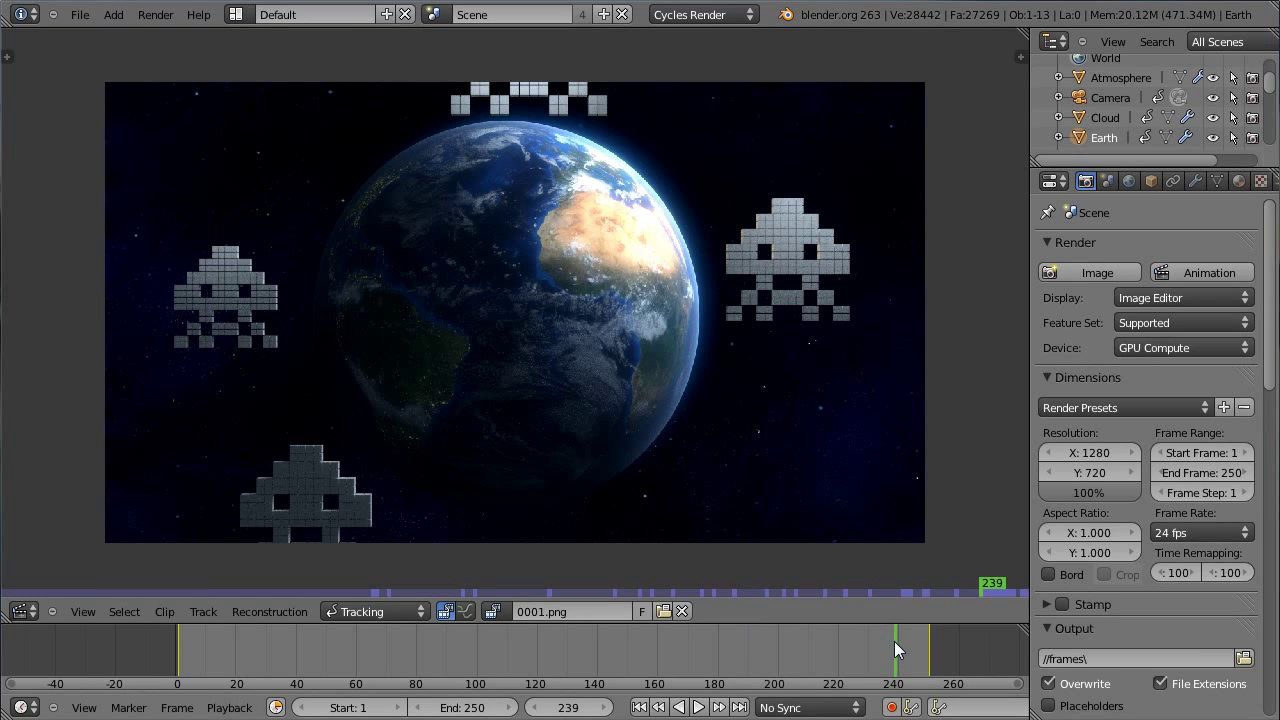
- Preview the finished Earth animation near its last frames, switch that editor to the 3D View and scrub to frame 20
mouse_move(894, 641)
mouse_down()
mouse_move(186, 653)
mouse_move(596, 628)
mouse_move(921, 644)
mouse_up()
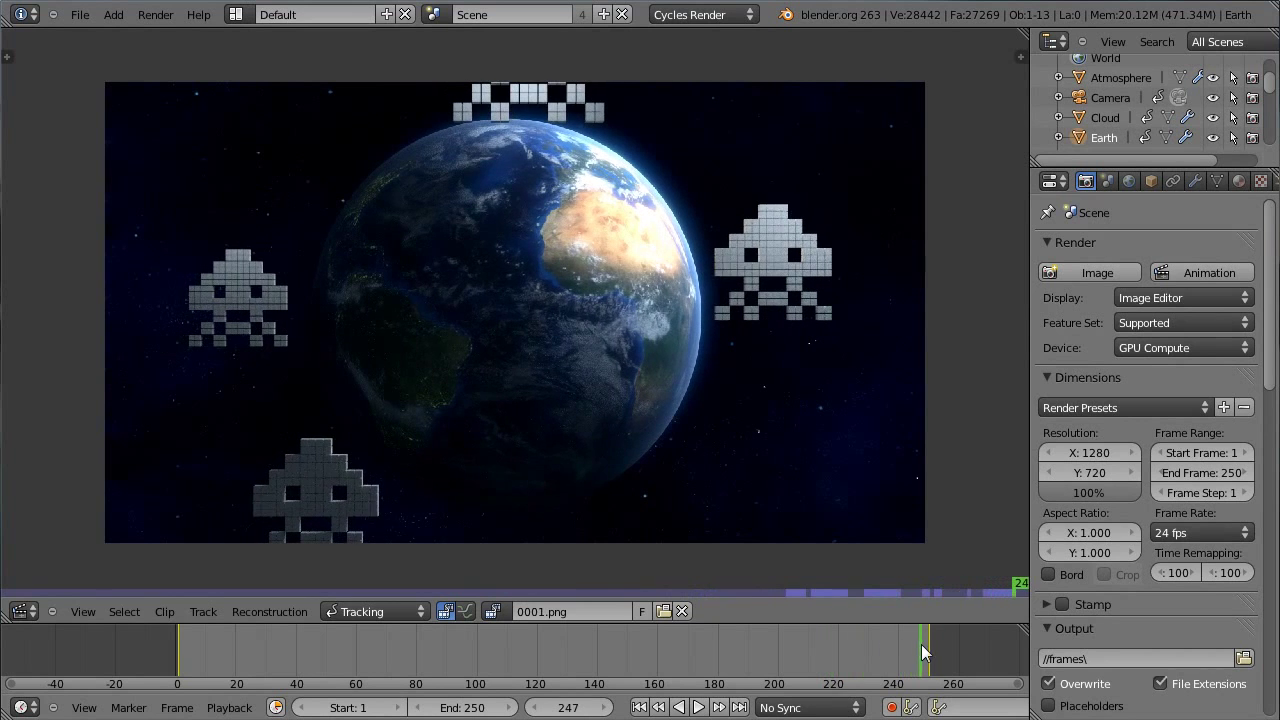
click(20, 612)
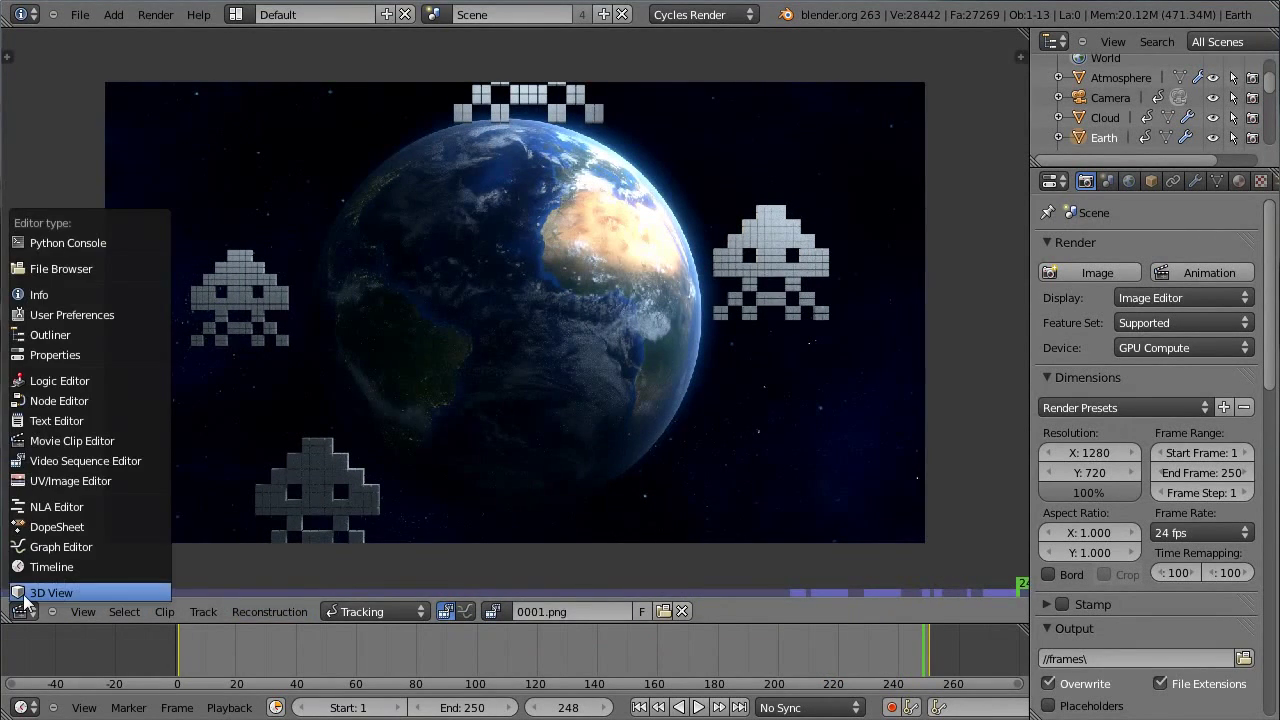
click(30, 593)
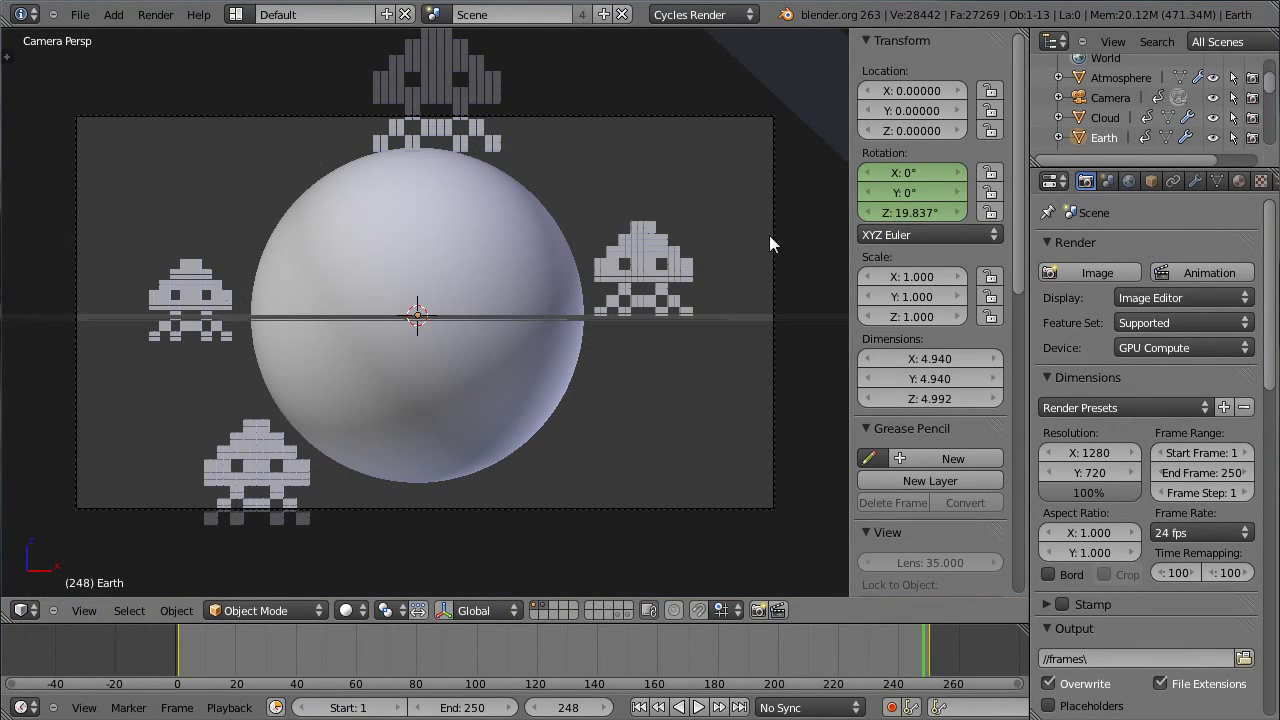
drag(177, 645, 236, 636)
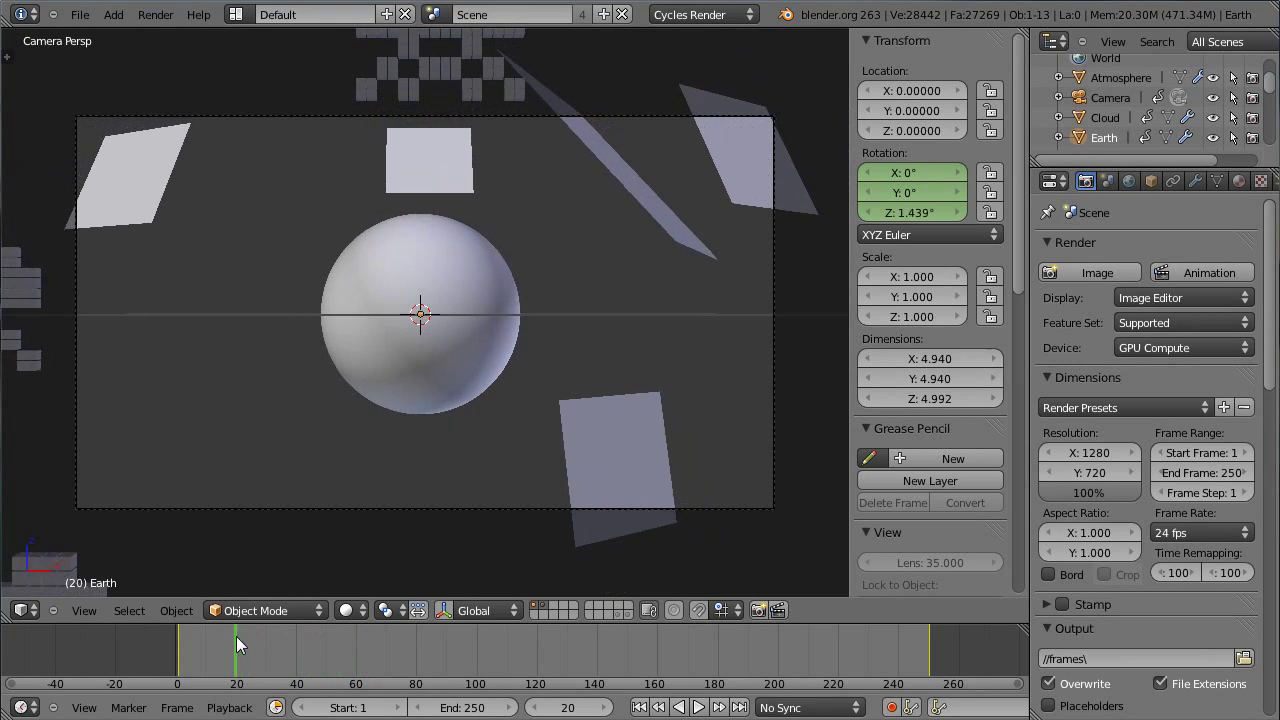
- Examine the layout of the globe, planes, invaders and camera in 3D, and bring up the Node Editor
middle_drag(196, 222, 422, 325)
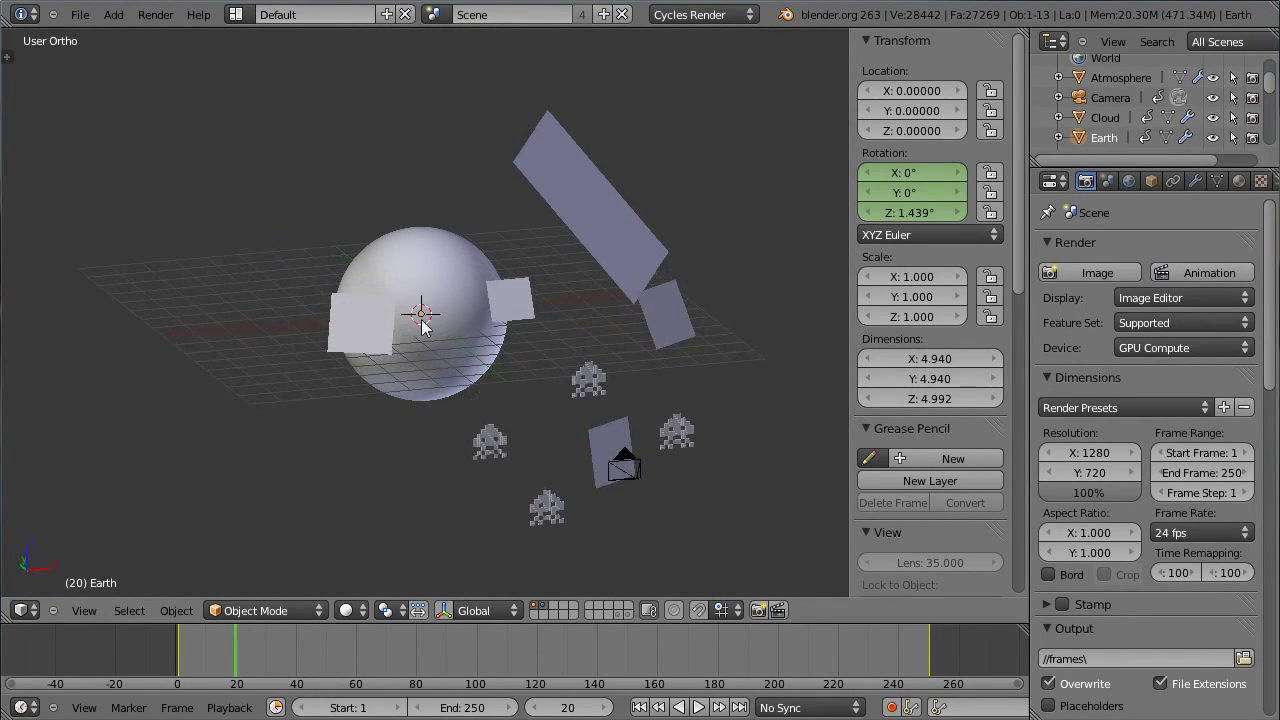
scroll(440, 333, up, 2)
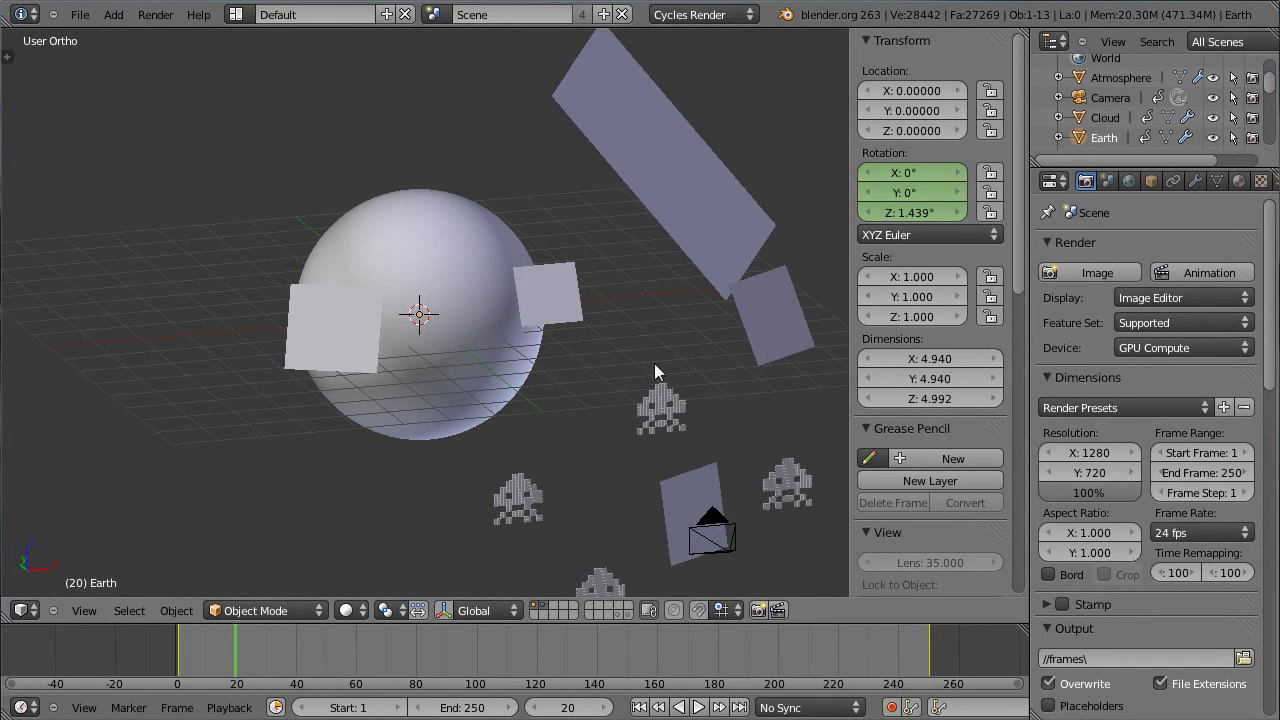
shift+middle_drag(616, 381, 563, 320)
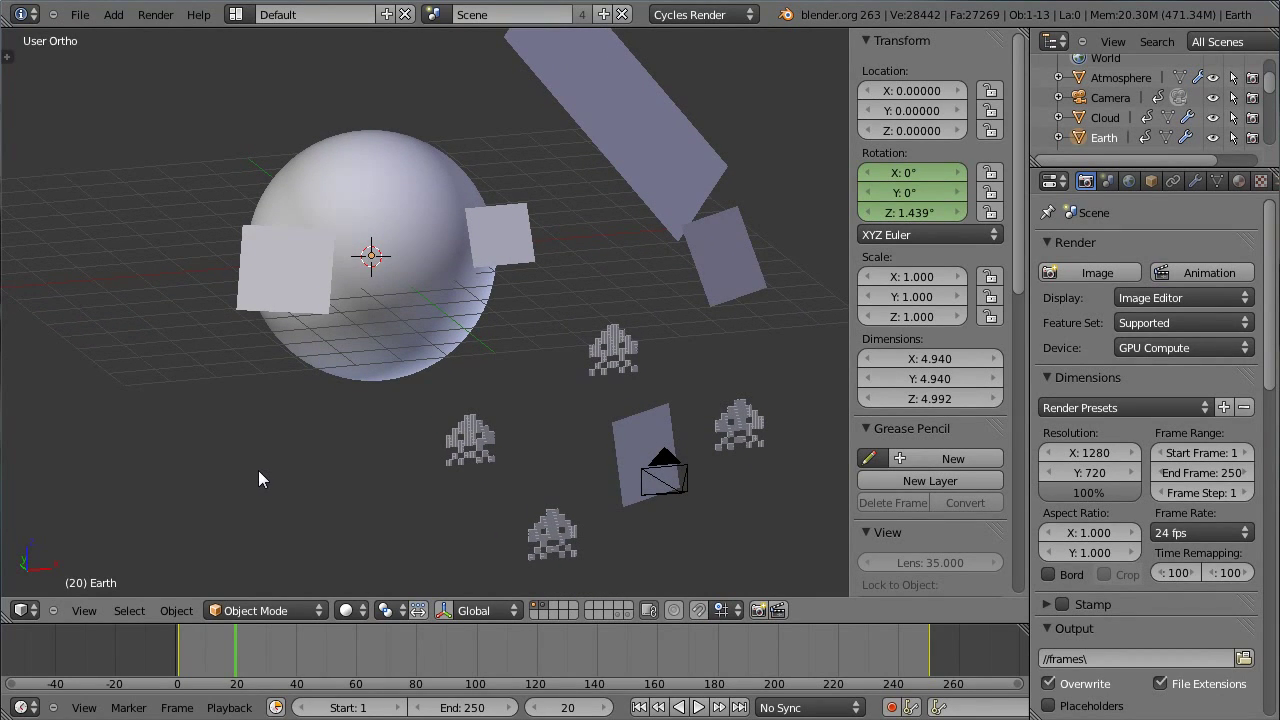
click(30, 610)
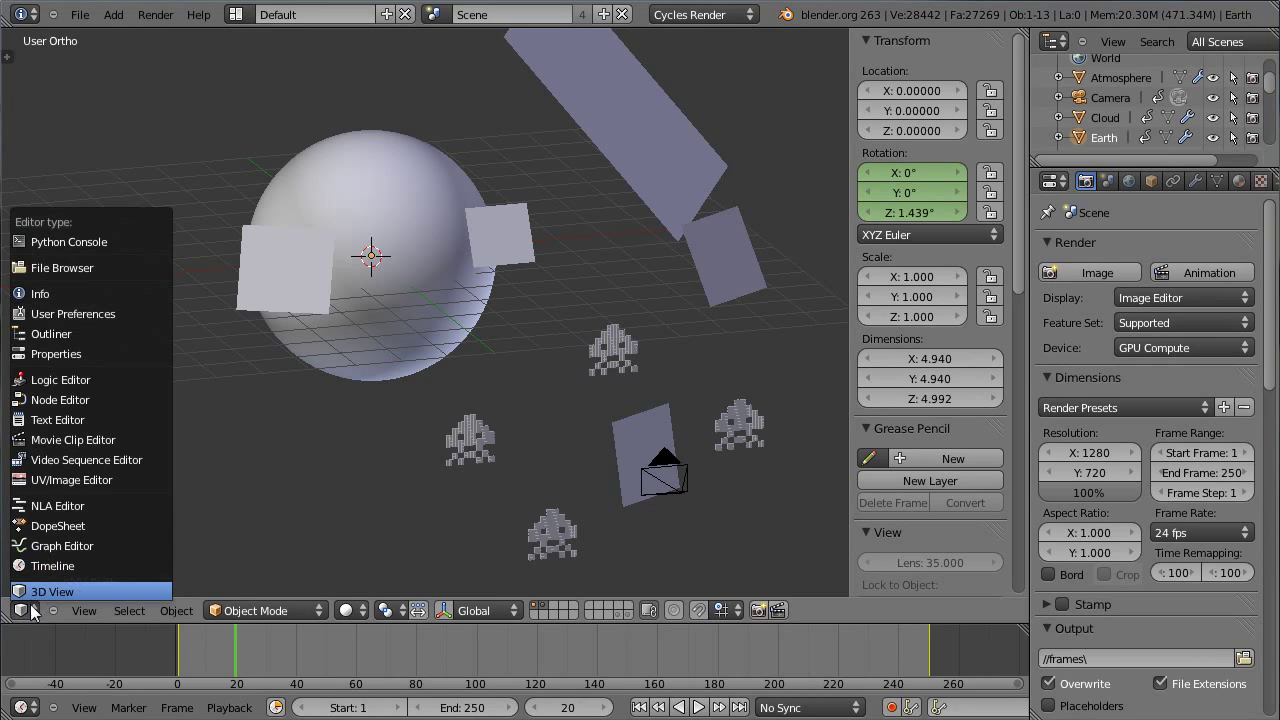
click(62, 400)
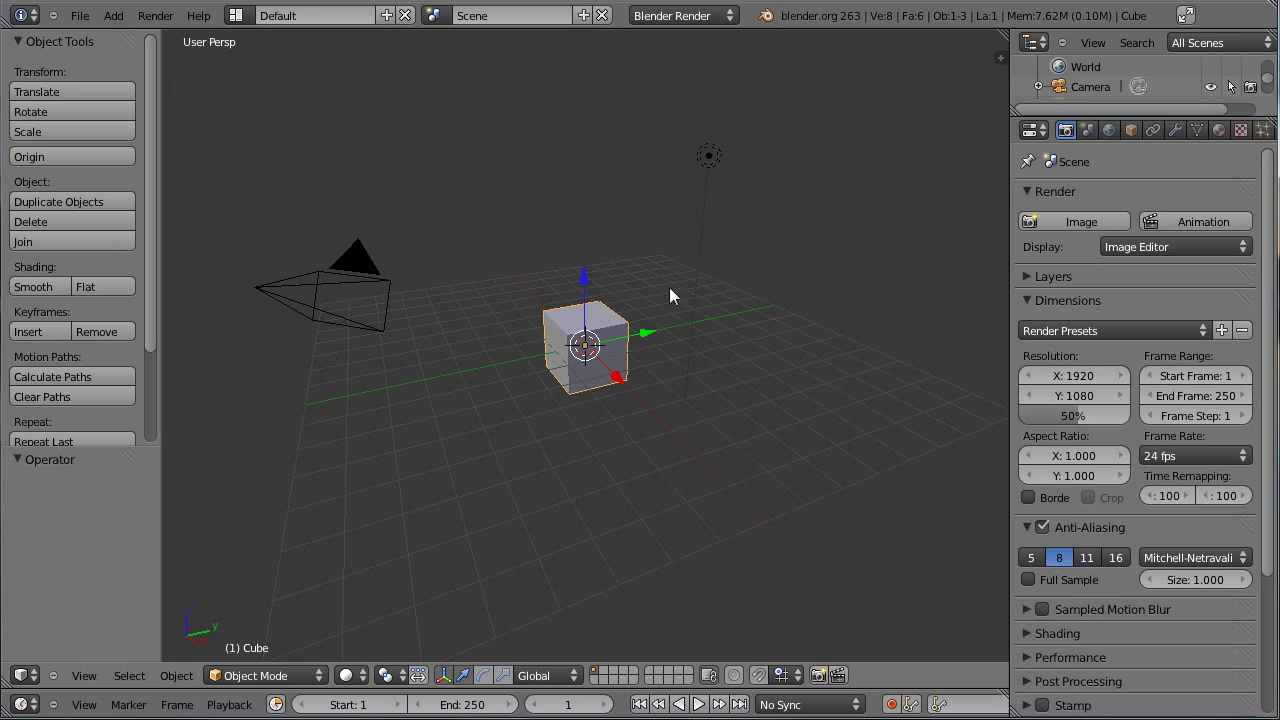
- Delete the default cube and lamp from the new scene, leaving the camera
shift+right_click(707, 174)
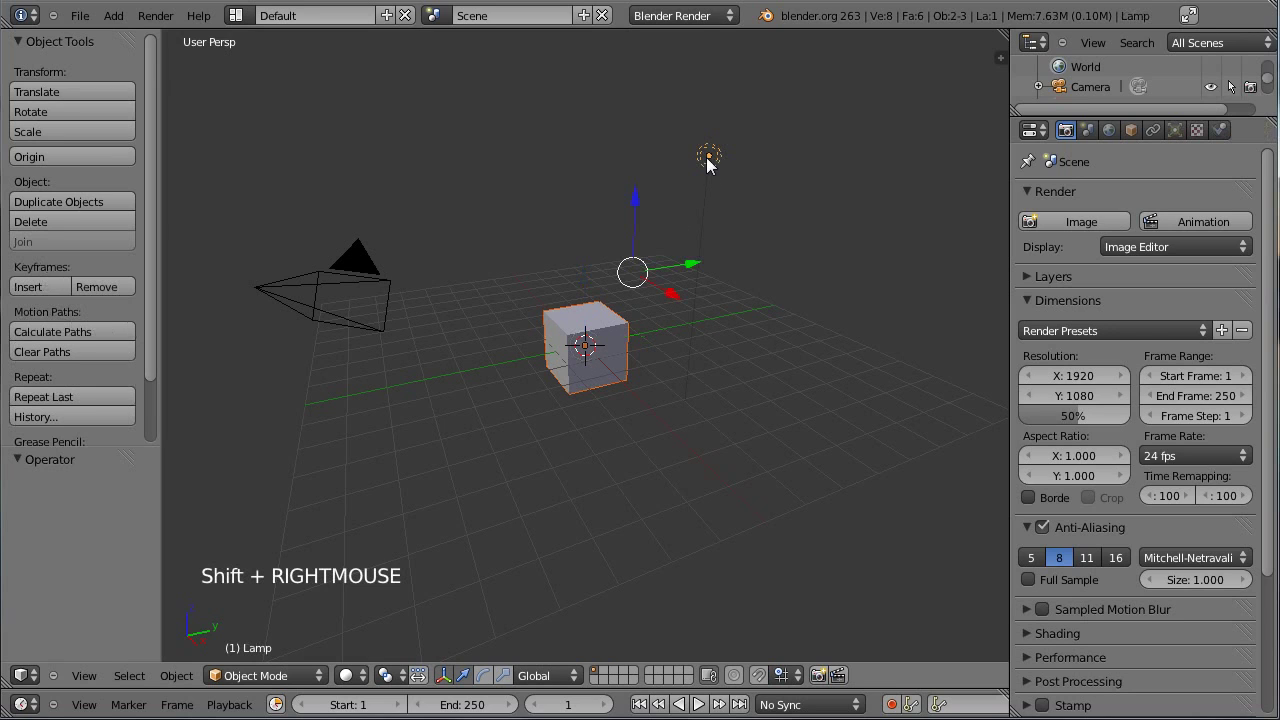
key(x)
click(621, 310)
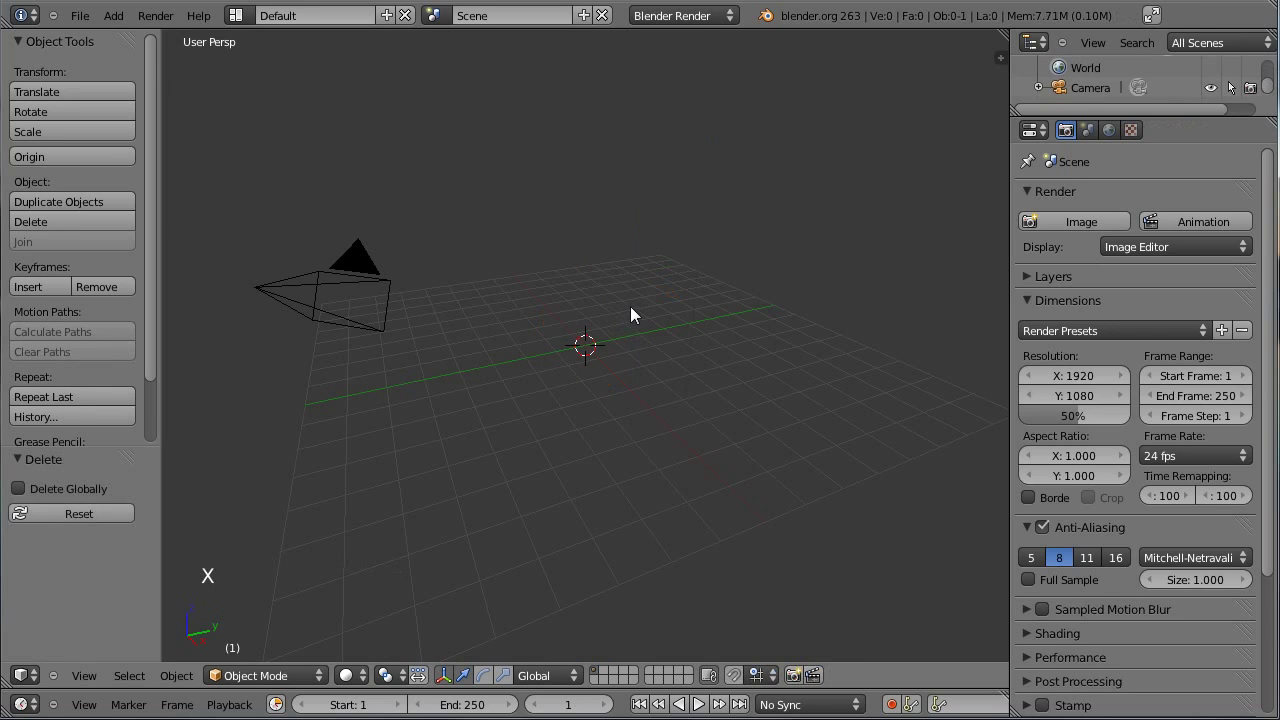
- Add a UV sphere at the origin in front orthographic view with its size set to 2.5
key(KP_1)
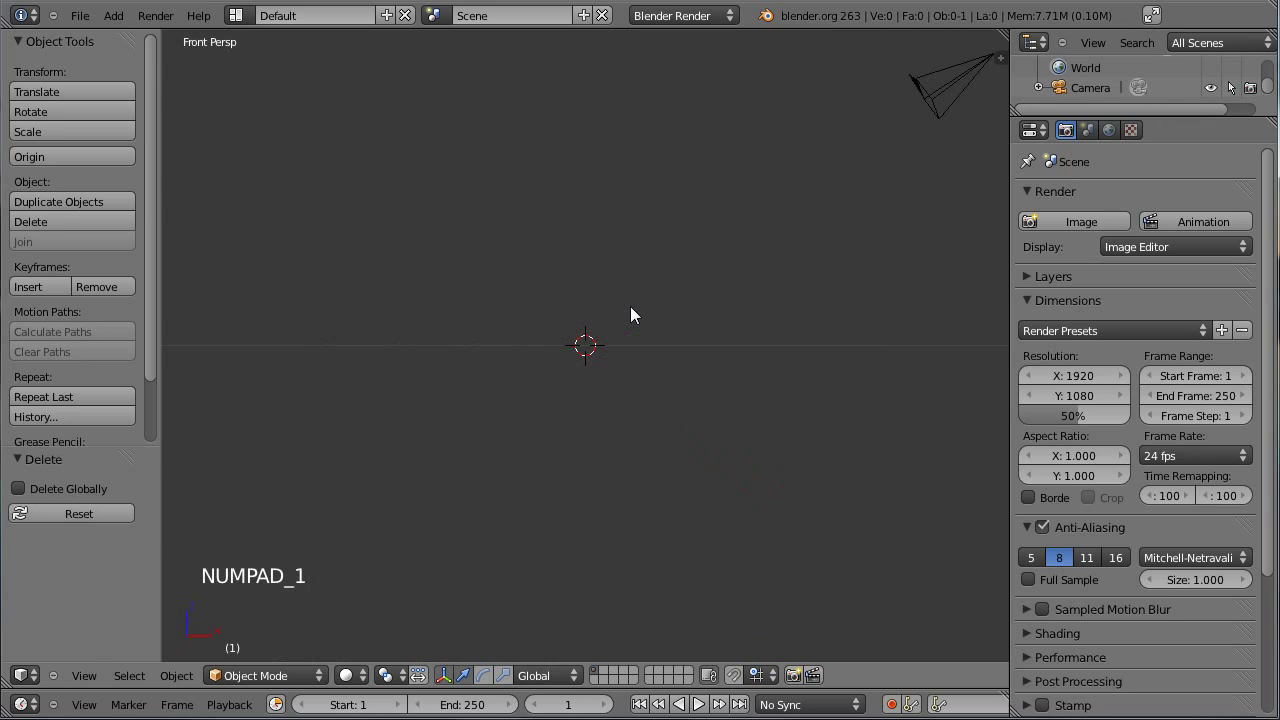
key(KP_5)
key(shift+a)
mouse_move(295, 287)
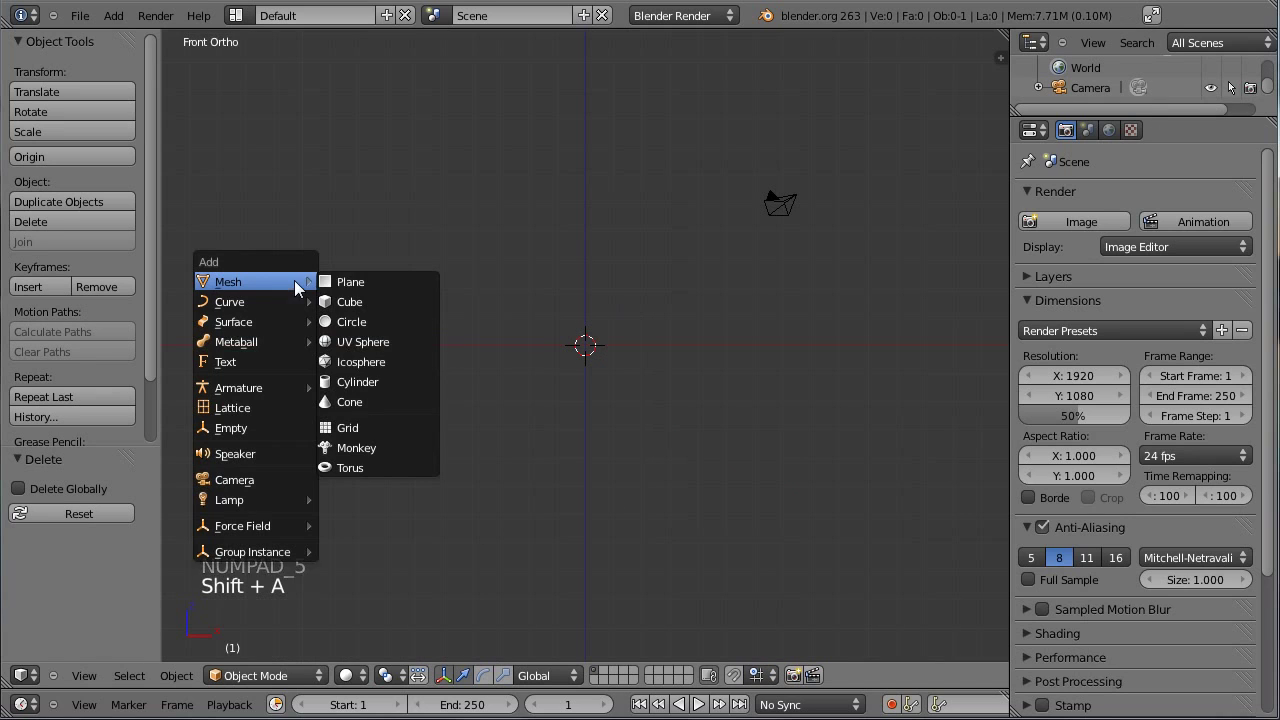
click(369, 342)
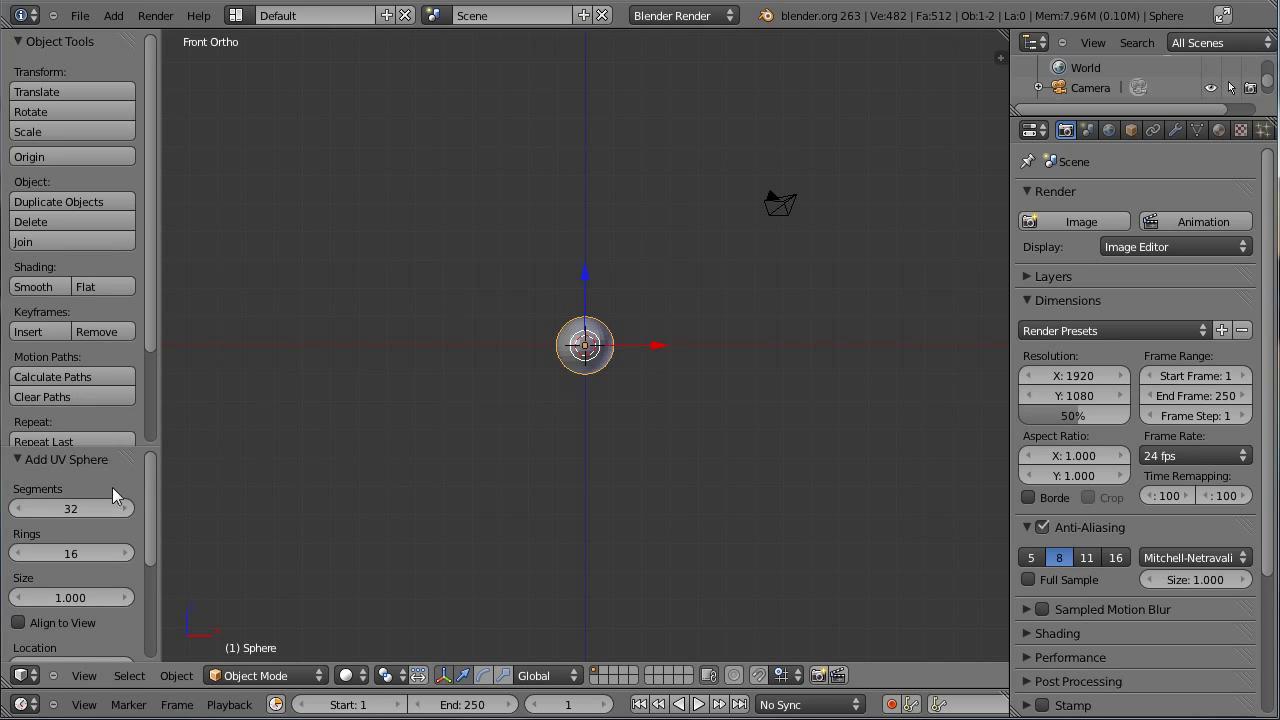
drag(148, 497, 148, 510)
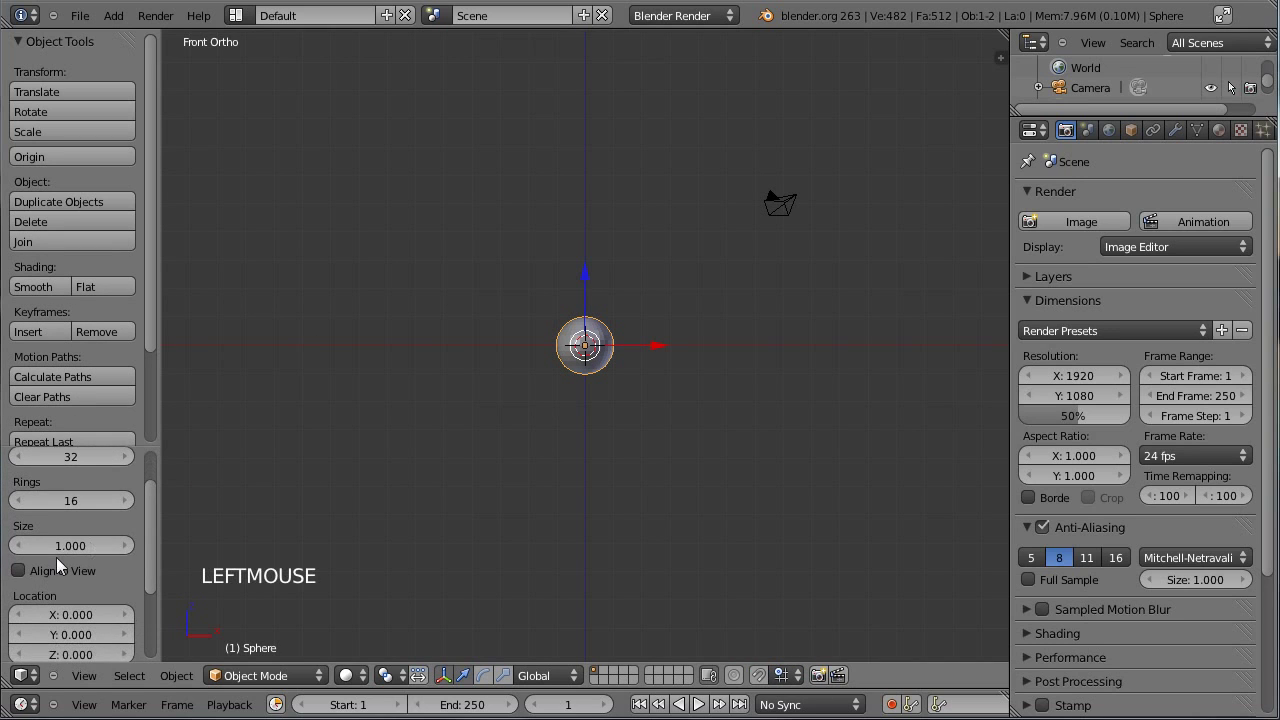
double_click(60, 545)
text(2.5)
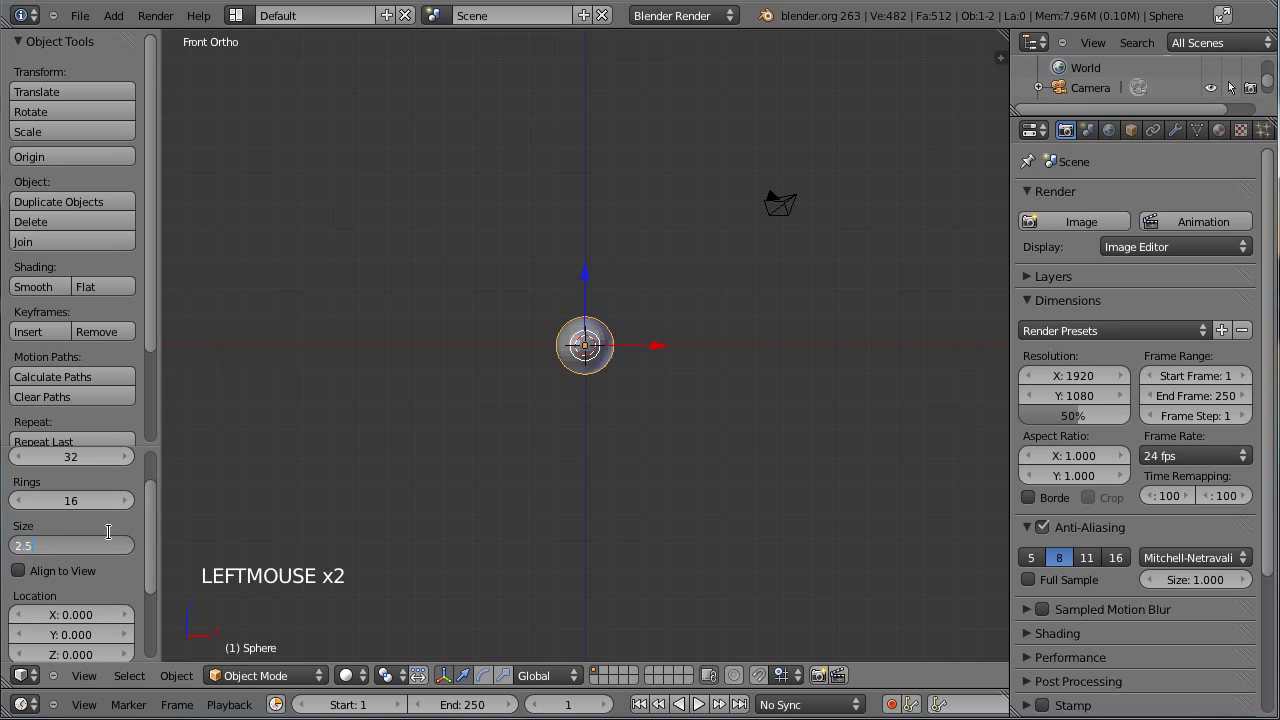
key(Return)
- Shade the sphere smooth and give it a level 2 Subdivision Surface modifier with Optimal Display enabled
click(38, 286)
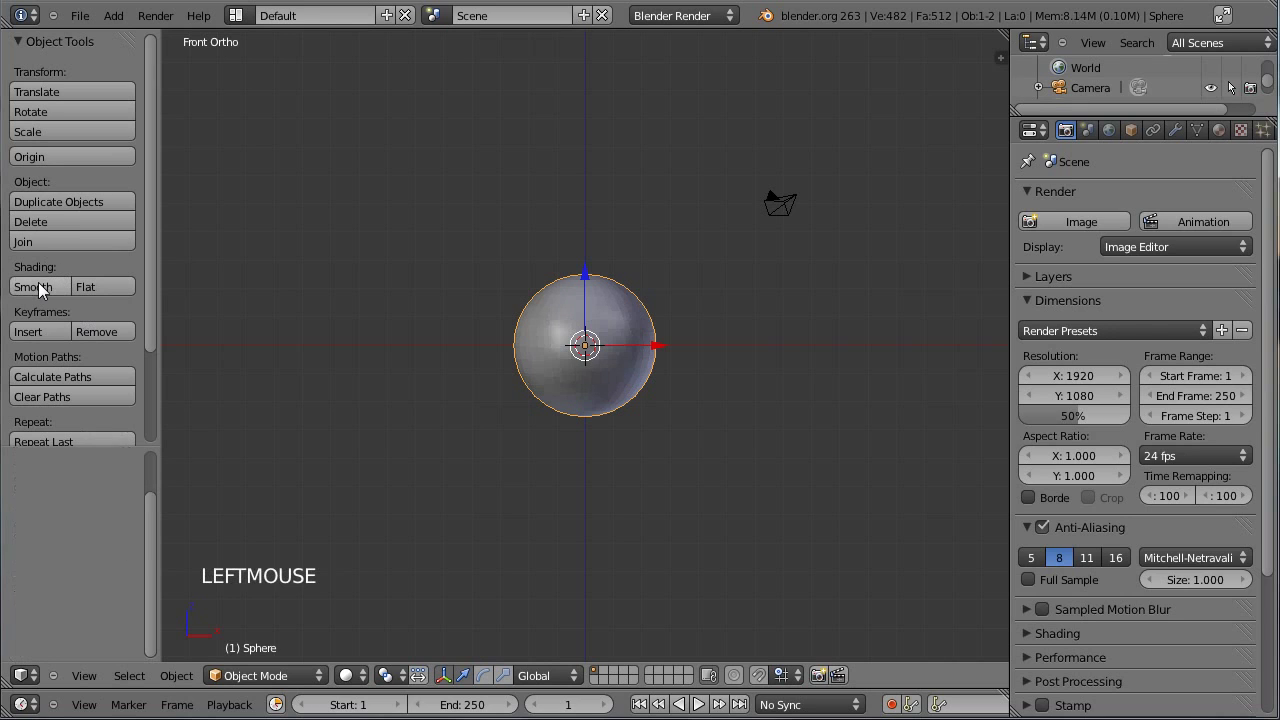
key(ctrl+2)
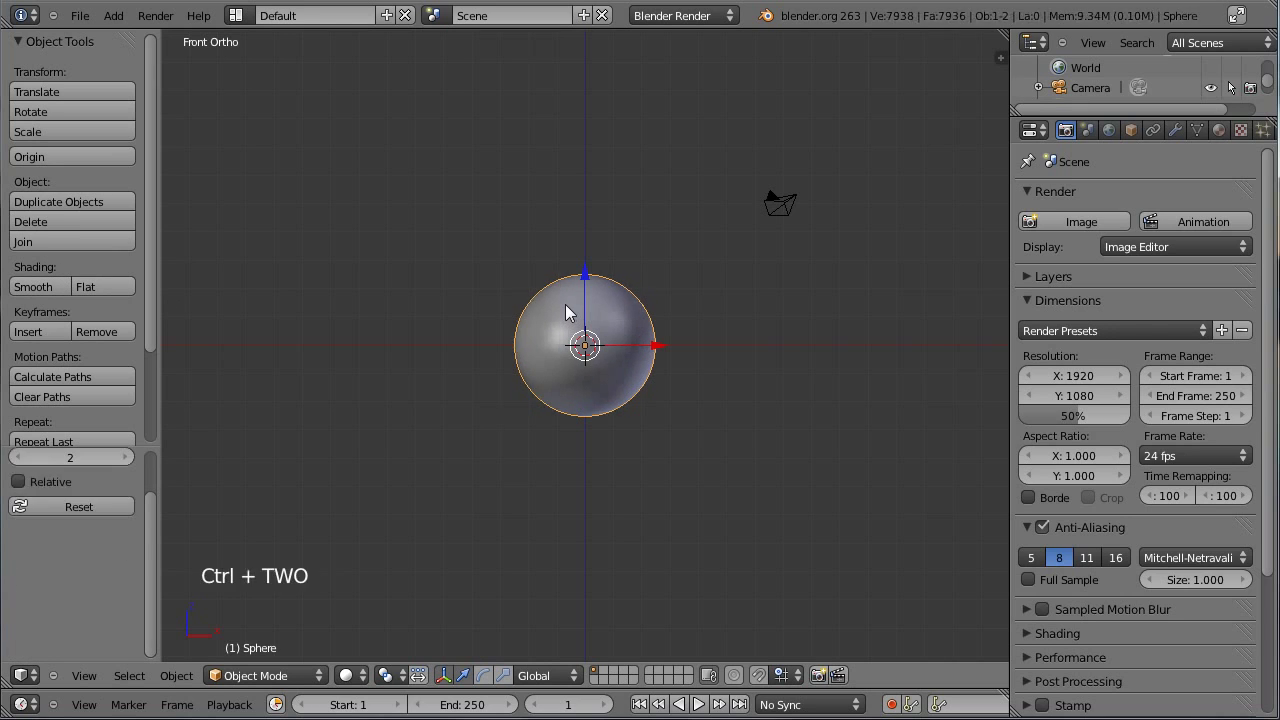
click(1176, 131)
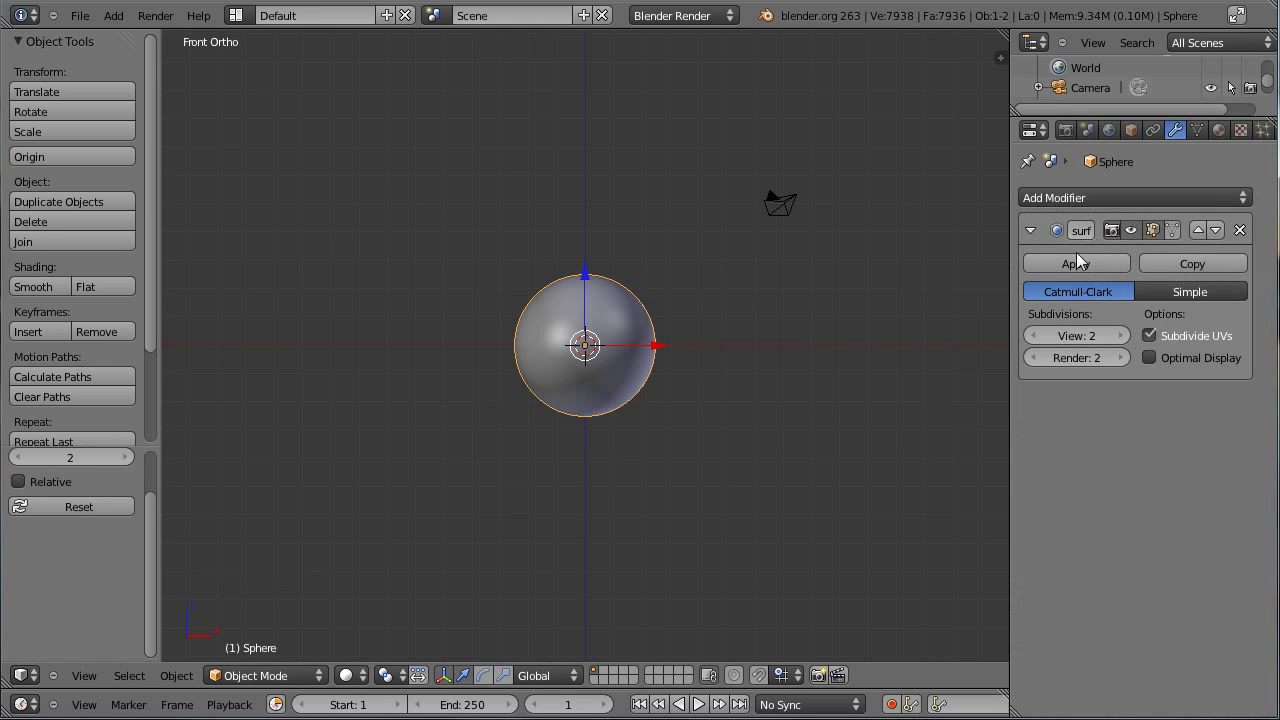
click(1152, 357)
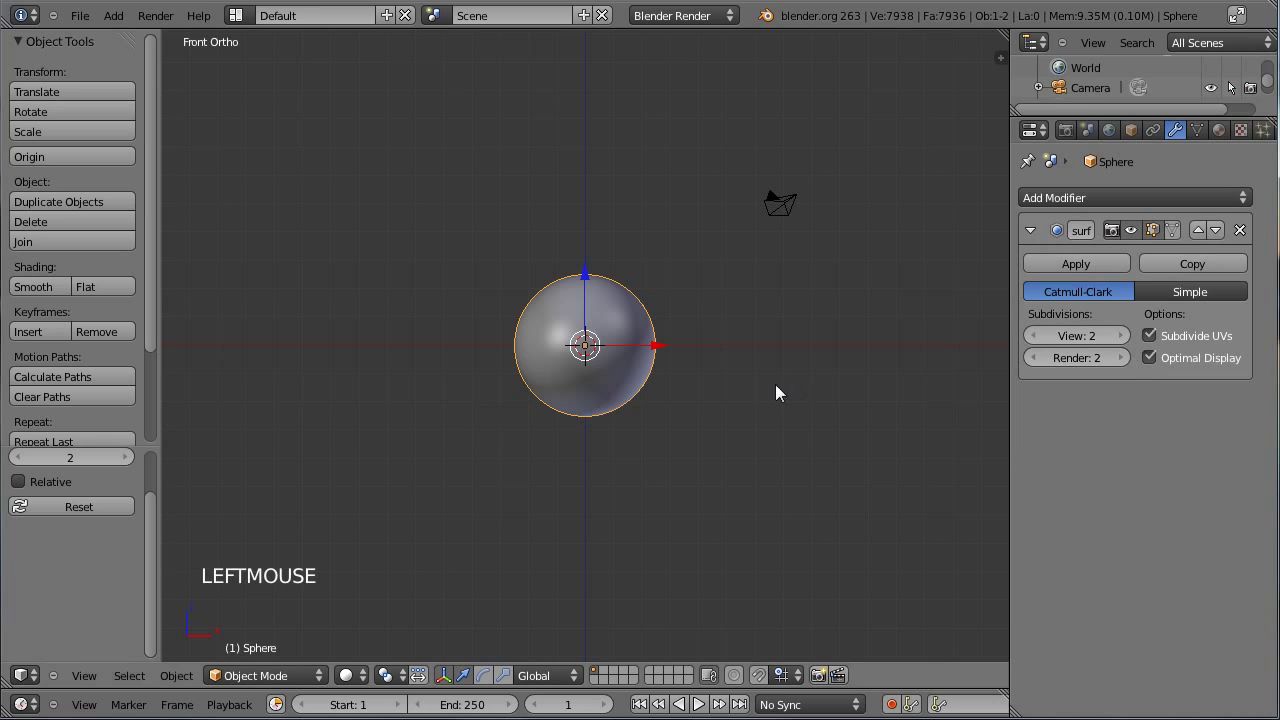
- Rename the sphere object as Earth and enlarge the Outliner to show its entry
click(1131, 131)
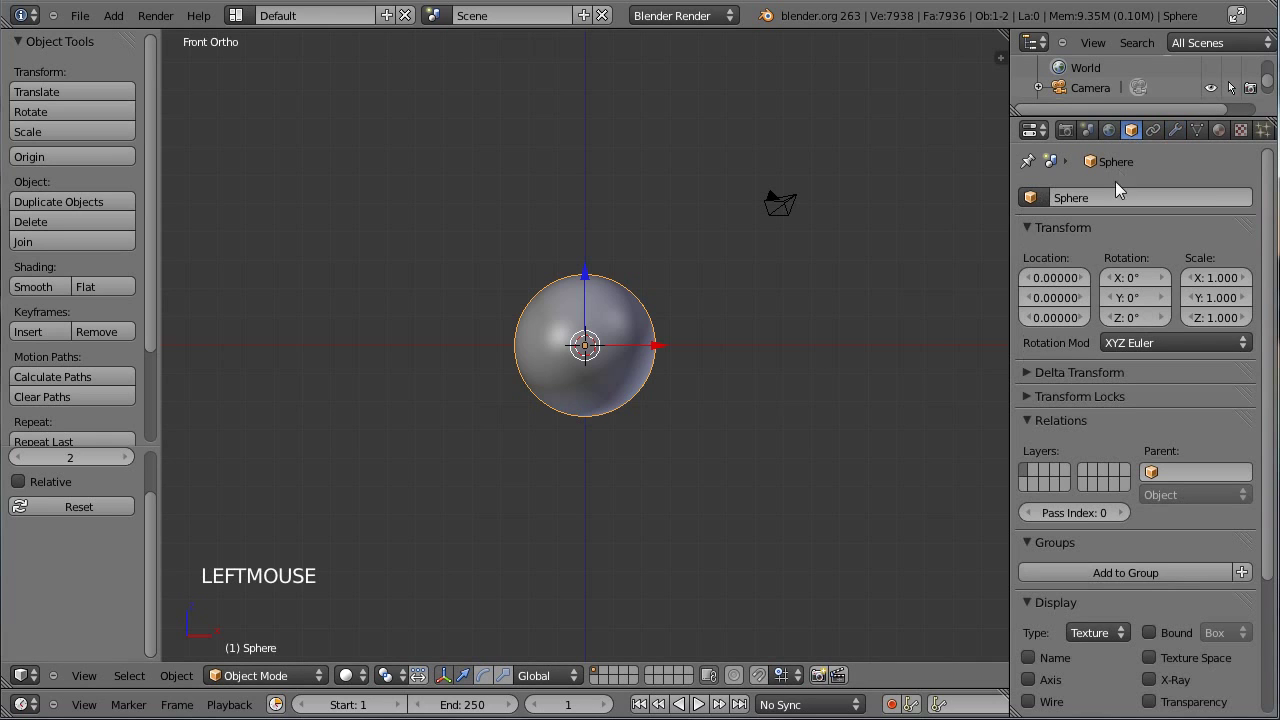
double_click(1115, 192)
text(Earth)
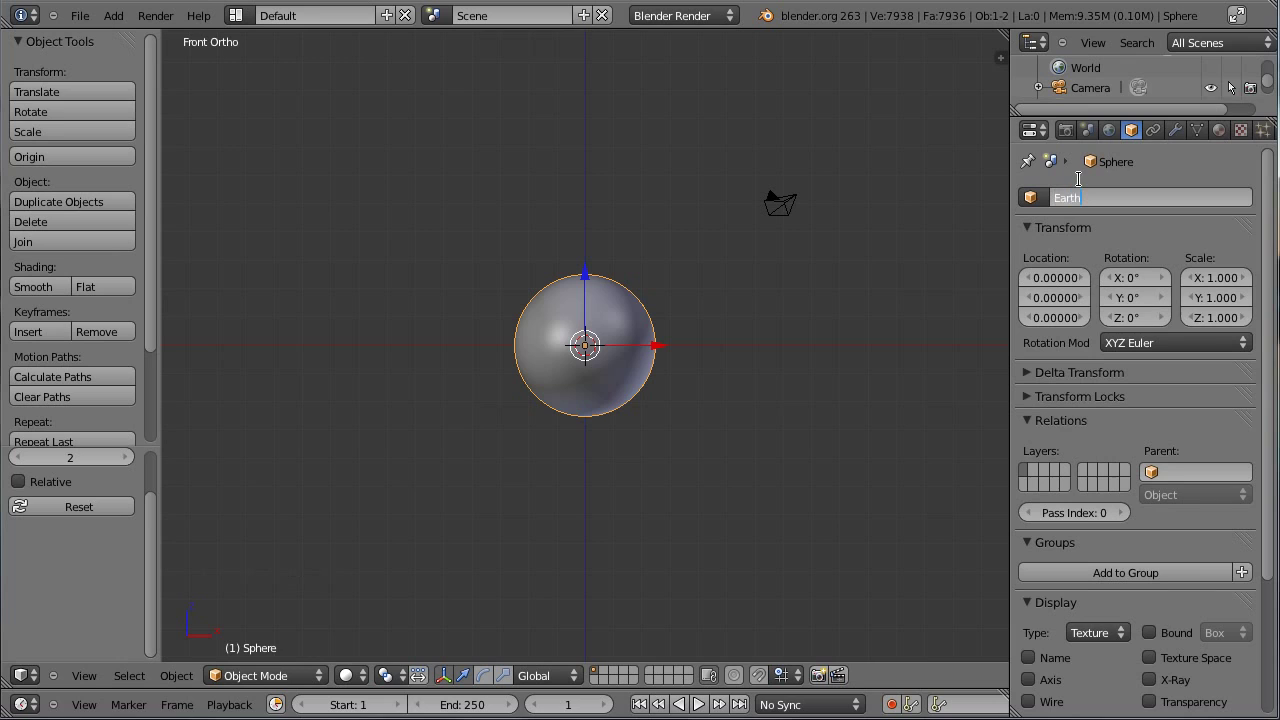
key(Return)
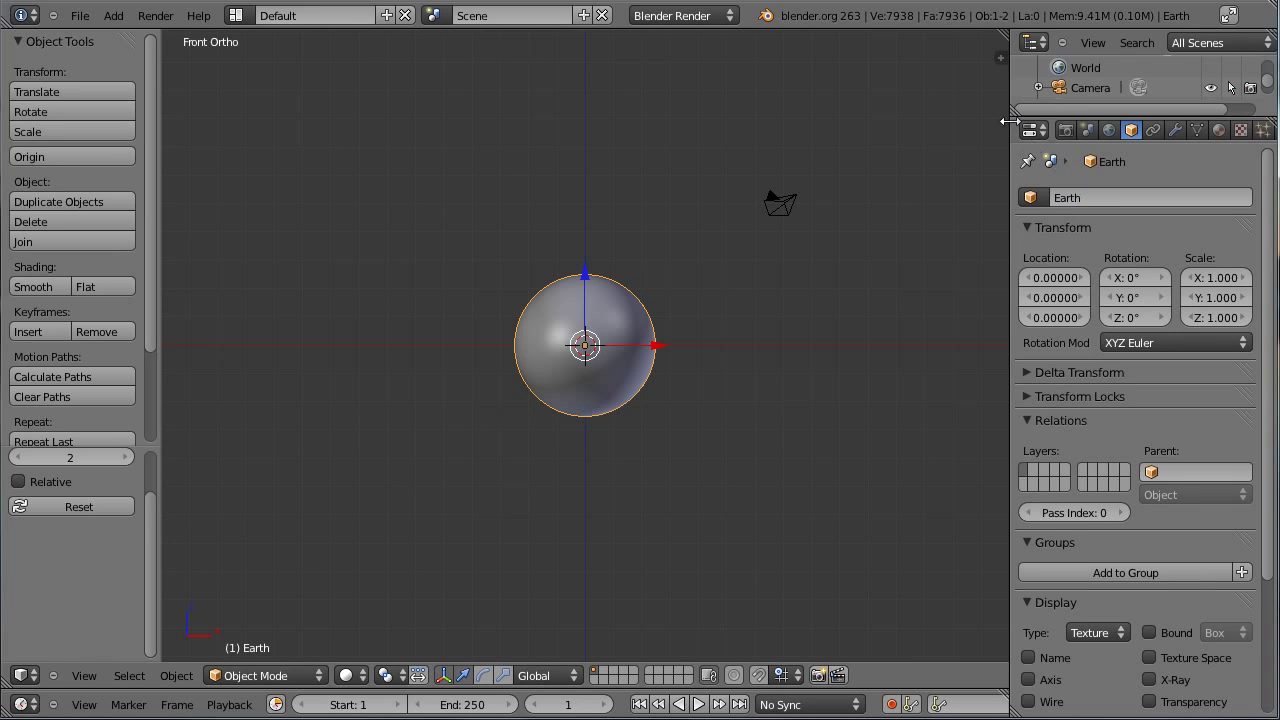
drag(1022, 120, 1022, 183)
click(1090, 127)
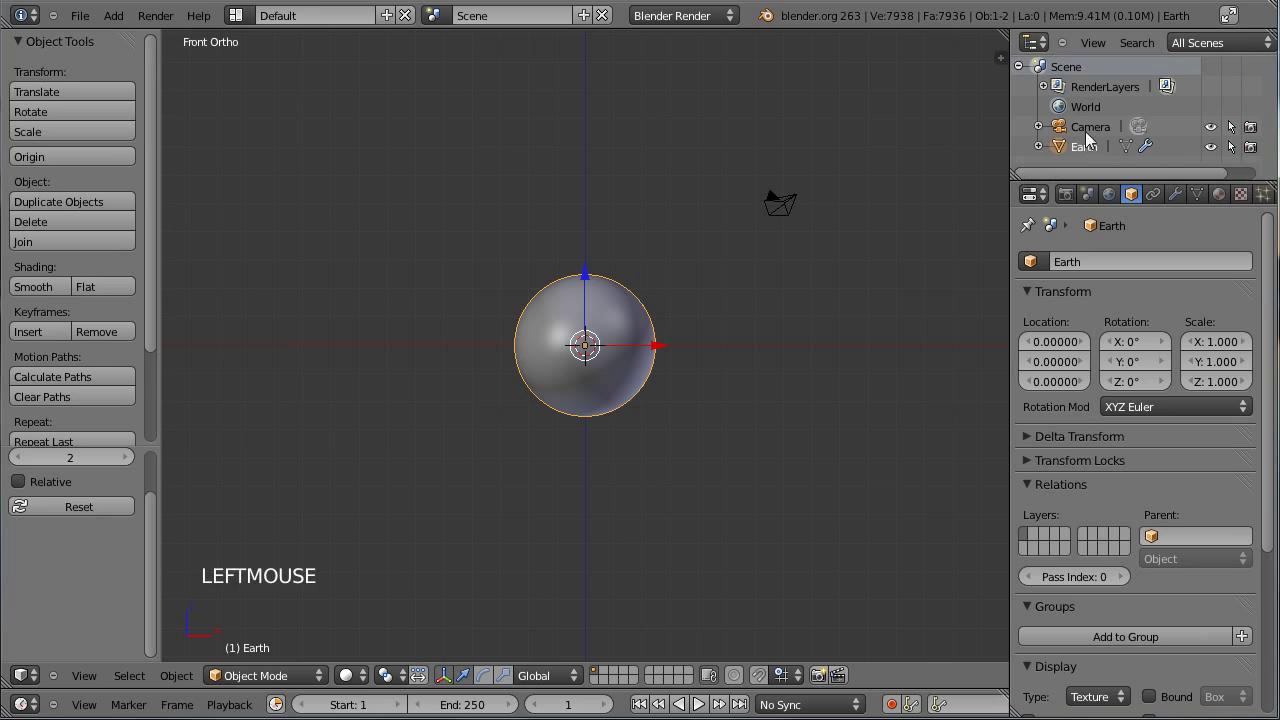
click(1080, 147)
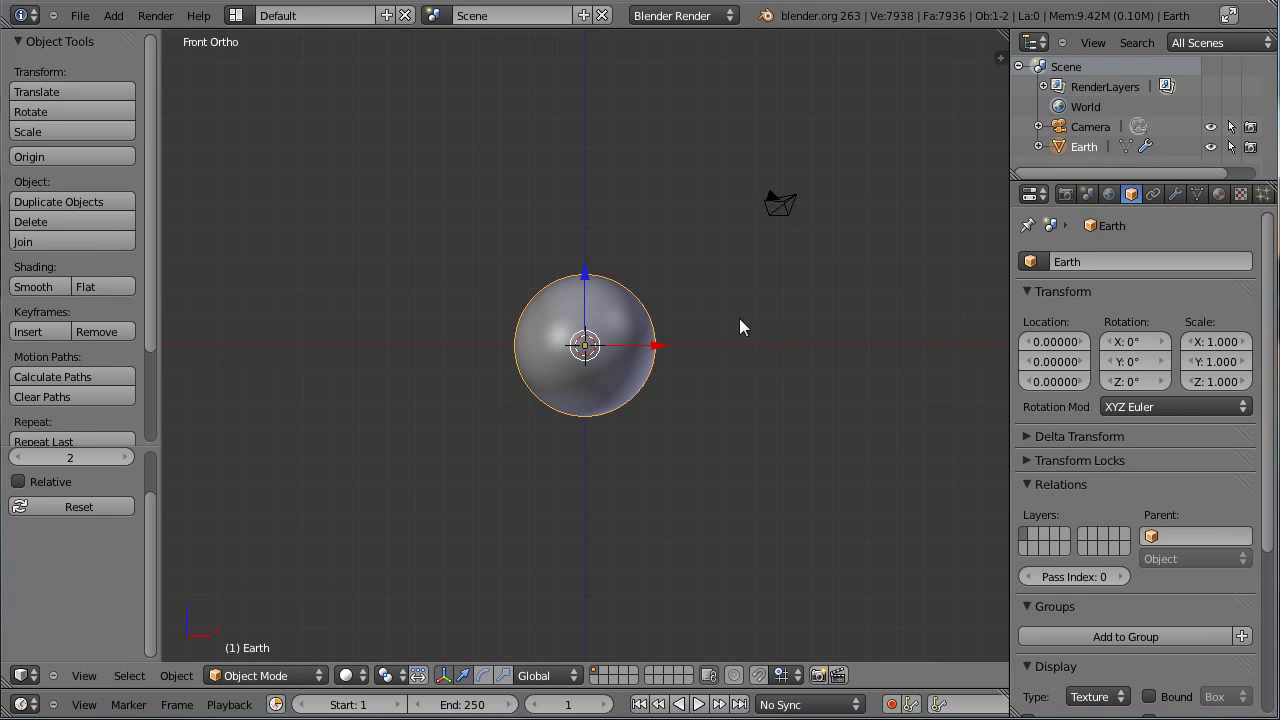
- Hide the 3D transform manipulator and duplicate the Earth sphere in place
key(ctrl+space)
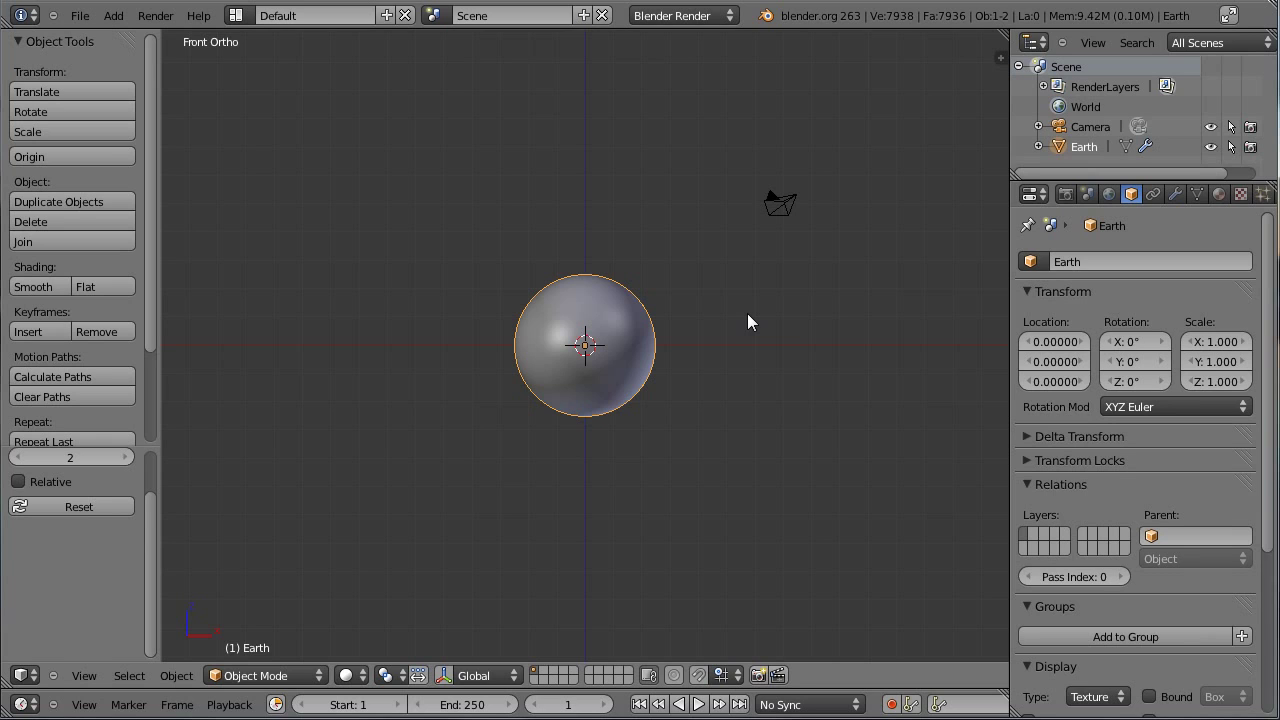
scroll(748, 314, up, 1)
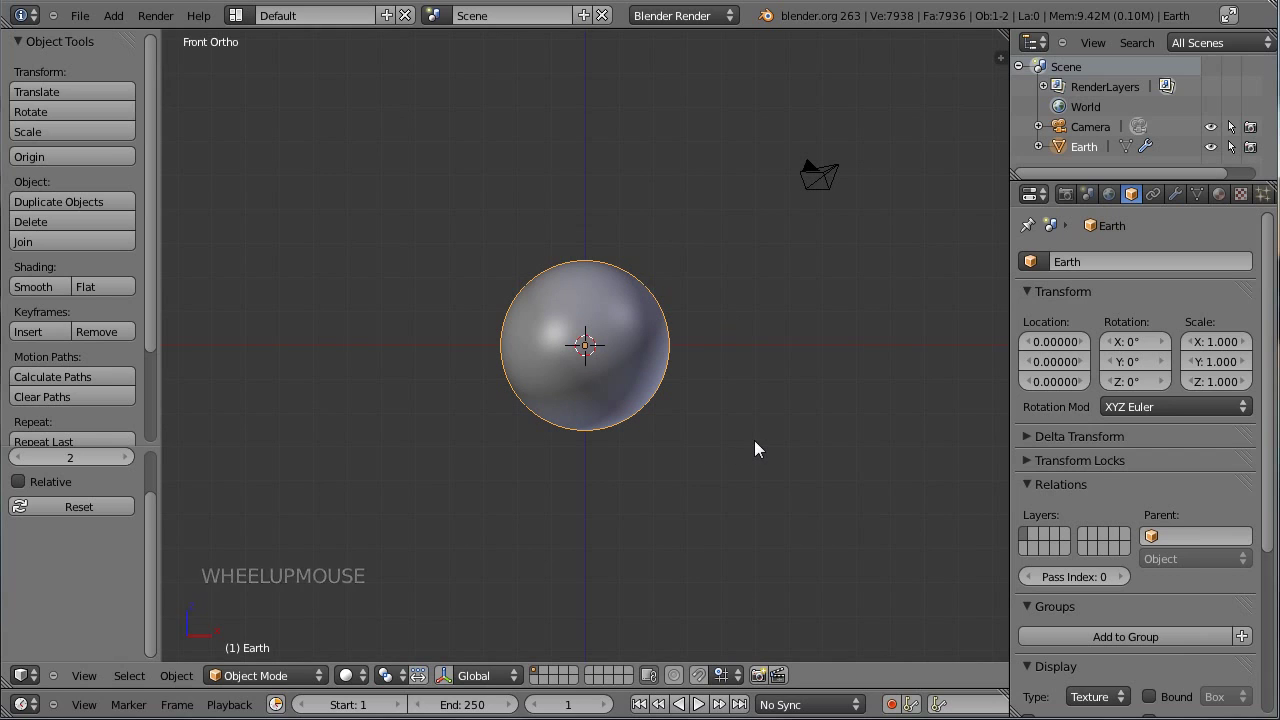
key(shift+d)
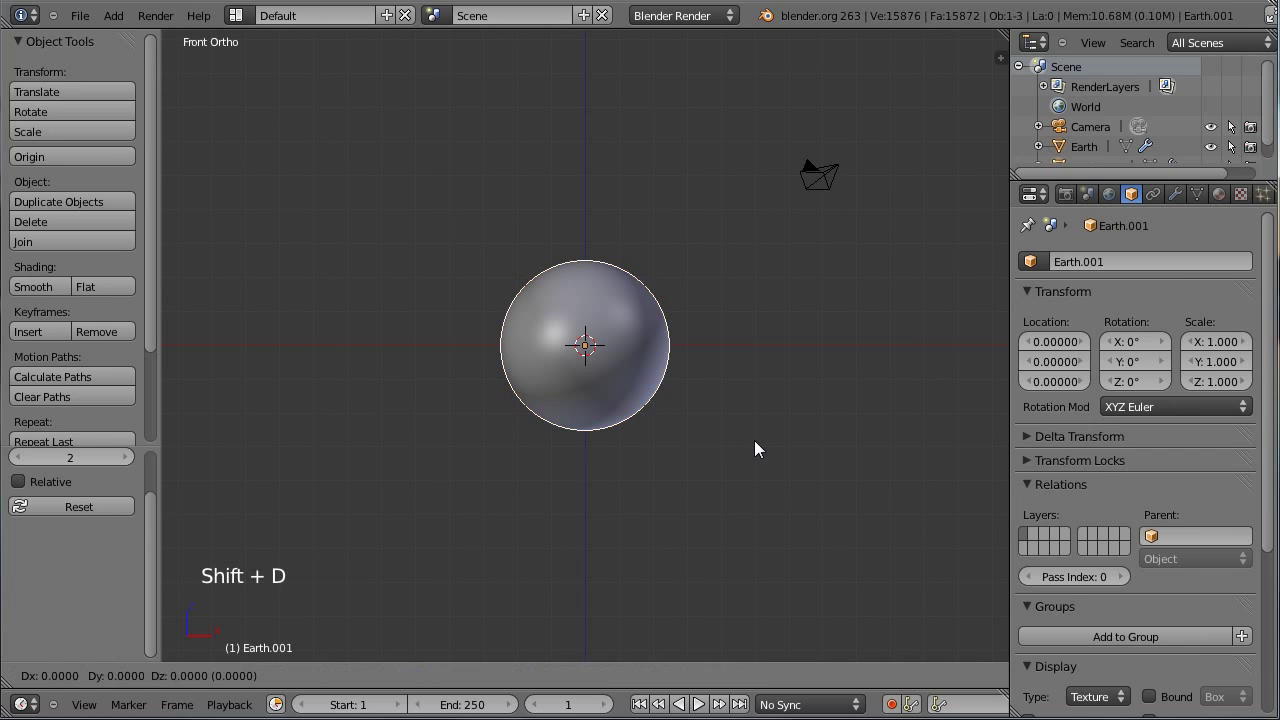
click(754, 449)
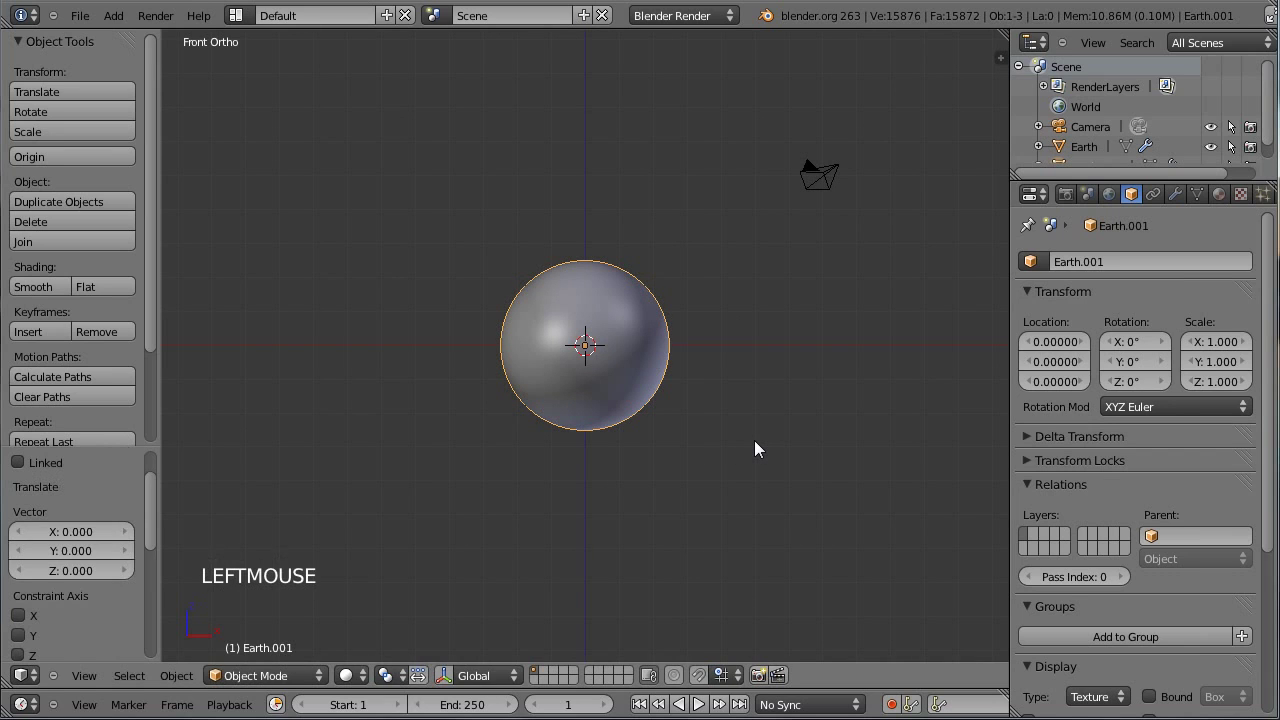
- Display the scene in wireframe and scale the duplicated sphere up to about 1.043
key(z)
scroll(717, 491, up, 2)
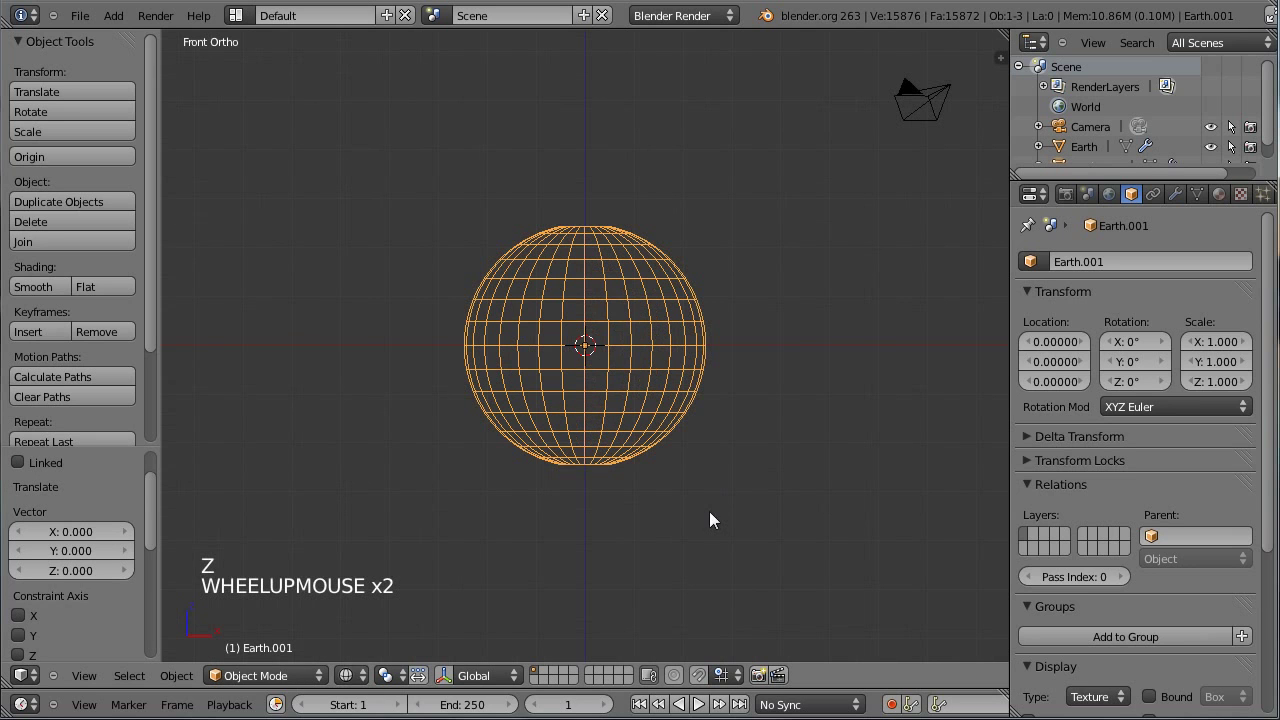
key(s)
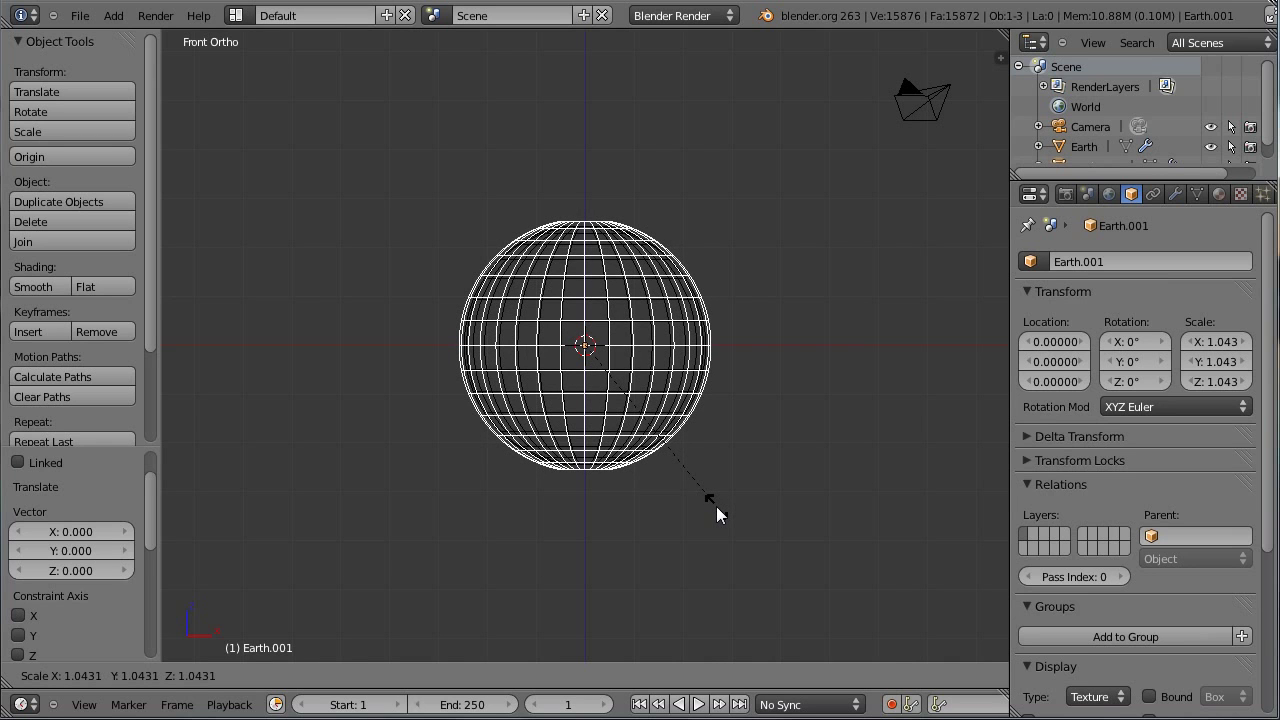
click(716, 506)
scroll(366, 245, up, 4)
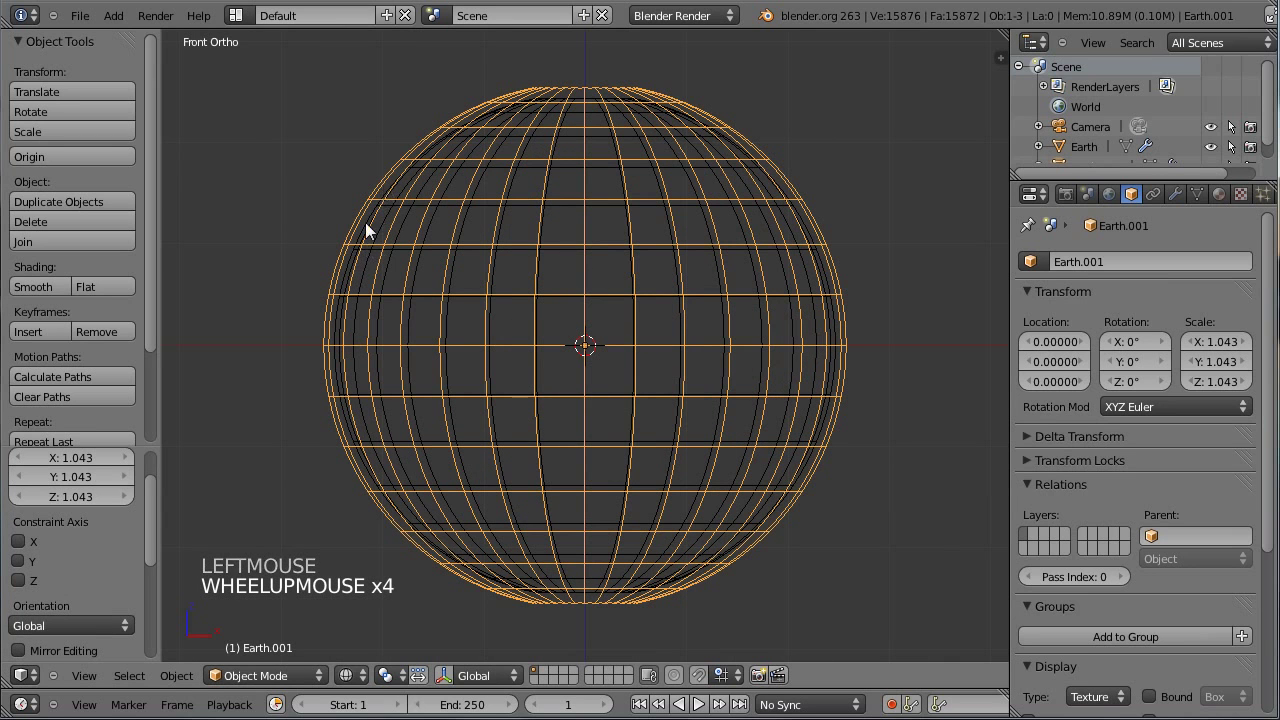
- Rename the enlarged duplicate sphere as Cloud
click(1113, 256)
text(Cloud)
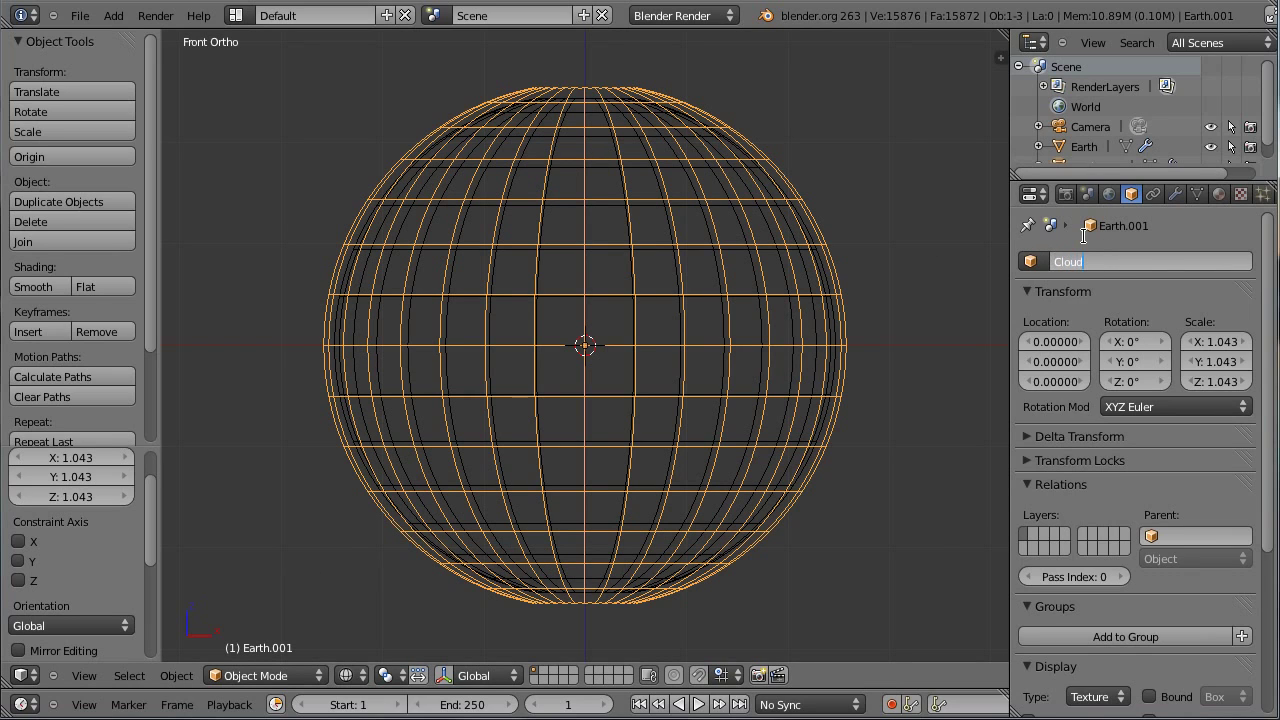
key(Return)
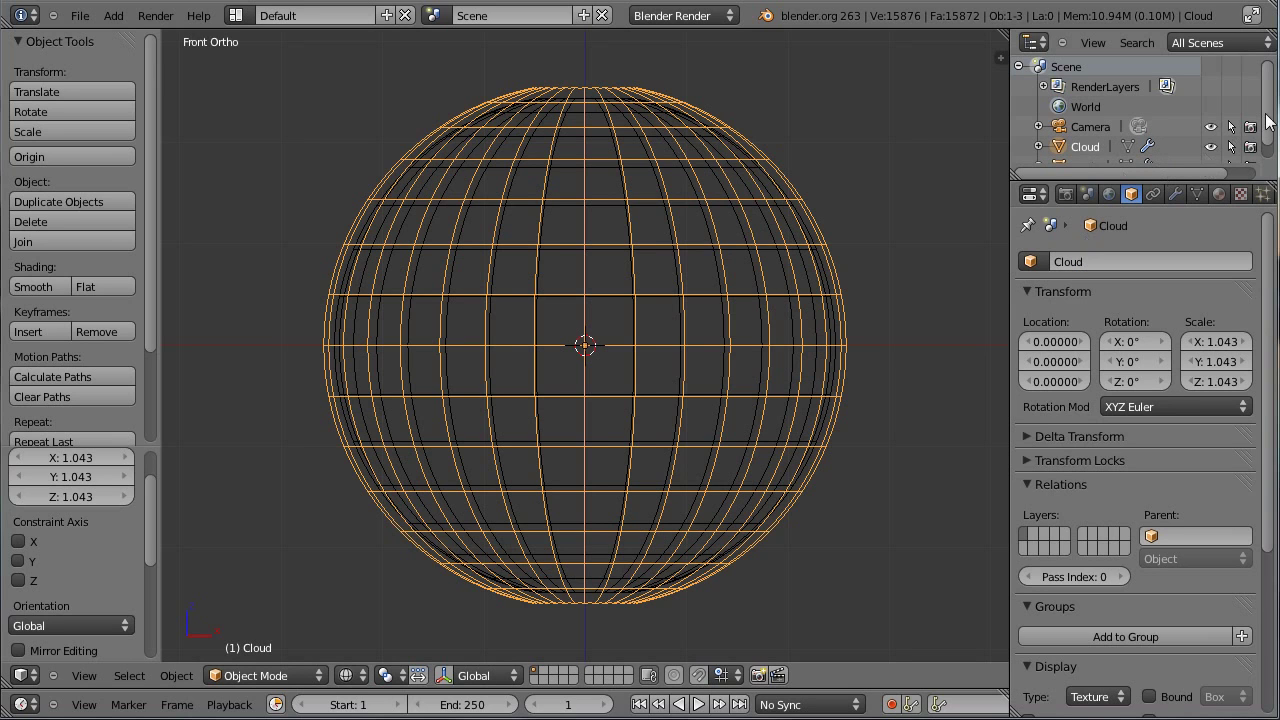
- Duplicate the Cloud sphere in place and scale the copy up to about 1.084
drag(1270, 110, 1270, 128)
right_click(805, 228)
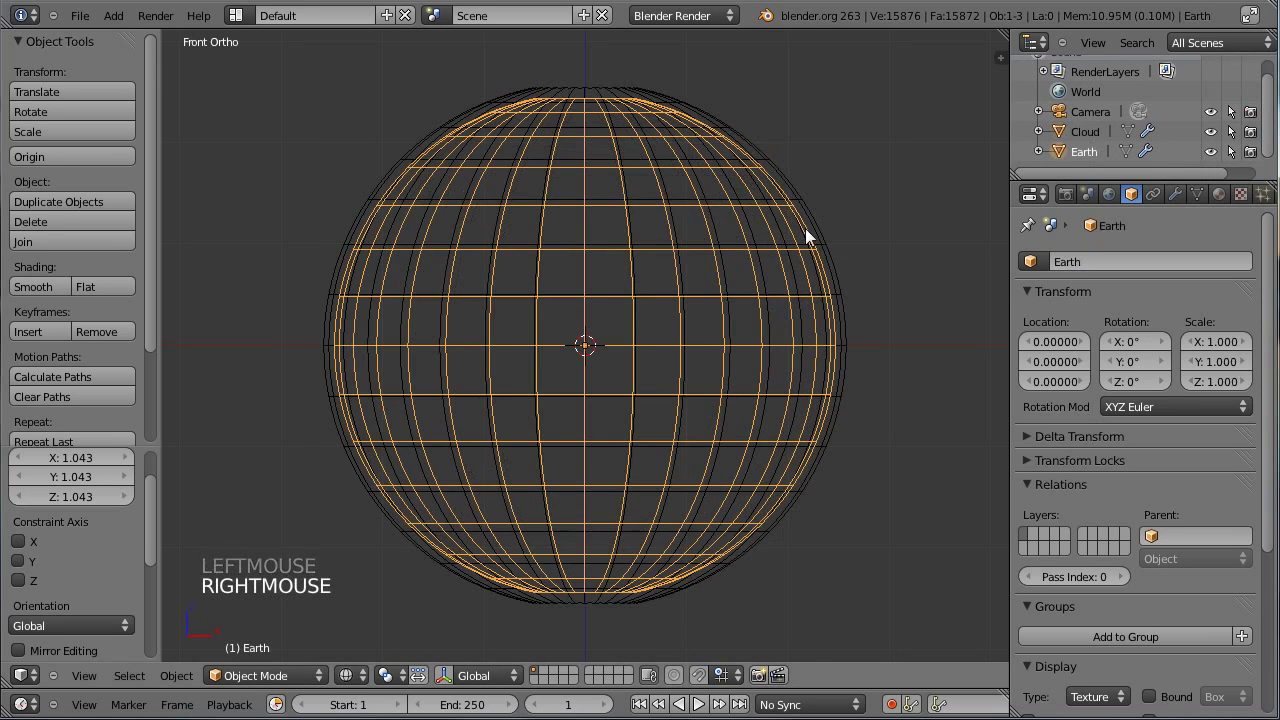
right_click(806, 229)
scroll(629, 306, down, 1)
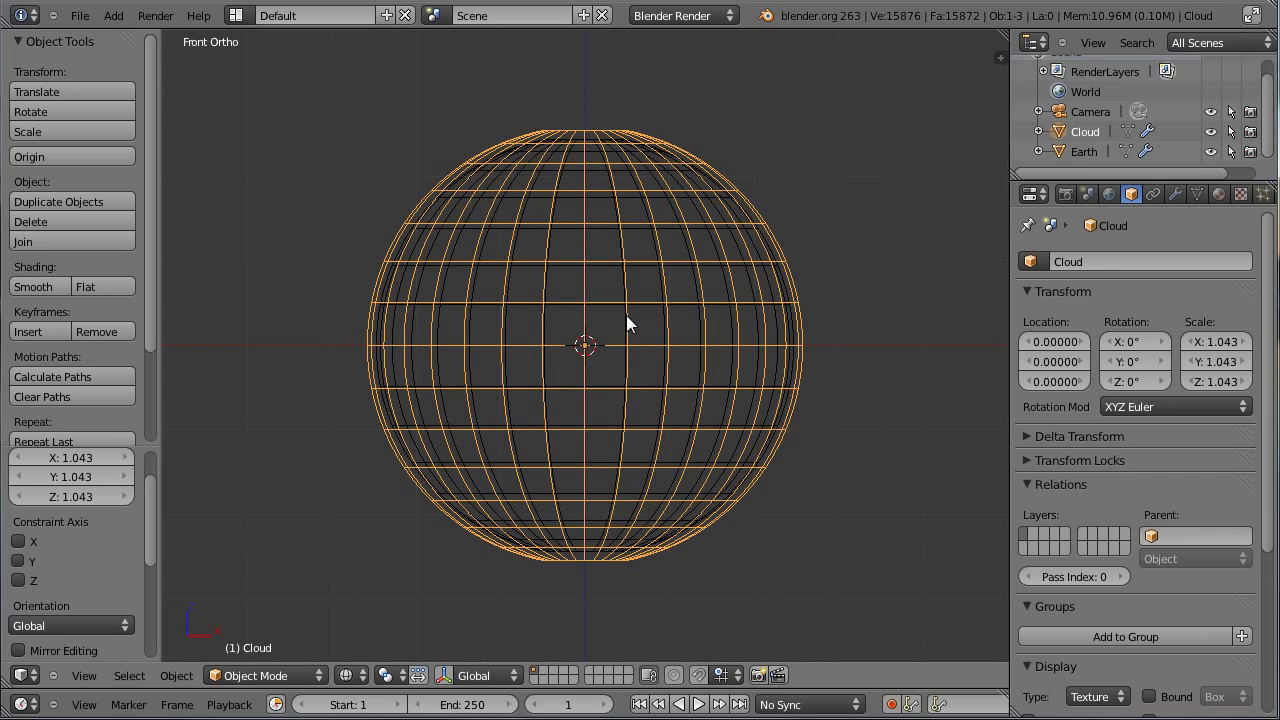
key(shift+d)
click(627, 317)
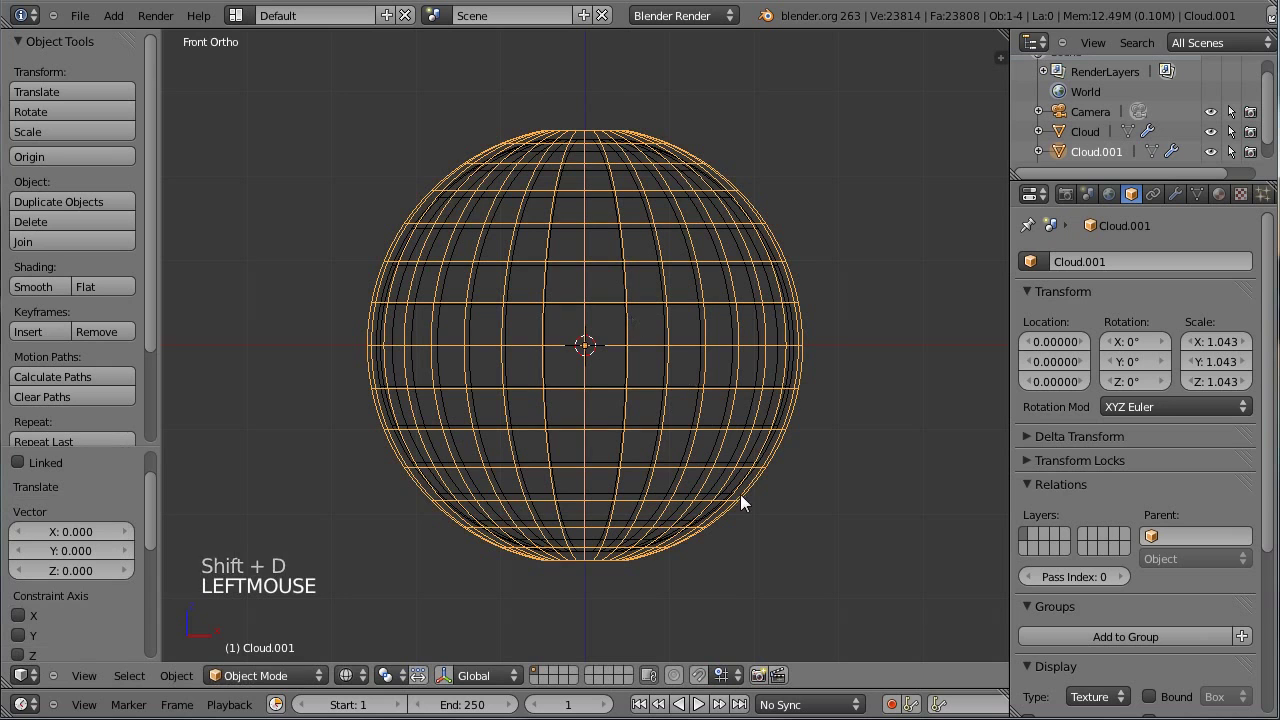
key(s)
key(s)
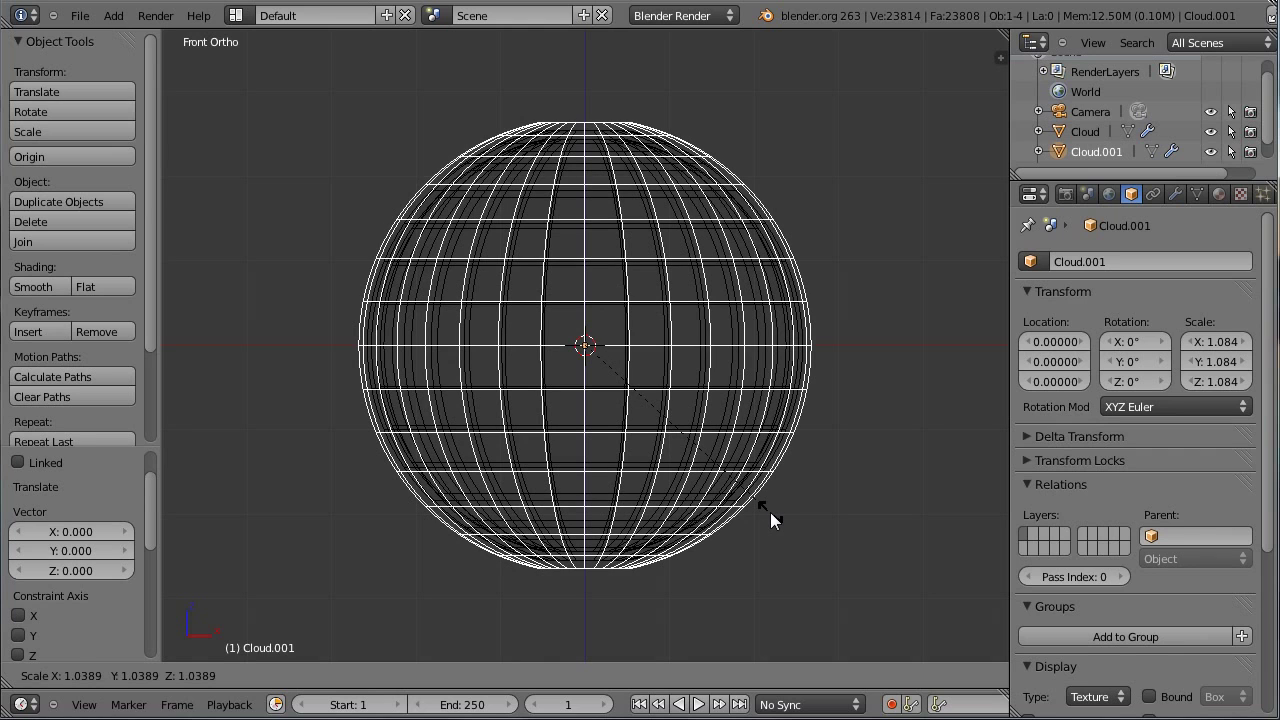
click(770, 512)
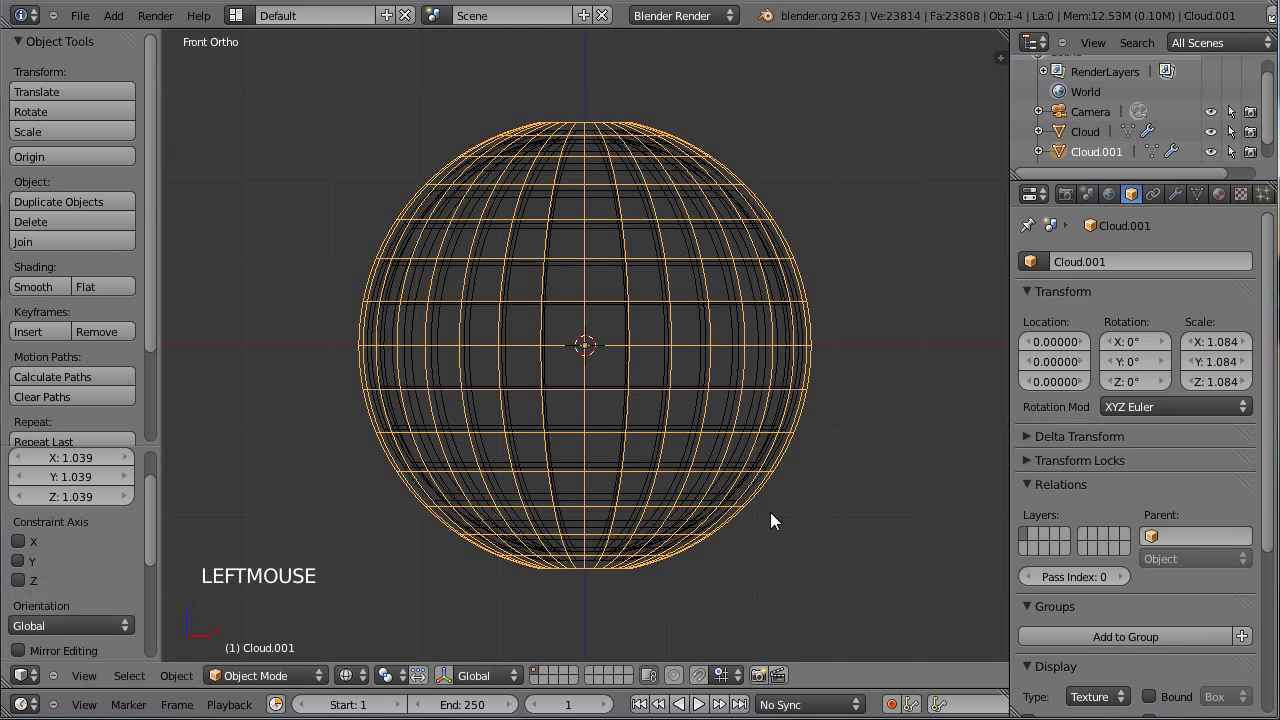
- Rename the new outermost sphere as Atmosphere
double_click(1122, 261)
text(Atmo)
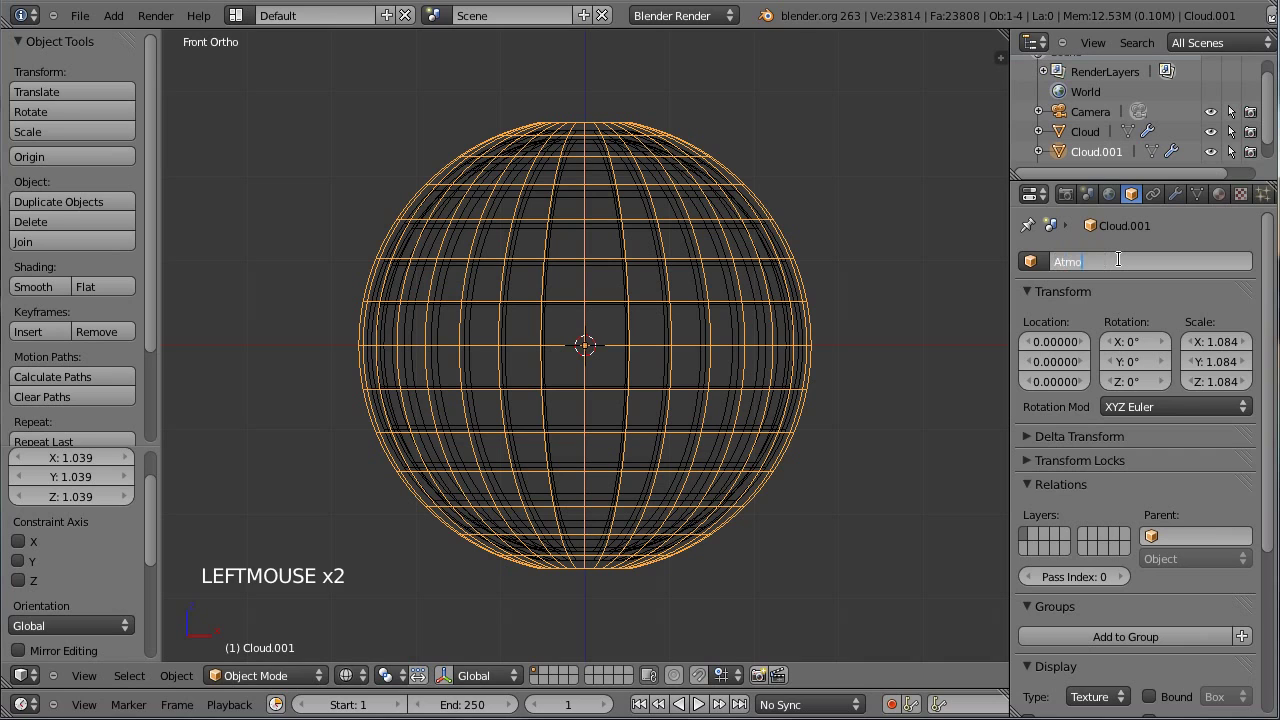
text(sphere)
key(Return)
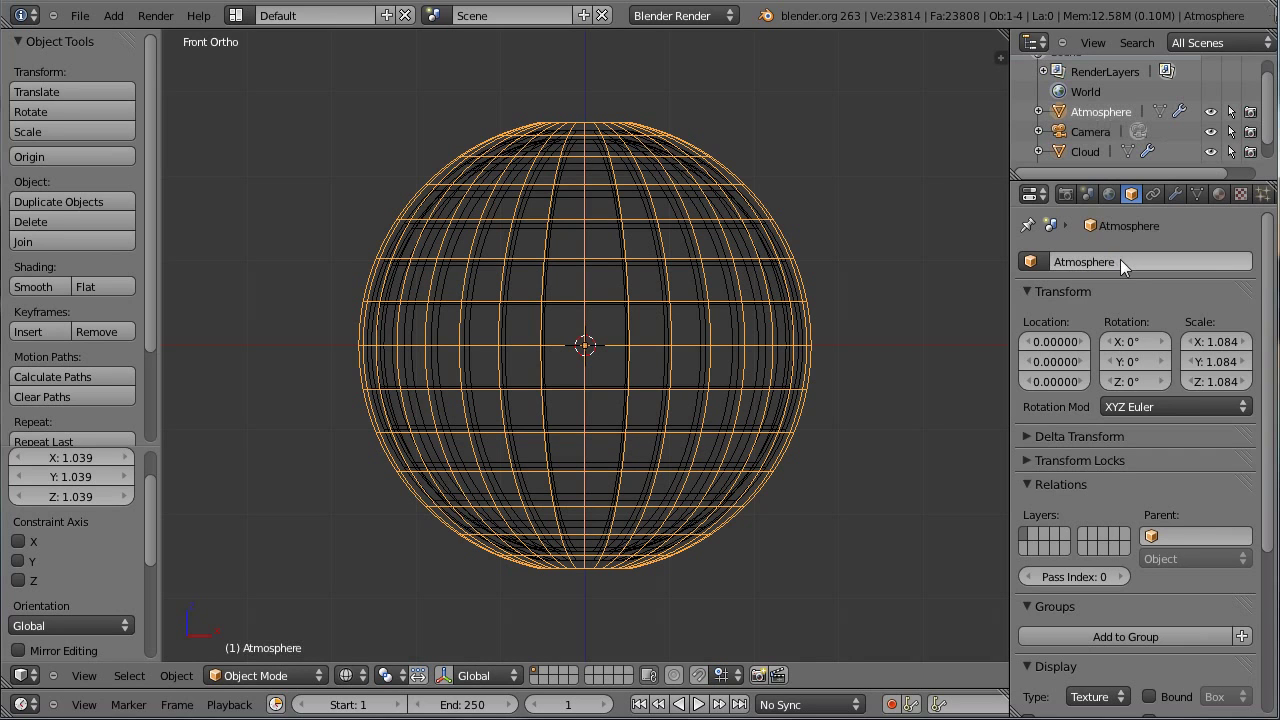
- Look at the scene from the top and display only the empty second layer
scroll(684, 201, down, 3)
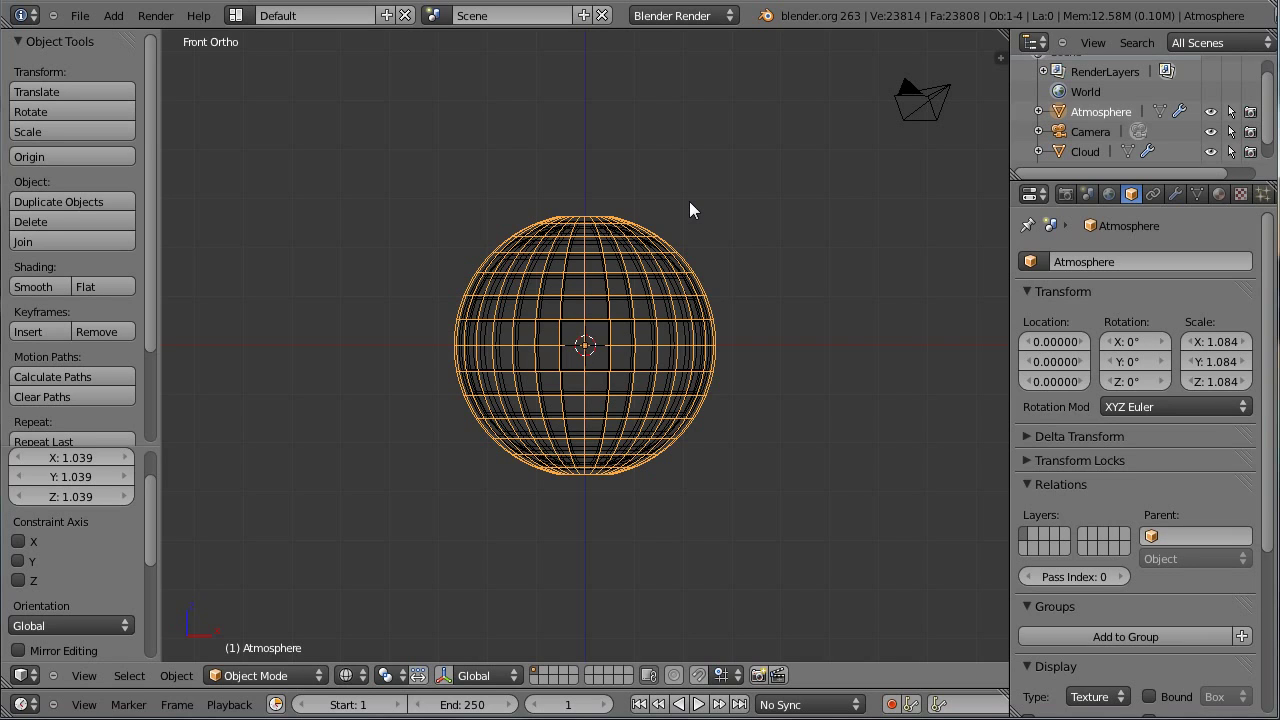
key(KP_7)
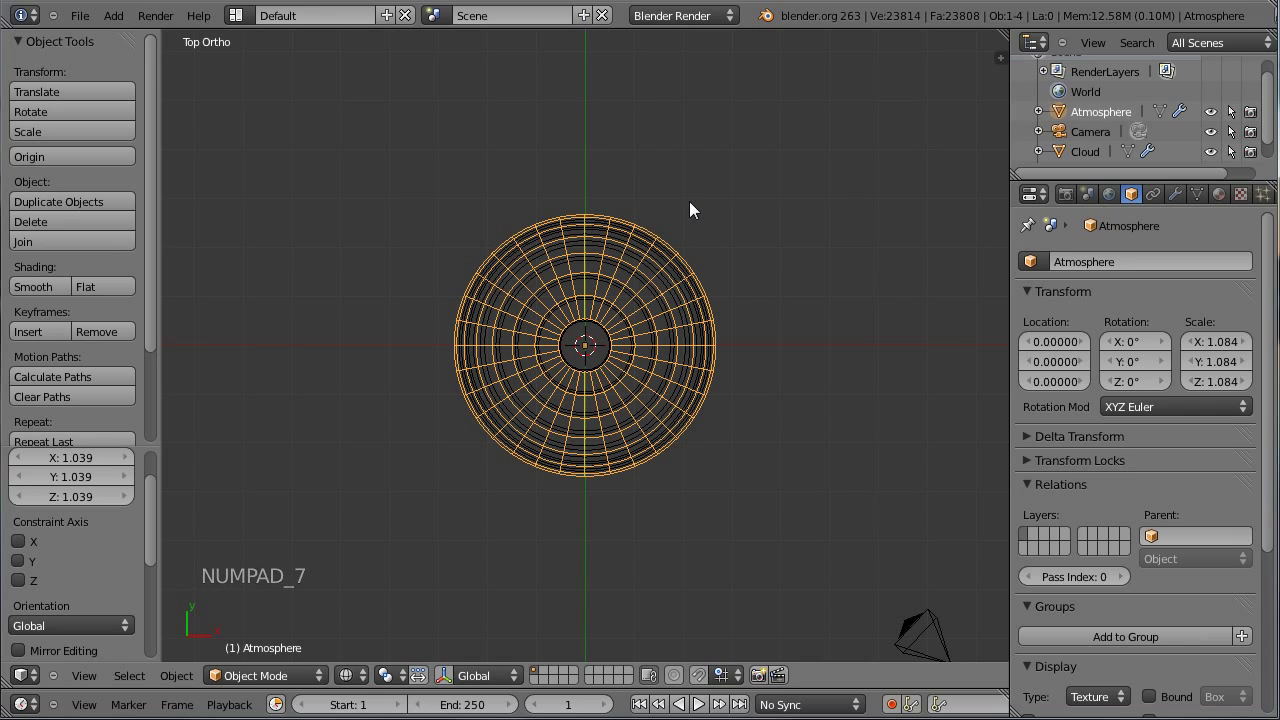
click(546, 676)
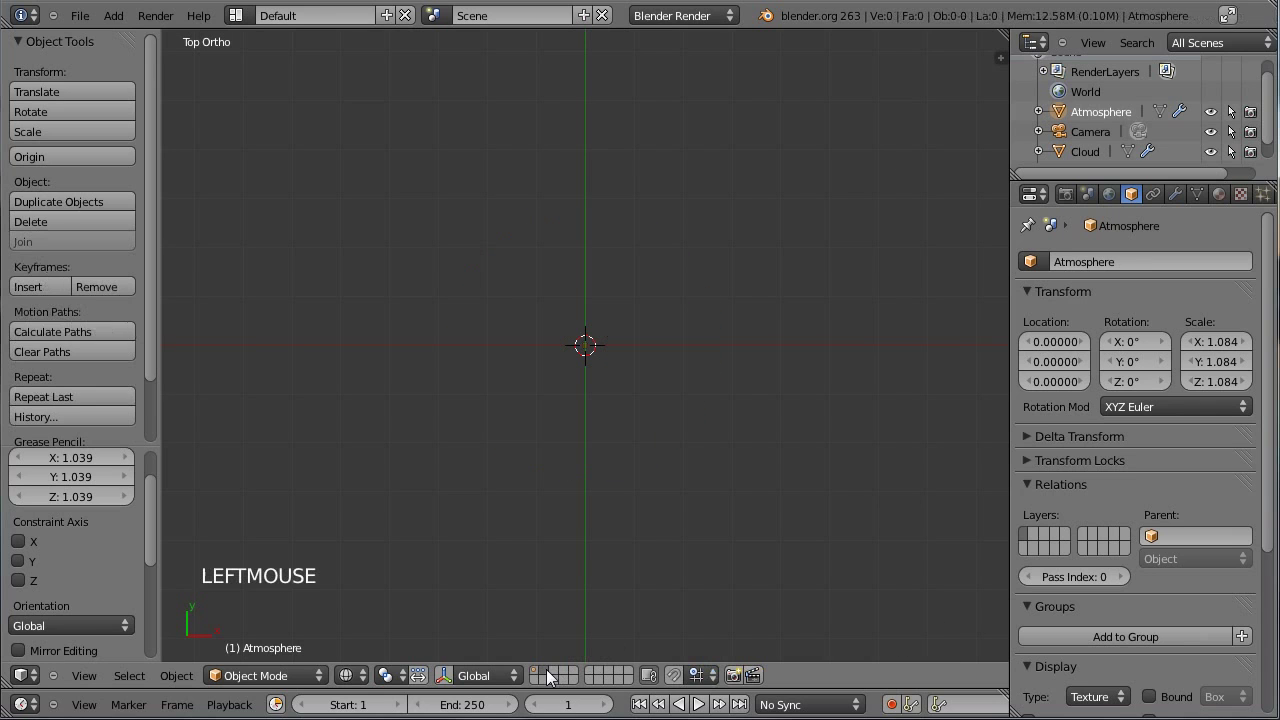
scroll(520, 533, down, 2)
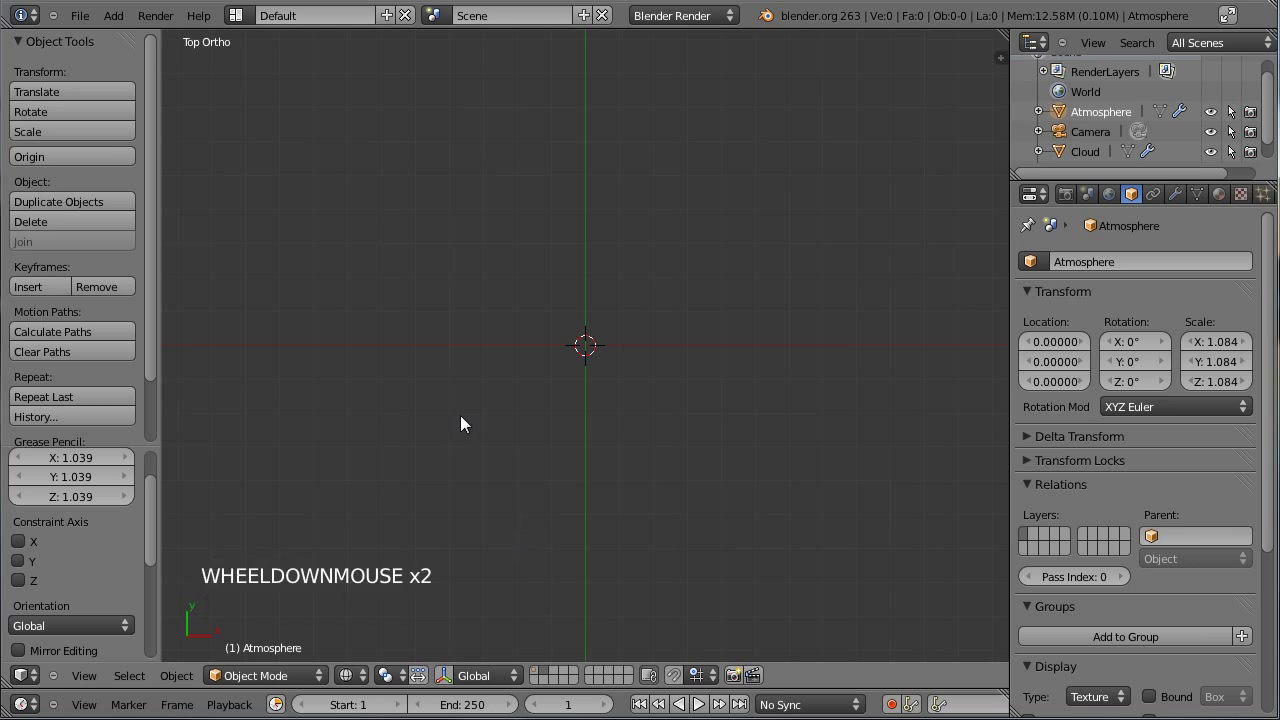
- Enable background images for the 3D view and add a new background image slot
key(n)
scroll(885, 421, down, 15)
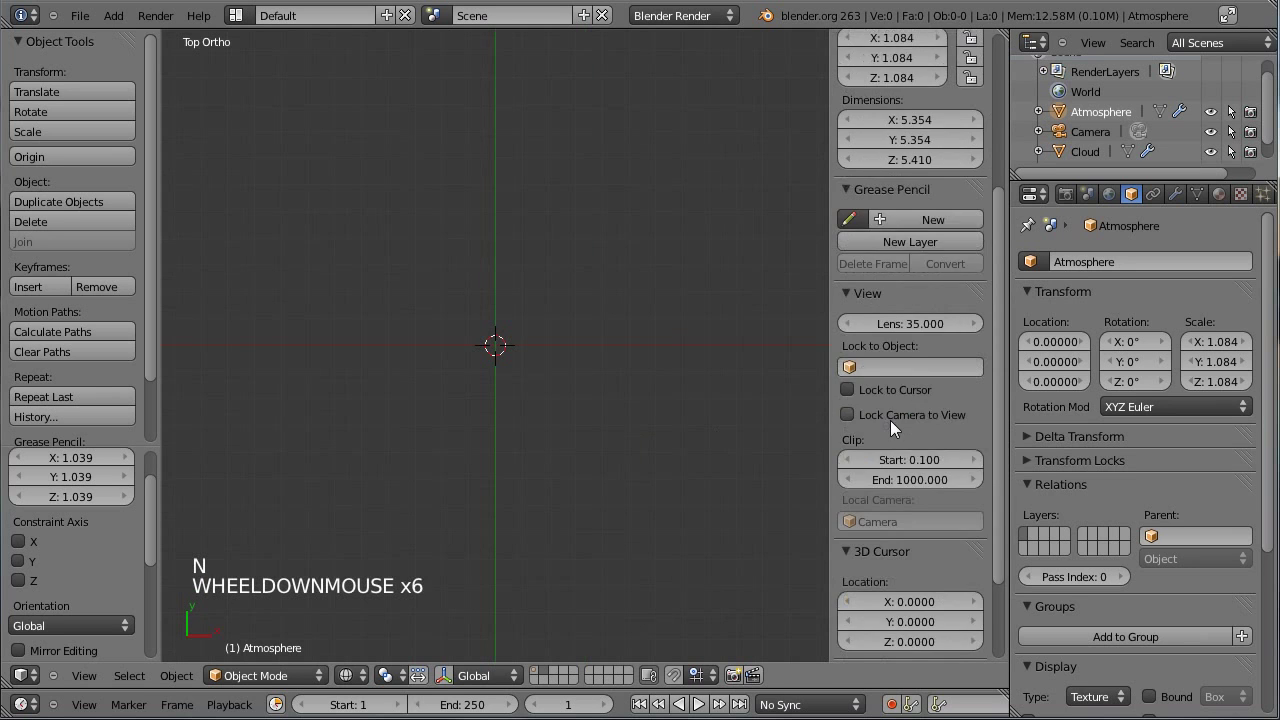
click(863, 601)
click(843, 606)
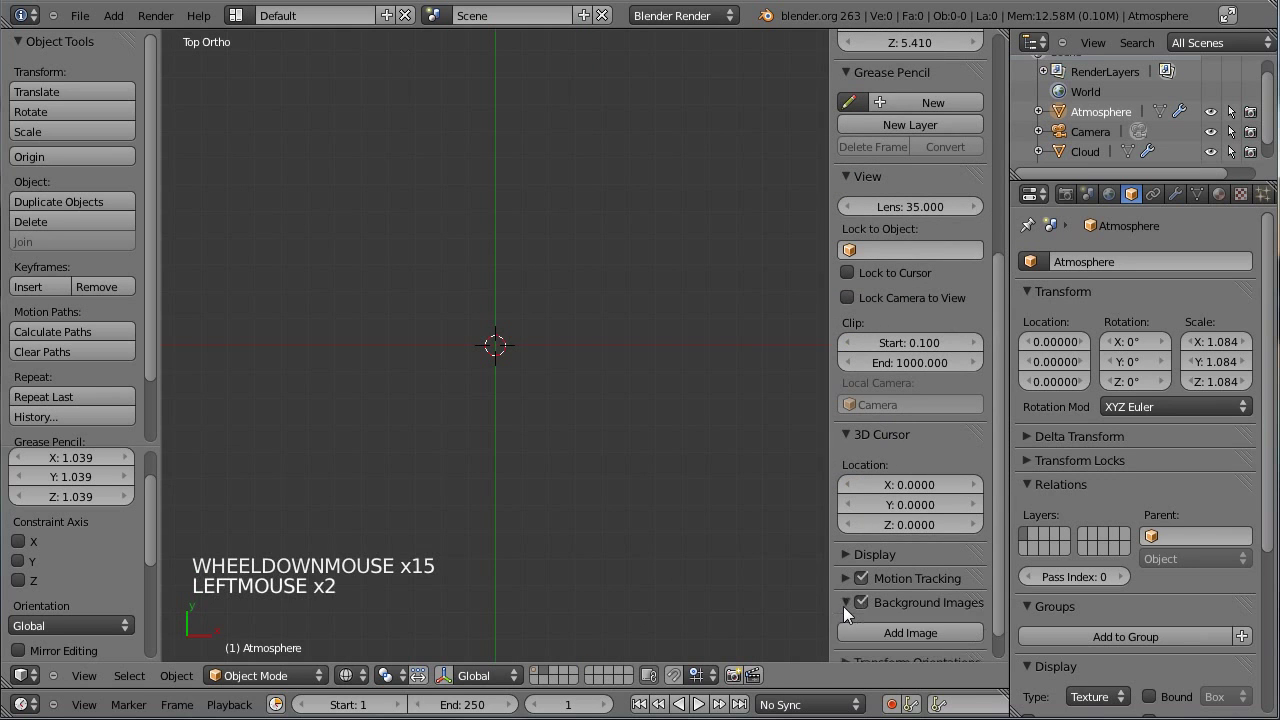
scroll(845, 605, down, 3)
click(868, 596)
scroll(869, 602, down, 5)
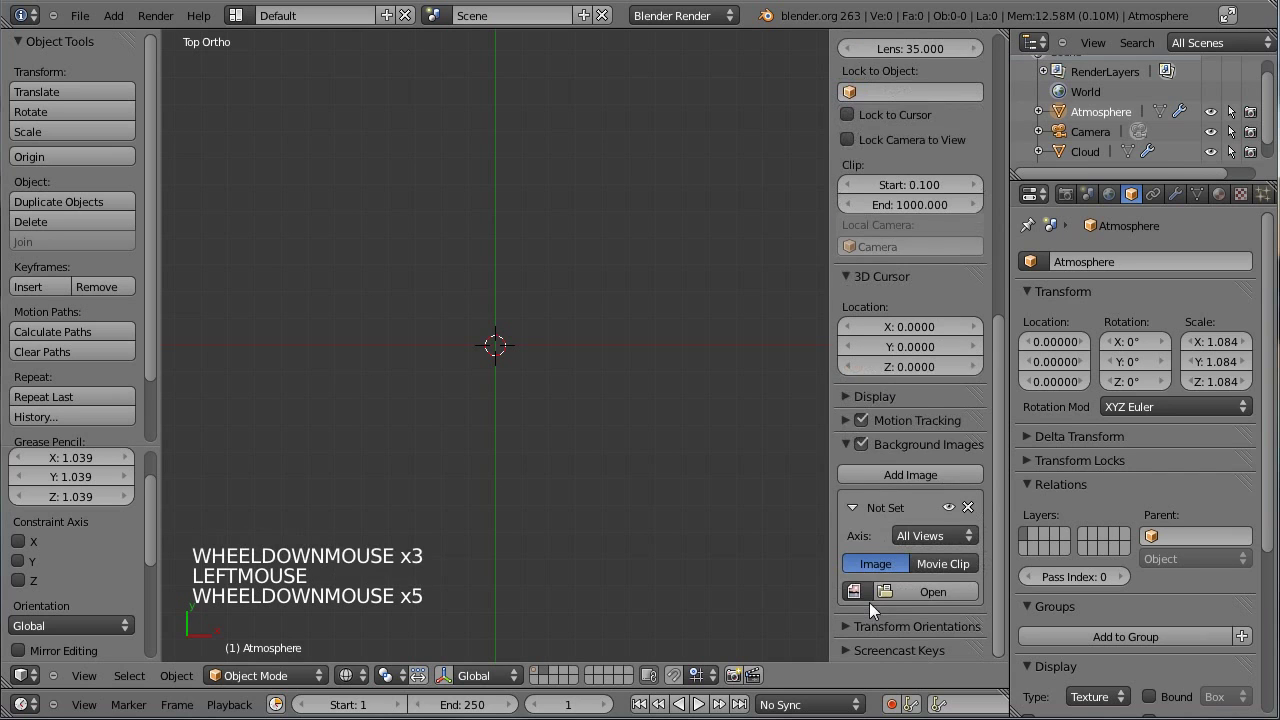
- Load space_invaders_by_molotov_arts.jpg from the Ref folder as the background image, browsing the files as thumbnails
click(916, 593)
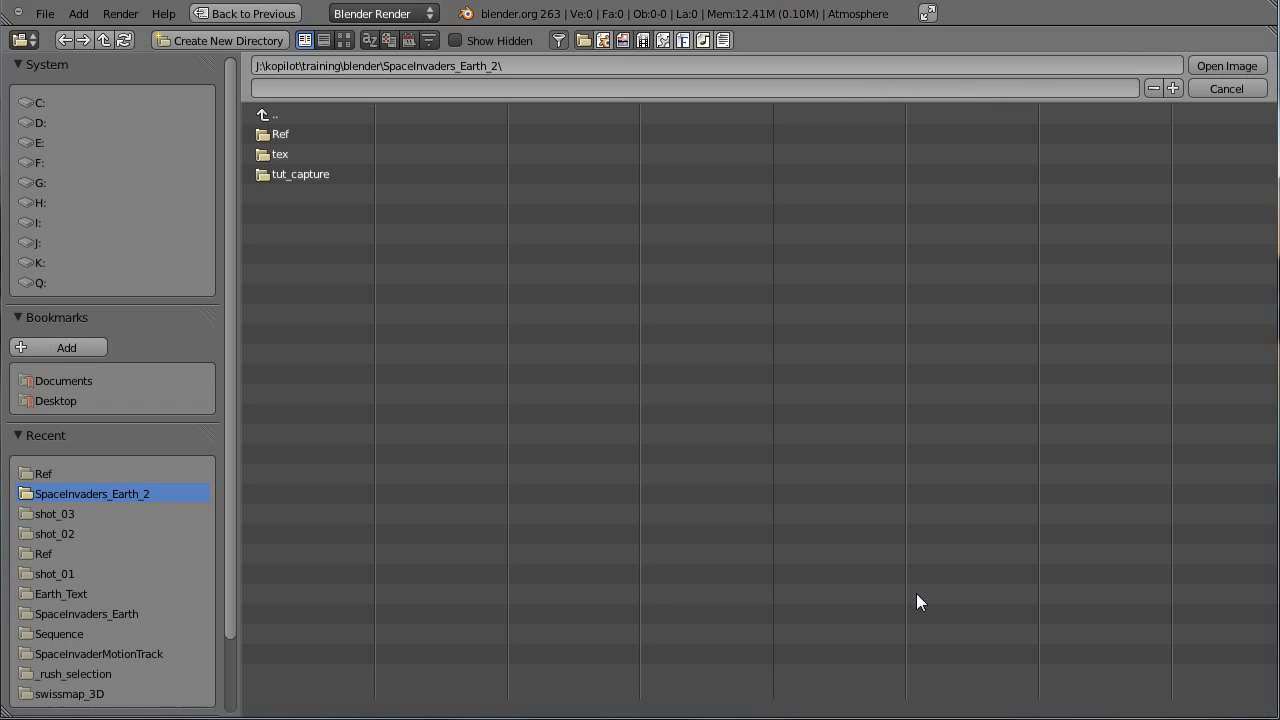
click(268, 134)
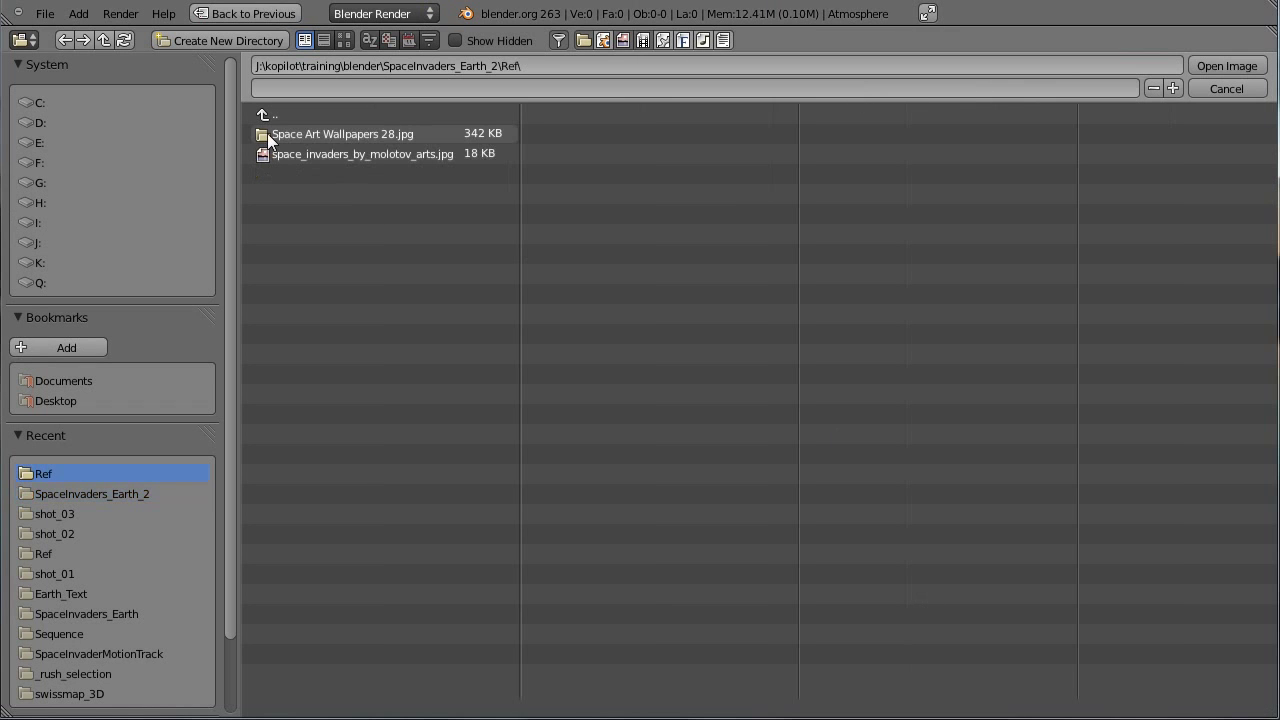
click(343, 40)
click(543, 165)
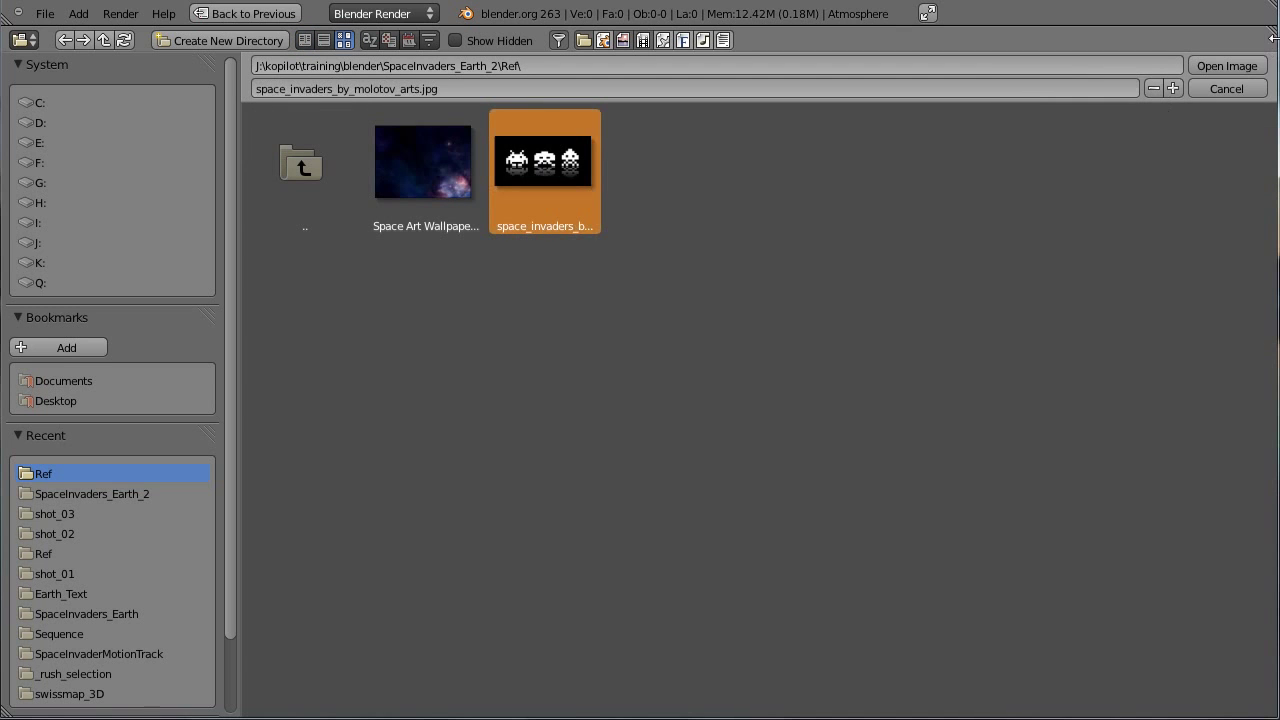
click(1224, 65)
scroll(598, 349, up, 2)
scroll(914, 429, down, 8)
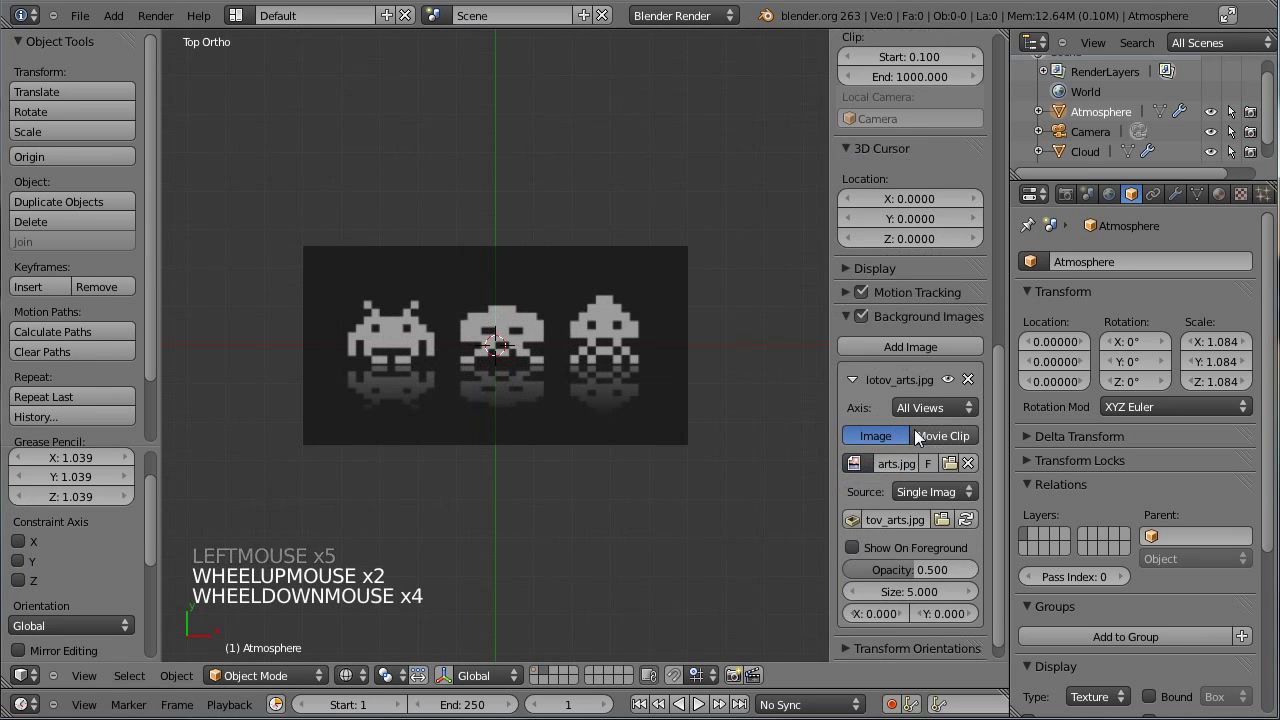
- Offset the background image to X -1.942 and Y 0.961, bringing the rightmost invader's lower-left corner to the origin
scroll(686, 365, up, 3)
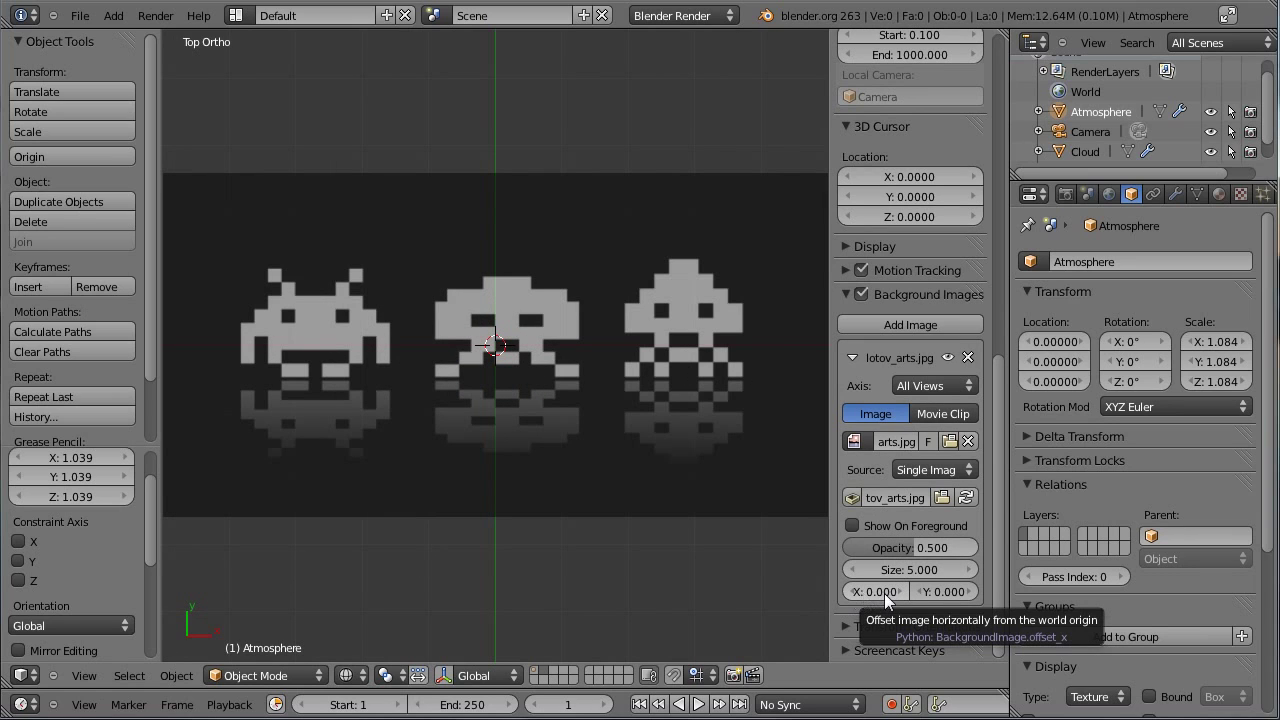
drag(885, 593, 861, 595)
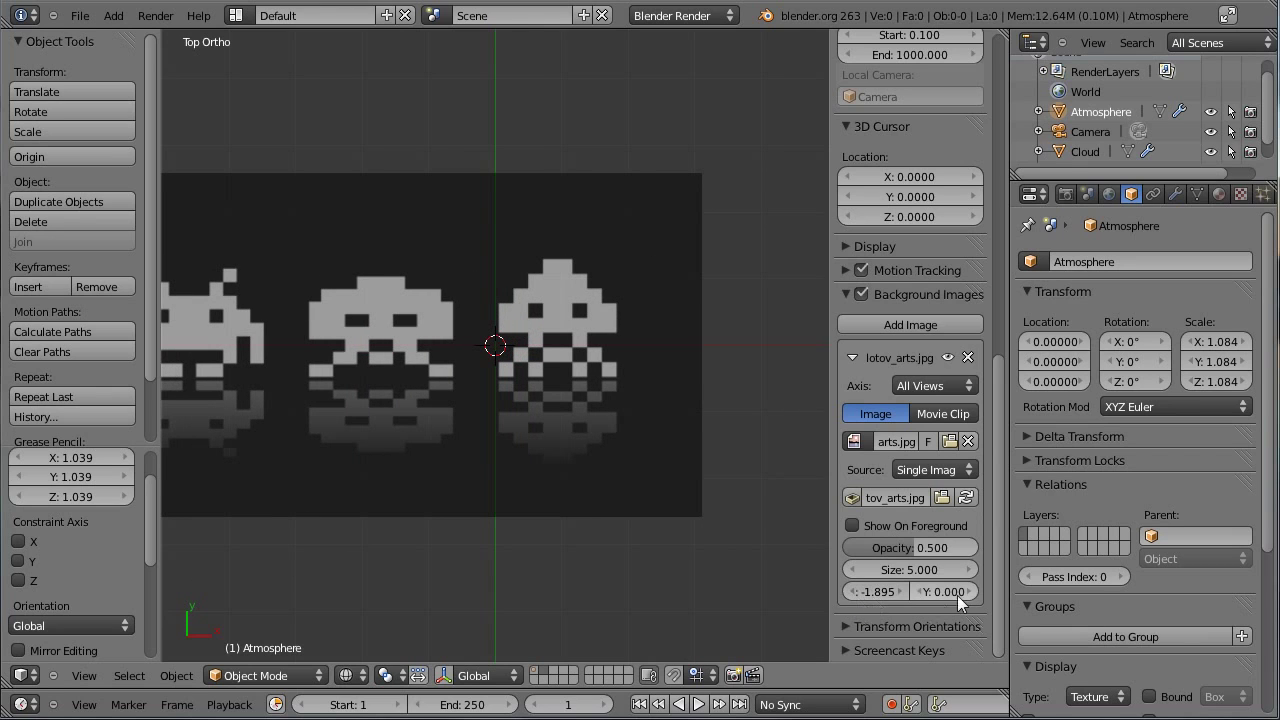
shift+drag(941, 590, 960, 593)
scroll(457, 376, up, 3)
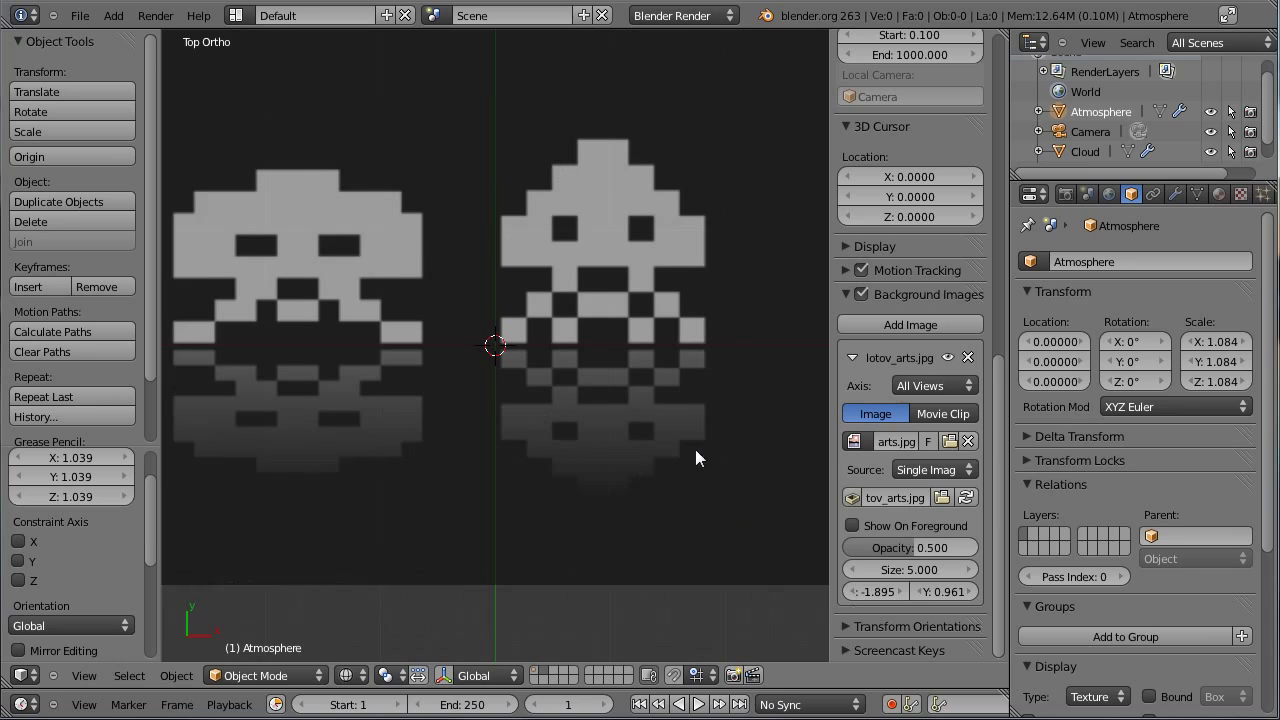
scroll(695, 449, up, 1)
shift+drag(878, 594, 872, 594)
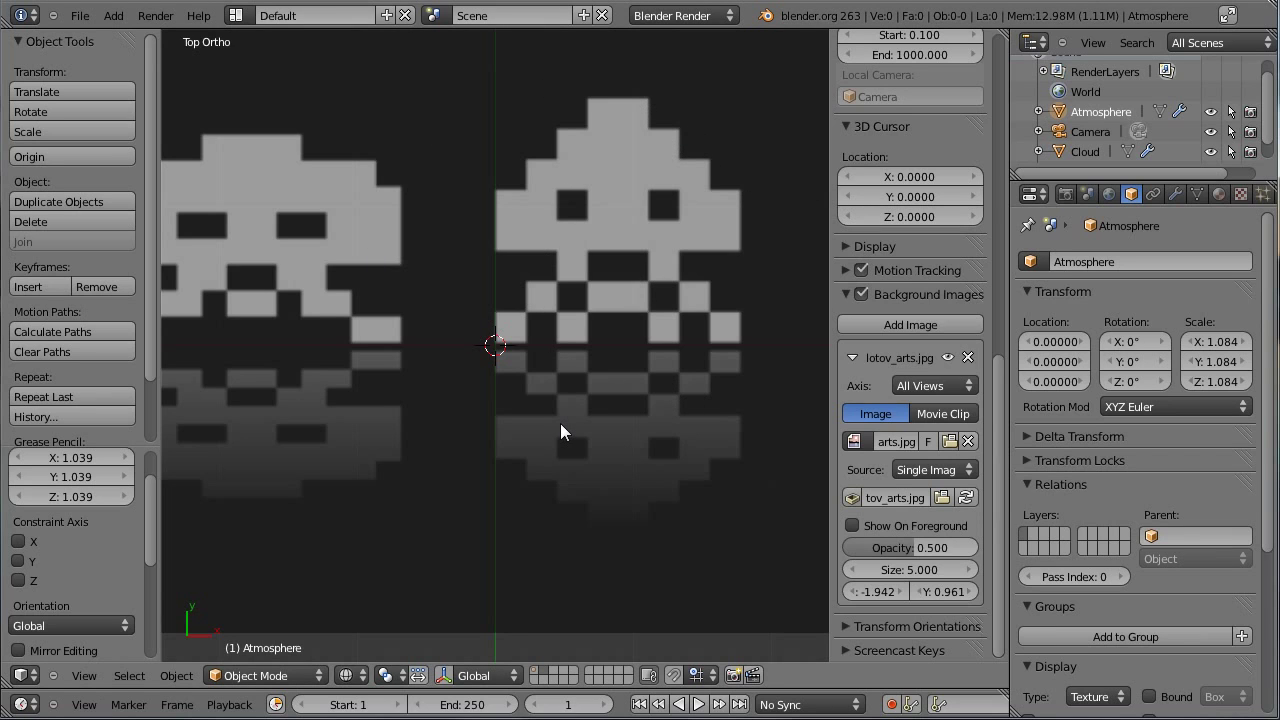
- Add a cube at the 3D cursor and scale it down to about 0.073
key(shift+a)
mouse_move(560, 428)
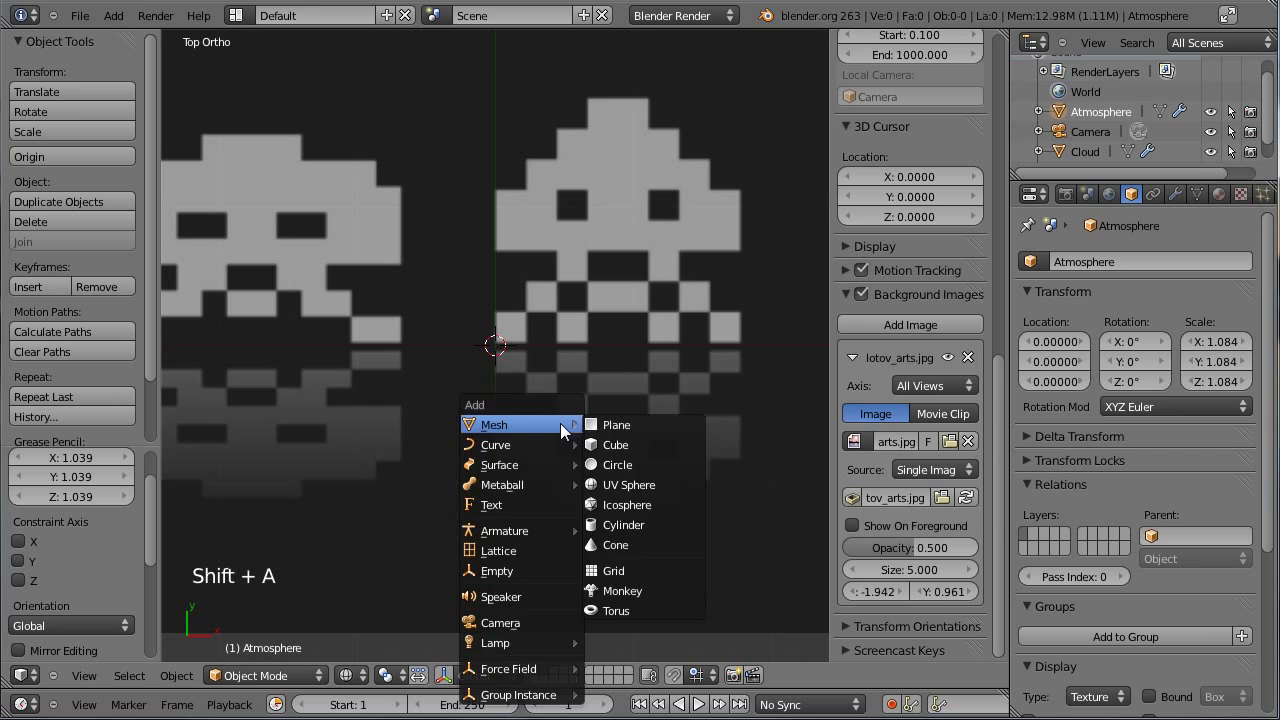
click(616, 444)
key(s)
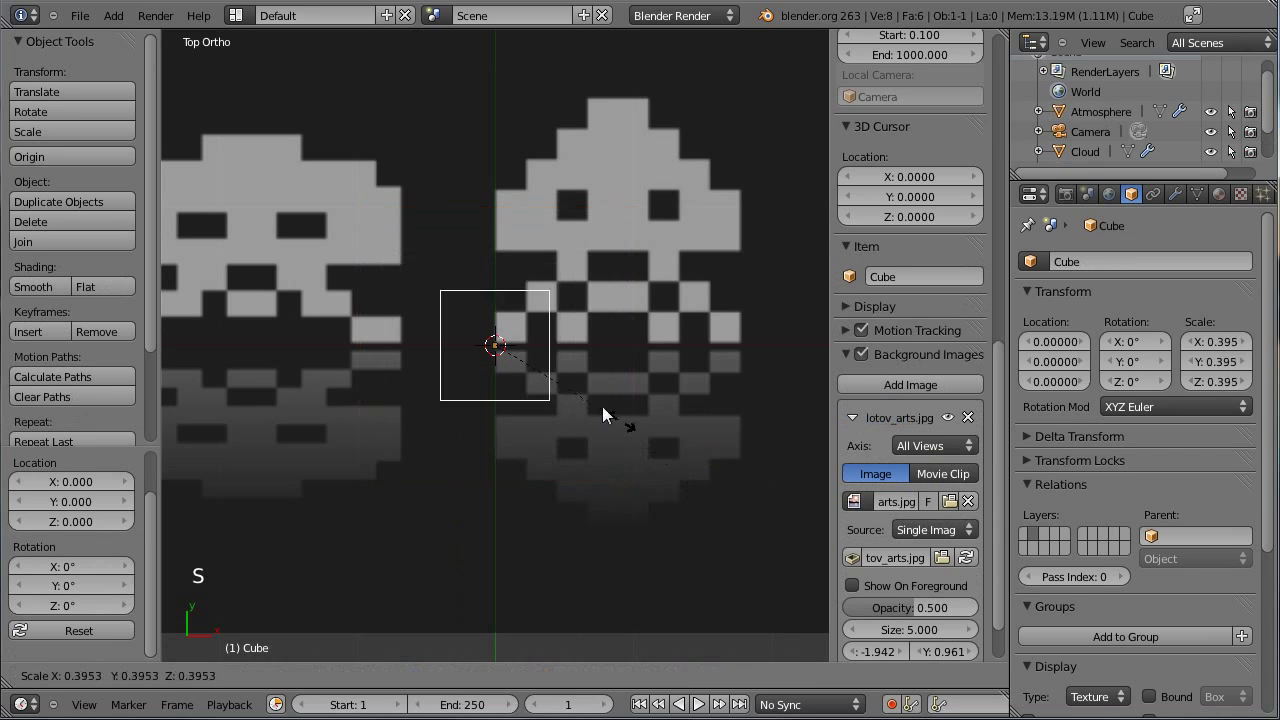
click(536, 360)
scroll(557, 374, up, 3)
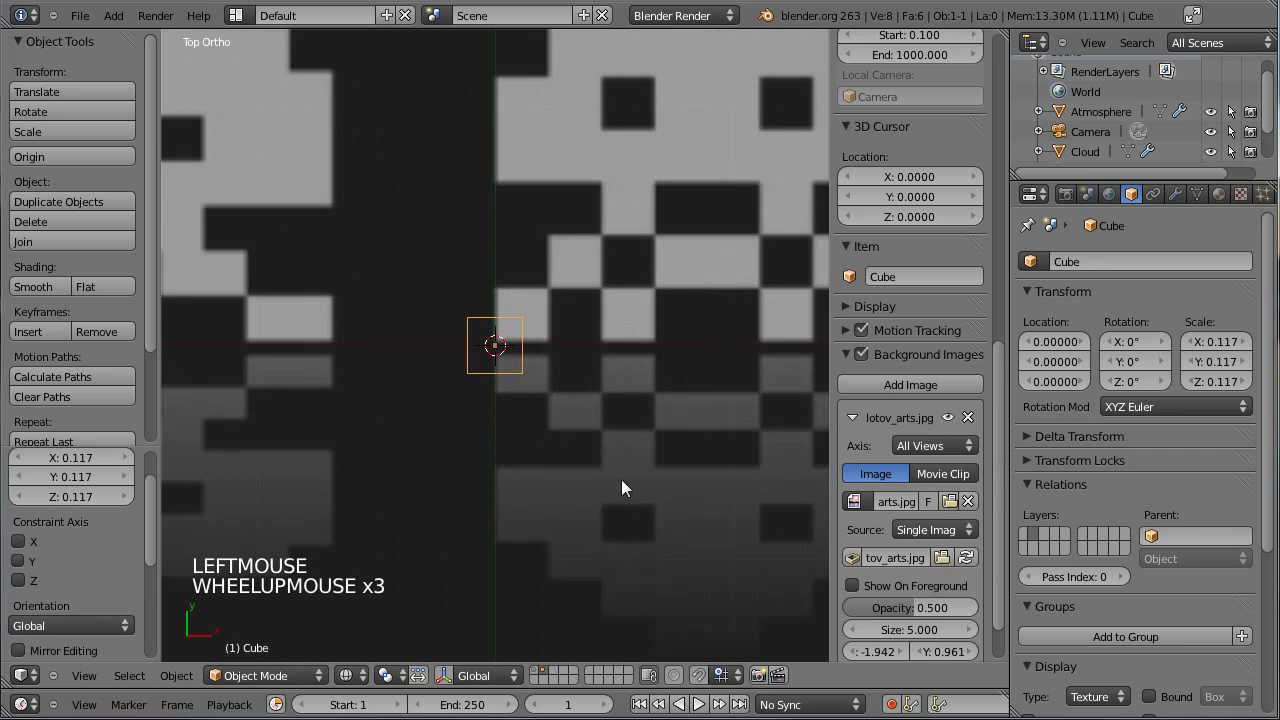
key(s)
click(603, 390)
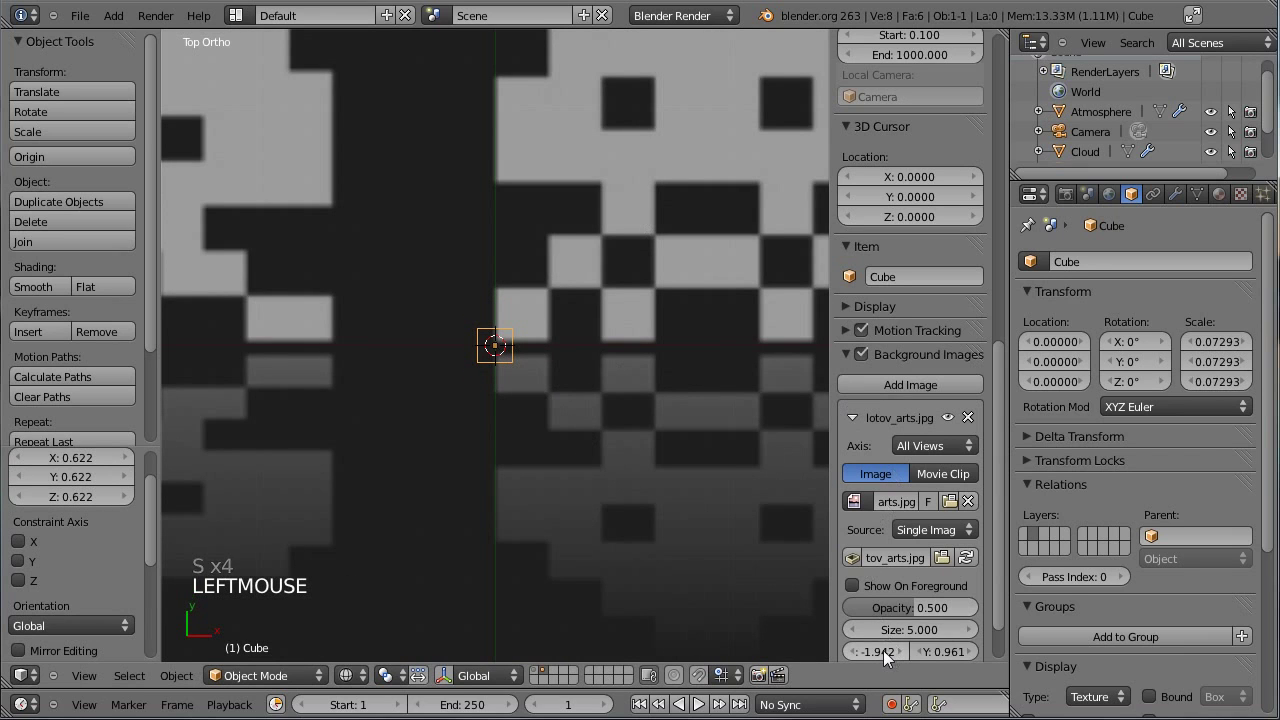
- Shrink the cube to about 0.043 and offset the background image to X -1.997, Y 0.800, fitting the cube inside the invader's lower-left pixel
drag(883, 650, 936, 652)
scroll(643, 467, up, 2)
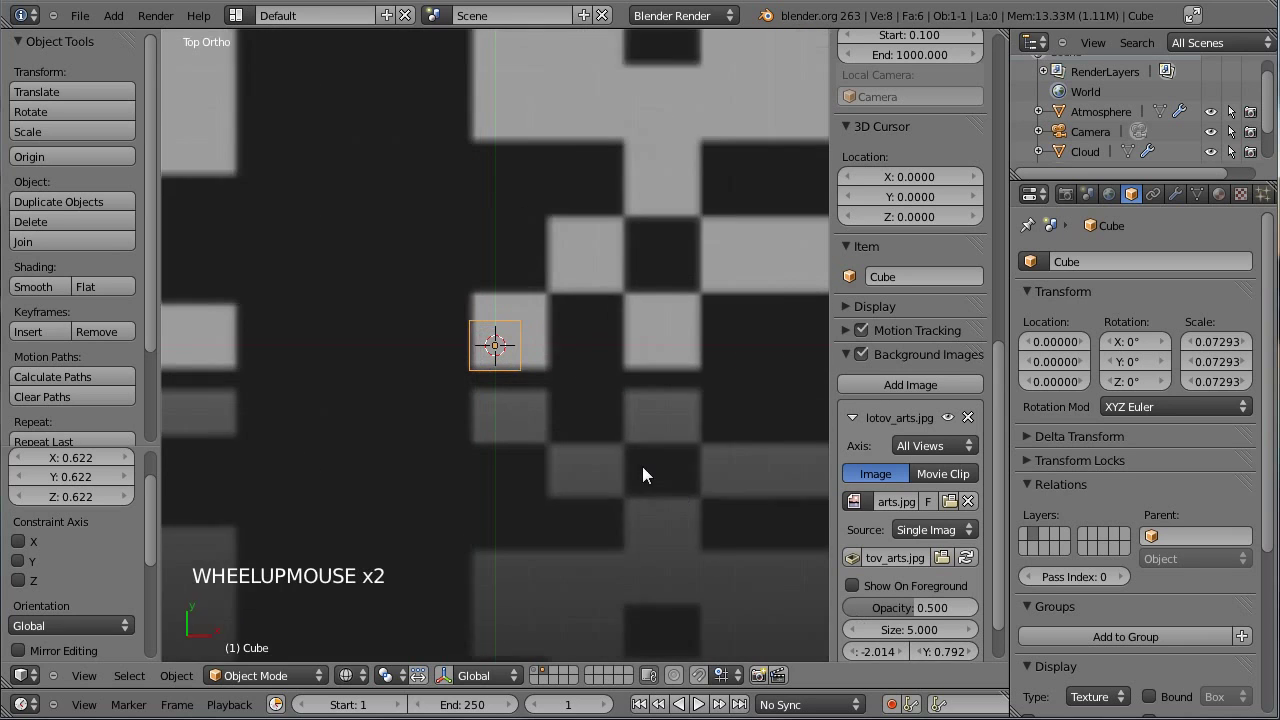
scroll(642, 466, up, 1)
key(s)
key(s)
key(s)
key(s)
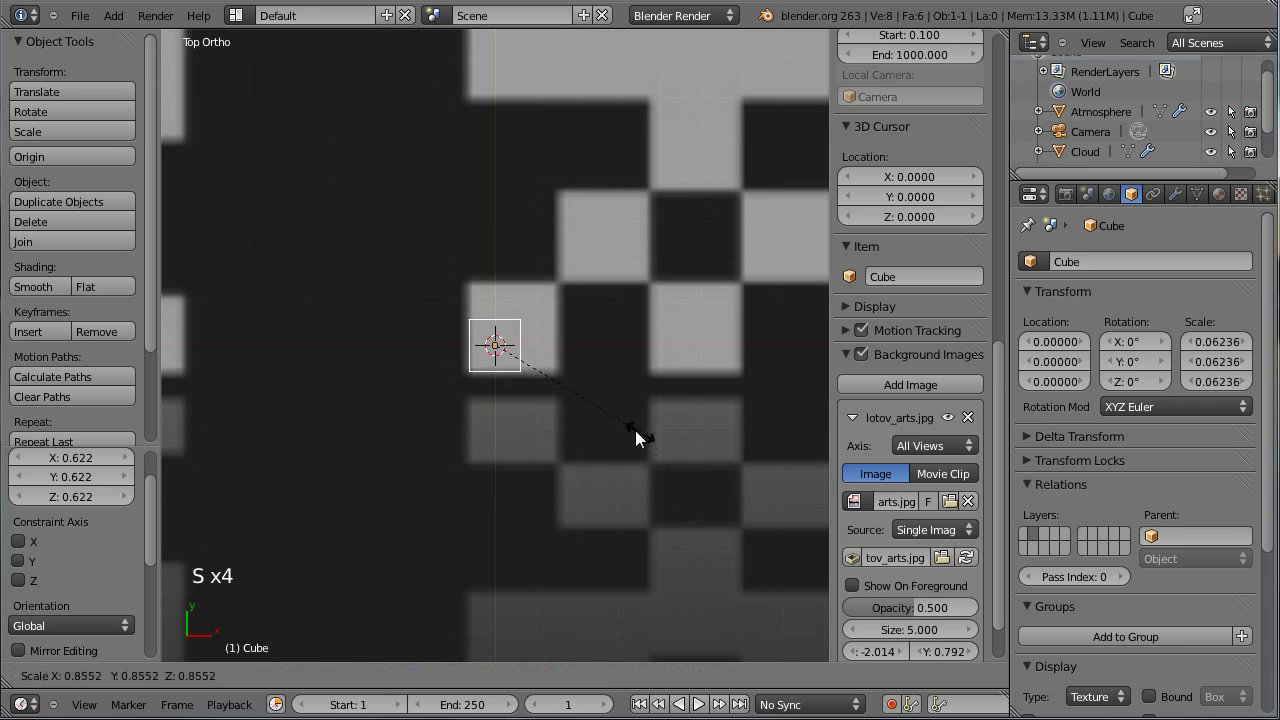
click(630, 428)
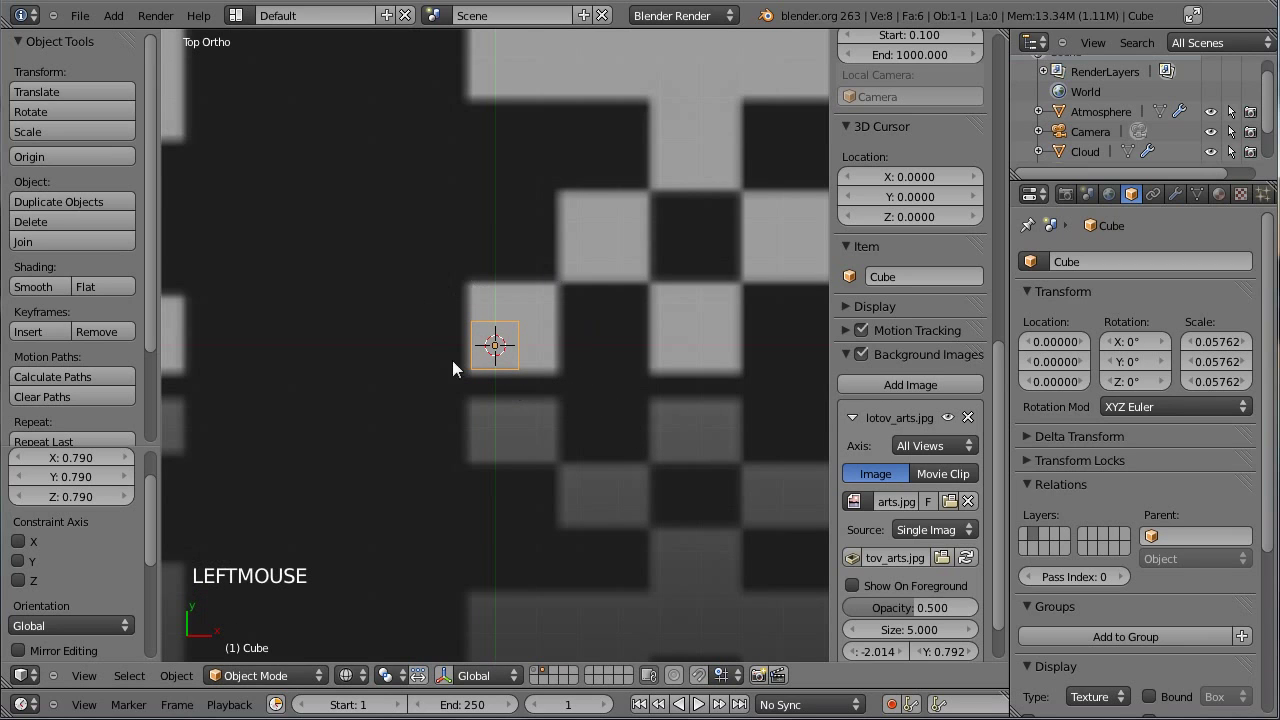
key(s)
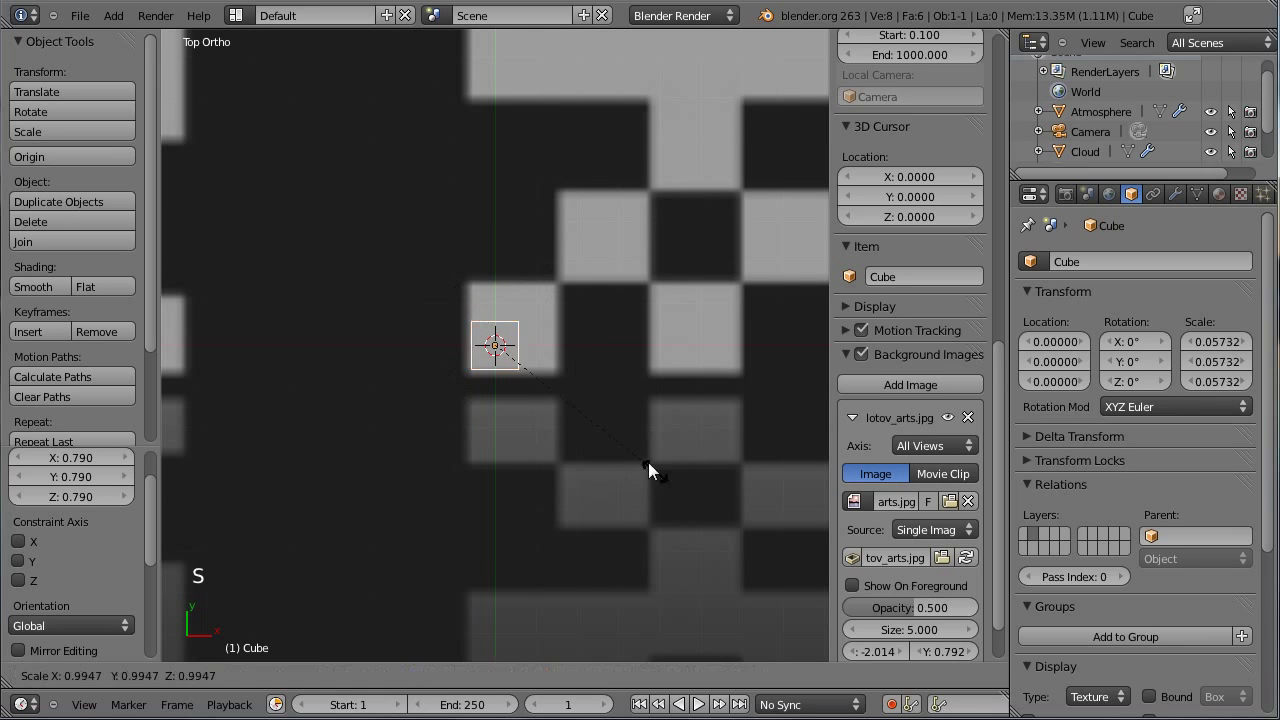
click(611, 444)
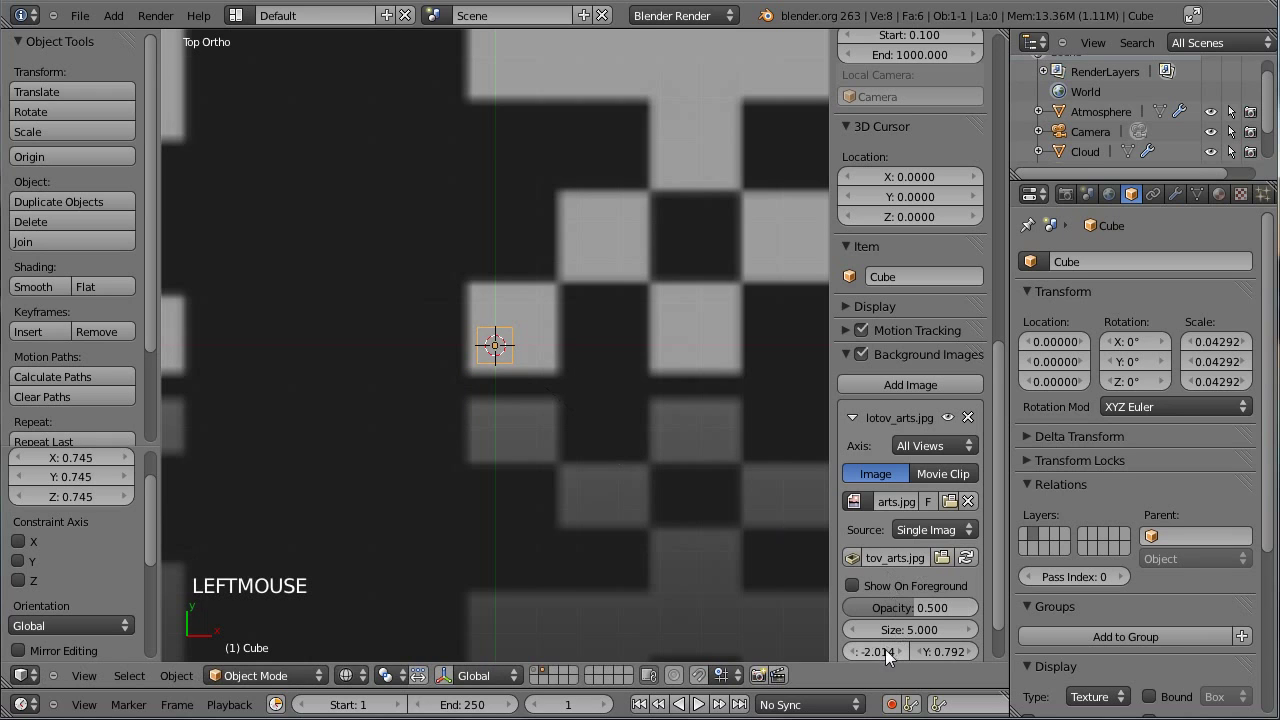
shift+drag(888, 655, 946, 652)
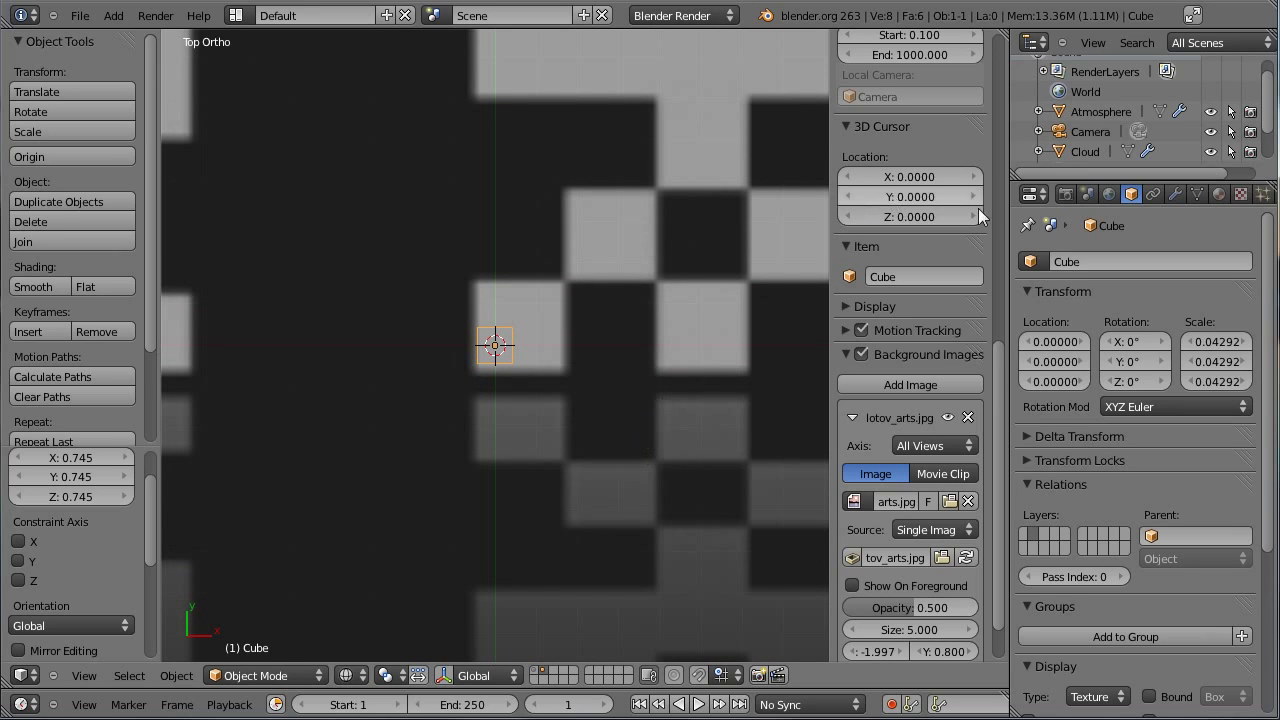
- Add an Array modifier to the cube and set its relative X offset to 1.1
click(1176, 194)
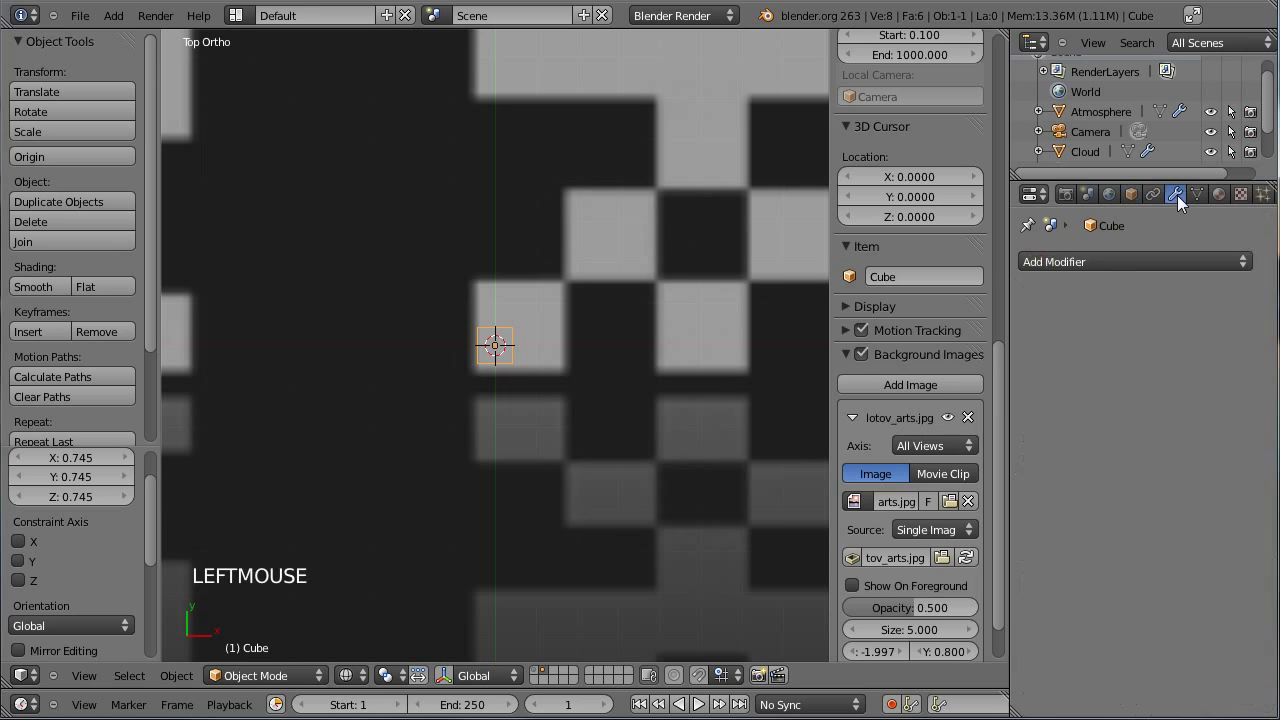
click(1109, 262)
click(795, 281)
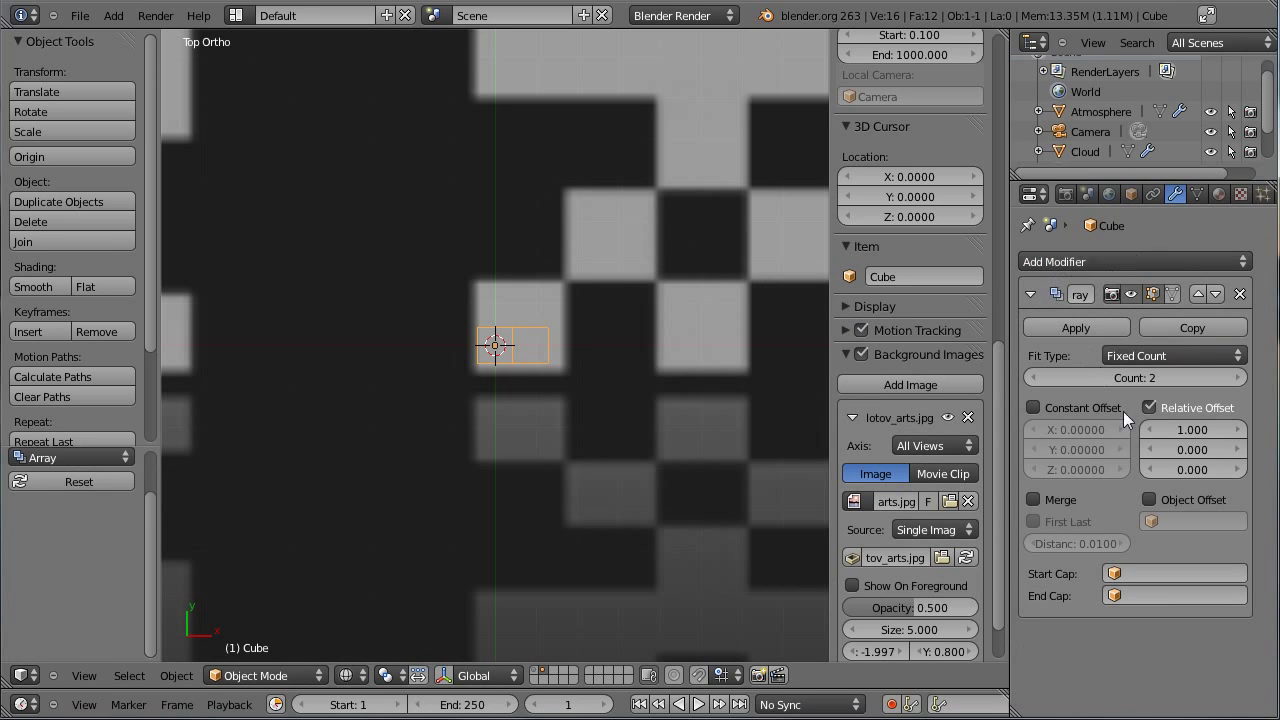
click(1193, 429)
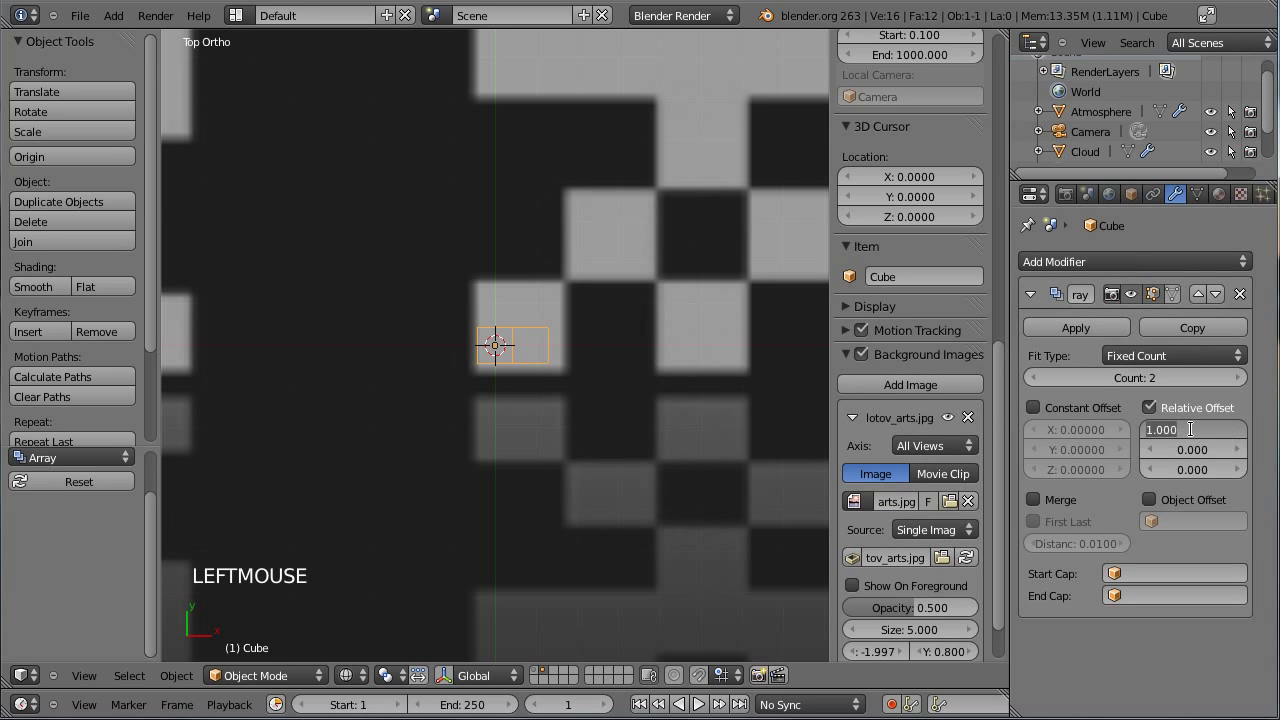
text(1.1)
key(Return)
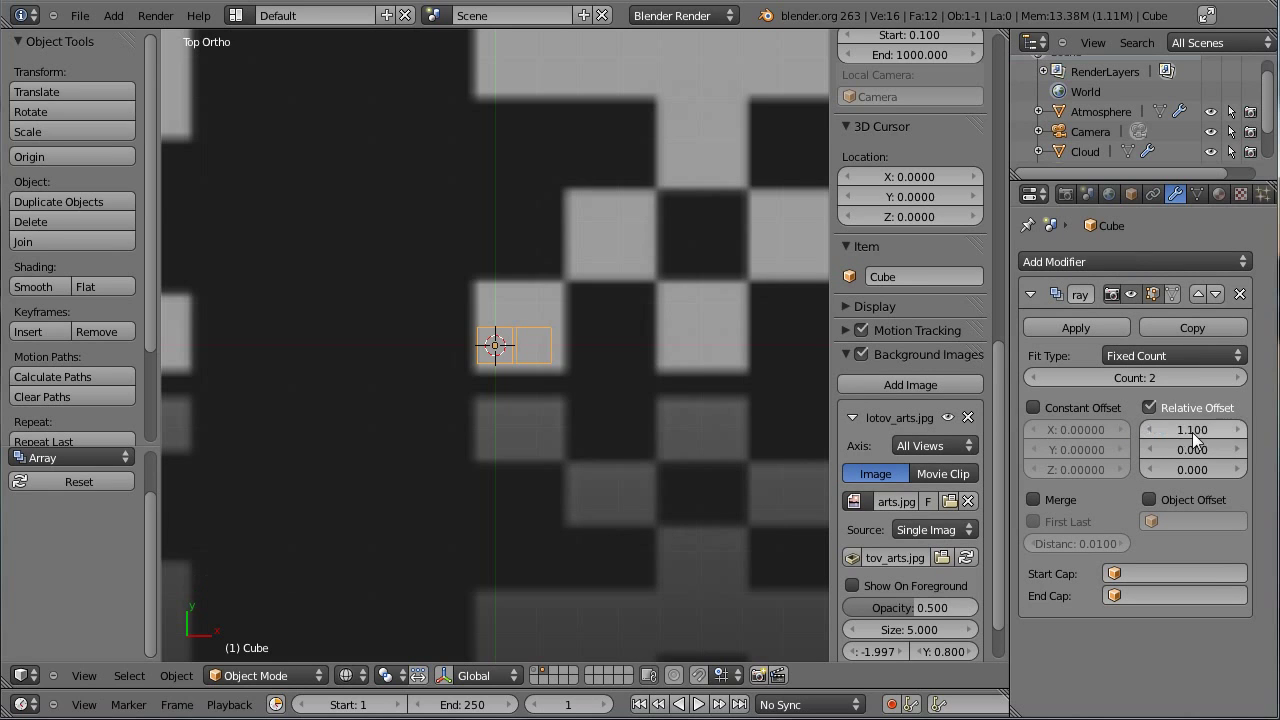
- Raise the array count to 19 so the row of cubes spans the full width of the invader
scroll(489, 352, up, 4)
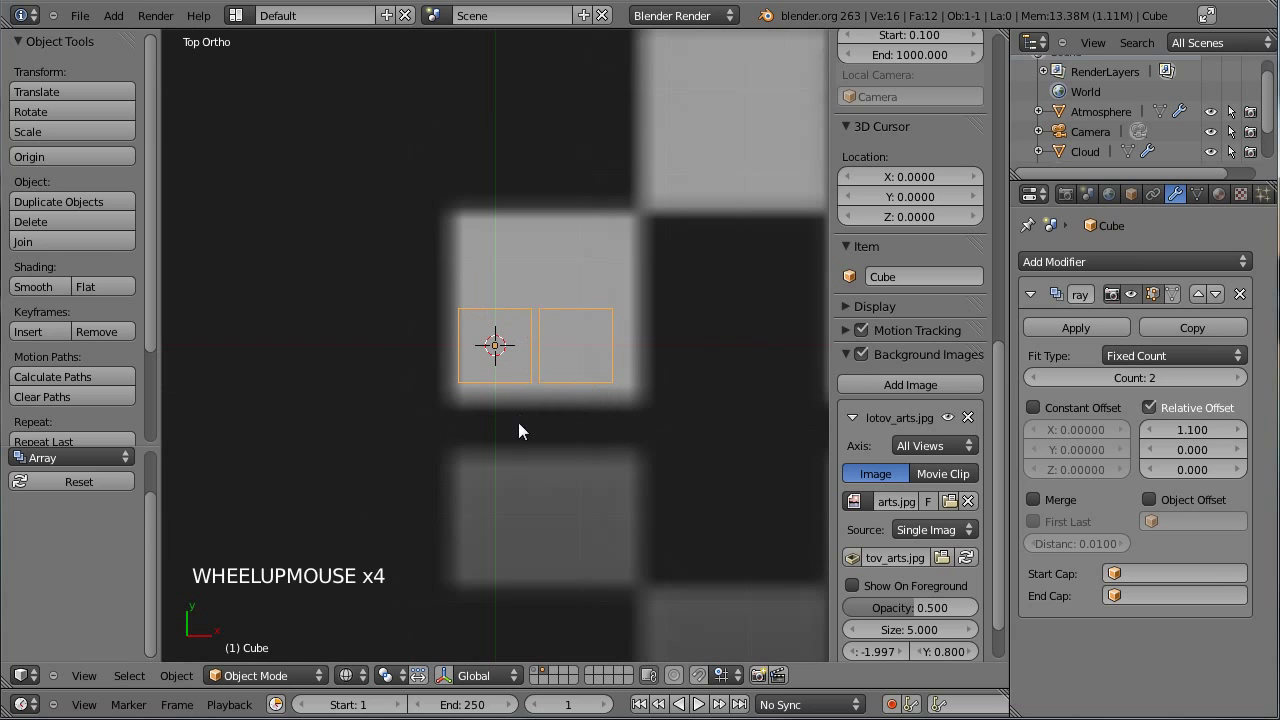
scroll(686, 366, down, 5)
scroll(610, 361, up, 2)
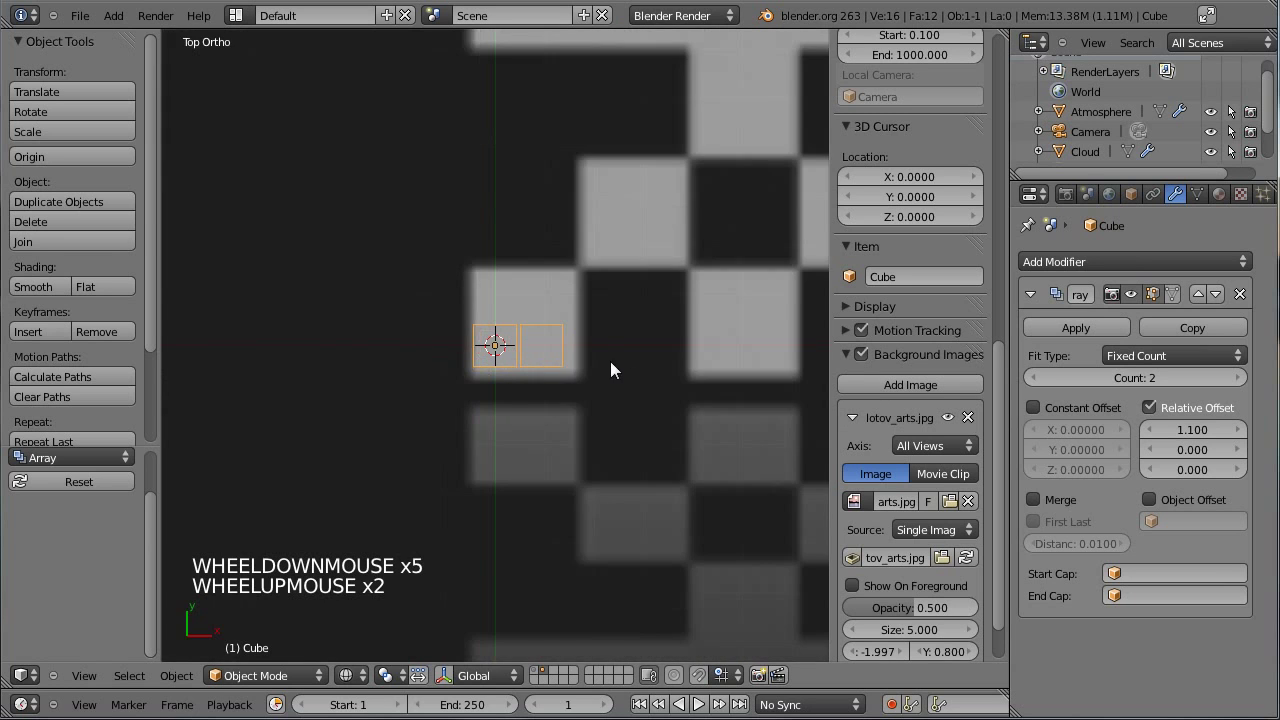
scroll(560, 348, down, 3)
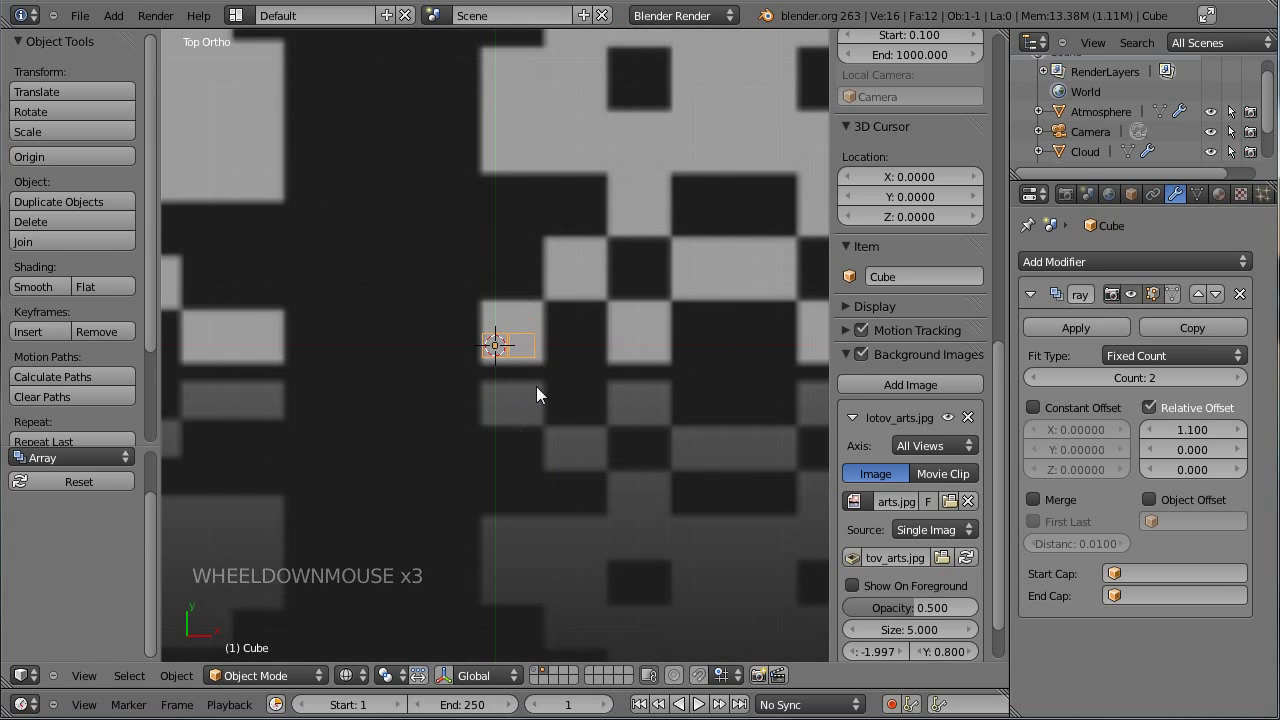
scroll(590, 385, down, 3)
scroll(642, 377, up, 1)
click(1238, 377)
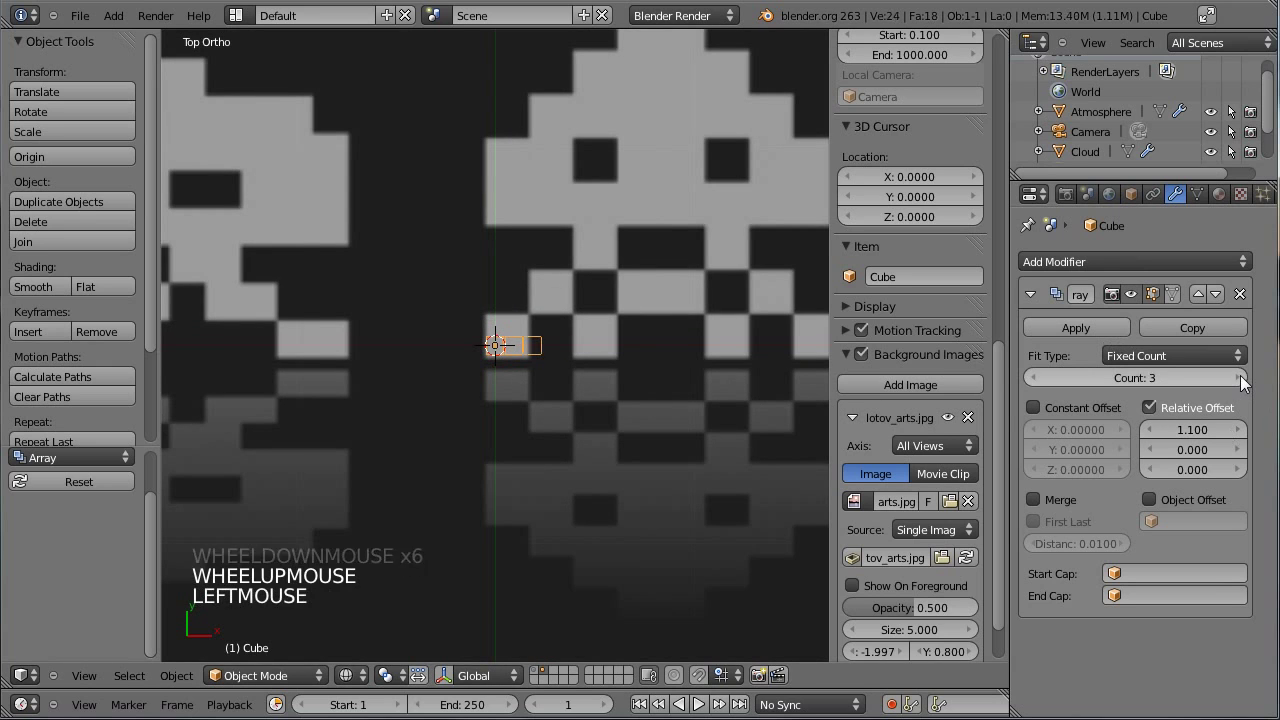
click(1238, 377)
click(1238, 377)
click(1238, 377)
shift+middle_drag(723, 265, 573, 290)
click(1238, 378)
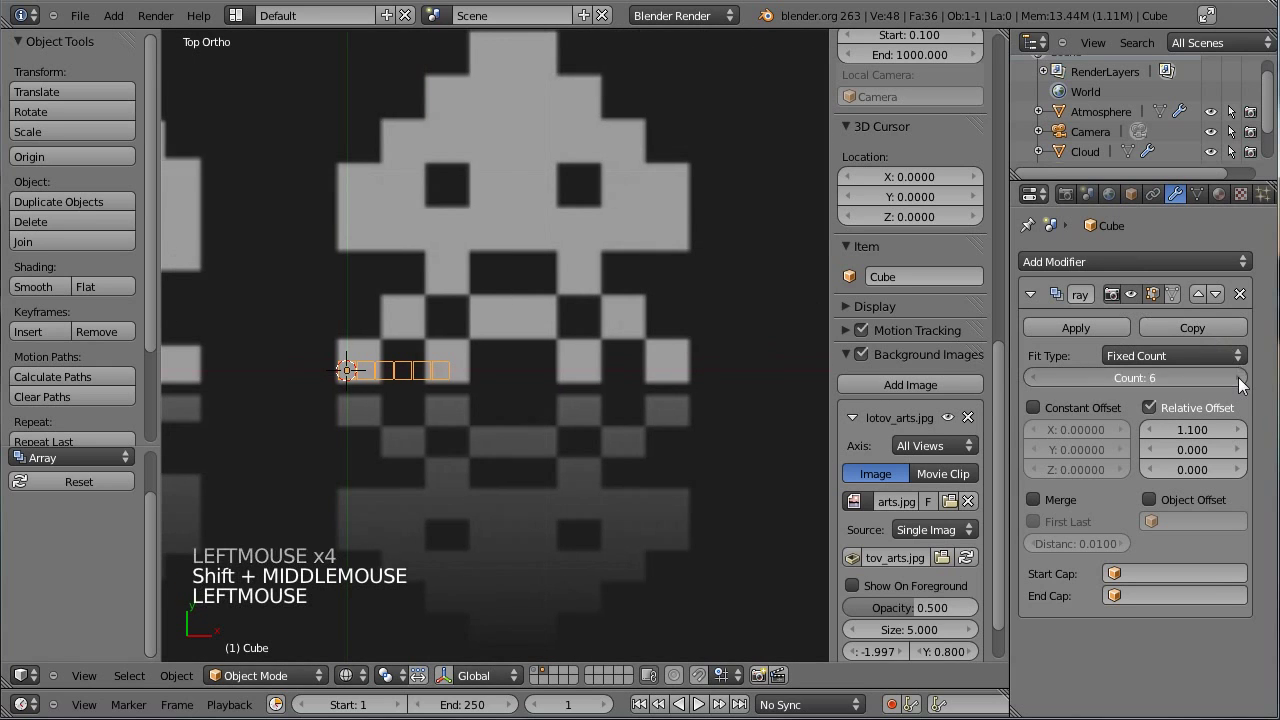
click(1238, 378)
click(1238, 378)
click(1238, 378)
double_click(1238, 378)
click(1238, 378)
double_click(1238, 378)
click(1238, 378)
double_click(1238, 378)
double_click(1238, 378)
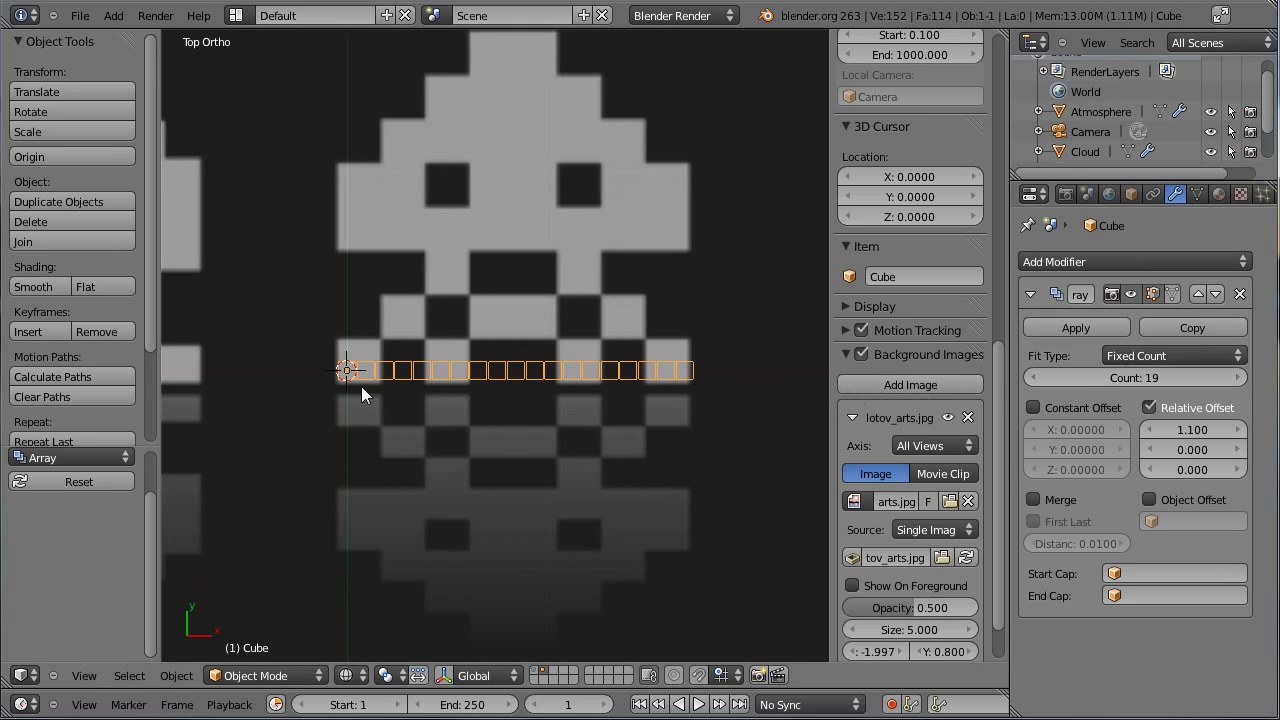
- Add a second Array modifier to the cube with relative offsets of 0 in X and 1.1 in Y
click(1030, 292)
click(1057, 262)
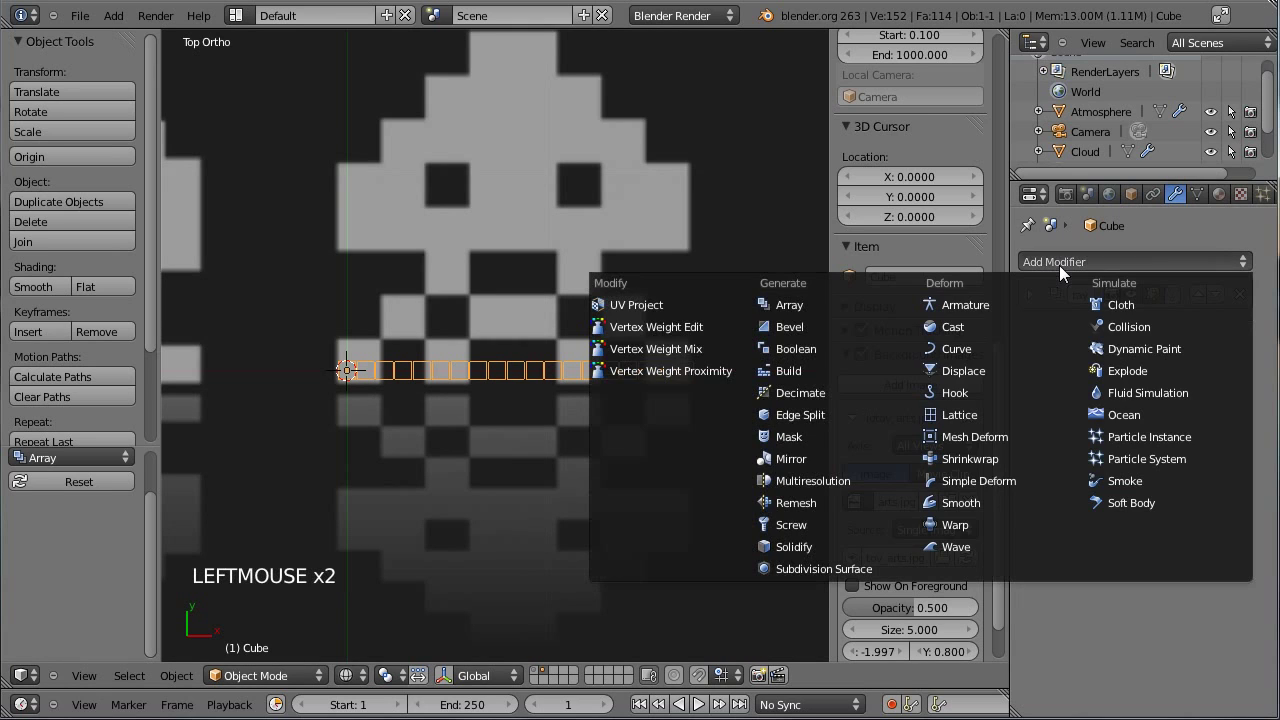
click(854, 308)
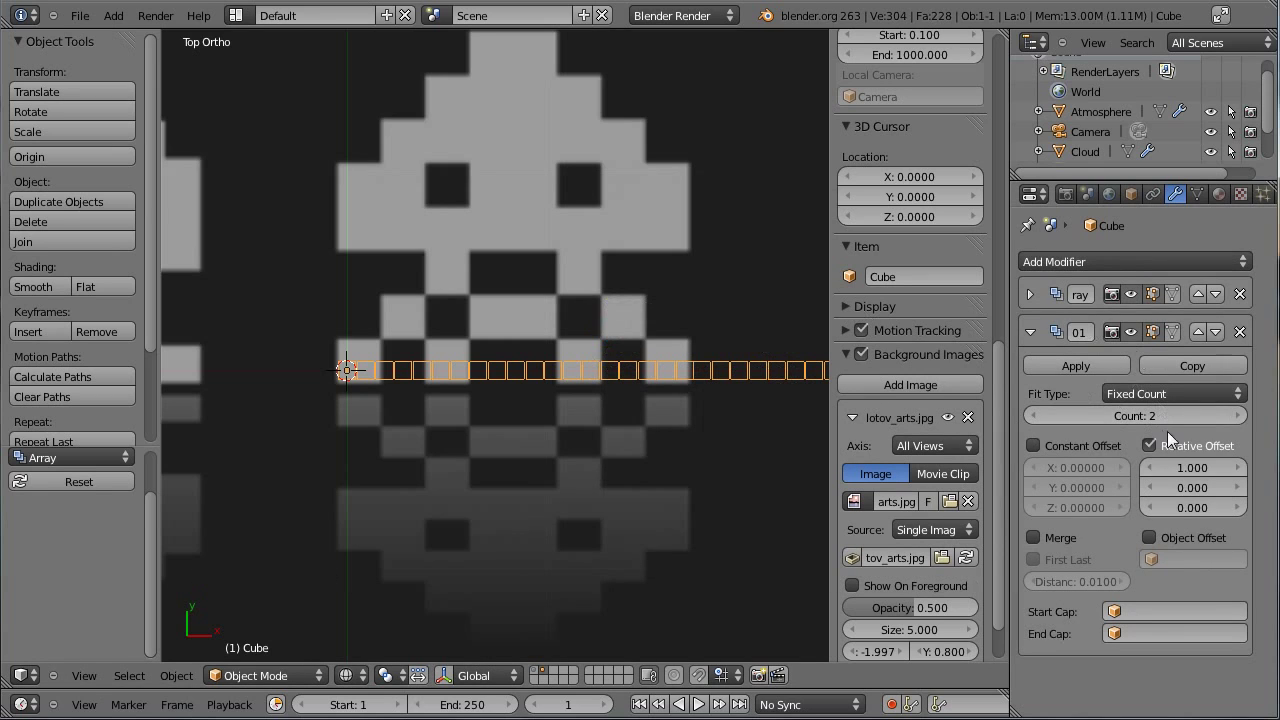
click(1176, 466)
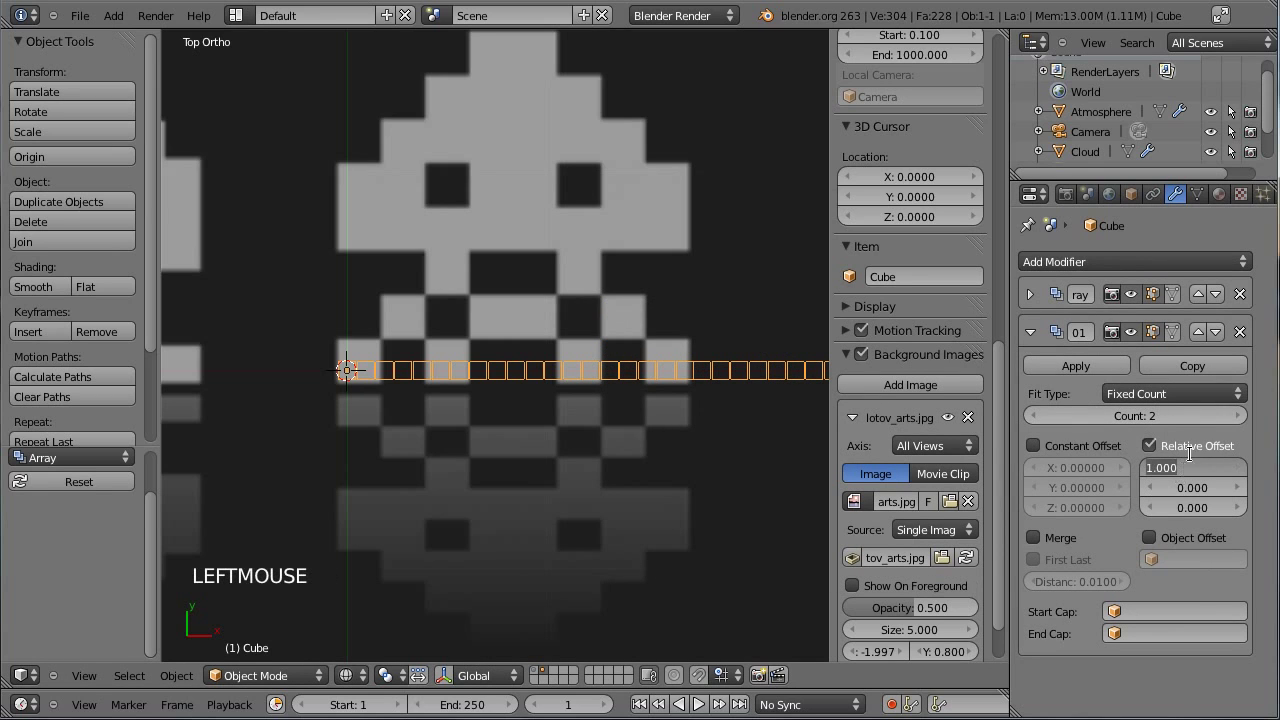
text(0)
key(Return)
key(Tab)
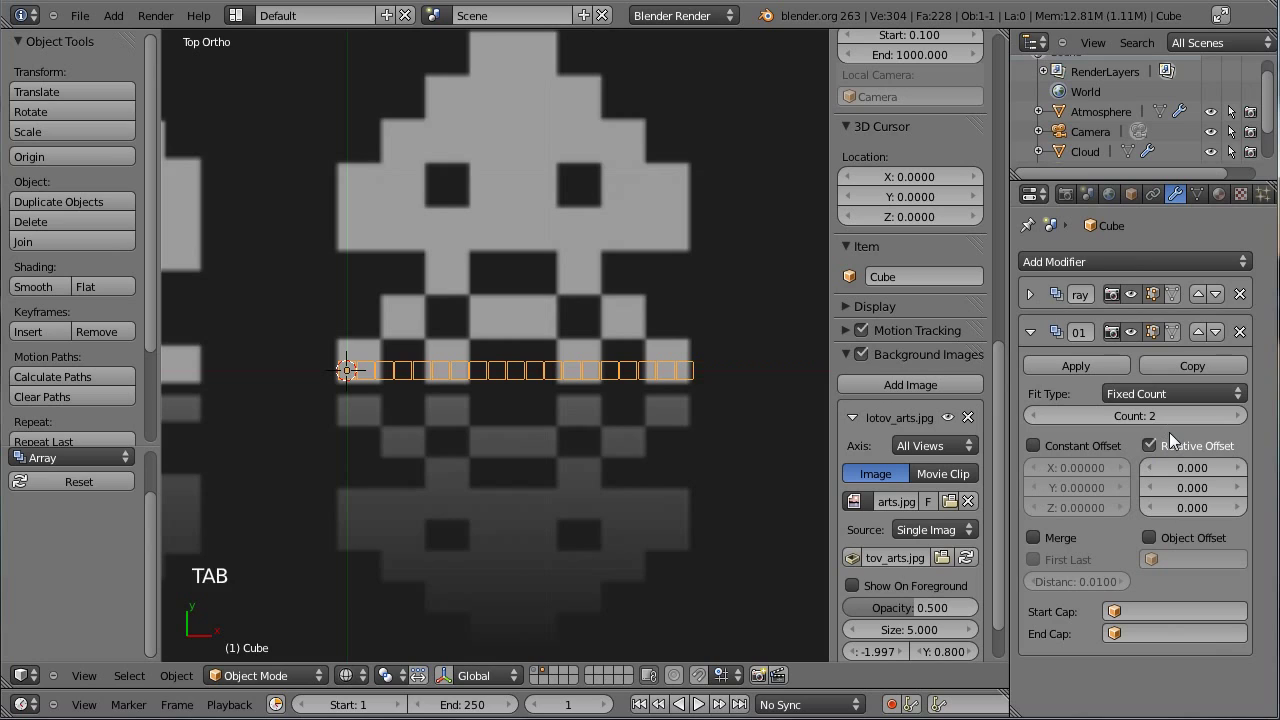
click(1202, 486)
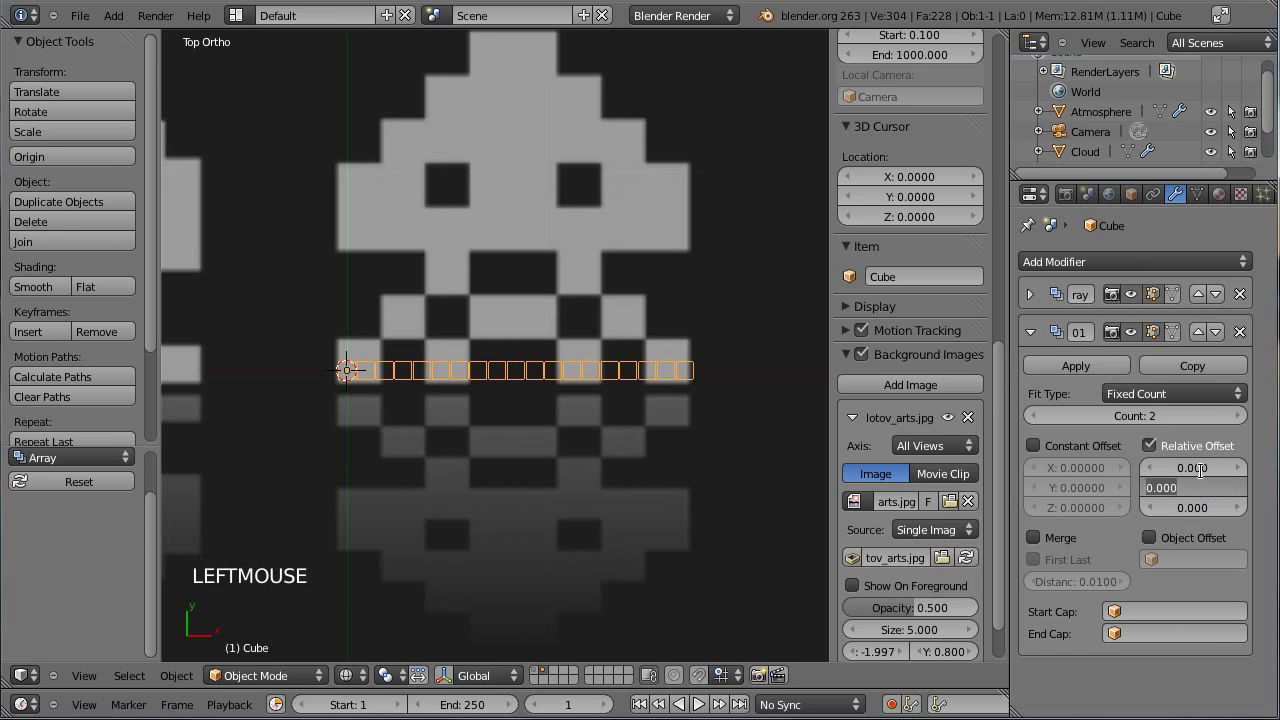
text(1.1)
key(Return)
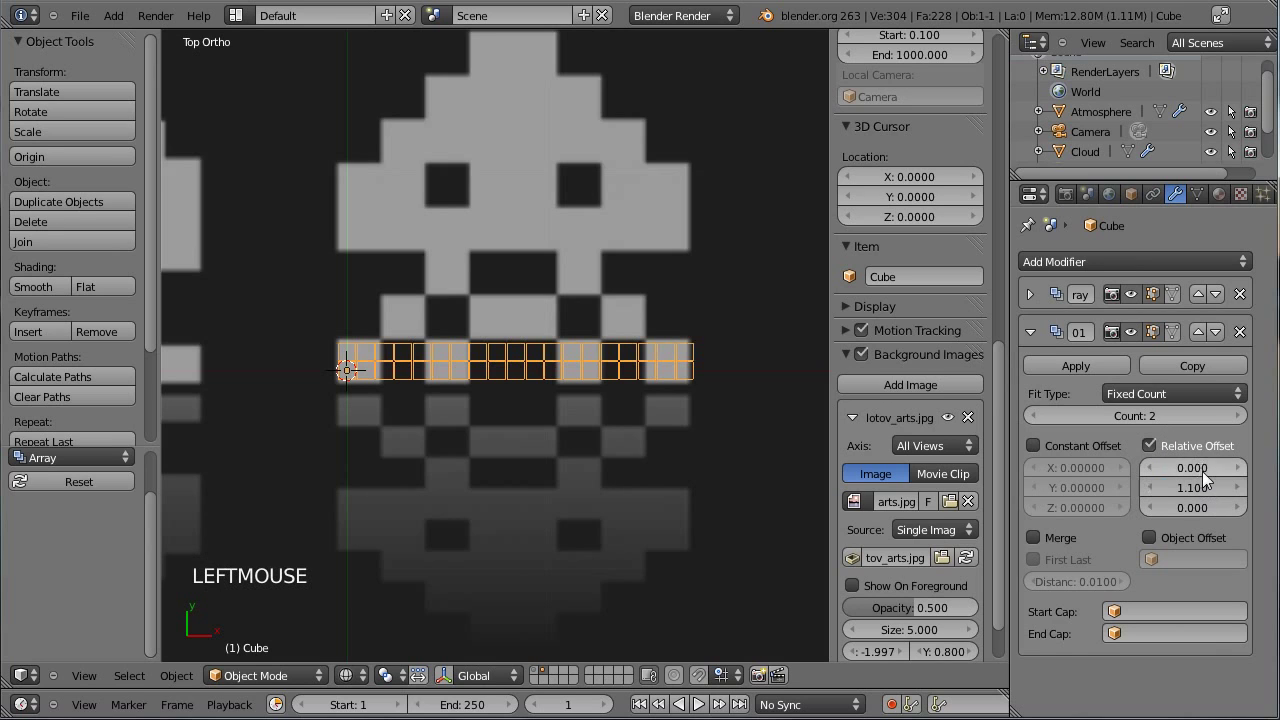
- Raise the second array's count to 19 so the rows of cubes cover the invader's full height
click(1240, 416)
click(1240, 416)
click(1240, 416)
click(1240, 416)
click(1240, 416)
shift+middle_drag(715, 154, 703, 242)
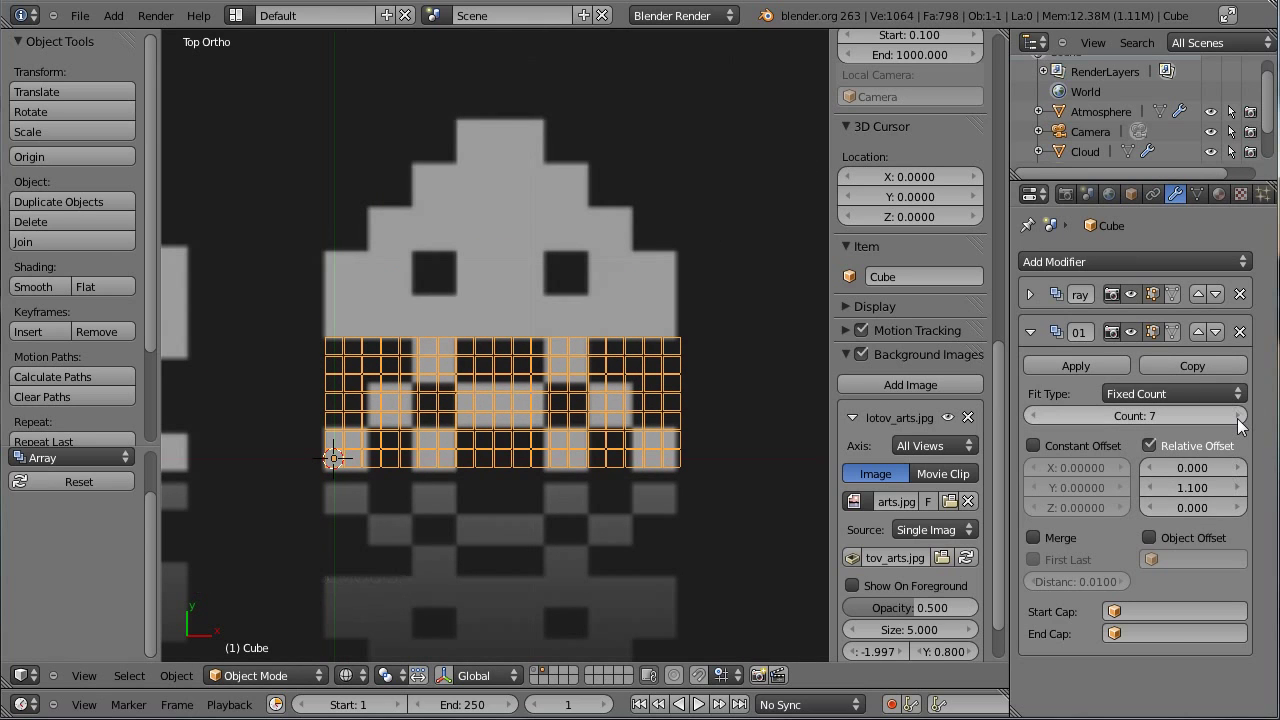
click(1239, 417)
click(1239, 417)
click(1239, 417)
click(1239, 417)
click(1239, 417)
click(1239, 417)
click(1239, 417)
click(1239, 417)
click(1239, 417)
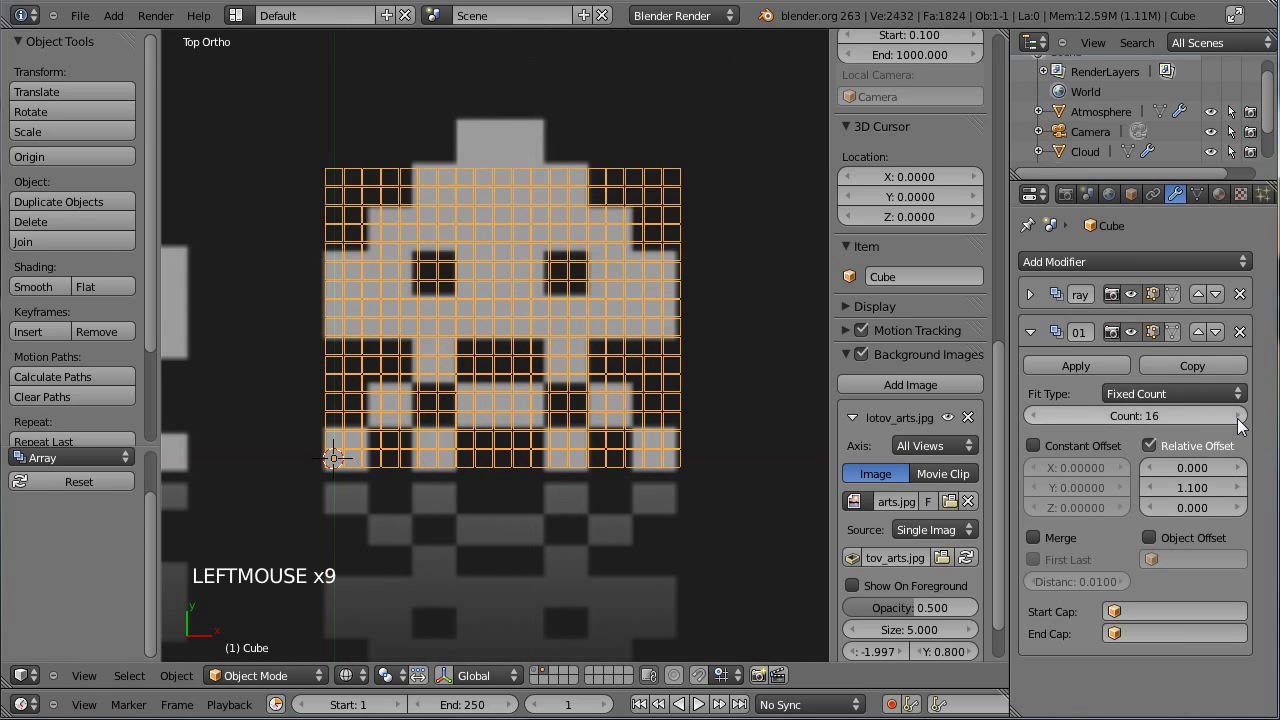
click(1239, 417)
click(1239, 417)
click(1239, 417)
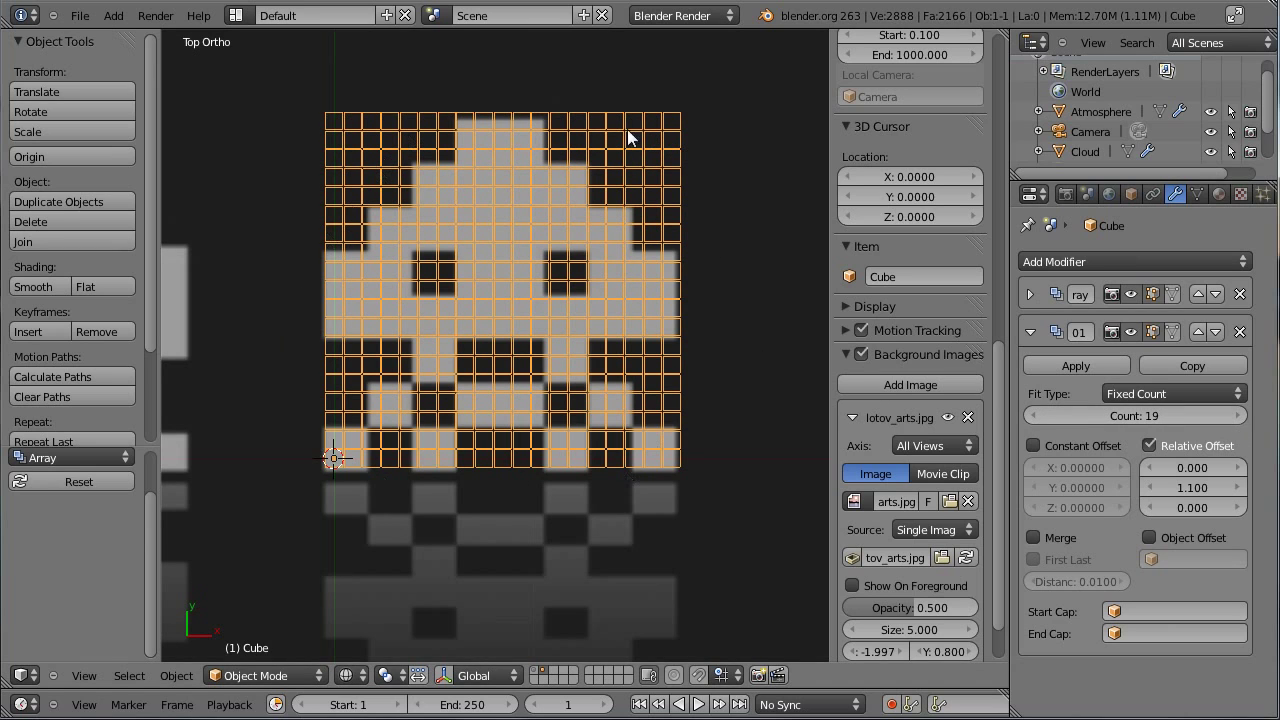
- Scale the cube's mesh up by about 1.18 in Edit Mode so two grid cells match each invader pixel
scroll(449, 498, up, 2)
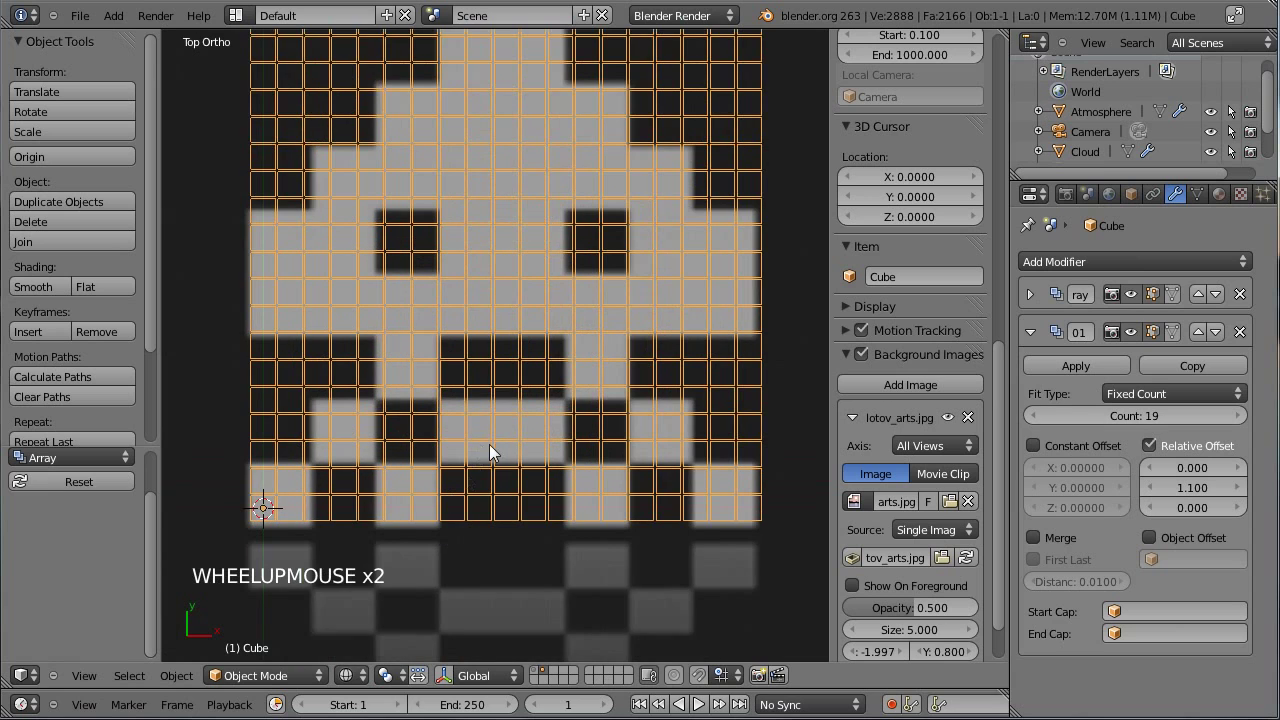
shift+middle_drag(552, 409, 584, 349)
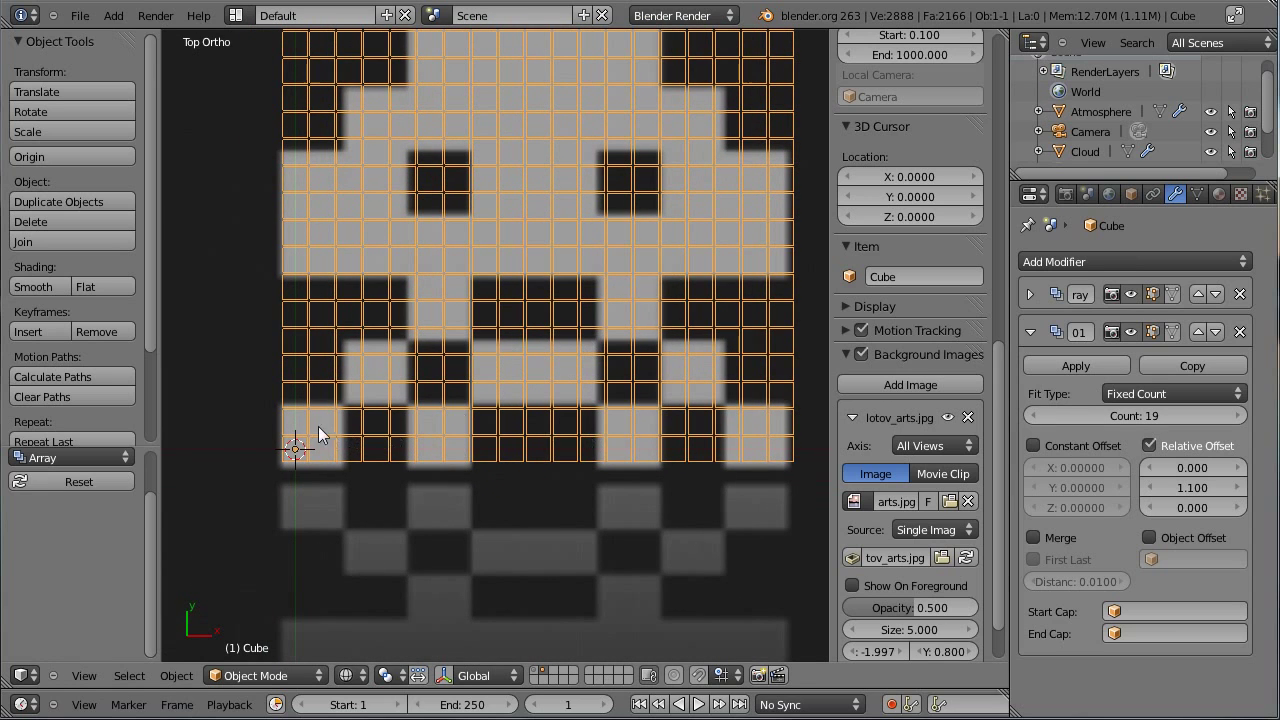
key(Tab)
key(Tab)
key(Tab)
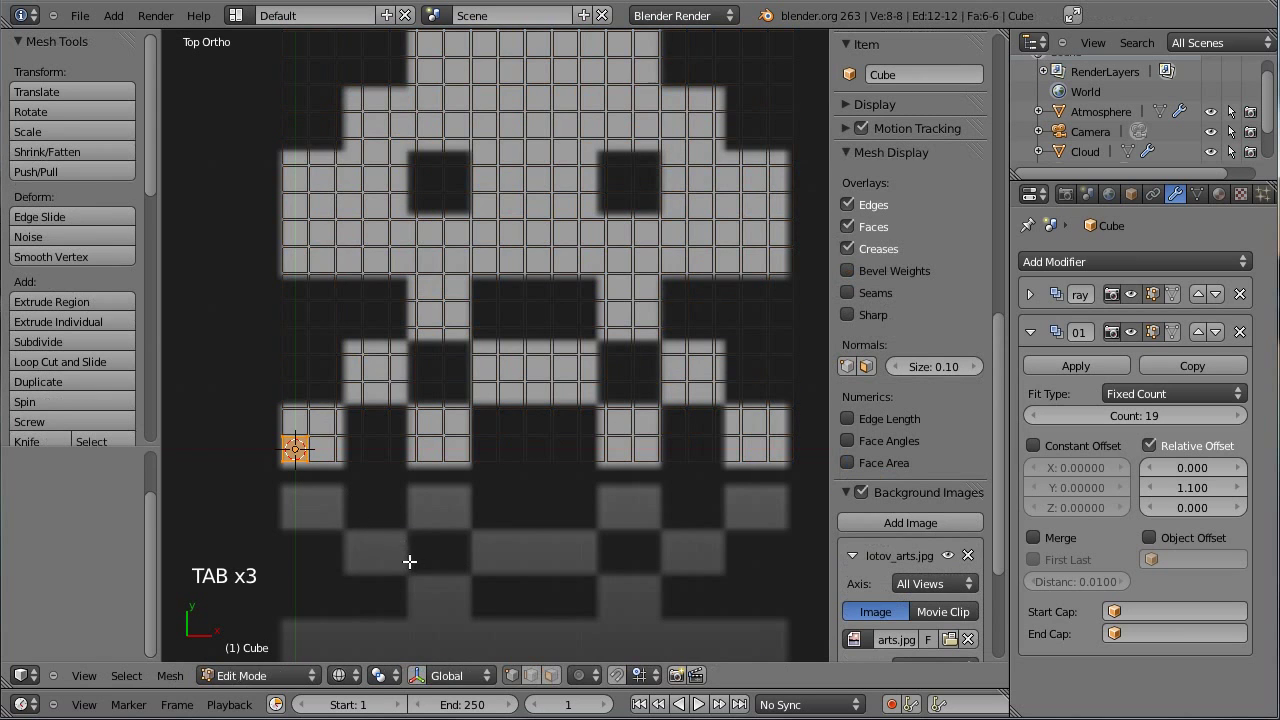
key(s)
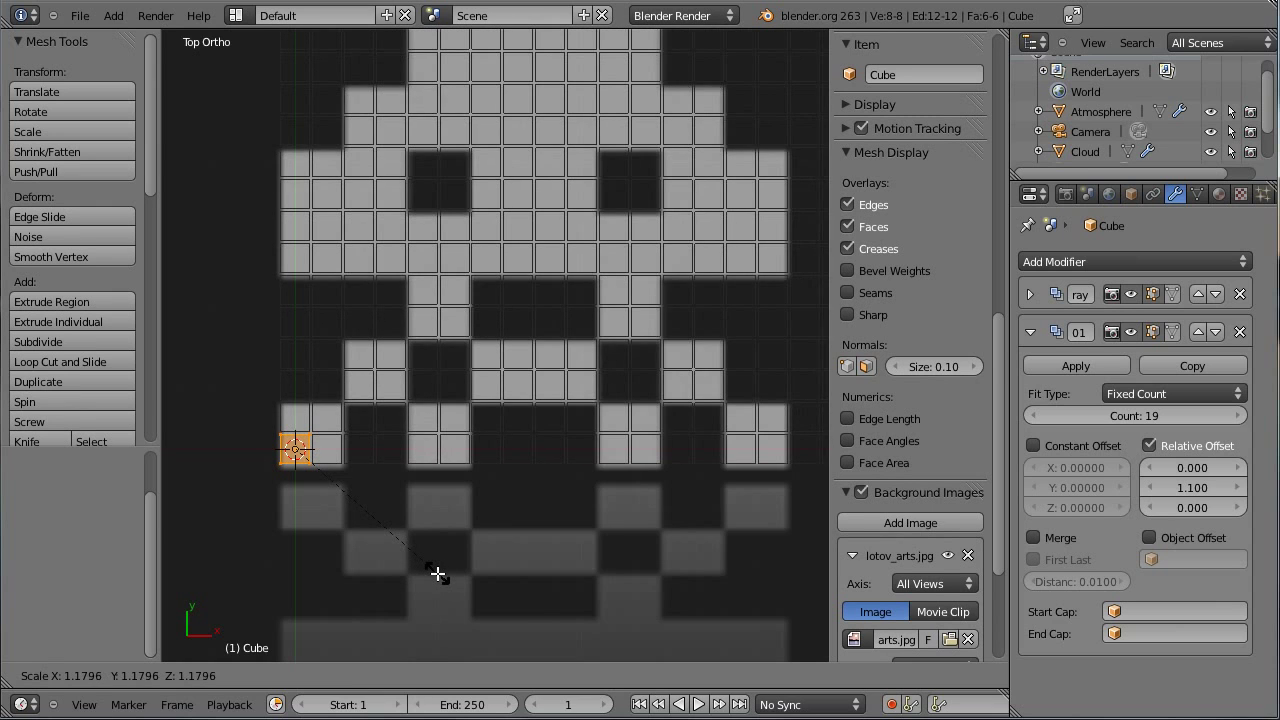
click(437, 572)
key(Tab)
key(Tab)
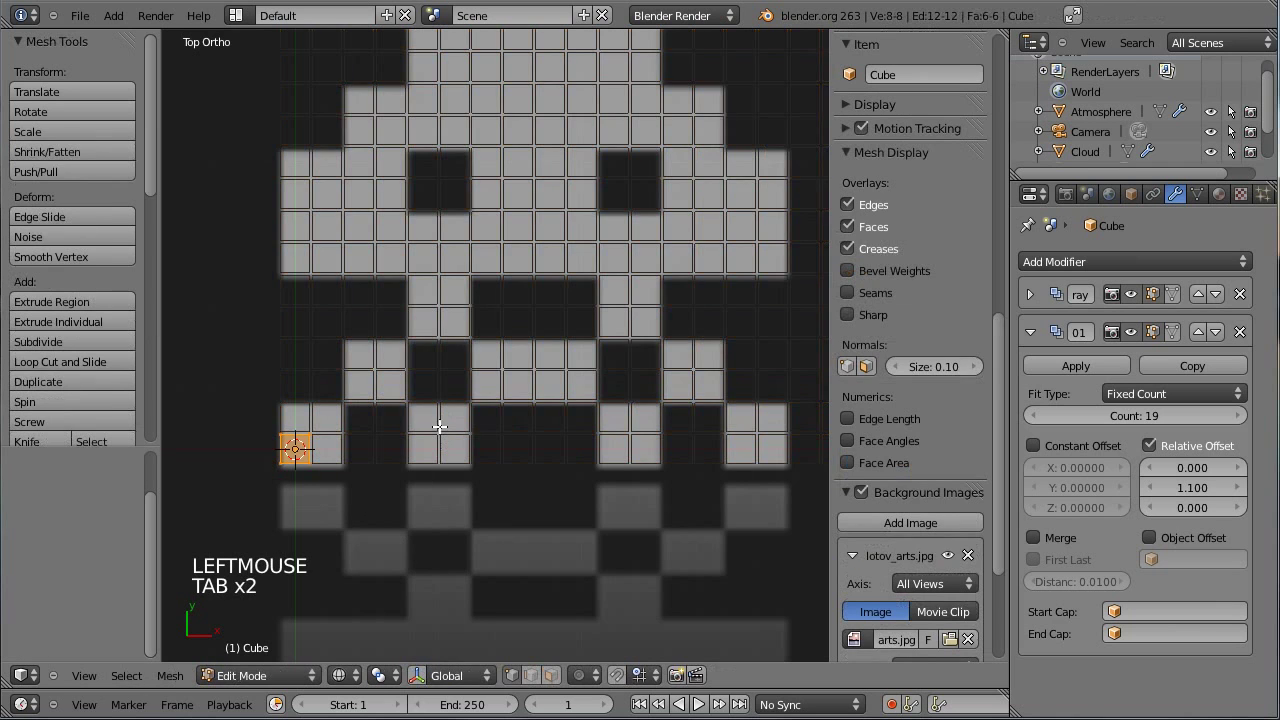
right_click(441, 428)
key(Tab)
scroll(449, 385, down, 2)
key(z)
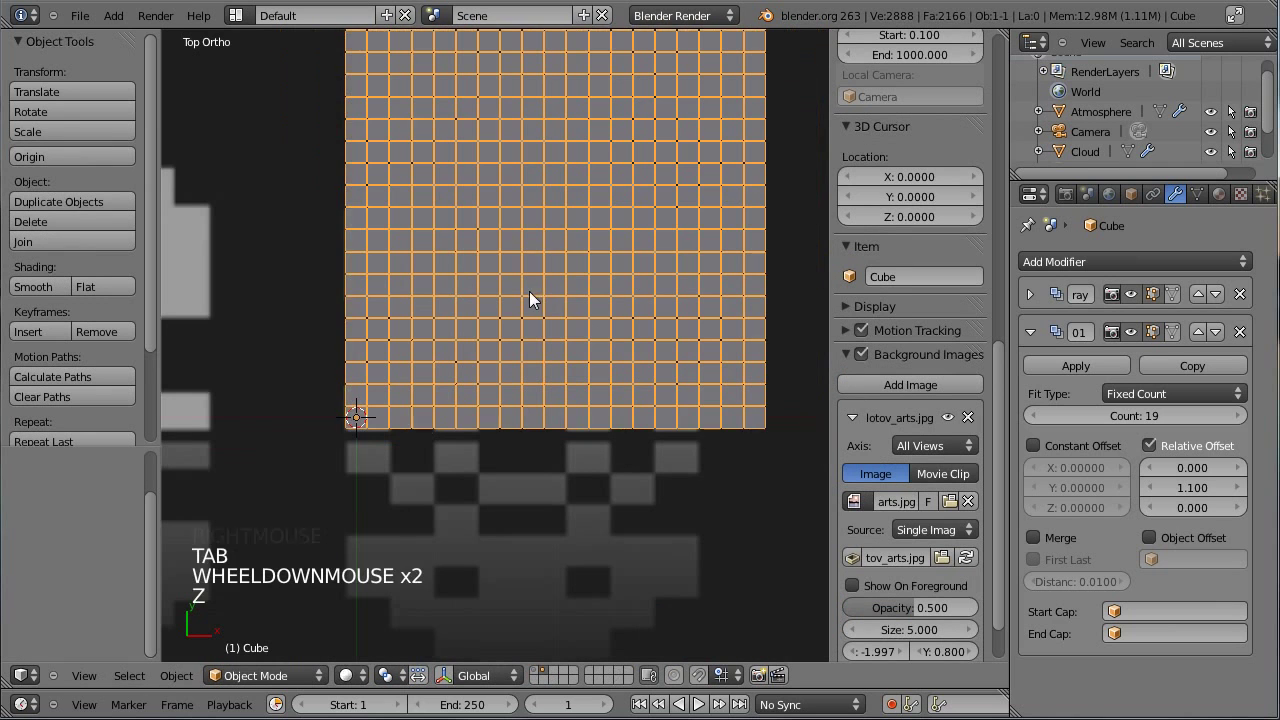
shift+middle_drag(542, 201, 526, 242)
key(z)
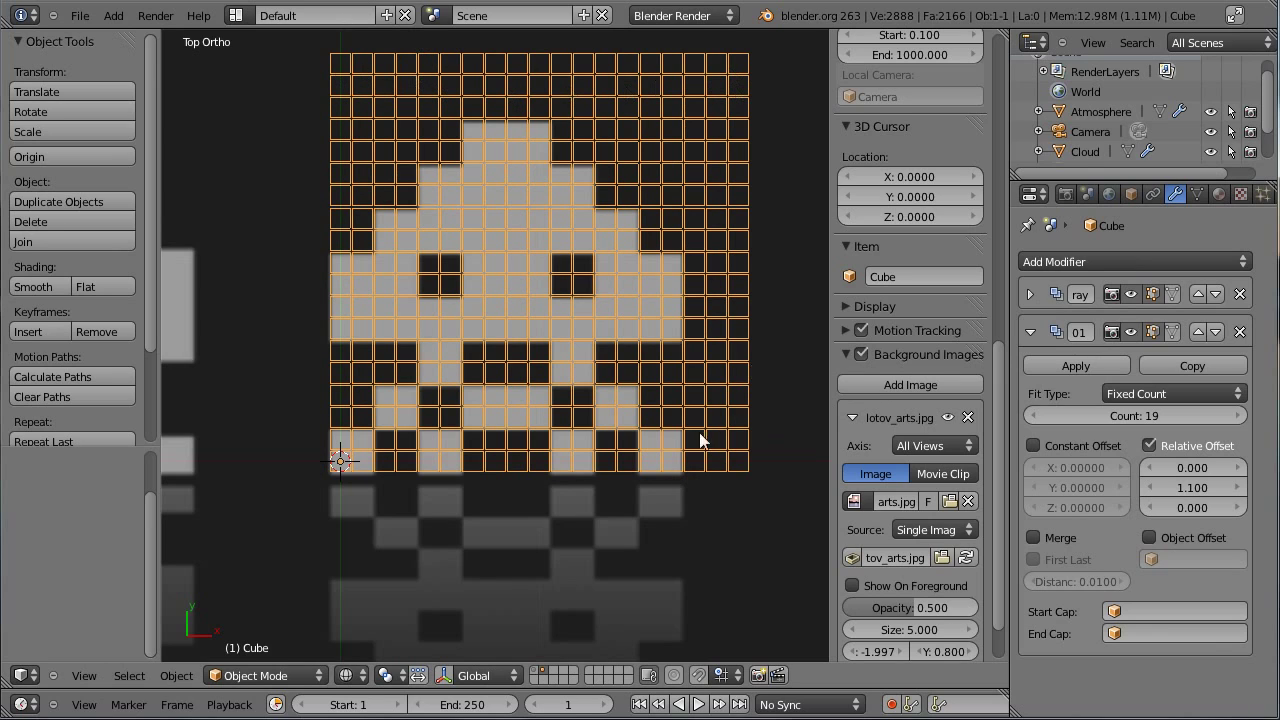
- Reduce the counts of both Array modifiers to 16 so the grid ends at the invader's edges
click(1034, 416)
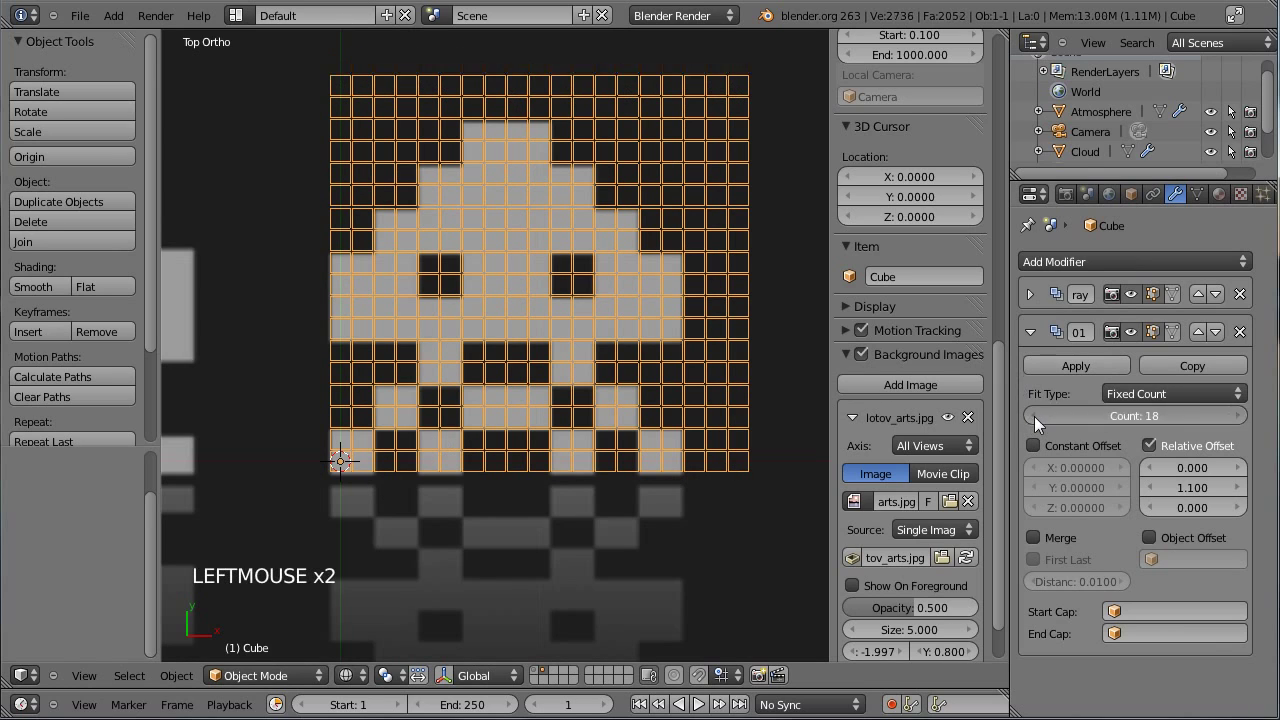
click(1034, 416)
click(1034, 416)
click(1028, 333)
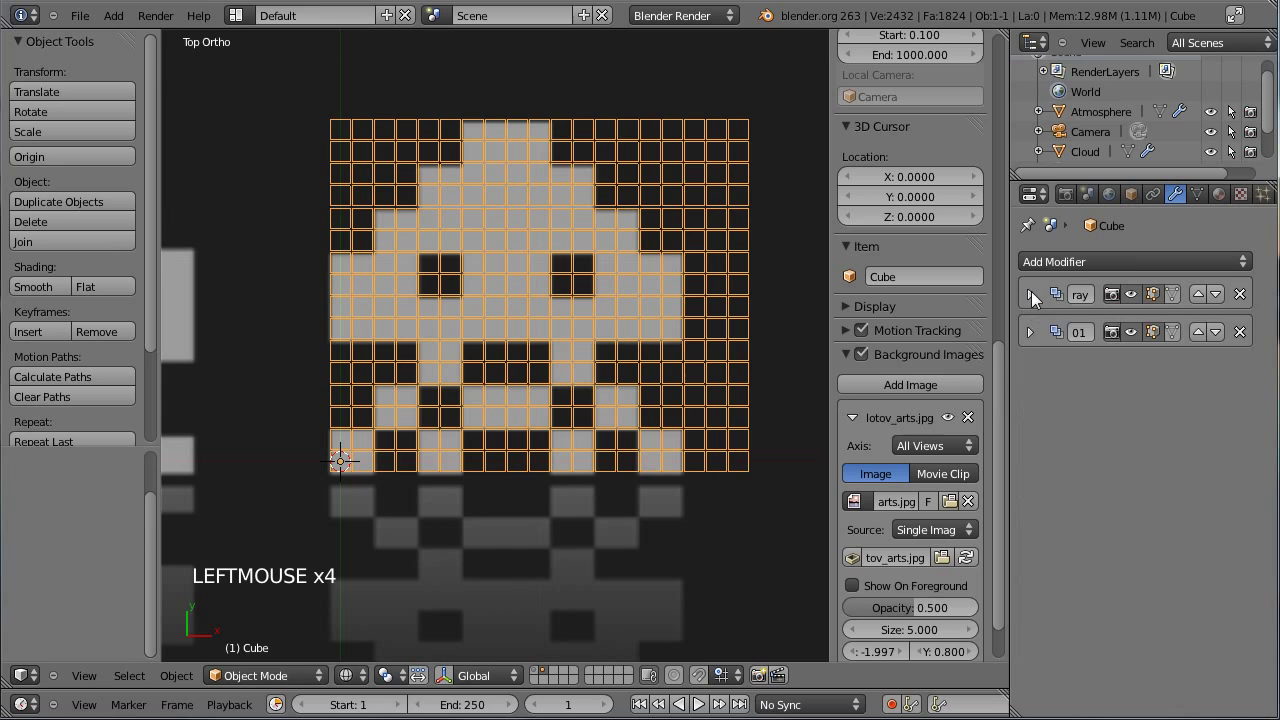
click(1031, 292)
click(1033, 376)
click(1033, 376)
click(1033, 376)
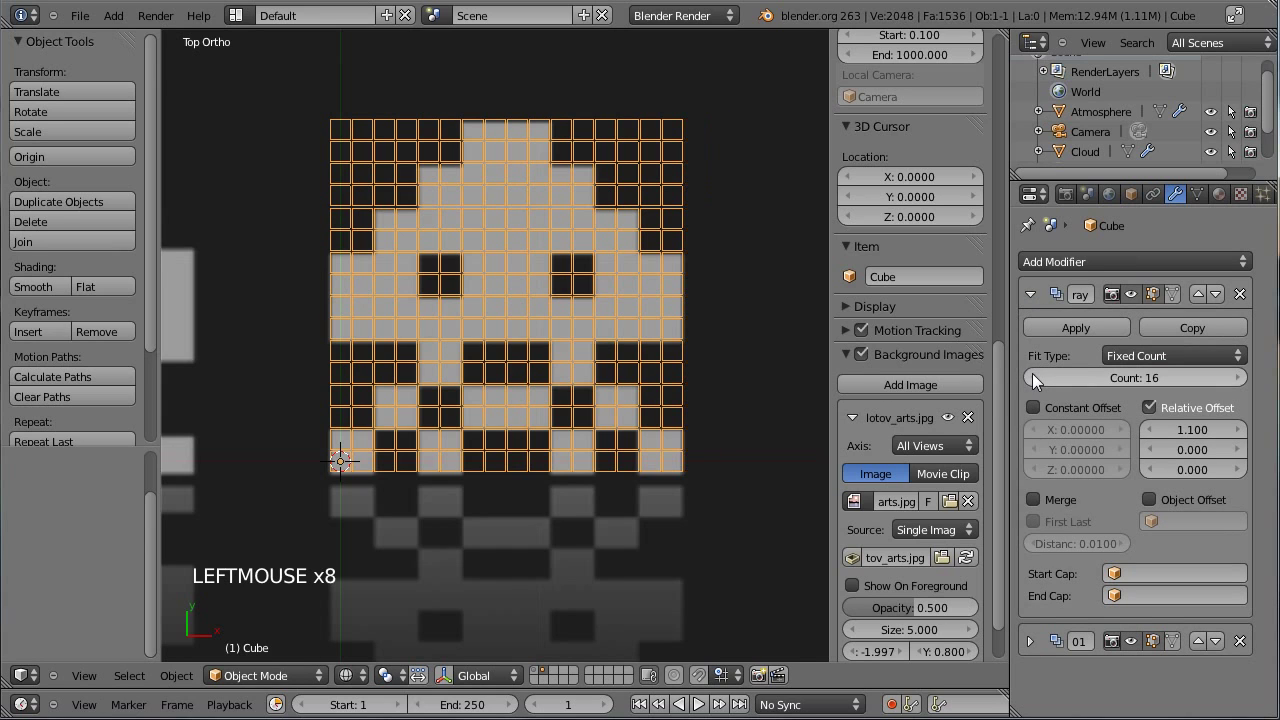
click(1030, 294)
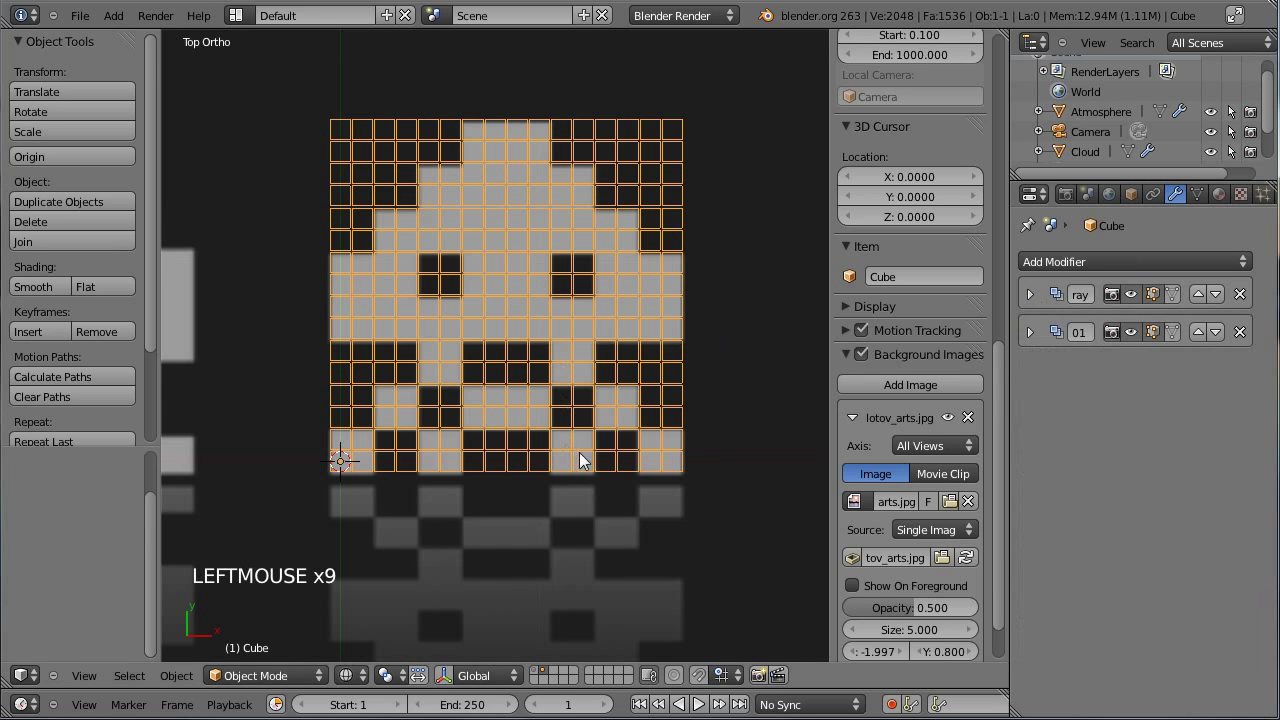
- Duplicate the arrayed cube grid in place and move the copy to the last layer
shift+middle_drag(577, 379, 576, 329)
scroll(525, 328, up, 1)
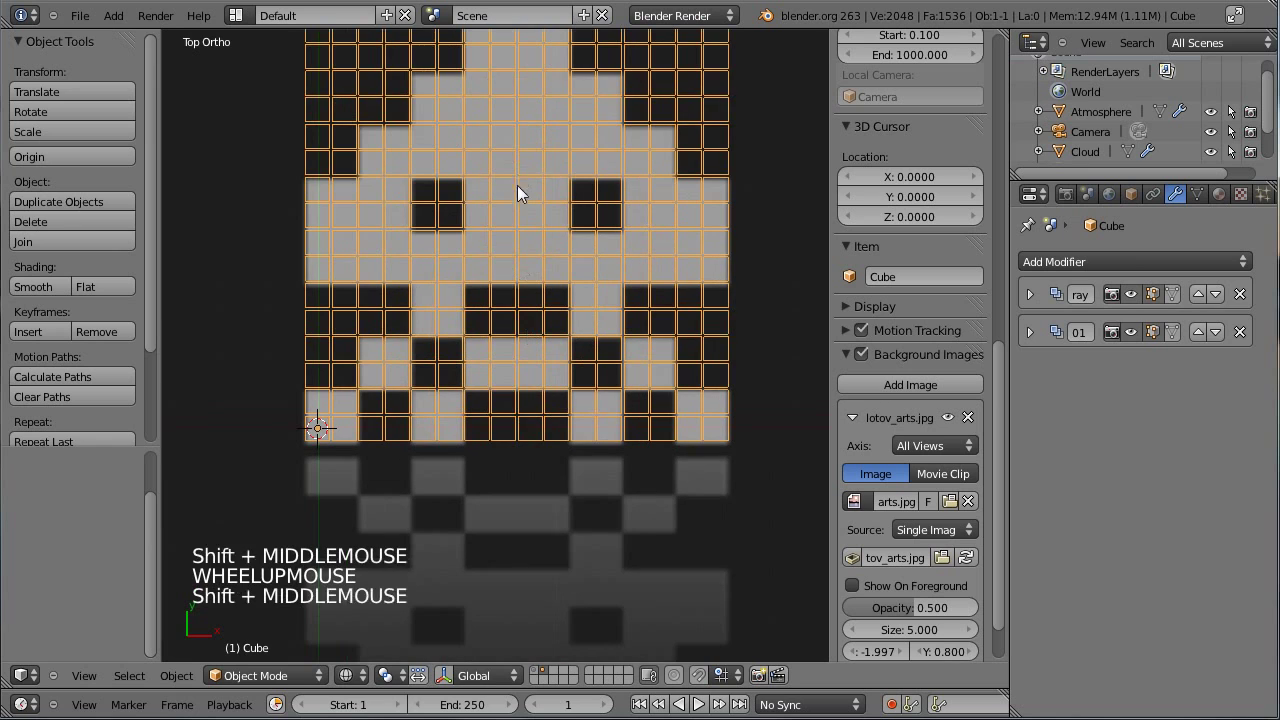
shift+middle_drag(517, 185, 518, 234)
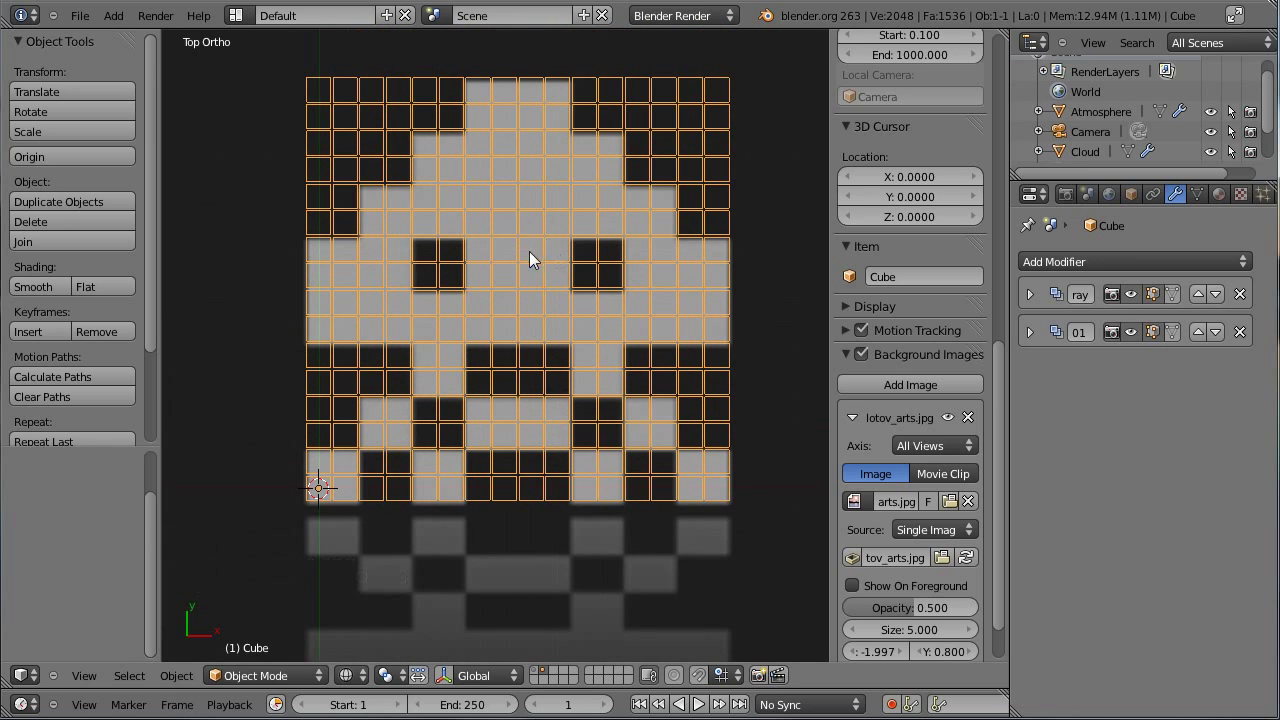
key(n)
scroll(665, 198, down, 2)
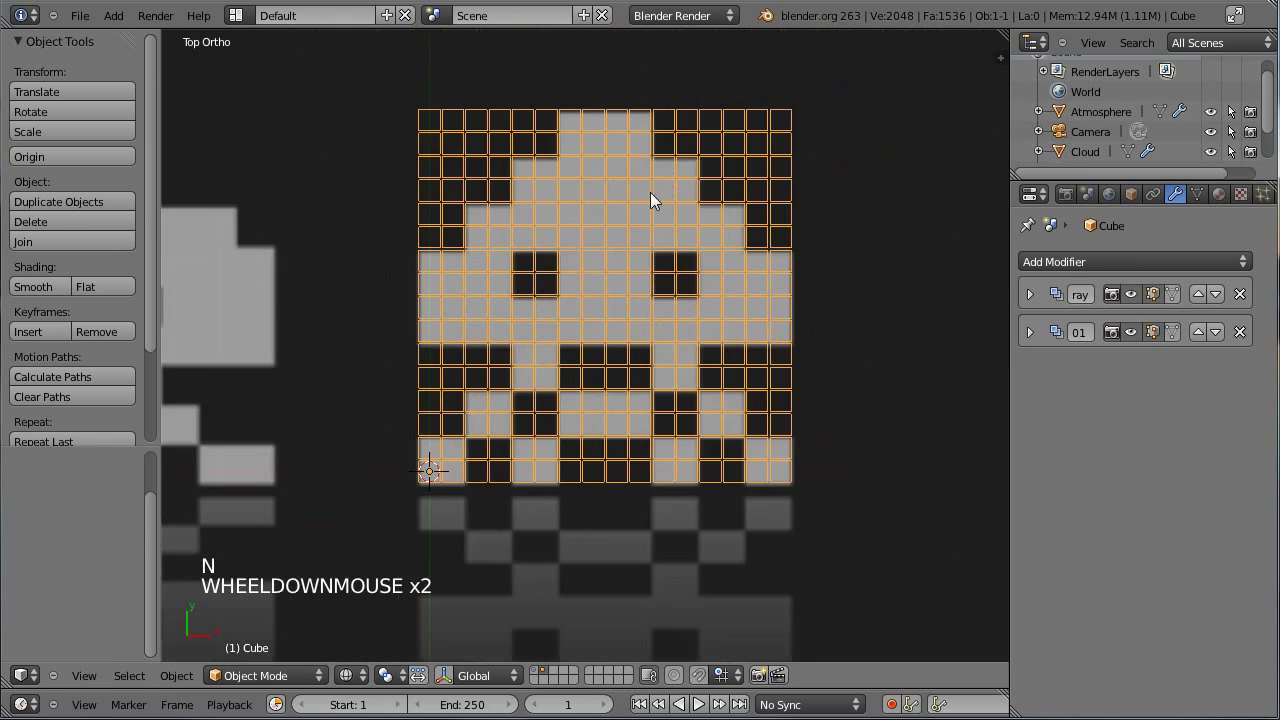
shift+middle_drag(651, 197, 580, 220)
key(shift+d)
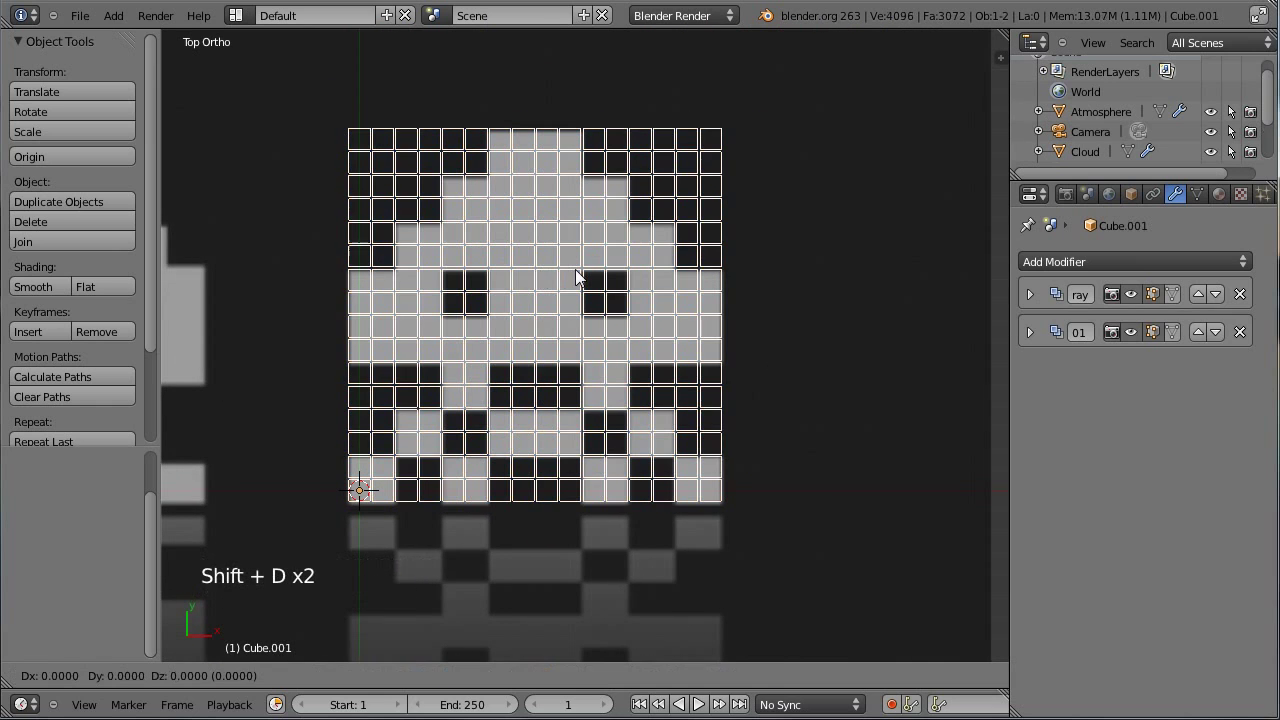
click(576, 276)
key(m)
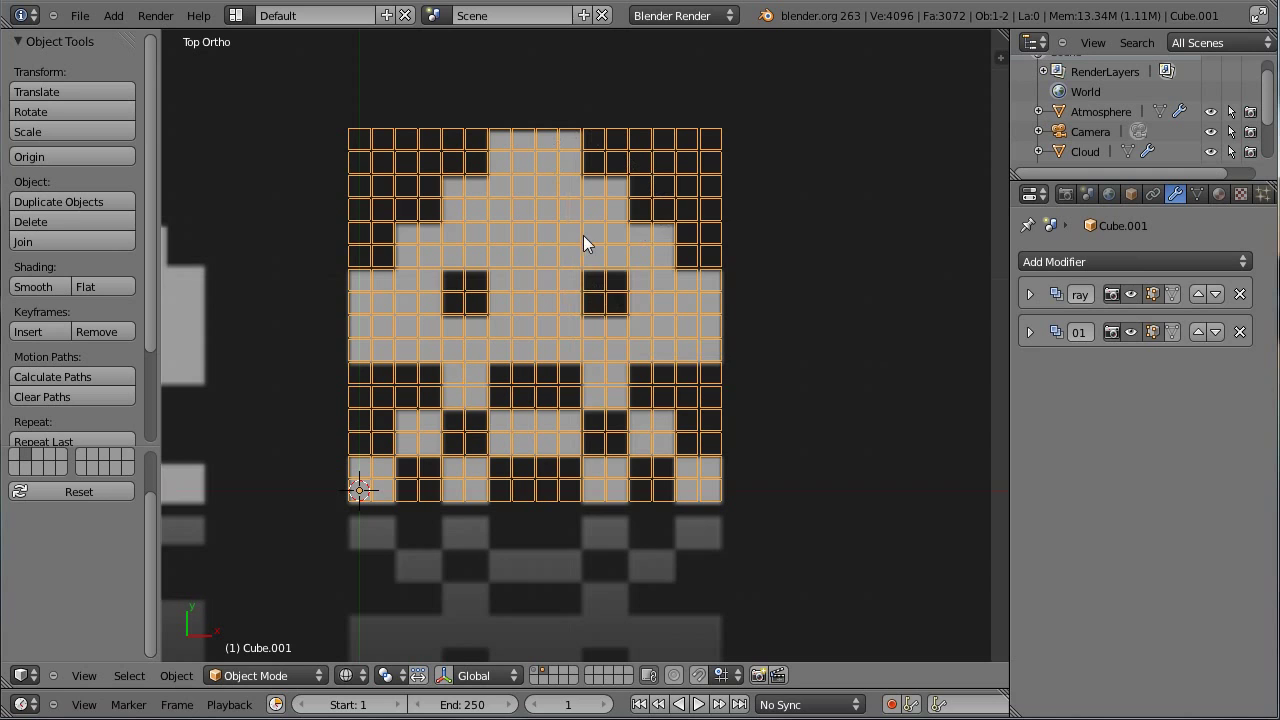
key(m)
click(878, 286)
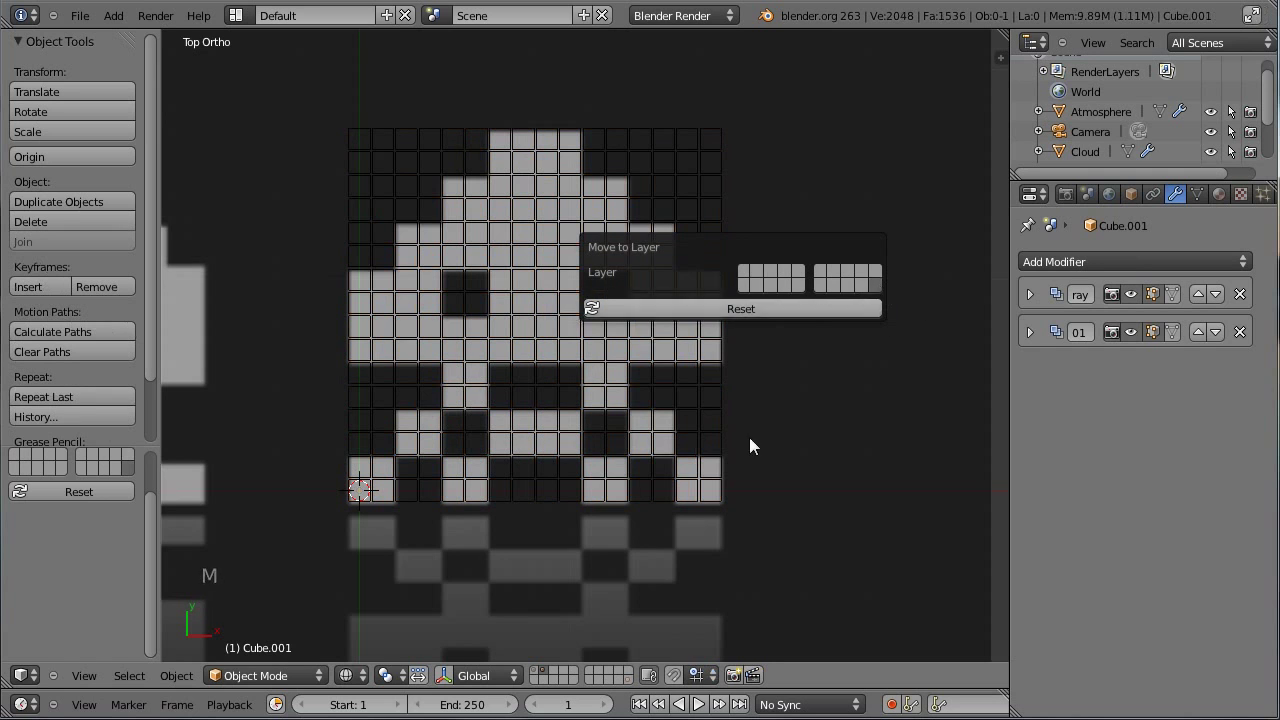
- Display the last layer to check the copied grid, and return to the original grid's layer
click(629, 679)
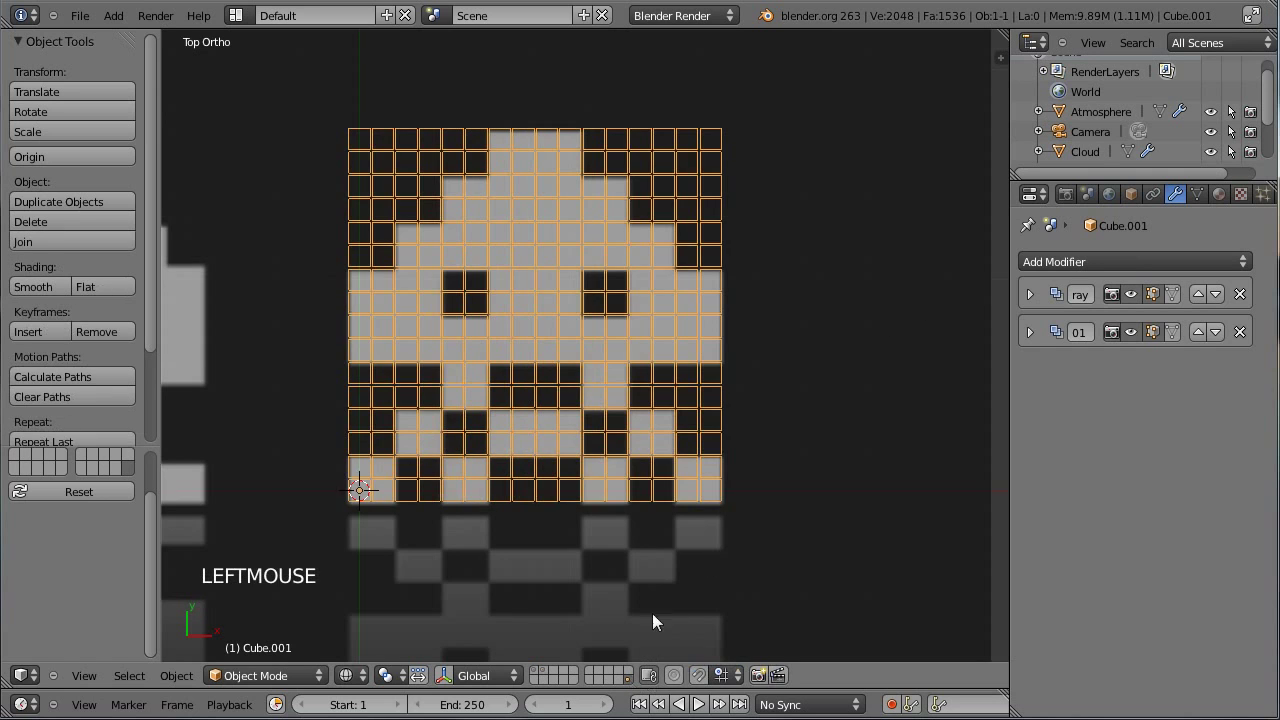
right_click(800, 405)
right_click(740, 390)
right_click(620, 480)
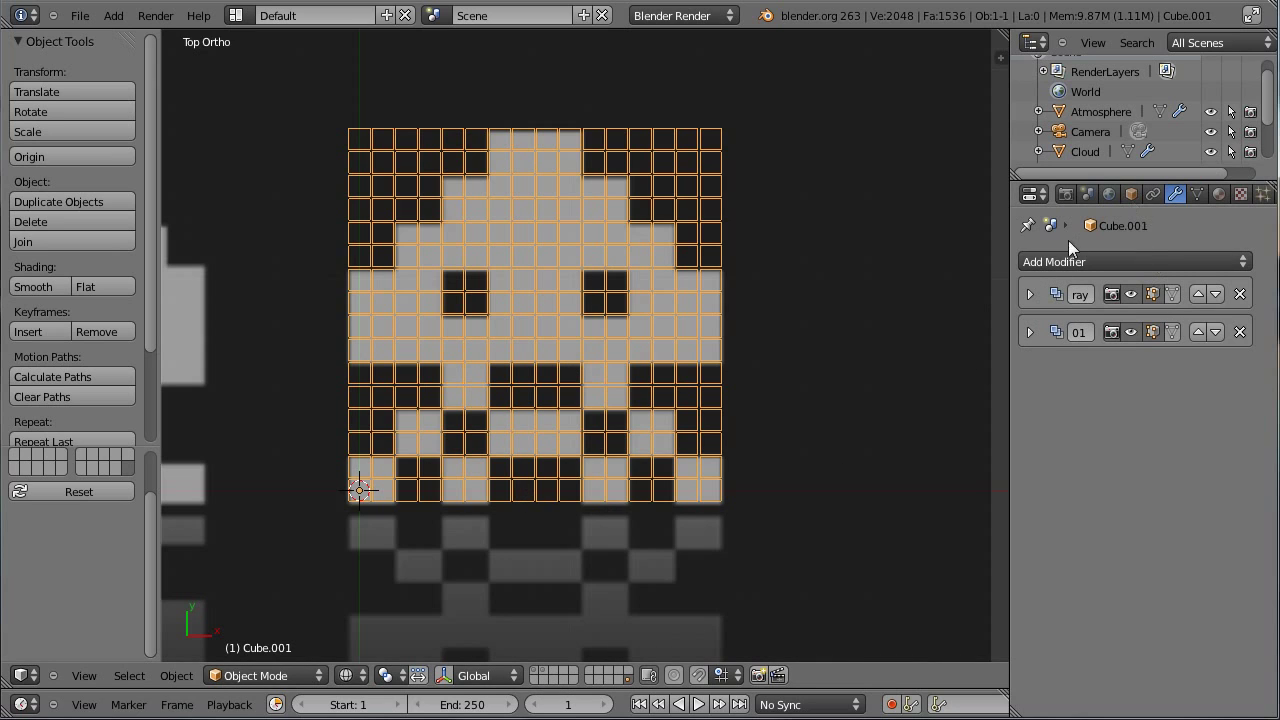
click(544, 669)
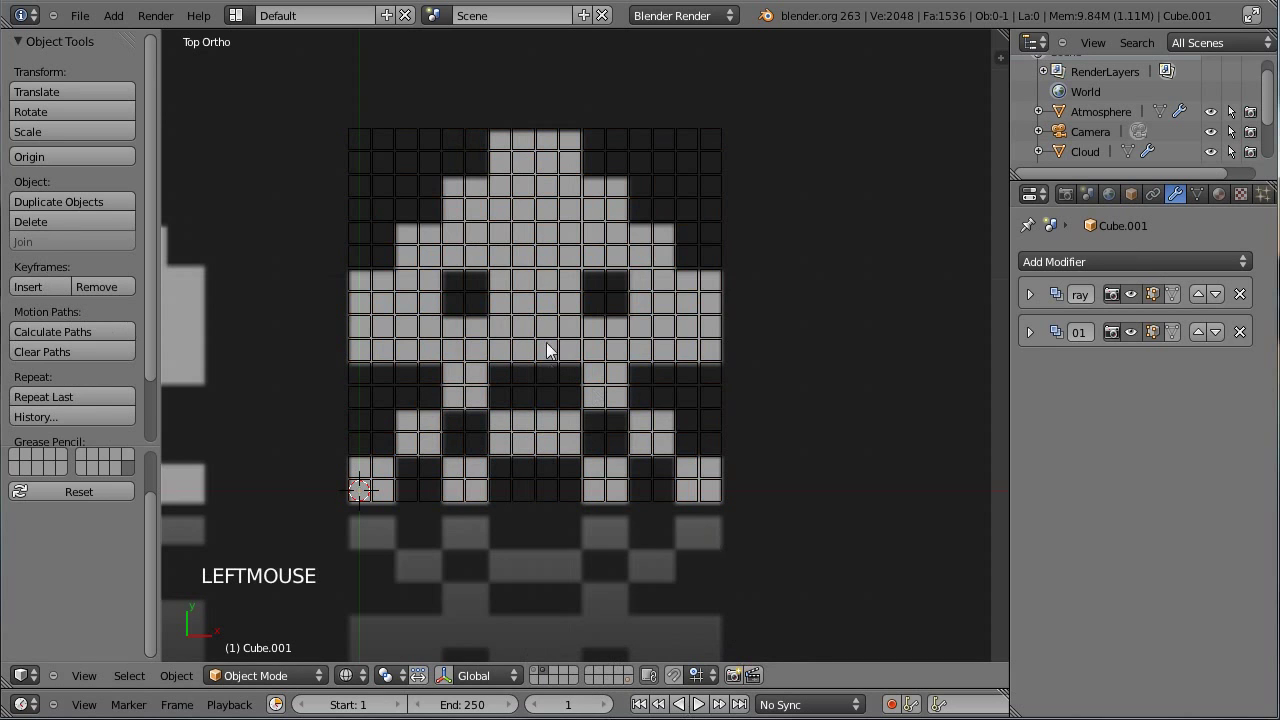
- Apply both Array modifiers to the original cube grid
right_click(545, 336)
click(1030, 332)
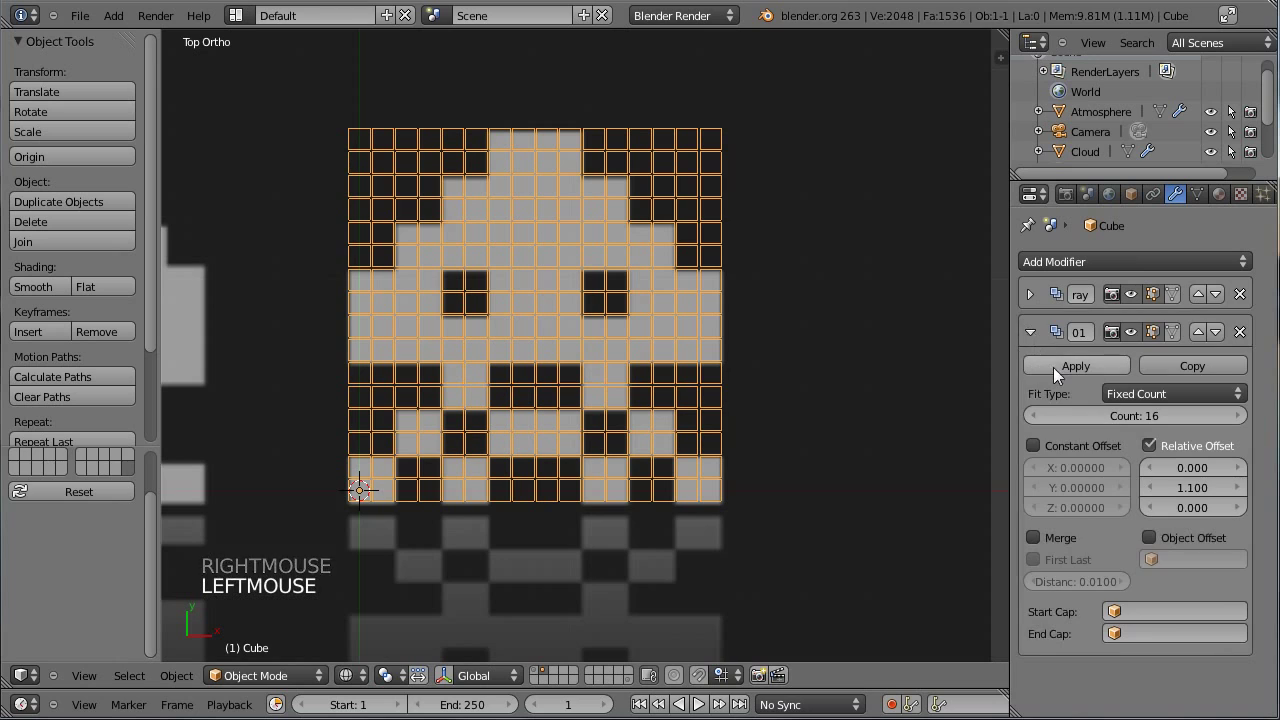
click(1053, 367)
click(1031, 294)
click(1066, 333)
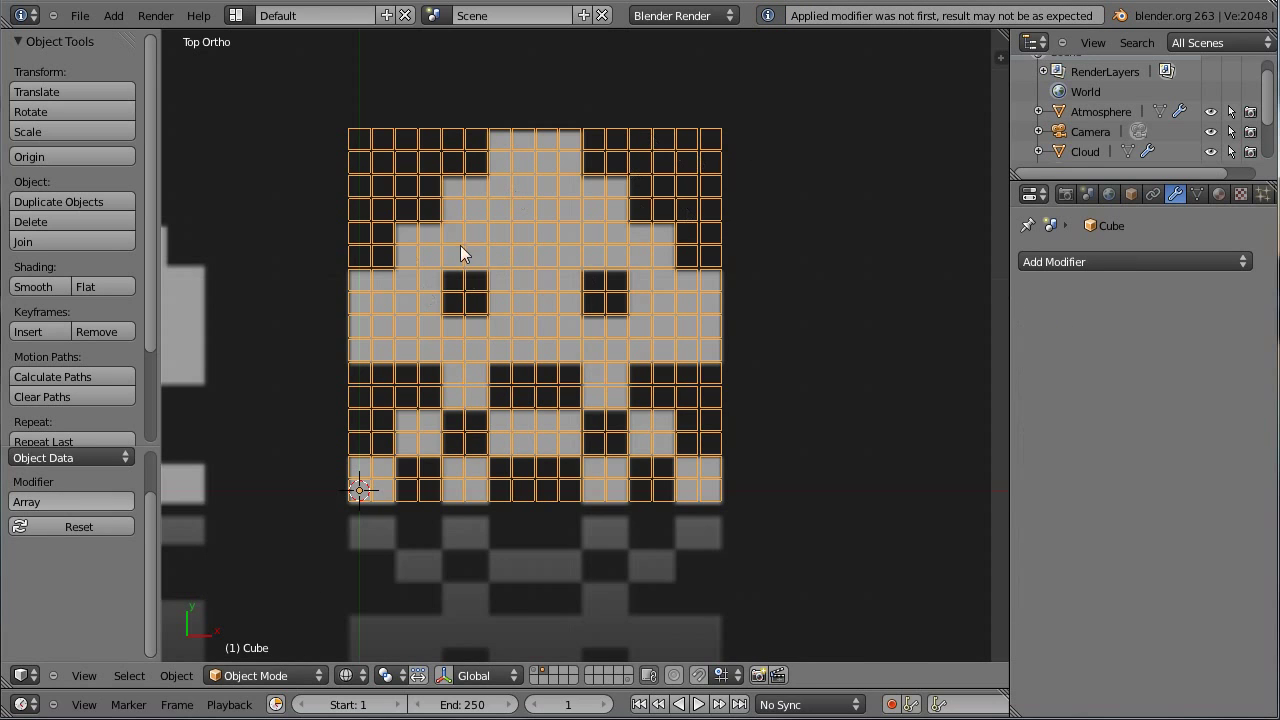
- Put the original grid in Edit Mode and deselect all of its vertices
key(Tab)
key(Tab)
key(Tab)
key(a)
key(a)
key(a)
key(a)
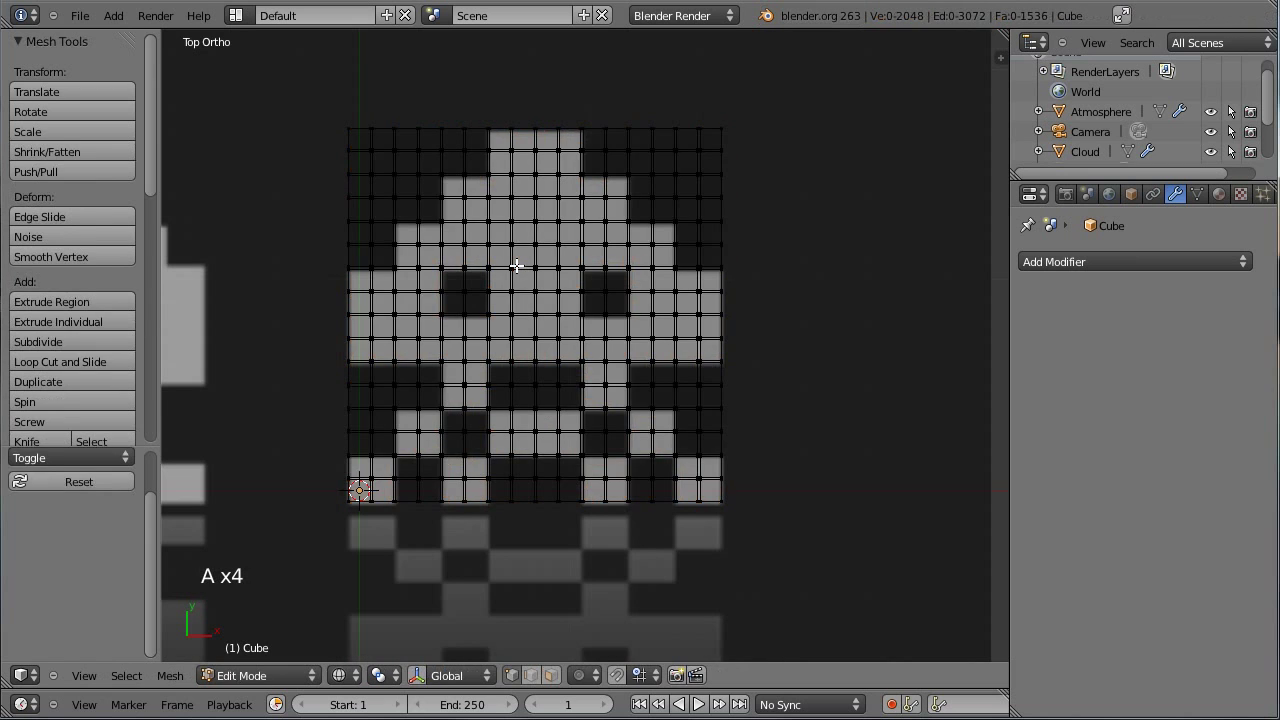
key(Tab)
key(Tab)
key(a)
key(a)
key(a)
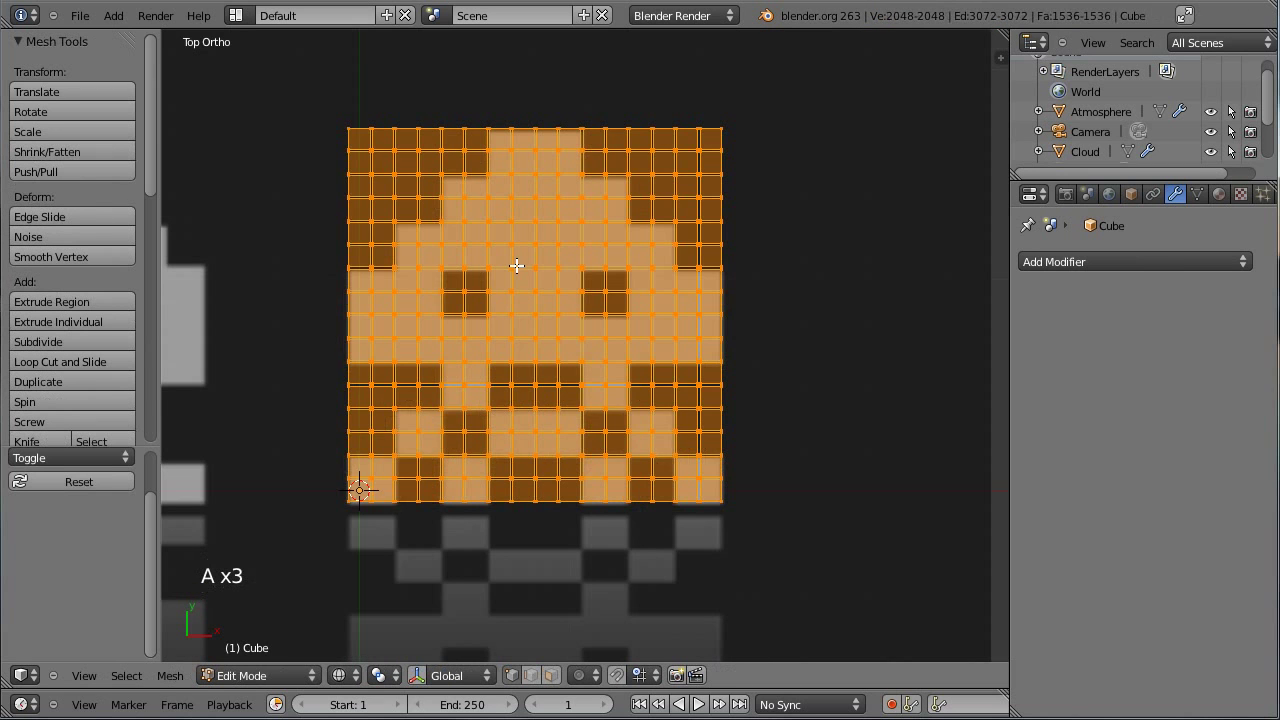
key(a)
- Select the entire cube at the grid's upper-left corner by picking one vertex and extending to its linked geometry
scroll(516, 265, up, 1)
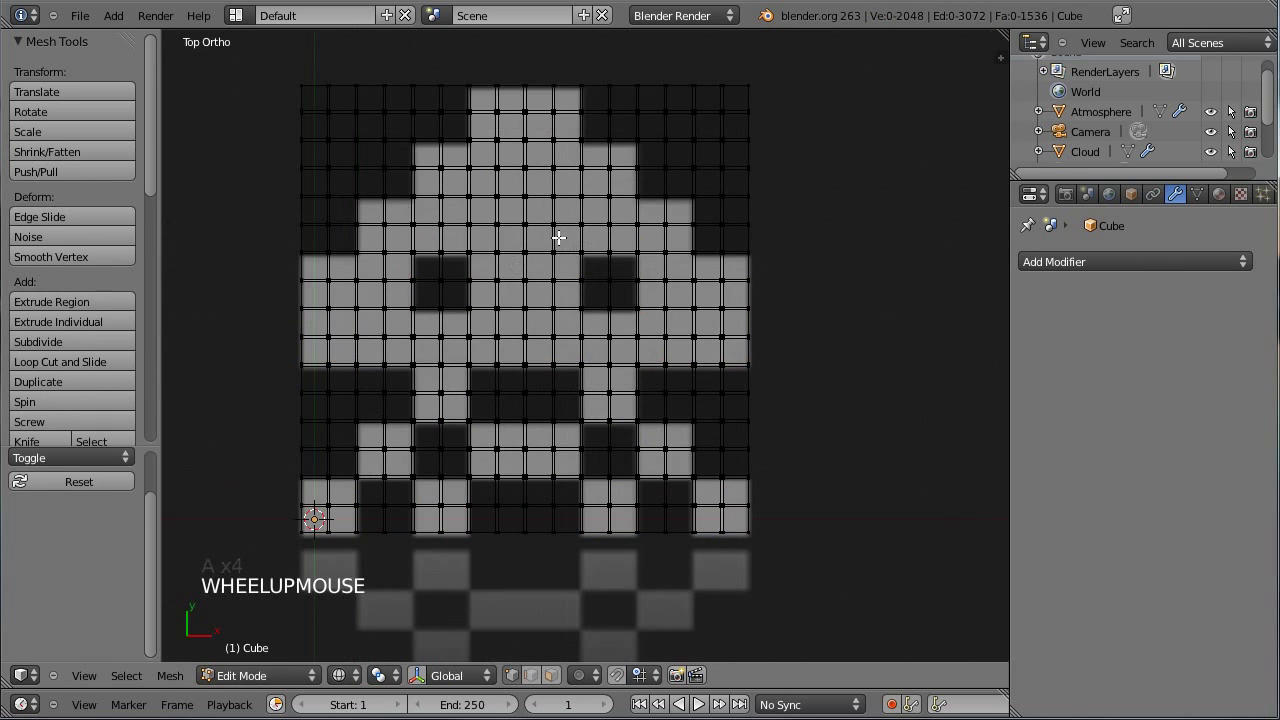
shift+middle_drag(569, 240, 595, 237)
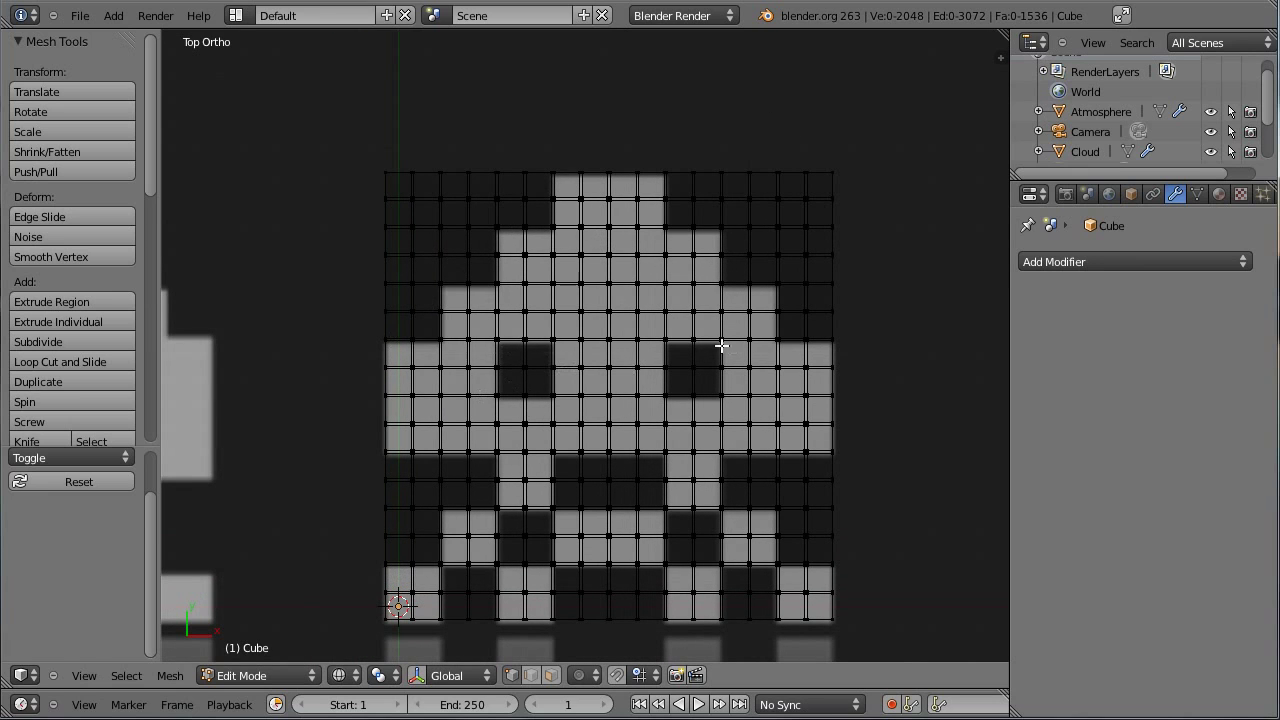
scroll(486, 233, up, 1)
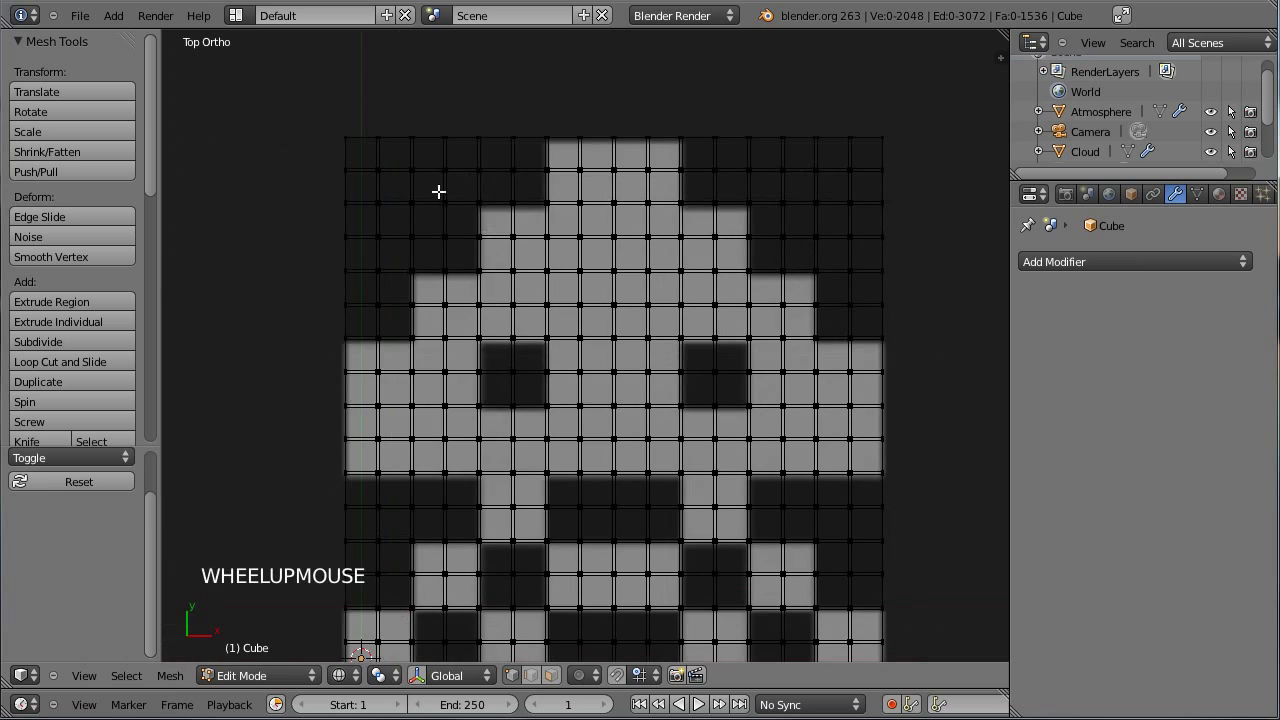
shift+middle_drag(437, 191, 446, 242)
scroll(631, 246, up, 2)
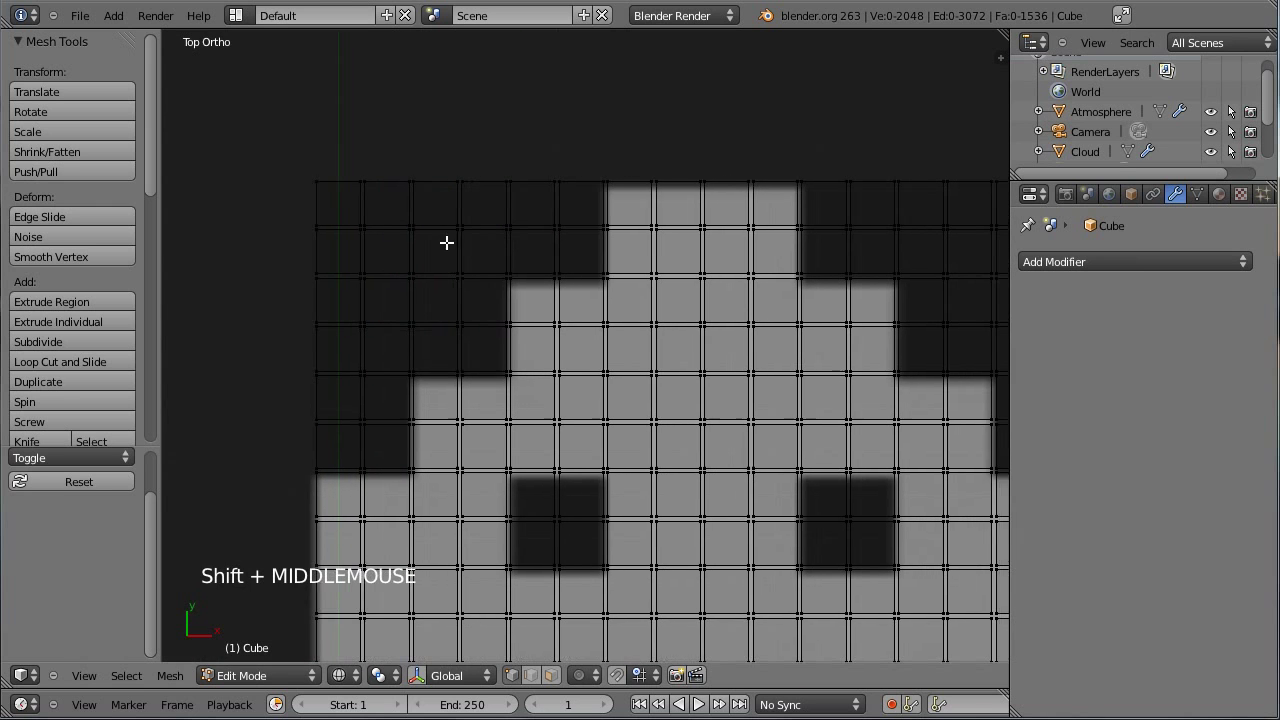
right_click(361, 237)
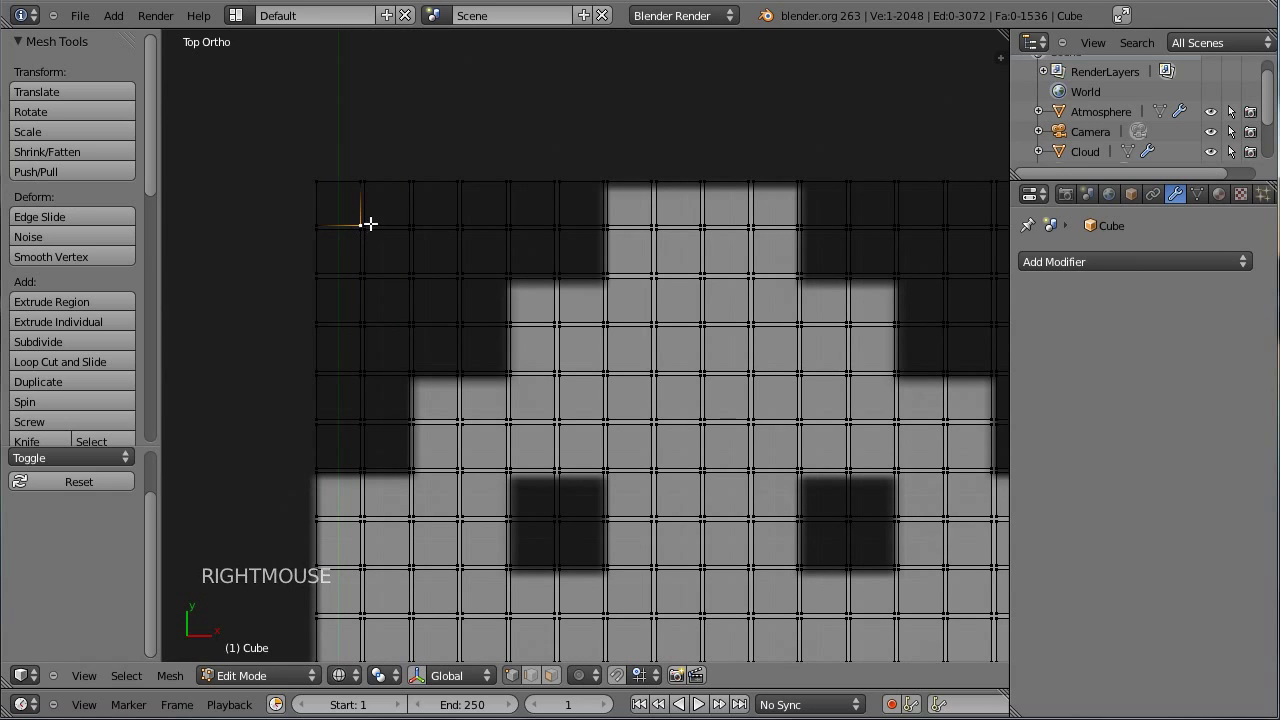
right_click(389, 216)
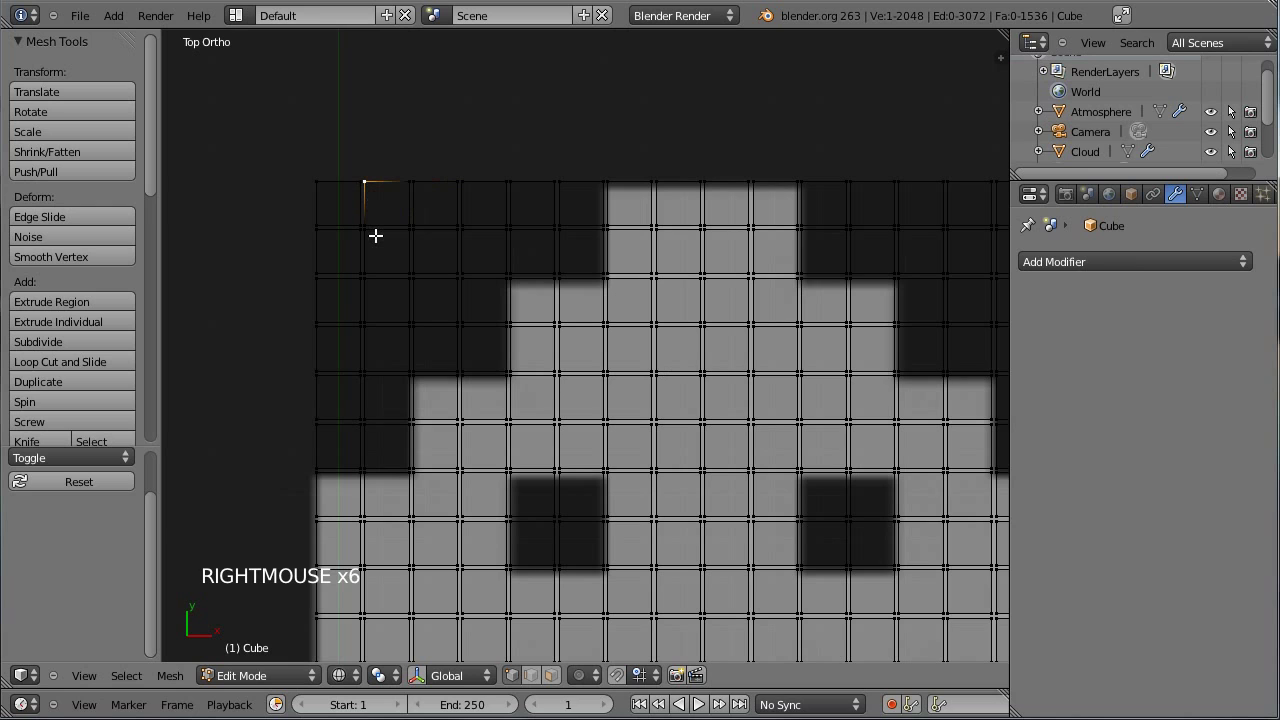
right_click(324, 214)
key(ctrl+l)
scroll(361, 205, up, 3)
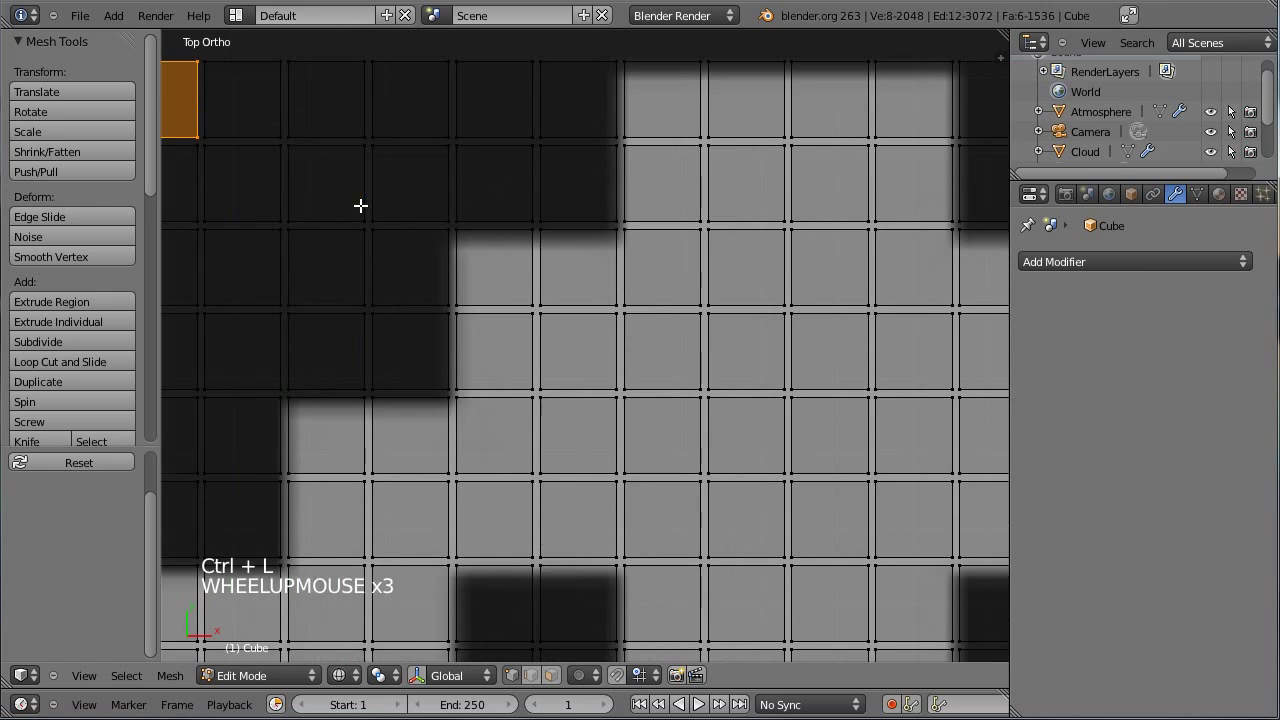
shift+middle_drag(325, 242, 423, 303)
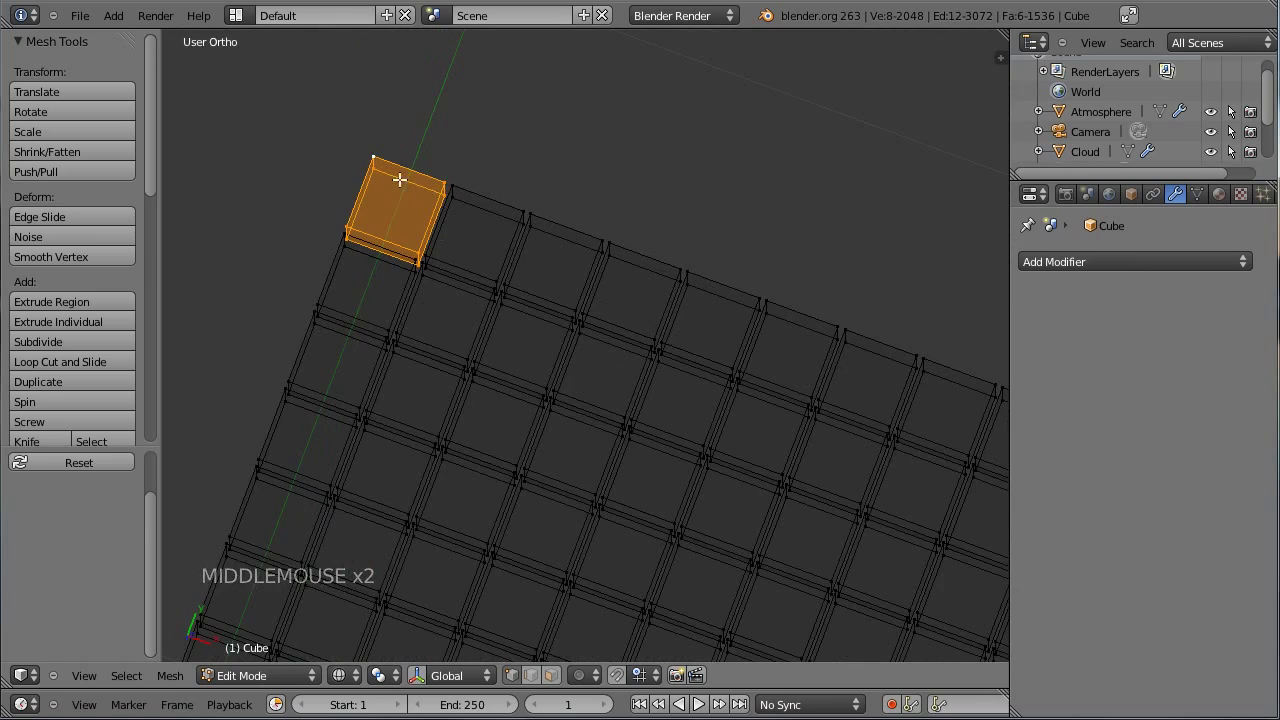
scroll(460, 226, down, 4)
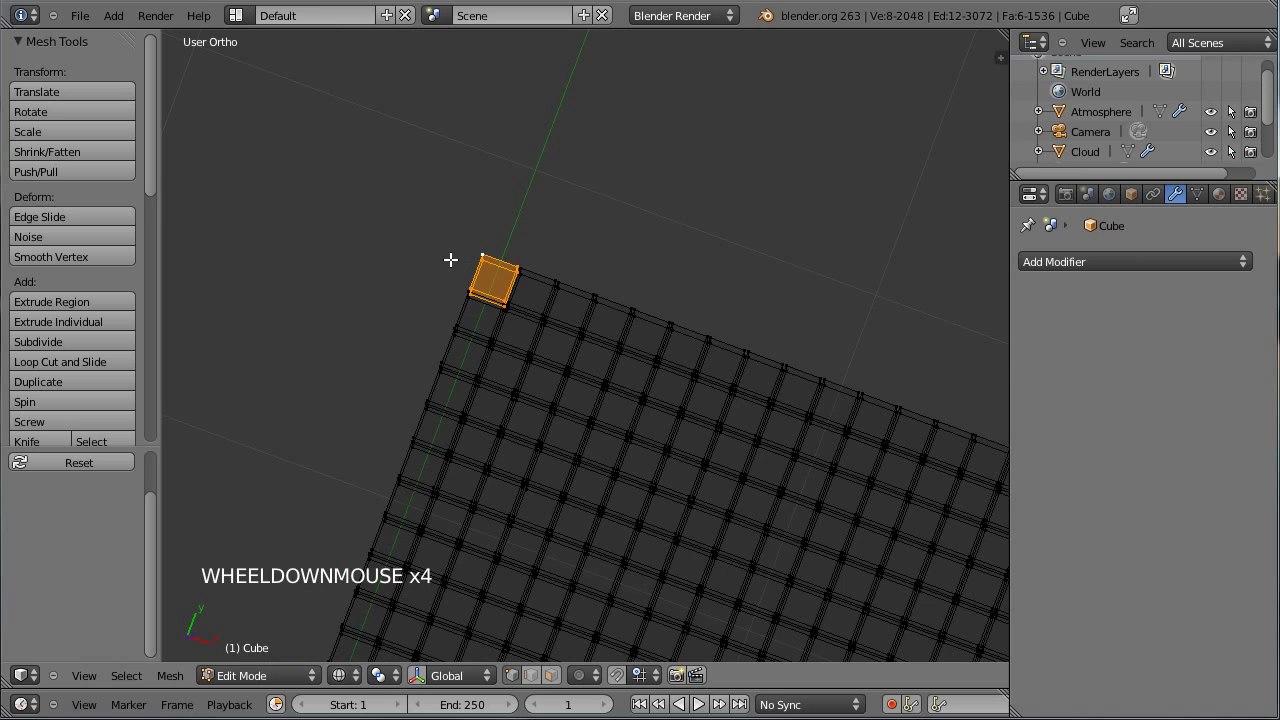
key(KP_7)
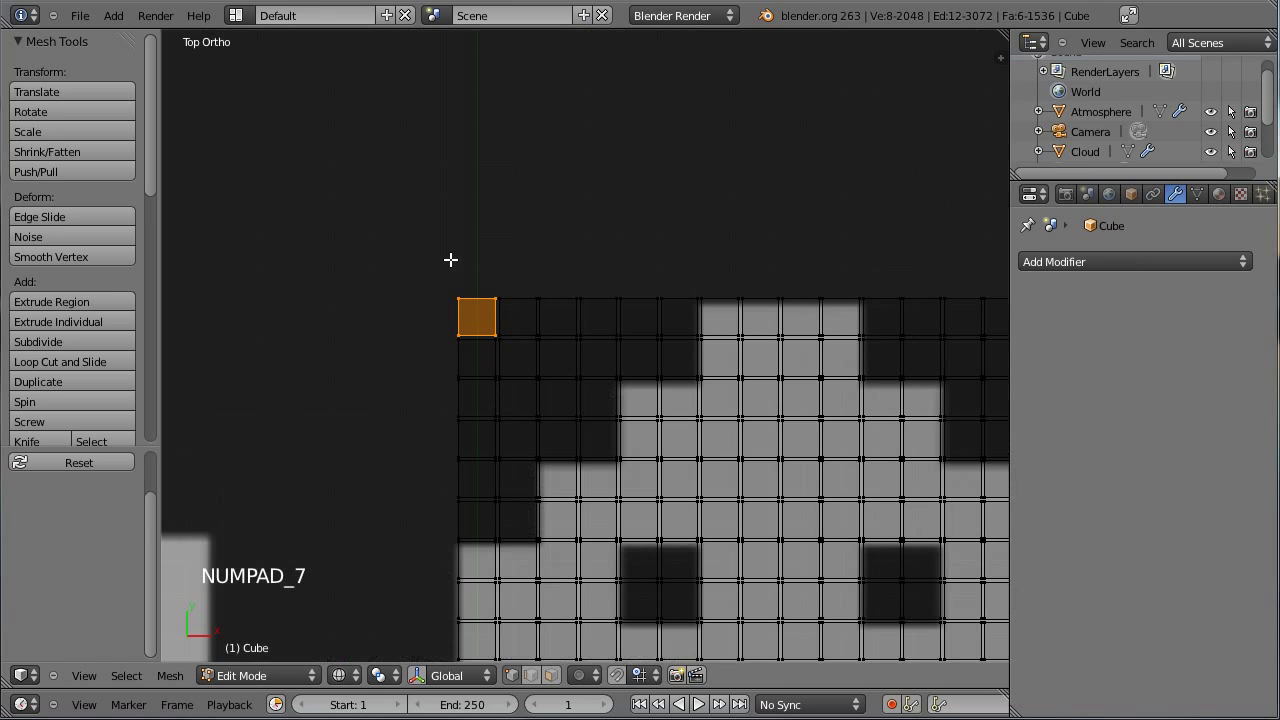
- Add vertices over the dark upper corners to the selection with box and lasso selection, along the top edge and down the left side
shift+middle_drag(634, 308, 477, 214)
key(b)
drag(231, 174, 484, 214)
key(b)
drag(949, 163, 685, 232)
key(b)
drag(237, 266, 390, 292)
key(b)
drag(237, 304, 411, 330)
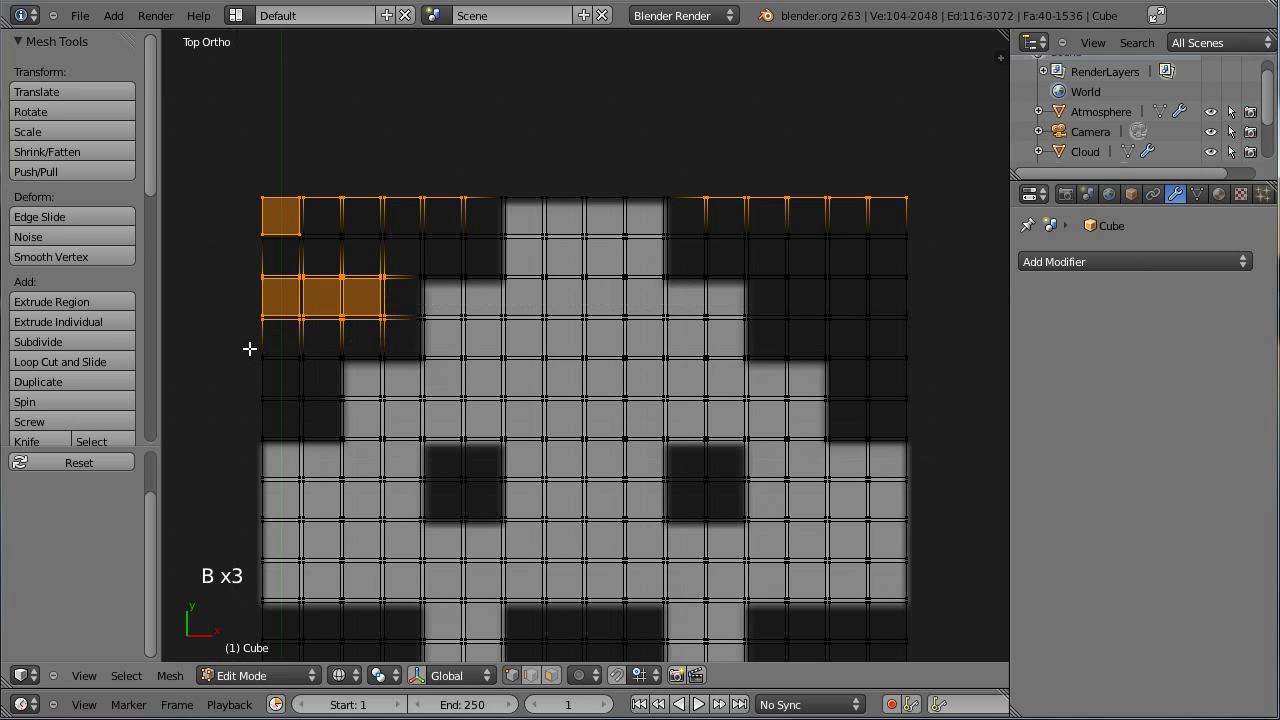
mouse_move(242, 348)
ctrl+mouse_down()
mouse_move(250, 409)
mouse_move(293, 418)
mouse_move(327, 391)
mouse_move(325, 355)
mouse_move(216, 342)
ctrl+mouse_up()
- Circle-select more vertices in the dark upper corners and at the centres of the invader's two eyes
key(c)
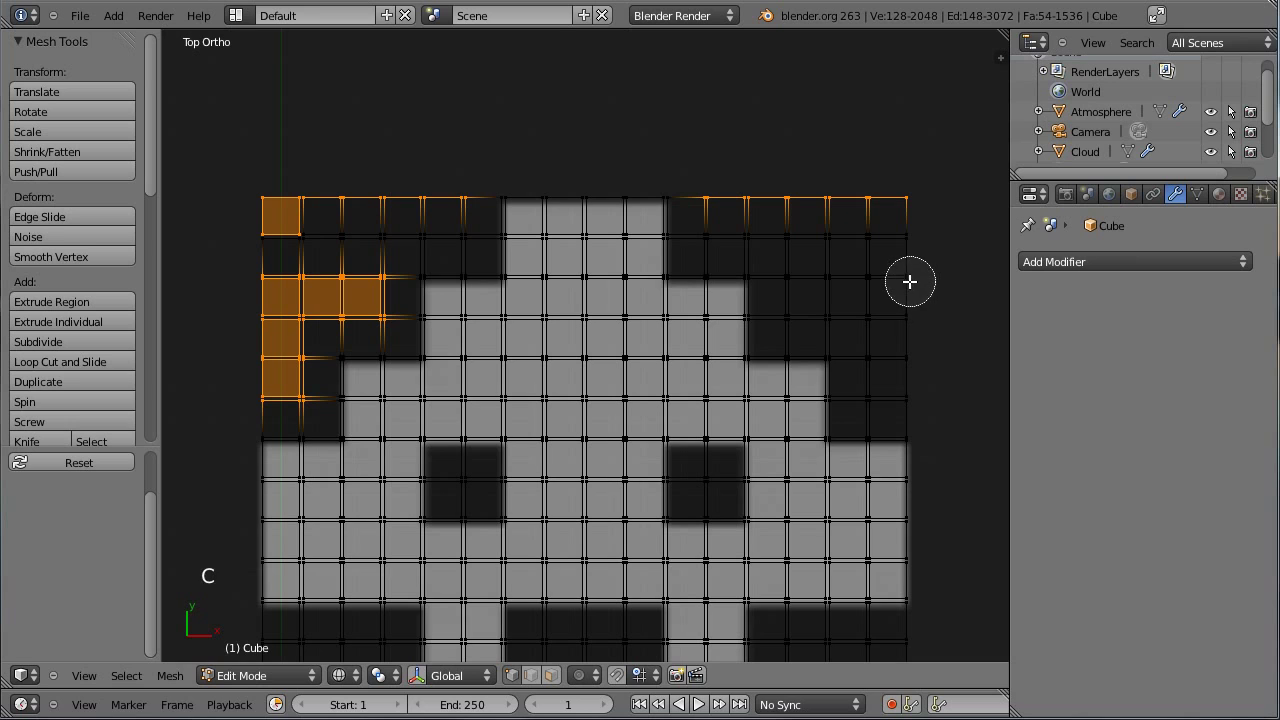
drag(909, 280, 786, 271)
click(714, 238)
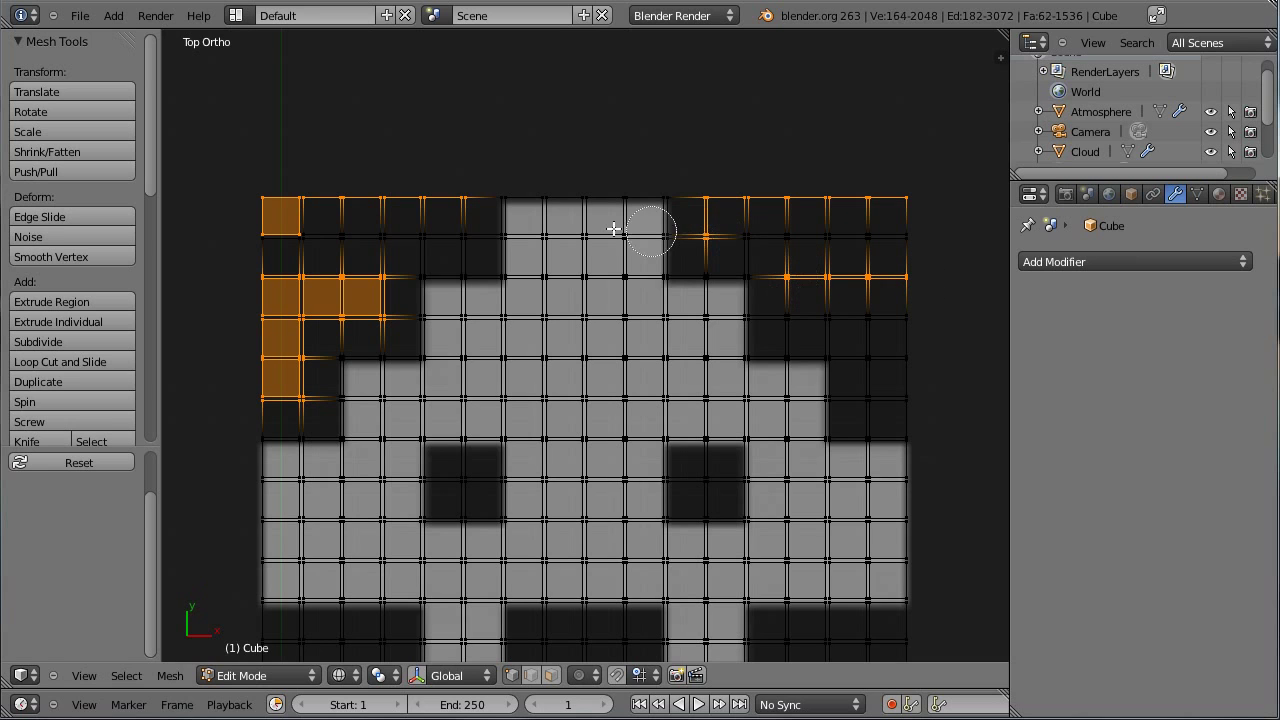
drag(457, 237, 293, 253)
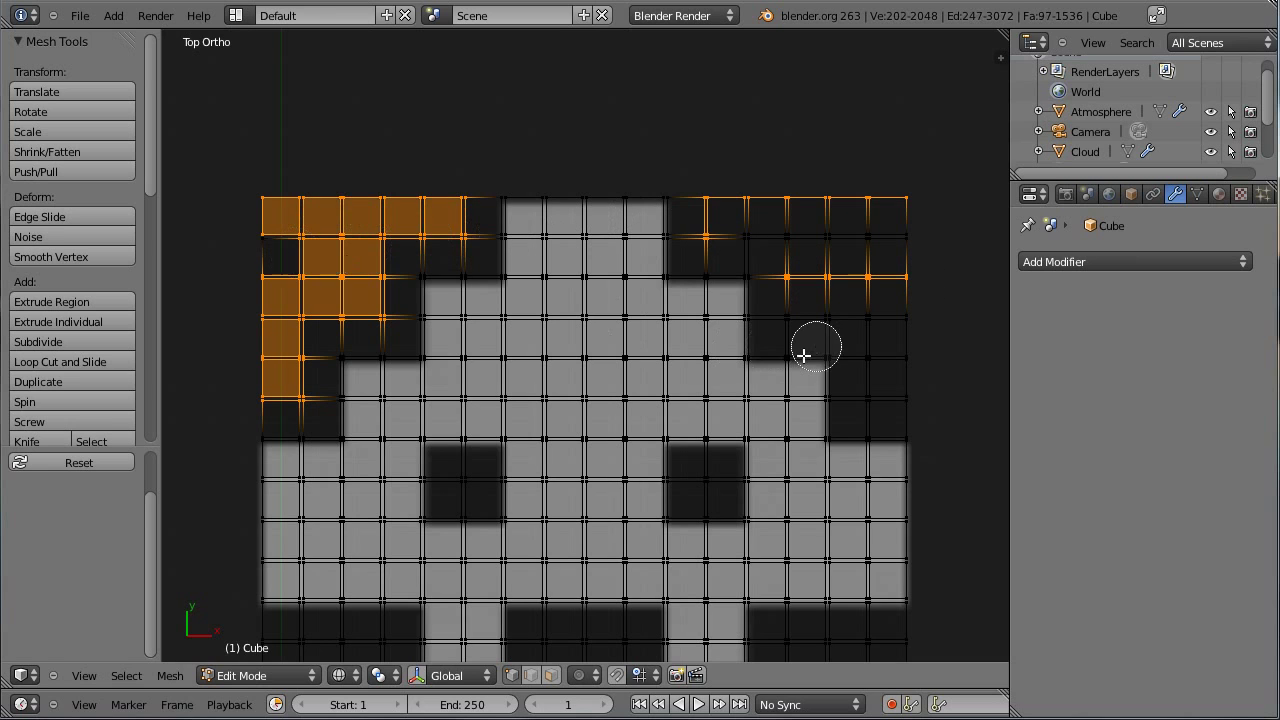
click(705, 481)
click(466, 482)
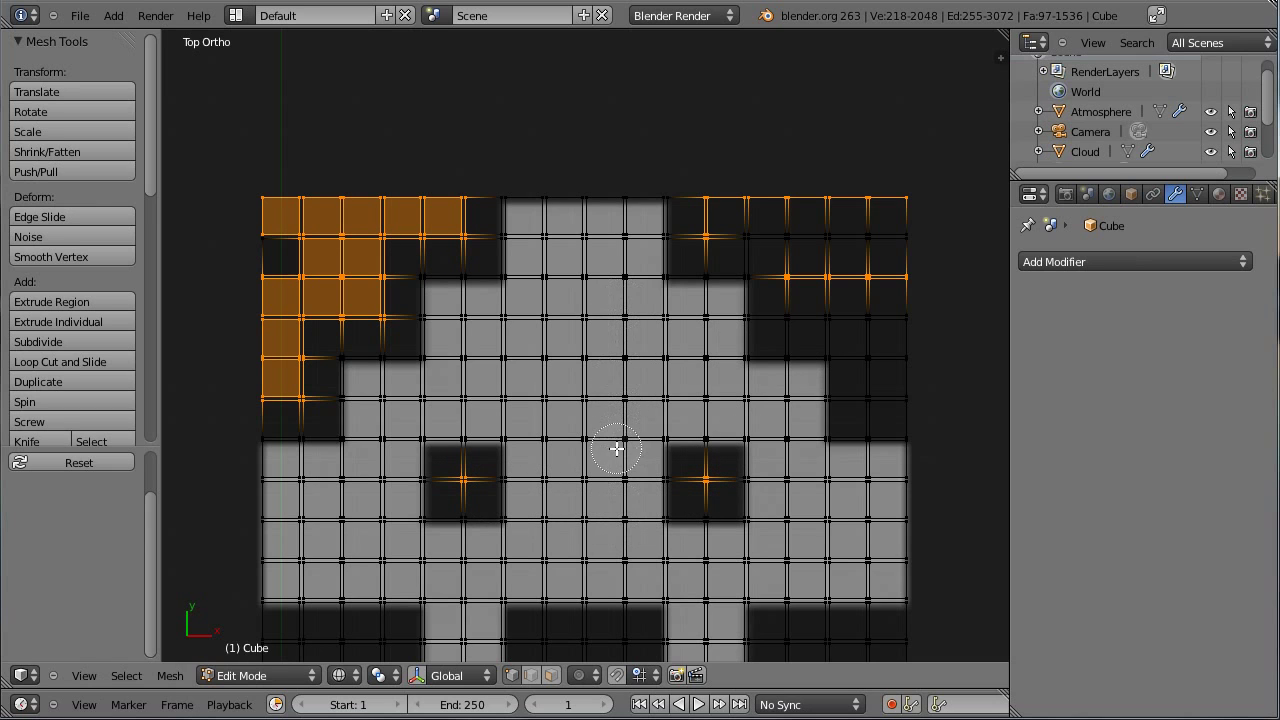
- Circle-select the vertices over the rest of the dark stepped area at the grid's upper right
shift+middle_drag(641, 534, 605, 329)
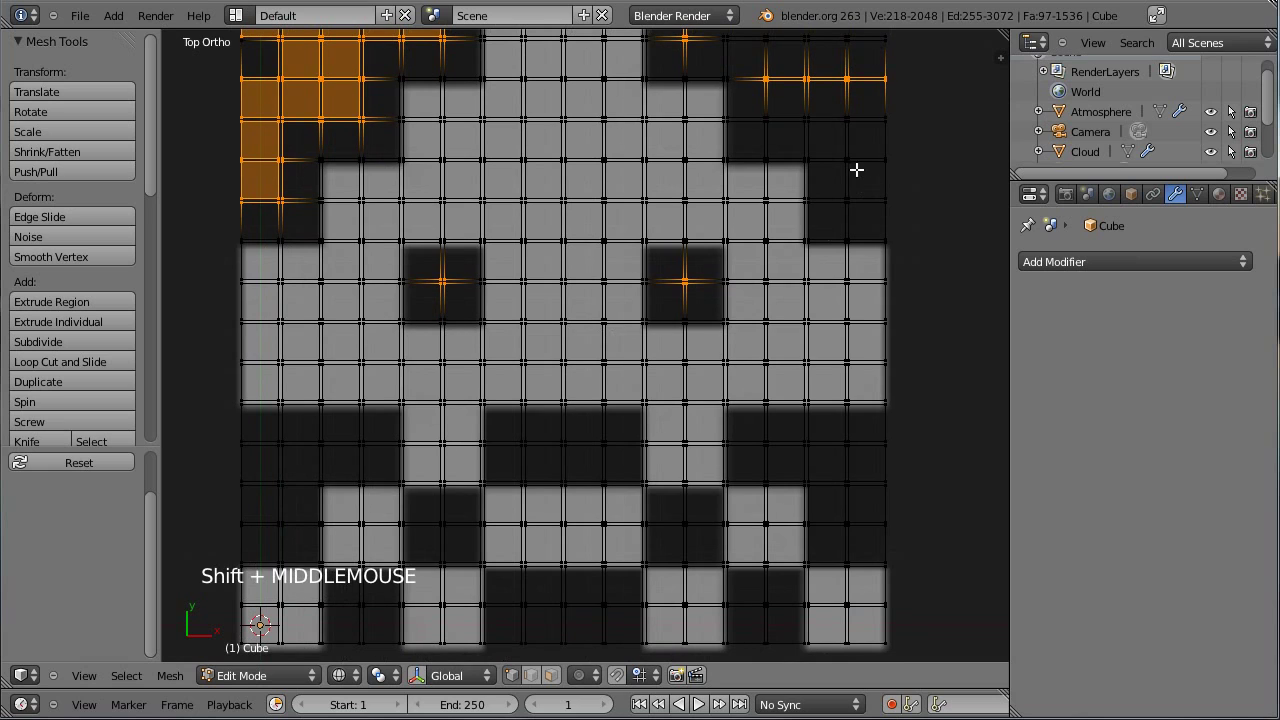
key(c)
drag(777, 117, 880, 114)
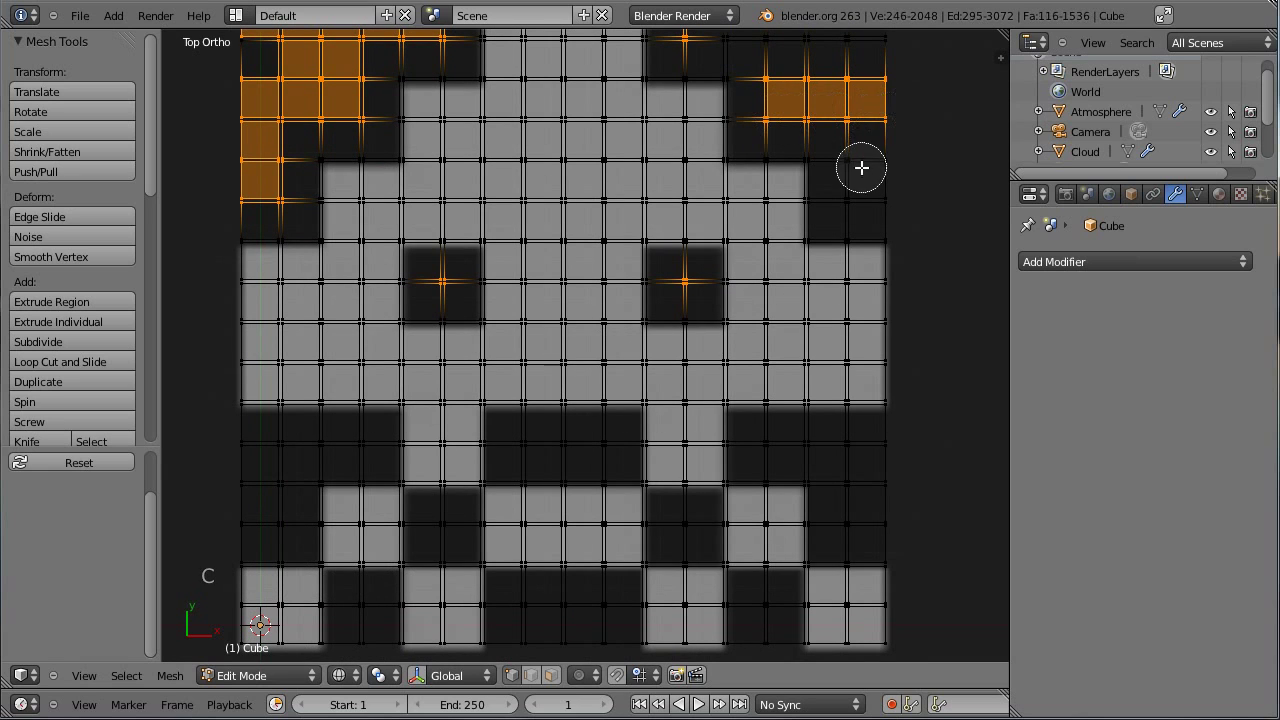
drag(862, 168, 857, 180)
- Circle-select the vertices over the dark blocks below the invader's body, leaving out the bottom row of pixels
mouse_move(846, 420)
mouse_down()
mouse_move(858, 501)
mouse_move(789, 471)
mouse_move(777, 457)
mouse_move(788, 448)
mouse_move(516, 456)
mouse_move(591, 446)
mouse_up()
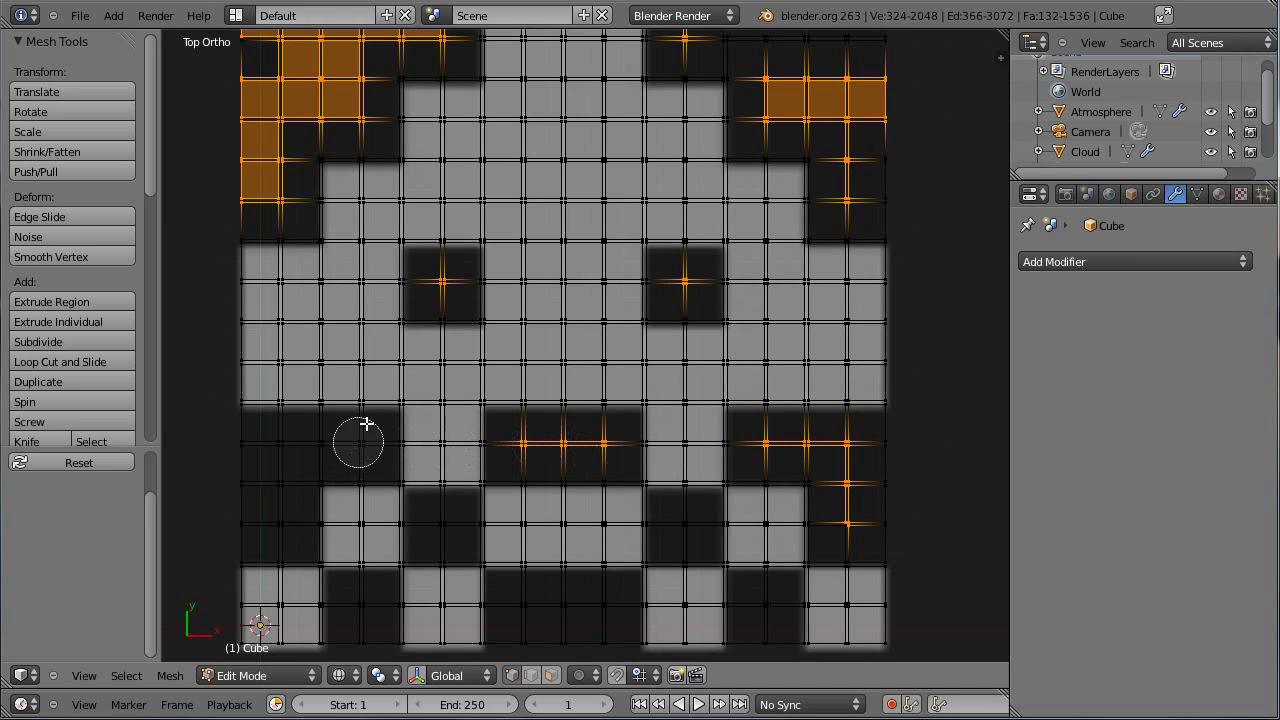
mouse_move(306, 451)
mouse_down()
mouse_move(243, 463)
mouse_move(269, 469)
mouse_move(267, 503)
mouse_move(289, 522)
mouse_move(477, 534)
mouse_up()
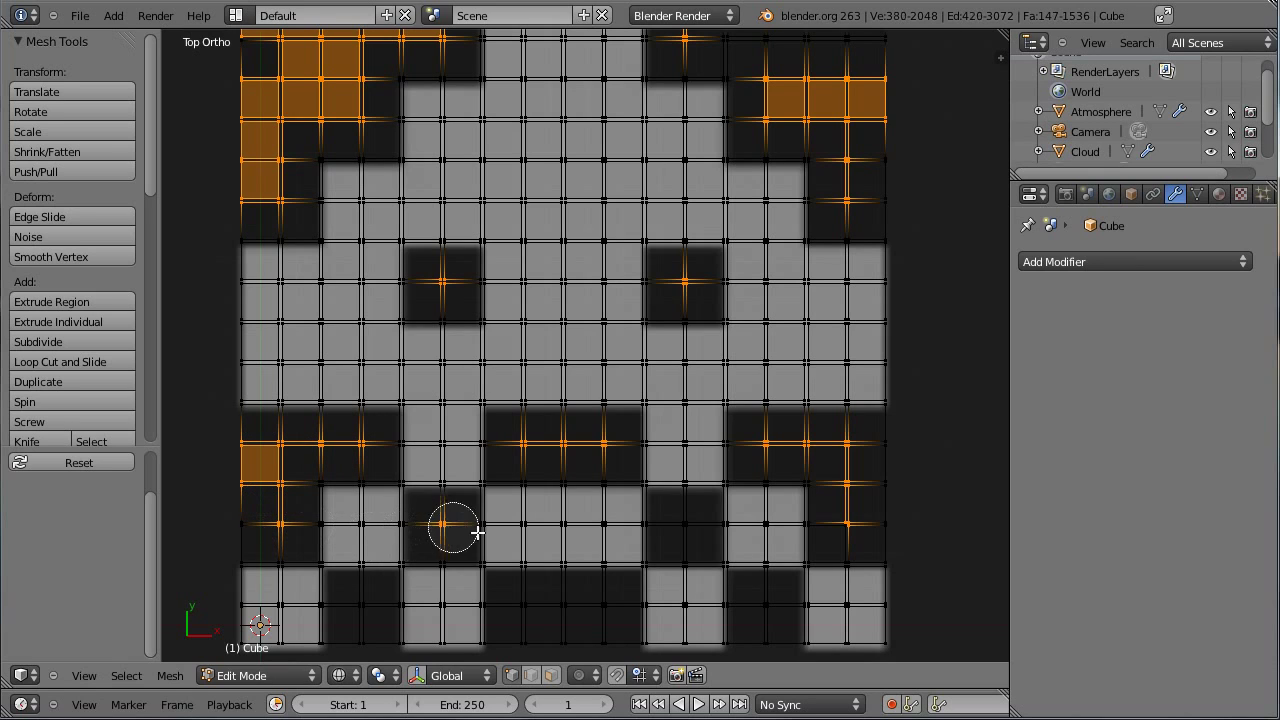
click(703, 526)
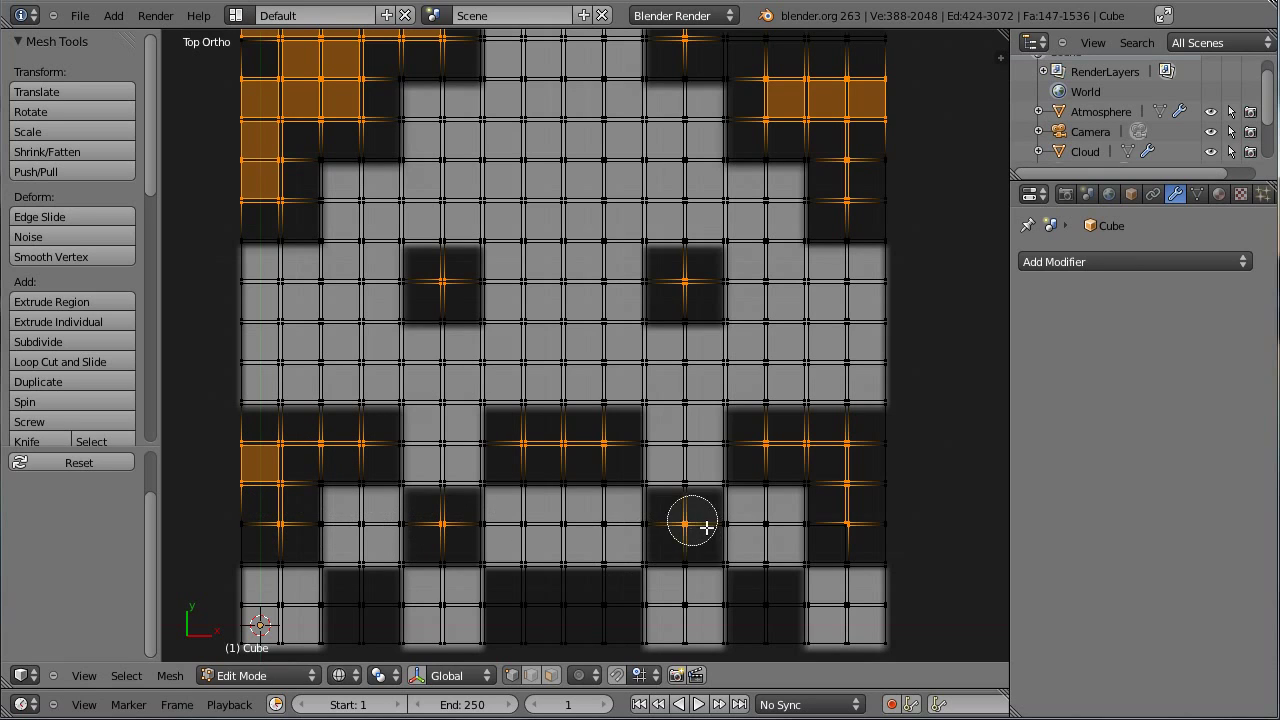
right_click(652, 479)
- Extend the selection to the whole cubes linked to the selected vertices
scroll(630, 467, down, 1)
key(ctrl+l)
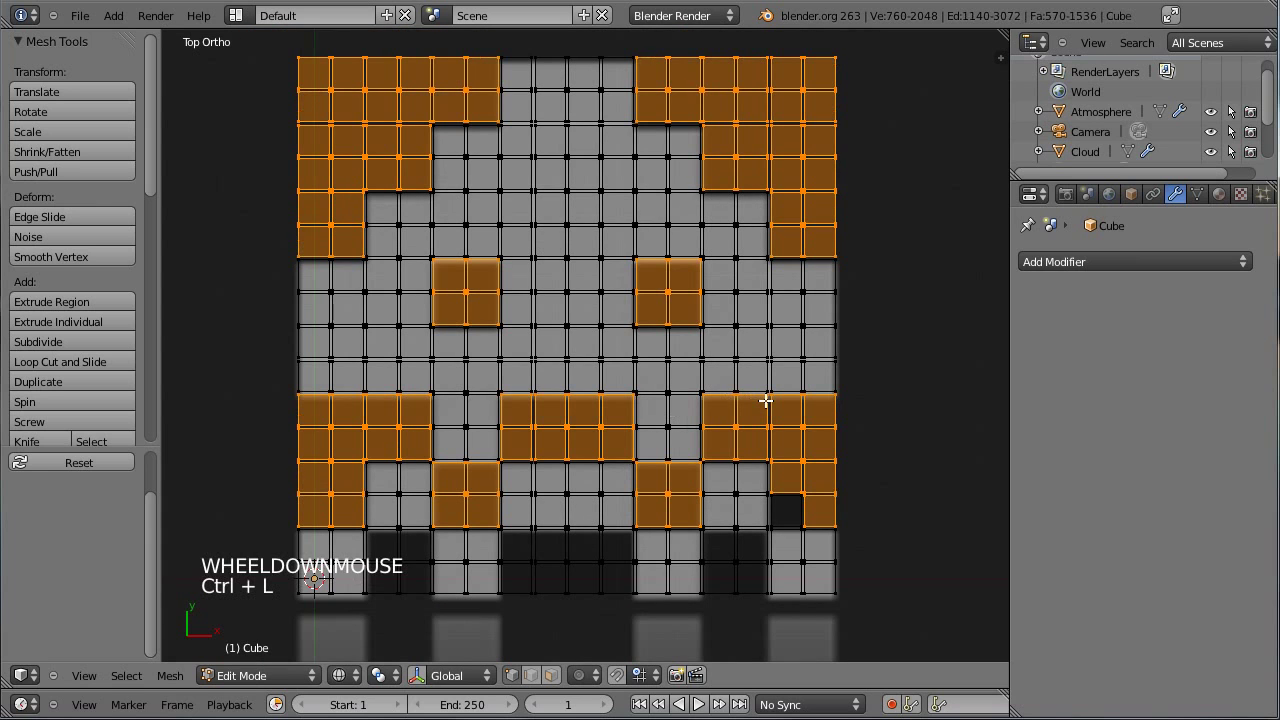
shift+middle_drag(766, 400, 756, 200)
scroll(479, 370, up, 2)
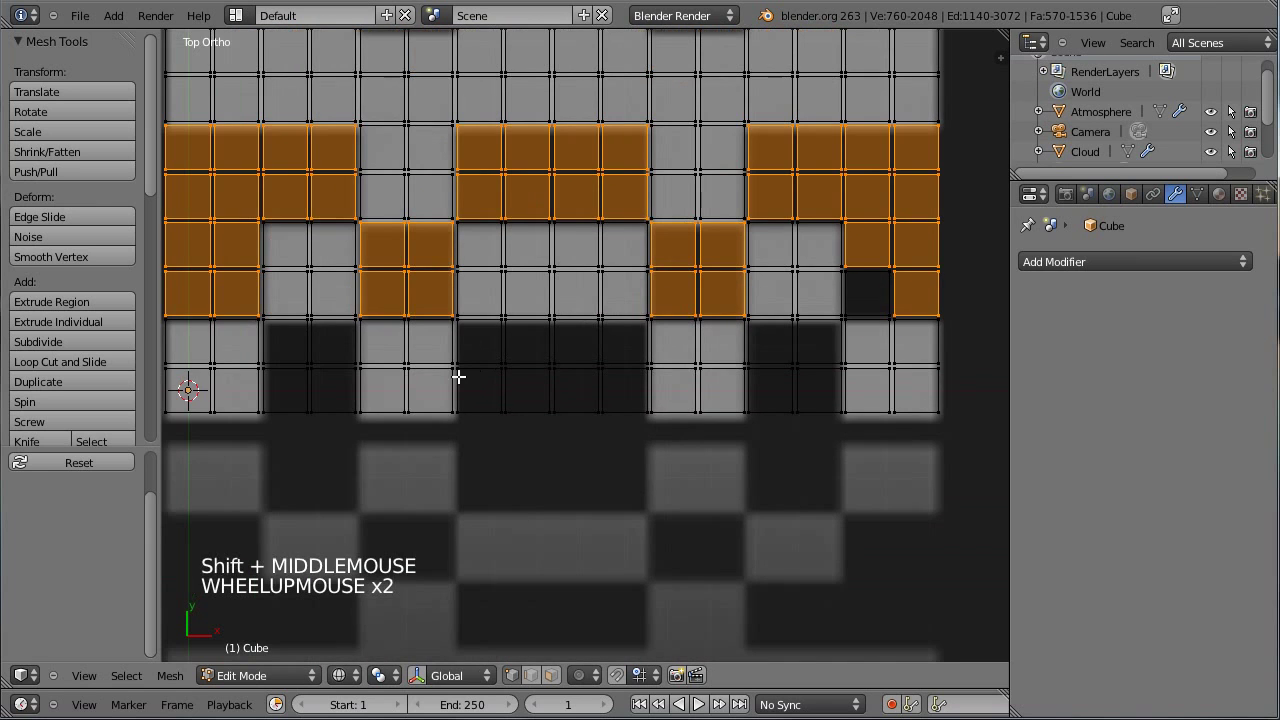
- Box-select the vertices over the bottom row's dark blocks, add the missed cube above, and extend the selection to the linked cubes
key(b)
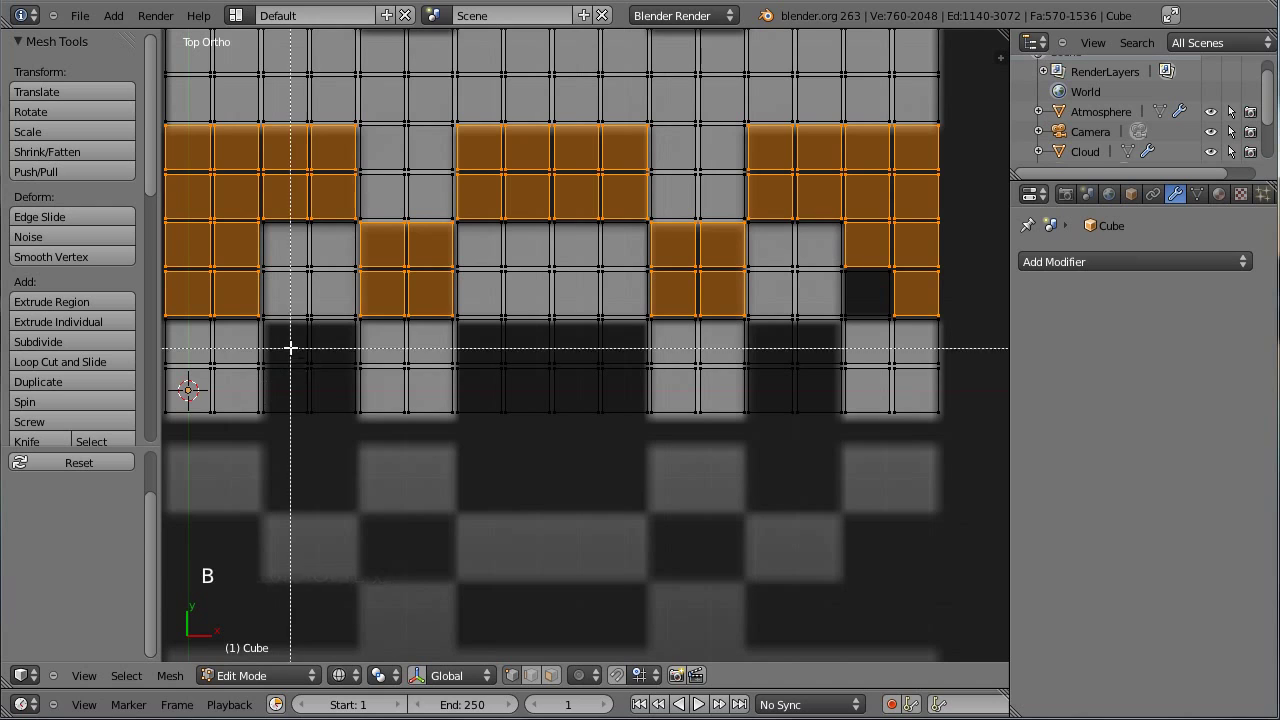
drag(286, 343, 330, 381)
drag(491, 353, 624, 372)
key(b)
drag(779, 358, 808, 372)
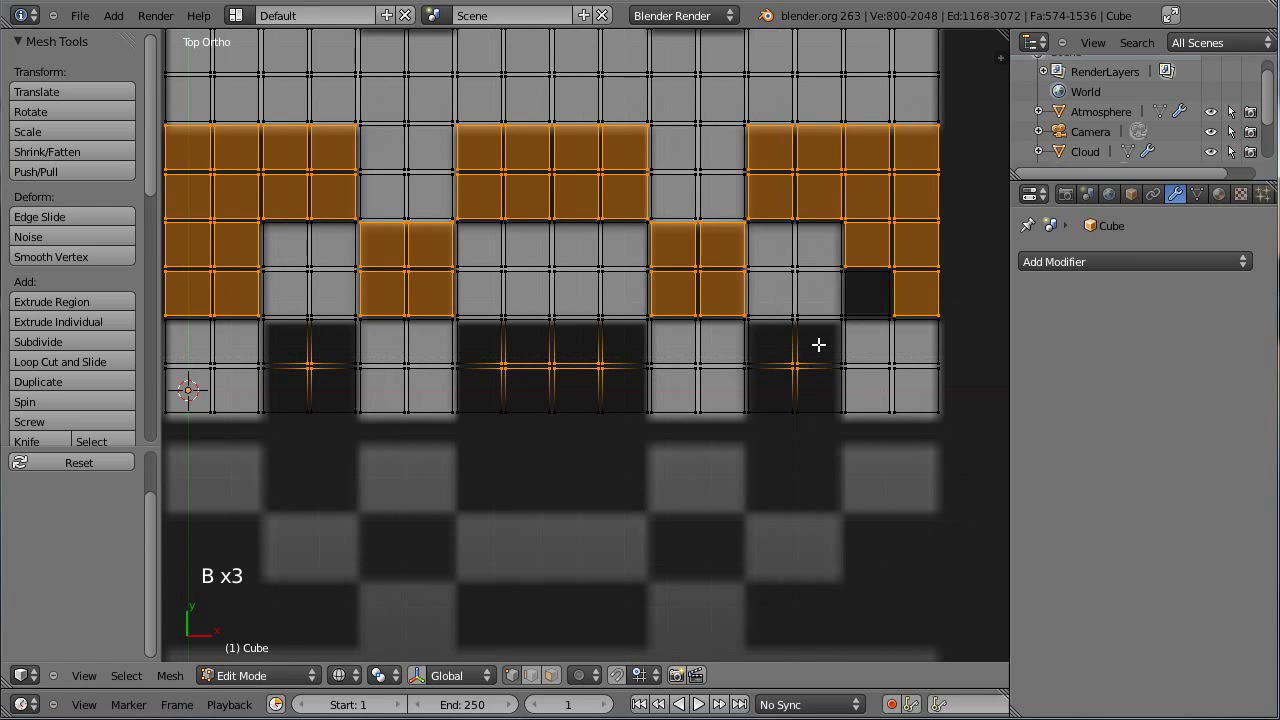
shift+right_click(886, 278)
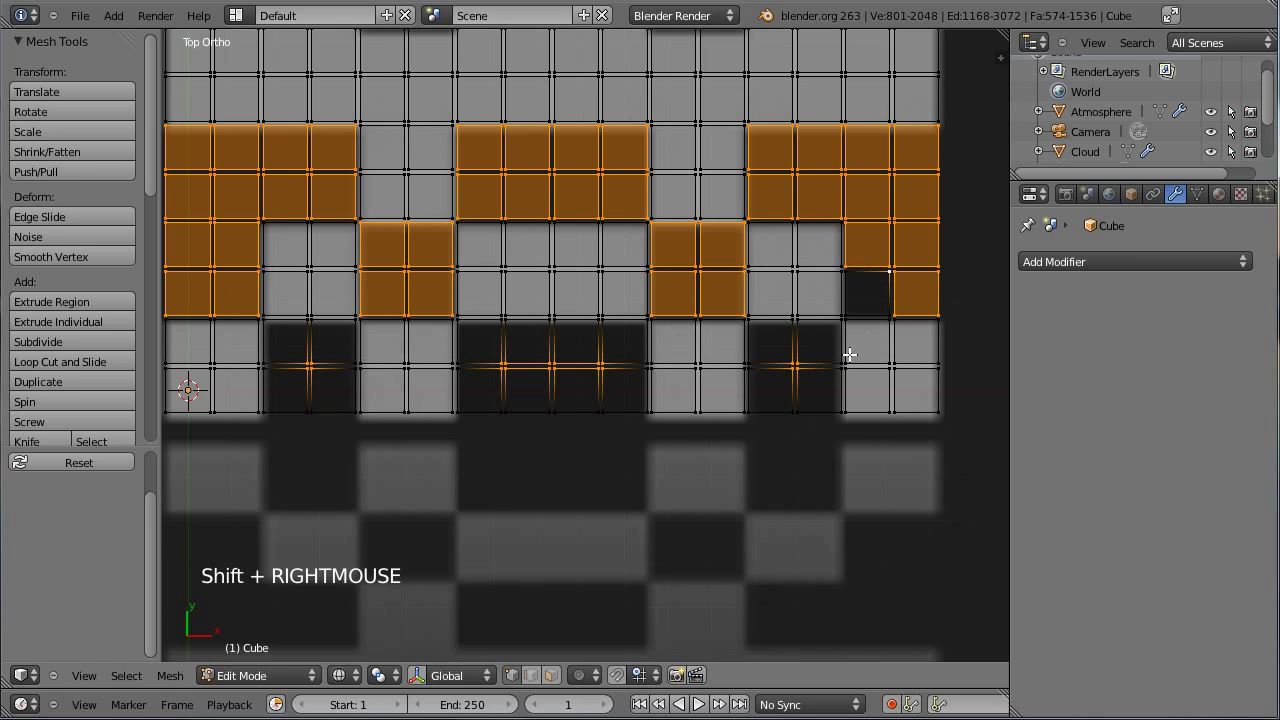
key(ctrl+l)
scroll(623, 349, down, 6)
scroll(622, 349, up, 3)
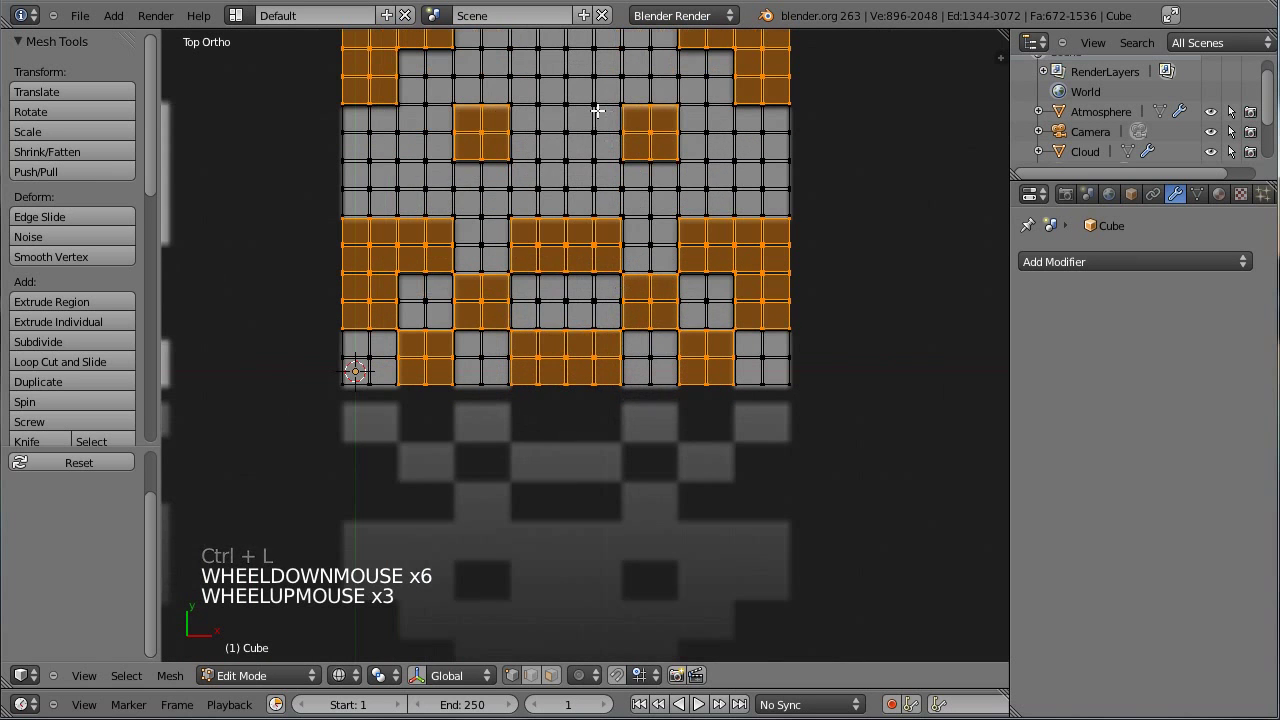
- Delete the selected cubes outside the invader silhouette and return to Object Mode in solid shading
shift+middle_drag(597, 111, 559, 243)
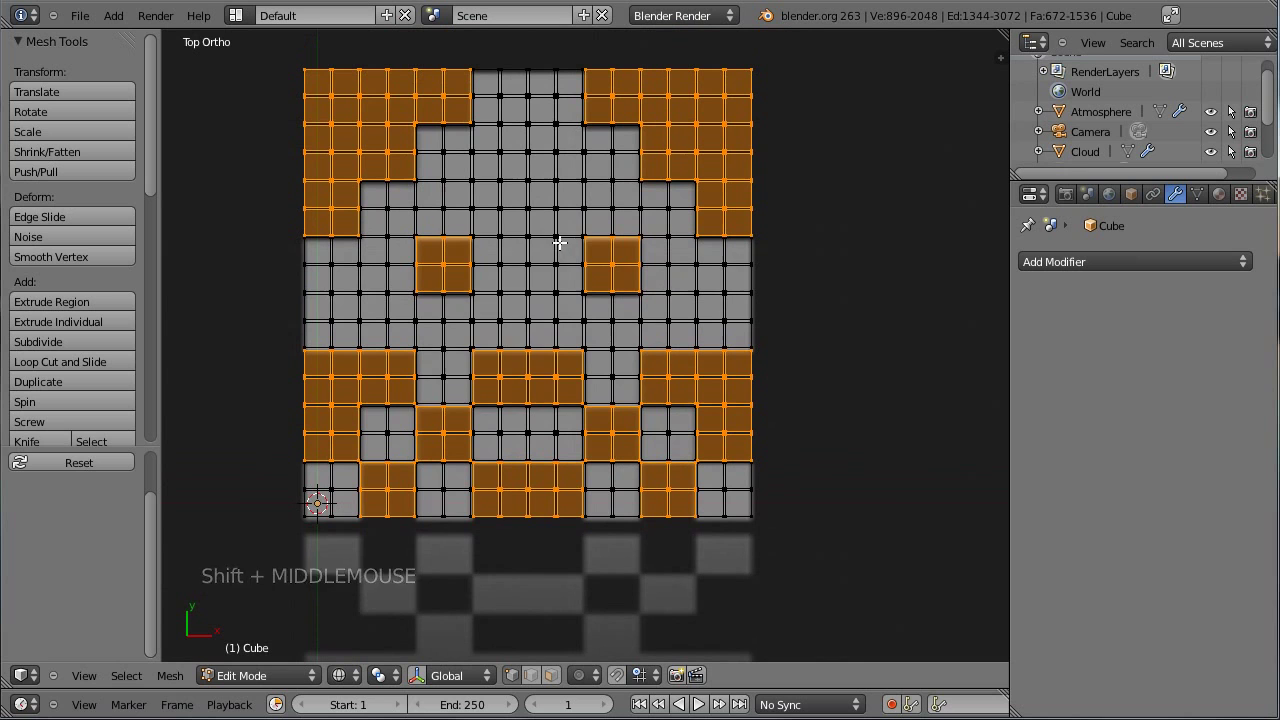
key(x)
click(558, 243)
key(Tab)
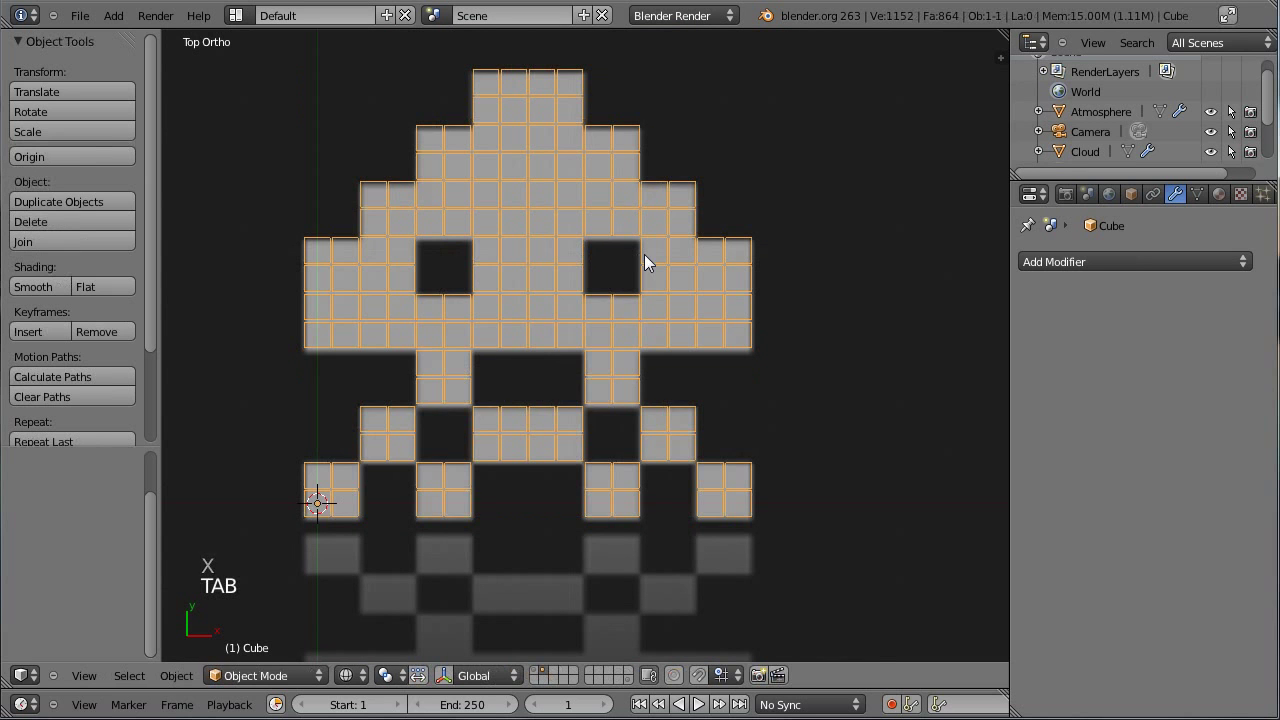
key(z)
middle_drag(640, 255, 544, 375)
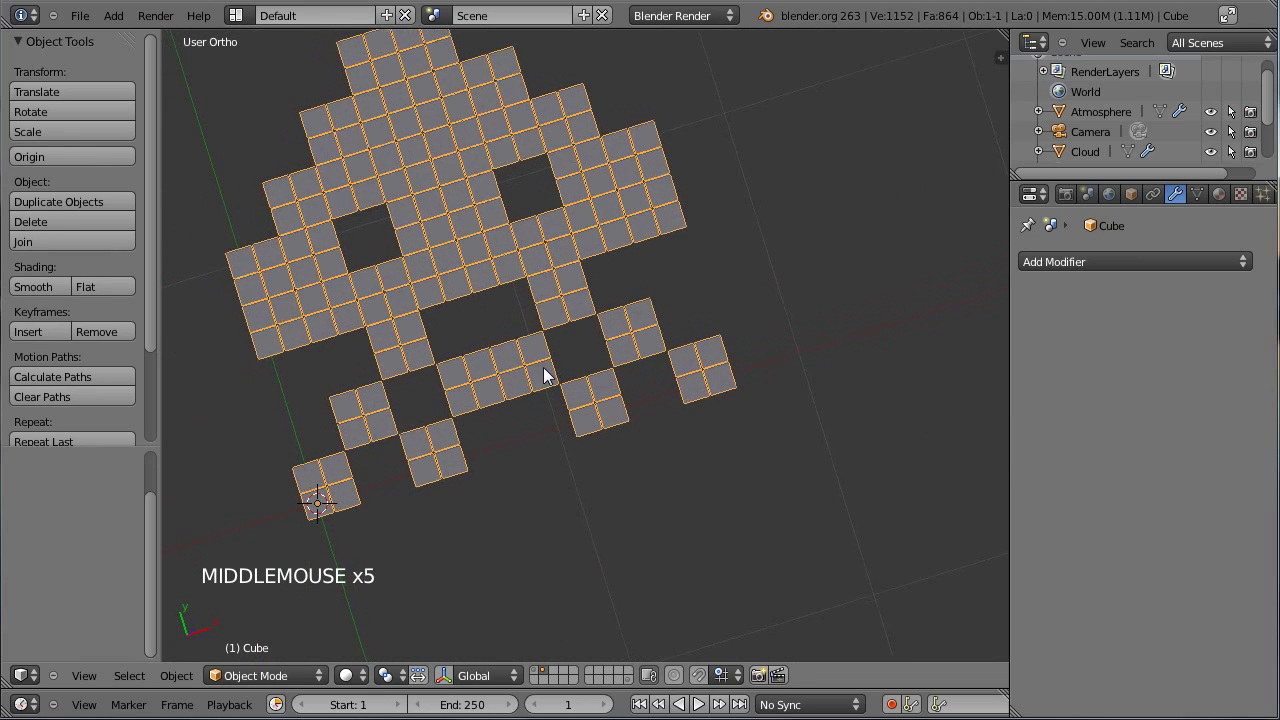
scroll(545, 375, down, 2)
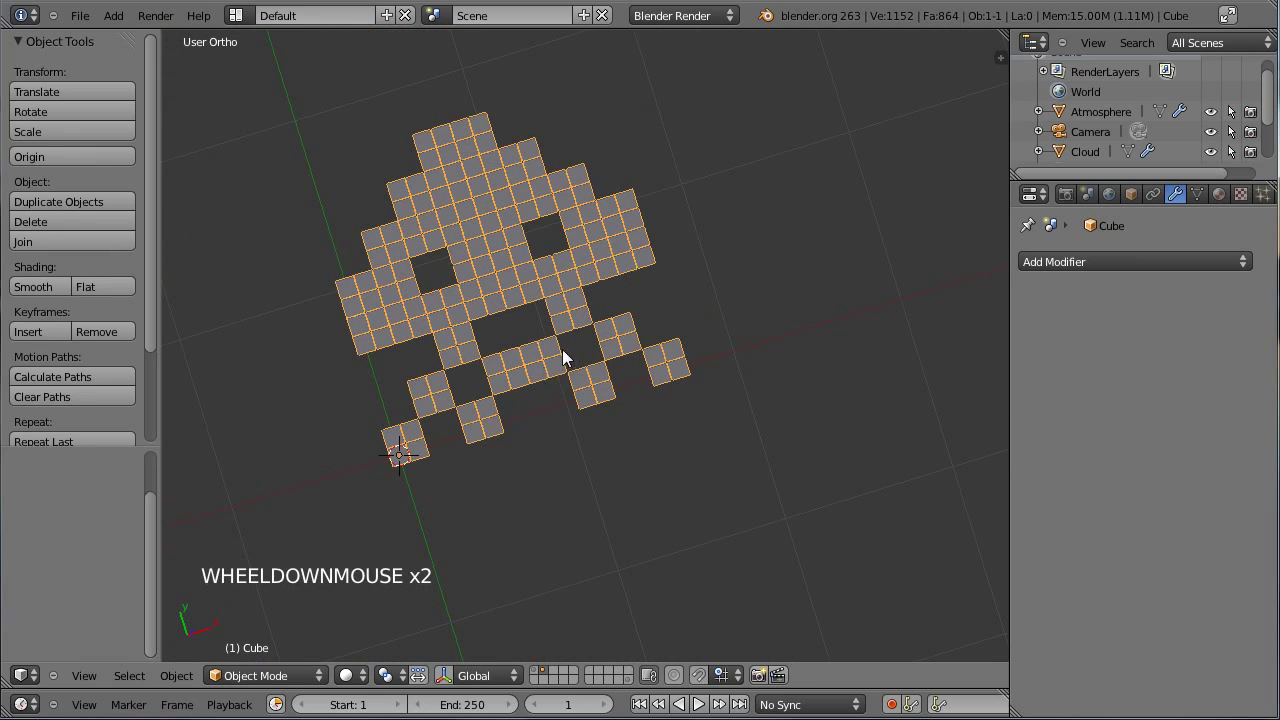
- Restrict the invader background image to the Top axis and return to the top view
key(KP_1)
scroll(562, 349, down, 8)
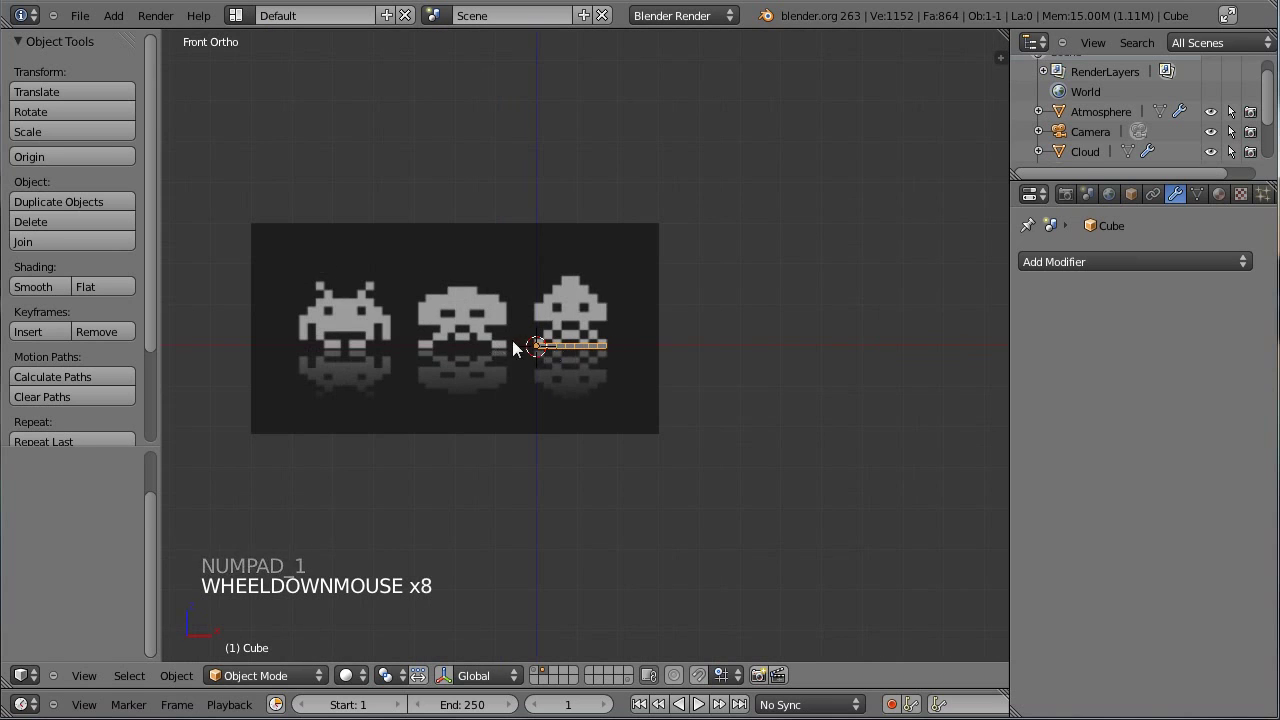
middle_drag(515, 347, 563, 374)
key(KP_1)
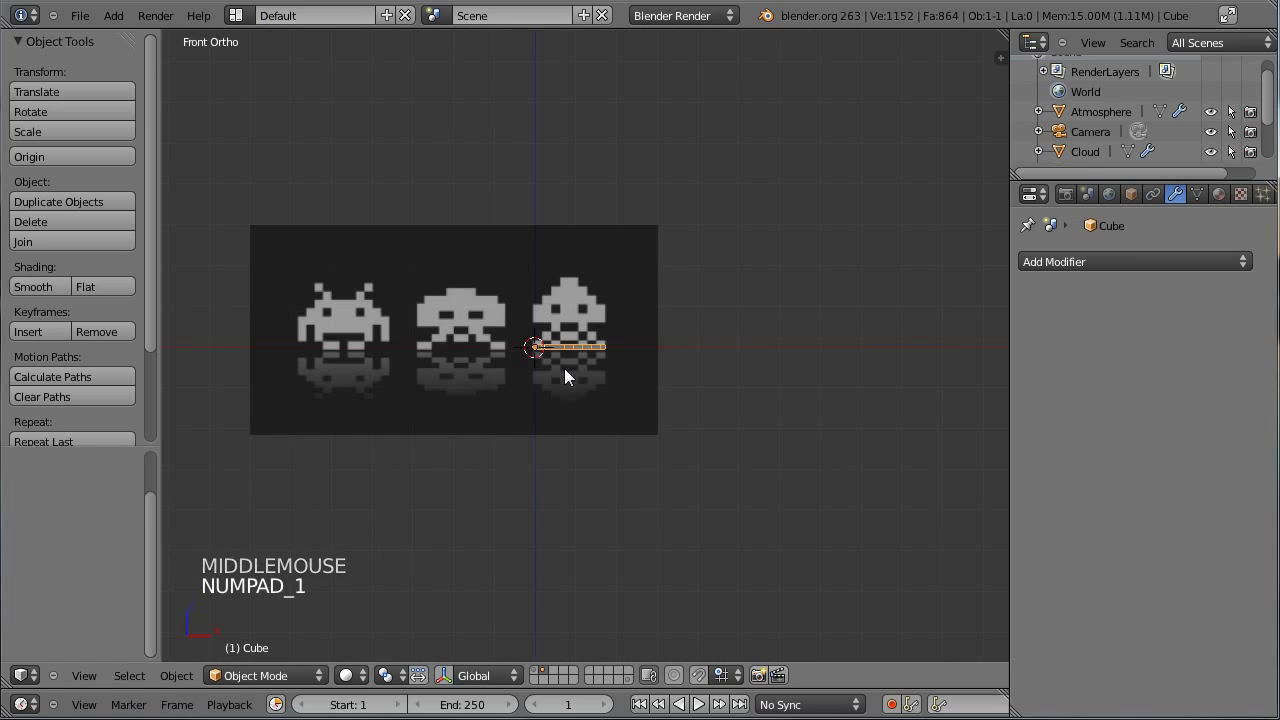
key(z)
key(z)
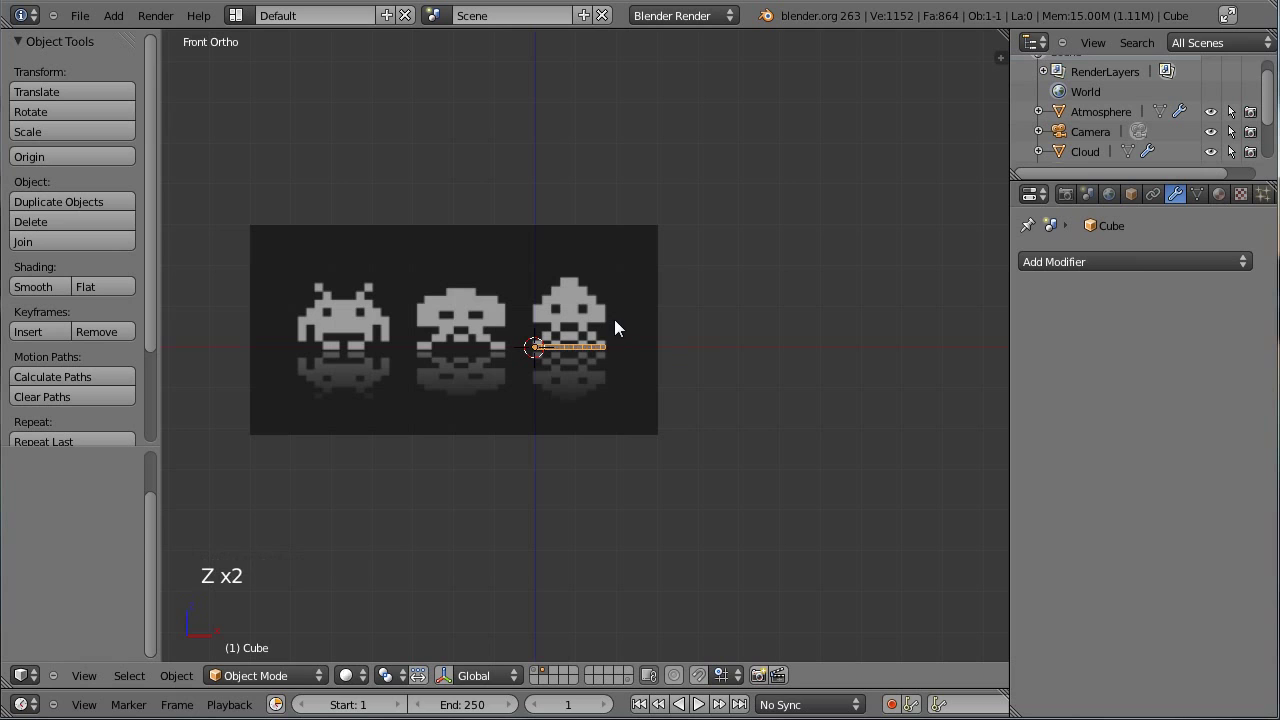
key(n)
scroll(901, 508, down, 5)
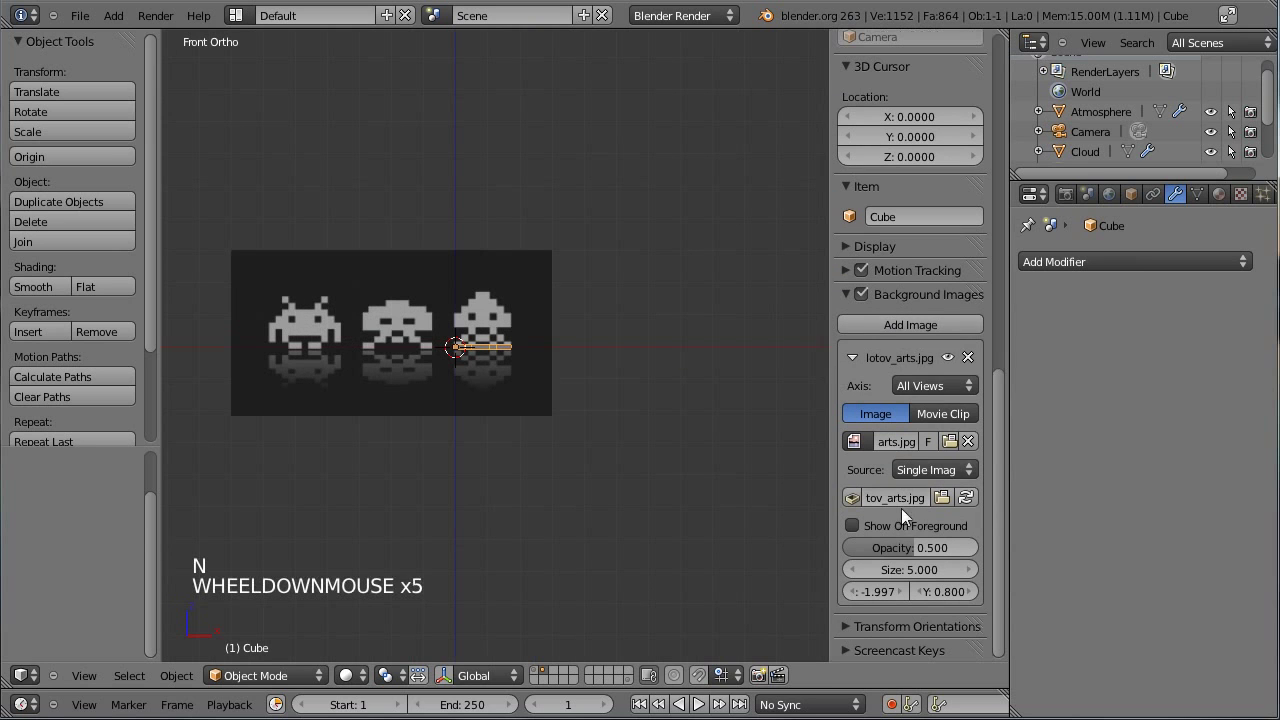
click(941, 390)
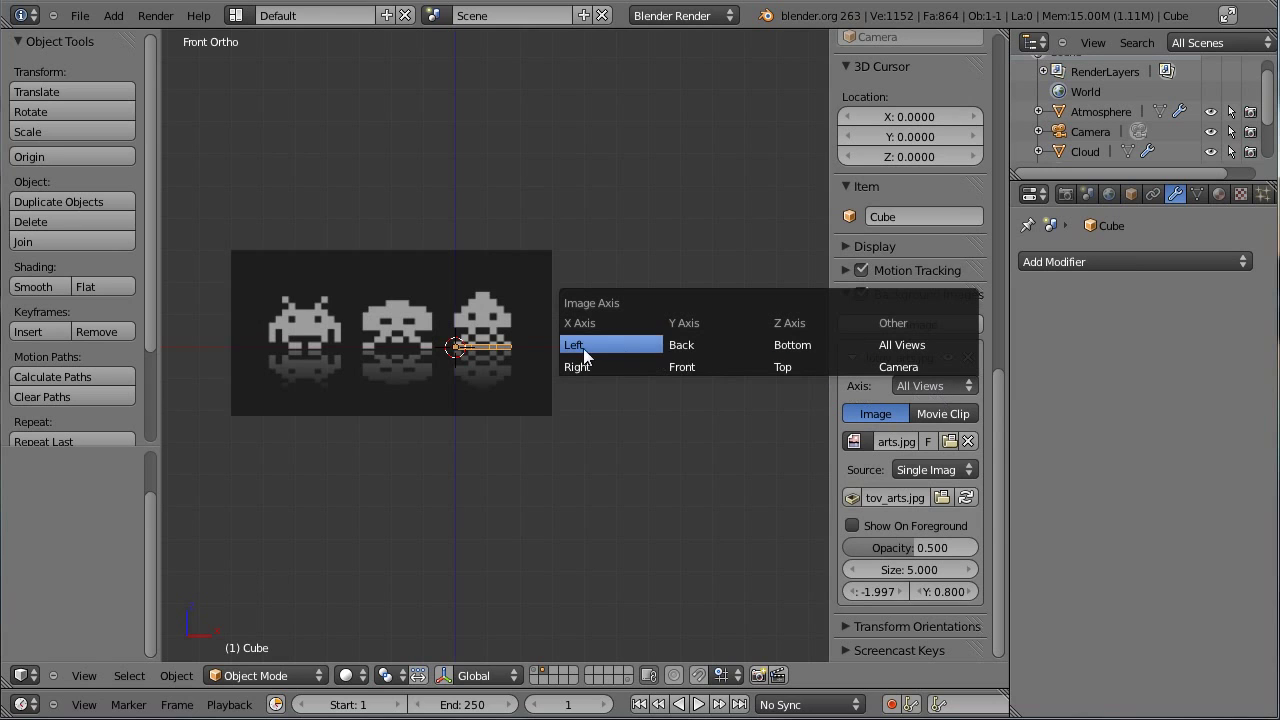
click(792, 364)
key(KP_7)
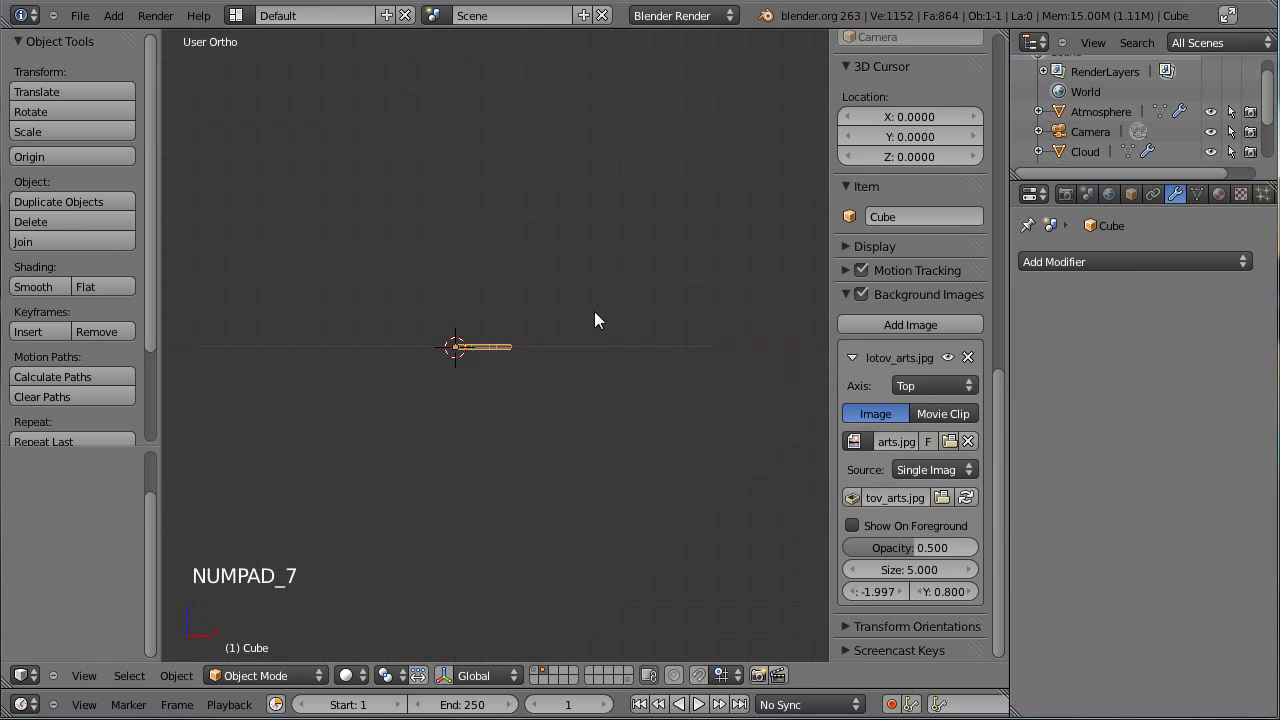
scroll(594, 320, up, 2)
key(n)
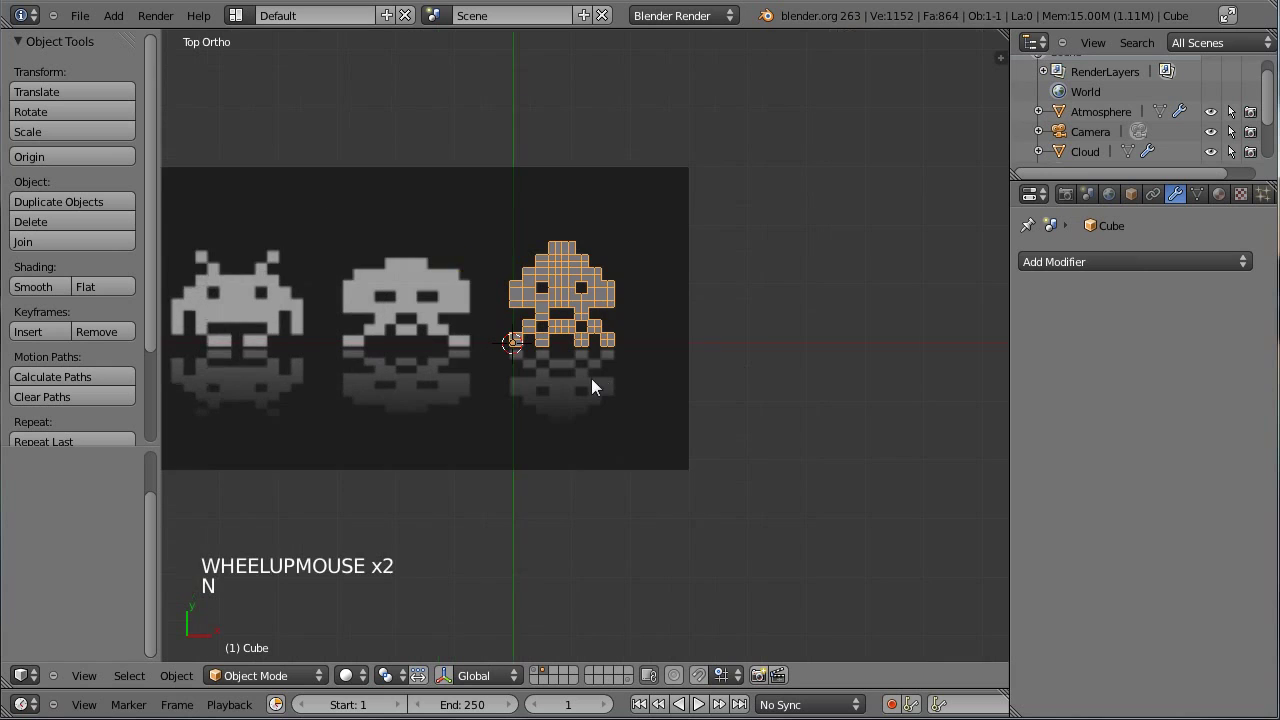
- Show the layer holding the Earth spheres and view it from the front with the whole globe framed
scroll(602, 385, up, 6)
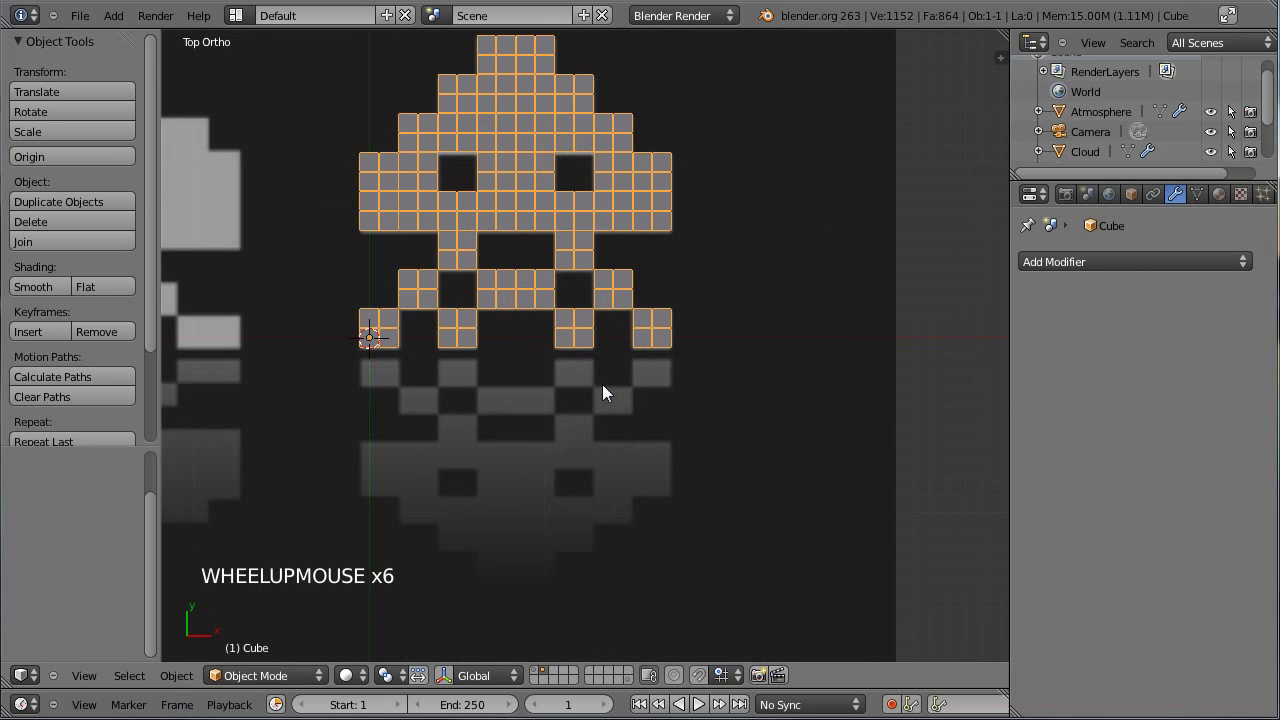
shift+middle_drag(609, 387, 661, 334)
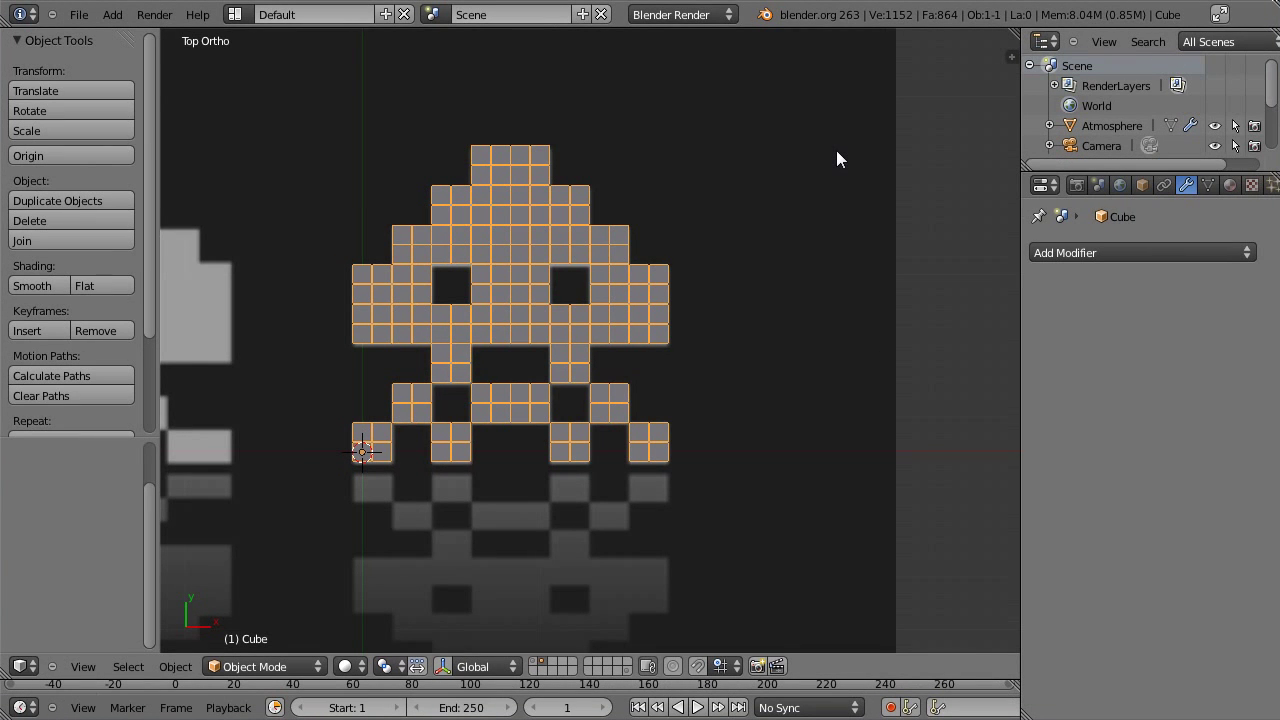
scroll(571, 194, down, 3)
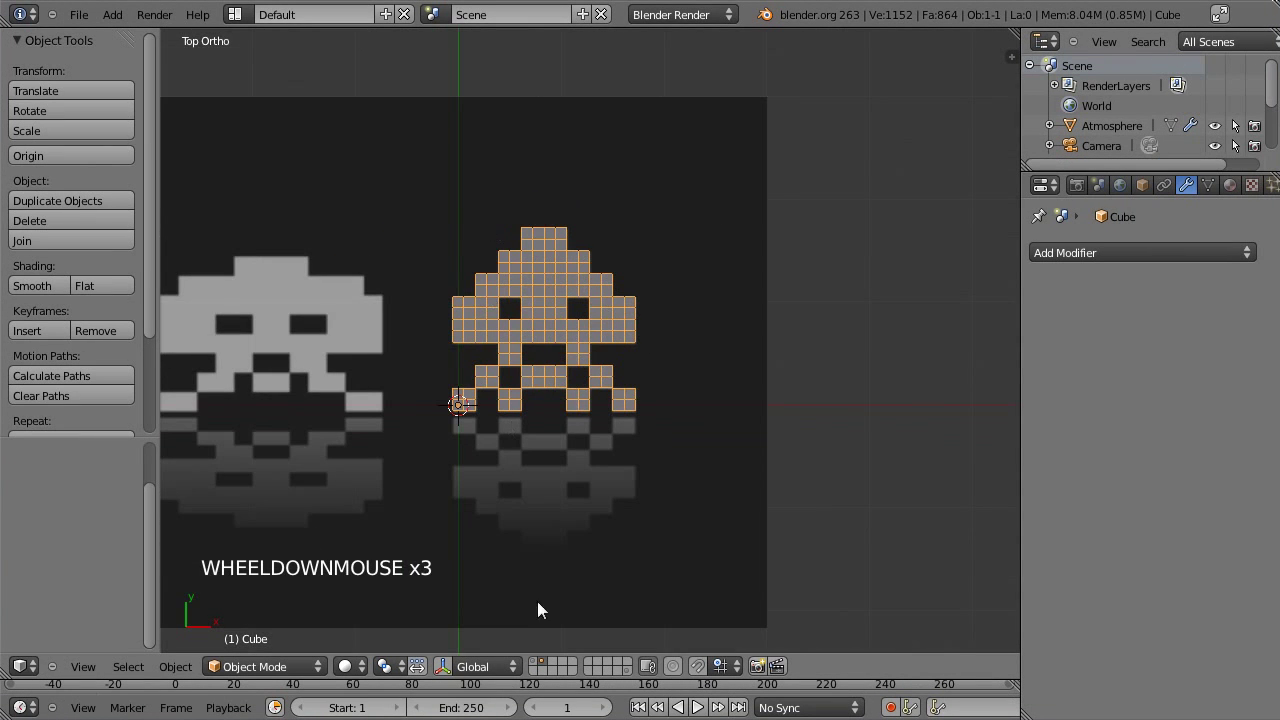
click(536, 666)
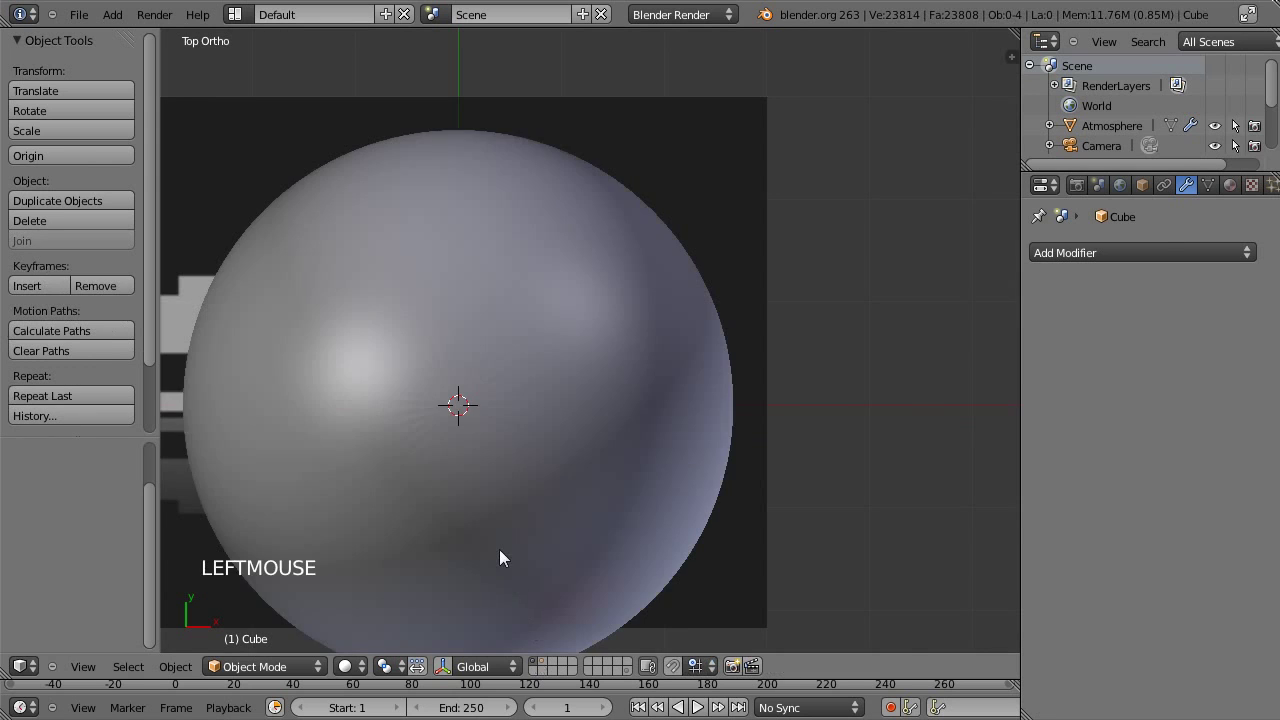
scroll(499, 558, down, 2)
key(KP_1)
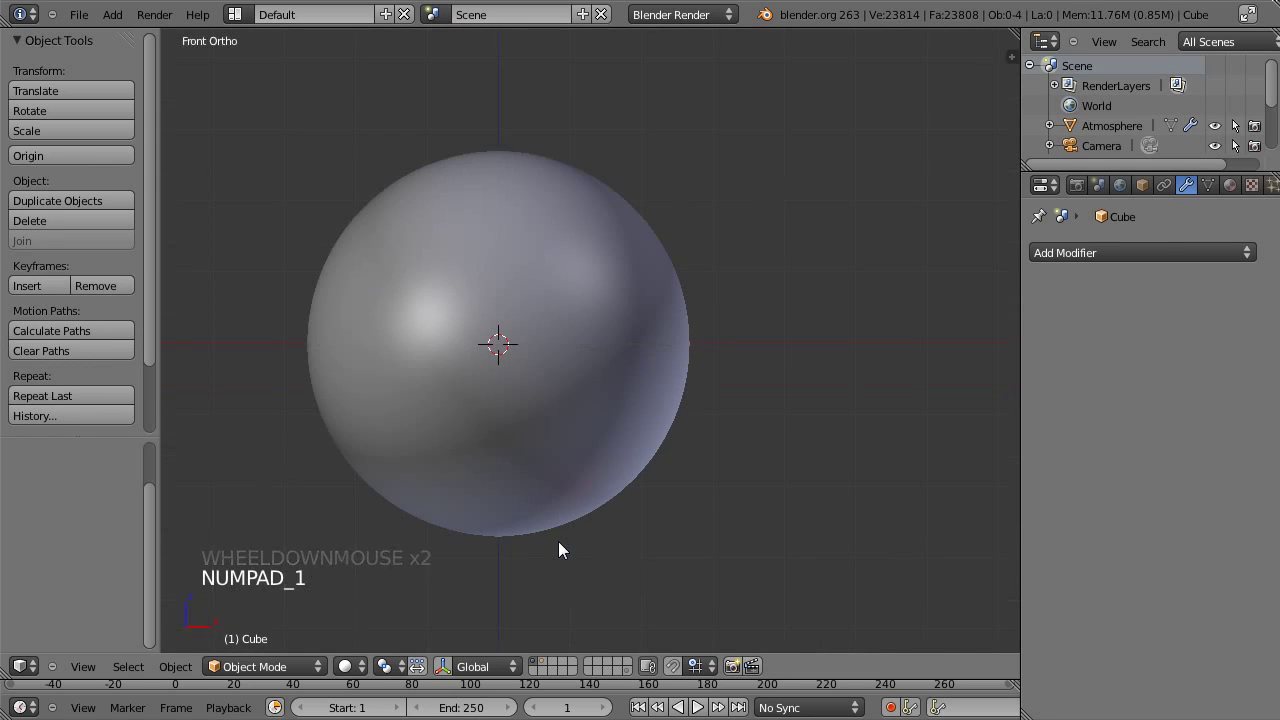
scroll(558, 541, down, 6)
scroll(558, 539, up, 1)
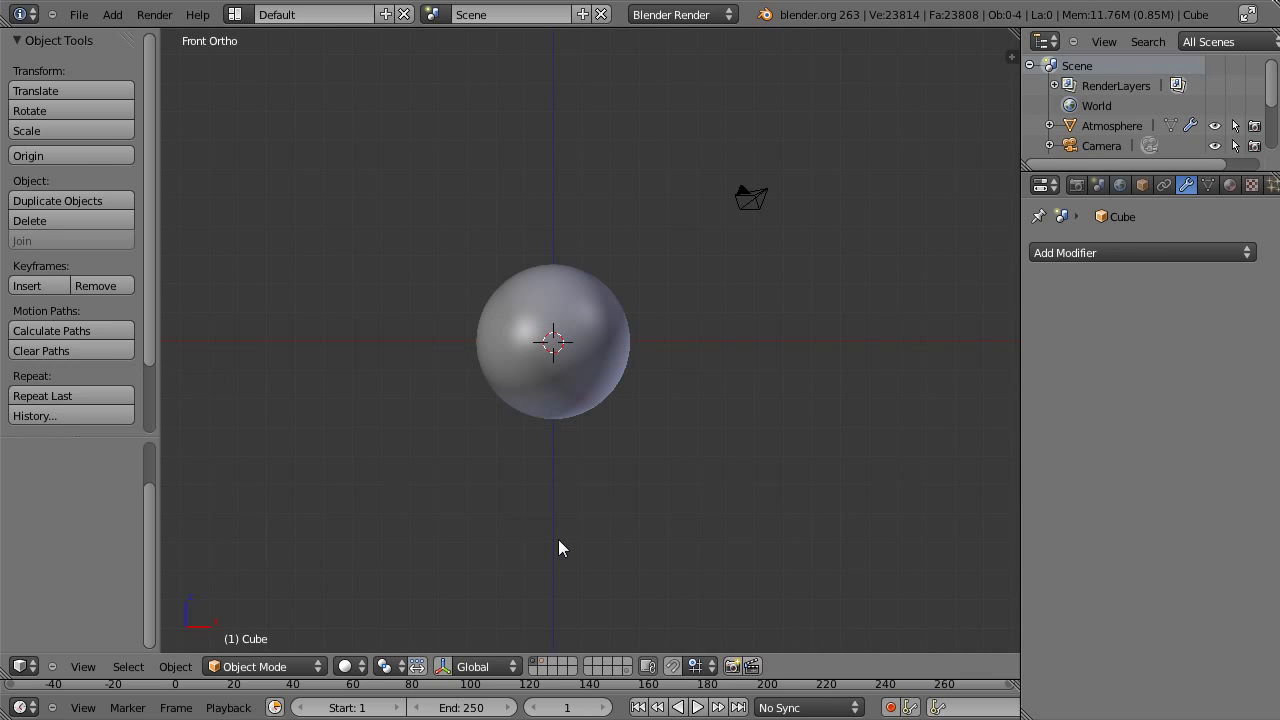
- Align the camera to the current front view and shift it about -0.855 in X towards the Earth's centre
key(ctrl+alt+KP_0)
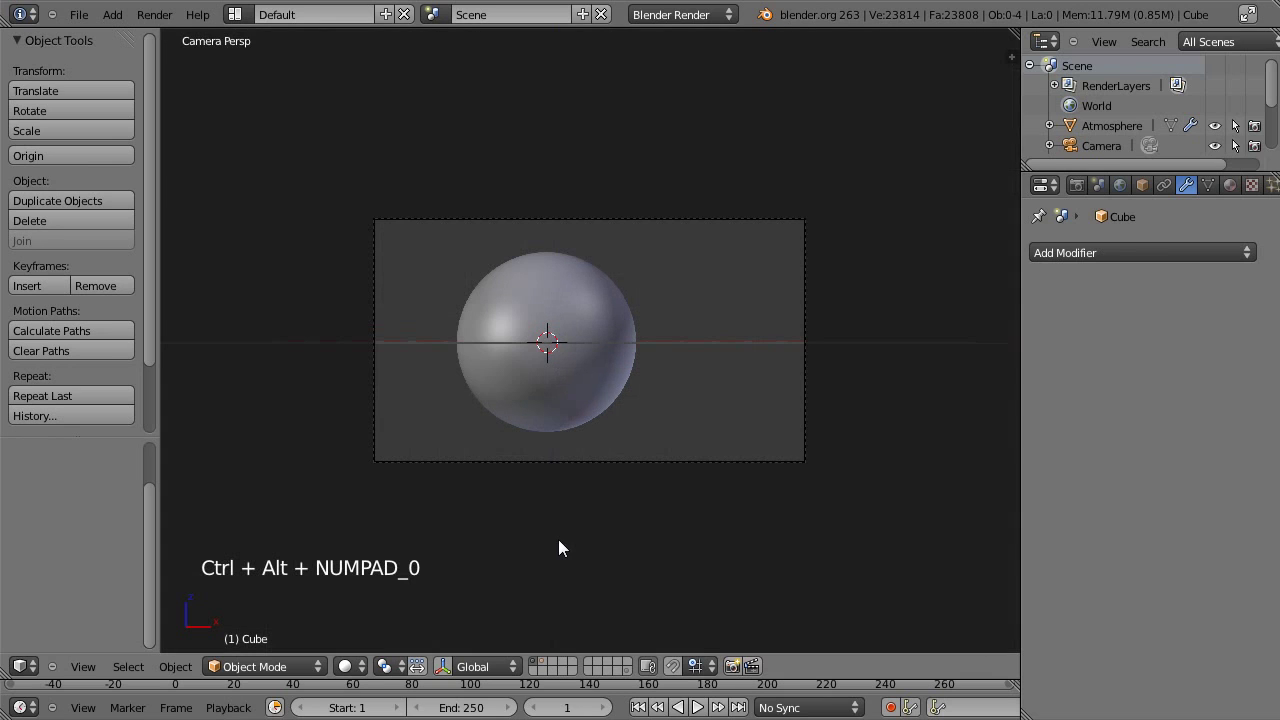
right_click(664, 461)
key(g)
key(g)
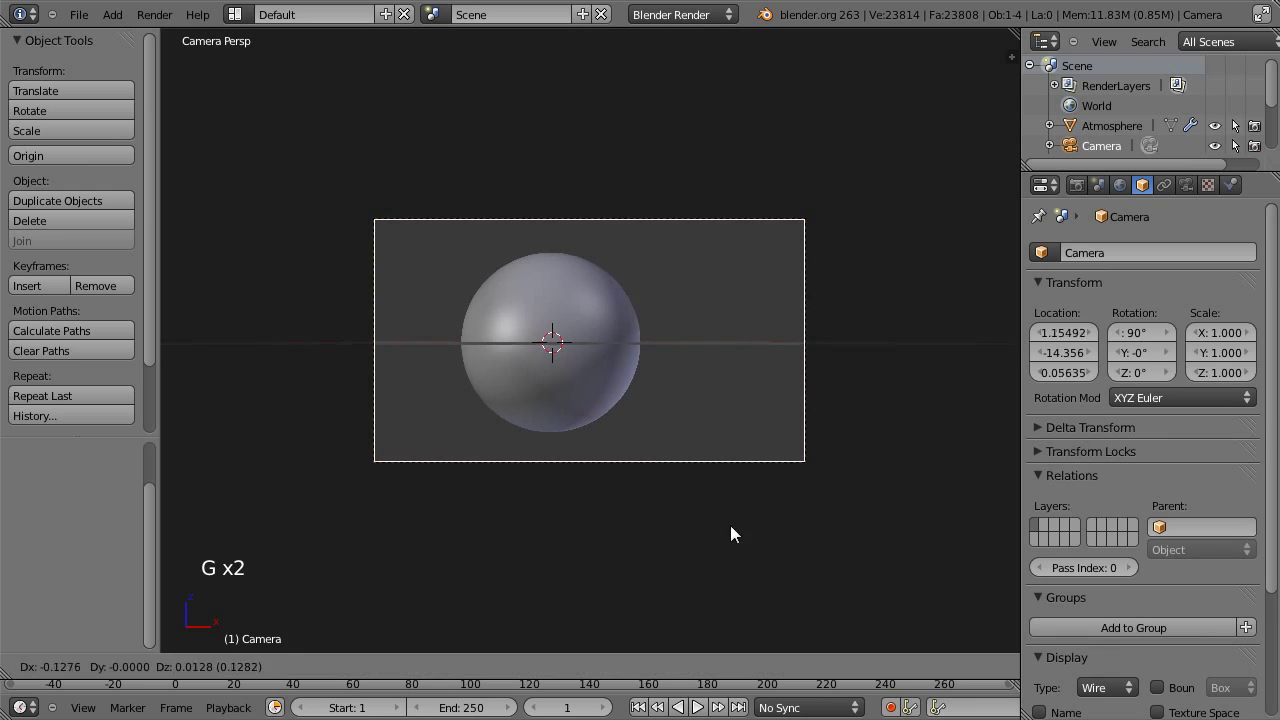
click(676, 538)
- Move the camera closer and centre the Earth in its frame, at about X 0.114, Y -13.379, Z 0.041
scroll(679, 538, up, 3)
scroll(685, 568, down, 2)
key(g)
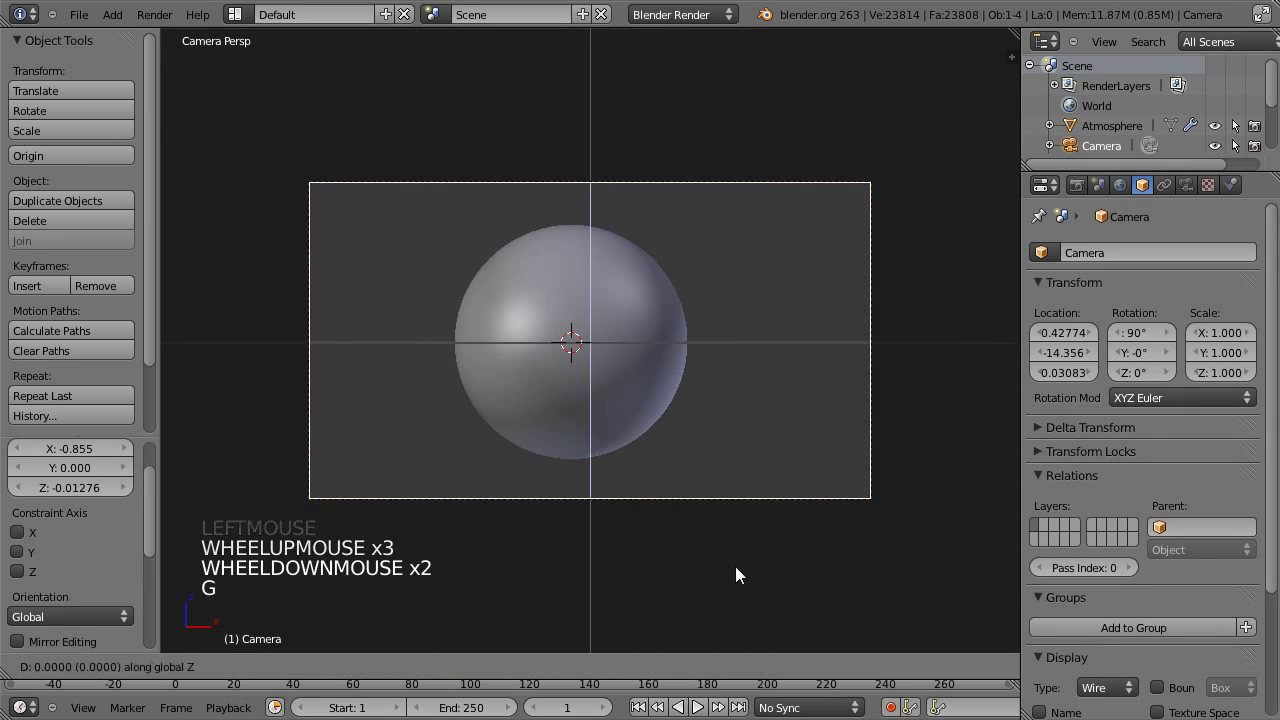
click(700, 507)
key(g)
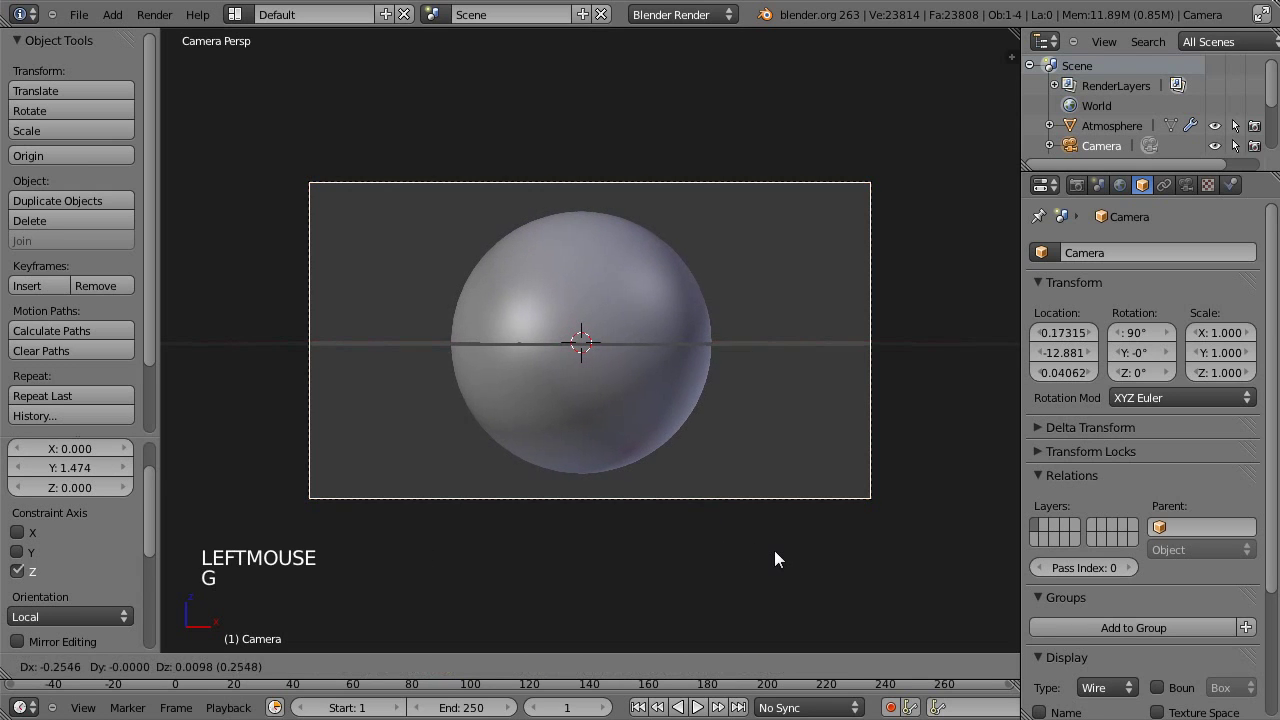
click(767, 559)
key(g)
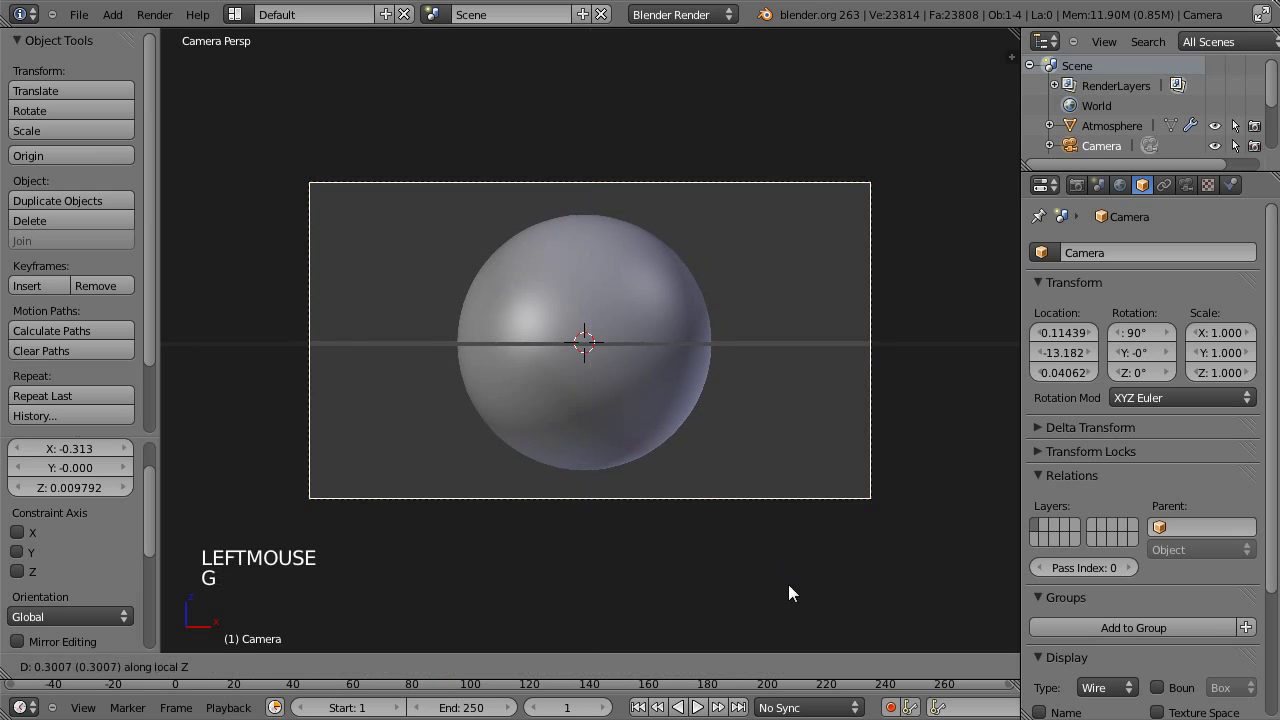
click(788, 586)
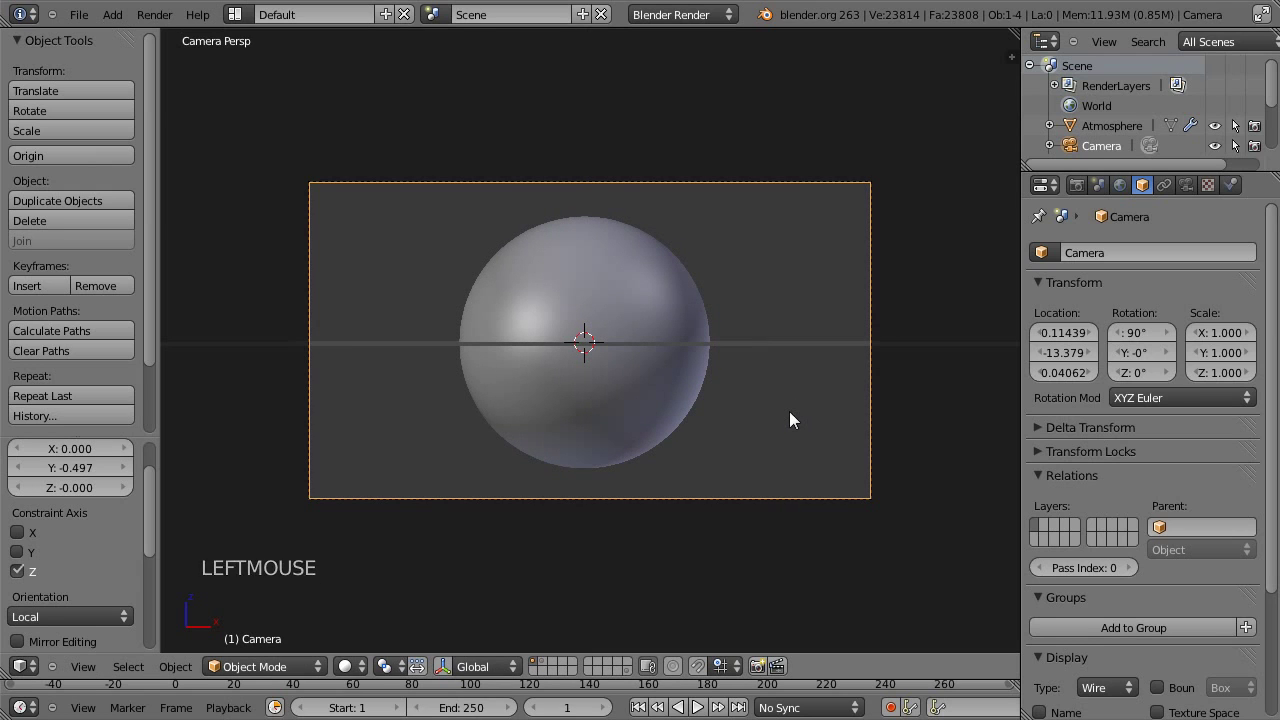
- Add a mesh plane and raise it about 3.8 units along Z above the Earth
key(shift+a)
mouse_move(708, 410)
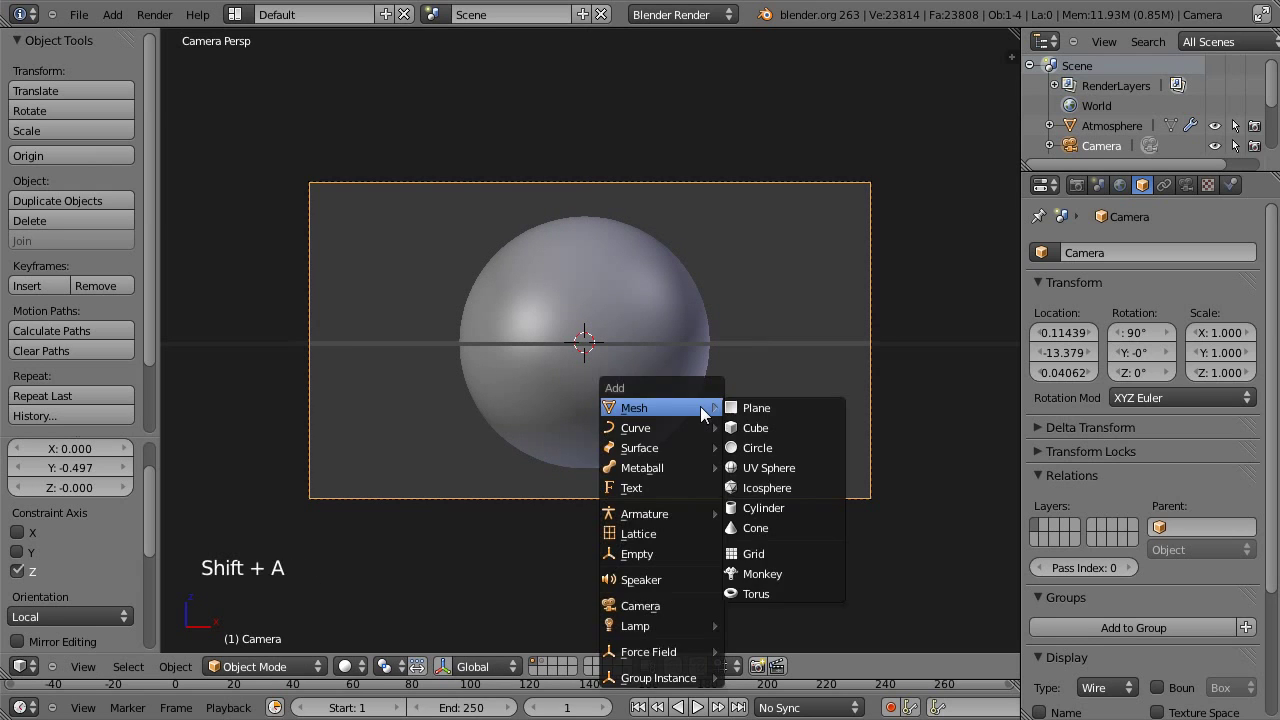
click(750, 408)
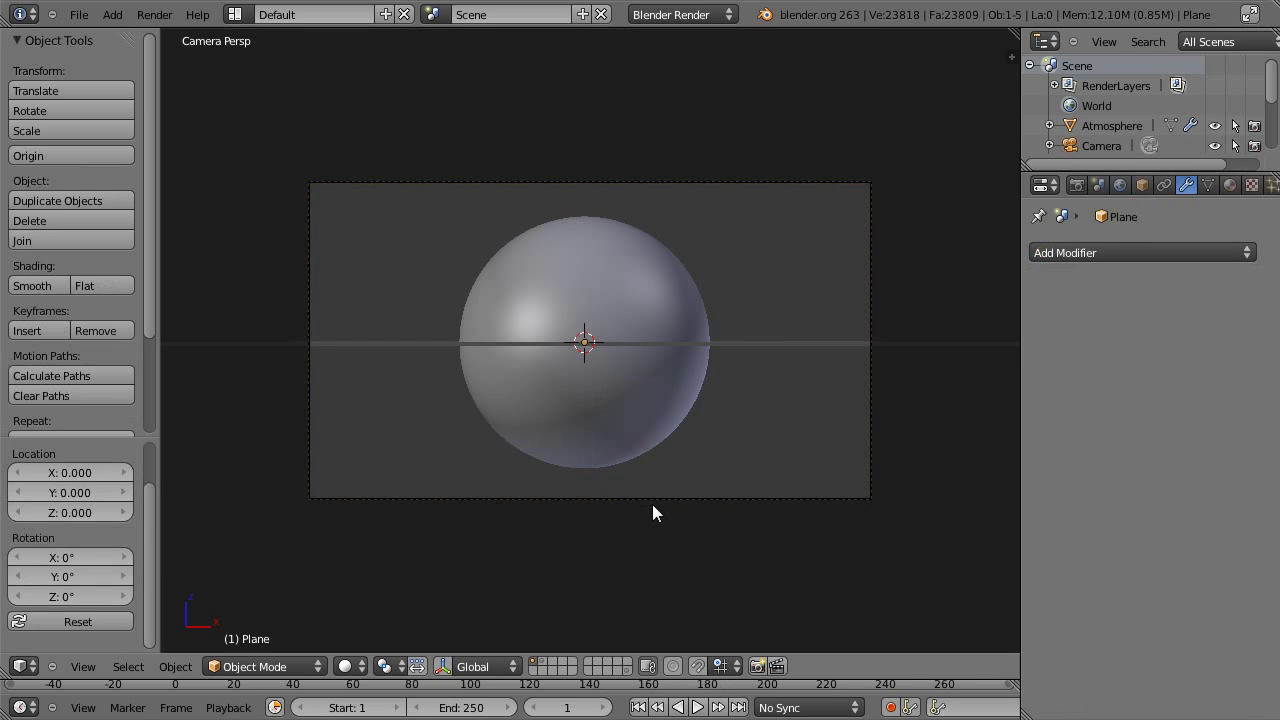
key(g)
key(z)
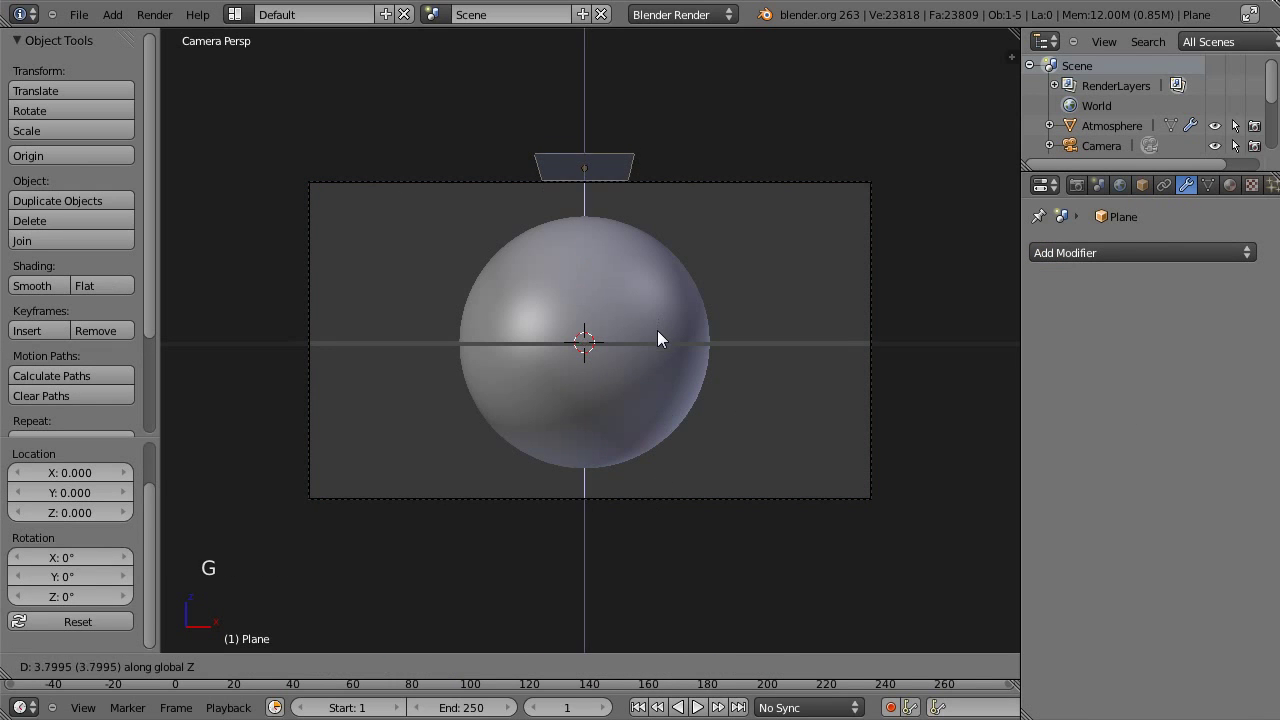
click(657, 339)
- In front view, move the plane about 4.15 in X and 0.23 in Z, and rotate it about 37° to face the Earth
key(KP_1)
scroll(657, 340, up, 1)
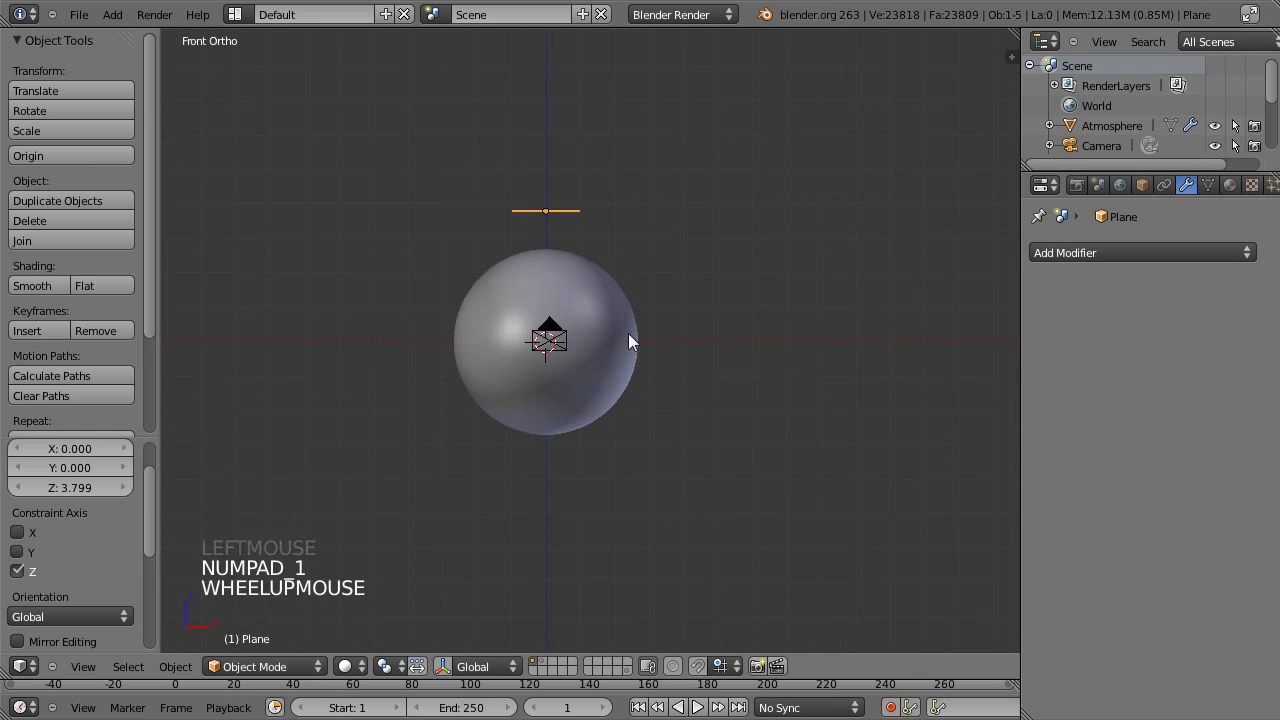
key(g)
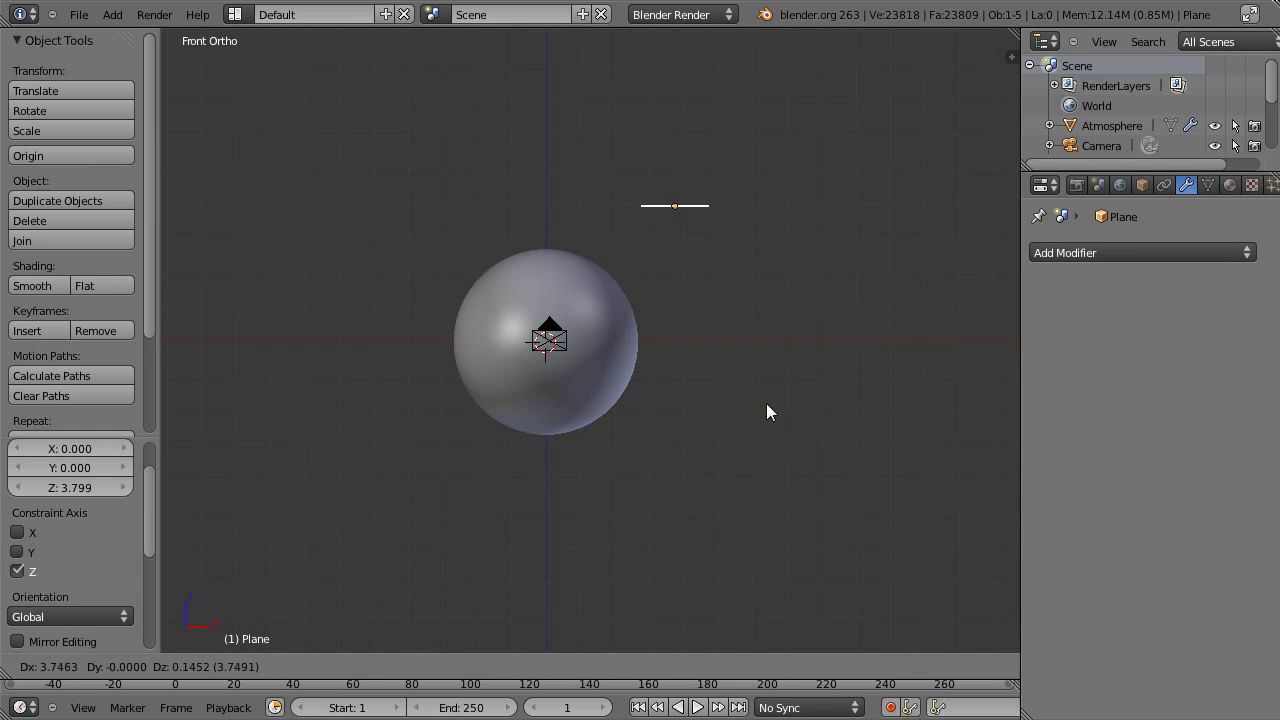
click(800, 388)
key(r)
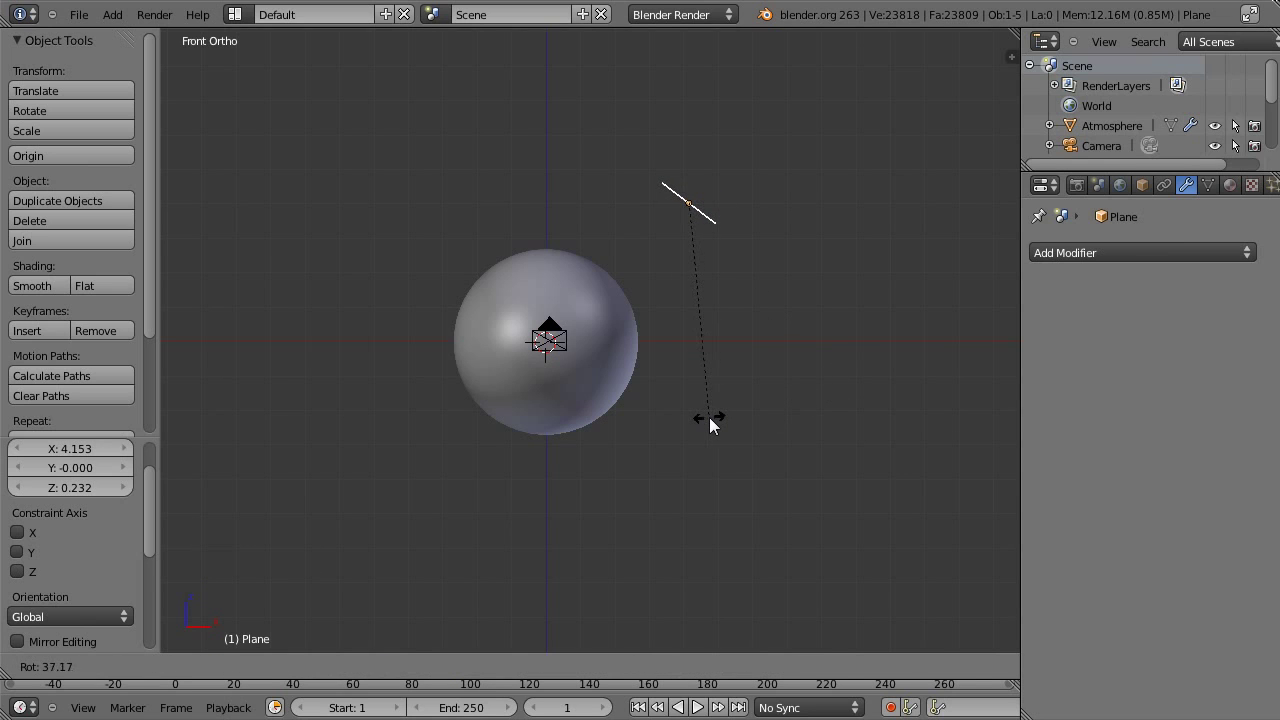
click(709, 418)
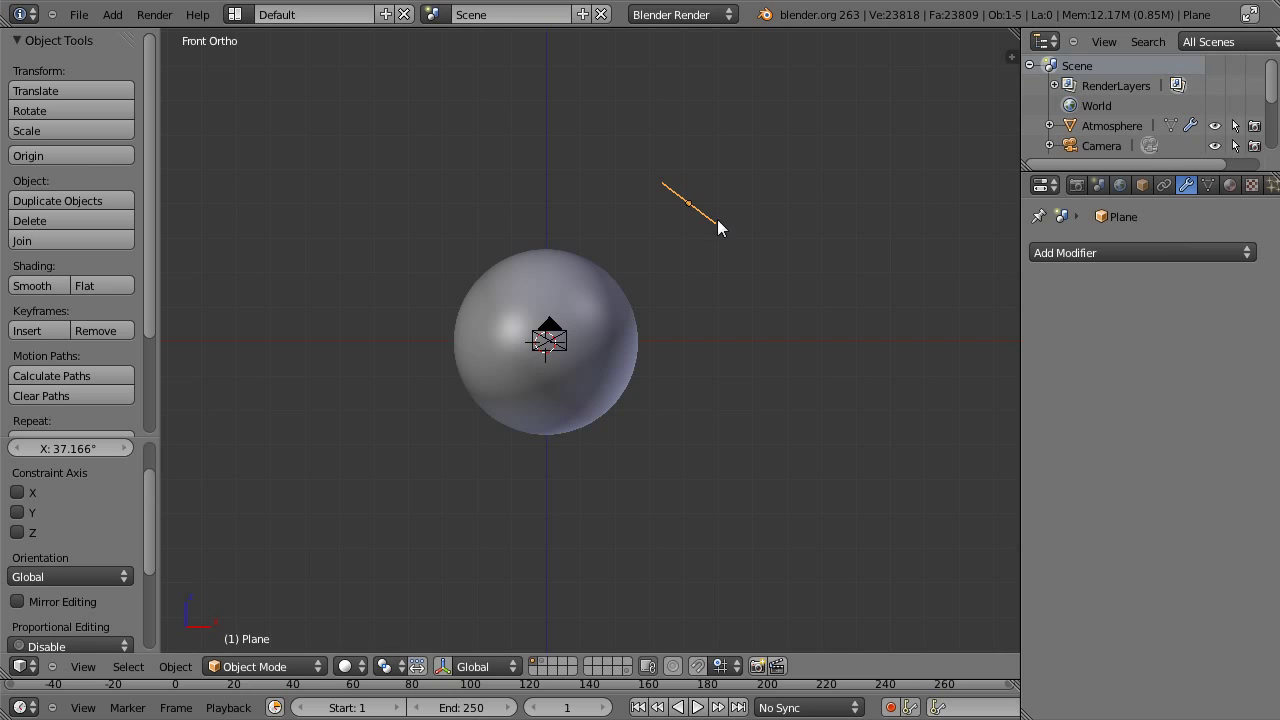
- Switch the render engine to Cycles Render and give the plane, named Lamp_main, a Lamp_main material with an Emission surface
click(716, 15)
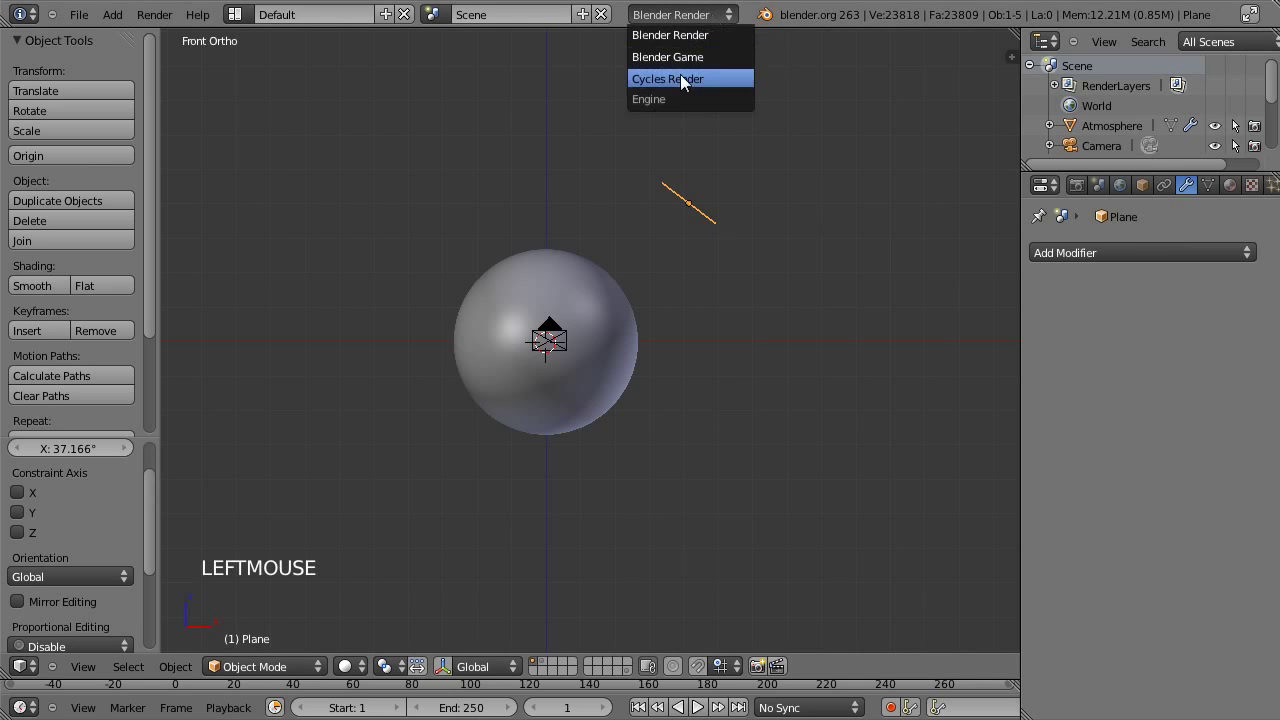
click(681, 78)
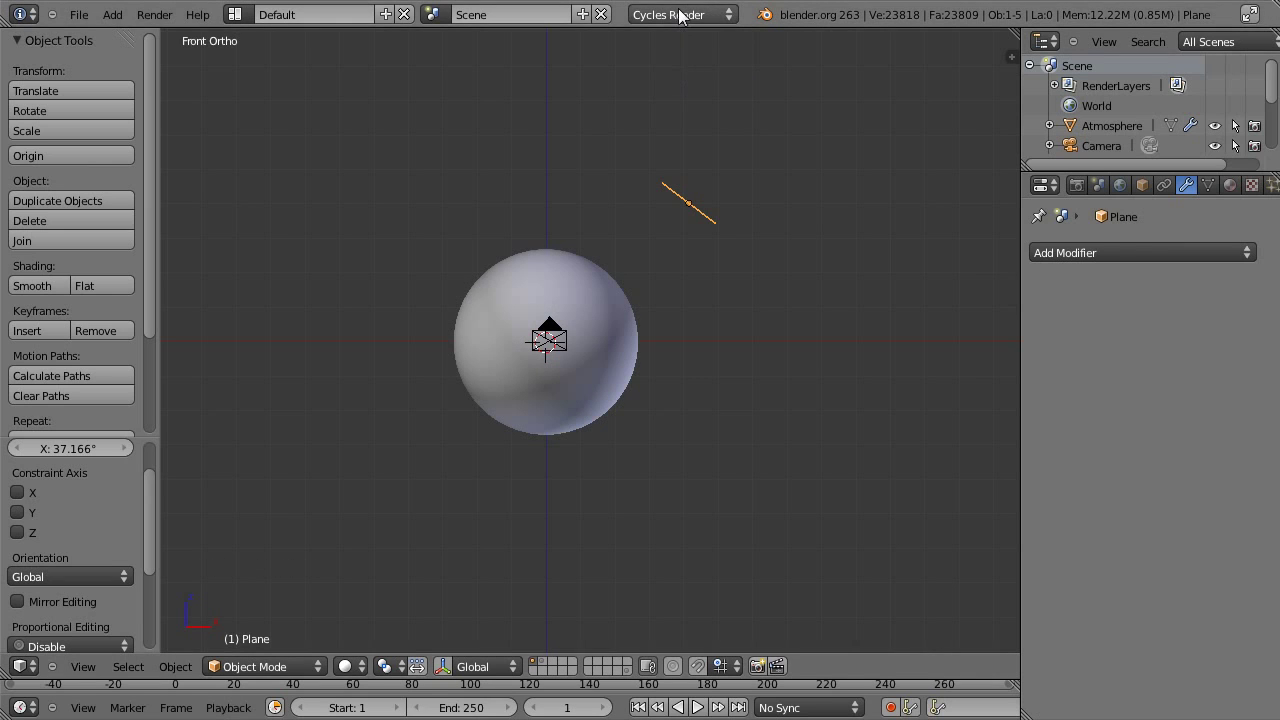
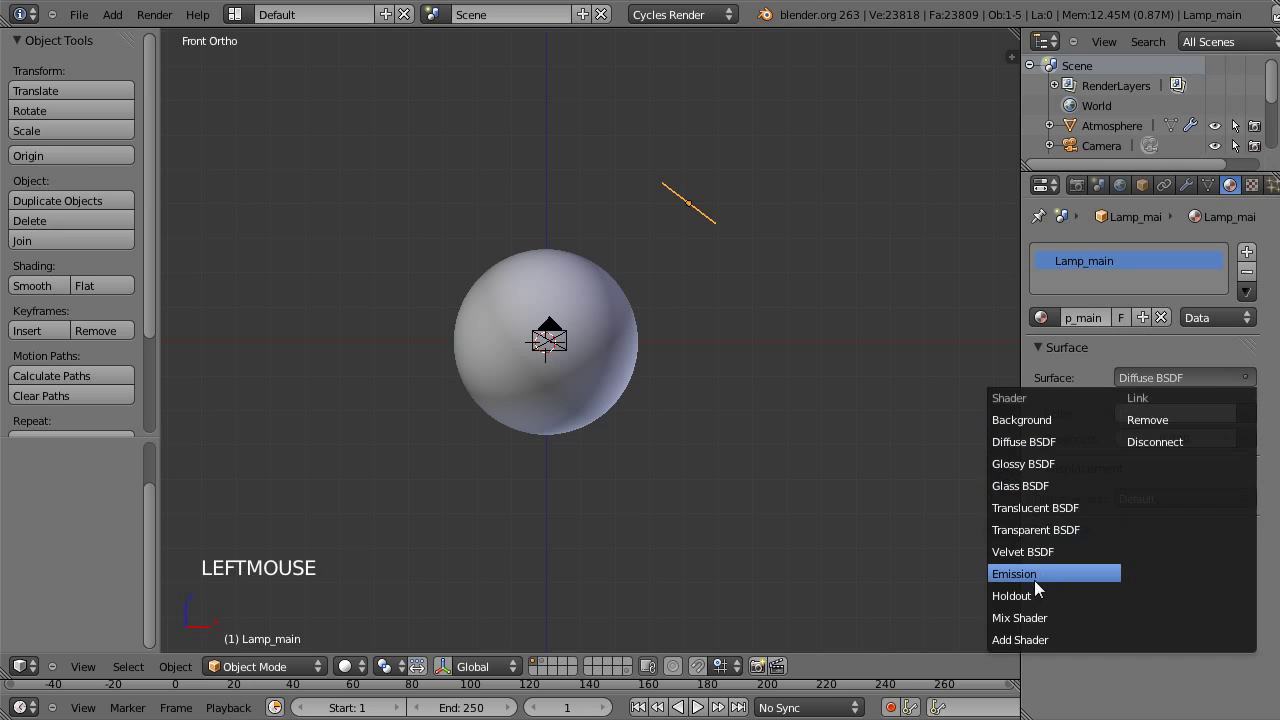
scroll(628, 264, up, 1)
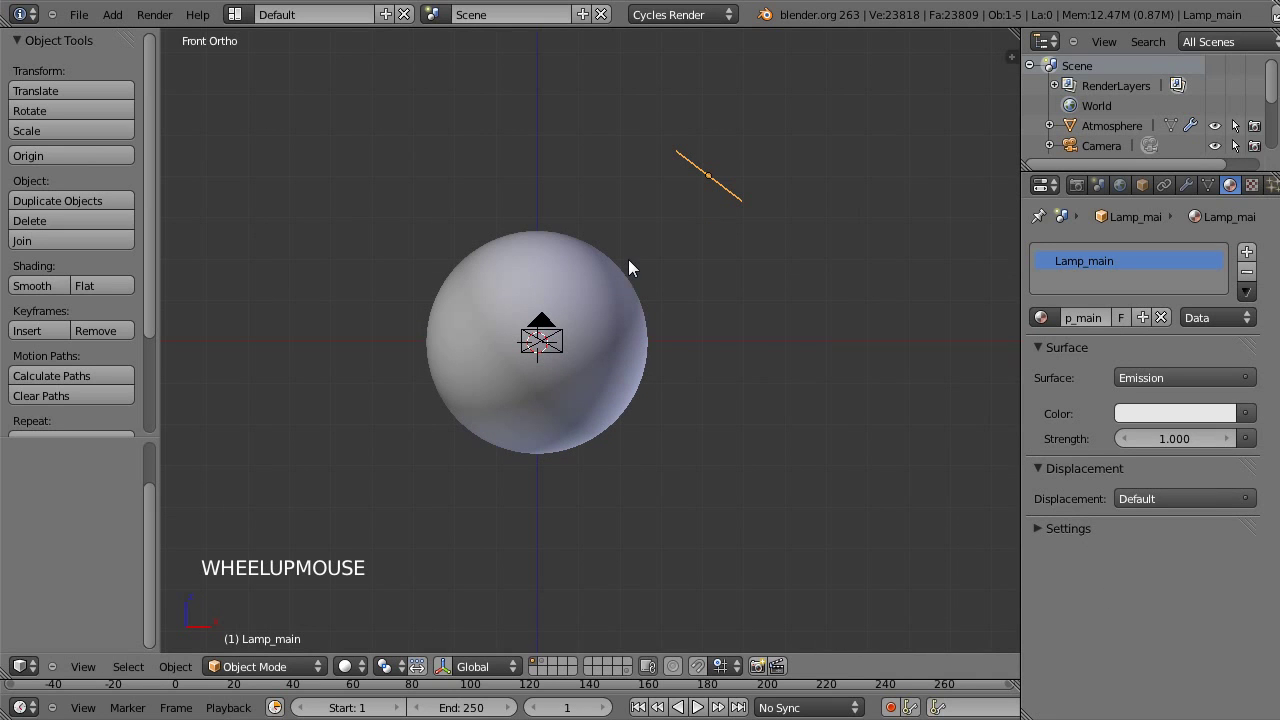
- Hide the Atmosphere and Cloud objects in the viewport
click(1272, 92)
drag(1272, 92, 1272, 112)
click(1215, 84)
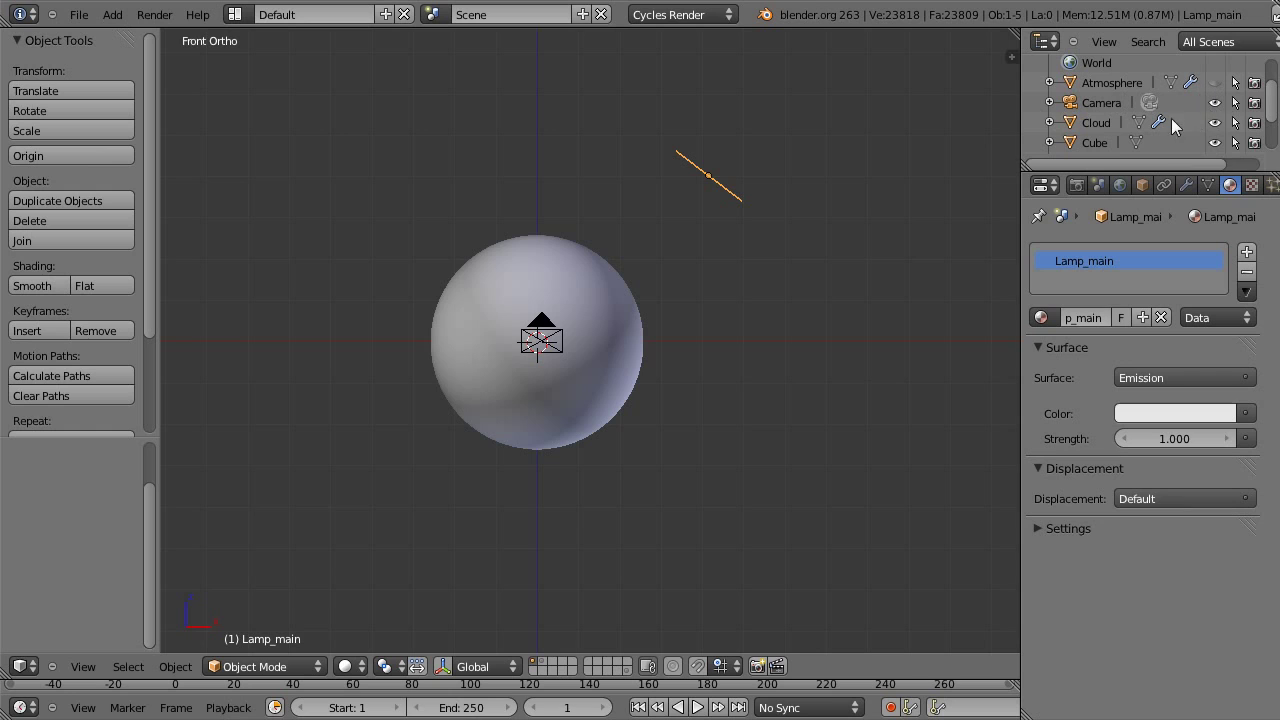
click(1215, 123)
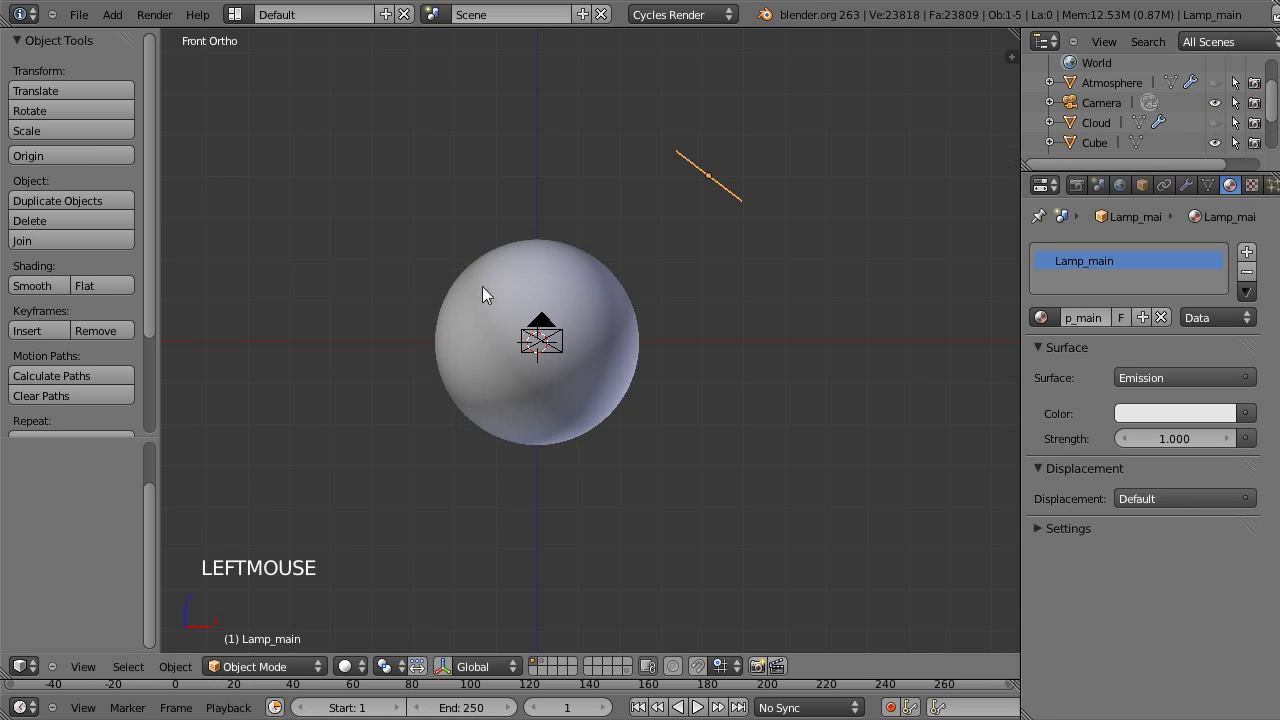
- Look through the scene's objects, selecting the Earth and the cube objects in turn to identify them
right_click(564, 288)
drag(1272, 104, 1276, 130)
scroll(1069, 142, down, 2)
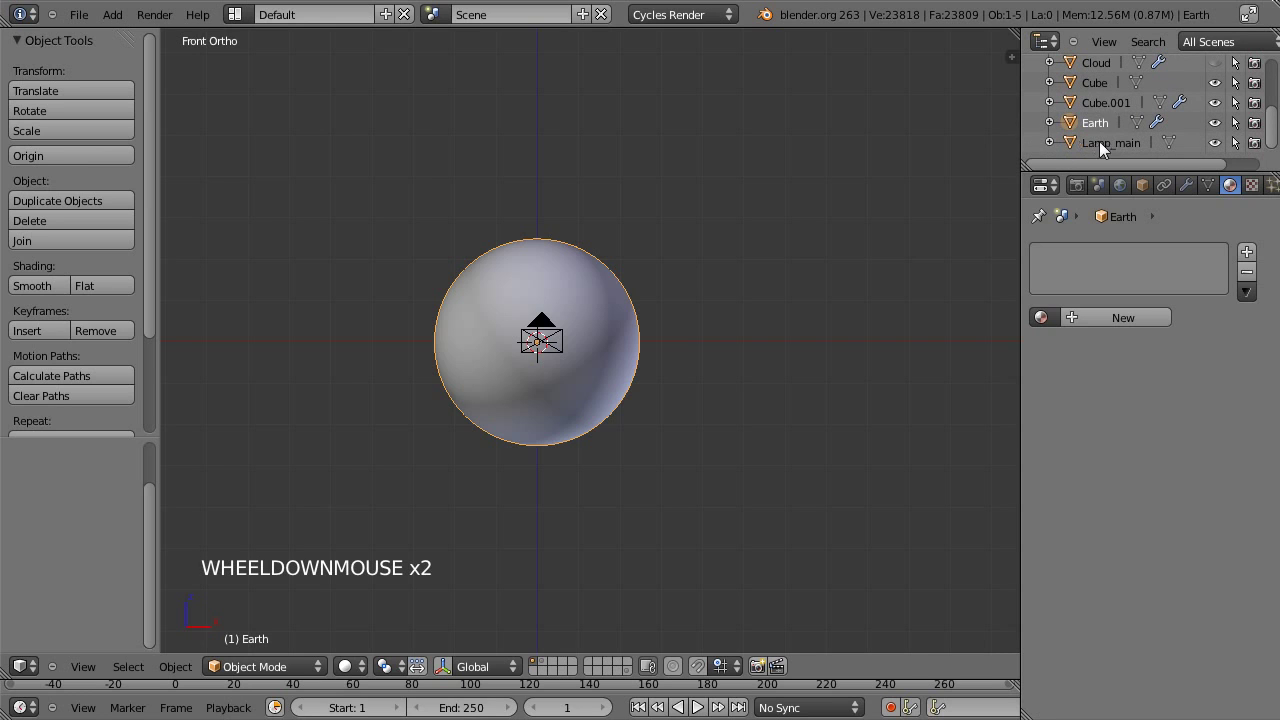
click(1097, 105)
click(1095, 85)
scroll(1095, 86, up, 3)
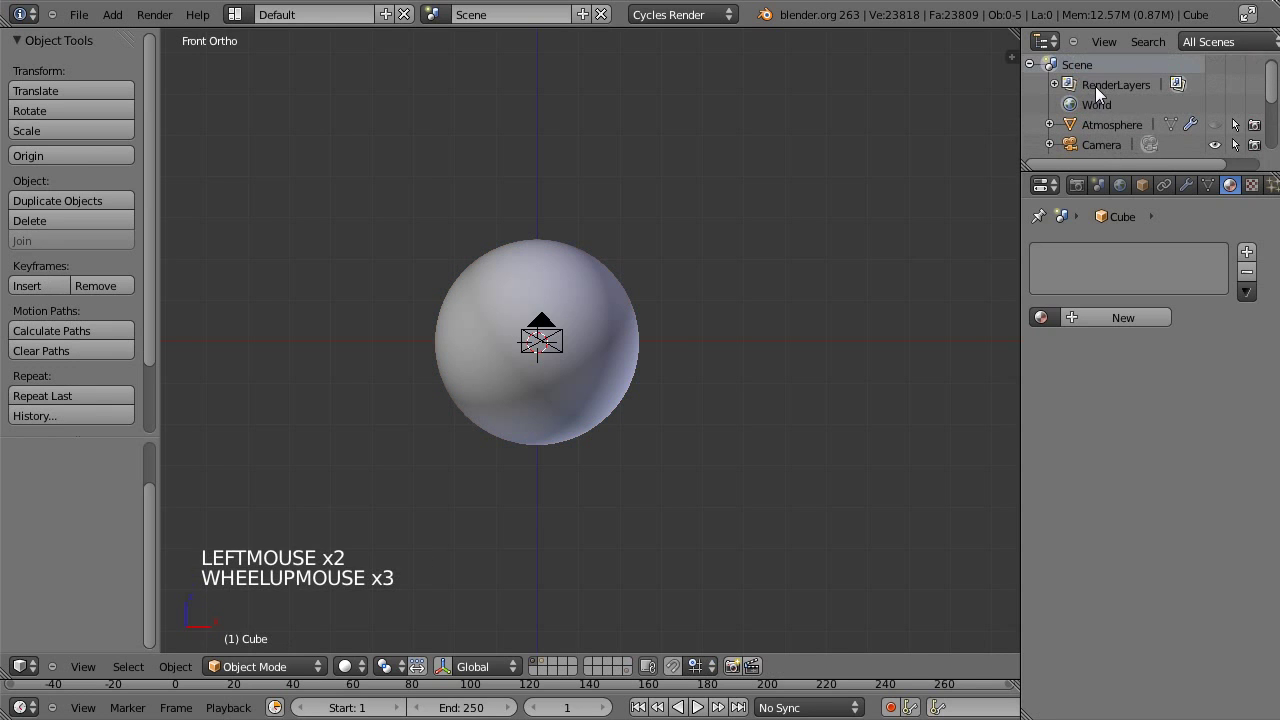
scroll(1095, 86, down, 2)
scroll(1094, 114, down, 2)
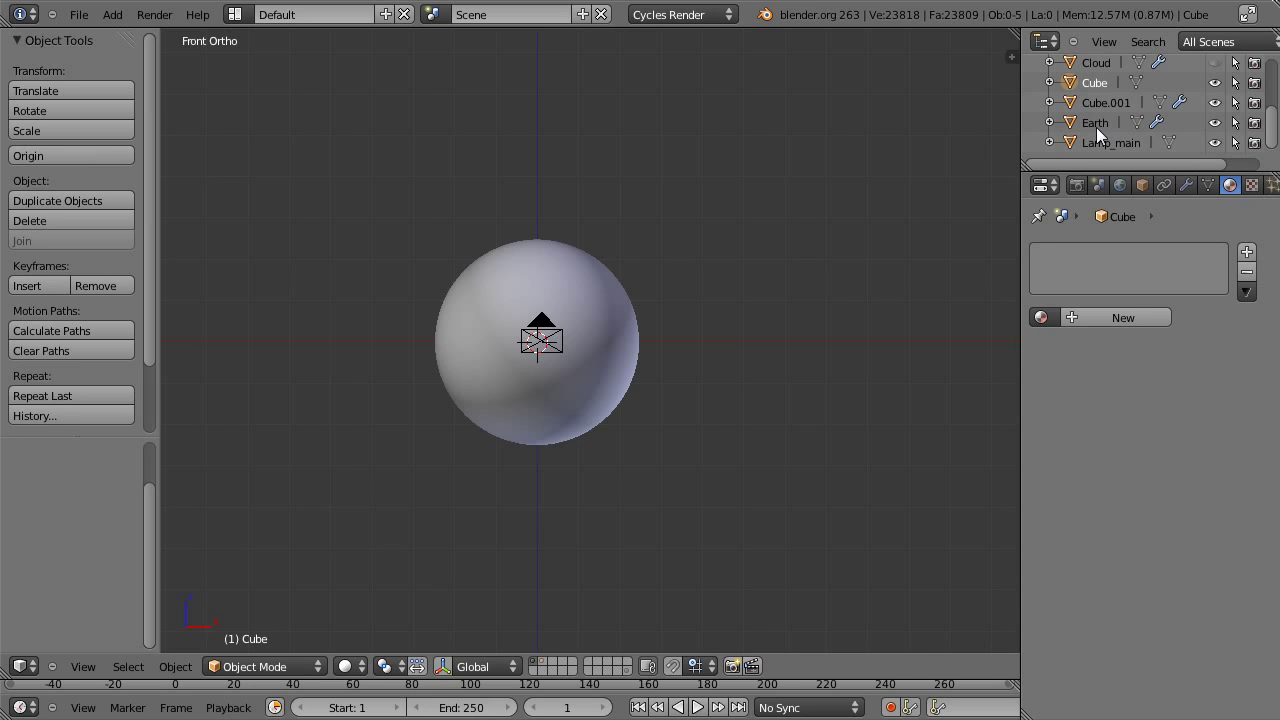
click(1096, 123)
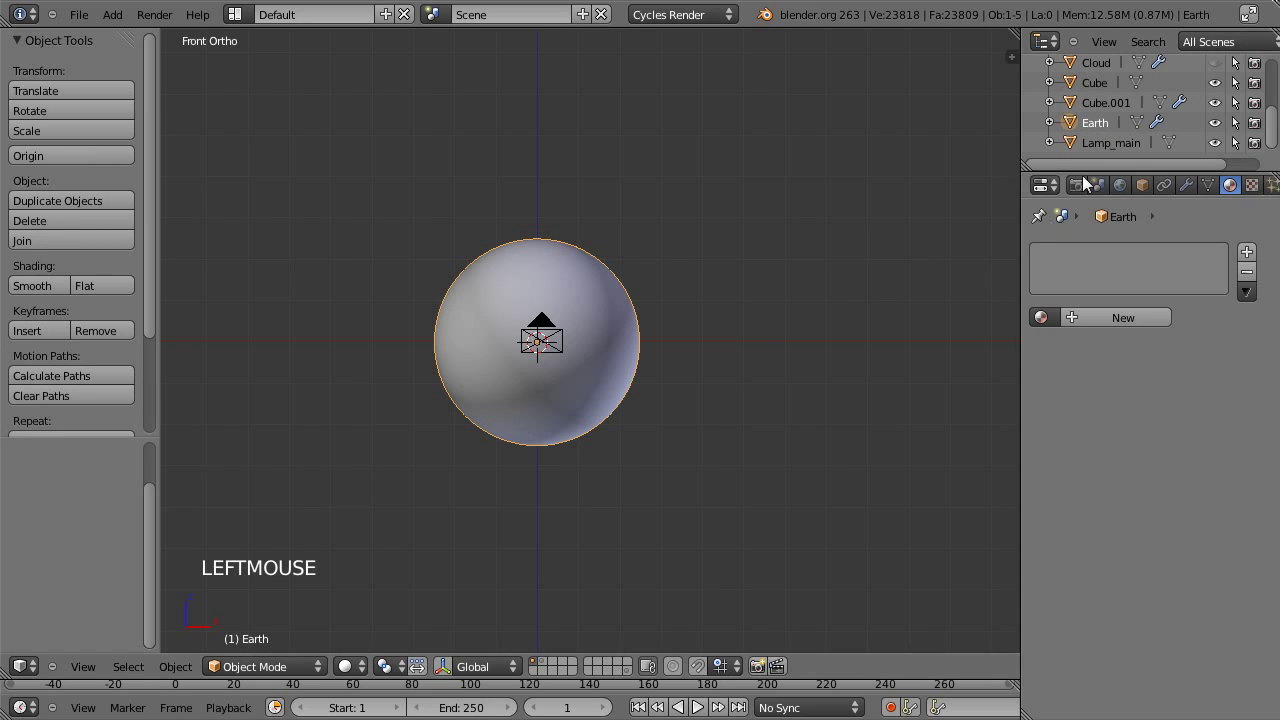
scroll(729, 260, down, 3)
scroll(729, 260, up, 4)
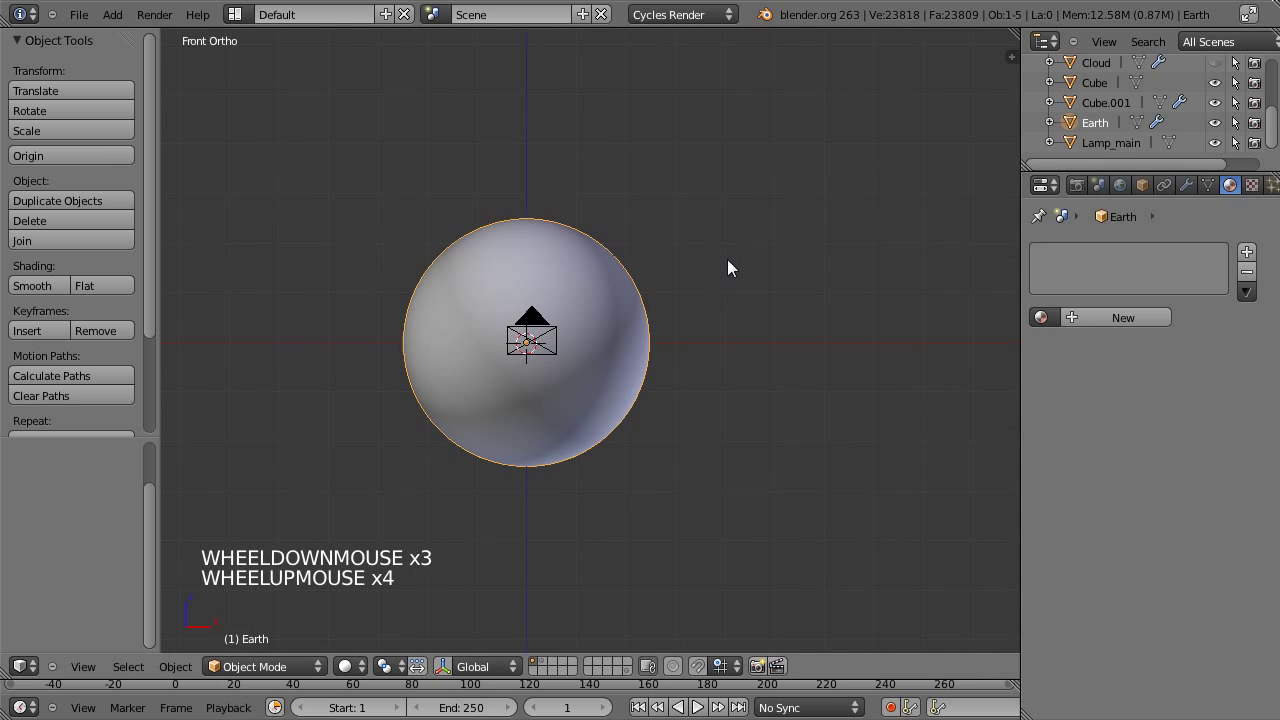
- In top view, move Lamp_main about 0.383 in X and -2.198 in Y, and rotate it about 28.3° to face the Earth
click(1092, 144)
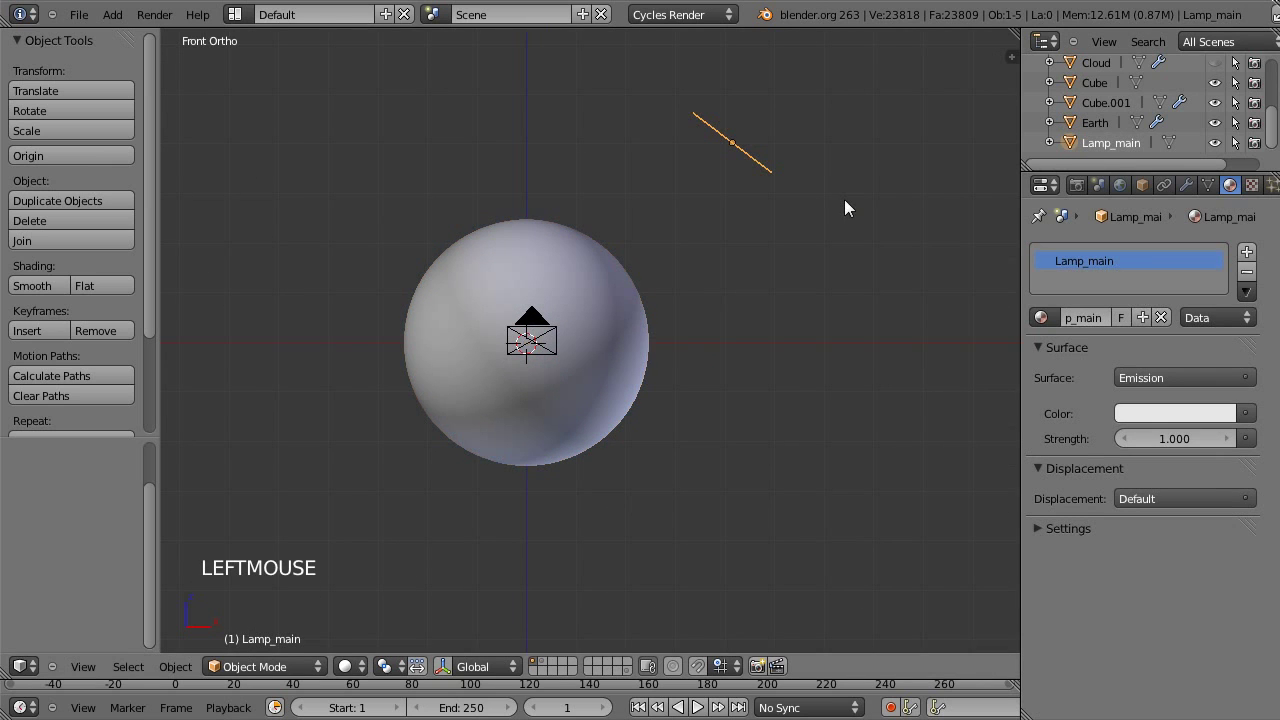
key(KP_7)
key(g)
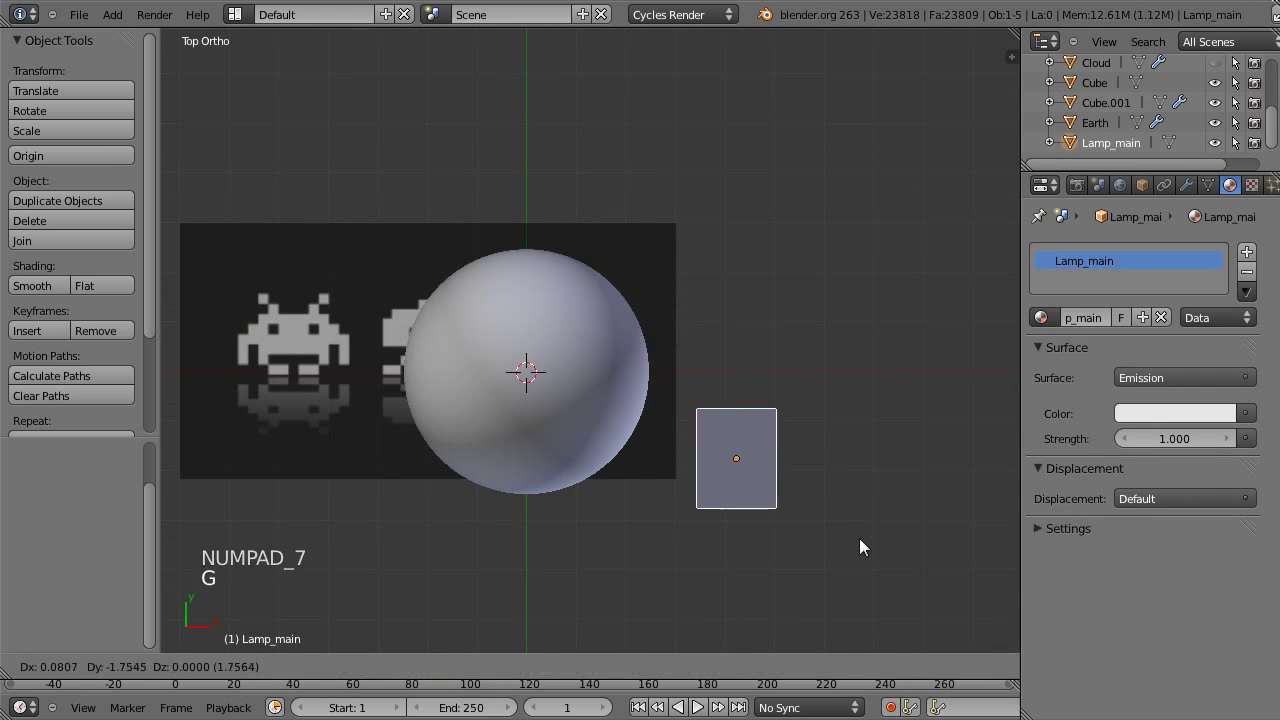
click(879, 557)
key(r)
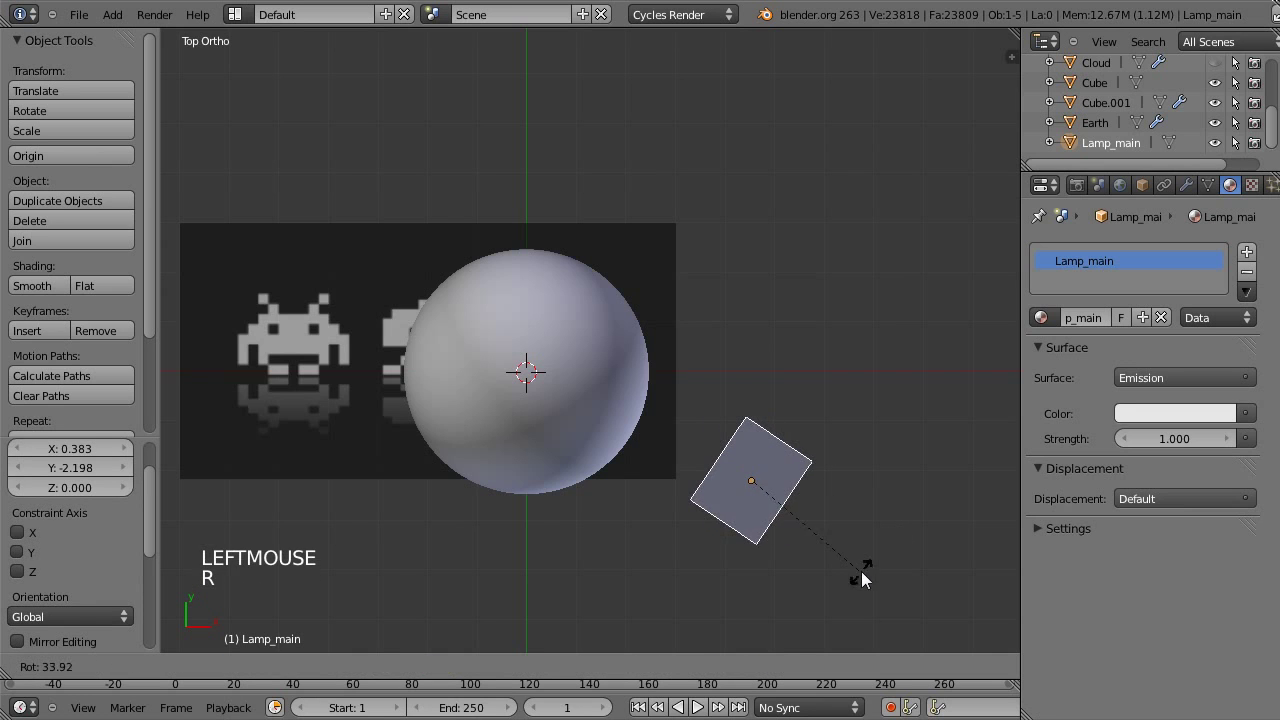
click(867, 563)
key(KP_1)
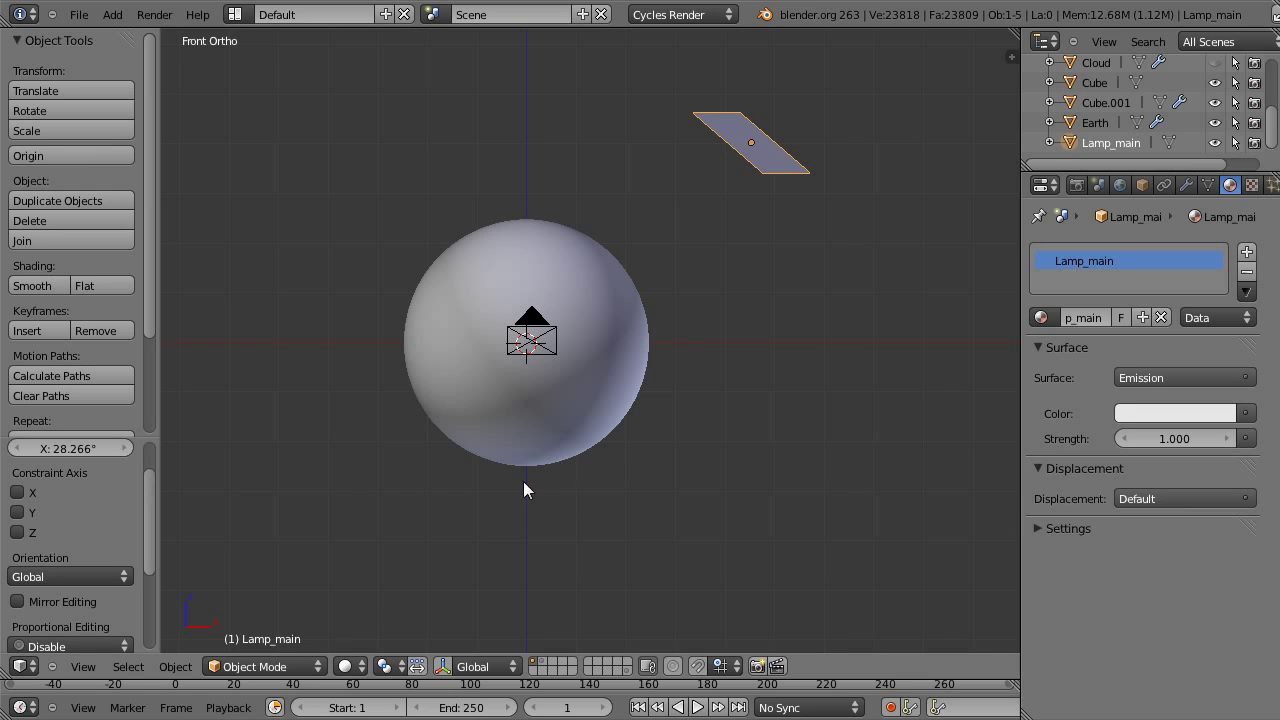
- Preview the scene in Rendered shading, enable nodes for the World surface and set its background colour to black
click(345, 666)
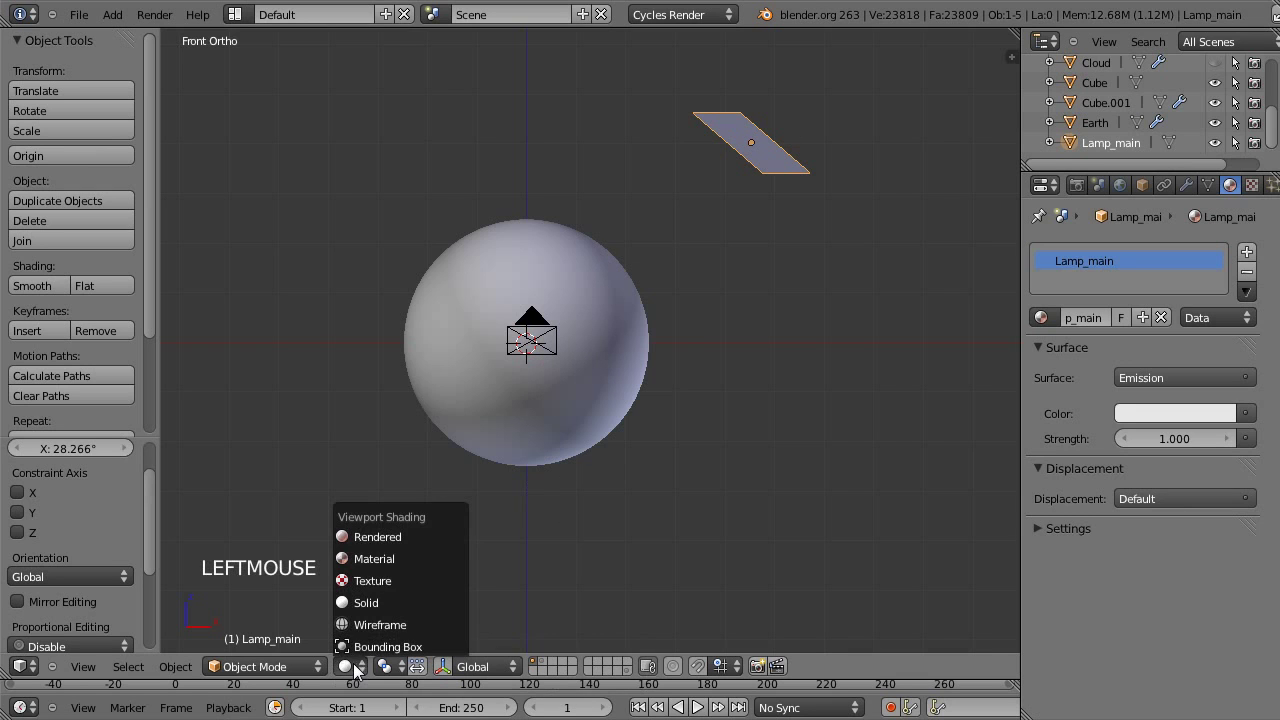
click(383, 536)
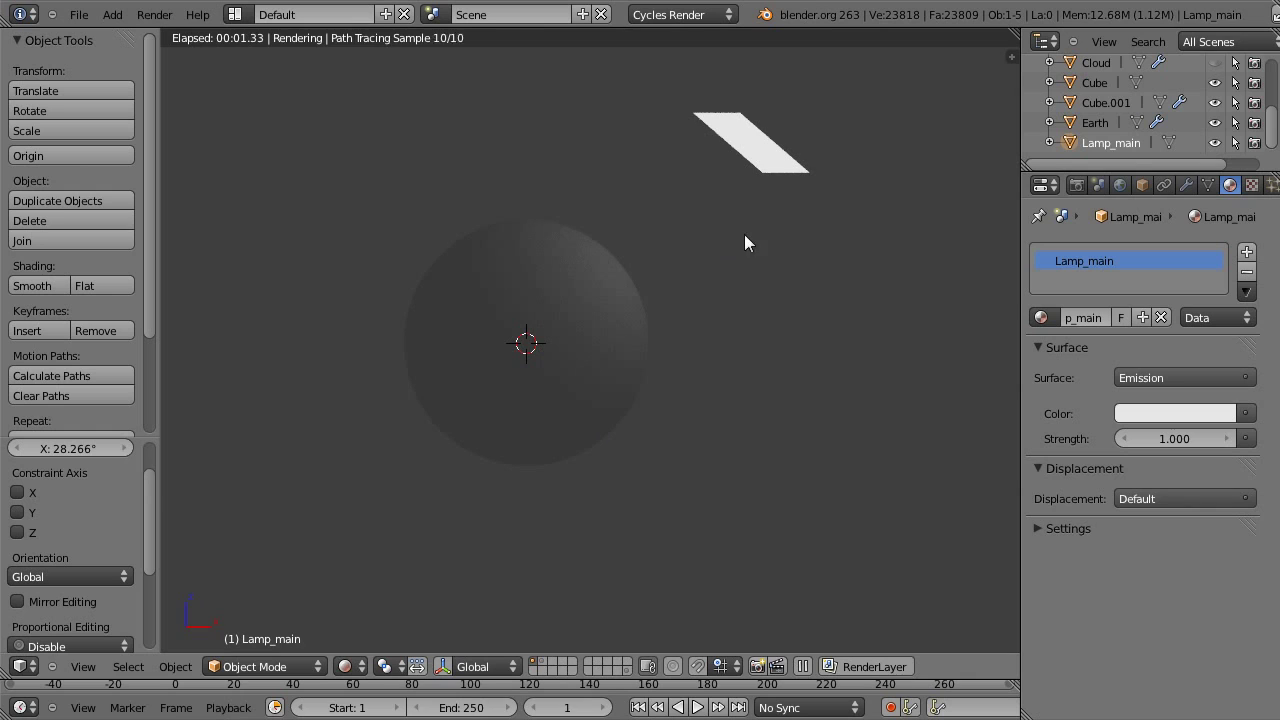
click(1119, 186)
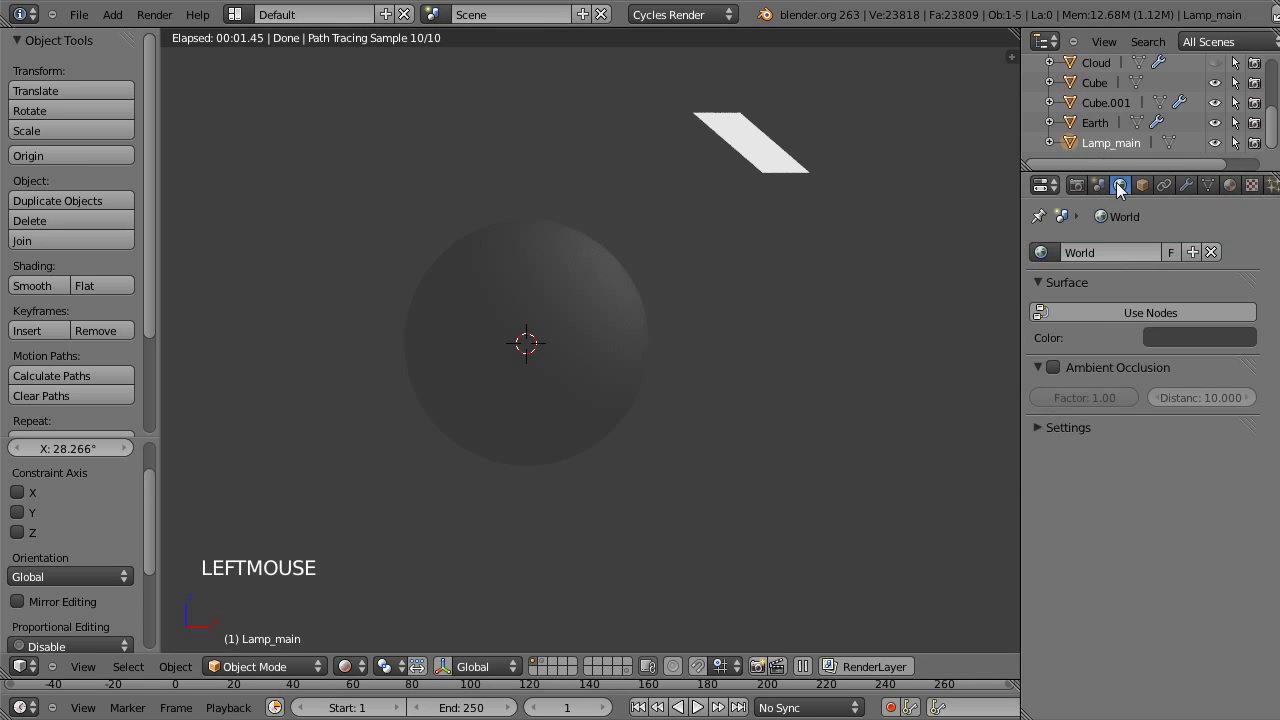
click(1111, 314)
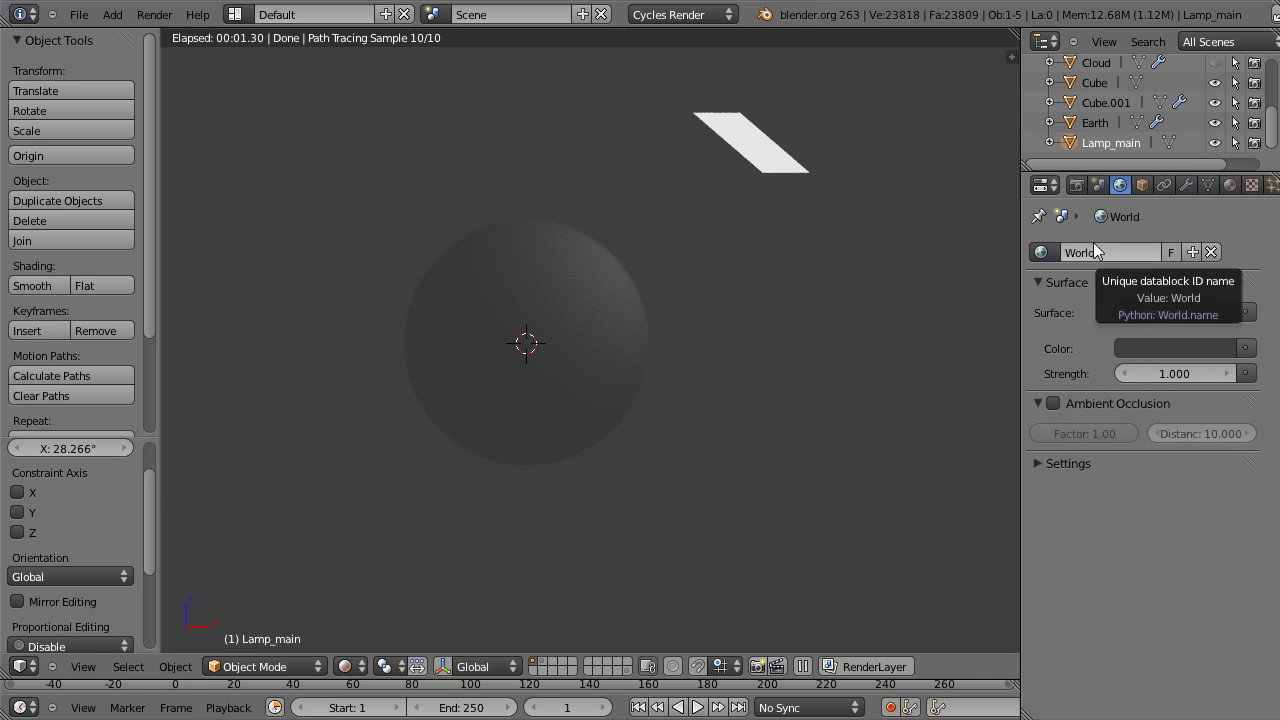
click(1166, 347)
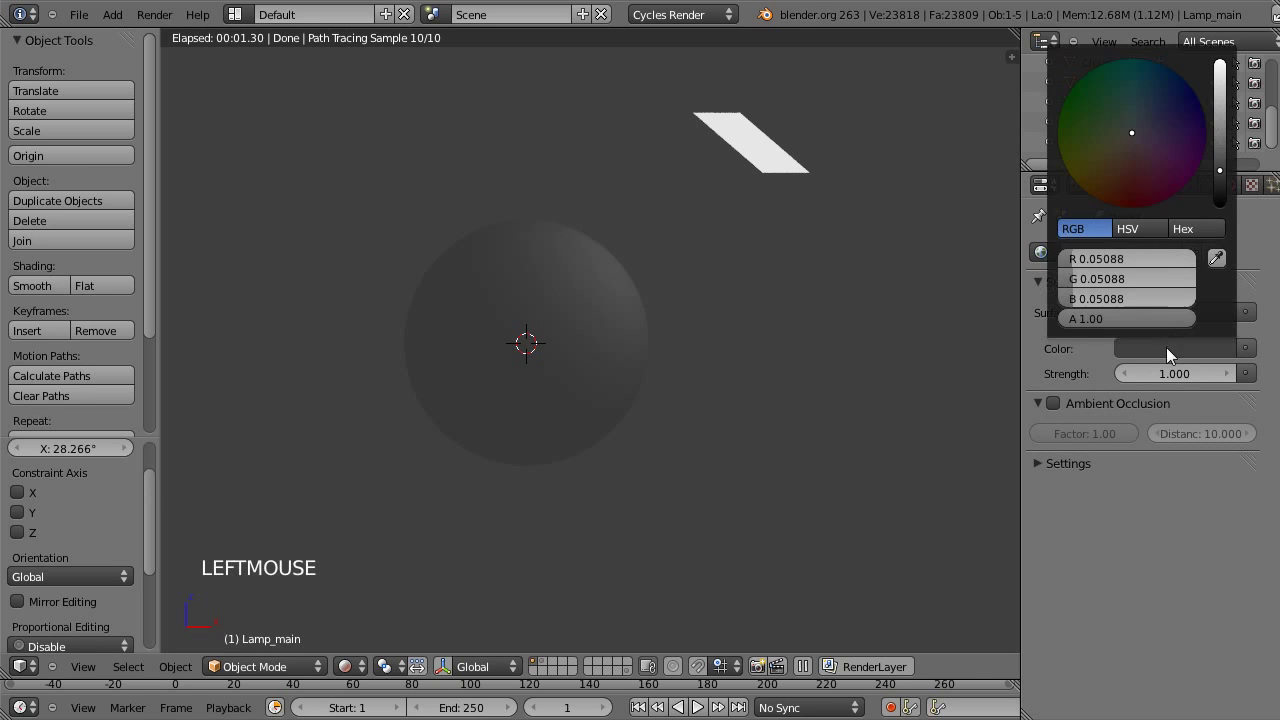
drag(1217, 179, 1222, 258)
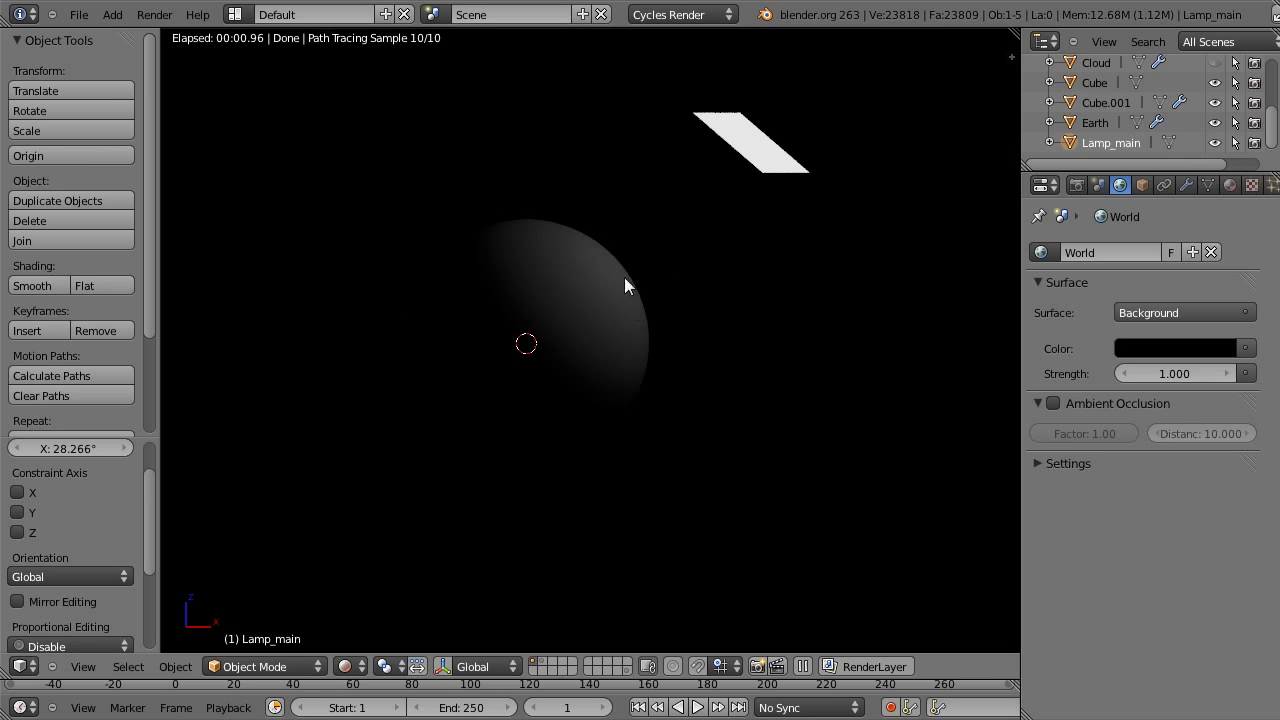
- Select the lamp plane and return the viewport to Solid shading
right_click(765, 163)
click(350, 666)
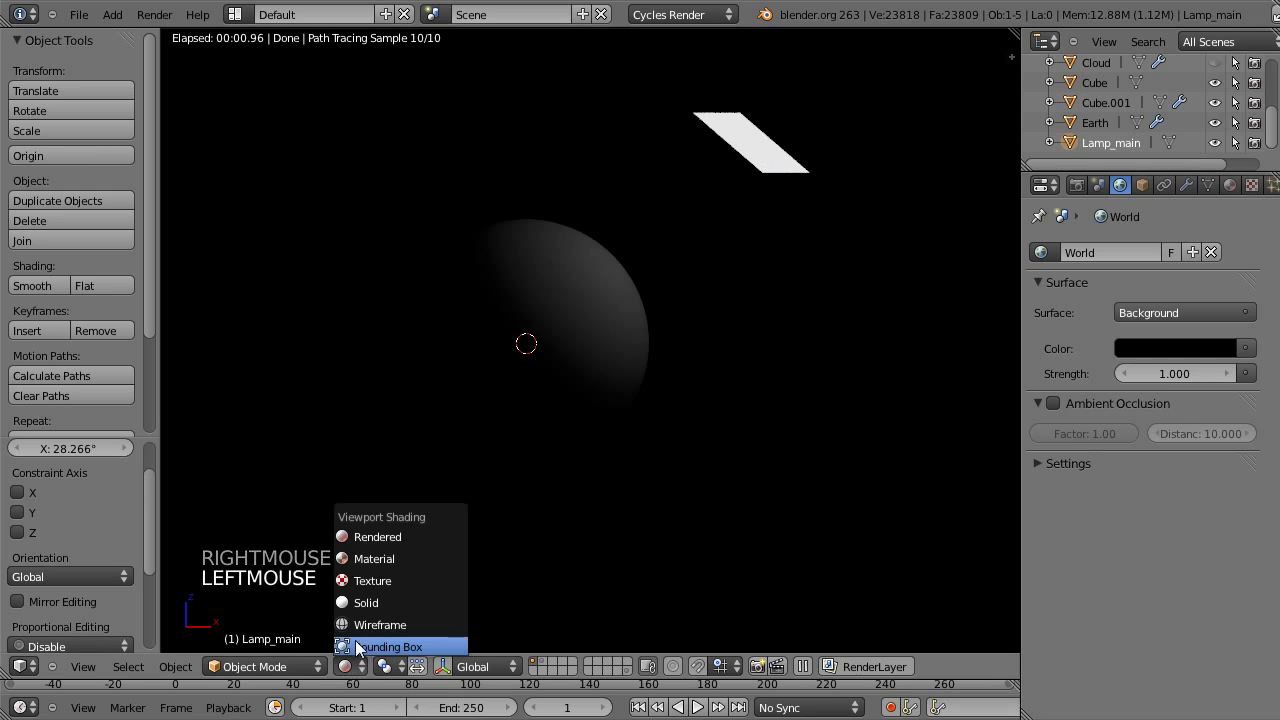
click(360, 603)
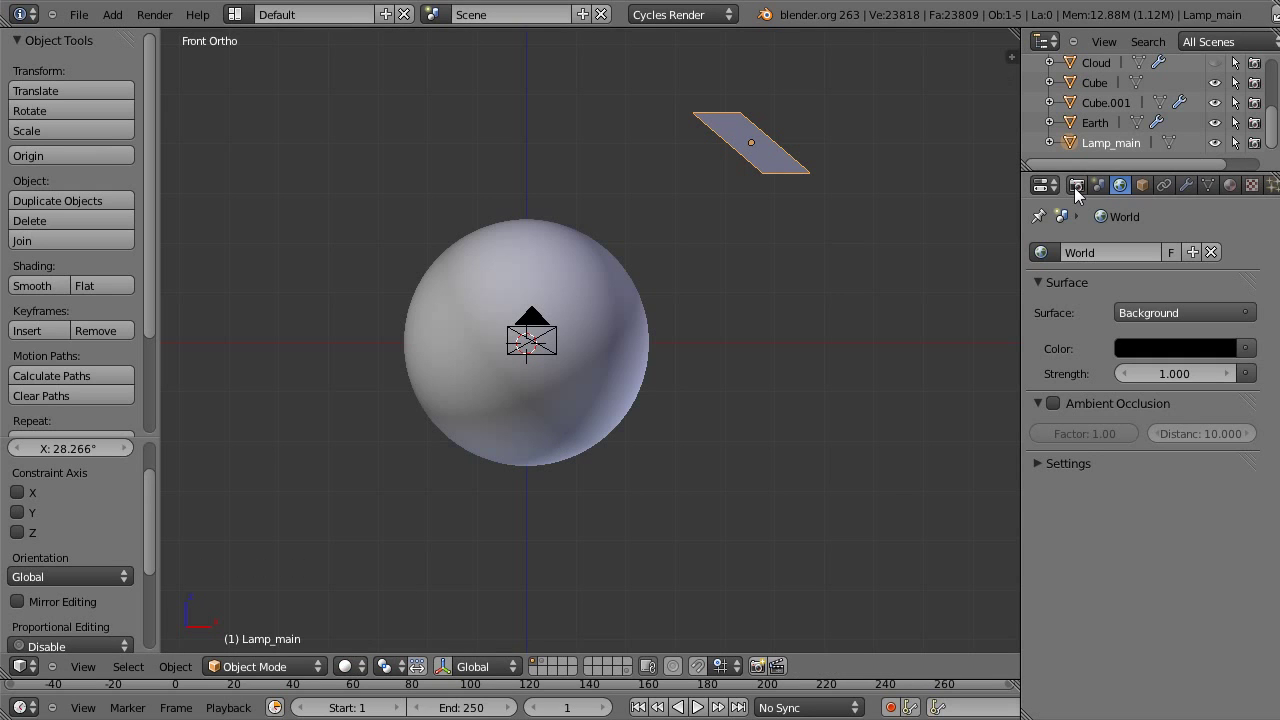
- Examine Lamp_main's object properties, including its Ray Visibility section
click(1142, 185)
scroll(1160, 327, down, 11)
scroll(1160, 327, down, 4)
click(1075, 684)
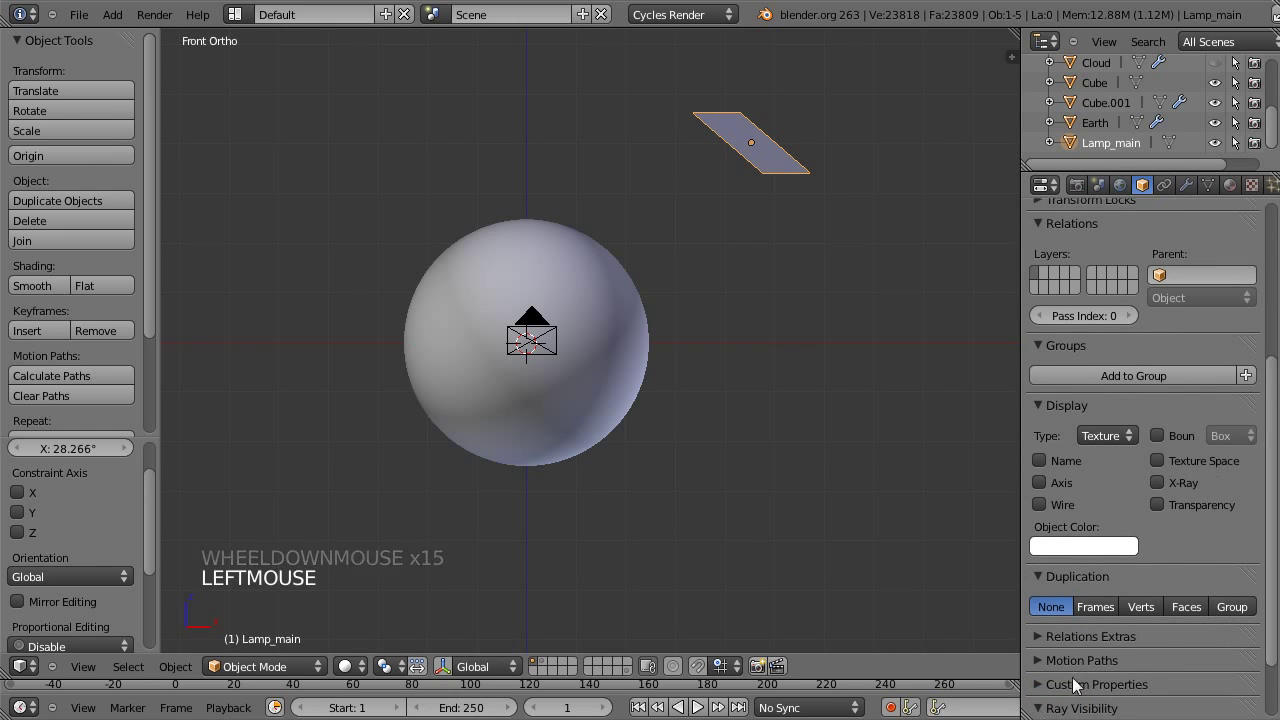
scroll(1075, 684, down, 6)
click(1040, 627)
click(1036, 626)
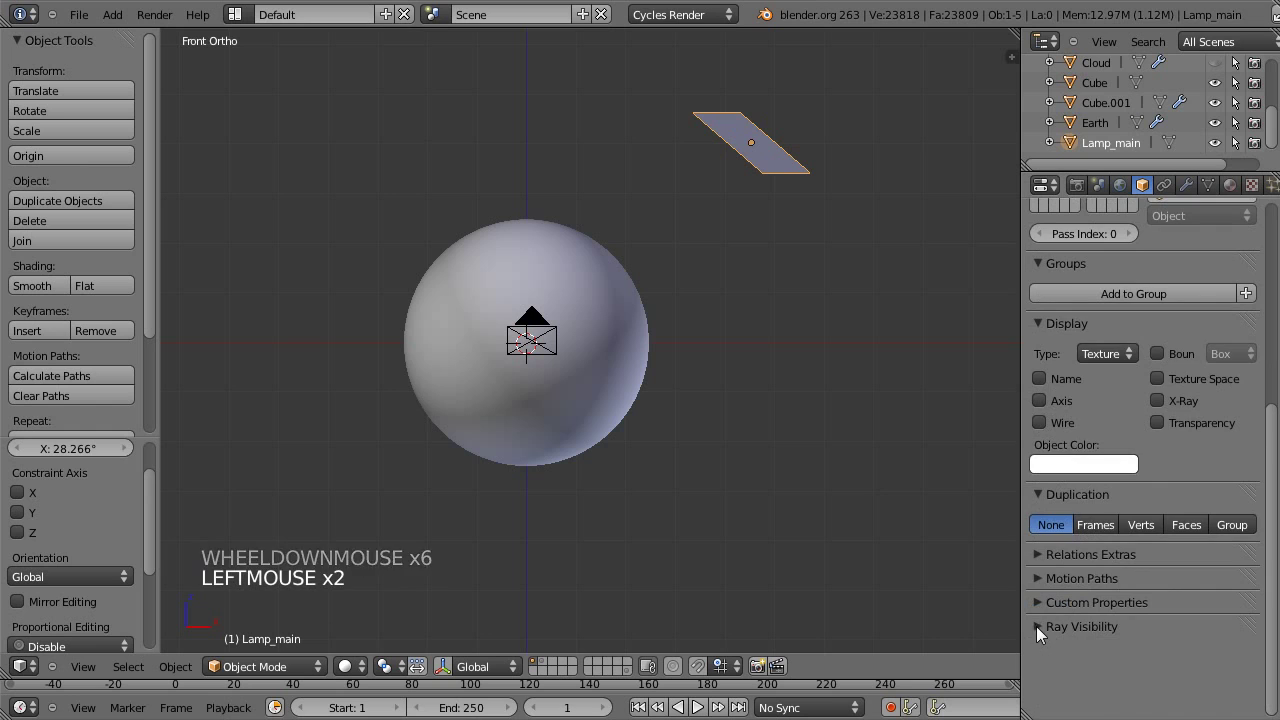
scroll(1100, 568, up, 16)
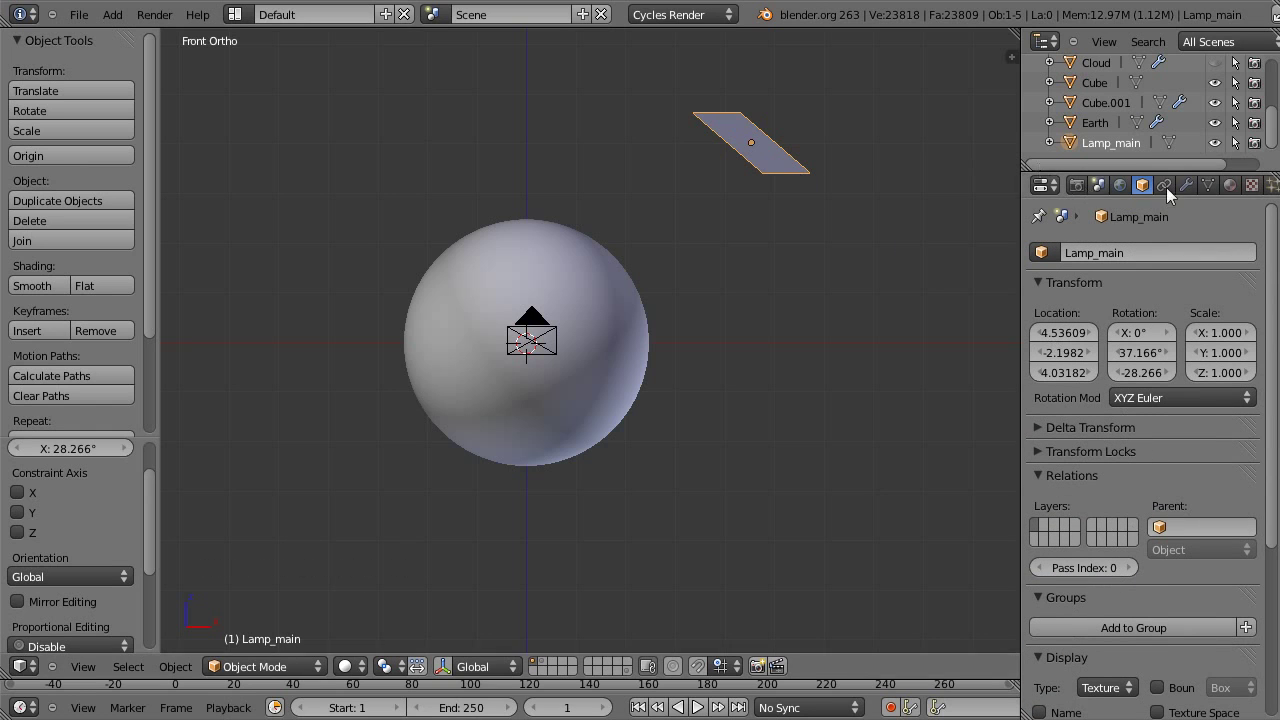
- Set the Lamp_main material's emission strength to 10 and preview the lighting in Rendered shading
click(1231, 186)
click(1183, 440)
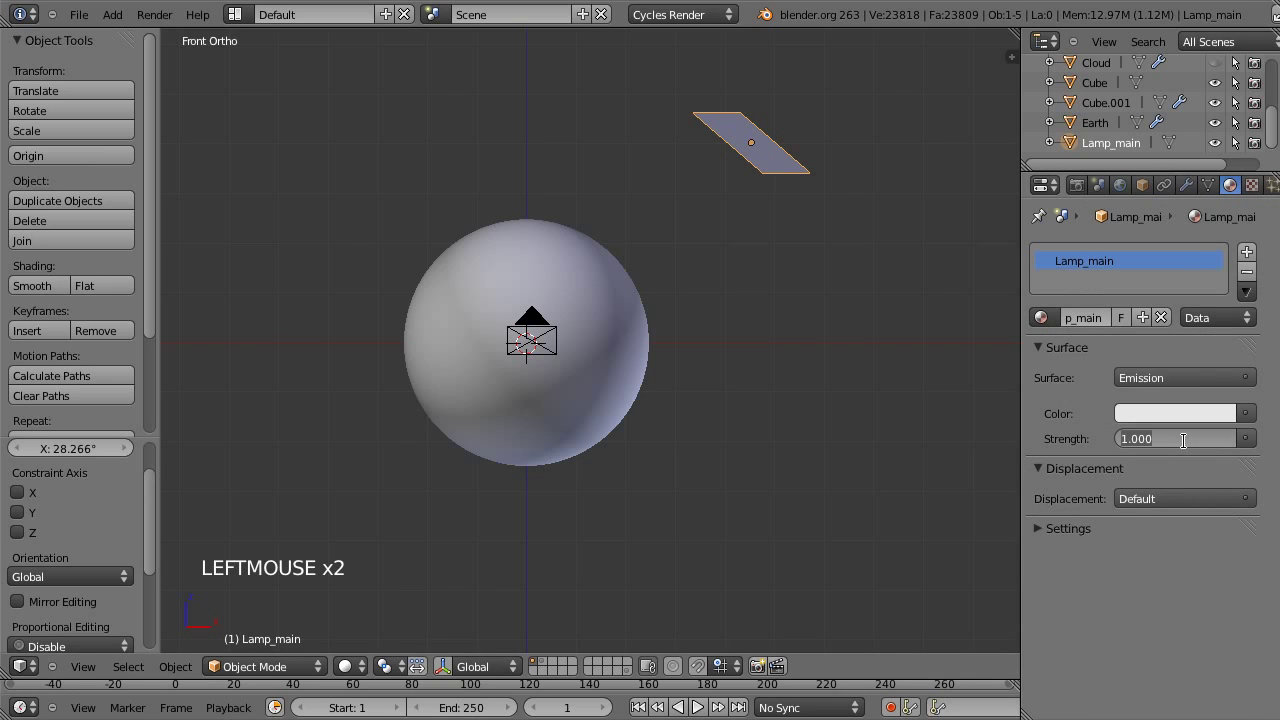
text(10)
key(Return)
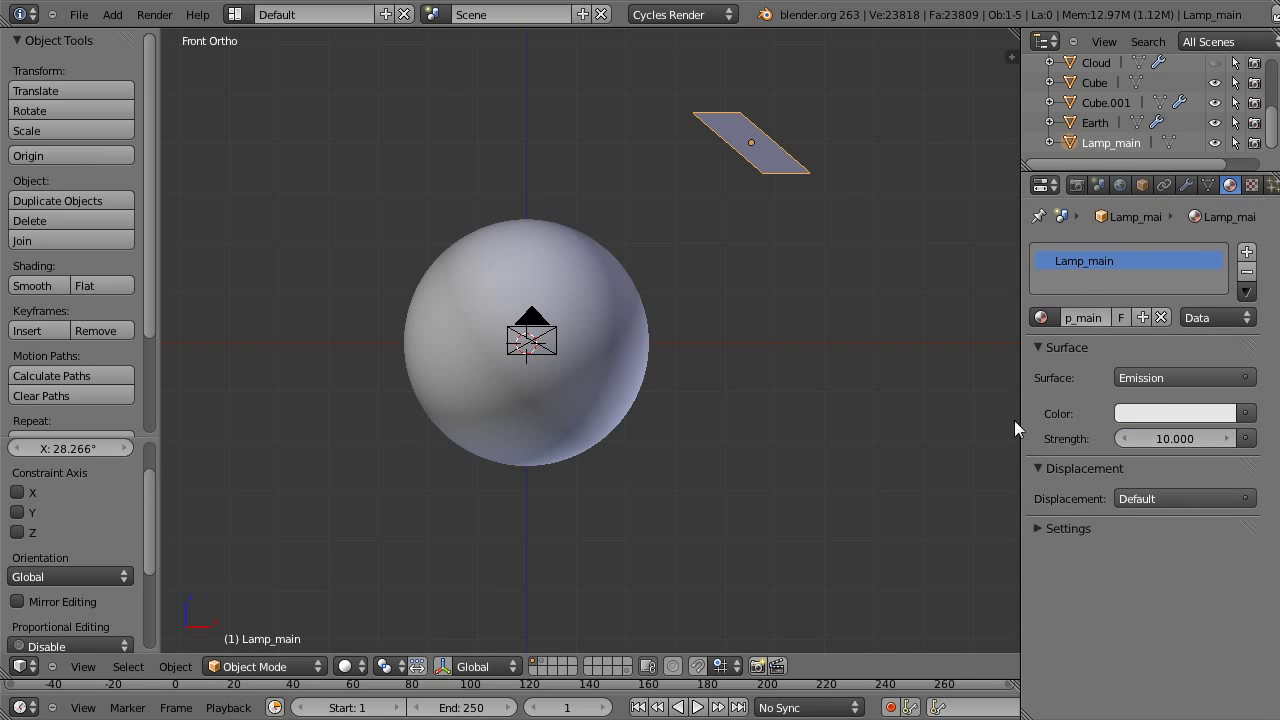
click(345, 666)
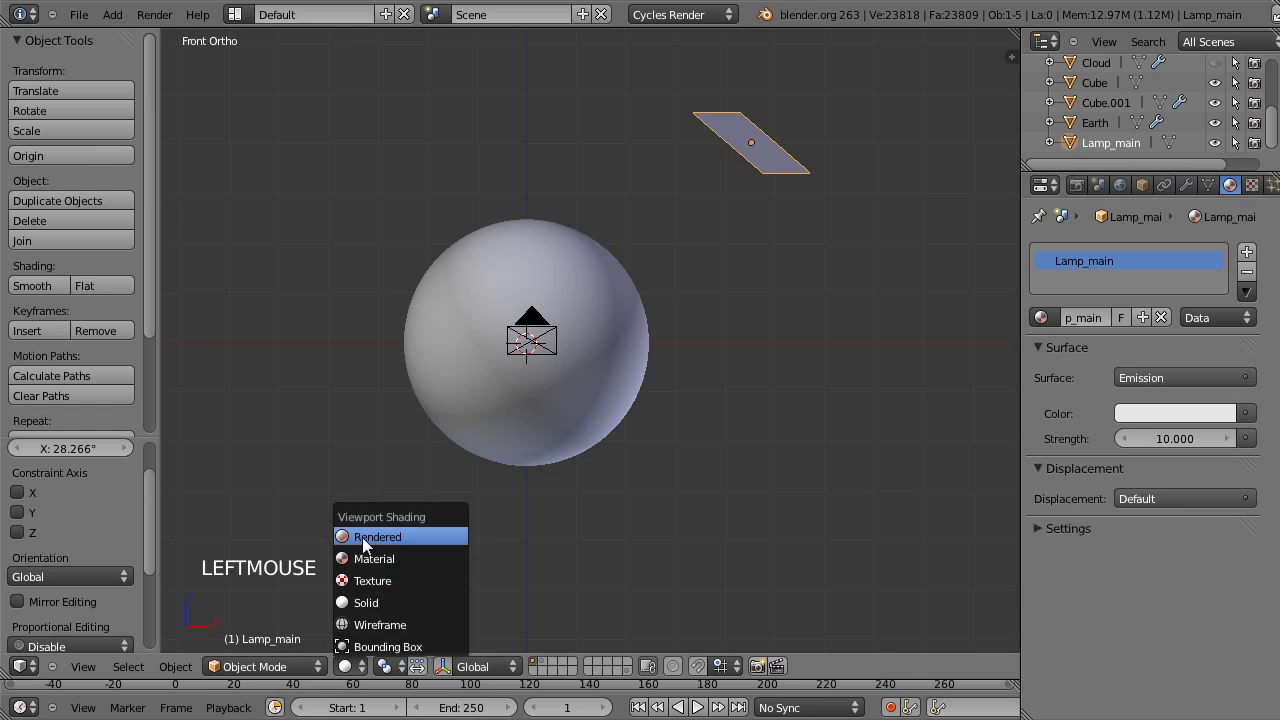
click(362, 537)
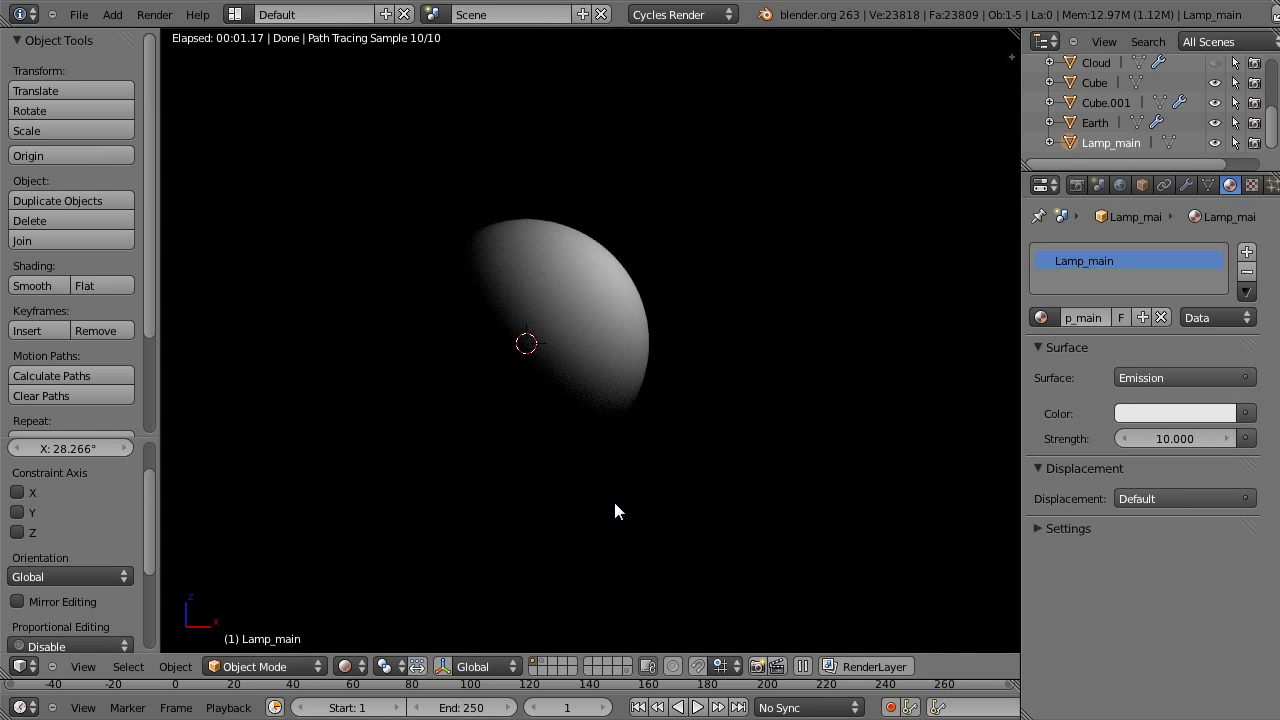
- View the scene through the camera and raise the Lamp_main emission strength to 15
key(KP_0)
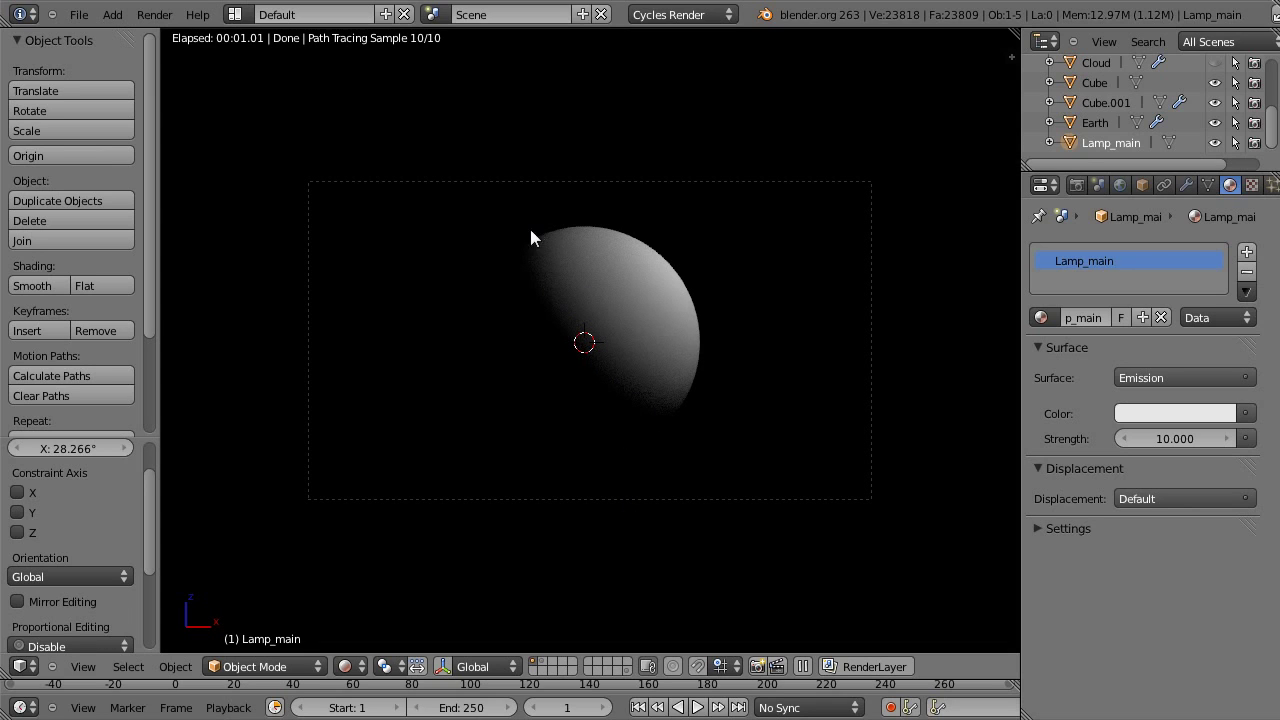
click(1182, 443)
text(15)
key(Return)
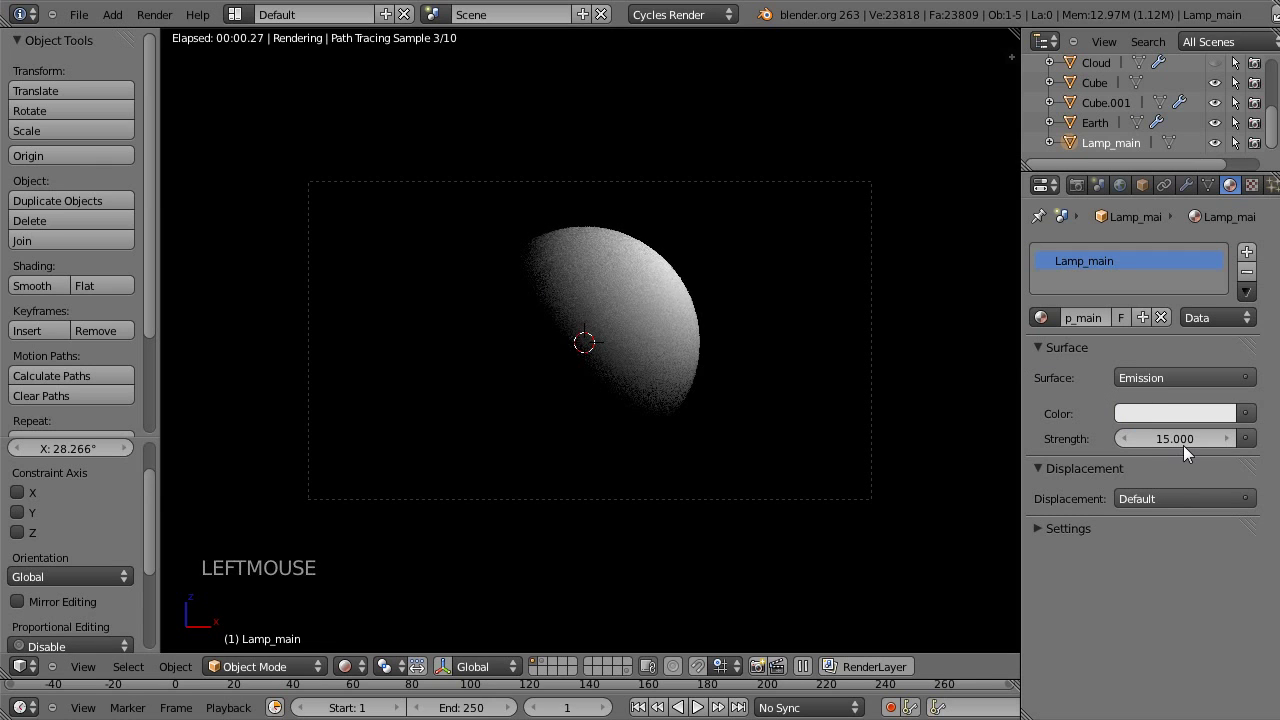
scroll(689, 306, up, 1)
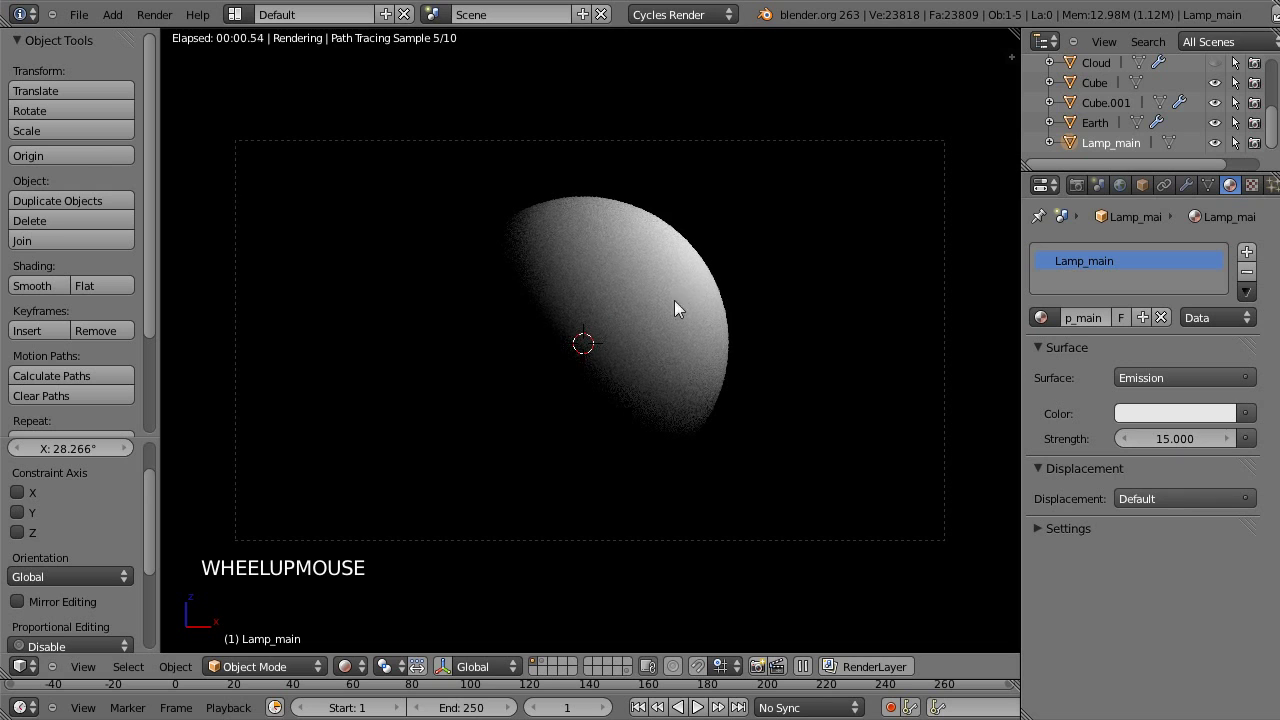
- Set the Cycles render device to GPU Compute
click(1078, 185)
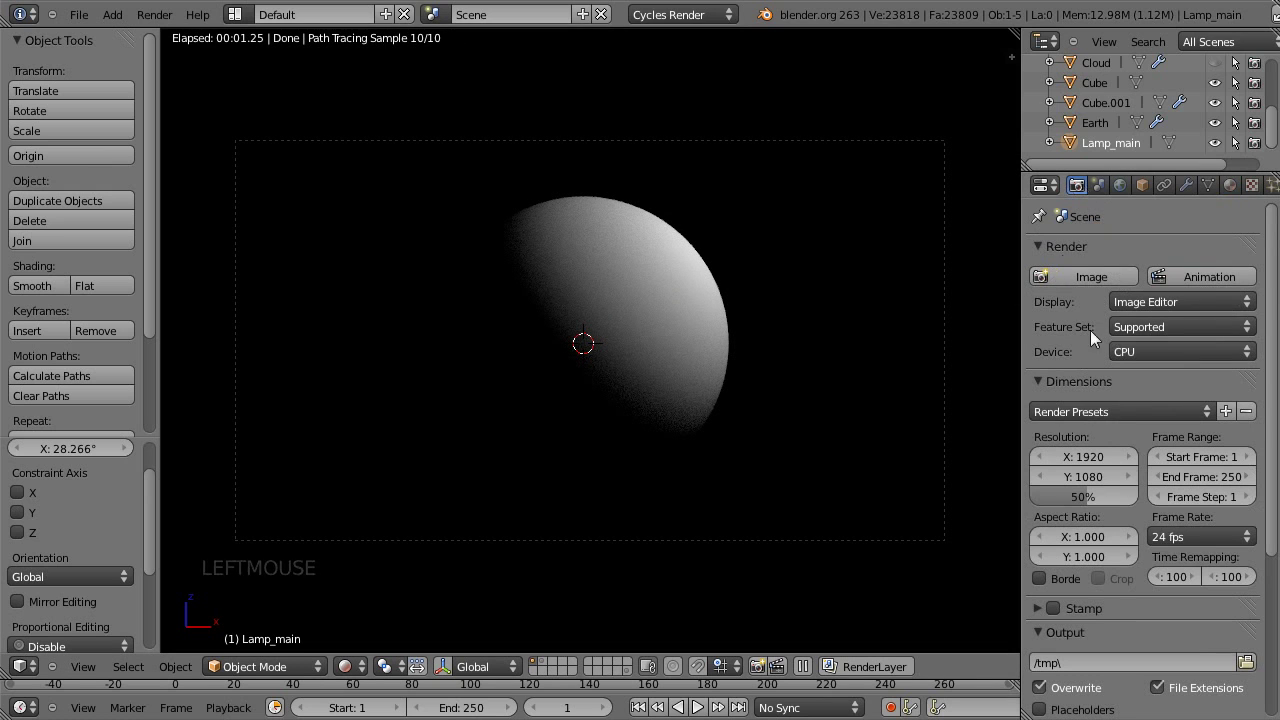
click(1135, 353)
click(1139, 311)
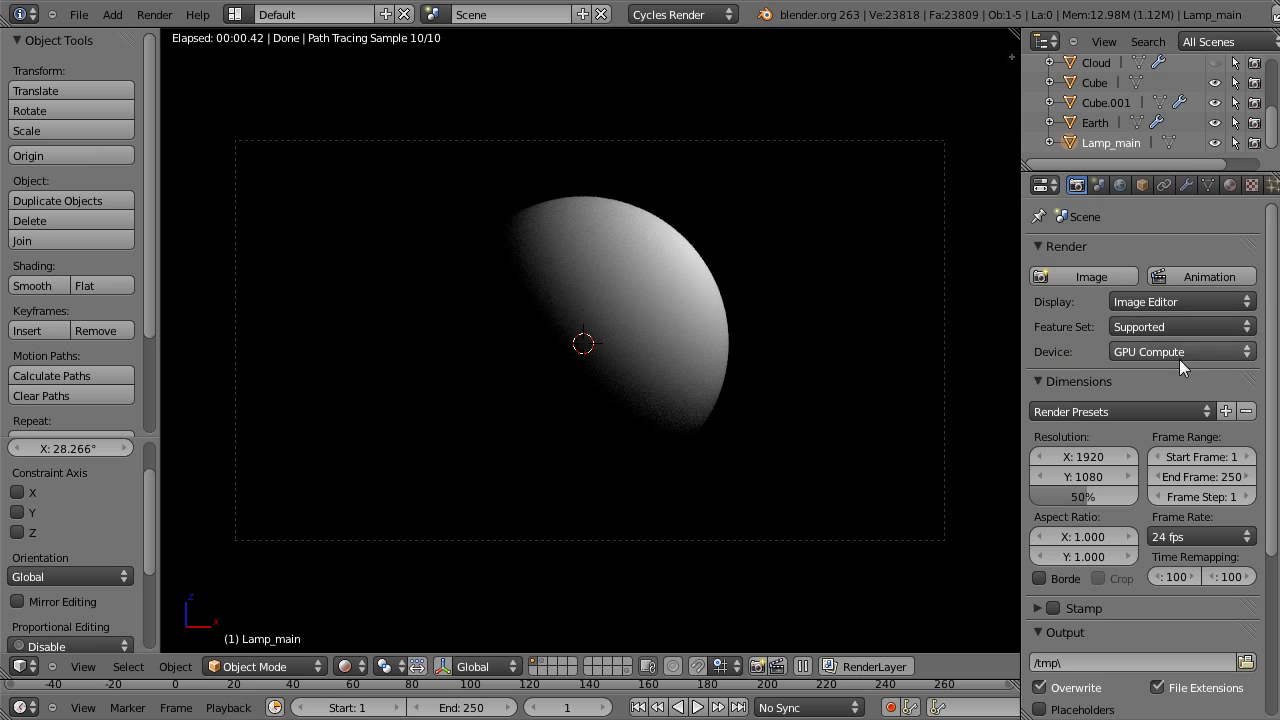
- Set the Cycles integrator samples to 150 for rendering and 80 for preview
scroll(1148, 481, down, 3)
scroll(1147, 479, down, 8)
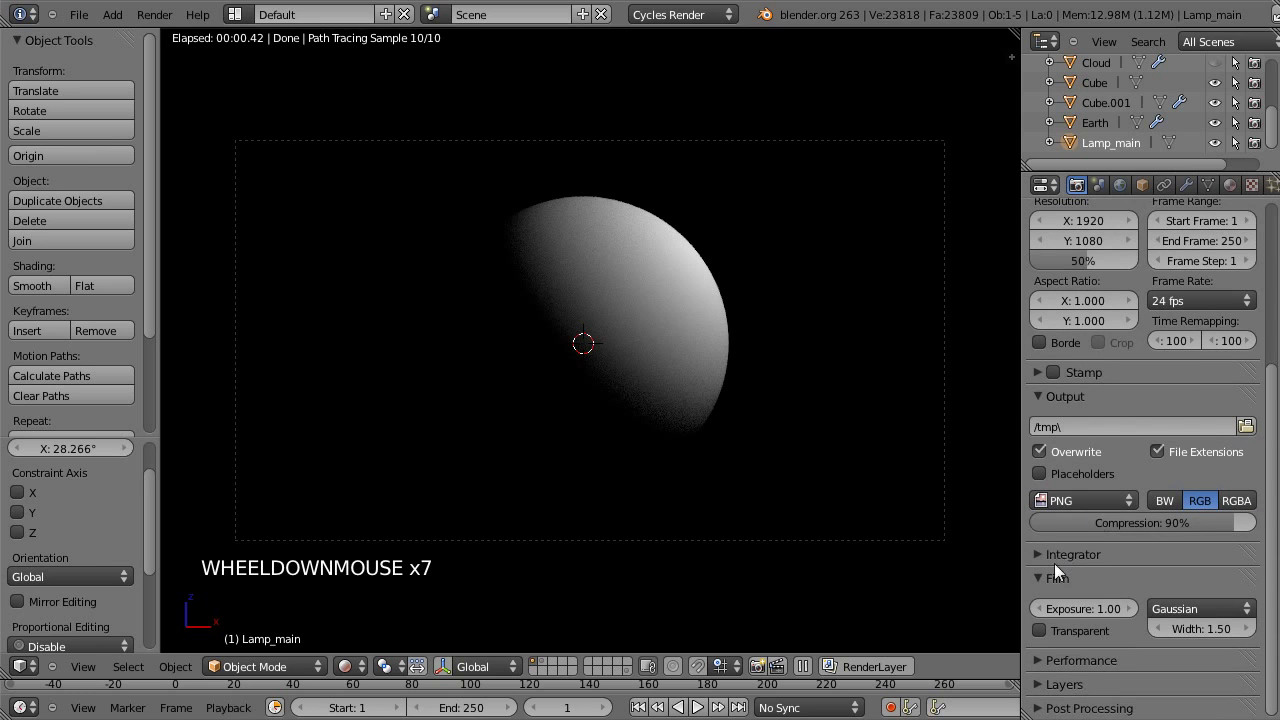
click(1043, 554)
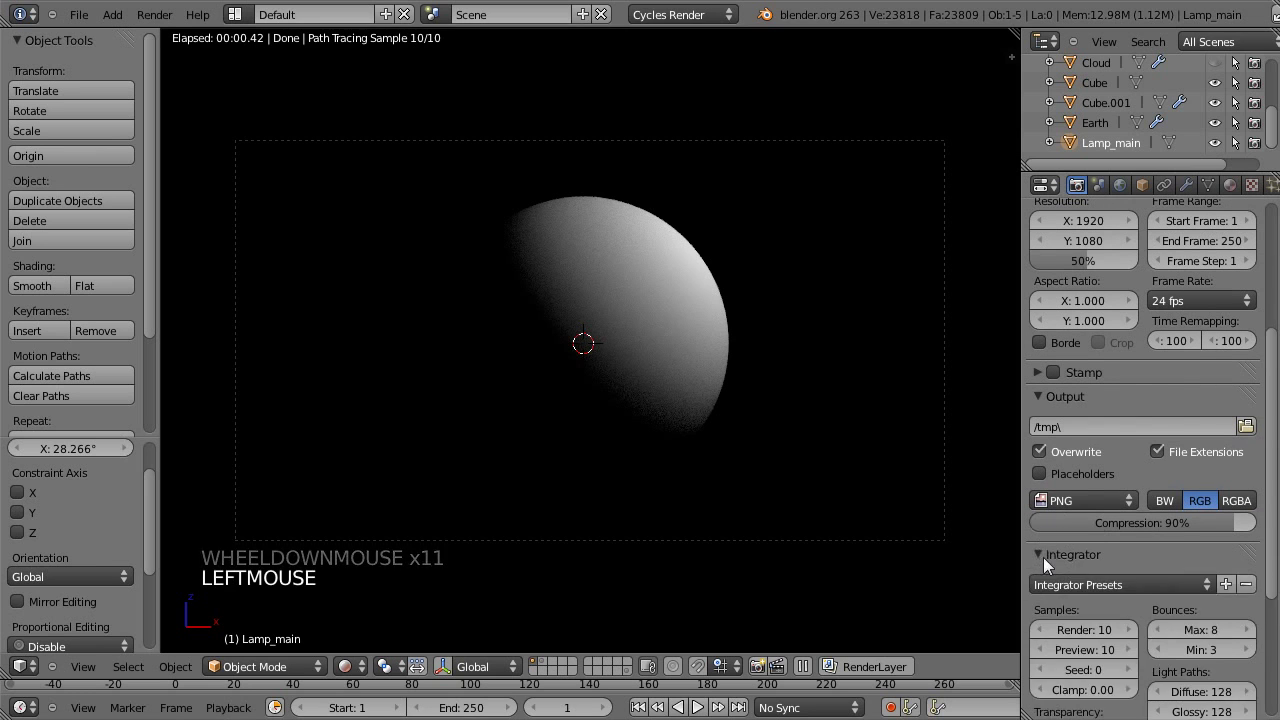
scroll(1044, 557, down, 4)
click(1121, 470)
text(150)
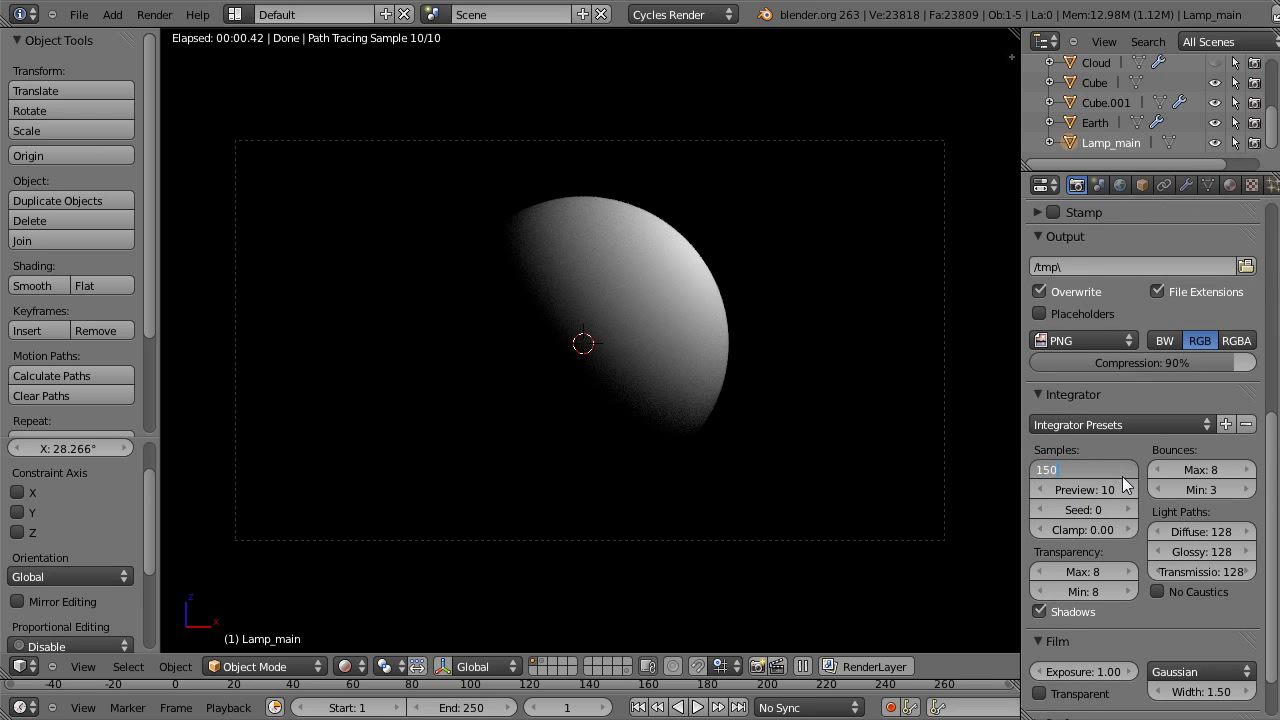
key(Return)
click(1074, 490)
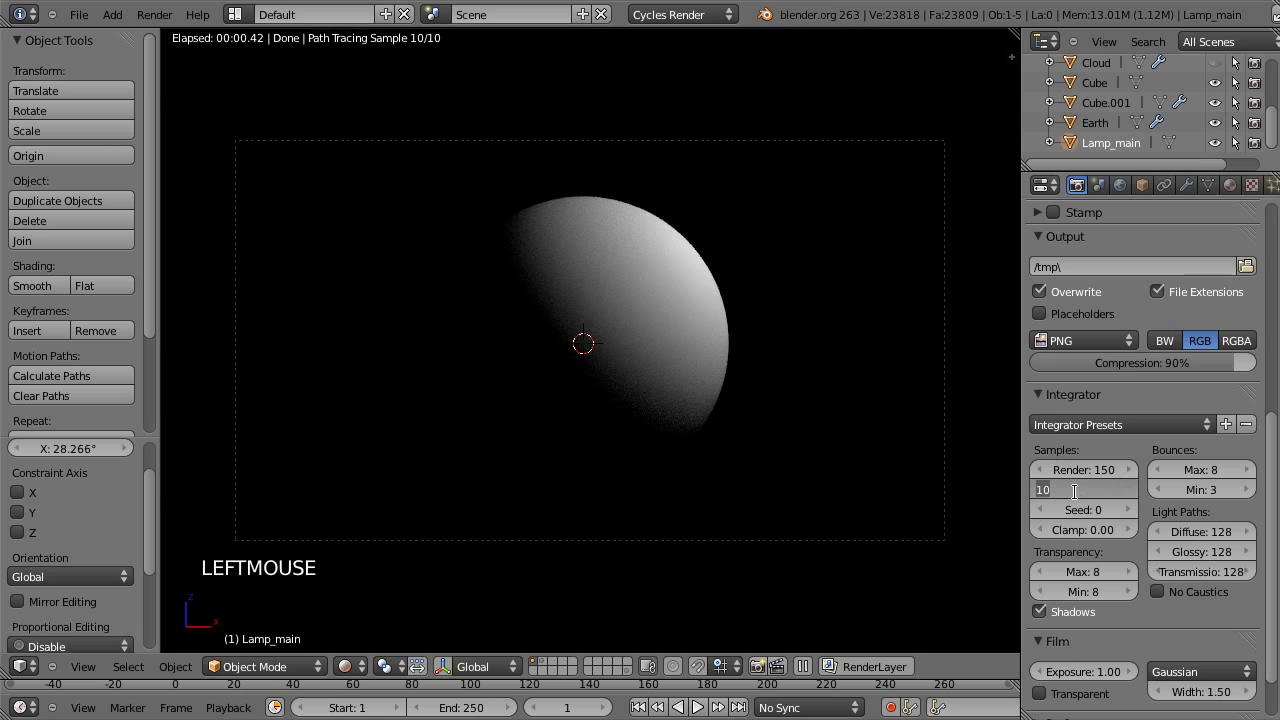
text(80)
key(Return)
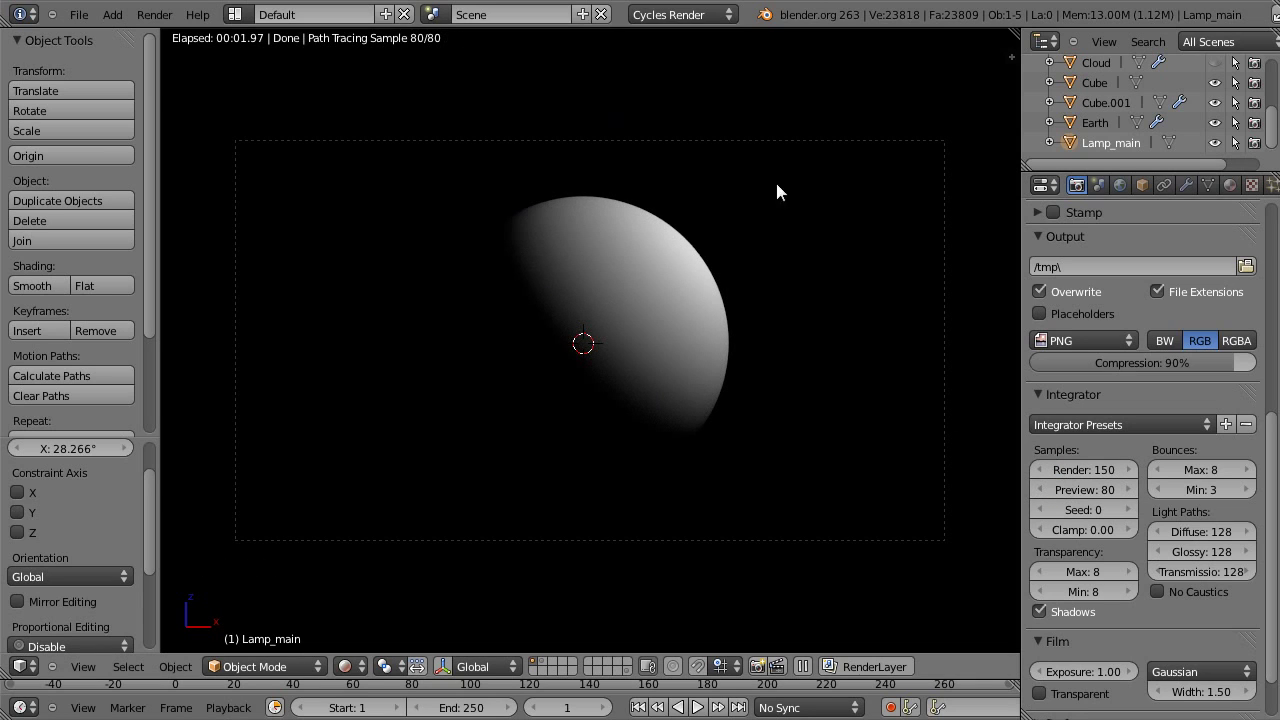
click(1042, 394)
click(1033, 249)
- Switch the camera view back to Solid shading and save the file over the existing version
scroll(911, 325, up, 4)
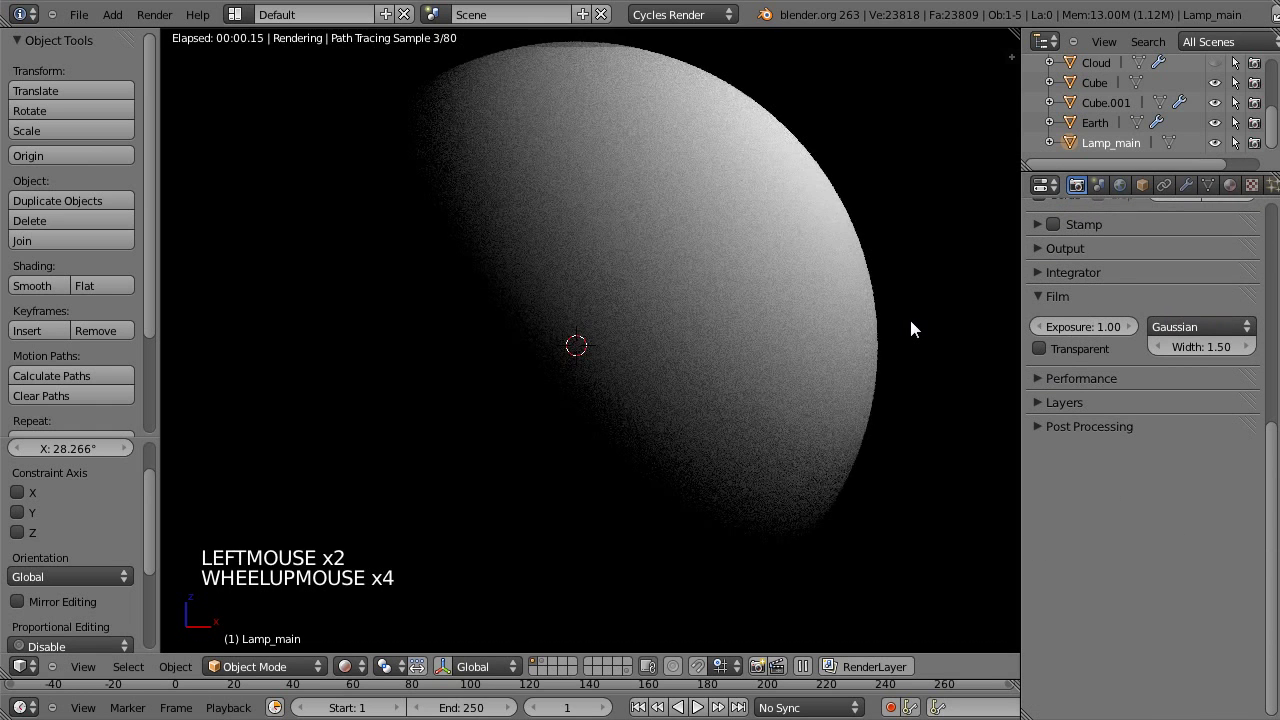
scroll(905, 322, down, 3)
click(345, 666)
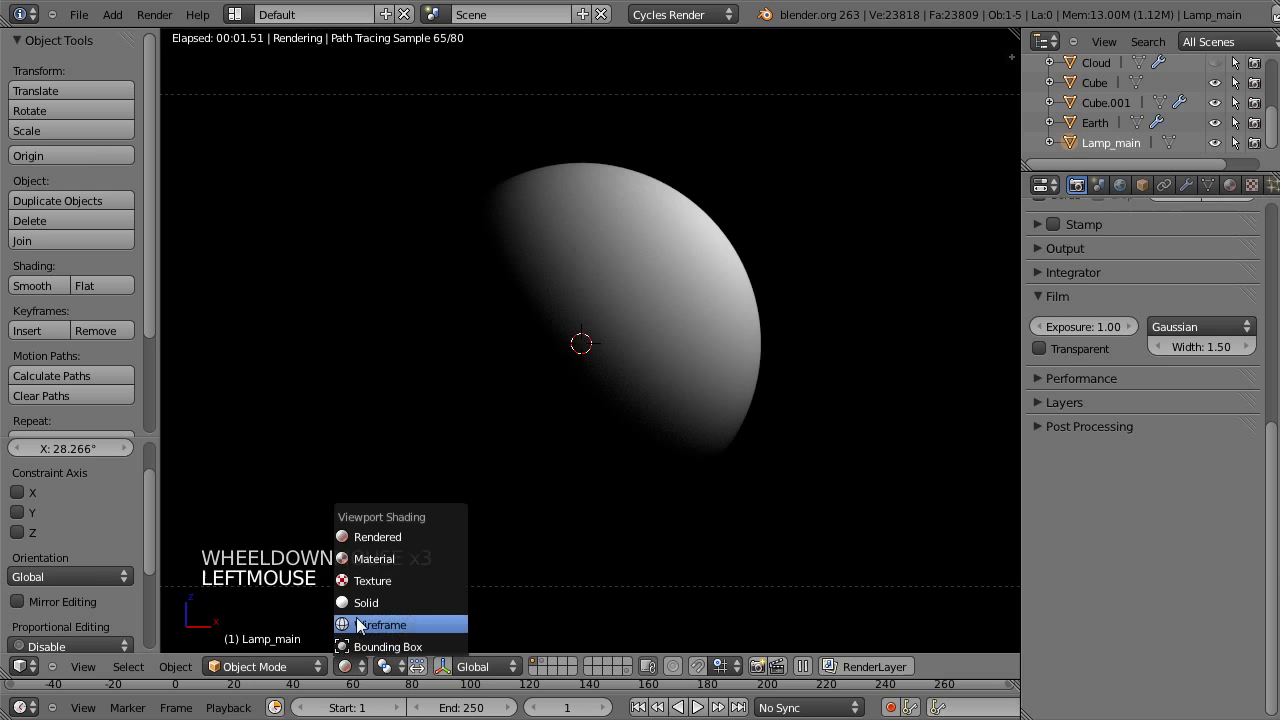
click(362, 603)
scroll(515, 348, down, 2)
key(ctrl+s)
click(507, 349)
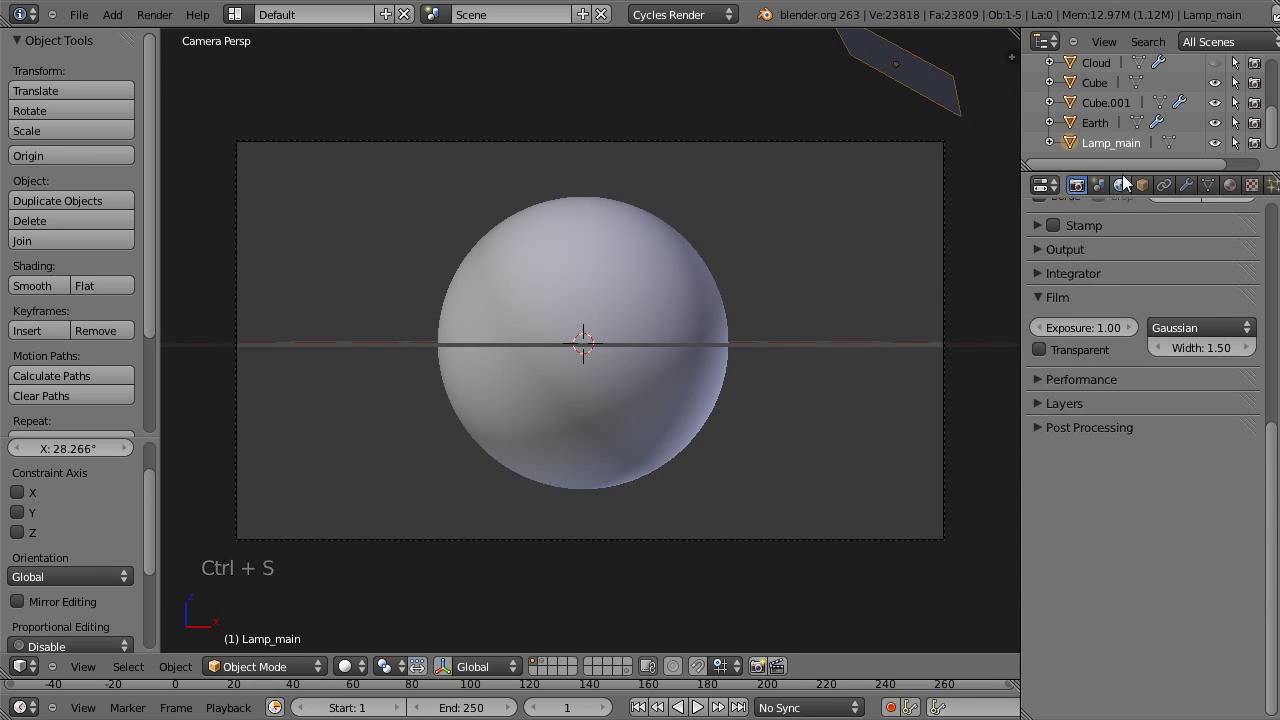
- Select the Earth and split the 3D view, turning the new second area into a UV/Image Editor
click(626, 263)
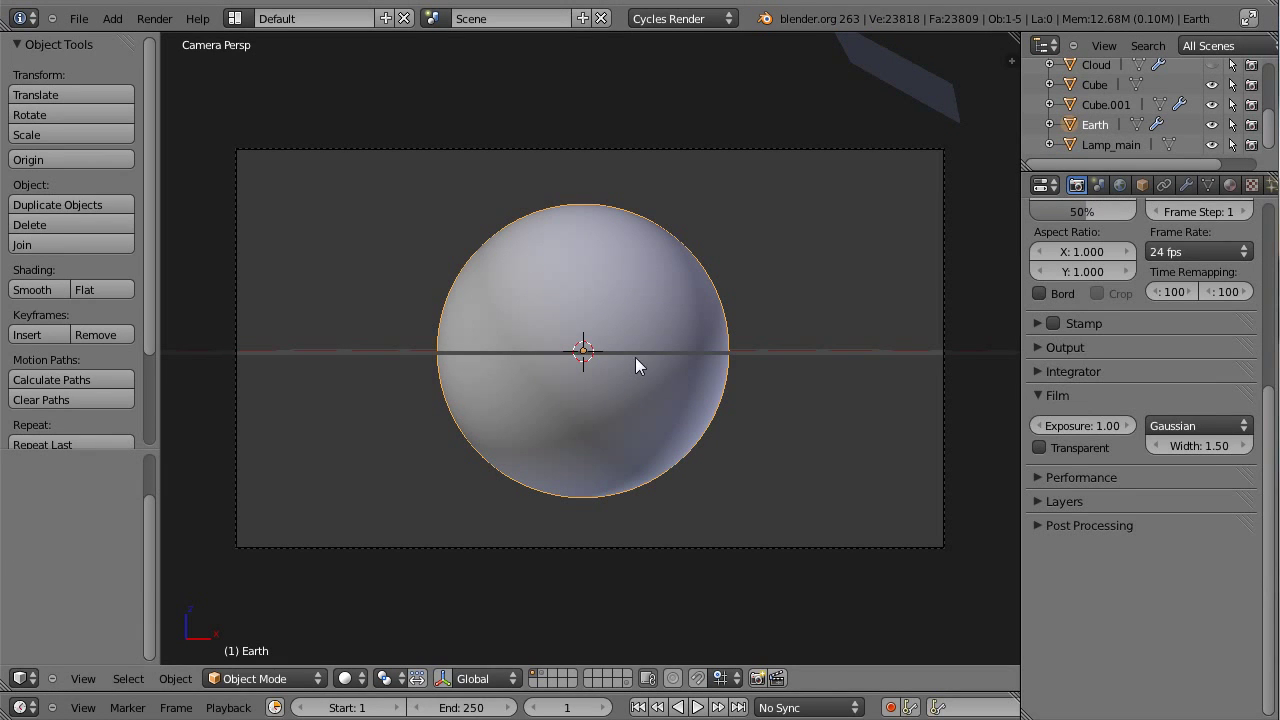
click(1096, 127)
drag(1018, 37, 485, 75)
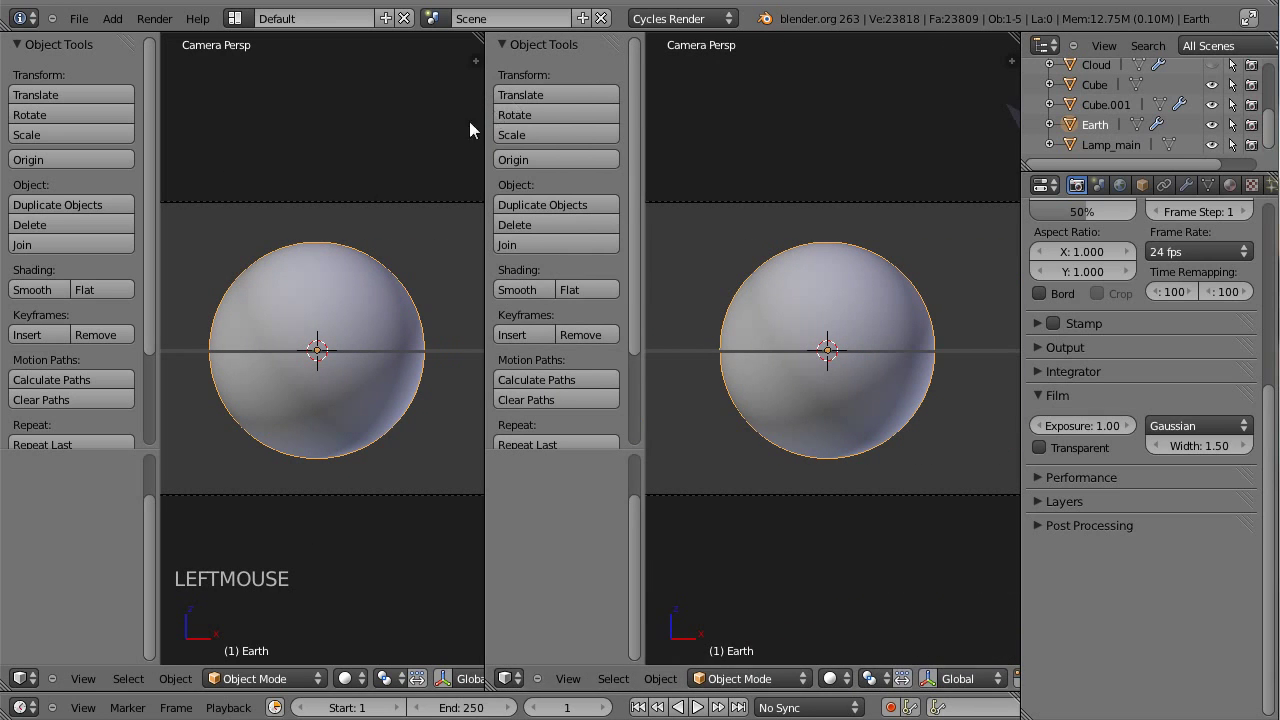
key(t)
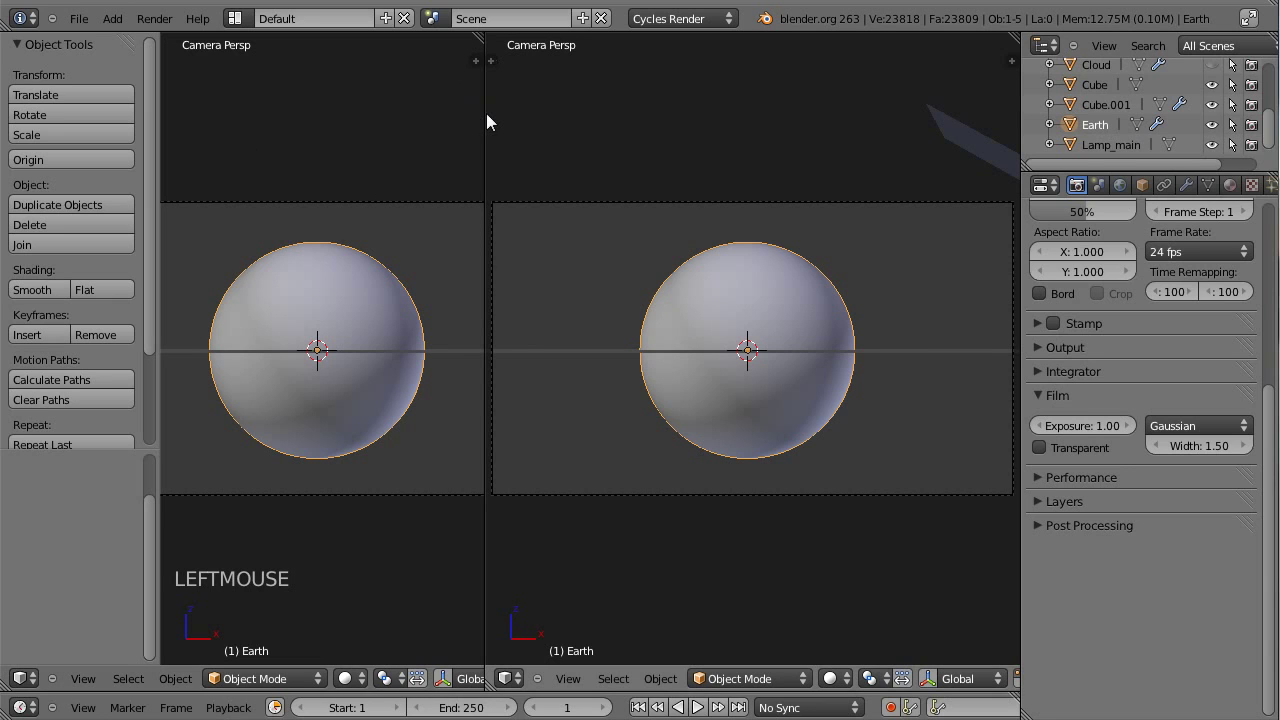
drag(486, 116, 449, 114)
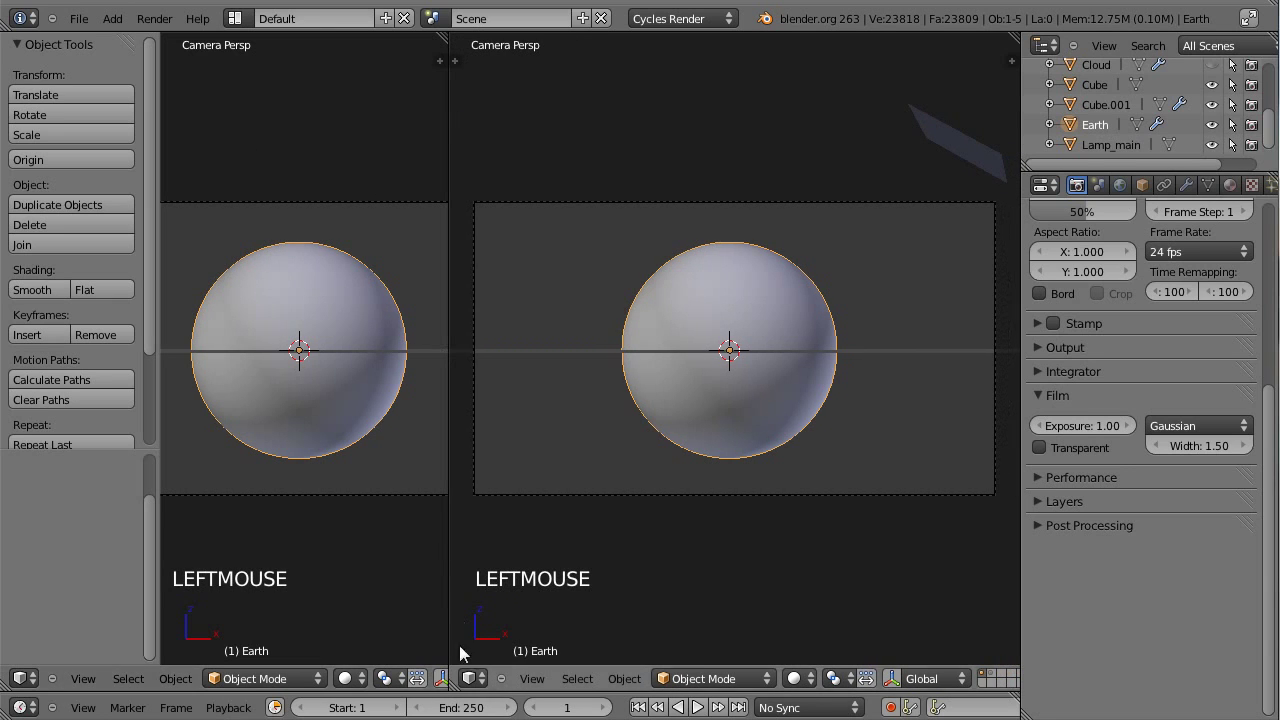
click(470, 679)
click(610, 542)
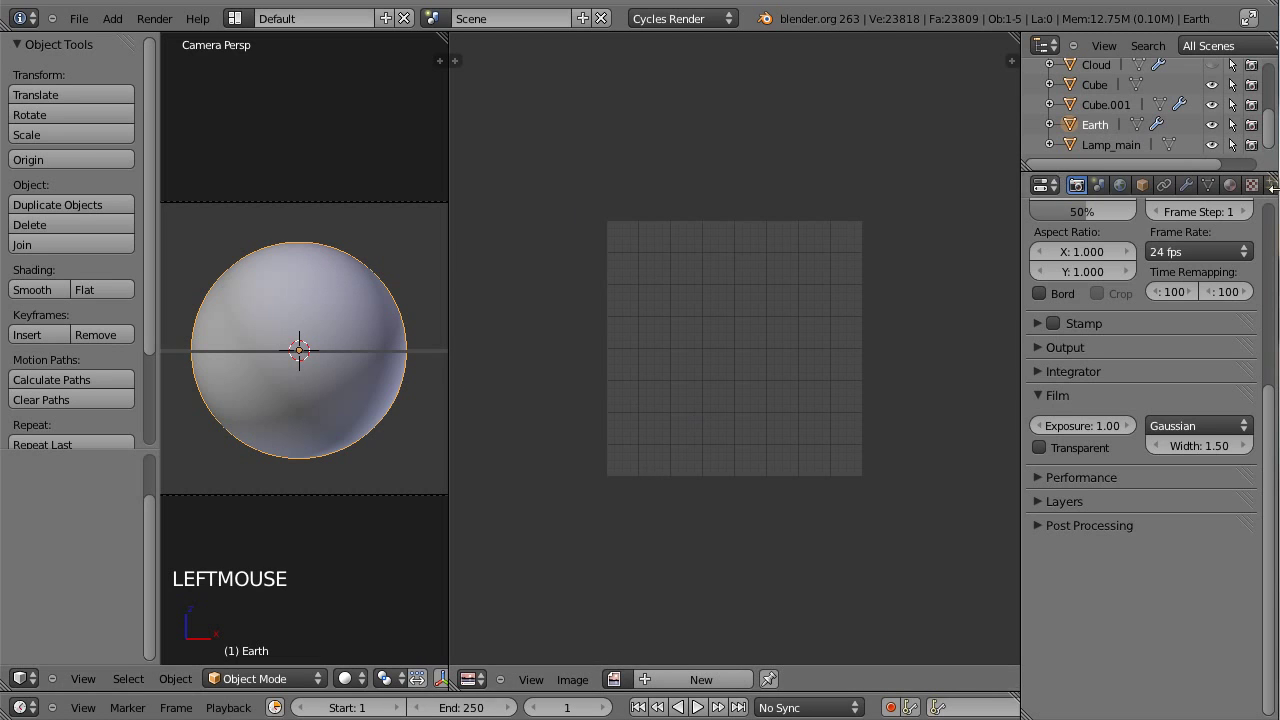
- Add a new material to the Earth object and name it Earth
scroll(1240, 230, up, 7)
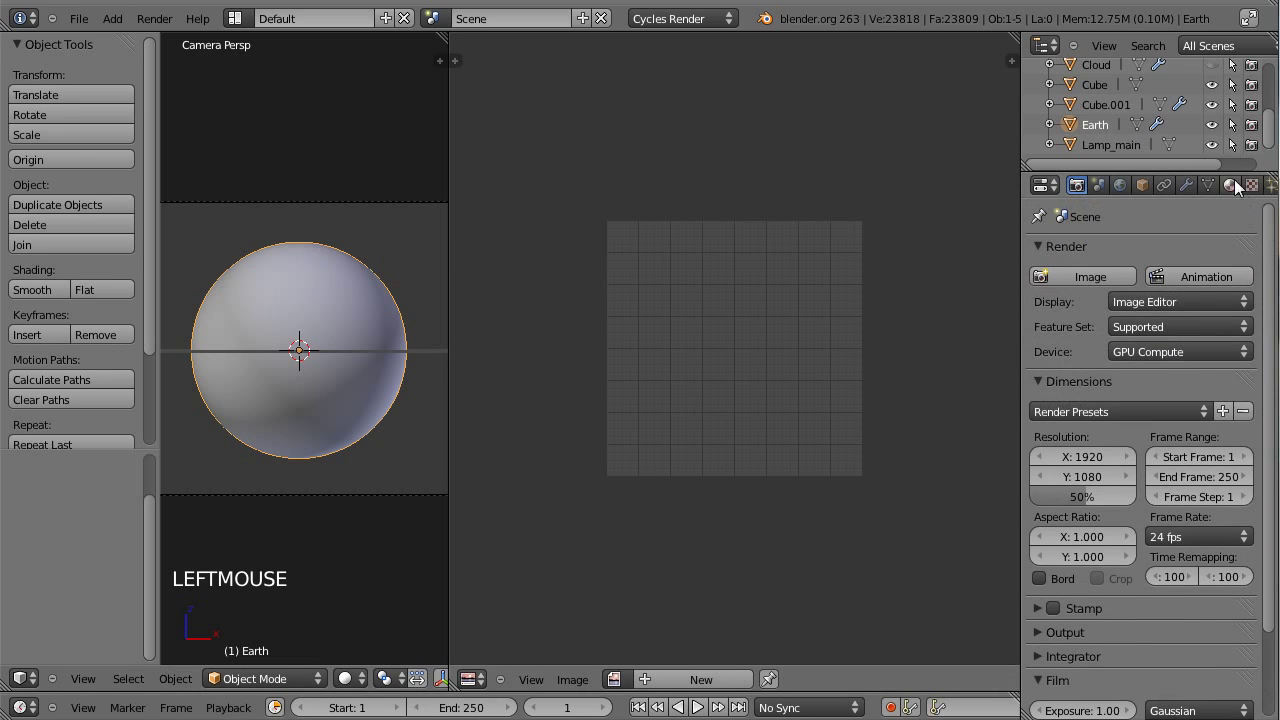
click(1230, 185)
click(1101, 318)
click(1106, 313)
text(Earth)
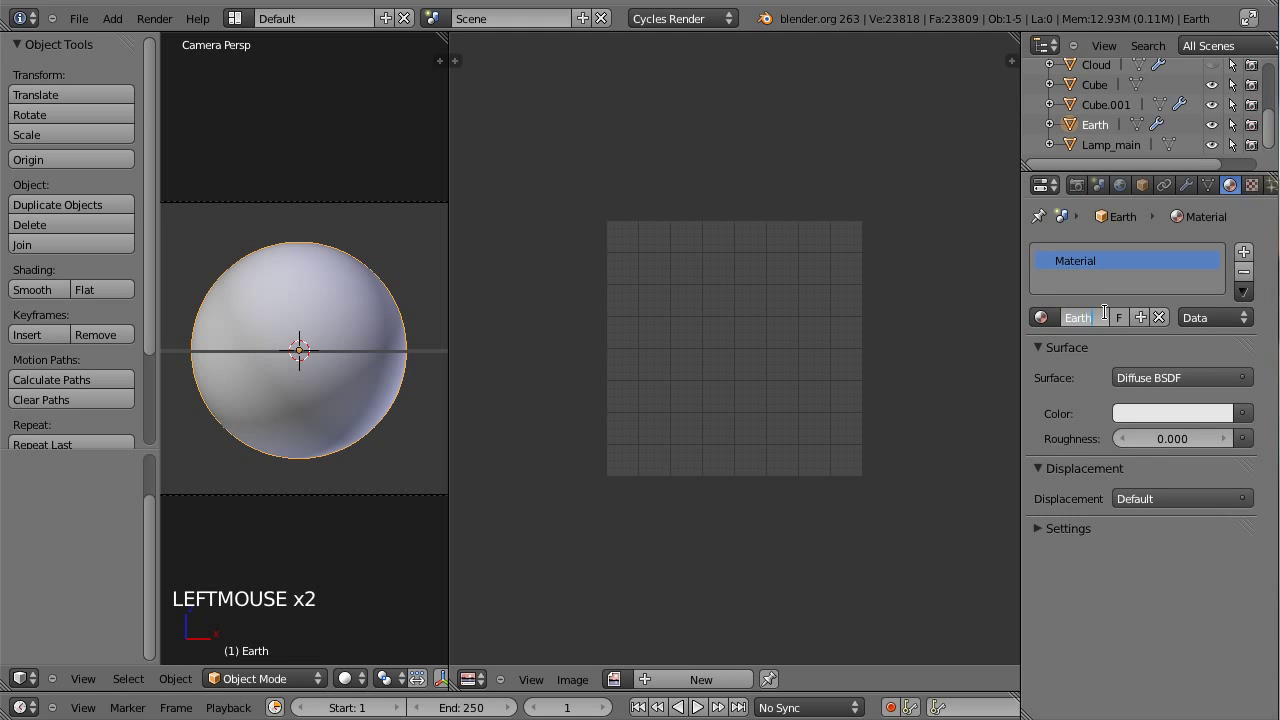
key(Return)
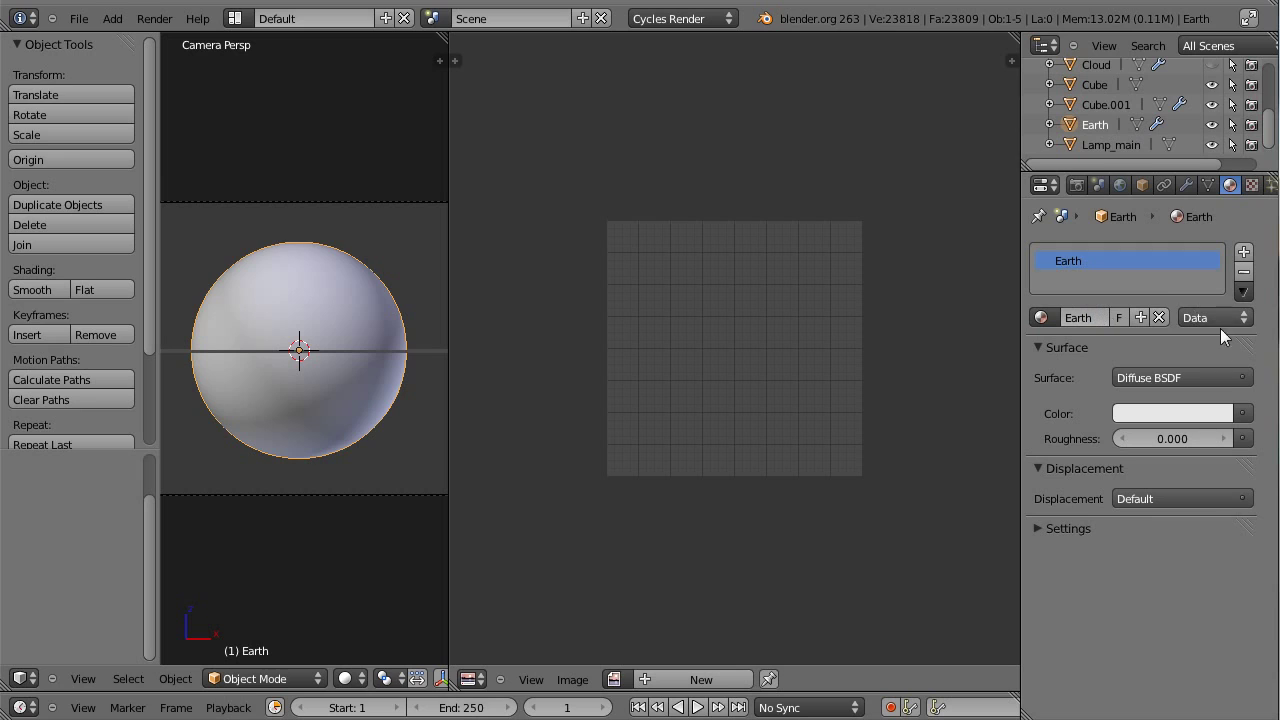
- Assign an Image Texture to the Earth material's diffuse color, using Color_Map.jpg from the tex folder
click(1242, 413)
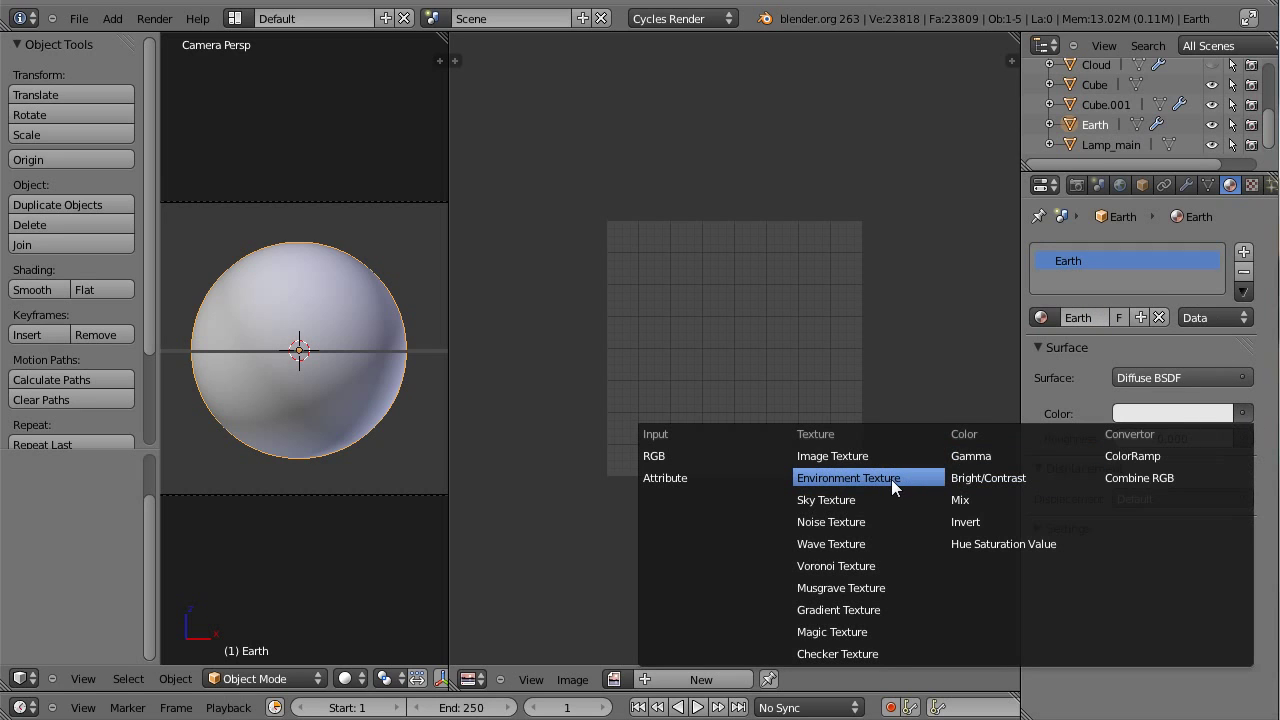
click(864, 455)
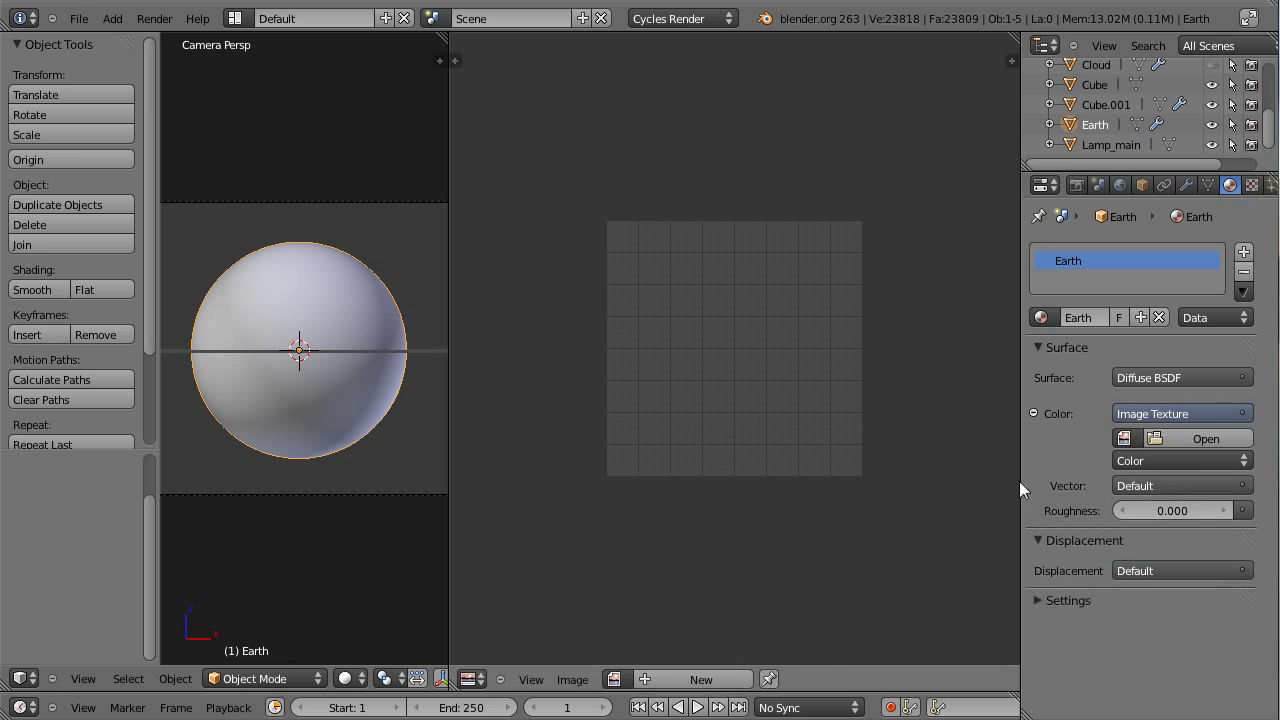
click(1216, 438)
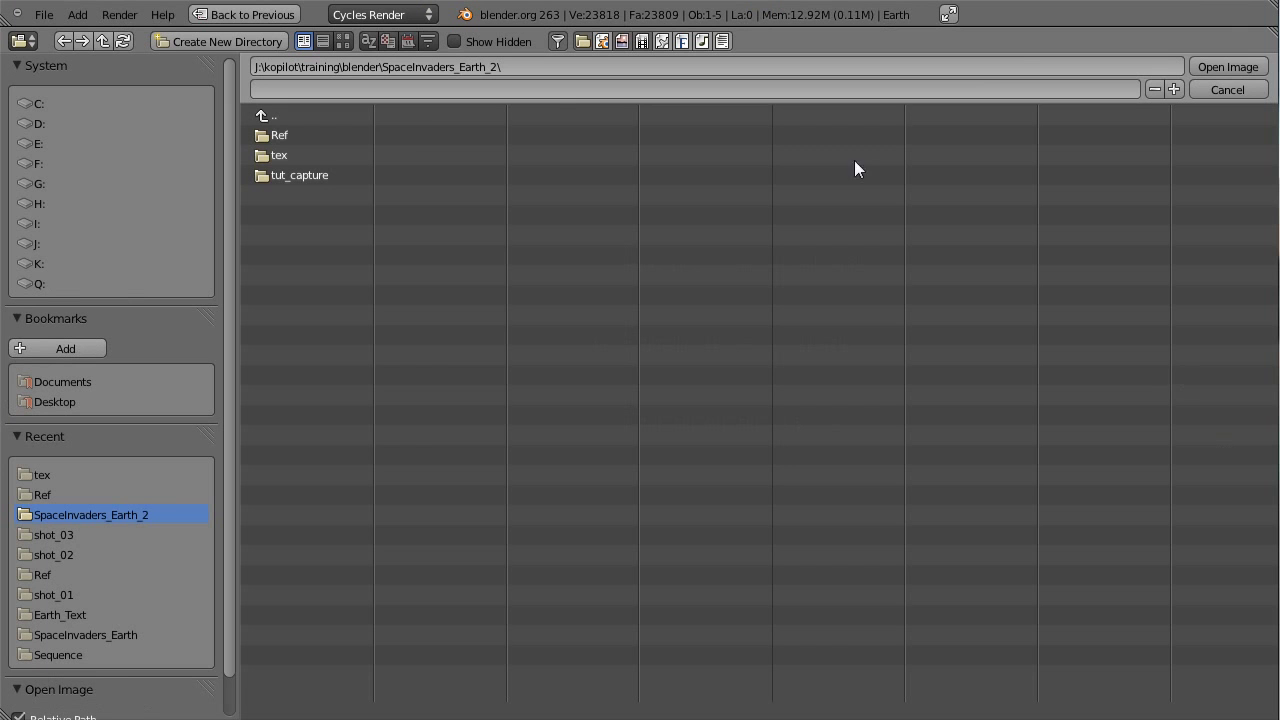
click(262, 155)
click(303, 174)
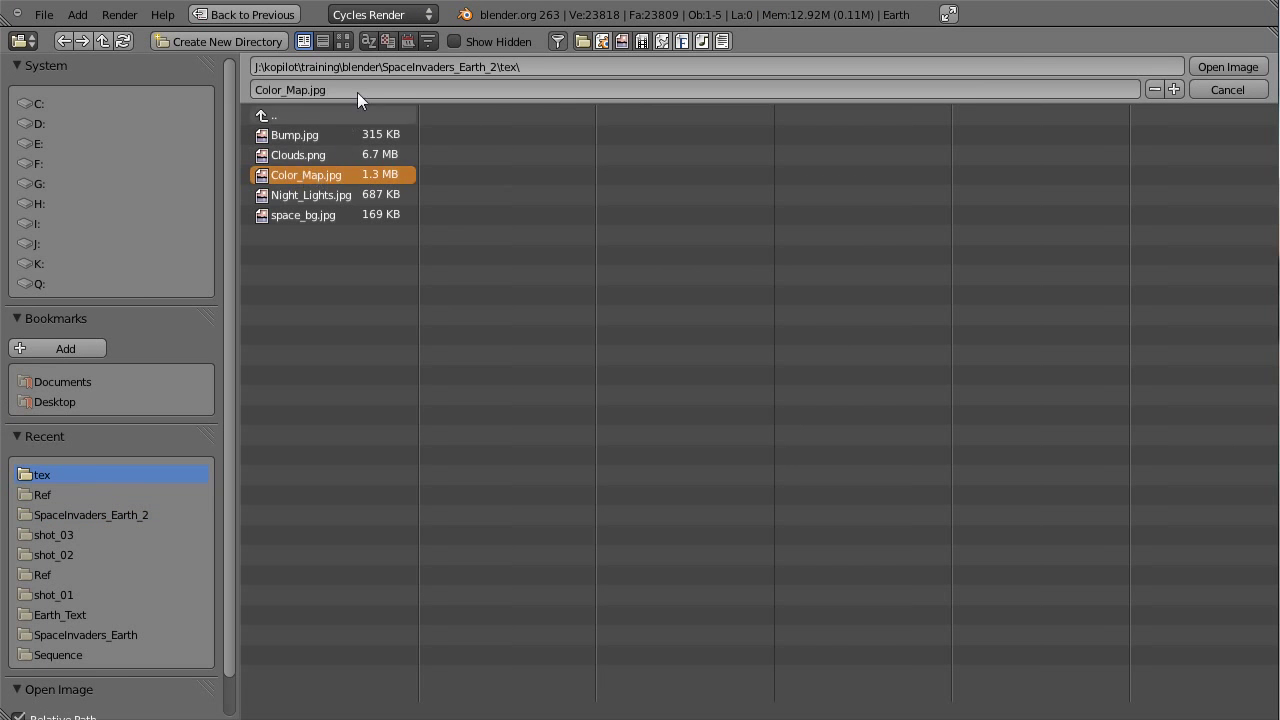
click(343, 41)
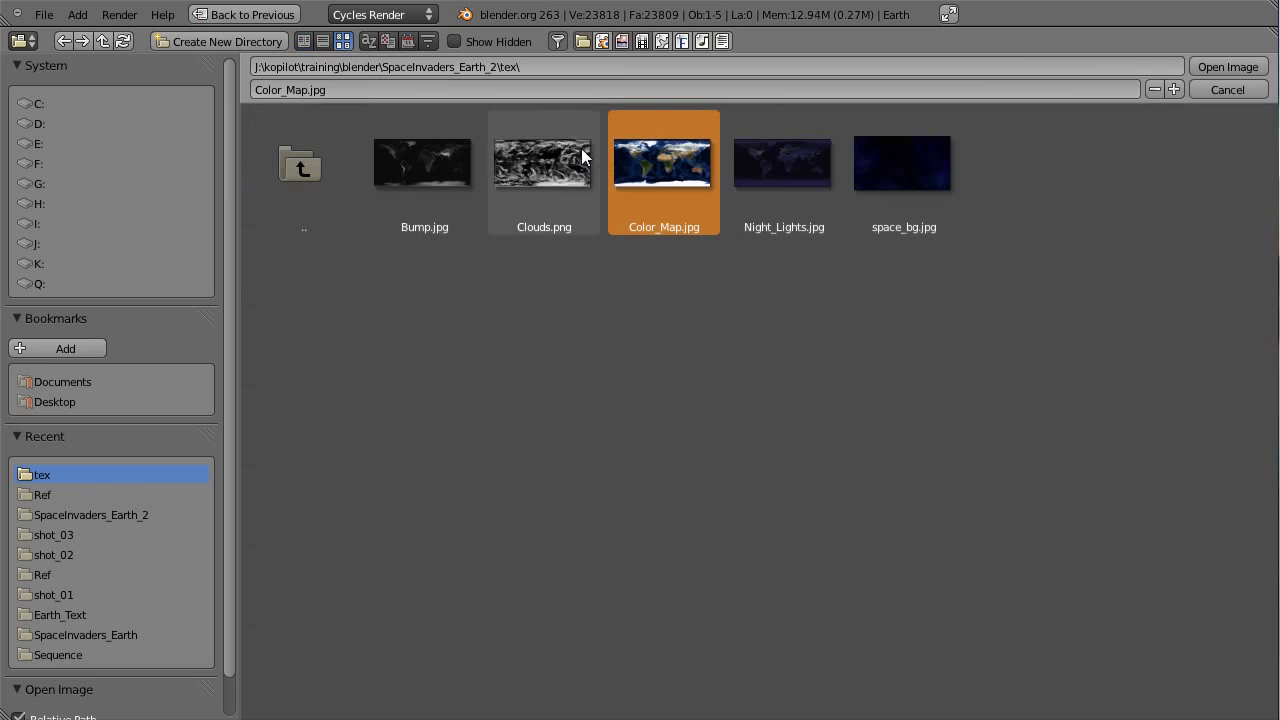
click(1222, 67)
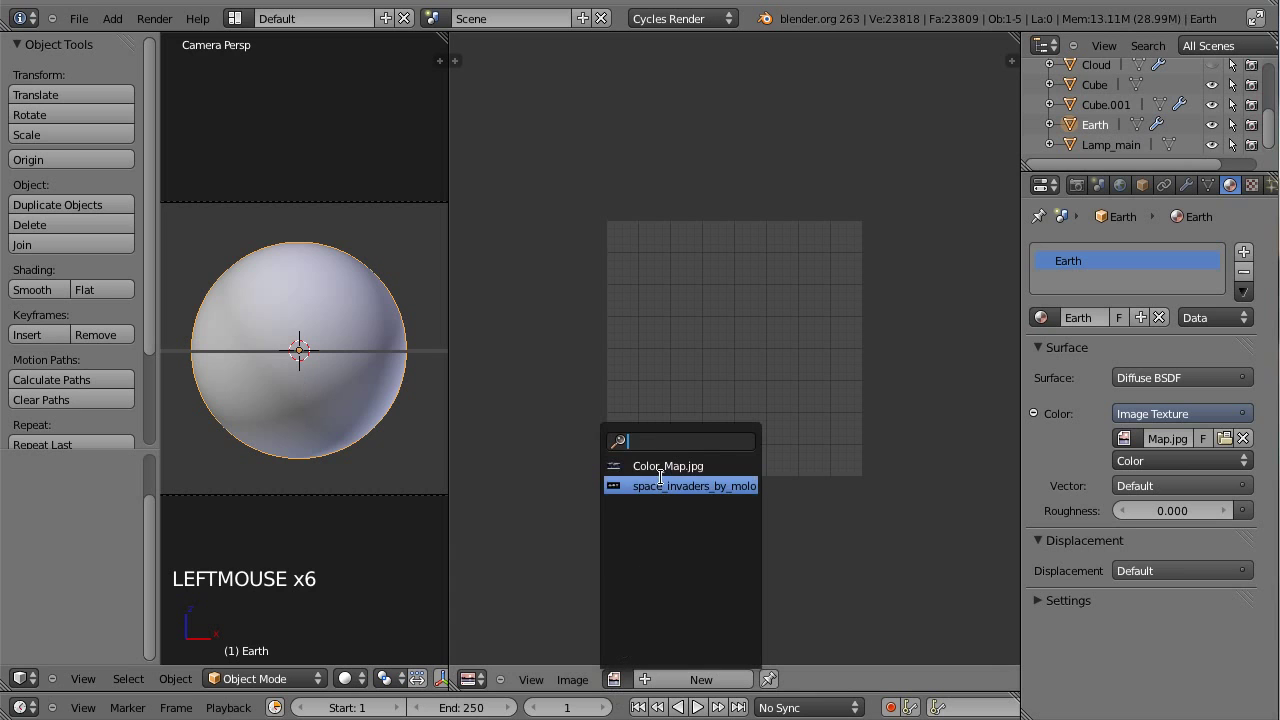
- Display Color_Map.jpg in the UV/Image Editor and fit the whole image in view
click(662, 466)
key(Home)
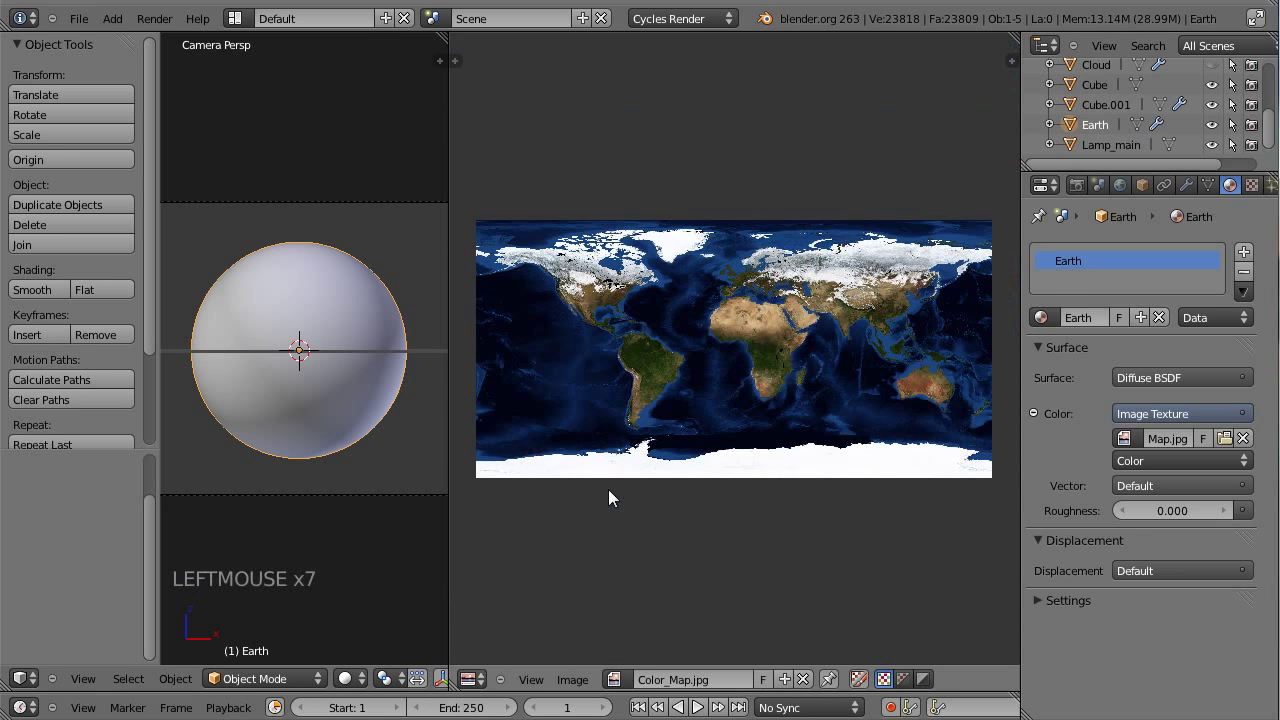
scroll(326, 313, down, 9)
- Unwrap the whole Earth mesh in Edit Mode with Sphere Projection
key(Tab)
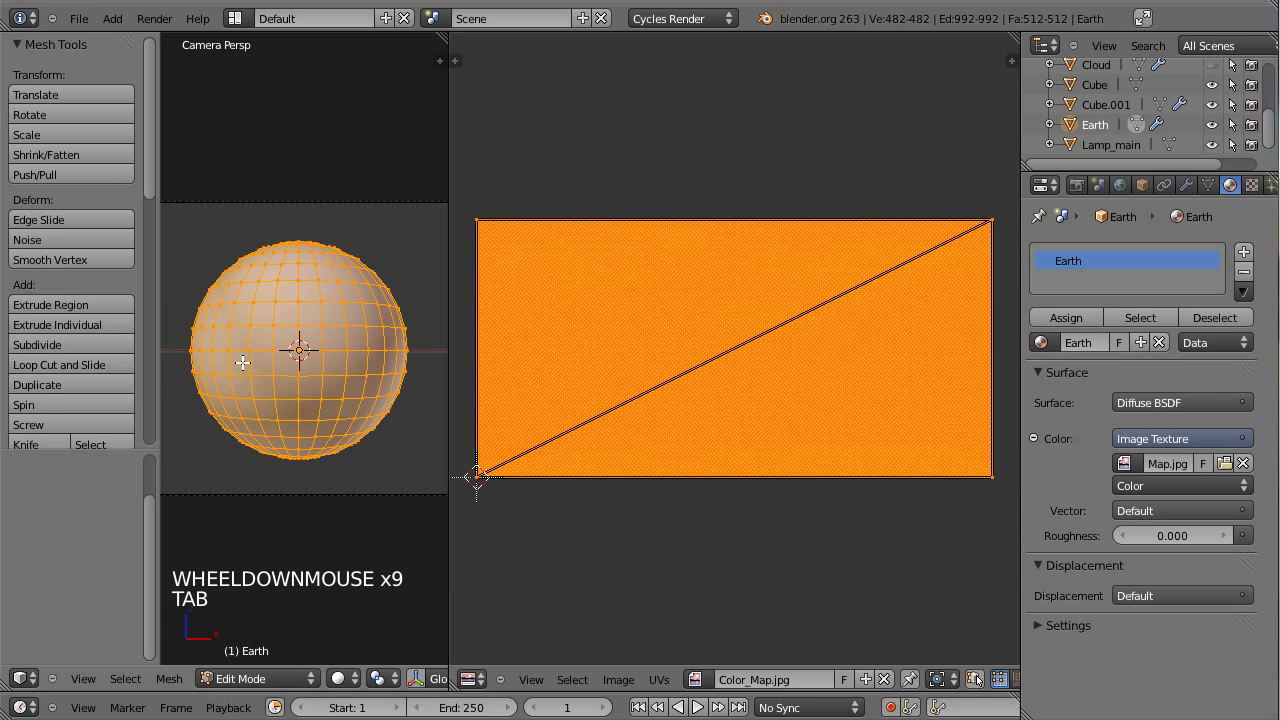
key(u)
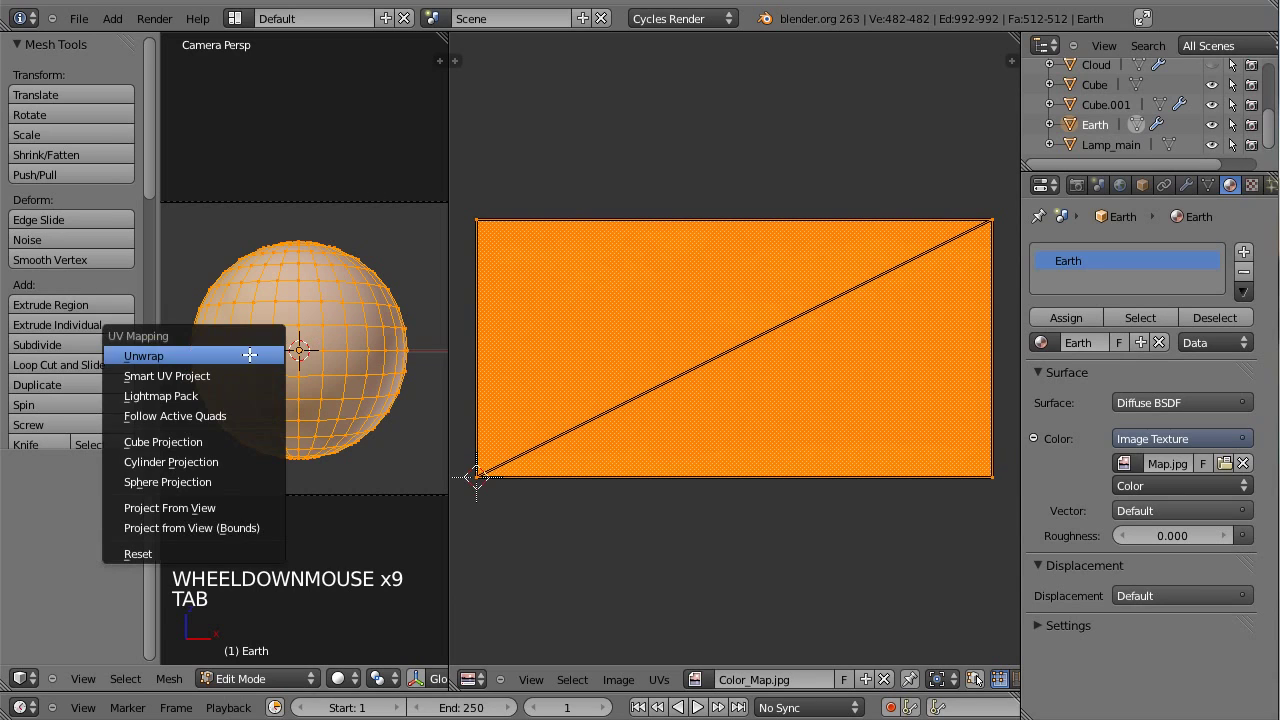
click(212, 484)
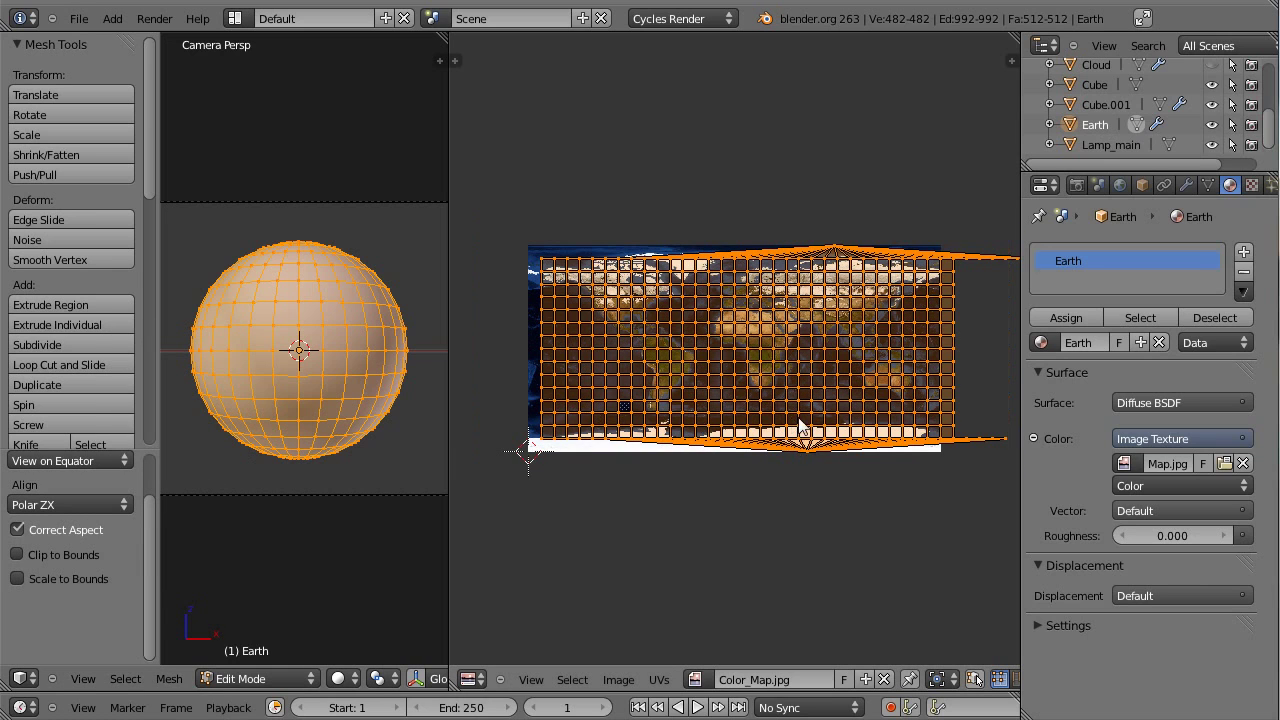
- Widen the UV editor and move the Earth's UV layout about -112 along X to align with the map's left edge
scroll(814, 397, up, 1)
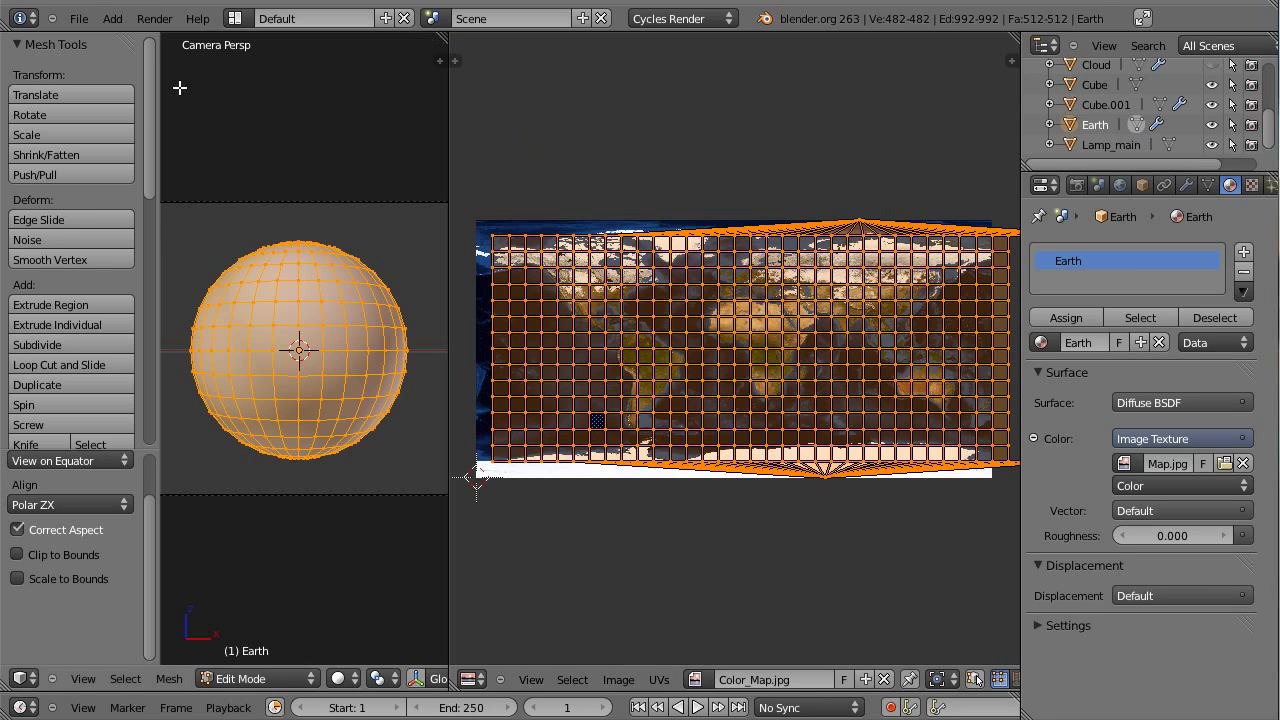
key(t)
drag(450, 87, 348, 90)
key(g)
key(x)
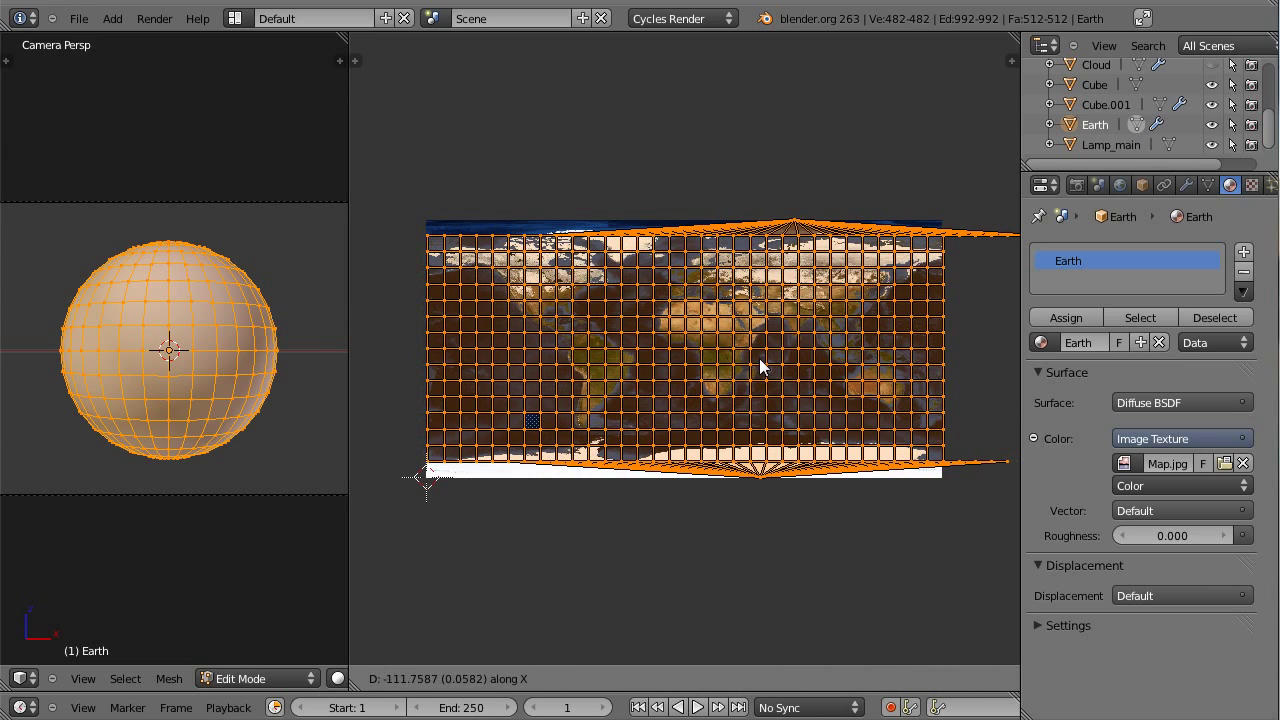
click(759, 358)
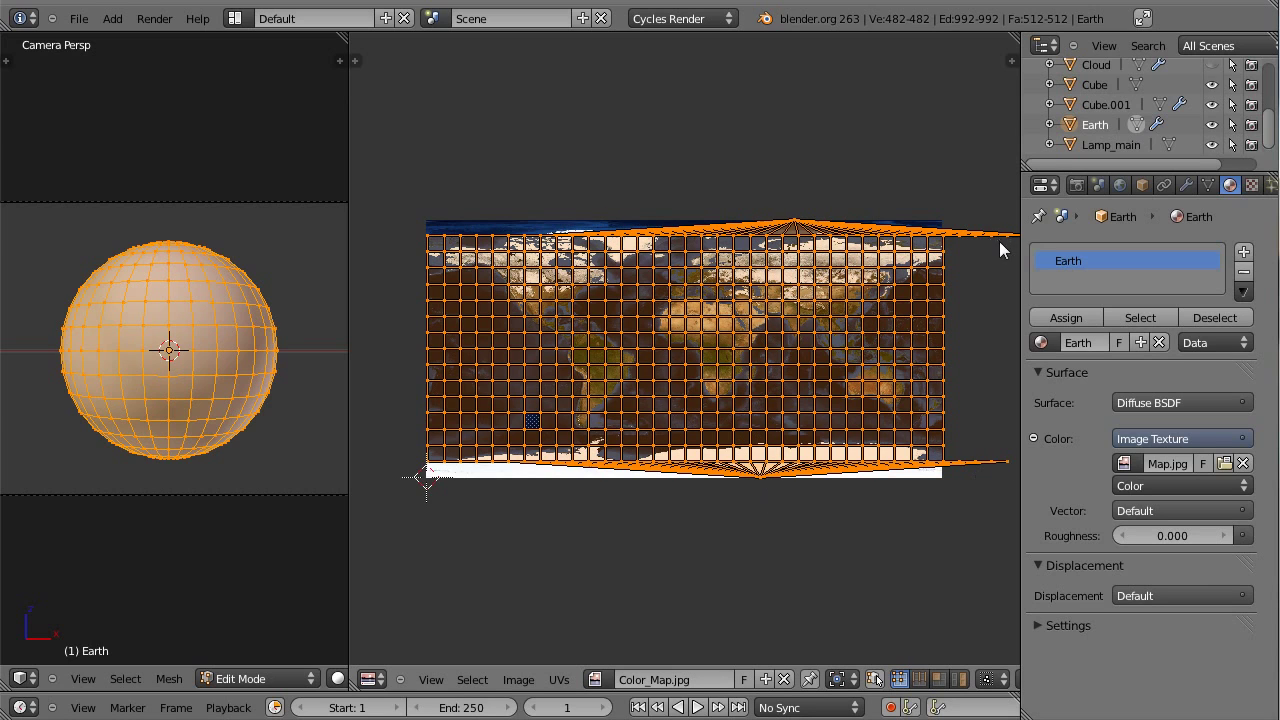
- Set the 3D view to Material shading and return the Earth to Object Mode
scroll(985, 240, down, 1)
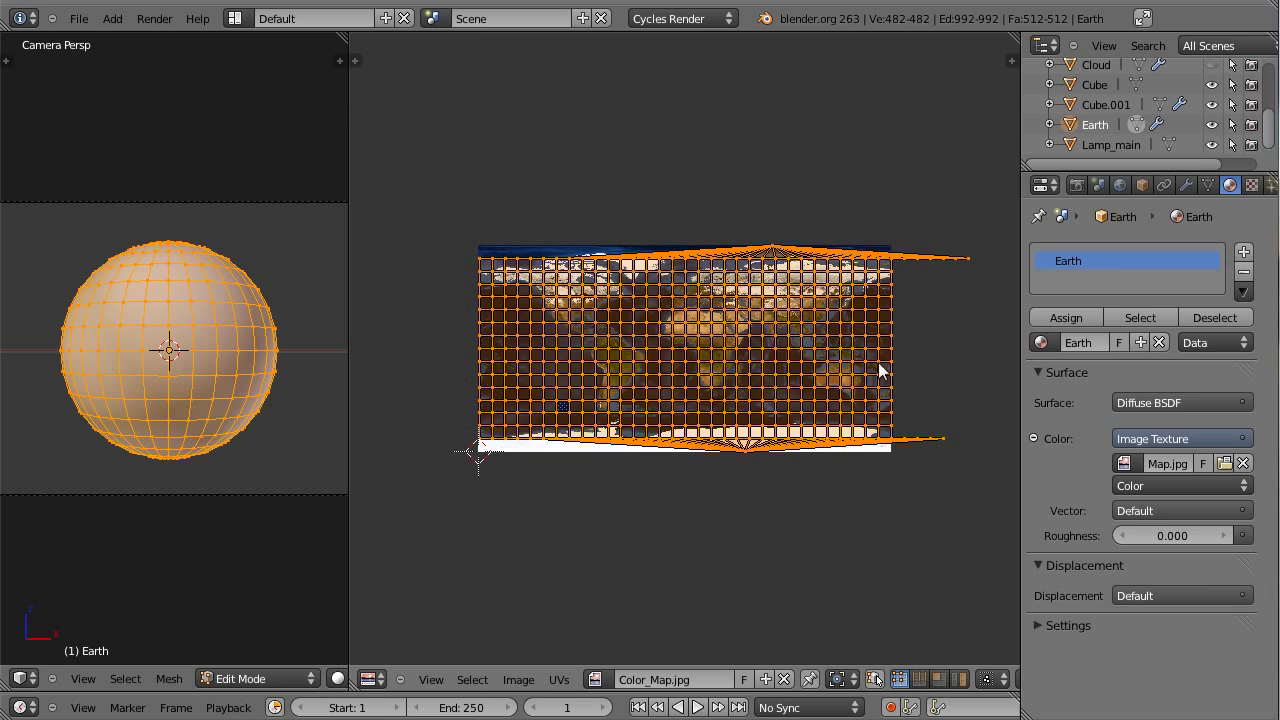
click(338, 679)
click(357, 571)
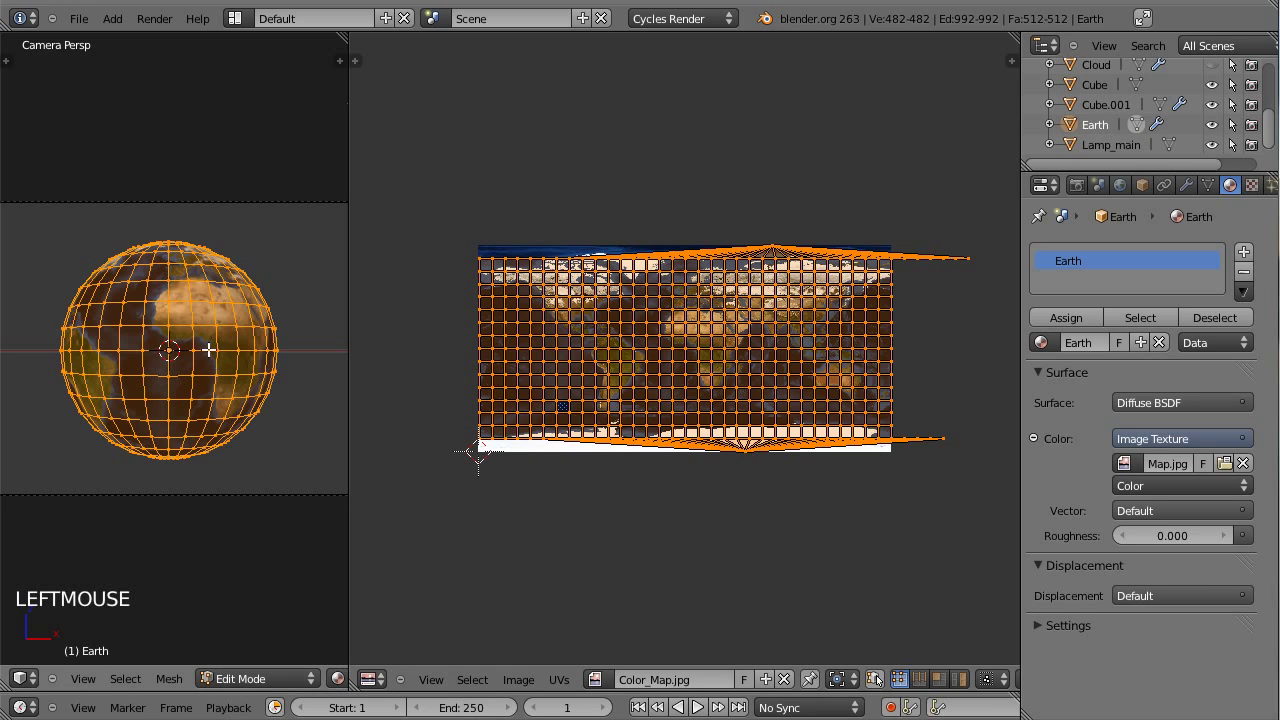
key(Tab)
- Examine the color map's wrapping around the globe and at the south pole, then return to the camera view
scroll(108, 253, up, 1)
middle_drag(108, 253, 201, 350)
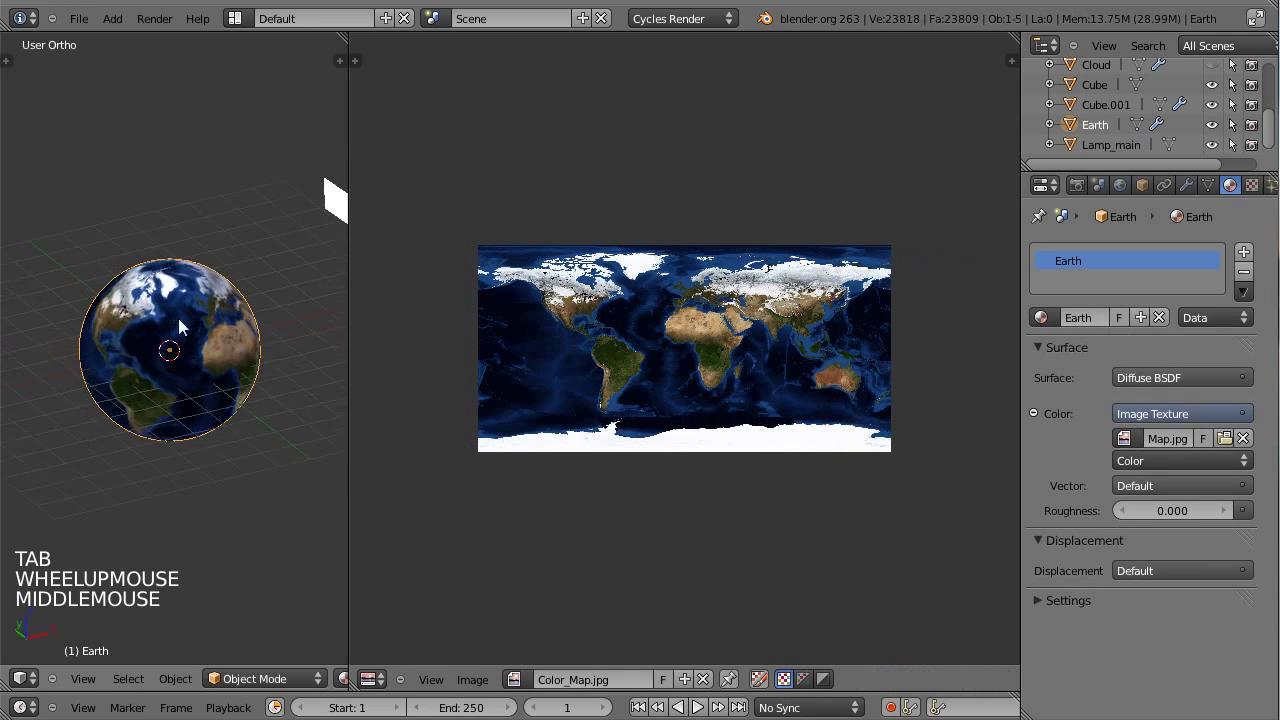
scroll(201, 350, up, 4)
middle_drag(139, 459, 131, 69)
middle_drag(168, 200, 190, 240)
scroll(166, 146, up, 3)
middle_drag(166, 146, 210, 267)
scroll(128, 268, up, 3)
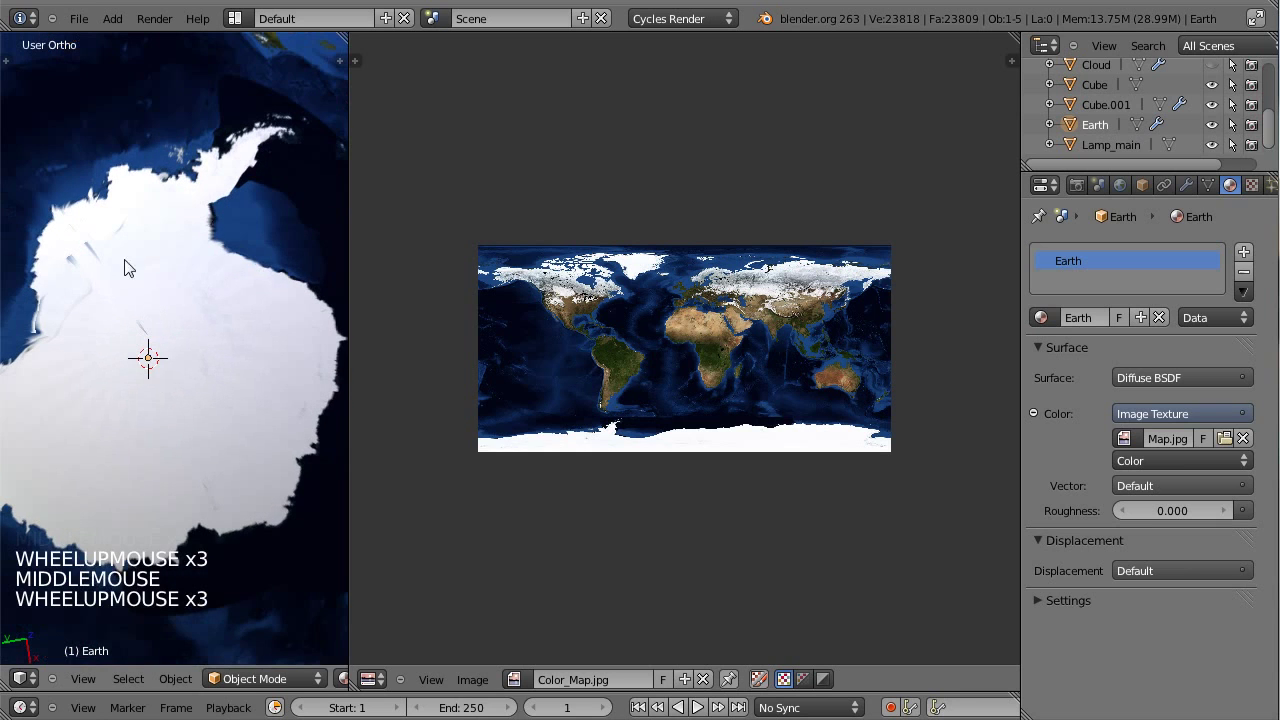
middle_drag(106, 274, 166, 172)
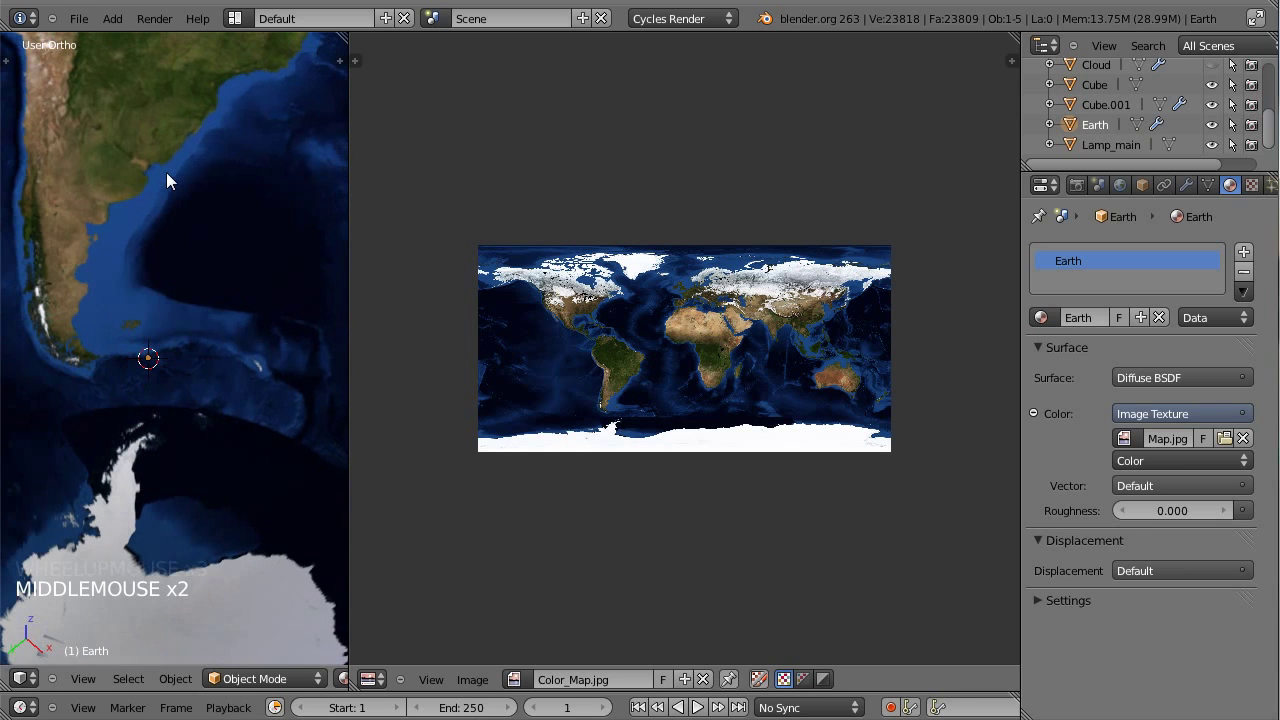
key(KP_0)
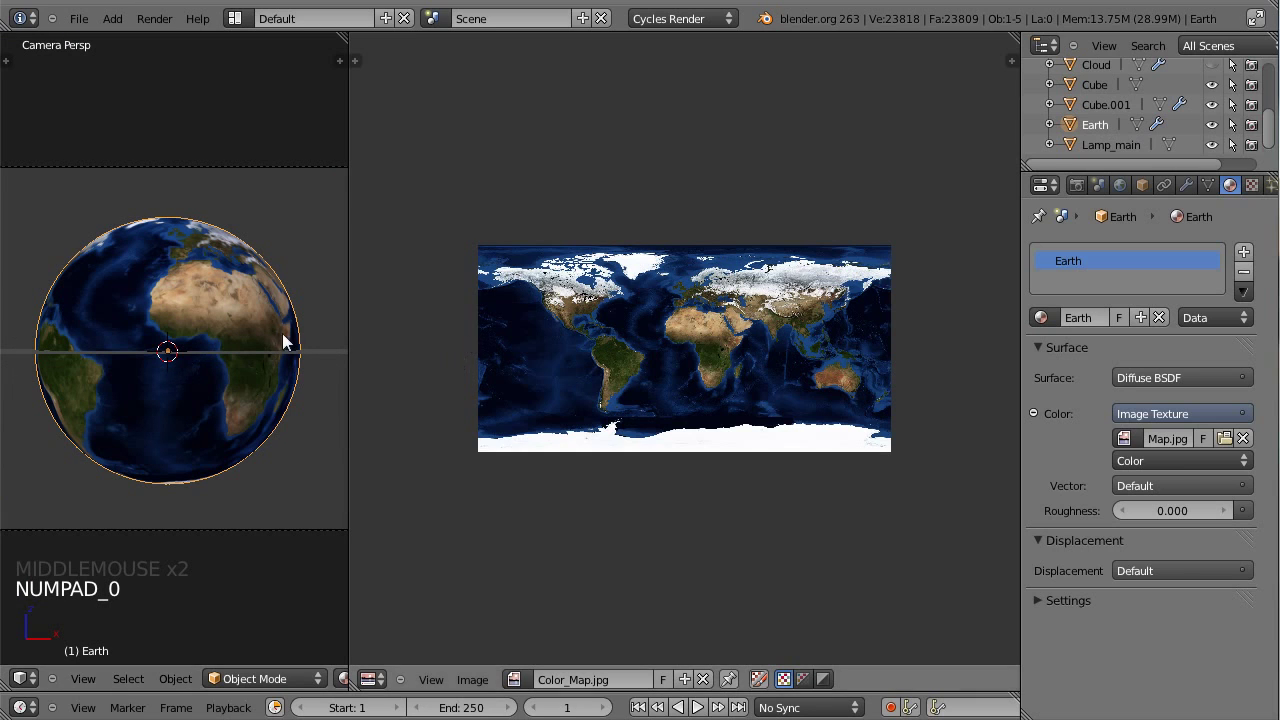
- Close the UV editor by extending the 3D view over it, and turn the enlarged timeline area into a Node Editor
key(Tab)
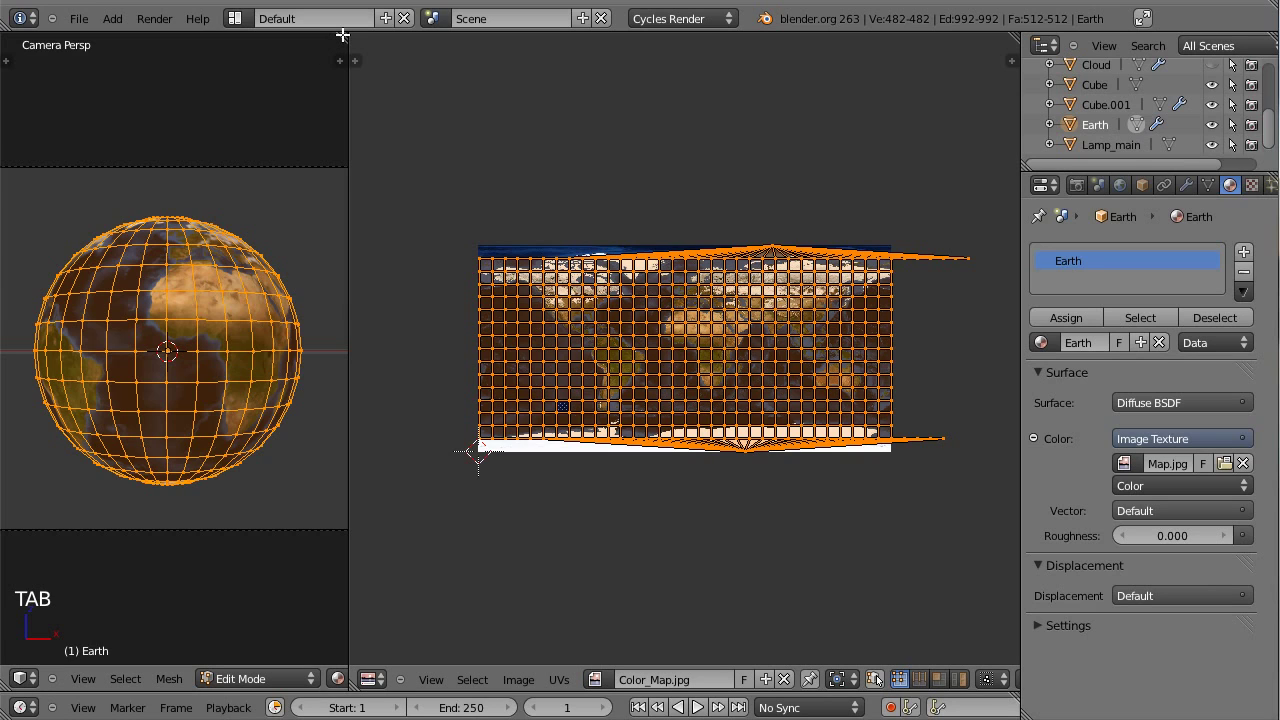
drag(344, 35, 410, 60)
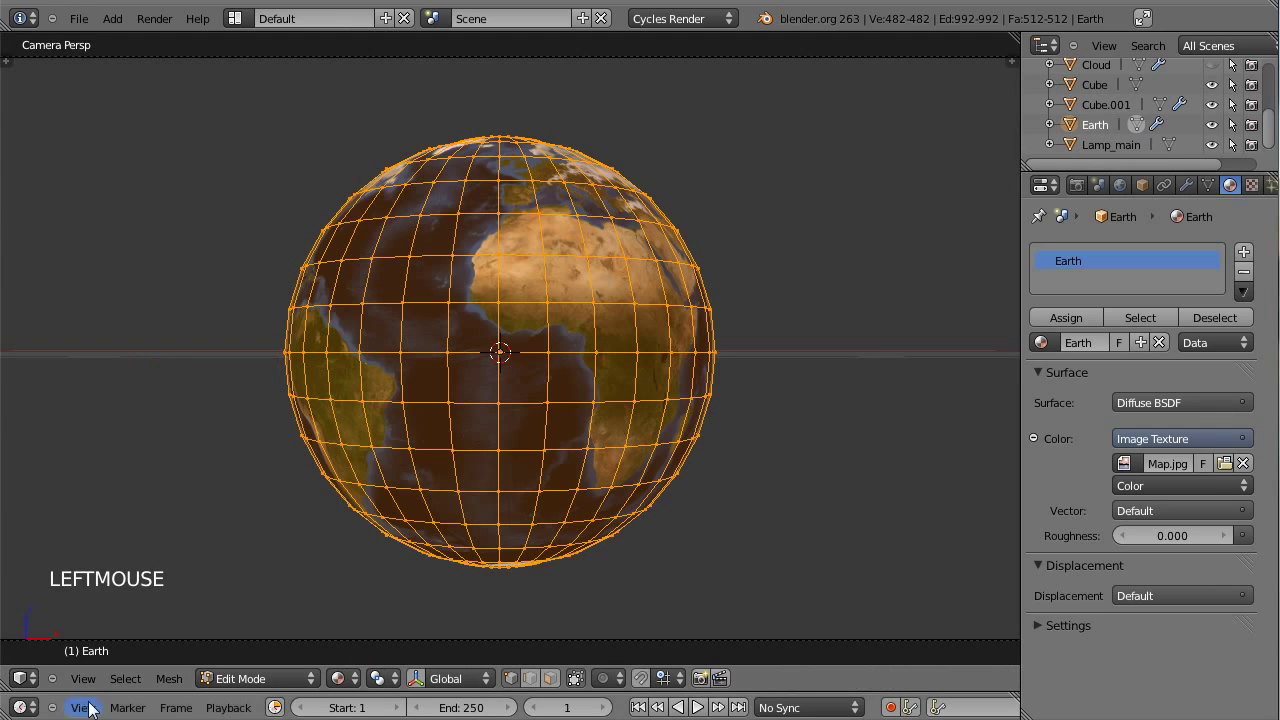
drag(104, 692, 147, 480)
click(20, 707)
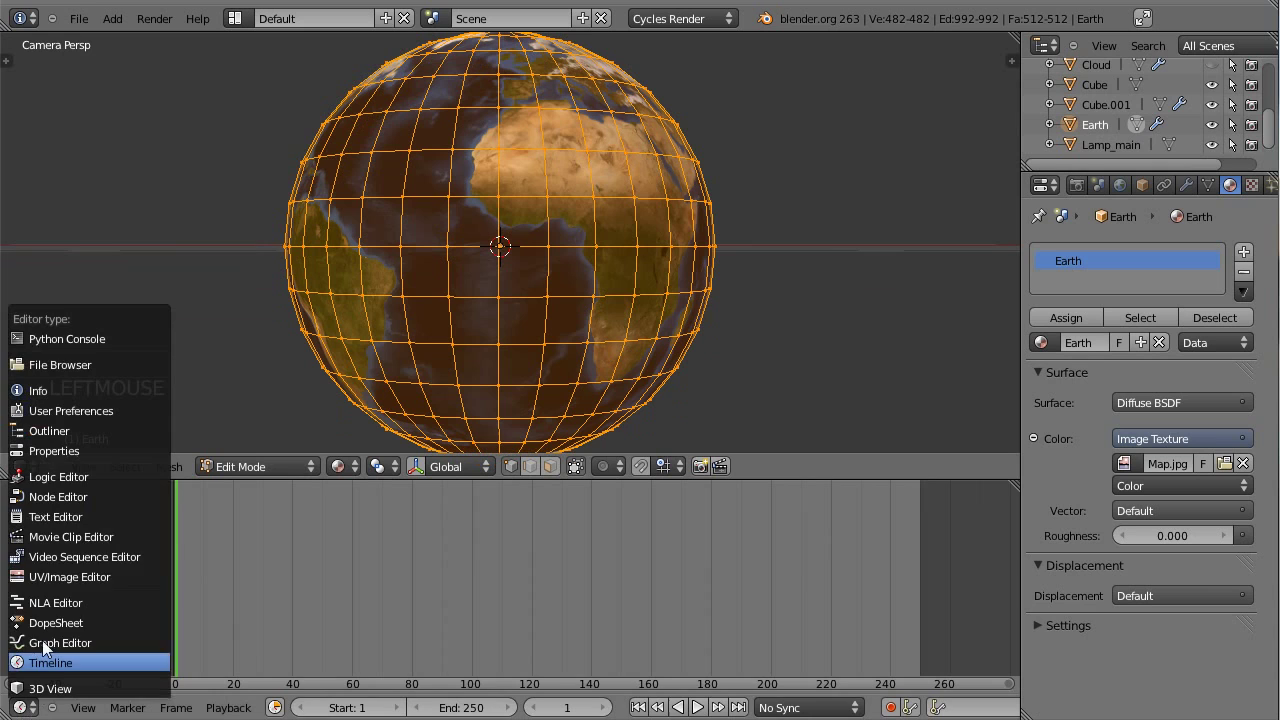
click(68, 495)
scroll(497, 590, up, 5)
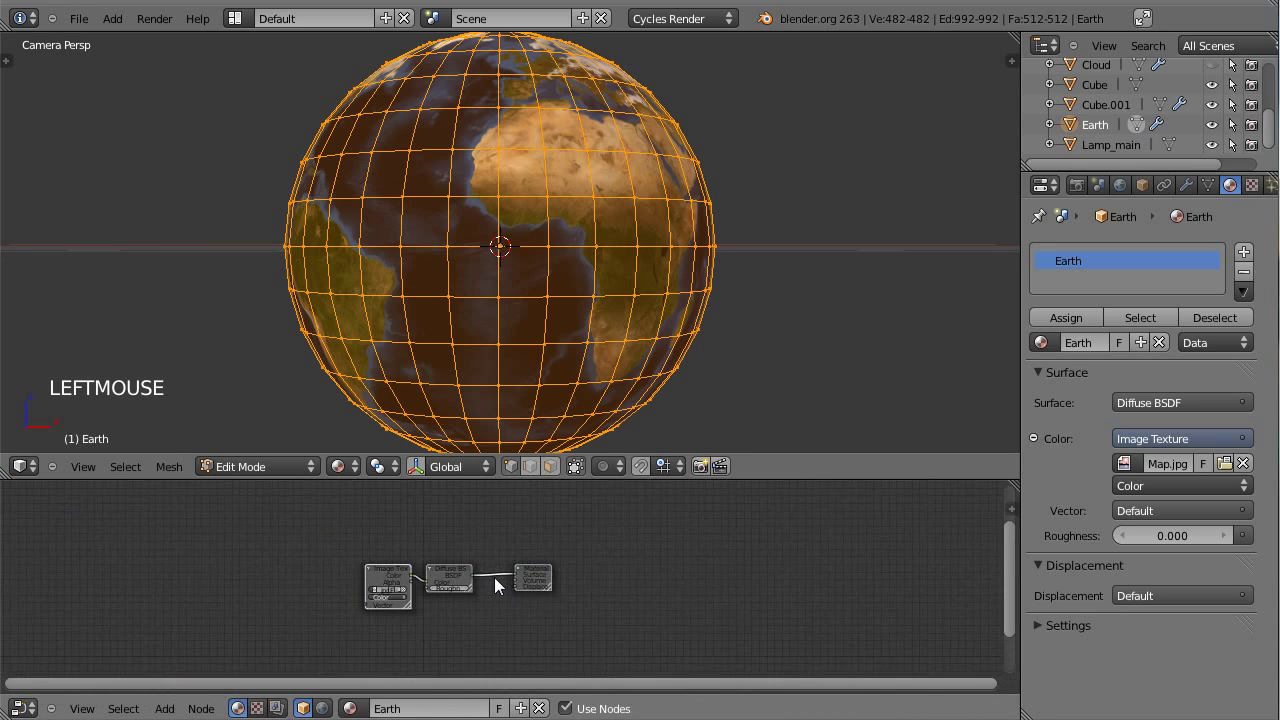
middle_drag(662, 554, 734, 508)
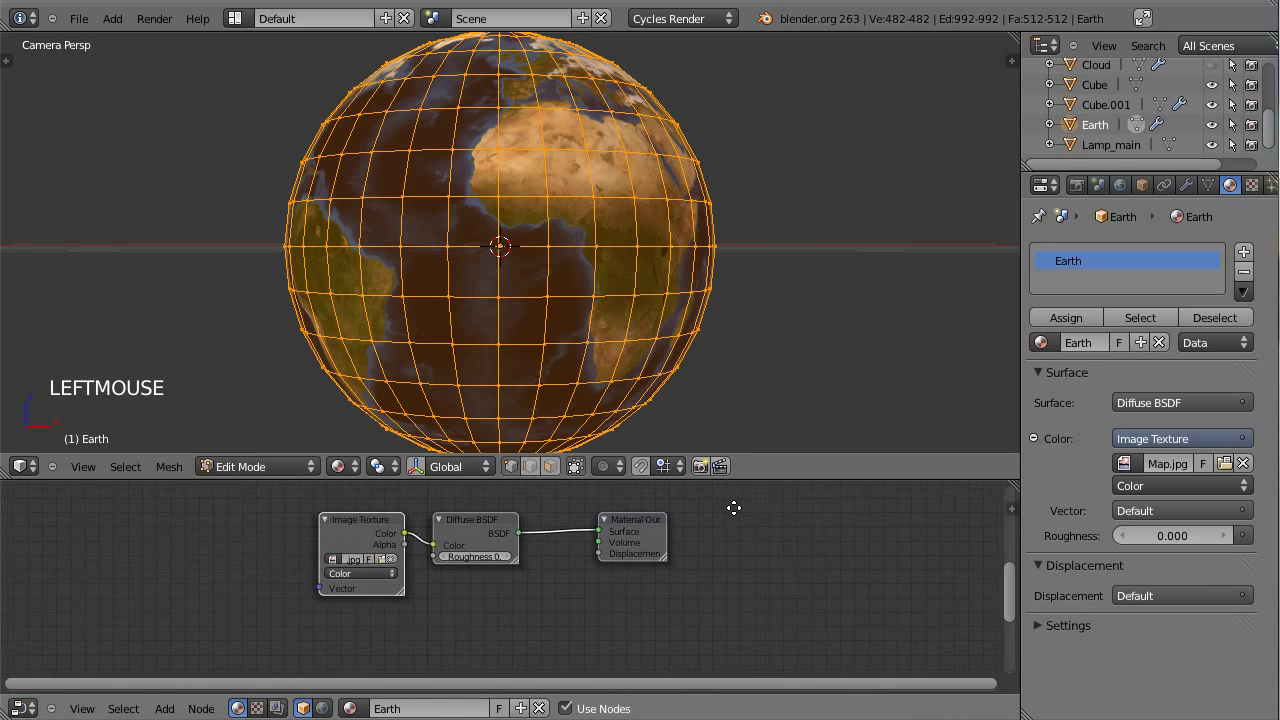
- Return the Earth to Object Mode, enlarge the Node Editor and spread out the Image Texture, Diffuse BSDF and Material Output nodes
drag(371, 523, 344, 538)
drag(635, 522, 706, 517)
key(Tab)
drag(460, 530, 557, 529)
drag(360, 543, 401, 546)
drag(336, 479, 336, 375)
scroll(524, 42, down, 2)
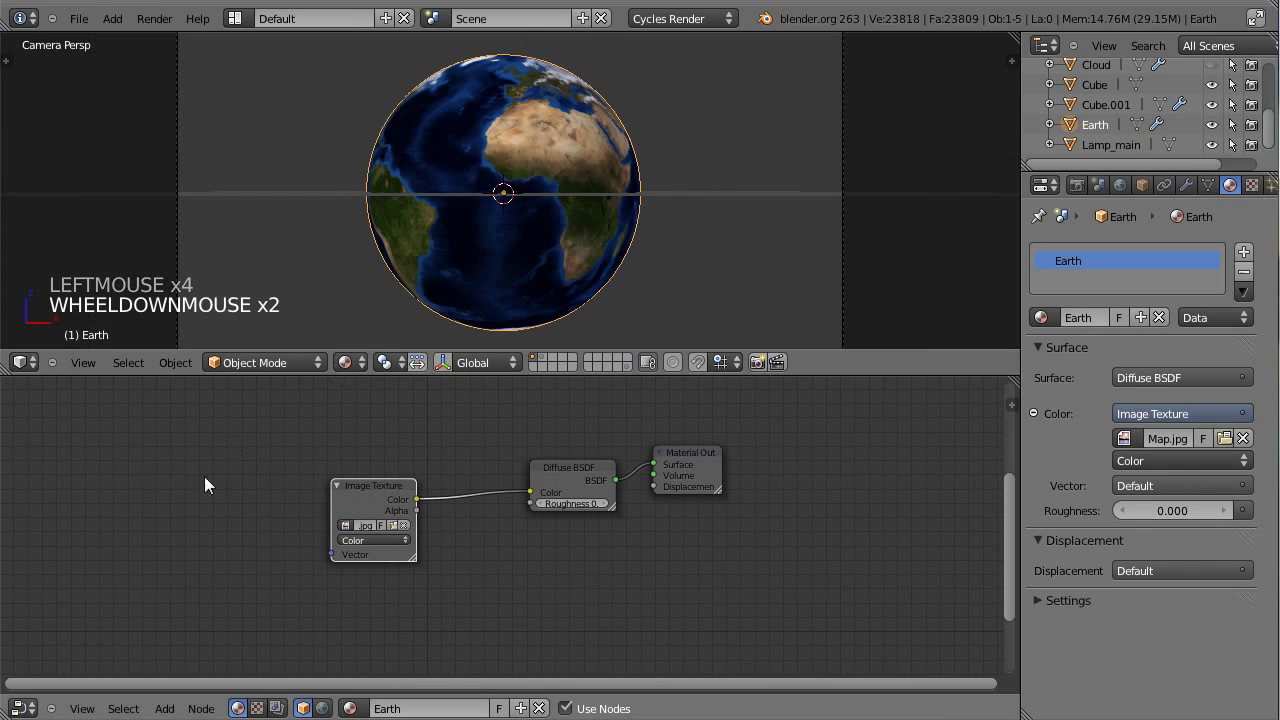
- Add a Texture Coordinate node before the Image Texture and space the nodes apart to leave room between the two
key(shift+a)
mouse_move(160, 504)
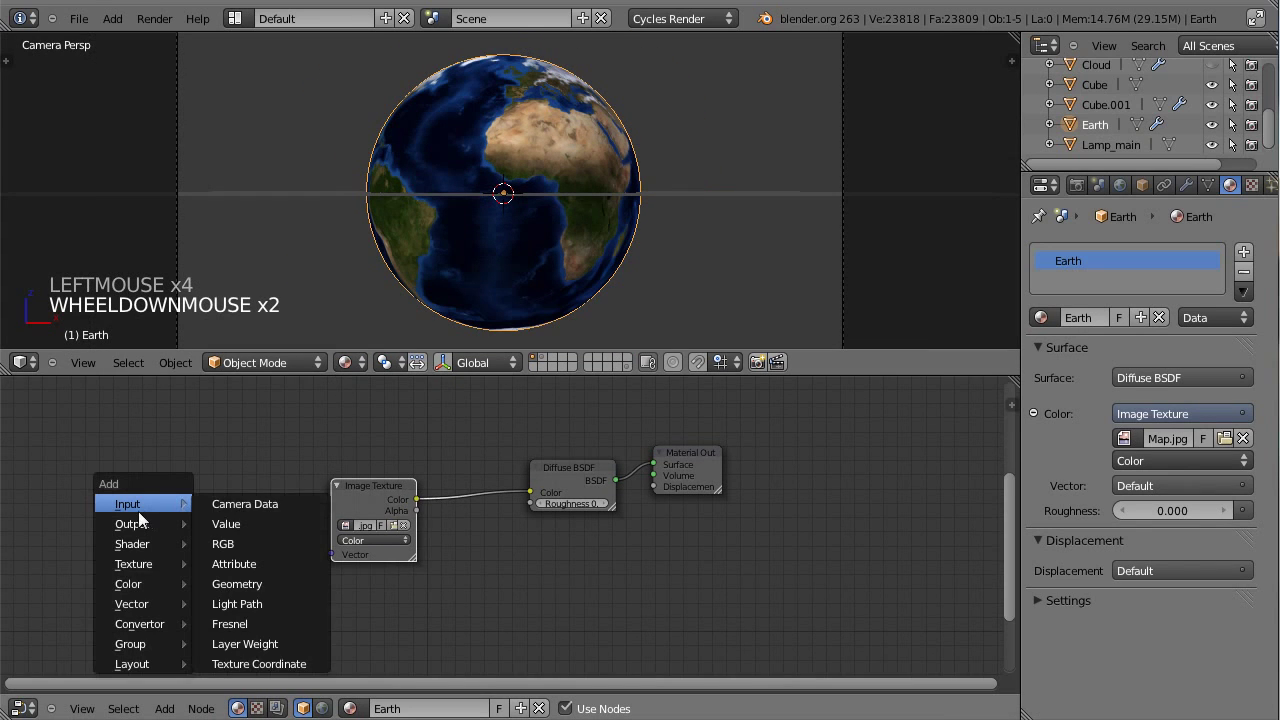
click(254, 664)
click(169, 452)
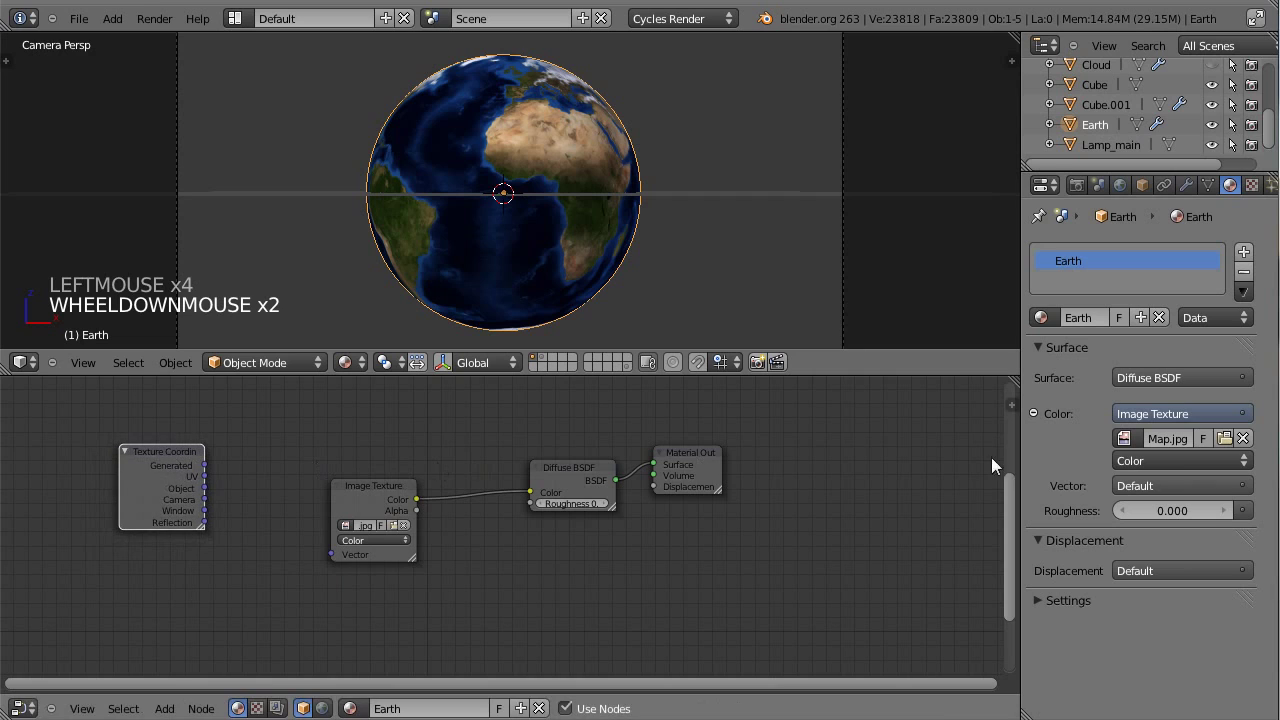
drag(700, 455, 778, 440)
drag(591, 465, 655, 466)
drag(372, 488, 433, 484)
drag(136, 481, 126, 517)
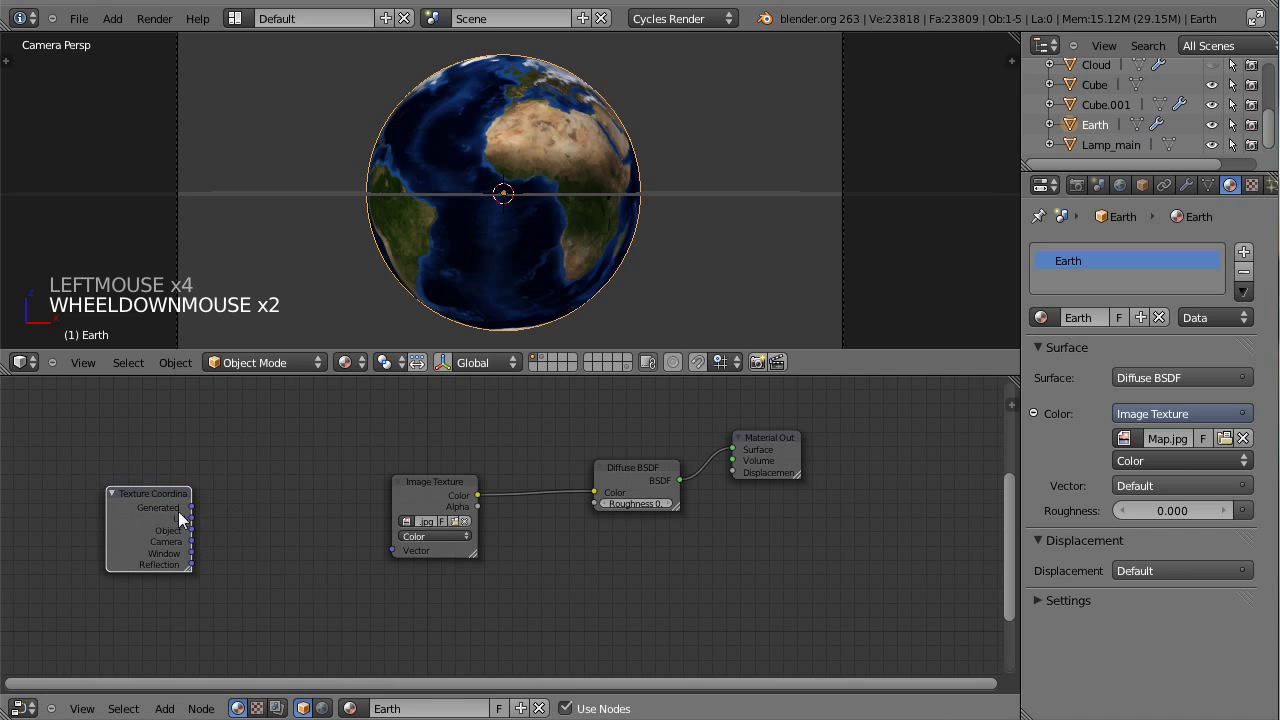
- Add a Mapping node and place it below the gap between the Texture Coordinate and Image Texture nodes
key(shift+a)
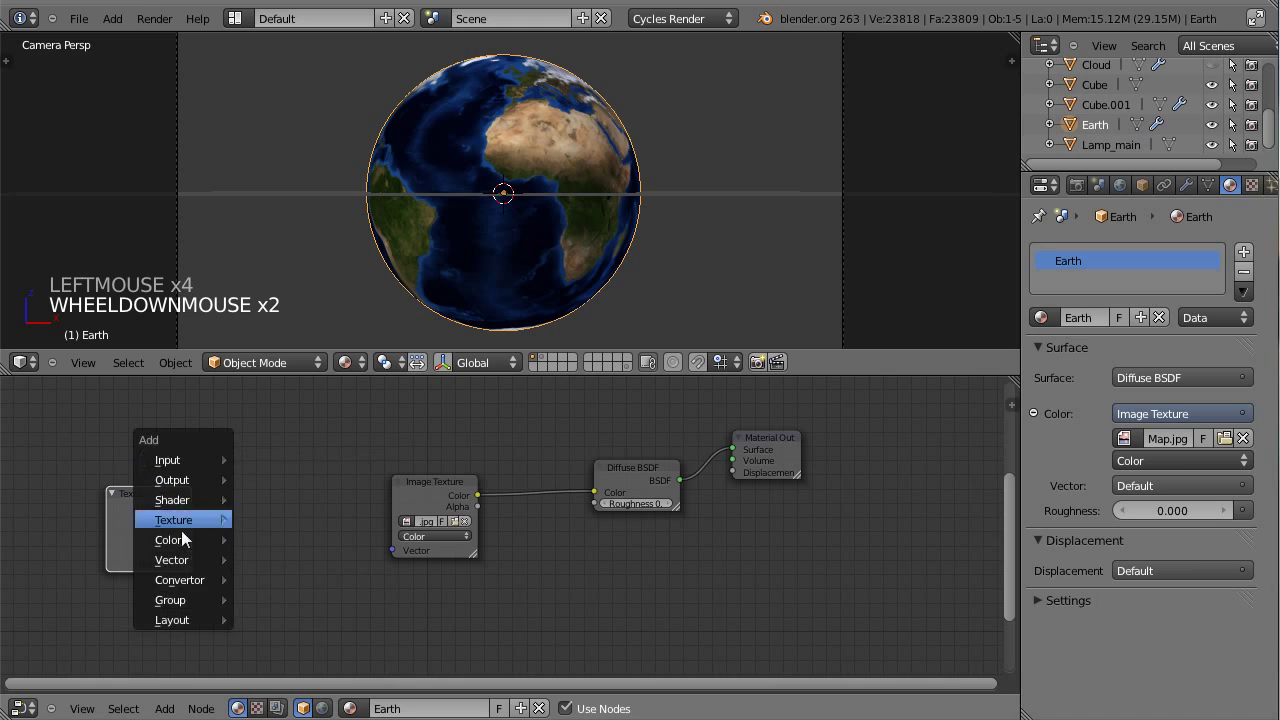
mouse_move(187, 560)
click(273, 580)
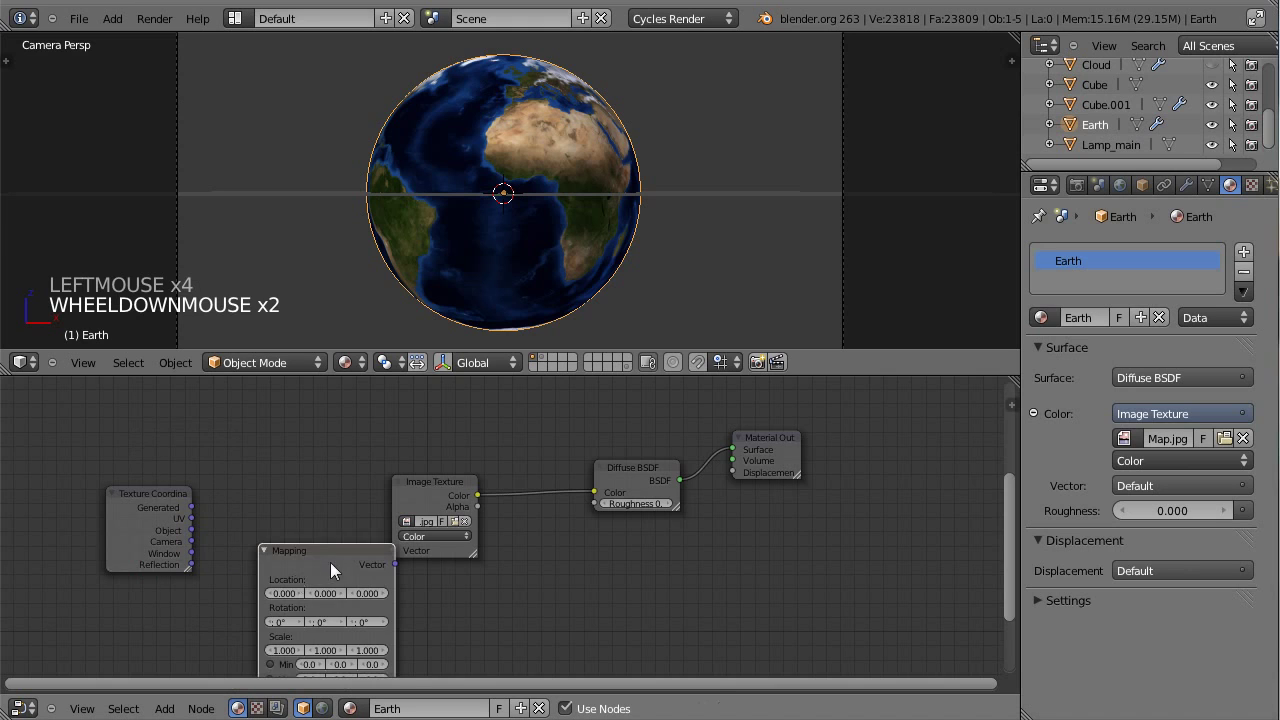
click(245, 585)
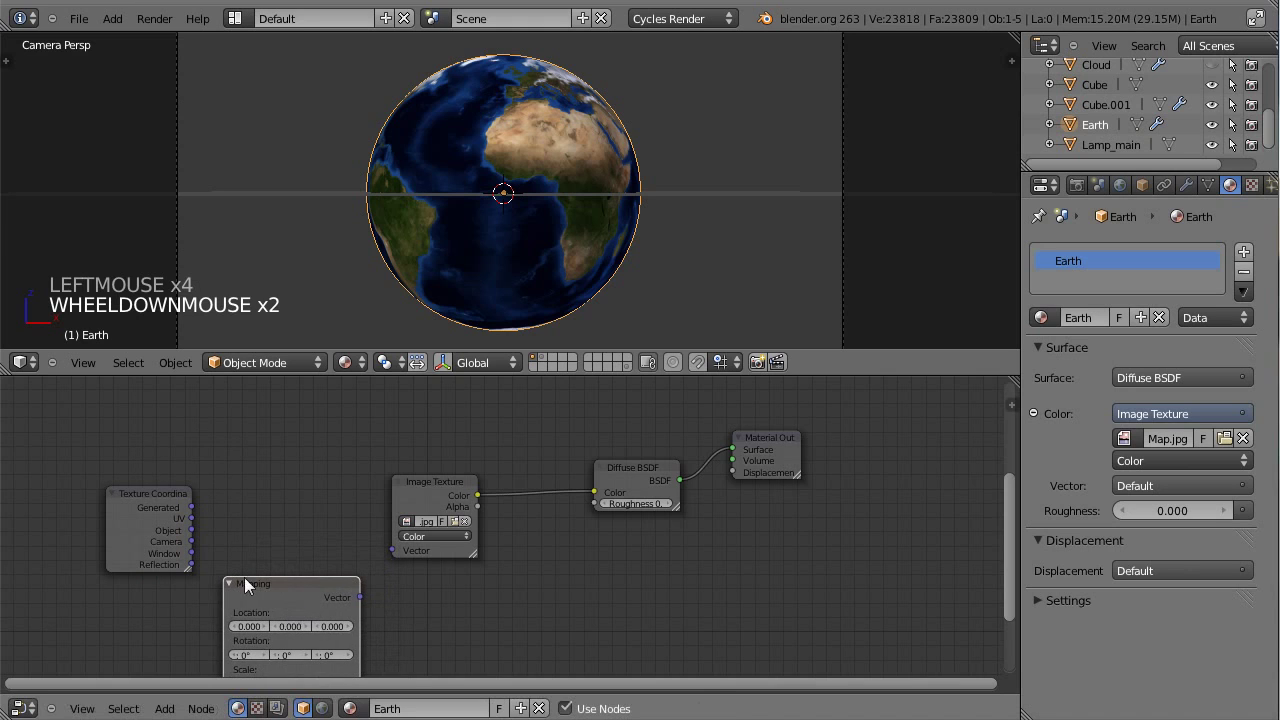
key(g)
click(218, 523)
- Link the Texture Coordinate's UV output to the Image Texture's Vector input and insert the Mapping node into that link, spacing the nodes apart
drag(196, 515, 400, 550)
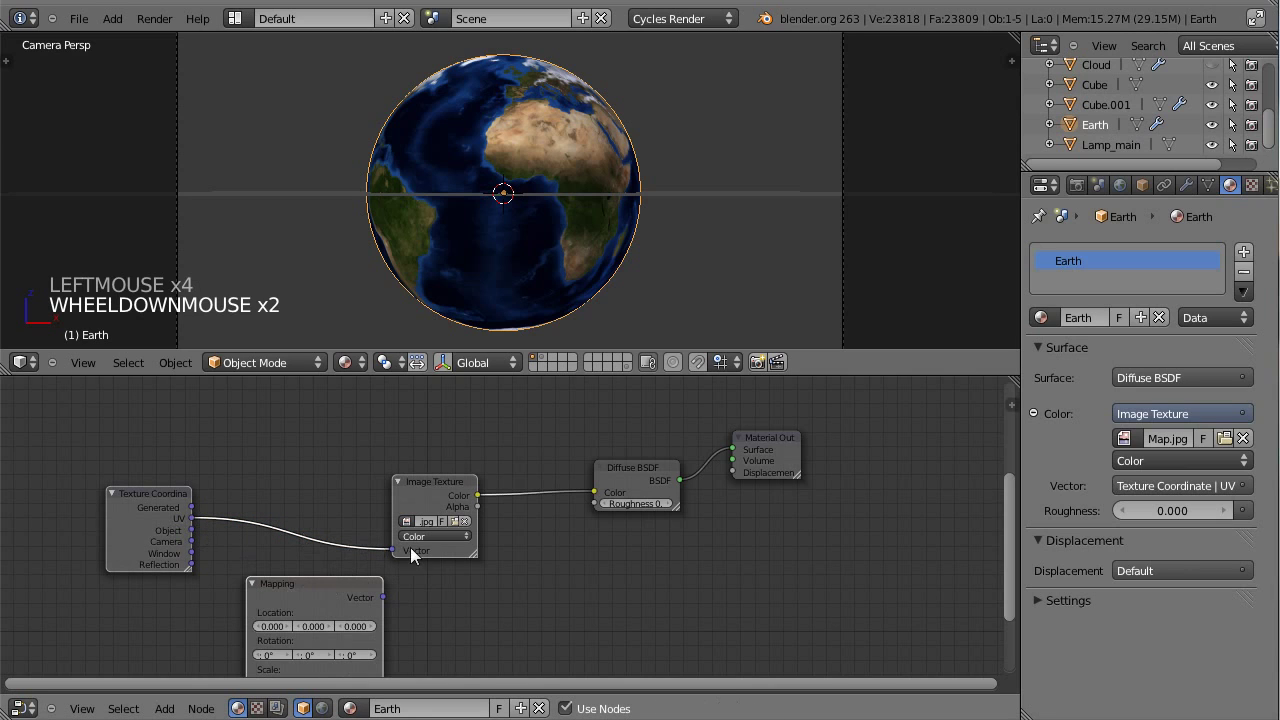
key(g)
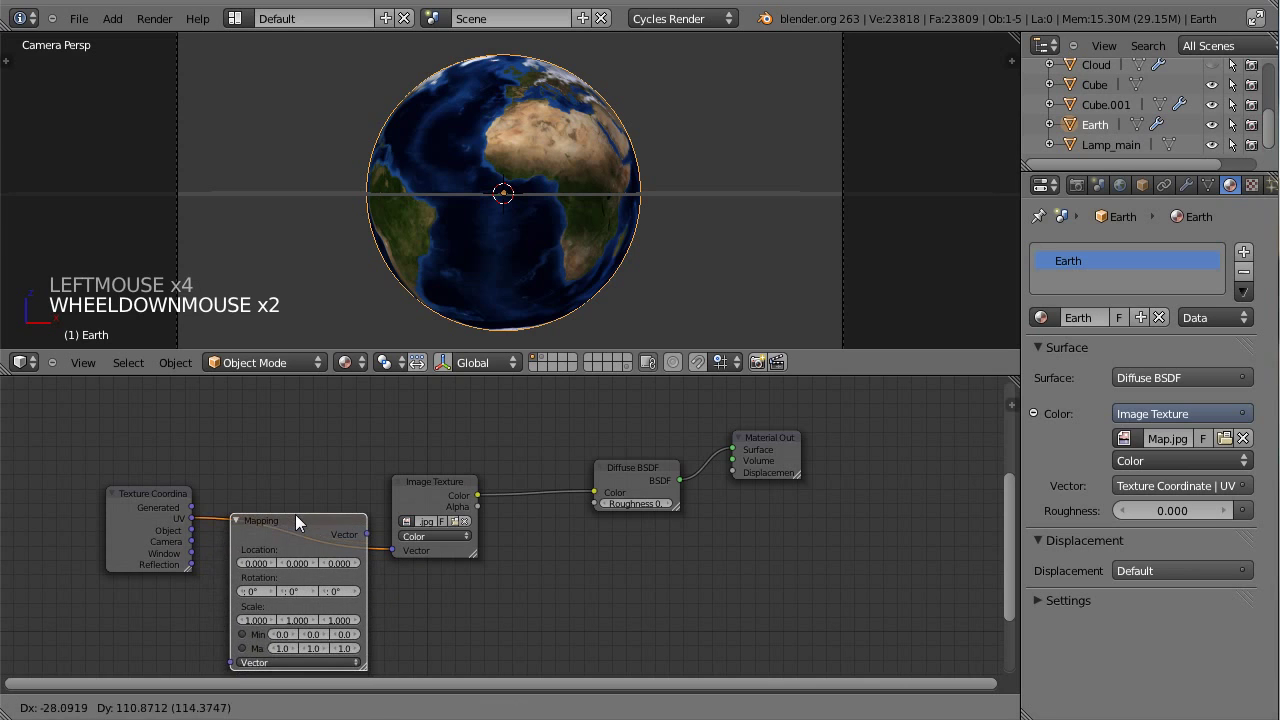
click(291, 474)
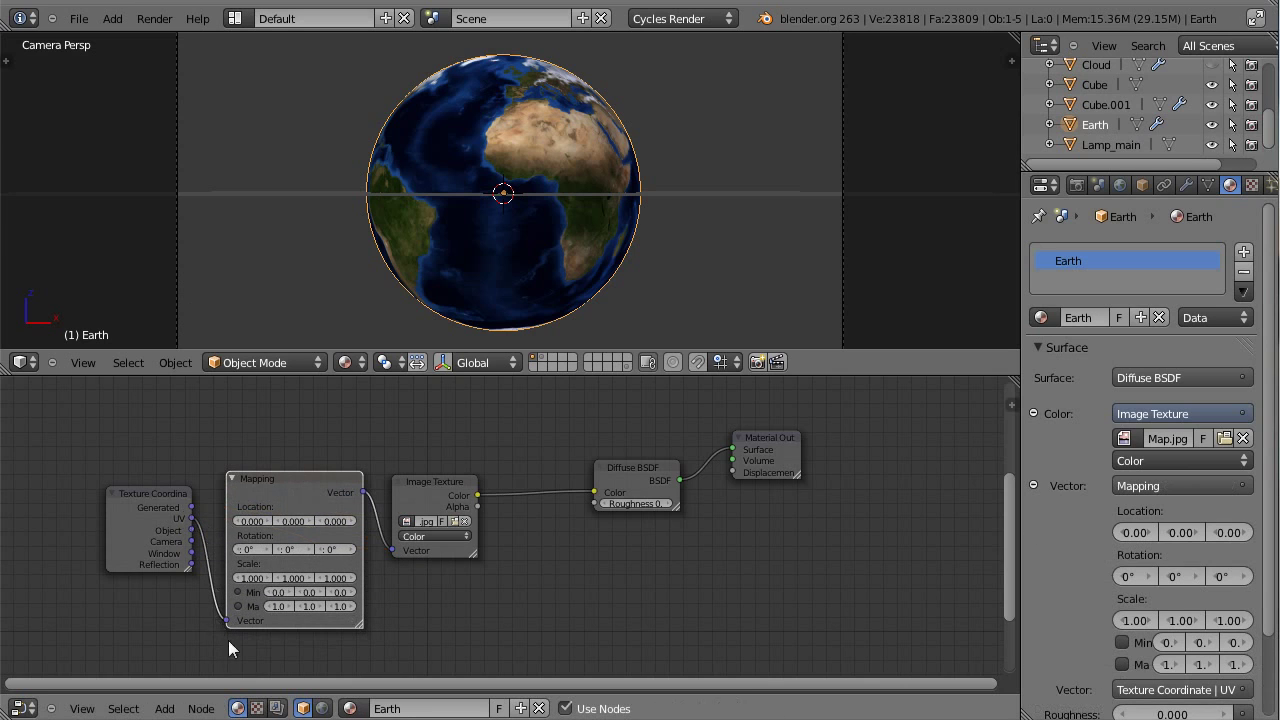
drag(778, 432, 818, 434)
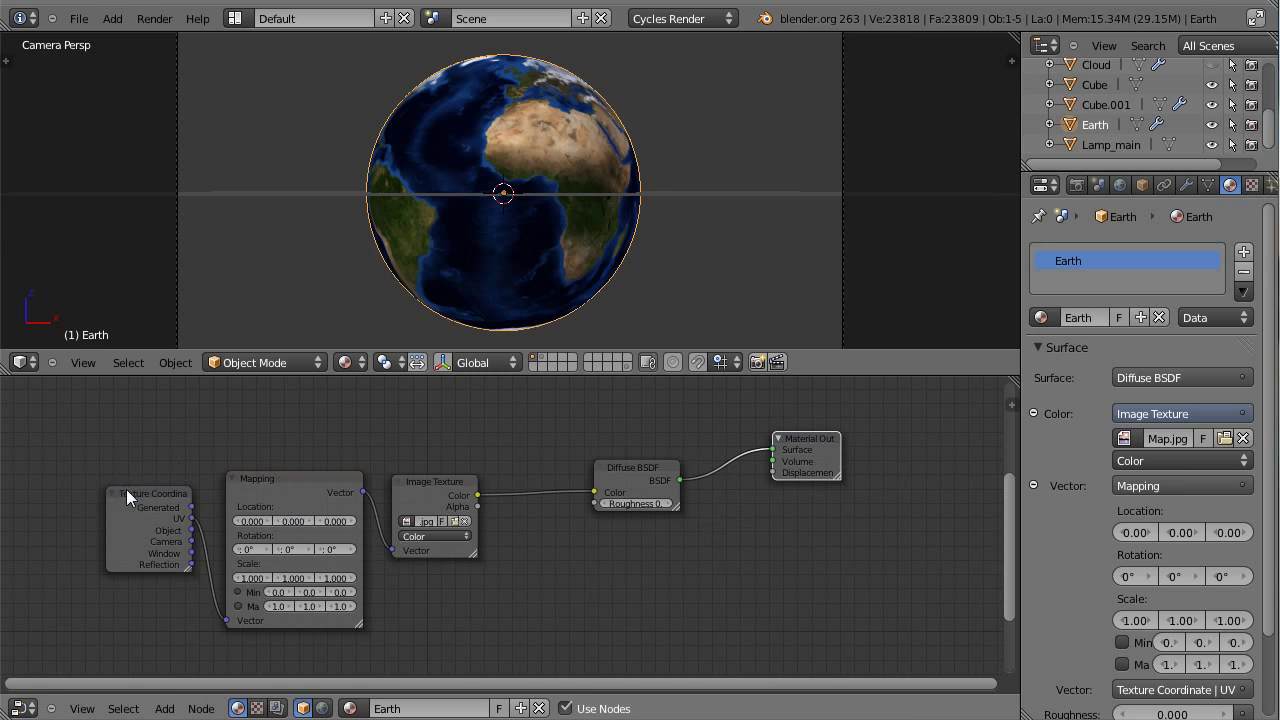
drag(127, 497, 87, 496)
drag(296, 479, 288, 478)
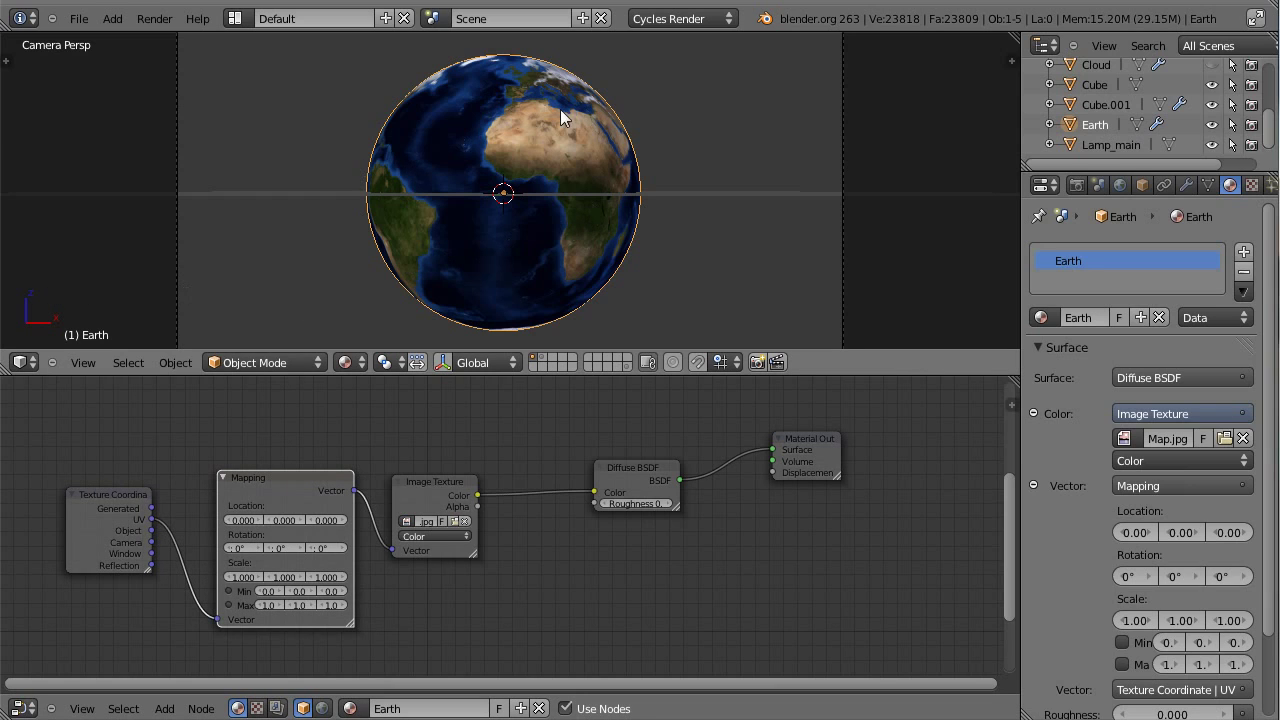
- Try shifting the color map around the globe by varying the Mapping node's X location between 0 and 0.5
click(260, 520)
click(259, 519)
click(259, 519)
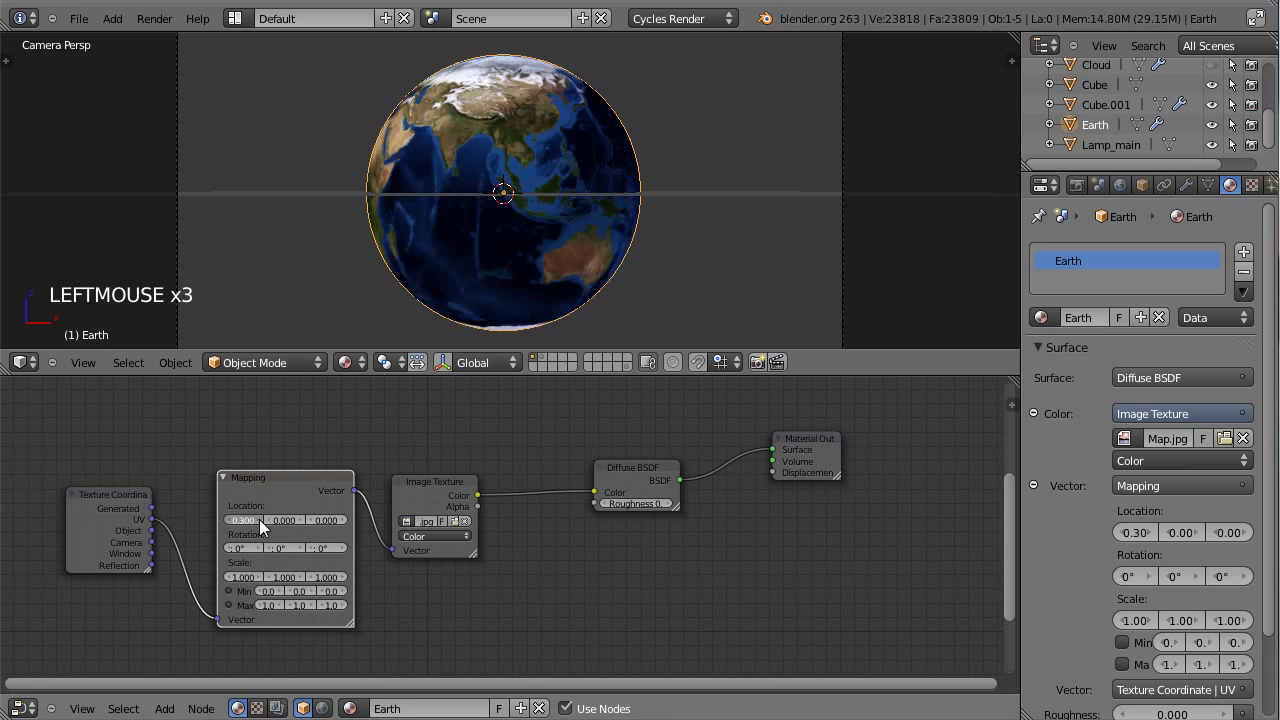
click(259, 519)
click(259, 519)
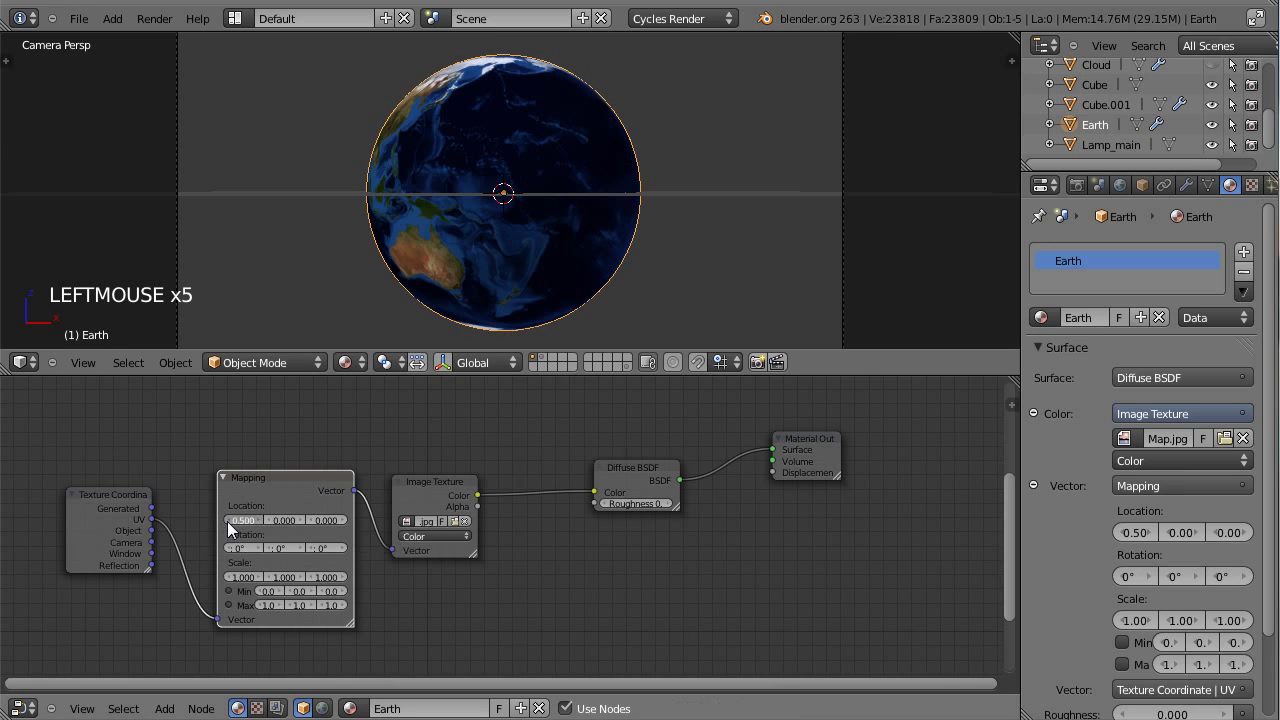
click(227, 521)
click(227, 521)
click(227, 521)
click(227, 521)
click(227, 521)
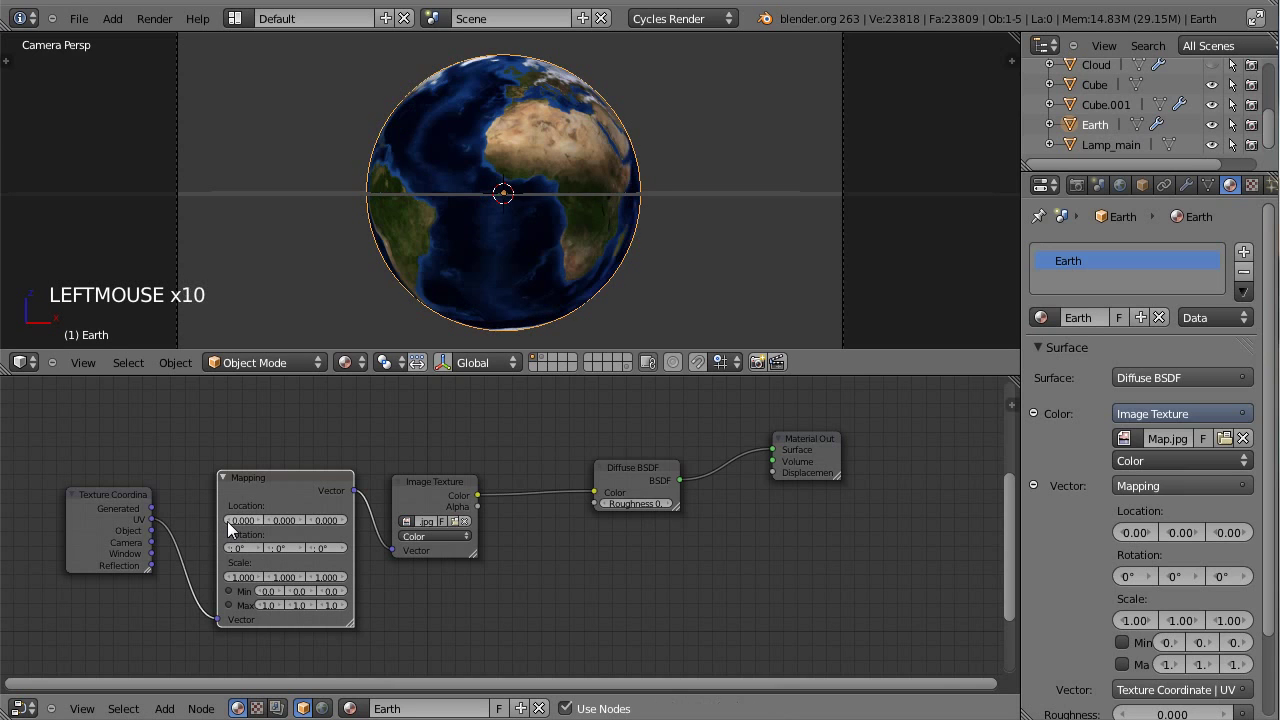
click(259, 518)
click(227, 521)
click(259, 519)
click(229, 521)
click(259, 519)
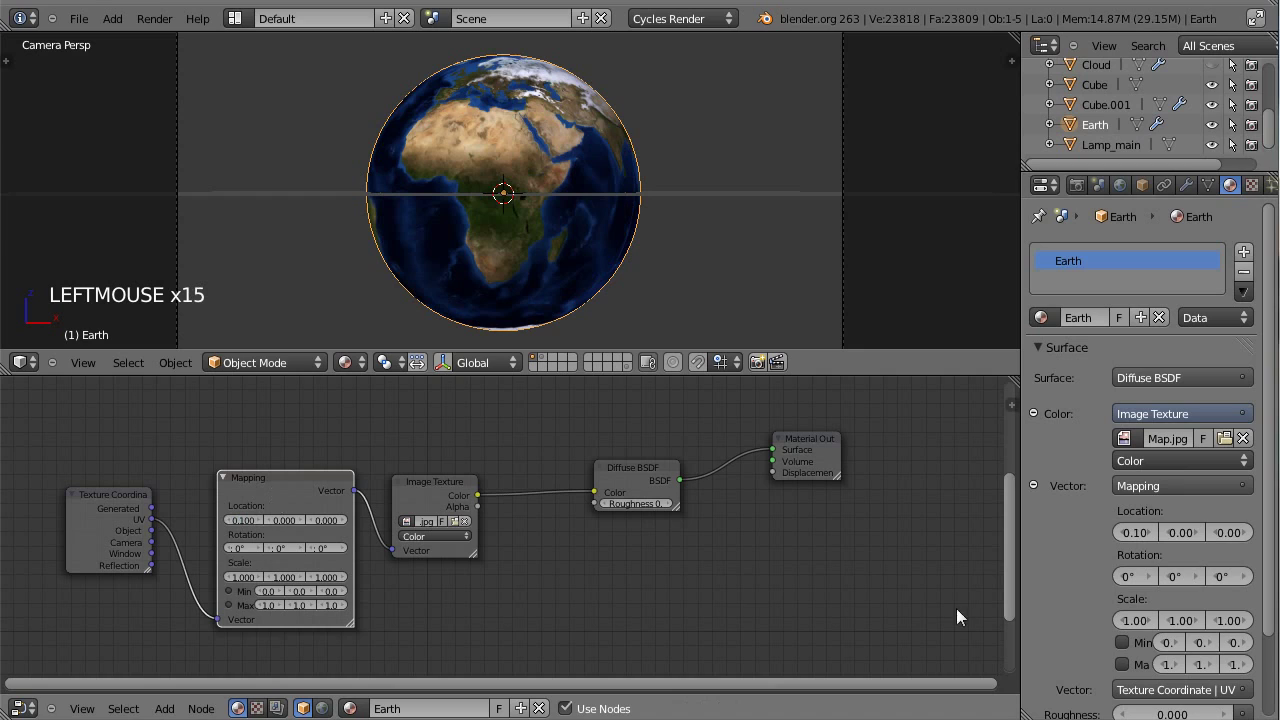
- Set the Mapping node's X location to 0.01
click(250, 521)
text(0.0)
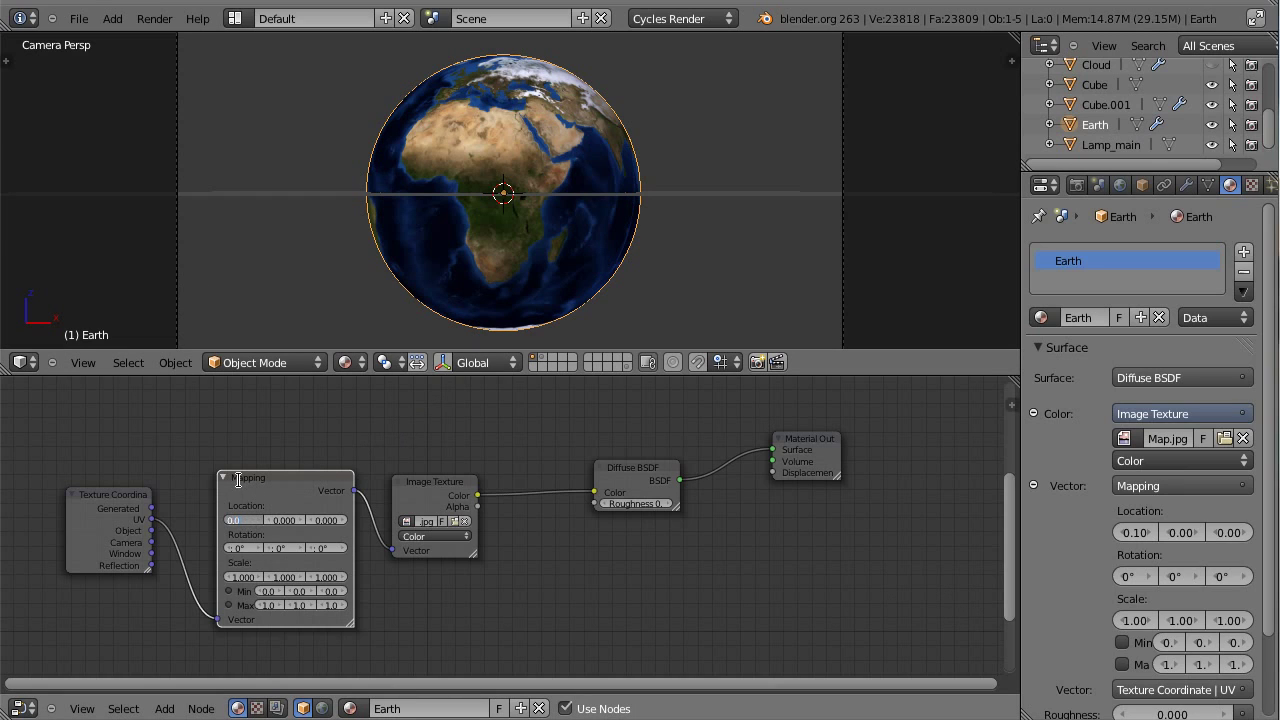
text(1)
key(Return)
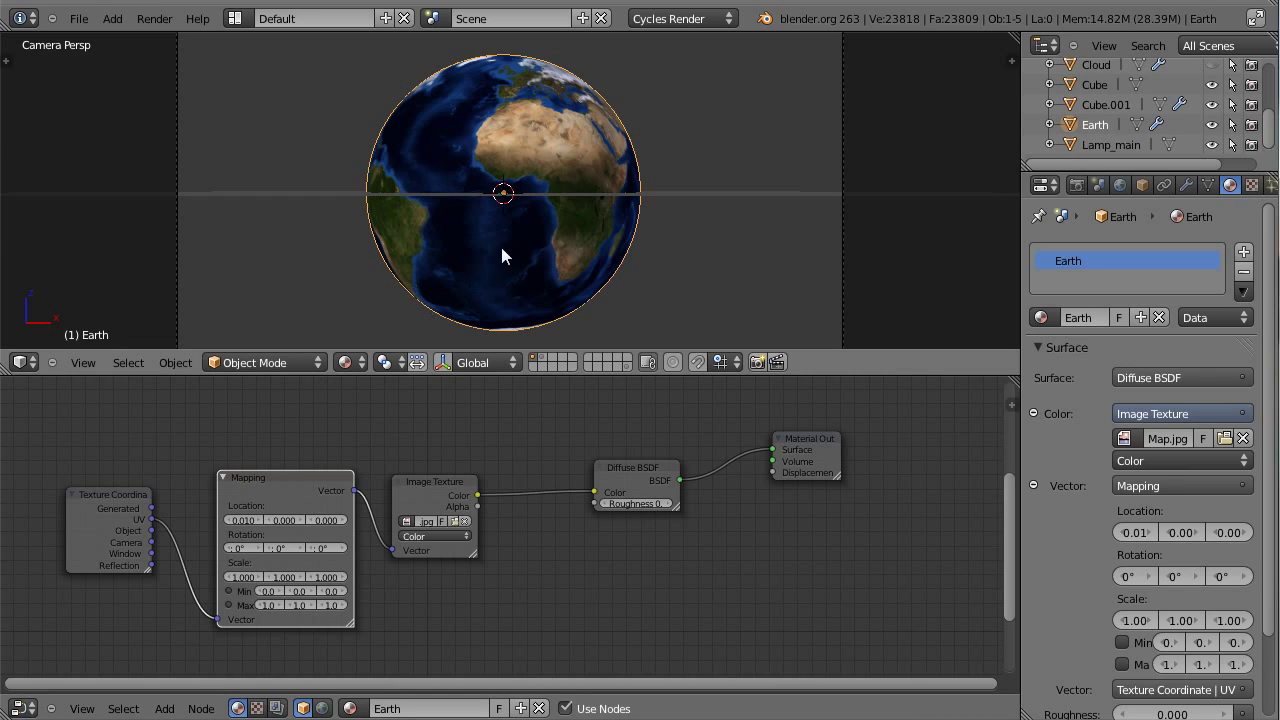
- Move the Material Output node up and away, and lower the Mapping, Texture Coordinate and Image Texture nodes to free space above them
drag(797, 448, 821, 416)
drag(266, 485, 253, 552)
drag(83, 508, 62, 535)
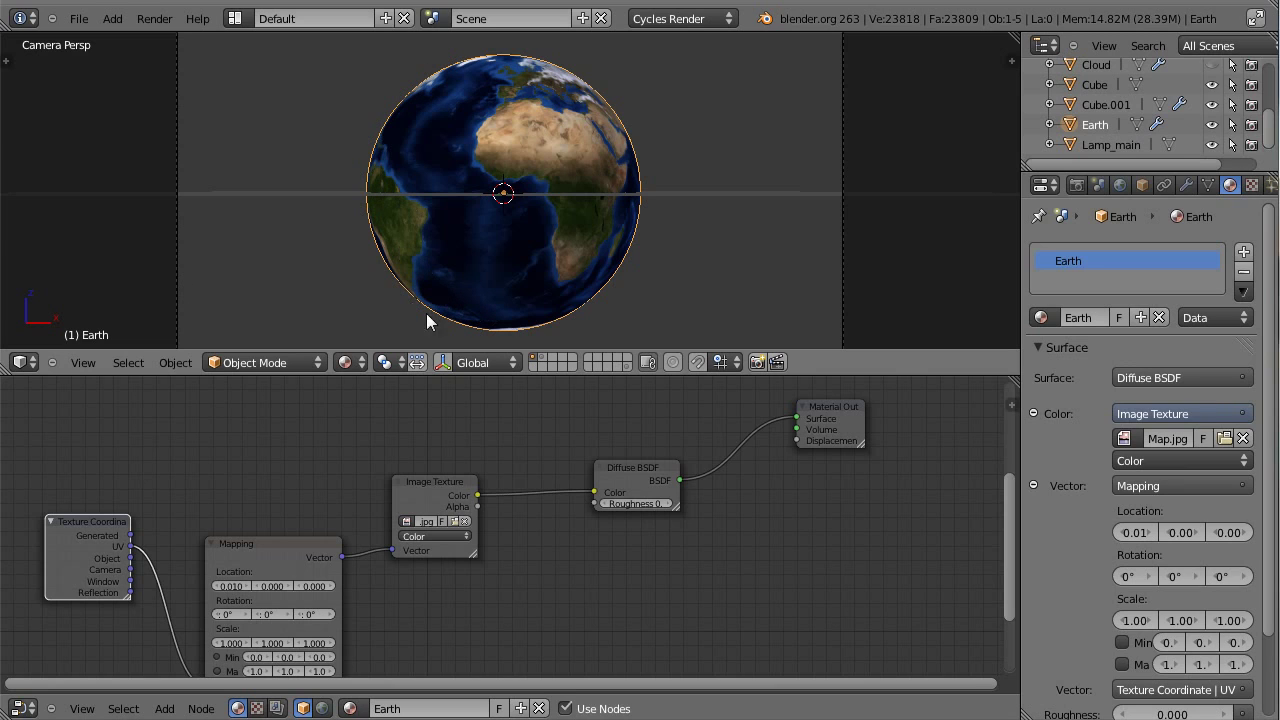
drag(439, 483, 453, 493)
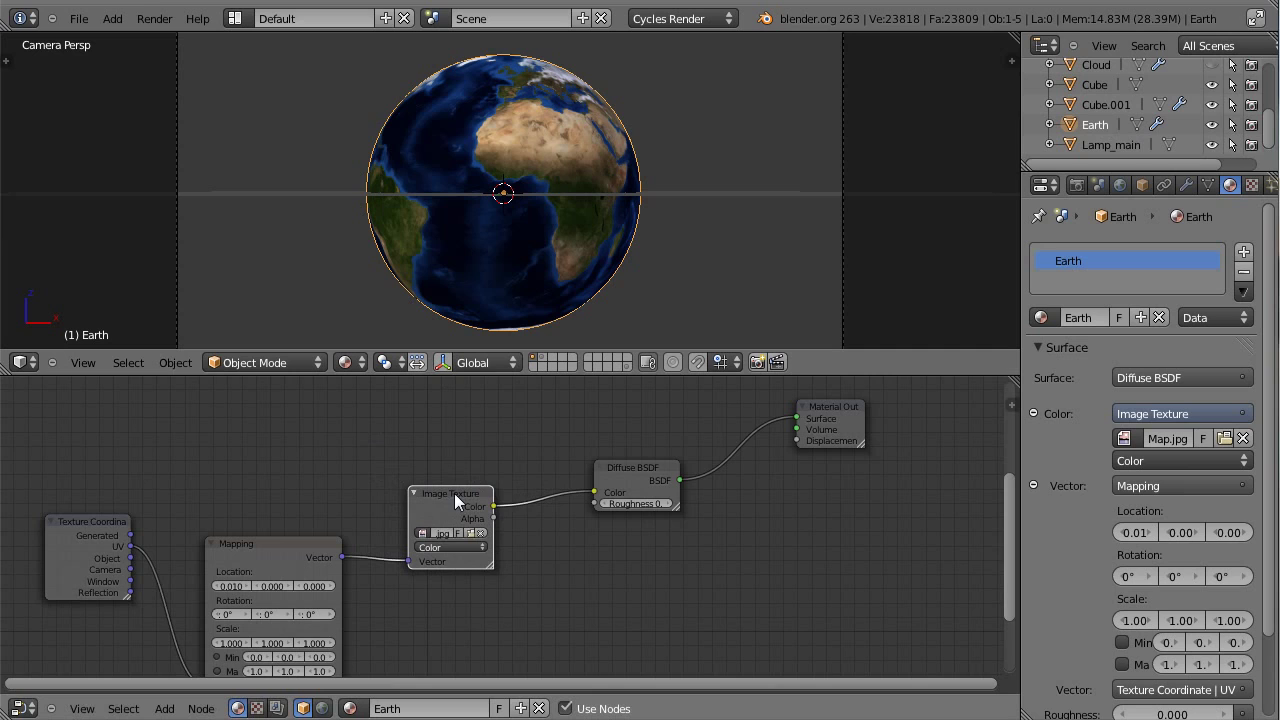
- Duplicate the Image Texture node, place the copy above the original and lower the original and Diffuse BSDF nodes slightly
key(shift+d)
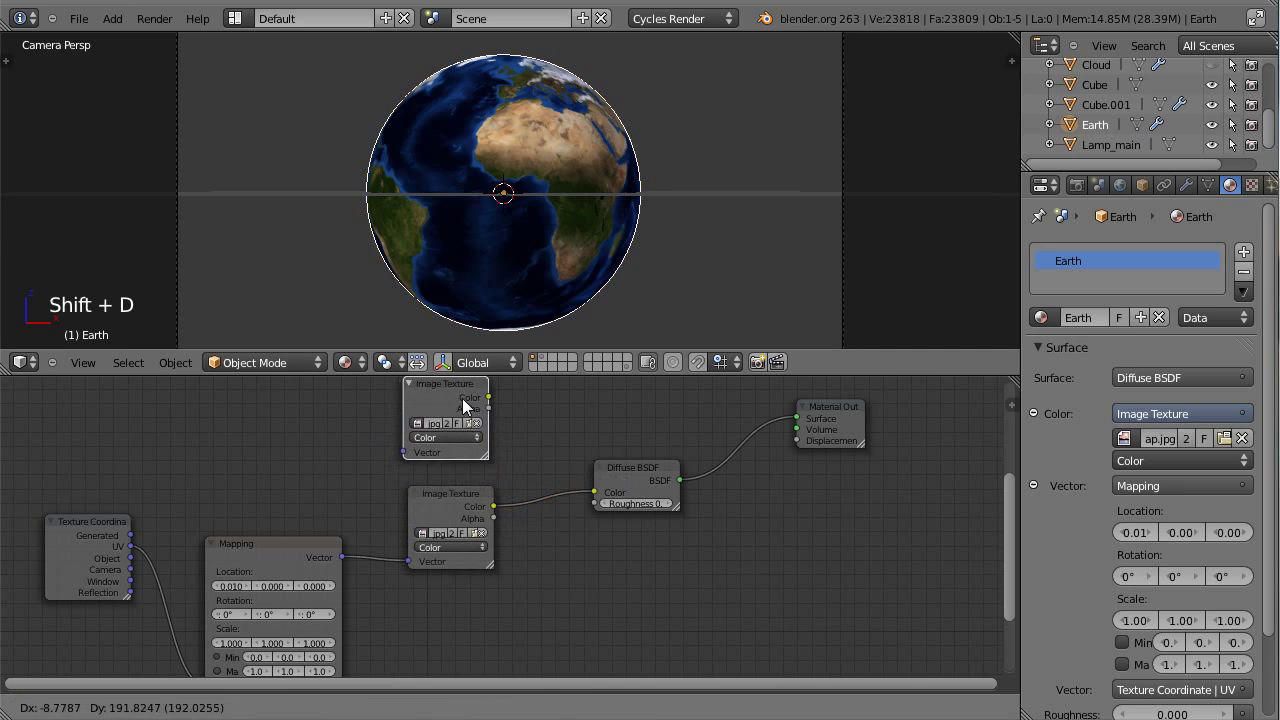
click(466, 400)
drag(456, 498, 450, 513)
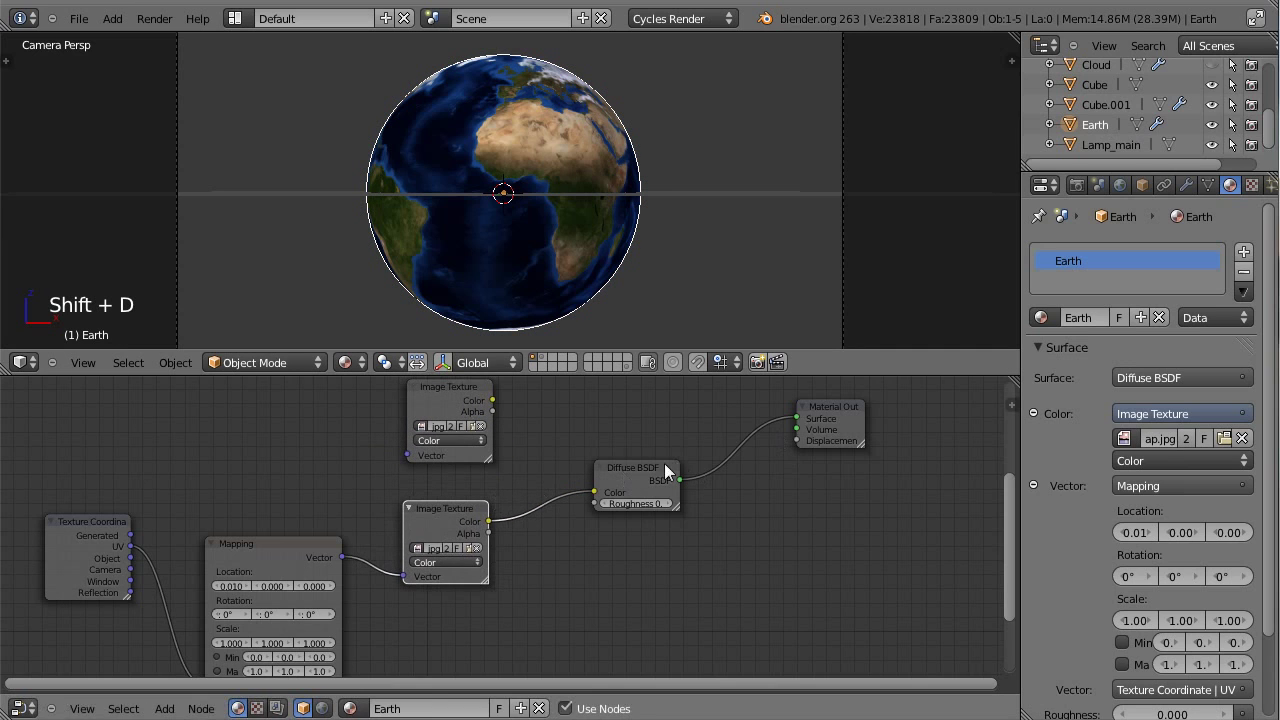
drag(664, 474, 657, 493)
drag(447, 397, 458, 395)
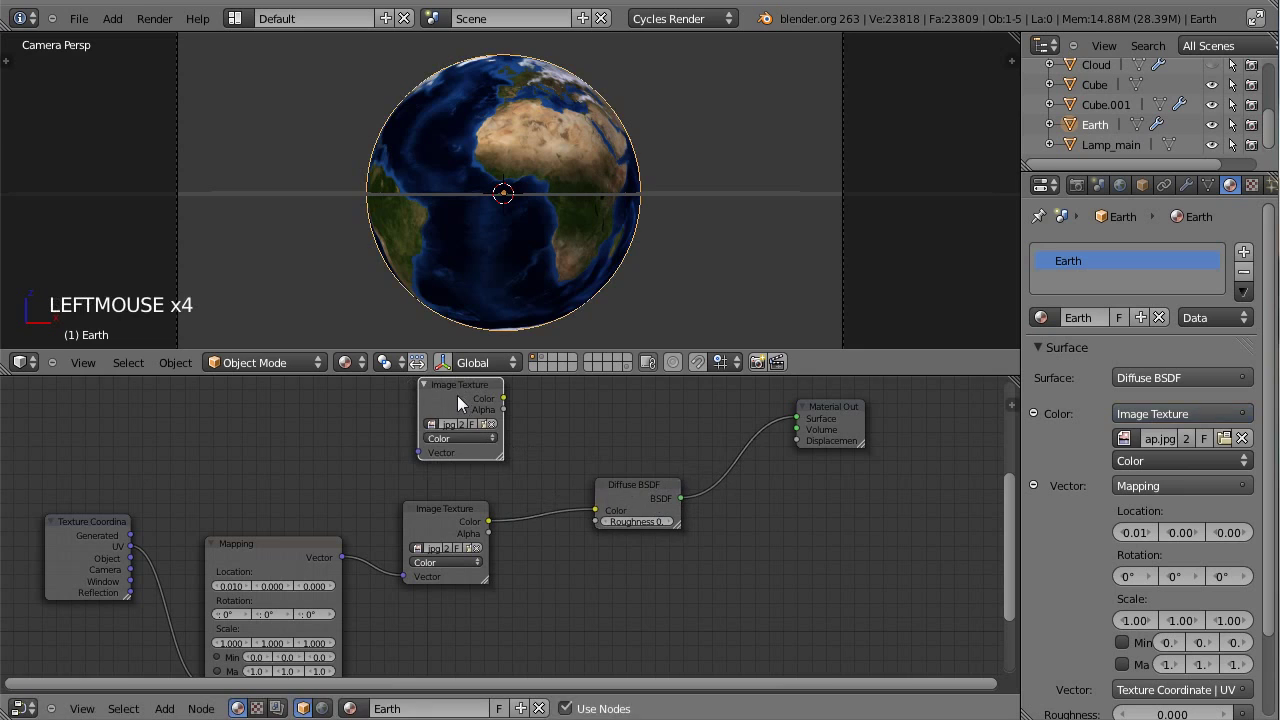
- Load Night_Lights.jpg from the tex folder into the upper, duplicated Image Texture node
click(485, 424)
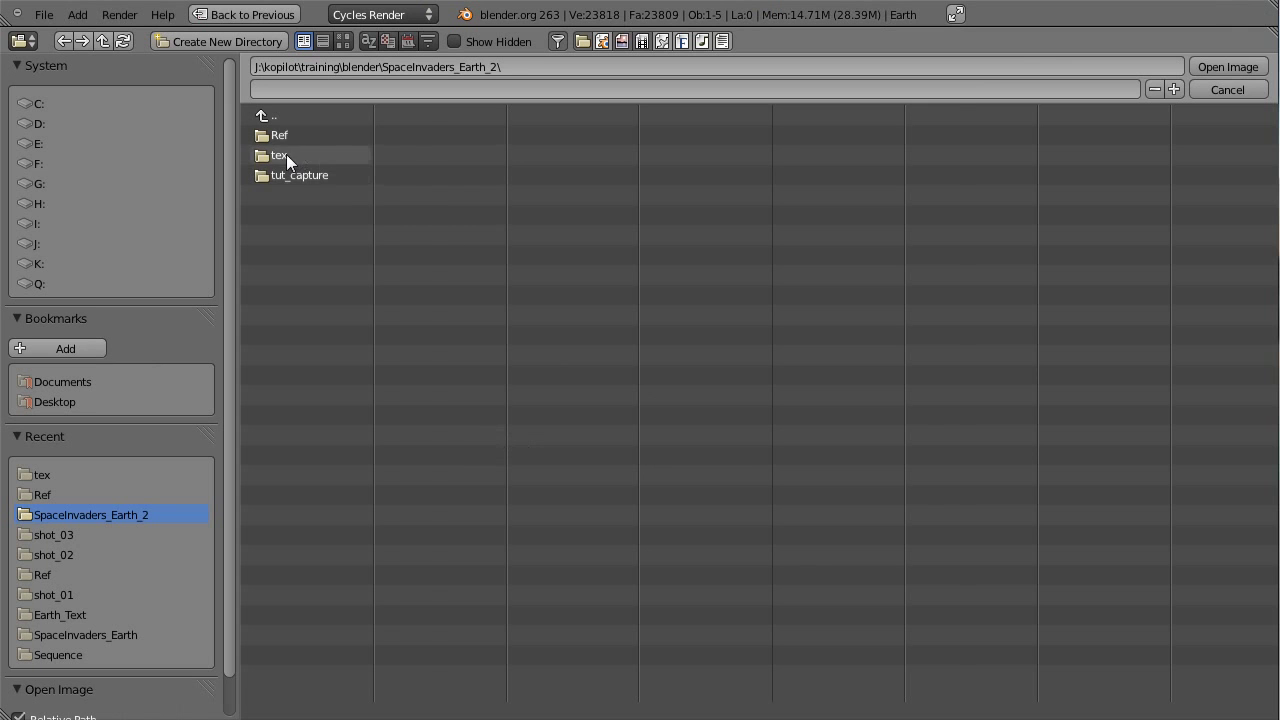
click(286, 154)
click(305, 195)
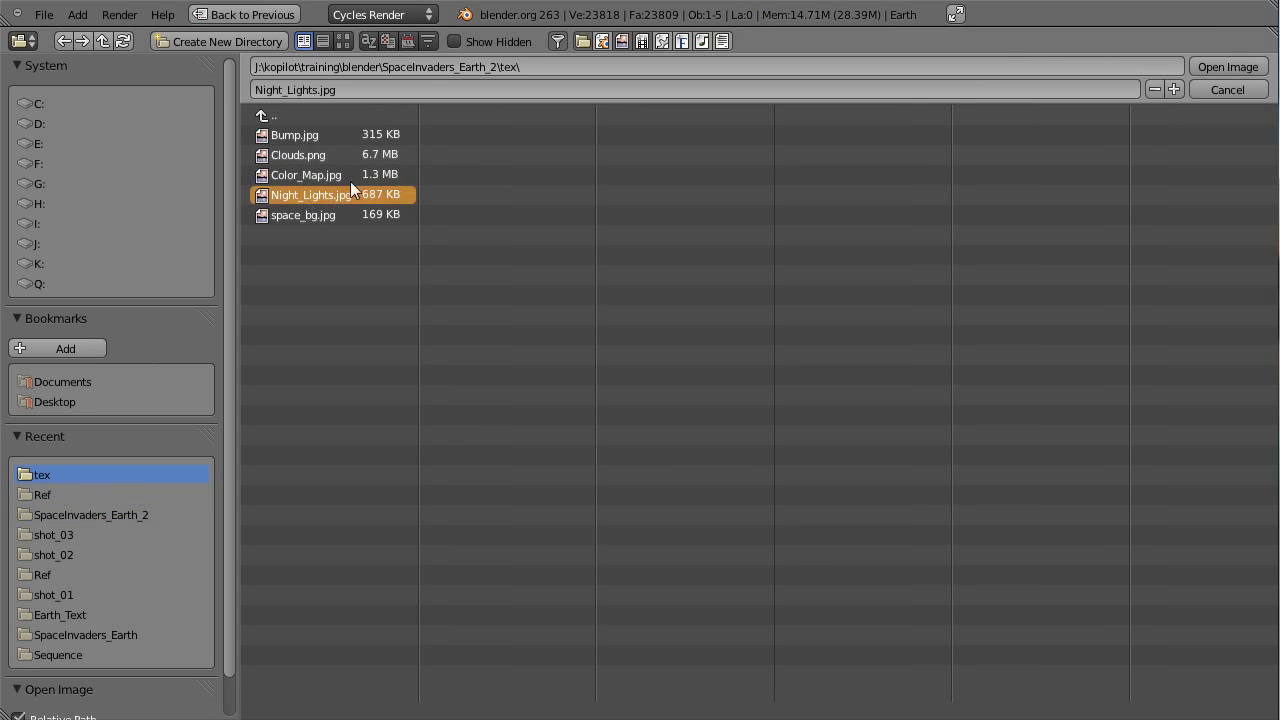
click(343, 41)
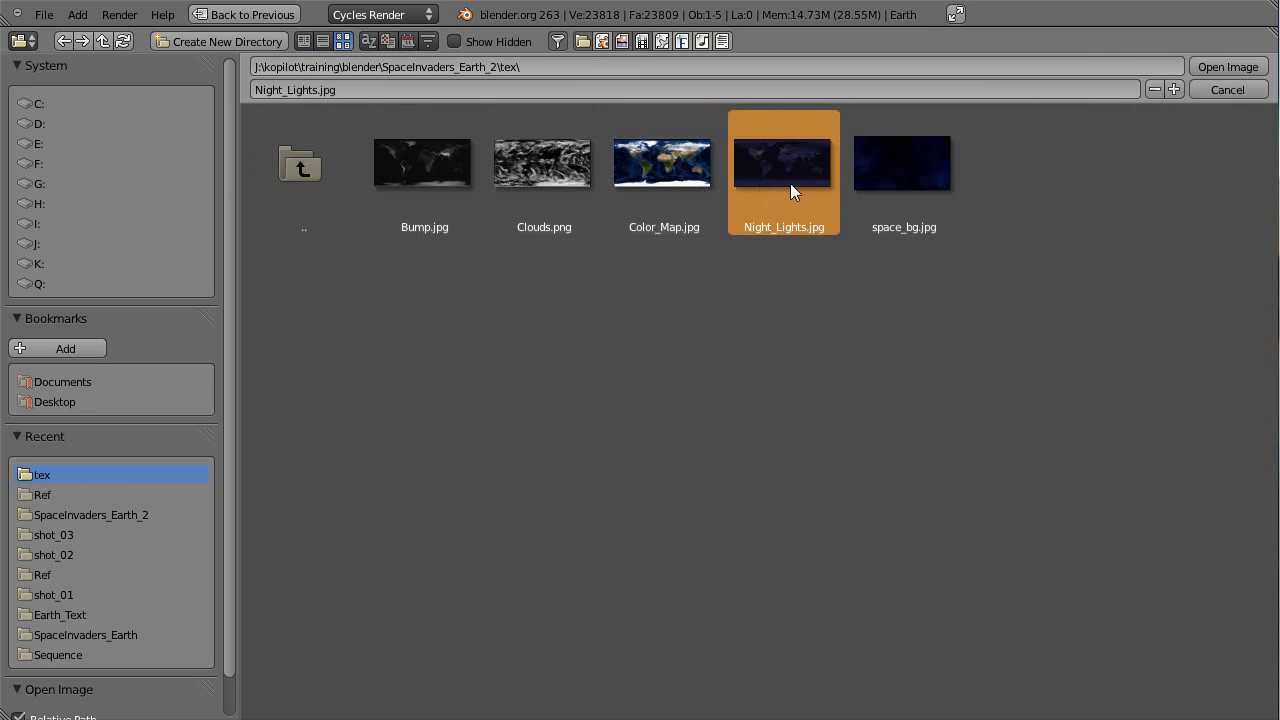
click(1230, 67)
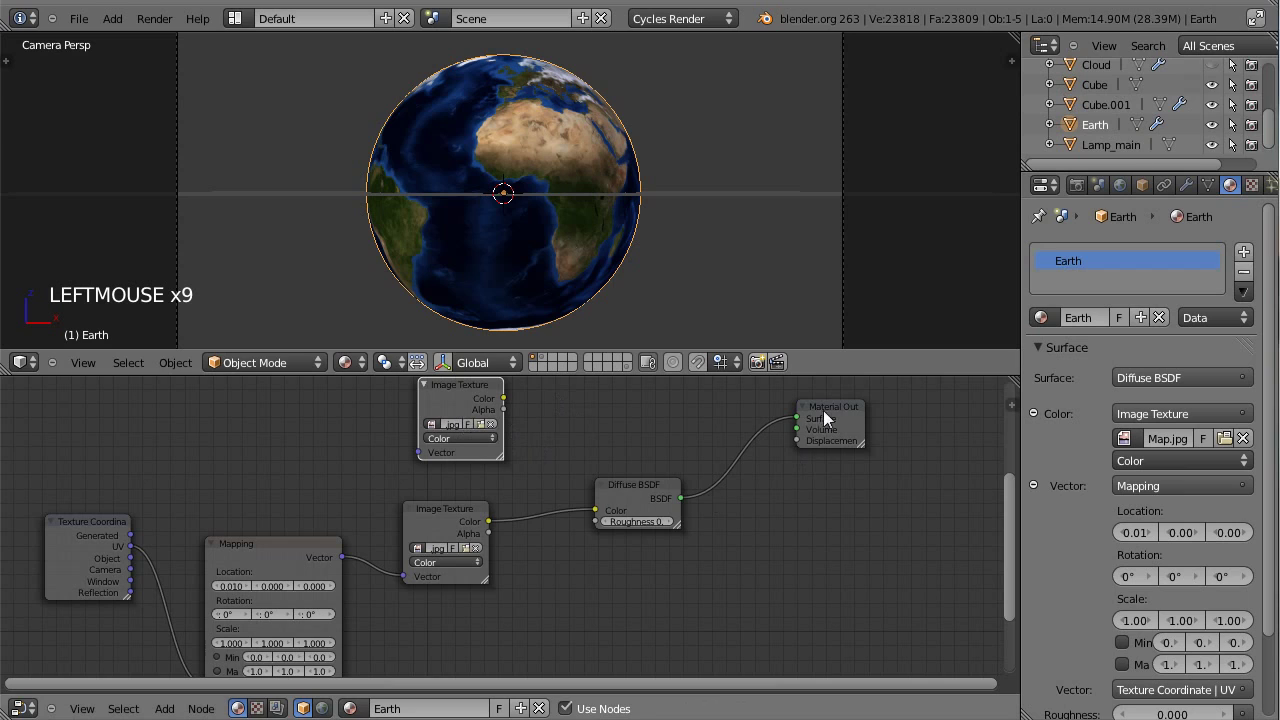
- Add a Mix Shader node above the Diffuse BSDF and shift the Diffuse BSDF and lower Image Texture nodes down
drag(823, 410, 838, 410)
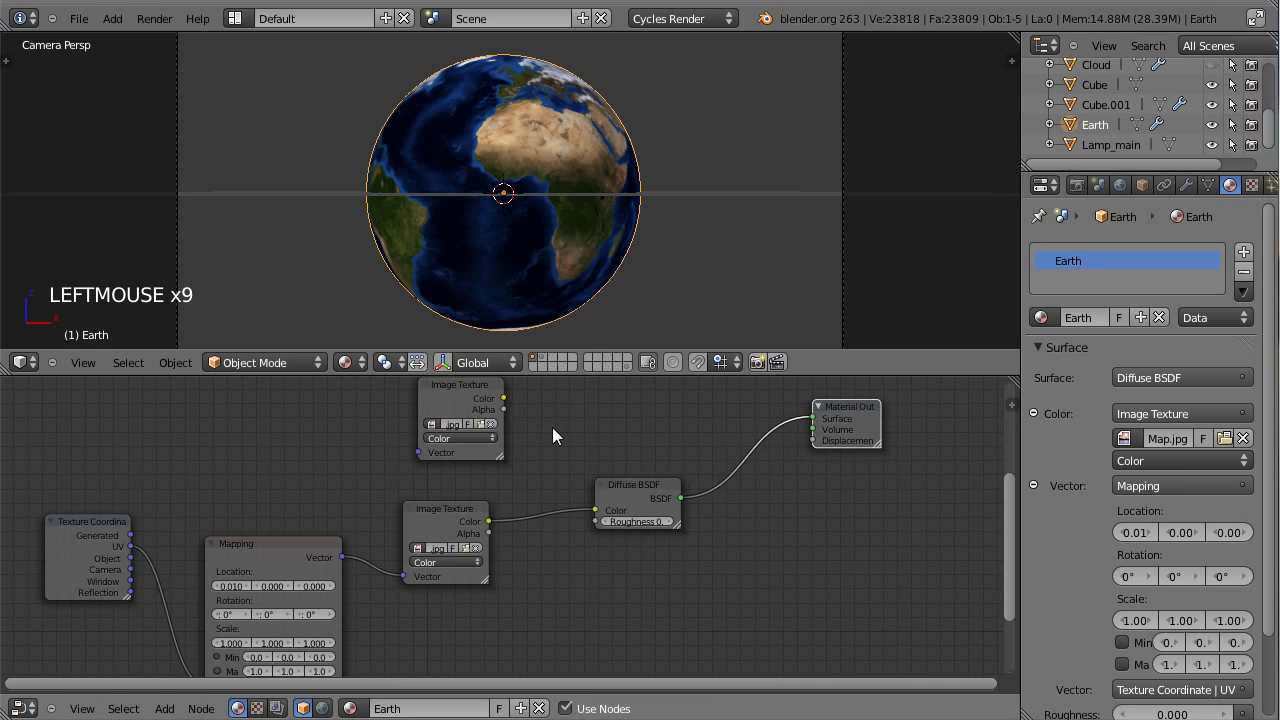
key(shift+a)
mouse_move(556, 373)
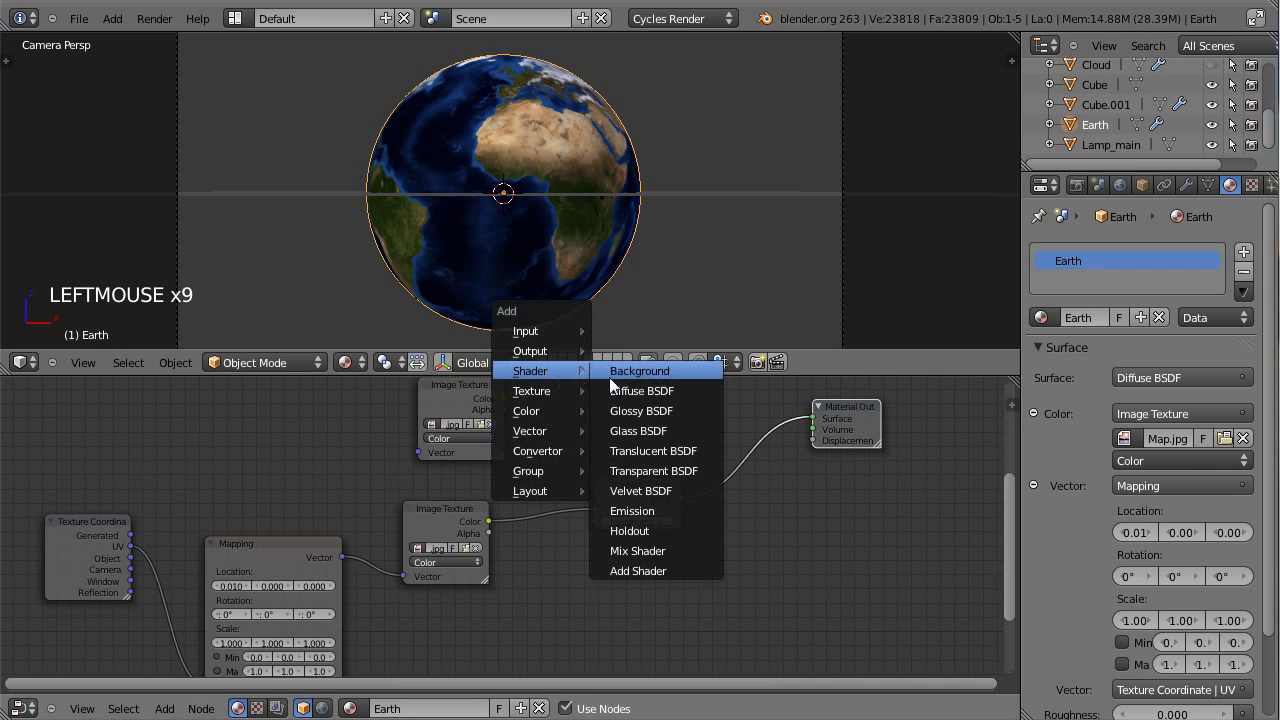
click(640, 551)
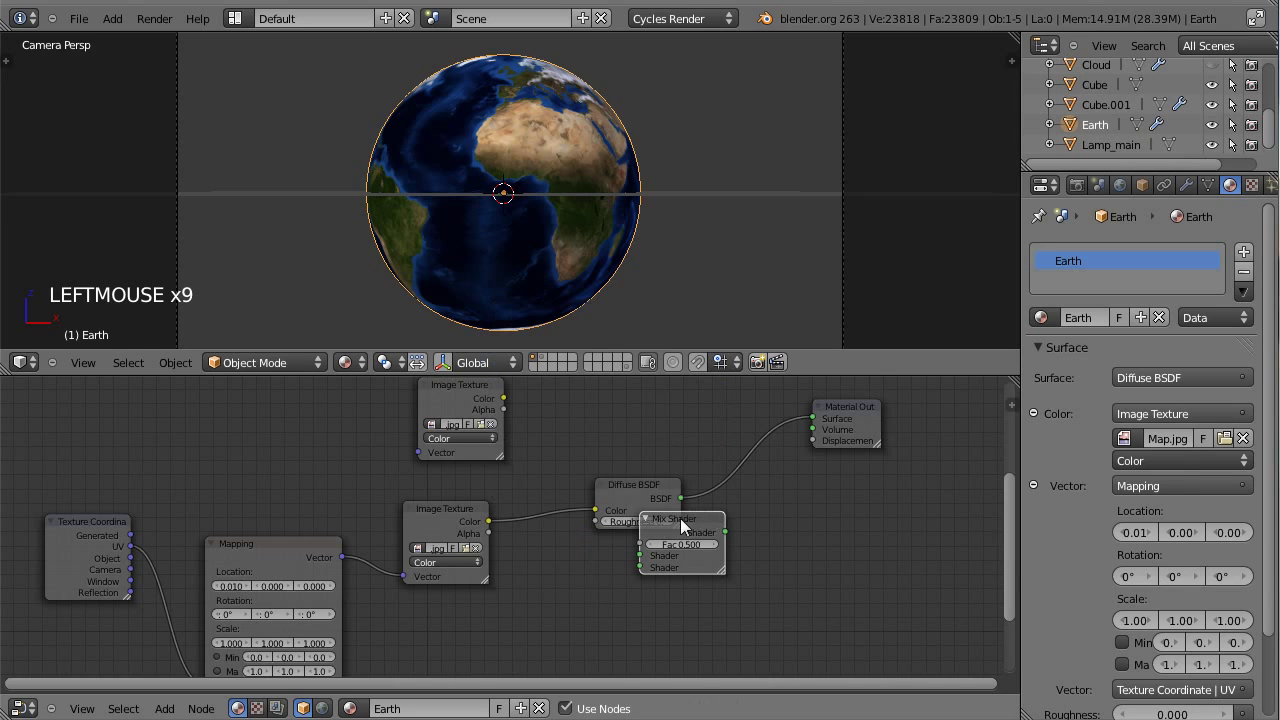
click(661, 385)
drag(613, 504, 574, 504)
drag(440, 518, 435, 549)
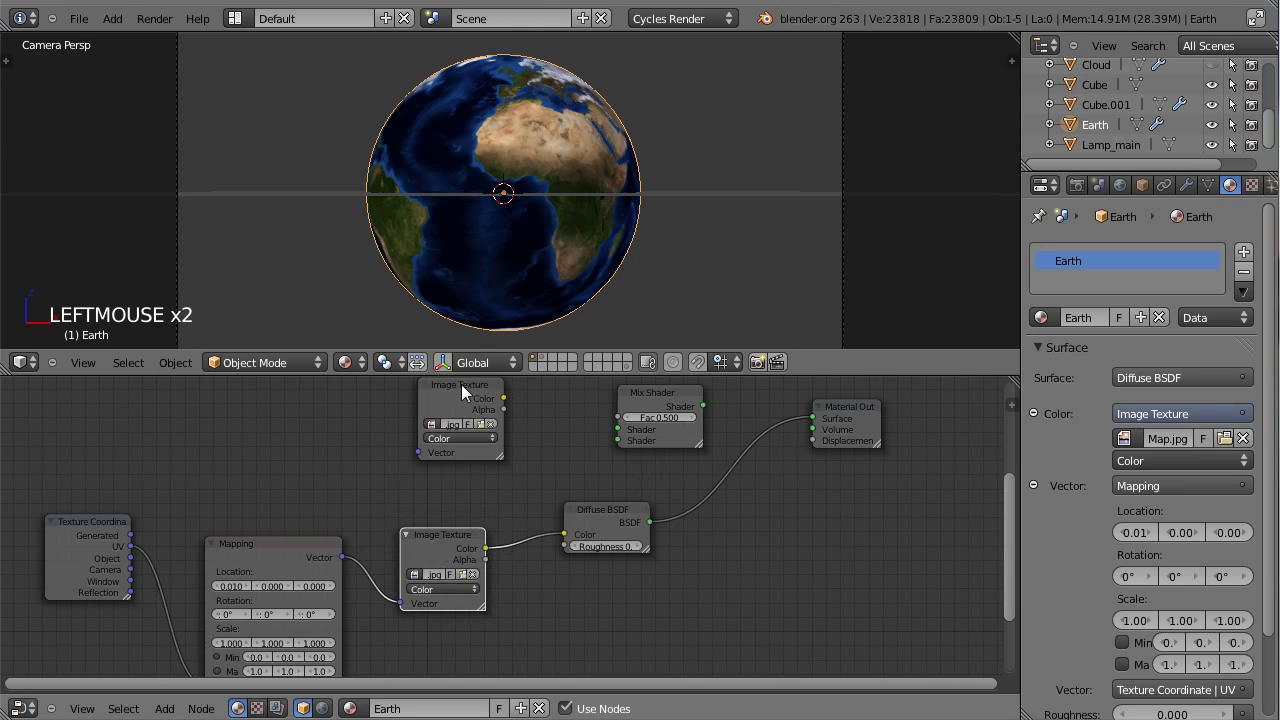
- Connect the Mapping node's Vector output to the upper Image Texture's Vector input, nudging the Mix Shader and upper Image Texture nodes into place
click(662, 402)
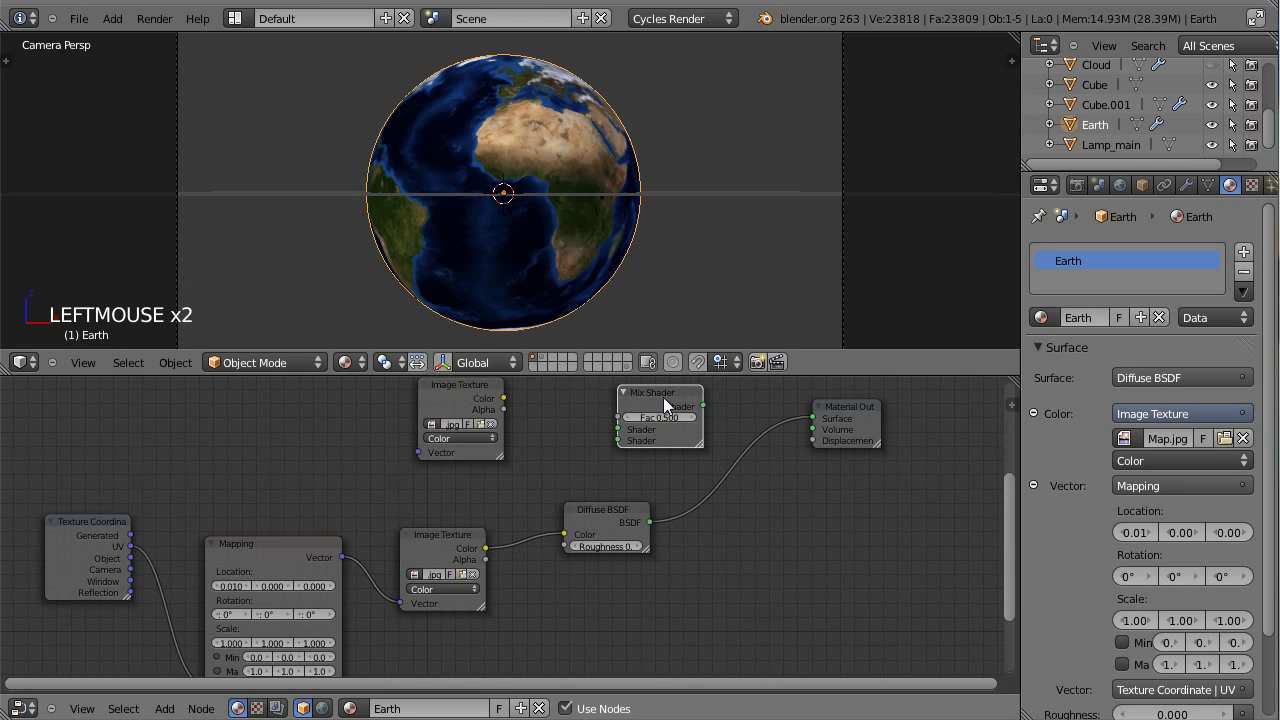
drag(663, 397, 670, 423)
drag(464, 385, 457, 394)
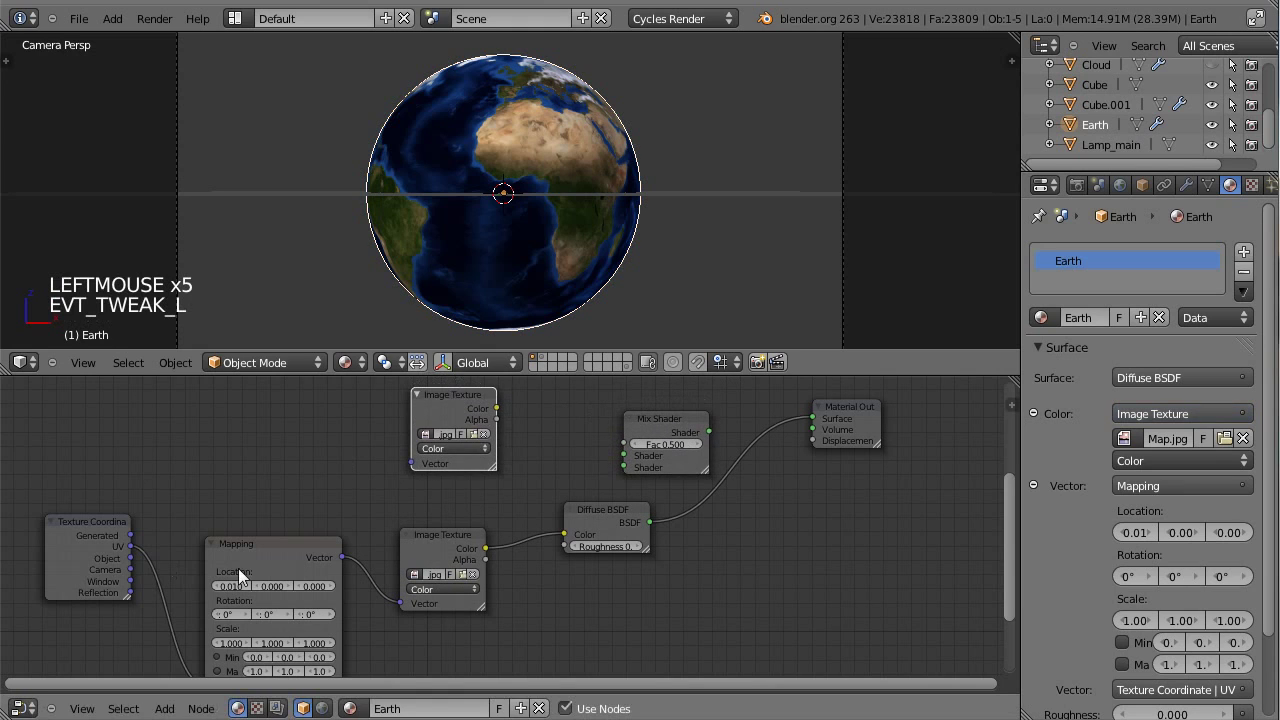
drag(398, 461, 409, 463)
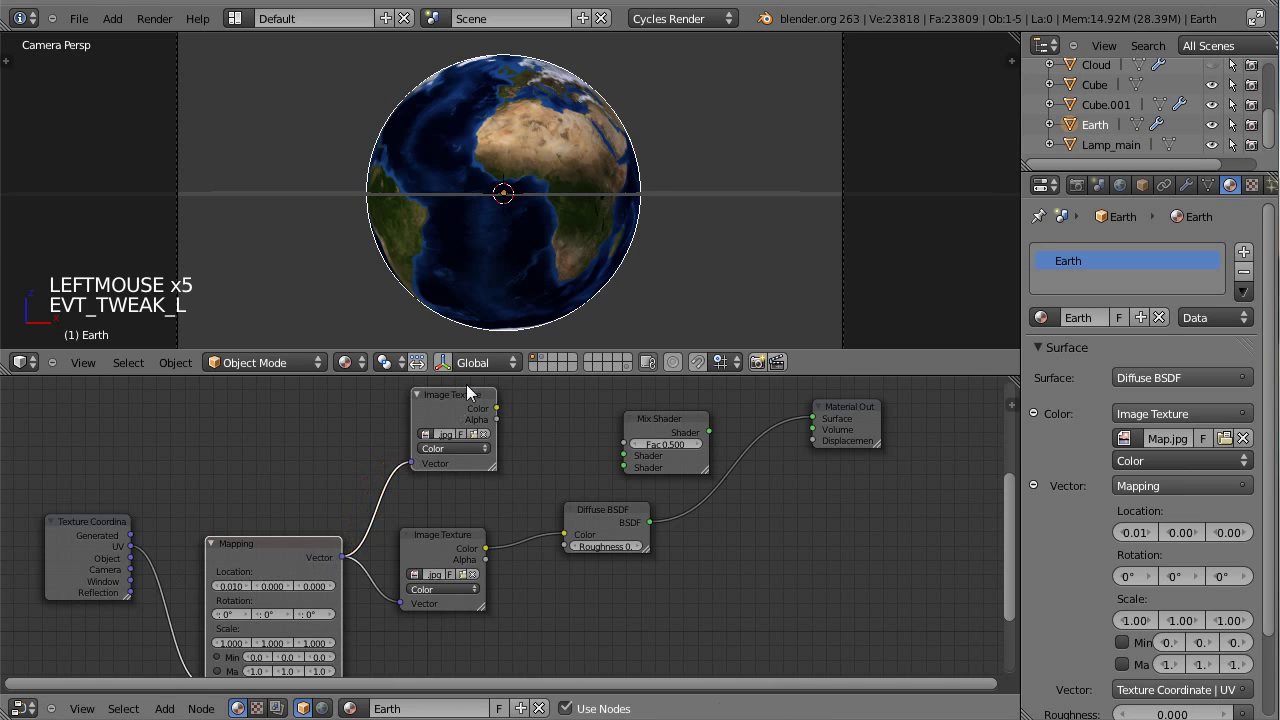
drag(459, 396, 451, 391)
- Rearrange the nodes: Material Output level with the Diffuse BSDF, Mix Shader above and between them, and Mapping raised between the two image textures
drag(617, 506, 617, 518)
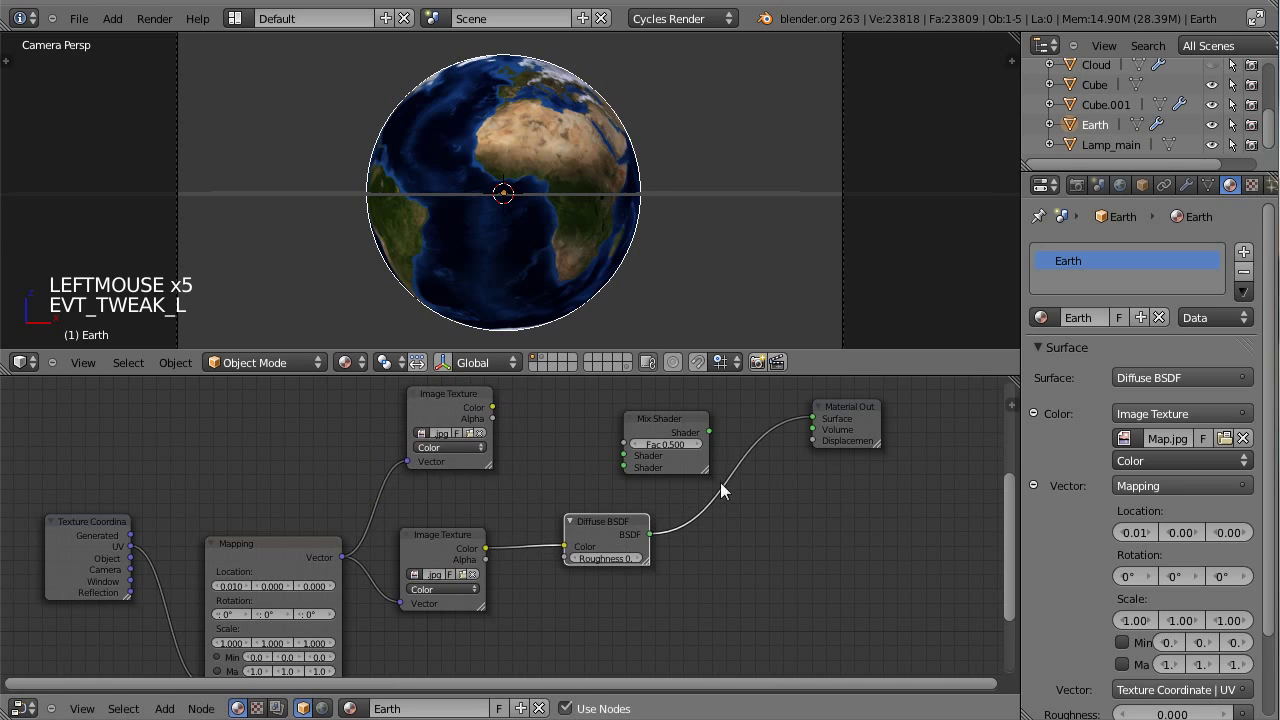
drag(854, 410, 869, 552)
key(g)
click(661, 414)
drag(661, 414, 793, 444)
drag(611, 532, 607, 565)
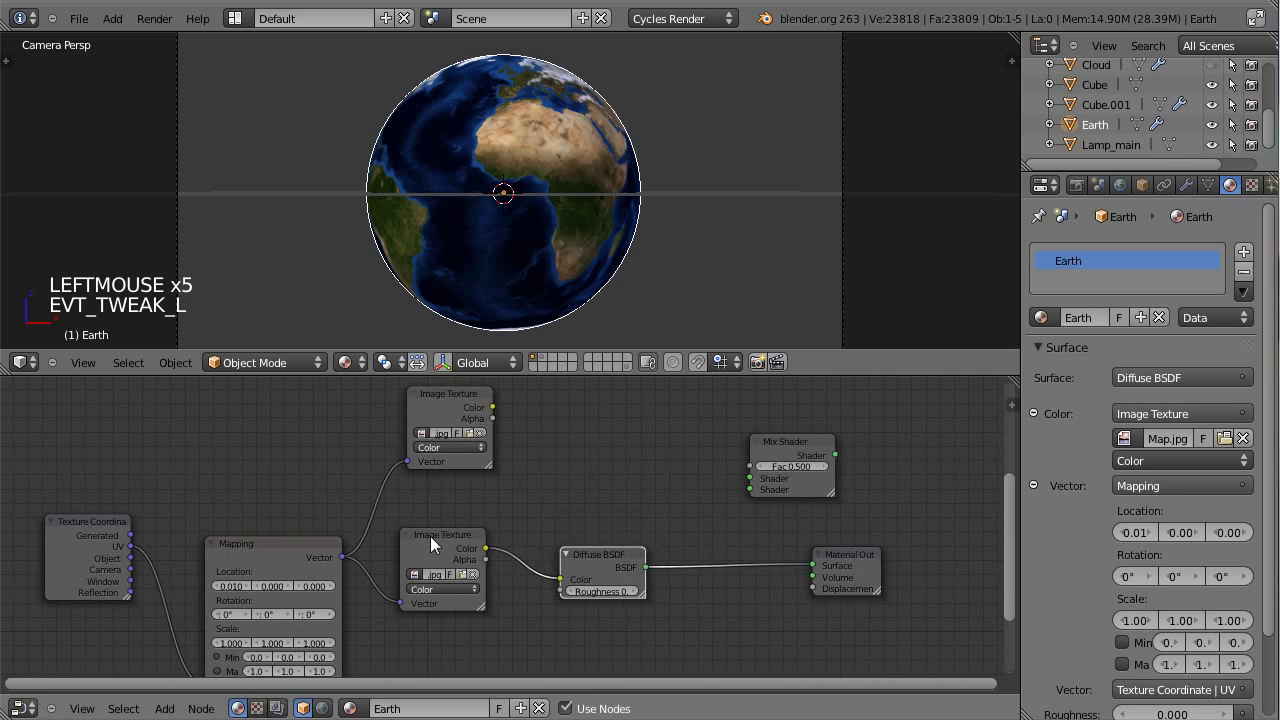
drag(430, 541, 437, 554)
drag(230, 541, 236, 500)
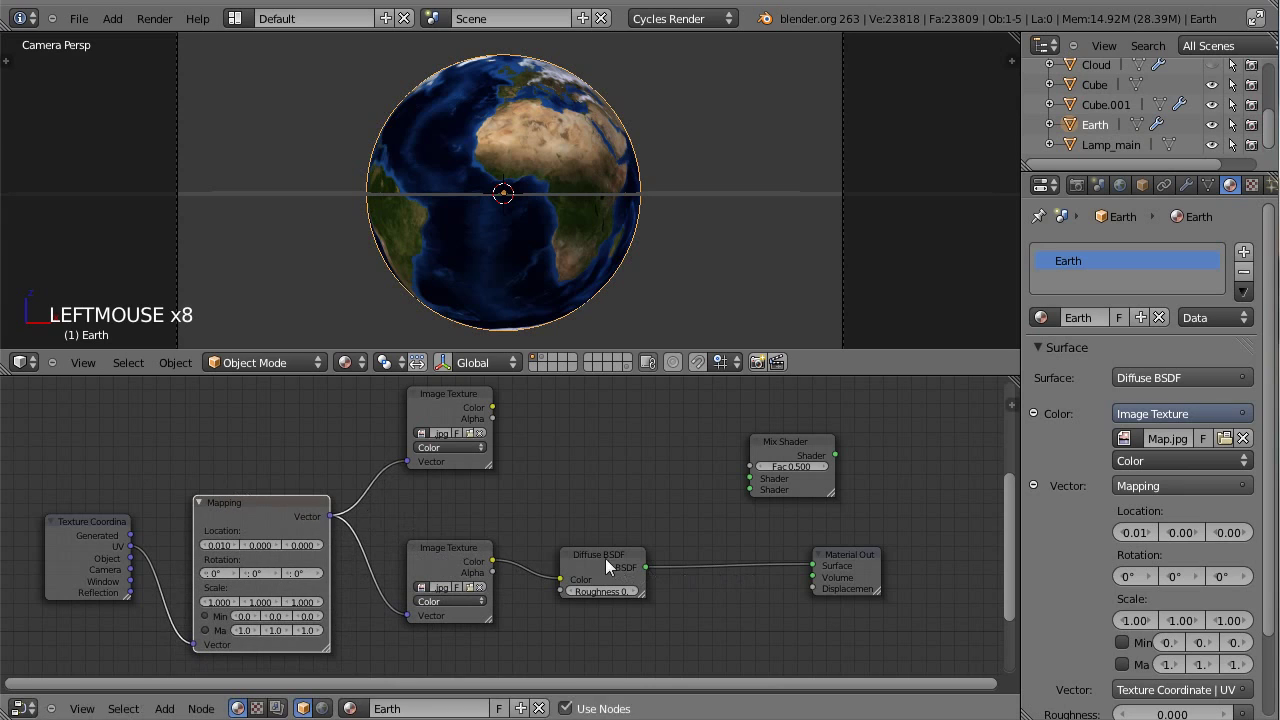
drag(605, 566, 626, 567)
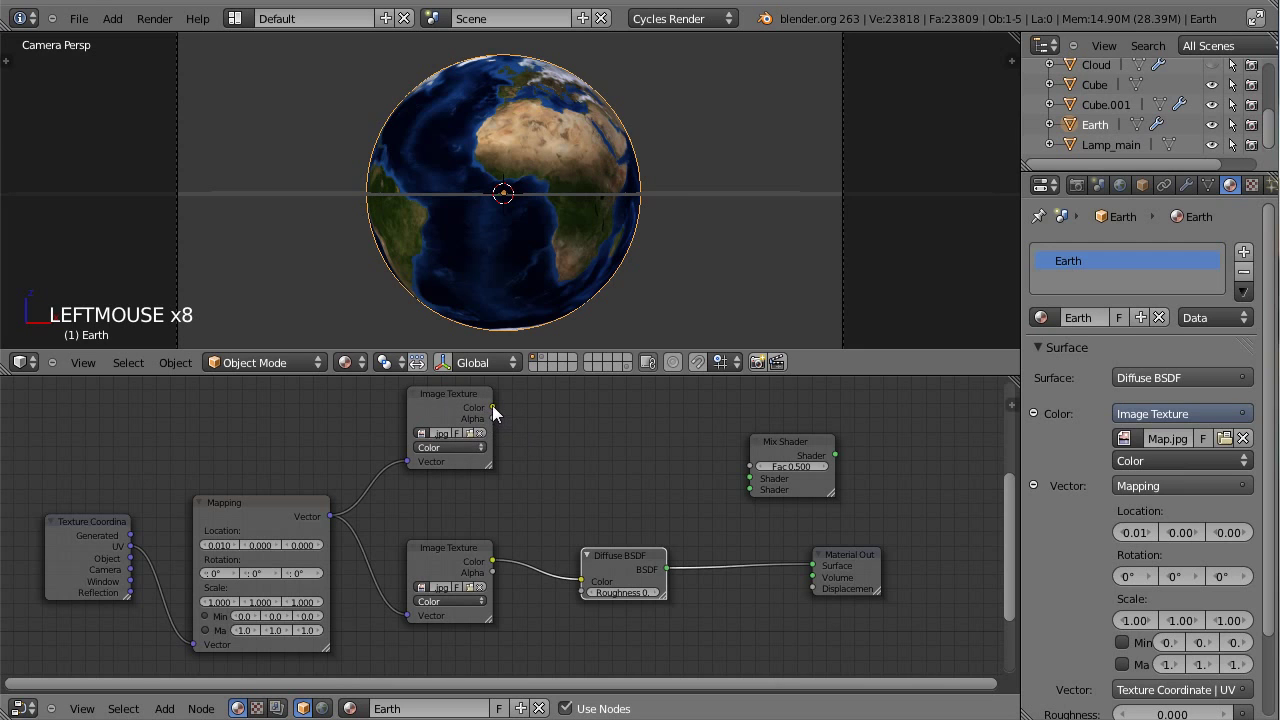
- Switch to the tex folder in Windows Explorer, view Night_Lights.jpg in the photo viewer, and return to Blender
key(alt+Tab)
double_click(440, 168)
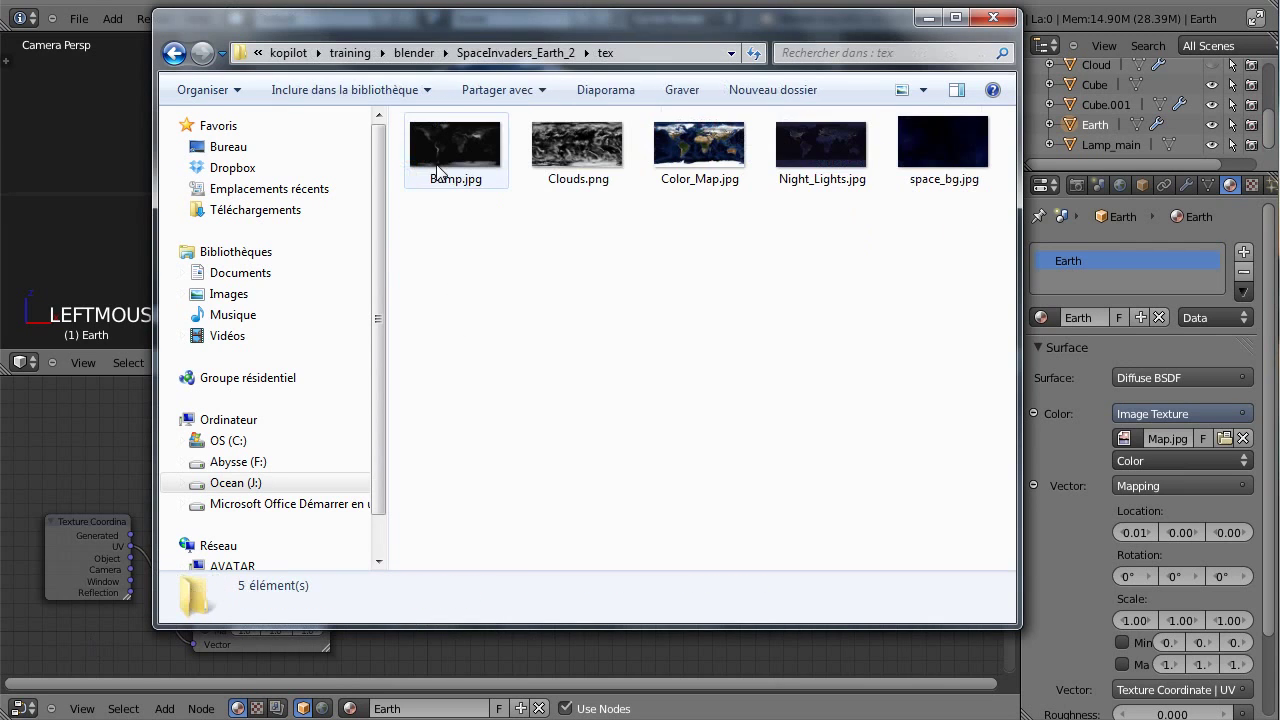
click(695, 160)
double_click(806, 148)
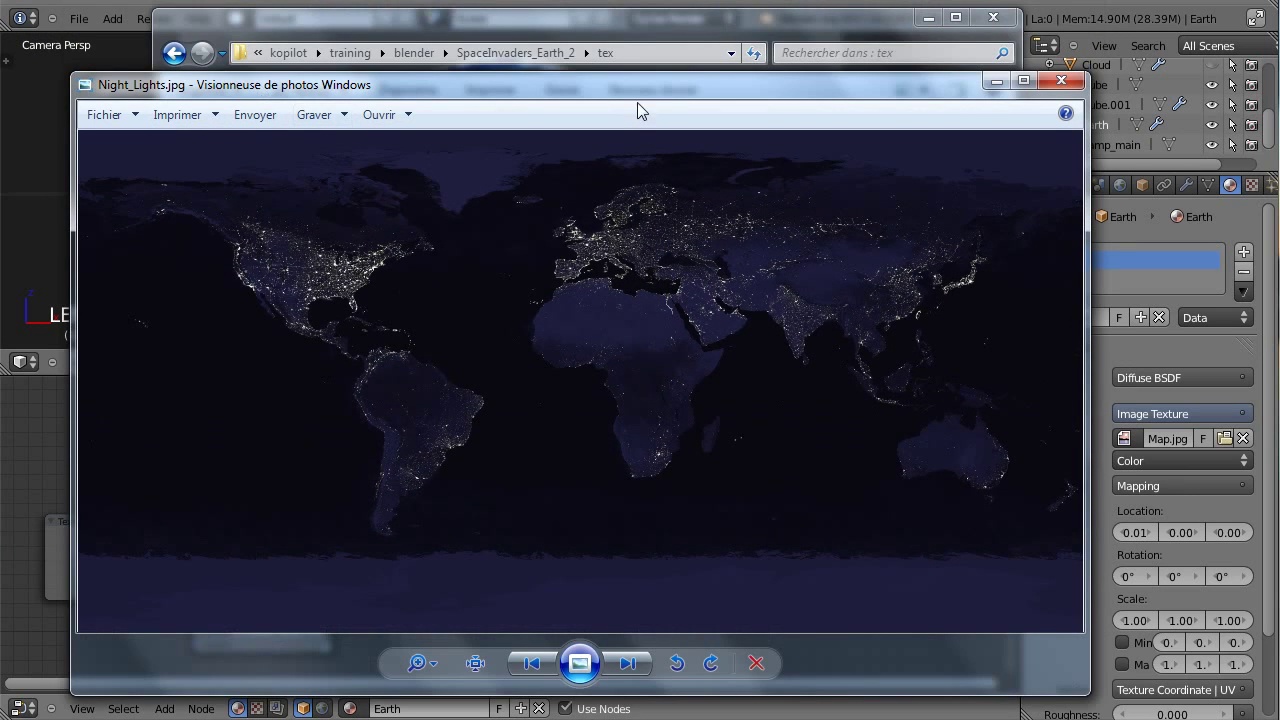
drag(639, 87, 641, 65)
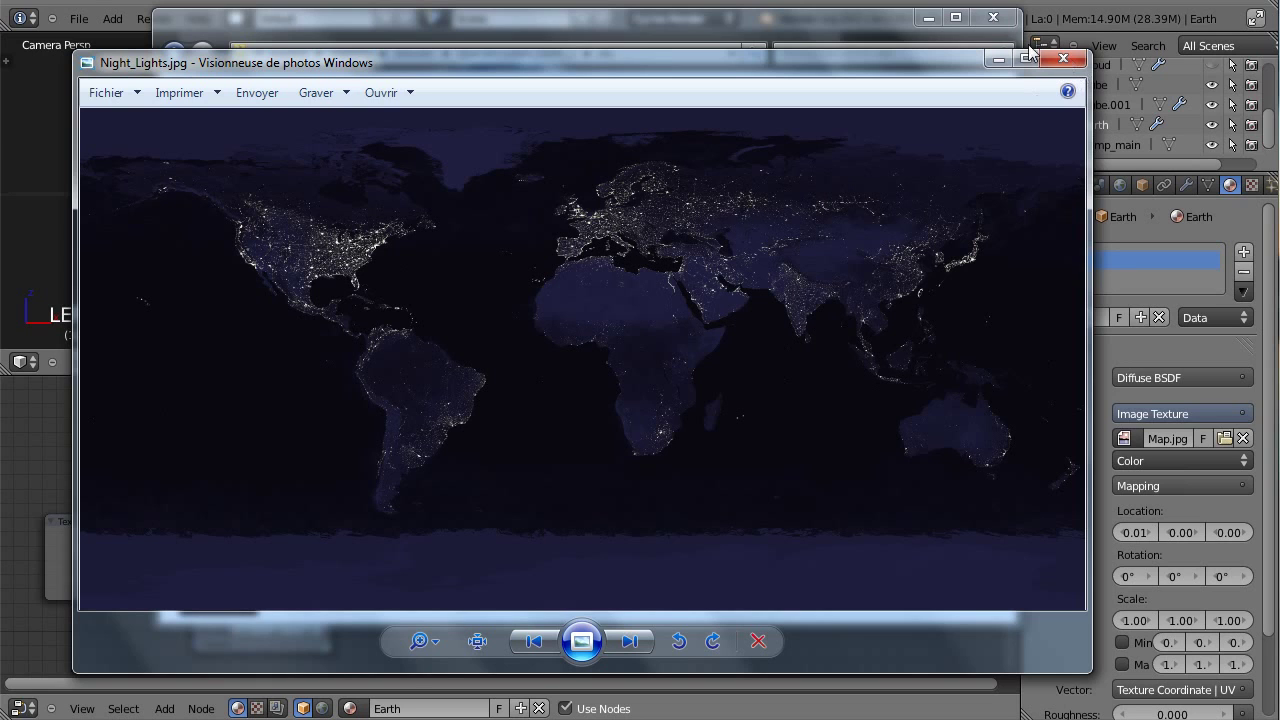
key(alt+Tab)
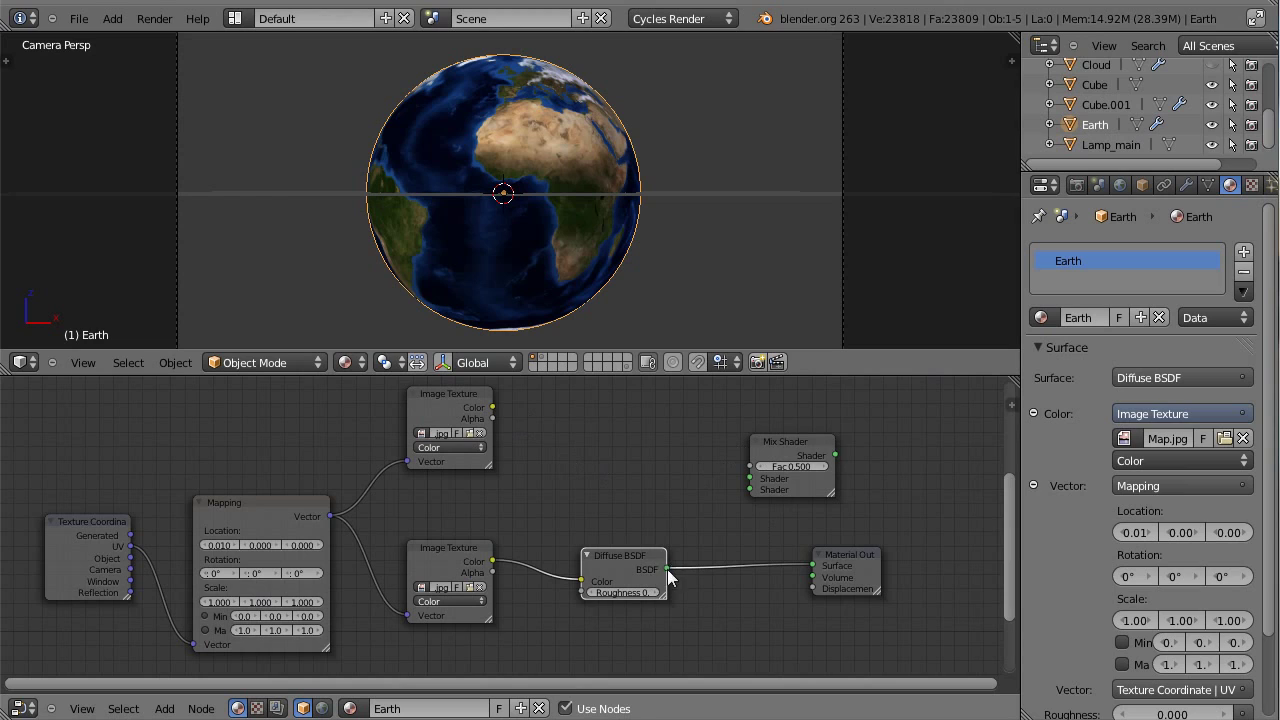
- Insert the Mix Shader between Diffuse BSDF and Material Output's Surface, cutting the stray link from the Diffuse BSDF to the Volume input
drag(728, 482, 822, 541)
drag(801, 473, 813, 568)
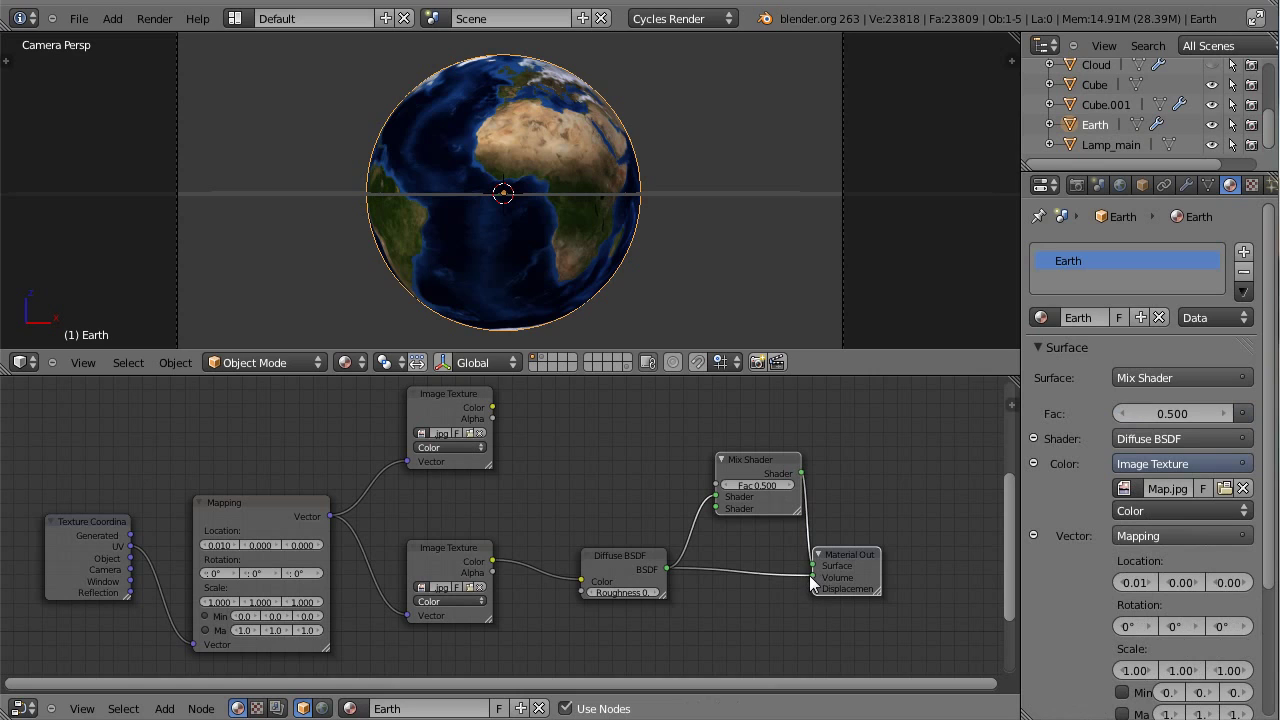
ctrl+right_drag(768, 598, 768, 598)
key(g)
click(851, 541)
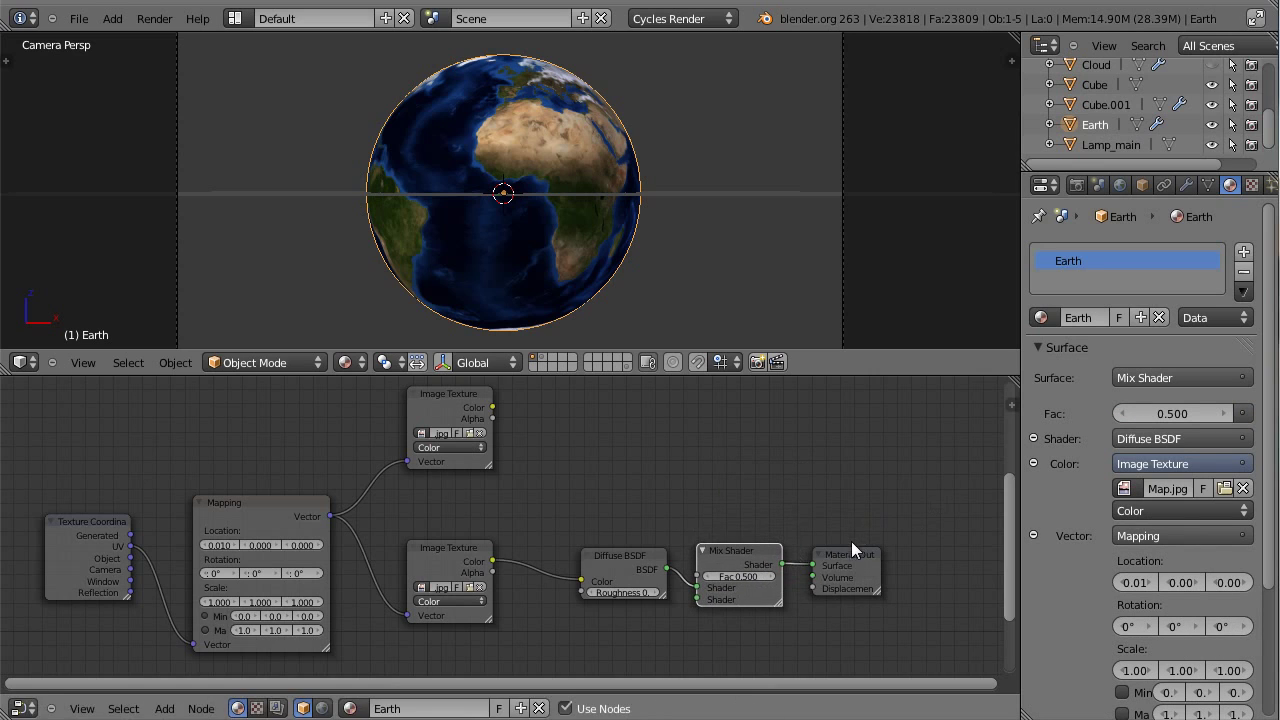
- Space out the Material Output, Mix Shader and Diffuse BSDF nodes and link the night lights texture's Color to the Mix Shader's Fac
drag(850, 550, 925, 495)
drag(717, 573, 787, 526)
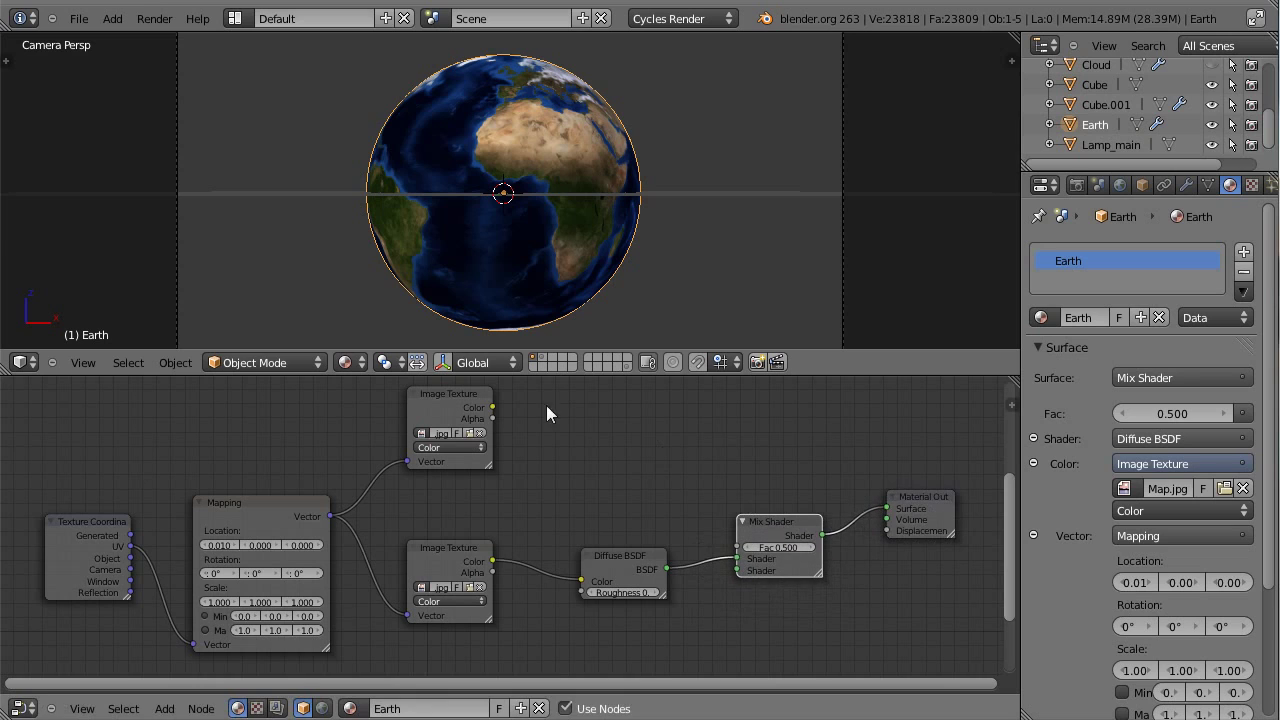
drag(493, 407, 737, 547)
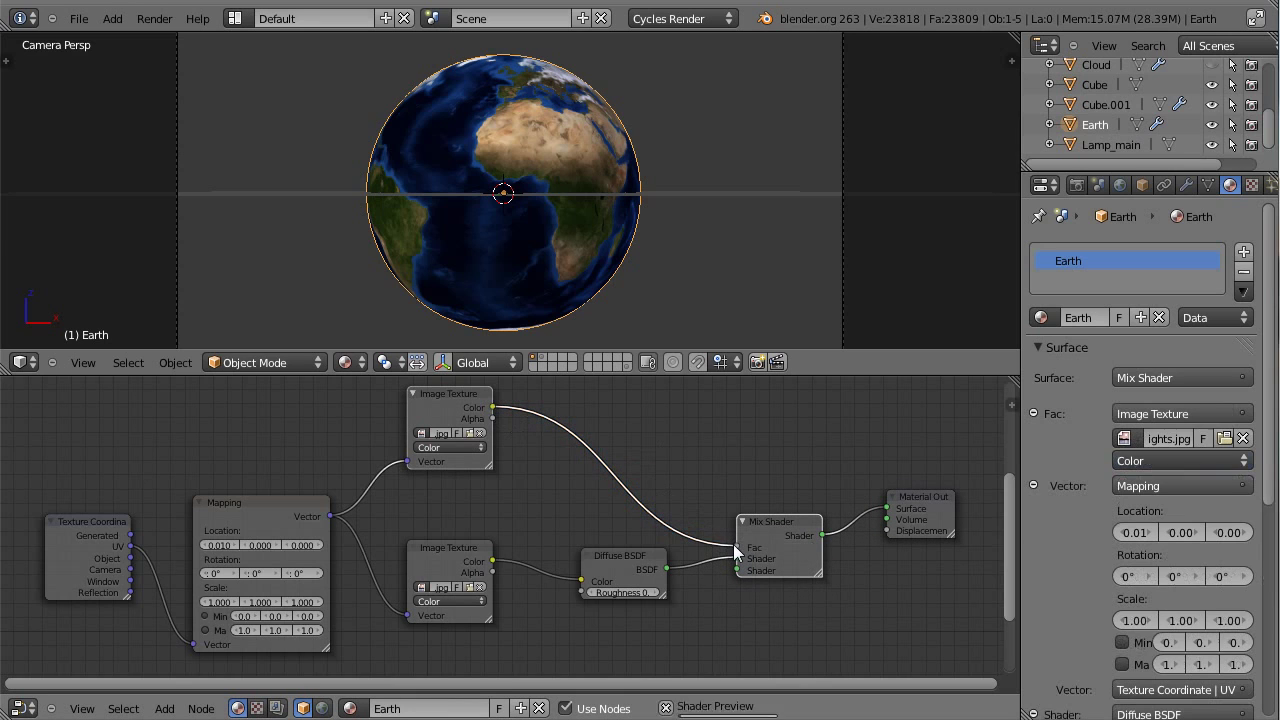
drag(607, 551, 592, 533)
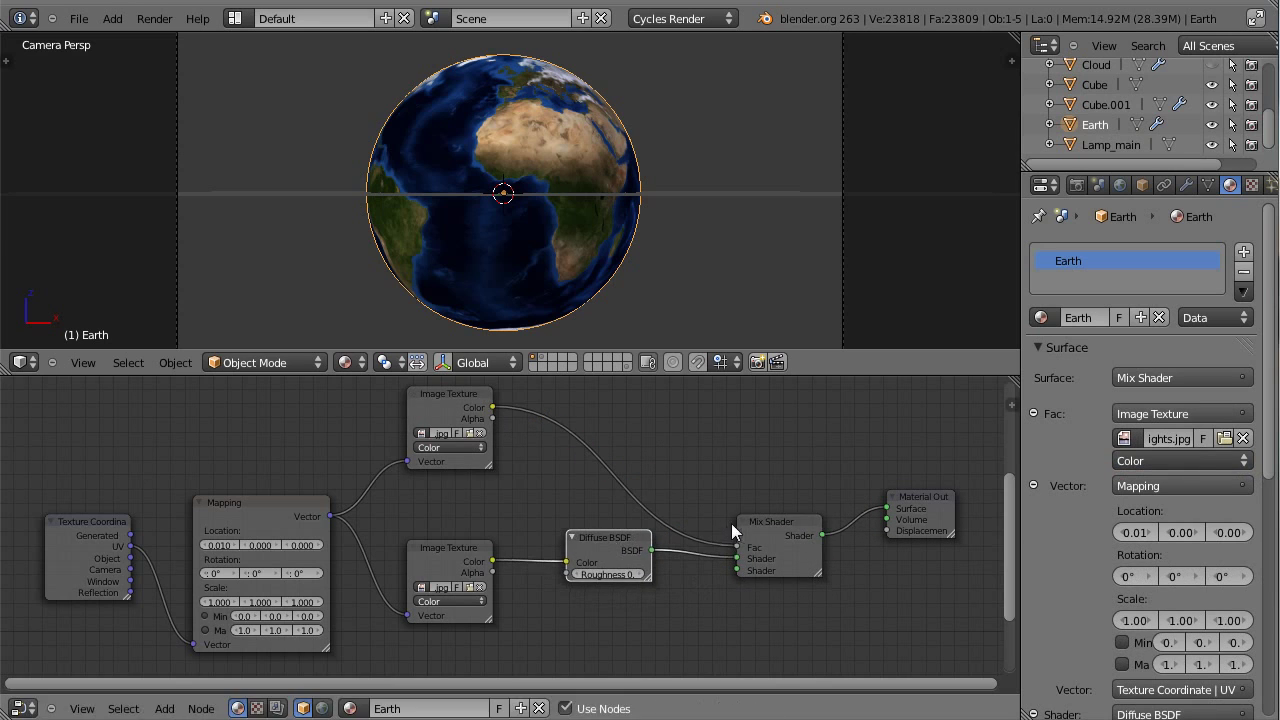
drag(789, 515, 795, 469)
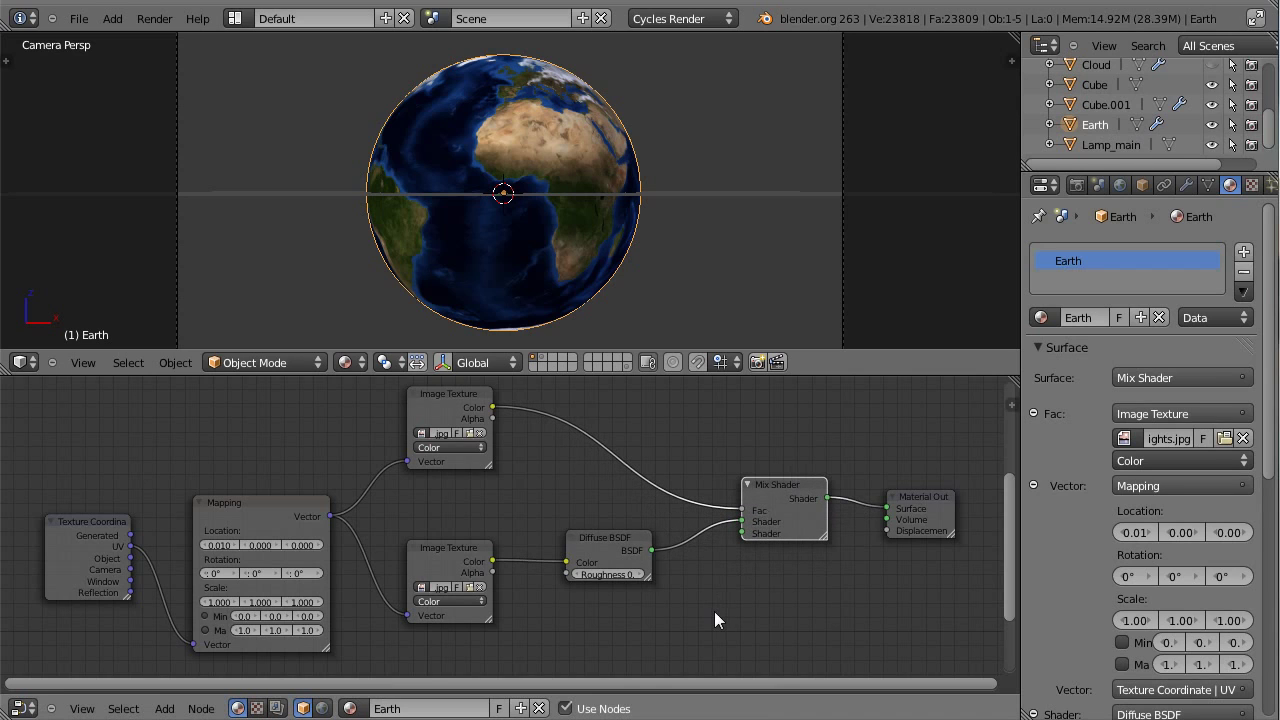
- Add an Emission shader below the Diffuse BSDF and connect its output to the Mix Shader's second Shader input
key(shift+a)
mouse_move(668, 612)
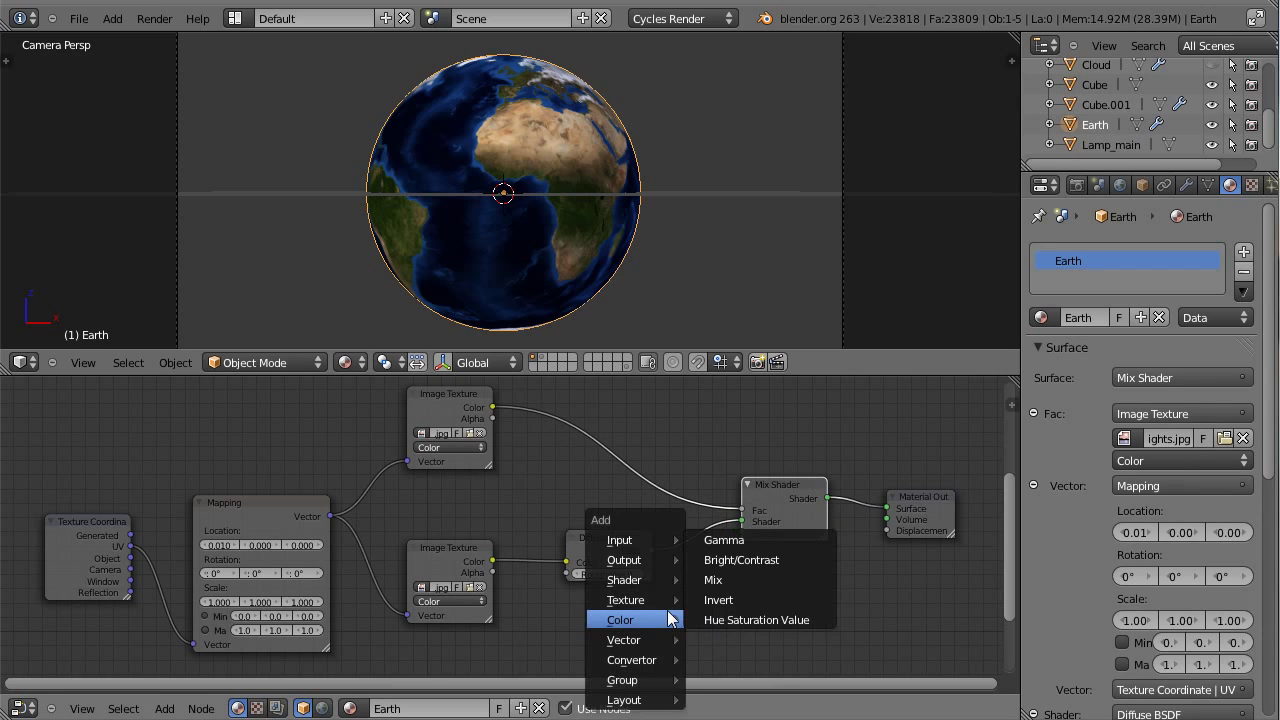
mouse_move(654, 546)
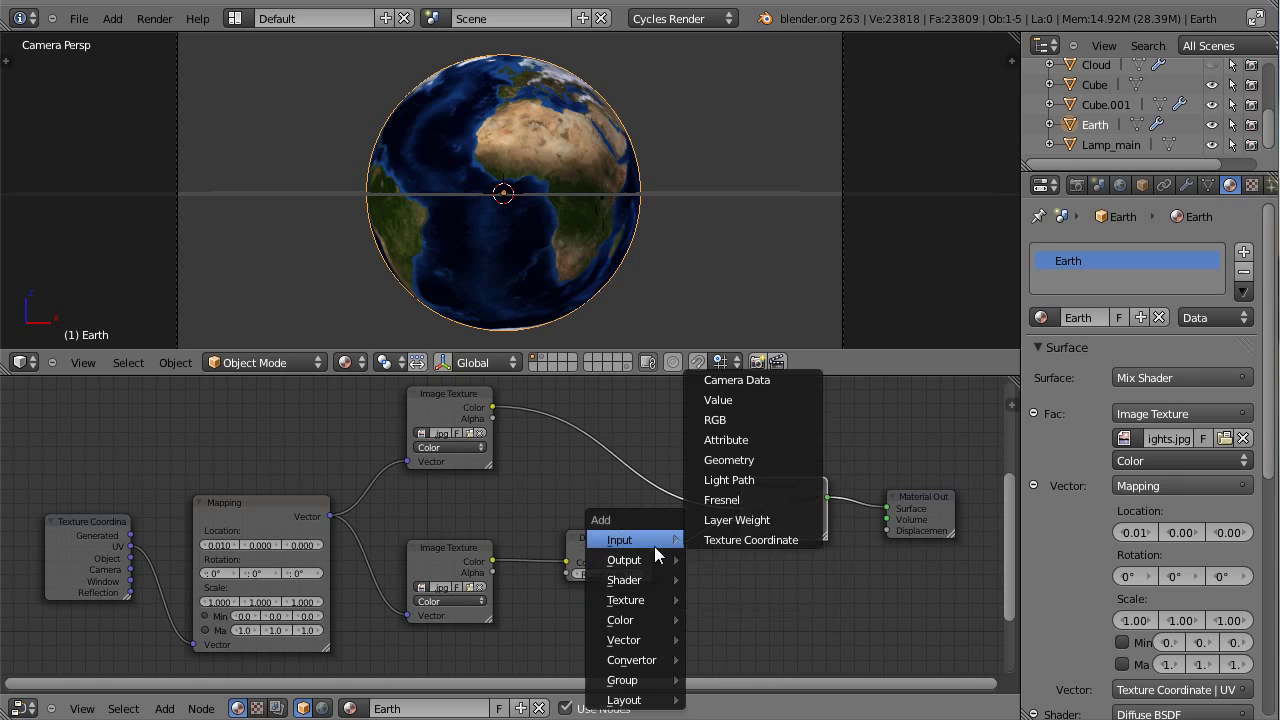
mouse_move(650, 580)
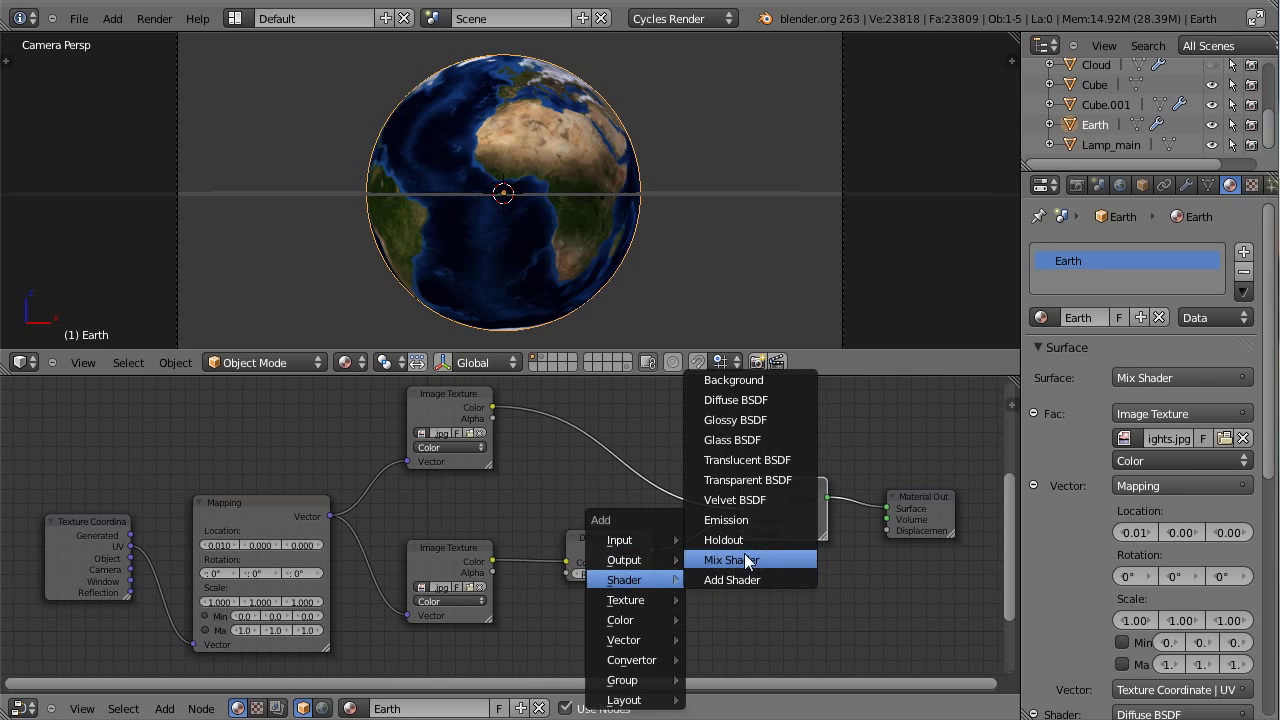
click(745, 521)
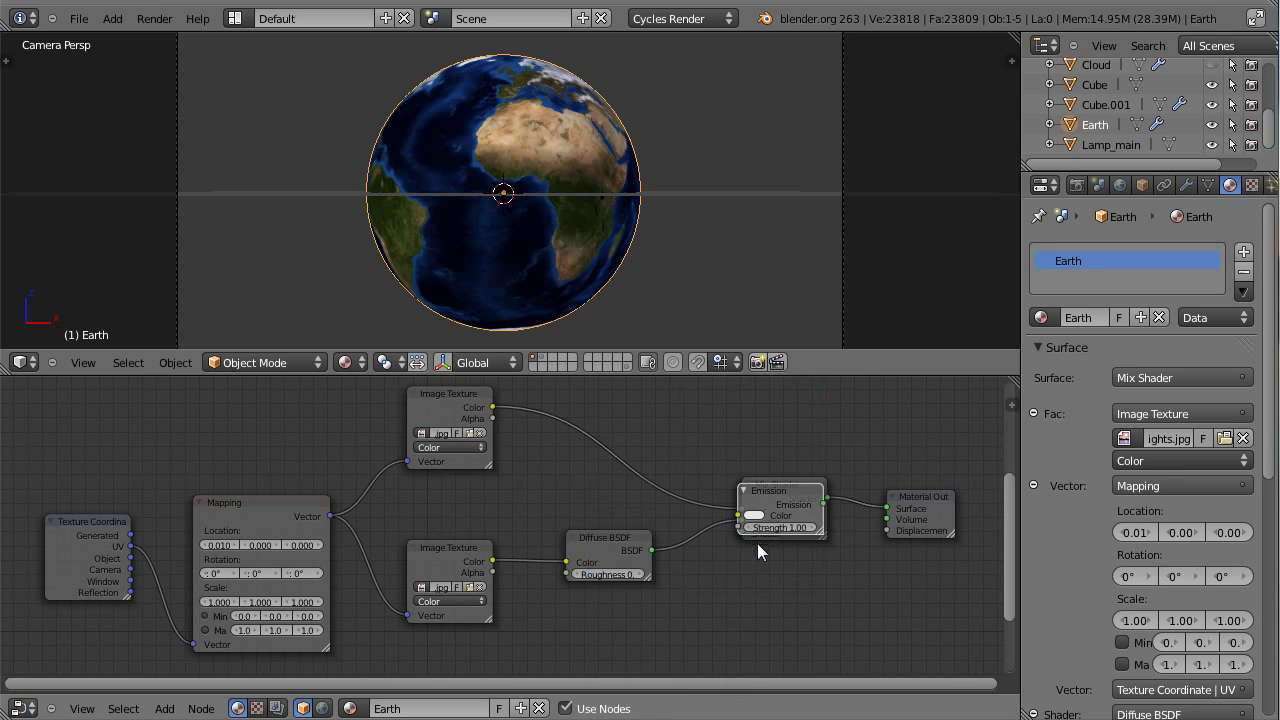
drag(779, 493, 584, 618)
drag(697, 590, 752, 483)
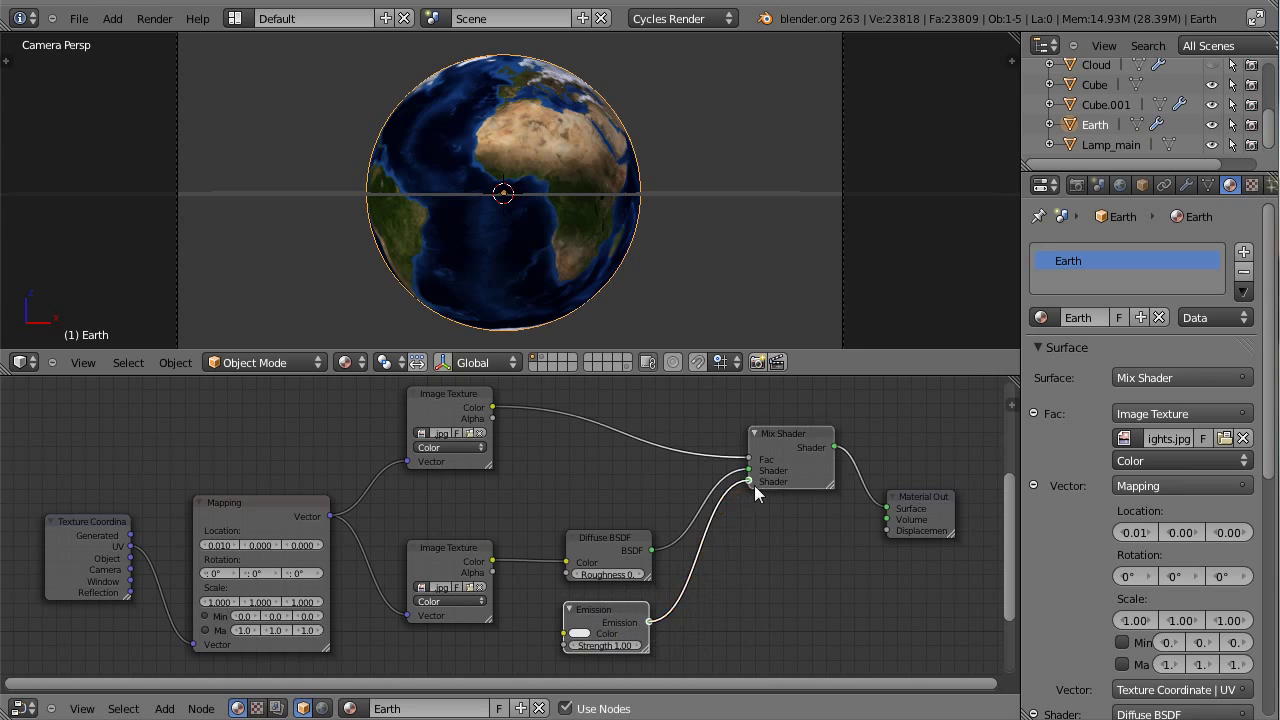
drag(798, 437, 803, 455)
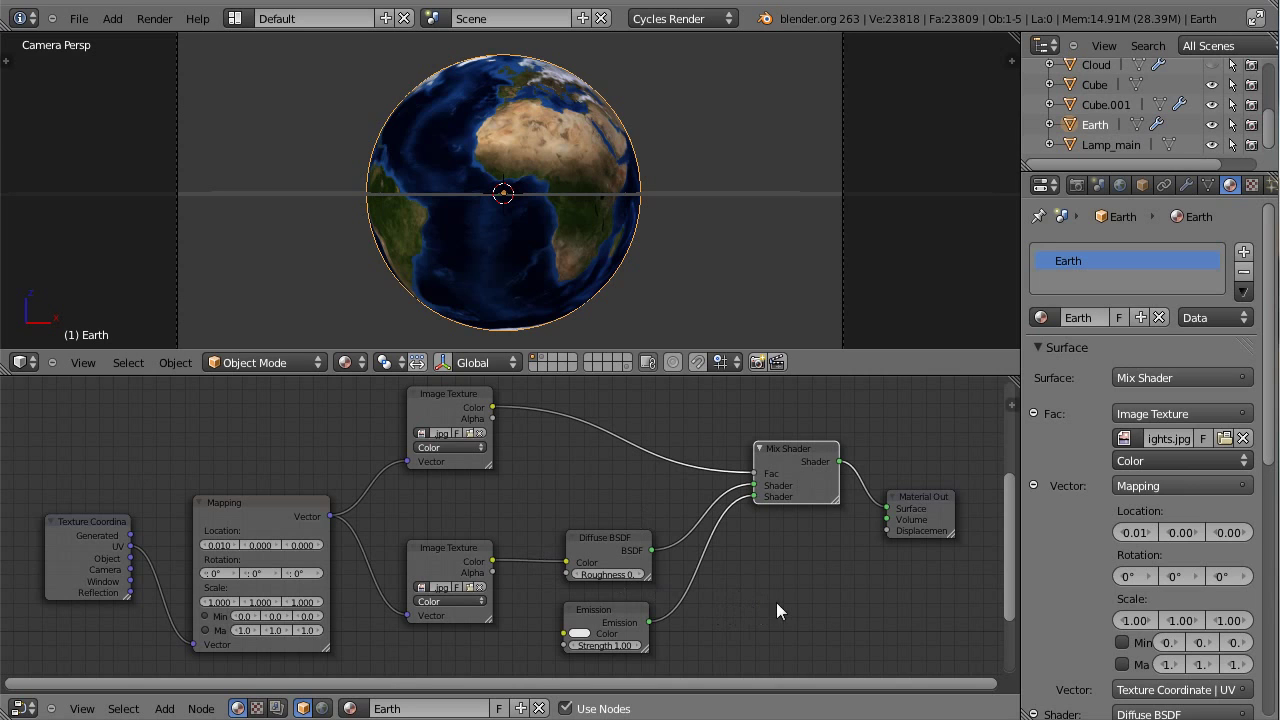
- Duplicate the color map Image Texture node, place the copy below the original and enlarge the node editor upward
middle_drag(764, 610, 726, 539)
right_click(404, 488)
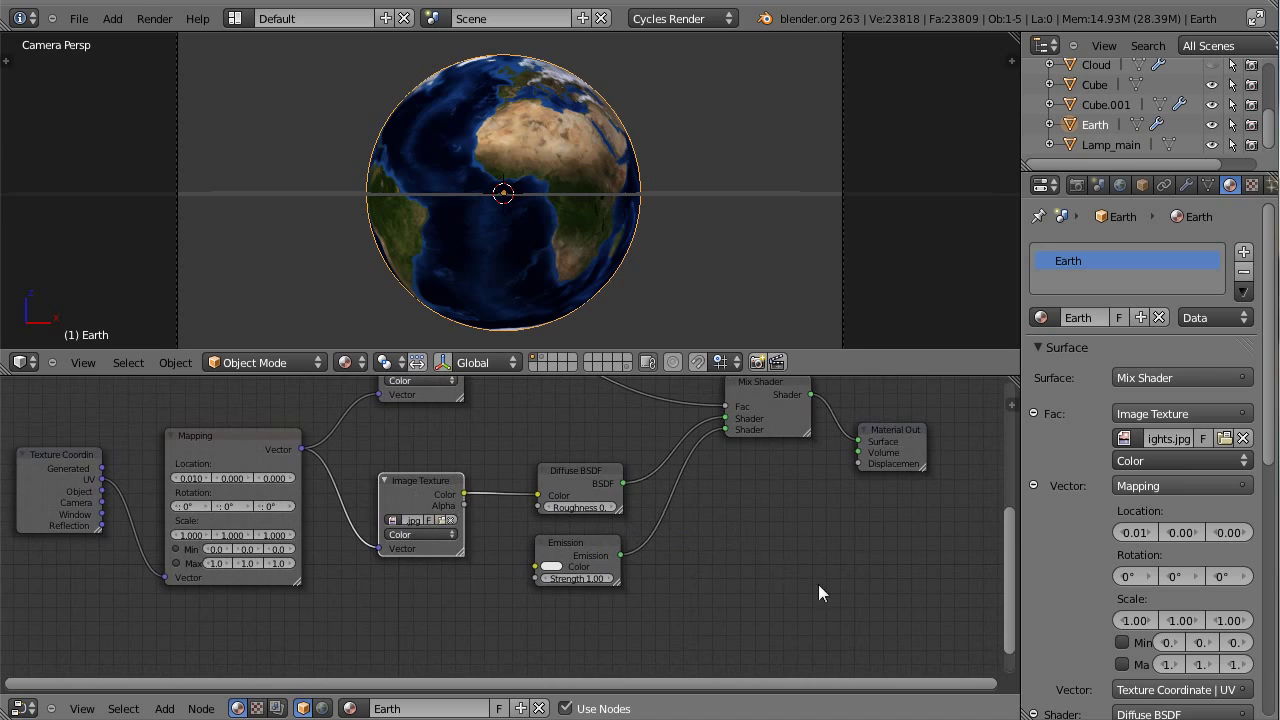
middle_drag(818, 593, 792, 532)
key(shift+a)
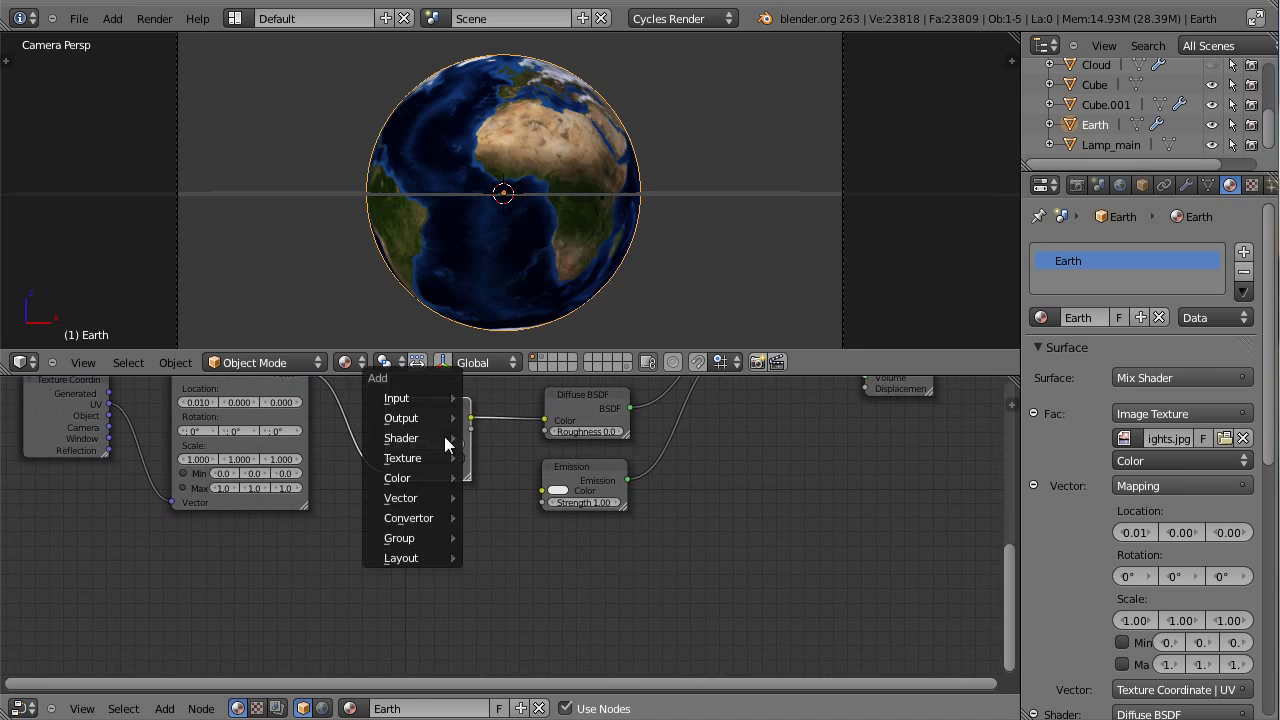
key(Escape)
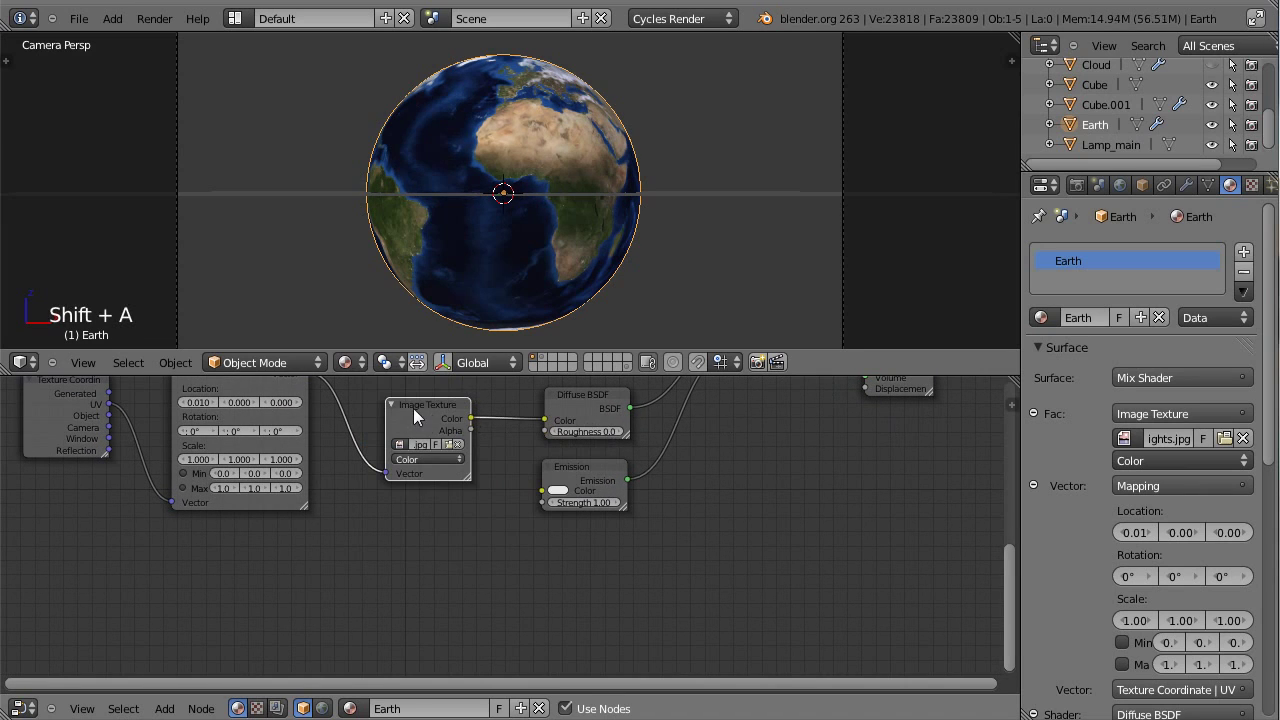
key(shift+d)
click(400, 570)
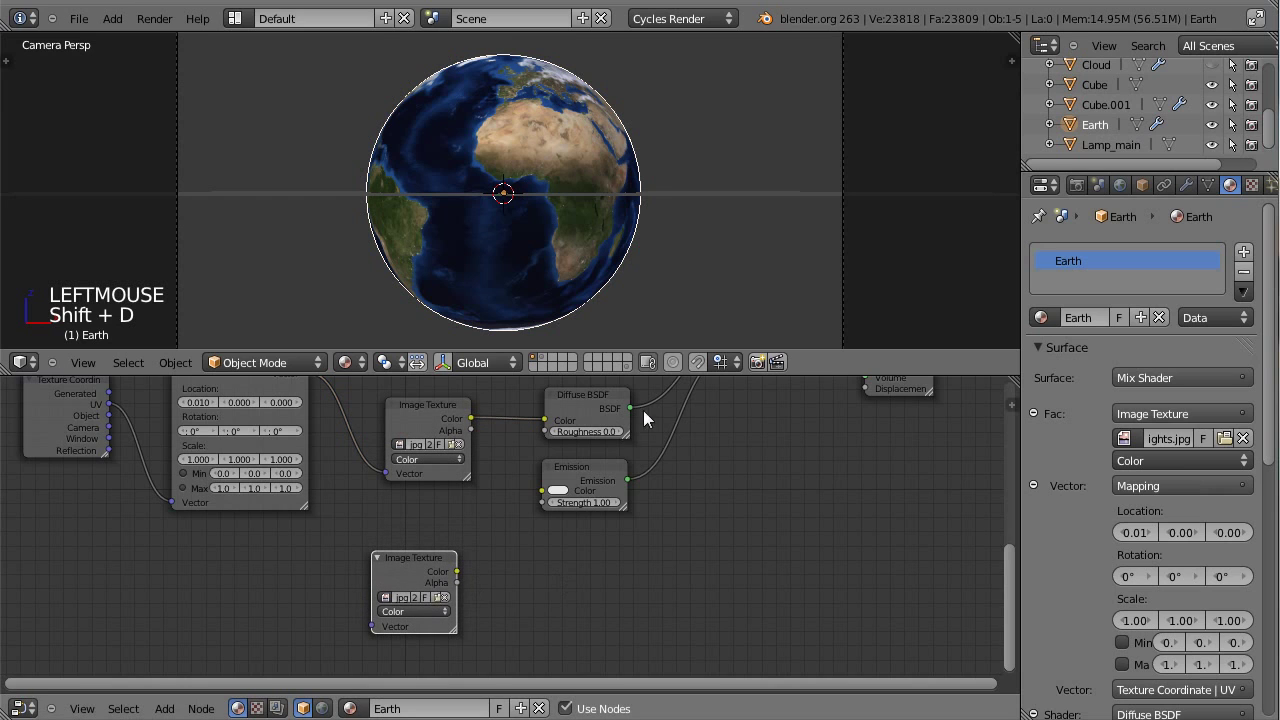
drag(600, 350, 600, 310)
drag(415, 549, 457, 543)
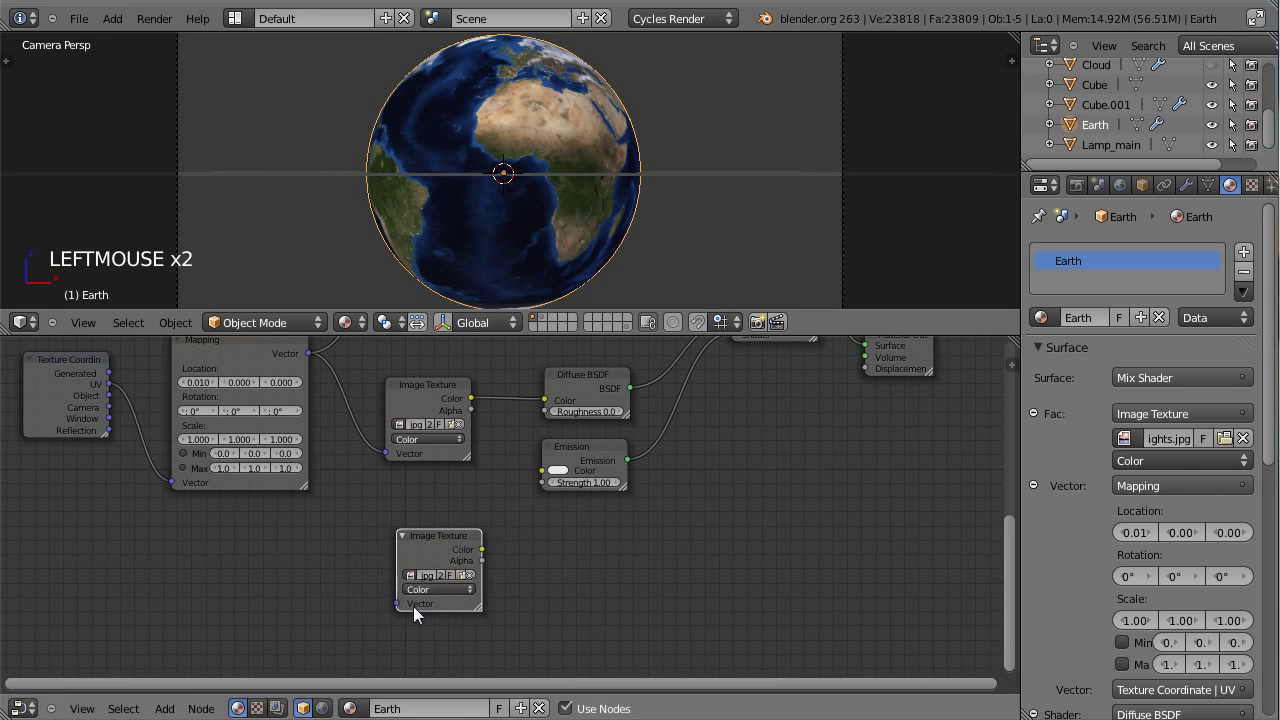
- Load Bump.jpg into the new lowest Image Texture node and connect its Color output to the Material Output's Displacement input
click(466, 576)
click(269, 153)
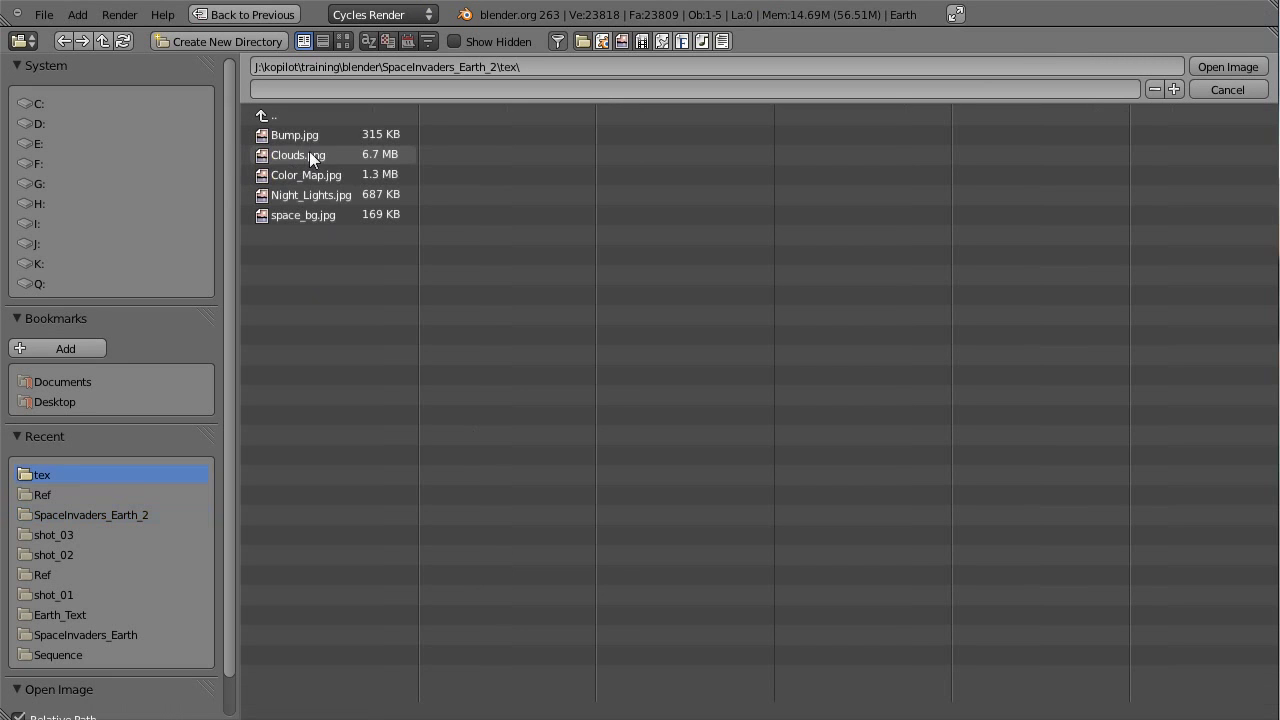
double_click(307, 140)
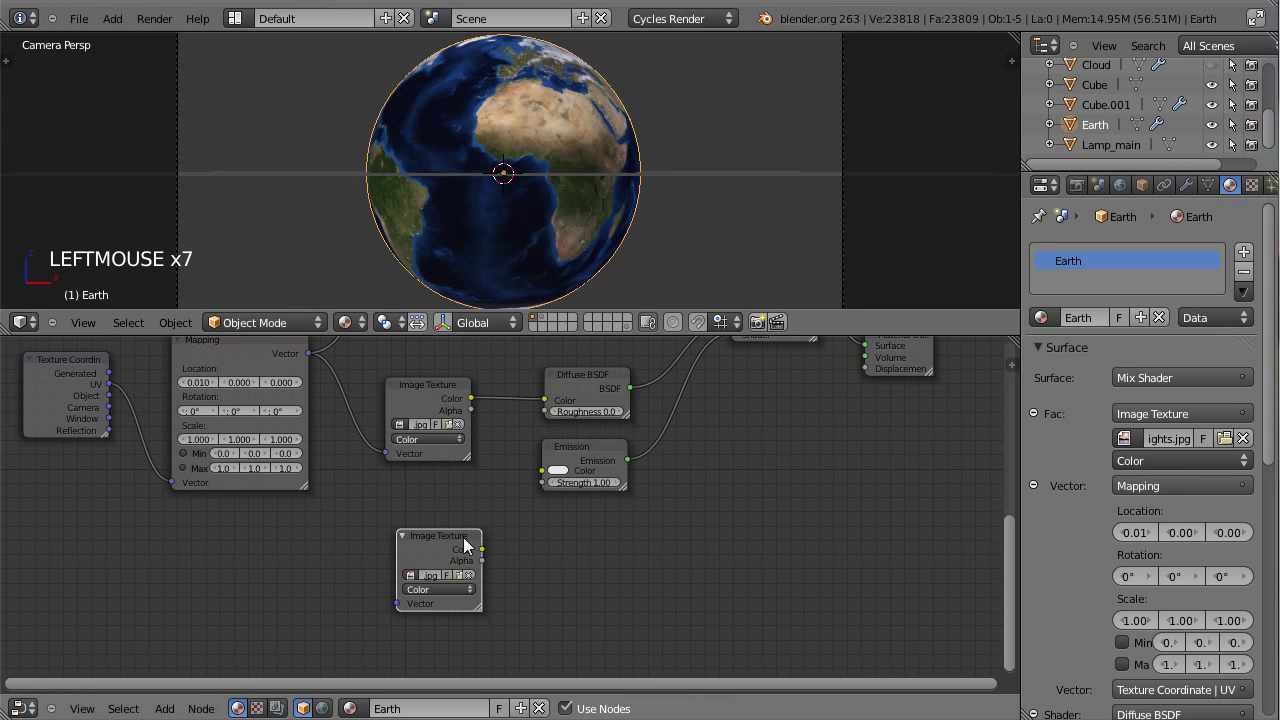
drag(544, 560, 865, 368)
middle_drag(749, 446, 726, 526)
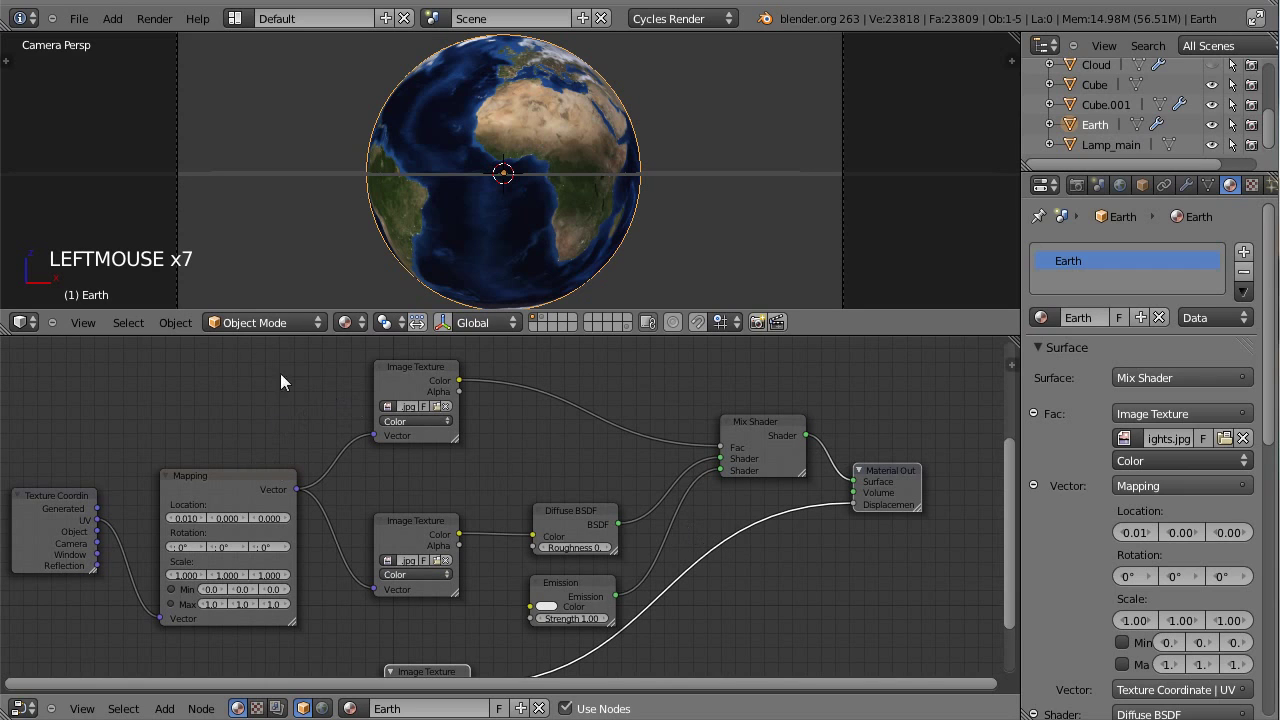
- Switch the 3D view to Rendered shading and inspect the Earth's night lights up close and from farther out
click(345, 322)
click(388, 193)
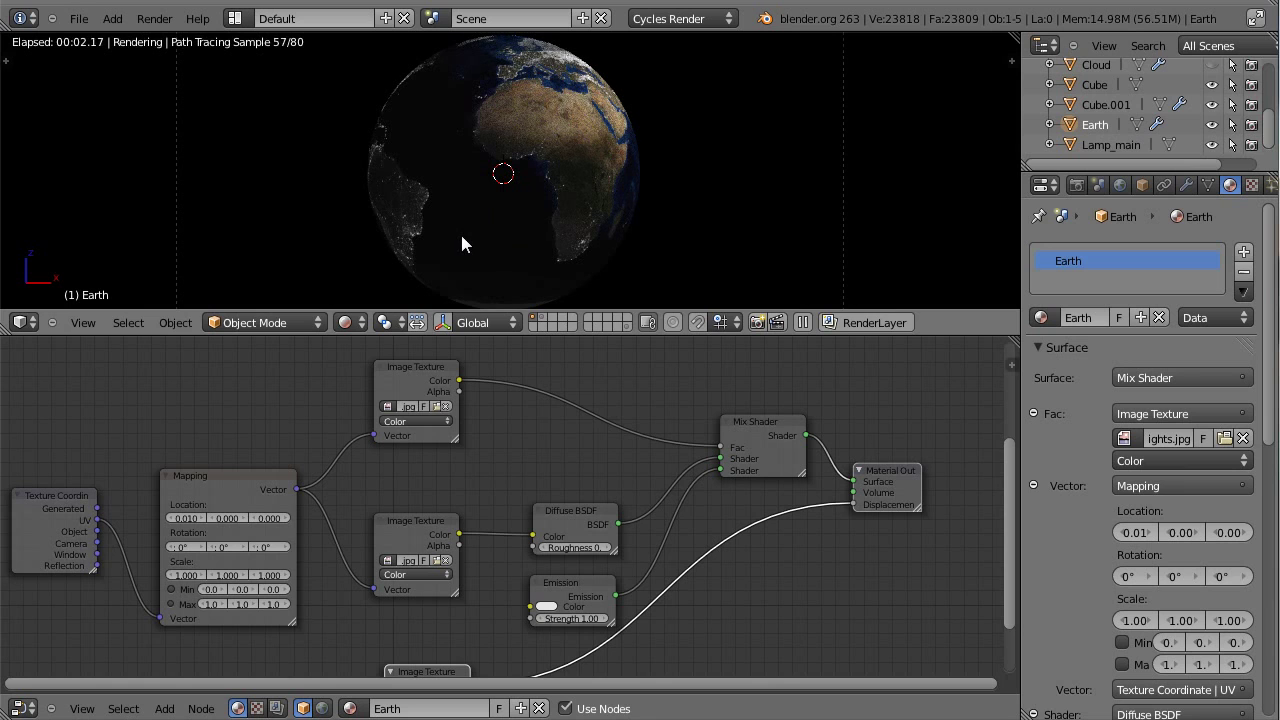
scroll(463, 244, up, 2)
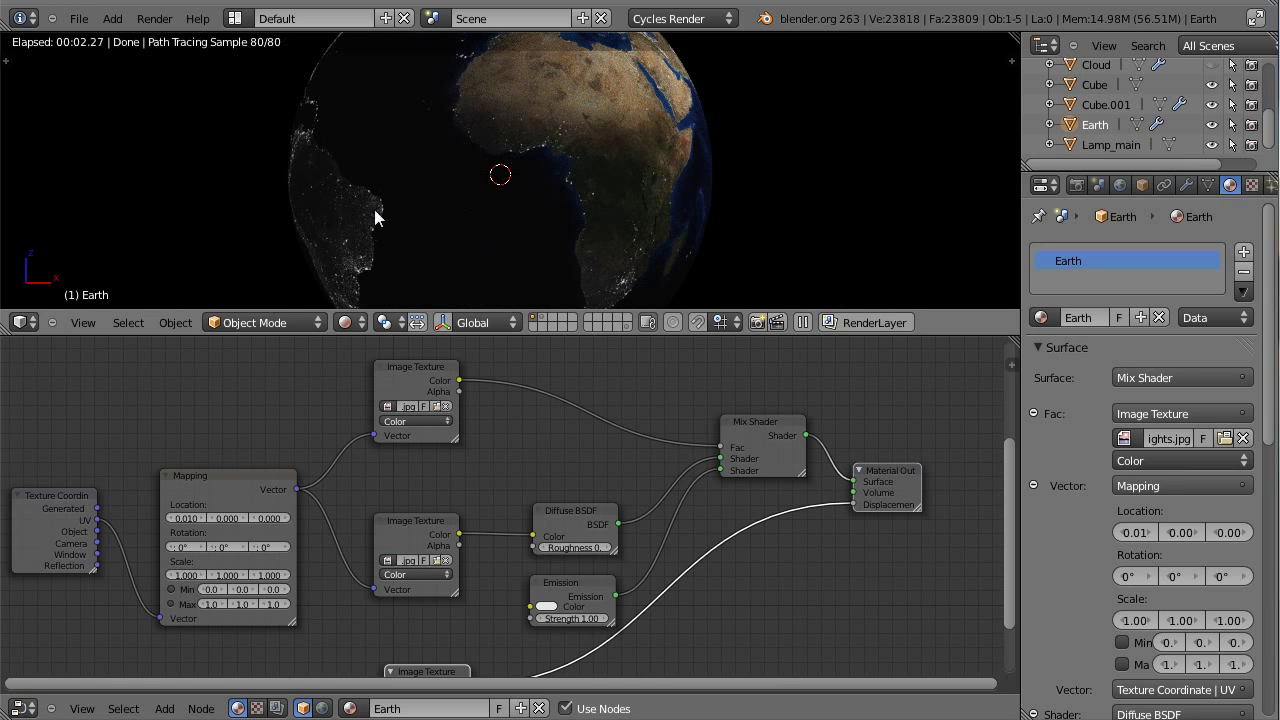
scroll(376, 218, down, 1)
scroll(380, 194, down, 1)
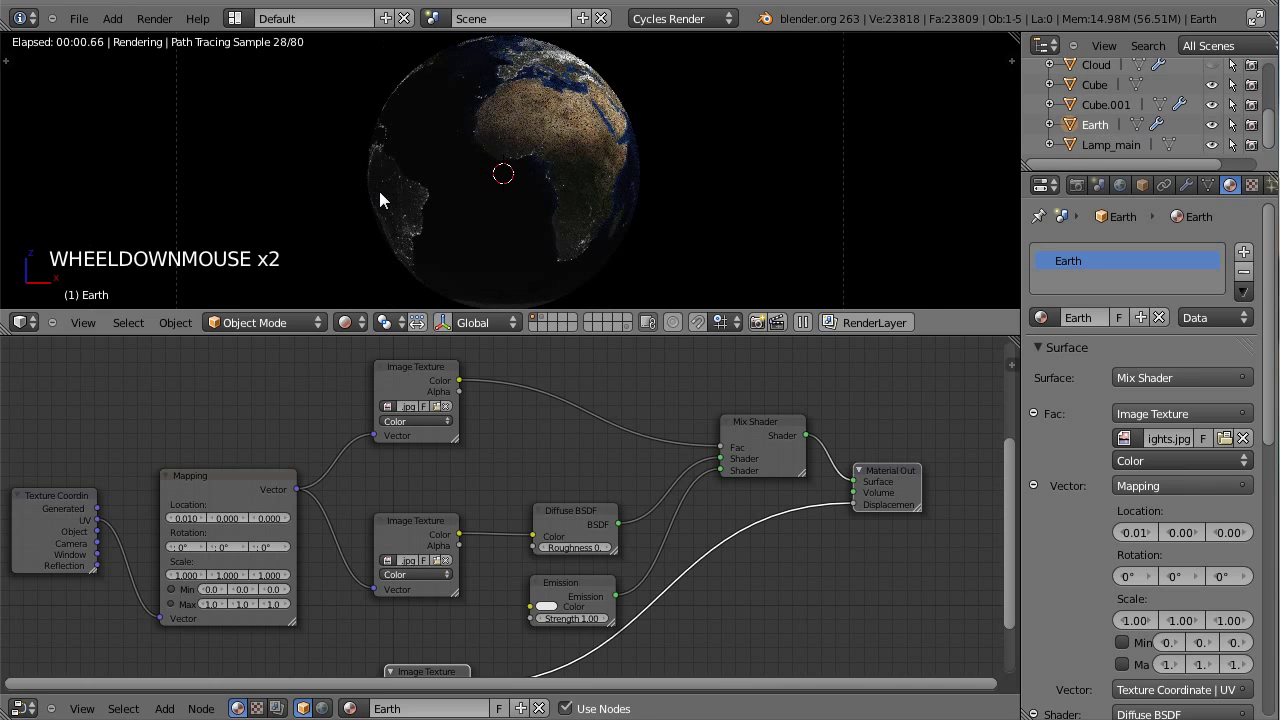
scroll(462, 172, down, 1)
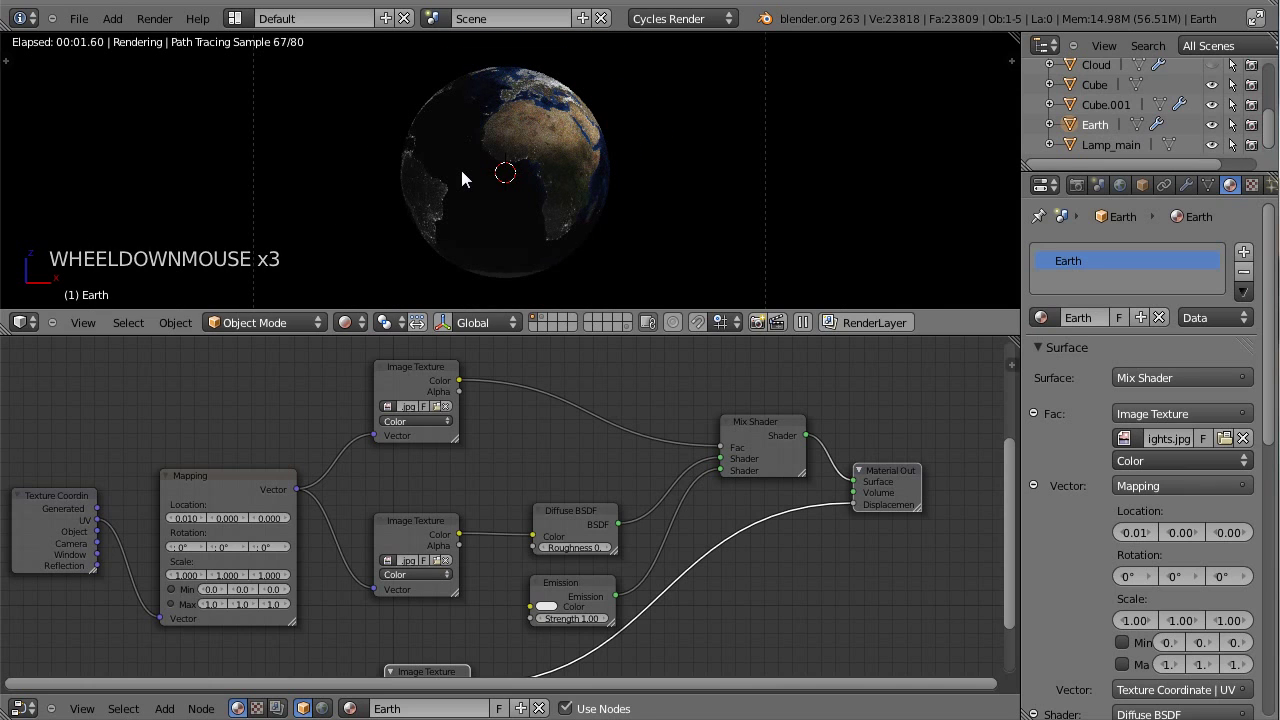
- Move the Diffuse BSDF and Emission nodes slightly upward and lower the Emission strength to 0.6
drag(566, 507, 558, 474)
drag(571, 586, 572, 562)
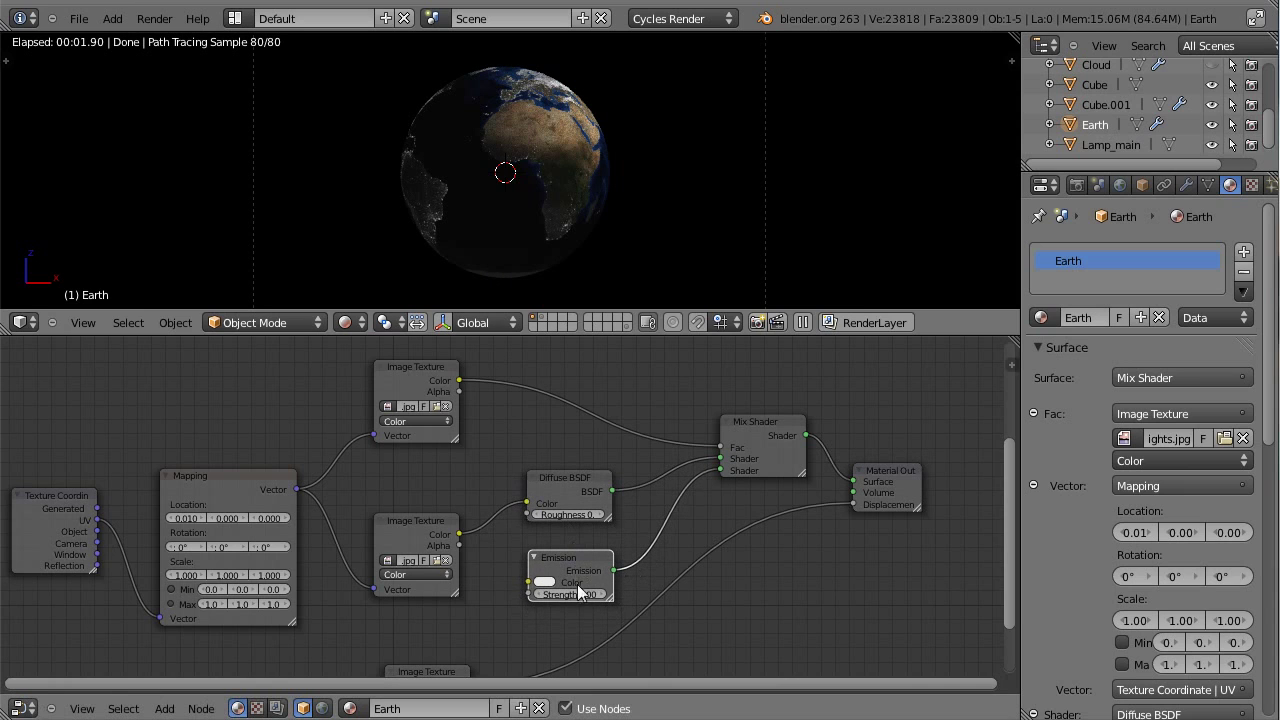
click(539, 593)
click(539, 593)
click(539, 593)
scroll(526, 240, up, 3)
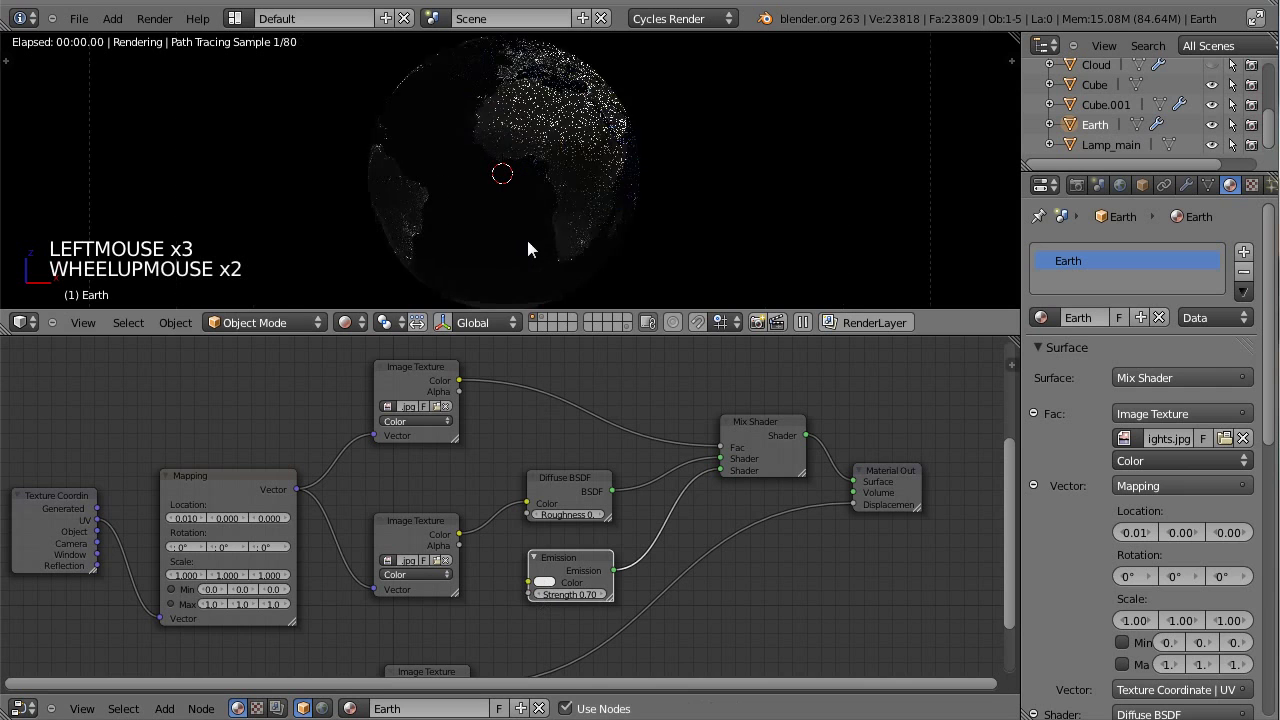
click(539, 593)
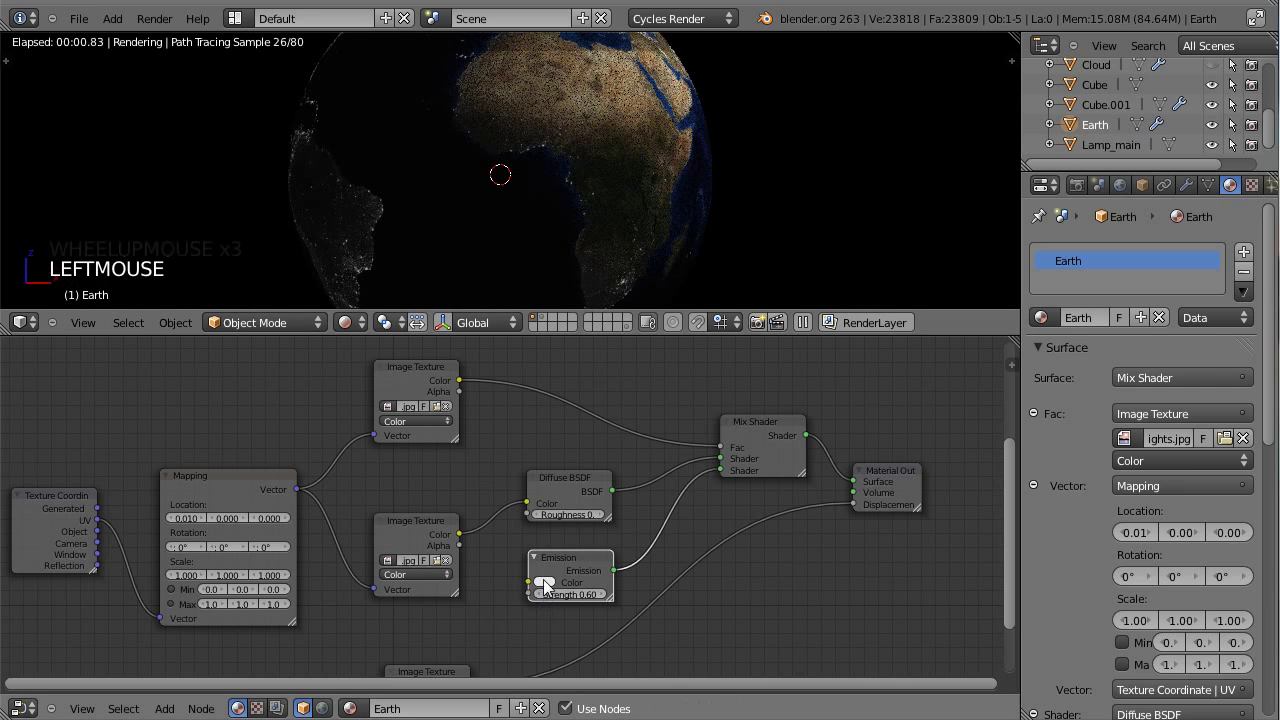
- Change the Emission color to pale yellow and reduce its strength to 0.4, checking the night lights in the rendered view
click(544, 581)
click(568, 480)
mouse_move(570, 484)
mouse_down()
mouse_move(567, 500)
mouse_move(563, 485)
mouse_up()
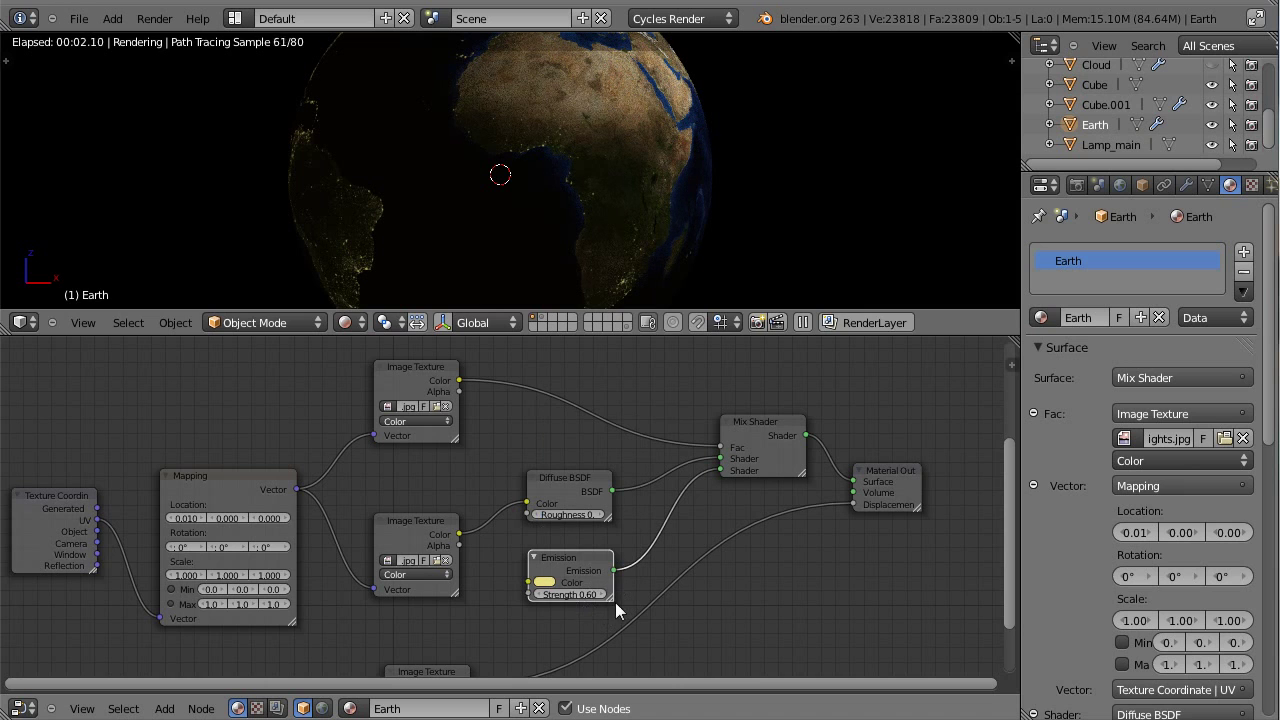
click(541, 593)
click(541, 593)
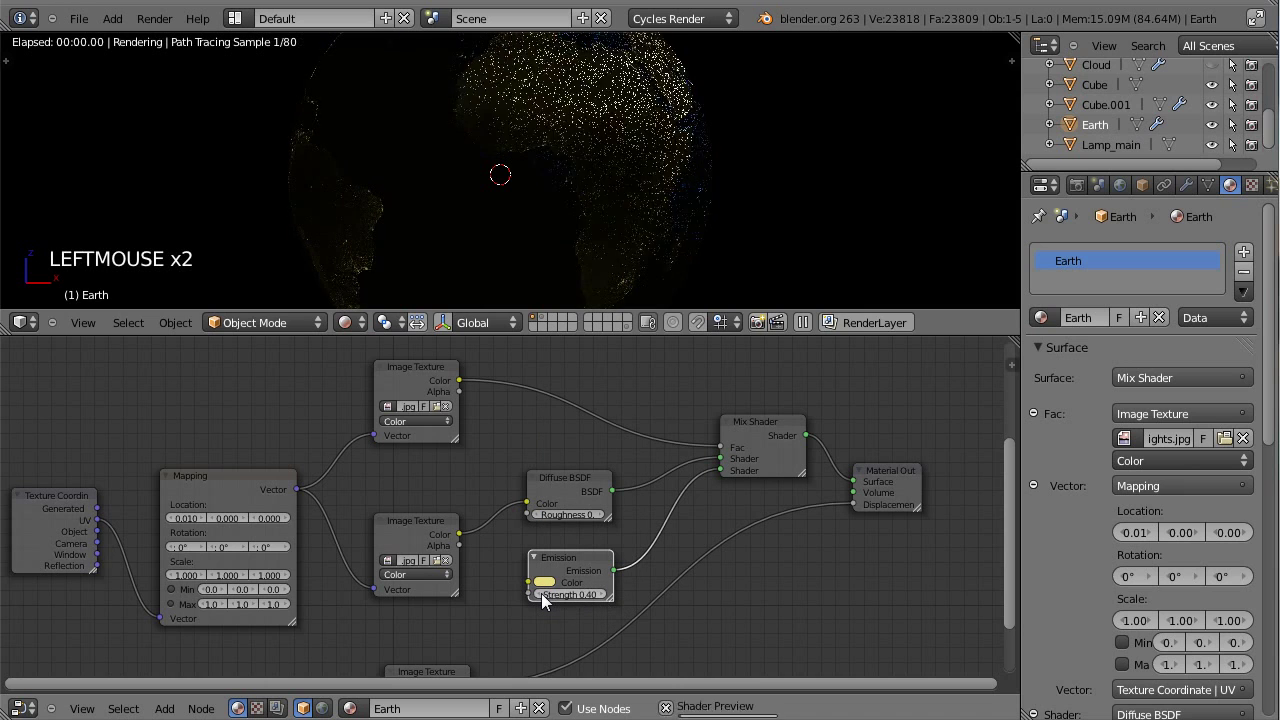
scroll(504, 207, down, 2)
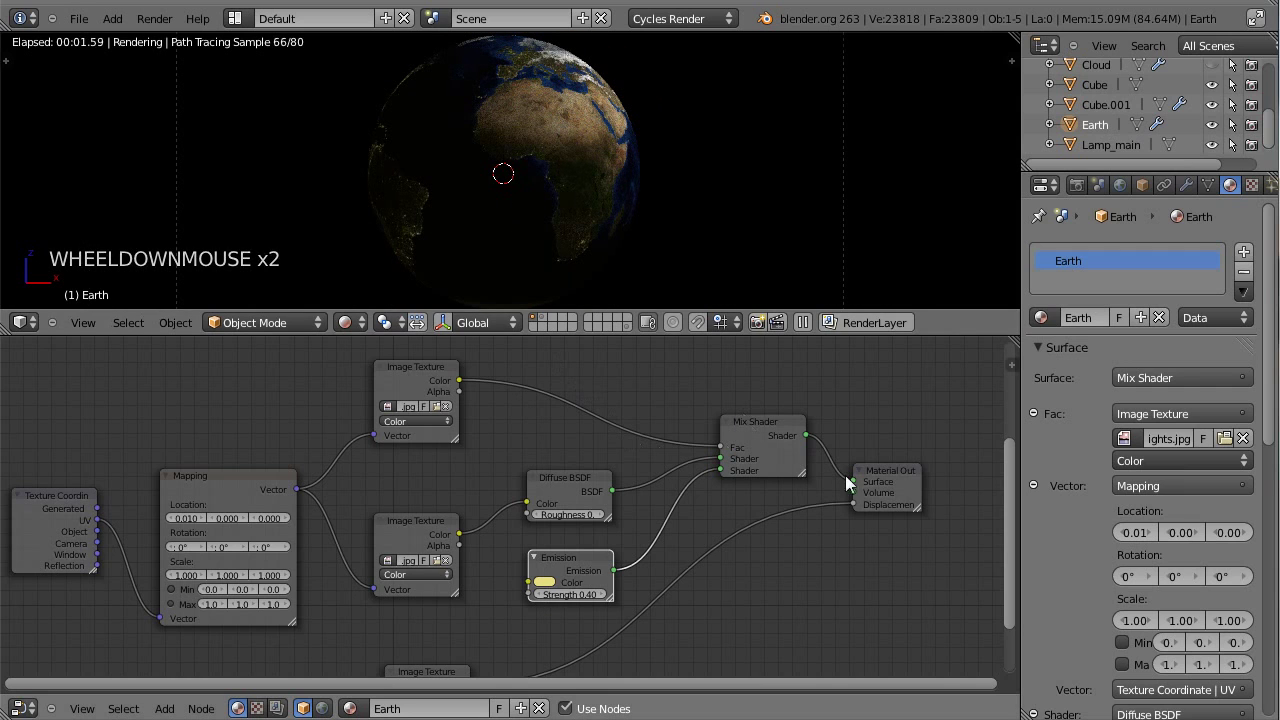
scroll(660, 129, down, 2)
scroll(660, 129, up, 2)
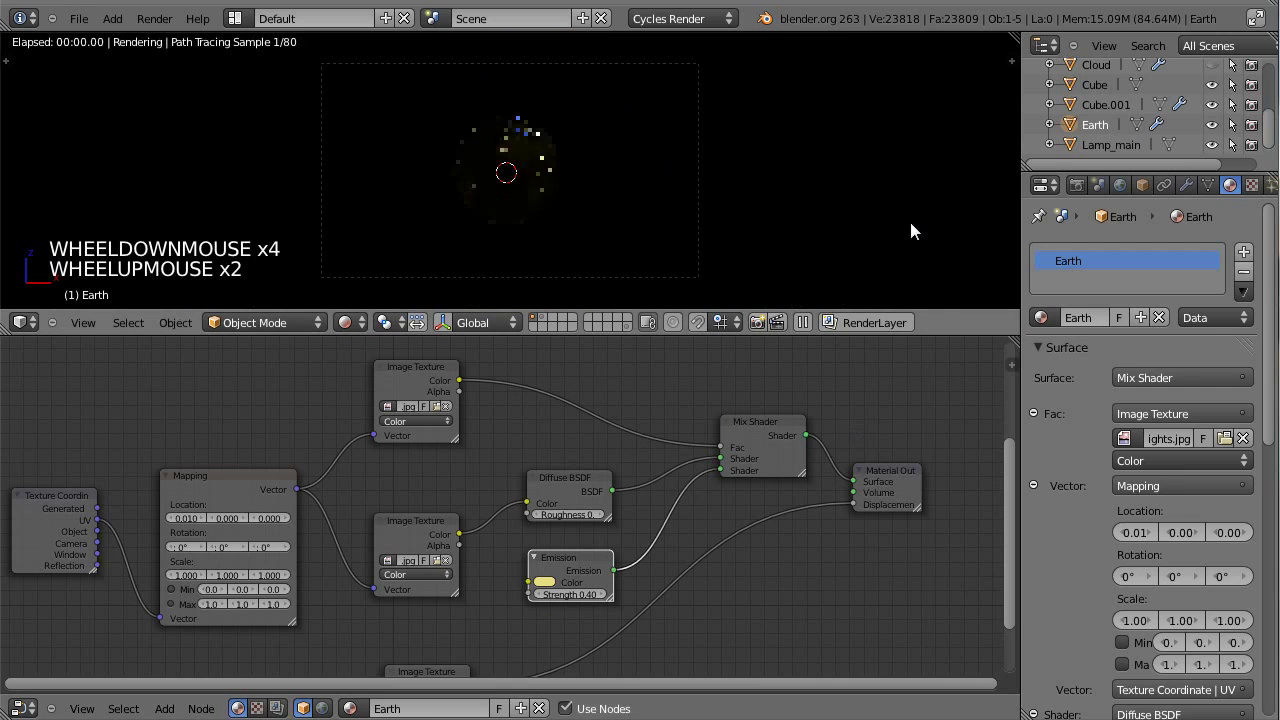
- Select Lamp_main and raise its Emission strength through 20 to 30
click(1103, 105)
scroll(1103, 105, up, 3)
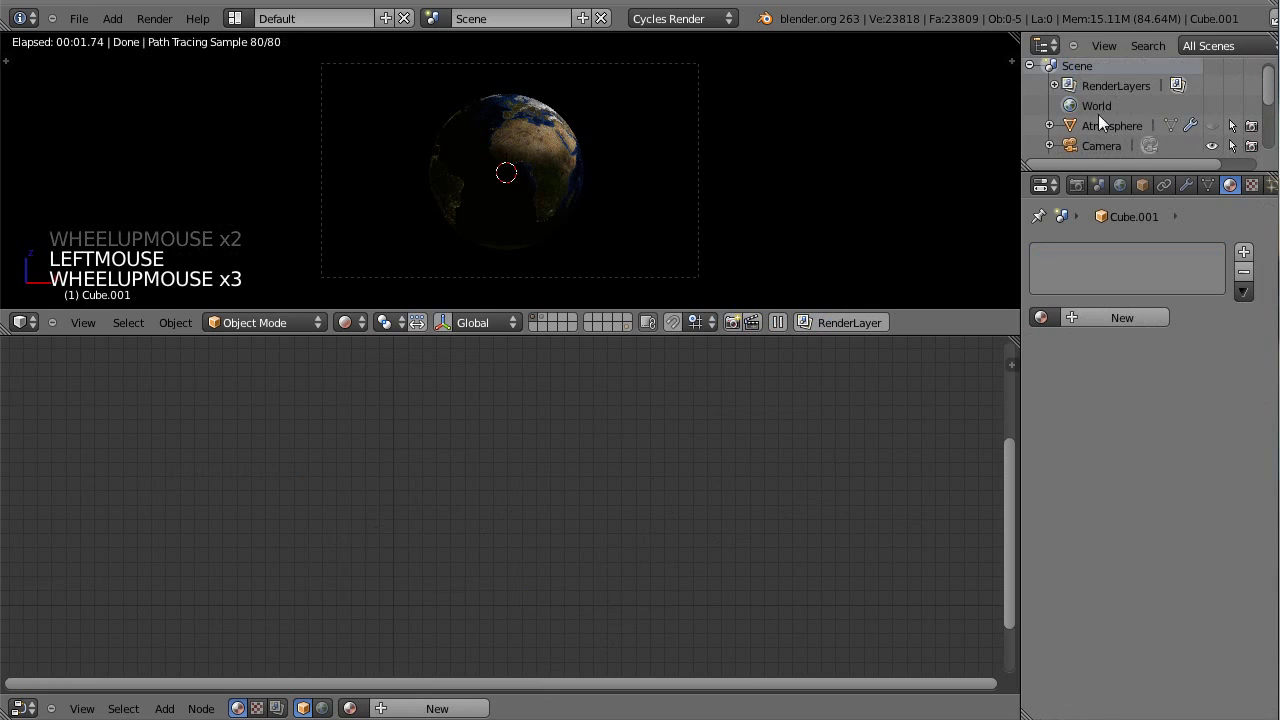
scroll(1097, 116, down, 3)
click(1095, 151)
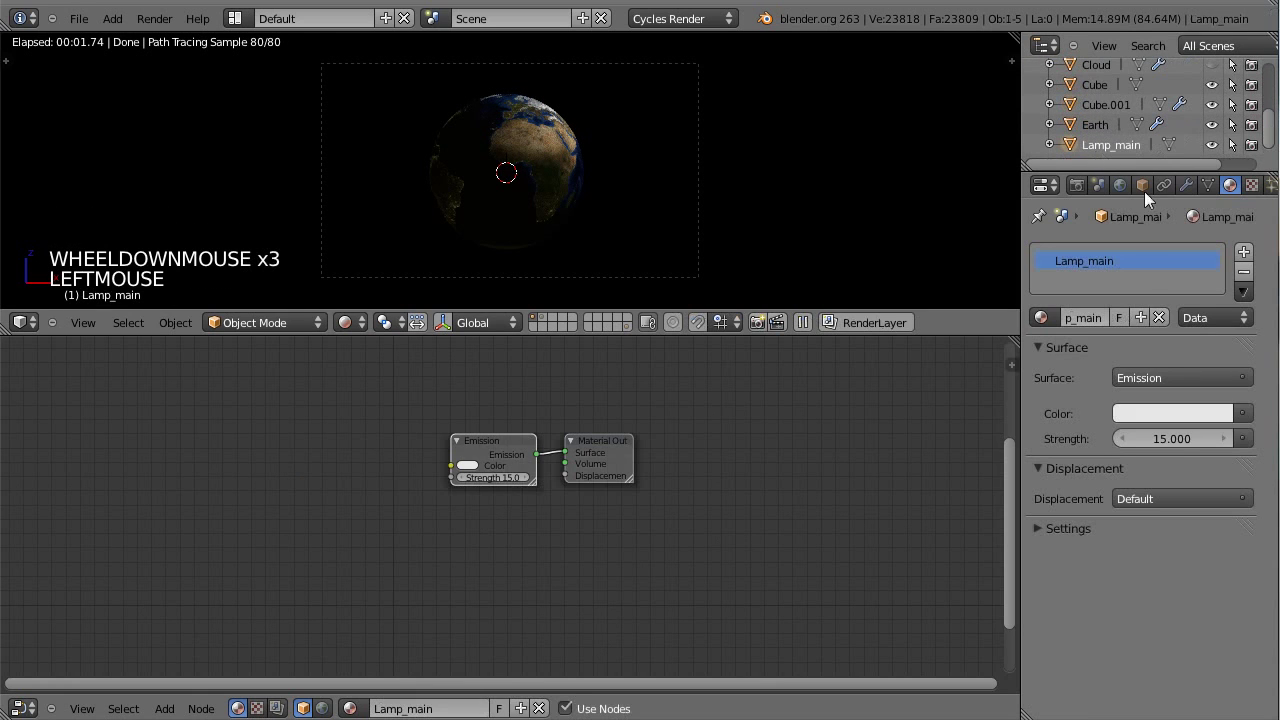
click(1185, 442)
text(20)
click(1202, 444)
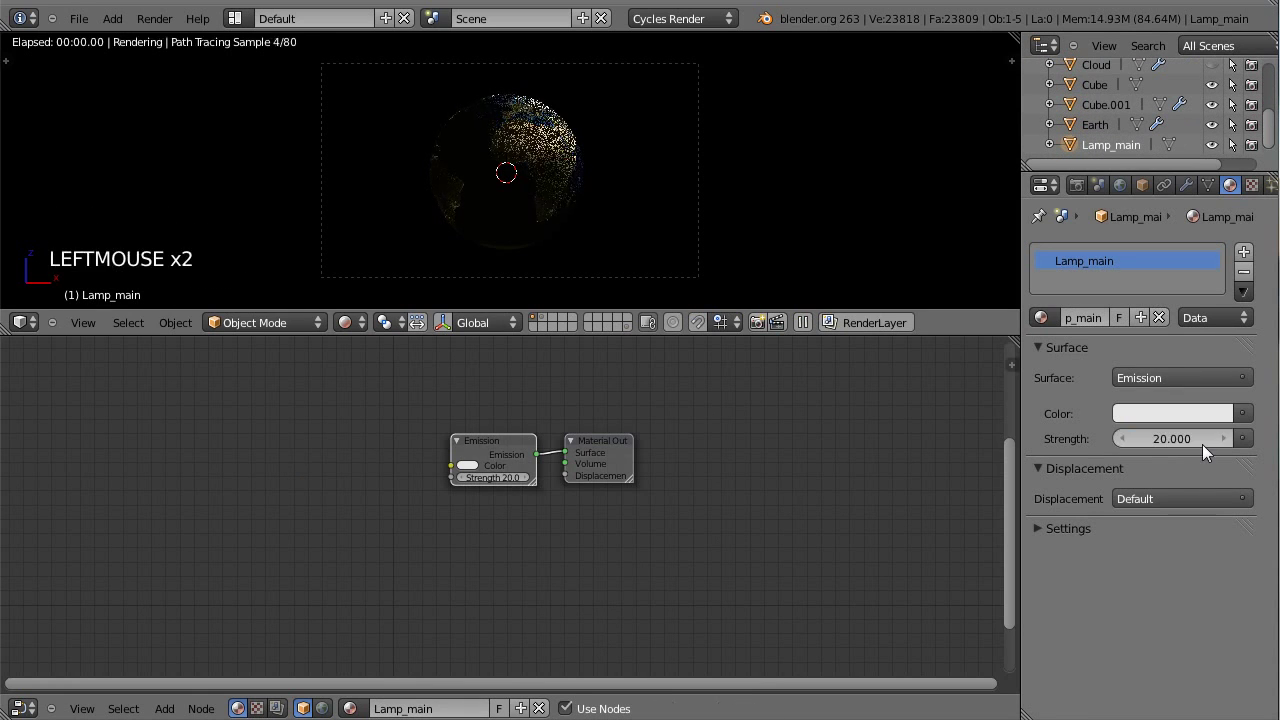
click(1184, 438)
text(30)
key(Return)
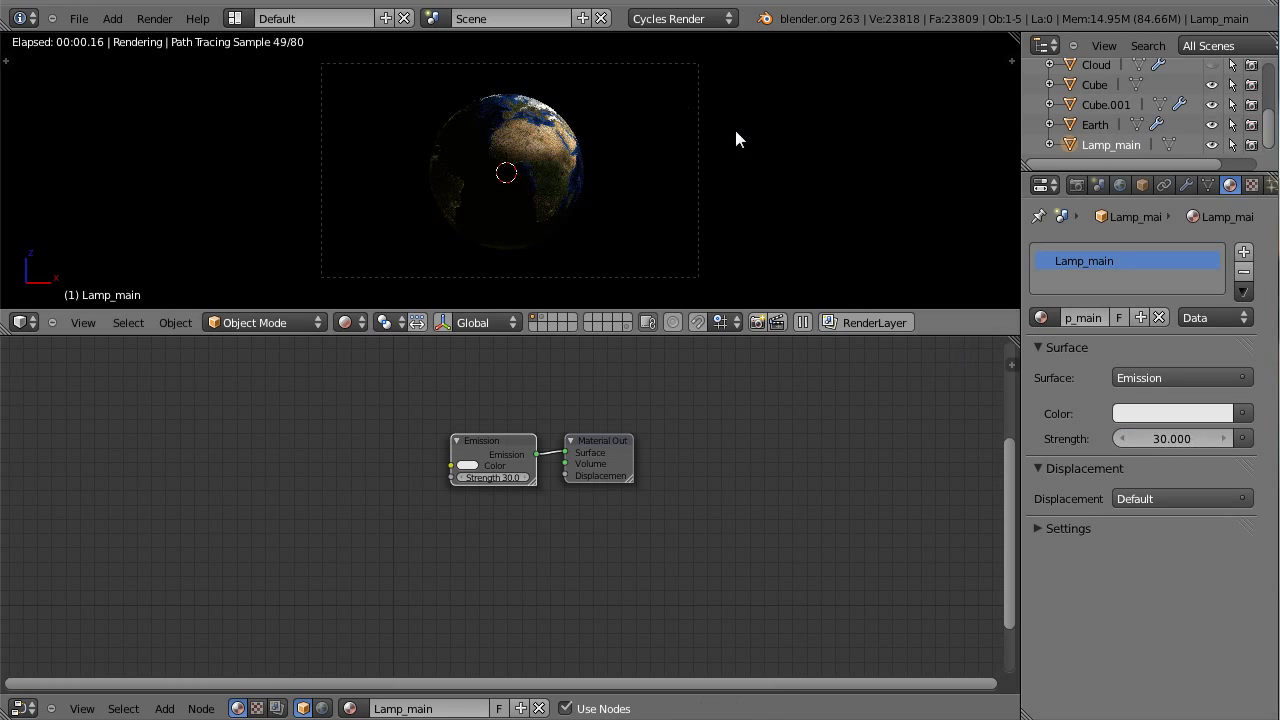
- Scale Lamp_main up uniformly and check the brighter lighting on the Earth
key(s)
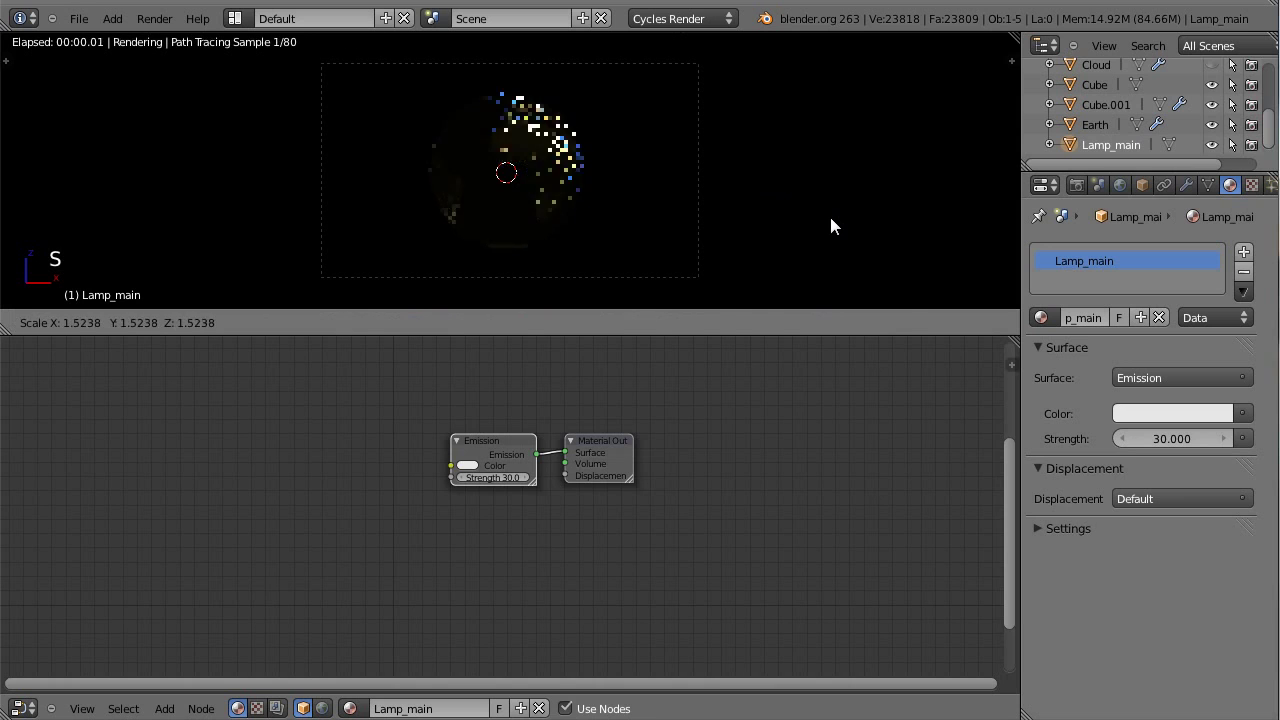
click(773, 210)
scroll(650, 200, up, 2)
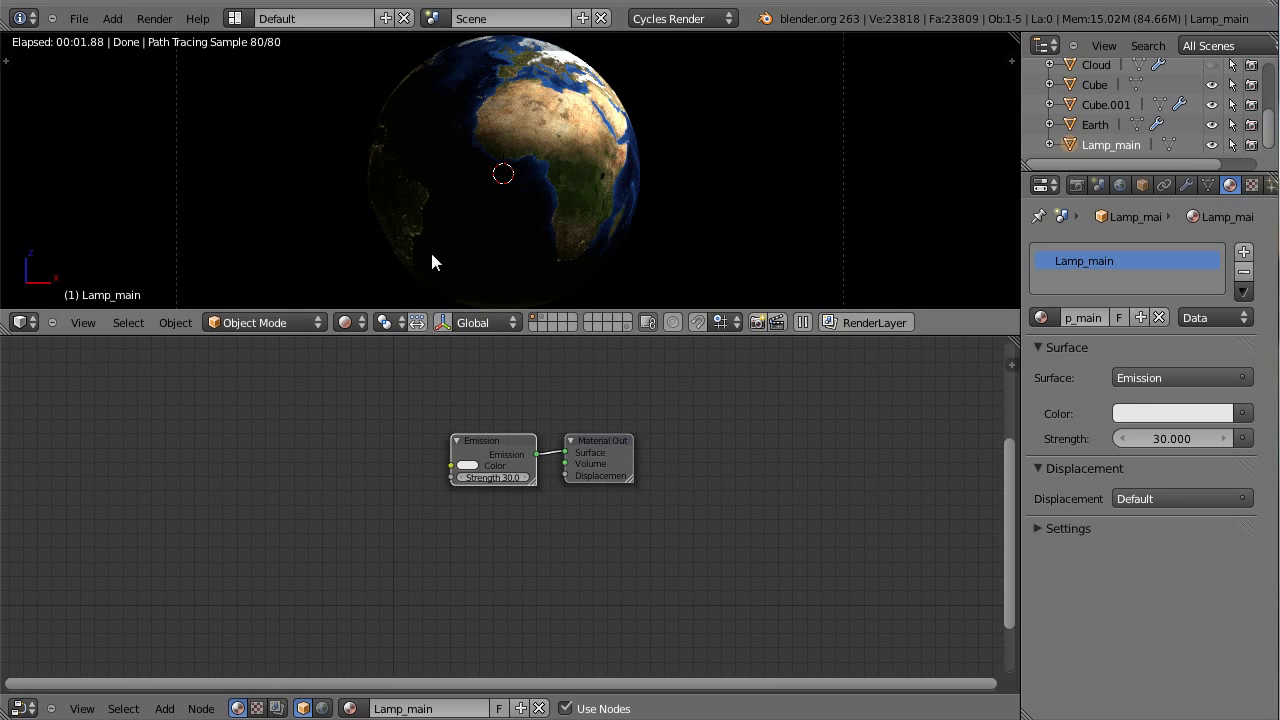
scroll(431, 260, down, 2)
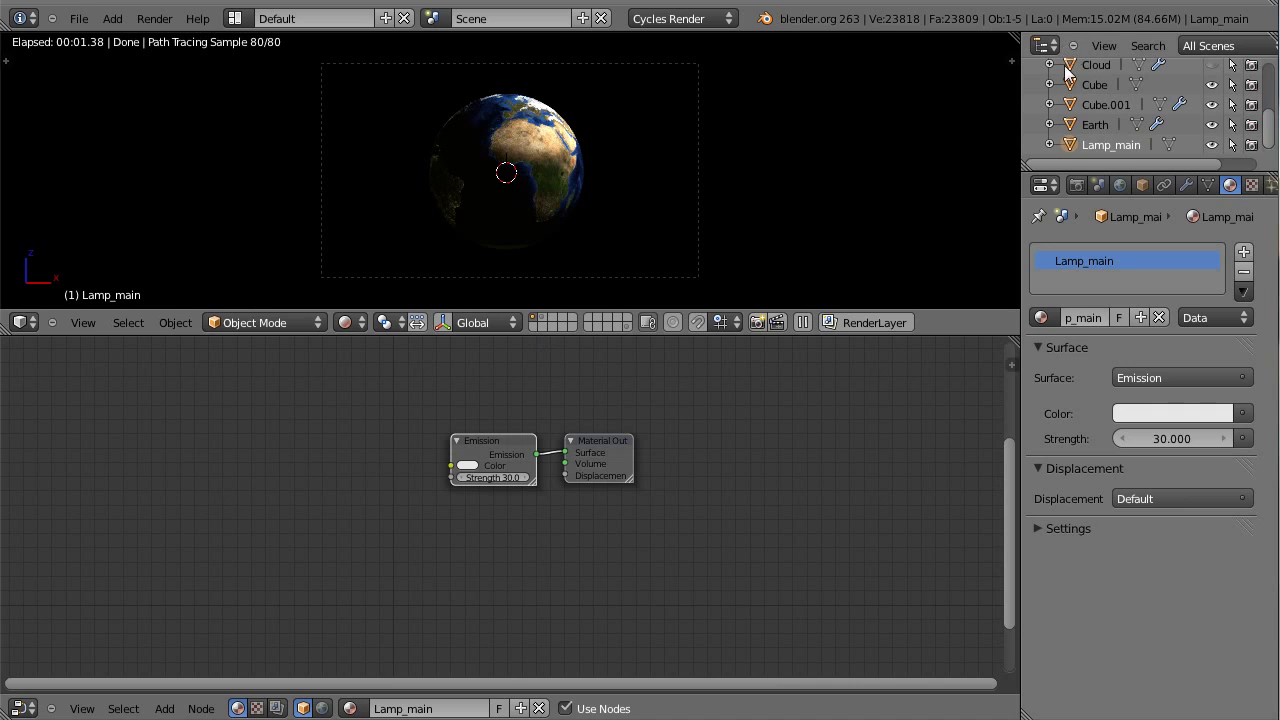
- Select Earth, link the Mapping node's Vector output to the bump Image Texture's Vector input, and shift Mapping slightly left
click(1091, 124)
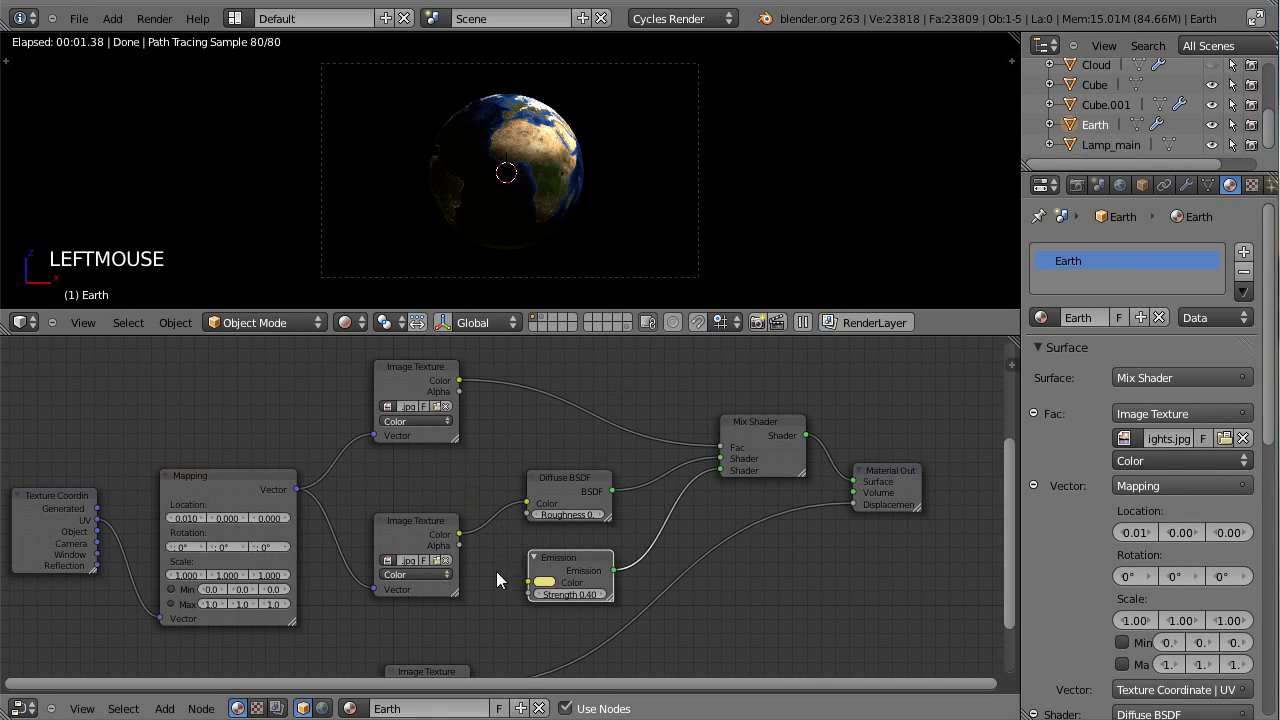
middle_drag(496, 571, 534, 477)
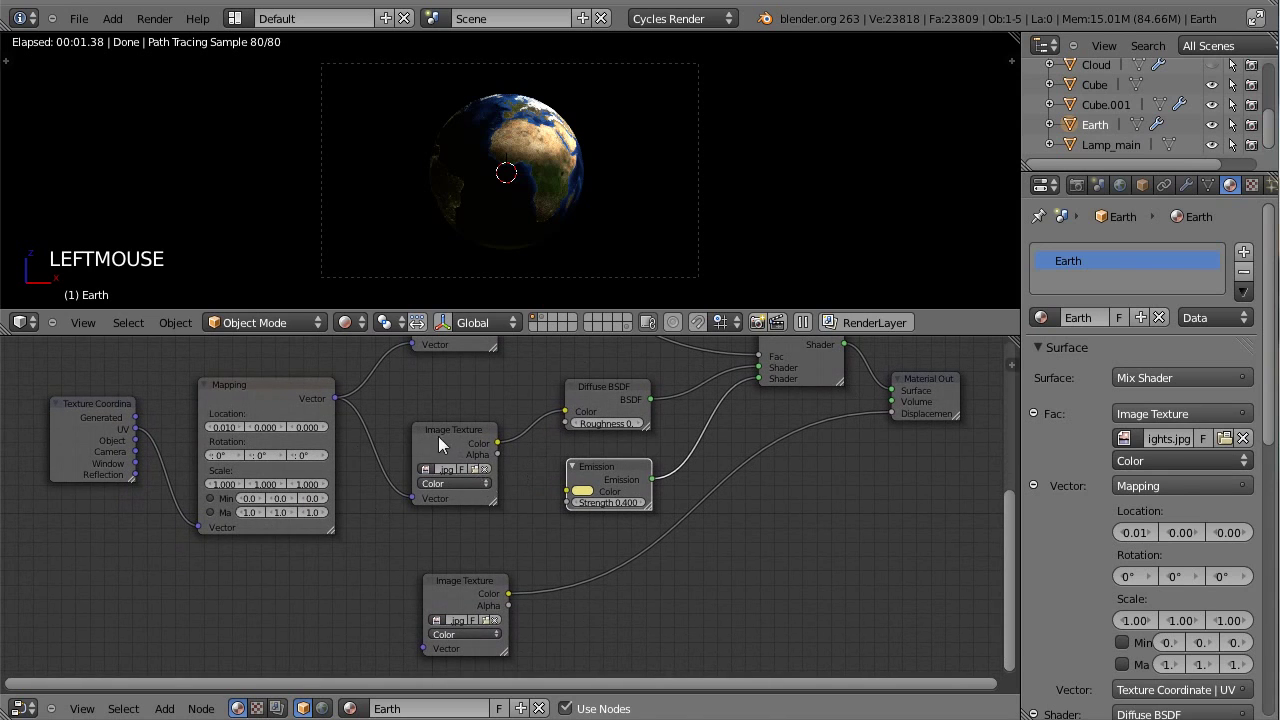
drag(334, 399, 425, 649)
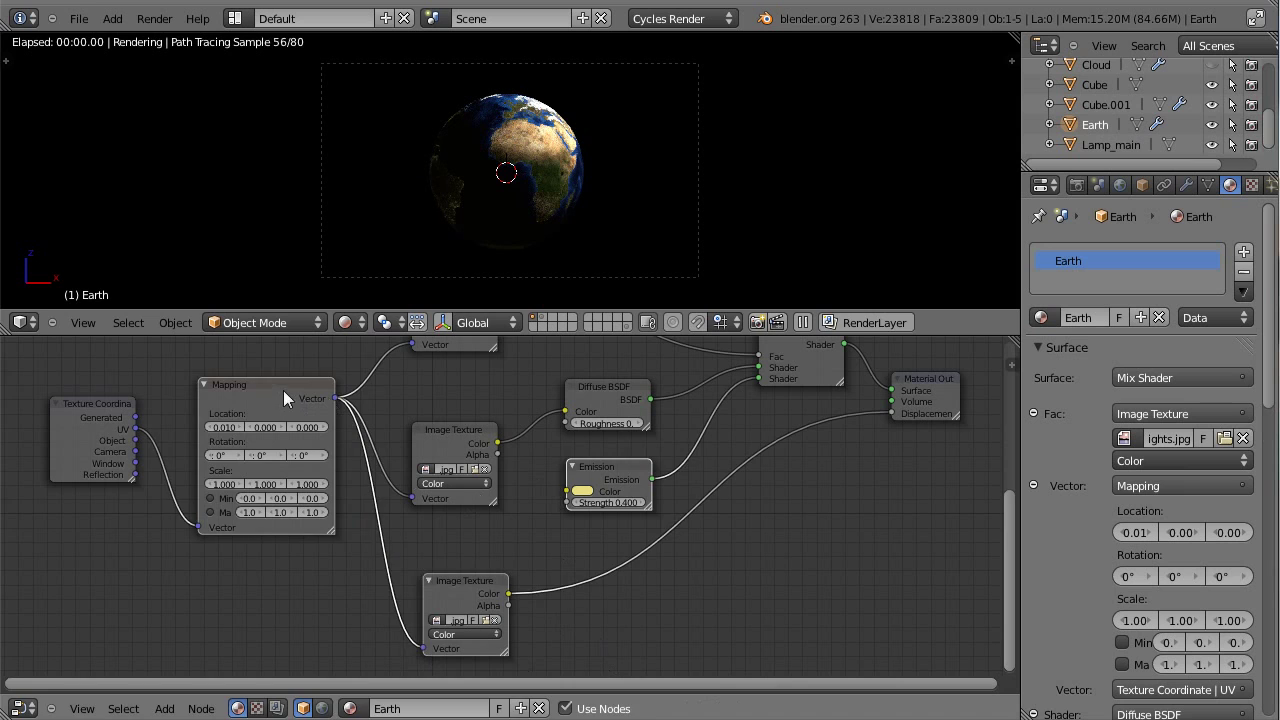
drag(284, 398, 254, 406)
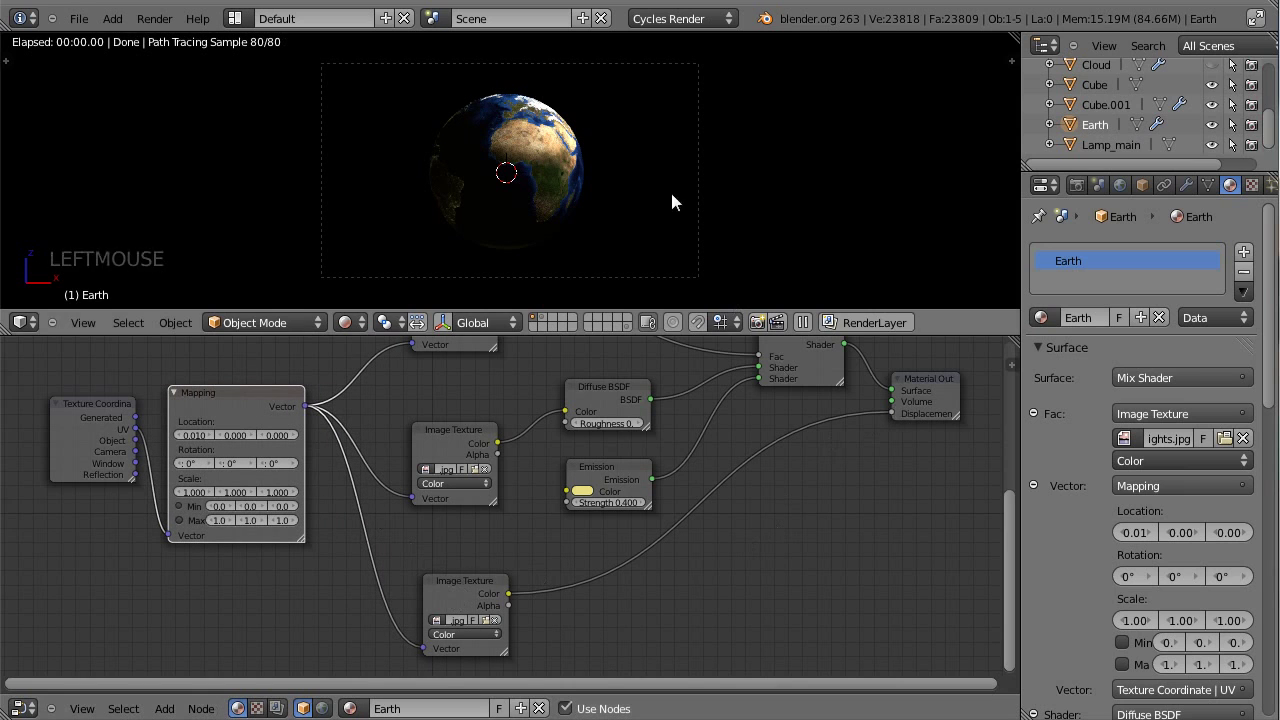
- Enlarge the 3D viewport slightly and examine the rendered Earth surface up close around North Africa and the Red Sea
scroll(571, 186, up, 3)
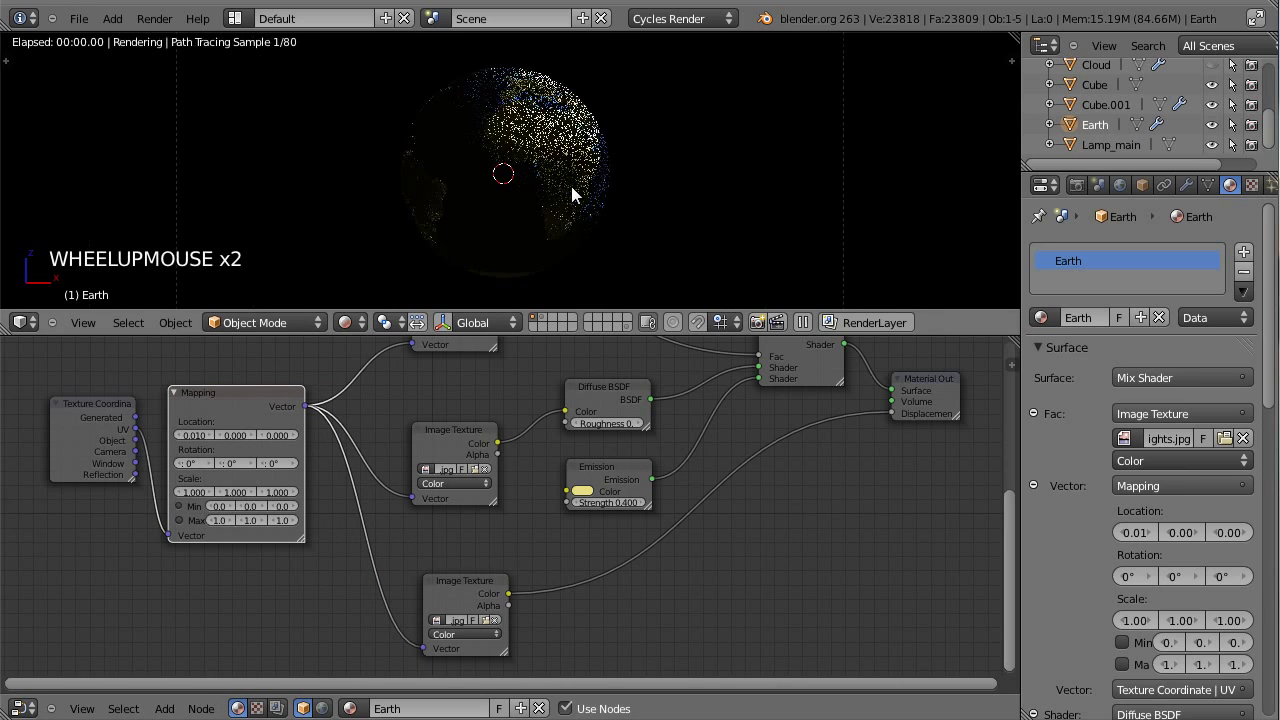
click(525, 337)
drag(523, 352, 523, 392)
scroll(620, 208, up, 3)
middle_drag(620, 208, 704, 178)
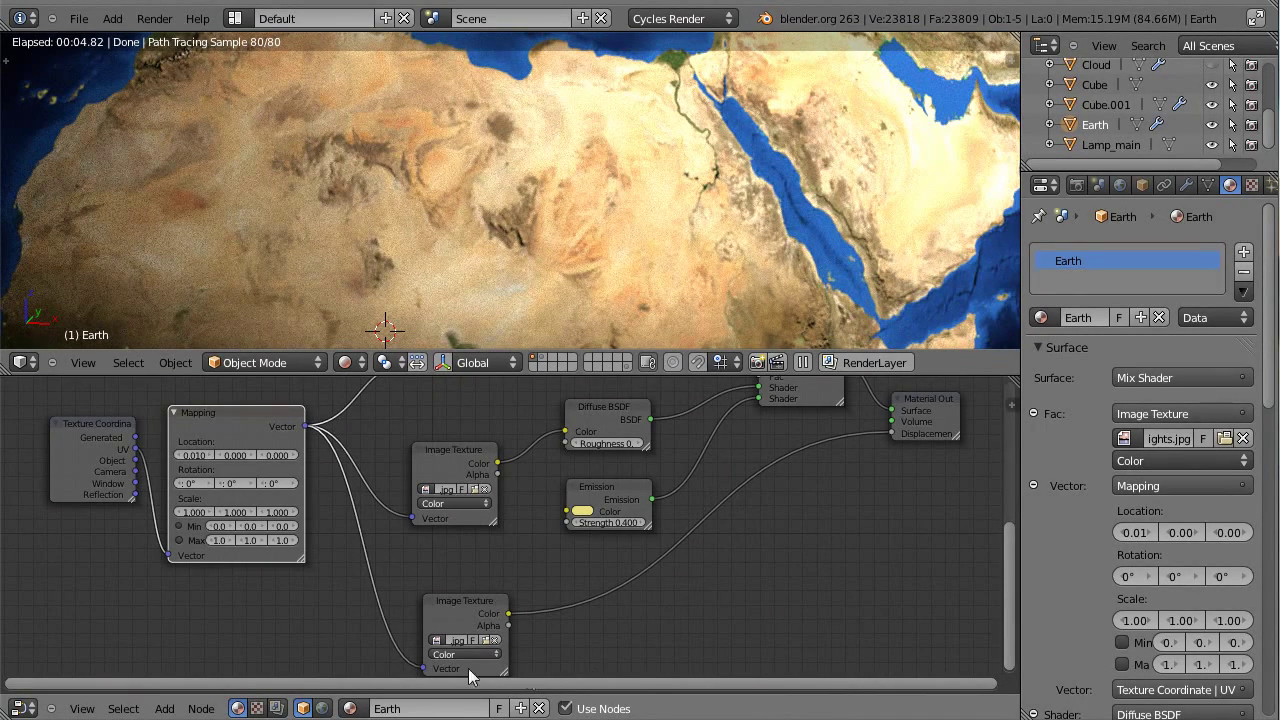
- Switch to the tex folder in Windows Explorer, examine the relief in Bump.jpg in the photo viewer, and return to Blender
click(315, 715)
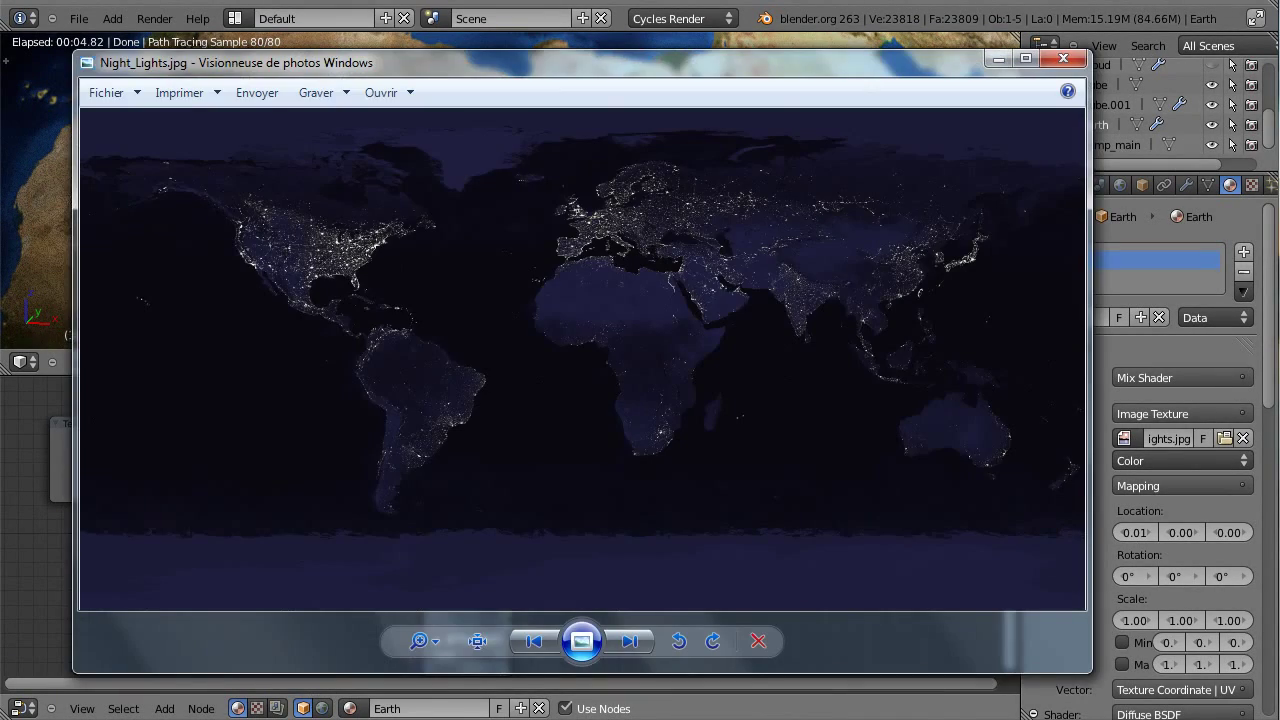
key(alt+Tab)
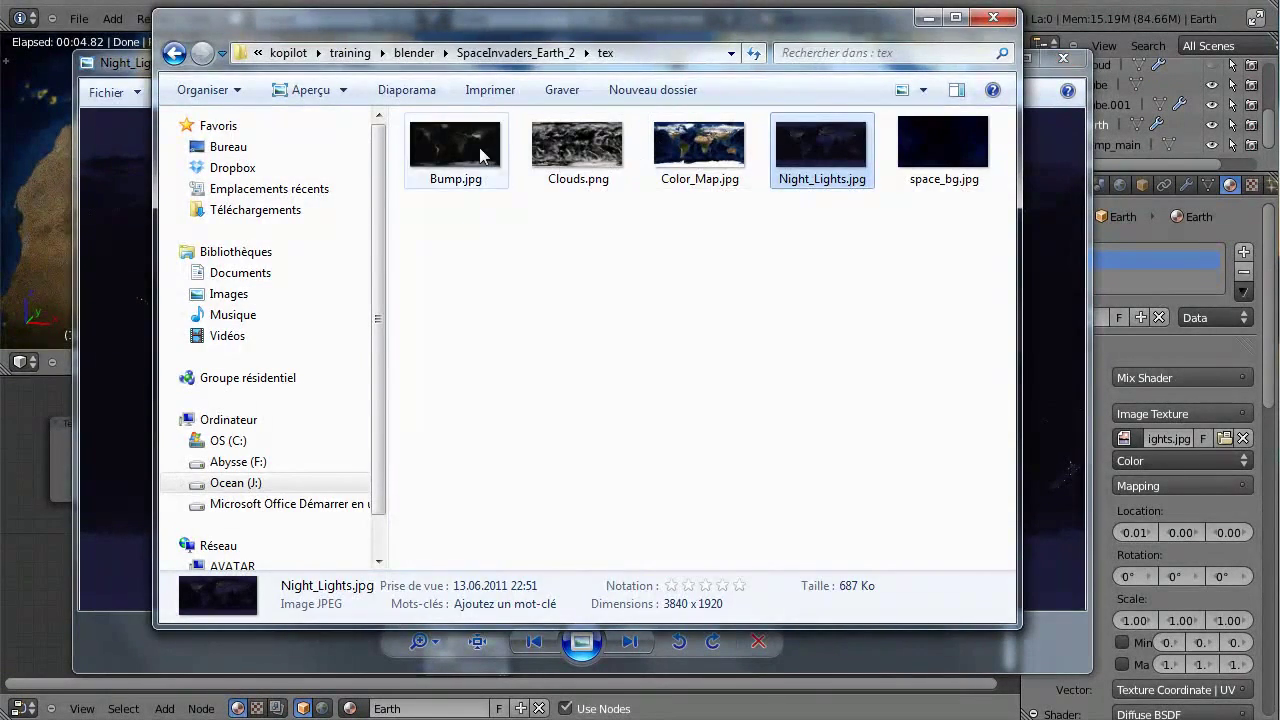
double_click(480, 157)
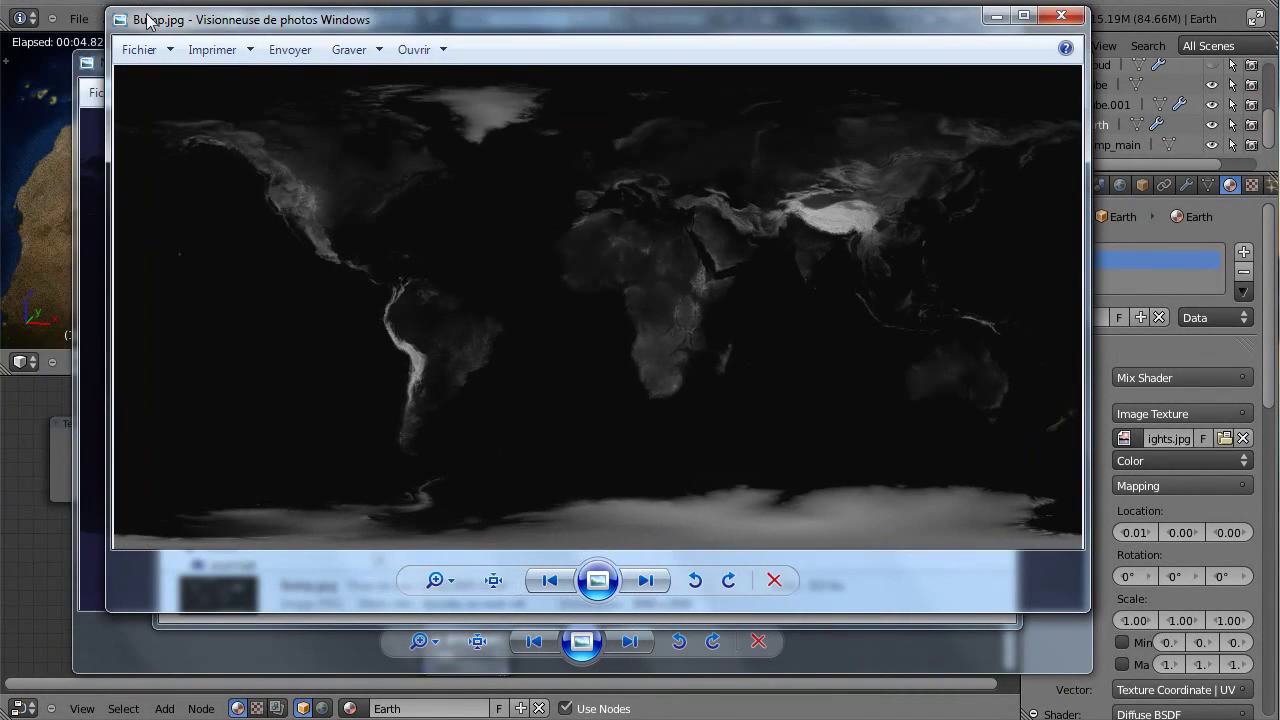
drag(178, 36, 172, 68)
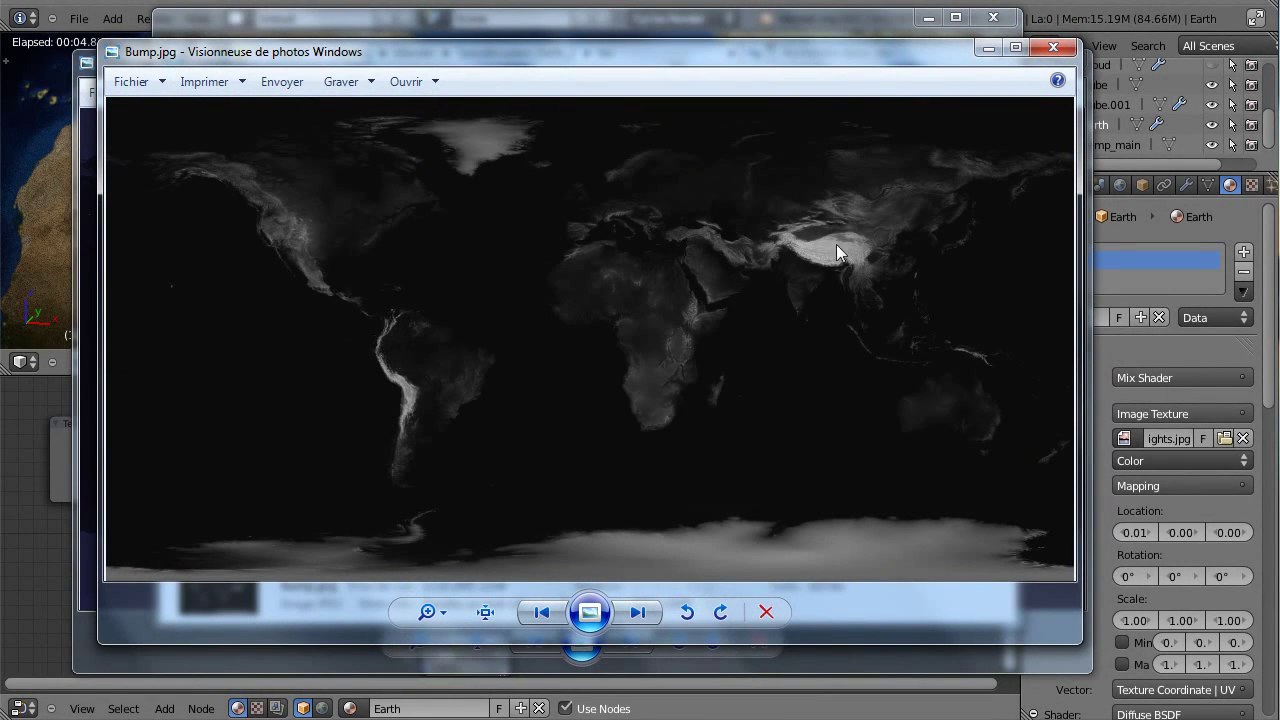
scroll(625, 218, up, 3)
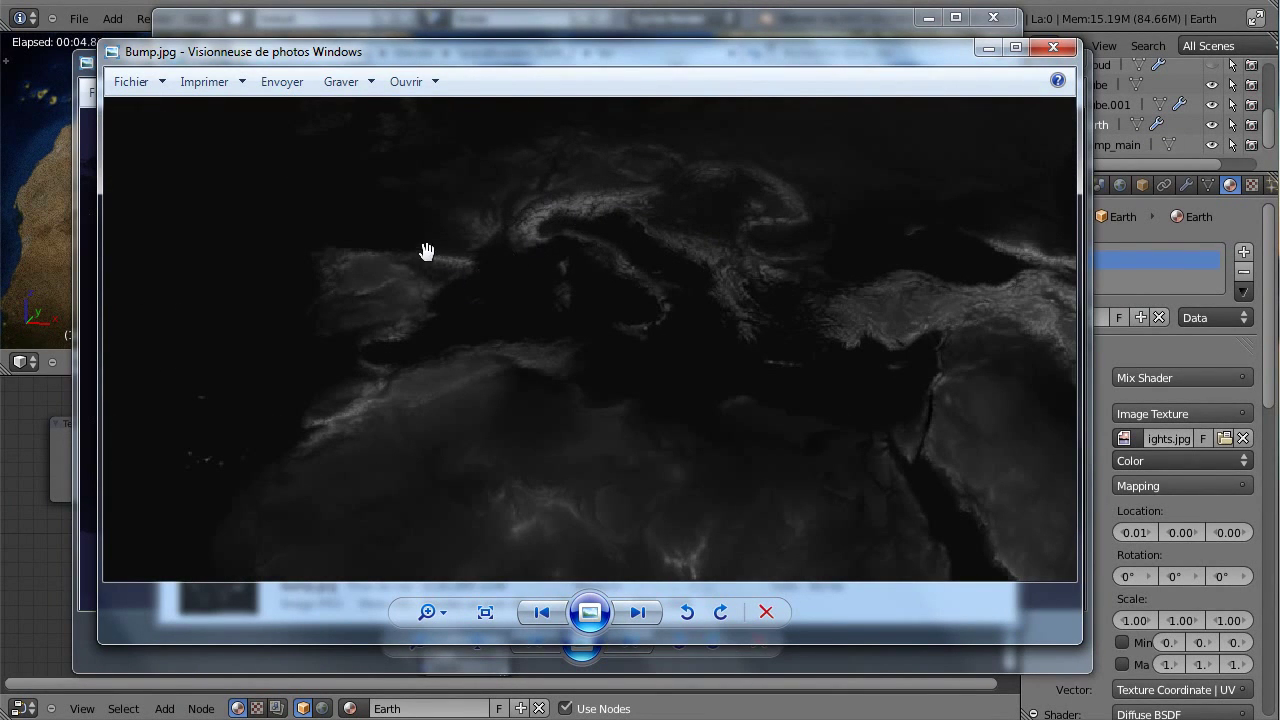
scroll(571, 214, down, 3)
scroll(569, 216, down, 3)
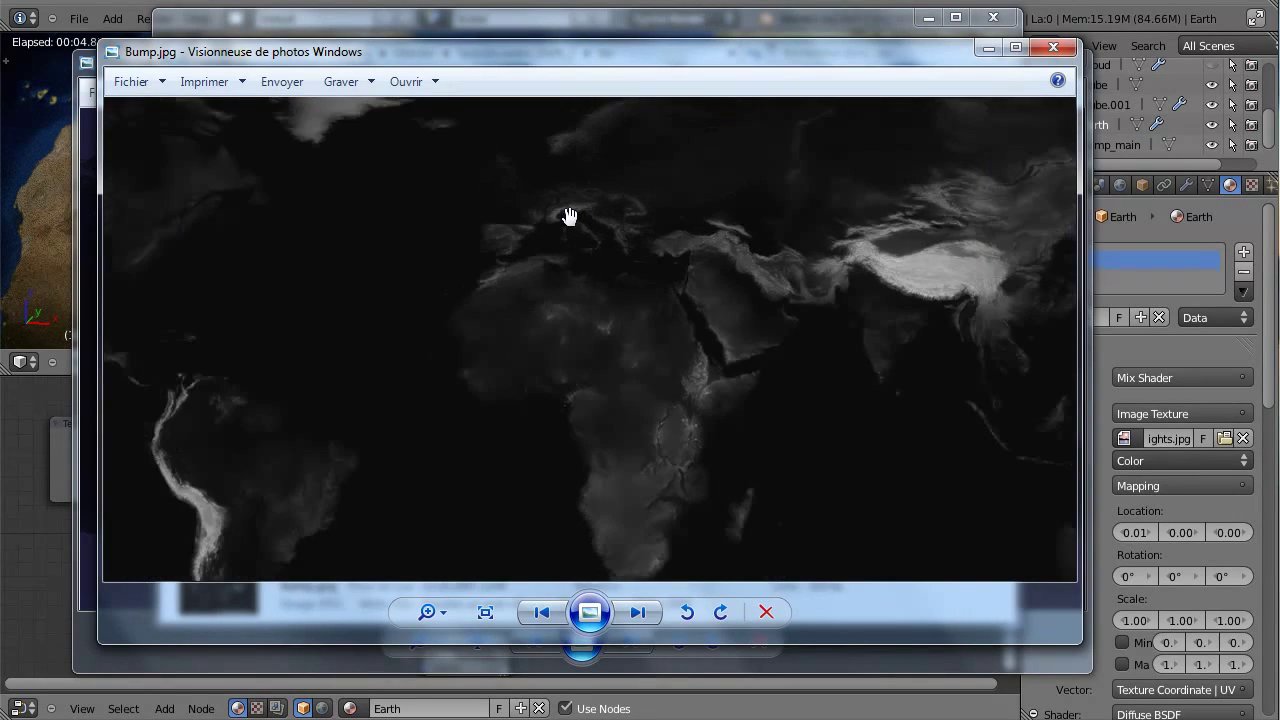
scroll(568, 216, down, 2)
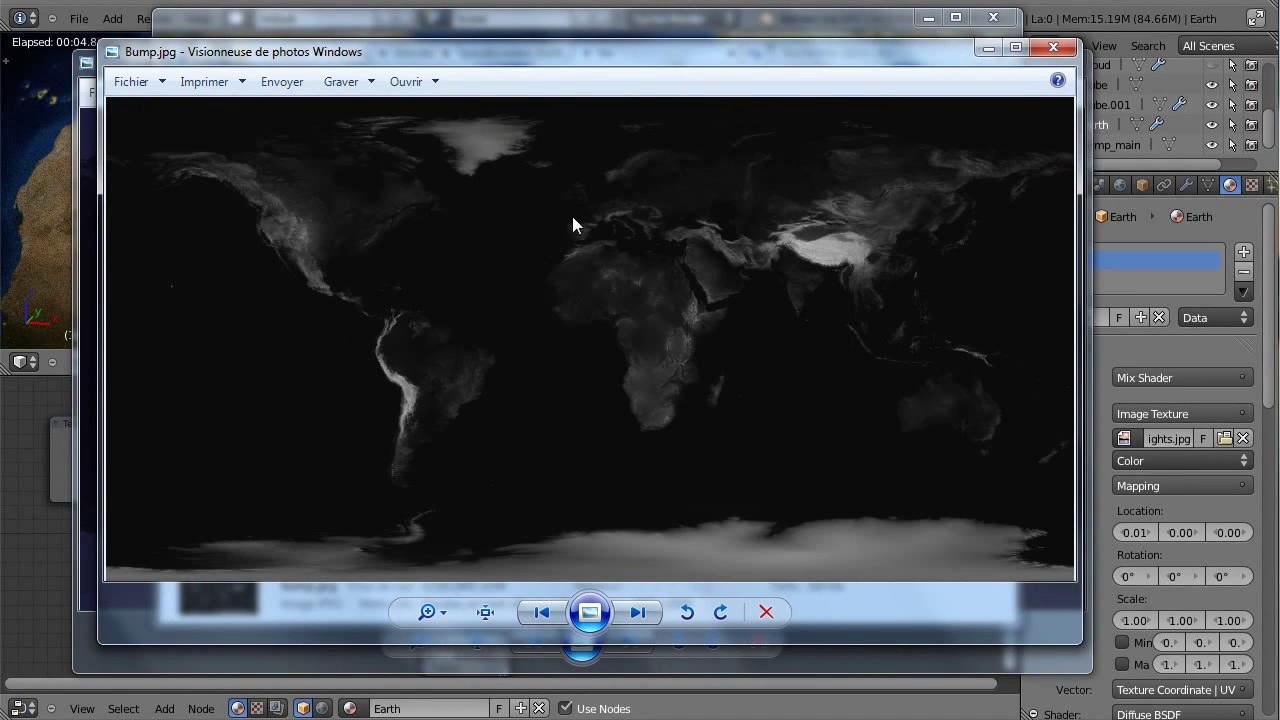
click(1058, 53)
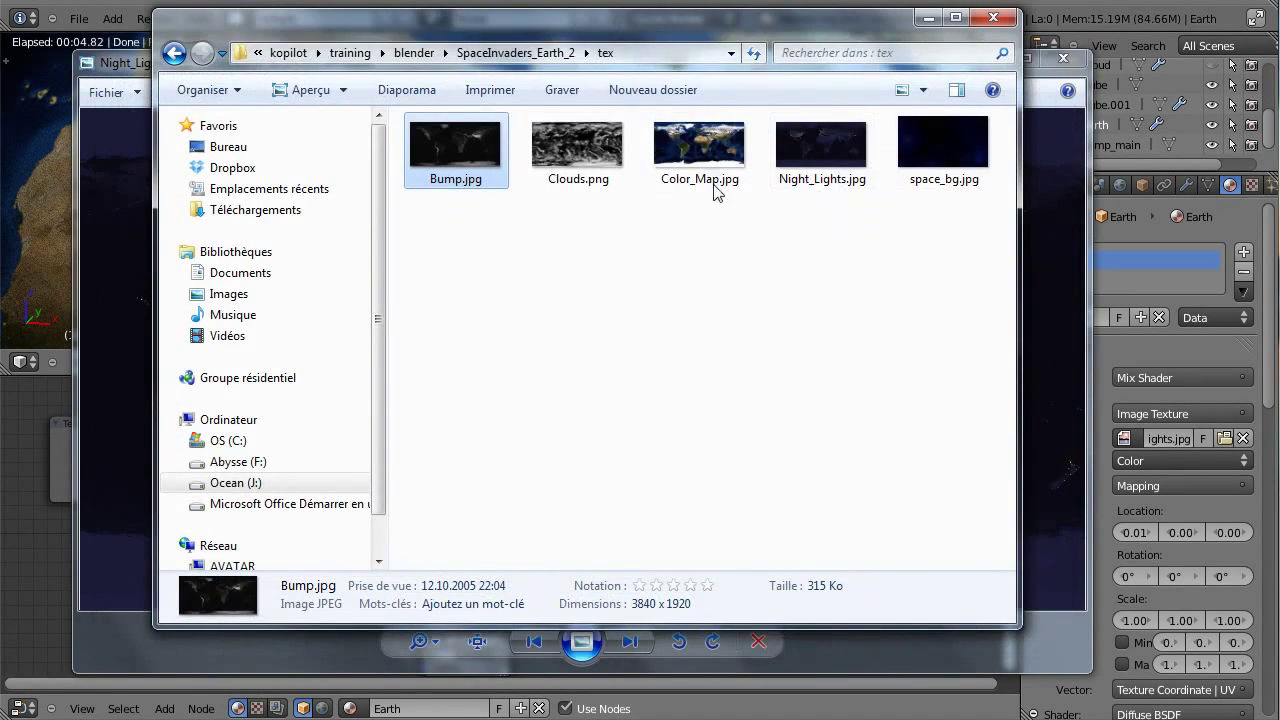
drag(260, 31, 289, 60)
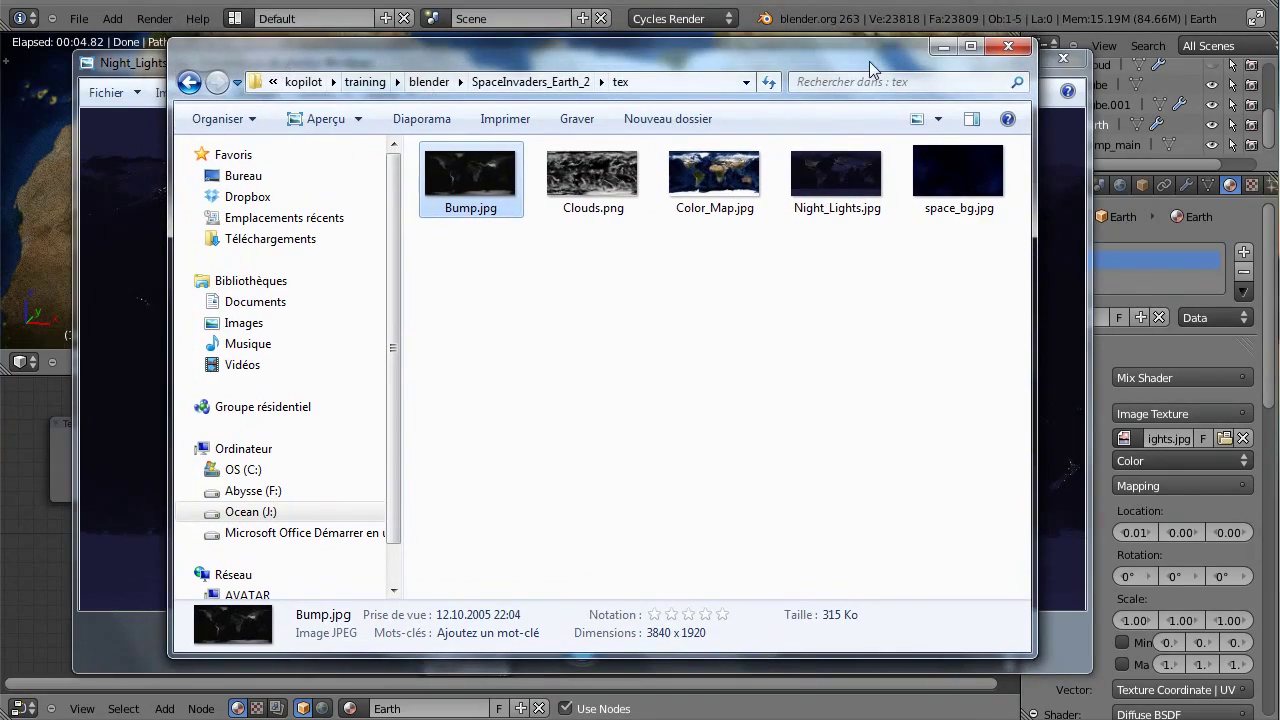
key(alt+Tab)
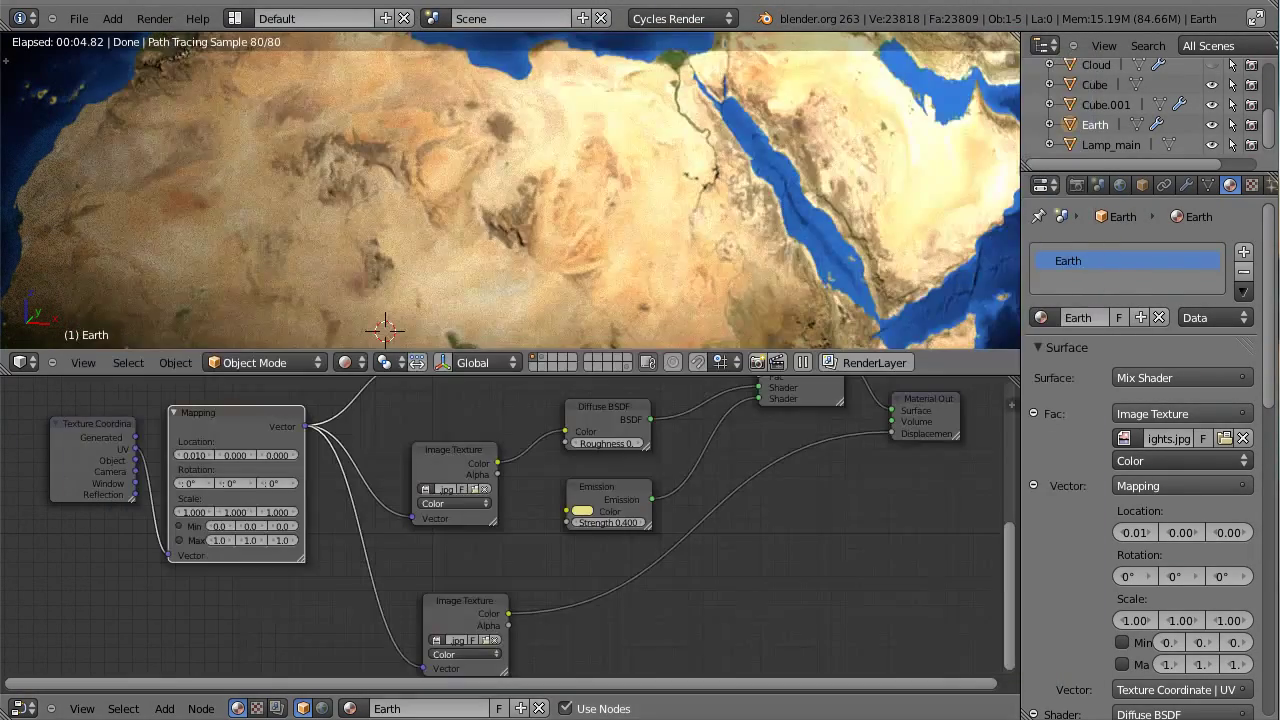
- Tidy the Earth material's node tree by moving Texture Coordinate farther from Mapping and lowering the uppermost Image Texture node slightly
scroll(586, 229, down, 3)
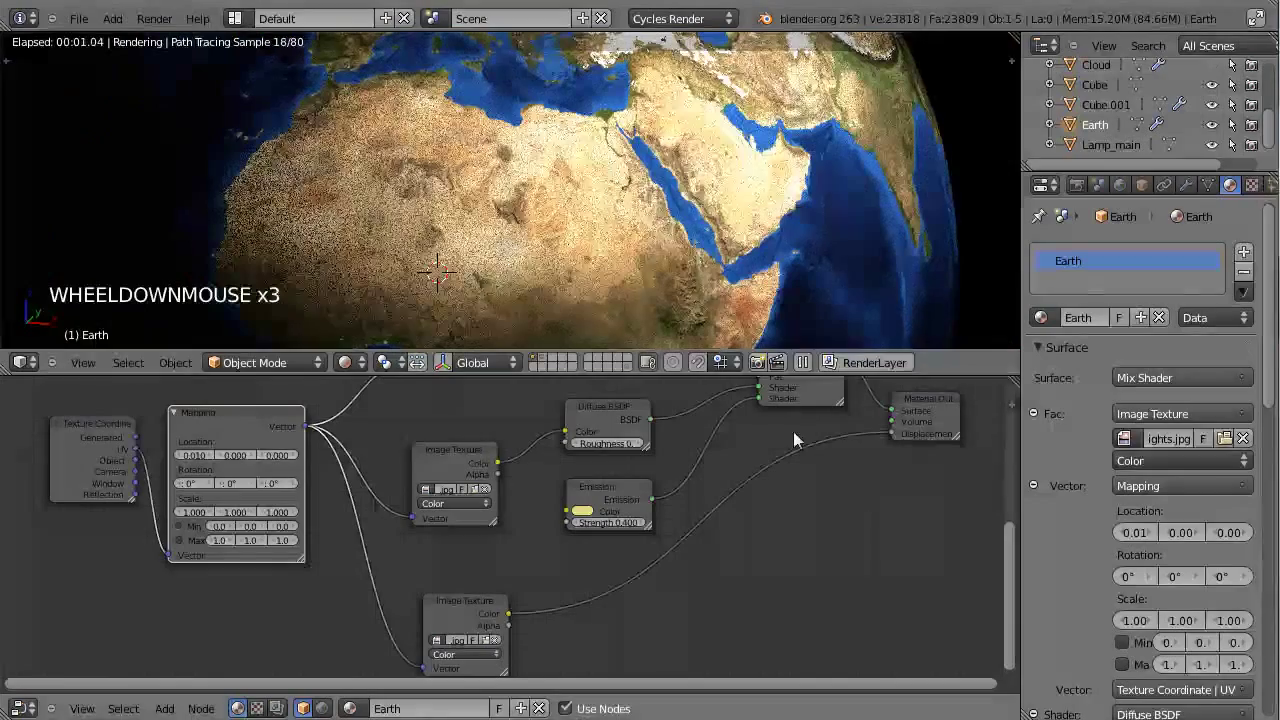
scroll(655, 248, down, 1)
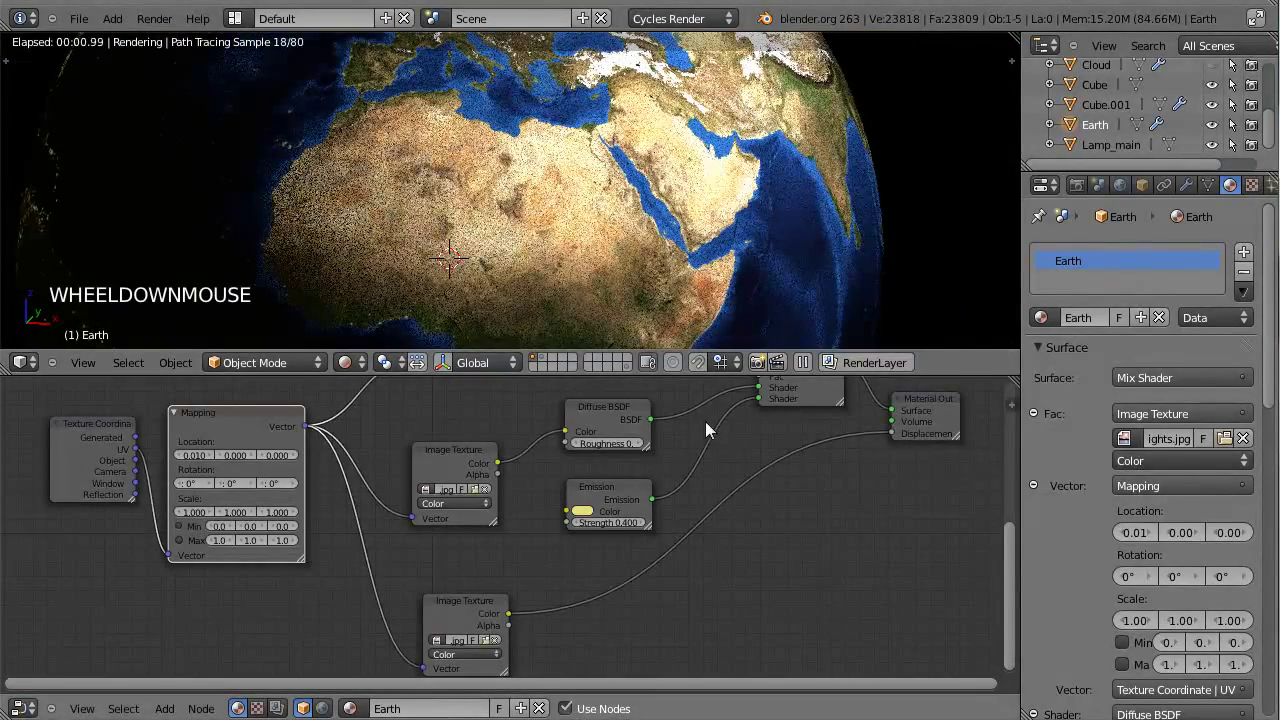
scroll(543, 282, down, 2)
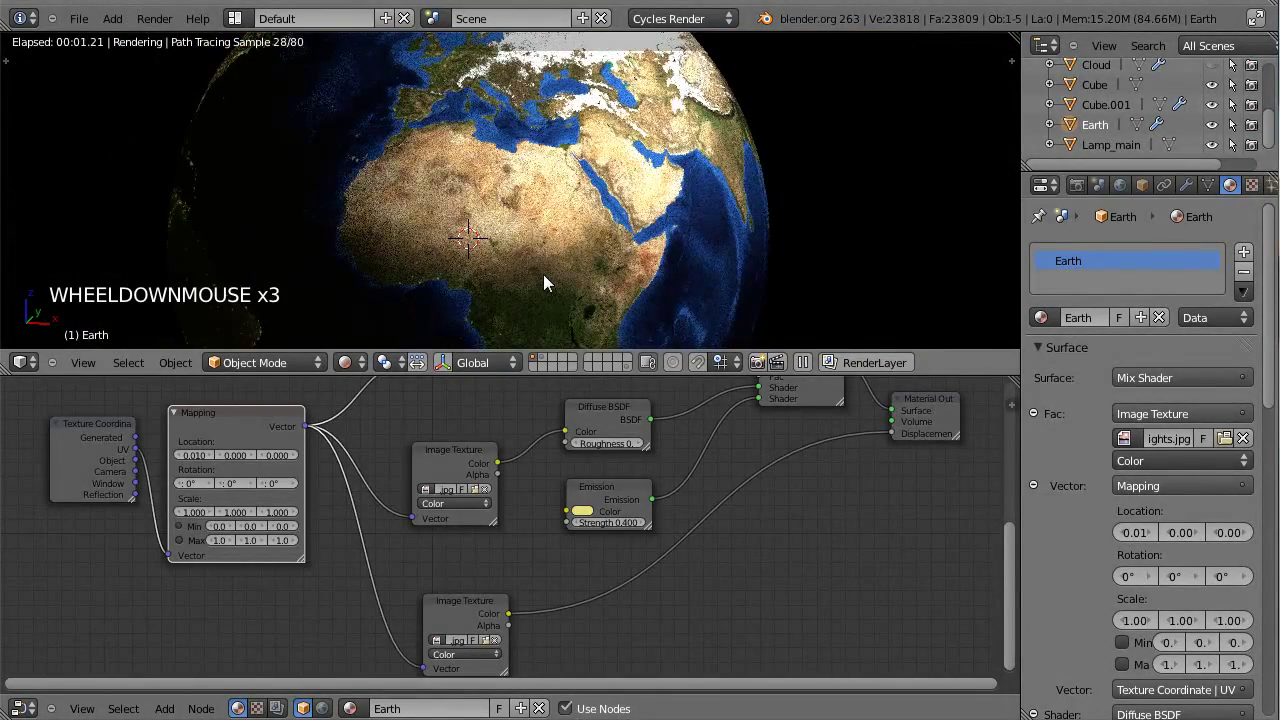
scroll(543, 276, down, 1)
scroll(438, 542, down, 4)
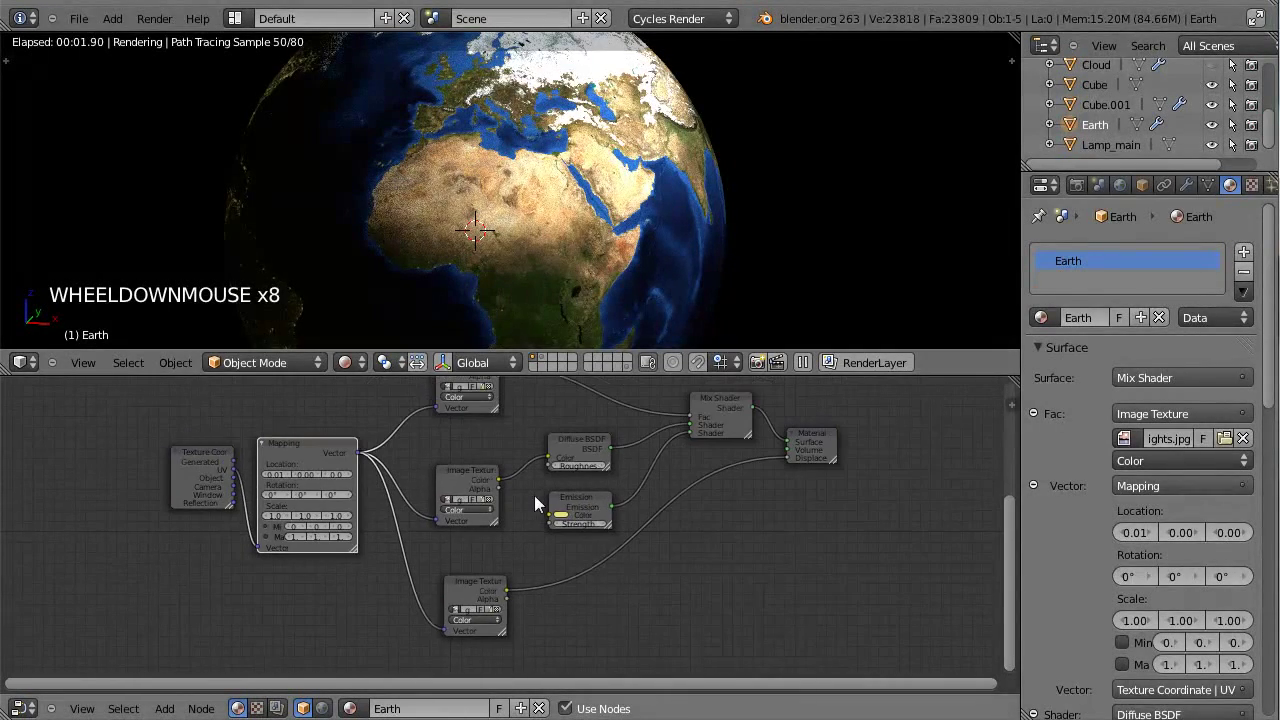
shift+middle_drag(535, 402, 556, 431)
drag(206, 475, 170, 484)
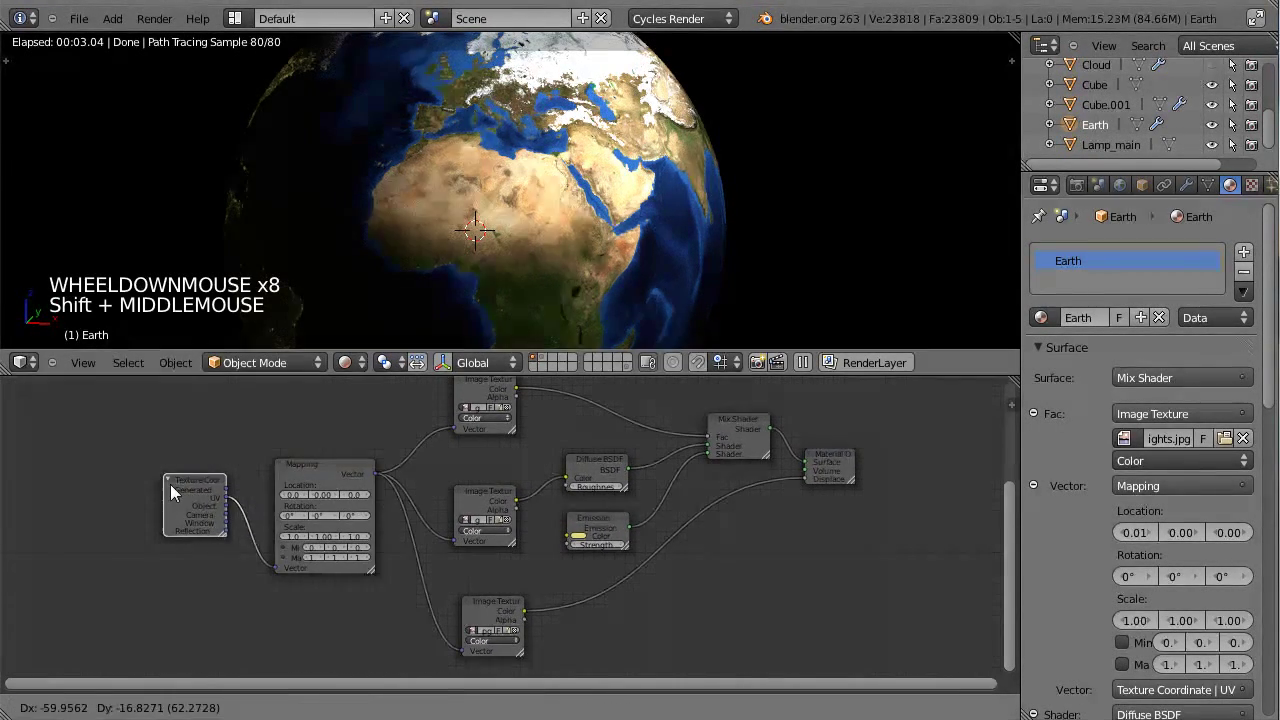
click(170, 484)
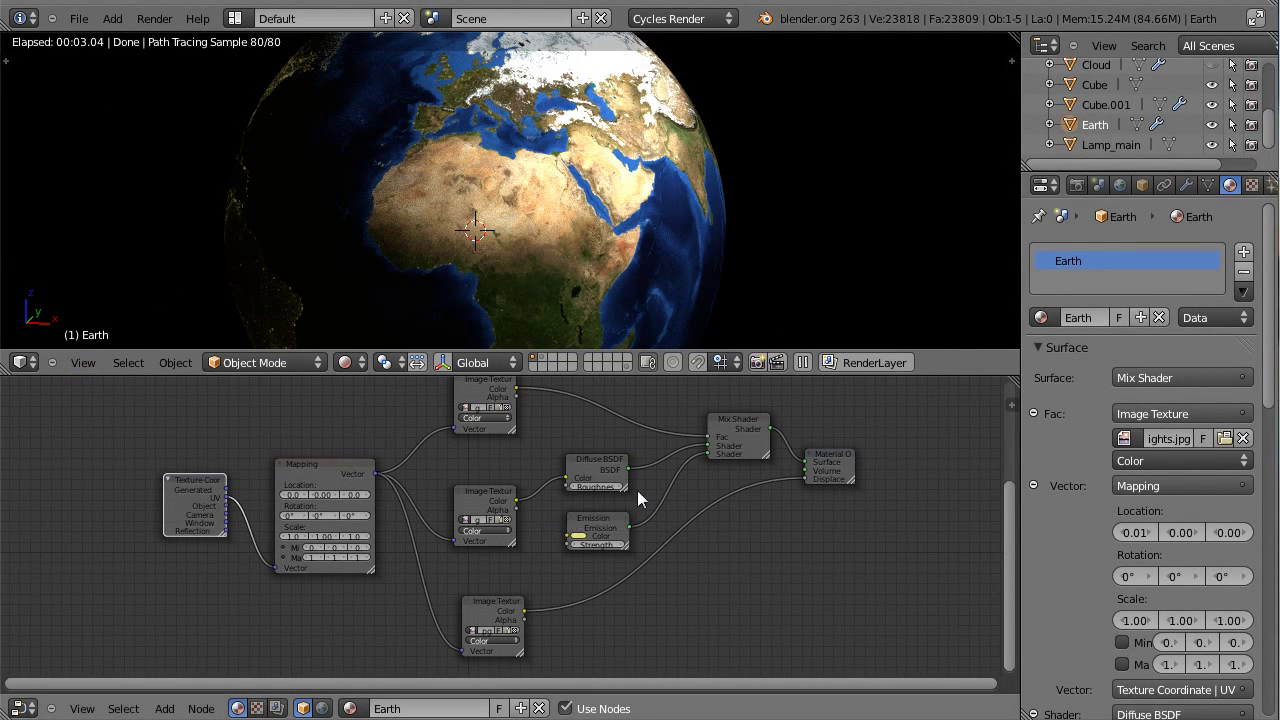
drag(490, 402, 490, 414)
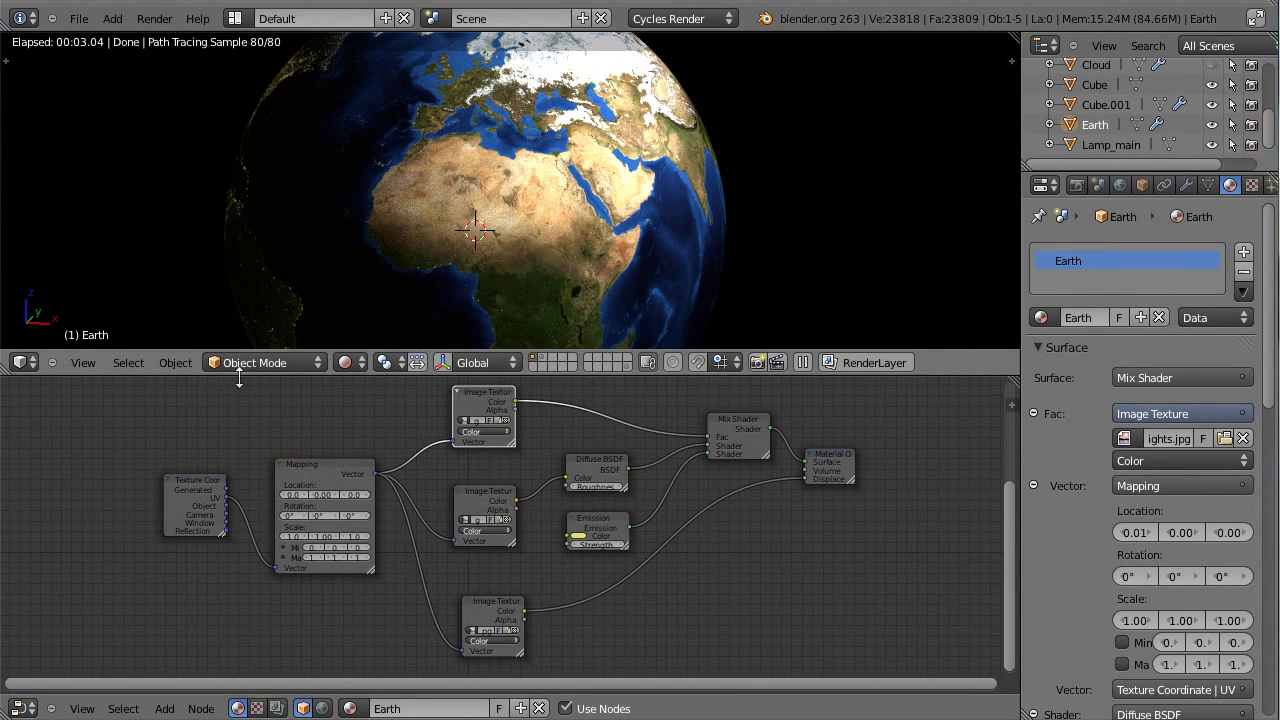
- Expand the 3D viewport over the node editor and set its shading to Solid
click(83, 362)
click(110, 295)
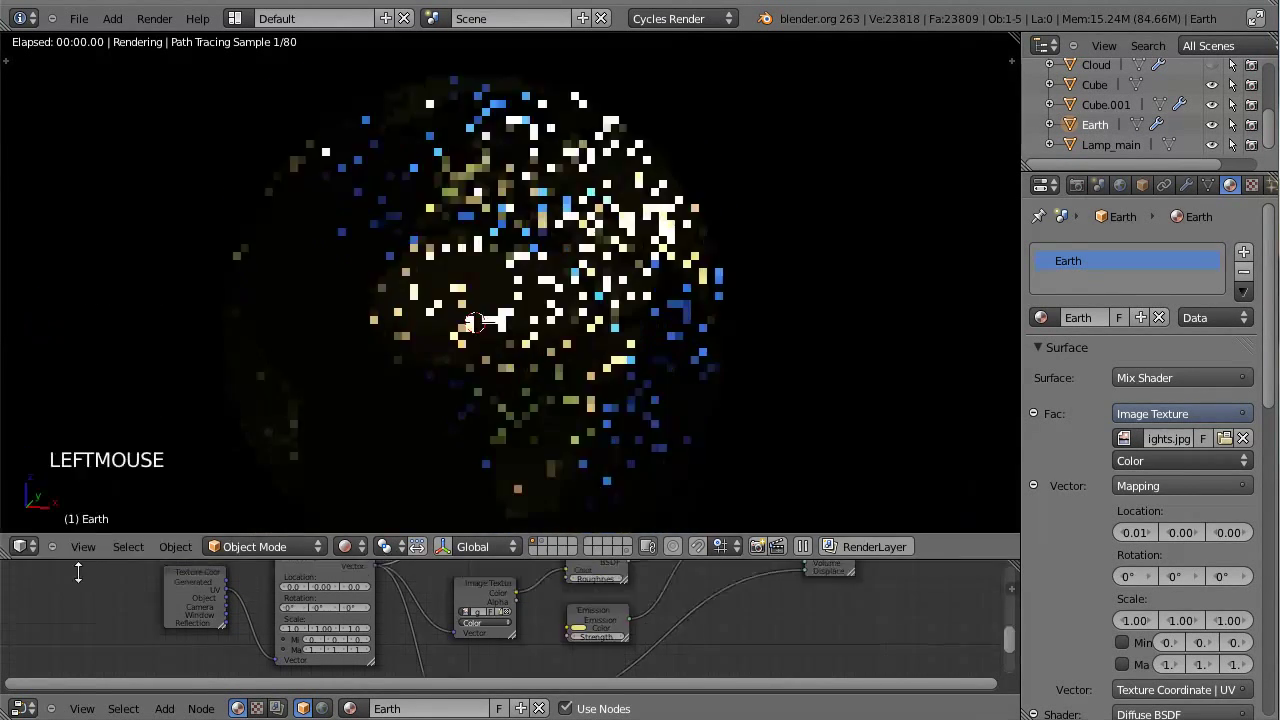
scroll(463, 428, down, 2)
click(344, 678)
click(347, 568)
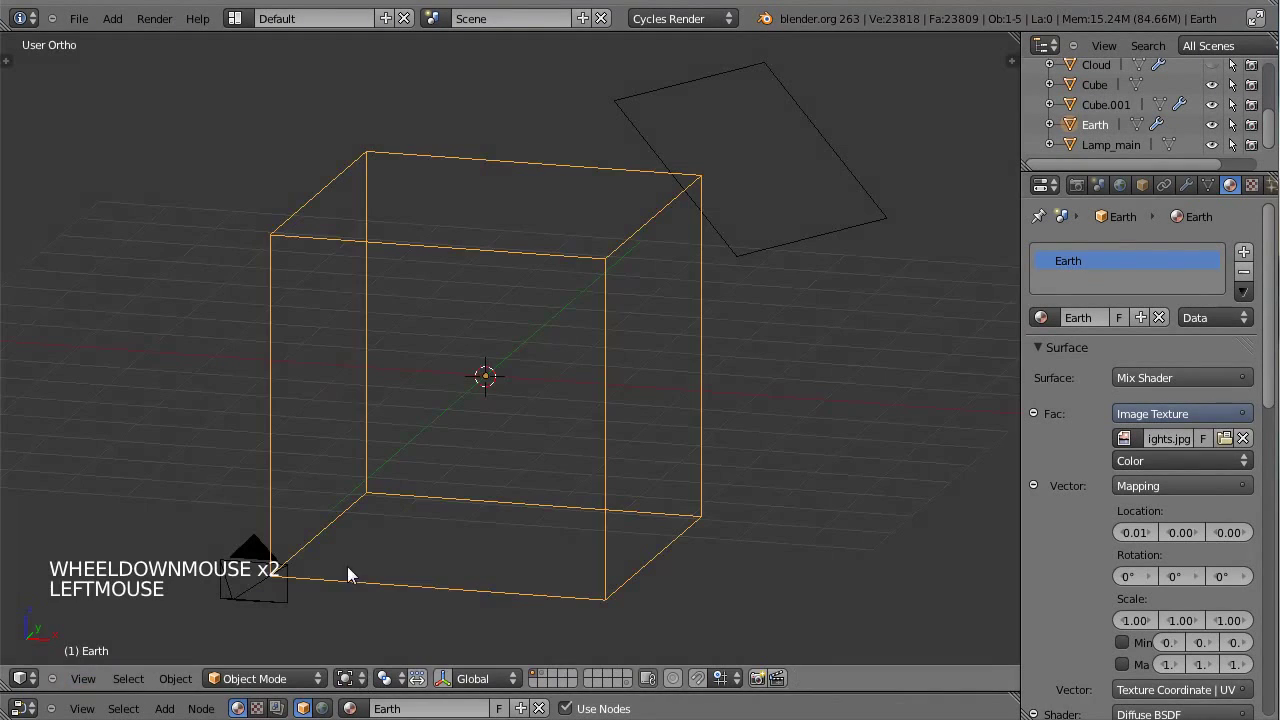
click(344, 678)
click(366, 611)
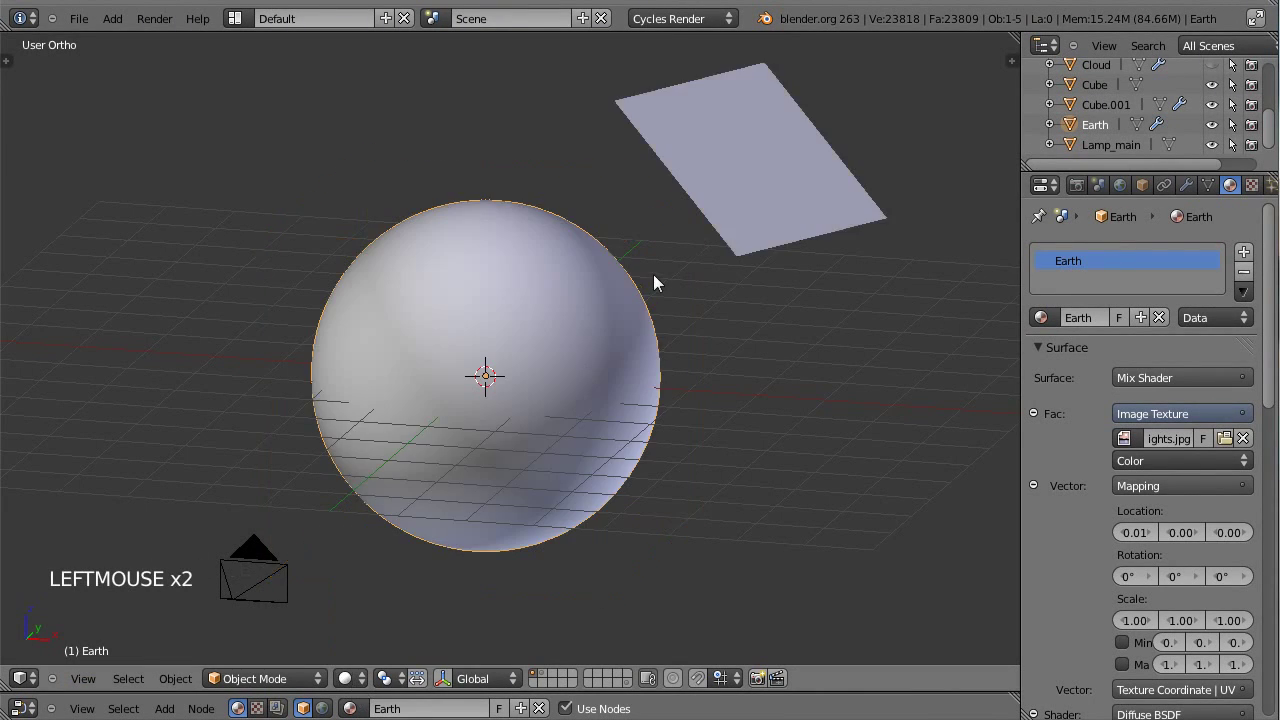
- Select the Lamp_main plane and look at the whole scene through the camera
scroll(653, 274, down, 2)
mouse_move(624, 249)
middle_down()
mouse_move(440, 314)
mouse_move(626, 434)
mouse_move(667, 429)
mouse_move(485, 345)
mouse_move(467, 300)
middle_up()
right_click(725, 212)
middle_drag(651, 328, 681, 323)
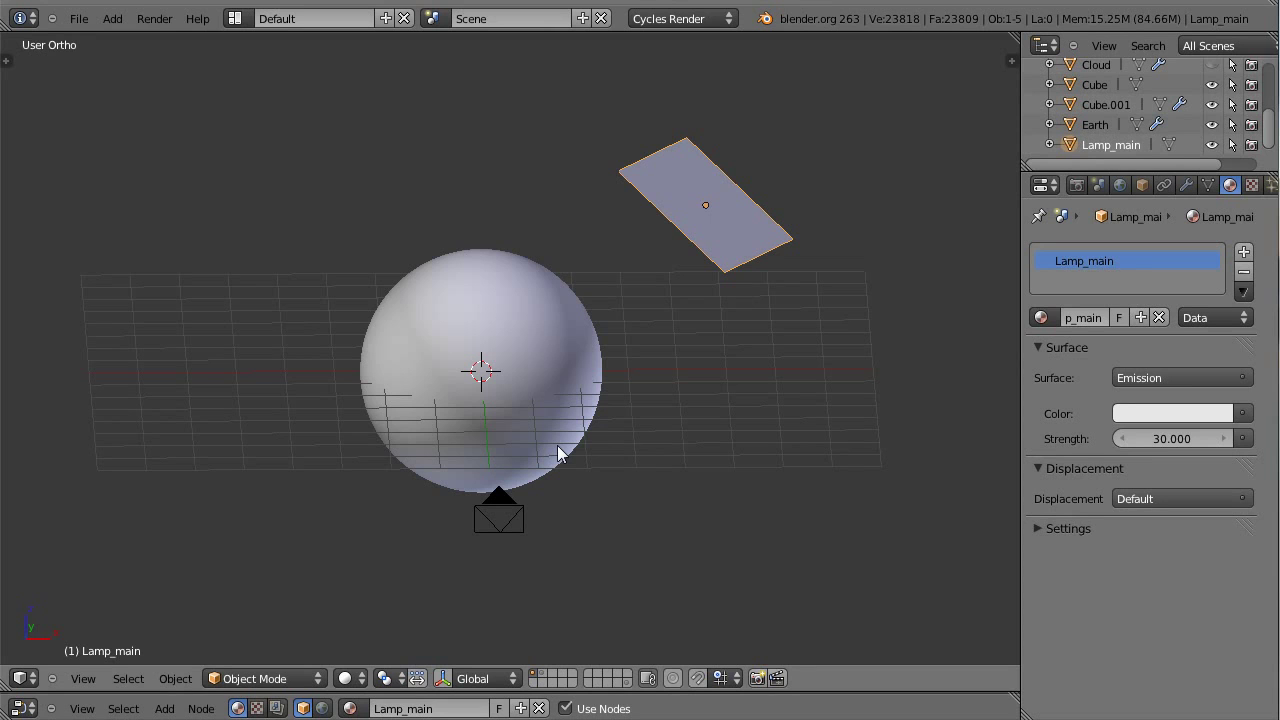
key(KP_0)
scroll(557, 445, down, 3)
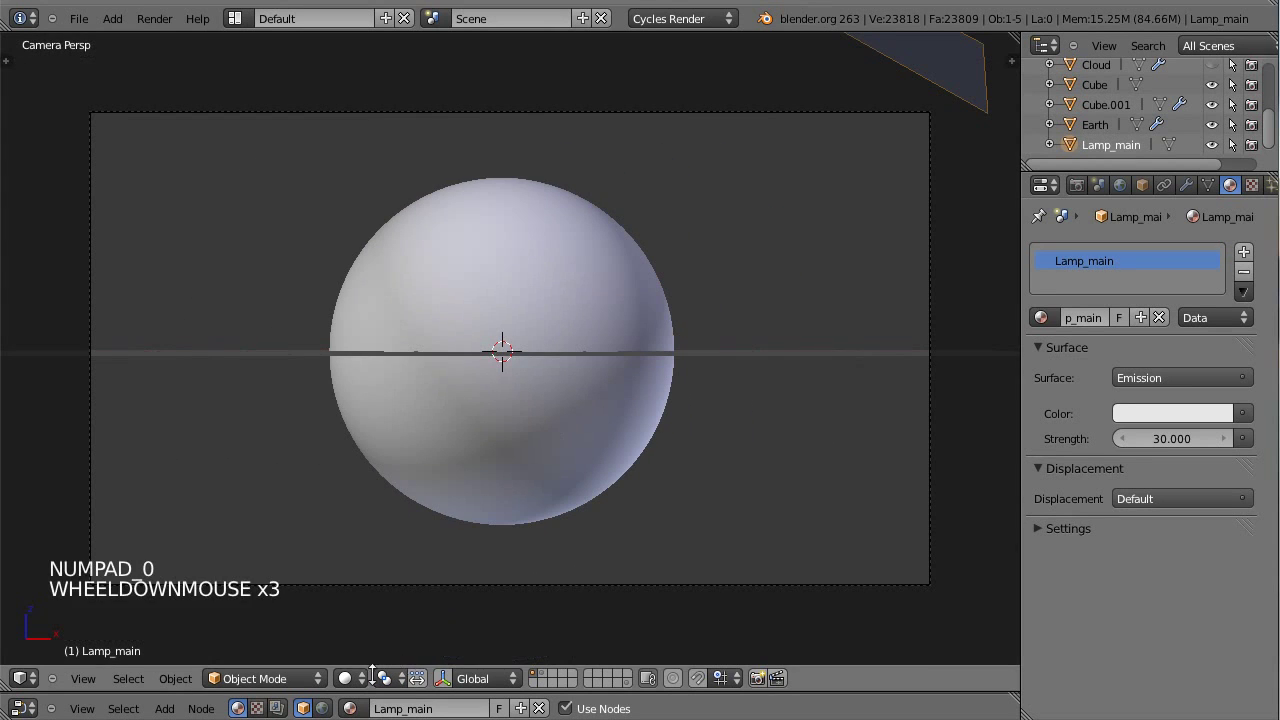
- Preview the camera view in Rendered shading and return the viewport to Solid
click(360, 678)
click(365, 549)
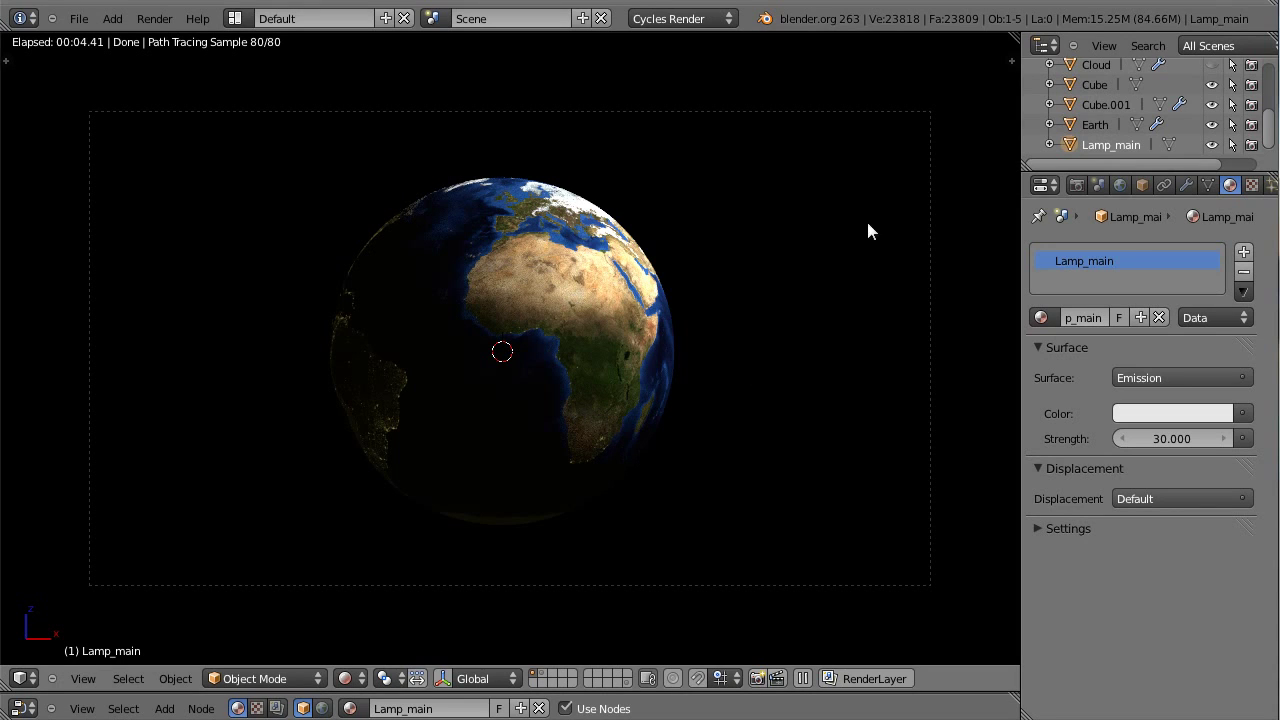
click(345, 678)
click(368, 611)
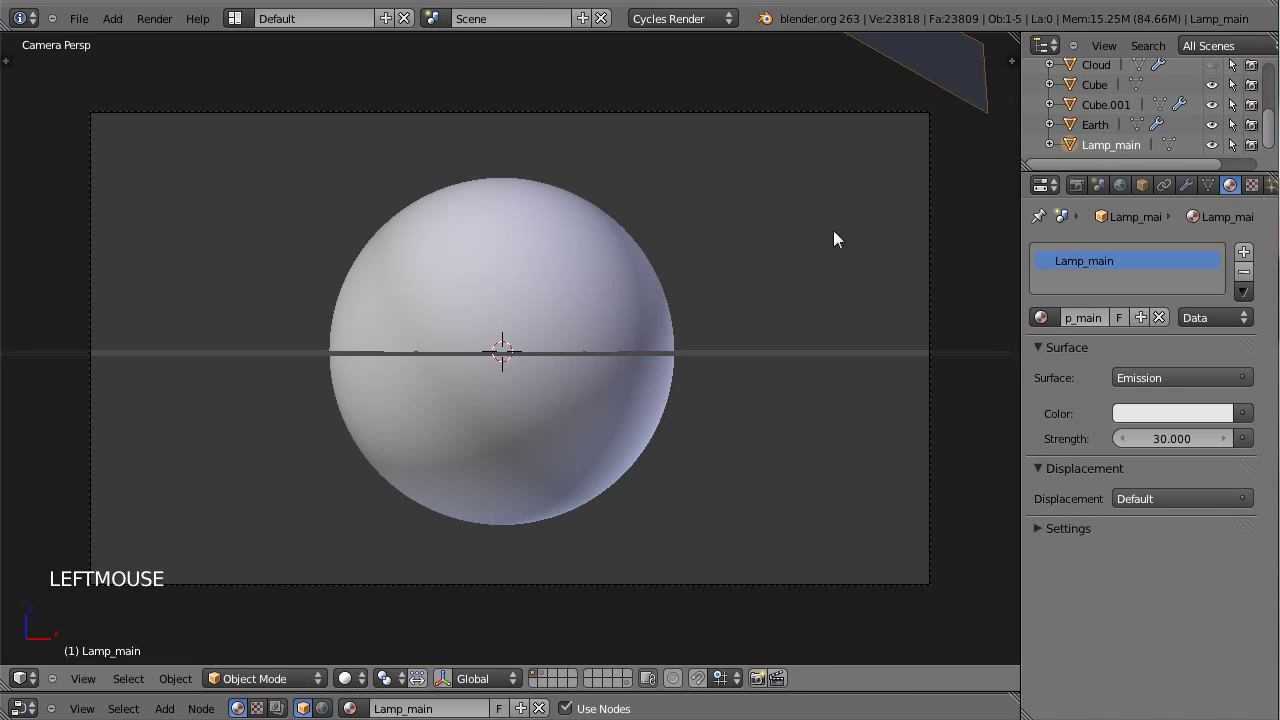
- Unhide and select the Cloud sphere, and set the viewport shading to Material
click(1212, 66)
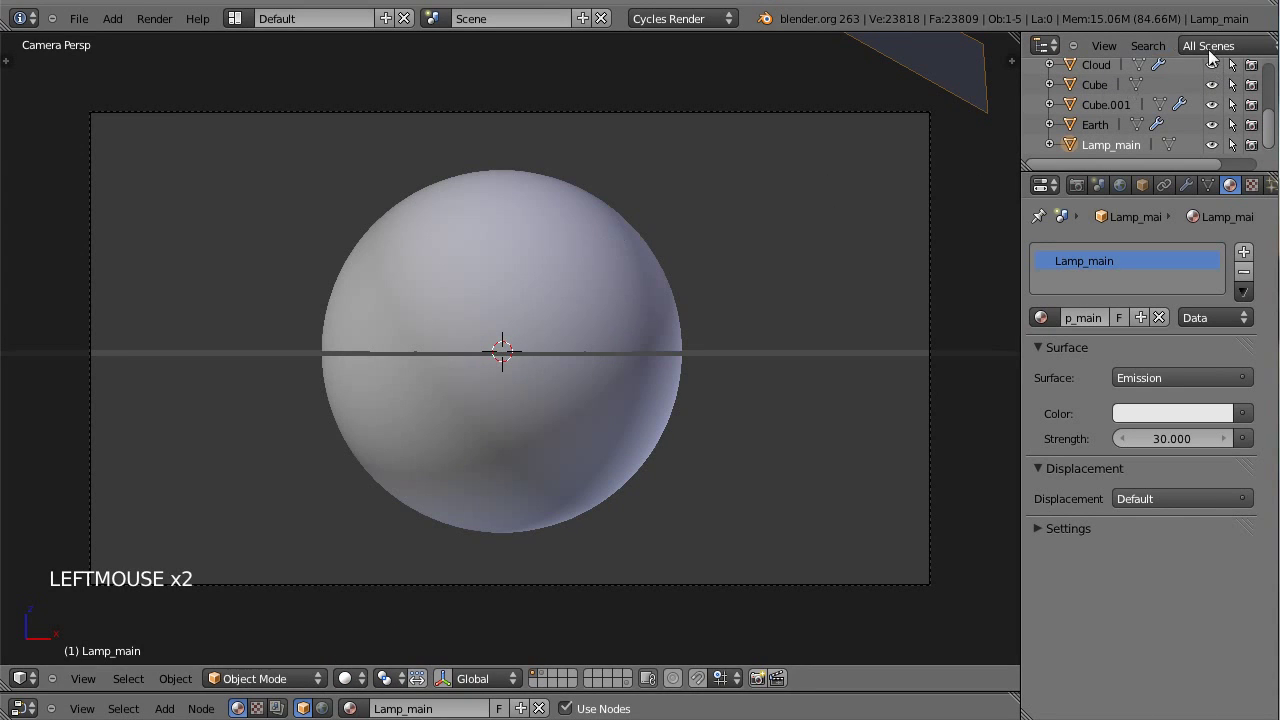
right_click(445, 500)
click(345, 678)
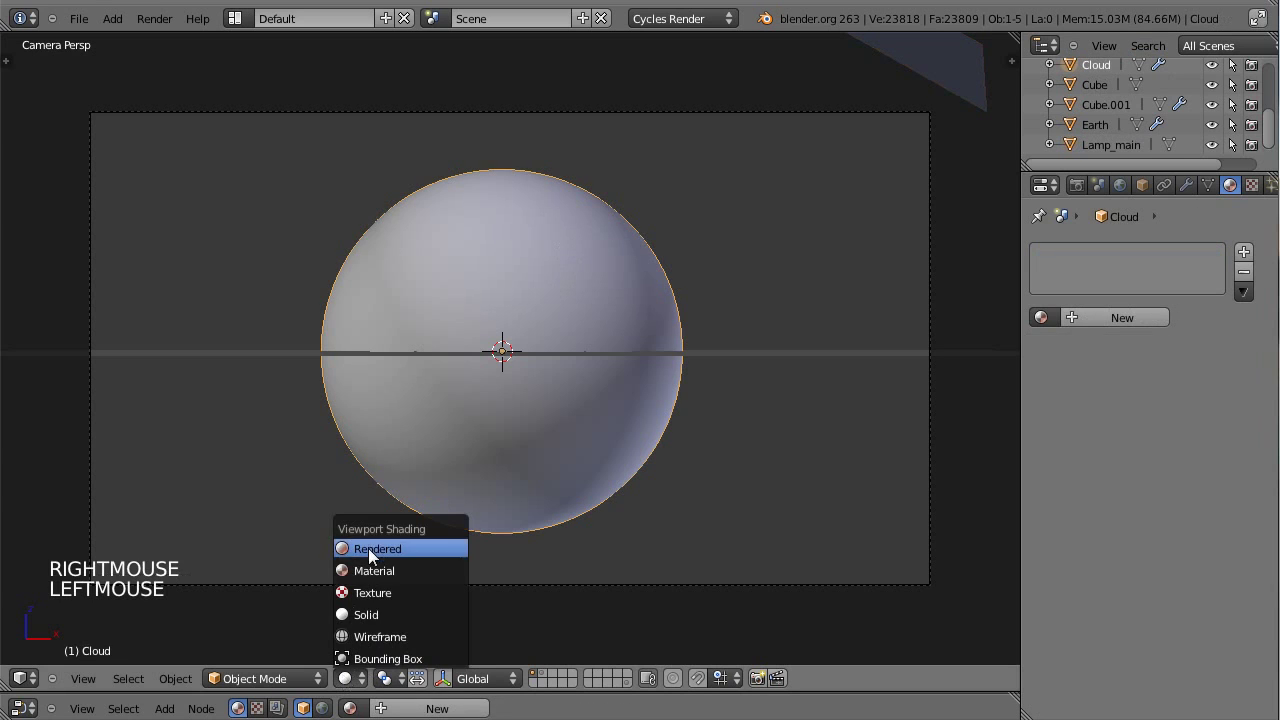
click(386, 568)
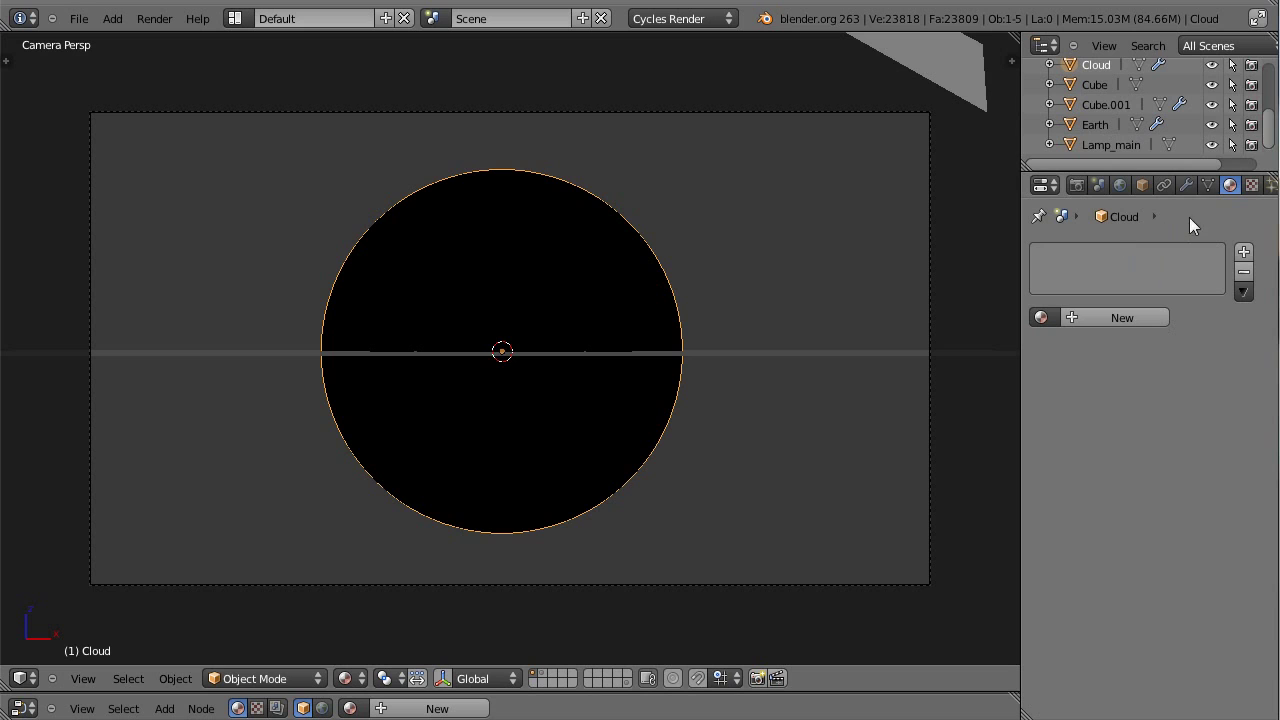
- Create a new material for the Cloud sphere and use an Image Texture as its Diffuse BSDF color
click(1118, 317)
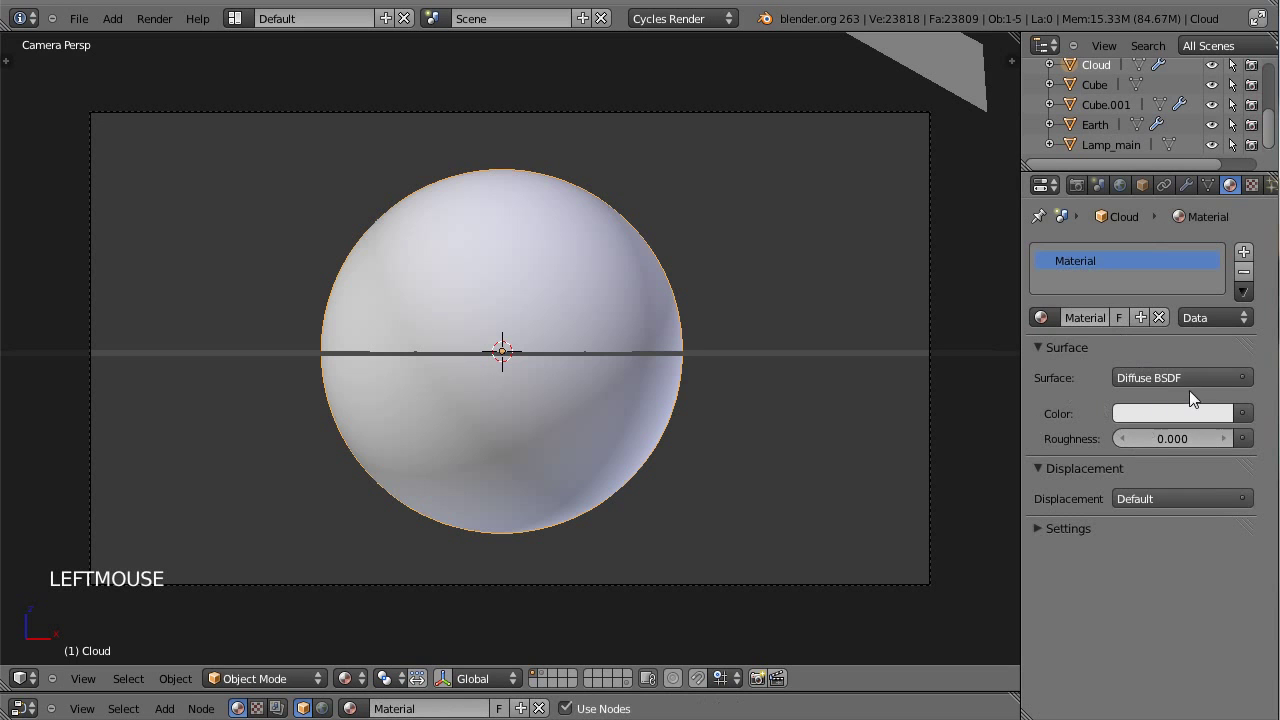
click(1243, 413)
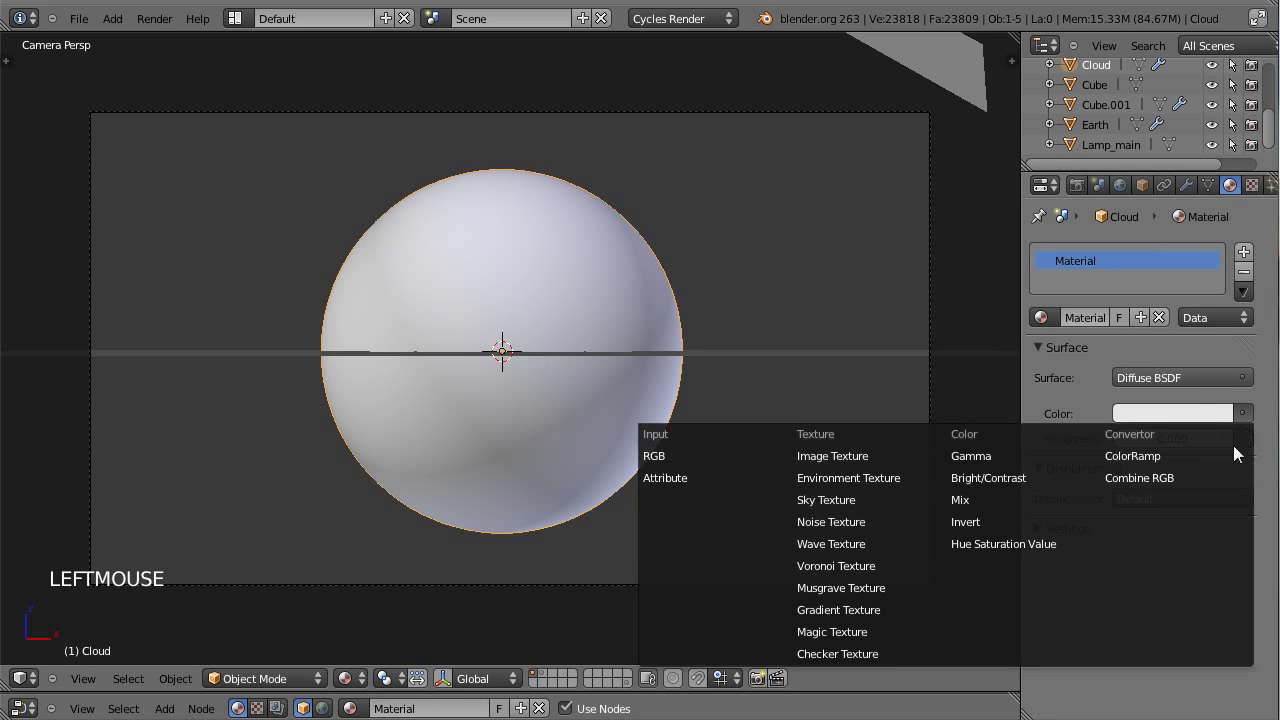
click(883, 459)
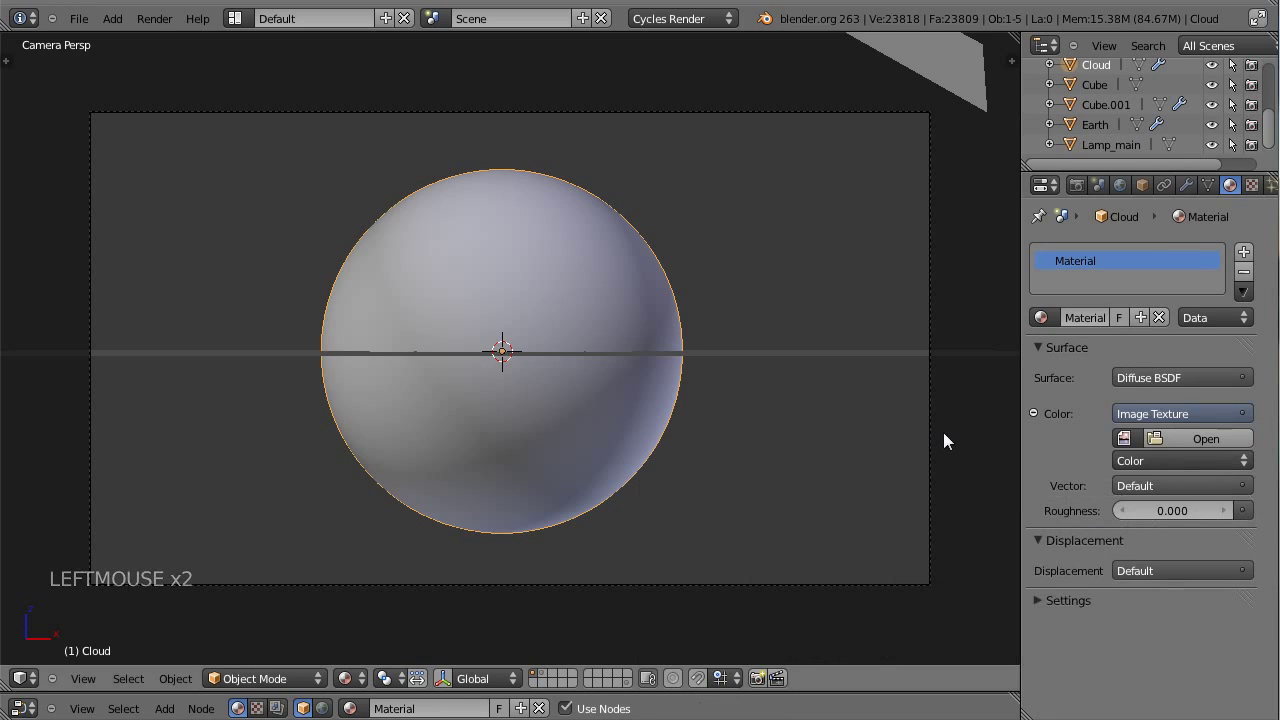
- Load Clouds.png from the tex folder into the Cloud material's Image Texture
click(1172, 441)
click(320, 155)
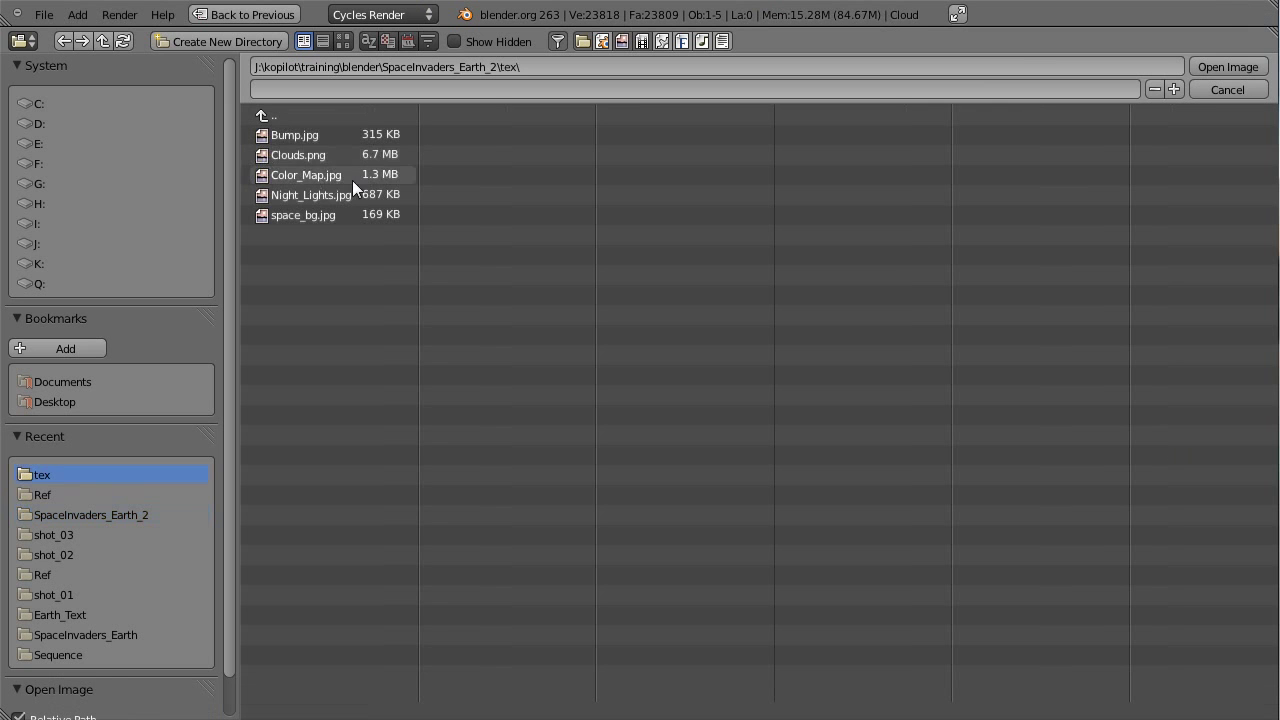
click(285, 154)
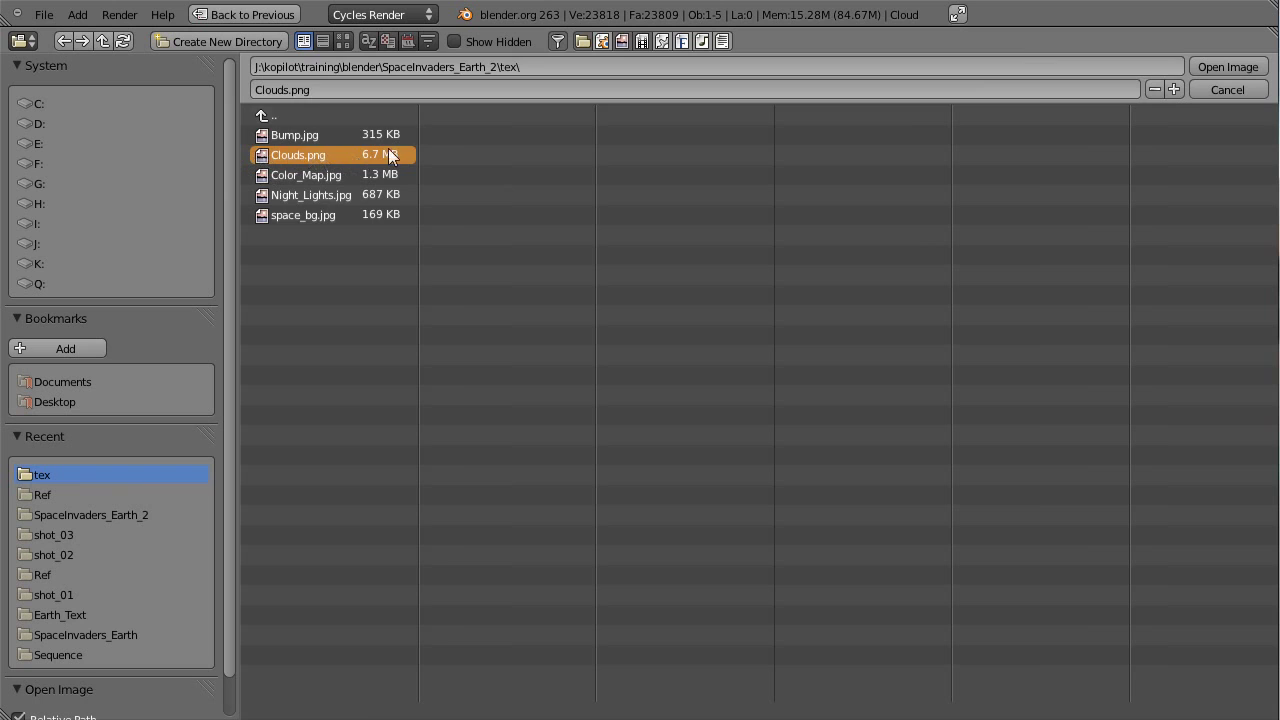
click(348, 45)
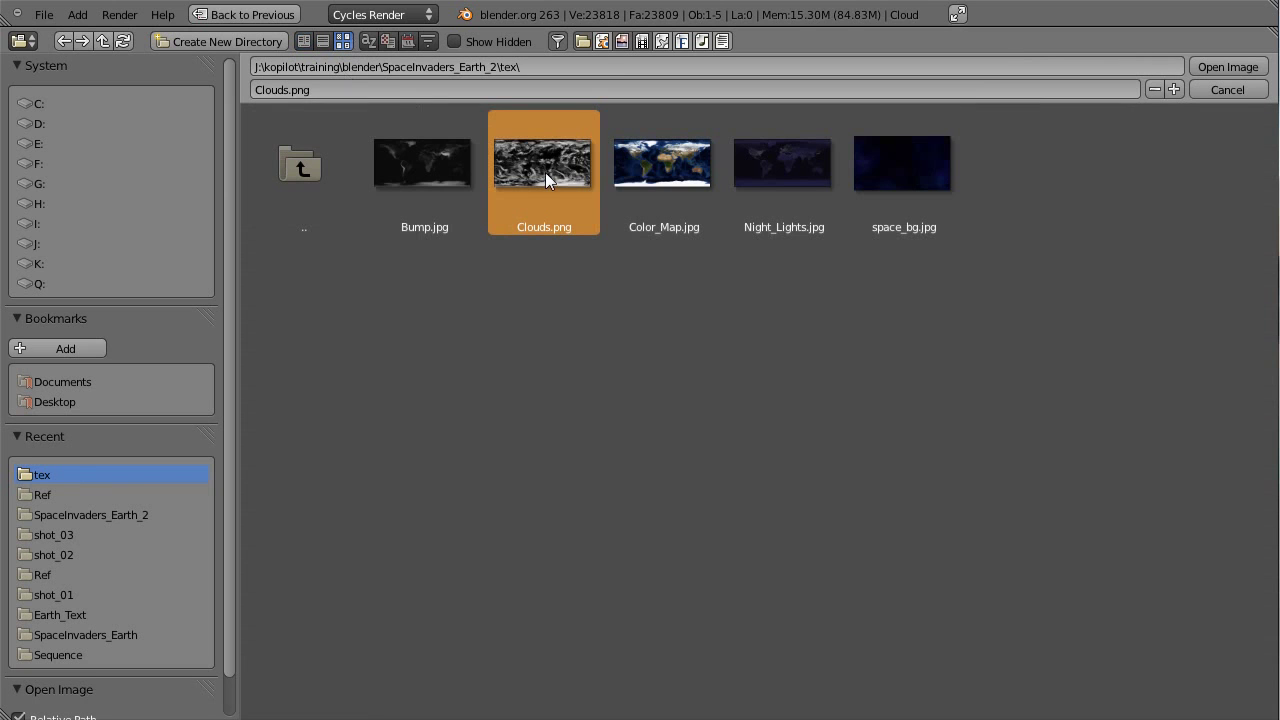
click(1228, 67)
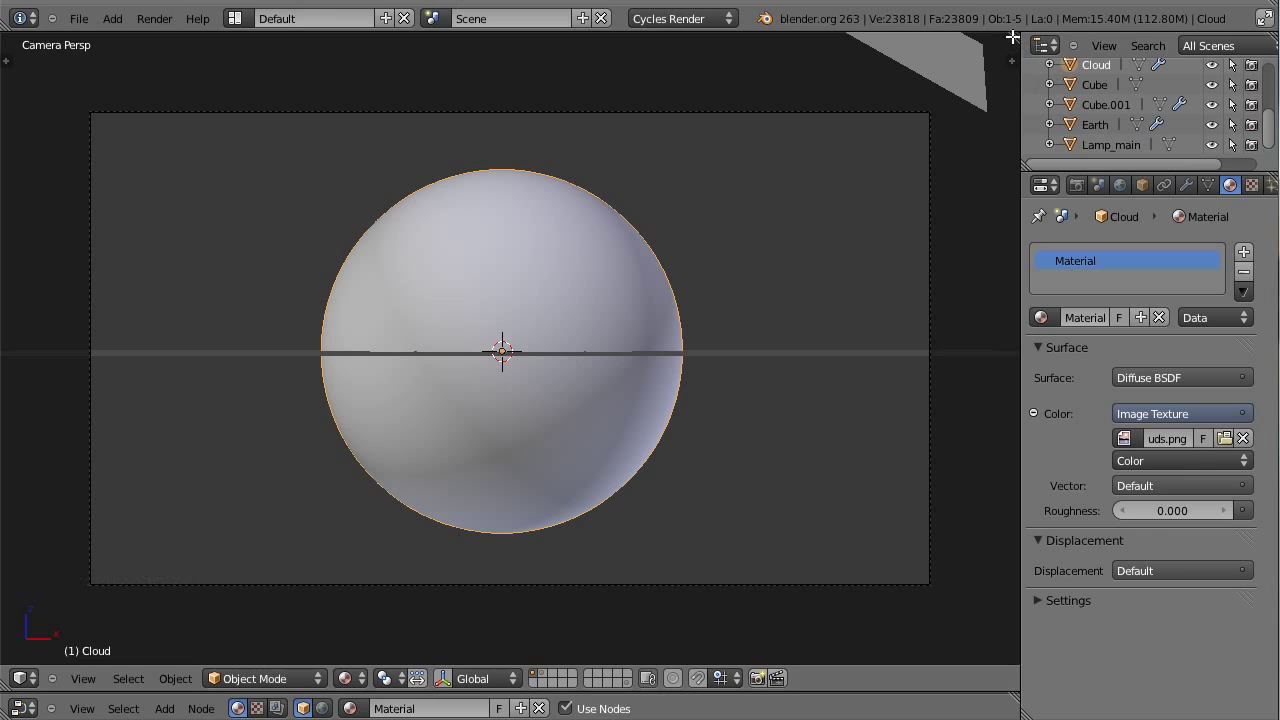
- Split off a UV/Image Editor beside the 3D view and unwrap the Cloud sphere with Sphere Projection
drag(1012, 37, 523, 157)
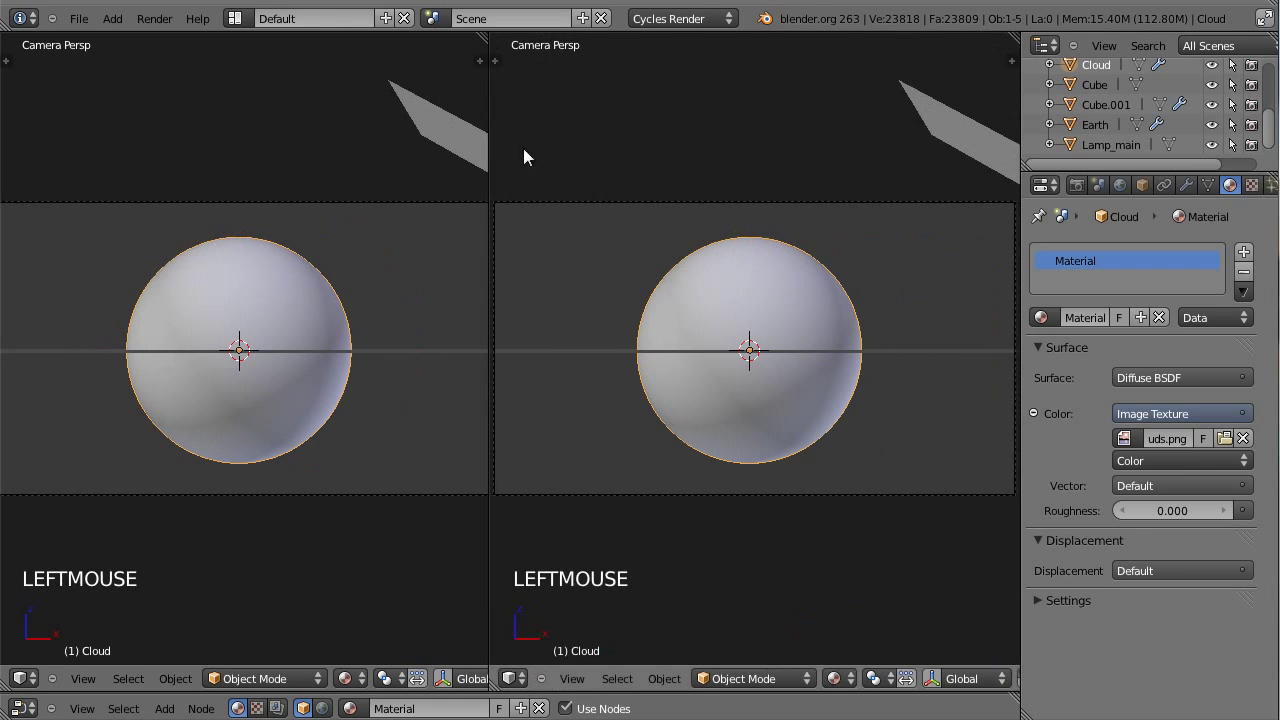
click(515, 678)
click(613, 553)
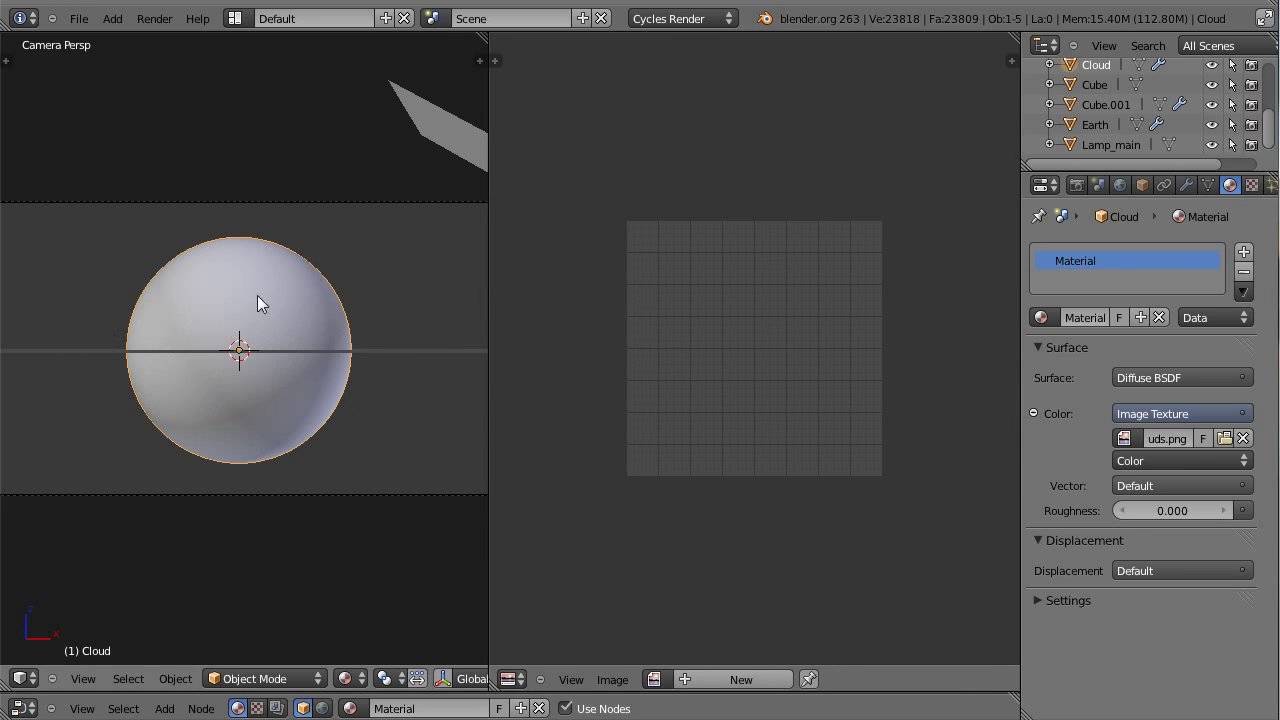
key(Tab)
key(u)
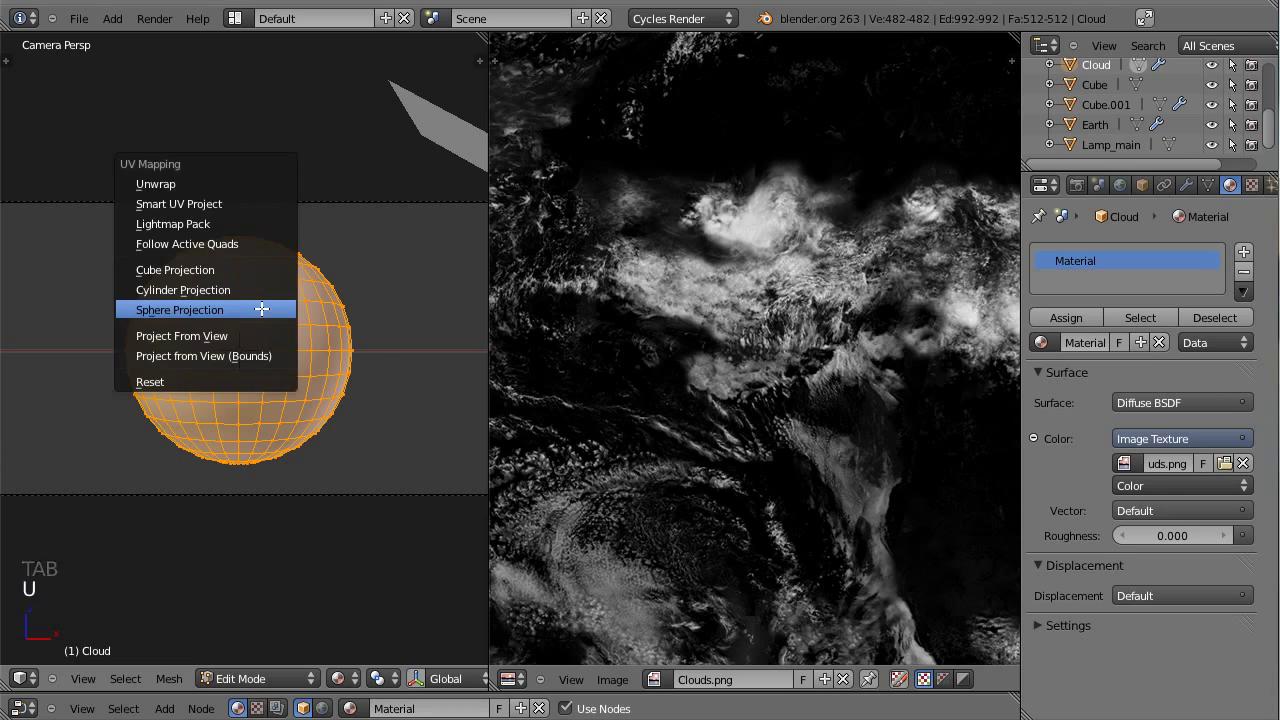
click(263, 306)
- Slide the Cloud UVs along X to line up with the Clouds.png image, and merge the UV/Image Editor back into the 3D view
scroll(670, 310, down, 8)
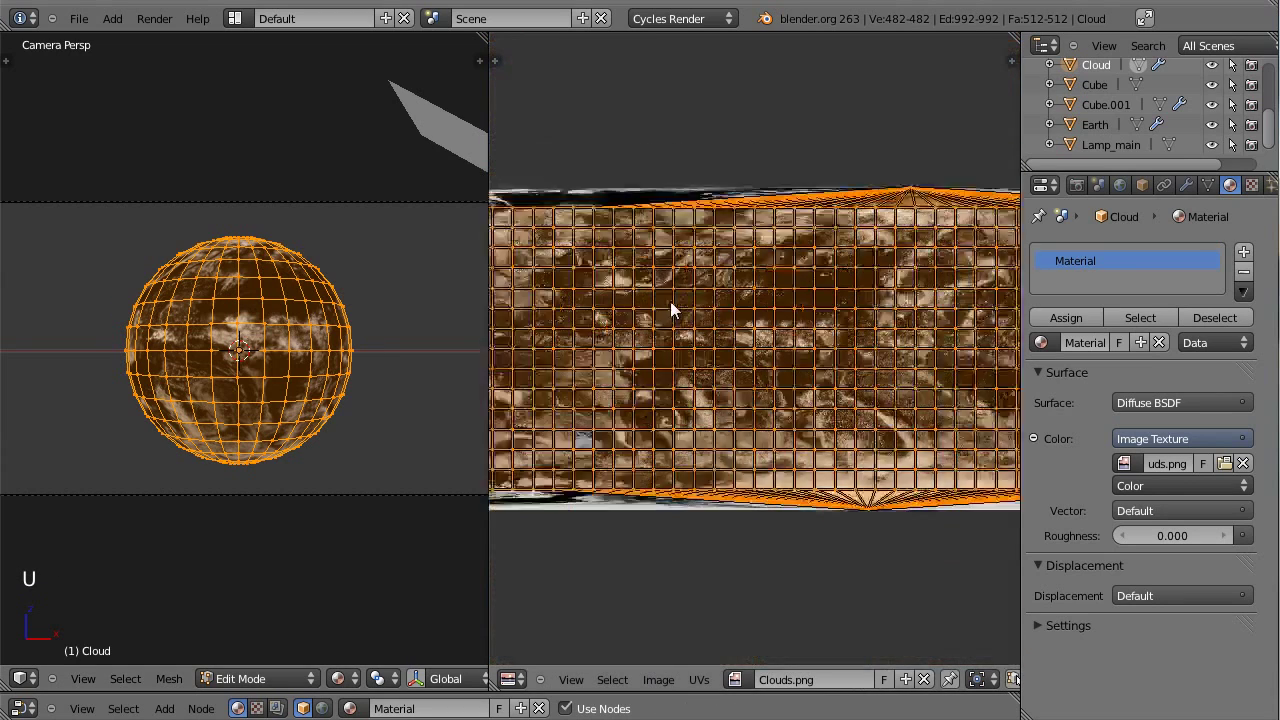
key(g)
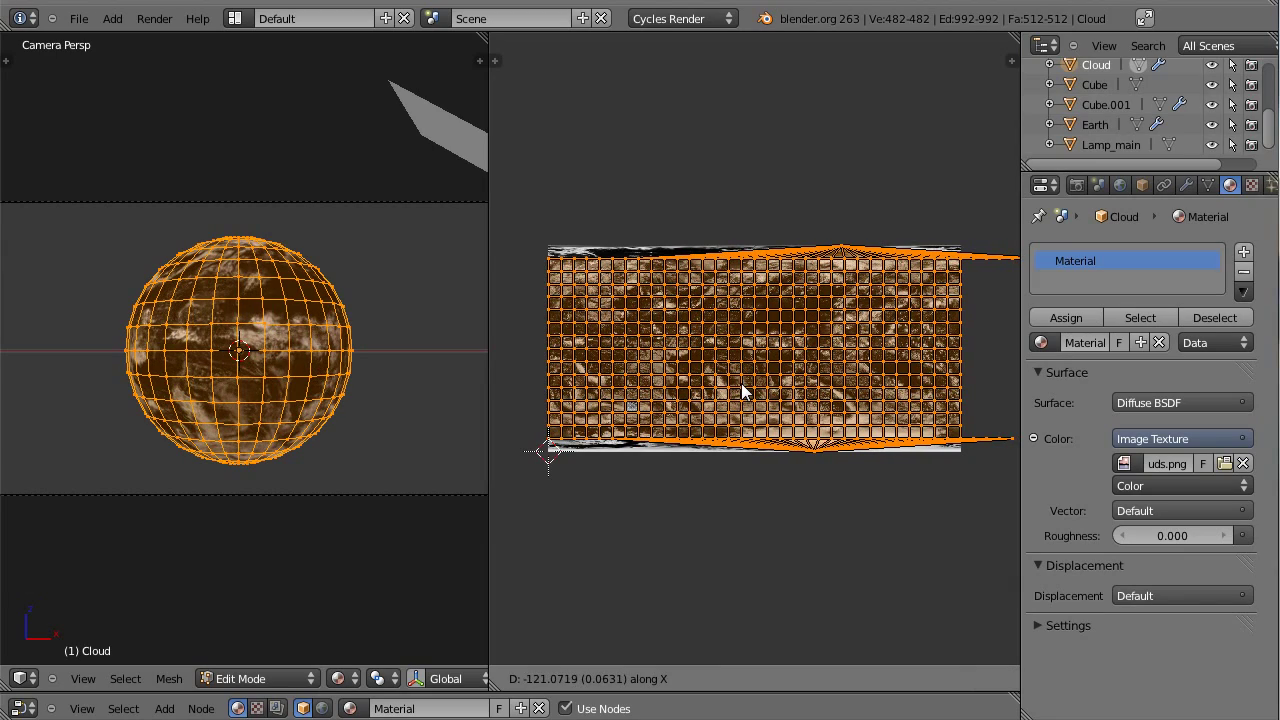
click(741, 383)
scroll(604, 330, up, 6)
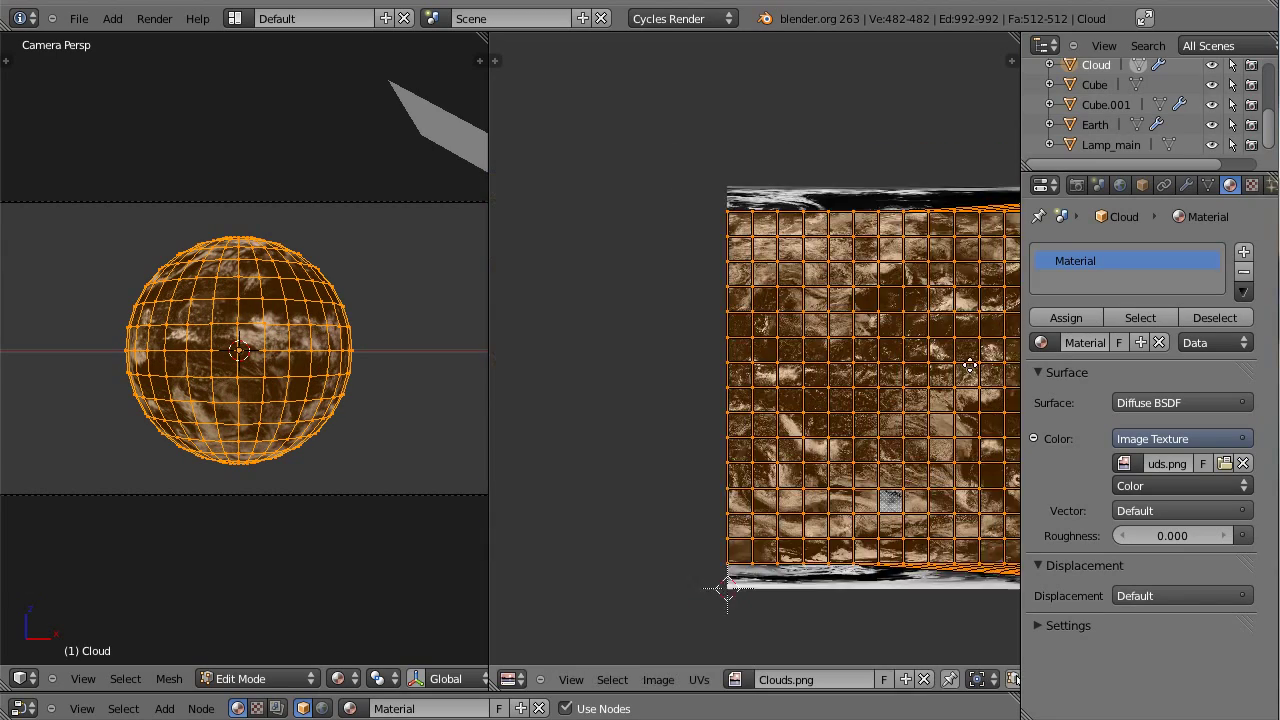
scroll(829, 363, down, 5)
middle_drag(829, 355, 664, 303)
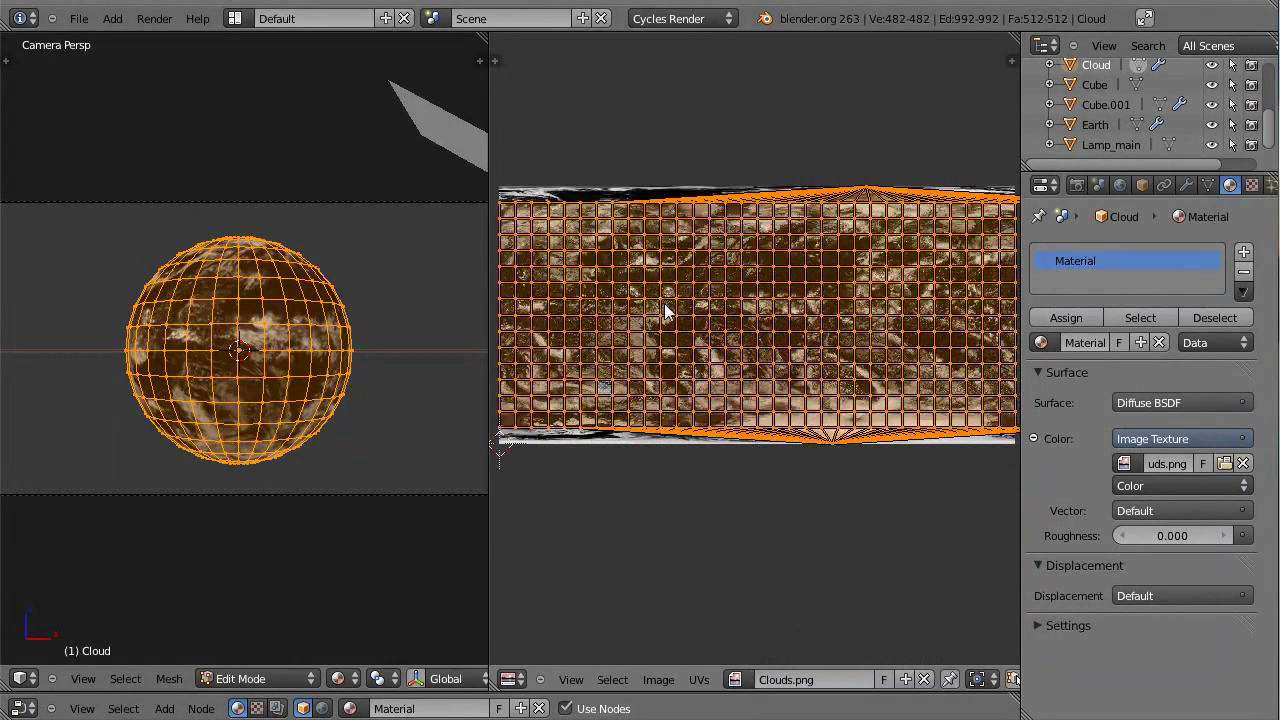
scroll(664, 303, down, 2)
drag(476, 36, 597, 70)
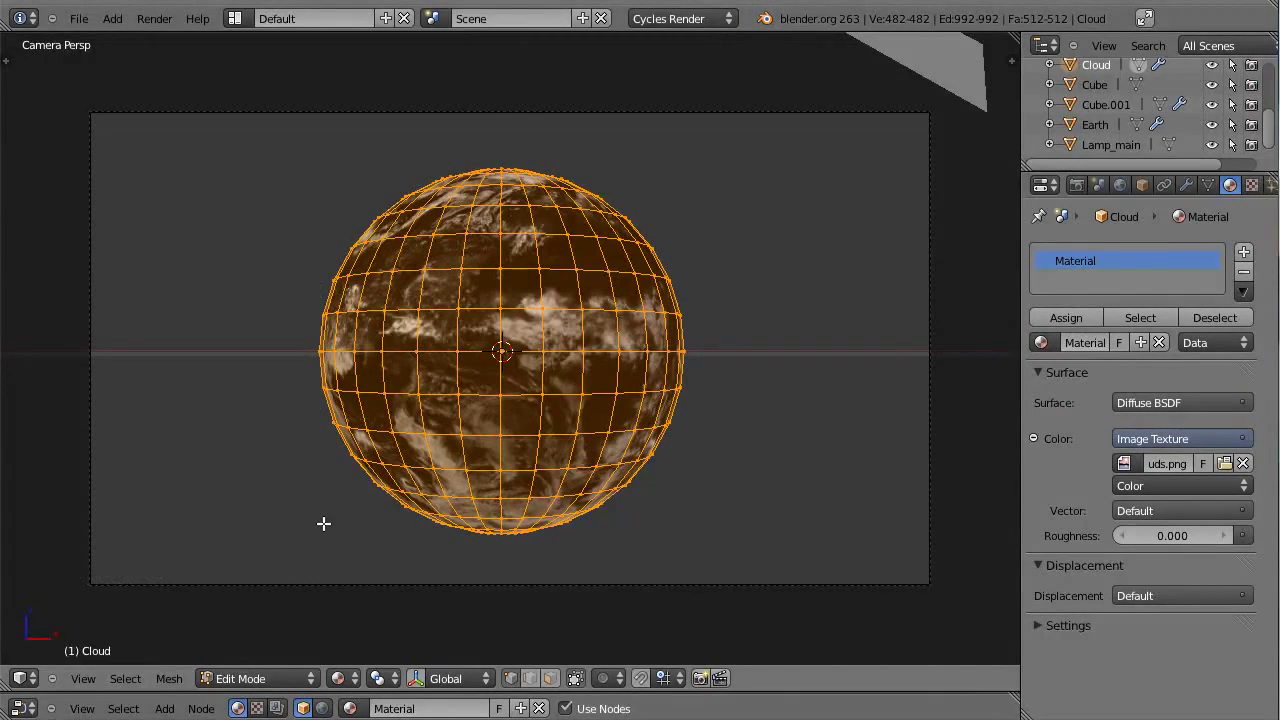
- Return to Object Mode and spread out the Image Texture, Diffuse BSDF and Material Output nodes in an enlarged node editor
key(Tab)
drag(509, 692, 500, 384)
scroll(488, 483, up, 1)
drag(373, 404, 291, 476)
drag(487, 408, 517, 473)
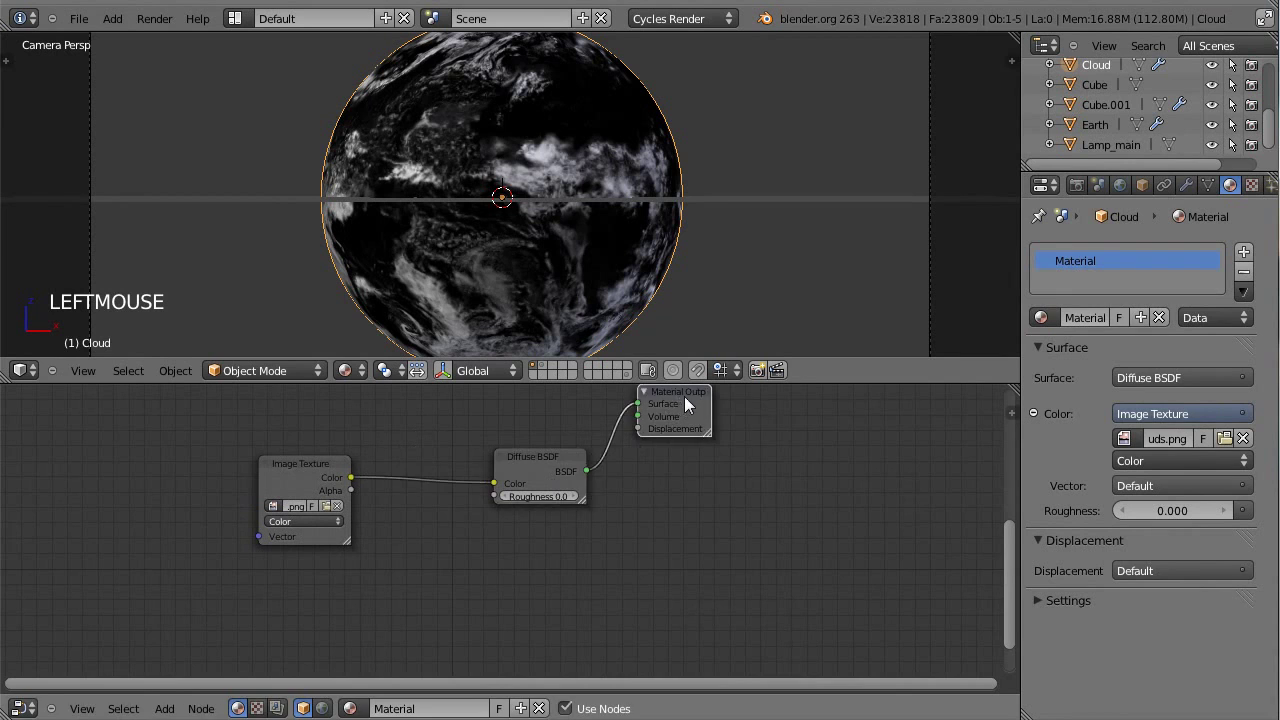
drag(668, 392, 788, 414)
drag(545, 458, 585, 474)
drag(306, 463, 307, 502)
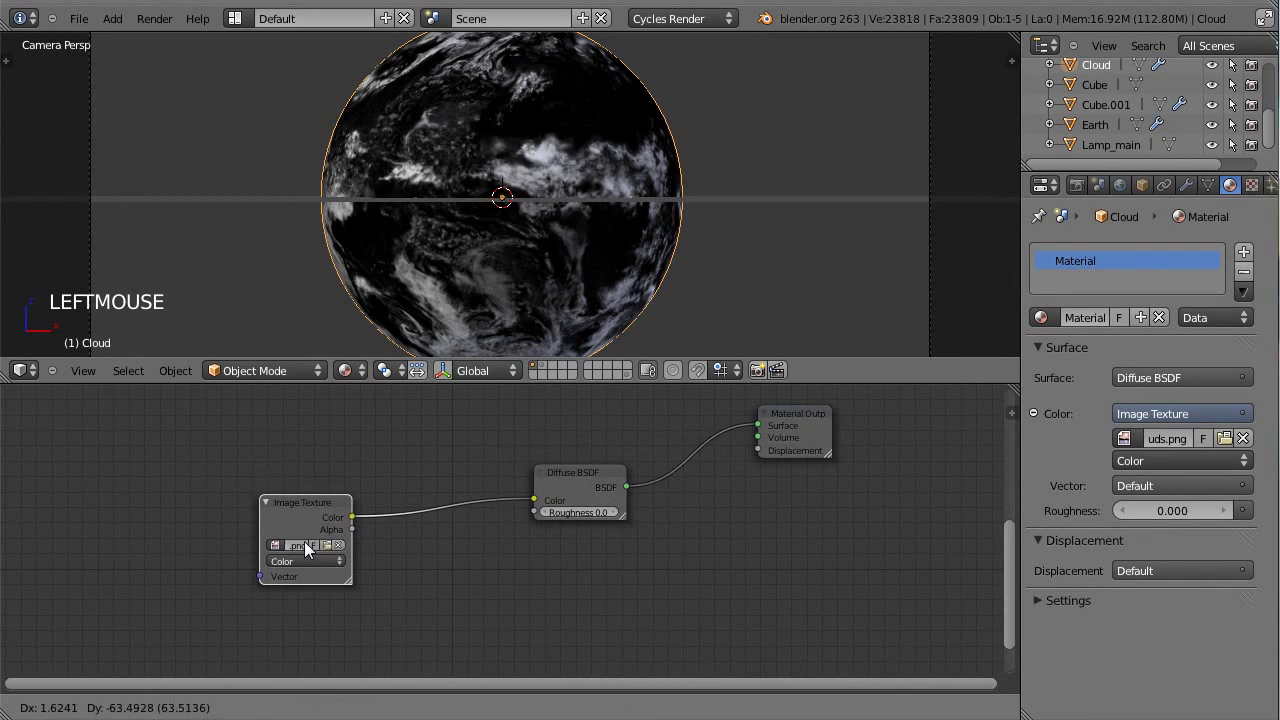
- Add a Texture Coordinate node to the Cloud material and arrange it in front of the Image Texture node
key(shift+a)
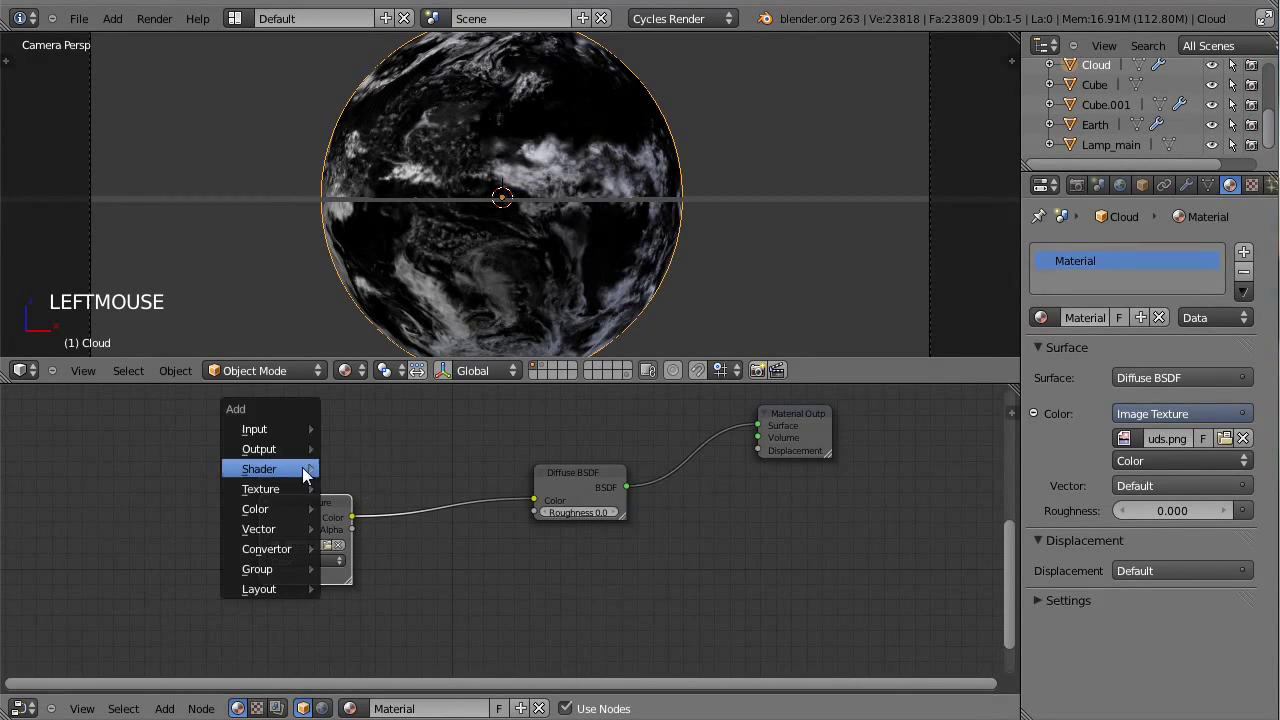
mouse_move(275, 430)
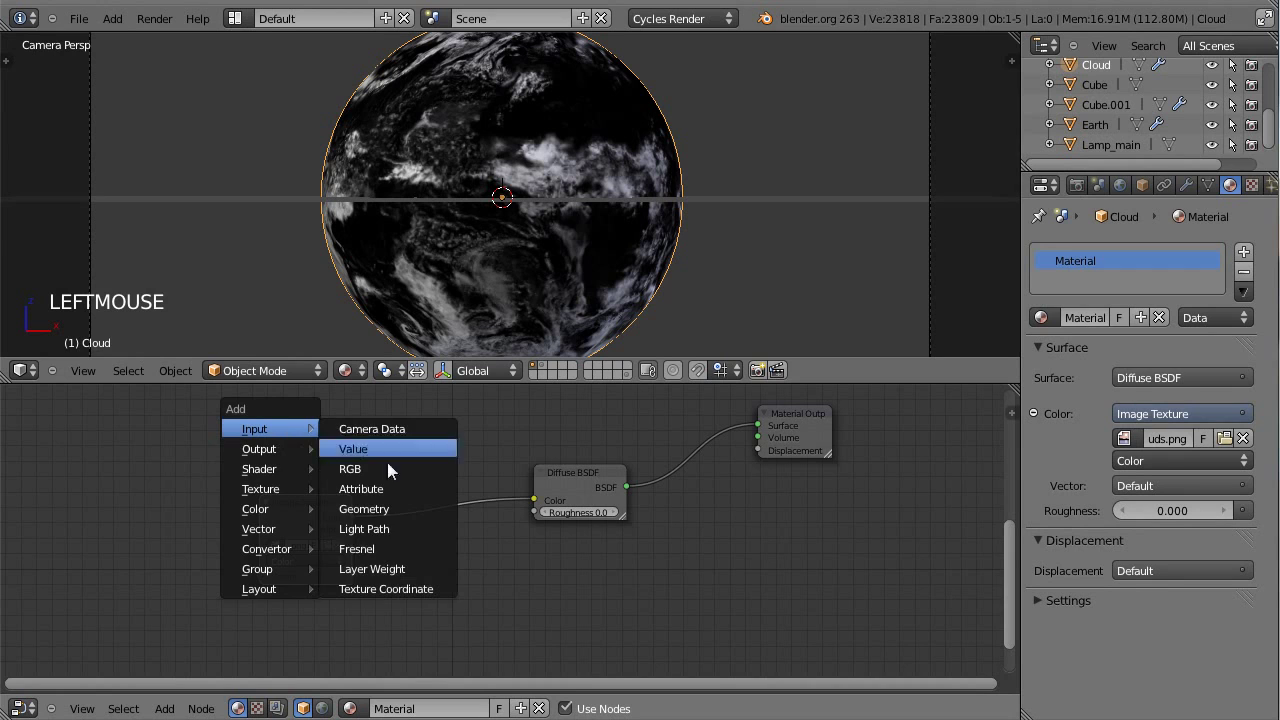
click(389, 584)
click(146, 428)
drag(298, 505, 364, 534)
drag(579, 474, 613, 474)
drag(202, 432, 293, 433)
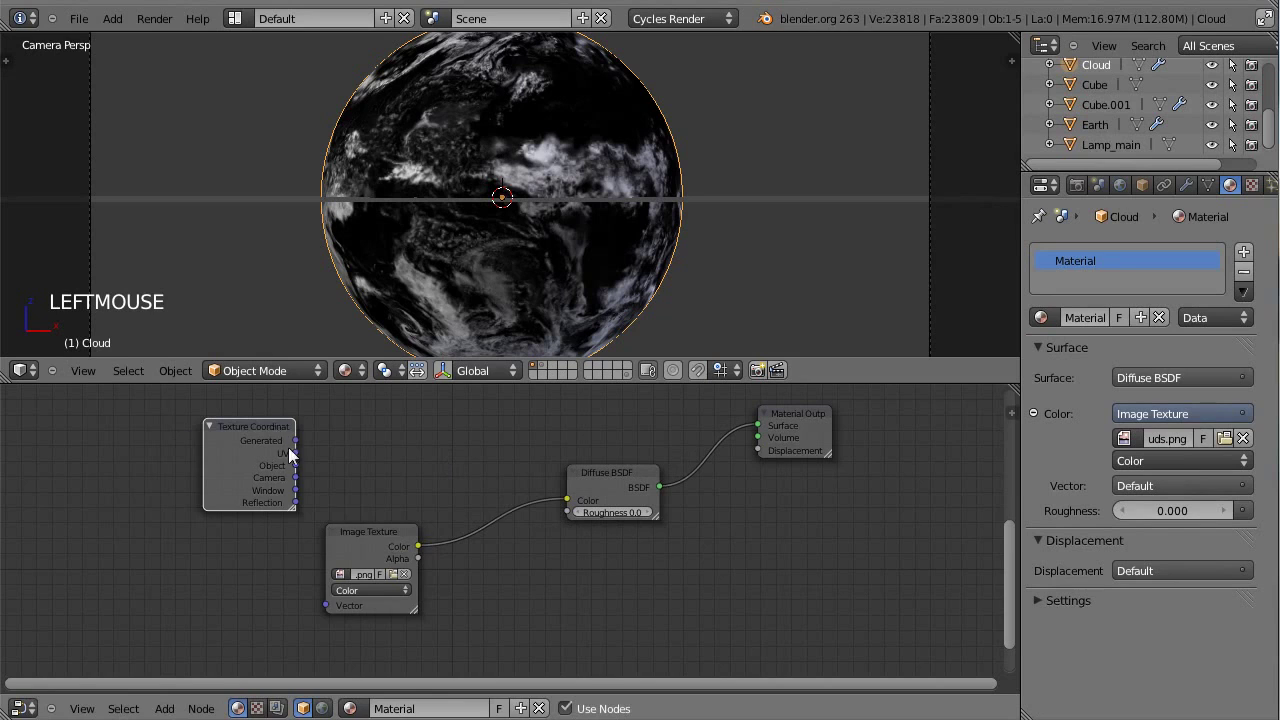
drag(367, 532, 400, 479)
drag(243, 432, 250, 481)
- Add a Mapping node, linking the Texture Coordinate's UV output into it and its Vector output into the Image Texture
key(shift+a)
mouse_move(253, 488)
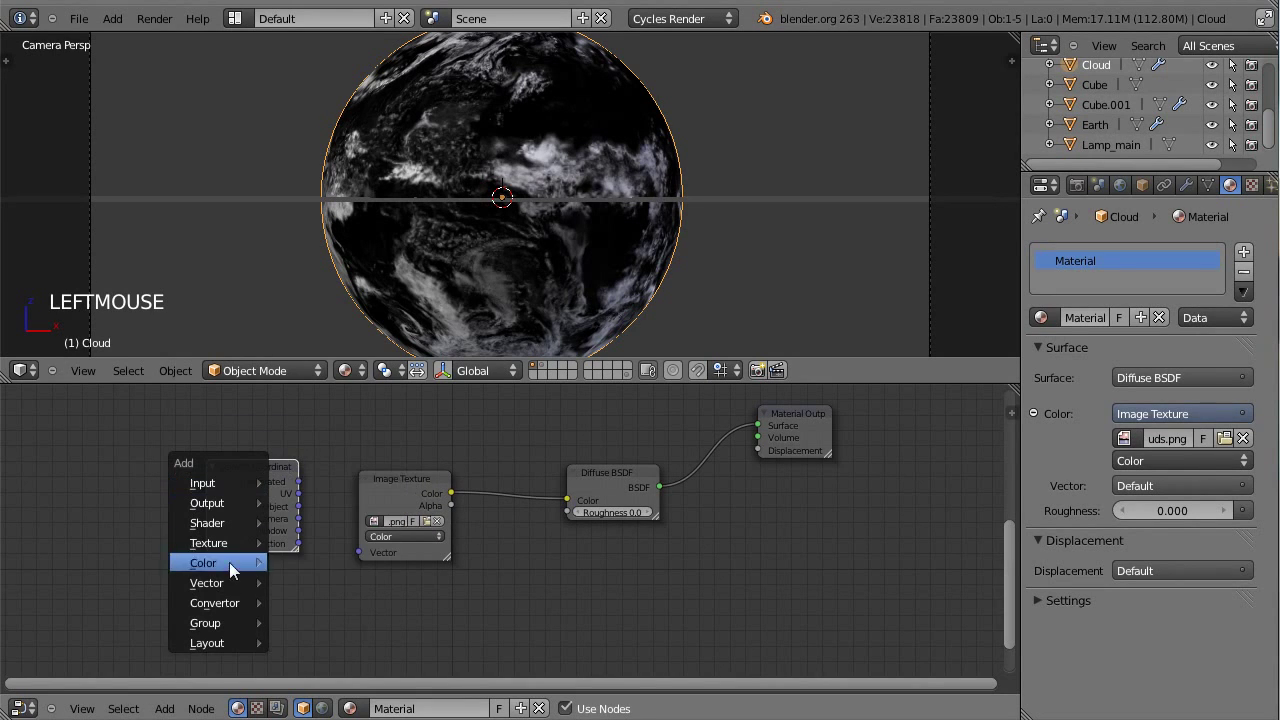
mouse_move(224, 589)
click(325, 602)
drag(283, 490, 111, 493)
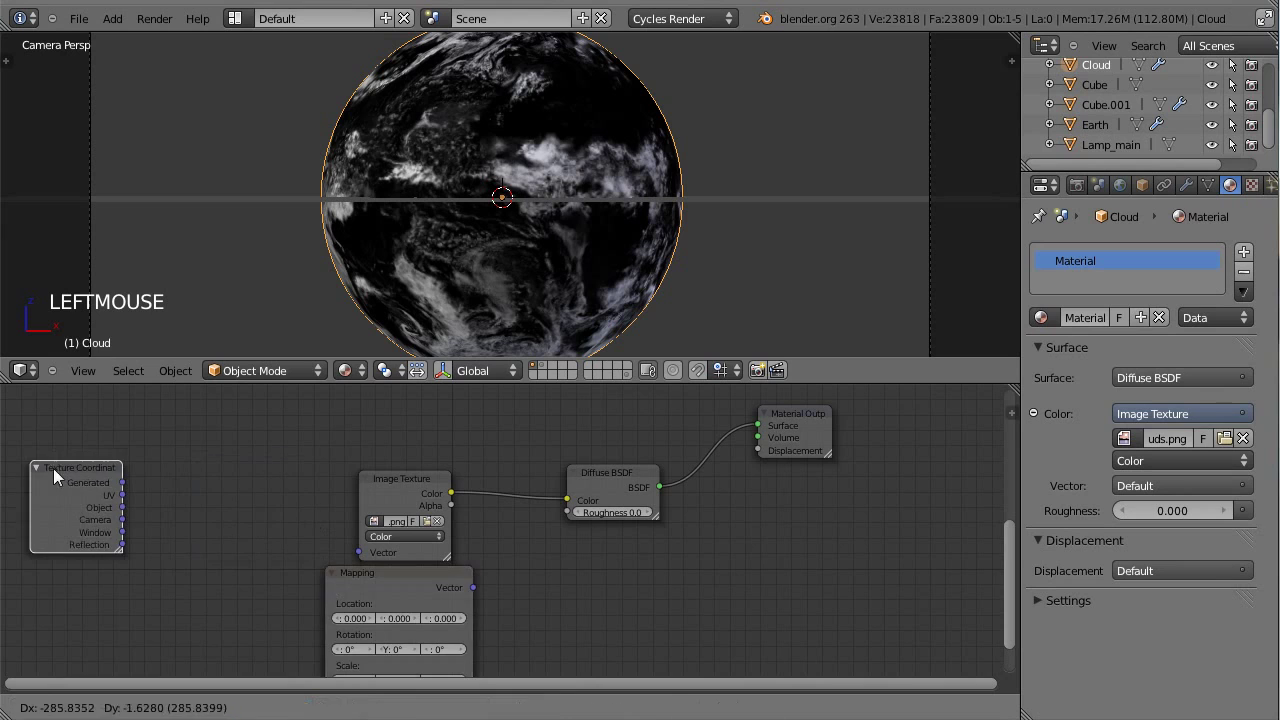
drag(382, 583, 210, 429)
drag(127, 497, 155, 573)
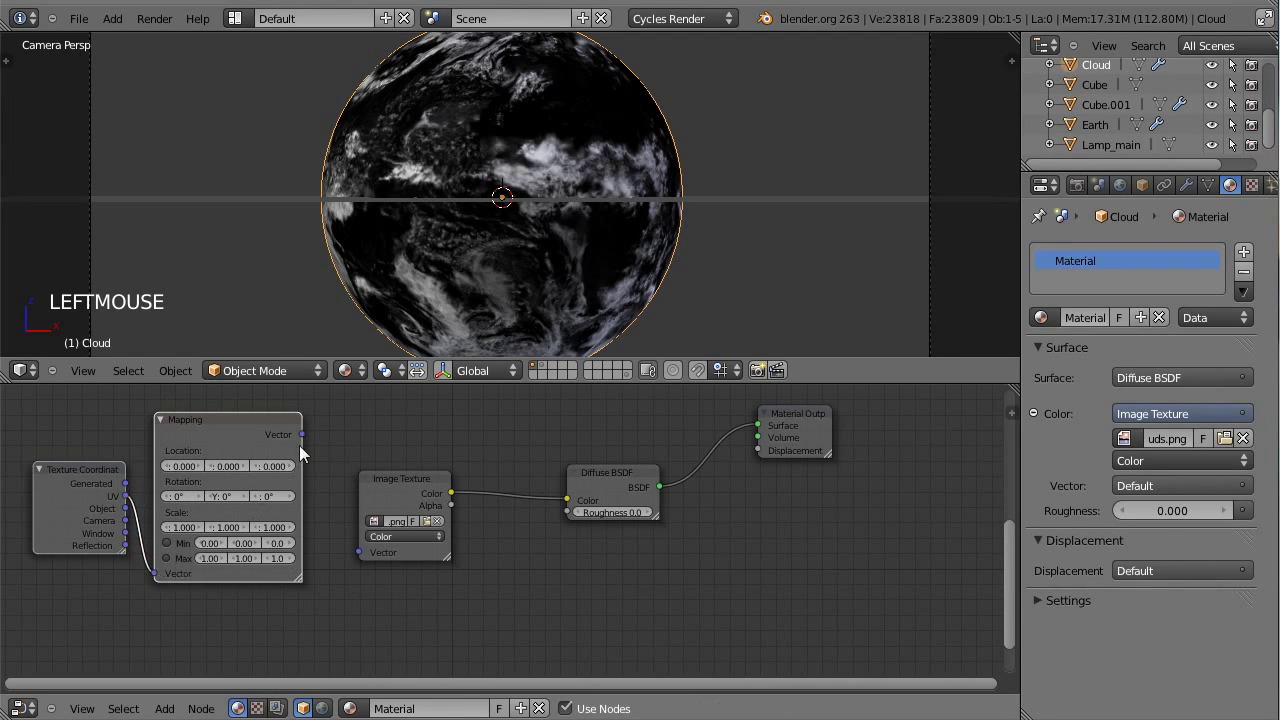
drag(314, 463, 381, 555)
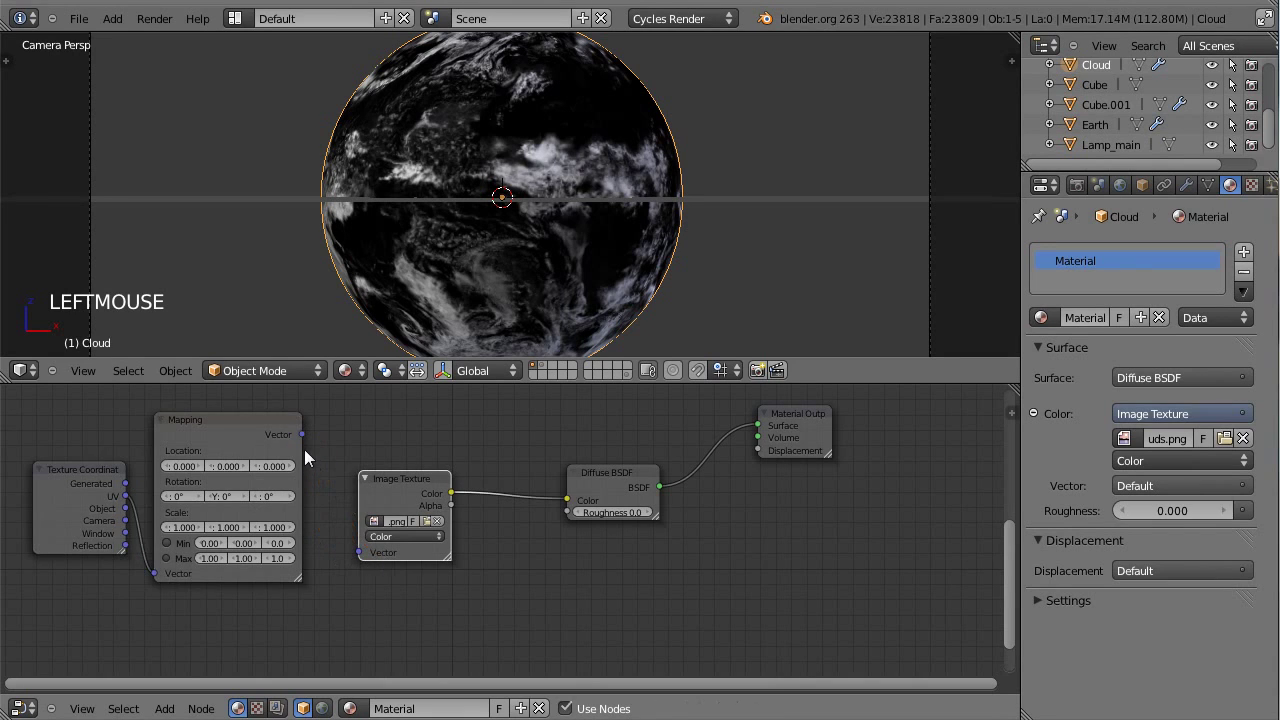
drag(303, 435, 358, 553)
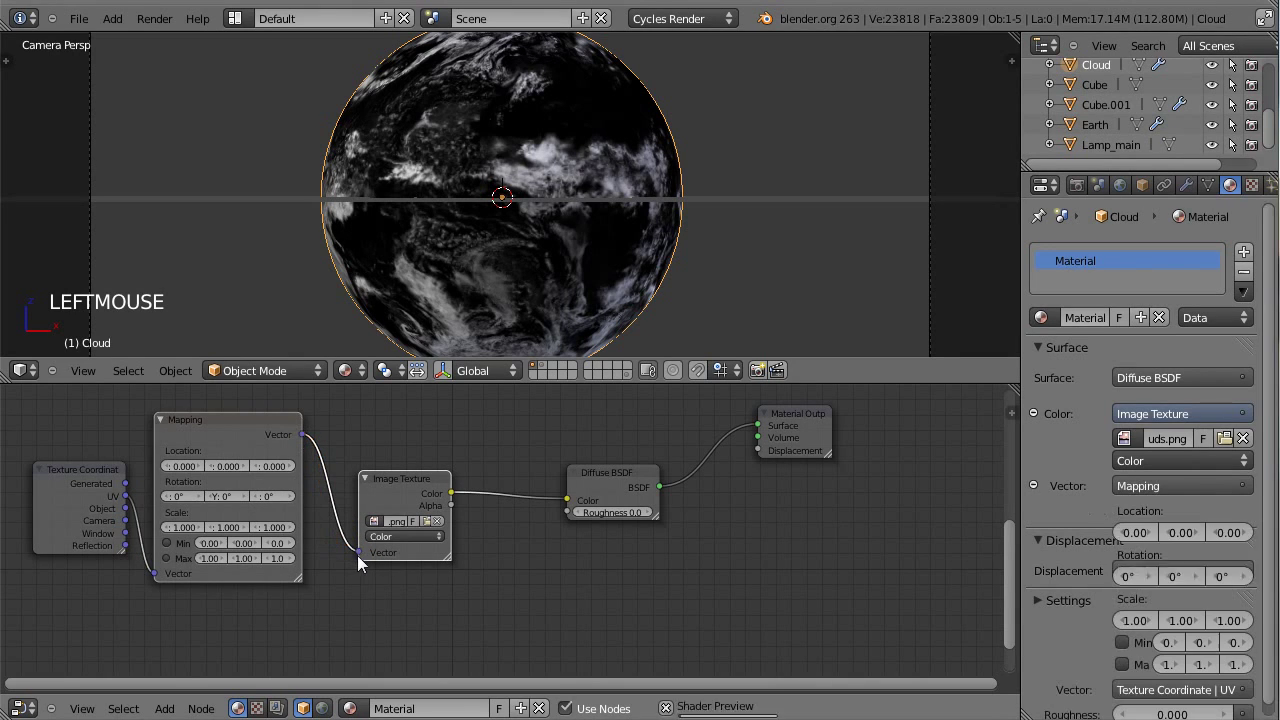
- Try shifting the cloud texture with the Mapping node's X location up to 0.5, and return it to 0
click(197, 466)
click(197, 466)
click(197, 466)
click(197, 466)
click(197, 466)
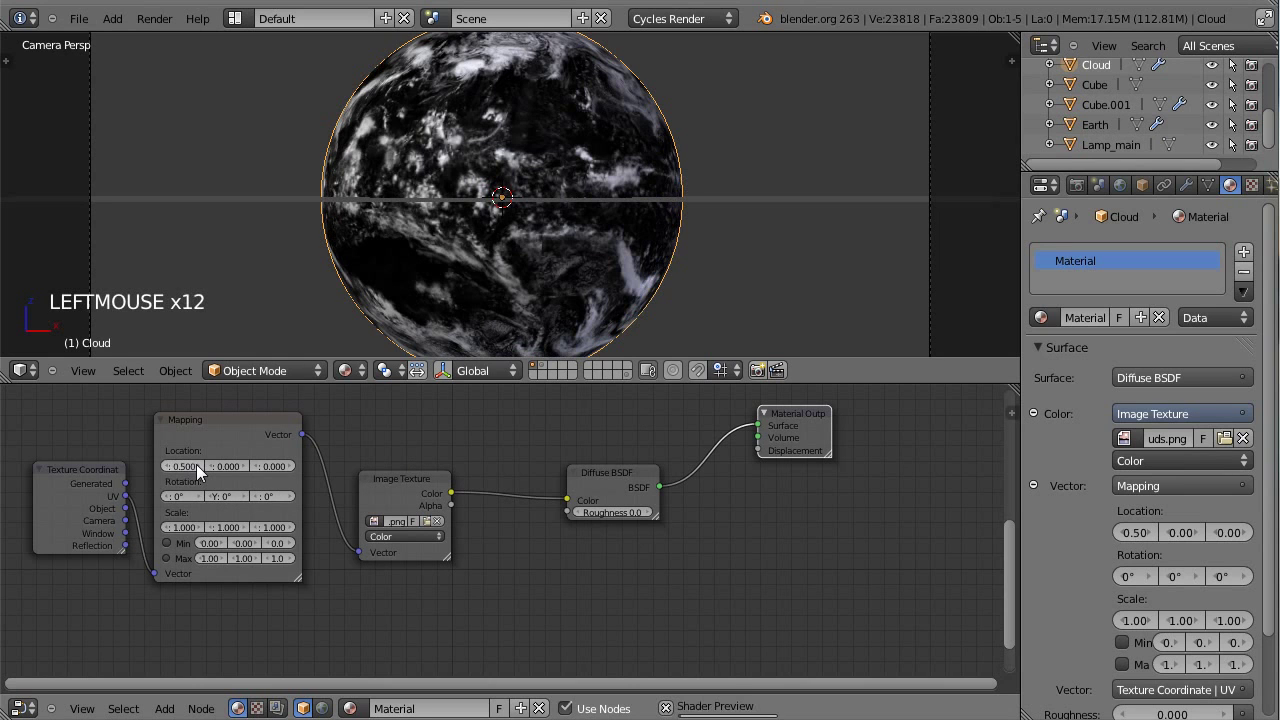
click(167, 467)
click(167, 467)
click(167, 467)
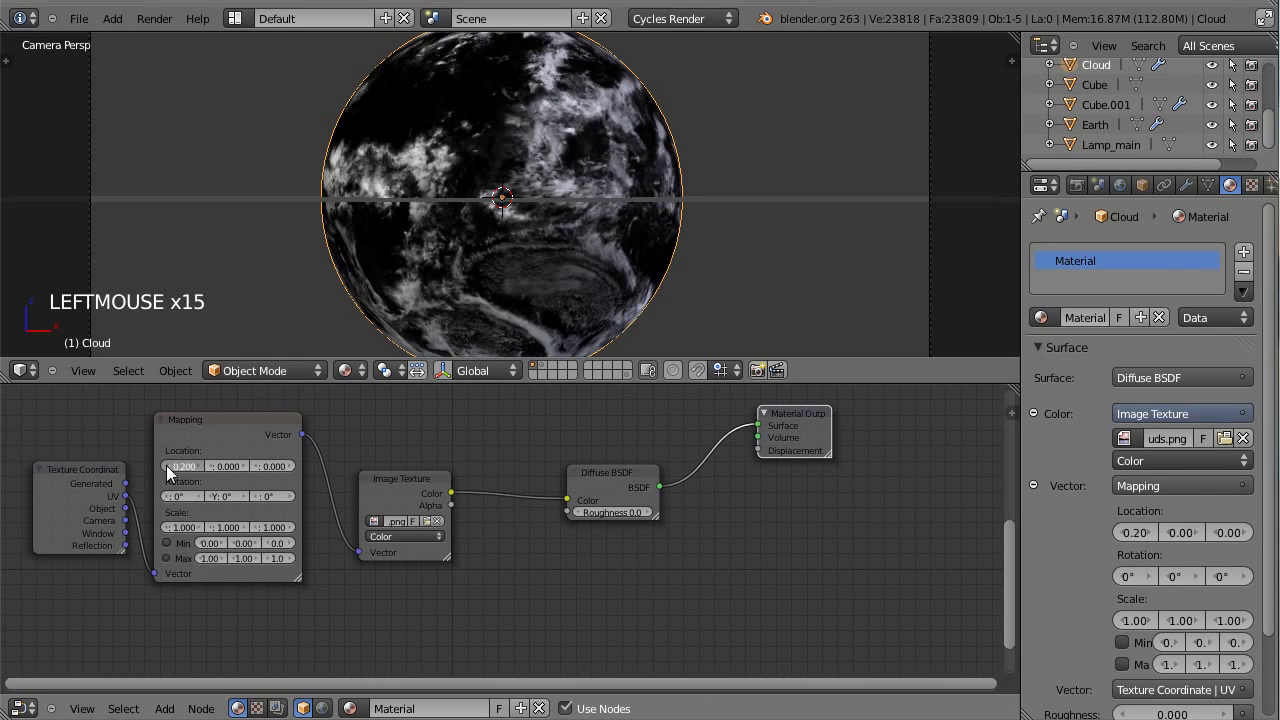
click(167, 467)
click(167, 467)
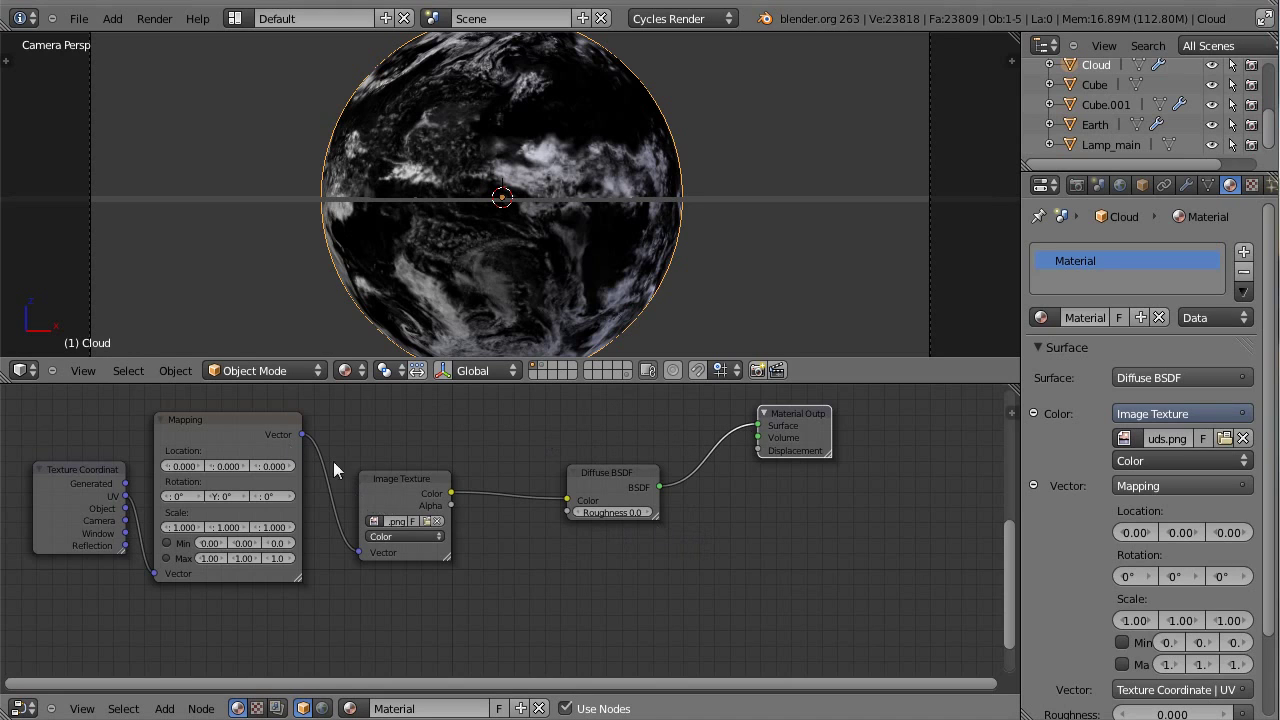
- Make room between the nodes and add a Transparent BSDF below the Diffuse BSDF, keeping its colour white
drag(806, 421, 864, 418)
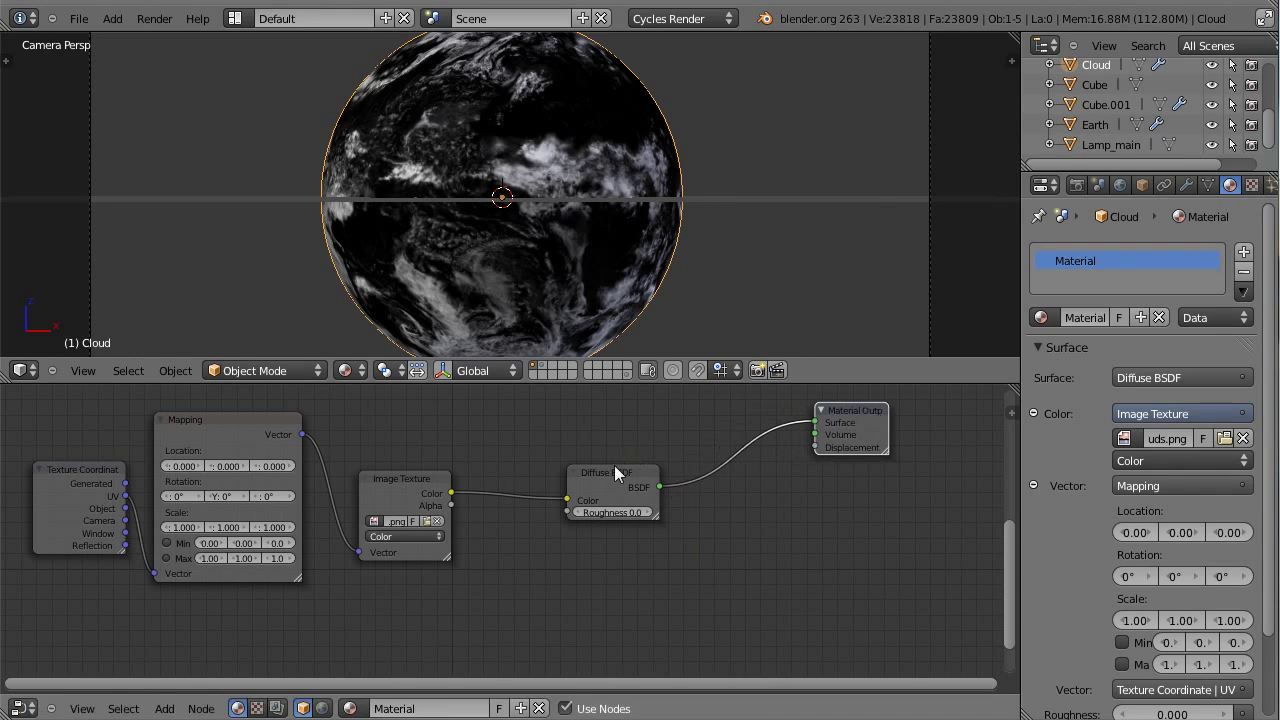
drag(614, 465, 670, 462)
mouse_move(386, 484)
mouse_down()
mouse_move(420, 502)
mouse_move(389, 505)
mouse_up()
key(shift+a)
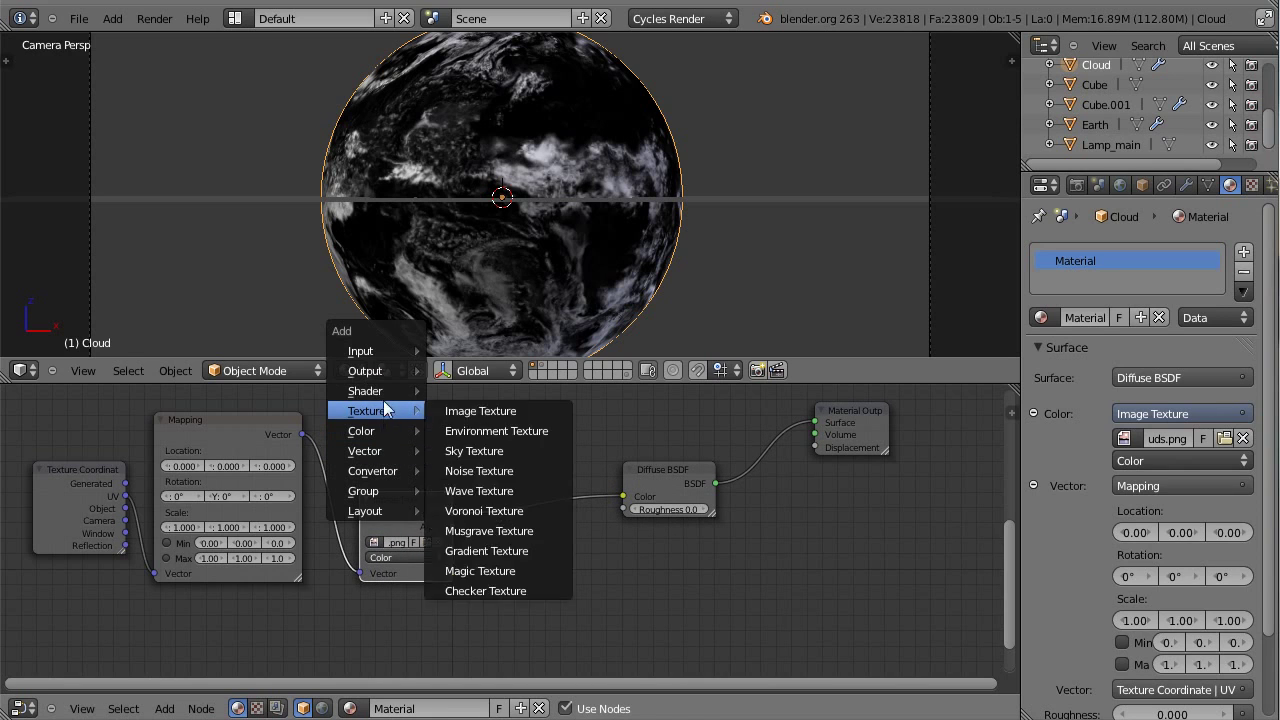
mouse_move(383, 390)
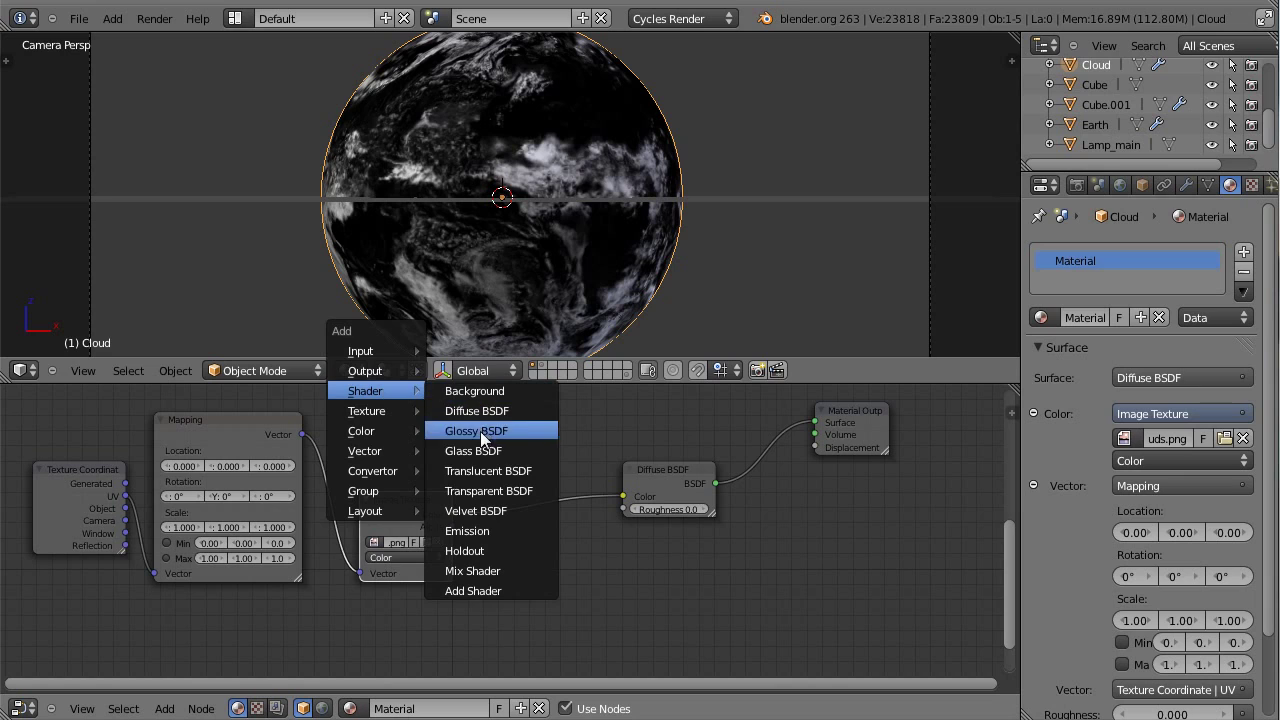
click(485, 490)
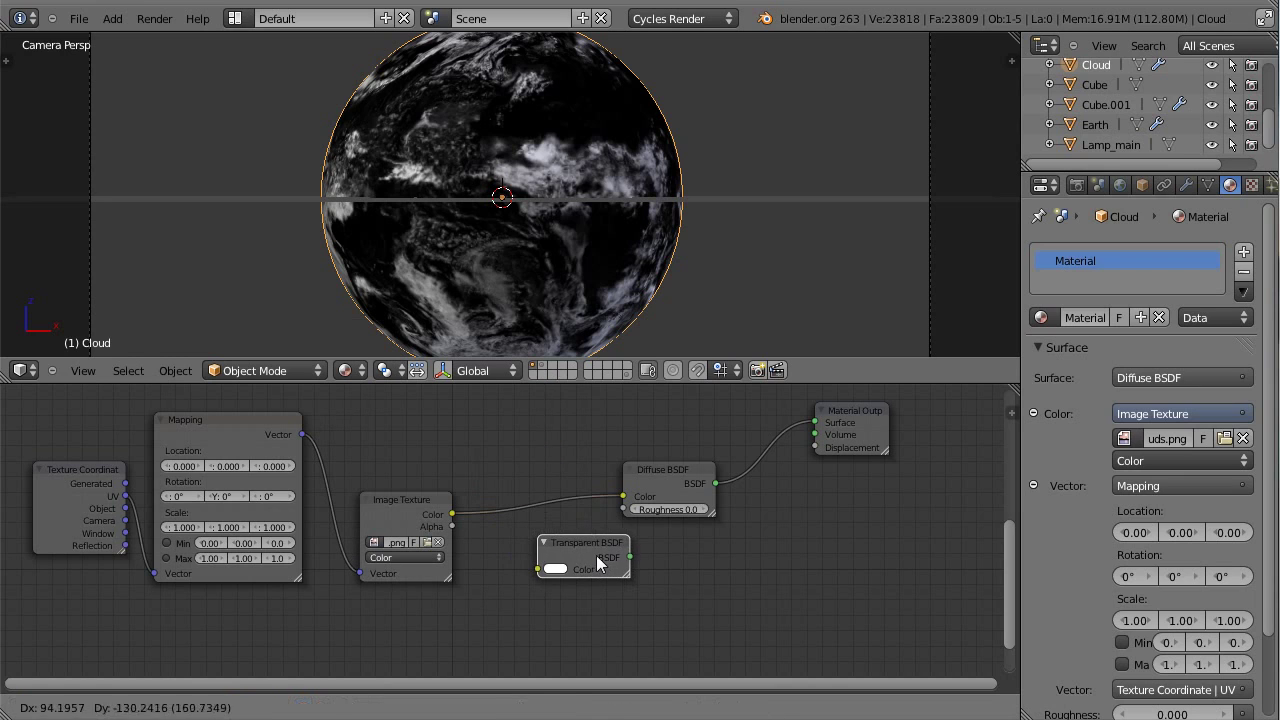
click(591, 546)
click(555, 569)
double_click(649, 399)
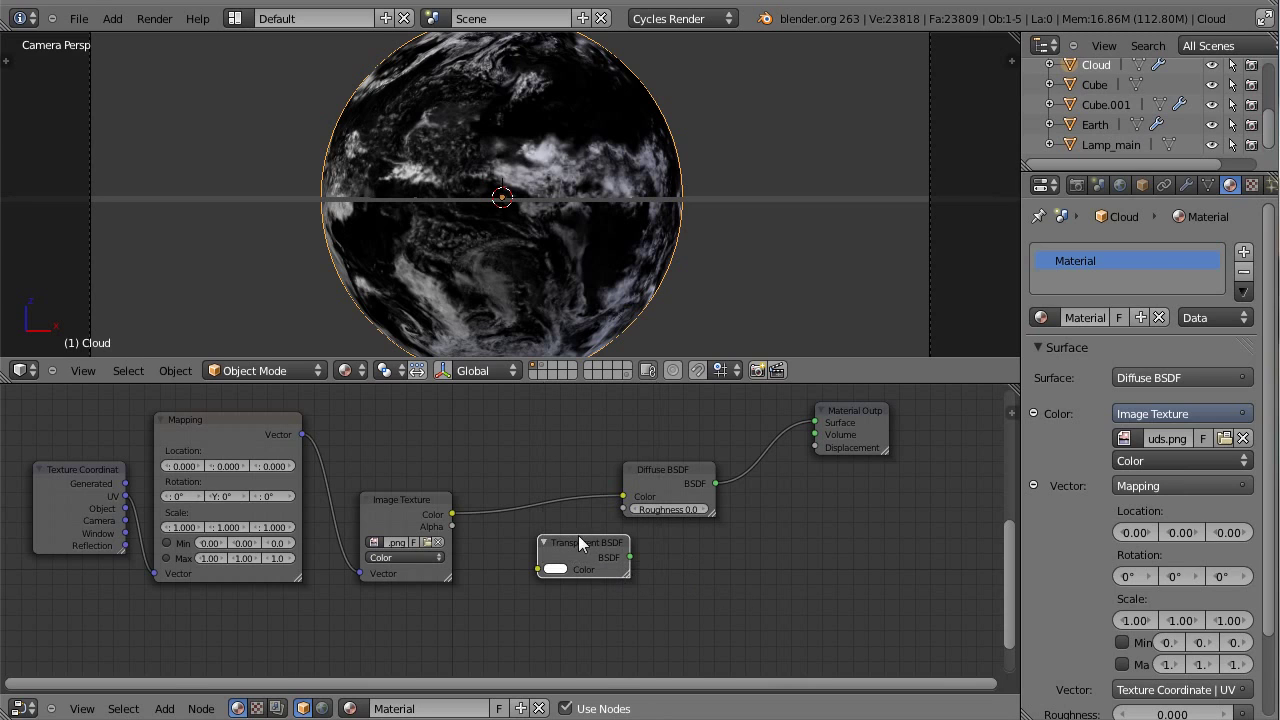
- Add a second Diffuse BSDF node and place it directly below the Transparent BSDF
key(shift+a)
mouse_move(660, 473)
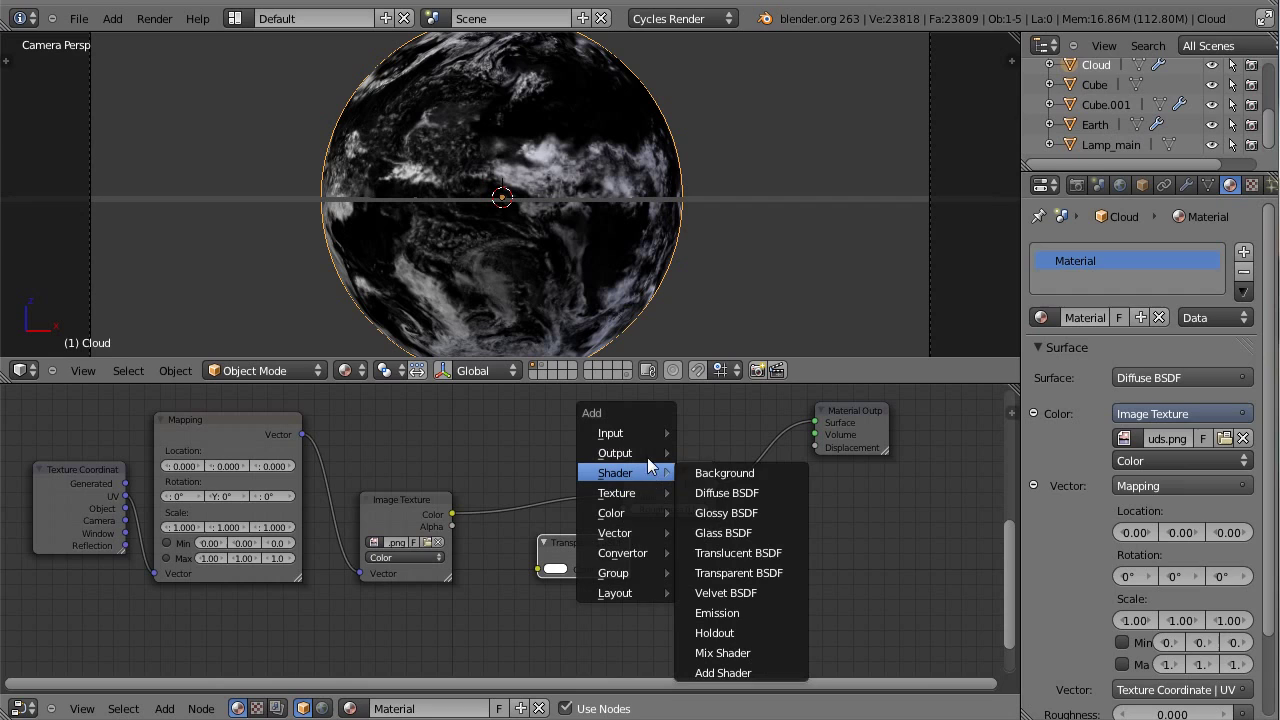
click(726, 493)
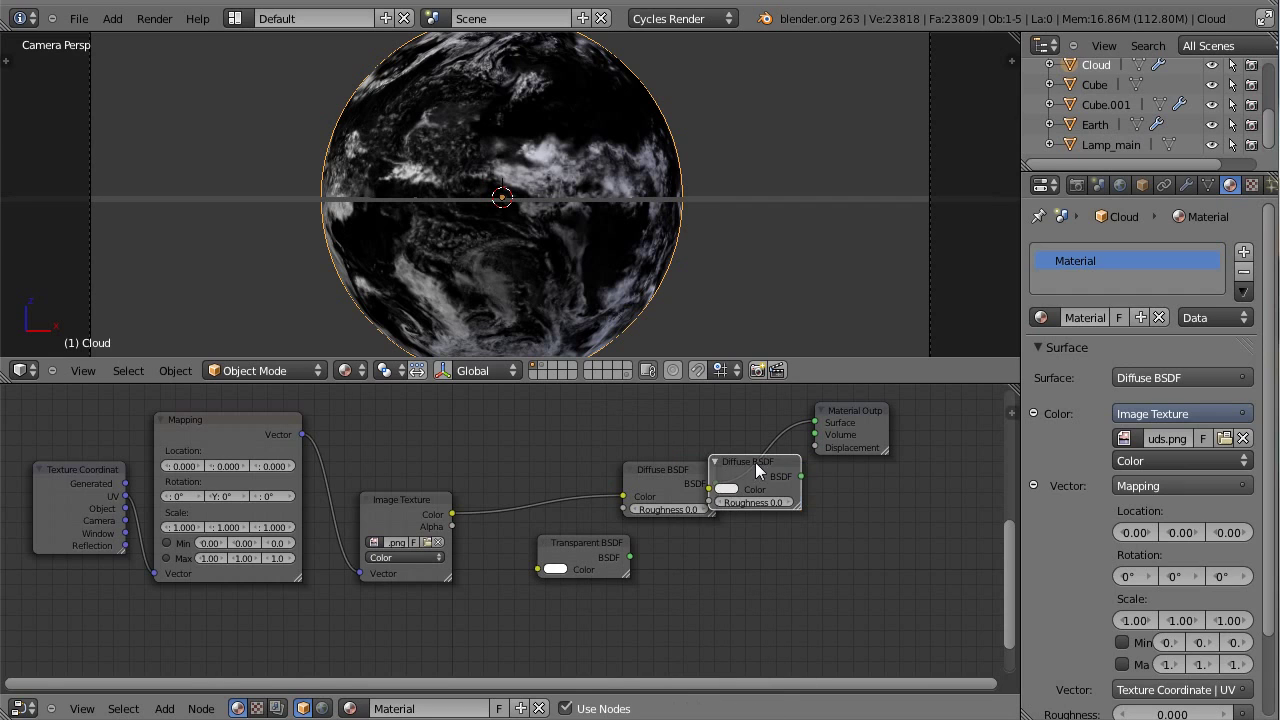
click(587, 613)
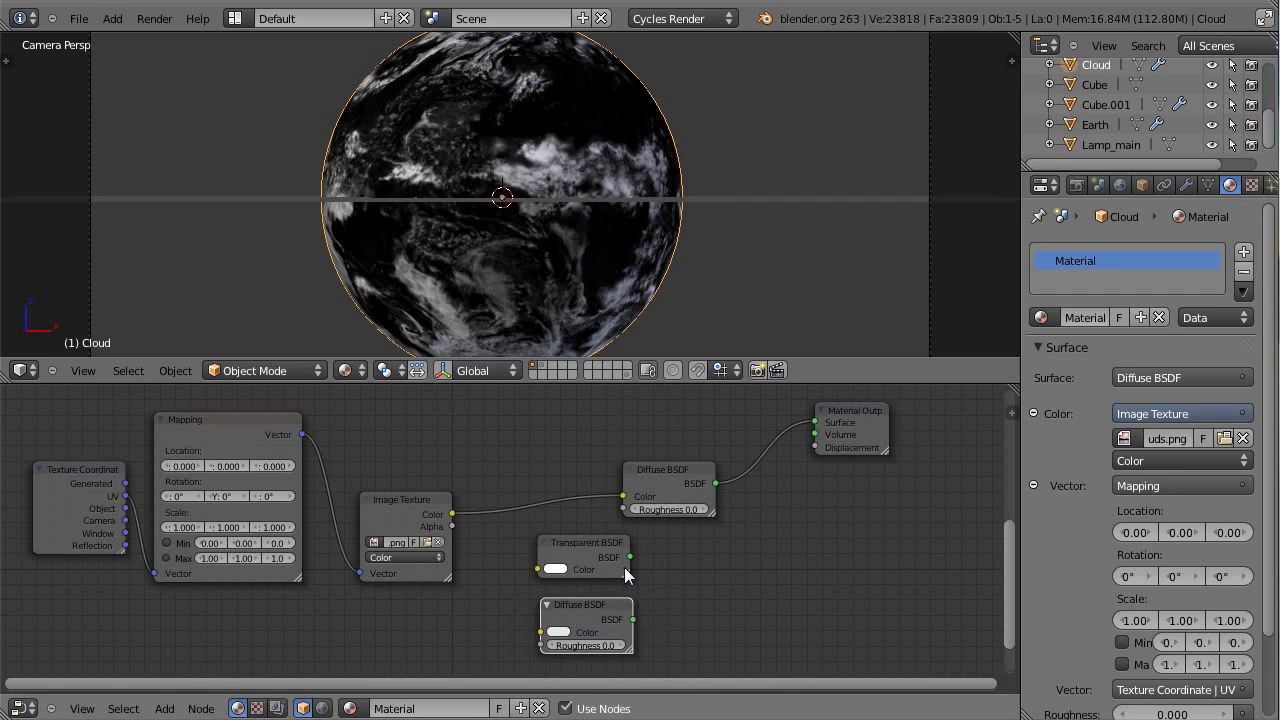
- Add a Mix Shader node and link the Transparent BSDF into its first shader input and the lower Diffuse BSDF into its second
click(666, 478)
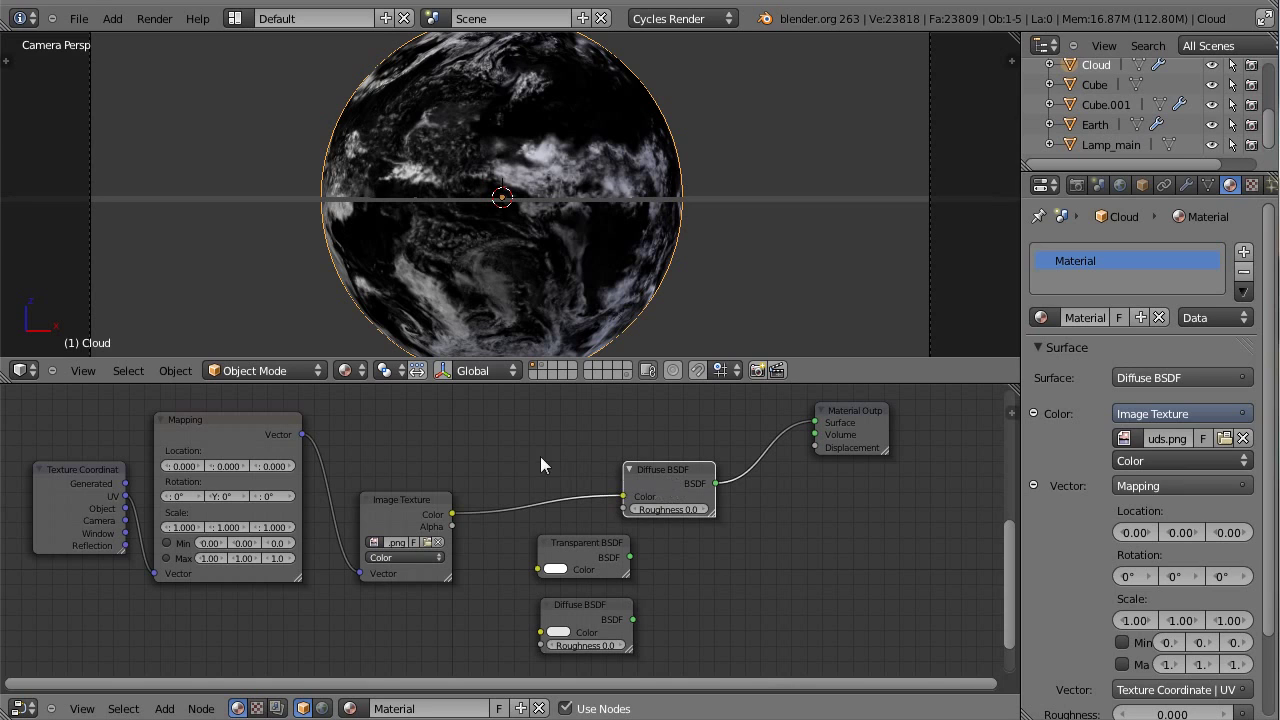
key(shift+a)
mouse_move(536, 460)
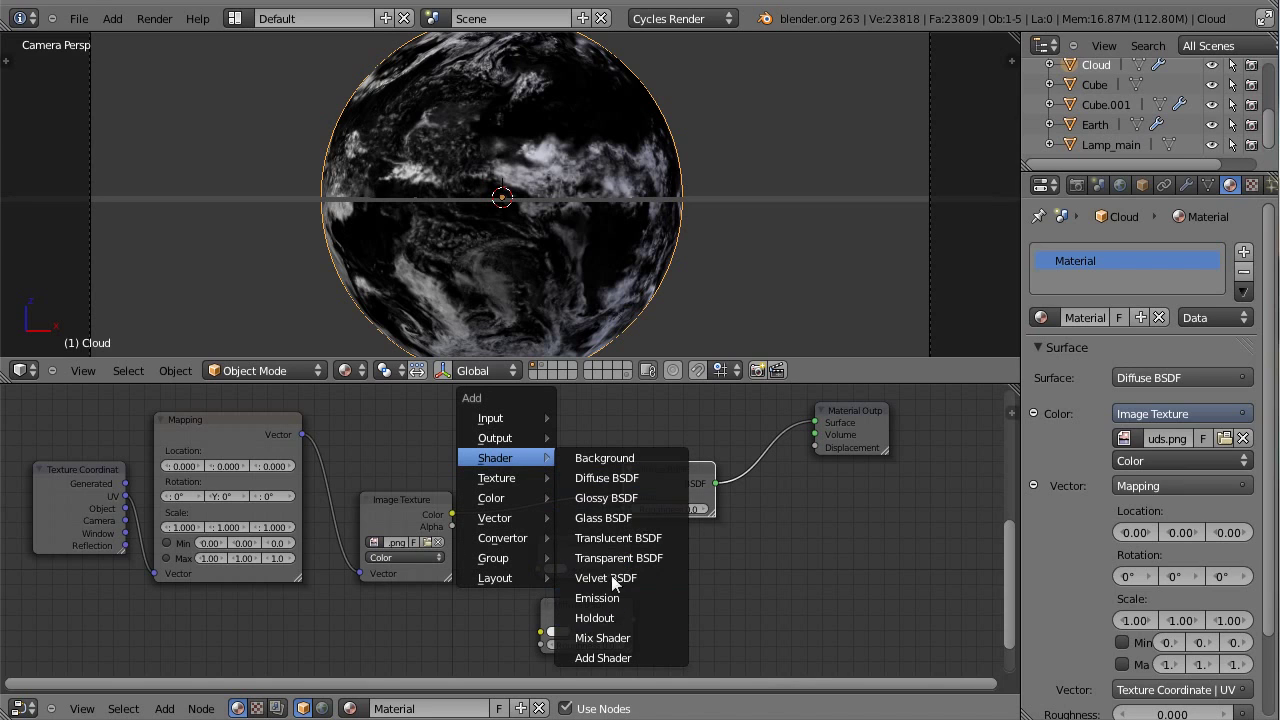
drag(655, 551, 740, 542)
drag(629, 557, 684, 581)
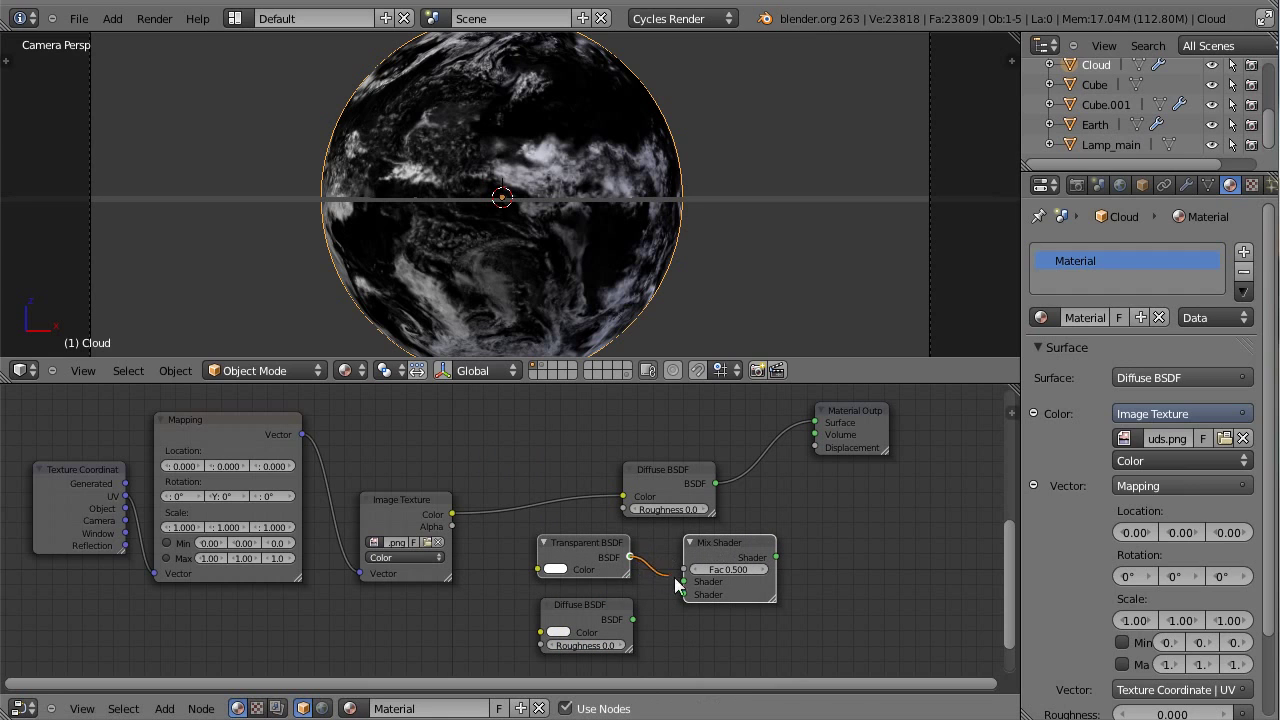
drag(633, 619, 689, 598)
- Link the Mix Shader's output to the Material Output's Surface and delete the original textured Diffuse BSDF node
drag(708, 492, 710, 466)
drag(777, 557, 722, 442)
click(680, 446)
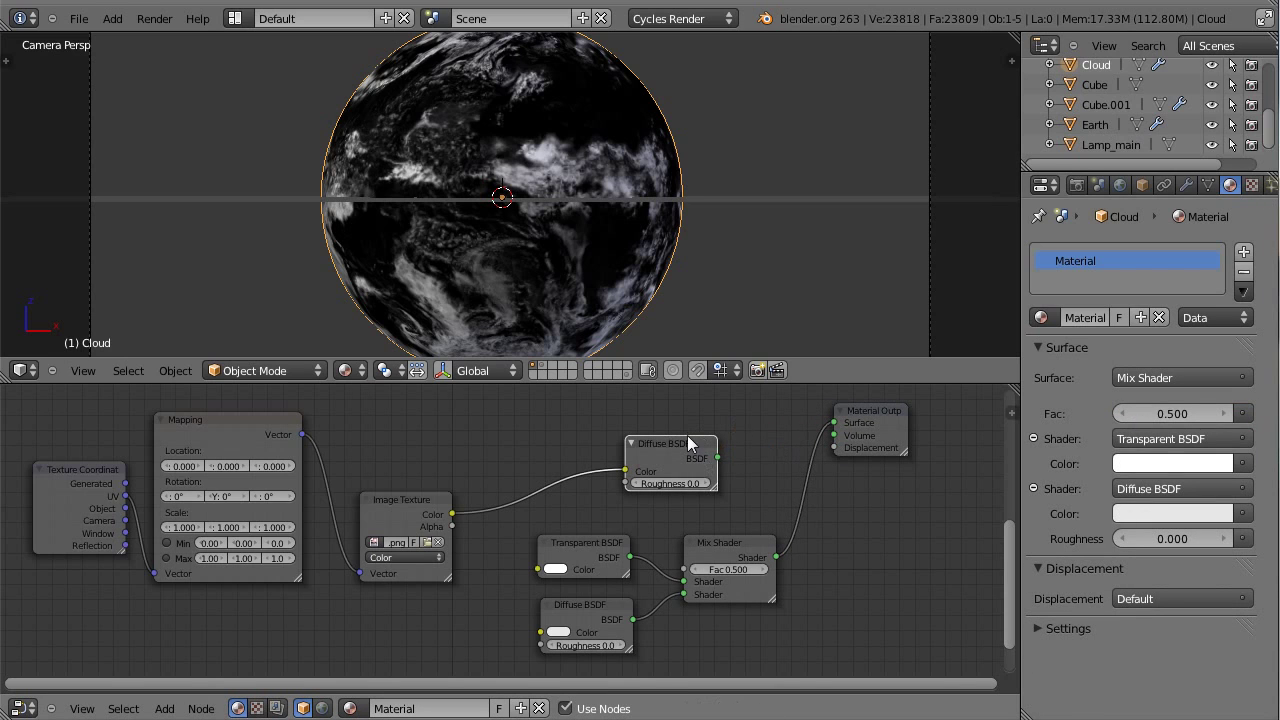
key(x)
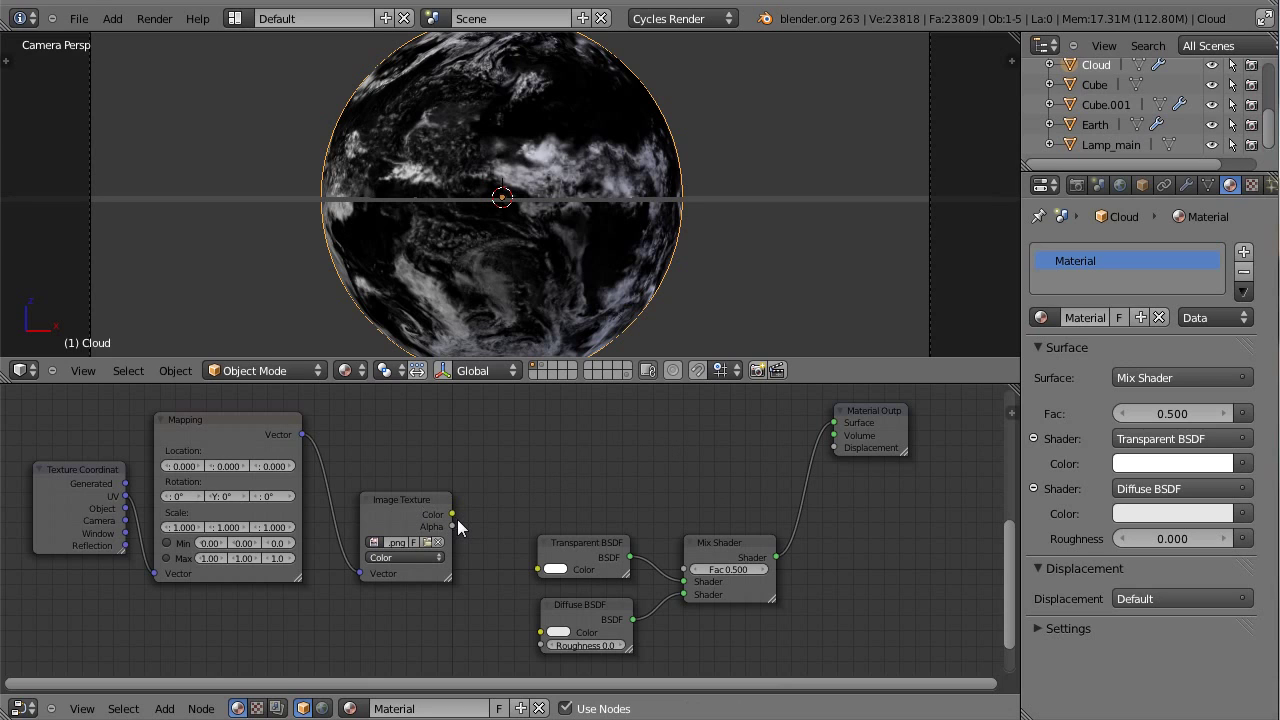
- Link the Image Texture's Color output to the Mix Shader's Fac and spread the Transparent and Diffuse BSDF nodes away from it
drag(418, 500, 684, 569)
drag(572, 546, 530, 556)
drag(587, 612, 553, 620)
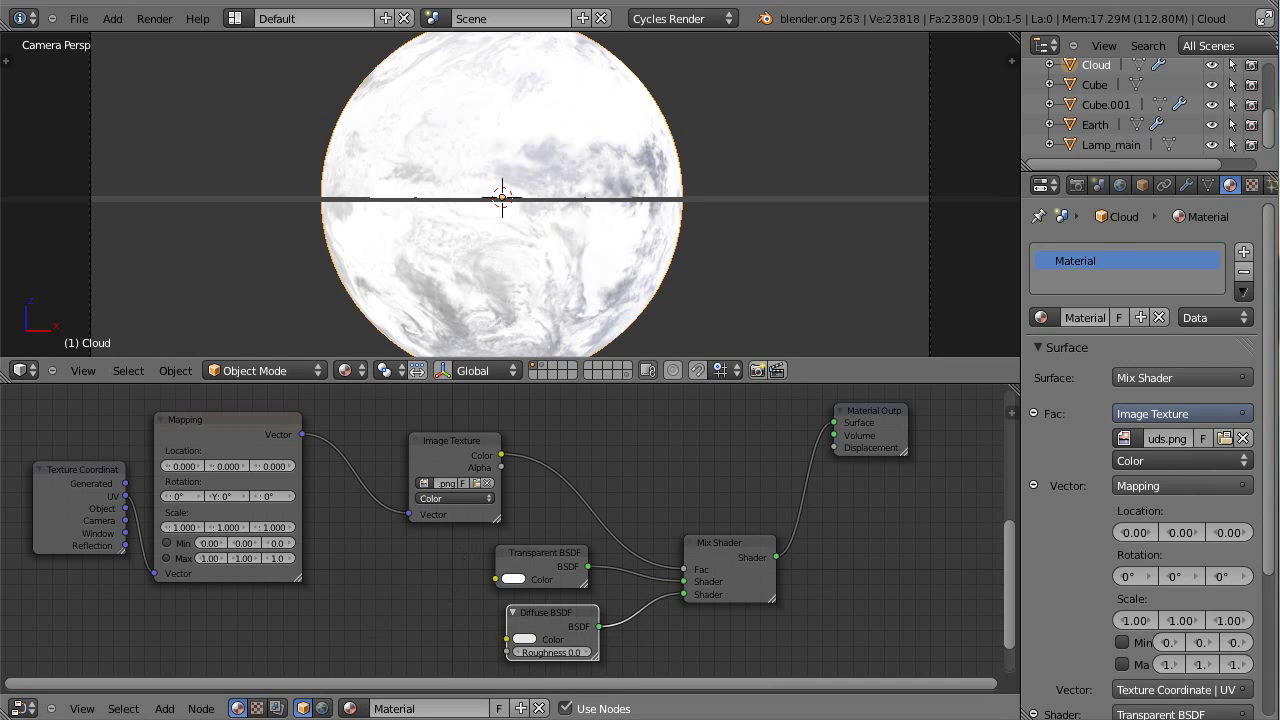
- Switch to the file browser, open Clouds.png in the Windows photo viewer to examine its black and white areas, and close it
key(alt+Tab)
key(alt+Tab)
double_click(543, 171)
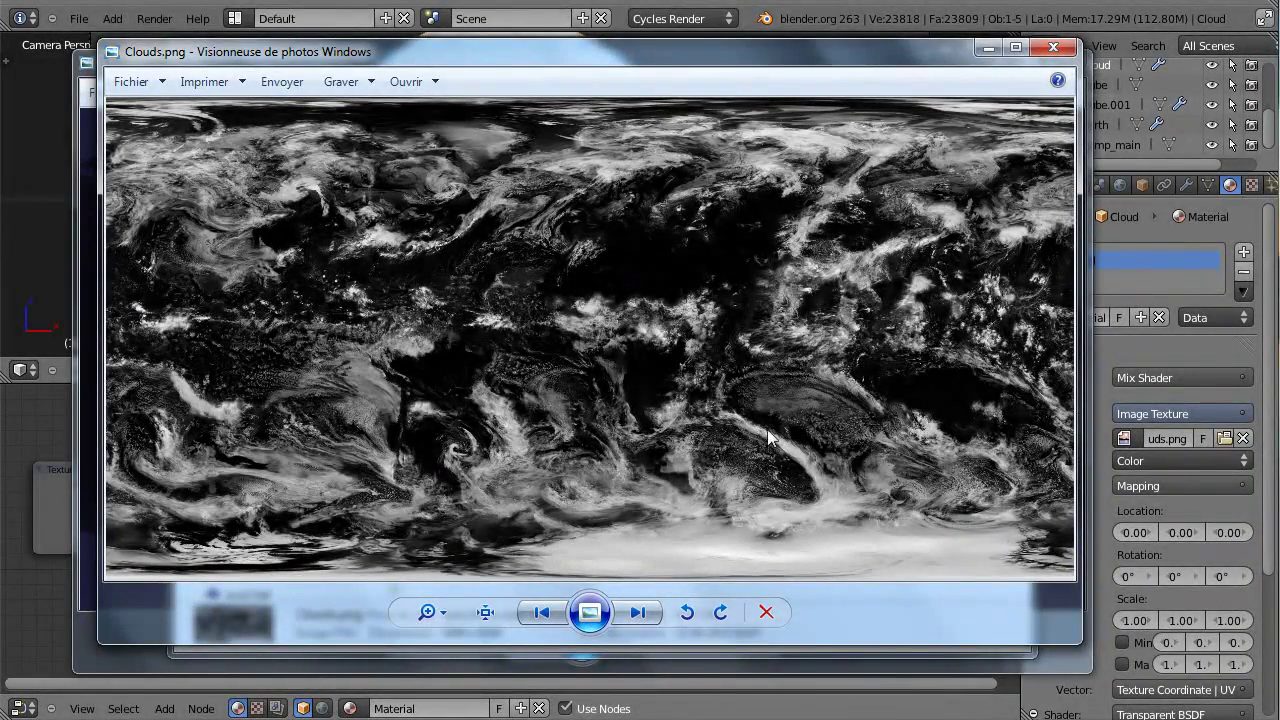
click(1053, 47)
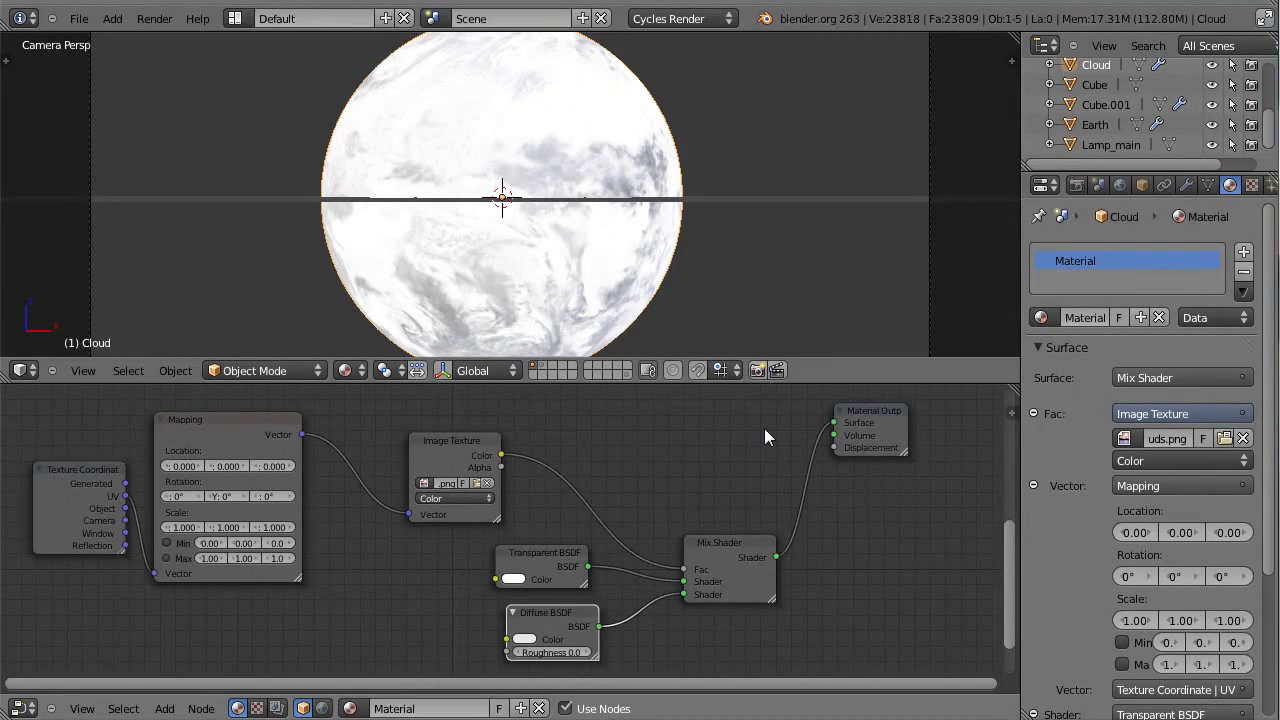
- Preview the cloud layer over the Earth with Rendered viewport shading in an enlarged 3D view
click(345, 370)
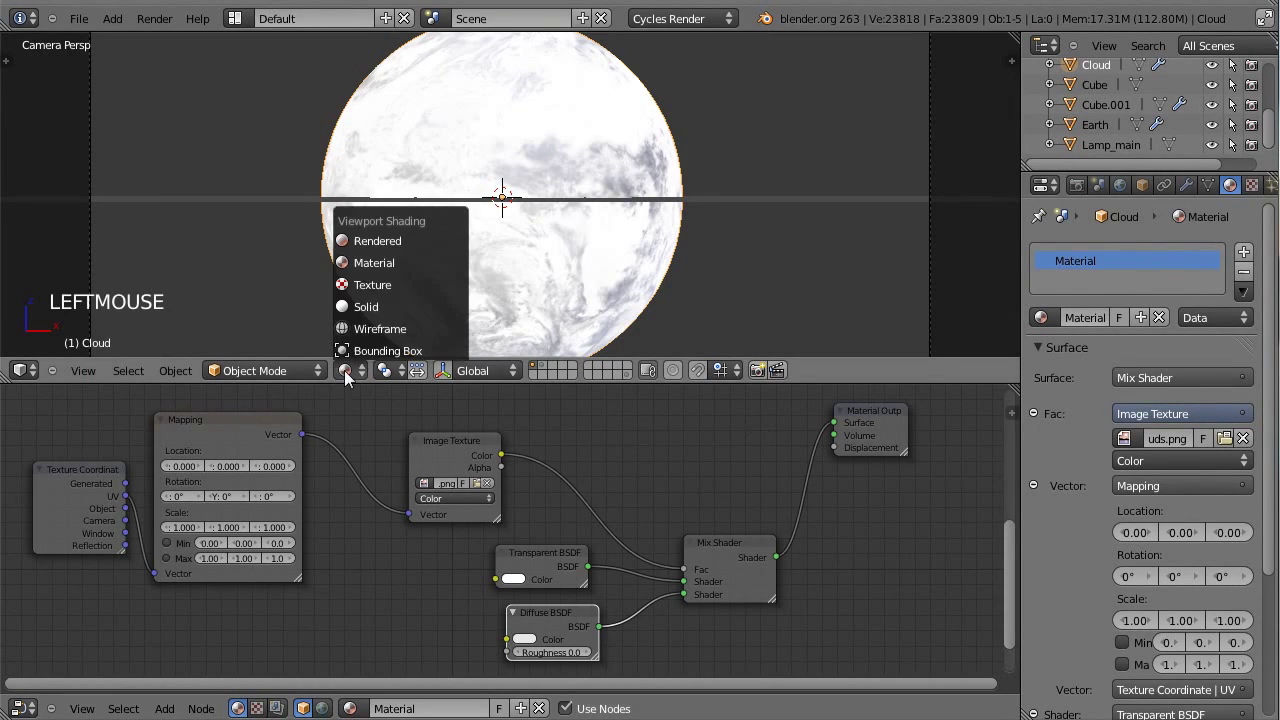
click(382, 243)
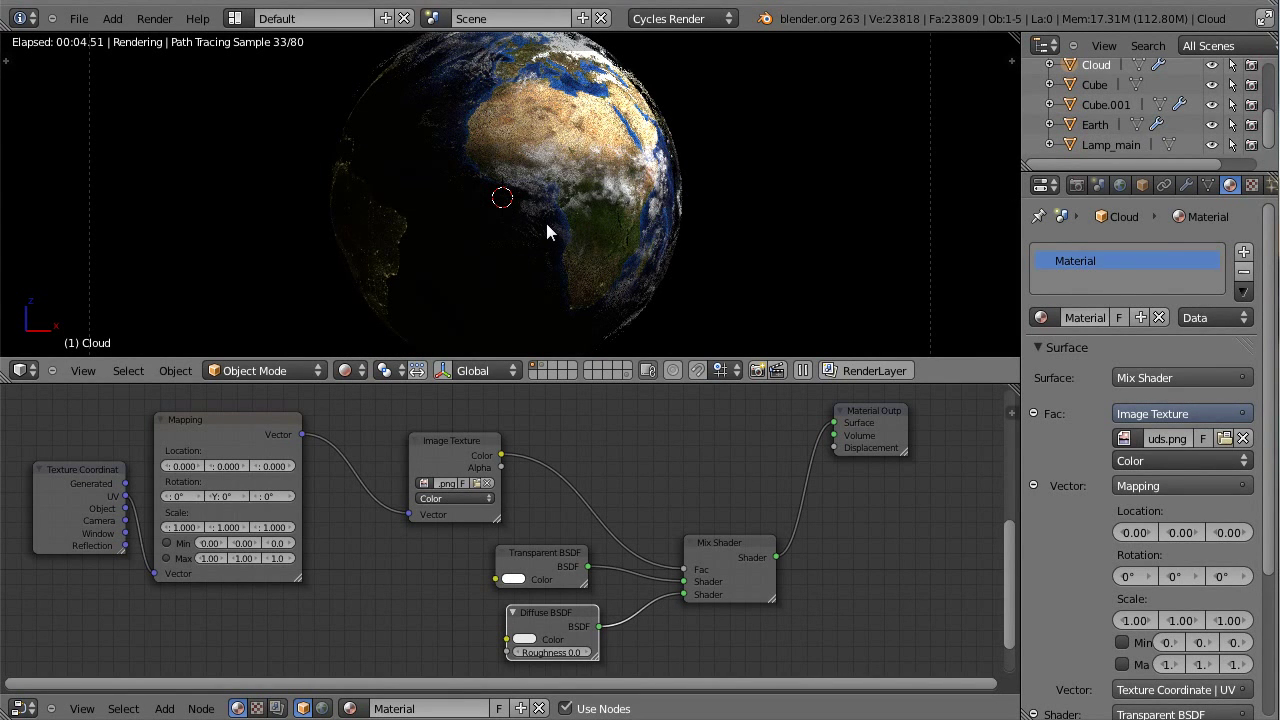
scroll(583, 222, up, 3)
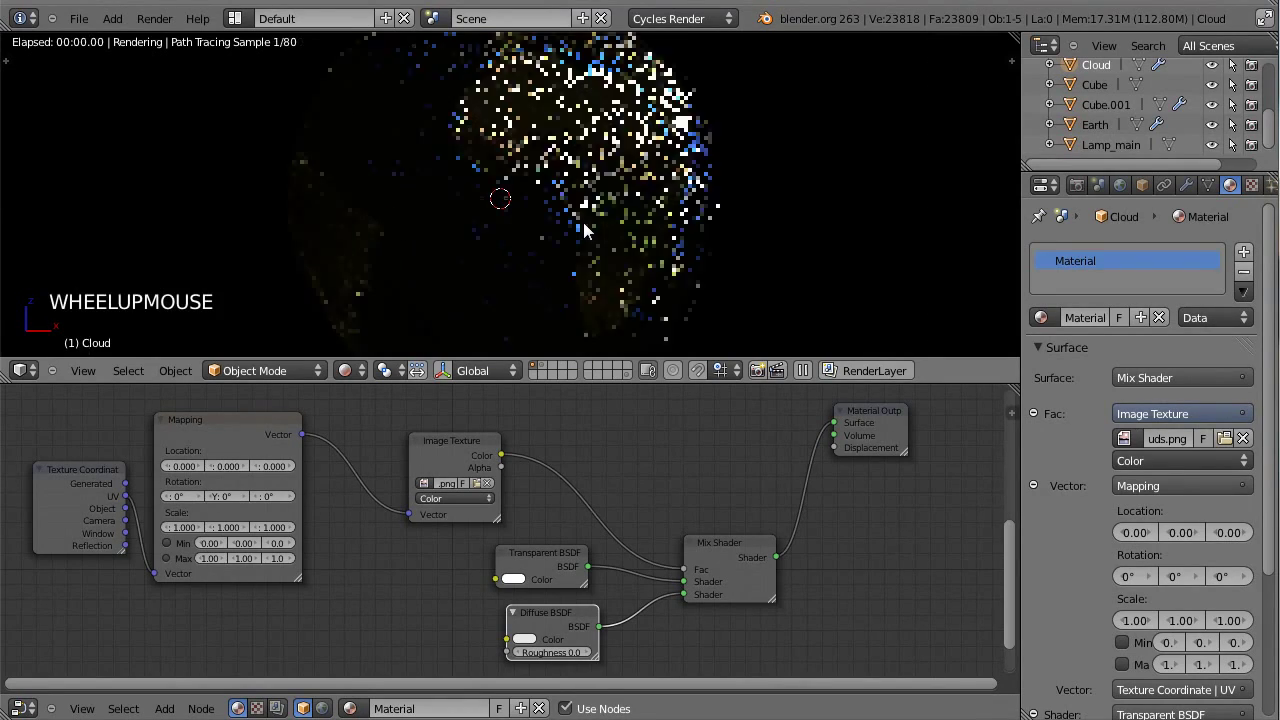
mouse_move(530, 383)
mouse_down()
mouse_move(530, 472)
mouse_move(532, 388)
mouse_up()
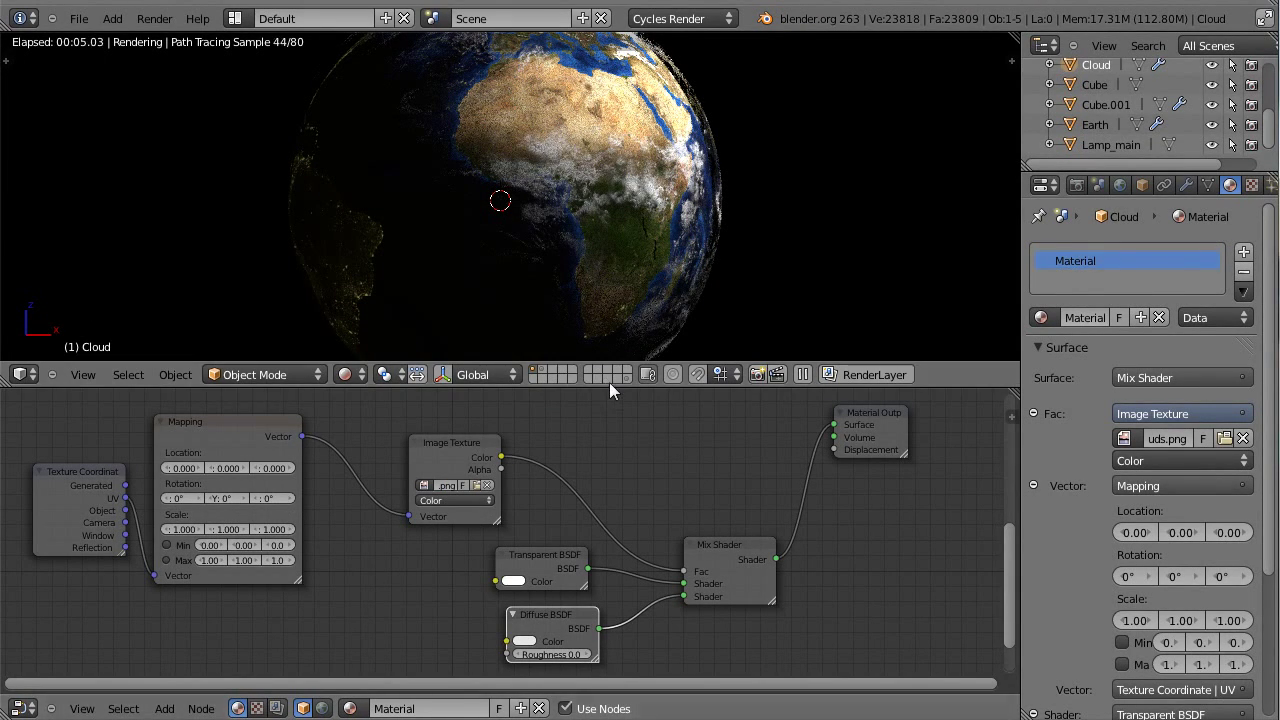
drag(608, 388, 607, 486)
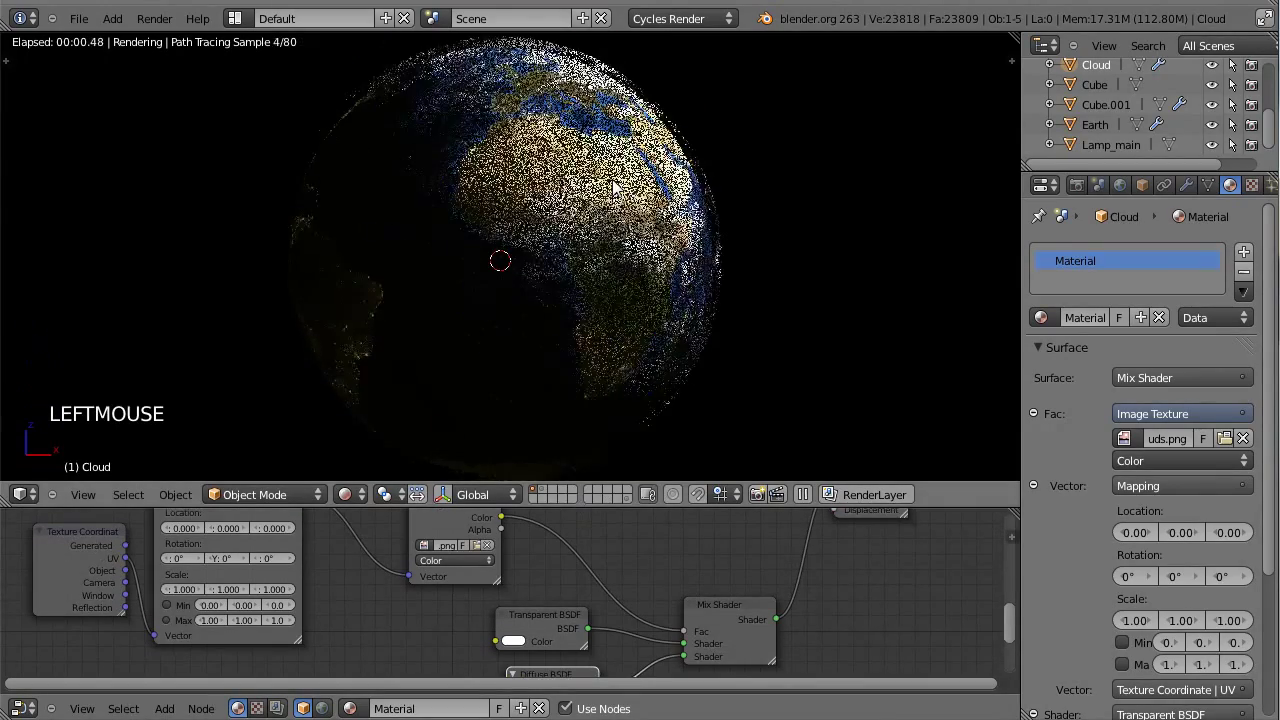
scroll(614, 186, up, 2)
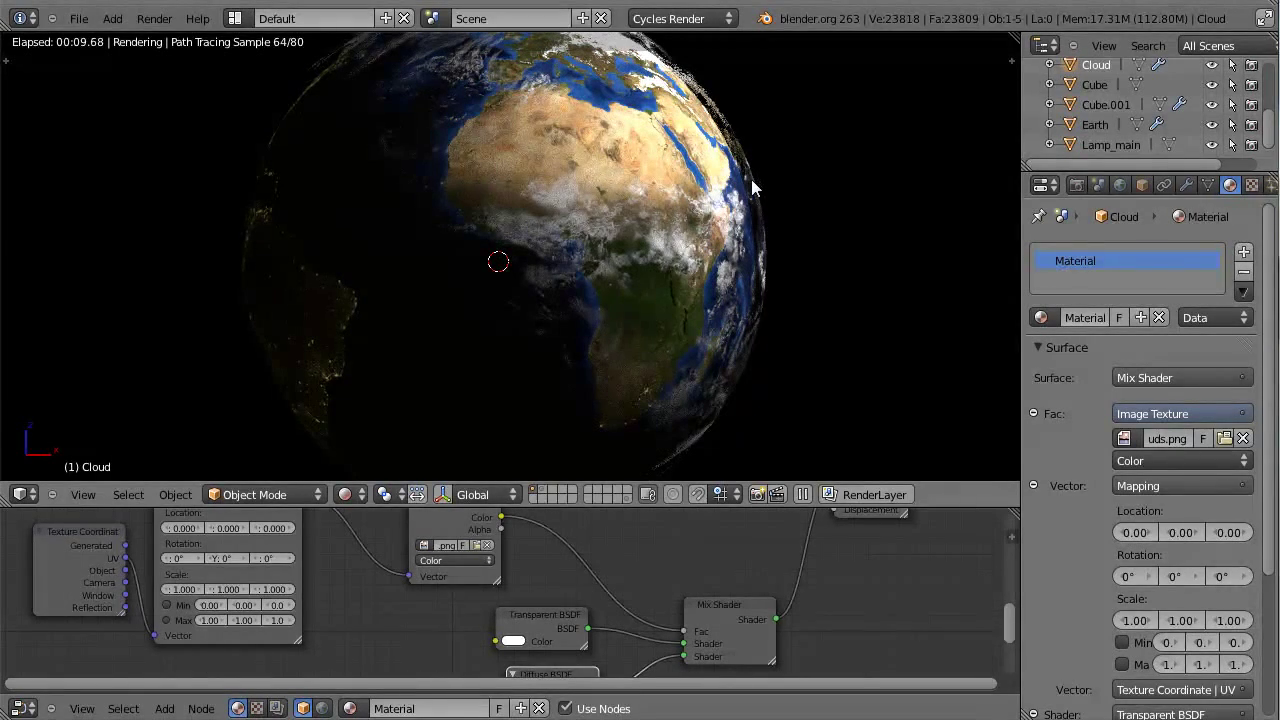
- Display the scene as wireframe and shrink the Cloud sphere slightly, to a scale of about 1.031
click(345, 494)
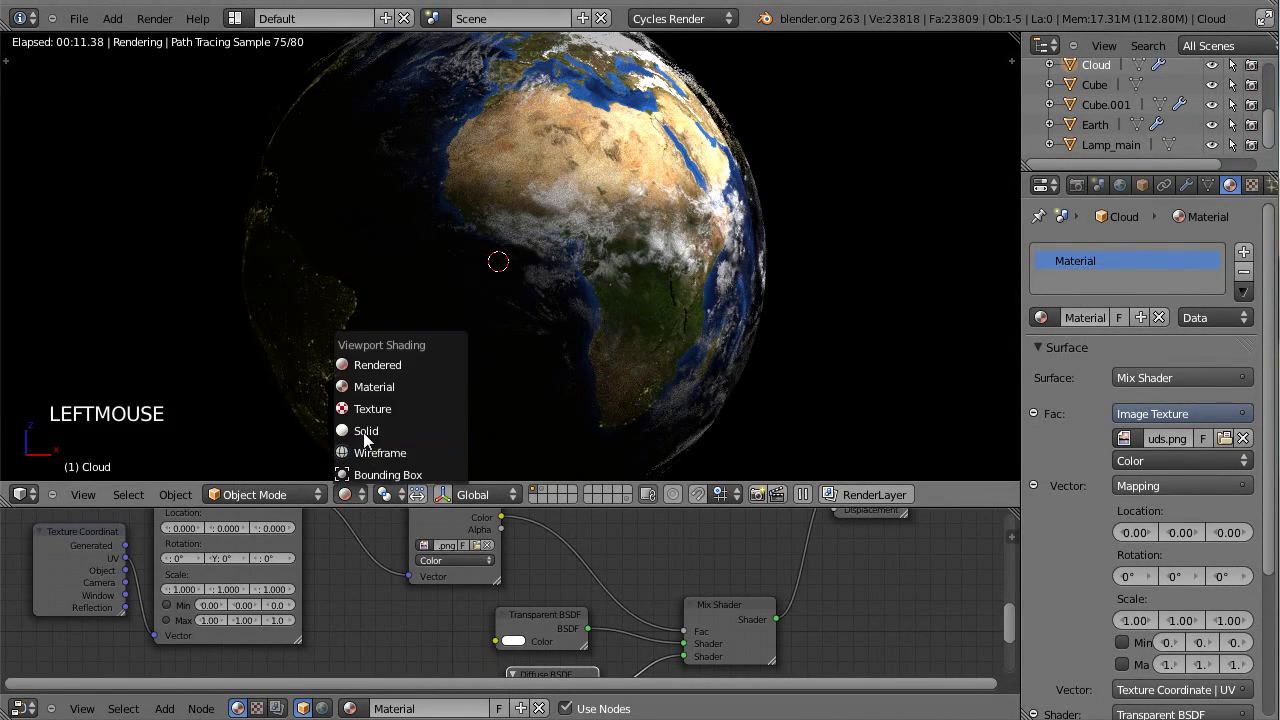
click(375, 430)
key(z)
scroll(780, 280, up, 2)
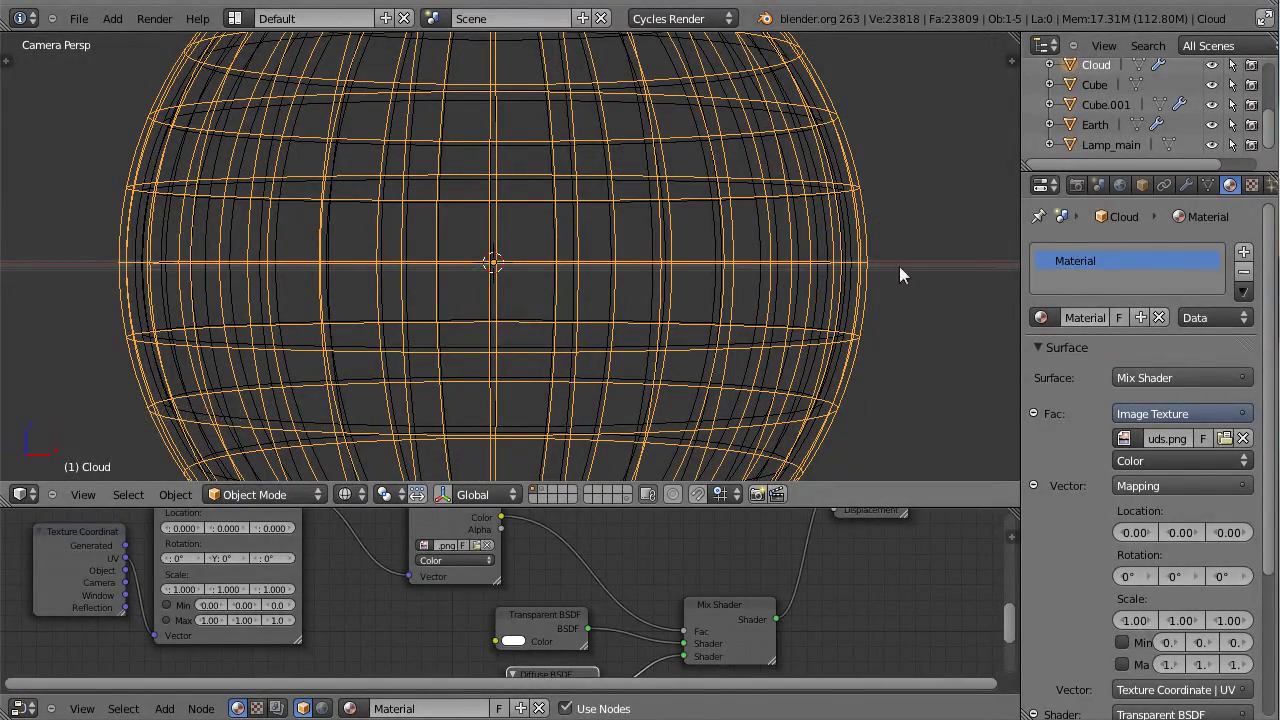
key(s)
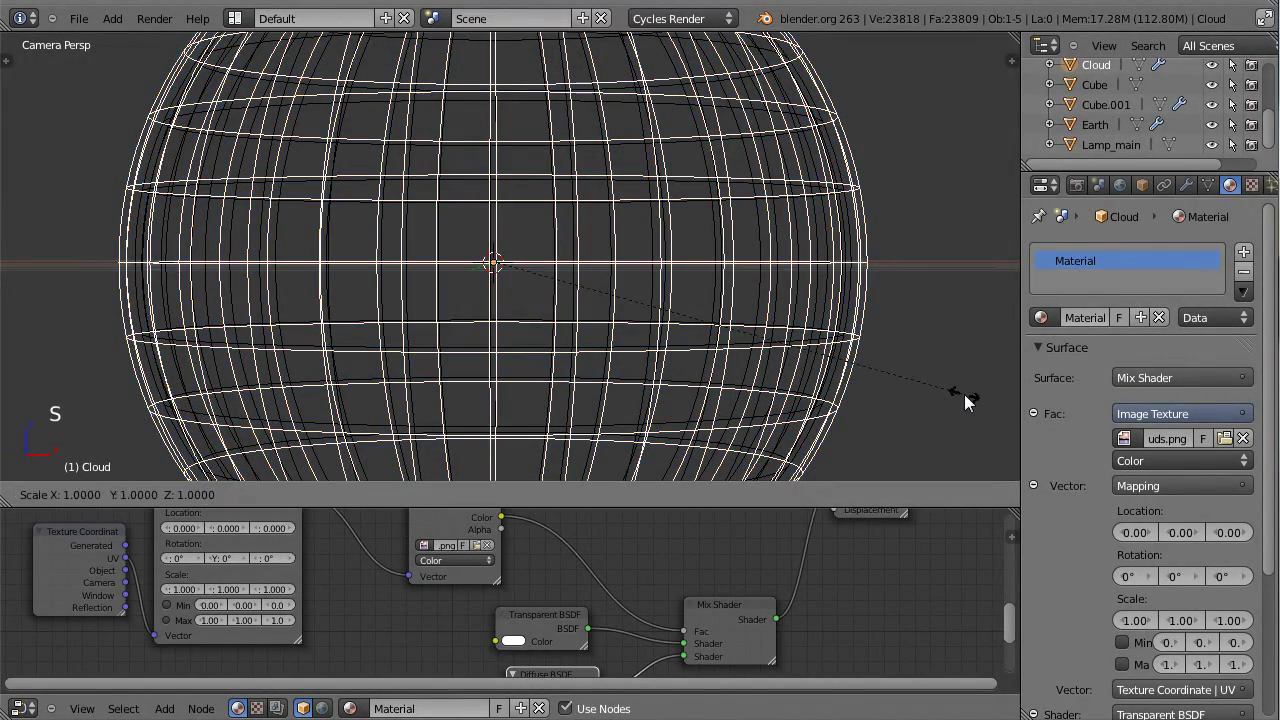
shift+click(912, 368)
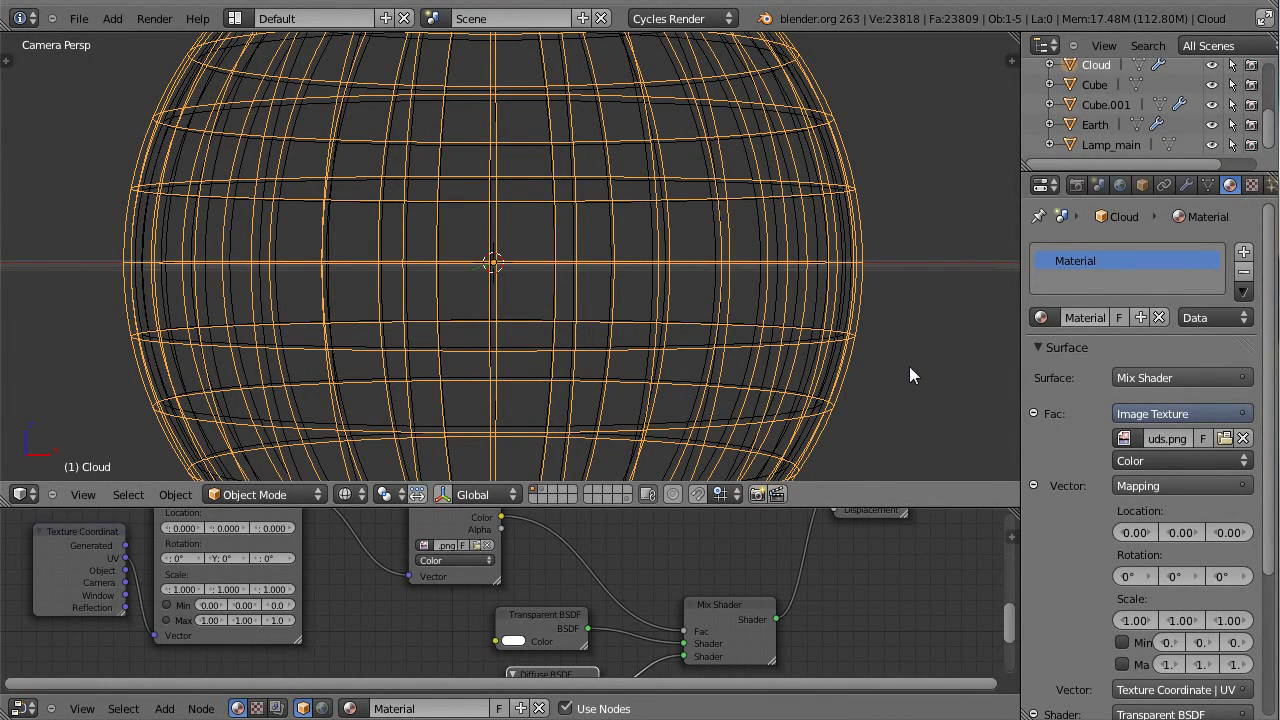
- Reset the Cloud sphere's X, Y and Z scale to 1 and raise each axis to 1.010
key(n)
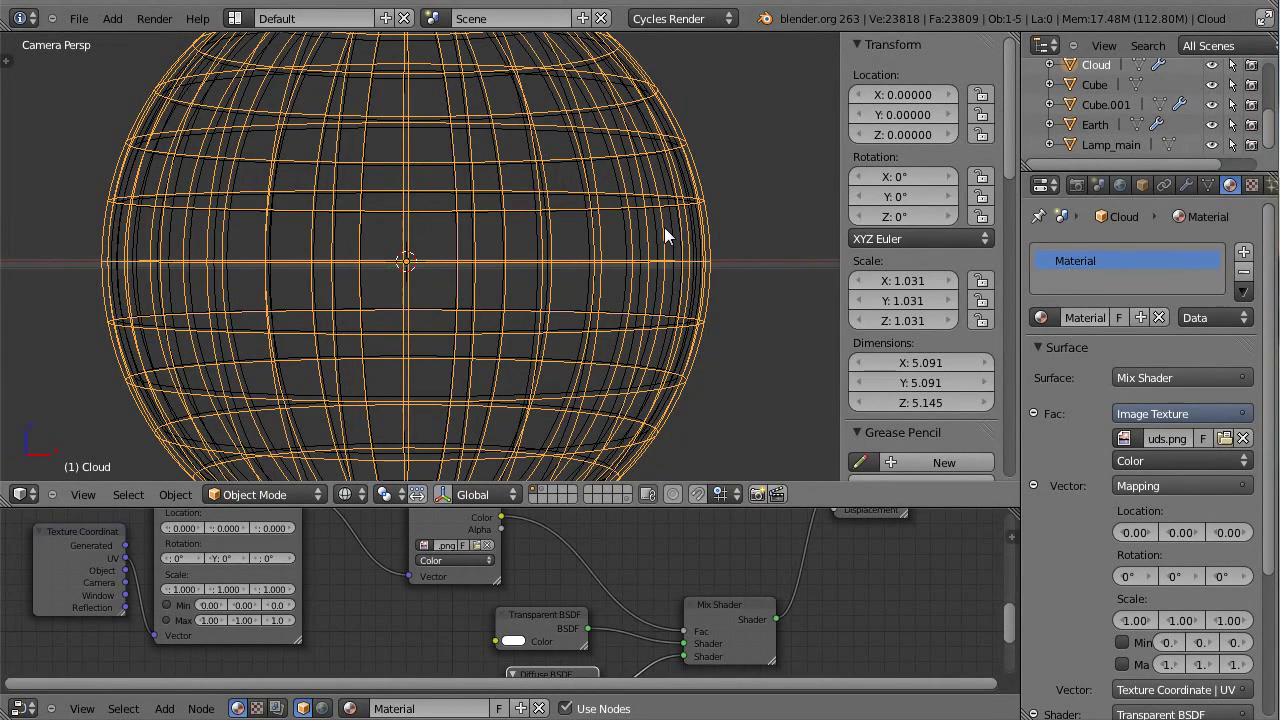
click(910, 281)
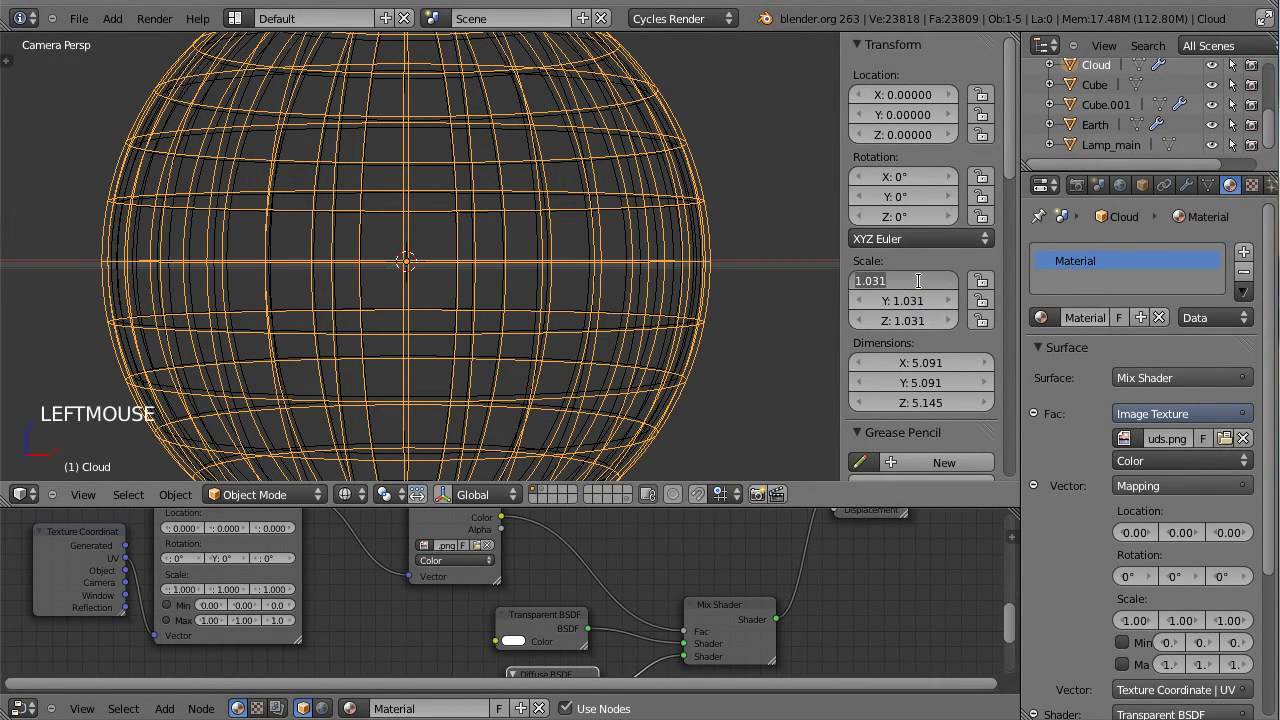
text(1)
key(Tab)
text(1)
key(Tab)
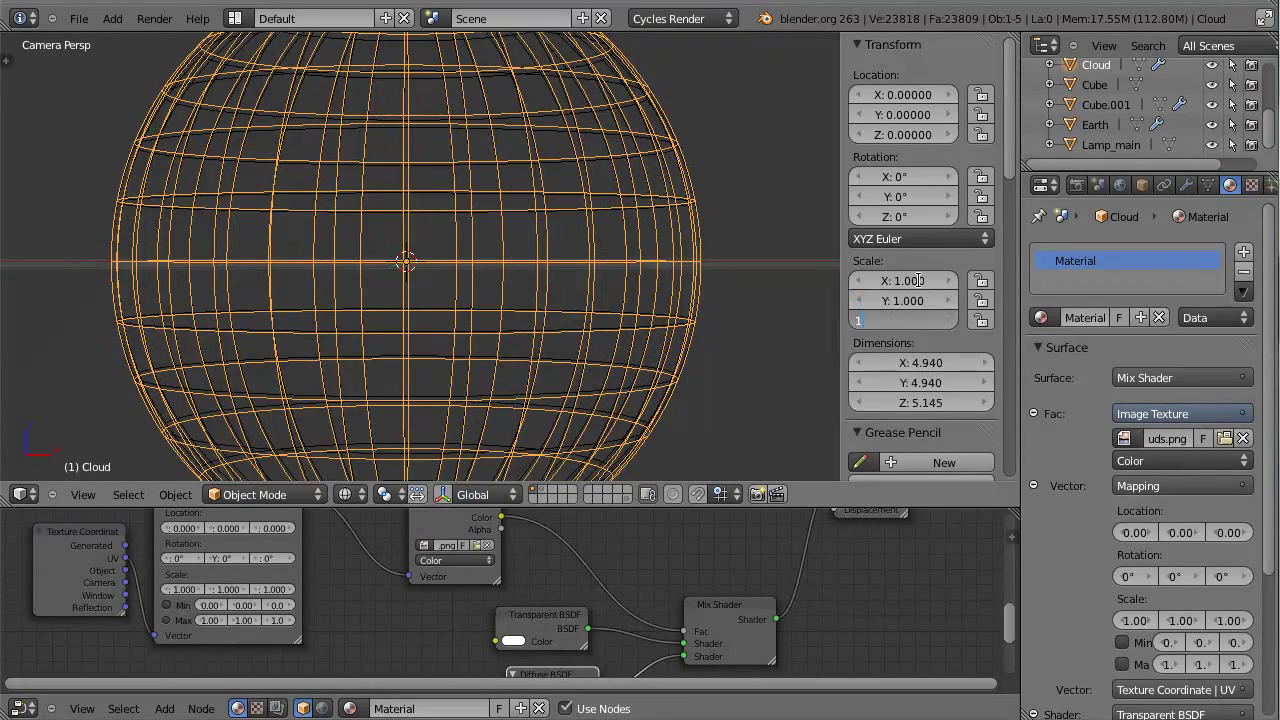
text(1)
key(Tab)
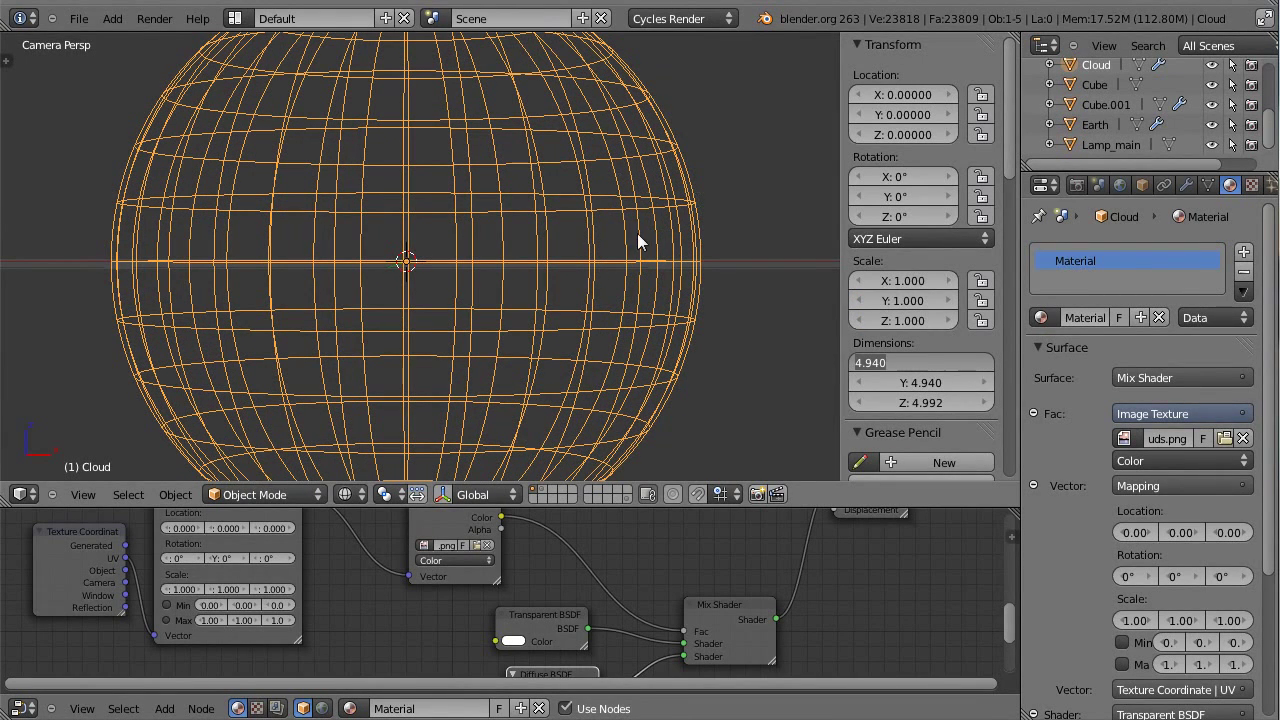
key(Return)
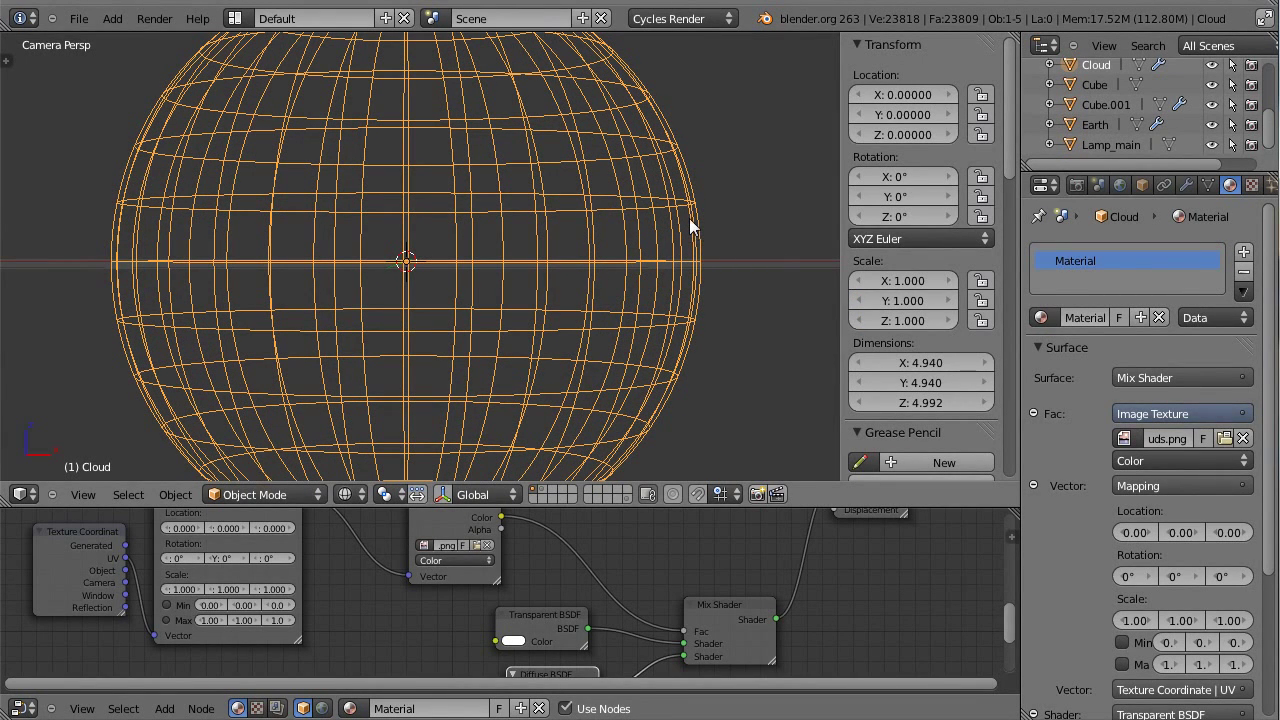
click(949, 280)
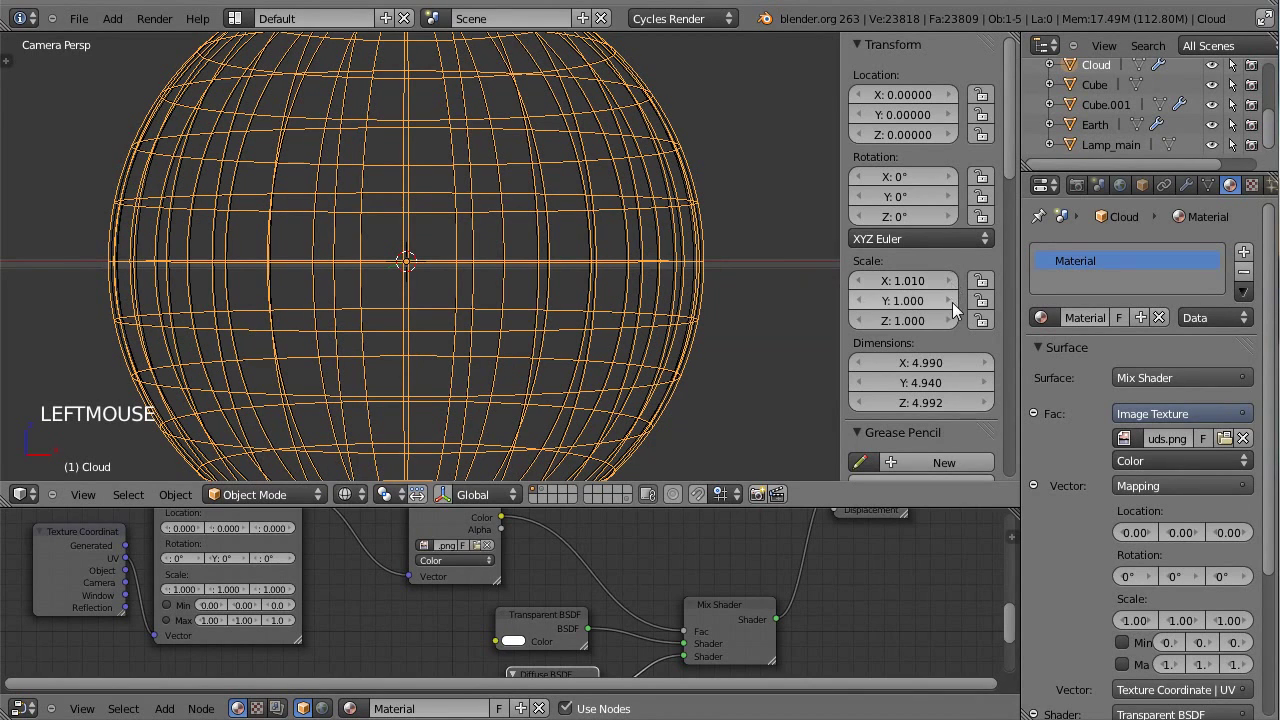
click(951, 299)
click(951, 319)
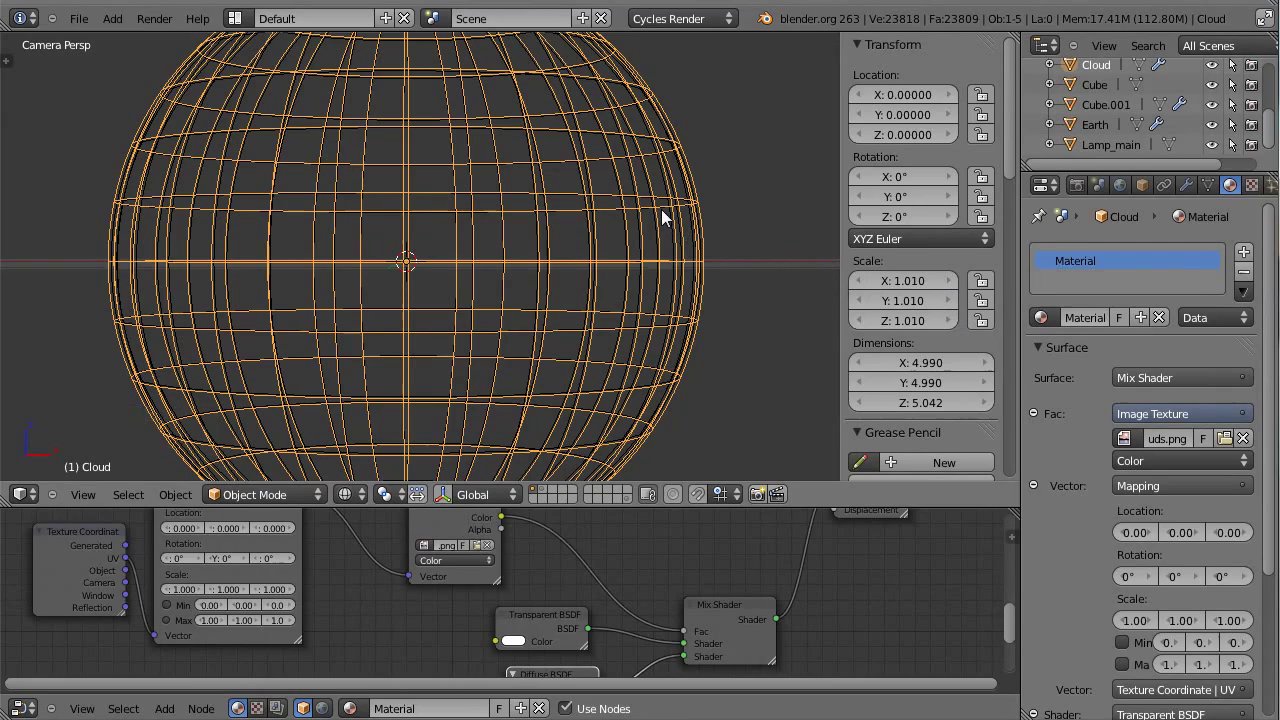
- Preview the resized cloud layer with Rendered viewport shading and examine how closely it sits on the Earth
click(345, 494)
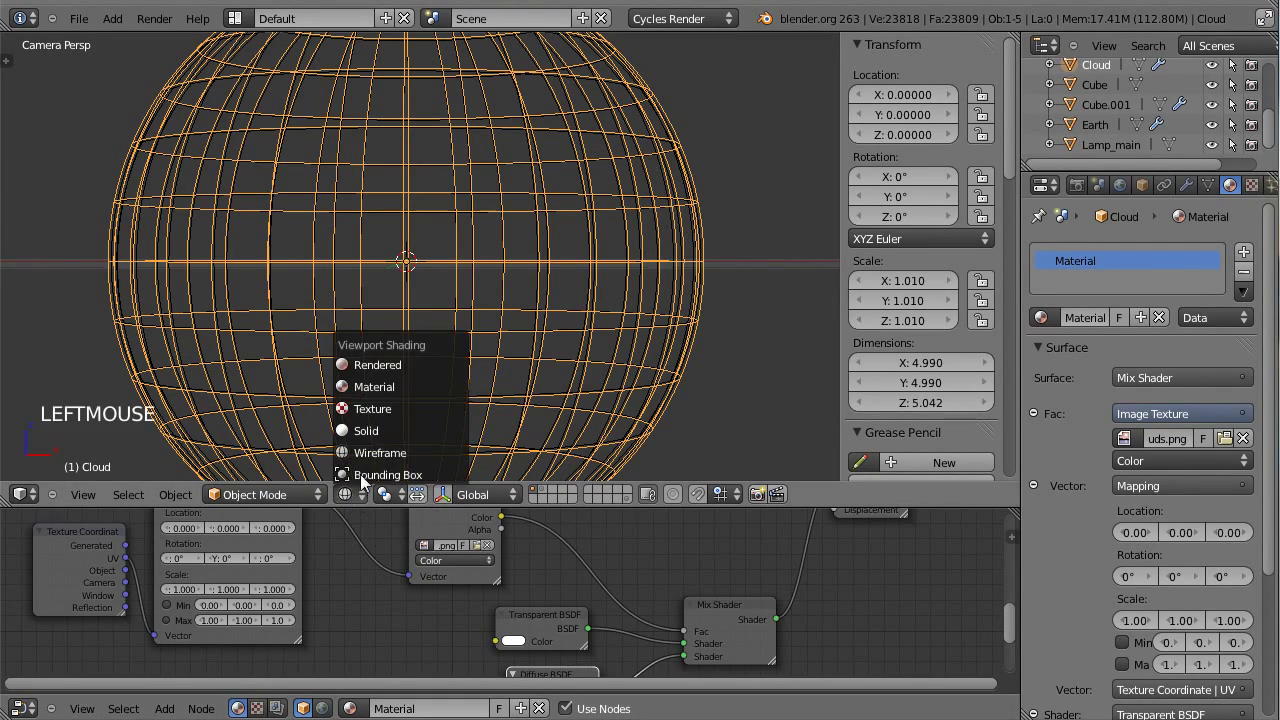
click(378, 358)
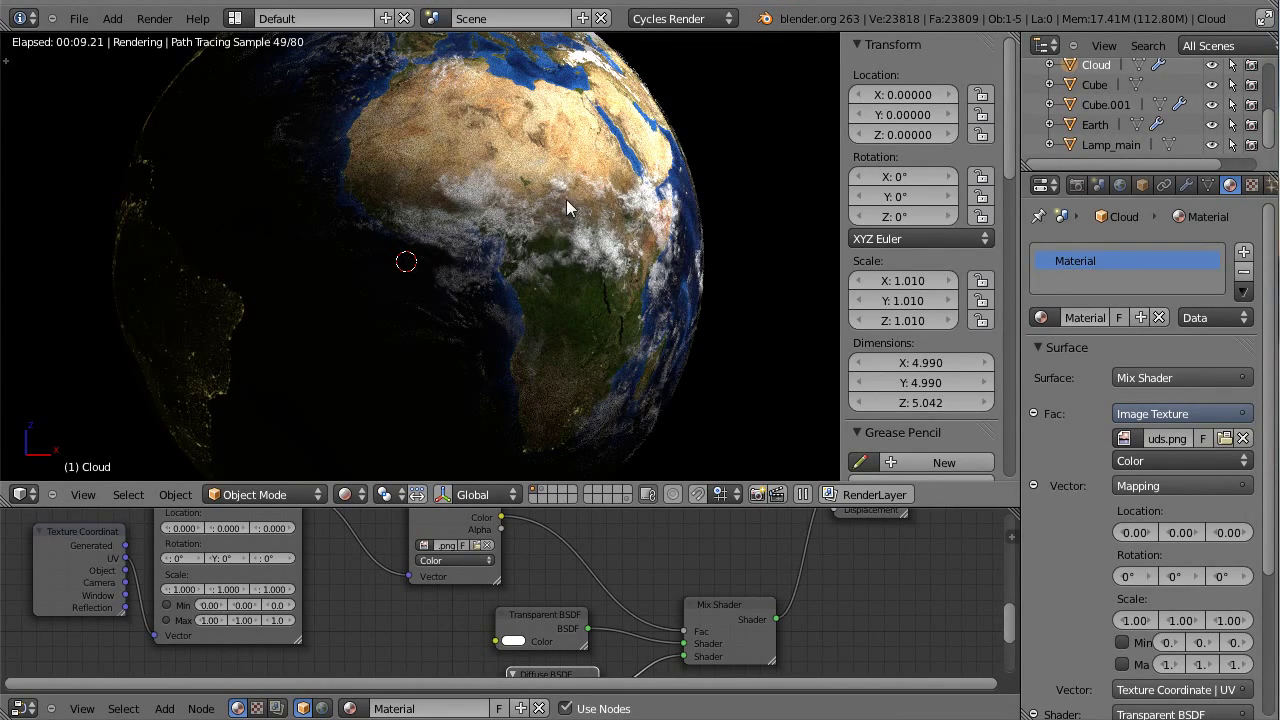
scroll(409, 182, down, 2)
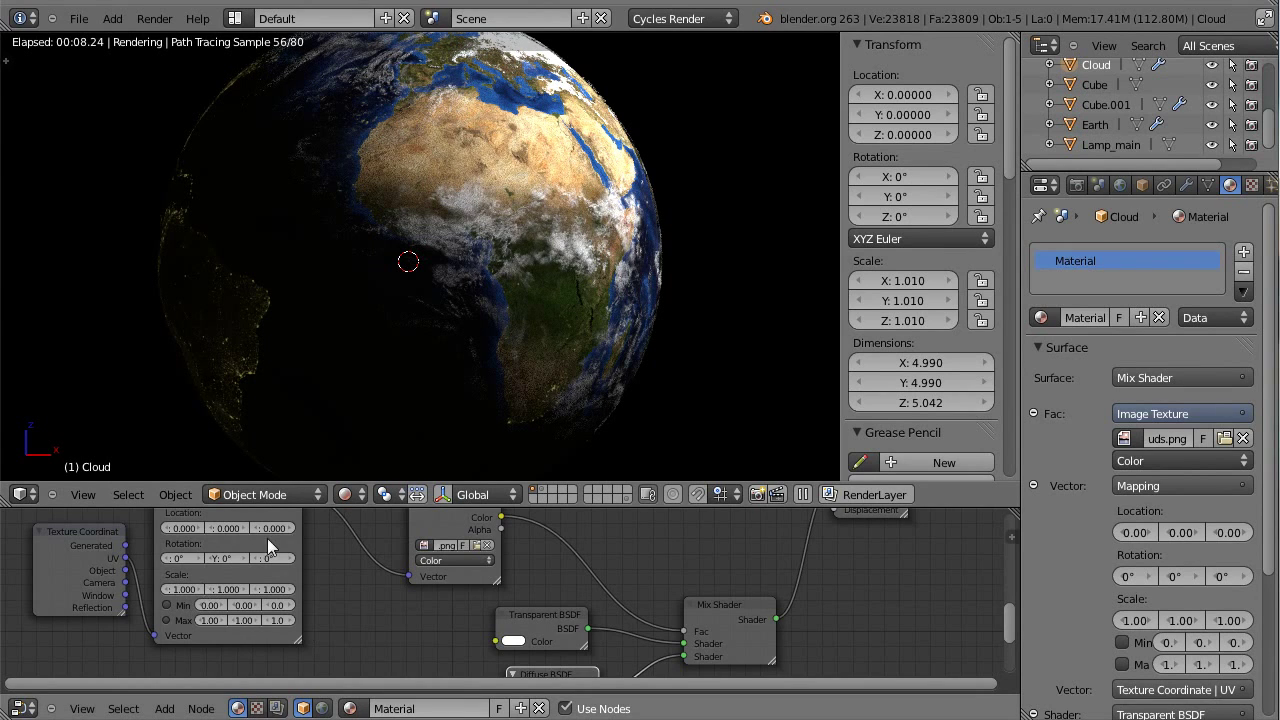
- Lower the Mapping node slightly and try shifting the clouds with its X location at 0.1, 5.22 and 1
drag(258, 519, 284, 571)
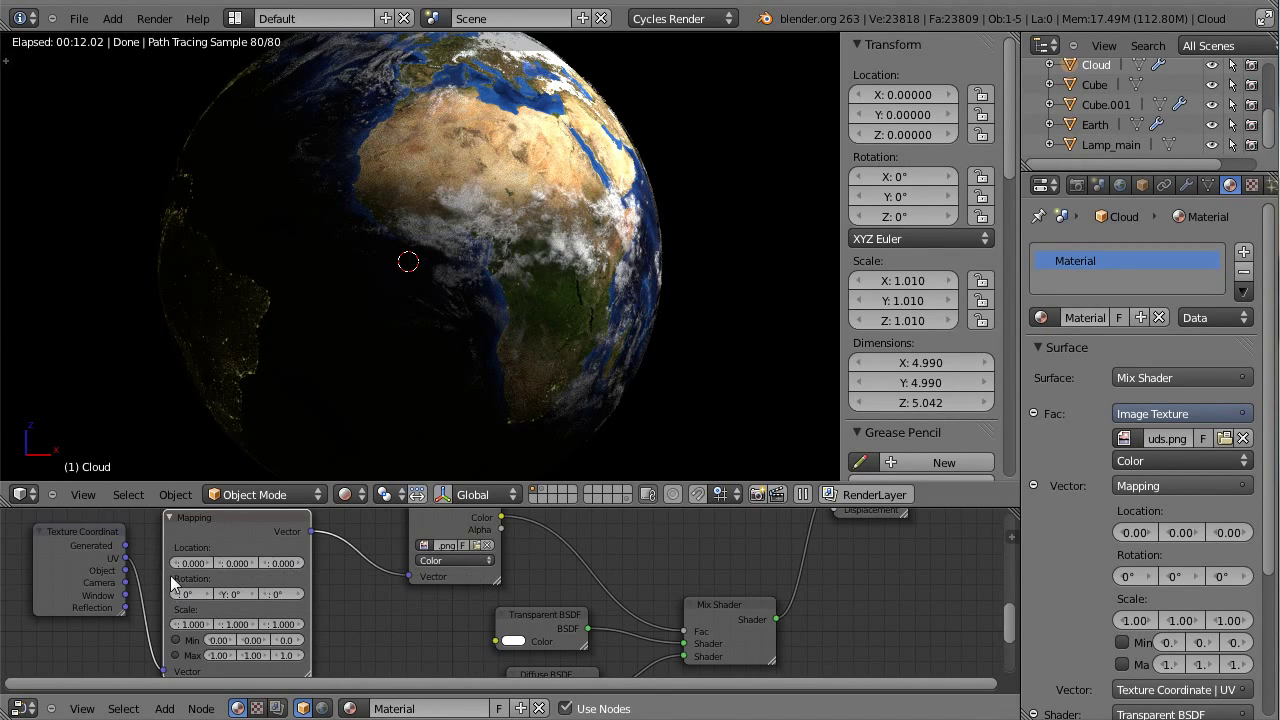
click(210, 563)
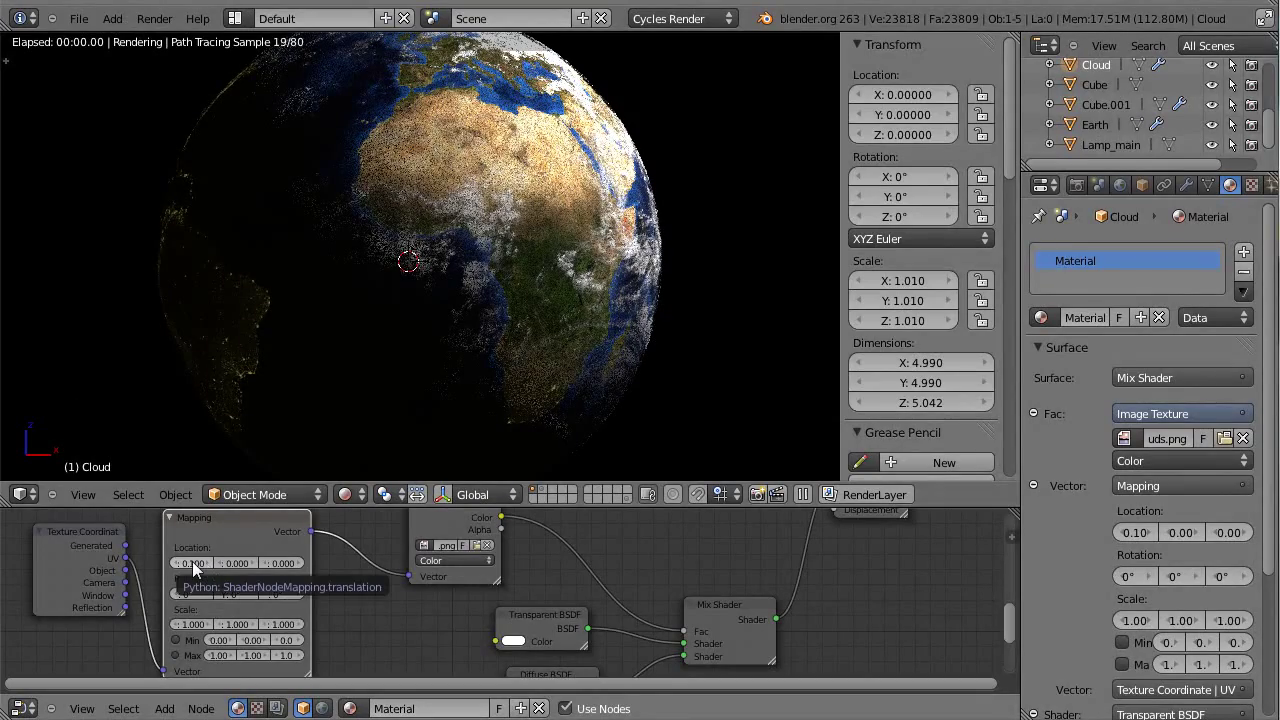
mouse_move(190, 566)
mouse_down()
mouse_move(270, 566)
mouse_move(197, 564)
mouse_up()
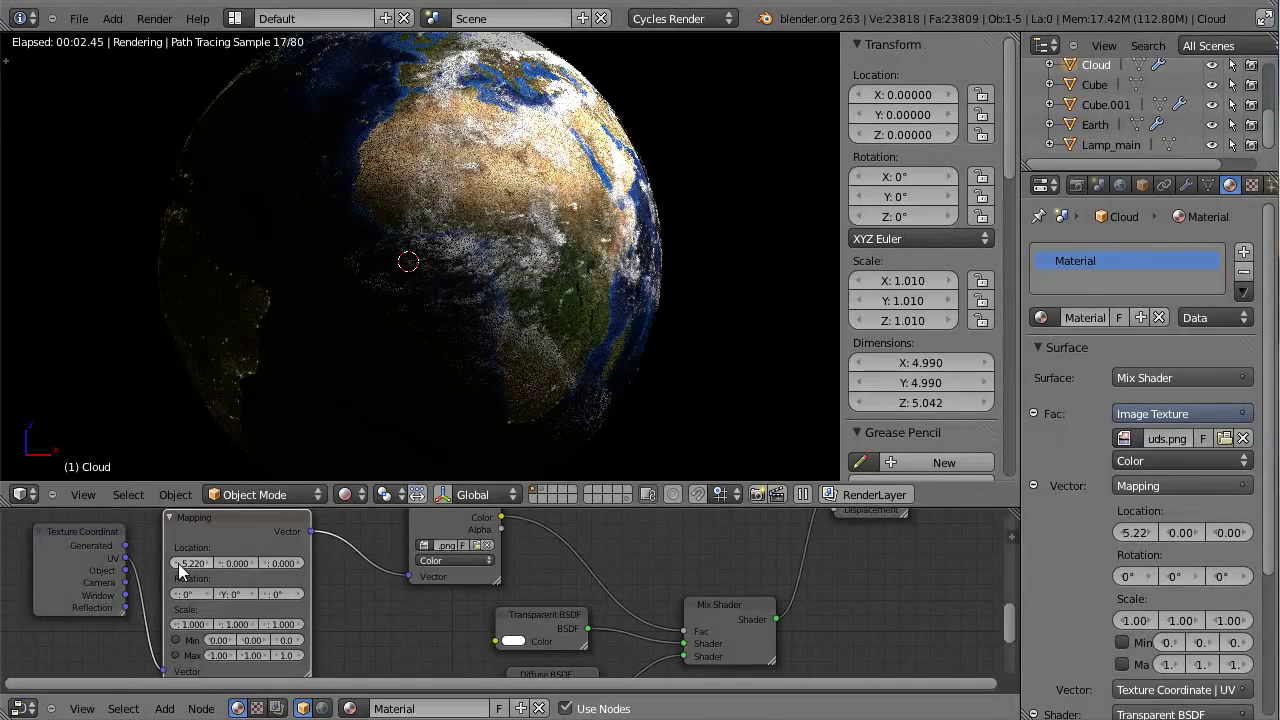
click(195, 564)
click(197, 566)
click(200, 566)
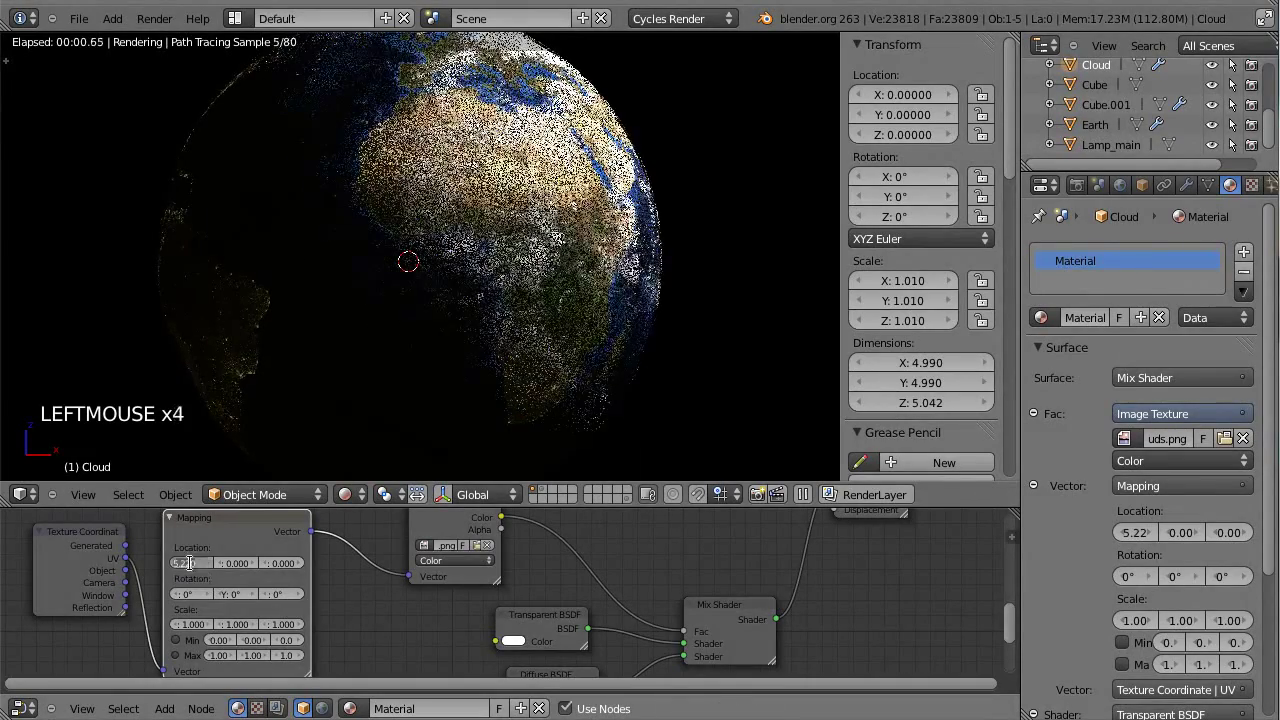
text(1)
key(Return)
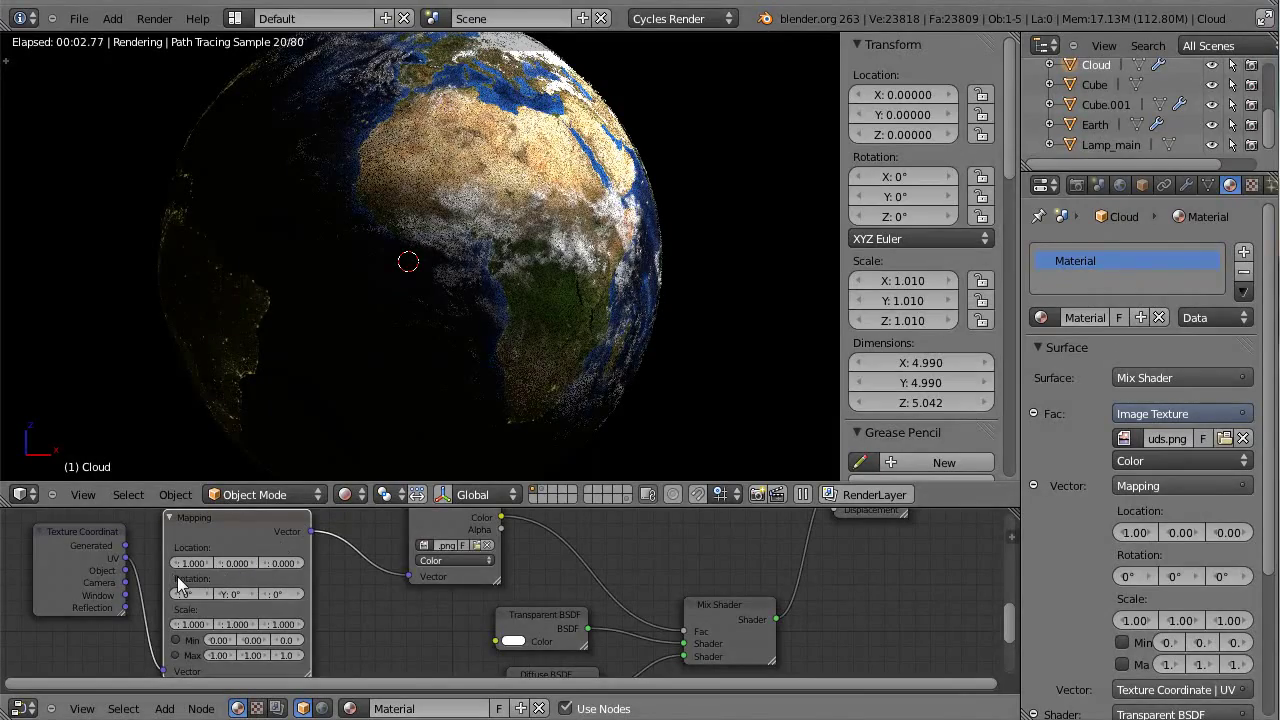
- Set the Mapping node's X location to 0.8 to reposition the clouds over the Earth
click(189, 564)
text(0.8)
key(Return)
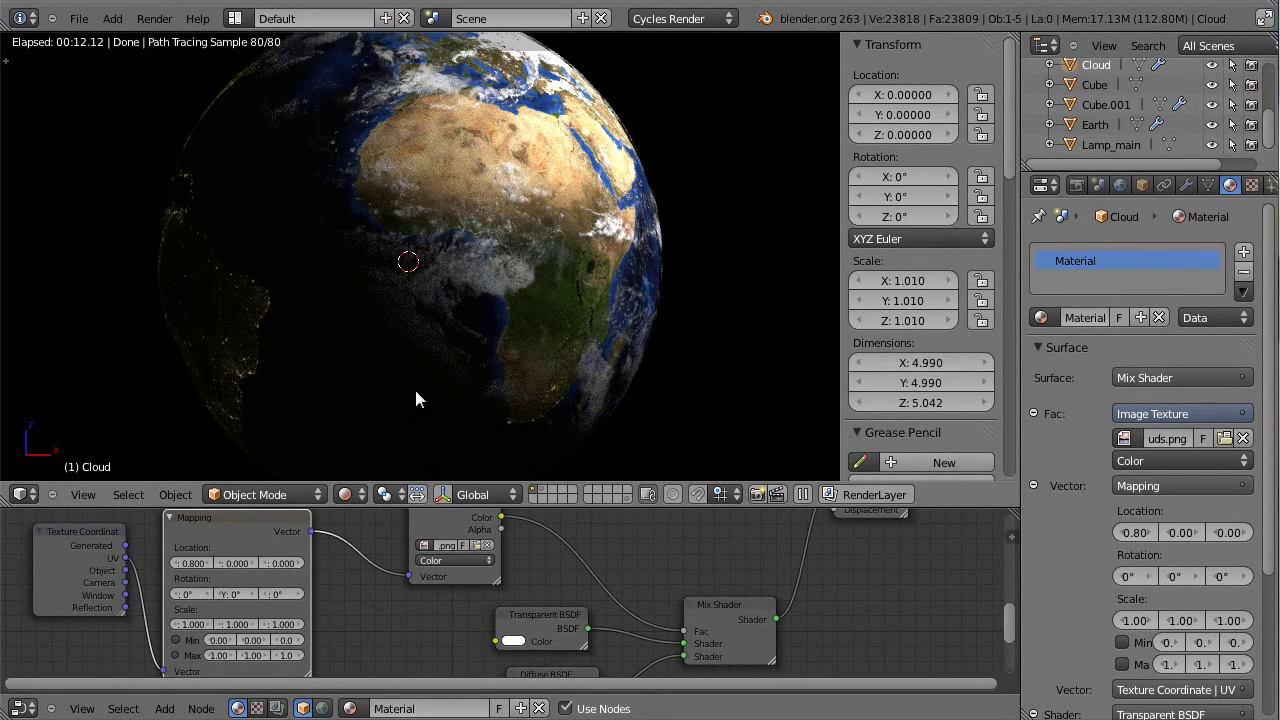
- Return the viewport to Solid shading in an enlarged 3D view and save over the existing SpaceInvaders blend file
click(346, 494)
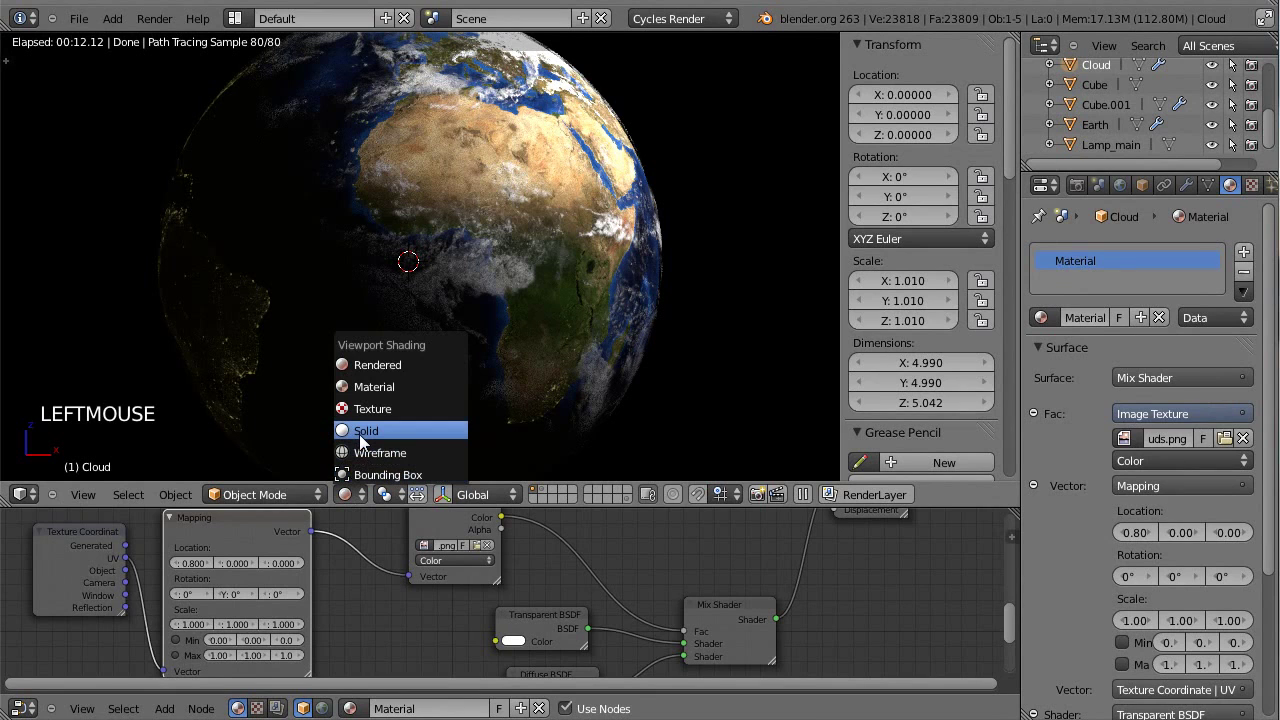
click(364, 434)
drag(679, 510, 679, 680)
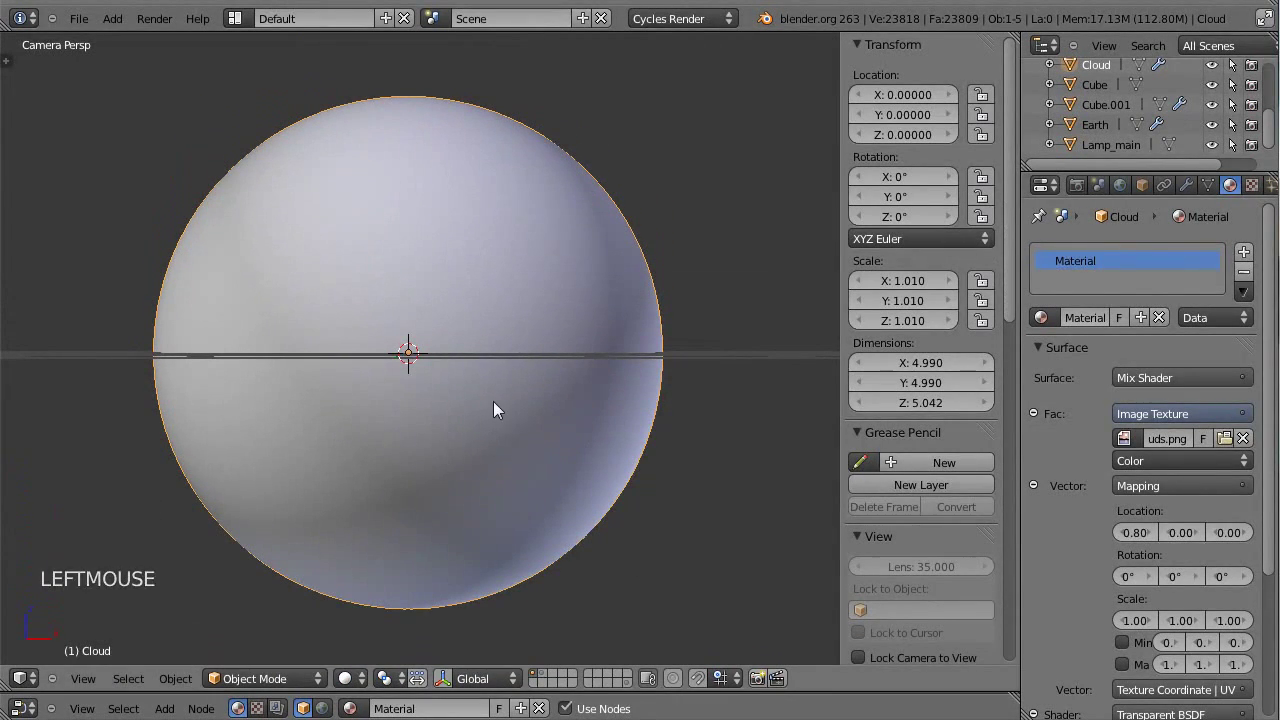
key(ctrl+s)
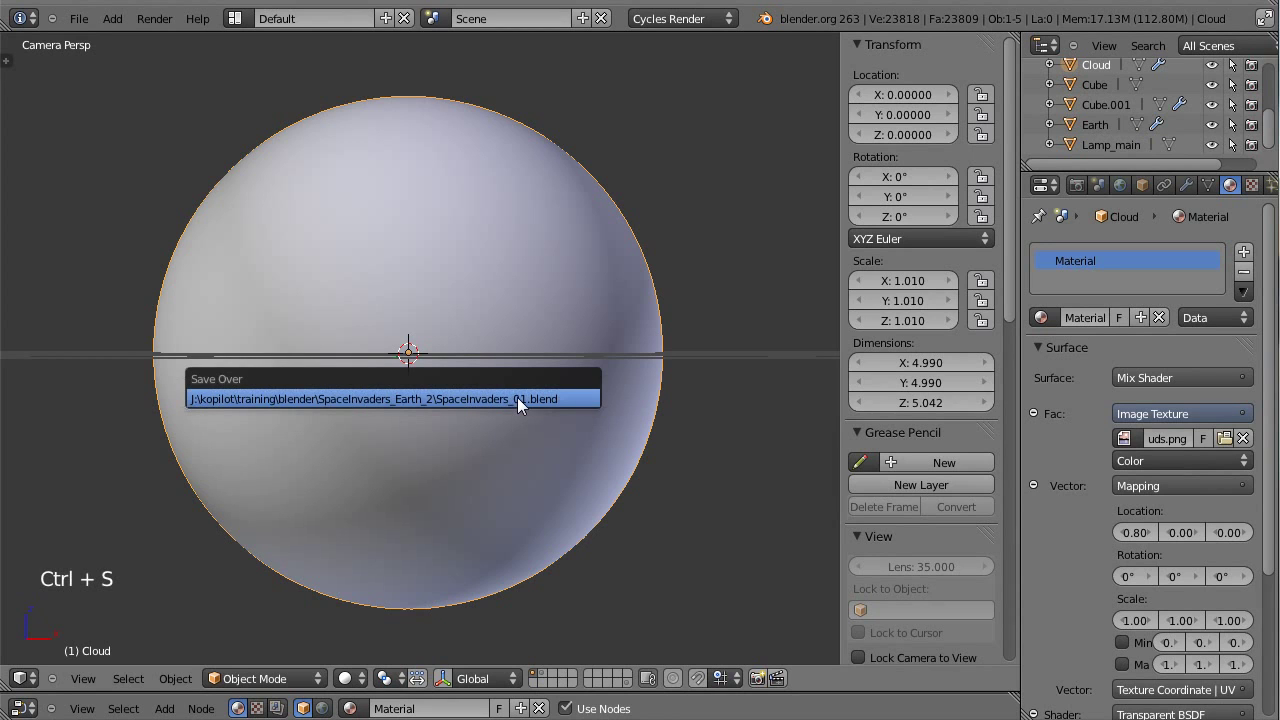
click(517, 397)
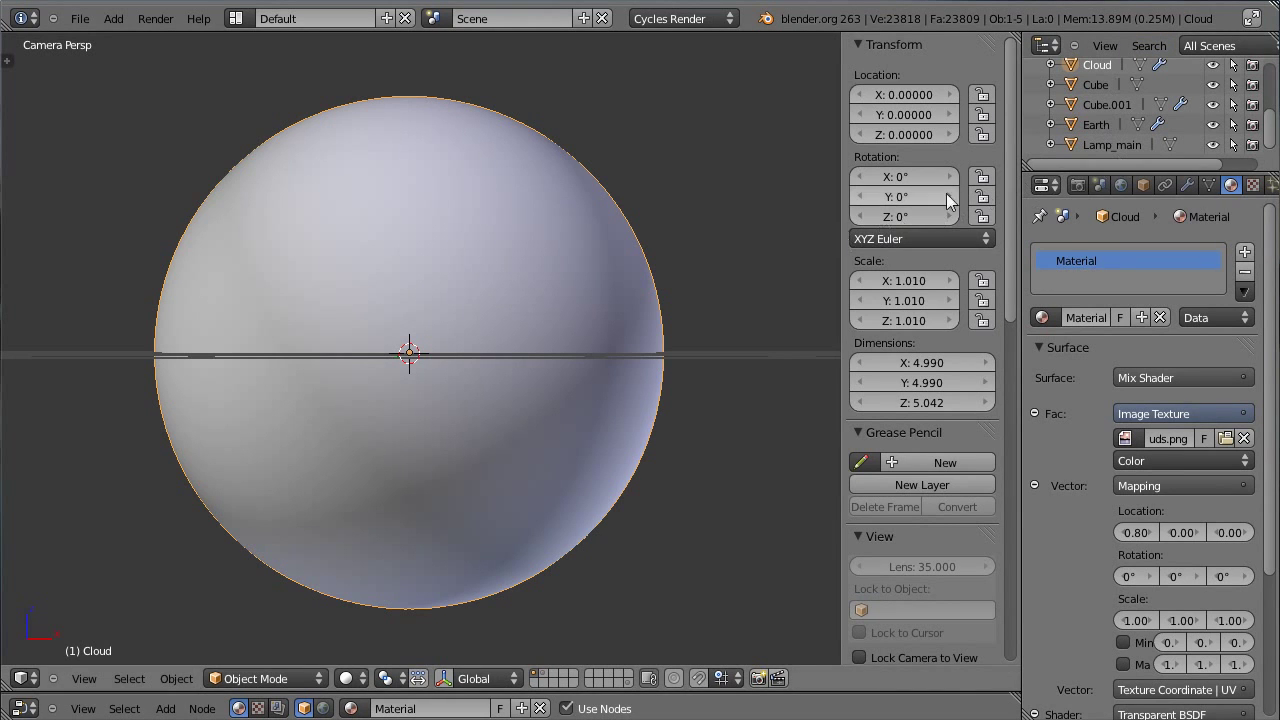
- Select the Atmosphere sphere, make it visible in the viewport, and show the scene in wireframe
drag(1270, 138, 1273, 97)
click(1102, 112)
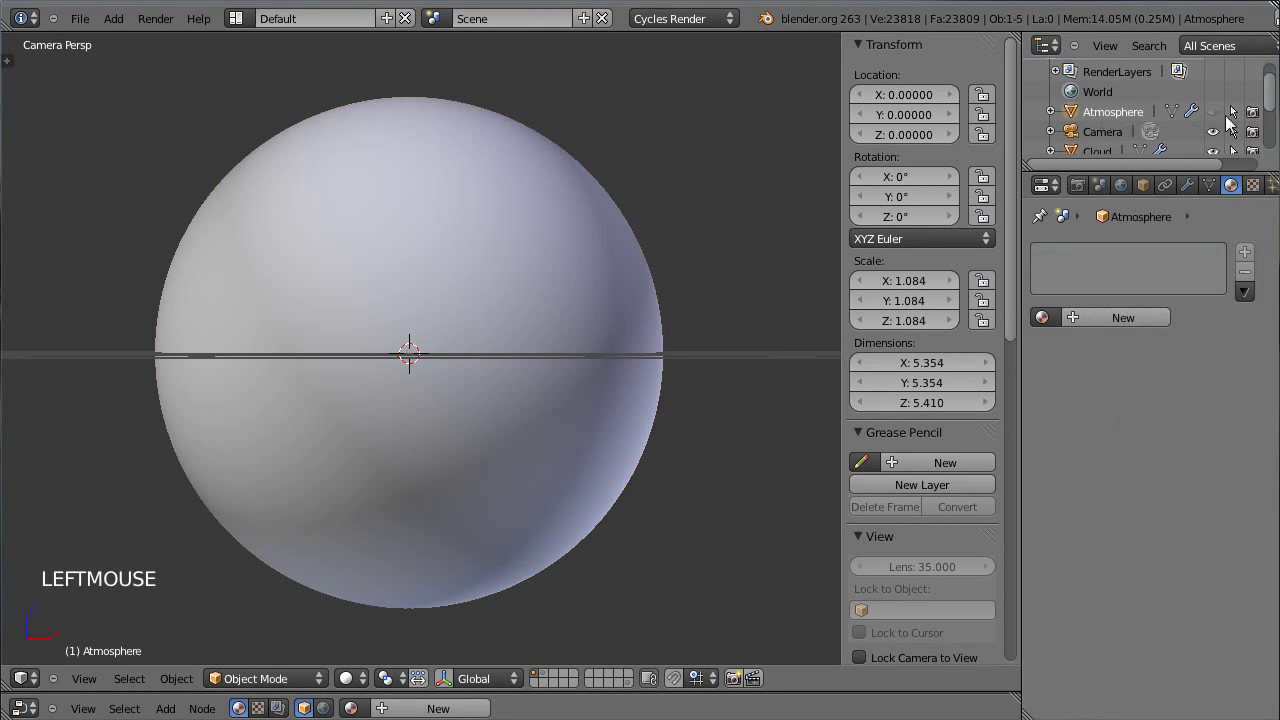
click(1213, 112)
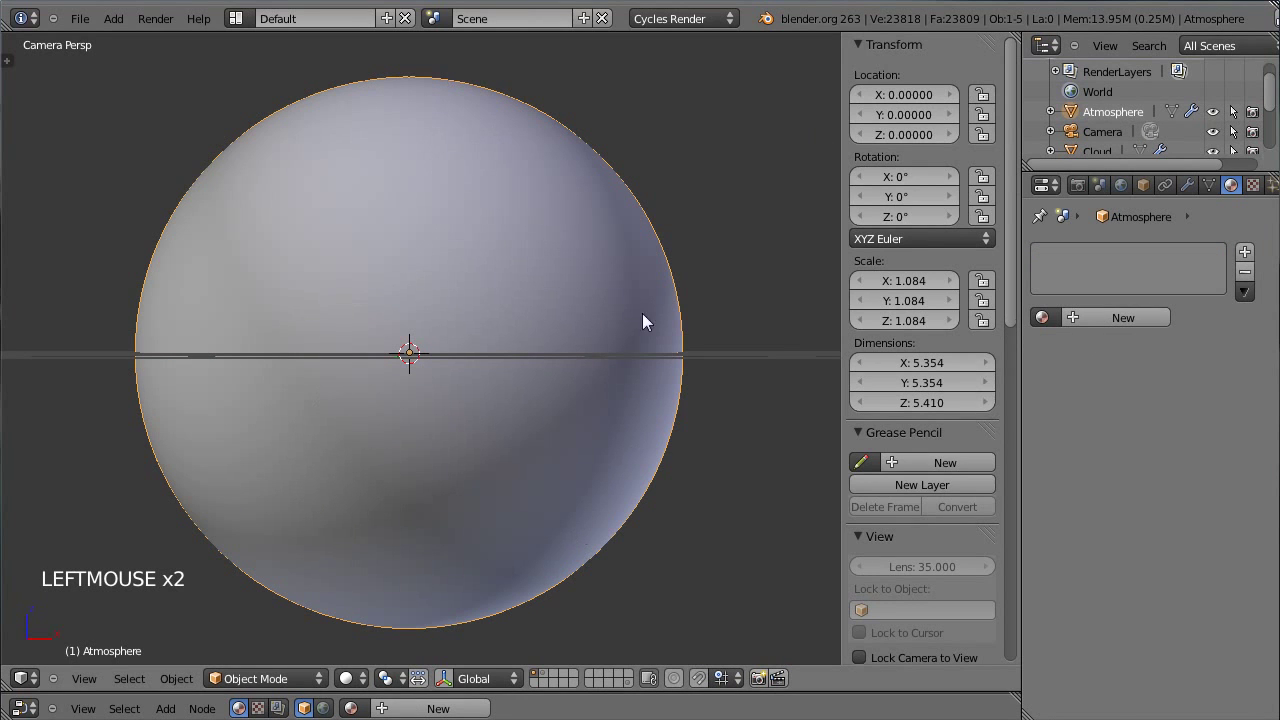
key(t)
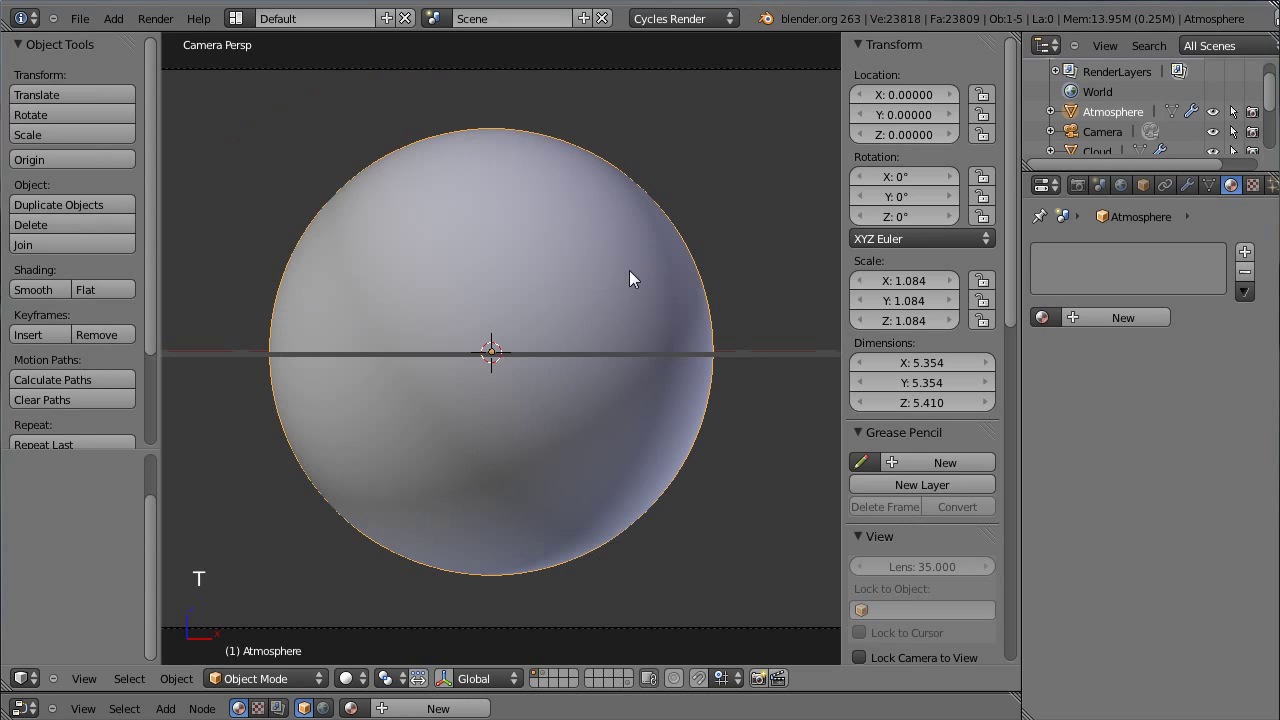
key(z)
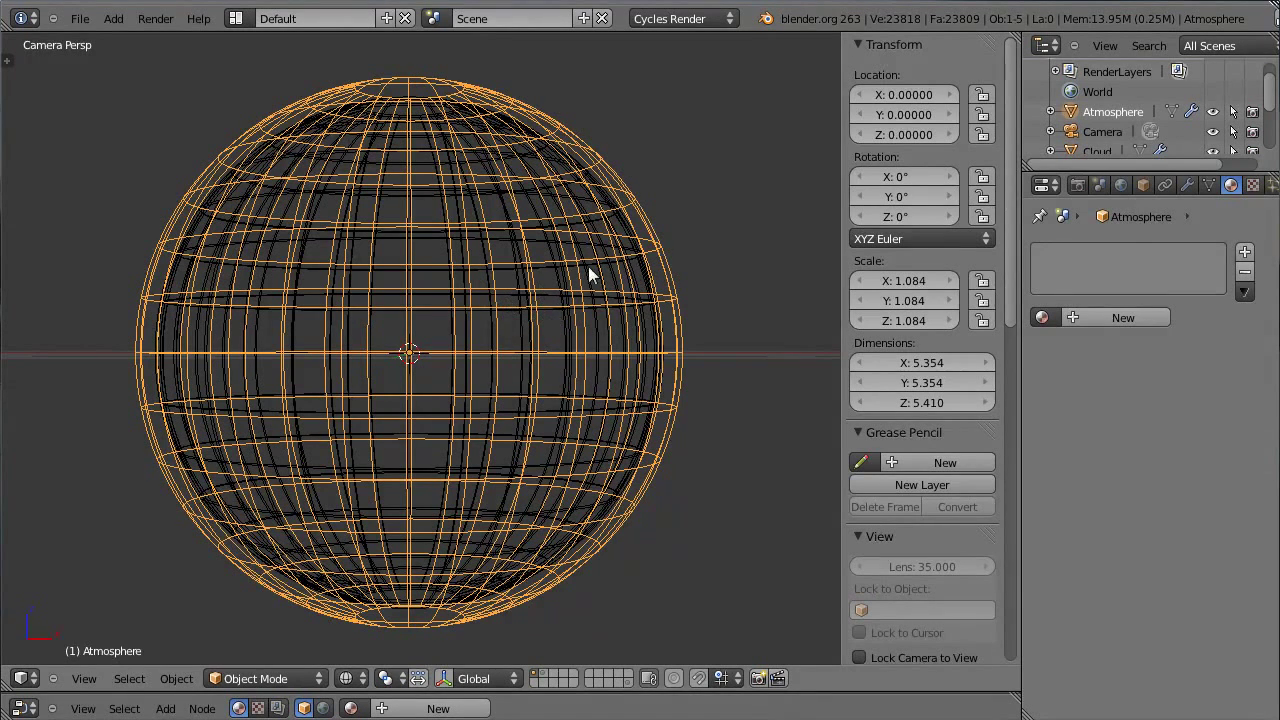
- Create a new material for the Atmosphere sphere and name it Atmosphere
click(1082, 315)
click(1109, 318)
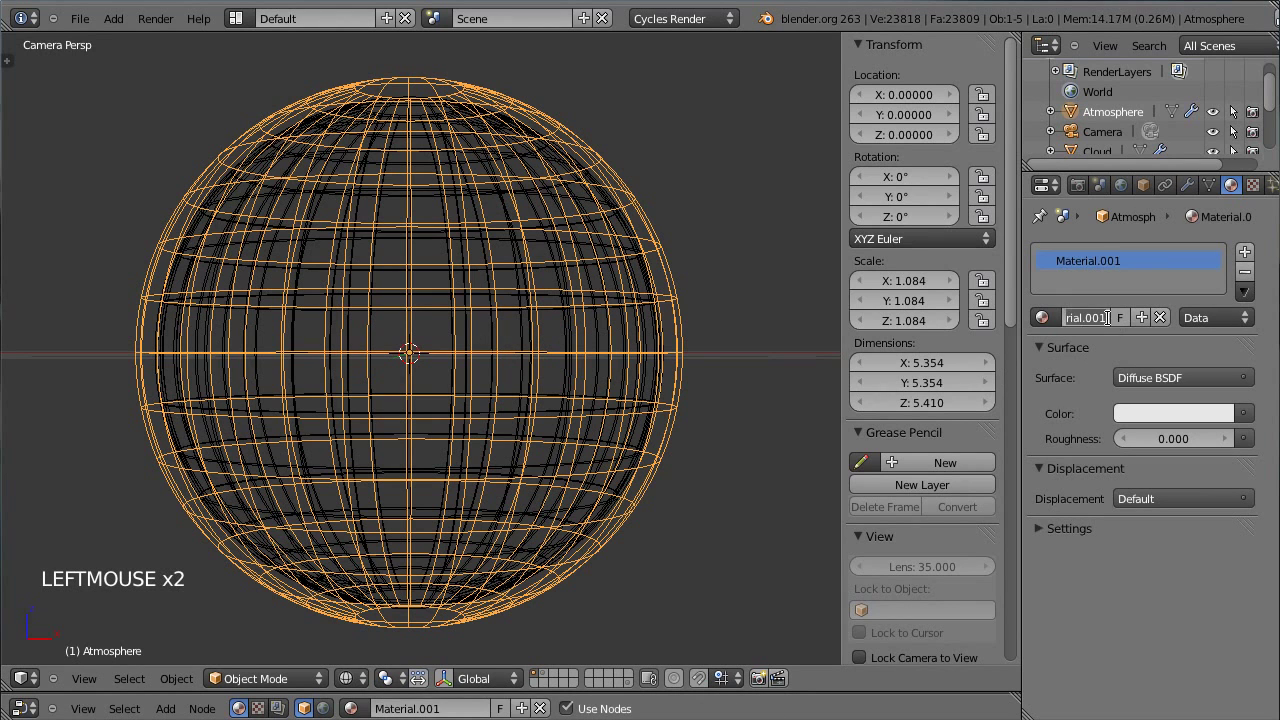
text(Atmosphere)
key(Return)
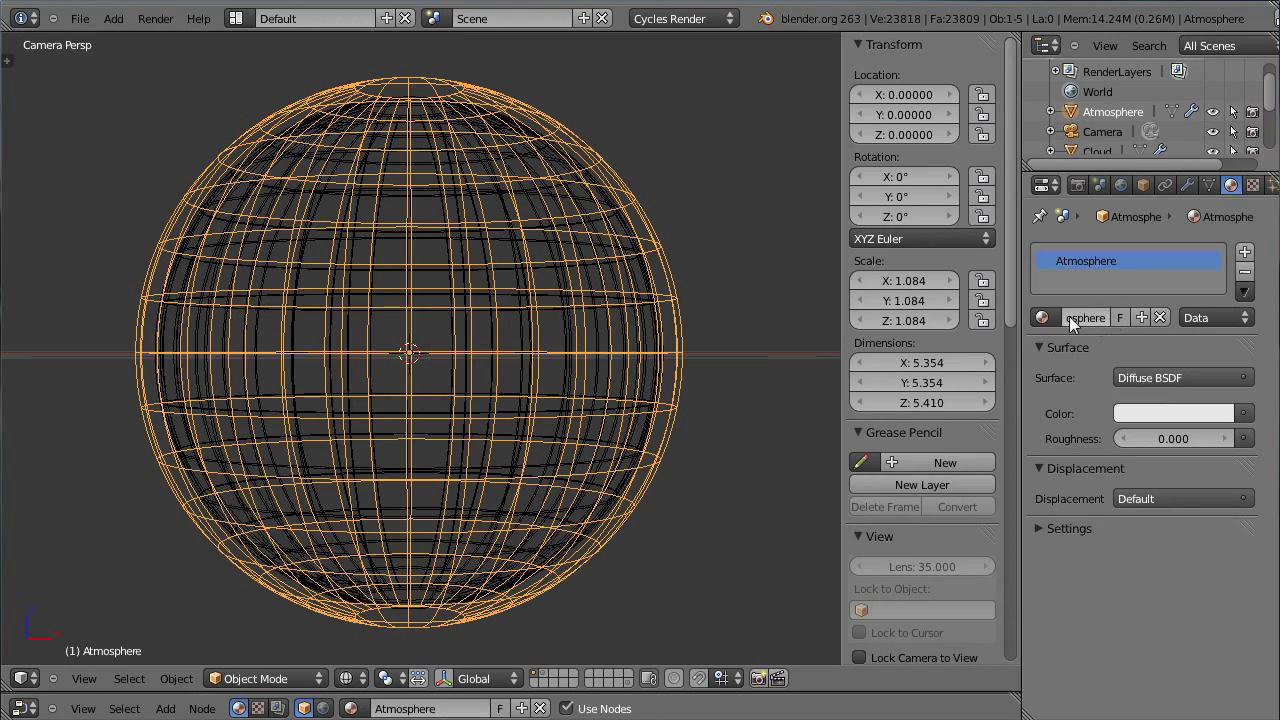
- Make the Atmosphere material's surface a Mix Shader combining a Transparent BSDF first and a Diffuse BSDF second
click(1164, 377)
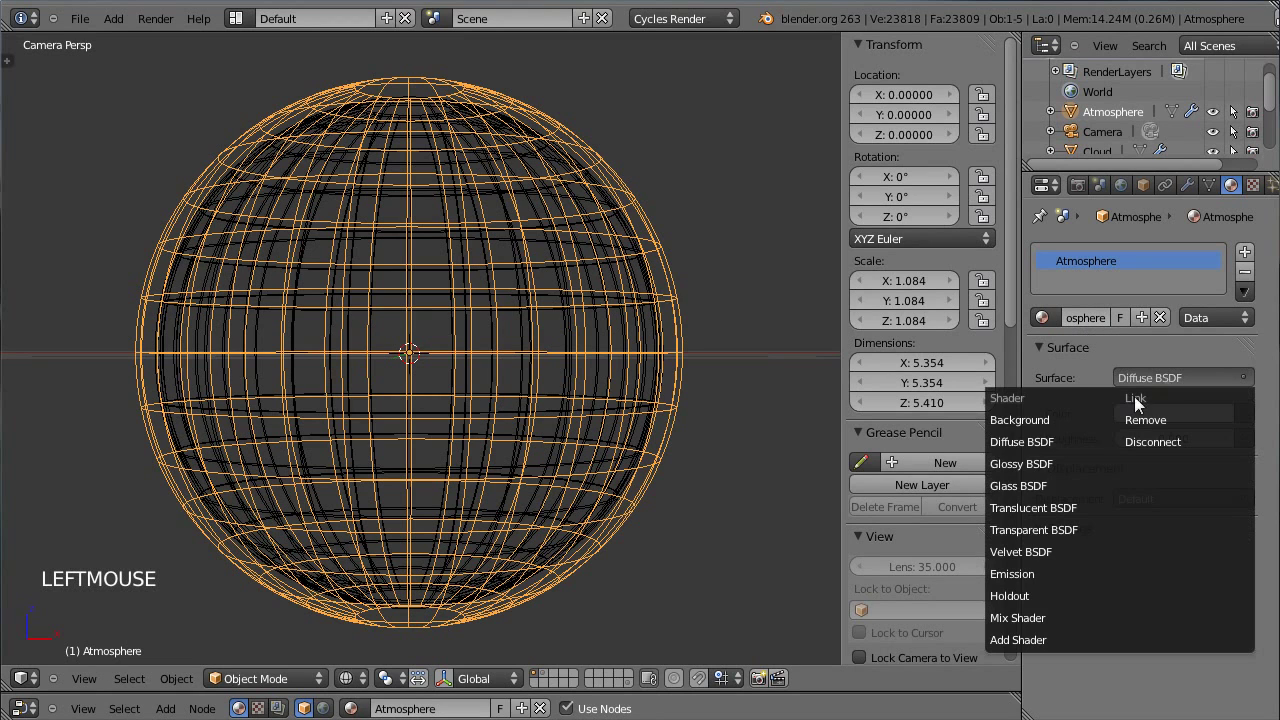
click(1065, 617)
click(1165, 439)
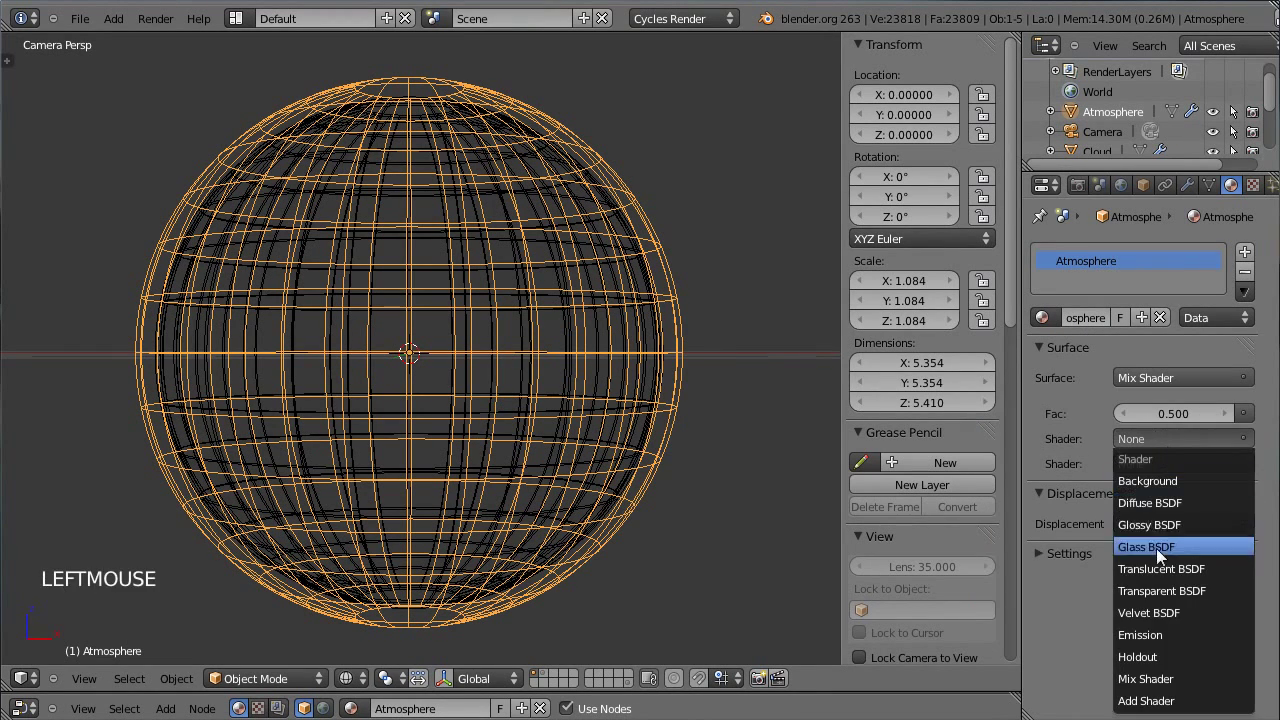
click(1158, 591)
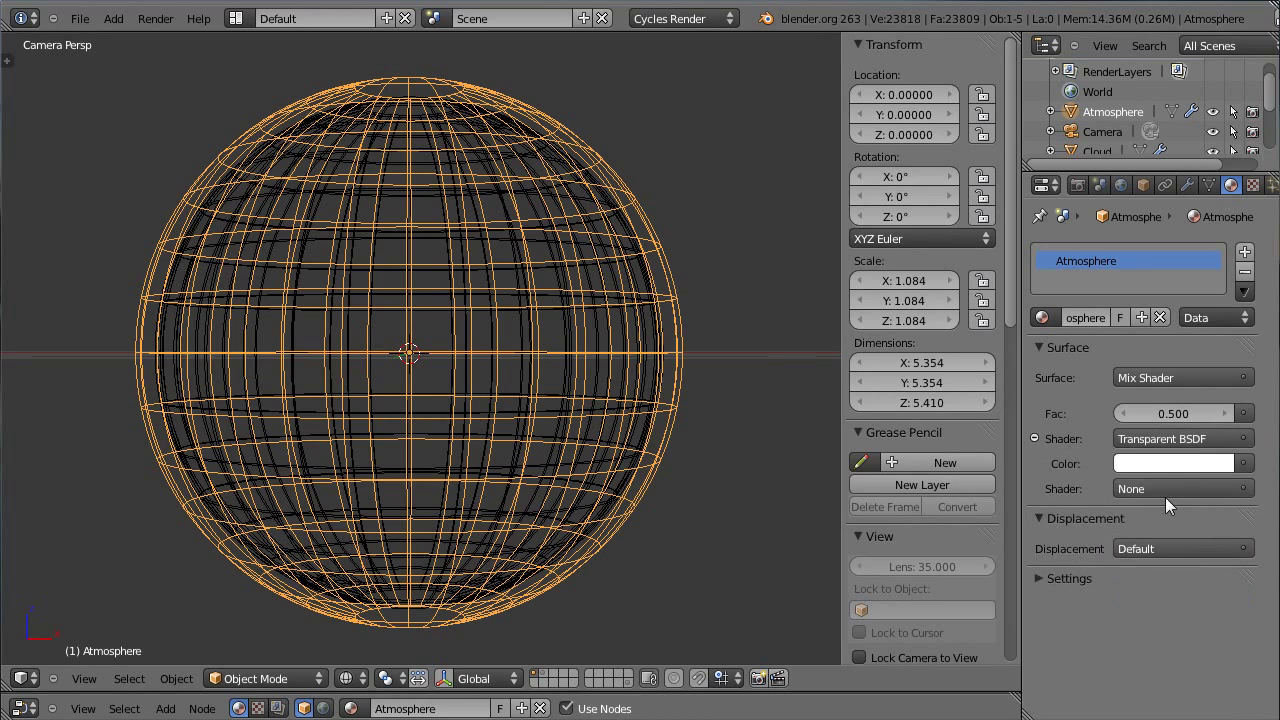
click(1165, 497)
click(1163, 487)
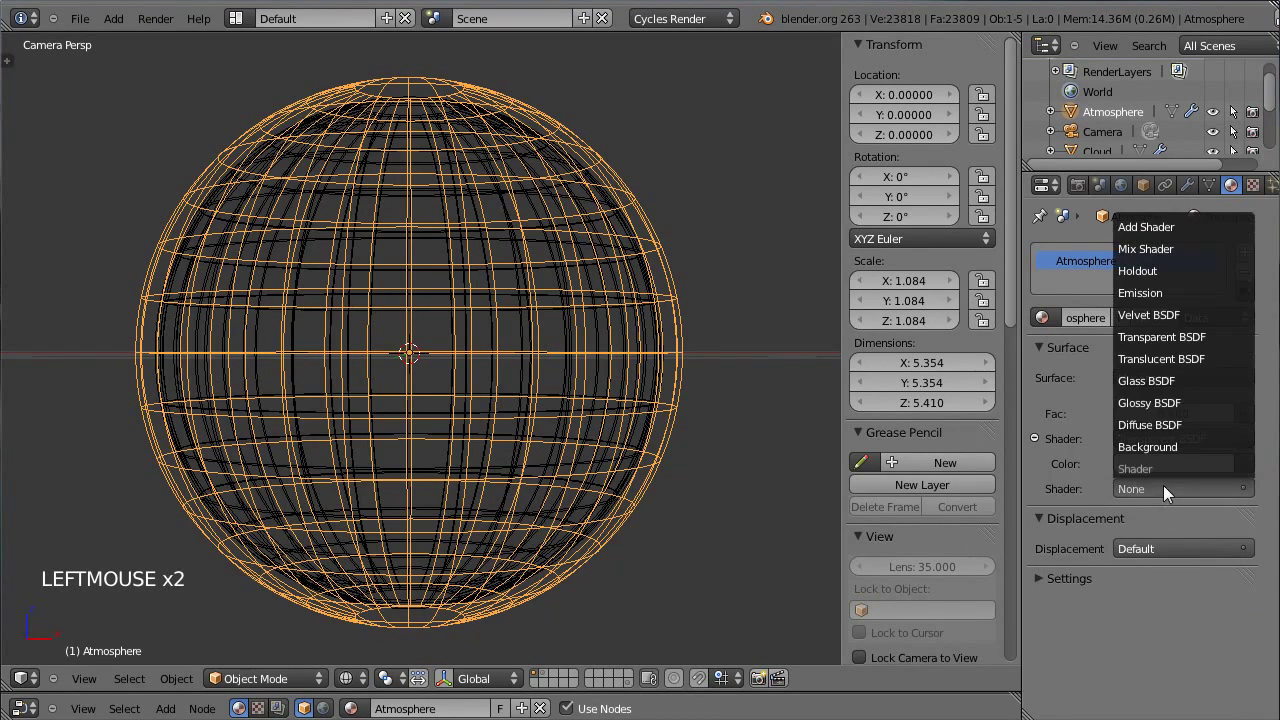
click(1150, 425)
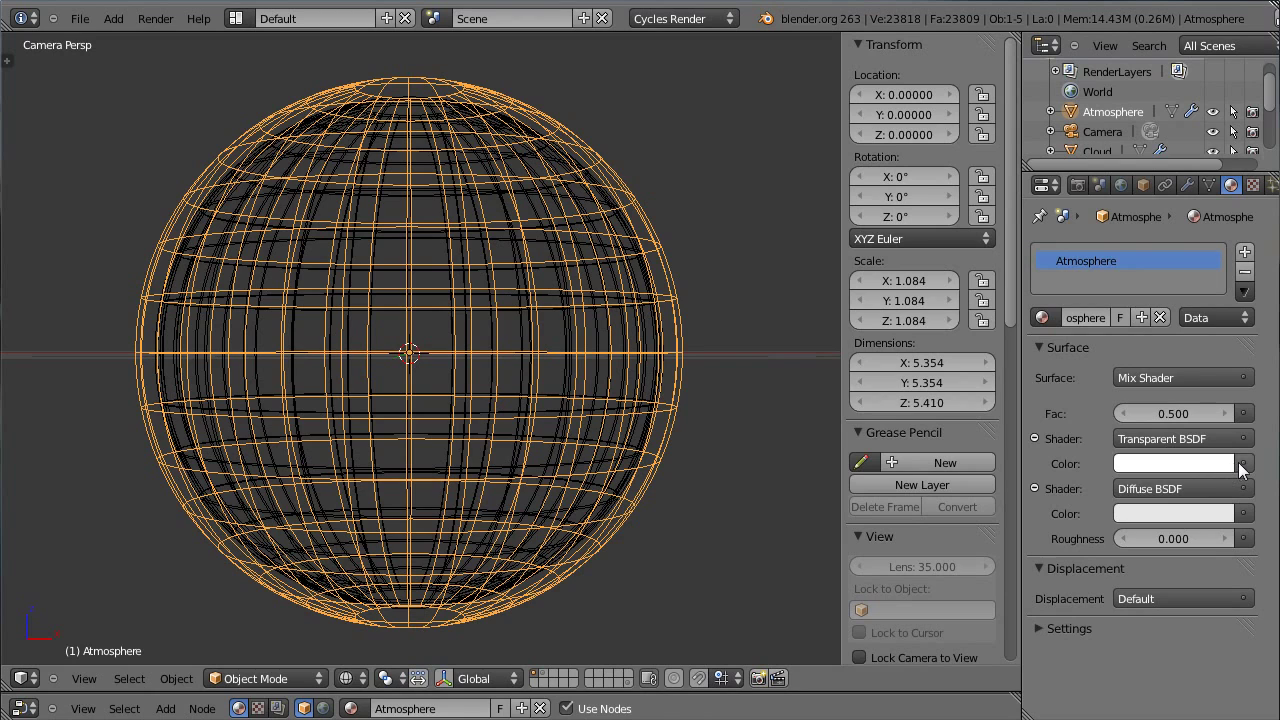
- Set the Diffuse BSDF color of the Atmosphere material to light blue, leaving the Transparent BSDF white
click(1205, 464)
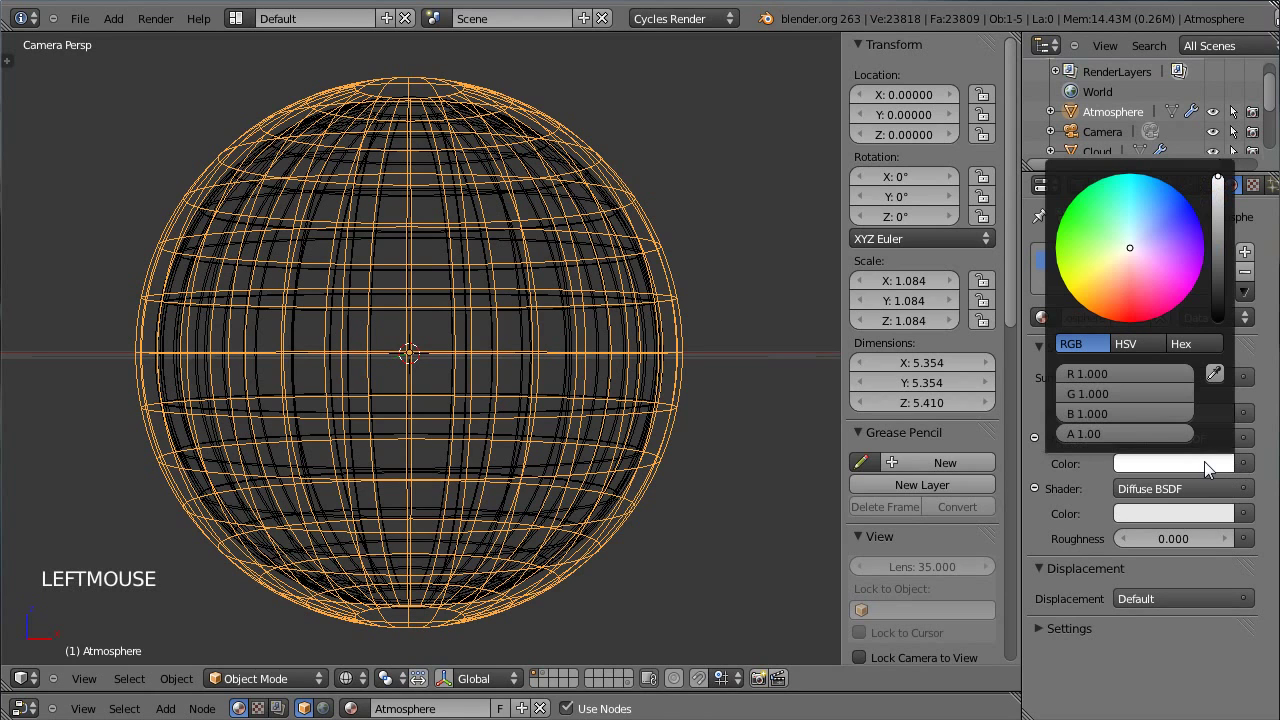
click(1163, 518)
click(1152, 271)
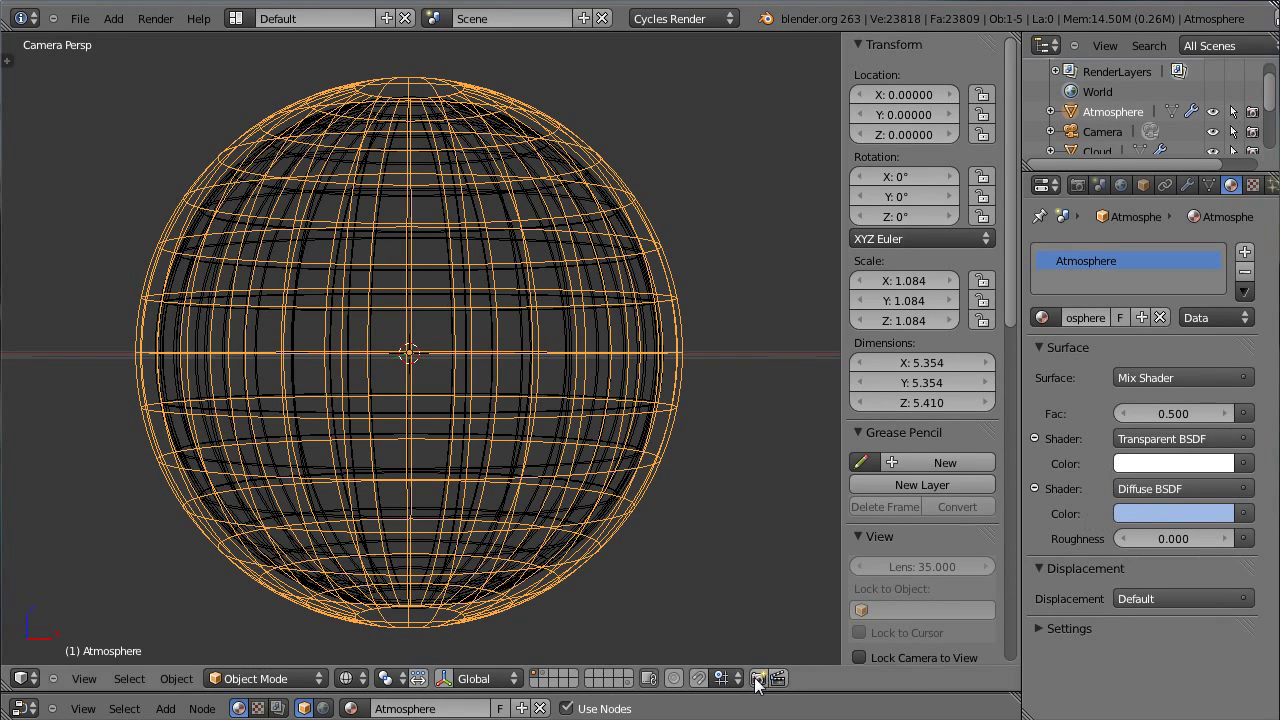
- Enlarge the node editor and spread out the Atmosphere material's Transparent, Diffuse, Mix Shader and Material Output nodes so they no longer overlap
drag(797, 692, 785, 488)
mouse_move(764, 575)
middle_down()
mouse_move(764, 588)
mouse_move(763, 566)
mouse_move(786, 583)
middle_up()
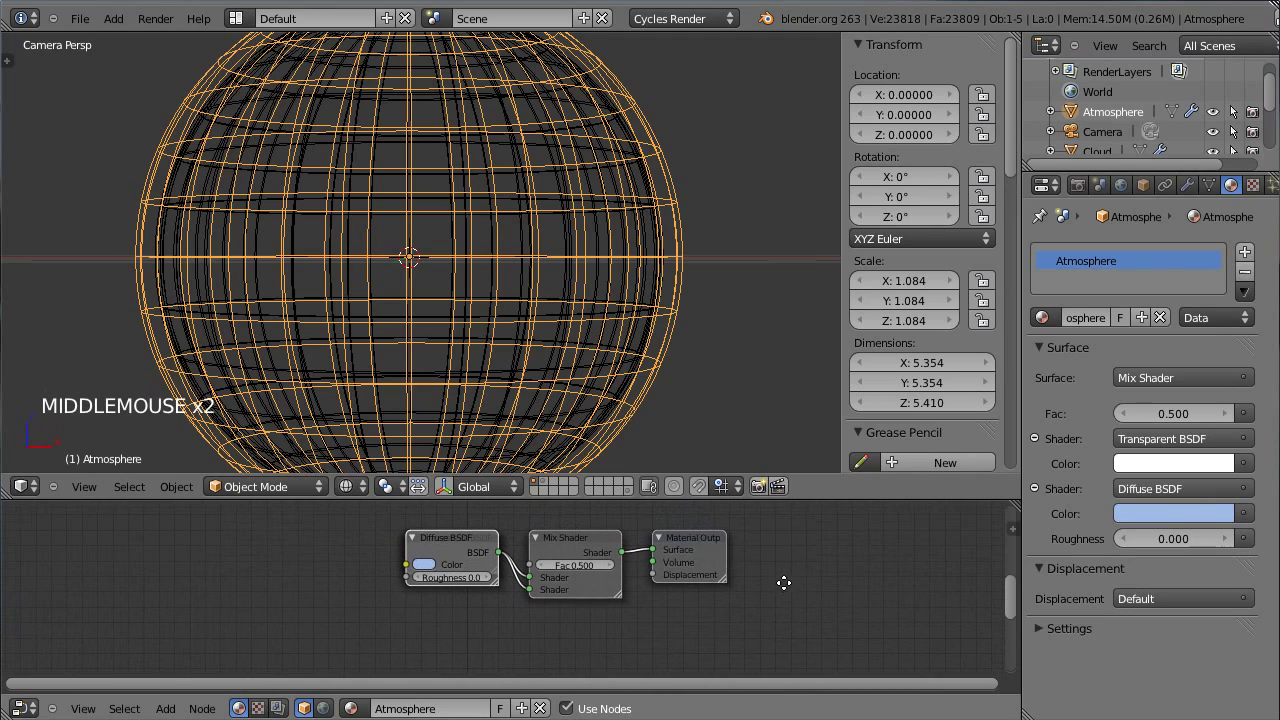
drag(459, 544, 460, 633)
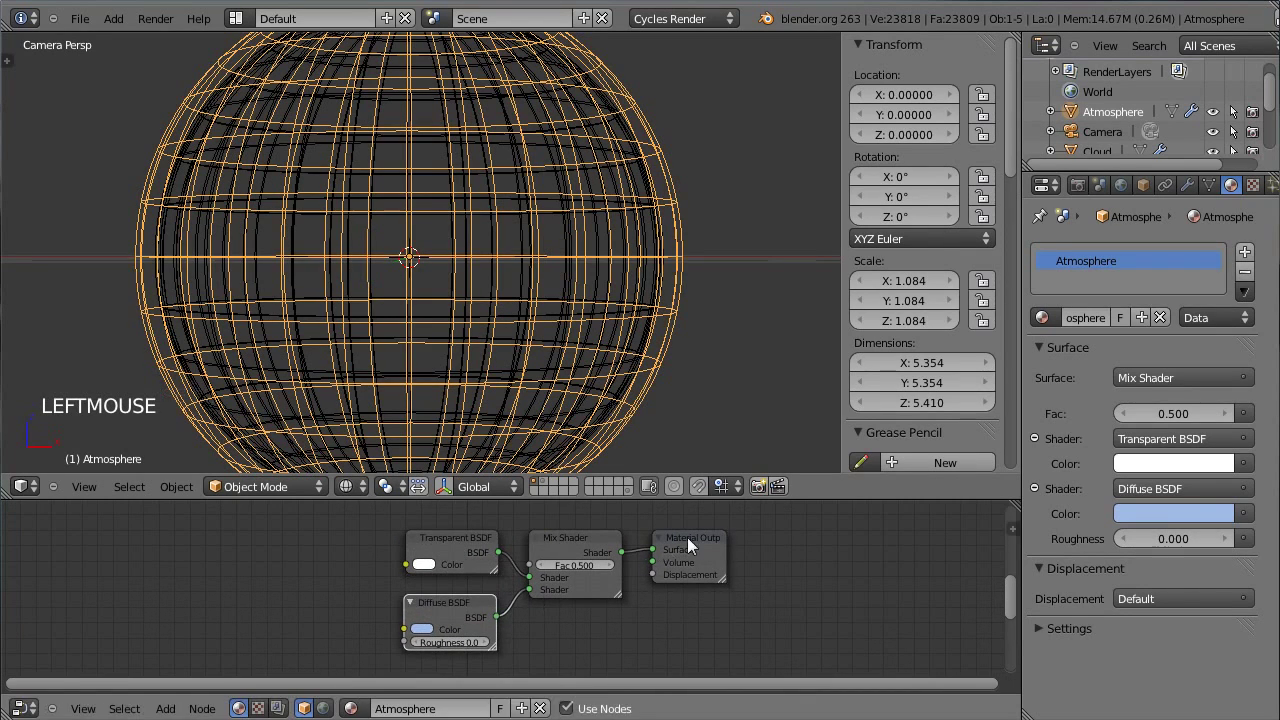
drag(687, 537, 795, 523)
drag(623, 530, 673, 509)
drag(467, 600, 489, 620)
drag(451, 558, 433, 567)
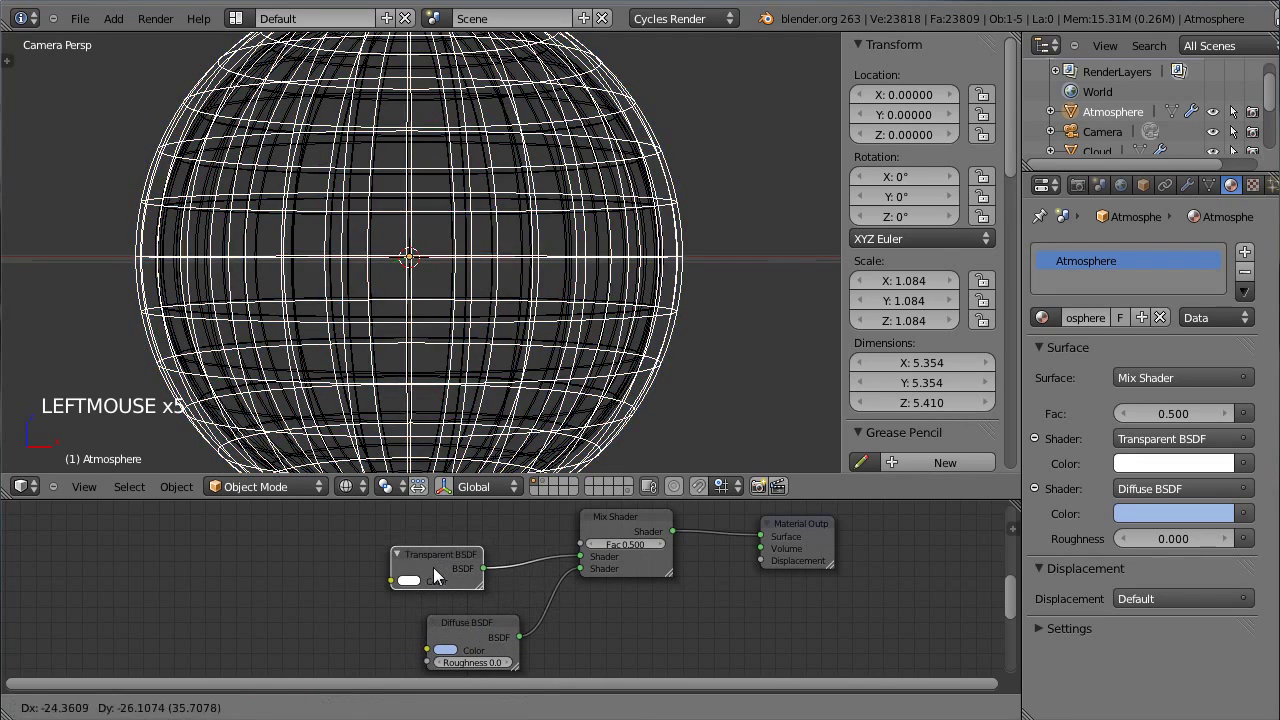
- Preview the blue atmosphere layer around the Earth with Rendered viewport shading
scroll(550, 310, down, 1)
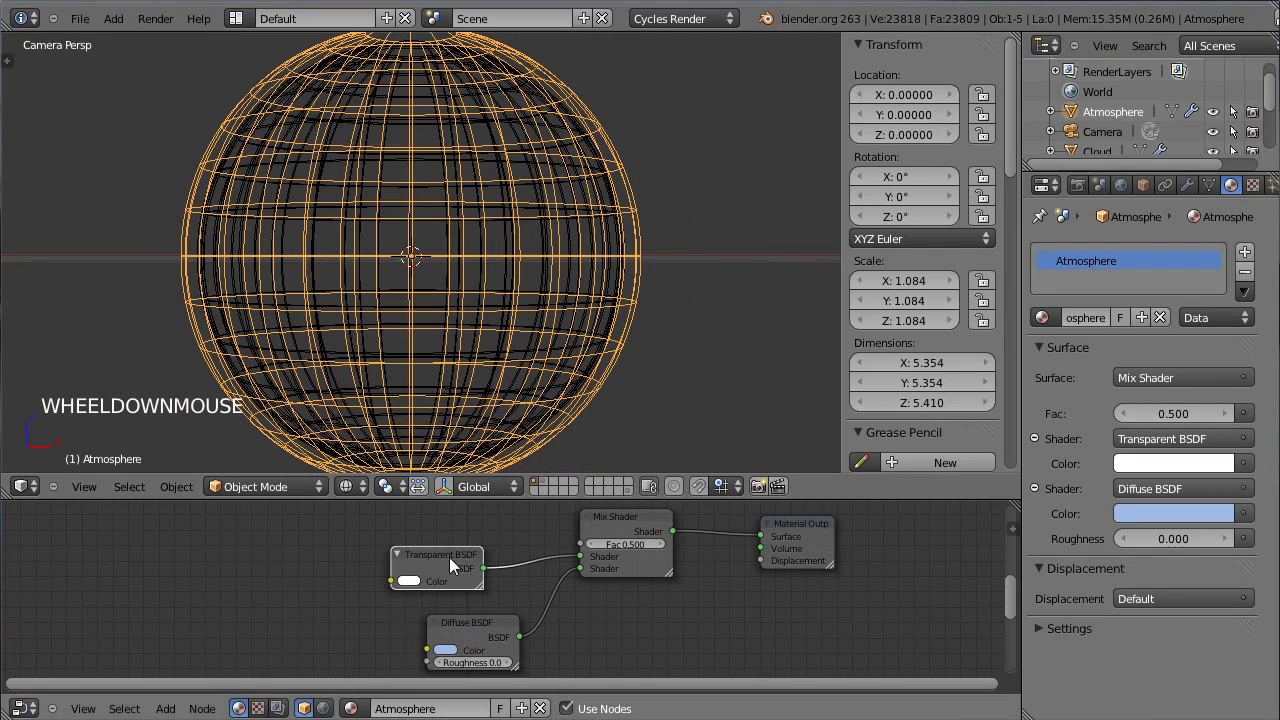
click(348, 486)
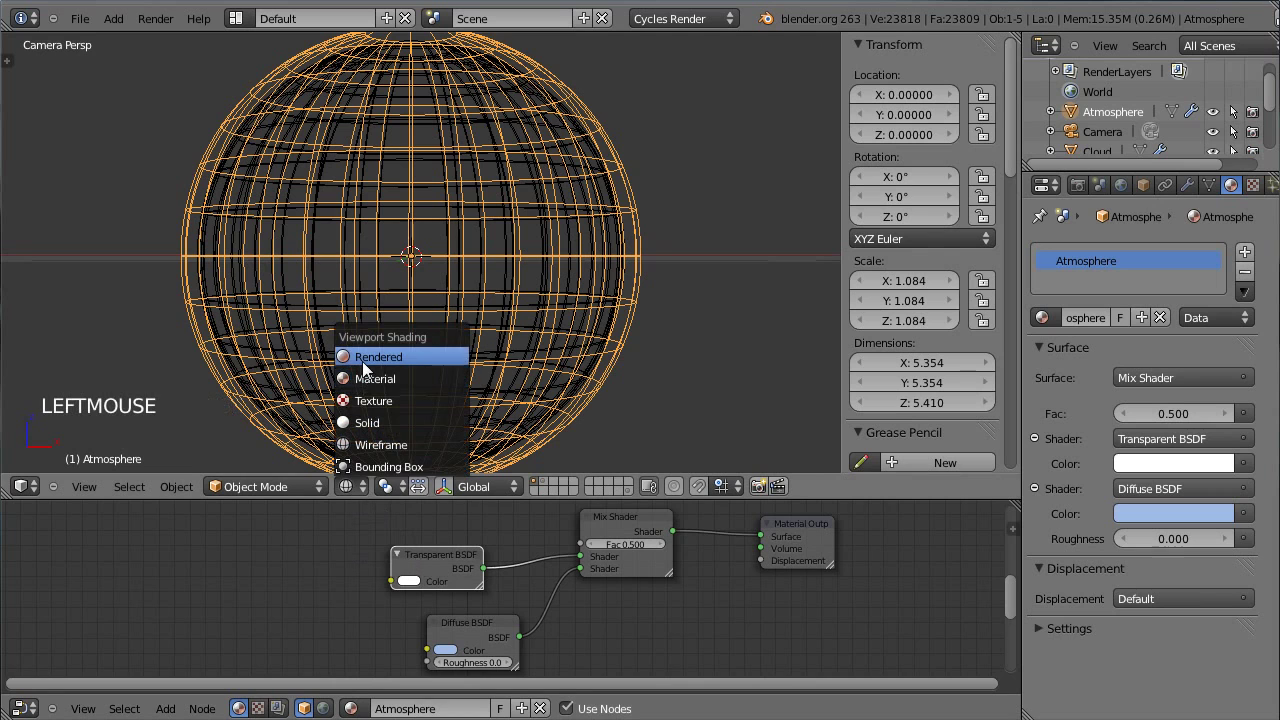
click(362, 360)
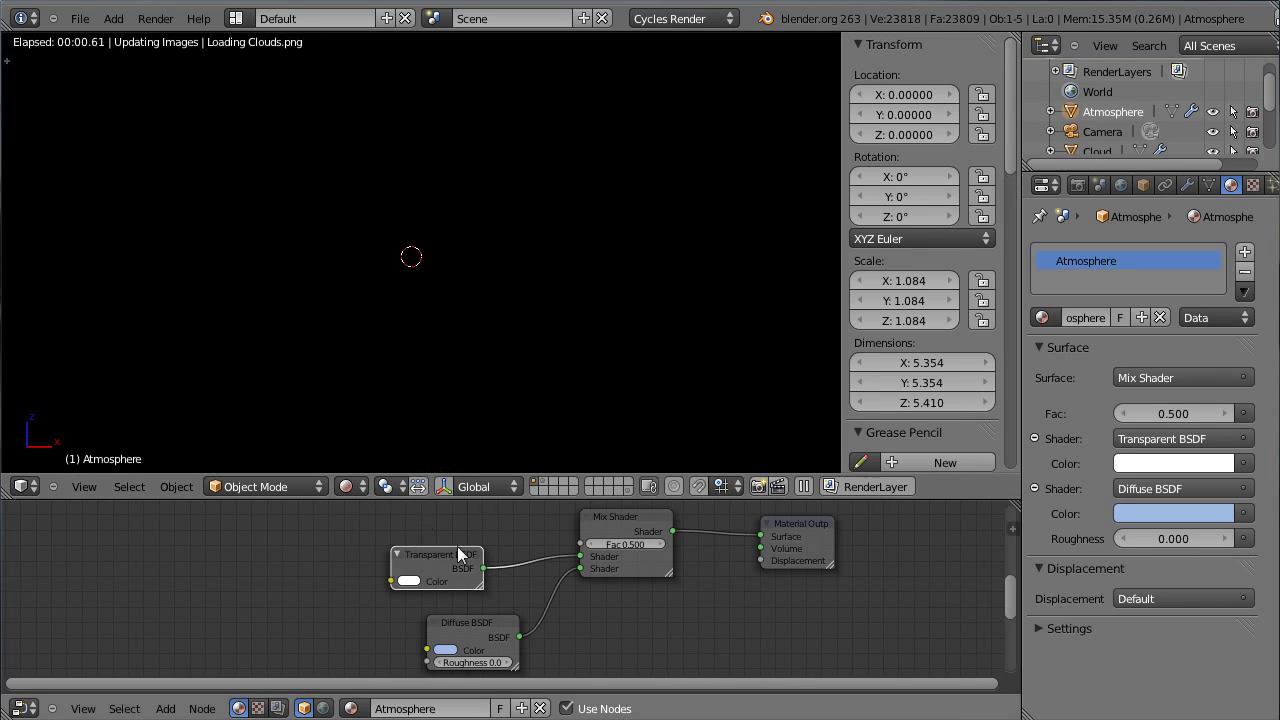
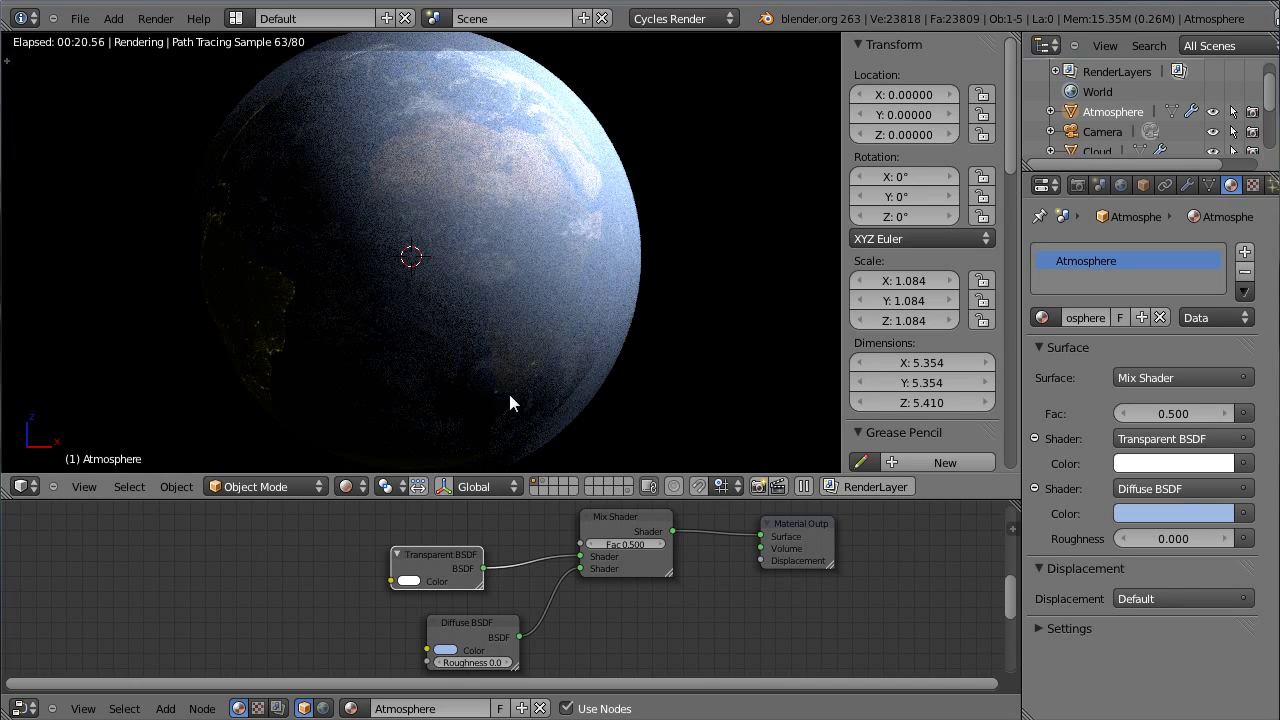
- Add a Gradient Texture node to the Atmosphere material and place it unconnected before the Transparent BSDF node
key(shift+a)
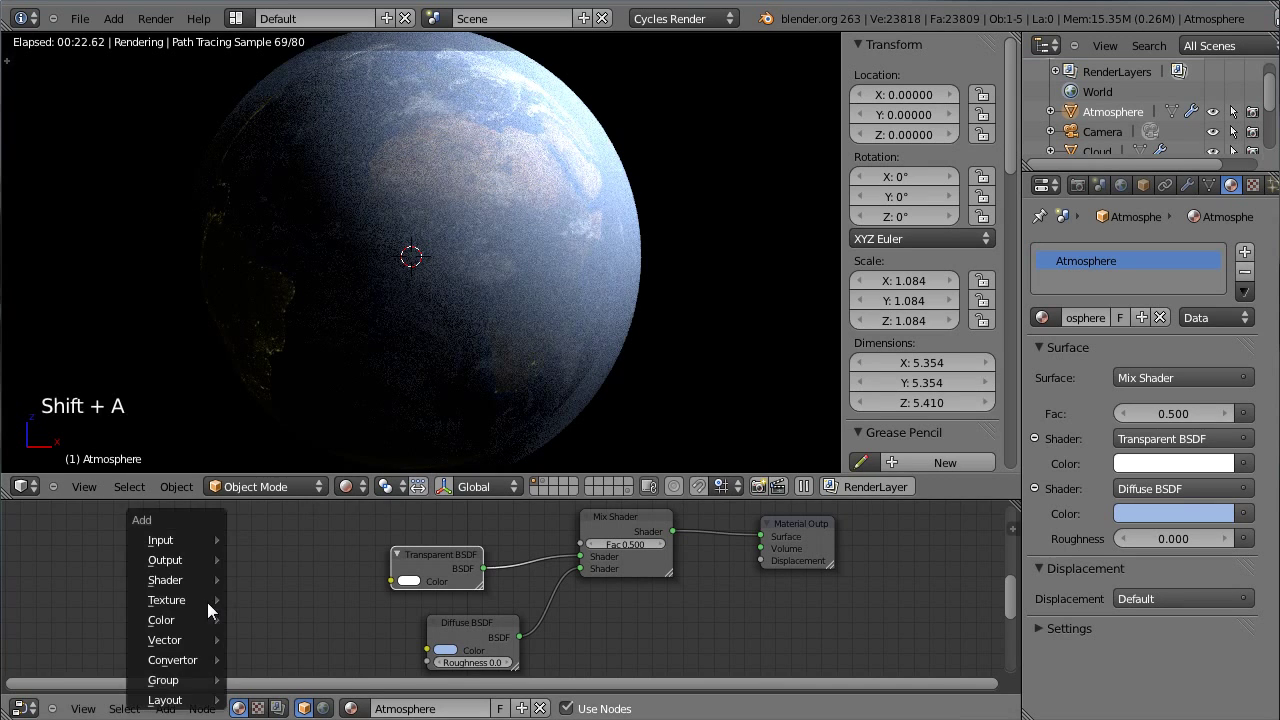
mouse_move(190, 604)
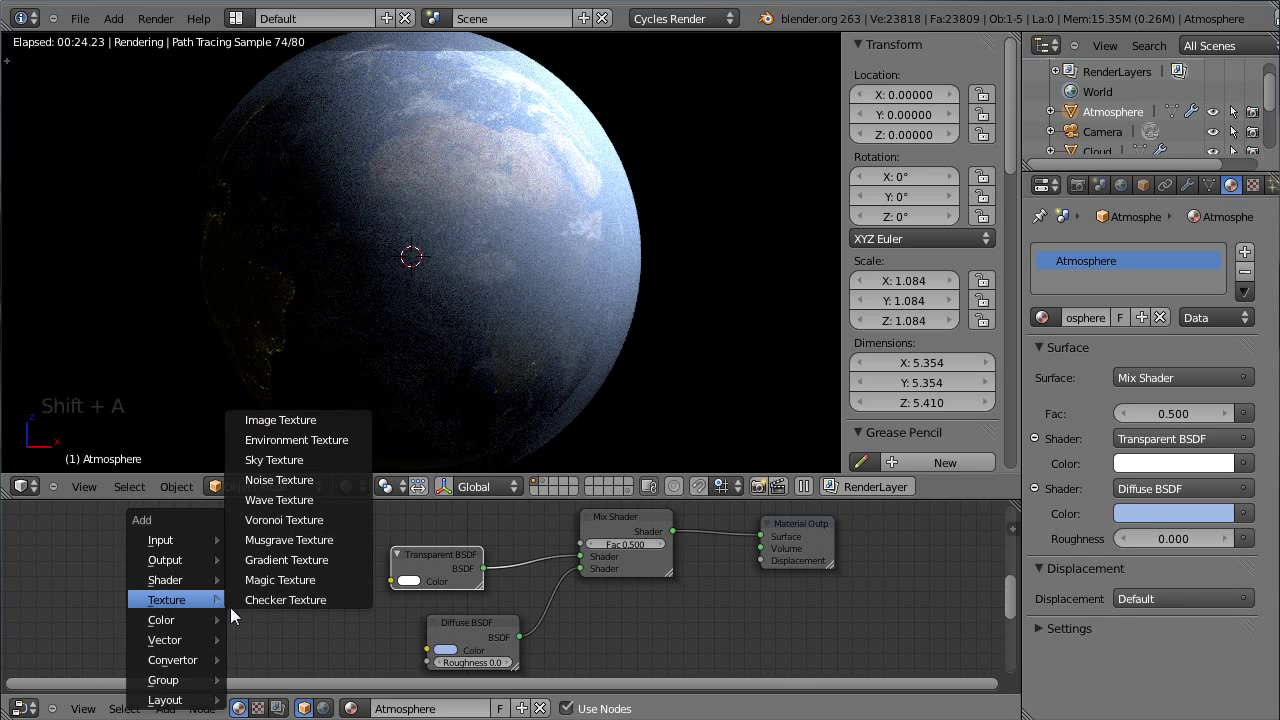
click(268, 559)
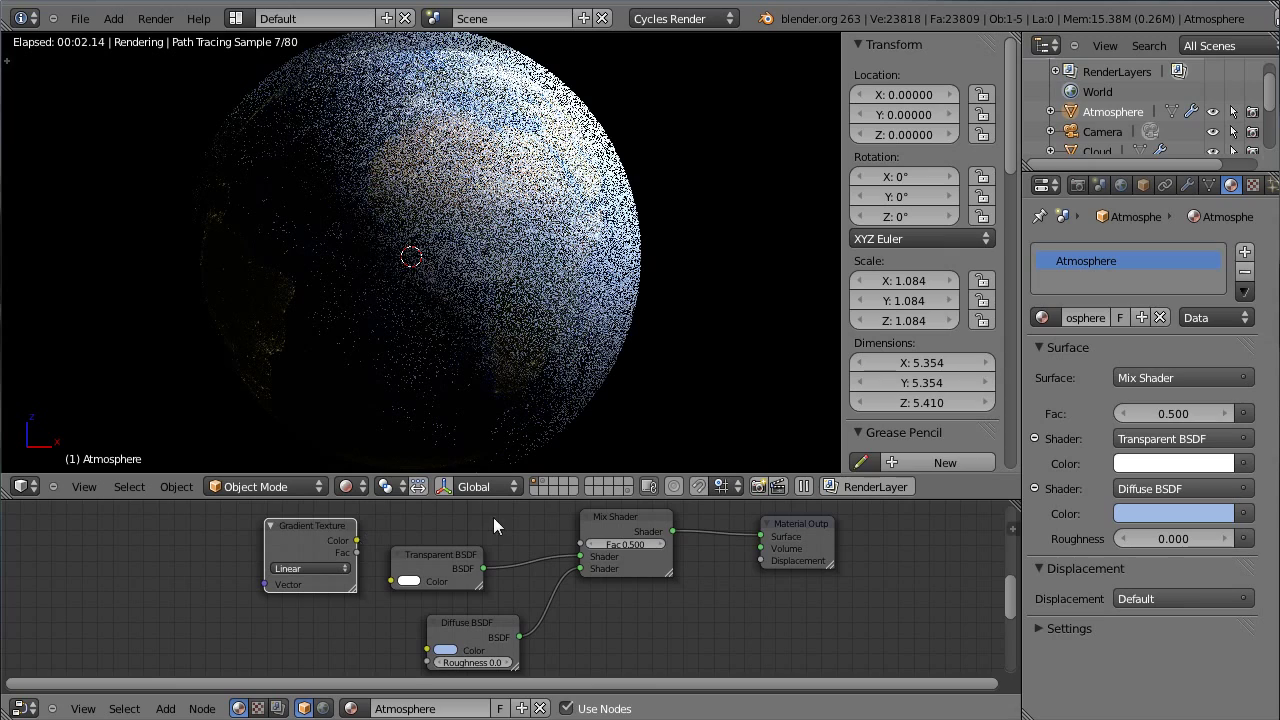
click(586, 542)
drag(586, 542, 580, 546)
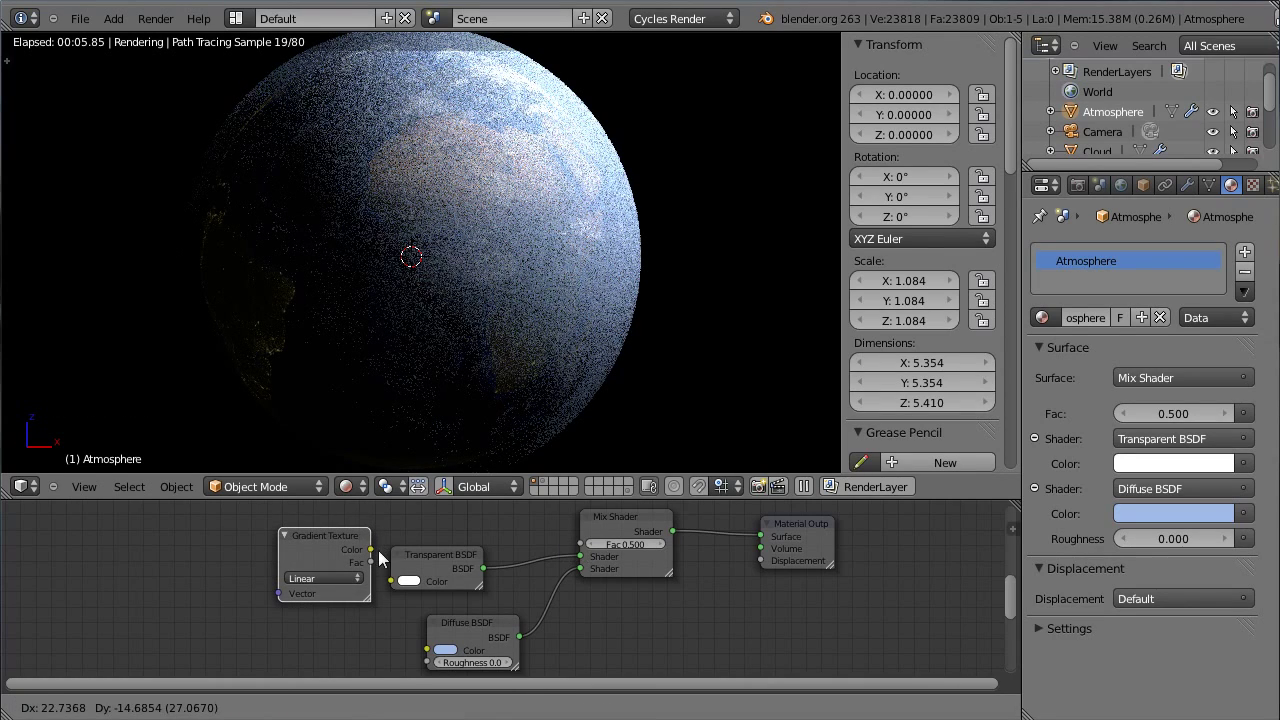
drag(379, 551, 333, 551)
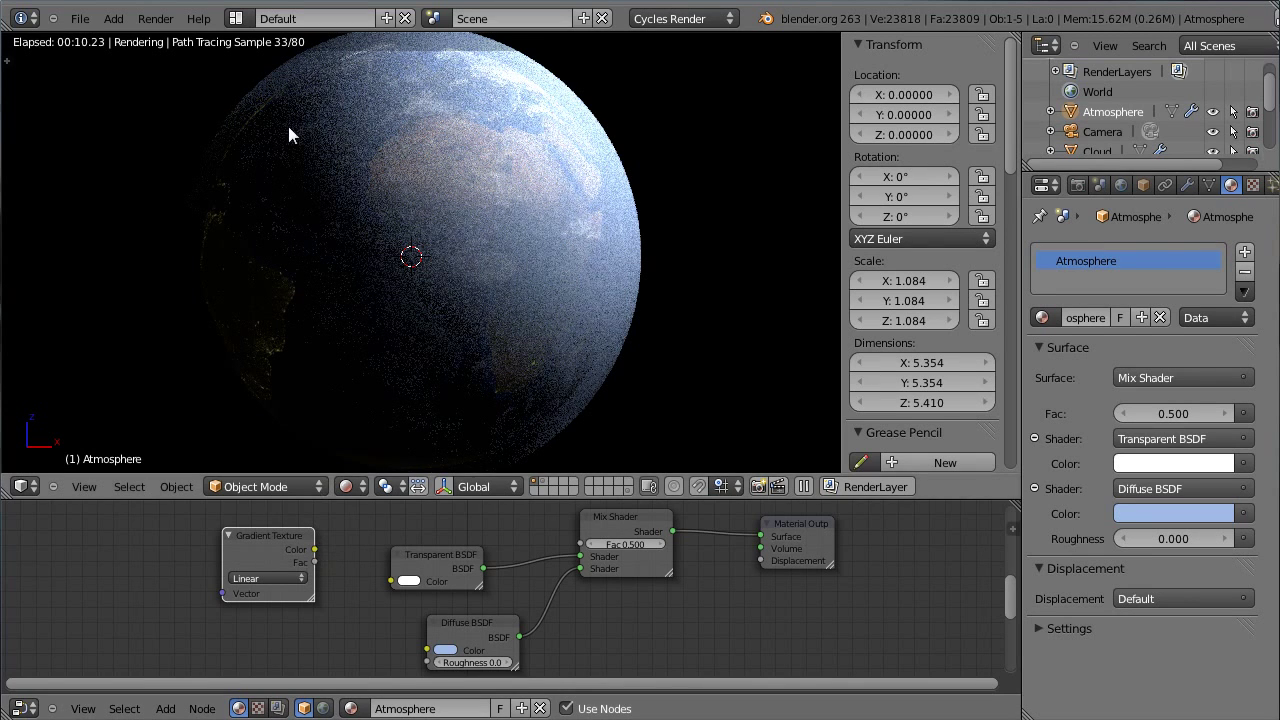
- Set the Cycles integrator's preview samples to 20 in the render settings
click(1078, 186)
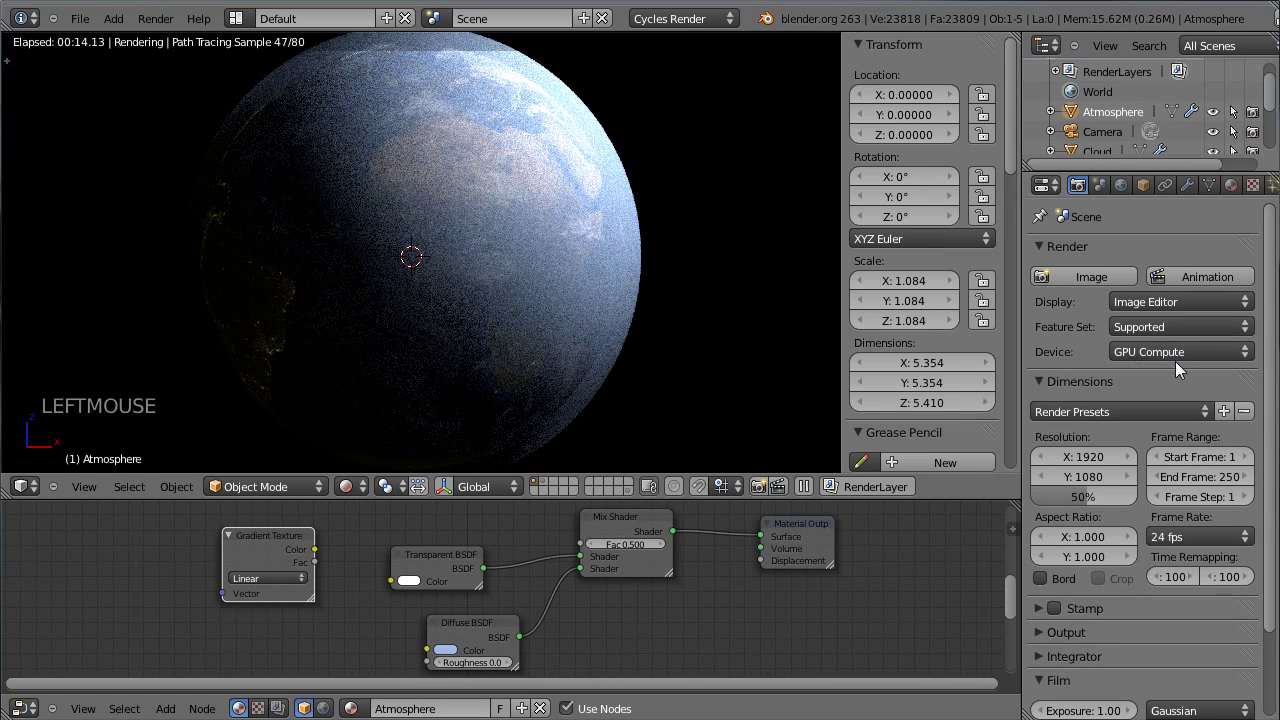
click(1066, 656)
scroll(1077, 676, down, 2)
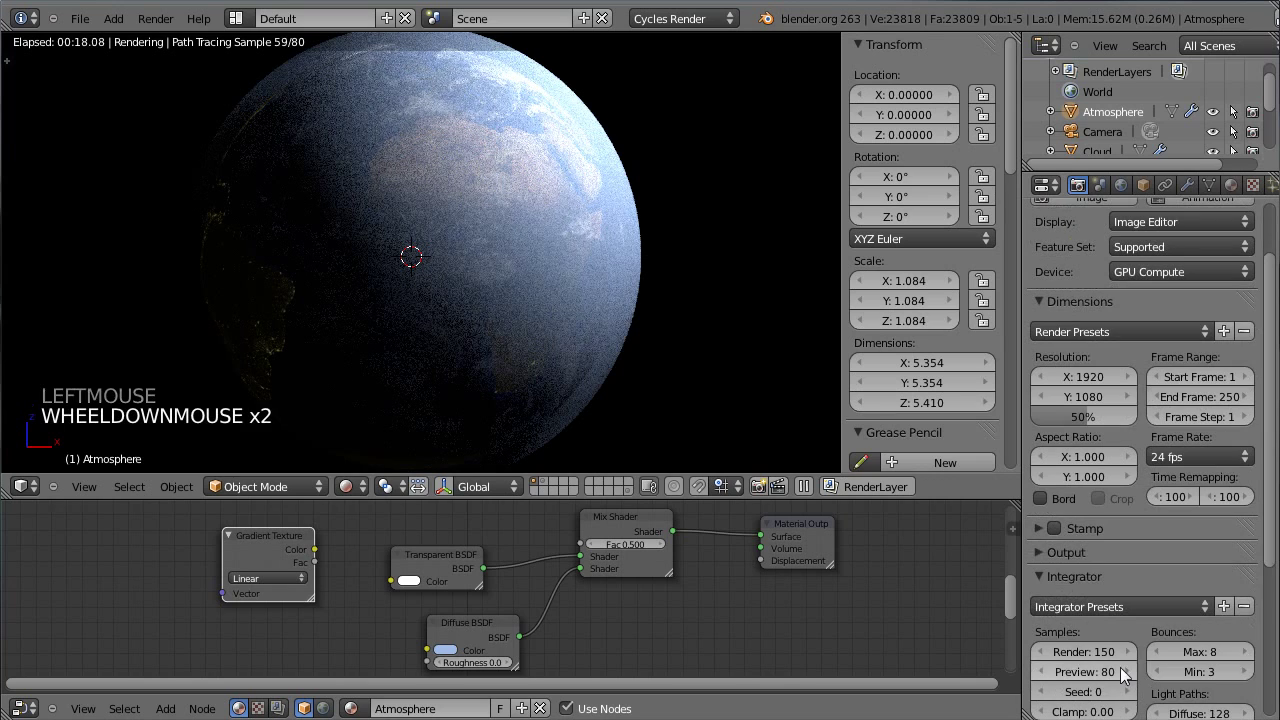
click(1112, 678)
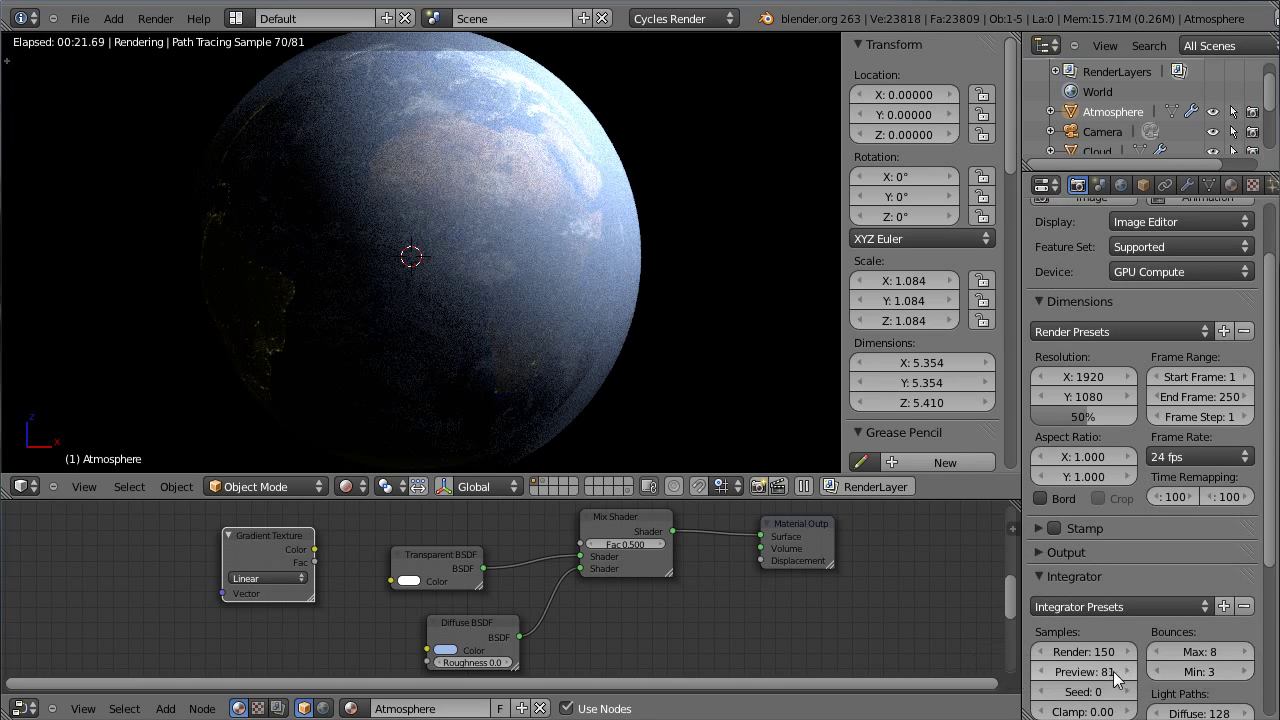
click(1108, 678)
double_click(1099, 673)
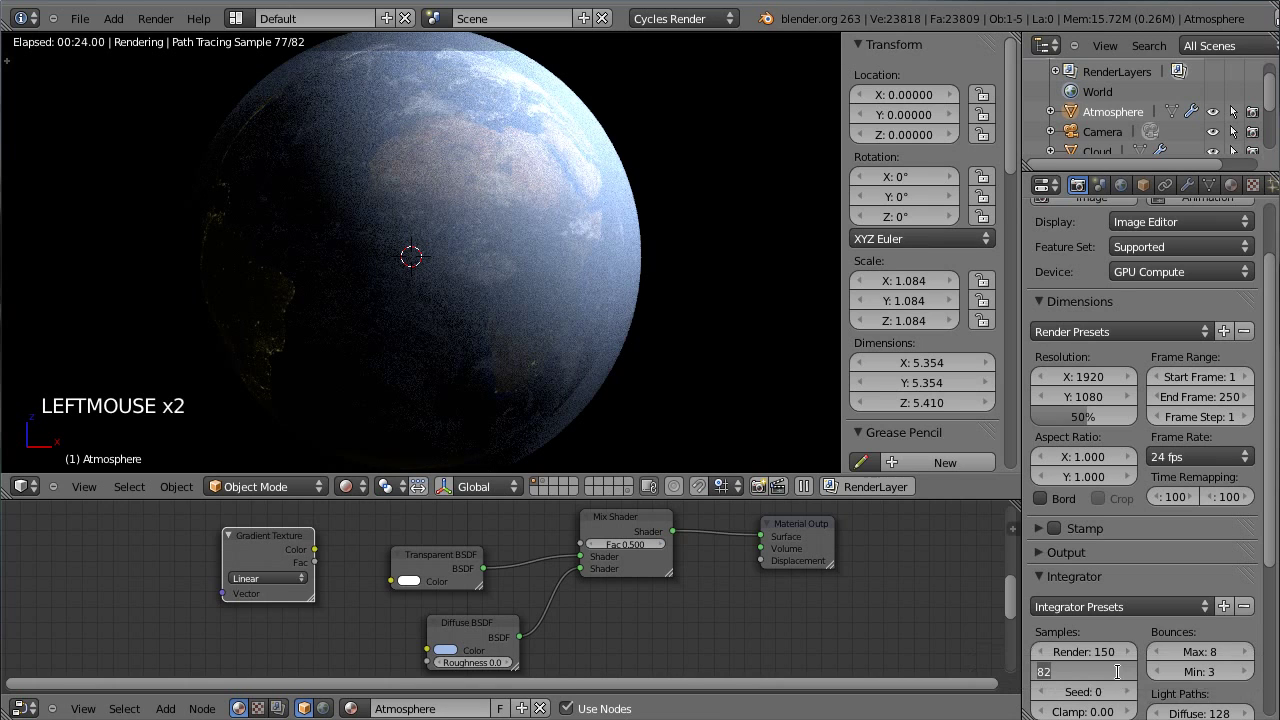
text(20)
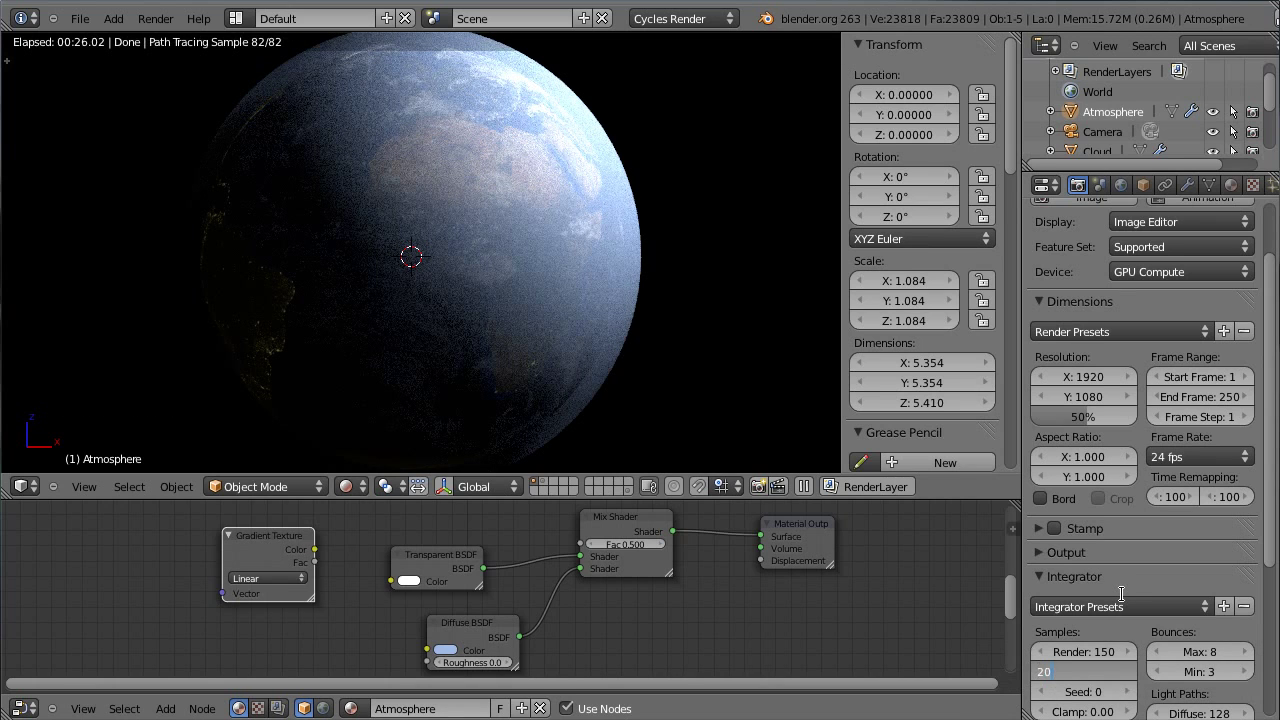
key(Return)
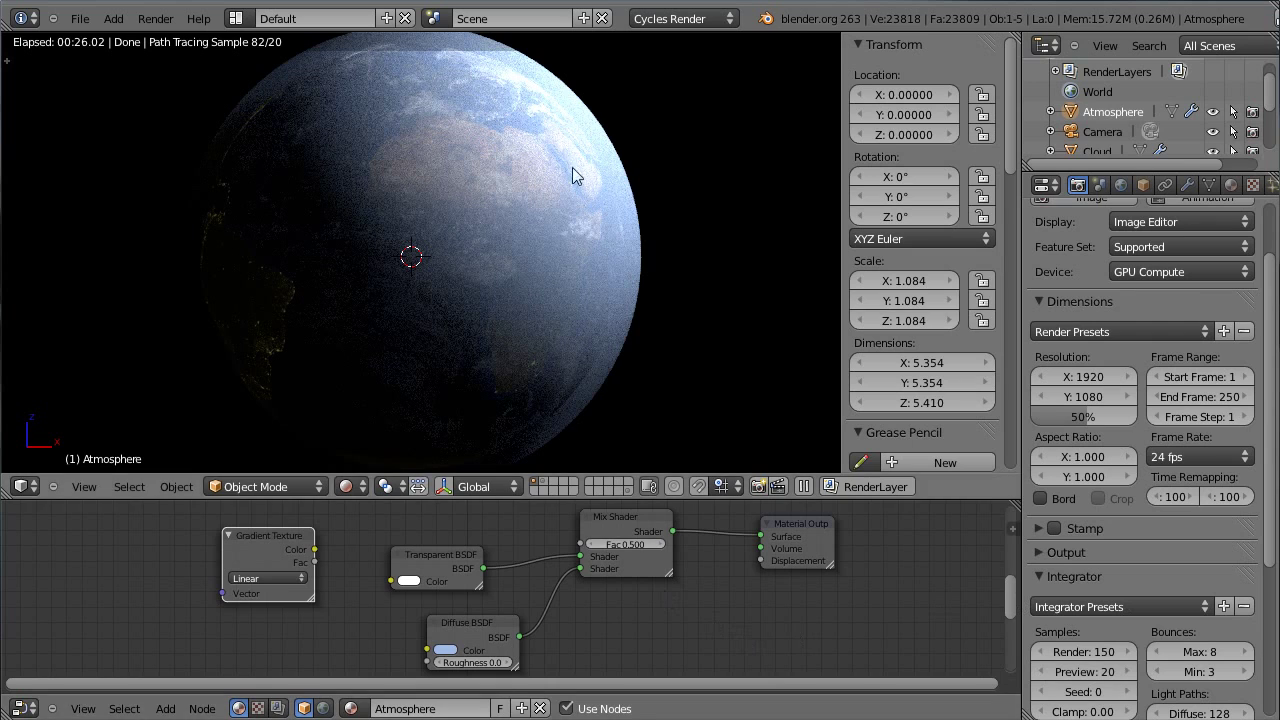
- Connect the Gradient Texture's Color output to the Mix Shader's Fac input and rearrange the Gradient Texture and Transparent BSDF nodes
drag(265, 535, 288, 529)
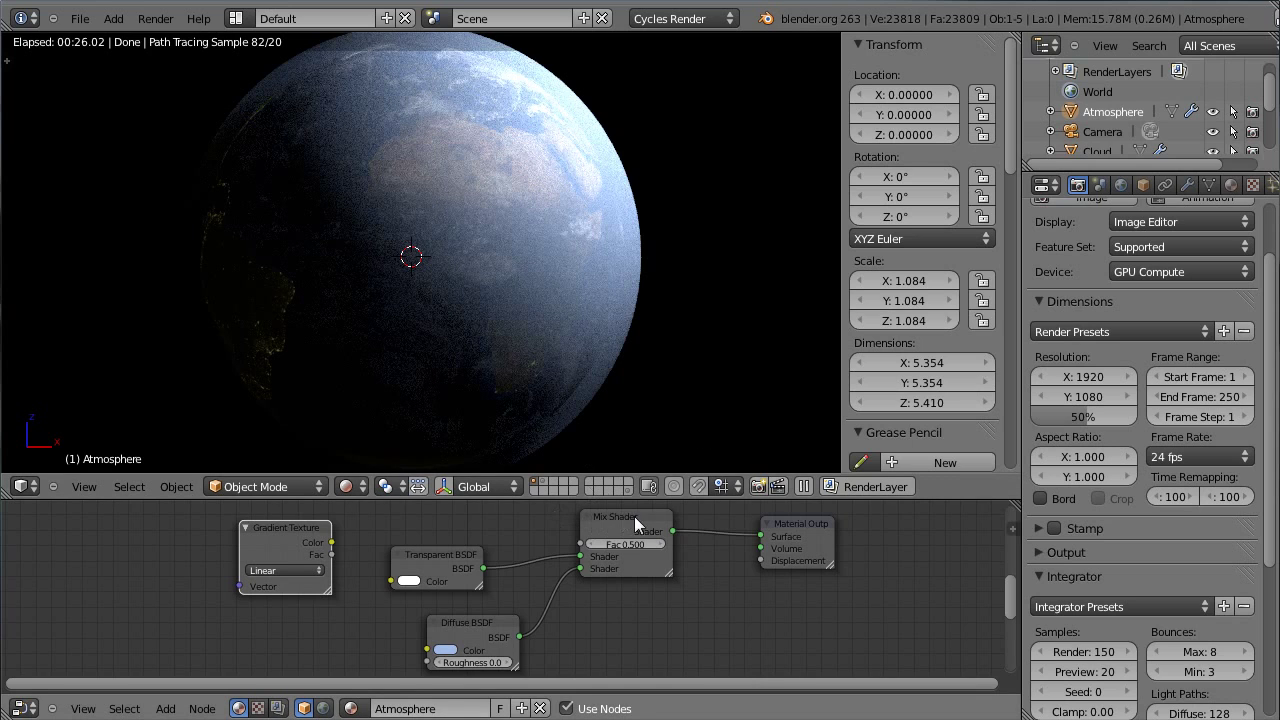
drag(432, 551, 457, 553)
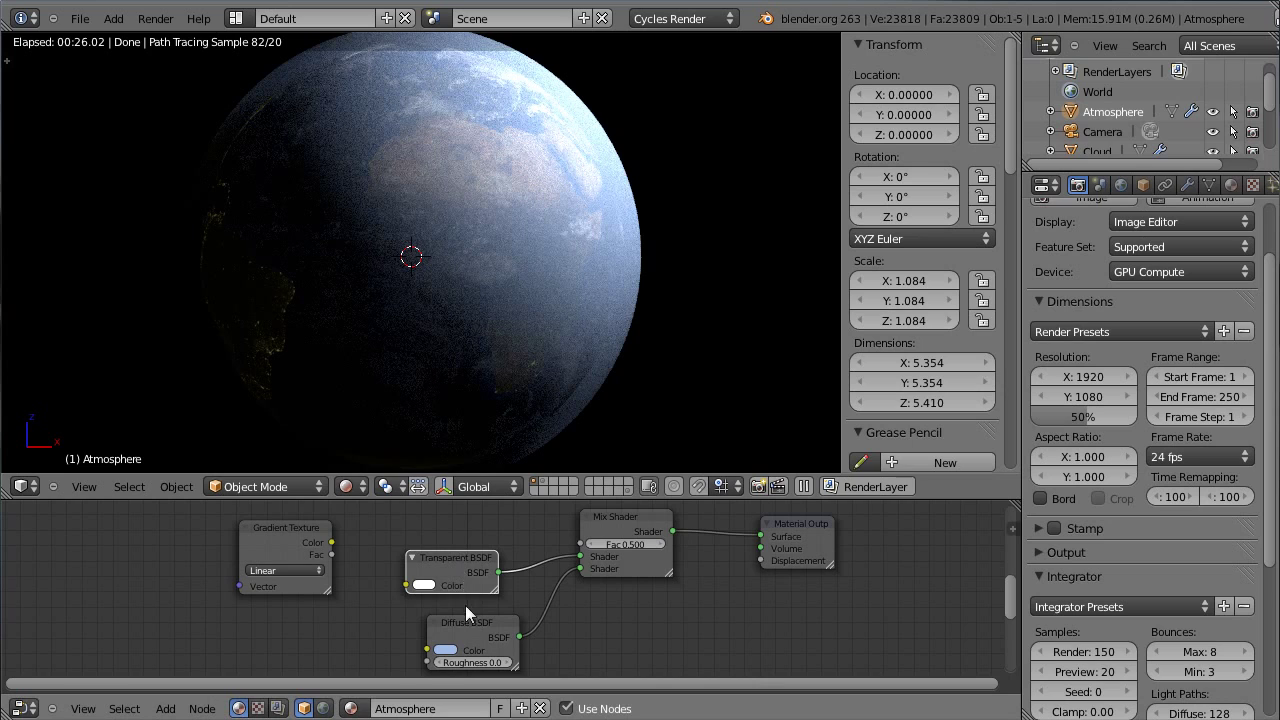
drag(284, 524, 580, 544)
drag(454, 559, 476, 571)
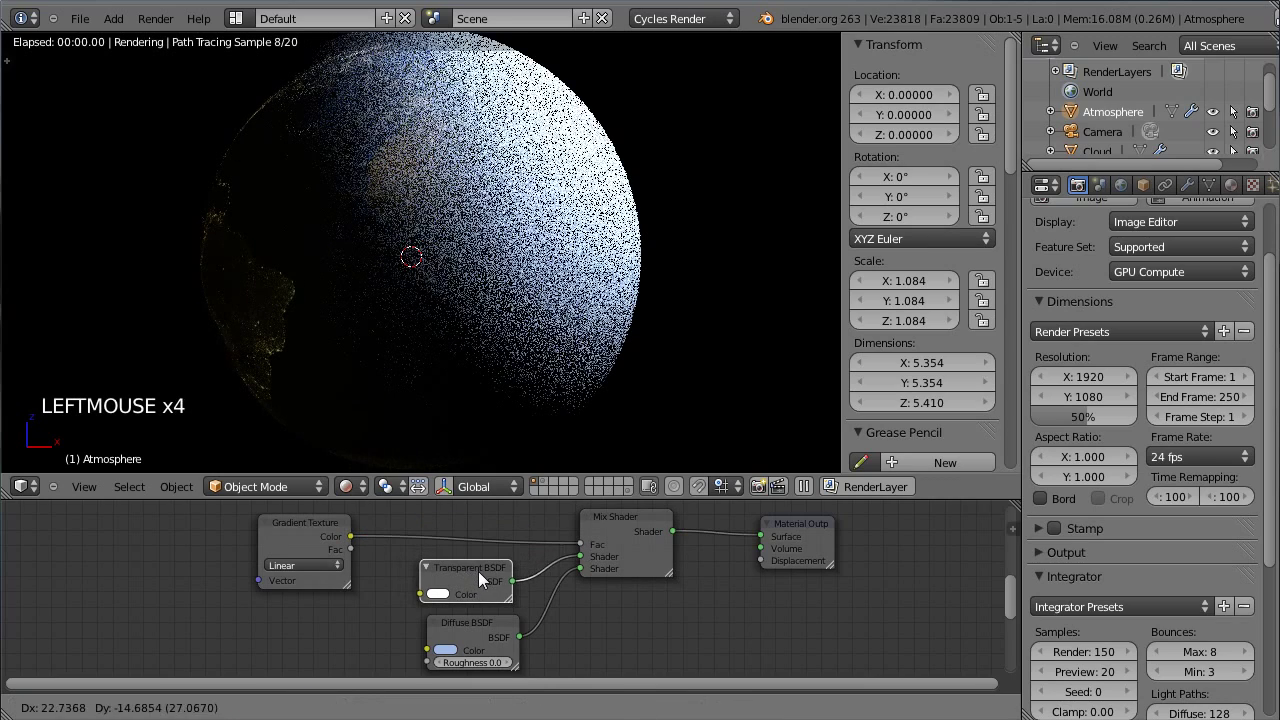
drag(335, 522, 347, 517)
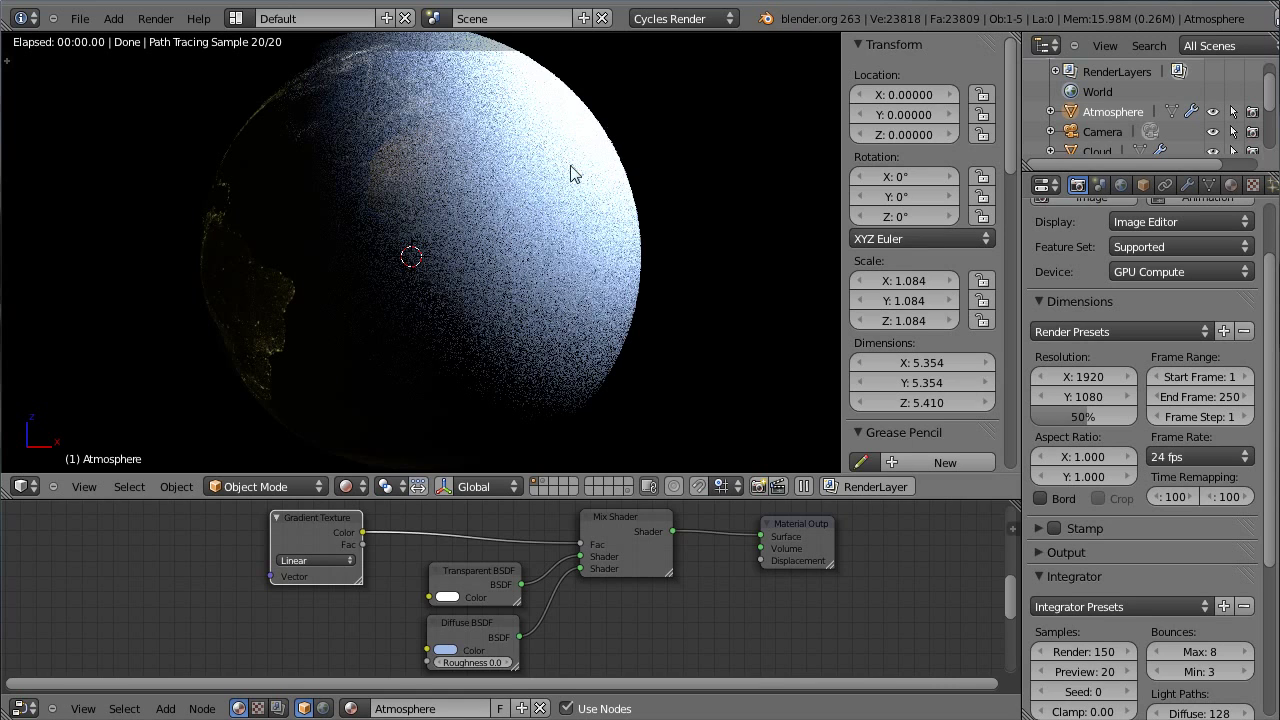
- Add a Fresnel node before the Gradient Texture and connect its Fac output to the Gradient Texture's Vector input
click(300, 545)
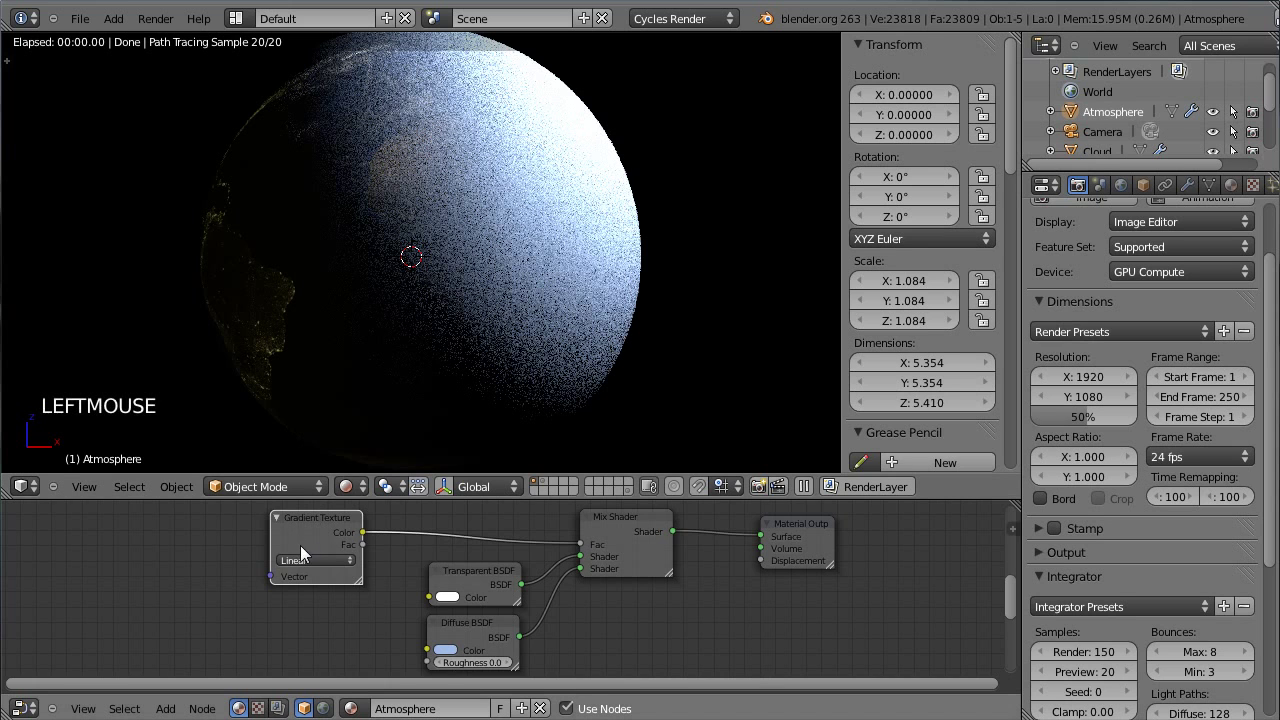
key(shift+a)
mouse_move(113, 537)
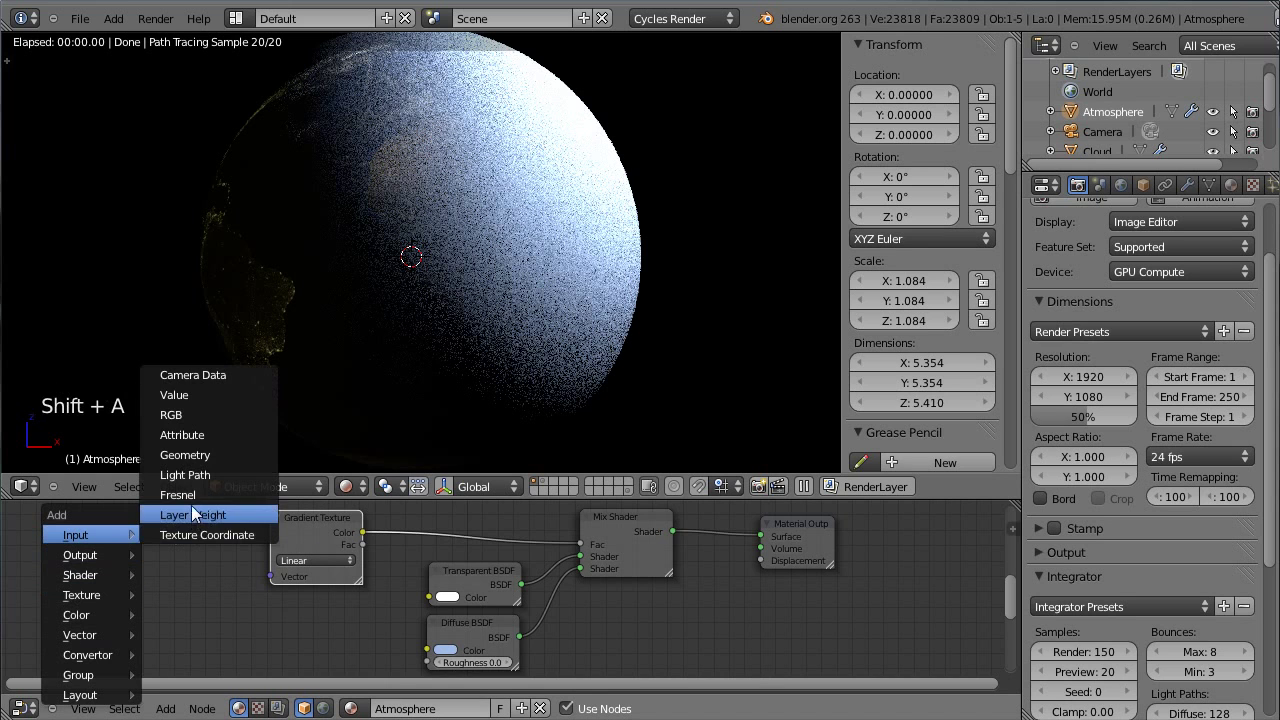
click(192, 514)
middle_drag(204, 555, 231, 559)
drag(251, 510, 277, 612)
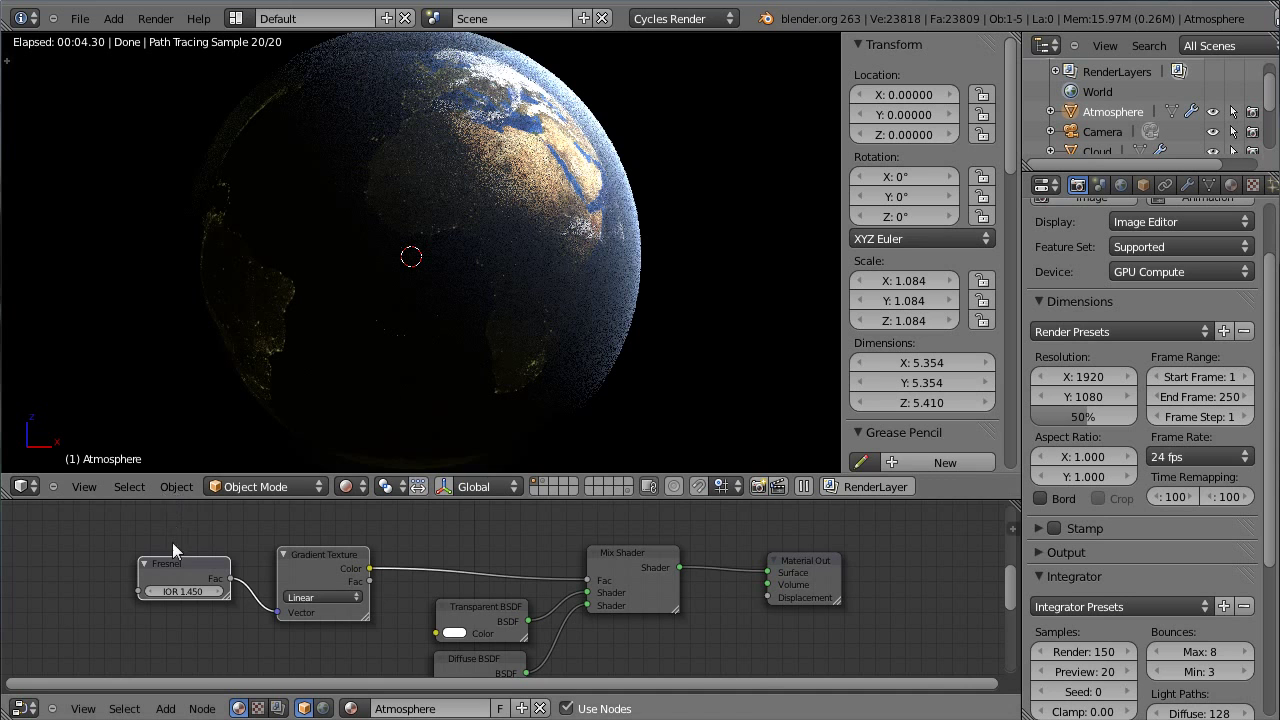
- Try Fresnel IOR values of 1.0, 1.1, 1.2 and 1.3, and move the Fresnel node slightly farther from the Gradient Texture
click(184, 592)
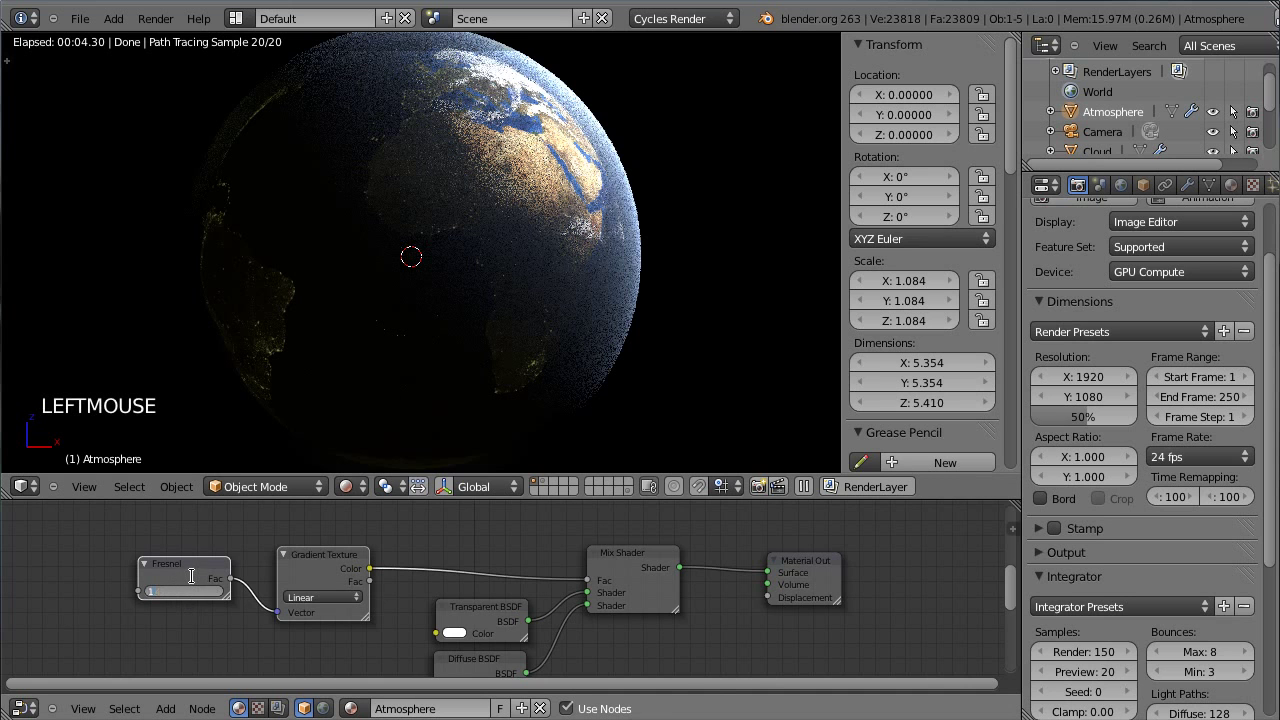
text(1)
key(Return)
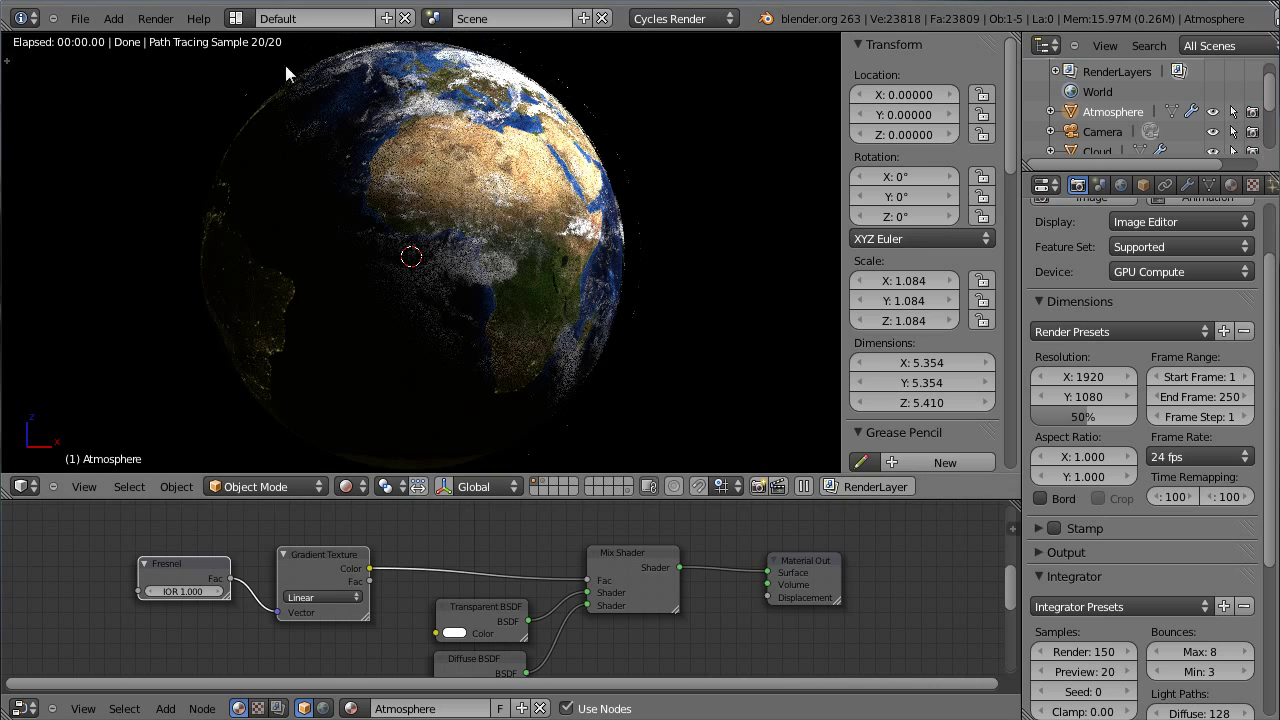
click(217, 592)
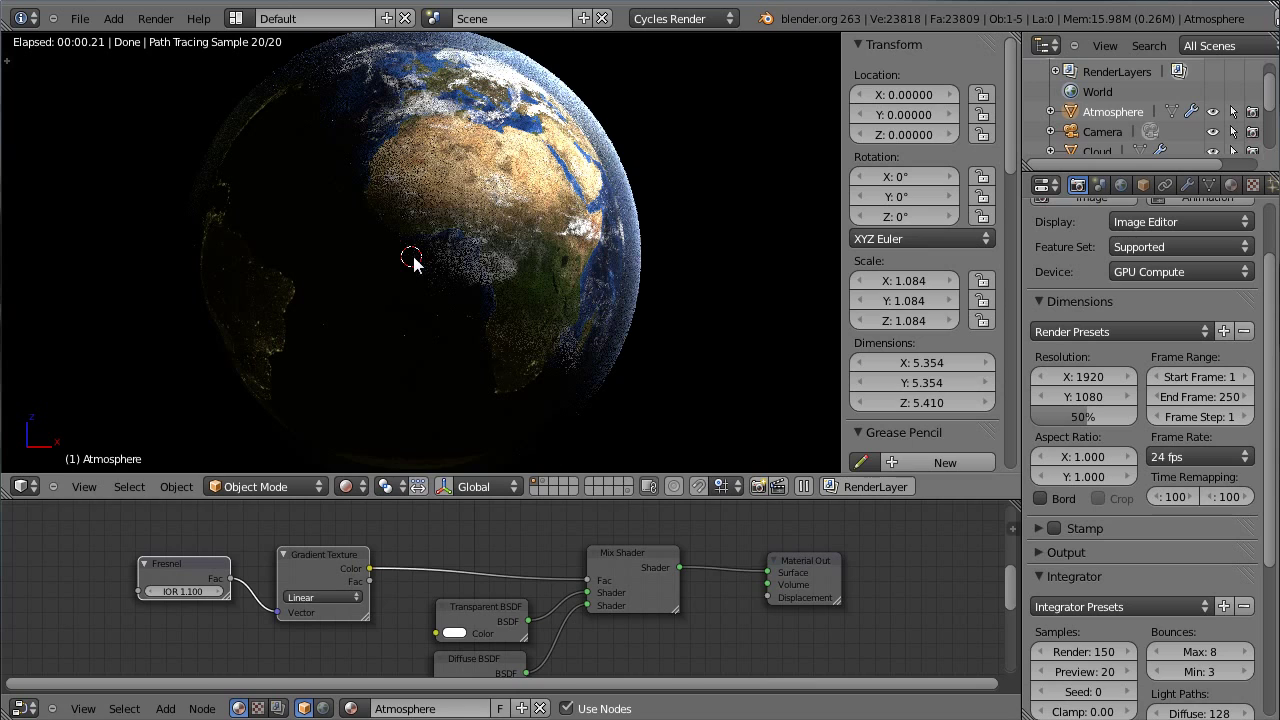
drag(181, 569, 157, 583)
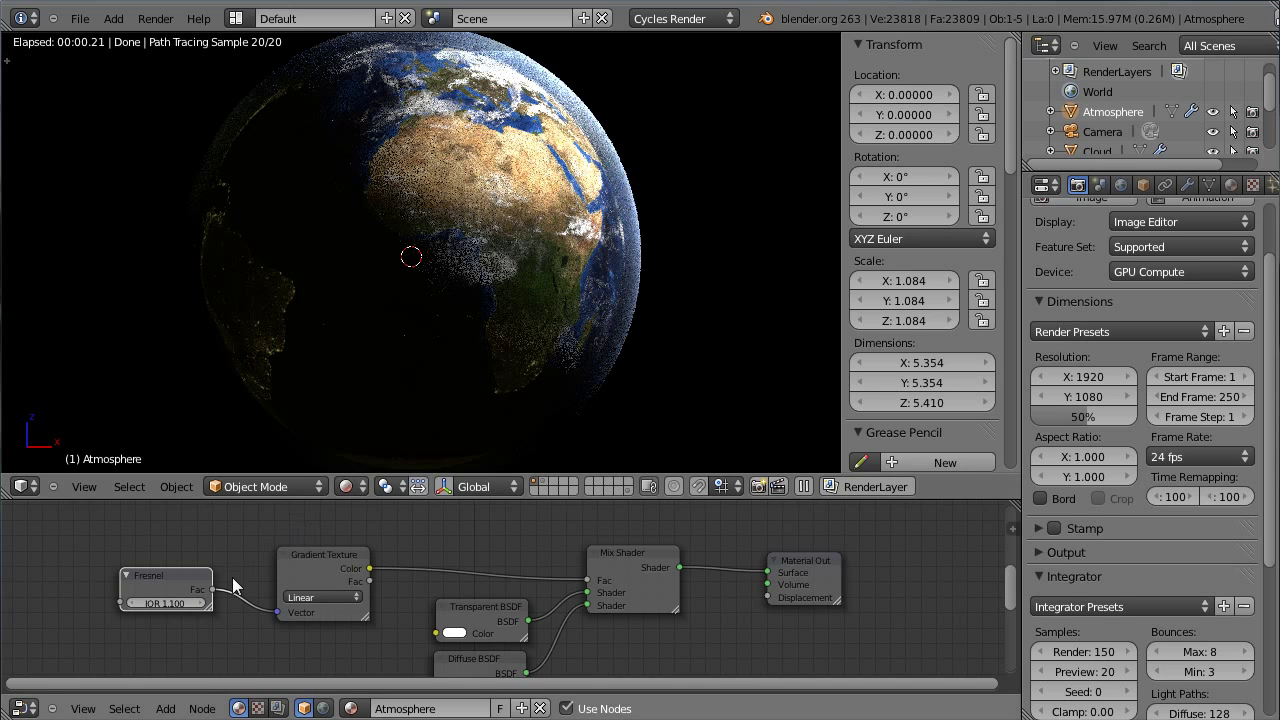
click(201, 604)
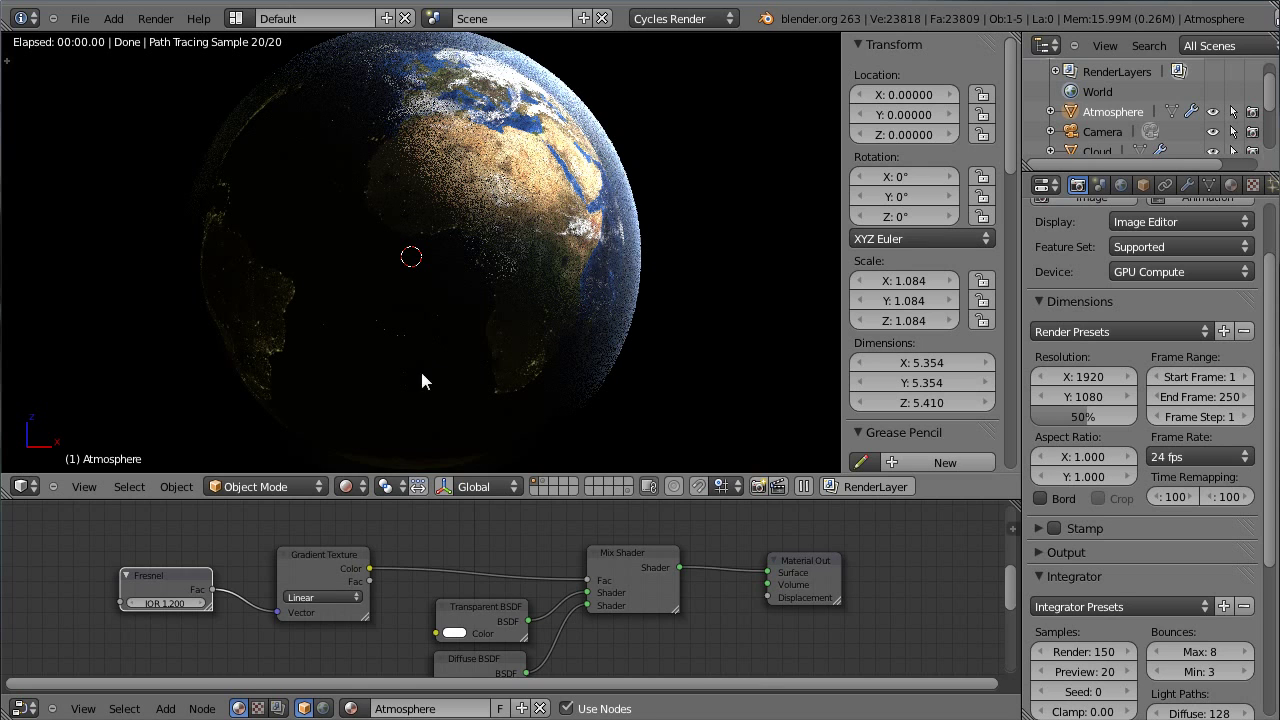
click(196, 605)
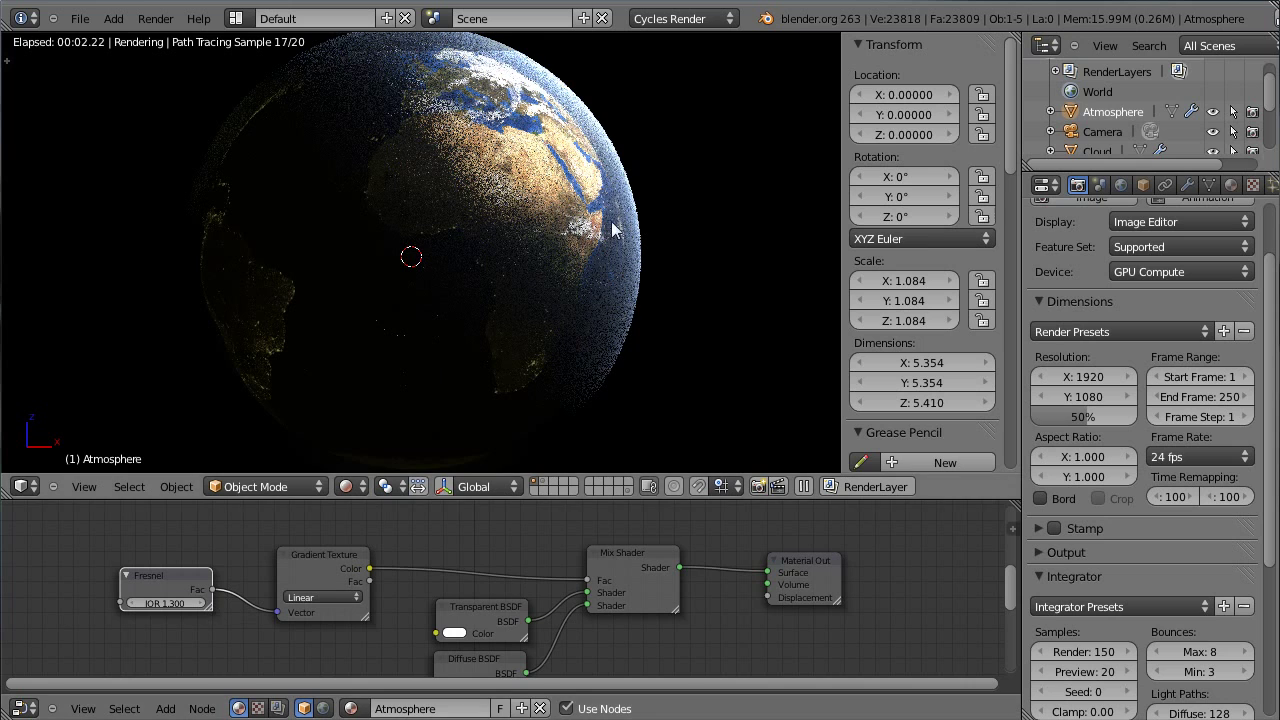
- Show the viewport in wireframe and scale the Atmosphere sphere down to about 1.048
click(347, 486)
click(358, 423)
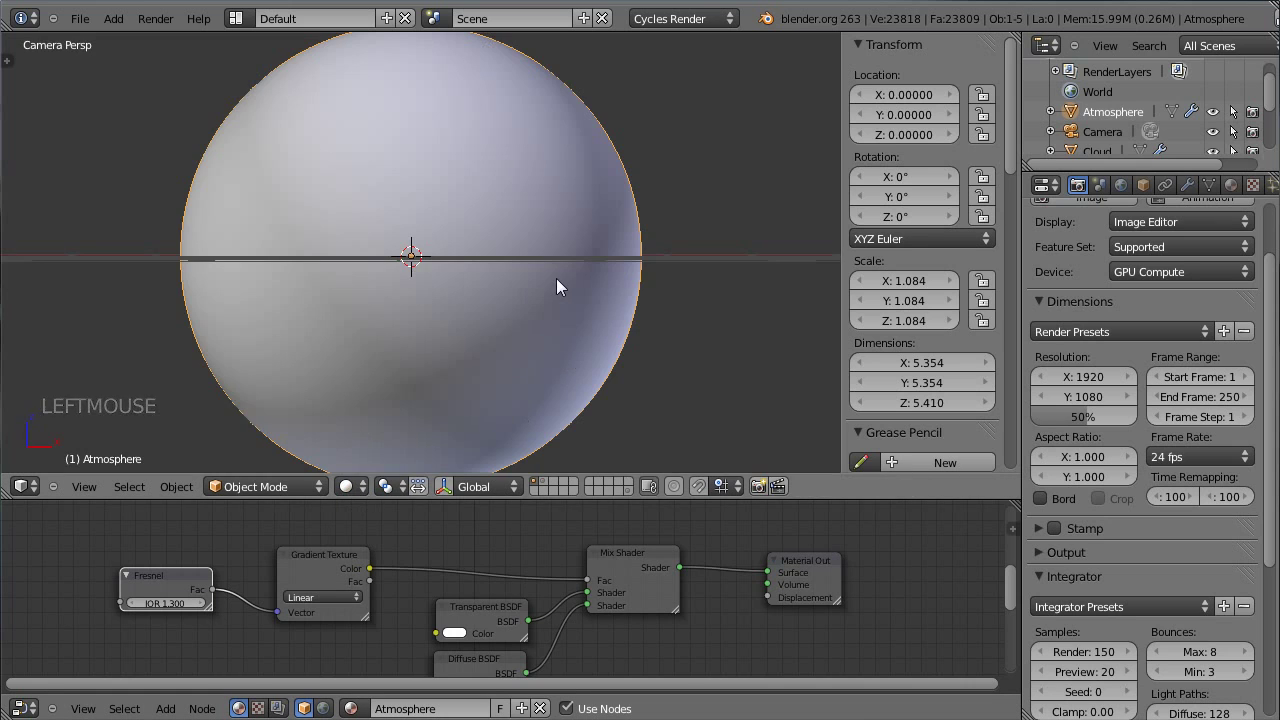
key(z)
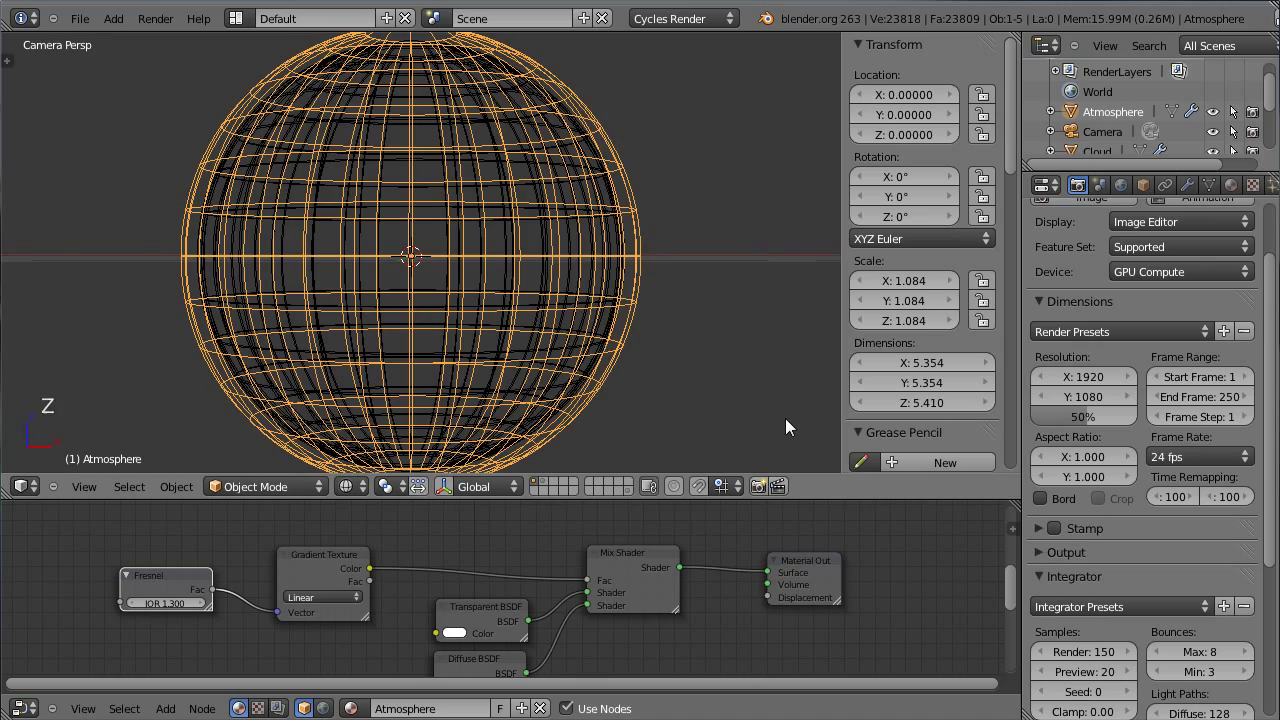
key(s)
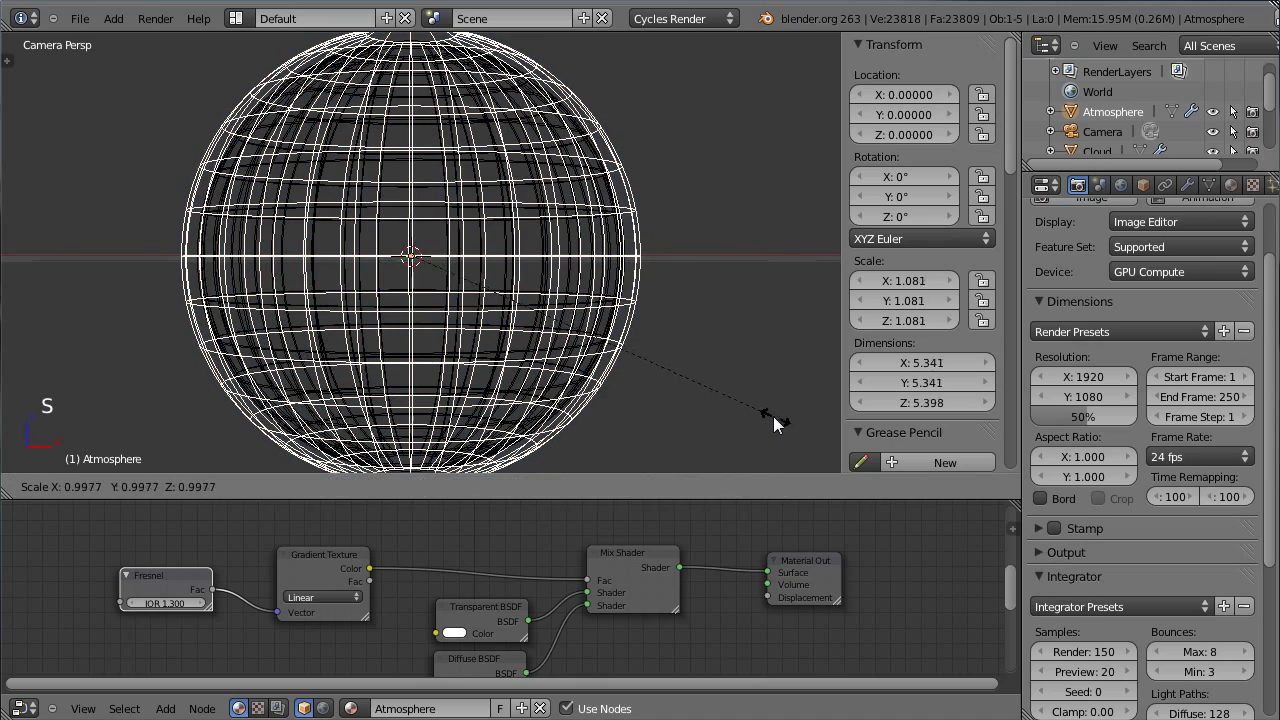
shift+click(669, 350)
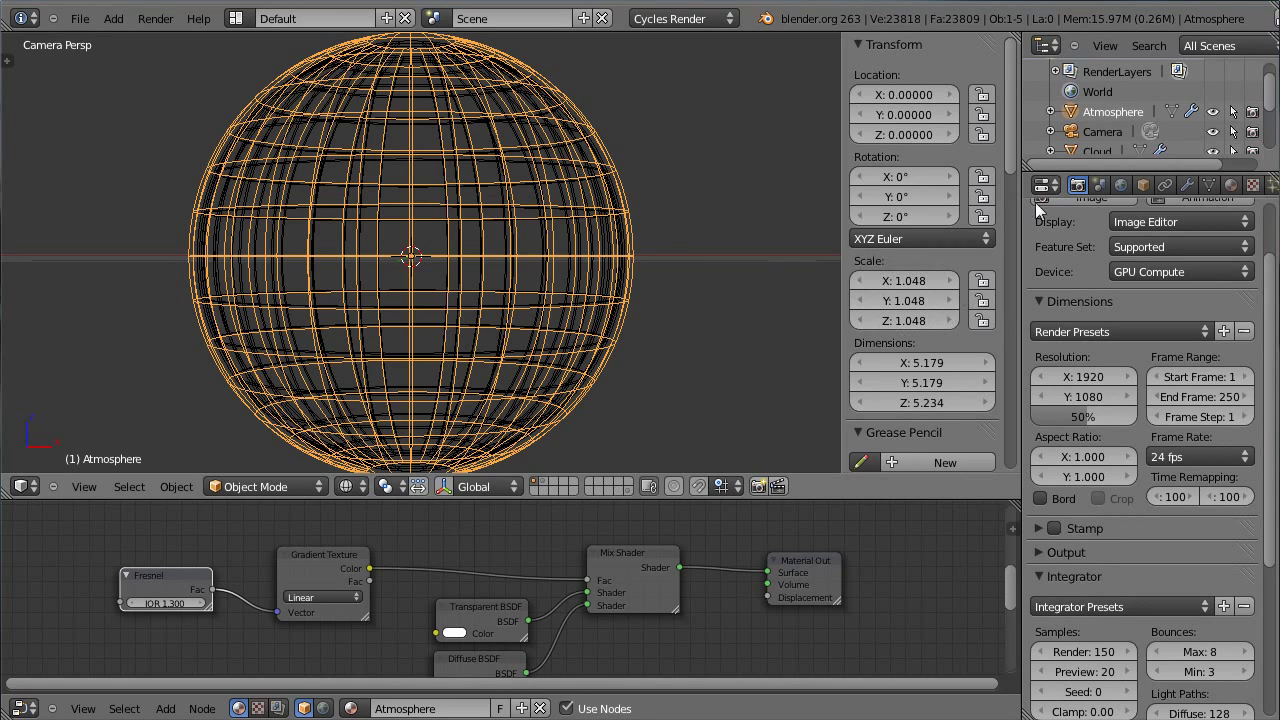
- Check the Cloud sphere's scale for comparison, and shrink the Atmosphere sphere to a scale of about 1.033
click(1089, 149)
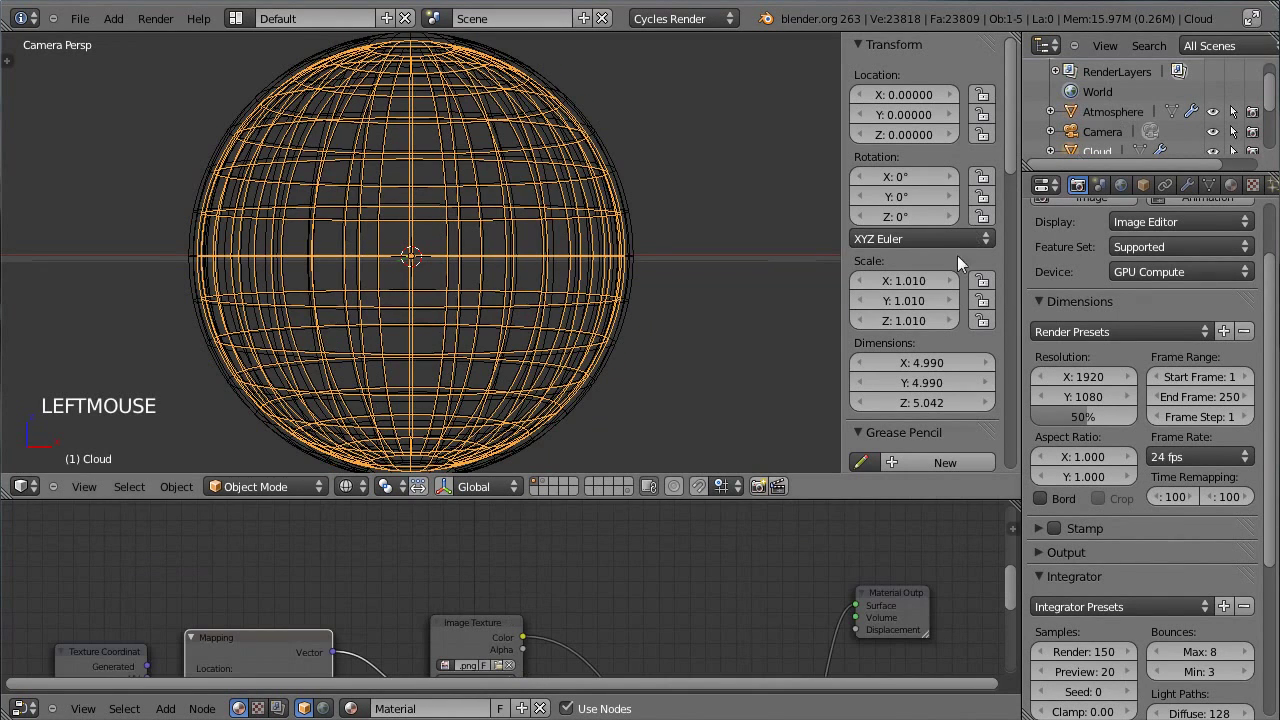
click(1092, 111)
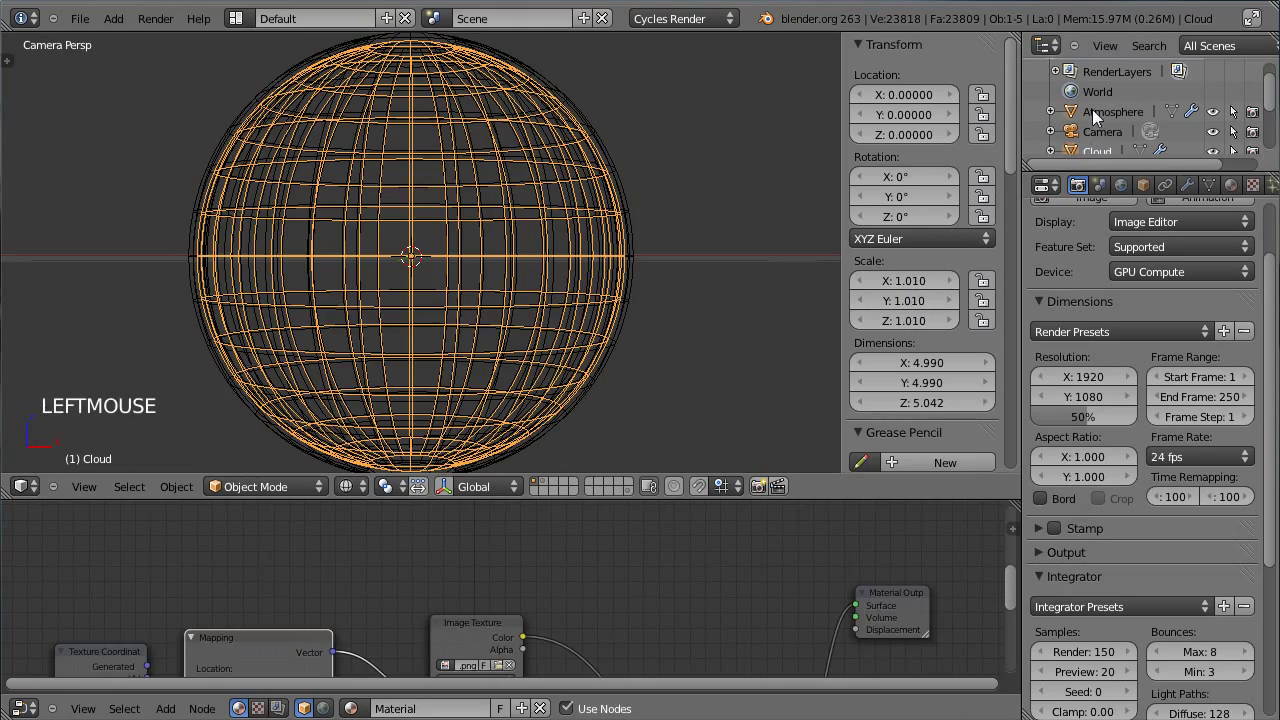
scroll(728, 378, up, 3)
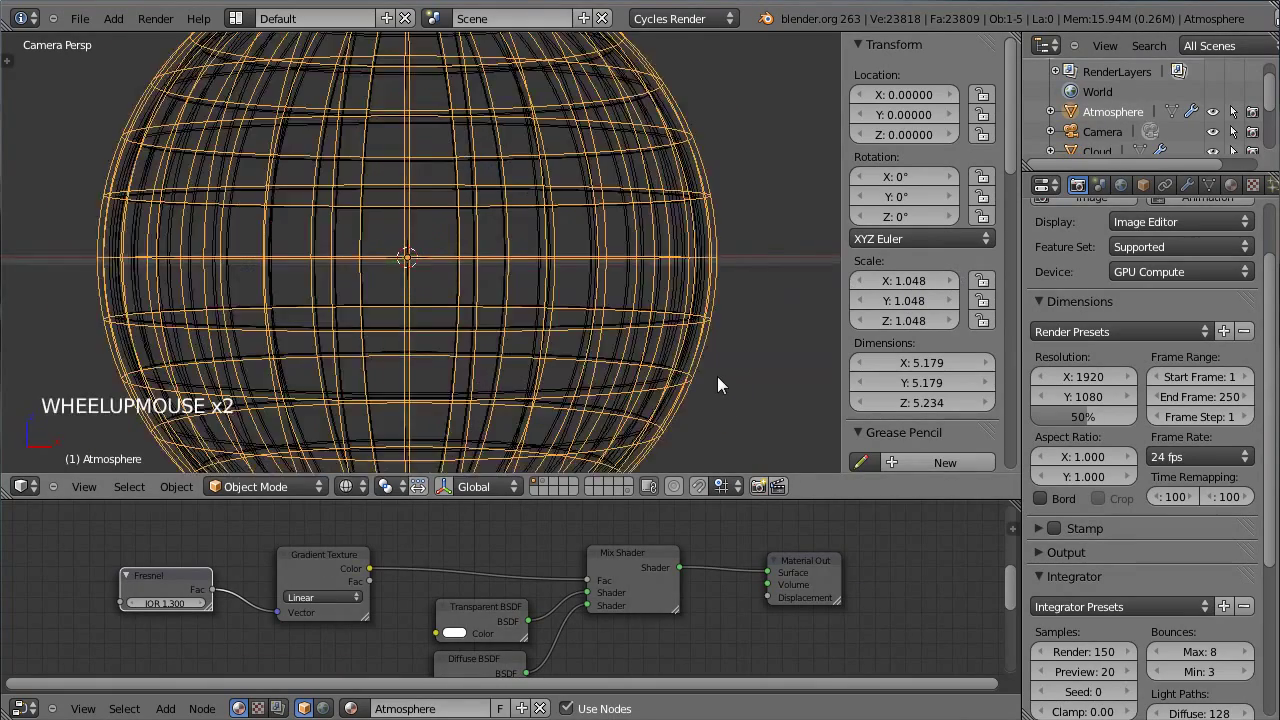
key(s)
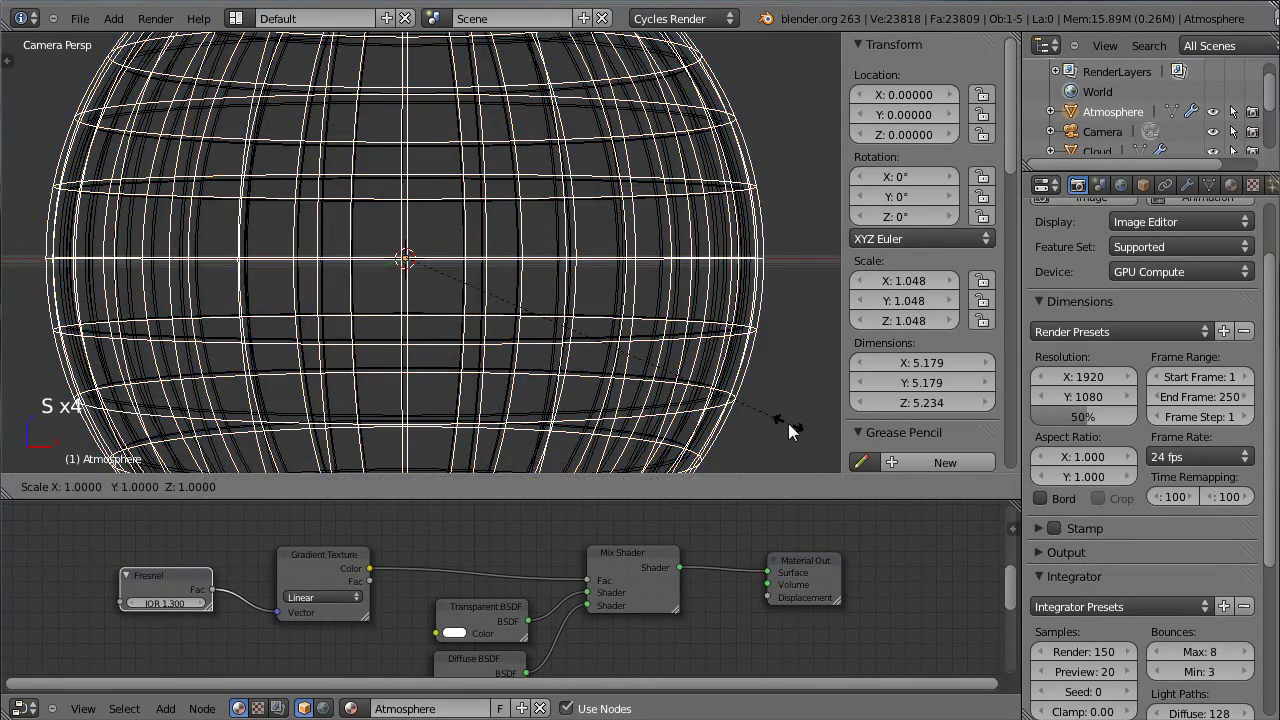
click(700, 360)
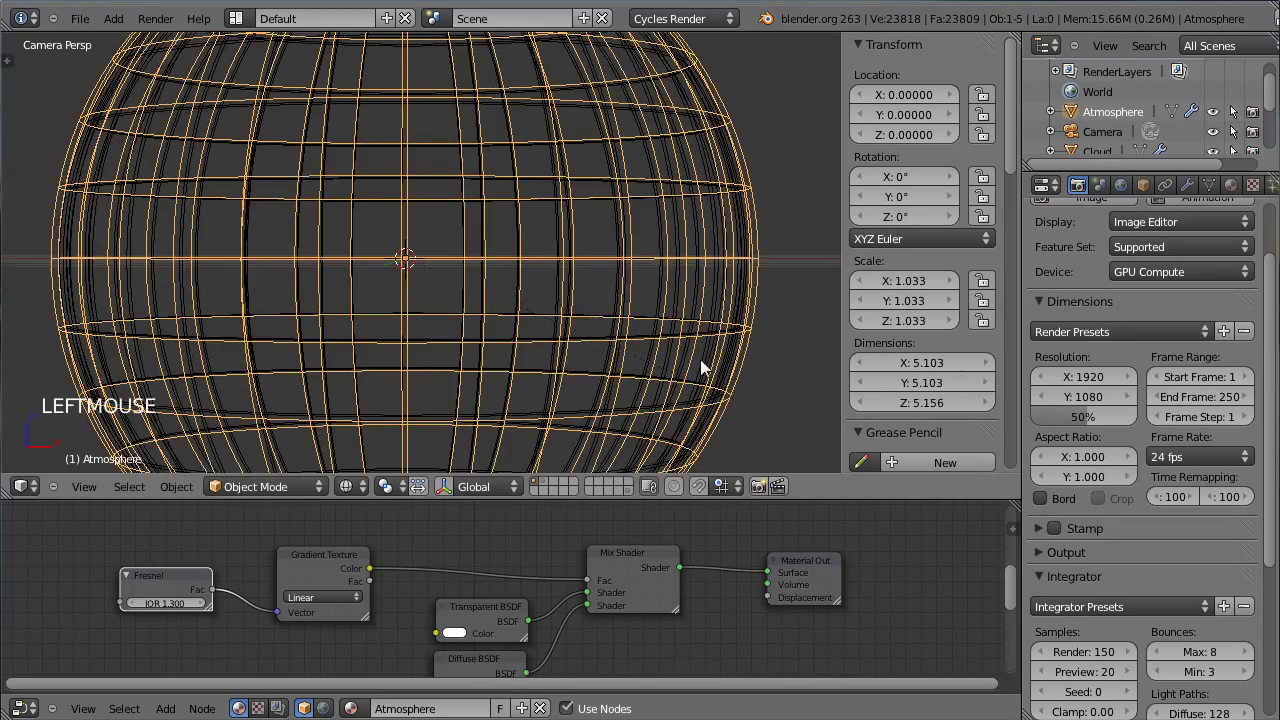
scroll(699, 360, down, 5)
scroll(700, 366, up, 2)
scroll(699, 368, down, 1)
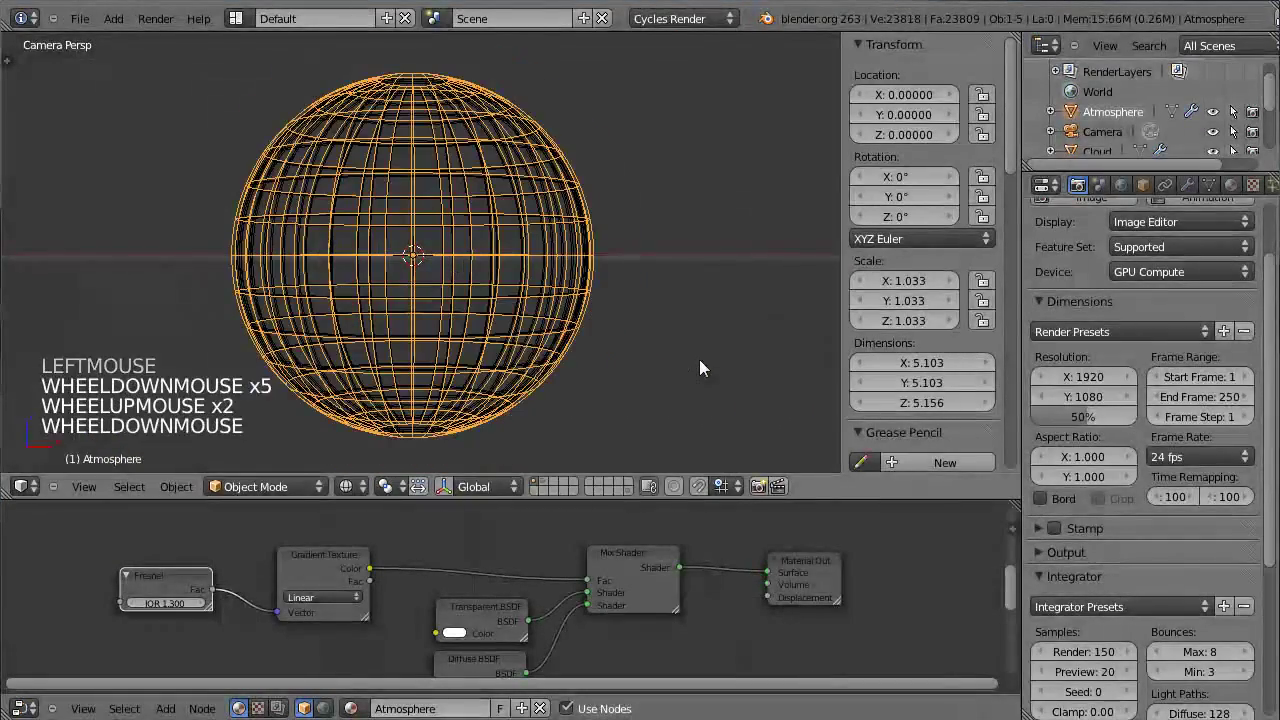
- Preview the Earth in Rendered shading and set the Atmosphere's Fresnel IOR to 1.2
click(347, 486)
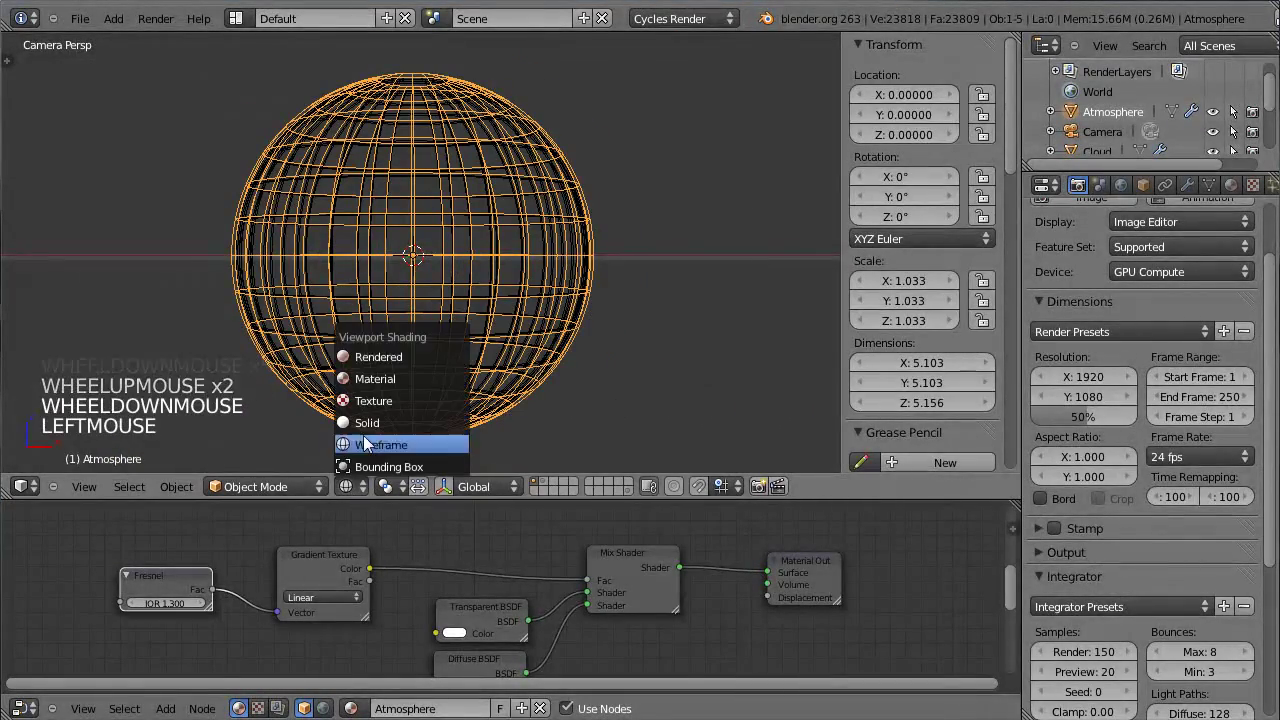
click(372, 359)
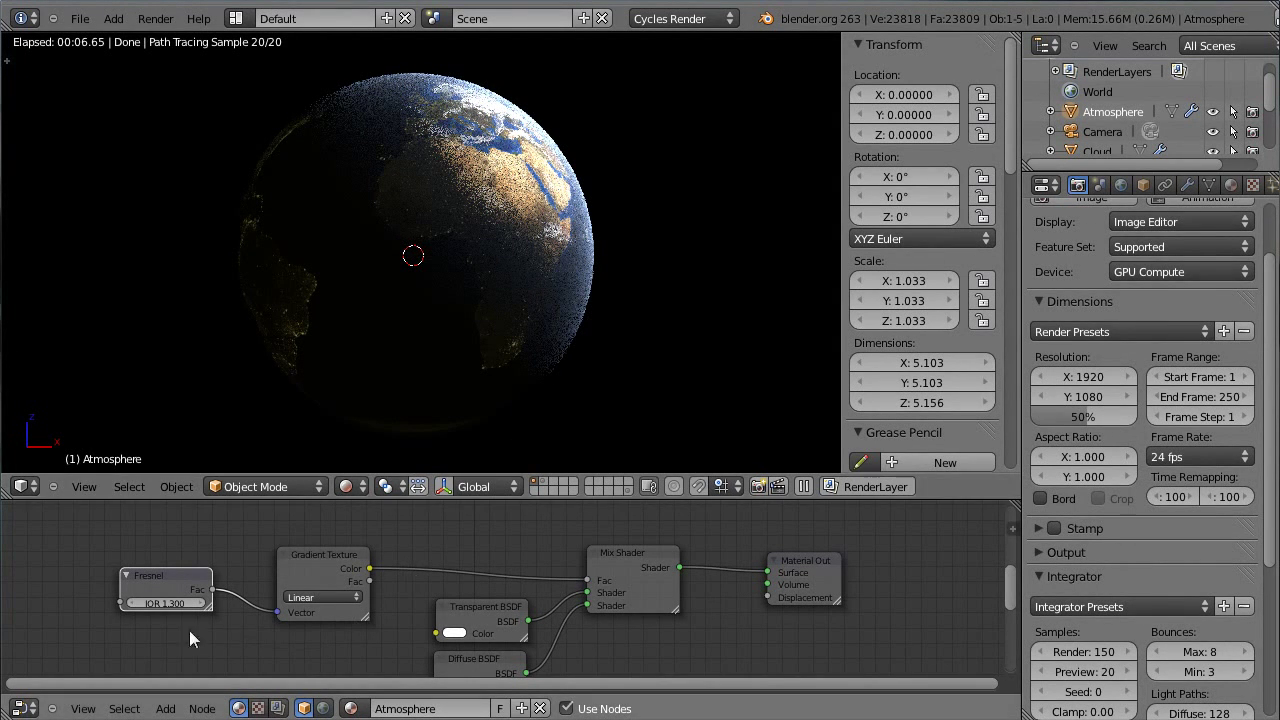
click(133, 602)
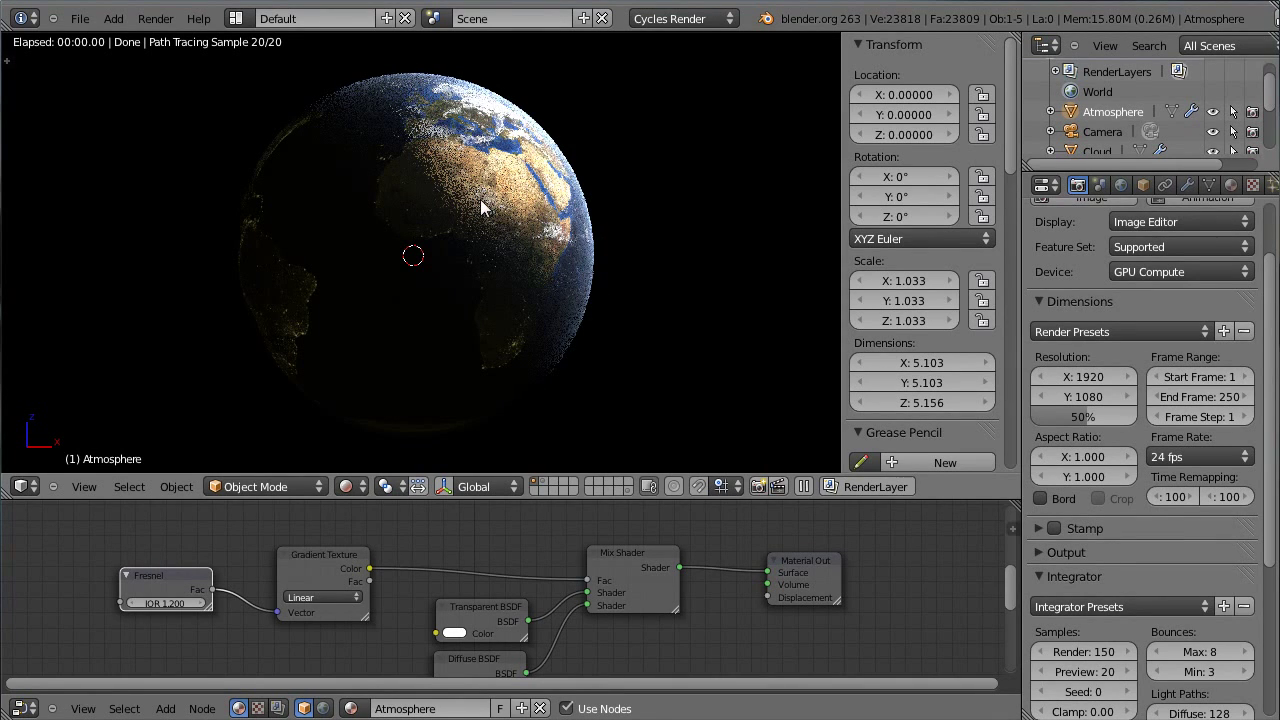
- In Solid shading and front view, lower the Lamp_main plane along the global Z axis by about 0.59 units
click(352, 484)
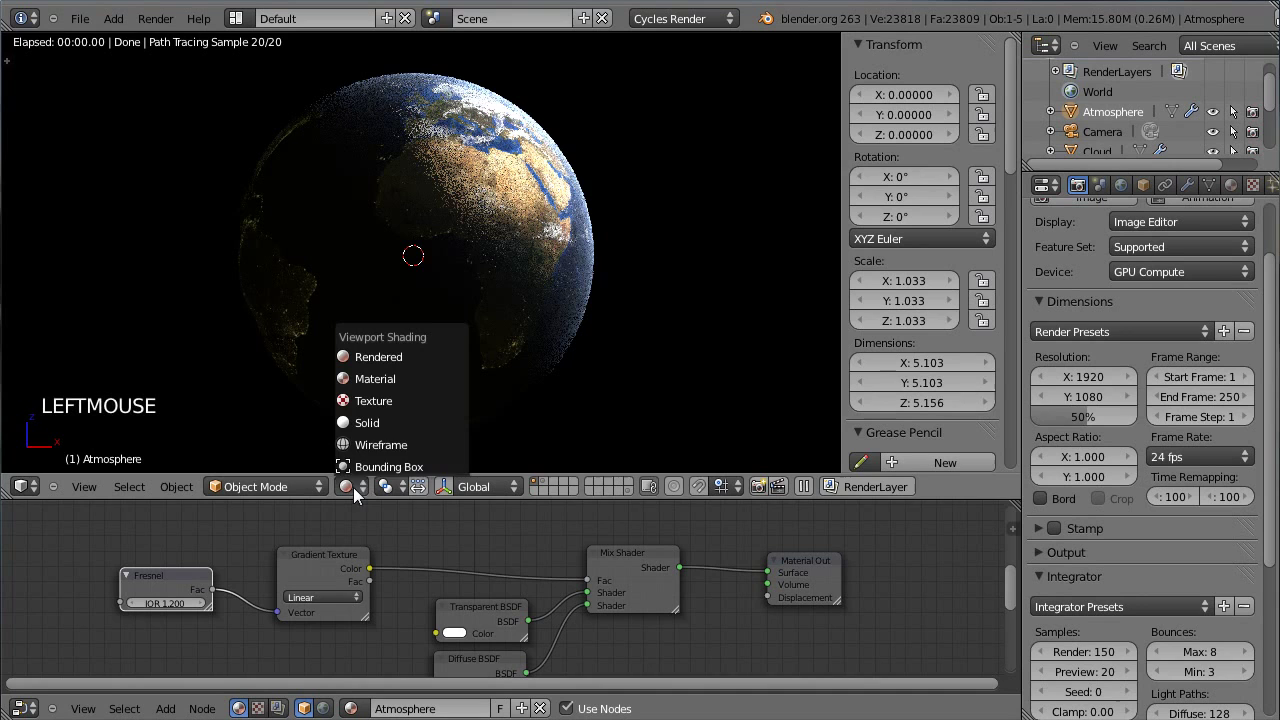
click(388, 424)
scroll(552, 206, down, 4)
middle_drag(552, 206, 491, 229)
right_click(538, 210)
key(KP_1)
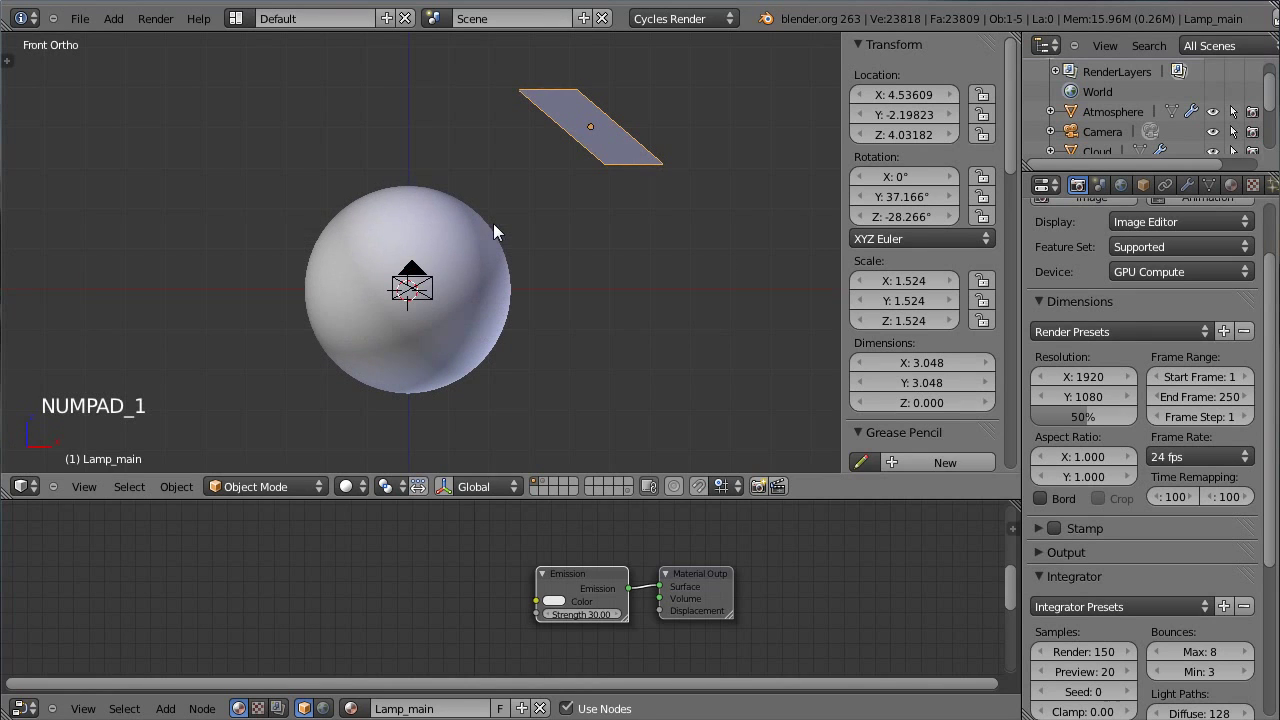
key(g)
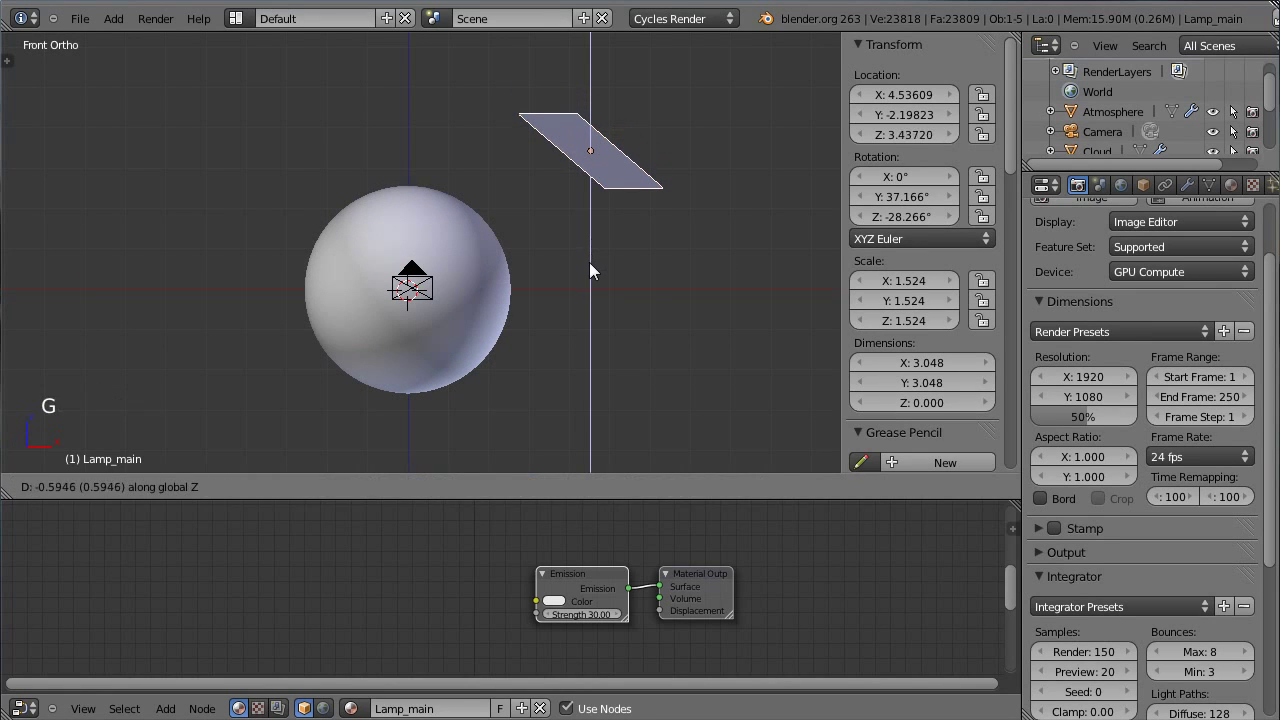
click(592, 268)
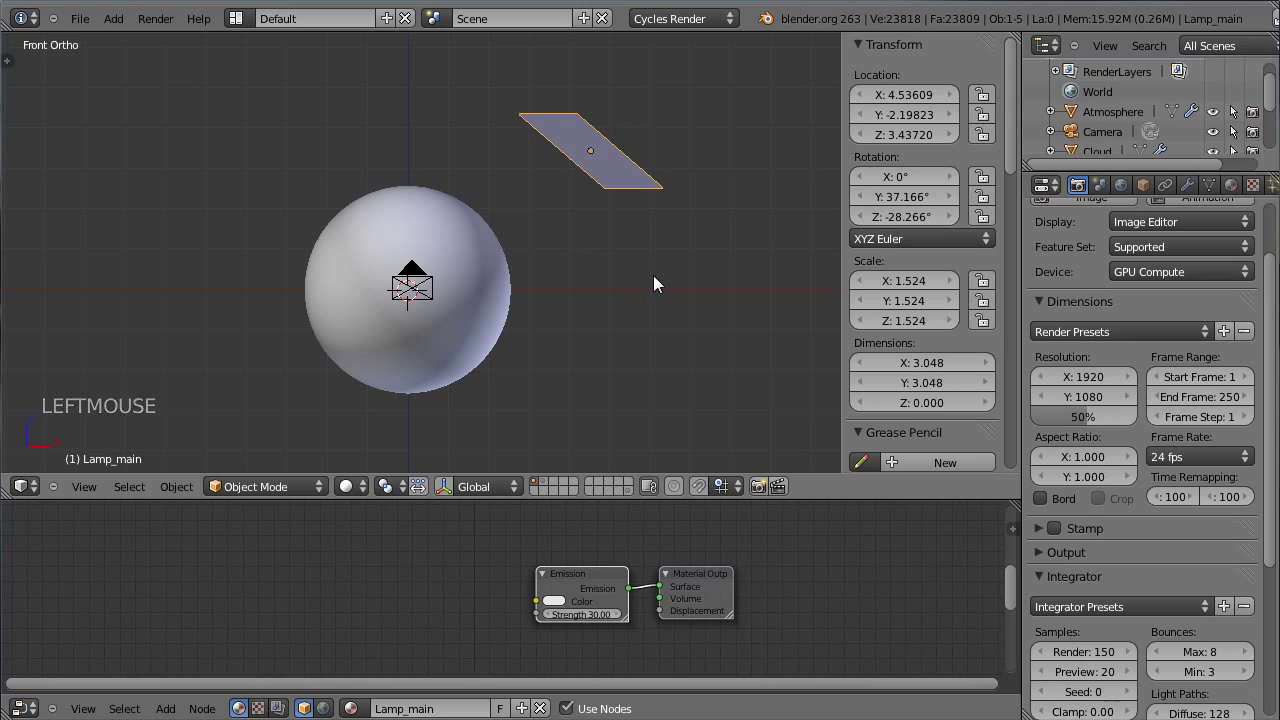
key(r)
key(x)
key(x)
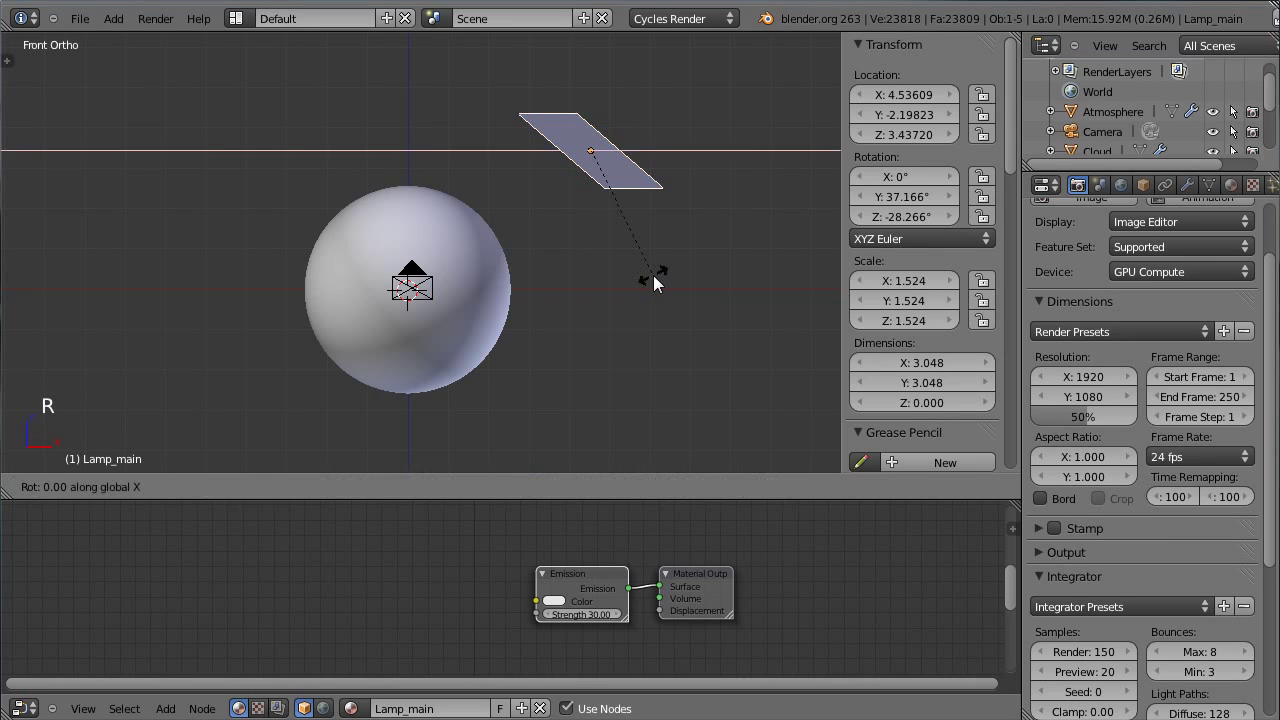
key(Escape)
- Rotate the Lamp_main plane about its local Y axis by about 12°, tilting it further toward the Earth
key(r)
key(y)
key(y)
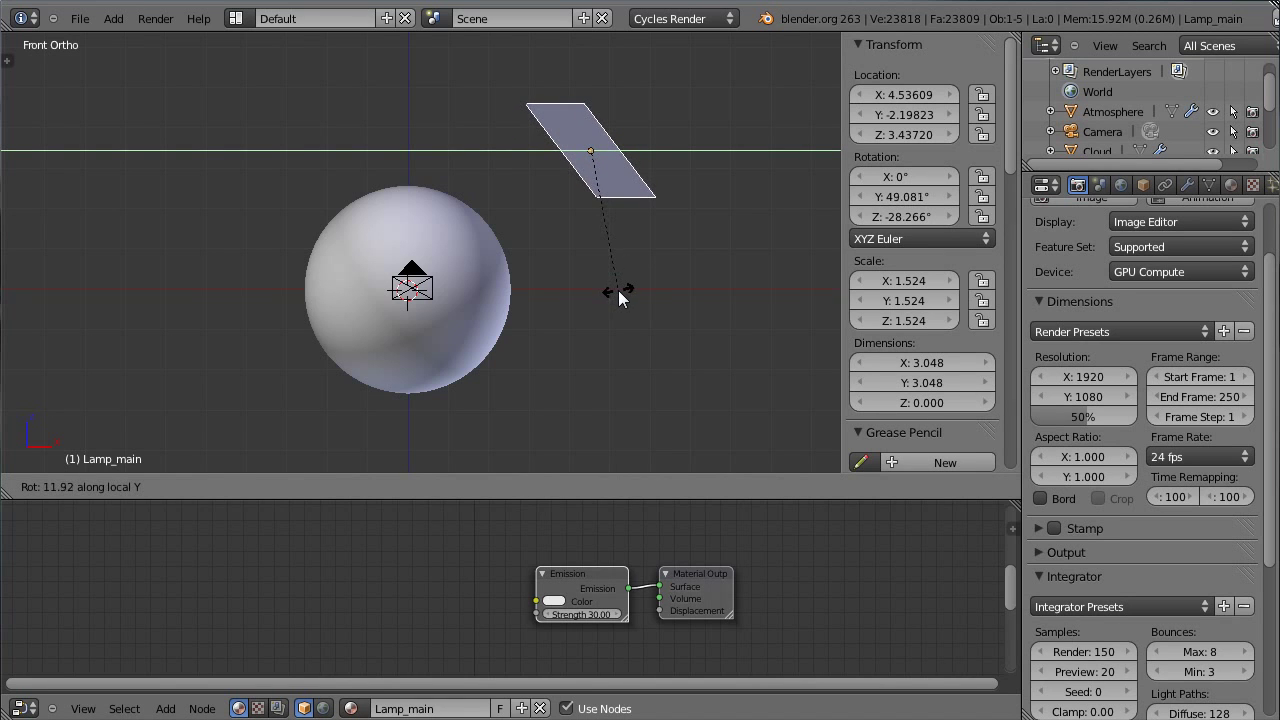
click(618, 295)
- Preview the relit Earth through the camera with Rendered viewport shading
middle_drag(600, 300, 400, 305)
click(347, 486)
click(450, 354)
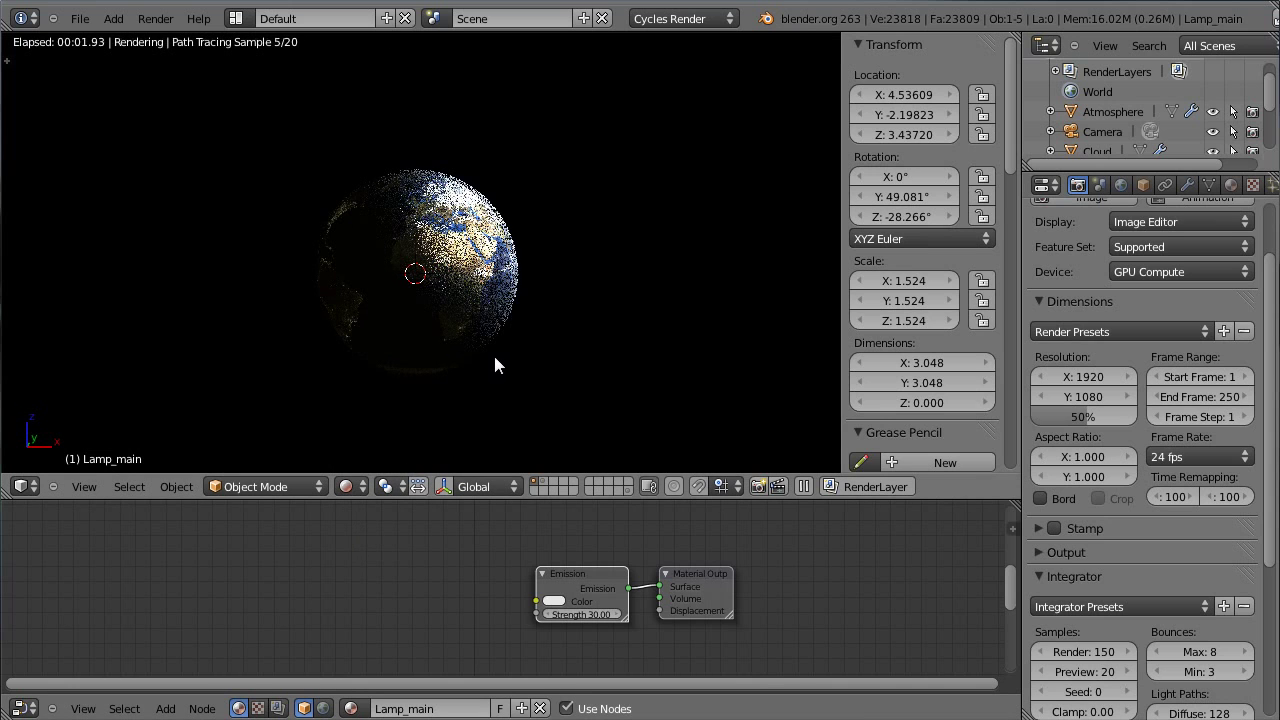
key(KP_0)
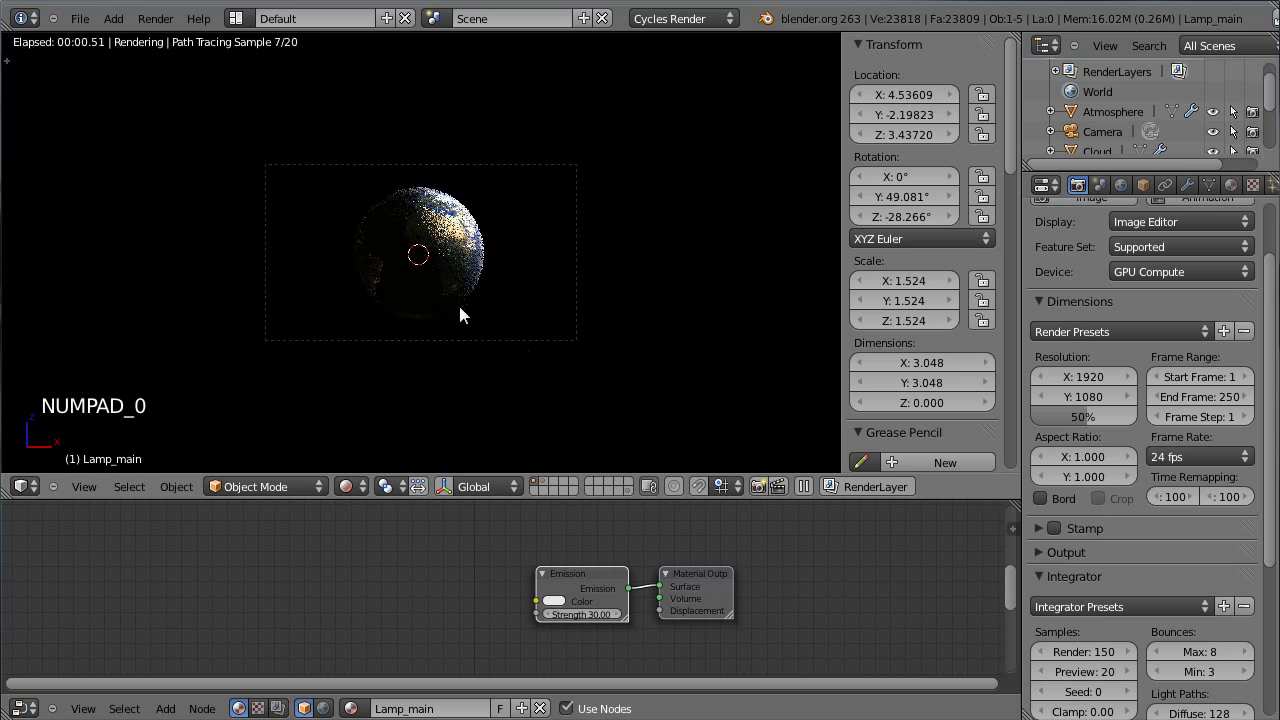
scroll(466, 320, up, 4)
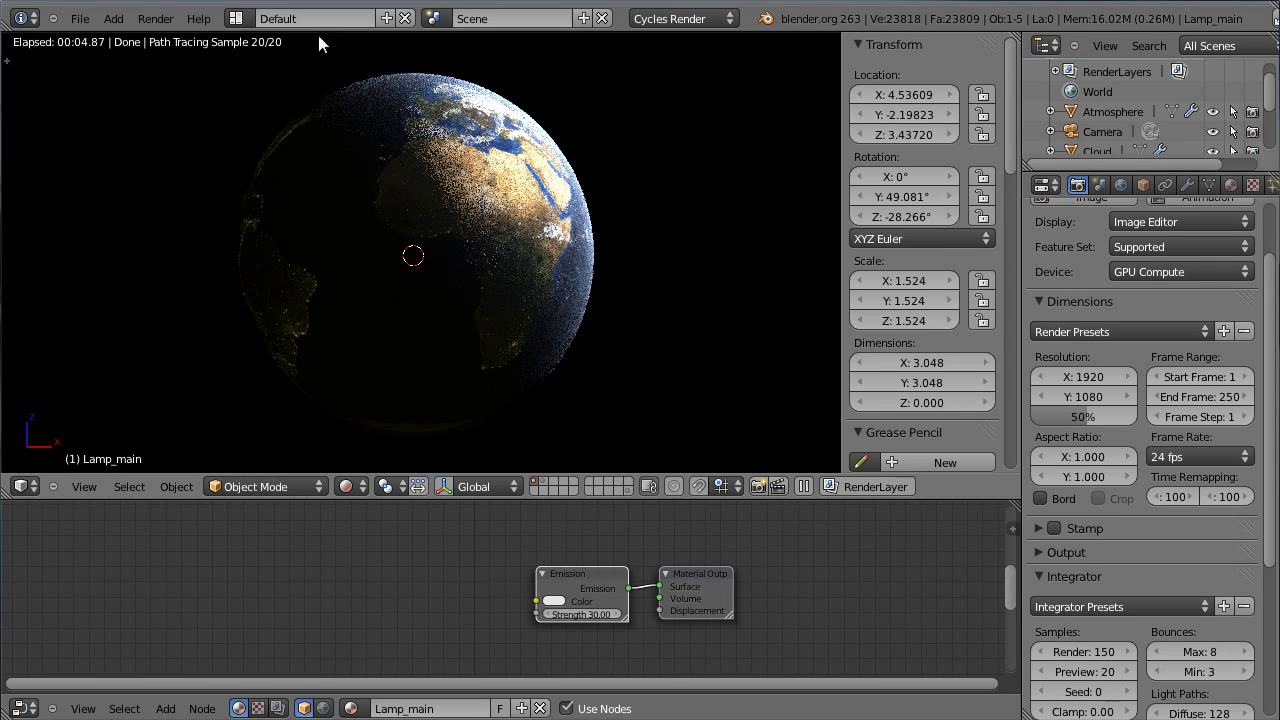
- In Solid shading, scale the Lamp_main plane along its local Y axis to a scale of about 2.99
click(346, 486)
click(358, 422)
middle_drag(605, 257, 448, 291)
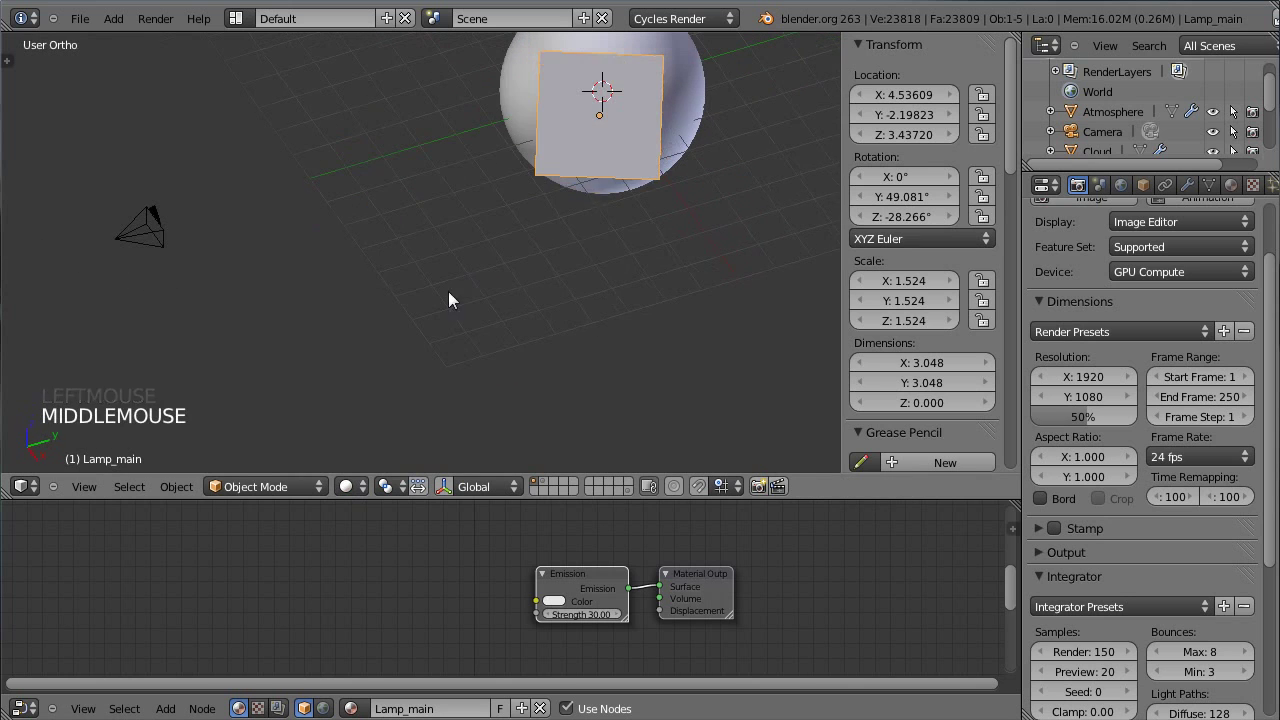
middle_drag(551, 196, 550, 316)
key(s)
key(x)
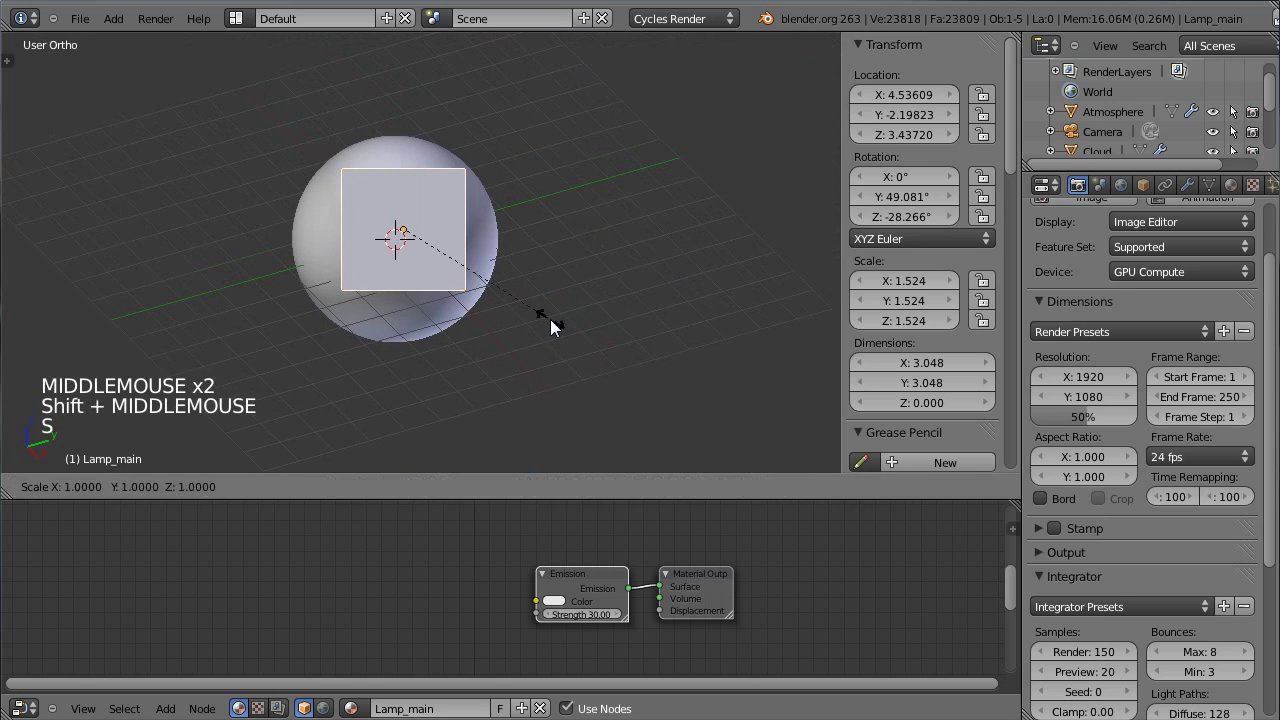
key(y)
key(y)
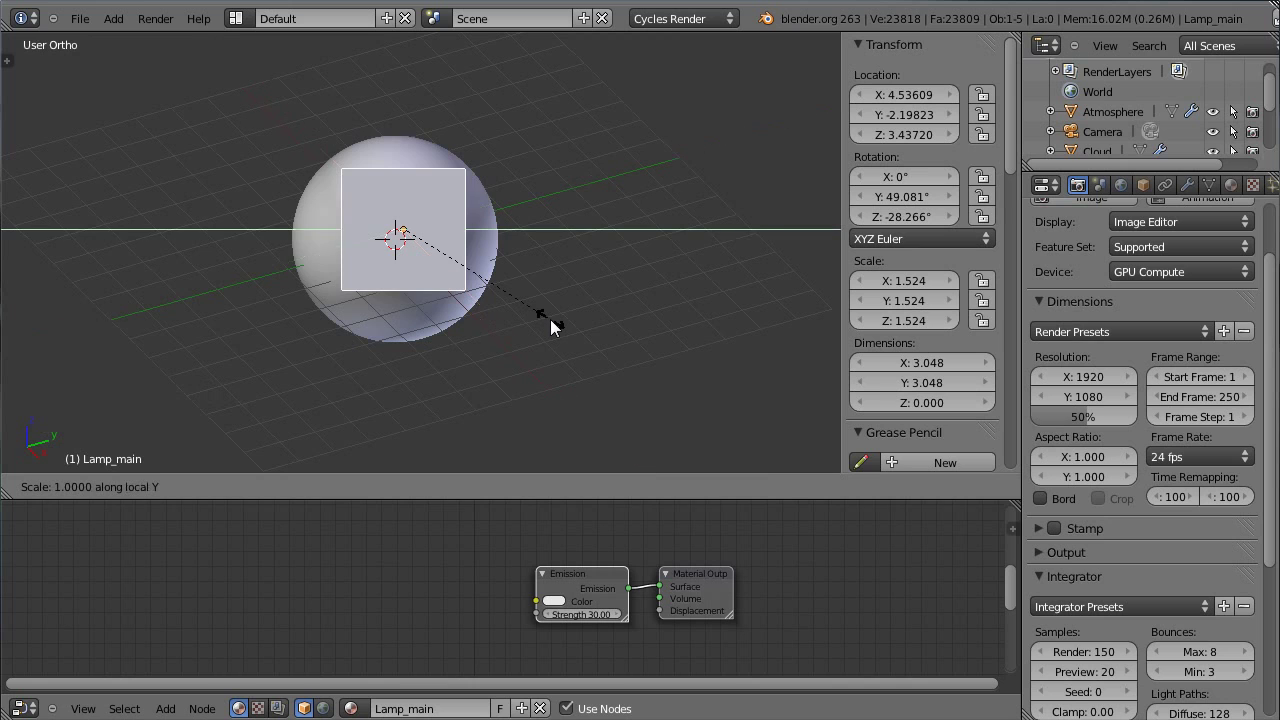
click(716, 350)
- Scale the Lamp_main plane along its local X axis to a scale of about 2.76
middle_drag(714, 350, 500, 321)
key(s)
key(x)
key(x)
click(412, 369)
- Preview the Earth under the enlarged lamp through the camera in Rendered shading, and make the 3D view taller
key(KP_0)
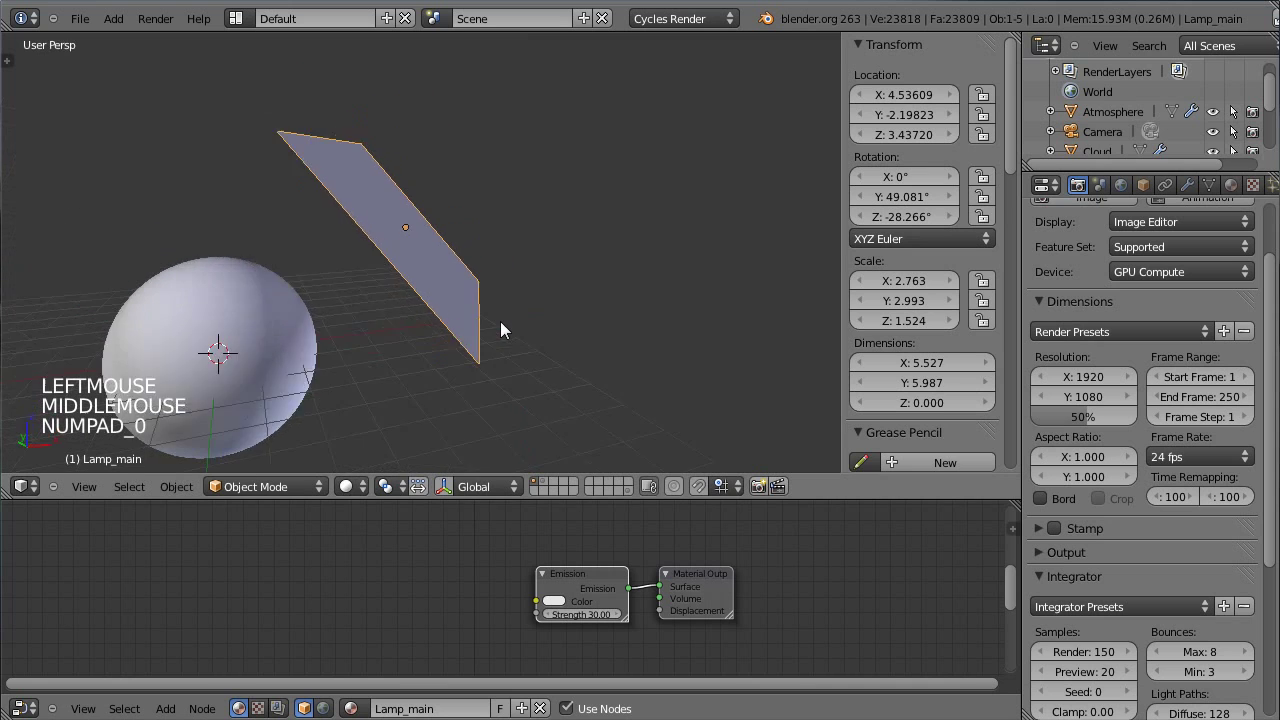
scroll(500, 321, down, 5)
scroll(500, 321, up, 2)
click(346, 486)
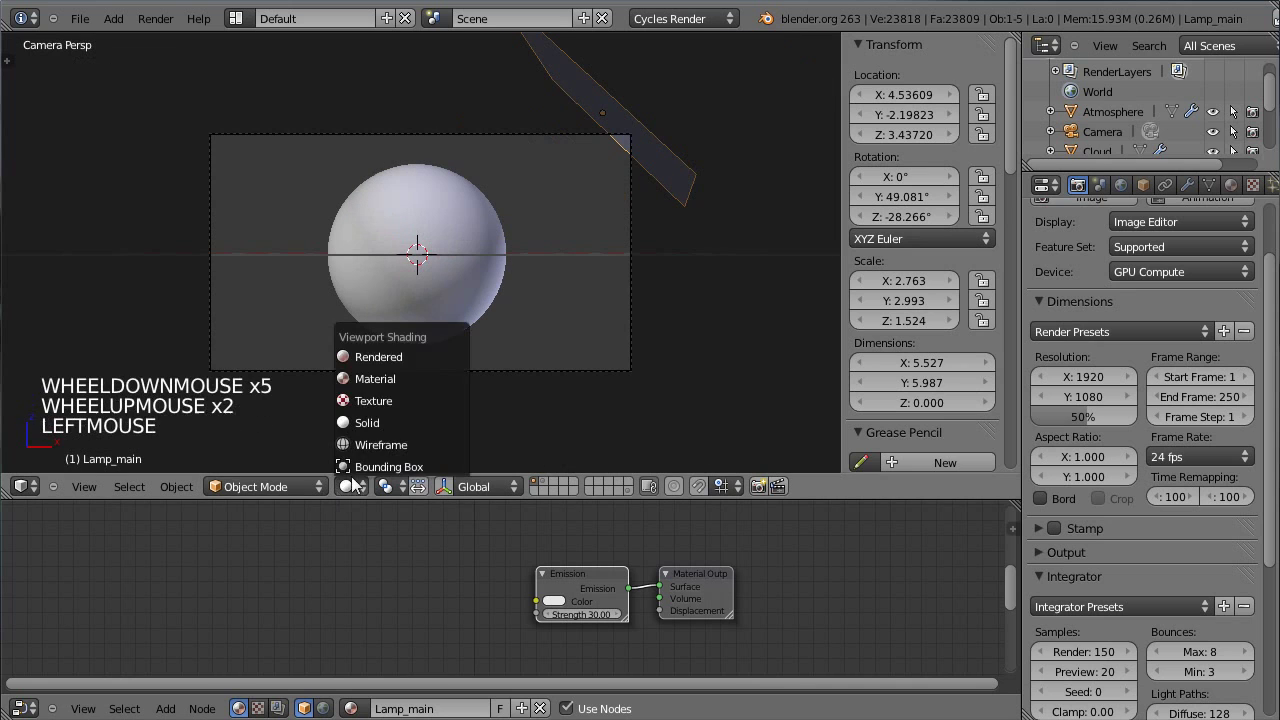
click(382, 434)
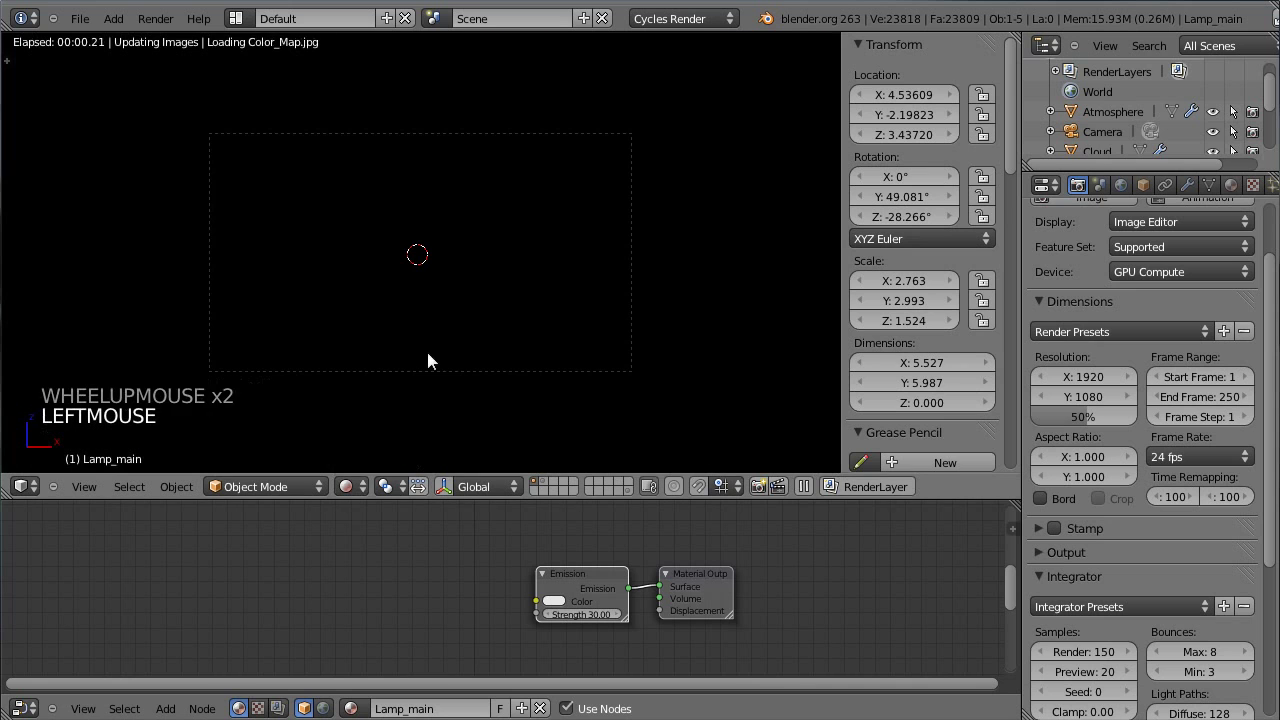
scroll(455, 356, up, 2)
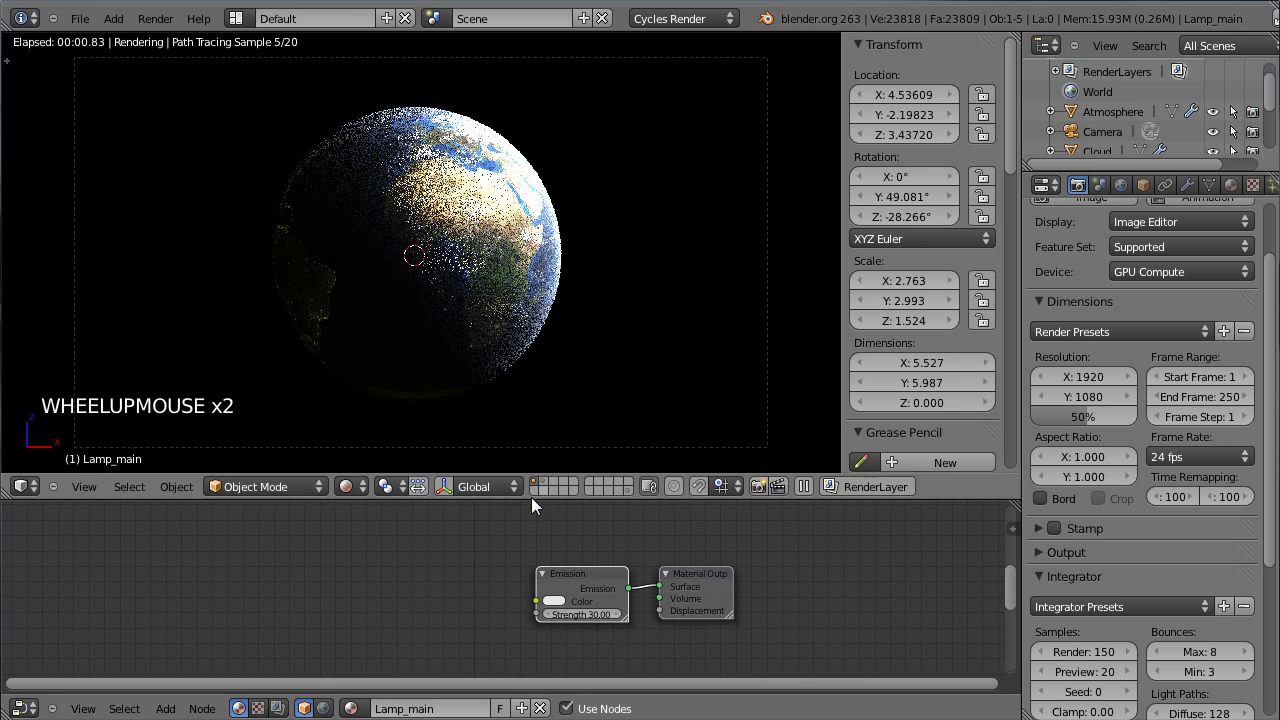
drag(531, 498, 470, 570)
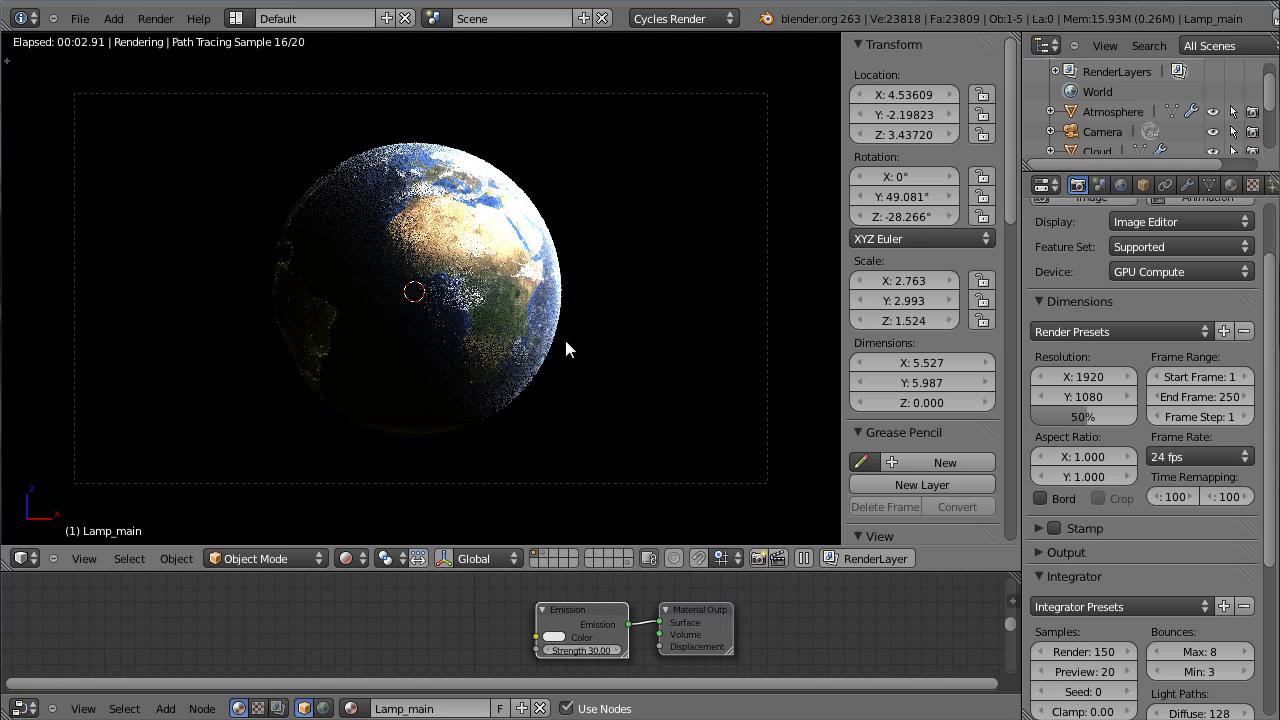
- Test the Lamp_main material's emission strength at 20 and 15, and settle on 10
drag(1266, 100, 1150, 152)
click(1095, 144)
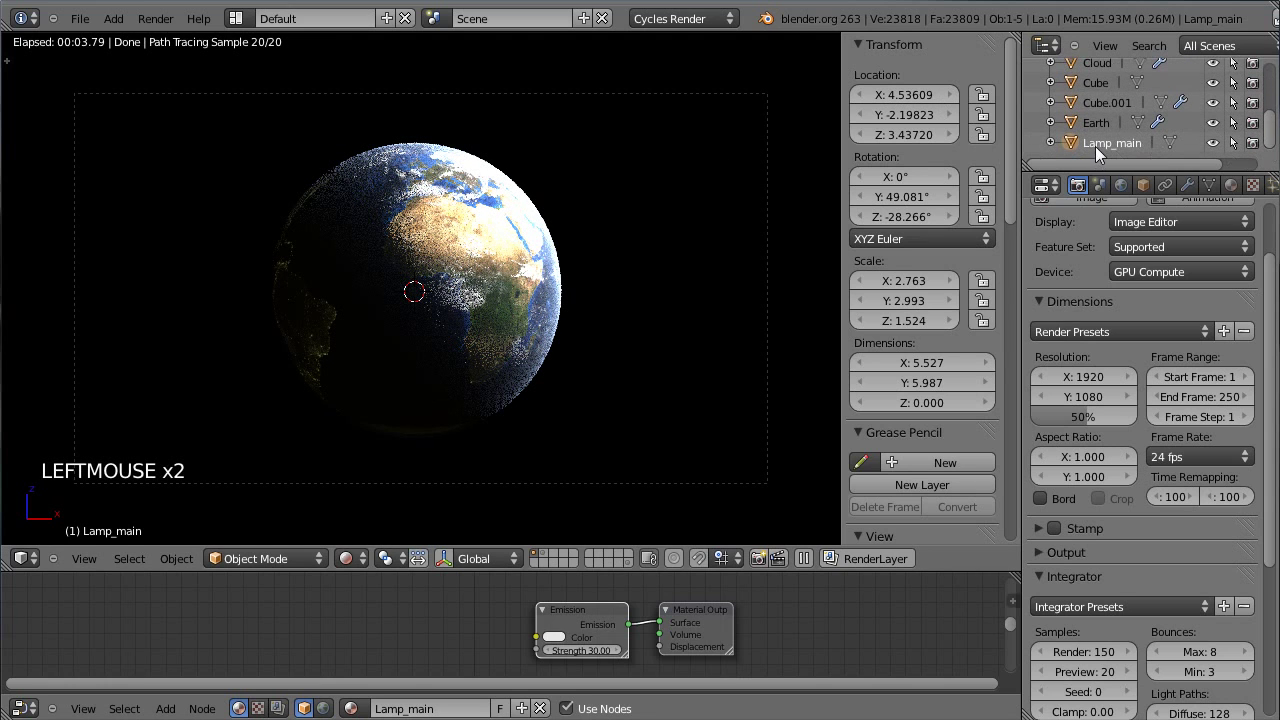
click(1230, 185)
drag(1176, 442, 1163, 426)
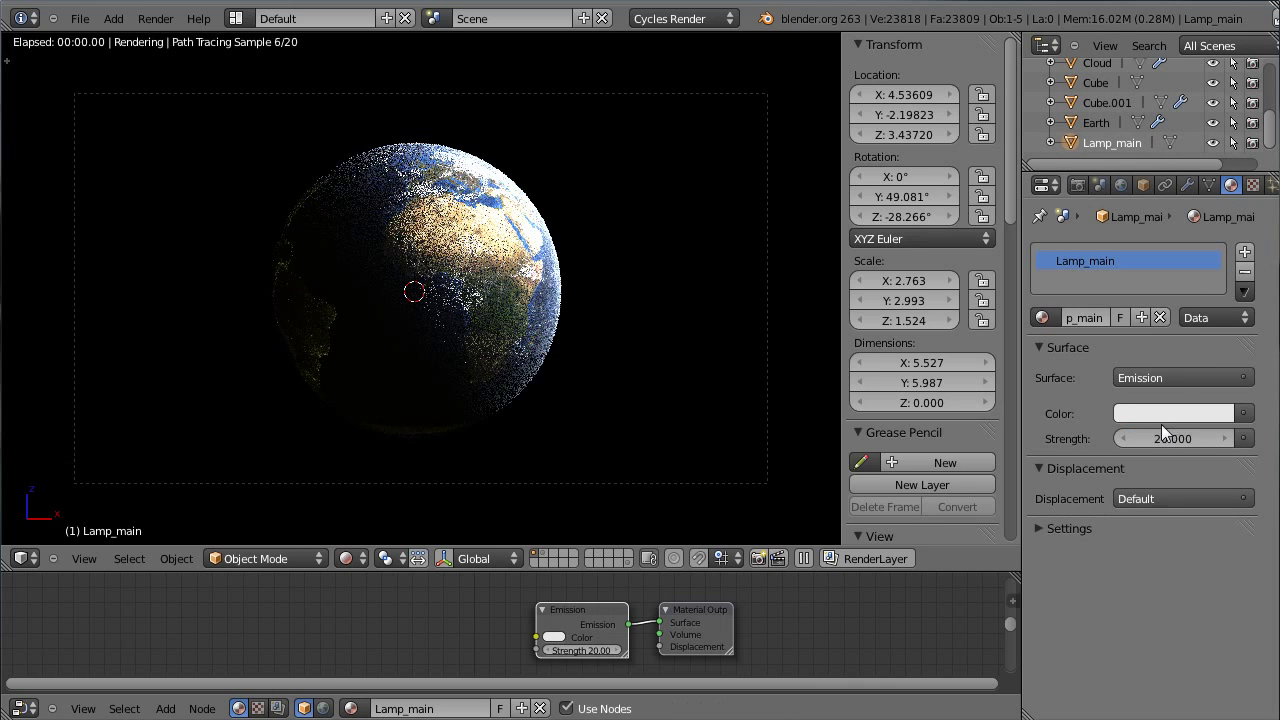
click(1160, 439)
text(15)
key(Return)
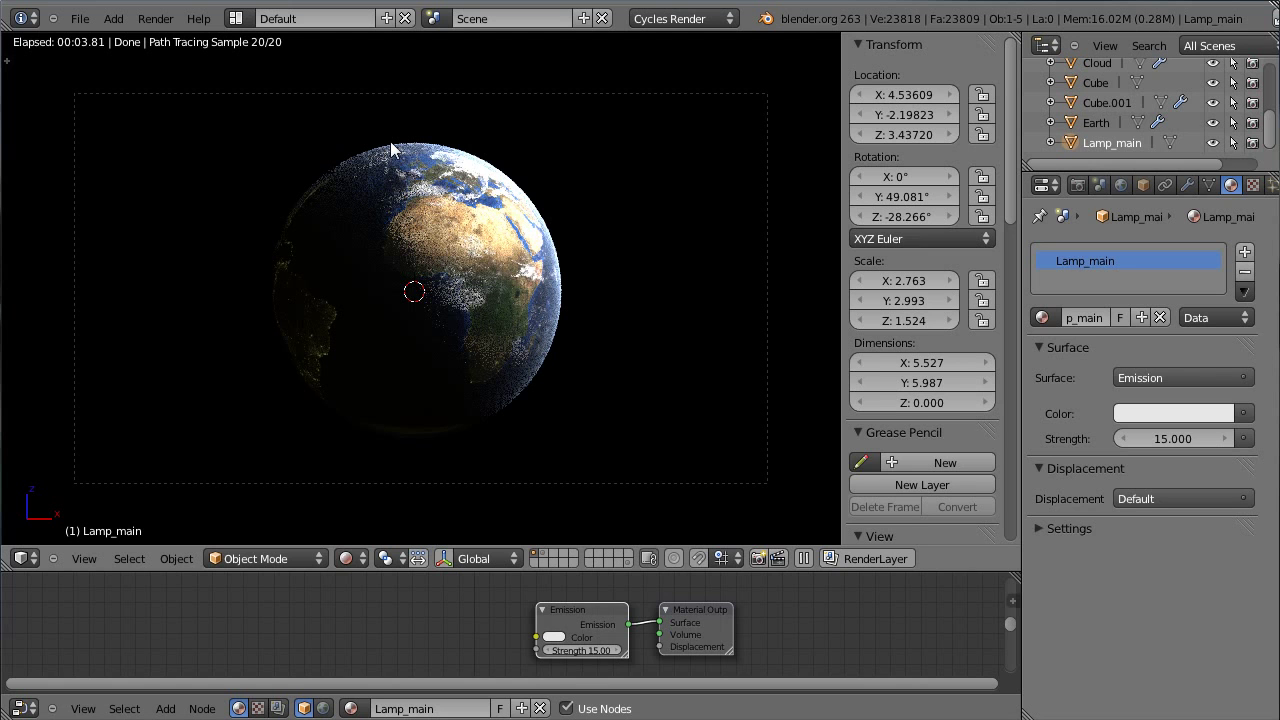
scroll(488, 194, up, 2)
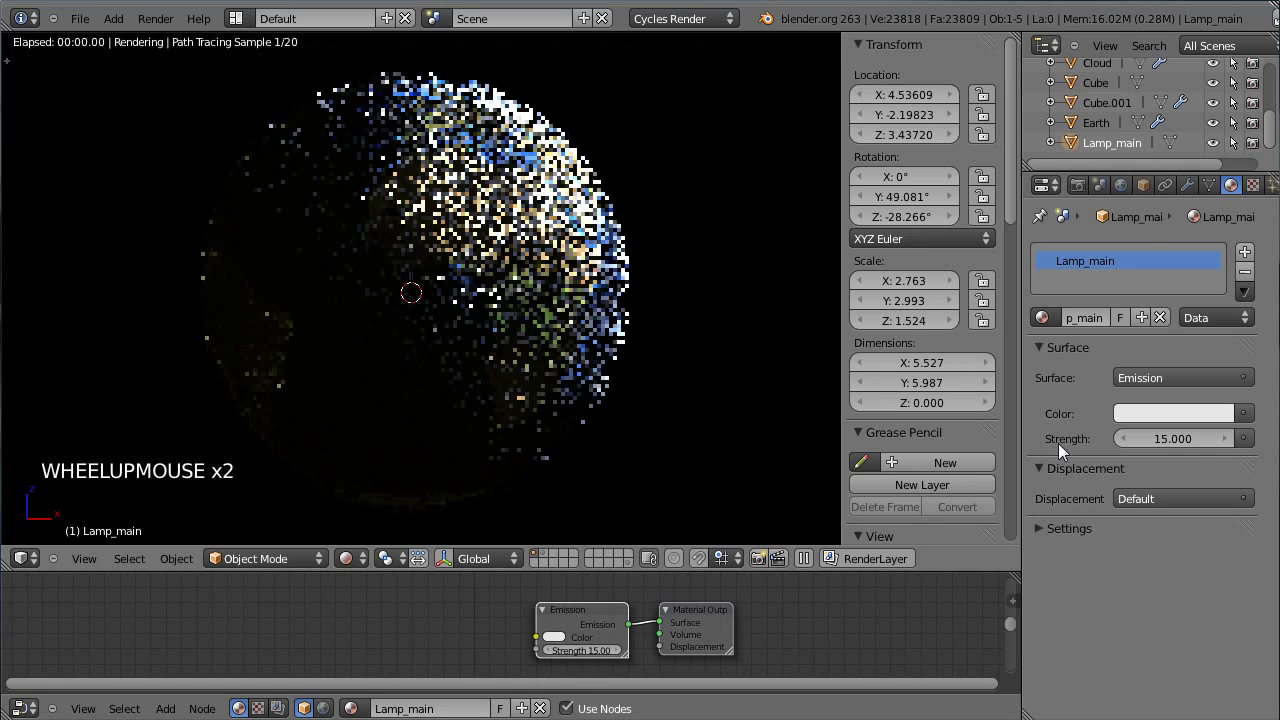
click(1180, 440)
text(10)
key(Return)
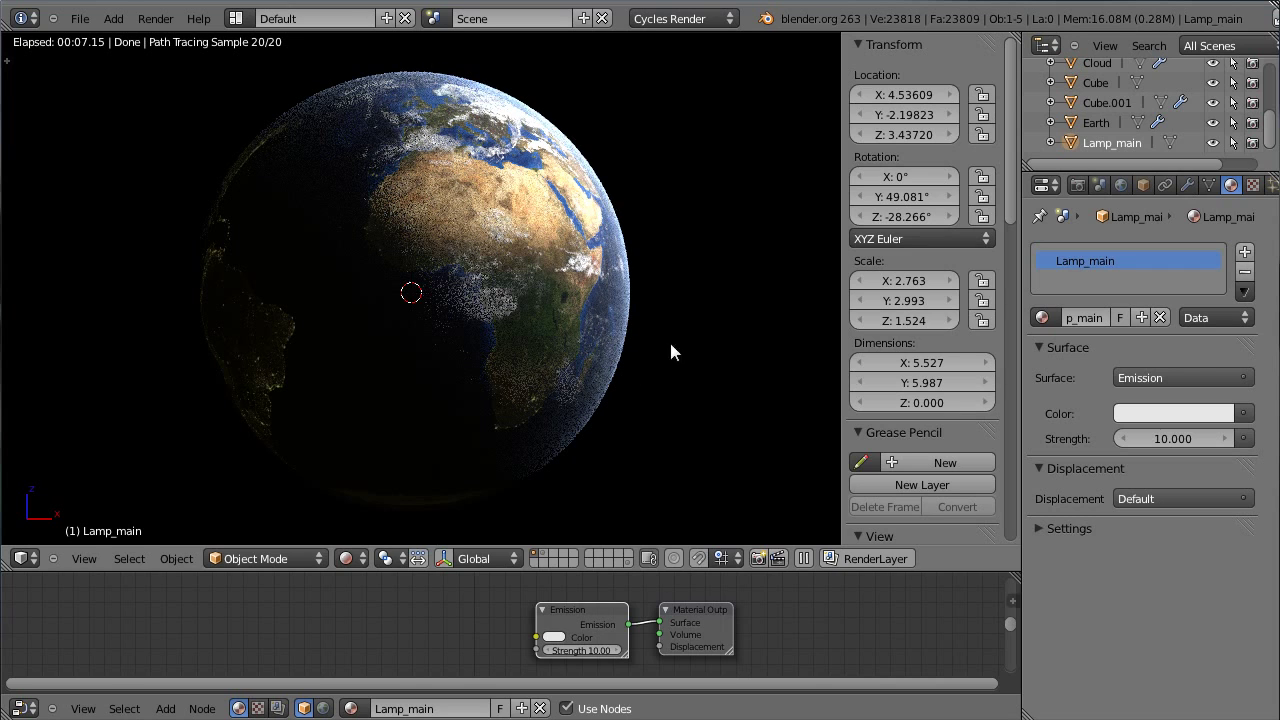
- Return to Solid shading in a 3D view enlarged over the node editor, and save over SpaceInvaders_01.blend
click(346, 558)
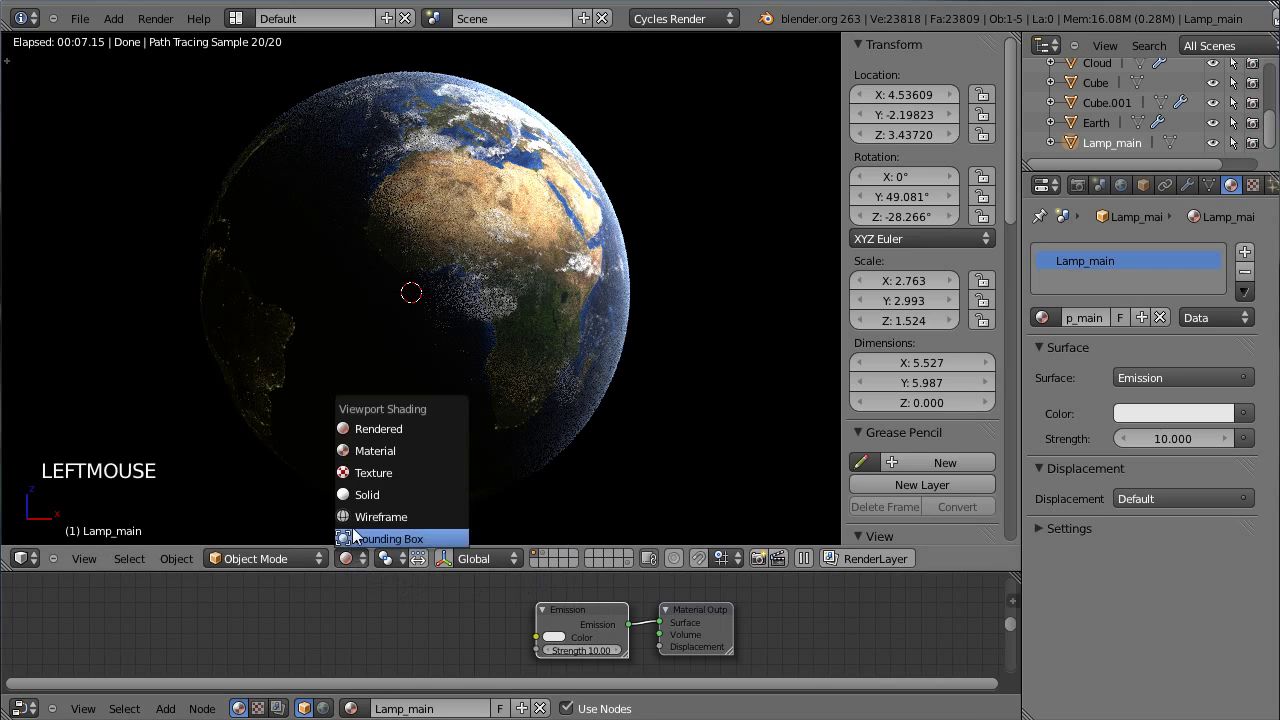
click(356, 495)
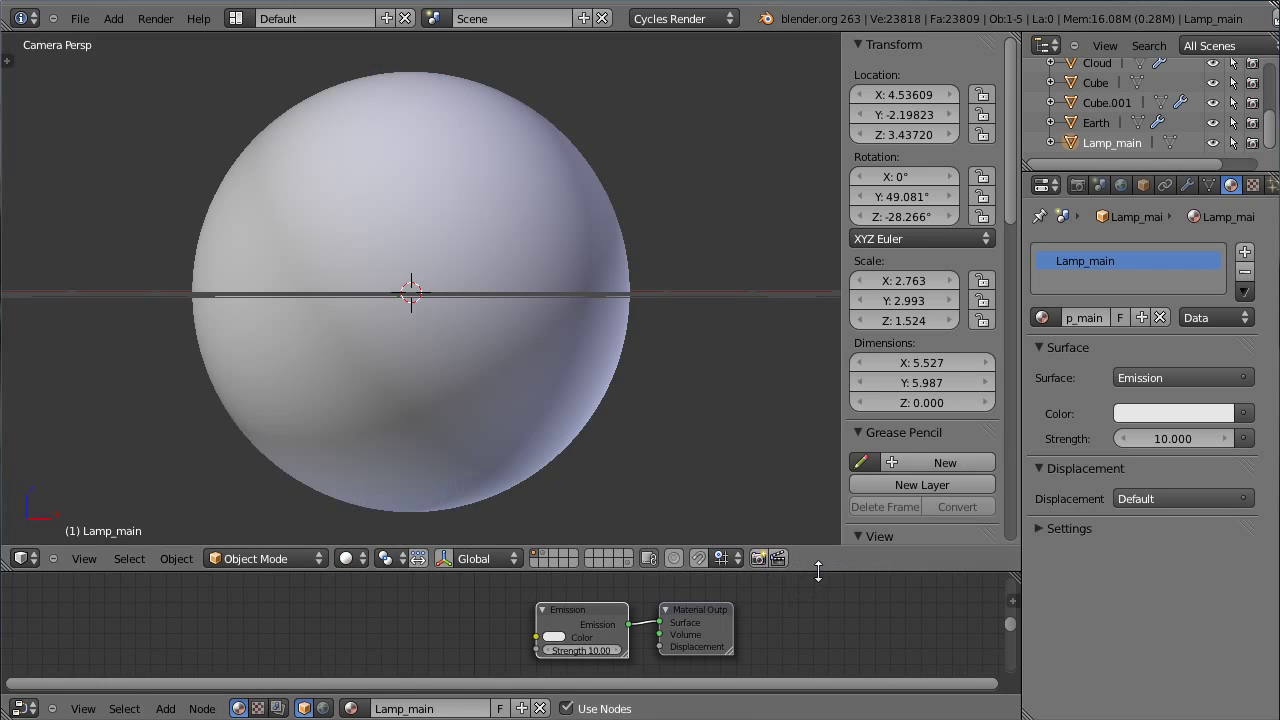
drag(805, 571, 805, 692)
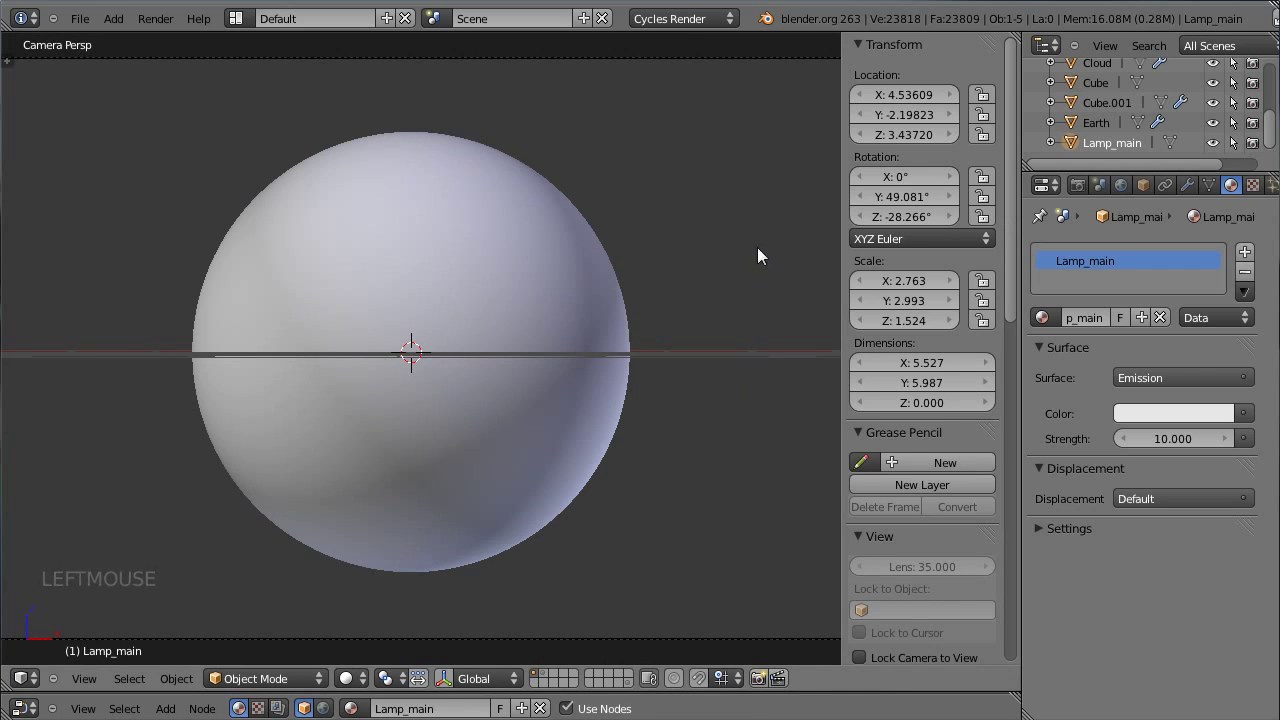
scroll(615, 268, down, 2)
key(ctrl+s)
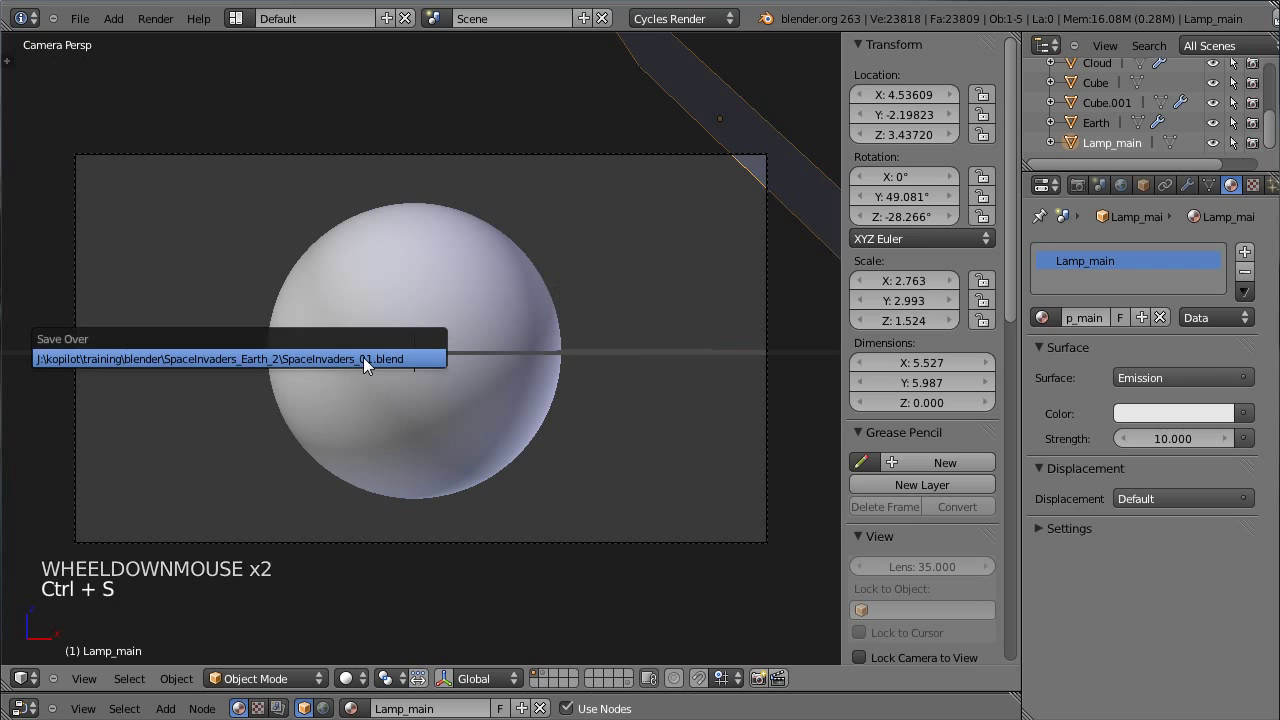
click(427, 337)
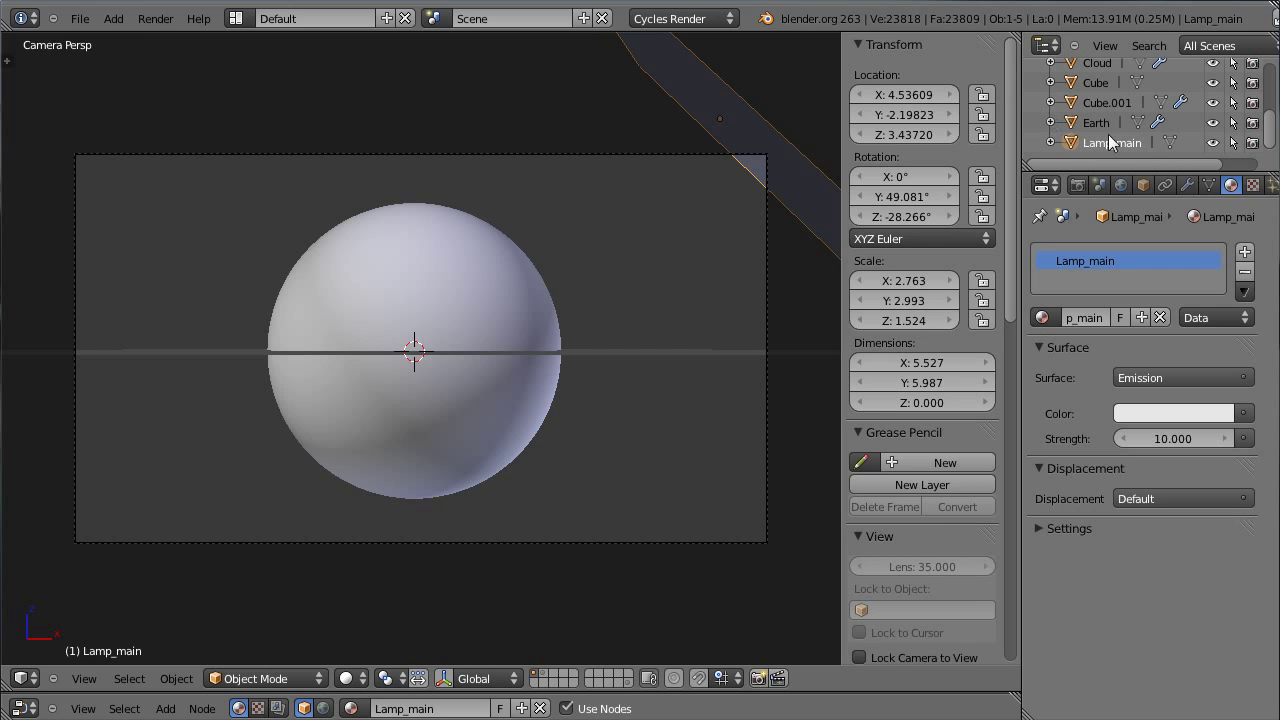
- Show the scene's render settings, expand the Output section and check the available file formats
click(1079, 186)
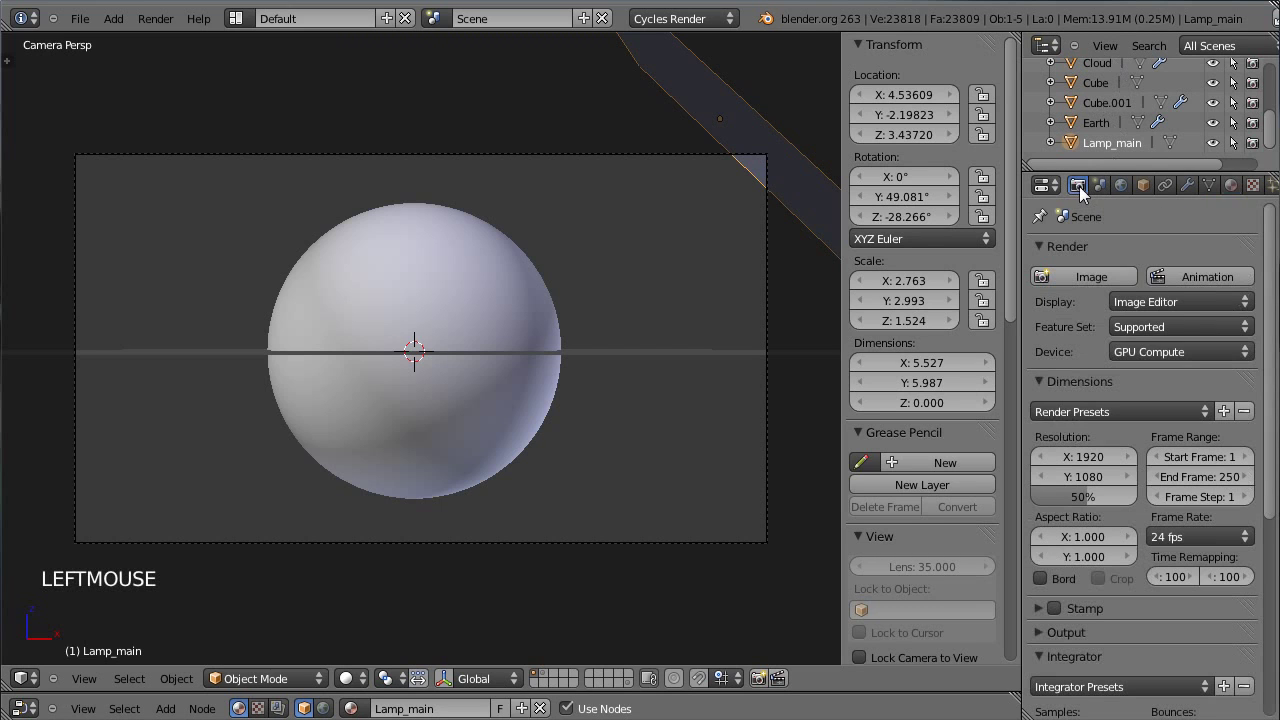
mouse_move(1271, 305)
mouse_down()
mouse_move(1270, 350)
mouse_move(1268, 300)
mouse_up()
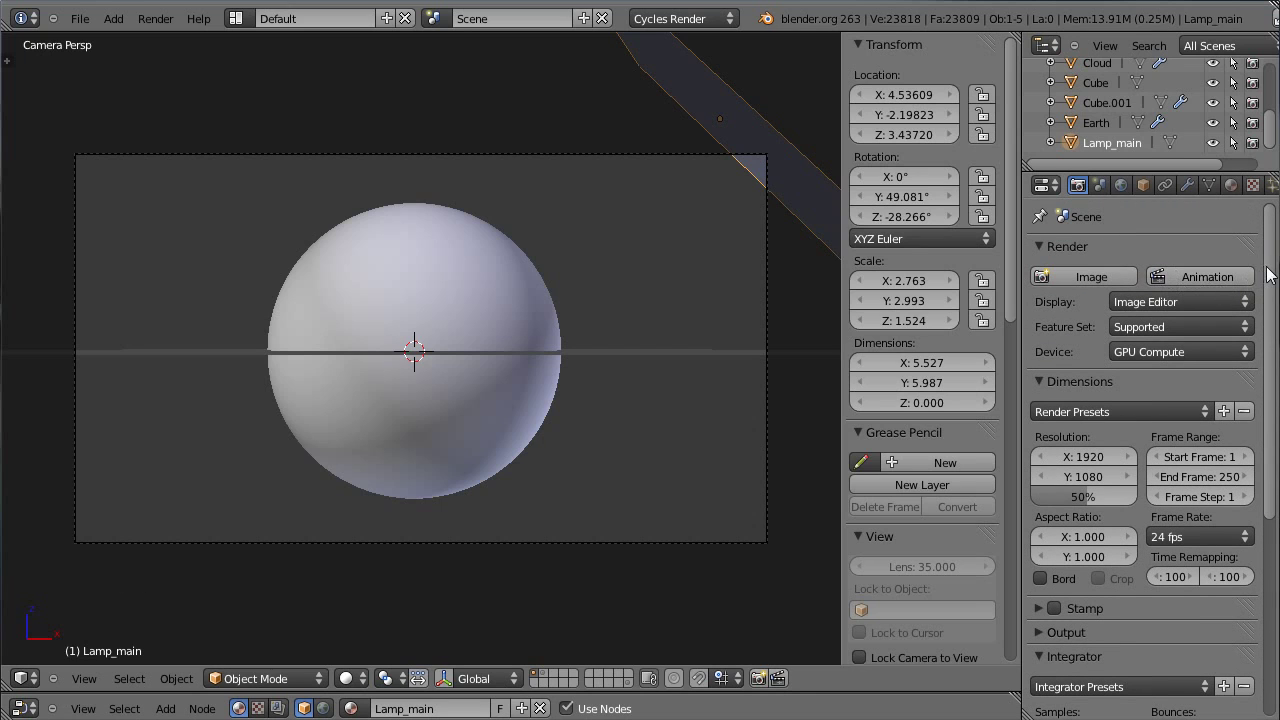
drag(1270, 262, 1275, 297)
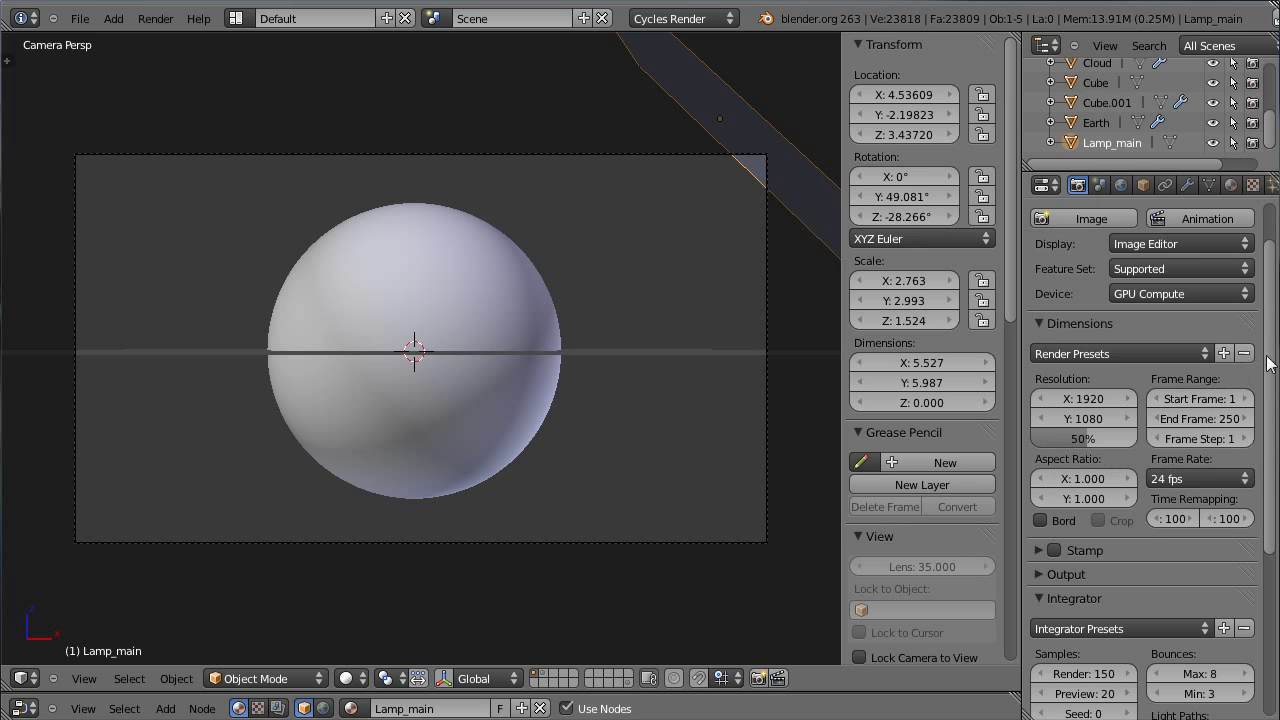
drag(1268, 362, 1268, 378)
click(1062, 491)
scroll(1077, 492, down, 2)
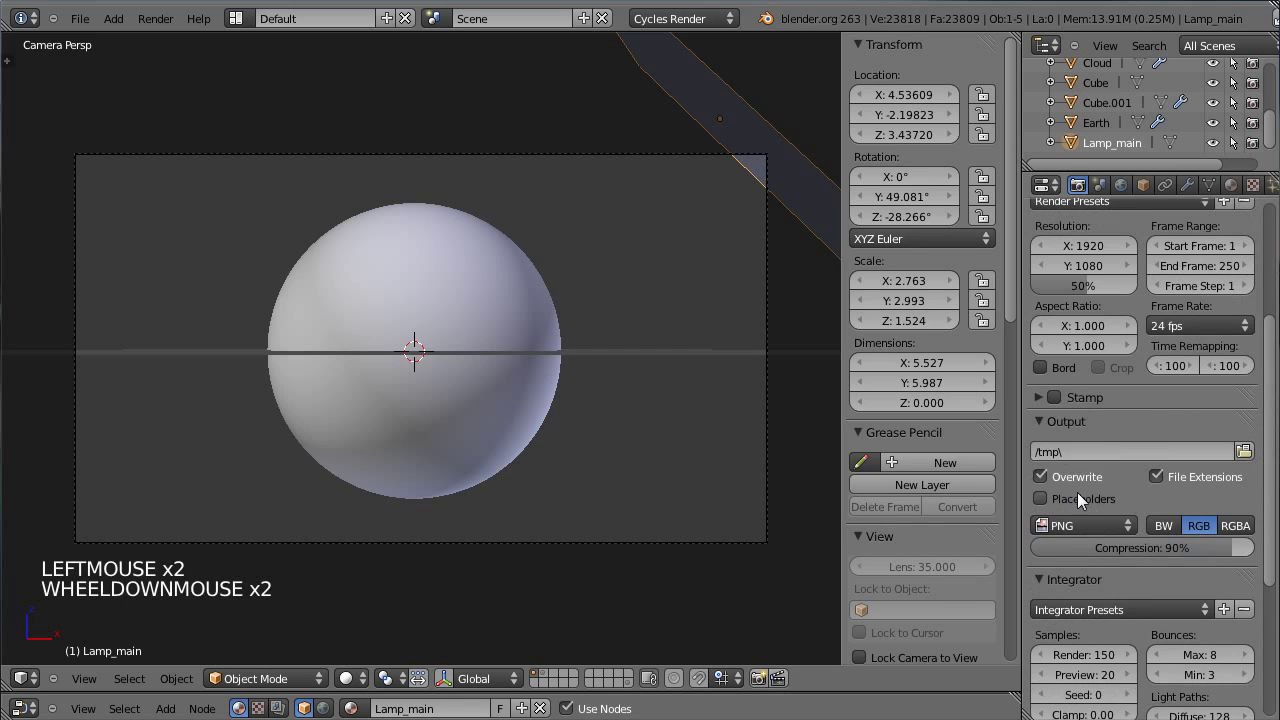
click(1090, 519)
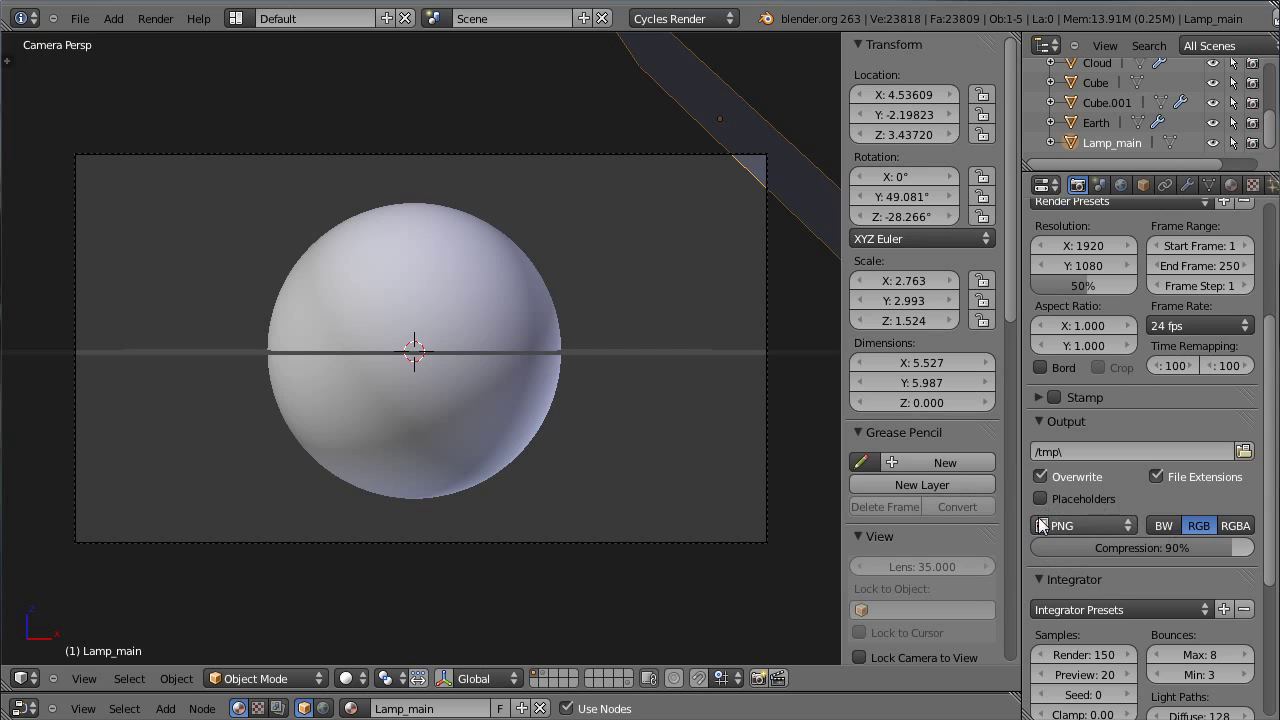
- Check the End Frame value in the render frame range
drag(1274, 506, 1274, 435)
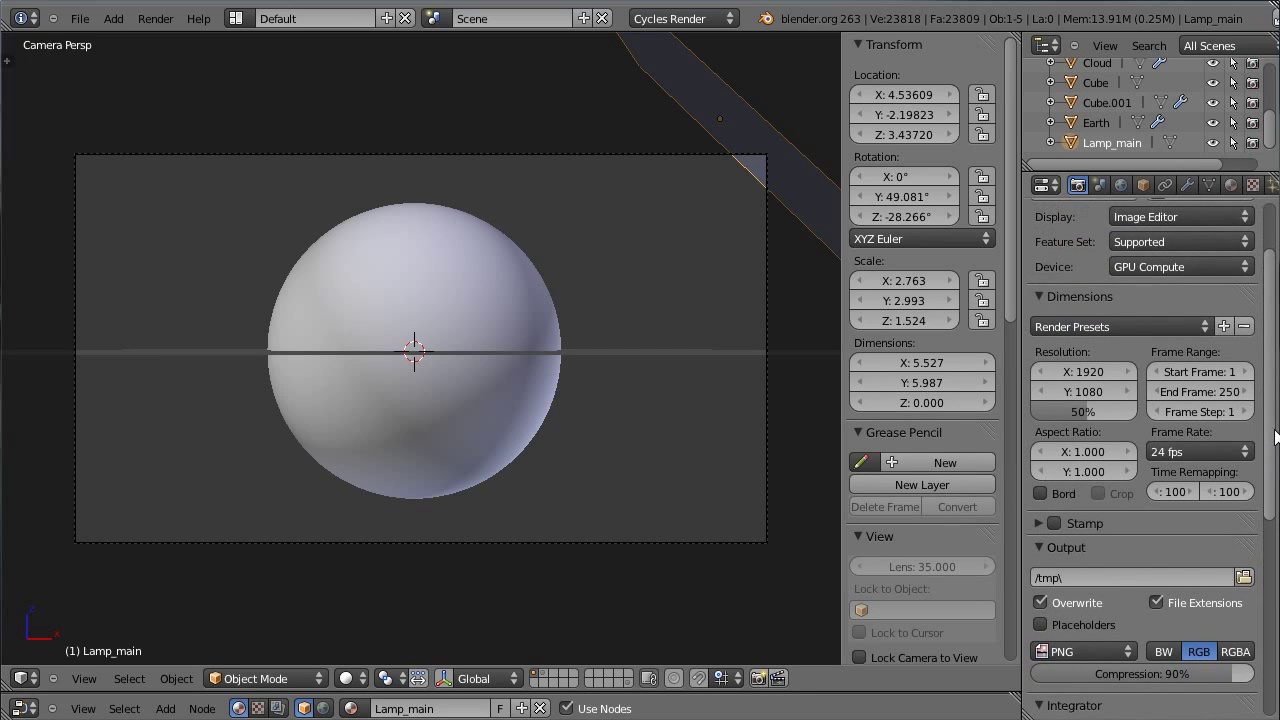
click(1203, 391)
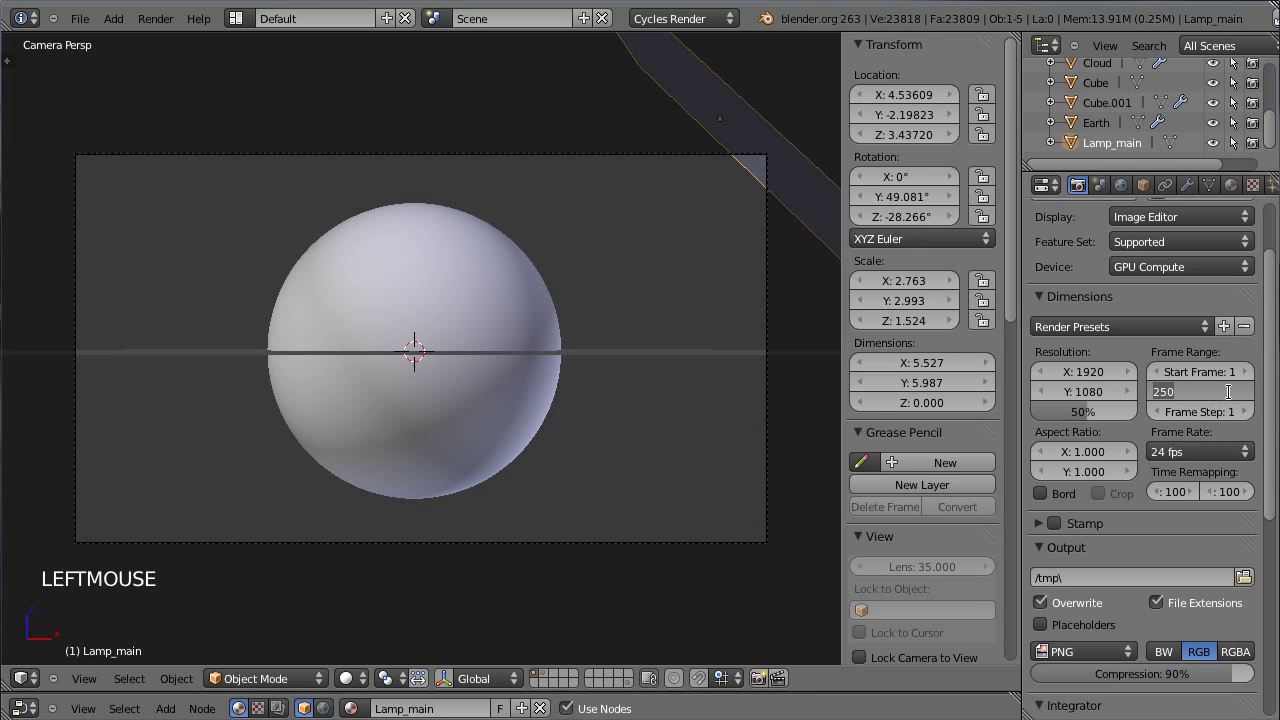
key(Return)
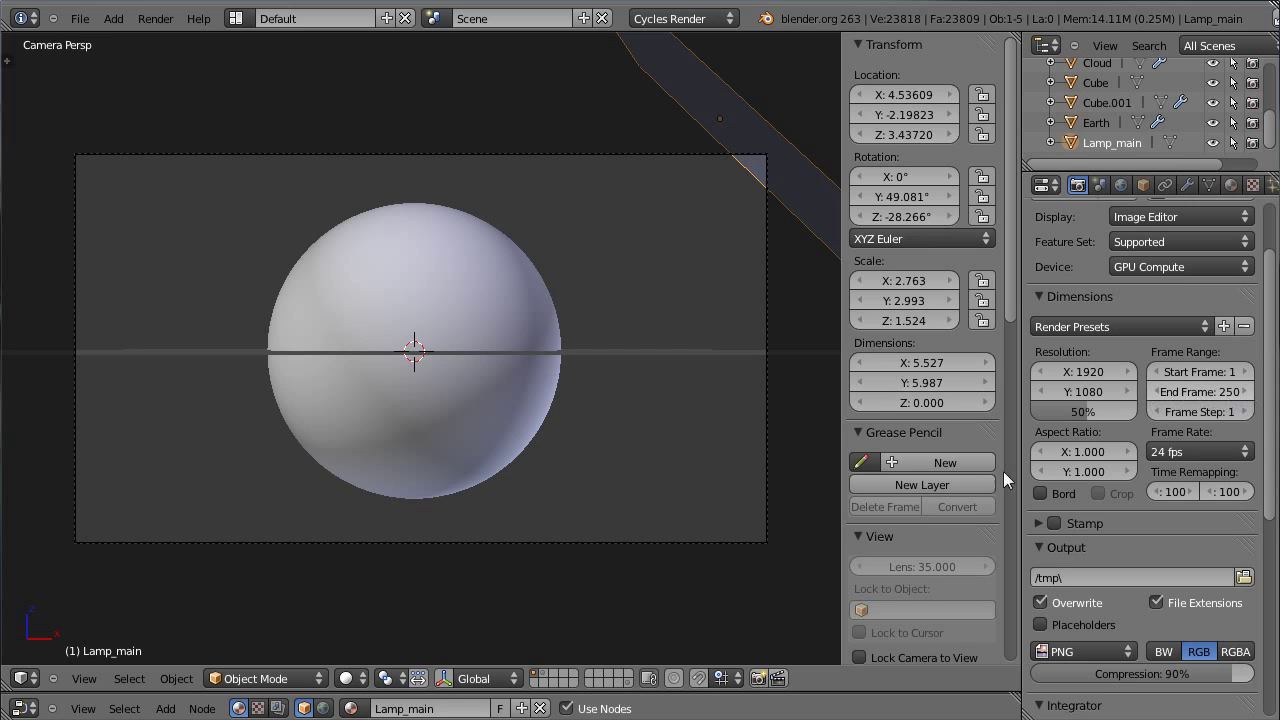
- Enlarge the collapsed node editor area below the 3D view and change it to a Timeline
drag(253, 690, 255, 622)
click(24, 708)
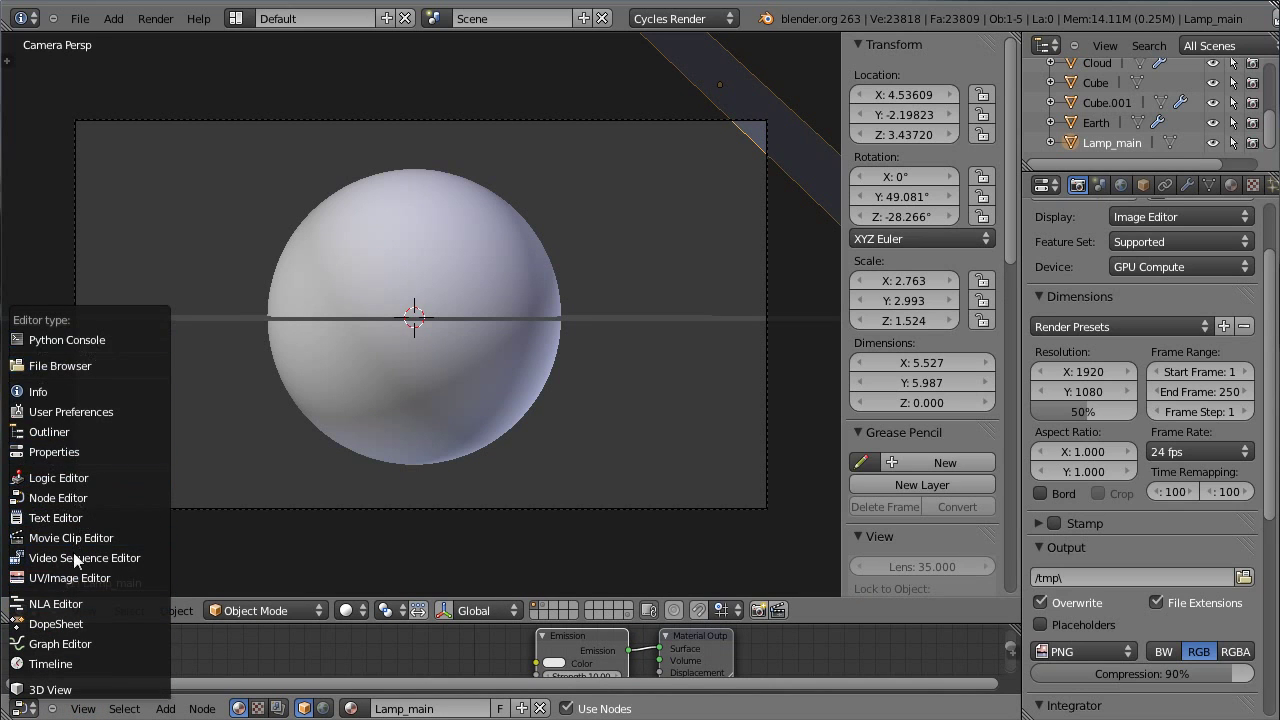
click(55, 663)
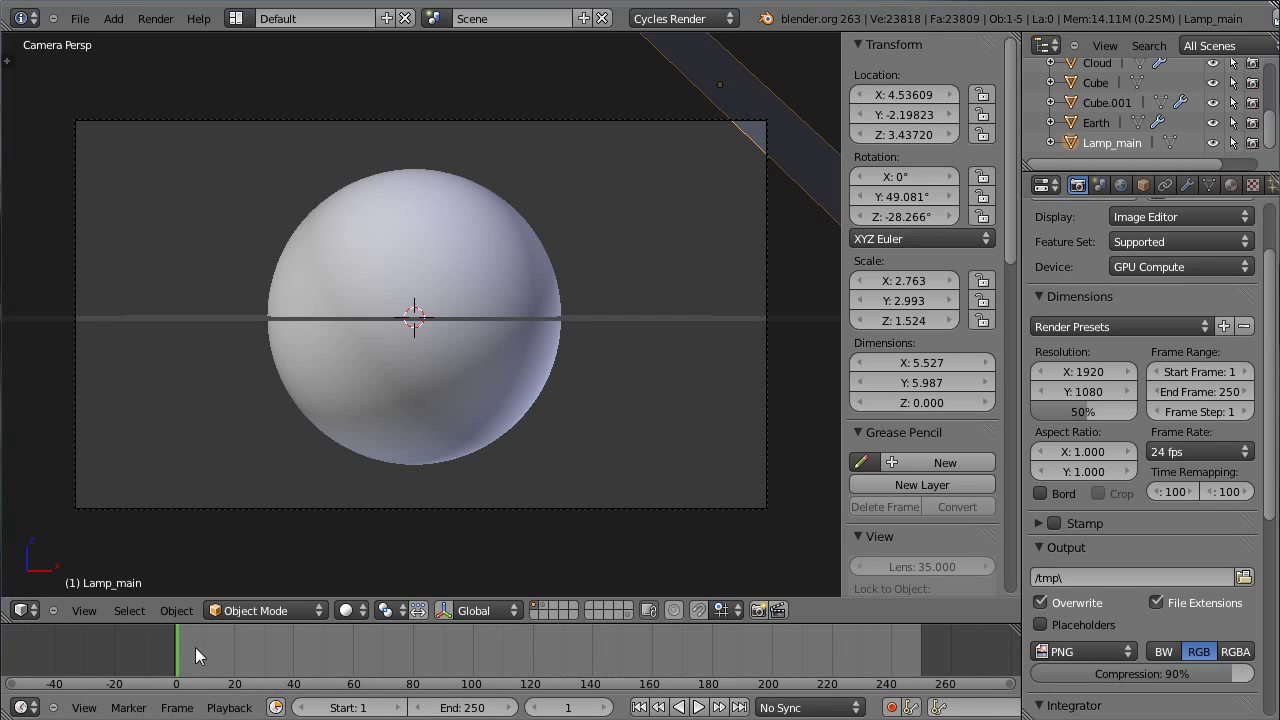
- Scrub the timeline from frame 1 to frame 250 and back to frame 1
drag(175, 649, 921, 663)
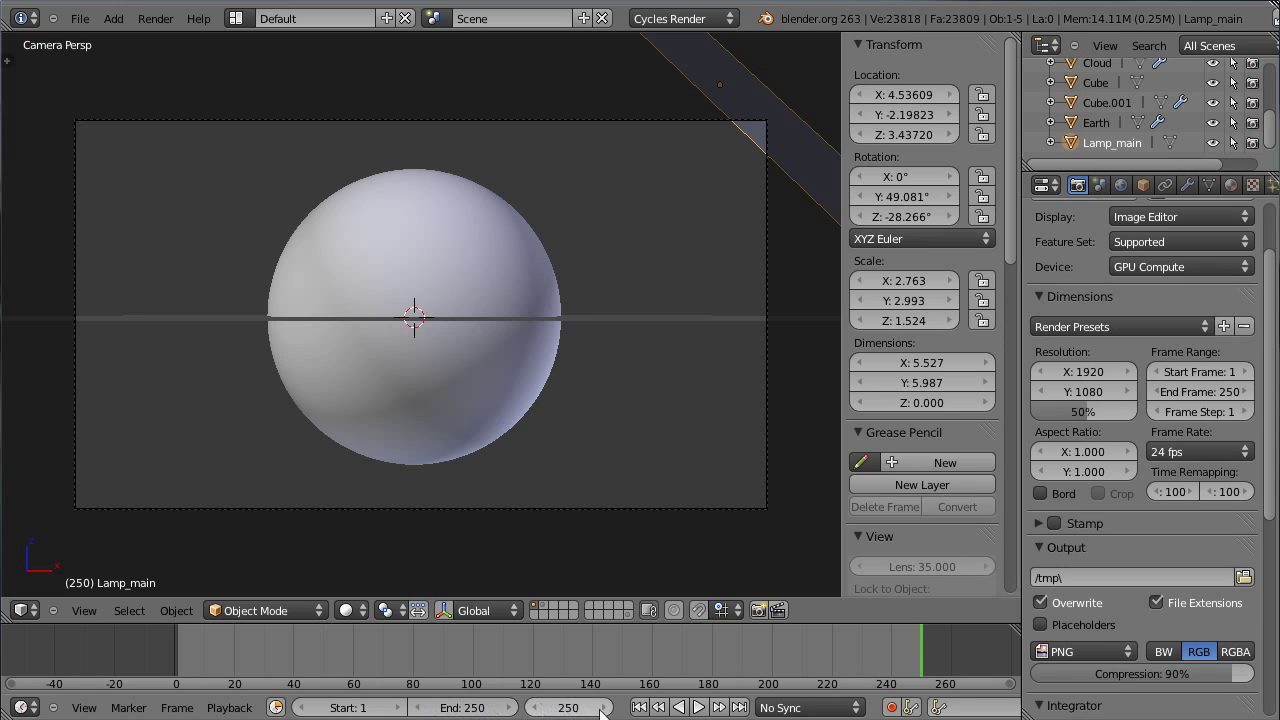
click(922, 641)
drag(922, 641, 177, 672)
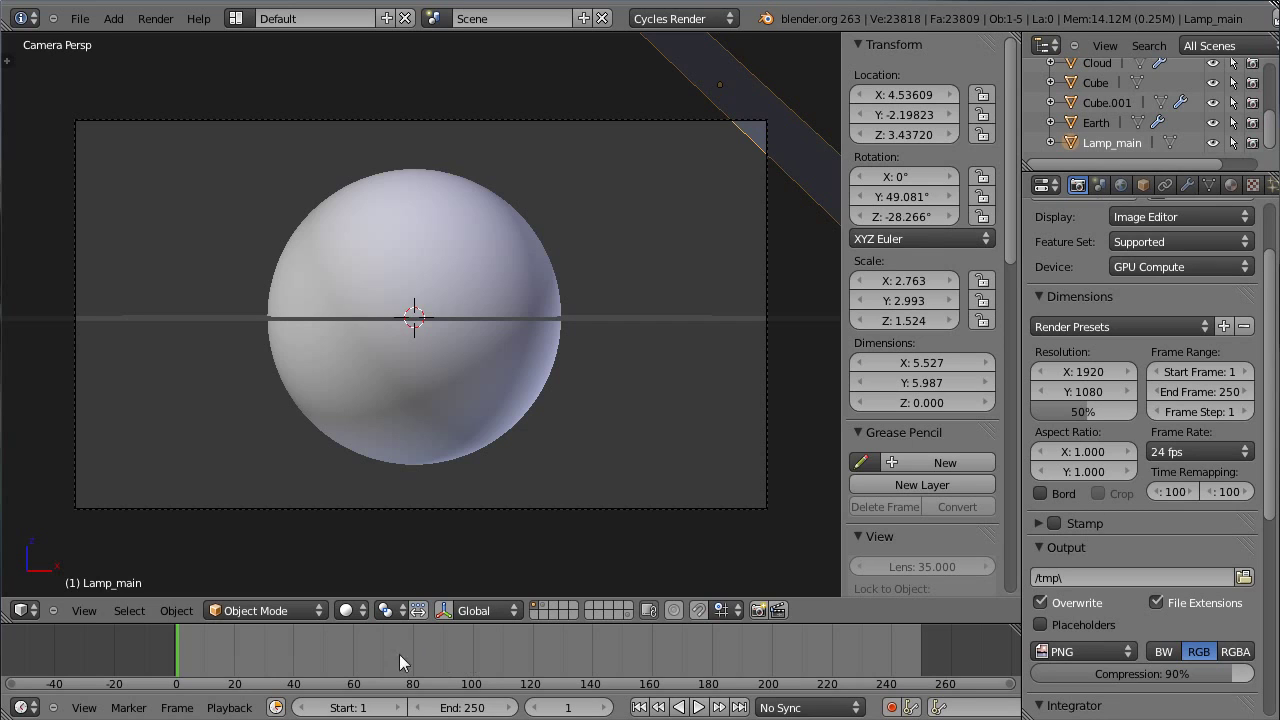
- Move the current frame through 140 and 160 to 200, and set the render Start Frame to 200
drag(167, 643, 592, 678)
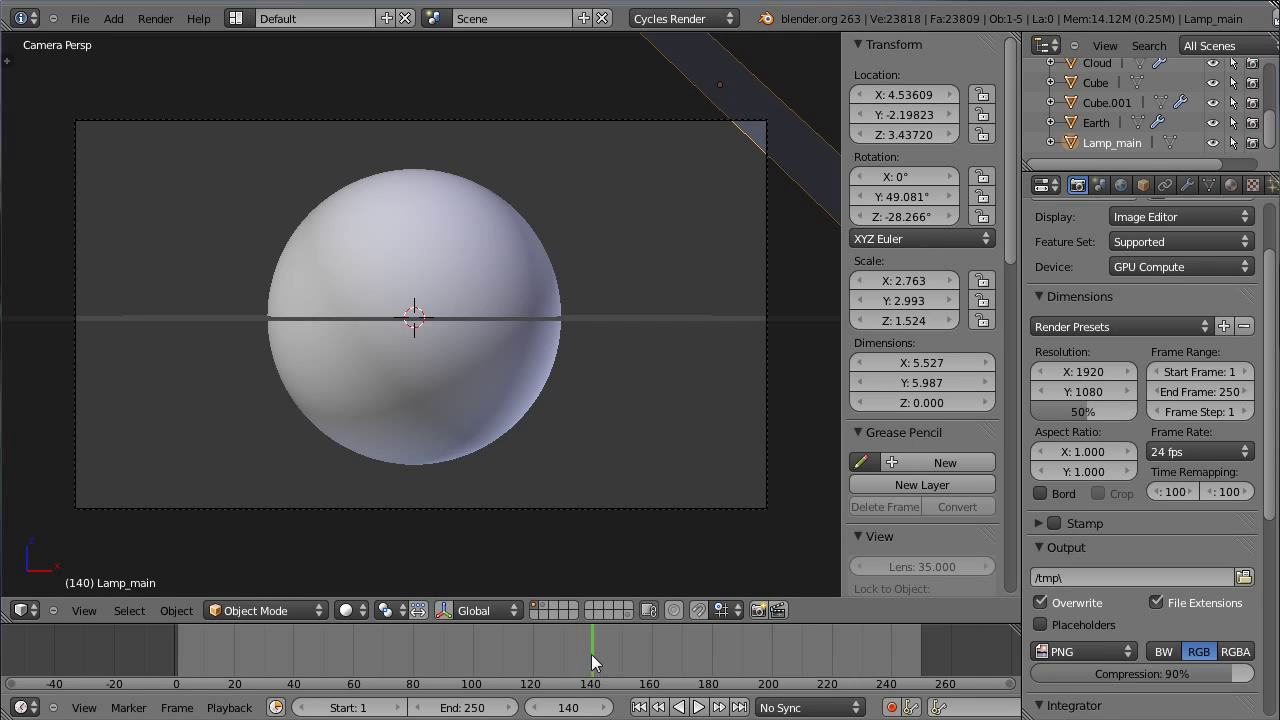
drag(591, 650, 652, 678)
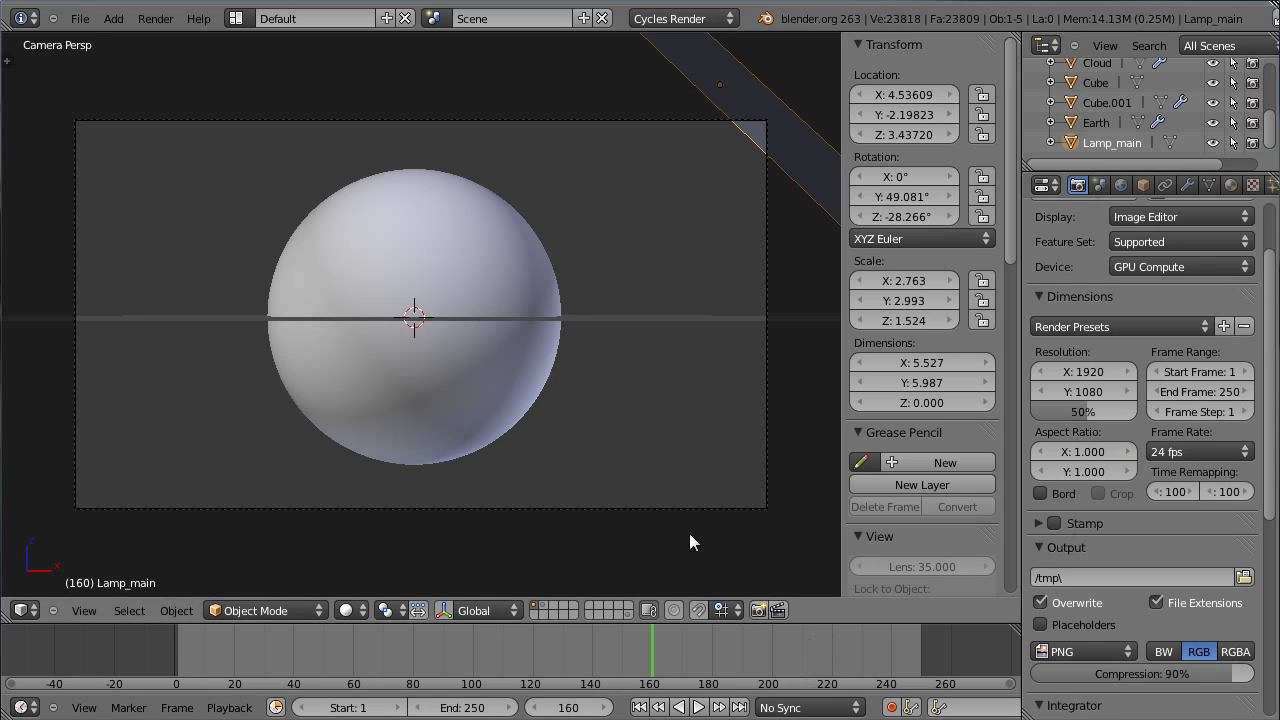
drag(651, 652, 771, 651)
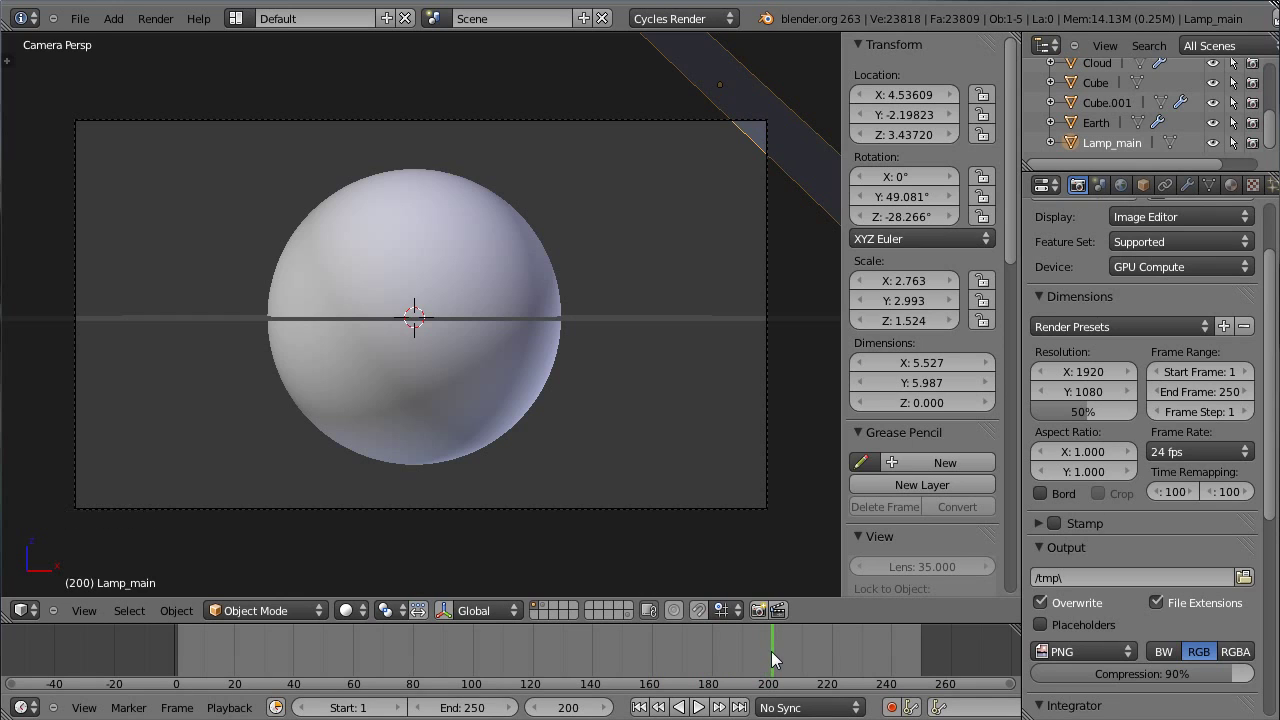
click(1197, 371)
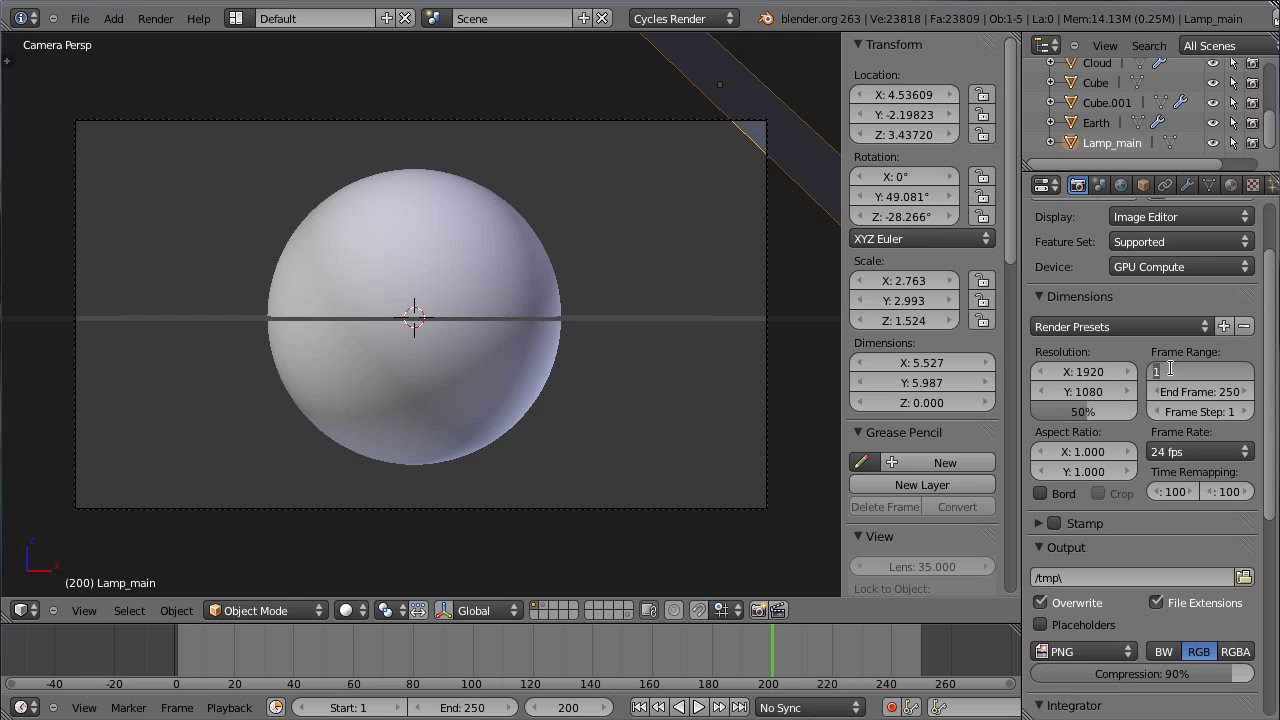
text(200)
key(Return)
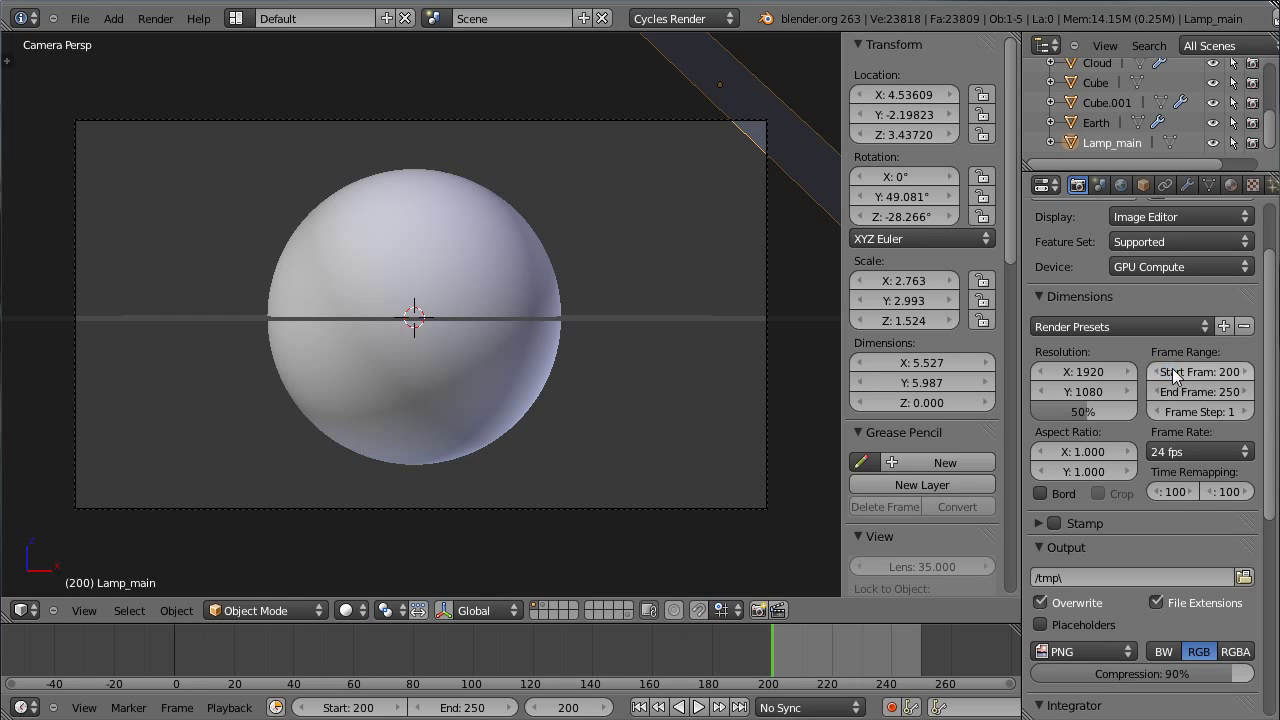
- Set the render Start Frame to 1 in the frame range
mouse_move(770, 645)
mouse_down()
mouse_move(915, 646)
mouse_move(773, 647)
mouse_up()
drag(1272, 307, 1195, 223)
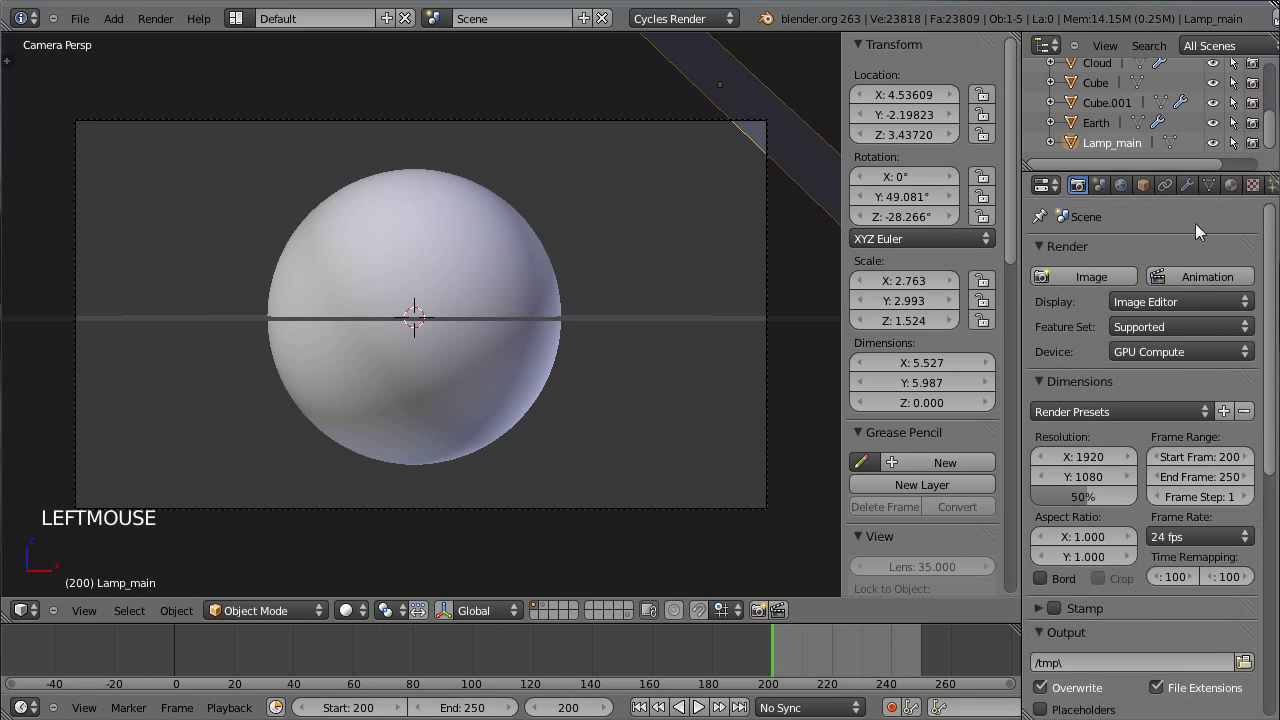
mouse_move(774, 653)
mouse_down()
mouse_move(922, 658)
mouse_move(777, 672)
mouse_move(161, 657)
mouse_move(921, 637)
mouse_move(752, 639)
mouse_move(772, 638)
mouse_up()
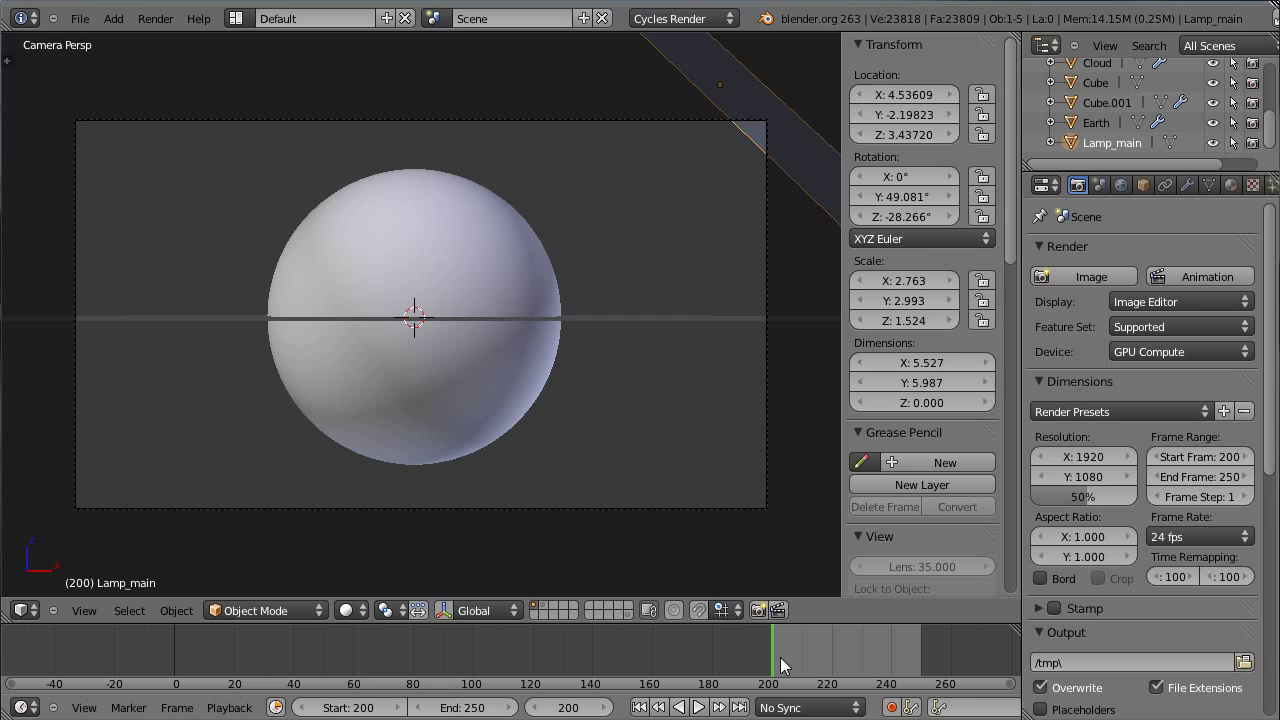
click(1209, 452)
text(1)
key(Return)
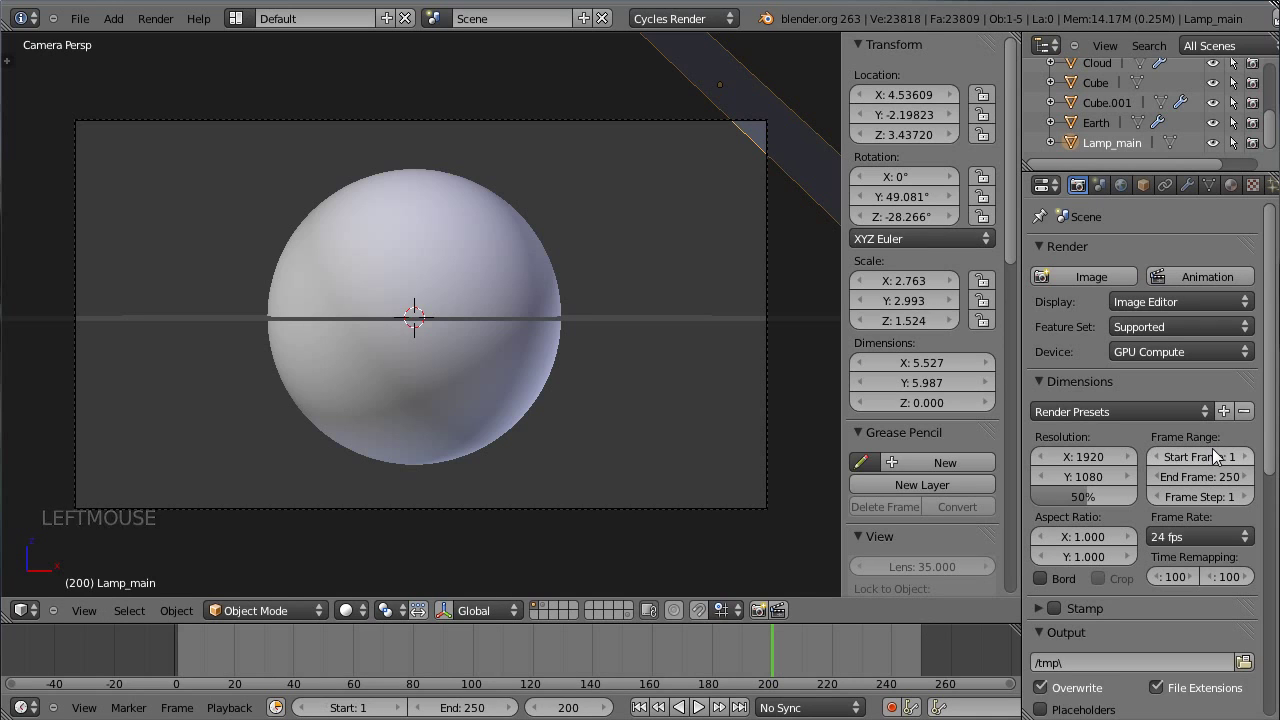
- Scrub the timeline back and forth across the frame range and leave the current frame at 250
drag(777, 657, 560, 644)
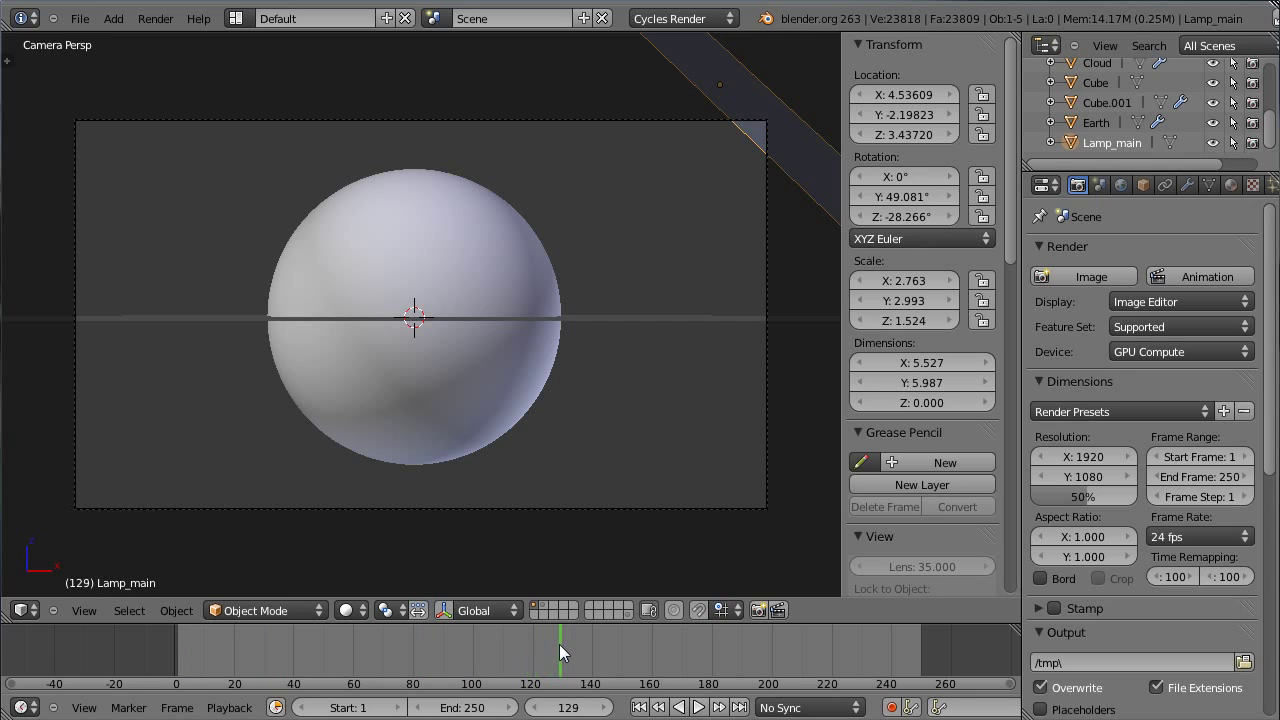
drag(554, 646, 922, 667)
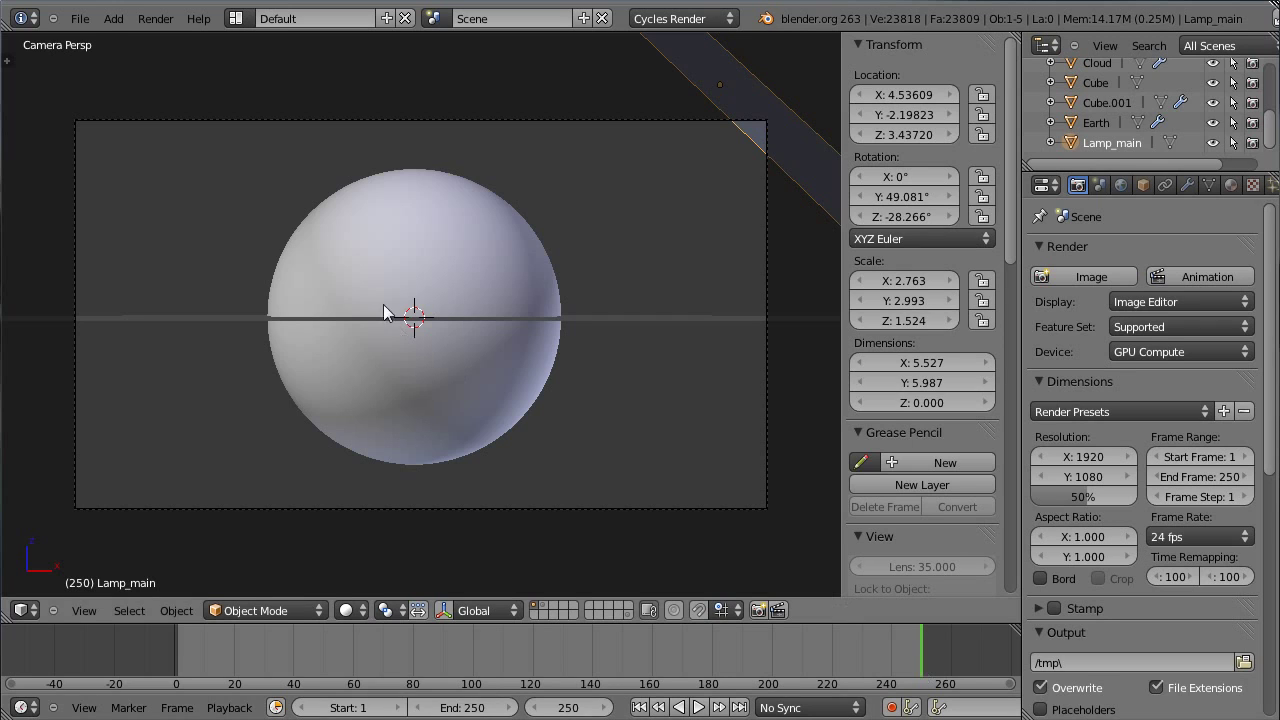
drag(922, 653, 176, 678)
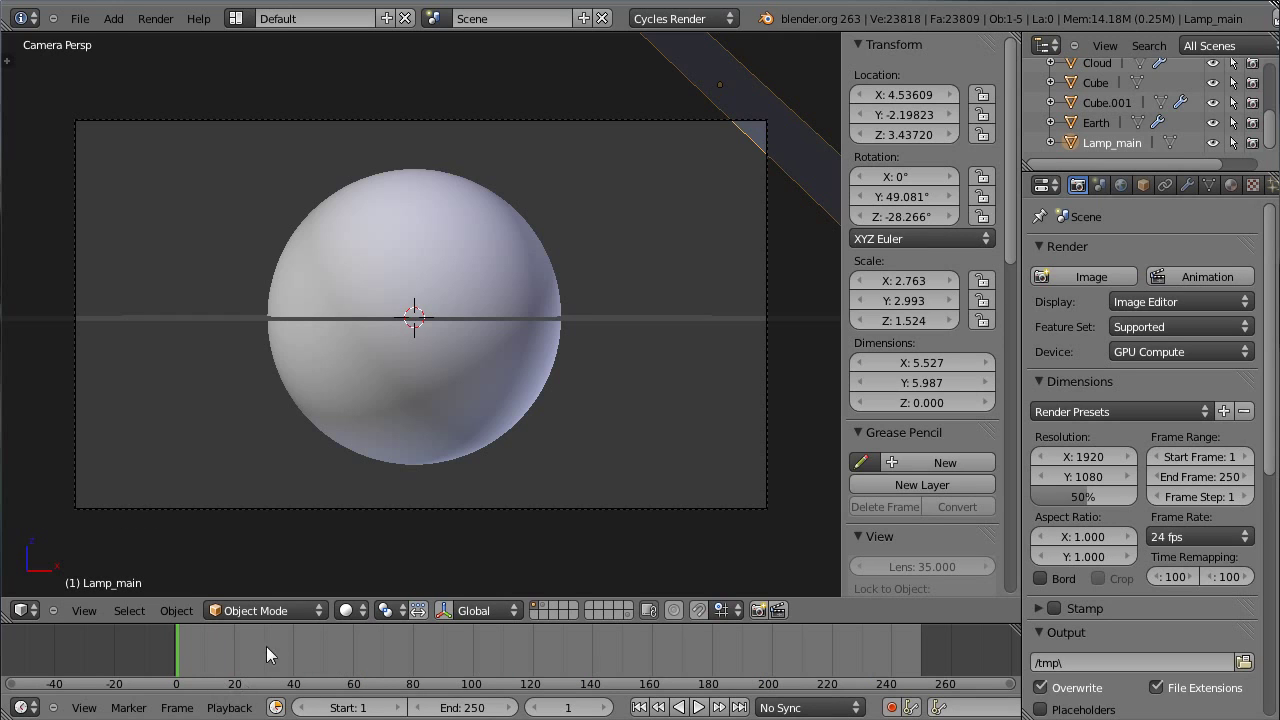
drag(177, 643, 919, 656)
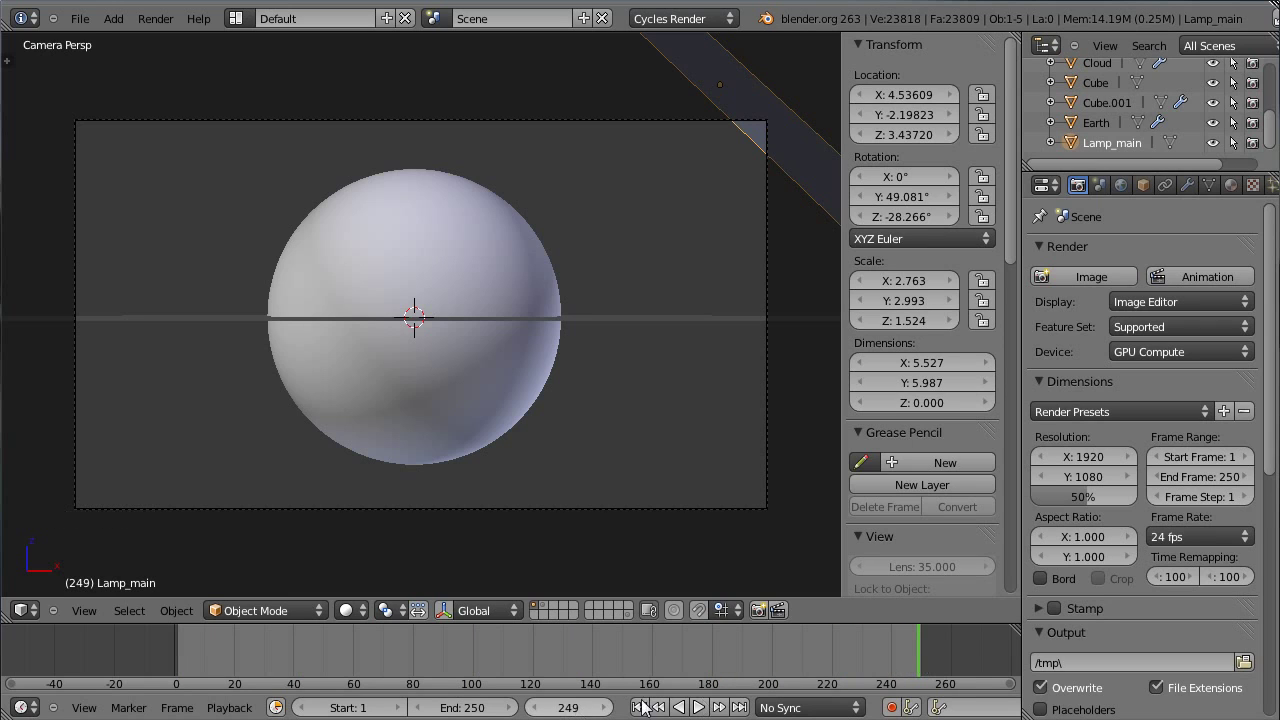
click(719, 707)
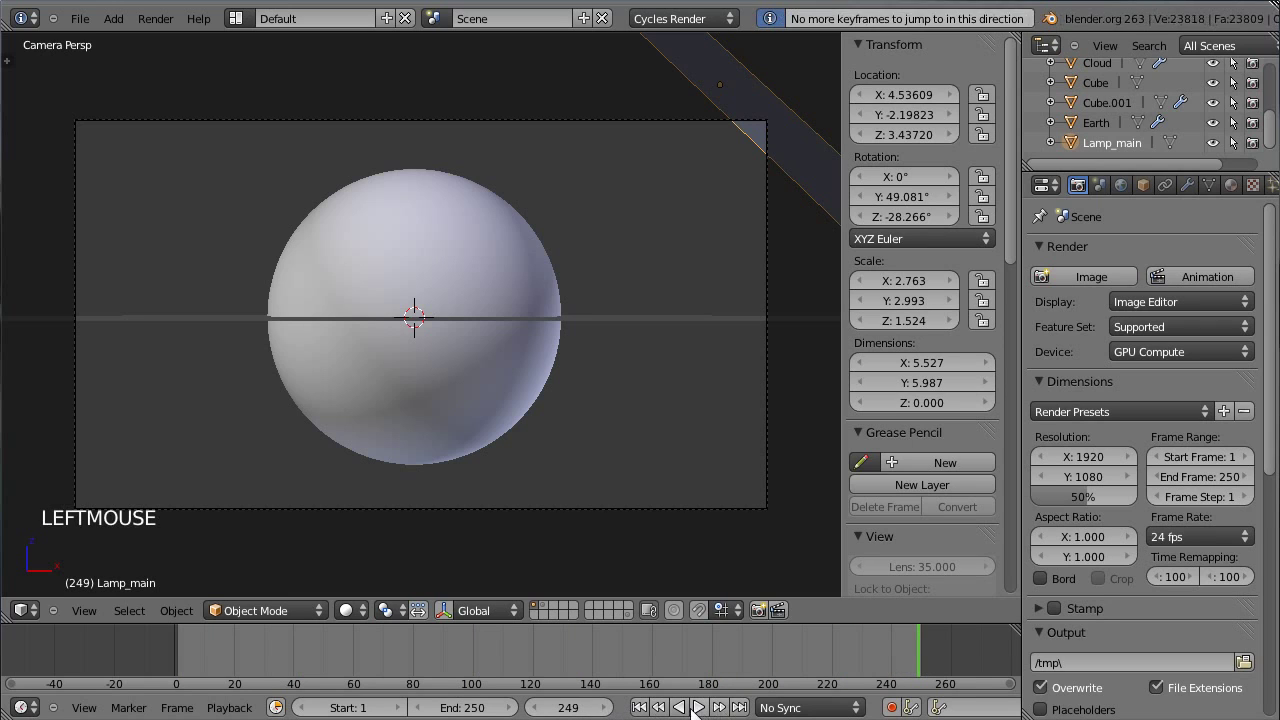
click(922, 644)
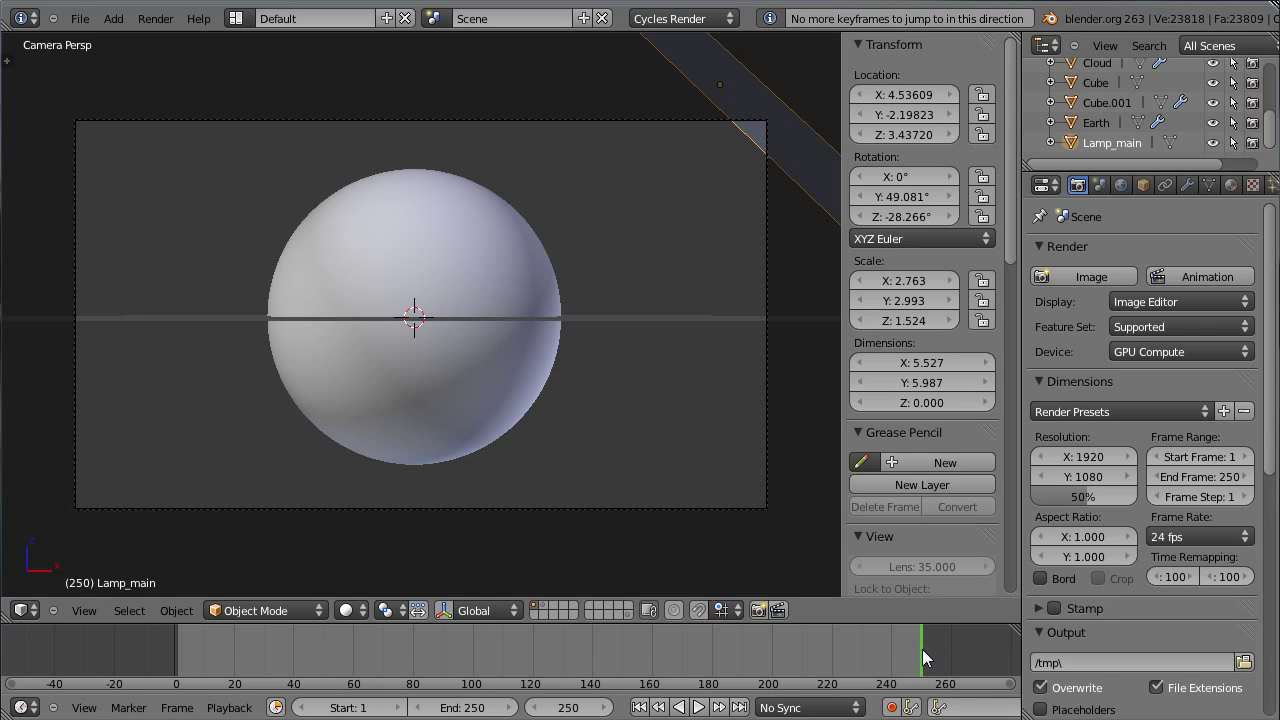
- Select the camera and move it about 1.42 units closer to the Earth along its local Z axis
right_click(766, 506)
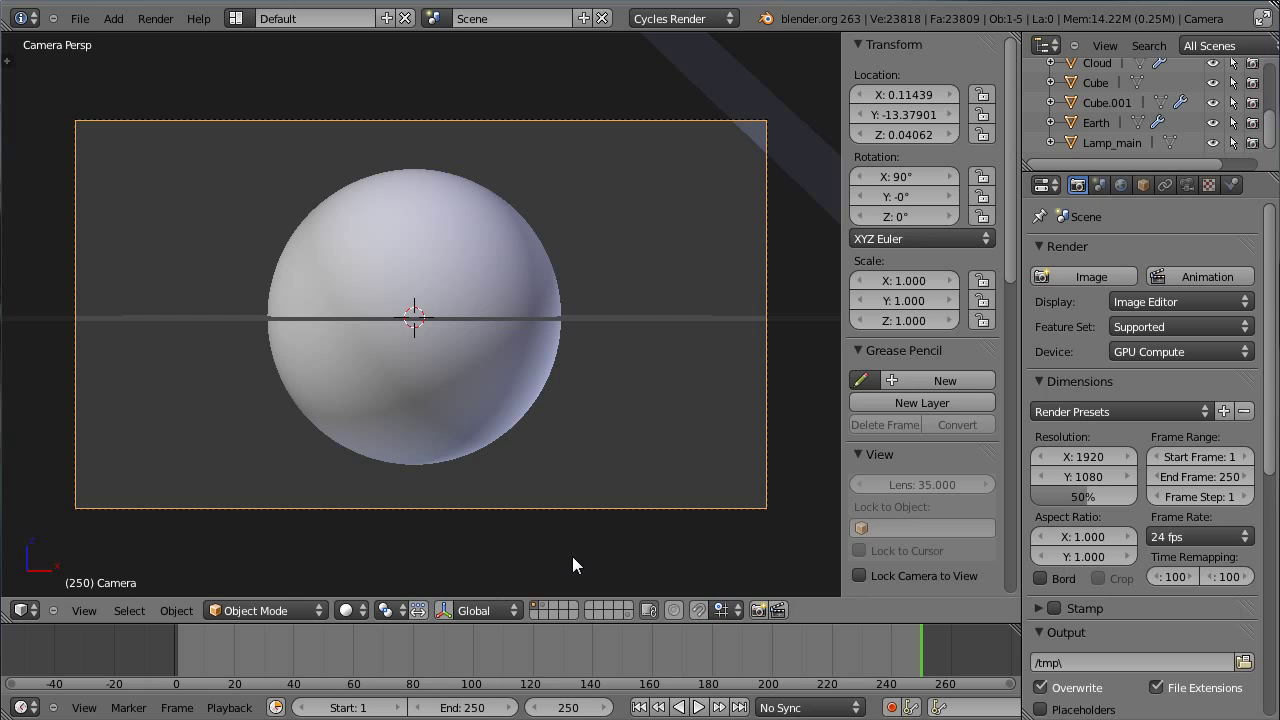
key(g)
key(z)
key(z)
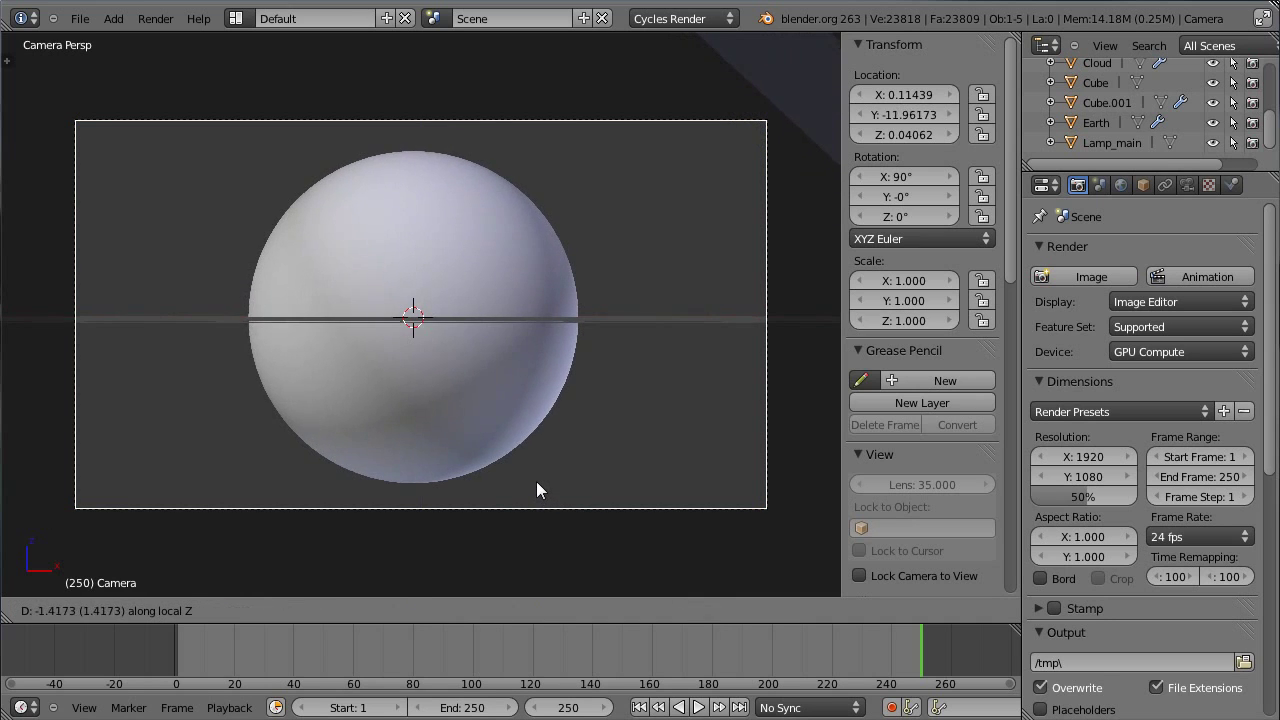
click(537, 483)
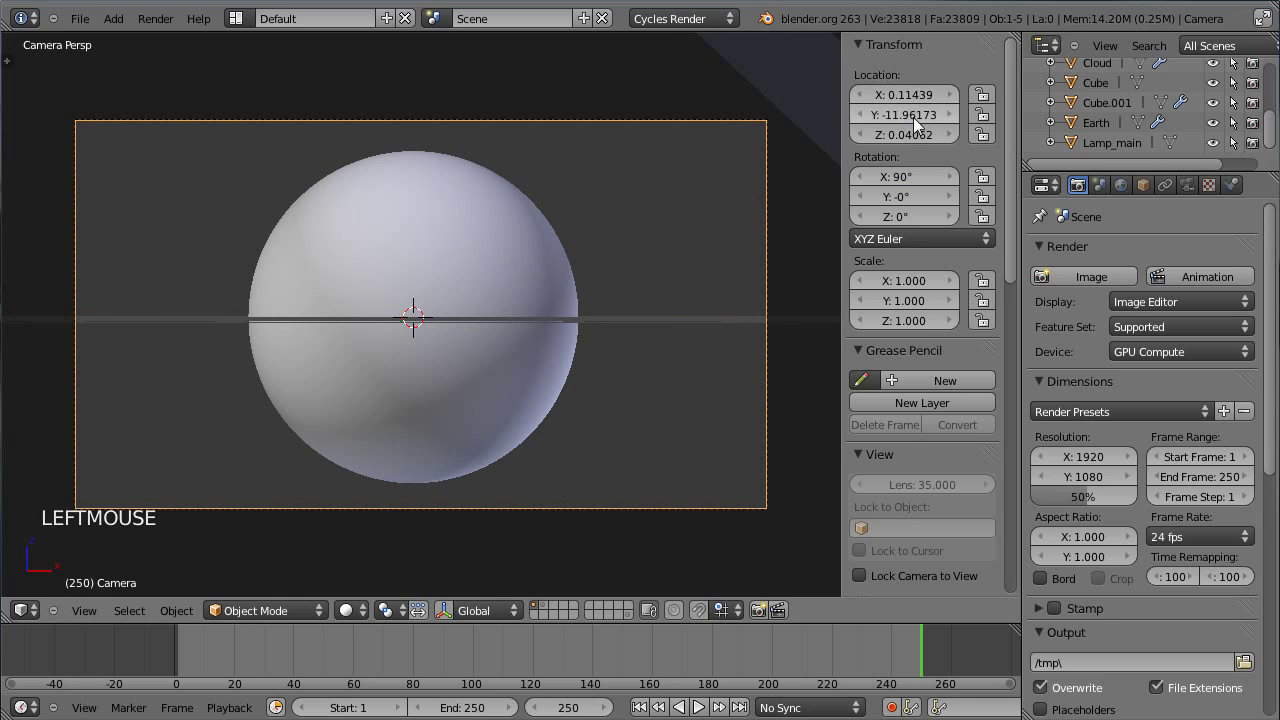
key(g)
key(z)
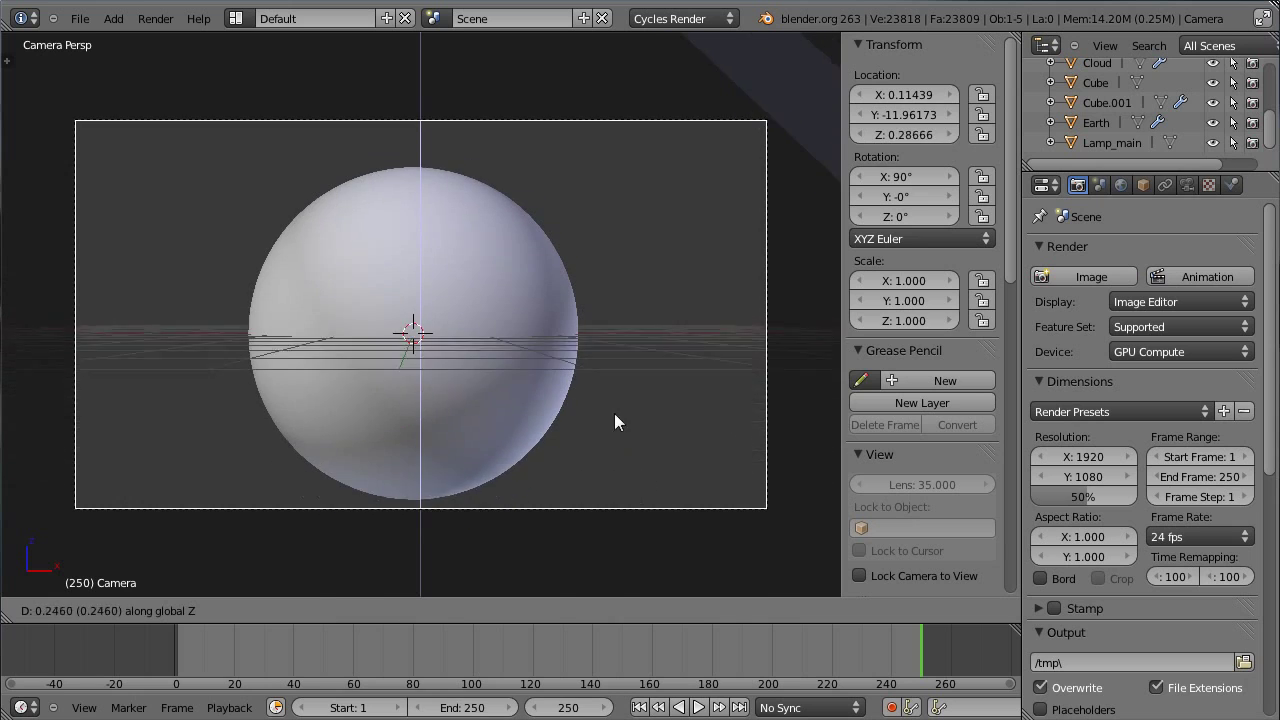
right_click(614, 413)
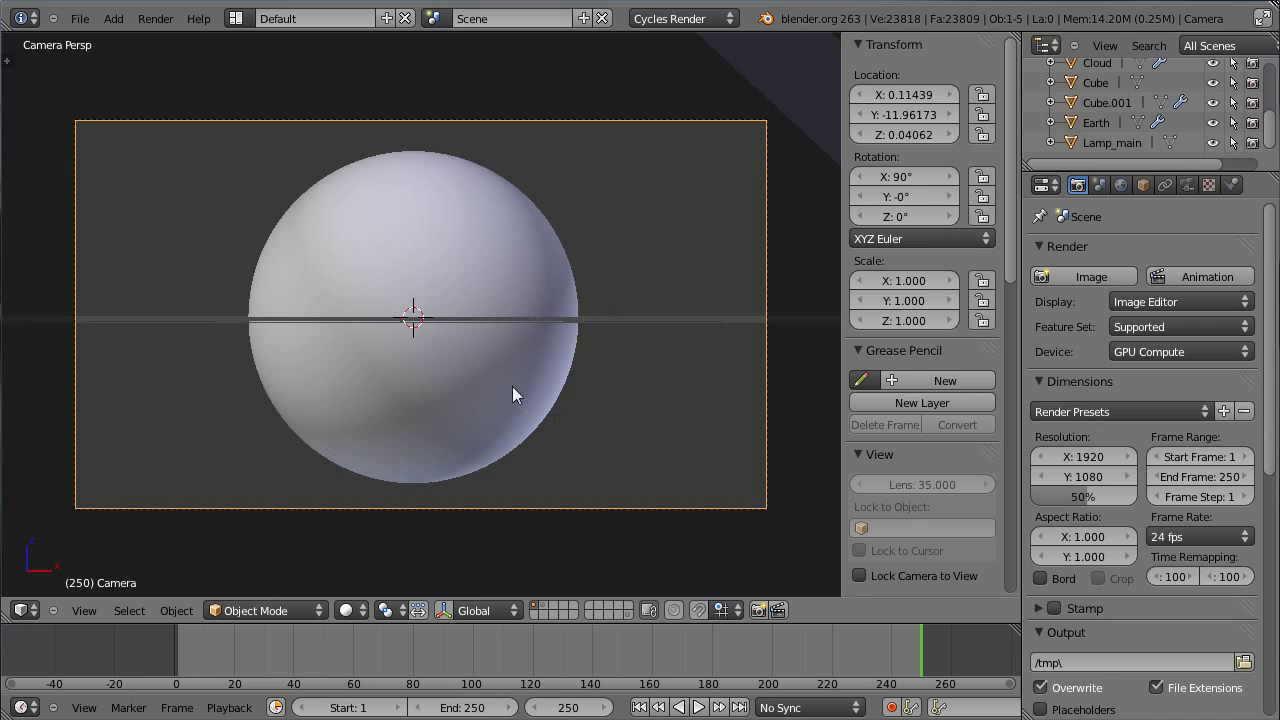
- Insert a Location keyframe for the camera at frame 250, and check it by scrubbing to frame 240 and back
key(i)
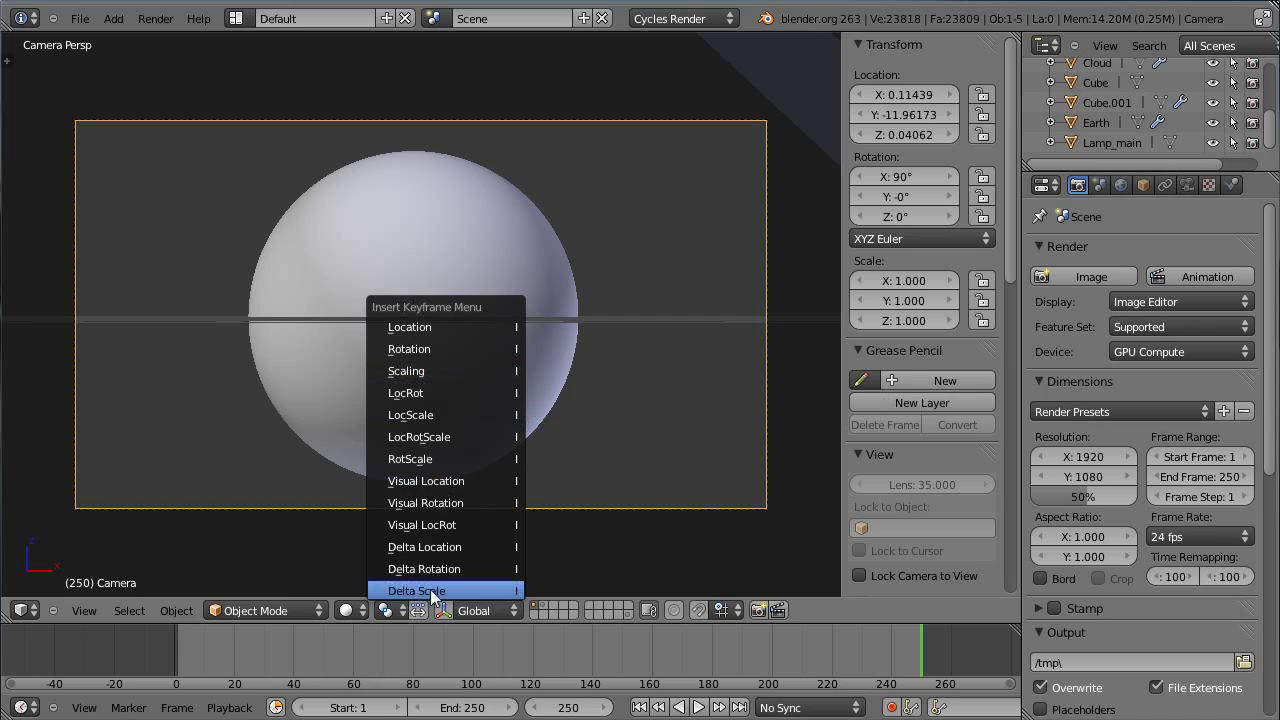
click(423, 328)
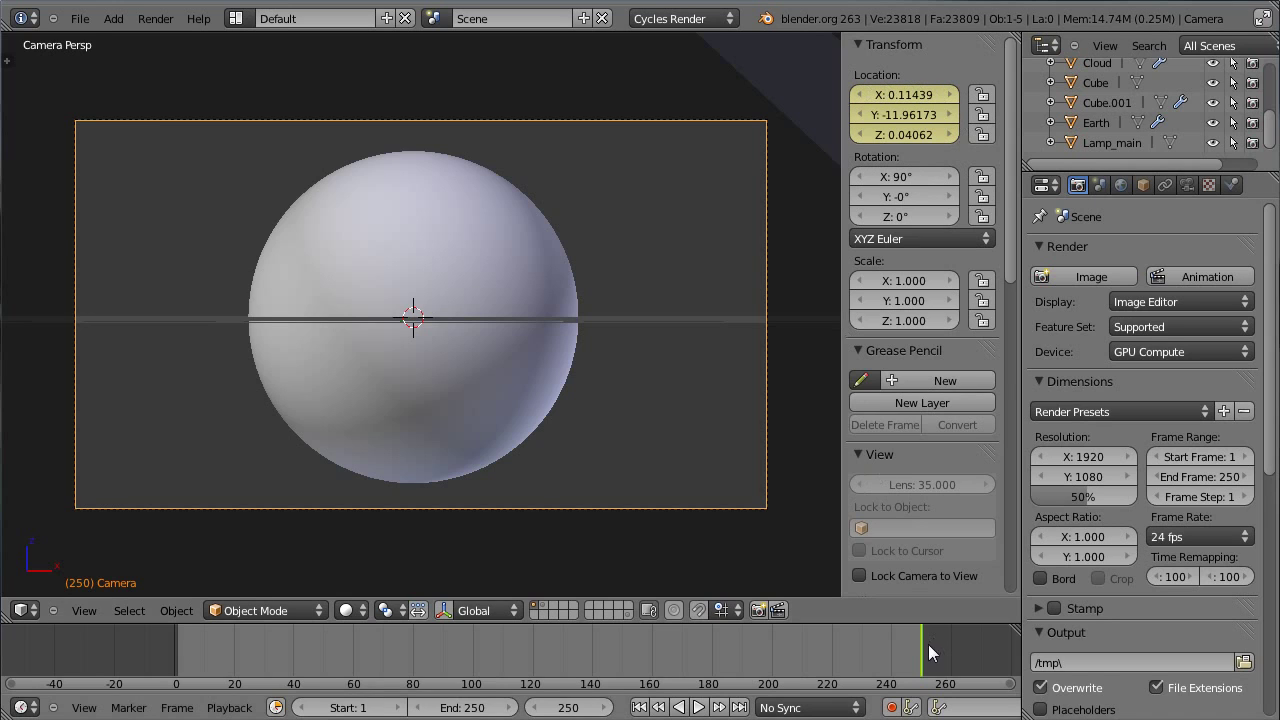
drag(923, 646, 892, 650)
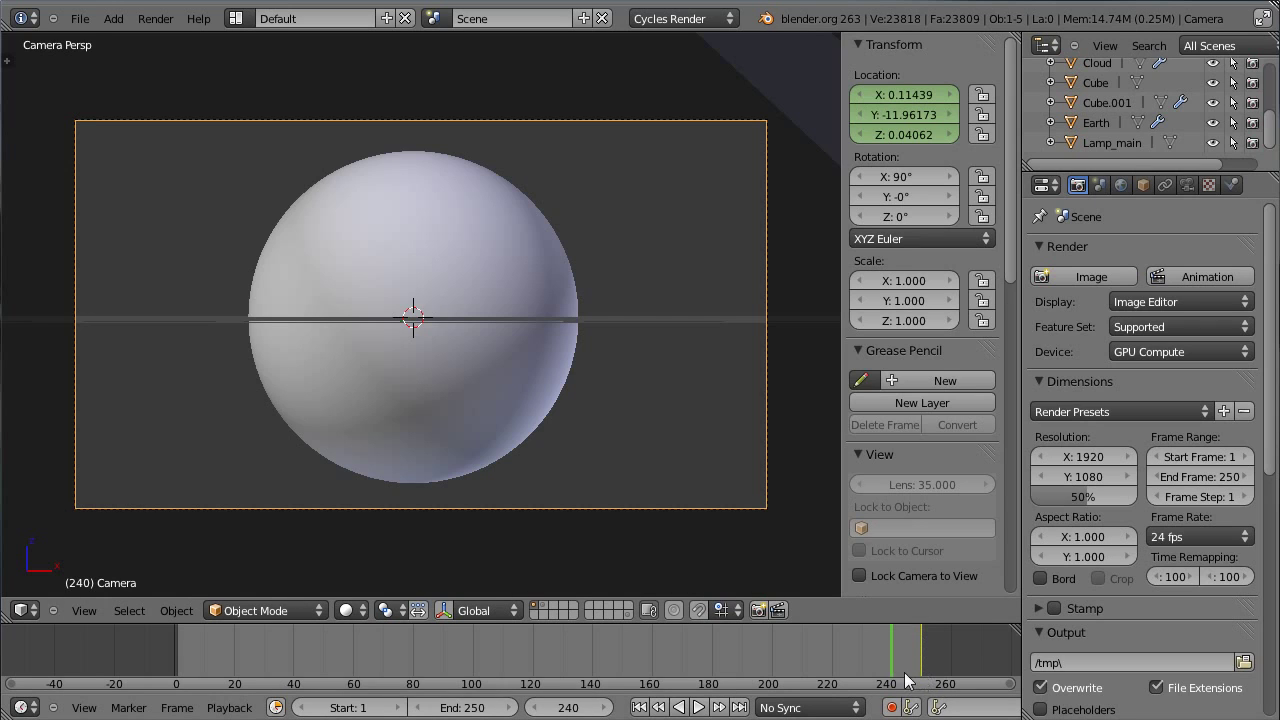
drag(889, 660, 920, 659)
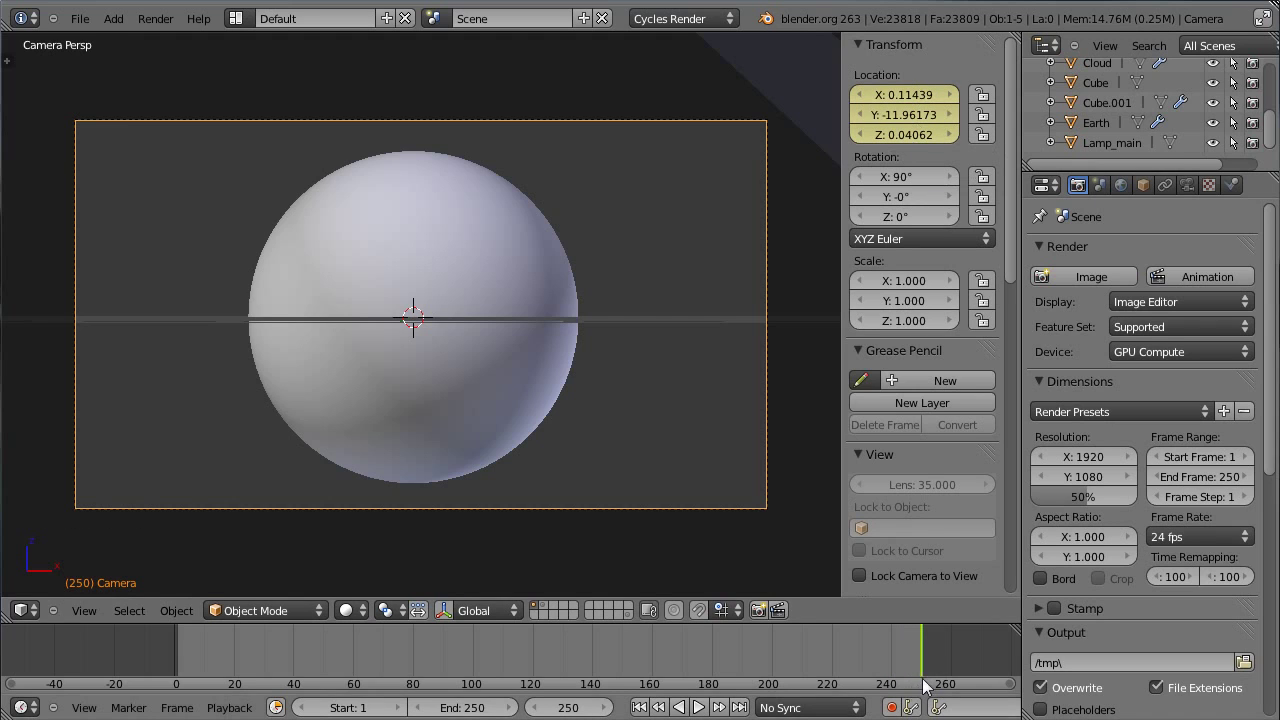
- Go to frame 1 and pull the camera back along its local Z axis to a Y location of about -20.31
click(872, 672)
drag(872, 678, 180, 695)
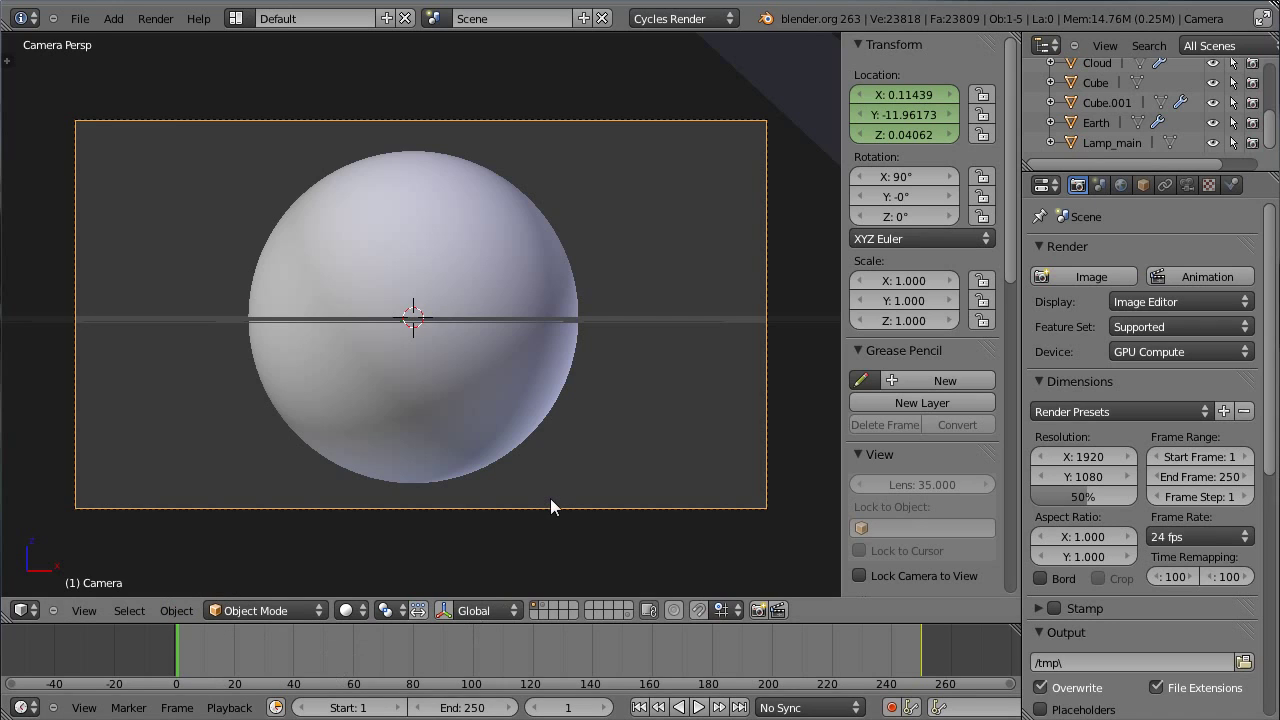
key(g)
key(z)
key(z)
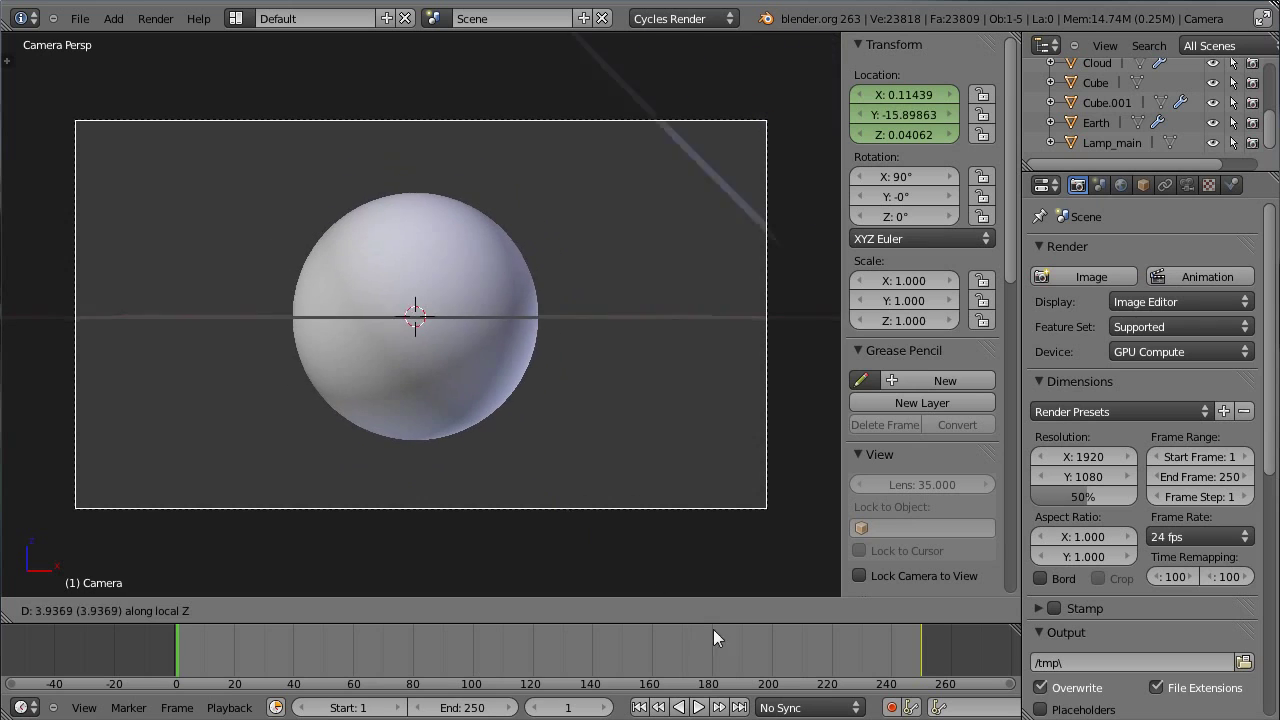
click(748, 690)
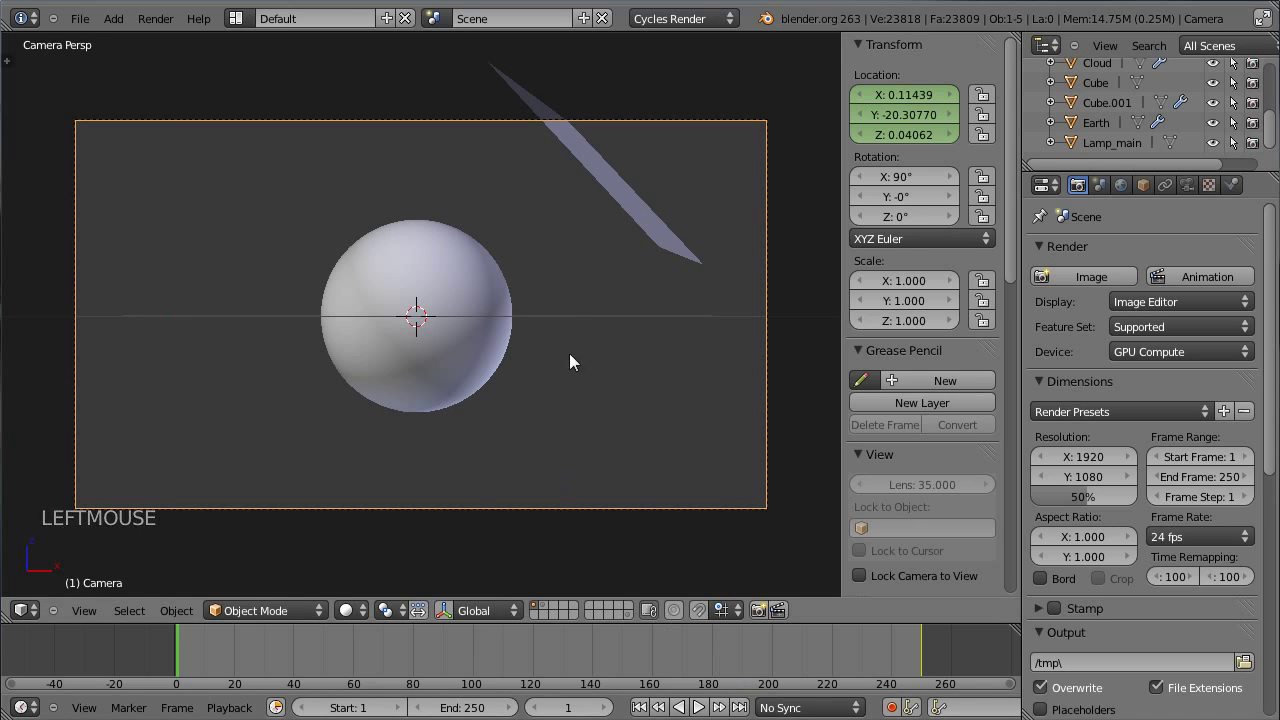
- Insert a Location keyframe for the camera at frame 1, and preview the move by scrubbing to frame 250 and returning to frame 1
key(i)
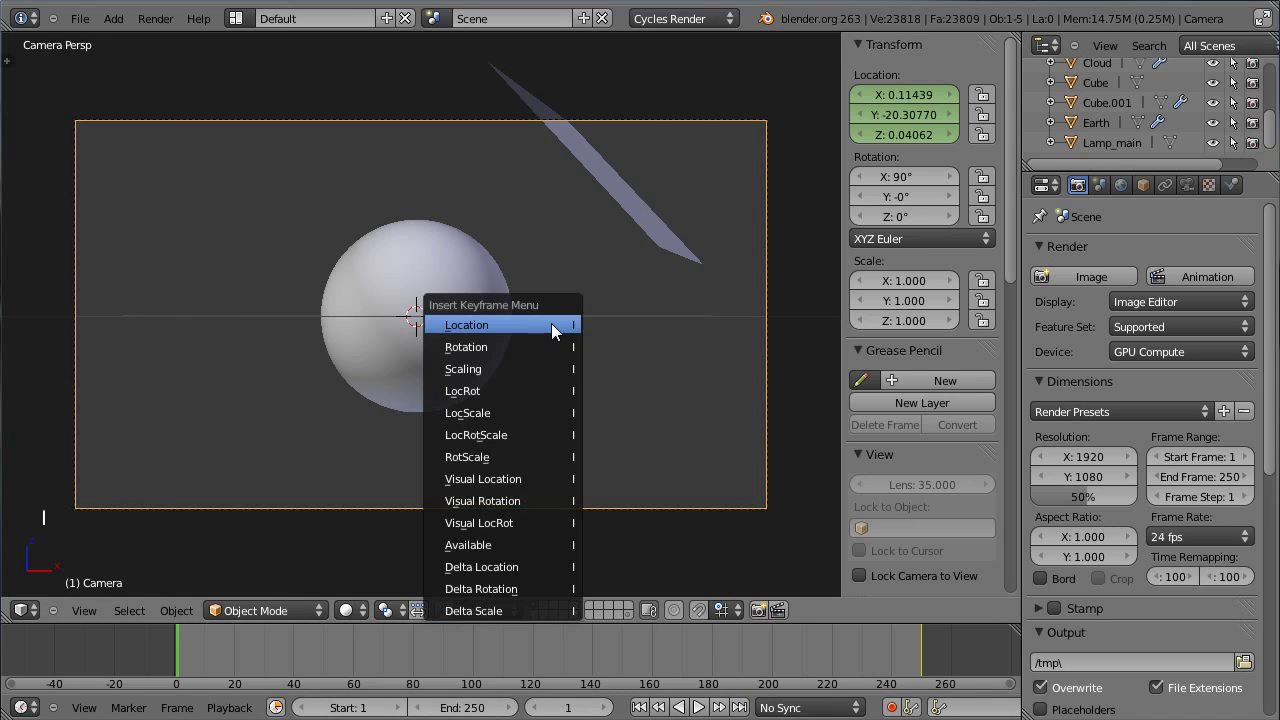
click(462, 326)
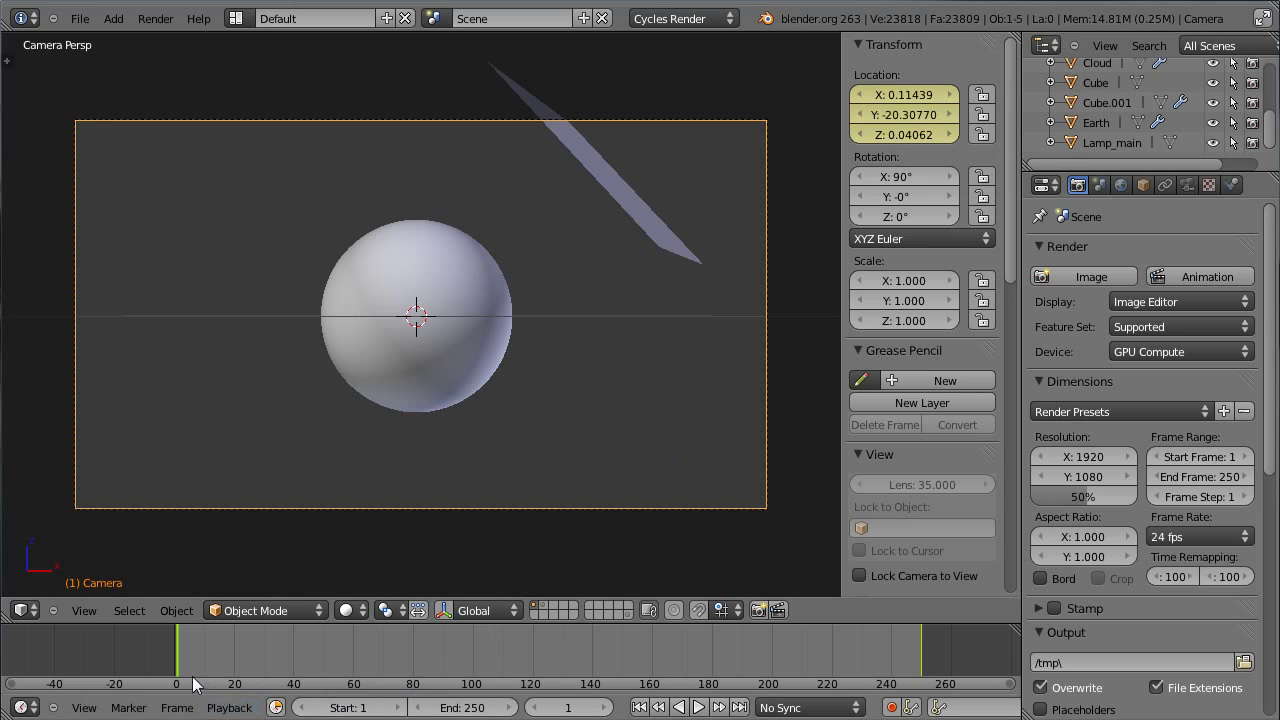
drag(198, 654, 923, 683)
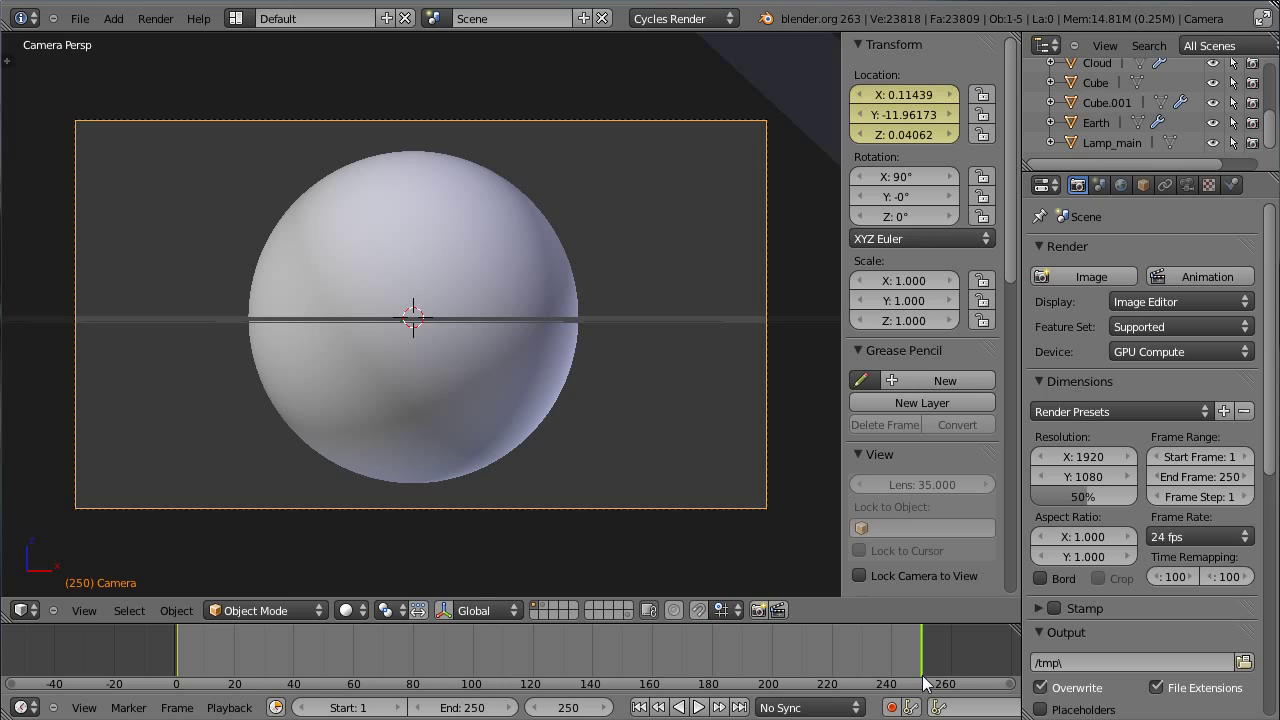
key(shift+Left)
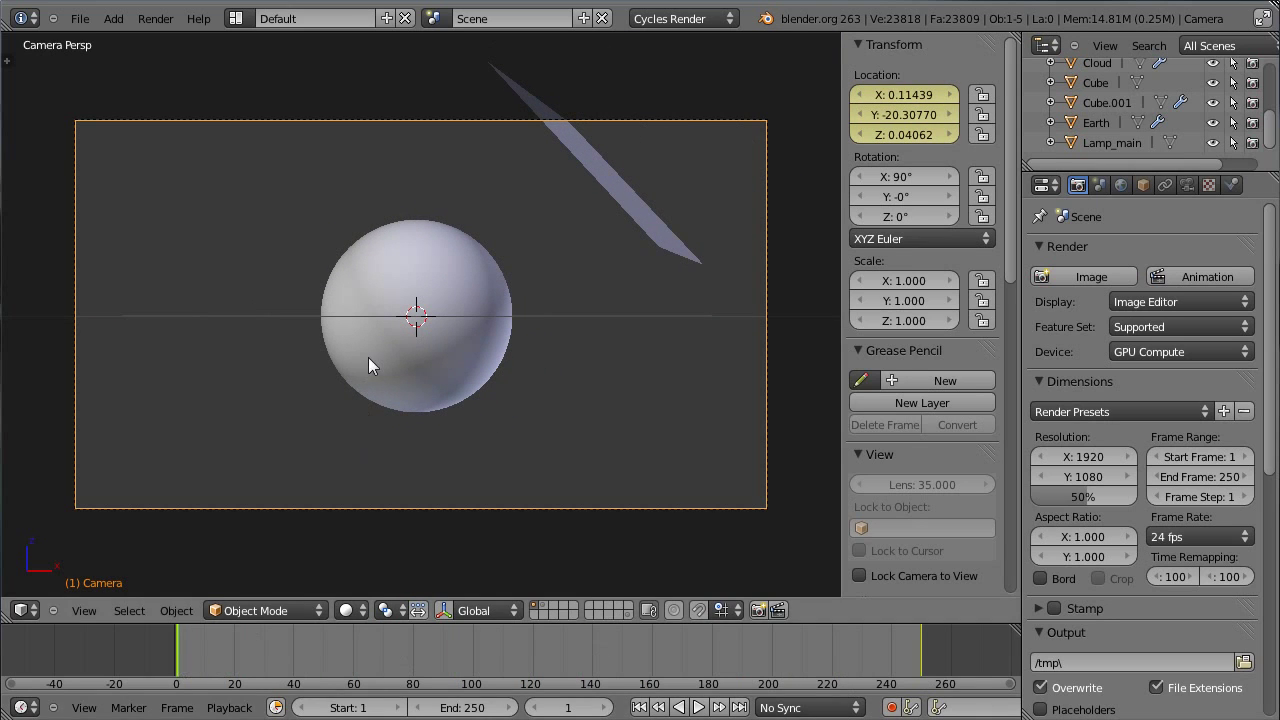
- Delete the camera's keyframe at frame 1 and insert a Location keyframe there again
key(alt+i)
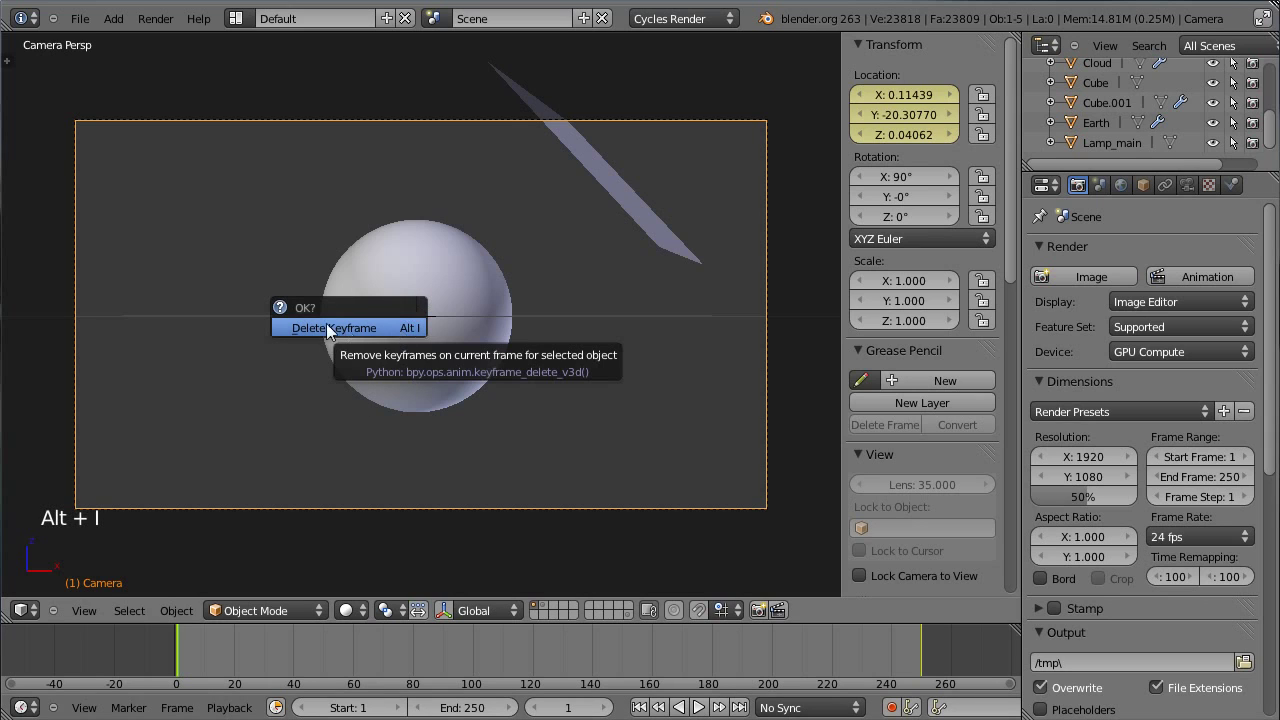
click(356, 328)
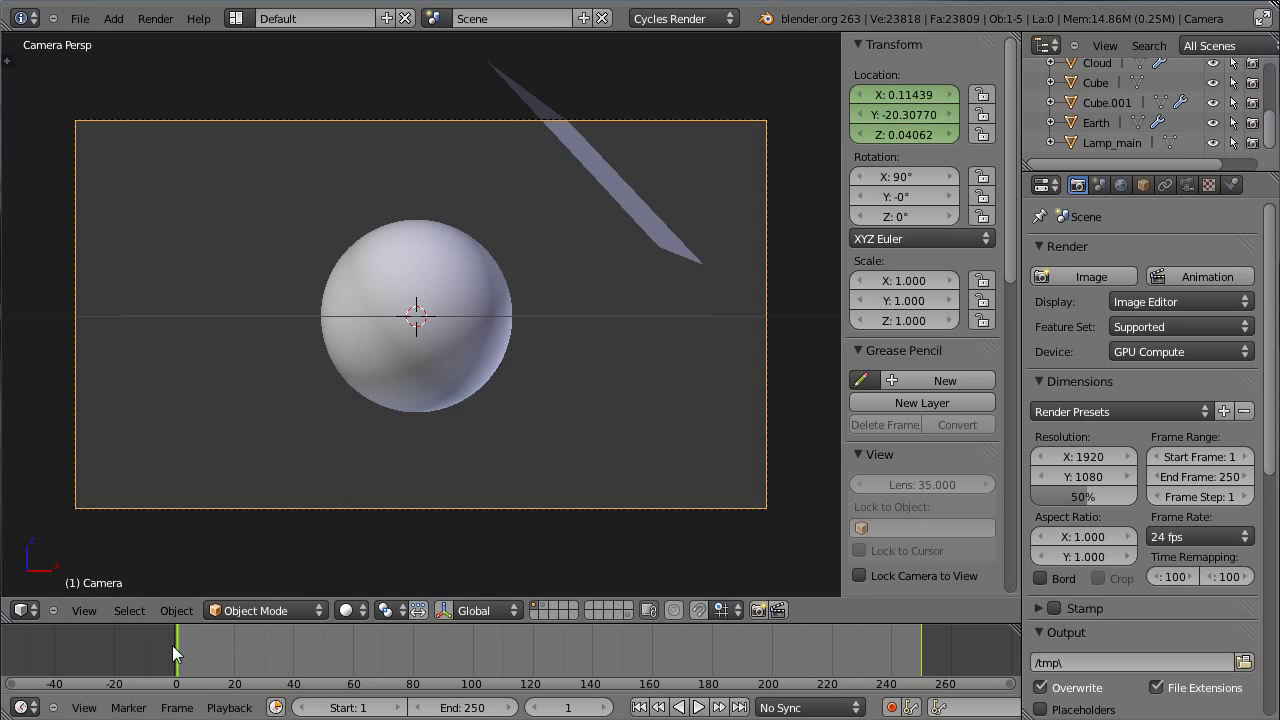
key(i)
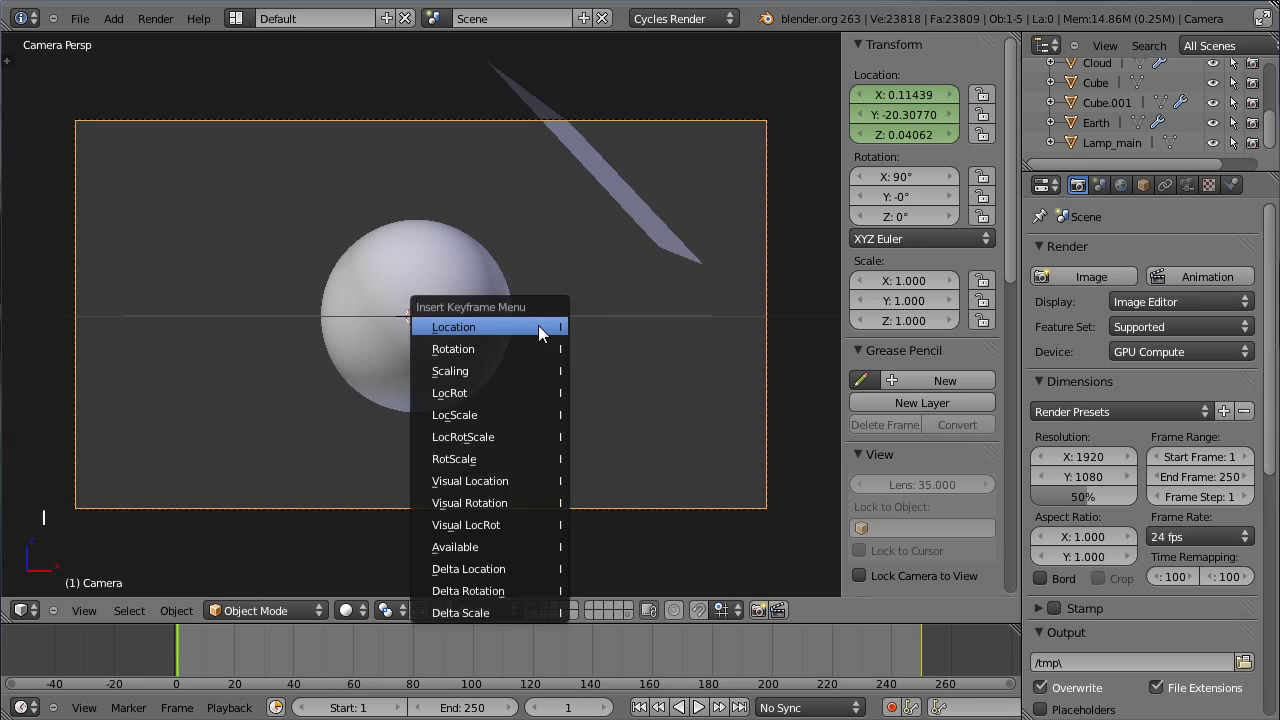
click(535, 328)
mouse_move(178, 655)
mouse_down()
mouse_move(914, 677)
mouse_move(188, 682)
mouse_move(399, 697)
mouse_move(690, 685)
mouse_move(177, 679)
mouse_up()
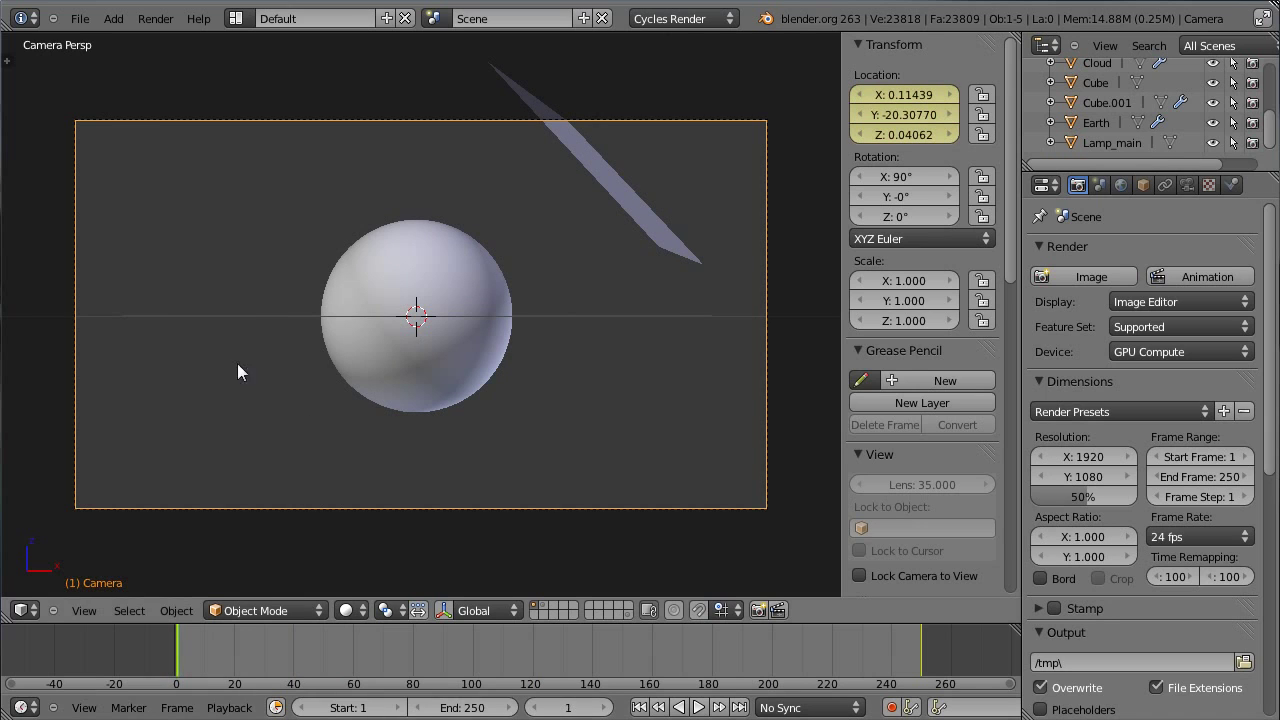
- Change the 3D view area to the Graph Editor and fit all the camera's animation curves in view
click(24, 612)
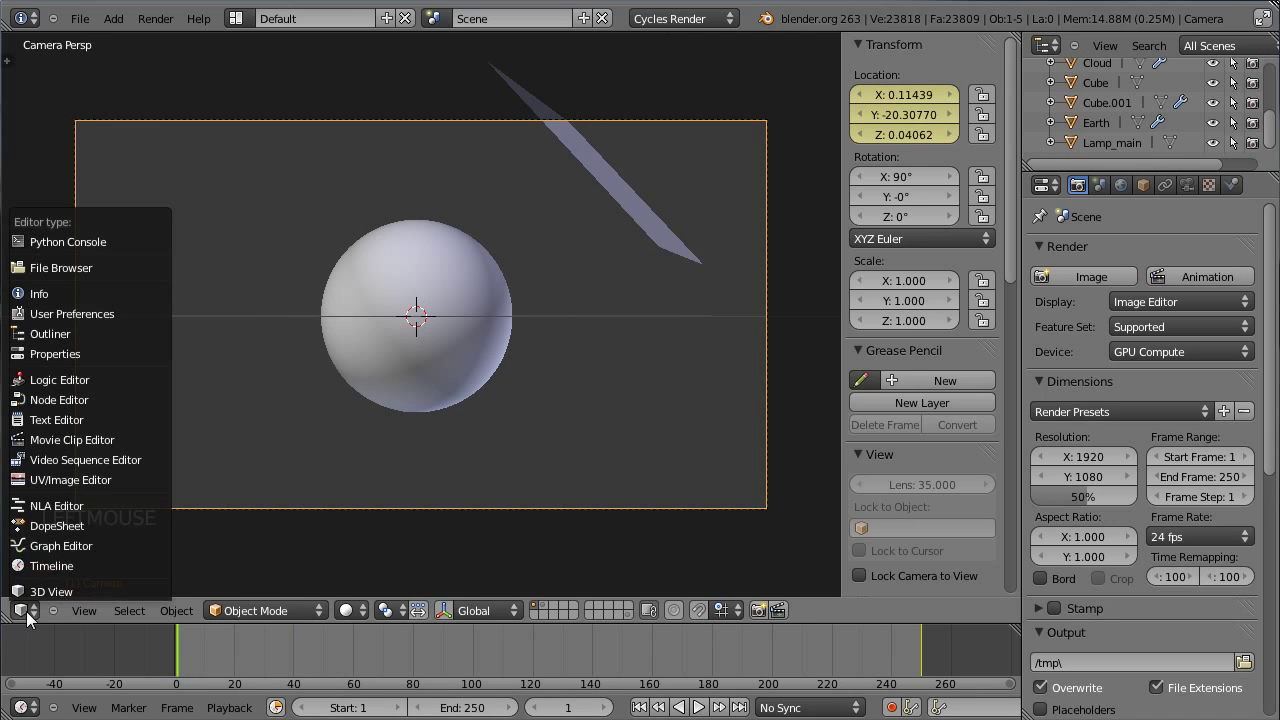
click(52, 591)
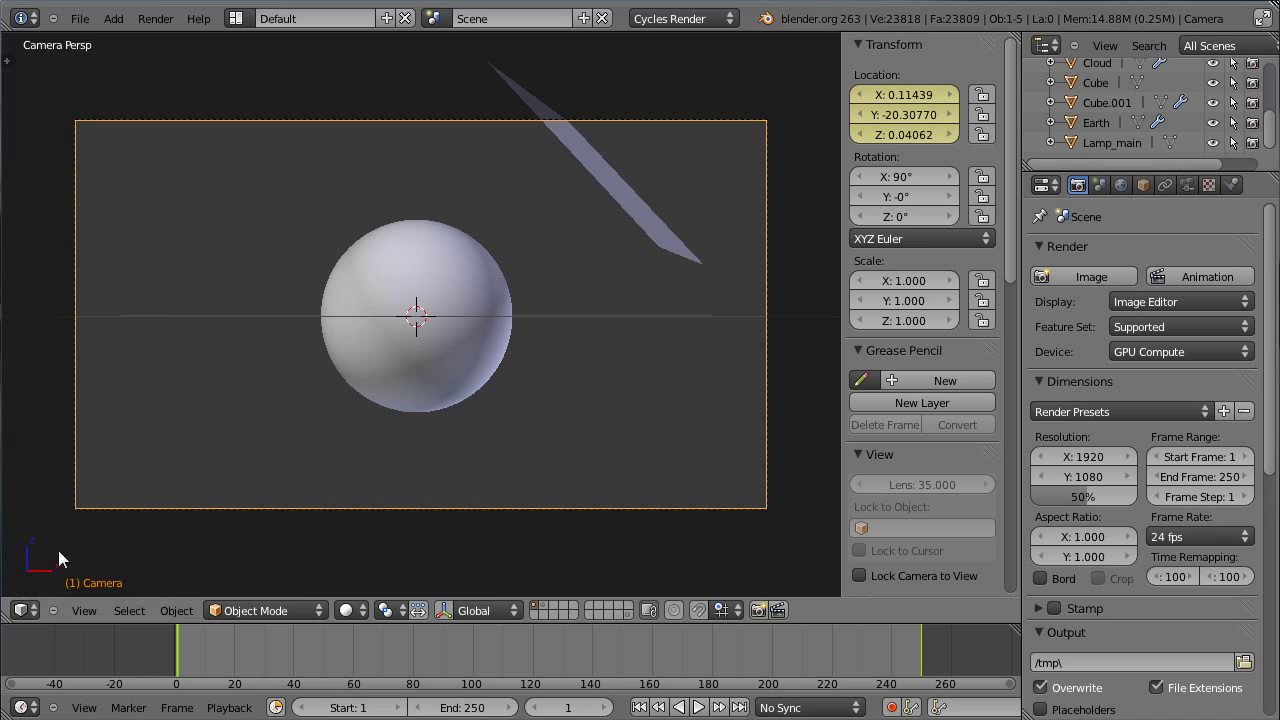
click(22, 611)
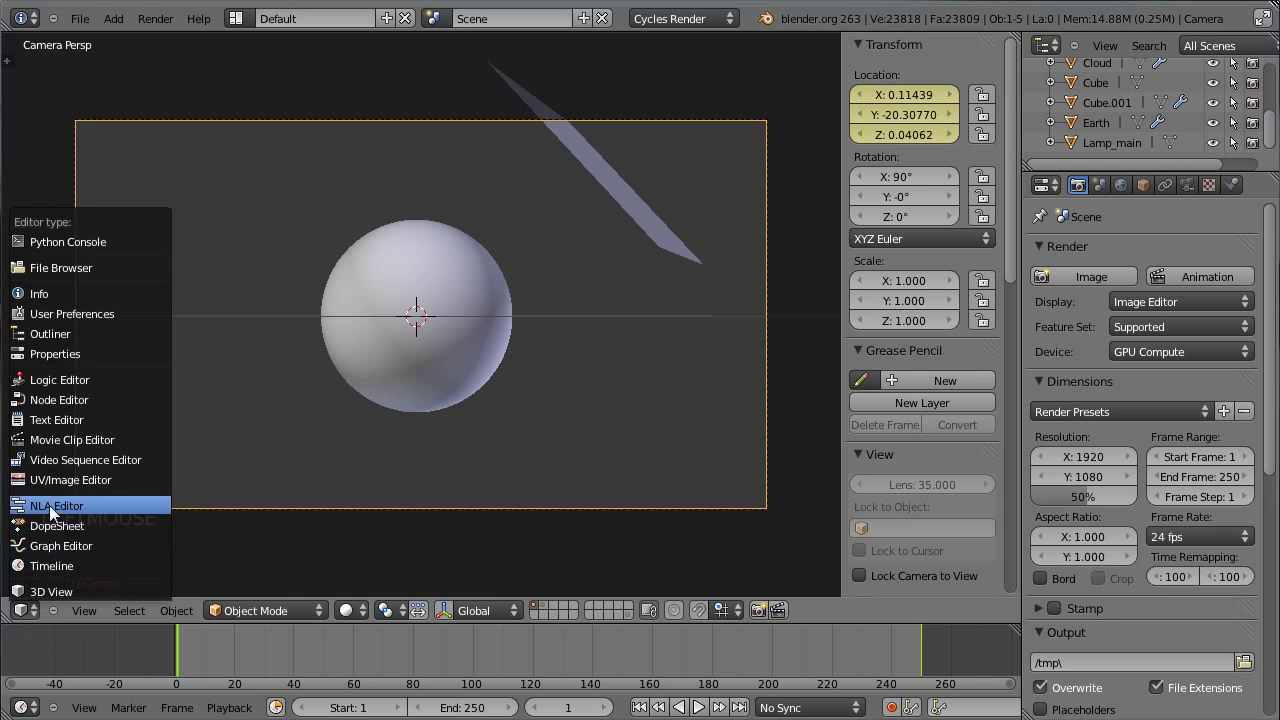
click(86, 545)
key(Home)
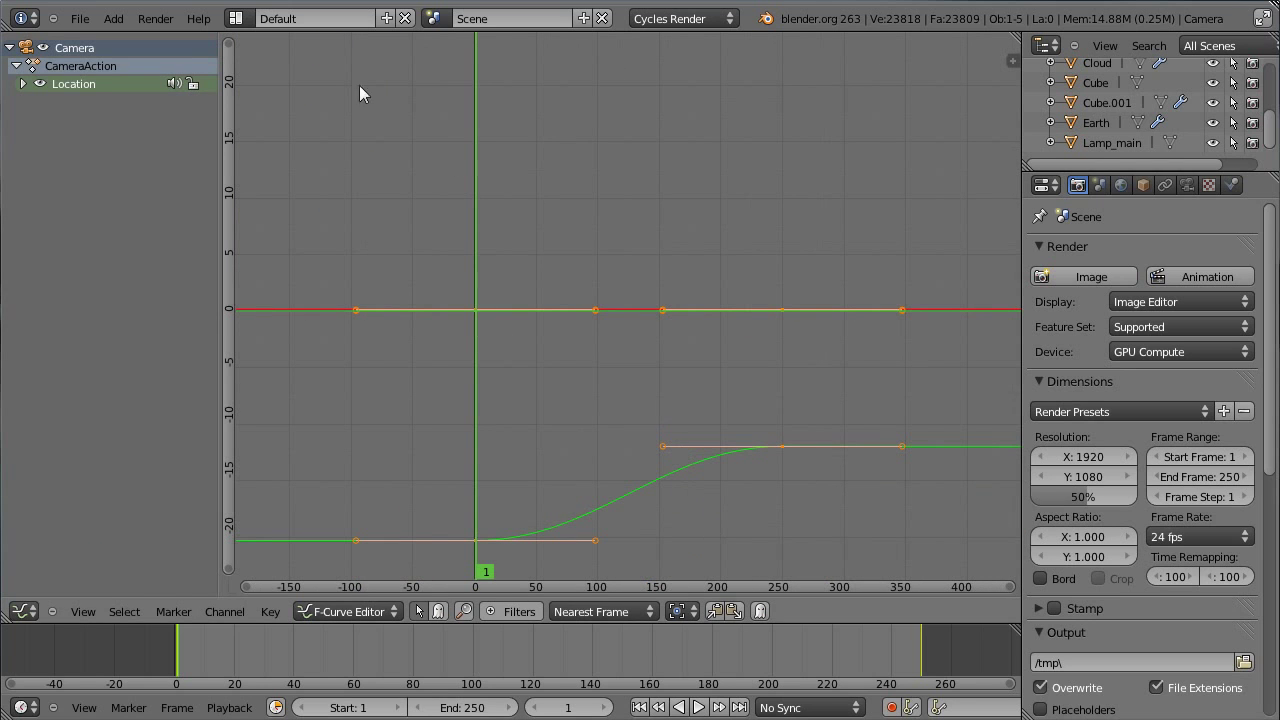
- Expand the camera's Location channel group and select the X, Y and Z Location curves in turn to examine them
click(22, 86)
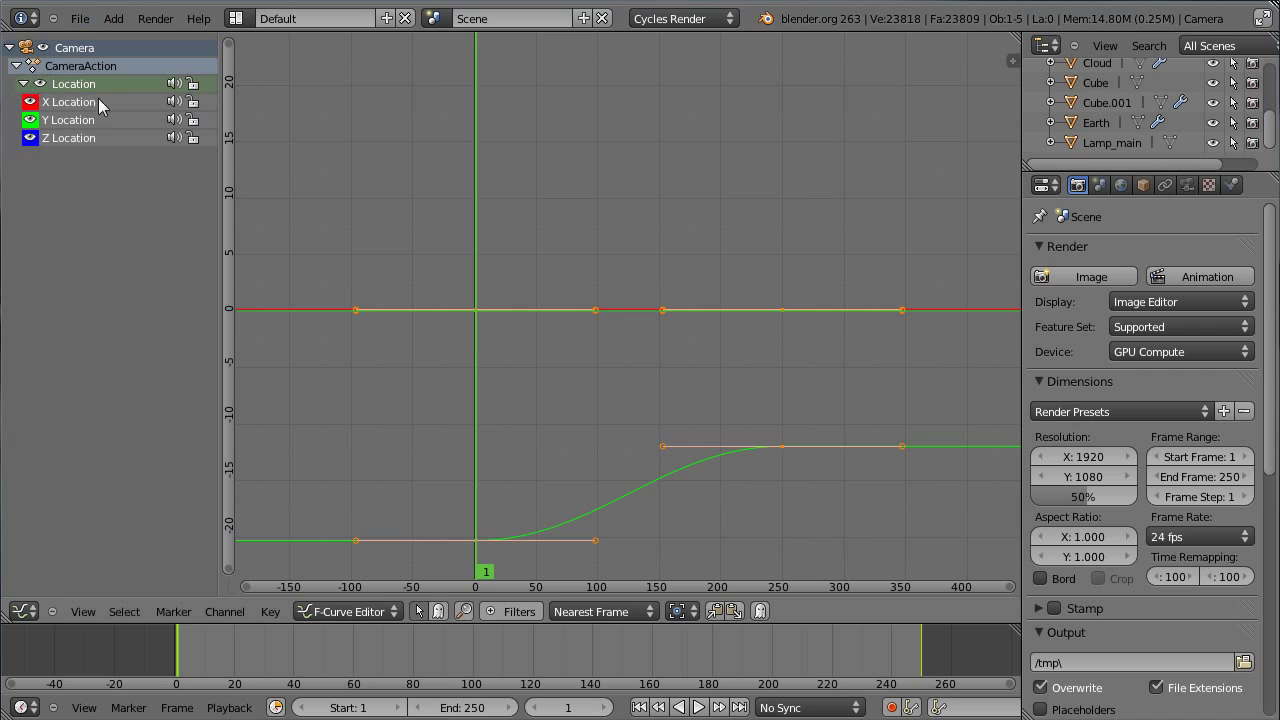
click(63, 101)
click(65, 121)
click(66, 102)
click(74, 121)
click(71, 139)
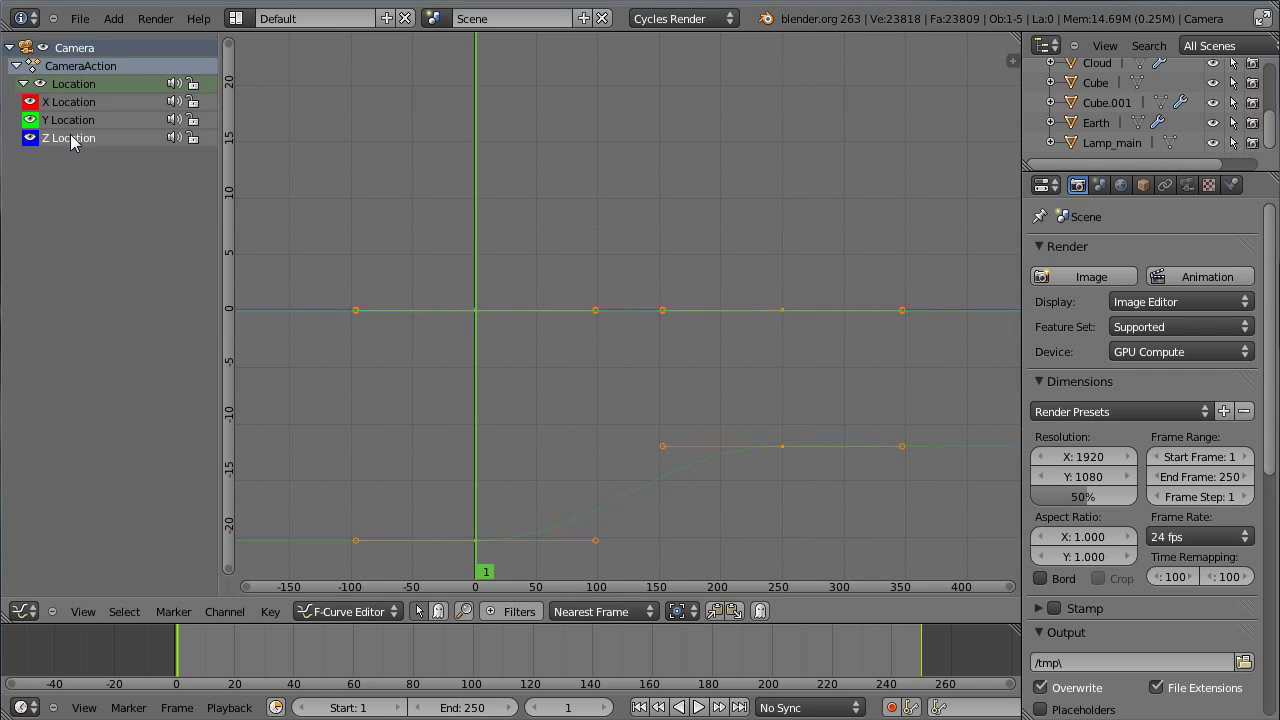
- Select the camera's Y Location curve and shorten the handles of its frame 250 keyframe so the curve straightens toward the end
click(75, 121)
click(77, 103)
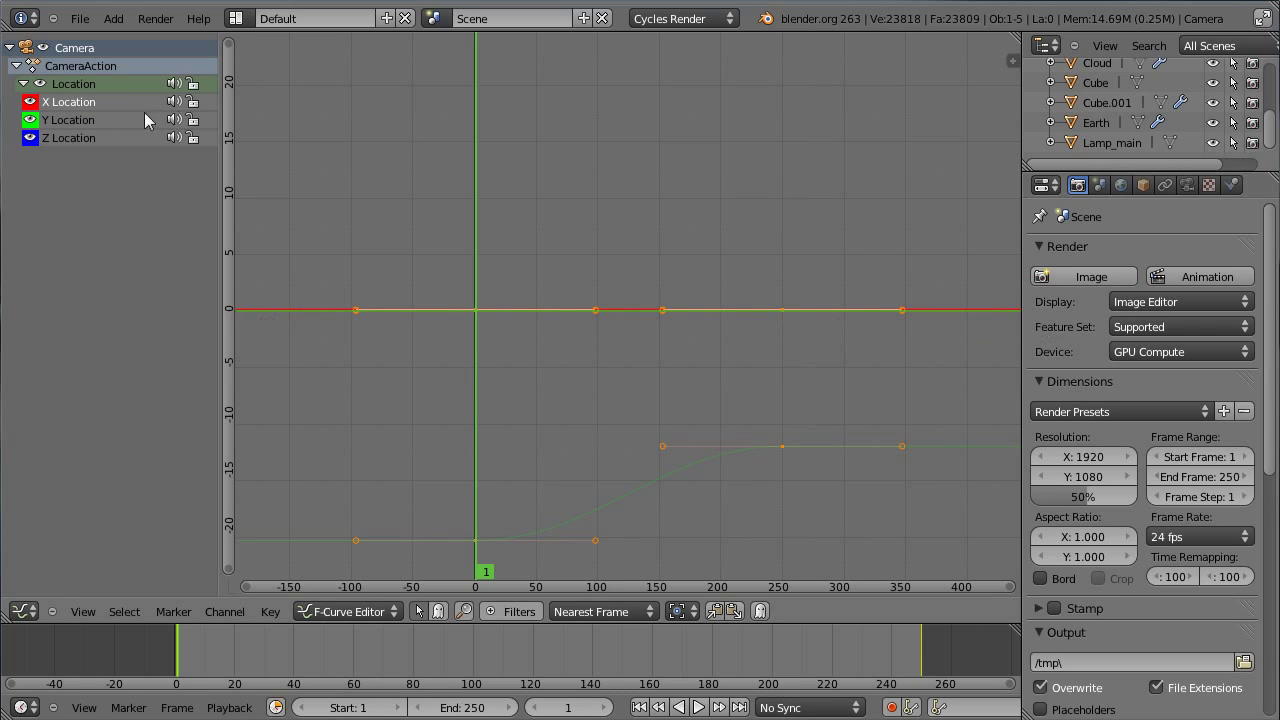
click(65, 118)
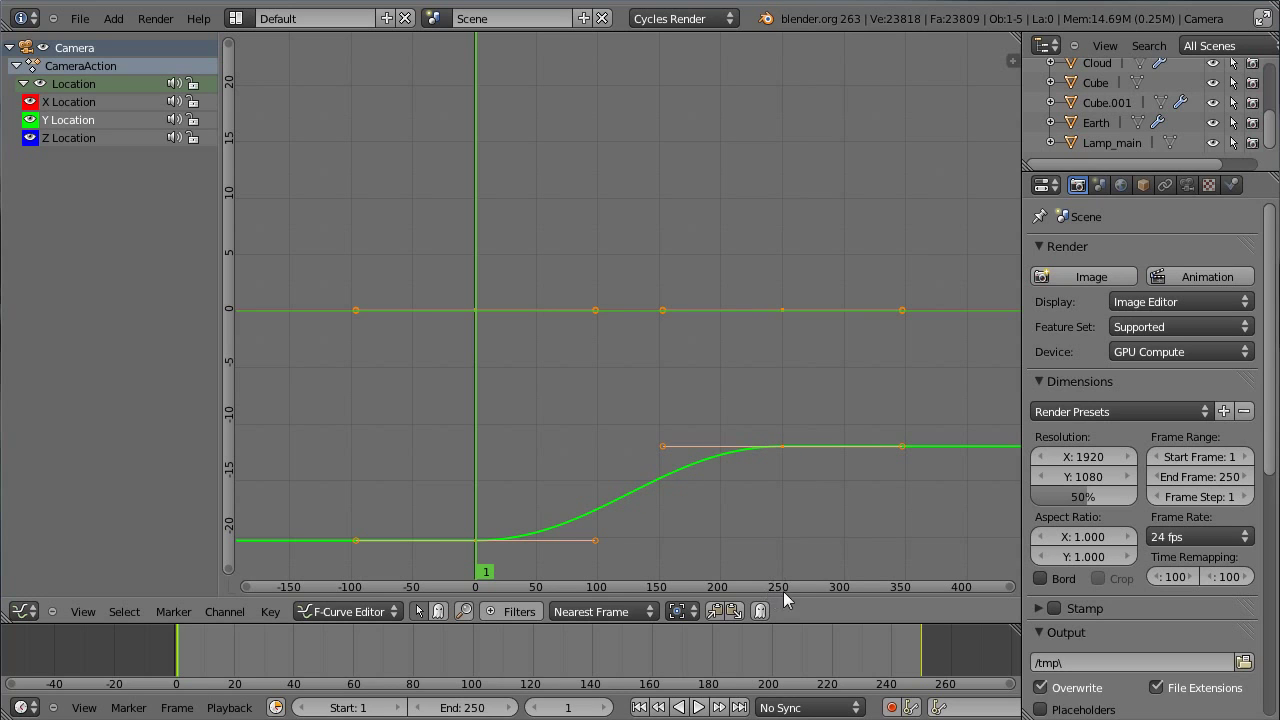
right_click(783, 449)
key(s)
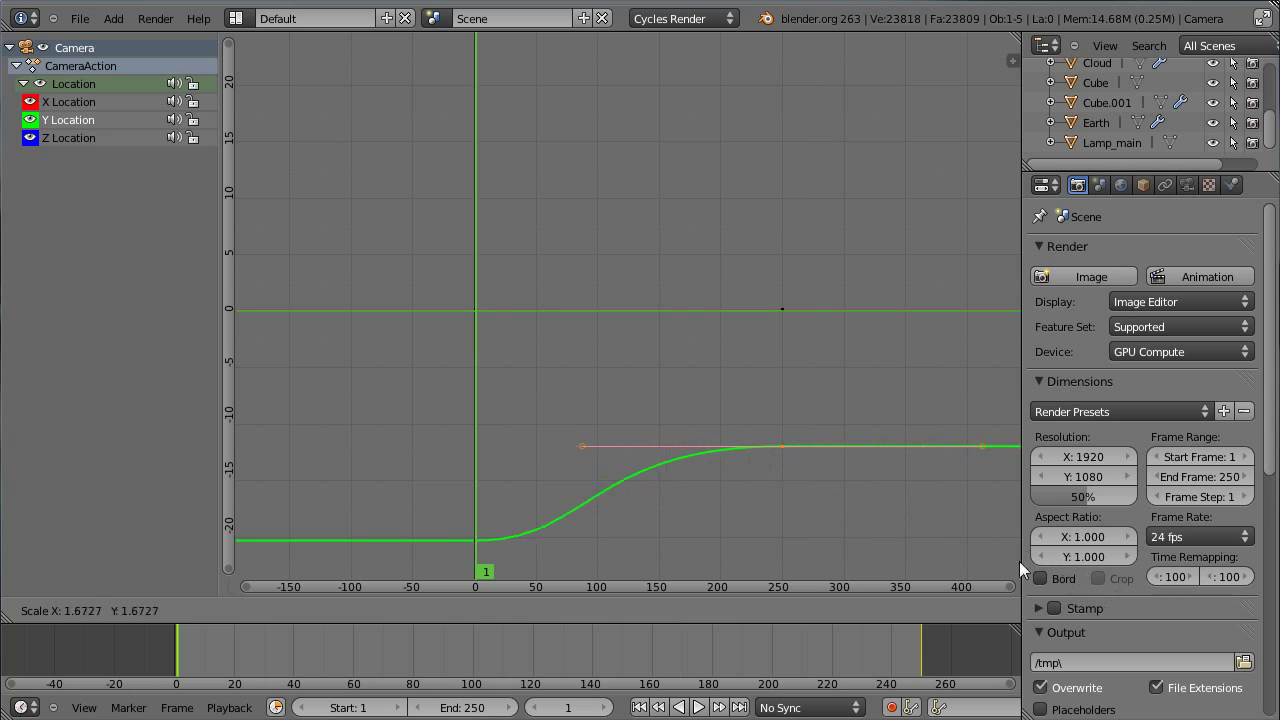
click(815, 503)
- Scale down the handles of the Y Location curve's frame 1 keyframe so the camera move starts almost linearly
right_click(479, 540)
key(s)
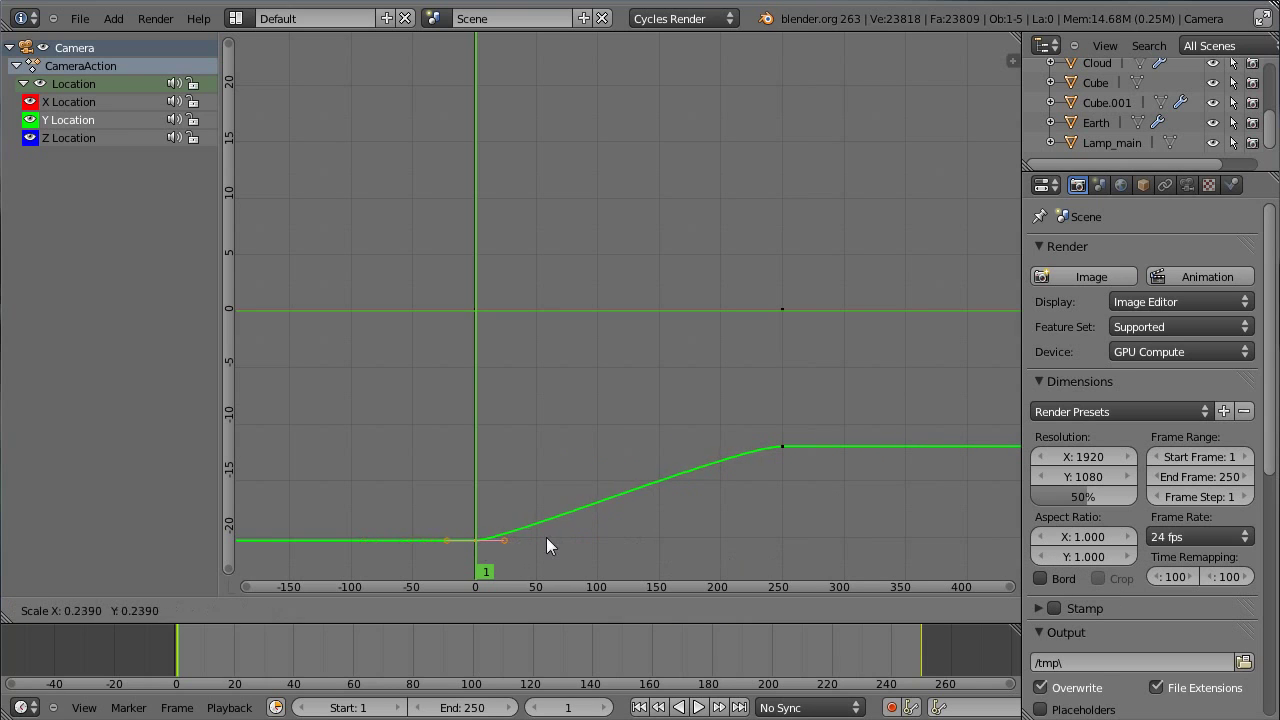
click(707, 547)
key(r)
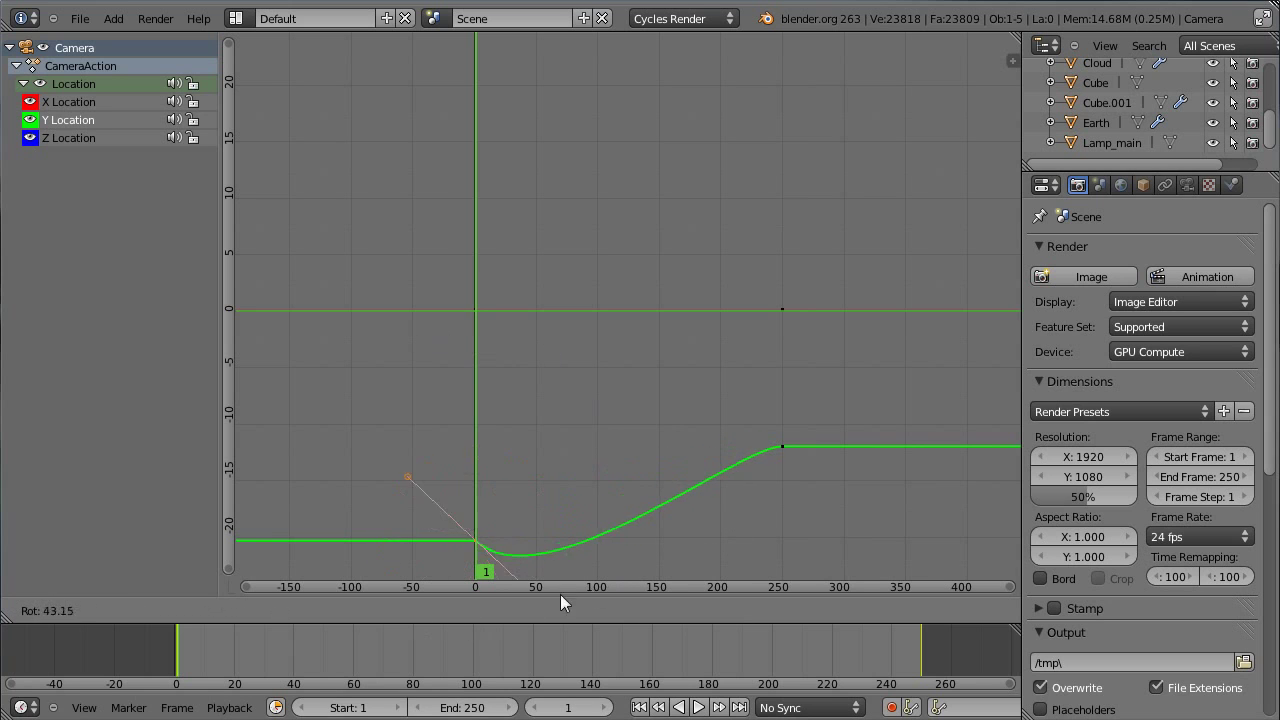
right_click(603, 401)
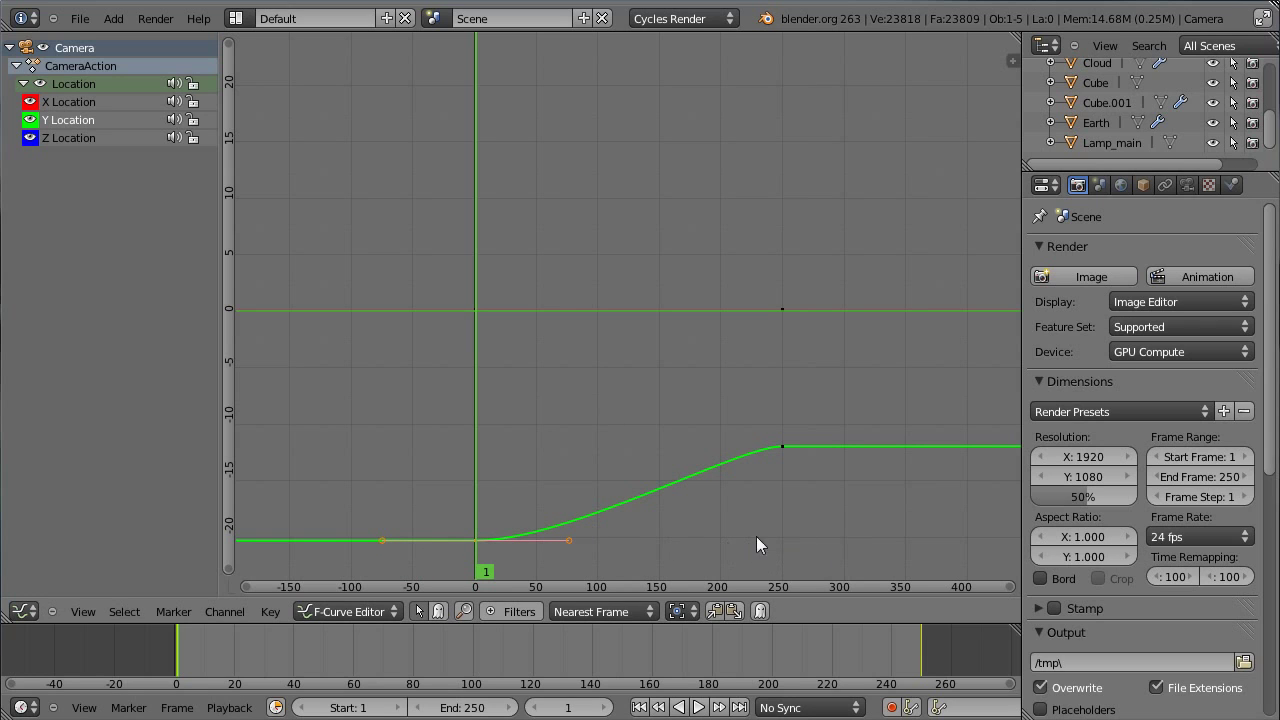
key(s)
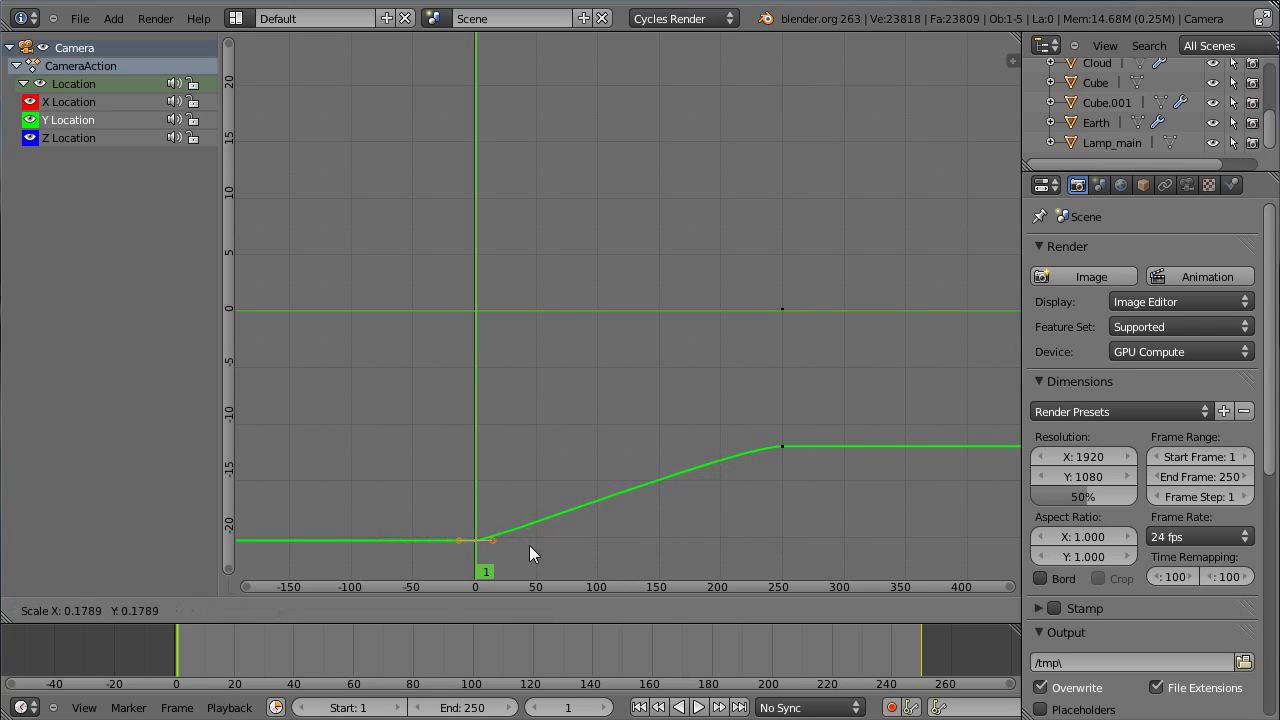
click(516, 545)
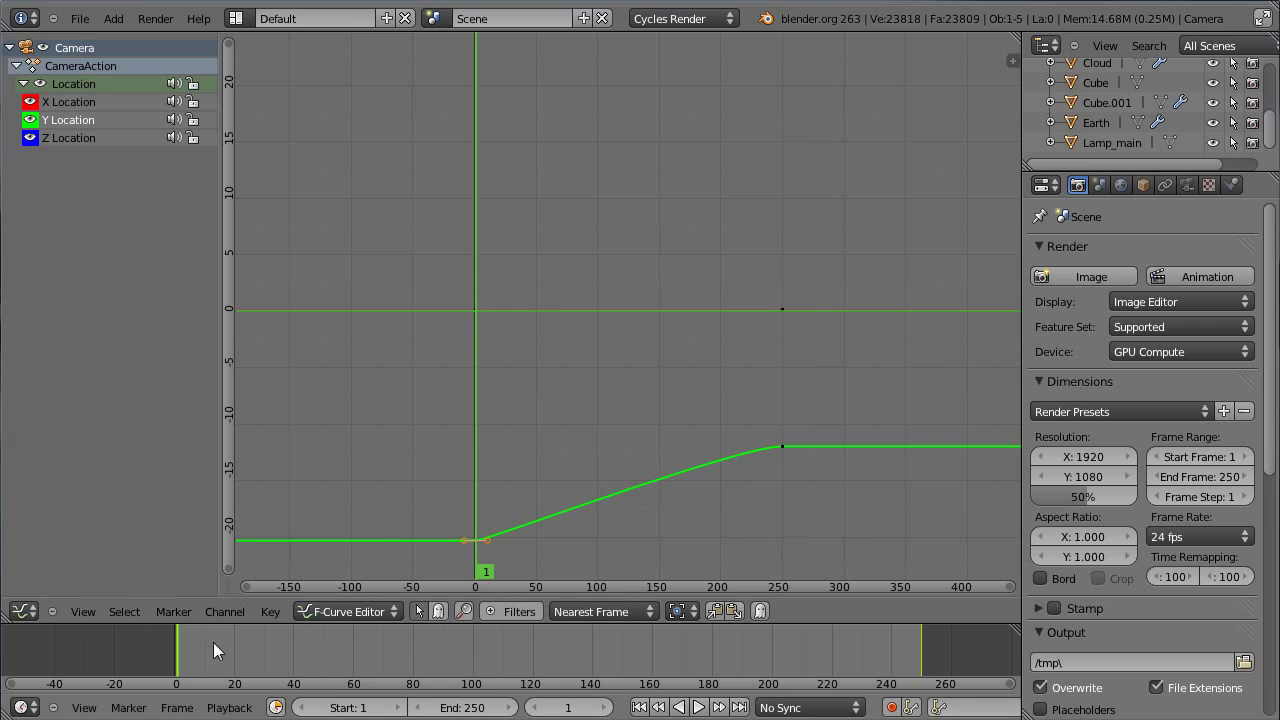
- Change the Graph Editor area back to the 3D View and check the camera view at the start of the timeline
drag(181, 648, 180, 688)
click(23, 611)
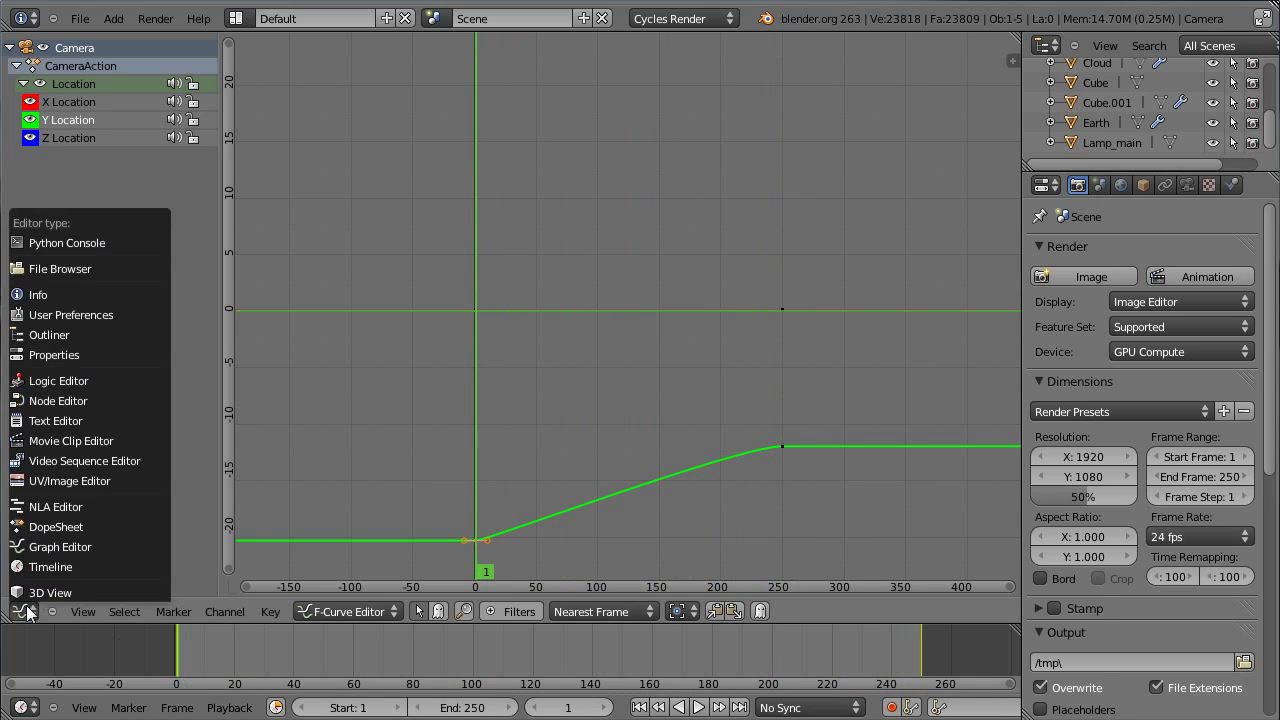
click(30, 594)
drag(179, 639, 180, 676)
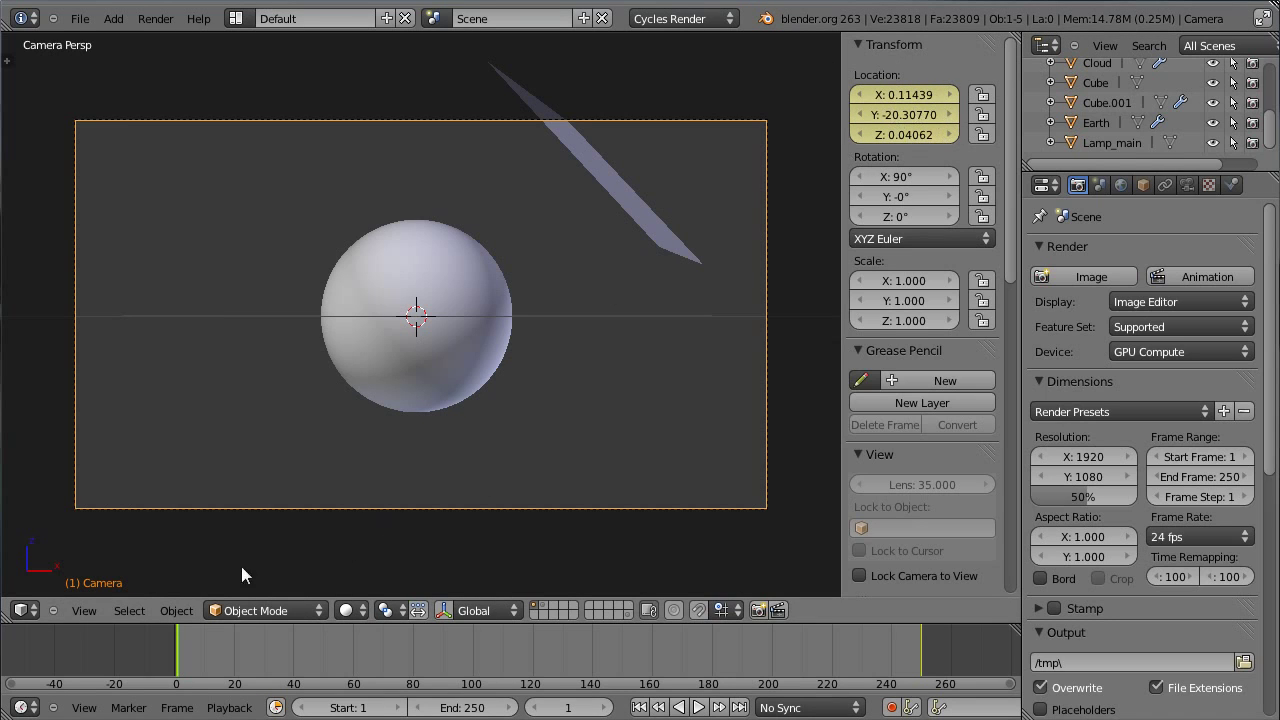
click(33, 614)
- Scrub the timeline to frame 230 and hide the Atmosphere and Cloud objects in the viewport
right_click(394, 275)
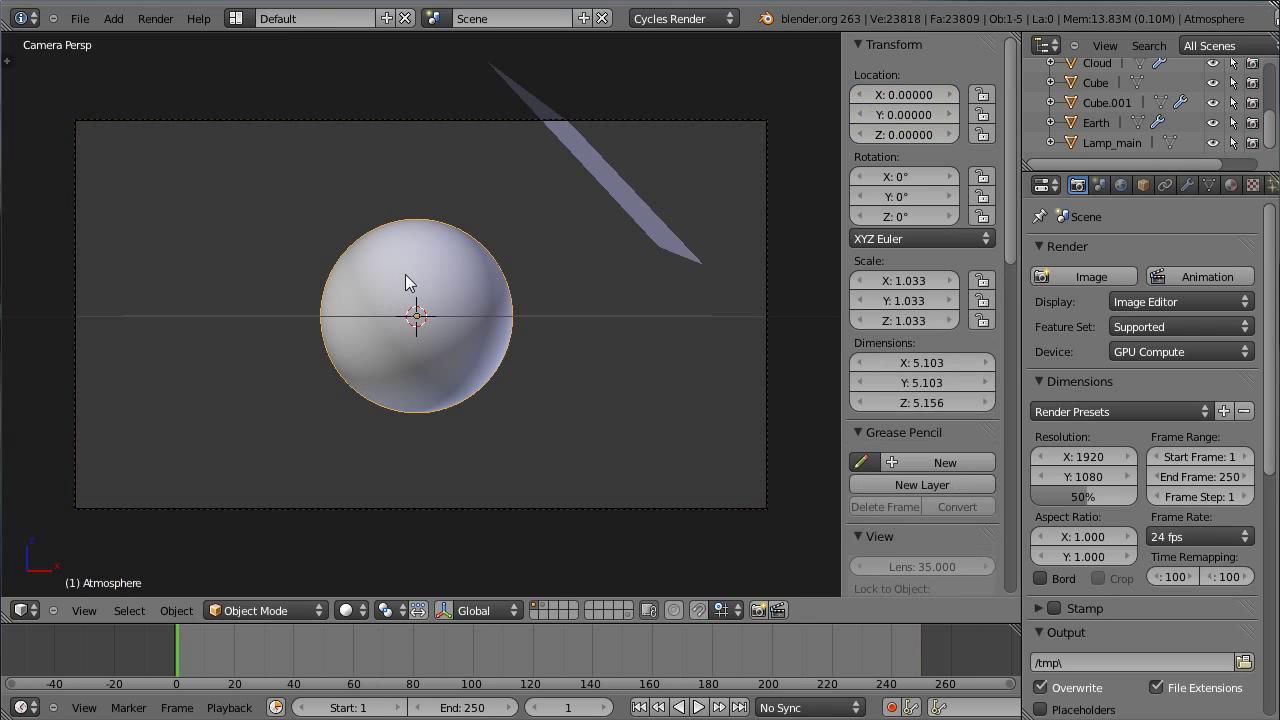
drag(176, 630, 862, 655)
mouse_move(1273, 137)
mouse_down()
mouse_move(1273, 88)
mouse_move(1263, 141)
mouse_up()
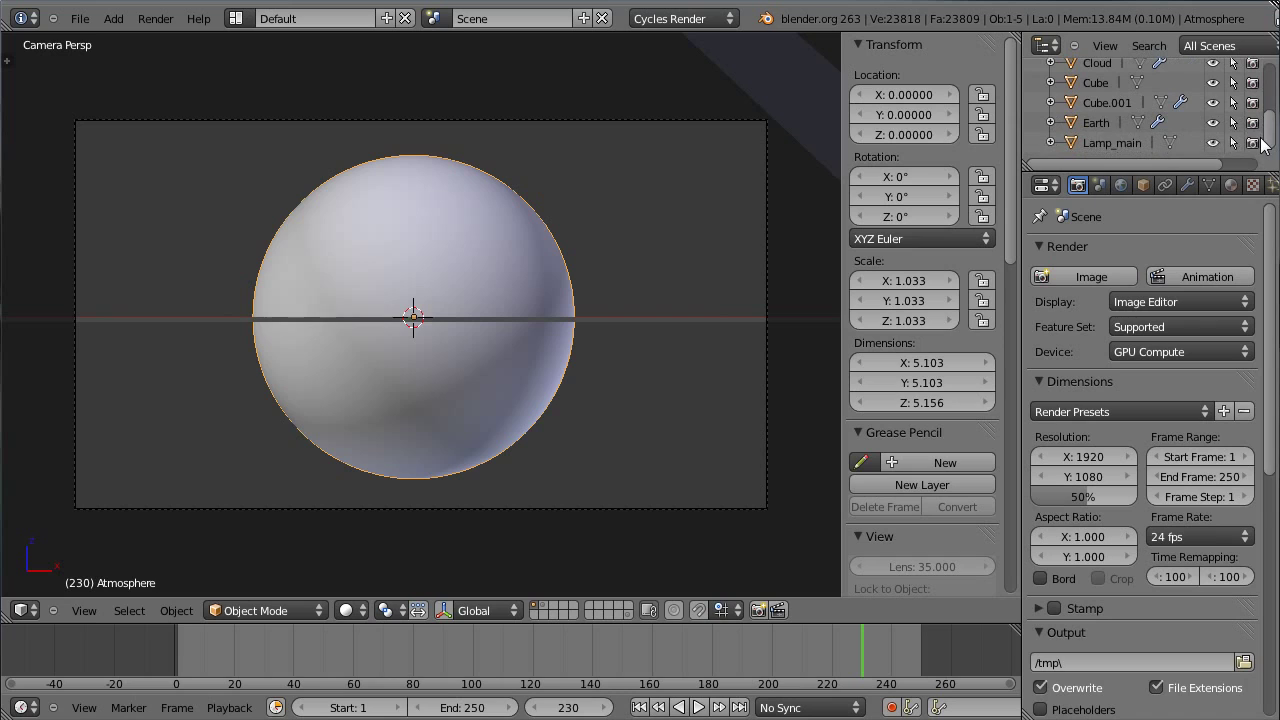
scroll(1222, 120, up, 3)
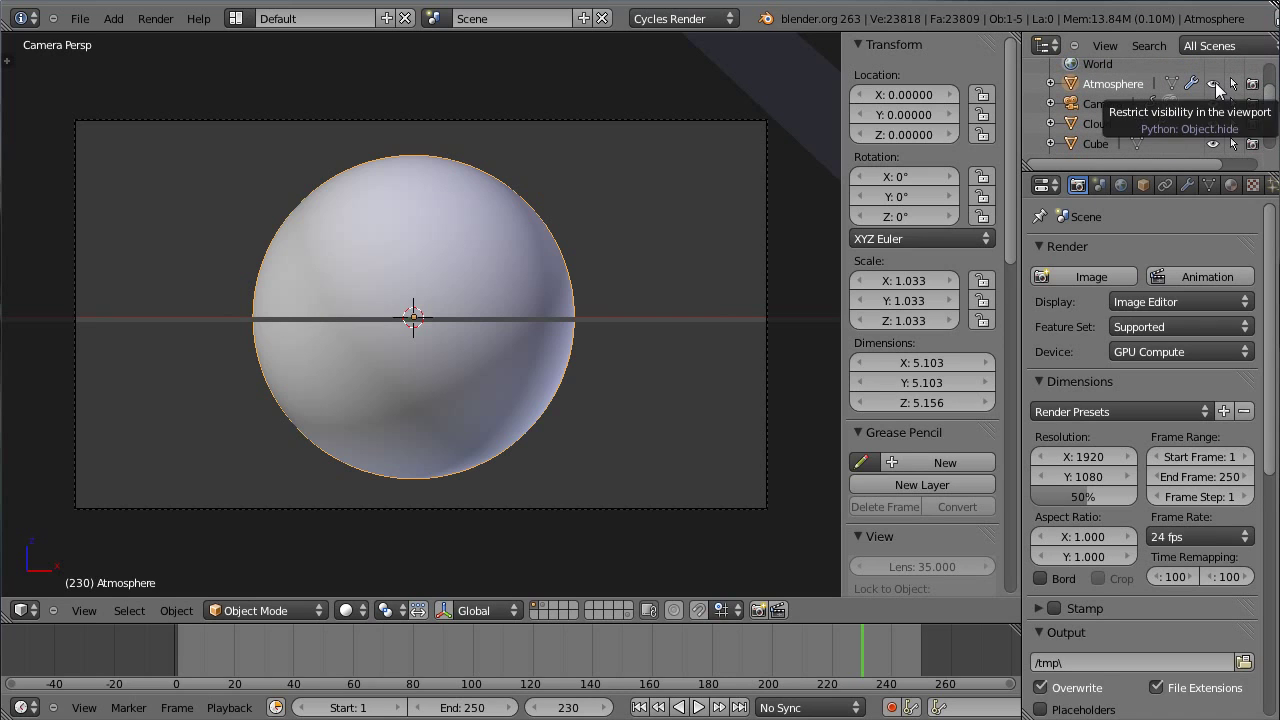
click(1215, 85)
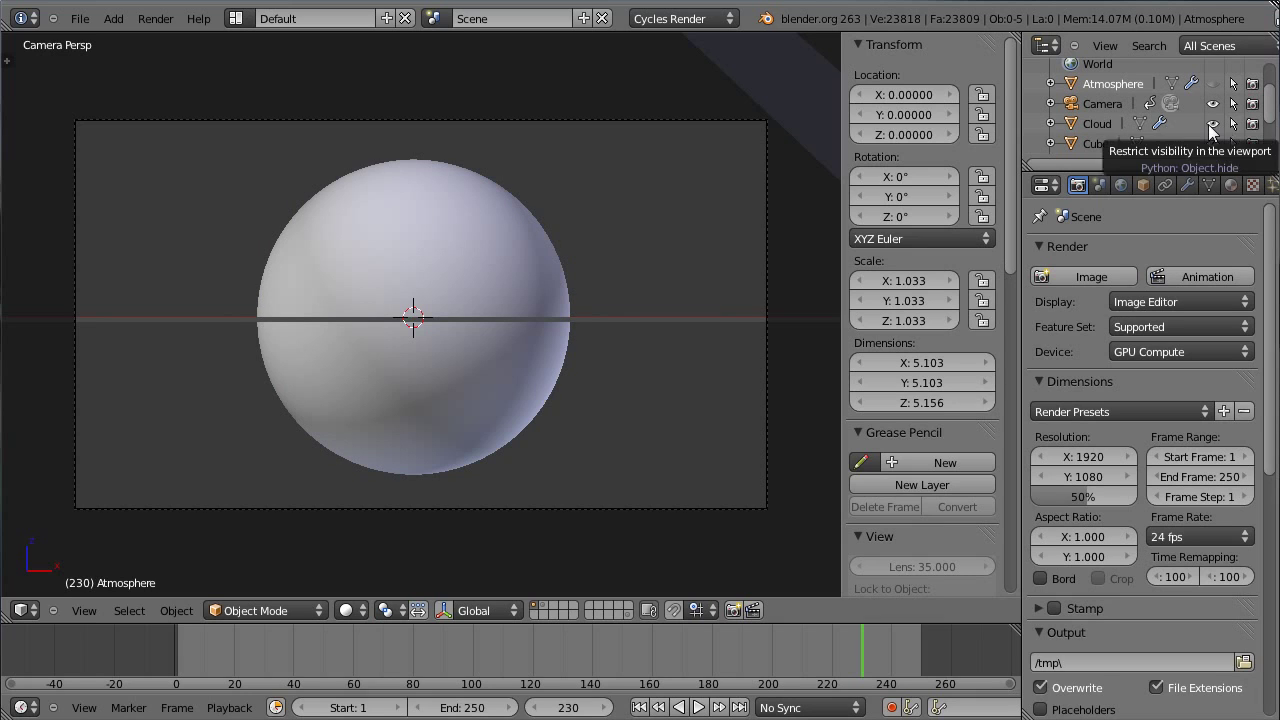
drag(1270, 114, 1268, 143)
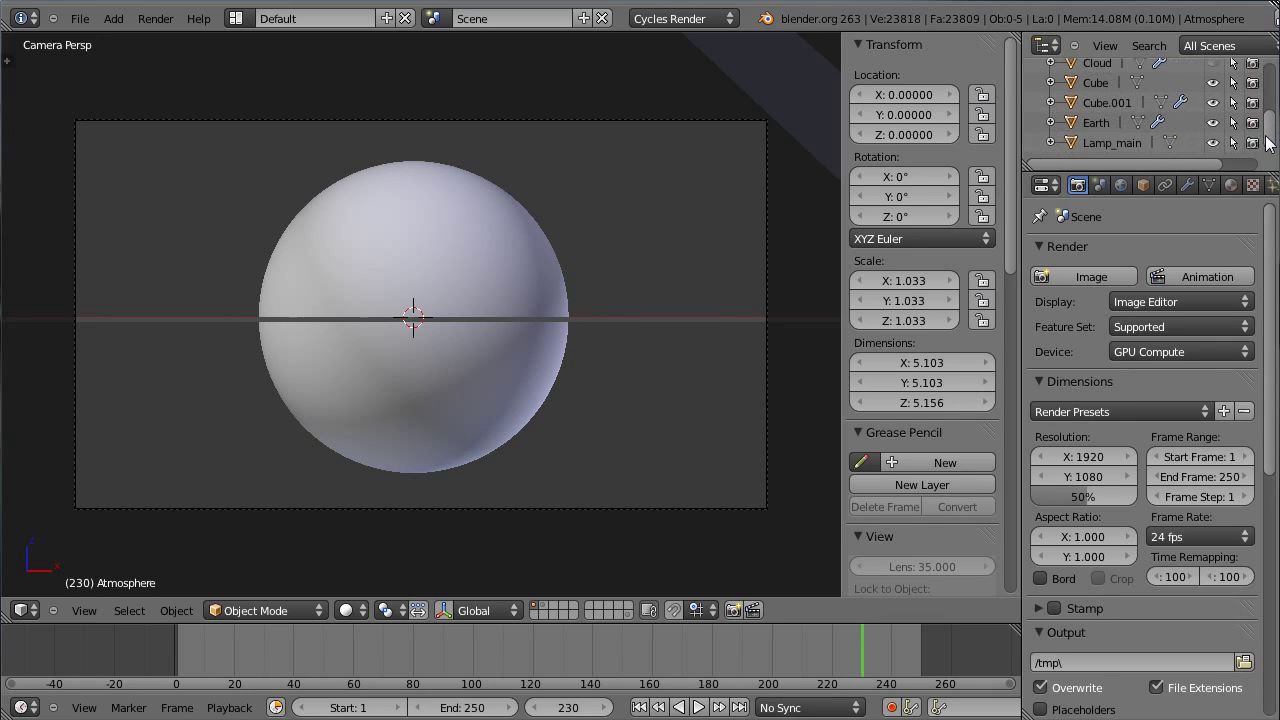
- Select the Earth object and set the viewport shading to Texture
click(1107, 123)
click(349, 610)
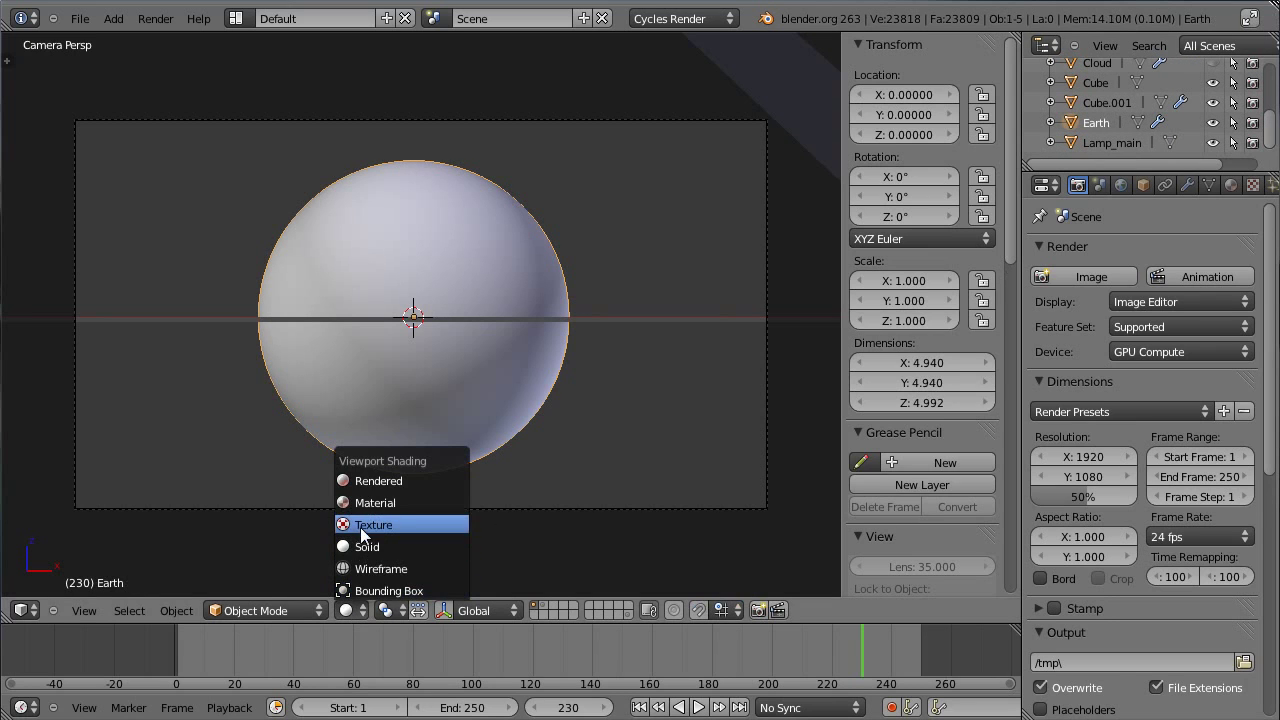
key(Return)
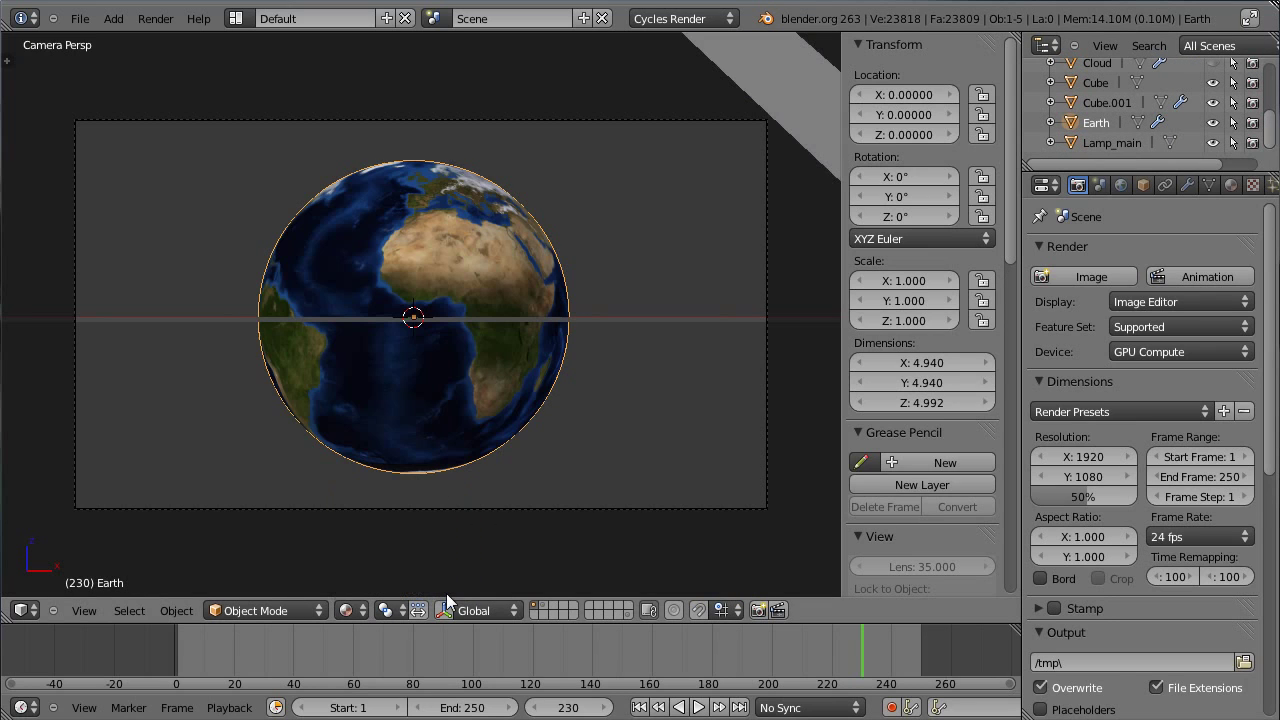
- Return the timeline to frame 1 and insert a Rotation keyframe for the Earth
click(800, 666)
drag(773, 673, 178, 676)
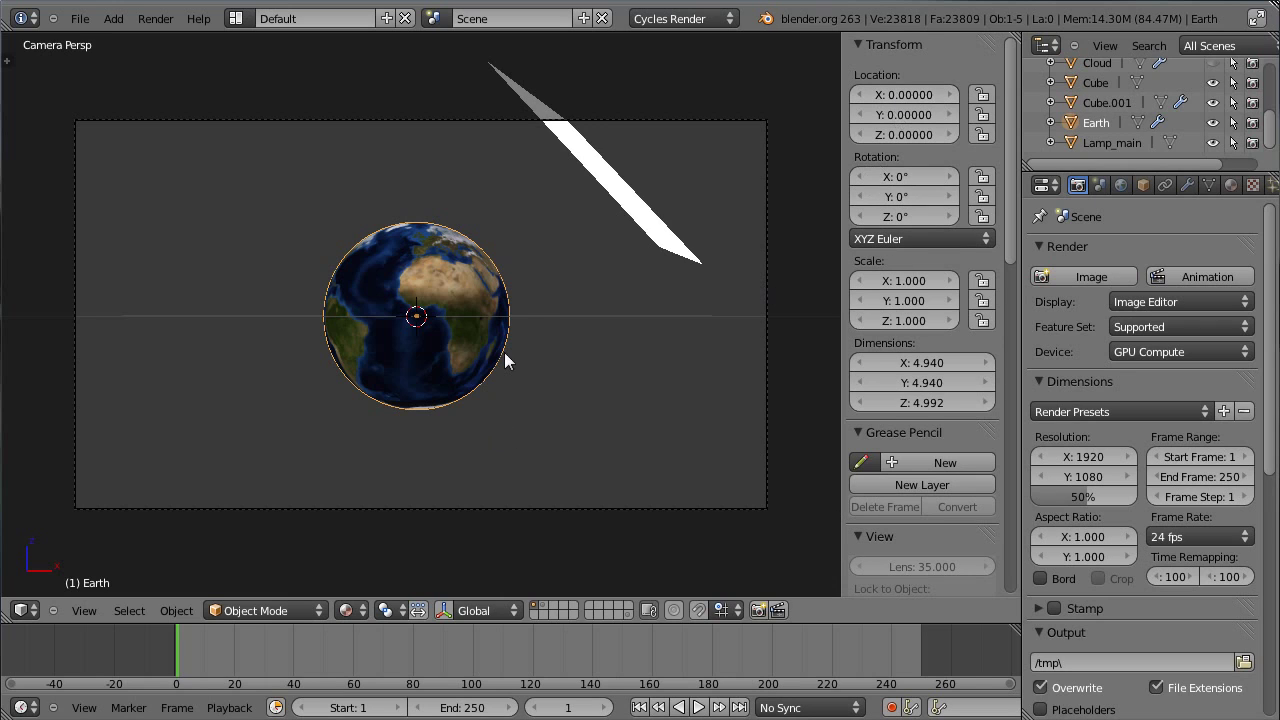
key(i)
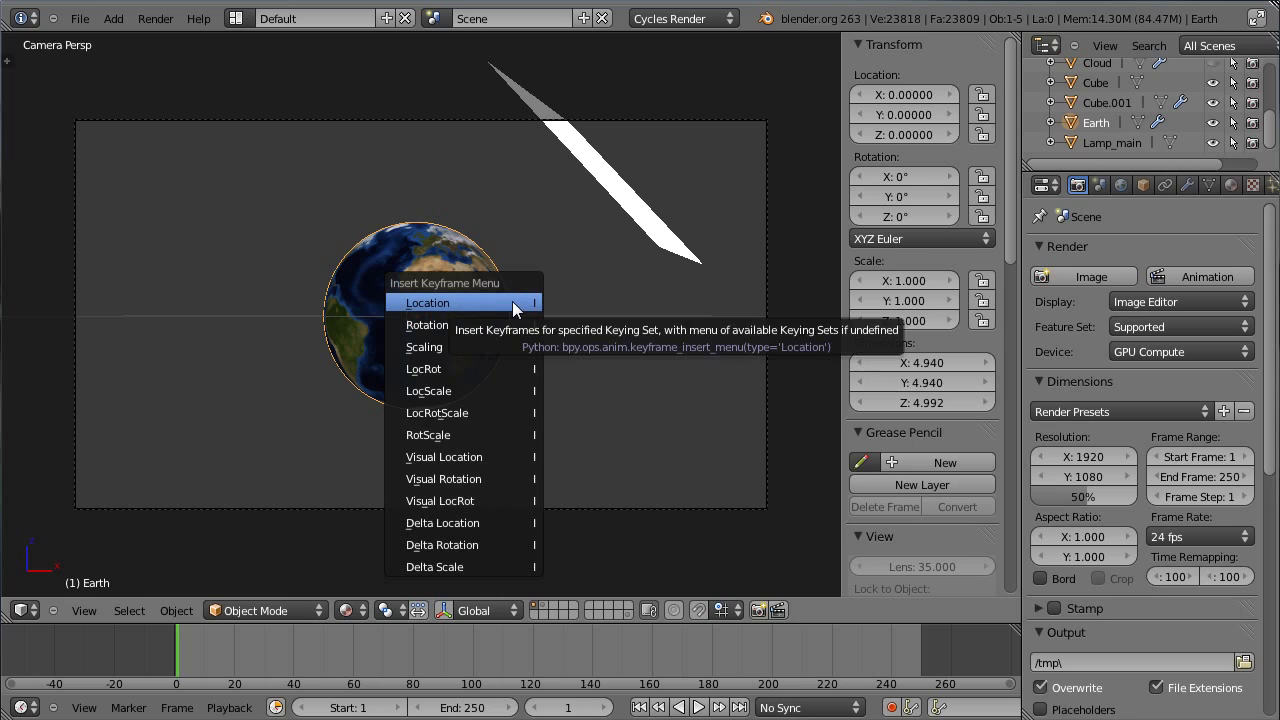
click(427, 328)
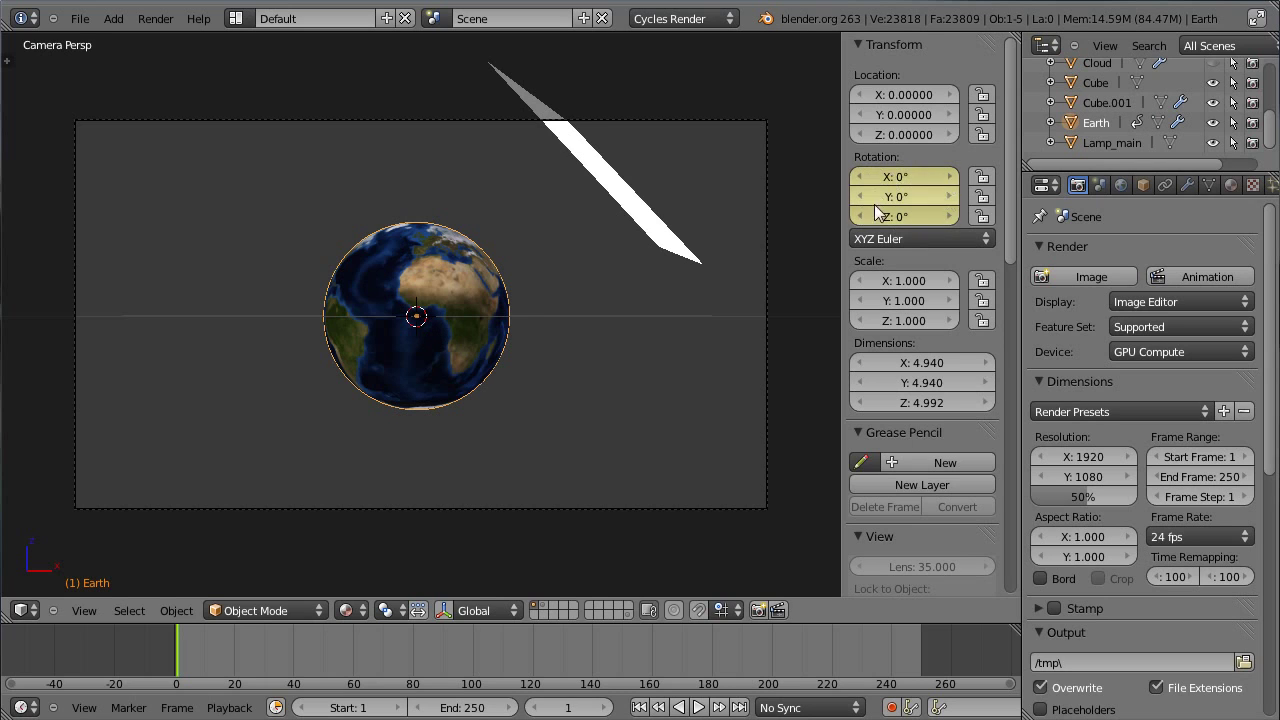
- Move the timeline to frame 250 and set the Earth's Z rotation to 15°
drag(179, 648, 915, 650)
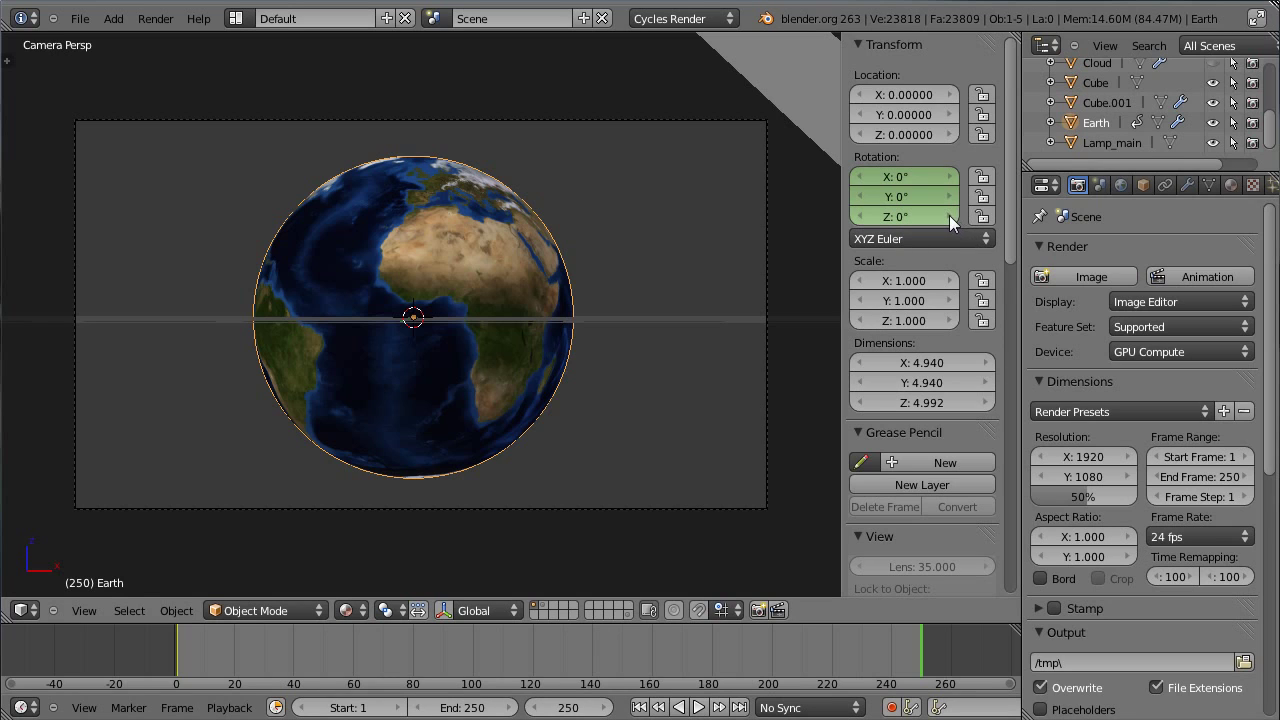
ctrl+scroll(949, 215, up, 6)
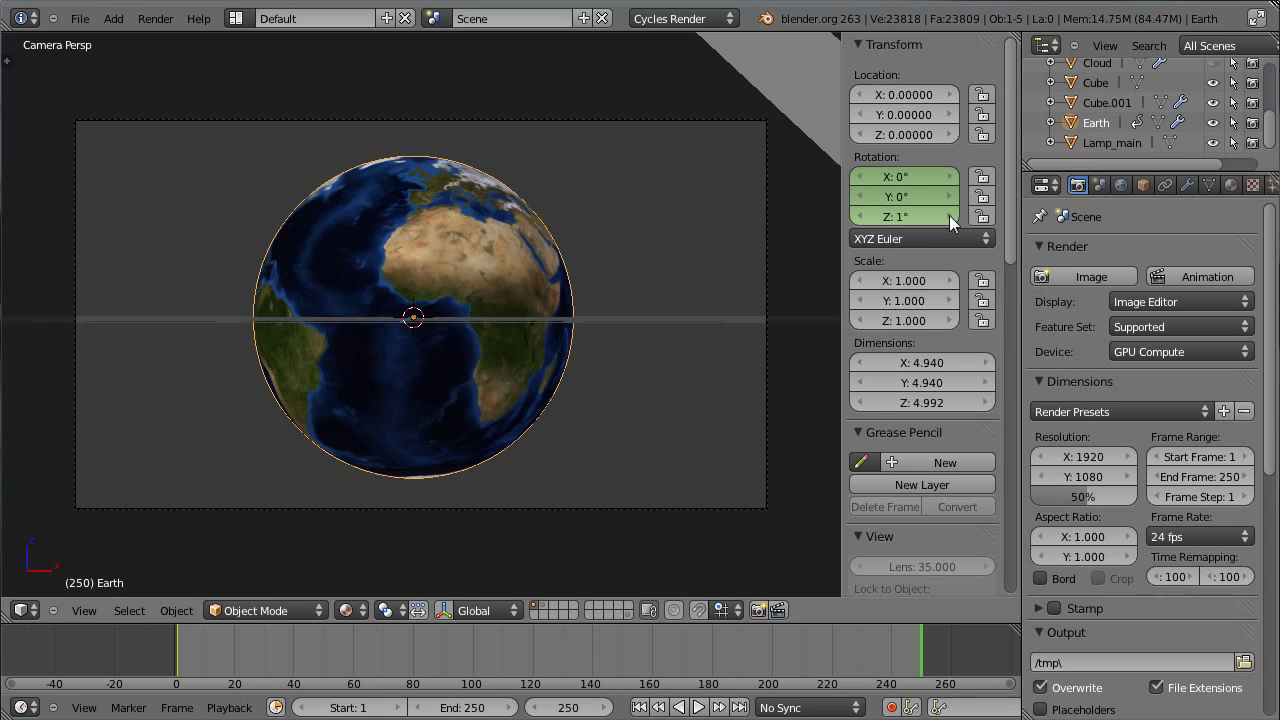
ctrl+scroll(949, 215, up, 5)
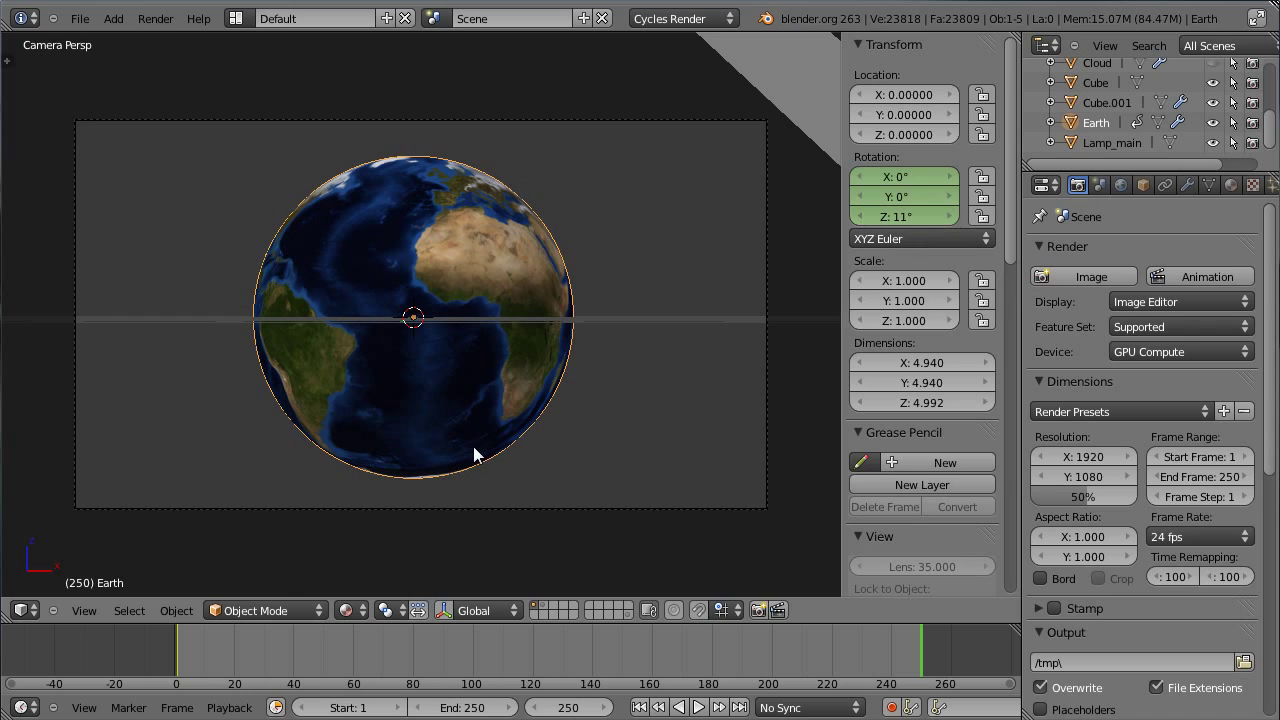
key(r)
key(z)
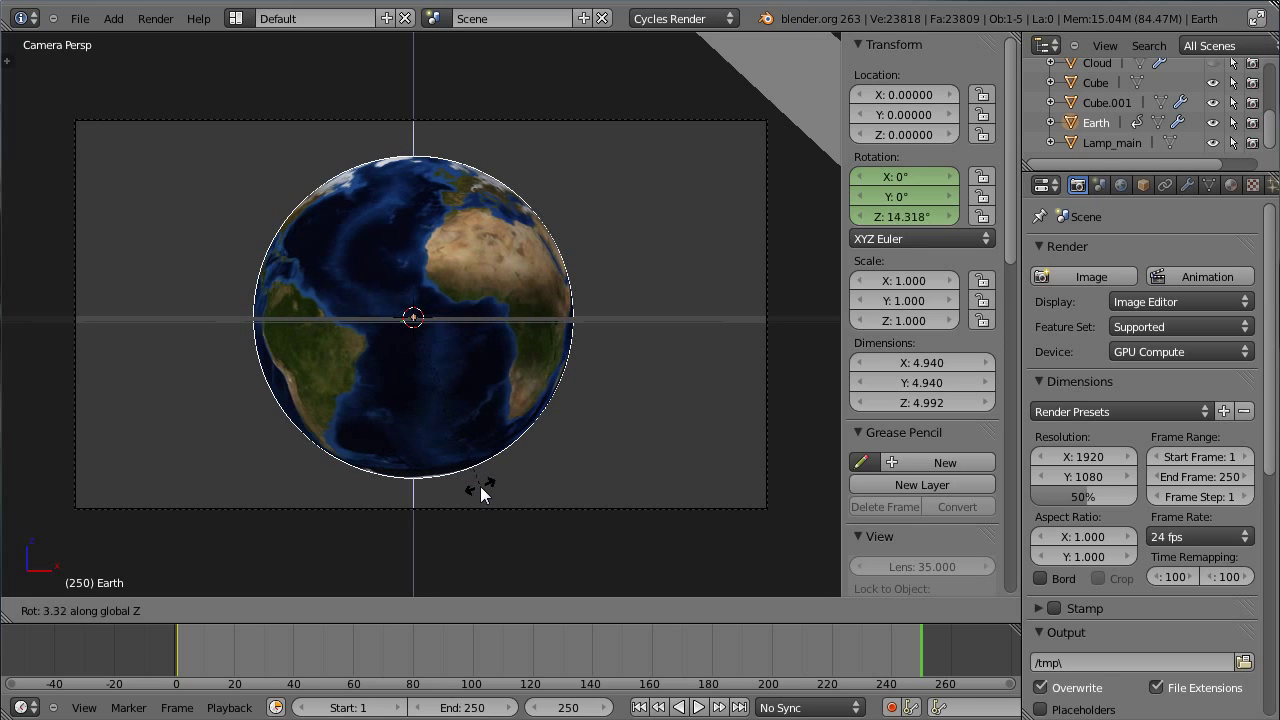
click(478, 487)
click(909, 216)
text(15)
key(Return)
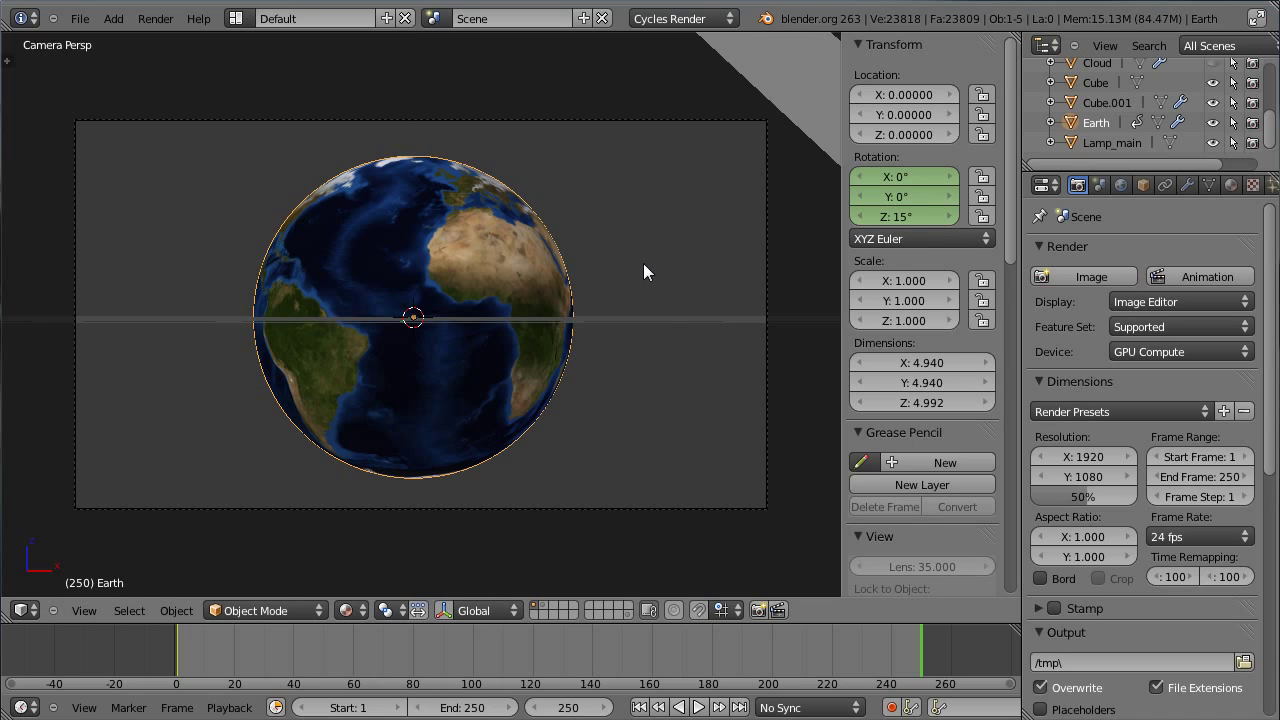
- Insert a Rotation keyframe for the Earth at frame 250
key(i)
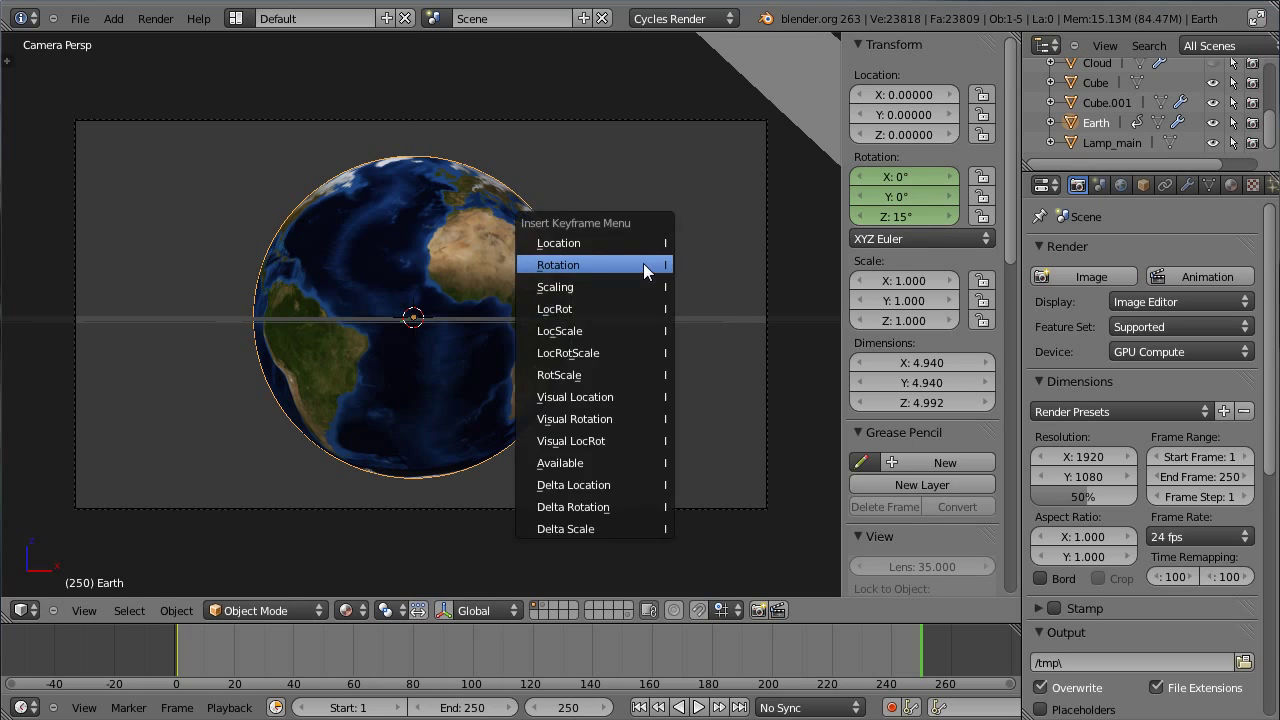
click(558, 265)
drag(918, 672, 921, 644)
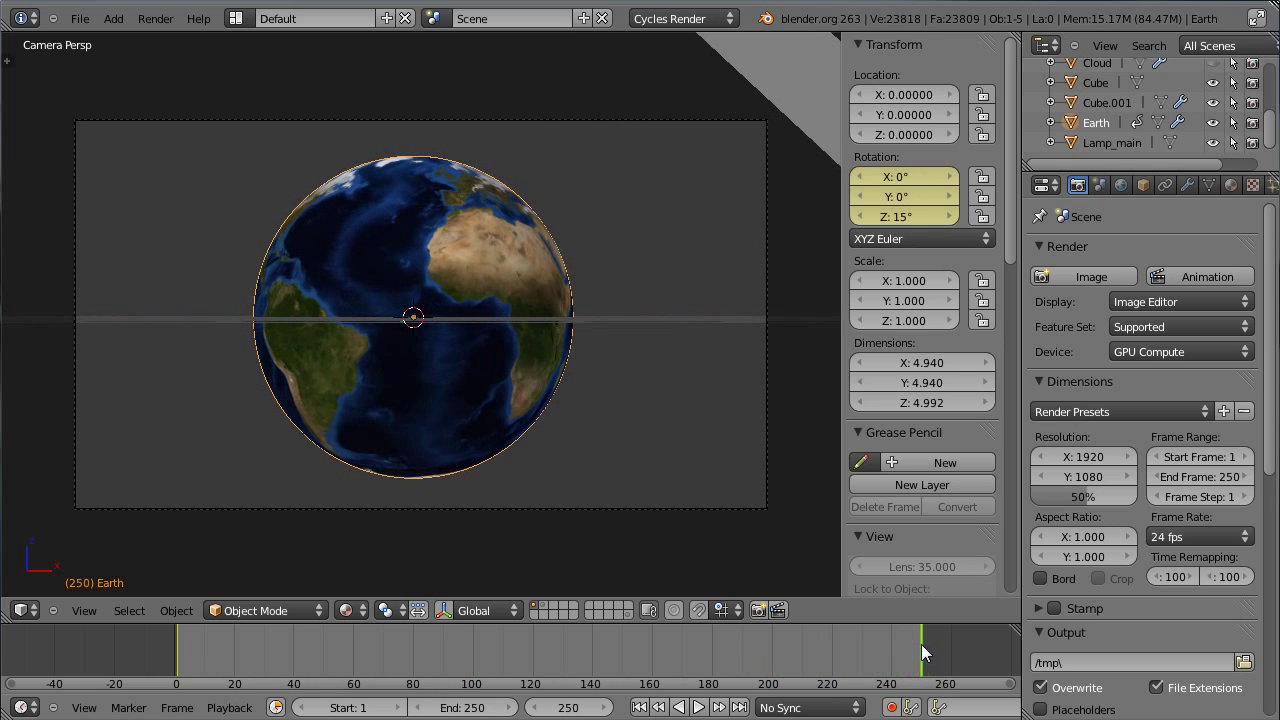
- Change the 3D View area to the Graph Editor, expand the Earth's Rotation group and select the Z Euler Rotation curve
click(21, 610)
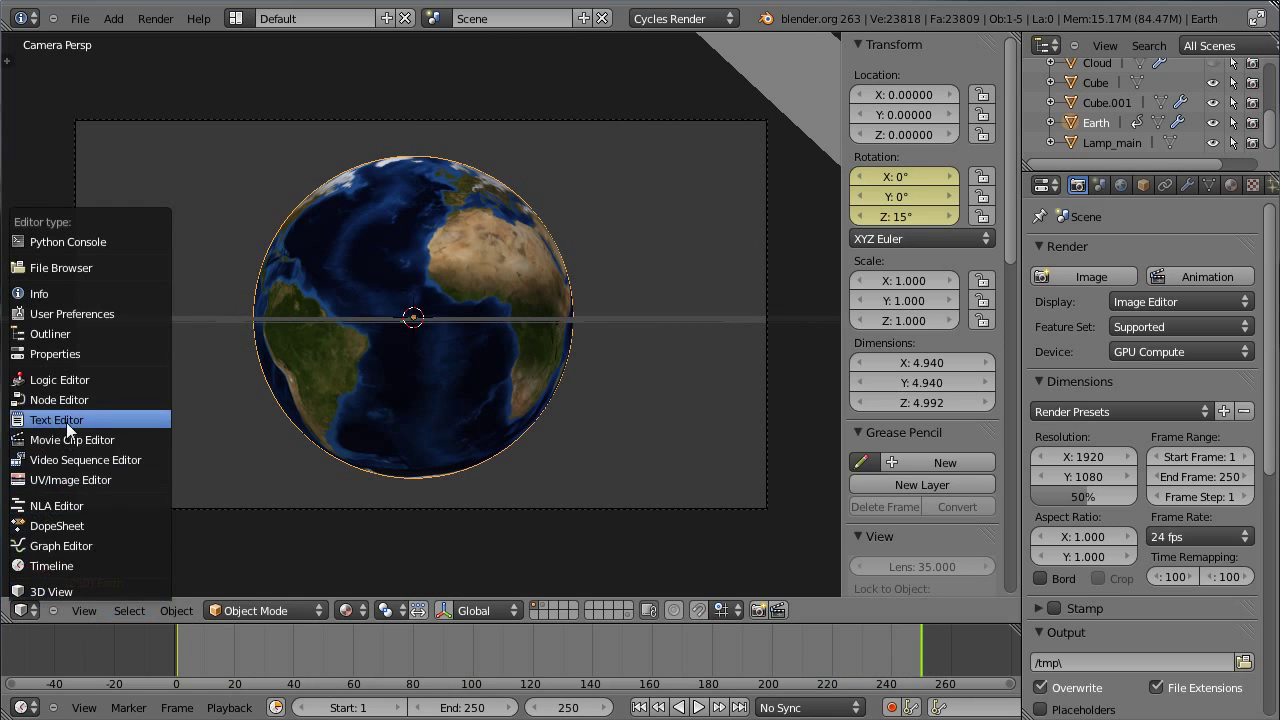
click(106, 544)
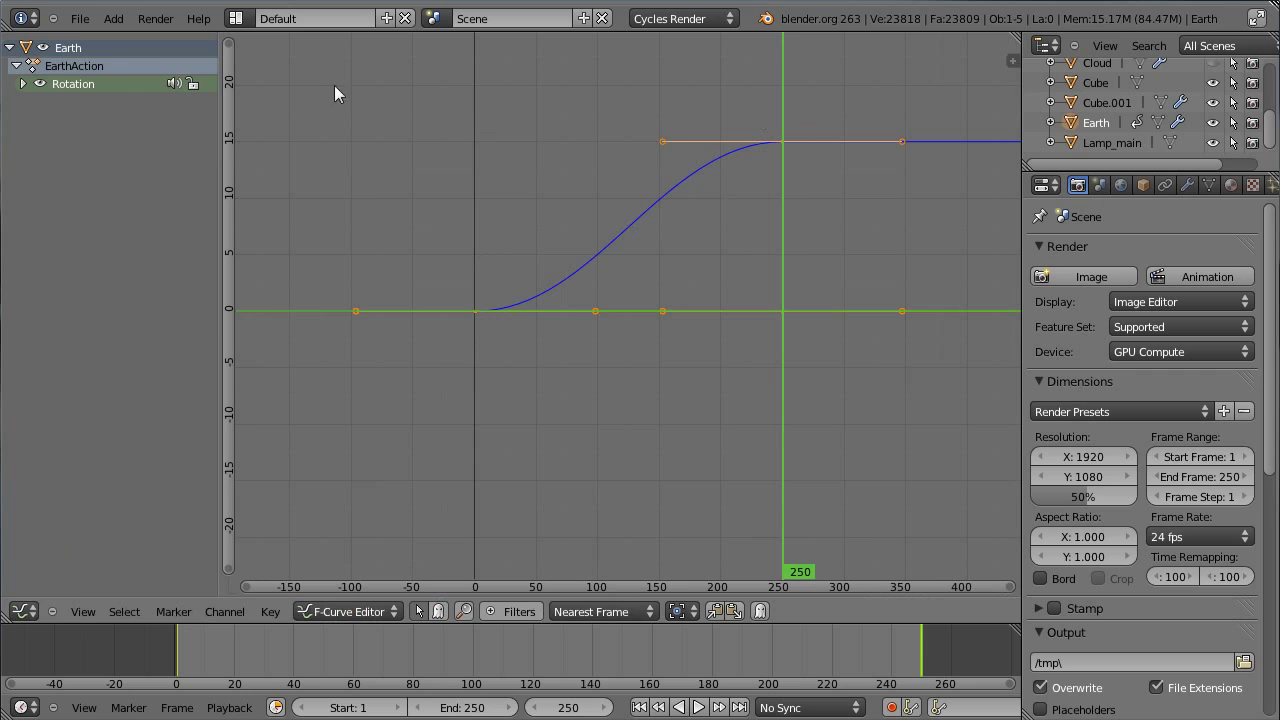
click(22, 84)
click(70, 137)
scroll(457, 197, down, 1)
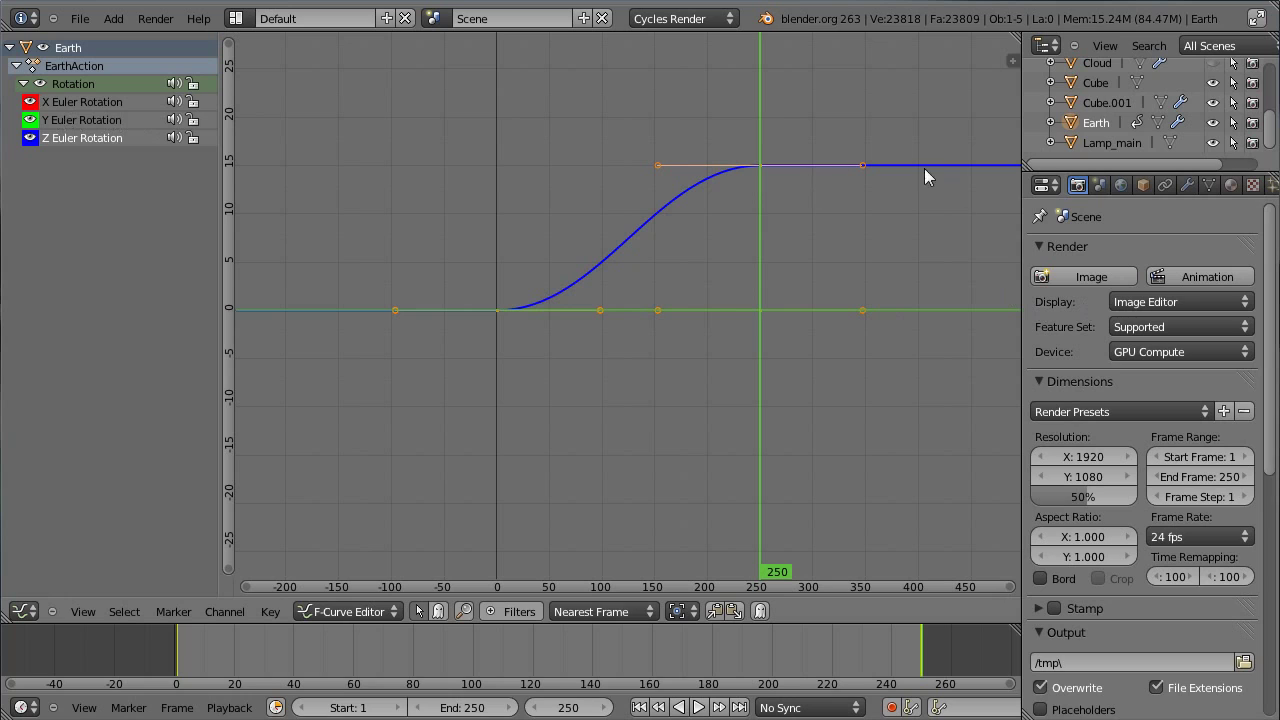
- Scale down the handles of the Z Euler Rotation curve's frame 250 keyframe to a very short length
right_click(762, 167)
key(s)
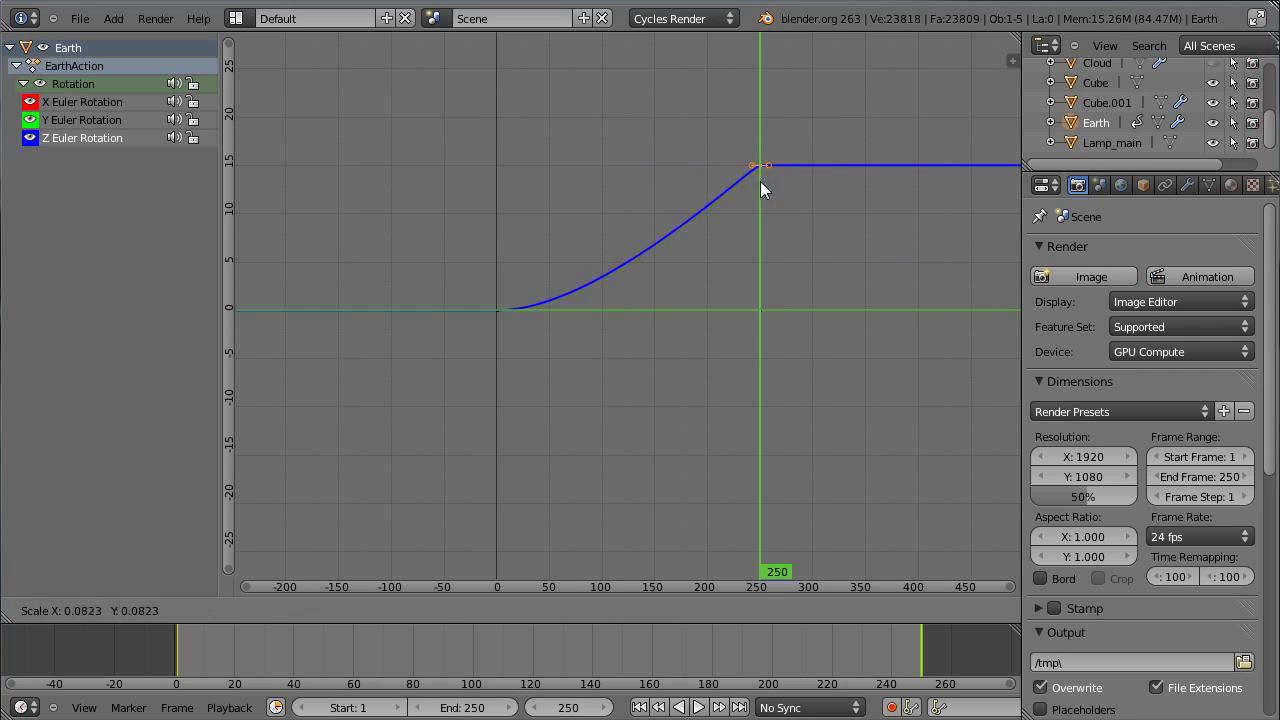
click(755, 176)
right_click(499, 310)
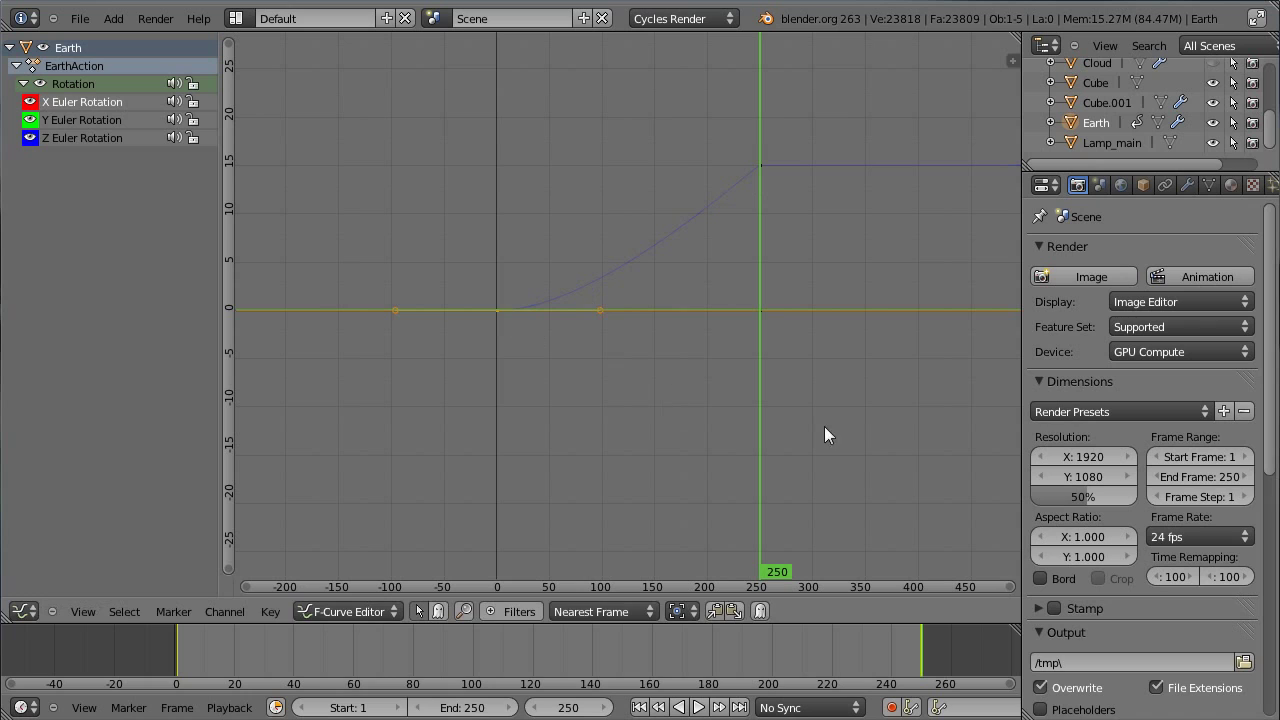
key(s)
right_click(530, 330)
- Hide the X and Y Euler Rotation curves and shrink the Z curve's frame 1 keyframe handles to make the rotation linear
click(62, 137)
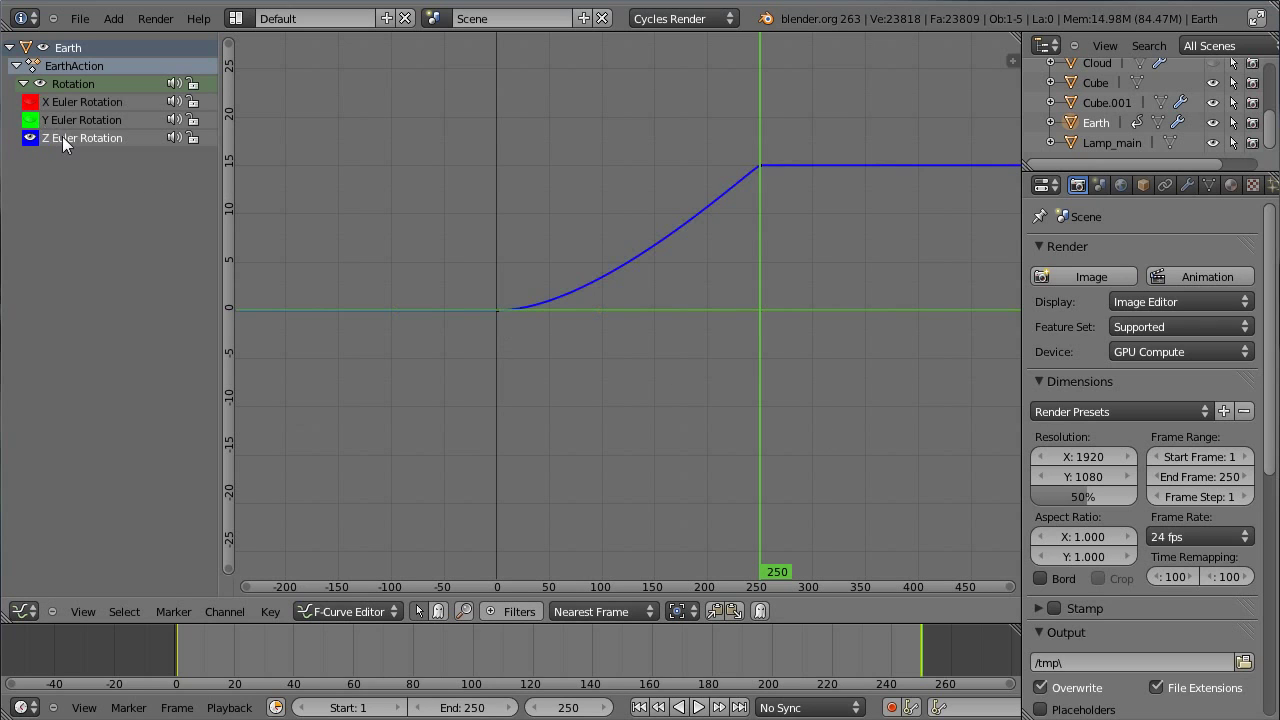
right_click(506, 309)
key(s)
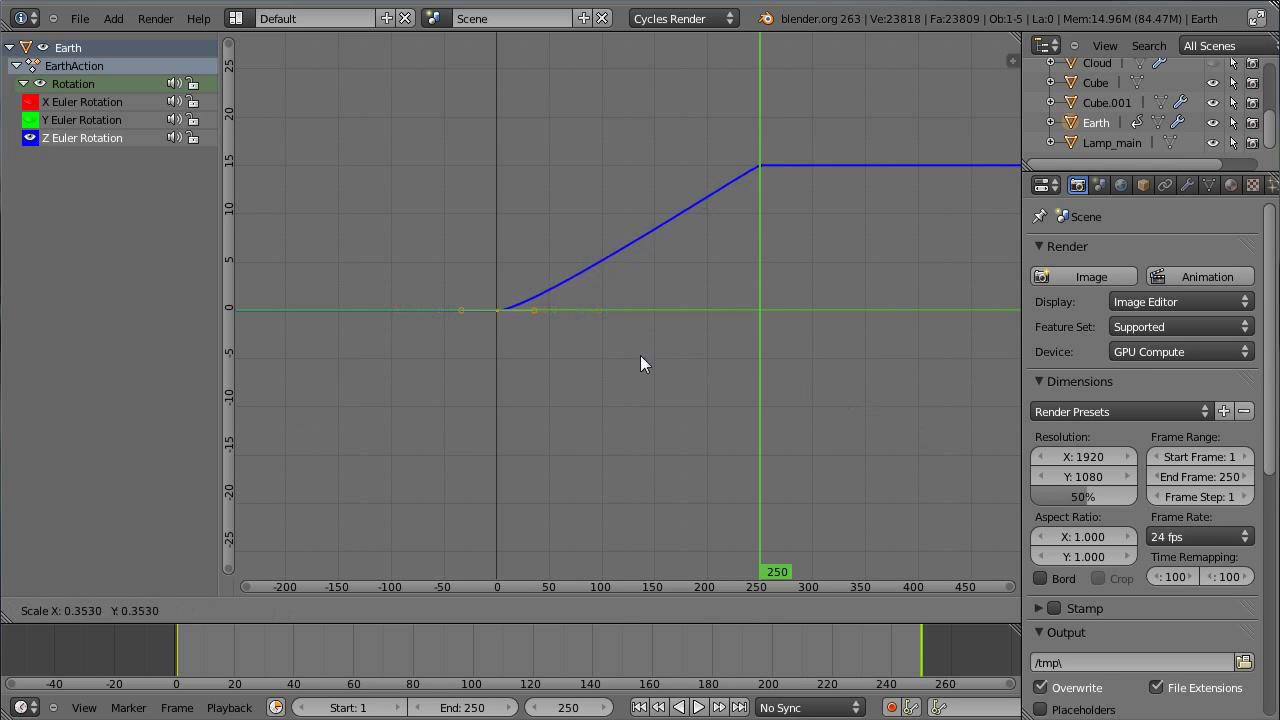
click(510, 316)
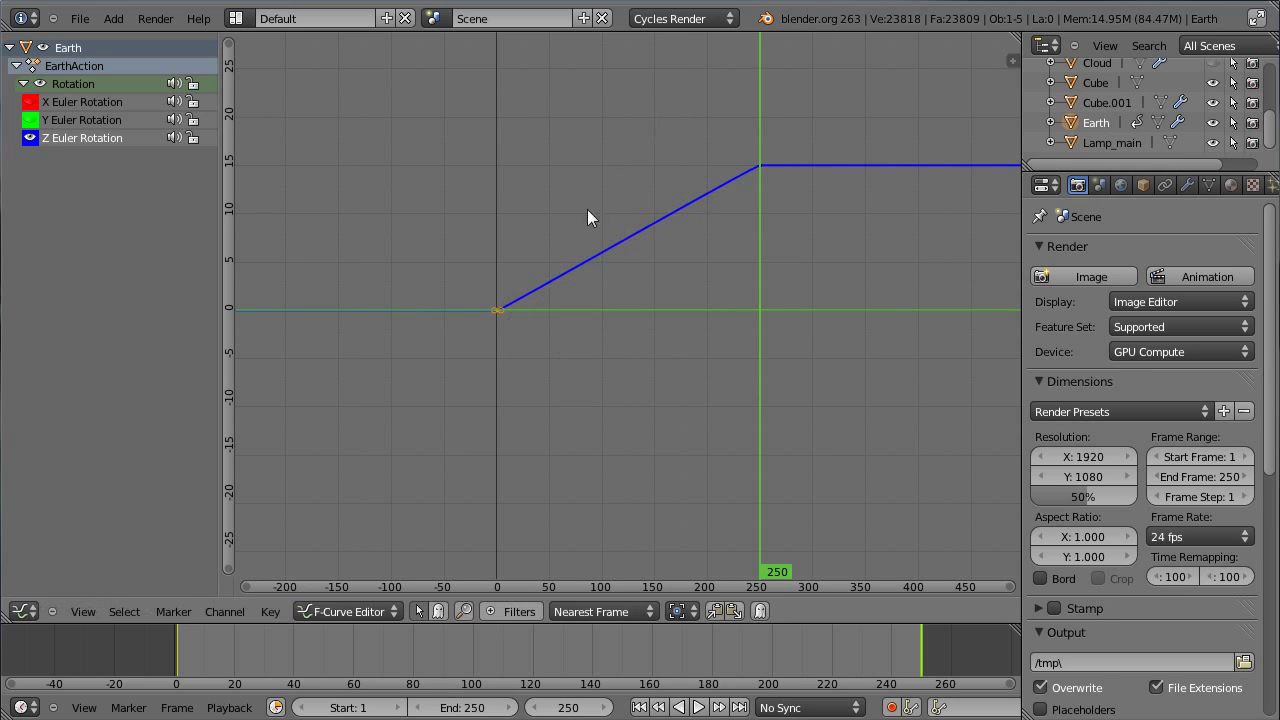
- Change the Graph Editor area back to the 3D View and delete the Earth's keyframe at frame 250
click(34, 611)
click(44, 594)
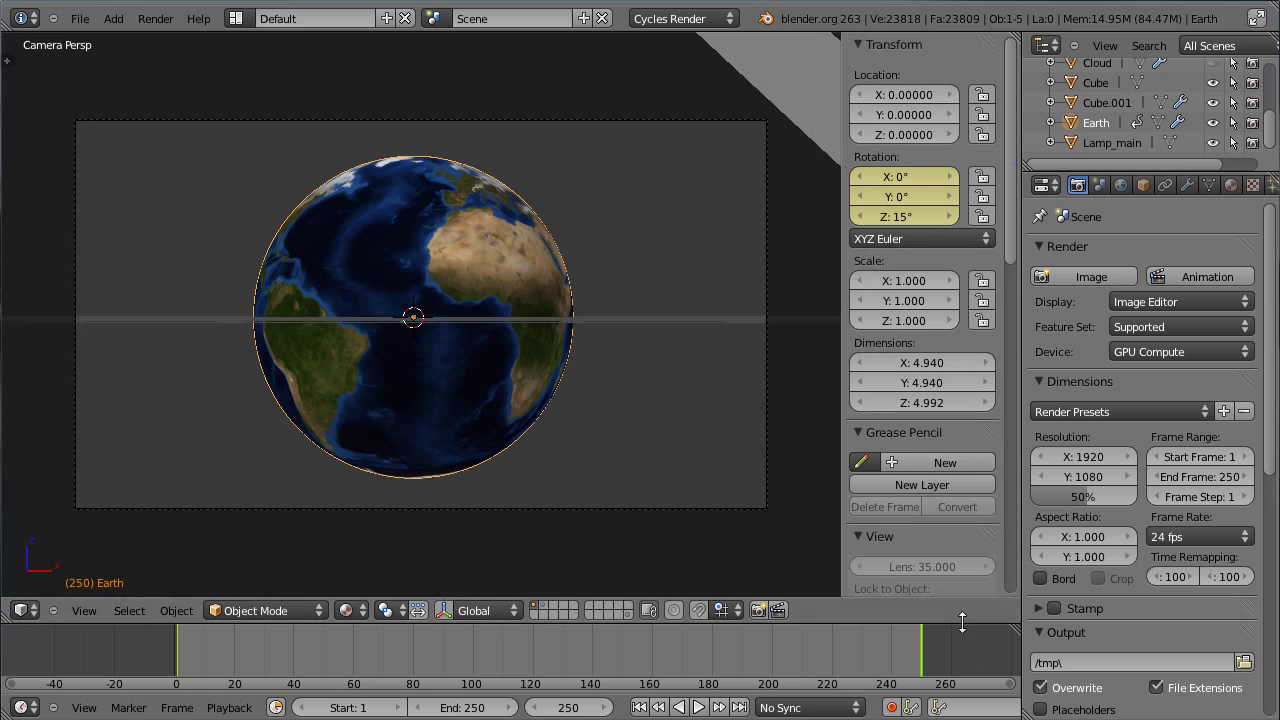
drag(917, 638, 921, 676)
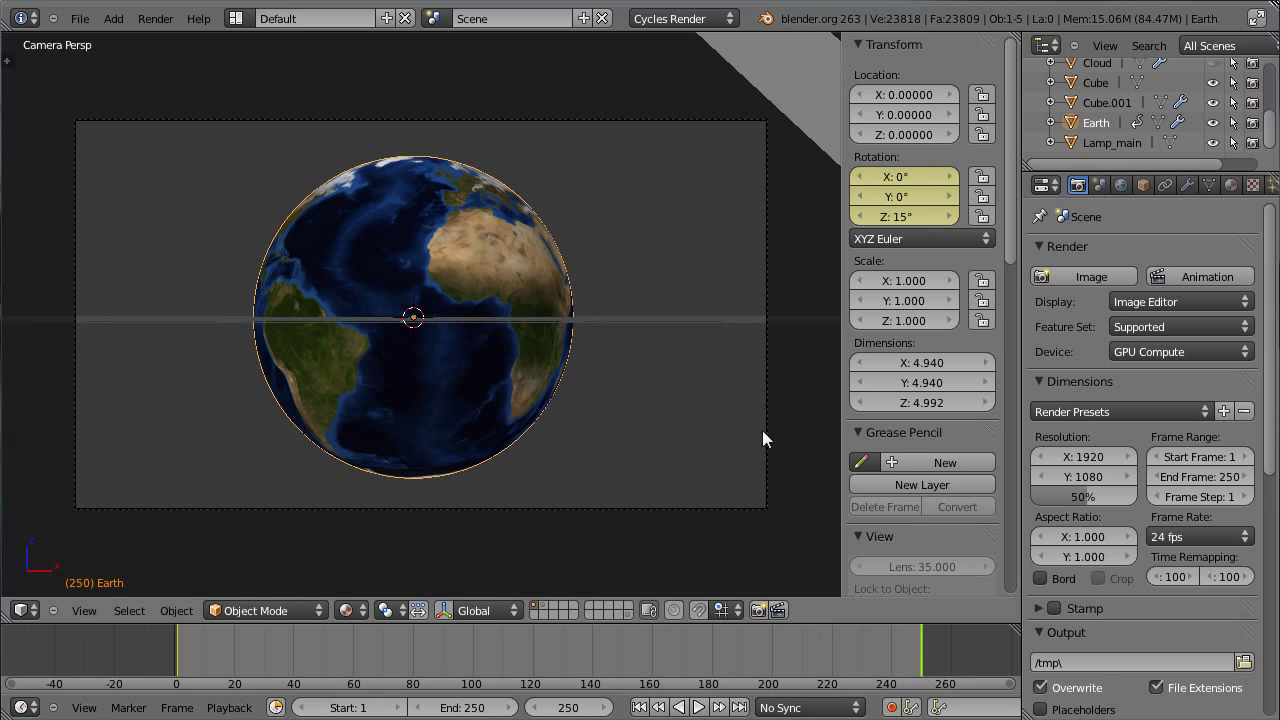
key(alt+i)
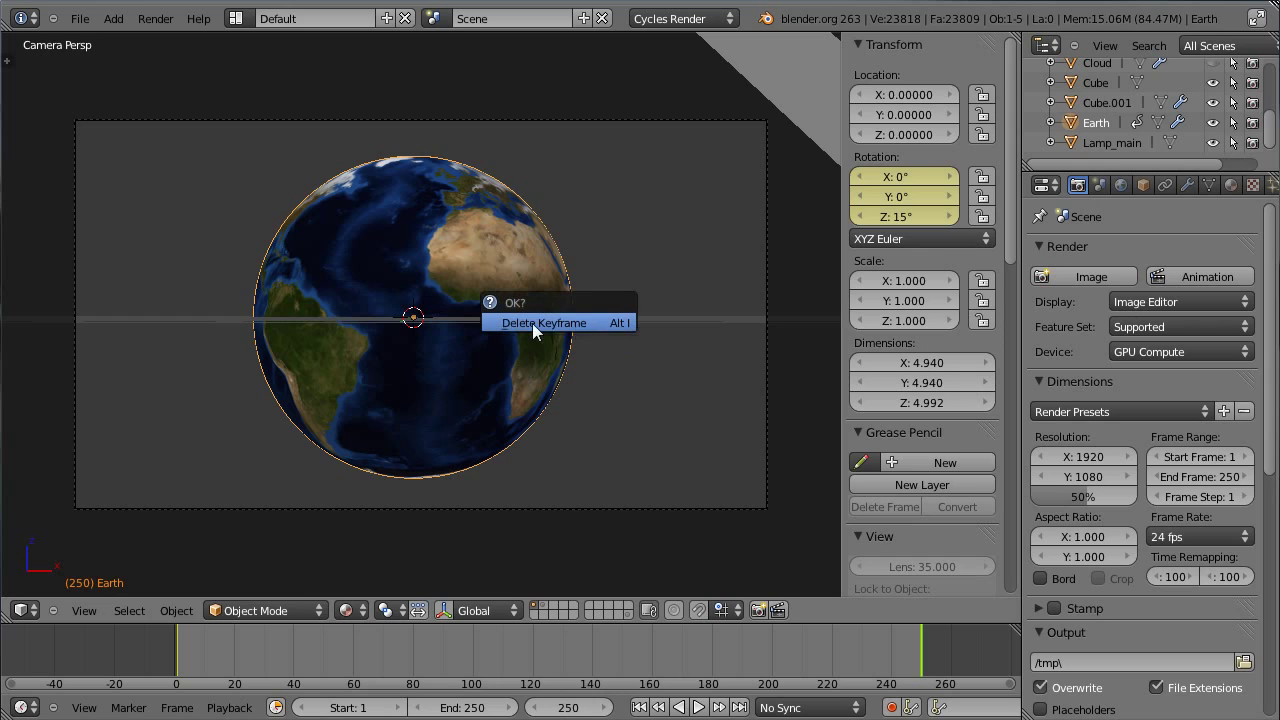
click(607, 321)
- Set the Earth's Z rotation to 20° and insert a Rotation keyframe at frame 250
click(951, 216)
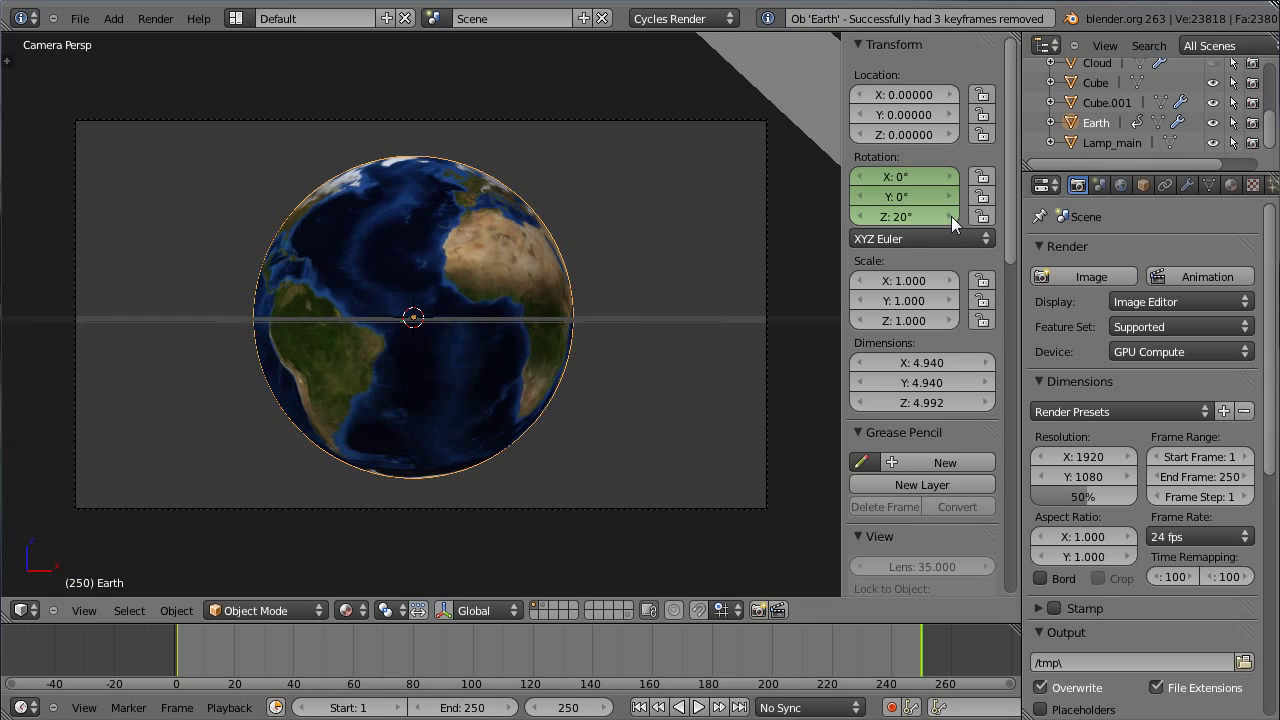
key(i)
click(565, 313)
drag(921, 638, 920, 679)
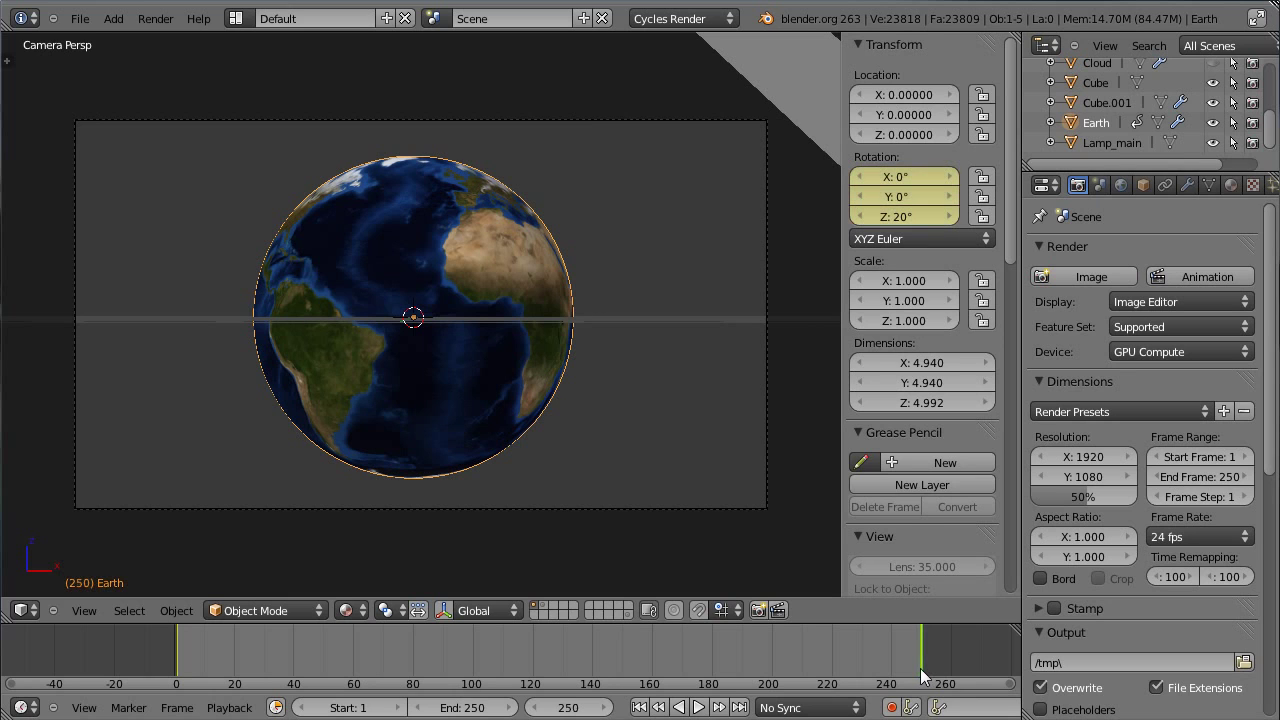
- Shrink the Earth's frame 250 Z rotation keyframe handles in the Graph Editor and change the area back to the 3D View
click(24, 610)
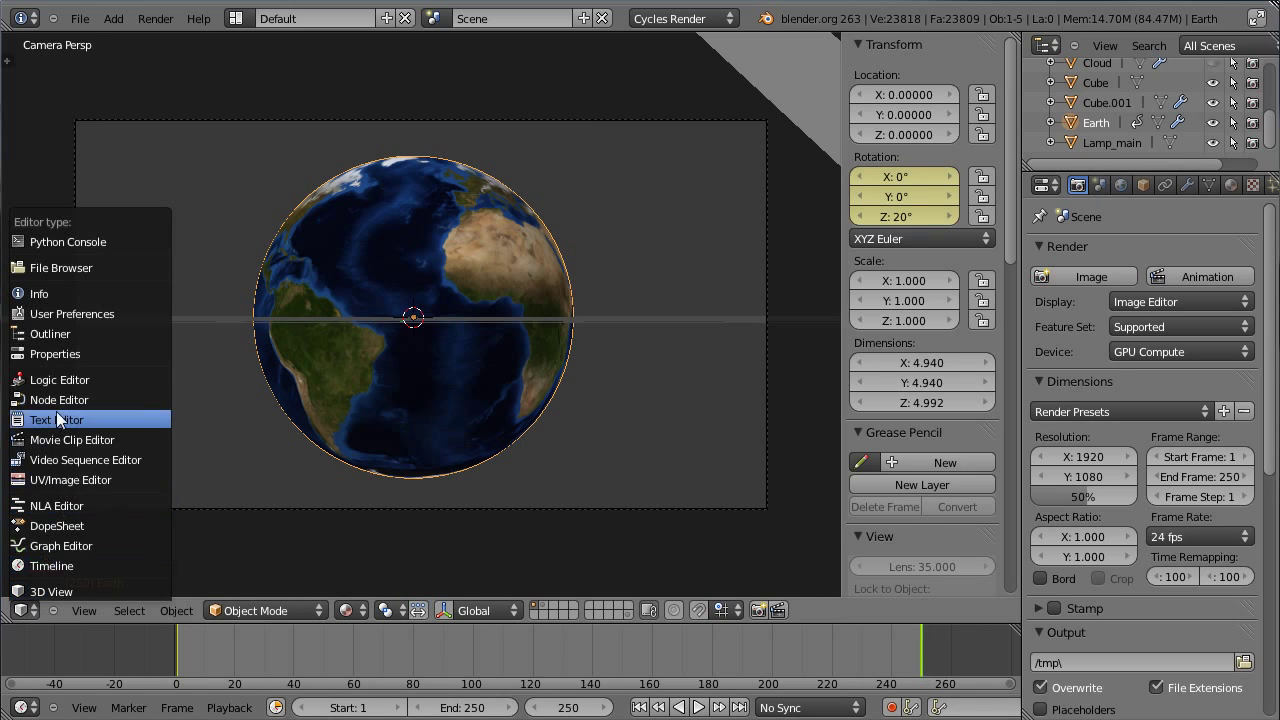
click(50, 545)
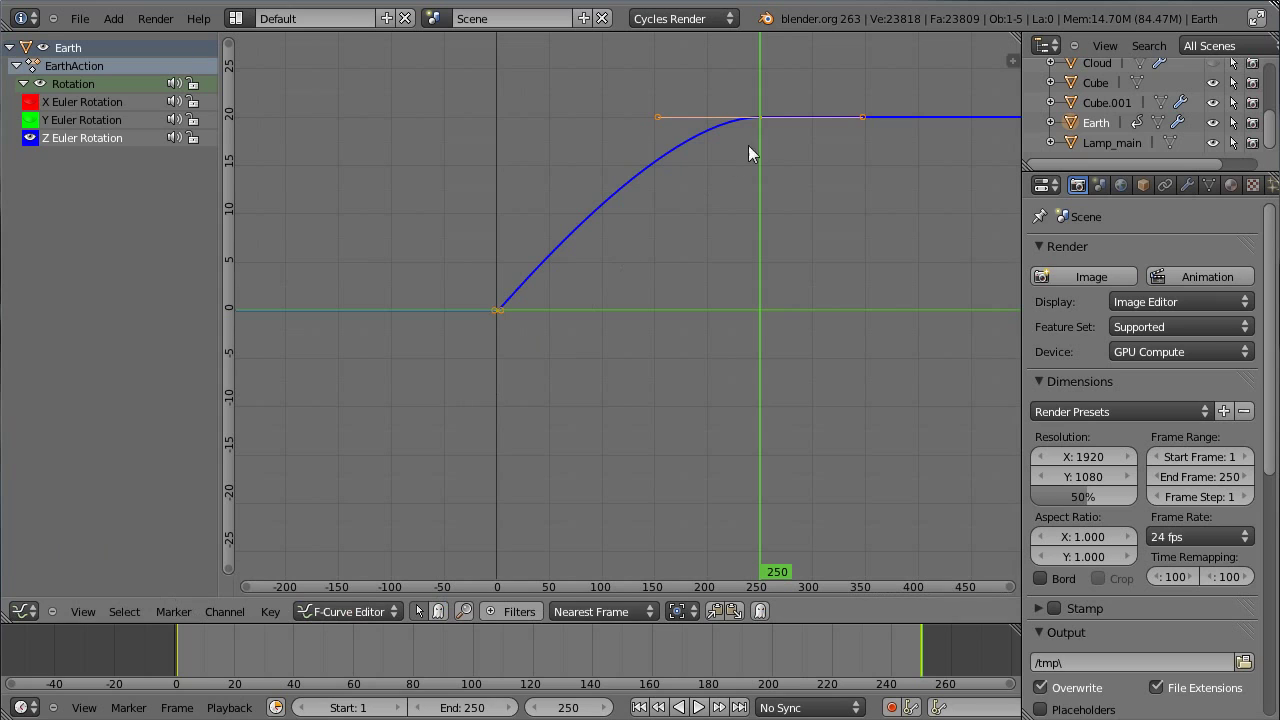
key(s)
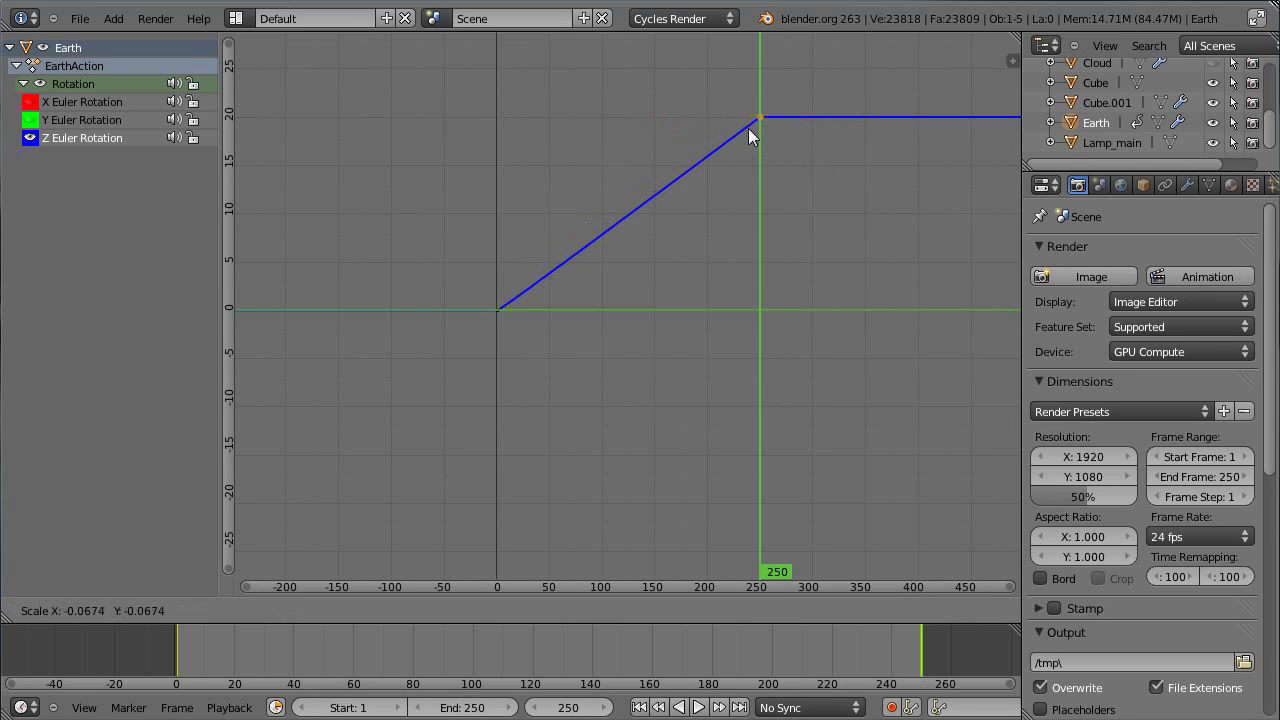
click(748, 128)
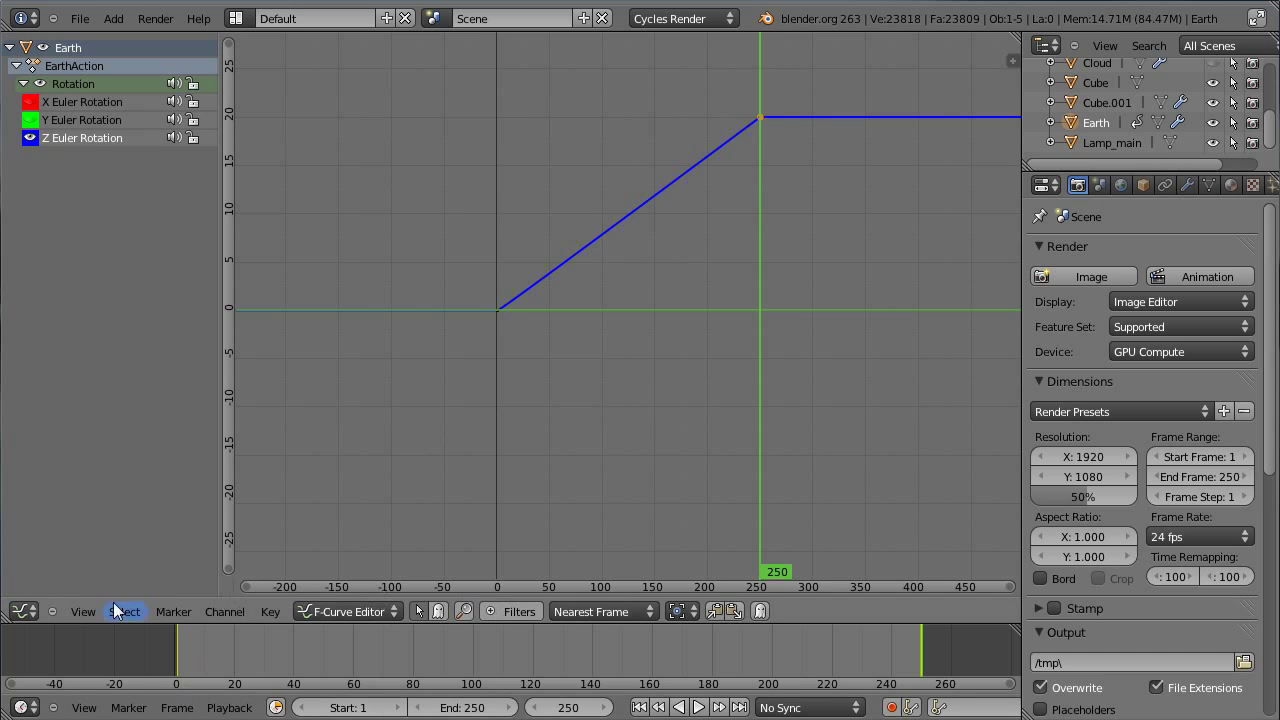
click(24, 611)
click(33, 594)
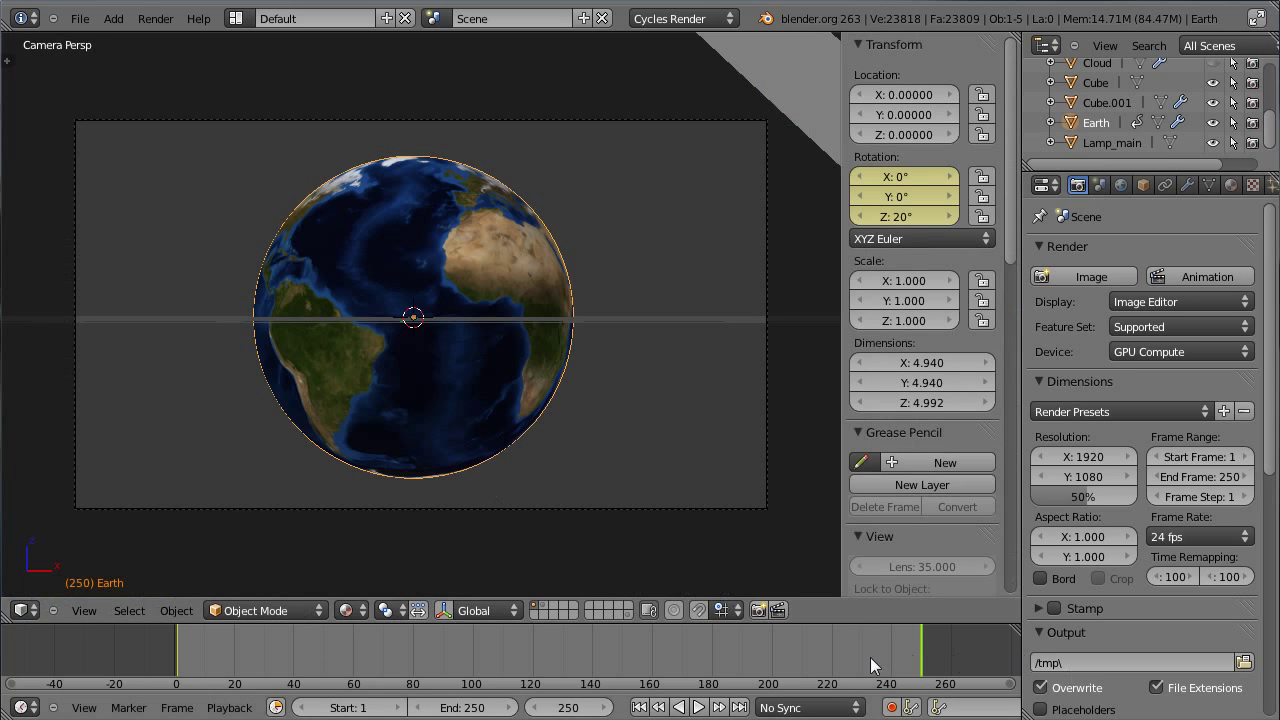
drag(928, 651, 921, 678)
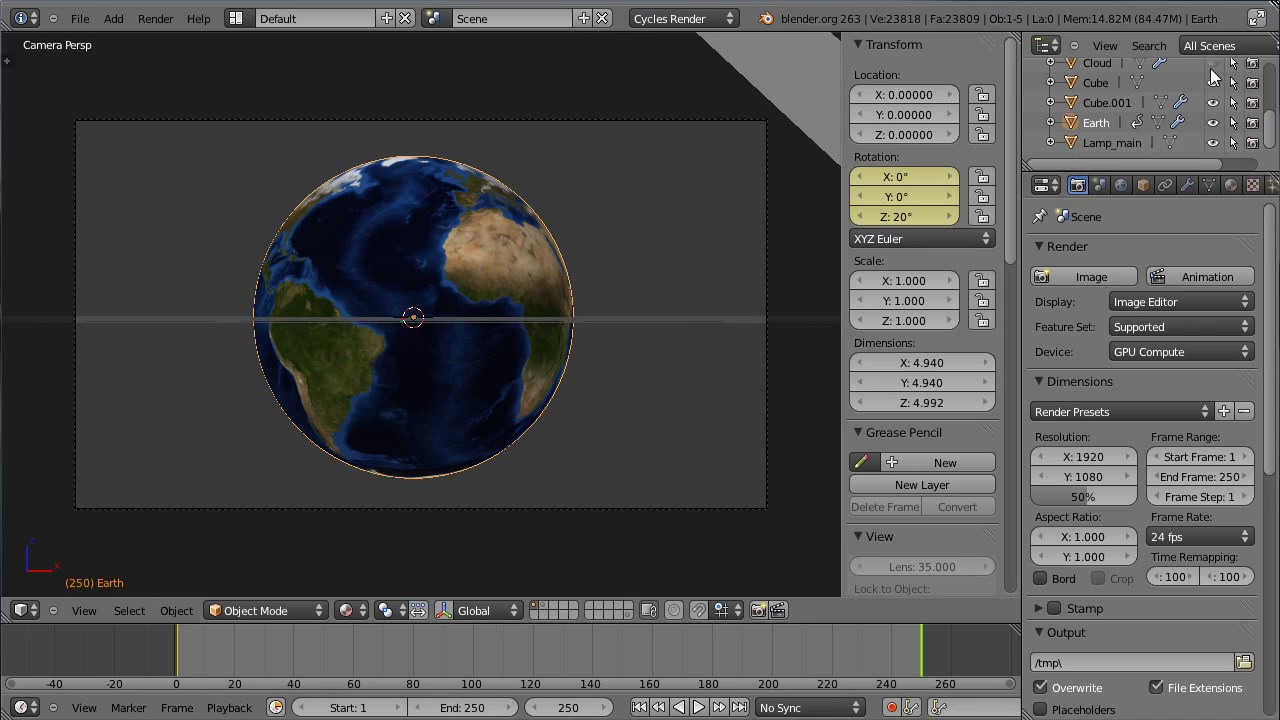
- Unhide the Cloud object and insert a Rotation keyframe for it at frame 1
click(1212, 64)
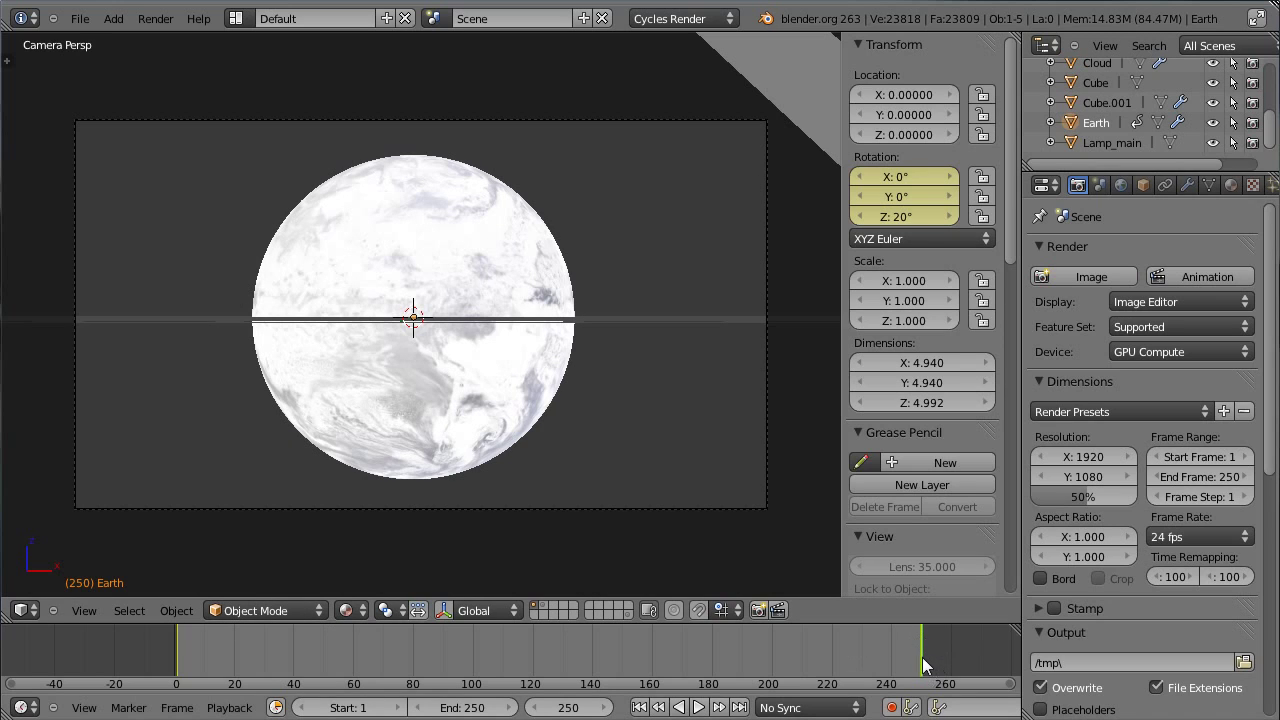
drag(920, 653, 180, 697)
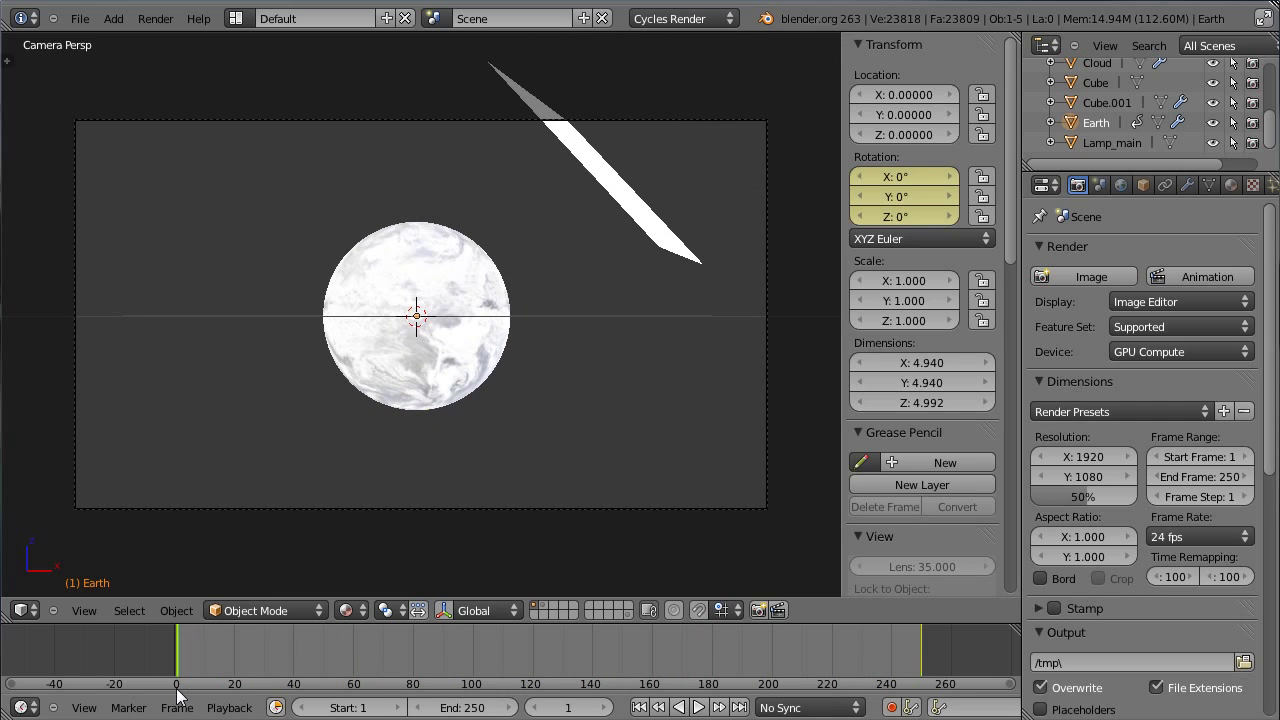
drag(180, 647, 176, 686)
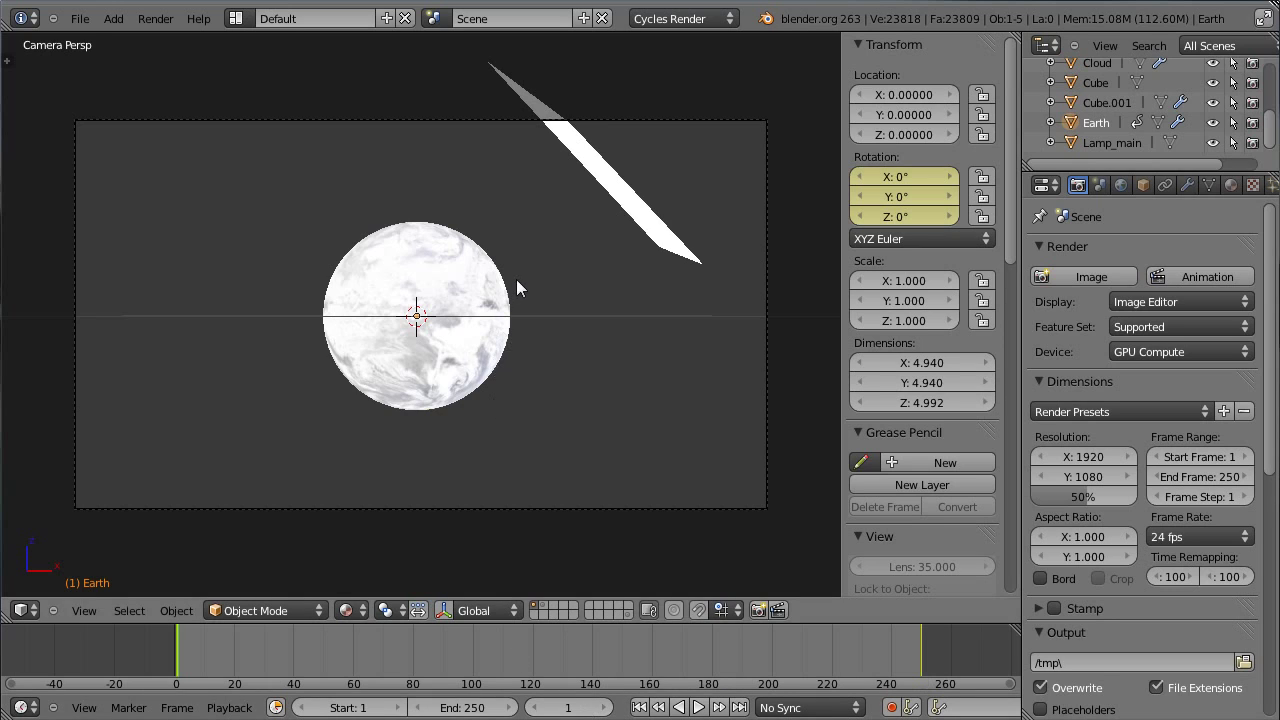
click(1104, 66)
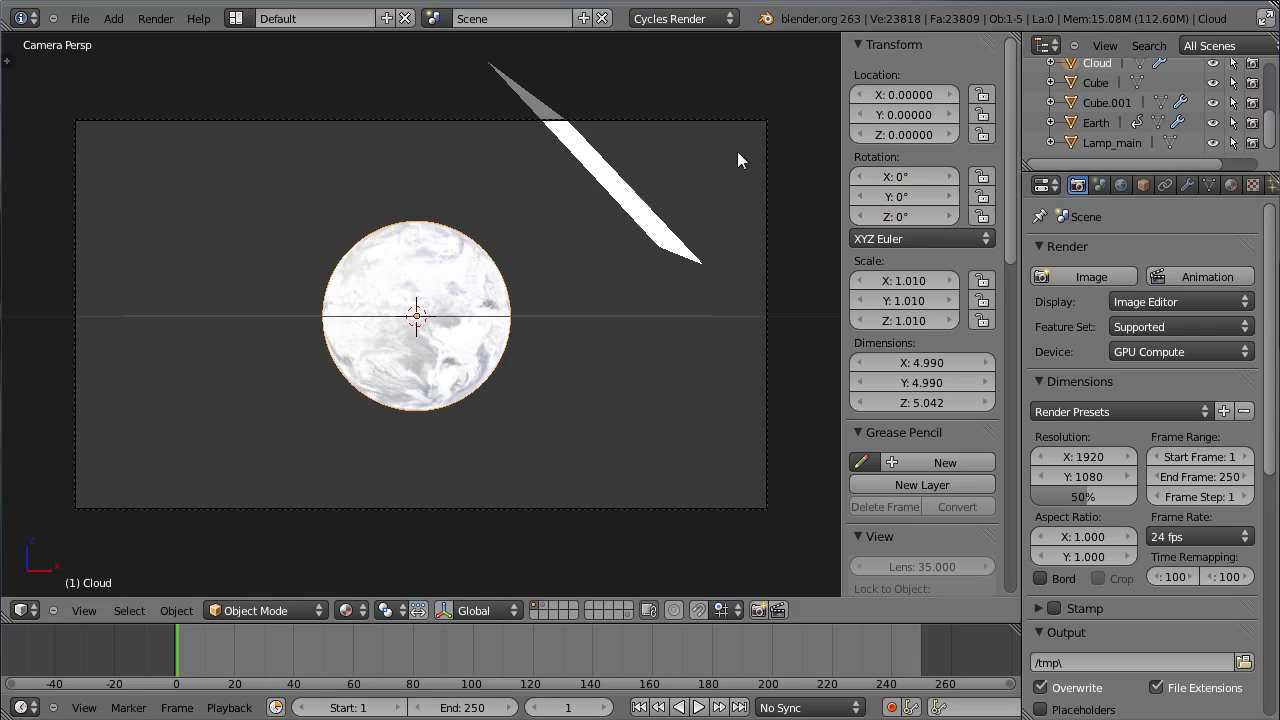
key(i)
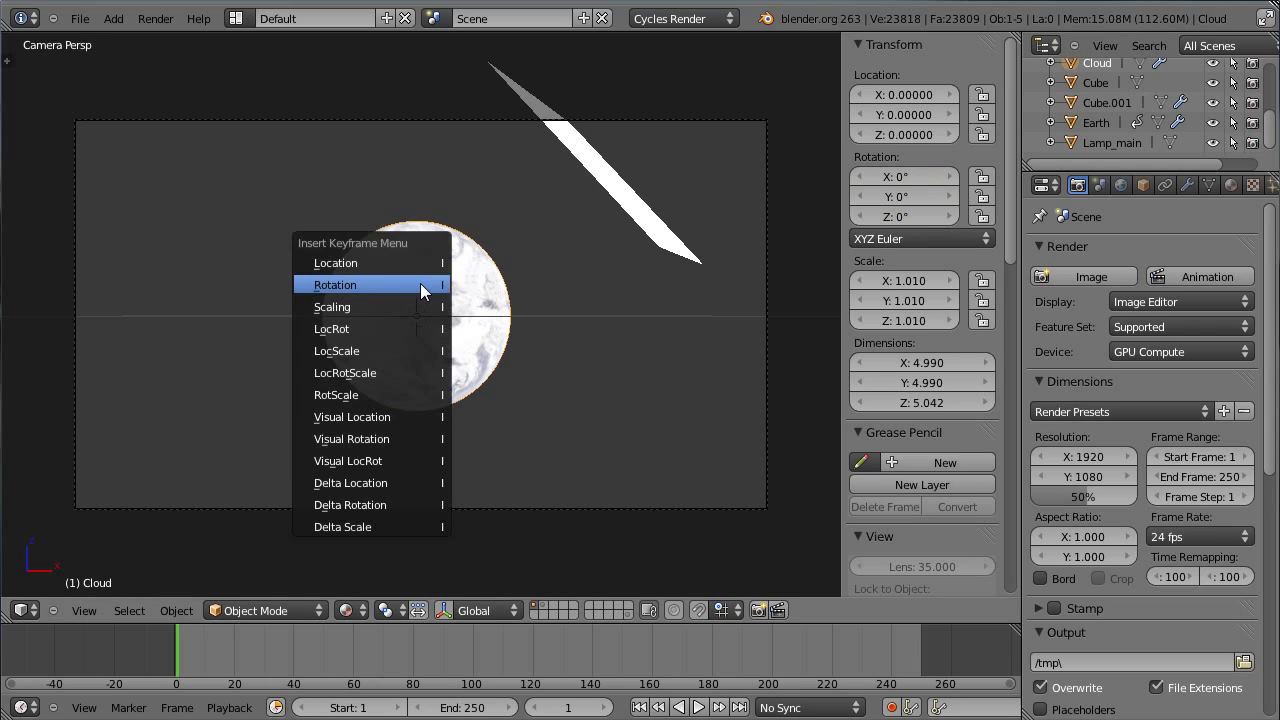
click(355, 286)
- Set the Cloud's Z rotation to 25° at frame 250 and insert a Rotation keyframe
drag(174, 643, 922, 655)
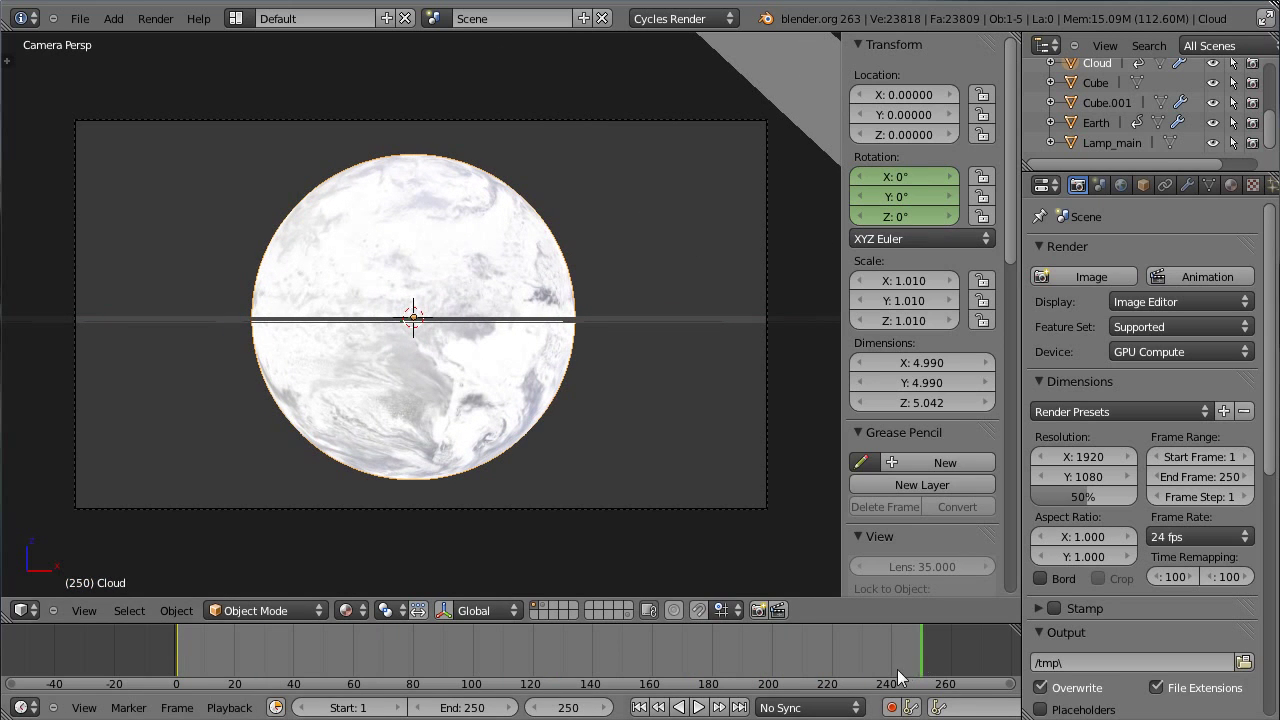
click(895, 216)
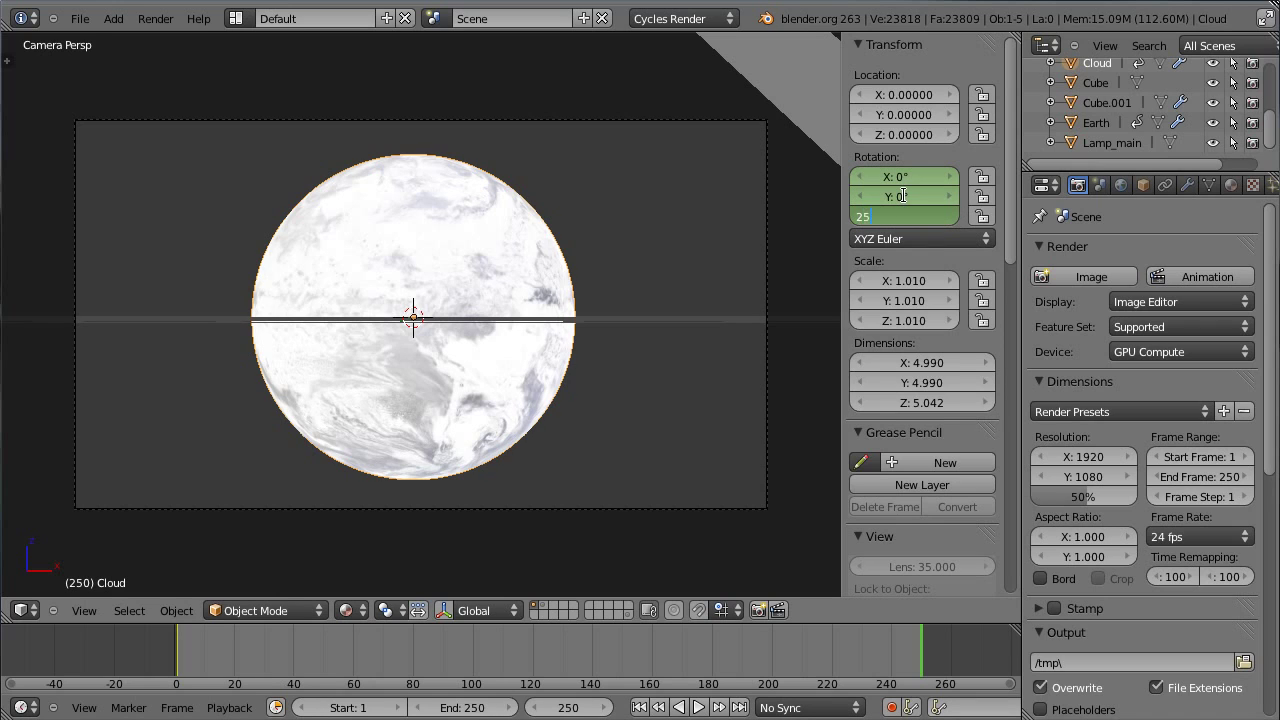
key(Return)
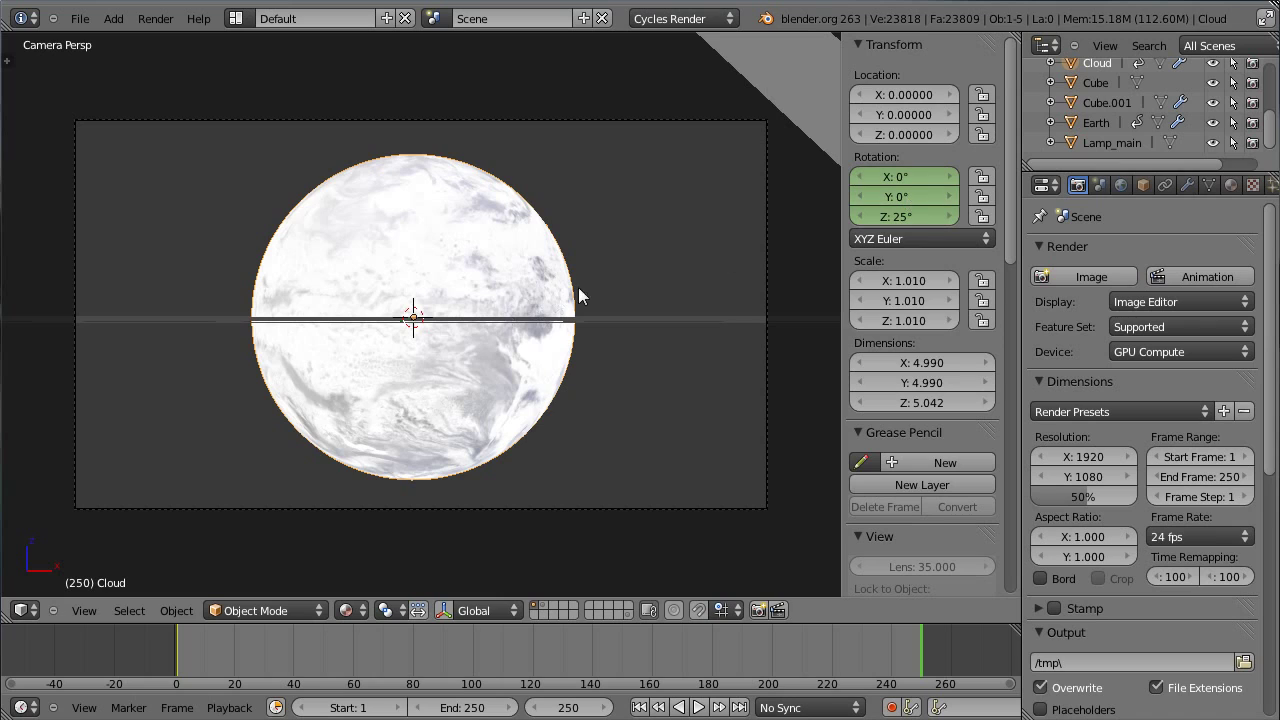
key(i)
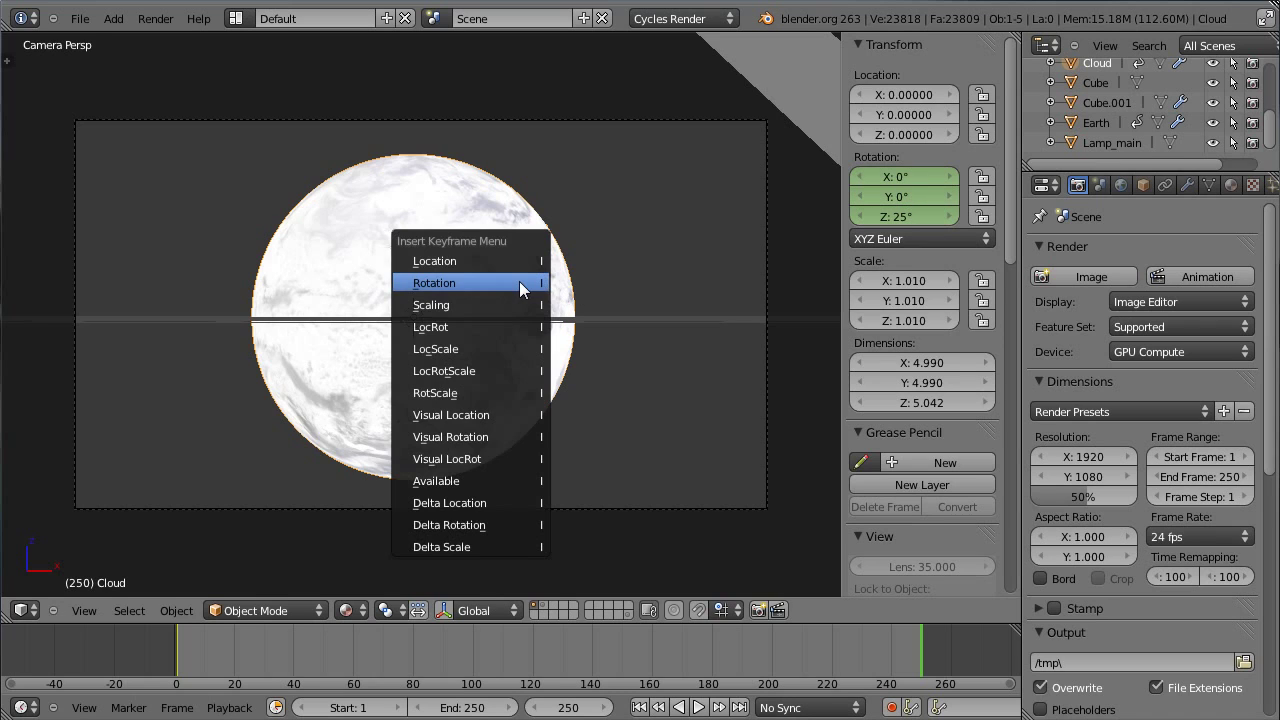
click(510, 281)
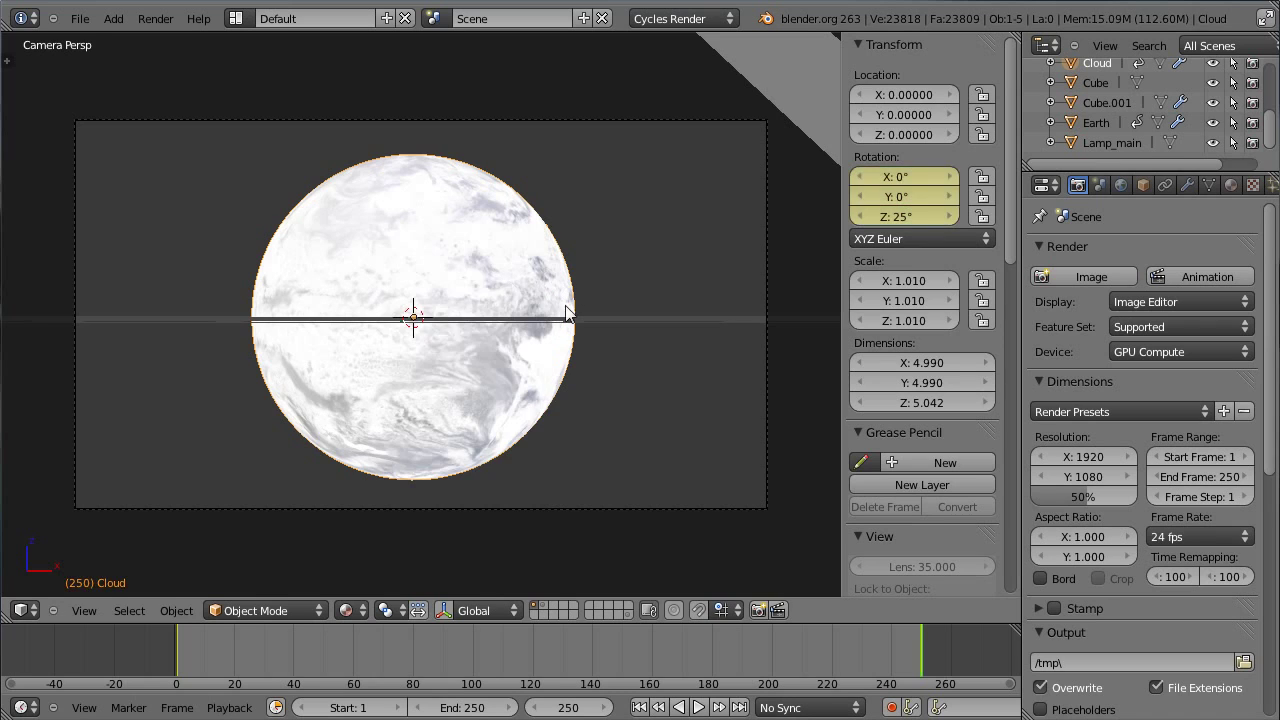
- Preview frame 116 through the camera in Rendered viewport shading
drag(922, 647, 521, 686)
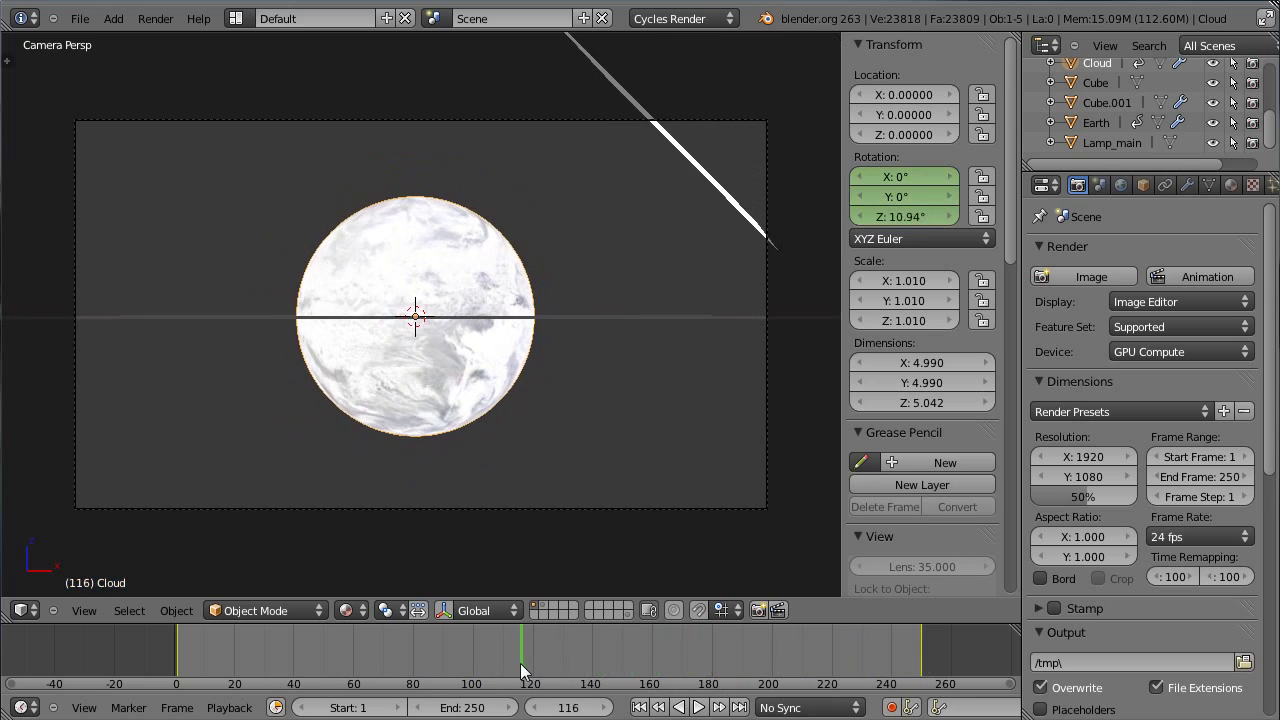
click(346, 612)
click(375, 480)
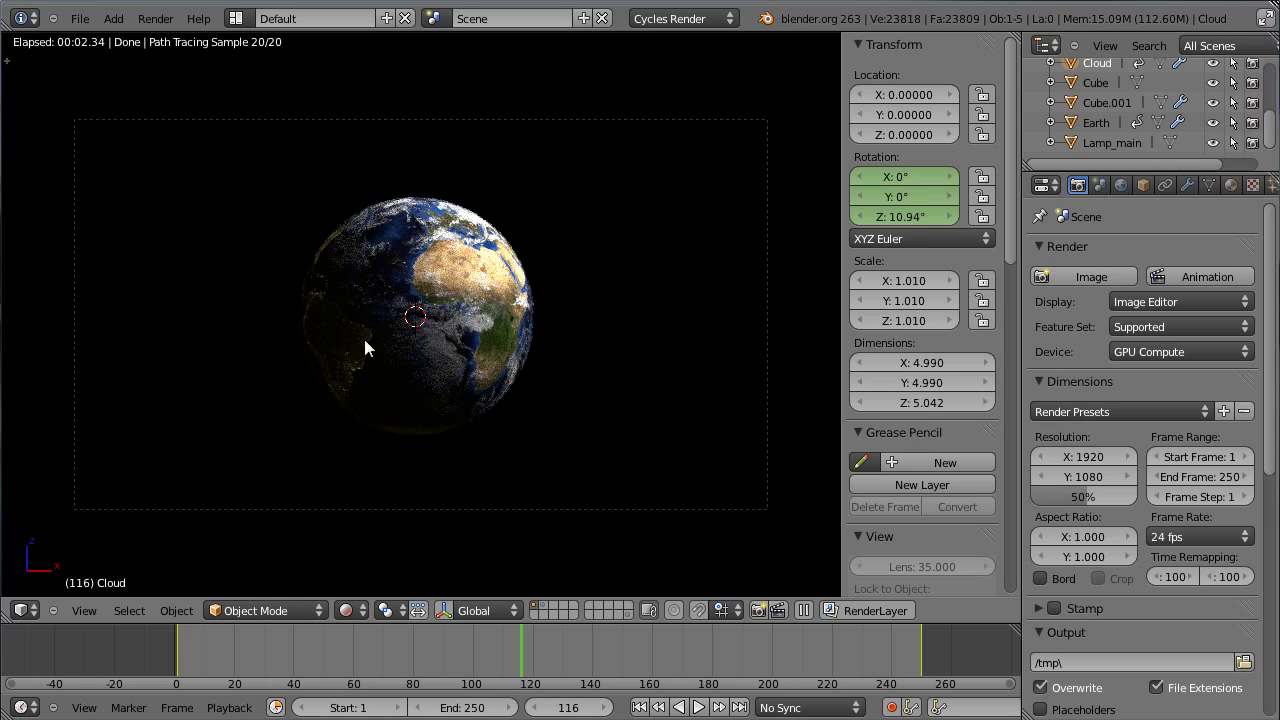
- Select the Earth, show its material settings, and enlarge the Timeline area and change it to the Node Editor
right_click(436, 300)
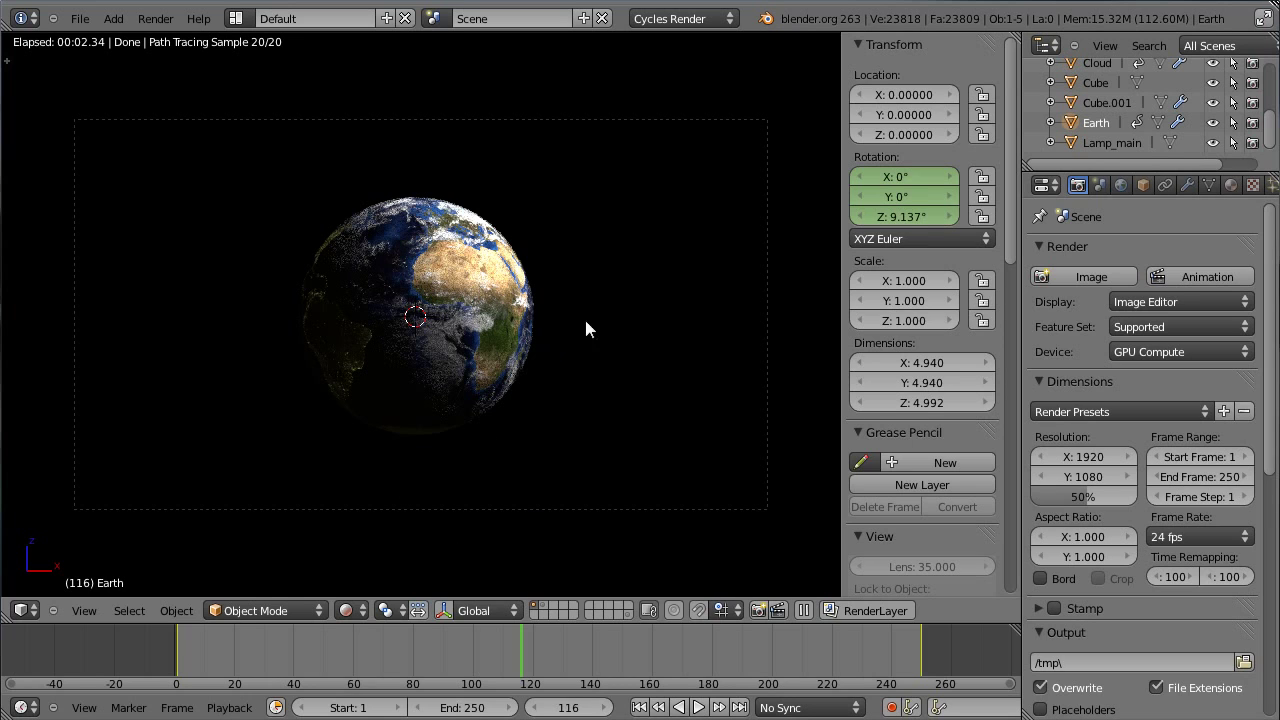
click(1231, 185)
drag(537, 624, 537, 533)
click(31, 712)
click(45, 690)
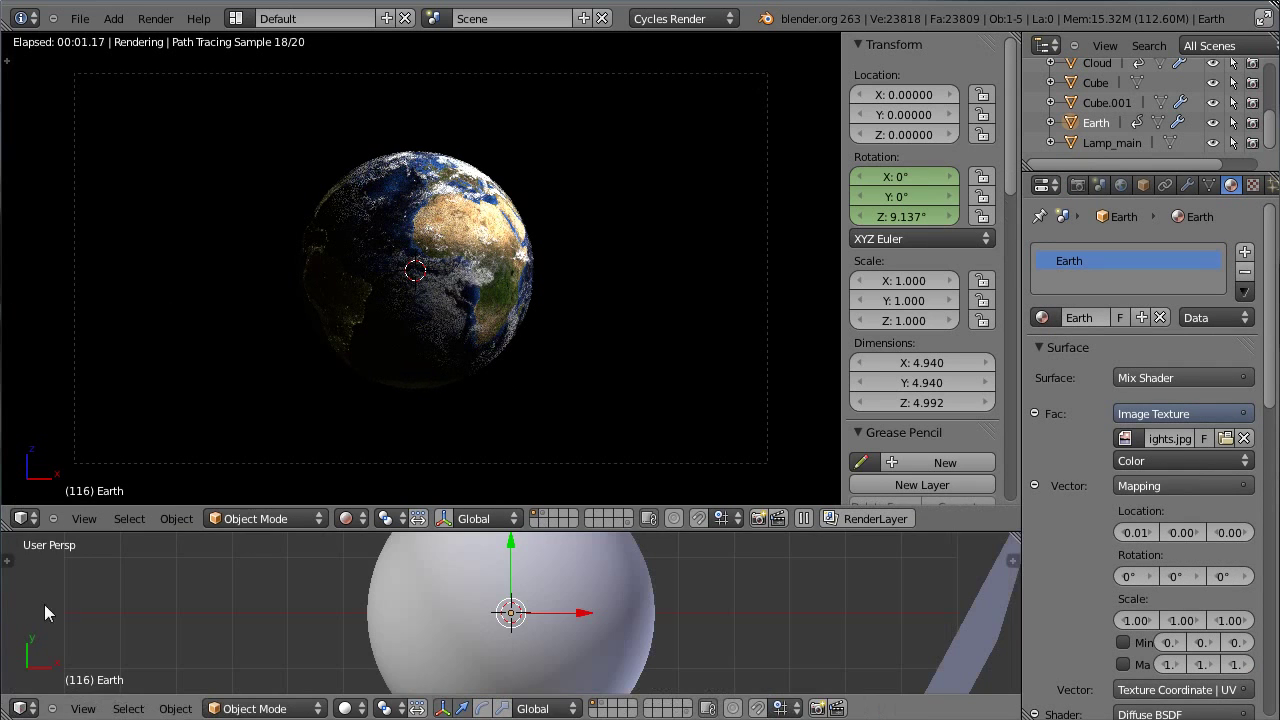
click(22, 708)
click(57, 498)
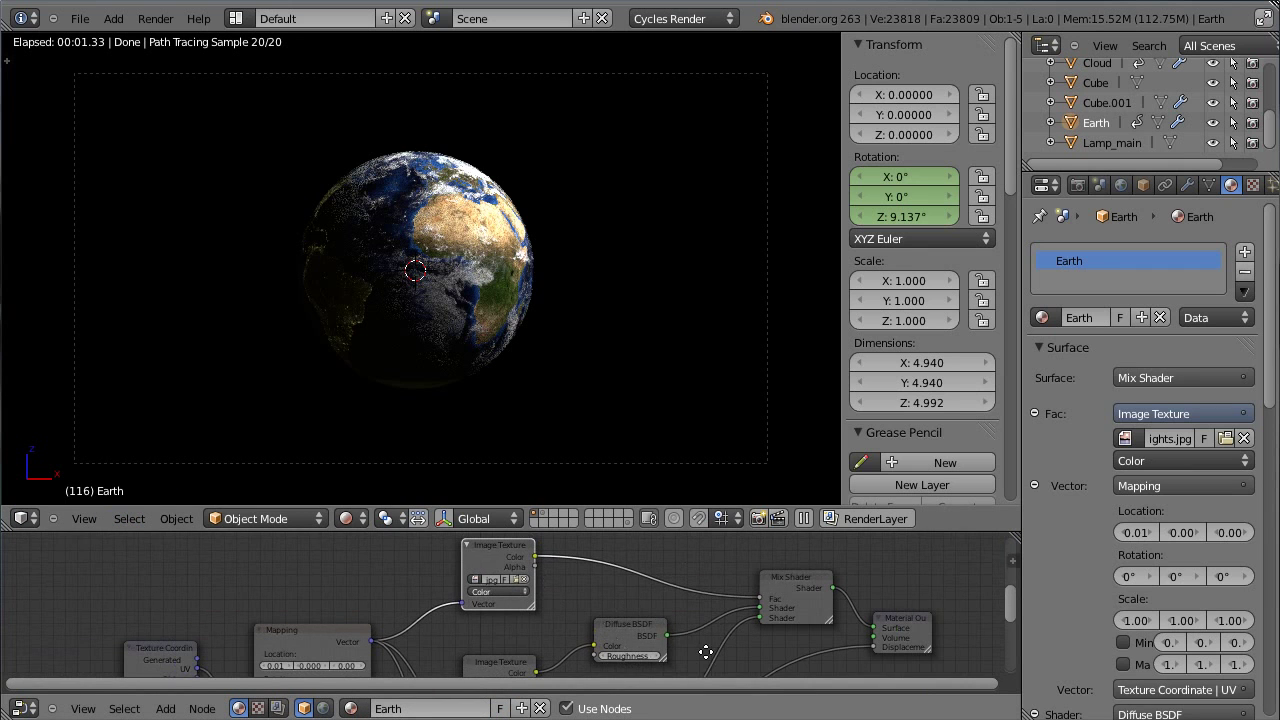
- Set the Strength of the Earth material's Emission node to 0.200, comparing it with 0.100 in the rendered preview
middle_drag(706, 652, 670, 548)
scroll(656, 632, up, 5)
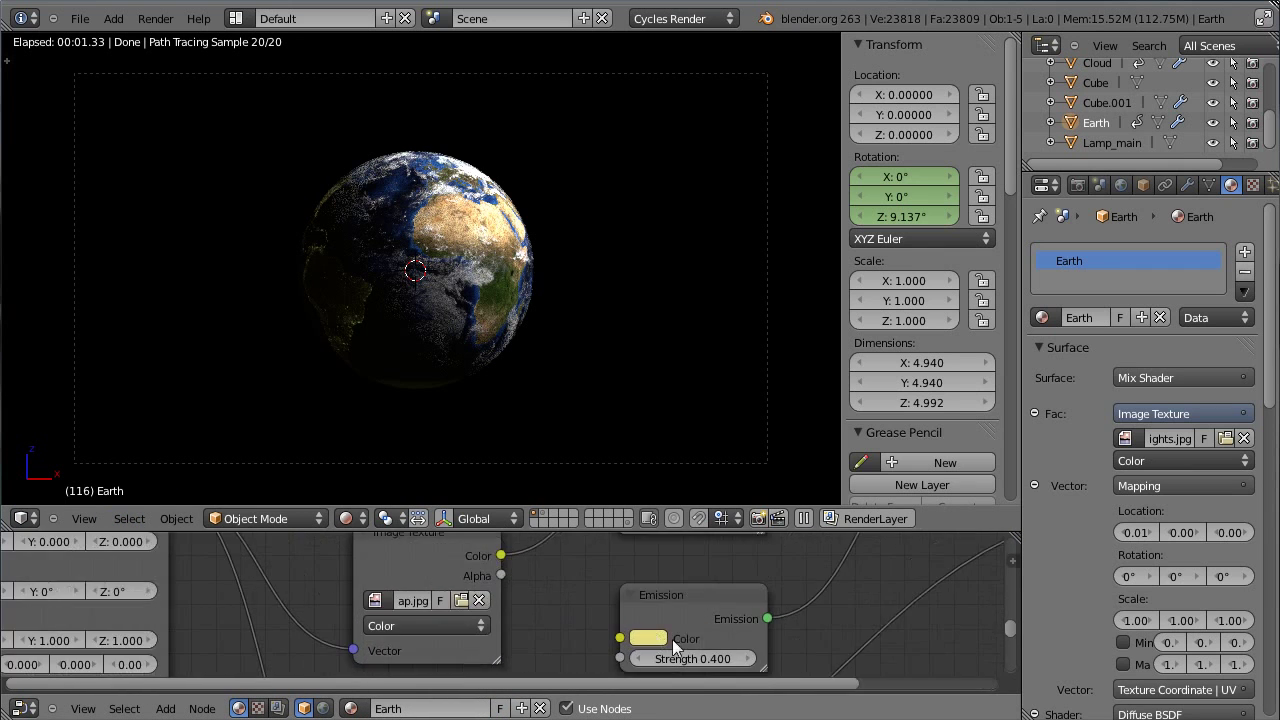
click(639, 660)
click(639, 660)
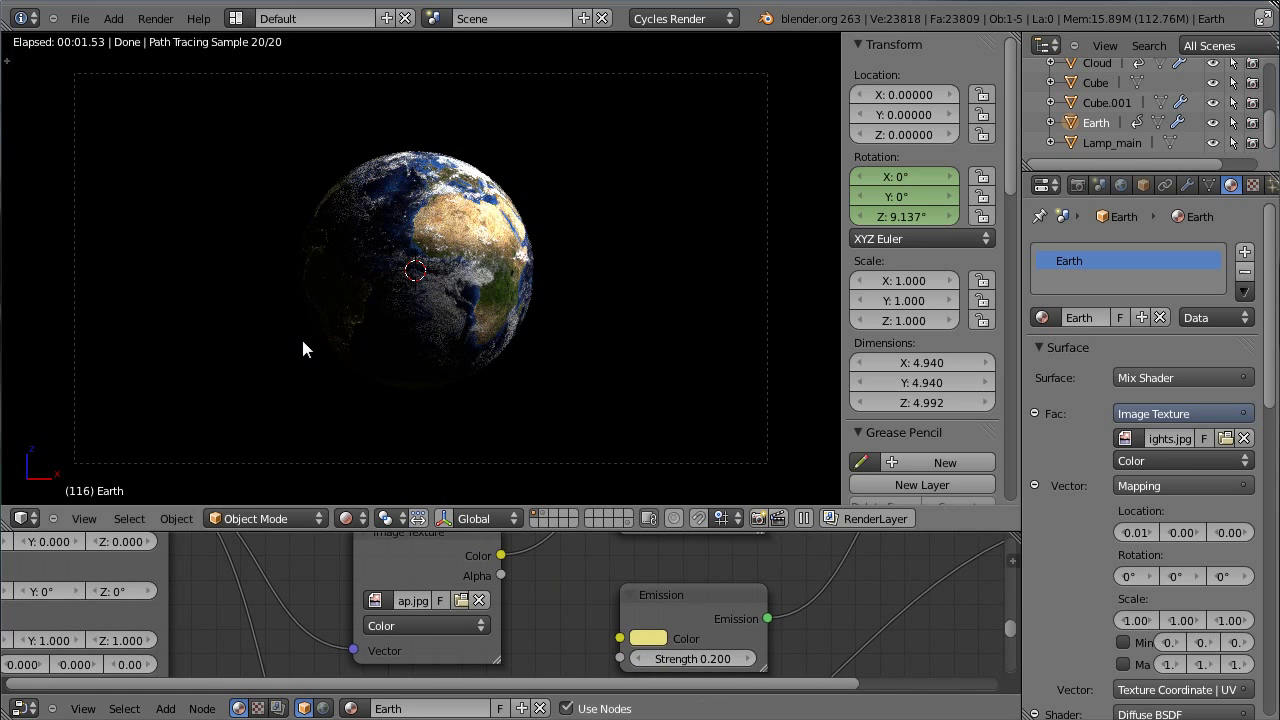
scroll(301, 336, up, 3)
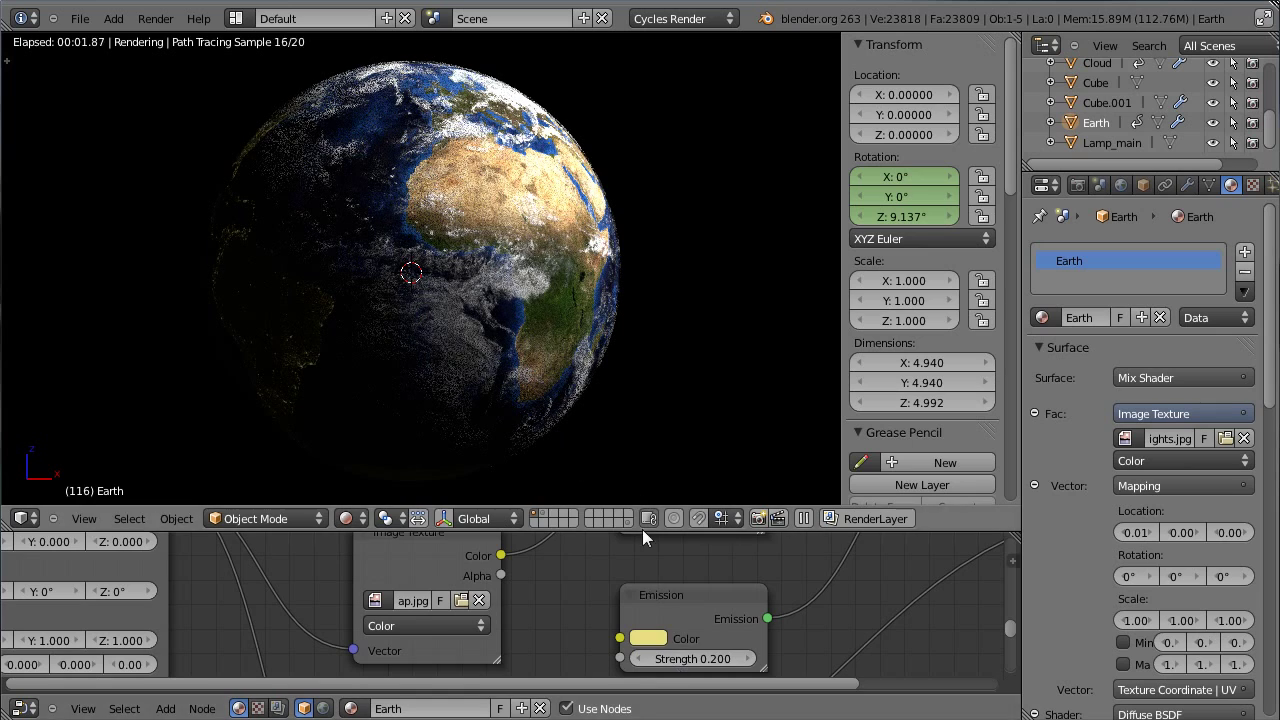
click(638, 662)
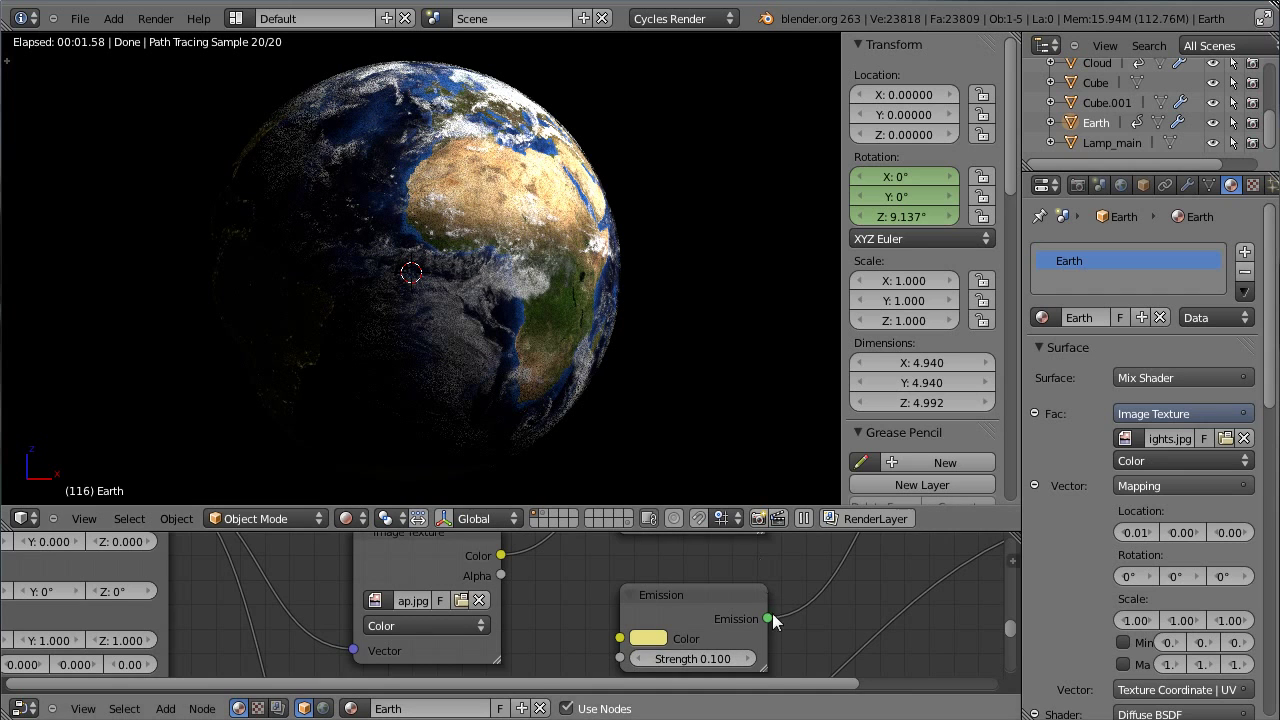
click(751, 658)
scroll(505, 425, down, 2)
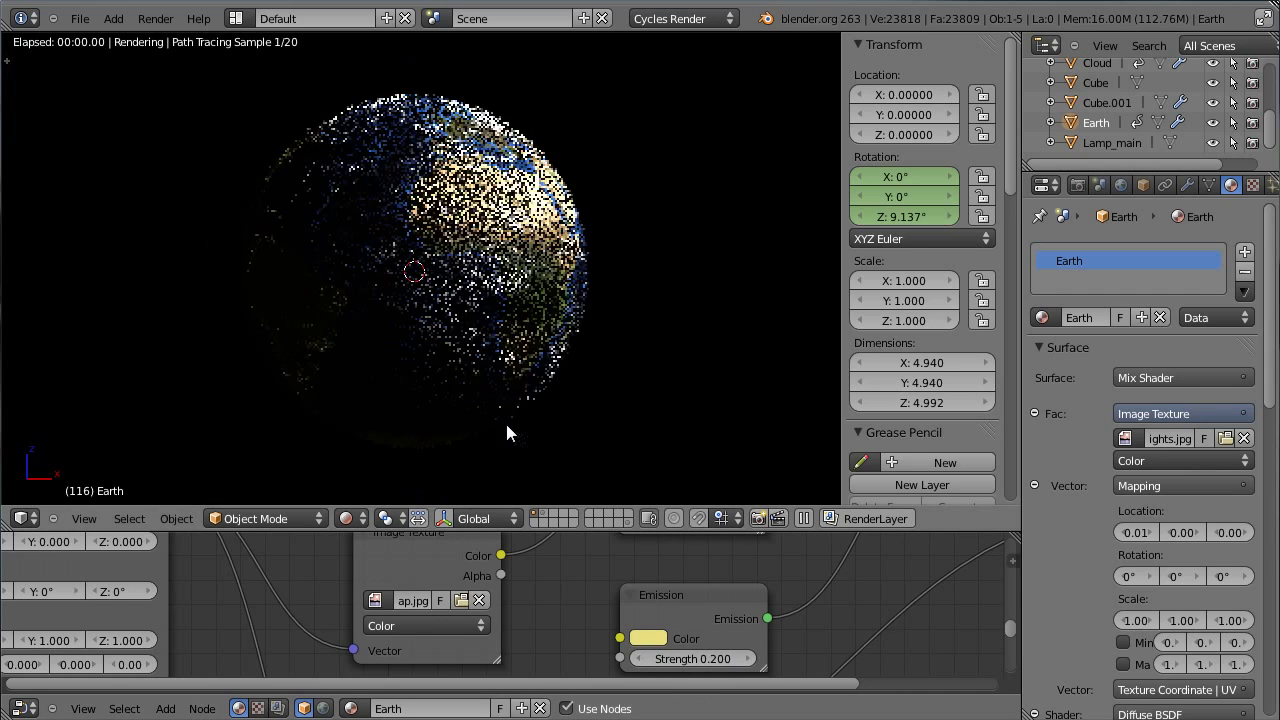
- Set the viewport shading to Solid and change the Node Editor area back to a low Timeline
click(346, 518)
click(370, 455)
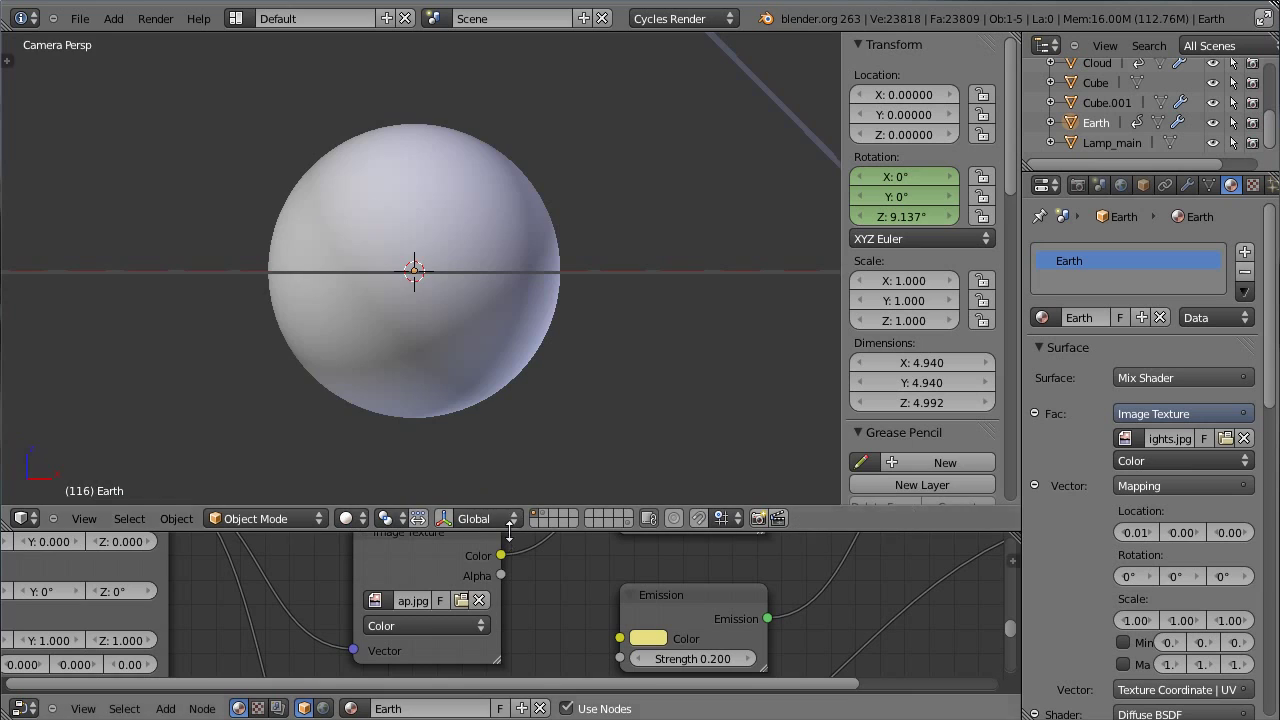
click(24, 708)
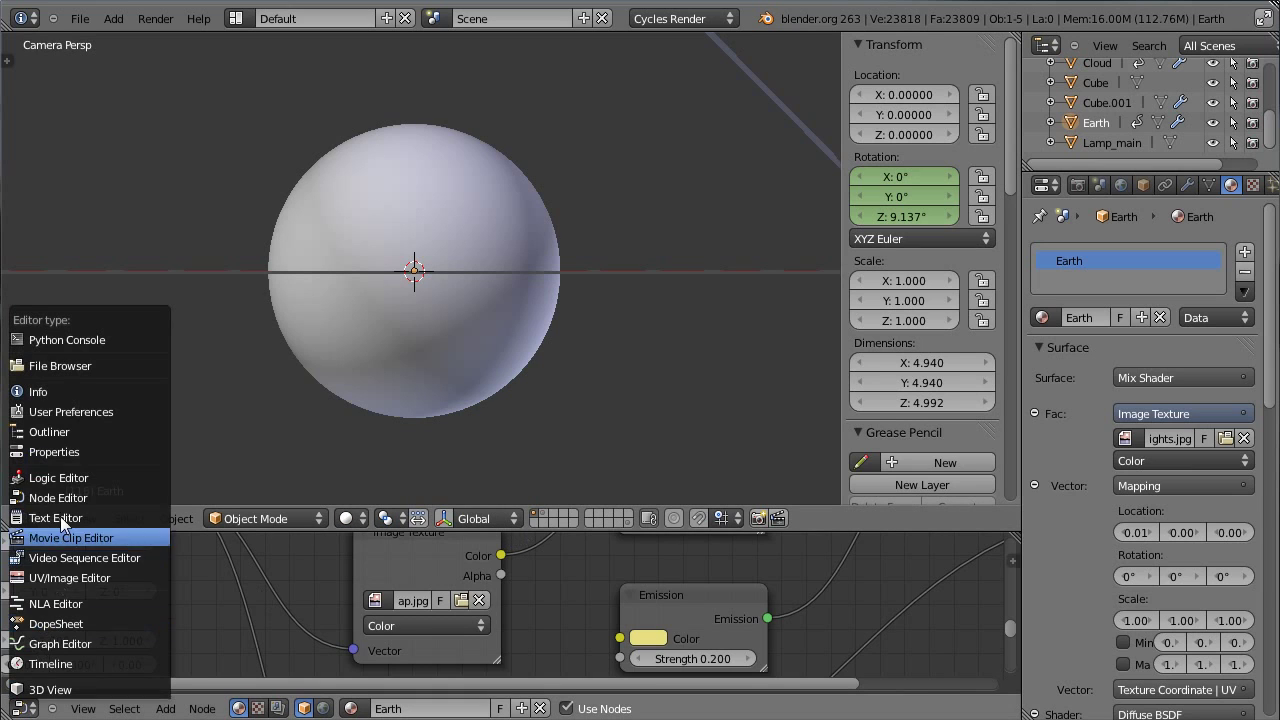
click(55, 664)
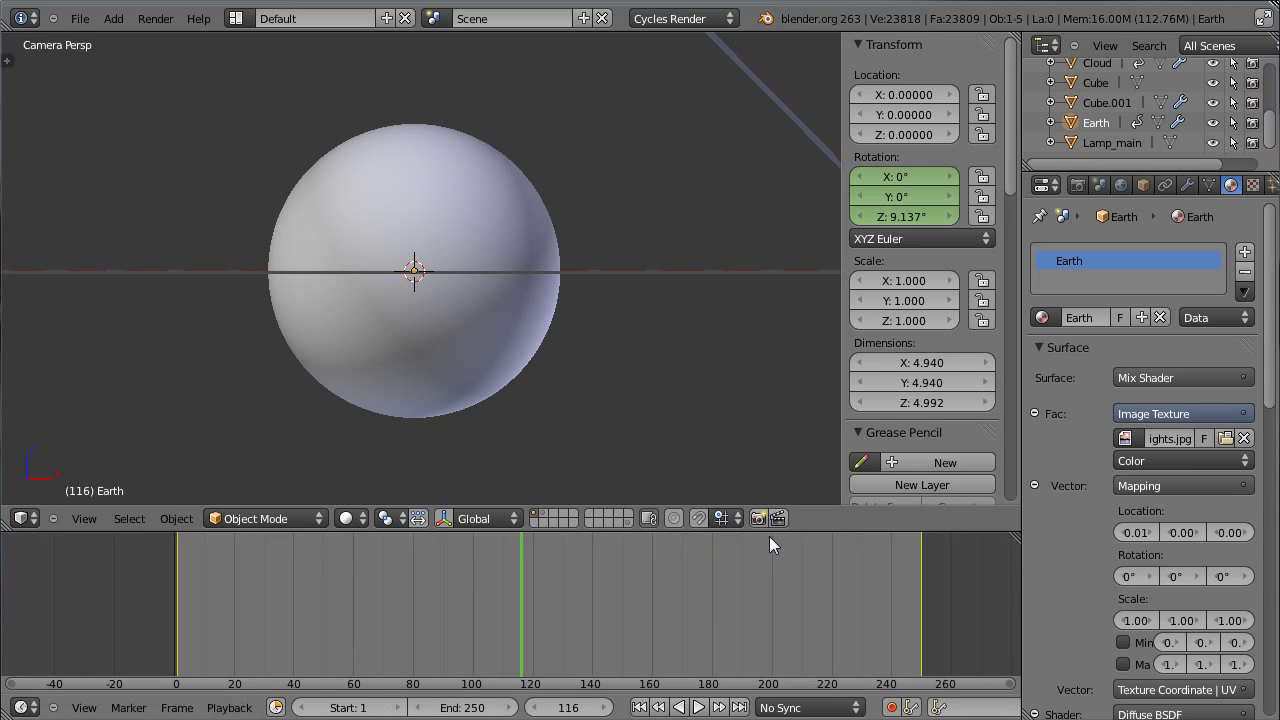
drag(766, 532, 743, 649)
- Save the scene over the existing SpaceInvaders_01.blend file
key(ctrl+s)
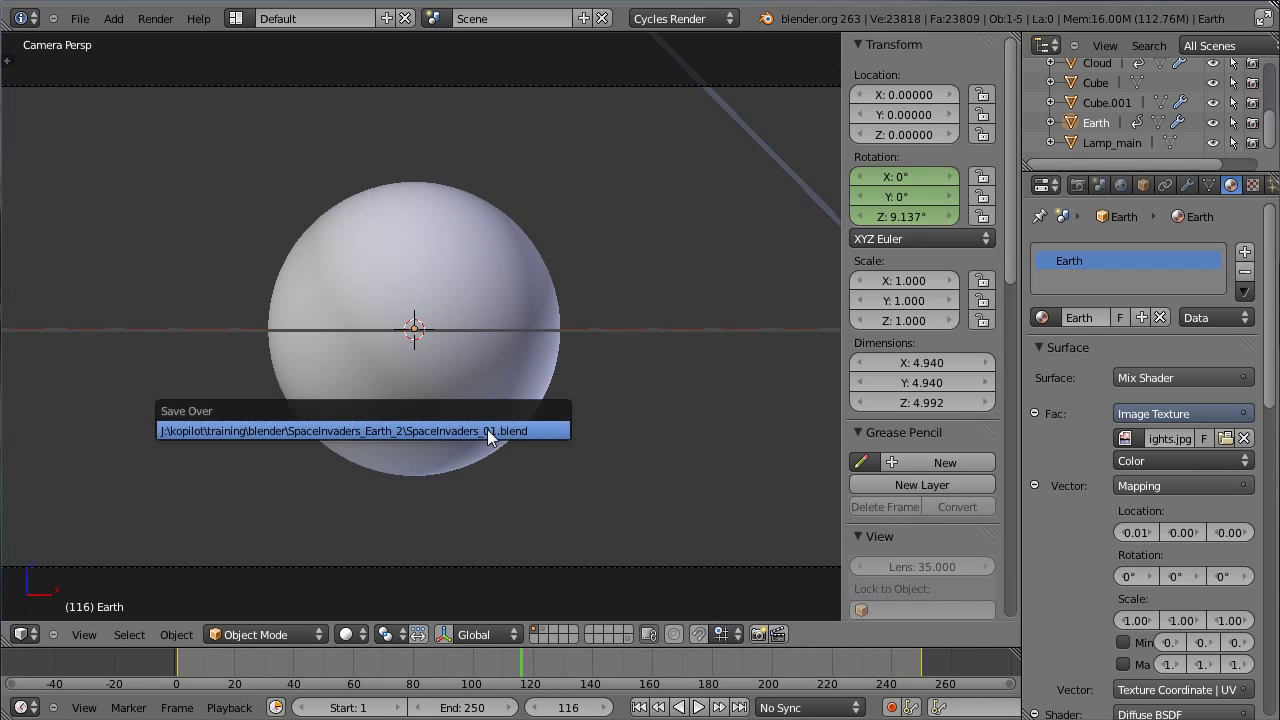
click(489, 437)
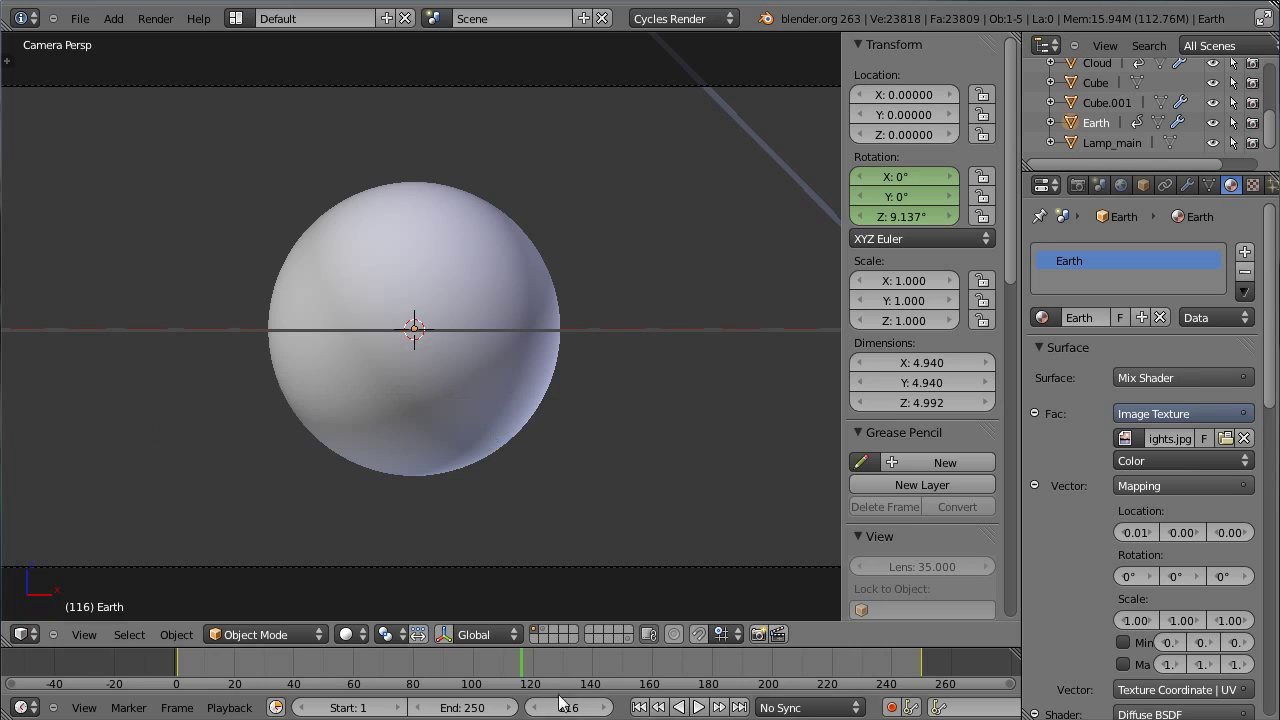
drag(523, 671, 182, 660)
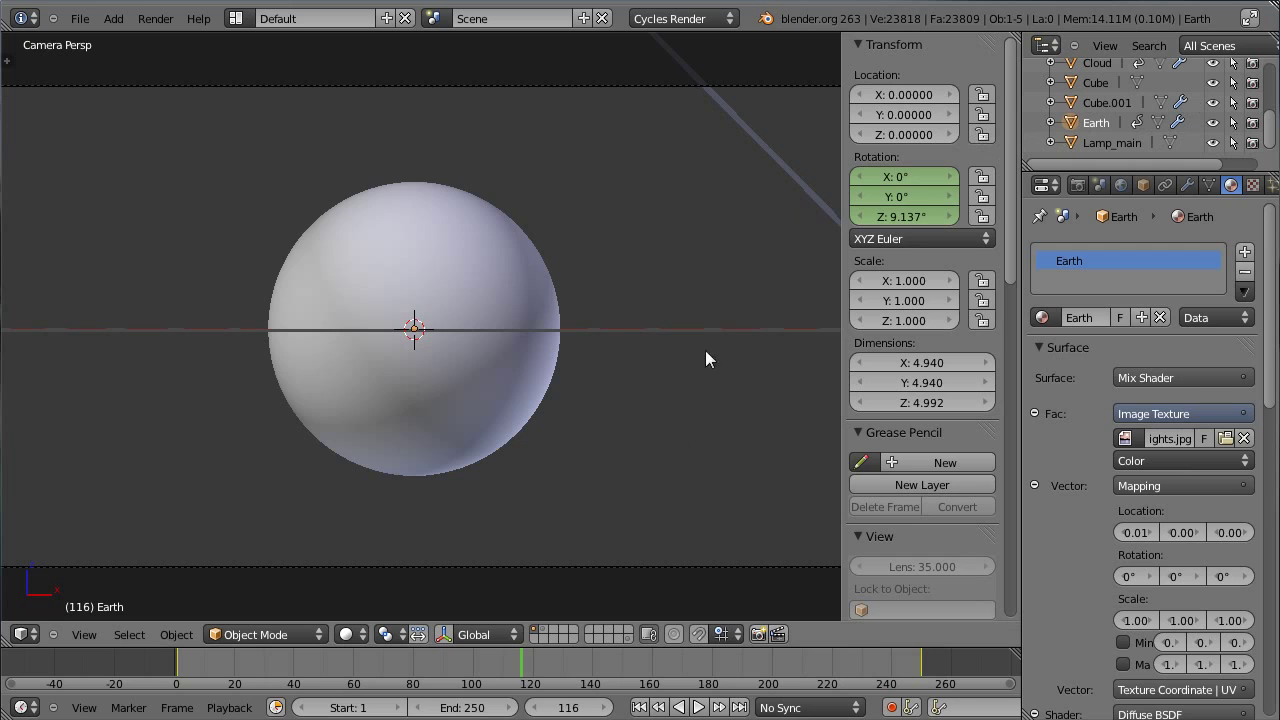
- Show only layer 2 and rotate its space invader mesh 90° about the global X axis
click(546, 630)
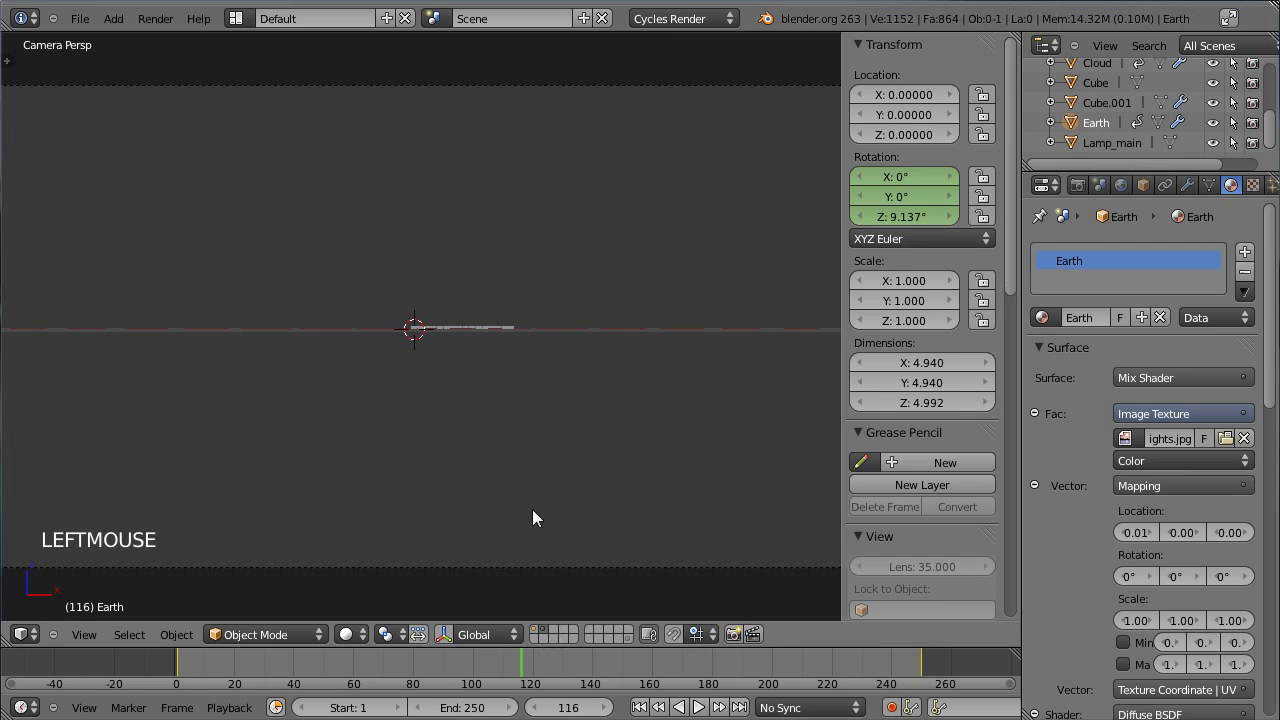
right_click(467, 325)
middle_drag(541, 356, 496, 341)
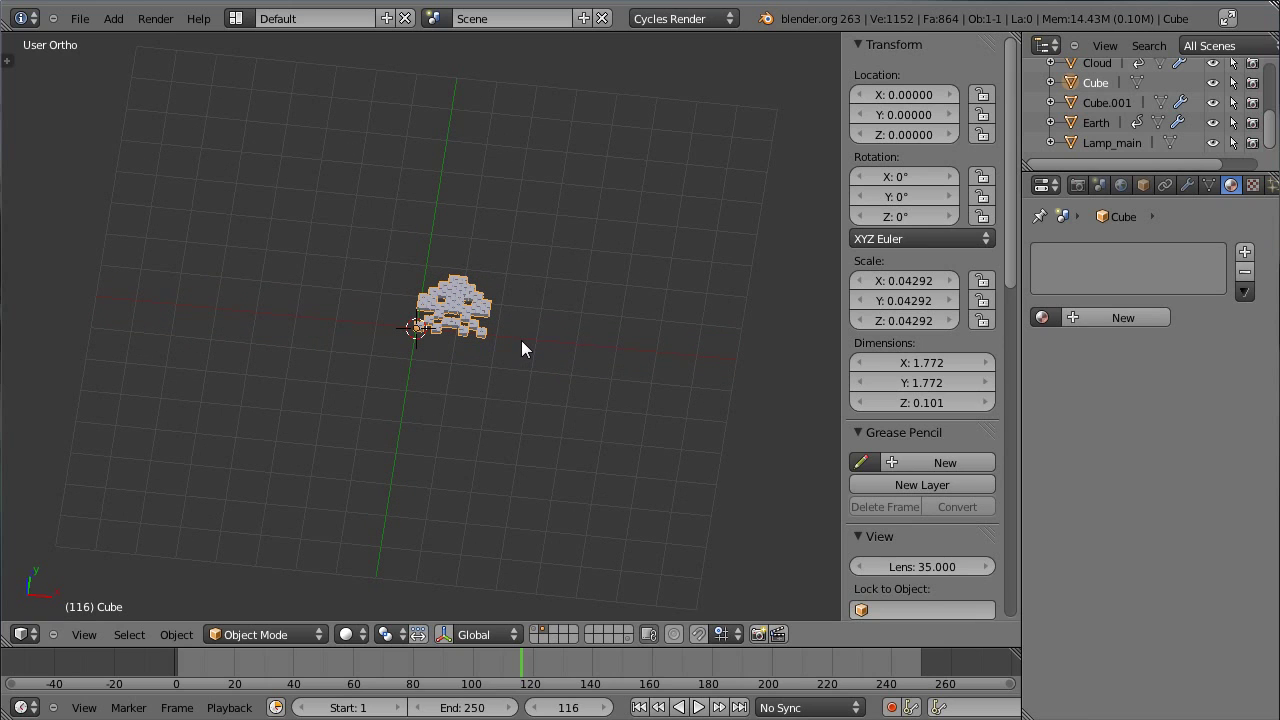
key(r)
key(x)
key(9)
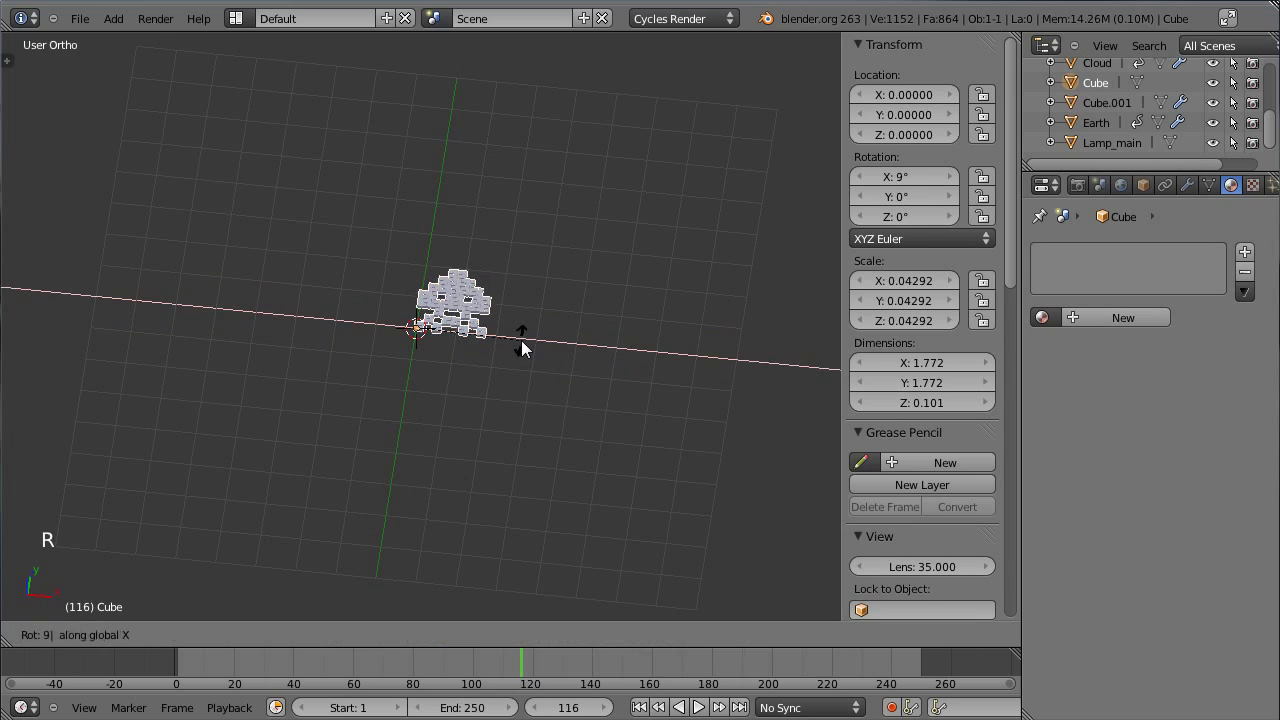
key(0)
key(Return)
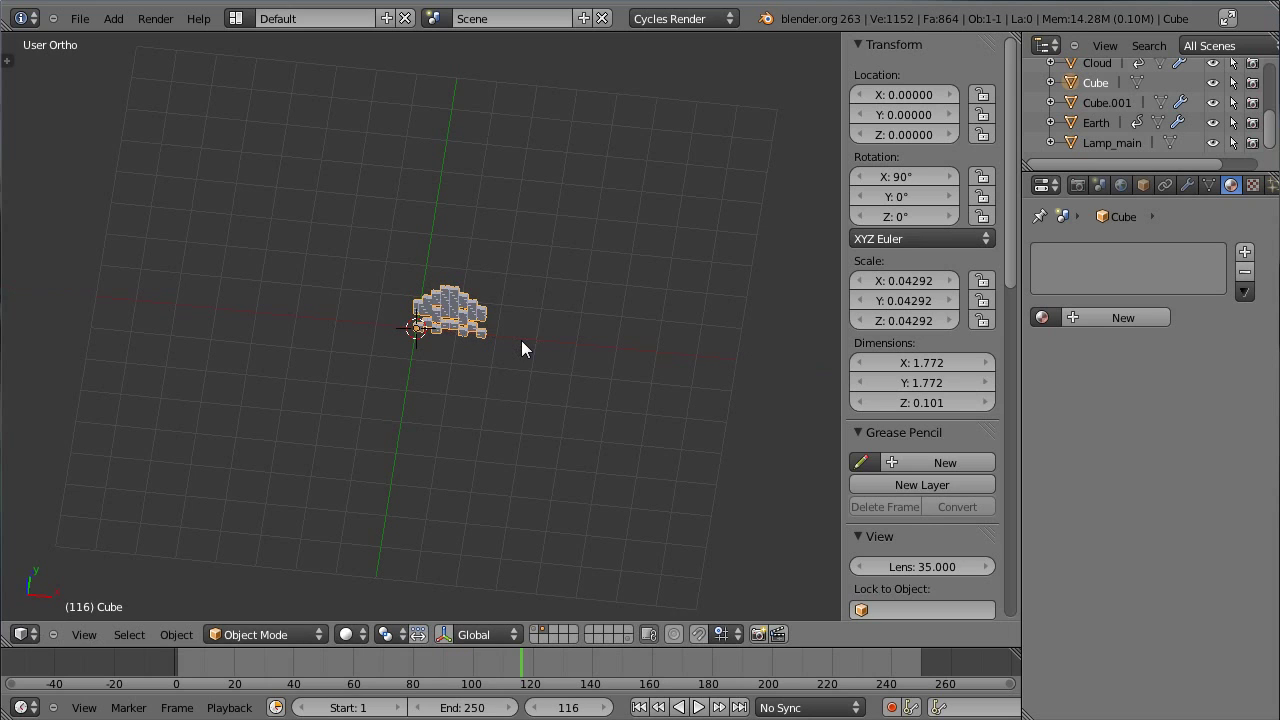
- Duplicate the space invader in place and move the copy to layer 19
key(shift+d)
click(521, 340)
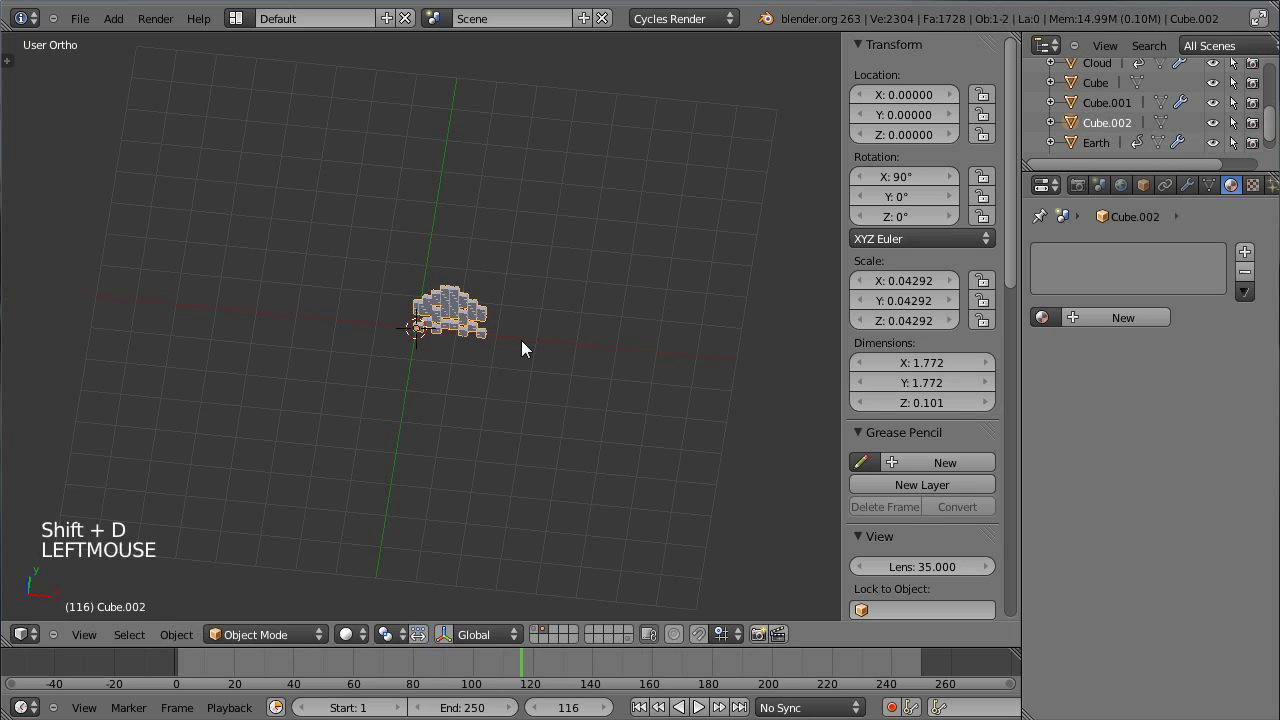
key(m)
key(m)
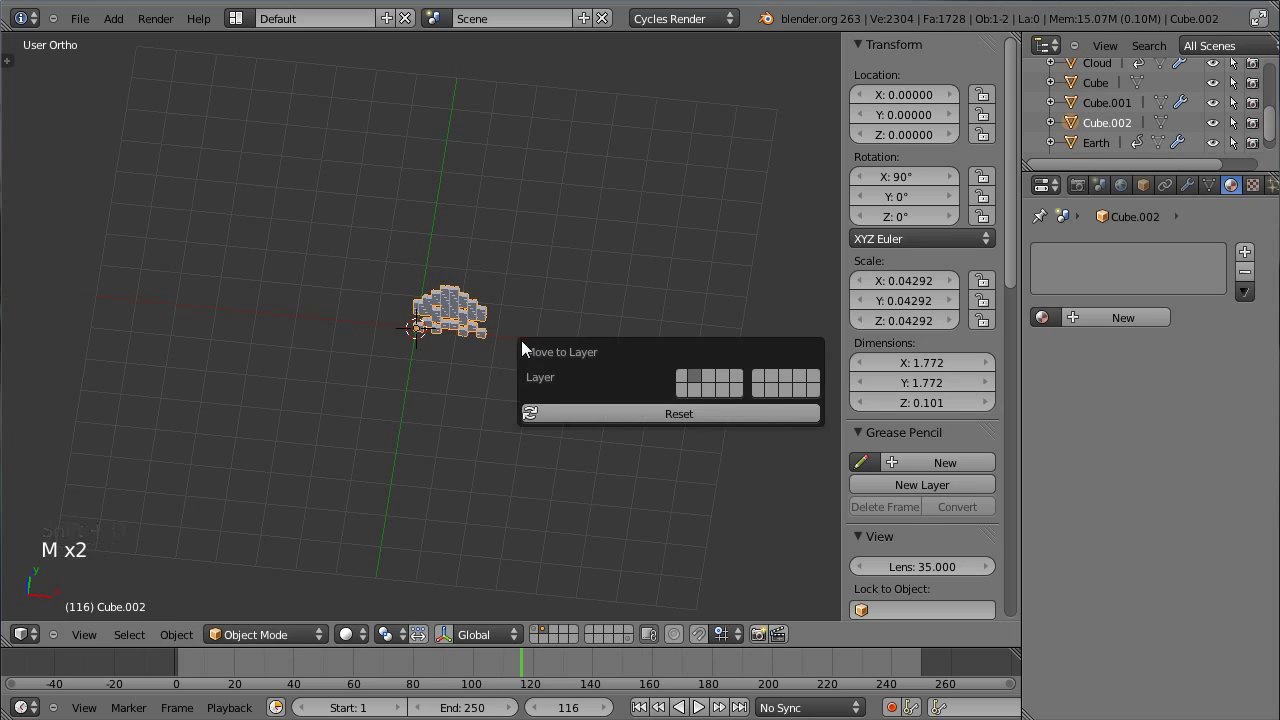
click(798, 392)
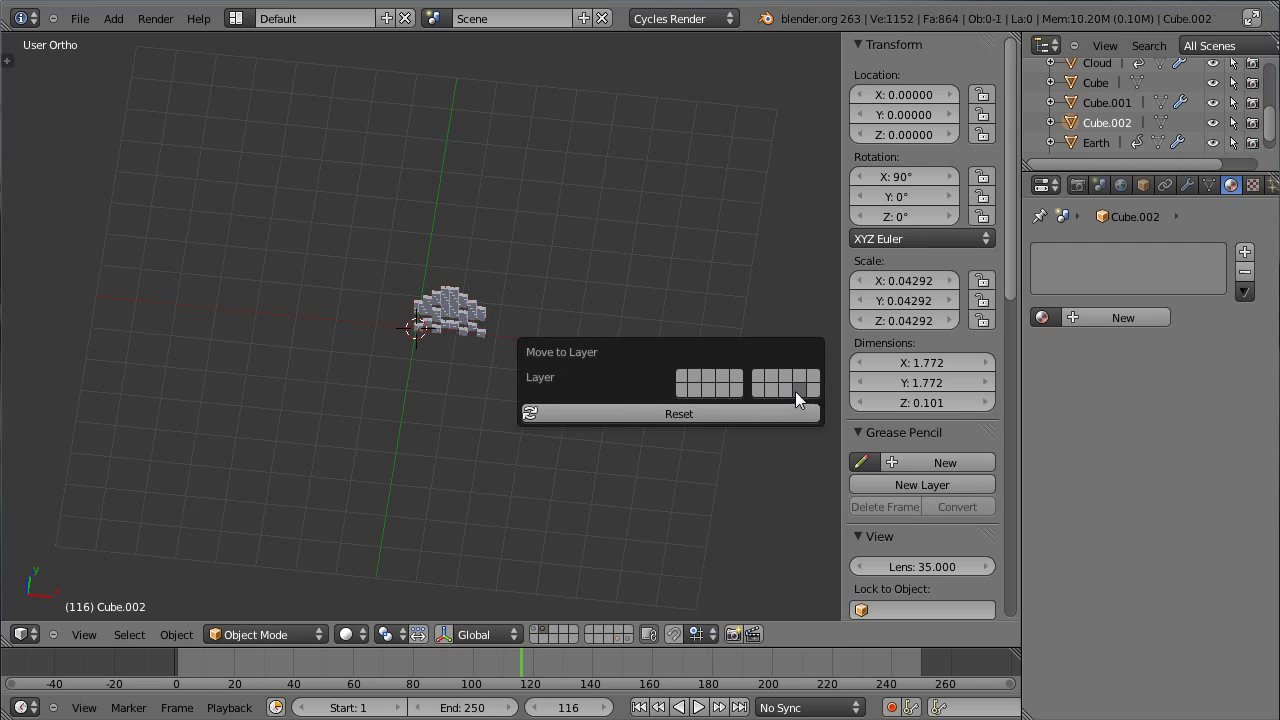
- Compare the contents of layers 19 and 20 to check the stored invader copy and the other stored mesh
click(616, 638)
click(627, 637)
click(618, 637)
click(623, 637)
click(621, 637)
click(627, 637)
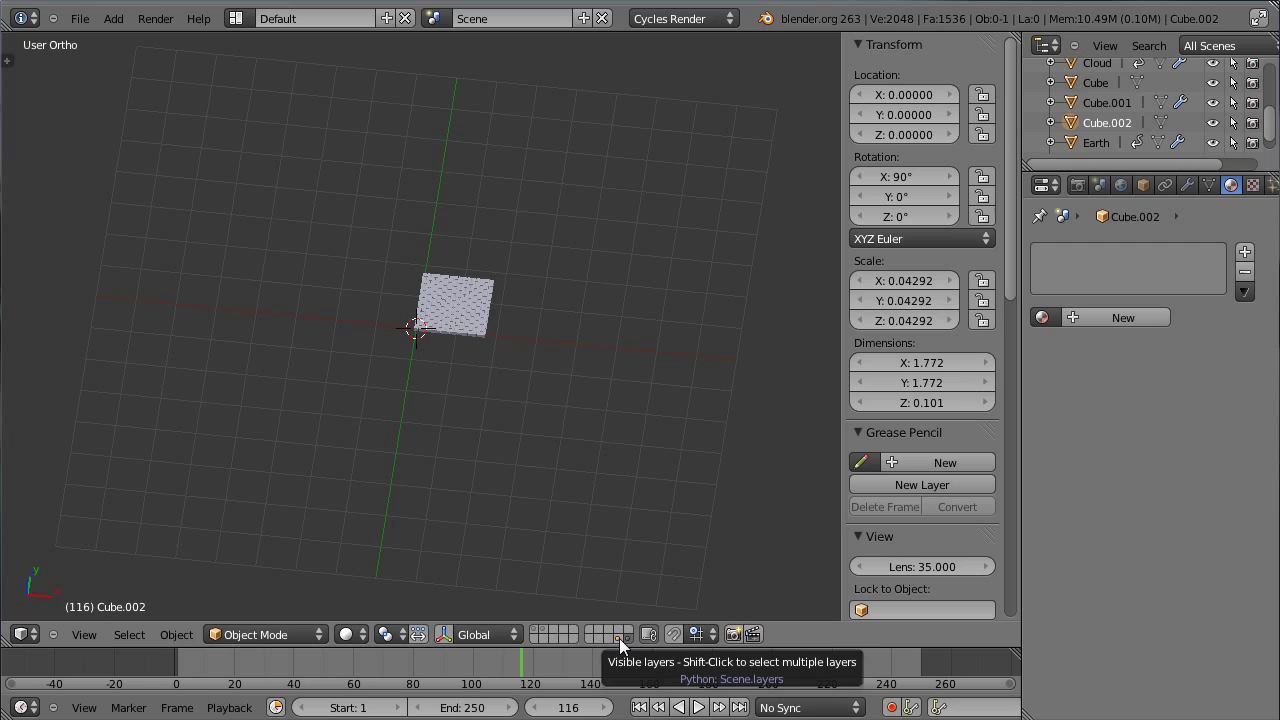
click(619, 638)
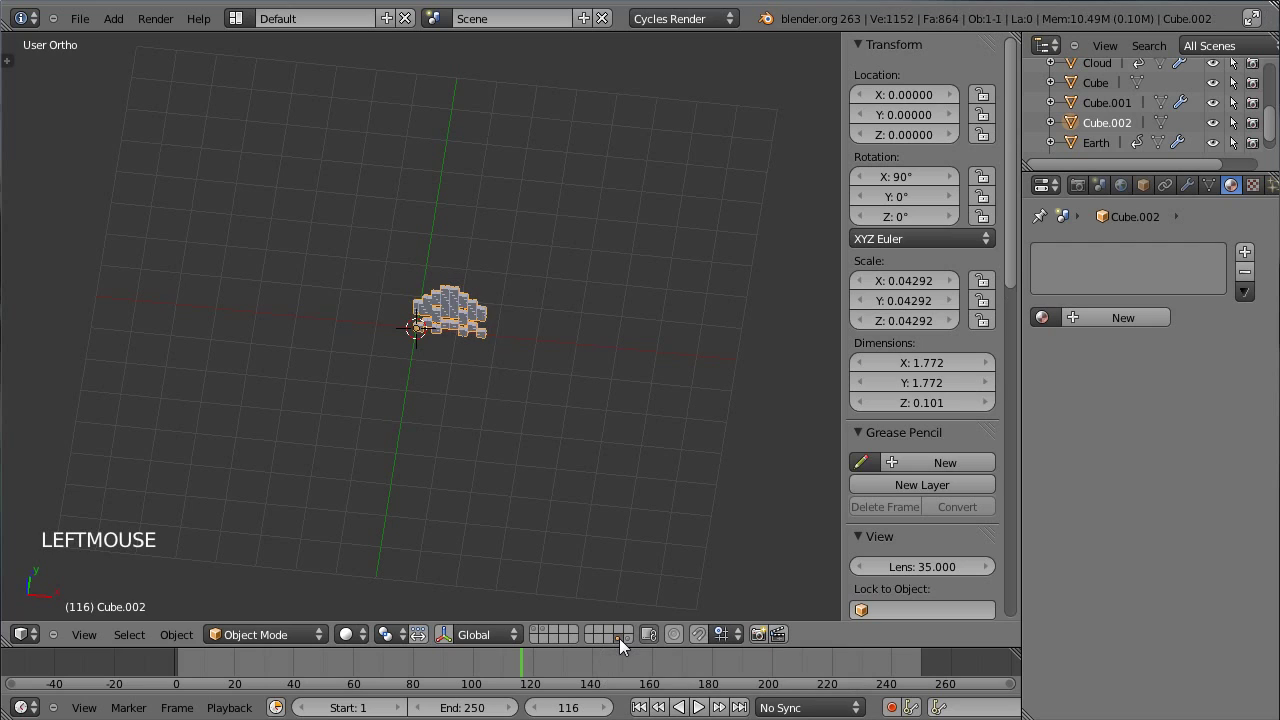
- Display only layer 2 again and select its space invader in the front orthographic view
click(545, 631)
shift+click(534, 630)
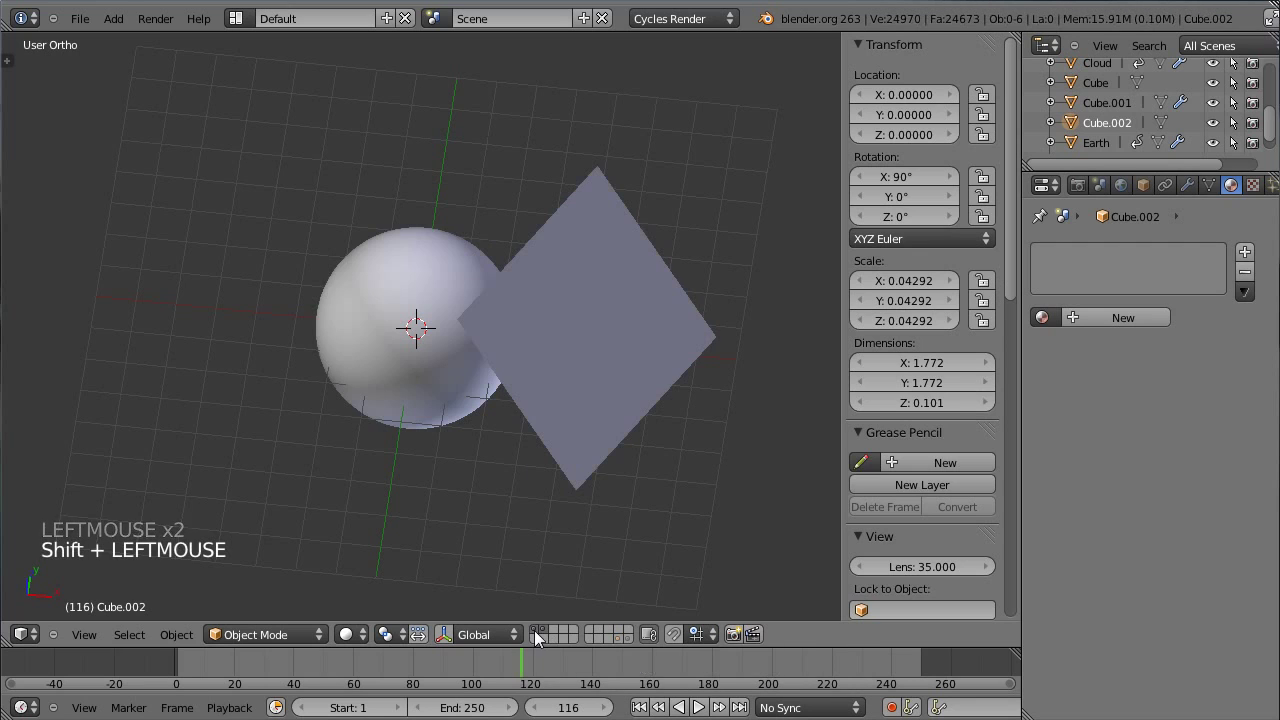
click(544, 629)
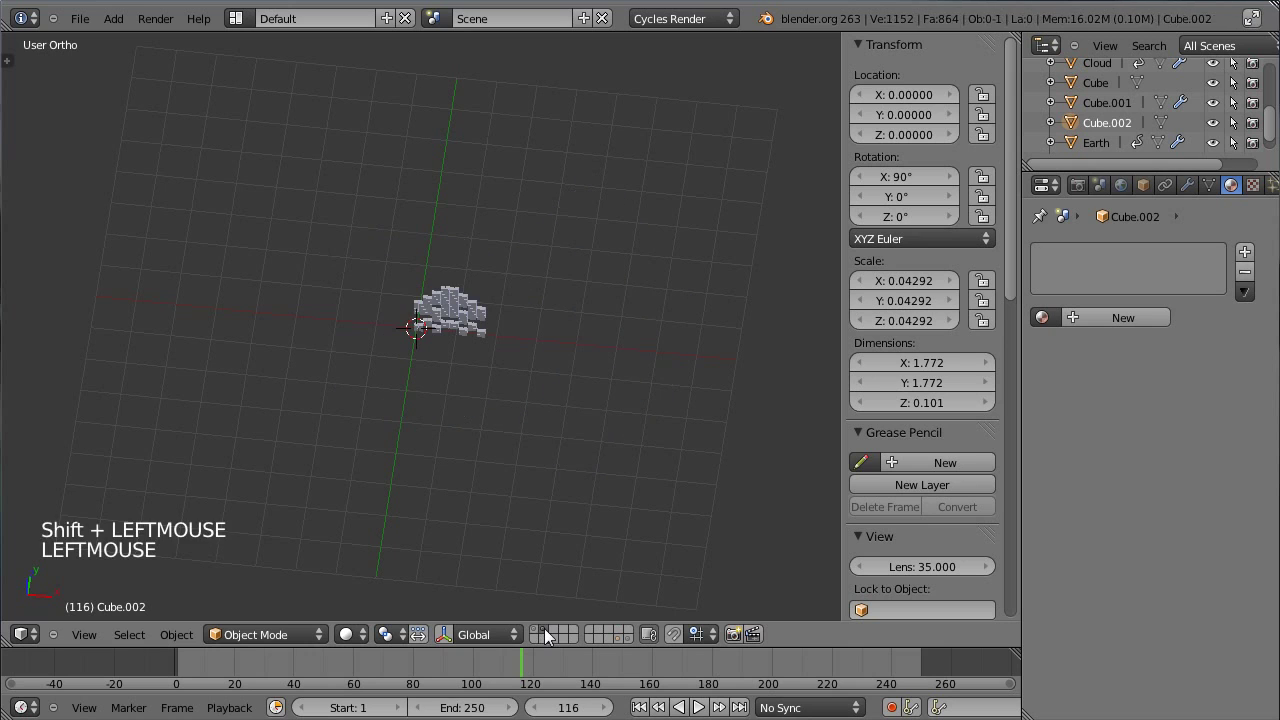
right_click(460, 319)
scroll(534, 306, up, 4)
middle_drag(534, 306, 542, 336)
scroll(541, 333, up, 1)
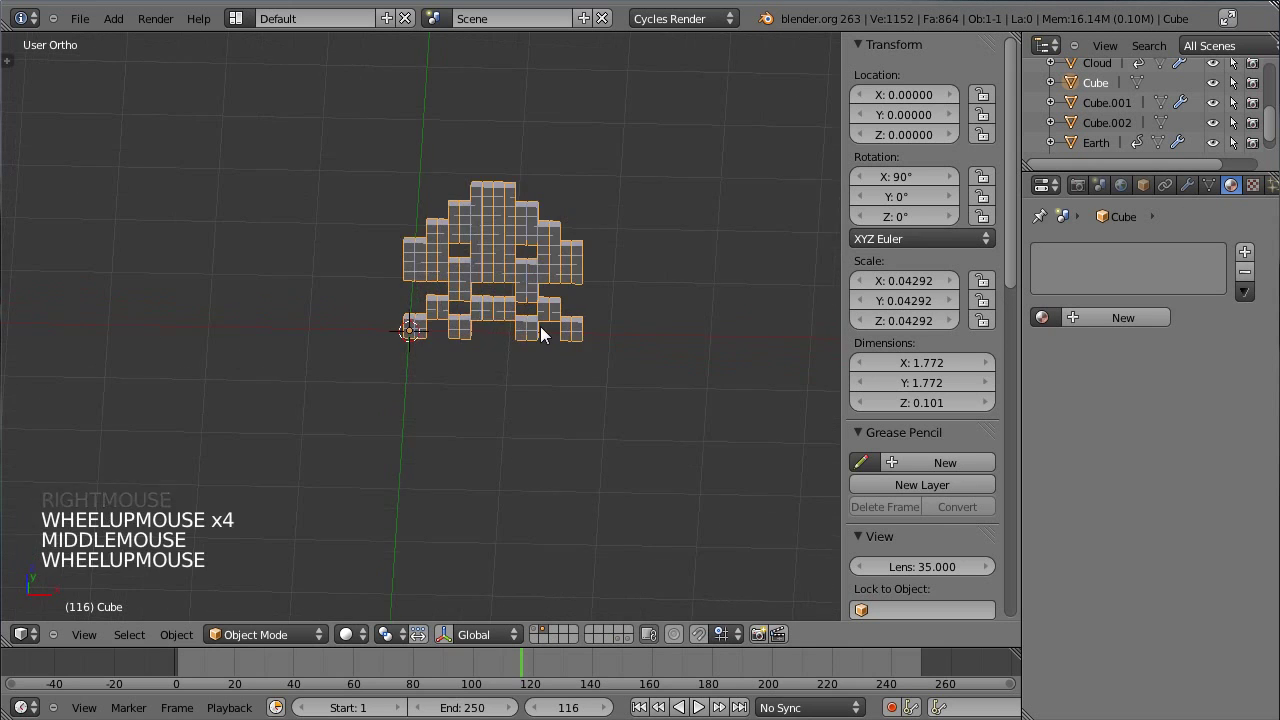
key(KP_1)
shift+middle_drag(574, 400, 591, 200)
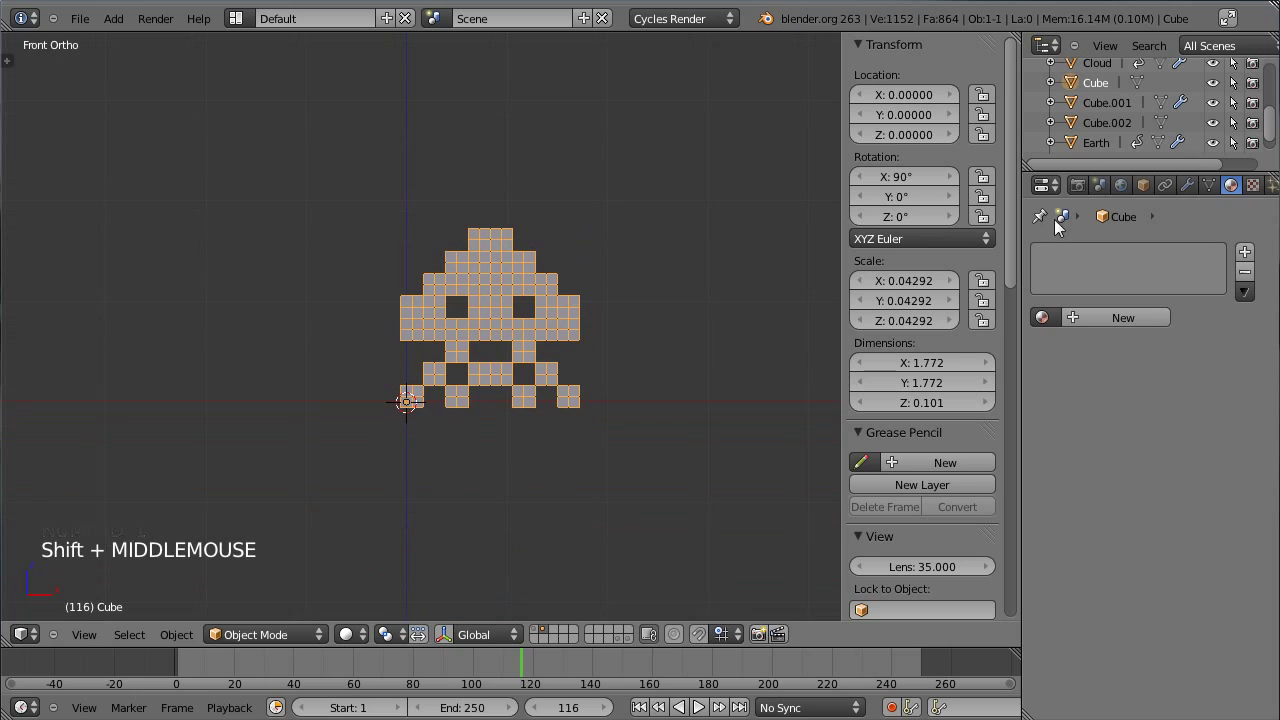
- Add a new material to the pixel invader object and name it SpaceIn
click(1132, 317)
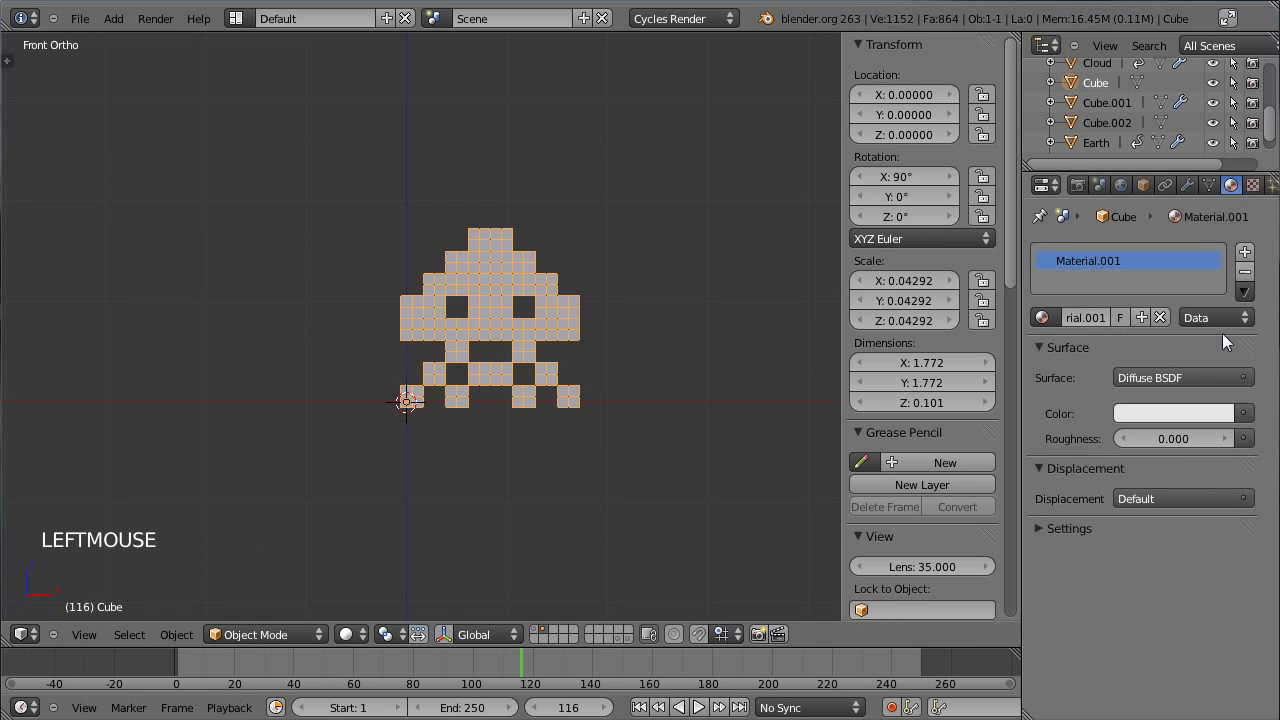
click(1109, 317)
text(Space)
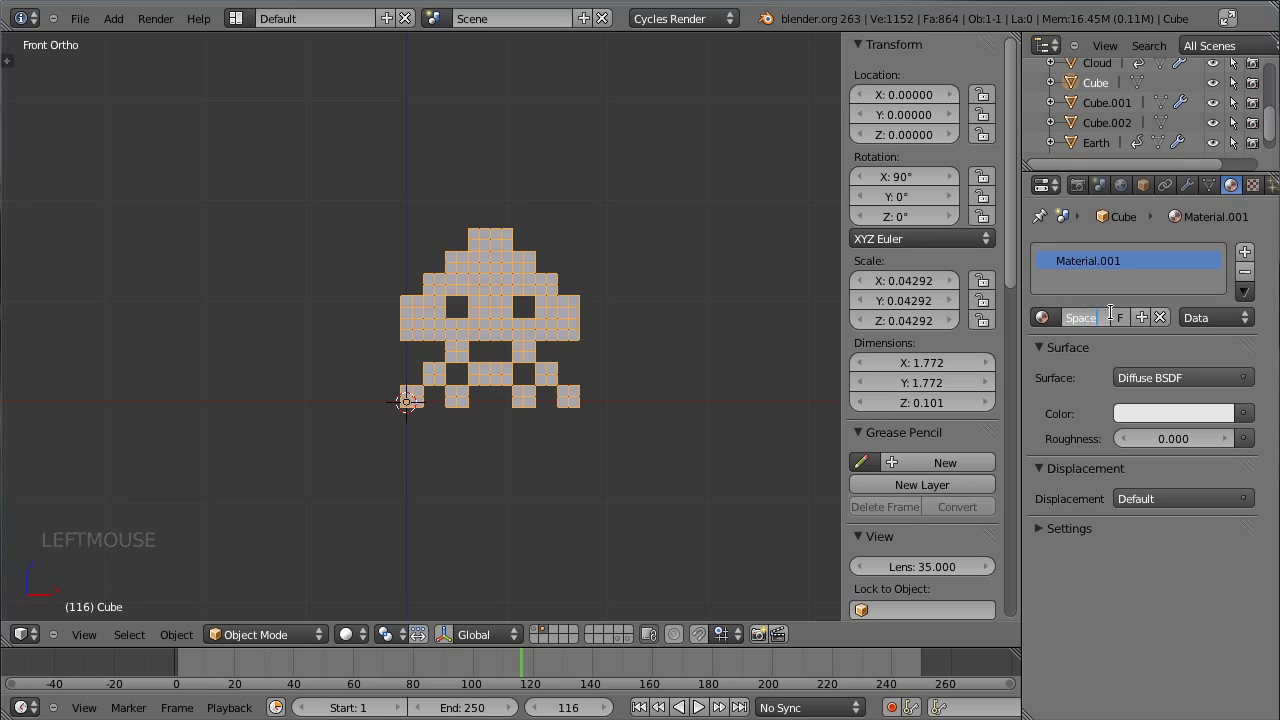
text(In)
key(Return)
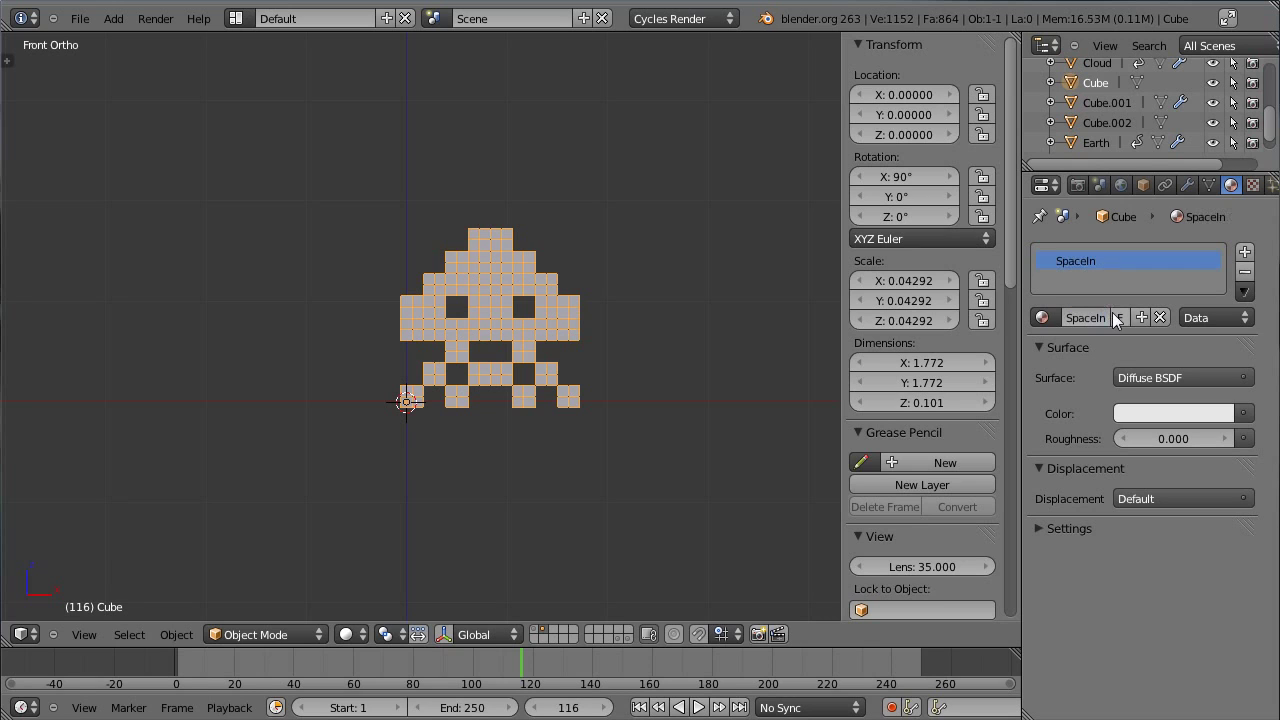
- Set the SpaceIn material's surface to a Mix Shader combining a Glossy BSDF first and a Diffuse BSDF second
click(1195, 377)
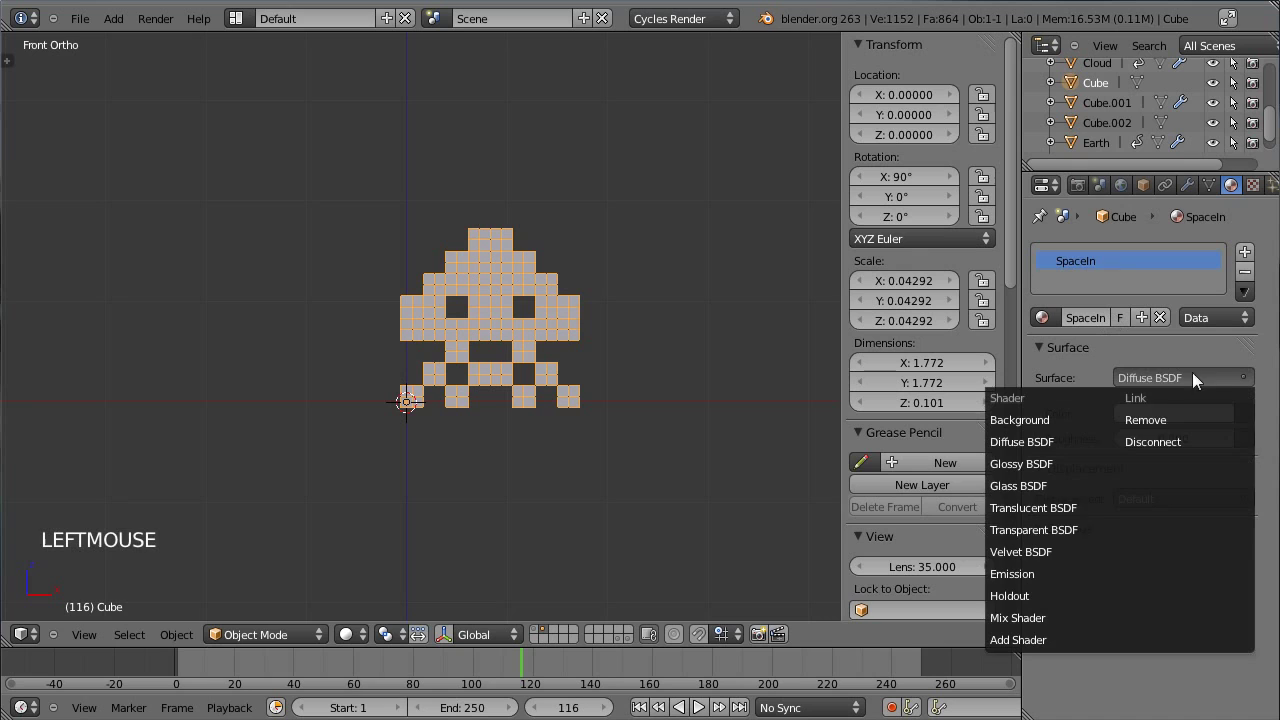
click(1072, 614)
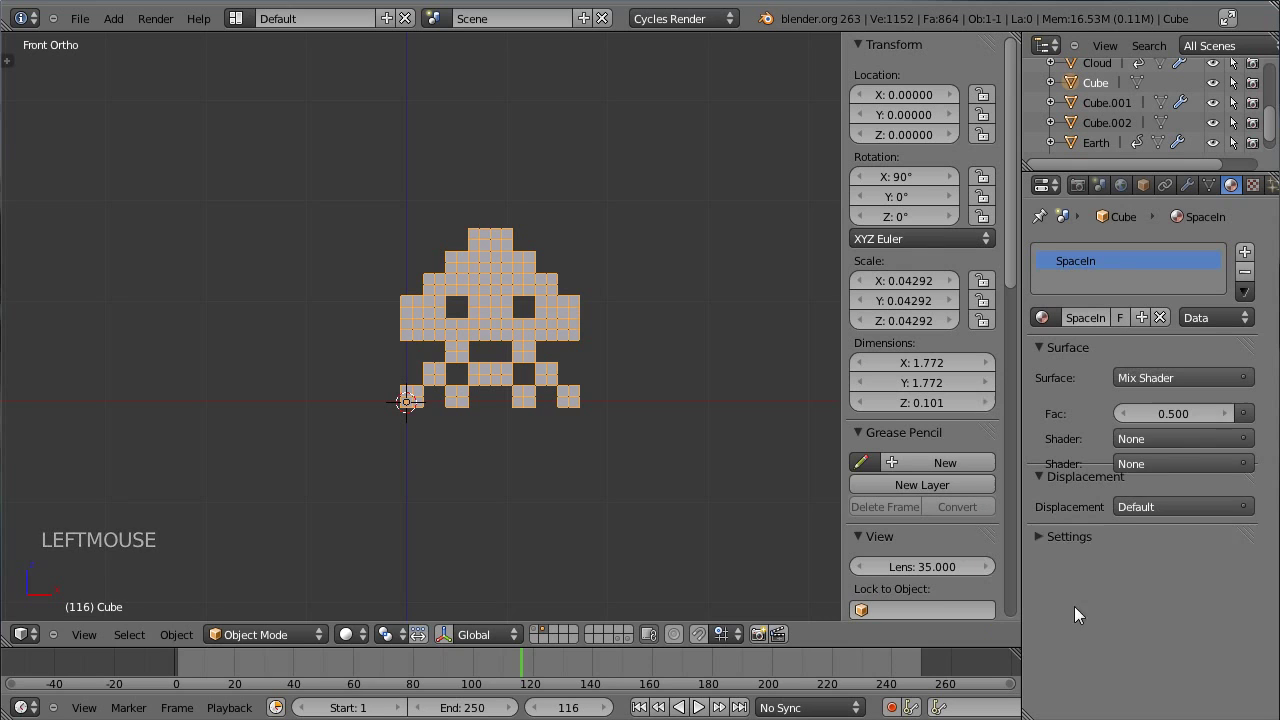
click(1188, 438)
click(1169, 524)
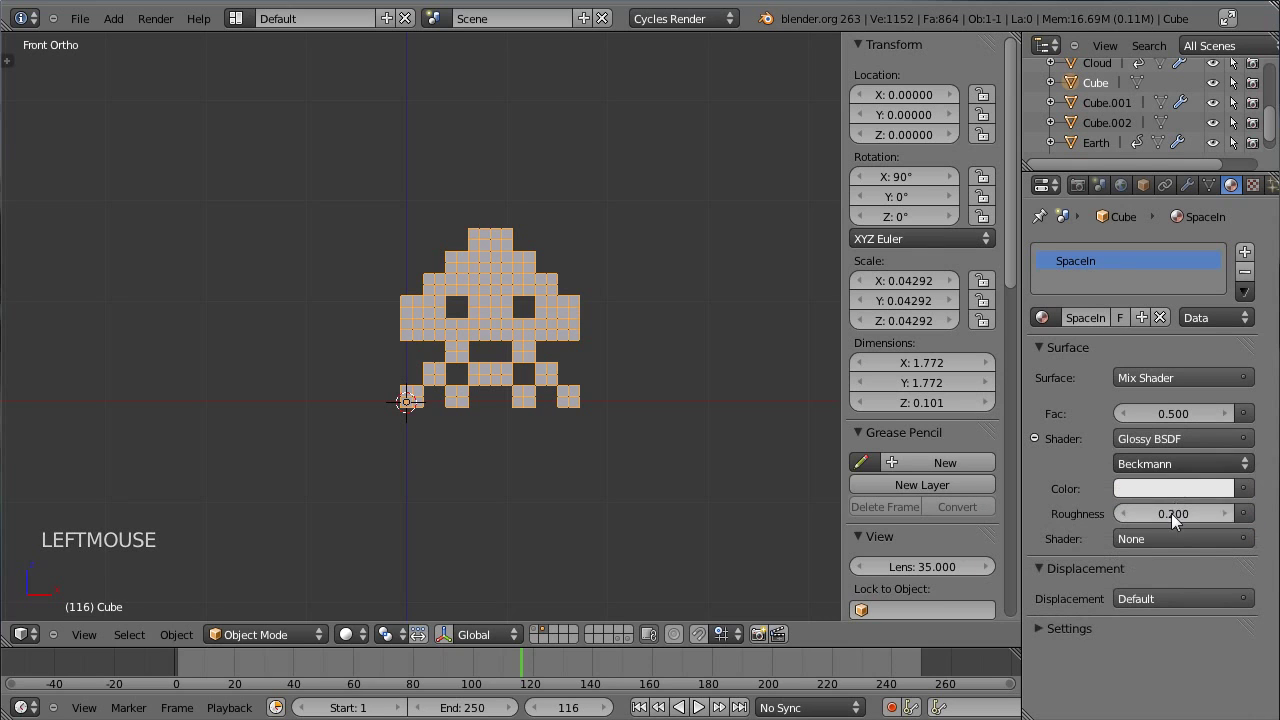
click(1172, 535)
click(1171, 468)
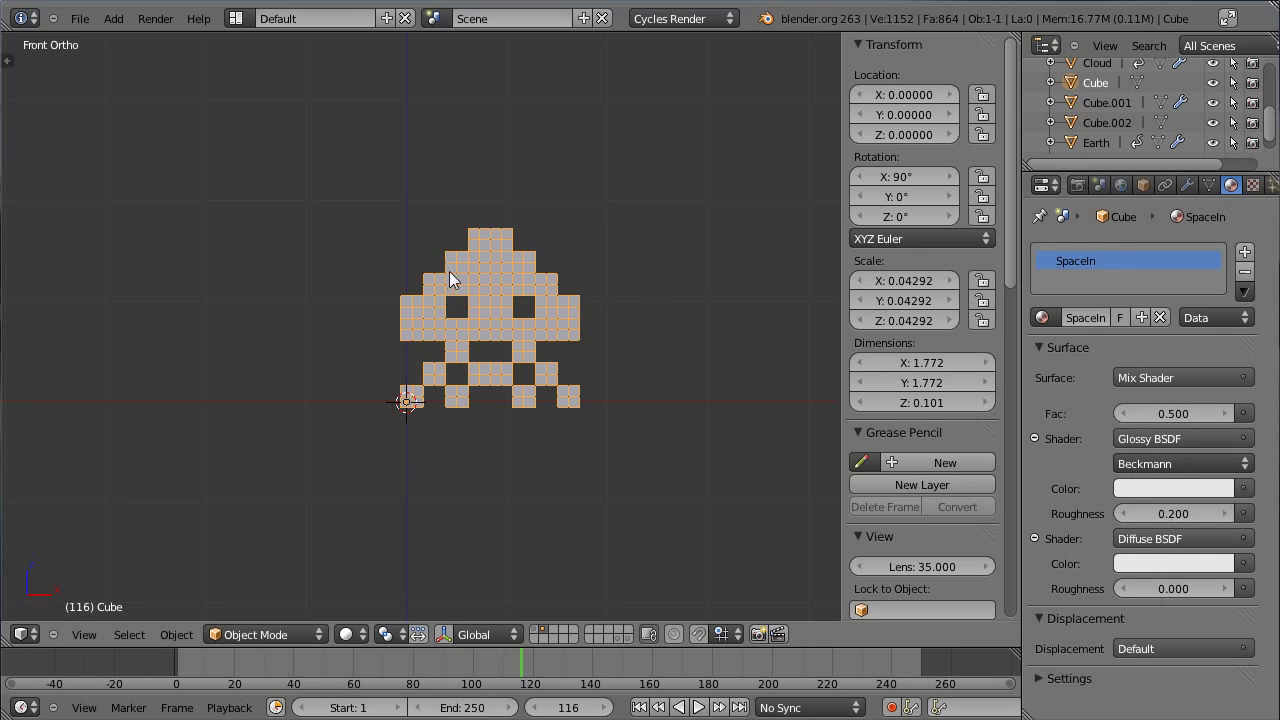
- Rename the pixel invader object as SpaceInvader
click(1143, 185)
click(1111, 251)
text(SpaceIvader)
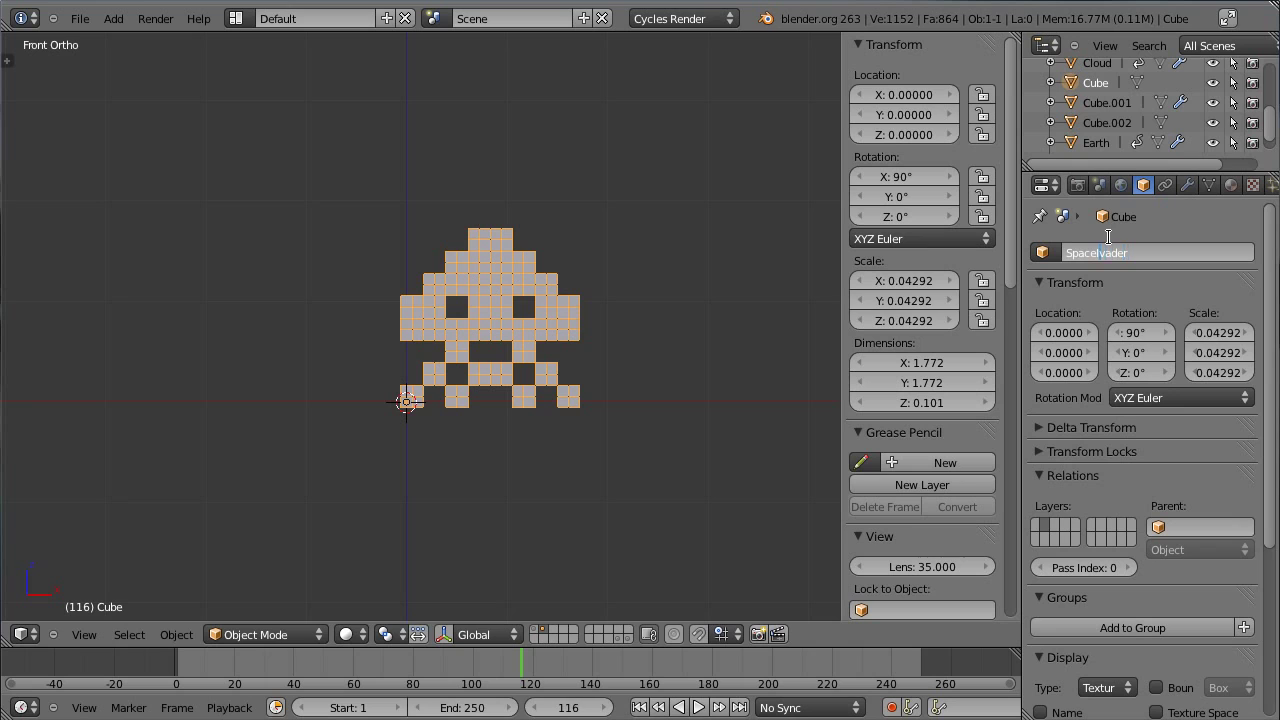
text(n)
key(Return)
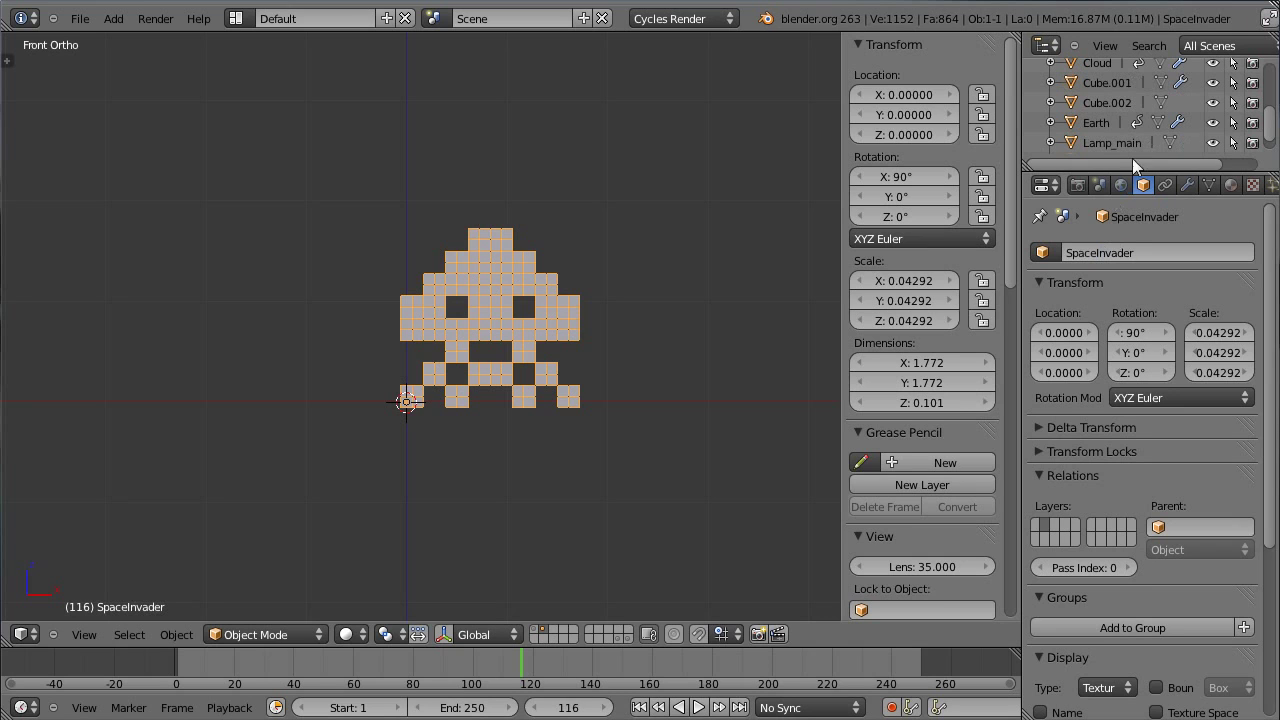
- Show layer 19 and rename its reference copy of the invader as SpaceIn_ref
click(537, 361)
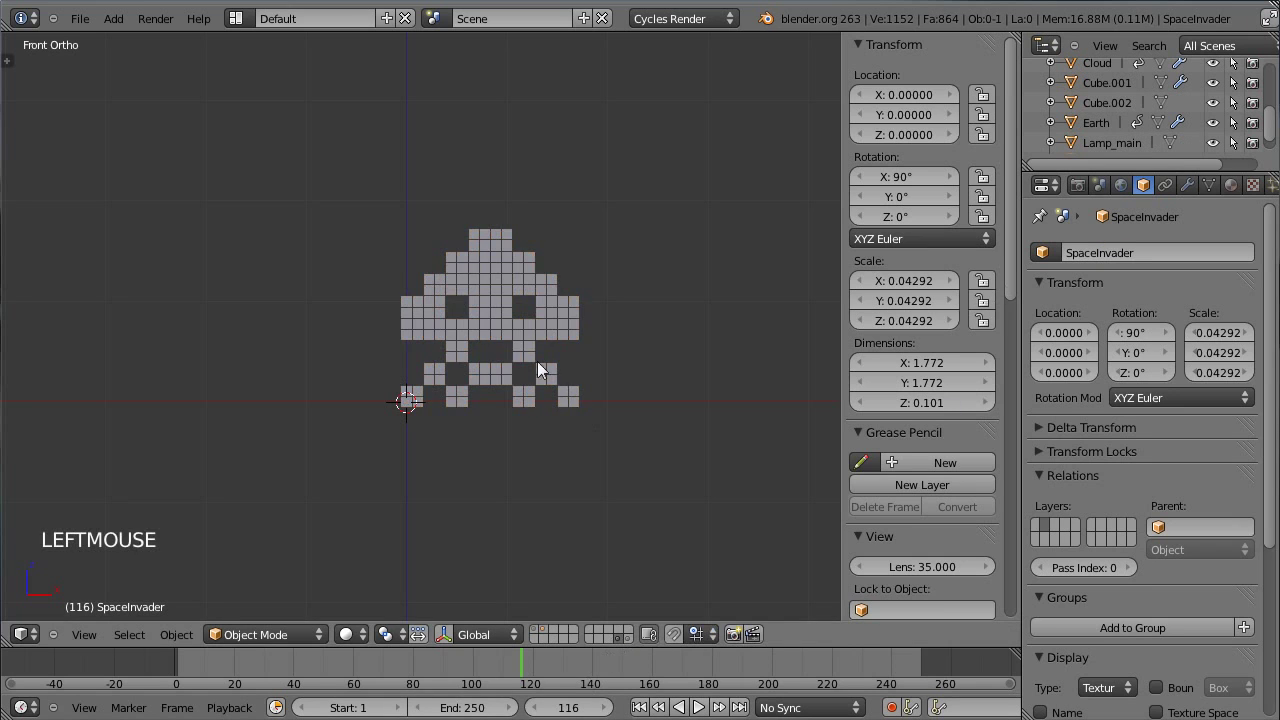
right_click(537, 361)
click(1142, 254)
text(SpaceIn)
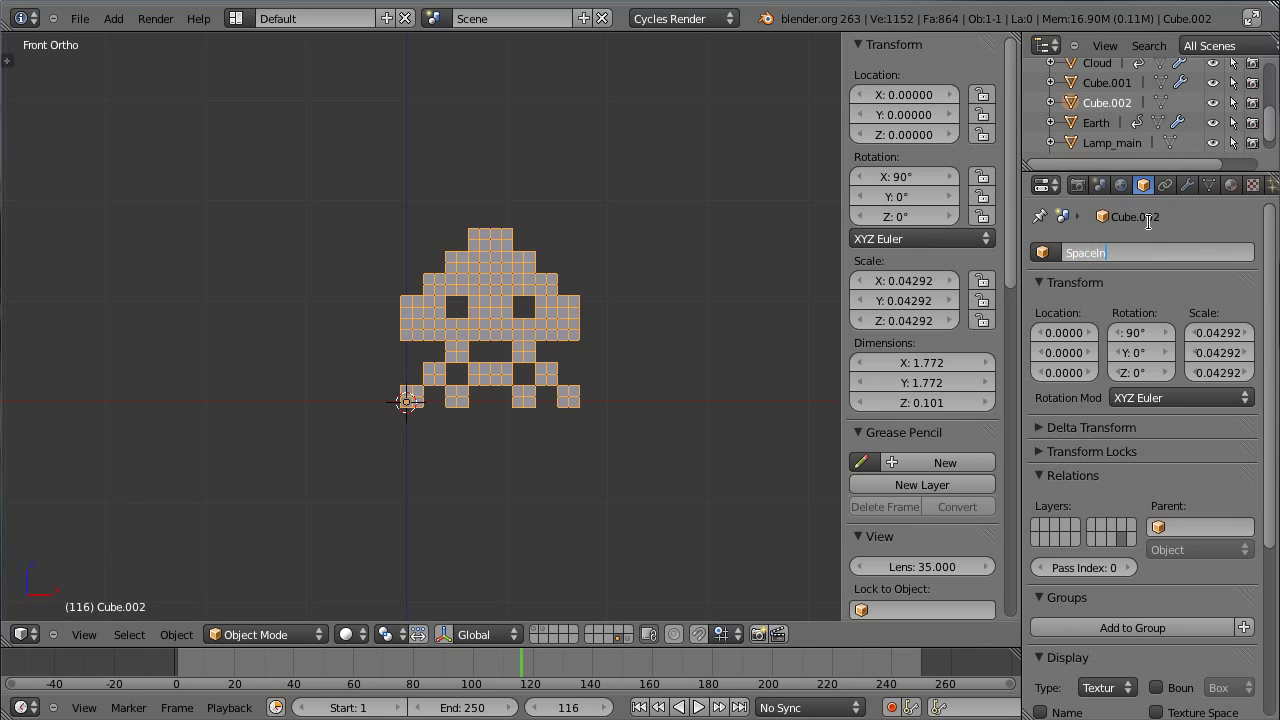
key(Return)
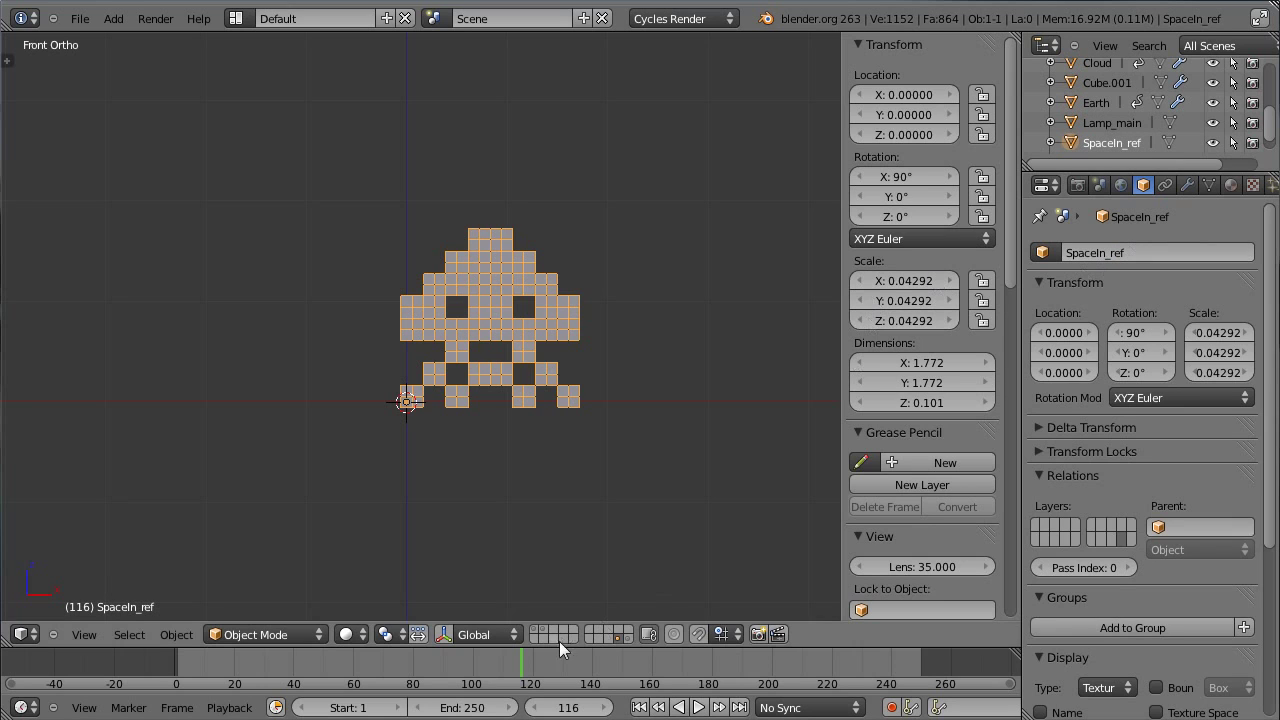
- Show layer 20 and rename its flat grid of cubes as Matrice_ref
click(630, 638)
right_click(548, 403)
click(1175, 248)
text(Ma)
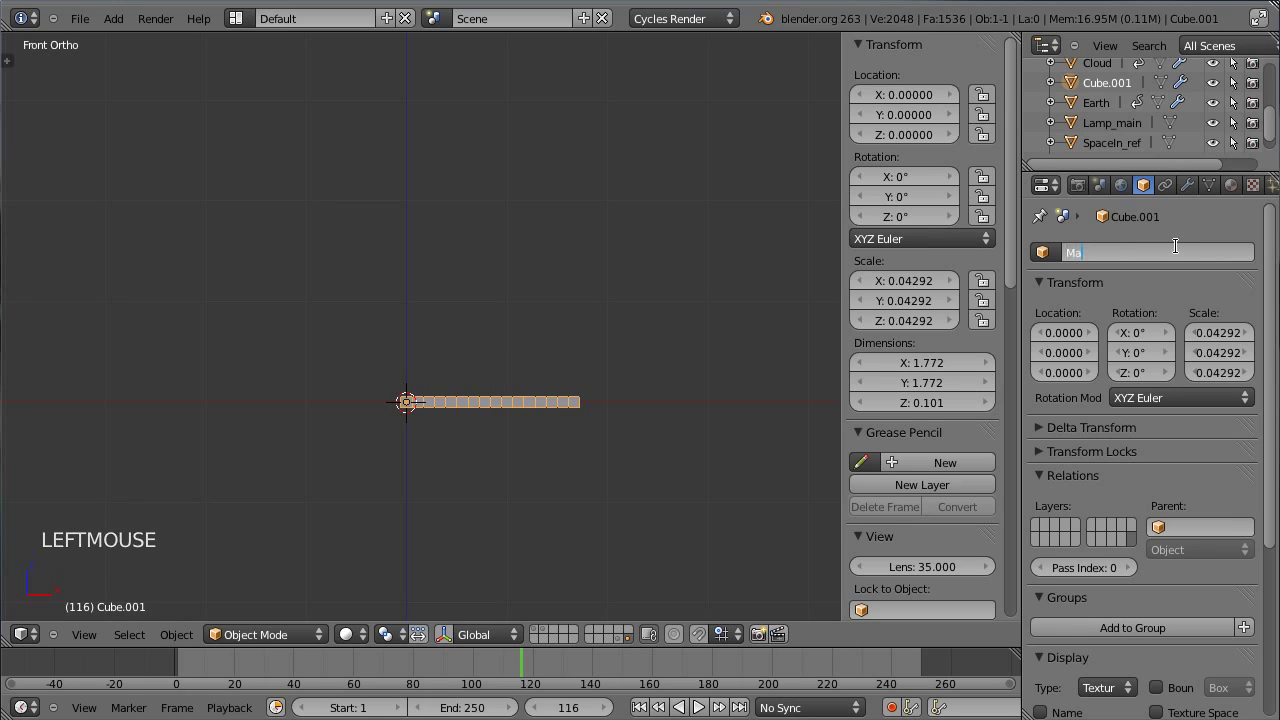
text(trice_re)
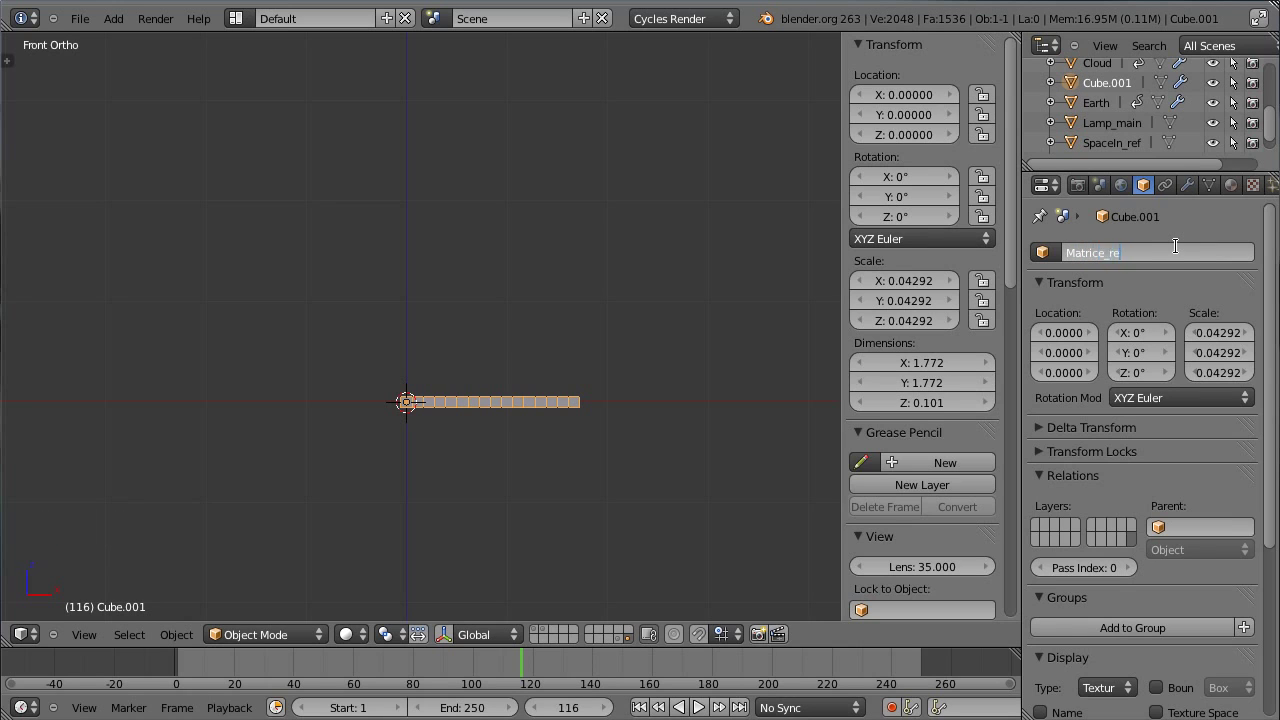
text(f)
key(Return)
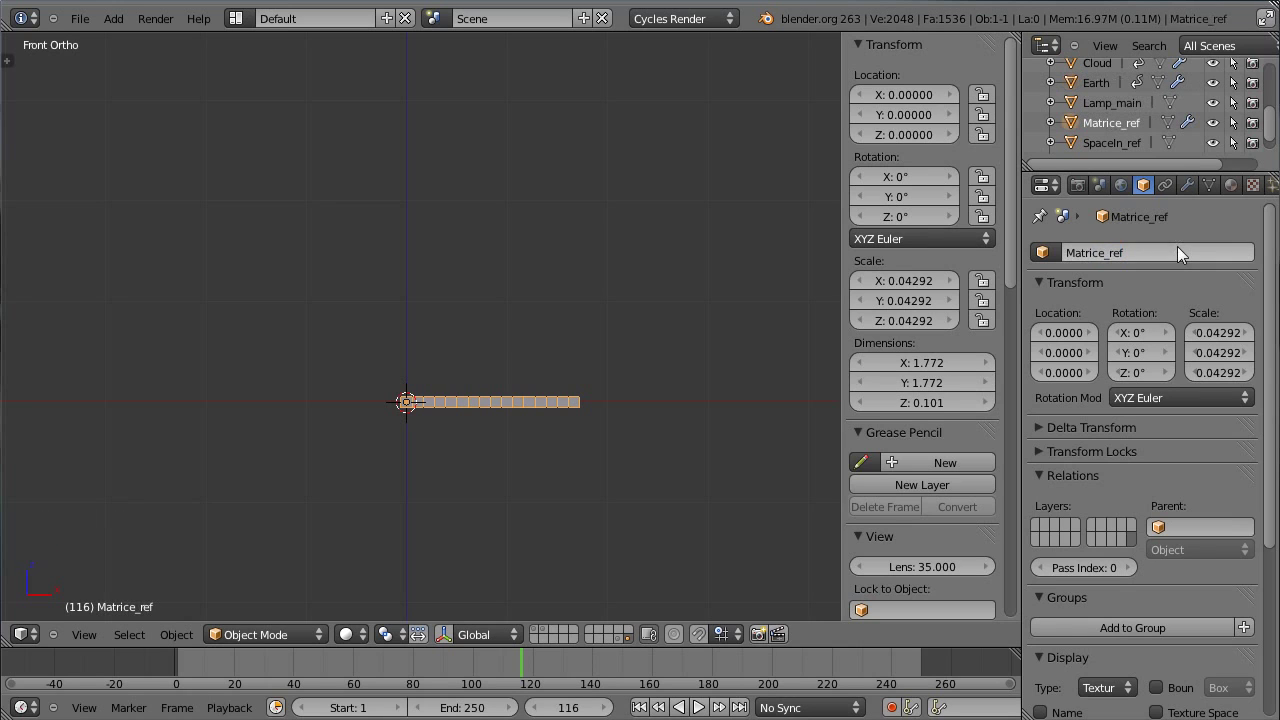
- Return to layer 2 and move the SpaceInvader object along the Y axis to about -4.37
click(541, 631)
click(540, 636)
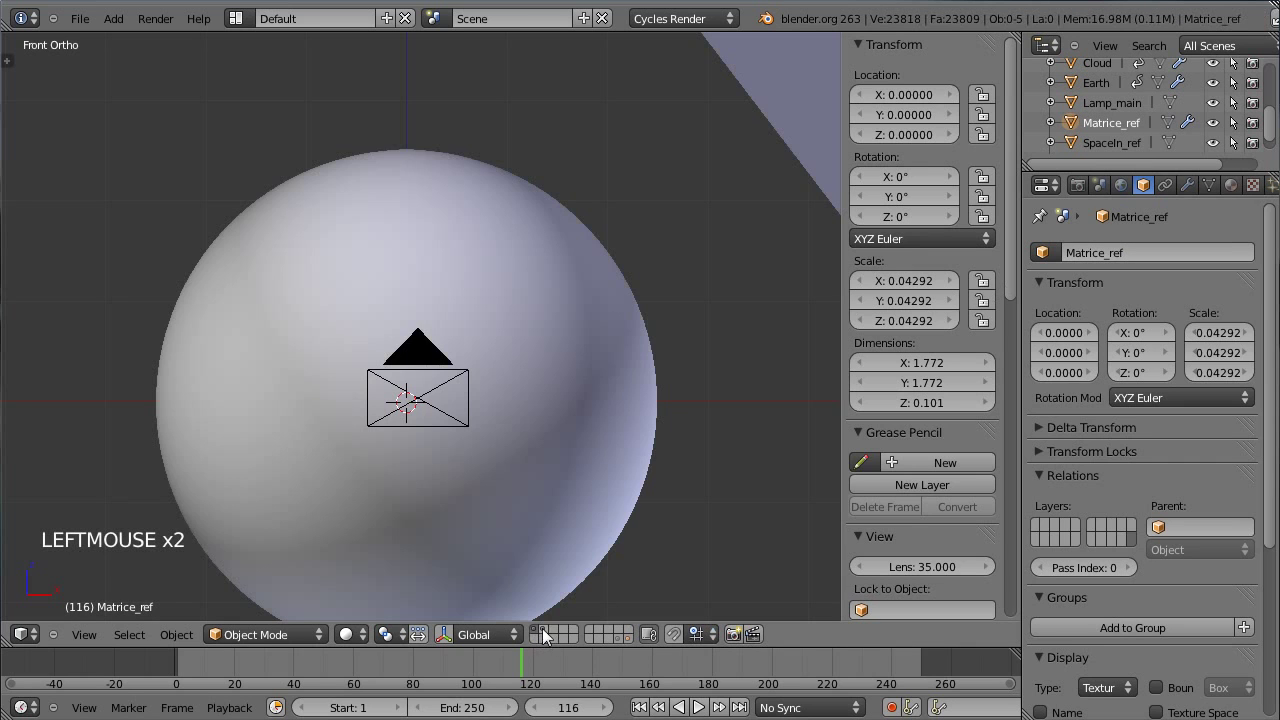
click(541, 632)
right_click(525, 333)
scroll(525, 333, down, 4)
middle_drag(534, 339, 478, 380)
key(g)
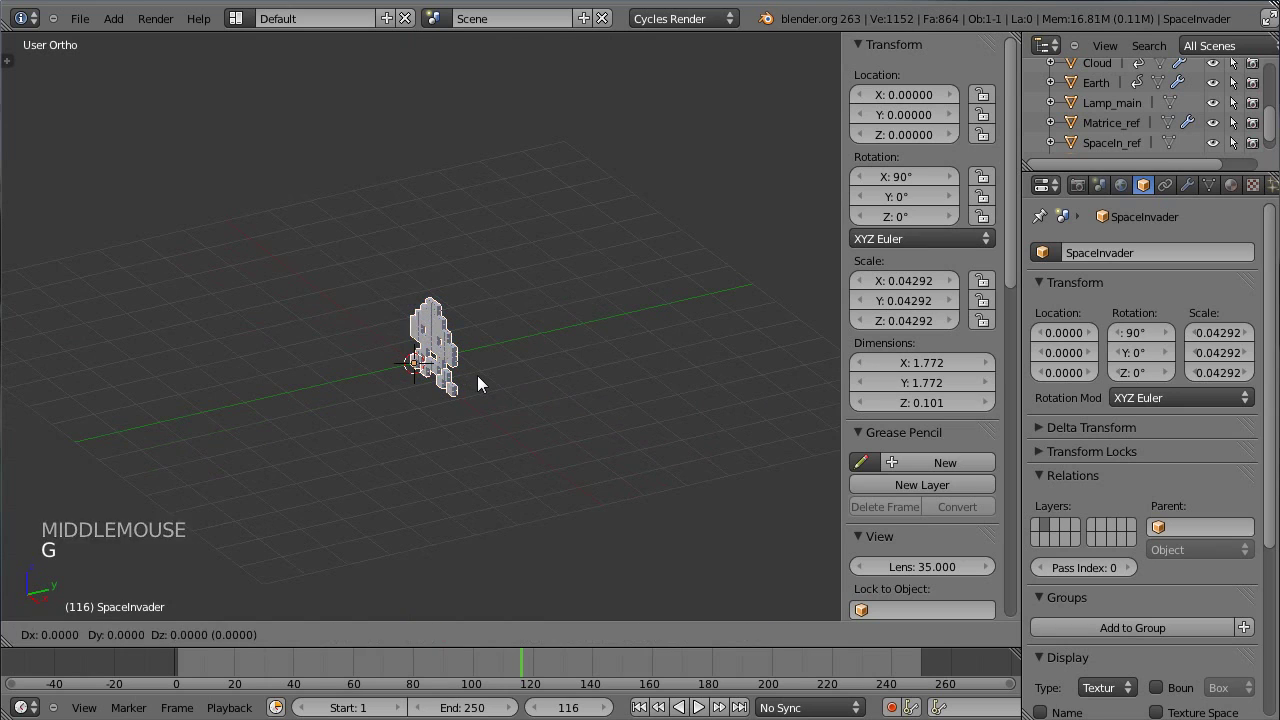
key(y)
click(300, 414)
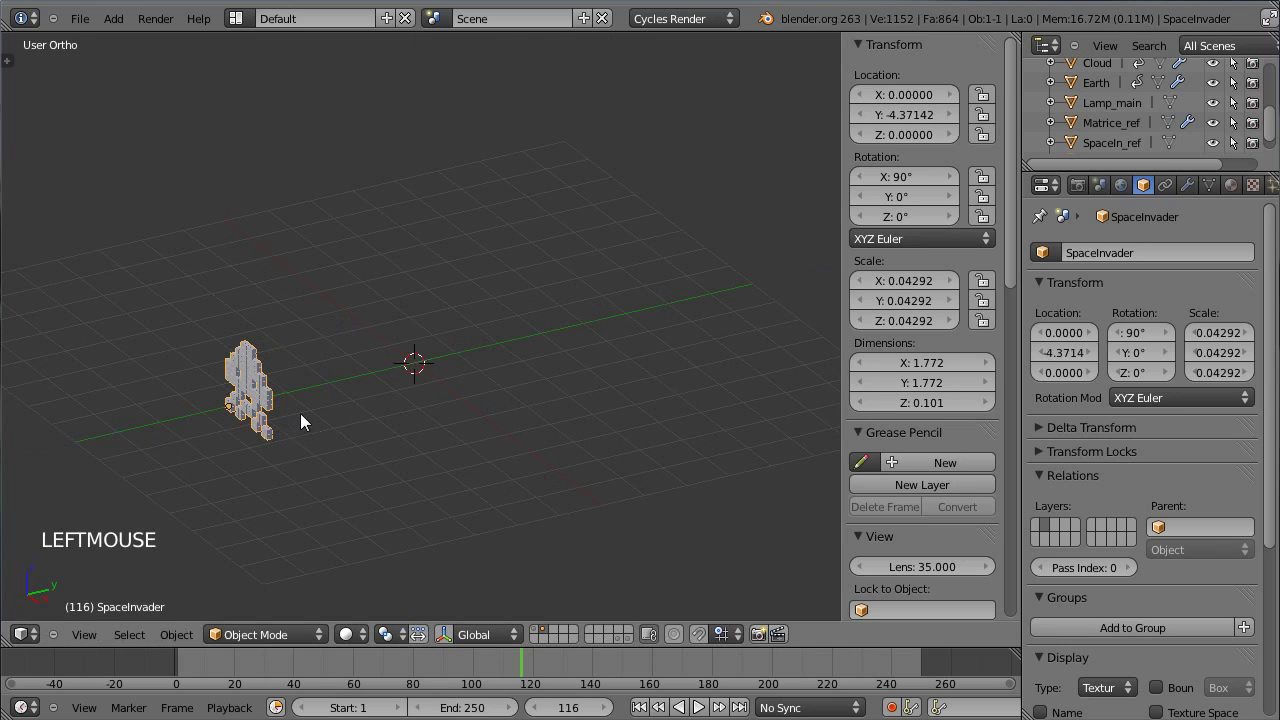
- Display layer 1 as well, look through the camera, and scale the SpaceInvader object down to about 0.025
shift+click(537, 632)
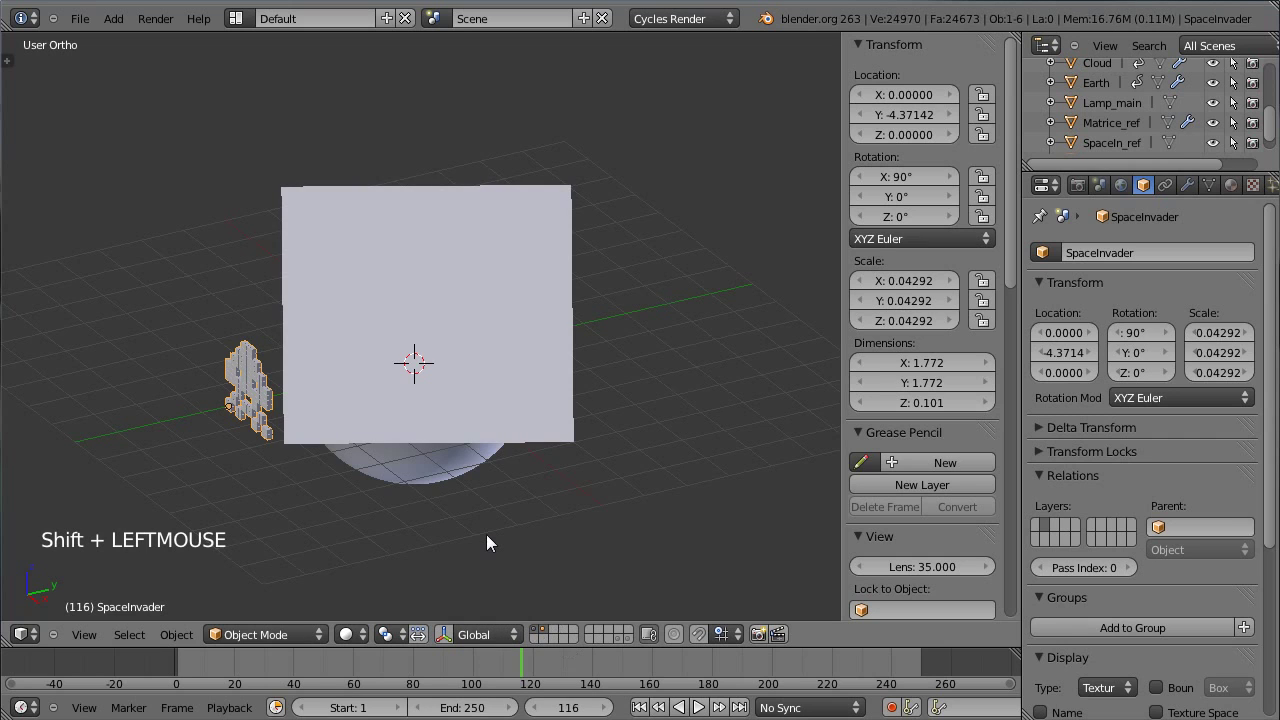
key(KP_0)
scroll(487, 378, down, 2)
right_click(510, 324)
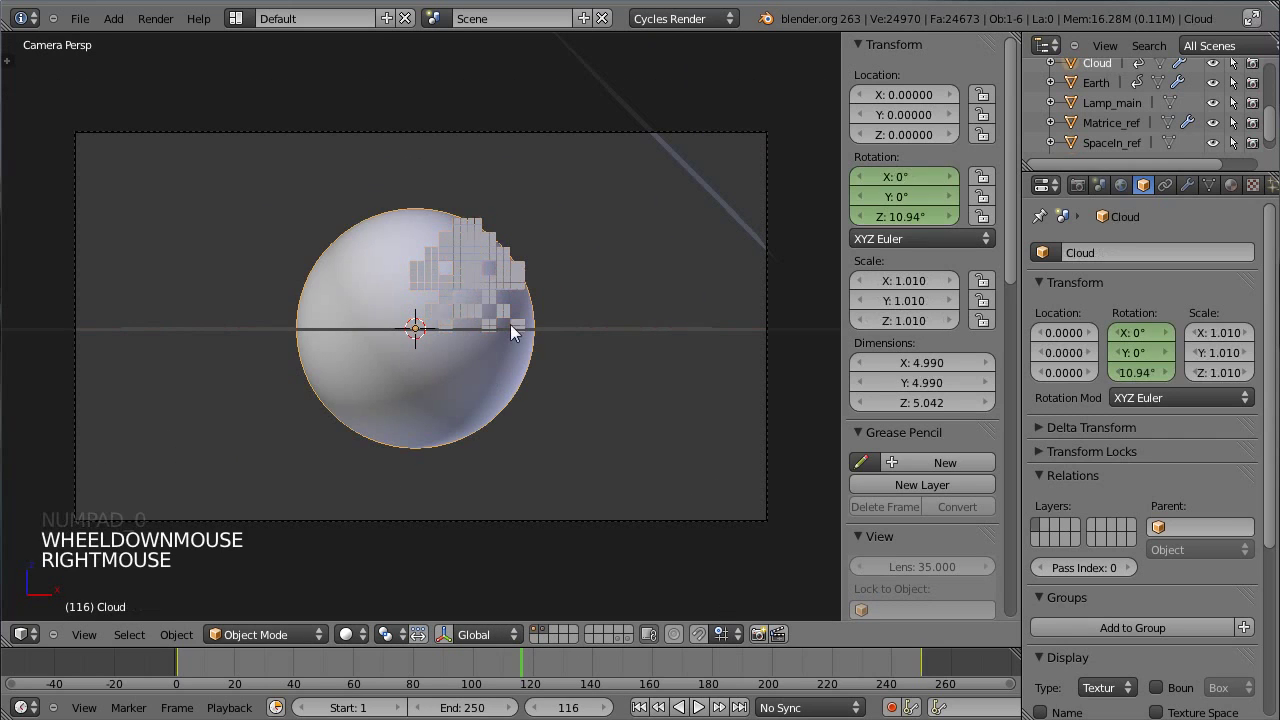
right_click(484, 286)
key(s)
key(s)
key(s)
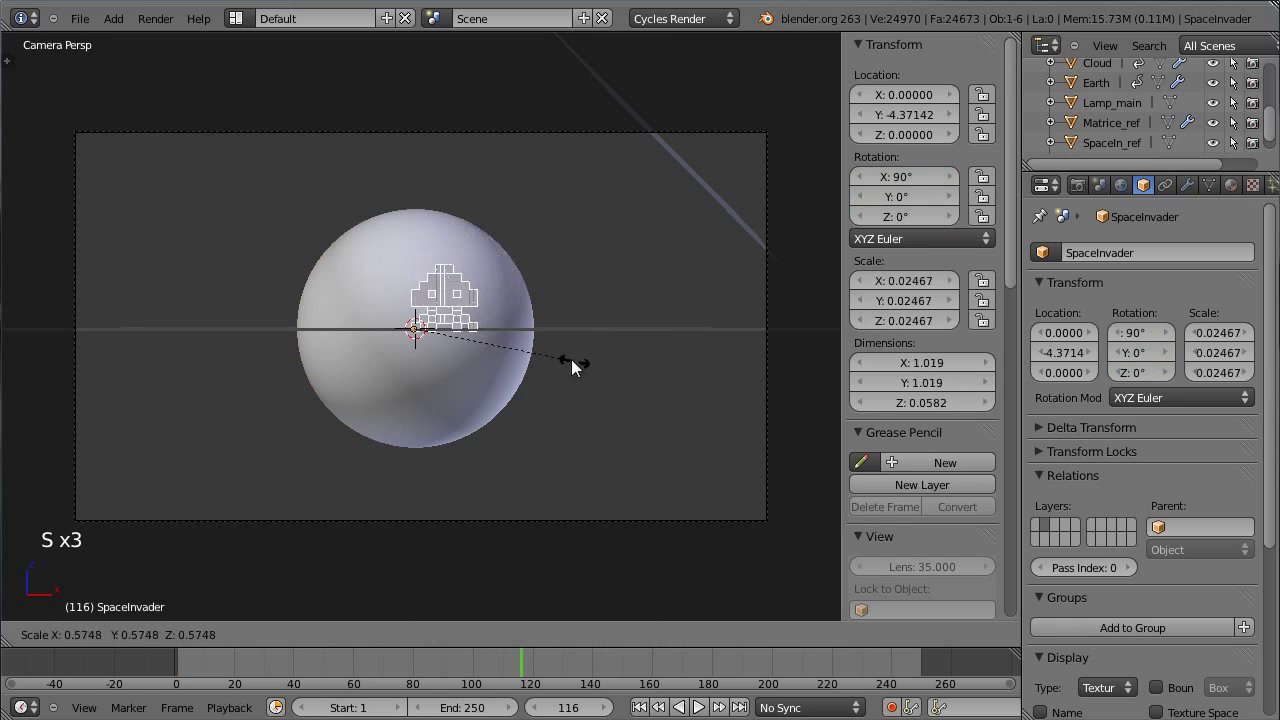
click(576, 365)
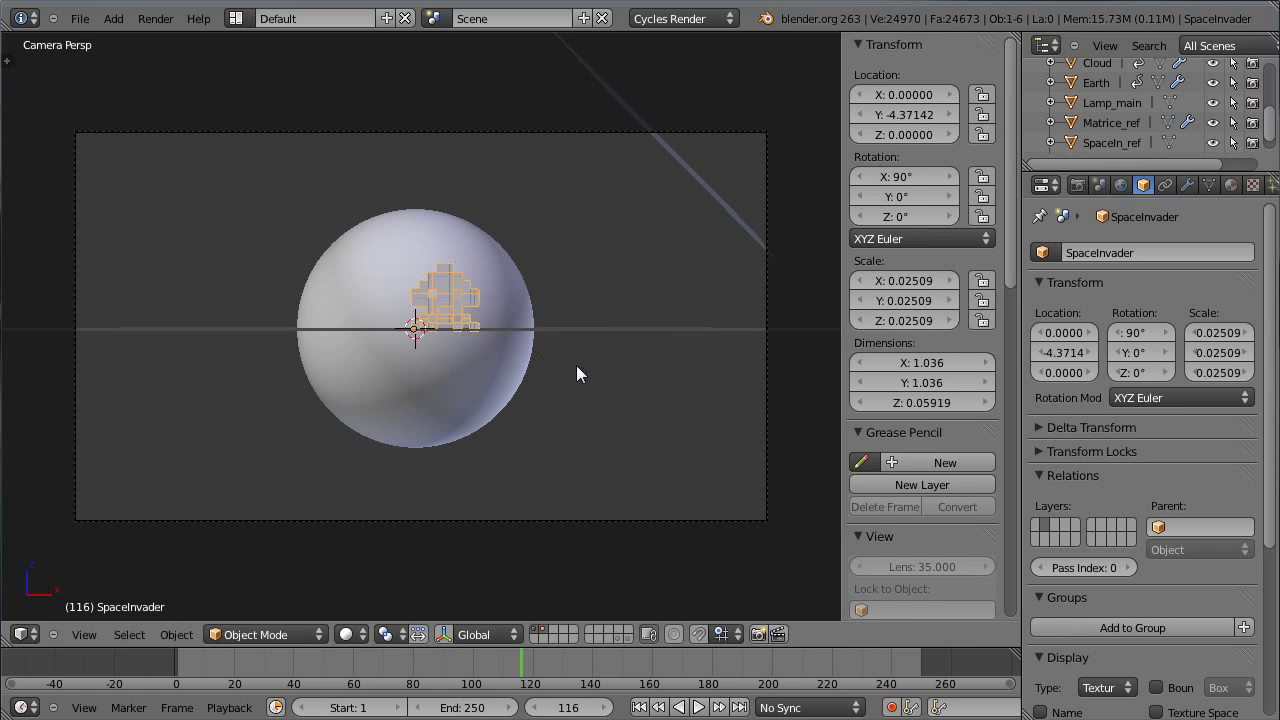
- Move the SpaceInvader object along the X axis to about -3.73, beside the Earth sphere
scroll(520, 319, up, 1)
scroll(535, 331, down, 1)
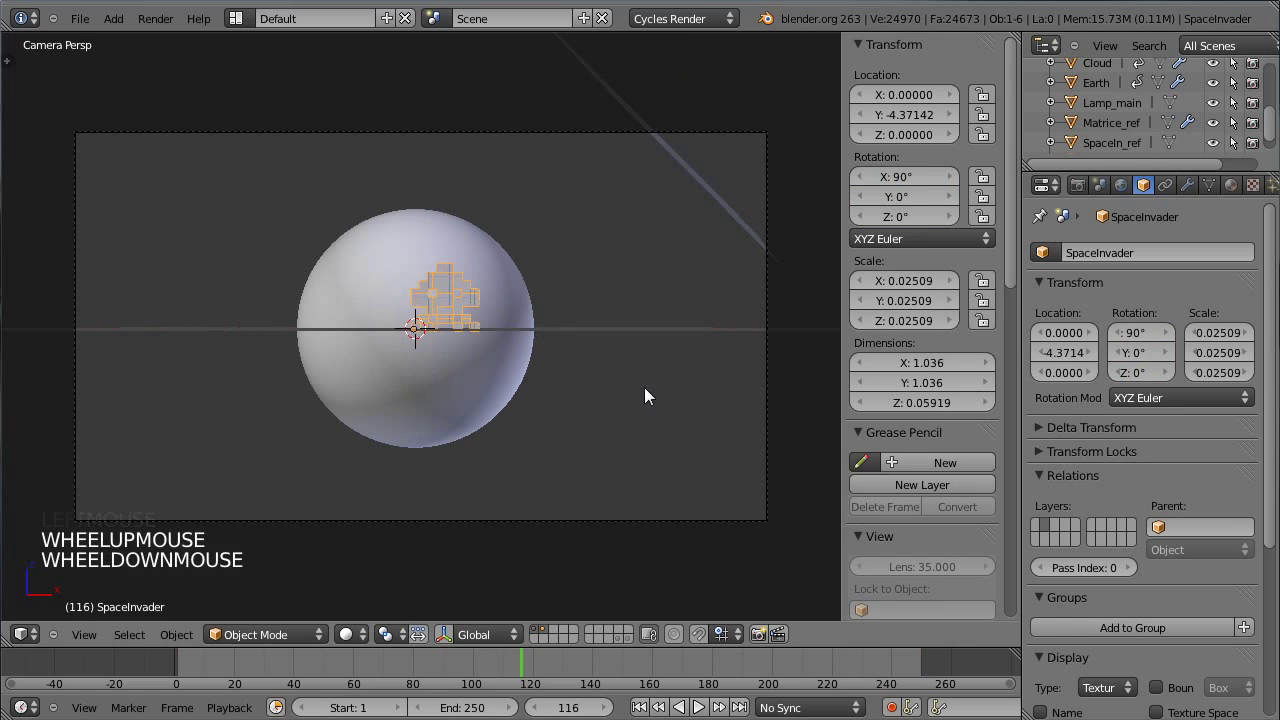
key(g)
key(x)
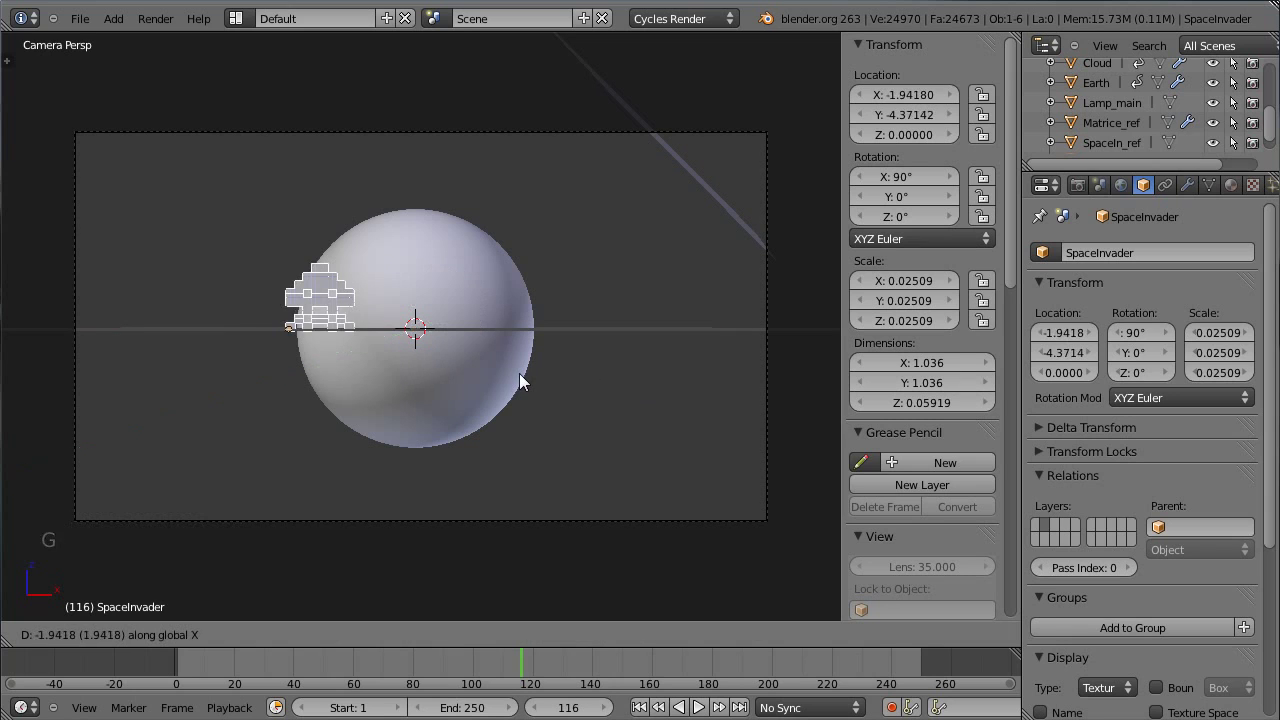
click(404, 372)
scroll(289, 321, up, 1)
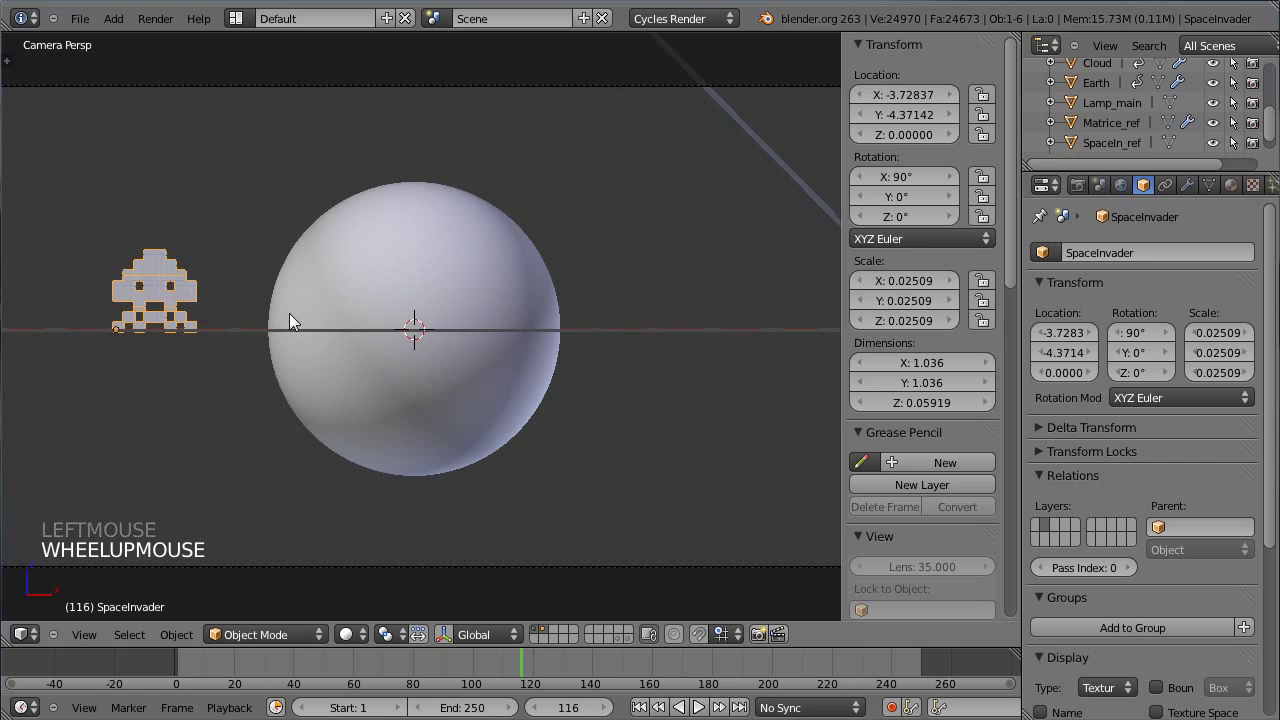
- Preview the invader's lighting with Rendered viewport shading, and switch back to Solid shading
click(350, 634)
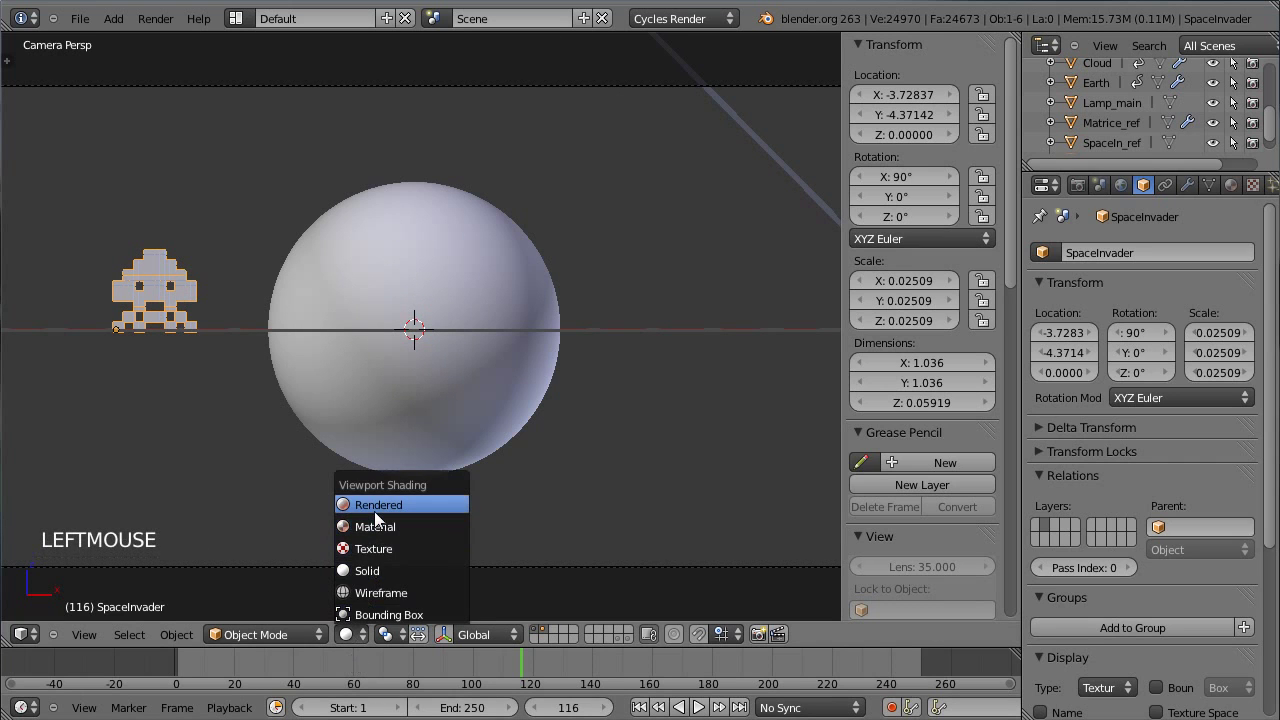
click(374, 509)
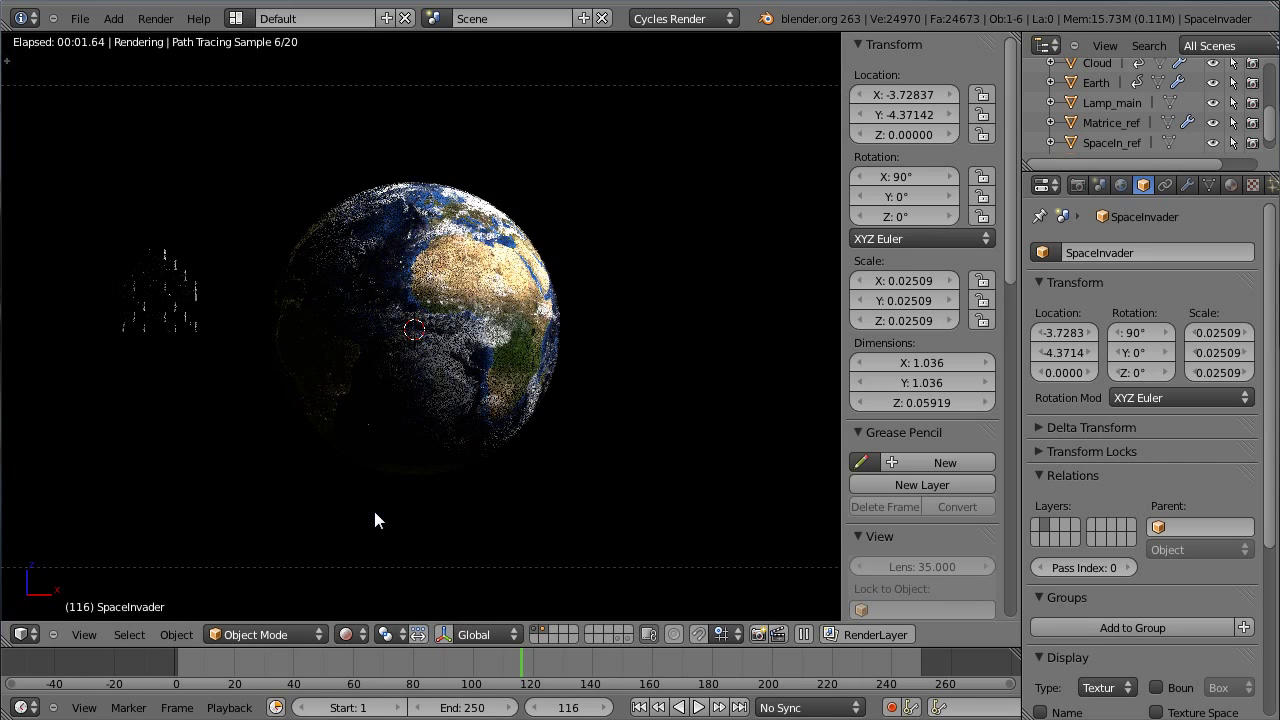
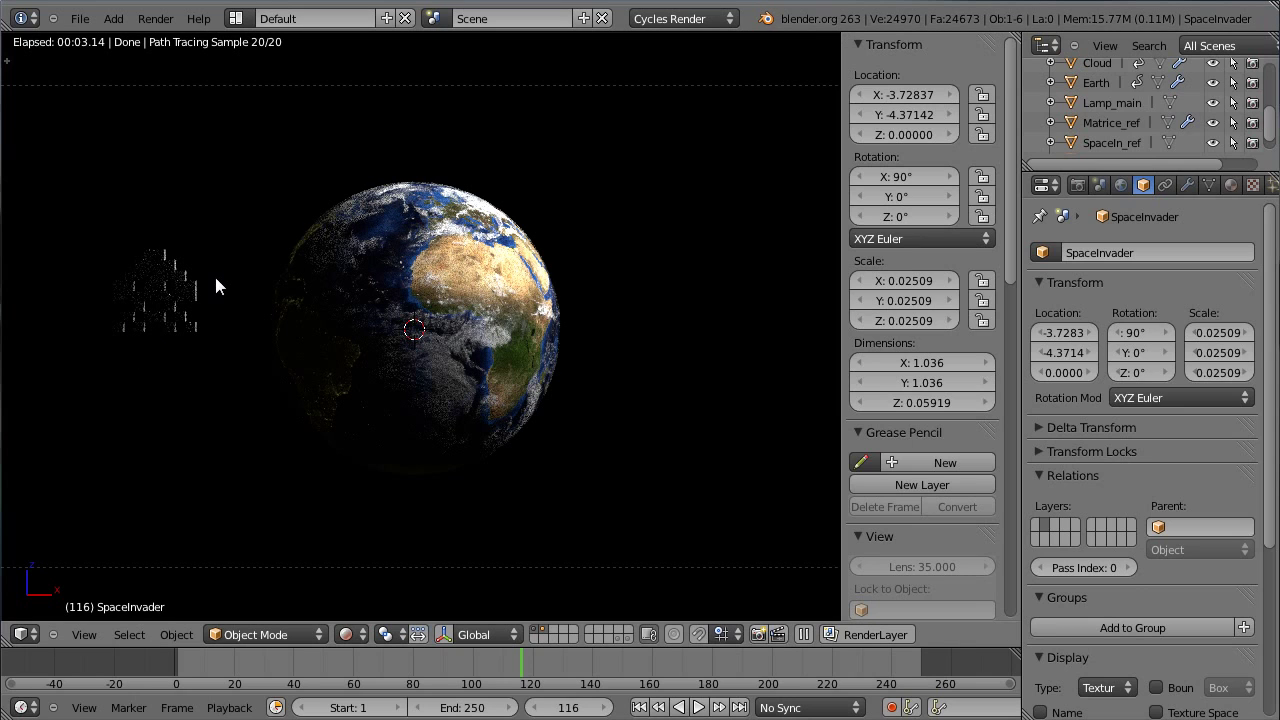
click(350, 635)
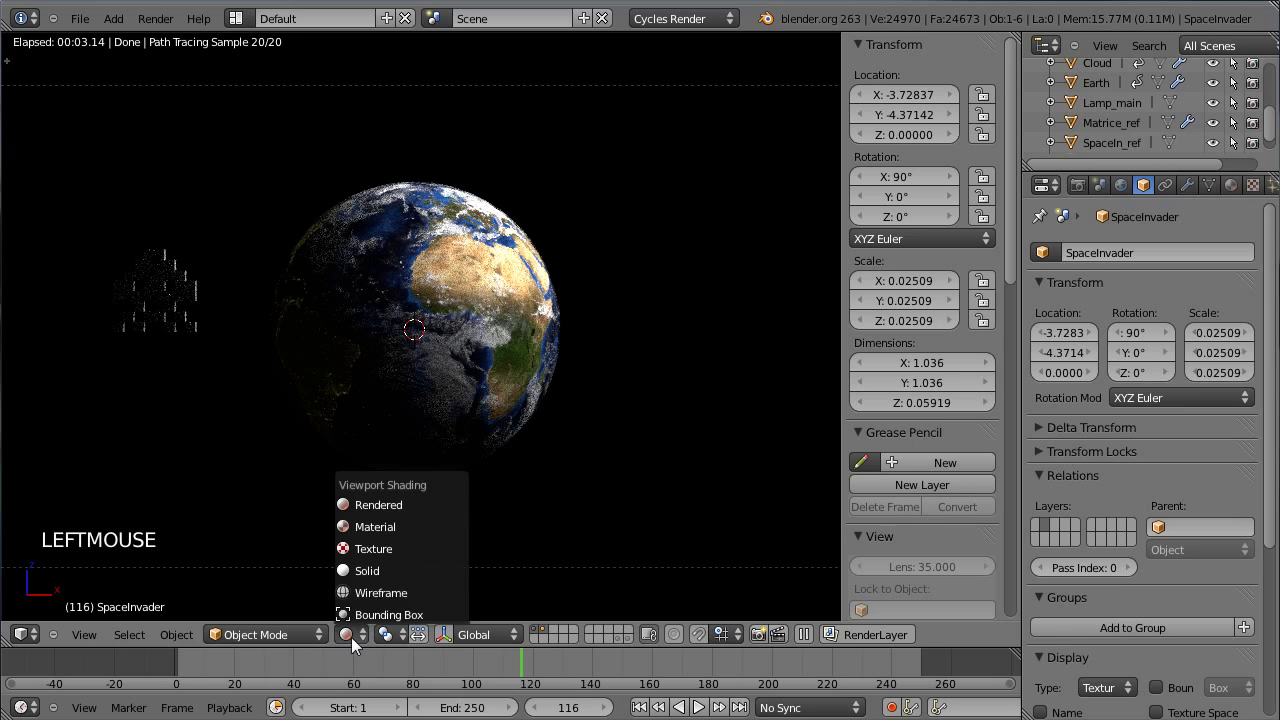
click(363, 572)
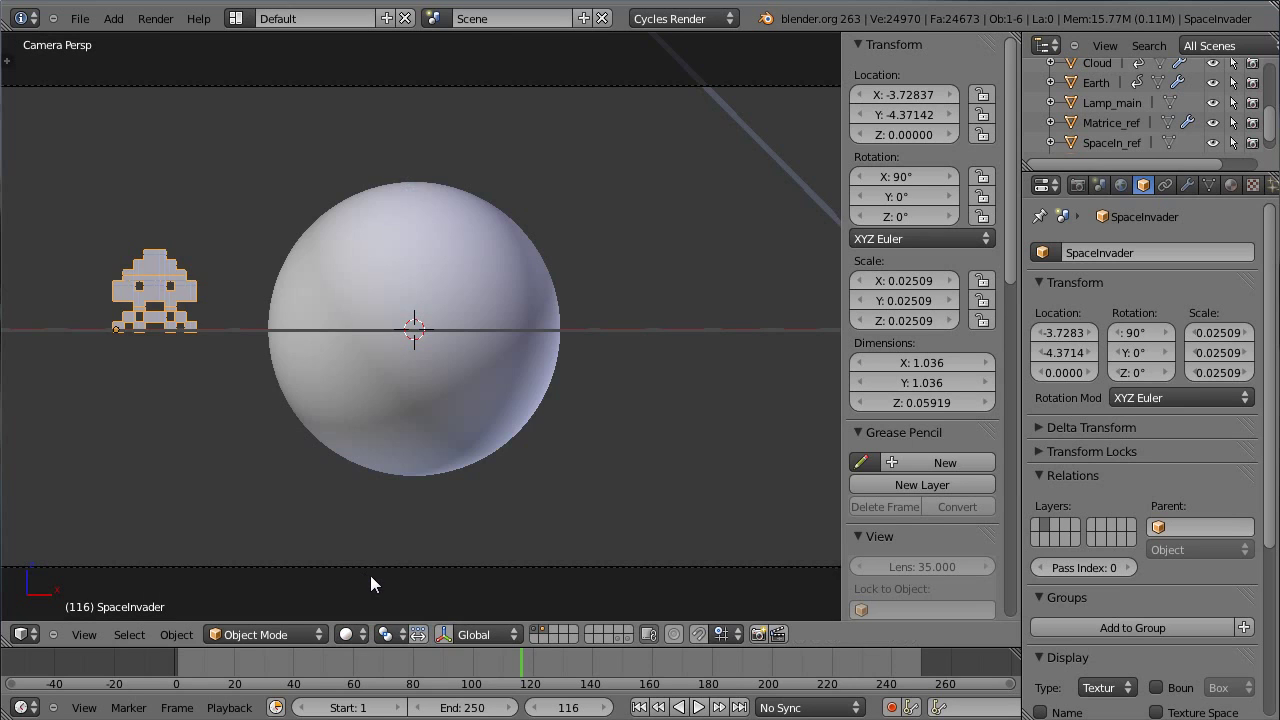
- Duplicate Lamp_main in place, move the copy to layer 2, and display only that layer
scroll(371, 575, down, 2)
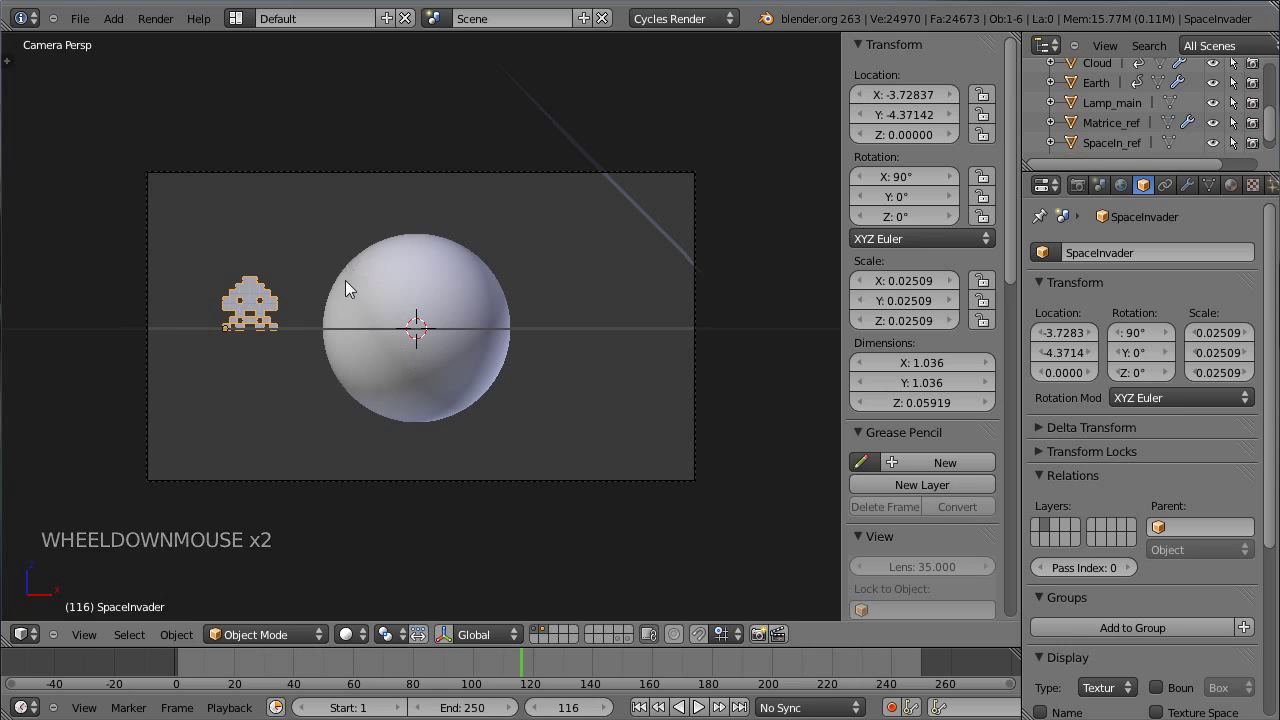
middle_drag(464, 271, 593, 182)
right_click(593, 182)
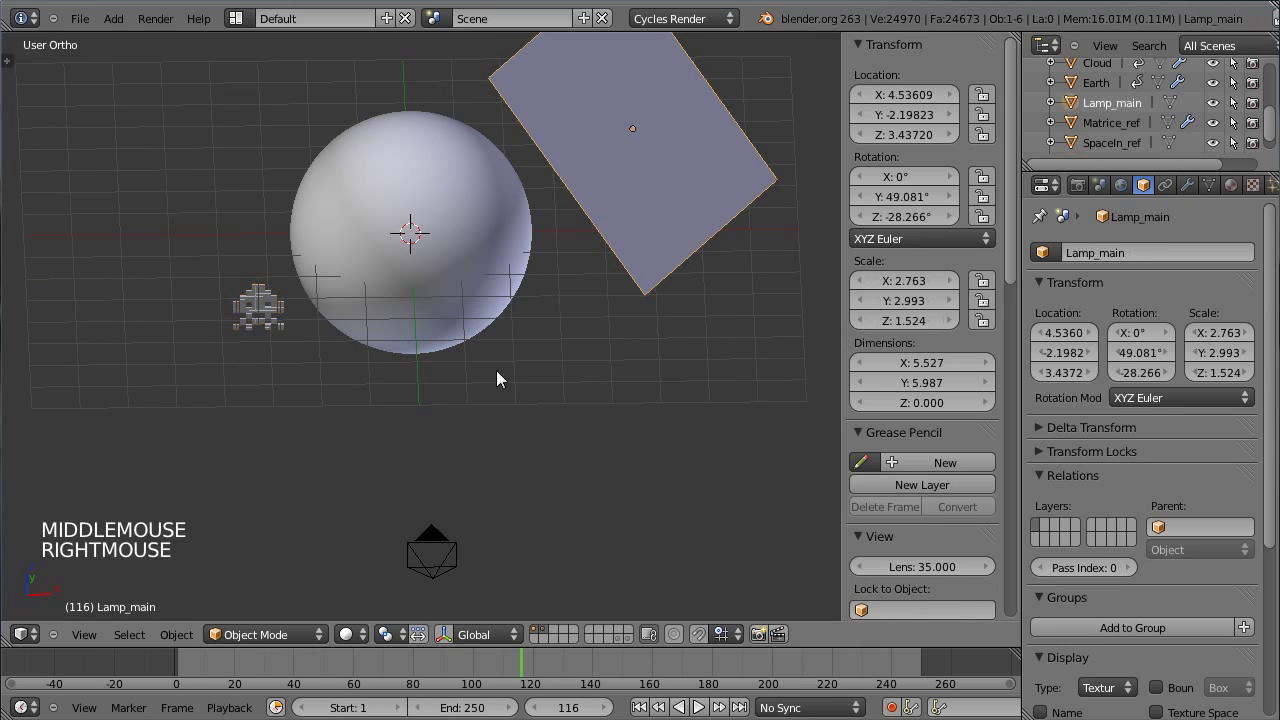
key(shift+d)
click(706, 305)
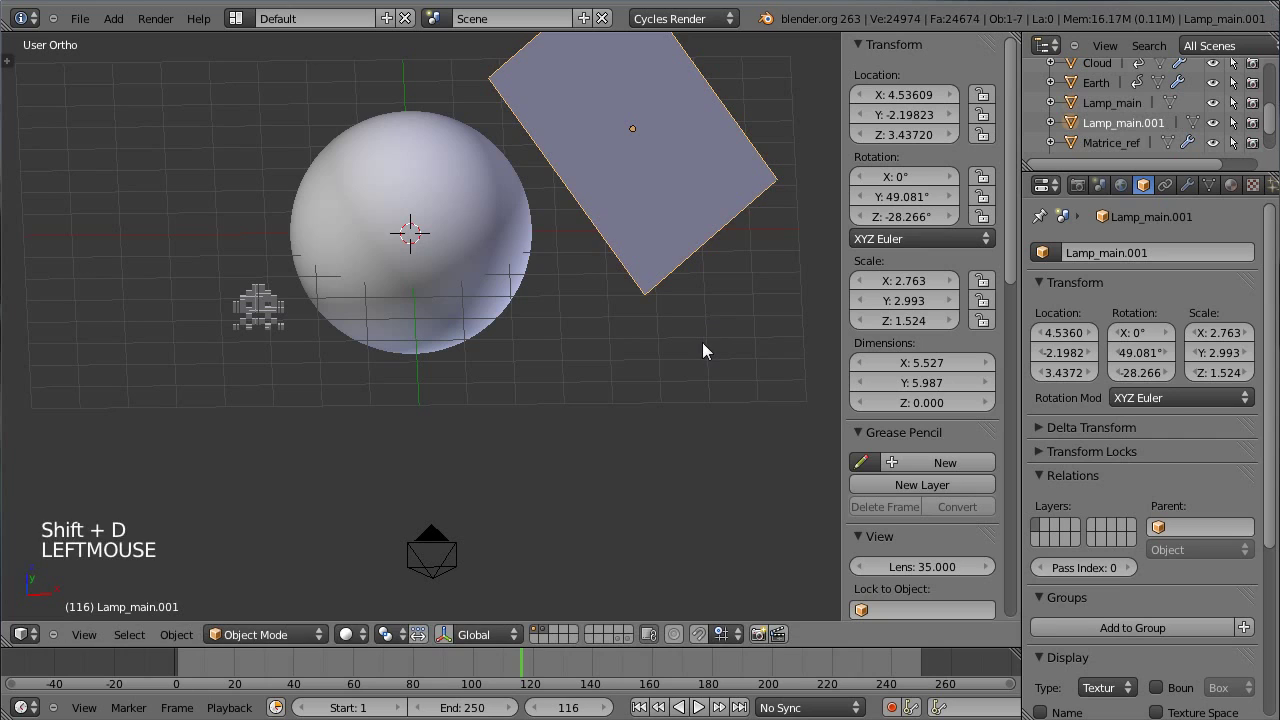
key(m)
key(m)
click(866, 378)
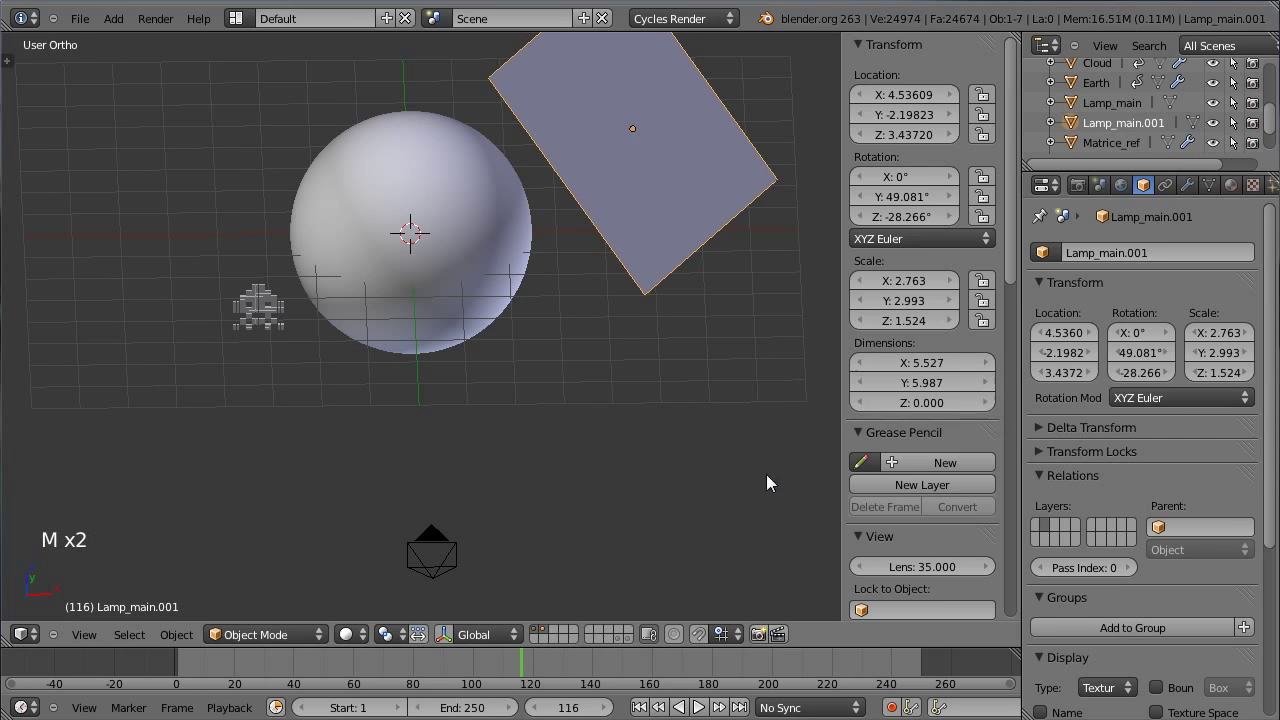
click(548, 636)
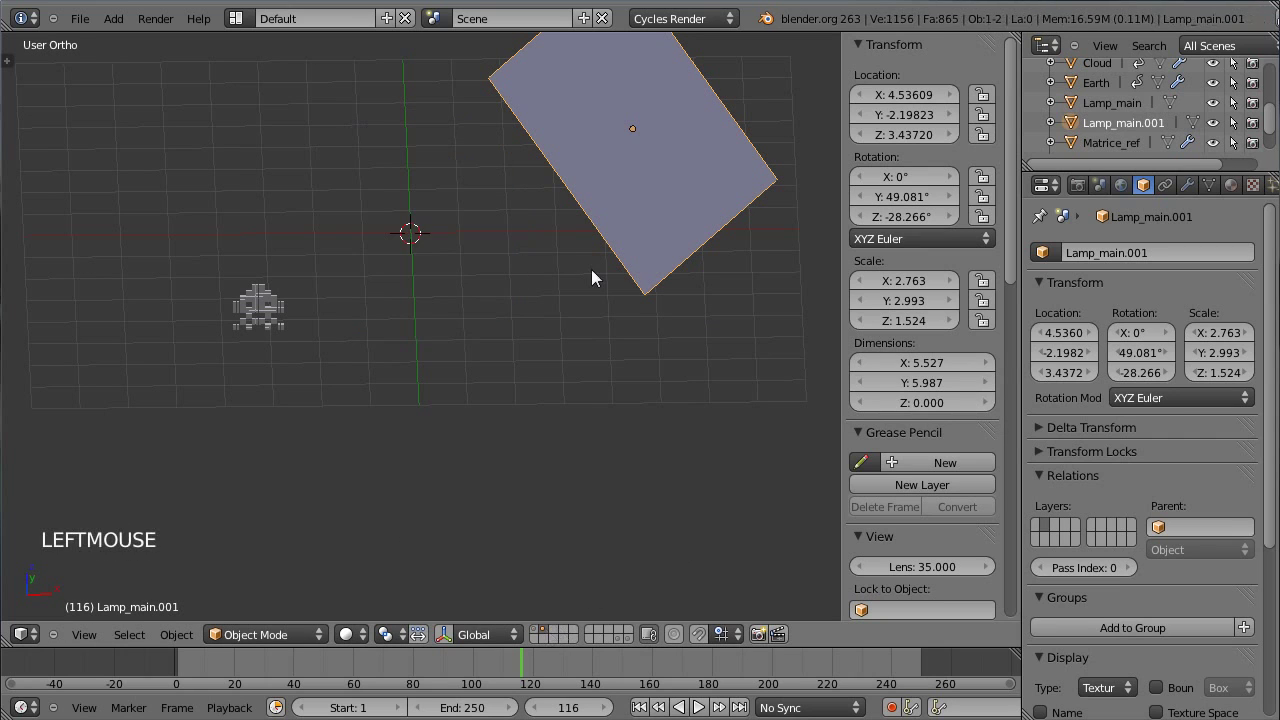
- Scale the duplicated lamp Lamp_main.001 down to about X 0.887, Y 0.961, Z 0.489
right_click(607, 259)
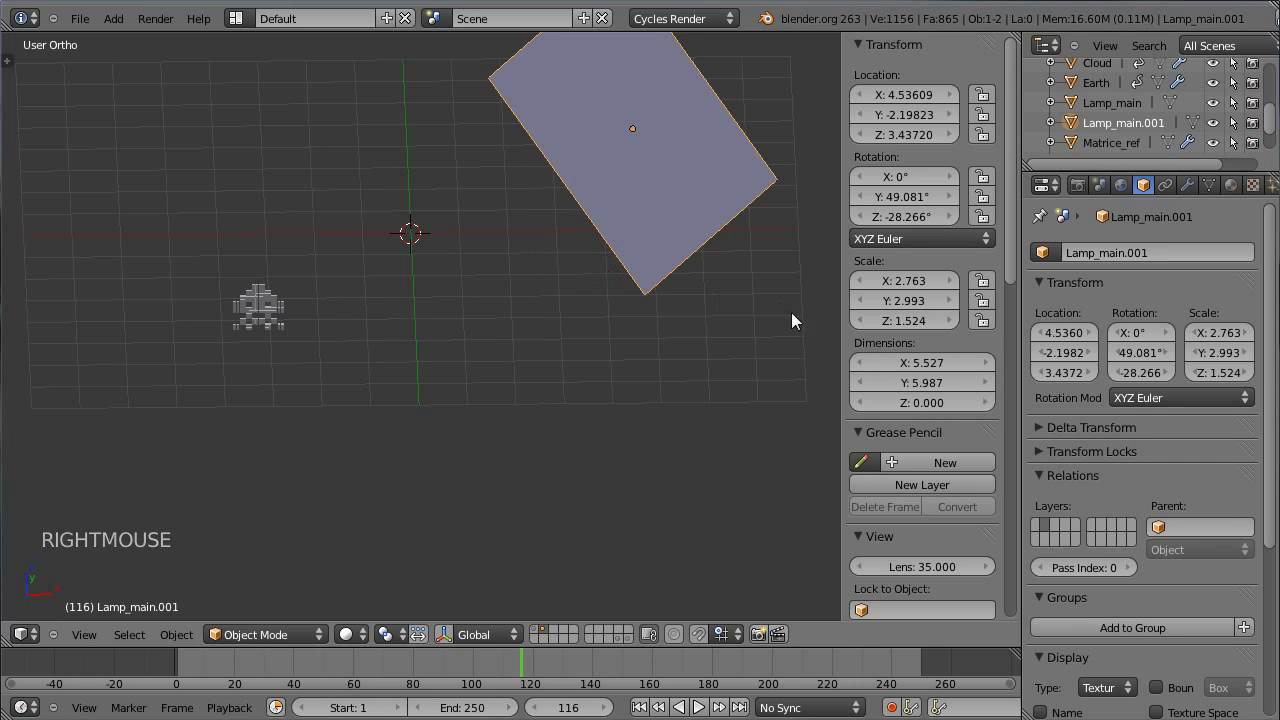
key(s)
click(679, 189)
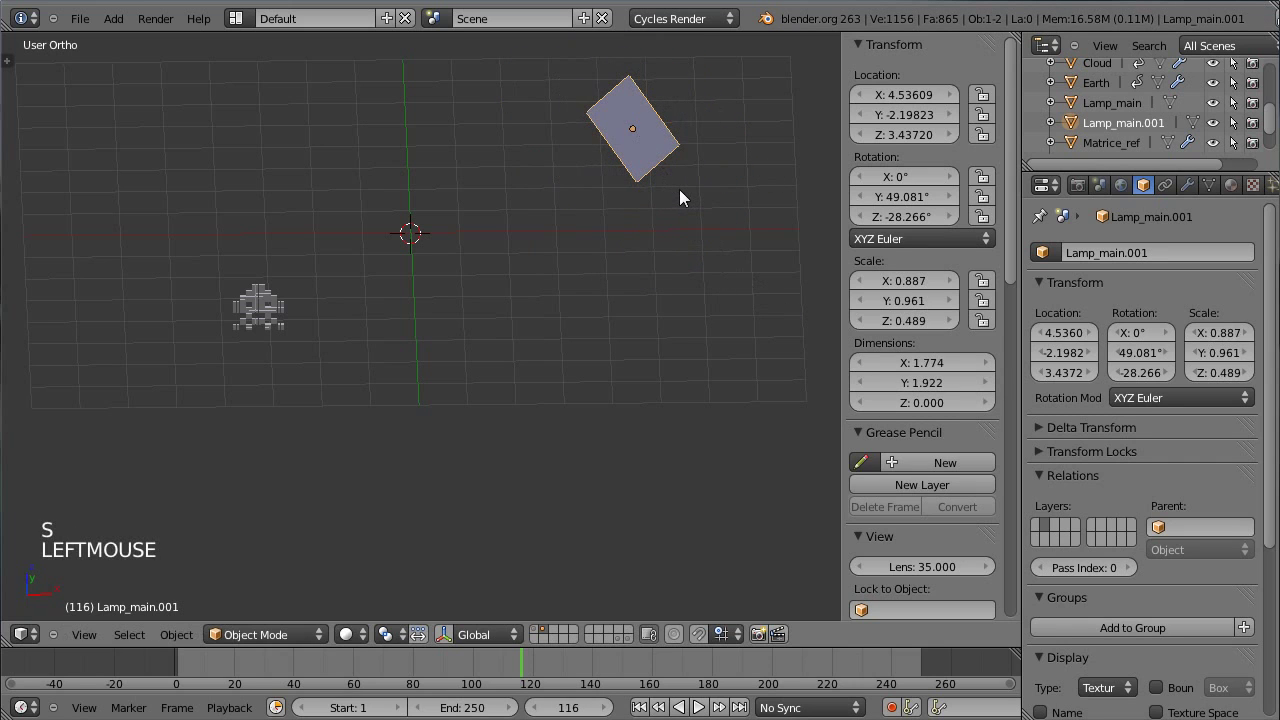
- In top view, move the duplicated lamp to about X -4.49, Y -7.92 and rotate it about Z to about -118.2°
key(KP_7)
key(g)
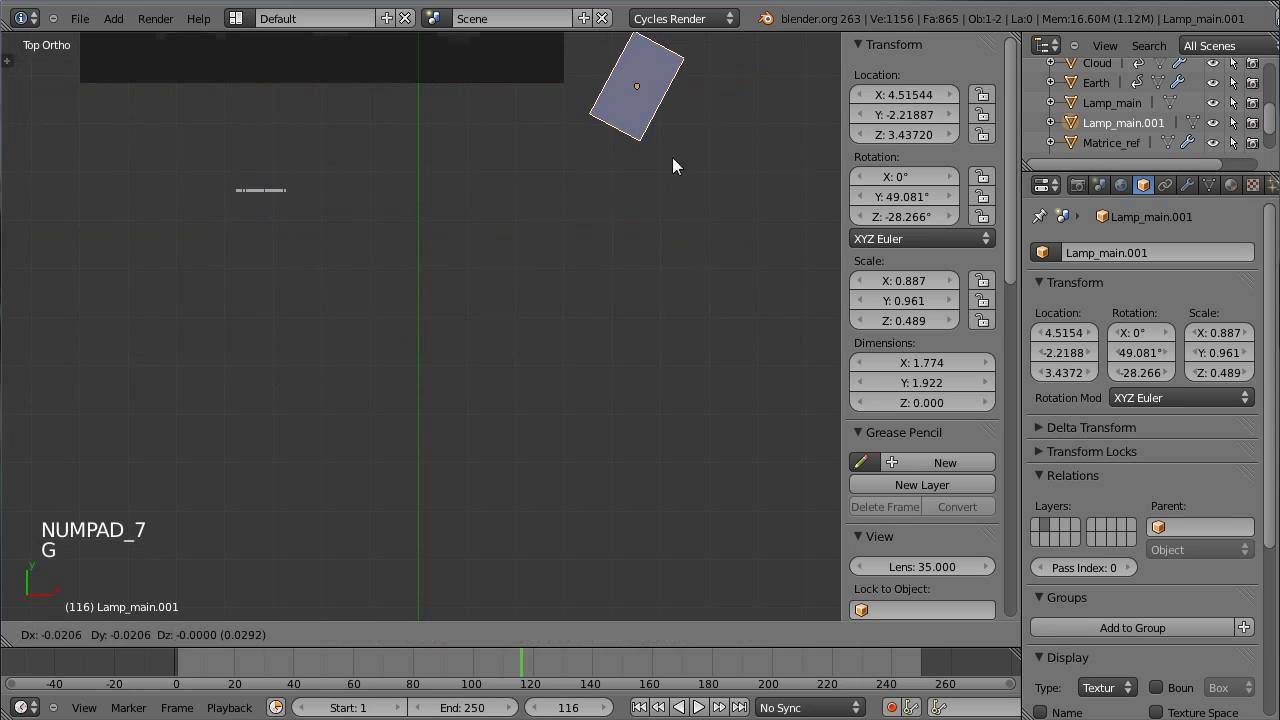
click(271, 392)
key(r)
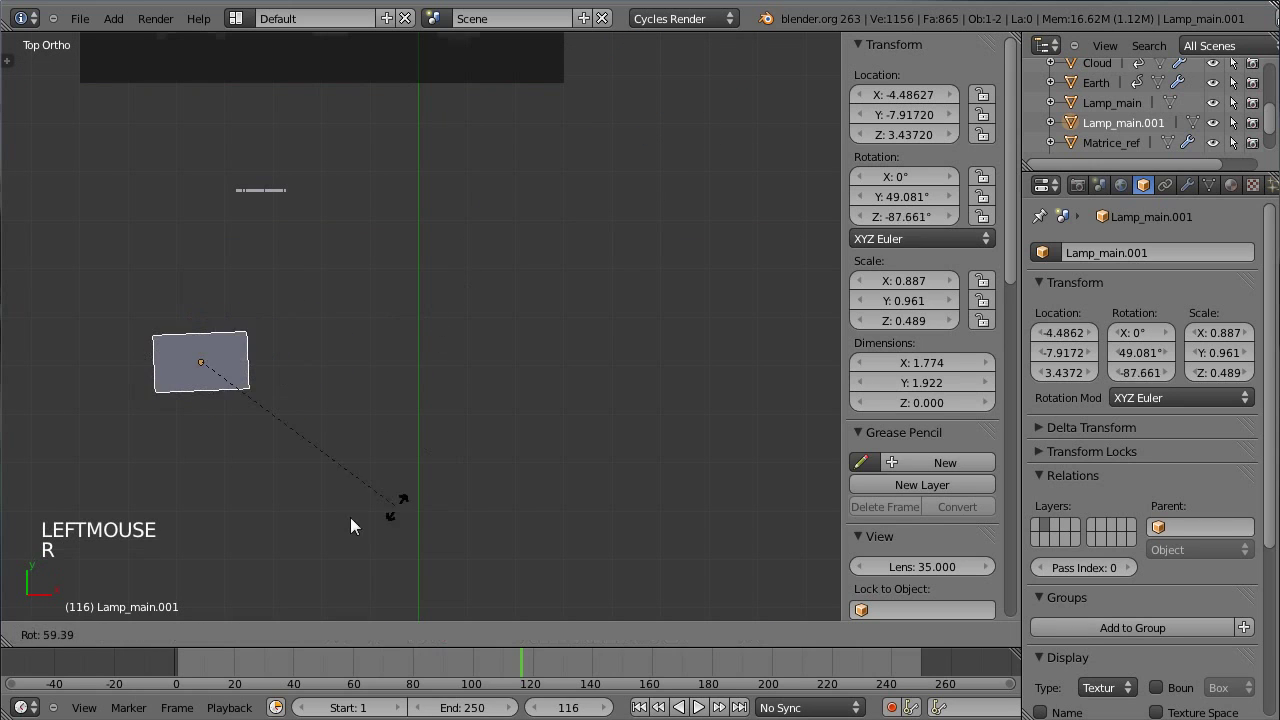
click(273, 525)
key(KP_3)
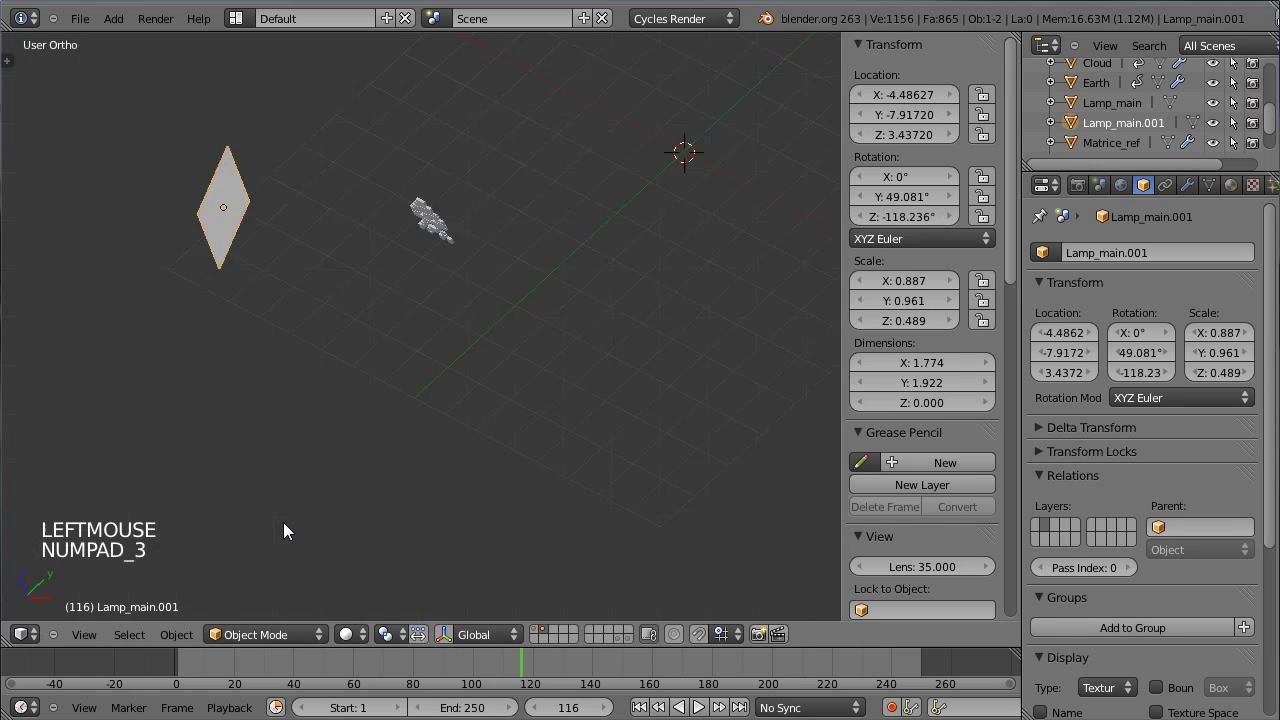
key(r)
key(x)
key(x)
key(r)
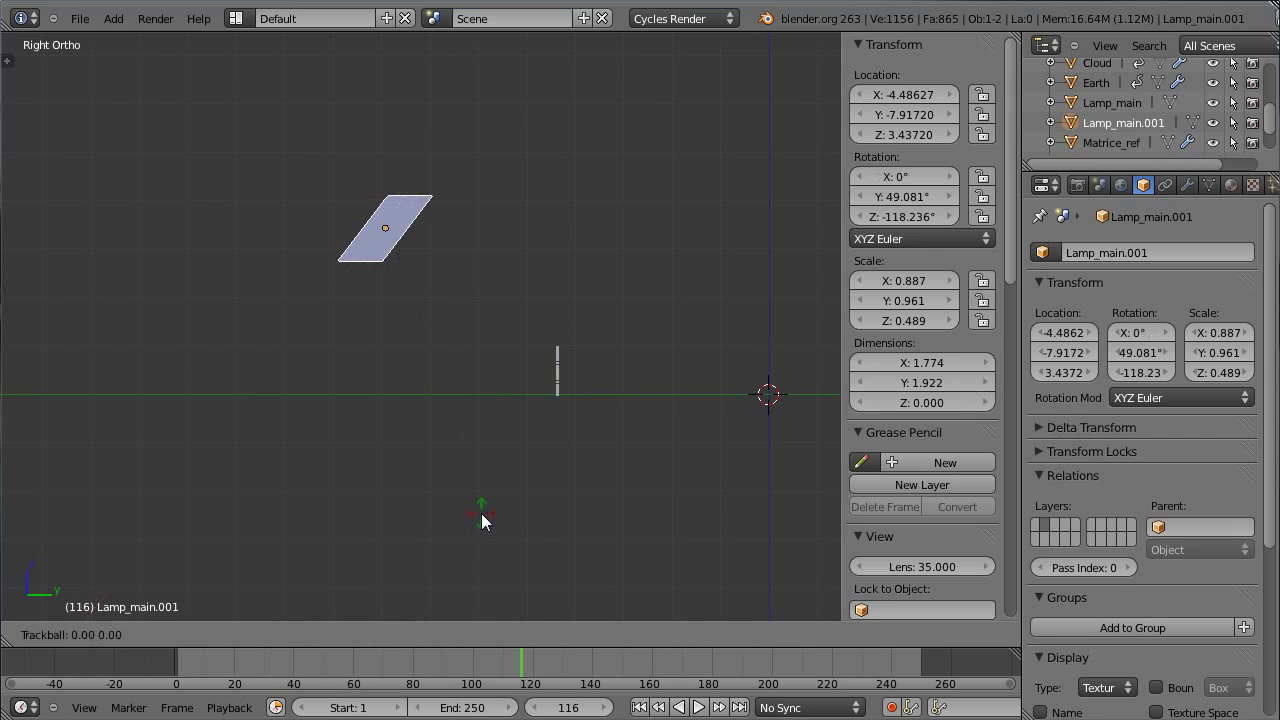
key(Escape)
- Rotate the duplicated lamp about its local Y axis to about 64.7° and lower it vertically to about Z 2.14
key(r)
key(y)
key(y)
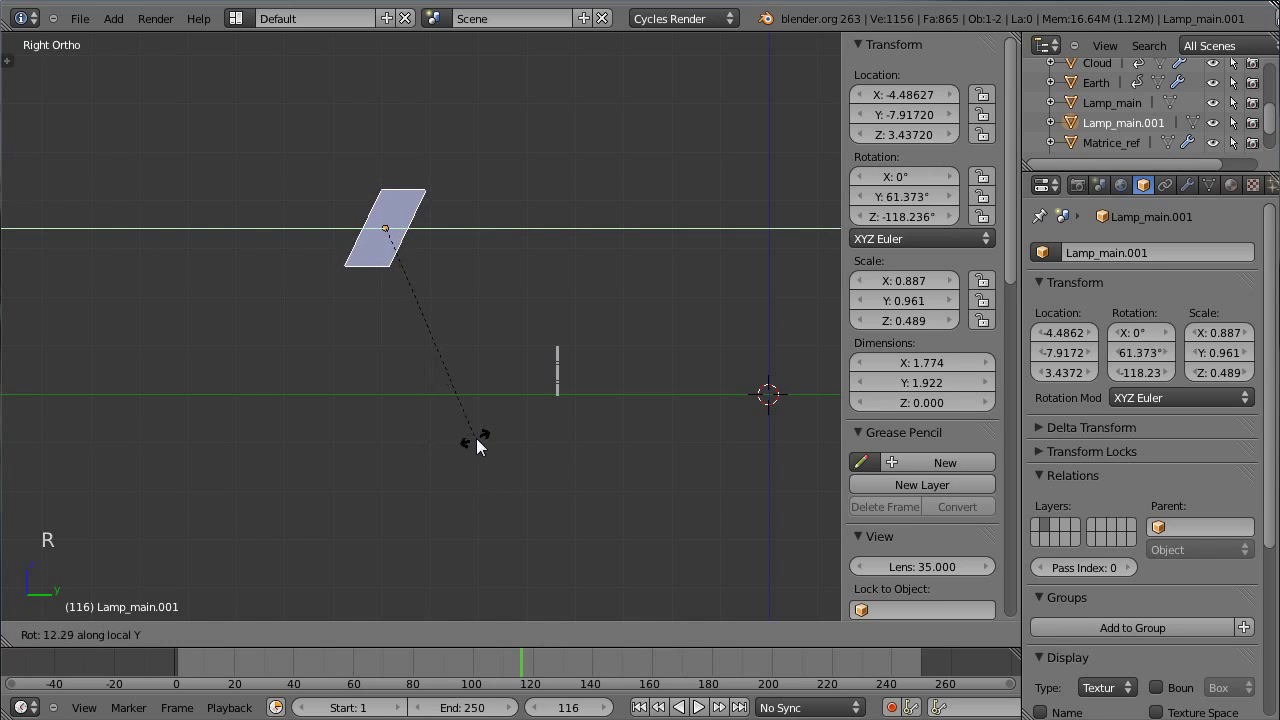
click(488, 434)
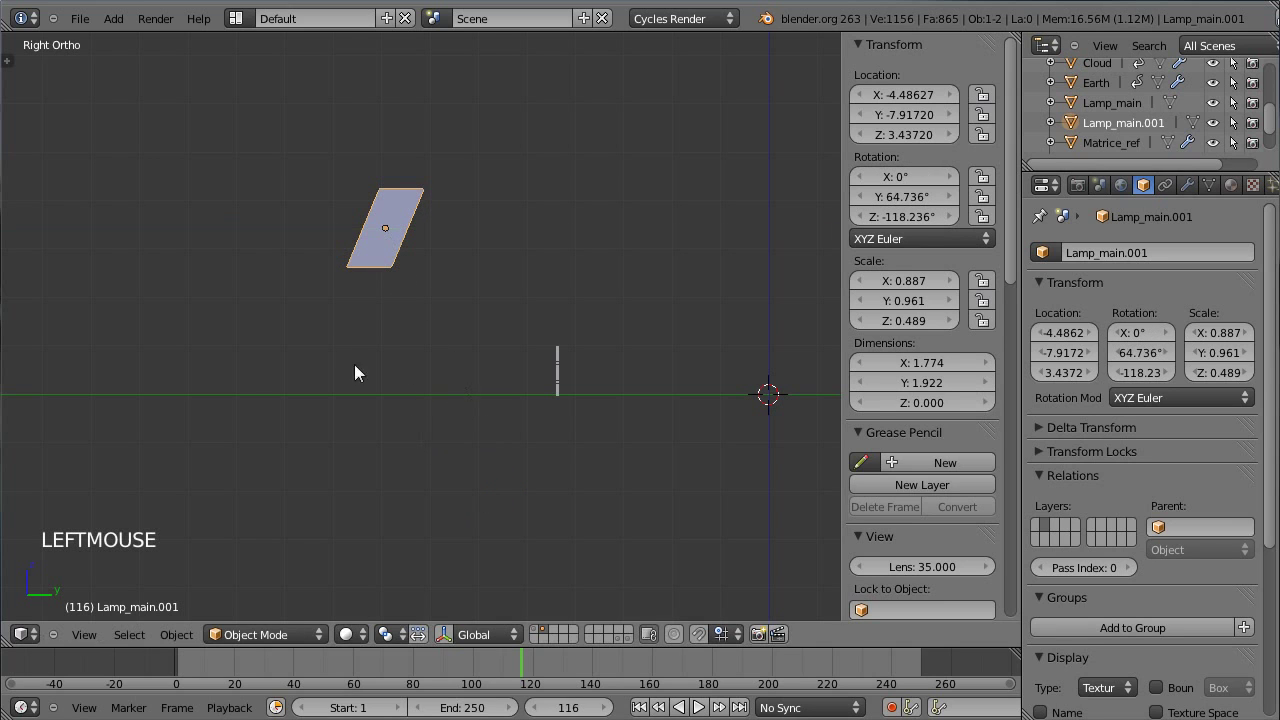
key(g)
middle_click(406, 338)
click(407, 400)
middle_drag(335, 388, 470, 395)
- Rename the duplicated lamp object Lamp_SpaceI
click(1230, 185)
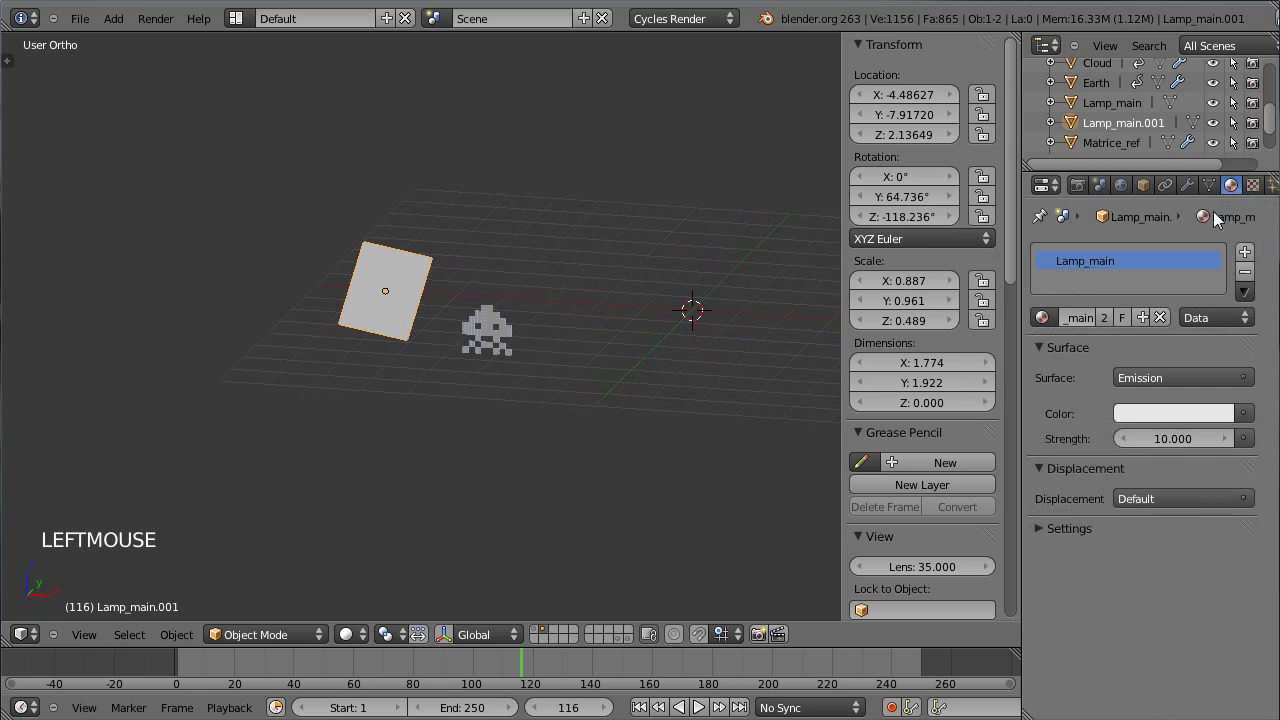
click(1143, 185)
double_click(1100, 253)
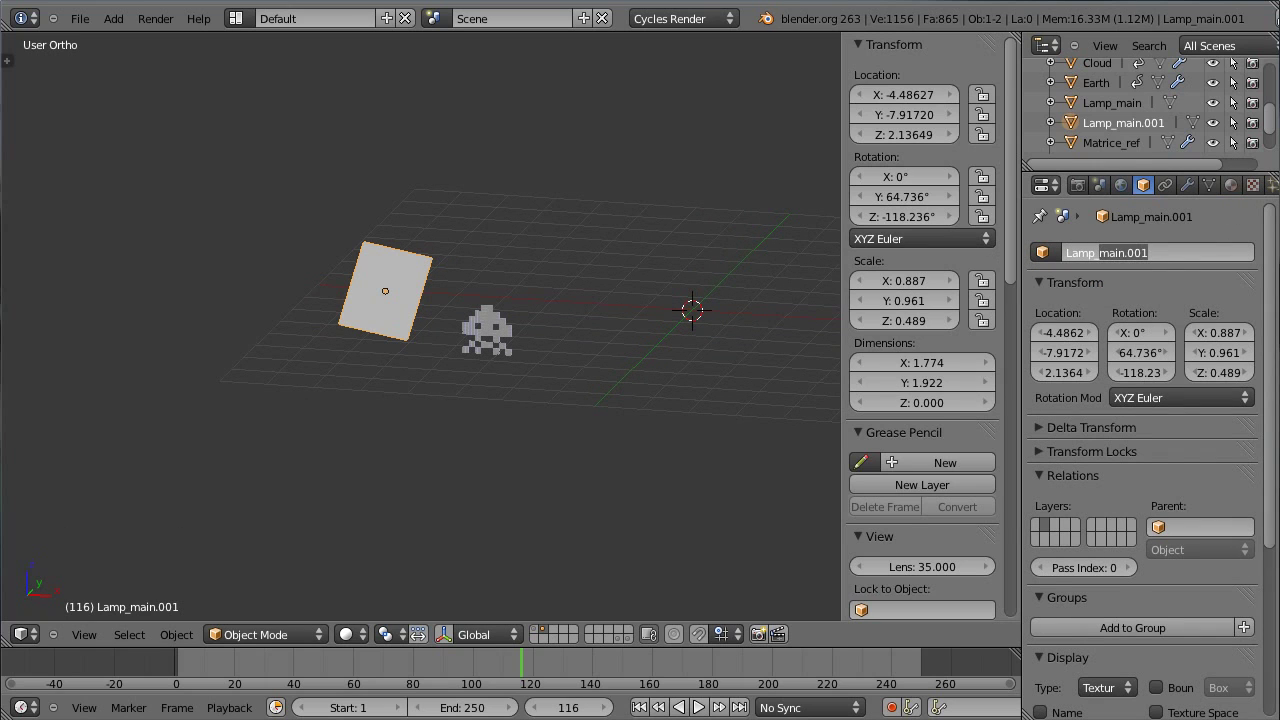
text(SpaceI)
key(Return)
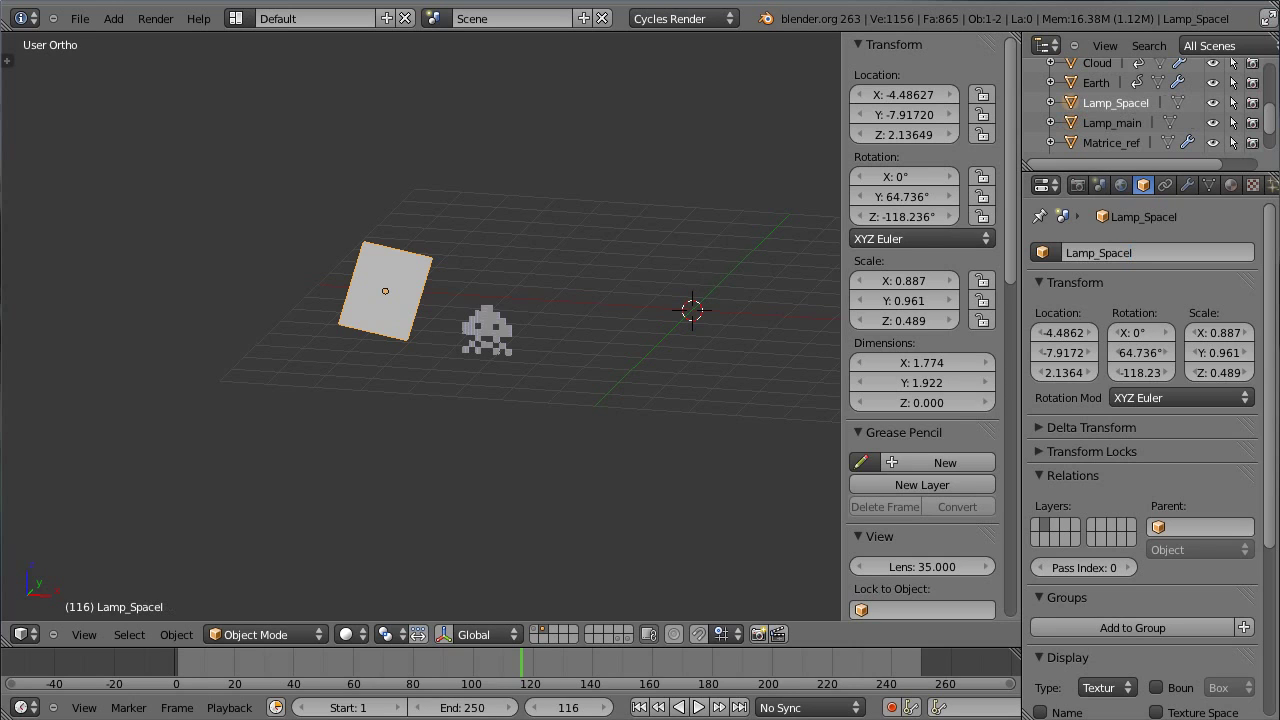
- Make the Lamp_SpaceI object's emission material a single-user copy and rename it Lamp_SpaceI
click(1230, 185)
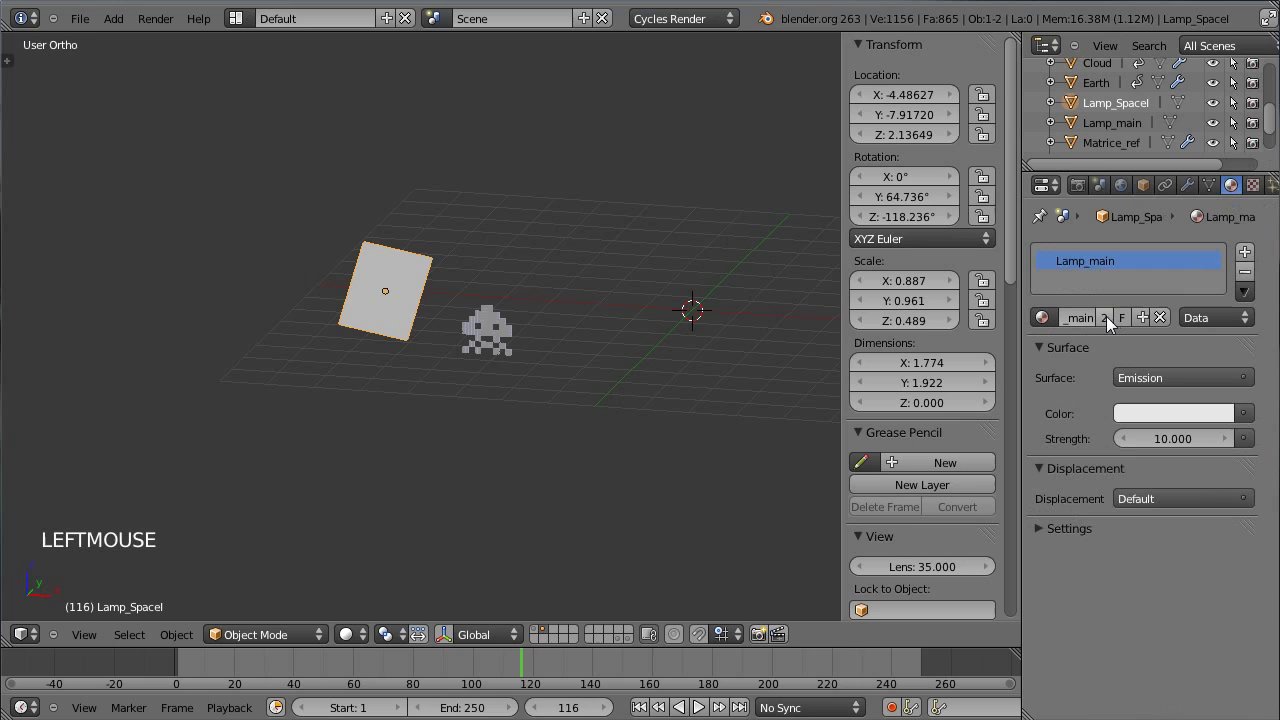
click(1106, 316)
click(1098, 318)
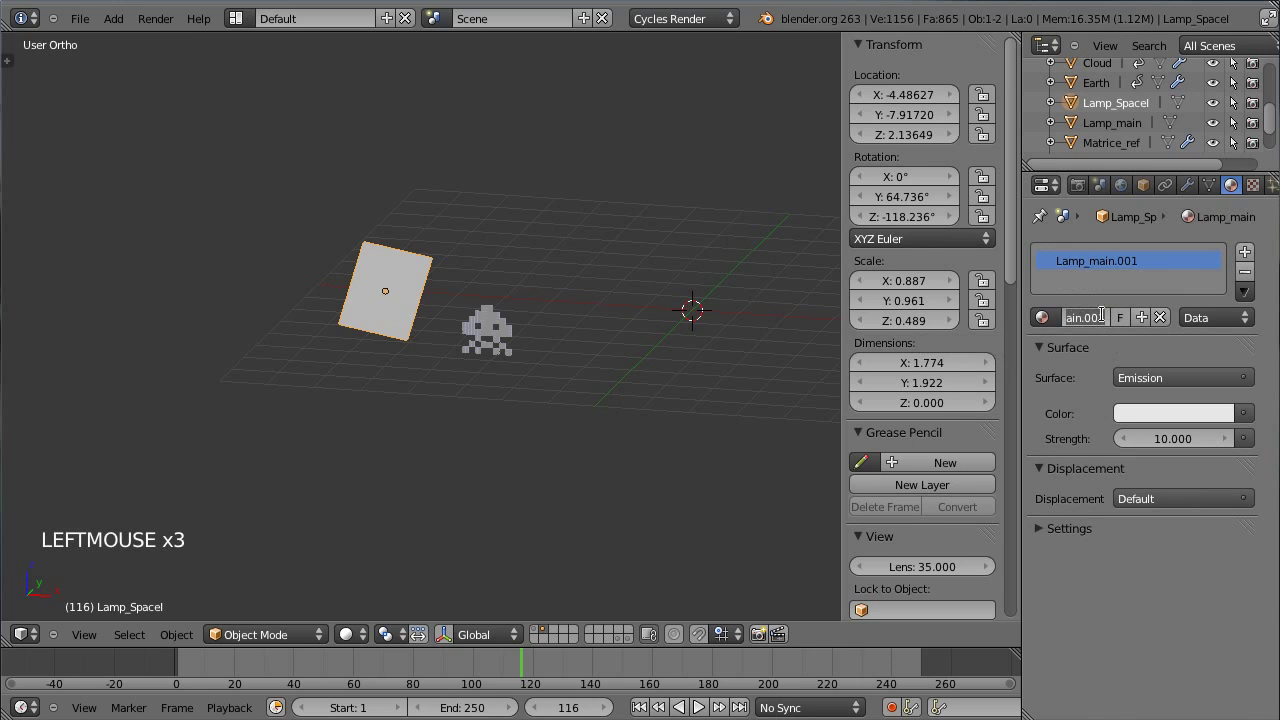
key(ctrl+a)
drag(1081, 318, 1113, 318)
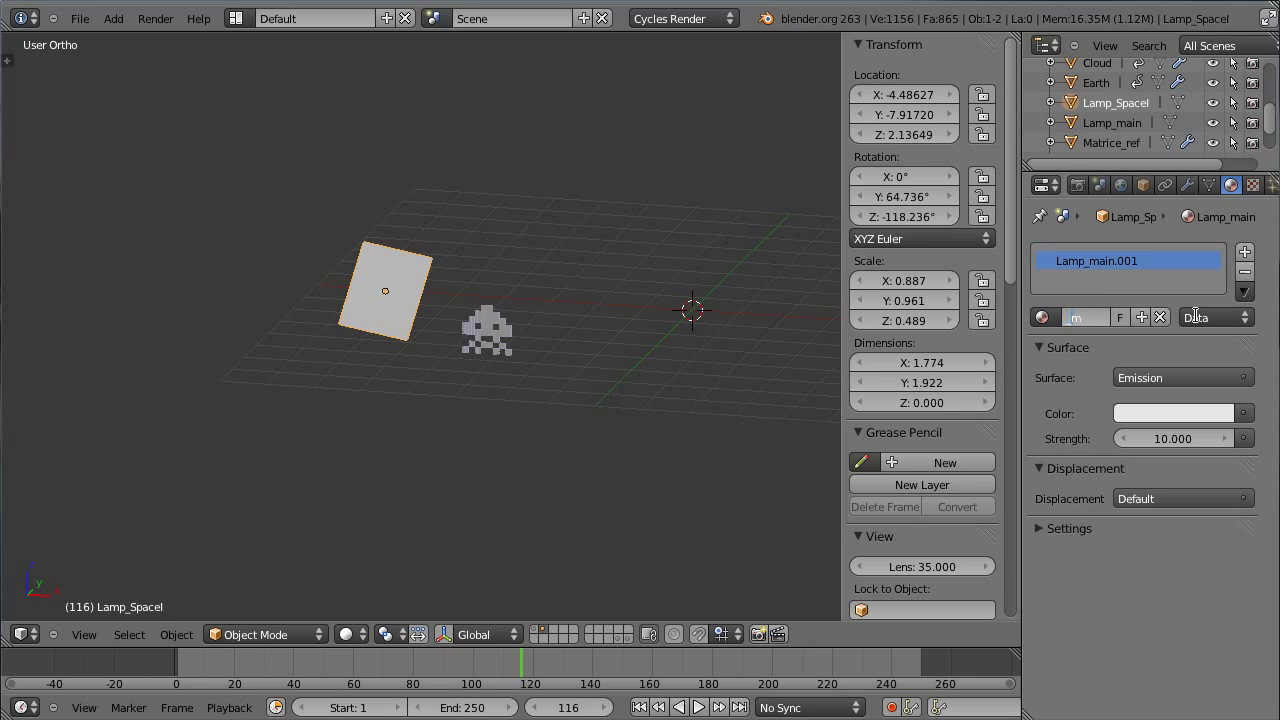
key(ctrl+a)
text(Lamp_Spacel)
key(Return)
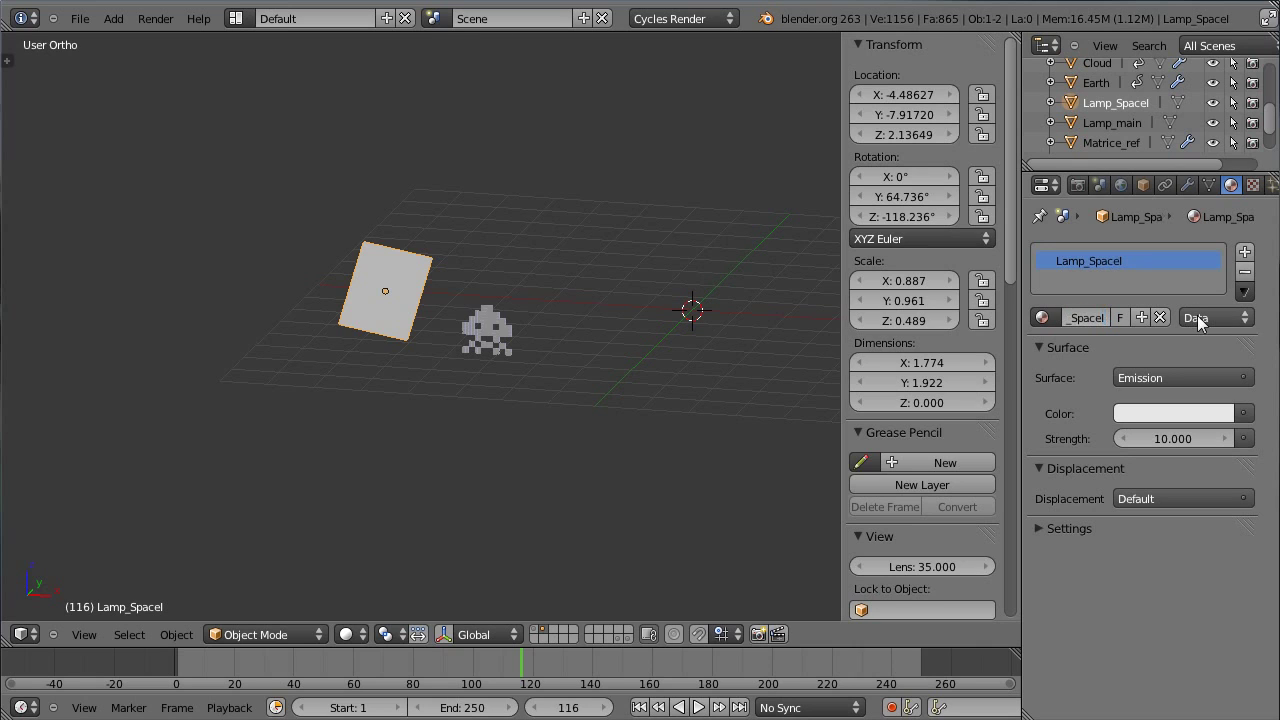
- Look through the camera and preview the invader's lighting with Rendered viewport shading
key(KP_0)
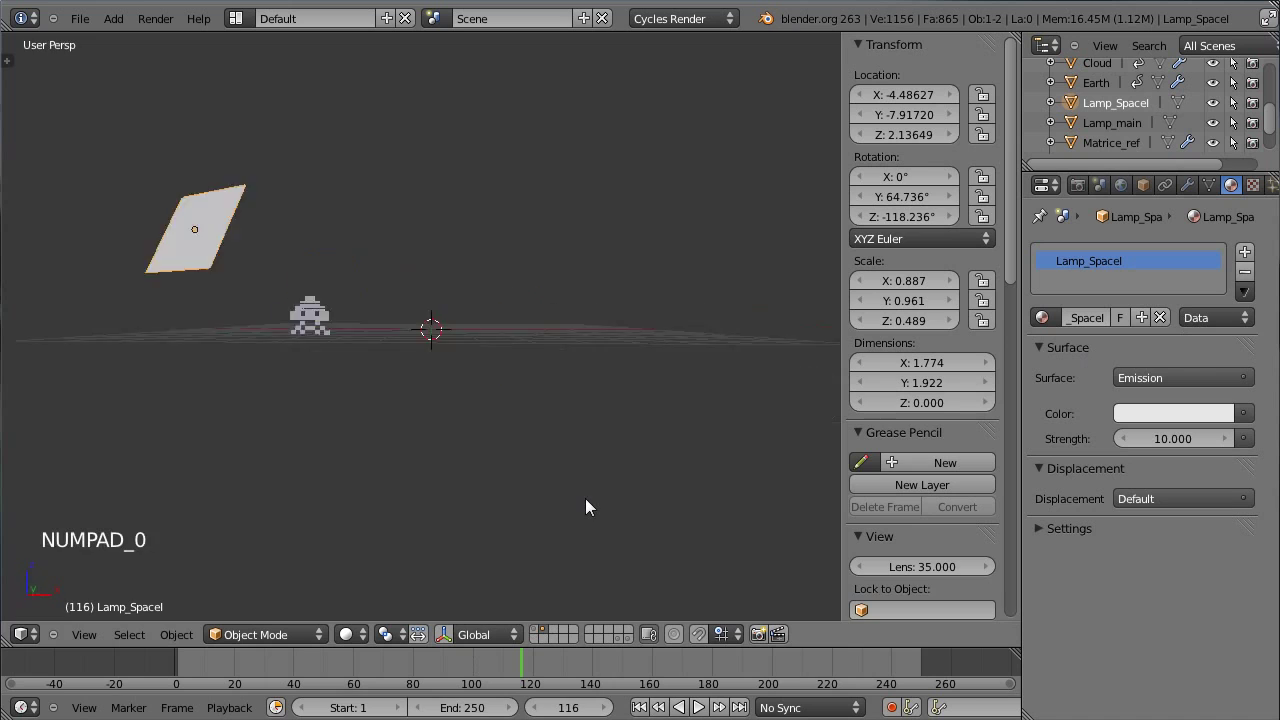
click(346, 634)
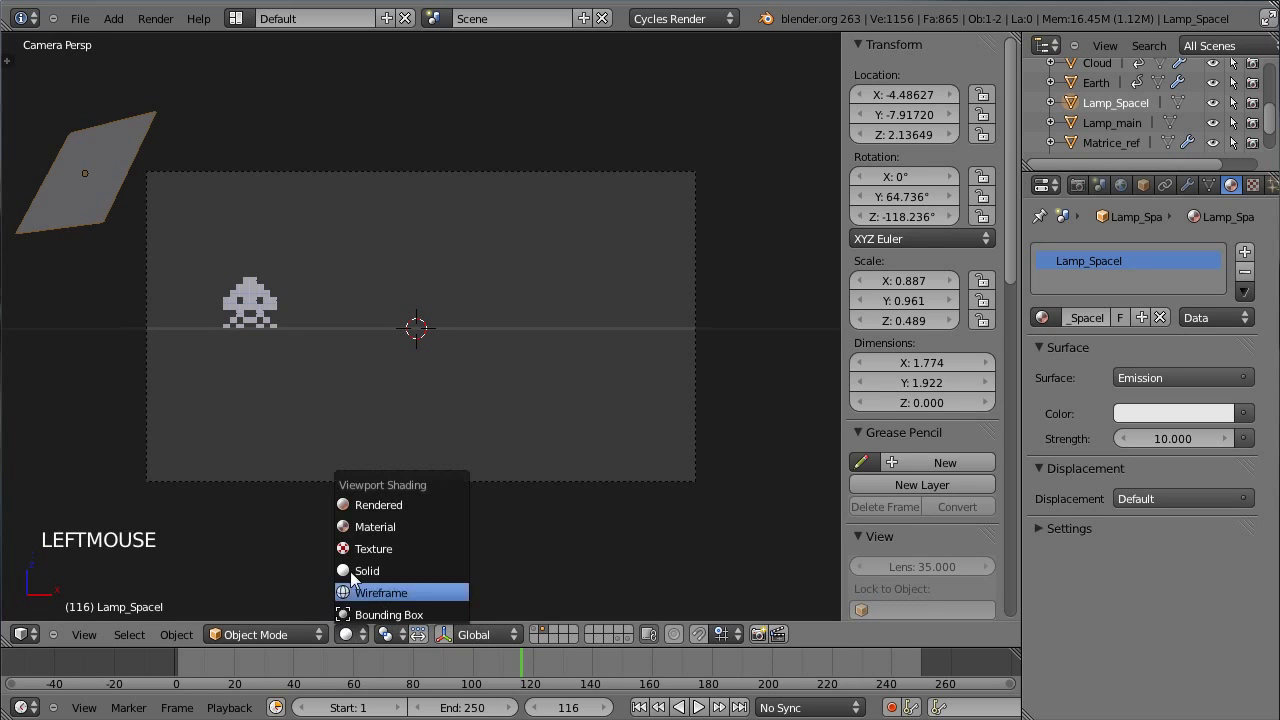
click(357, 507)
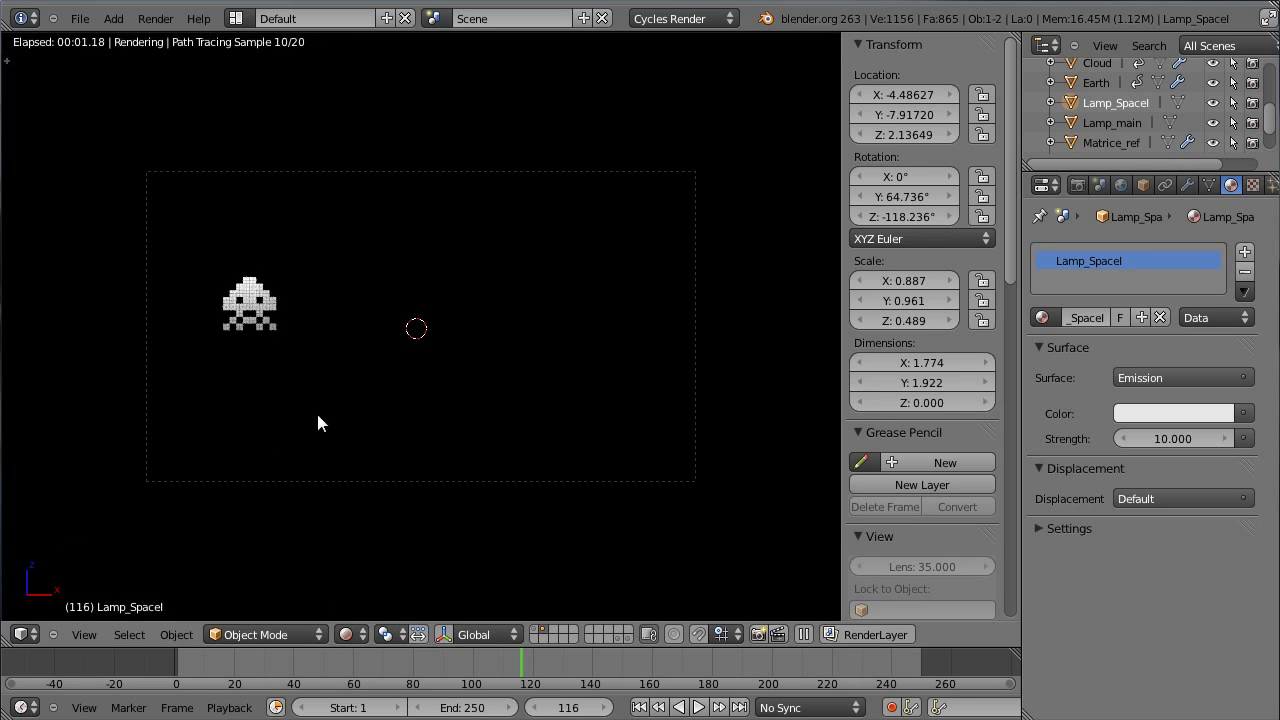
scroll(309, 397, up, 2)
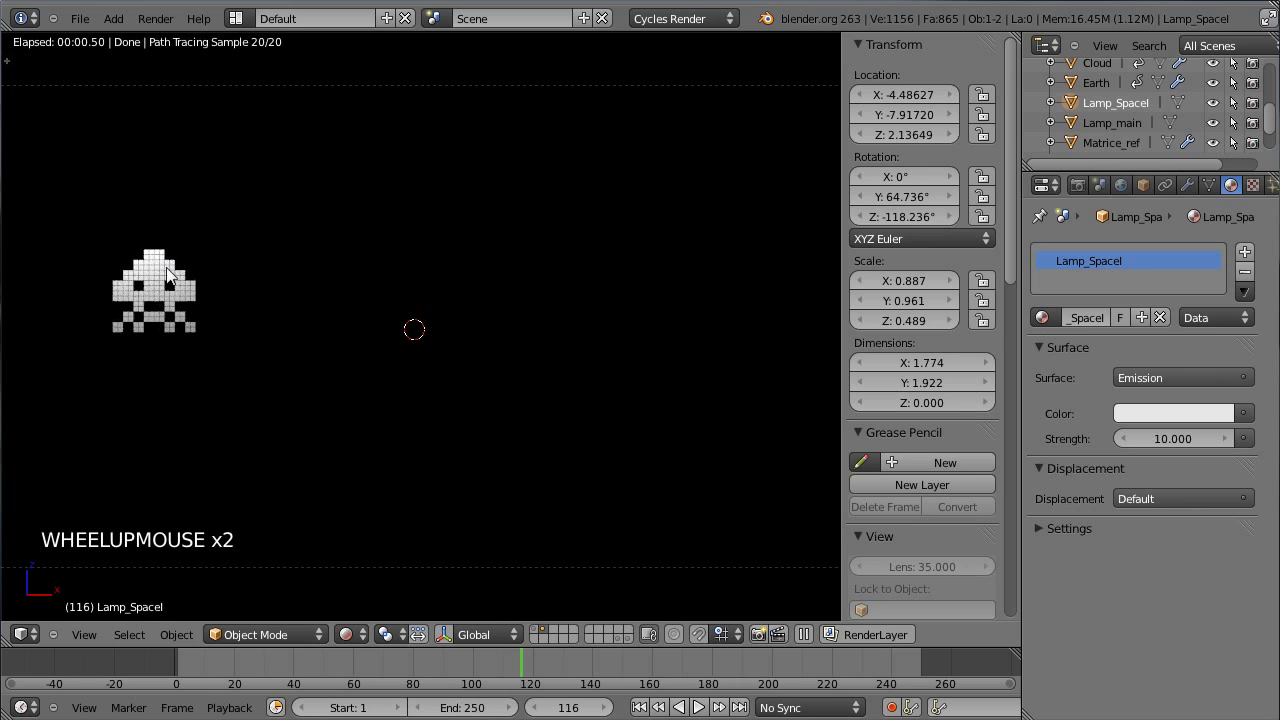
- Lower the Lamp_SpaceI emission strength to 5 and, with layer 1 displayed as well, down to 2
click(1196, 436)
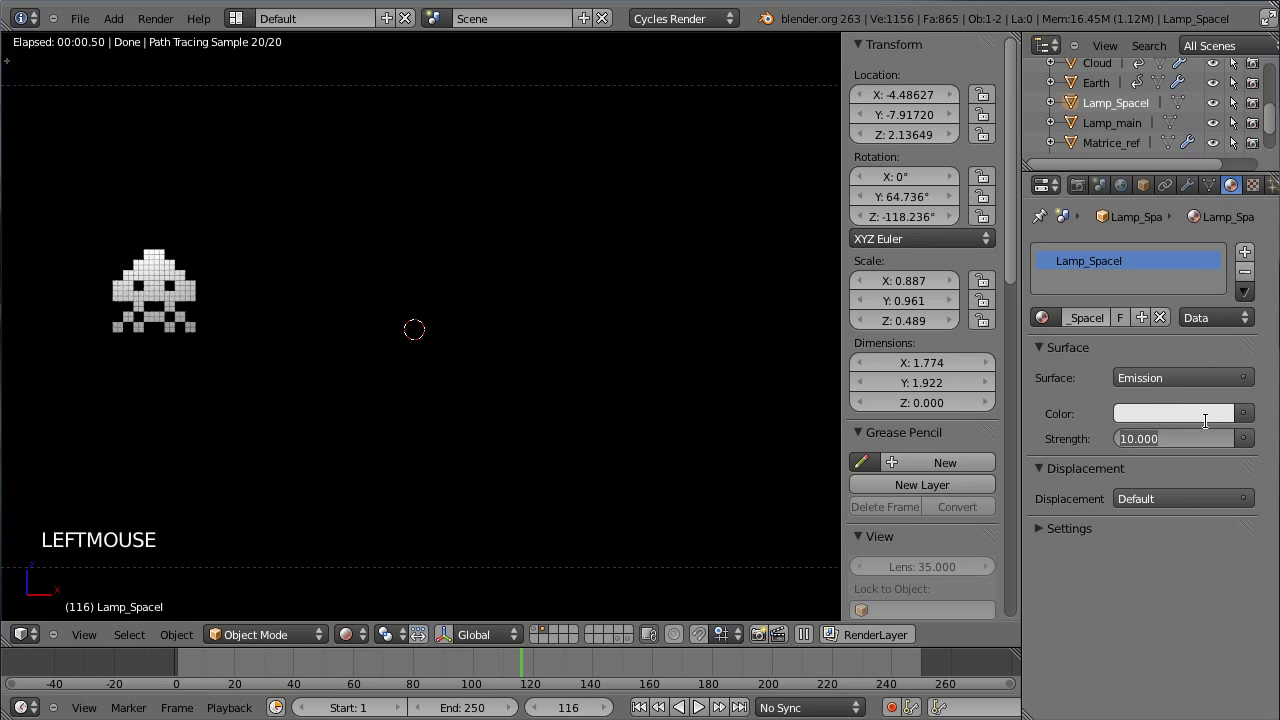
text(5)
key(Return)
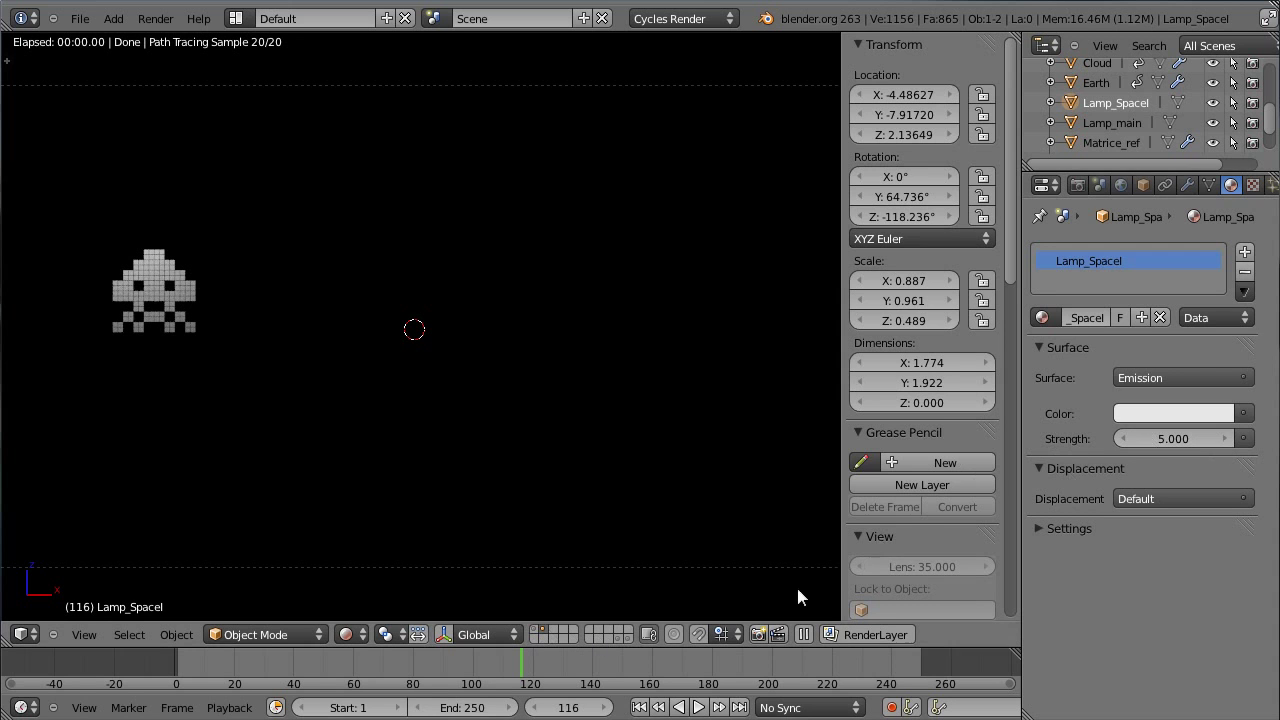
shift+click(537, 635)
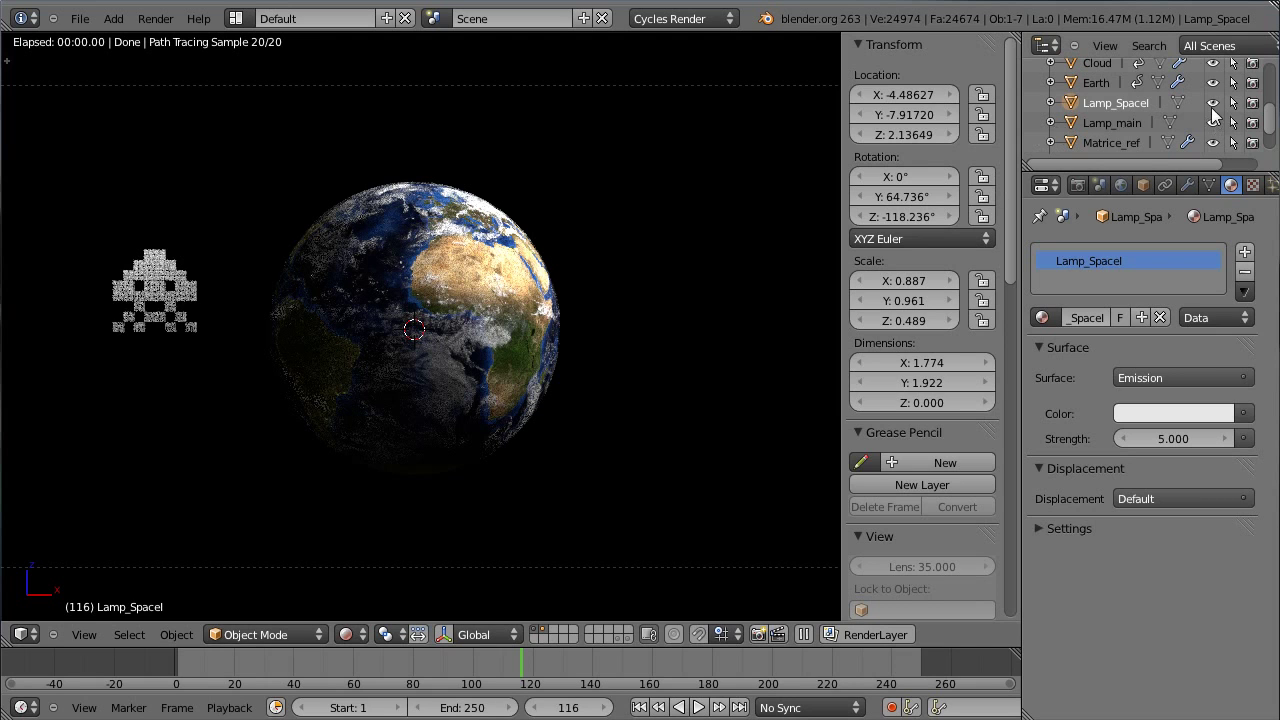
mouse_move(1176, 436)
mouse_down()
mouse_move(1163, 434)
mouse_move(1183, 431)
mouse_up()
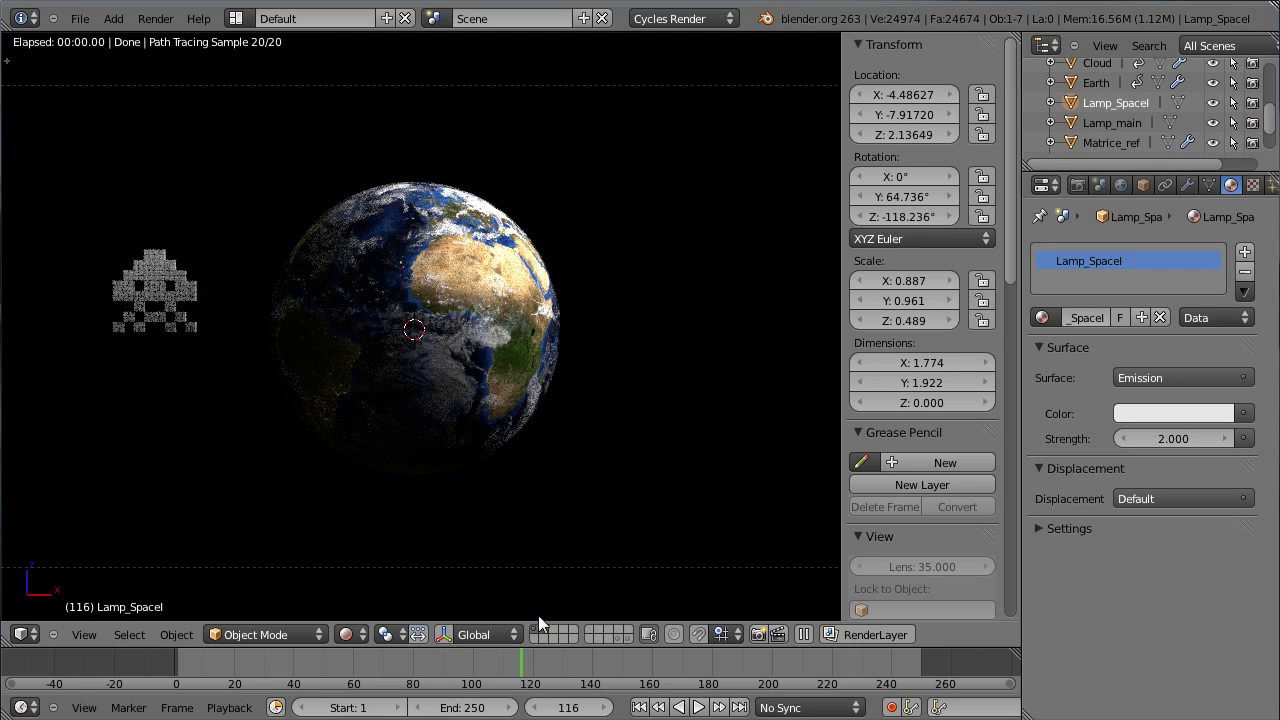
click(27, 634)
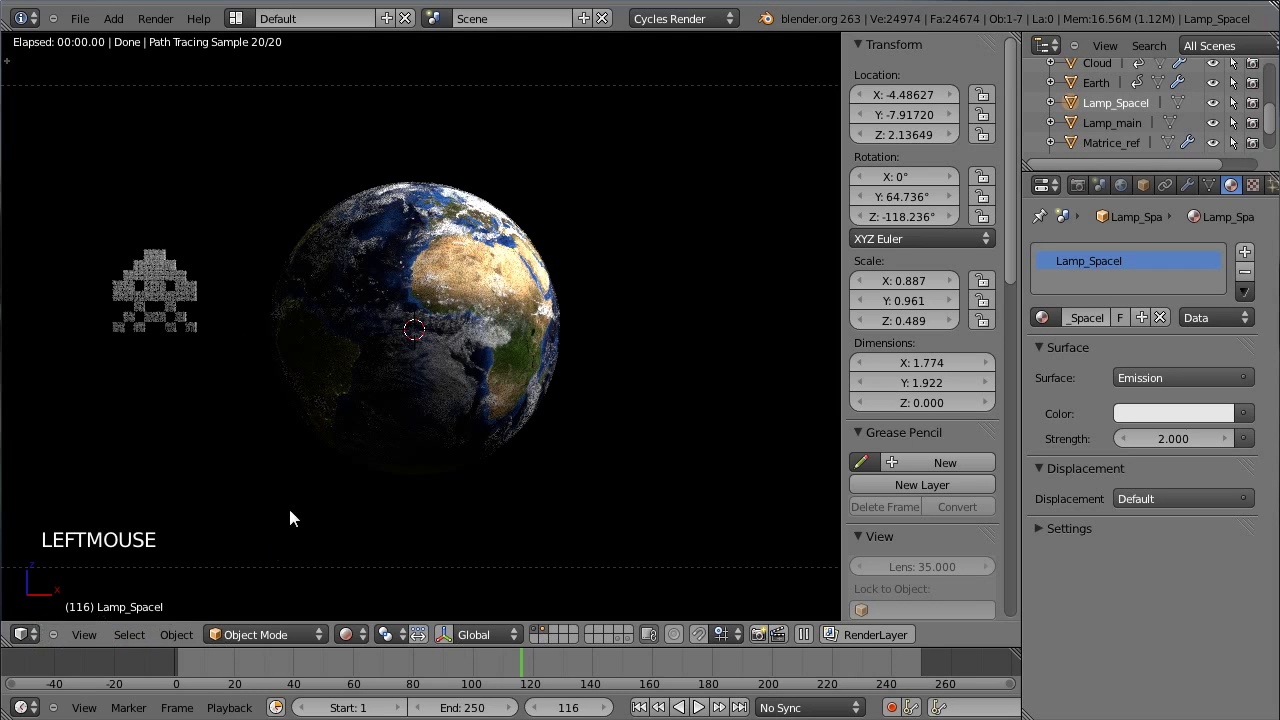
click(24, 635)
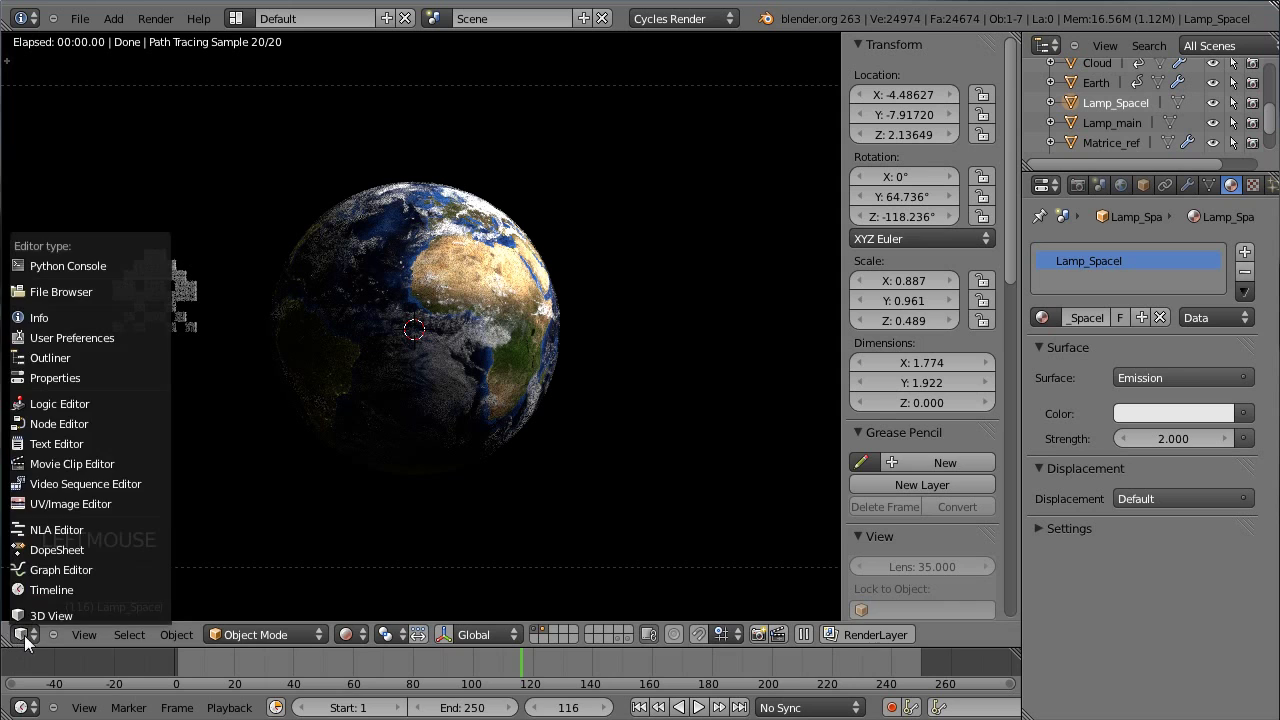
click(199, 636)
- Return to Solid shading and, in front view, duplicate the SpaceInvader along X to about 2.90, on the Earth's opposite side
click(356, 632)
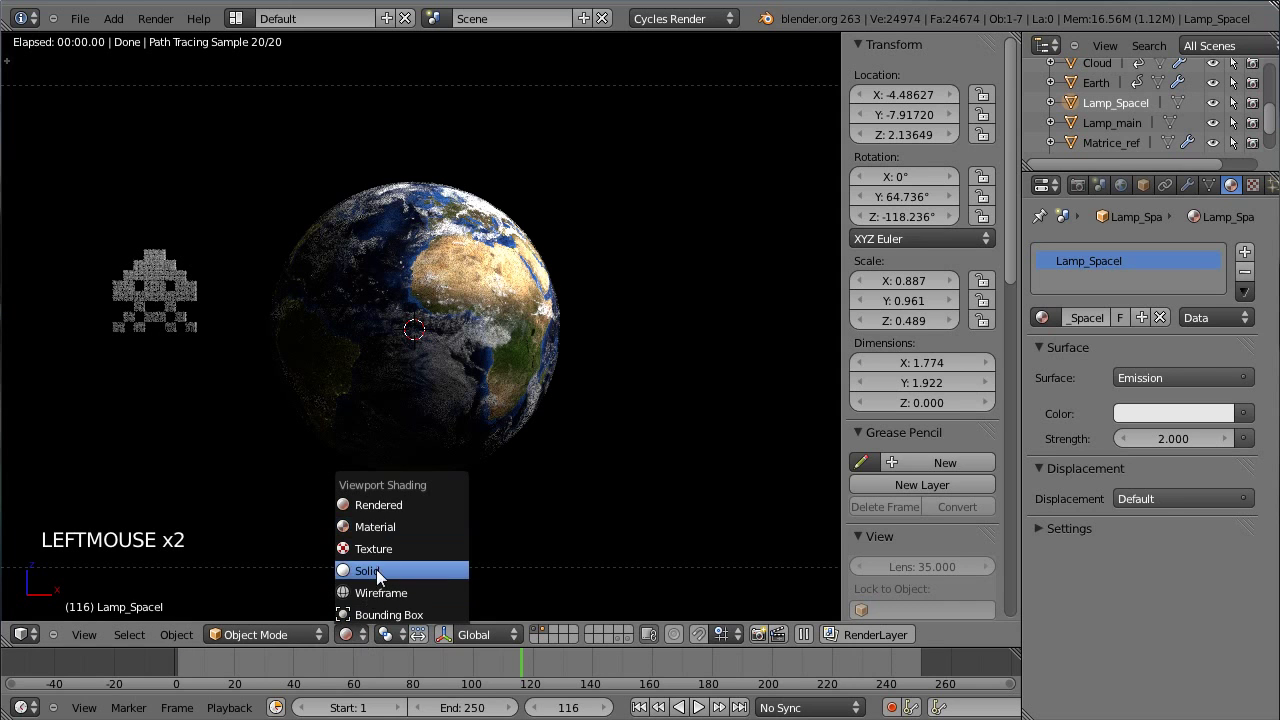
click(376, 569)
scroll(327, 302, down, 3)
right_click(303, 302)
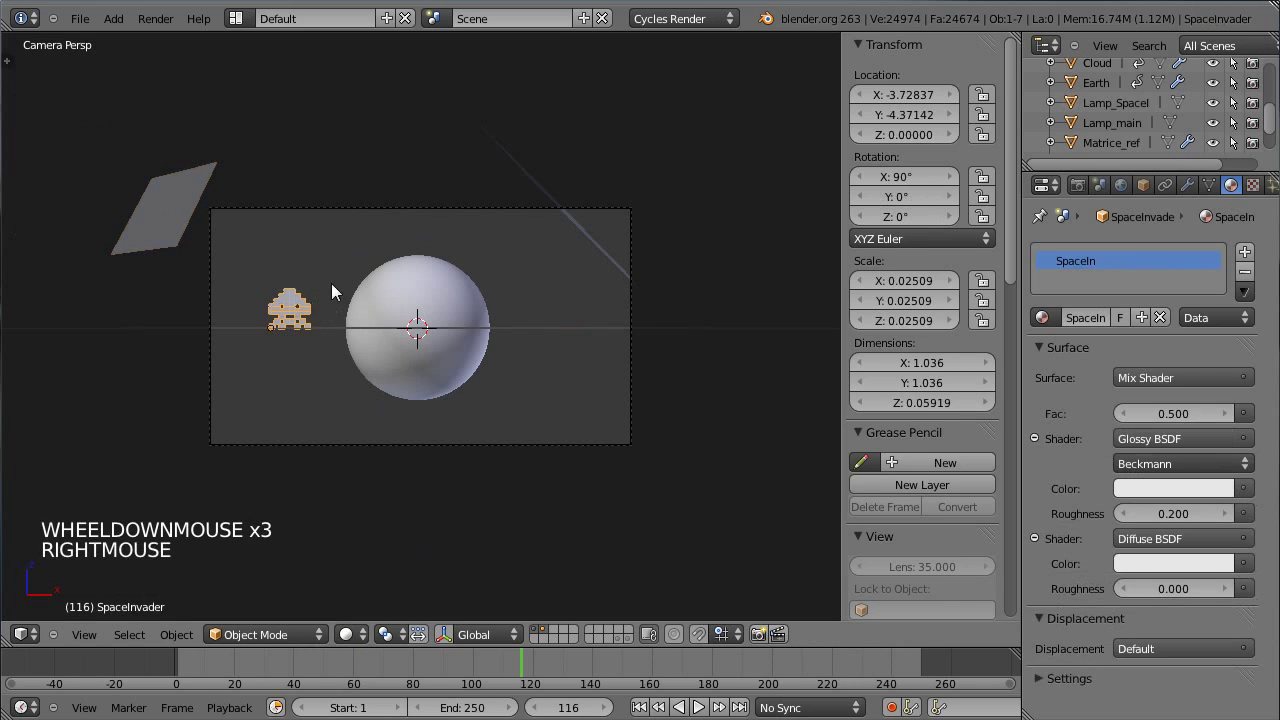
key(KP_1)
mouse_move(463, 357)
shift+middle_down()
mouse_move(557, 323)
mouse_move(462, 333)
shift+middle_up()
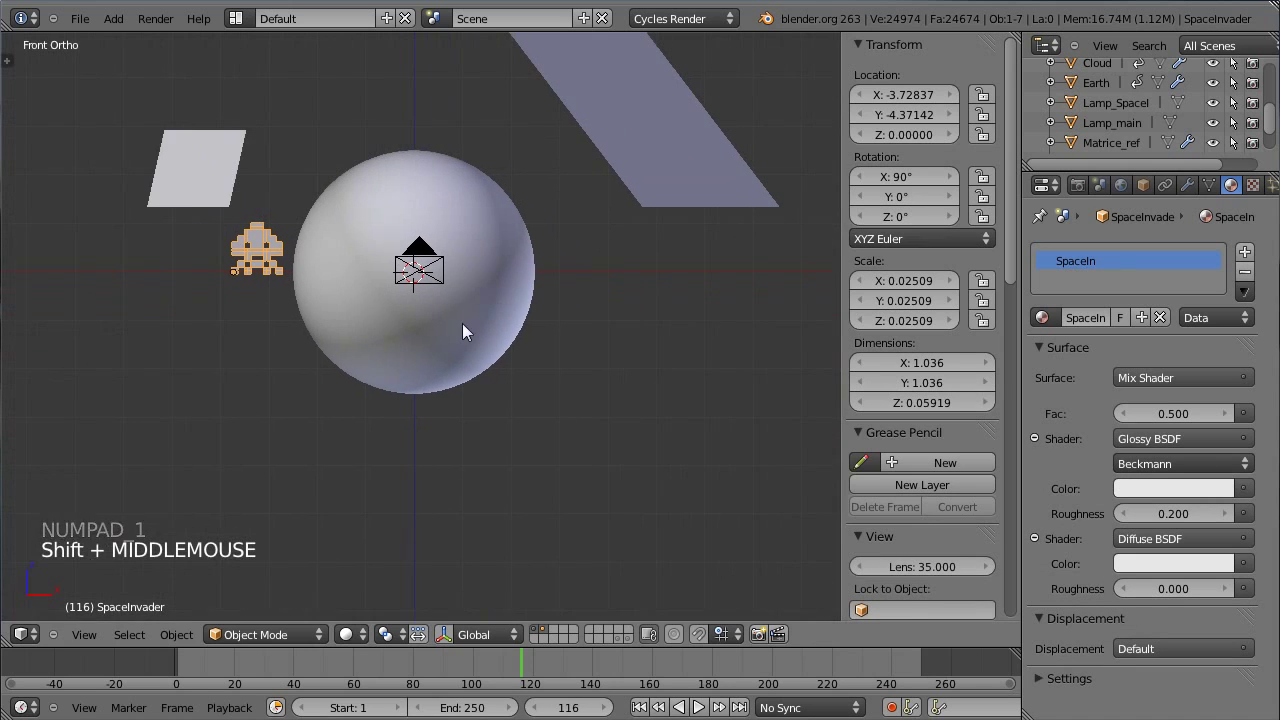
key(shift+d)
key(shift+d)
key(x)
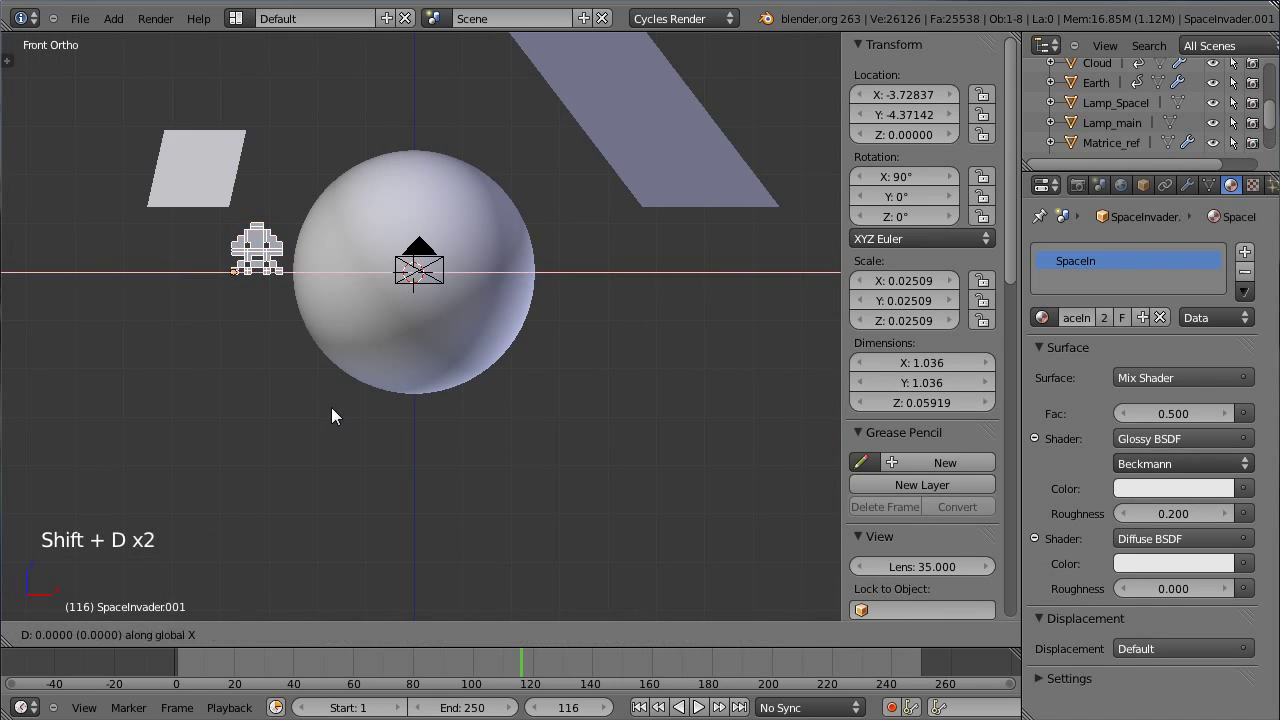
click(685, 434)
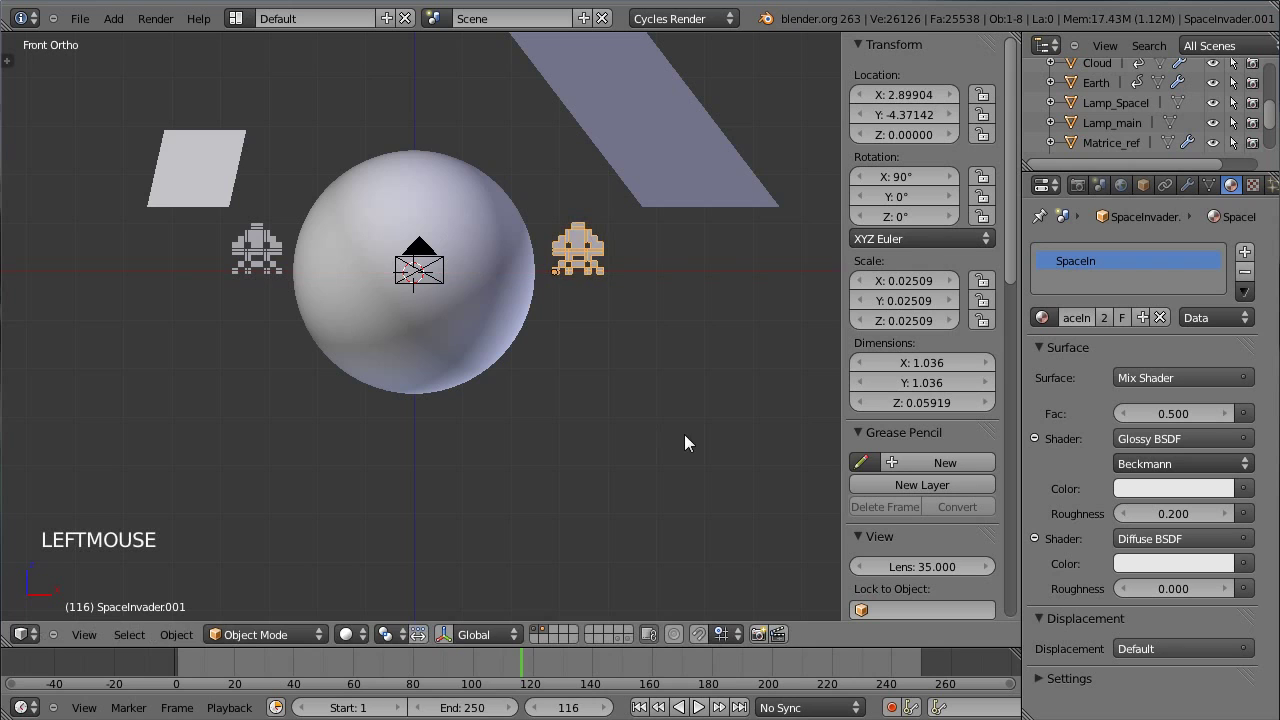
- Add two more invader copies, one above the Earth and one below it at about X -2.04, Z -2.52
key(shift+d)
click(530, 313)
key(shift+d)
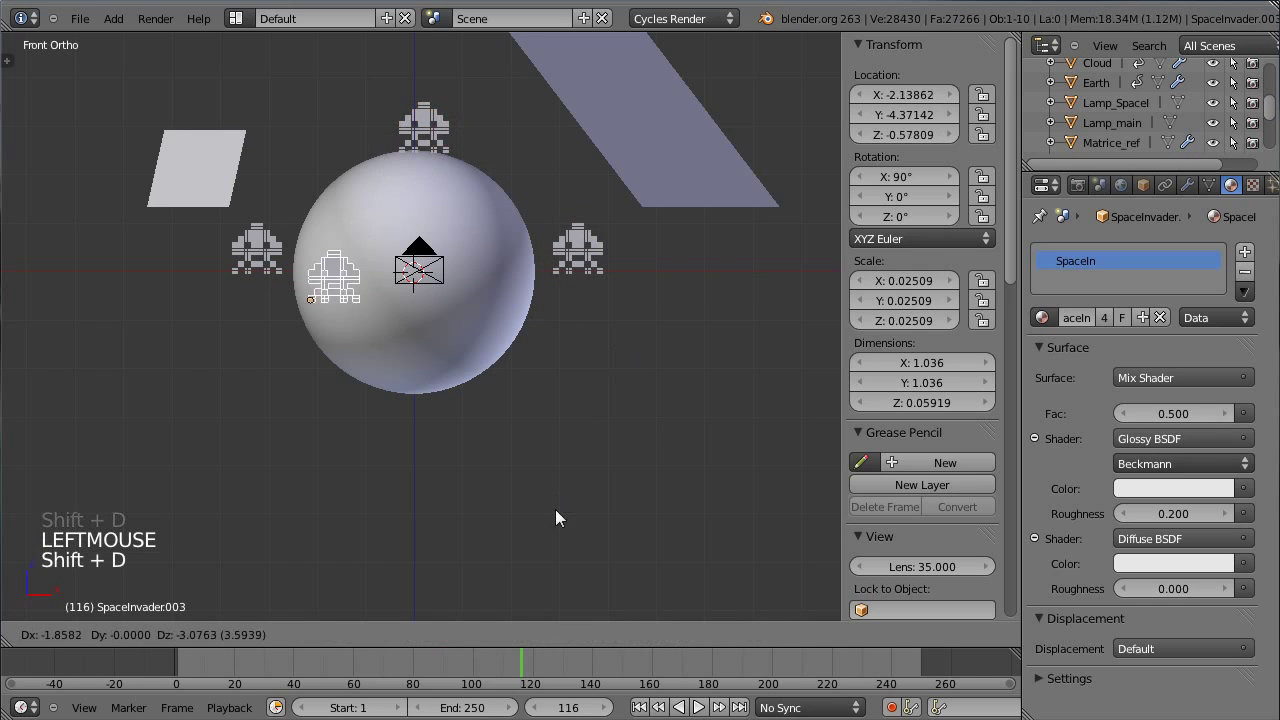
click(560, 592)
- Look through the camera at the invaders around the Earth and select all four of them
key(KP_0)
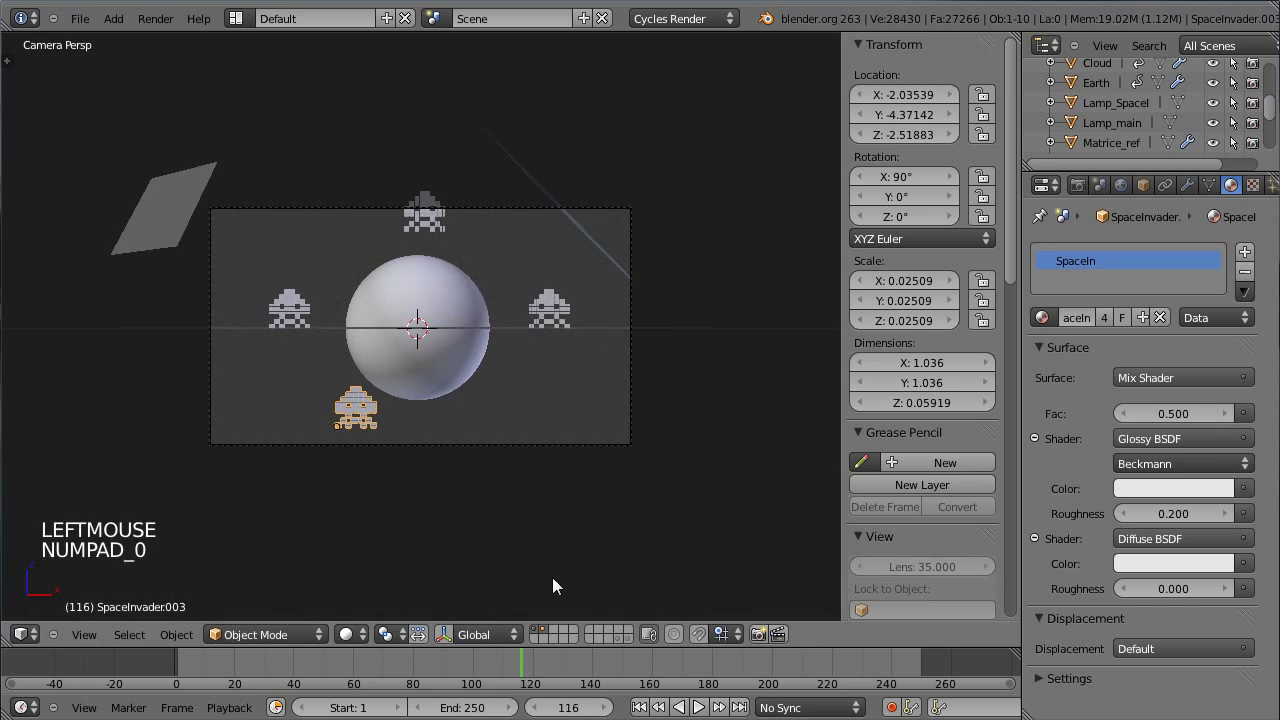
scroll(545, 570, up, 2)
right_click(243, 340)
right_click(215, 305)
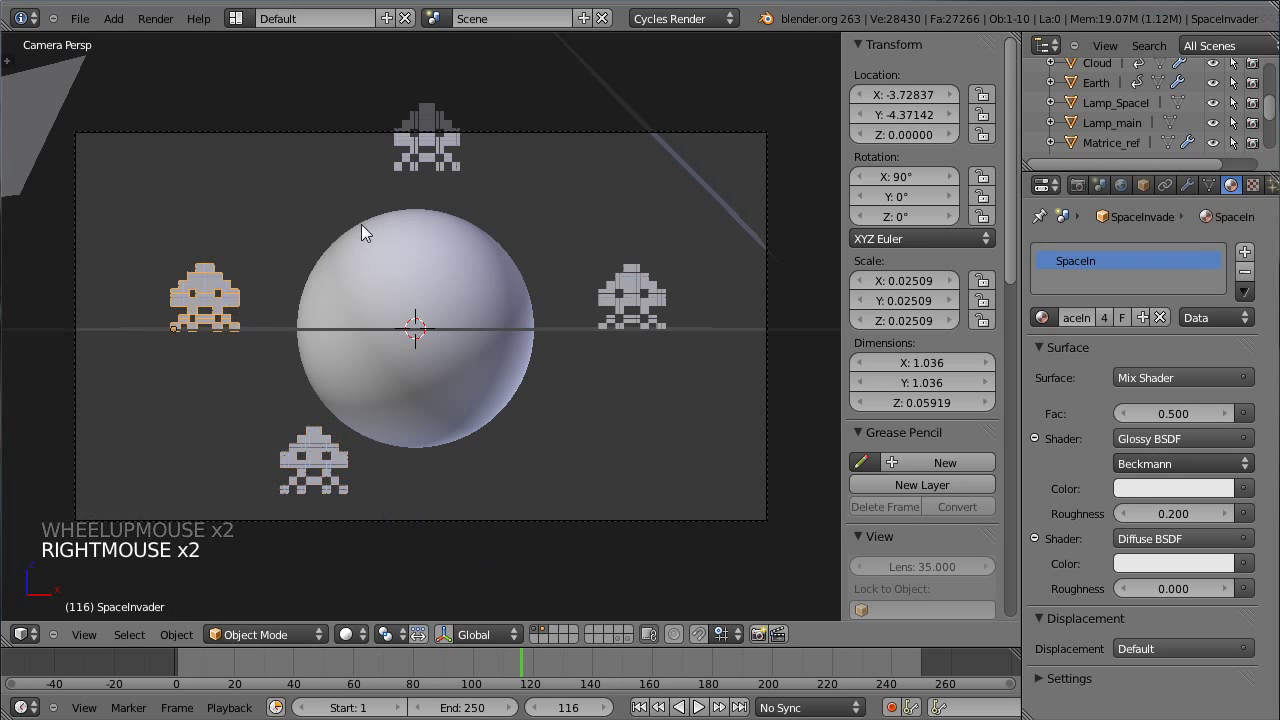
right_click(419, 158)
shift+right_click(641, 273)
shift+right_click(318, 443)
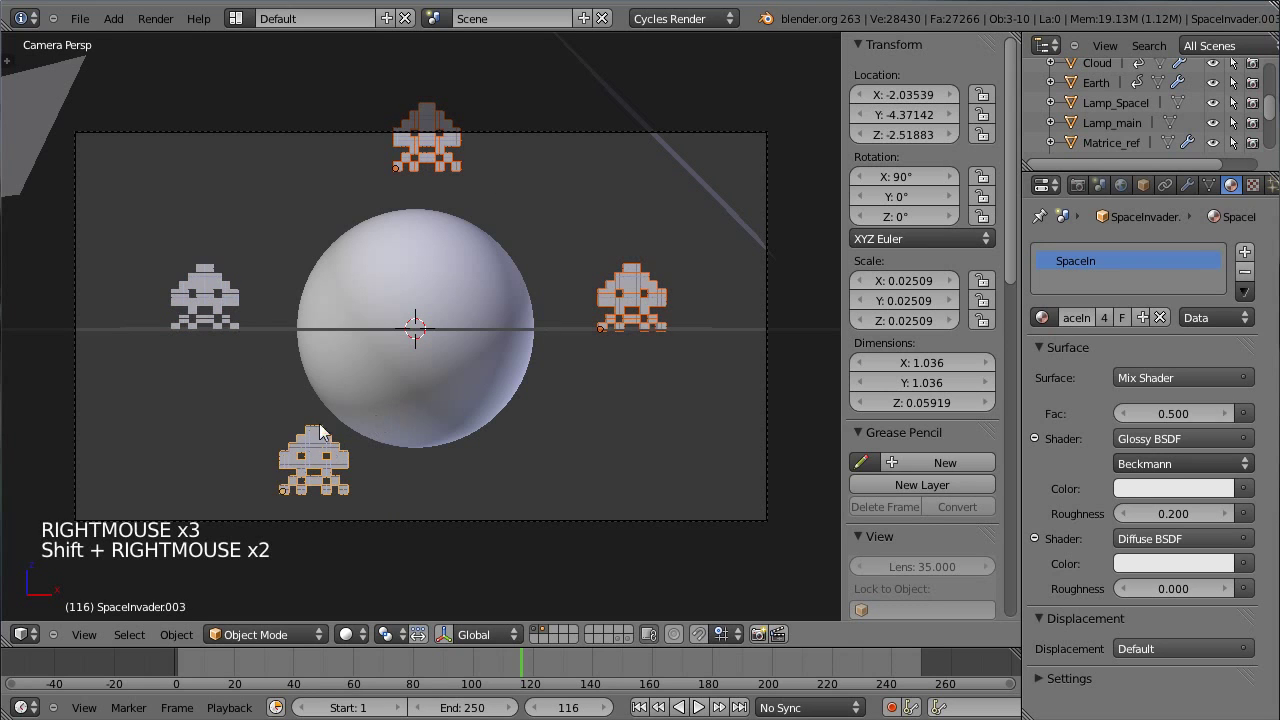
shift+right_click(205, 297)
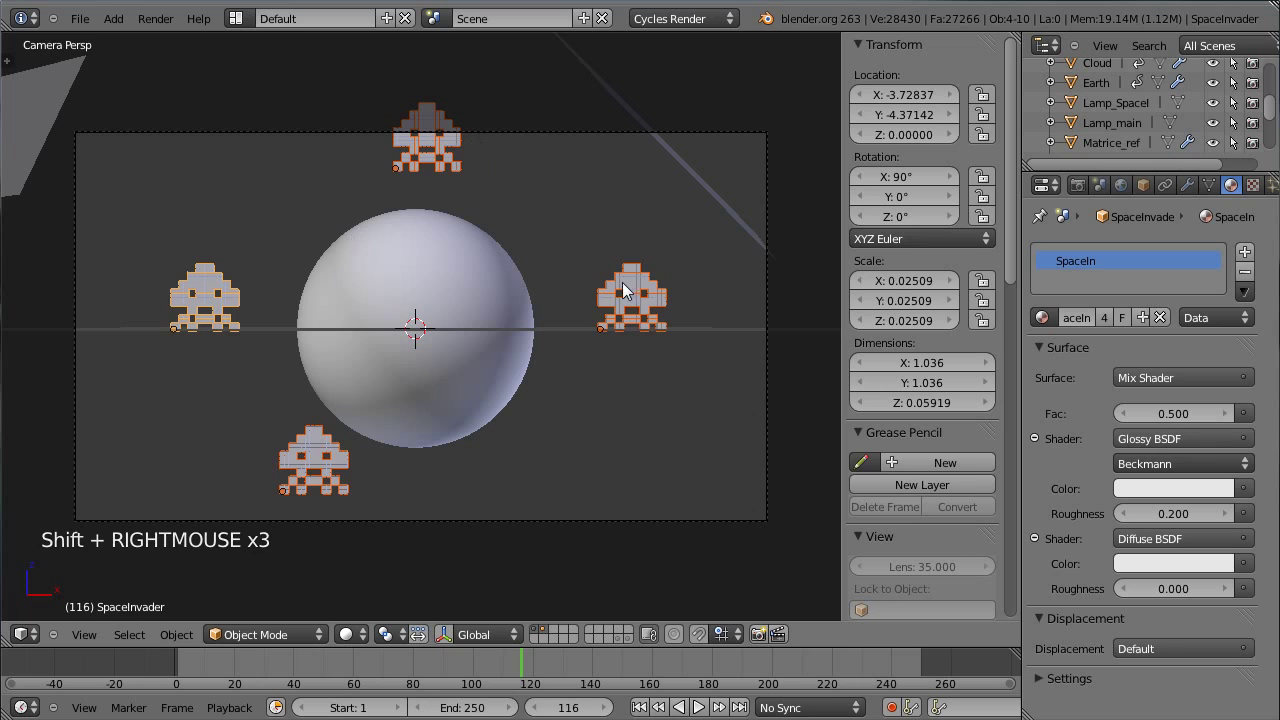
- Move the invader above the Earth along Y to about -5.72 and the original SpaceInvader along Y to about -2.71
key(KP_3)
shift+middle_drag(660, 340, 329, 337)
middle_drag(371, 251, 377, 289)
right_click(406, 185)
key(g)
key(g)
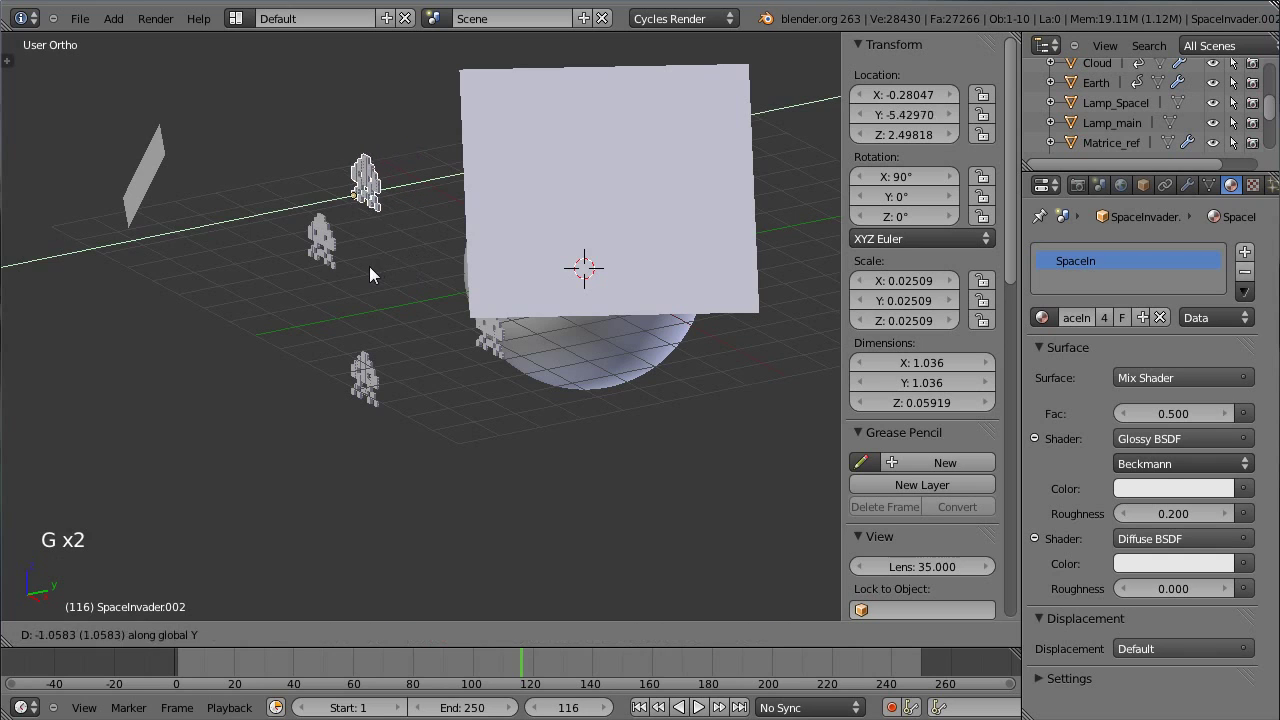
click(352, 263)
right_click(322, 258)
key(g)
key(g)
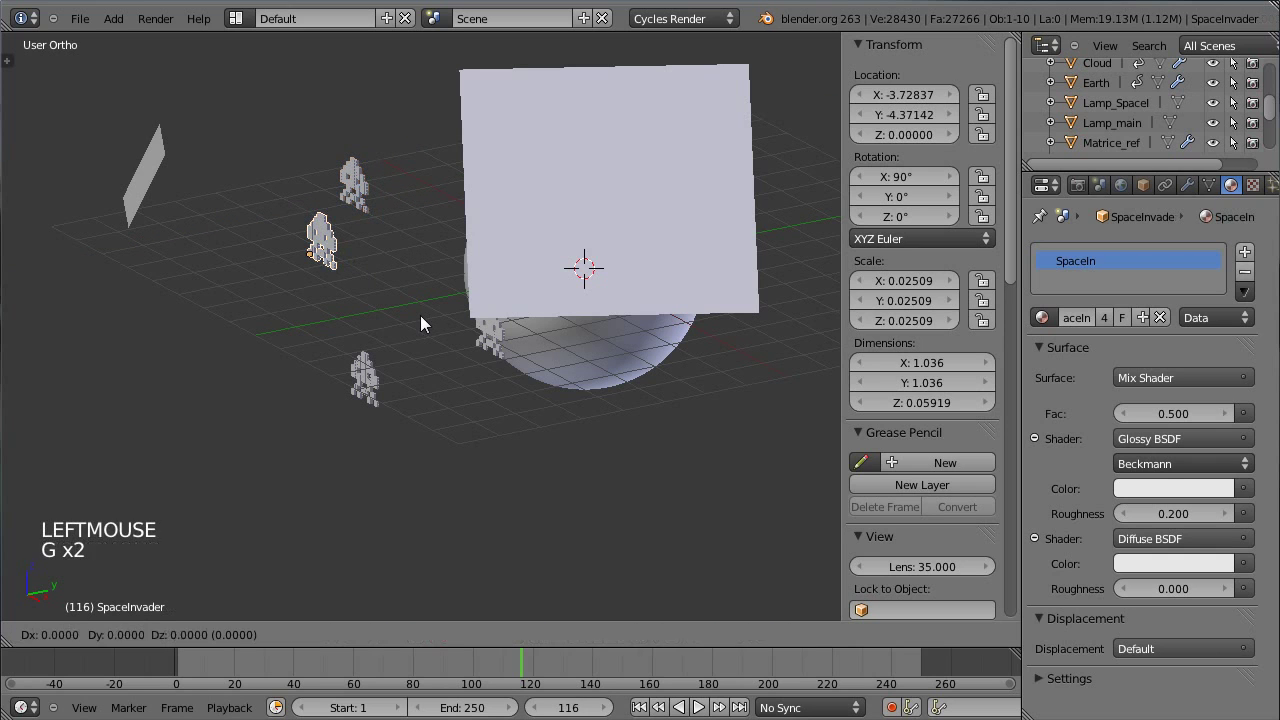
click(486, 296)
- Move the invader at X 2.90 along Y to about -5.44 and the one below the Earth along Y to about -6.43
right_click(490, 336)
key(g)
key(g)
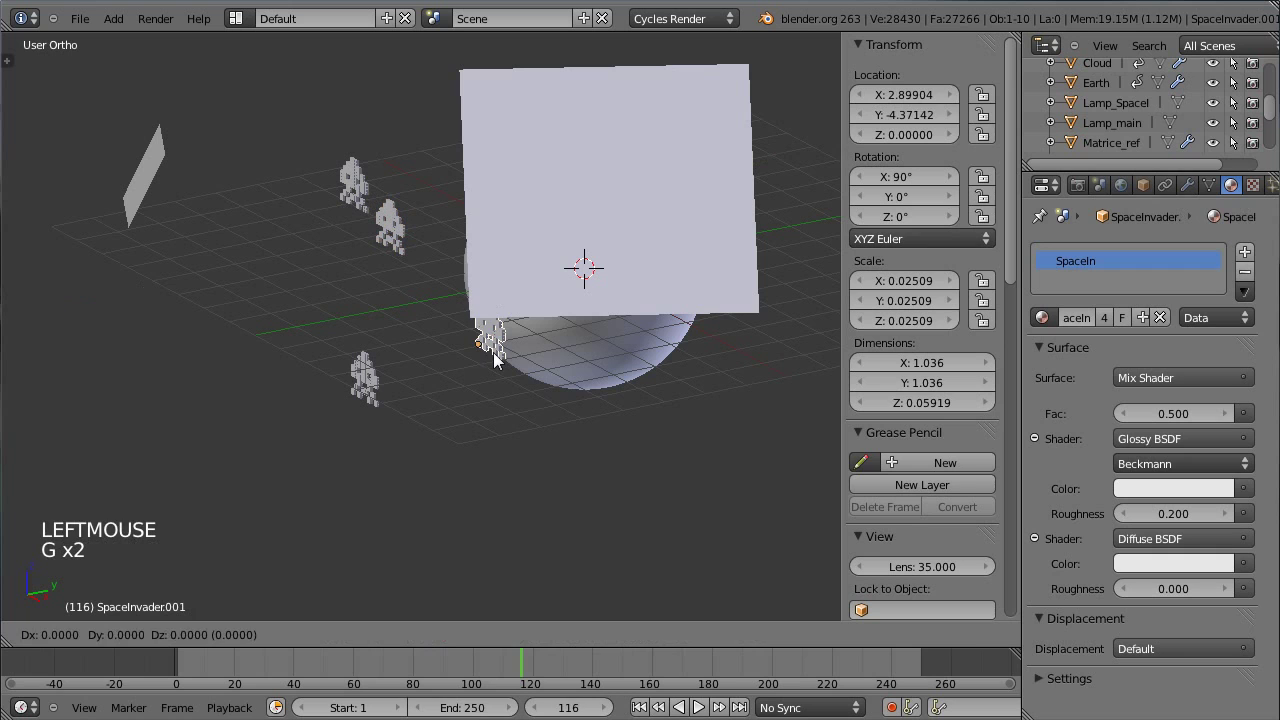
click(380, 395)
right_click(378, 395)
key(g)
key(g)
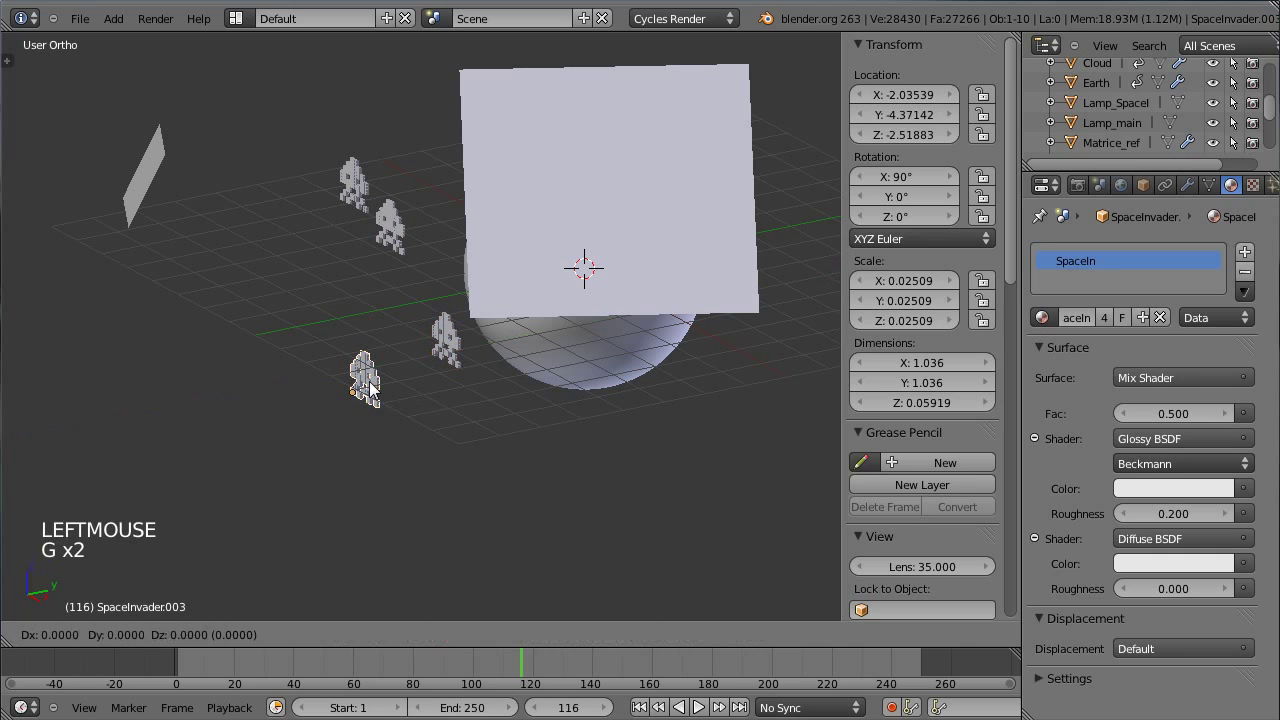
click(285, 405)
- Look through the camera, go to frame 125 and examine how each invader sits in the shot
scroll(290, 345, up, 1)
middle_drag(291, 338, 435, 404)
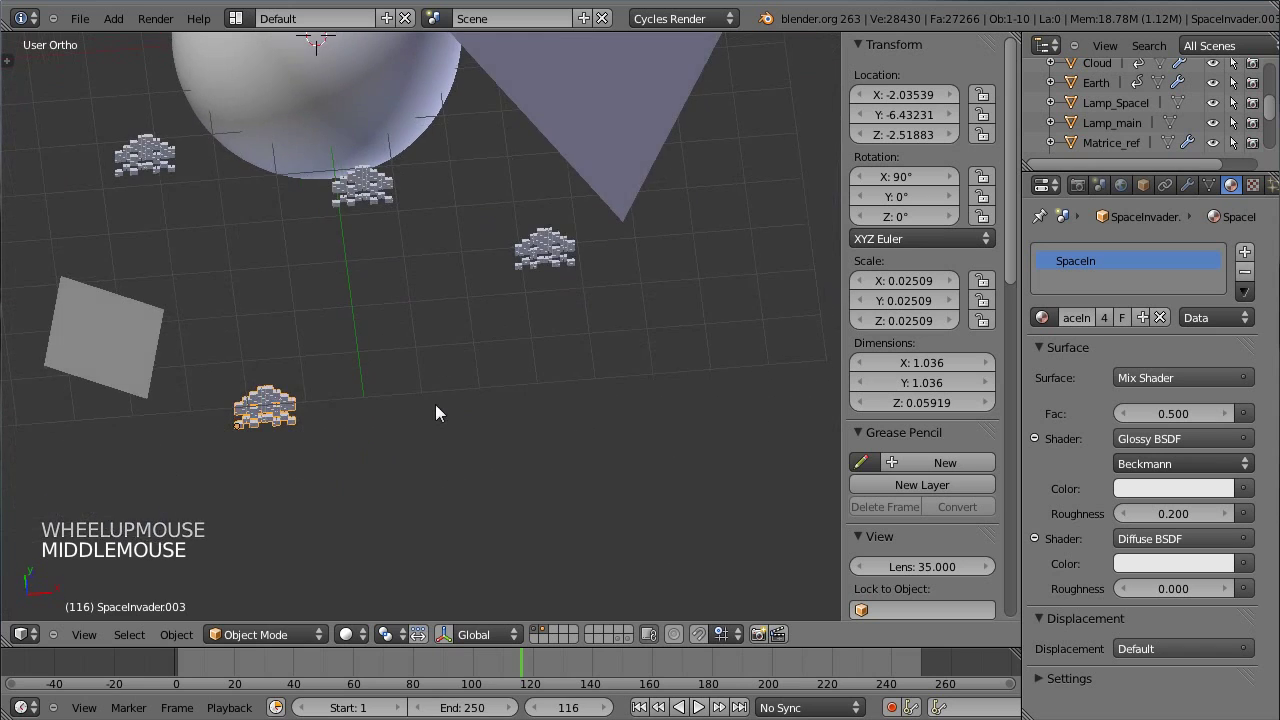
key(KP_0)
scroll(435, 404, down, 1)
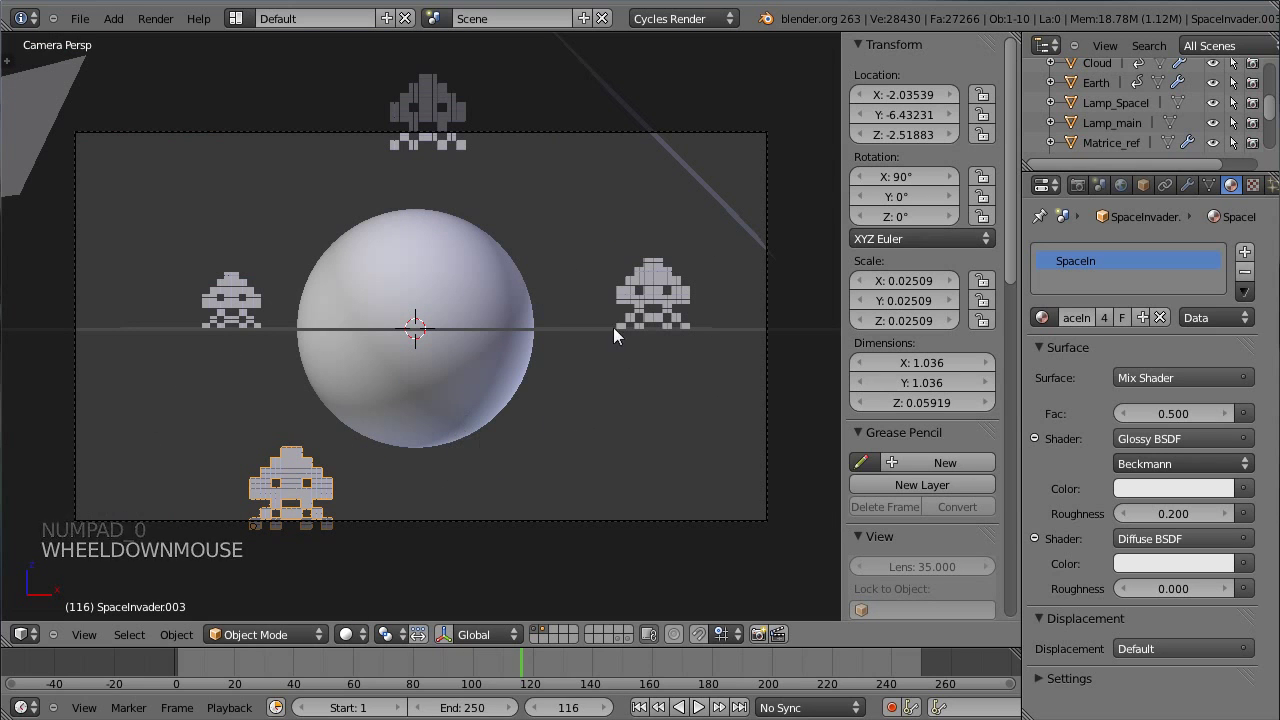
right_click(613, 283)
mouse_move(530, 668)
mouse_down()
mouse_move(178, 678)
mouse_move(570, 678)
mouse_move(550, 677)
mouse_up()
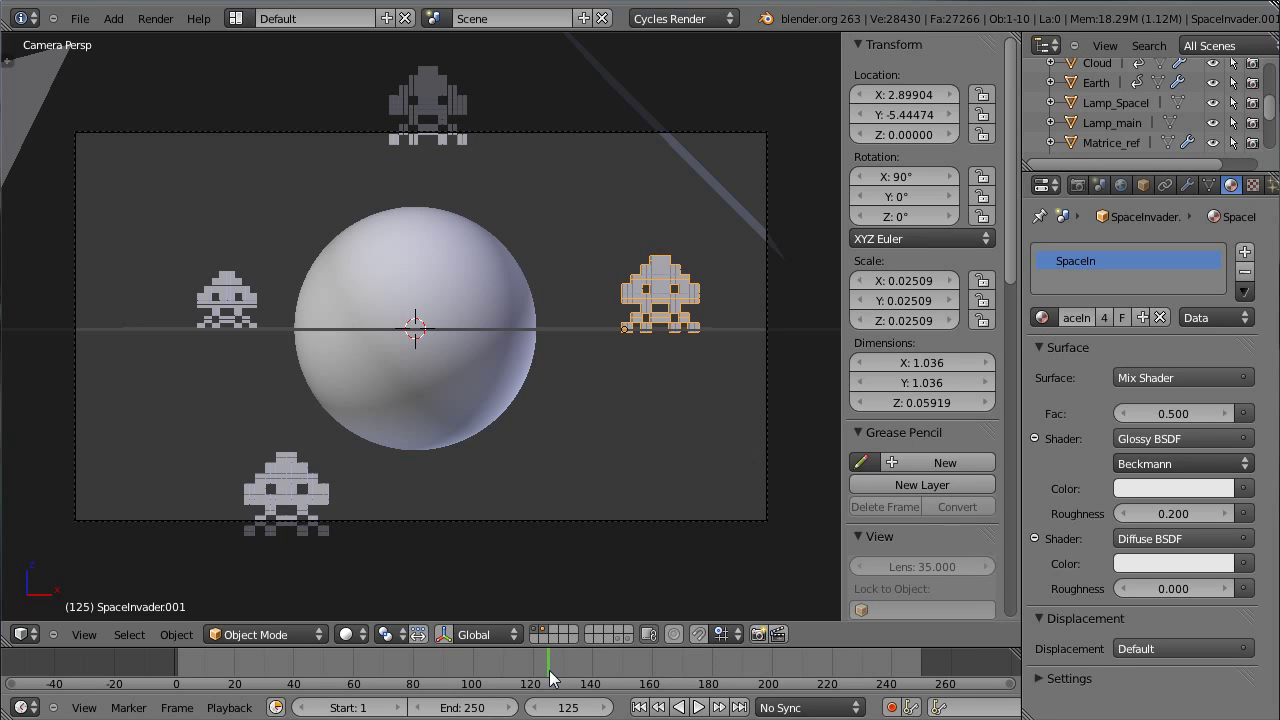
right_click(289, 476)
right_click(248, 336)
right_click(458, 100)
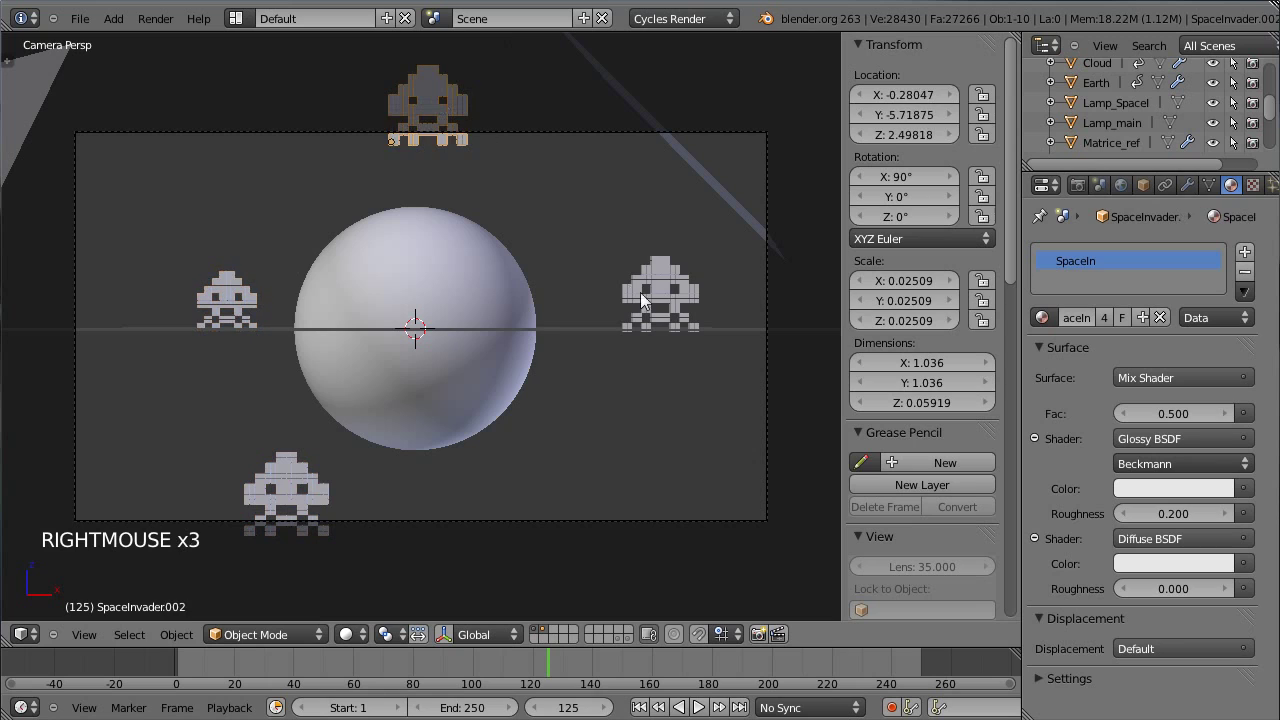
right_click(667, 289)
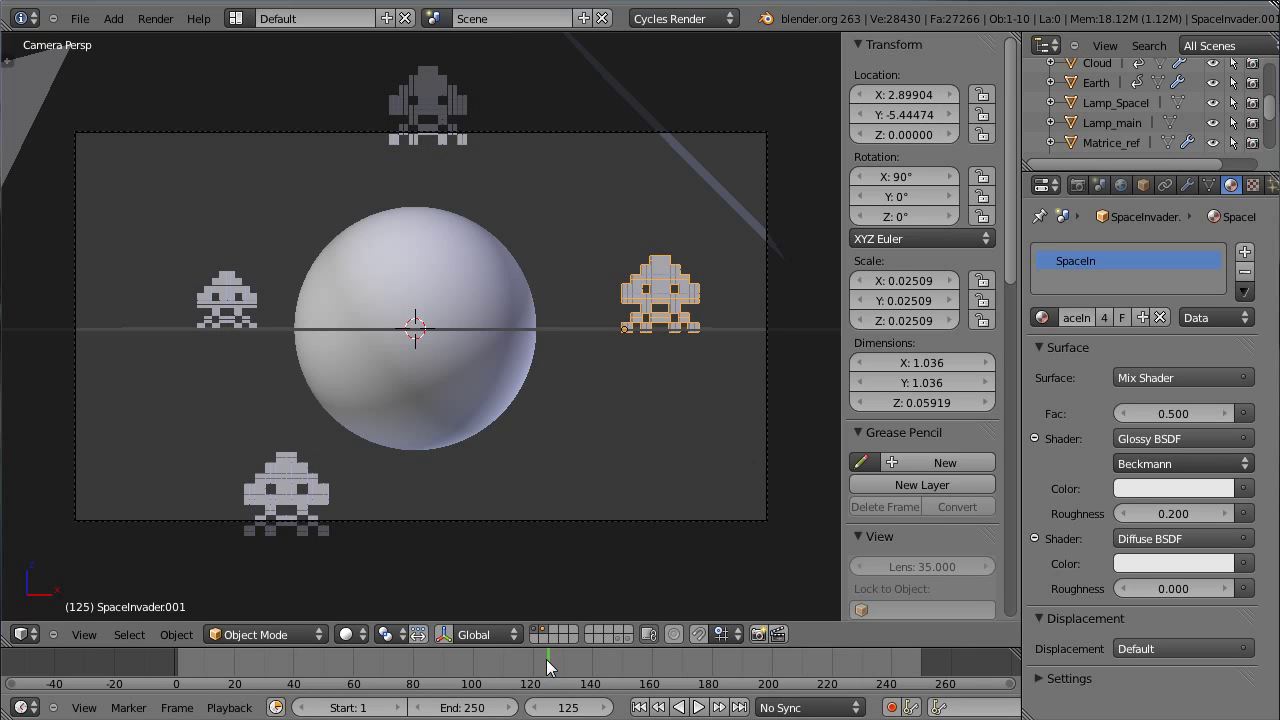
scroll(474, 458, up, 1)
scroll(474, 458, down, 1)
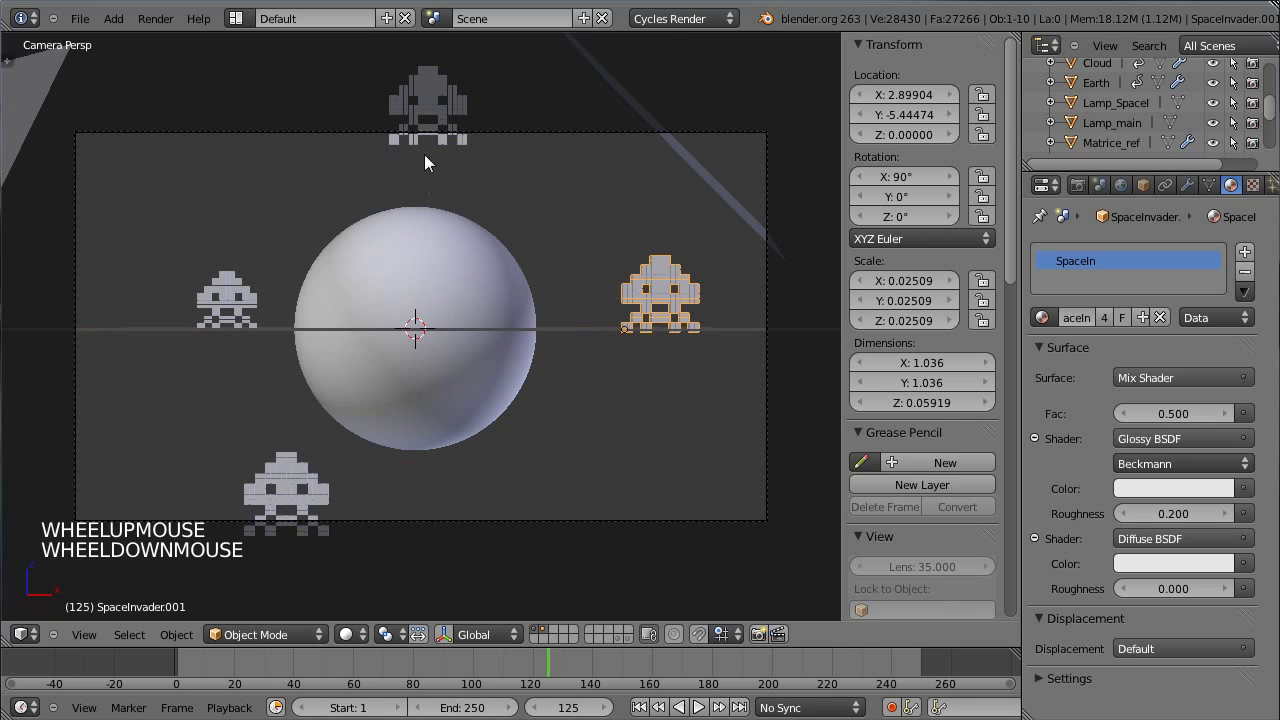
- Lower the invader above the Earth along Z to about 2.19
right_click(434, 106)
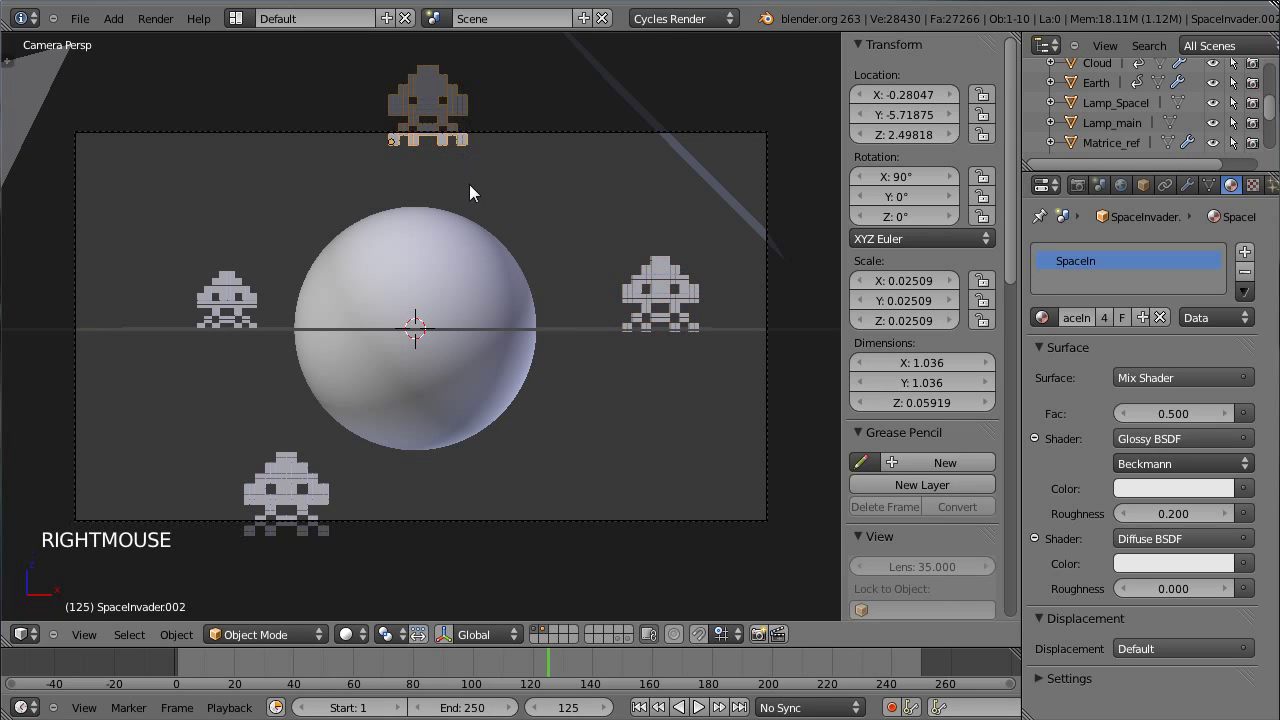
key(g)
key(z)
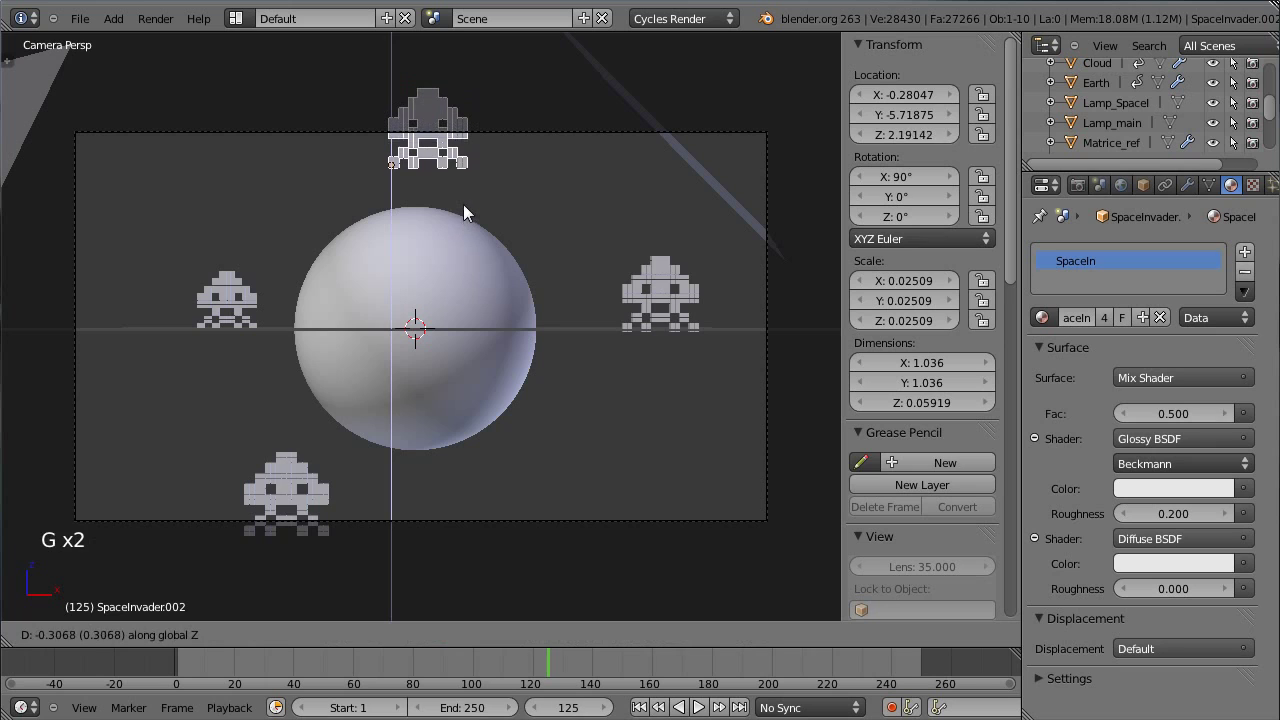
click(463, 213)
- Preview the lighting on the four invaders with Rendered viewport shading, then return to Solid shading
right_click(657, 297)
right_click(270, 480)
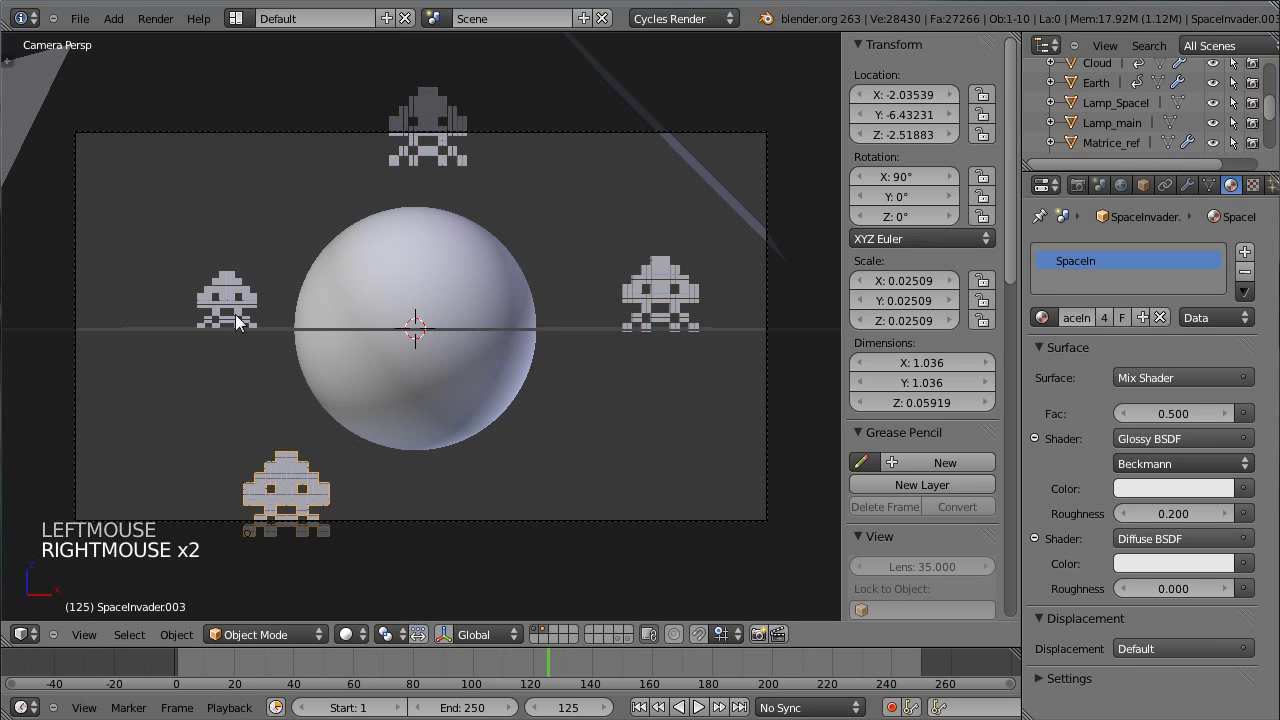
right_click(236, 315)
click(349, 632)
click(400, 553)
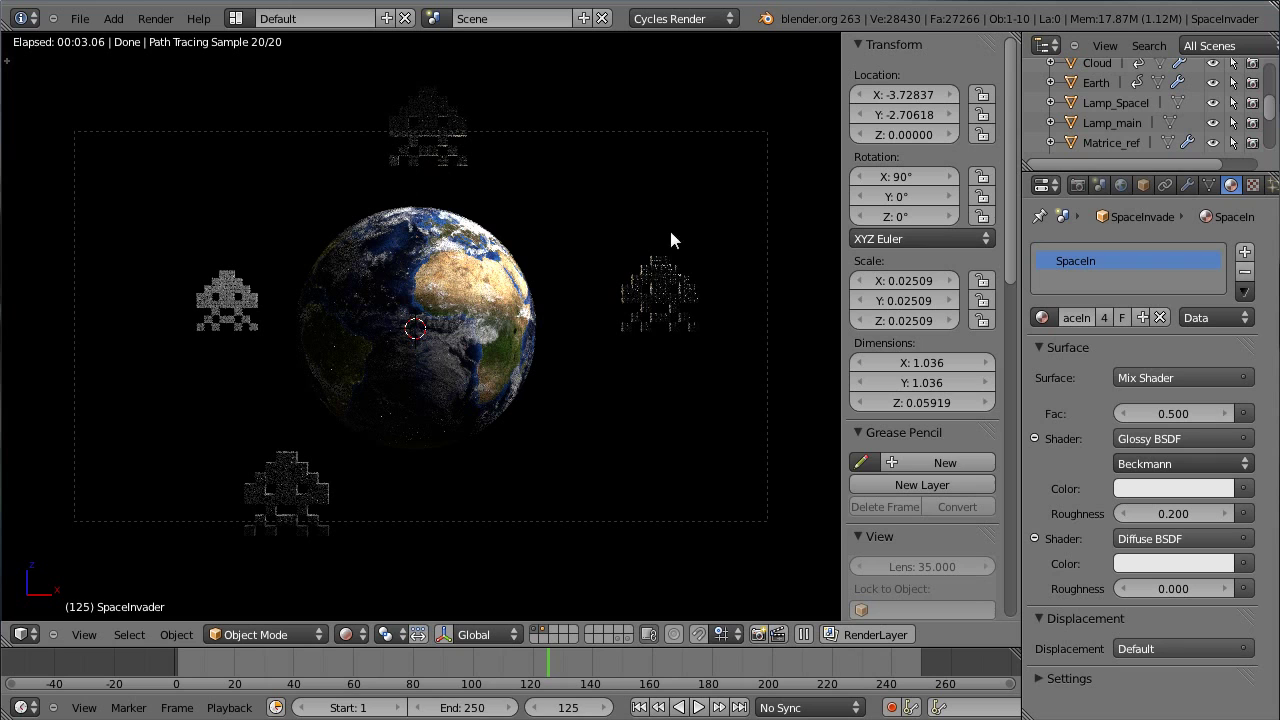
click(346, 634)
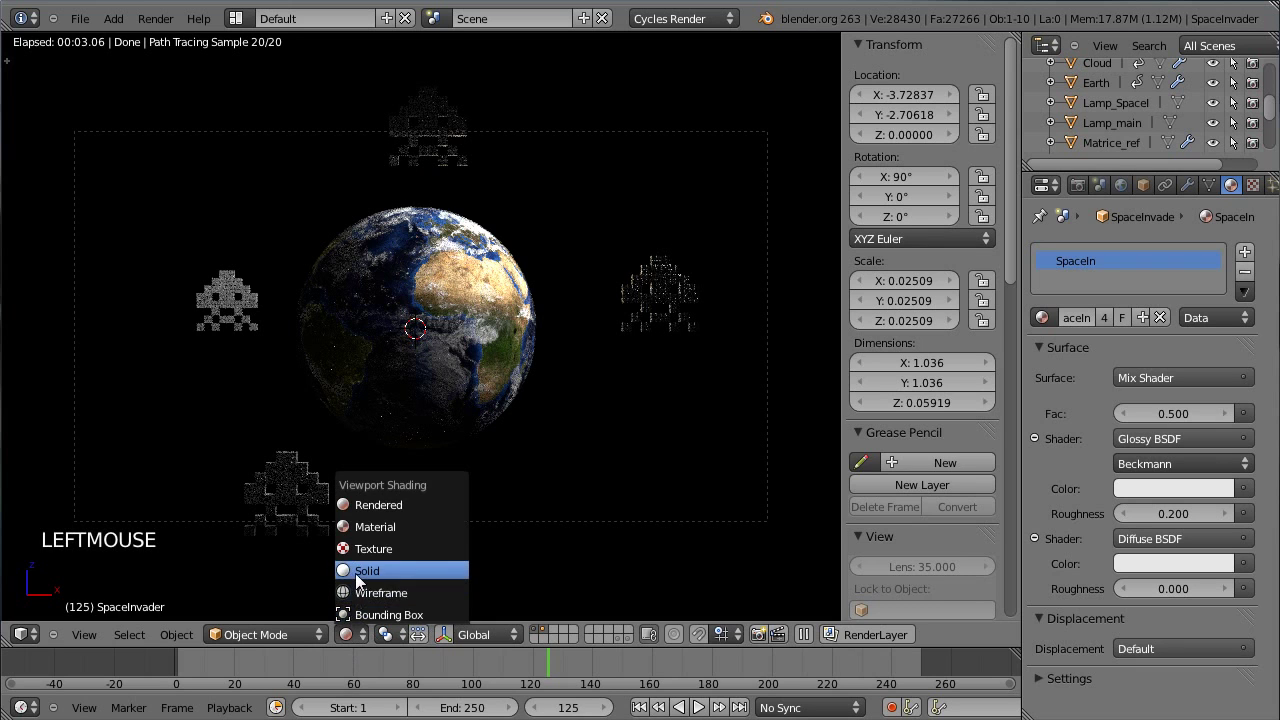
click(359, 570)
- In top view, duplicate Lamp_SpaceI to about X 4.33, Y -9.80 and rotate the copy to about -55.6° around Z
scroll(315, 305, down, 2)
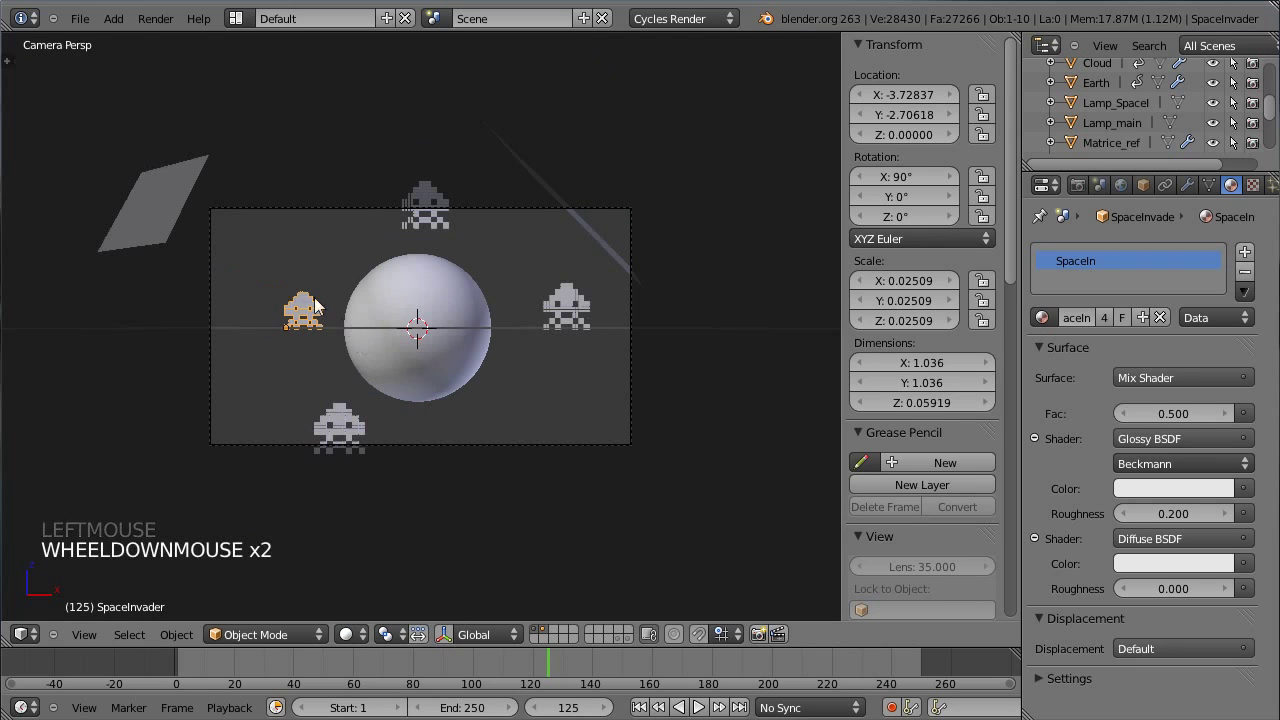
right_click(164, 197)
key(KP_7)
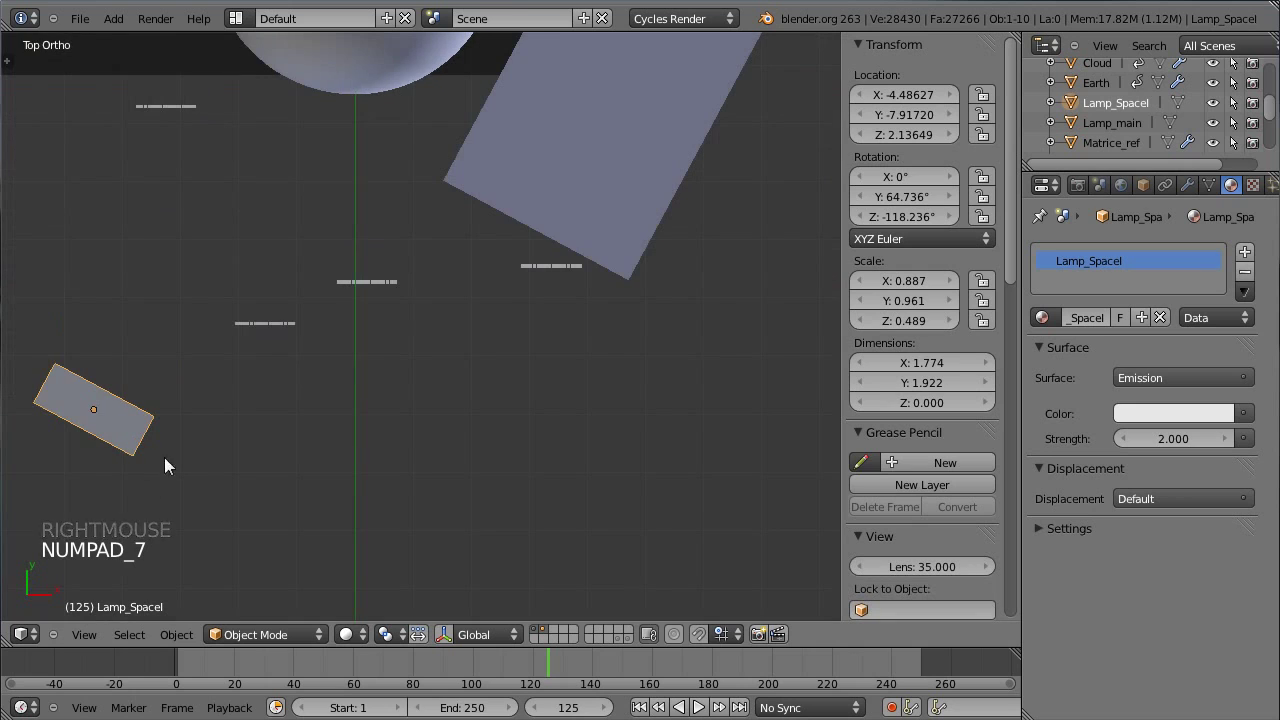
scroll(165, 465, down, 2)
key(shift+d)
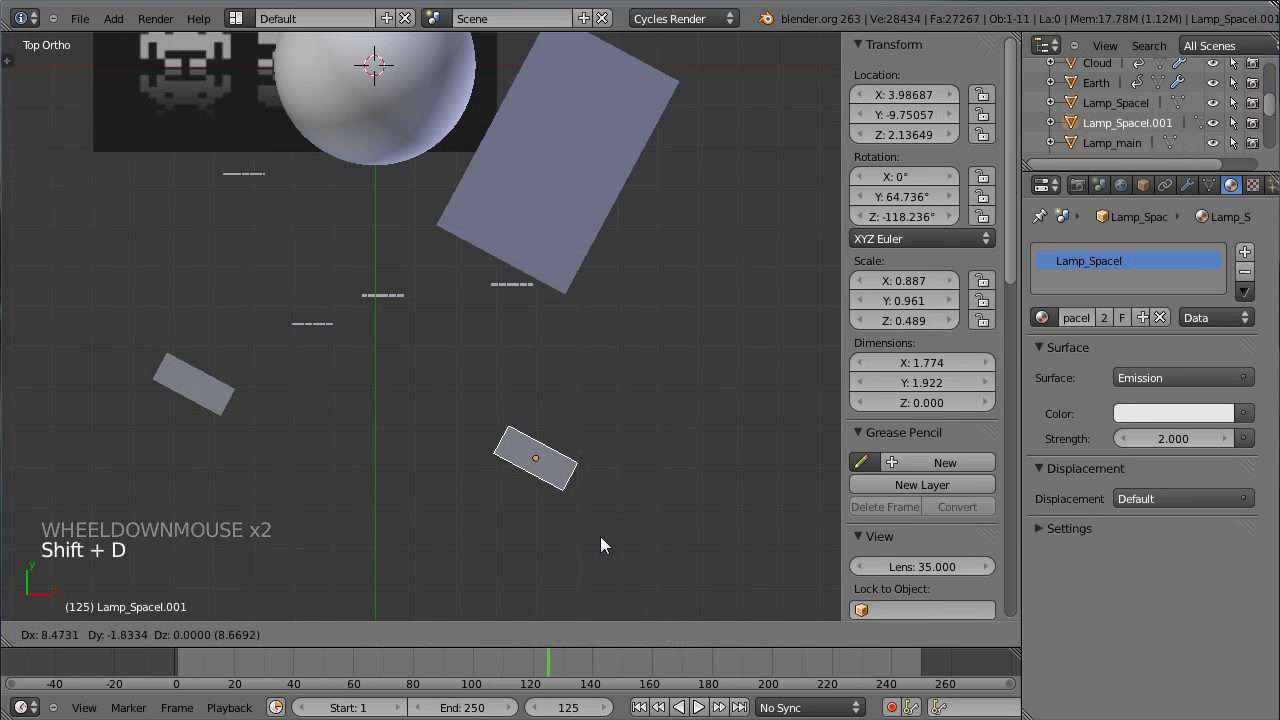
click(614, 547)
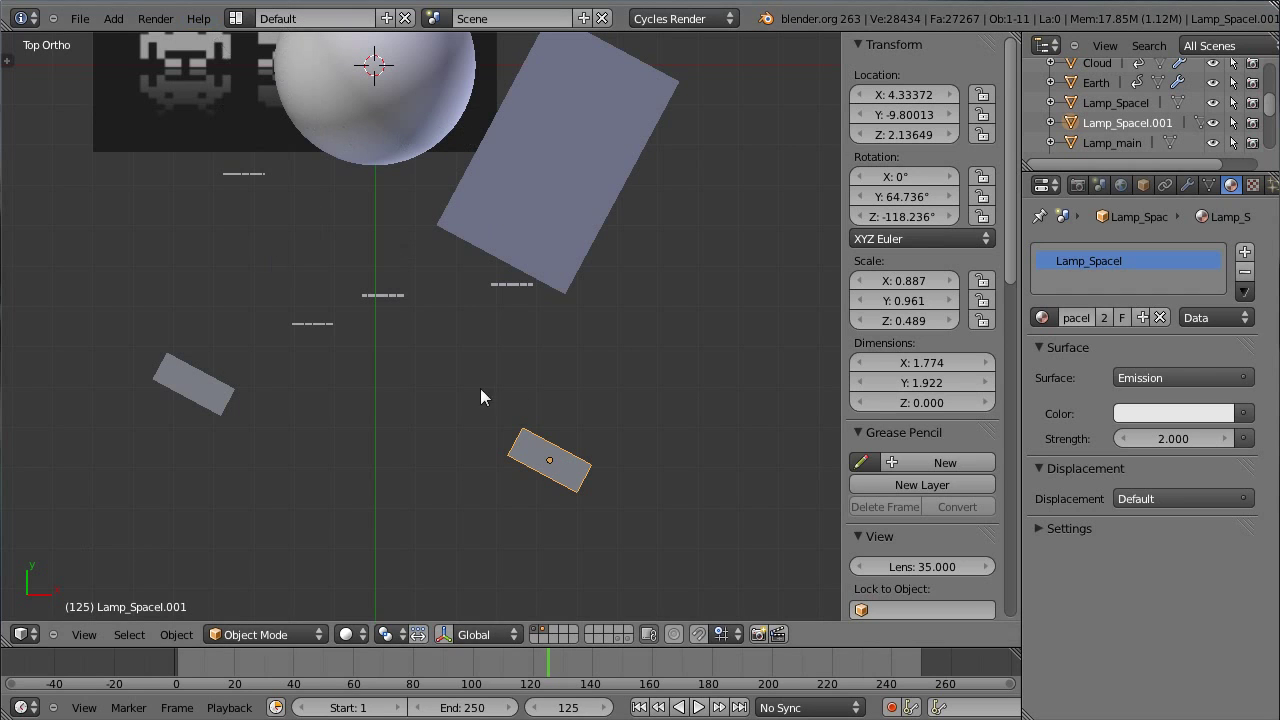
key(r)
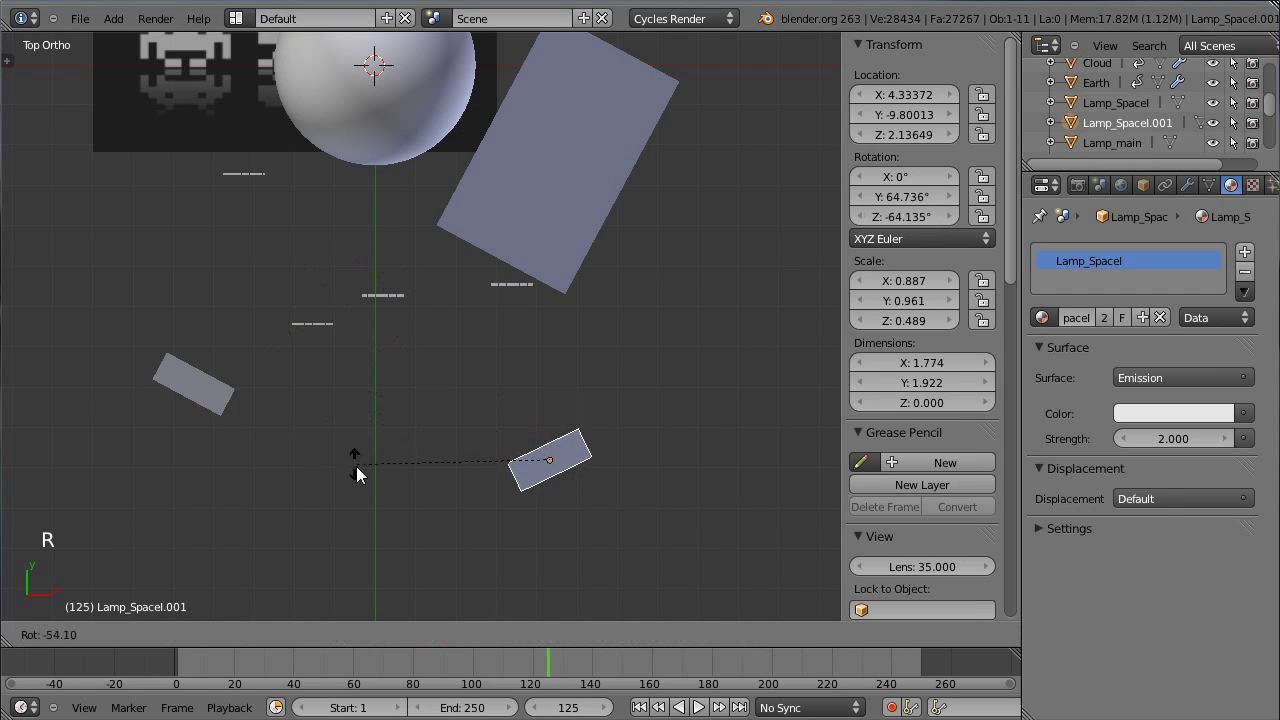
click(386, 490)
key(KP_3)
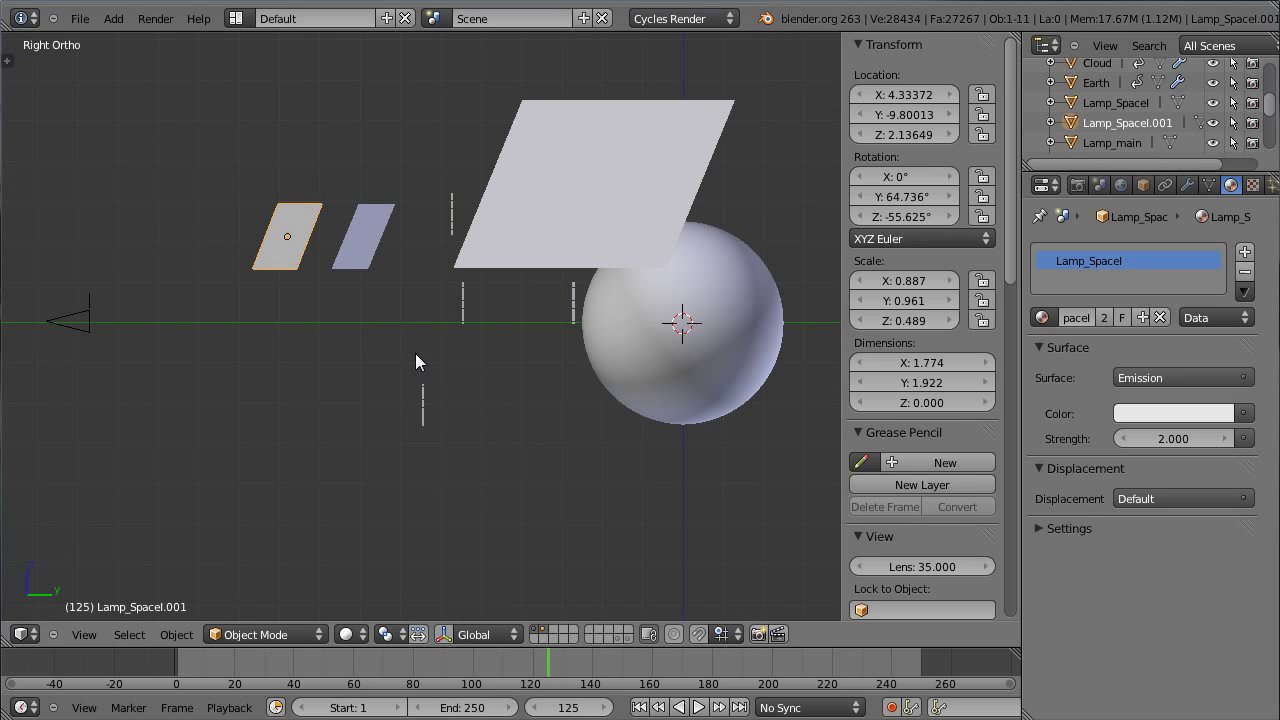
middle_drag(72, 316, 410, 362)
- In front view, duplicate the new lamp to about X 2.65, Z -1.93 and rotate the copy around its local Y to about 80.9°
key(KP_1)
key(shift+d)
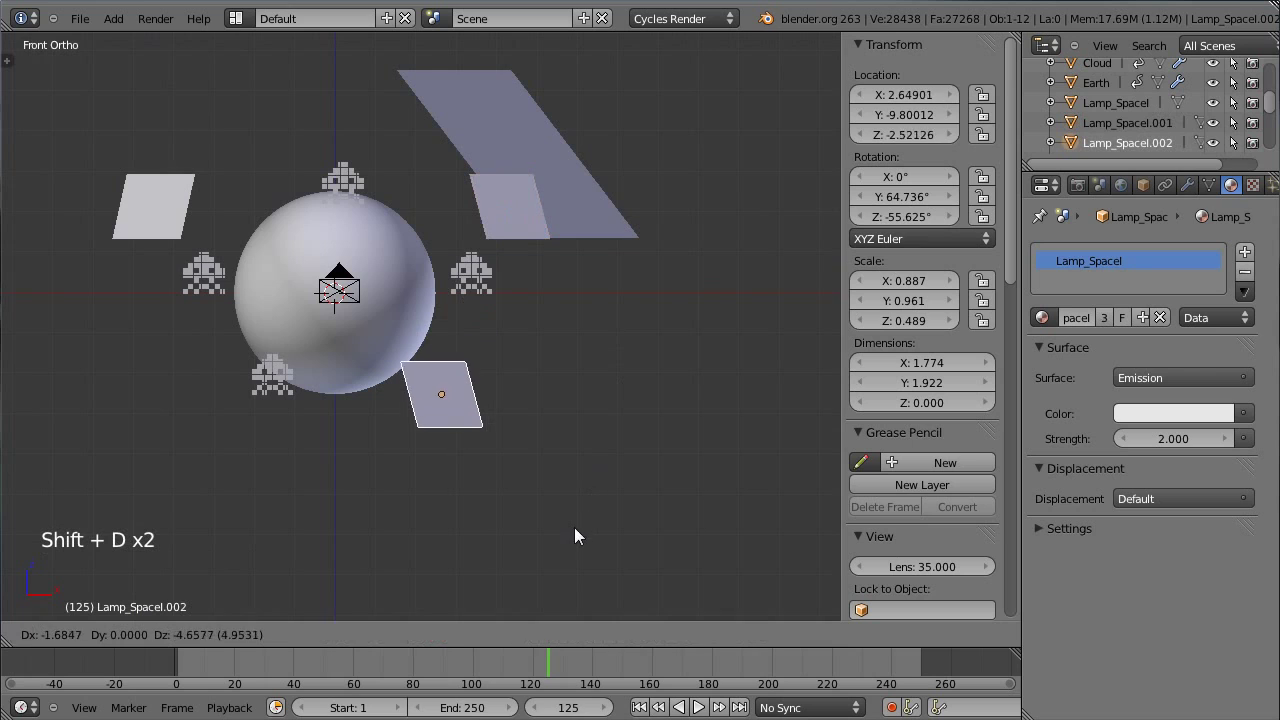
click(574, 508)
key(r)
key(y)
key(y)
click(553, 465)
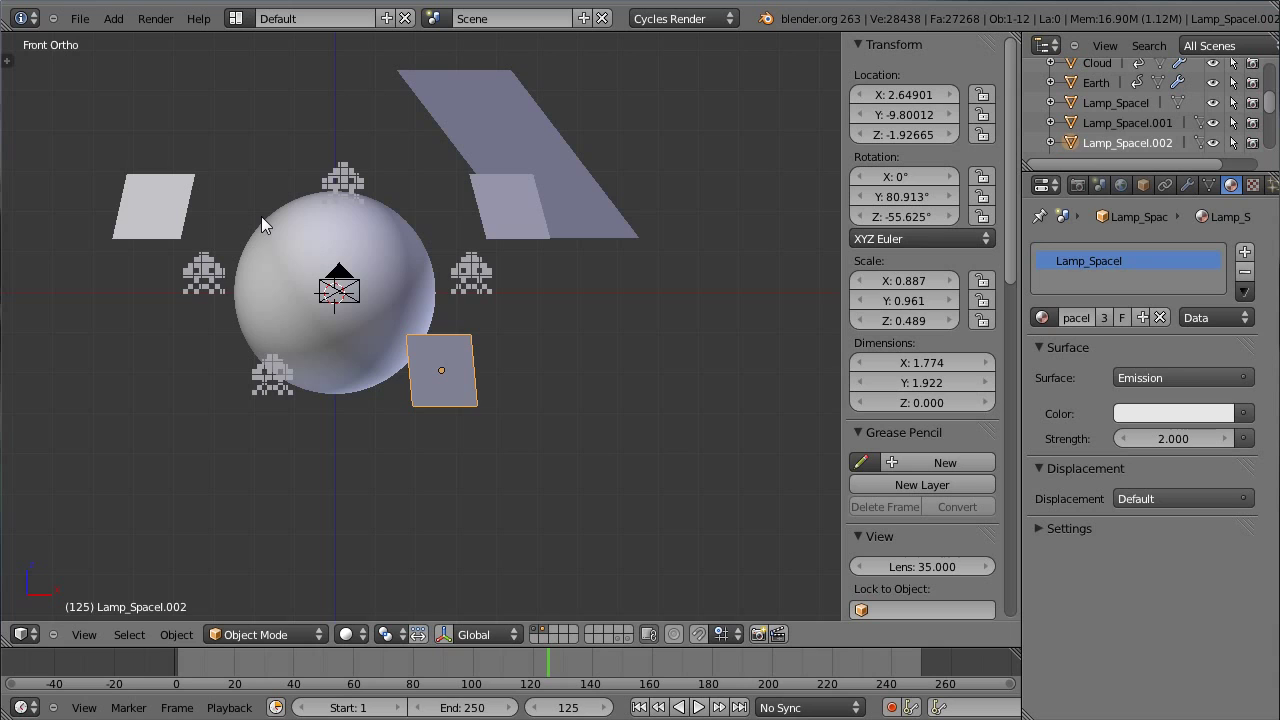
- Look through the camera and preview the invaders under the added lamps with Rendered viewport shading
scroll(295, 405, up, 1)
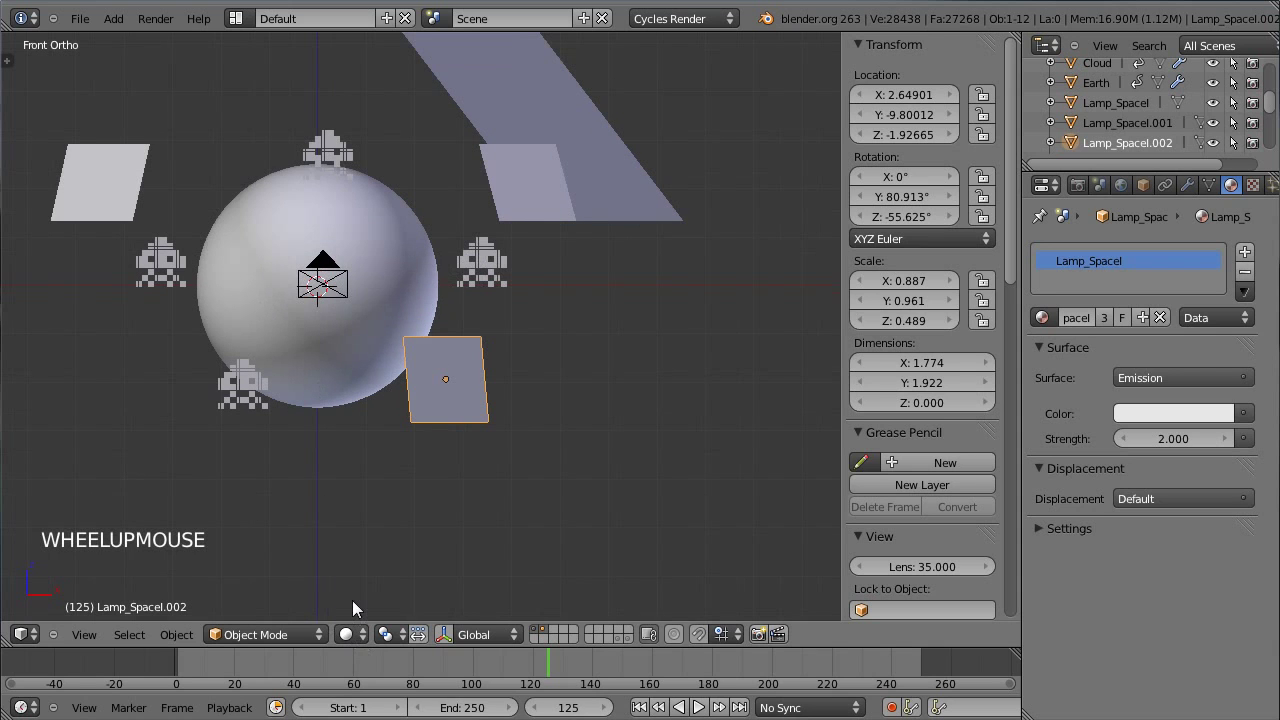
key(KP_0)
scroll(480, 500, up, 2)
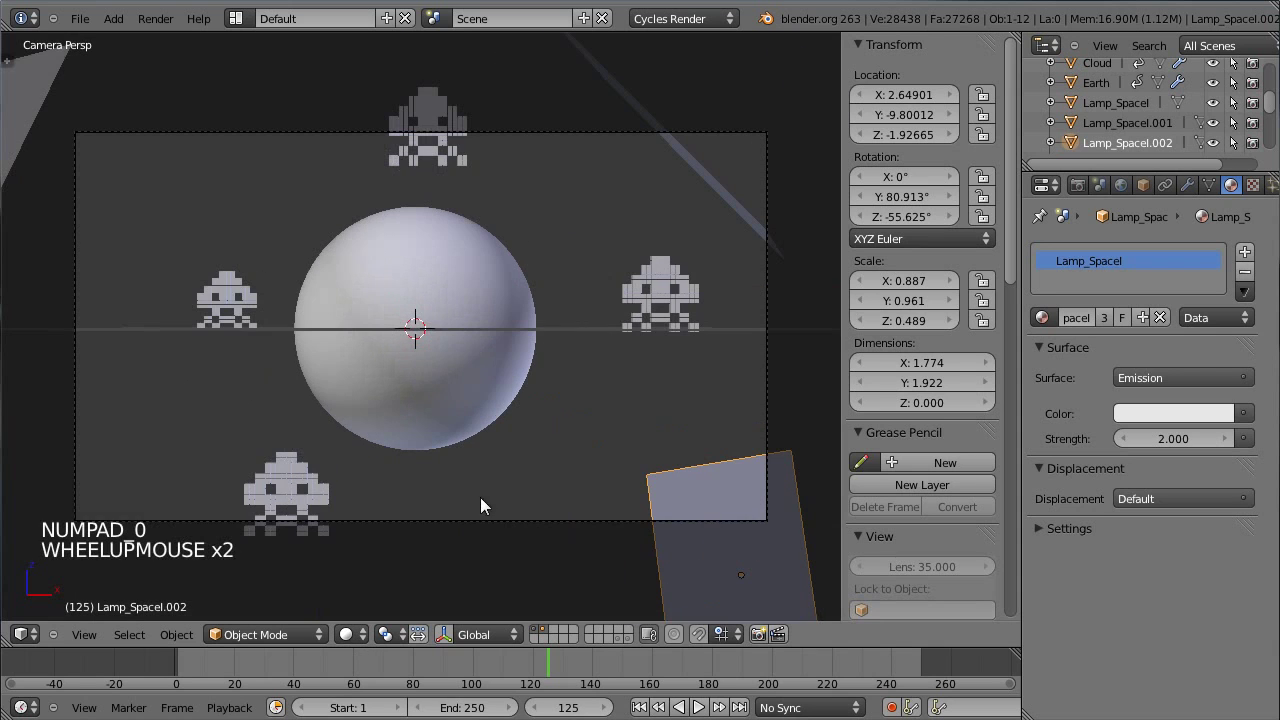
click(346, 634)
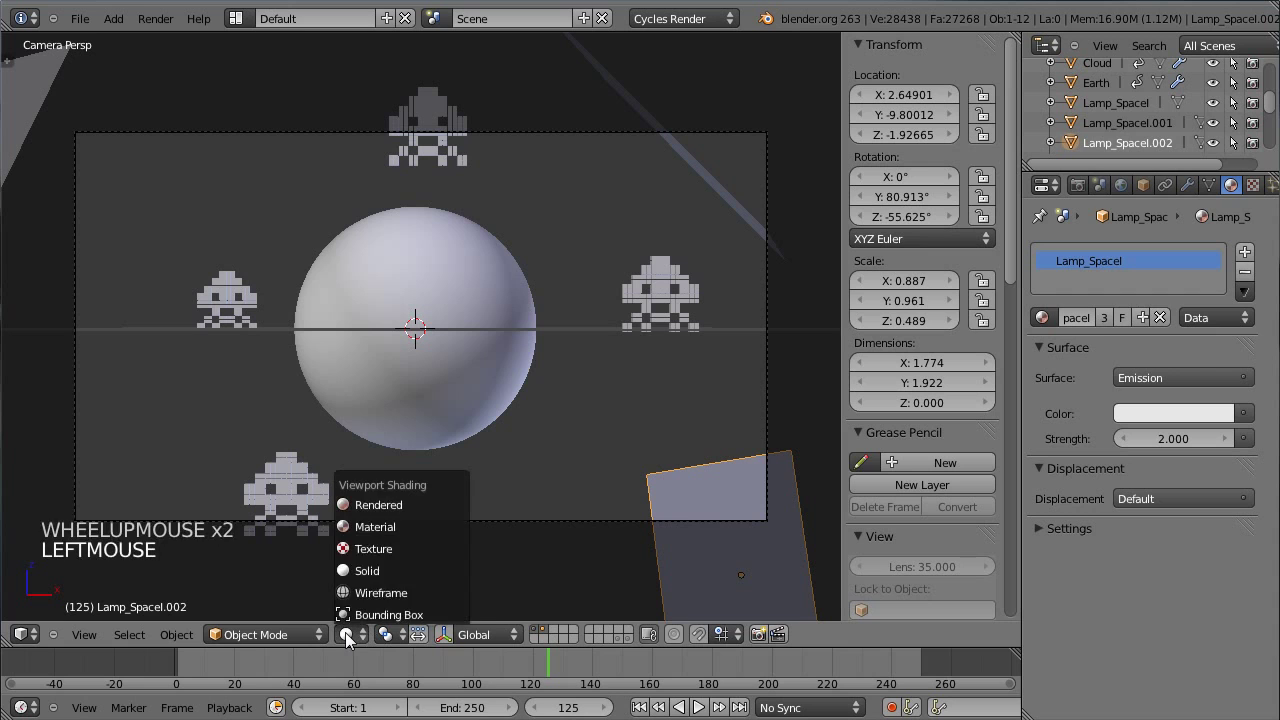
click(355, 505)
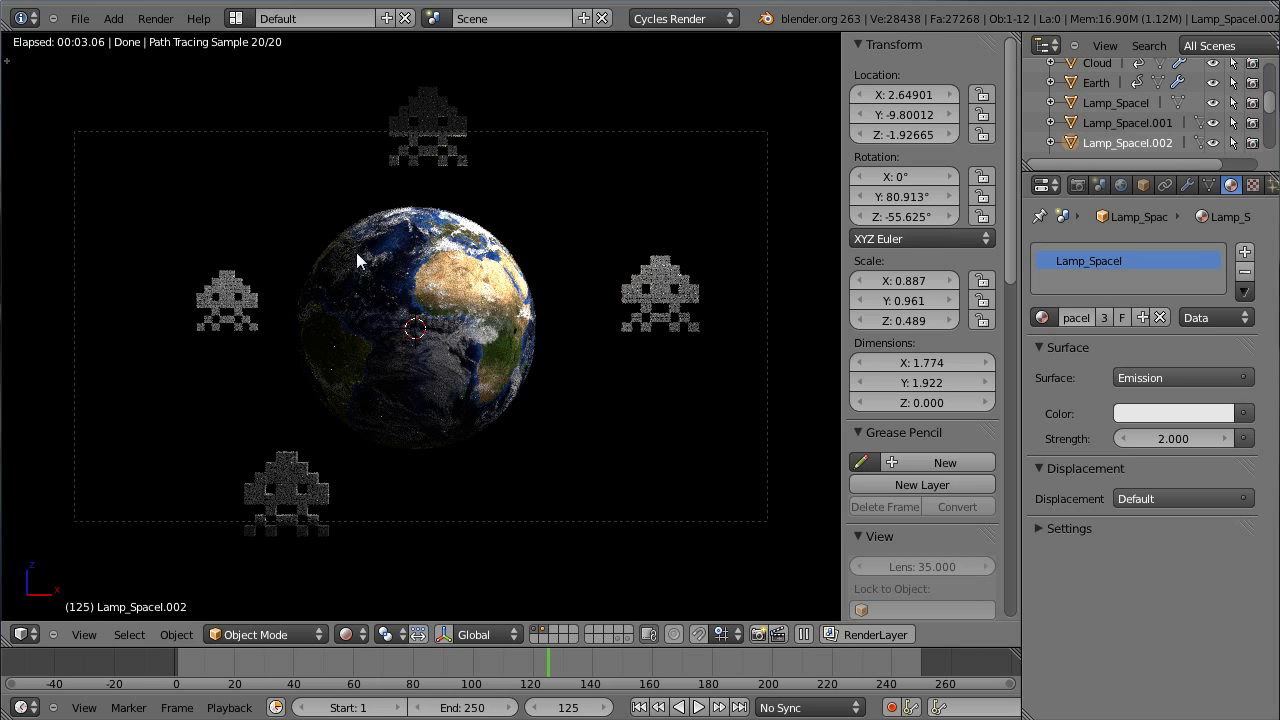
scroll(393, 334, up, 2)
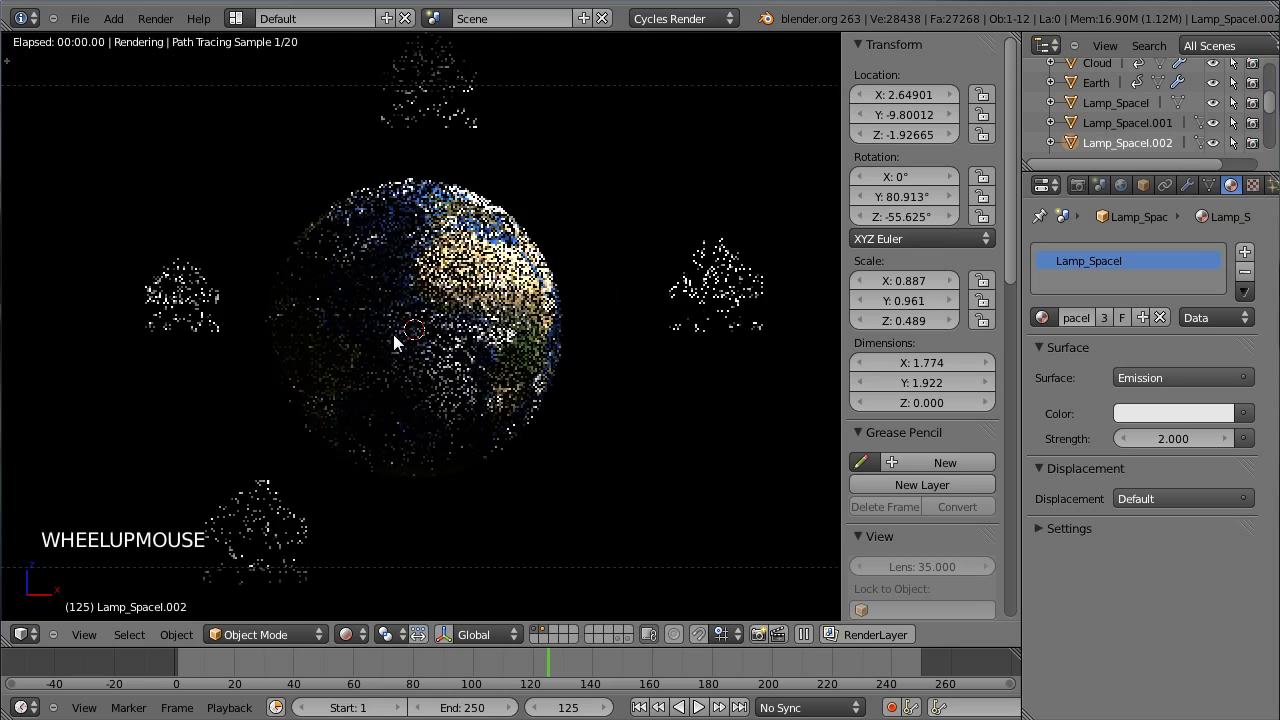
- Set the Cycles preview samples to 50 in the render settings
click(1077, 186)
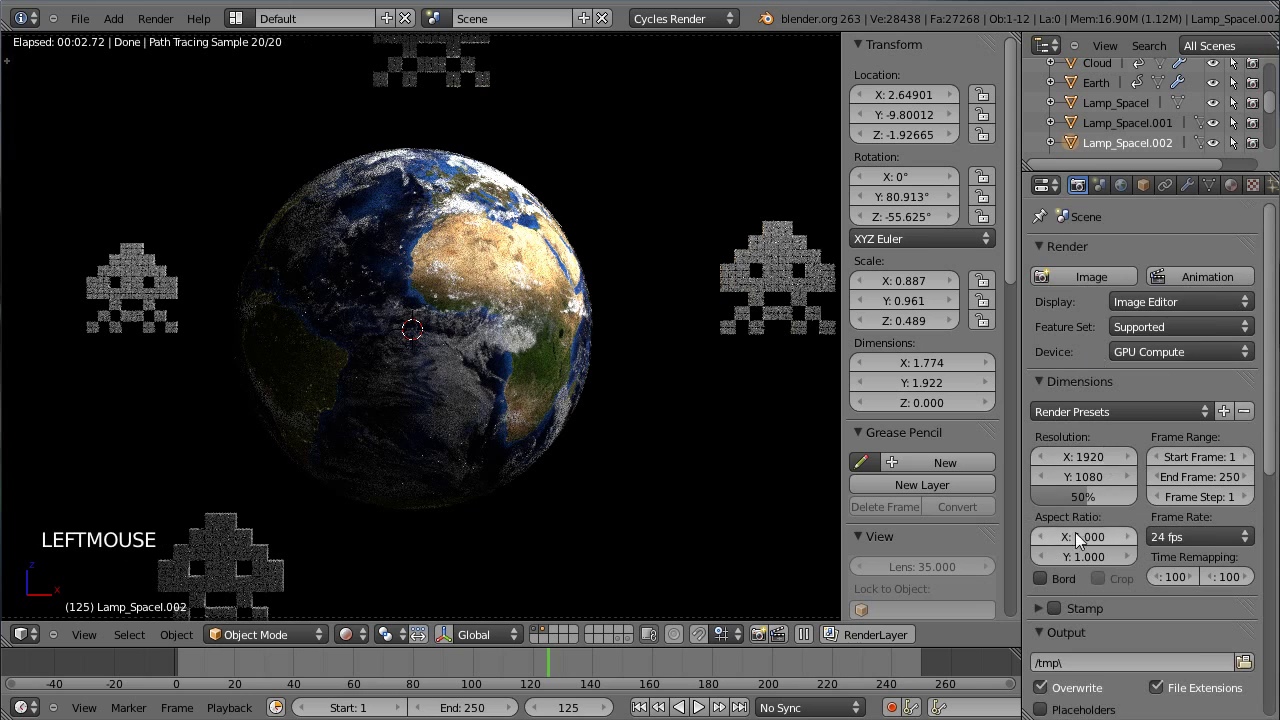
scroll(1077, 532, down, 7)
scroll(1077, 532, down, 3)
click(1088, 486)
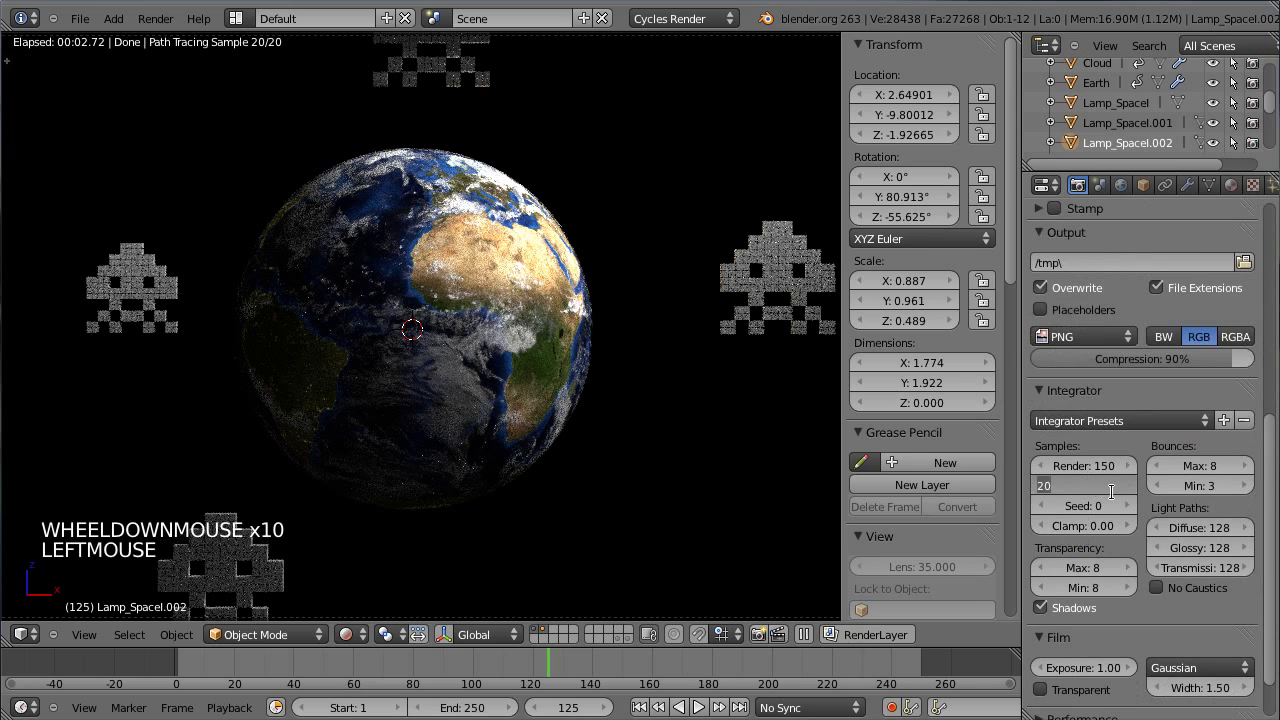
text(50)
key(Return)
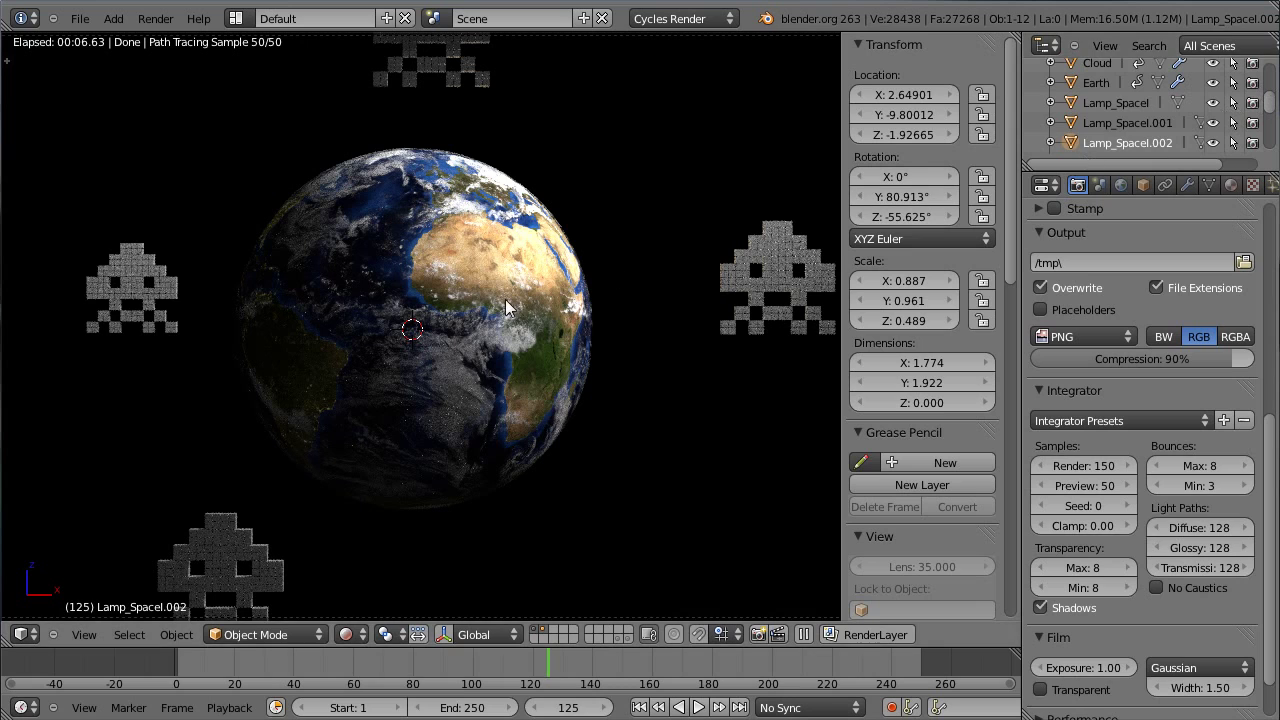
- Unhide the hidden object around the Earth and return the viewport to Solid shading
key(alt+h)
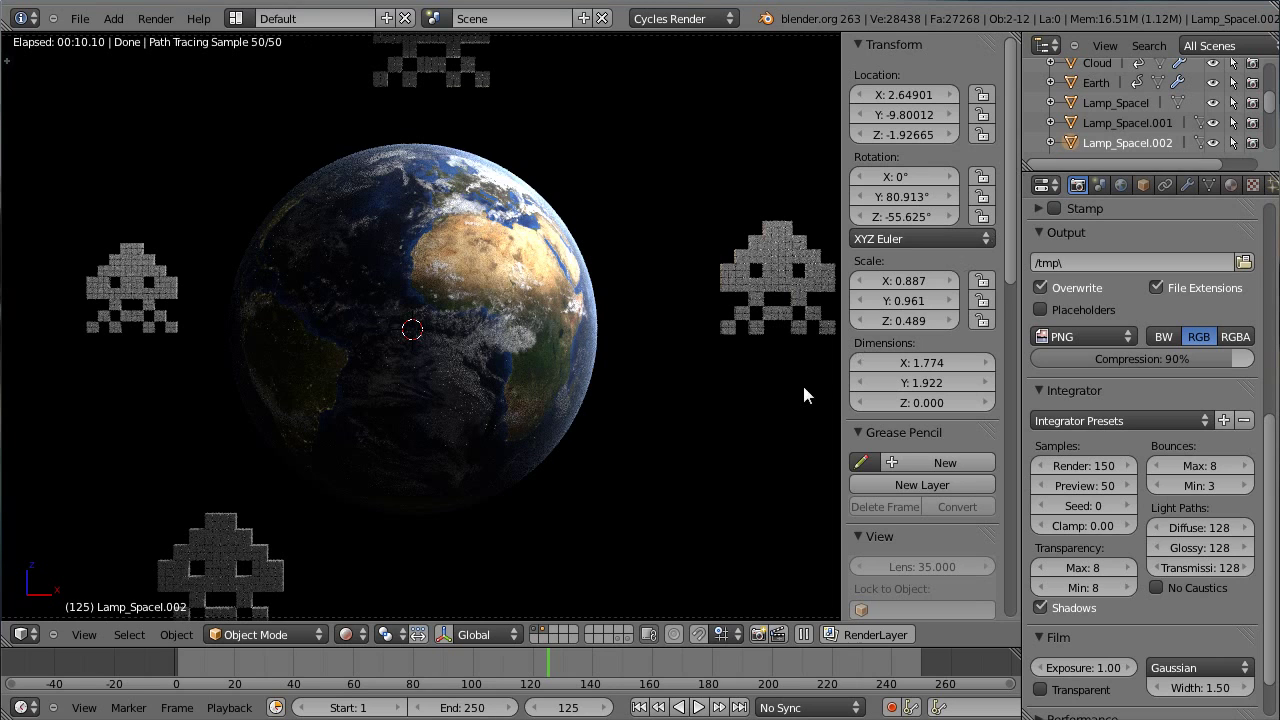
click(357, 621)
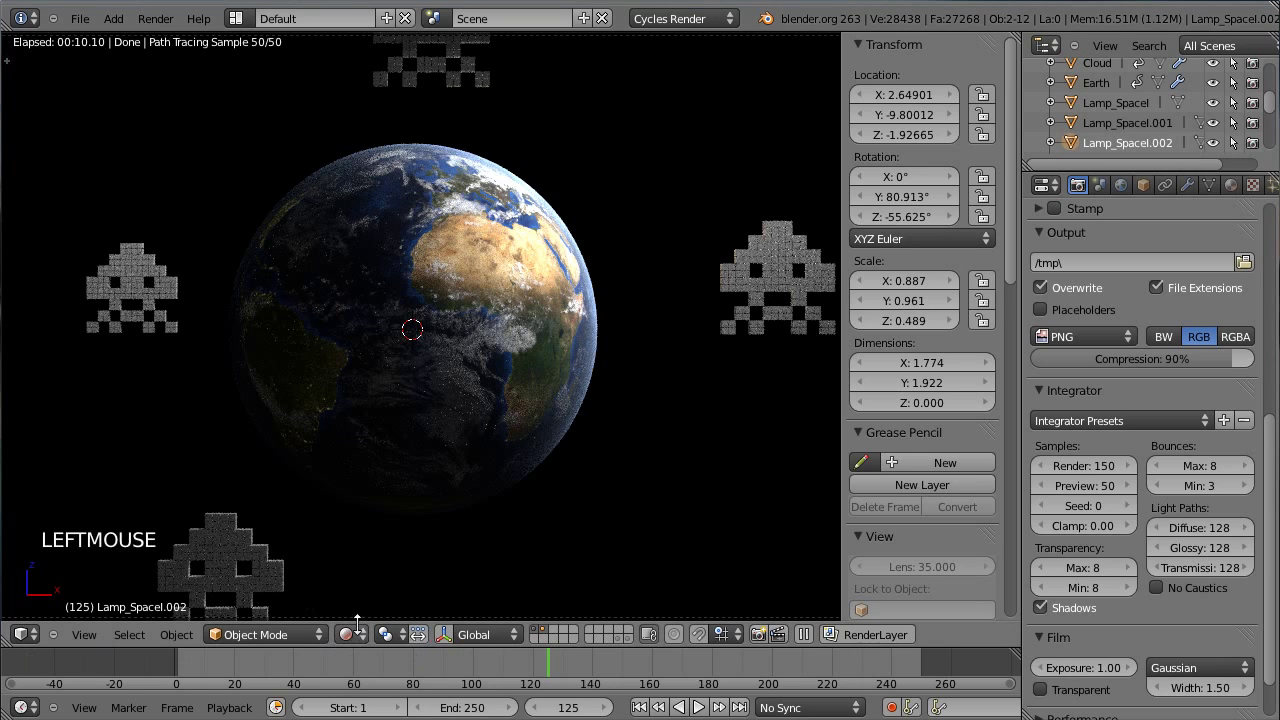
mouse_move(356, 634)
mouse_down()
mouse_move(367, 590)
mouse_move(400, 570)
mouse_up()
- In top view, duplicate Lamp_SpaceI.001 and place the copy at about X -0.10, Y -8.94
scroll(485, 470, down, 3)
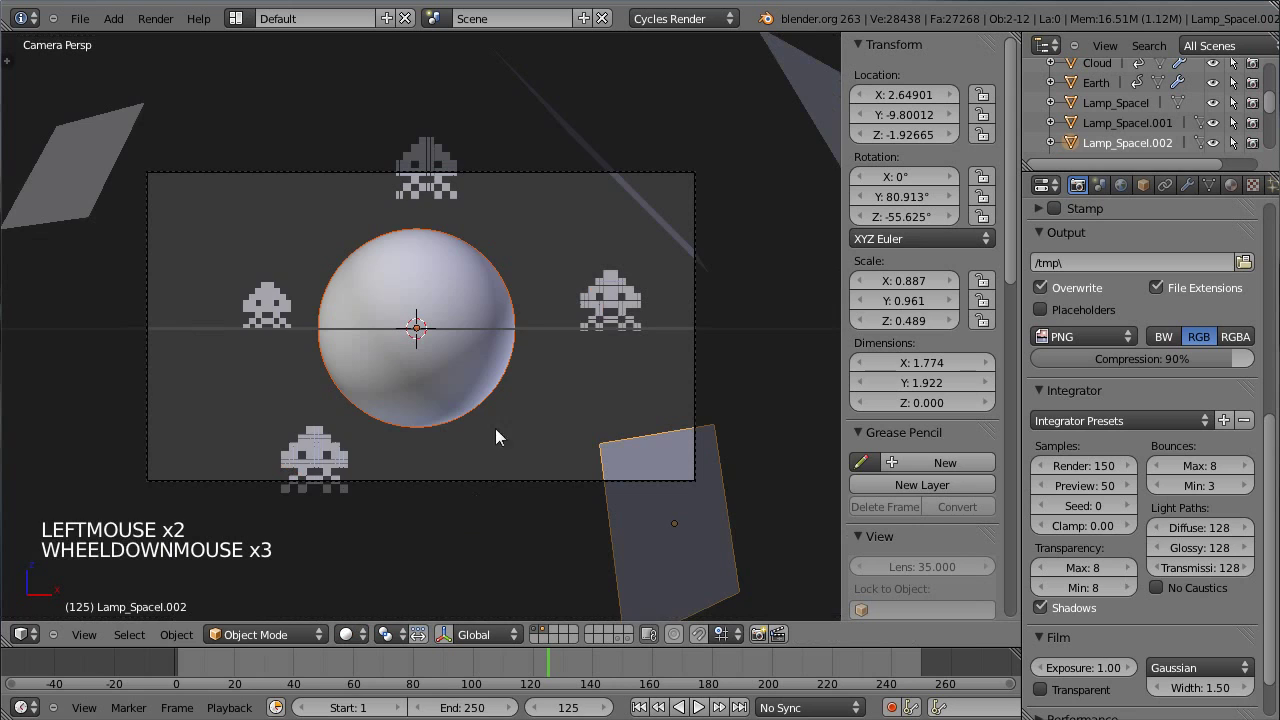
scroll(640, 280, down, 2)
right_click(663, 227)
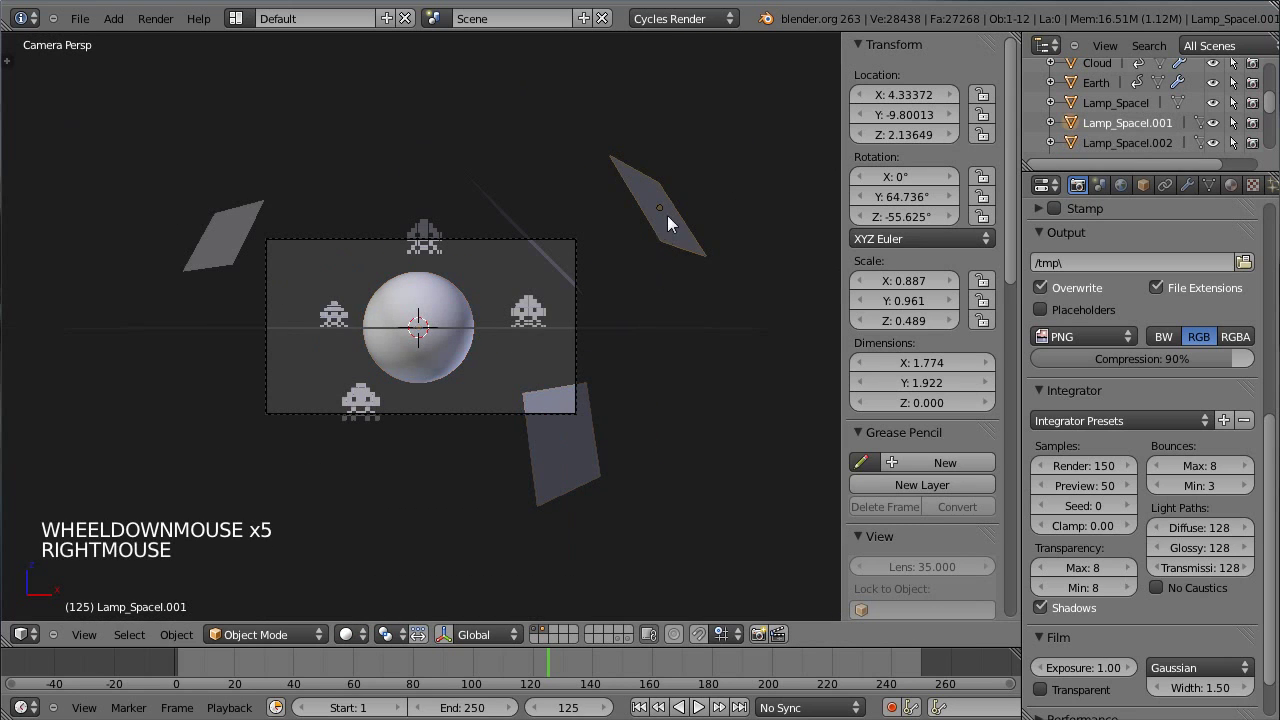
key(KP_7)
scroll(667, 224, down, 2)
key(shift+d)
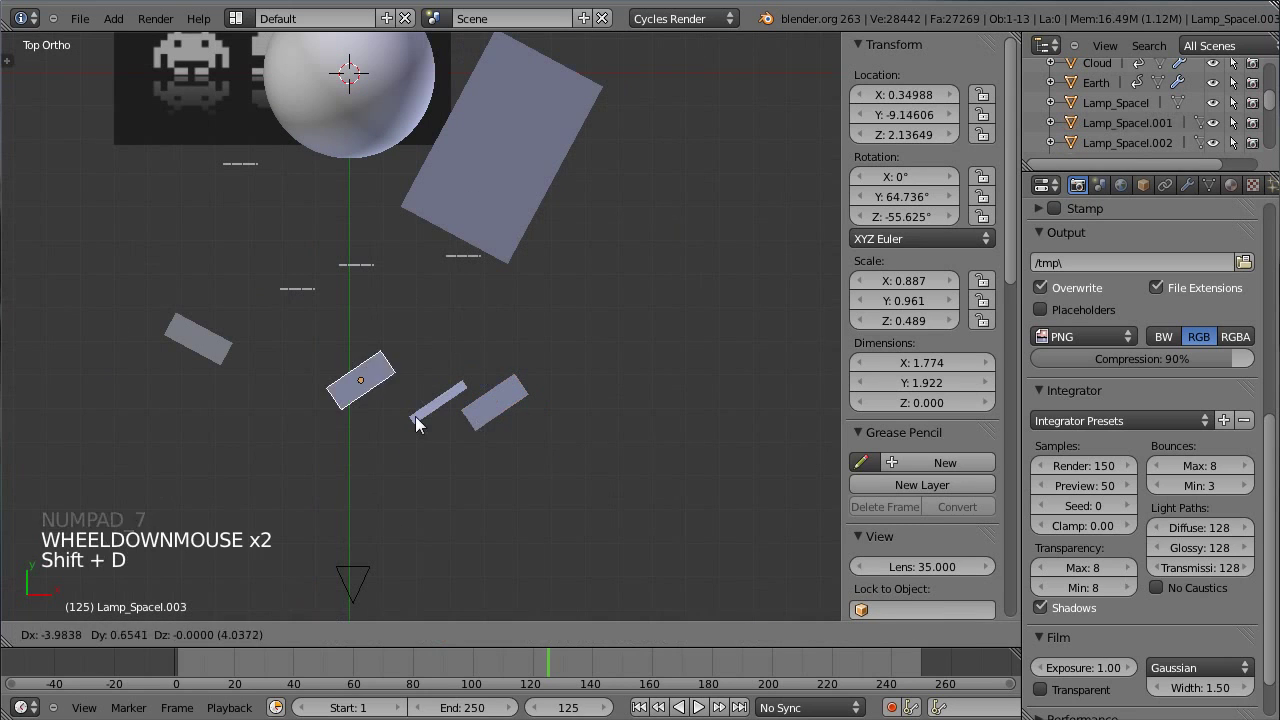
click(424, 418)
- Rotate the new lamp to about -88.6° around Z and scale it down to about 1.24 by 1.34
key(r)
click(650, 535)
key(s)
key(s)
click(550, 502)
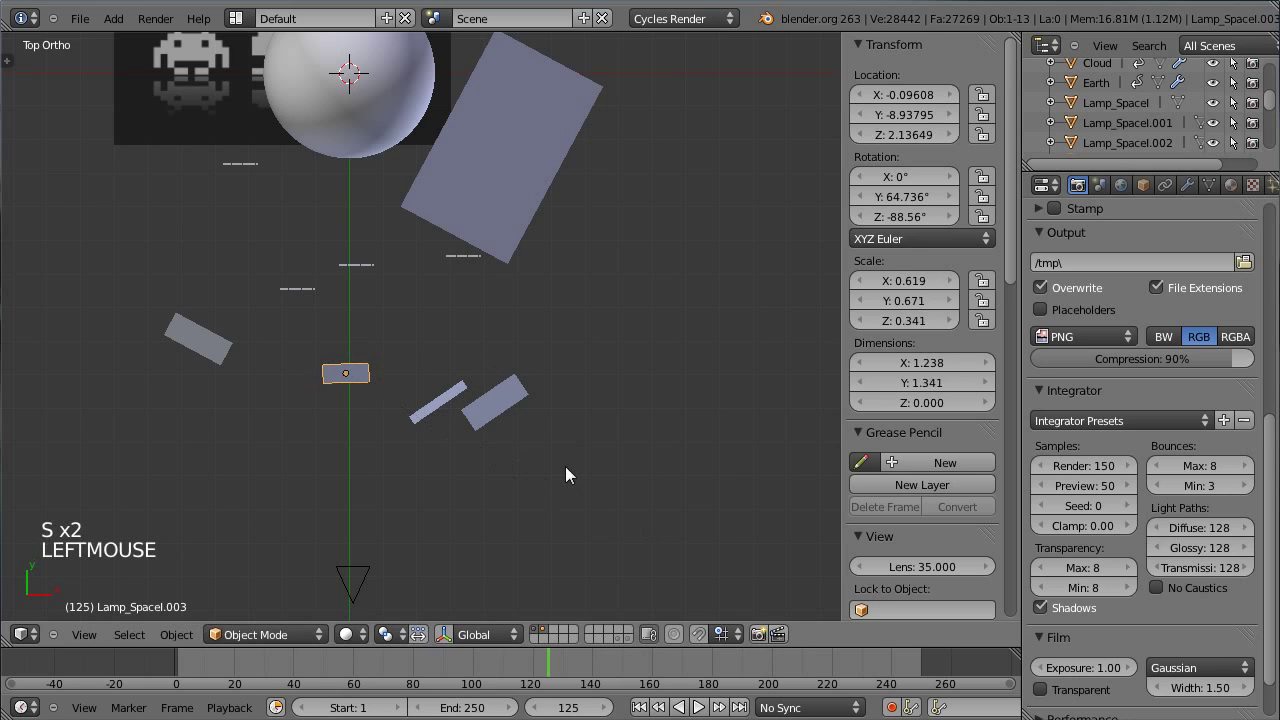
- In right view, move the new lamp to about Y -7.78, Z 3.74 and return to the camera view
key(KP_3)
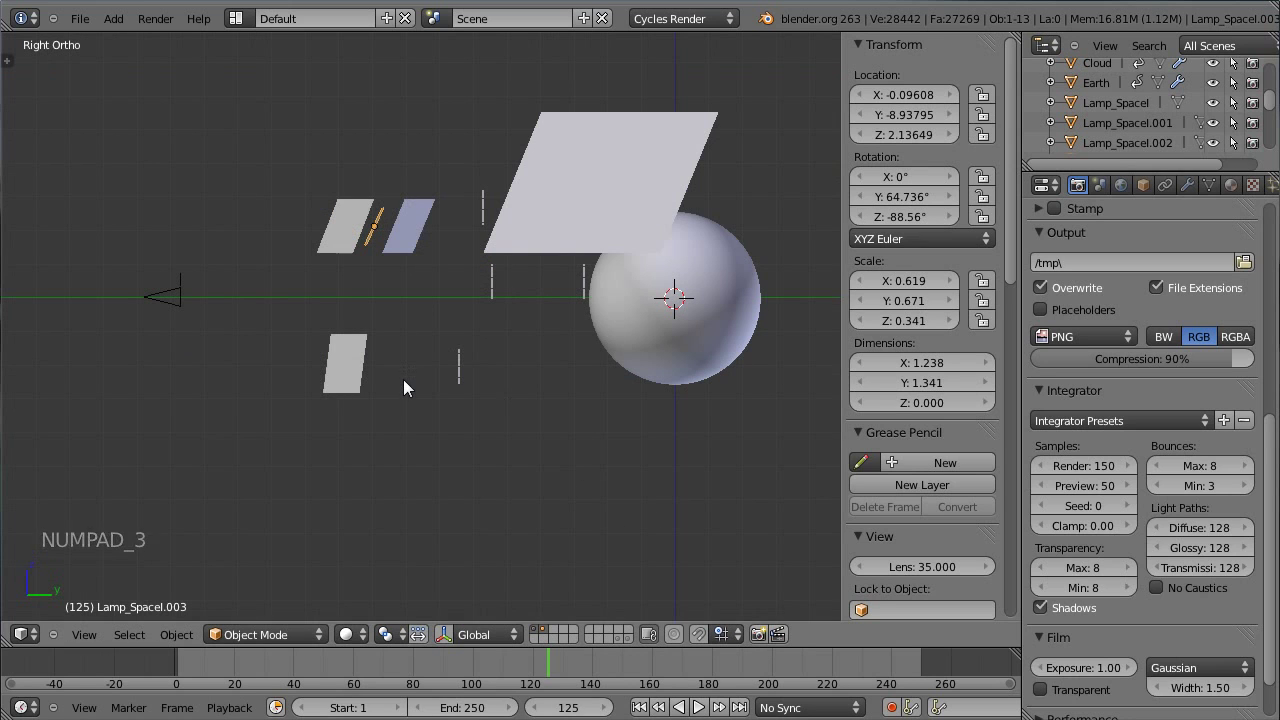
key(g)
click(441, 331)
middle_drag(253, 273, 469, 363)
key(KP_0)
scroll(478, 364, up, 3)
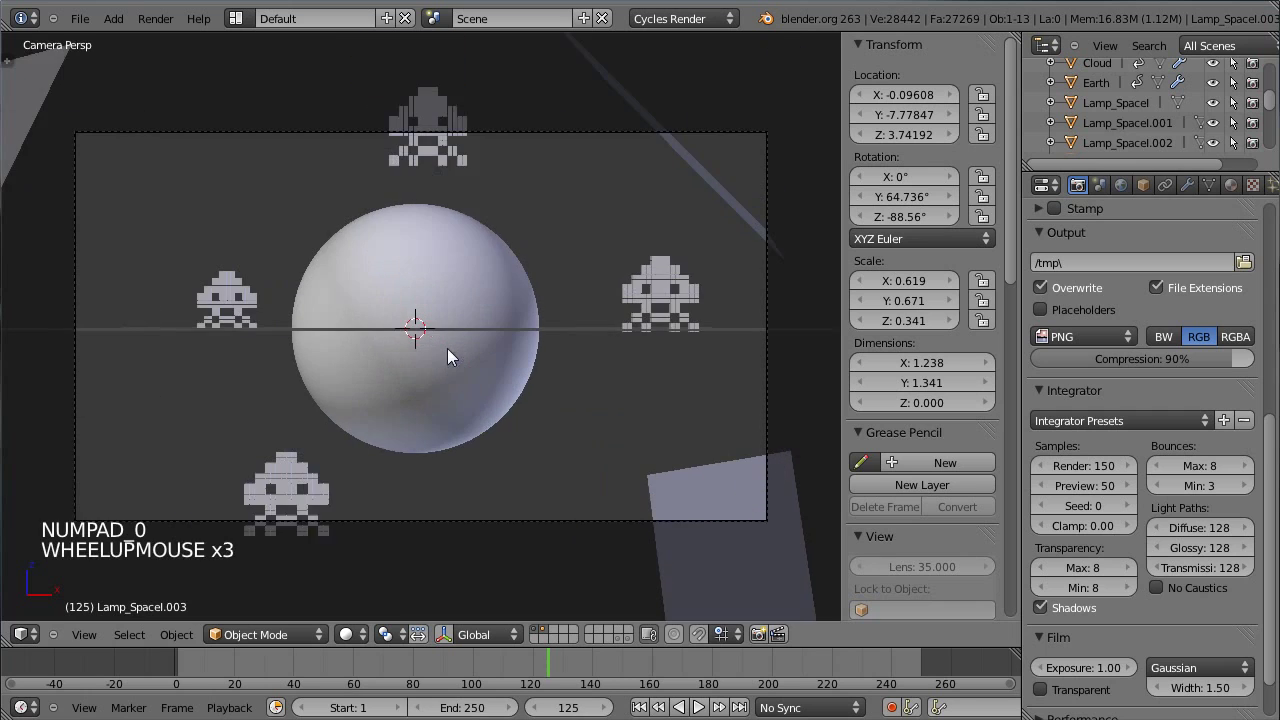
- Examine the Ray Visibility settings of Lamp_SpaceI.002 in its object properties
scroll(607, 388, down, 1)
right_click(72, 168)
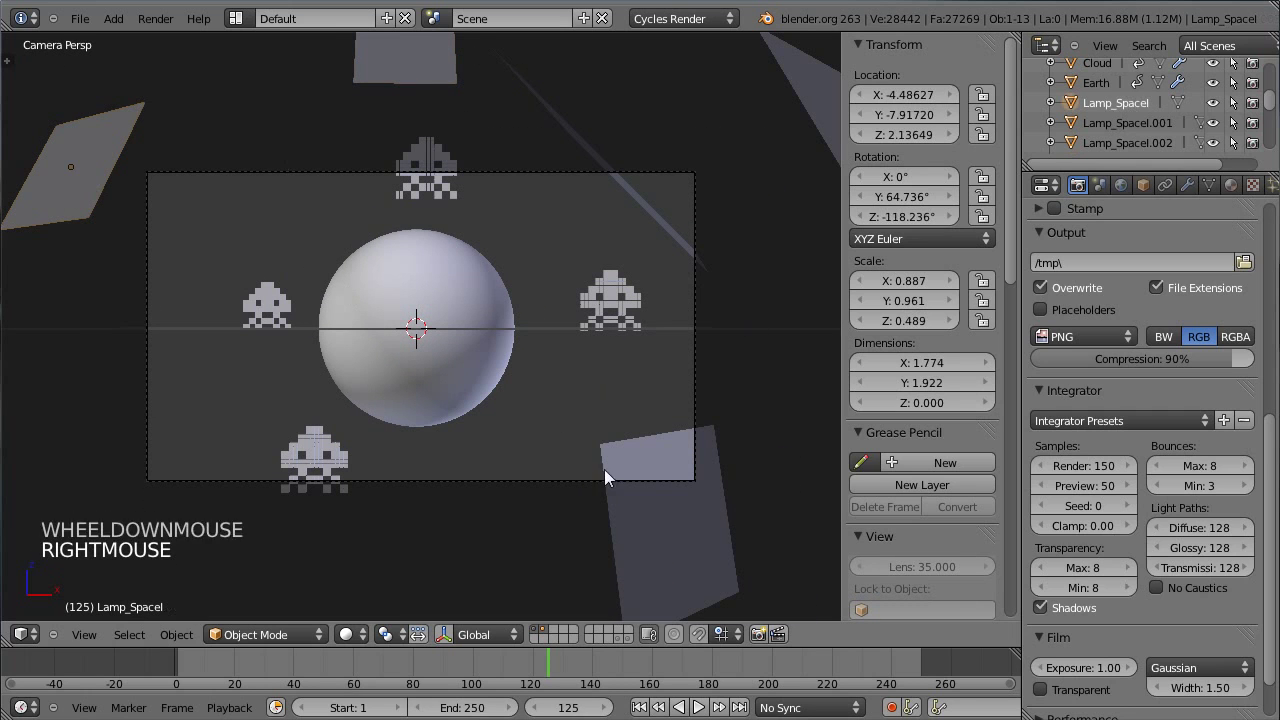
right_click(604, 469)
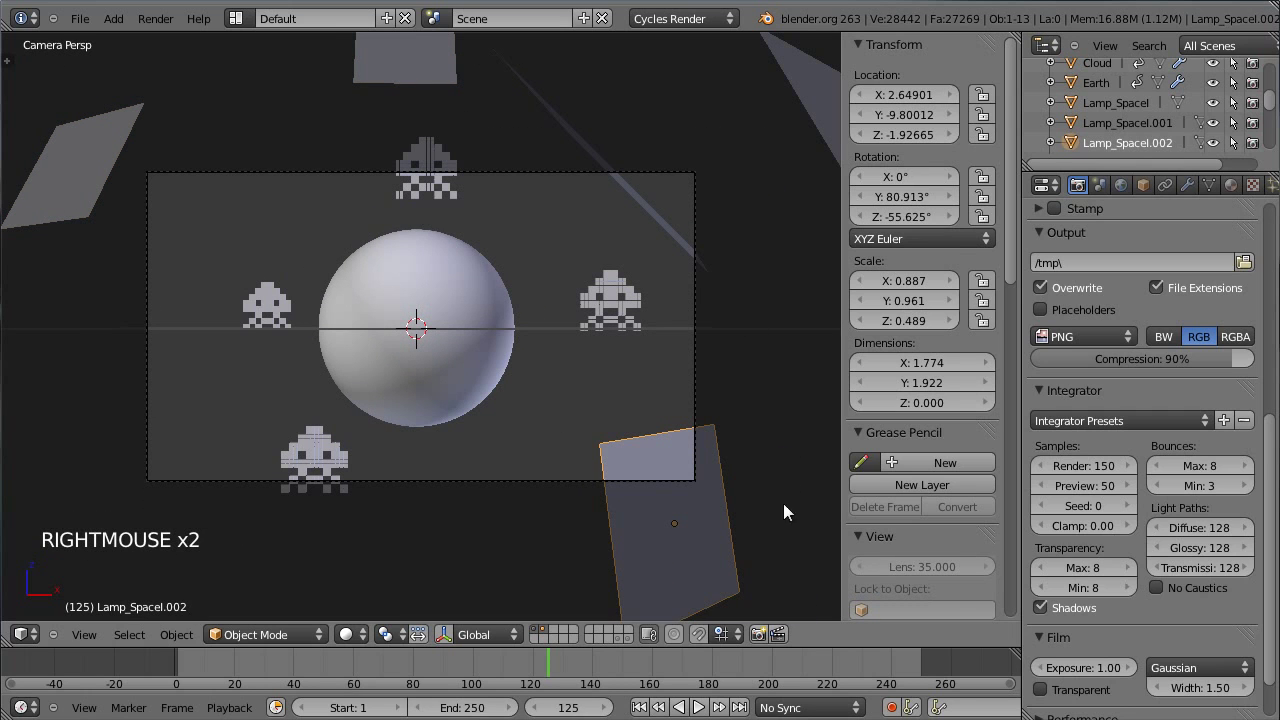
click(1143, 186)
scroll(1211, 405, down, 5)
scroll(1200, 450, up, 1)
scroll(1180, 500, down, 9)
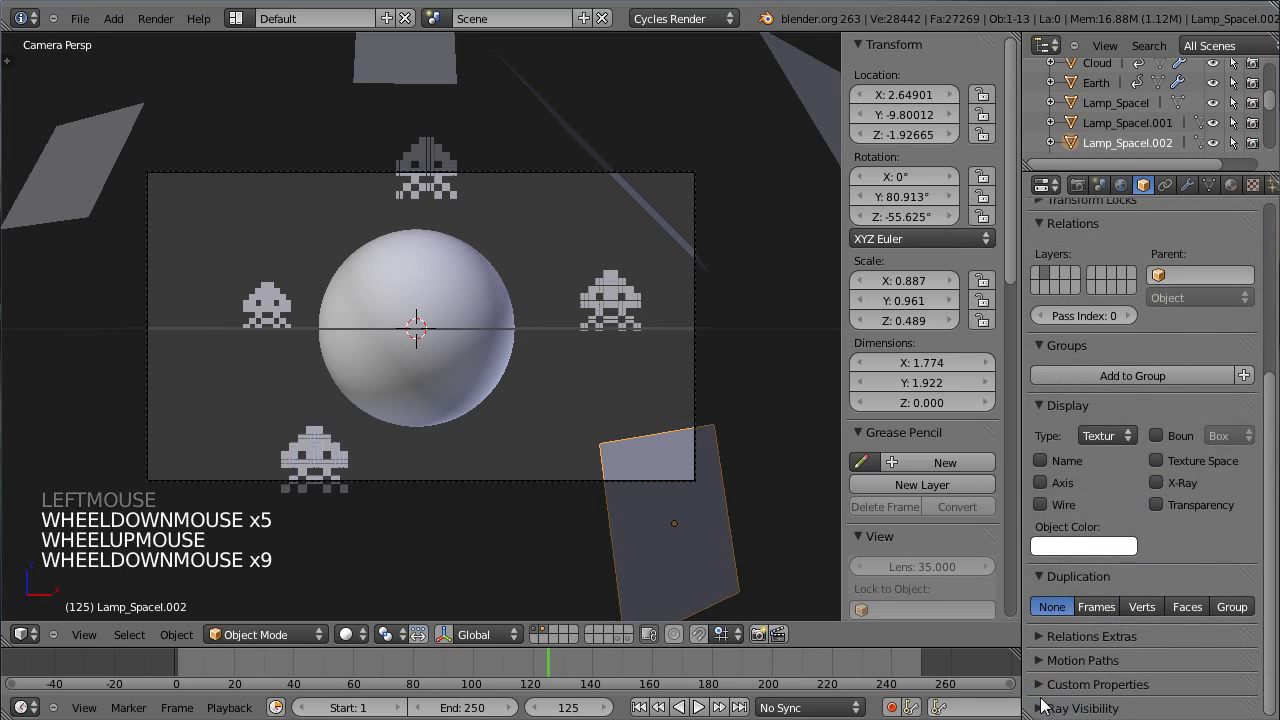
click(1042, 706)
scroll(1040, 690, down, 5)
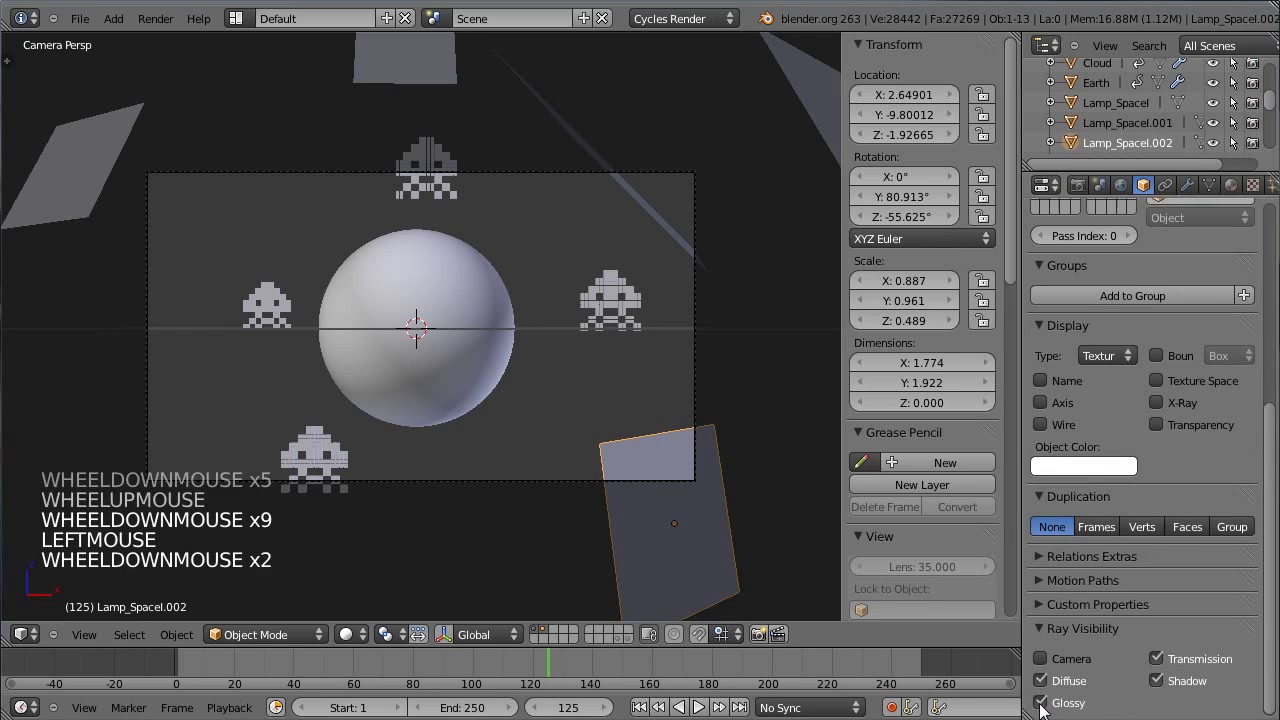
click(1042, 626)
drag(1276, 597, 1276, 340)
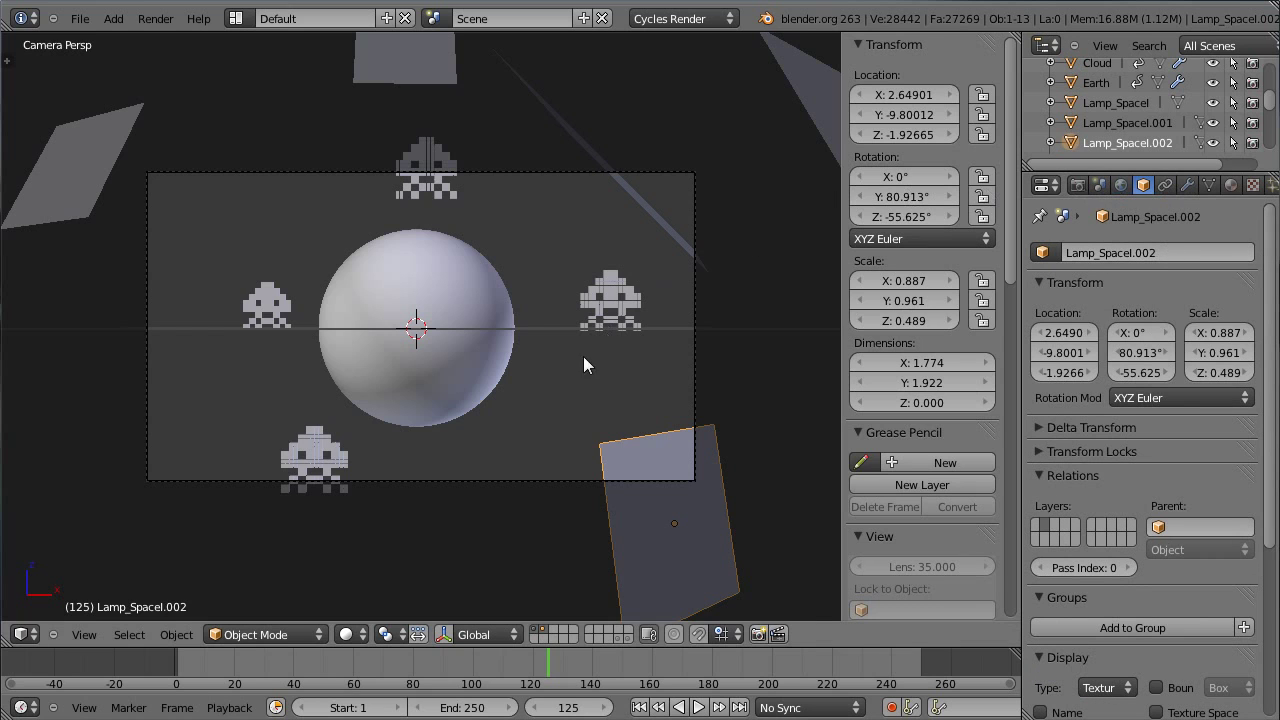
- Preview the Earth and invaders through the camera with Rendered viewport shading
scroll(584, 365, up, 1)
click(355, 633)
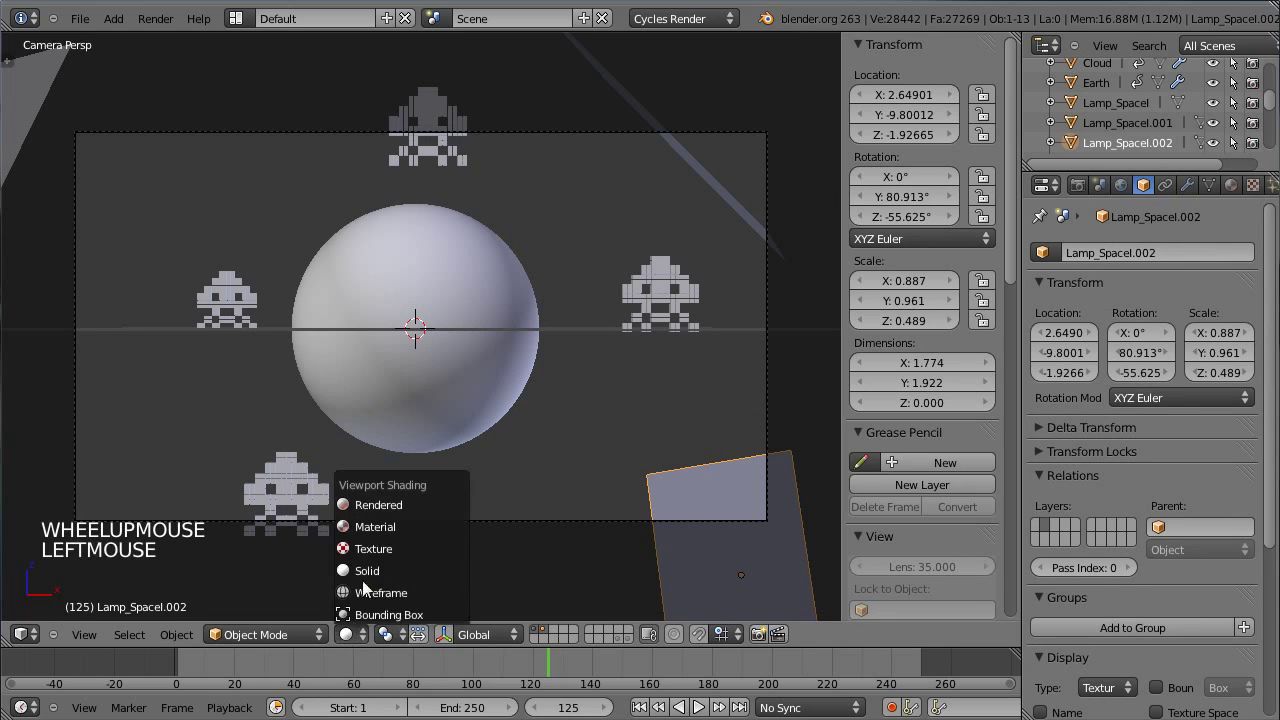
click(375, 504)
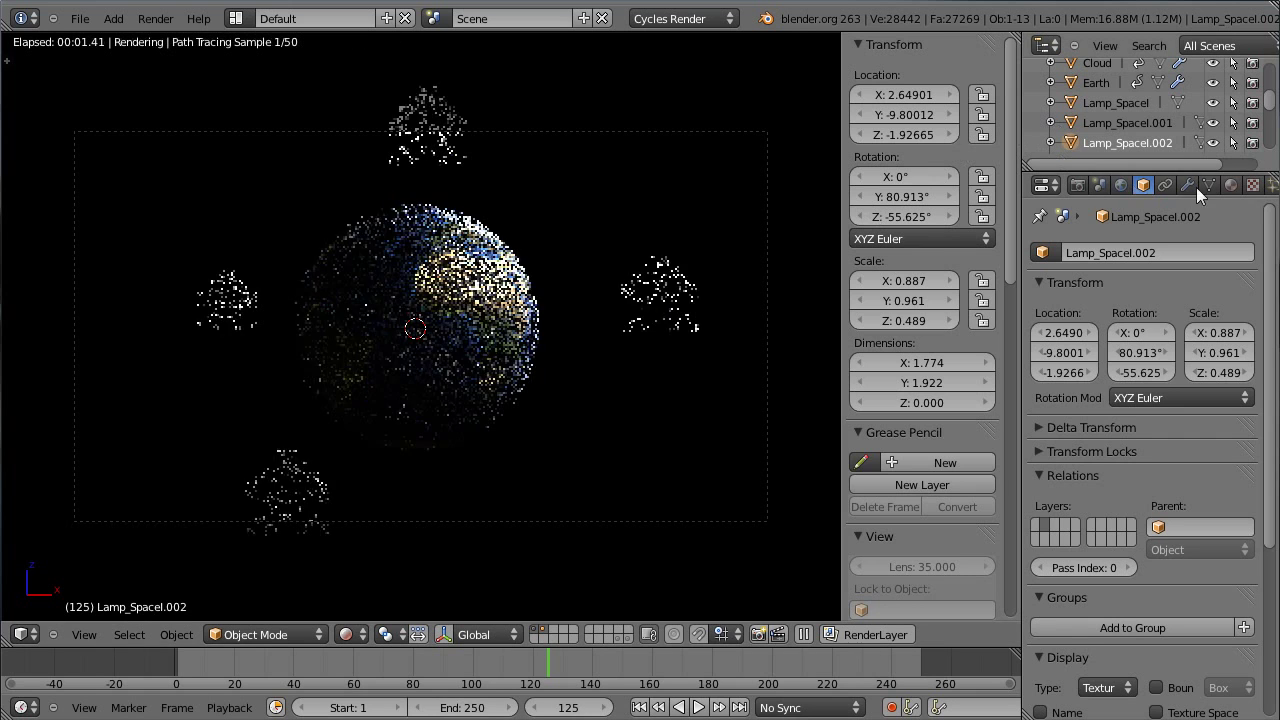
scroll(532, 229, up, 1)
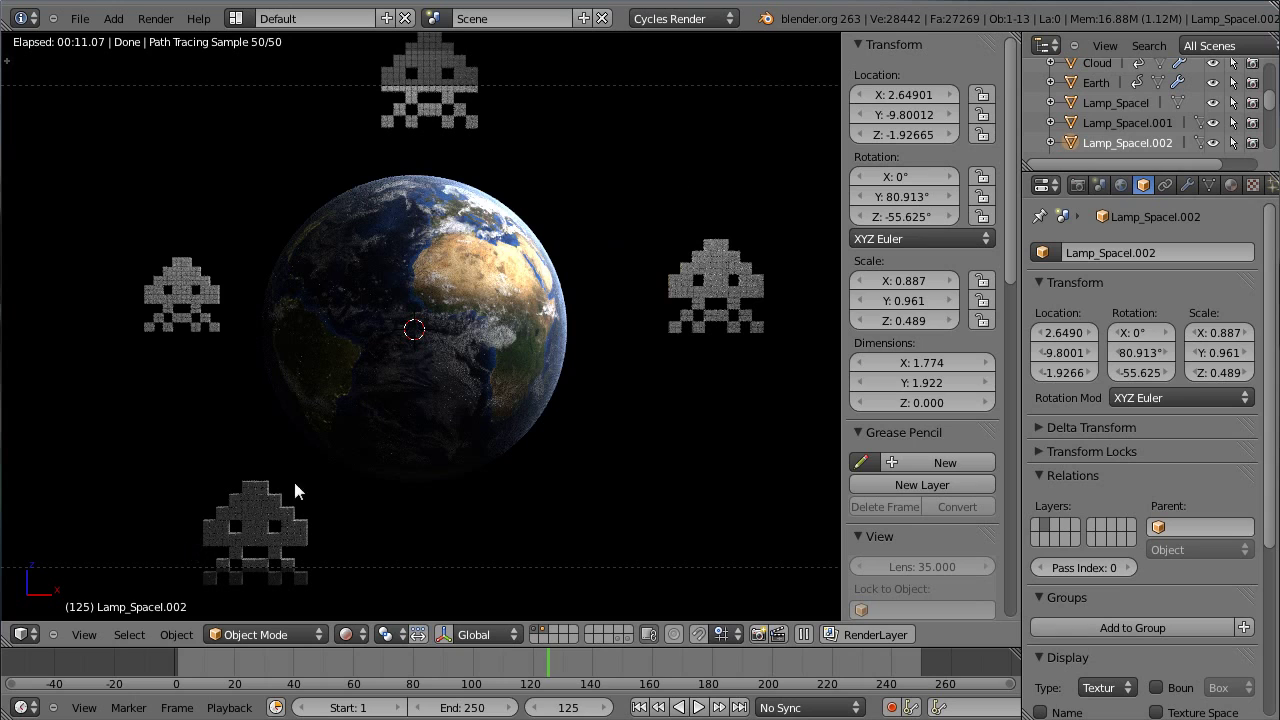
- Return the viewport to Solid shading and save the scene over SpaceInvaders_01.blend
click(345, 634)
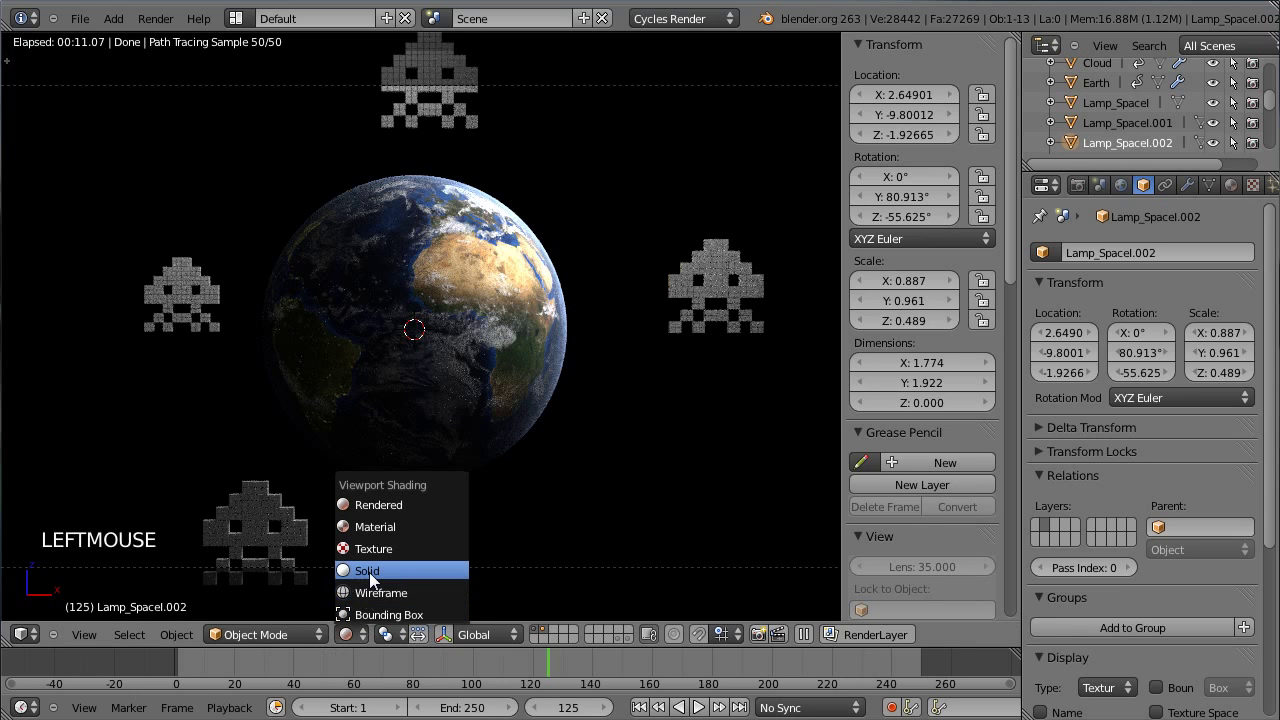
click(367, 571)
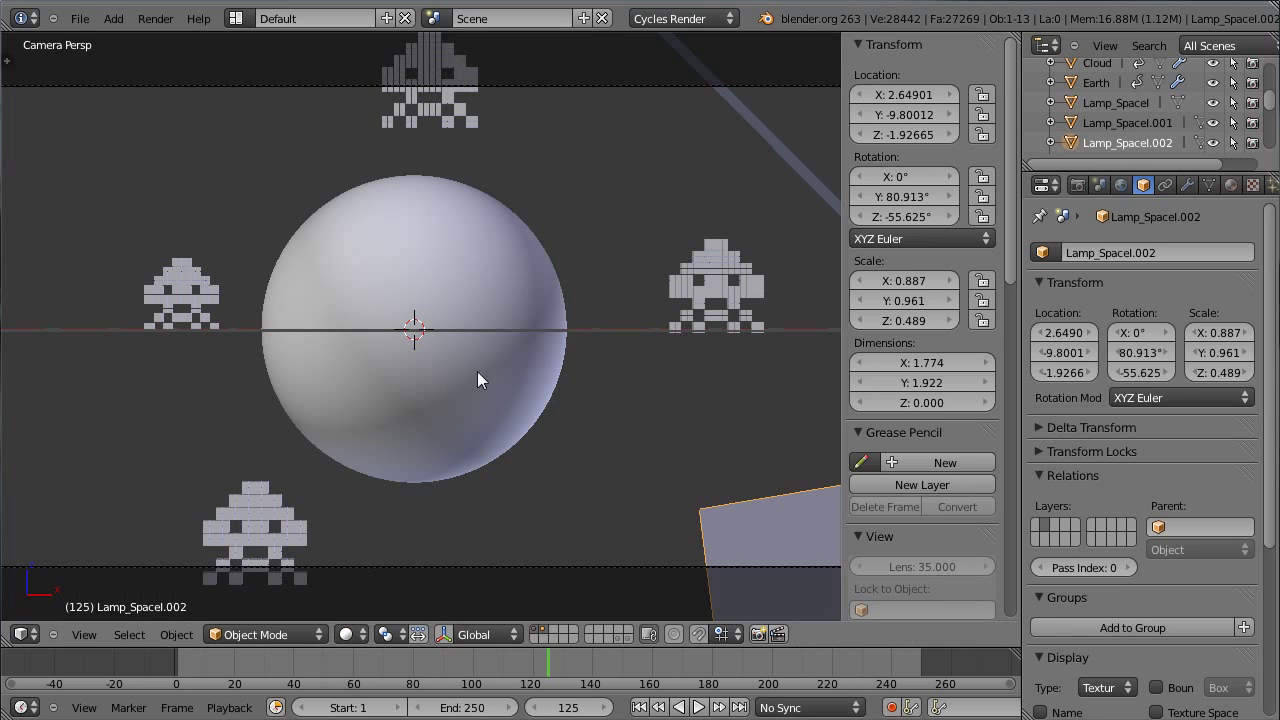
key(ctrl+s)
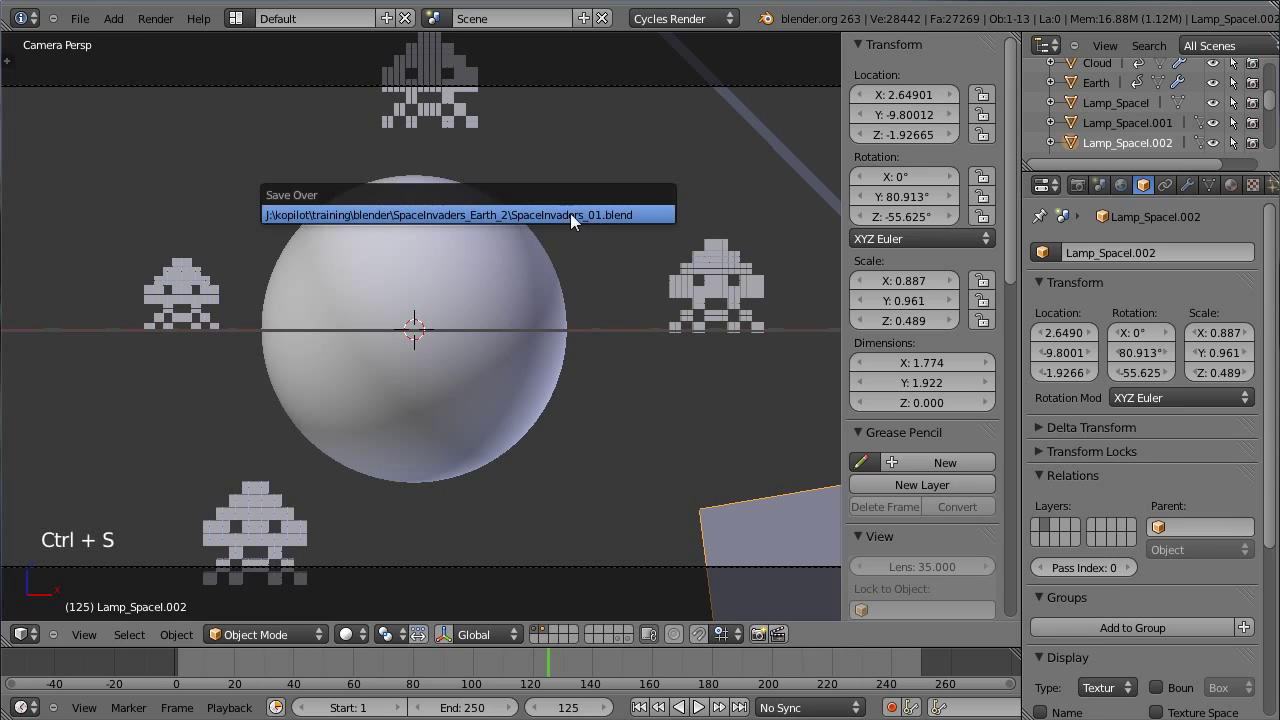
click(552, 213)
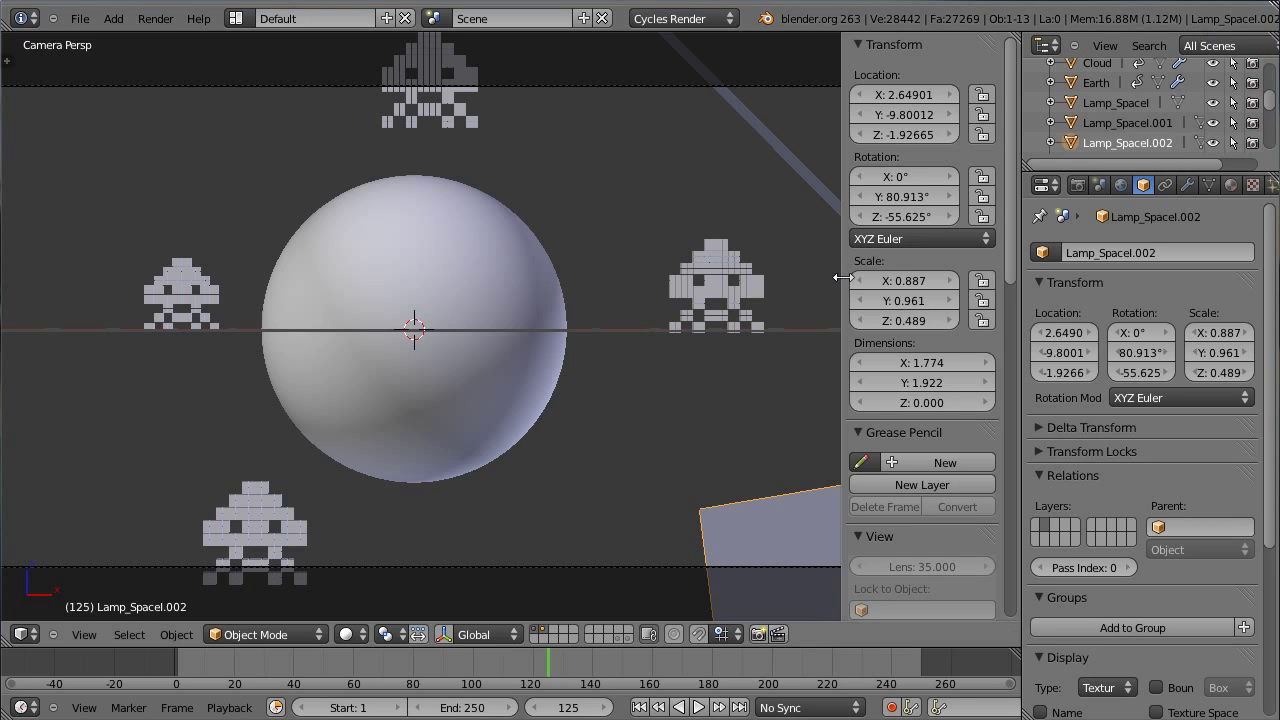
- Set the current frame to 250 with the whole camera frame in view
drag(549, 662, 920, 672)
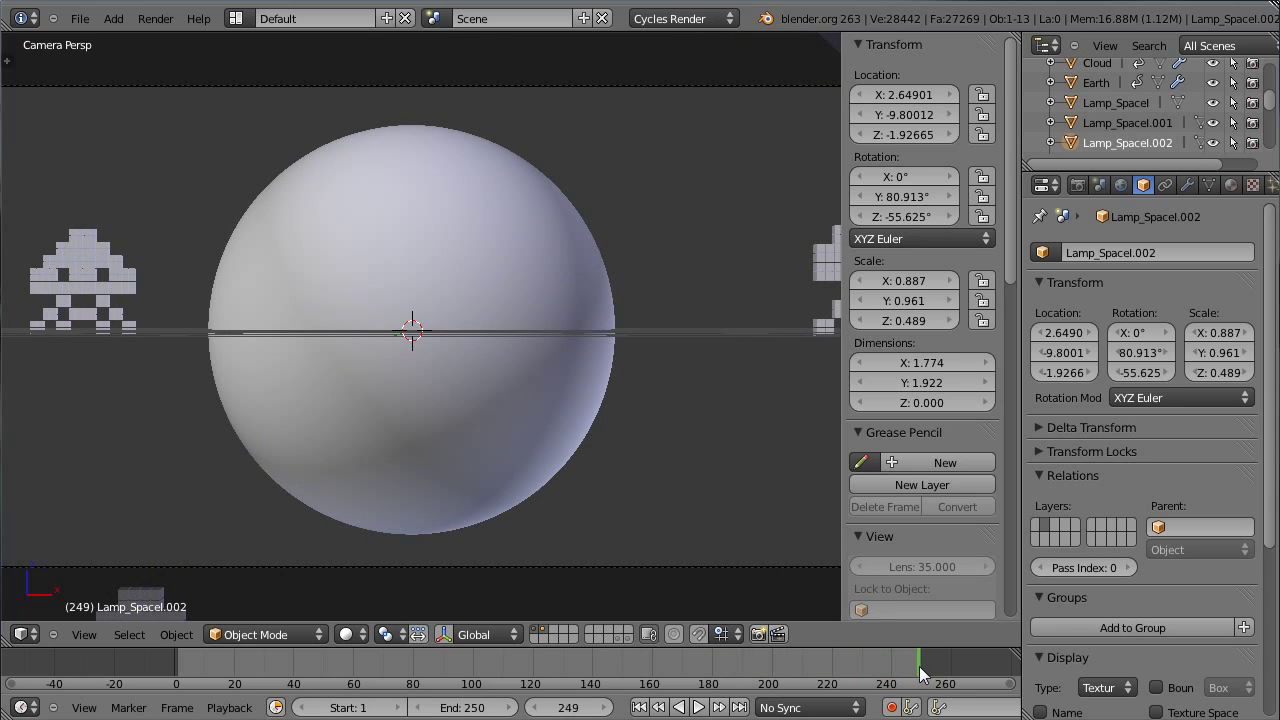
scroll(589, 484, down, 2)
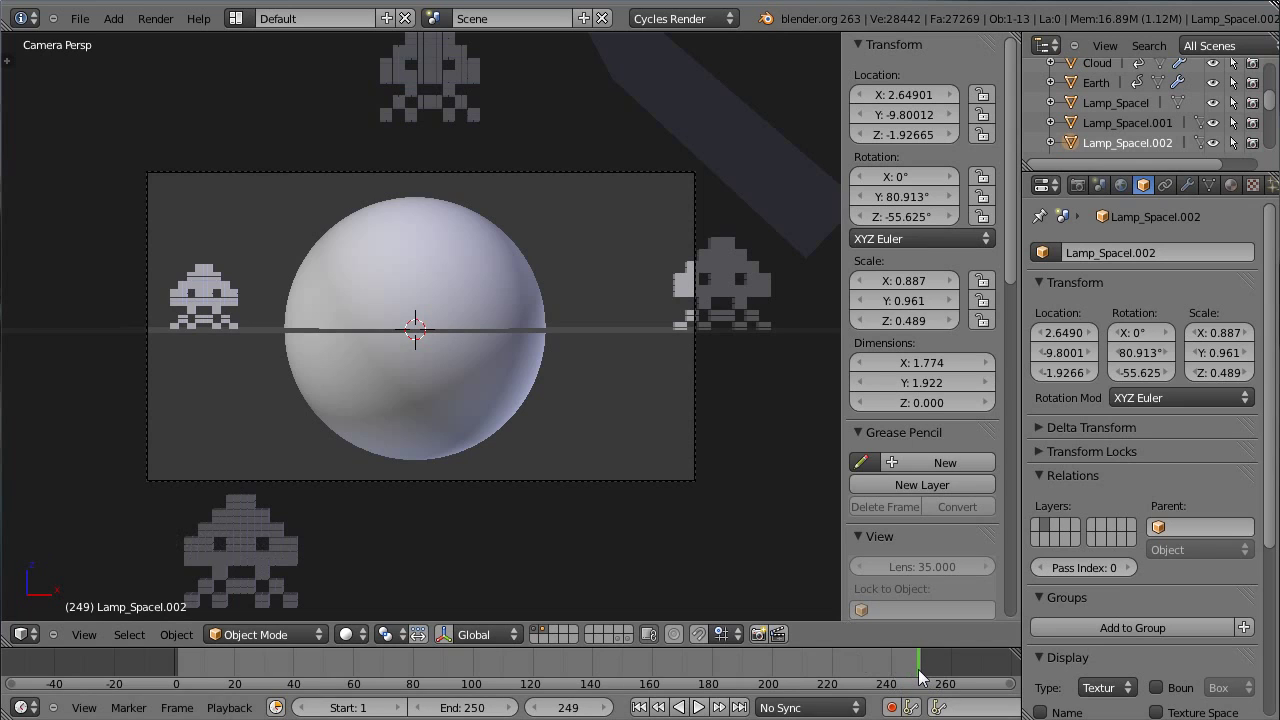
drag(919, 677, 923, 677)
- Lower the invader above the Earth along Z to about Z 1.38
right_click(413, 108)
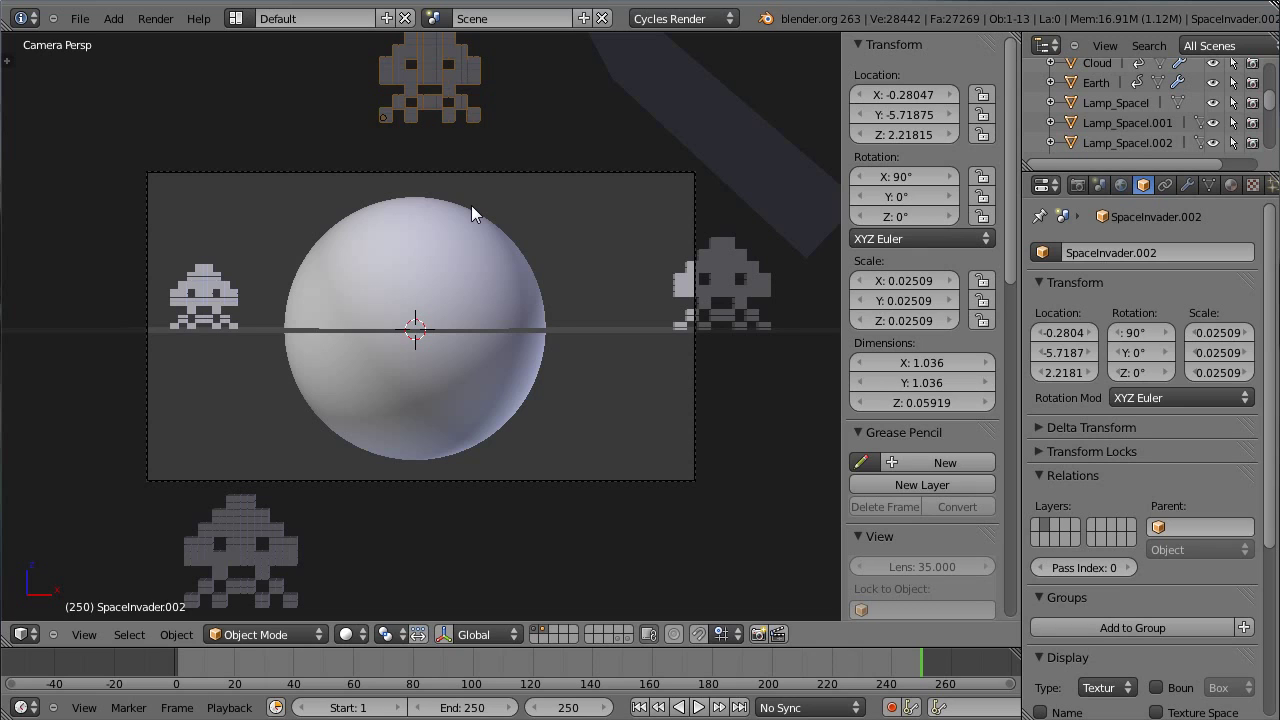
key(g)
key(z)
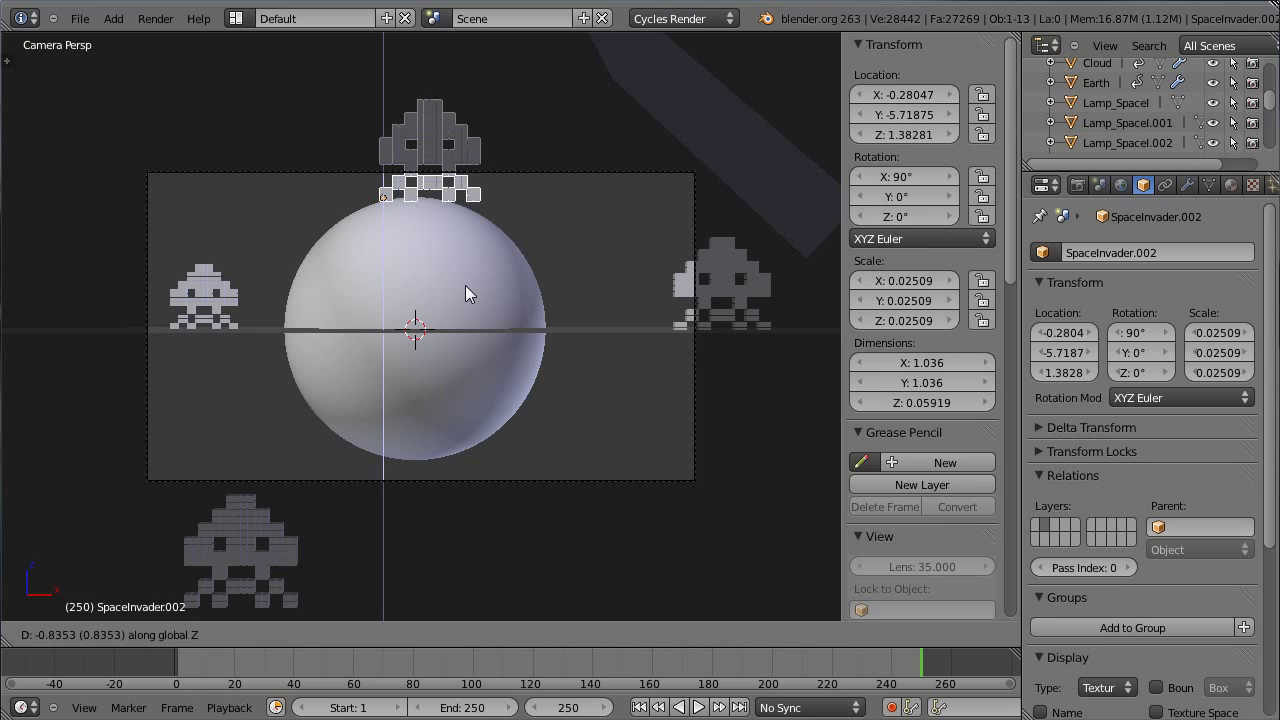
click(465, 294)
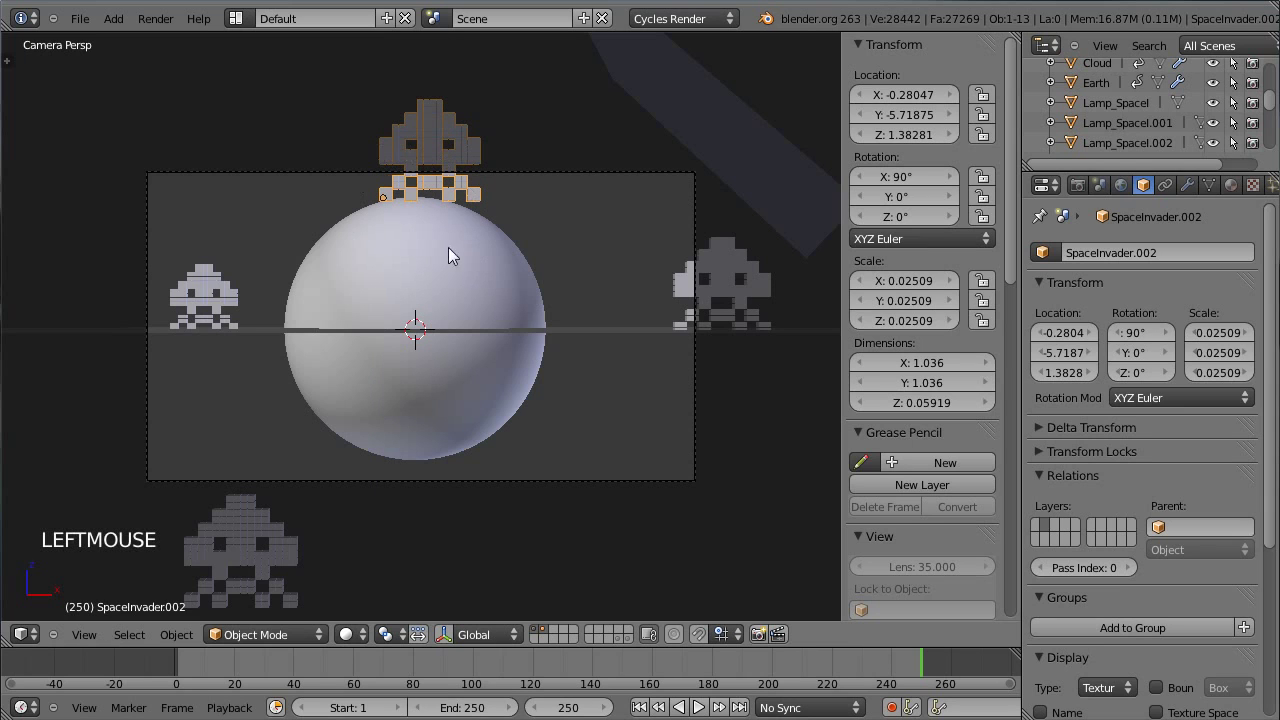
- Move the invader below the Earth to about Y -4.36 and raise it to about Z -2.02
right_click(265, 551)
key(g)
key(g)
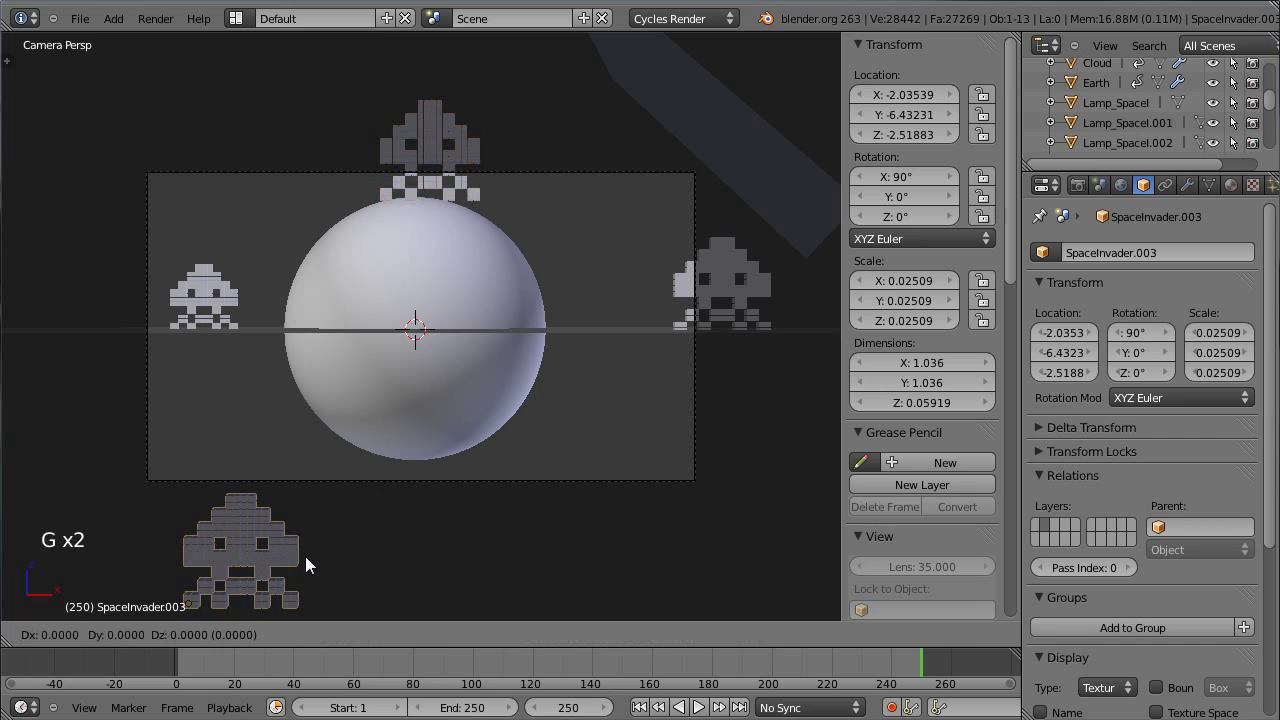
key(y)
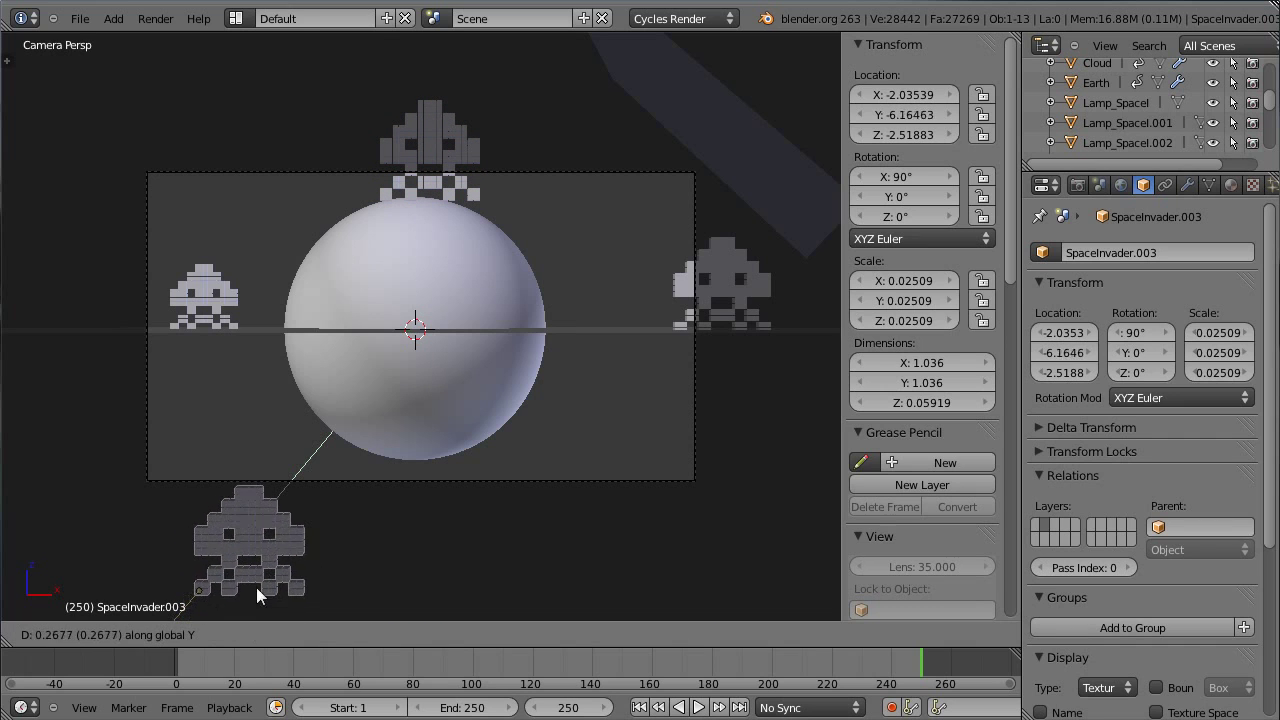
click(212, 644)
key(g)
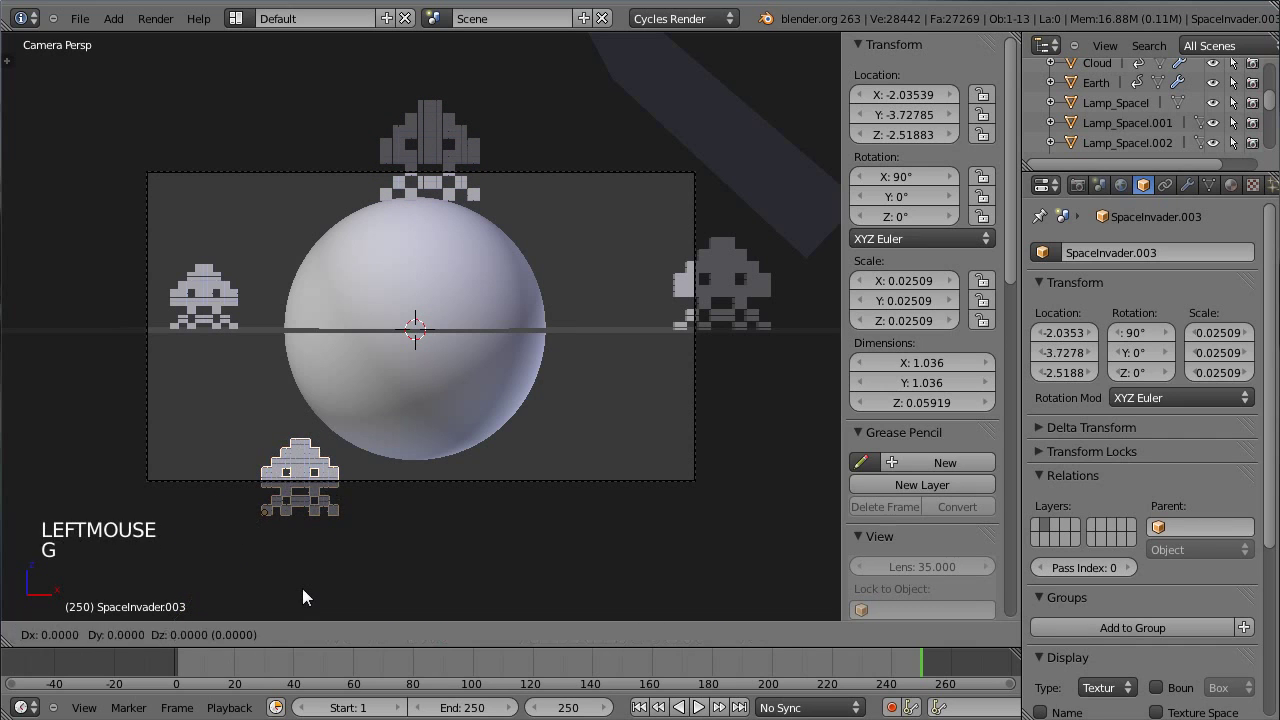
click(303, 552)
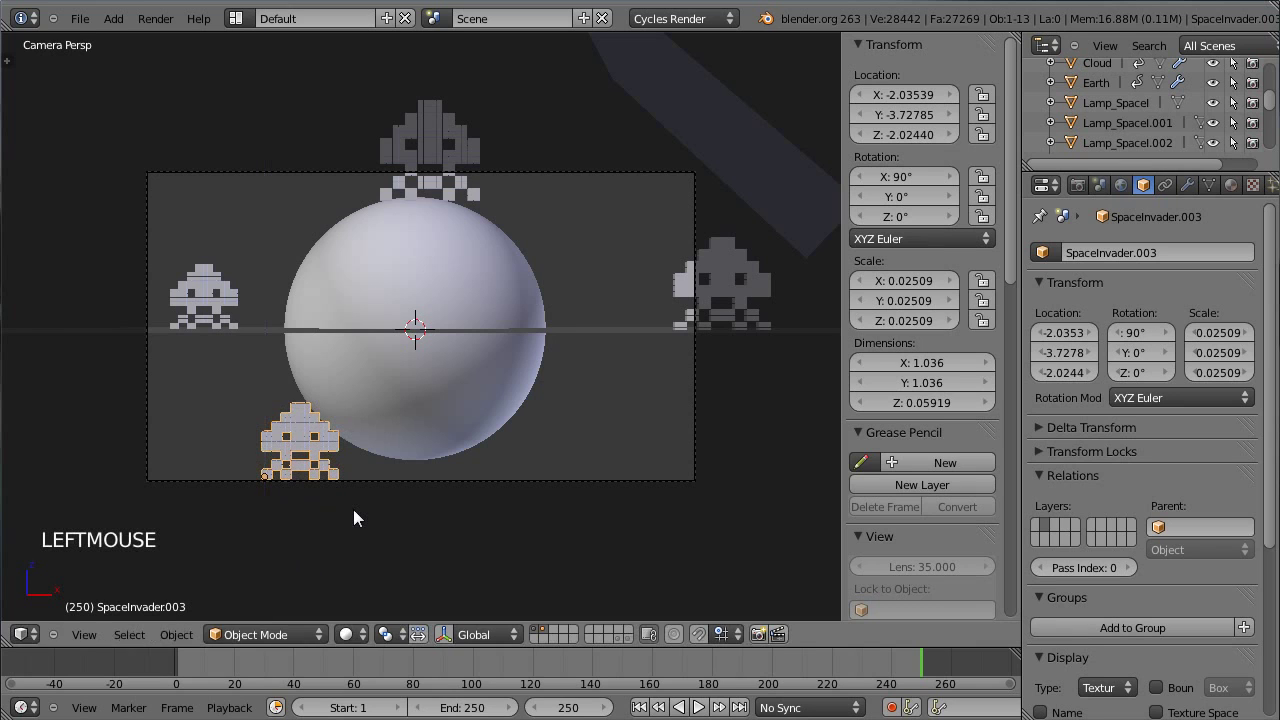
key(g)
key(y)
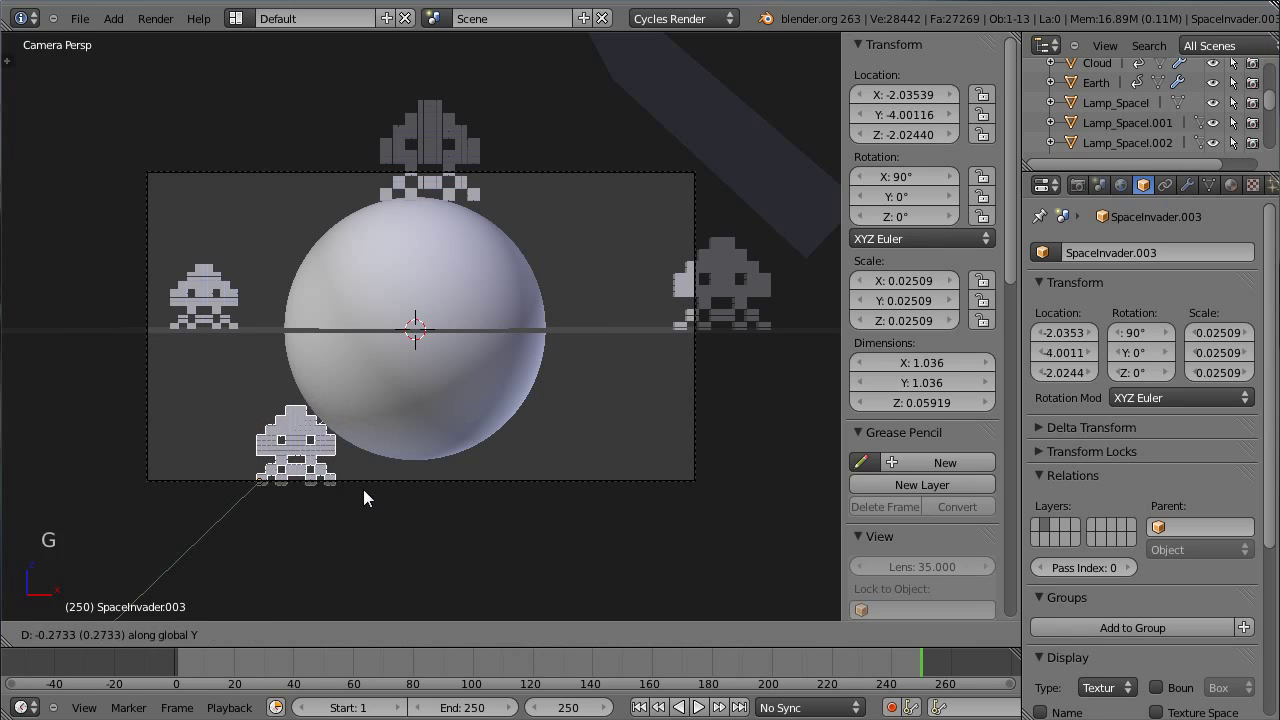
click(372, 479)
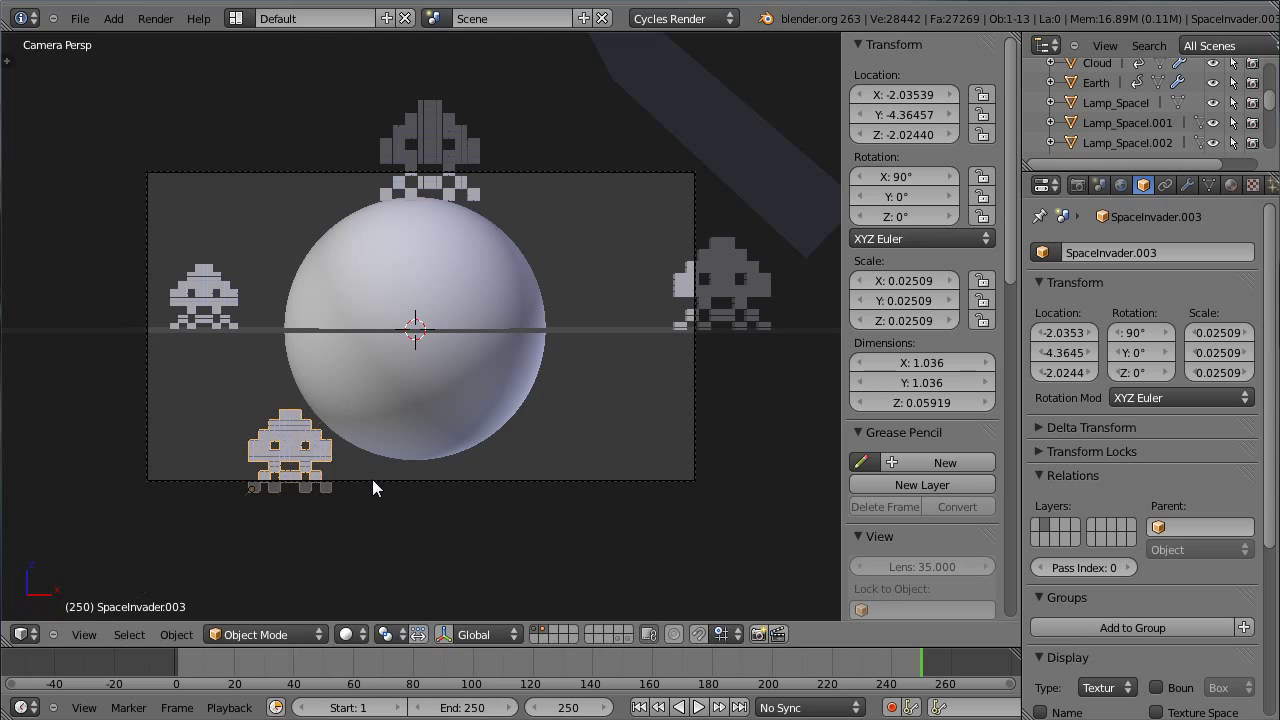
- Move the invader on the Earth's left side inward to about X -3.33 and down to about Z -0.29
right_click(195, 284)
key(g)
key(x)
click(266, 352)
key(g)
click(267, 372)
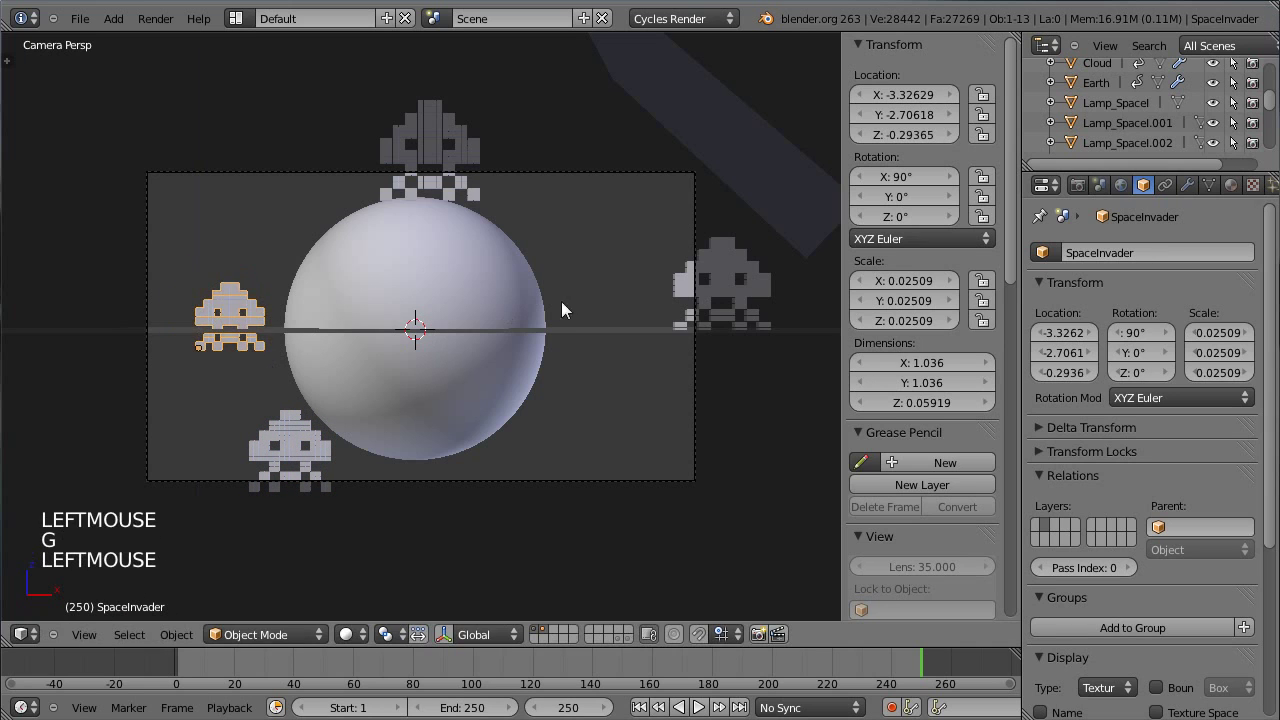
- Move the invader on the Earth's right side inward to about X 1.94 and back to about Y -3.79
right_click(710, 281)
key(g)
key(x)
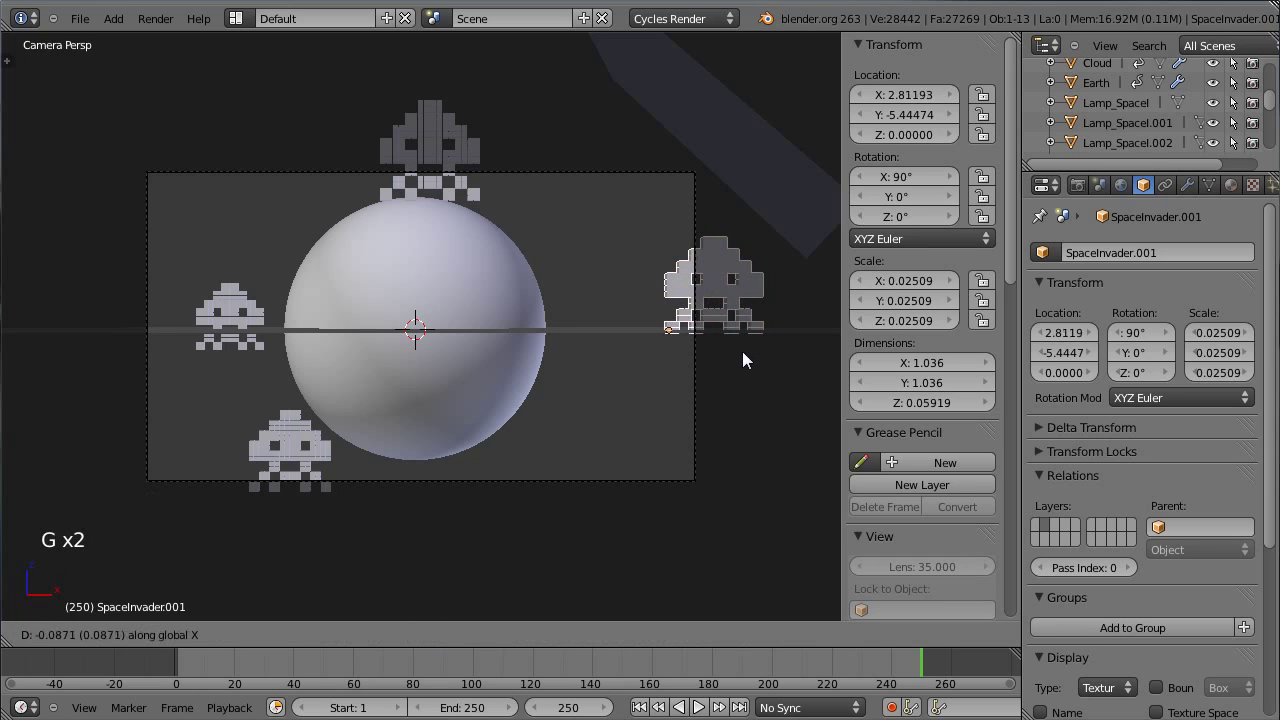
click(688, 360)
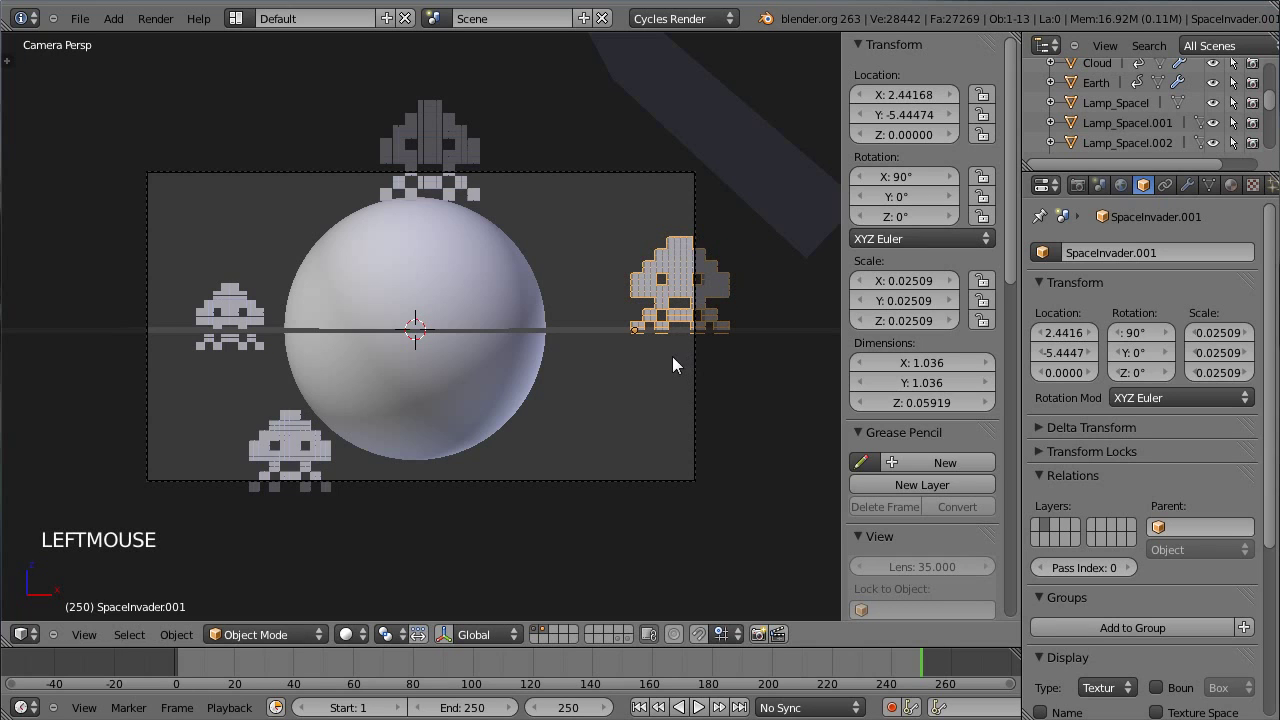
key(g)
key(x)
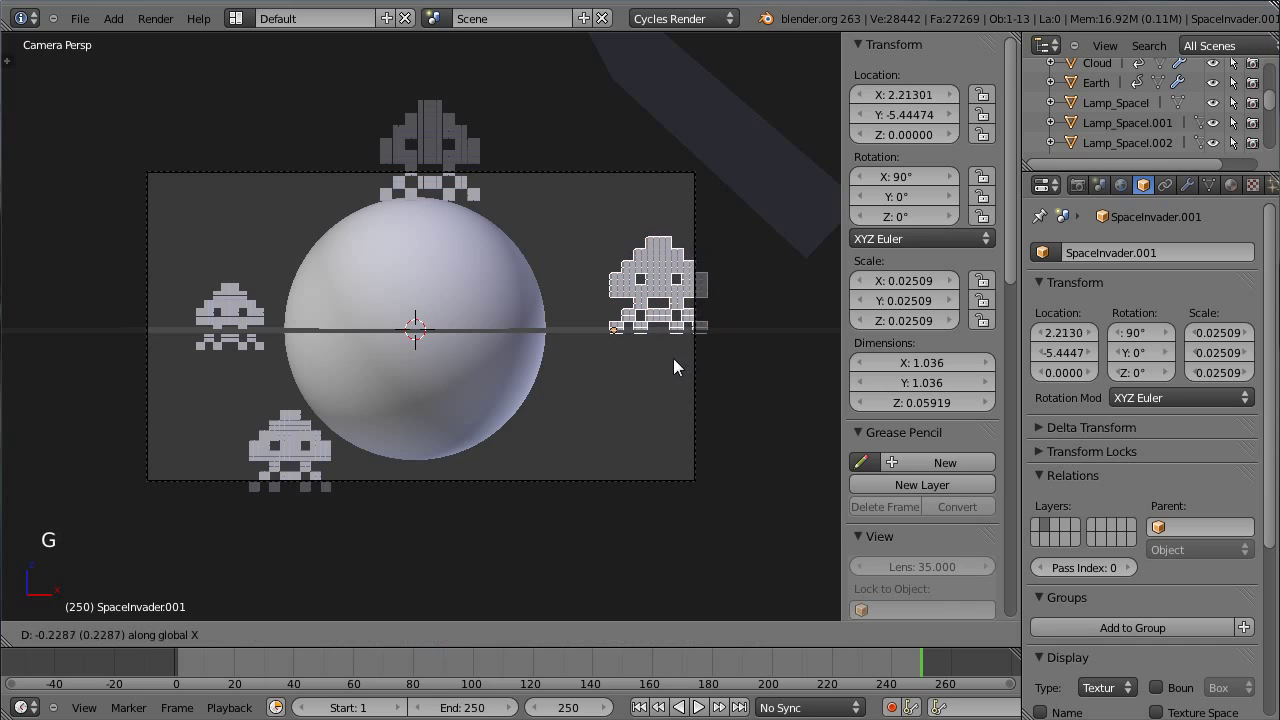
click(650, 362)
key(g)
key(y)
click(680, 443)
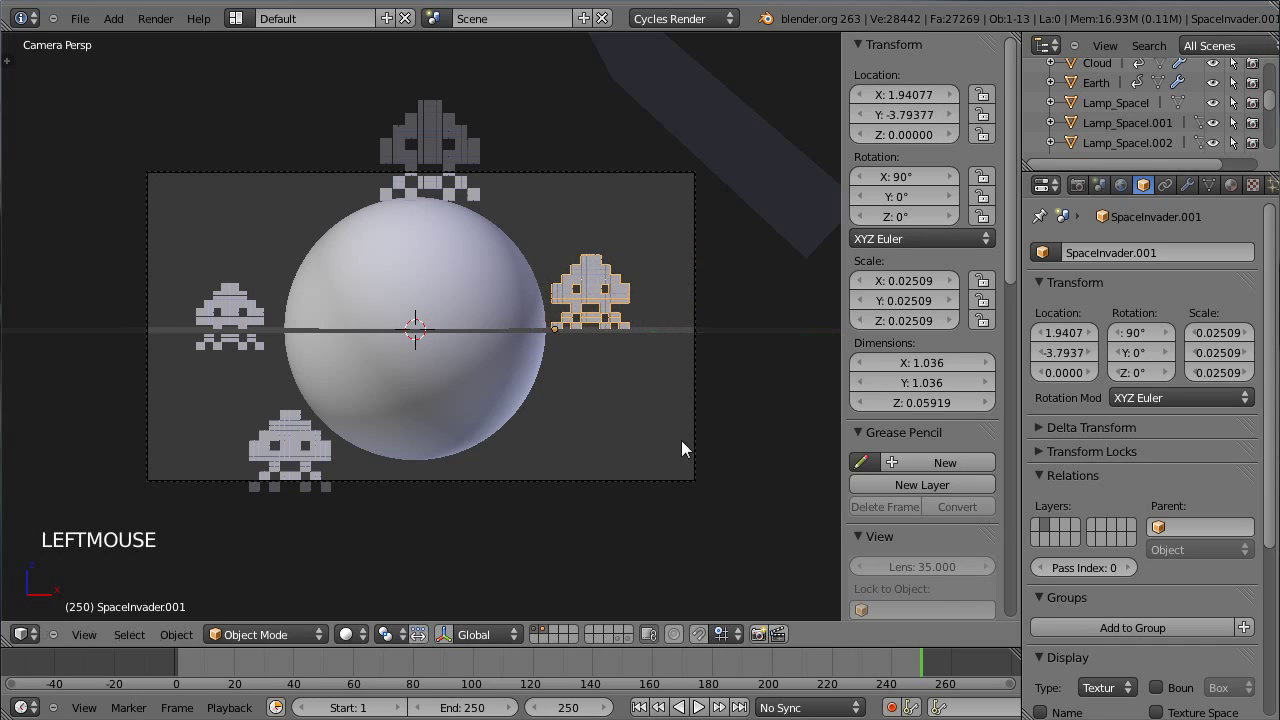
- Move the invader on the Earth's left side back along Y to about -2.28
right_click(238, 308)
key(g)
key(y)
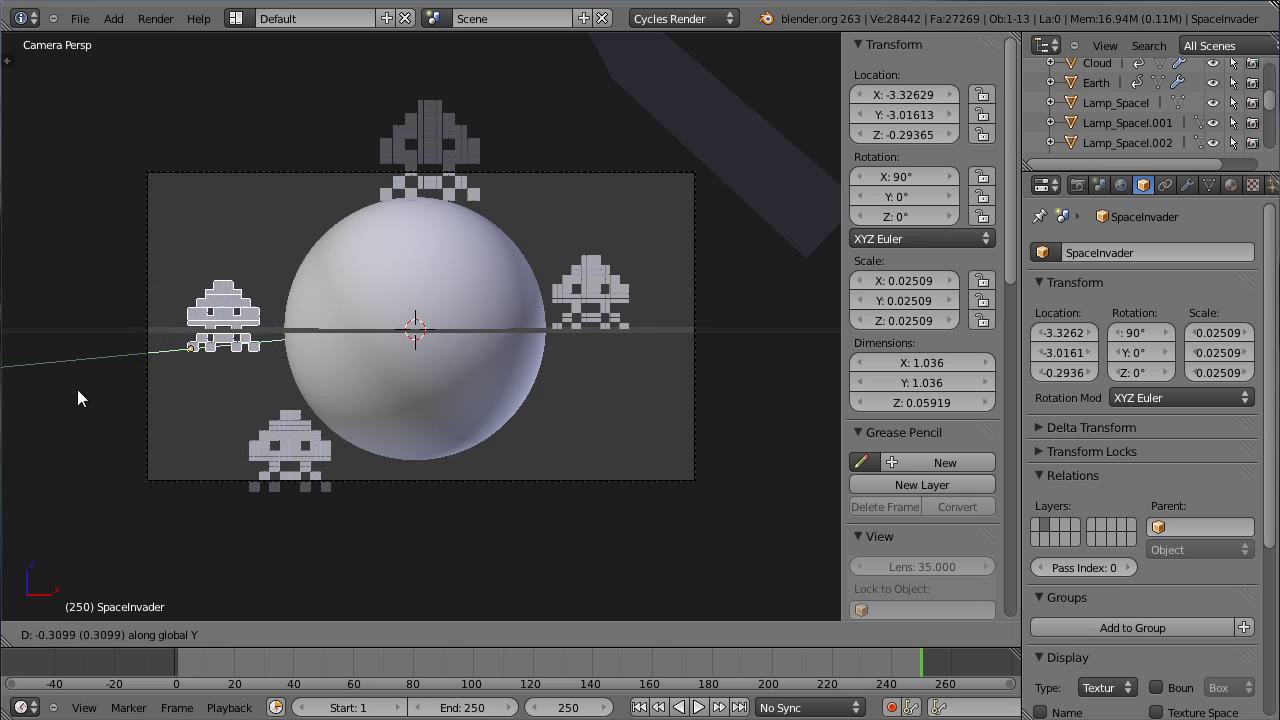
click(35, 430)
middle_drag(95, 264, 116, 156)
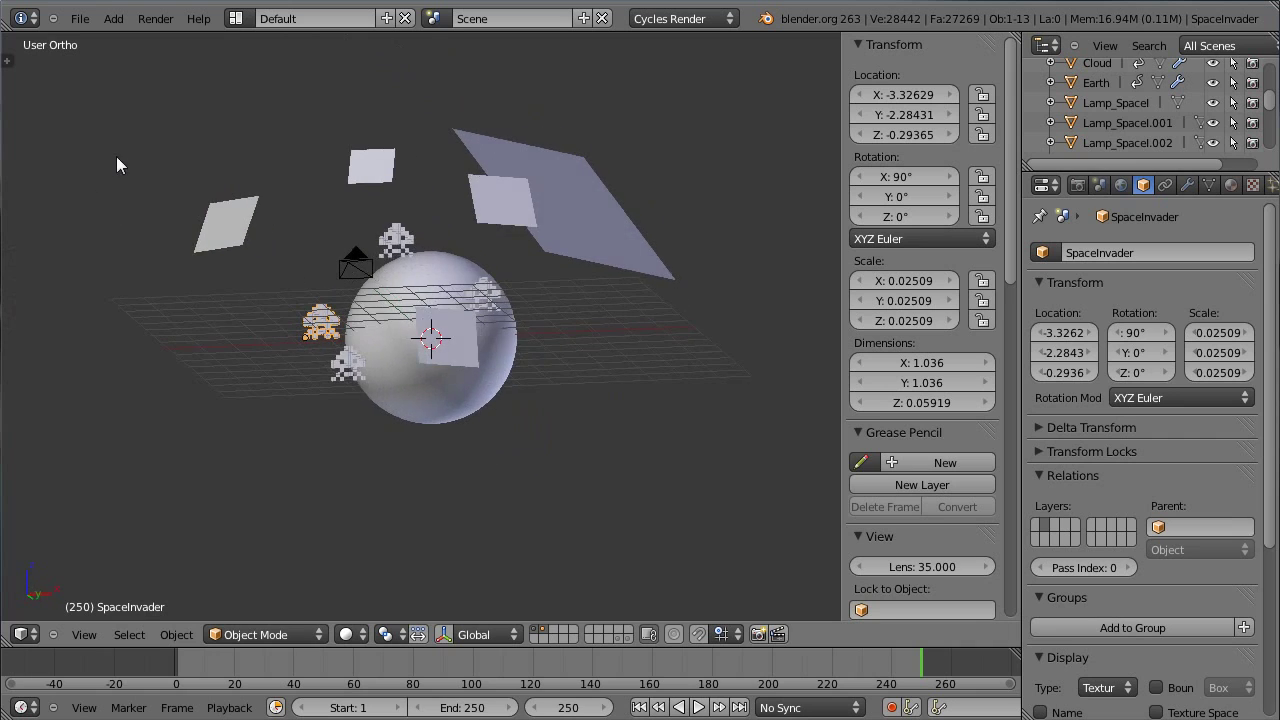
key(KP_0)
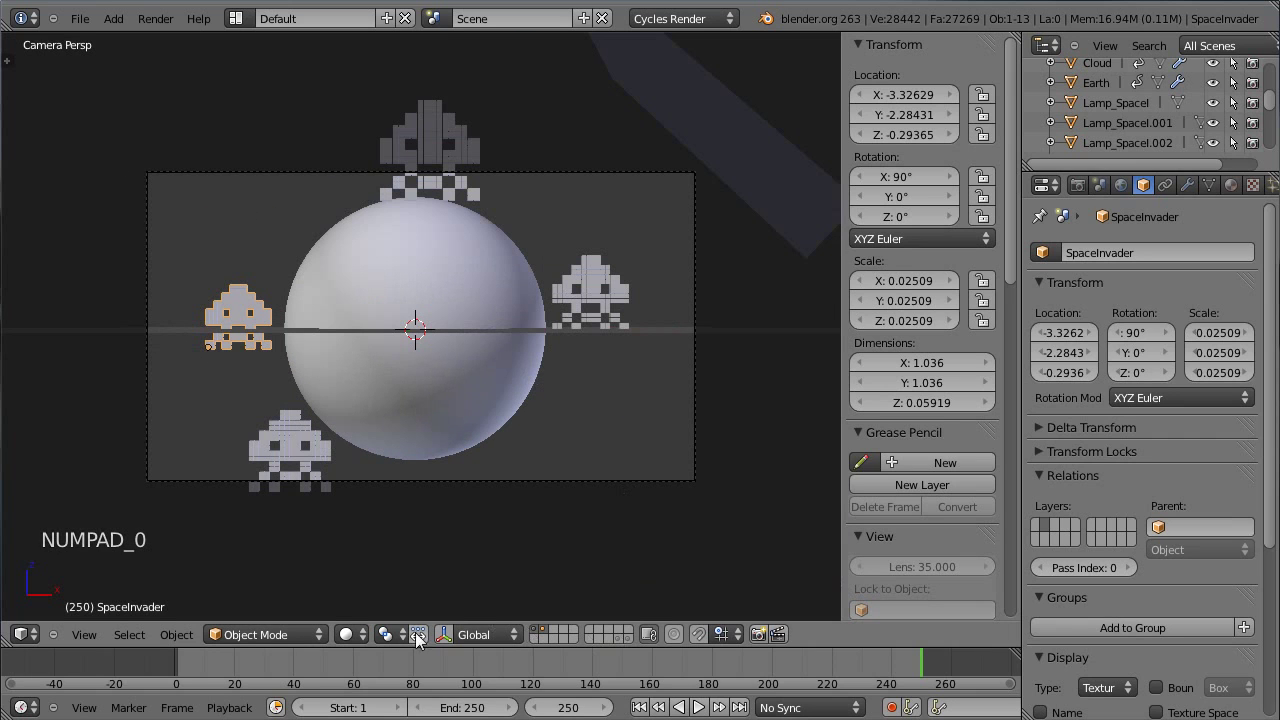
- Preview the four invaders around the Earth in Rendered shading, filling the viewport with the camera frame
click(346, 634)
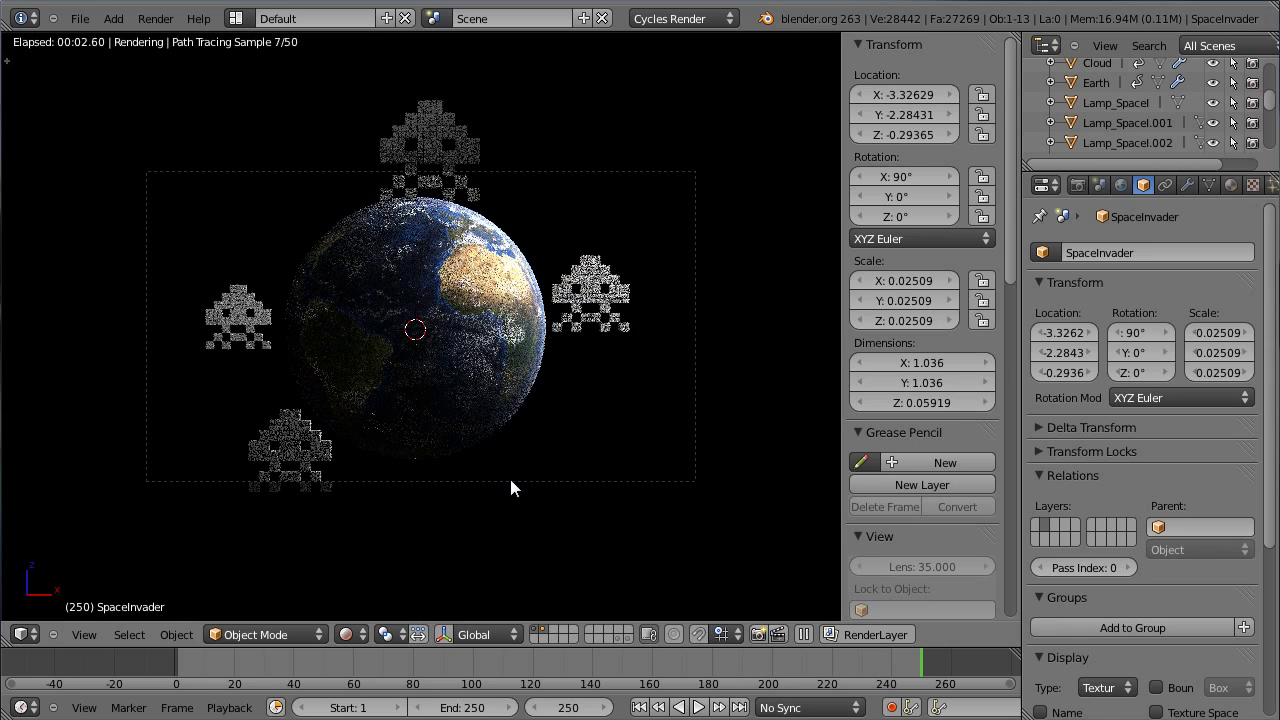
scroll(457, 480, up, 1)
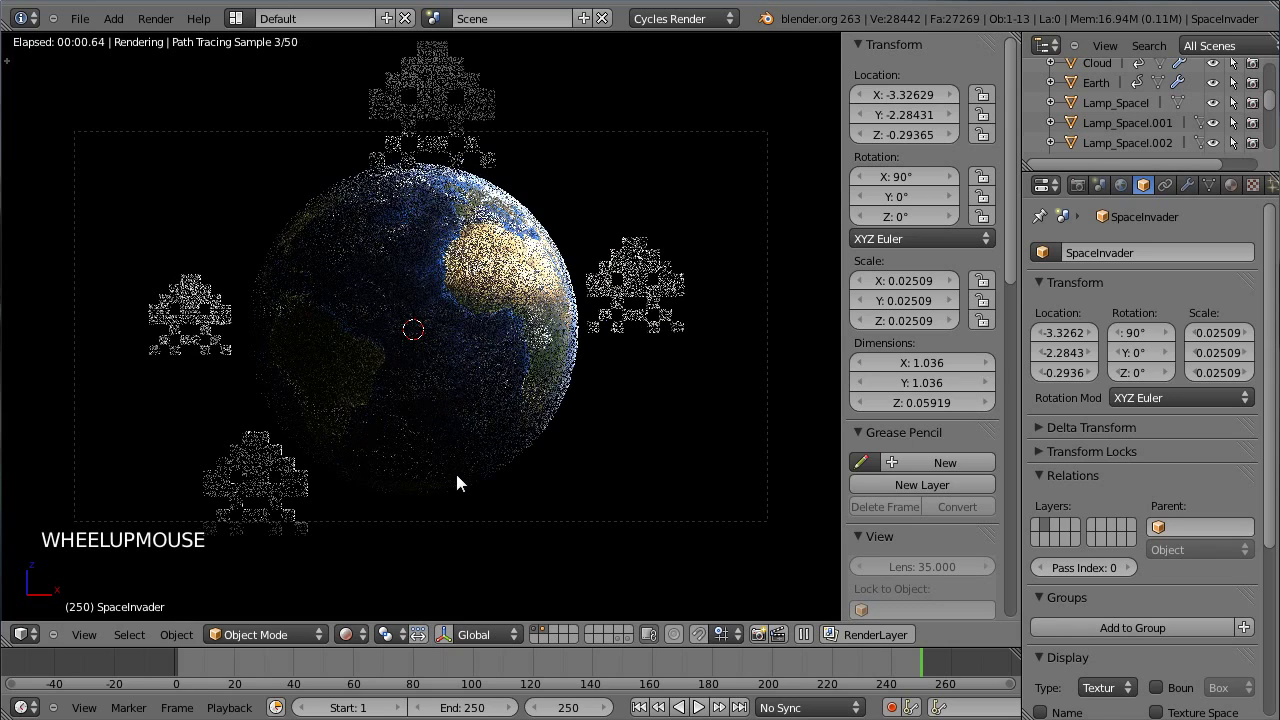
key(t)
key(t)
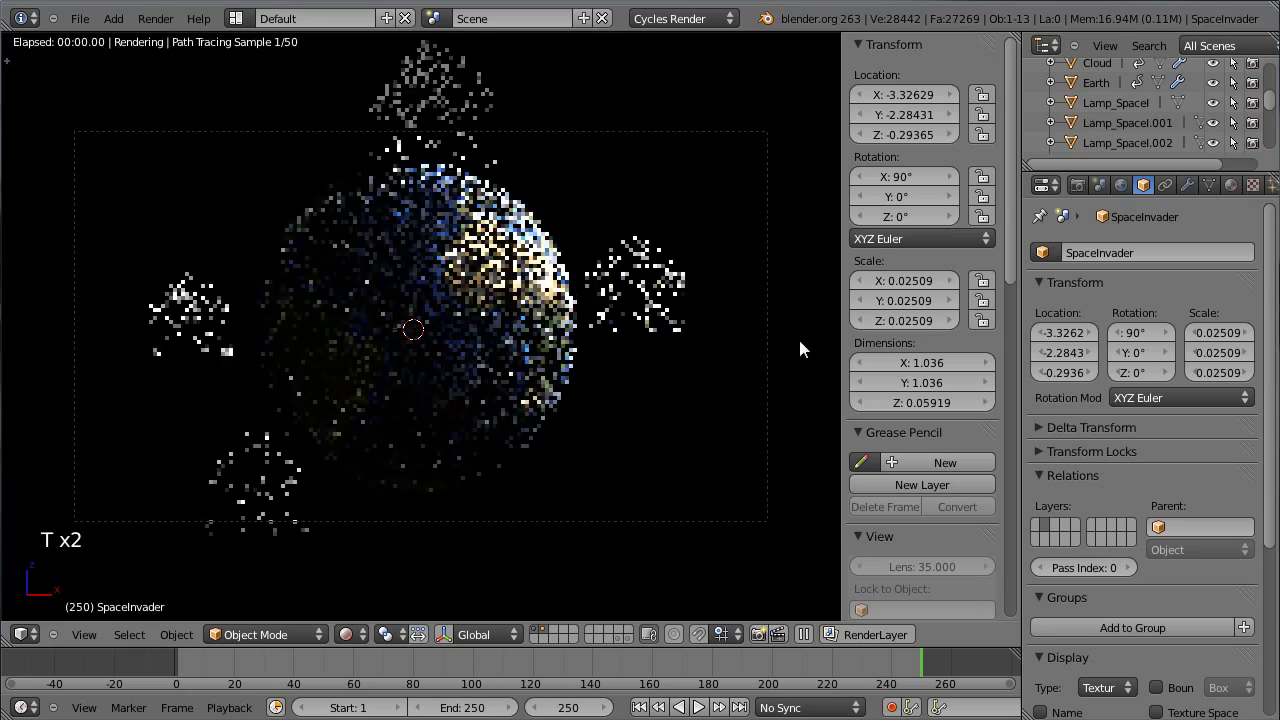
key(n)
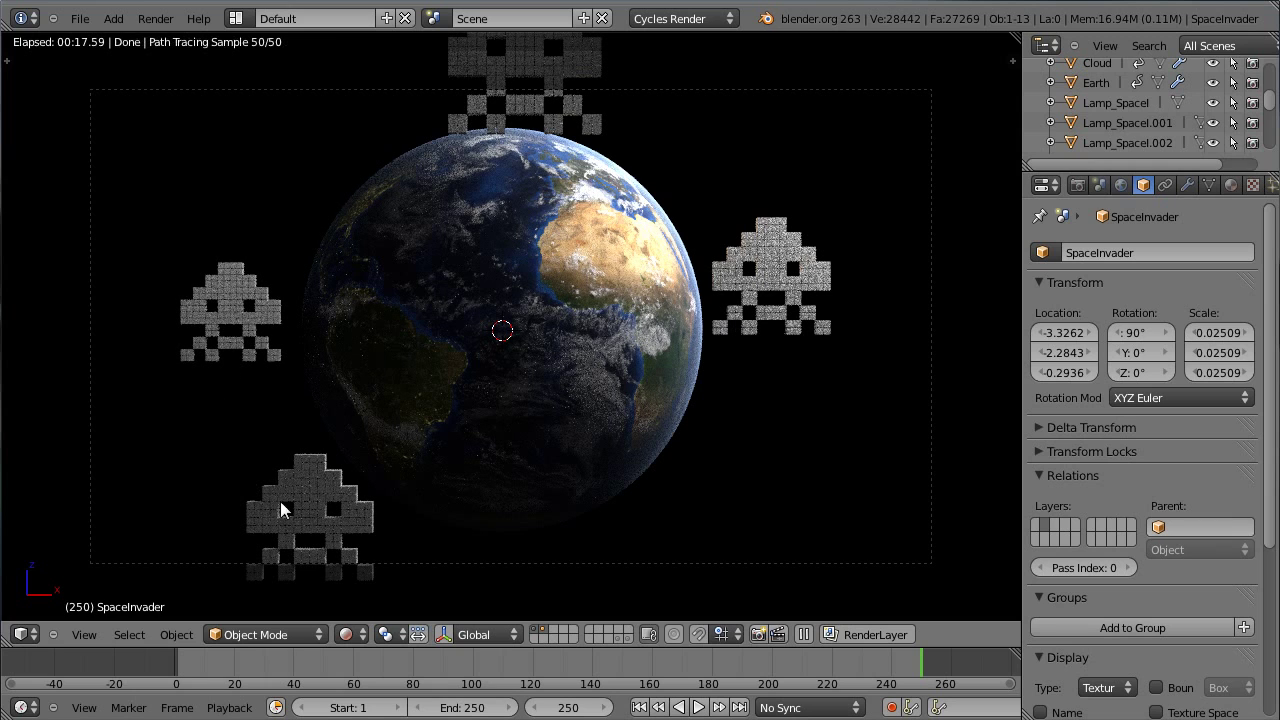
- Set the roughness of the invaders' Glossy BSDF shader to 0.100
click(1238, 186)
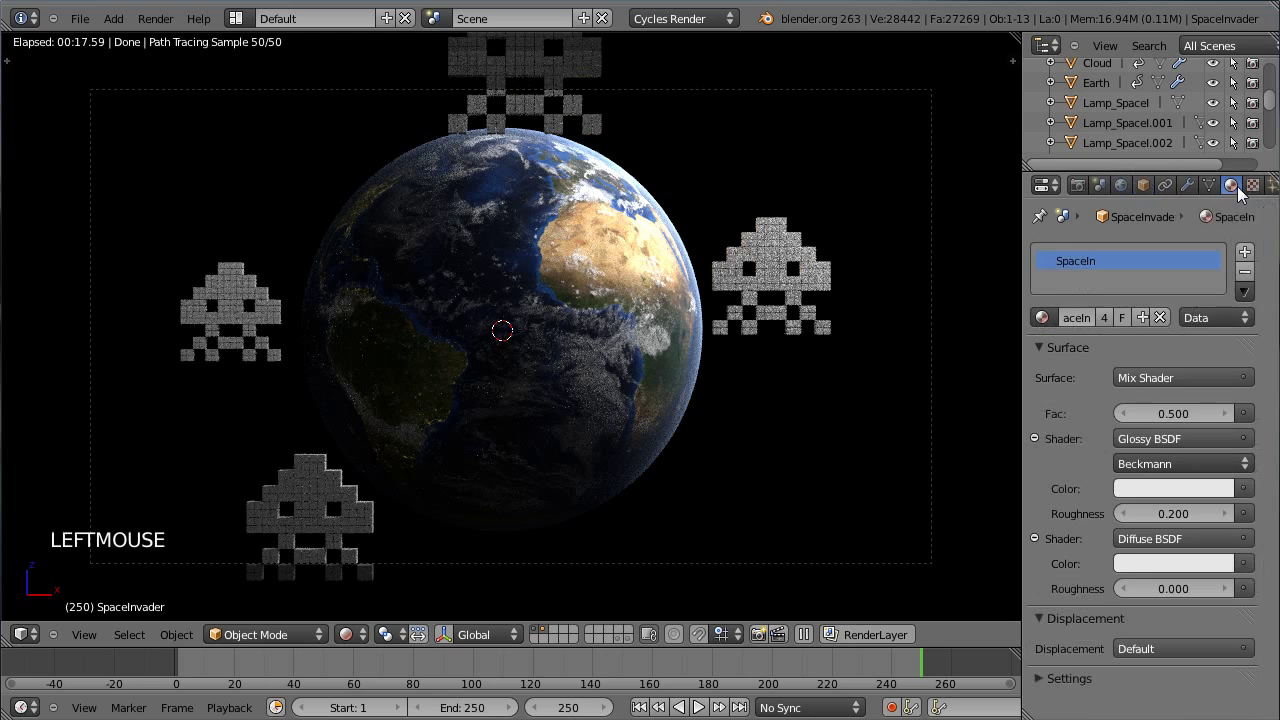
right_click(804, 270)
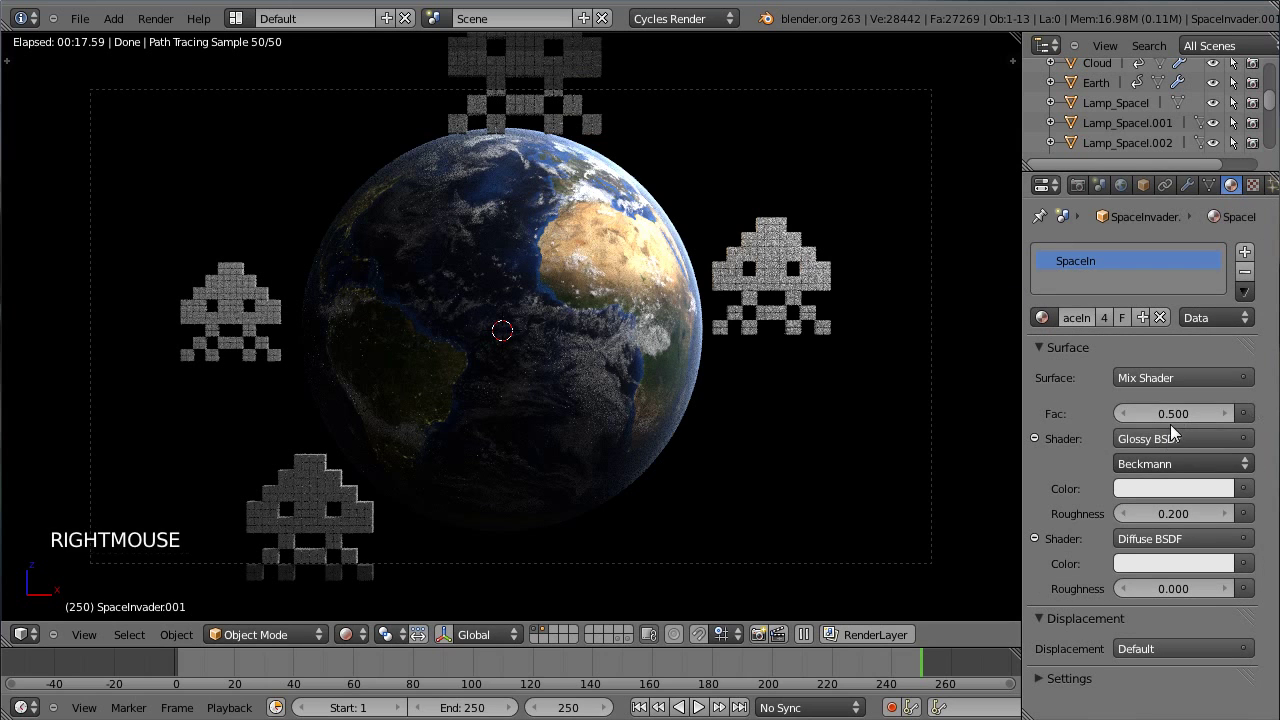
drag(1177, 517, 957, 522)
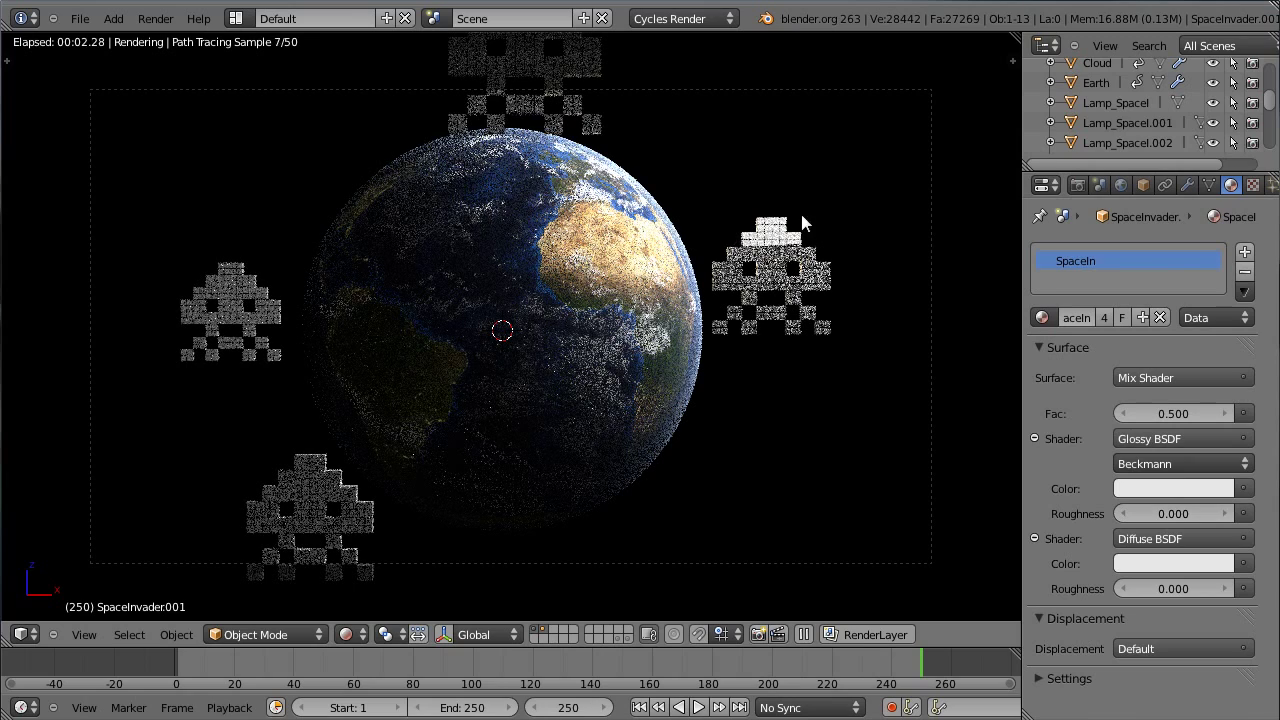
click(1224, 514)
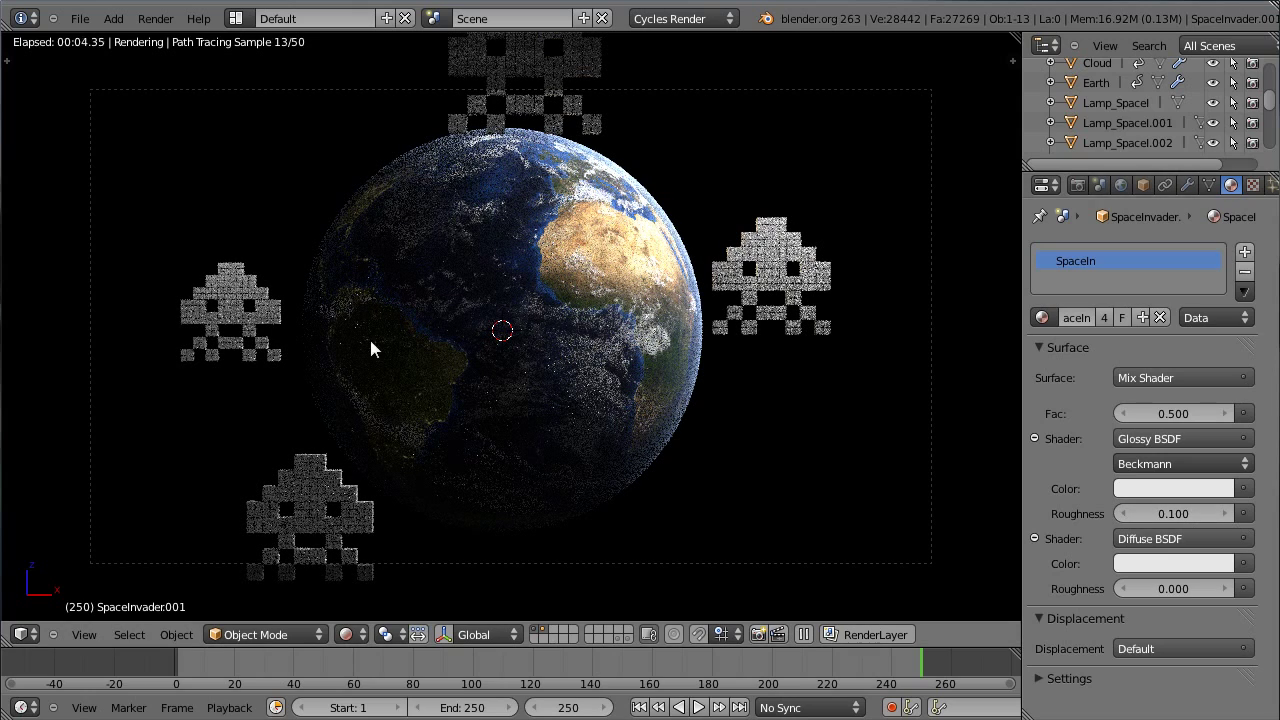
click(358, 634)
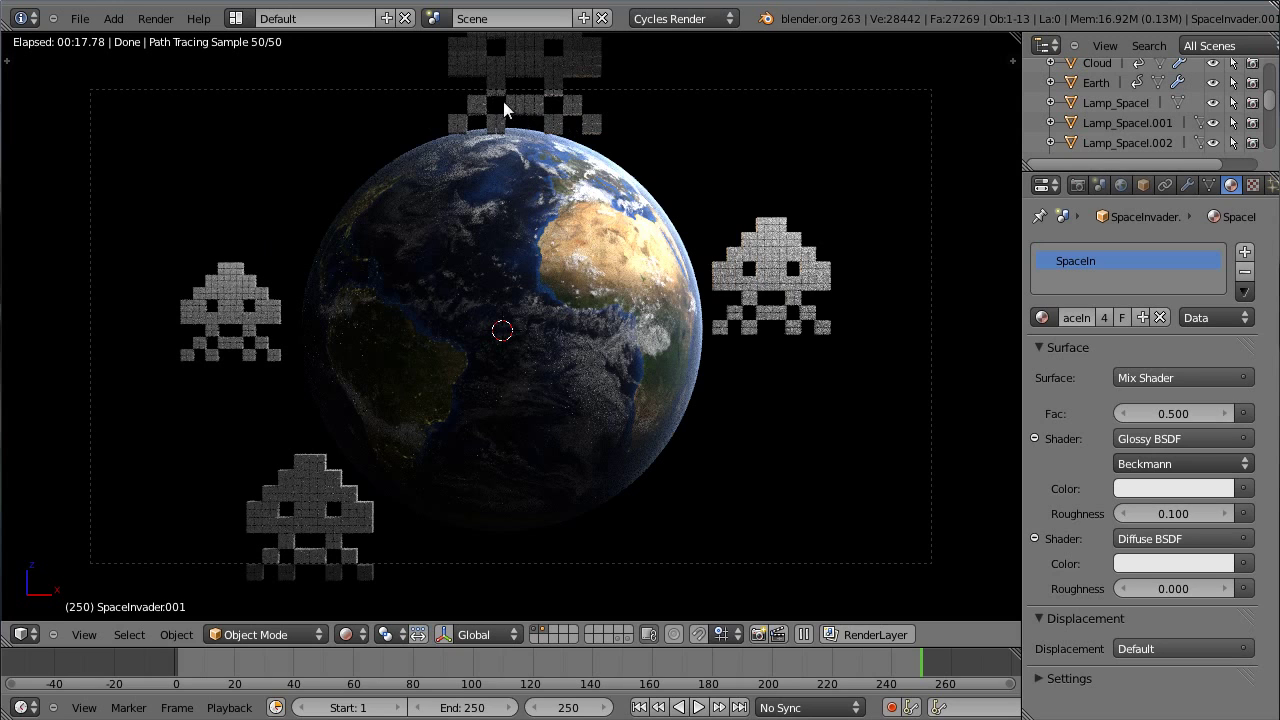
- Return to Solid shading and lower the lamp plane of the invader above the Earth closer to it
click(348, 634)
click(368, 568)
scroll(500, 340, down, 5)
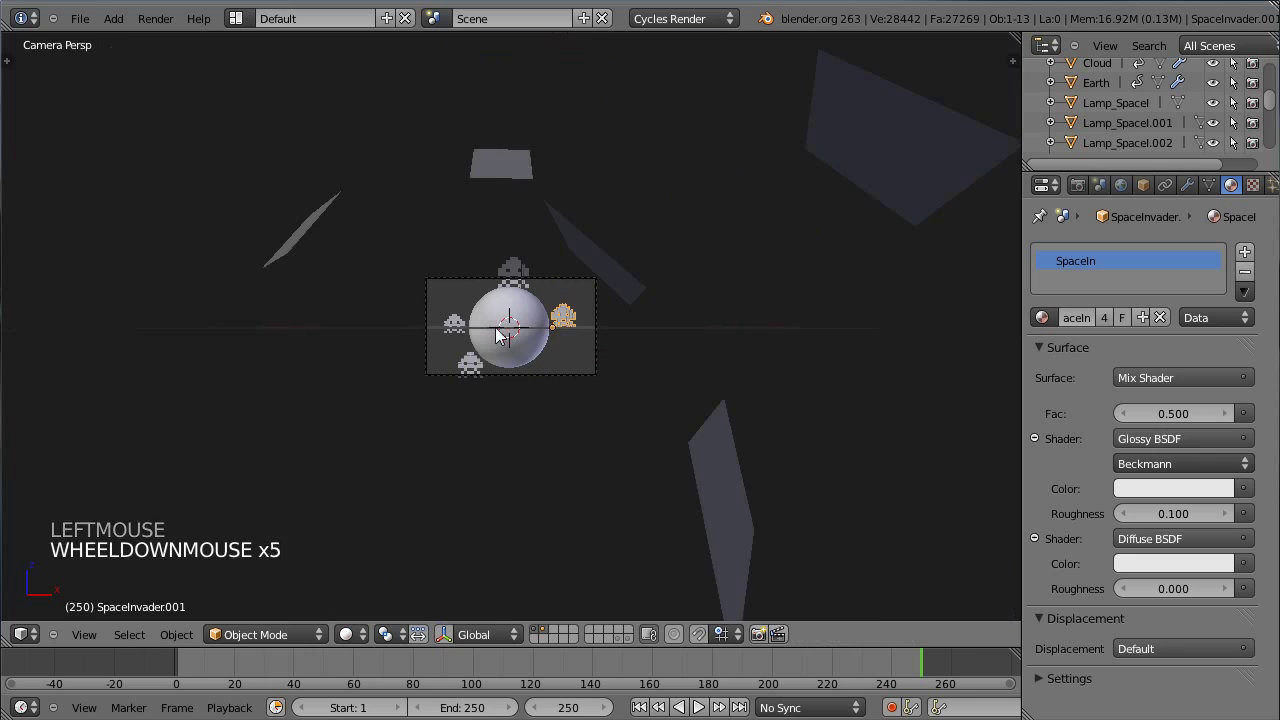
right_click(505, 169)
scroll(504, 220, up, 1)
middle_drag(507, 237, 442, 283)
key(g)
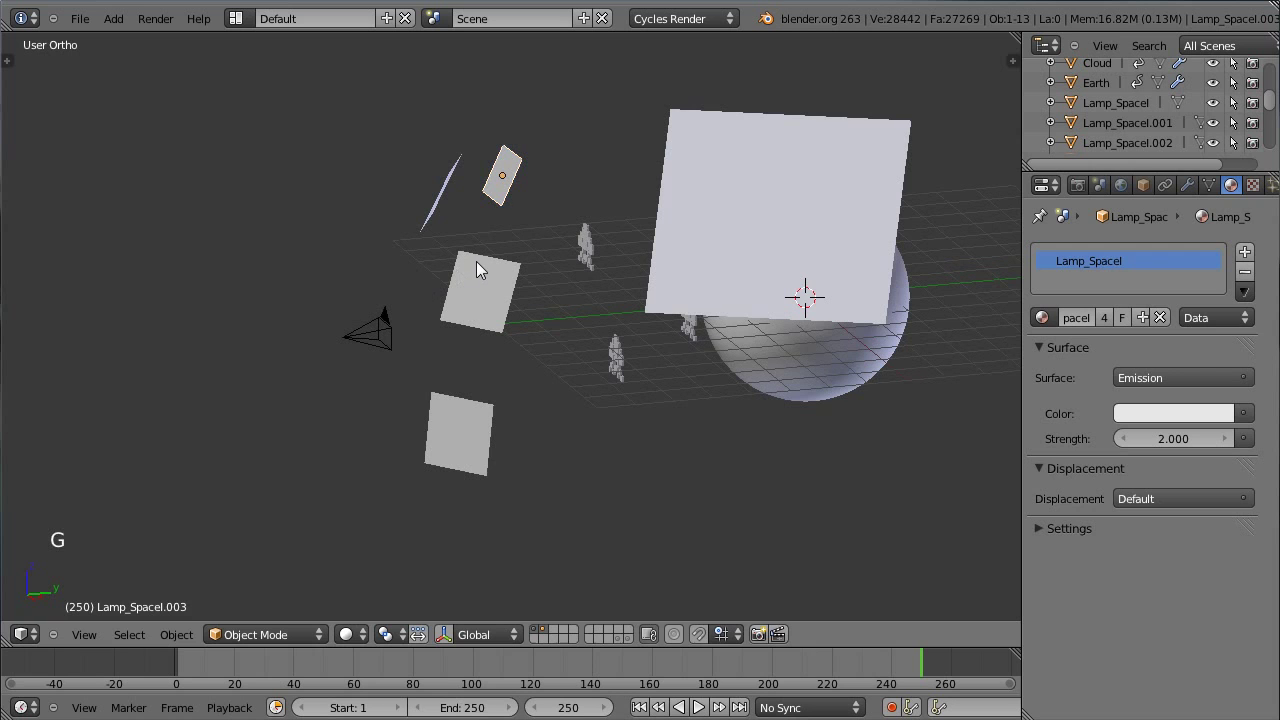
click(470, 306)
key(KP_0)
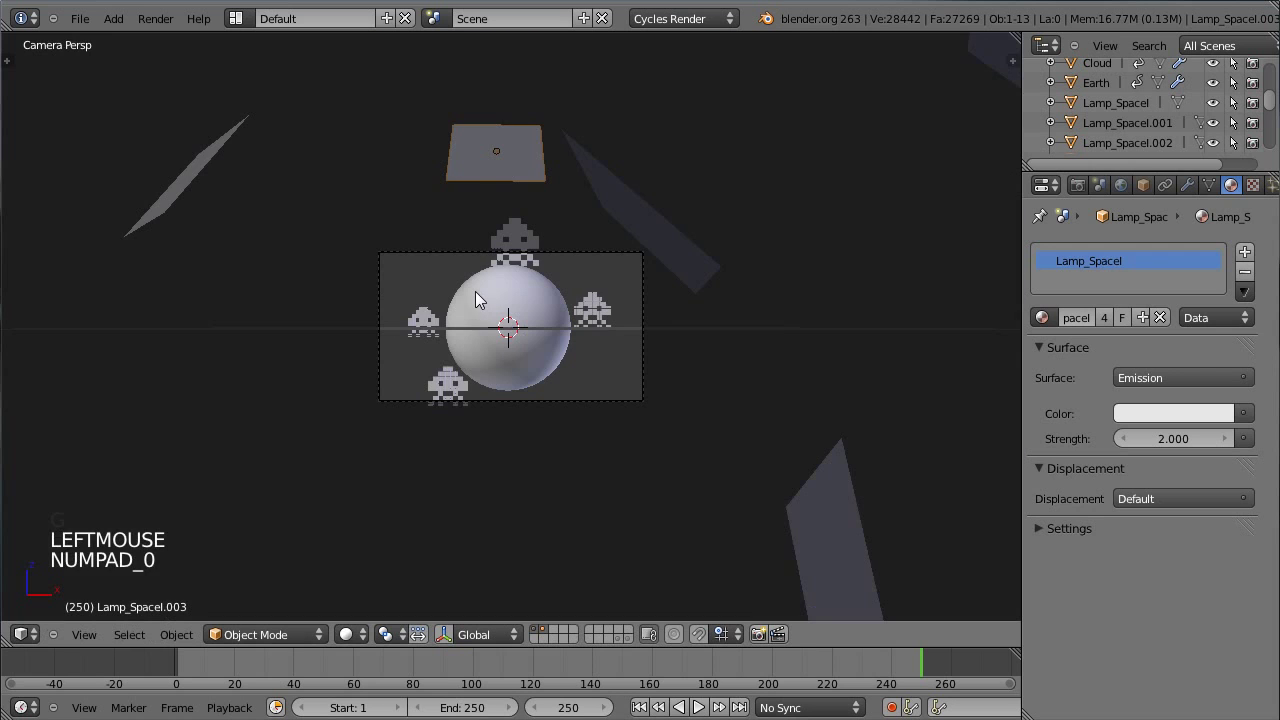
scroll(477, 293, up, 2)
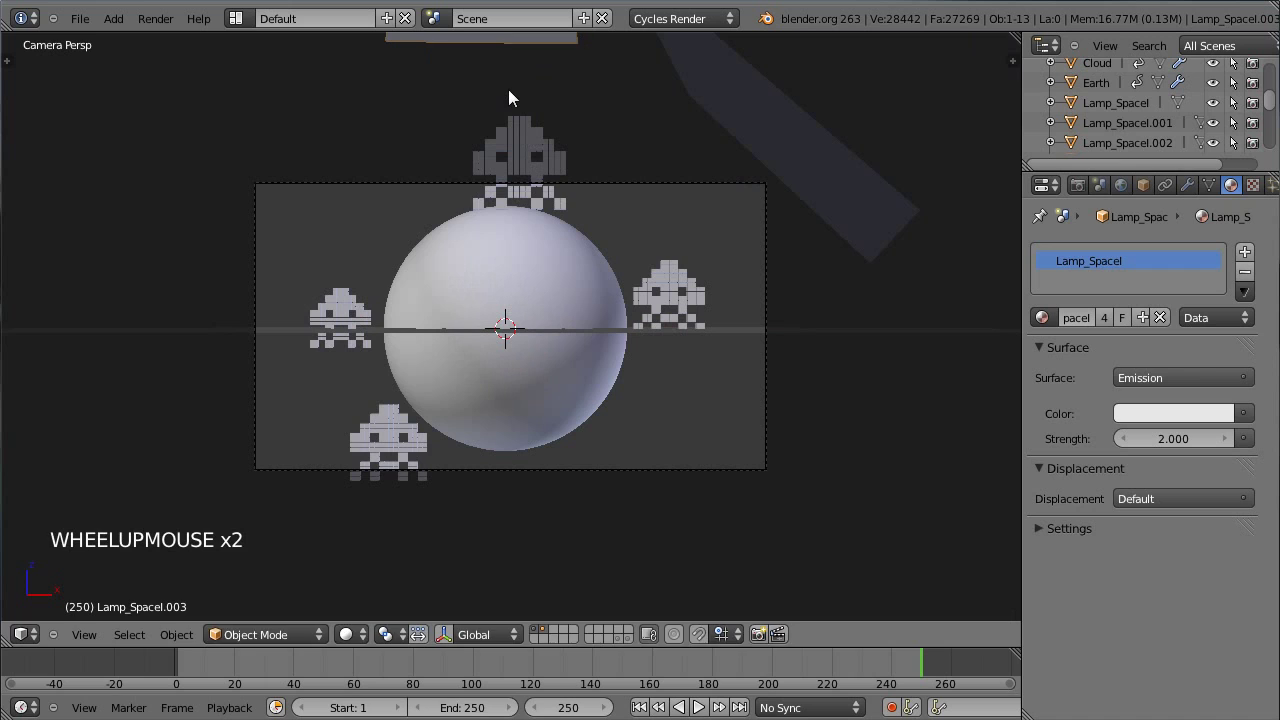
- Shift the upper invader's lamp sideways to centre it over the invader and lower it along Z
key(g)
click(567, 102)
key(g)
key(z)
click(566, 125)
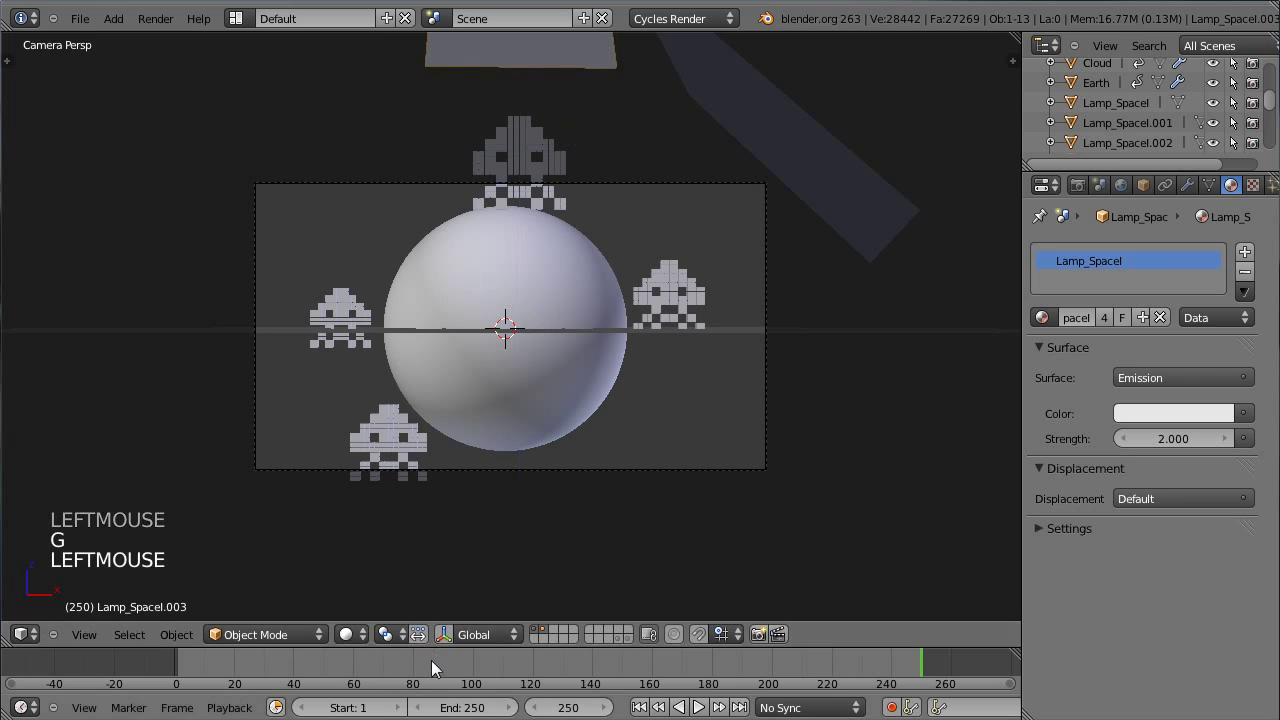
- Check the upper invader's lighting in a Rendered preview, ending in Solid shading
click(346, 634)
click(367, 507)
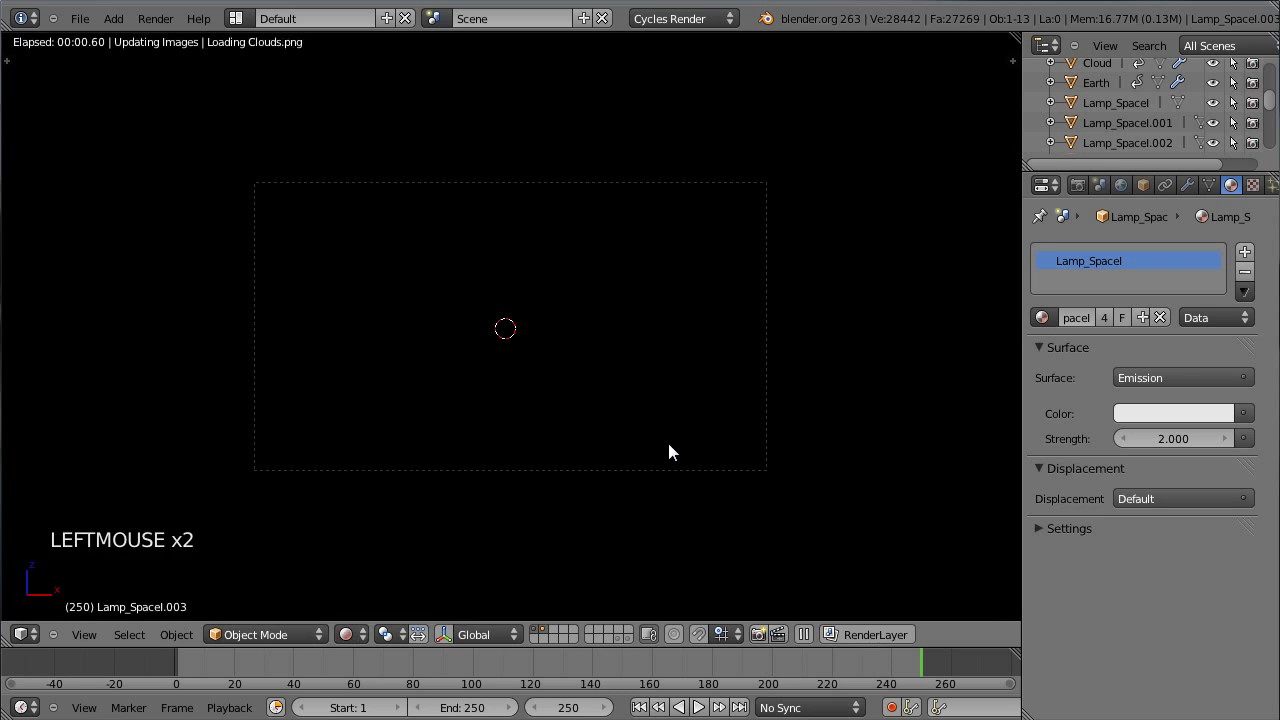
scroll(627, 444, up, 1)
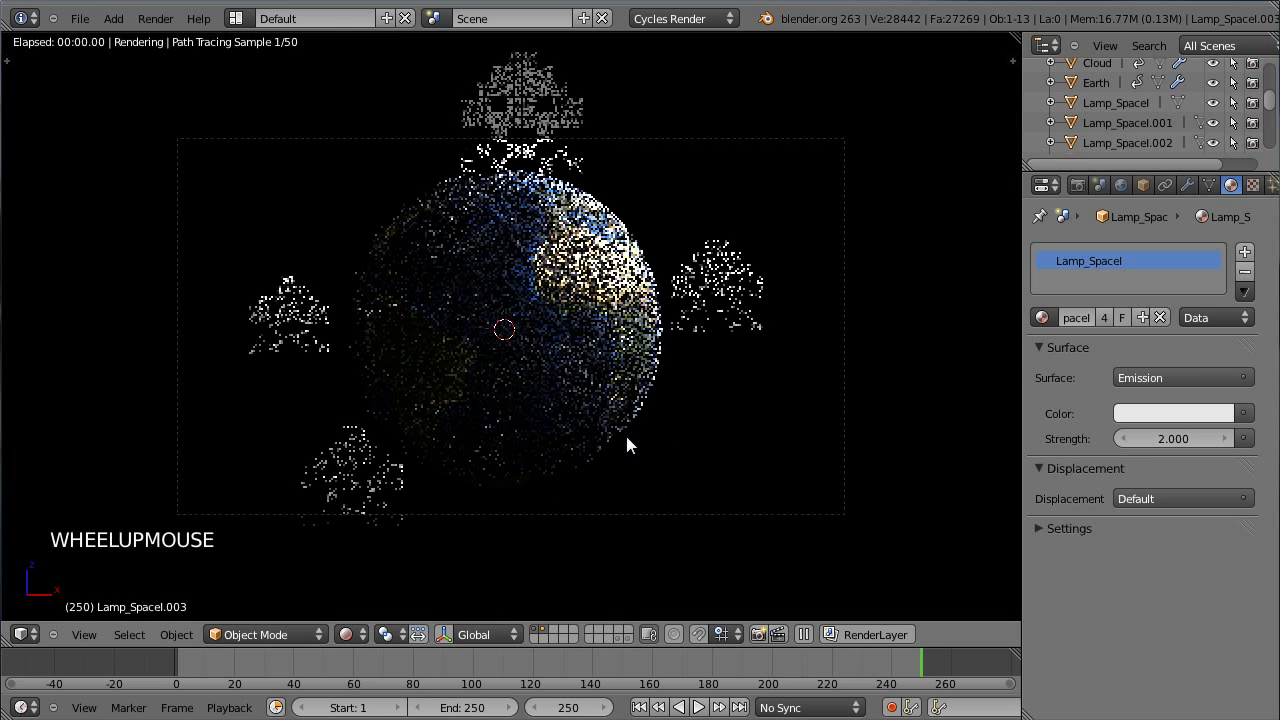
scroll(649, 455, up, 1)
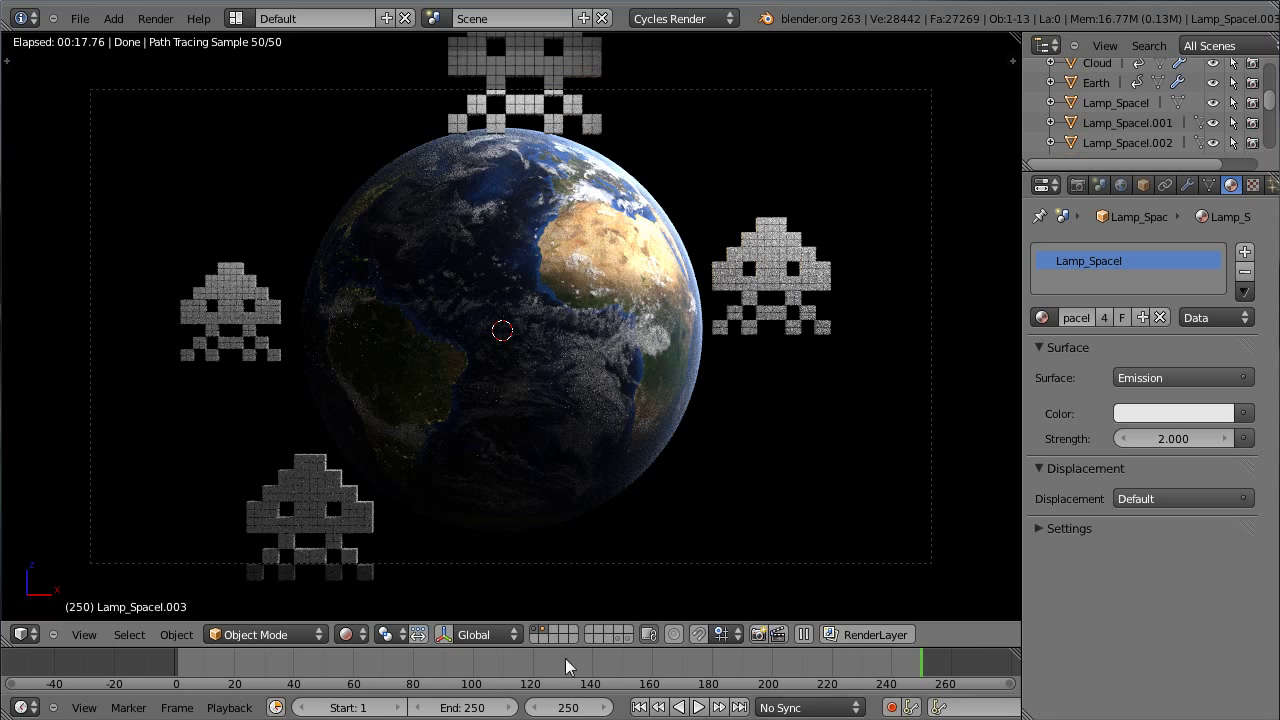
click(354, 635)
click(360, 574)
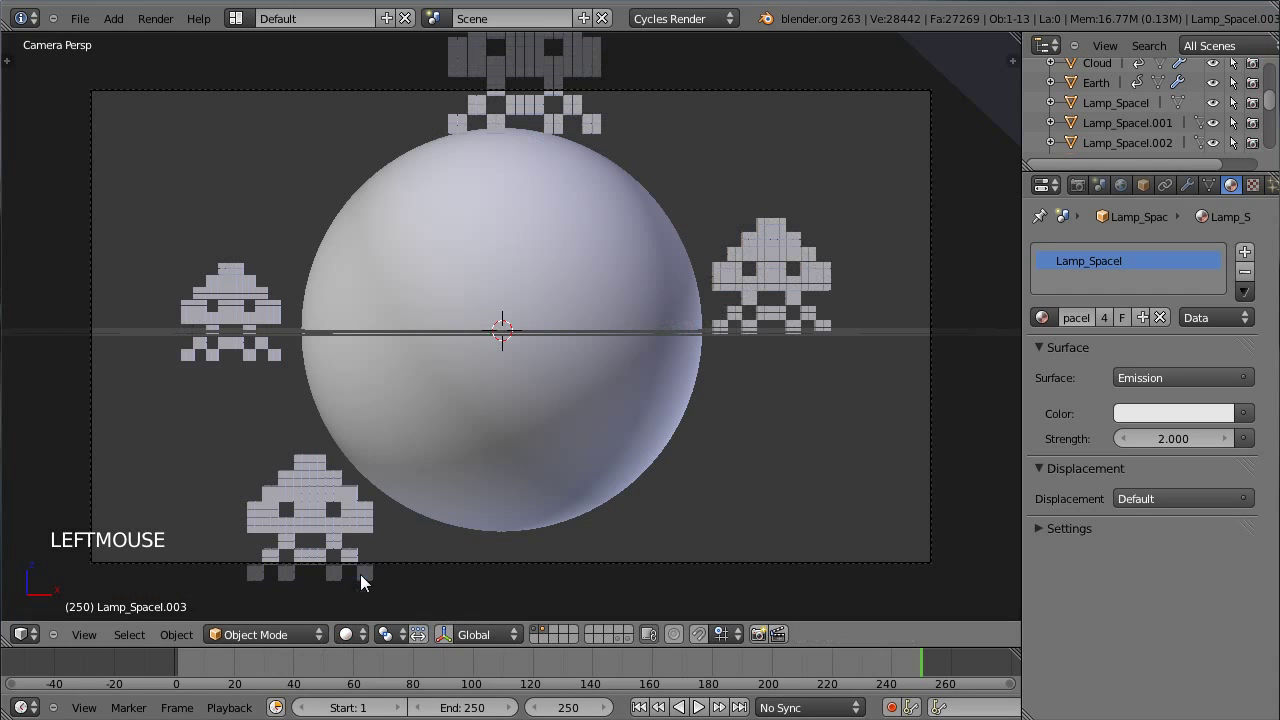
- Inspect the upper invader at frame 125 from the side and through the camera
drag(919, 660, 550, 690)
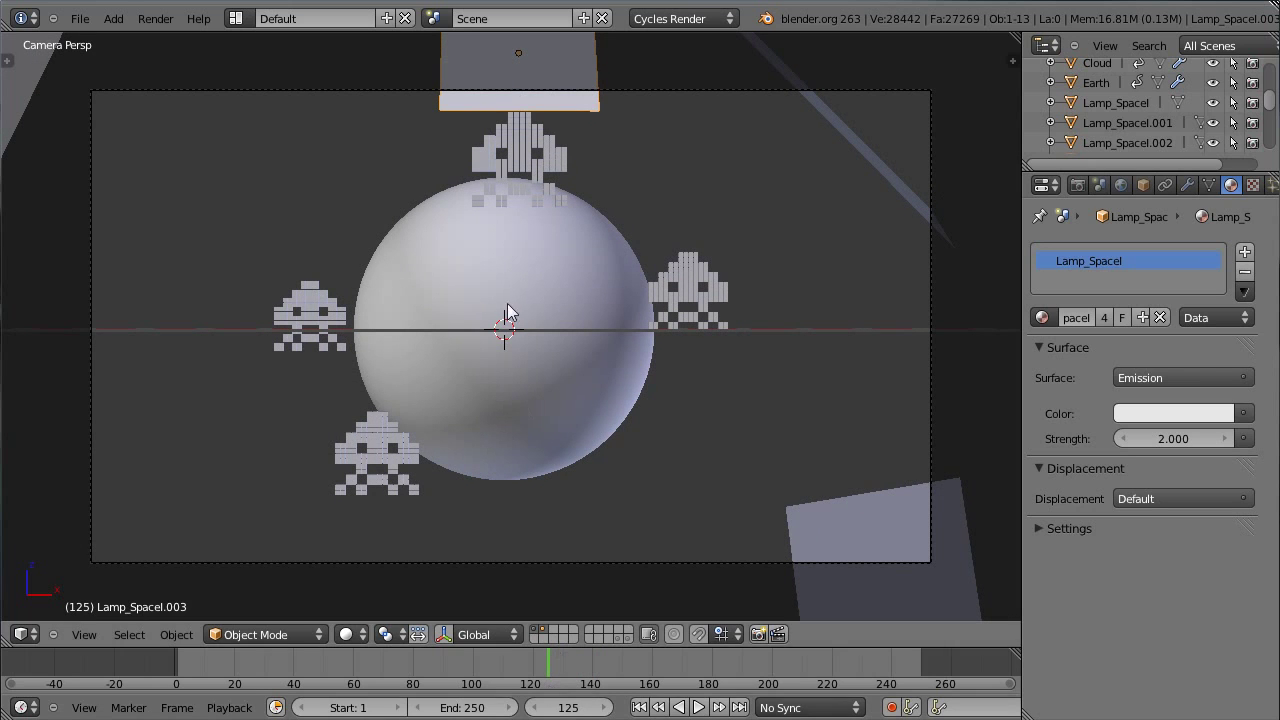
right_click(519, 170)
middle_drag(519, 170, 444, 271)
key(KP_0)
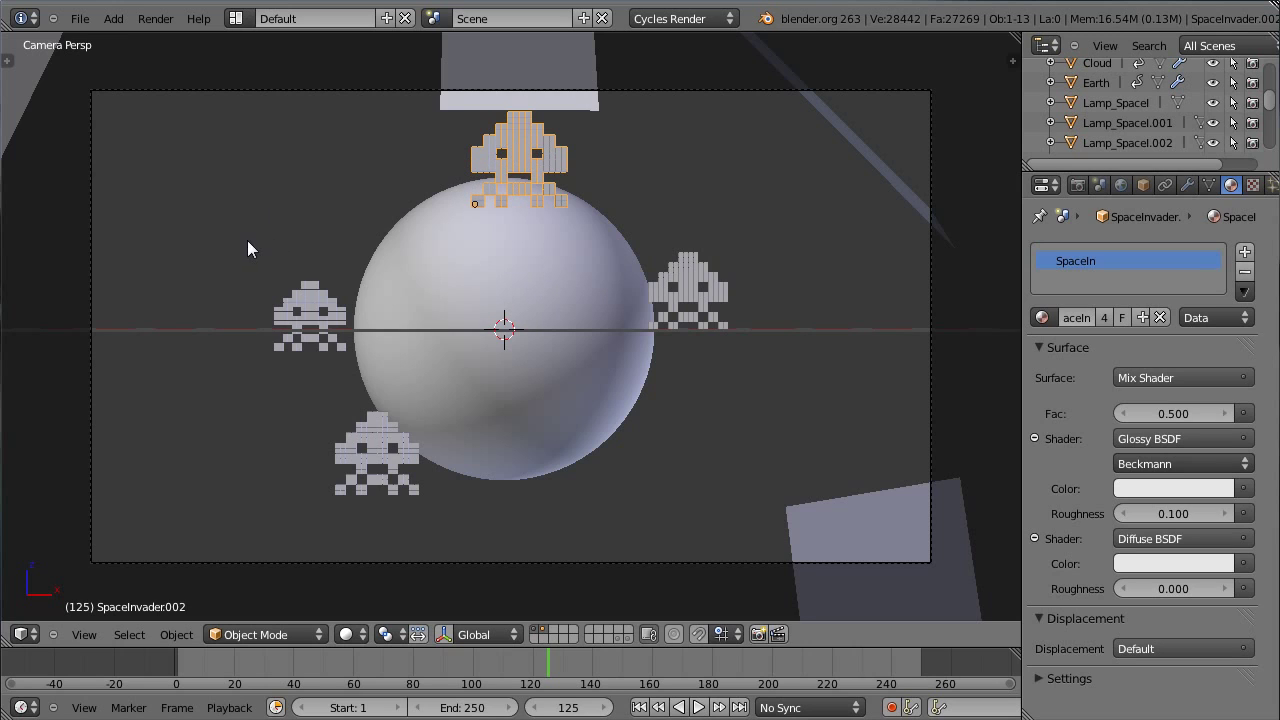
- Insert a Location keyframe at frame 249 for the invader above the Earth
drag(545, 668, 920, 684)
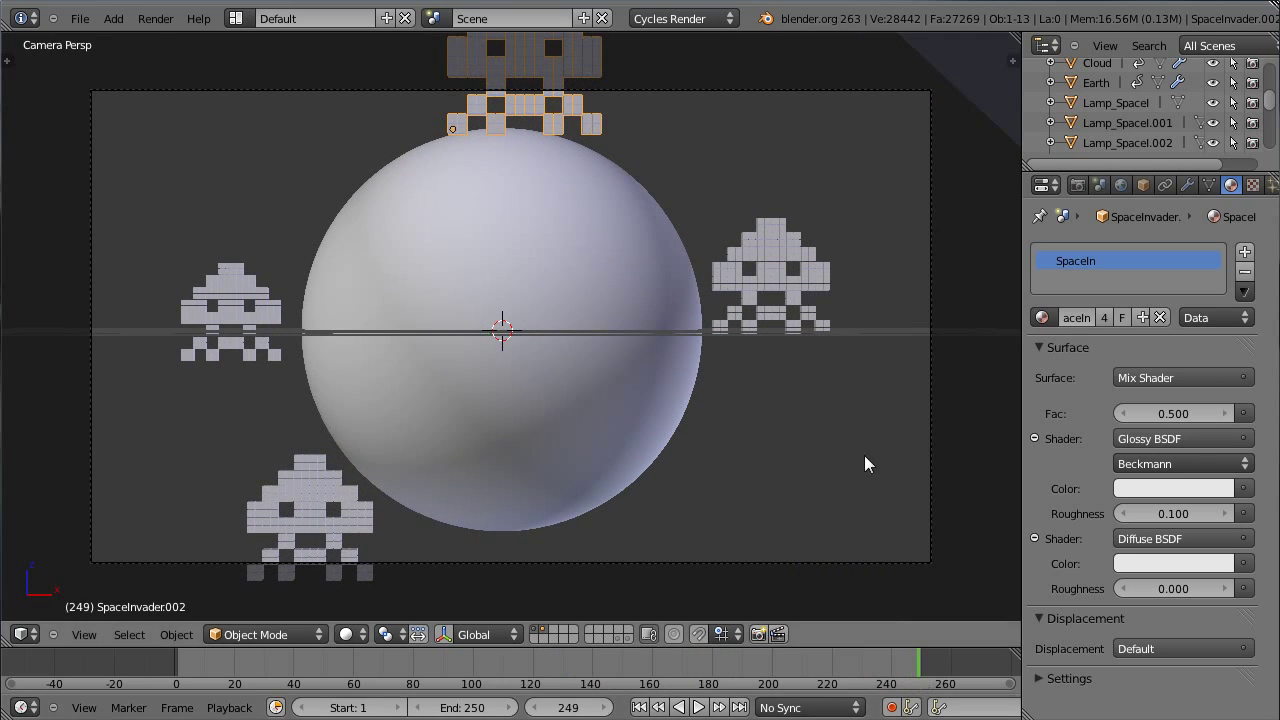
key(t)
key(t)
key(n)
scroll(912, 344, up, 3)
right_click(616, 248)
right_click(490, 158)
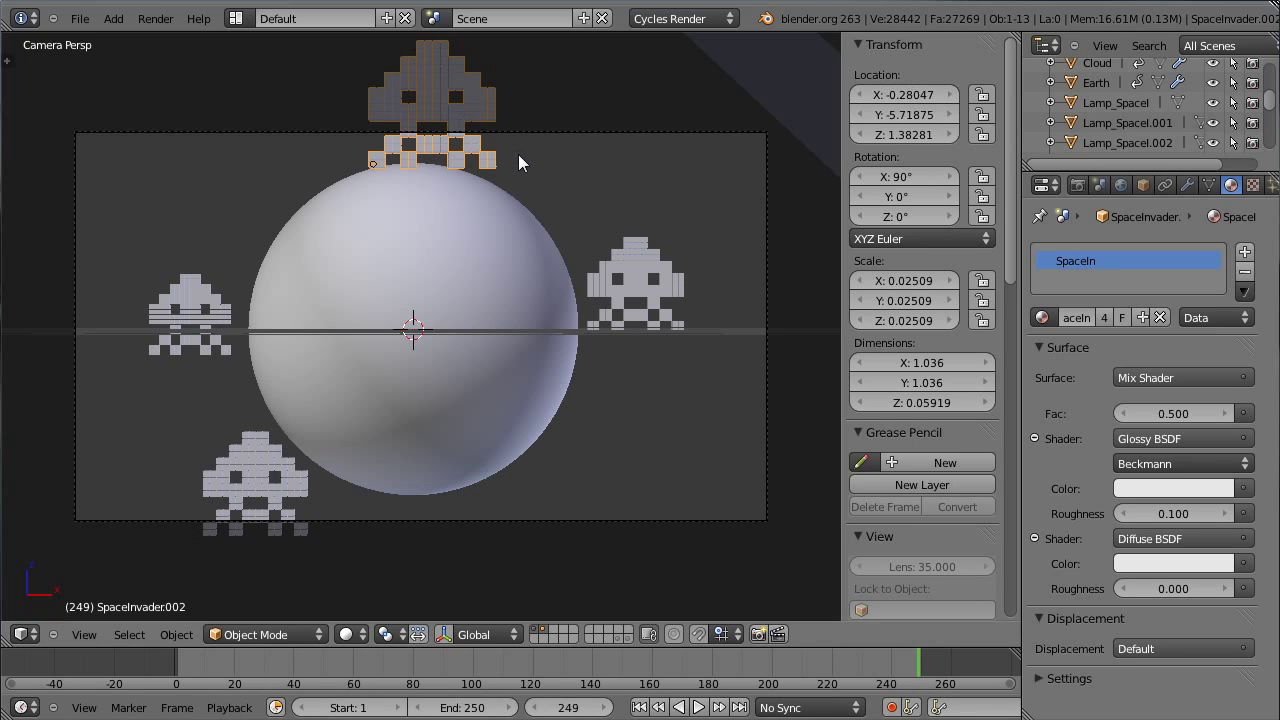
key(i)
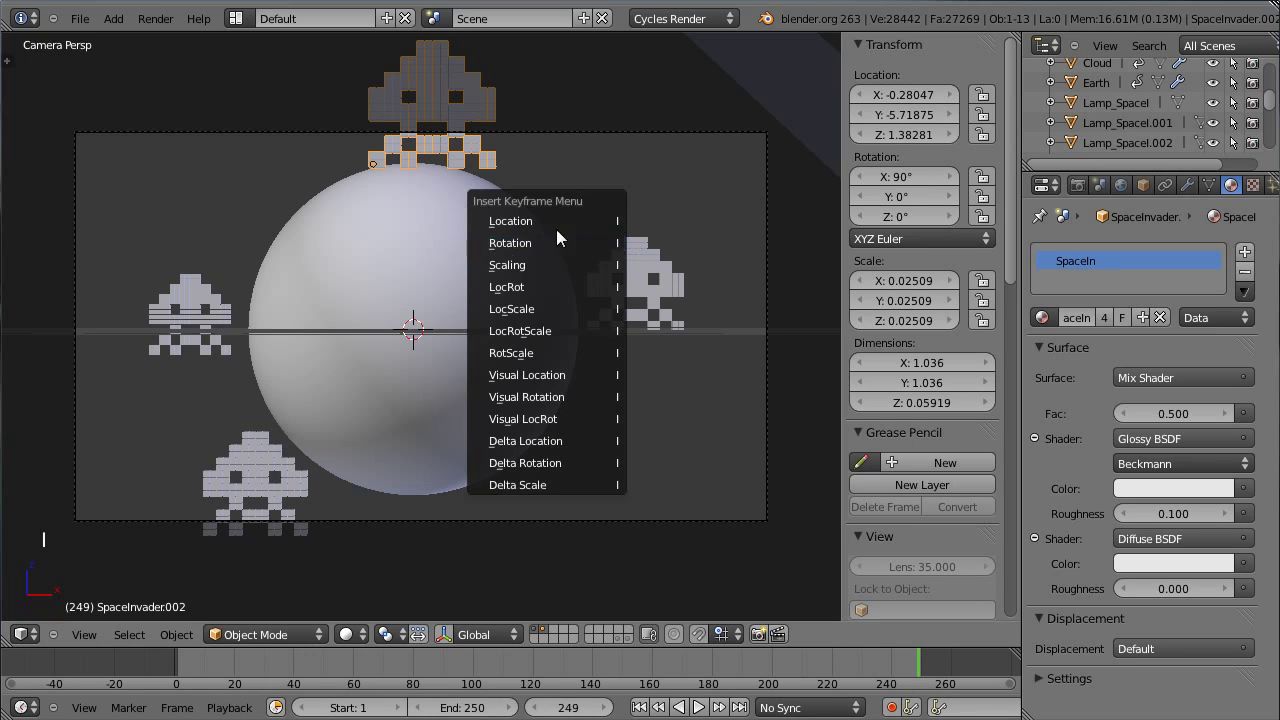
click(556, 220)
- Insert Location keyframes at frame 249 for the right, left and lower-left invaders
right_click(627, 236)
key(i)
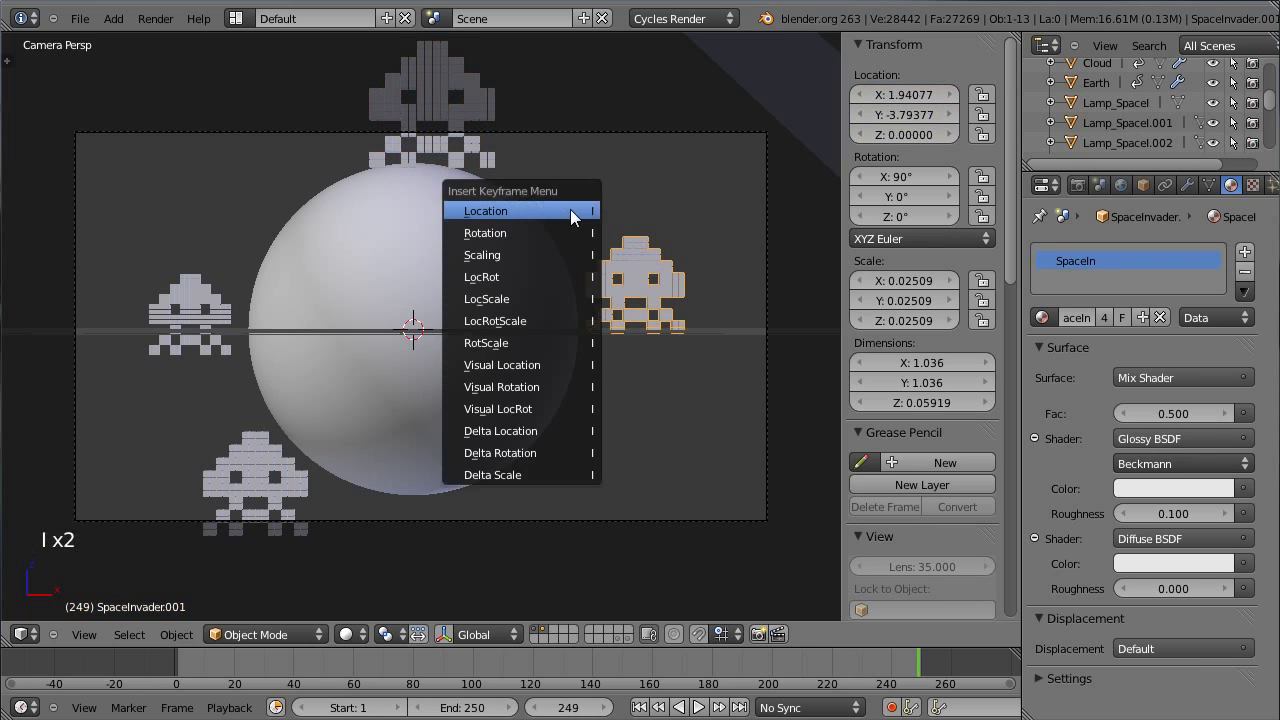
click(580, 214)
right_click(189, 300)
key(i)
click(196, 299)
right_click(276, 436)
key(i)
click(291, 404)
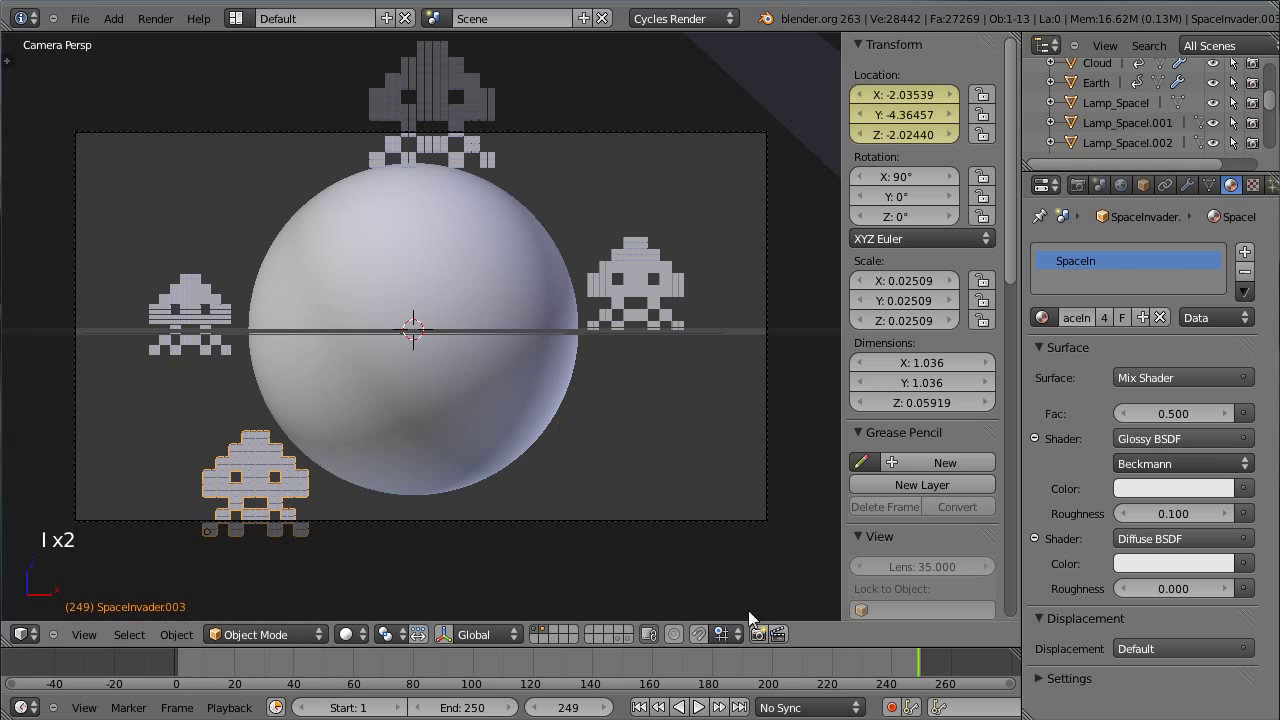
- Set the current frame to 125 and select the invader at the Earth's lower left
drag(918, 666, 548, 683)
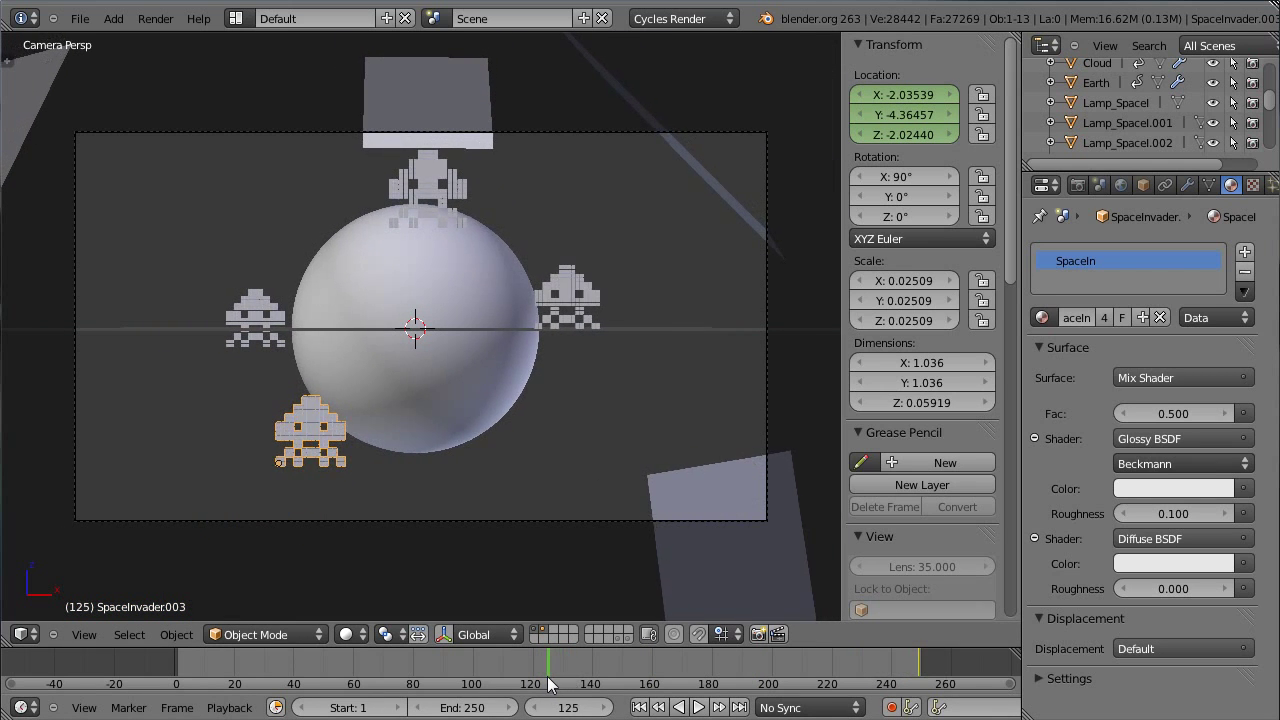
right_click(319, 425)
key(g)
key(g)
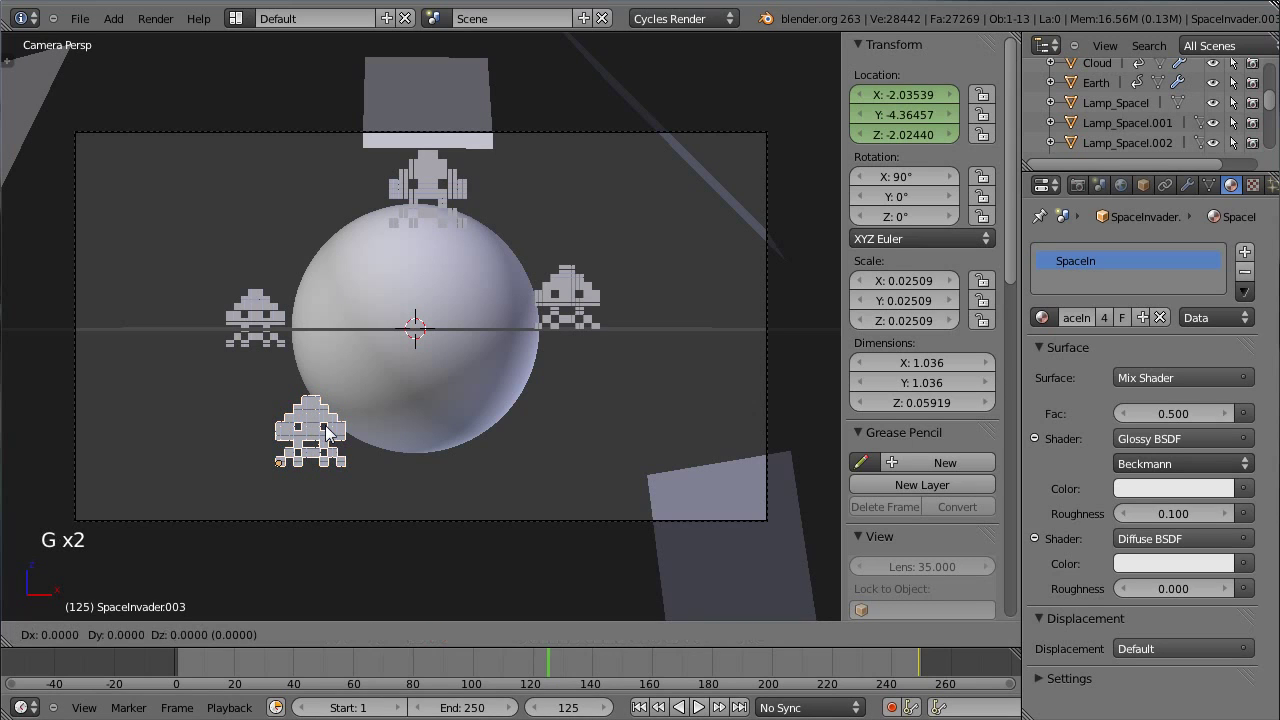
click(326, 428)
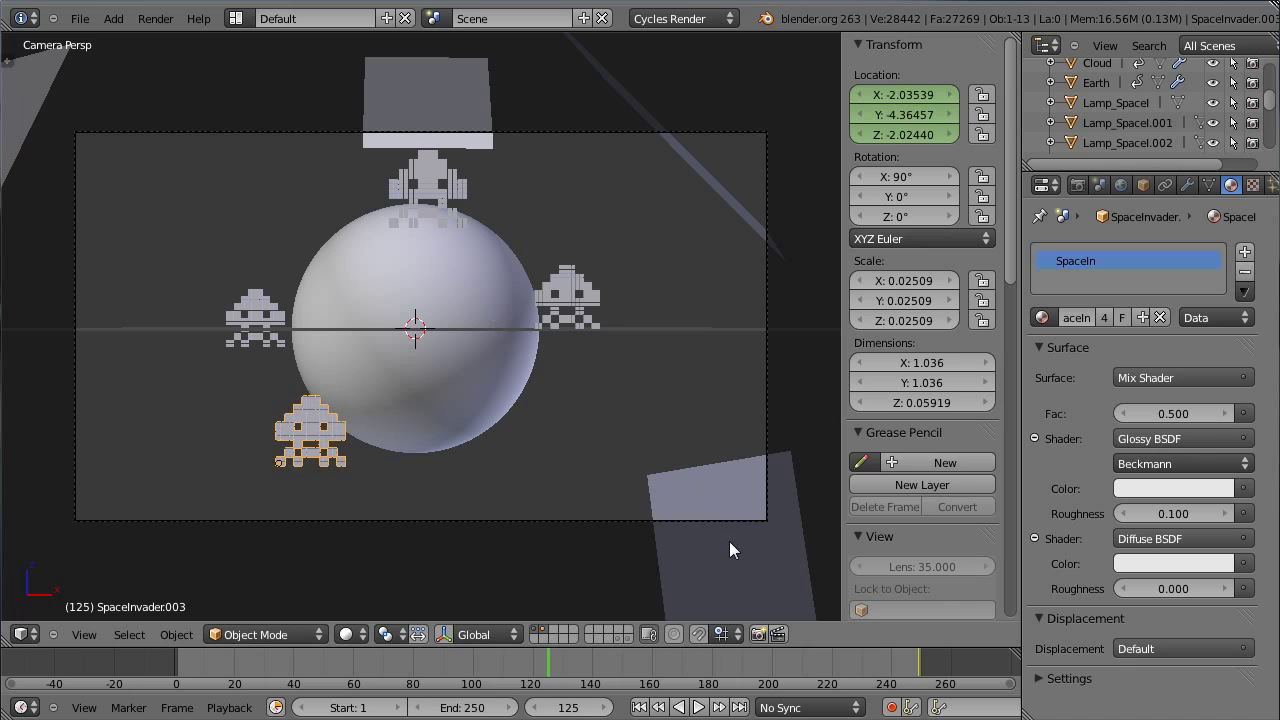
- Move the invader at the Earth's lower left toward the camera along the global Y axis to about -11.79
right_click(433, 176)
right_click(430, 178)
right_click(430, 180)
right_click(425, 183)
right_click(425, 183)
right_click(340, 430)
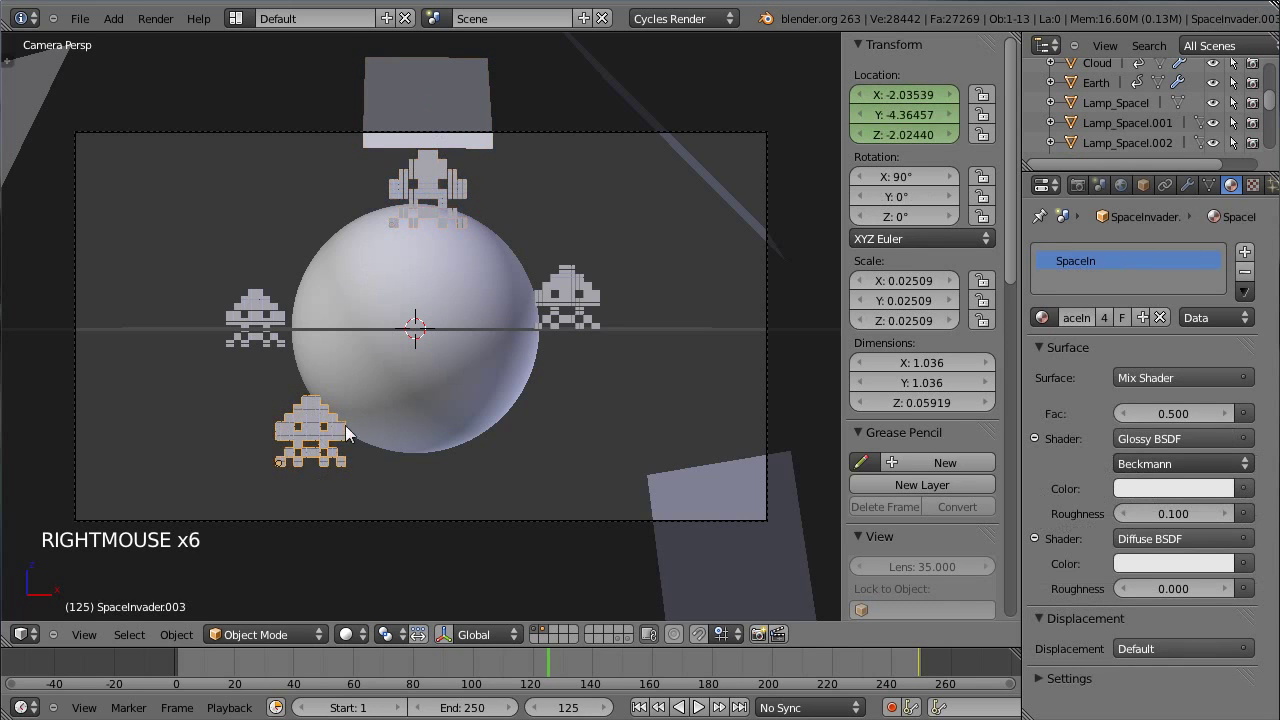
key(g)
key(y)
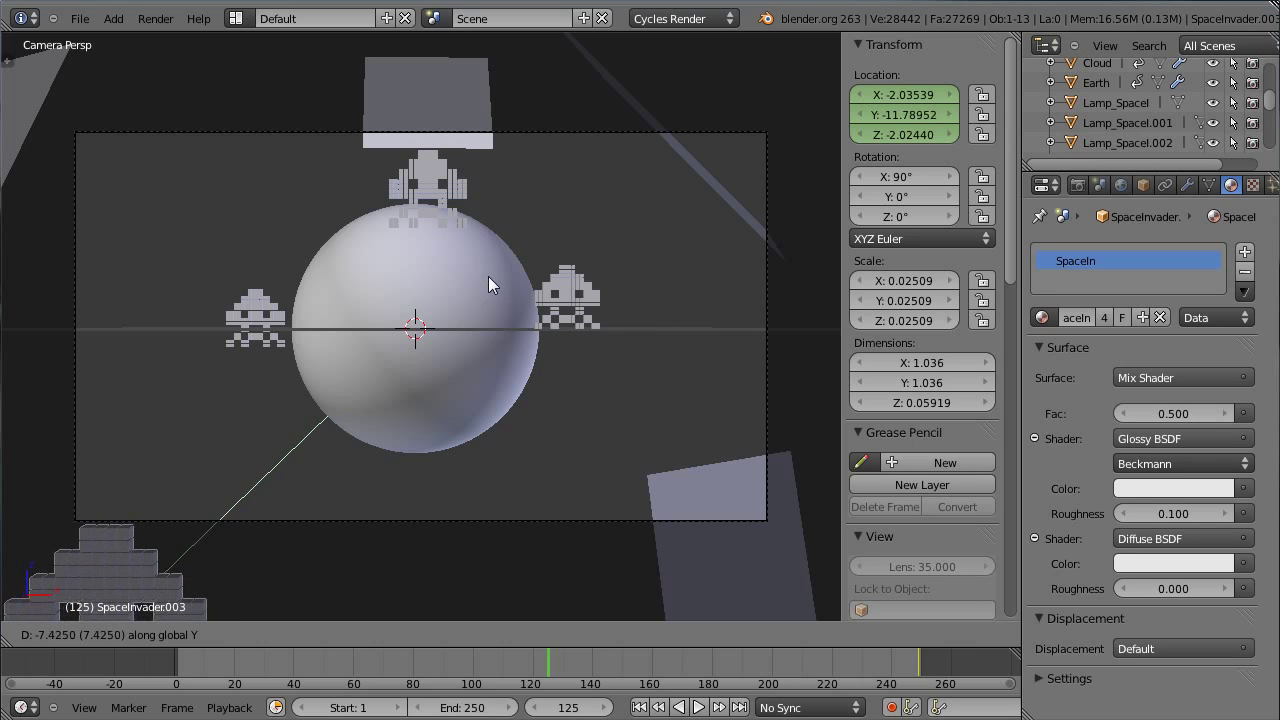
shift+click(488, 276)
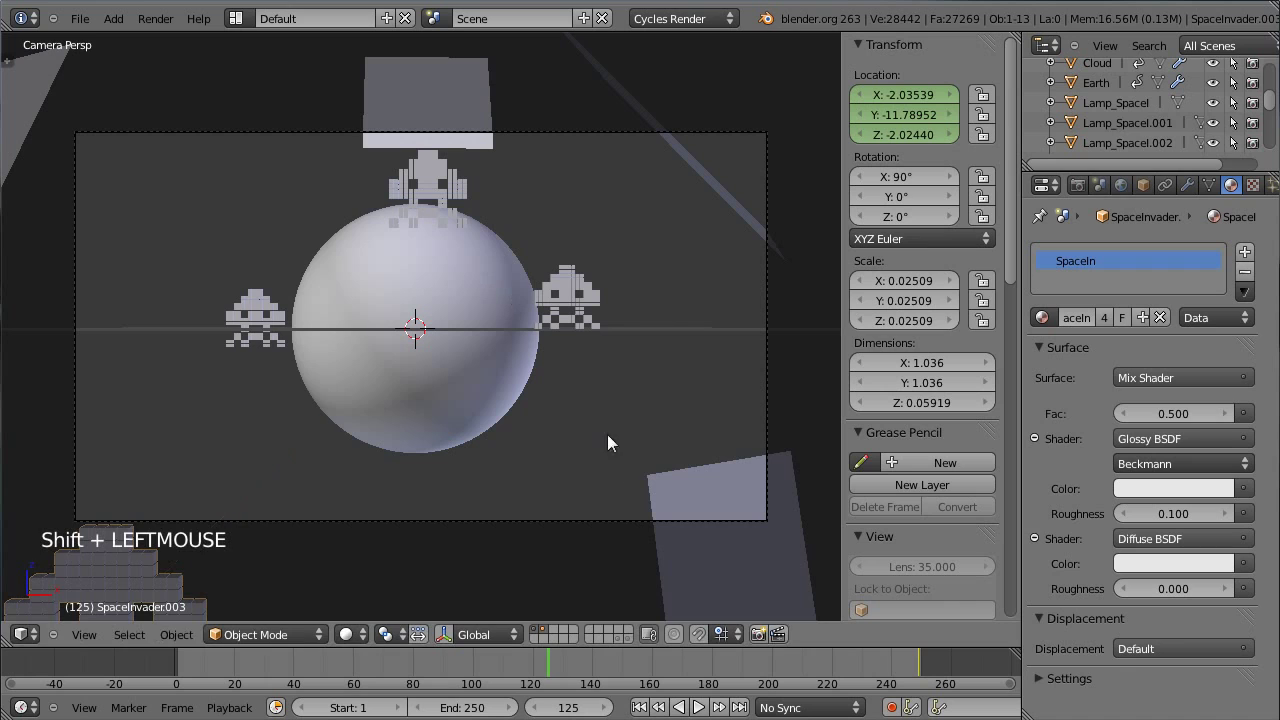
- Insert a Location keyframe at frame 125 for the lower-left invader
key(i)
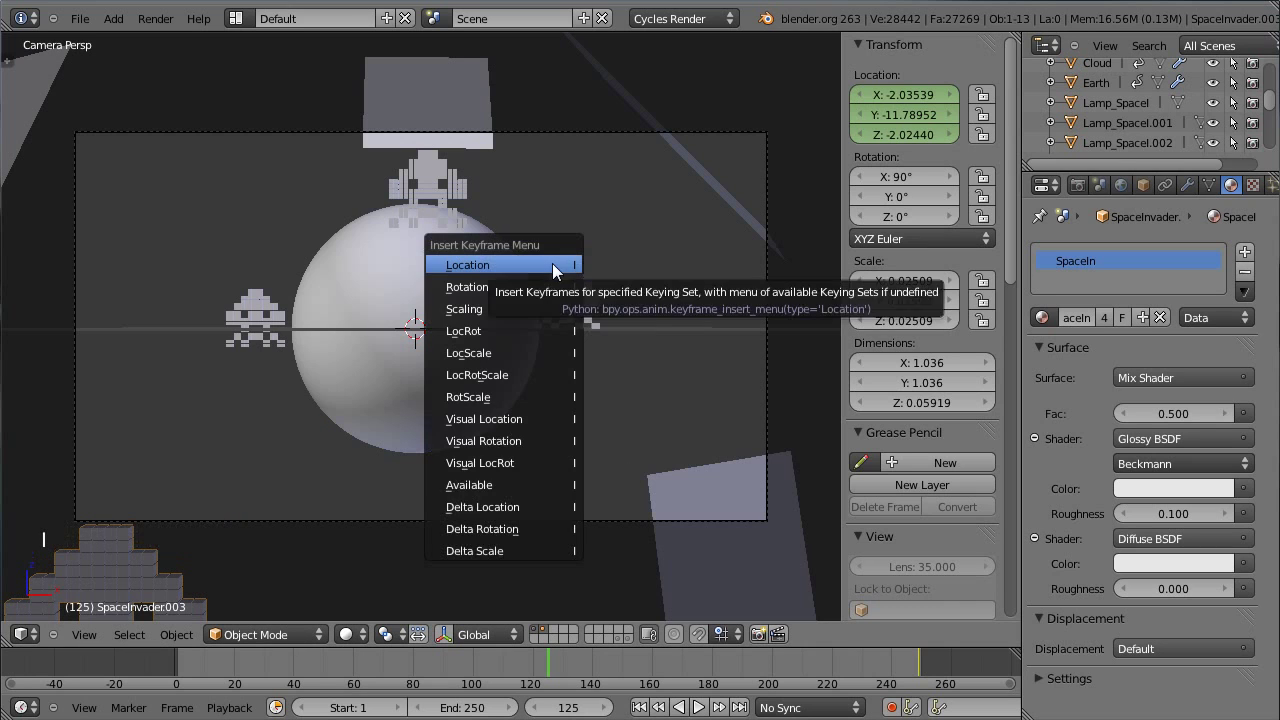
click(551, 264)
mouse_move(549, 677)
mouse_down()
mouse_move(845, 688)
mouse_move(560, 696)
mouse_move(915, 702)
mouse_move(548, 697)
mouse_up()
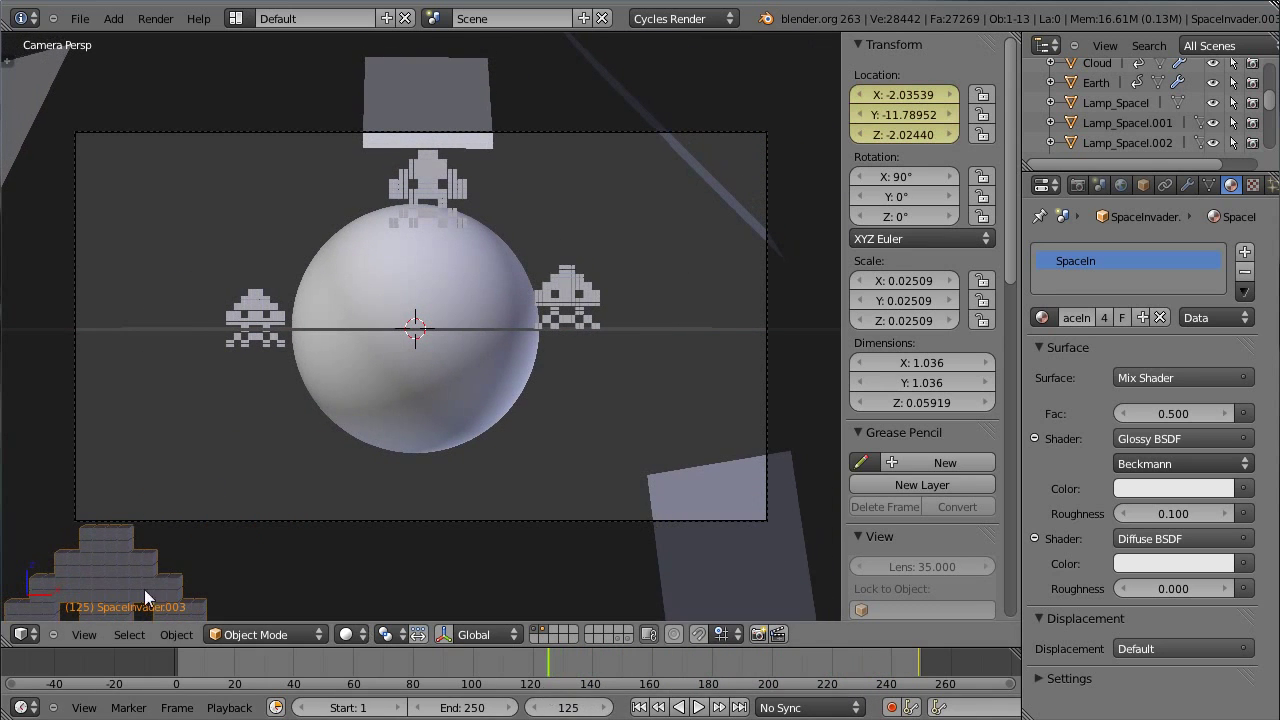
- In the Graph Editor, shrink the handles of the lower-left invader's two Y Location keyframes to nearly zero, then scrub through the motion in the 3D View
click(22, 634)
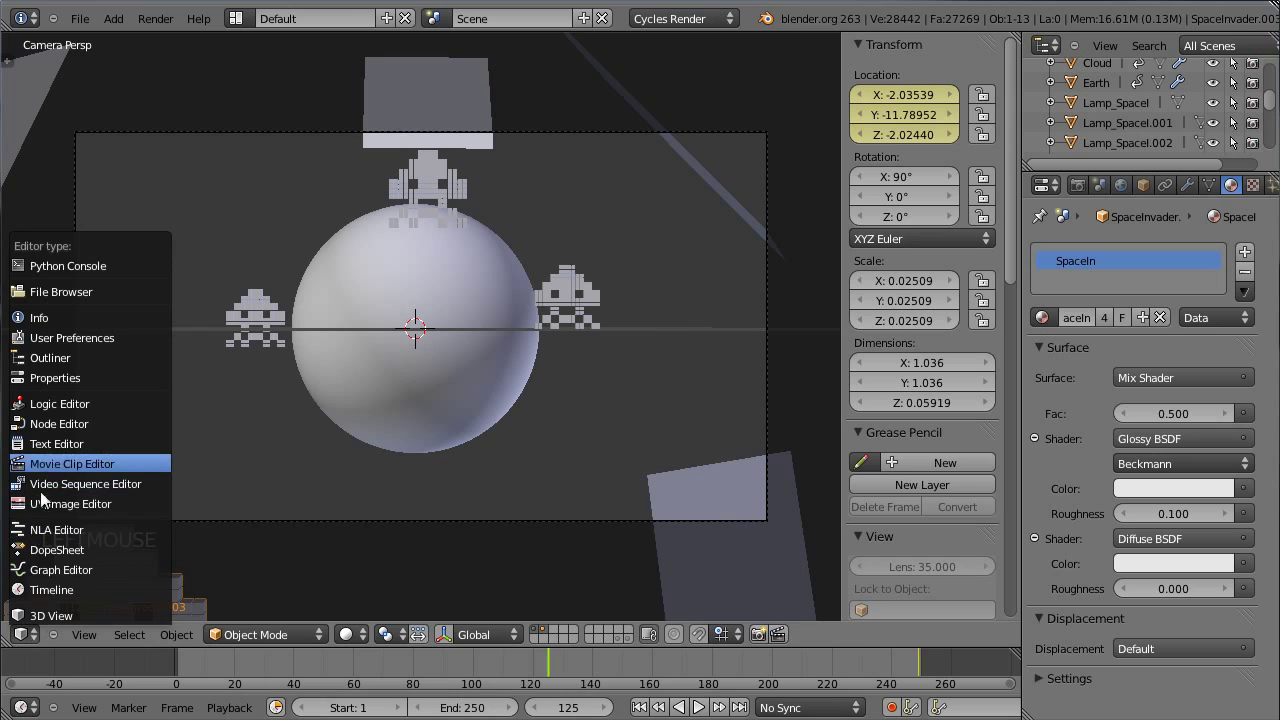
click(46, 569)
right_click(760, 368)
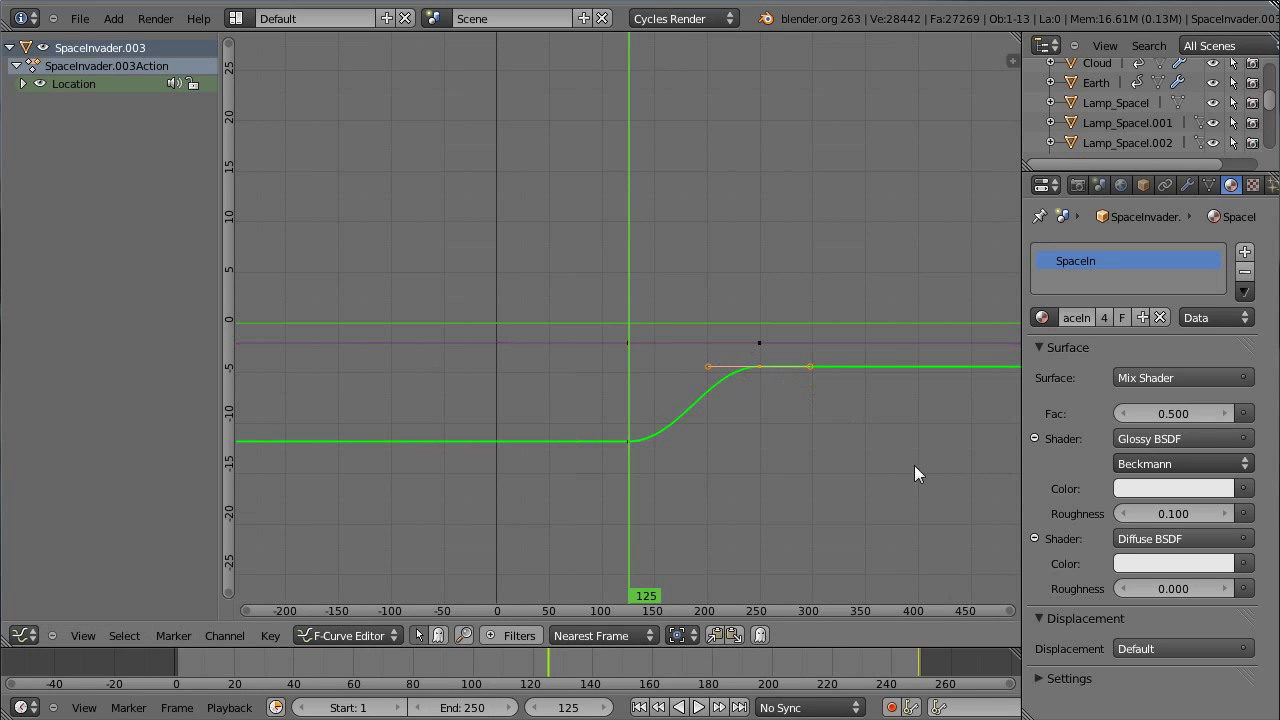
key(s)
click(737, 371)
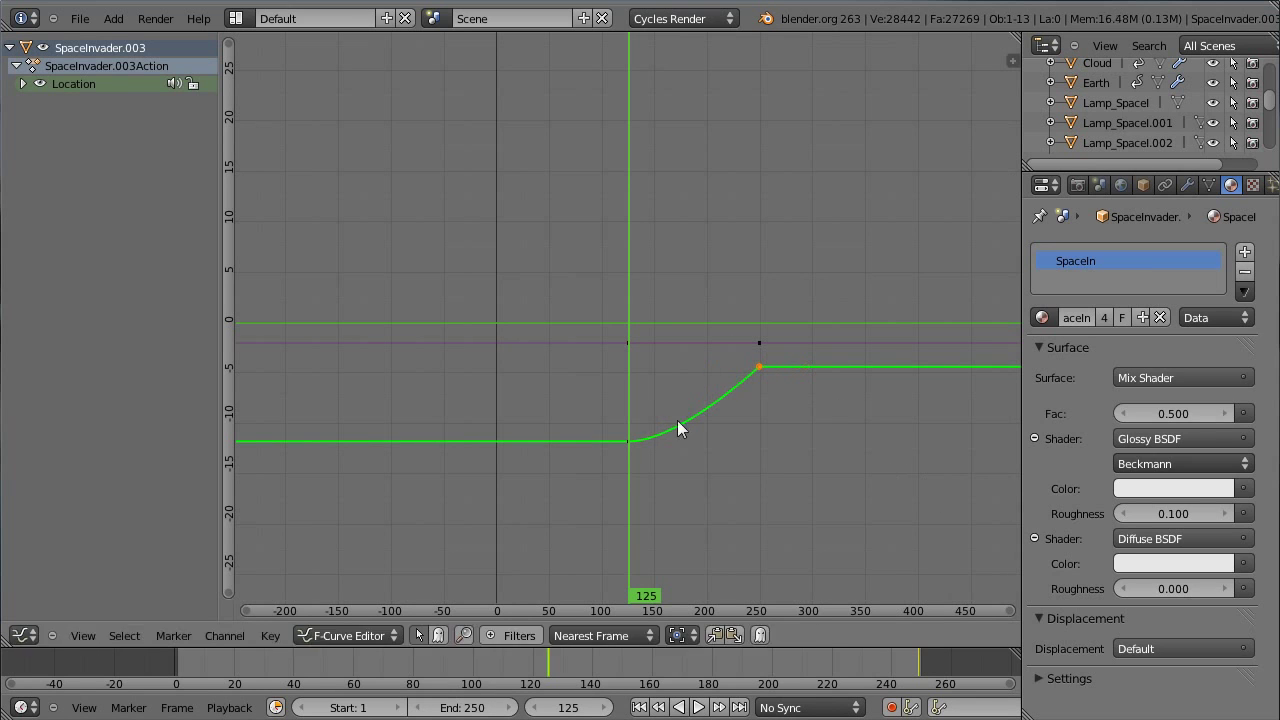
right_click(628, 442)
key(s)
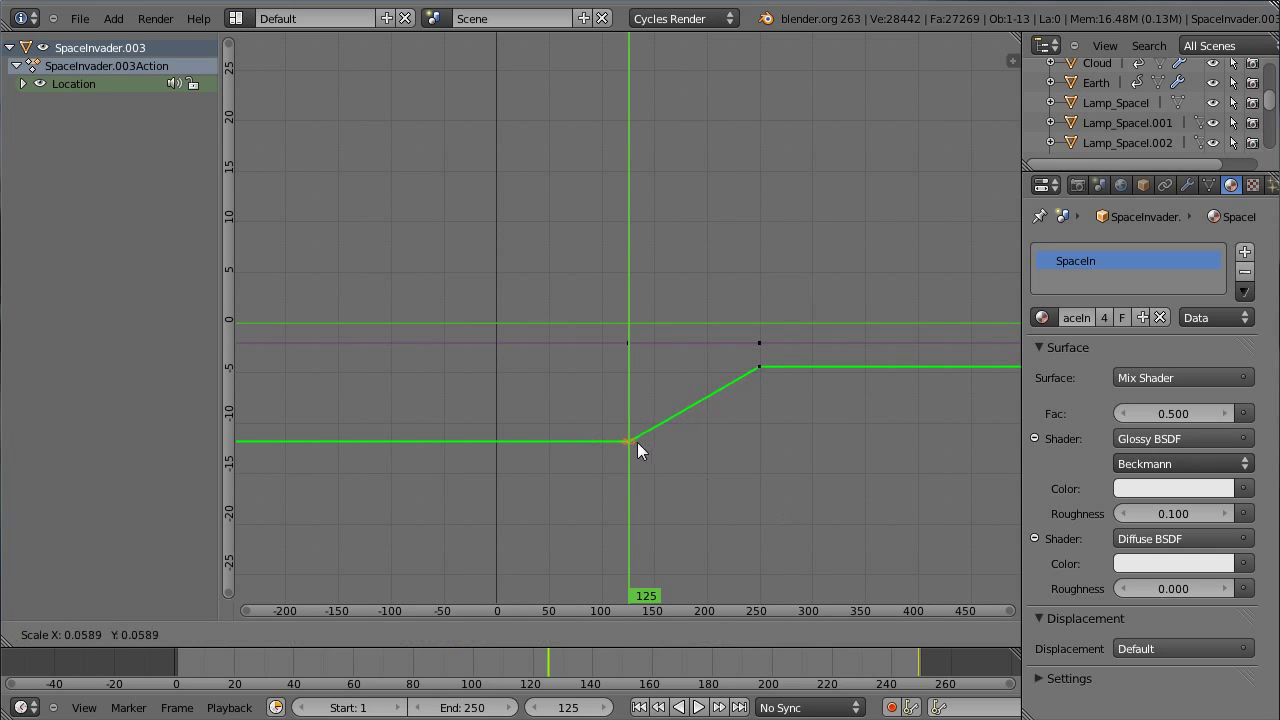
click(624, 438)
click(22, 634)
click(45, 691)
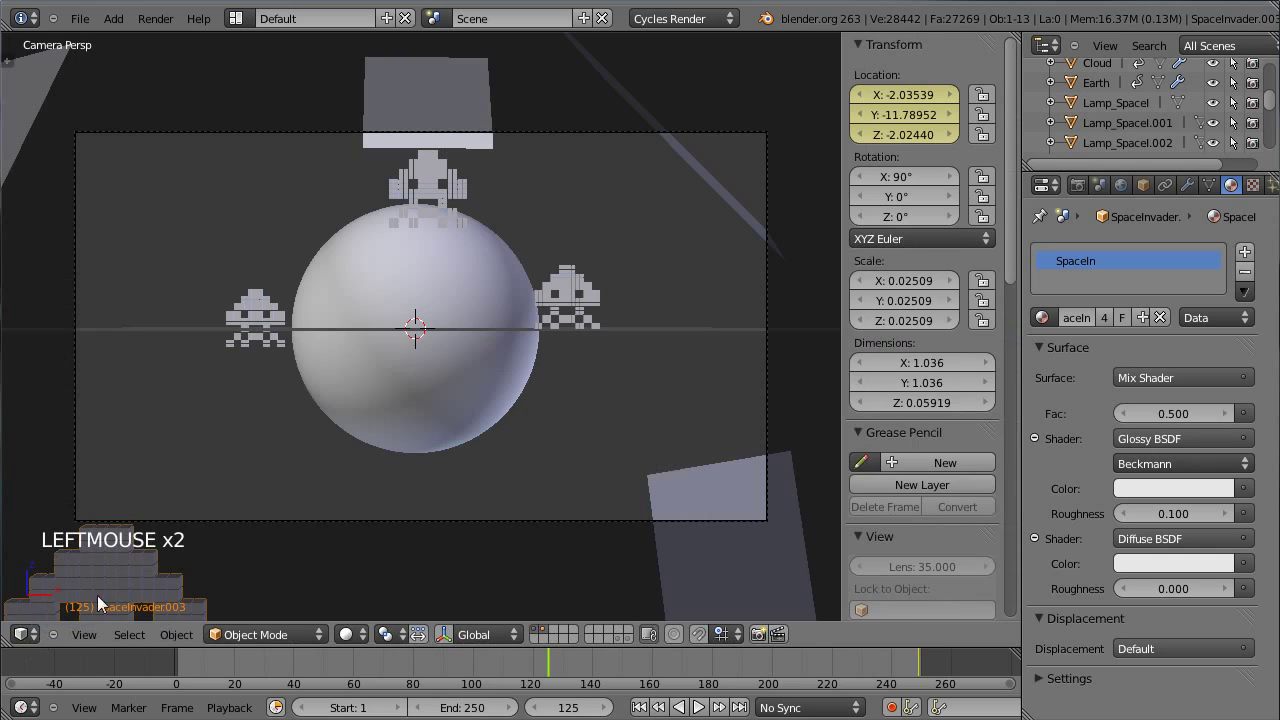
drag(549, 657, 743, 680)
mouse_move(571, 681)
mouse_down()
mouse_move(922, 686)
mouse_move(548, 684)
mouse_up()
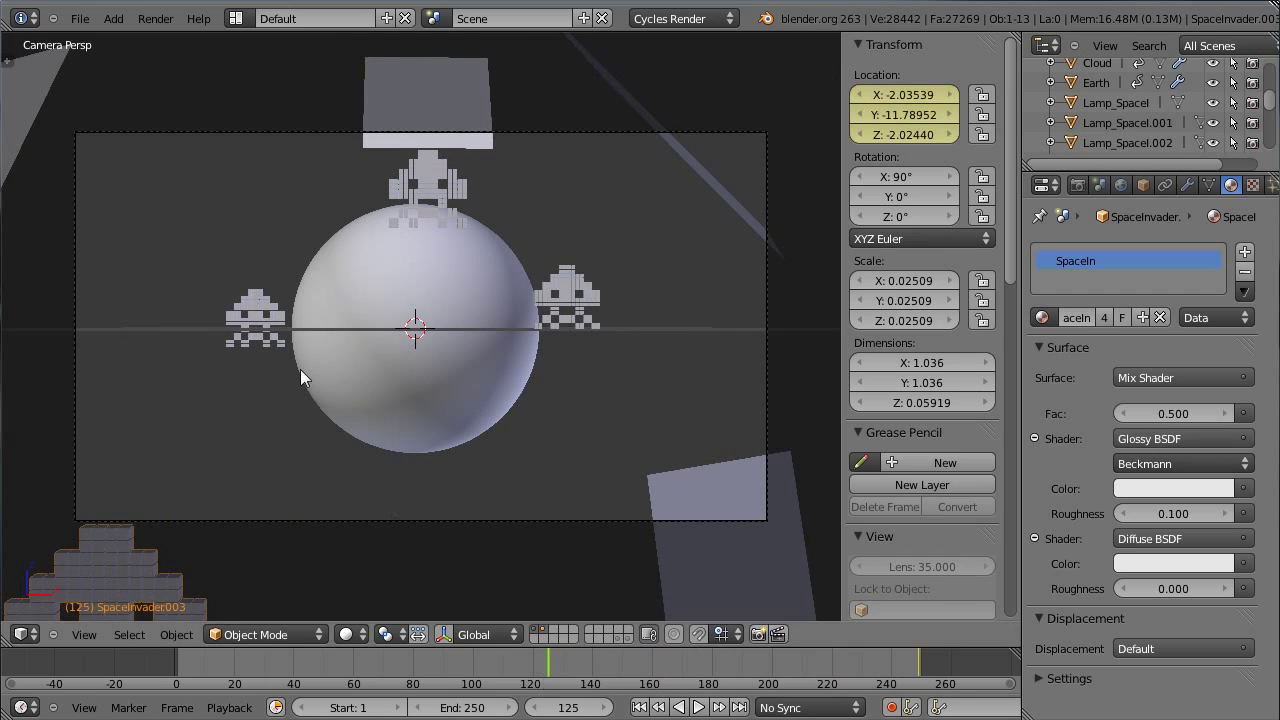
- Move the invader left of the Earth along global Y to about -10.65 and insert a Location keyframe at frame 125
right_click(262, 345)
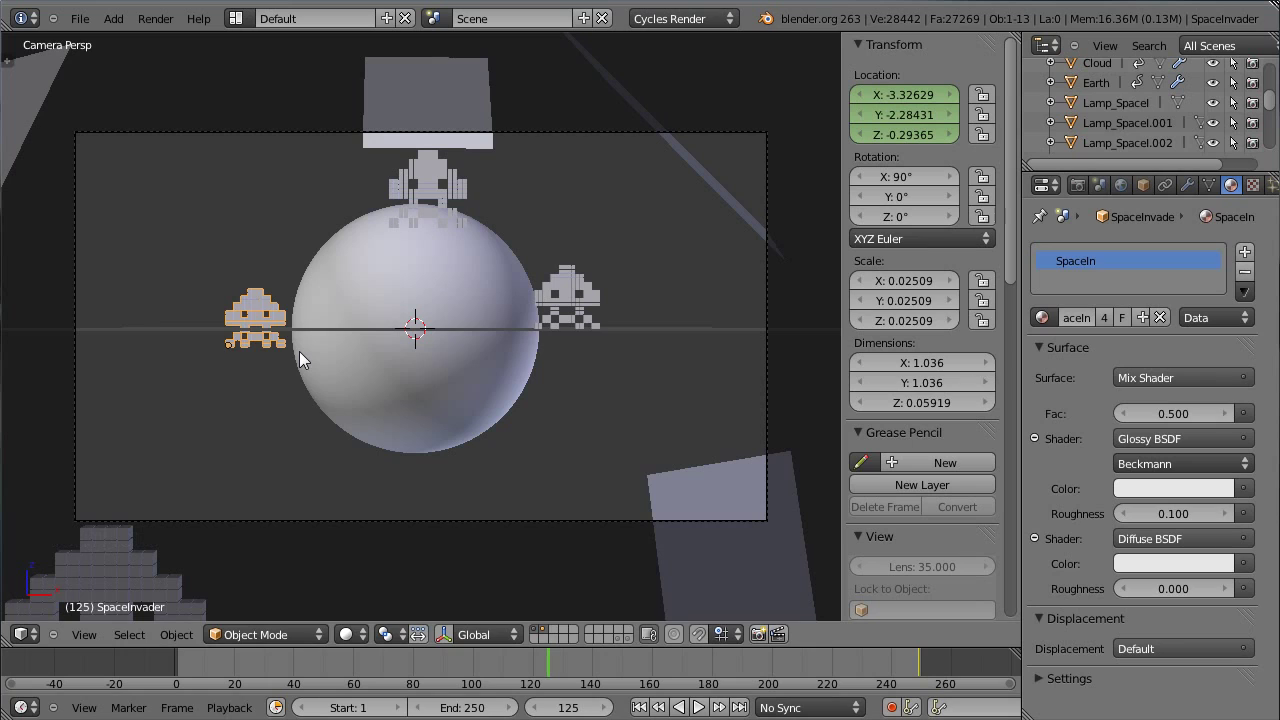
key(g)
key(x)
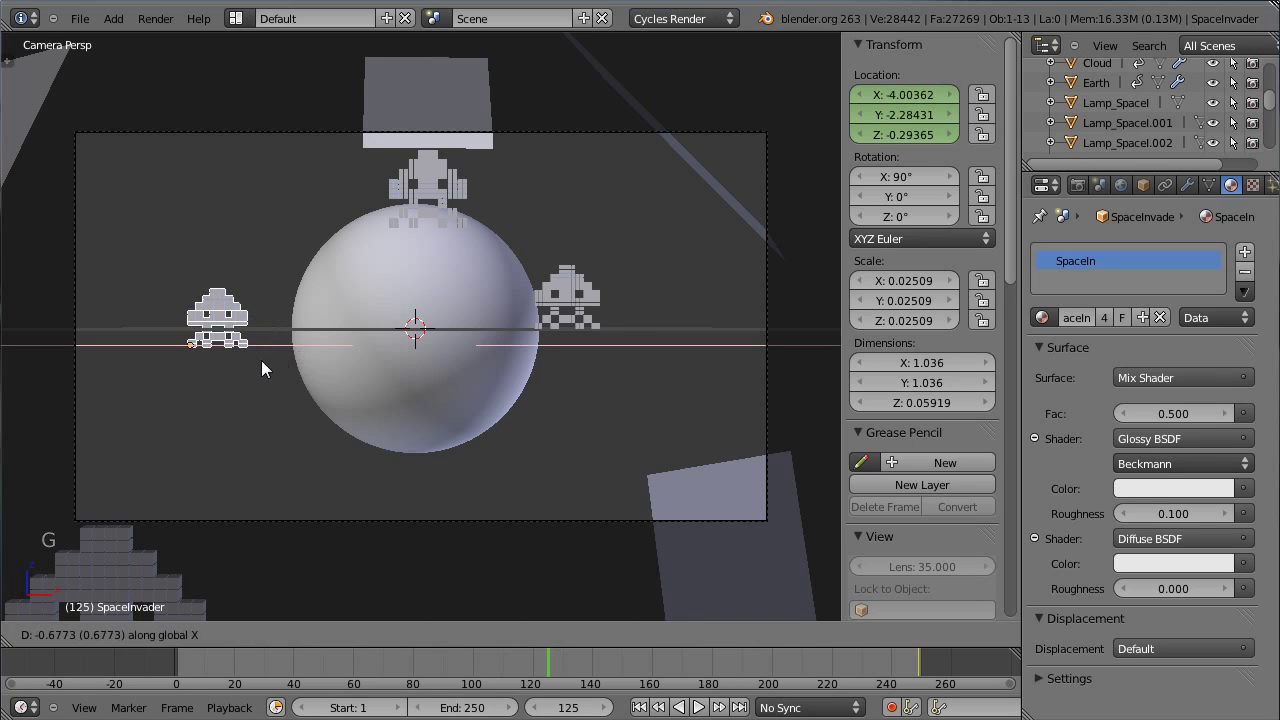
key(y)
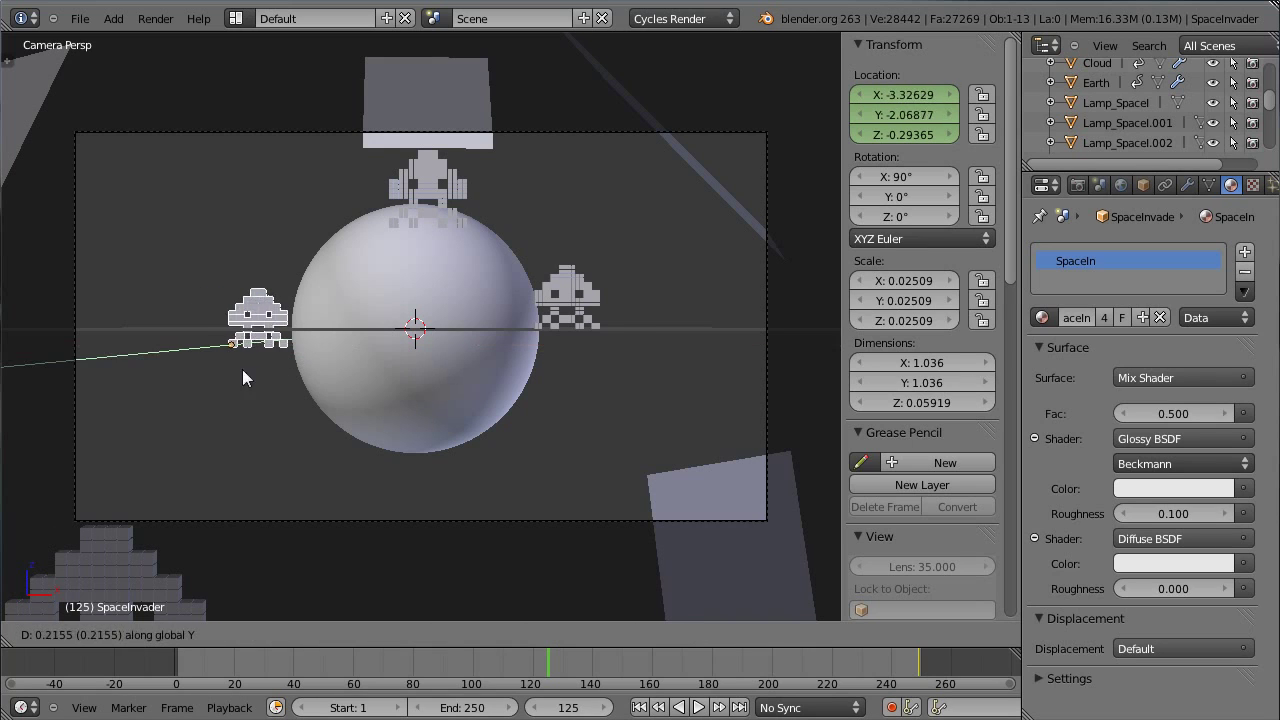
click(459, 270)
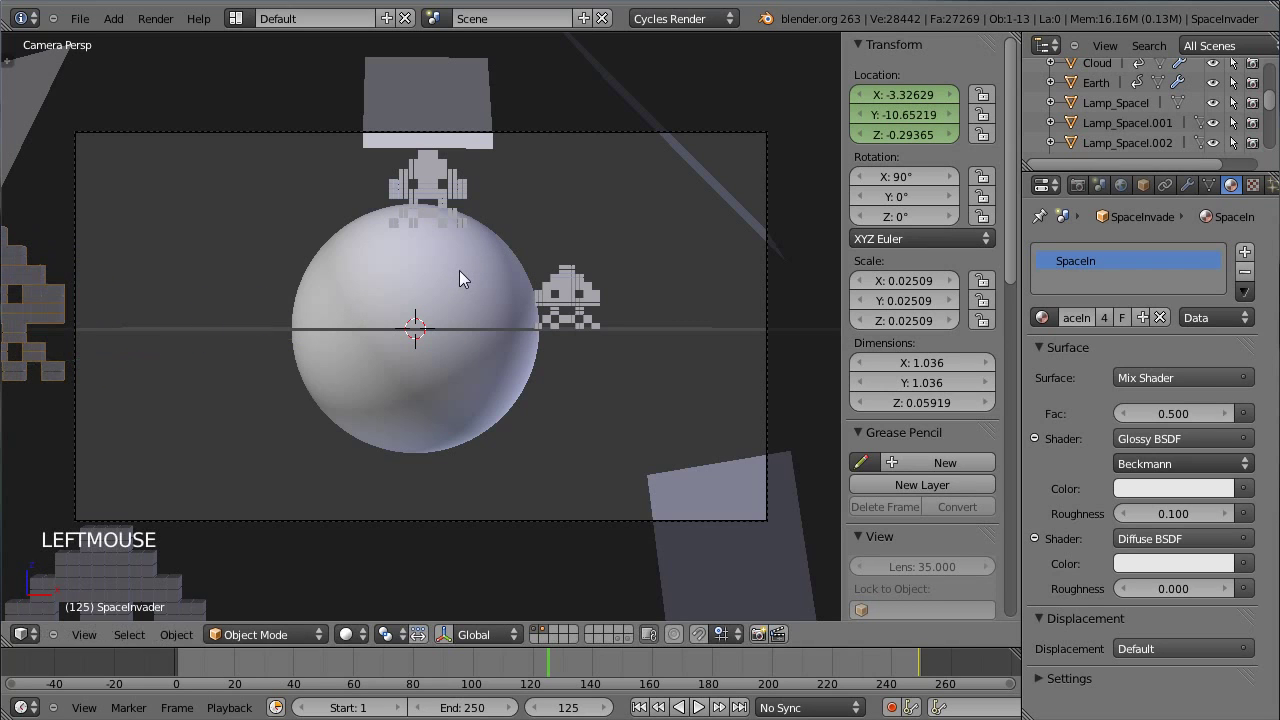
key(i)
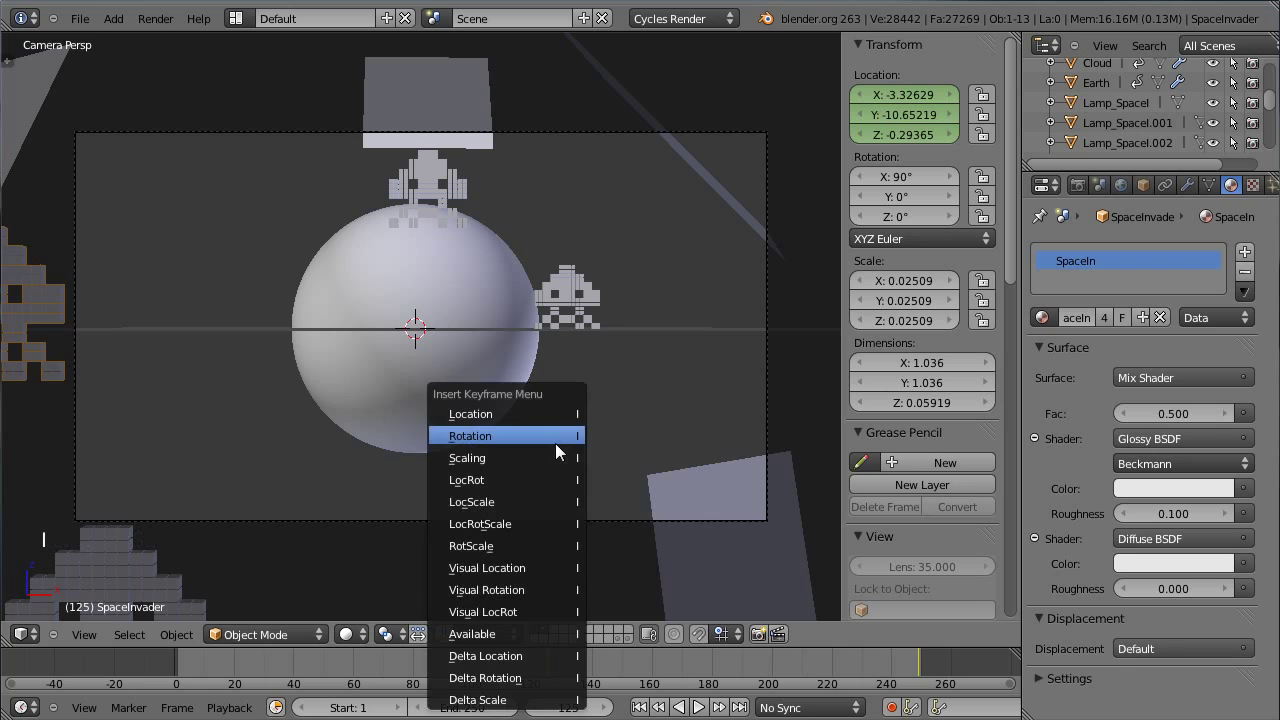
click(488, 418)
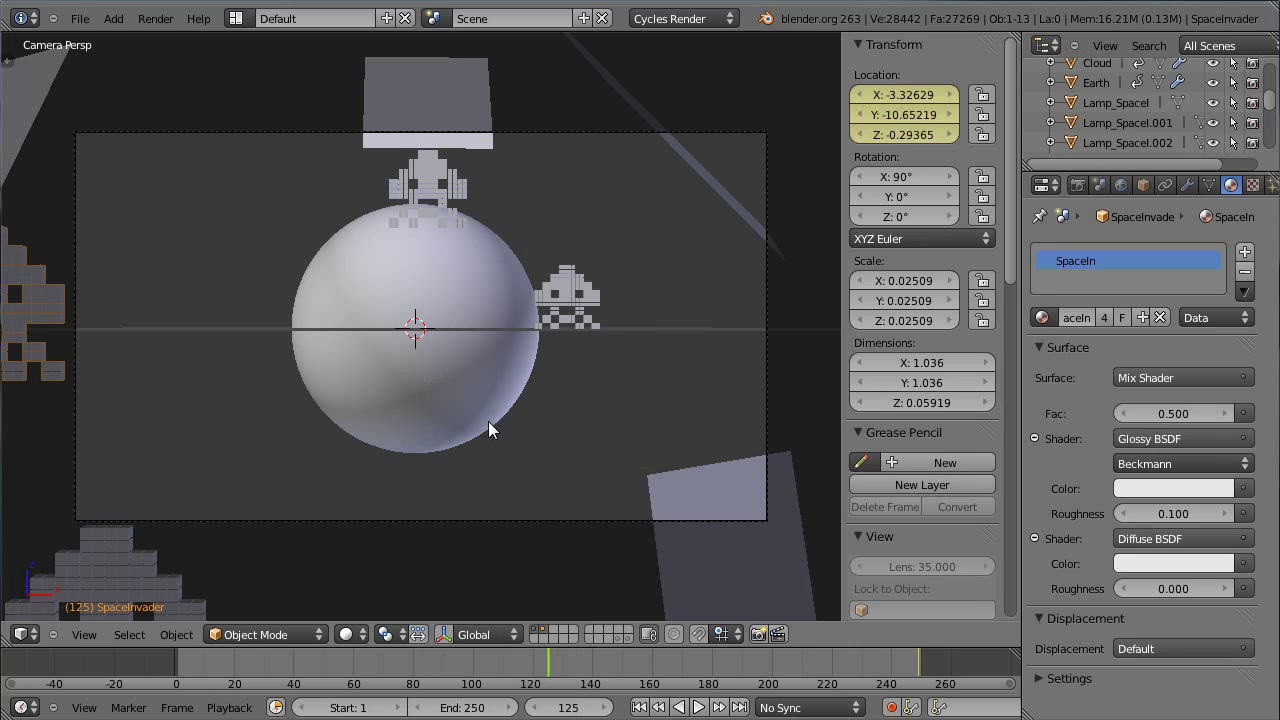
- In the Graph Editor, shrink the handles of the left invader's two Y Location keyframes to nearly zero, then return to the 3D View
click(21, 634)
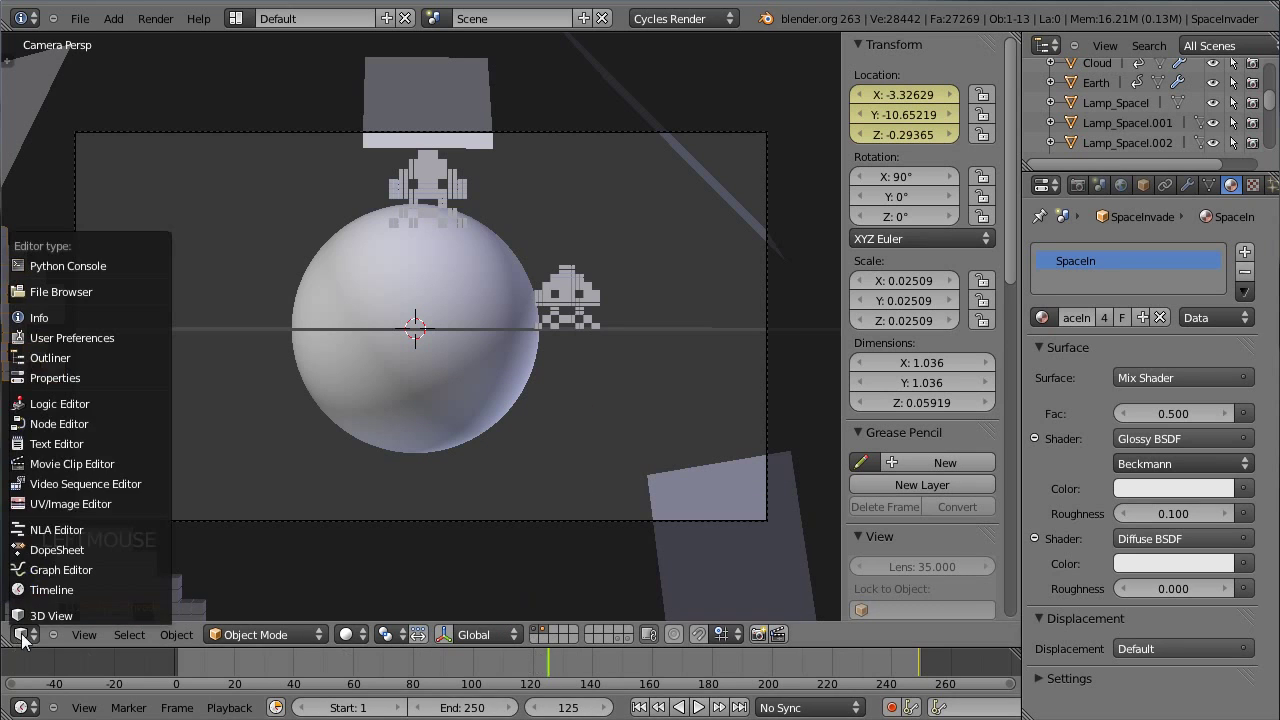
click(63, 568)
click(760, 350)
key(s)
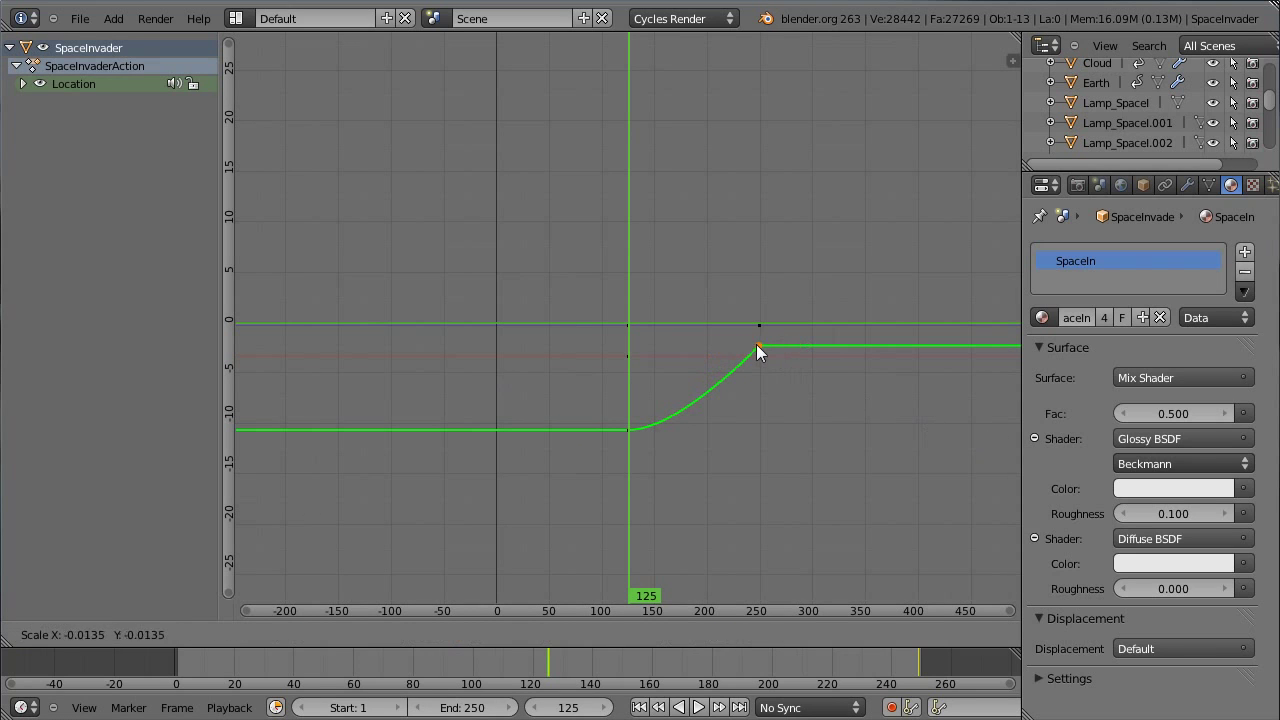
click(755, 341)
right_click(628, 430)
key(s)
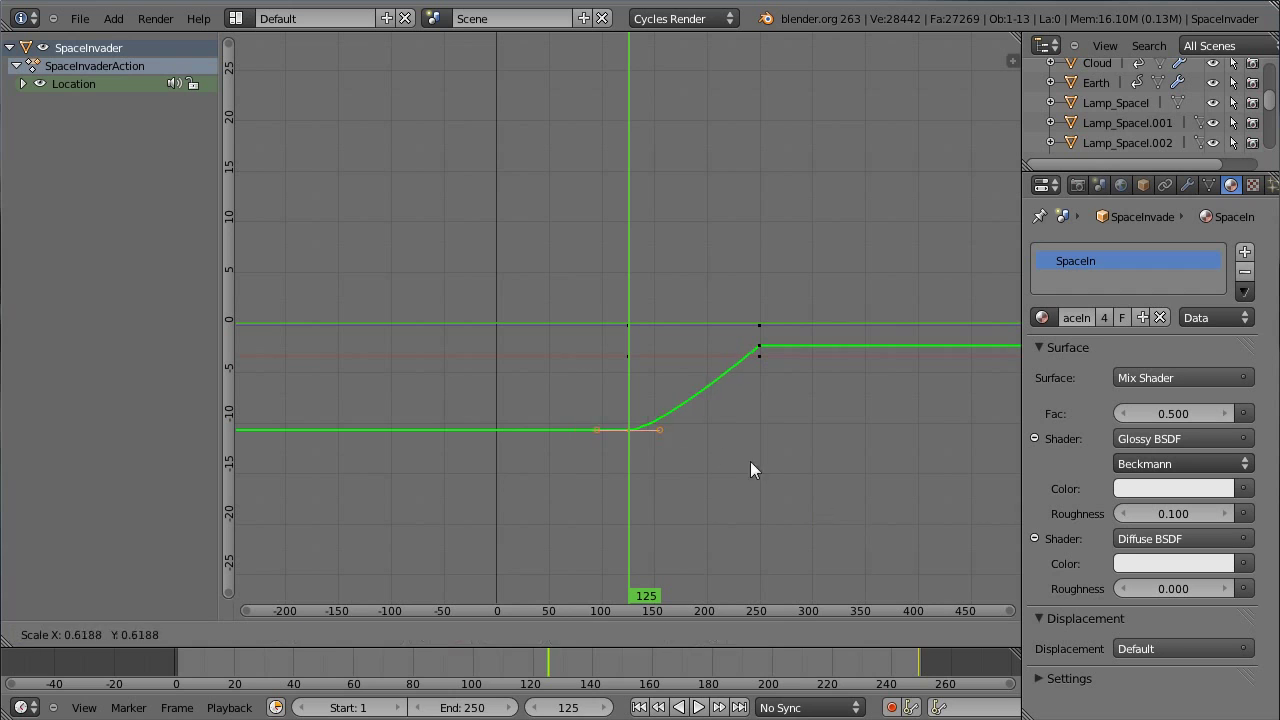
click(626, 428)
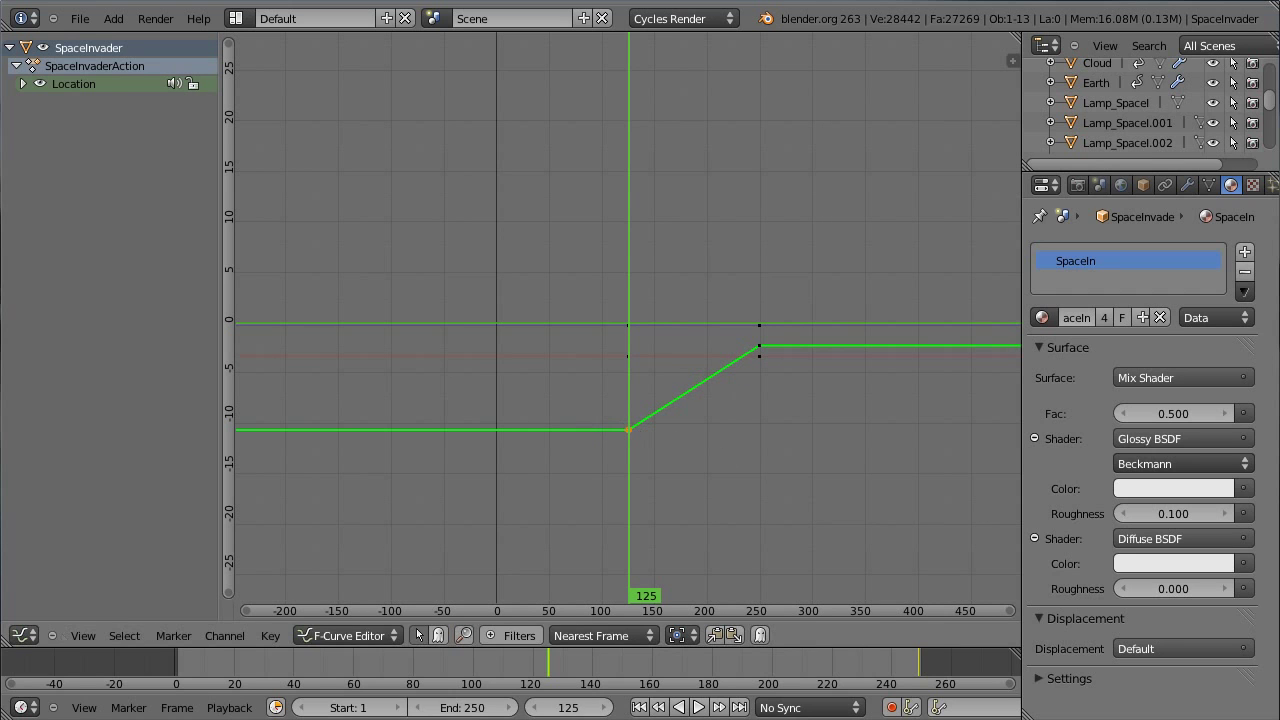
click(23, 635)
click(45, 643)
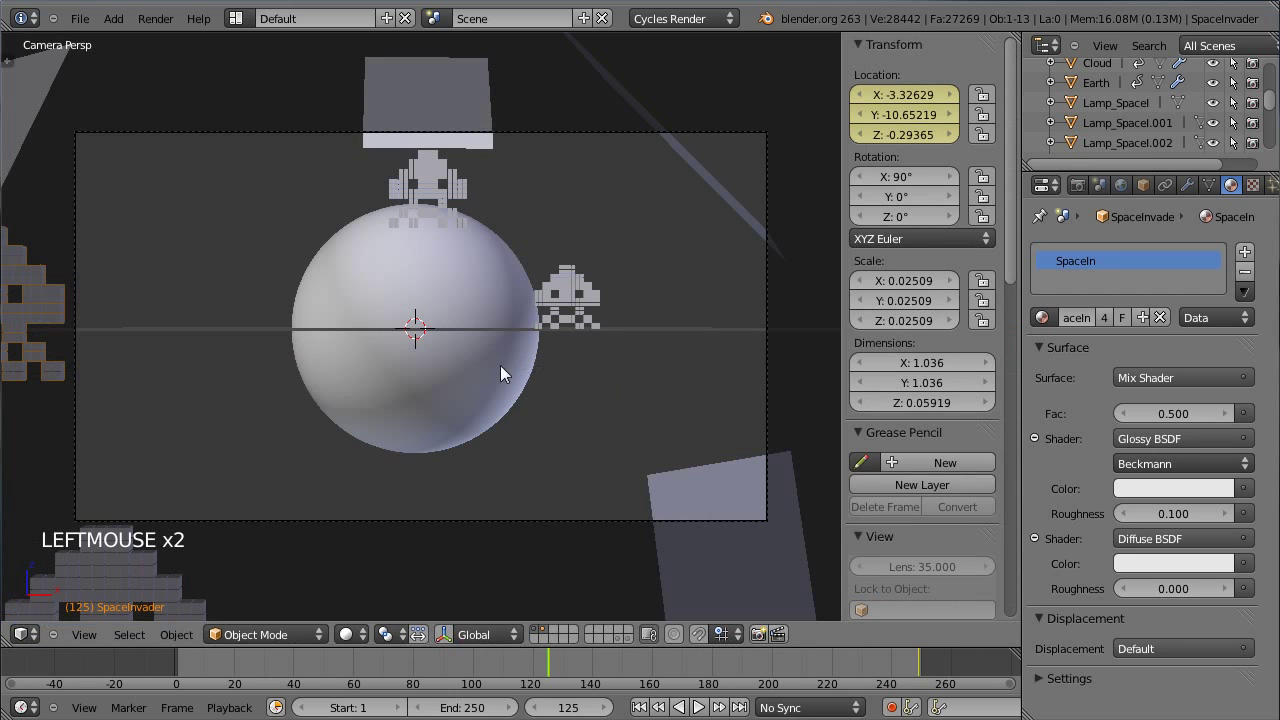
mouse_move(546, 660)
mouse_down()
mouse_move(918, 676)
mouse_move(549, 676)
mouse_up()
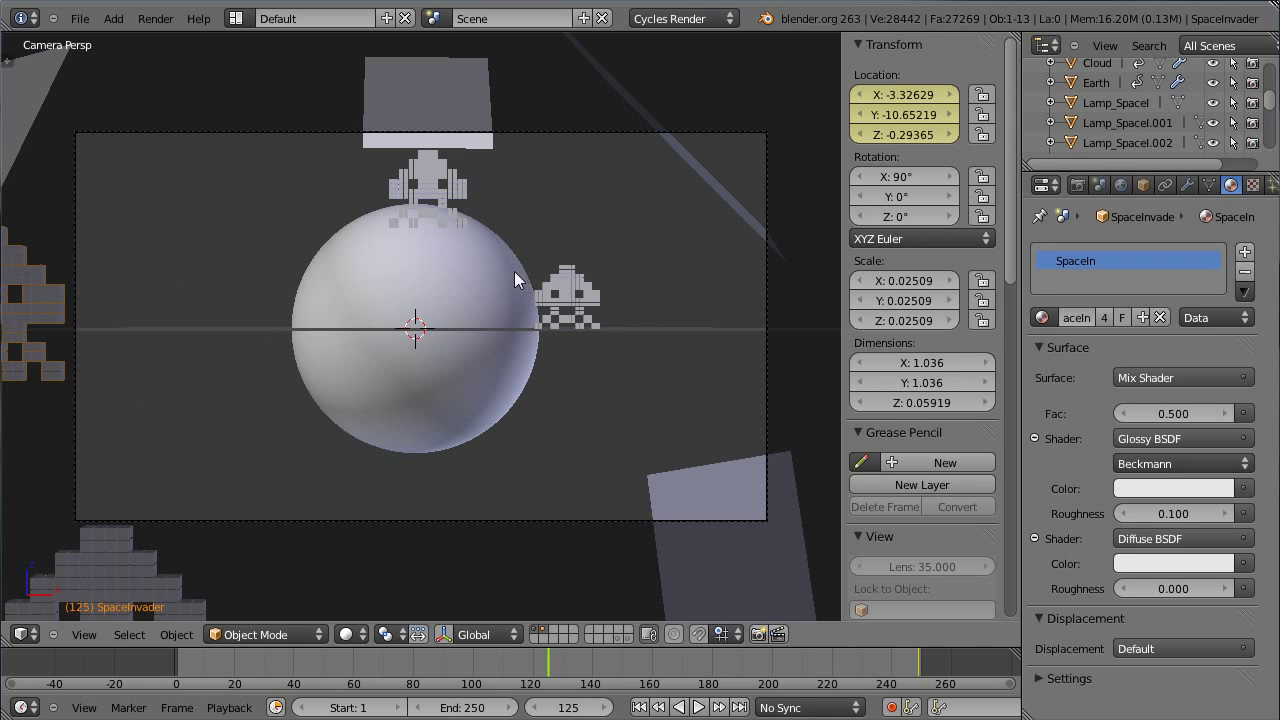
- Delete the left invader's Location keyframe at frame 125
scroll(514, 271, down, 2)
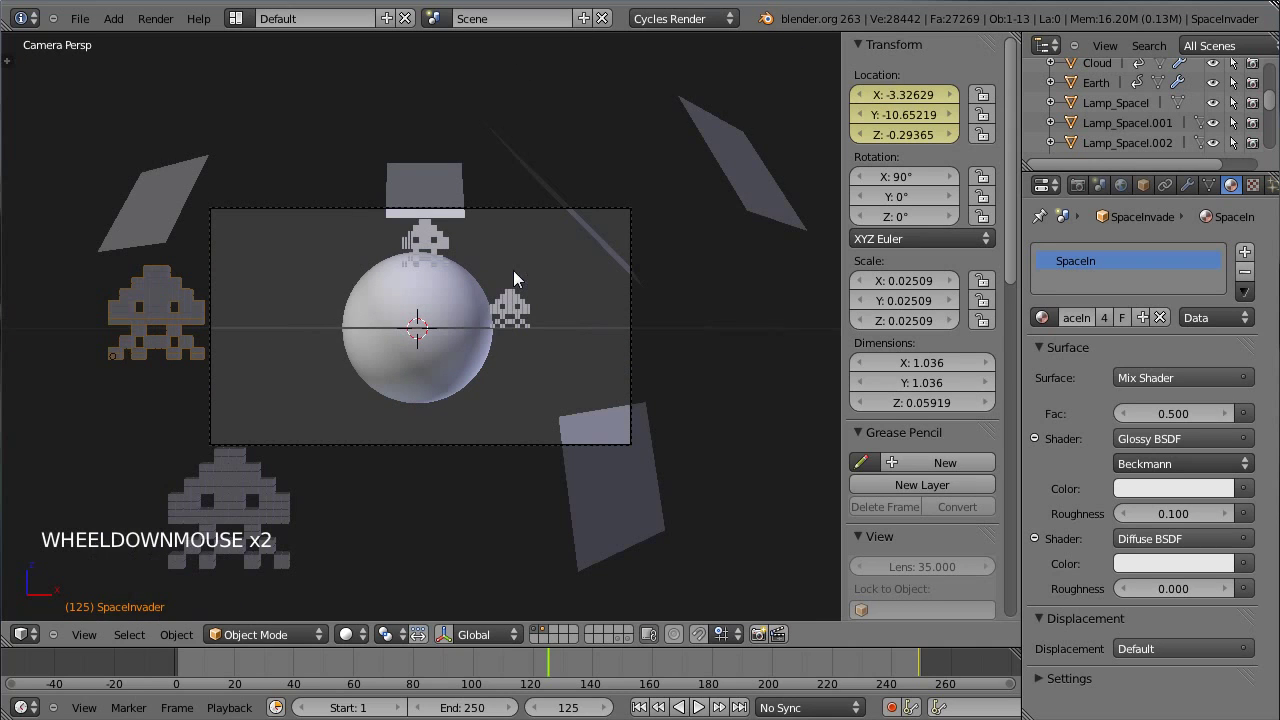
key(alt+i)
click(455, 300)
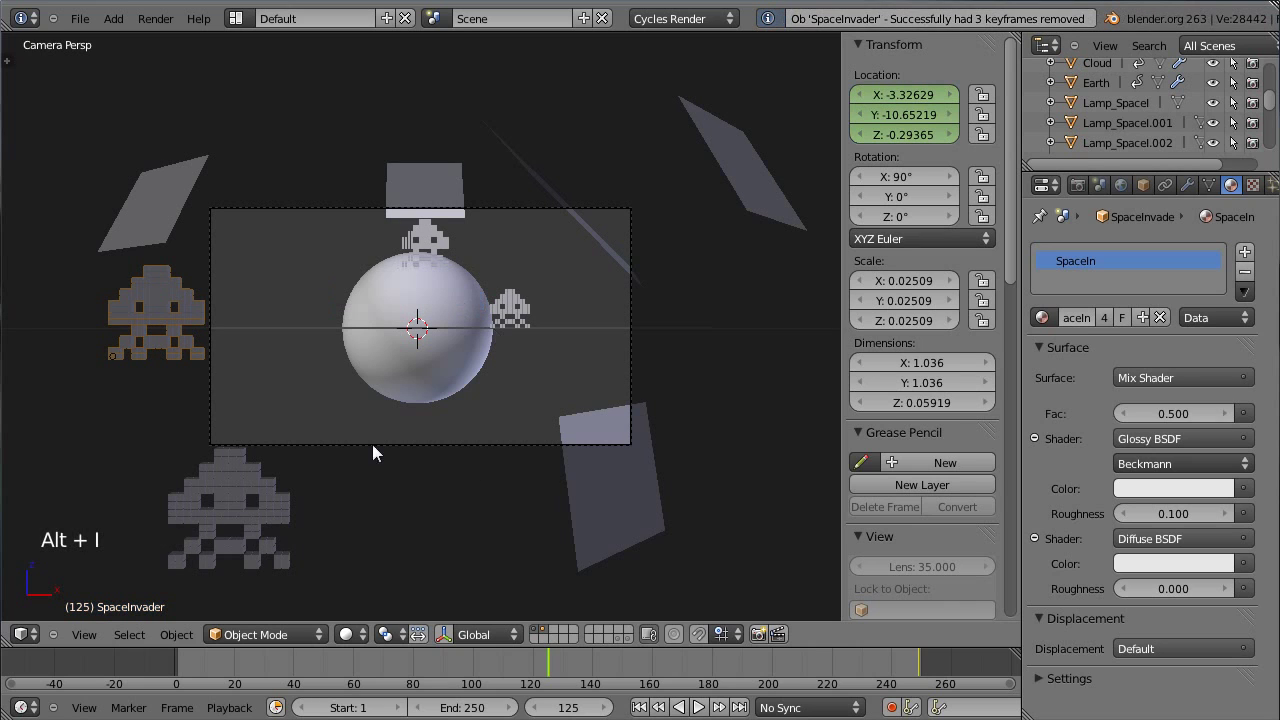
- Move the left invader farther along global Y to about -12.83 and insert a Location keyframe at frame 125
key(g)
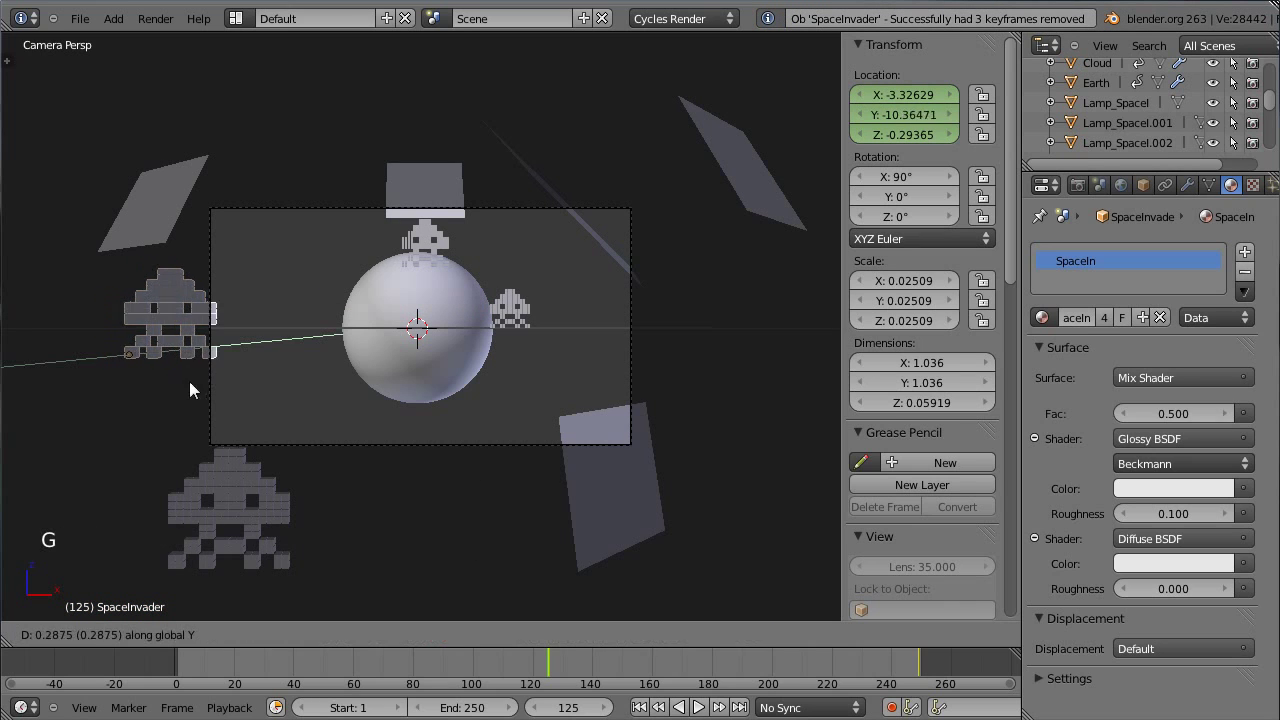
click(399, 290)
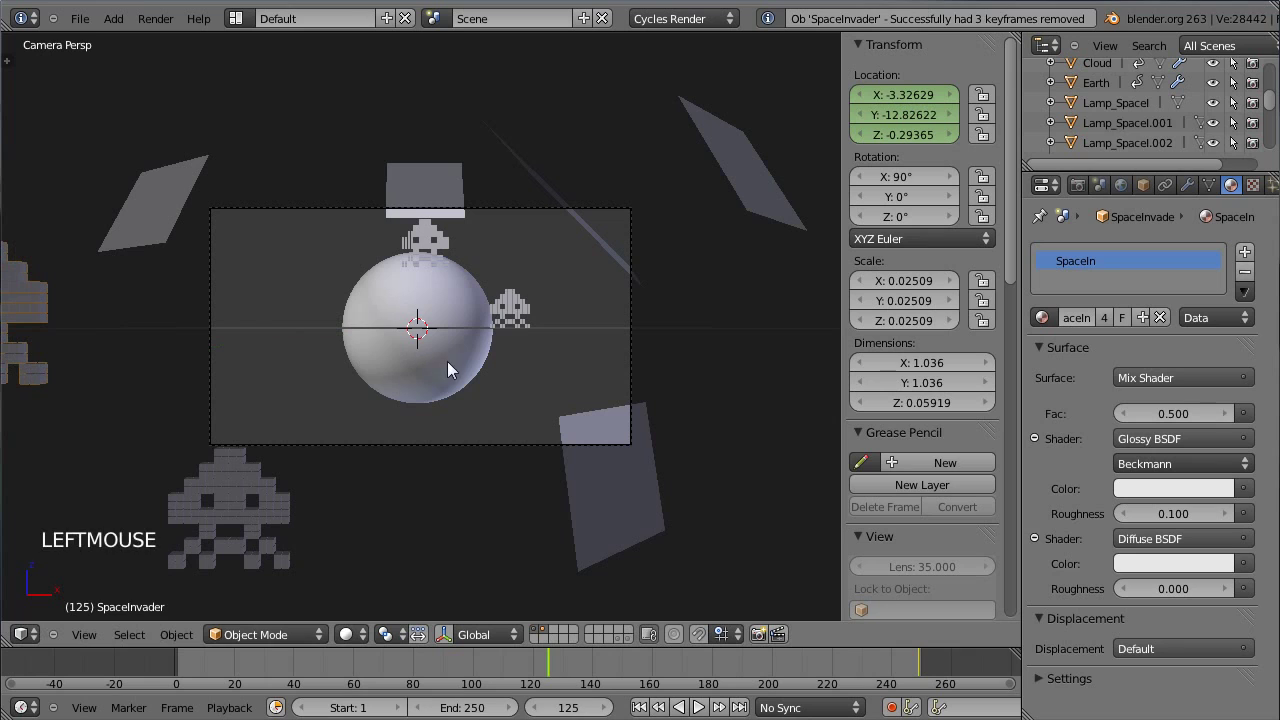
key(i)
click(483, 321)
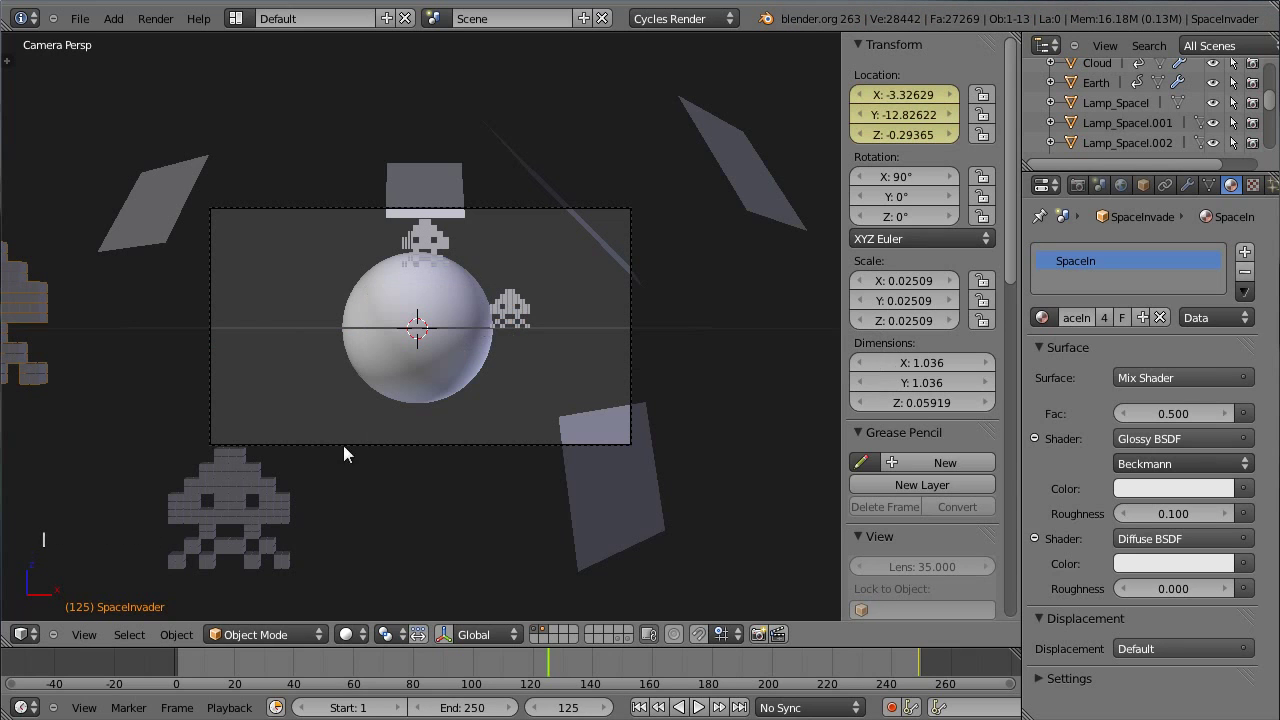
- In the Graph Editor, shrink the handles of the left invader's Y Location keyframe at frame 125 to nearly zero, then return to the 3D View
click(21, 634)
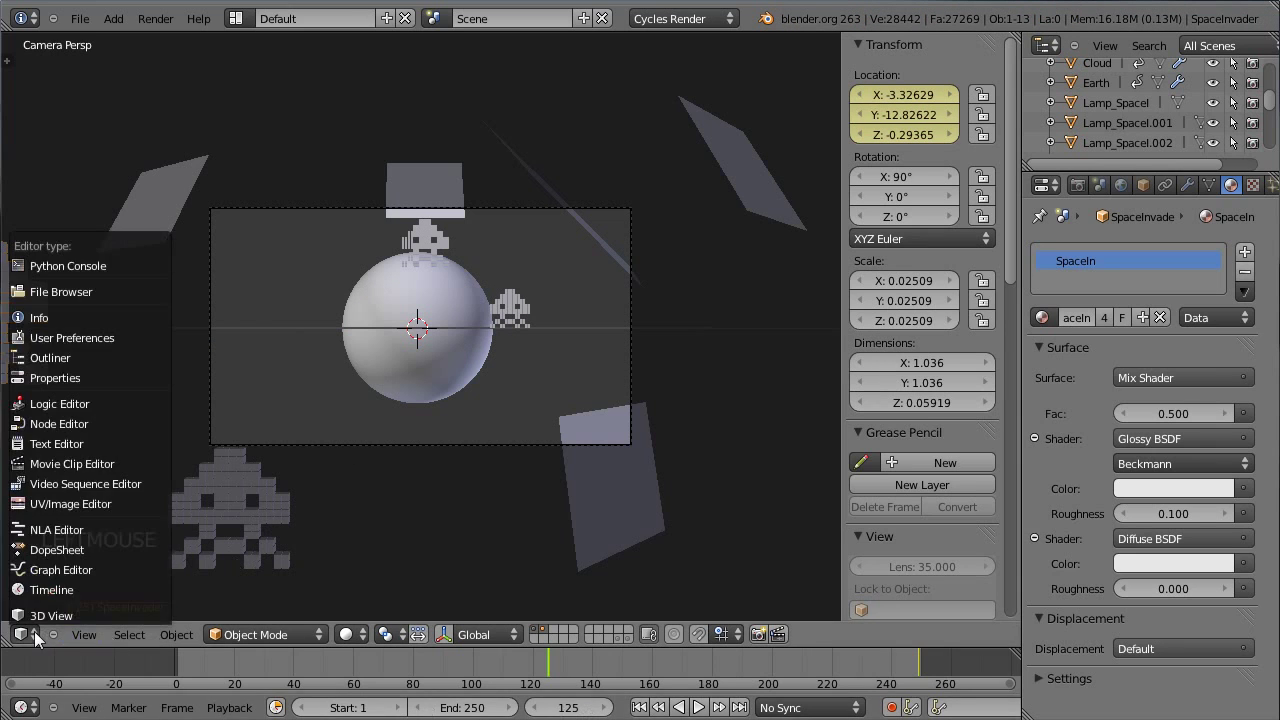
click(59, 569)
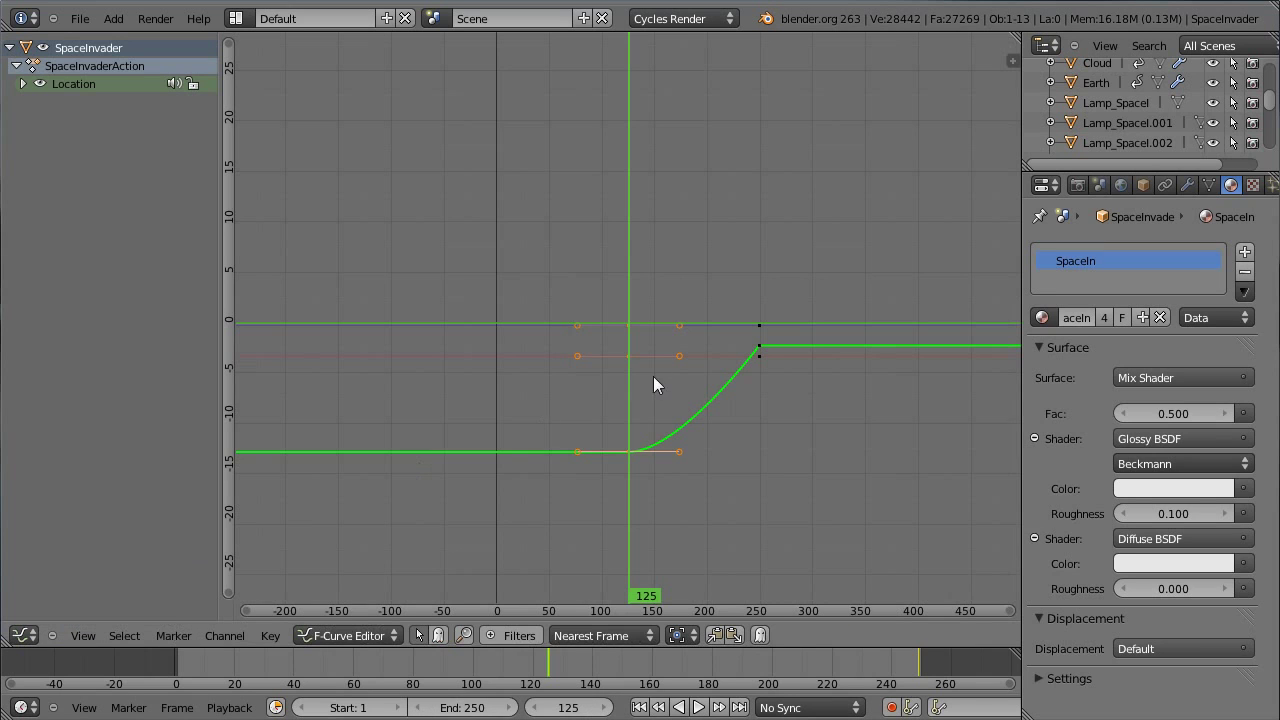
right_click(631, 458)
key(s)
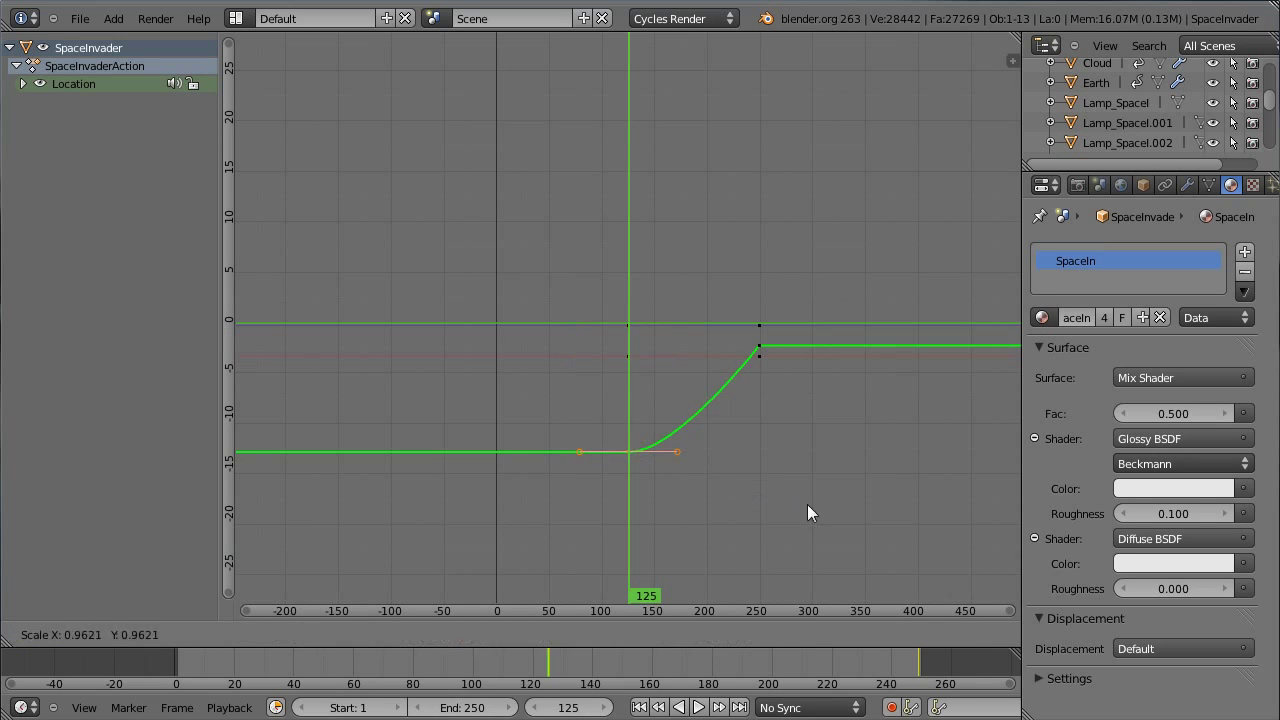
click(625, 452)
click(22, 635)
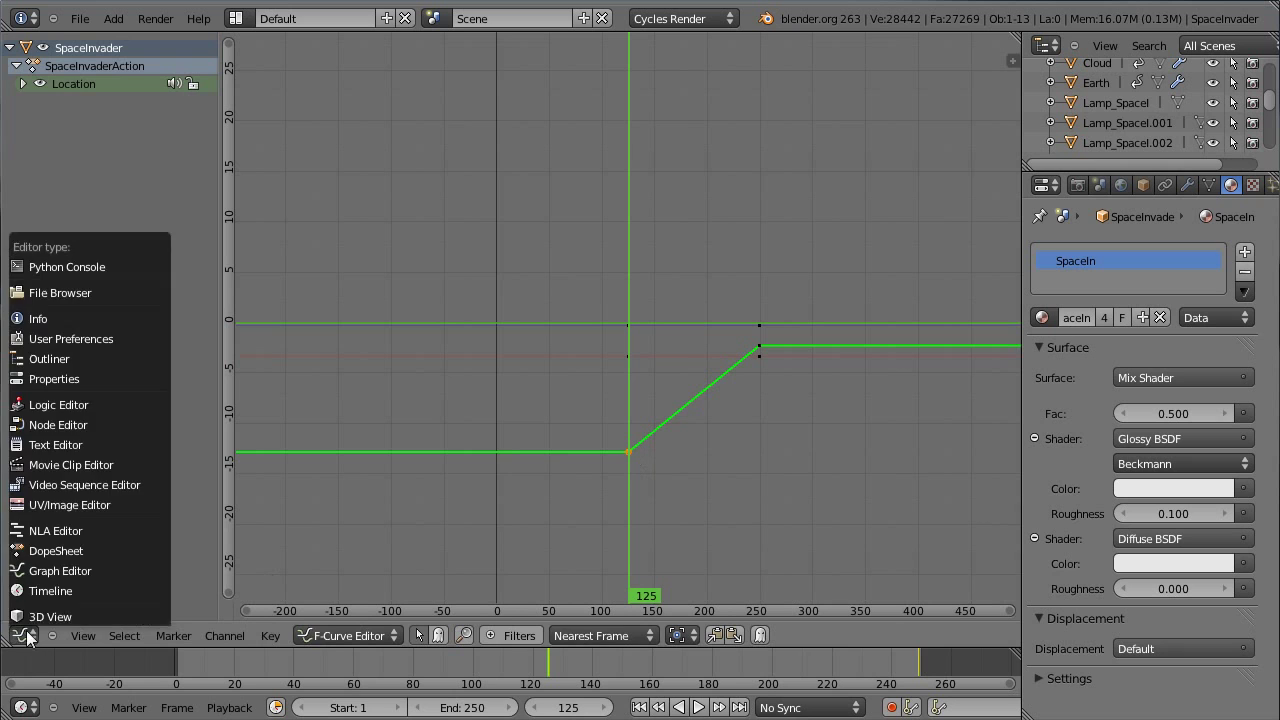
click(31, 620)
- Preview the invaders' approach from frame 125 by scrubbing the timeline and playing the animation in the camera view
scroll(472, 477, up, 1)
scroll(472, 477, down, 1)
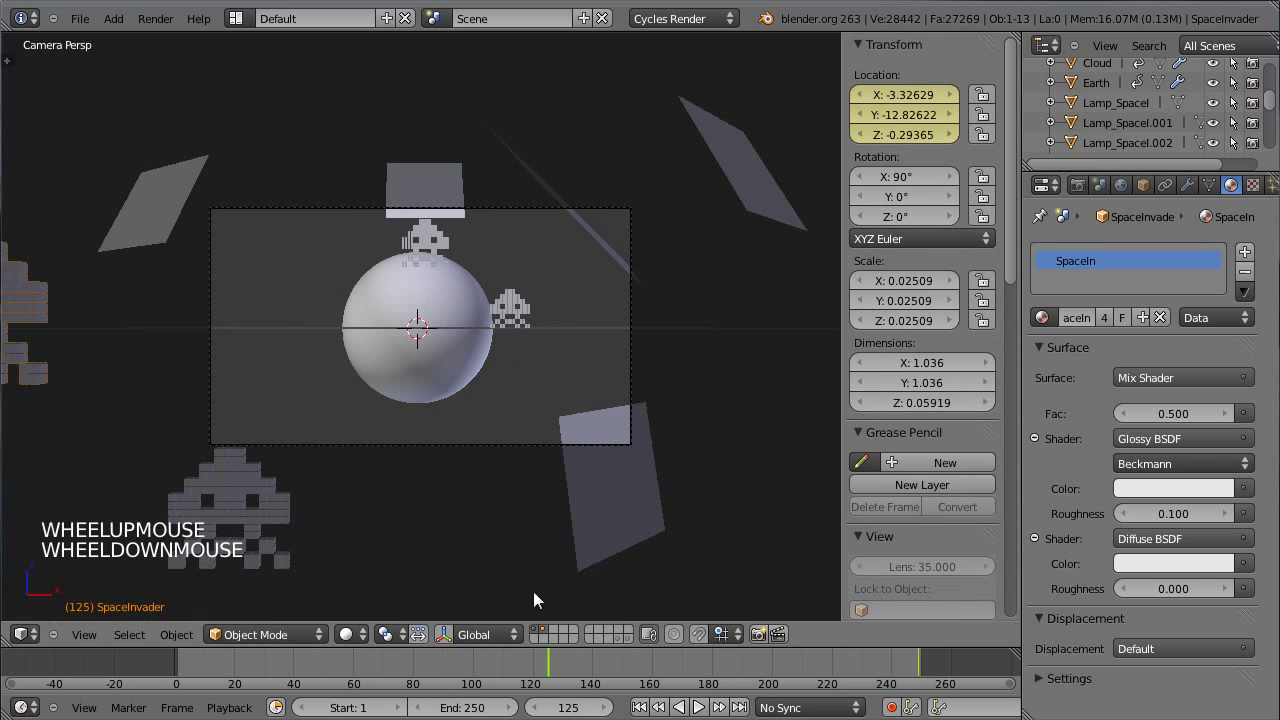
click(550, 667)
mouse_move(550, 672)
mouse_down()
mouse_move(817, 676)
mouse_move(652, 676)
mouse_move(804, 684)
mouse_move(922, 670)
mouse_move(549, 672)
mouse_up()
key(alt+a)
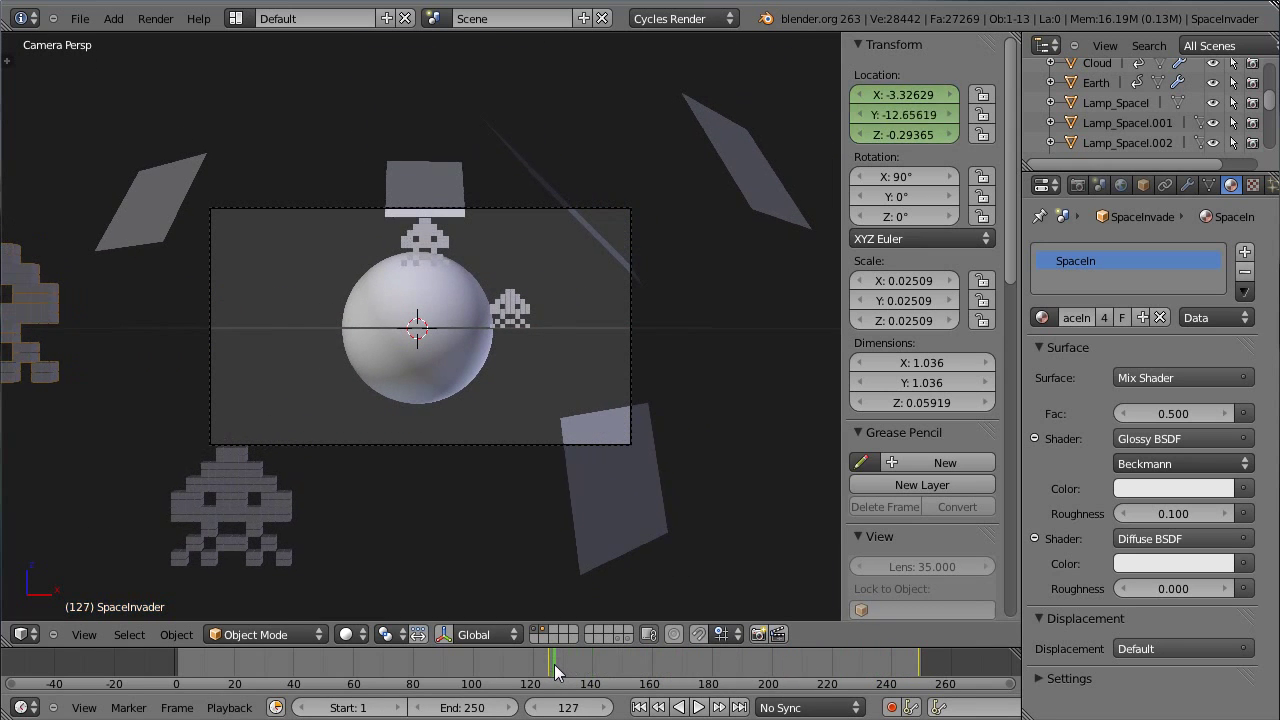
key(Escape)
scroll(619, 303, up, 3)
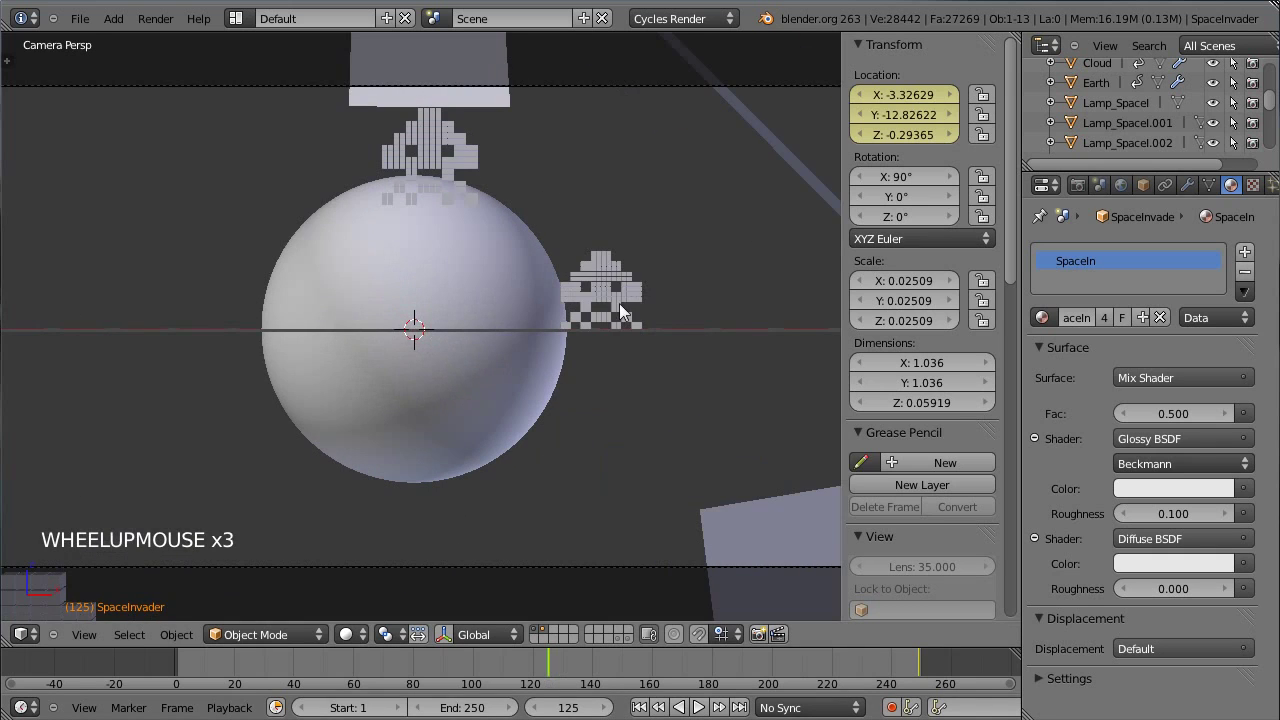
- Move the right invader along global Y to about -12.35 and insert a Location keyframe at frame 125
right_click(605, 282)
scroll(600, 288, down, 3)
scroll(595, 300, up, 1)
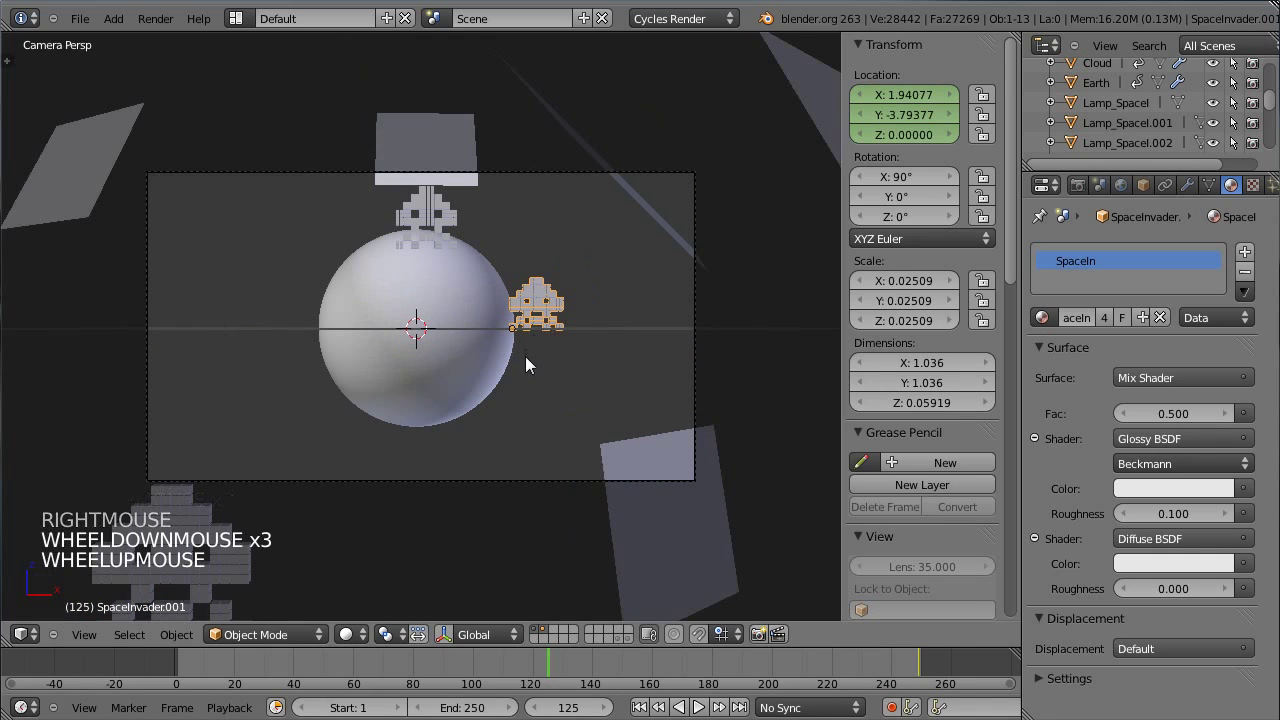
key(g)
key(y)
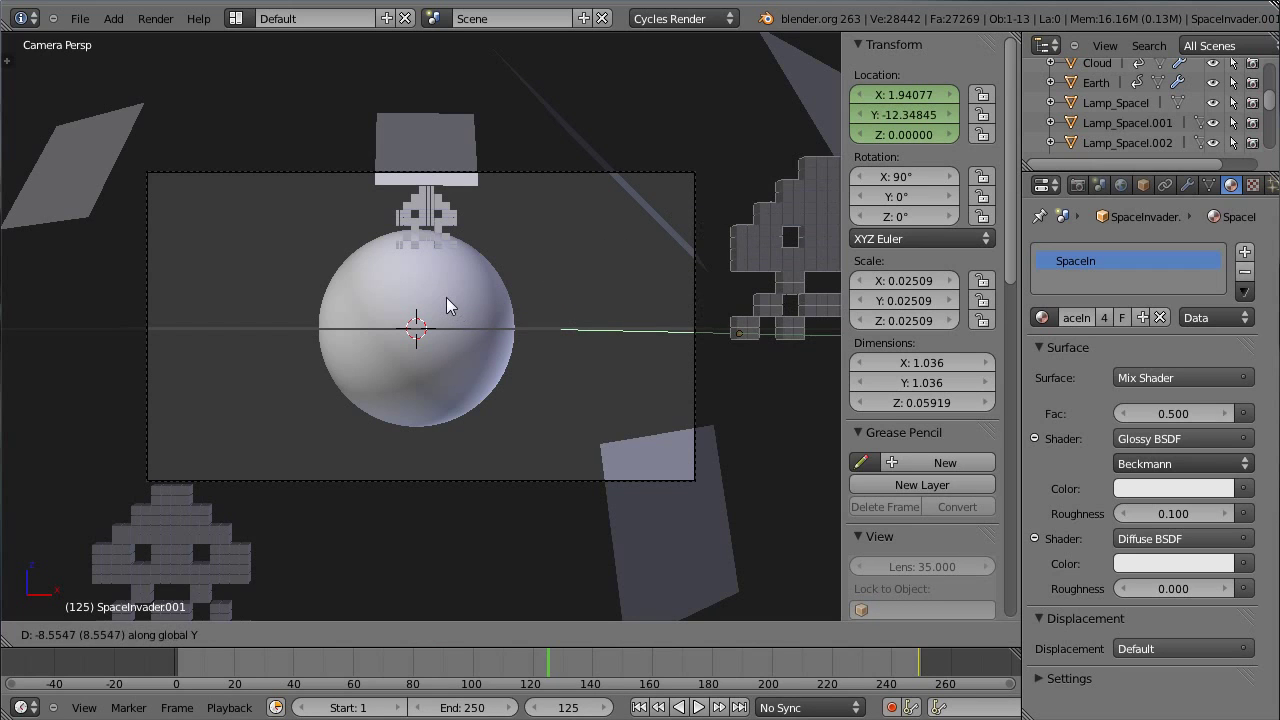
click(581, 338)
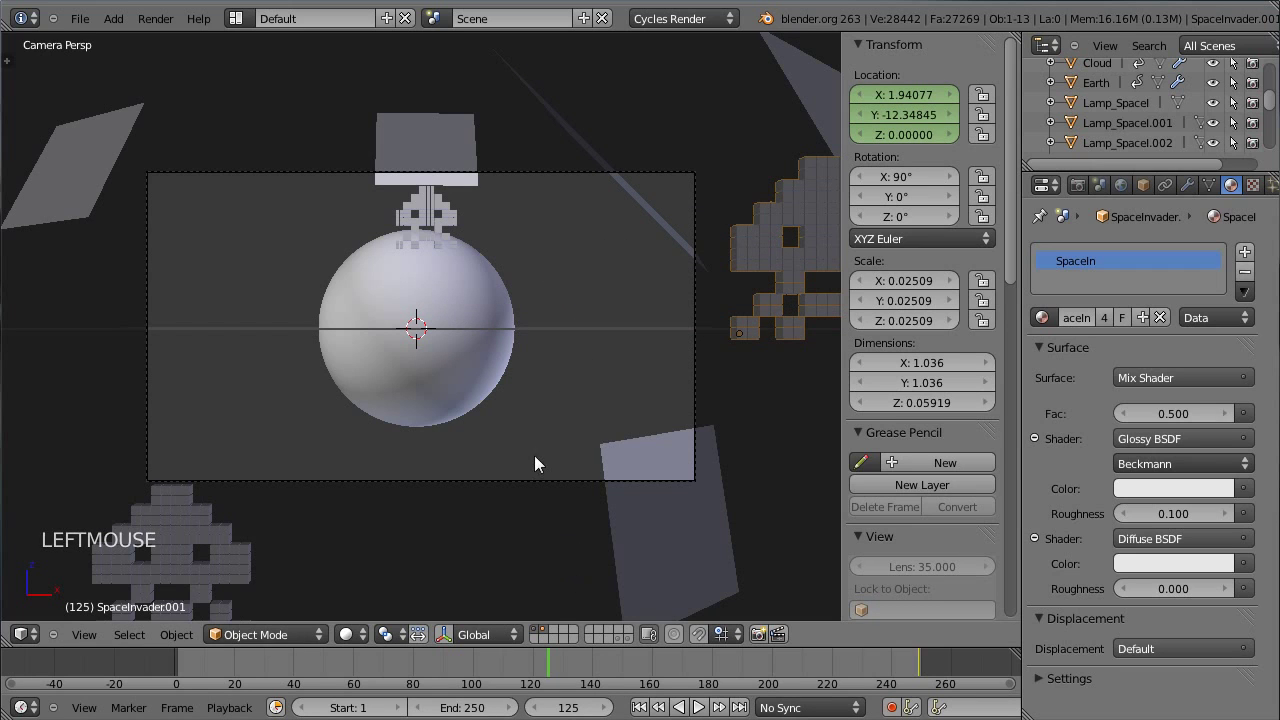
key(i)
click(524, 413)
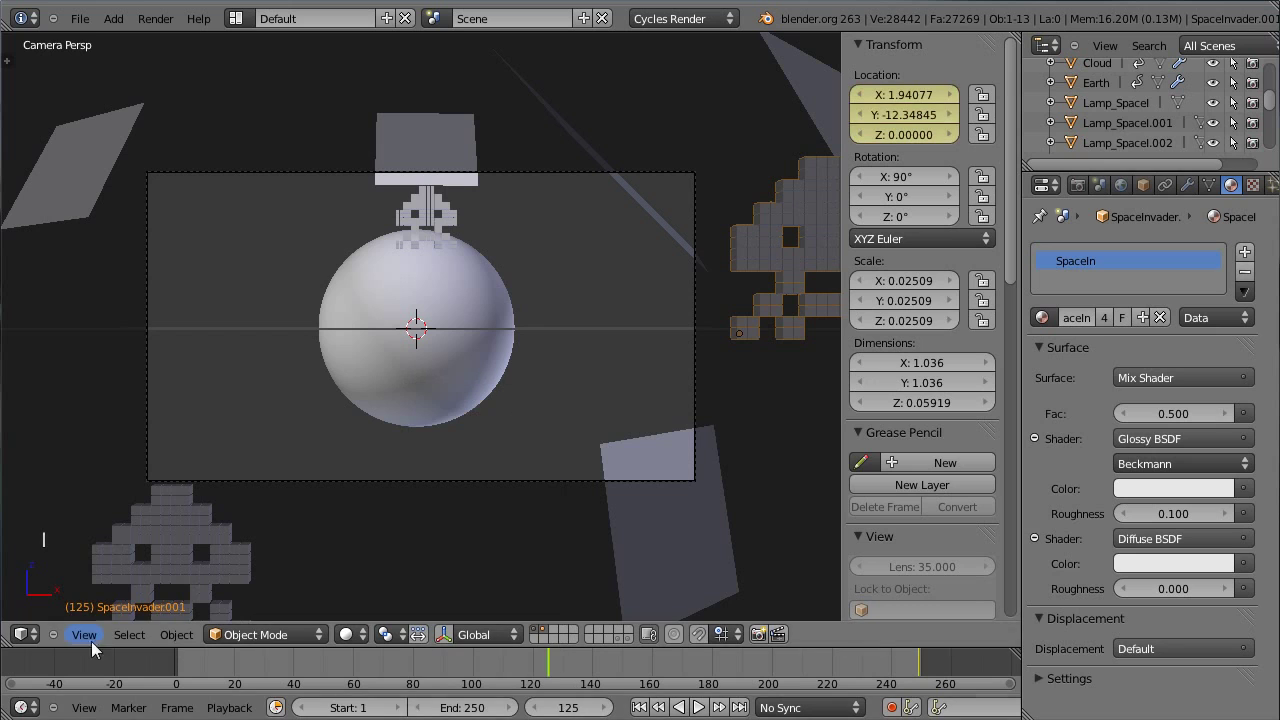
- In the Graph Editor, shrink the handles of the right invader's two Y Location keyframes to nearly zero, then return to the 3D View
click(22, 634)
click(45, 567)
right_click(630, 455)
key(s)
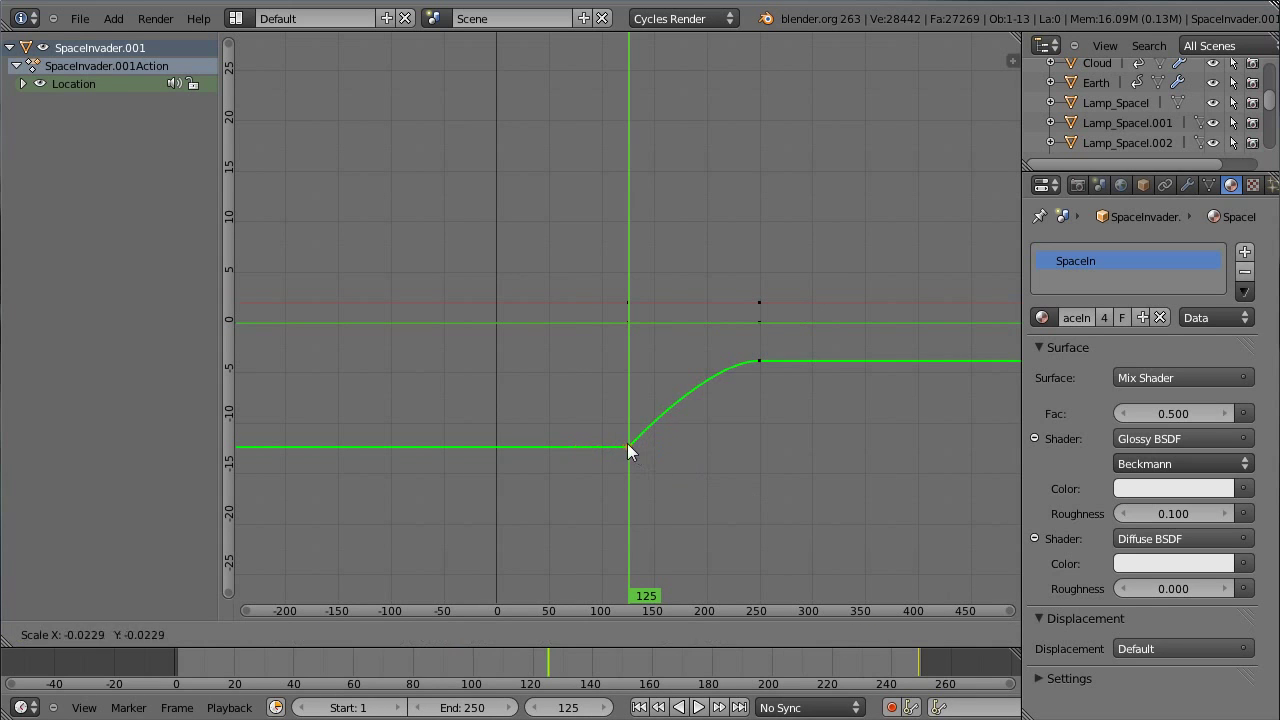
click(627, 443)
right_click(766, 361)
key(s)
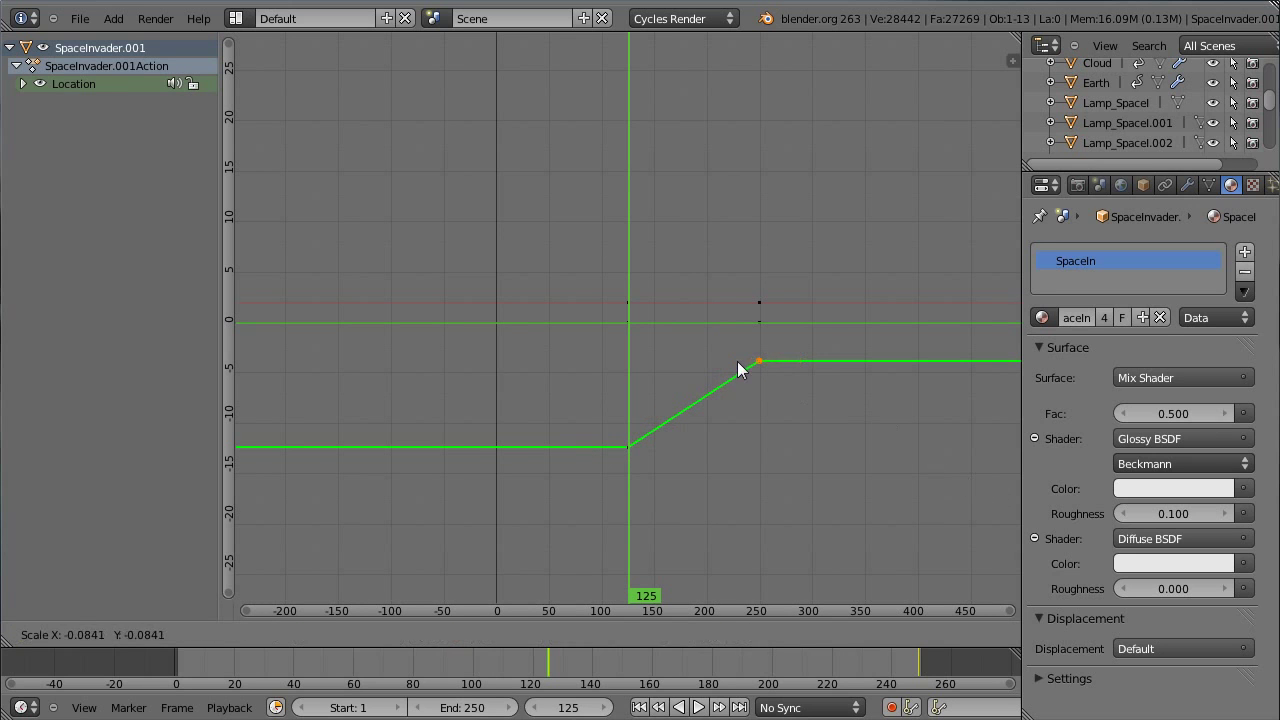
click(740, 364)
click(22, 634)
click(50, 614)
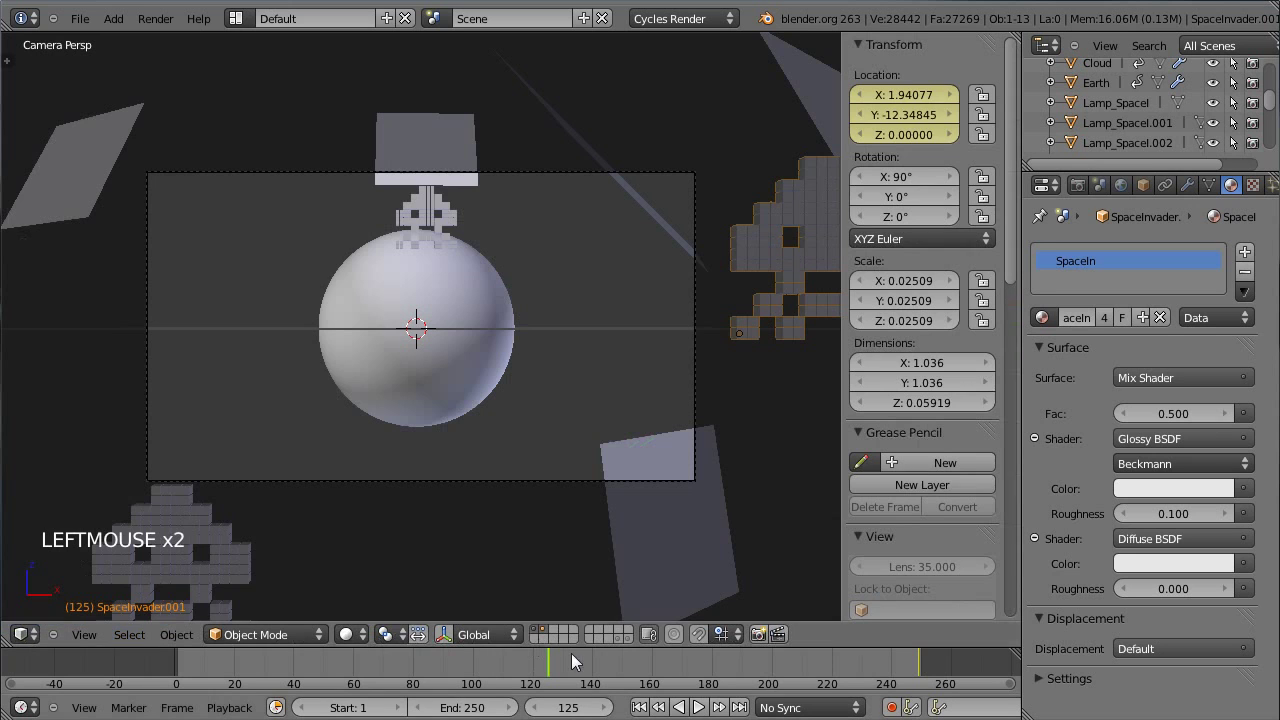
mouse_move(549, 667)
mouse_down()
mouse_move(895, 679)
mouse_move(549, 677)
mouse_up()
- Move the top invader along global Y to about -11.41 and insert a Location keyframe at frame 125
right_click(427, 225)
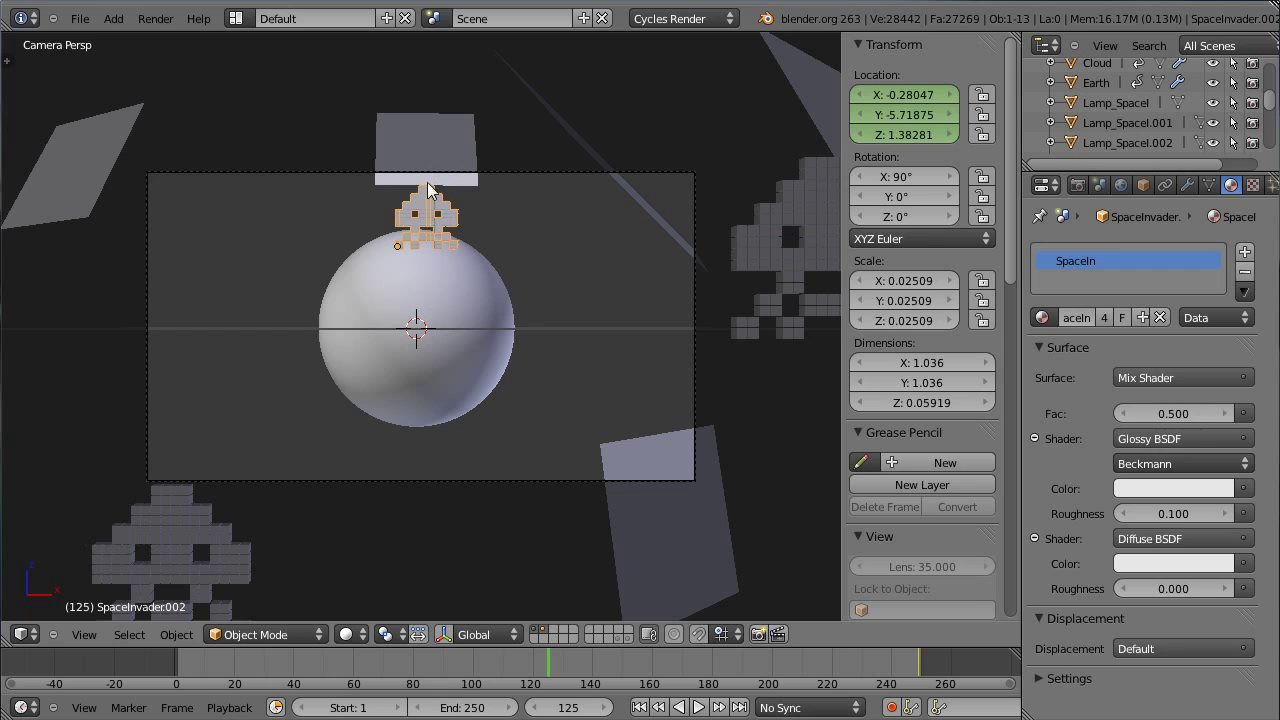
right_click(434, 175)
right_click(429, 217)
key(g)
key(y)
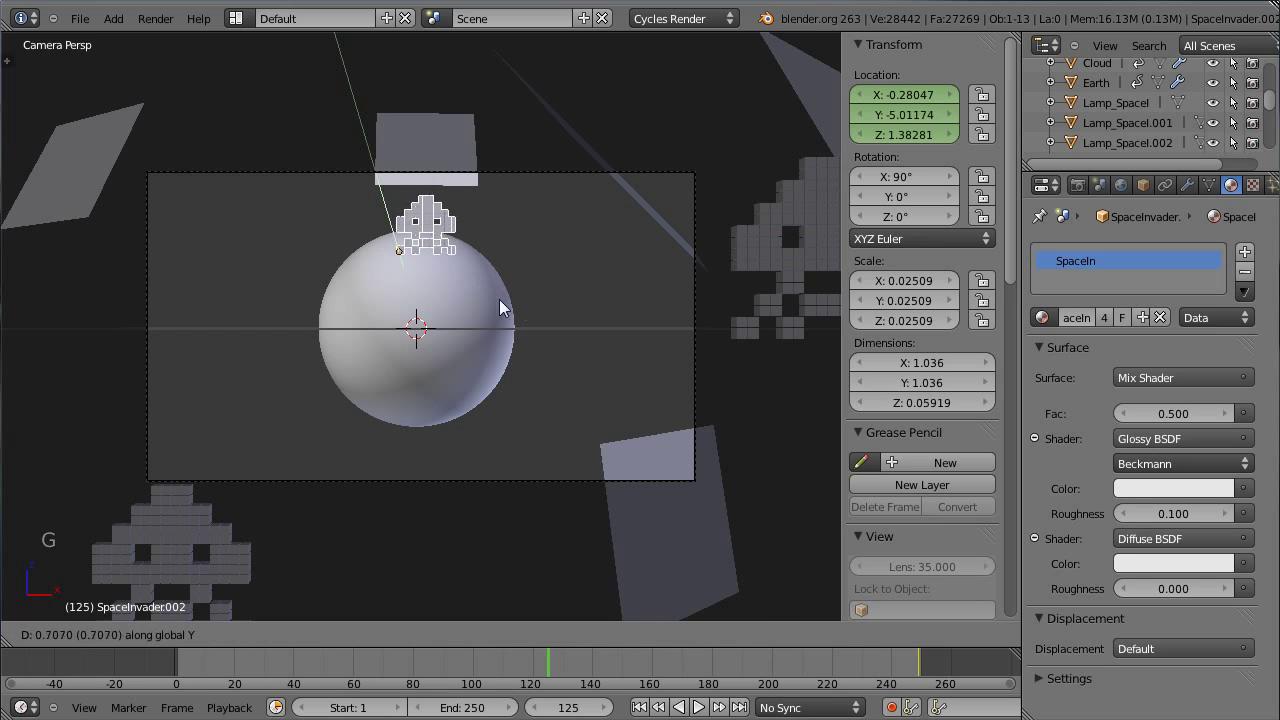
click(264, 219)
key(g)
key(y)
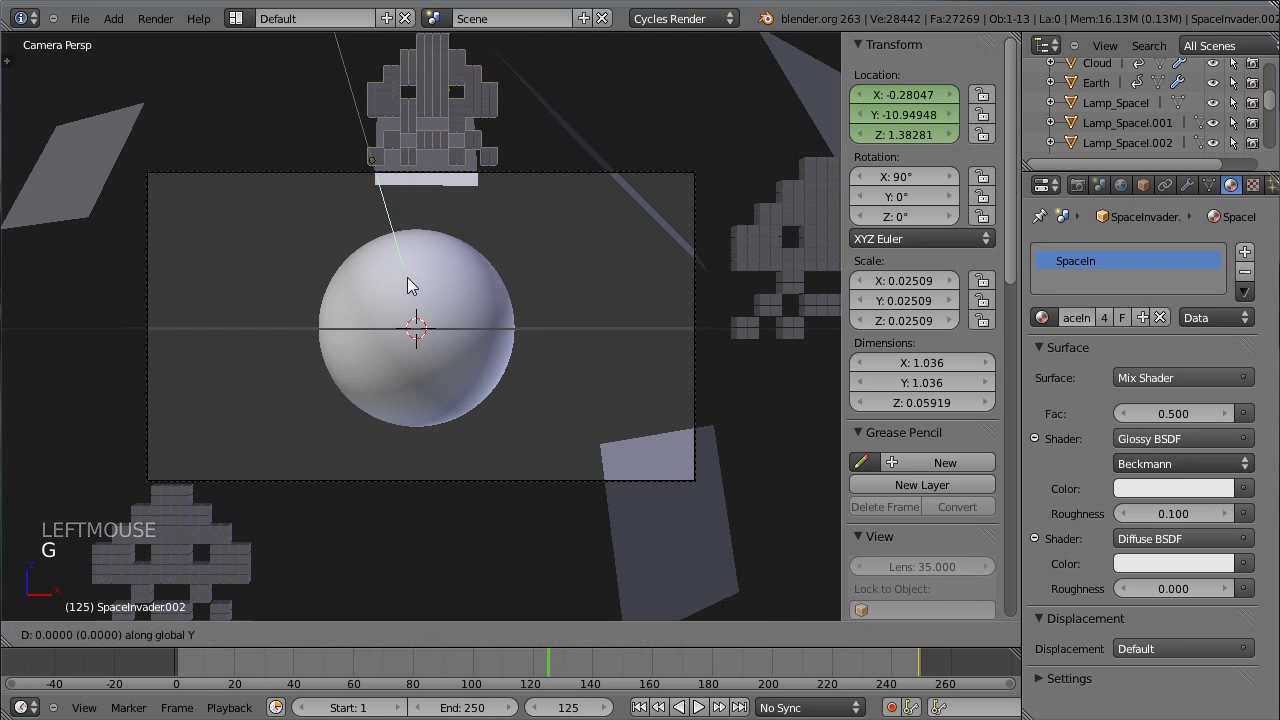
click(429, 288)
key(i)
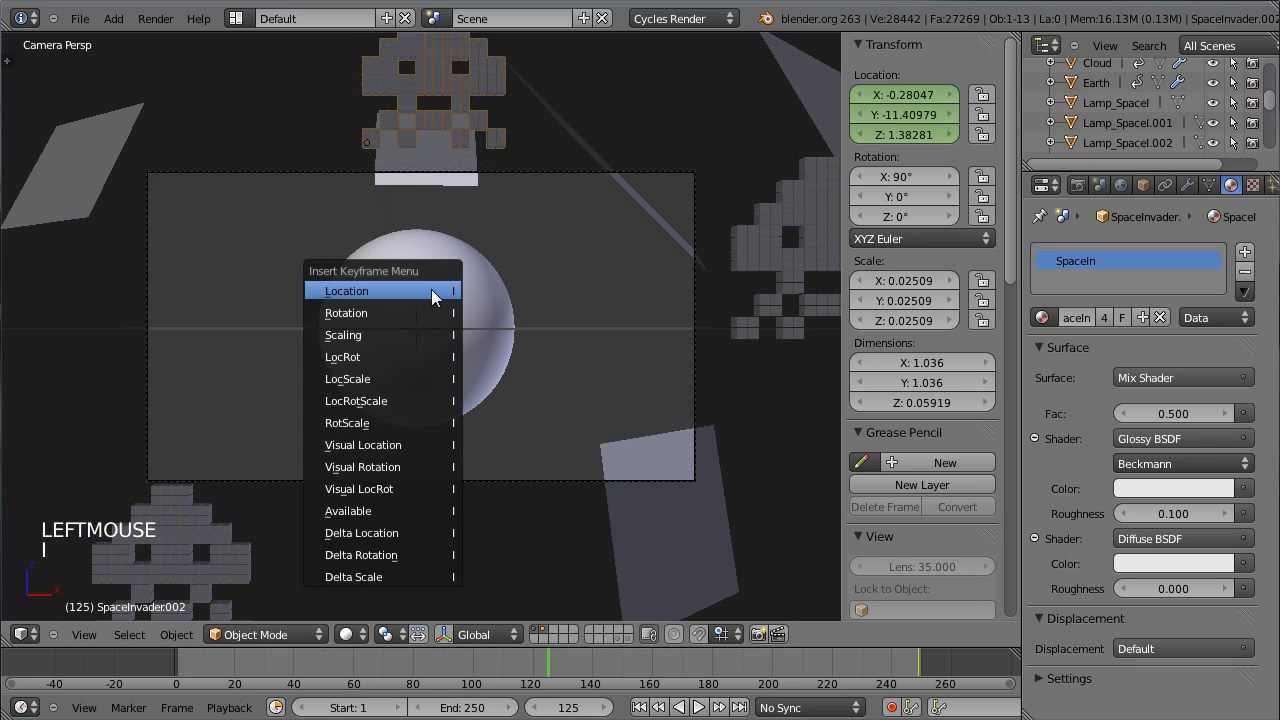
click(431, 289)
- In the Graph Editor, shrink the handles of the top invader's two Y Location keyframes to nearly zero, then return to the 3D View and save
click(21, 634)
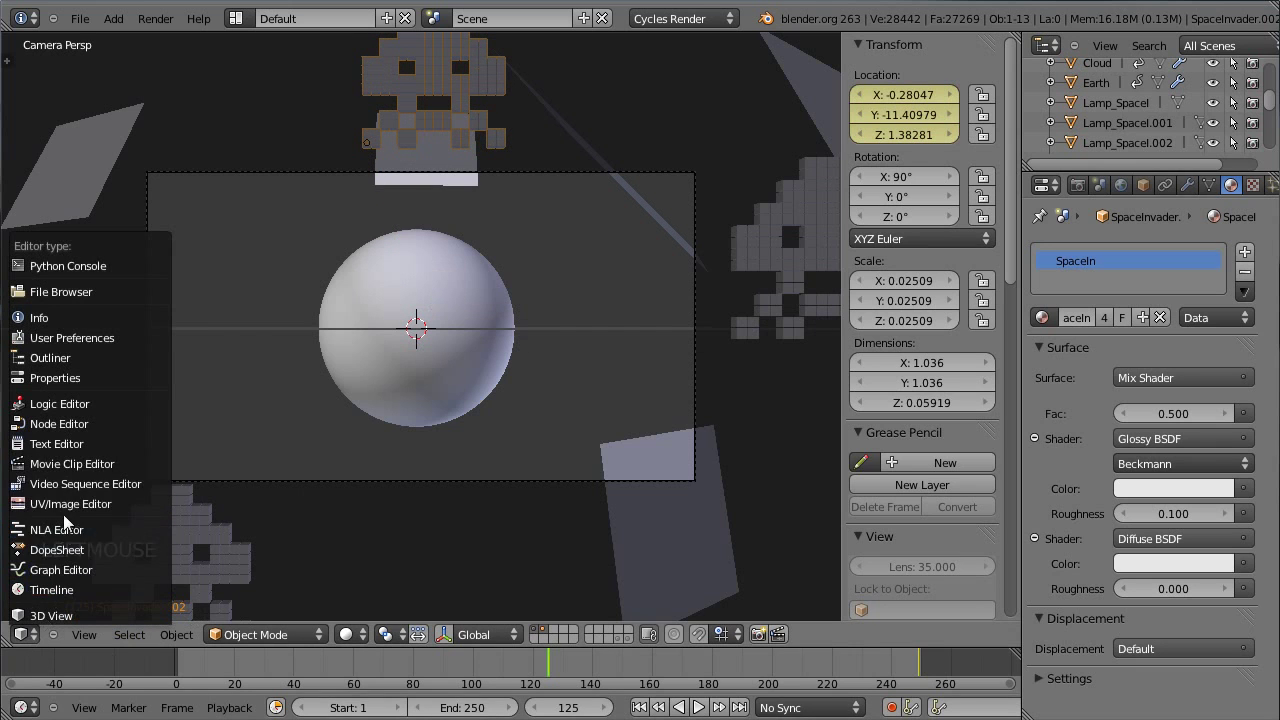
click(70, 569)
right_click(761, 383)
key(s)
click(762, 386)
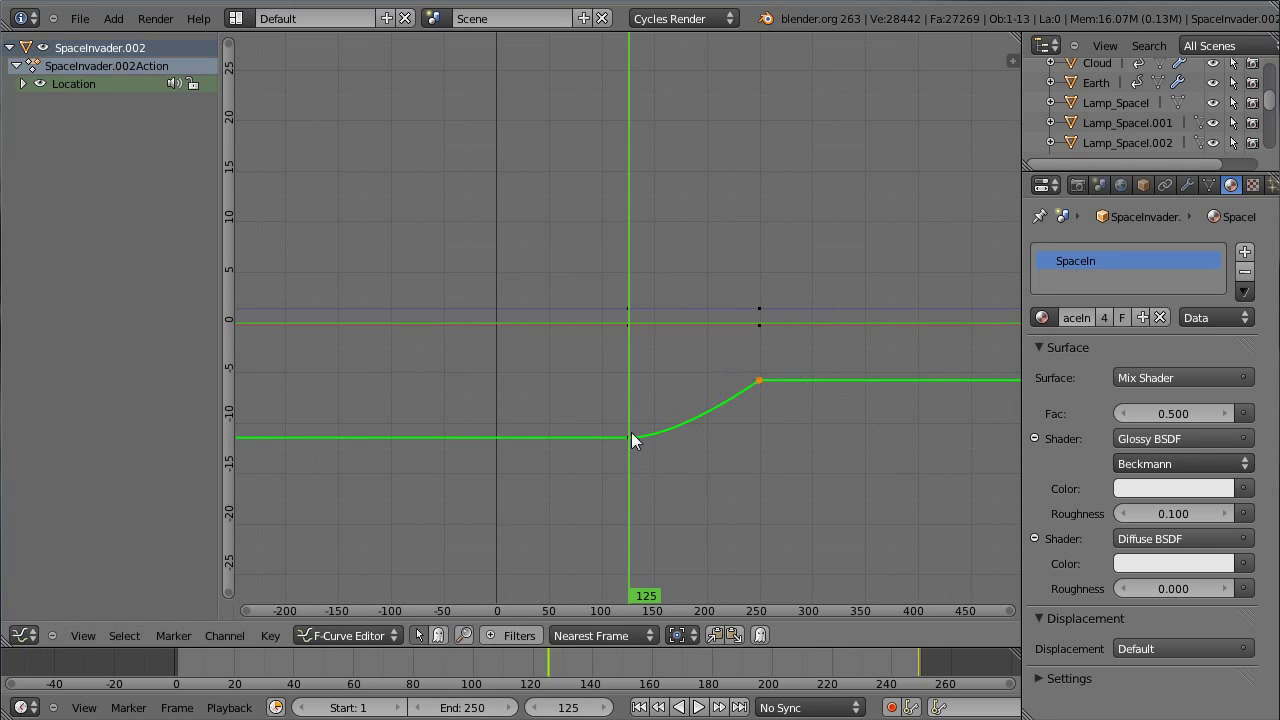
key(s)
click(604, 416)
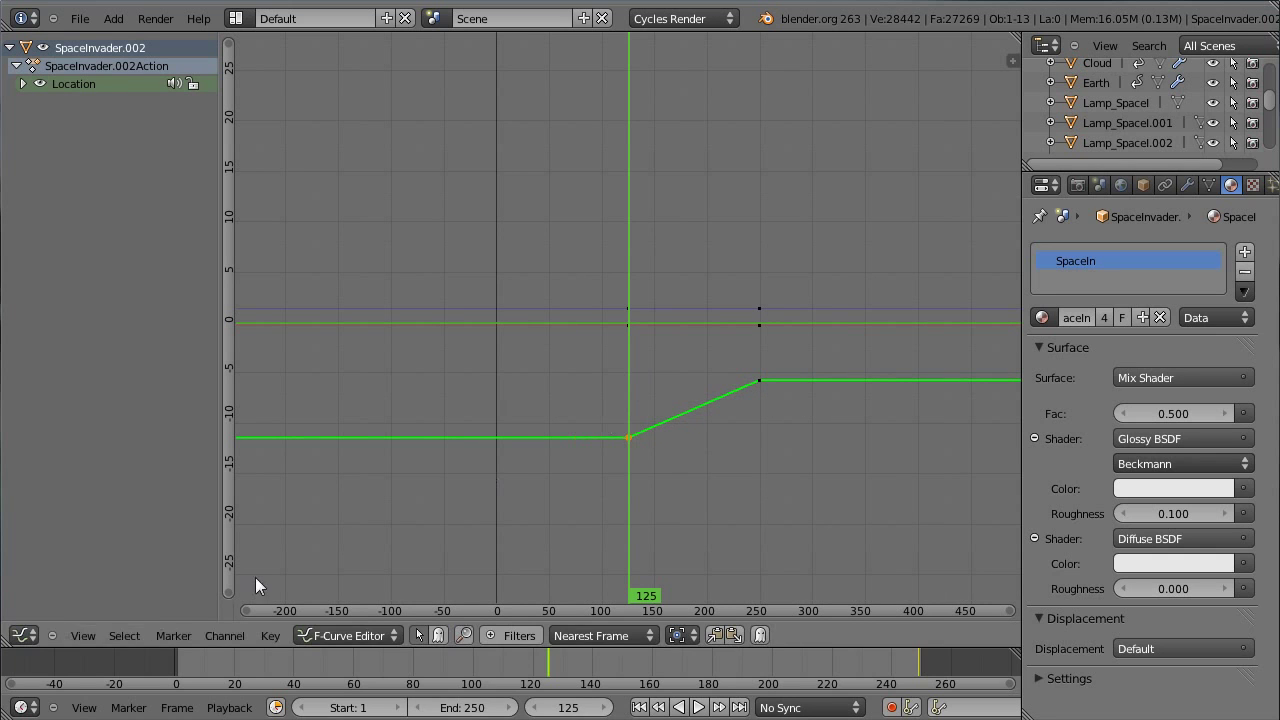
click(21, 634)
click(47, 617)
key(ctrl+s)
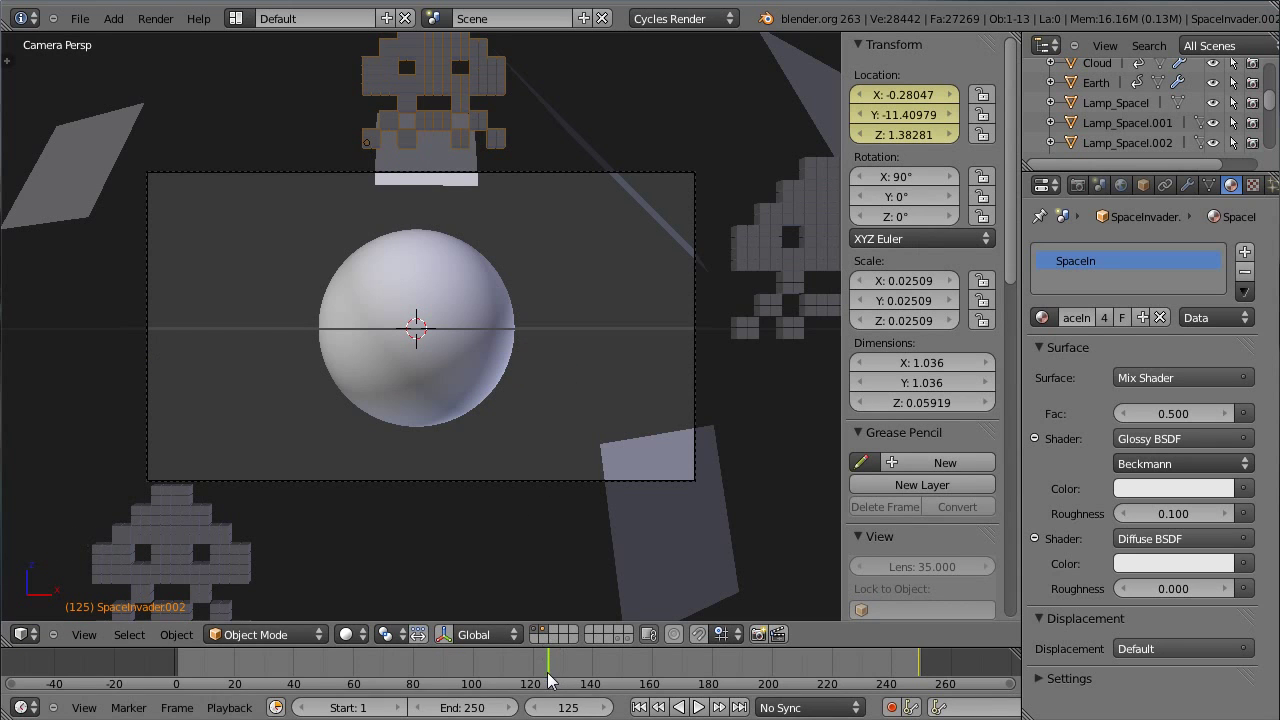
- Preview the invaders' approach in Rendered shading at frames 194, 222 and 249, then return to Solid shading
drag(549, 678, 755, 708)
scroll(475, 179, up, 2)
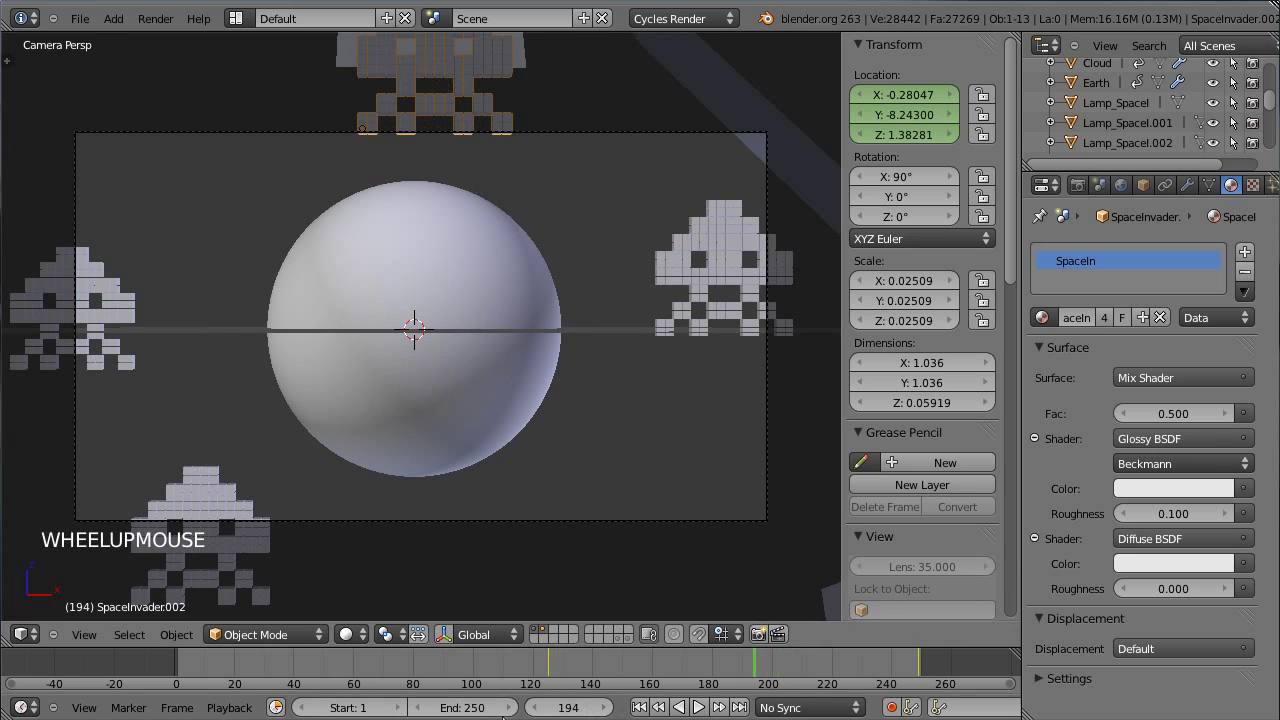
click(346, 634)
click(400, 506)
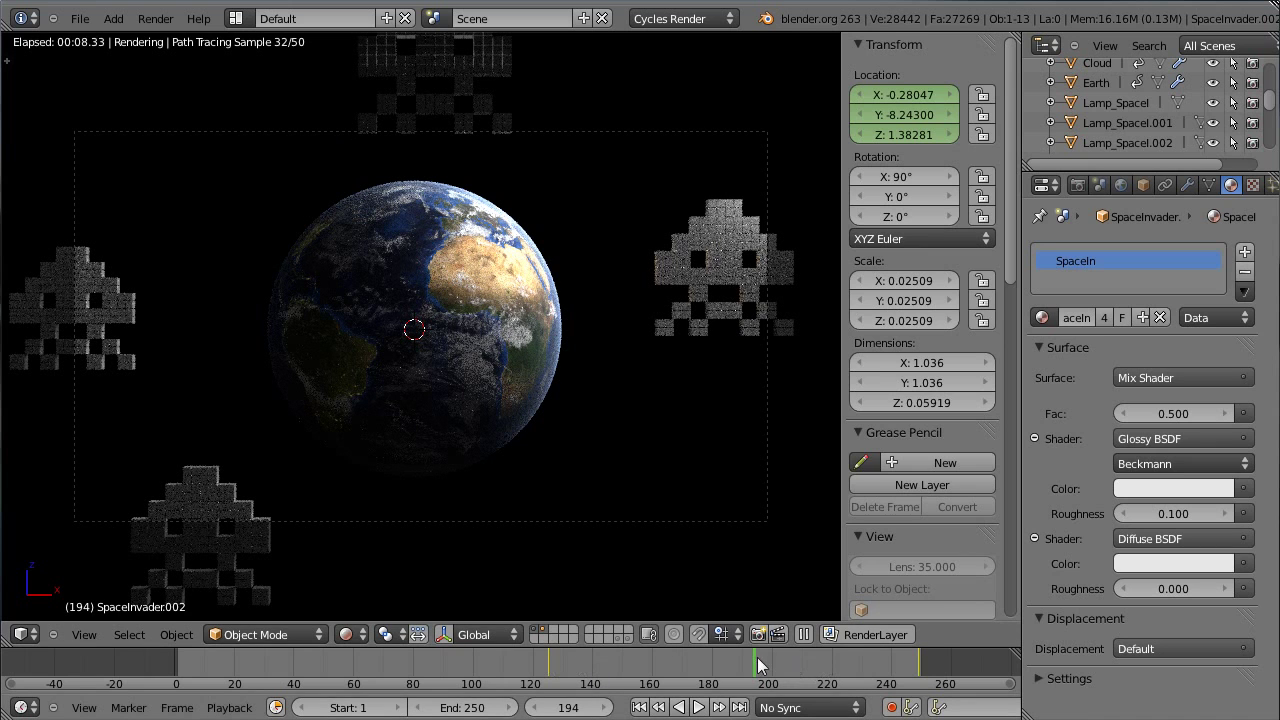
drag(757, 657, 836, 659)
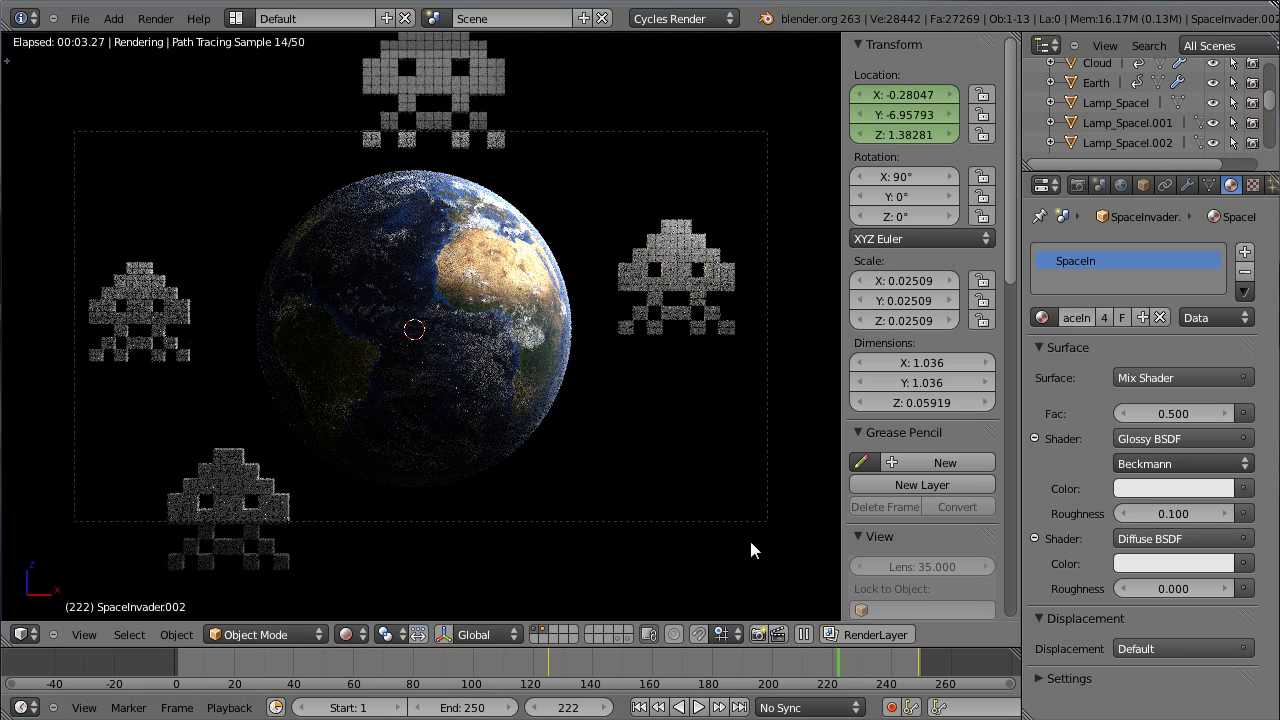
drag(846, 670, 917, 672)
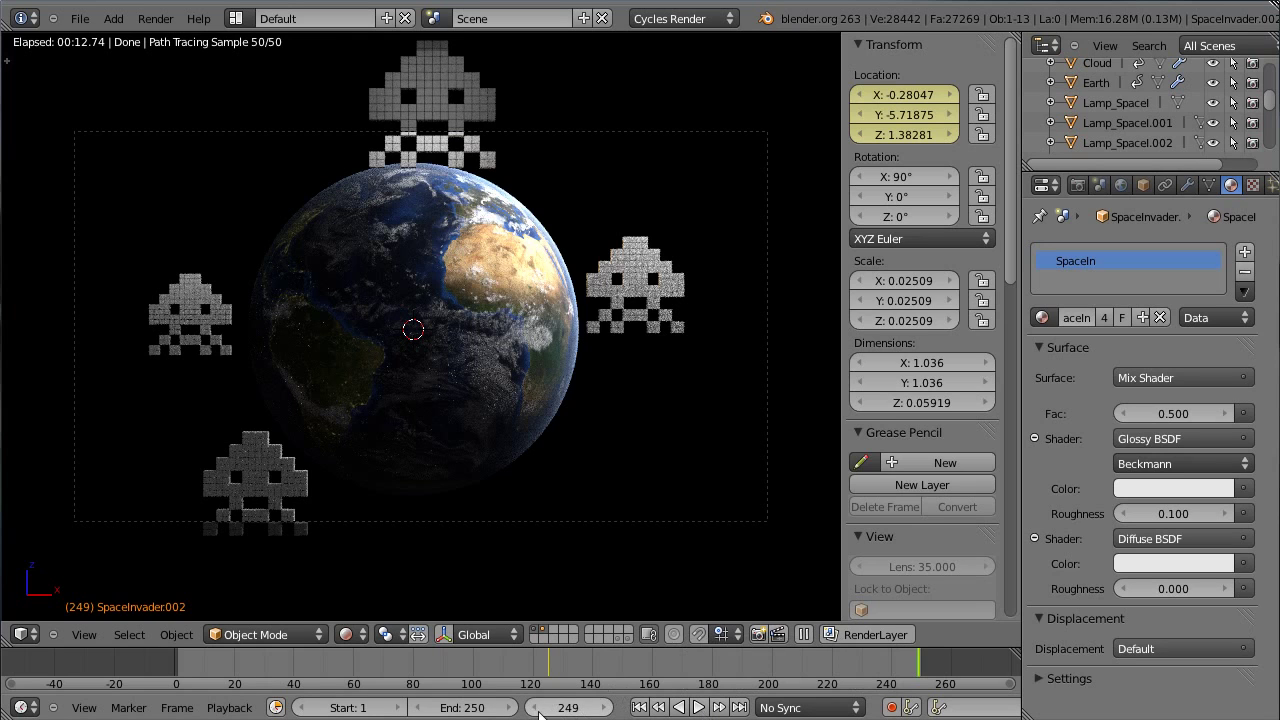
click(346, 634)
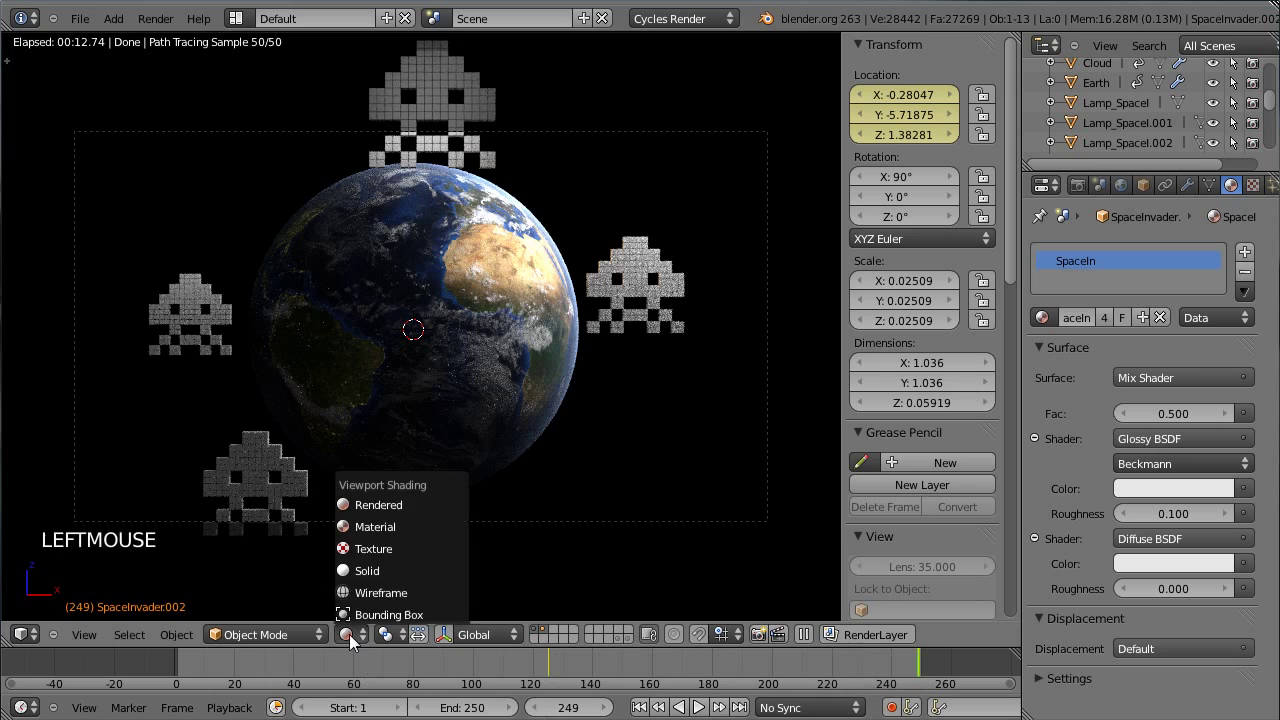
click(365, 580)
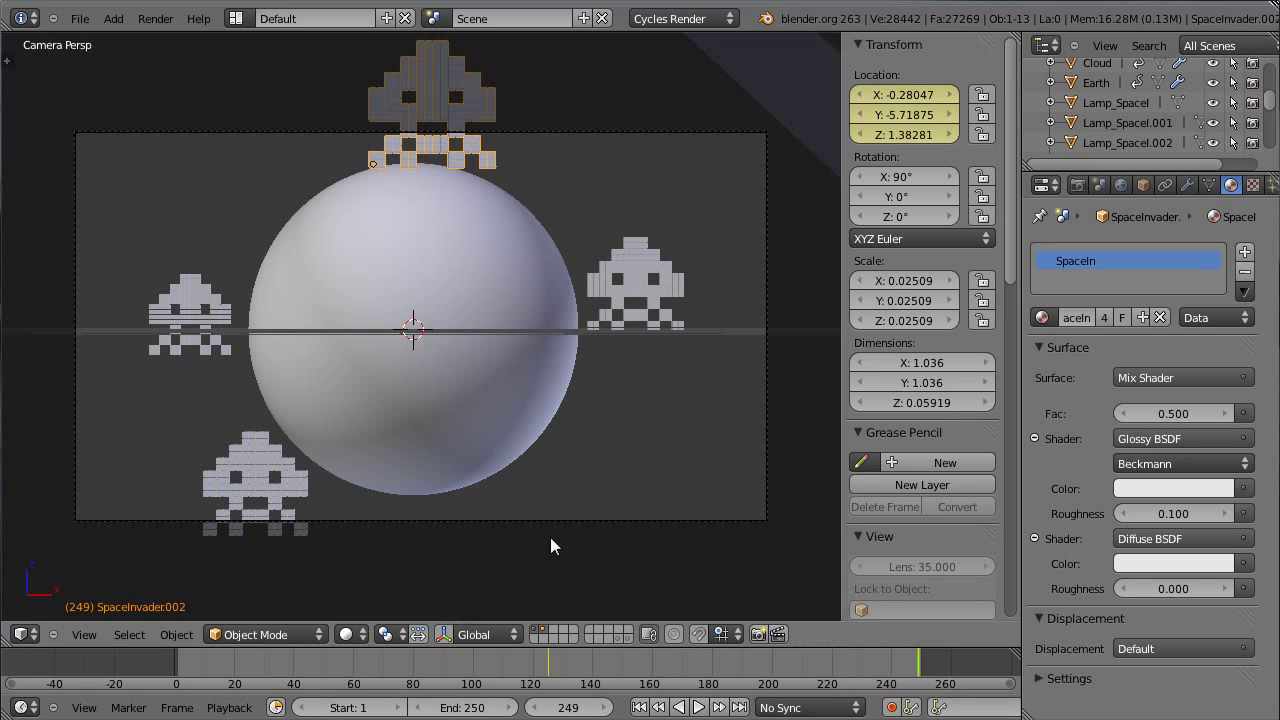
- At frame 250, examine the Earth layer and the invader layer separately, then show both layers together
drag(918, 658, 923, 697)
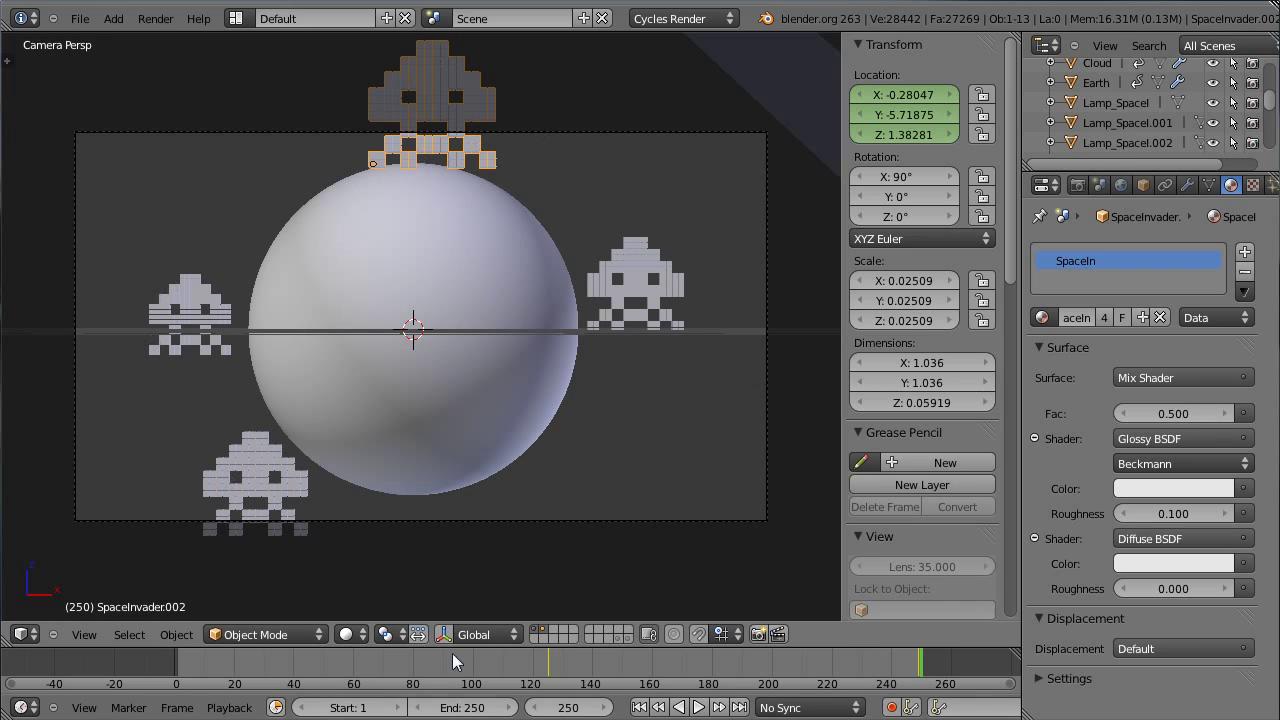
click(538, 631)
click(545, 633)
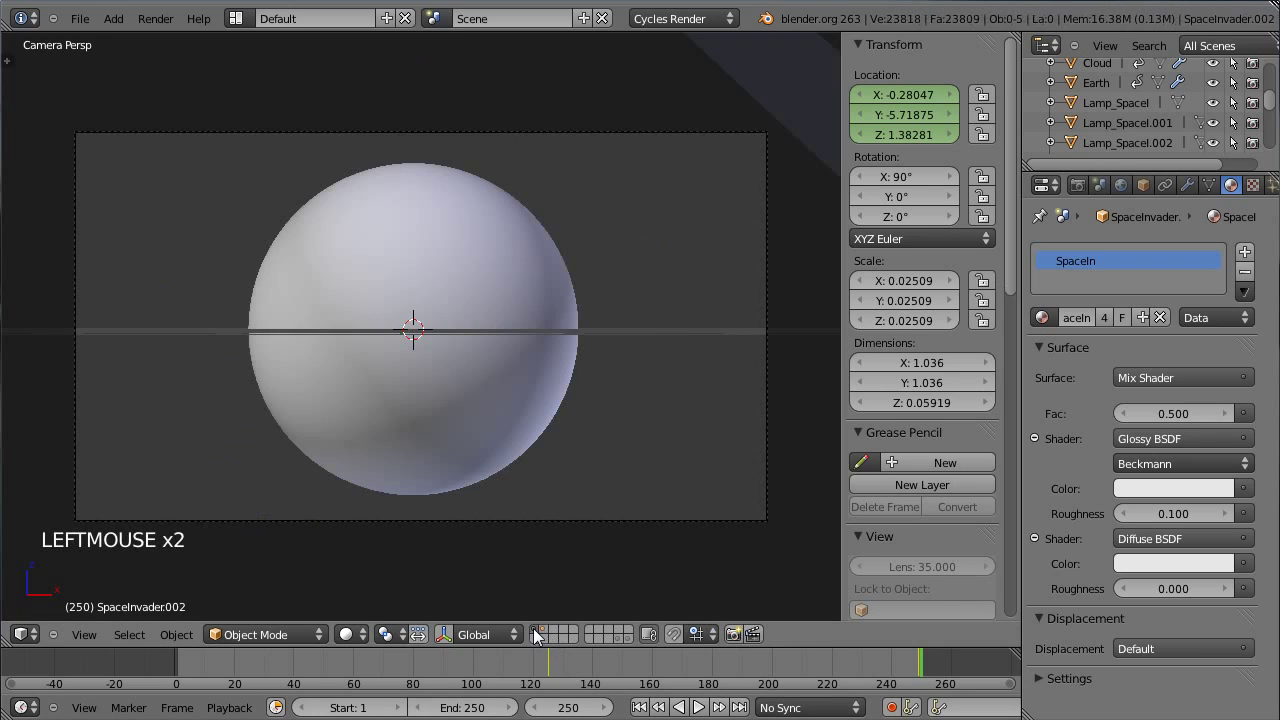
click(538, 632)
click(544, 633)
click(539, 631)
click(544, 633)
shift+click(538, 632)
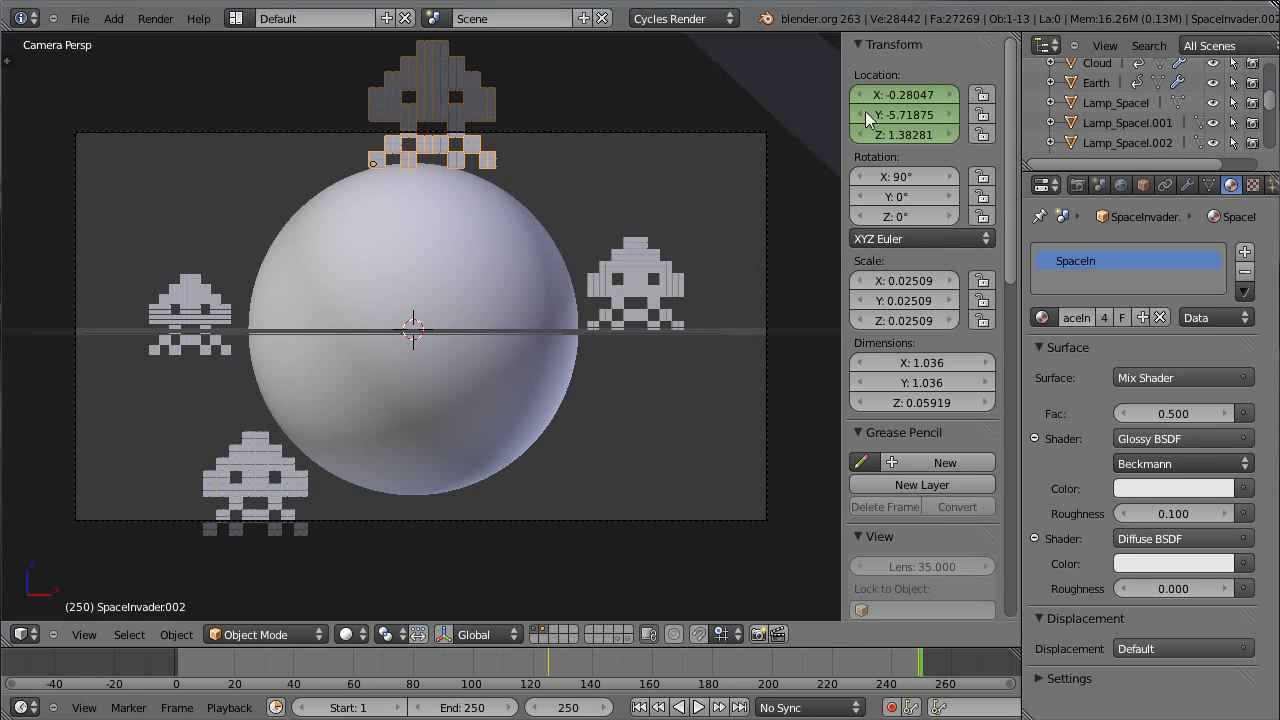
- Set the render resolution to 1280 × 720 at 100%
click(1075, 186)
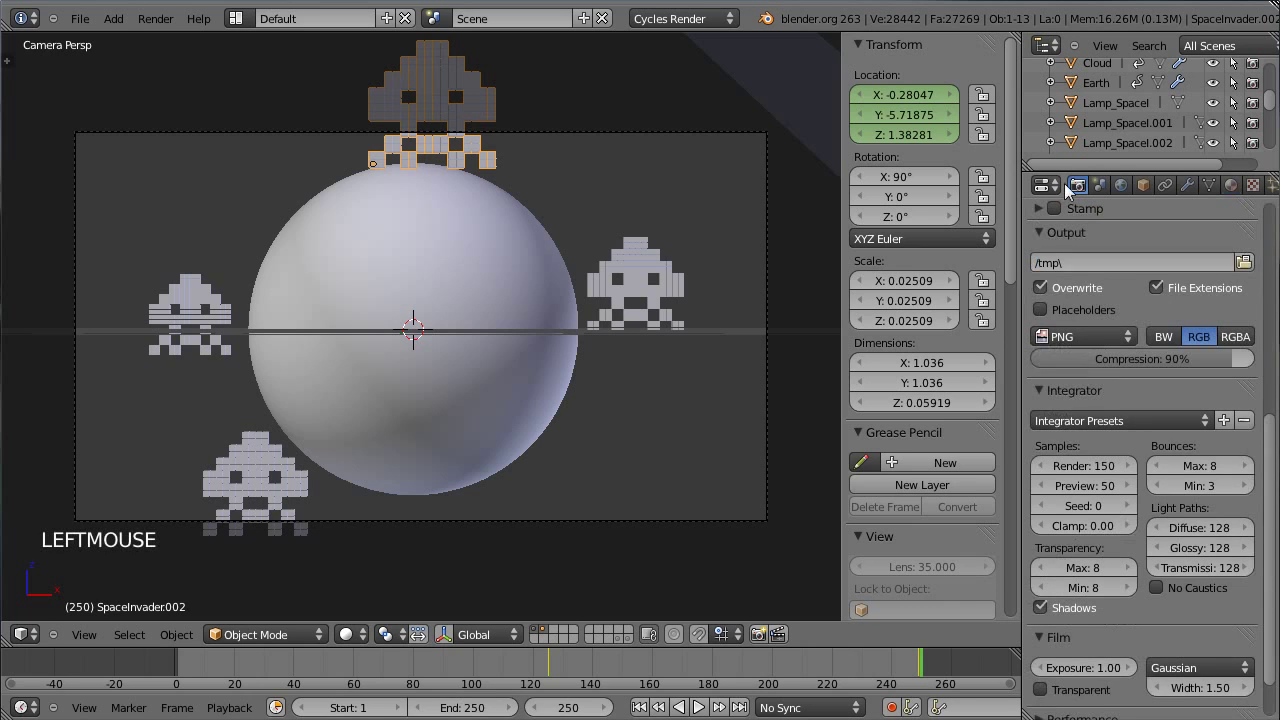
drag(1273, 448, 1270, 302)
click(1118, 350)
text(1280)
key(Tab)
text(720)
key(Return)
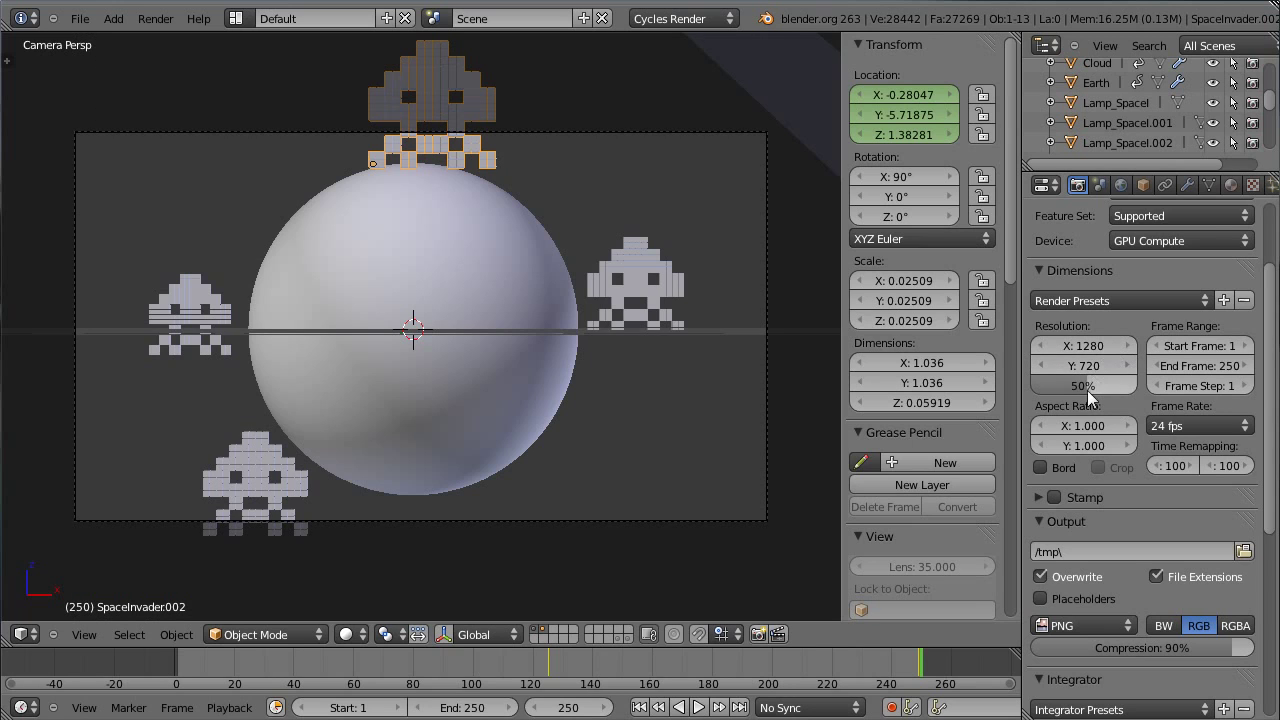
click(1087, 388)
drag(1087, 390, 1178, 394)
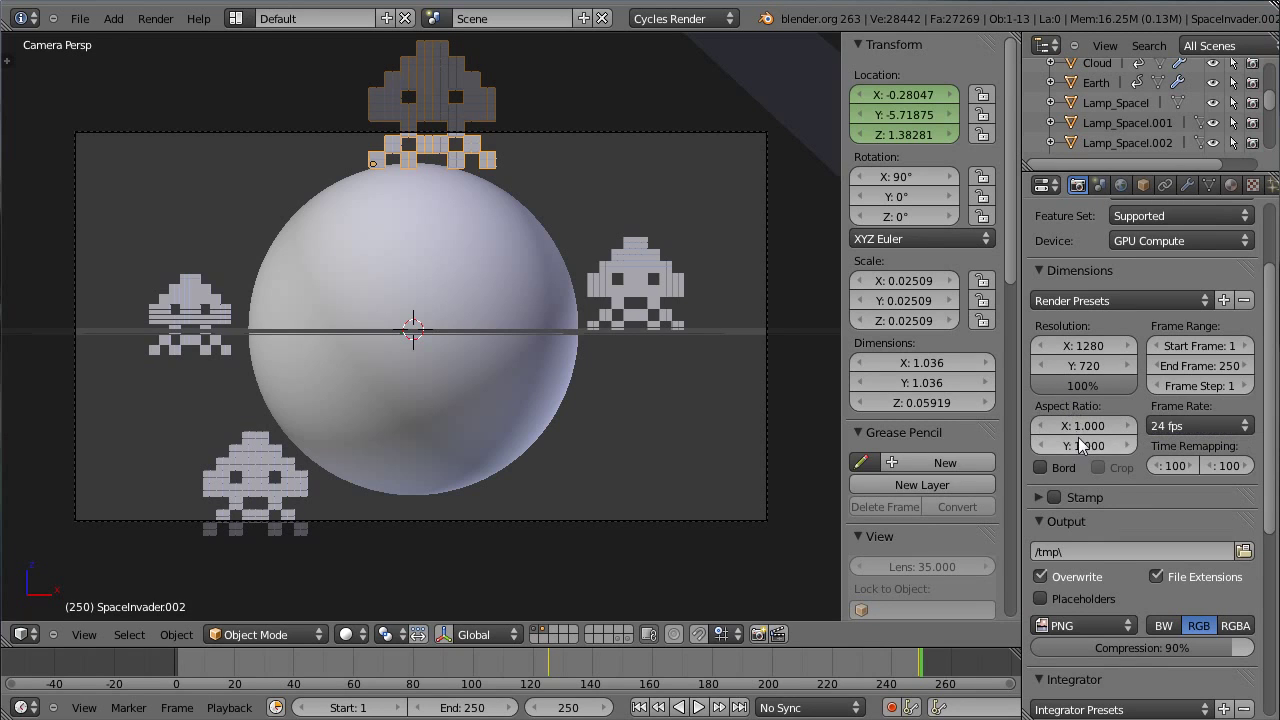
- Enable the Transparent option in the render's Film settings
scroll(1094, 498, down, 3)
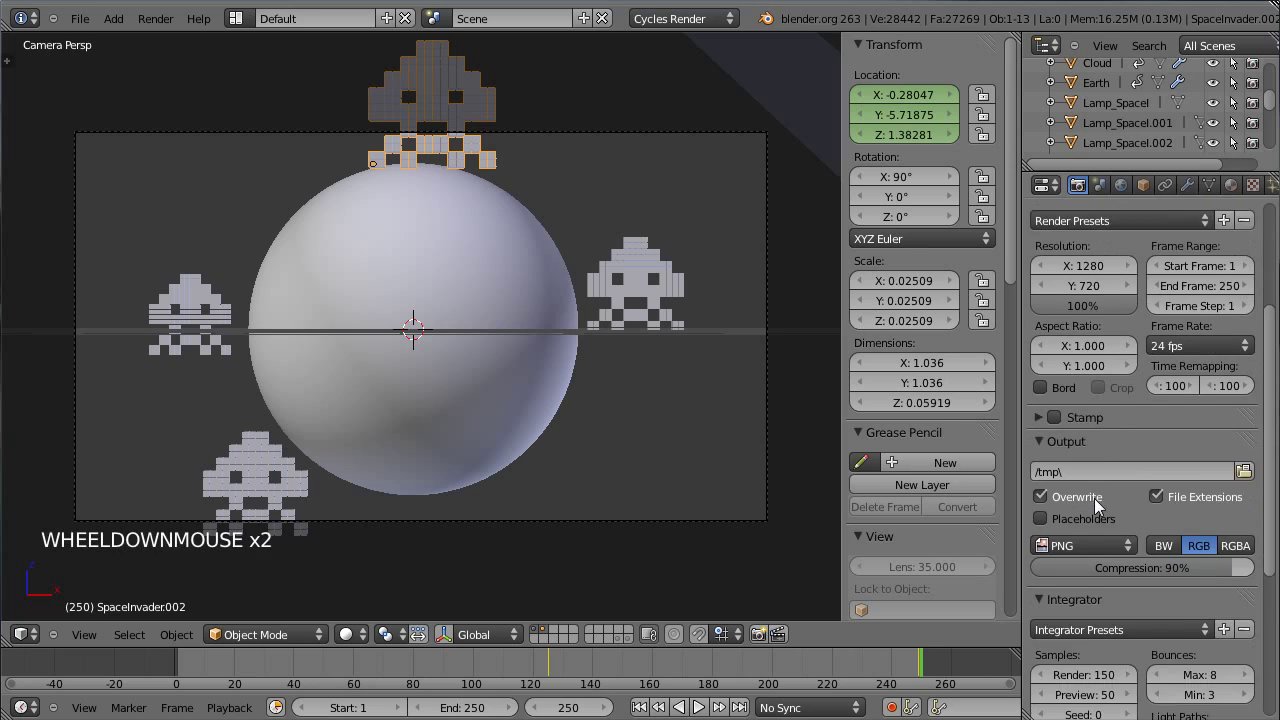
scroll(1151, 501, down, 6)
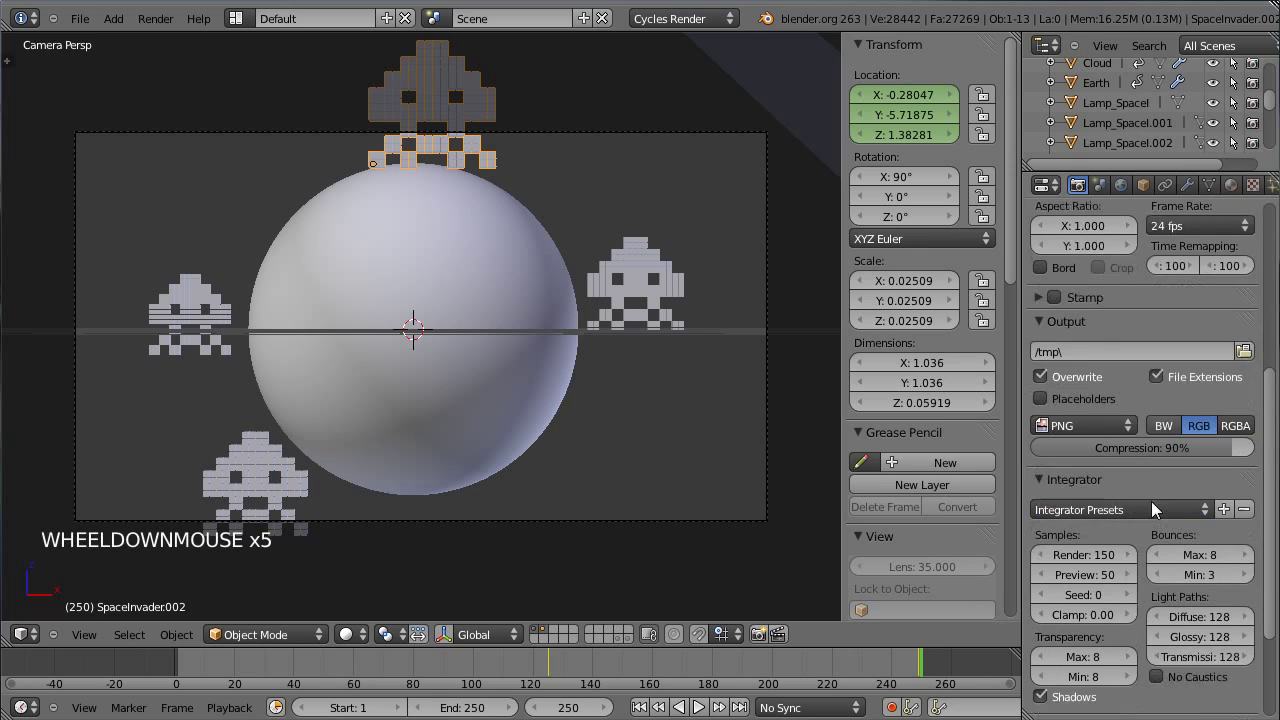
scroll(1087, 608, down, 3)
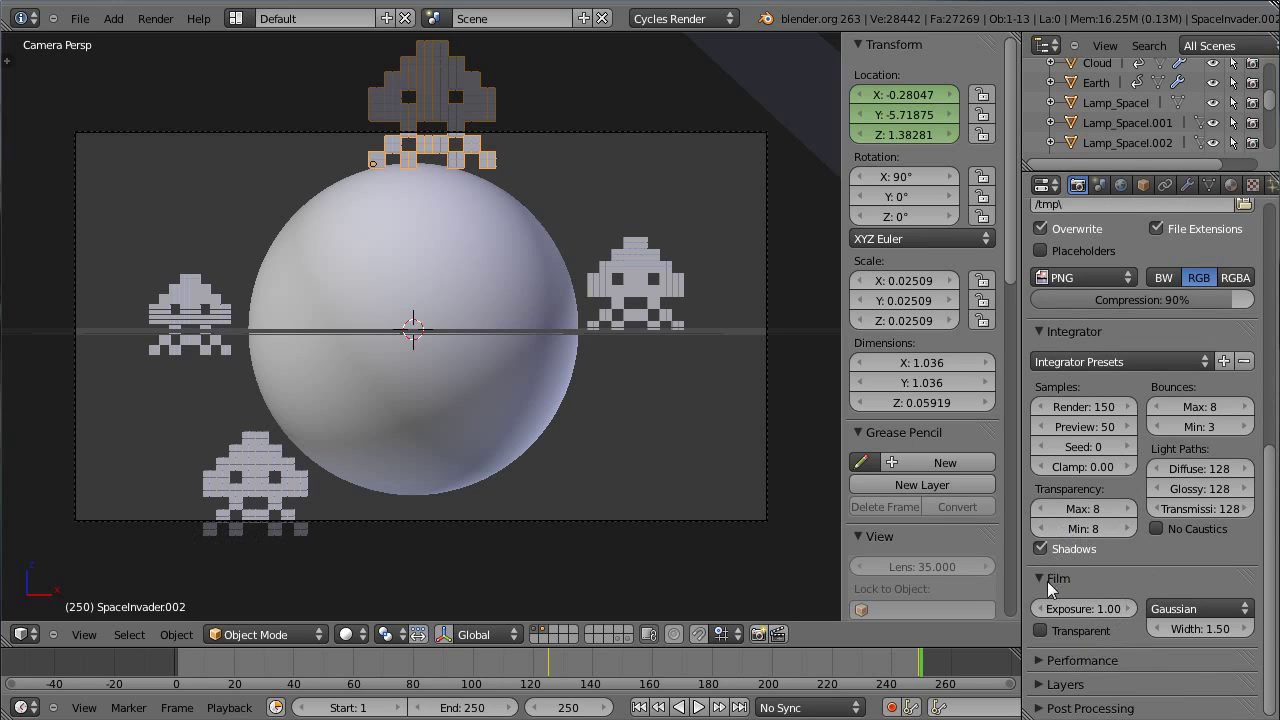
click(1056, 631)
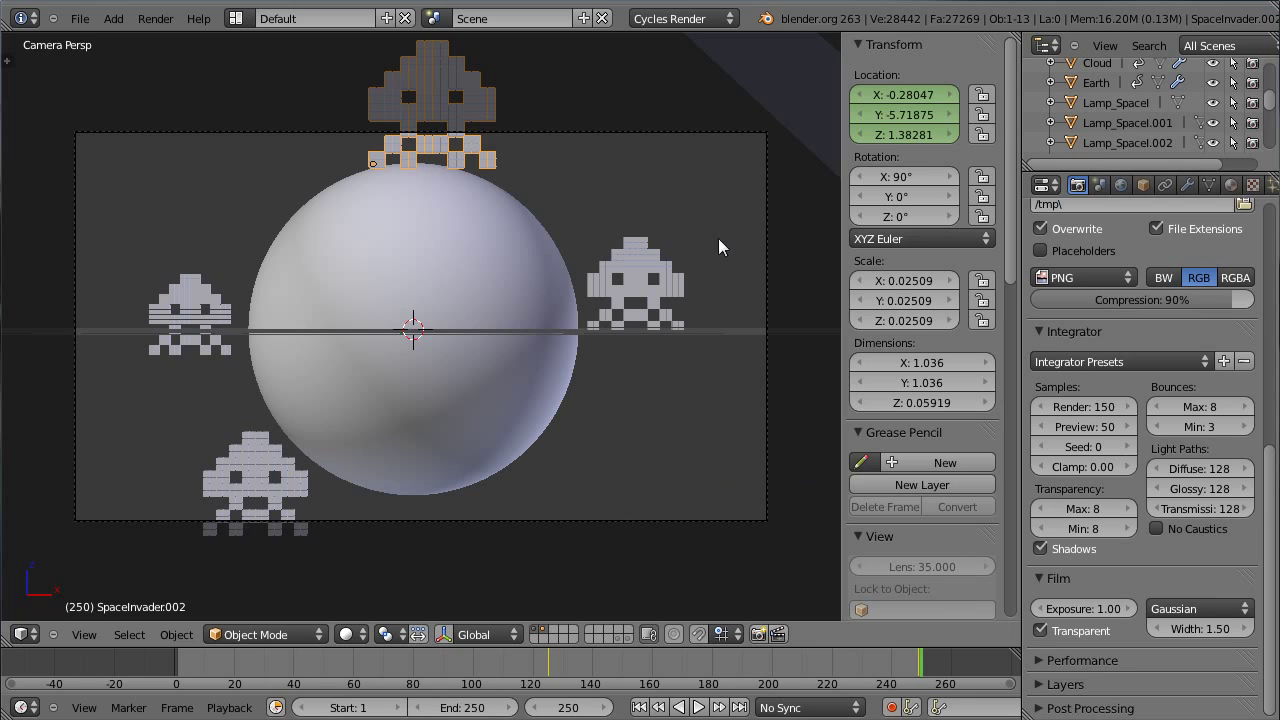
- Switch to Windows Explorer and view Space Art Wallpapers 28.jpg in the project's Ref folder, then close the image
key(alt+Tab)
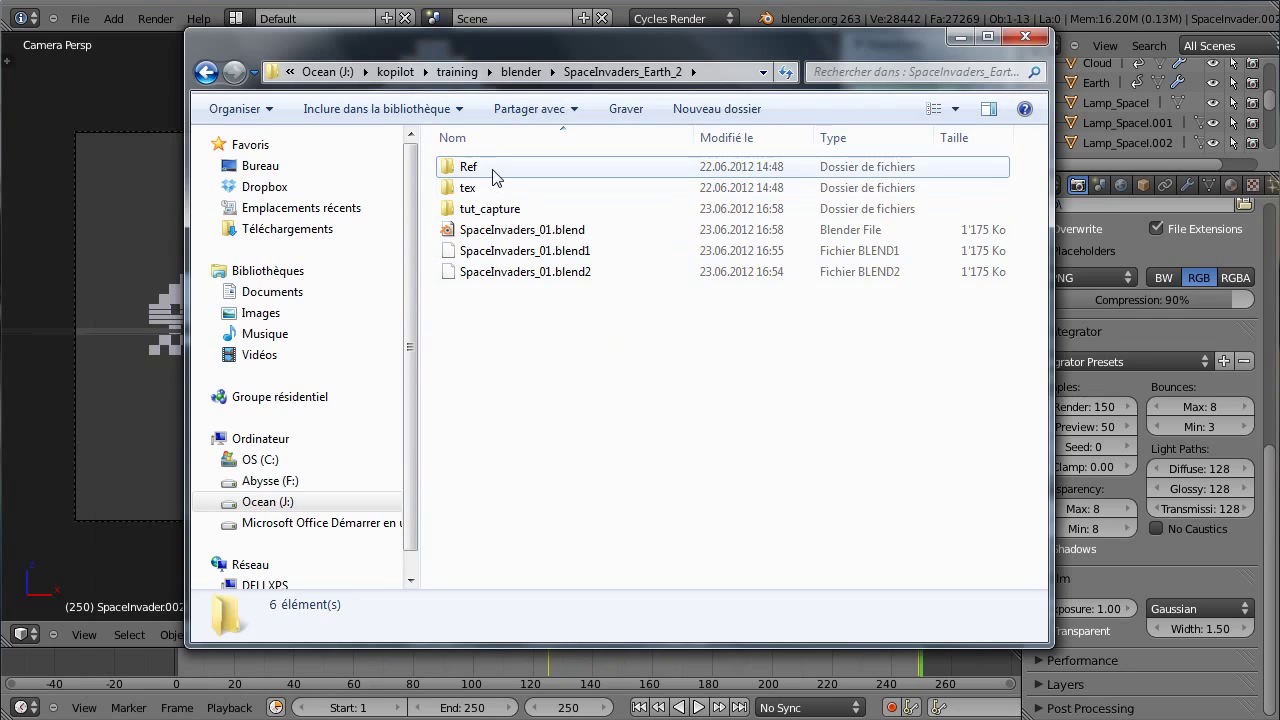
double_click(492, 169)
double_click(492, 169)
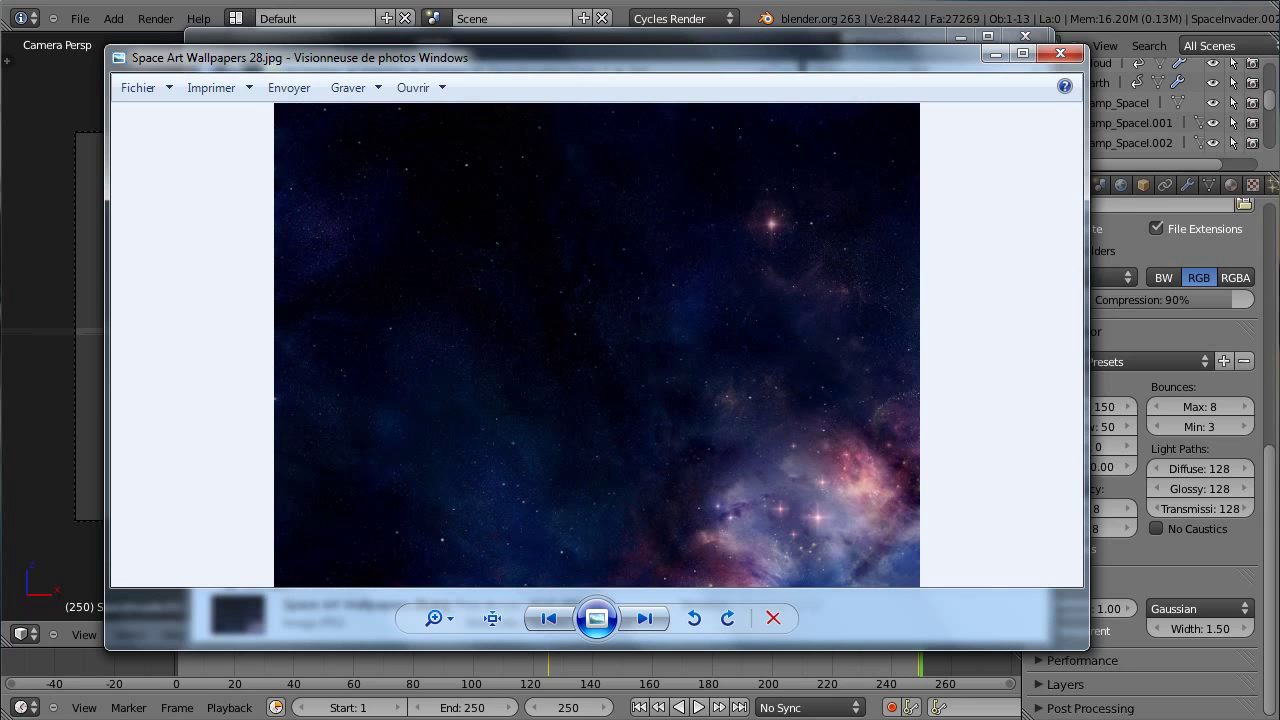
click(1060, 53)
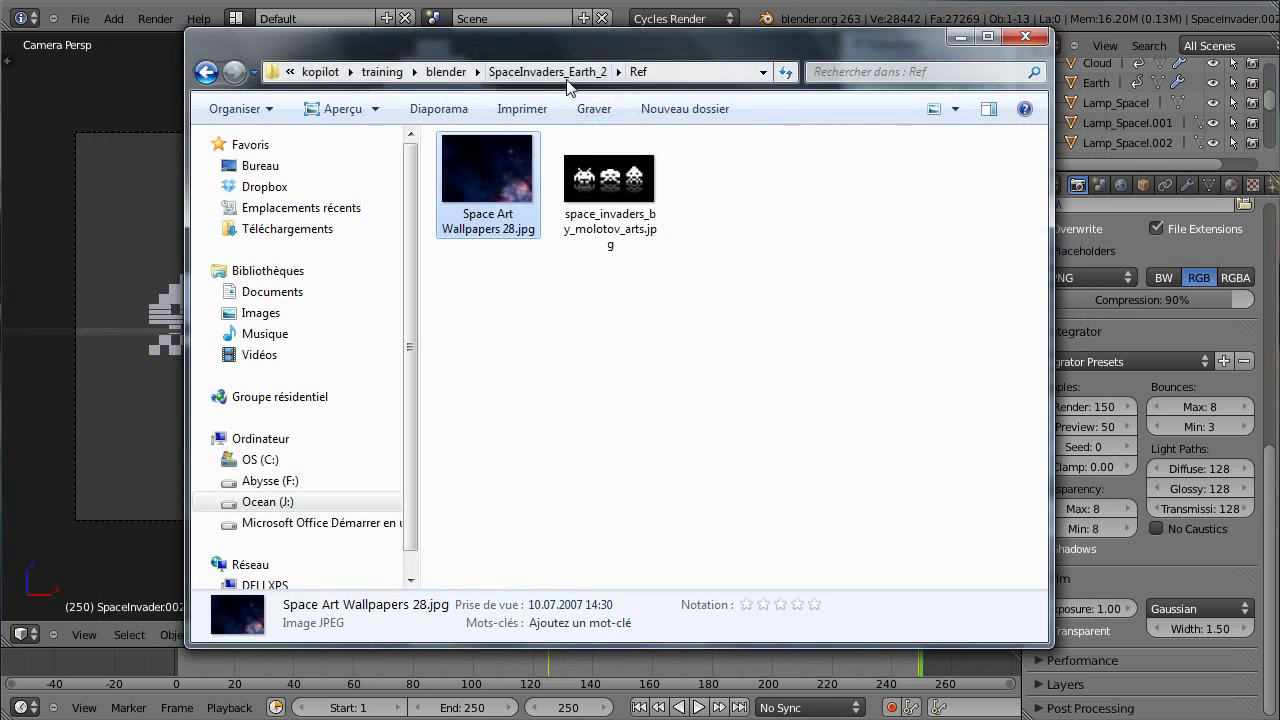
- View space_bg.jpg in the project's tex folder, close the image and switch back to Blender
click(575, 72)
double_click(519, 190)
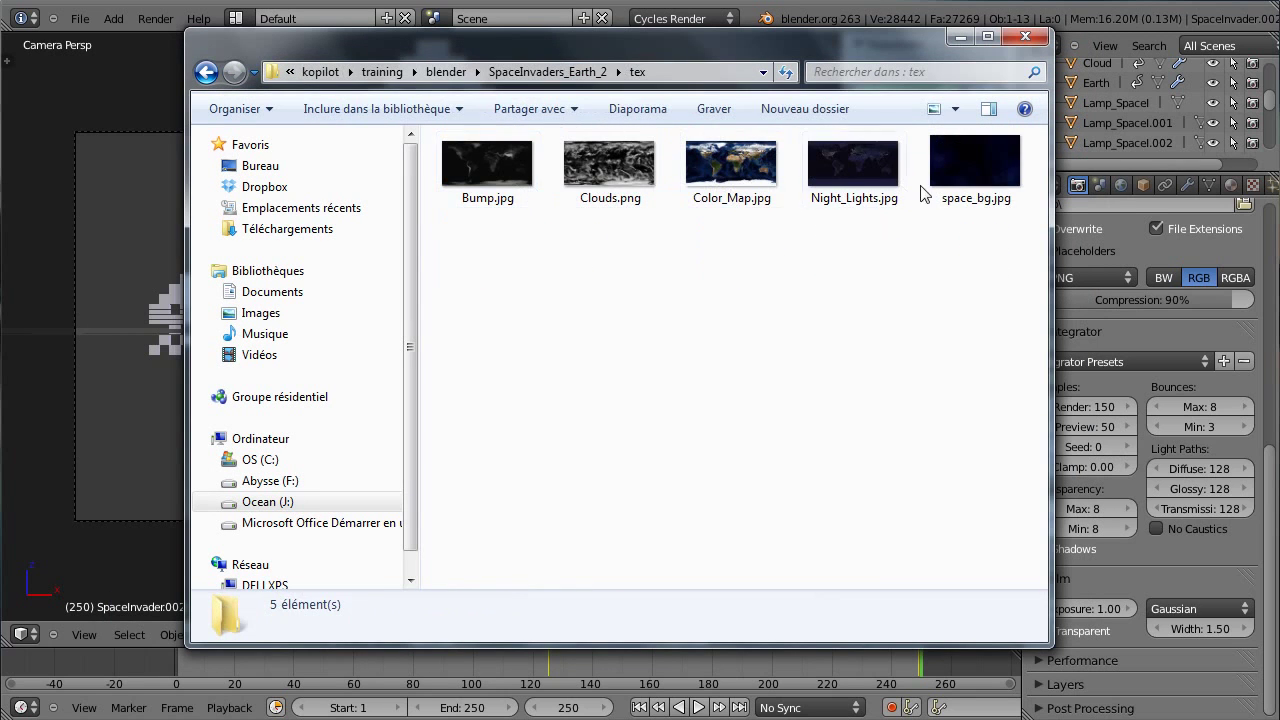
double_click(965, 185)
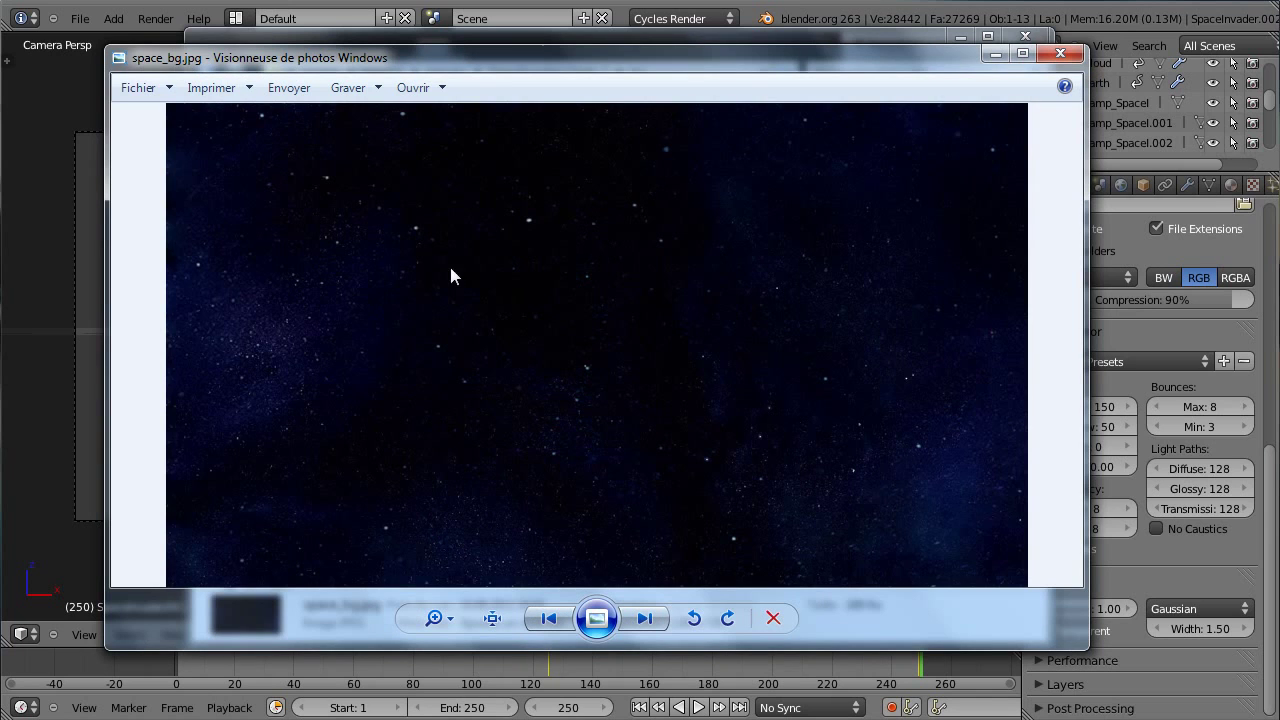
click(1060, 53)
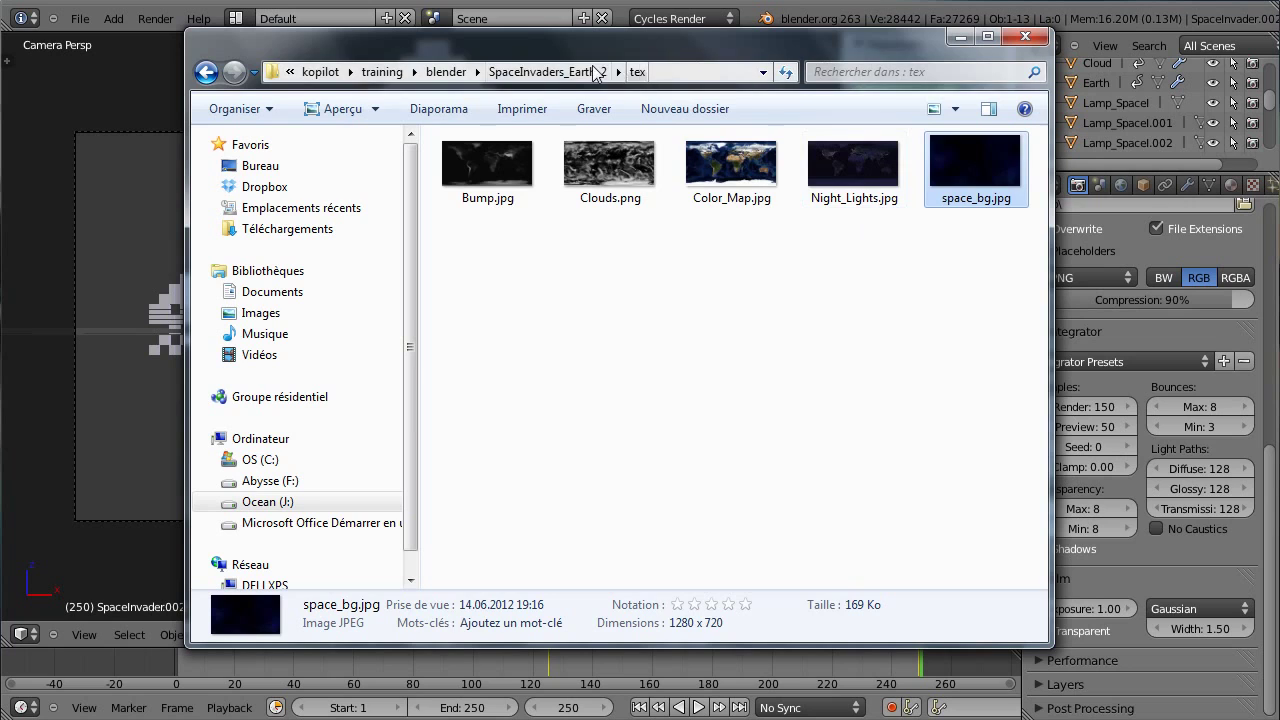
click(556, 72)
click(959, 37)
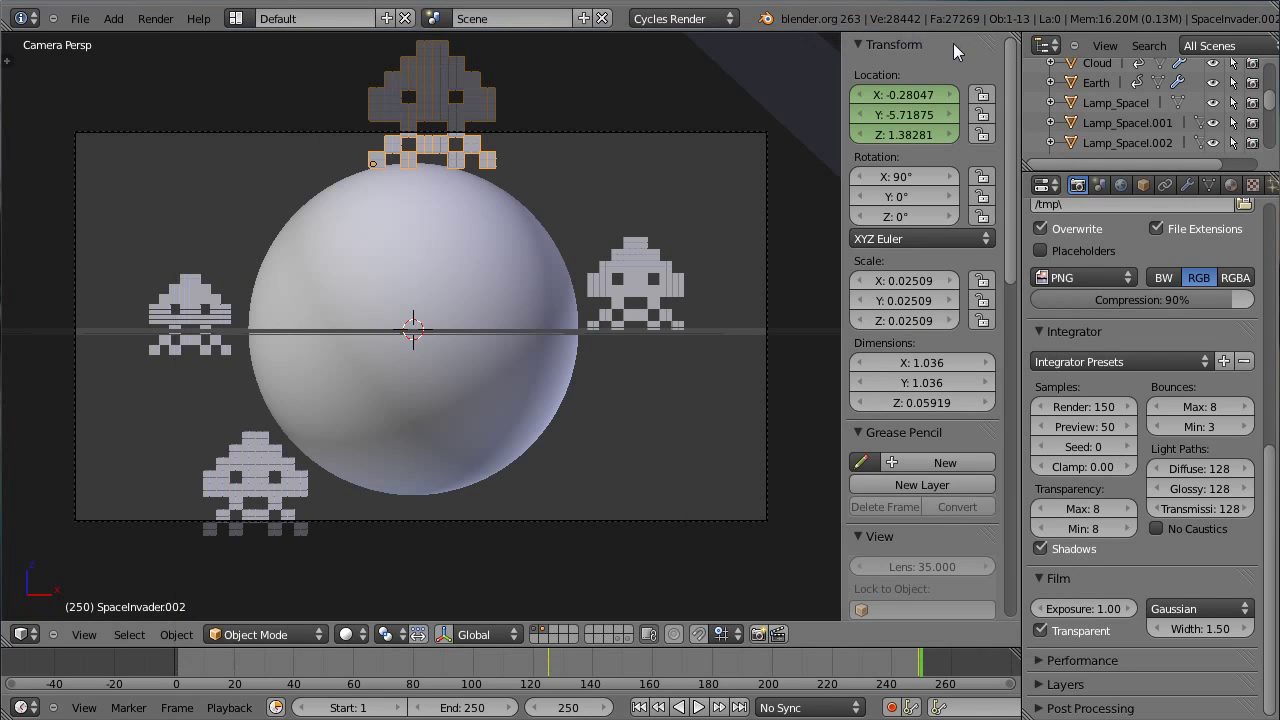
- Expand the Layers settings of the render properties to reach the render layer list
click(1040, 661)
click(1040, 661)
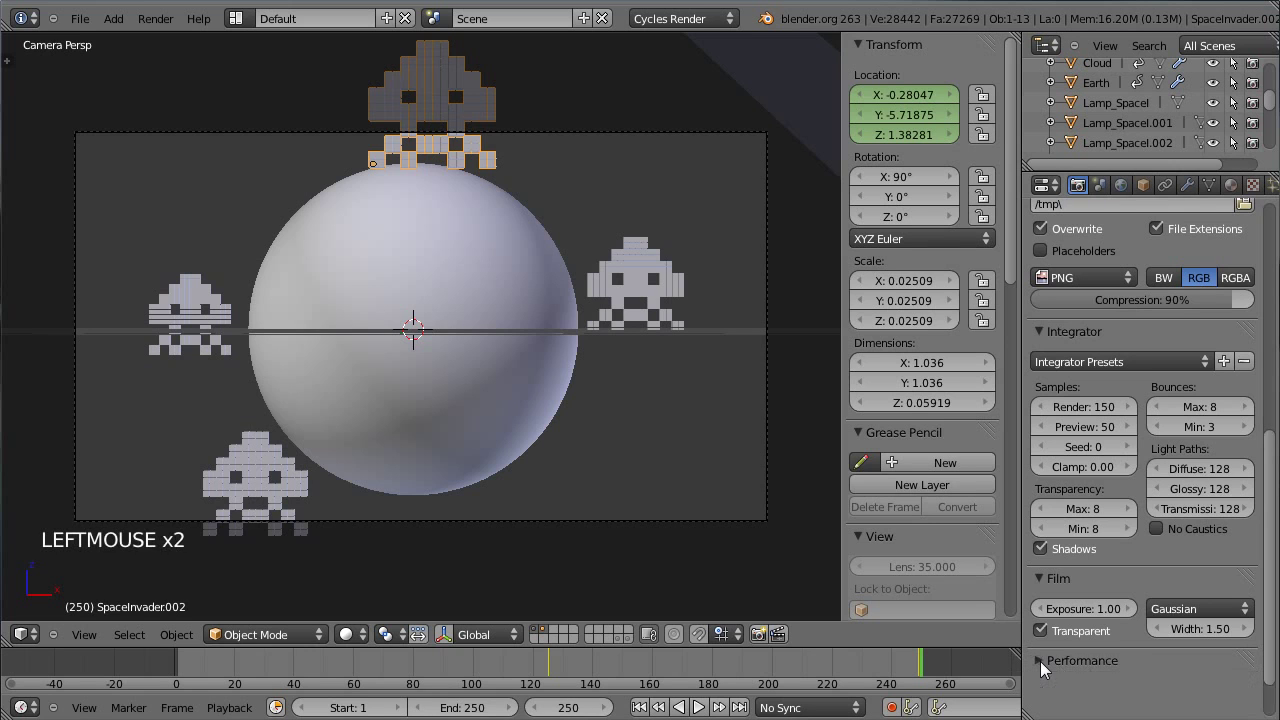
scroll(1040, 662, down, 5)
click(1040, 685)
scroll(1065, 636, down, 12)
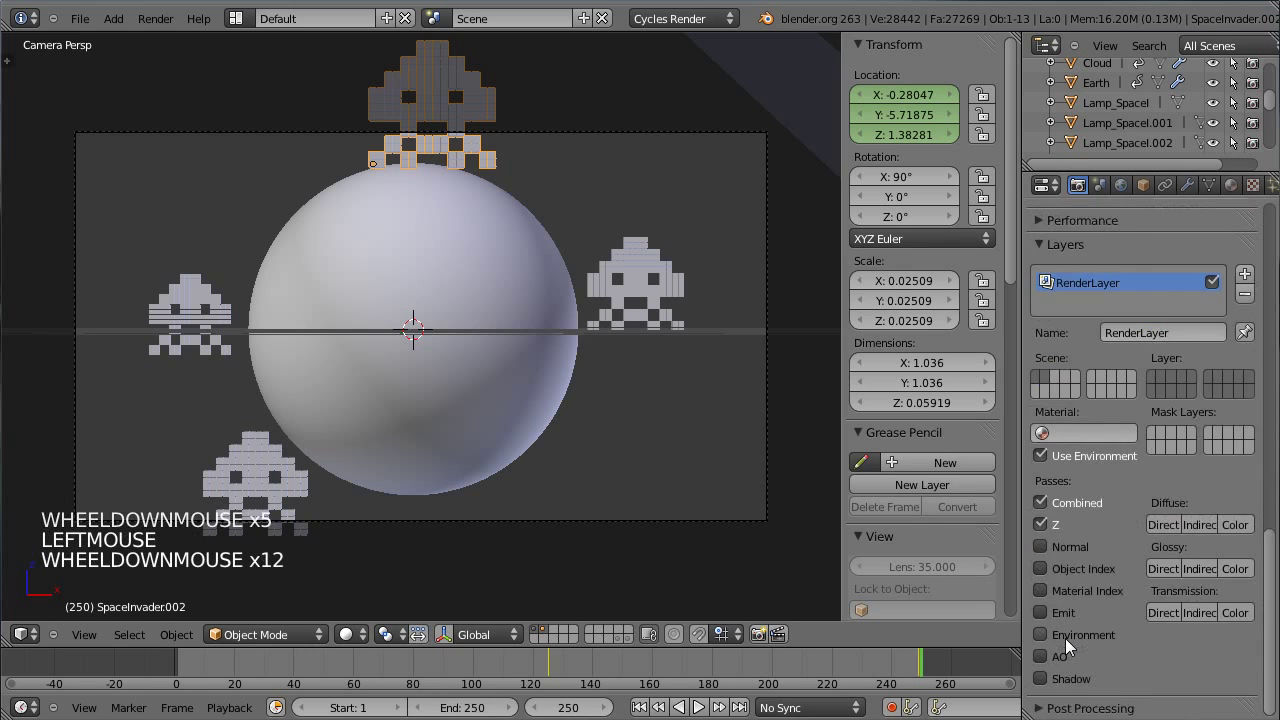
scroll(1065, 638, up, 3)
- Examine the Earth layer and the invader layer separately in the camera view, then show both layers together
click(539, 632)
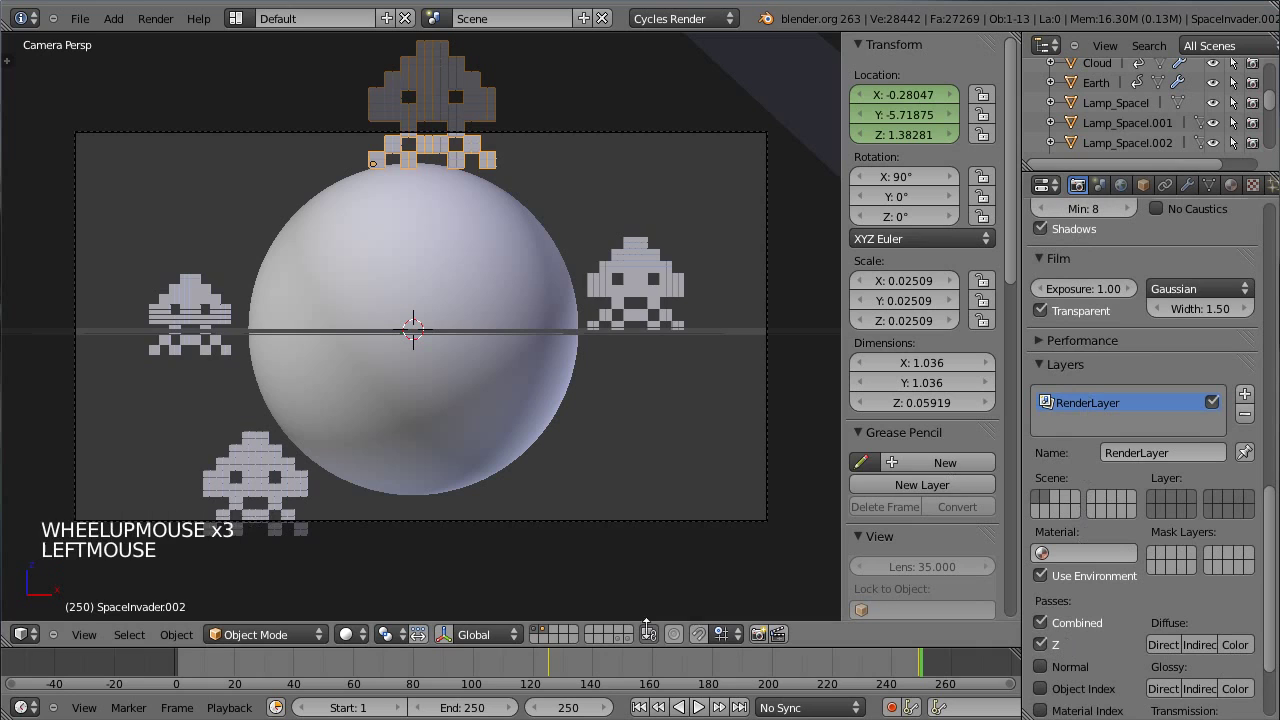
click(538, 633)
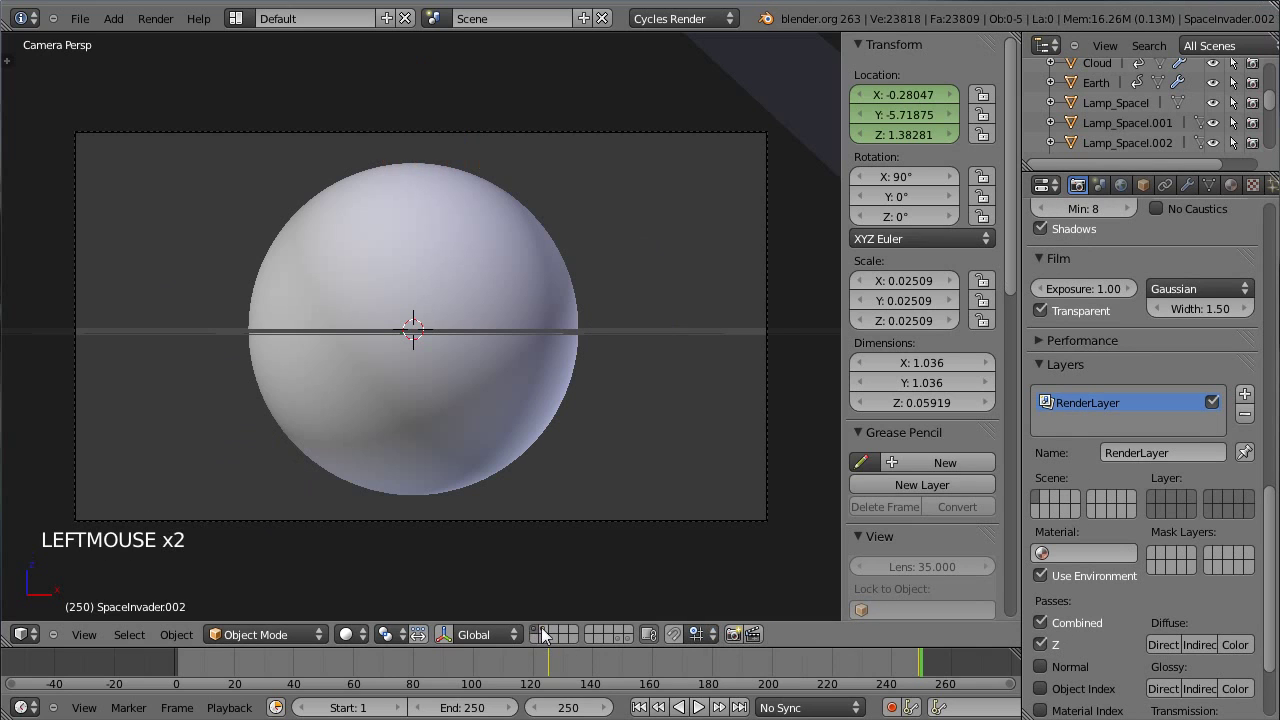
click(541, 634)
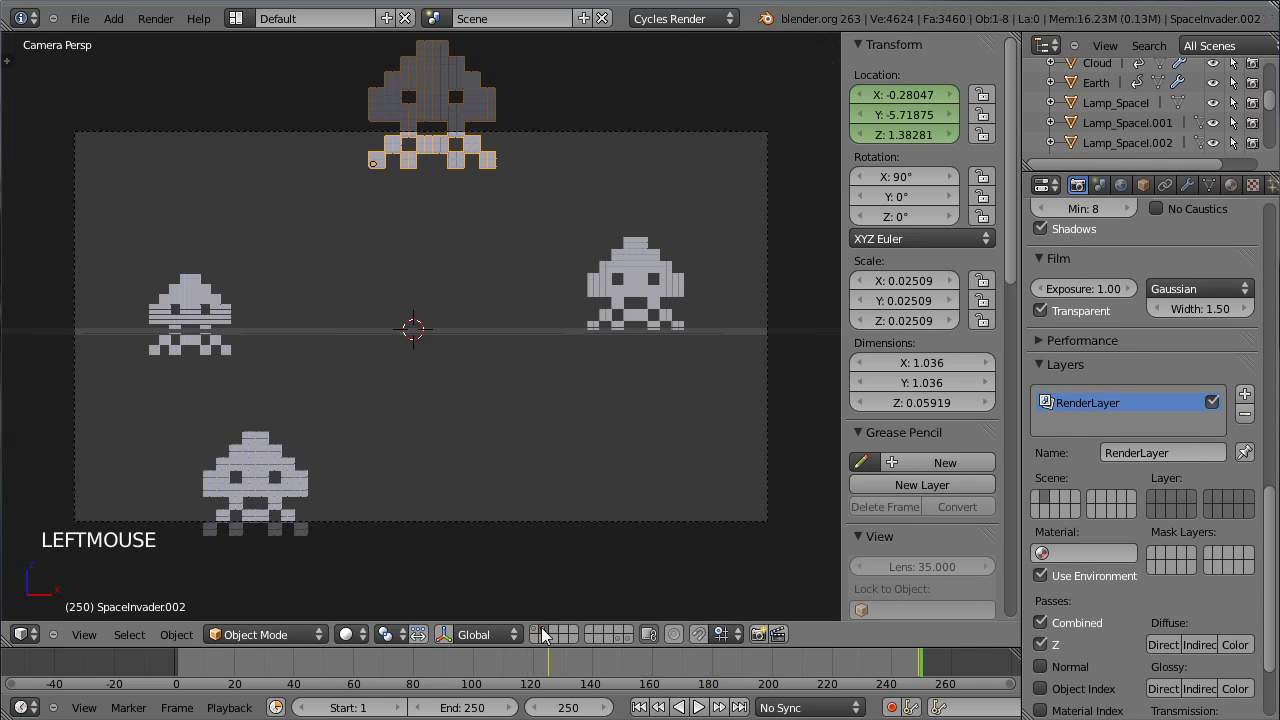
scroll(518, 503, down, 4)
scroll(518, 503, up, 3)
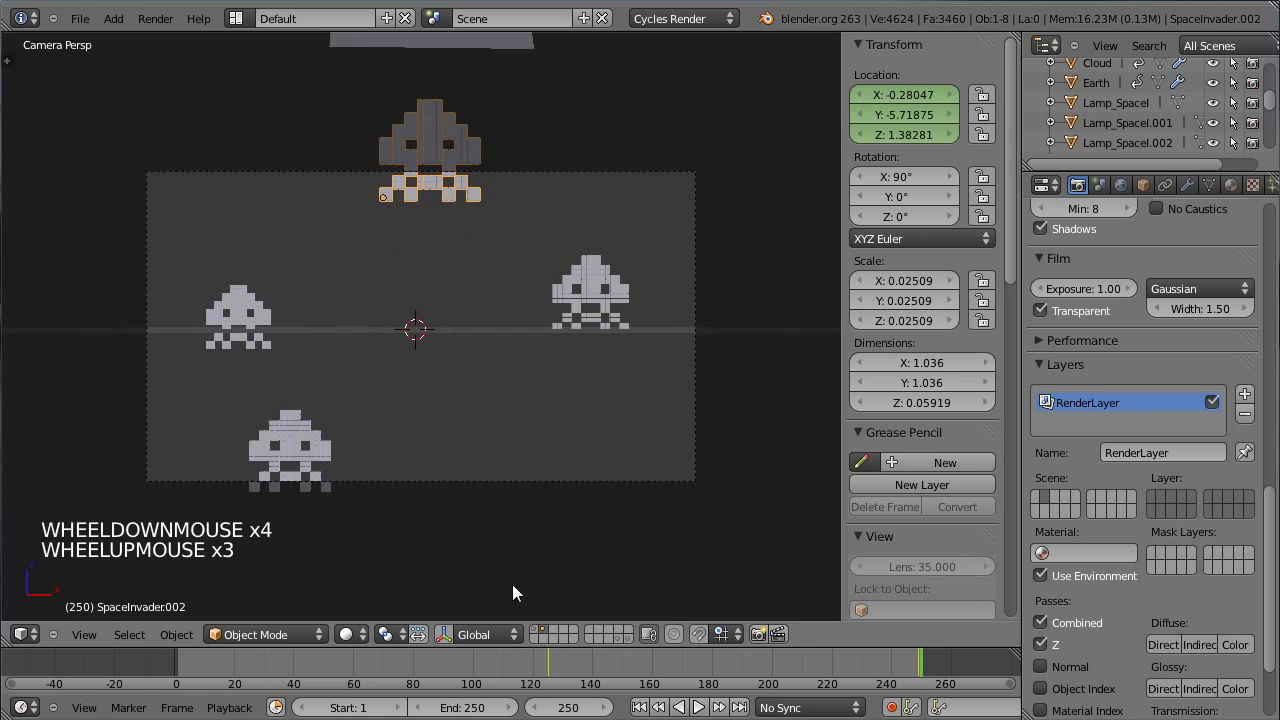
click(536, 631)
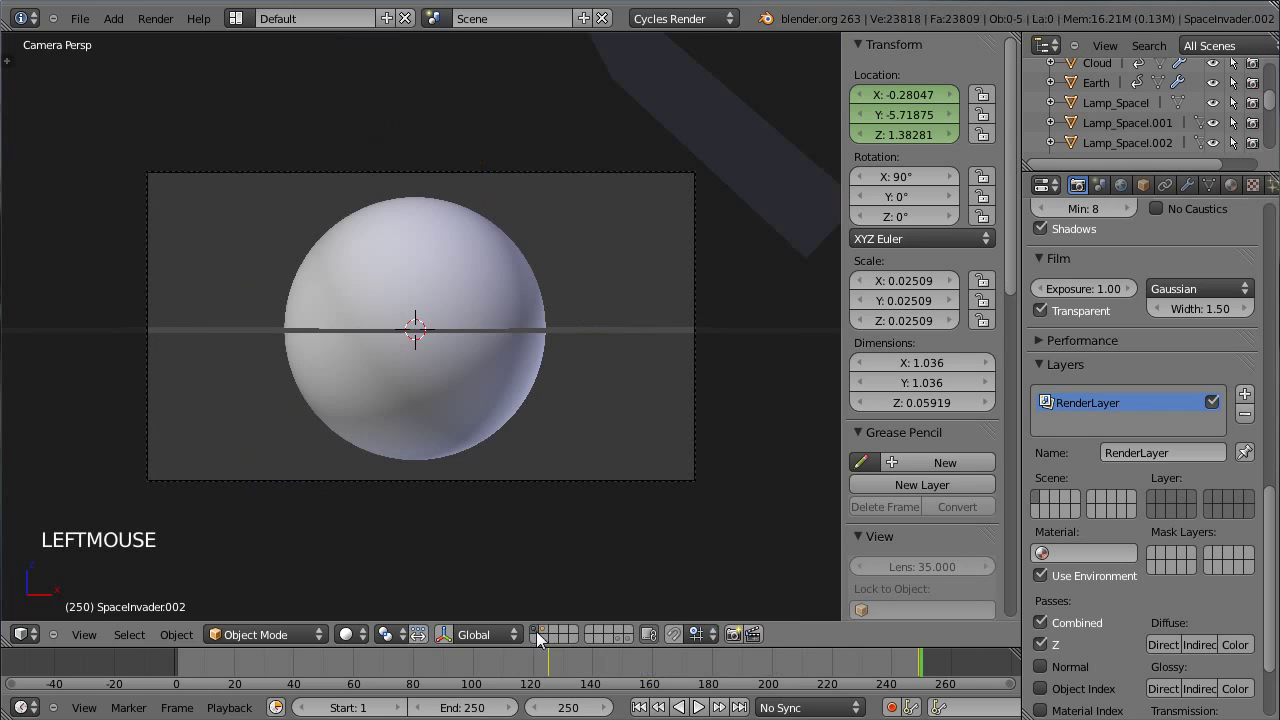
shift+click(536, 638)
- Add a second render layer and name it SpaceInvaders
click(1246, 395)
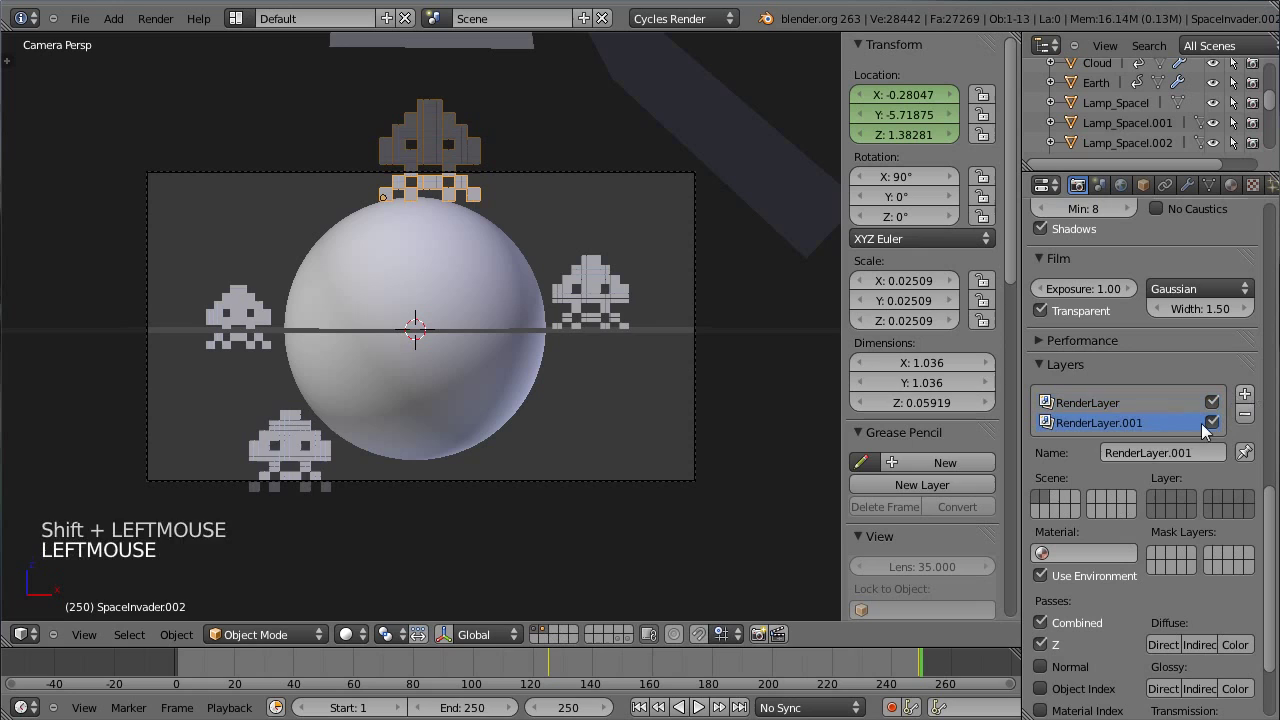
double_click(1174, 450)
text(Spac)
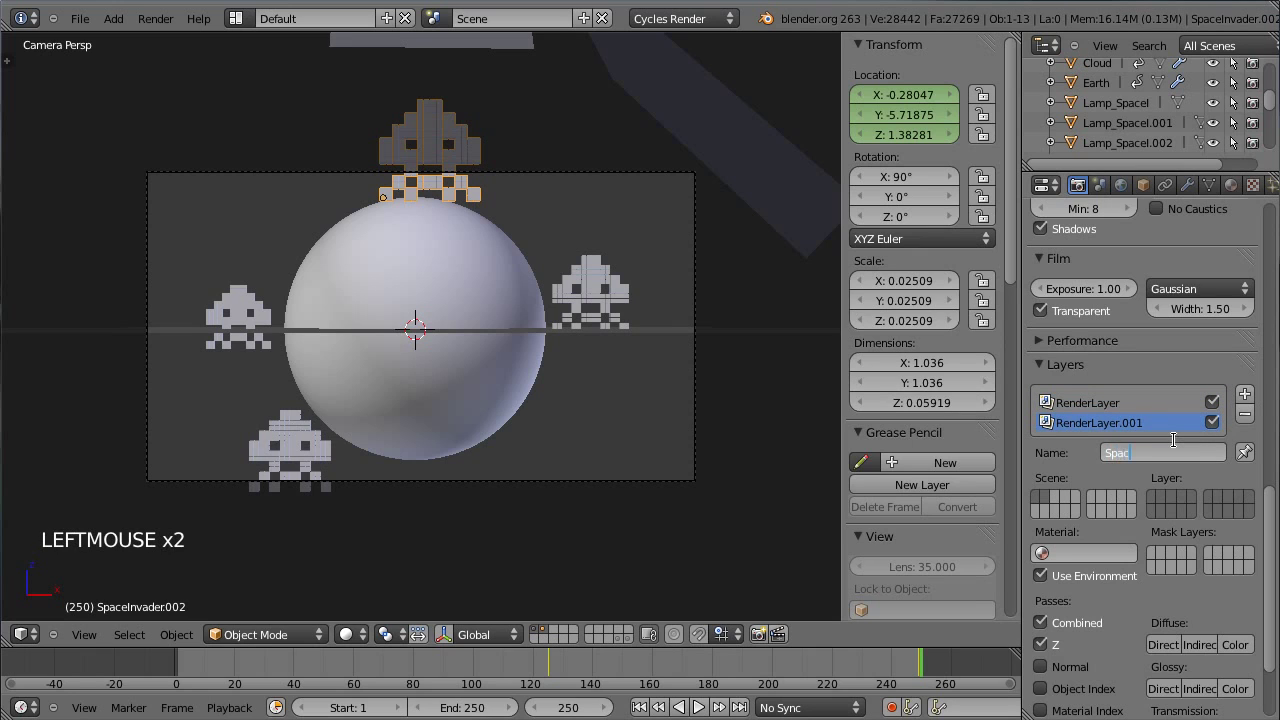
text(eInvaders)
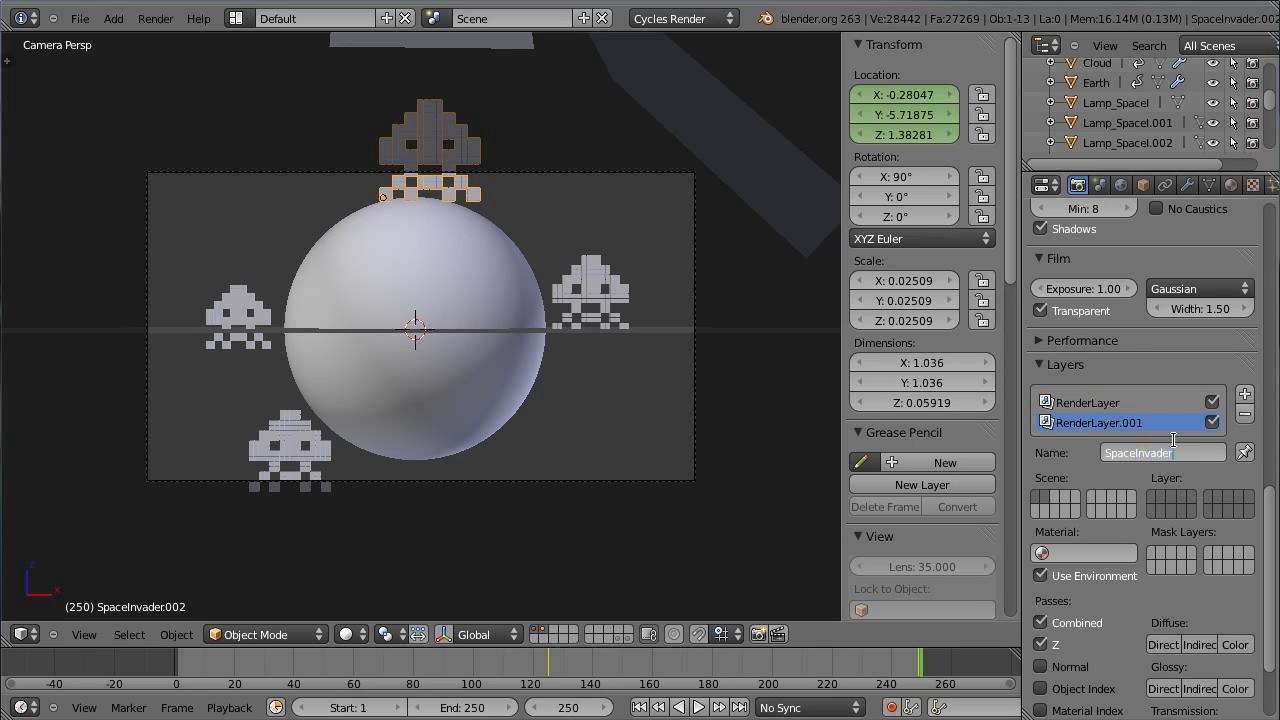
key(Return)
- Restrict RenderLayer to the first scene layer and the SpaceInvaders render layer to the second
click(1118, 403)
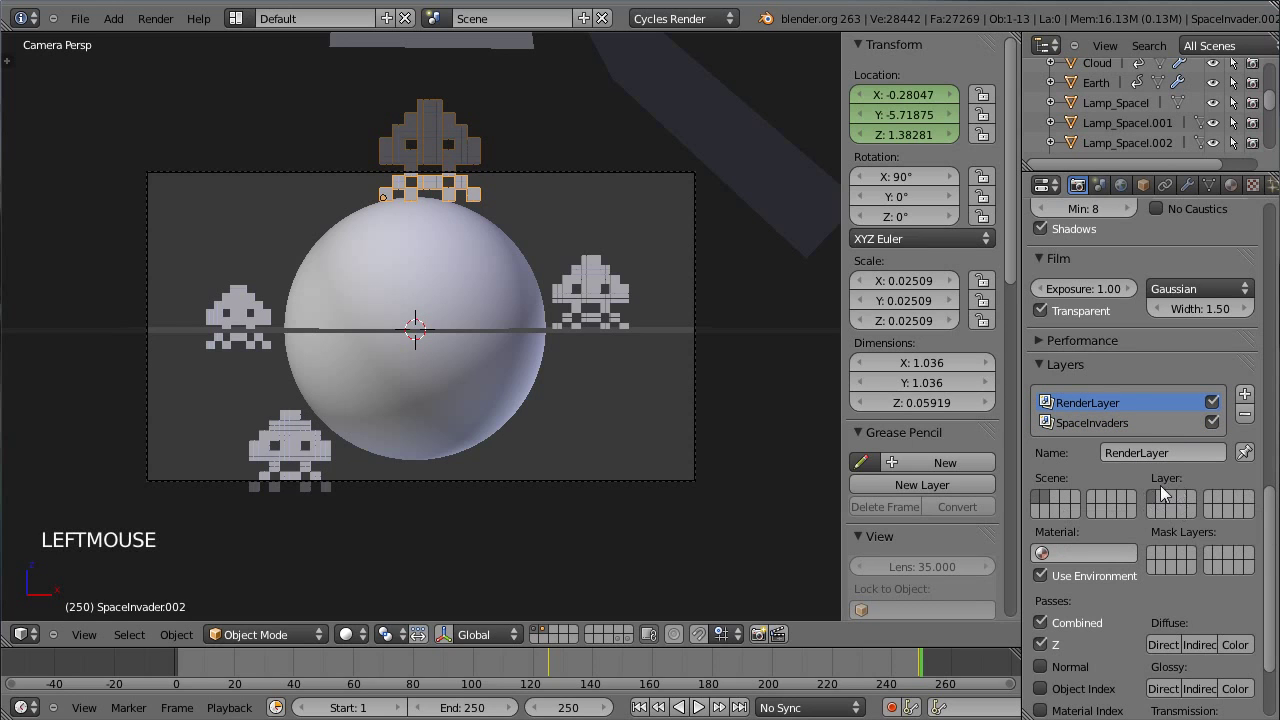
click(1114, 424)
click(1161, 497)
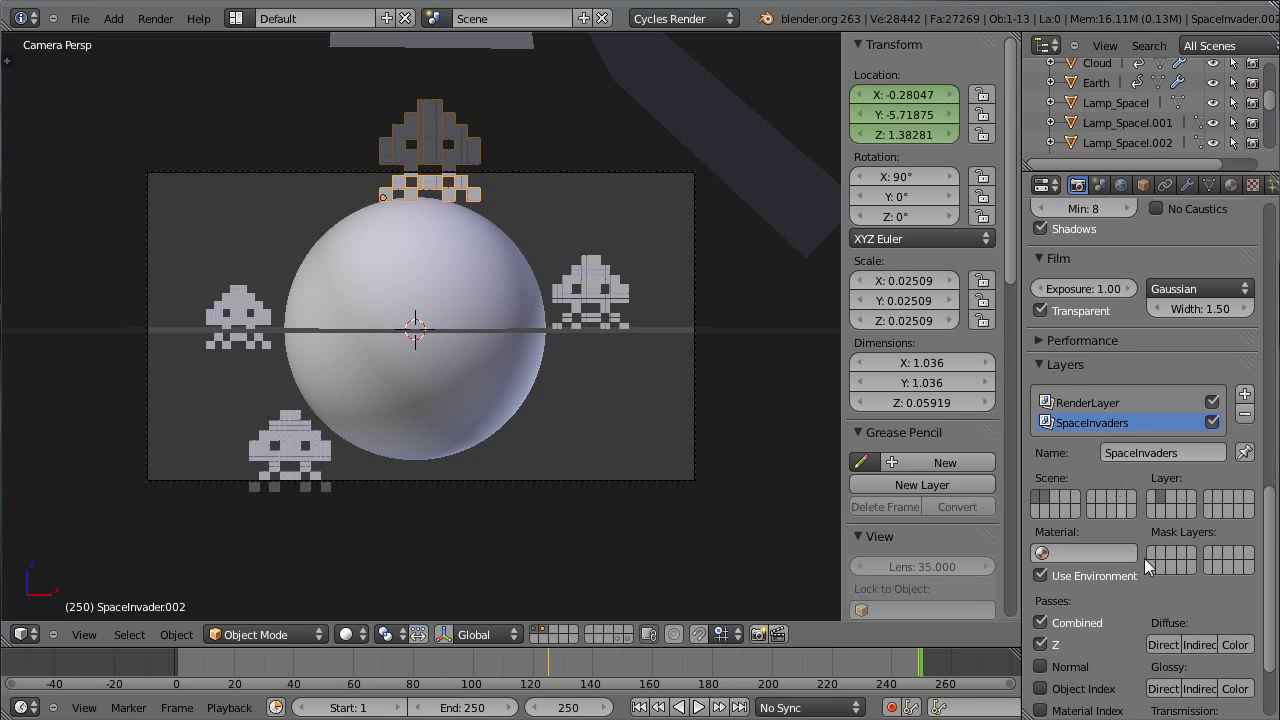
- Set the Integrator's render samples to 200
click(1268, 660)
drag(1268, 660, 1264, 528)
click(1120, 445)
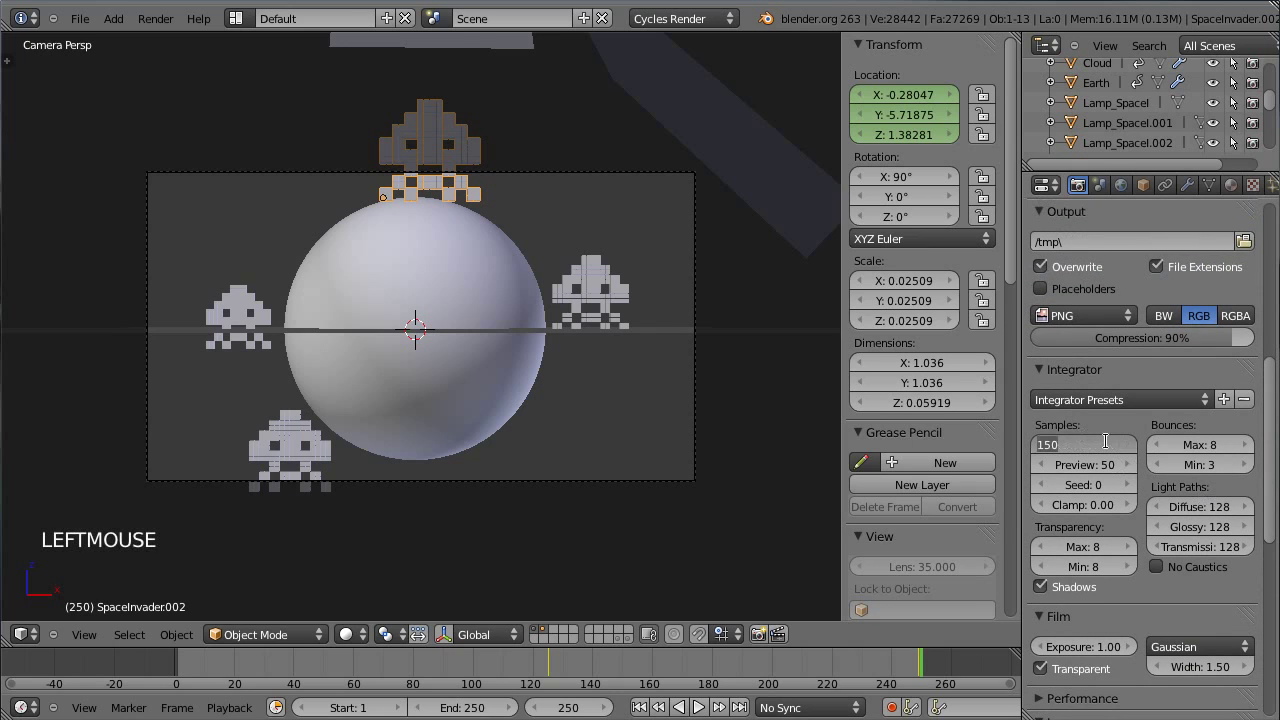
text(200)
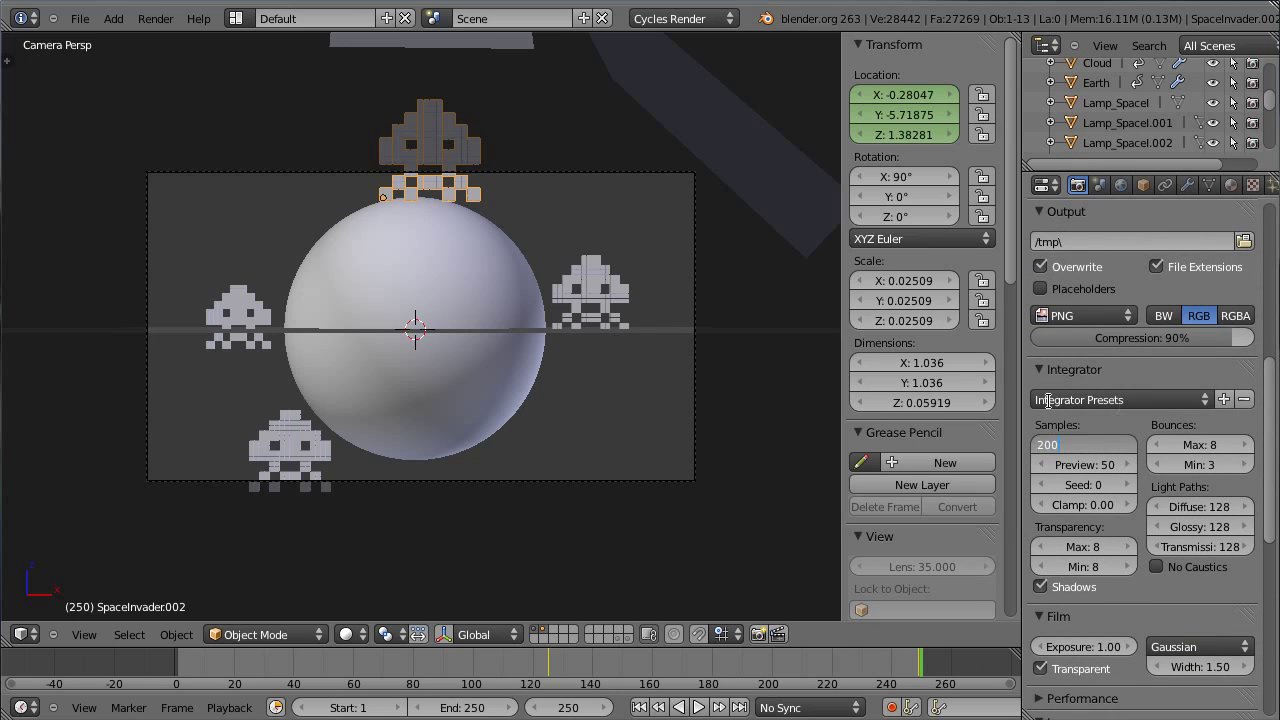
key(Return)
- Render frame 250 as a still image
drag(1268, 458, 1262, 485)
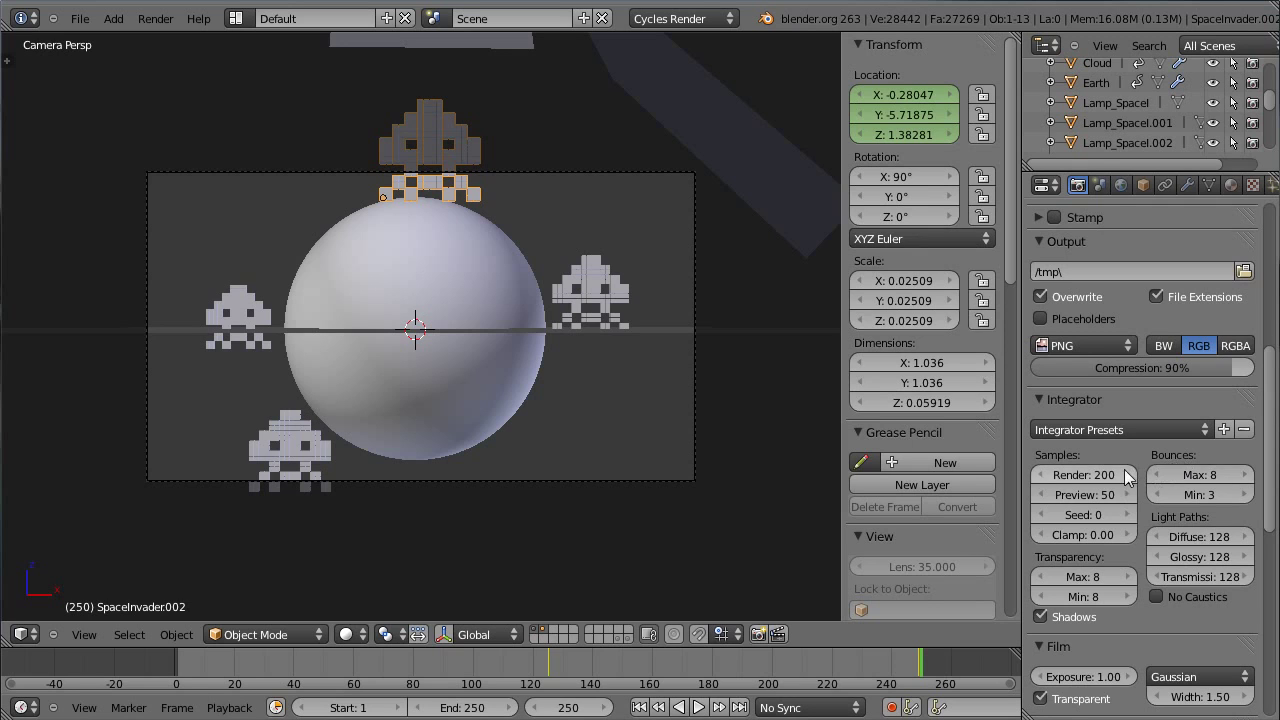
click(1270, 447)
drag(1270, 447, 1270, 290)
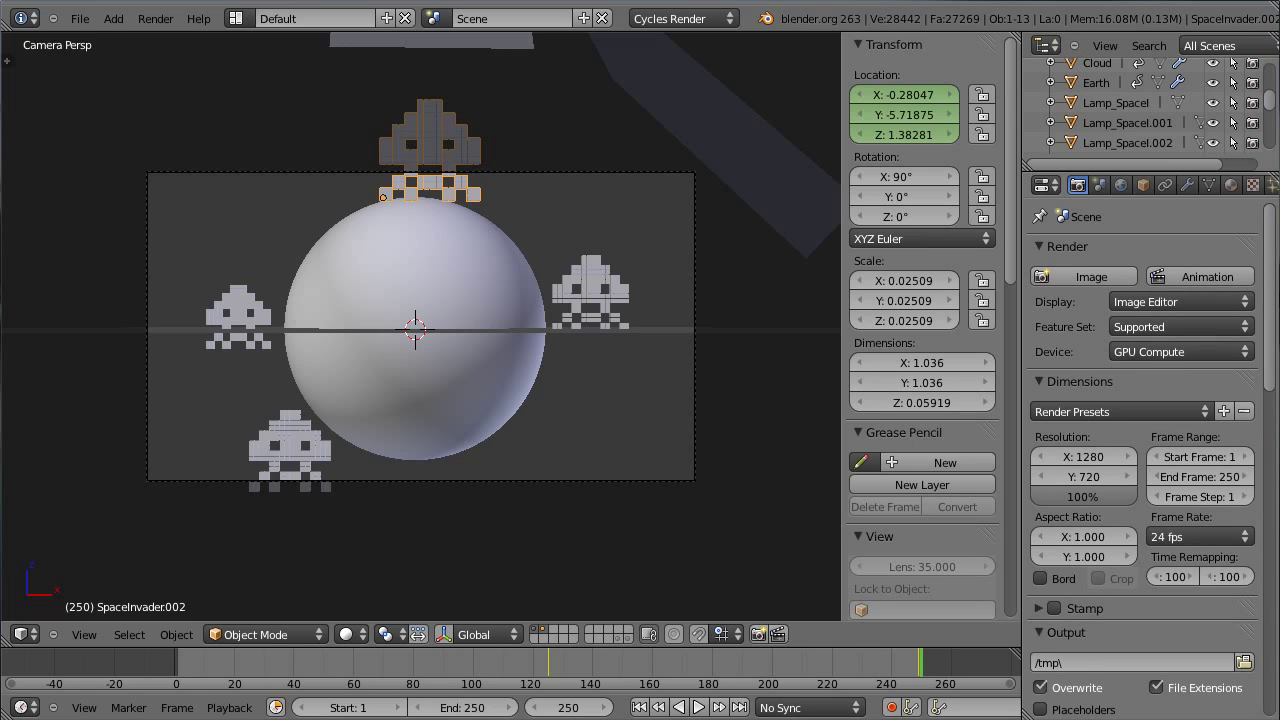
click(1076, 272)
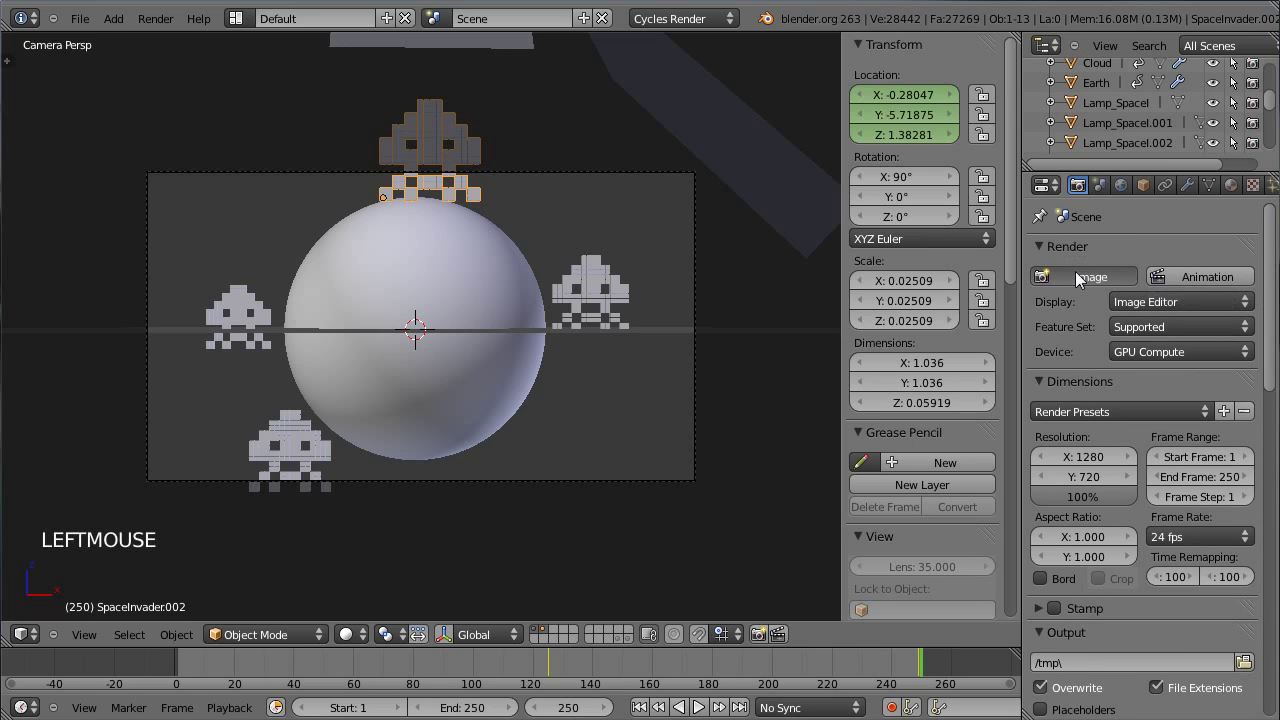
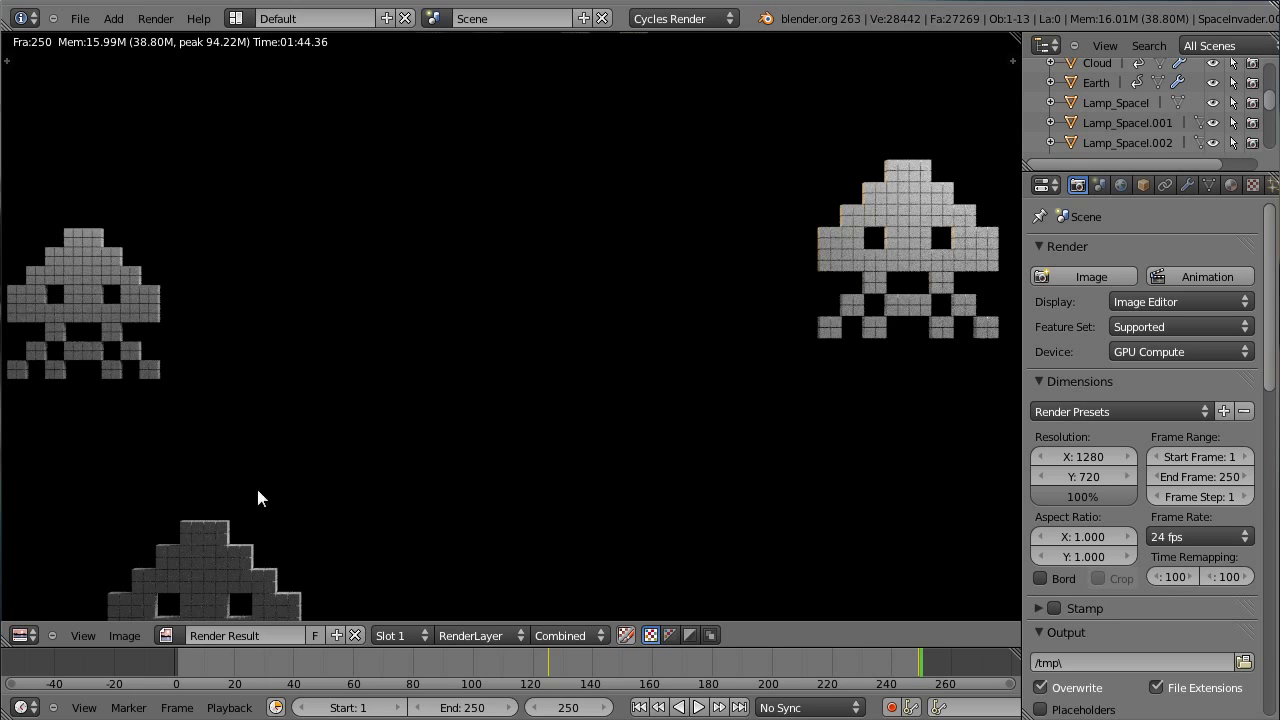
- Replace the render view with the Node Editor and move the Diffuse BSDF node below the Glossy BSDF node
click(24, 635)
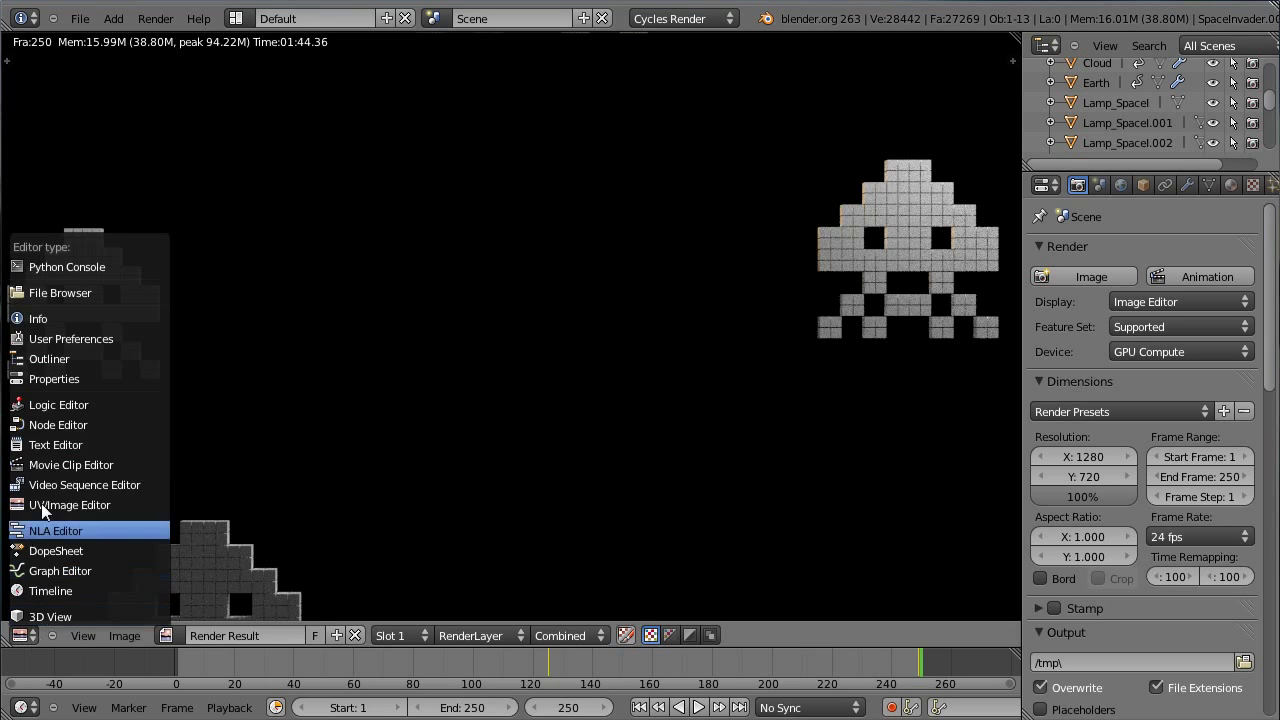
click(52, 426)
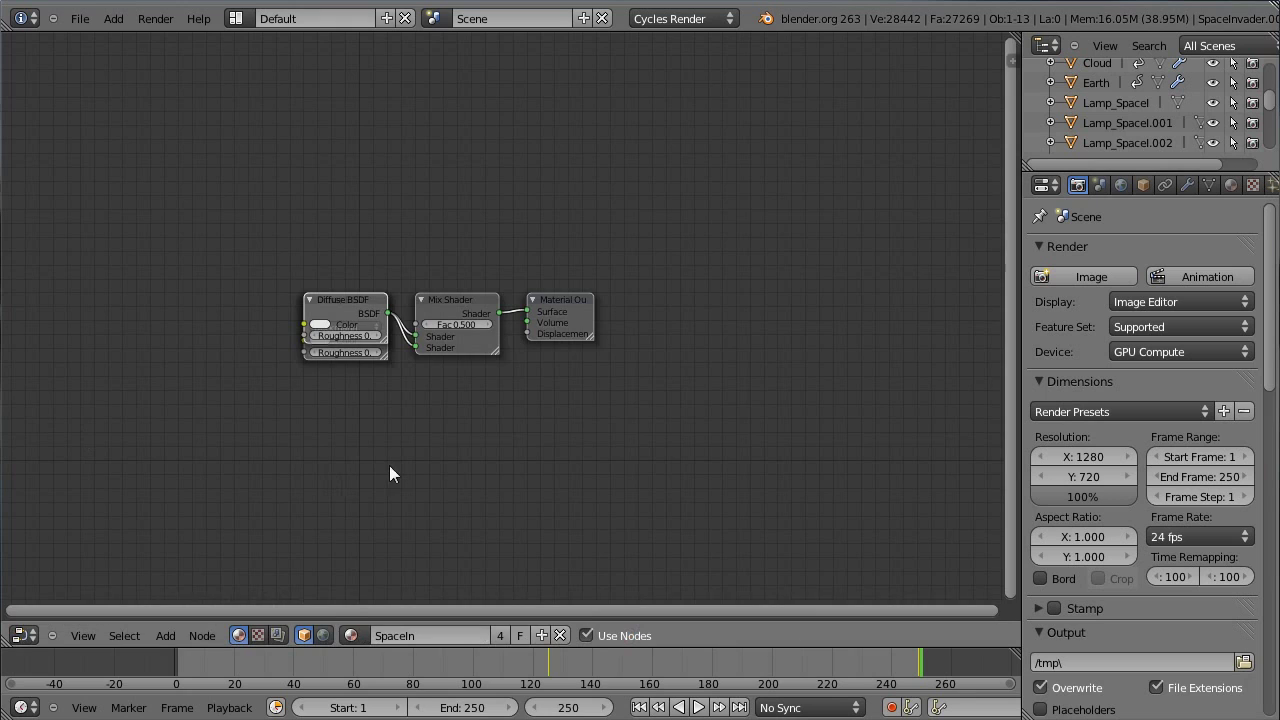
drag(337, 314, 330, 424)
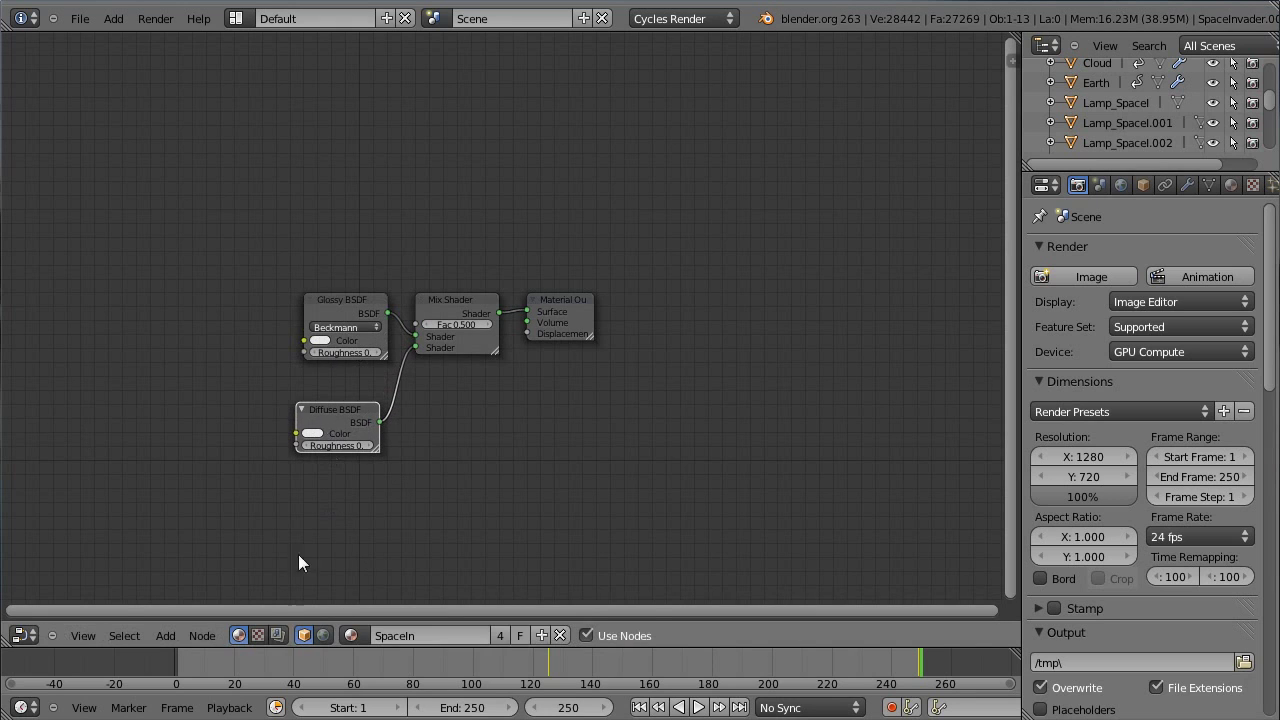
- Enable compositing nodes with the Backdrop shown, and spread the Render Layers and Composite nodes apart
click(278, 635)
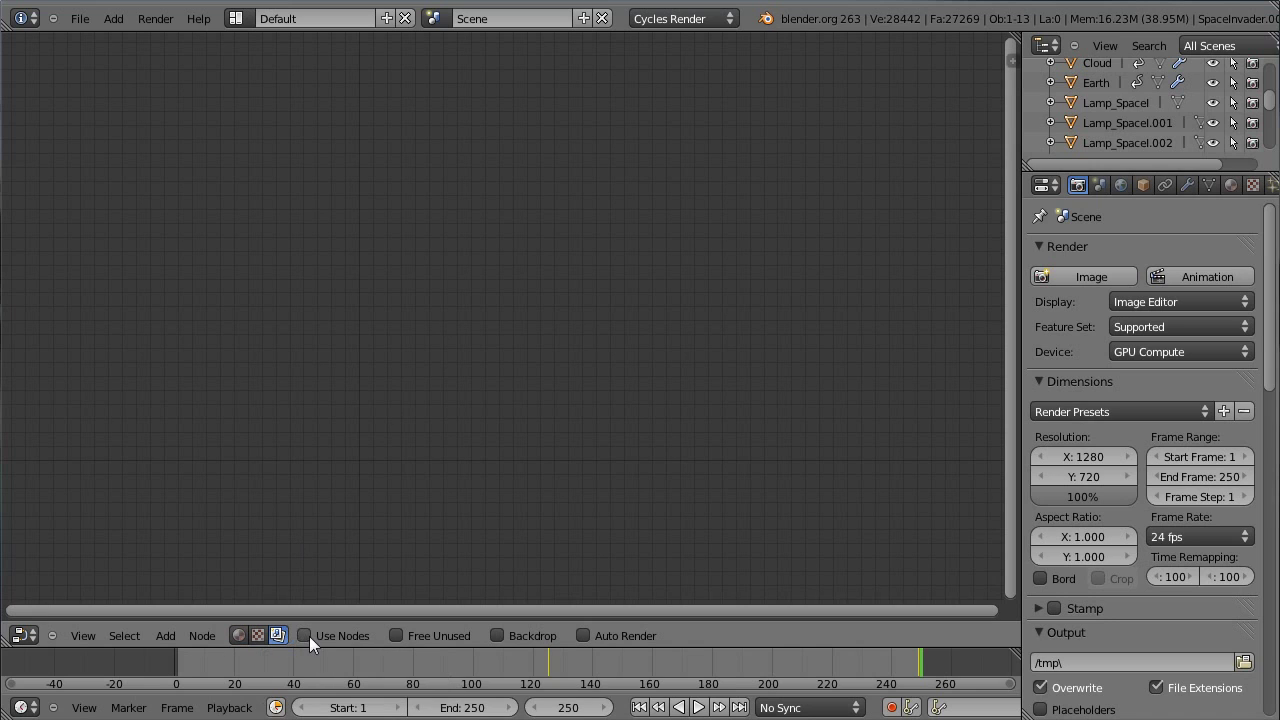
click(309, 636)
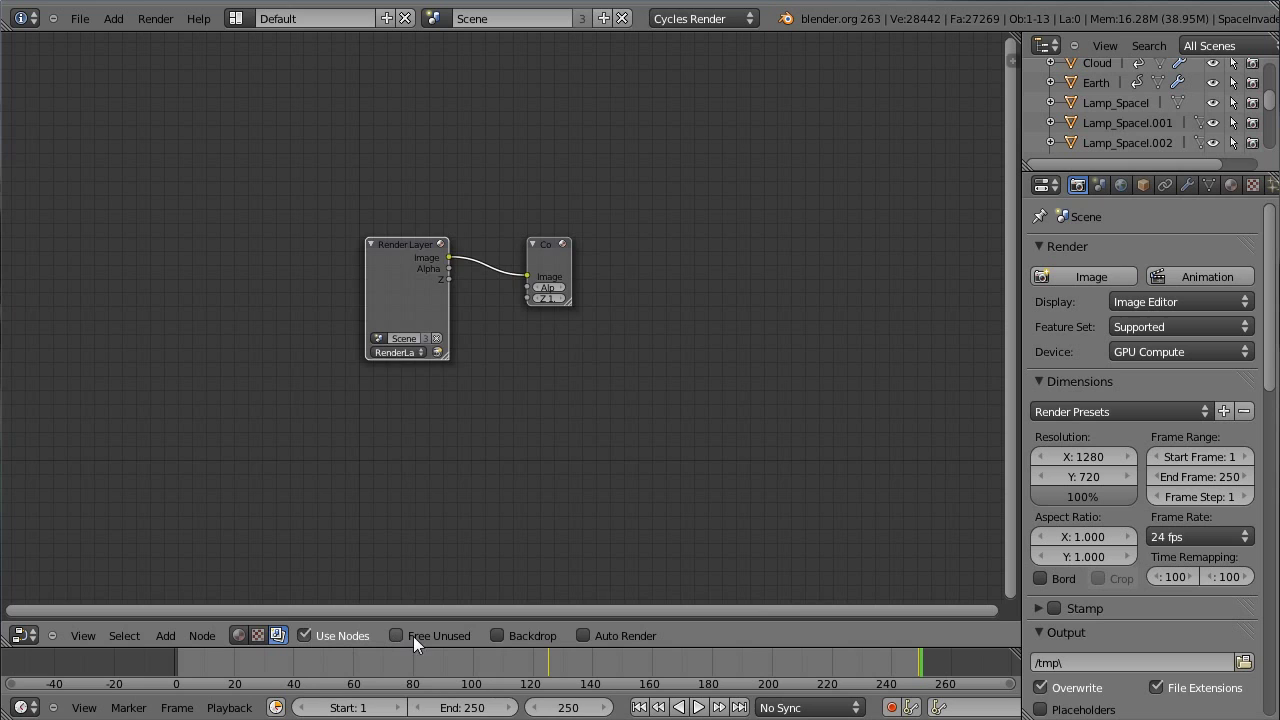
click(509, 640)
drag(370, 245, 150, 188)
drag(568, 253, 758, 192)
- Add a Viewer node fed by the Render Layers image output, and move the Composite node away from it
key(shift+a)
mouse_move(494, 320)
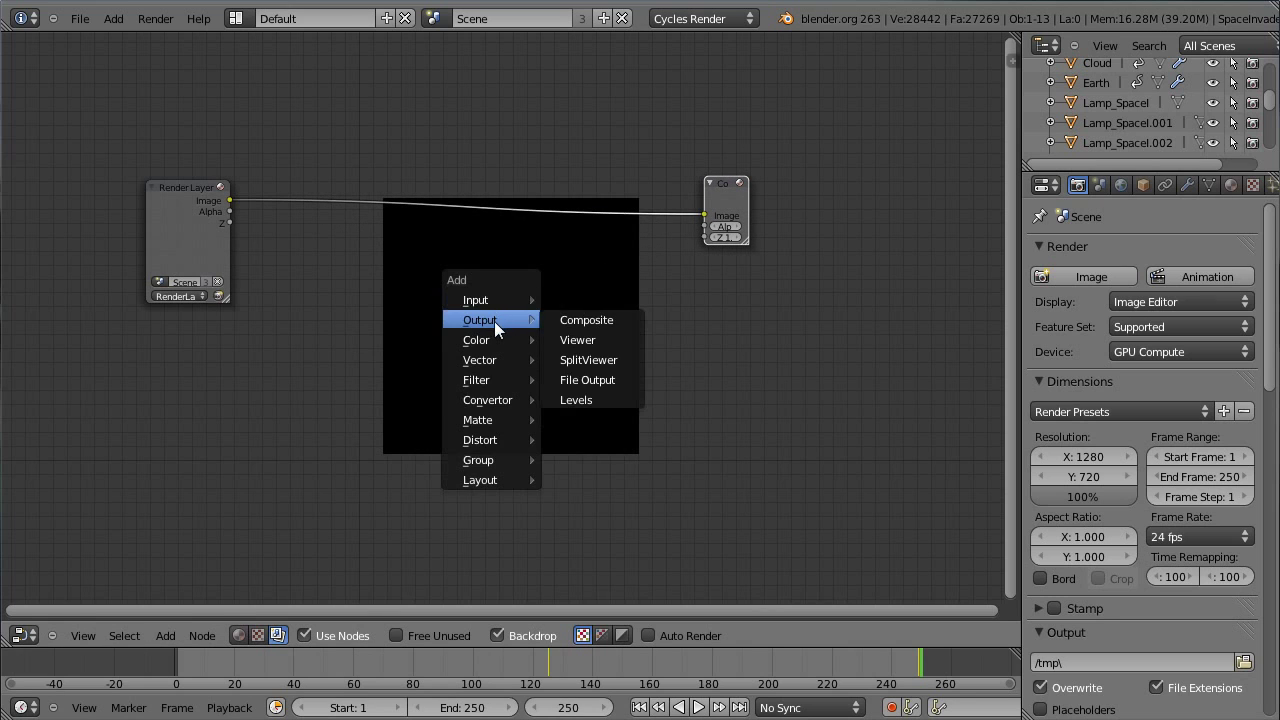
click(580, 340)
drag(230, 201, 861, 448)
drag(744, 194, 861, 128)
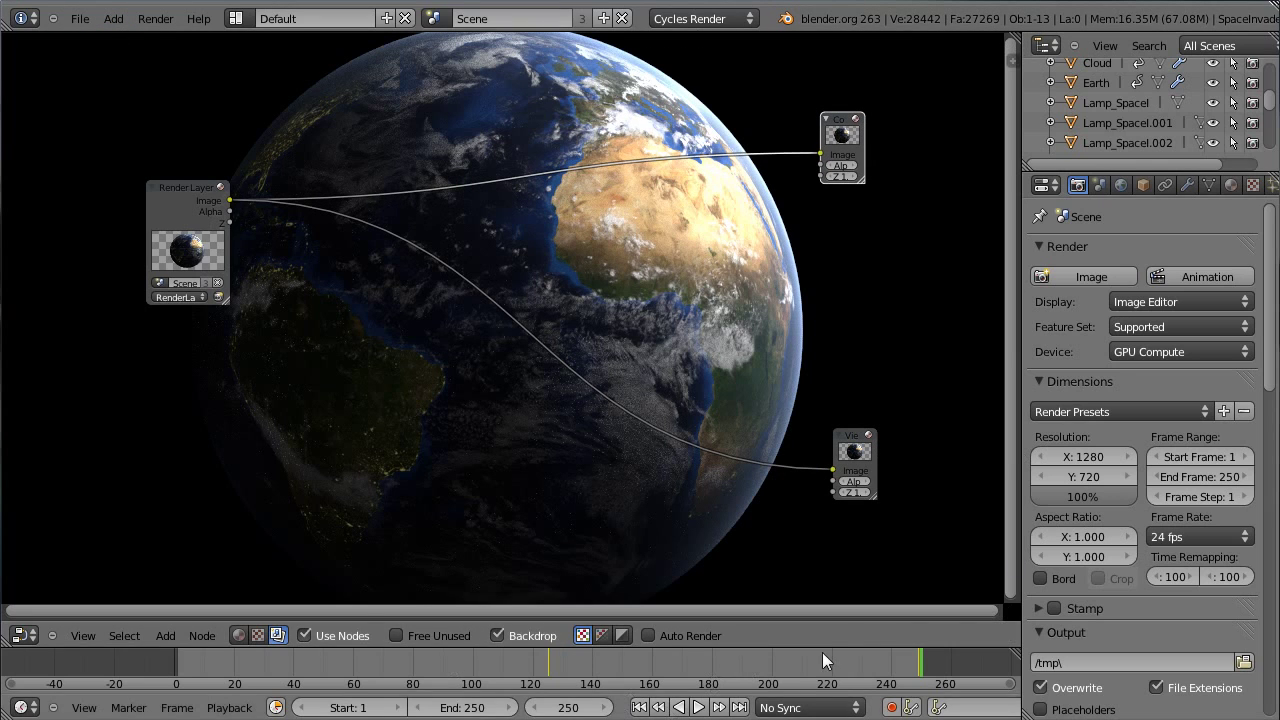
- Enlarge the Node Editor by shrinking the timeline, then zoom the backdrop out and in to inspect the rendered Earth
drag(825, 640, 825, 694)
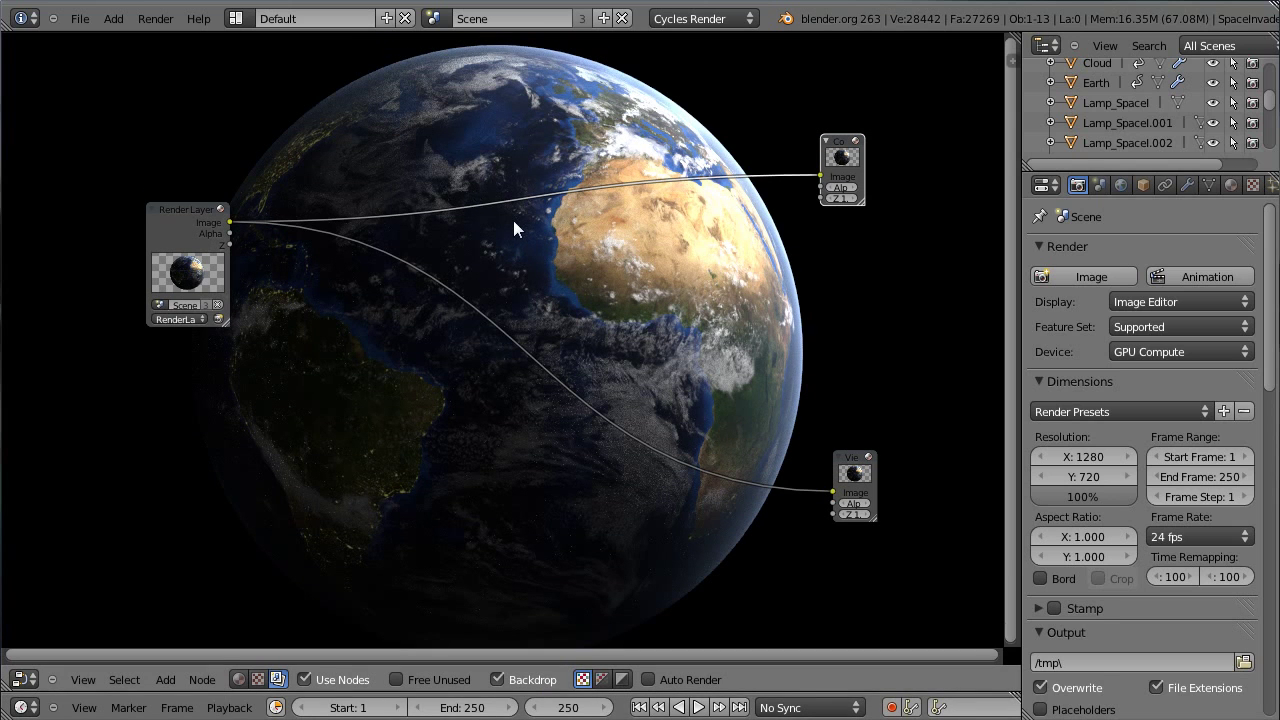
key(v)
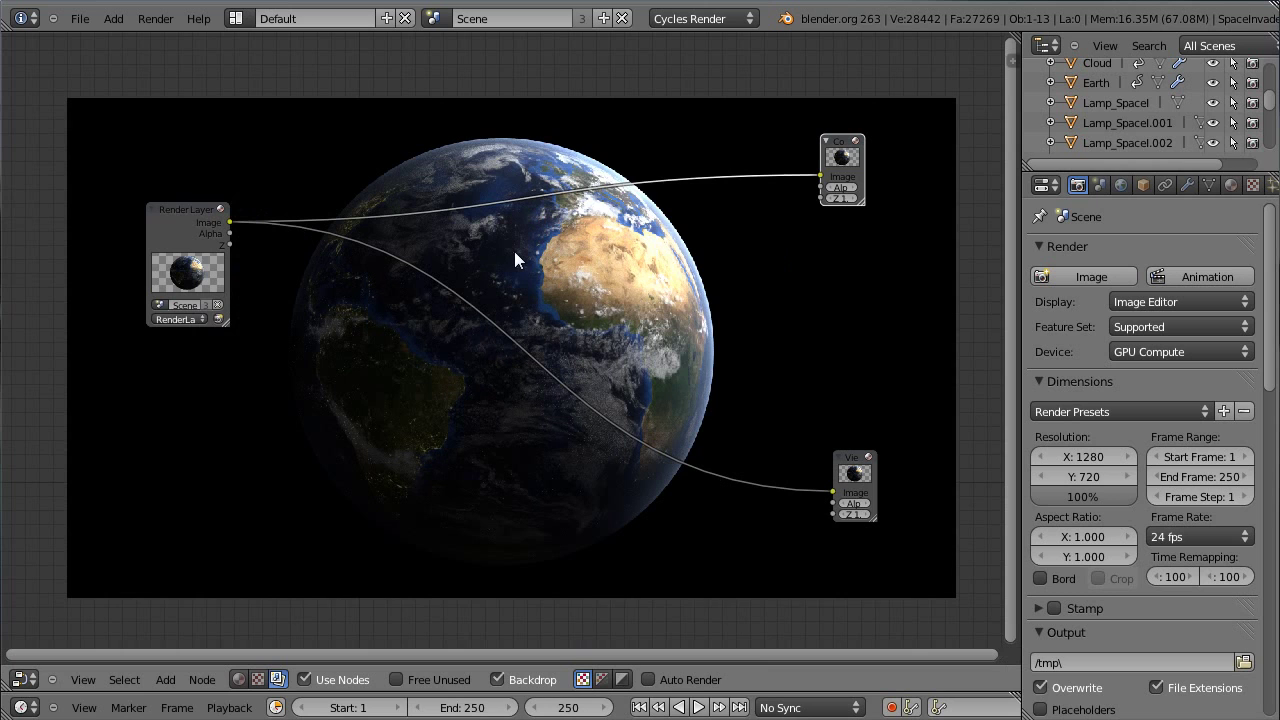
key(alt+v)
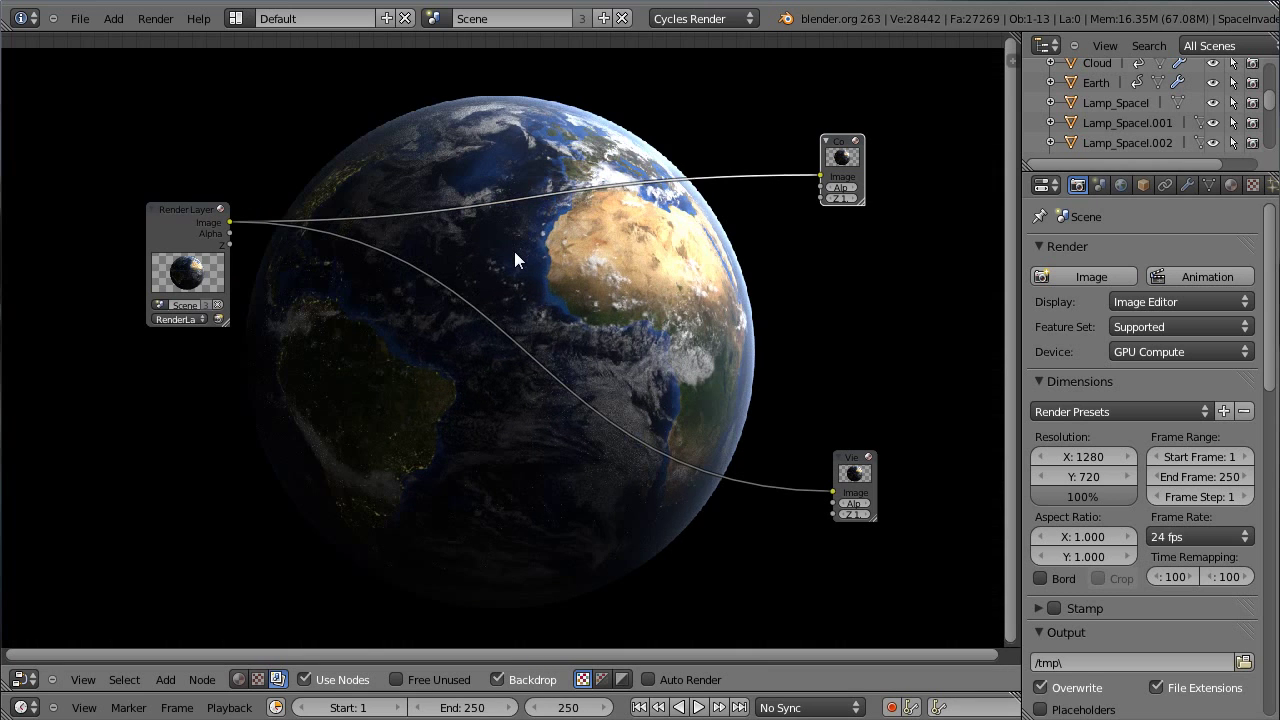
key(v)
key(v)
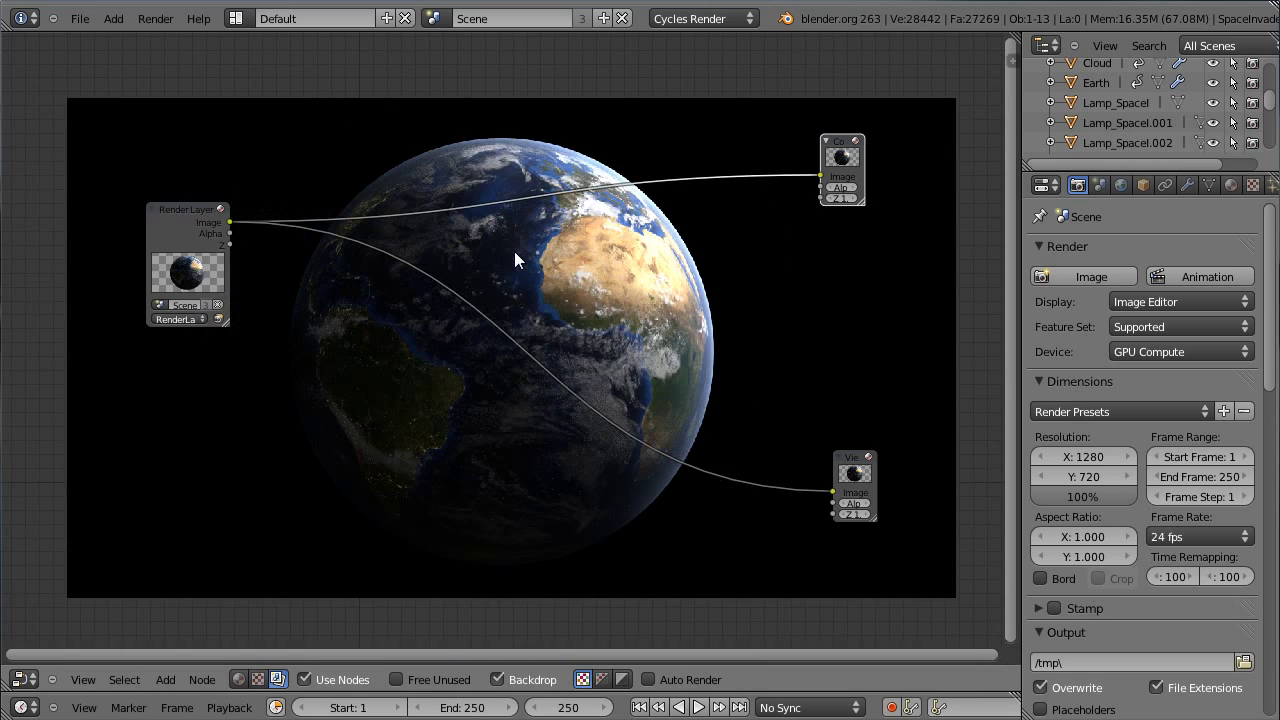
key(alt+v)
key(alt+v)
key(v)
key(v)
key(alt+v)
key(alt+v)
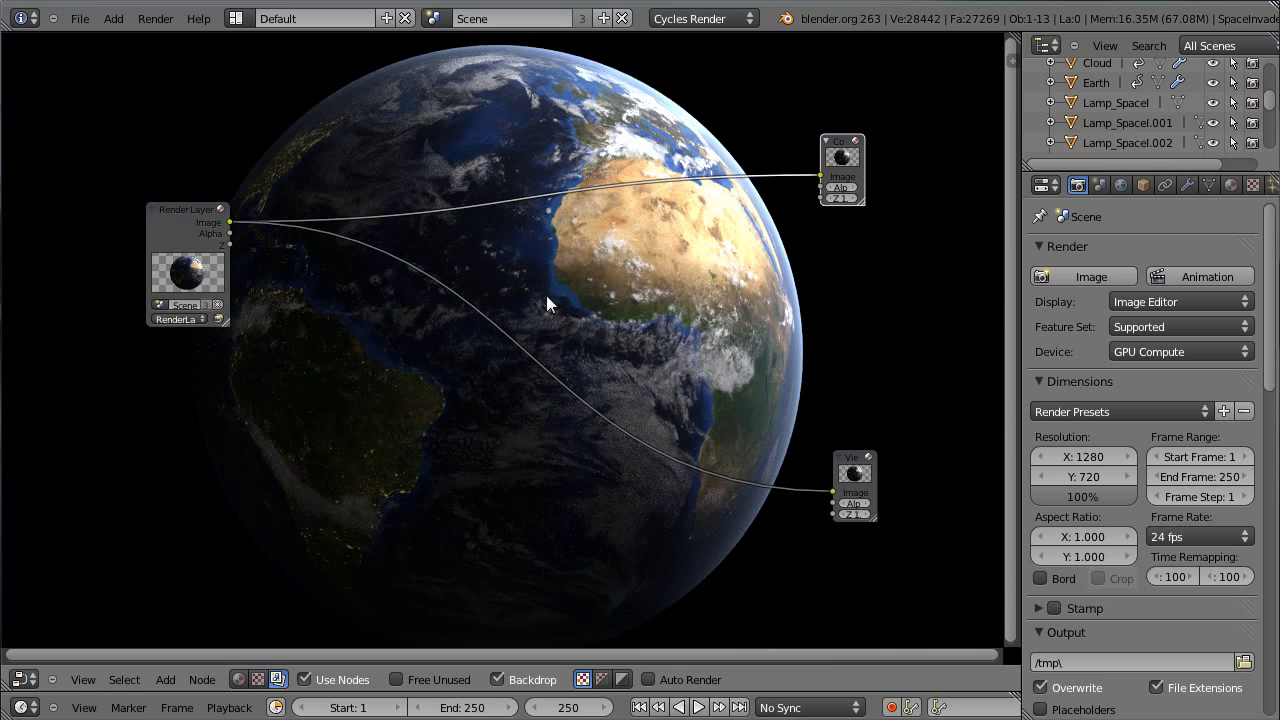
key(alt+v)
middle_drag(637, 371, 697, 339)
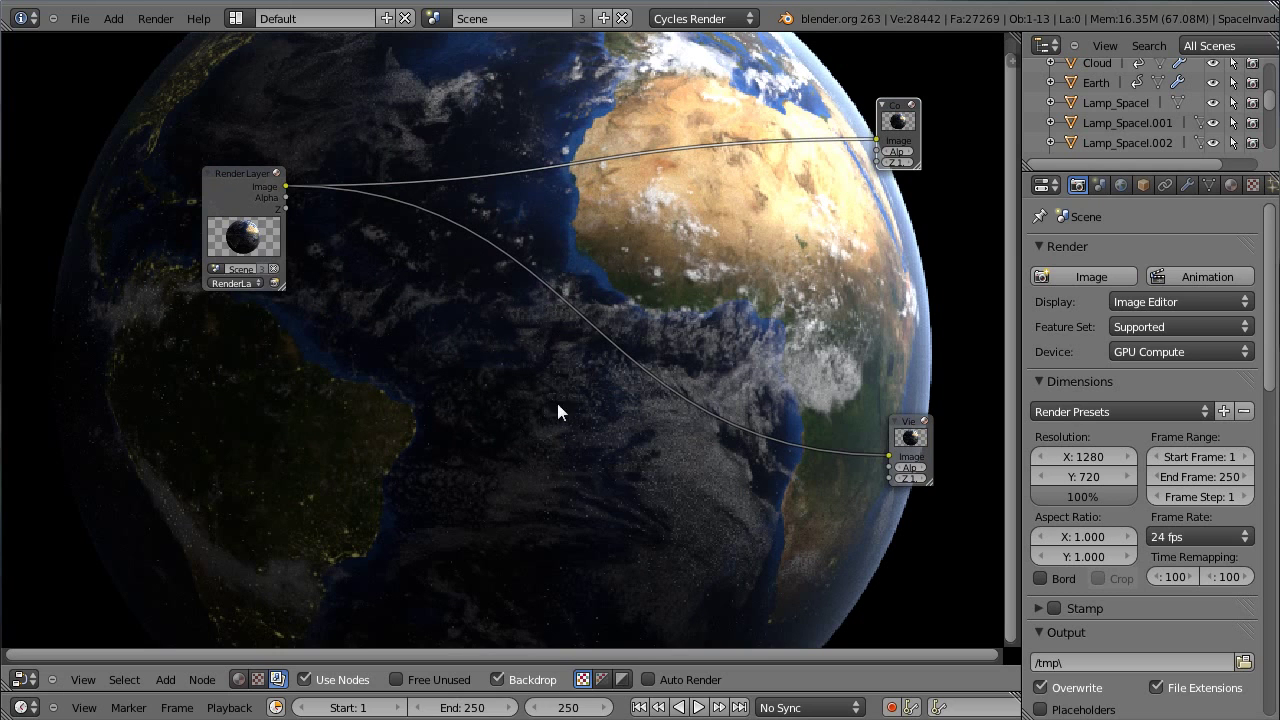
- Fit the backdrop in view, spread the Render Layers, Composite and Viewer nodes to its edges, and cut the Composite node's link
key(v)
key(v)
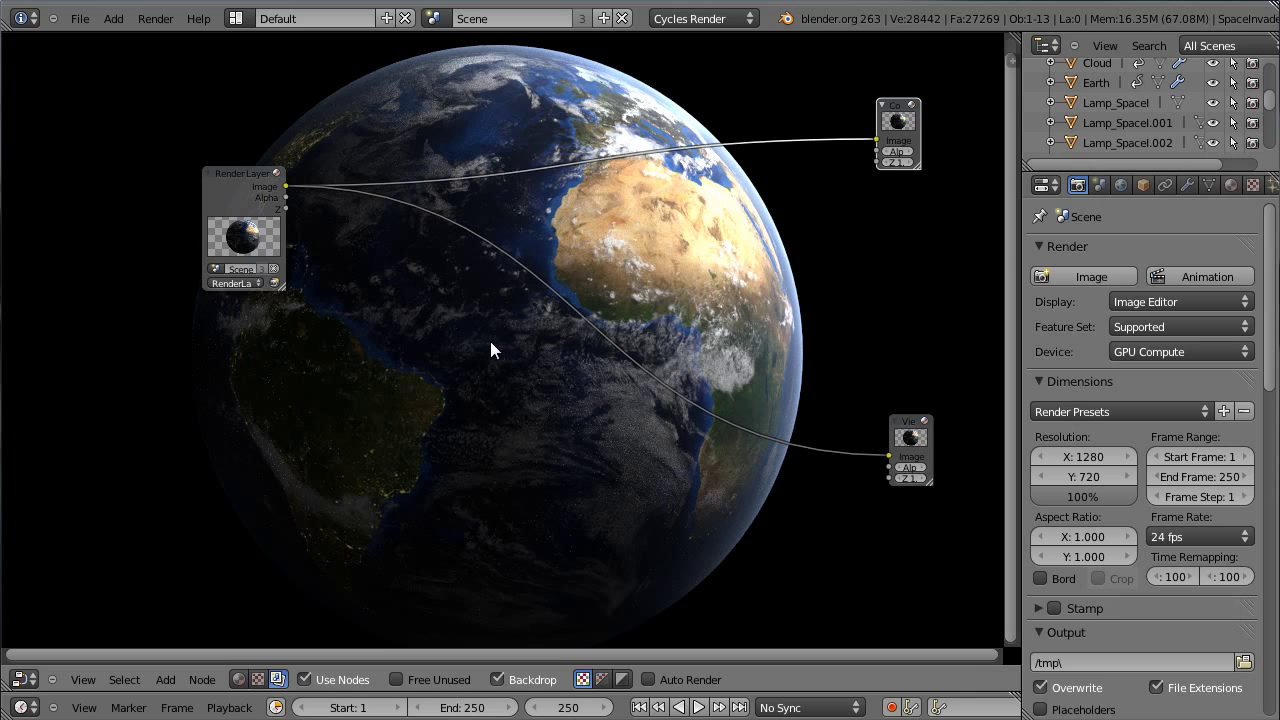
key(v)
key(v)
drag(250, 190, 92, 175)
drag(906, 122, 932, 109)
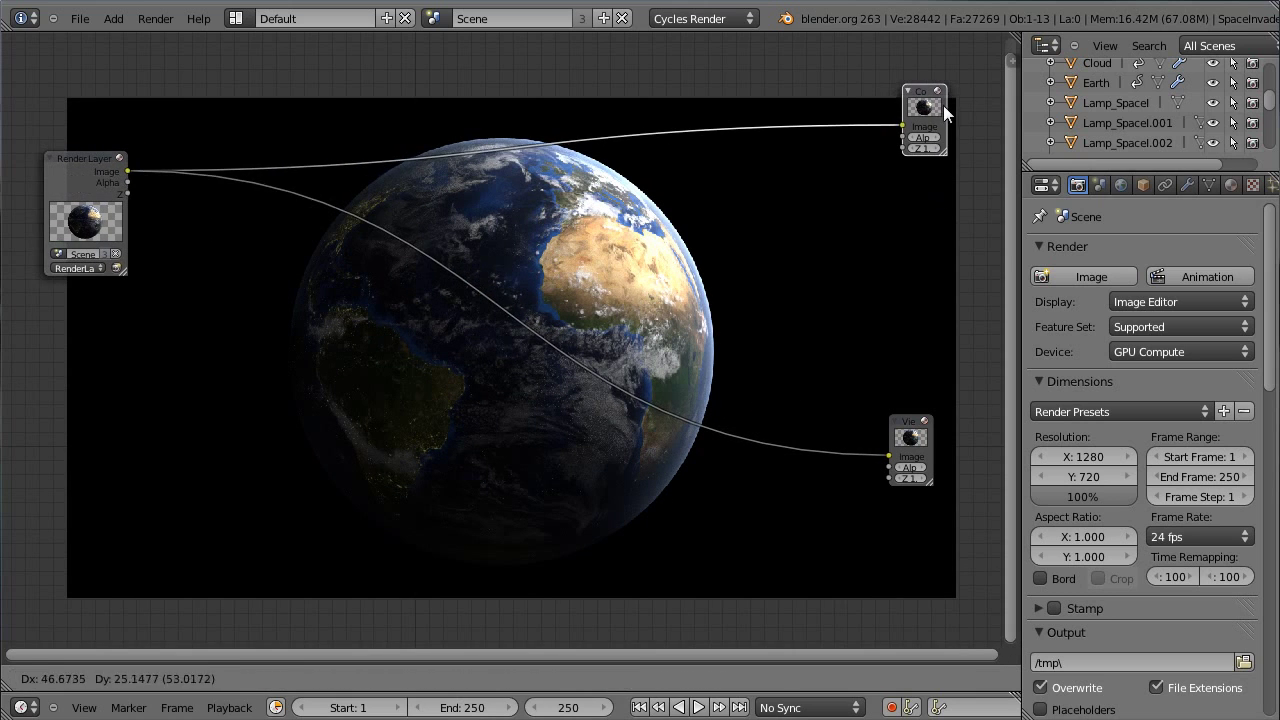
drag(918, 438, 934, 239)
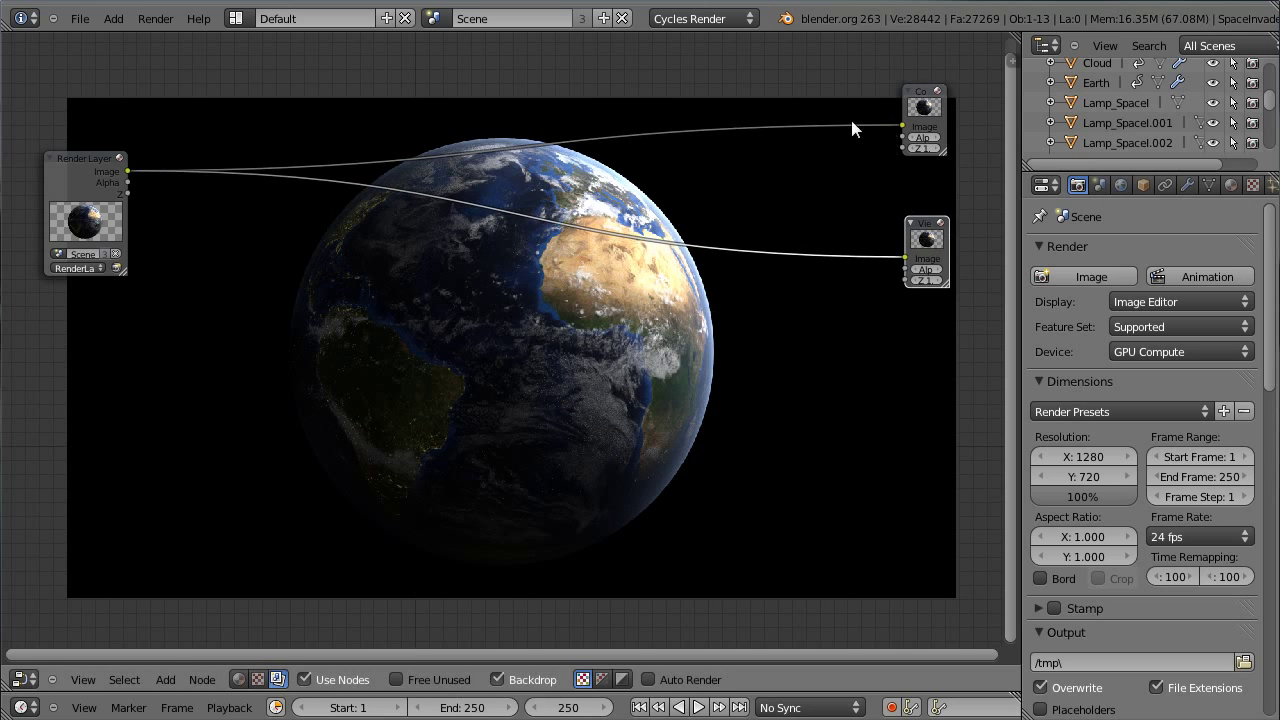
ctrl+right_drag(778, 141, 780, 145)
drag(922, 243, 933, 231)
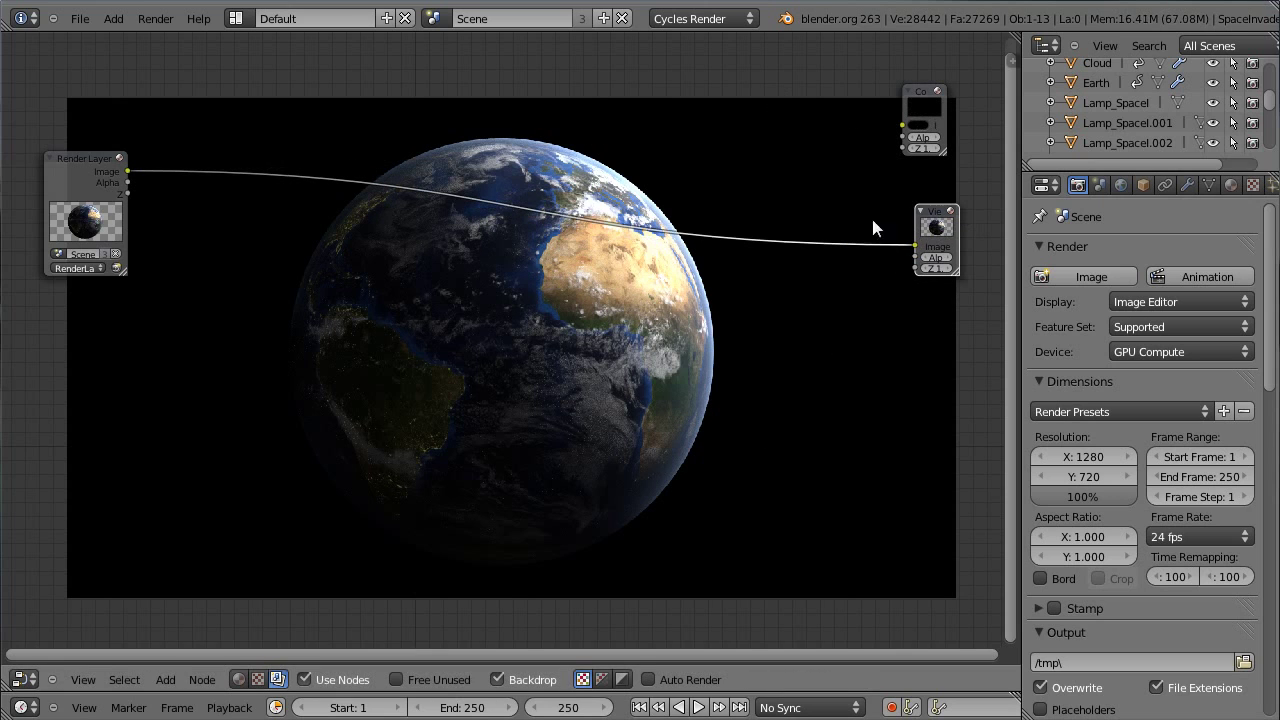
- Duplicate the Render Layers node, place the copy below the original, and set its layer to SpaceInvaders
drag(98, 178, 98, 150)
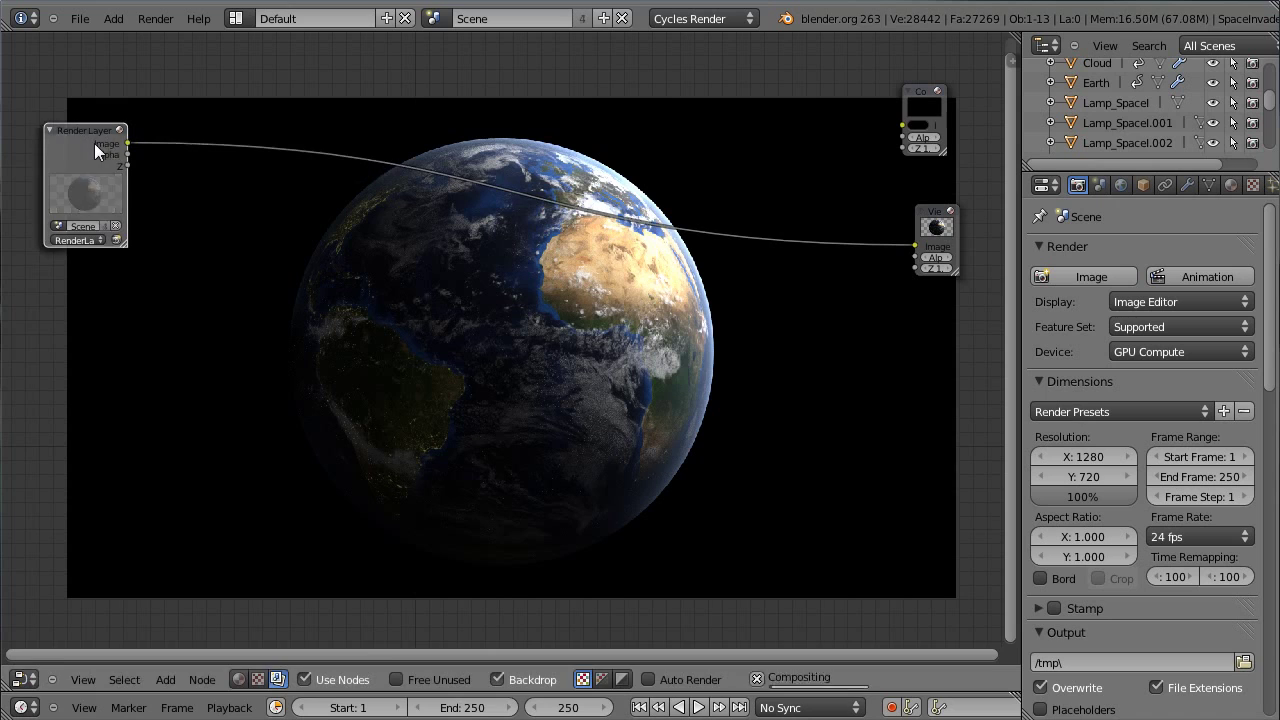
key(shift+d)
click(98, 298)
click(82, 389)
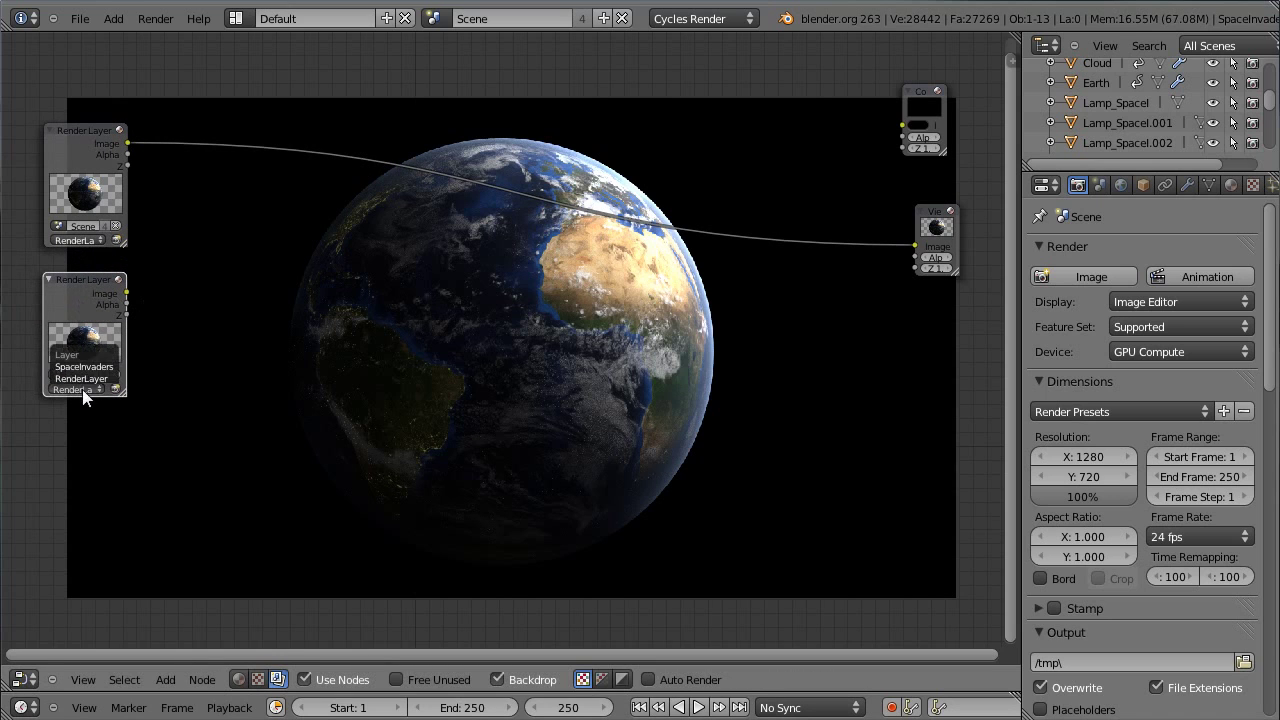
click(88, 363)
- Add a second Viewer node fed by the SpaceInvaders layer's Image output, and select the Earth's Viewer node
key(shift+a)
mouse_move(240, 240)
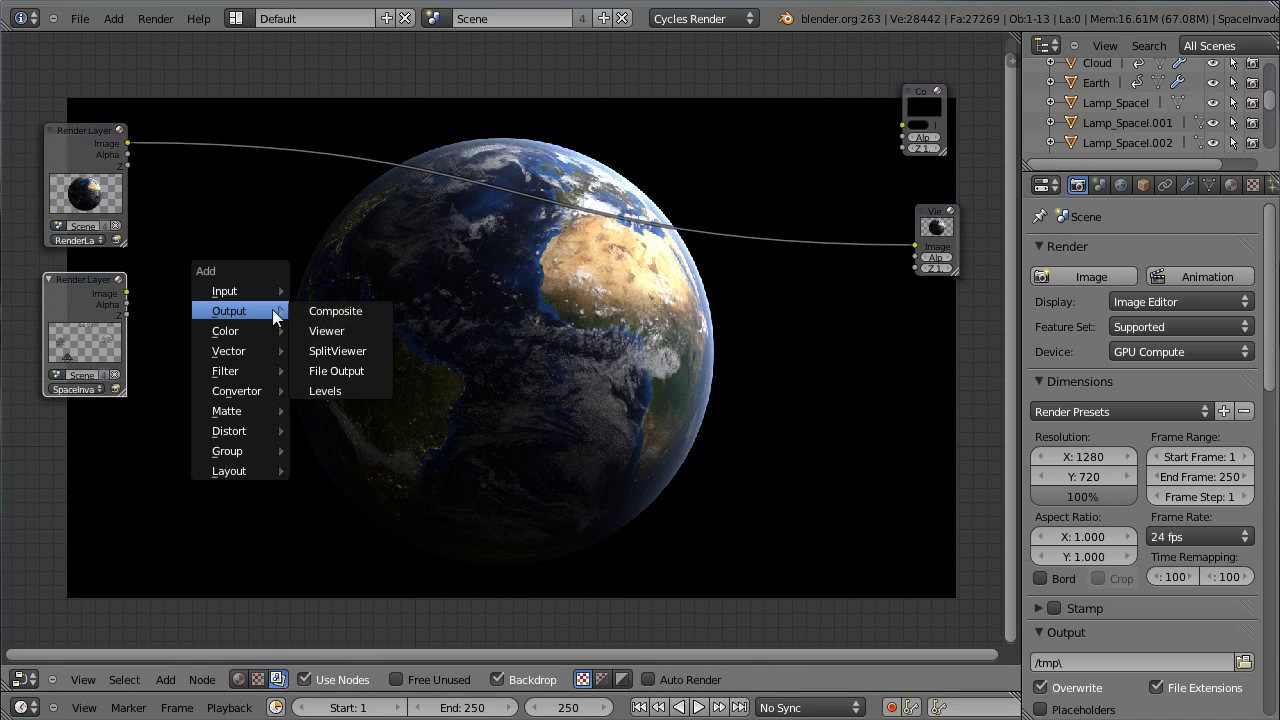
click(326, 331)
drag(127, 293, 515, 473)
click(948, 240)
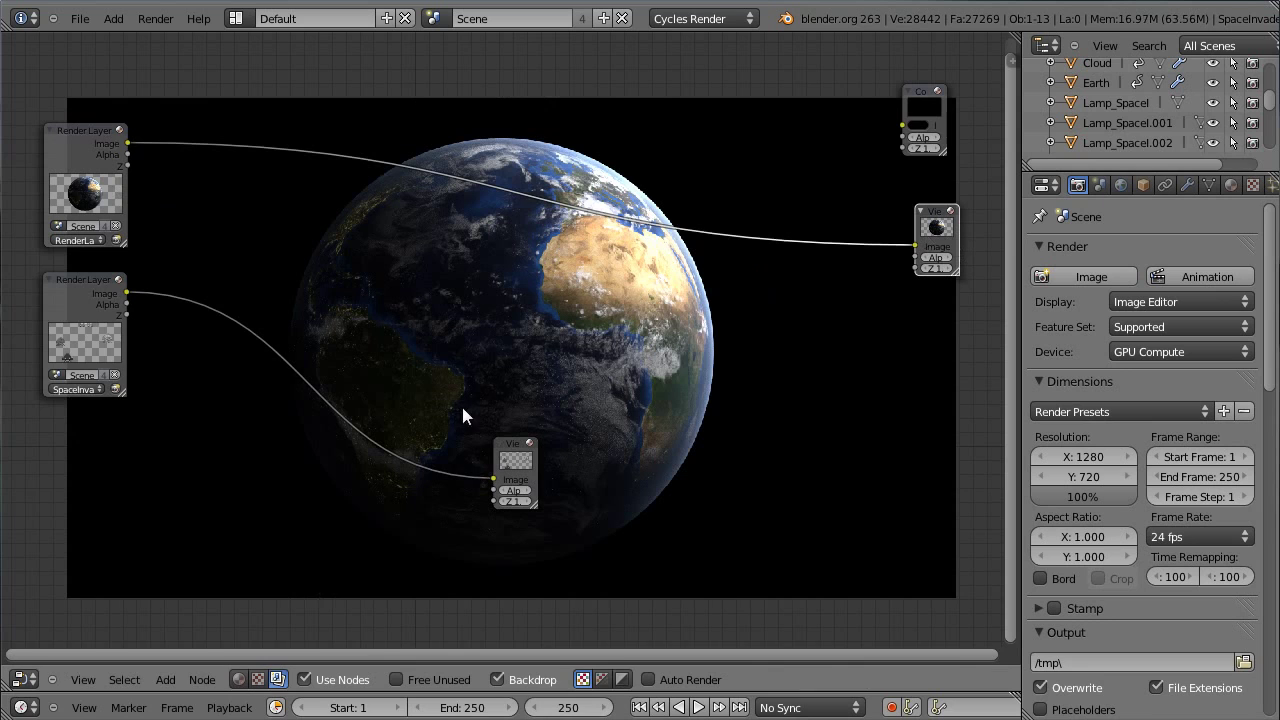
- Move the SpaceInvaders Render Layers node and its Viewer lower, switching the backdrop to the invaders and back to the Earth
drag(67, 300, 40, 473)
click(521, 454)
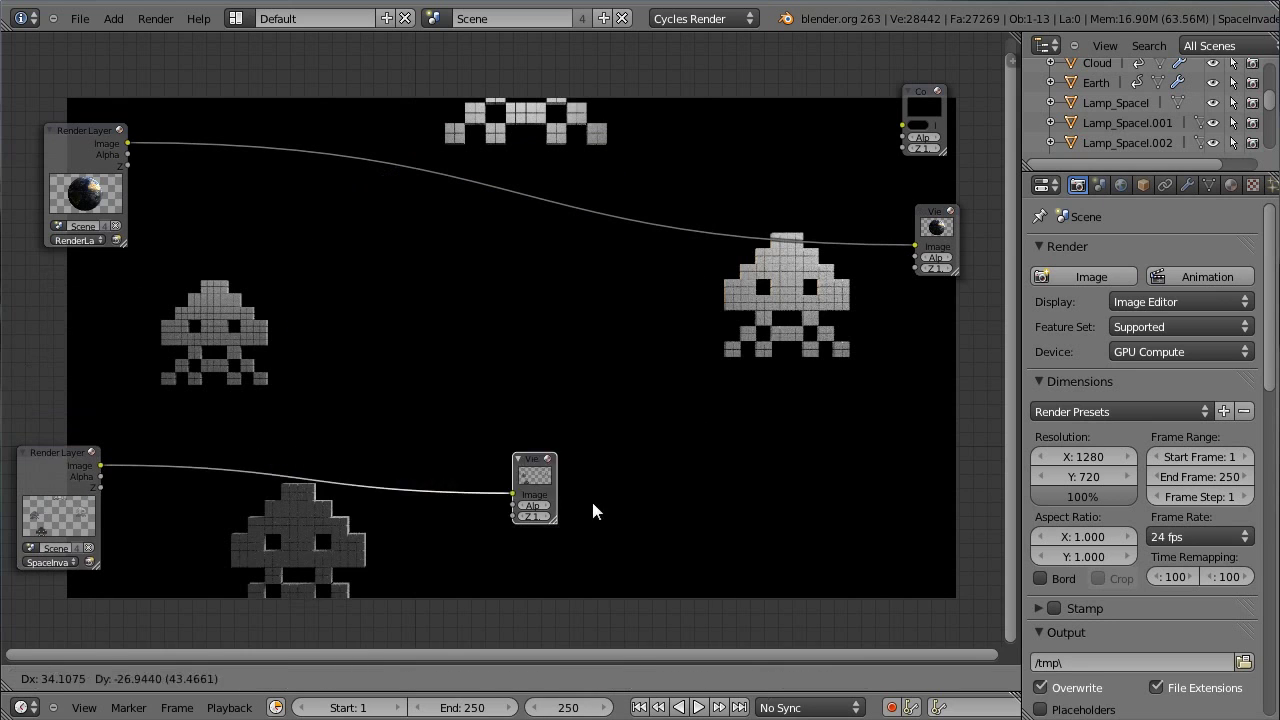
drag(521, 454, 690, 526)
drag(63, 451, 71, 475)
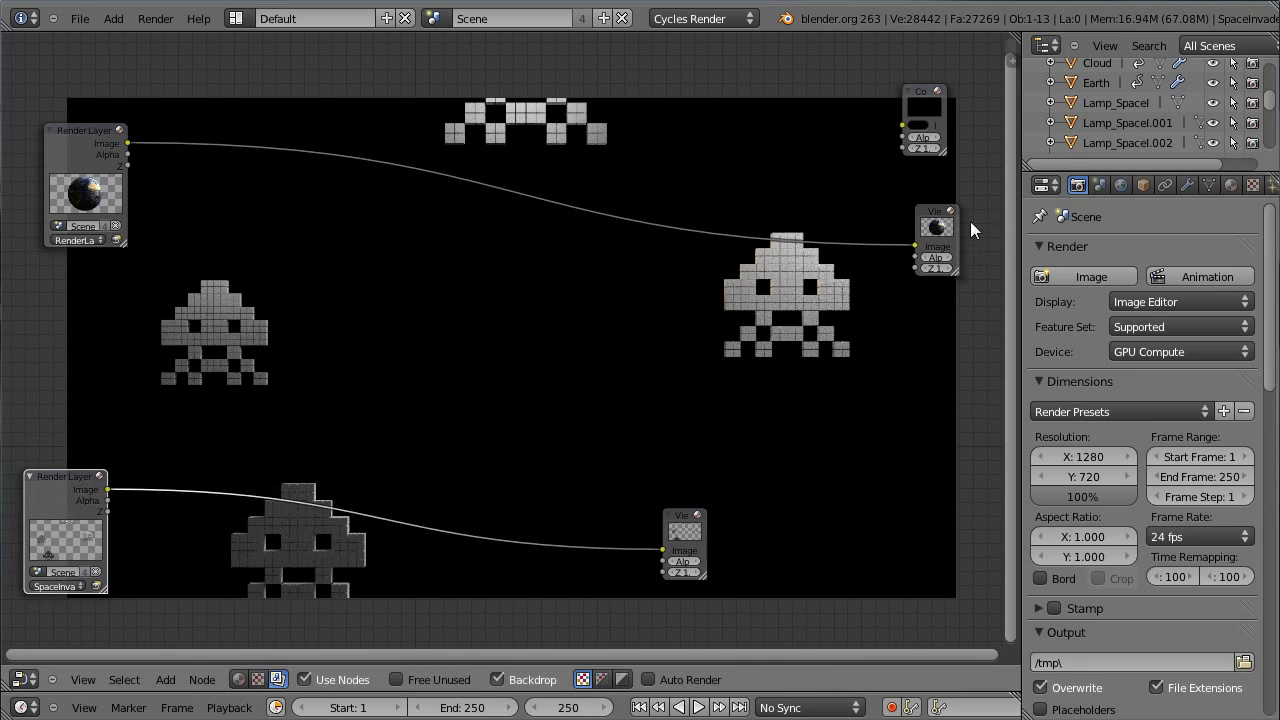
click(945, 238)
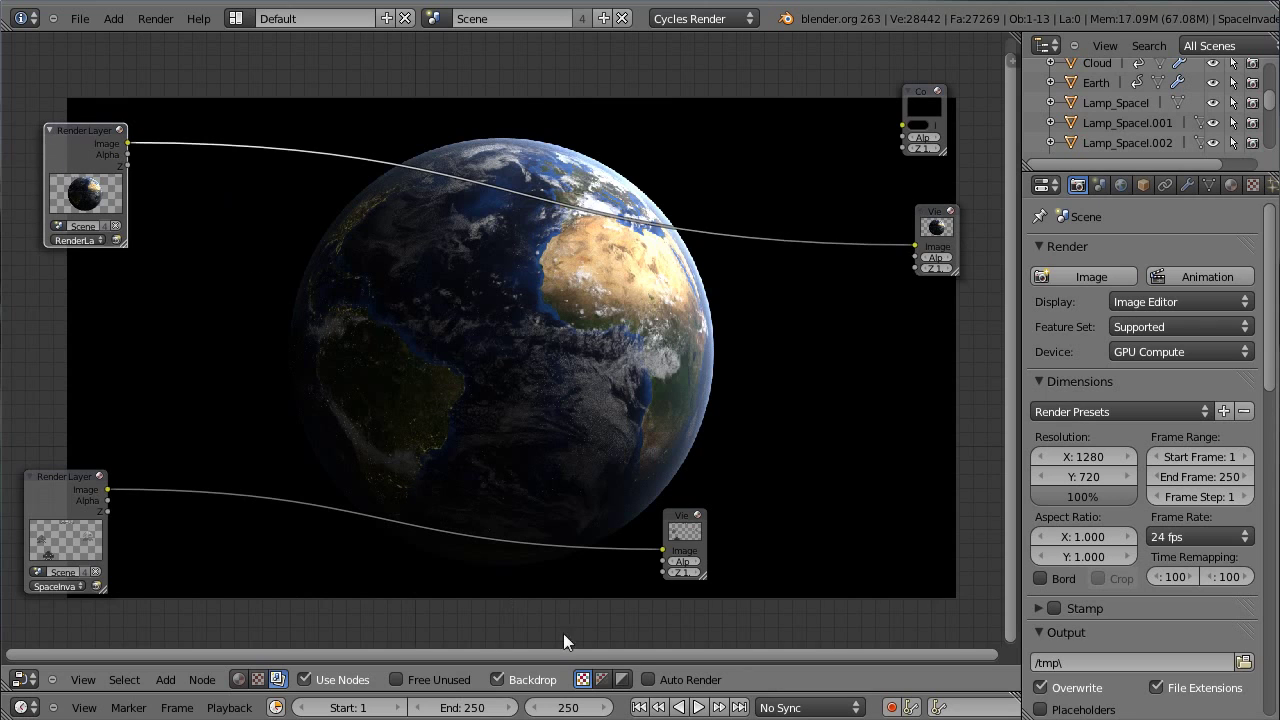
- Display the backdrop with color and alpha to check the Earth's transparency, and return to color only
click(601, 679)
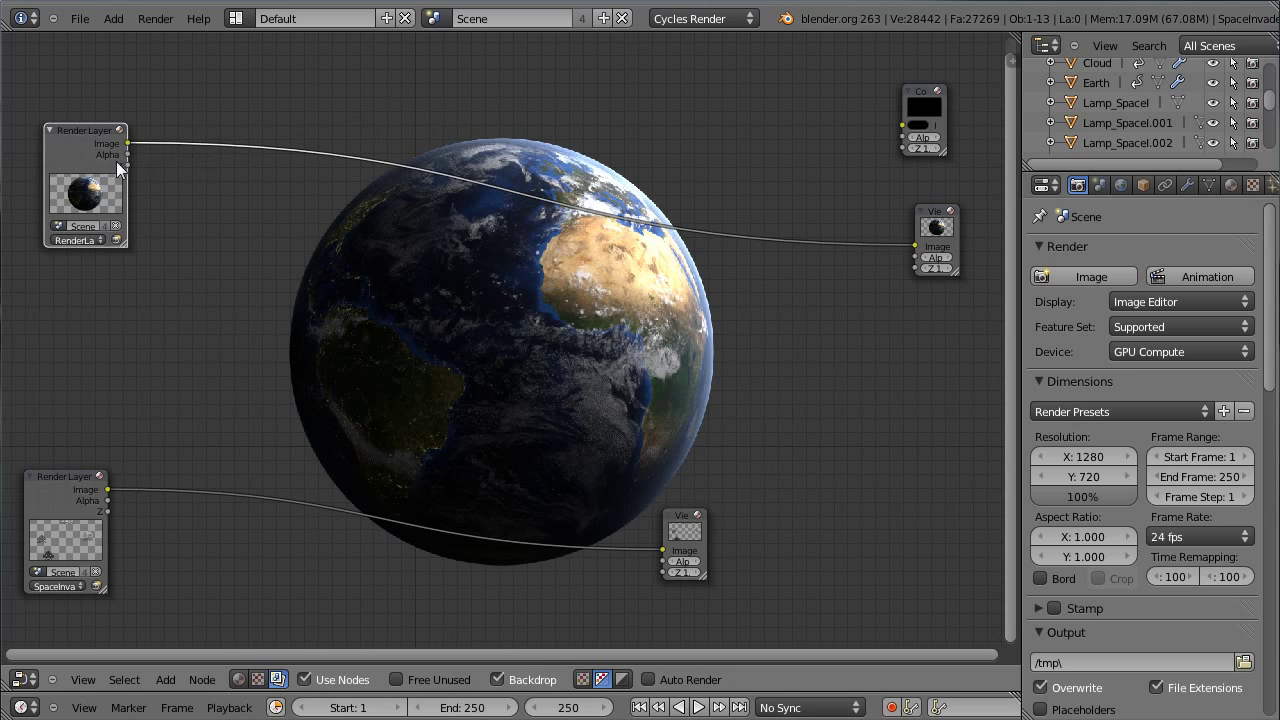
drag(127, 155, 250, 196)
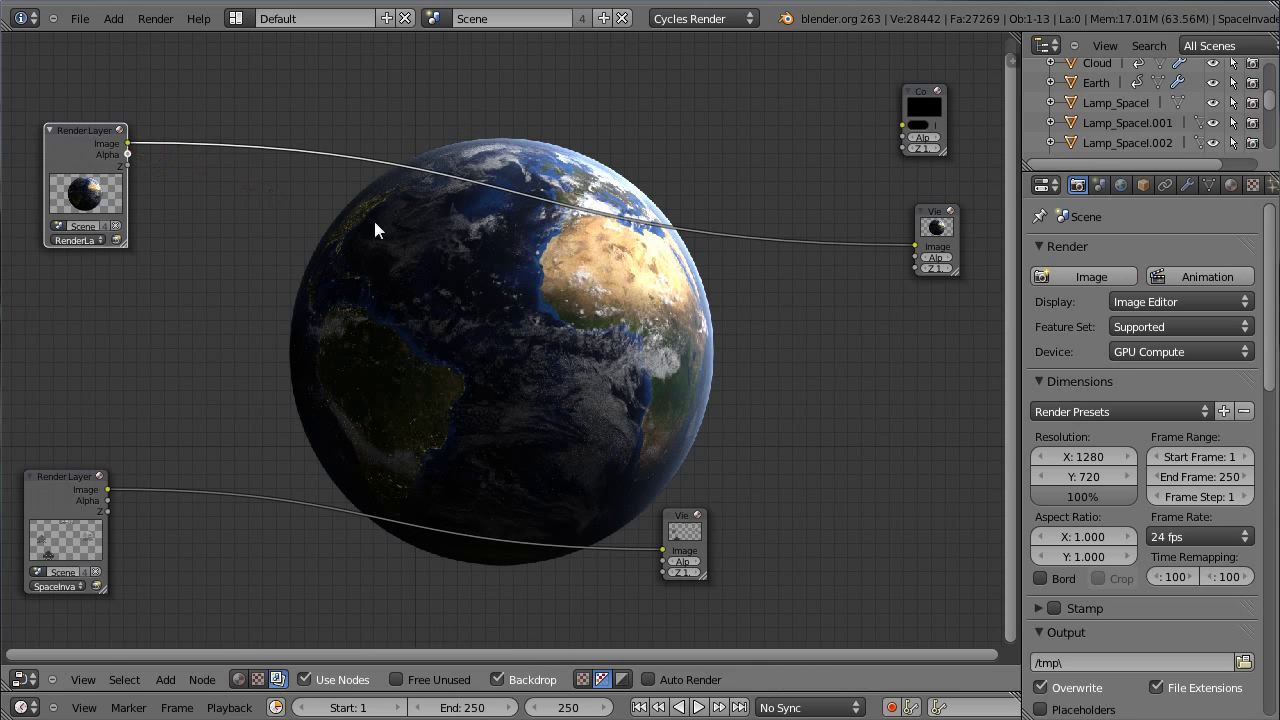
click(584, 679)
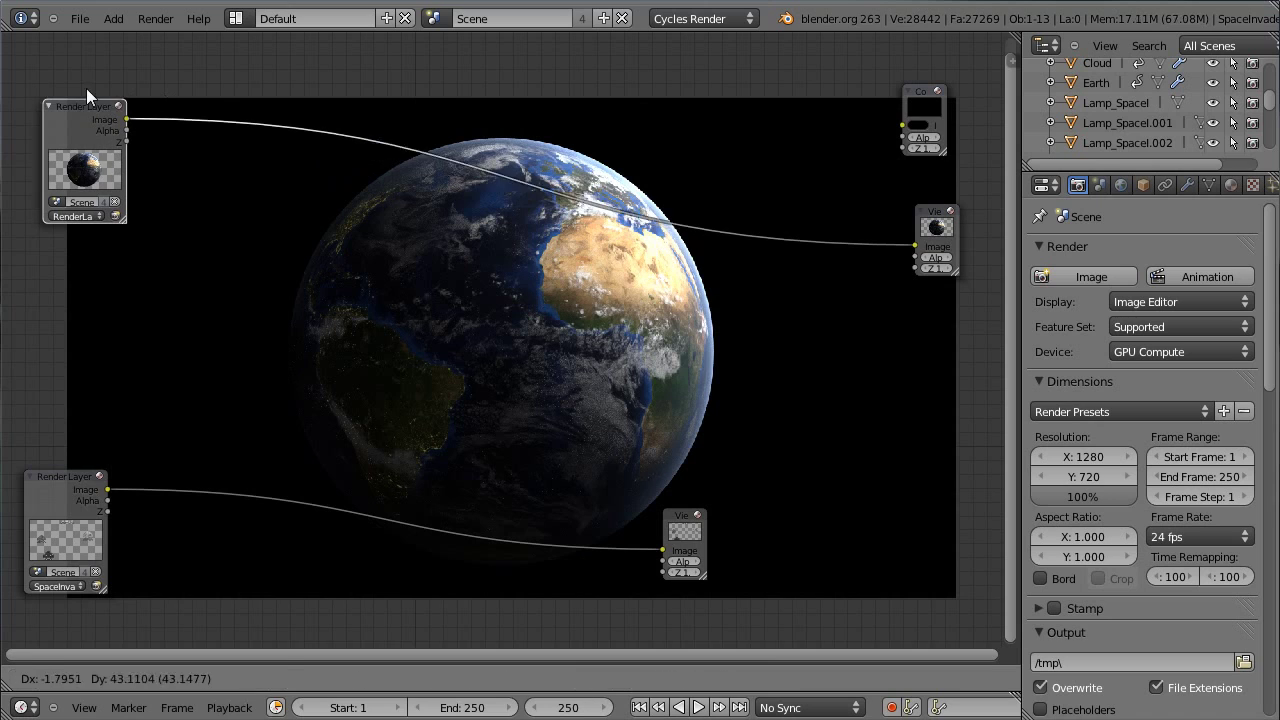
- Add an Image node below the Earth's Render Layers node and load space_bg.jpg from the tex folder
drag(93, 154, 91, 115)
key(shift+a)
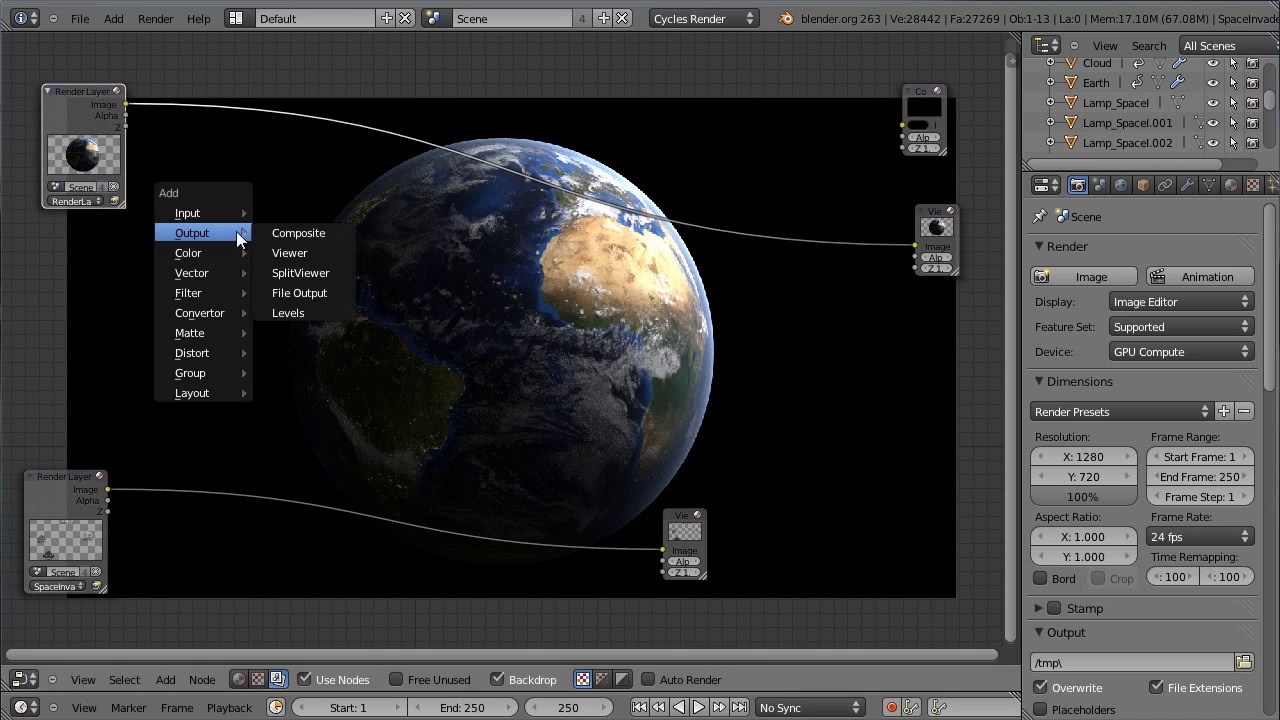
mouse_move(209, 213)
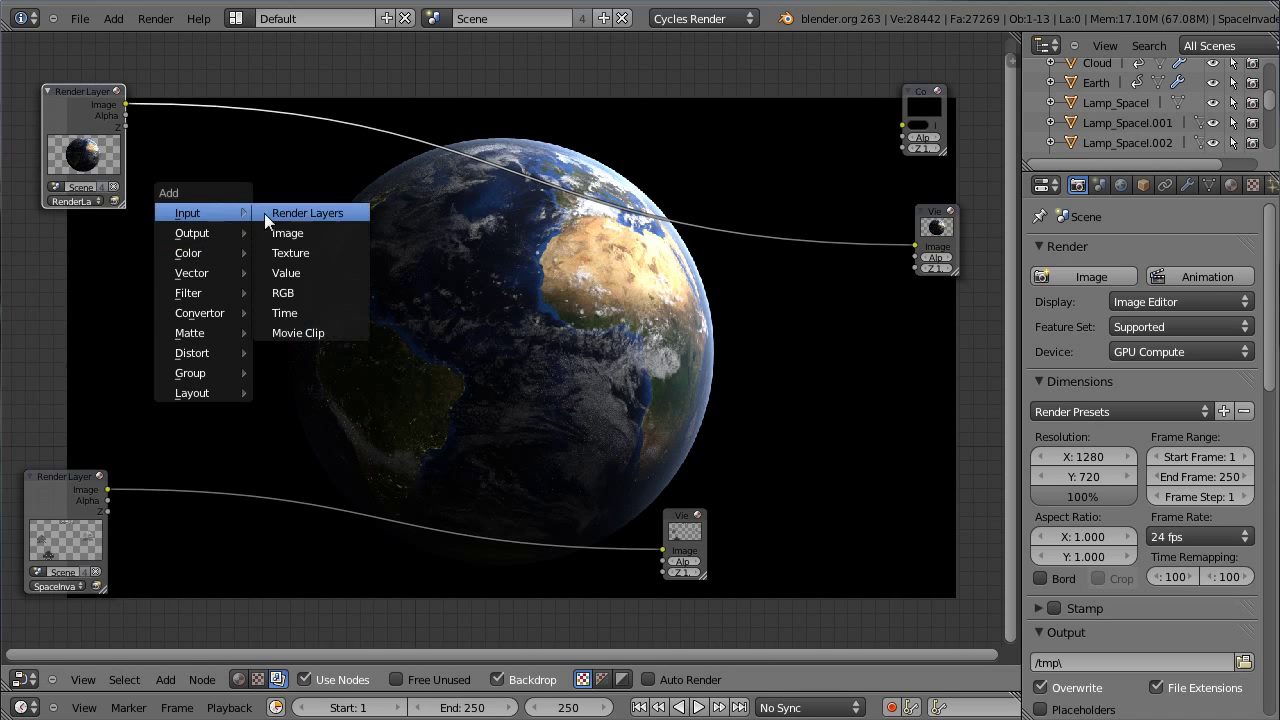
click(329, 235)
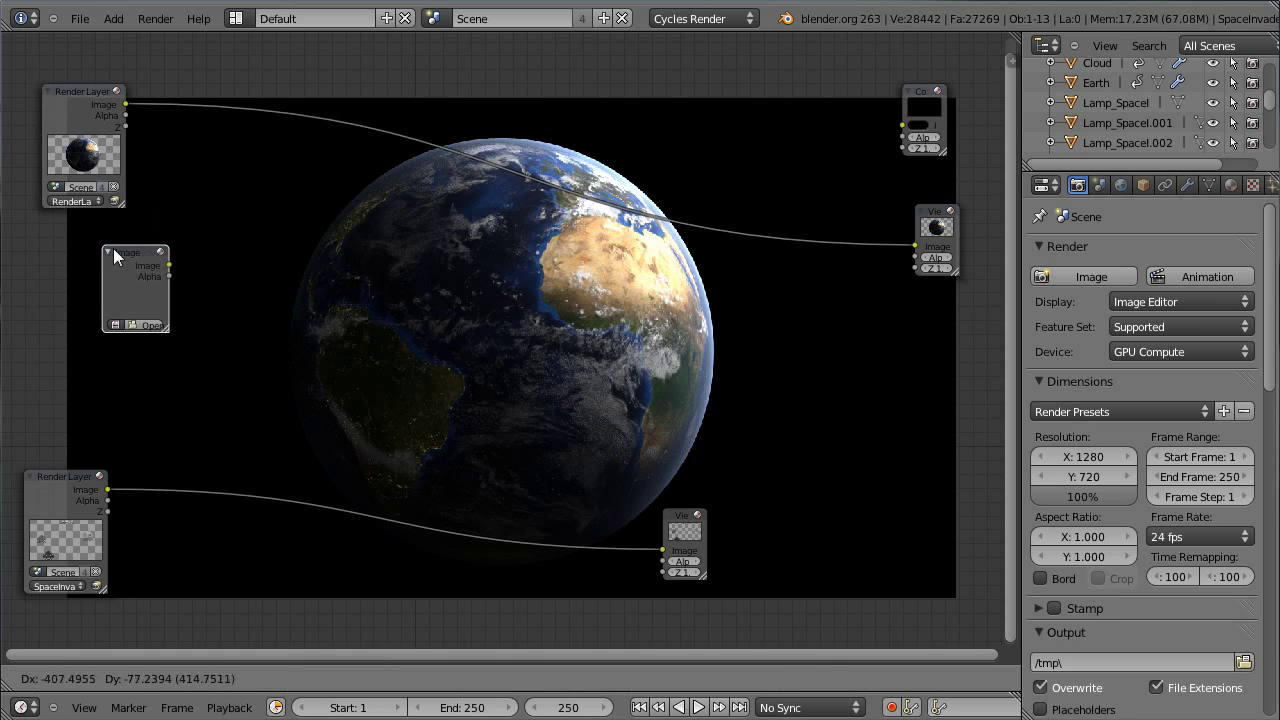
click(72, 283)
click(115, 322)
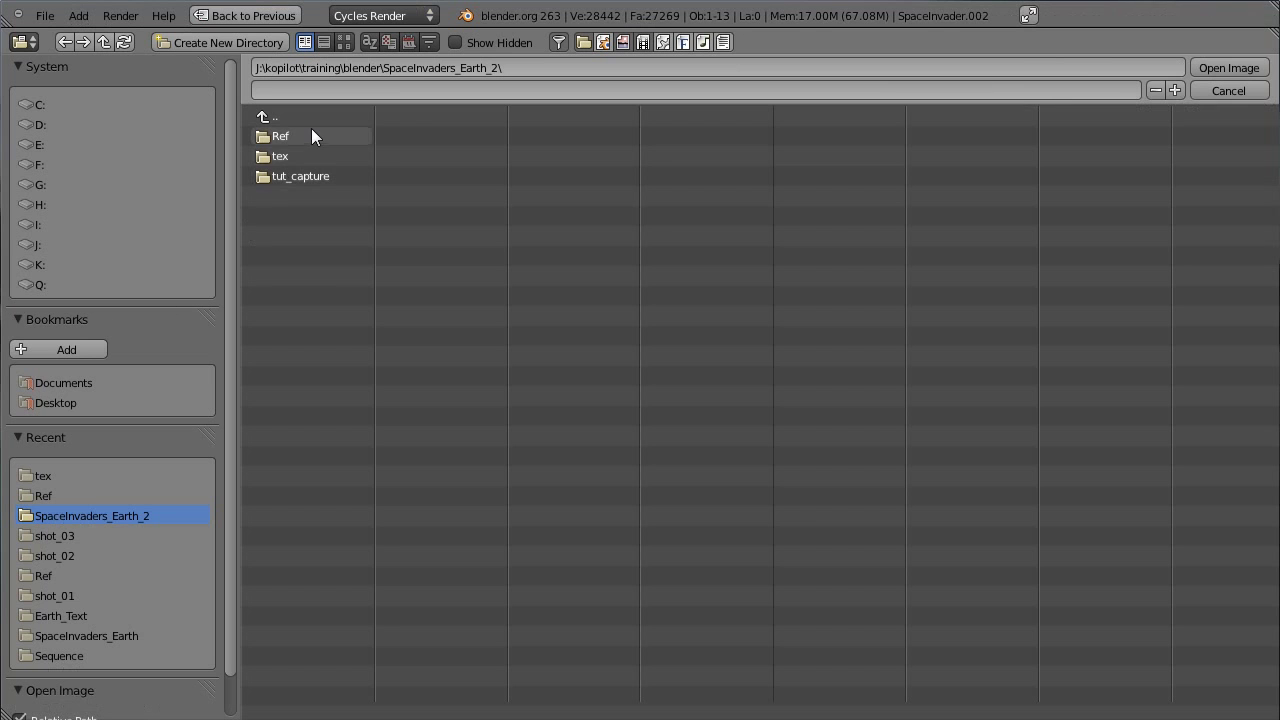
click(298, 155)
click(298, 213)
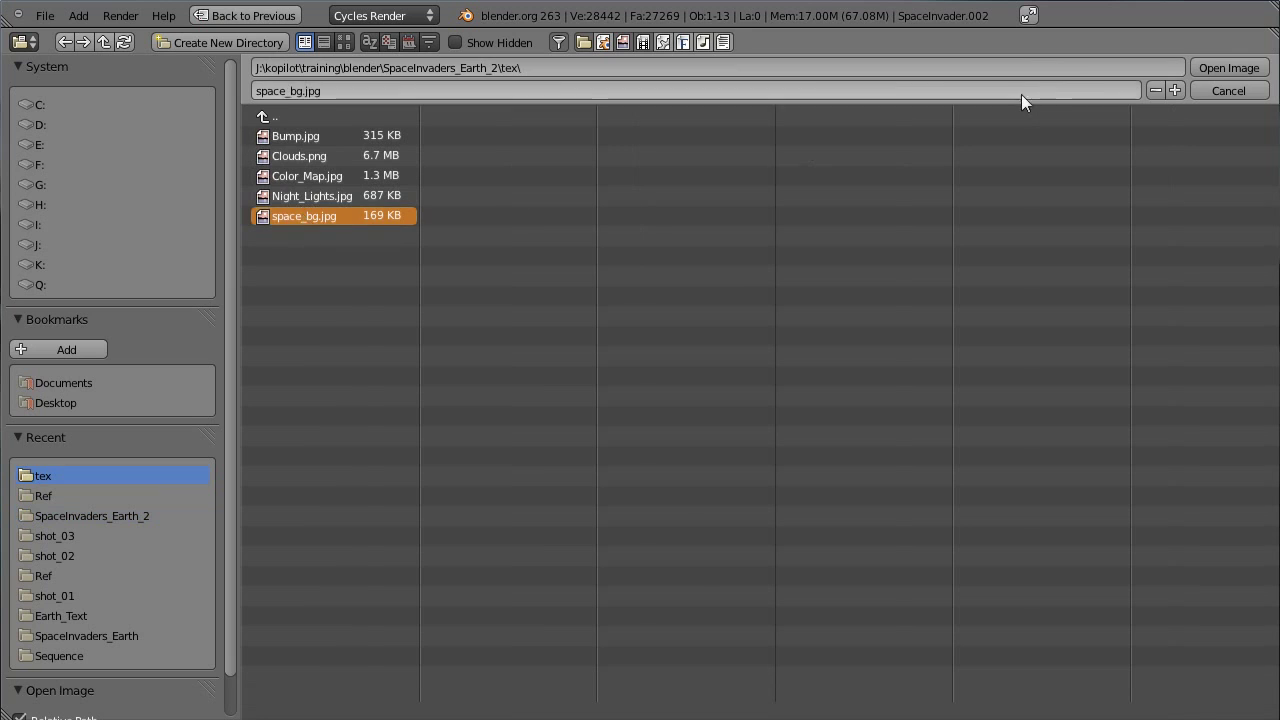
click(1199, 65)
drag(90, 256, 67, 250)
- Add a Mix node combining the Earth layer's image with the space image, and feed its output to the Earth's Viewer
key(shift+a)
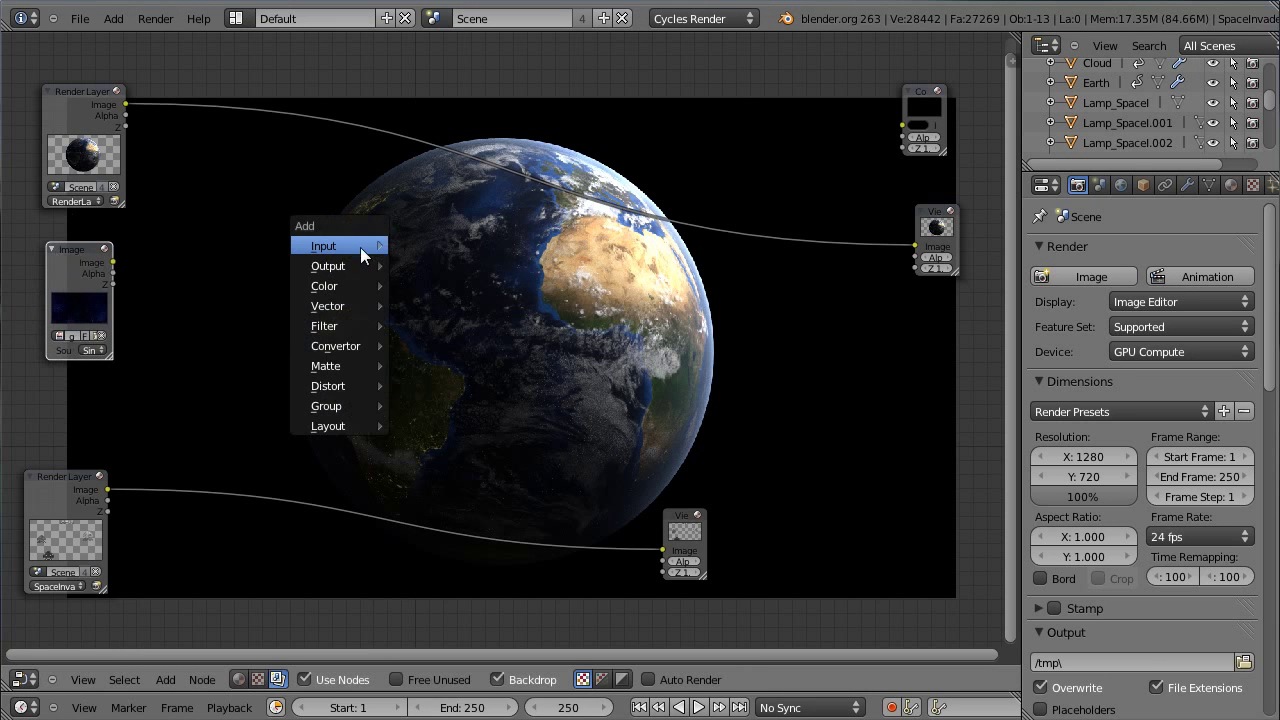
mouse_move(346, 290)
click(448, 306)
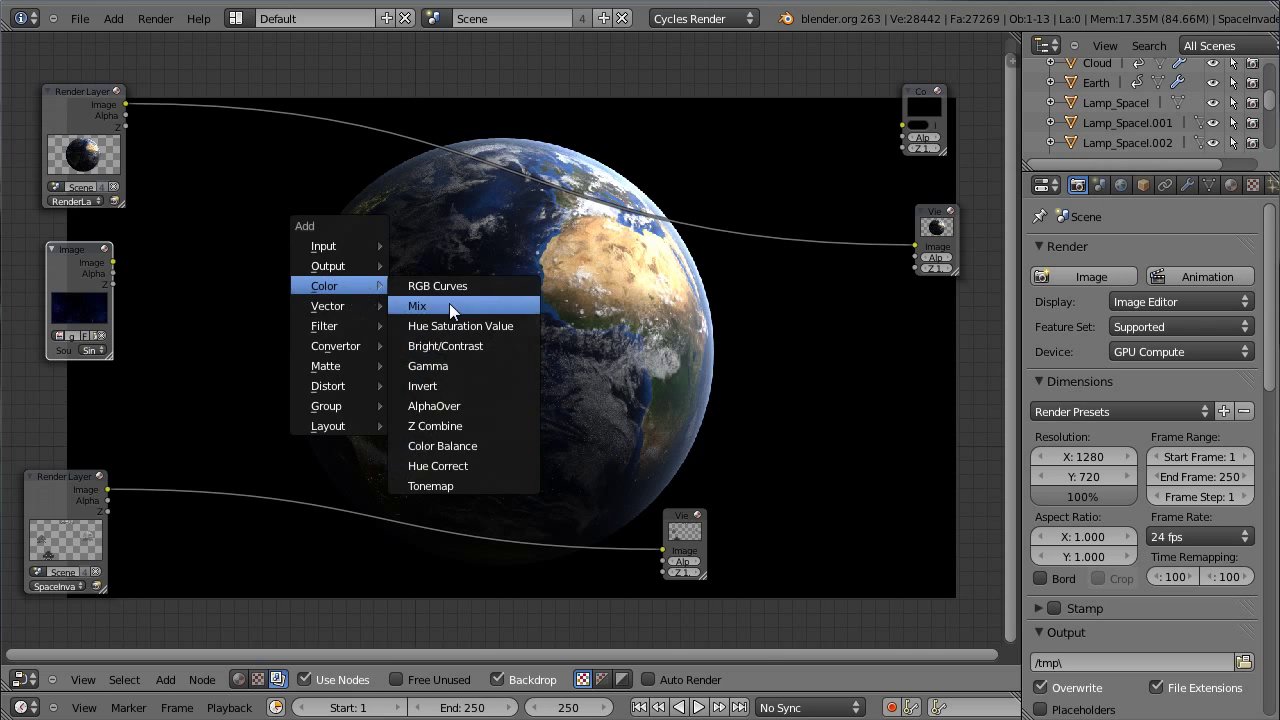
click(375, 245)
drag(125, 104, 362, 298)
drag(113, 262, 362, 310)
drag(422, 228, 916, 247)
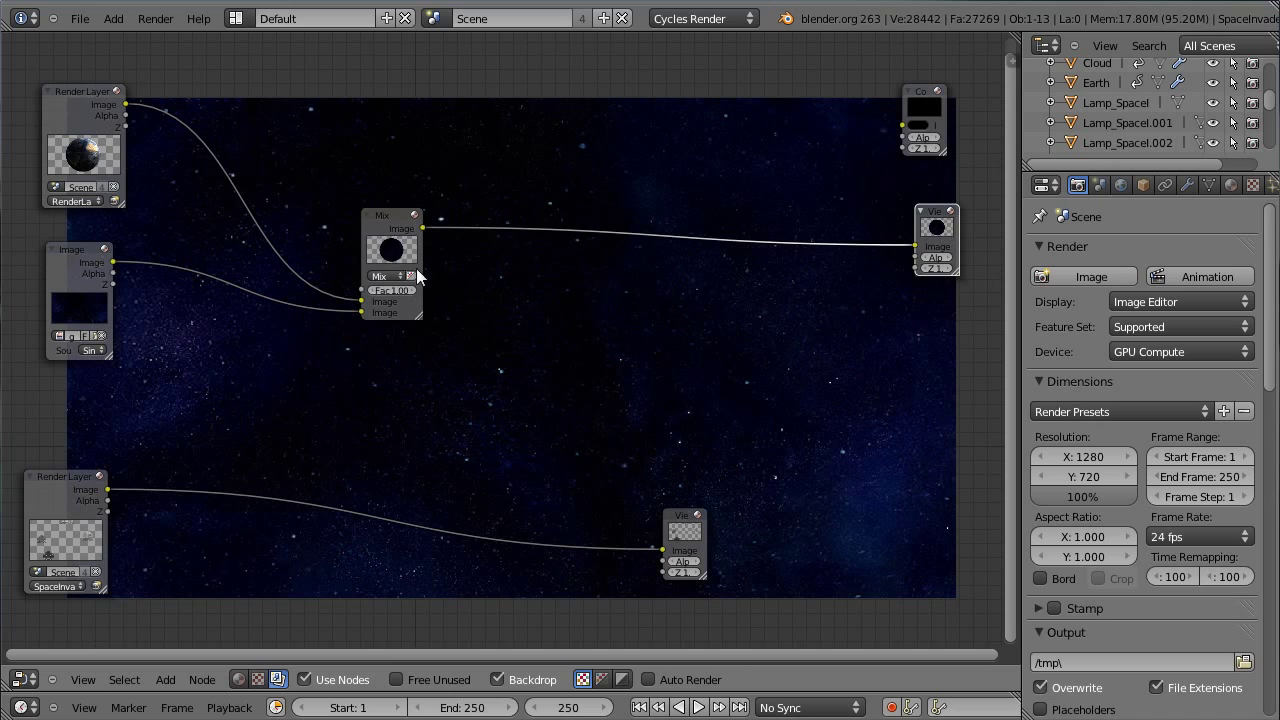
- Try a Mix factor of 0.53, and drive the factor with the Earth layer's Alpha output instead
drag(390, 300, 368, 296)
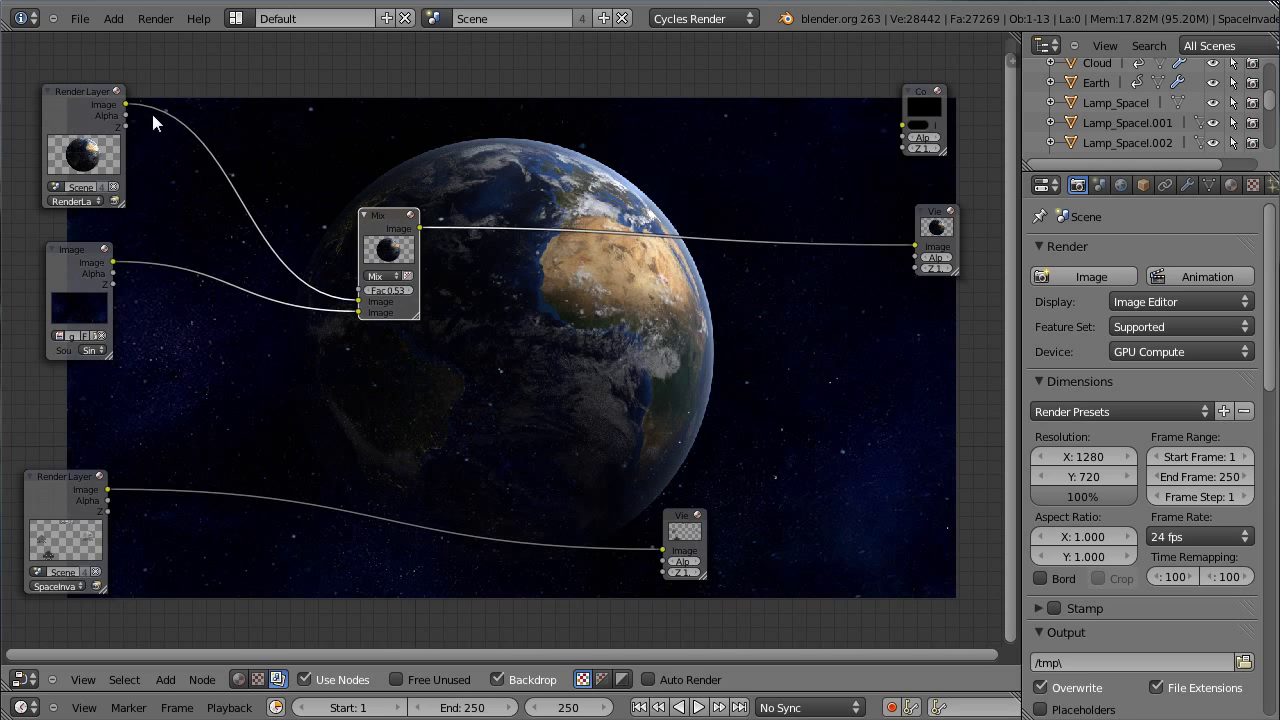
drag(125, 116, 354, 294)
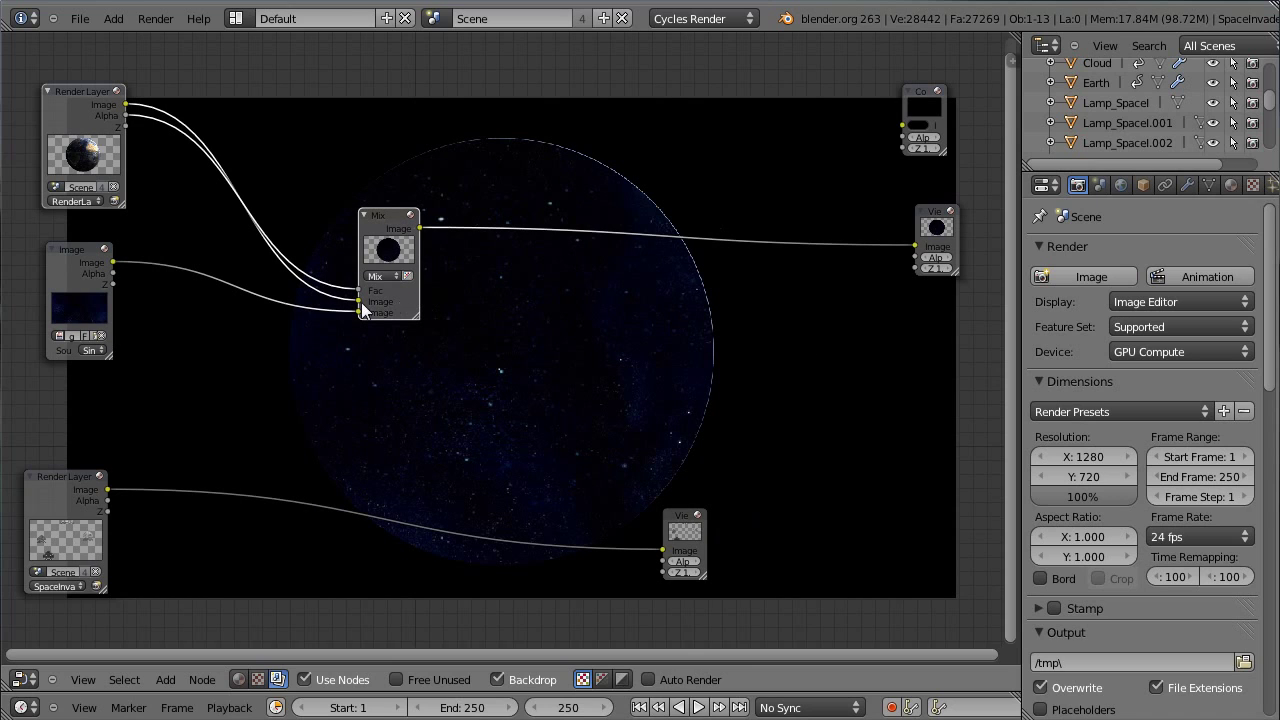
- Preview the Earth's alpha in the Viewer, and reconnect the Mix output with the node's two image inputs swapped
drag(125, 115, 920, 248)
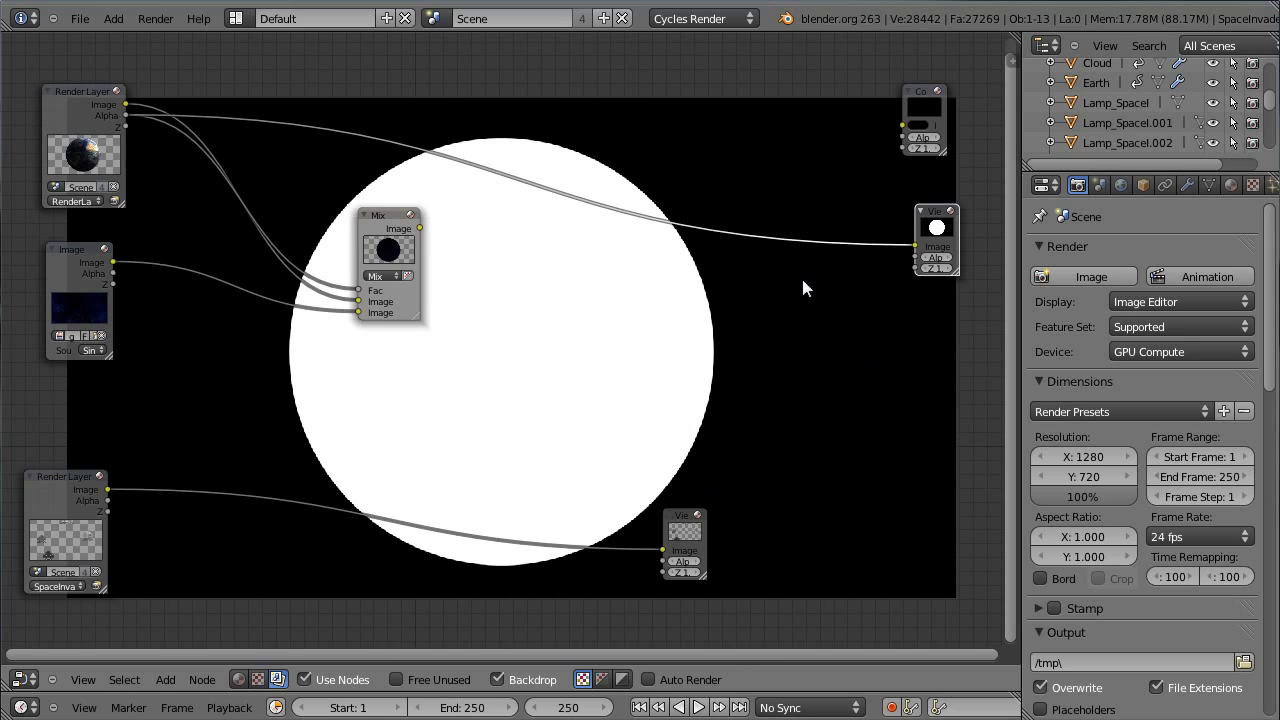
drag(917, 247, 358, 301)
drag(352, 320, 357, 316)
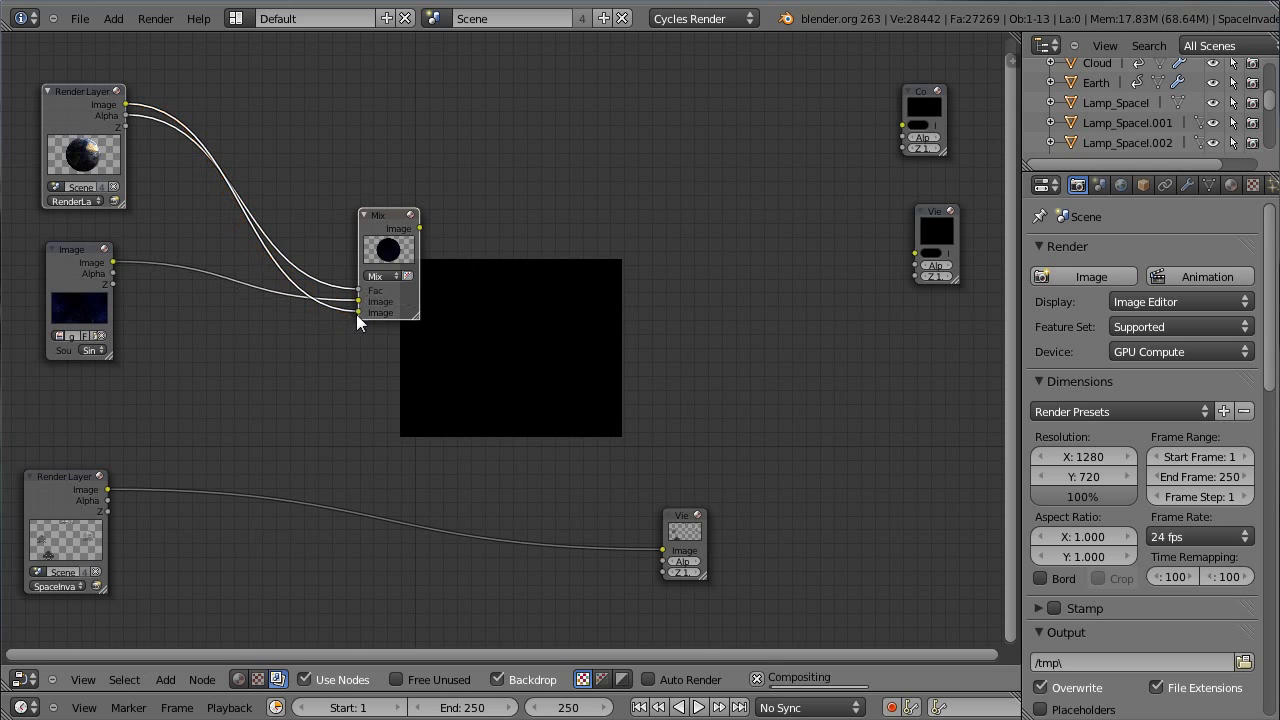
drag(421, 230, 918, 247)
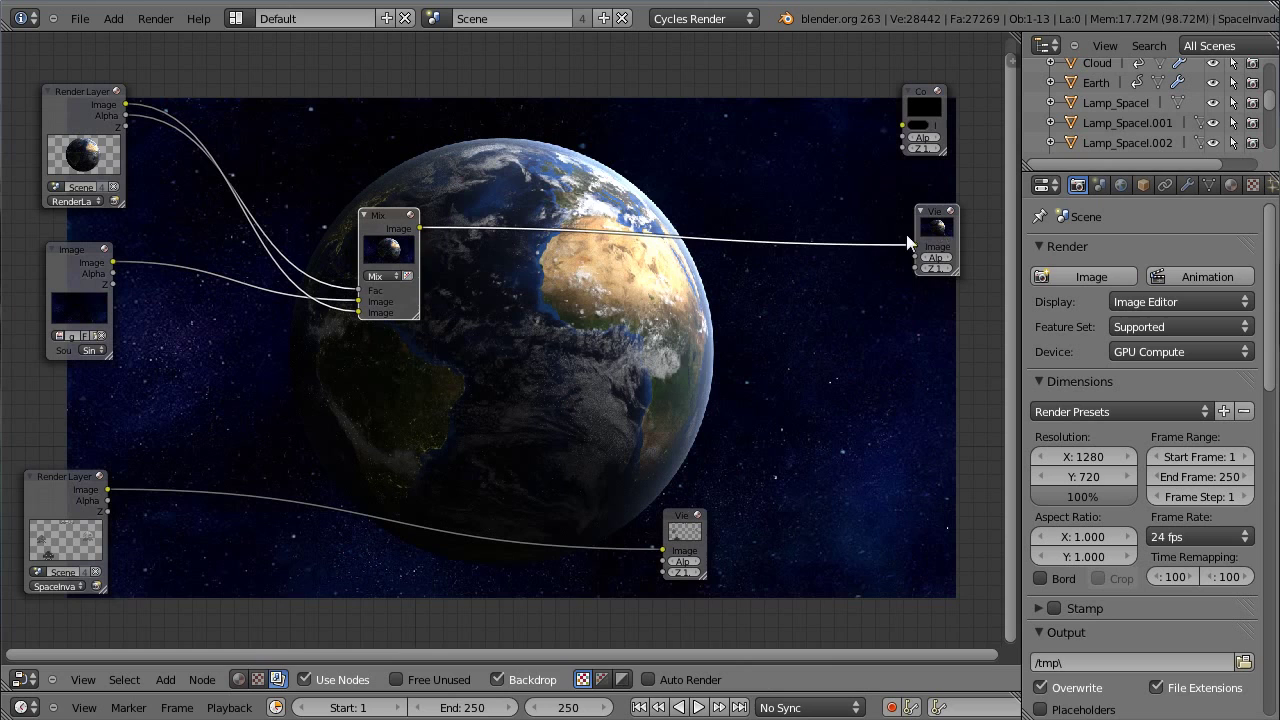
- Rearrange the Mix and space Image nodes to make room, and insert an RGB Curves node on the link between them
drag(403, 214, 368, 204)
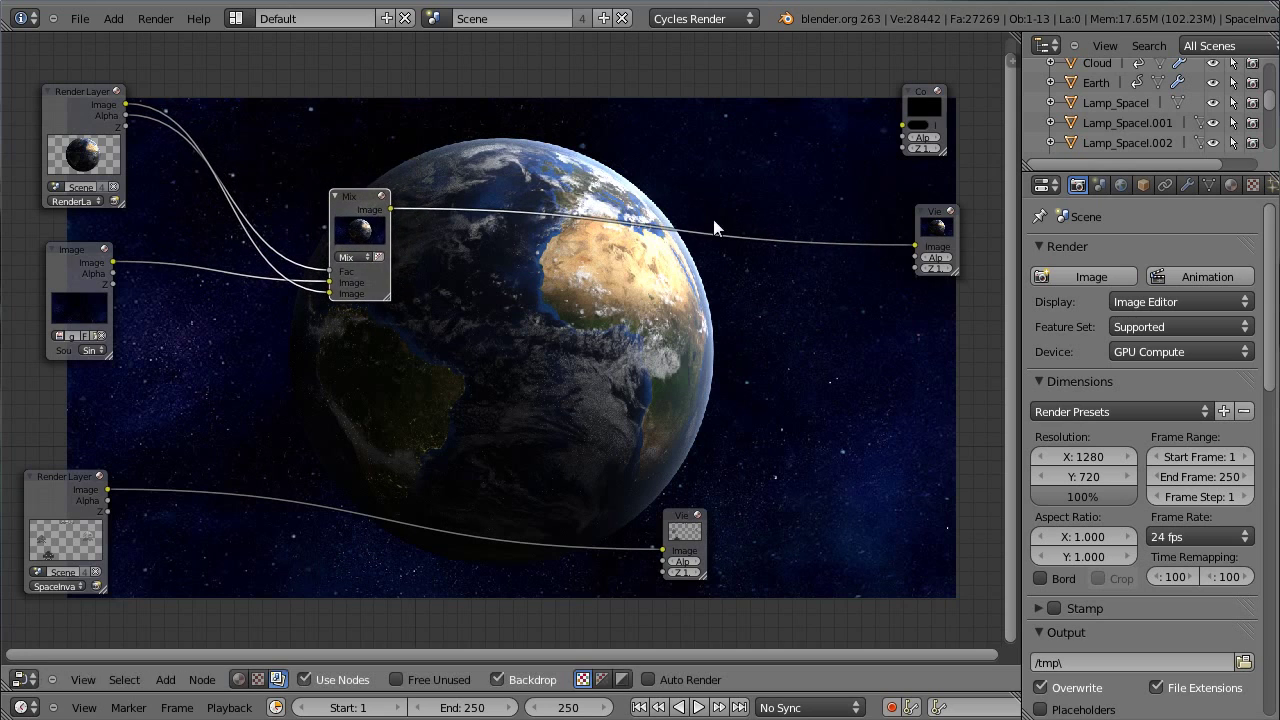
drag(97, 272, 61, 276)
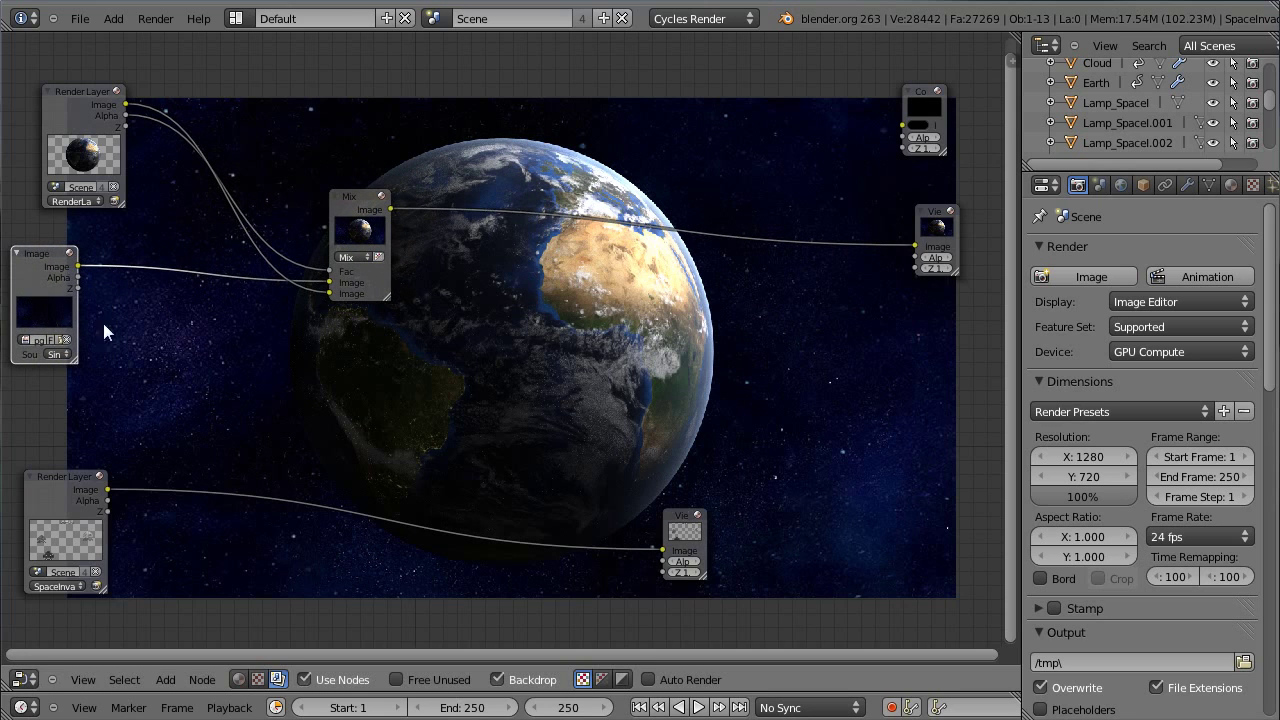
key(shift+a)
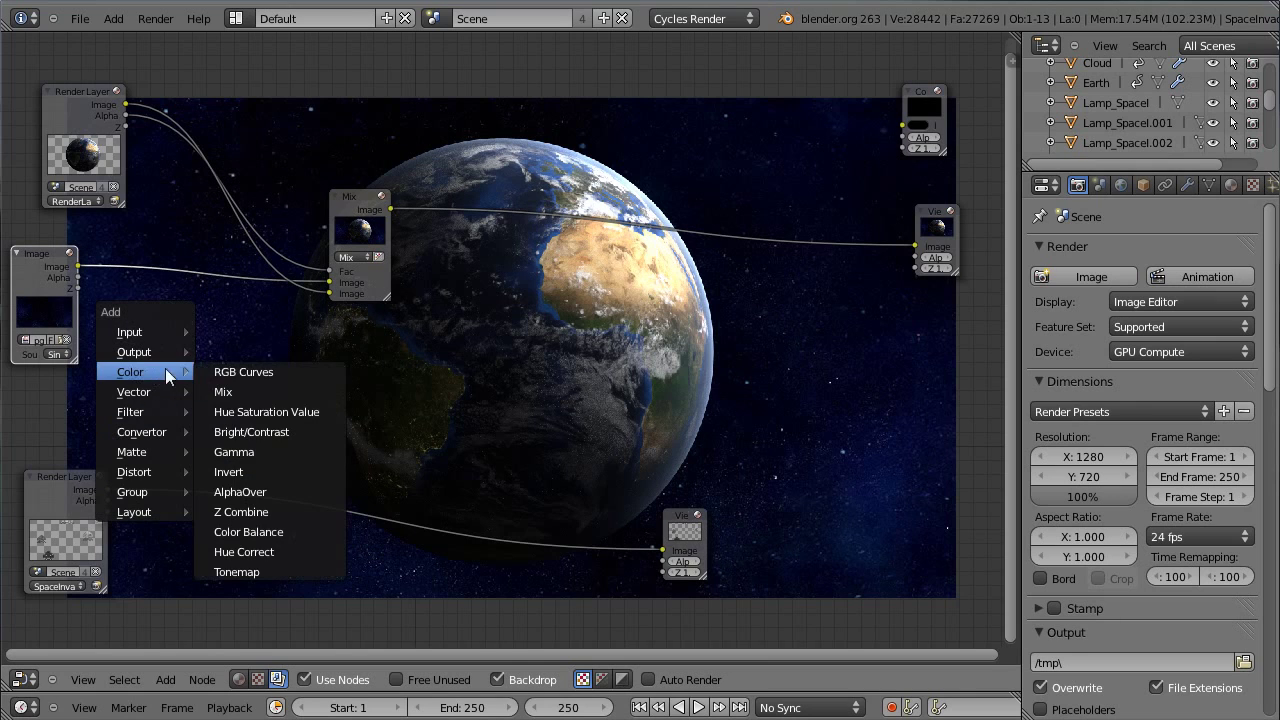
click(240, 372)
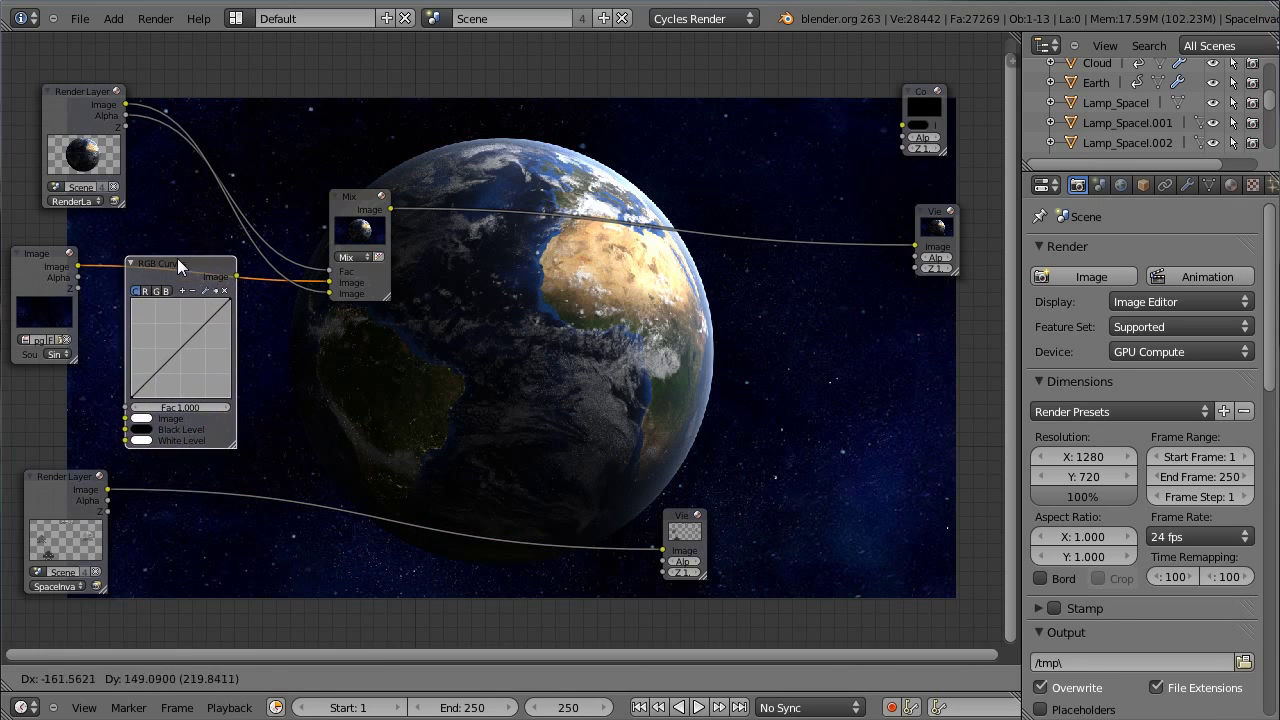
click(175, 254)
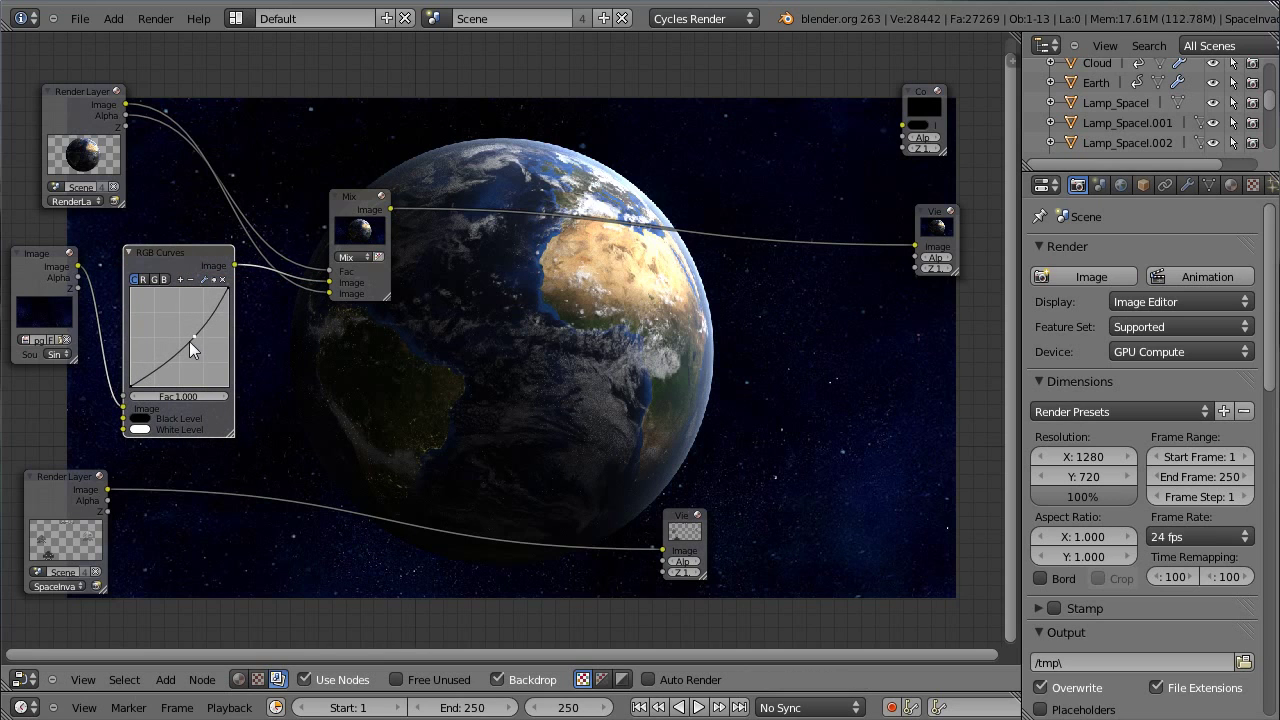
- Pull the RGB curve's middle point down to darken the space background, and move the Mix node up beside the Earth layer
mouse_move(193, 336)
mouse_down()
mouse_move(193, 365)
mouse_move(187, 352)
mouse_up()
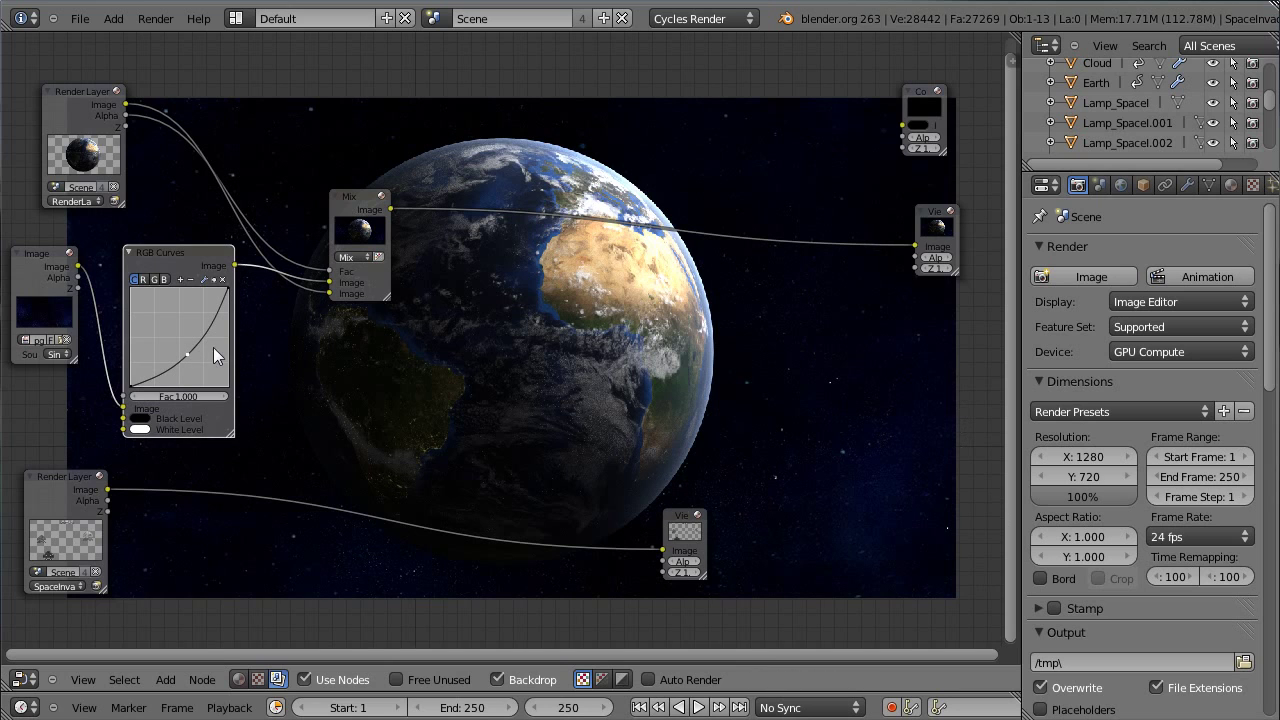
drag(351, 205, 371, 125)
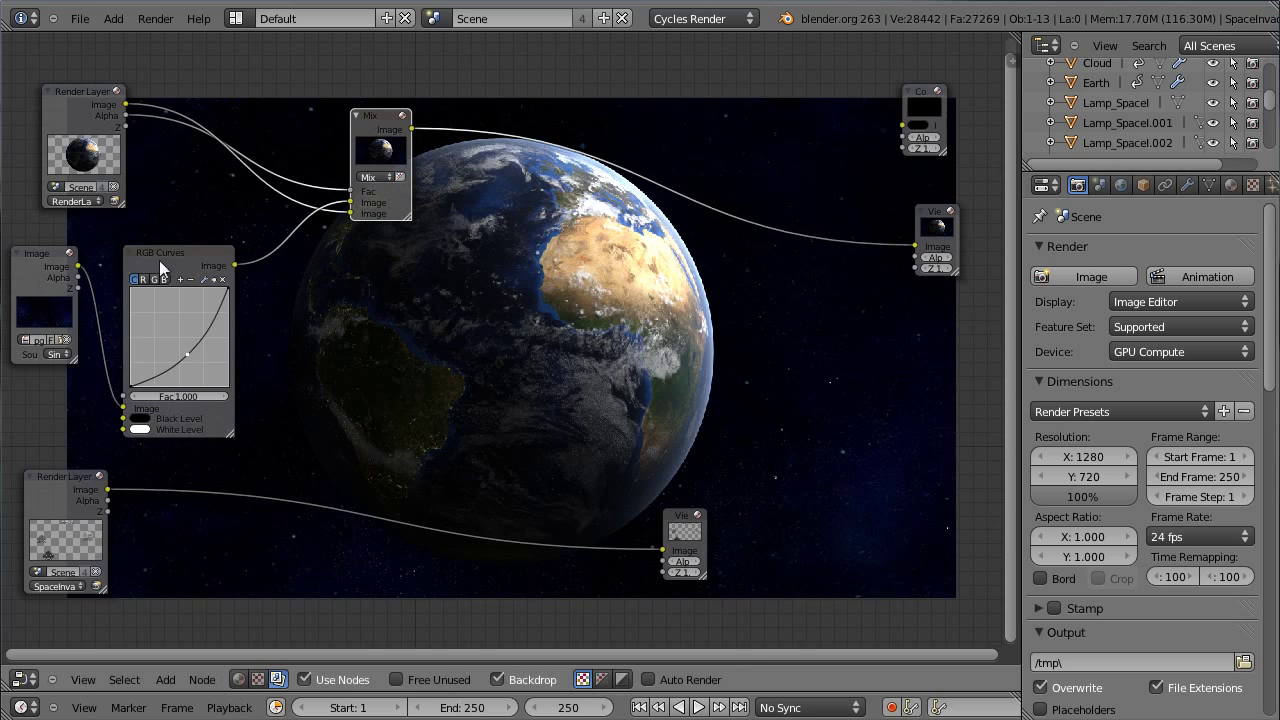
click(226, 434)
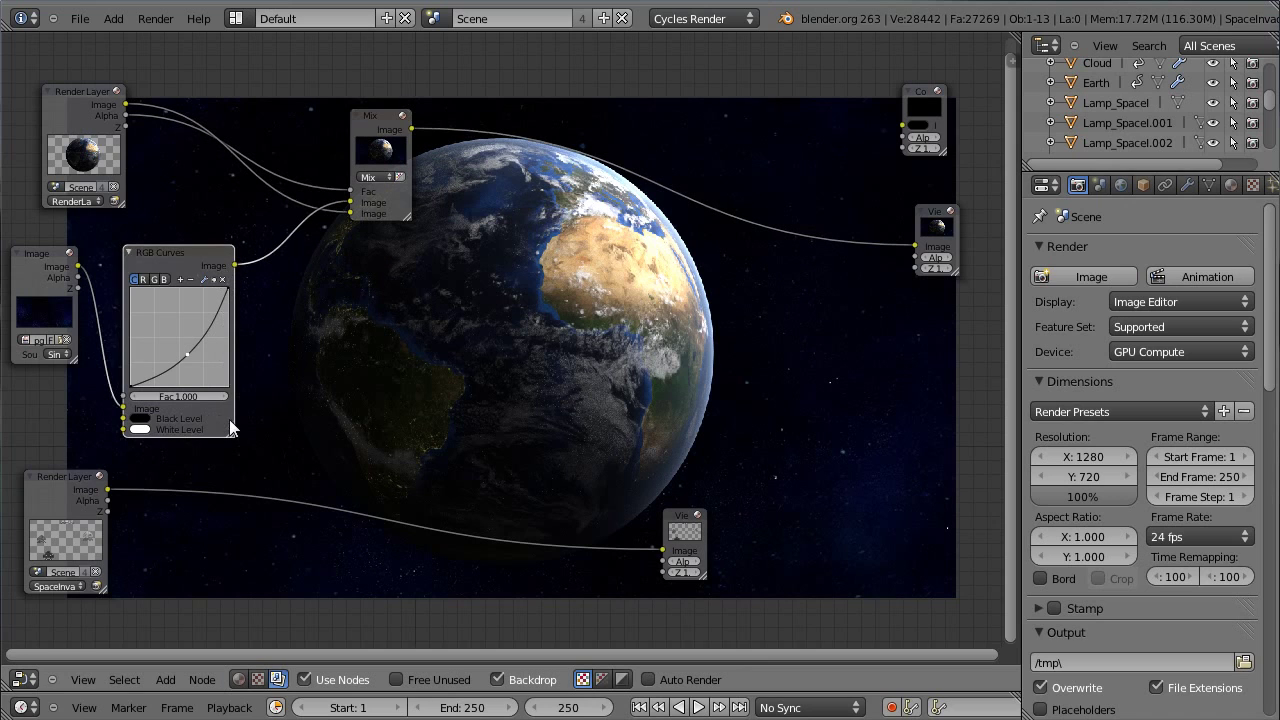
- Collapse the RGB Curves node and pack it, the Mix node and the Earth Render Layers node closer together
key(h)
mouse_move(152, 249)
mouse_down()
mouse_move(150, 263)
mouse_move(168, 256)
mouse_up()
drag(363, 120, 290, 198)
drag(62, 88, 38, 69)
drag(295, 200, 275, 225)
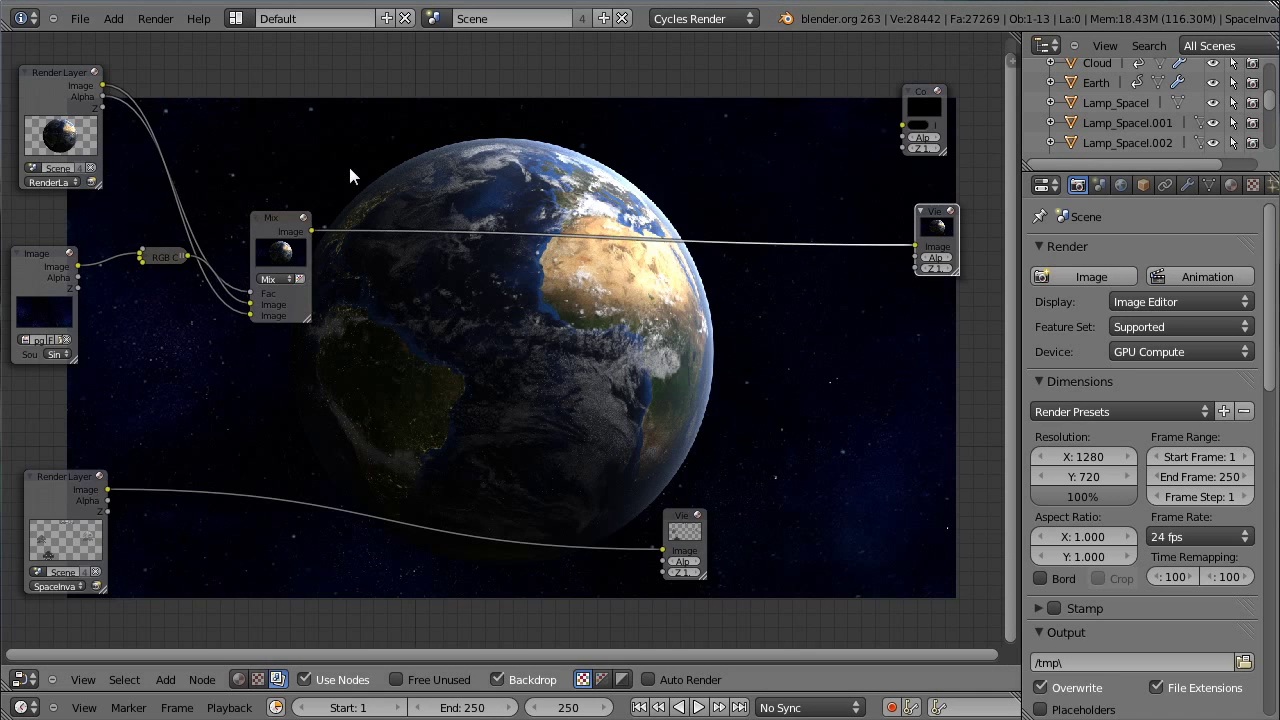
- Add another Viewer node and connect the Earth Render Layers' Image output to it
key(shift+a)
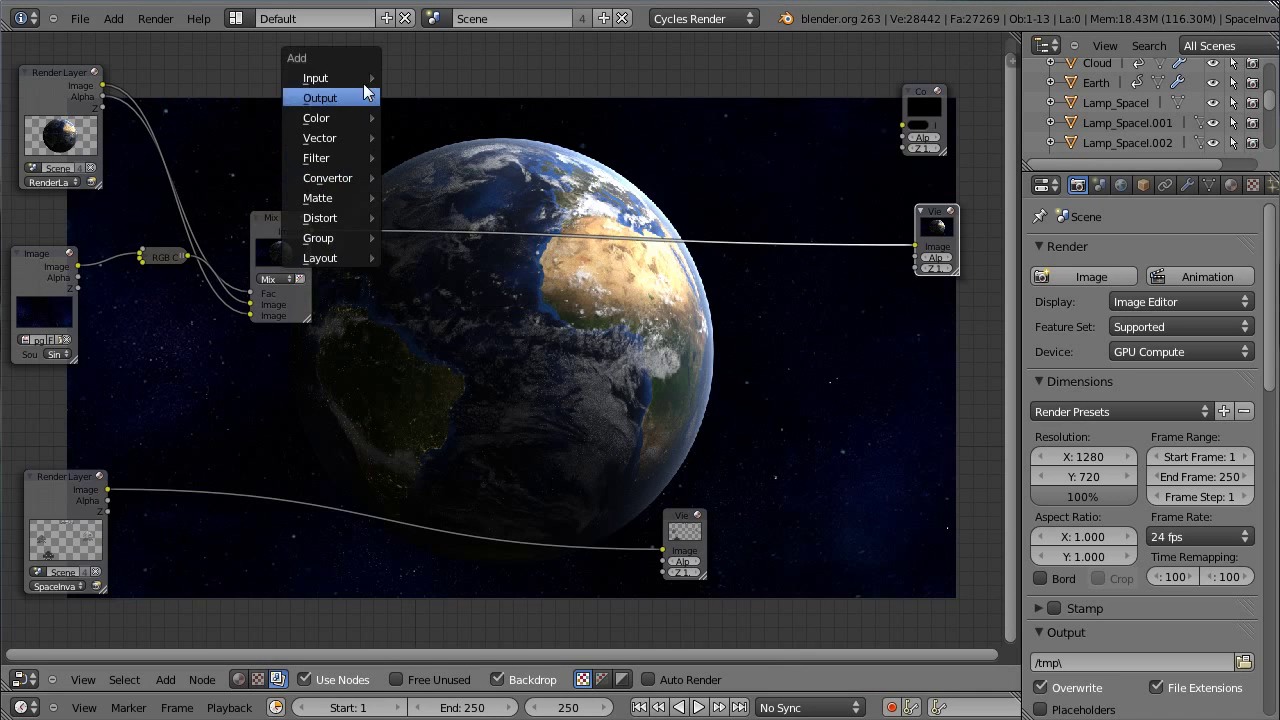
mouse_move(350, 115)
click(425, 115)
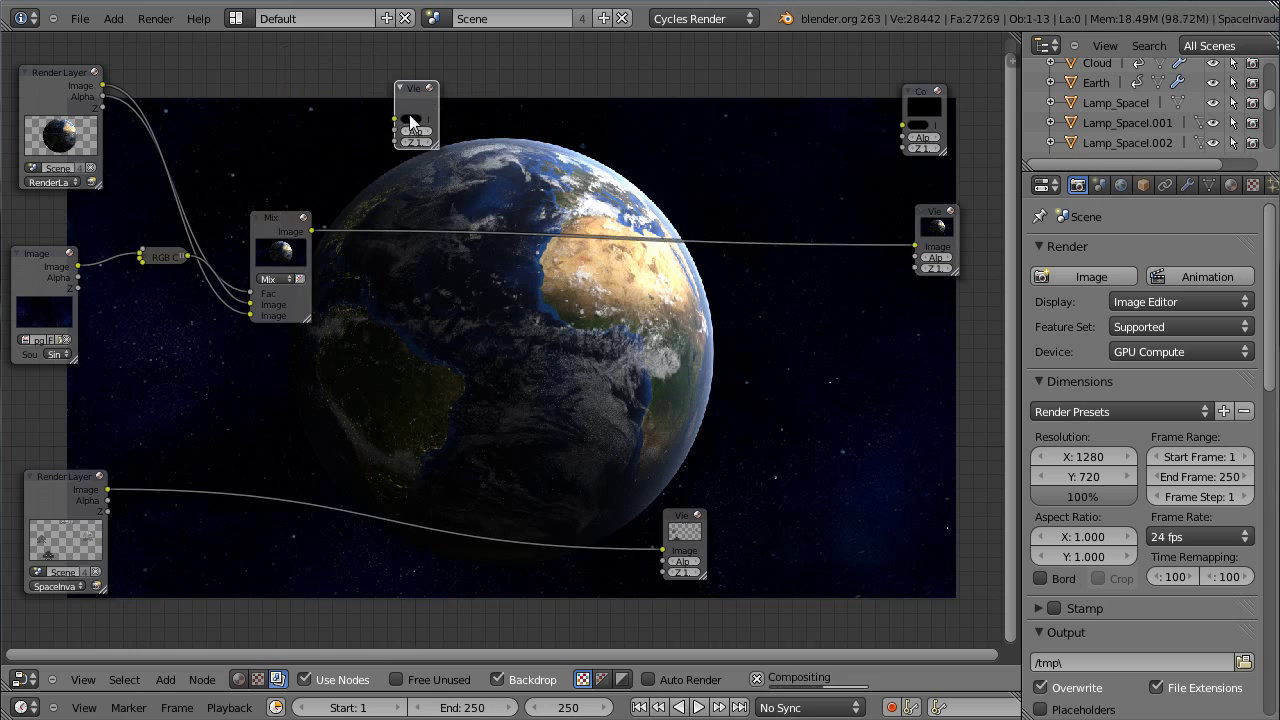
click(348, 86)
drag(103, 85, 680, 110)
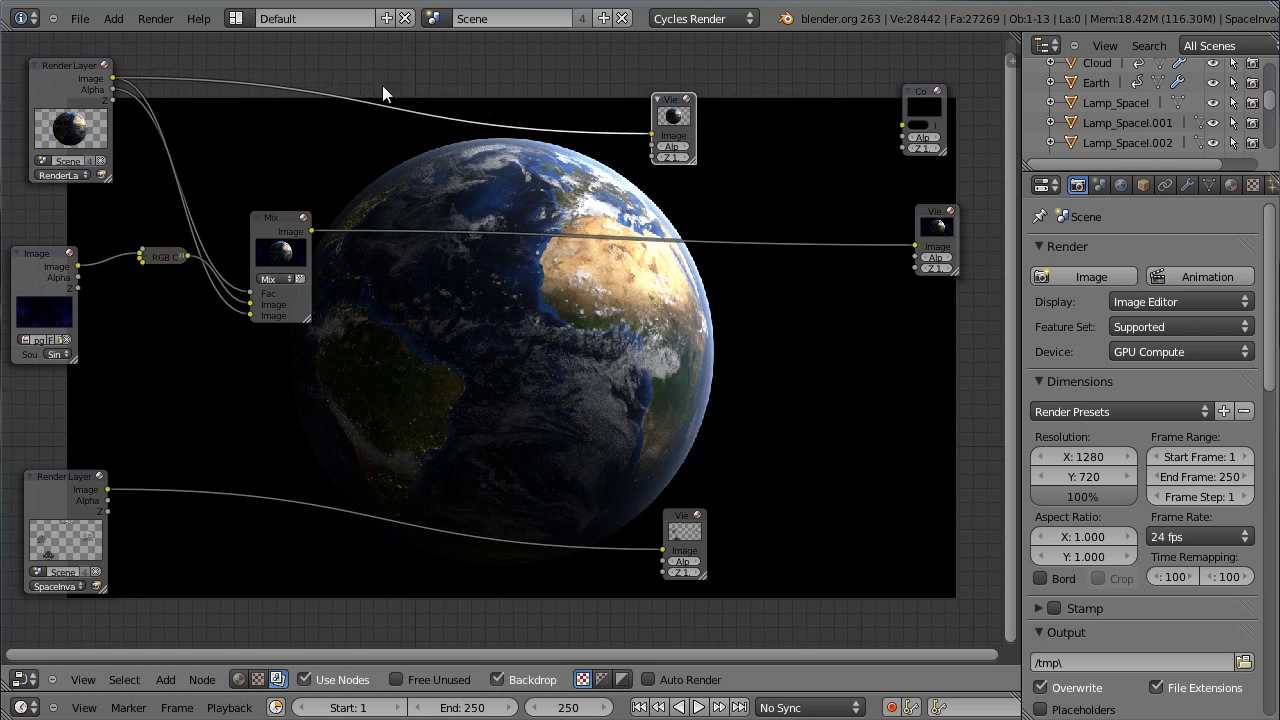
- Move the RGB Curves and Mix nodes nearer the space Image node and the Earth's Viewer farther away to make room
key(shift+a)
mouse_move(375, 90)
drag(274, 223, 268, 223)
drag(165, 258, 124, 270)
drag(270, 224, 212, 224)
drag(655, 110, 740, 100)
- Insert a Blur node on the link between the Earth layer and its Viewer, and set its X and Y to 20
key(shift+a)
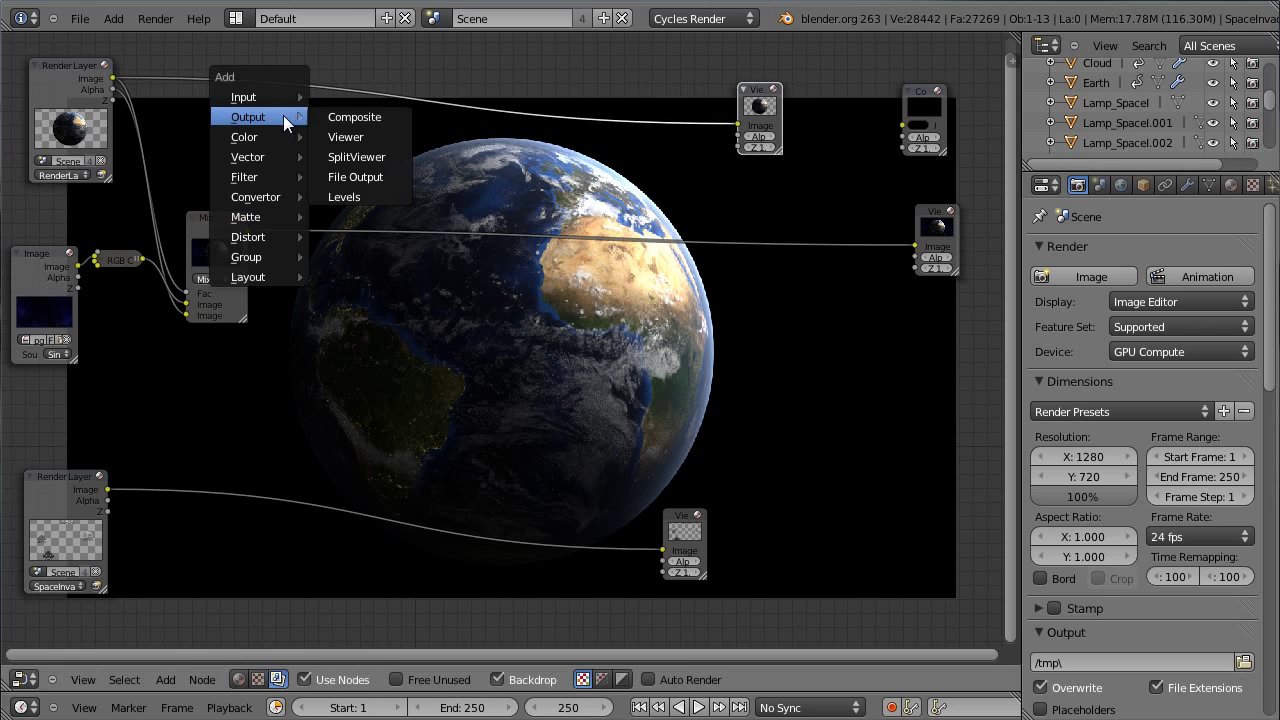
mouse_move(258, 175)
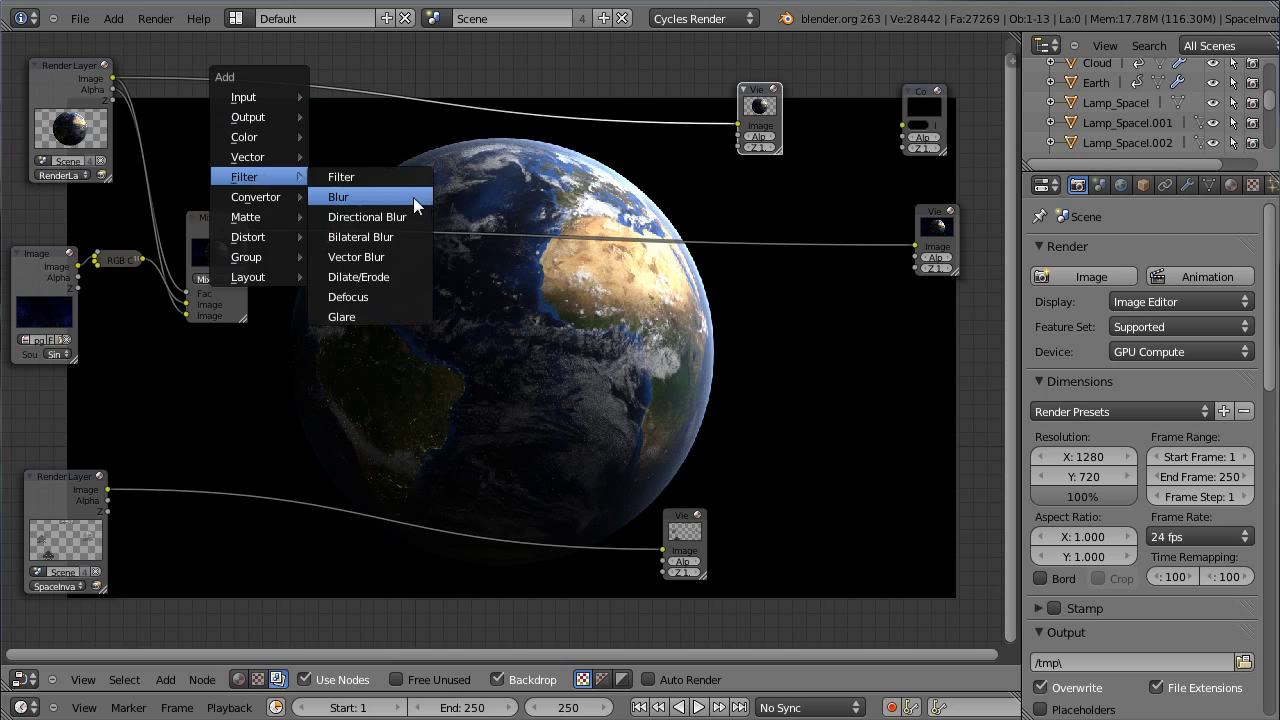
click(338, 197)
click(328, 40)
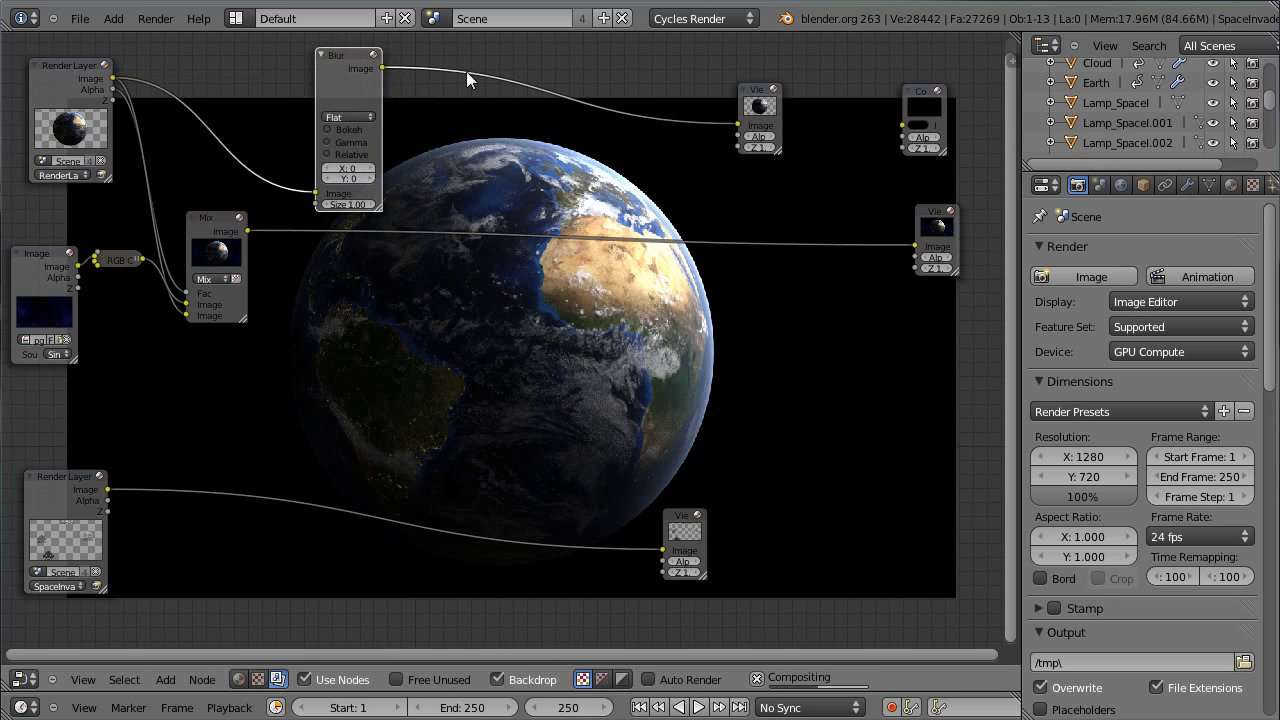
click(350, 171)
text(20)
key(Tab)
text(20)
key(Return)
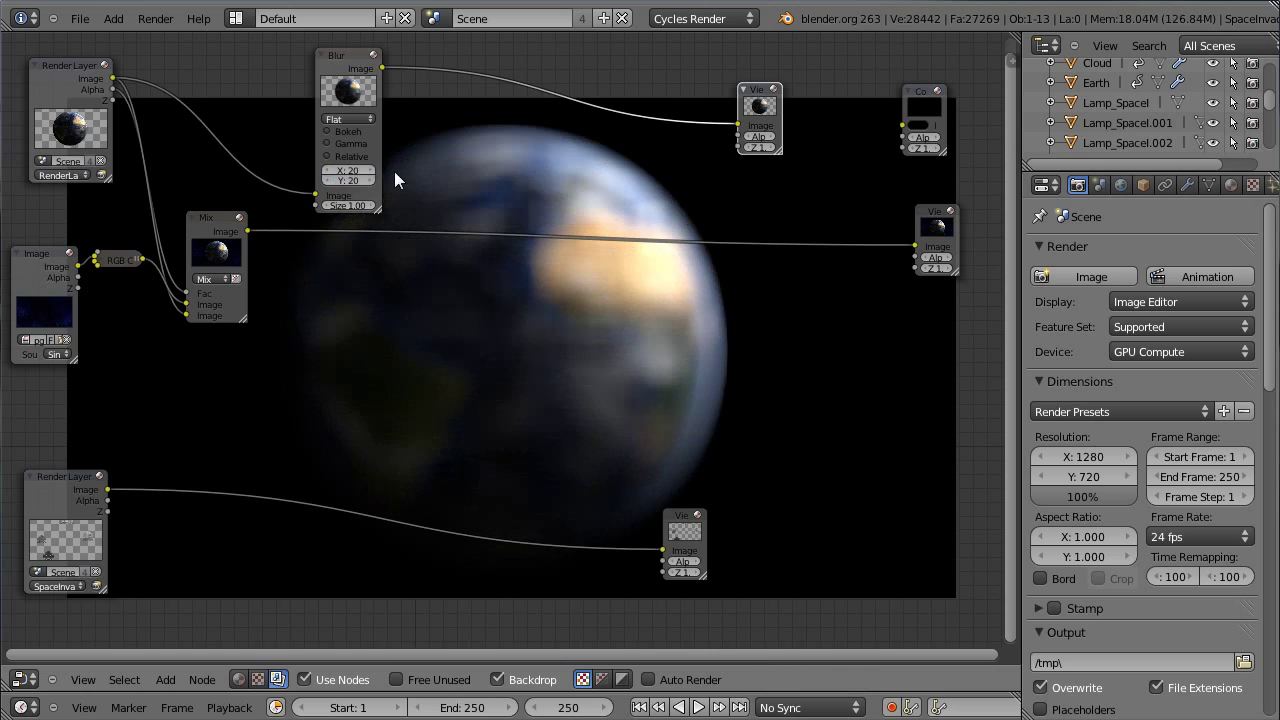
- Lower the Mix node slightly and place its Viewer just below it, previewing the unblurred composite
click(380, 200)
drag(214, 231, 204, 264)
click(933, 222)
drag(902, 241, 307, 405)
click(202, 257)
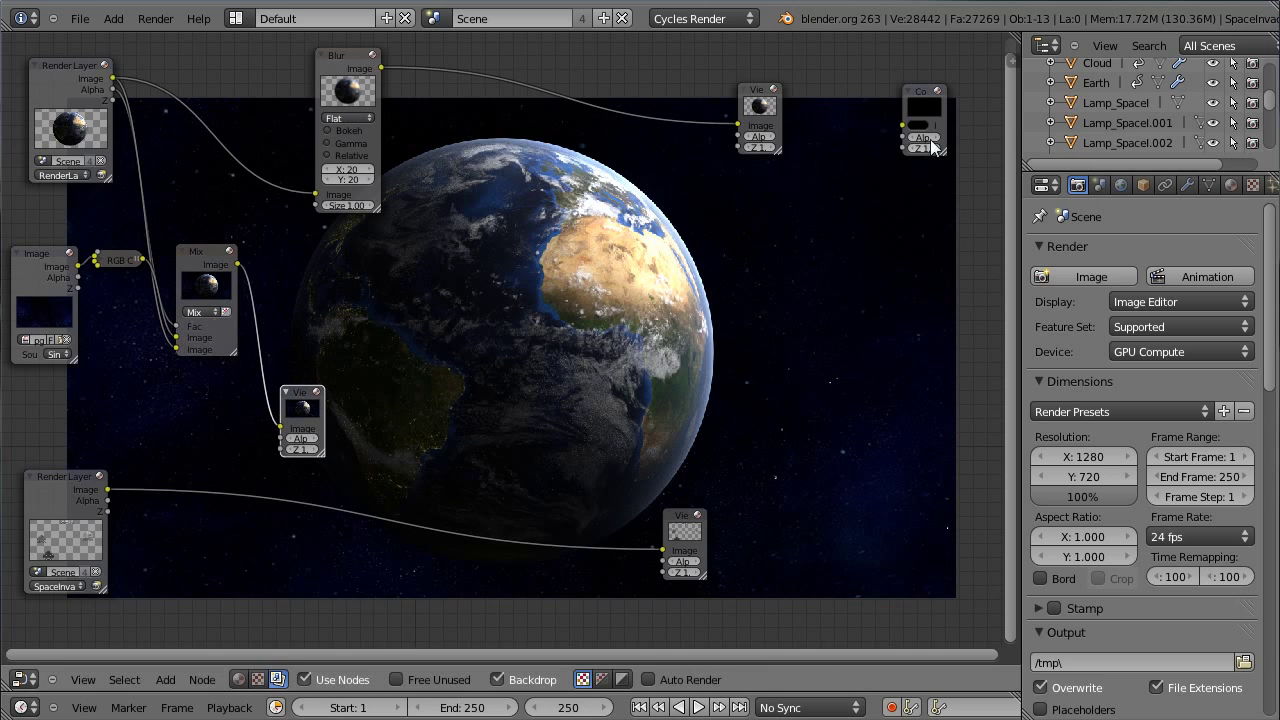
- Preview the blurred Earth again and spread its Viewer and Blur nodes farther apart
click(757, 101)
middle_drag(563, 143, 540, 309)
drag(774, 275, 824, 176)
drag(345, 221, 284, 101)
- Duplicate the Blur node below the original and feed the copy from the Earth layer's Image output
key(shift+d)
click(333, 281)
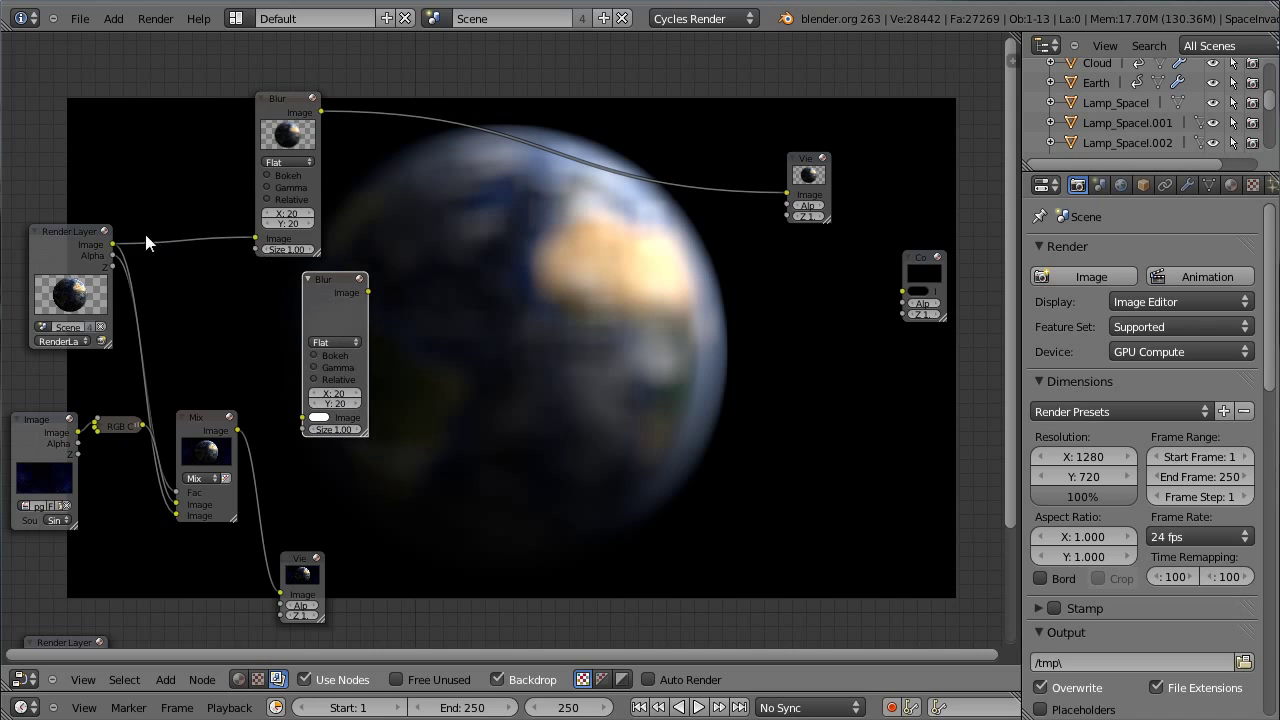
drag(113, 244, 305, 419)
- Change the filter type of both Blur nodes to Fast Gaussian
click(292, 160)
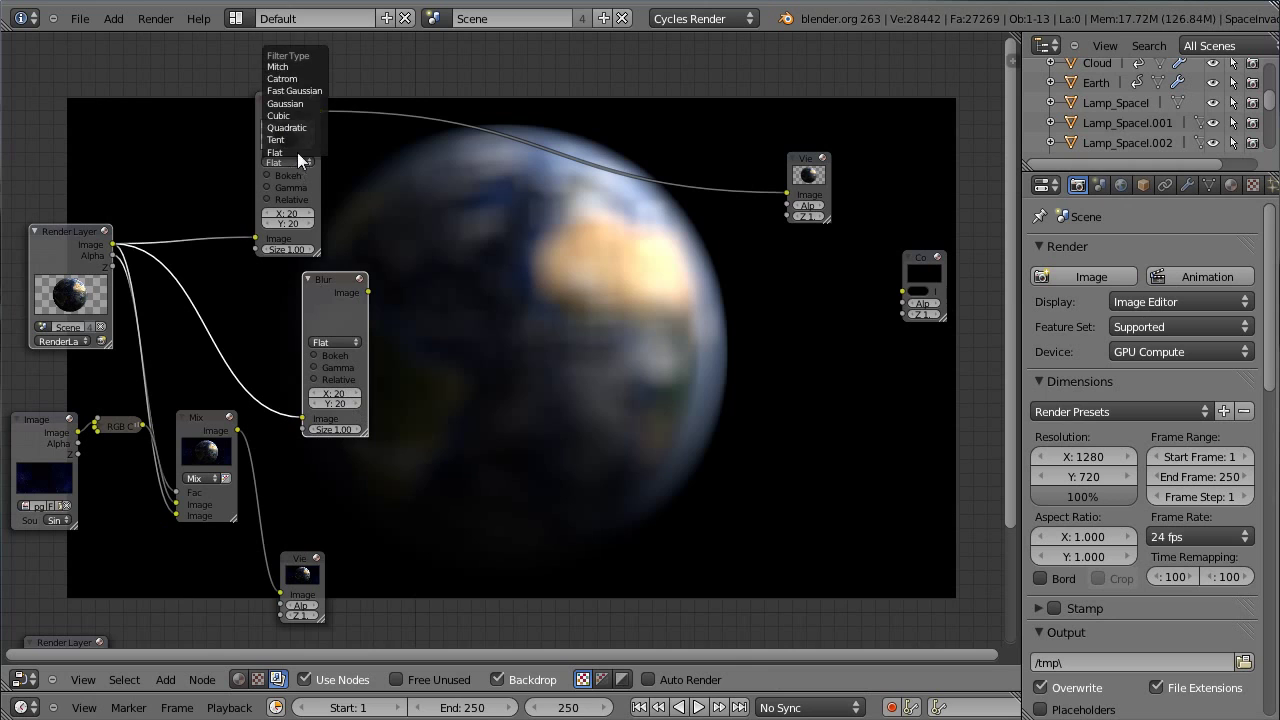
click(296, 91)
click(341, 346)
click(341, 289)
- Set the duplicated Blur node's X and Y to 5 and connect its output to the Earth's Viewer
click(341, 370)
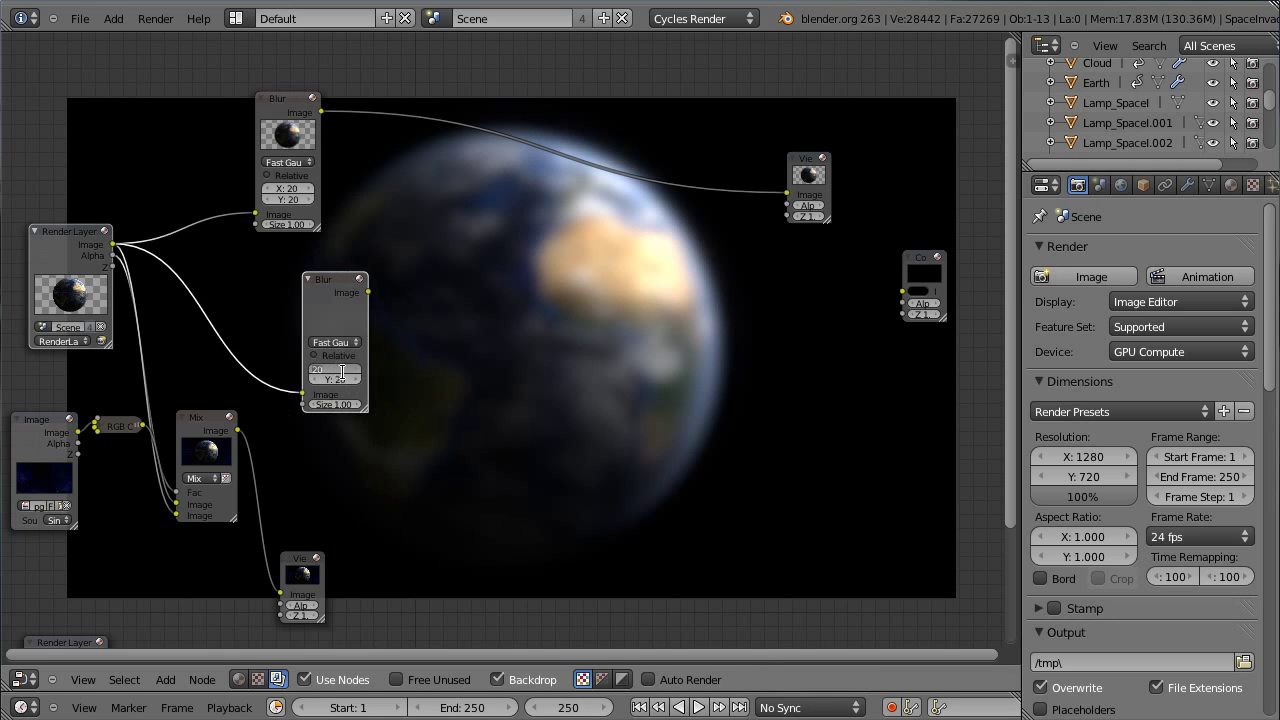
text(5)
key(Tab)
key(Return)
drag(369, 291, 790, 194)
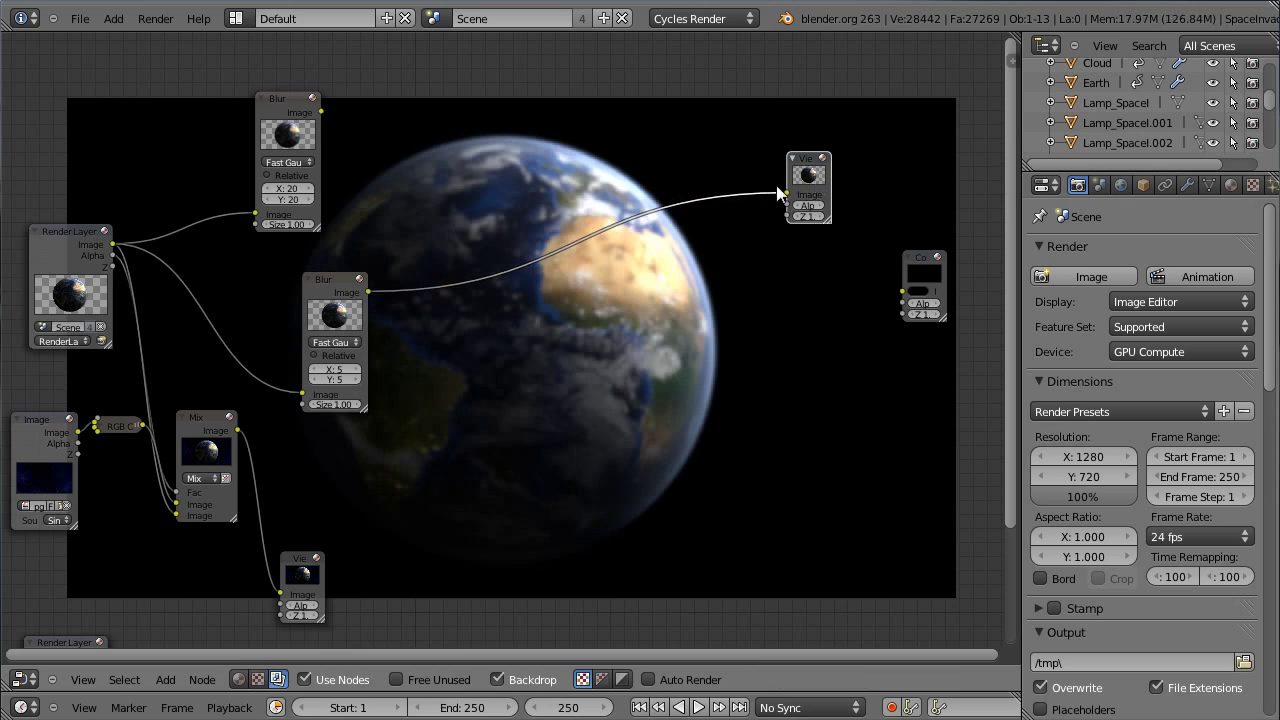
- Align the second Blur node beneath the first and add a Mix node between the Blur nodes and the Viewer
drag(349, 288, 297, 264)
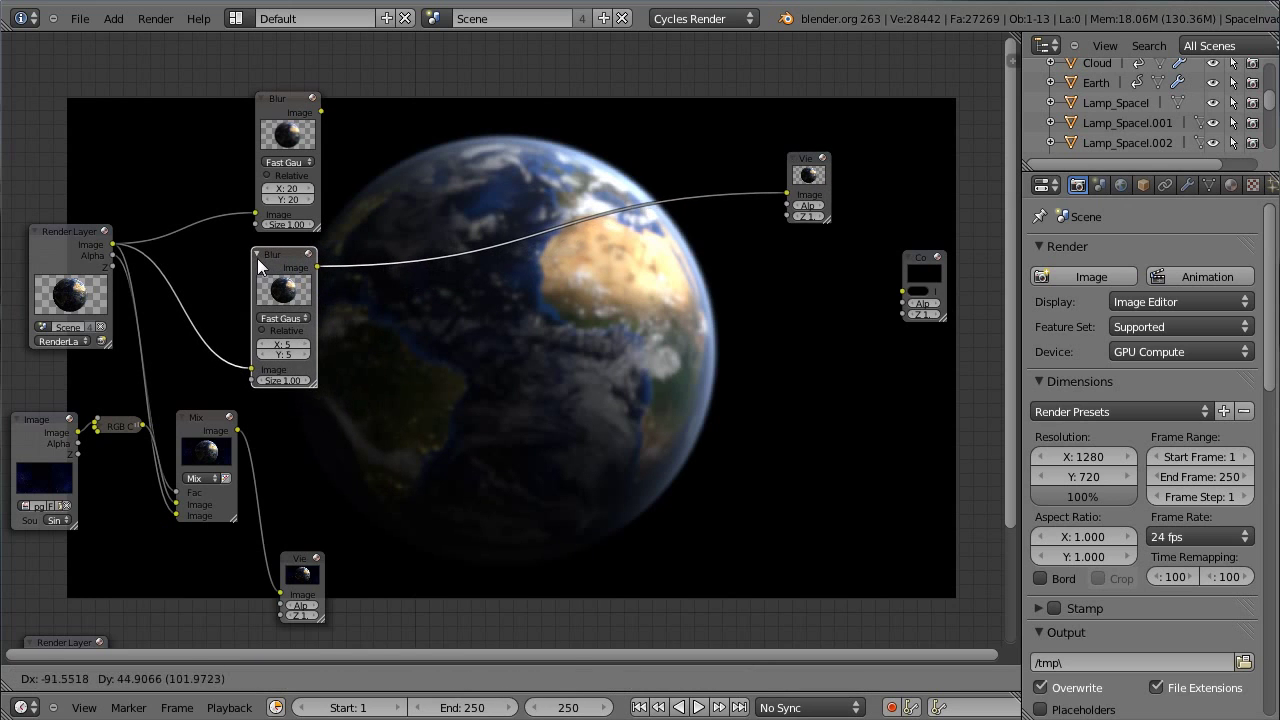
key(shift+a)
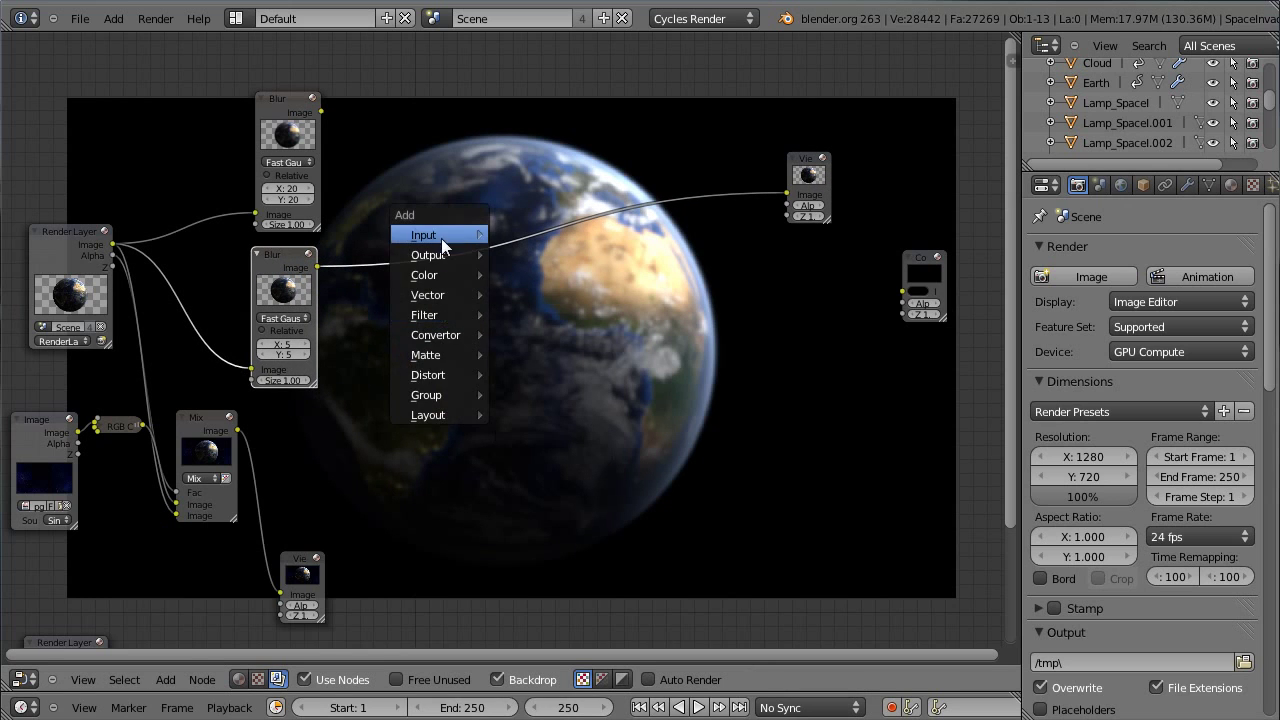
mouse_move(437, 292)
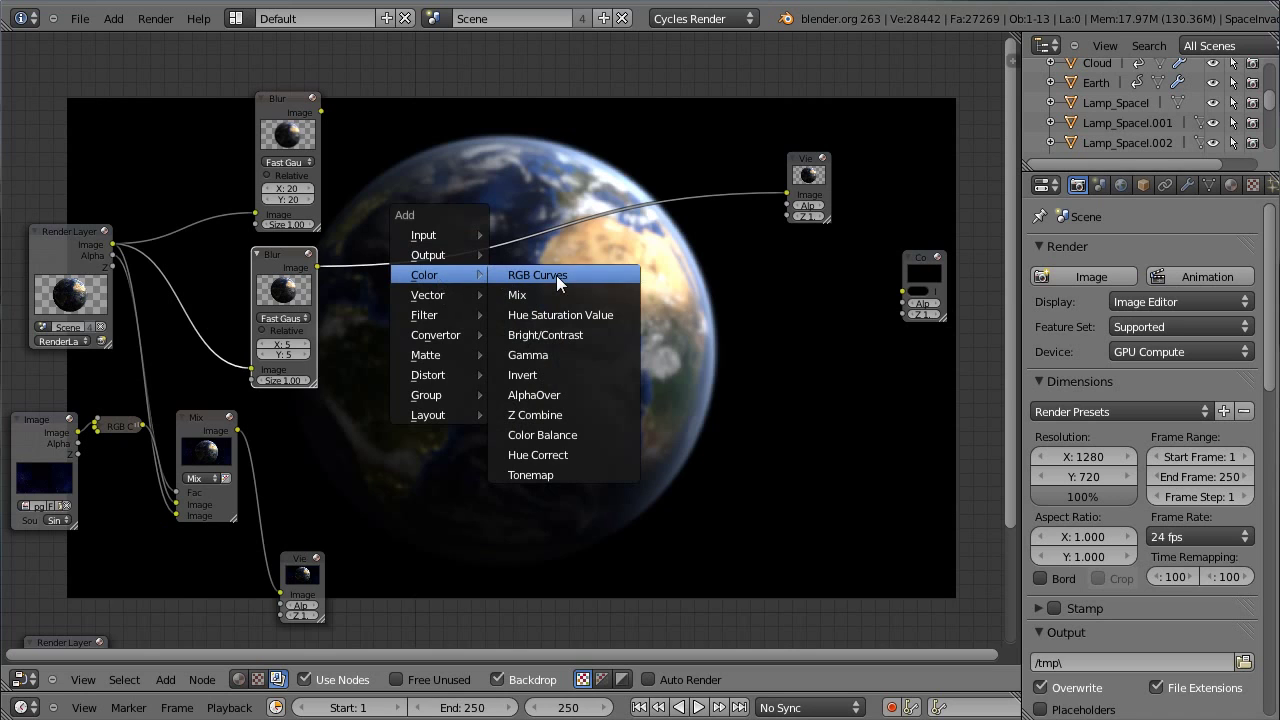
click(531, 295)
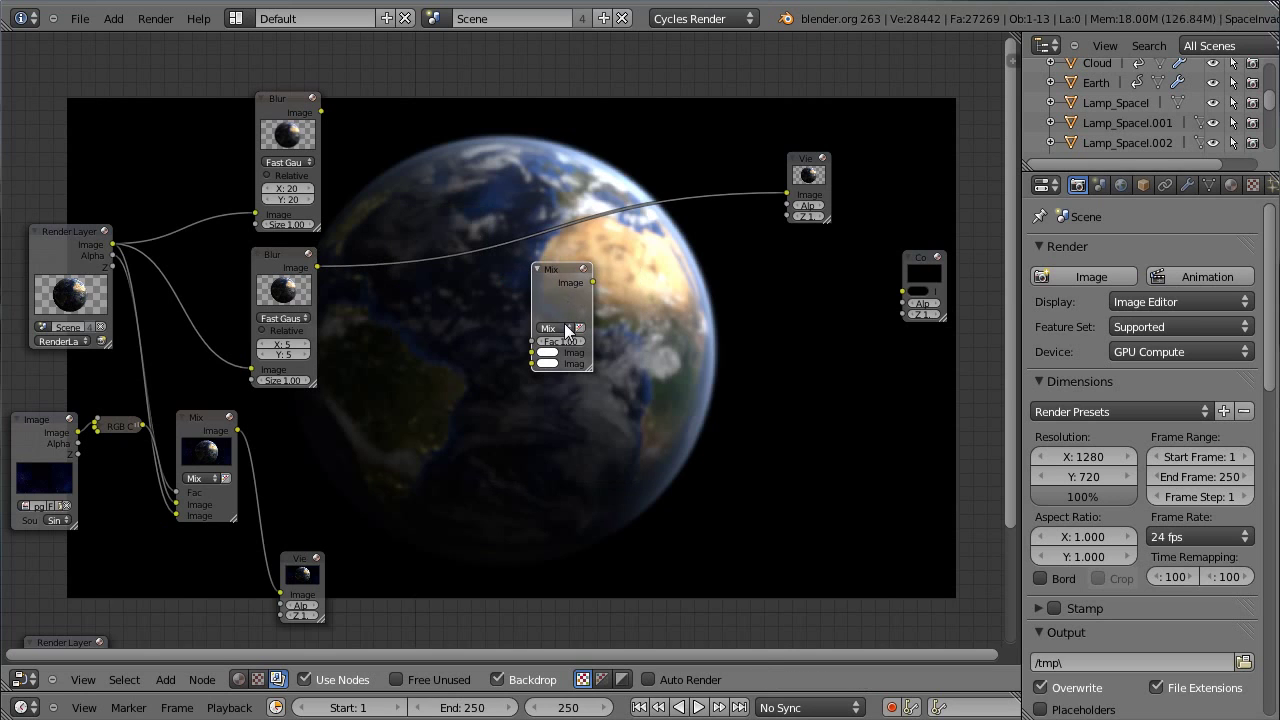
- Set the new Mix node to Add, feed both Blur outputs into it, and connect its output to the upper Viewer
click(556, 328)
click(561, 303)
drag(321, 118, 531, 351)
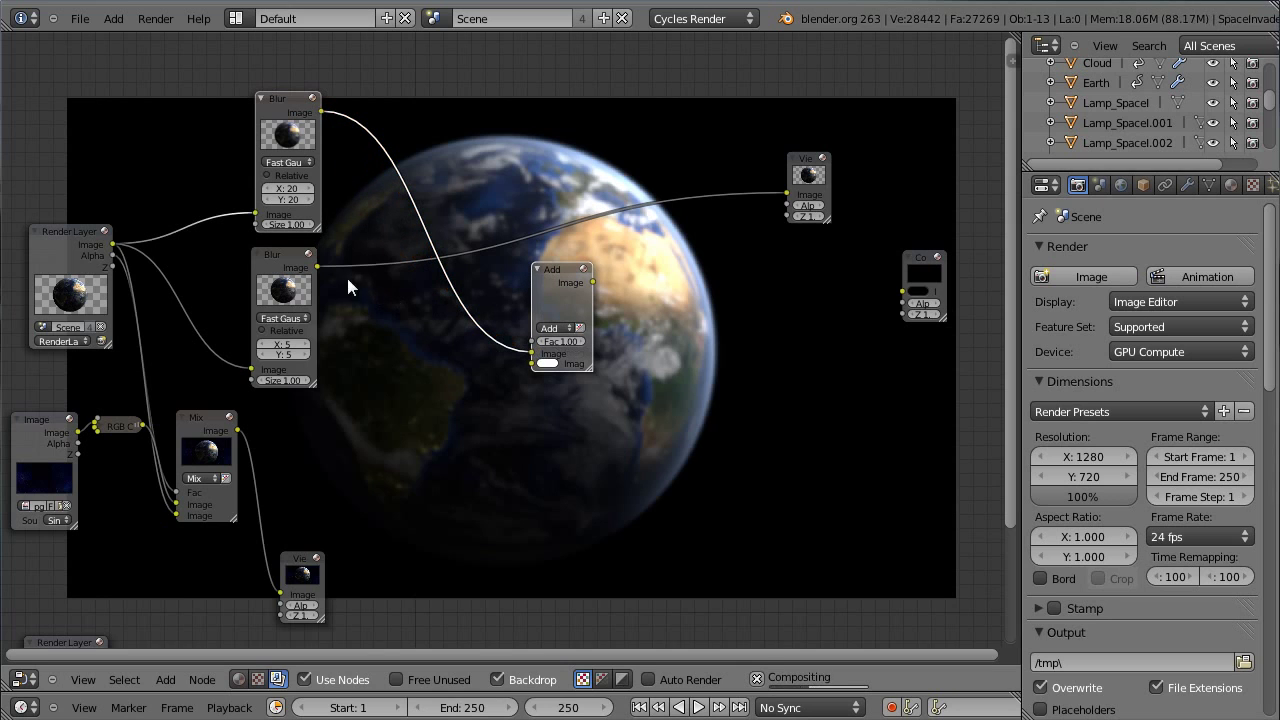
drag(317, 269, 533, 364)
drag(592, 282, 786, 193)
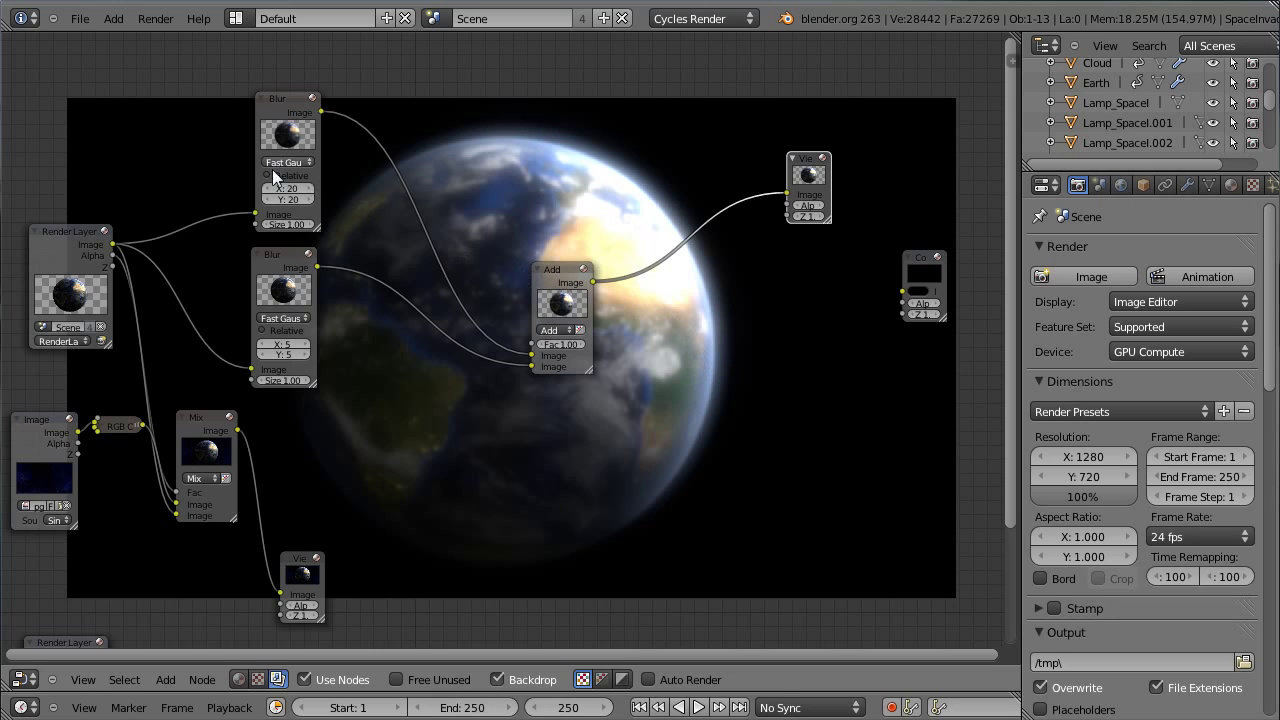
- Compare the star composite with the combined blur in the backdrop and move the Add node closer to the Blur nodes
drag(283, 265, 285, 263)
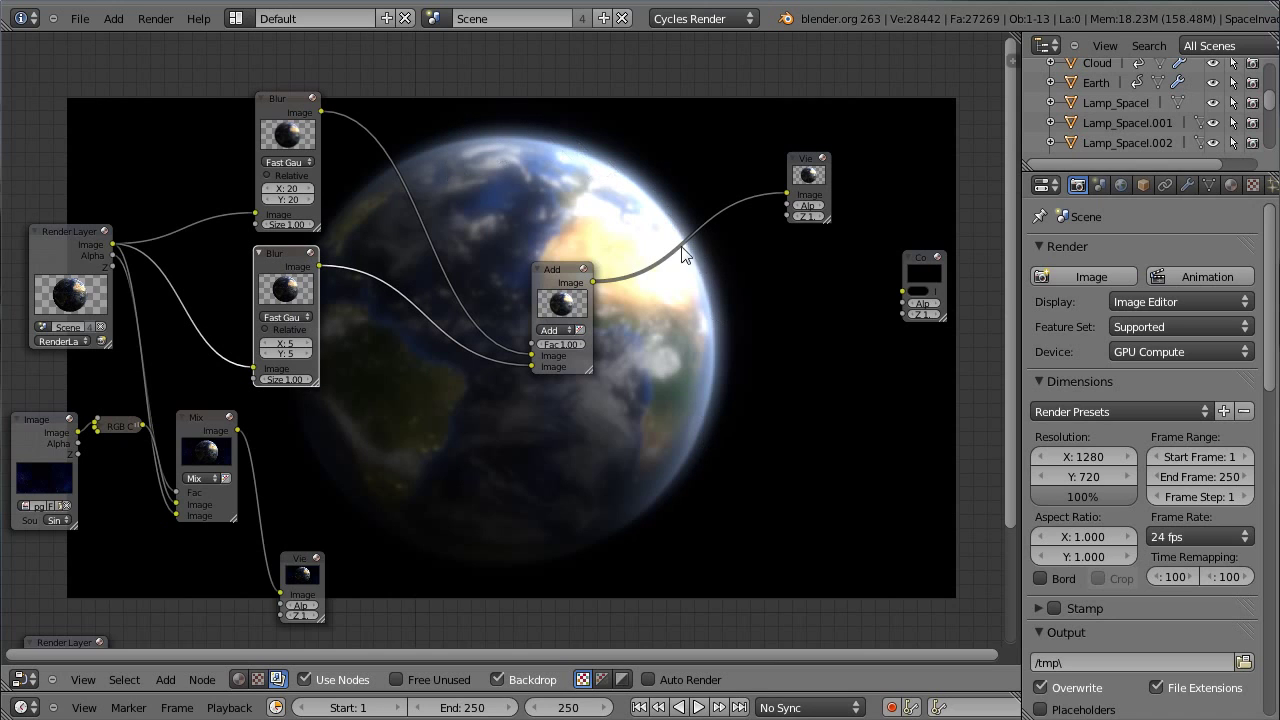
drag(545, 279, 460, 192)
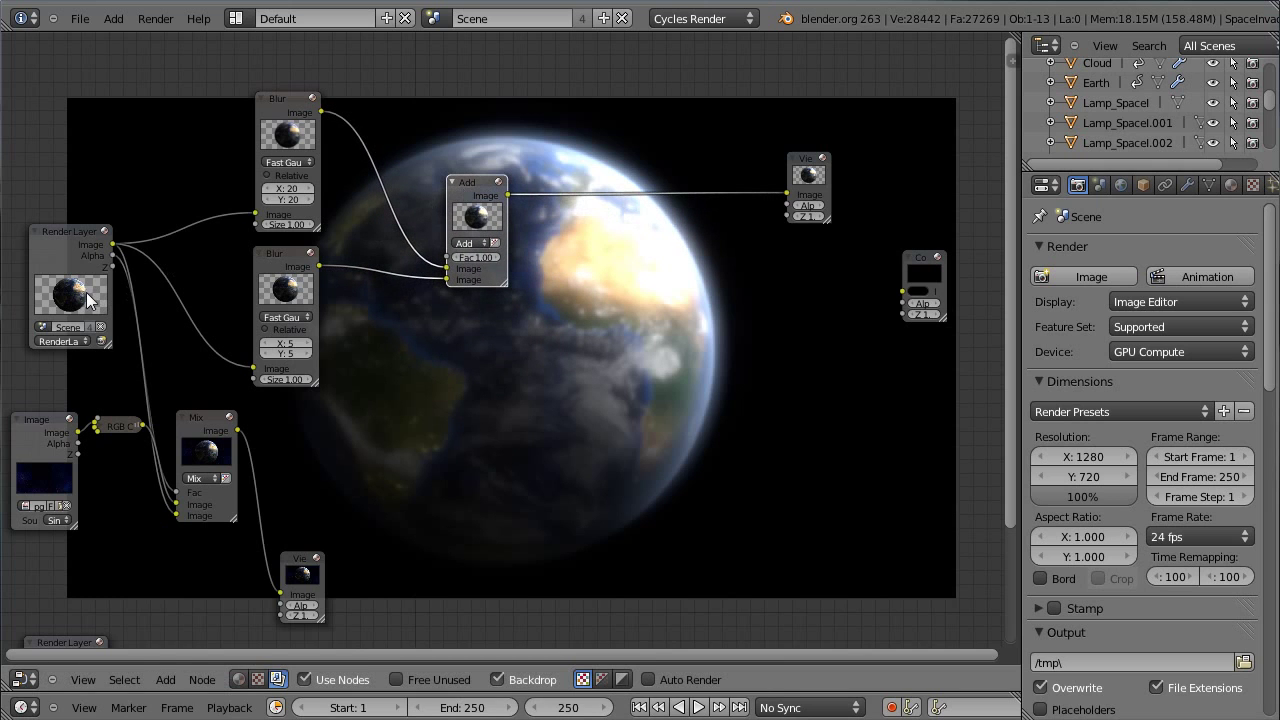
click(302, 576)
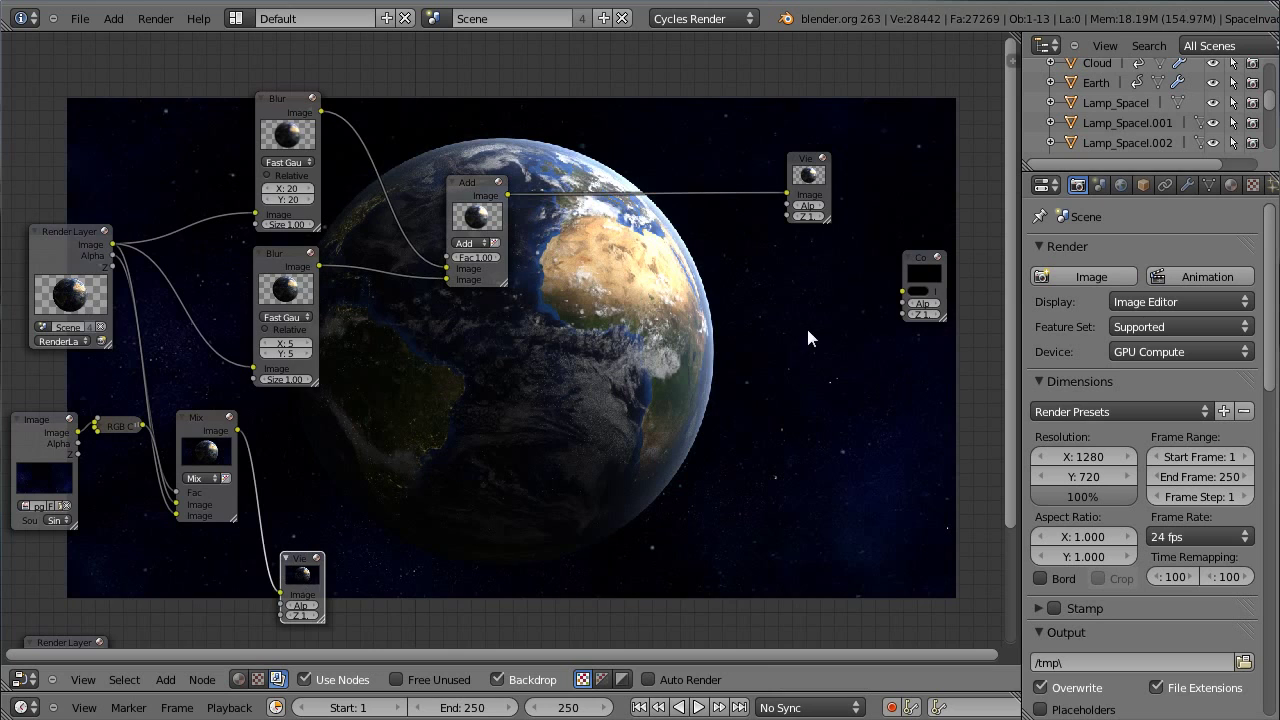
click(813, 177)
drag(485, 185, 418, 190)
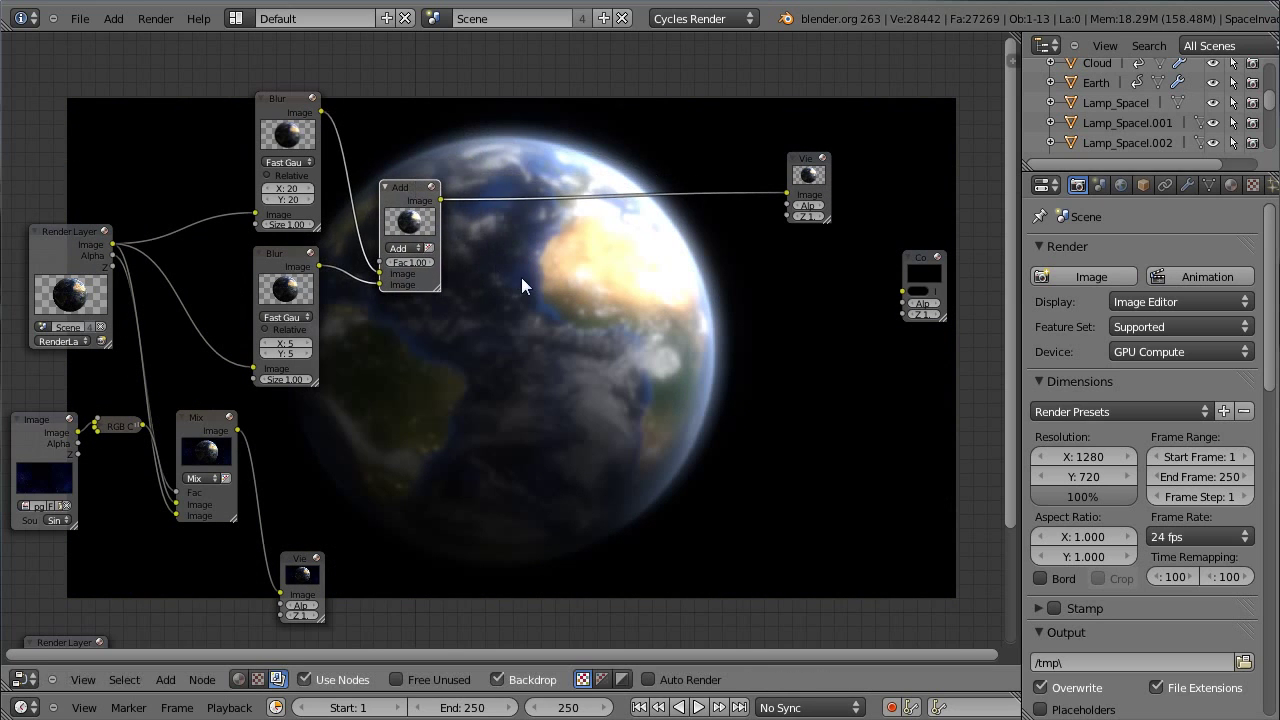
- Insert an RGB Curves node on the link between the Add node and the upper Viewer
key(shift+a)
mouse_move(522, 281)
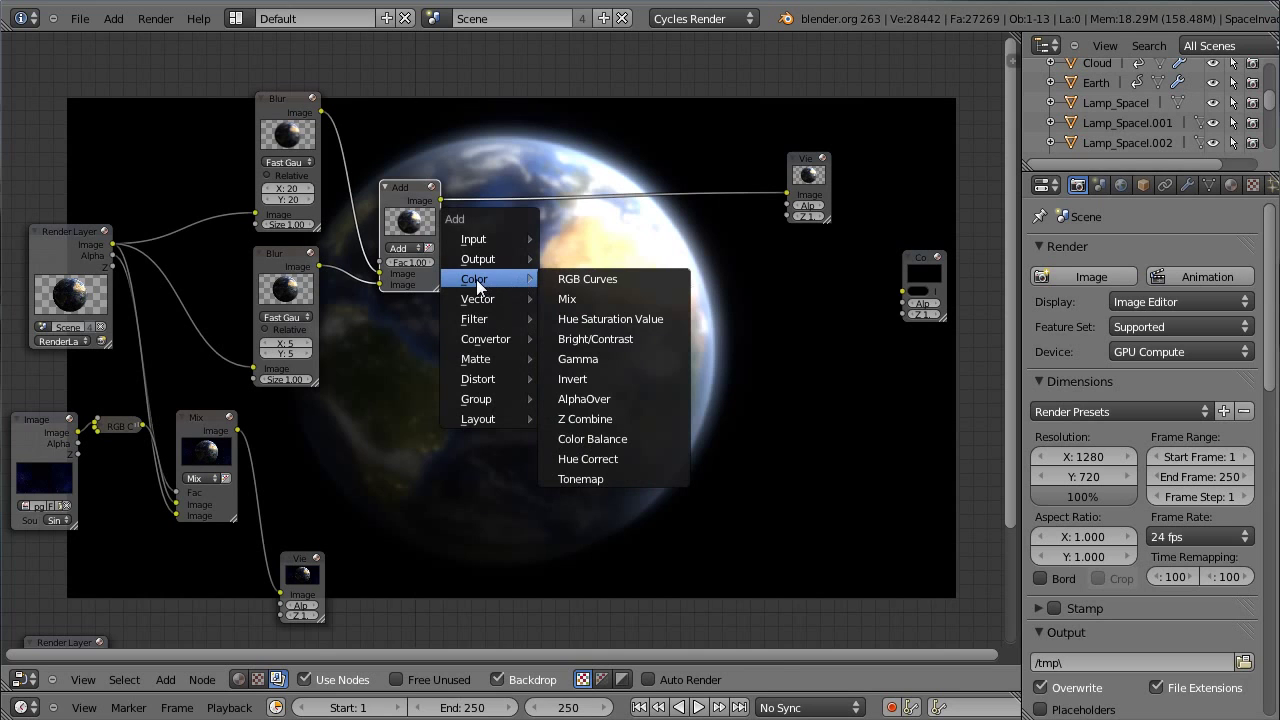
click(558, 279)
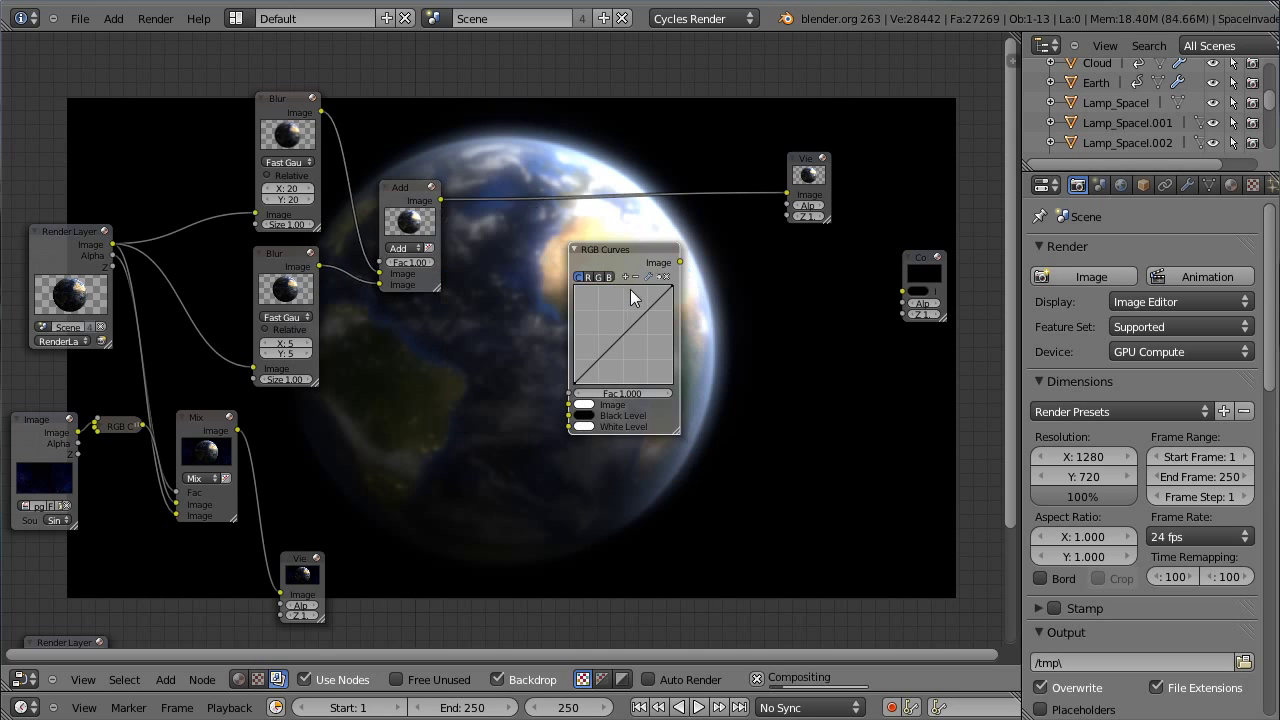
click(547, 152)
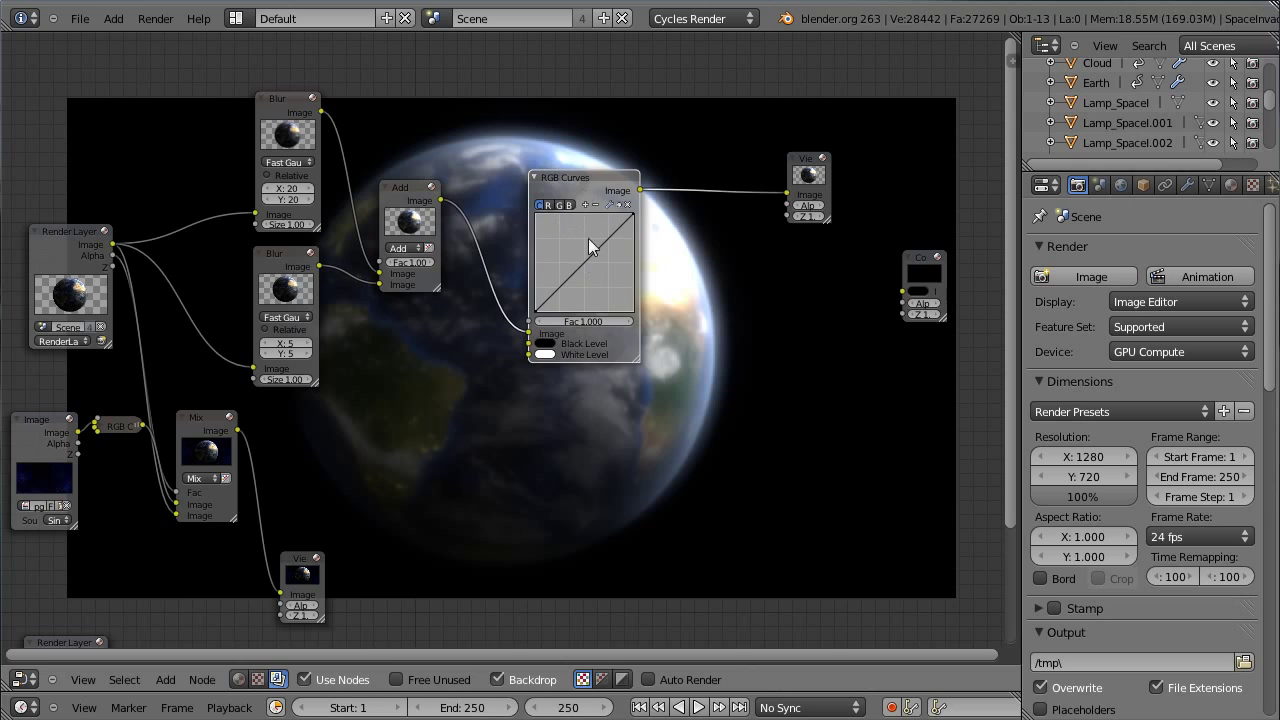
key(g)
- Tint the glow blue in RGB Curves by lowering the red channel's midpoint and raising the blue channel's midpoint
click(569, 284)
drag(577, 347, 587, 358)
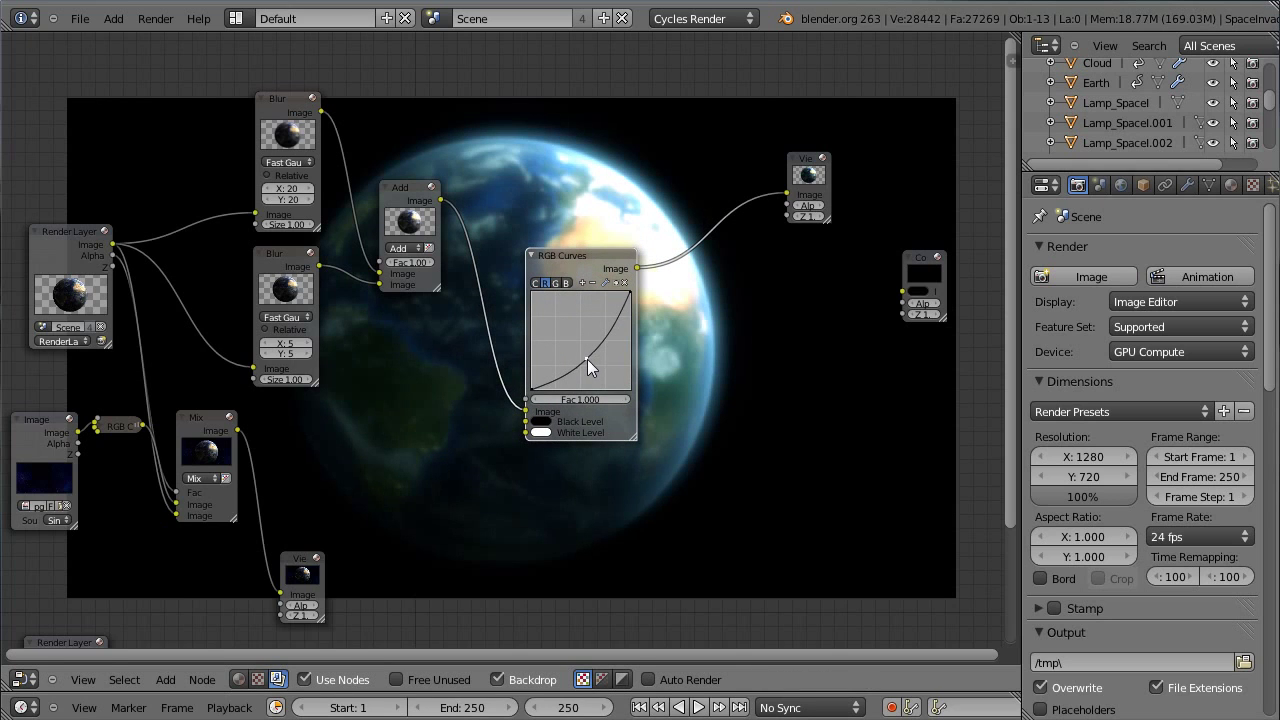
click(566, 283)
drag(575, 340, 566, 333)
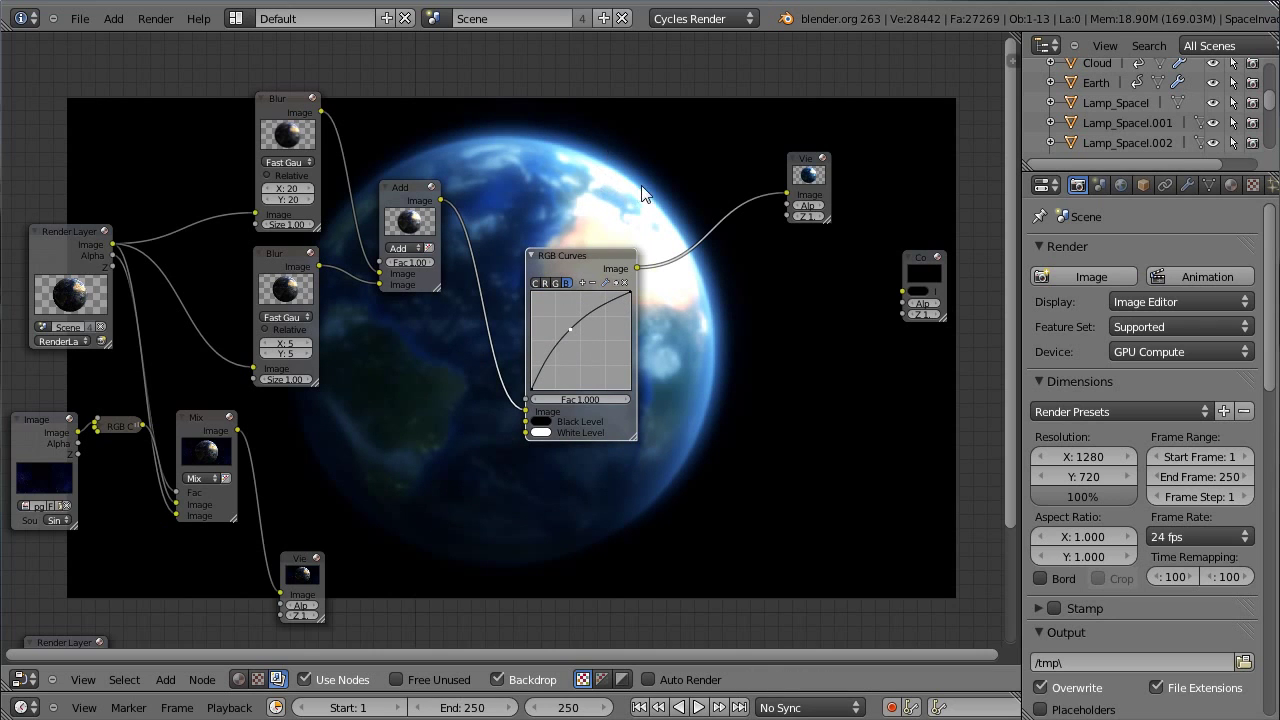
- Darken the glow by pulling down the midpoint of the combined C curve in RGB Curves
key(alt+v)
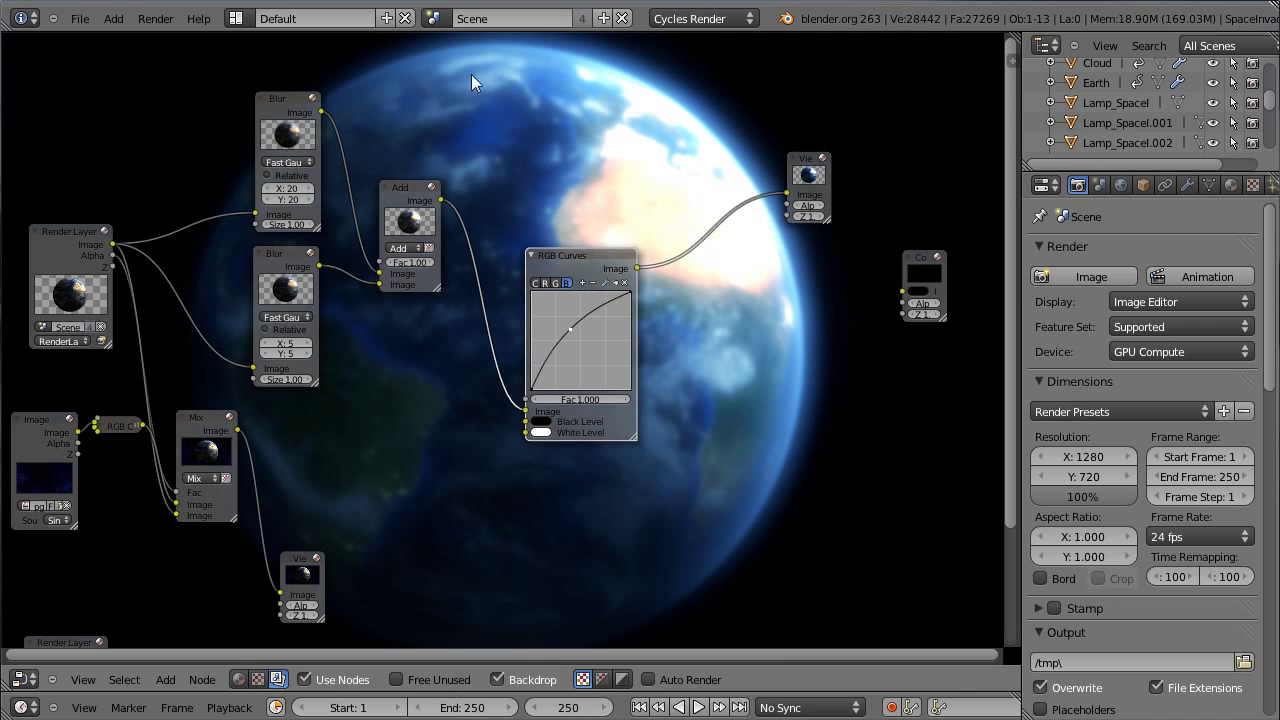
click(536, 283)
drag(567, 337, 584, 351)
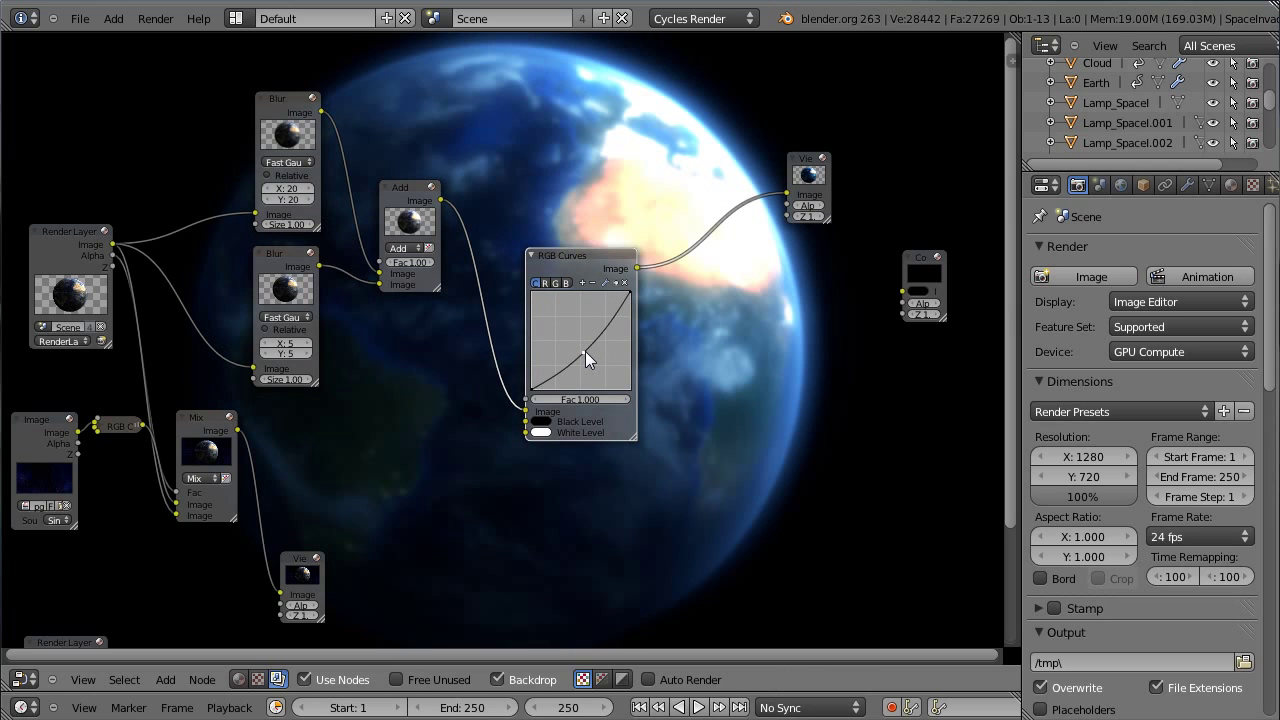
drag(585, 351, 588, 354)
- Move the RGB Curves node up beside the Add node and shift the Add node closer to the Blur nodes
drag(579, 260, 549, 146)
drag(396, 189, 384, 176)
drag(548, 132, 537, 78)
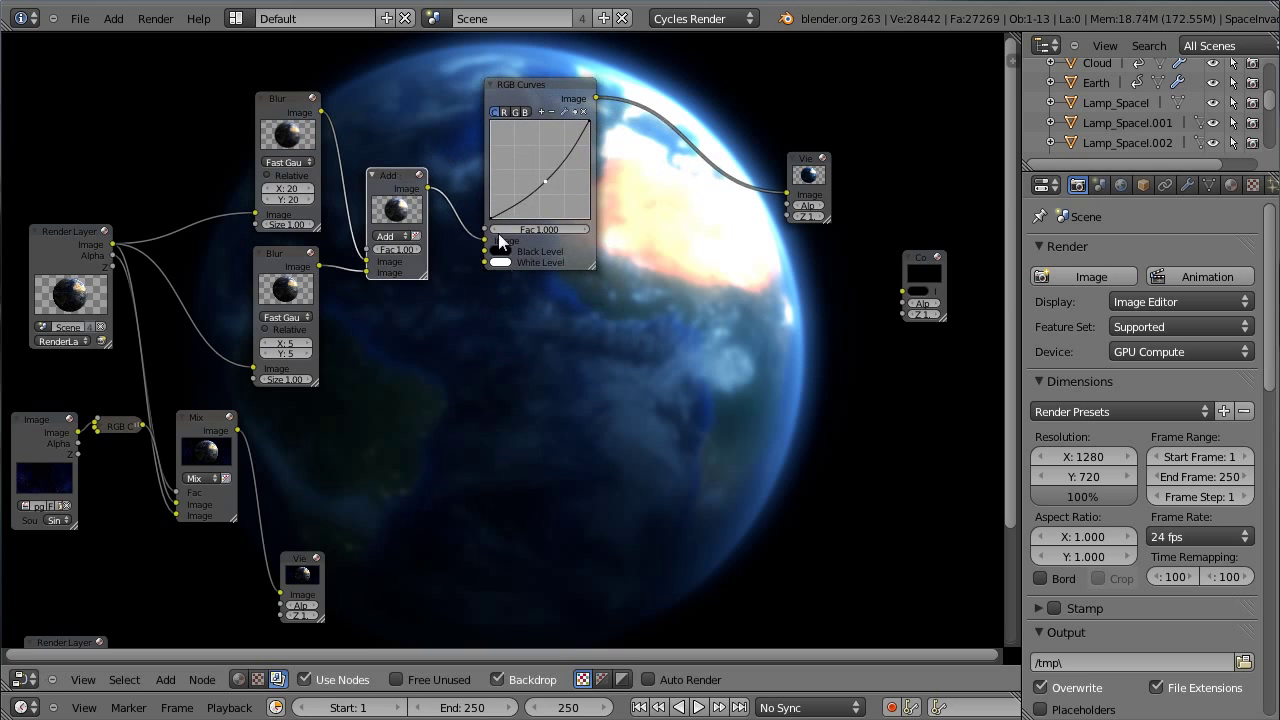
- Duplicate the Add node and feed it the RGB Curves output first and the star Mix output second
key(shift+d)
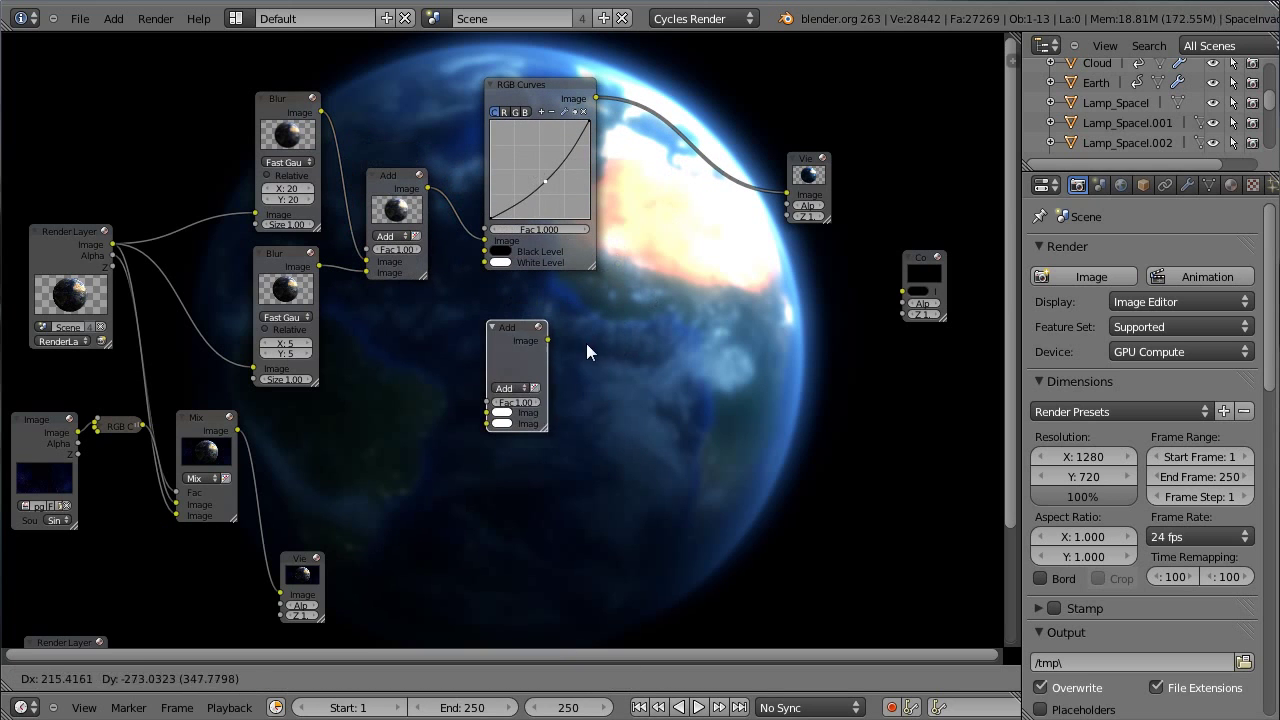
click(737, 369)
drag(596, 98, 639, 442)
drag(660, 400, 722, 390)
drag(239, 429, 702, 444)
- Move the upper Viewer out of the way, duplicate it, and connect the second Add node's output to the copy
drag(806, 160, 720, 47)
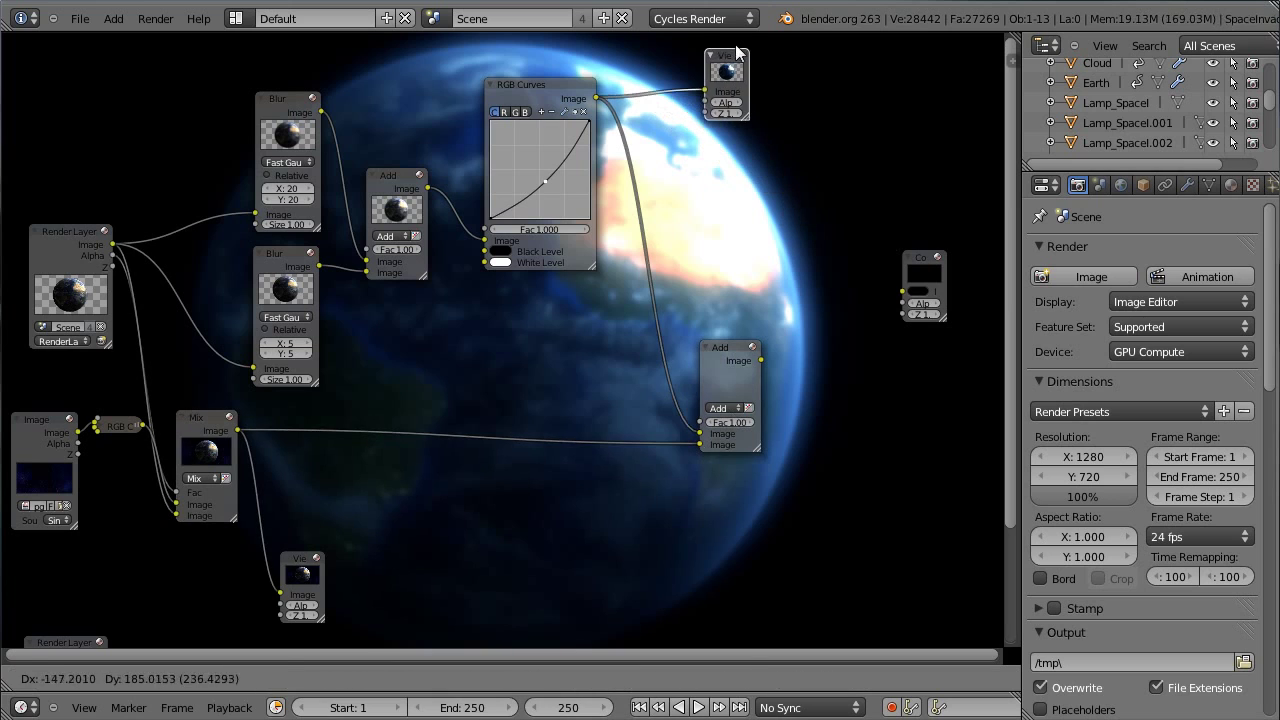
key(shift+d)
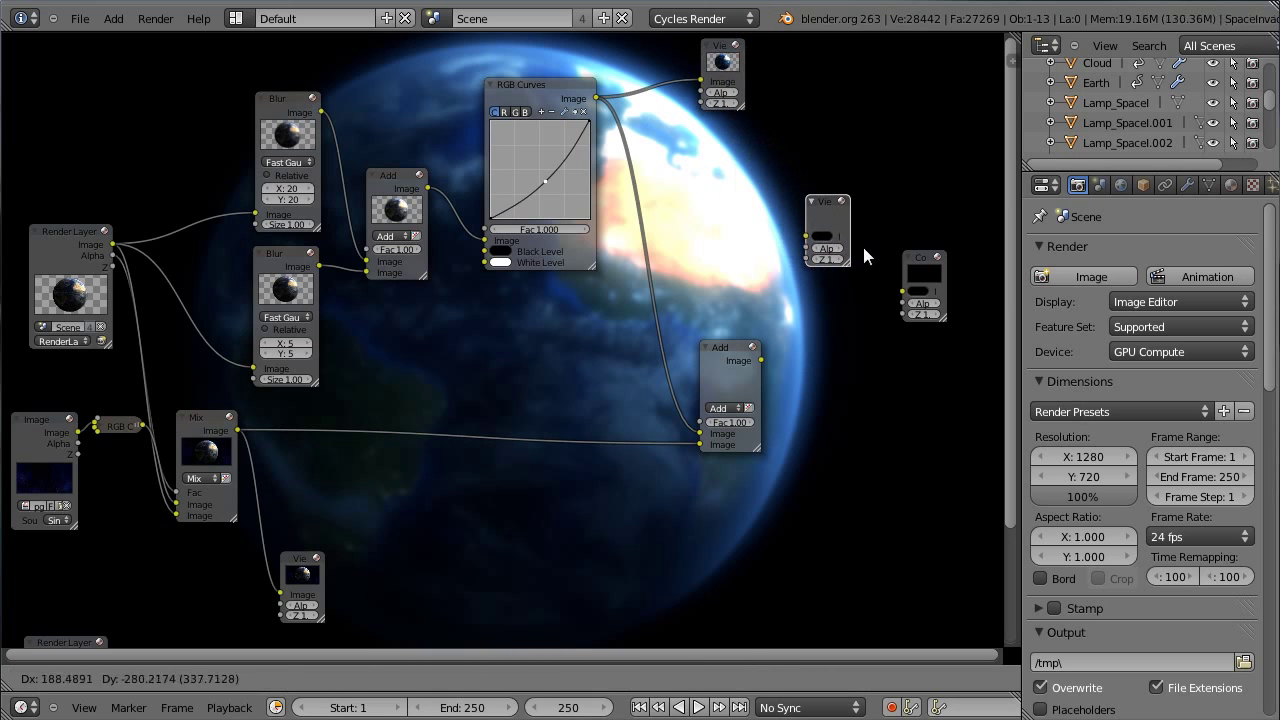
click(862, 243)
drag(763, 360, 806, 238)
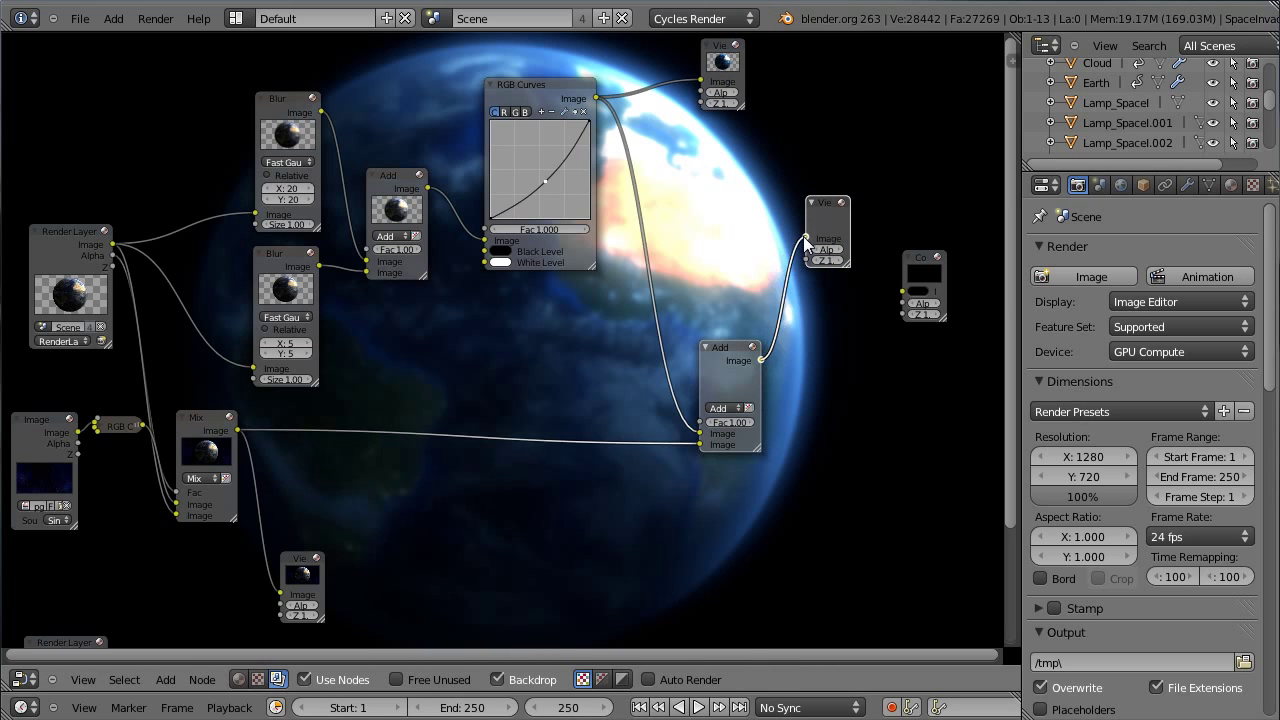
key(g)
click(648, 262)
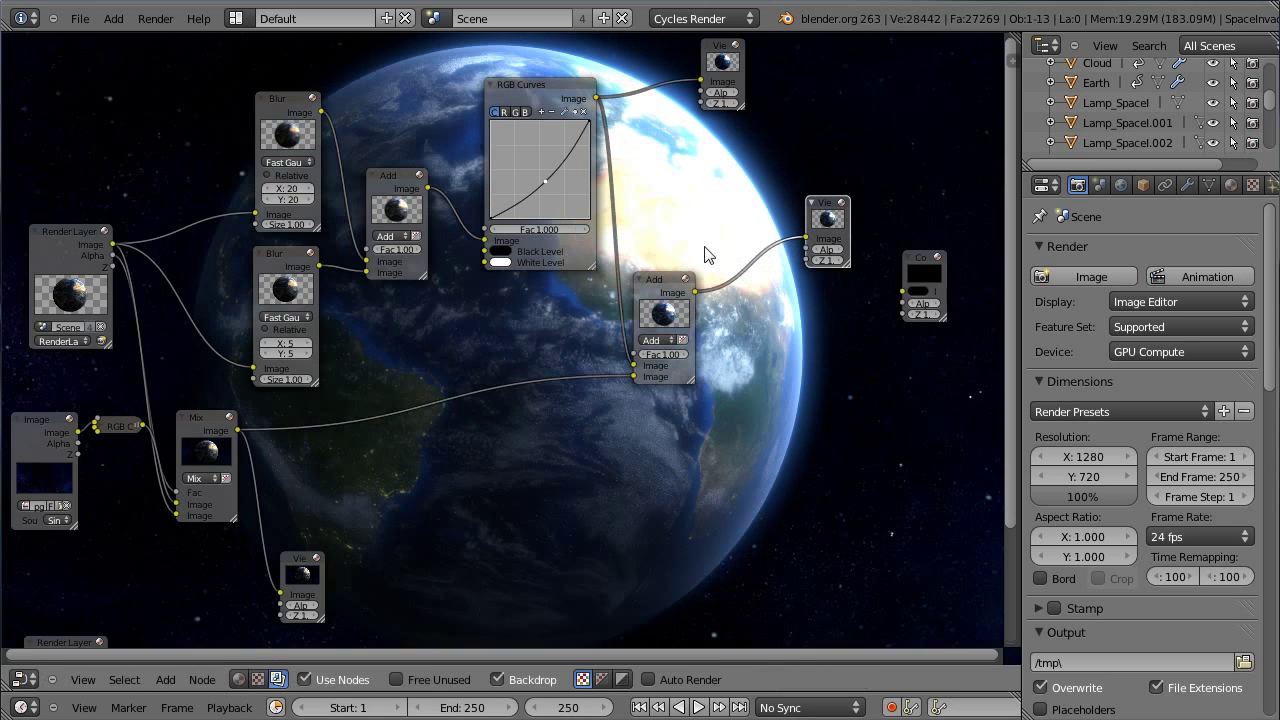
- Compare the plain star composite with the glow composite by switching between their Viewers in the backdrop
scroll(708, 256, down, 1)
scroll(678, 330, down, 3)
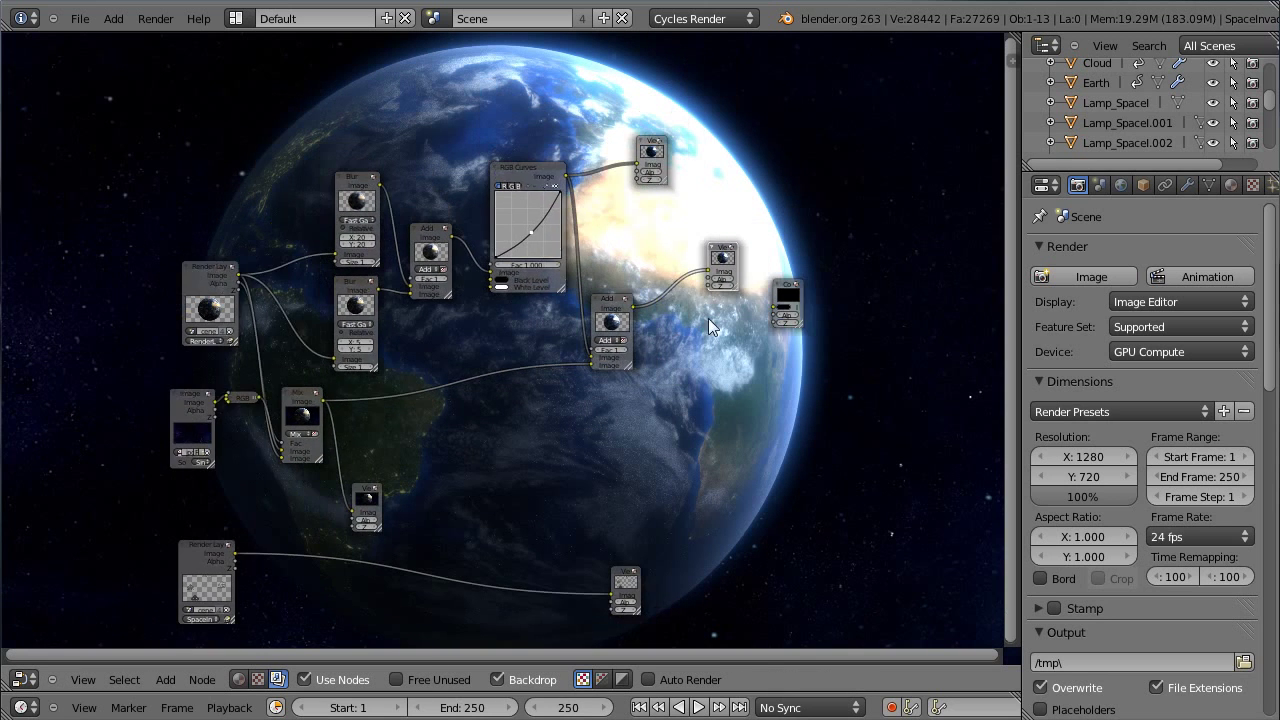
scroll(590, 364, up, 4)
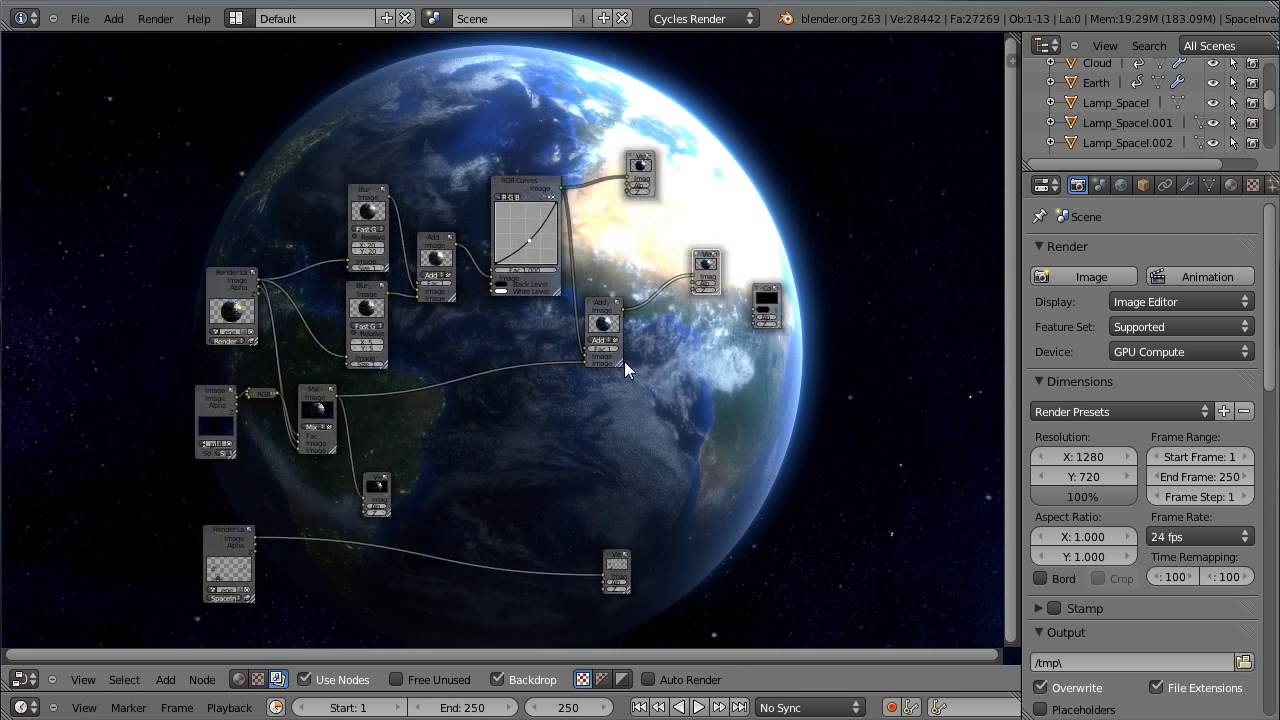
scroll(614, 292, down, 3)
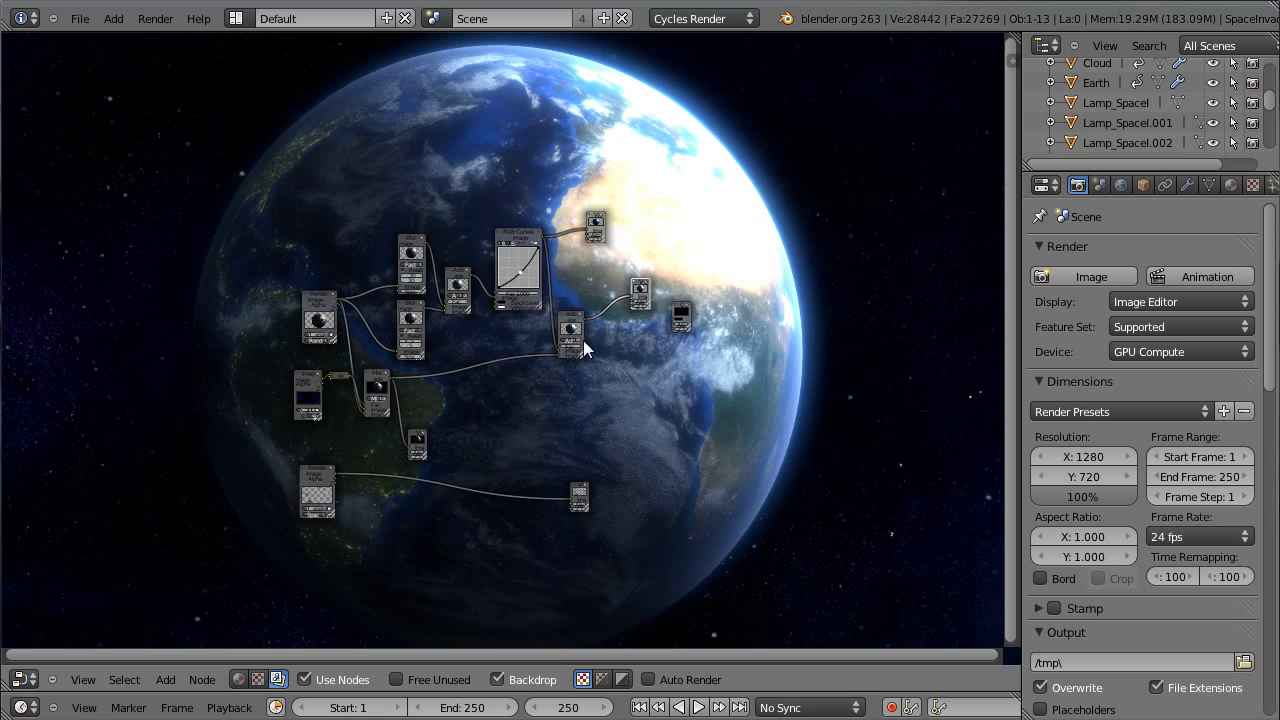
click(416, 441)
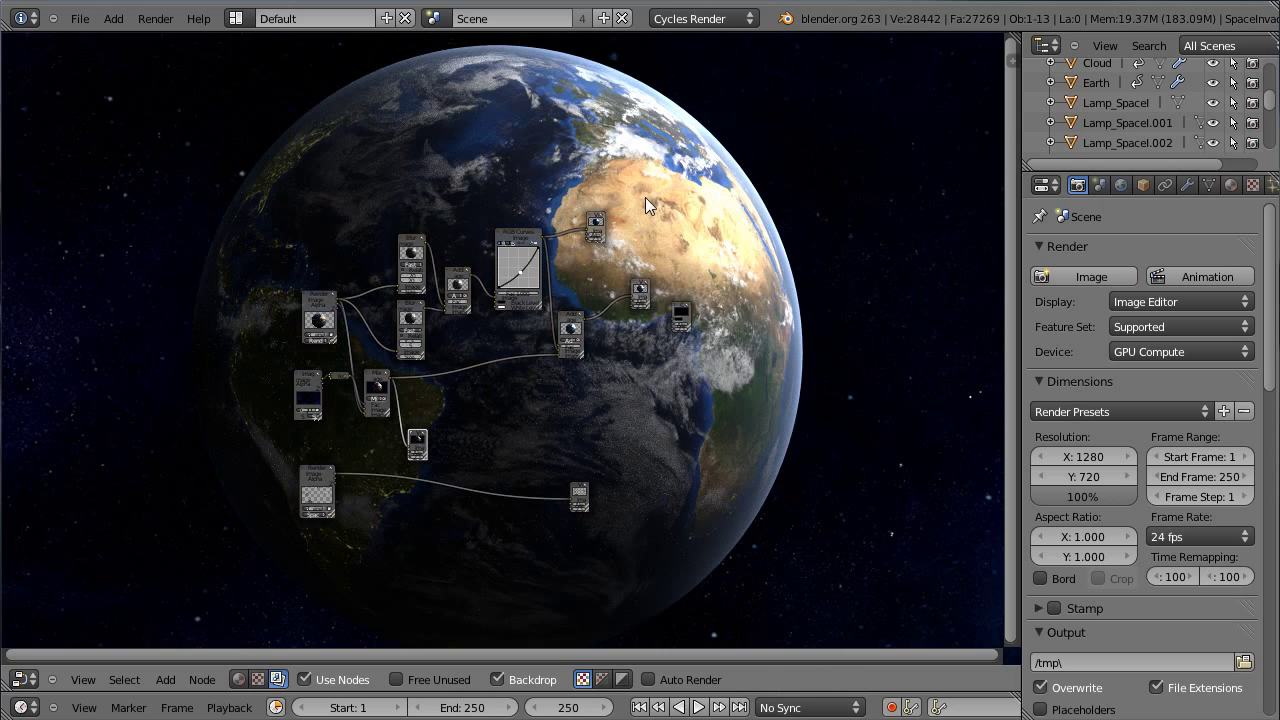
click(640, 289)
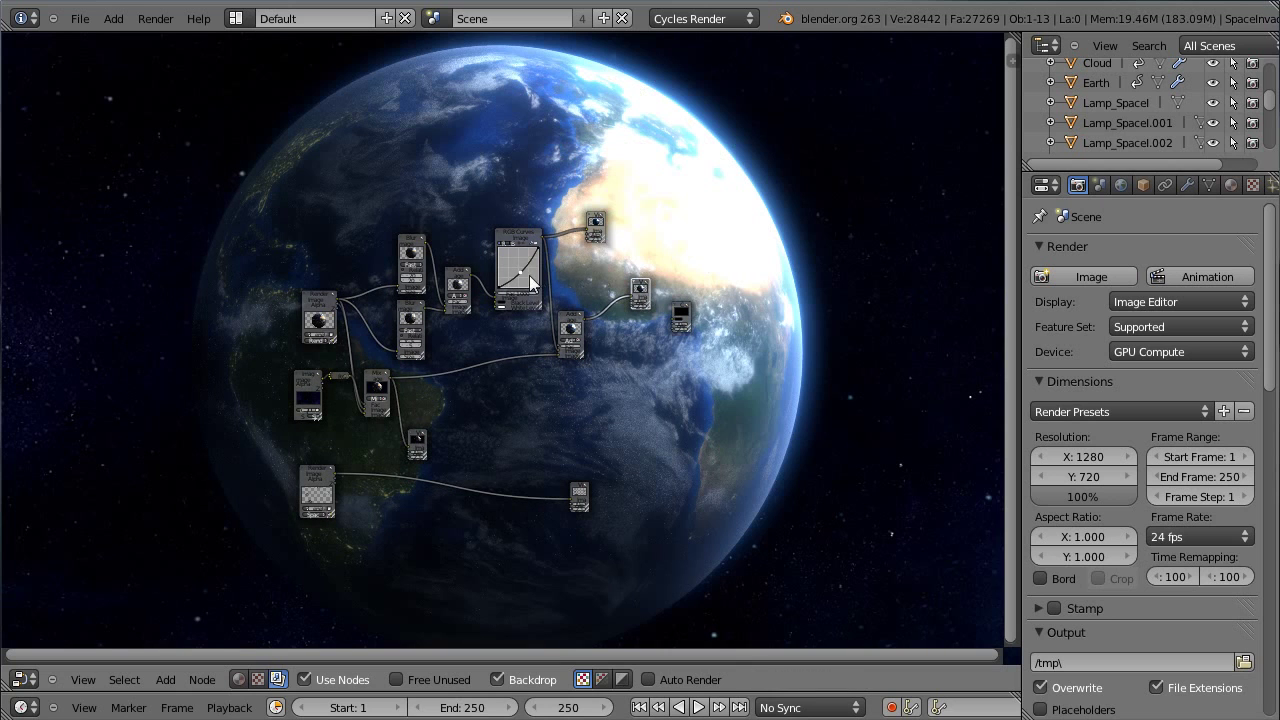
- Raise the combined curve's midpoint slightly in RGB Curves and move that node closer to the first Add node
scroll(529, 275, up, 3)
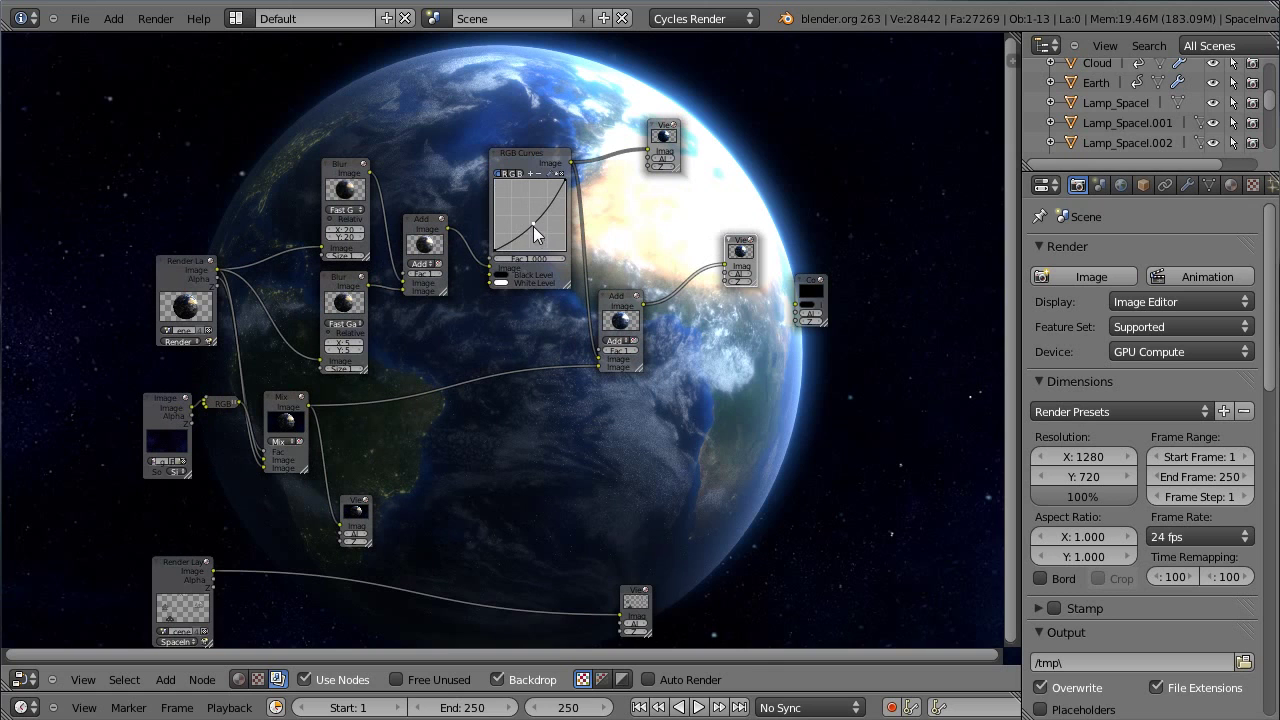
drag(535, 229, 533, 221)
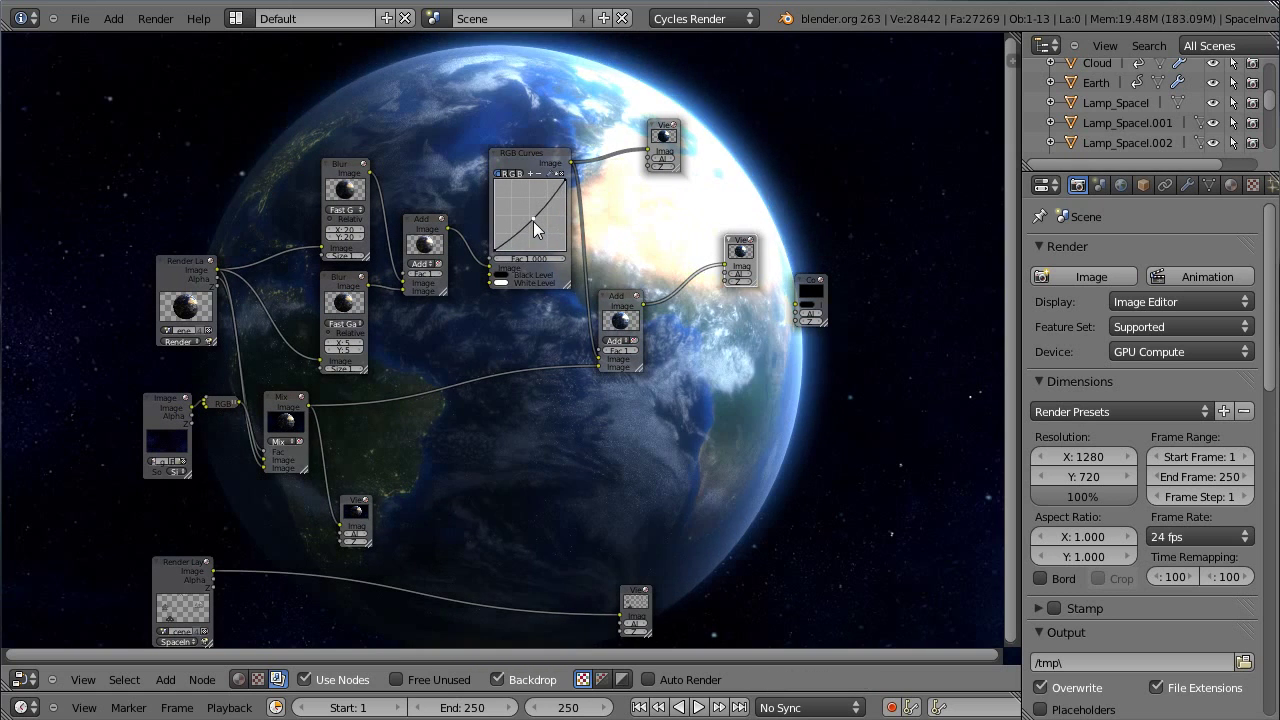
click(639, 366)
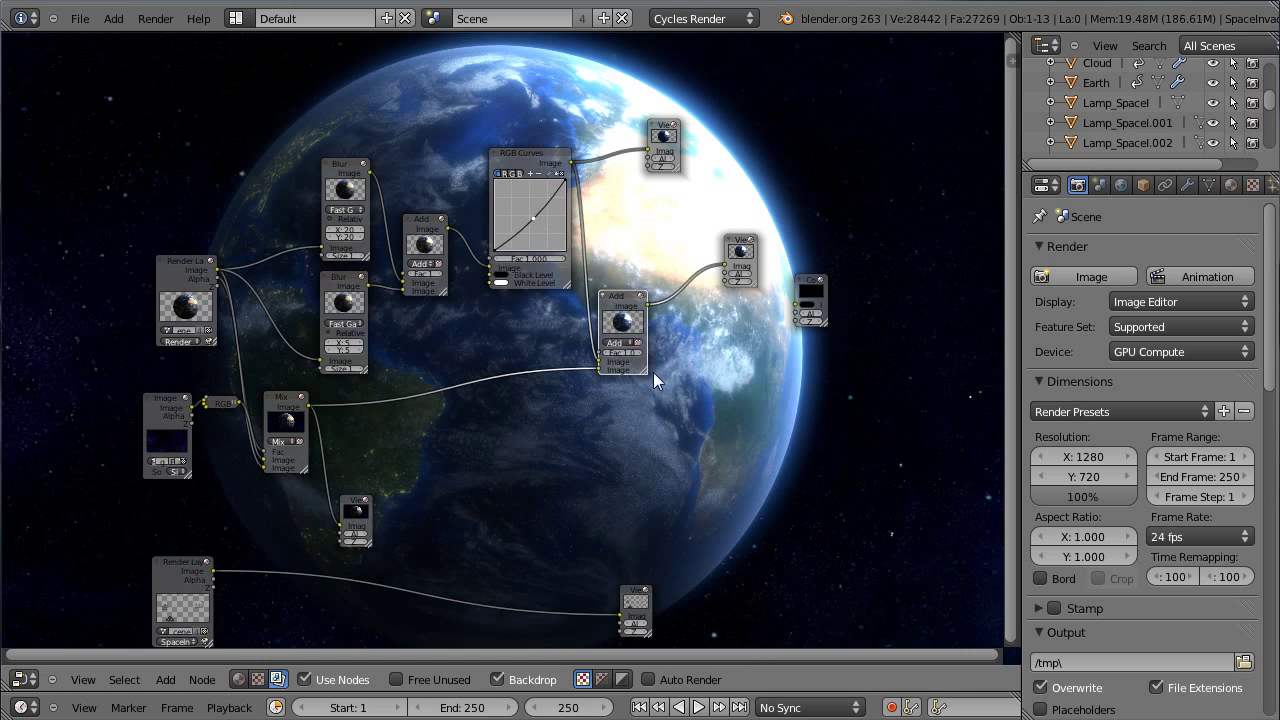
scroll(612, 368, up, 1)
scroll(612, 368, up, 2)
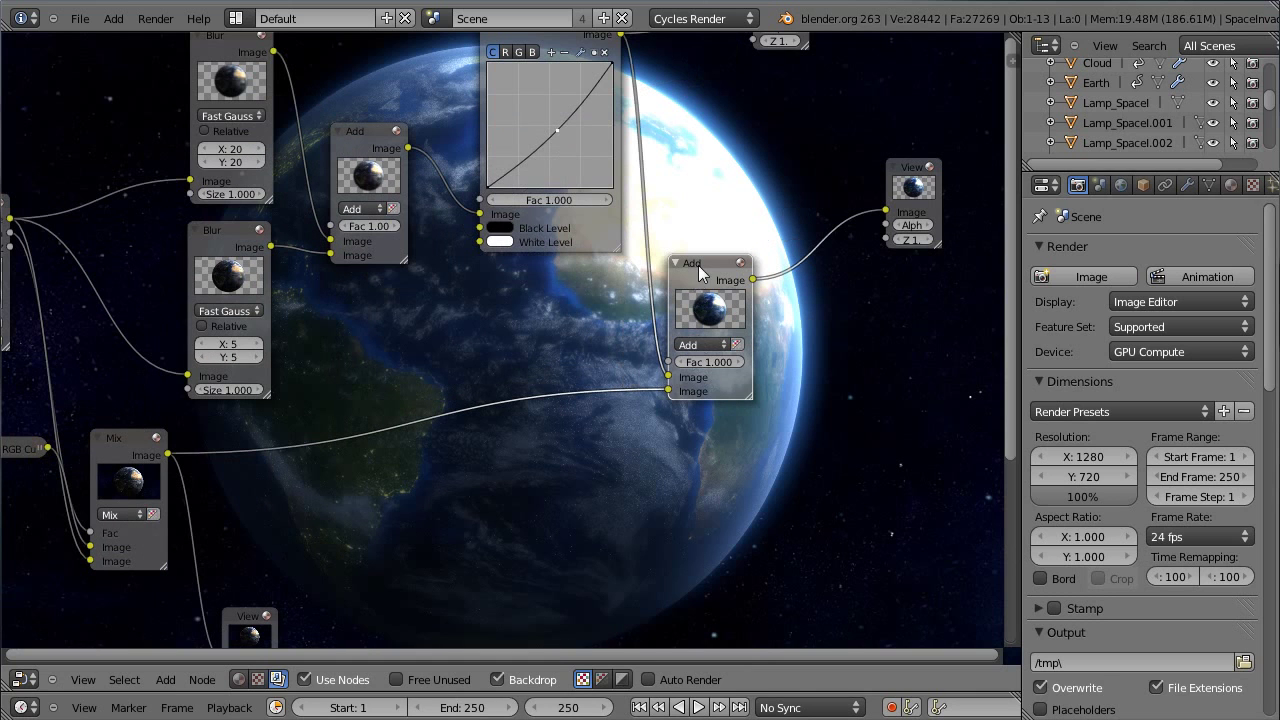
drag(548, 36, 510, 73)
- Lower the second Add node's factor to 0.100
drag(683, 370, 686, 372)
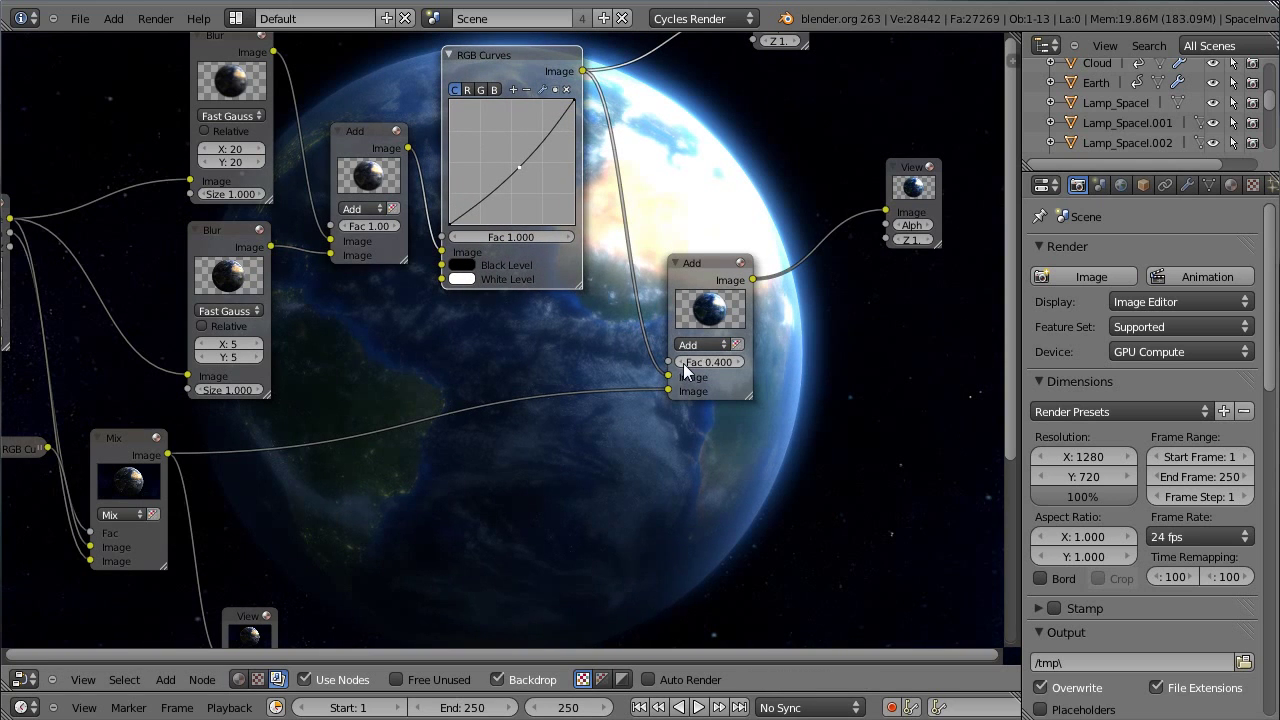
click(684, 370)
click(684, 370)
click(684, 370)
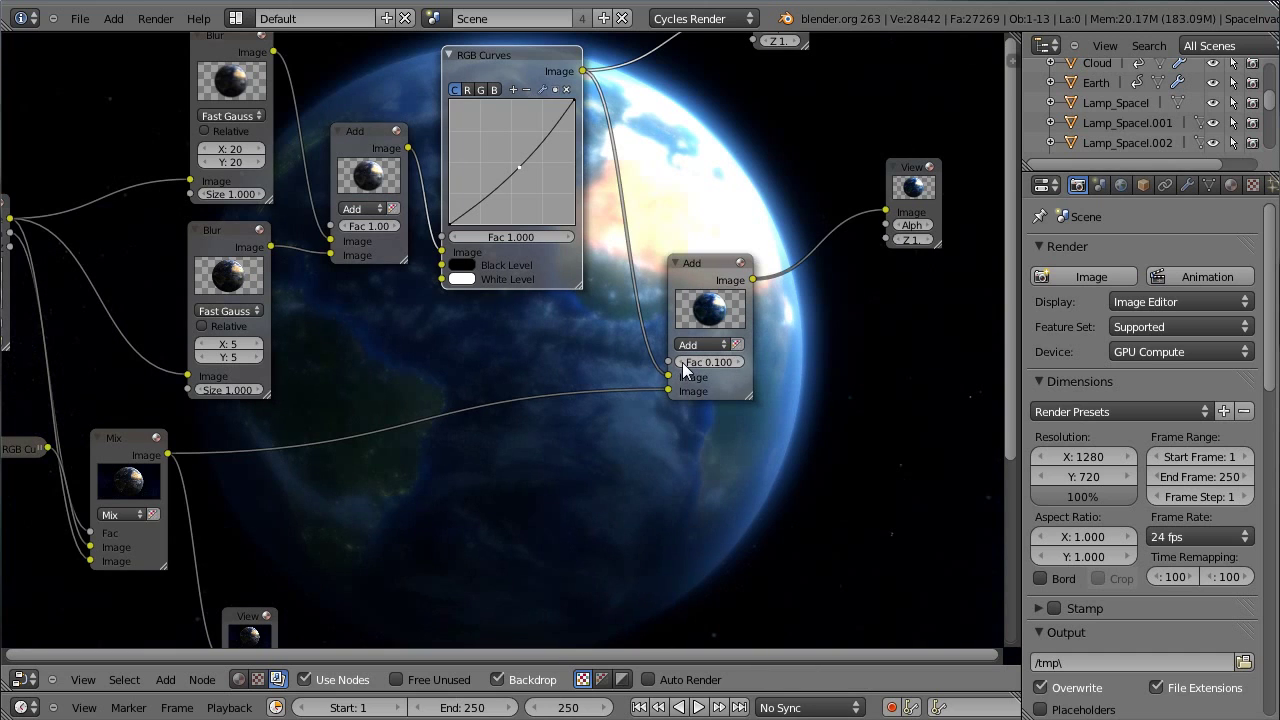
- Swap the second Add node's inputs so the star composite comes first and the glow second, with the factor at 0.300
mouse_move(668, 389)
mouse_down()
mouse_move(620, 376)
mouse_move(668, 376)
mouse_up()
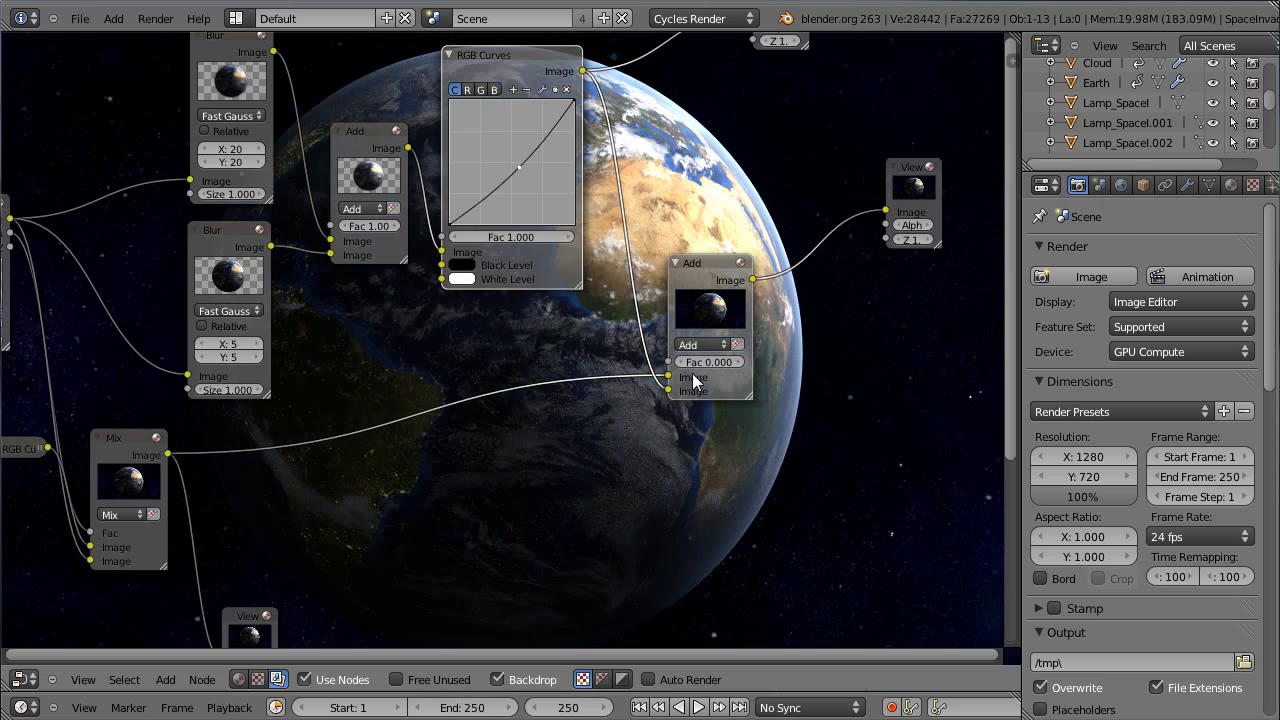
click(739, 362)
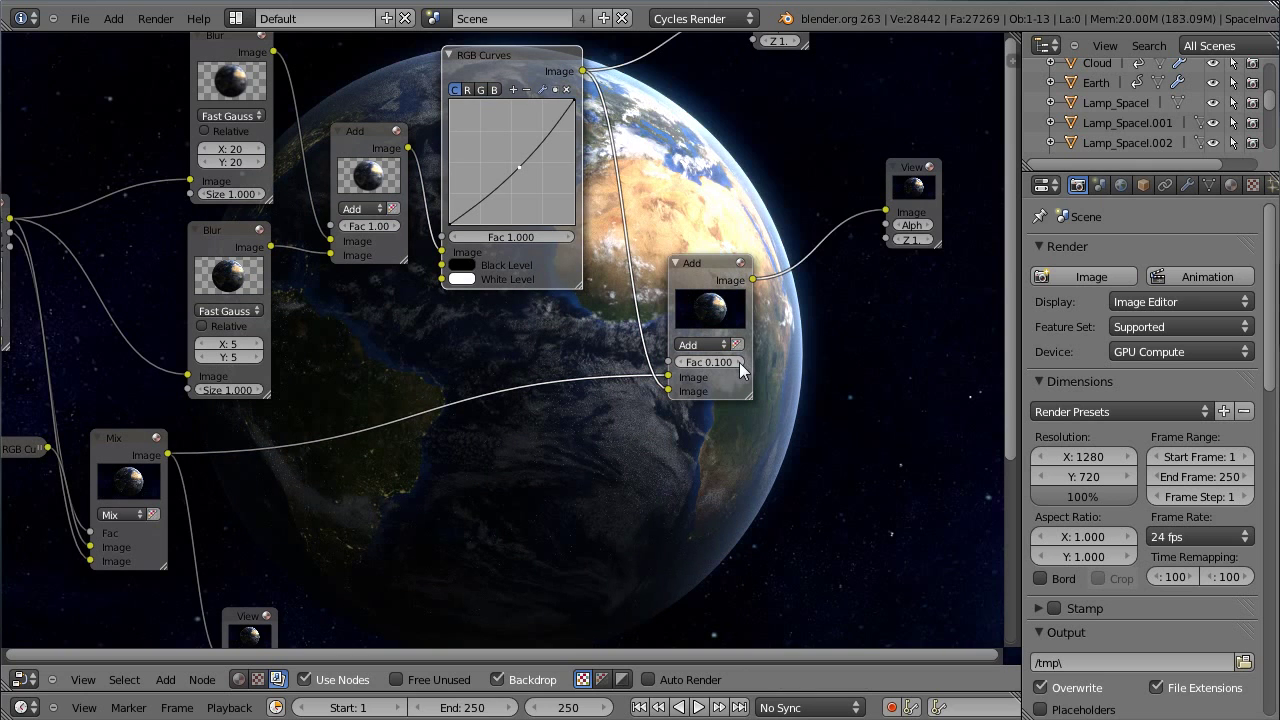
click(739, 362)
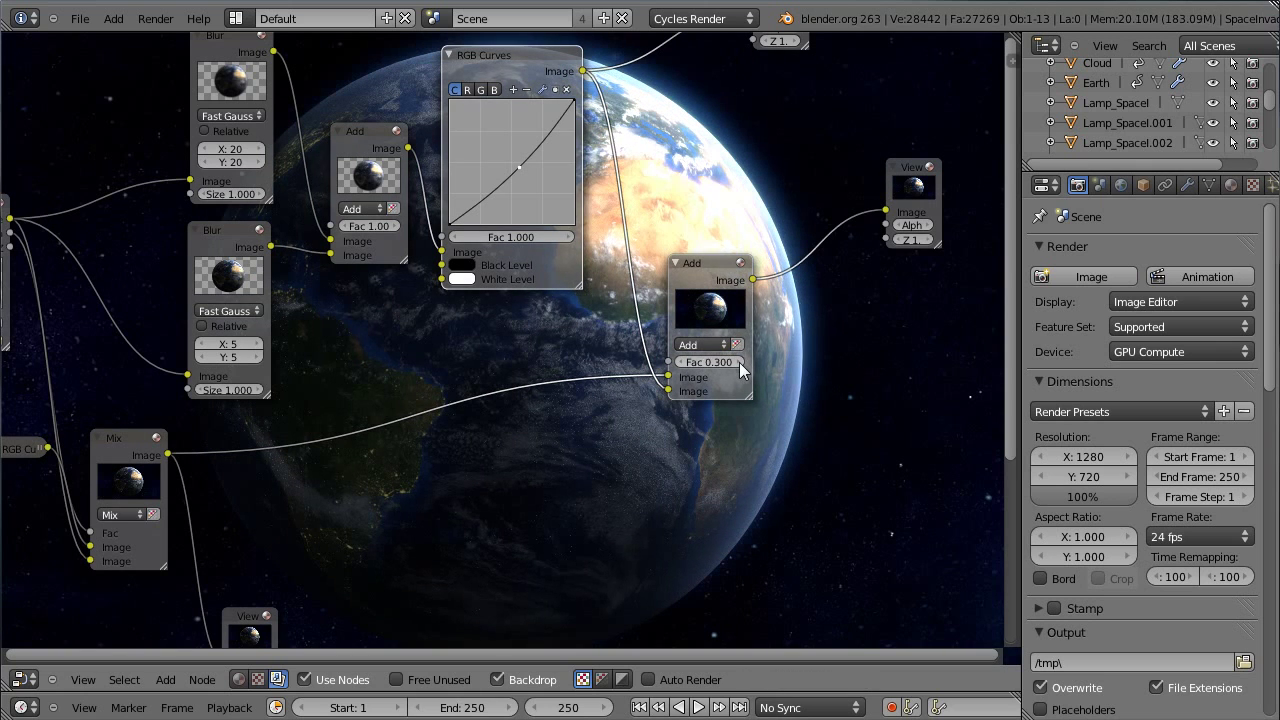
scroll(677, 228, down, 5)
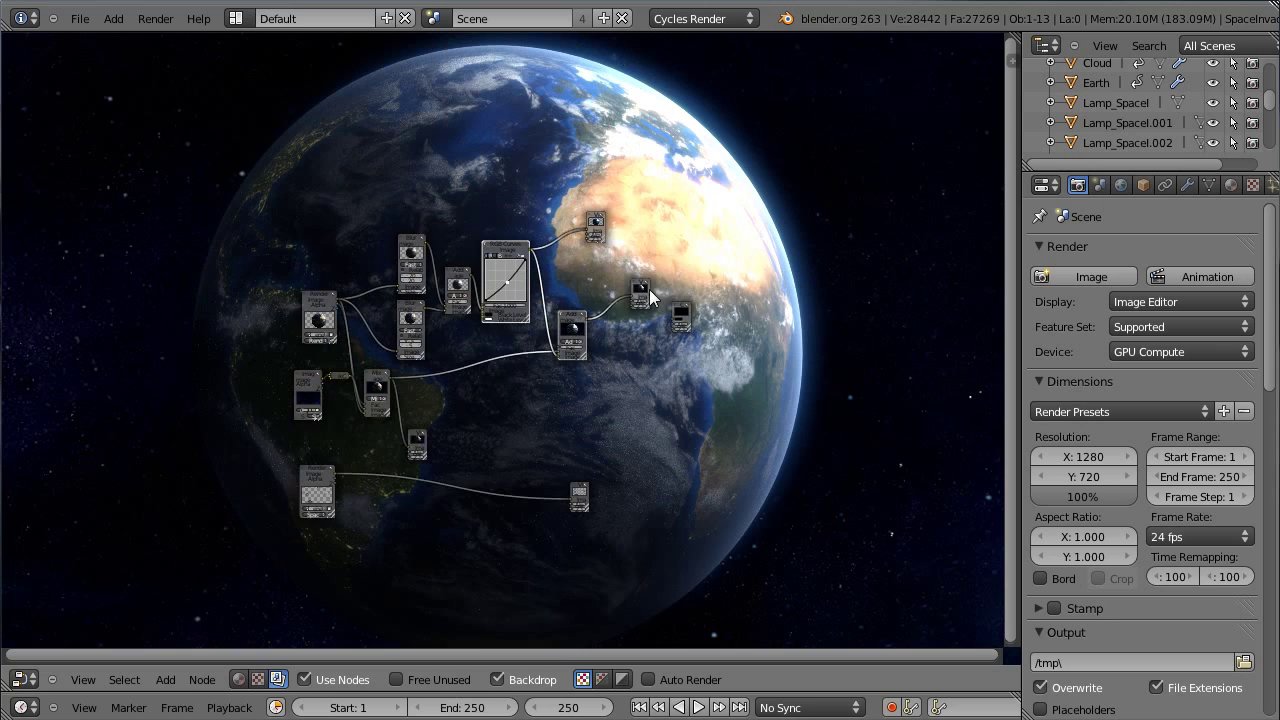
scroll(649, 289, up, 1)
scroll(595, 355, up, 4)
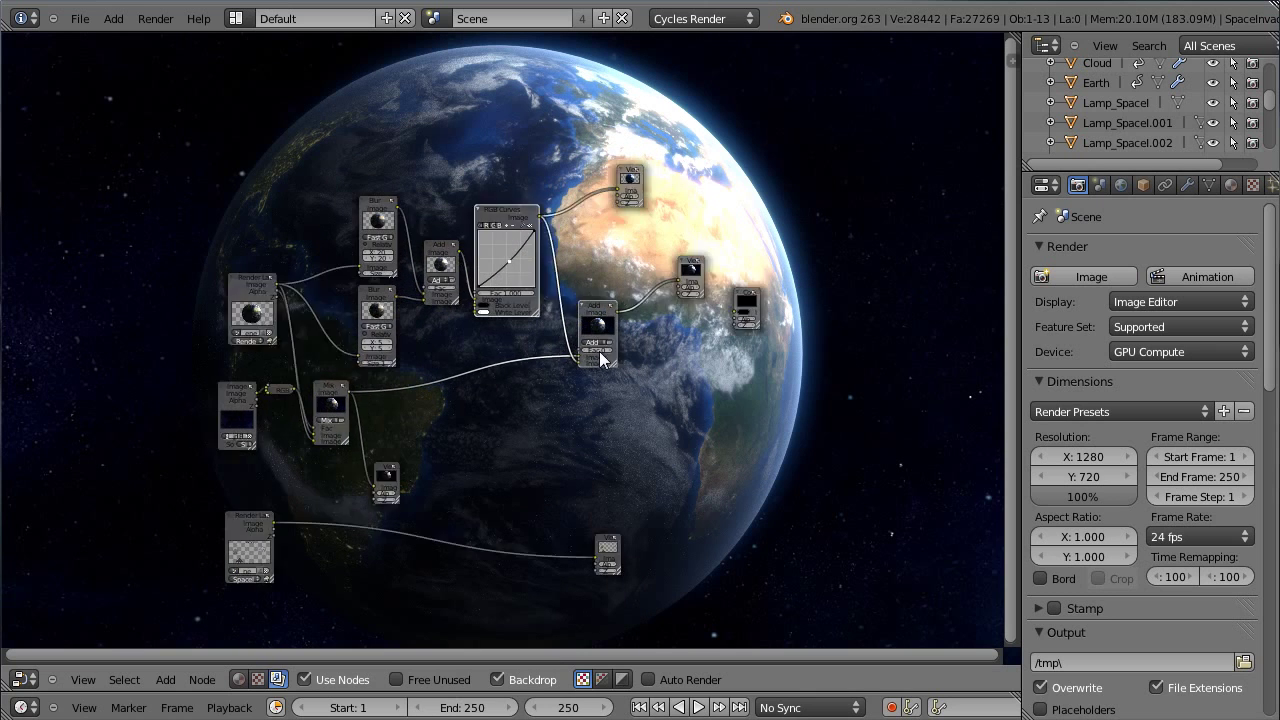
- Lower the combined curve's midpoint slightly in RGB Curves and set the second Add node's factor to 0.300 after trying 0.400
click(690, 358)
click(687, 358)
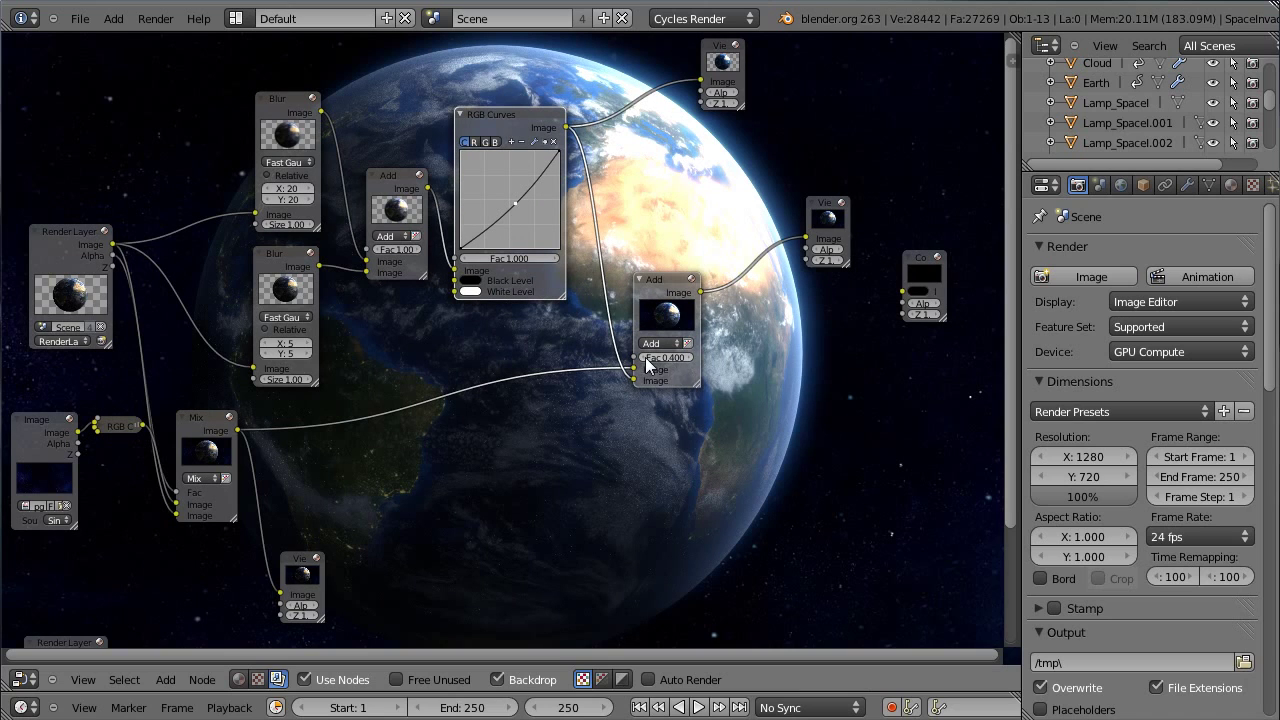
click(515, 209)
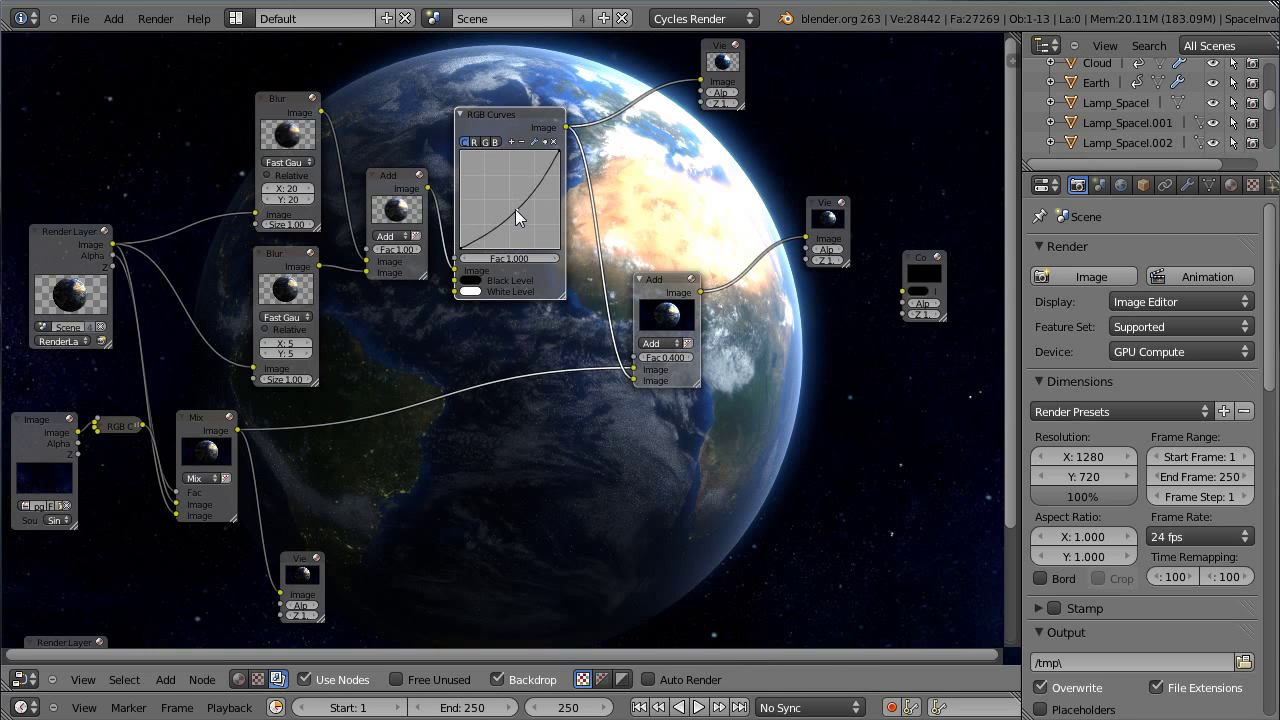
click(644, 358)
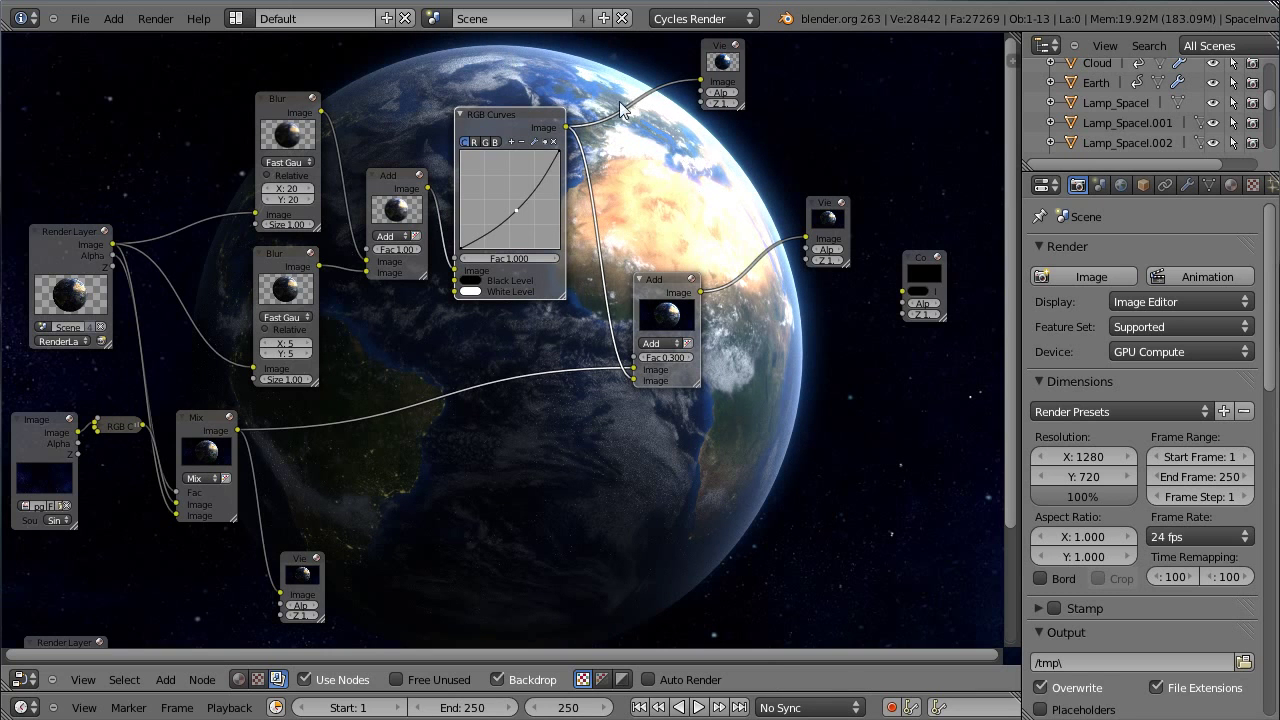
- Increase the upper Blur node's X and Y size to 30 and the lower Blur node's X and Y size to 10
scroll(641, 224, down, 2)
scroll(641, 224, up, 1)
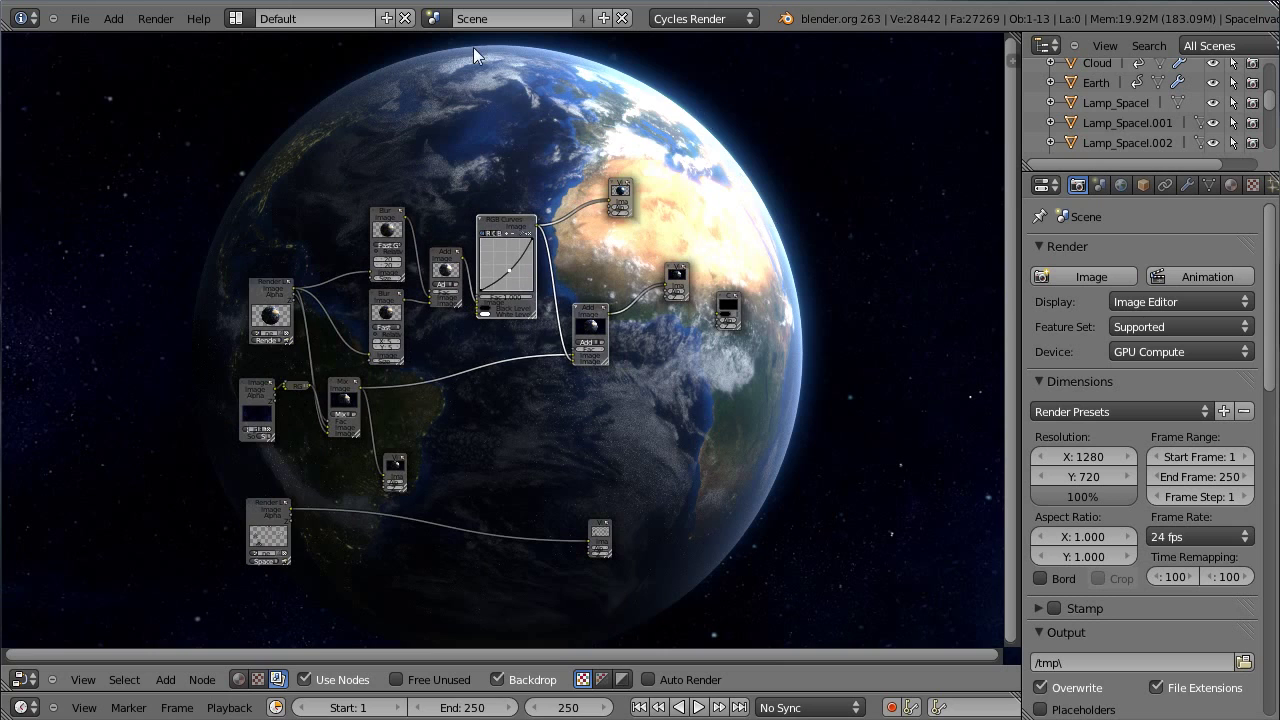
scroll(629, 252, up, 1)
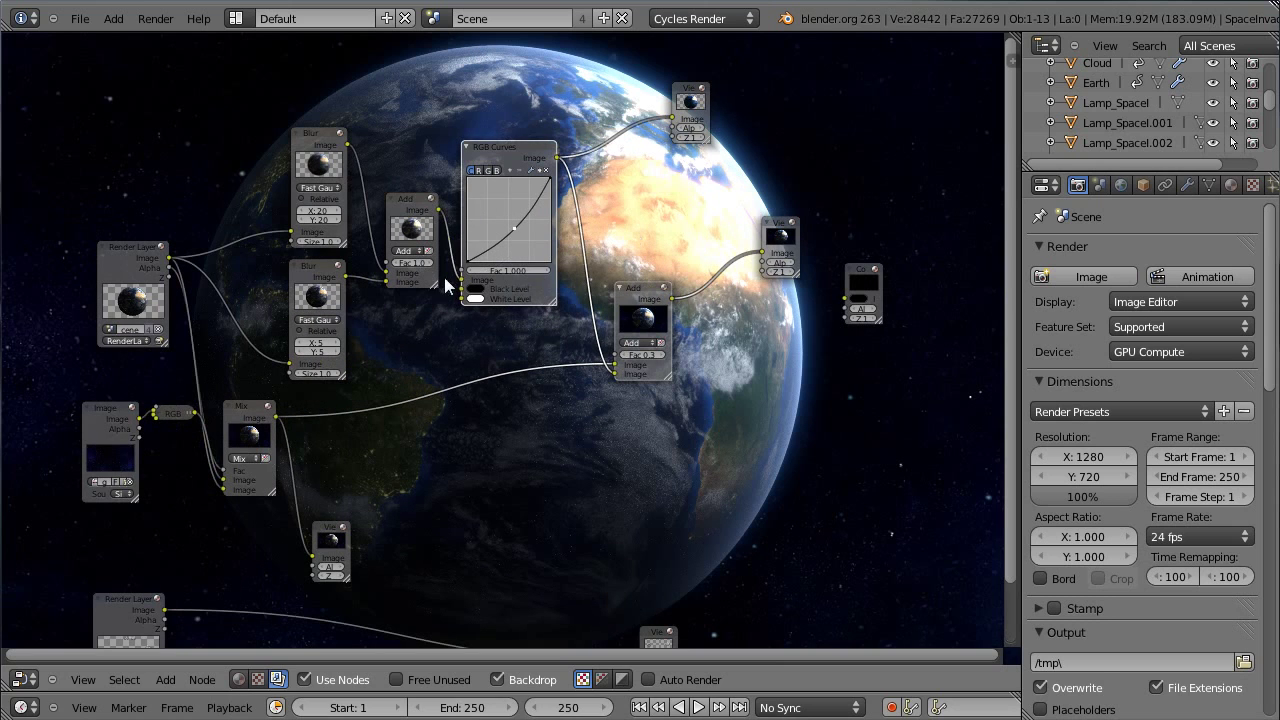
click(316, 212)
text(30)
key(Return)
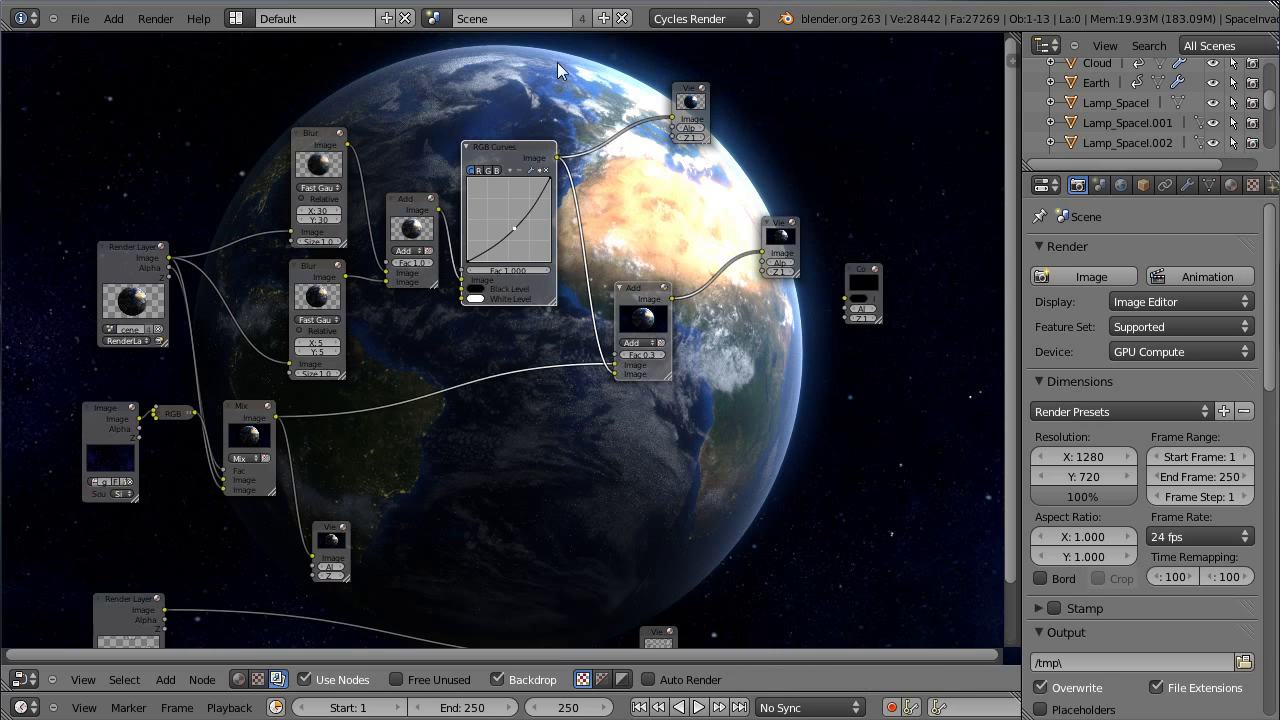
click(317, 343)
text(10)
key(Return)
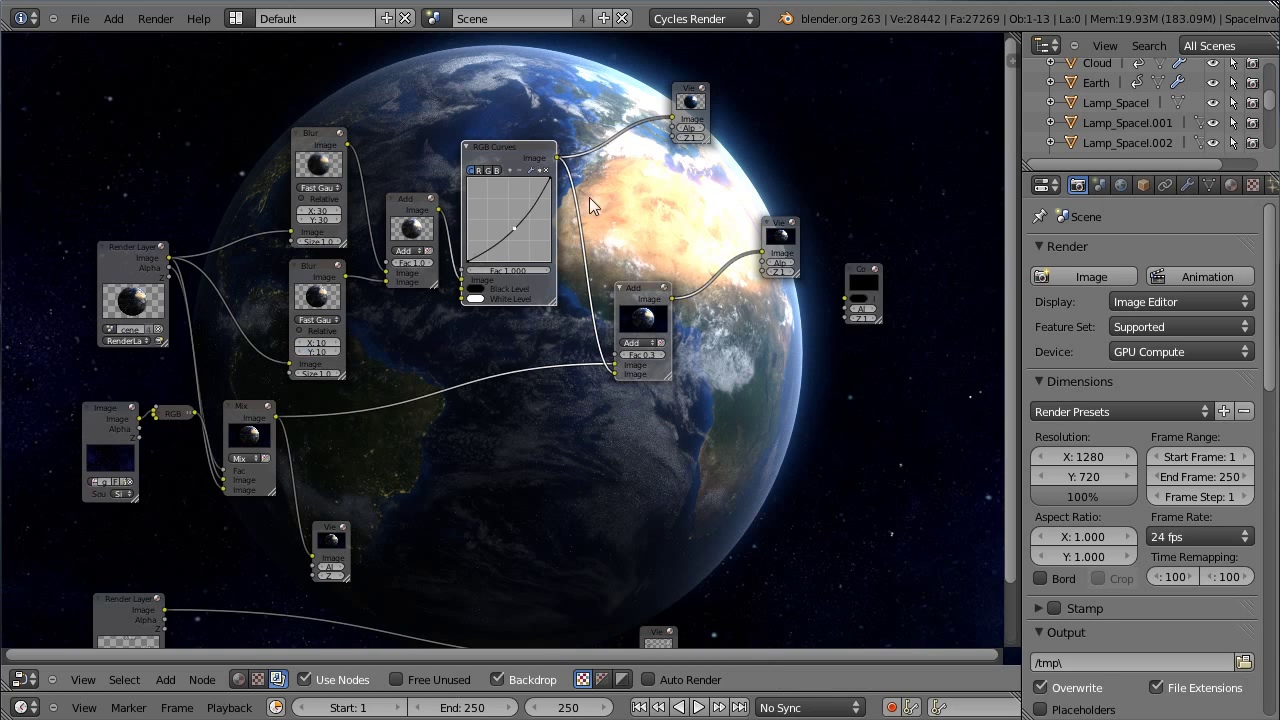
- Spread the Add composite's Viewer and the Composite node further apart and raise the second Add node level with that Viewer
scroll(698, 398, down, 4)
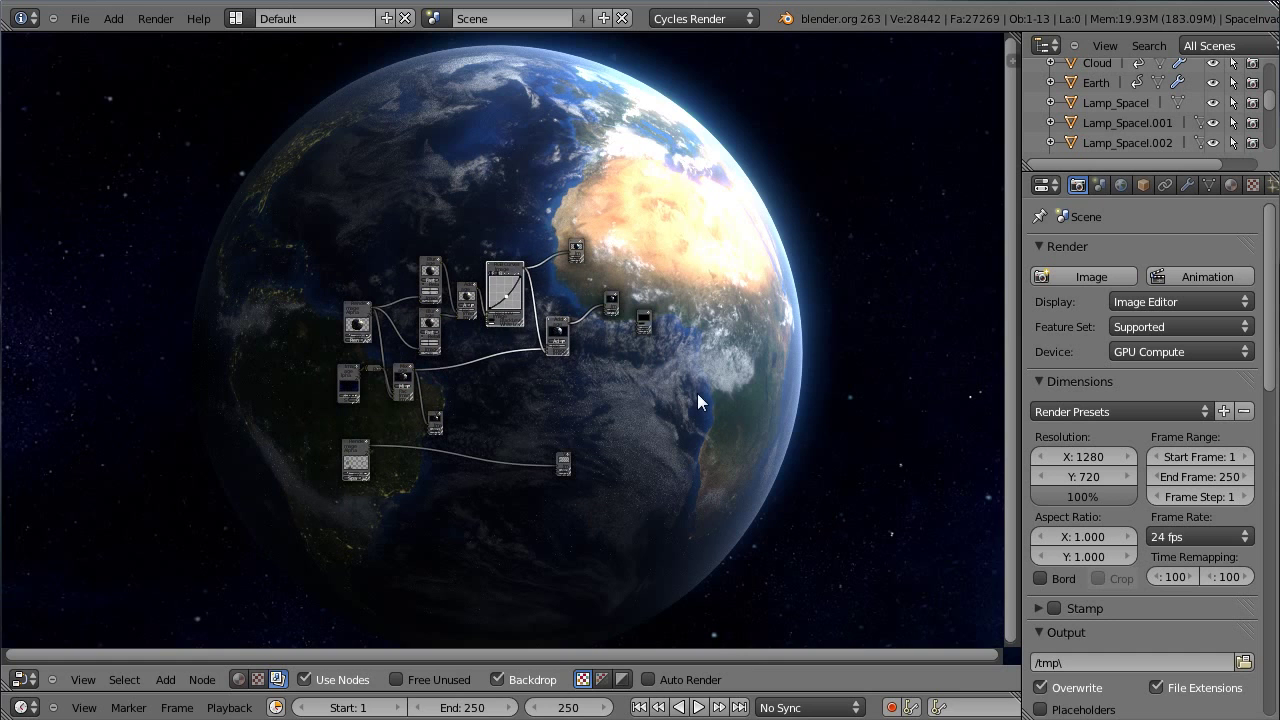
key(v)
key(v)
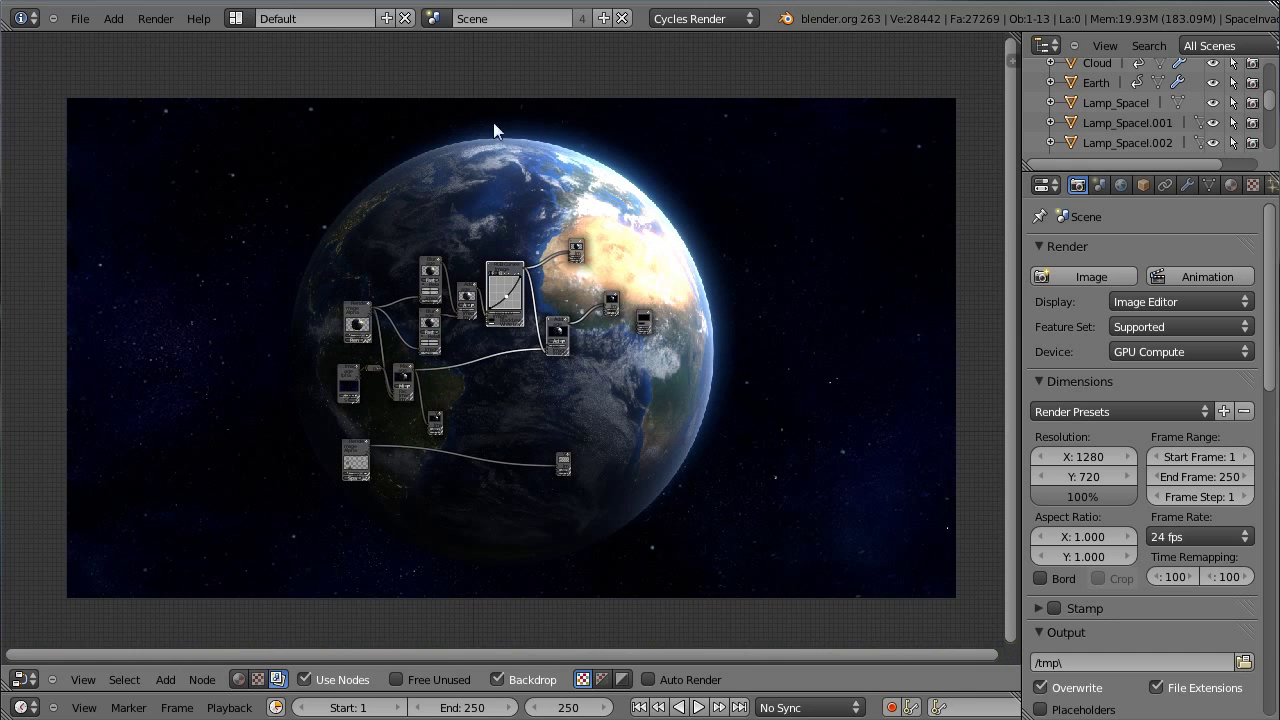
scroll(520, 360, up, 3)
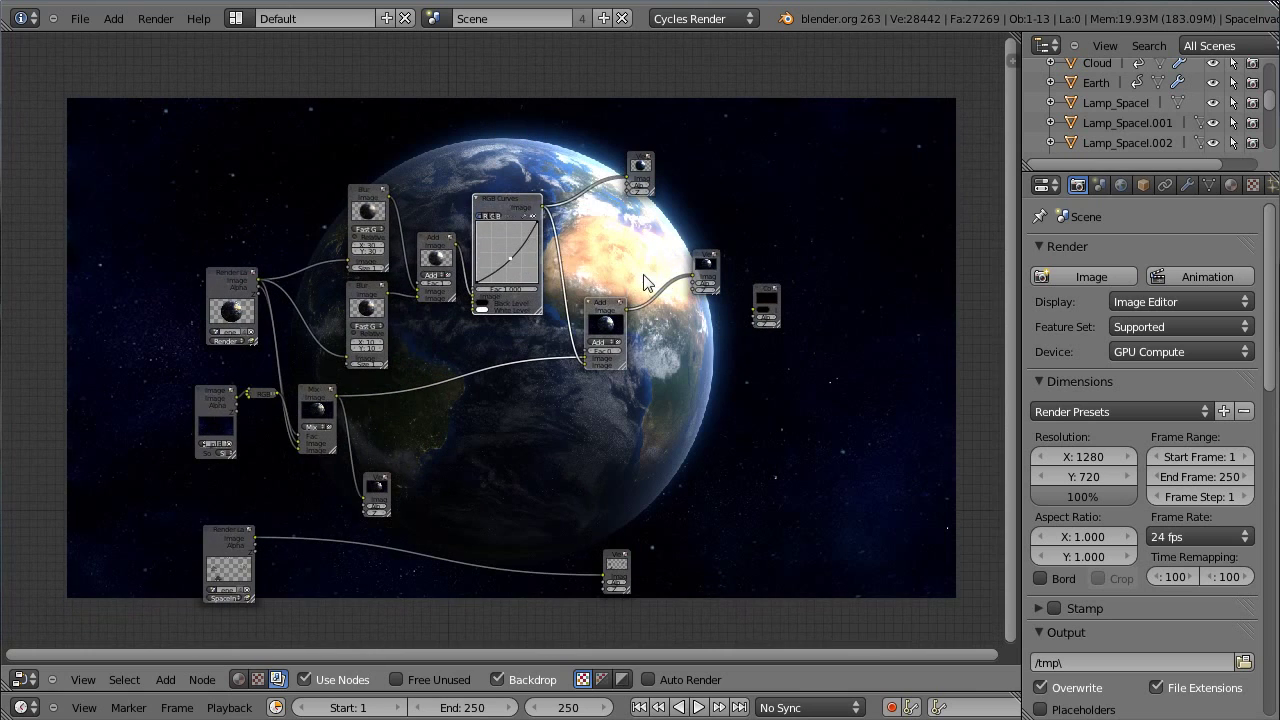
scroll(595, 429, up, 3)
drag(604, 360, 613, 365)
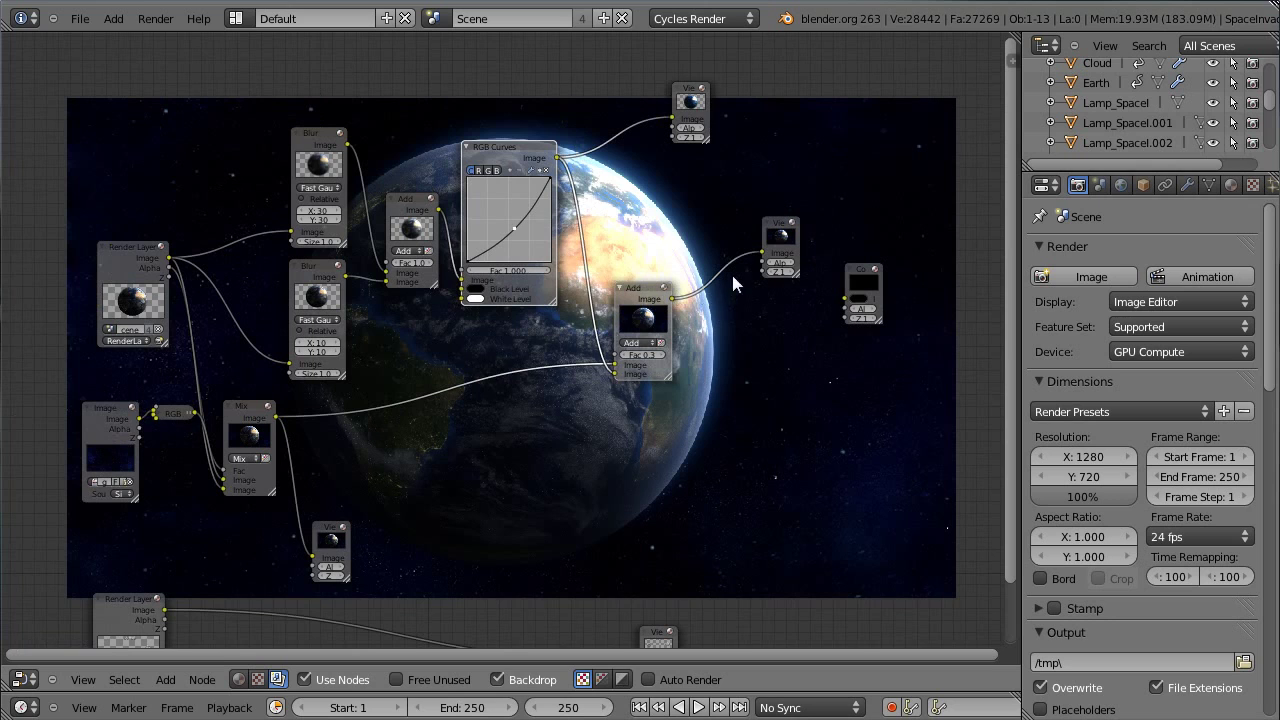
drag(780, 235, 808, 208)
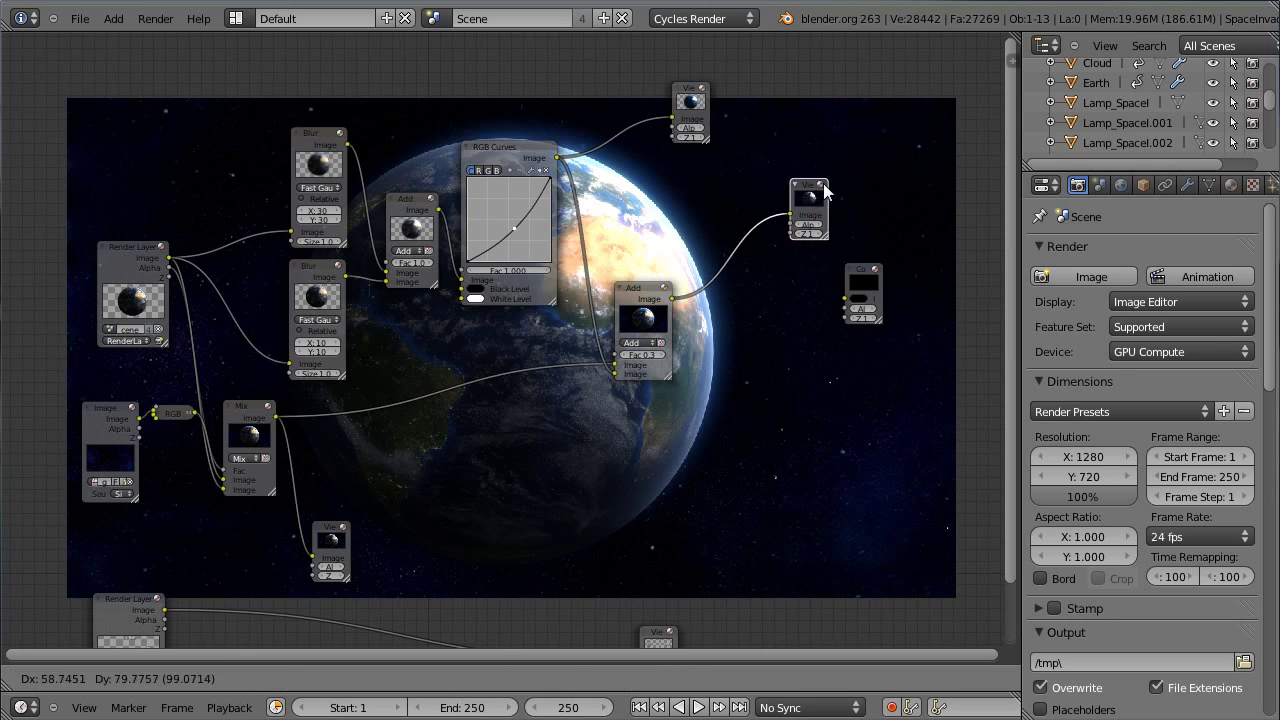
drag(866, 280, 896, 334)
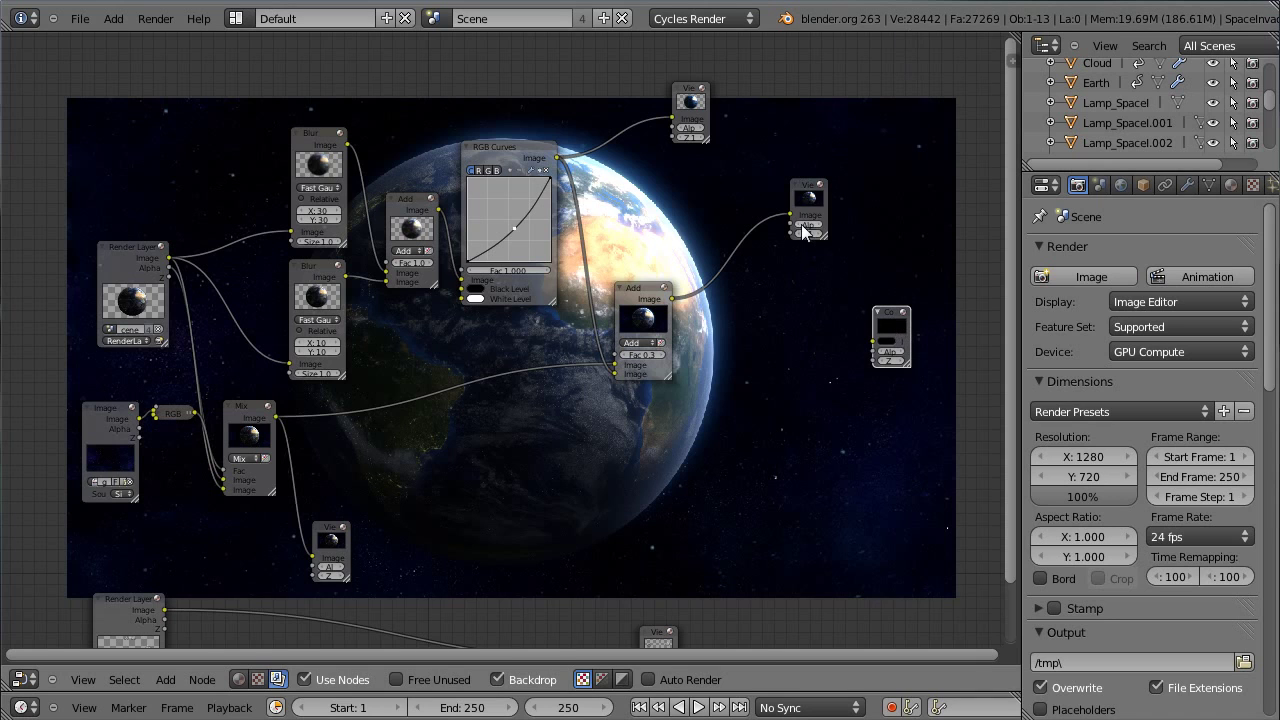
drag(653, 293, 655, 192)
scroll(666, 277, down, 4)
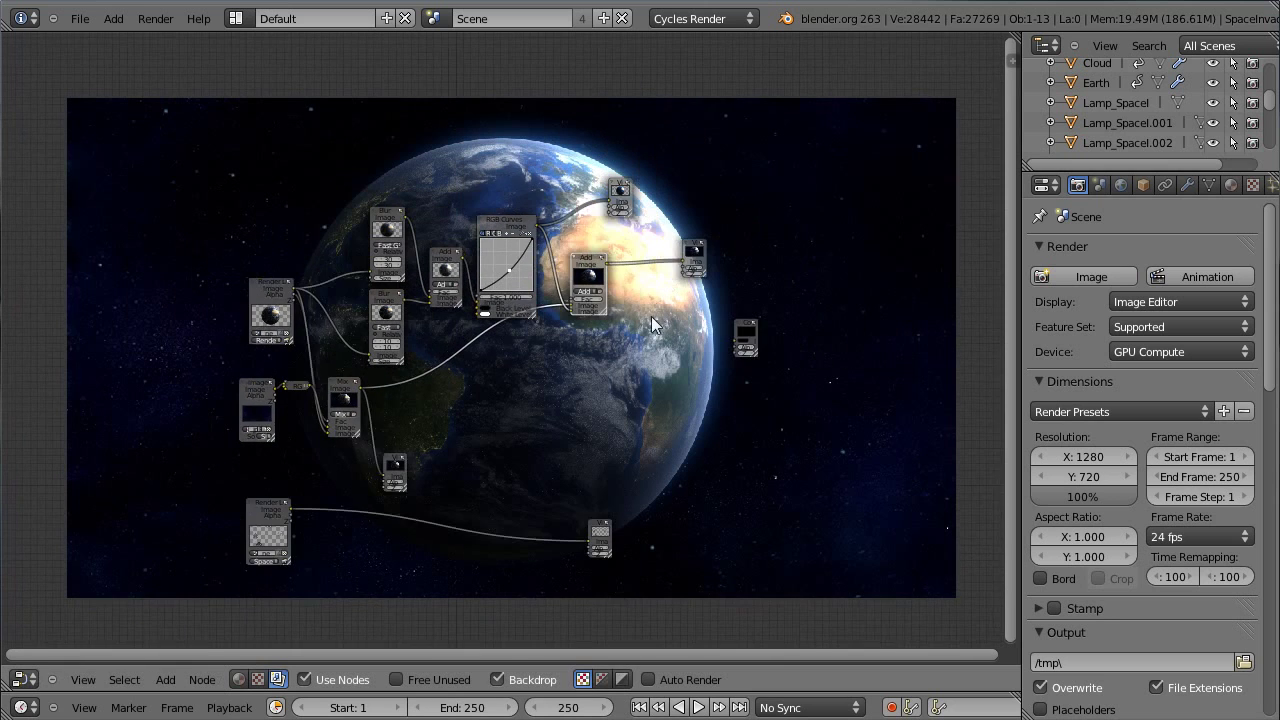
- Show the Space Invader layer's Viewer in the backdrop and rearrange that Viewer and its Render Layers node below the Earth nodes
scroll(651, 316, up, 3)
click(641, 606)
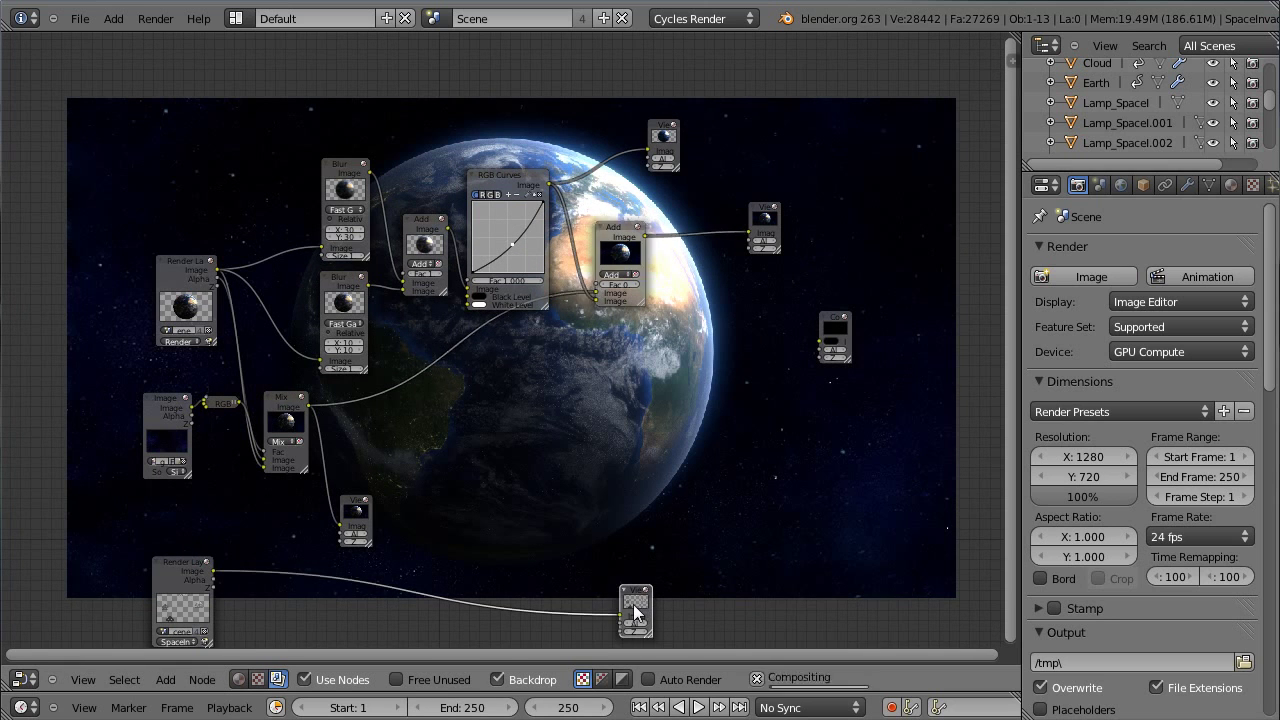
drag(636, 603, 737, 614)
mouse_move(160, 565)
mouse_down()
mouse_move(174, 590)
mouse_move(150, 582)
mouse_up()
scroll(744, 535, down, 3)
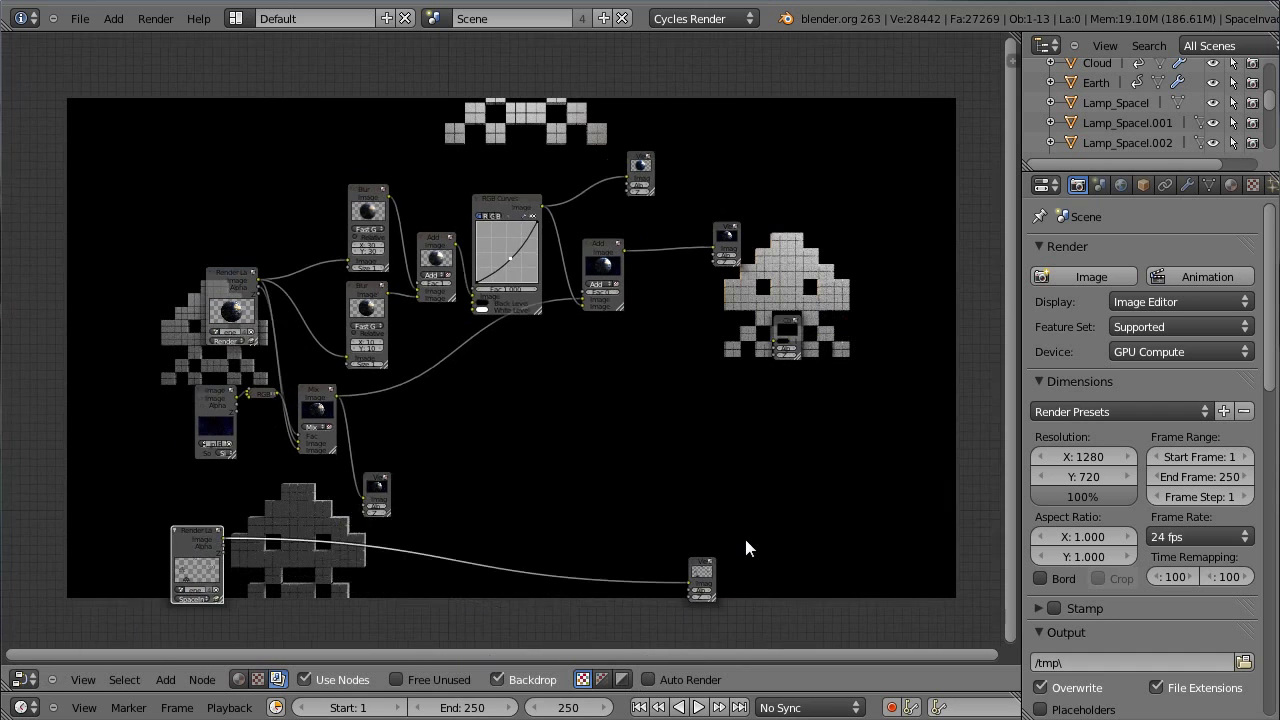
scroll(512, 543, up, 2)
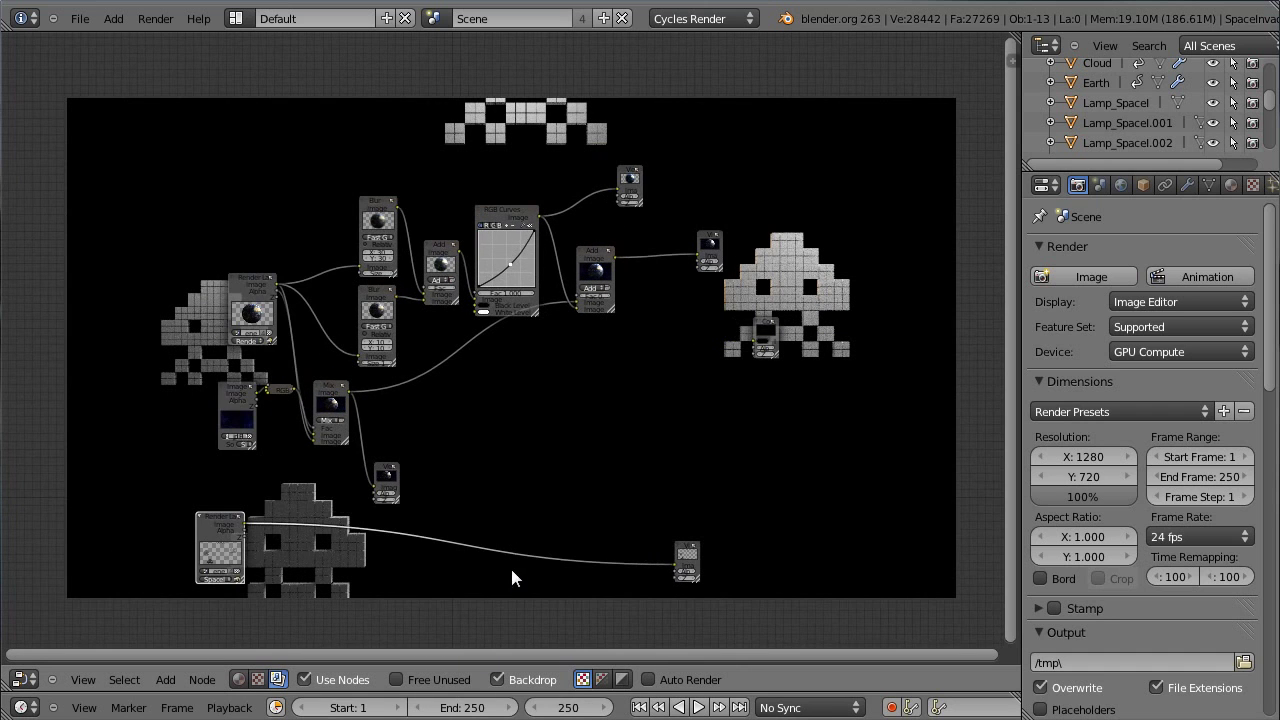
middle_drag(517, 513, 490, 293)
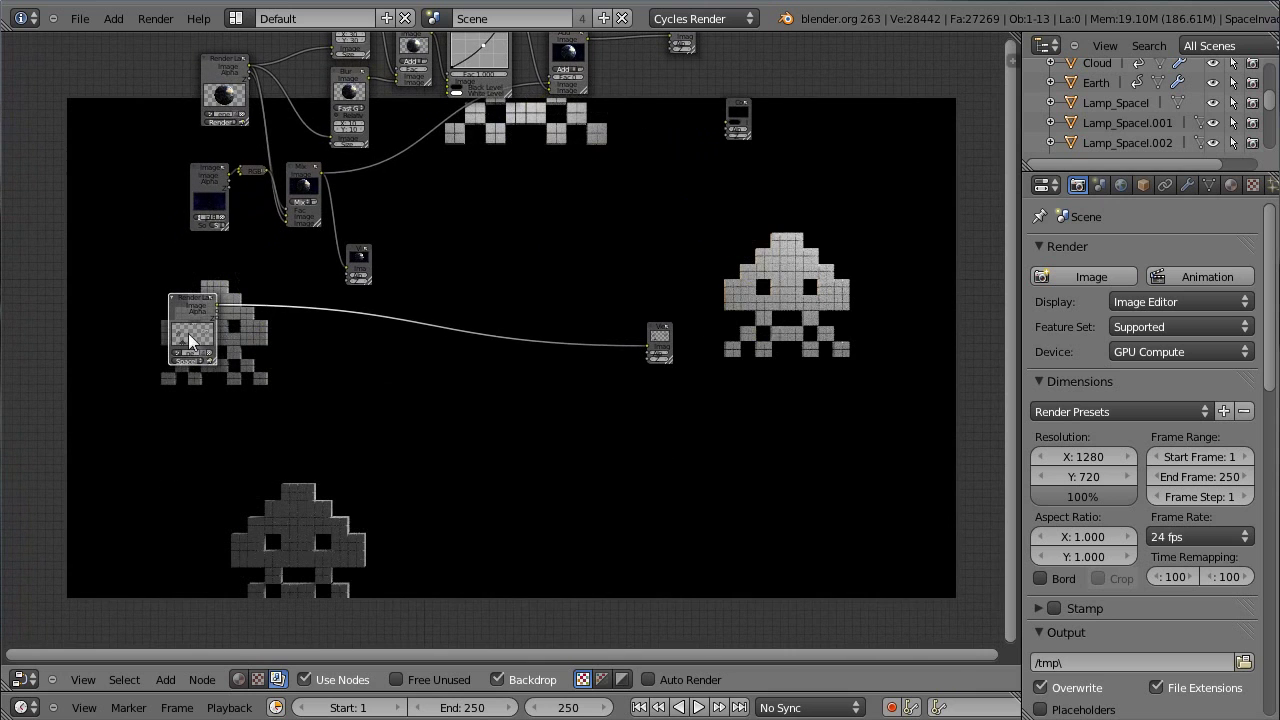
drag(200, 330, 234, 431)
drag(657, 349, 645, 403)
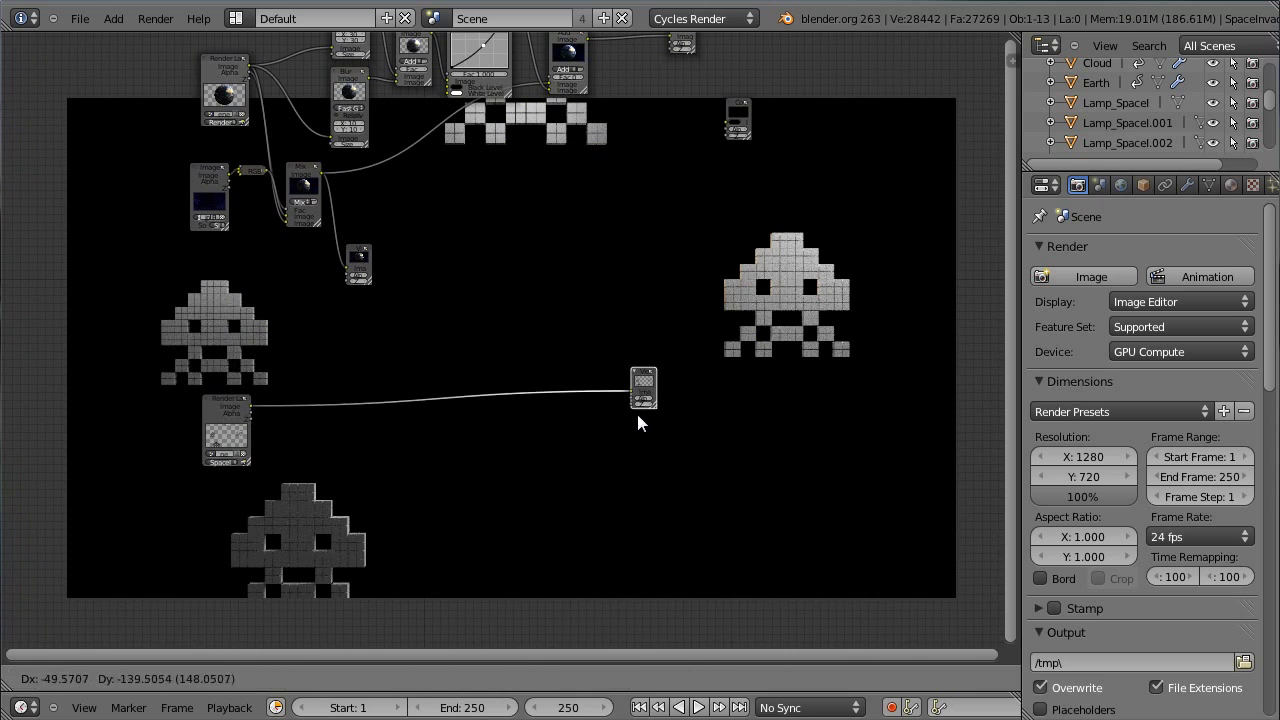
drag(224, 428, 226, 406)
scroll(413, 392, up, 1)
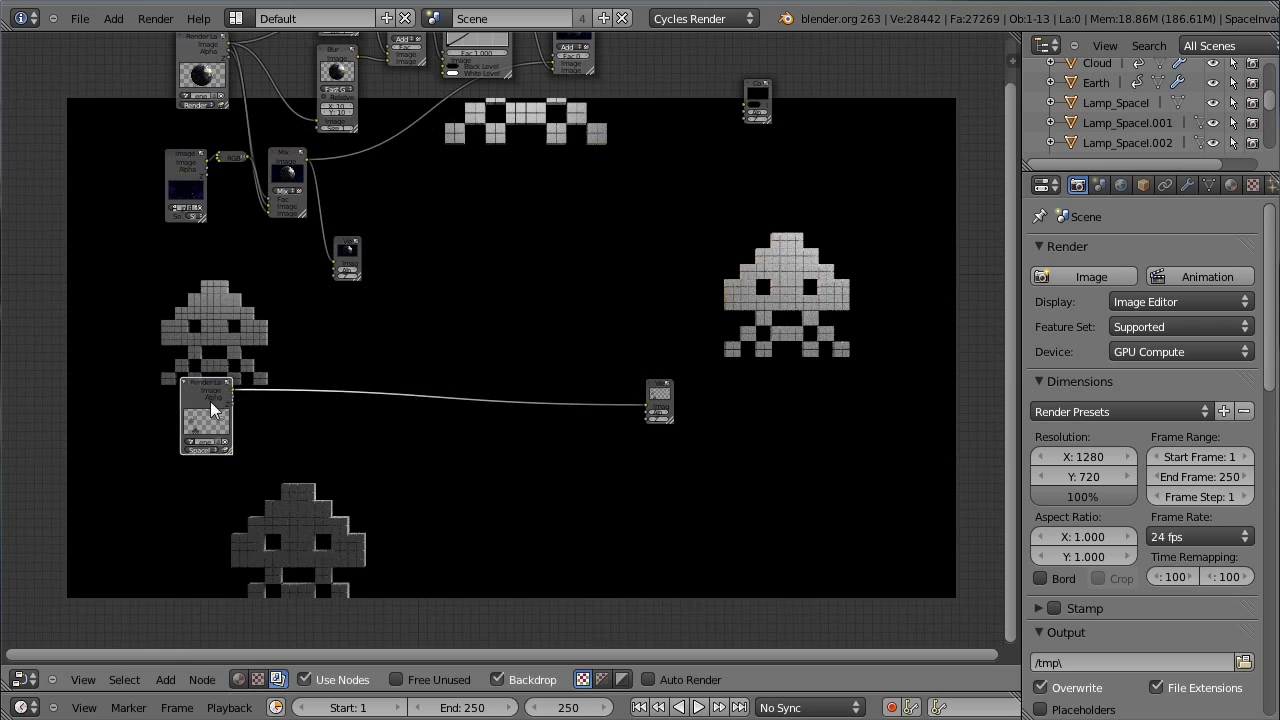
- Insert a Streaks Glare node between the Space Invader Render Layers and its Viewer, with the threshold at 0.000
key(shift+a)
mouse_move(319, 476)
click(420, 620)
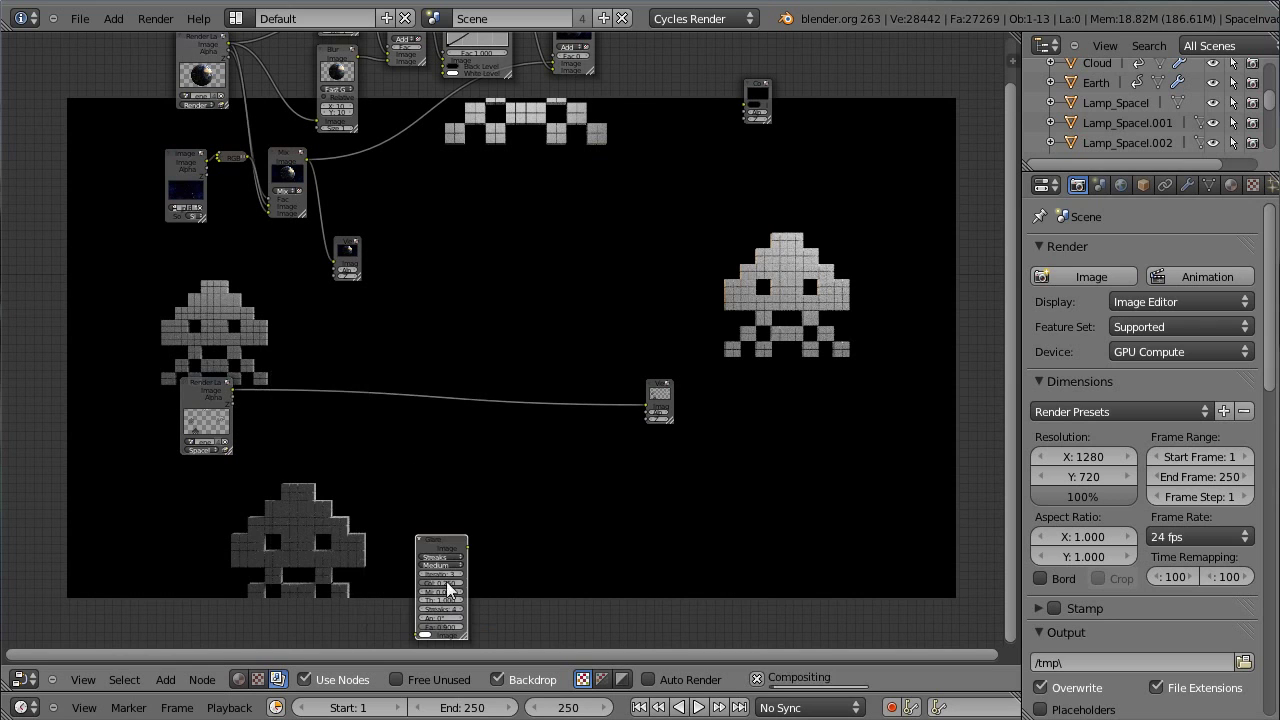
click(394, 432)
scroll(580, 455, up, 2)
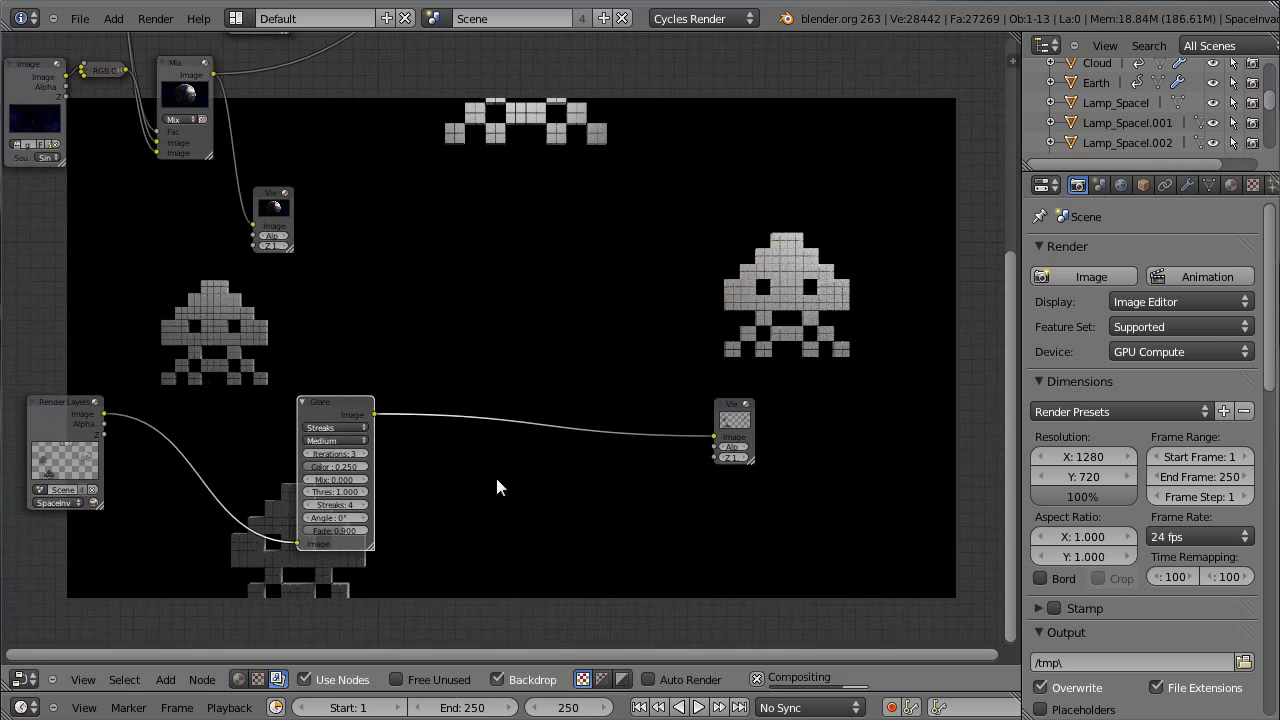
drag(356, 493, 57, 487)
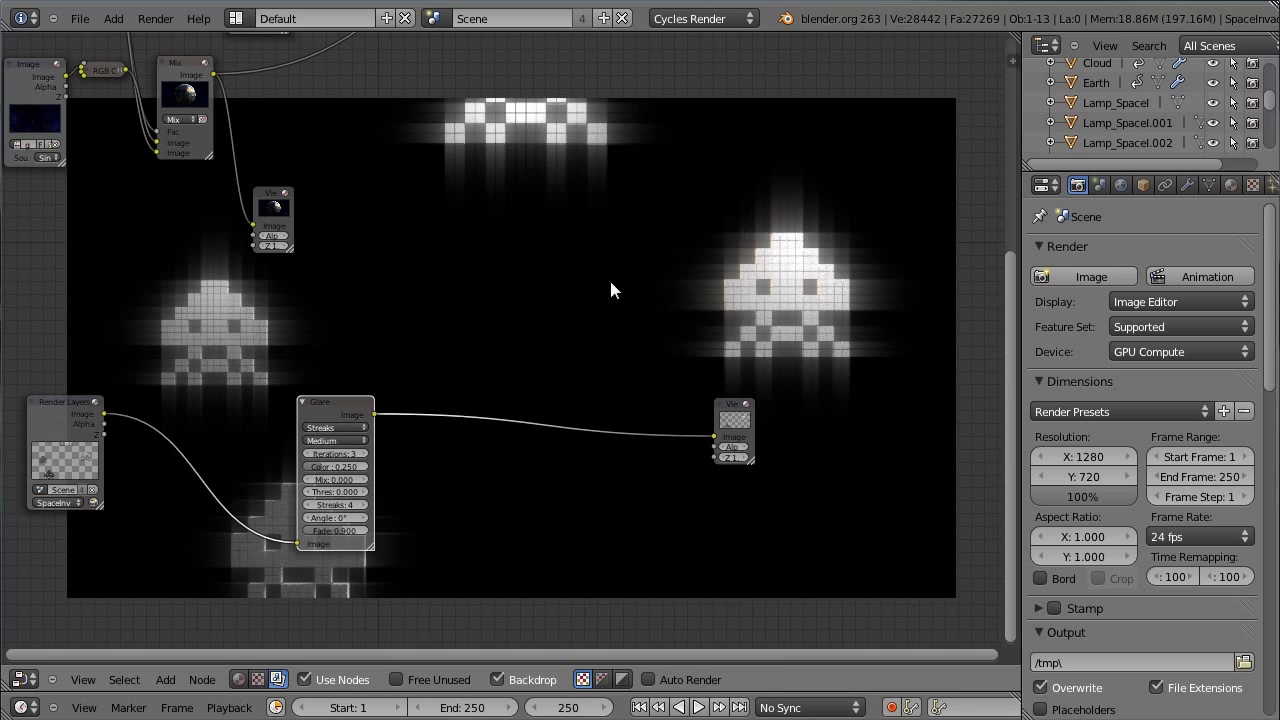
- Set the Glare threshold to 0.100 and iterations to 4, trying 5 streaks before returning to 4
scroll(340, 509, up, 2)
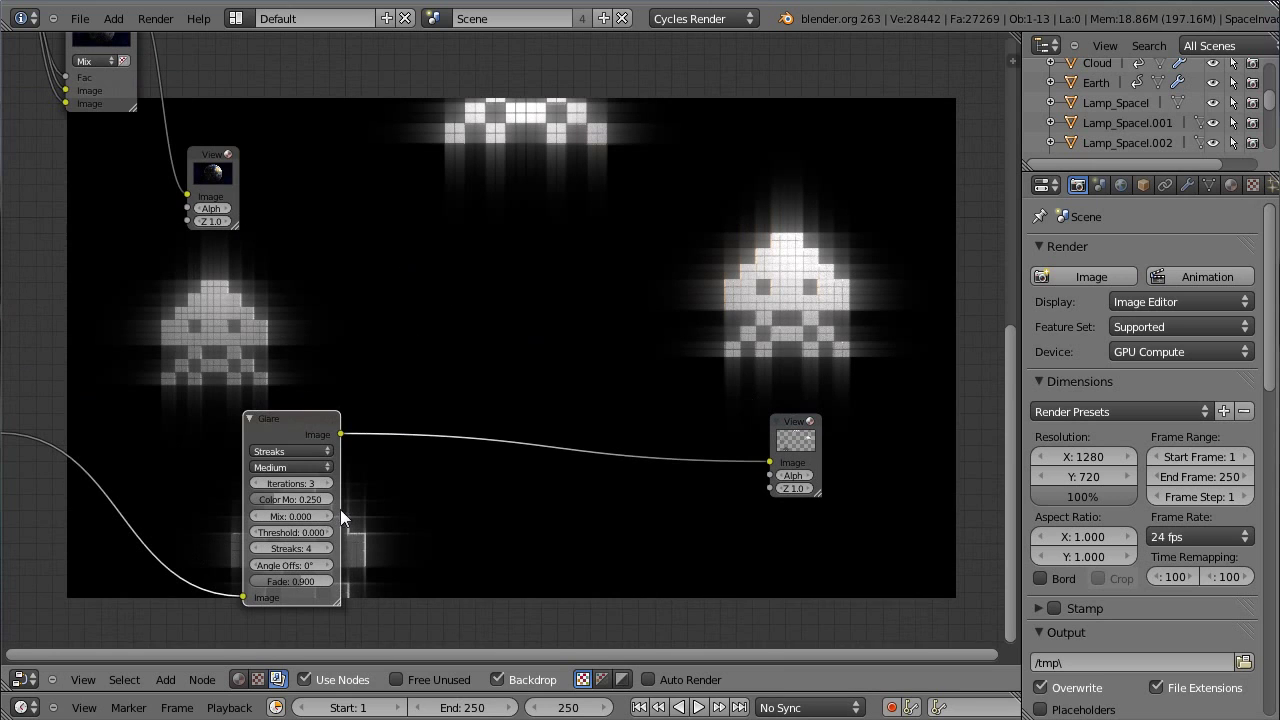
click(328, 533)
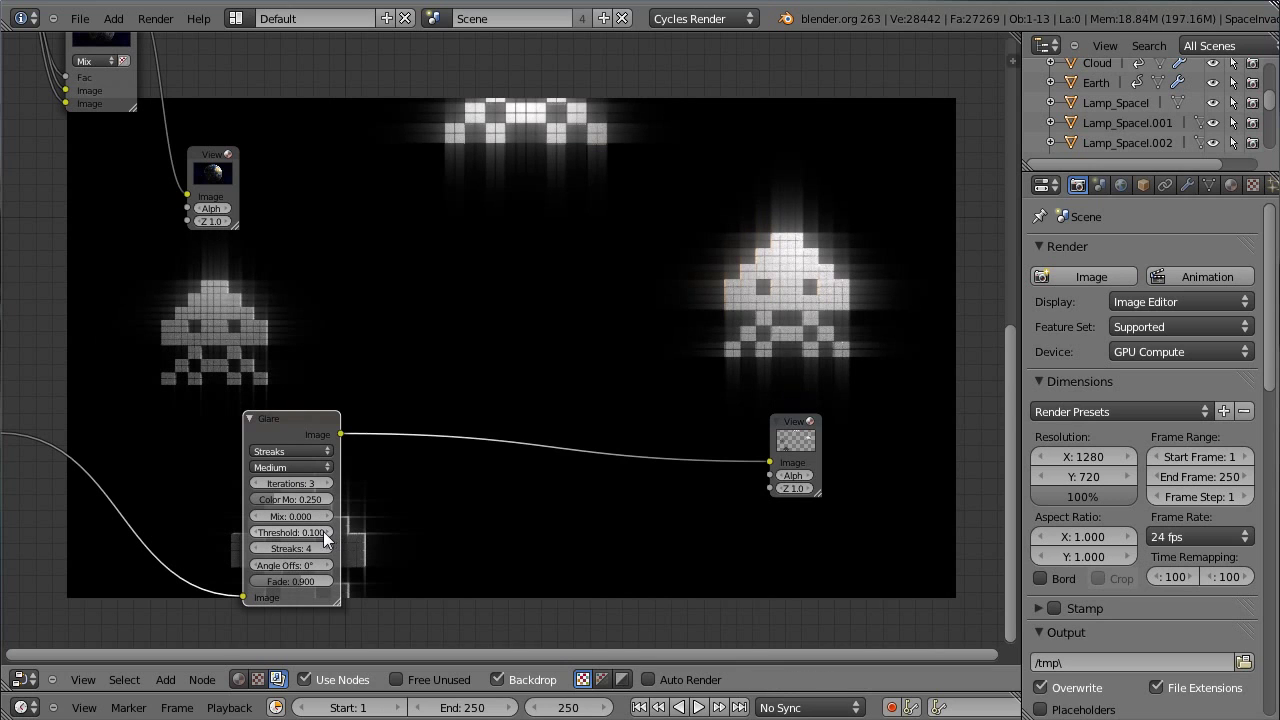
click(329, 483)
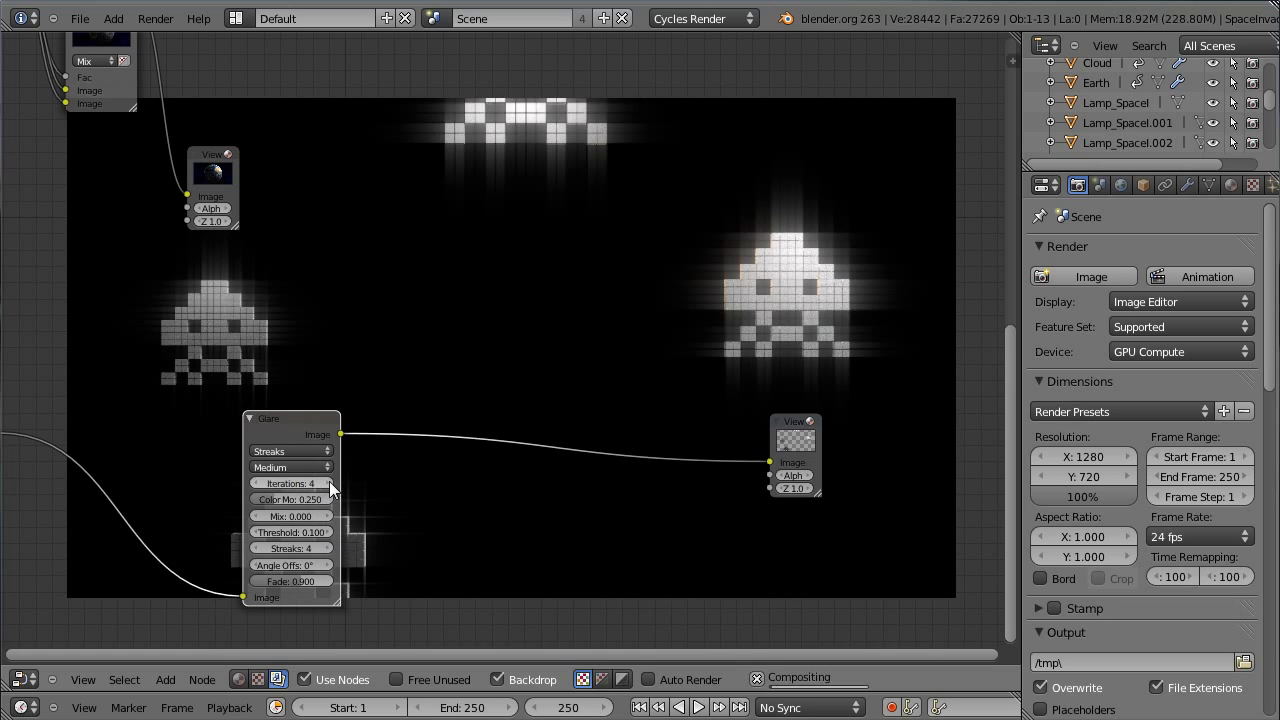
click(330, 548)
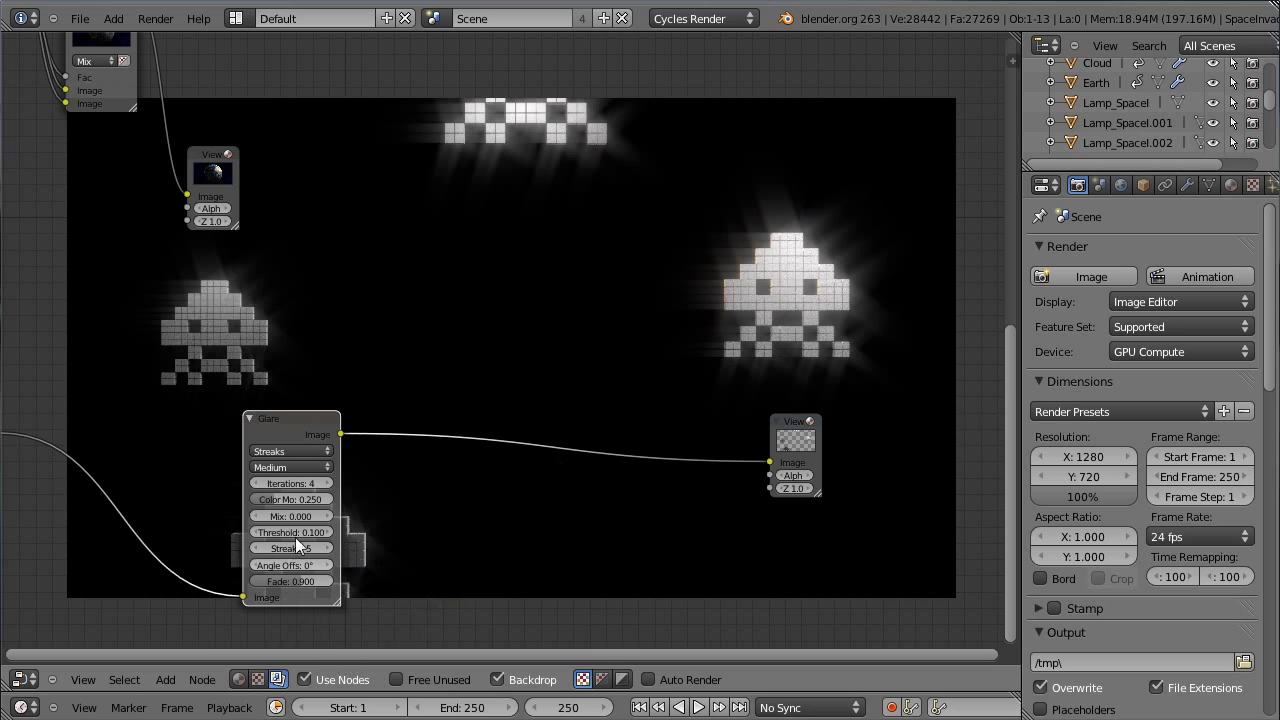
click(258, 548)
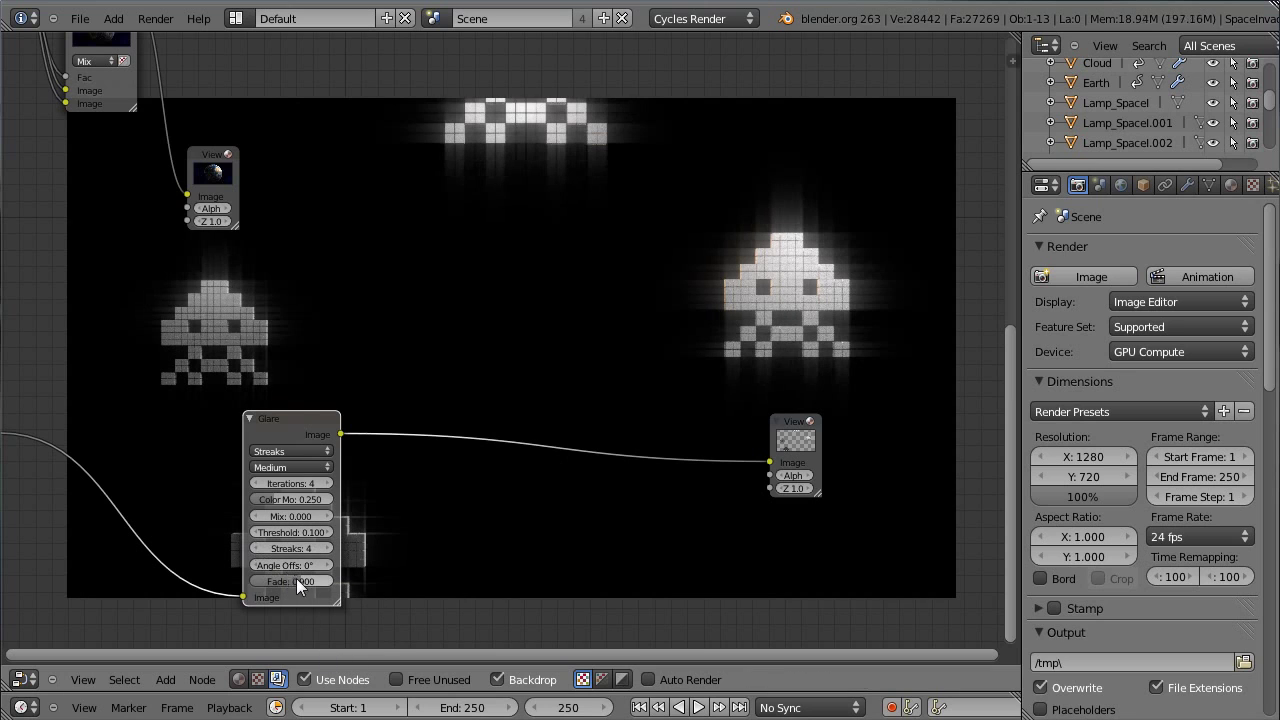
- Reduce the Glare fade to 0.840 and try a threshold of 0.200 before returning it to 0.100
drag(301, 582, 285, 582)
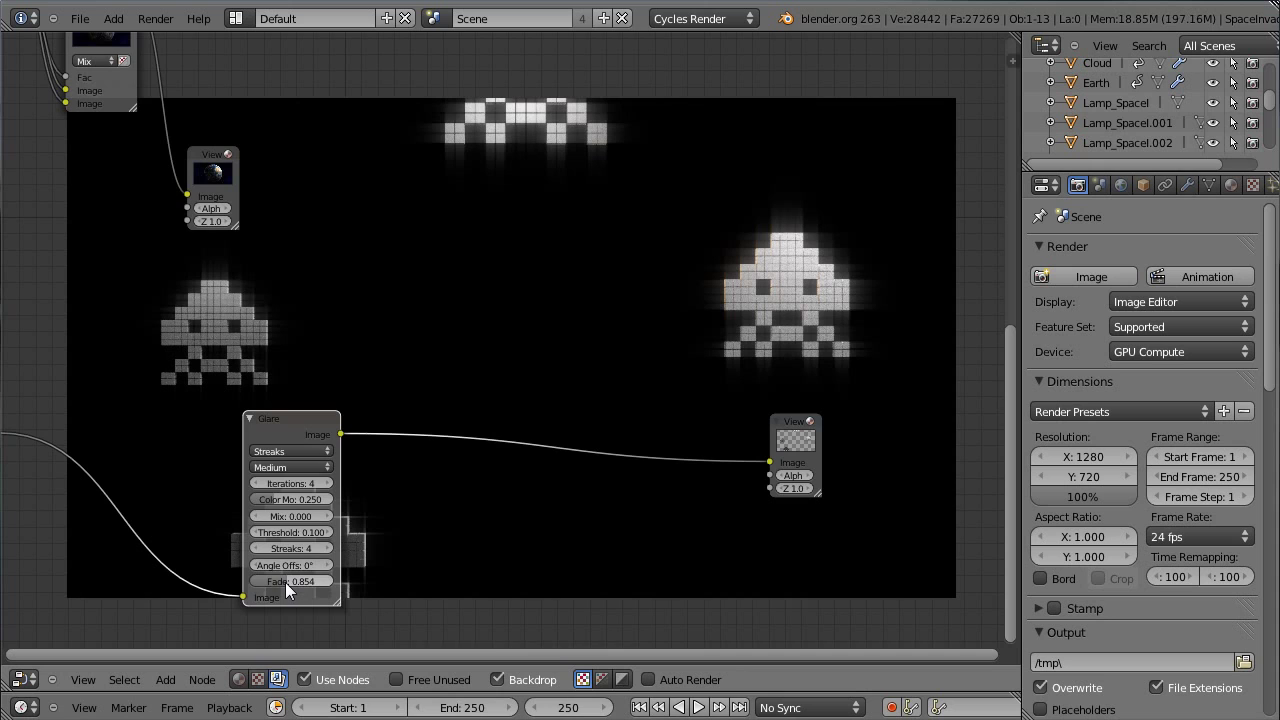
scroll(570, 109, up, 2)
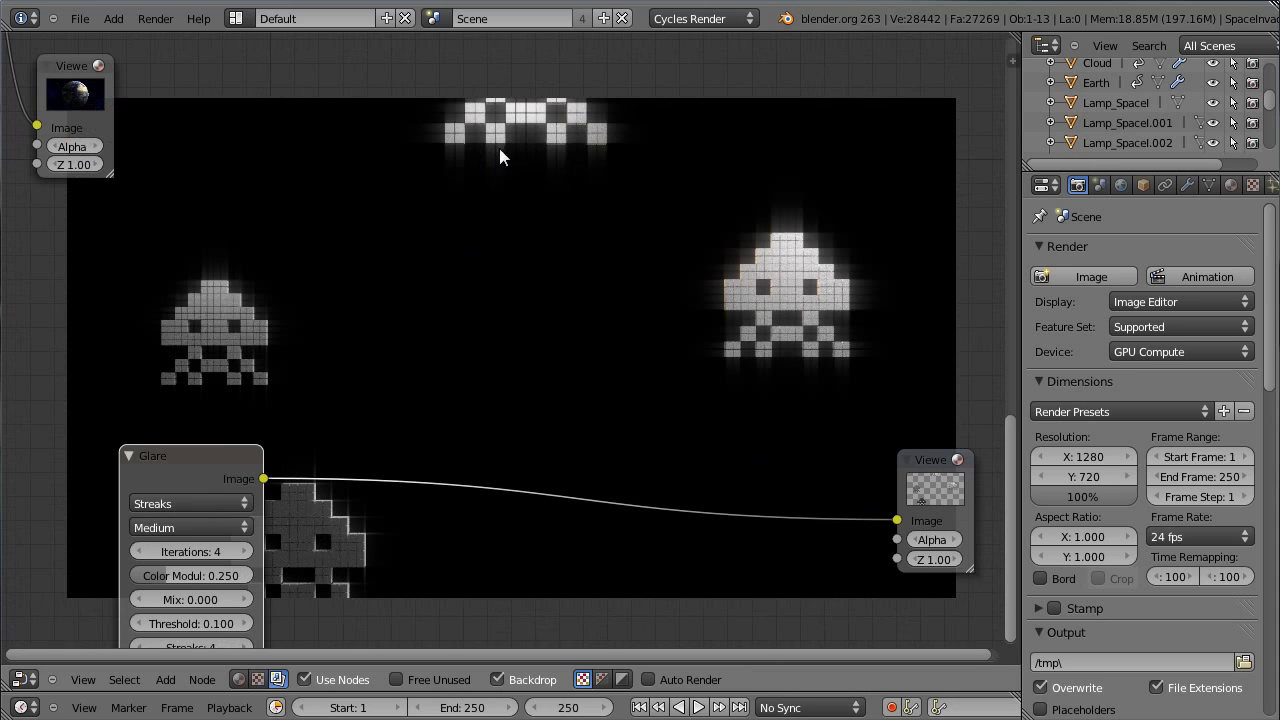
scroll(232, 560, down, 2)
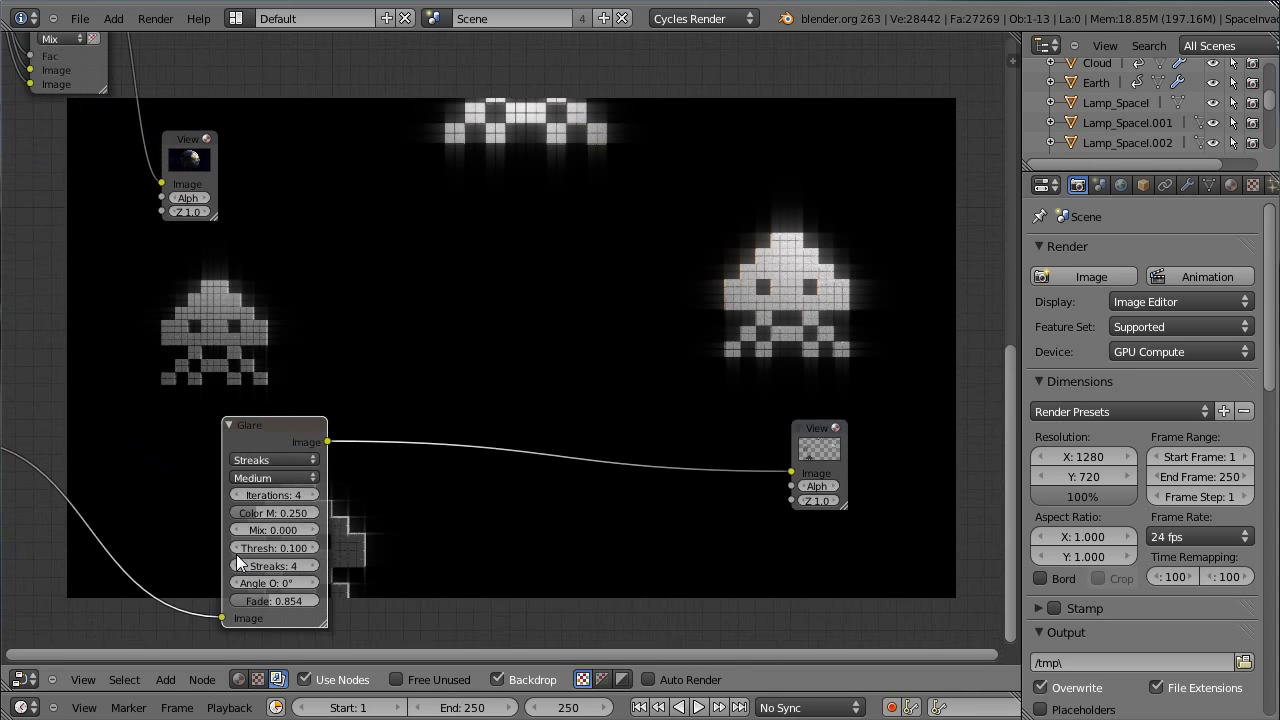
drag(276, 604, 259, 601)
click(312, 549)
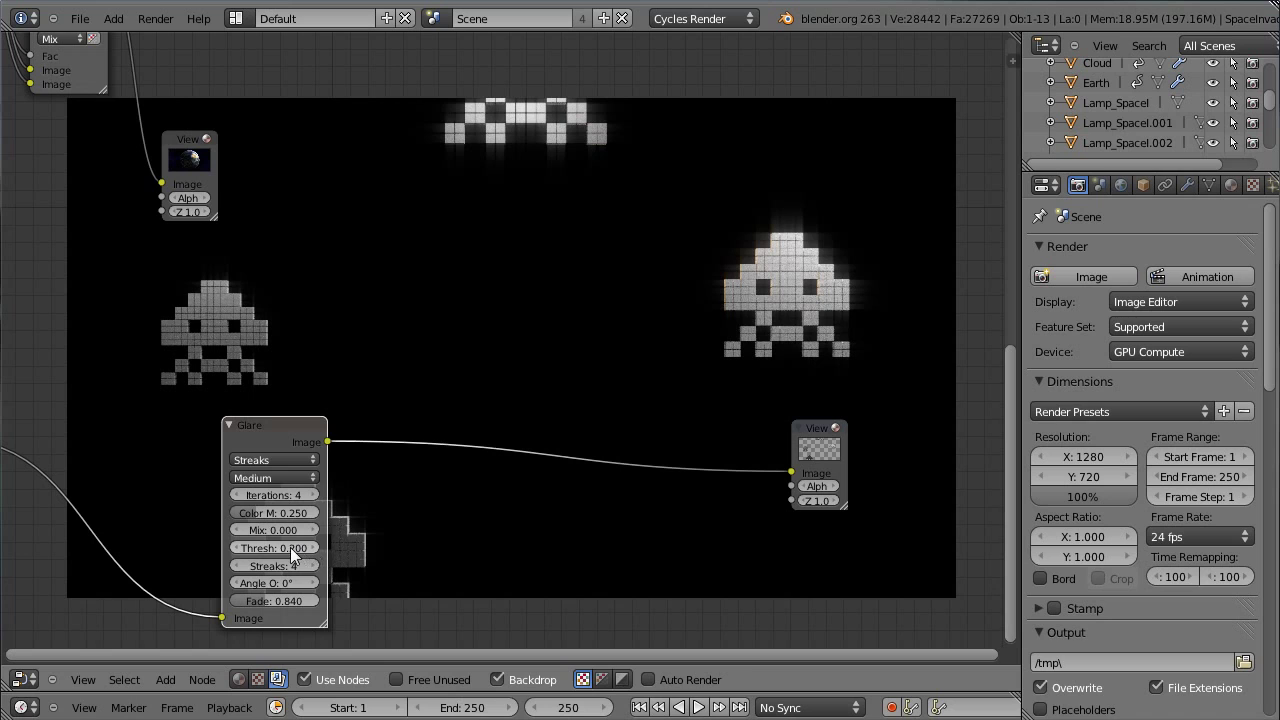
click(237, 549)
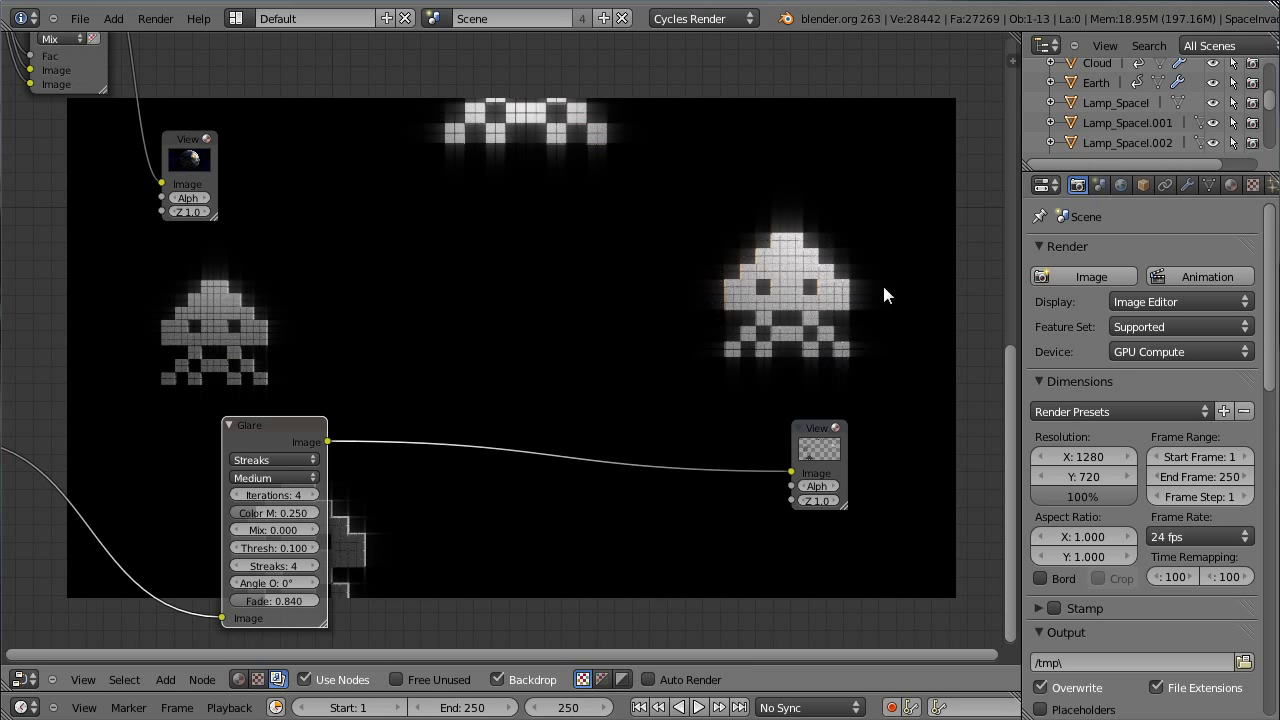
- Move the glow composite's Viewer away from the second Add node, and place a duplicate of that Add node before the Composite node
scroll(610, 316, down, 3)
shift+scroll(617, 307, up, 4)
drag(590, 88, 605, 92)
drag(735, 57, 840, 72)
click(600, 88)
key(shift+d)
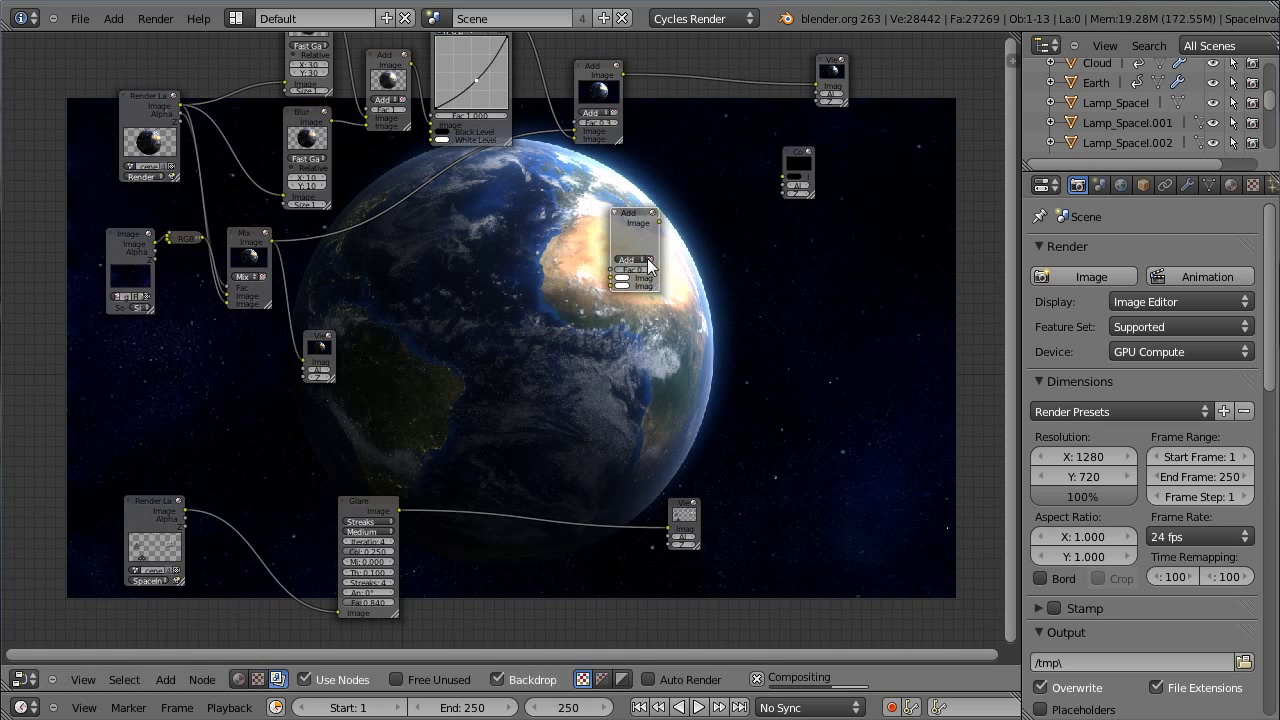
click(711, 176)
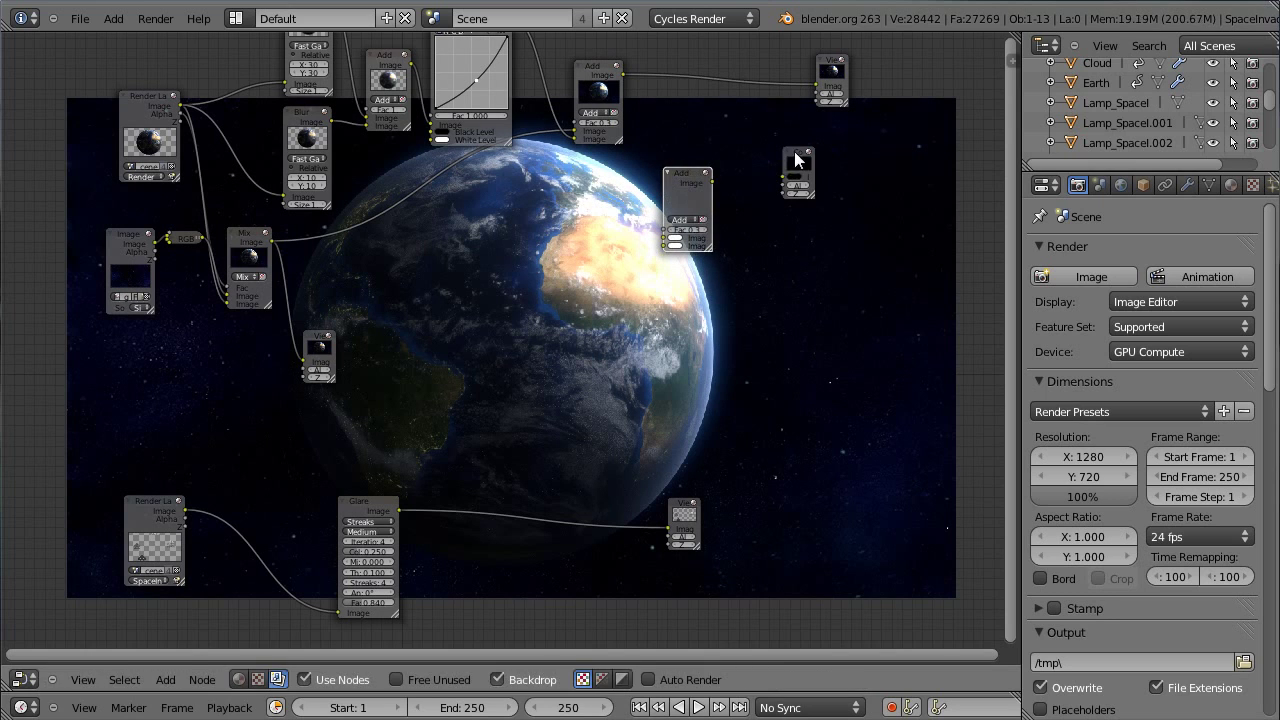
- Move the Composite node aside and connect the second Add node and the streak Glare node as inputs of the duplicated Add node
drag(797, 160, 911, 176)
drag(621, 74, 660, 246)
drag(399, 510, 665, 246)
drag(711, 181, 871, 115)
scroll(871, 115, down, 3)
scroll(762, 194, up, 2)
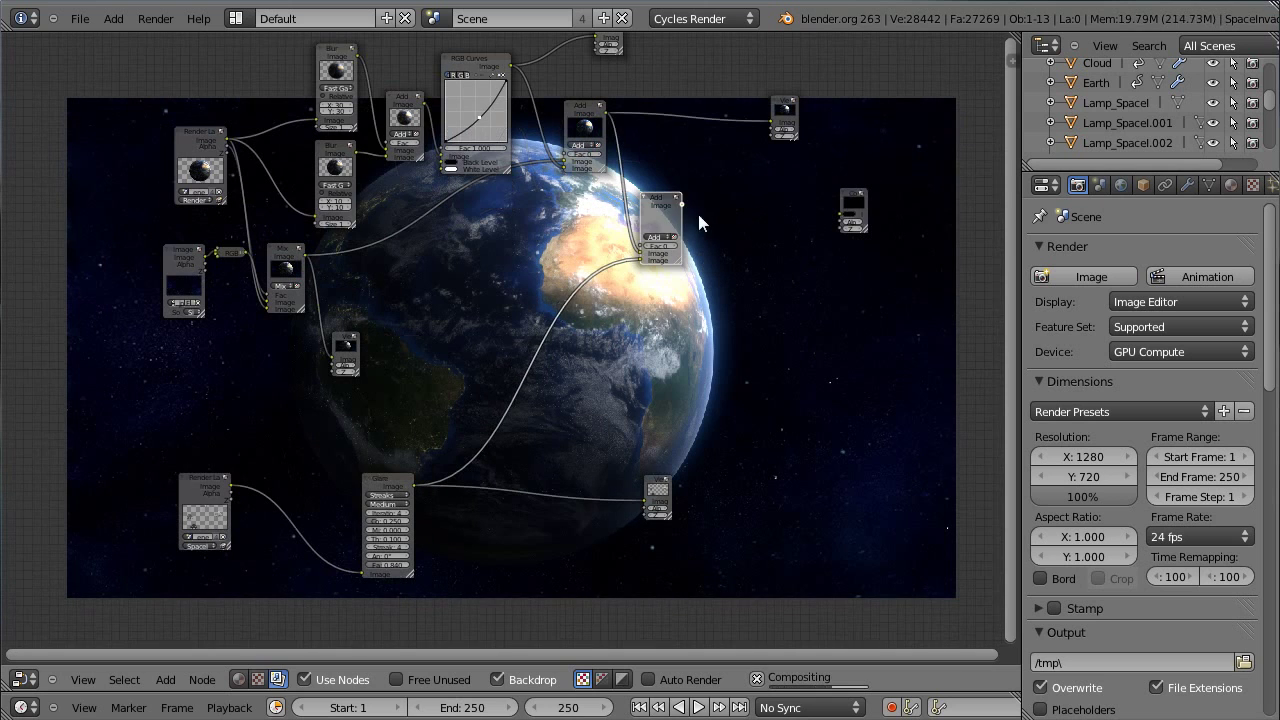
drag(660, 224, 663, 240)
- Add a Viewer node beside the third Add node and connect the Add node's image output to it
key(shift+a)
mouse_move(730, 350)
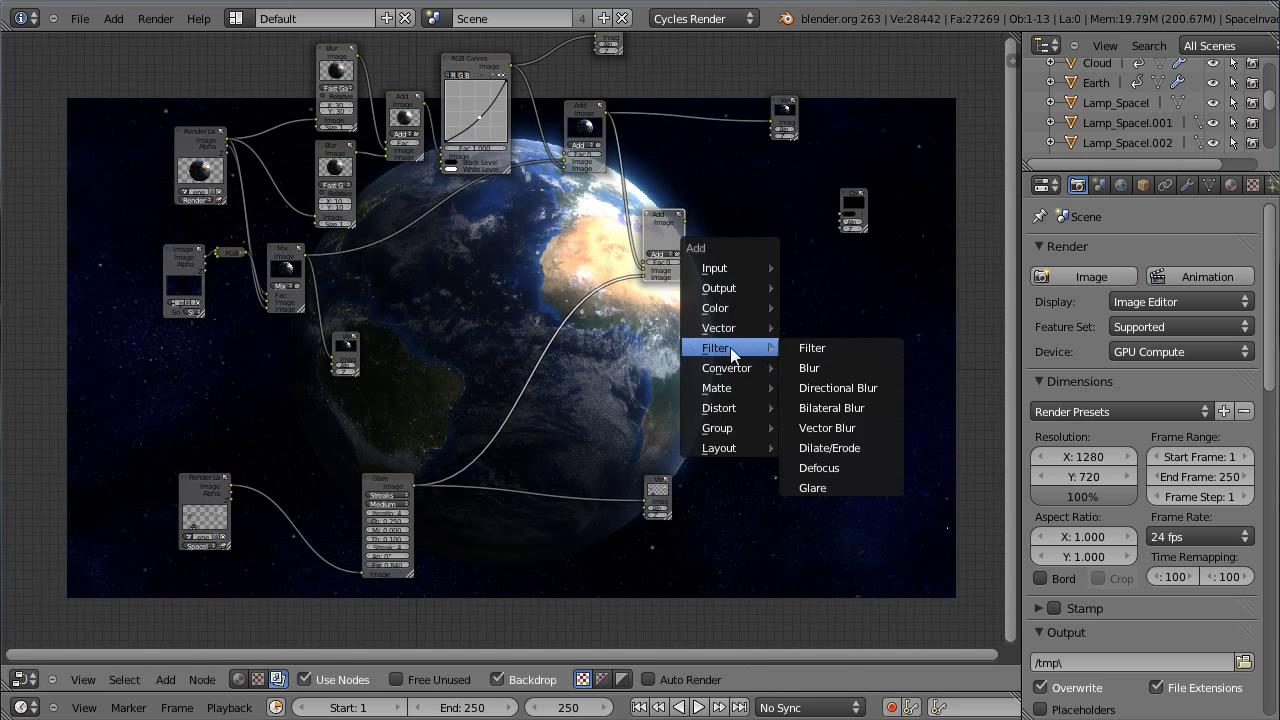
mouse_move(728, 288)
click(818, 308)
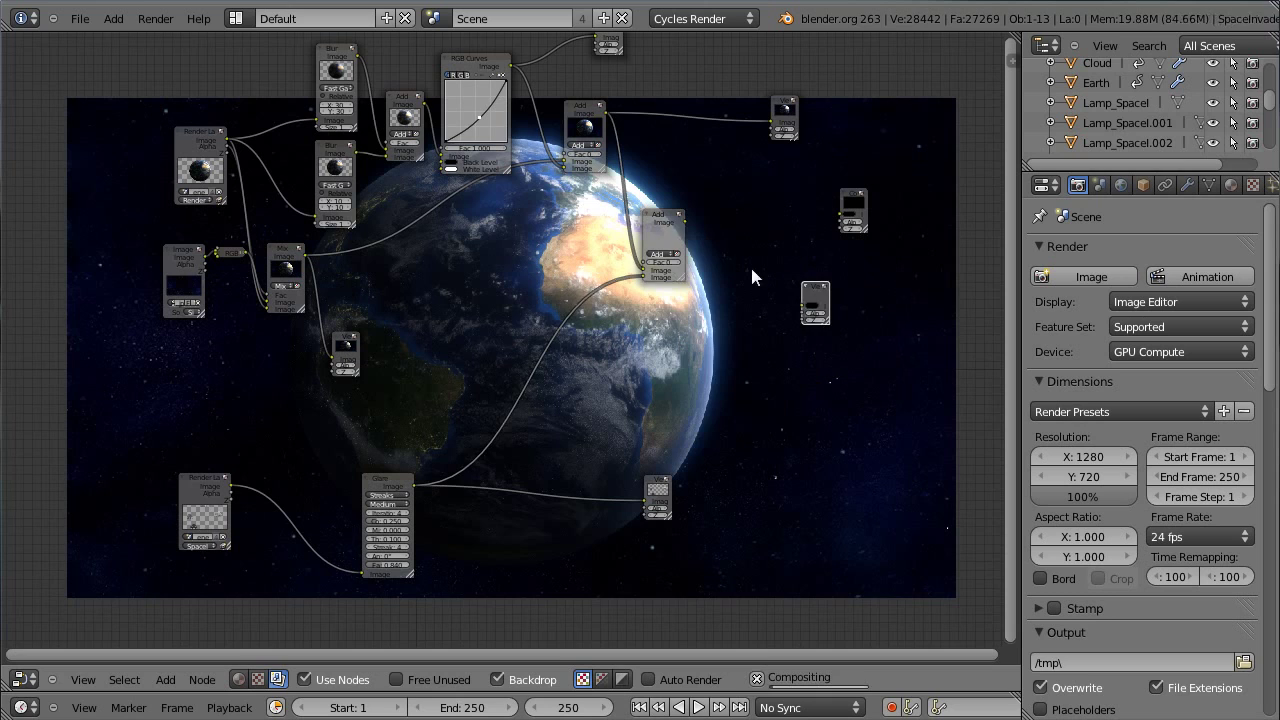
drag(686, 221, 803, 313)
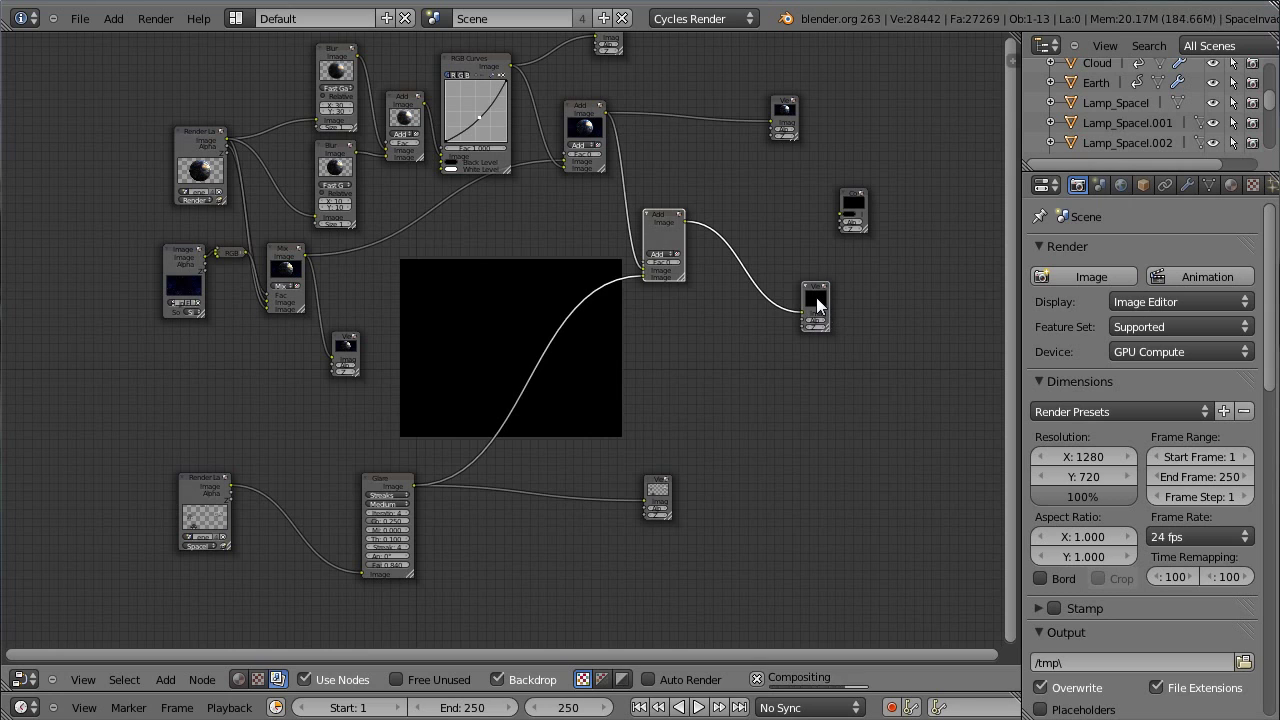
scroll(590, 315, down, 2)
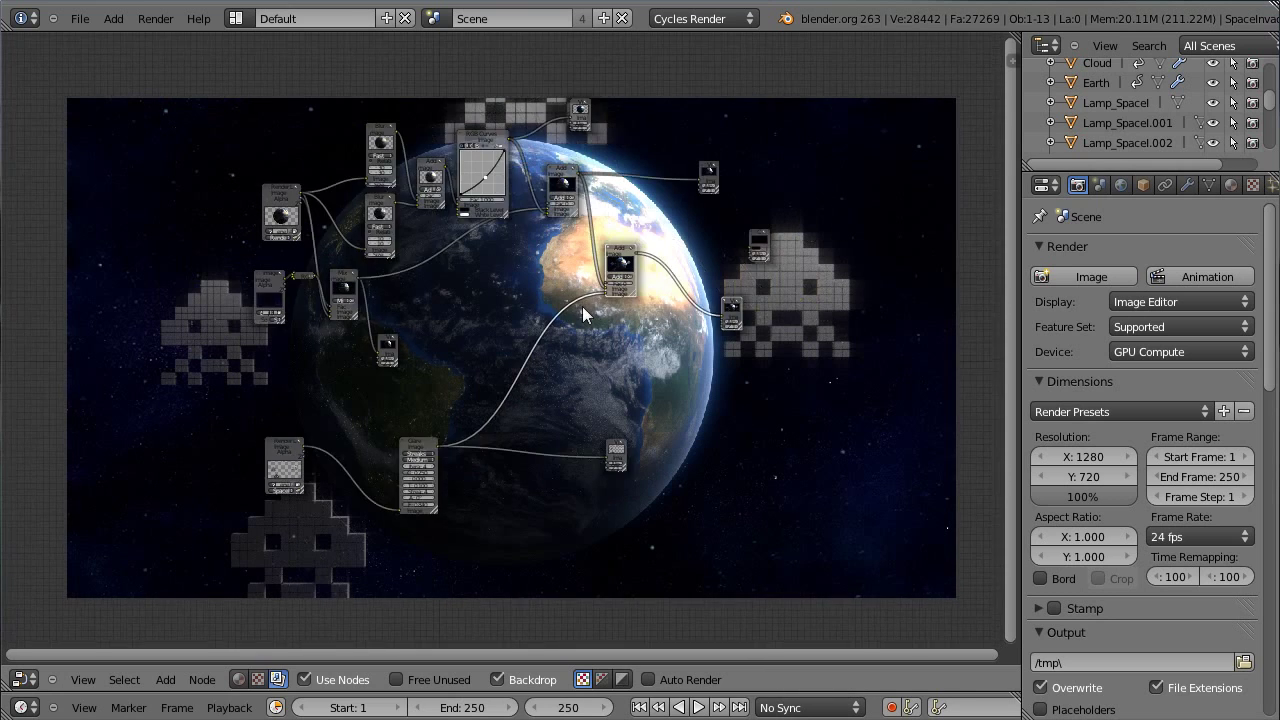
scroll(585, 310, down, 3)
scroll(598, 412, up, 5)
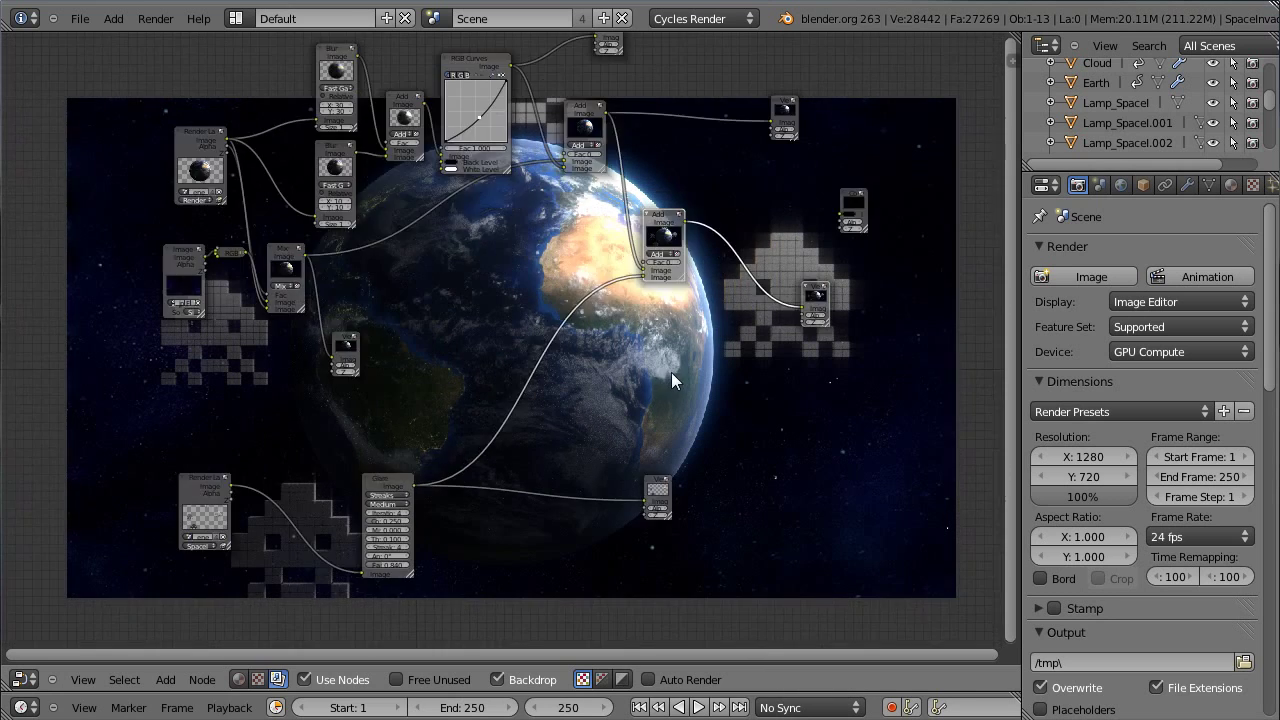
- Try a factor of 1.200 on the third Add node, set it to 1.000, and move the node nearer its Viewer
scroll(700, 310, up, 2)
drag(757, 216, 813, 233)
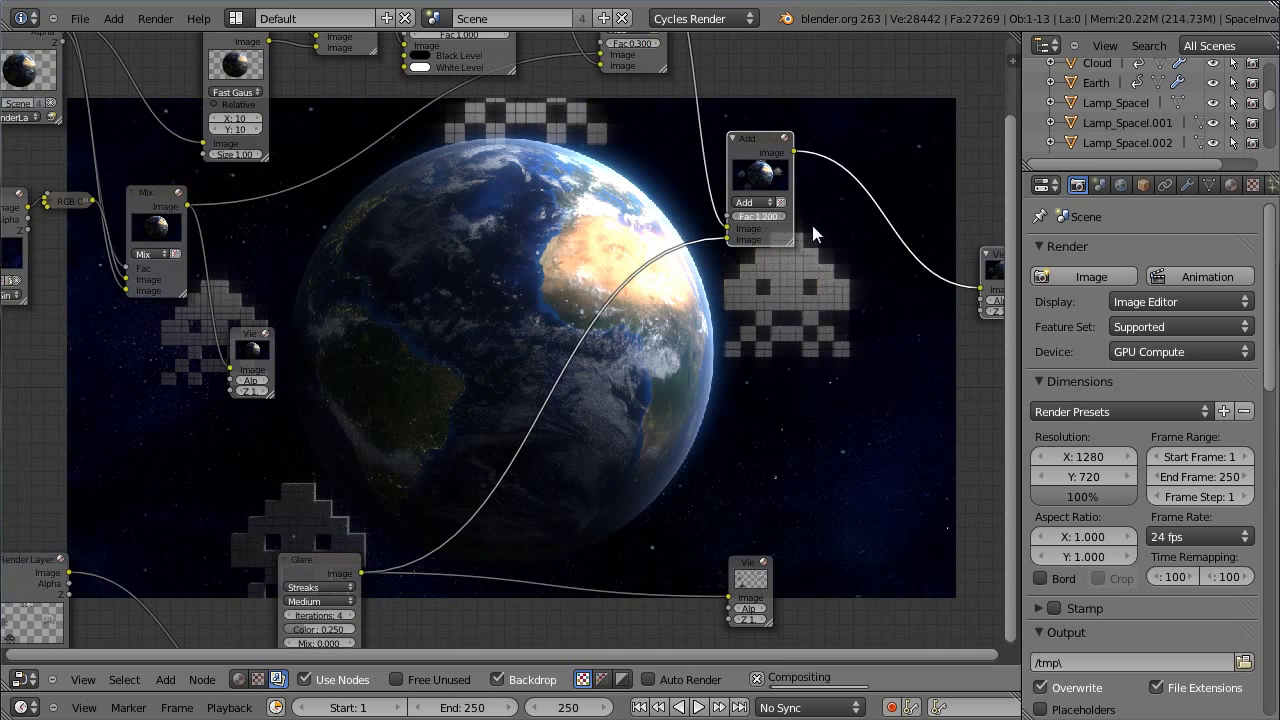
click(785, 217)
text(1.240)
key(Return)
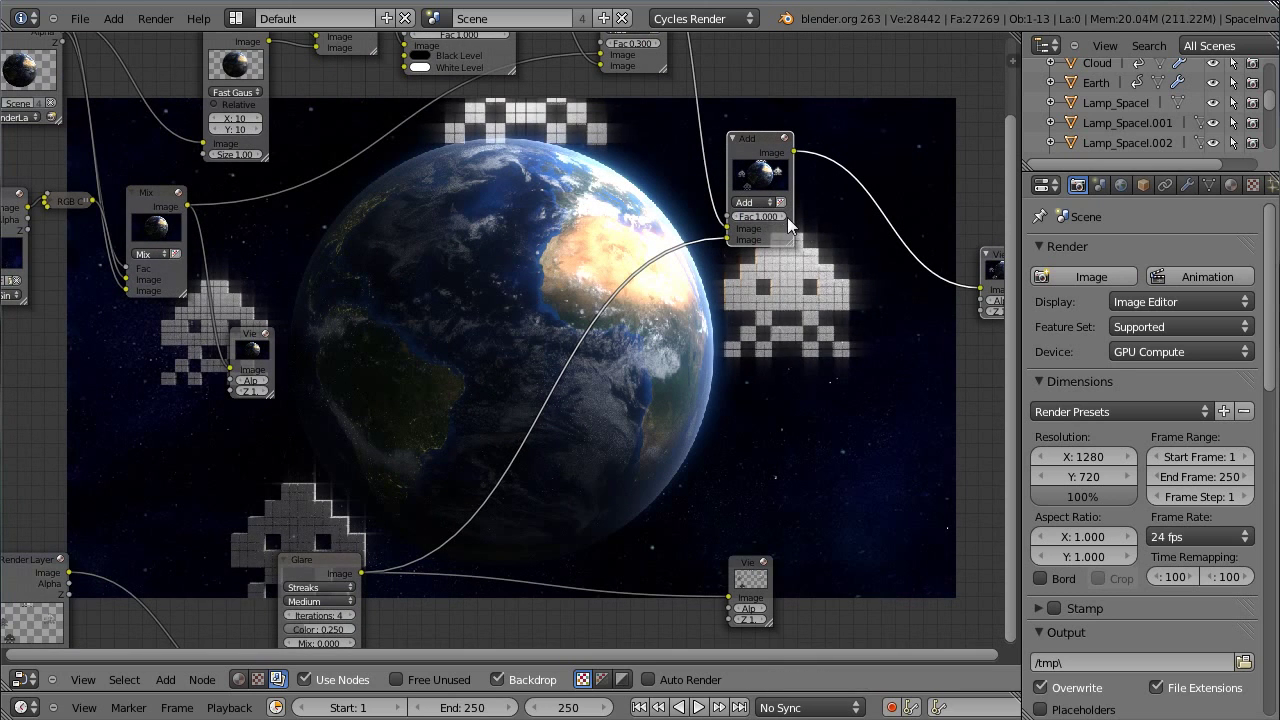
drag(777, 139, 830, 128)
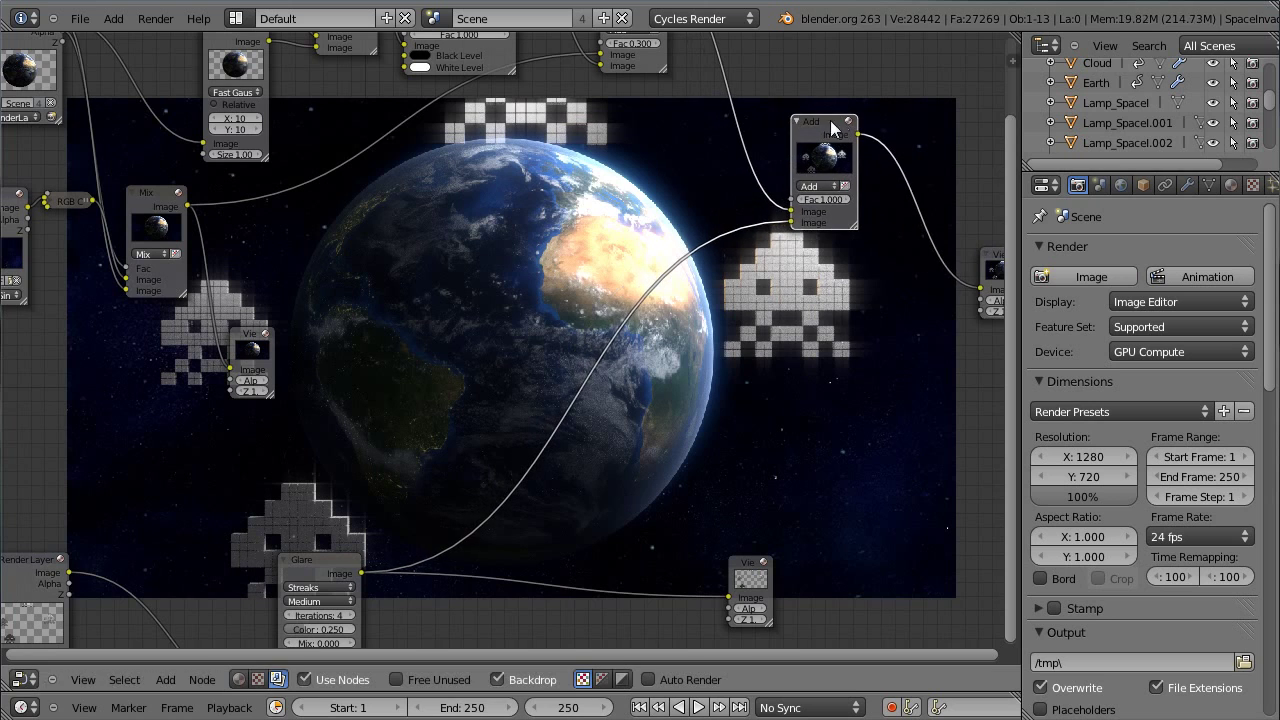
- Examine the combined Earth and Space Invader backdrop both in full and up close
scroll(613, 394, down, 2)
scroll(595, 405, up, 1)
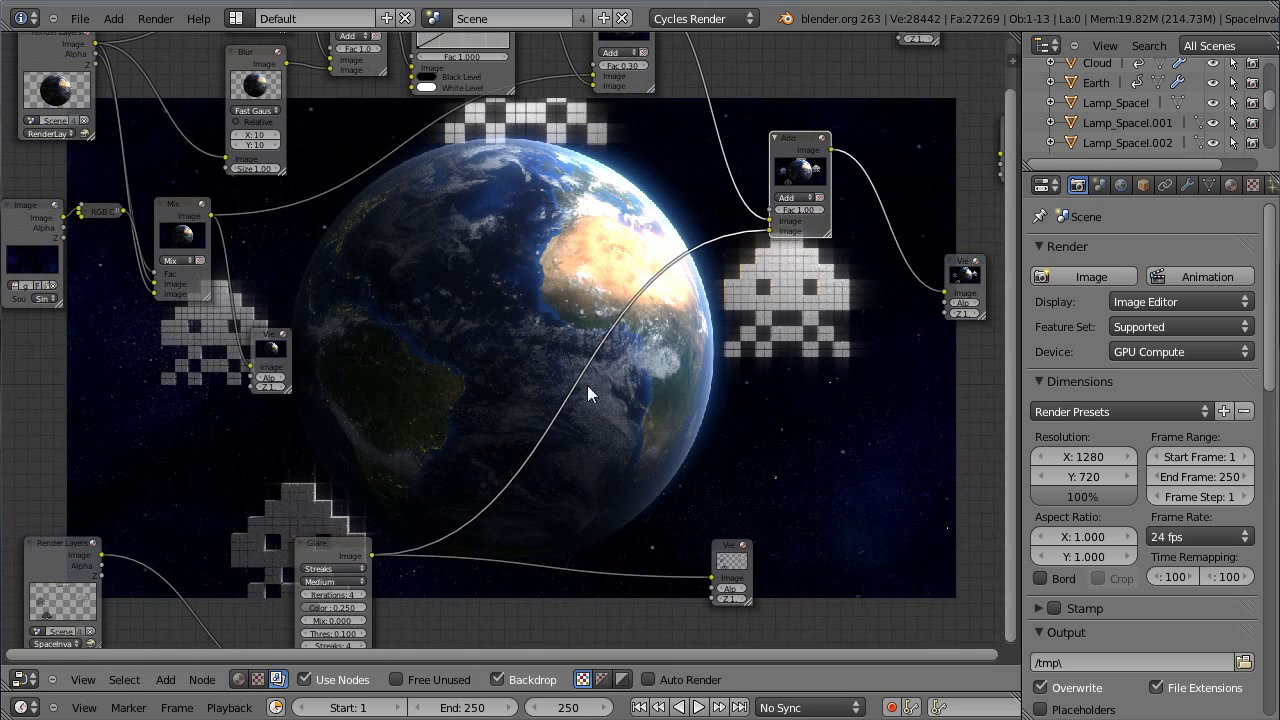
key(v)
key(v)
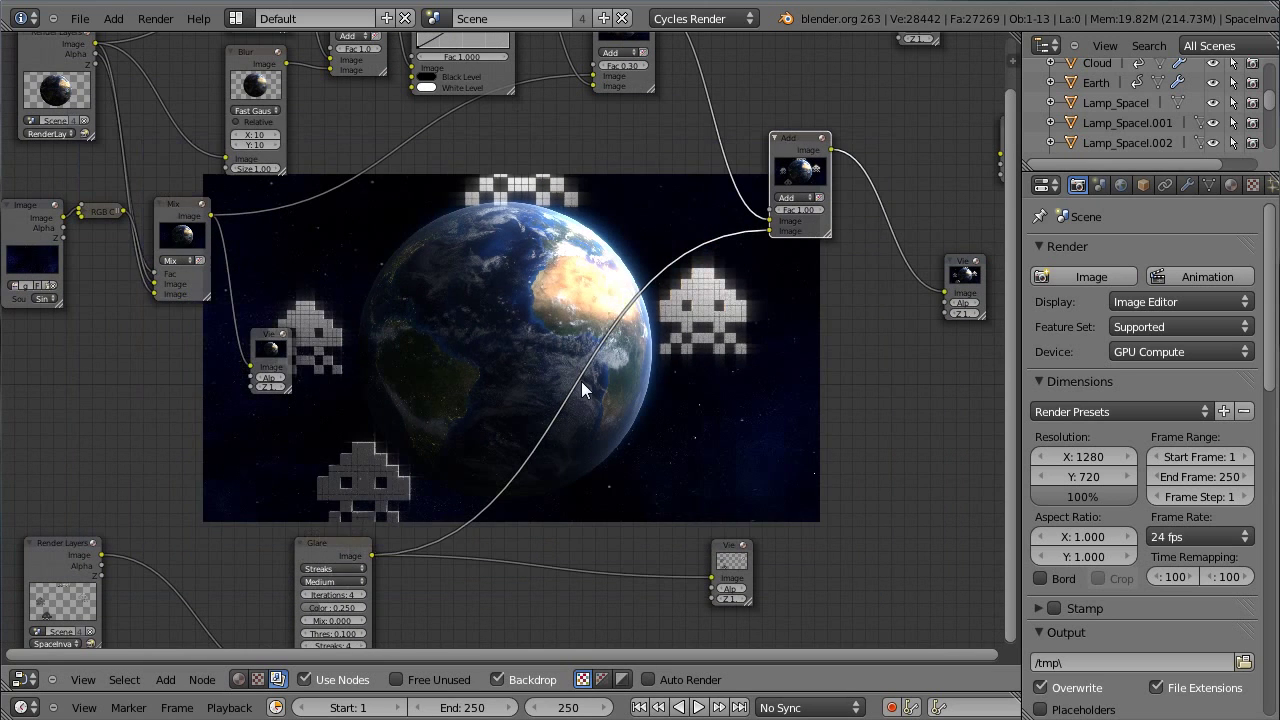
key(alt+v)
key(alt+v)
key(alt+v)
key(alt+v)
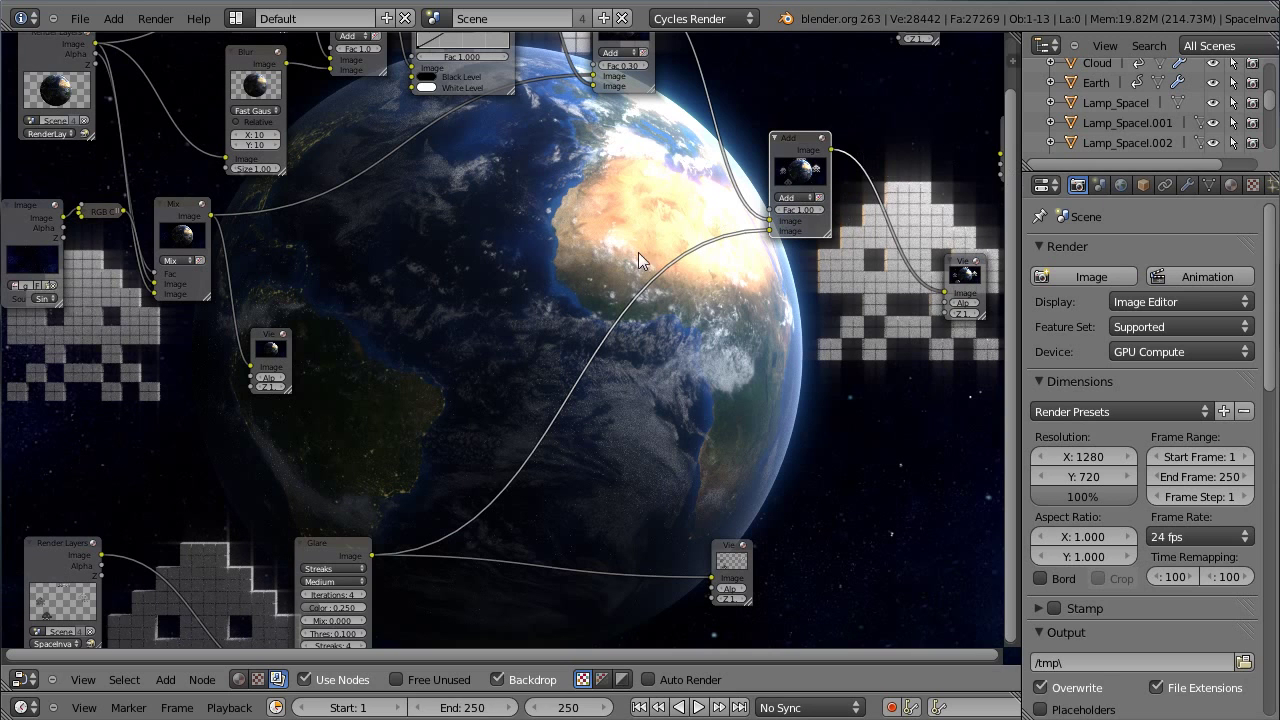
key(alt+v)
key(alt+v)
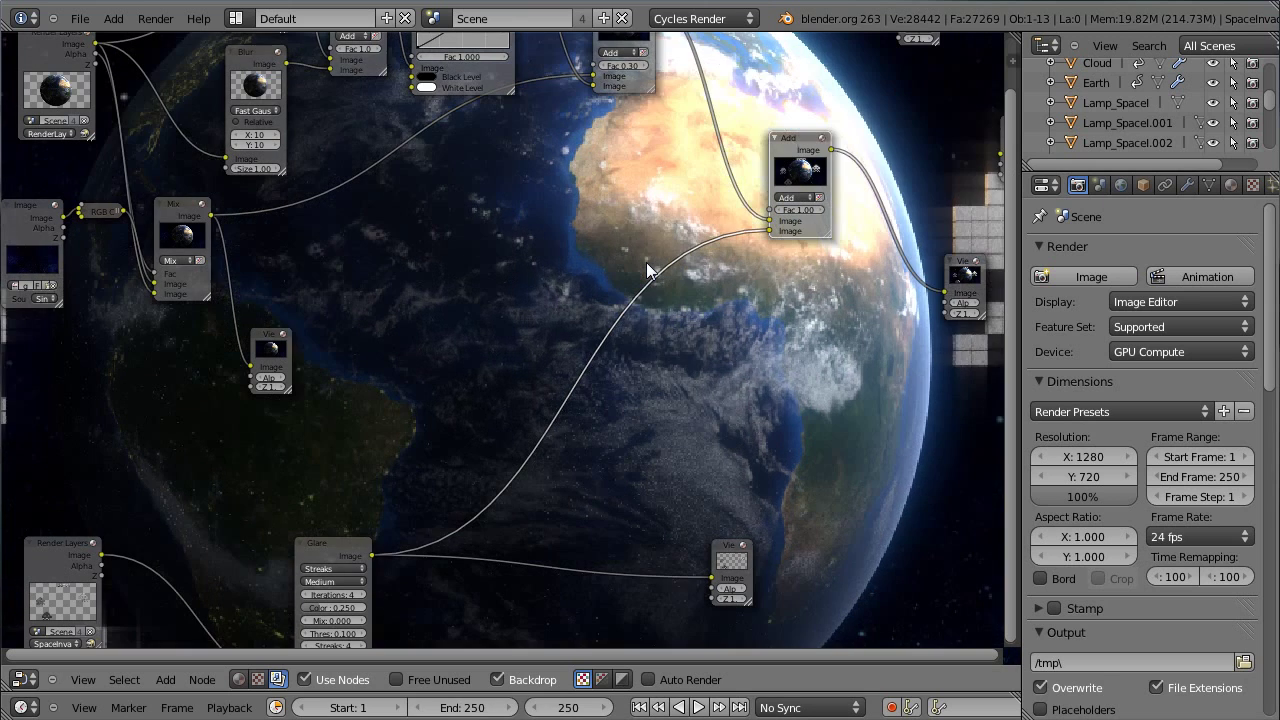
key(v)
key(v)
key(v)
key(v)
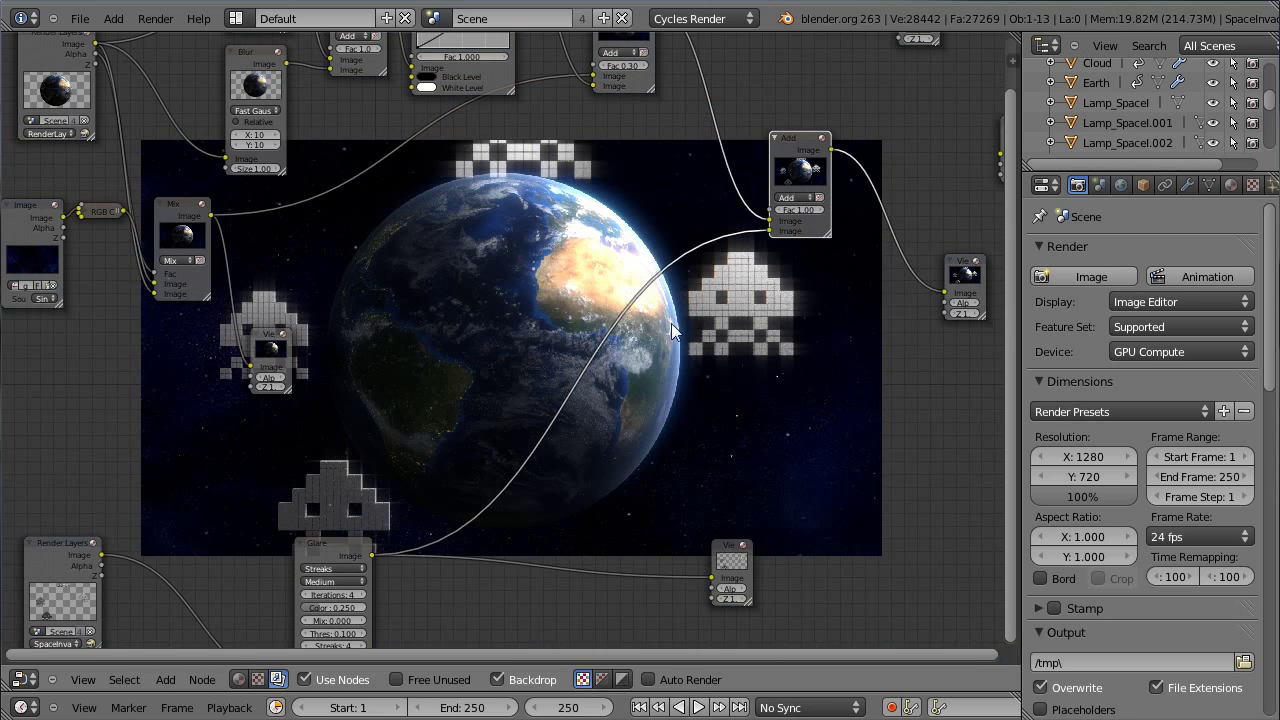
- Connect the third Add node's image output to the Composite node
scroll(557, 293, down, 3)
scroll(761, 252, up, 2)
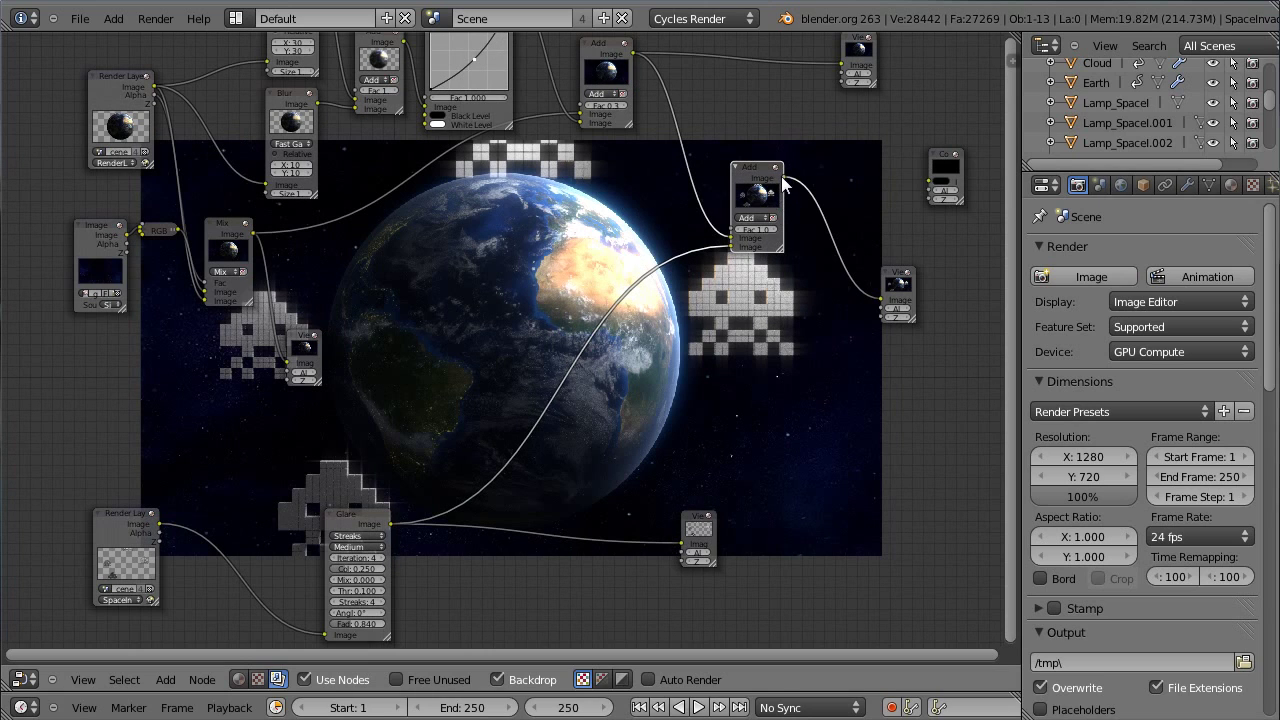
drag(863, 165, 936, 194)
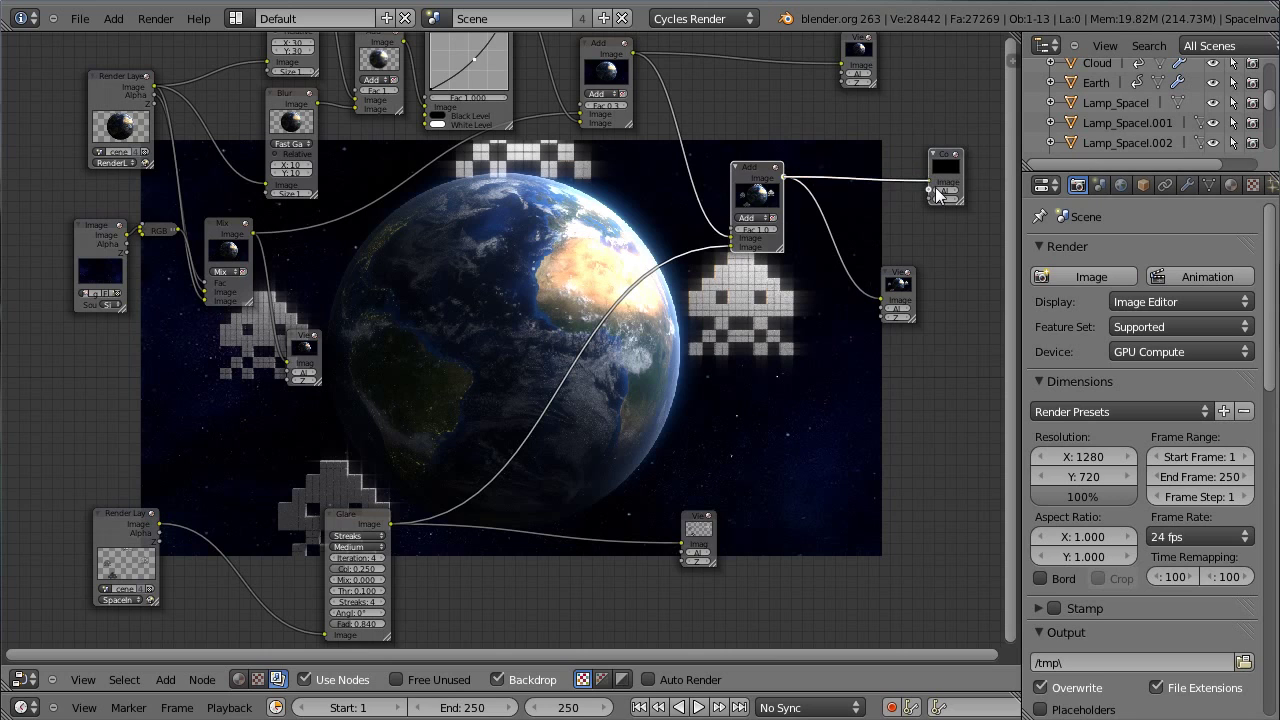
click(948, 162)
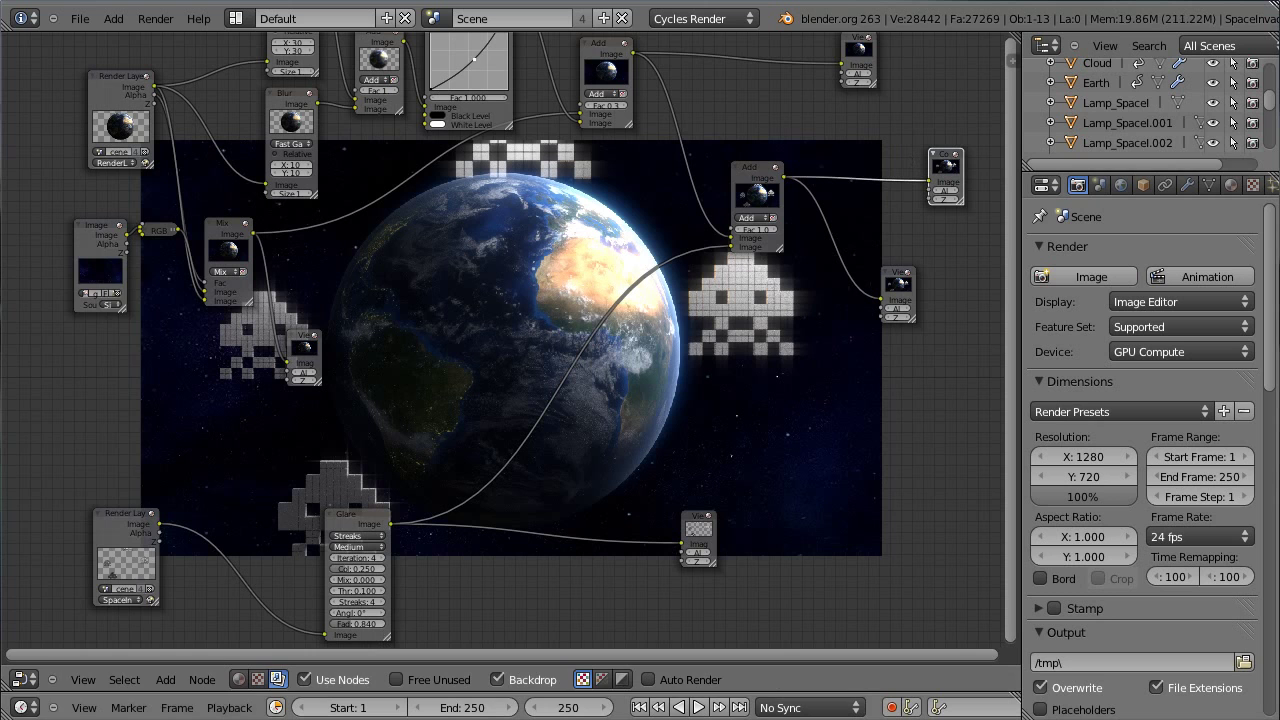
- Check the composited render result in the UV/Image Editor, fitting the whole image in view
click(22, 684)
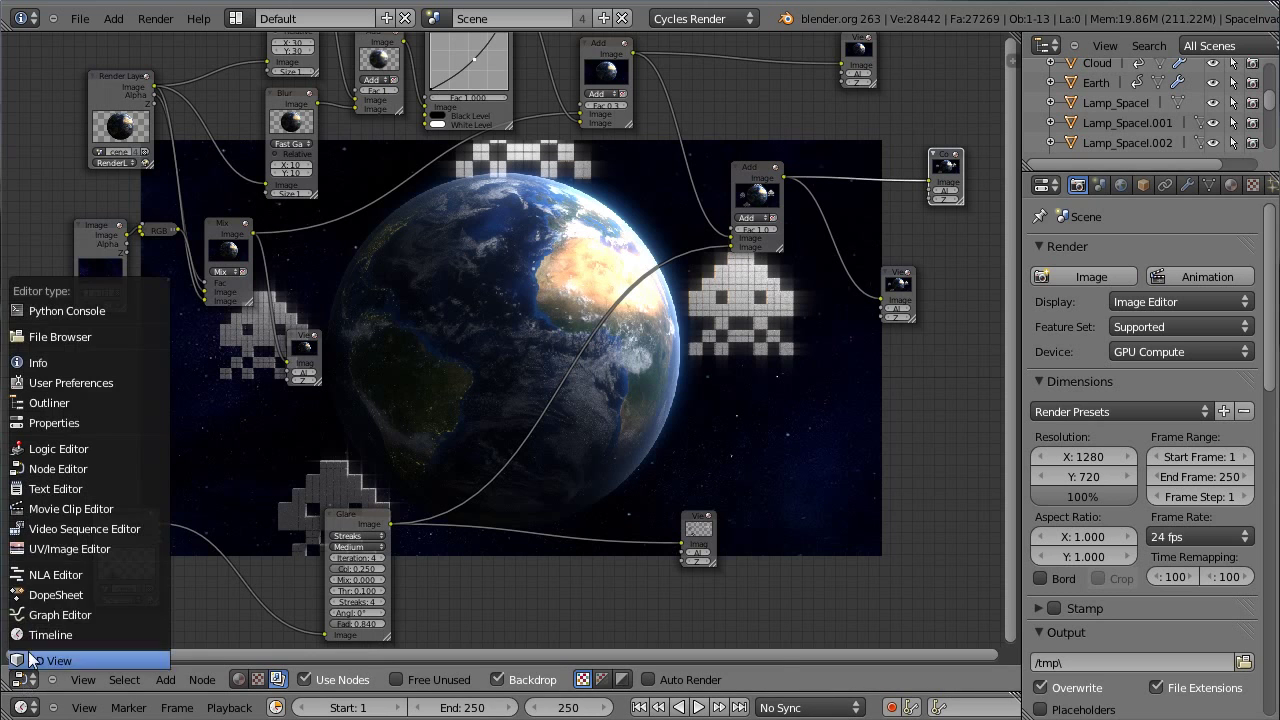
click(50, 554)
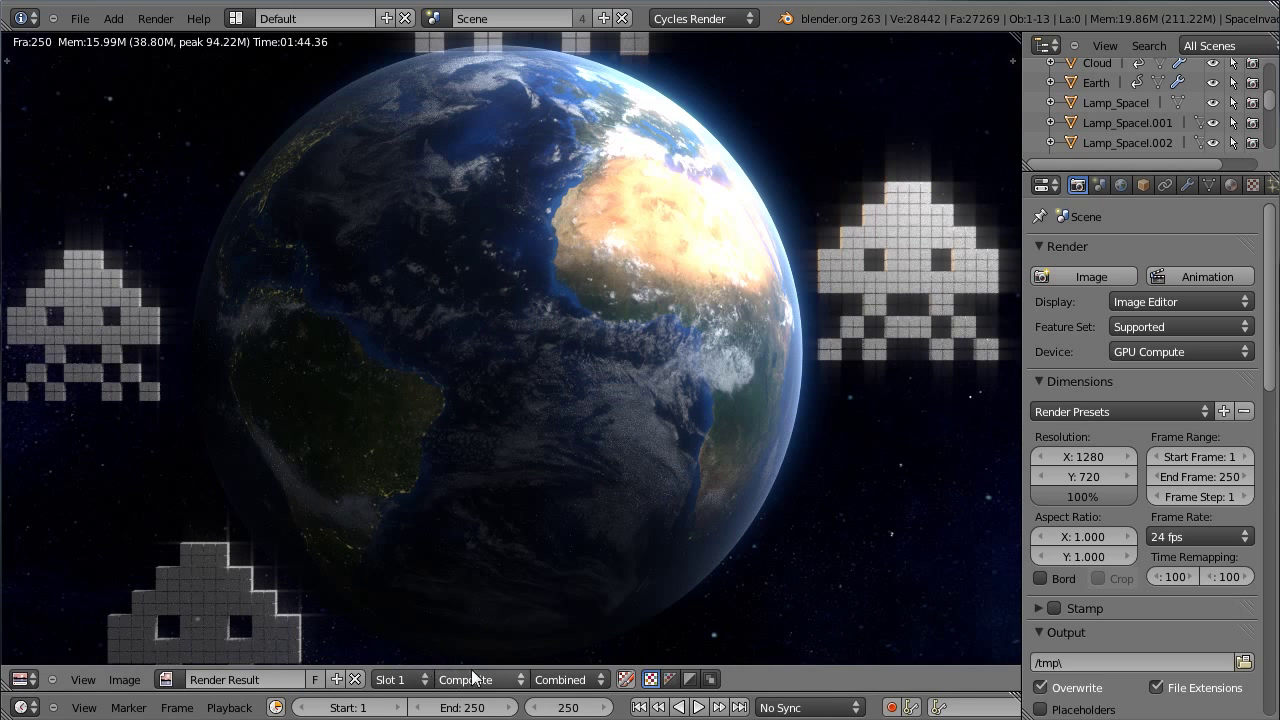
scroll(461, 509, down, 3)
key(Home)
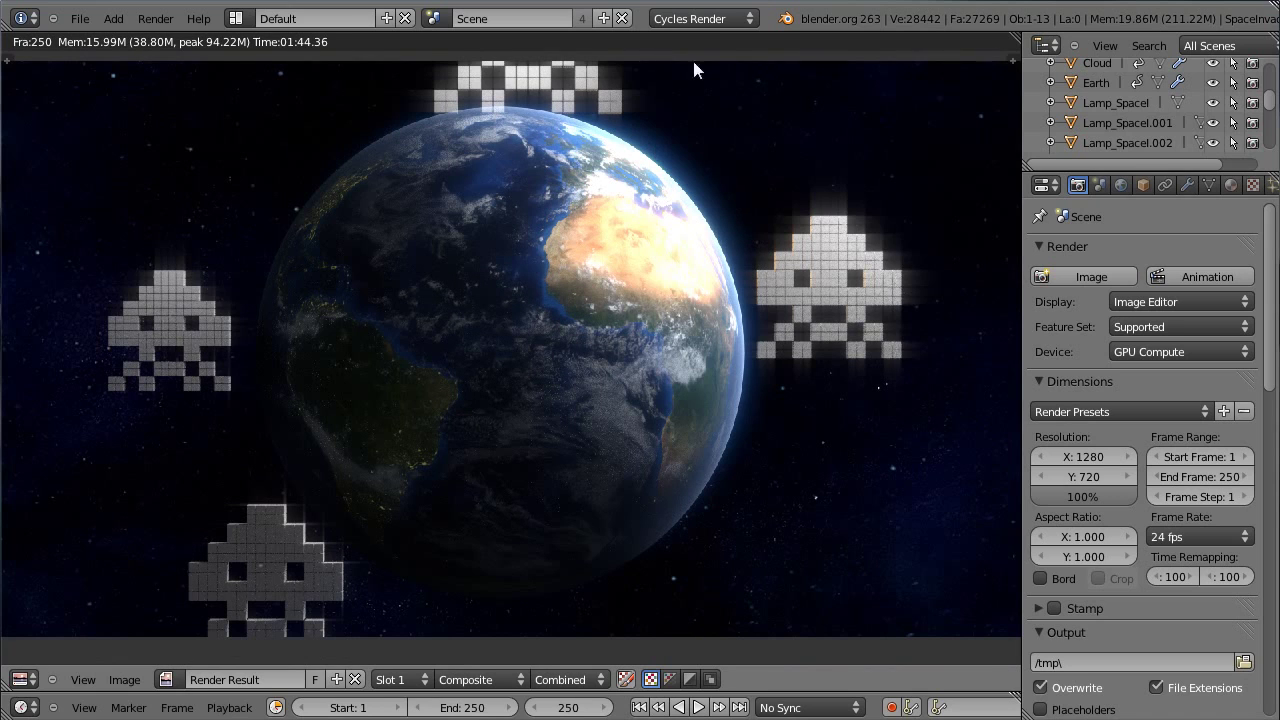
- Return to the 3D View, enlarge the timeline to go to frame 152, and render that frame
click(22, 679)
click(58, 655)
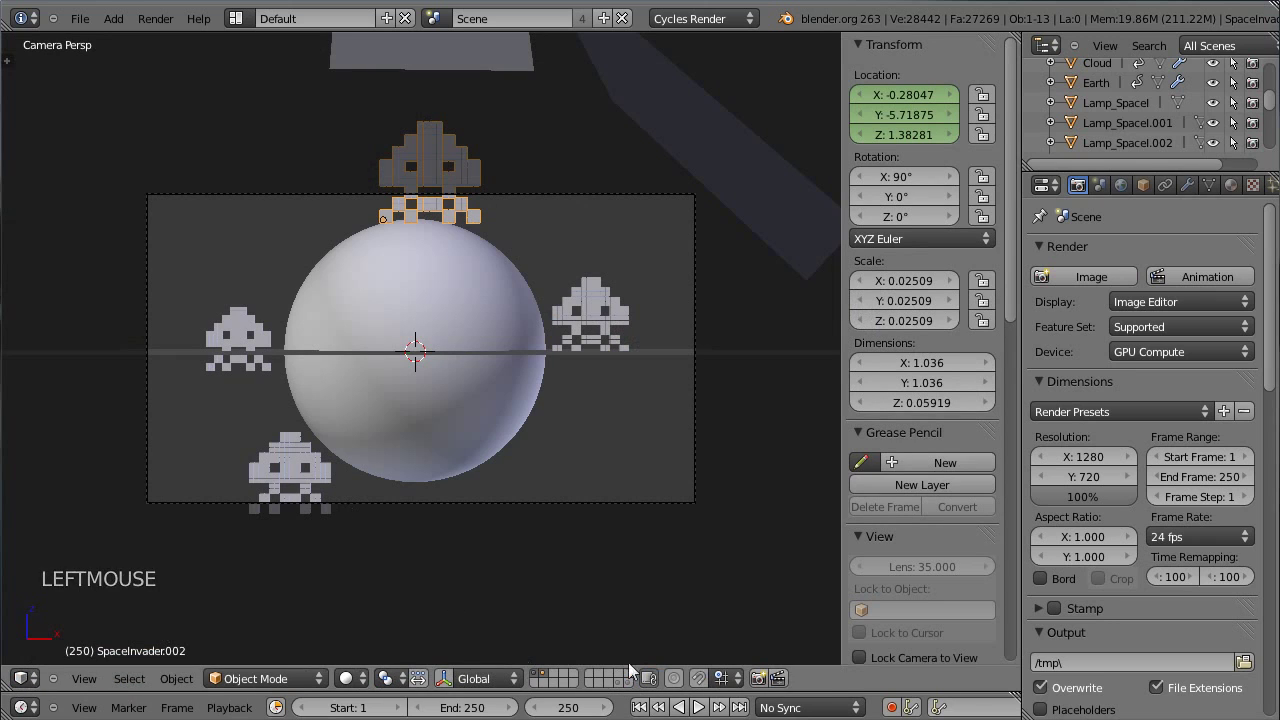
drag(775, 694, 773, 638)
drag(919, 658, 632, 673)
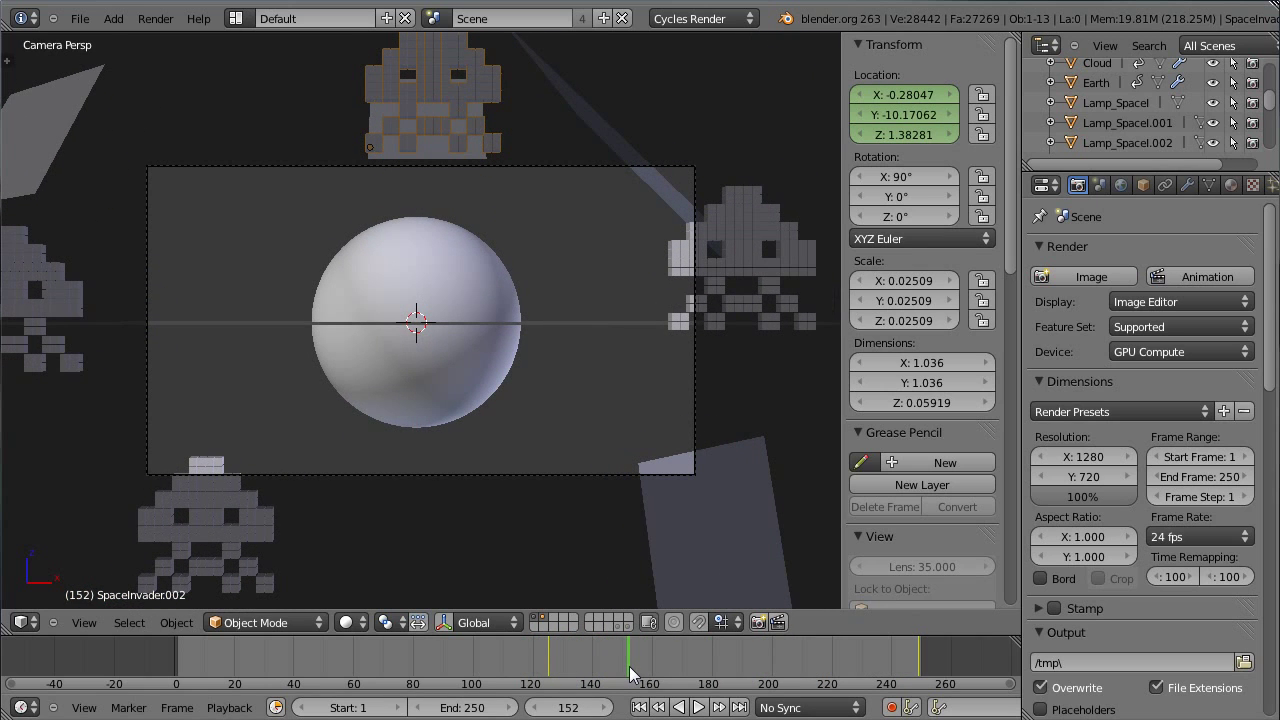
click(1096, 273)
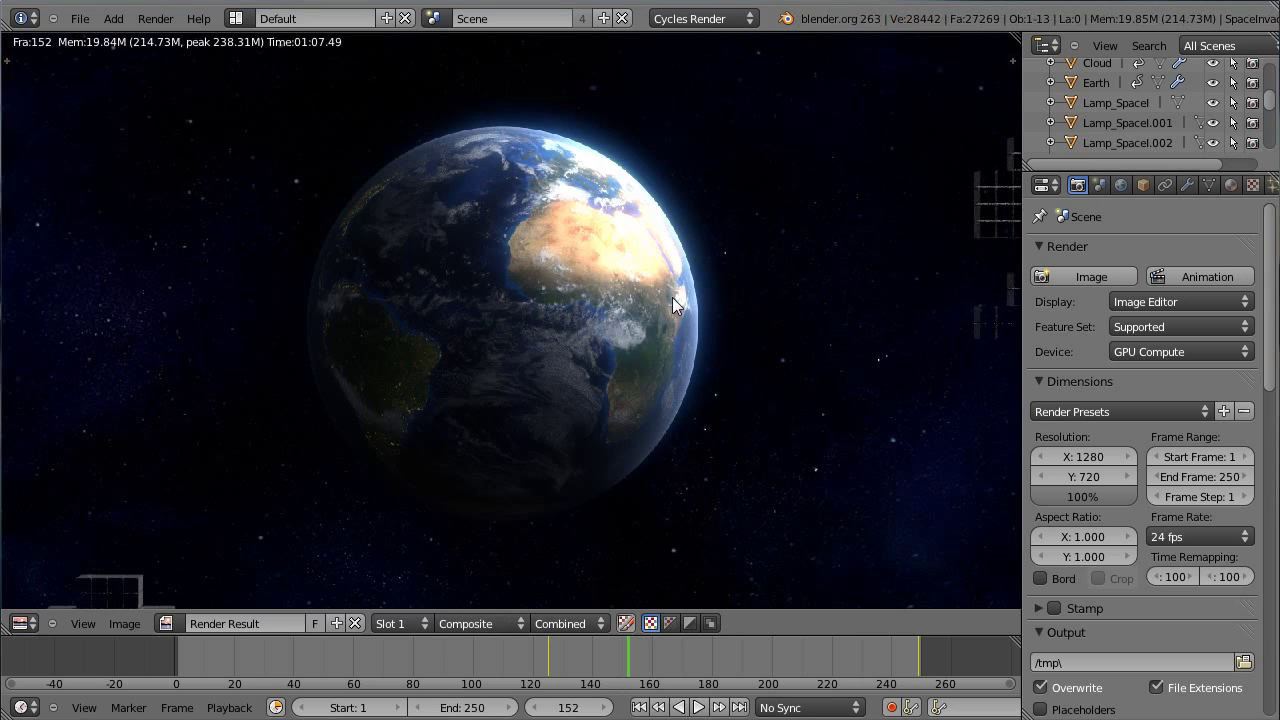
- Inspect the whole rendered image of frame 152 in the UV/Image Editor
click(22, 623)
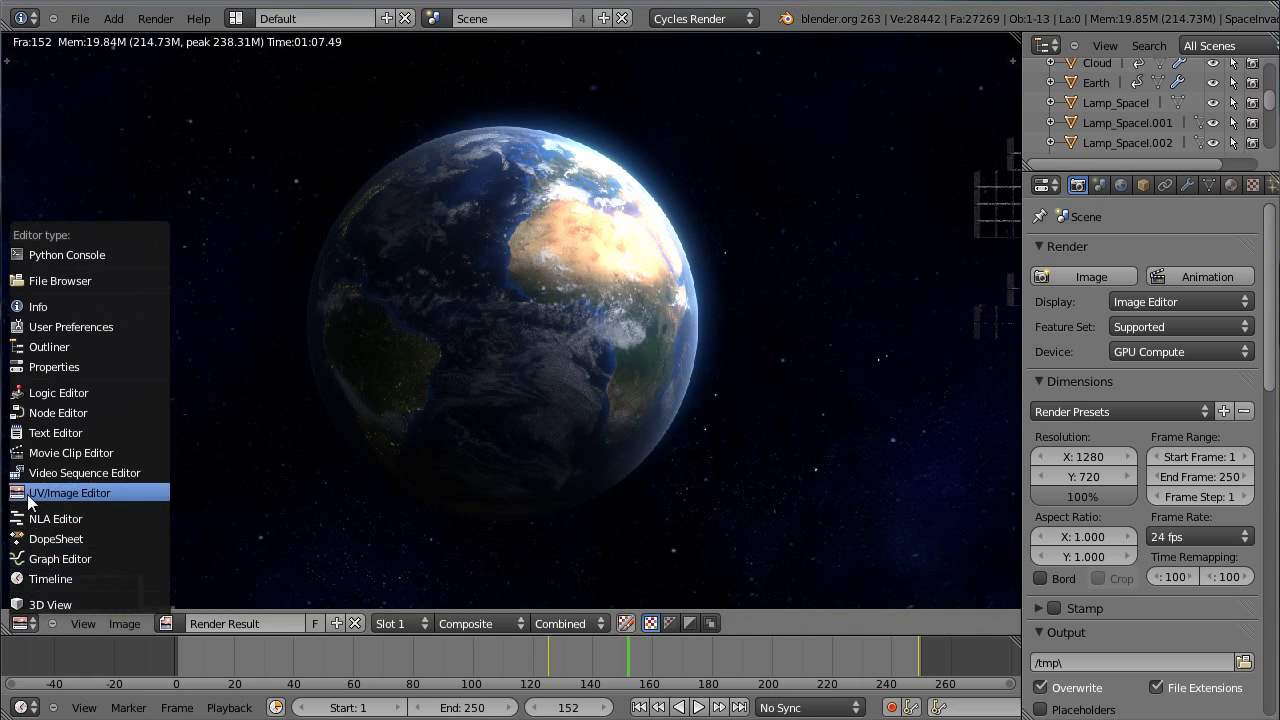
click(60, 492)
scroll(499, 417, down, 1)
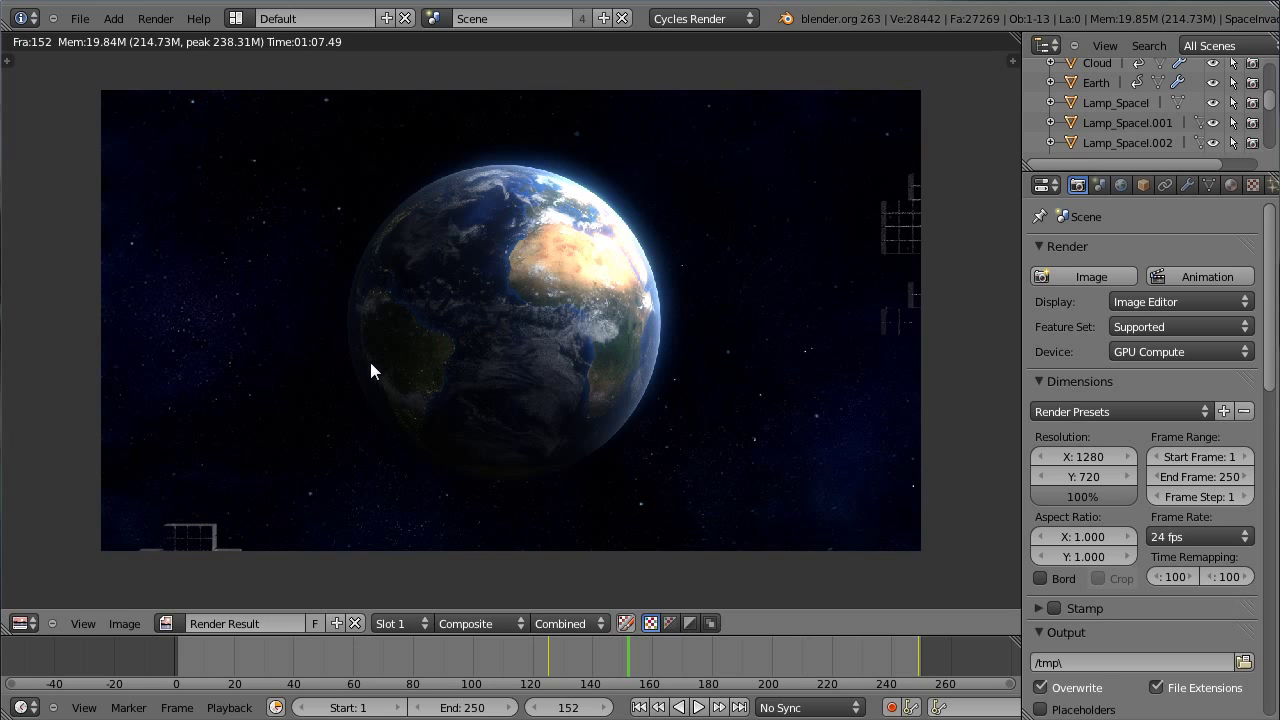
- Return to the Node Editor and move the Composite node and its neighboring Viewer farther from the third Add node
click(24, 623)
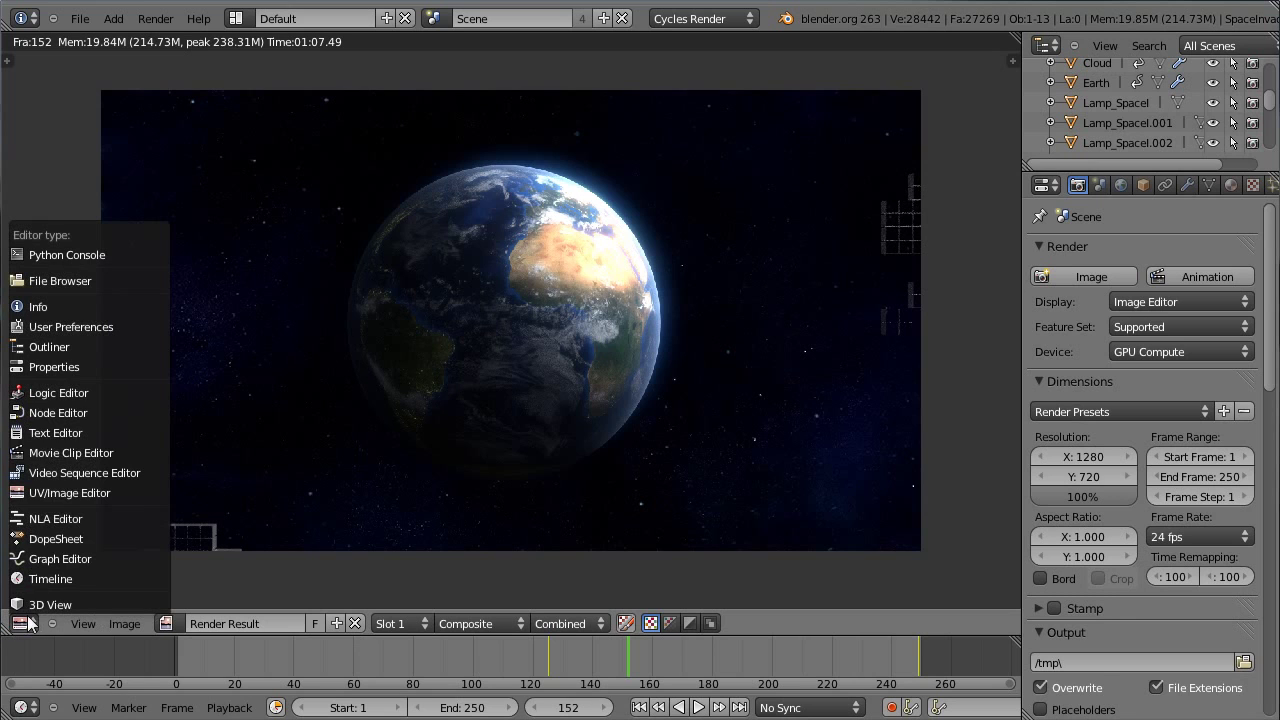
click(69, 412)
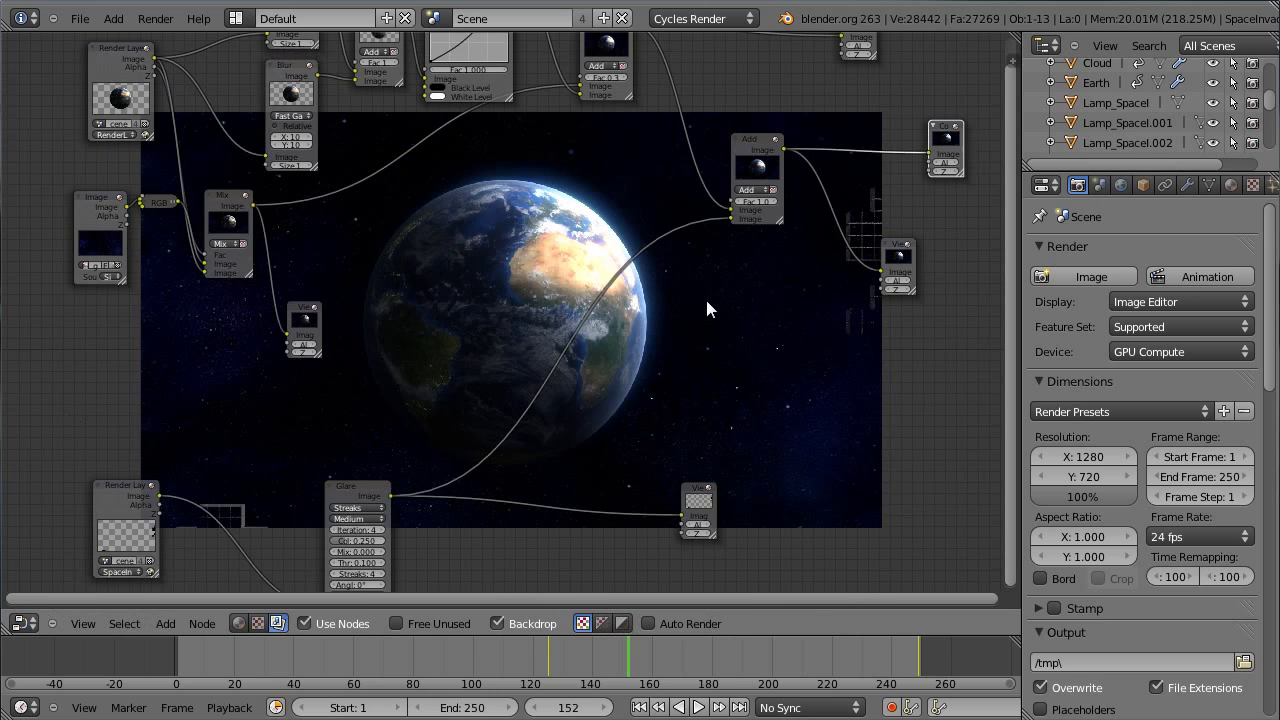
scroll(707, 303, down, 2)
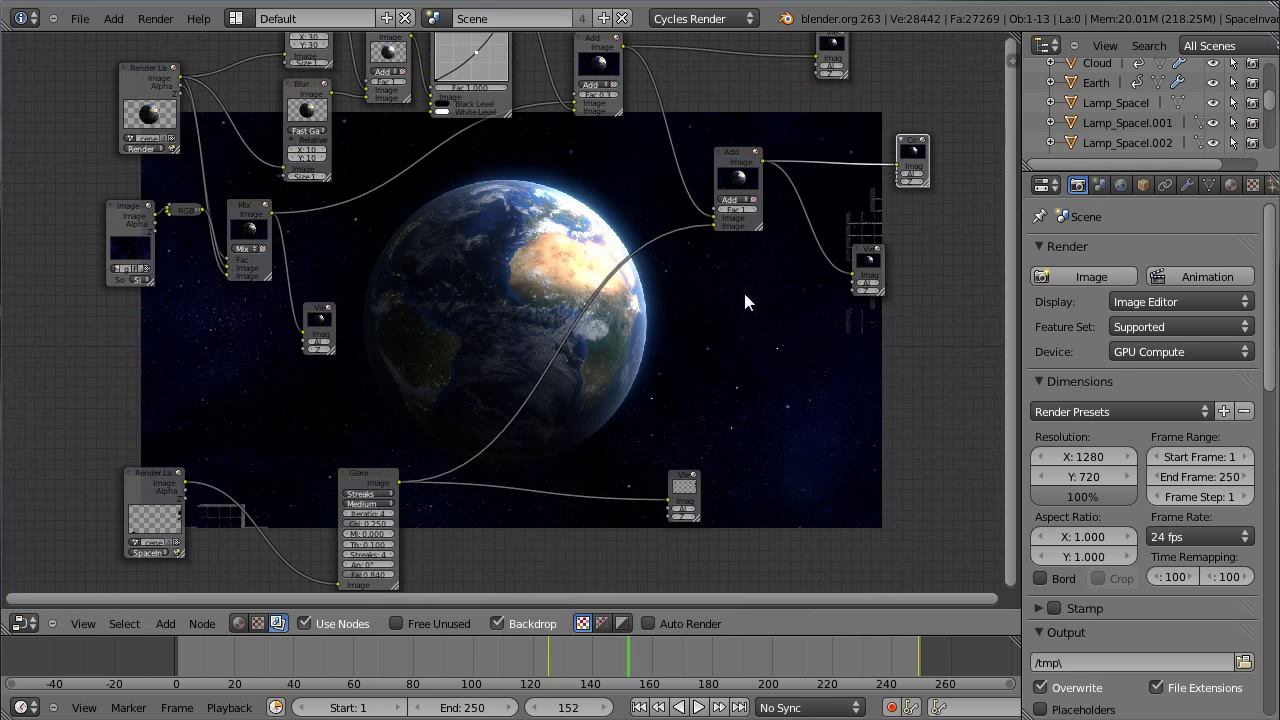
middle_drag(738, 313, 471, 348)
drag(660, 192, 842, 183)
drag(603, 312, 780, 333)
scroll(408, 274, down, 1)
scroll(410, 270, down, 1)
scroll(428, 319, up, 2)
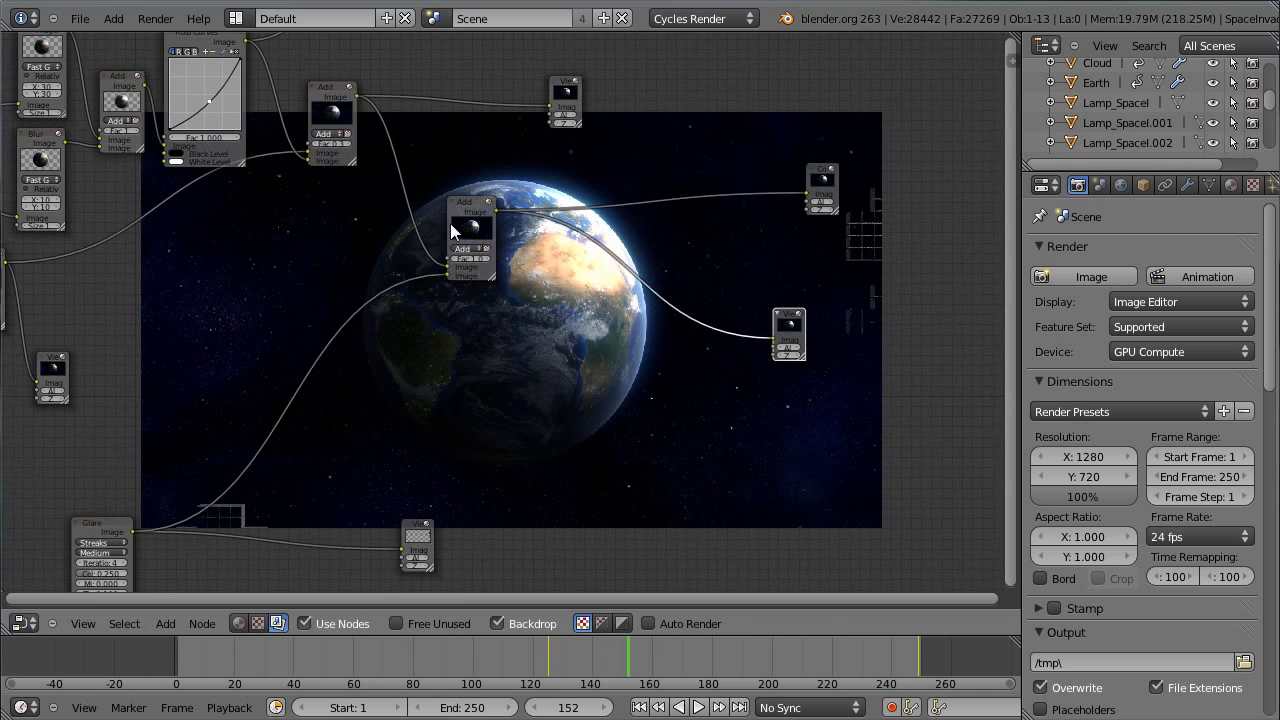
- Insert a Color Balance node between the third Add node and its Viewer, and connect its output to the Composite node as well
key(shift+a)
mouse_move(514, 354)
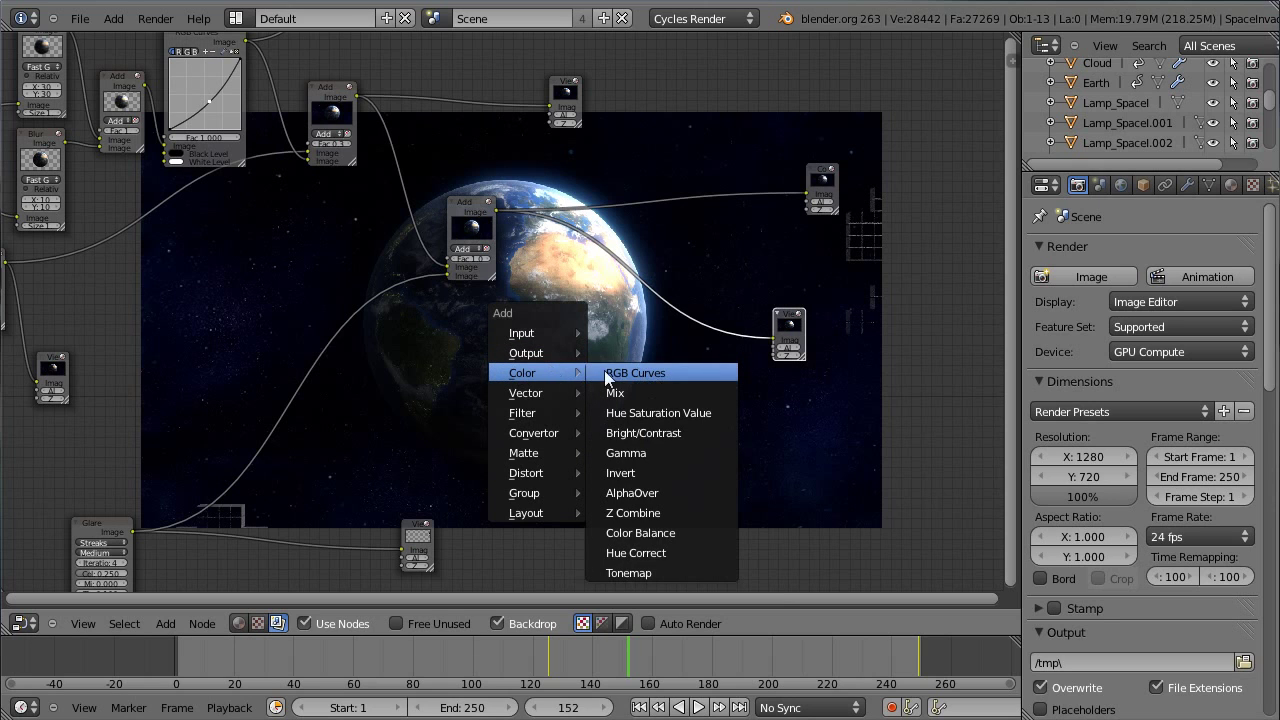
click(629, 532)
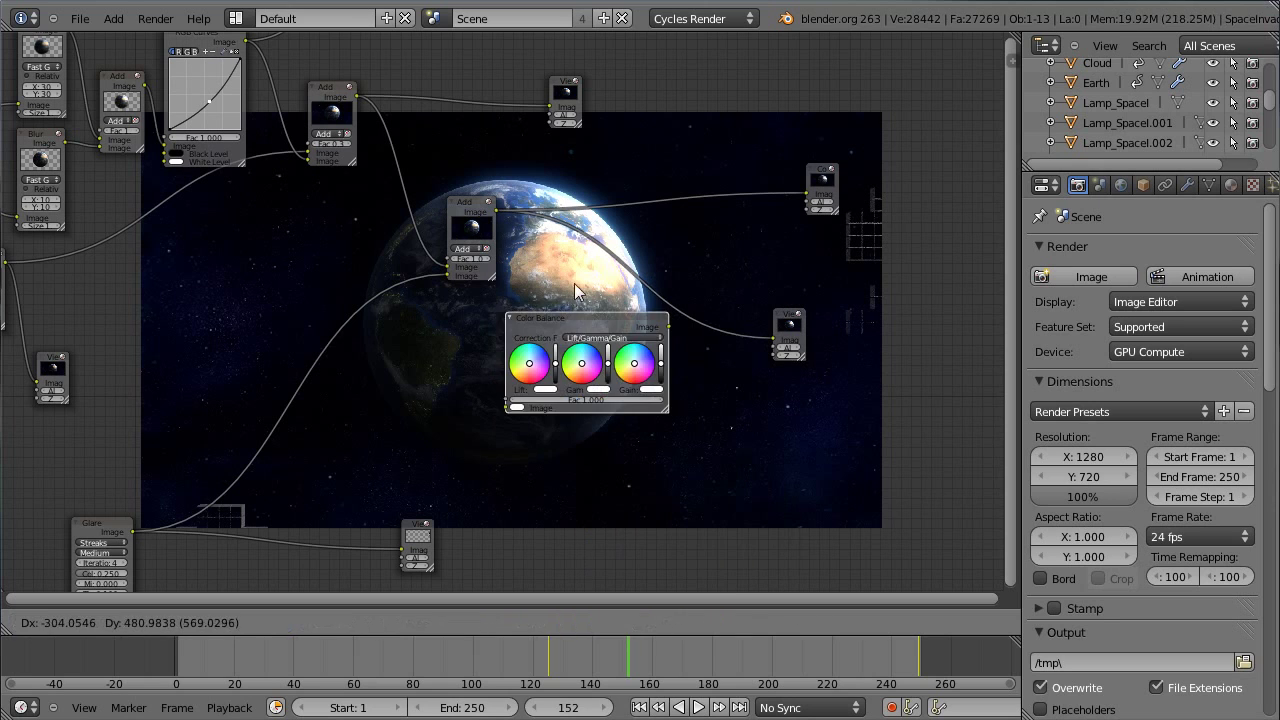
click(626, 260)
drag(789, 319, 853, 320)
click(862, 321)
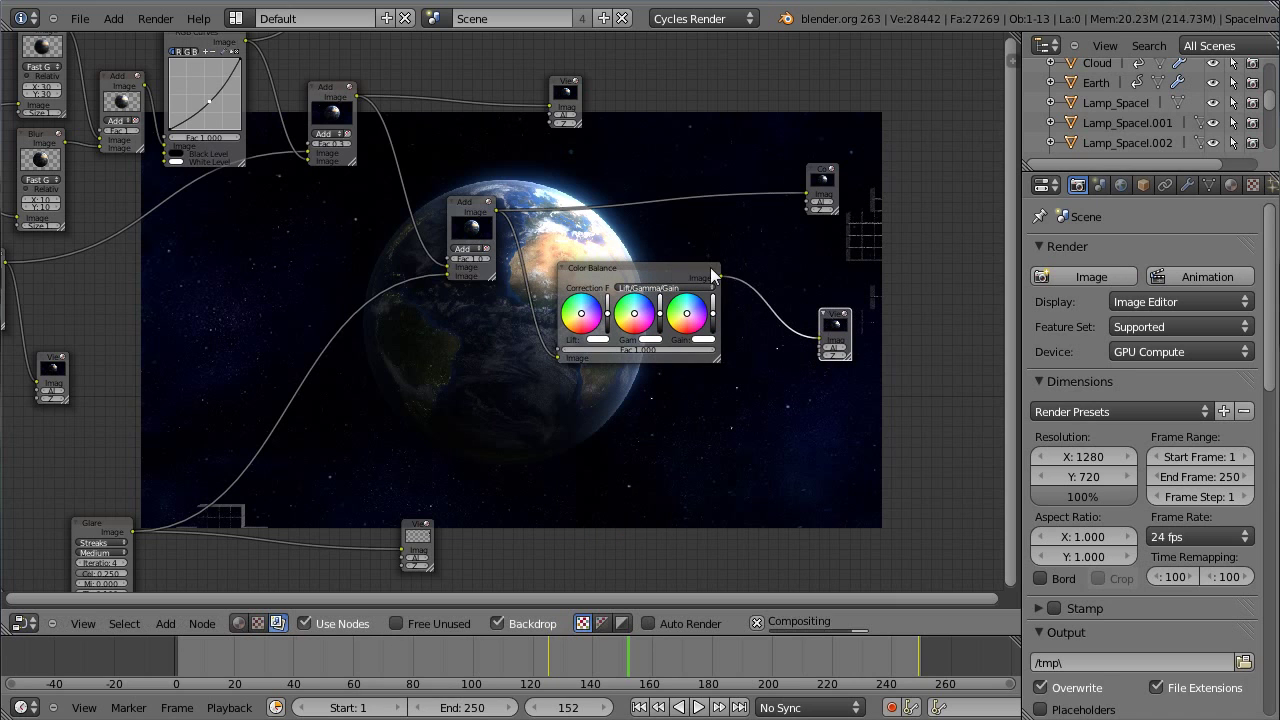
drag(720, 276, 803, 195)
drag(638, 285, 694, 313)
- Shift the Color Balance lift slightly toward blue and lower its brightness a little to darken the Earth image's shadows
middle_drag(651, 237, 118, 193)
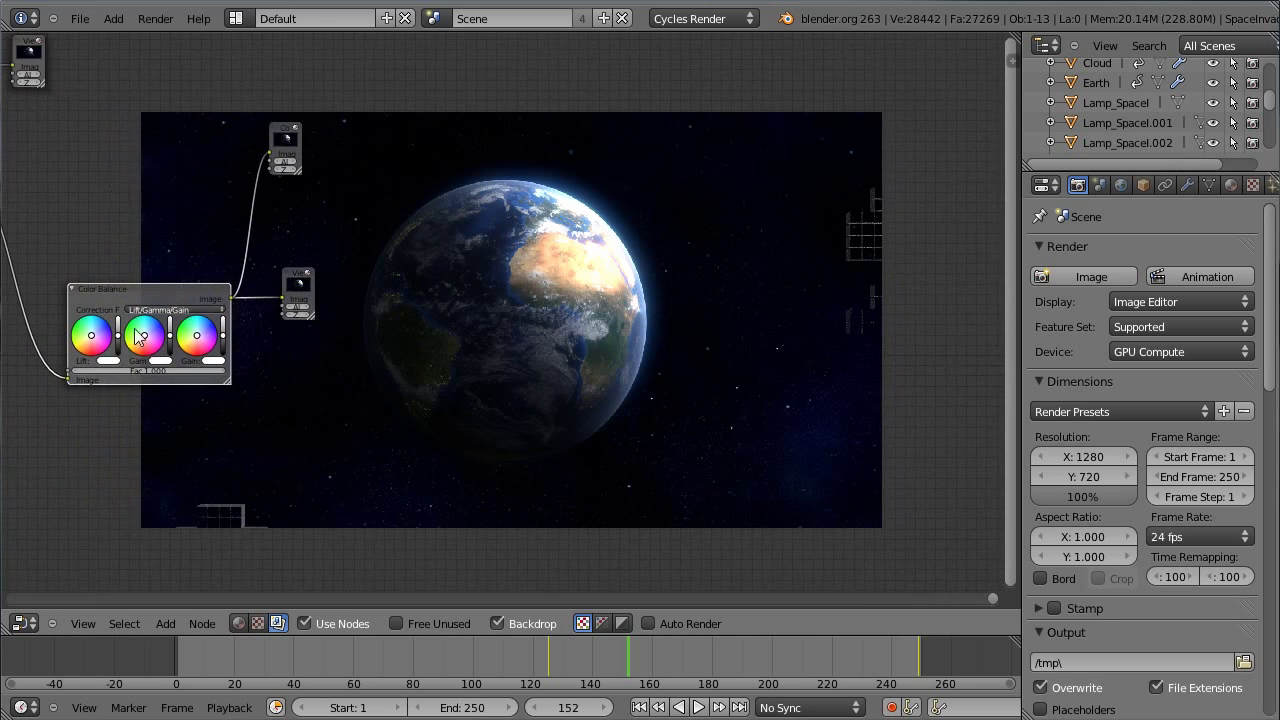
scroll(316, 365, up, 3)
drag(135, 283, 151, 283)
drag(45, 338, 41, 342)
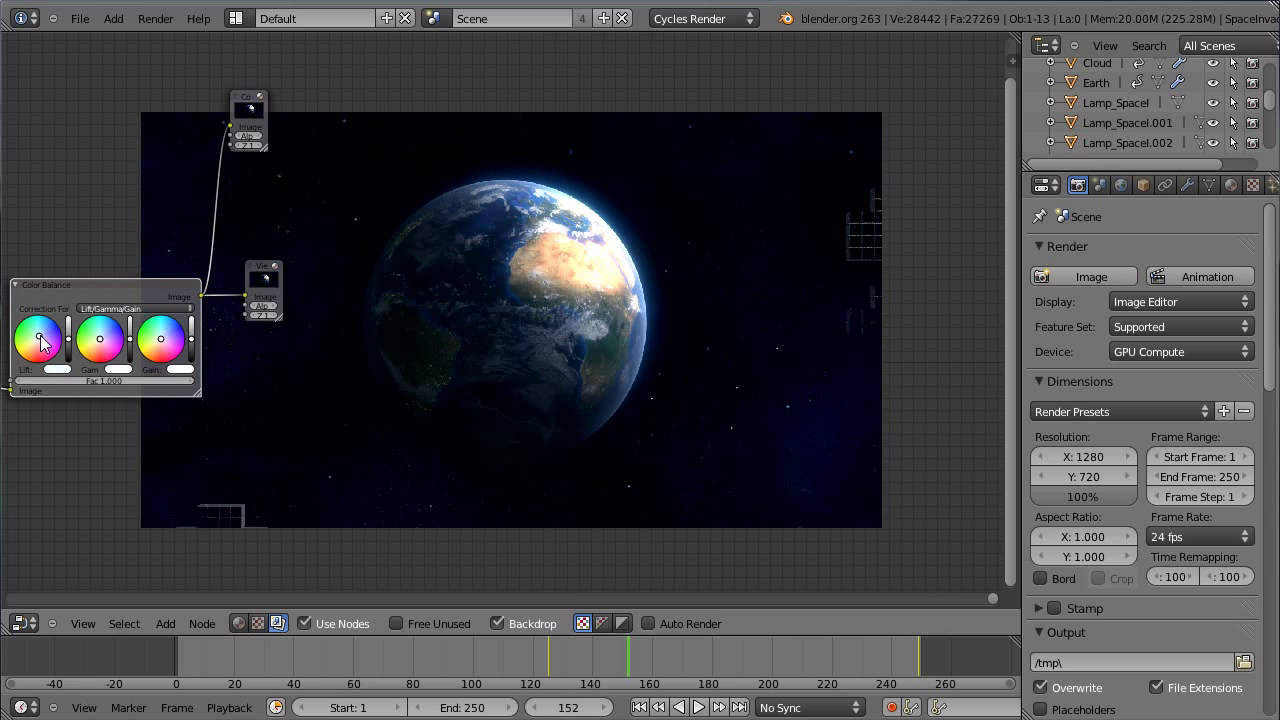
click(70, 346)
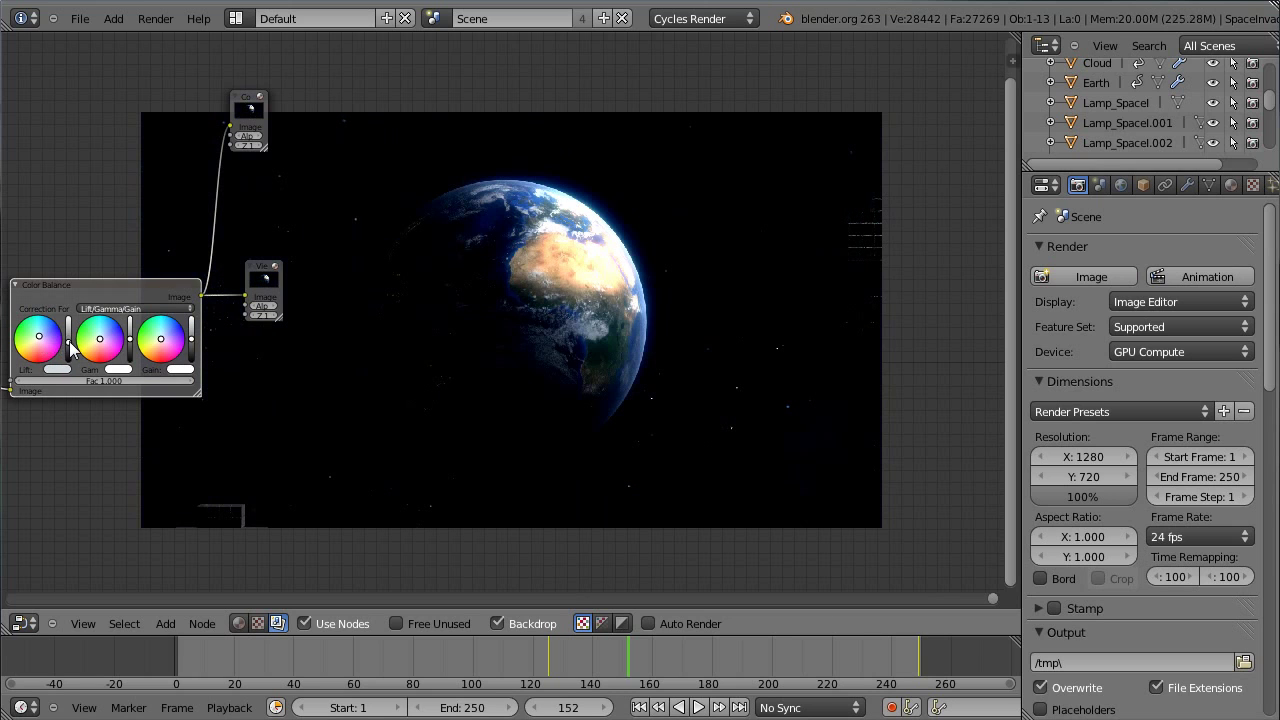
scroll(259, 395, up, 2)
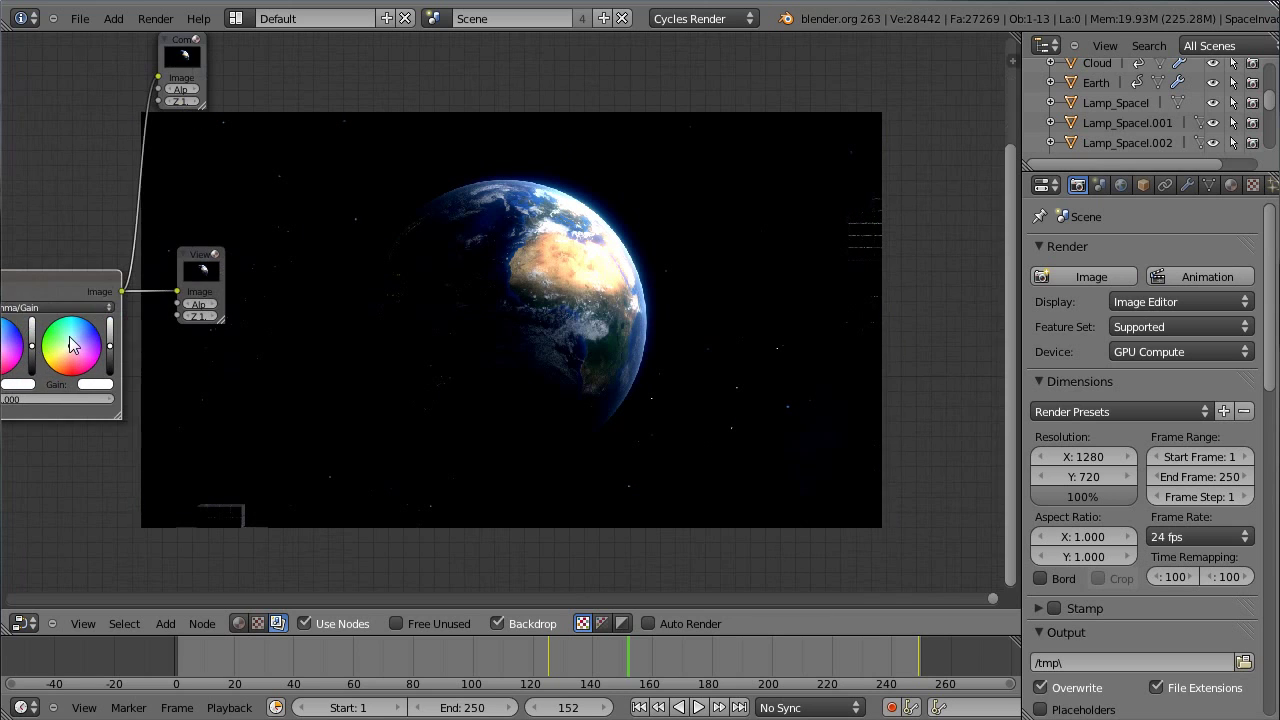
middle_drag(259, 395, 472, 376)
drag(227, 266, 137, 179)
drag(76, 258, 73, 257)
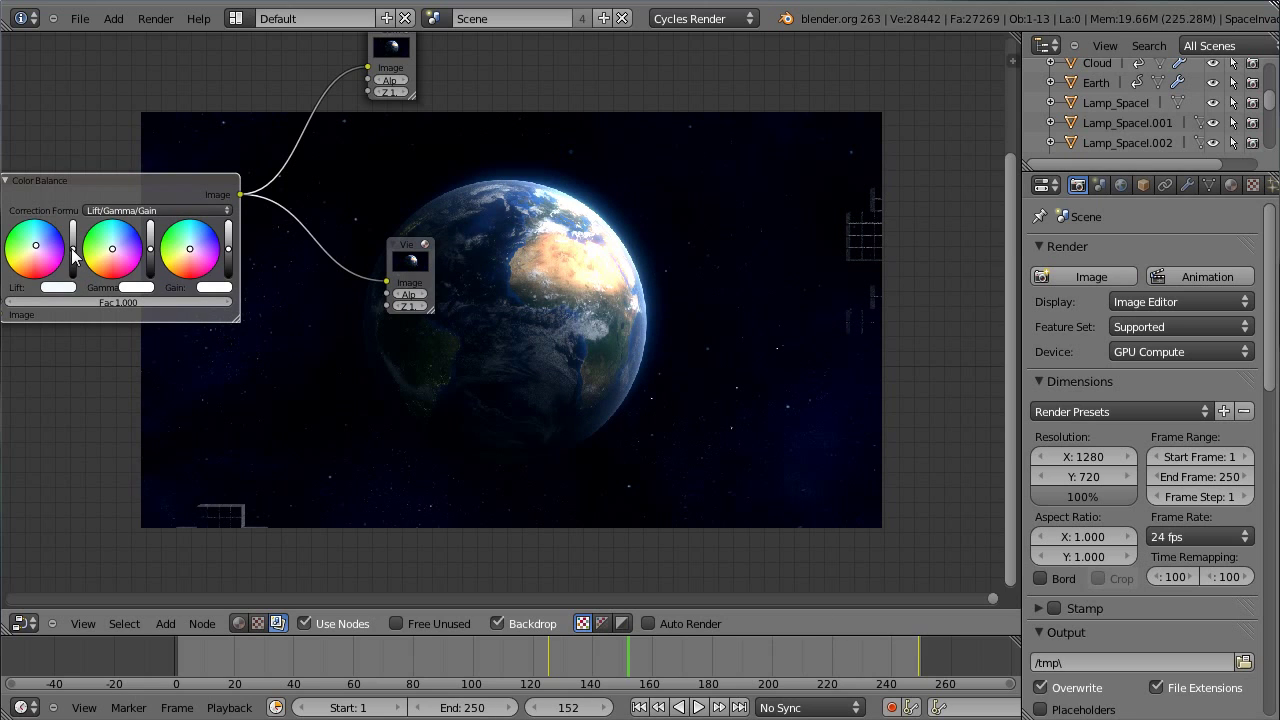
- Tint the Color Balance gain slightly toward blue to cool the highlights
click(195, 254)
click(195, 240)
scroll(708, 248, up, 1)
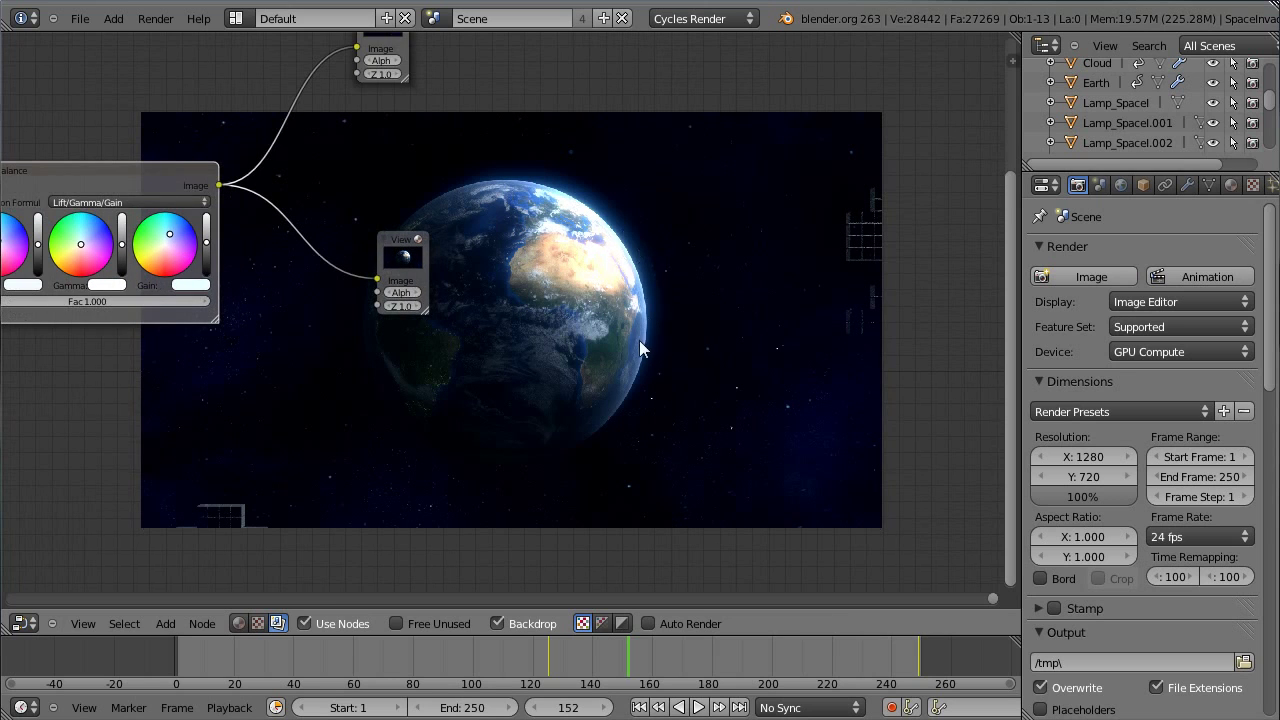
click(207, 250)
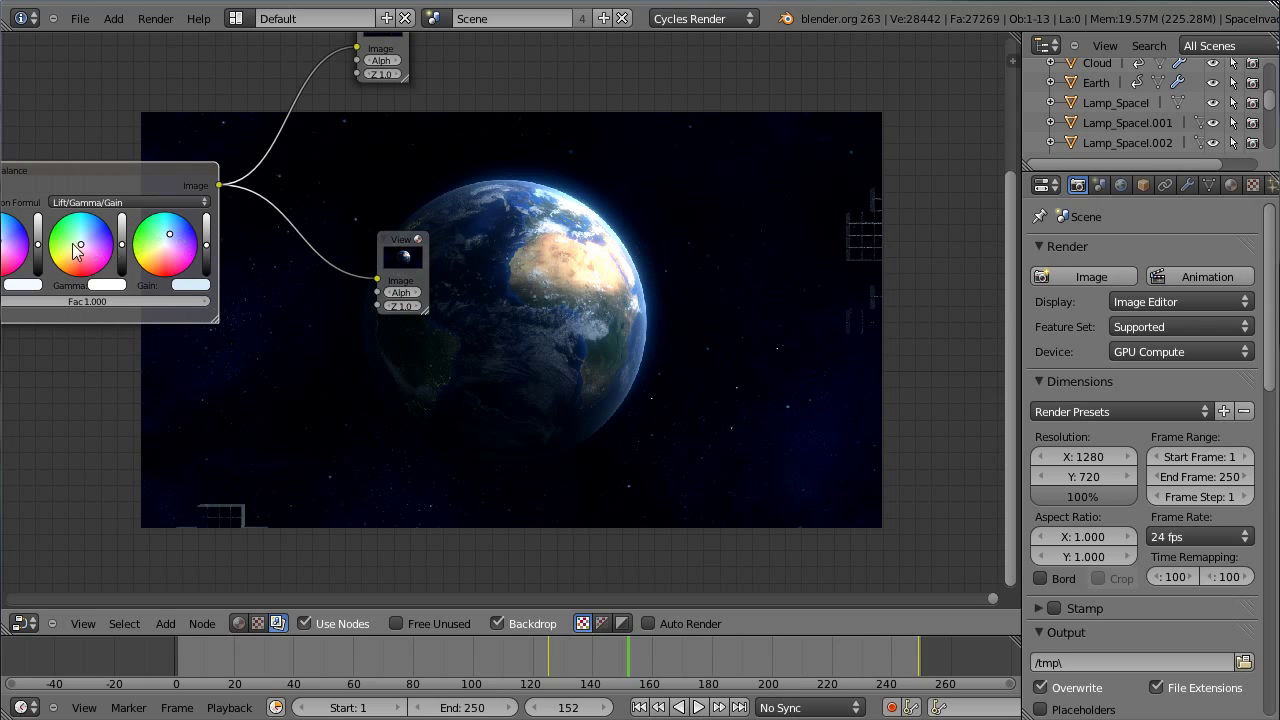
- Rearrange the Composite and Viewer nodes so they sit apart after the Color Balance node
scroll(250, 255, down, 4)
drag(416, 166, 507, 154)
right_click(508, 160)
drag(452, 282, 470, 280)
drag(425, 165, 470, 160)
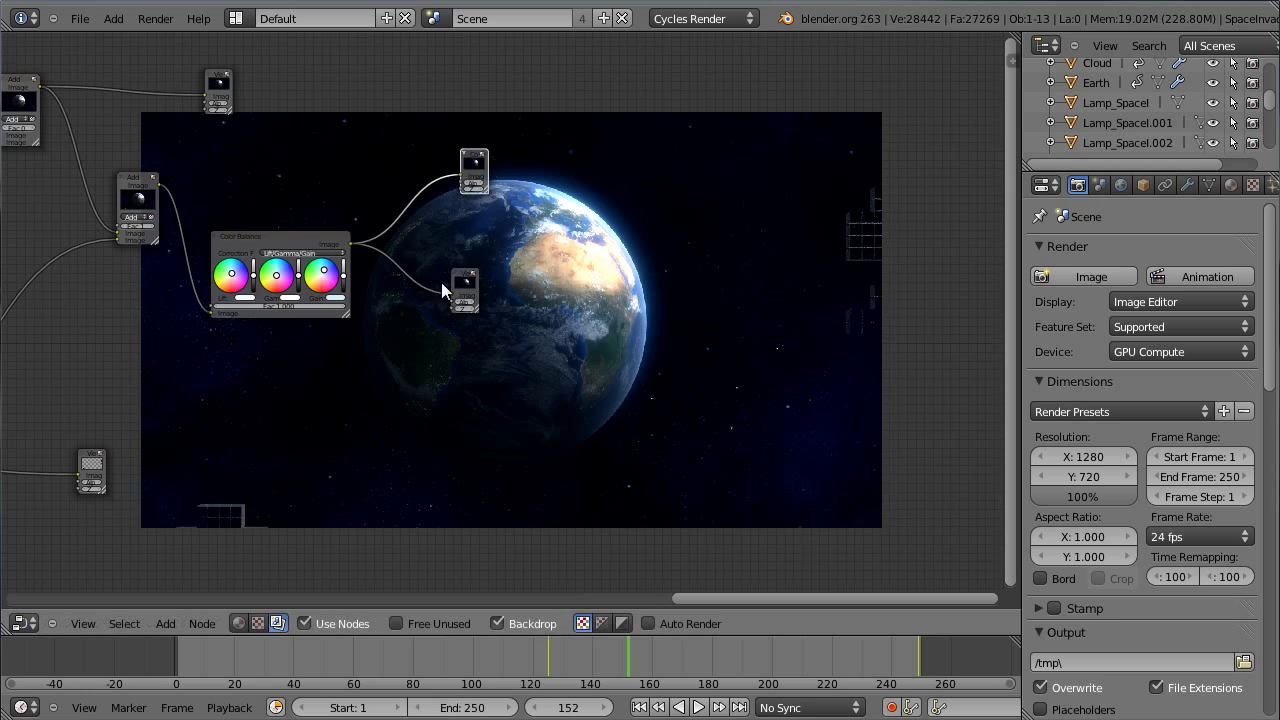
- Switch from the Node Editor to the 3D View and save the Blender file
scroll(441, 282, down, 2)
middle_drag(194, 306, 555, 310)
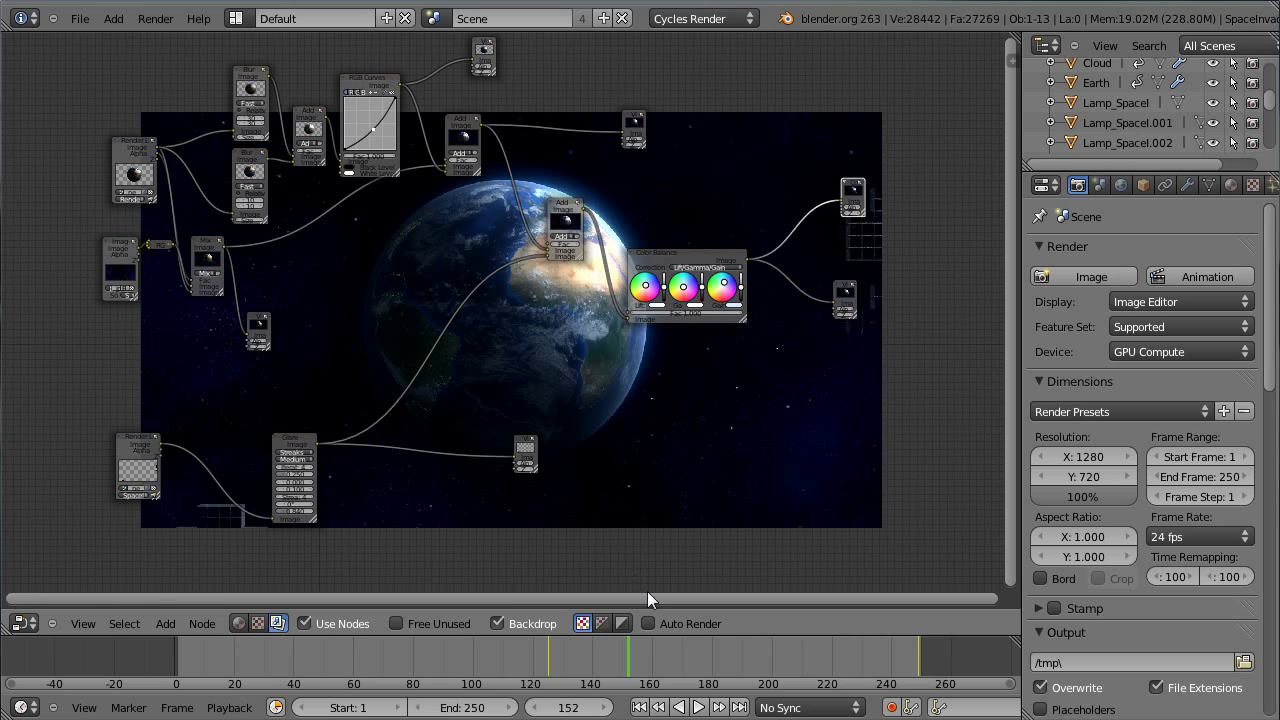
click(24, 622)
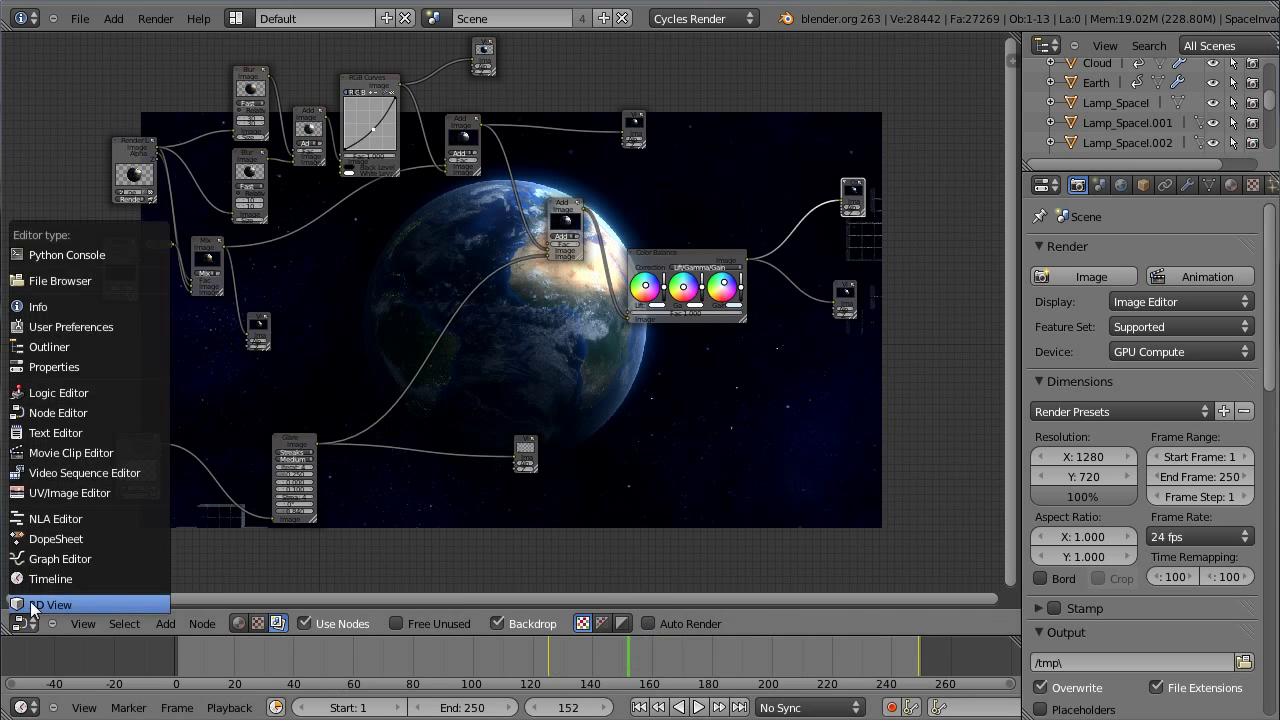
click(34, 605)
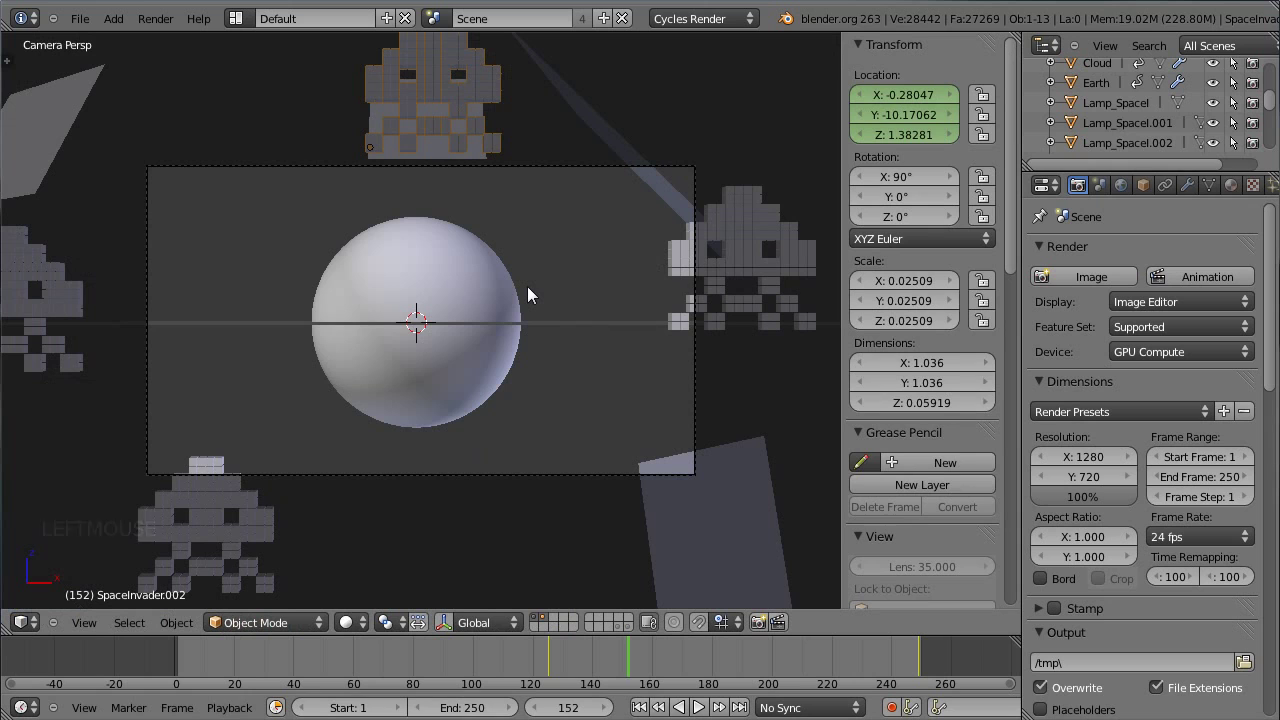
key(ctrl+s)
- Review the complete compositing node tree in the Node Editor and return to the 3D View
click(20, 622)
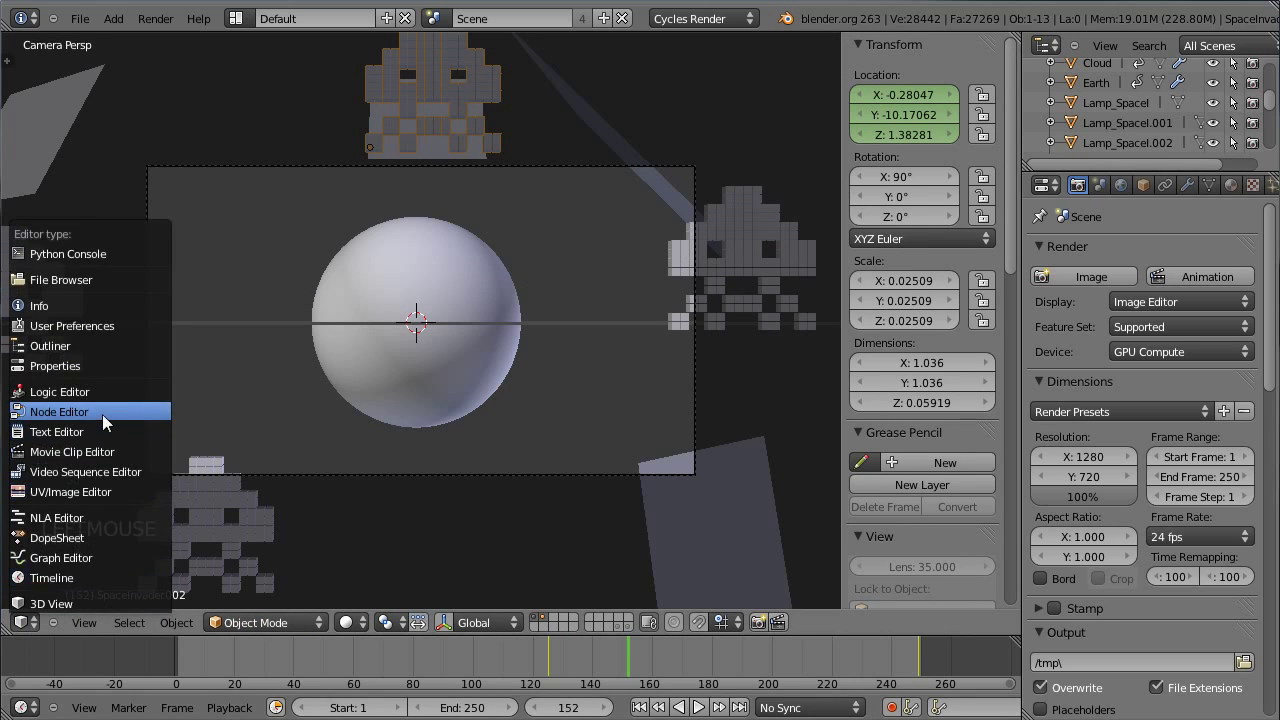
click(102, 414)
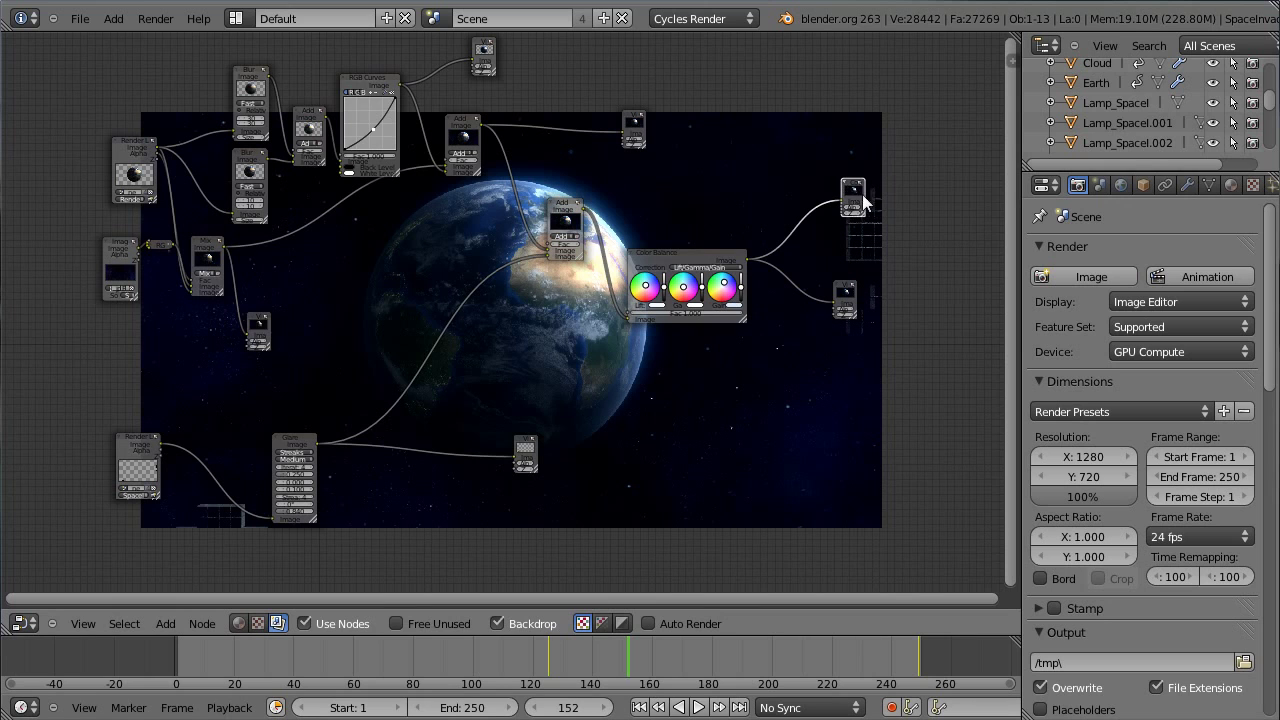
click(22, 621)
click(33, 612)
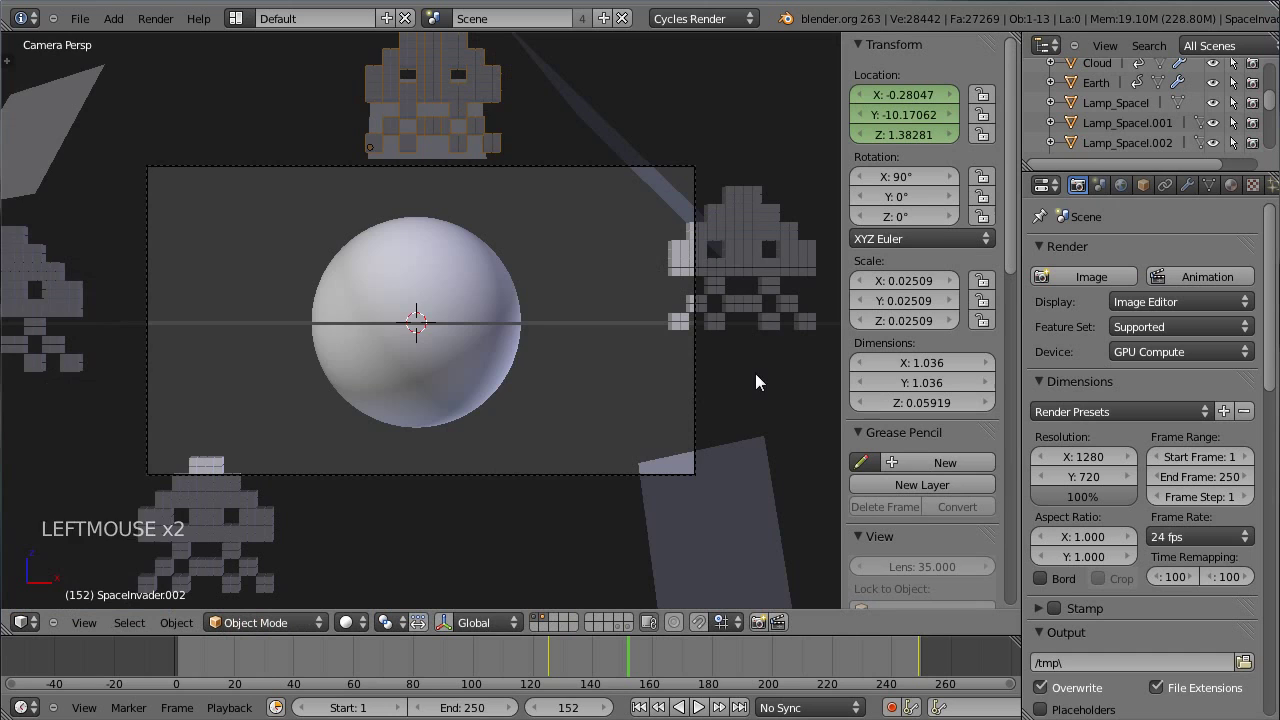
- Hide the transform properties sidebar and fit the camera frame with the surrounding Space Invaders in the 3D View
key(t)
key(t)
key(n)
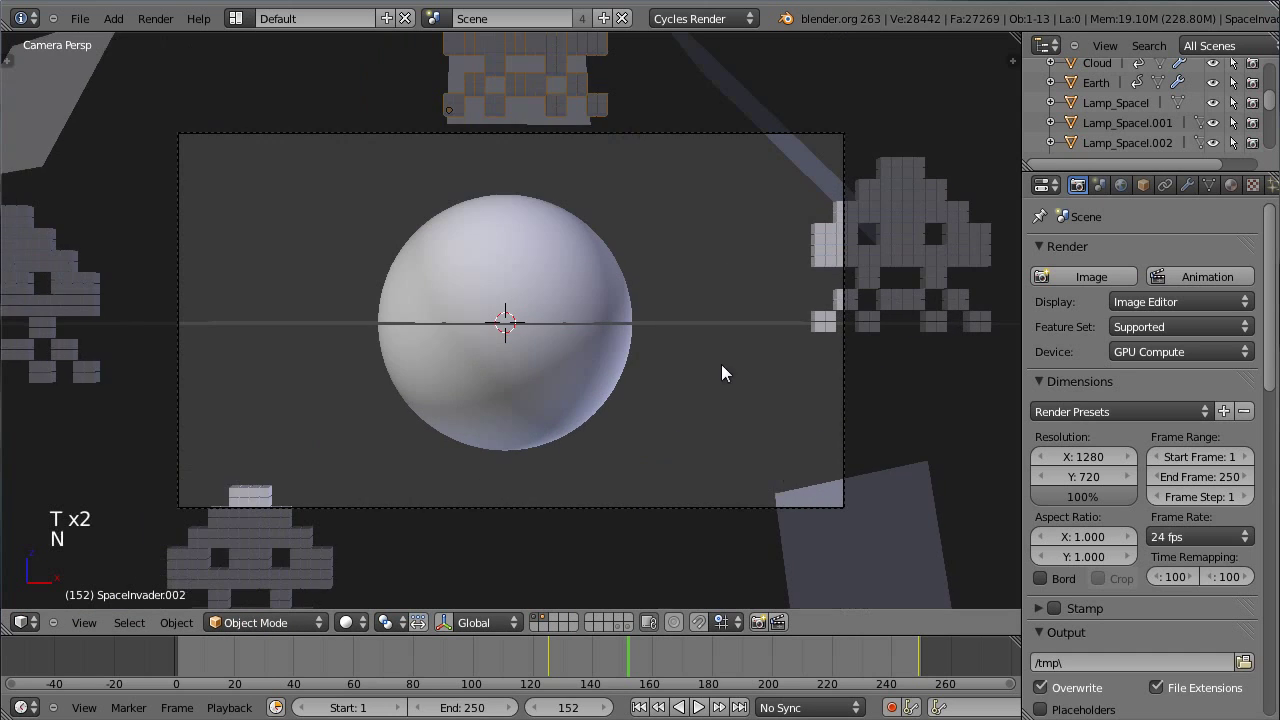
scroll(608, 349, down, 3)
scroll(608, 349, up, 2)
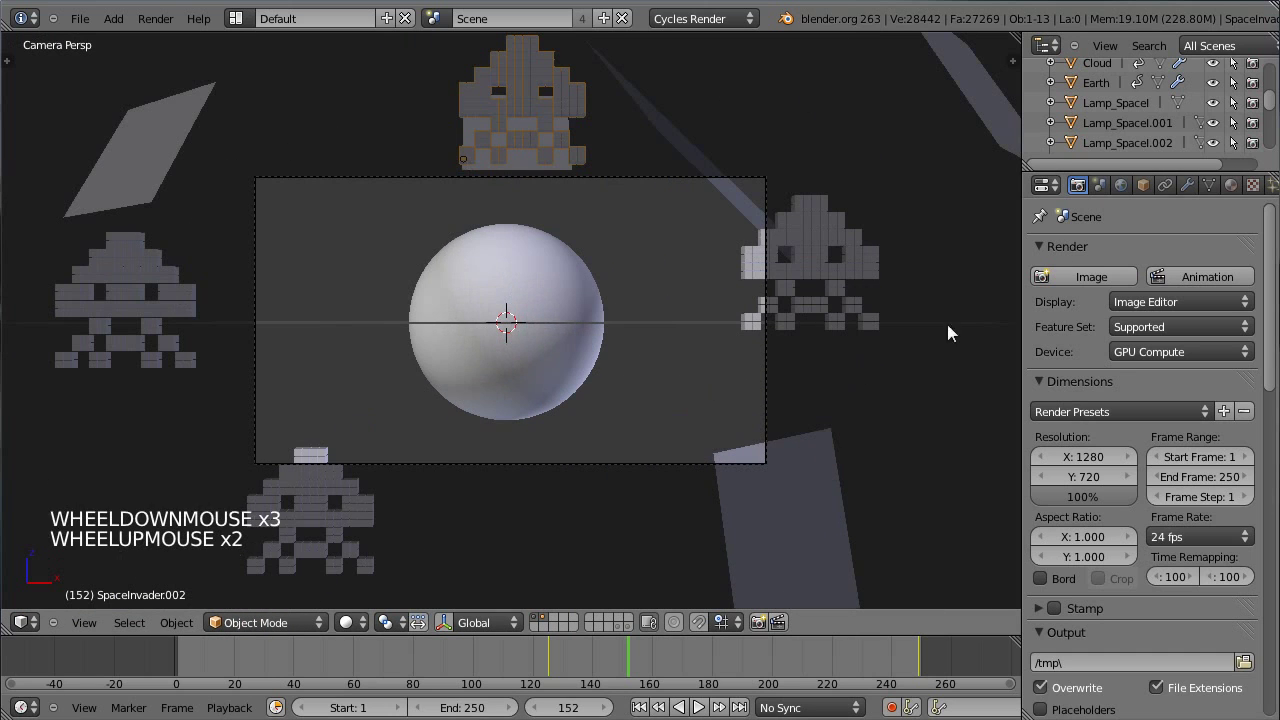
- Expand the Post Processing render settings and check whether Compositing is enabled
drag(1262, 372, 1266, 515)
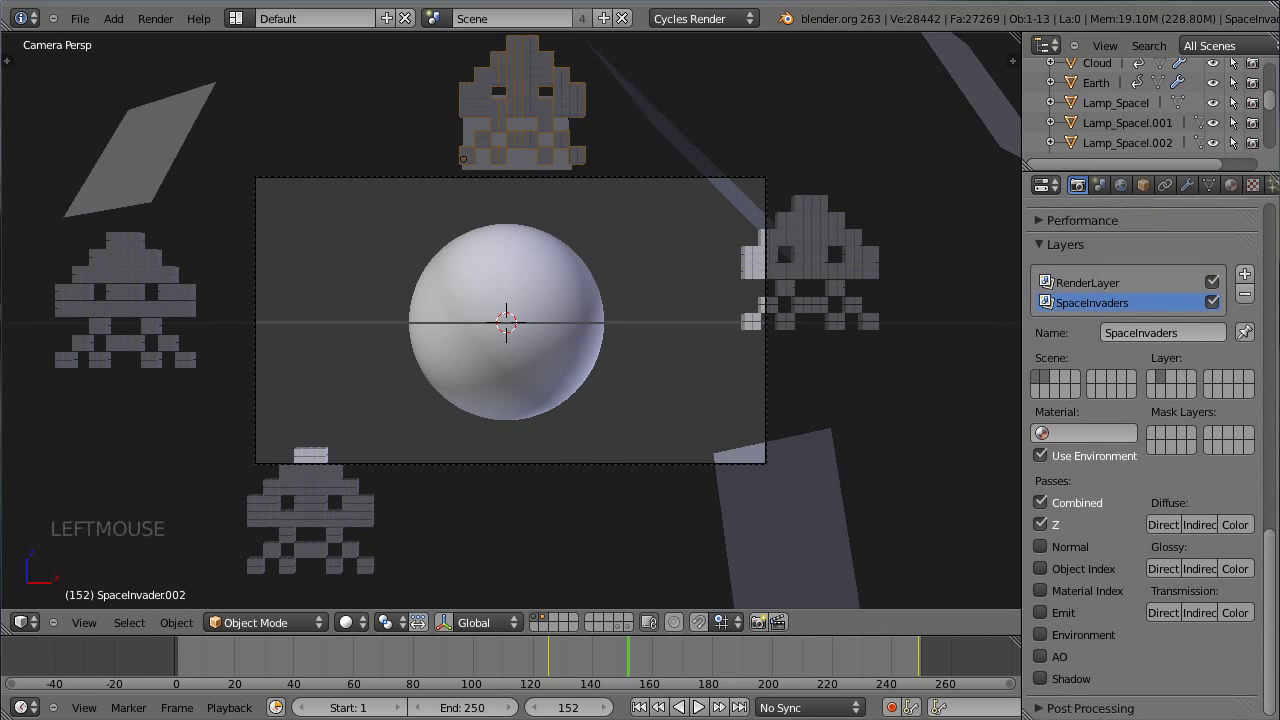
scroll(1038, 712, down, 5)
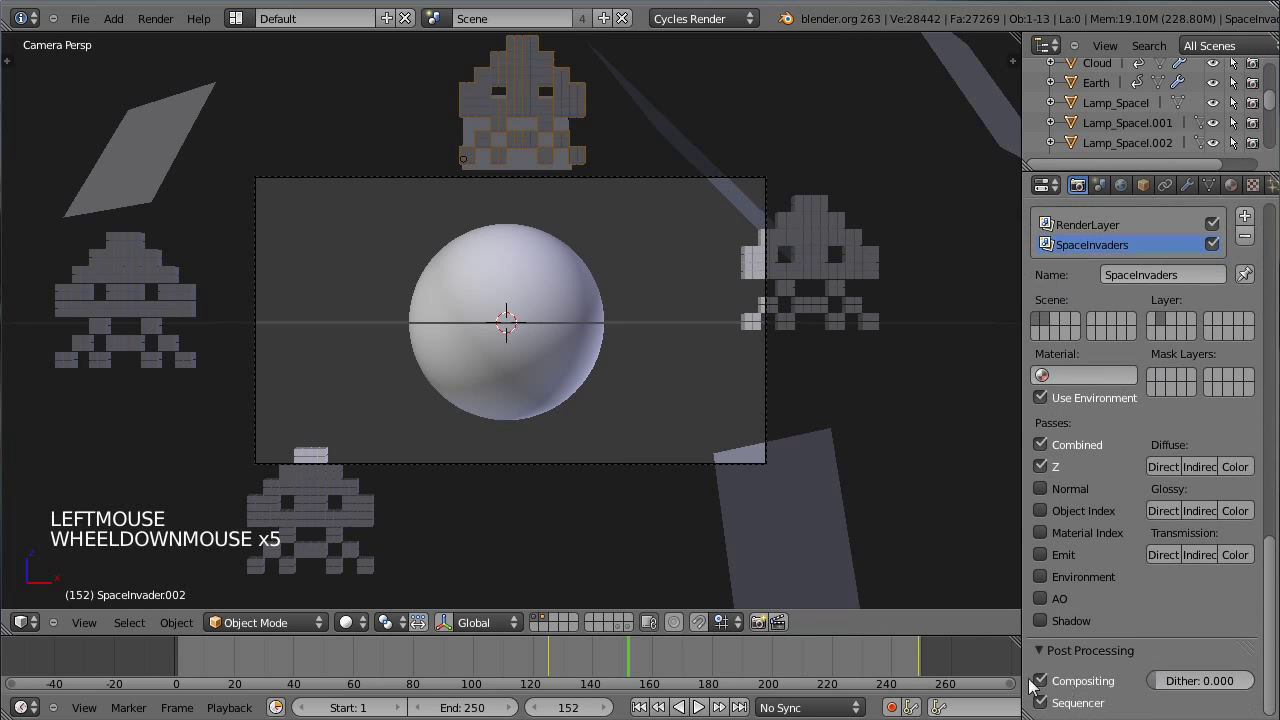
click(1040, 649)
drag(1266, 640, 1266, 300)
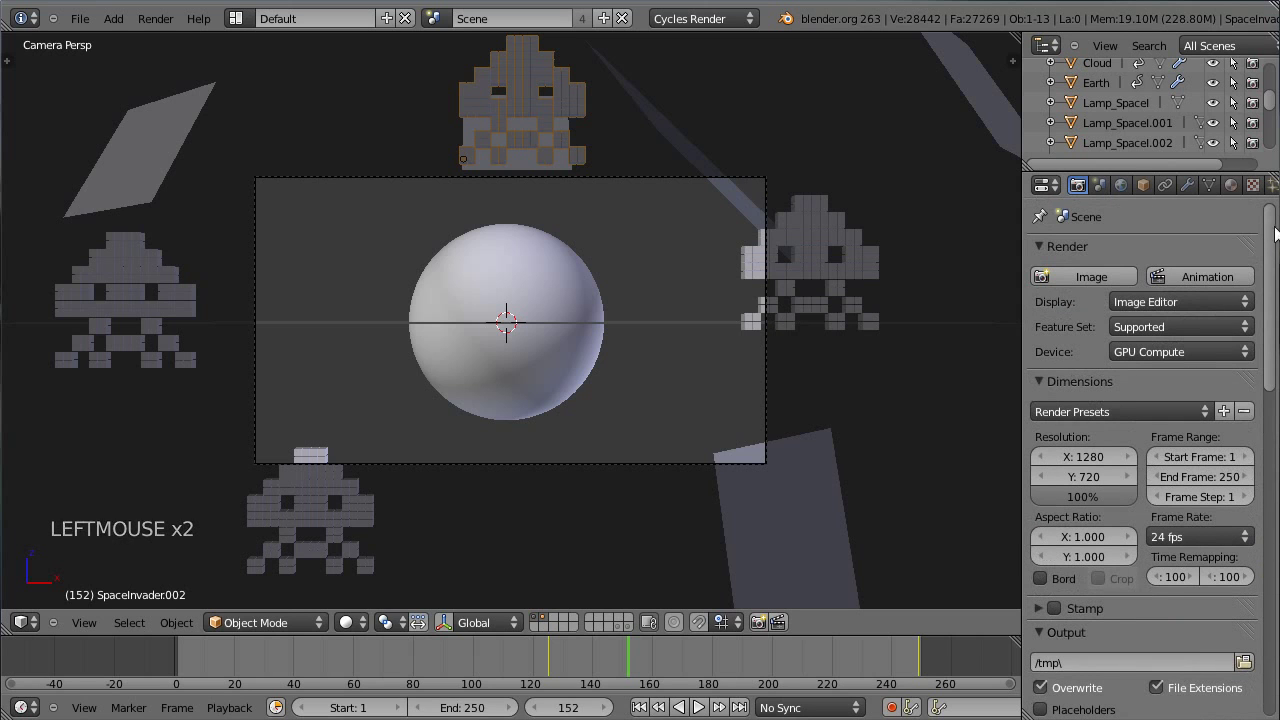
- Review the render output and sampling settings and open the output path for editing
drag(1266, 238, 1087, 287)
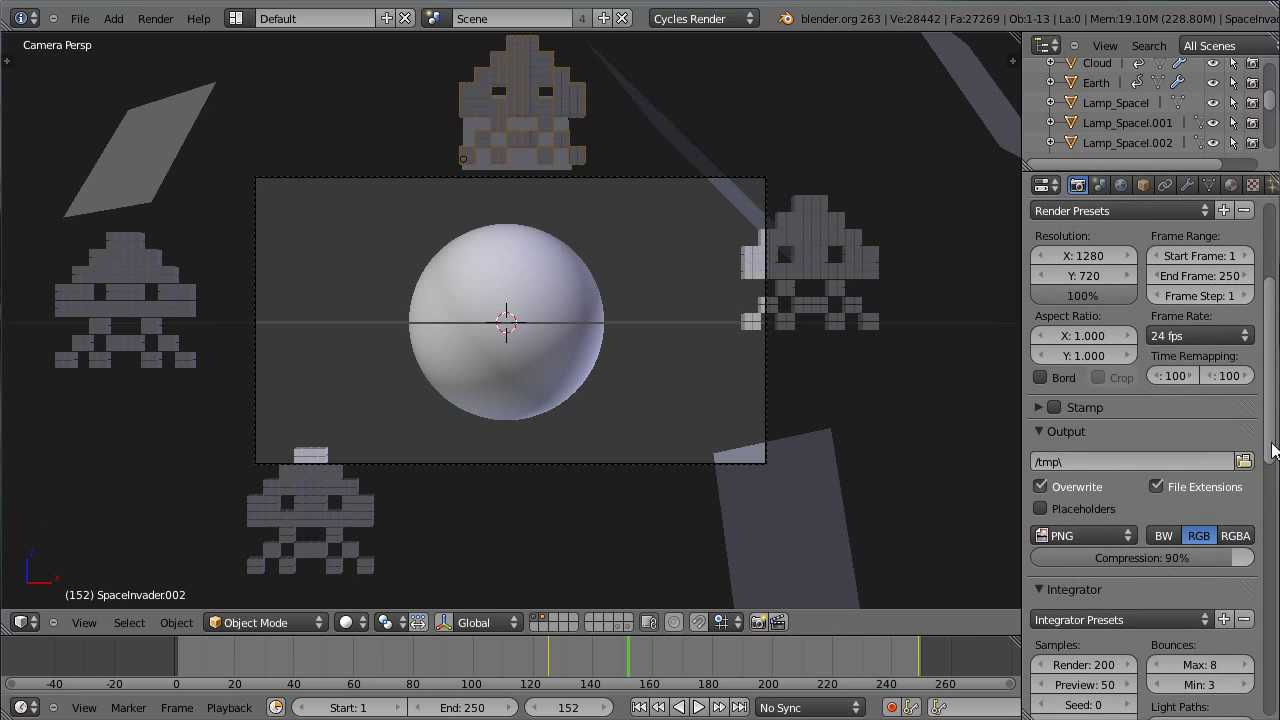
drag(1272, 447, 1271, 517)
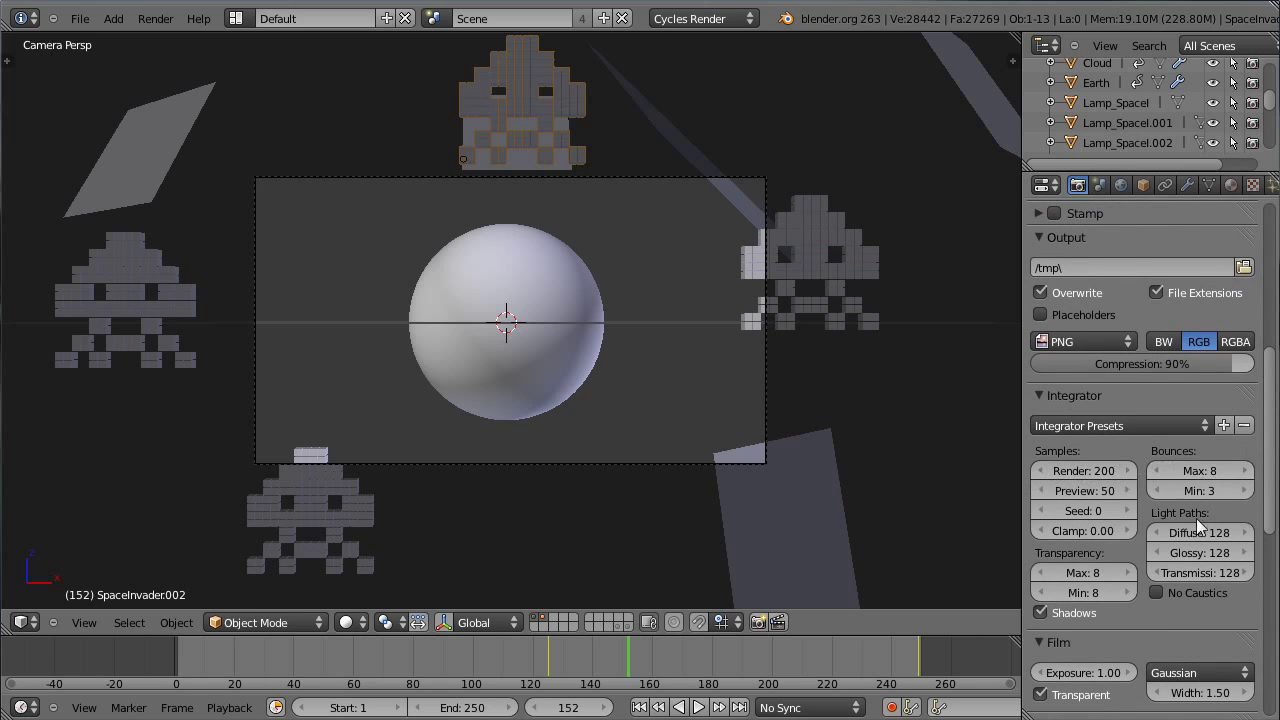
click(1078, 267)
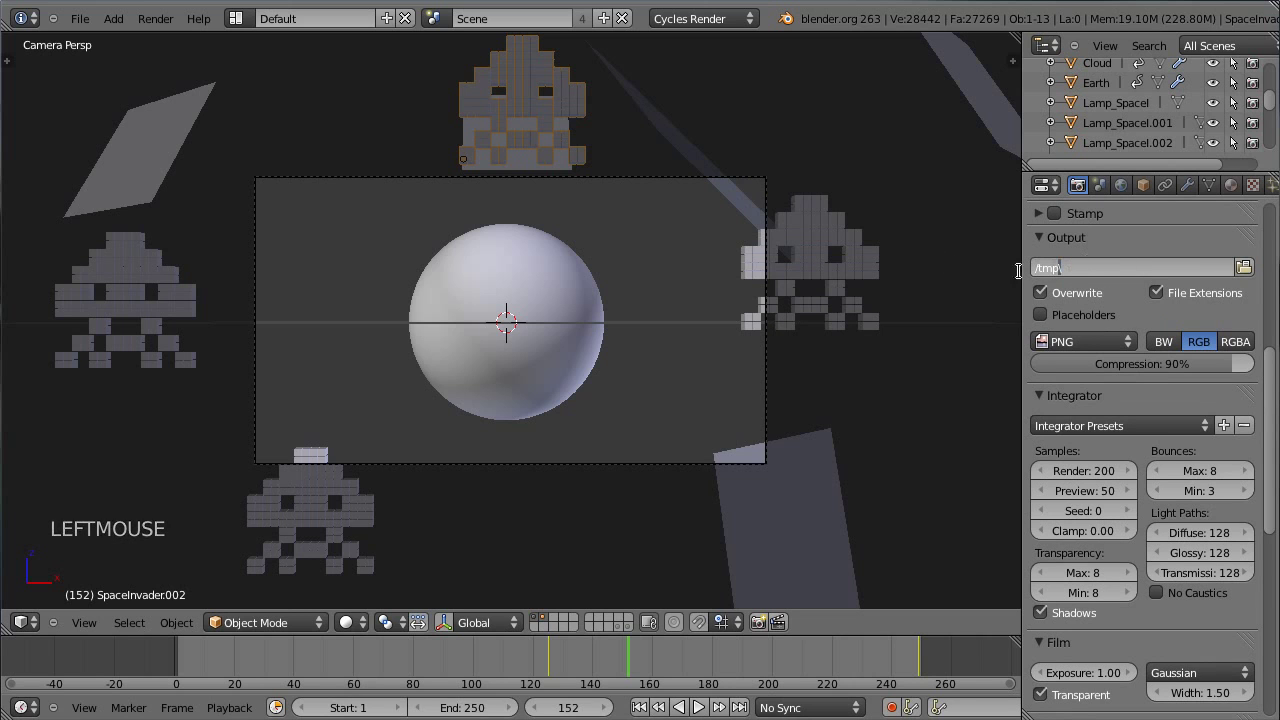
click(1156, 268)
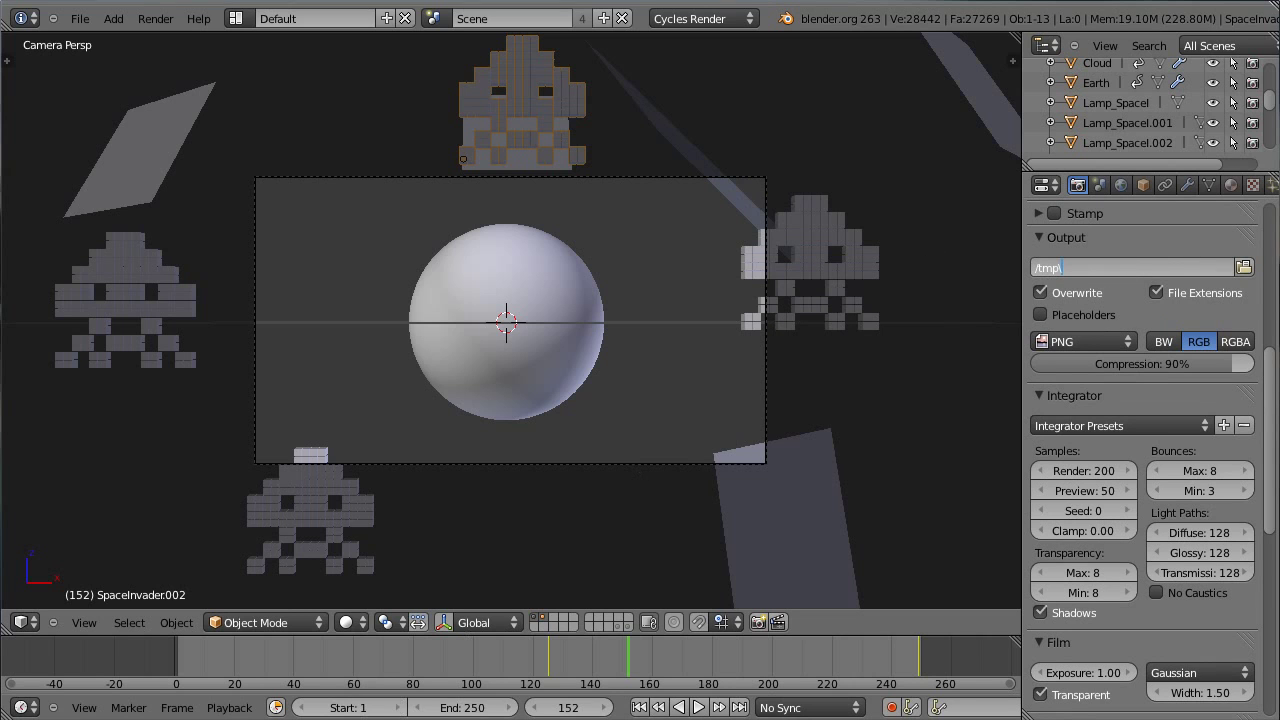
- Switch to Windows Explorer, create a folder named frames inside SpaceInvaders_Earth_2, and return to Blender
key(alt+Tab)
right_click(434, 338)
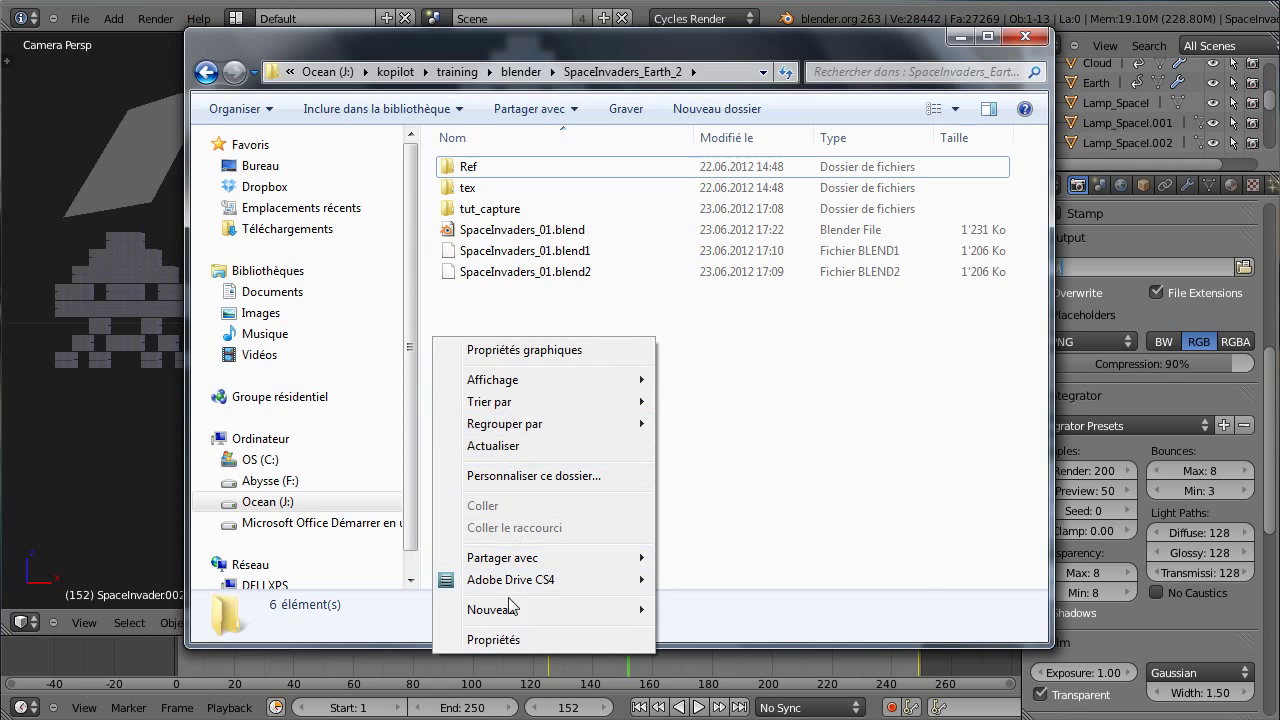
mouse_move(491, 609)
click(705, 382)
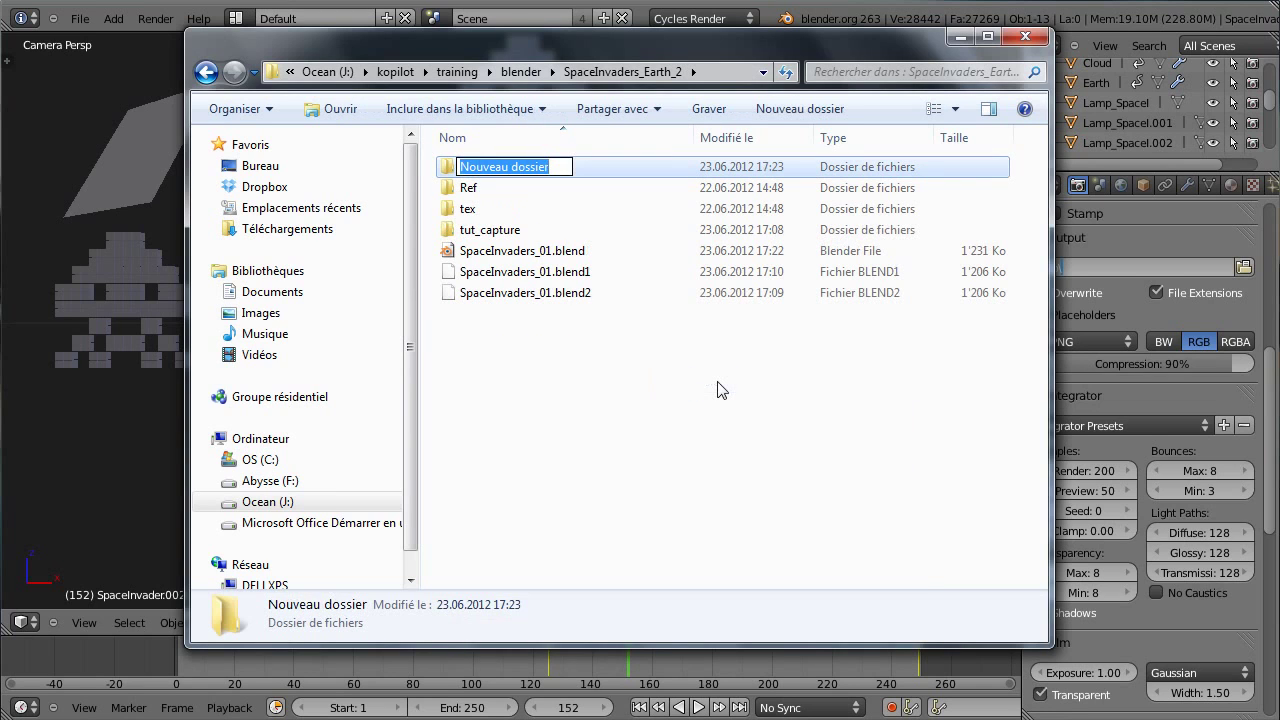
text(frames)
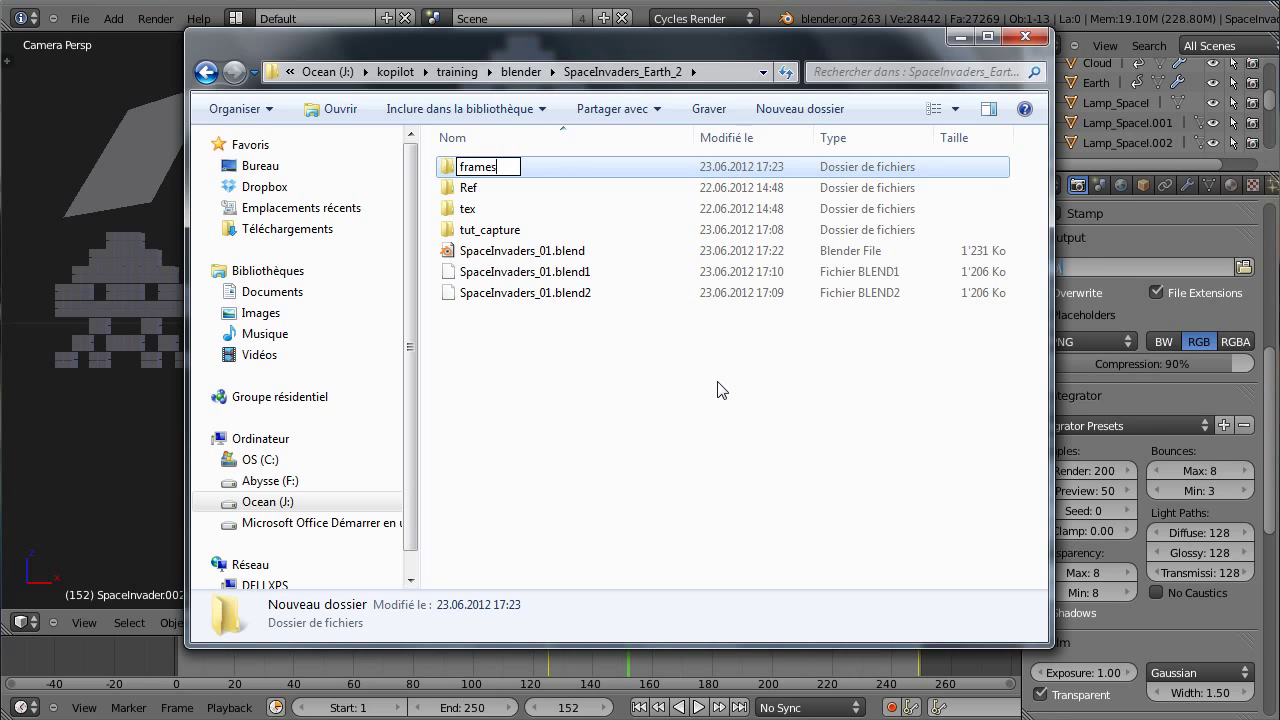
key(Return)
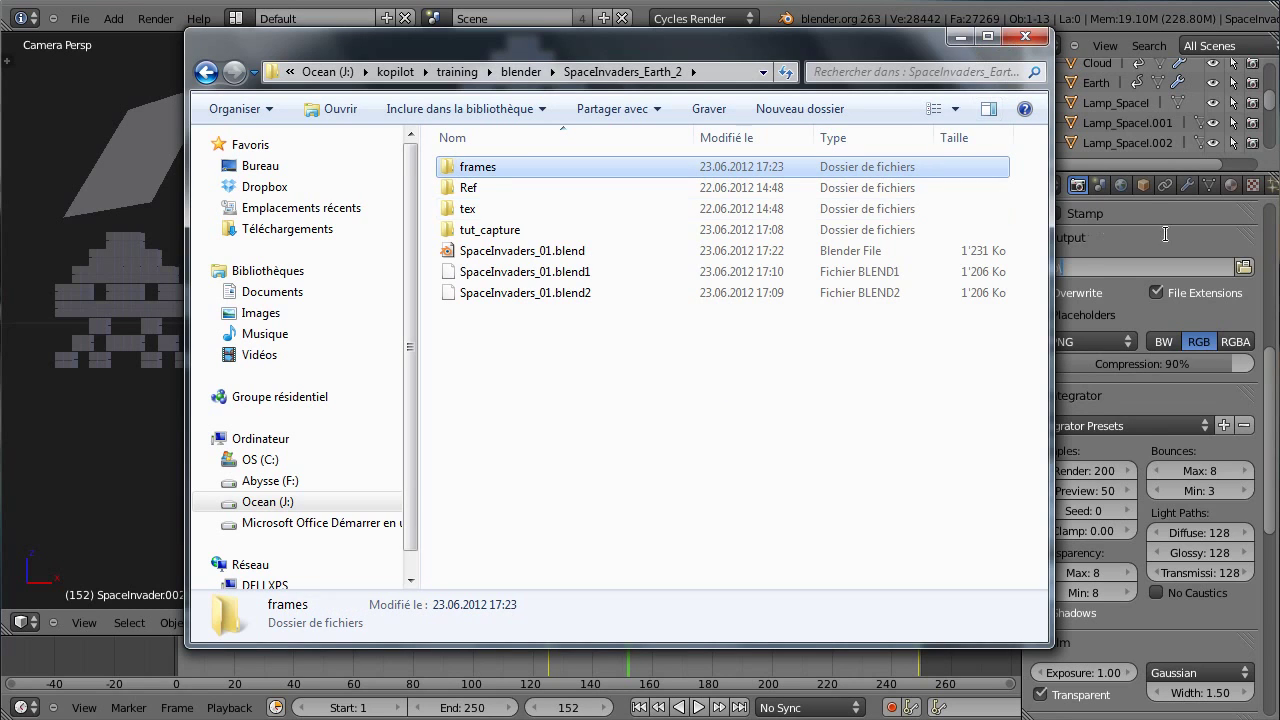
click(1198, 226)
- Enter //frames as the render output path and accept the frames folder through the file browser
click(1243, 267)
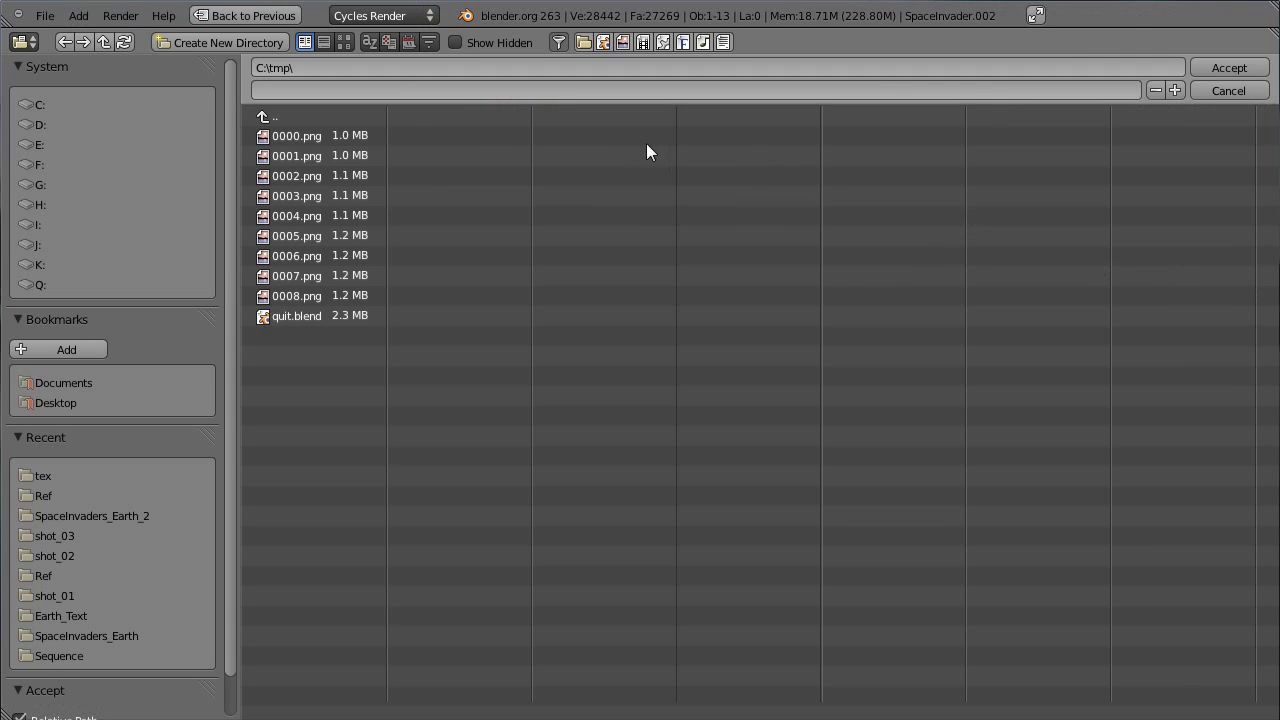
click(1229, 91)
click(1095, 264)
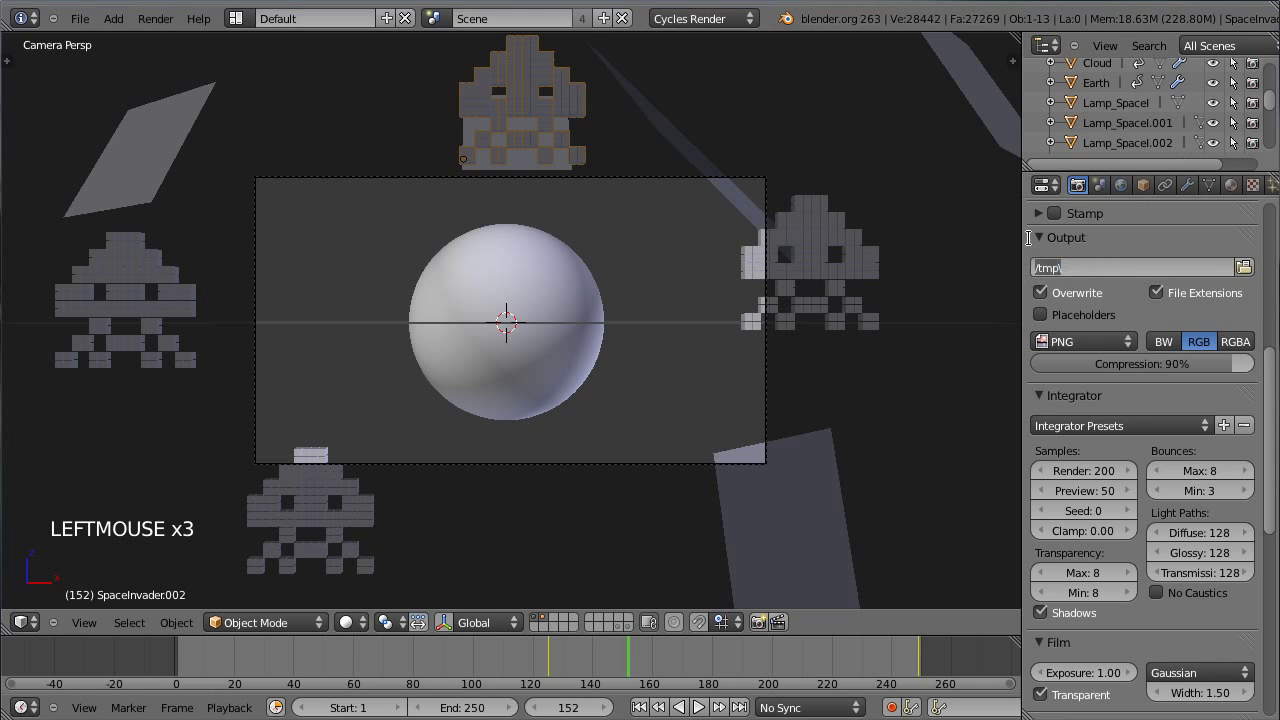
text(//frames)
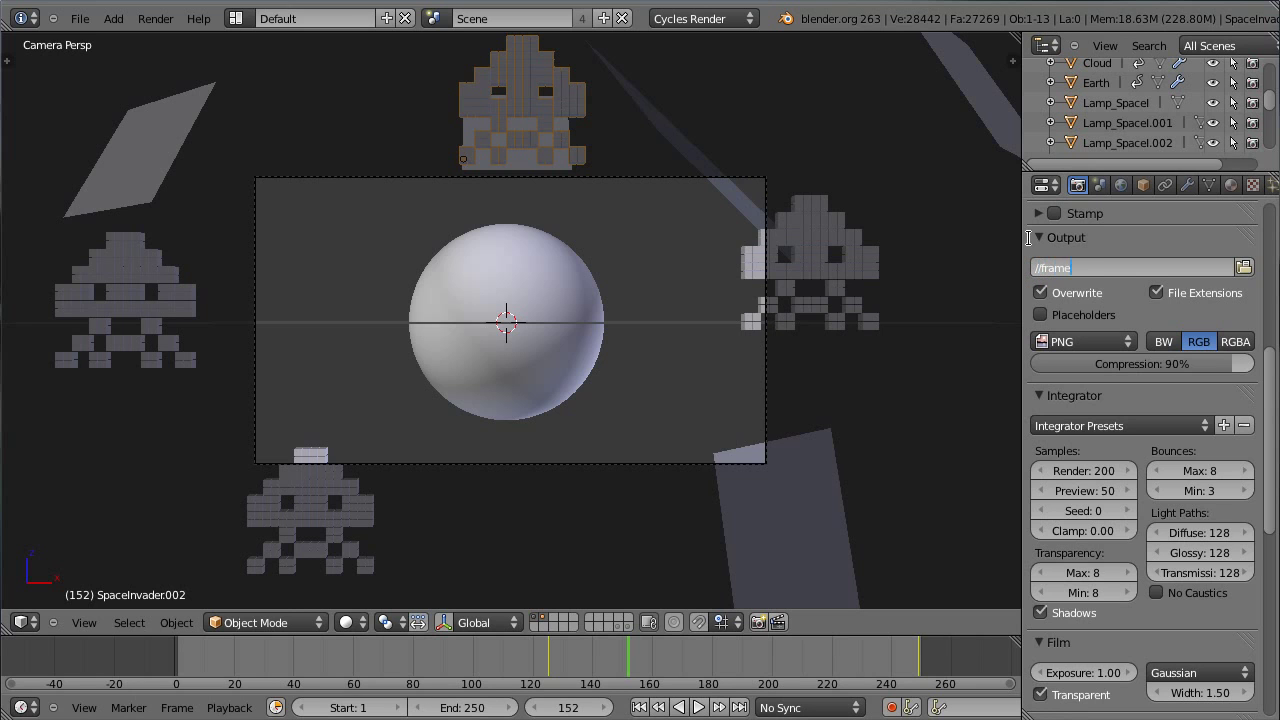
click(1244, 267)
click(263, 132)
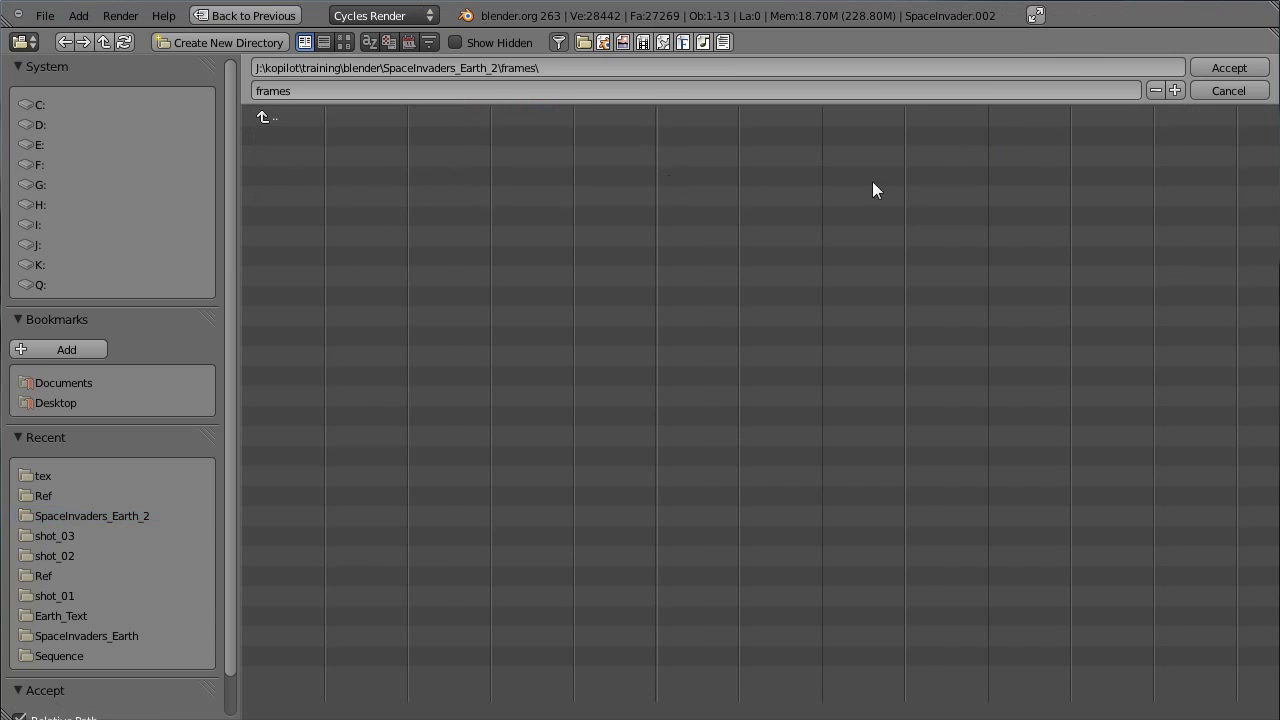
click(1229, 67)
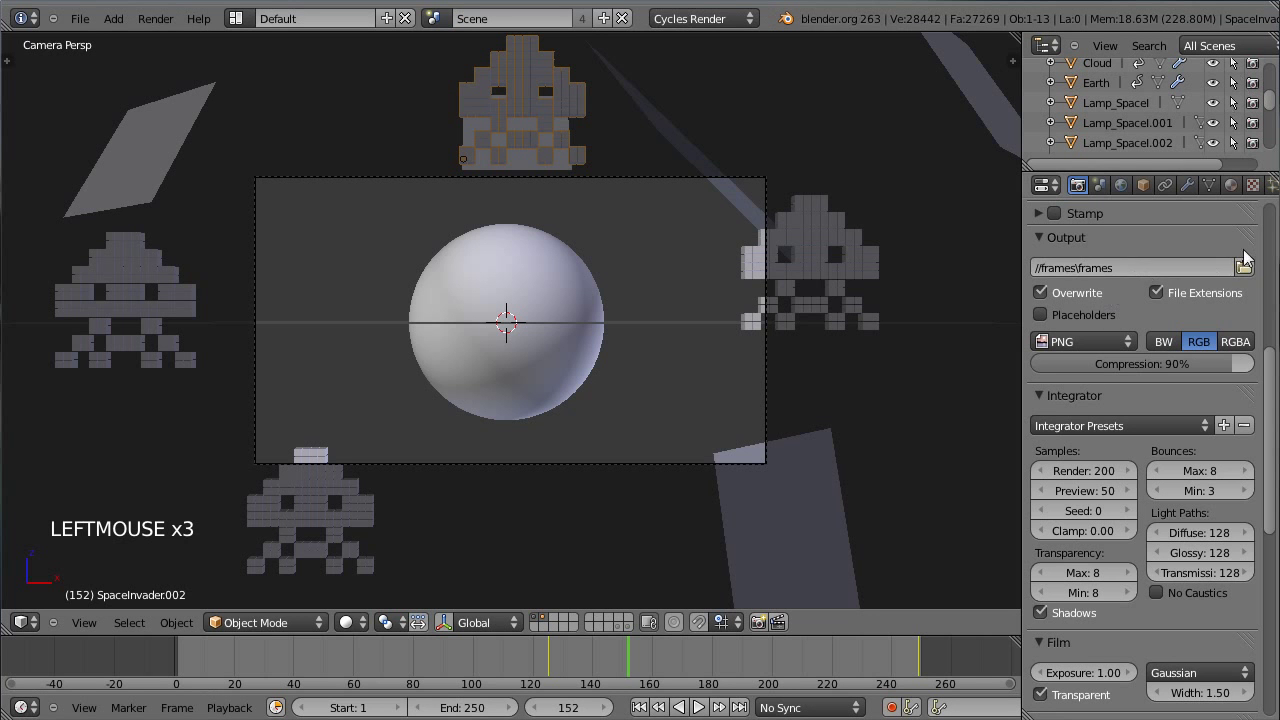
- Remove the duplicated frames folder and the remaining folder name from the render output path, leaving only //
click(1085, 268)
drag(1080, 268, 1037, 268)
key(BackSpace)
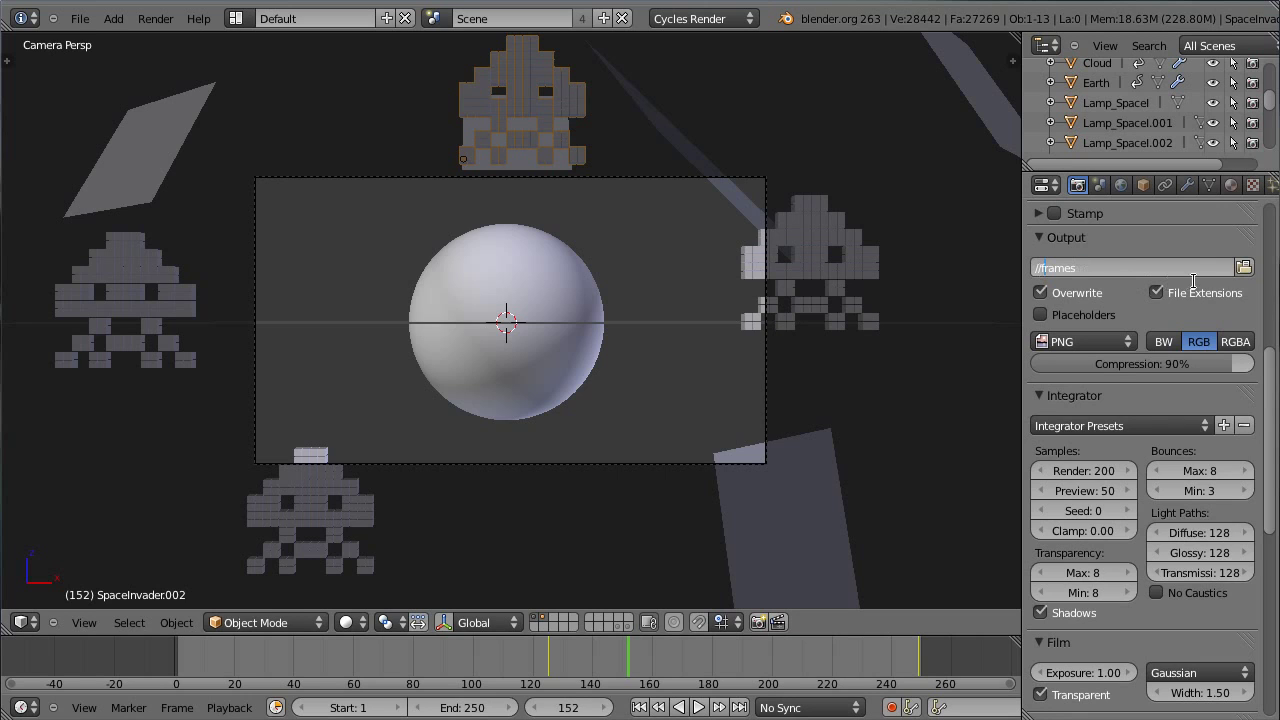
key(BackSpace)
key(Return)
click(1193, 268)
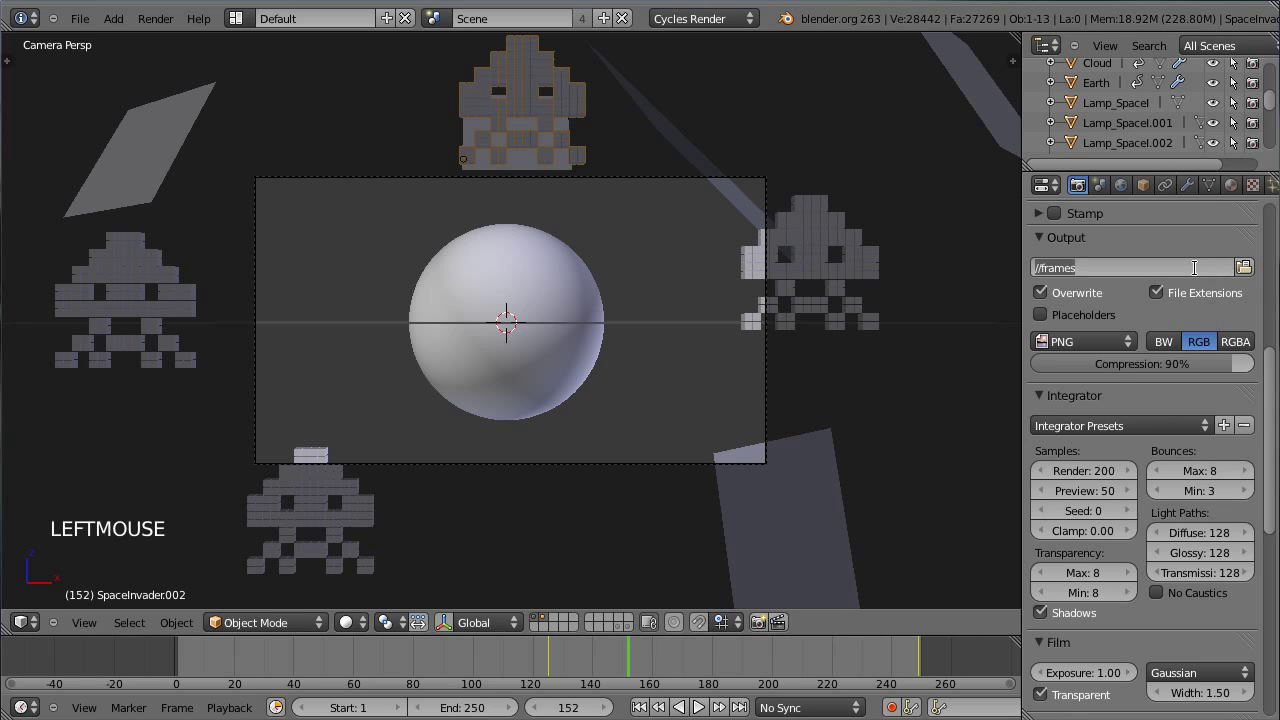
key(BackSpace)
key(BackSpace)
key(BackSpace)
key(BackSpace)
key(BackSpace)
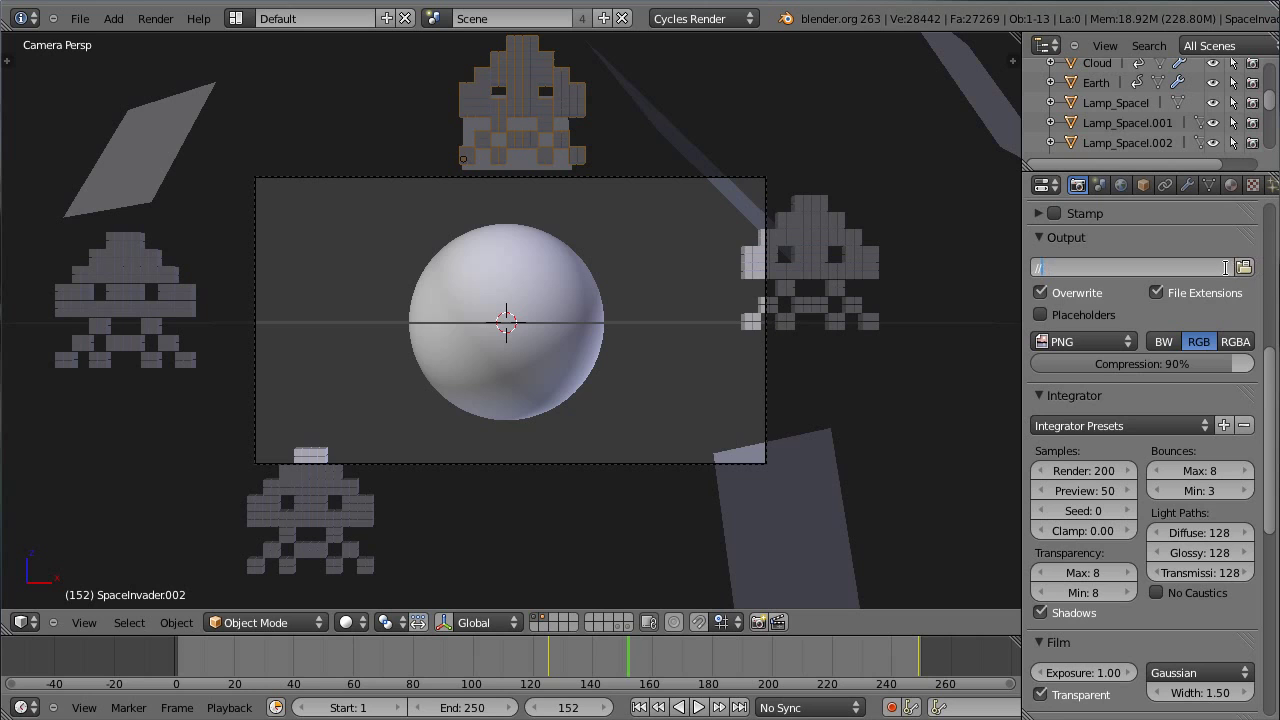
- Browse to the frames folder and accept it so the render output path reads //frames\
click(1243, 268)
click(290, 135)
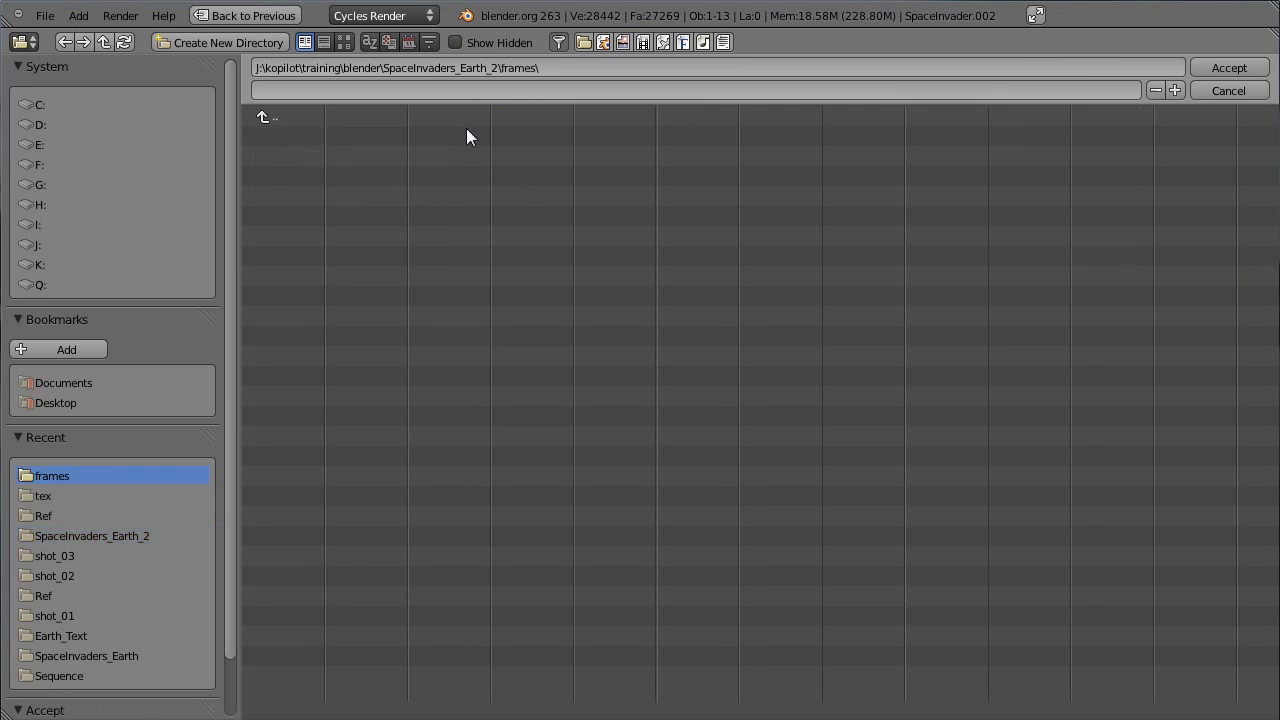
click(1230, 77)
click(1087, 267)
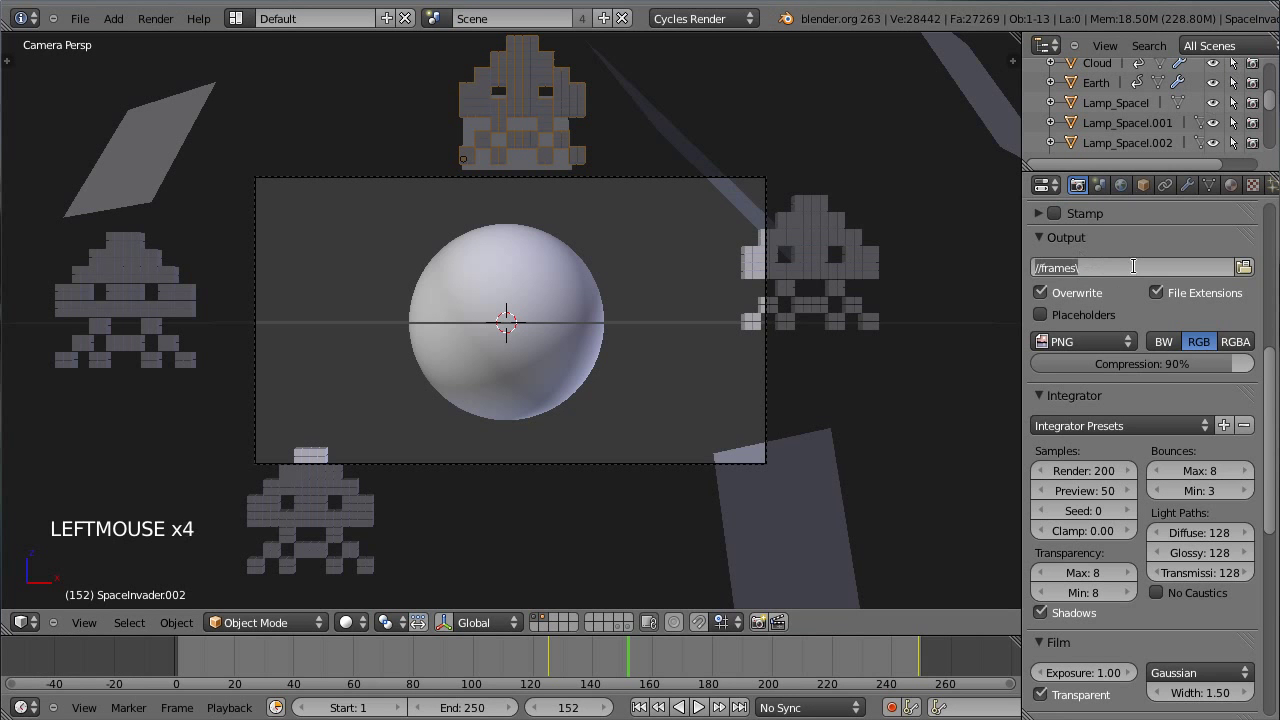
key(Return)
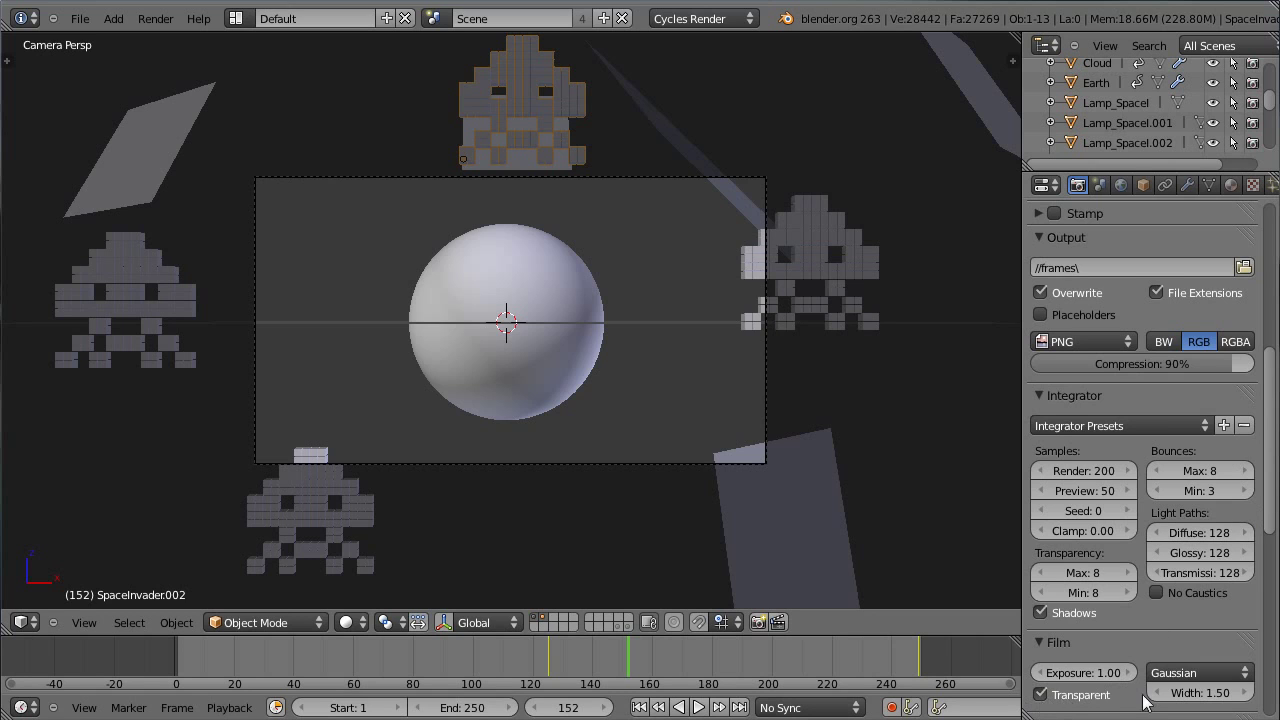
- Set the viewport shading to Material and hide the Atmosphere object in the viewport
click(349, 622)
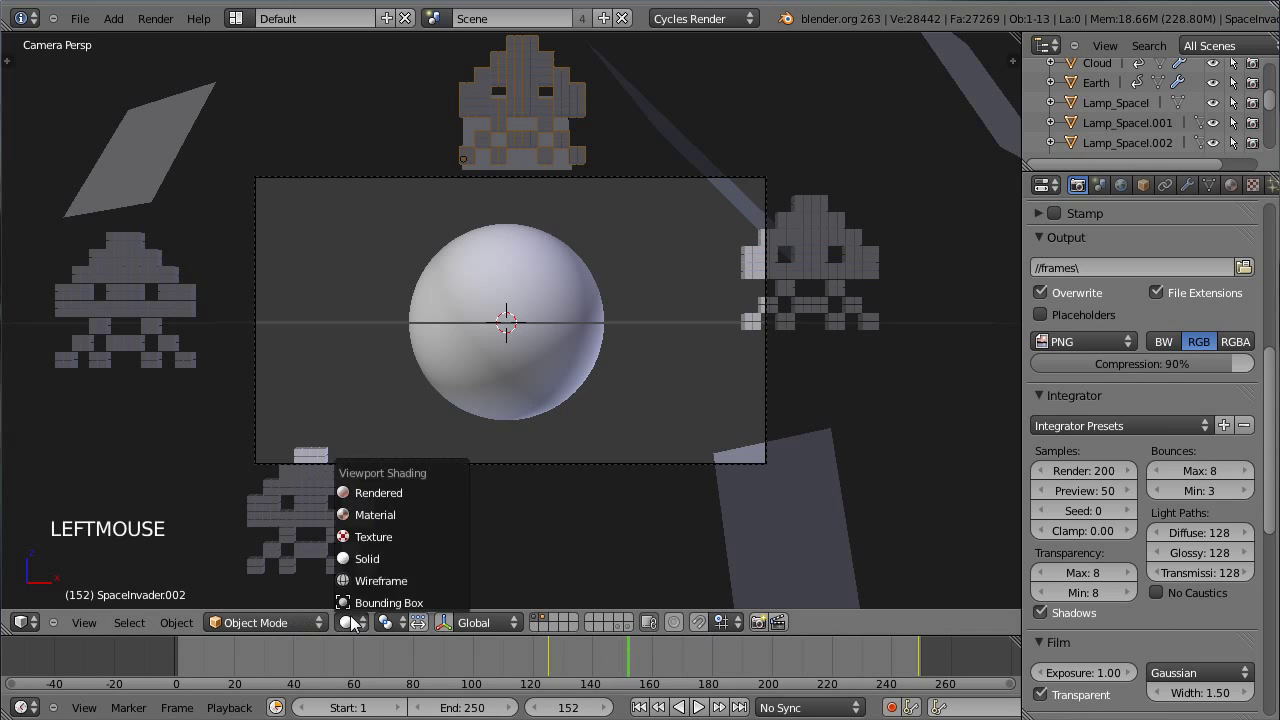
click(375, 514)
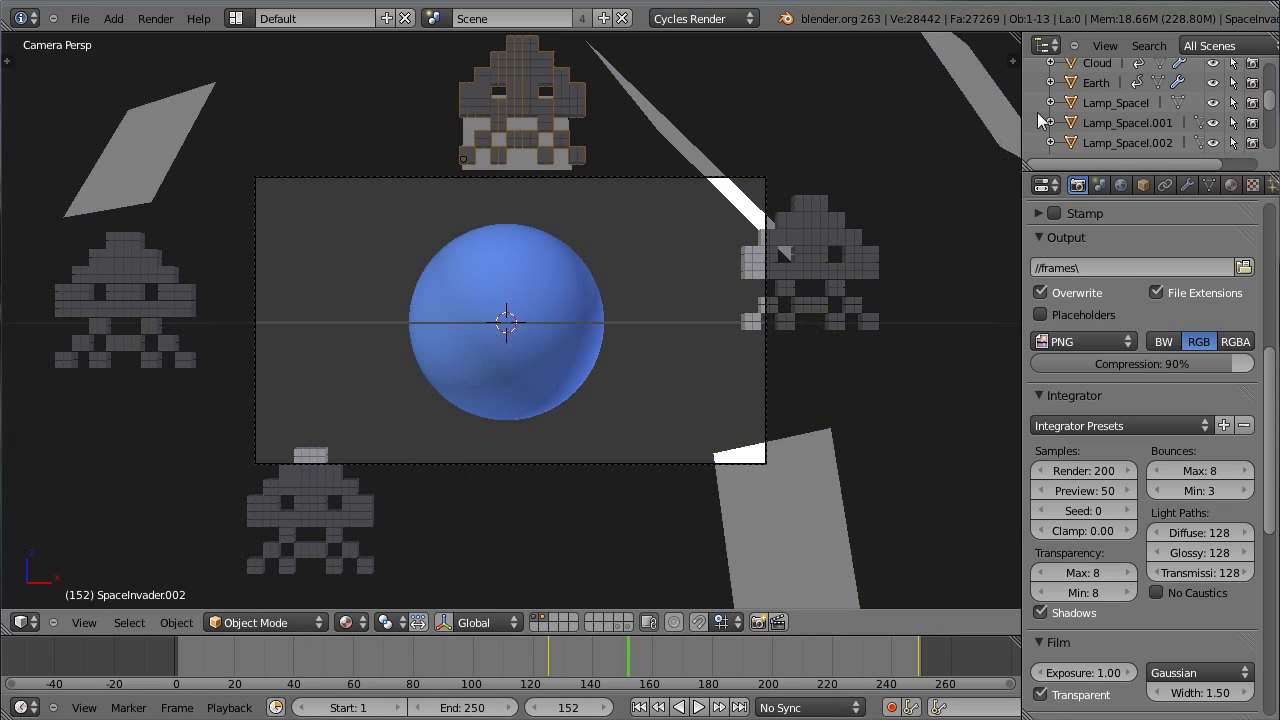
drag(1270, 104, 1270, 85)
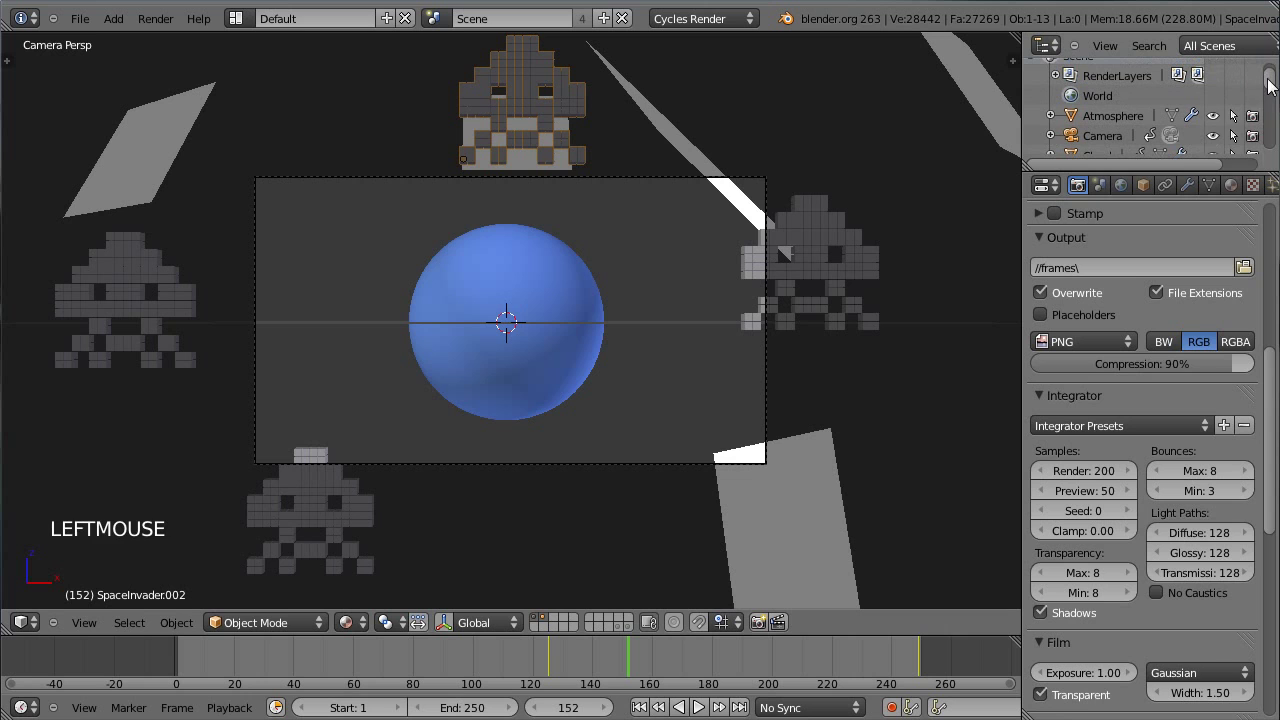
click(1213, 115)
- Scrub the animation between frames 0 and 231 to review the motion of the clouds and Space Invaders
drag(635, 652, 169, 660)
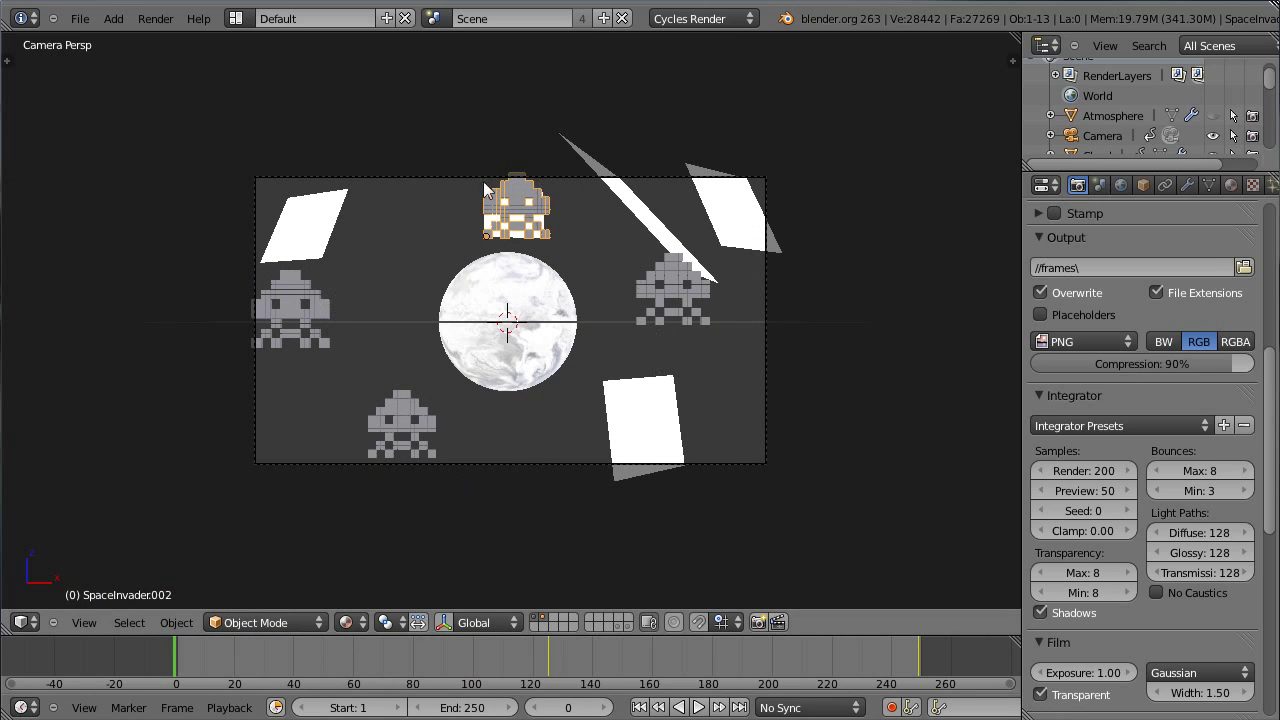
drag(173, 653, 842, 704)
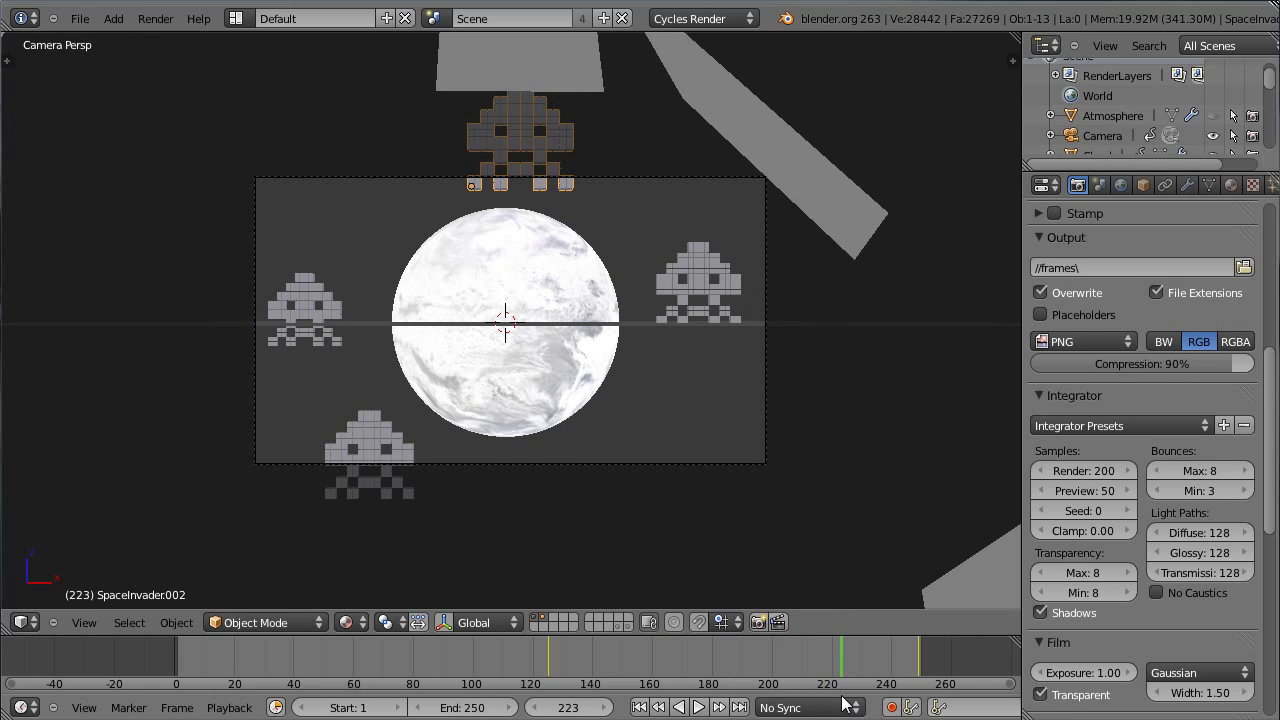
drag(842, 706, 548, 654)
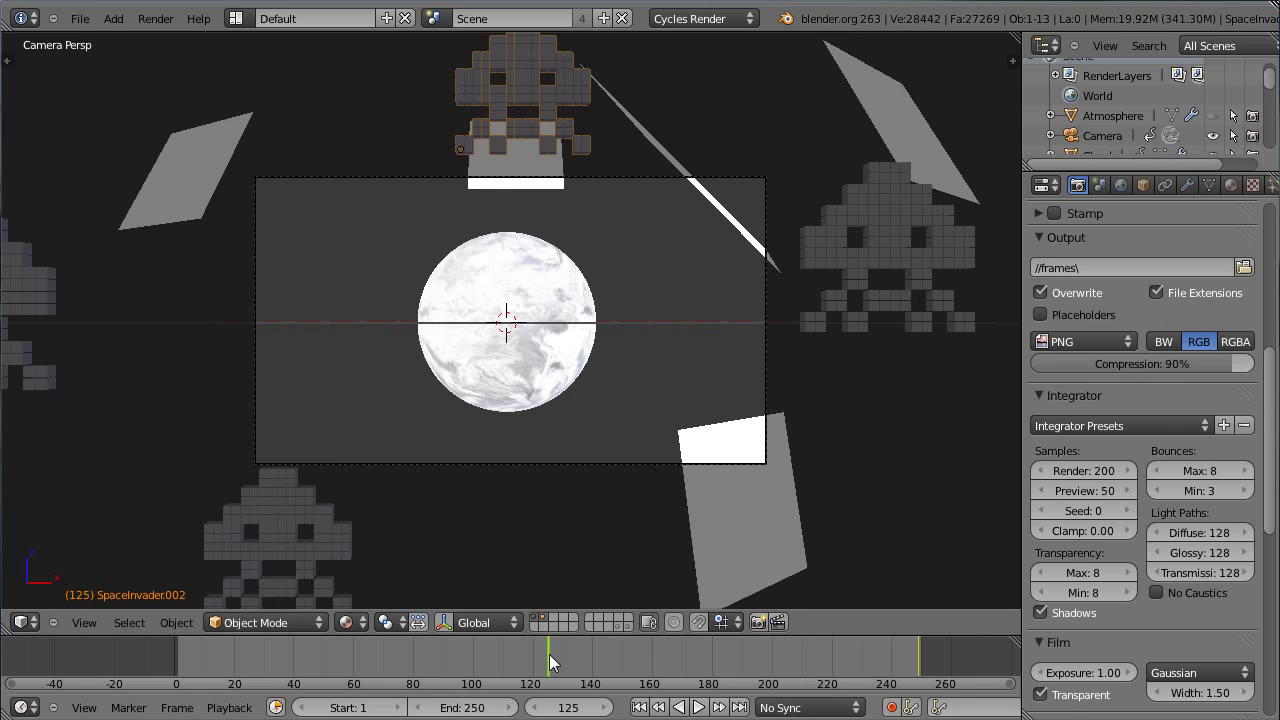
drag(549, 655, 865, 667)
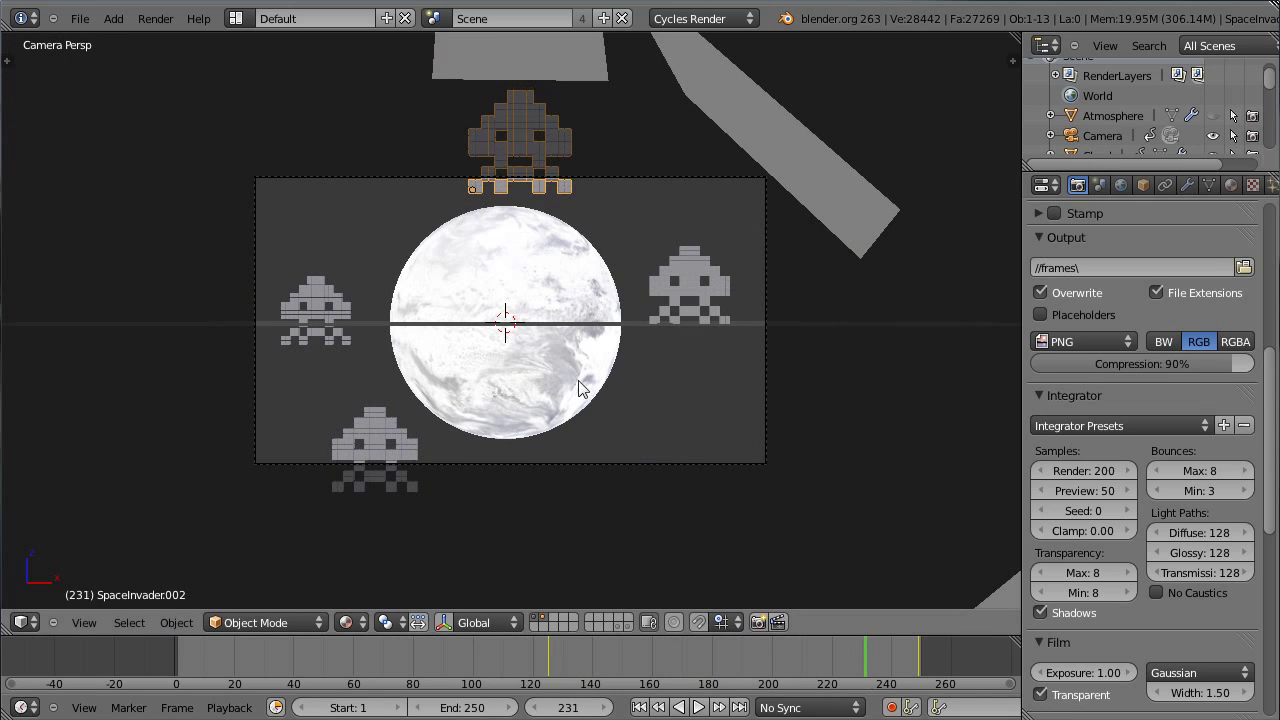
- Select the Cloud sphere, open the Graph Editor, and shrink the handles of its final rotation keyframe to remove the ease-out
right_click(578, 310)
scroll(1090, 127, down, 2)
click(1091, 123)
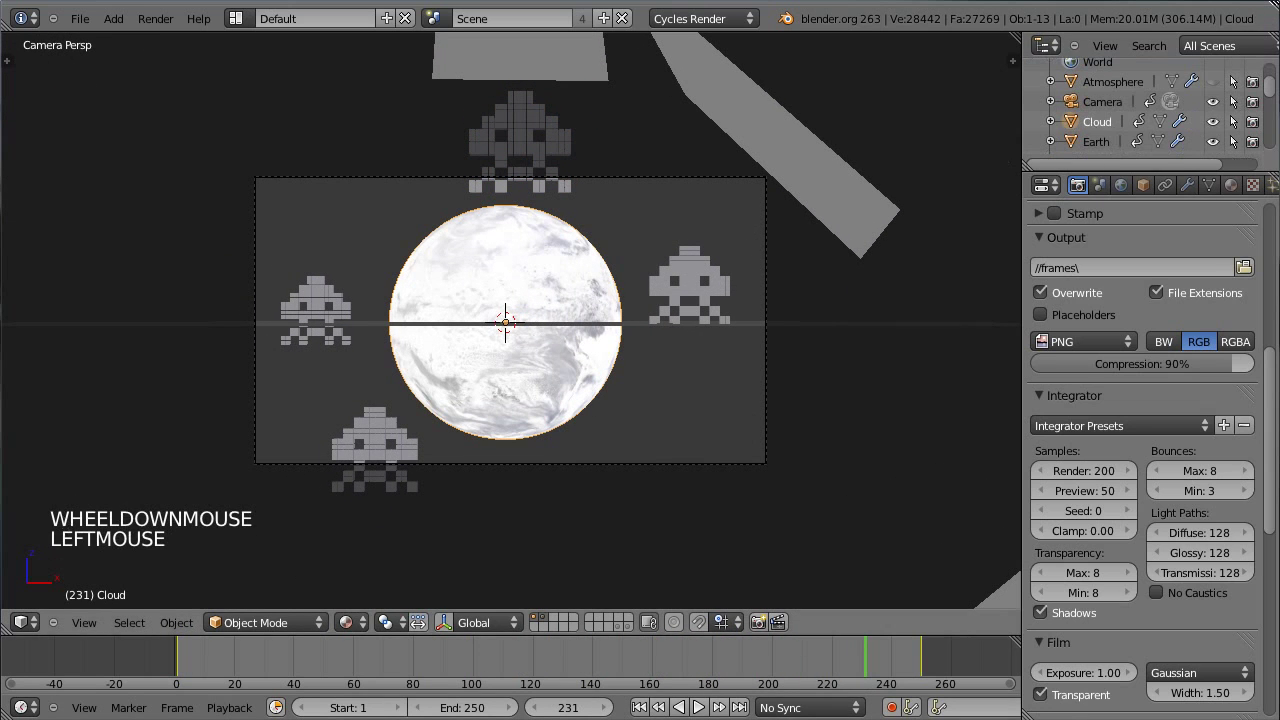
click(20, 622)
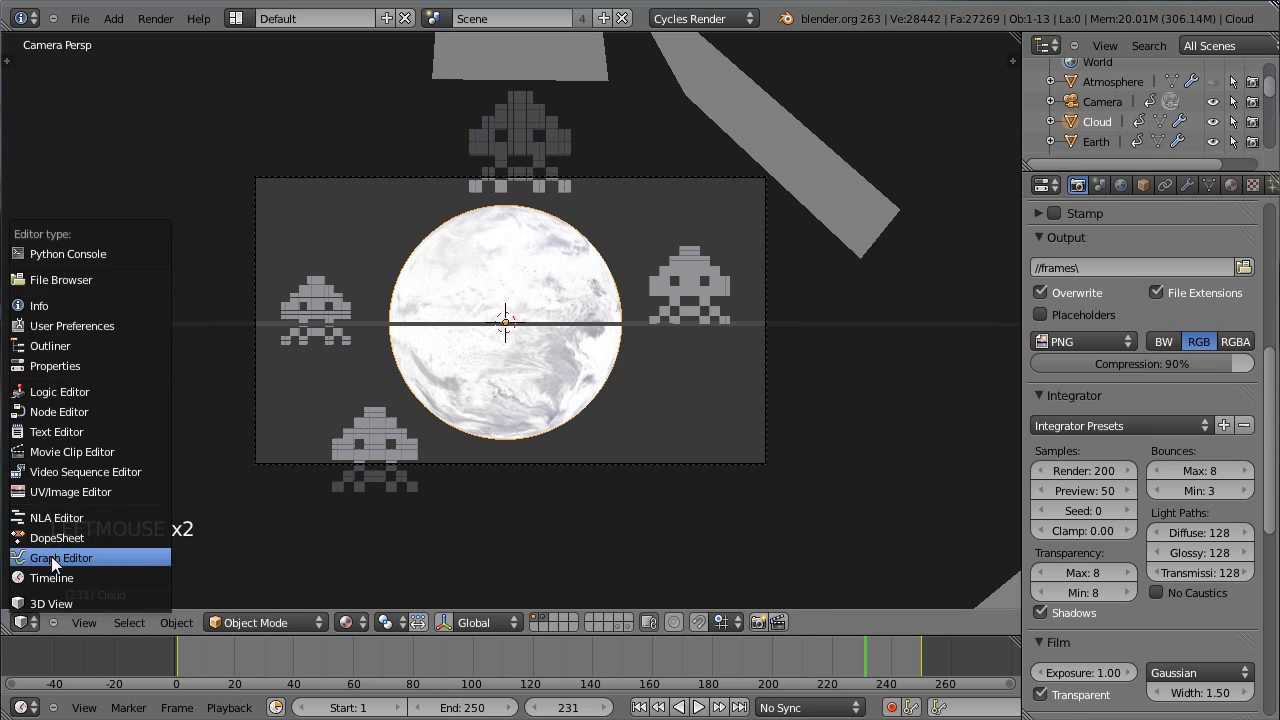
click(51, 556)
right_click(760, 72)
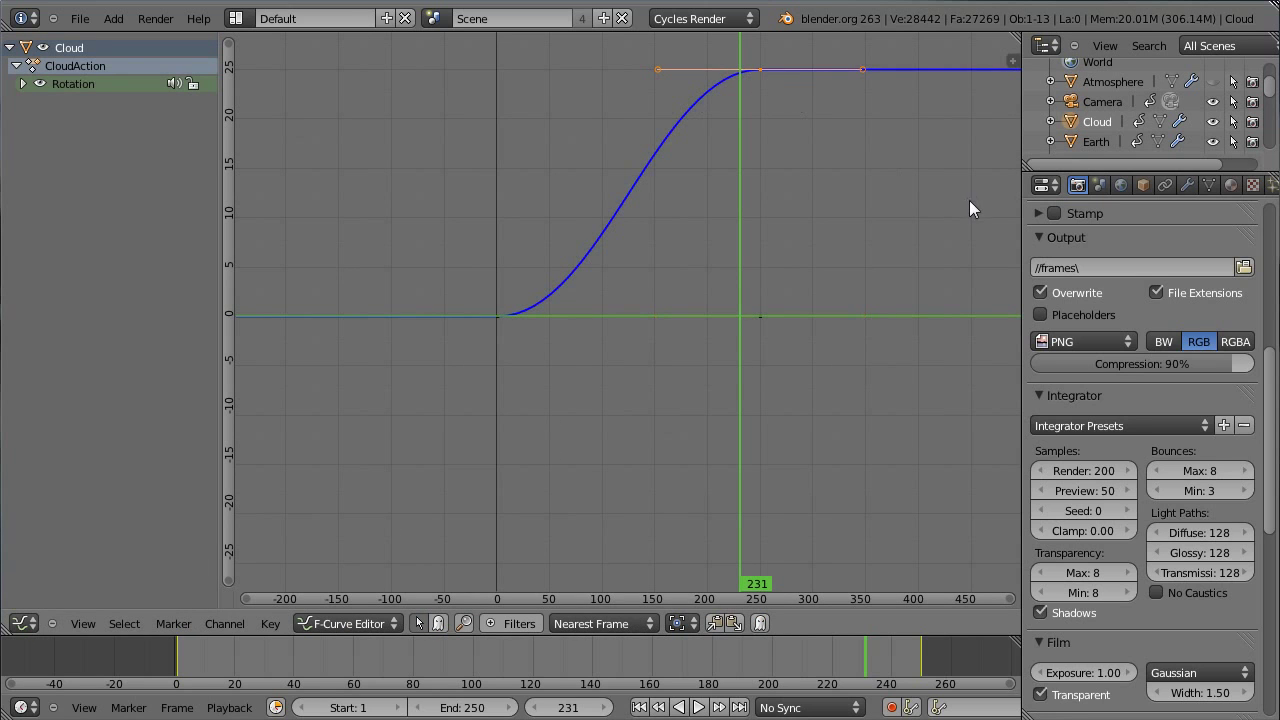
key(s)
click(753, 62)
- Make the Cloud's Z Euler Rotation curve linear by isolating that channel and shrinking its first keyframe's handles
right_click(506, 318)
key(s)
click(528, 393)
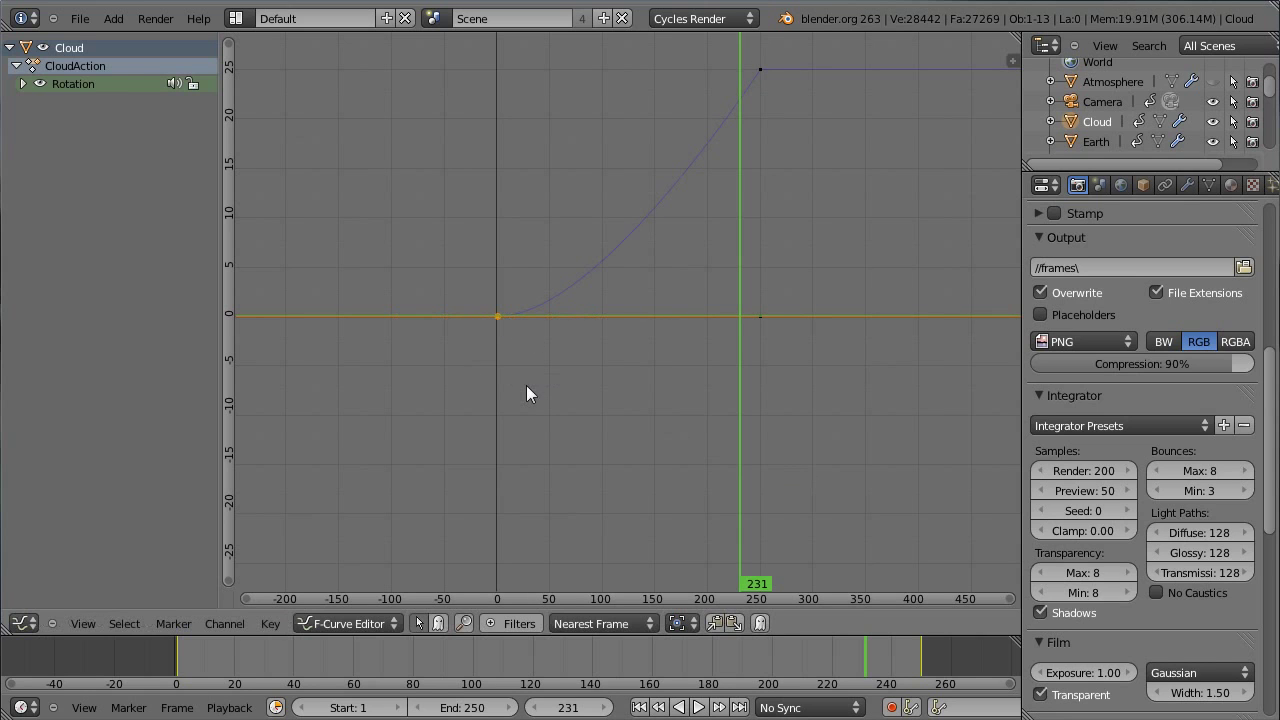
click(23, 84)
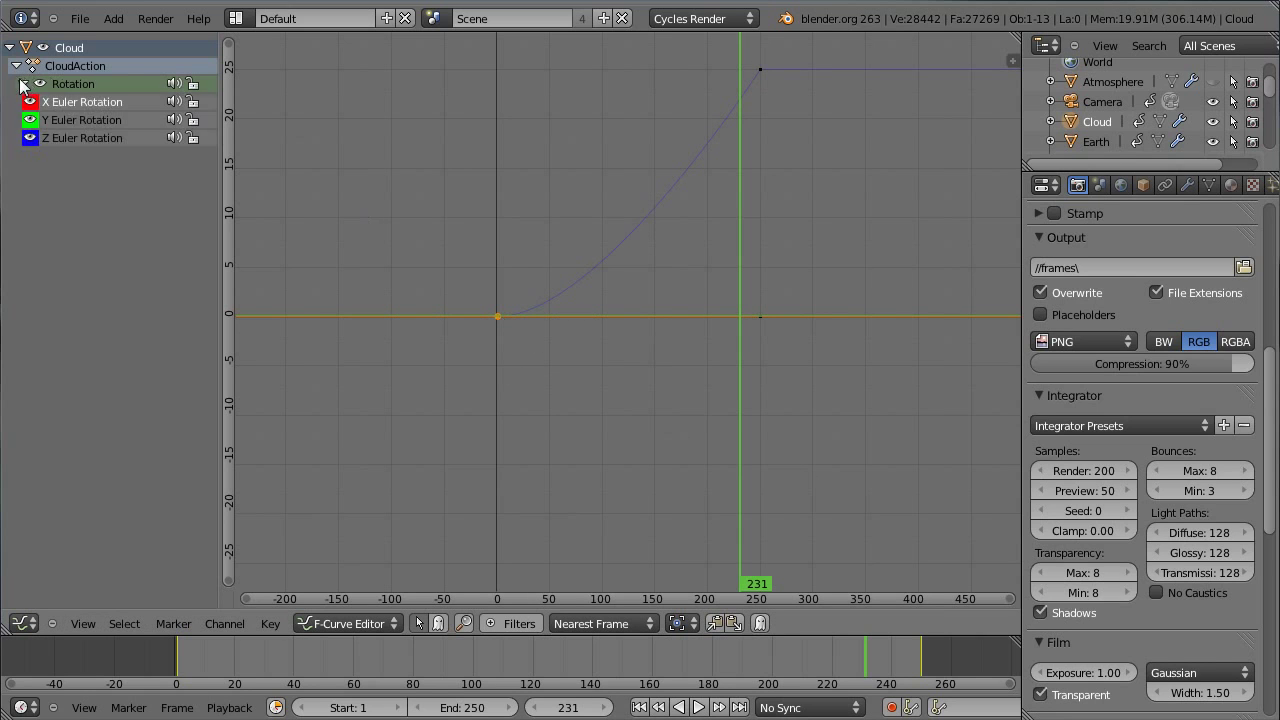
click(50, 138)
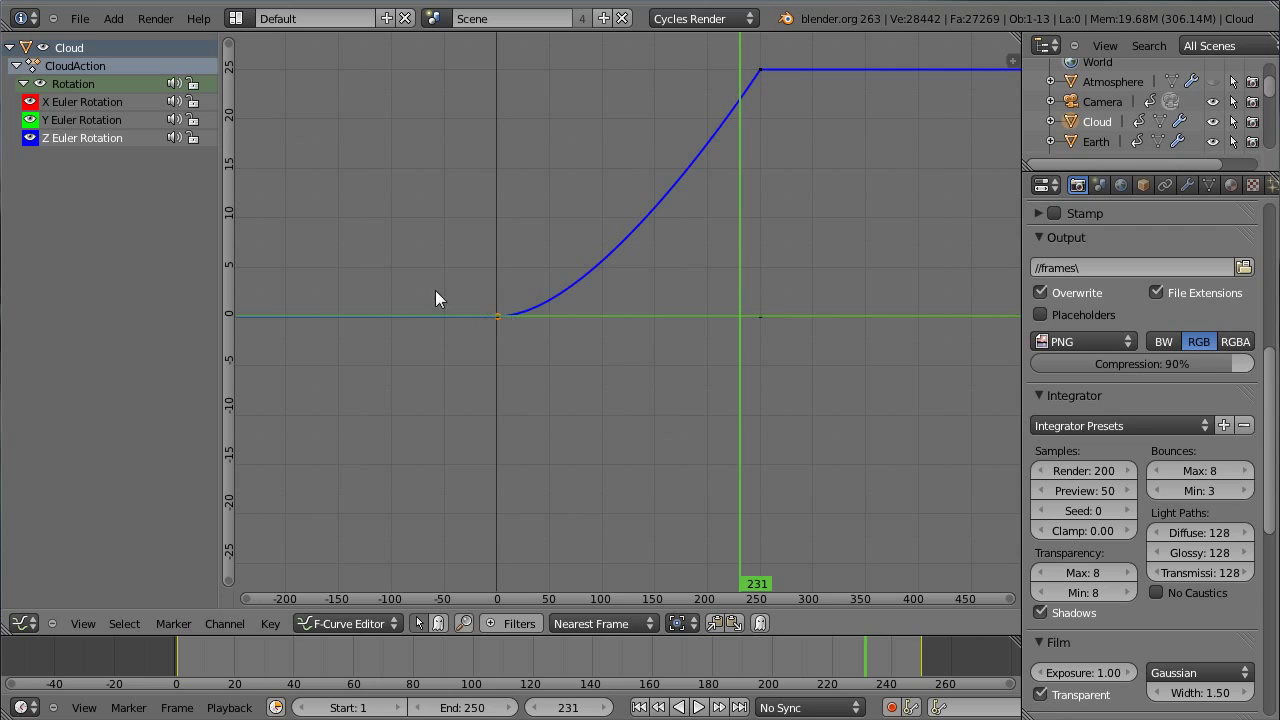
right_click(503, 316)
key(s)
click(492, 320)
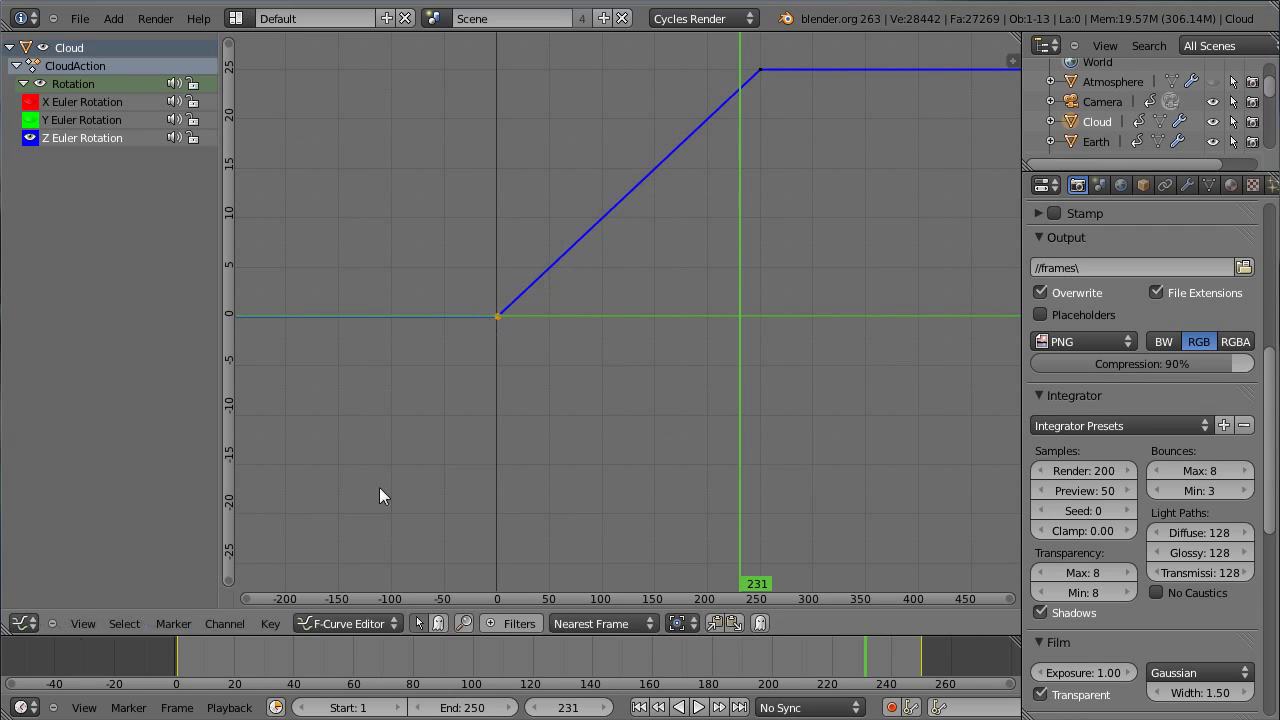
- Return to the 3D View, preview the Earth's rotation with Cloud hidden, and unhide Cloud and Atmosphere
click(22, 622)
click(45, 600)
drag(865, 660, 895, 700)
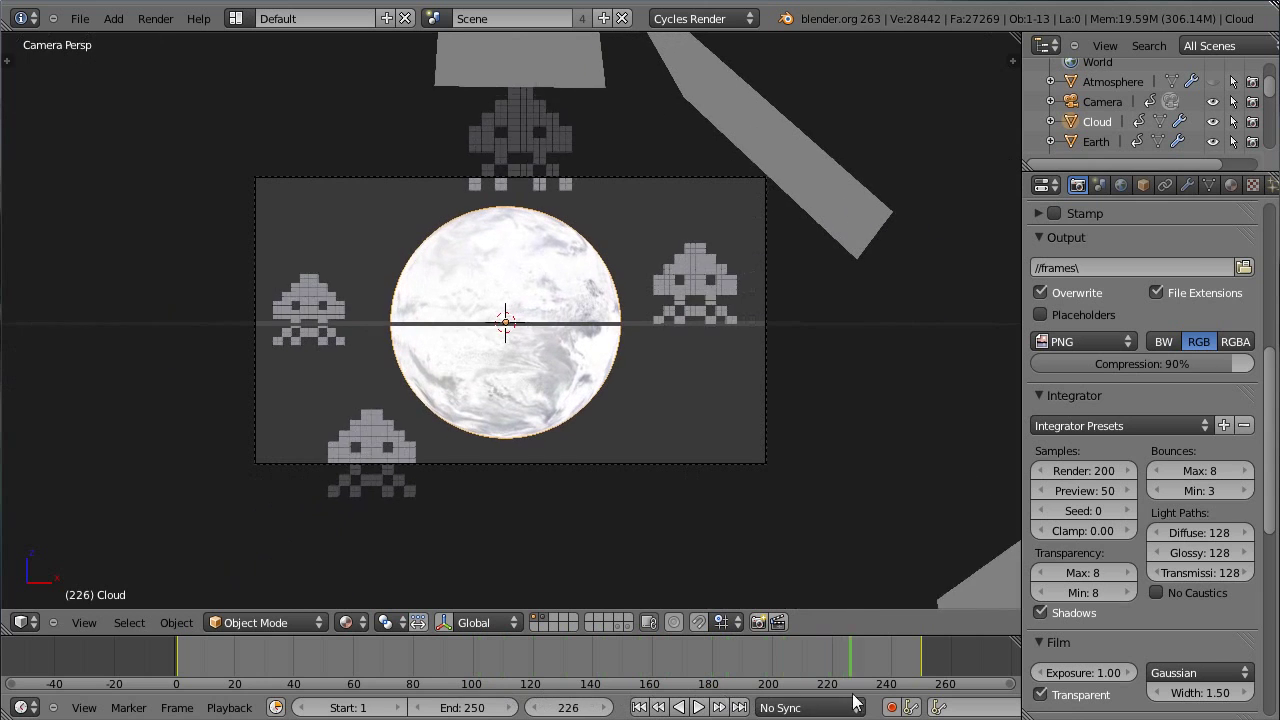
click(1212, 121)
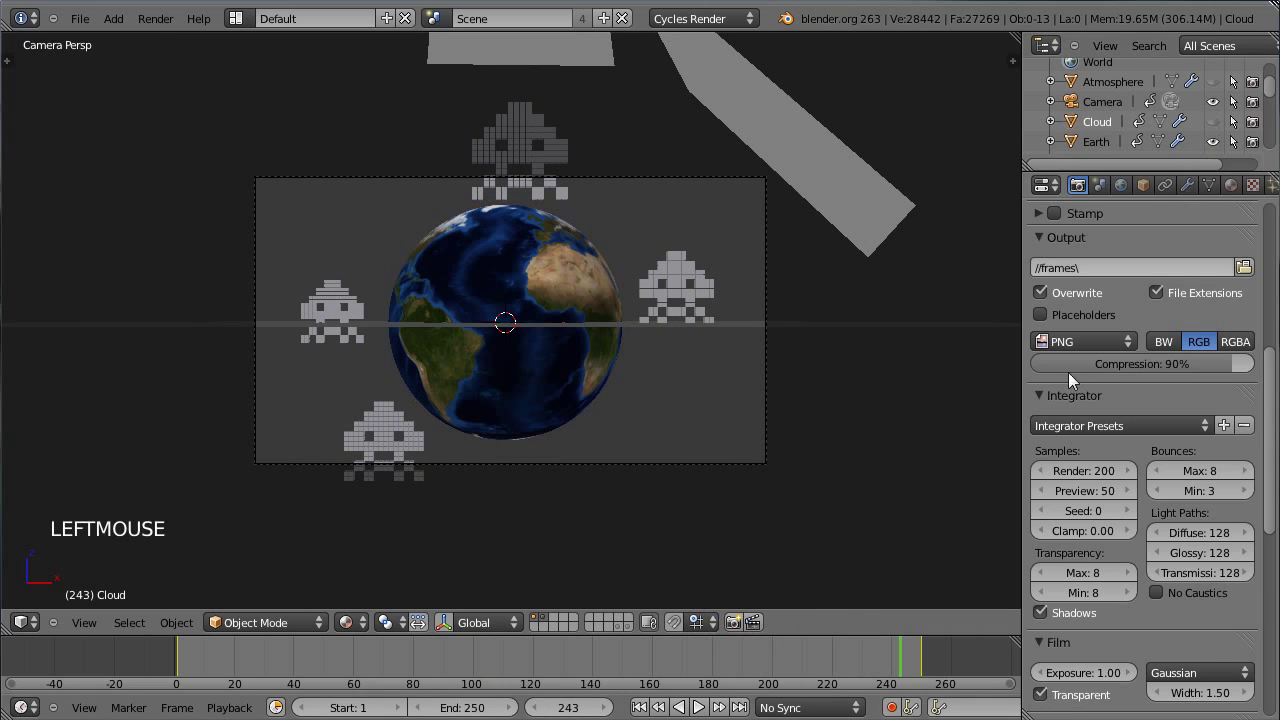
drag(893, 670, 389, 692)
click(1212, 121)
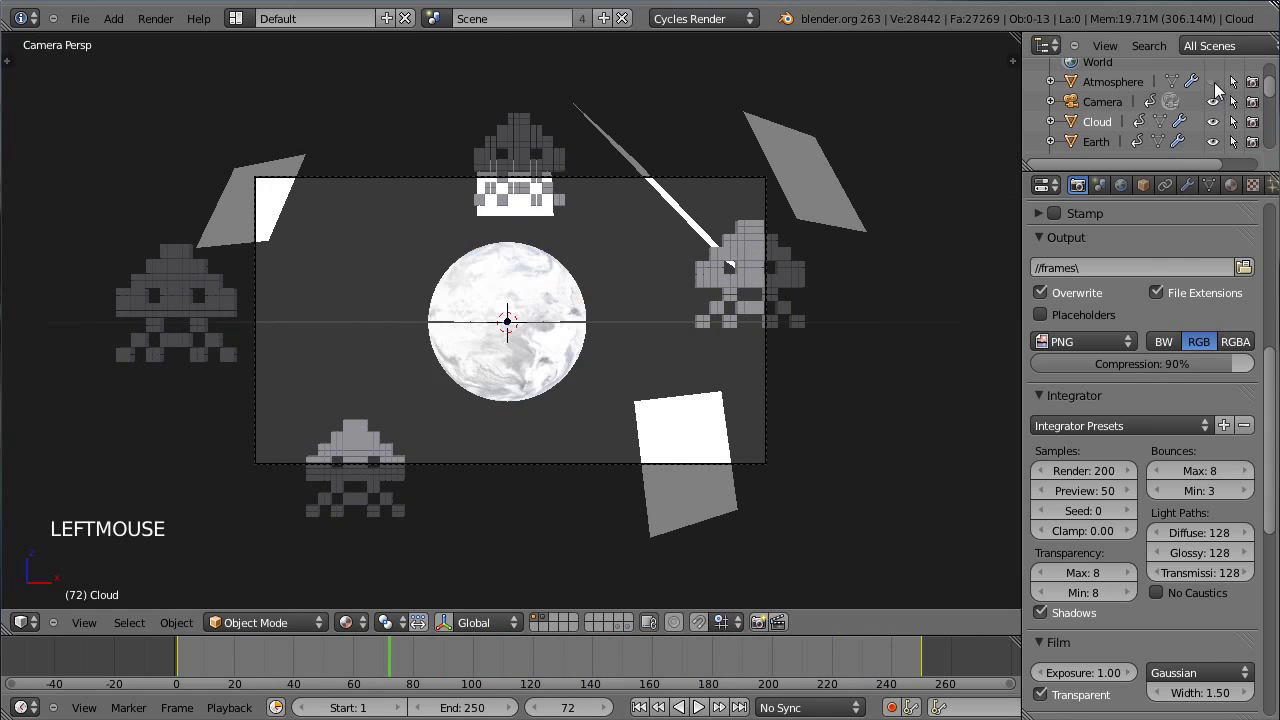
click(1213, 82)
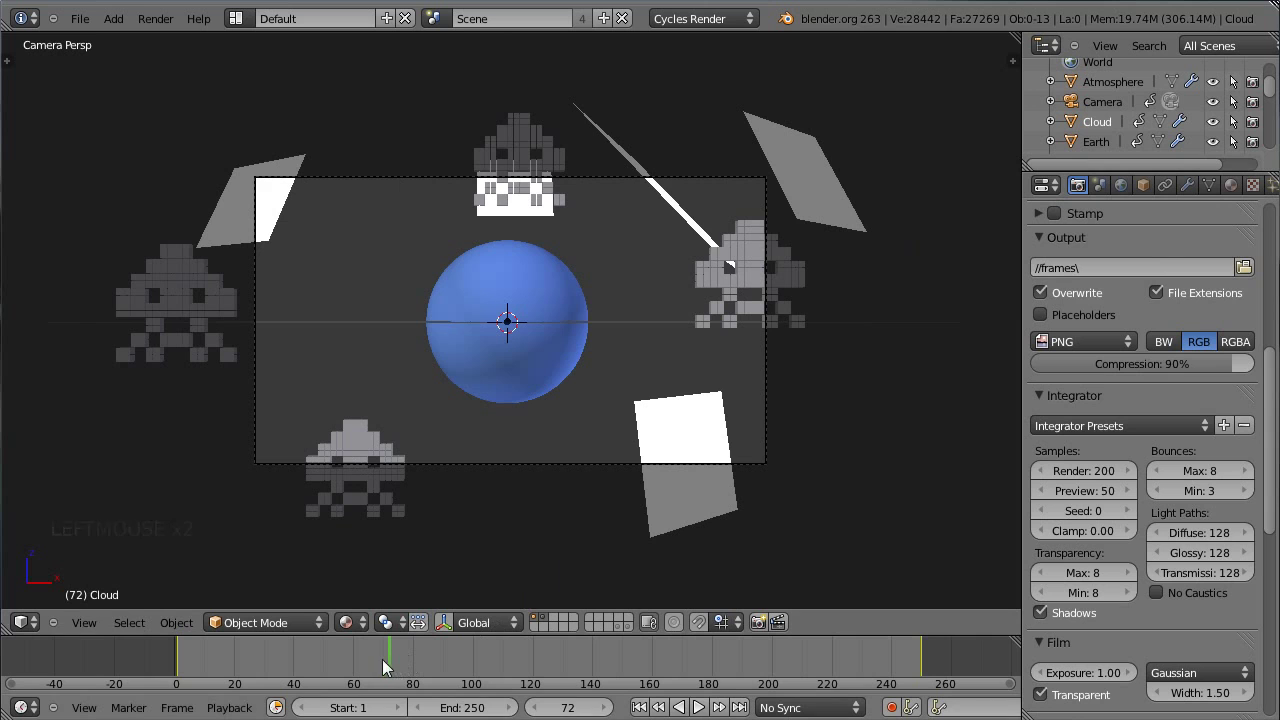
- Check the motion of the Space Invader above the Earth up to frame 125, return to frame 0, and show its transform properties
right_click(531, 161)
drag(394, 662, 548, 659)
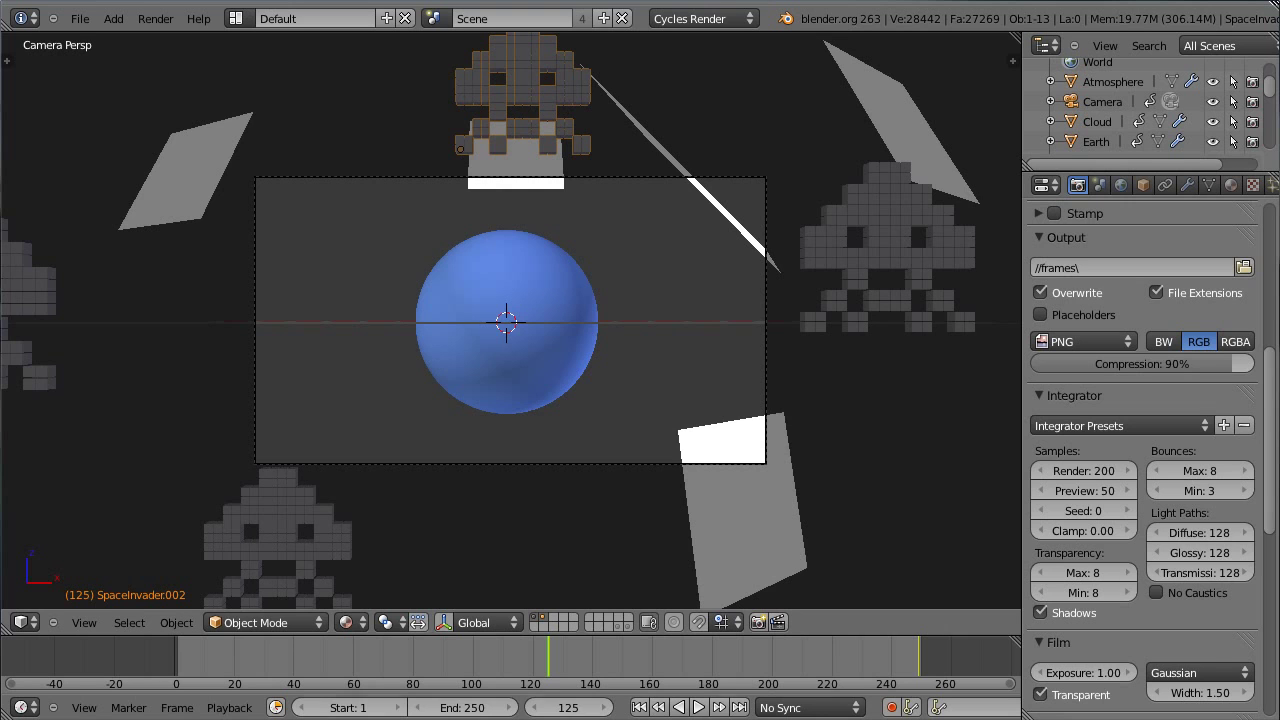
drag(548, 658, 176, 677)
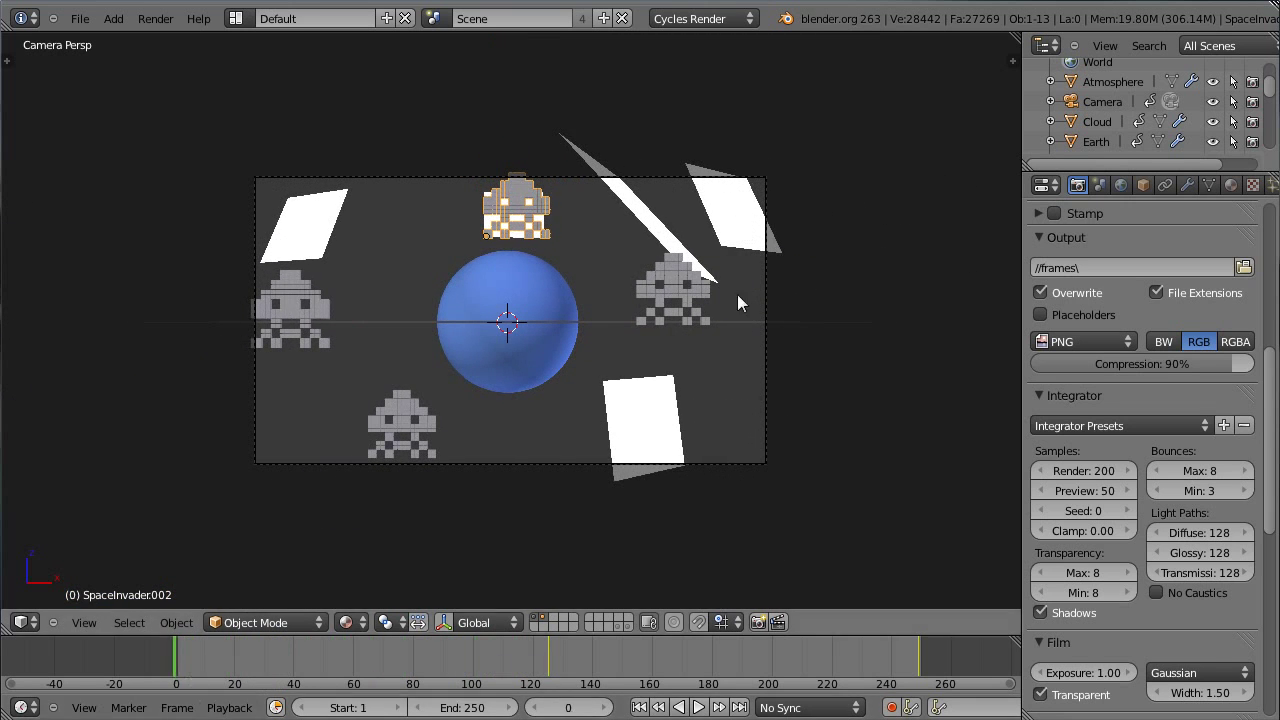
right_click(670, 281)
right_click(528, 182)
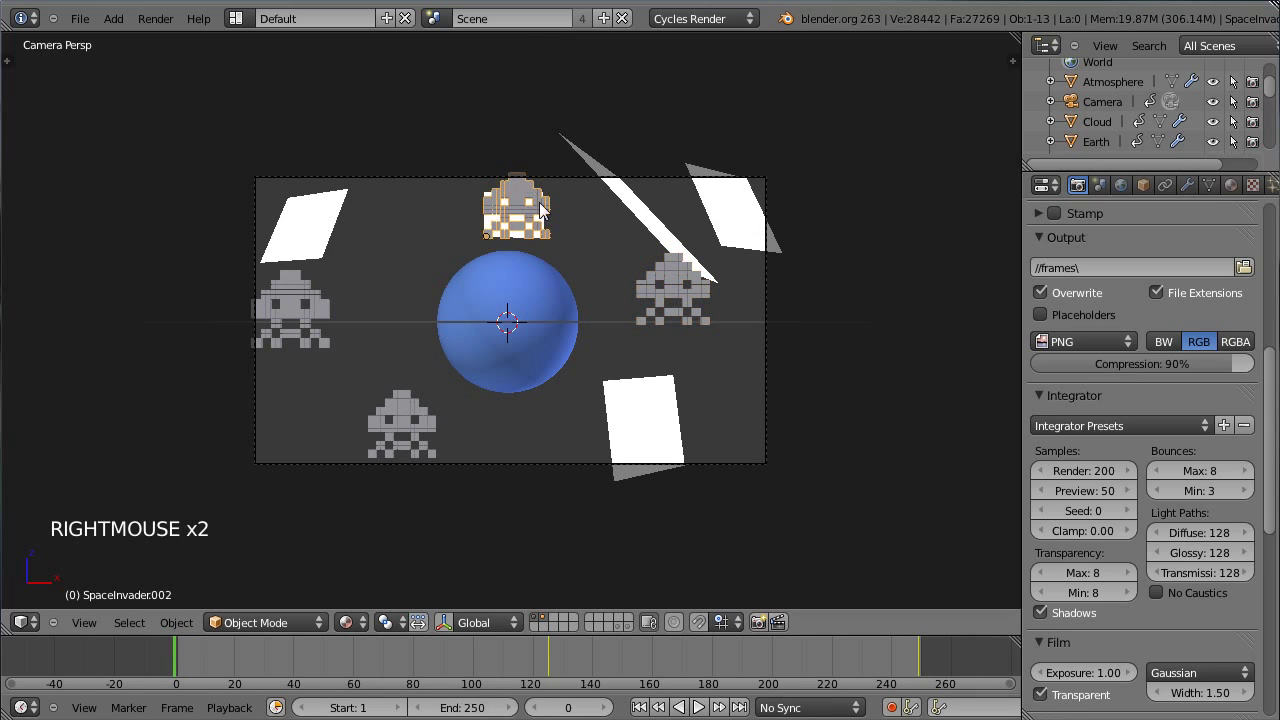
key(n)
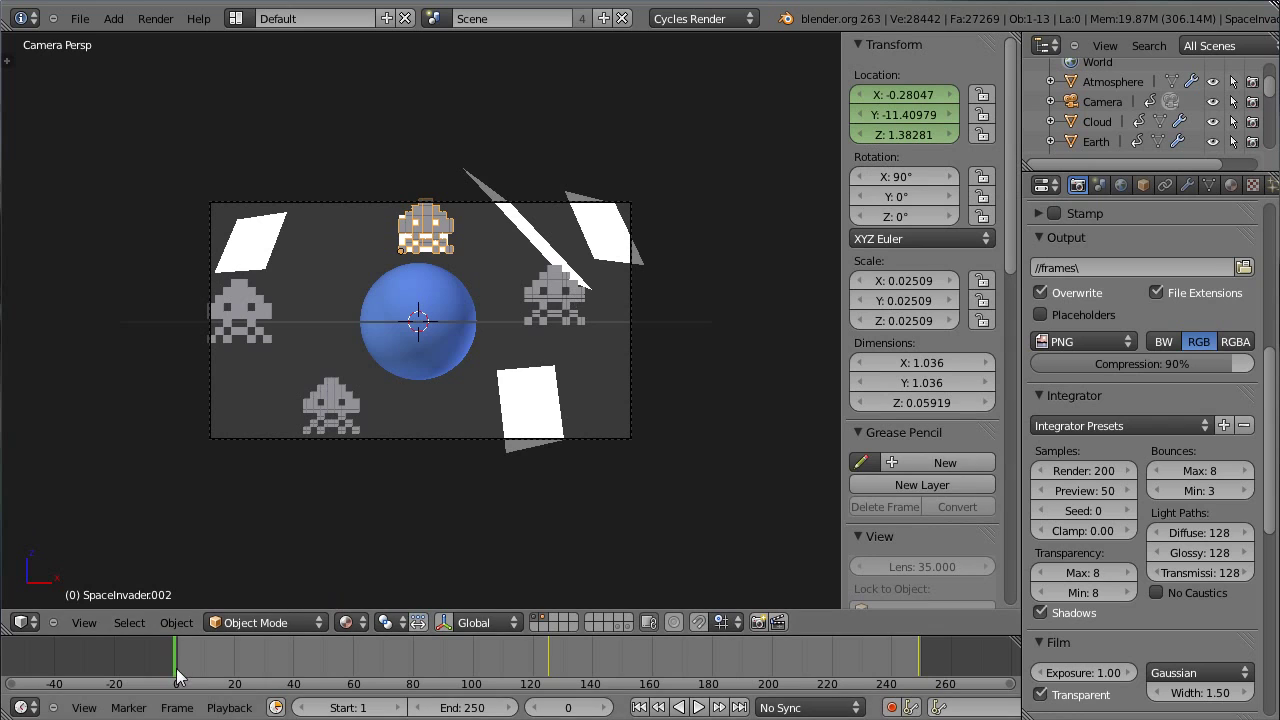
- At frame 0, move the Space Invader above the Earth along Y to about -15.79
key(g)
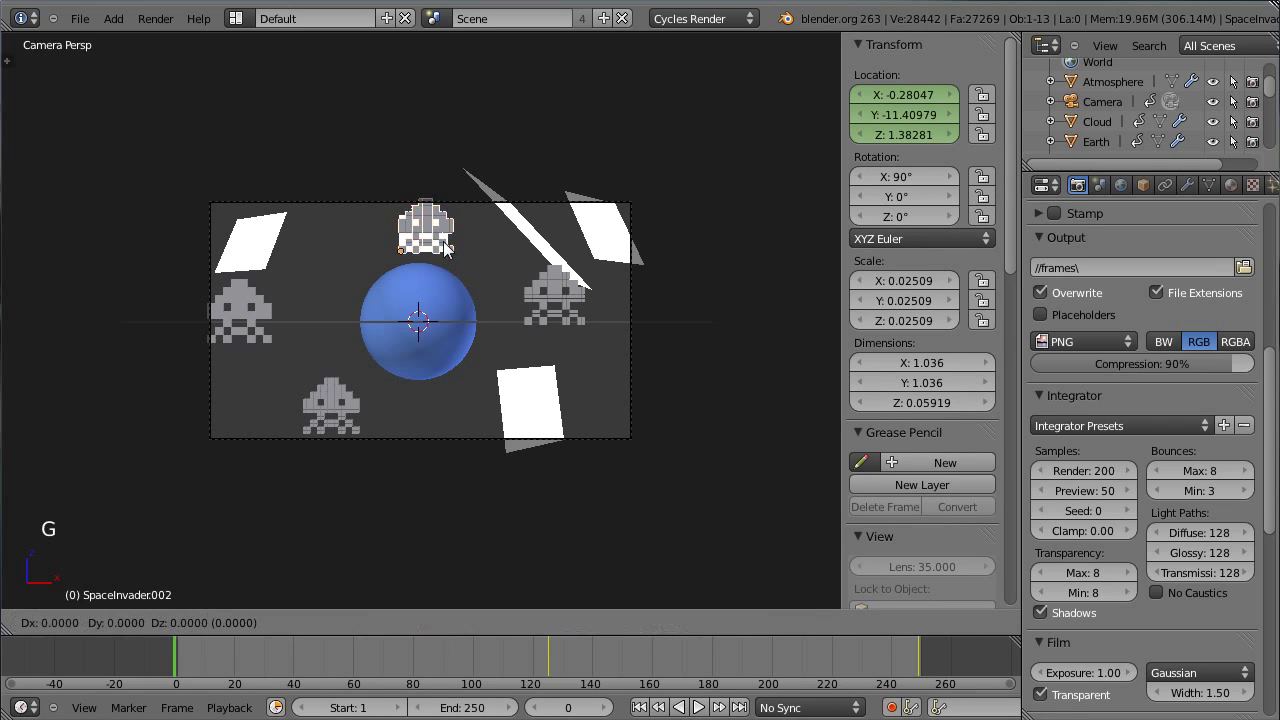
key(y)
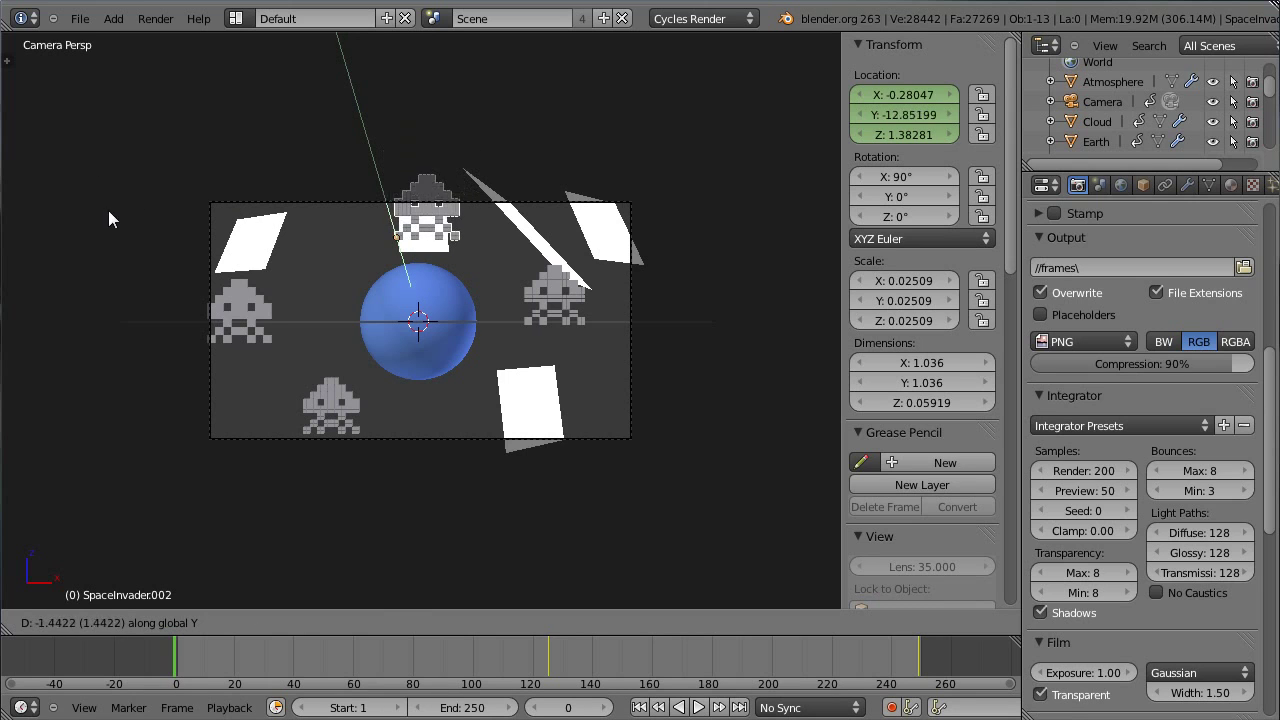
click(169, 196)
- Move the Space Invader to the left of the Earth along Y toward the camera, out of the camera frame
right_click(241, 296)
key(g)
key(g)
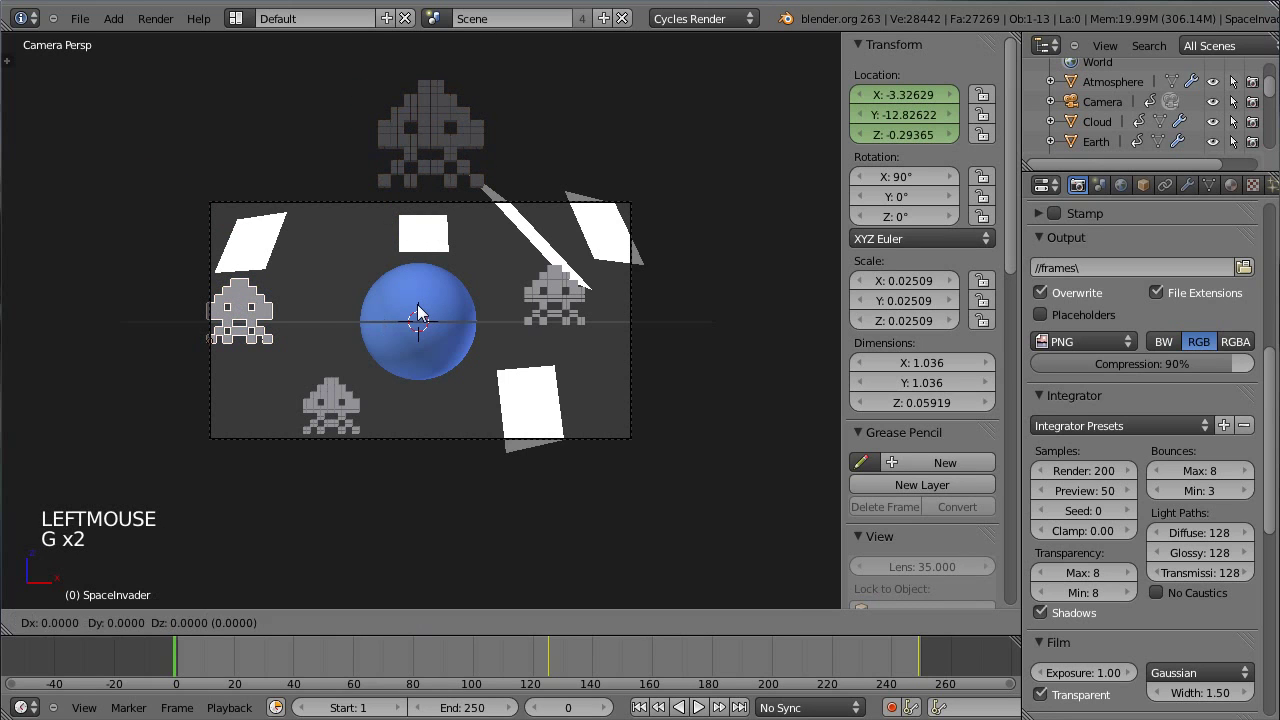
click(549, 250)
- Select the Space Invader above the Earth and insert a location keyframe for it at frame 0
right_click(463, 152)
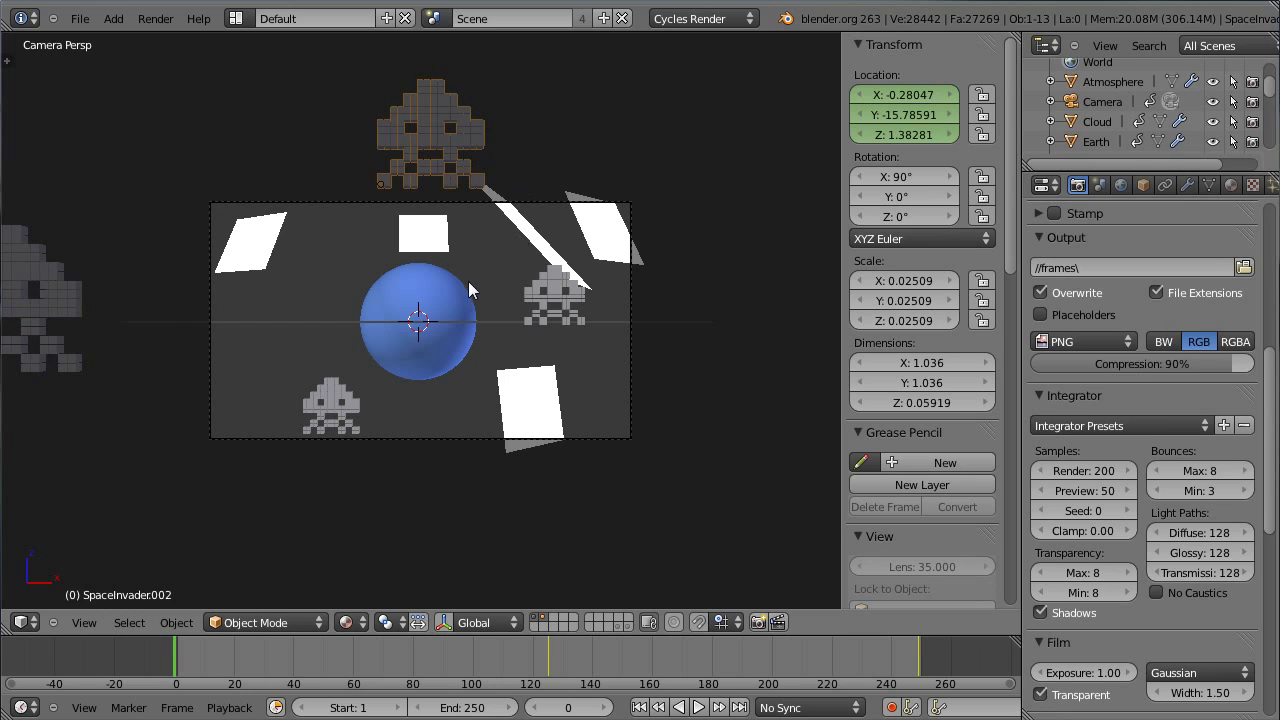
key(i)
click(449, 221)
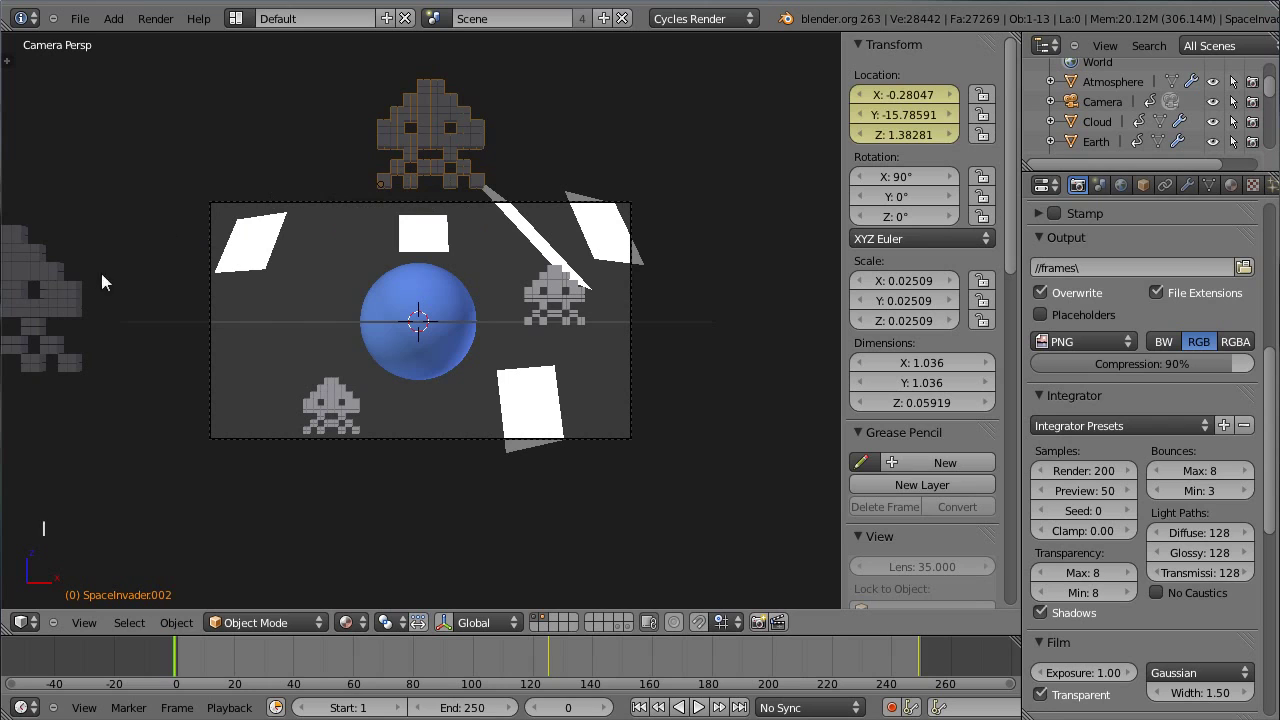
- Move the Space Invader to the left of the Earth along Y to about -15.71 and keyframe its location at frame 0
right_click(38, 301)
key(g)
key(g)
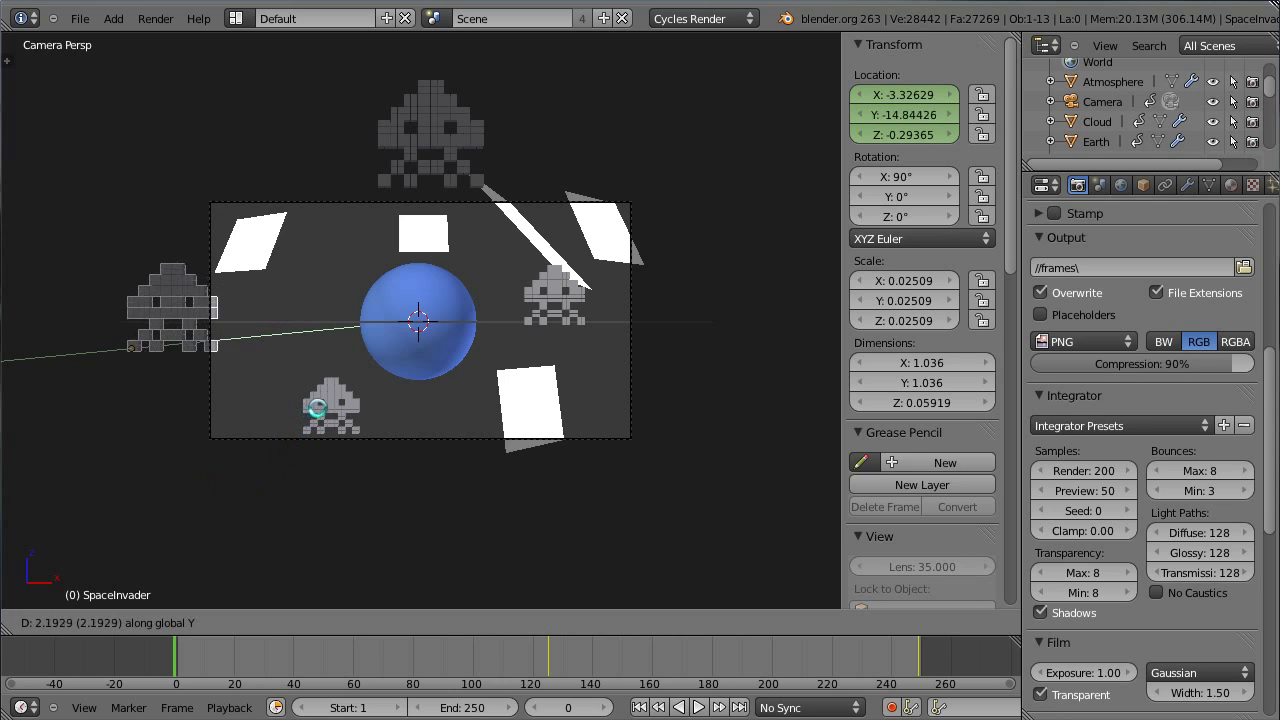
click(342, 385)
key(i)
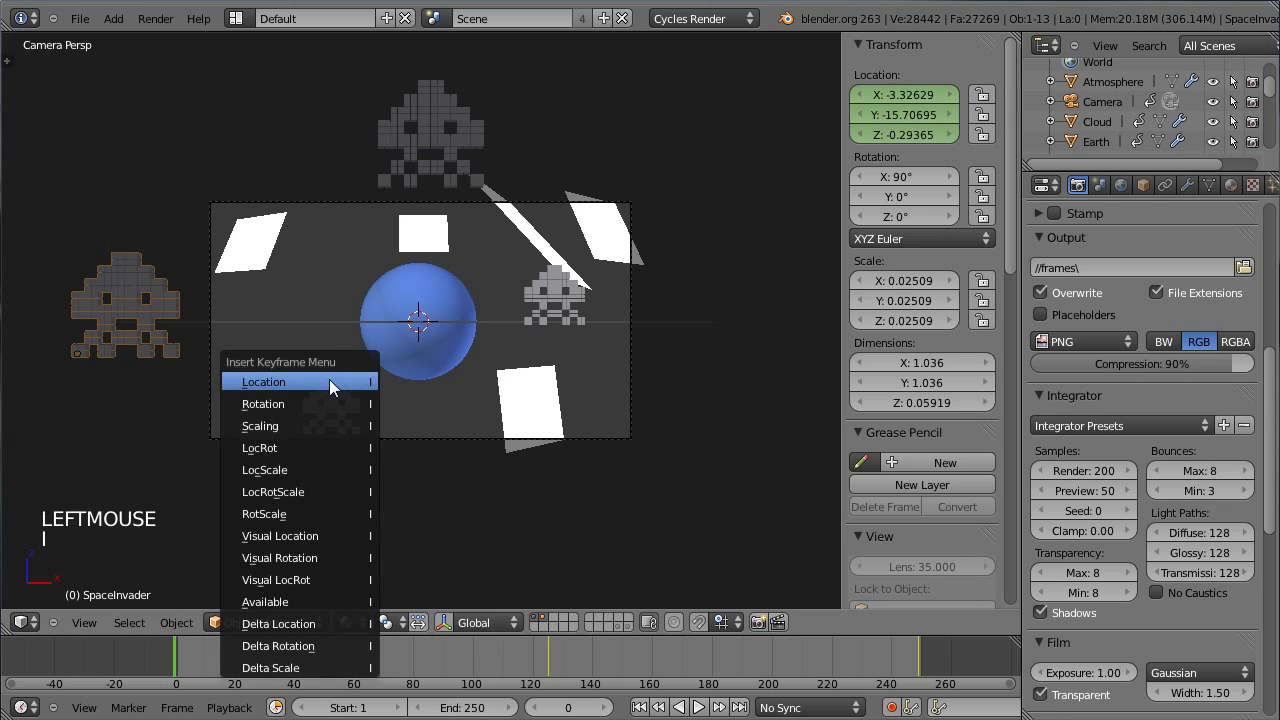
click(329, 379)
- Move the Space Invader to the right of the Earth along Y to about -16.73 and keyframe its location at frame 0
right_click(542, 296)
key(g)
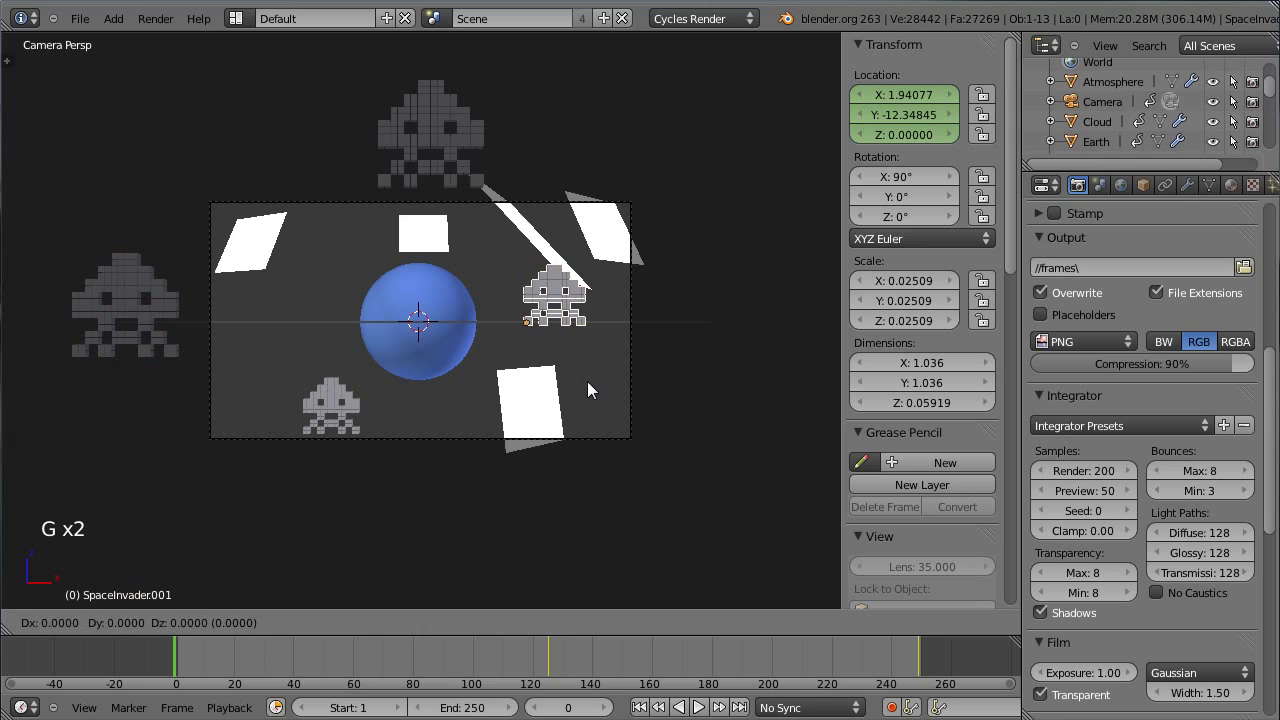
key(y)
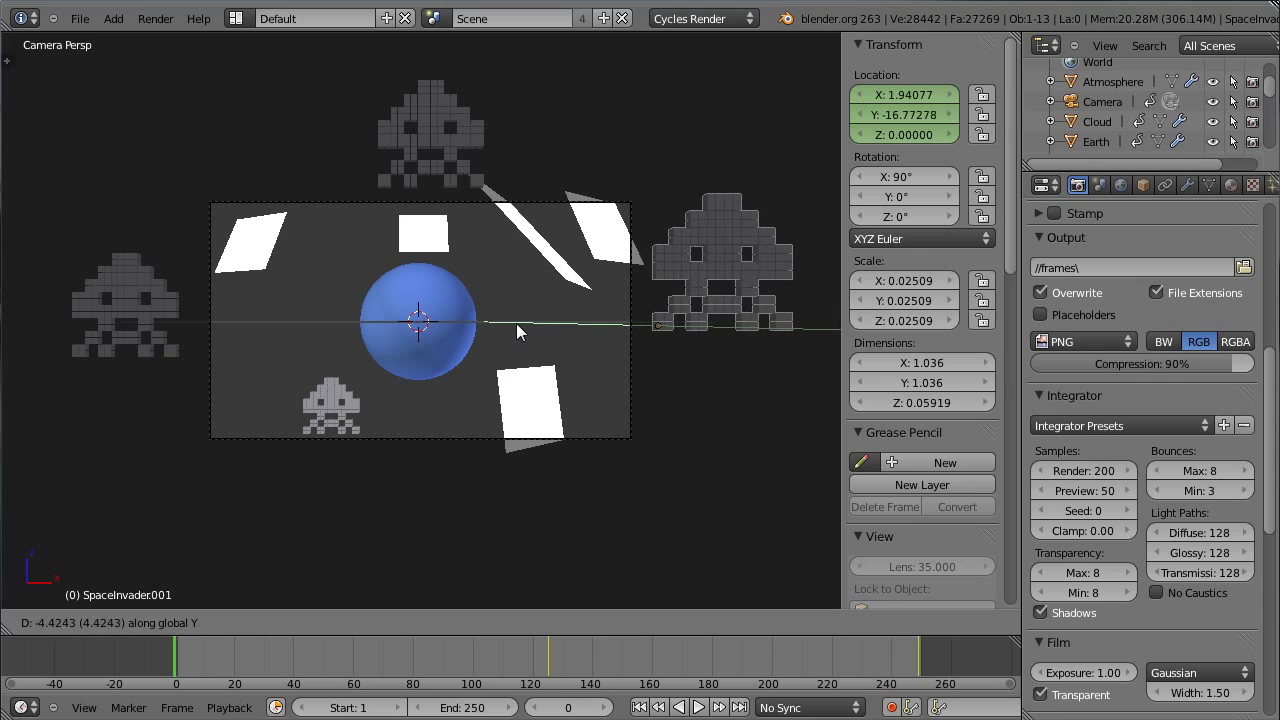
shift+click(538, 326)
key(i)
click(539, 326)
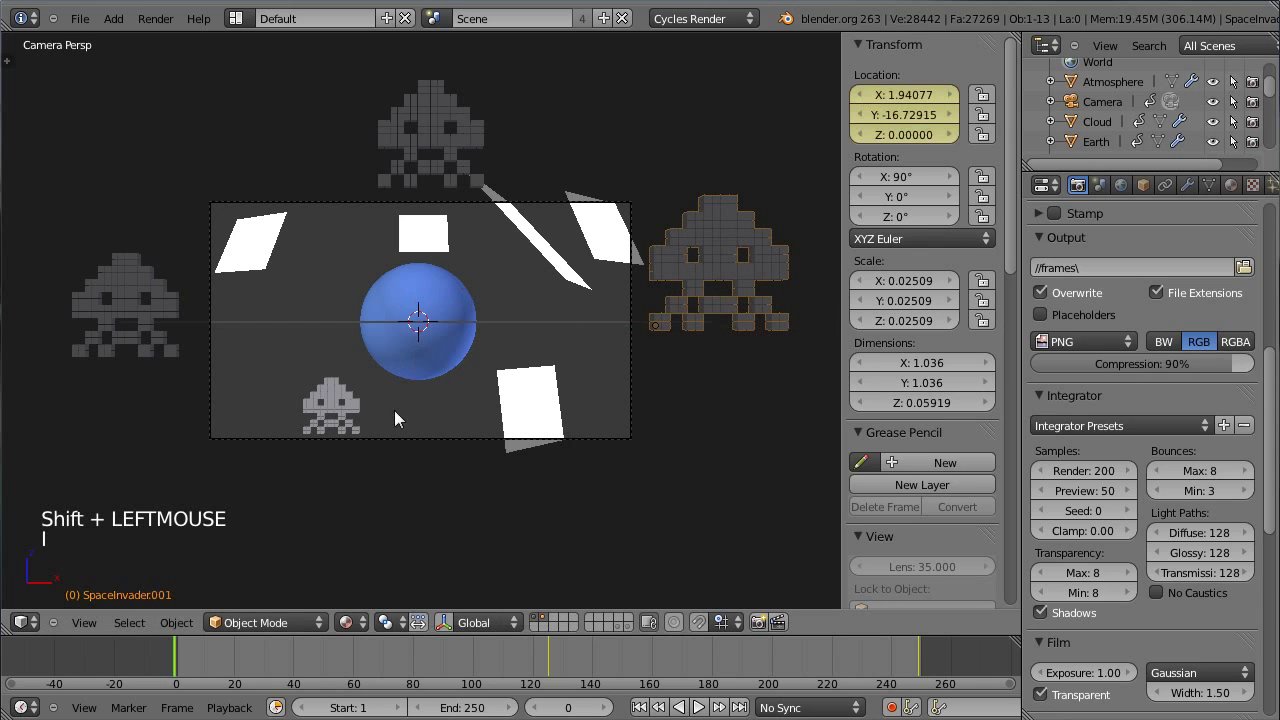
- Move the Space Invader below the Earth along Y to about -16.58 and keyframe its location at frame 0
shift+right_click(398, 403)
key(g)
key(g)
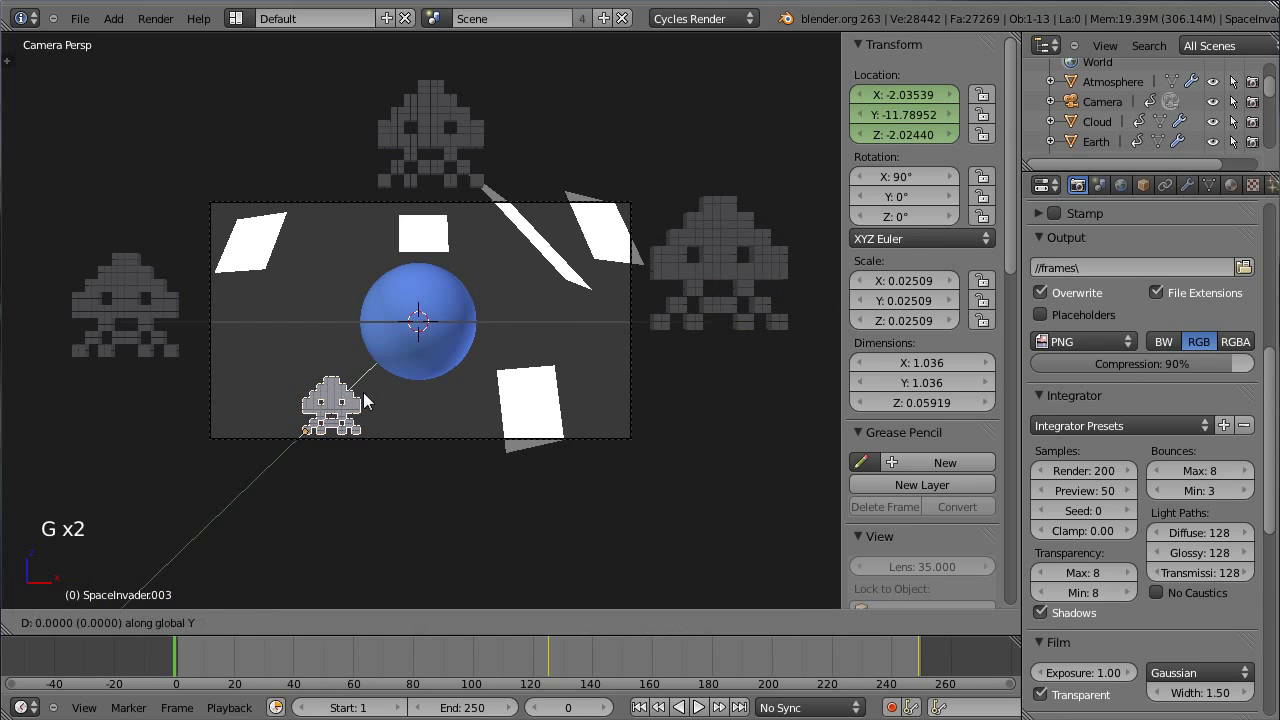
click(411, 334)
key(i)
click(411, 334)
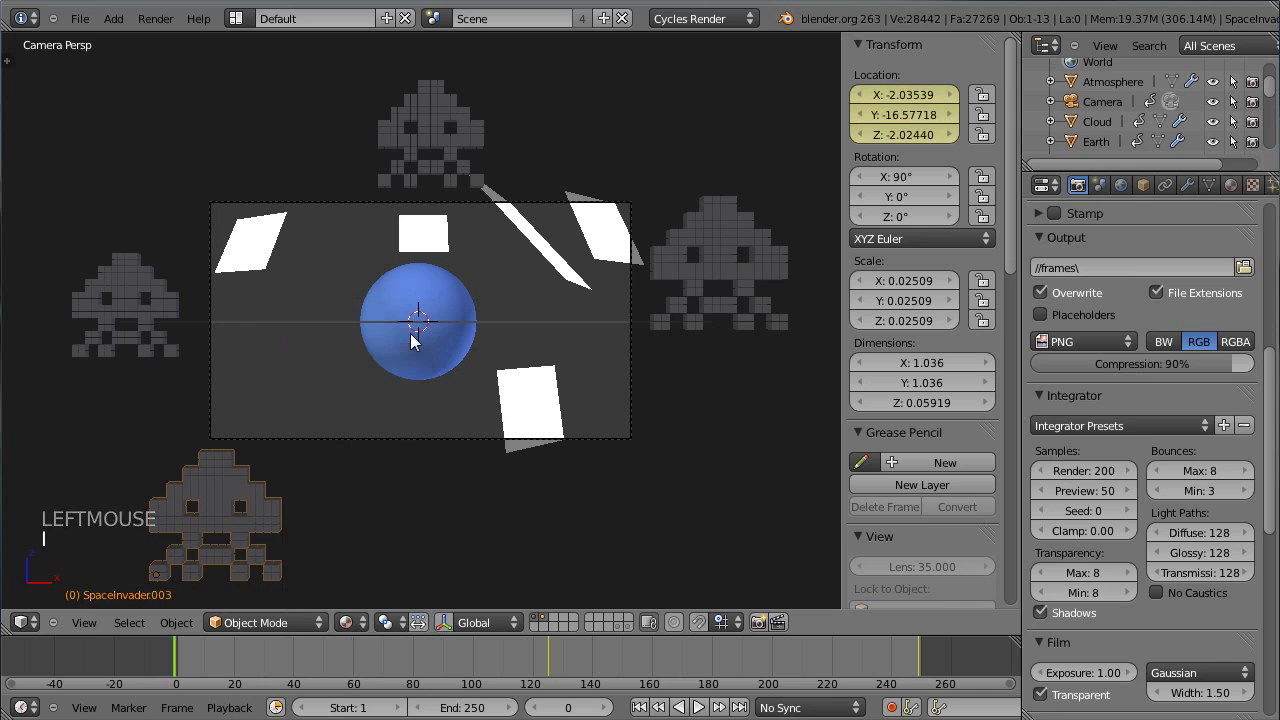
- Play back the animation to check the invaders' motion, scrub from the start and stop at frame 125
drag(177, 650, 171, 678)
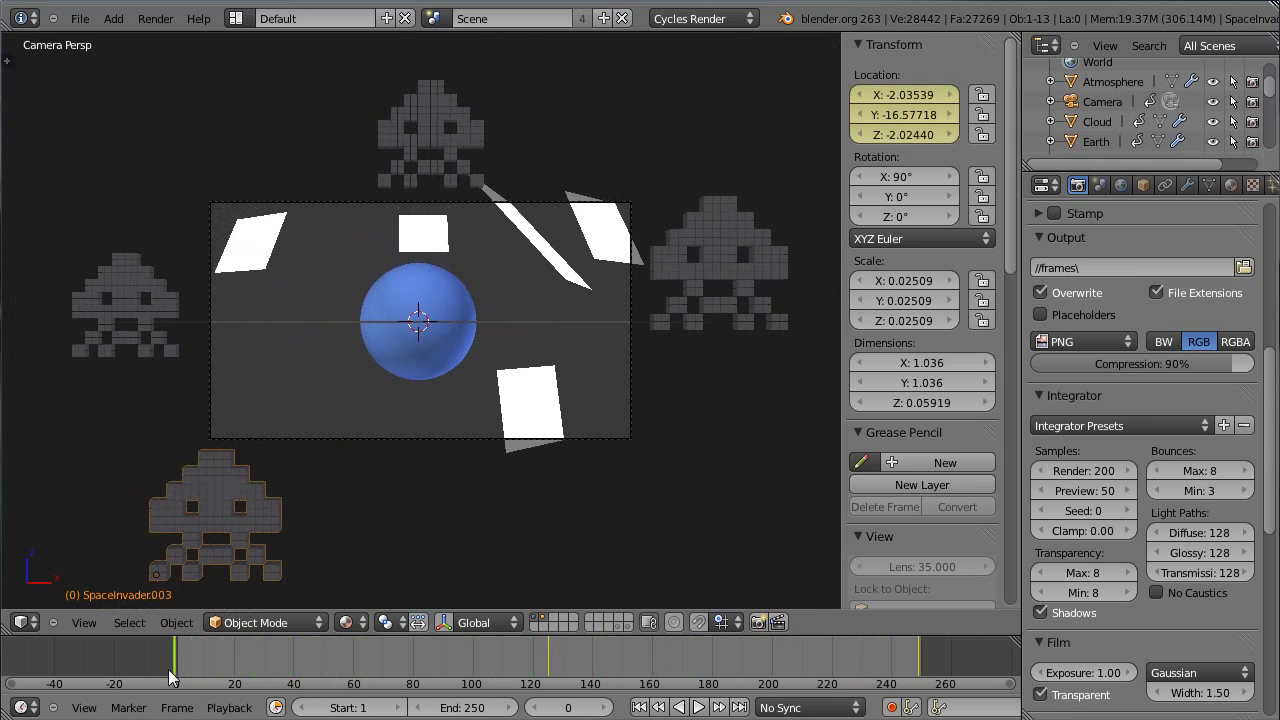
key(alt+a)
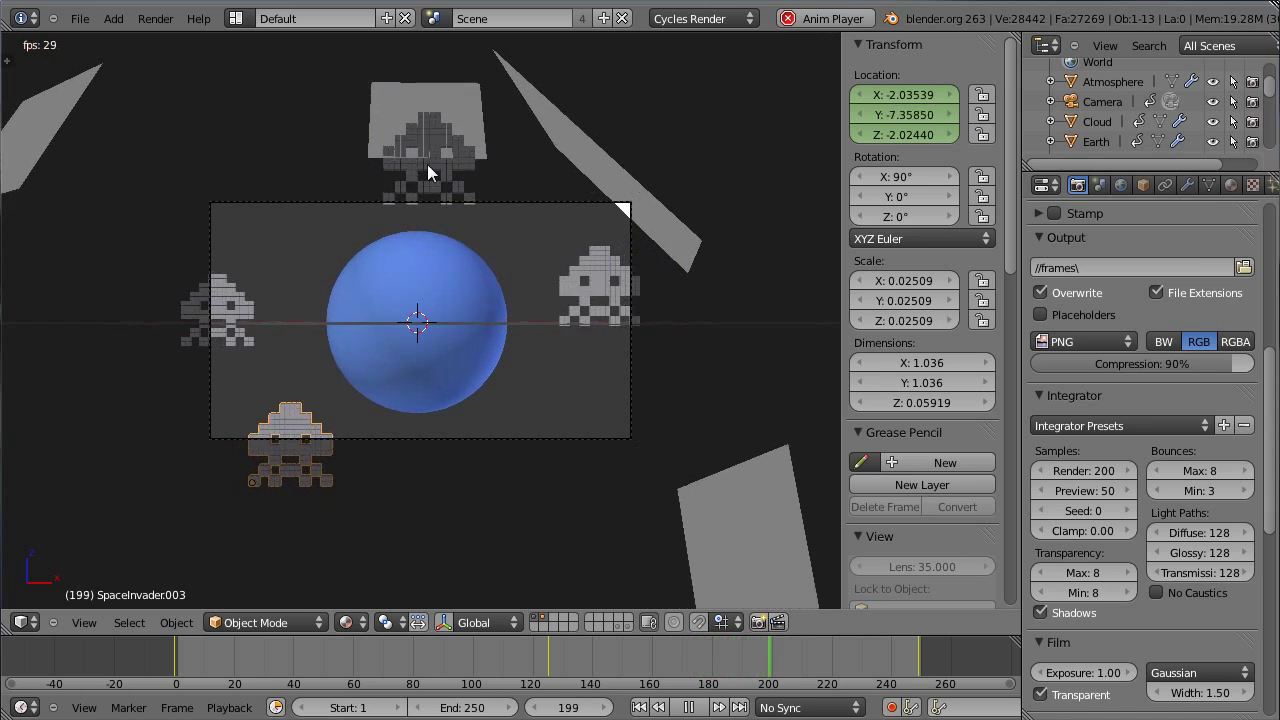
click(539, 649)
click(539, 649)
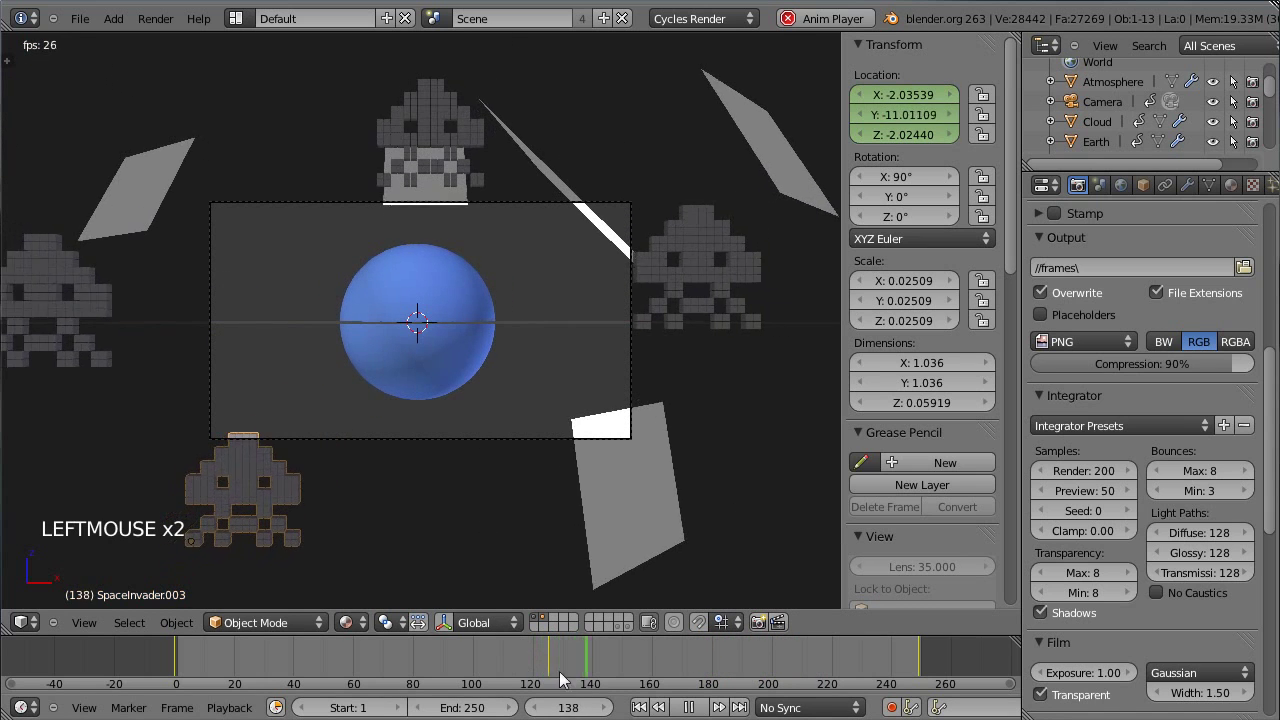
key(alt+a)
click(170, 663)
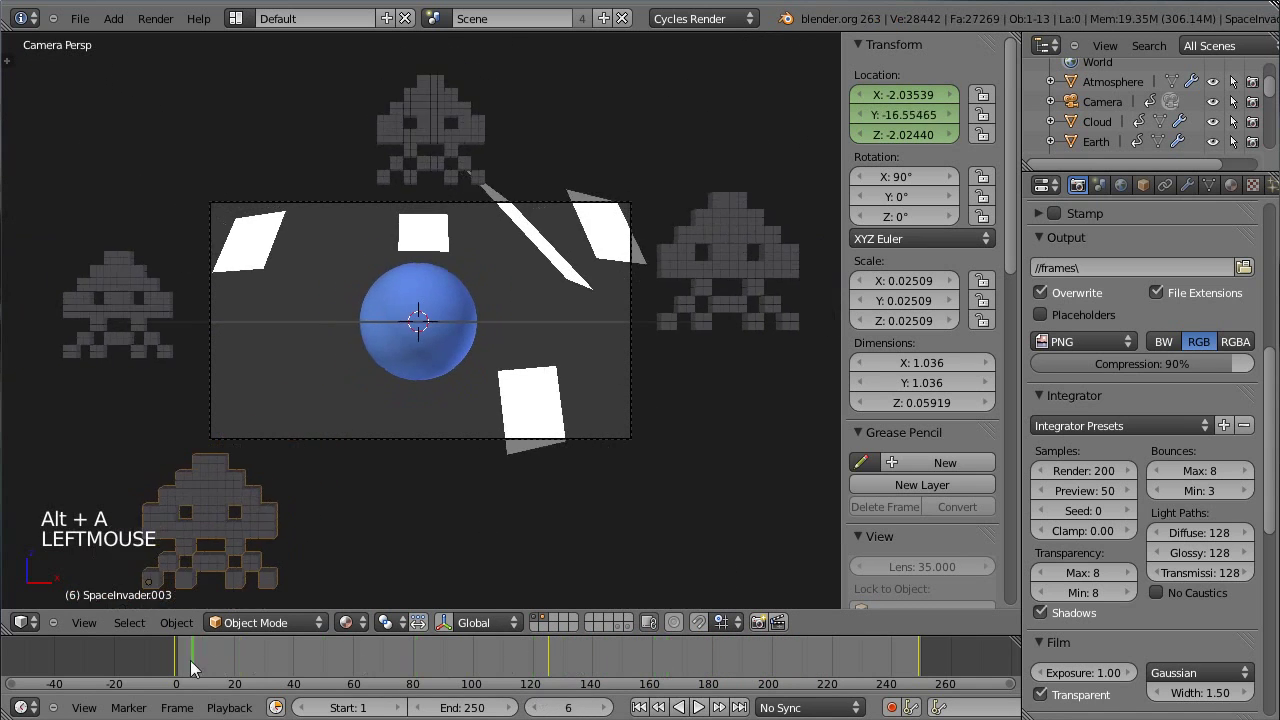
drag(168, 663, 551, 683)
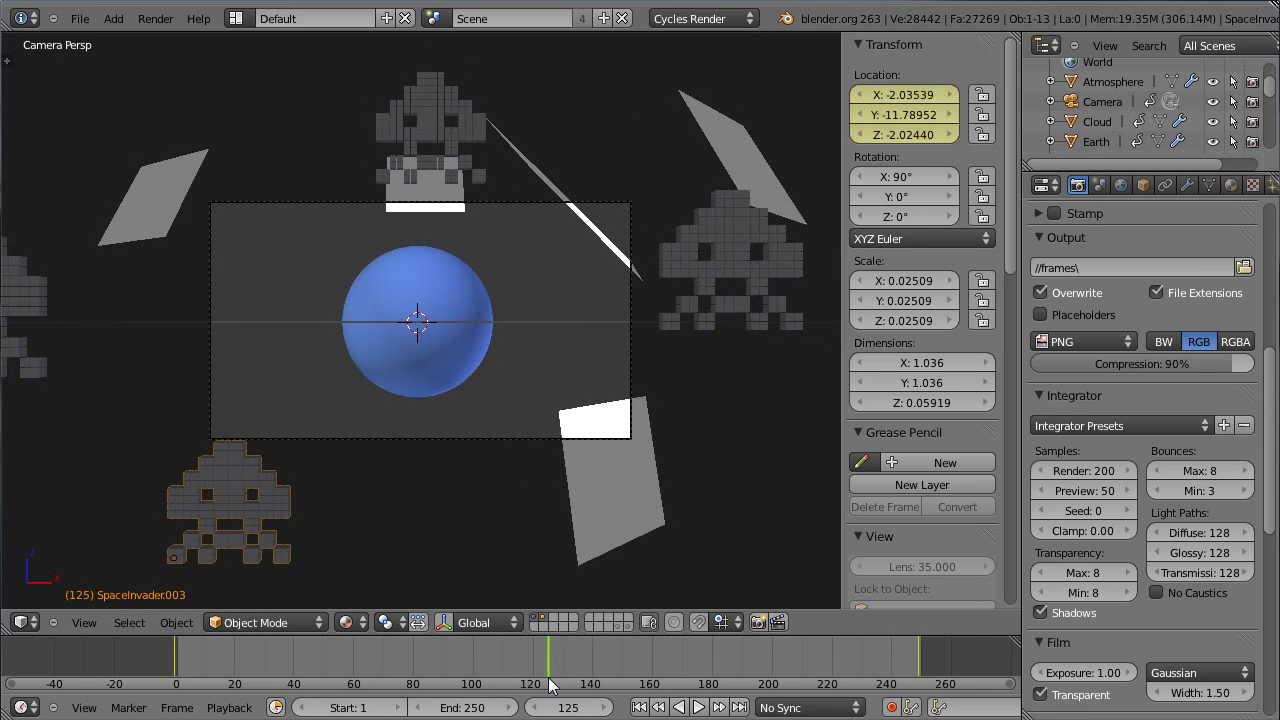
- At frame 125, replace the left Space Invader's keyframe with a location keyframe at Y about -11.10
right_click(42, 300)
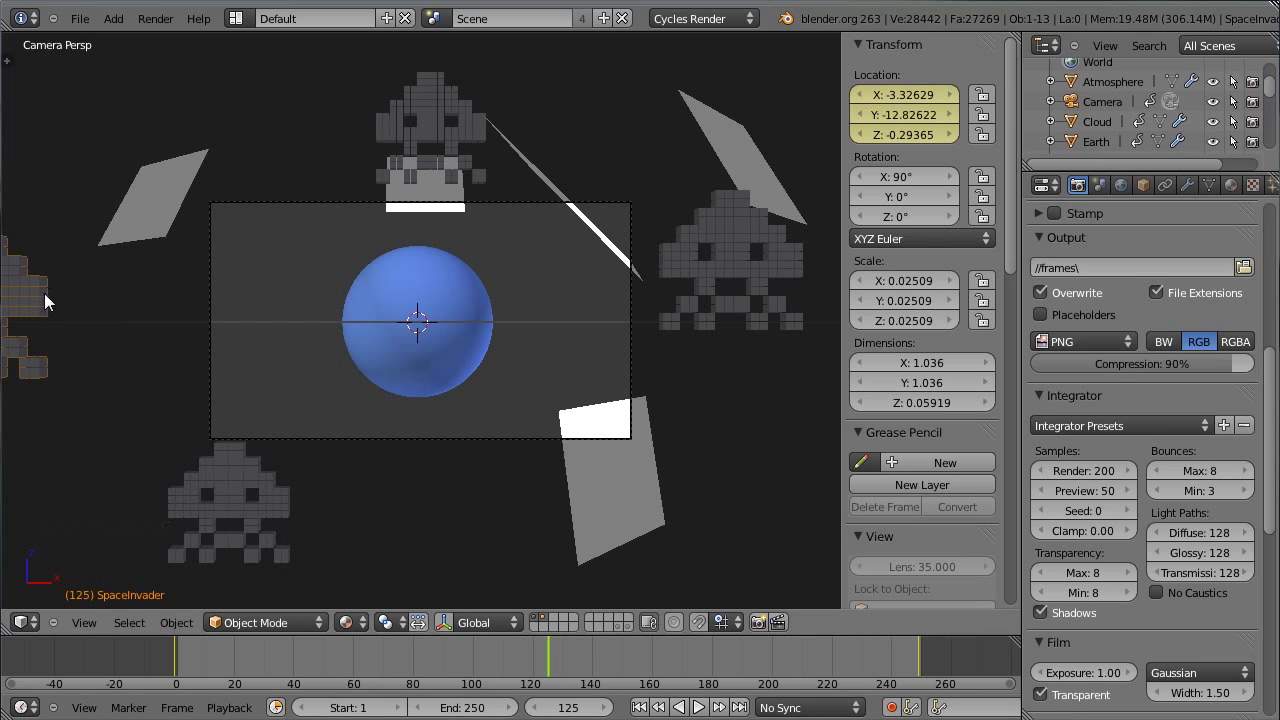
key(alt+i)
click(414, 298)
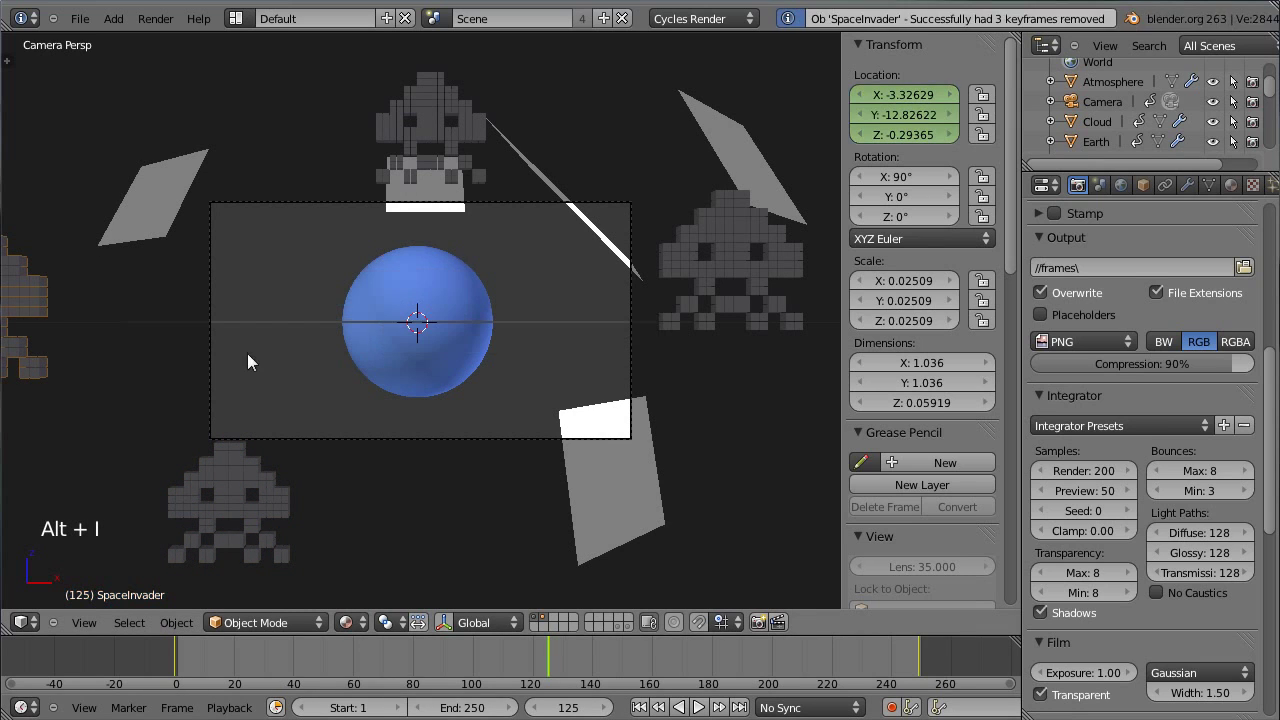
key(g)
key(y)
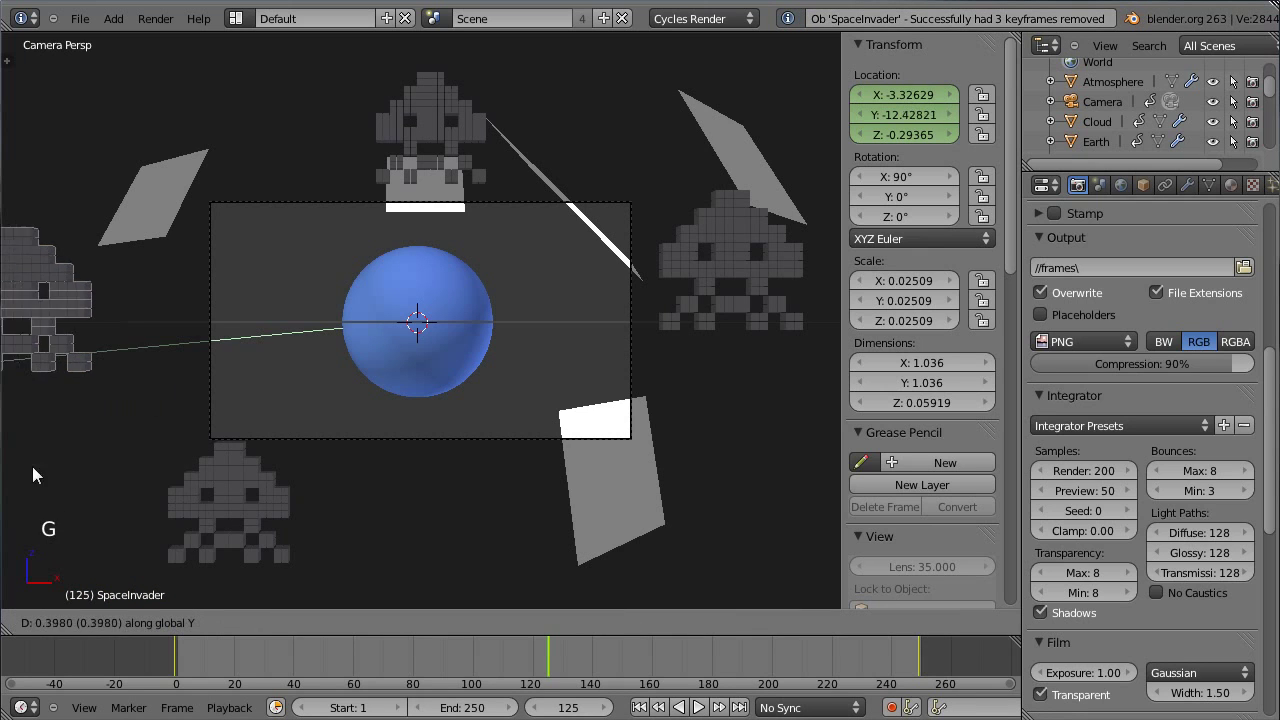
click(55, 500)
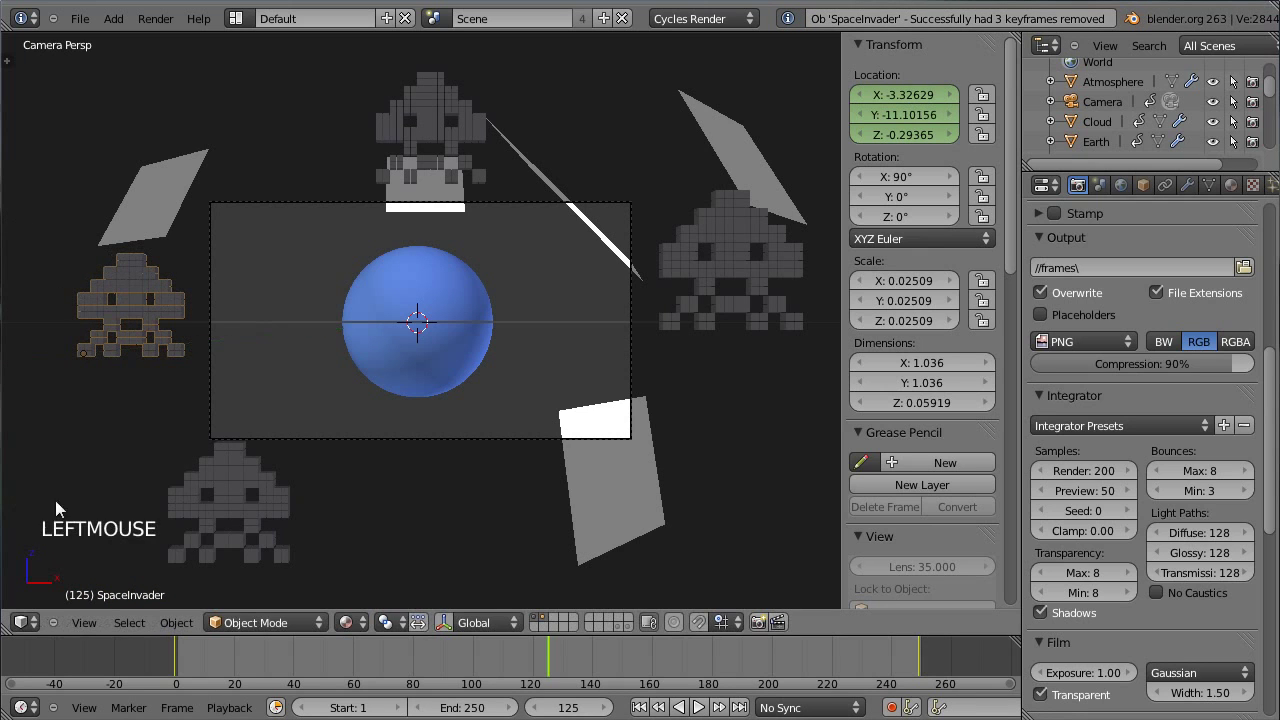
key(i)
click(342, 283)
mouse_move(545, 658)
mouse_down()
mouse_move(283, 668)
mouse_move(760, 676)
mouse_move(549, 676)
mouse_up()
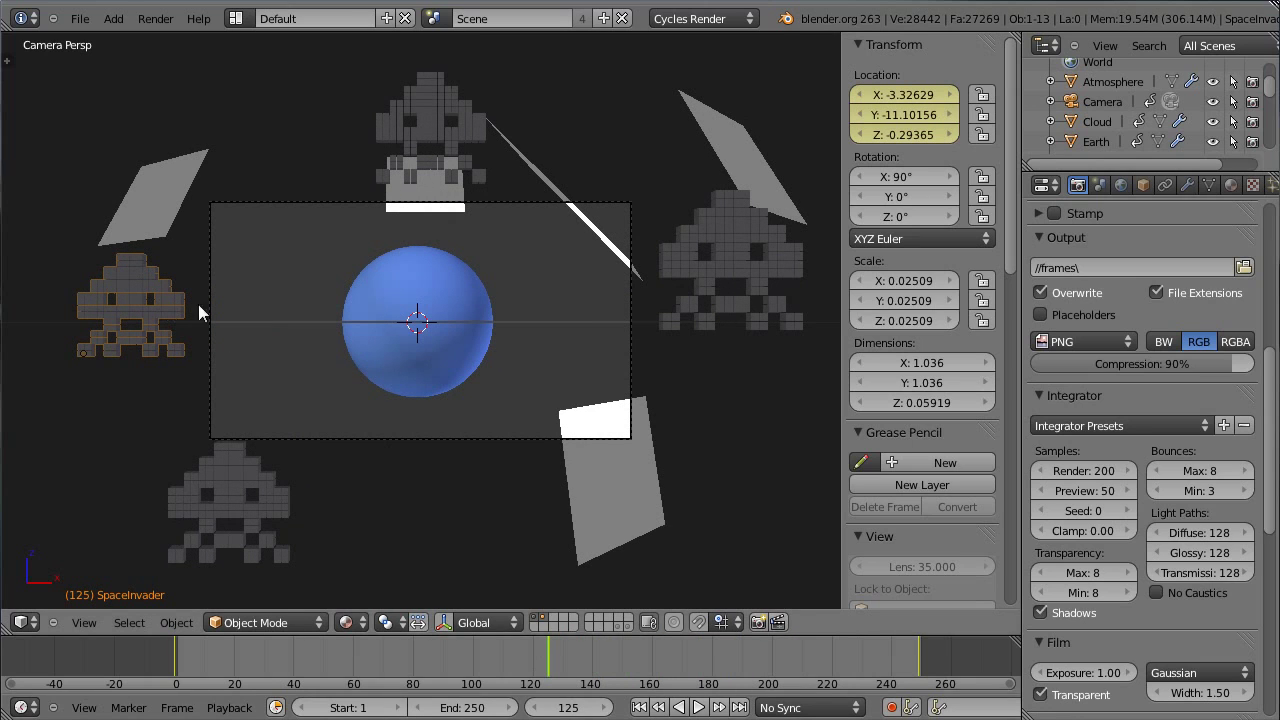
- Delete the left Space Invader's keyframe at frame 125, move it along Y to about -10.56, and keyframe its location
key(alt+i)
click(422, 313)
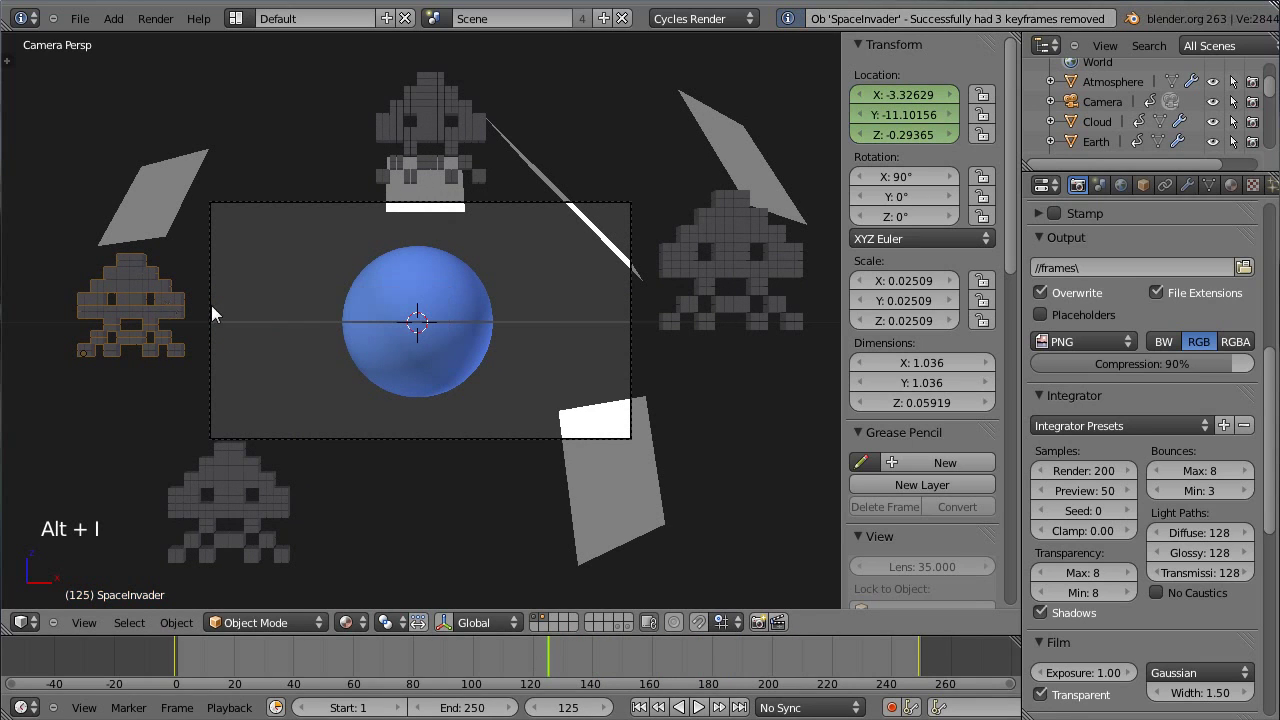
key(g)
key(y)
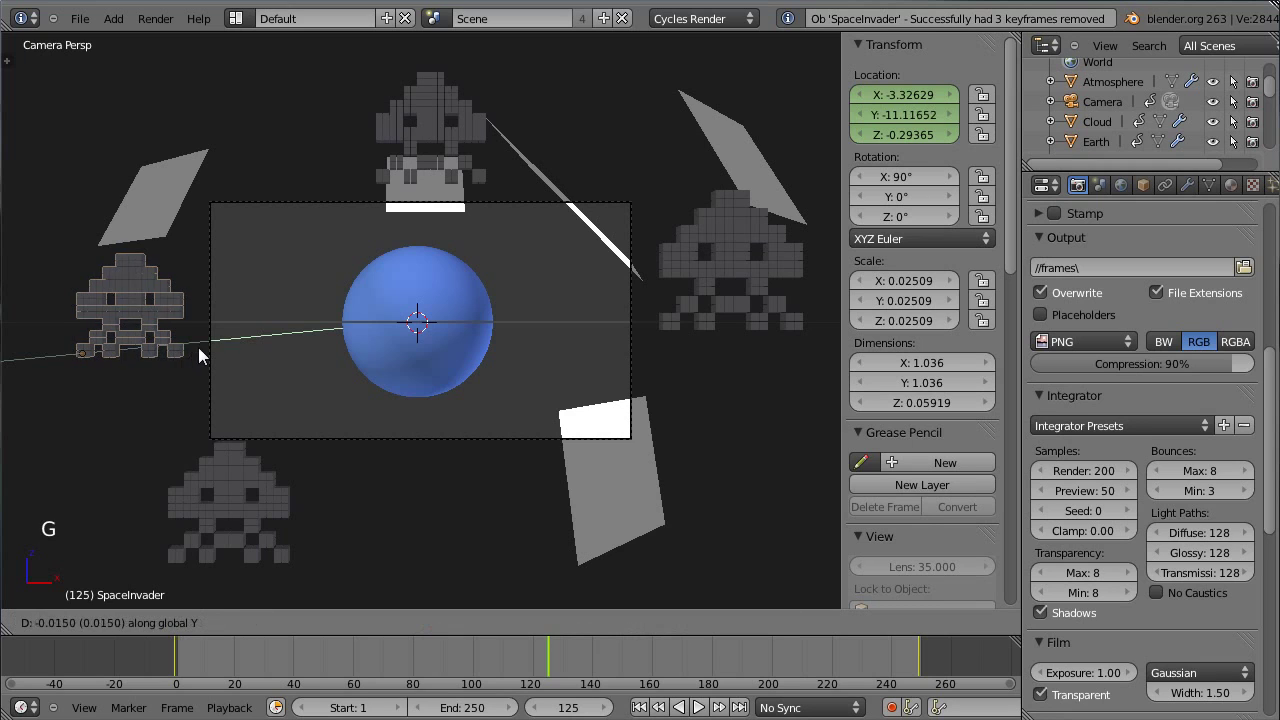
click(141, 393)
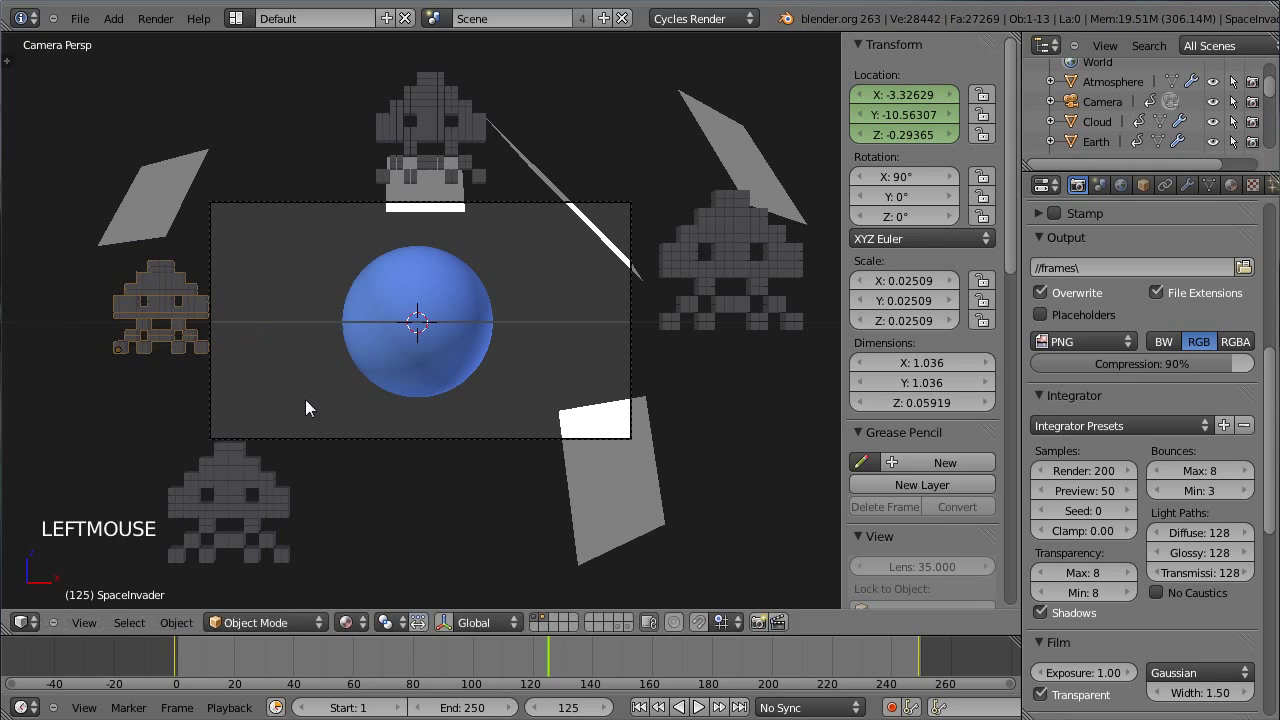
key(i)
click(356, 399)
- Delete the frame 125 keyframe of the Space Invader above the Earth, move it along Y to about -10.83, and keyframe its location
right_click(440, 130)
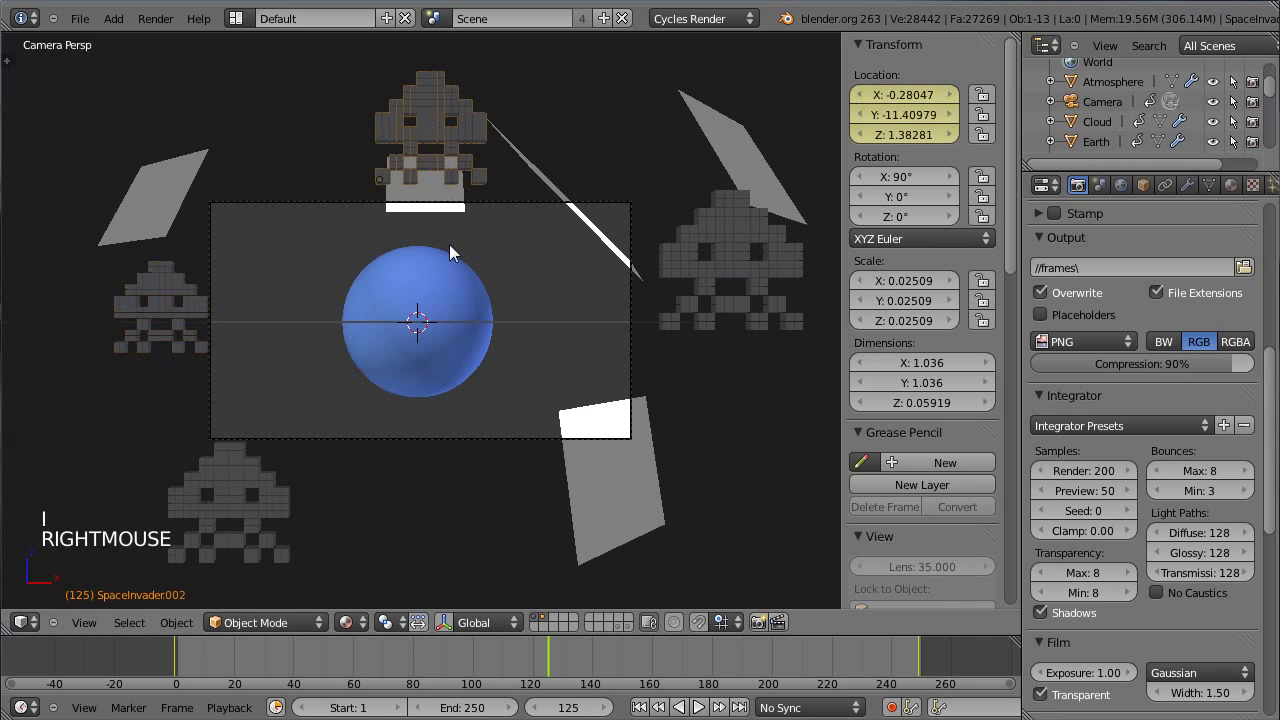
key(alt+i)
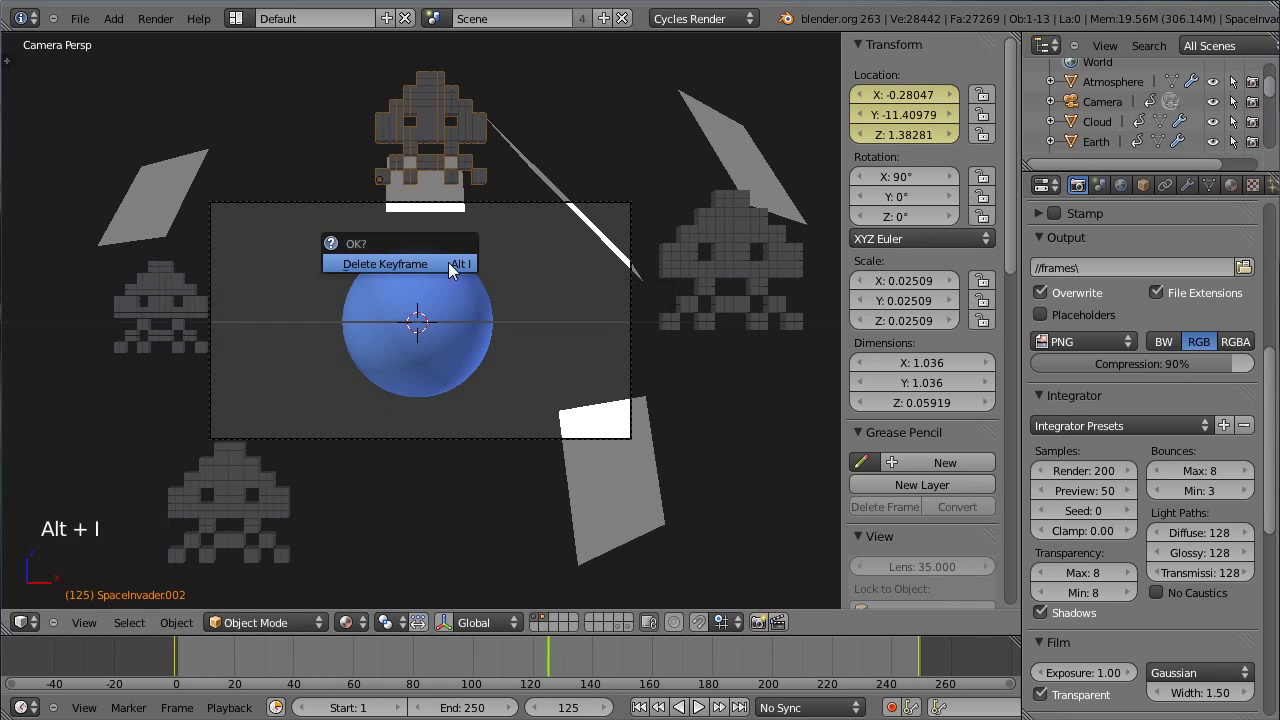
click(448, 262)
key(i)
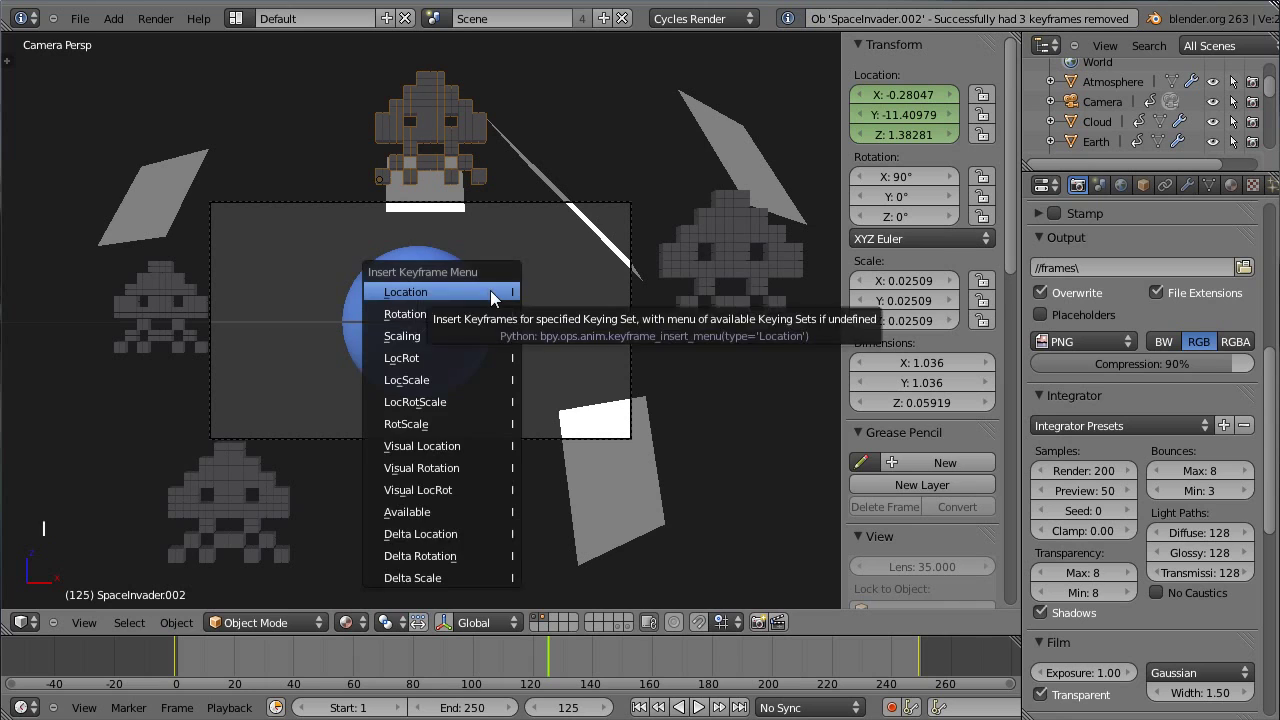
key(g)
key(y)
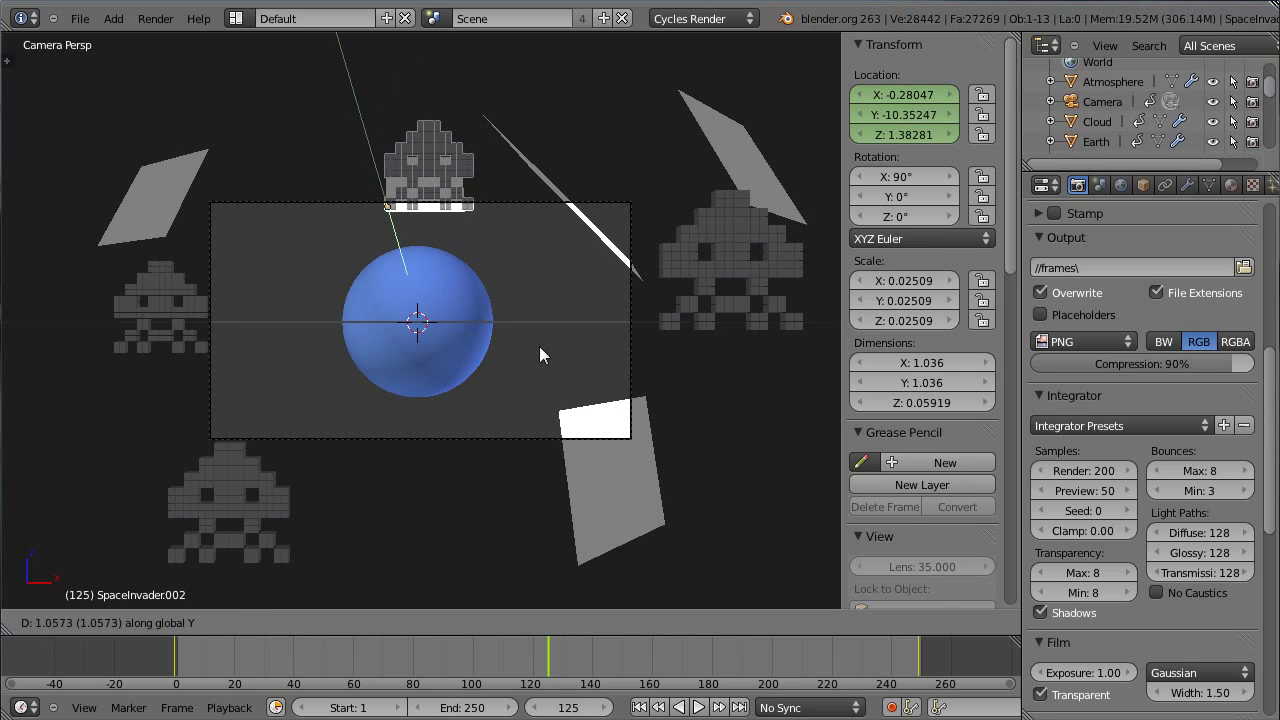
click(475, 332)
scroll(460, 224, up, 2)
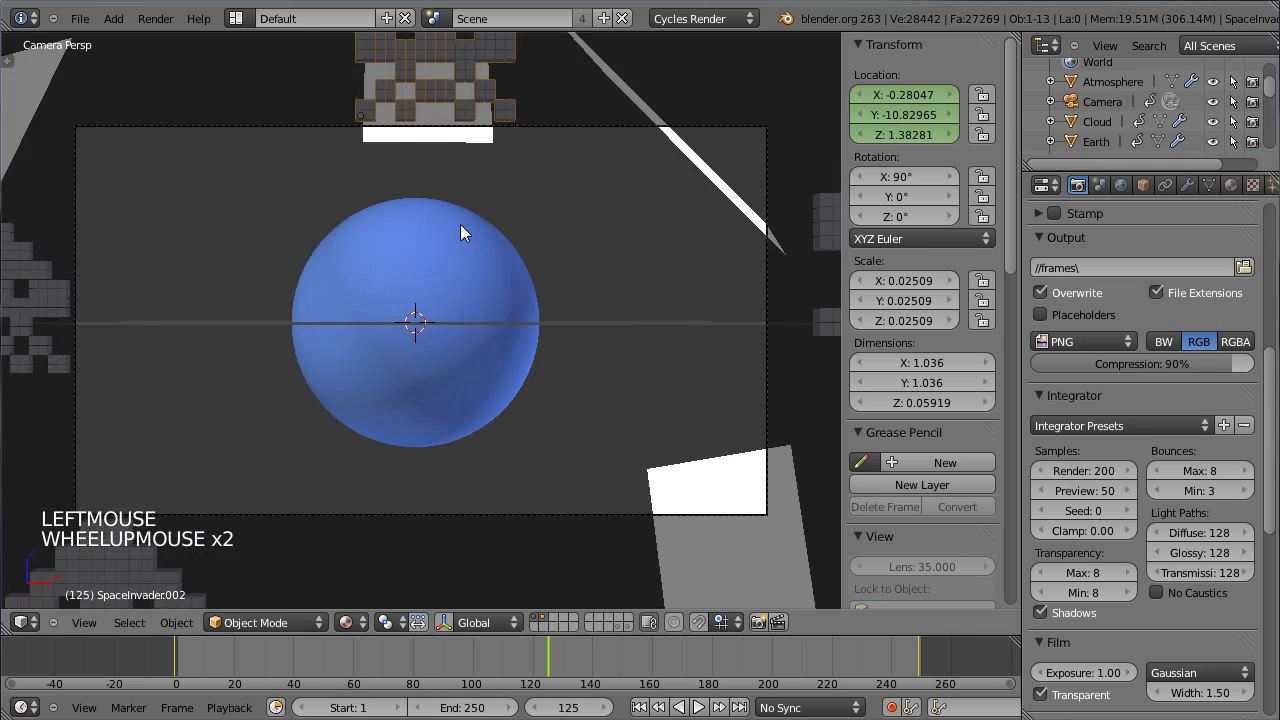
scroll(460, 224, down, 2)
key(i)
click(459, 278)
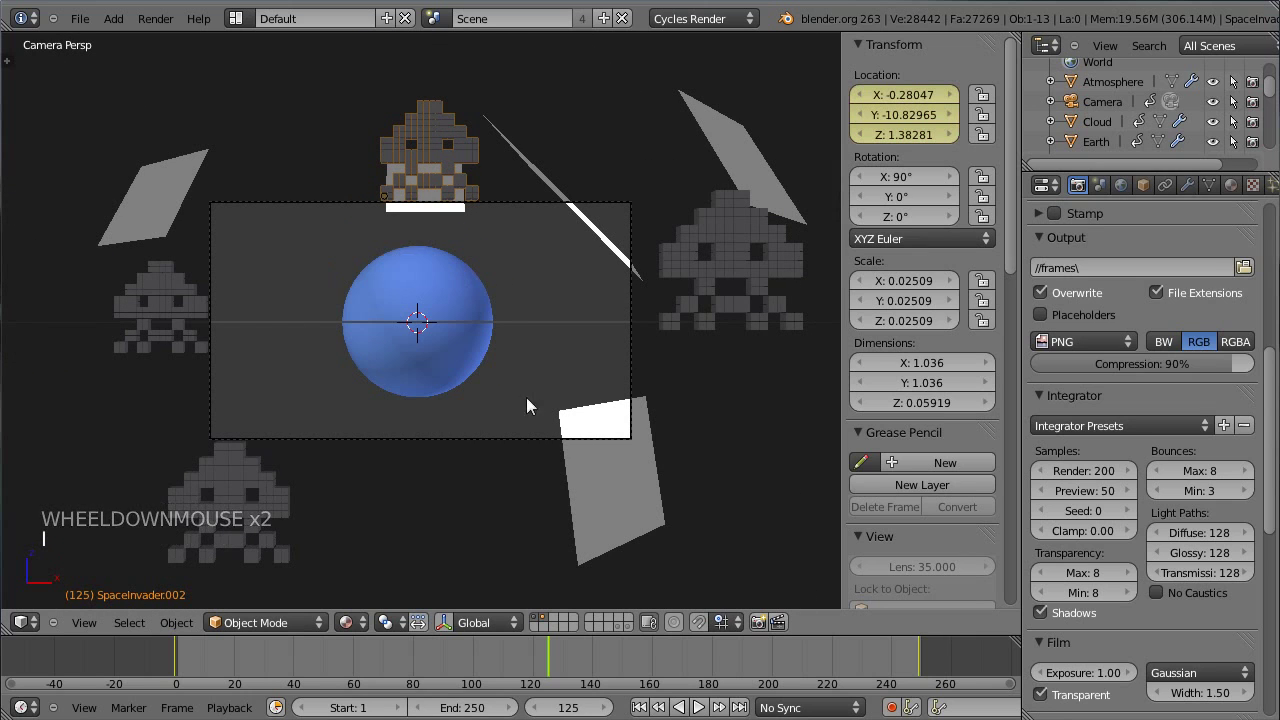
- In the Graph Editor, straighten the upper Space Invader's Y location curve by scaling down the keyframe handles at frames 125 and 0
click(20, 622)
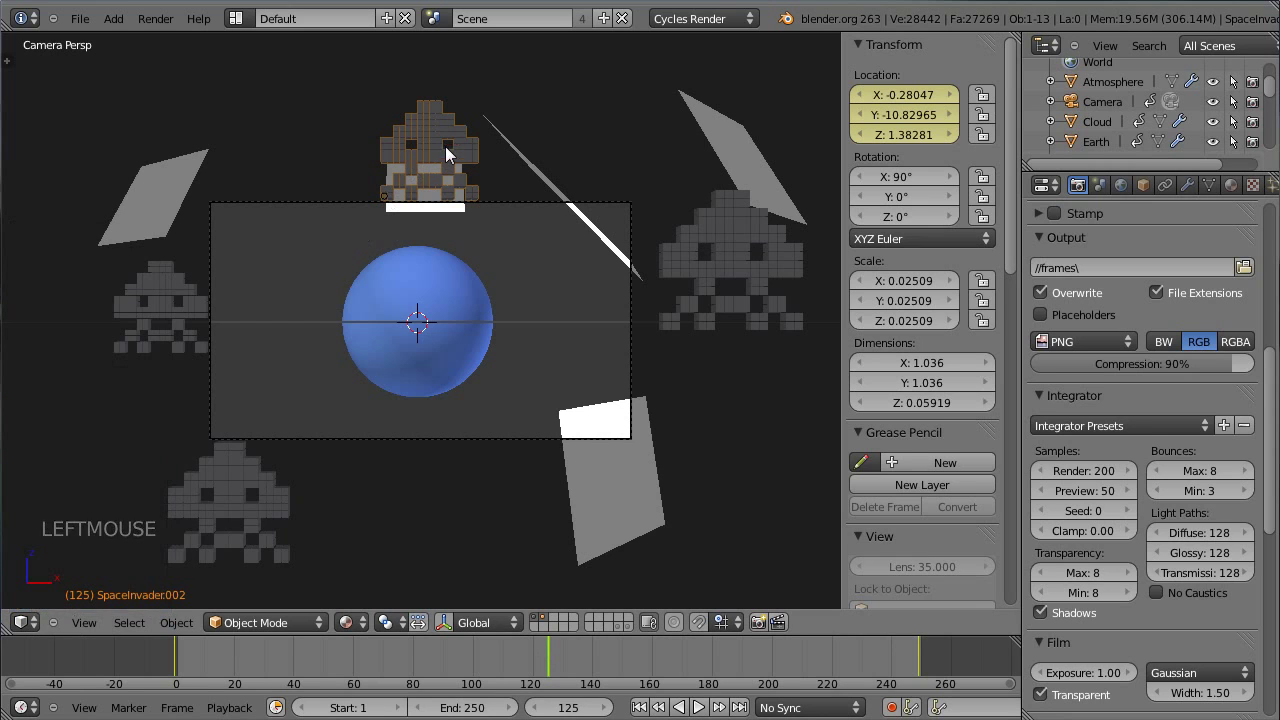
click(22, 622)
right_click(208, 420)
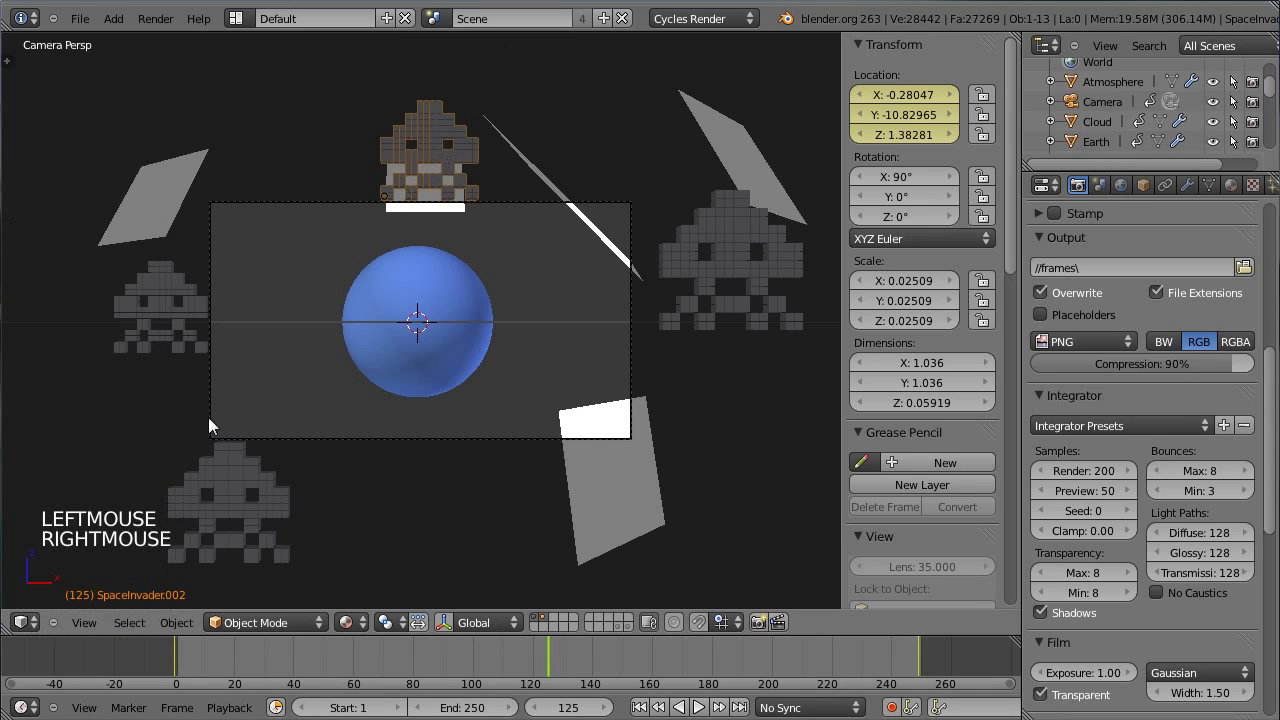
click(20, 622)
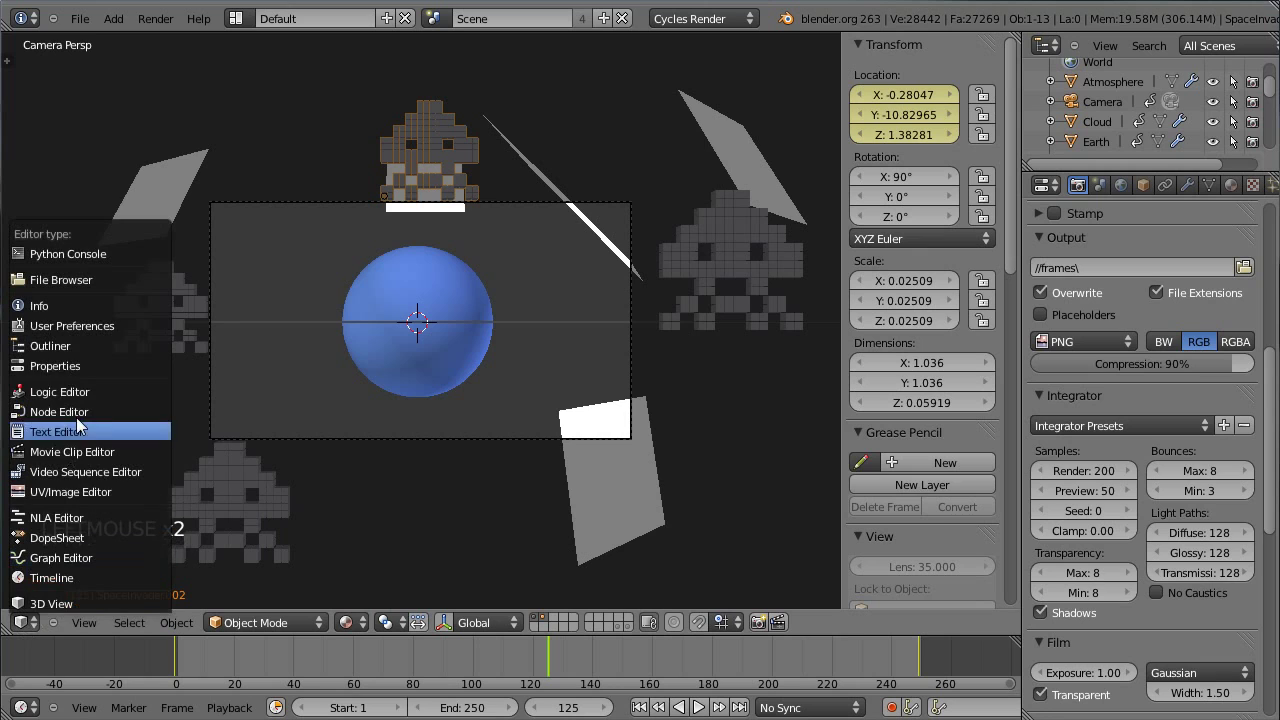
click(60, 558)
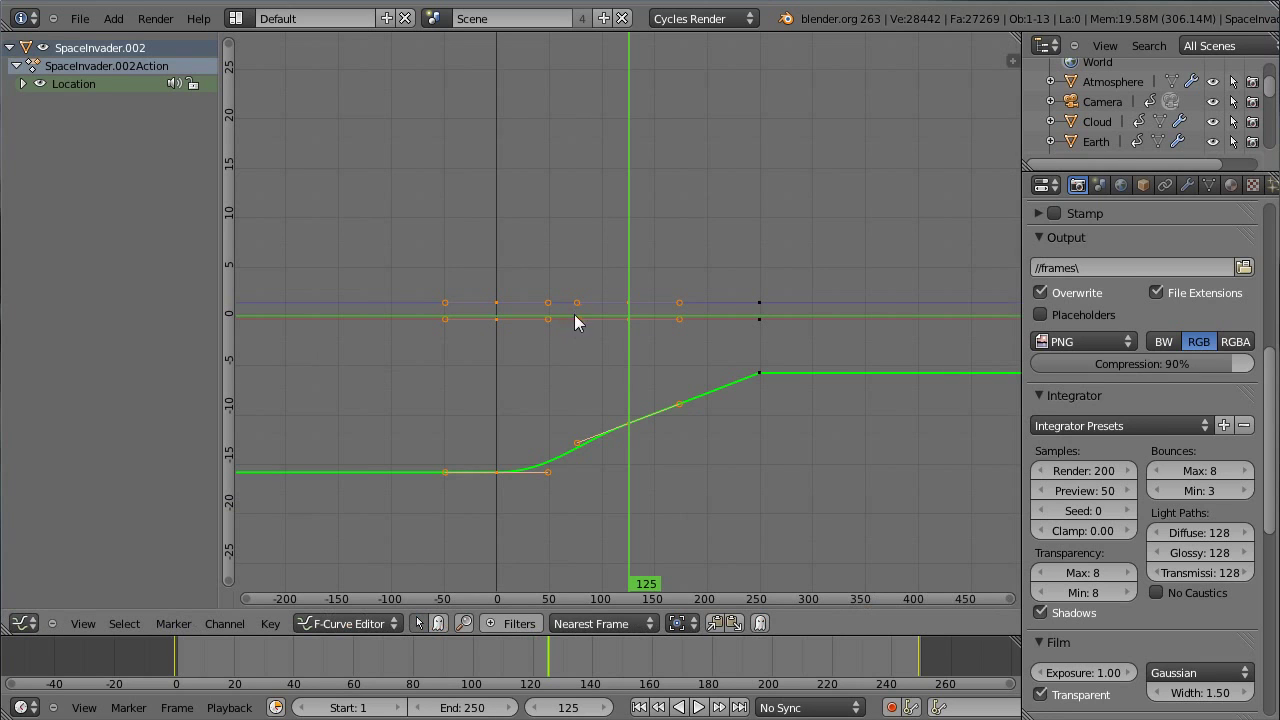
right_click(628, 421)
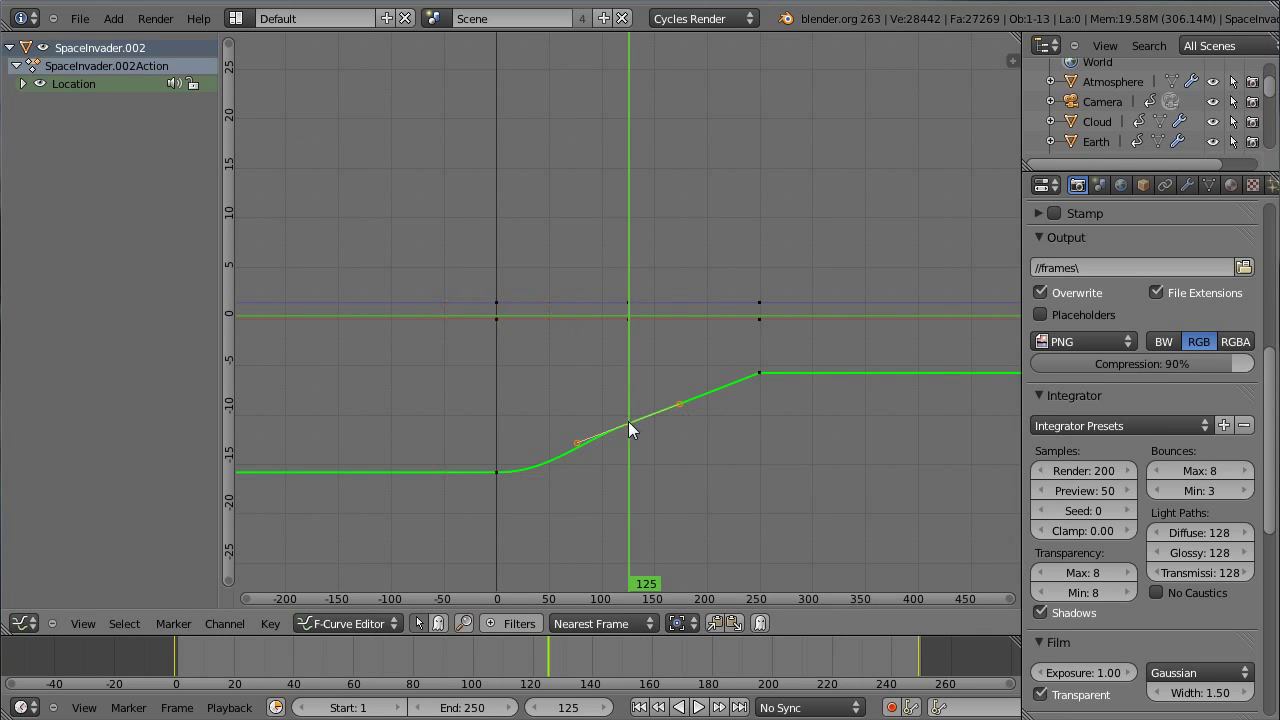
key(s)
click(634, 419)
right_click(505, 472)
key(s)
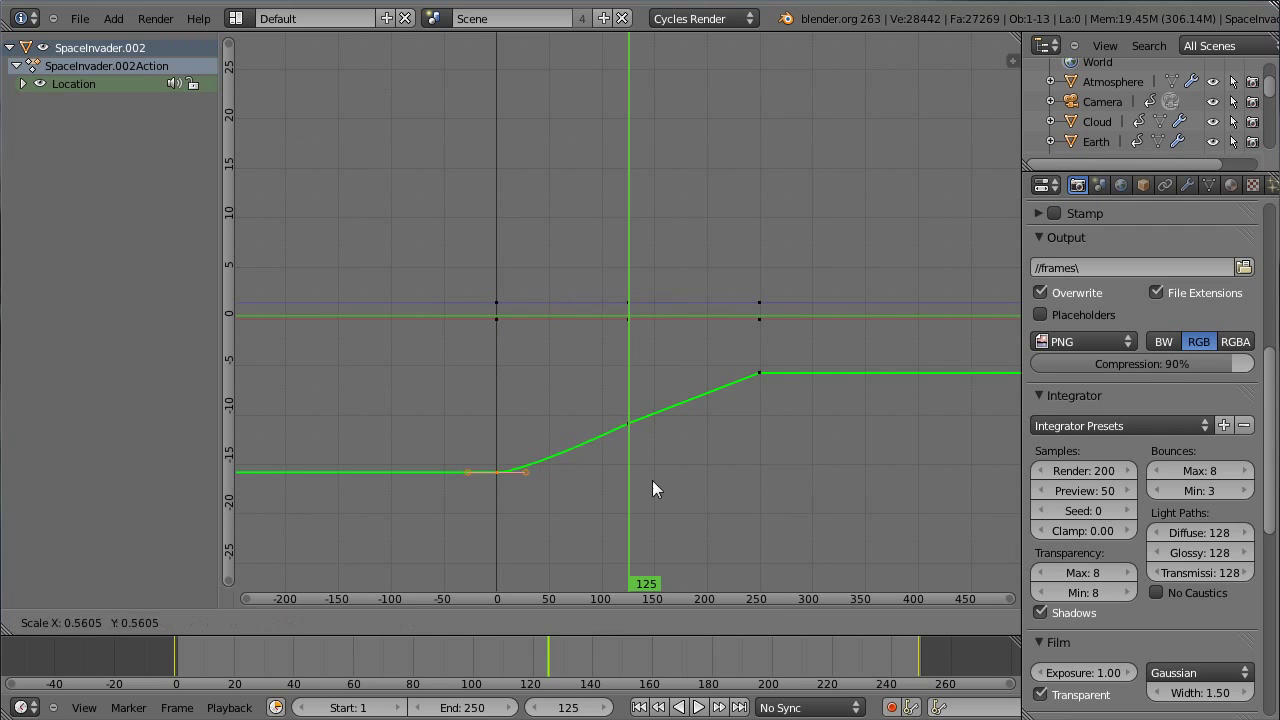
click(493, 462)
- In the Graph Editor, straighten the left Space Invader's Y location curve by scaling down the keyframe handles at frames 0 and 125
click(20, 623)
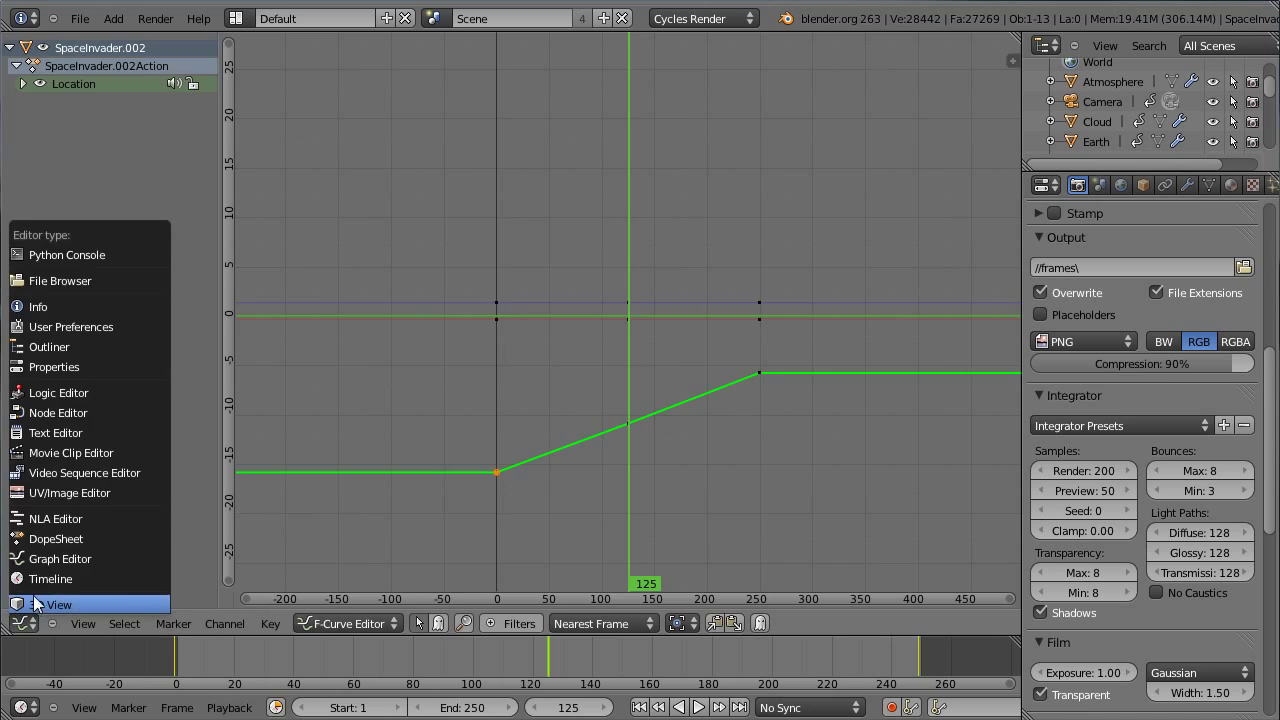
click(30, 605)
right_click(187, 314)
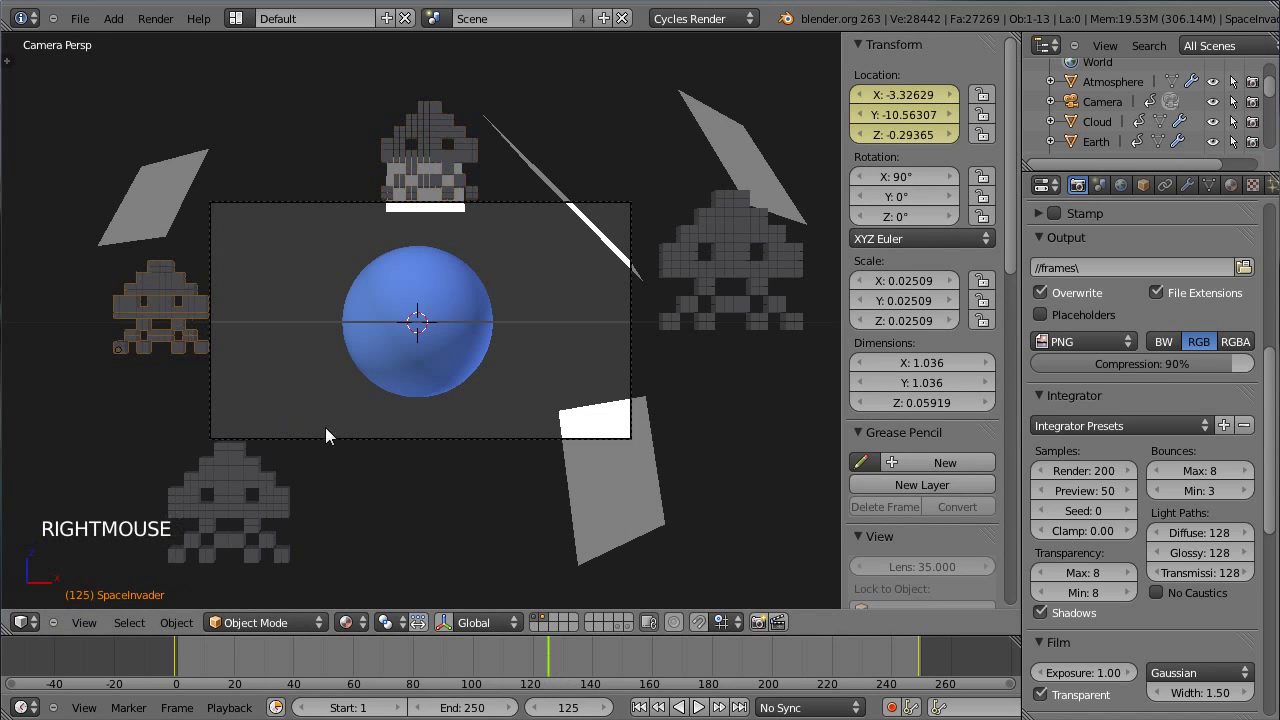
click(22, 622)
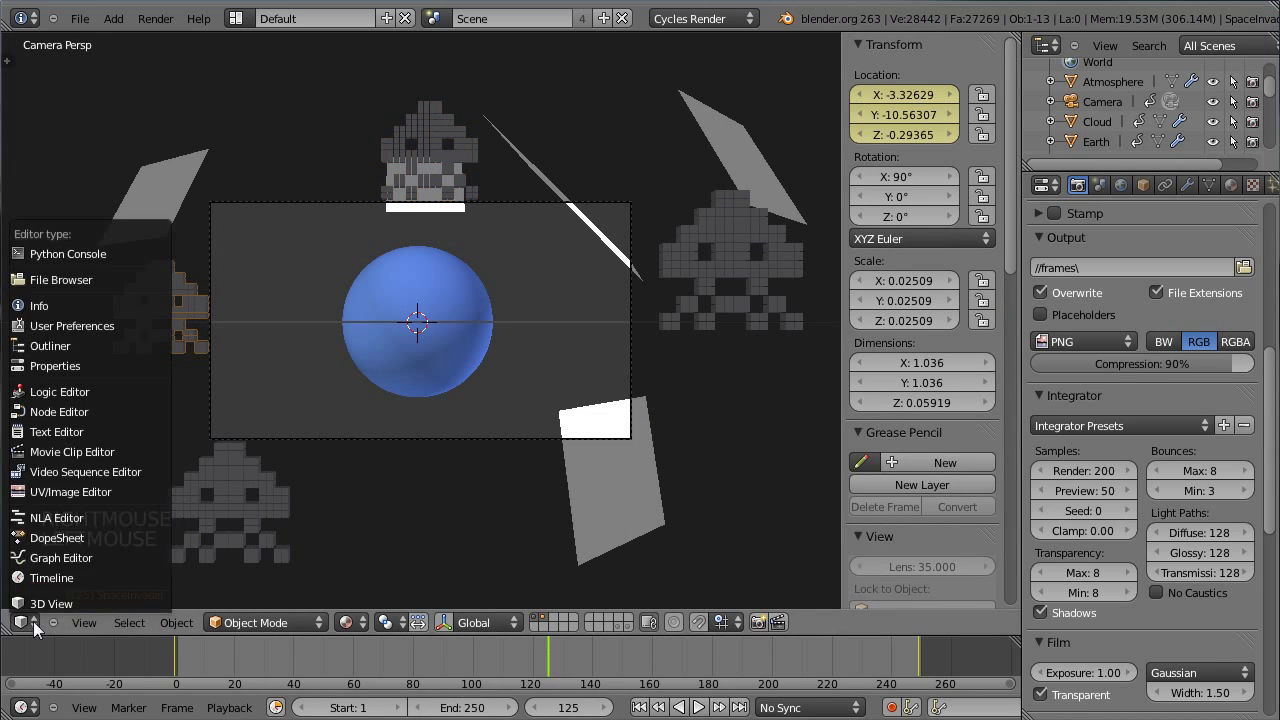
click(65, 557)
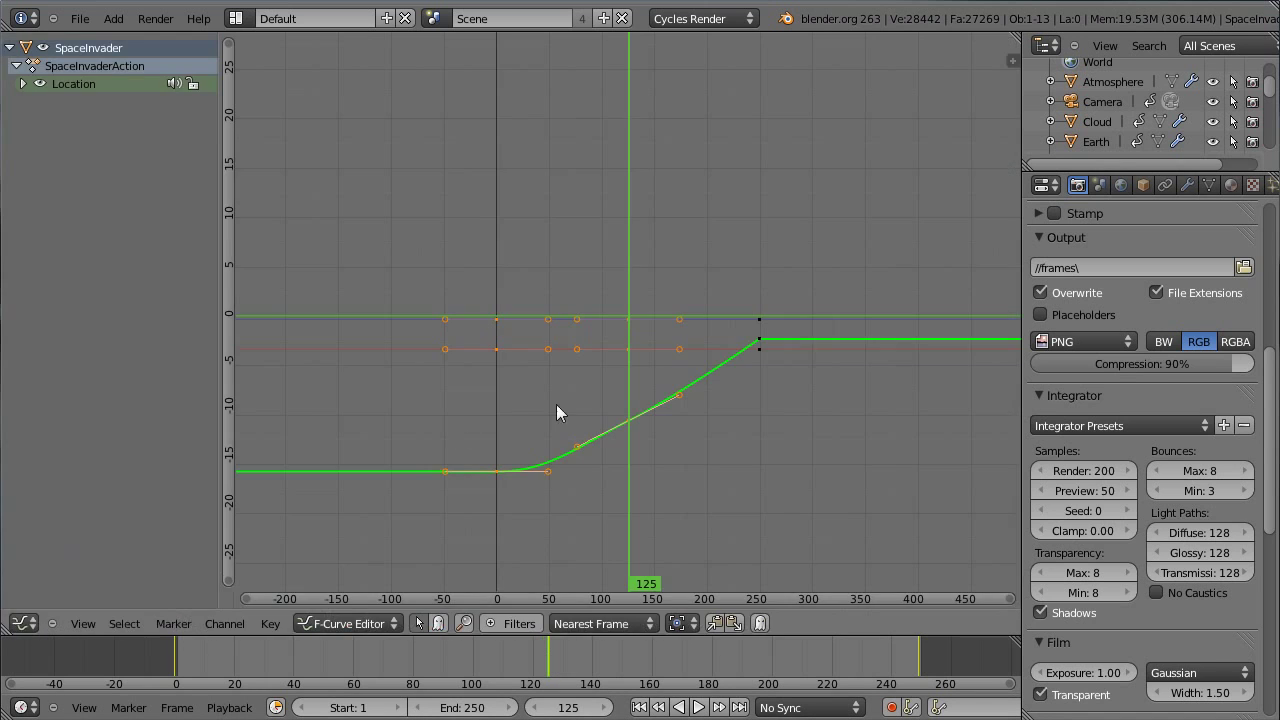
key(s)
click(523, 457)
right_click(625, 423)
key(s)
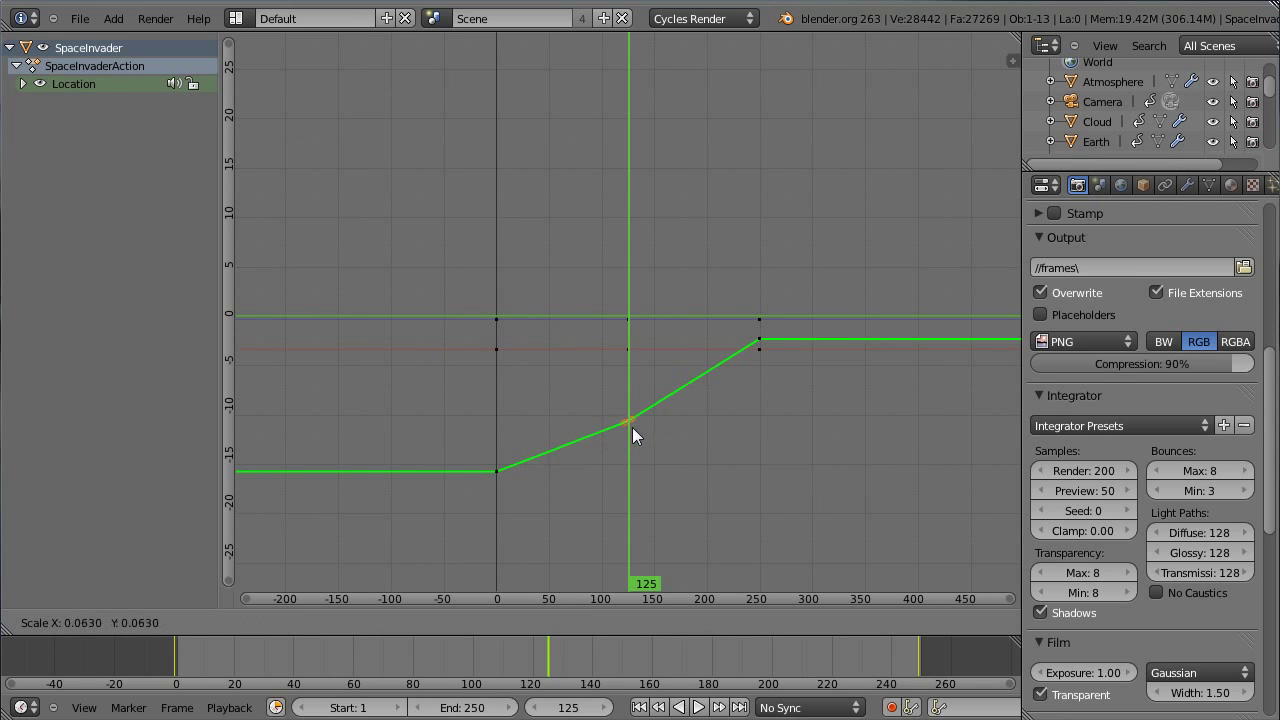
click(632, 427)
scroll(663, 441, up, 3)
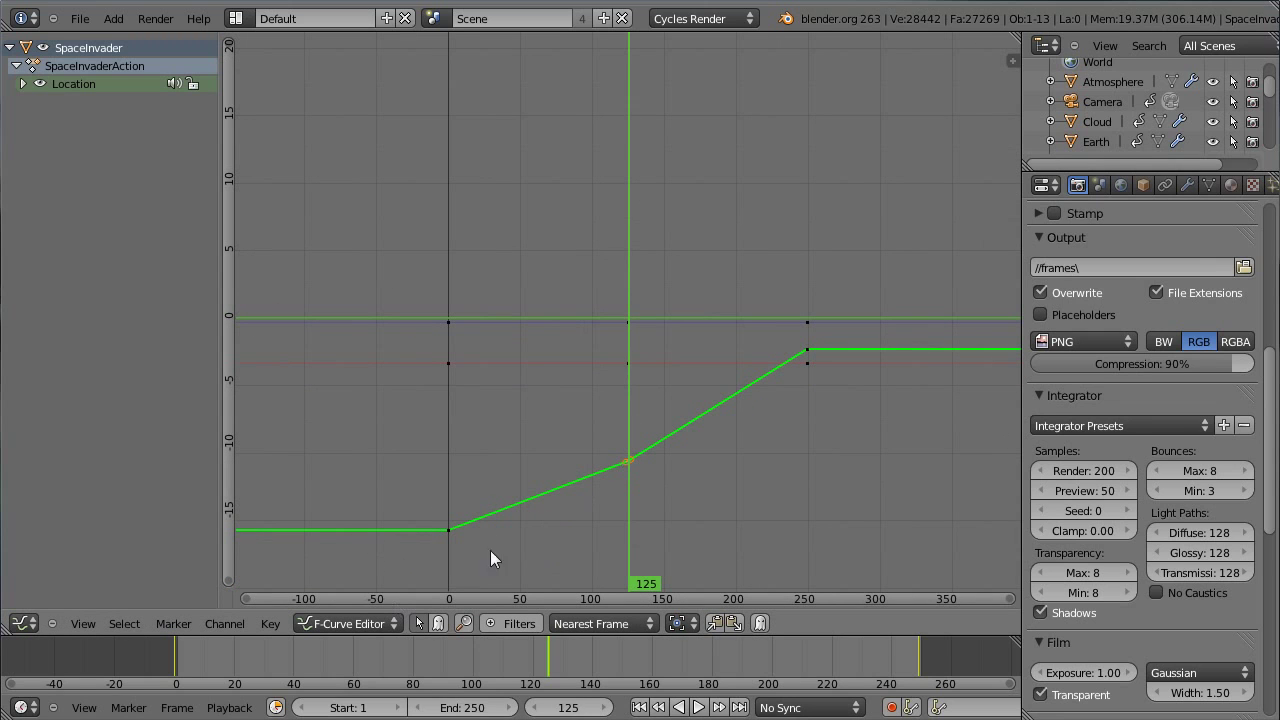
- Return to the 3D View and preview frame 236 through the camera with Rendered viewport shading
click(22, 623)
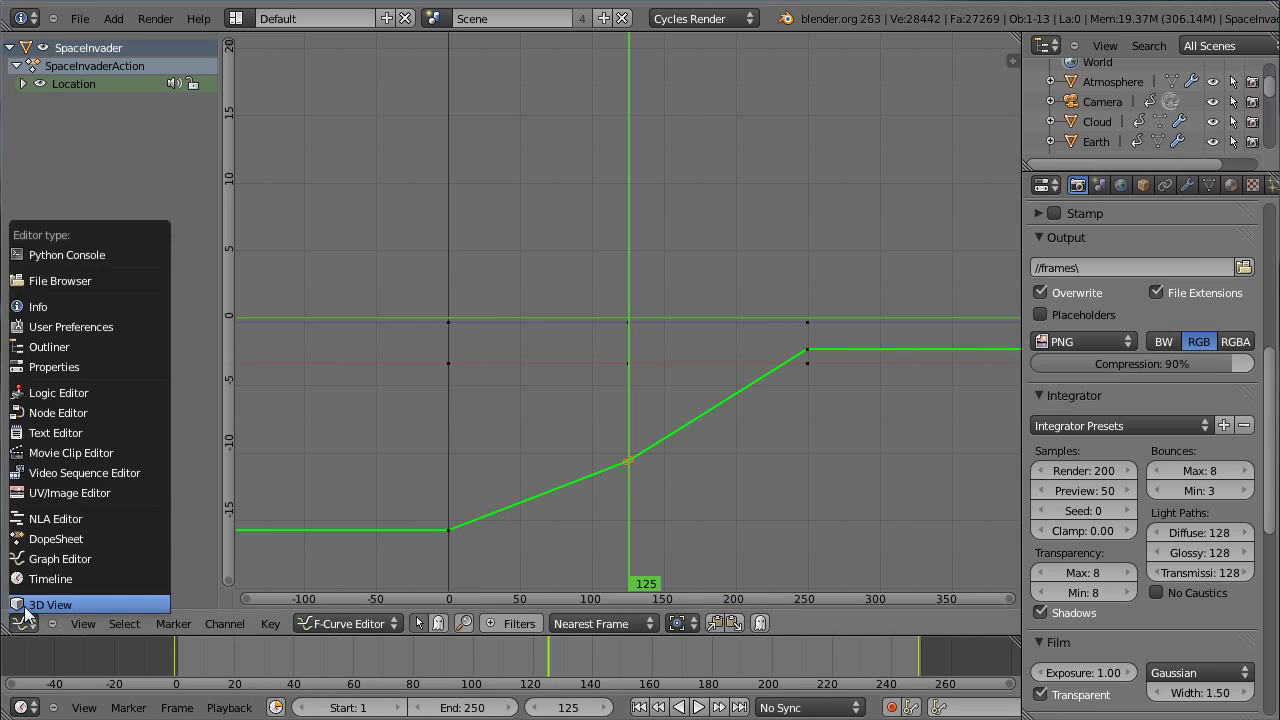
click(40, 604)
mouse_move(544, 649)
mouse_down()
mouse_move(949, 653)
mouse_move(623, 644)
mouse_move(540, 650)
mouse_move(922, 655)
mouse_move(605, 665)
mouse_move(536, 680)
mouse_move(915, 695)
mouse_move(876, 692)
mouse_up()
click(346, 622)
click(351, 490)
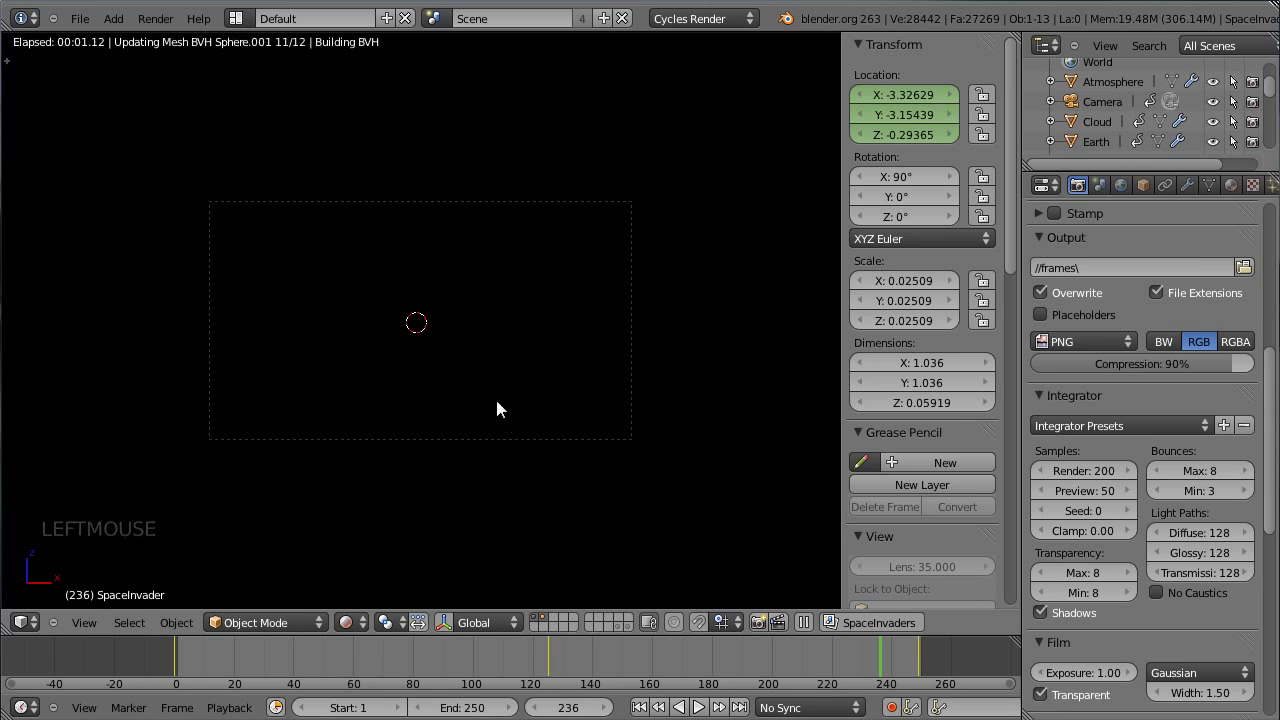
scroll(470, 394, up, 1)
scroll(453, 393, up, 1)
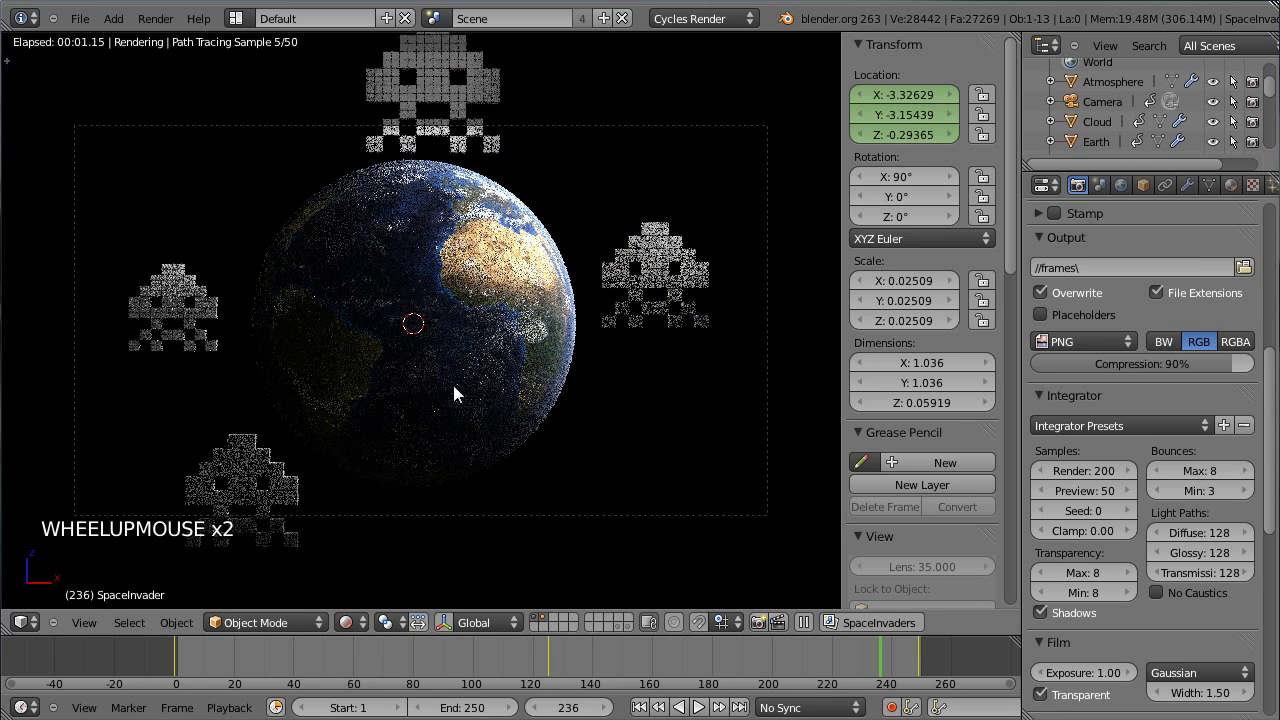
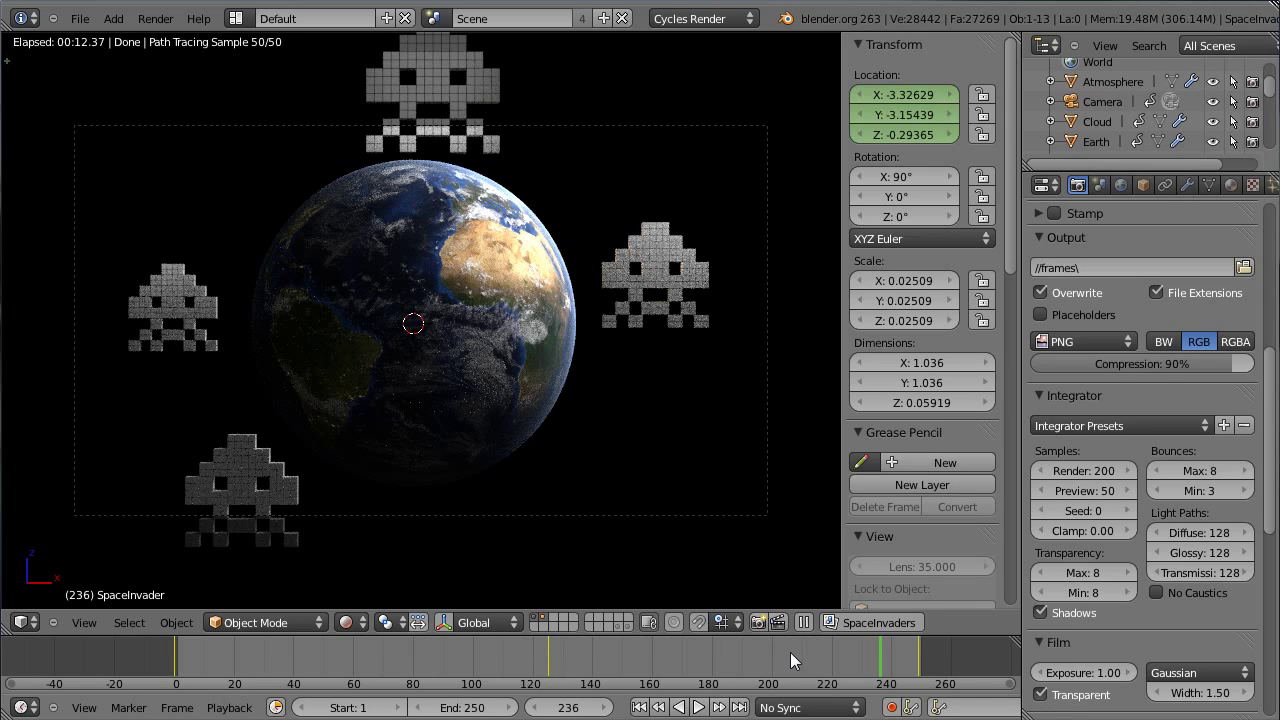
- Preview frame 126 with Rendered viewport shading, and return the viewport to Solid shading
click(550, 660)
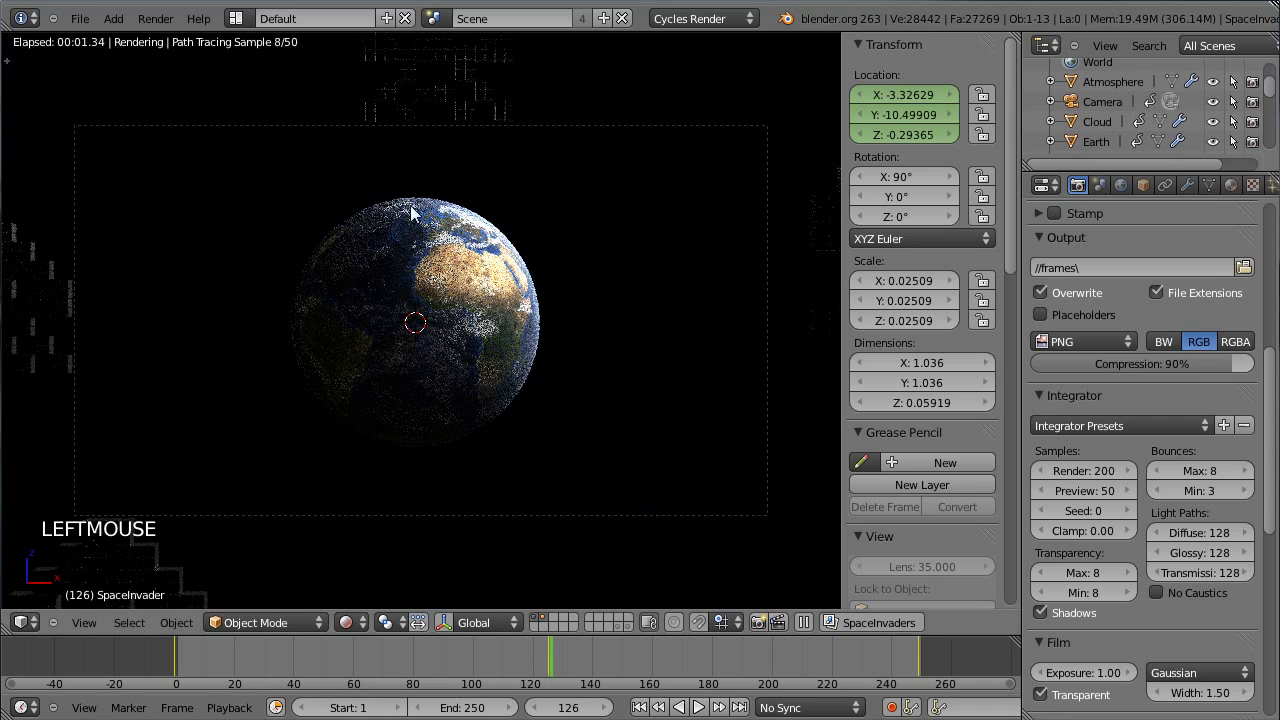
drag(345, 625, 364, 578)
click(355, 622)
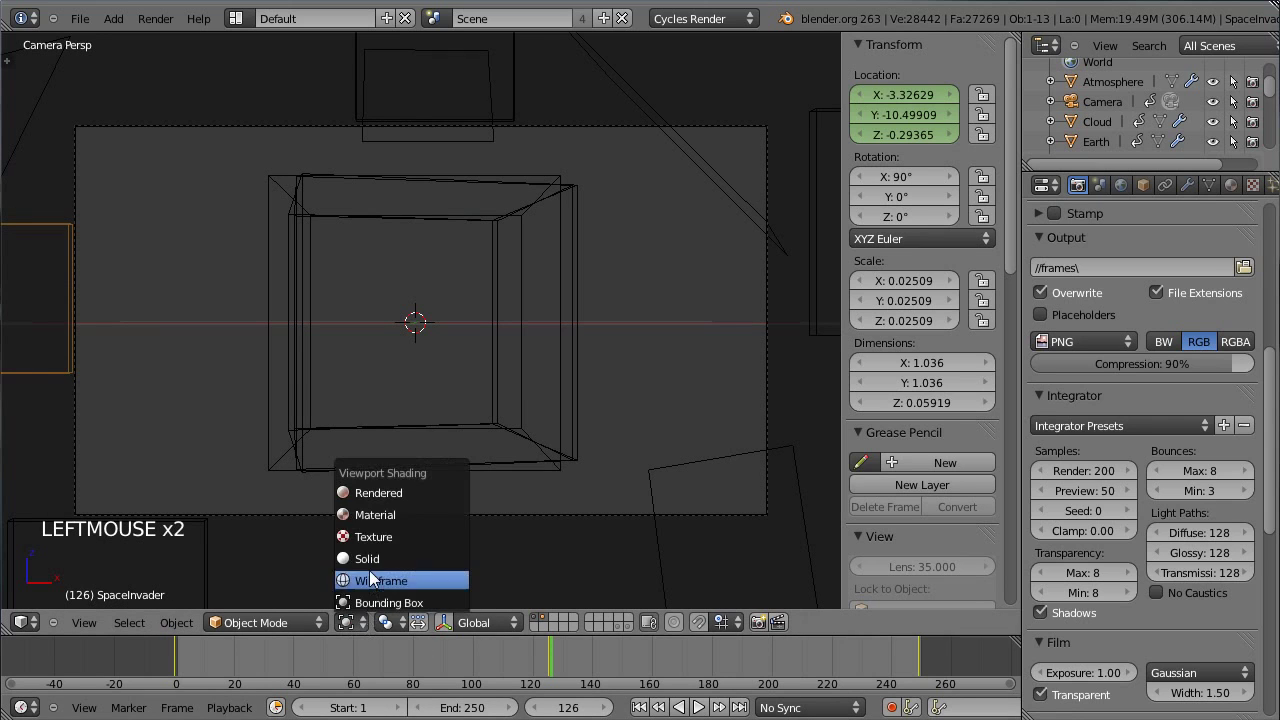
click(390, 558)
scroll(443, 532, down, 4)
scroll(442, 531, up, 3)
- Save the project and move the timeline's current frame to 0
key(ctrl+s)
click(543, 659)
drag(543, 659, 175, 690)
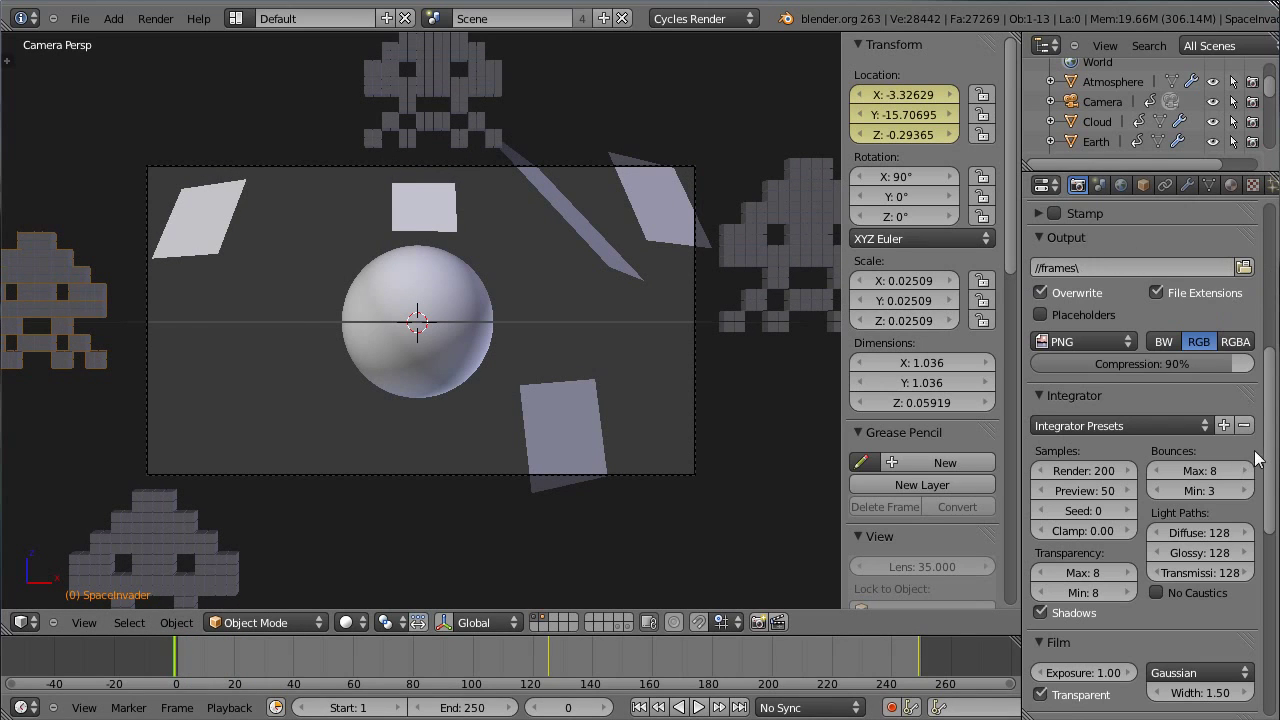
- Review the RenderLayer and SpaceInvaders render layer settings and the compositing node setup, and return to the 3D View
drag(1266, 440, 1266, 645)
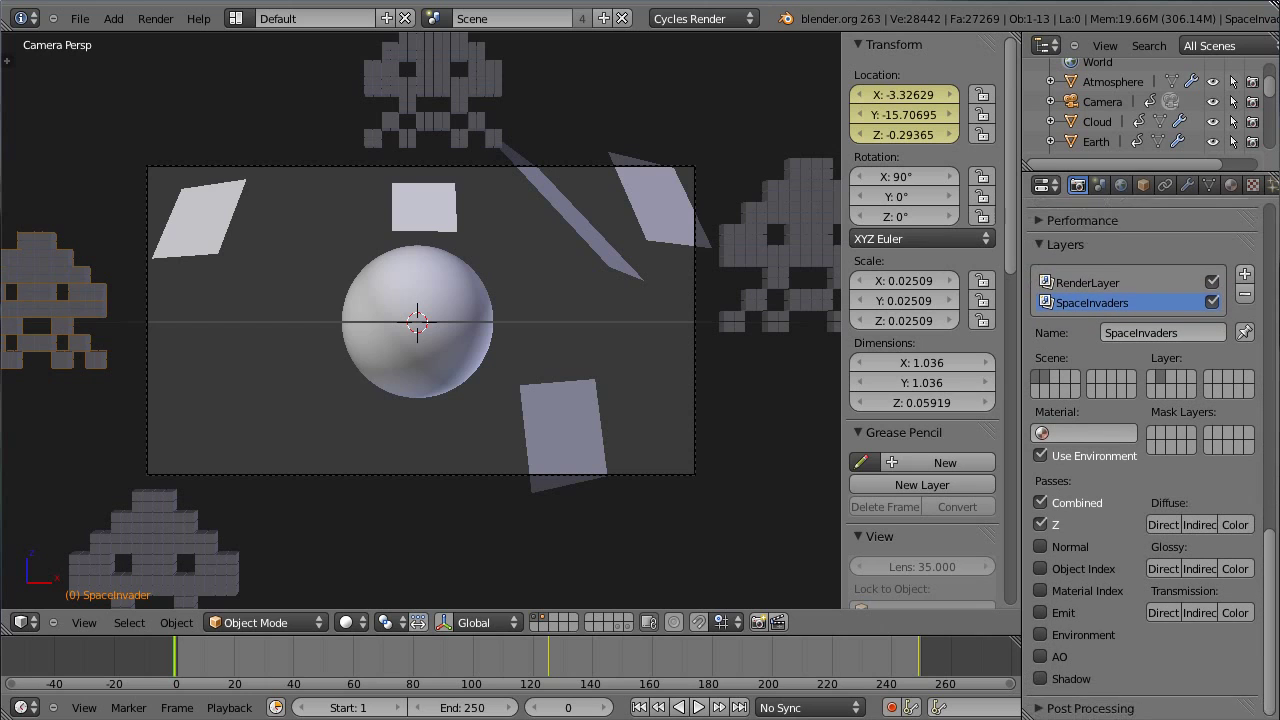
click(1105, 281)
click(1095, 303)
drag(1268, 557, 1276, 182)
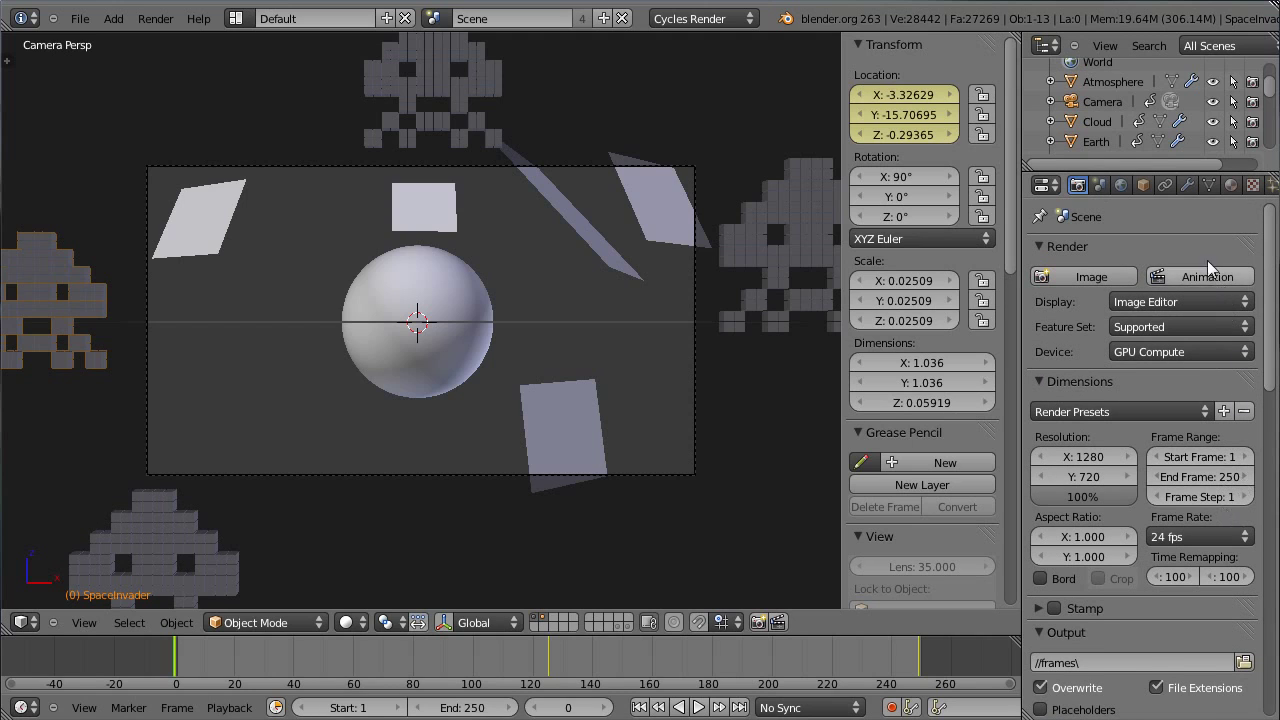
click(24, 622)
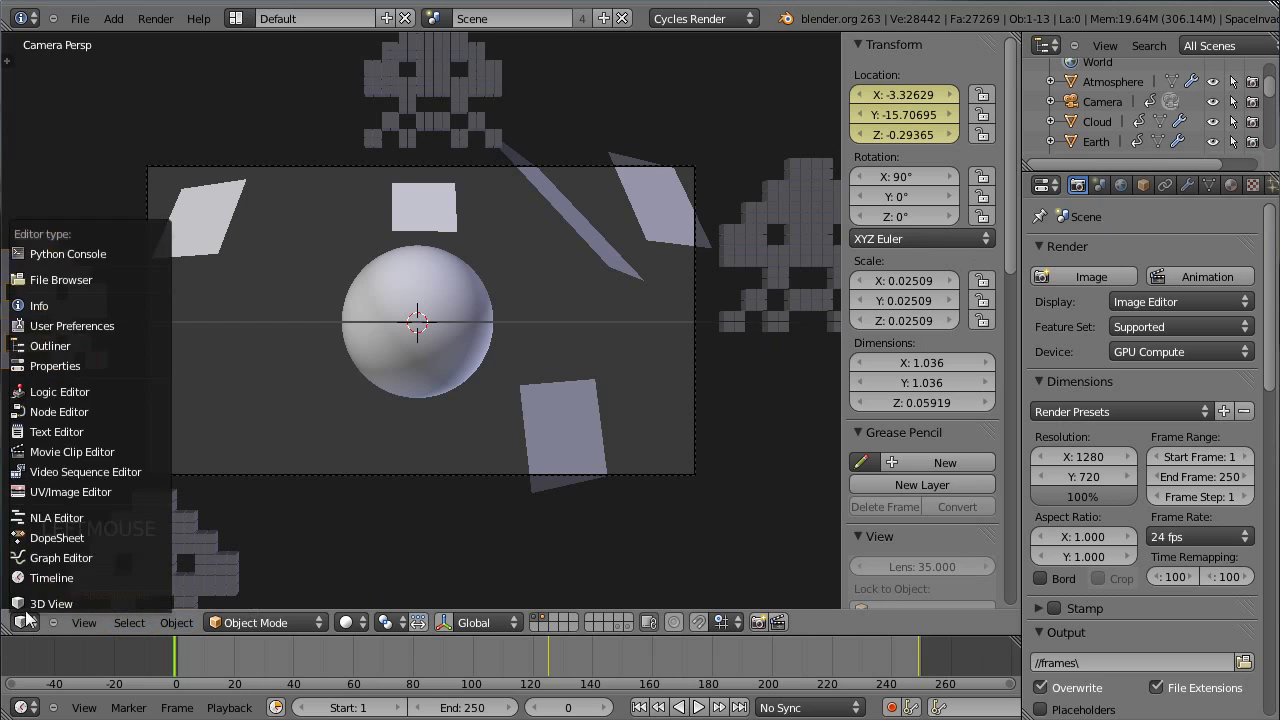
click(60, 411)
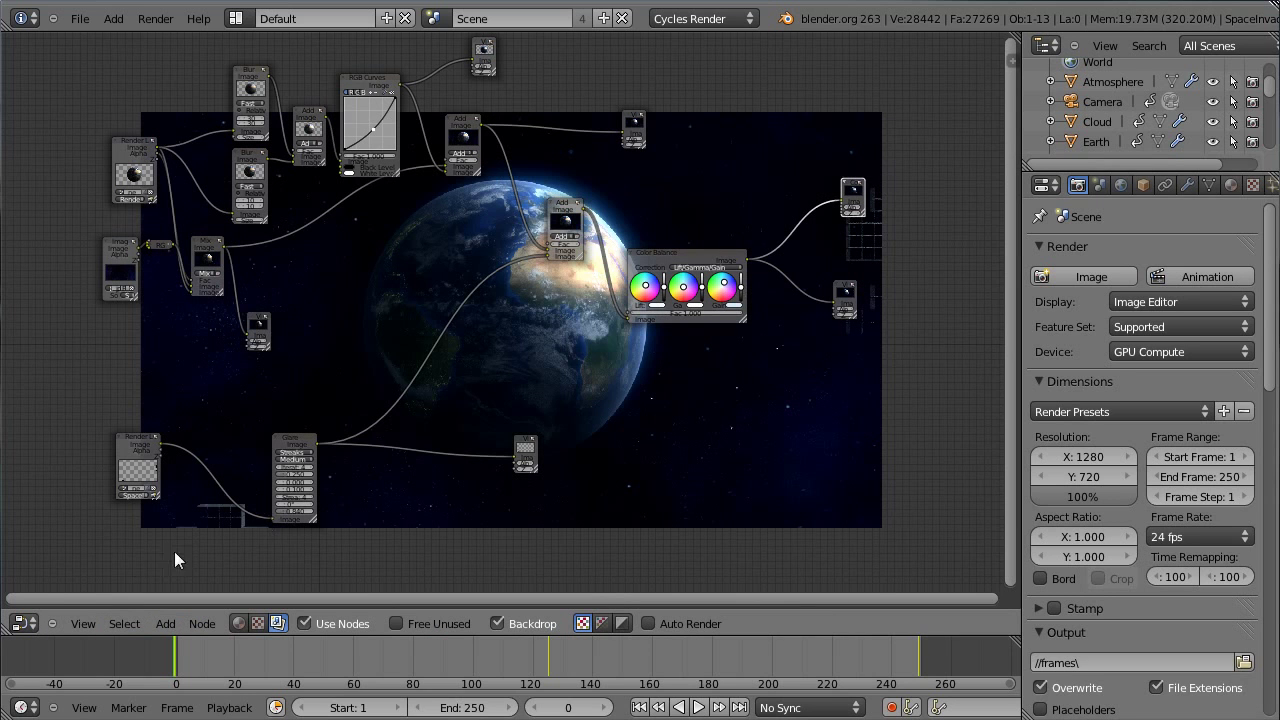
click(17, 626)
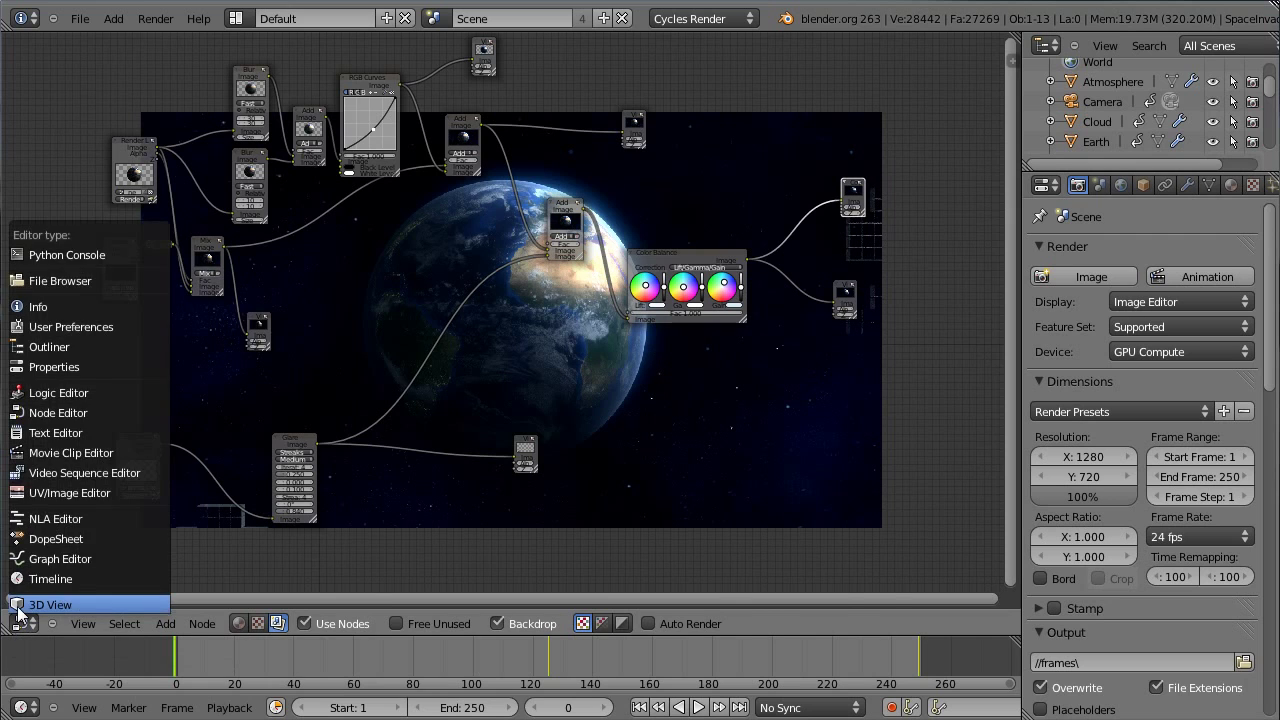
click(45, 605)
- Save over SpaceInvaders_01.blend and start rendering the animation for frames 1 to 250
key(ctrl+s)
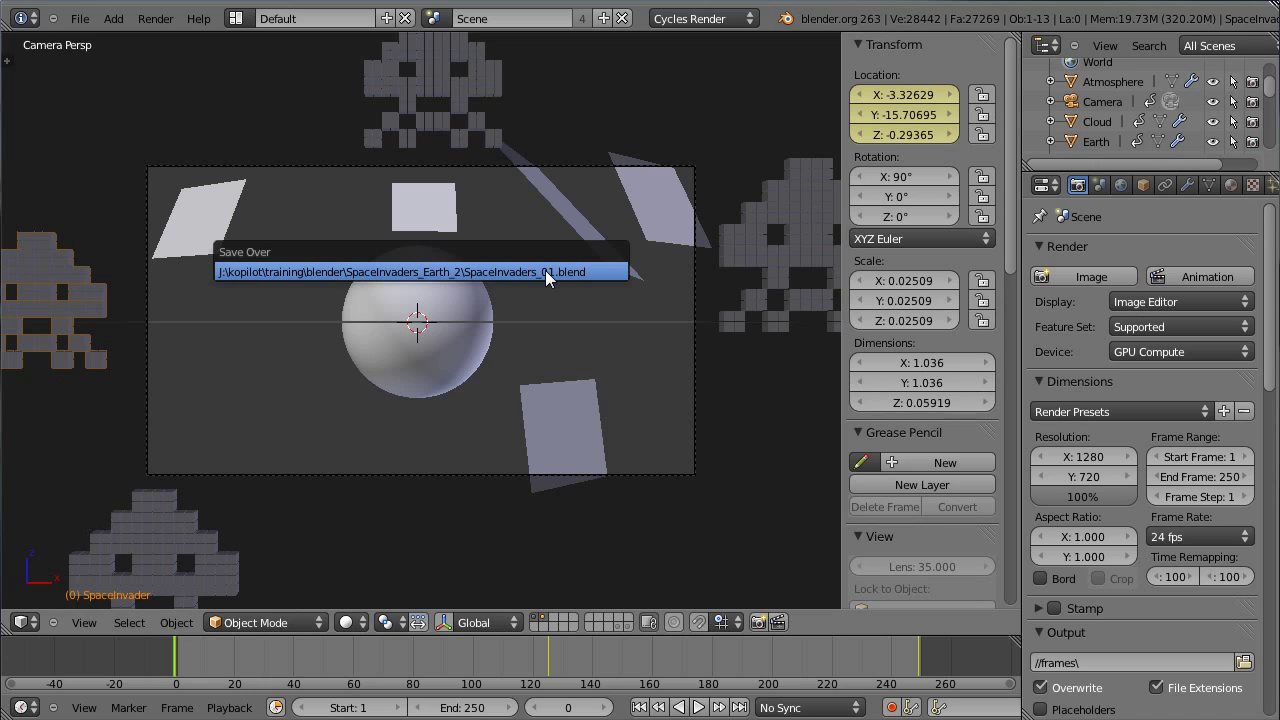
click(545, 270)
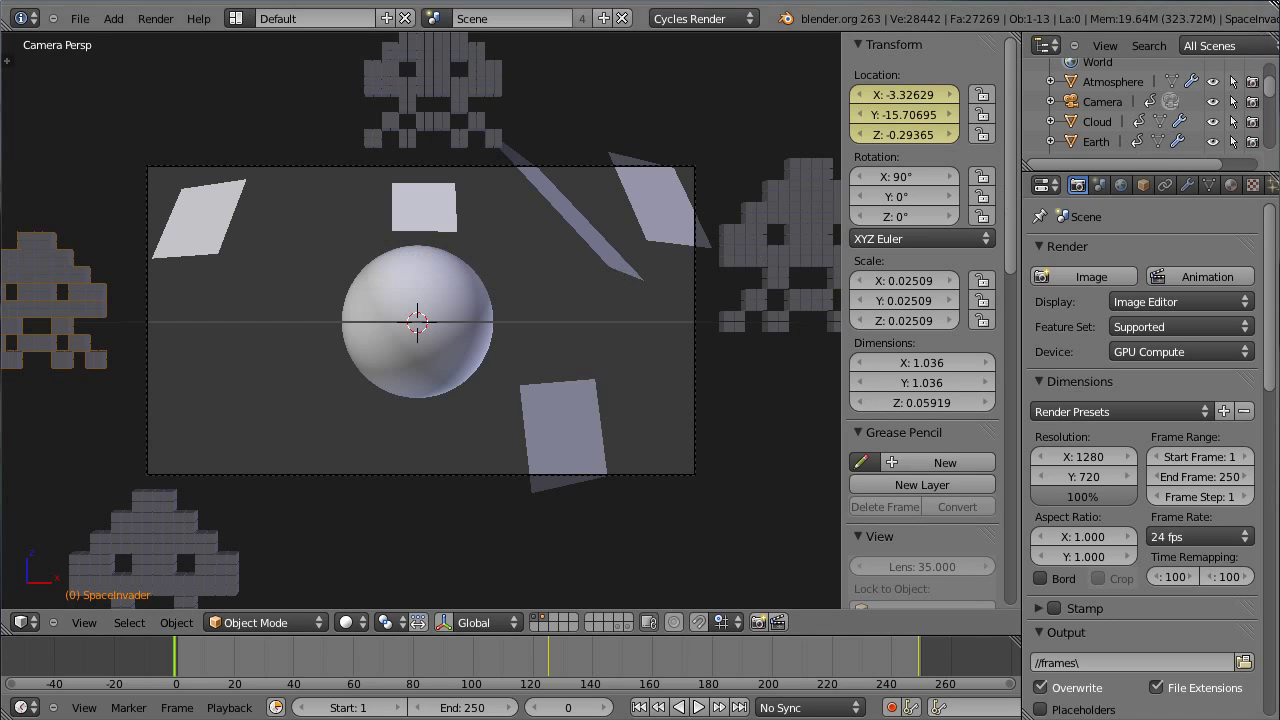
scroll(830, 547, up, 2)
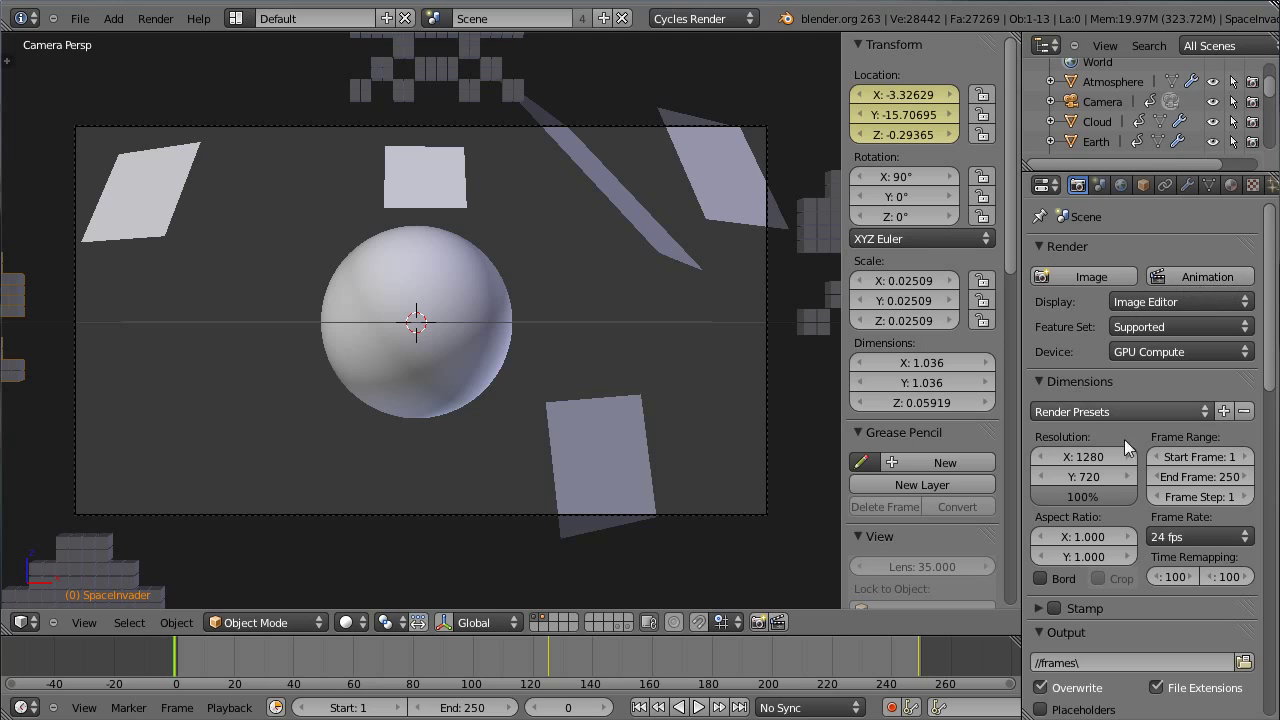
click(1183, 277)
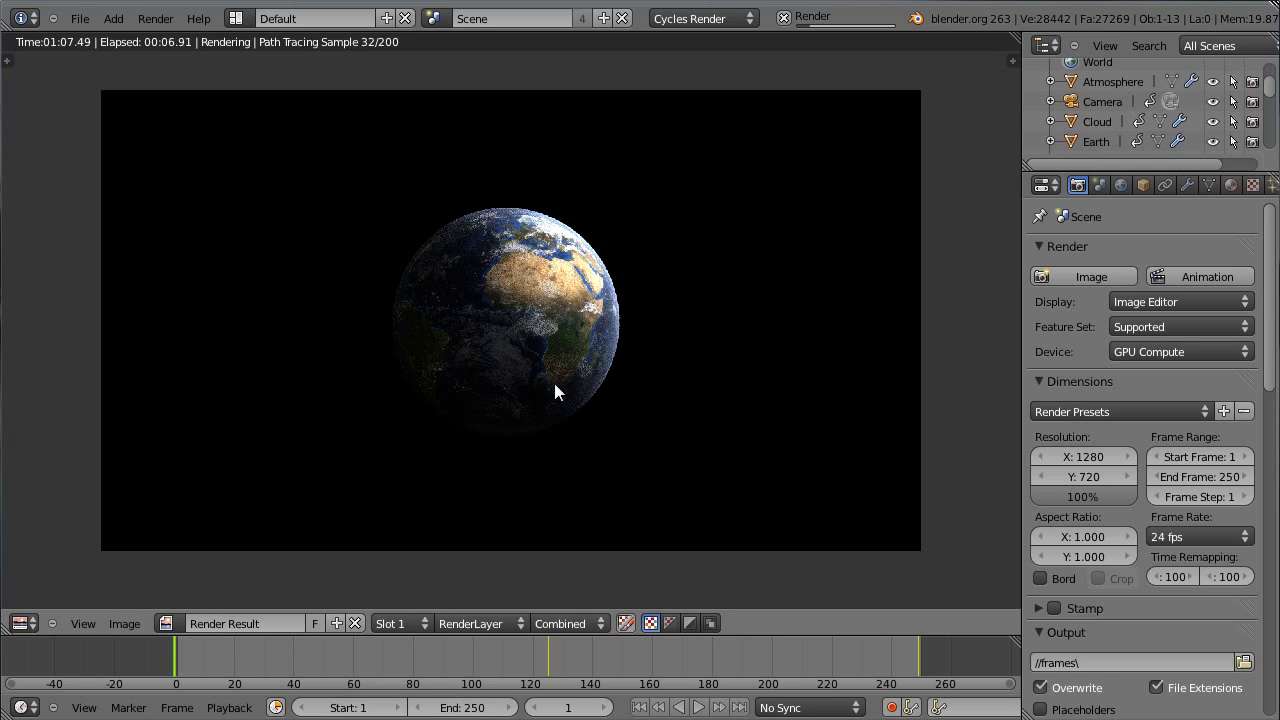
- Switch to Windows Explorer, open the frames output folder in SpaceInvaders_Earth_2, and return to the Blender render
key(alt+Tab)
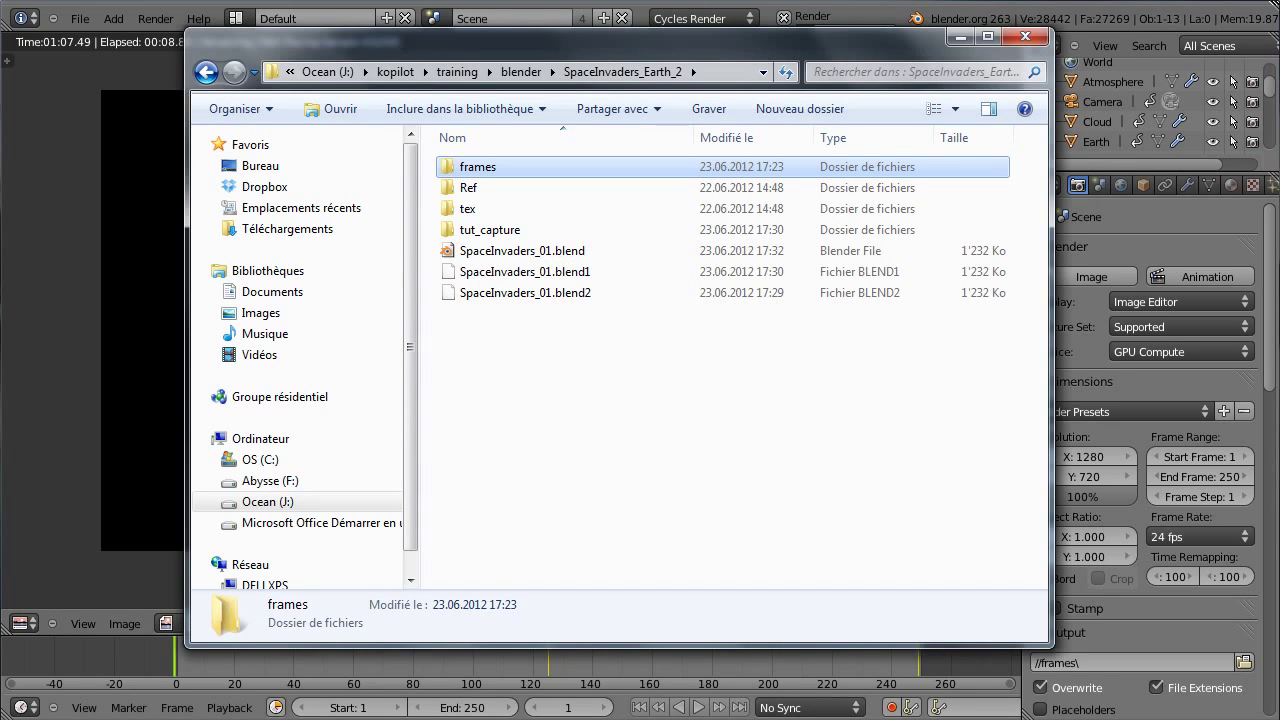
double_click(450, 170)
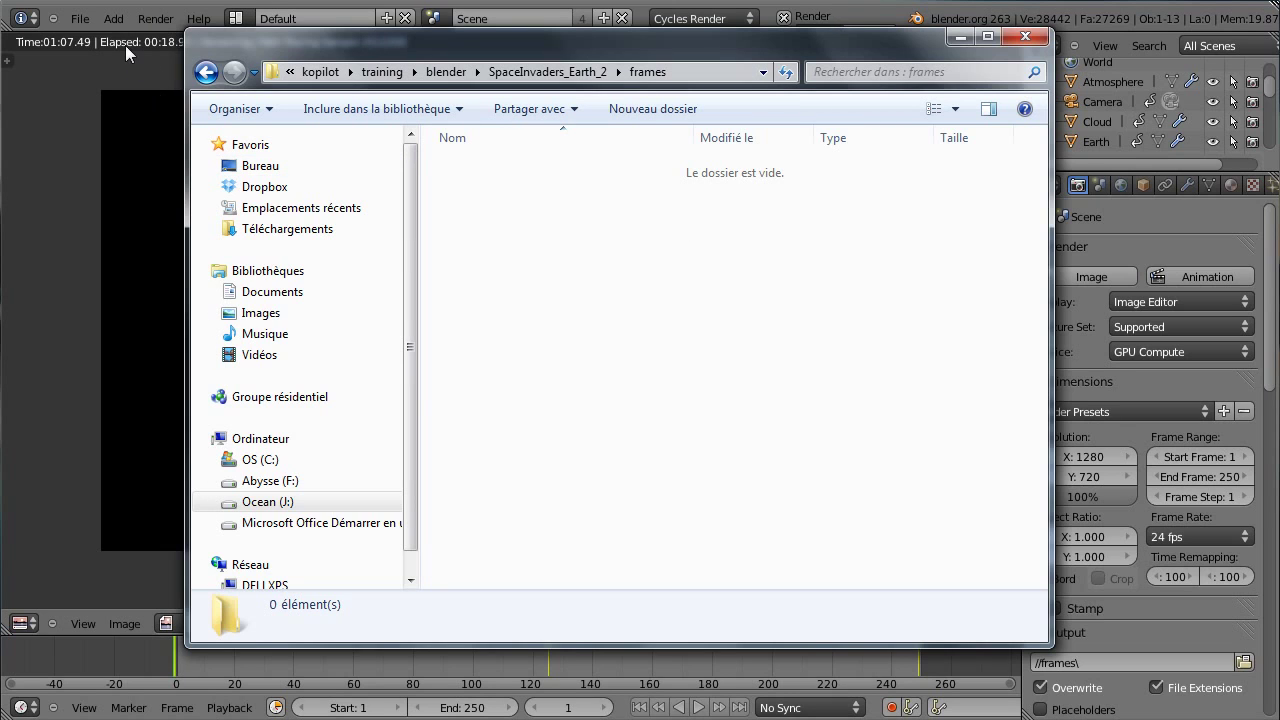
key(alt+Tab)
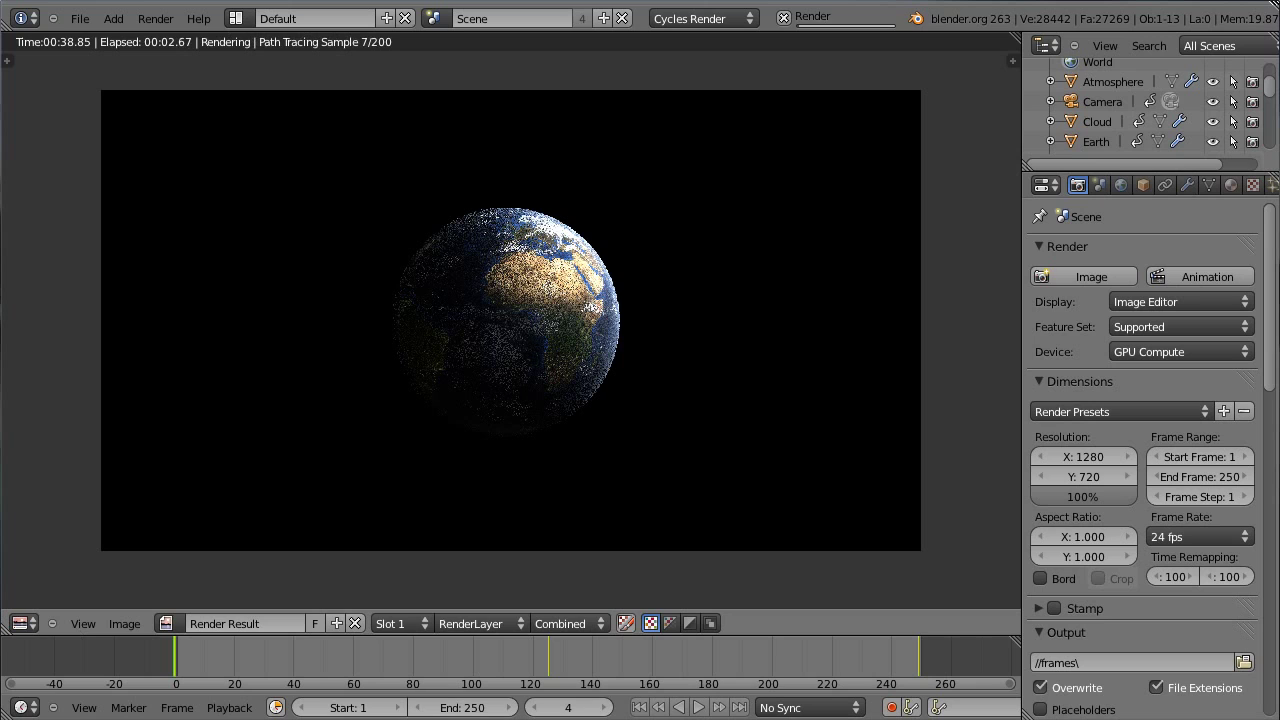
- View the rendered images 0001.png to 0003.png from the frames folder, close the photo viewer and return to Blender
key(alt+Tab)
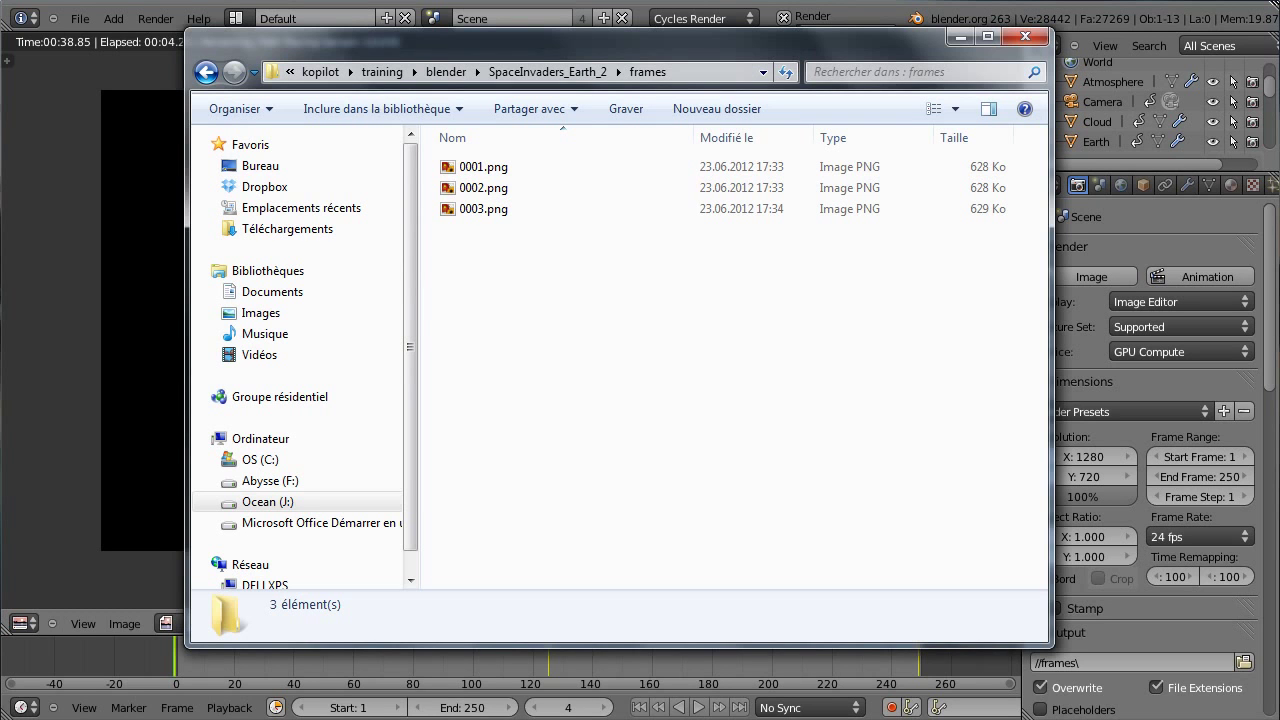
click(462, 170)
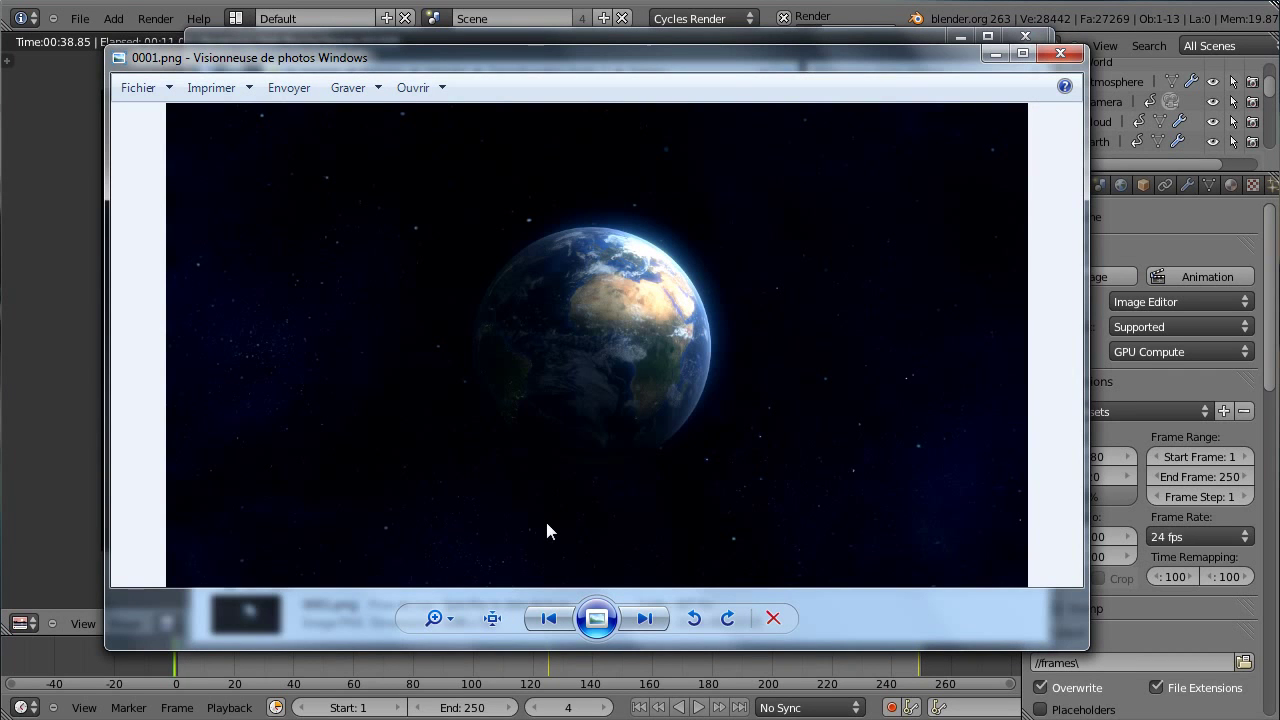
click(646, 620)
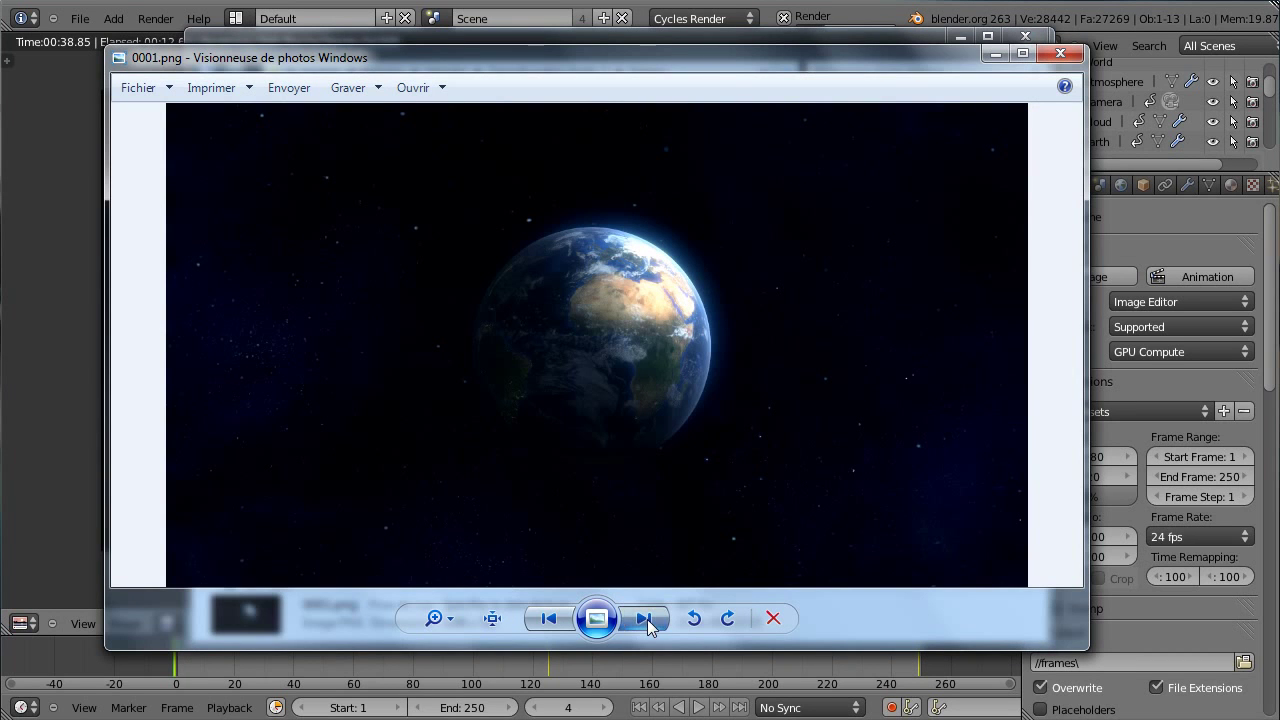
click(646, 620)
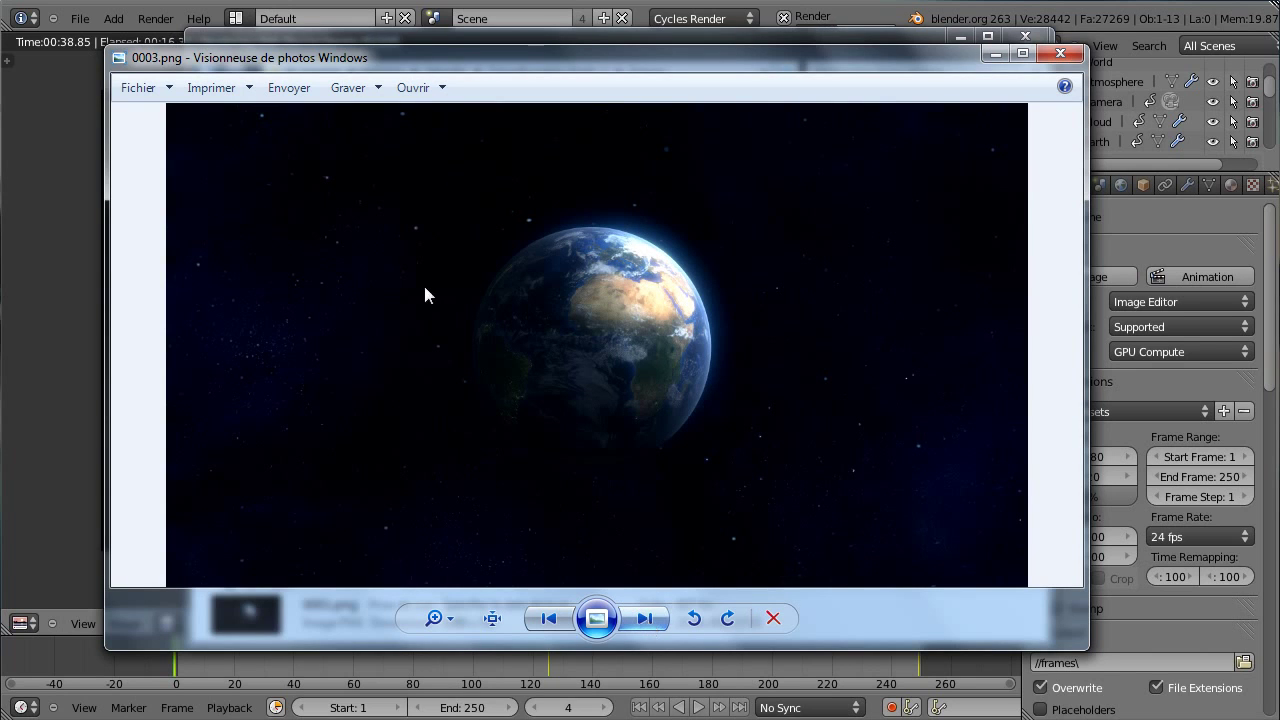
click(1057, 57)
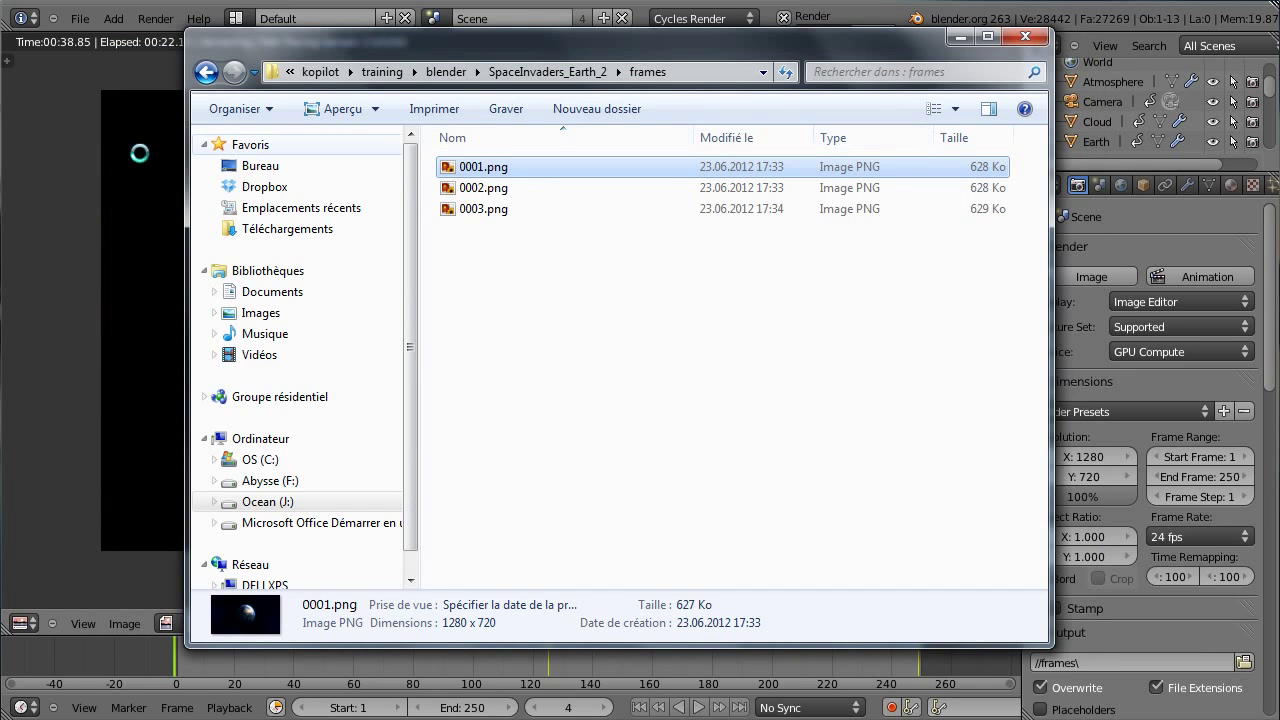
click(72, 162)
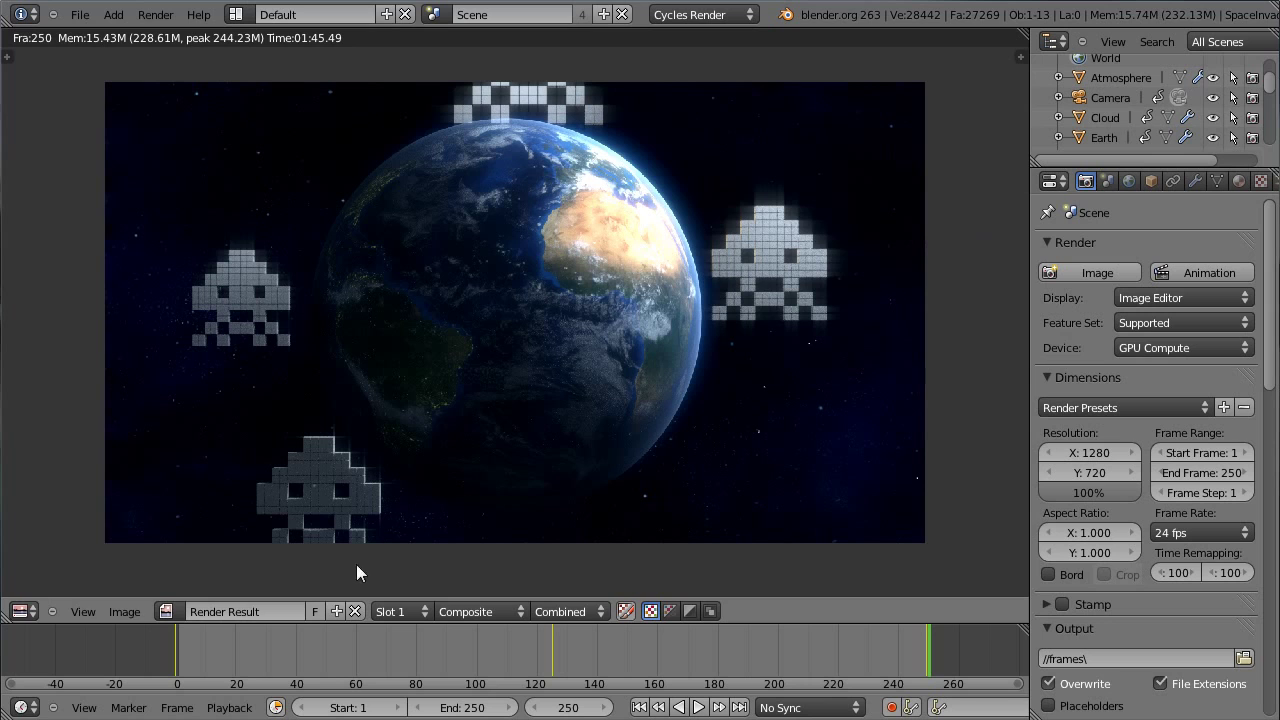
- Browse the rendered images in the frames folder in Windows Explorer, view 0250.png, and close the photo viewer
key(alt+Tab)
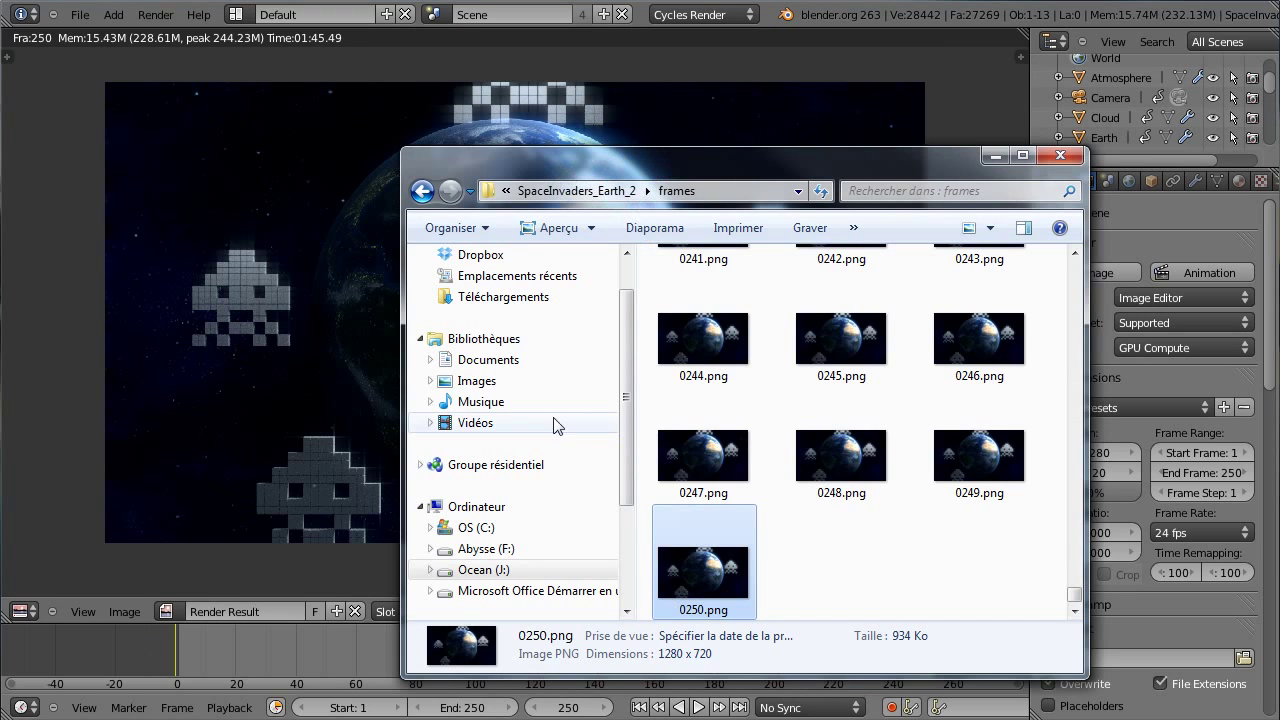
scroll(1050, 555, up, 4)
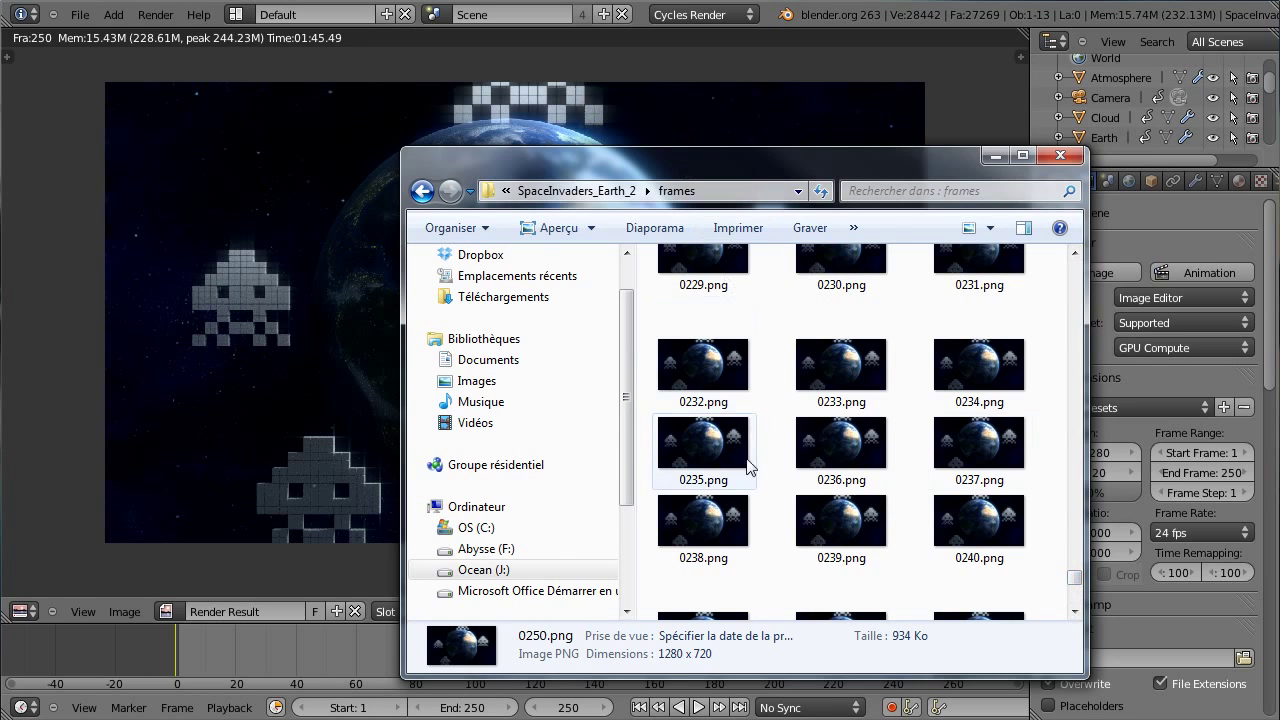
scroll(745, 462, down, 4)
double_click(719, 584)
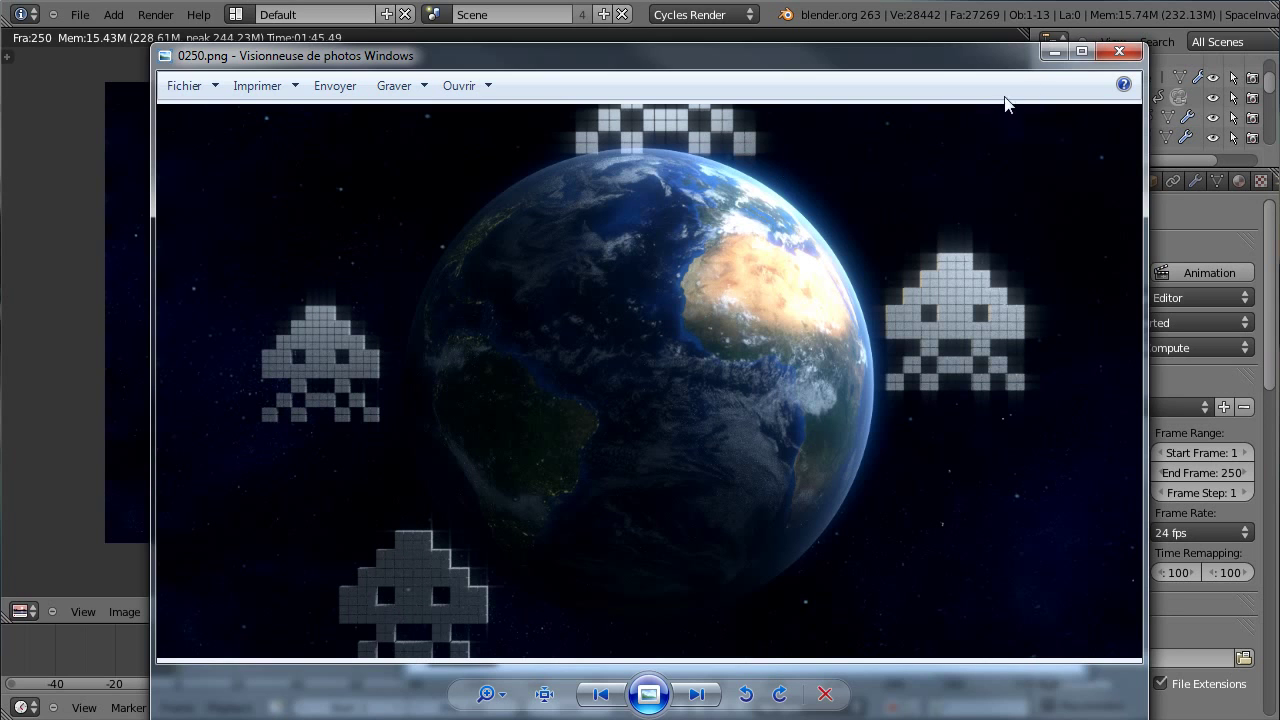
click(1119, 51)
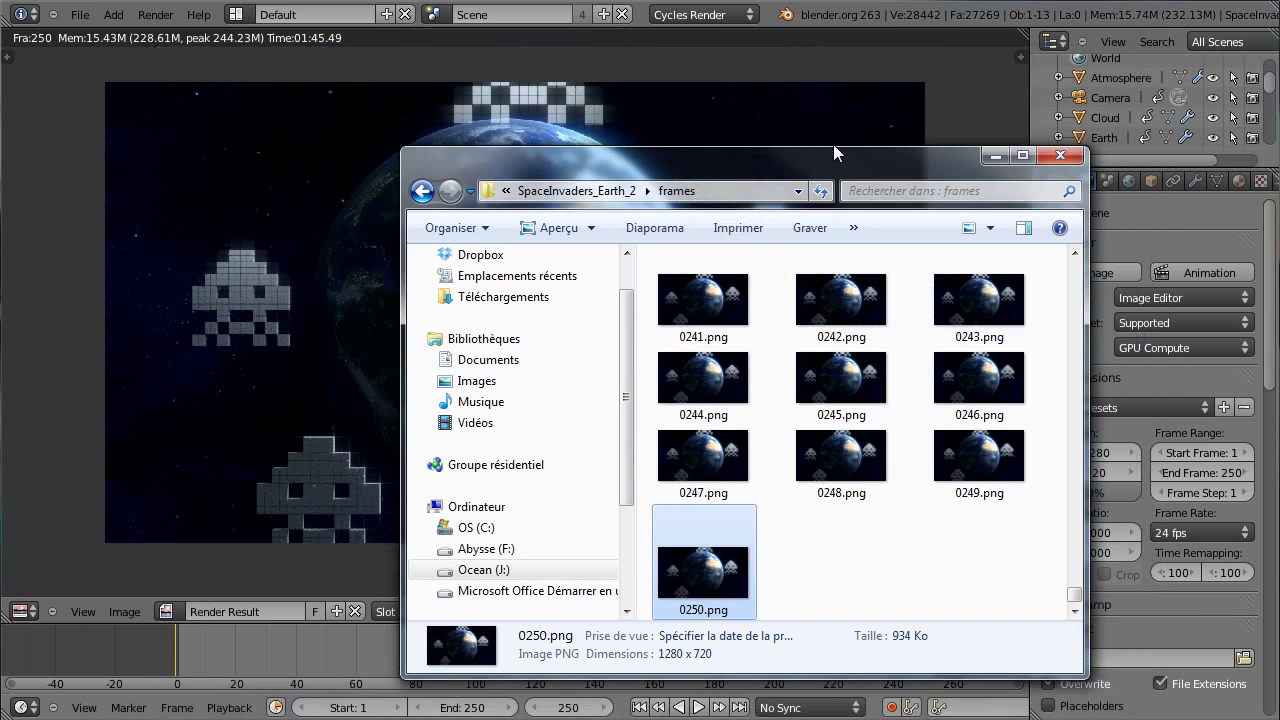
- Return to Blender, show the compositing nodes in the Node Editor, and reposition the Glare node and the Add node feeding Color Balance
click(113, 237)
click(24, 616)
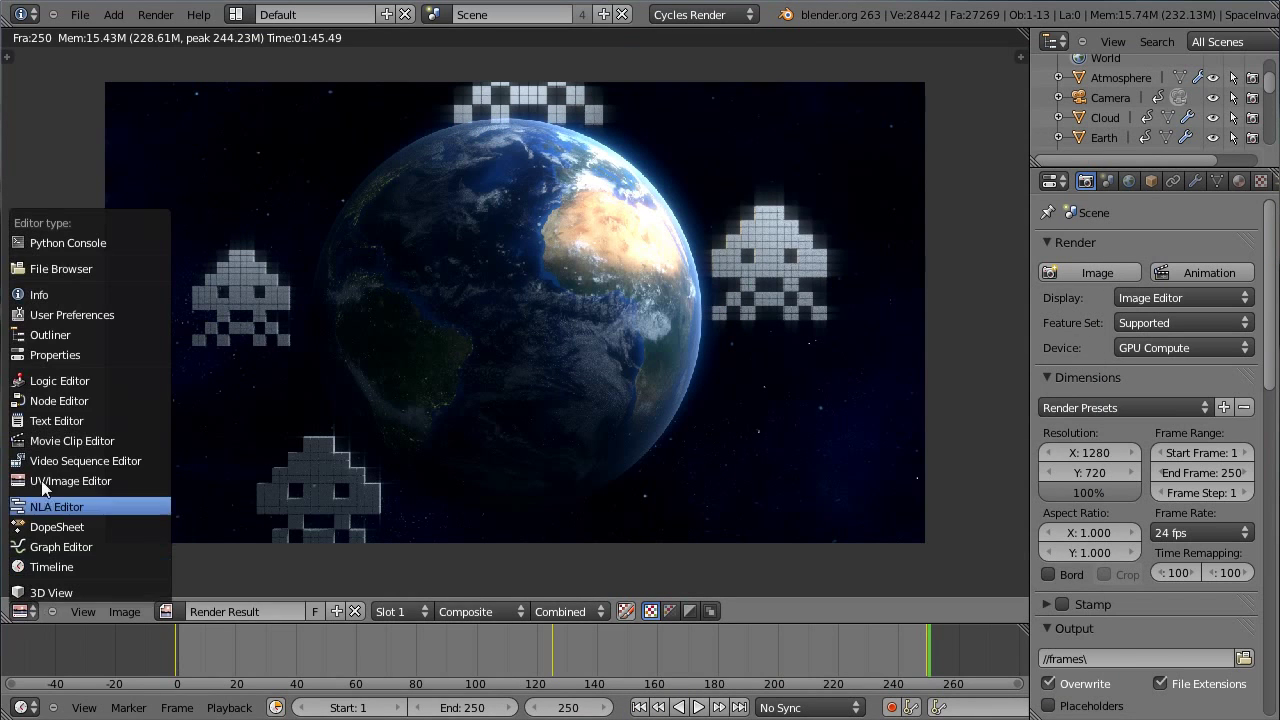
click(62, 395)
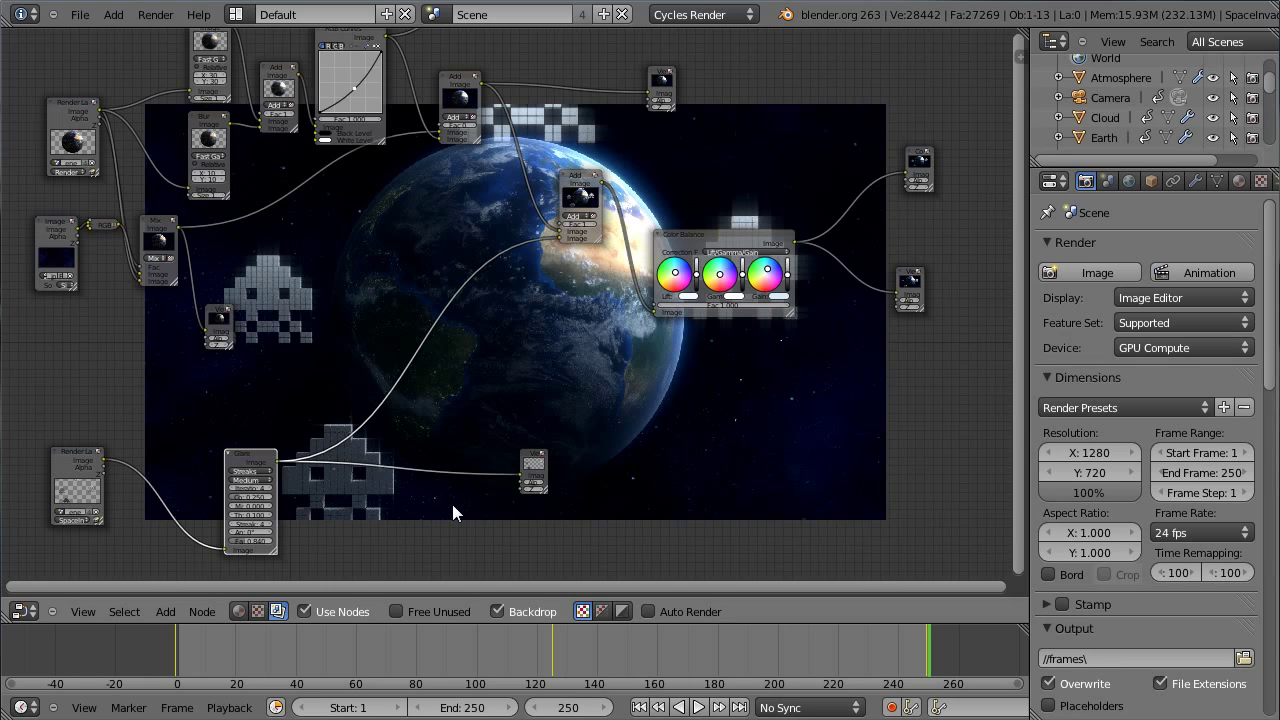
scroll(521, 315, up, 2)
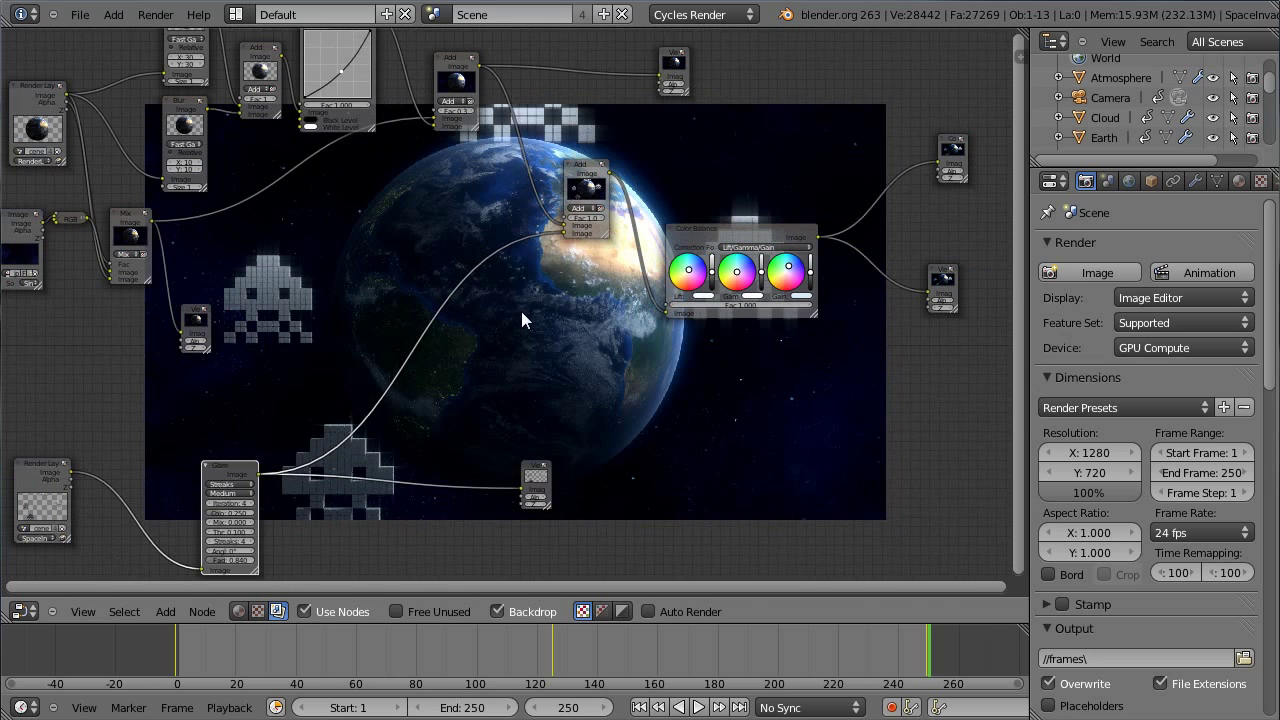
drag(585, 166, 575, 194)
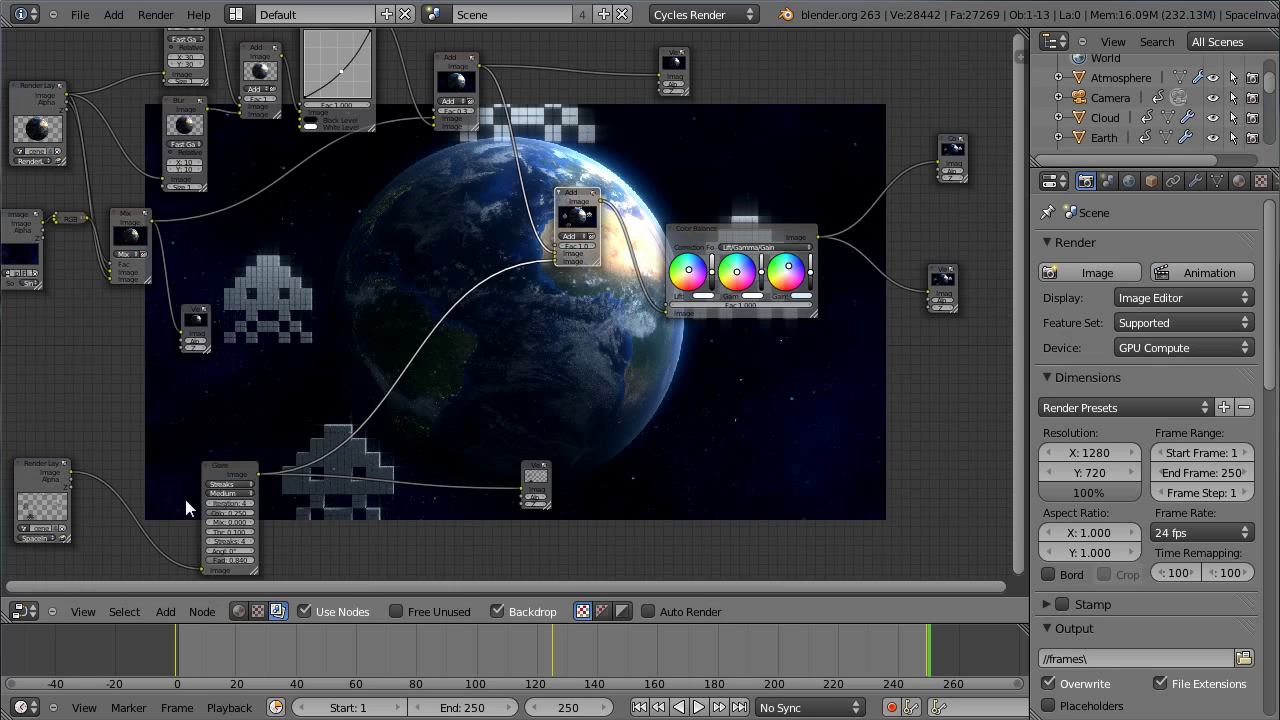
click(36, 470)
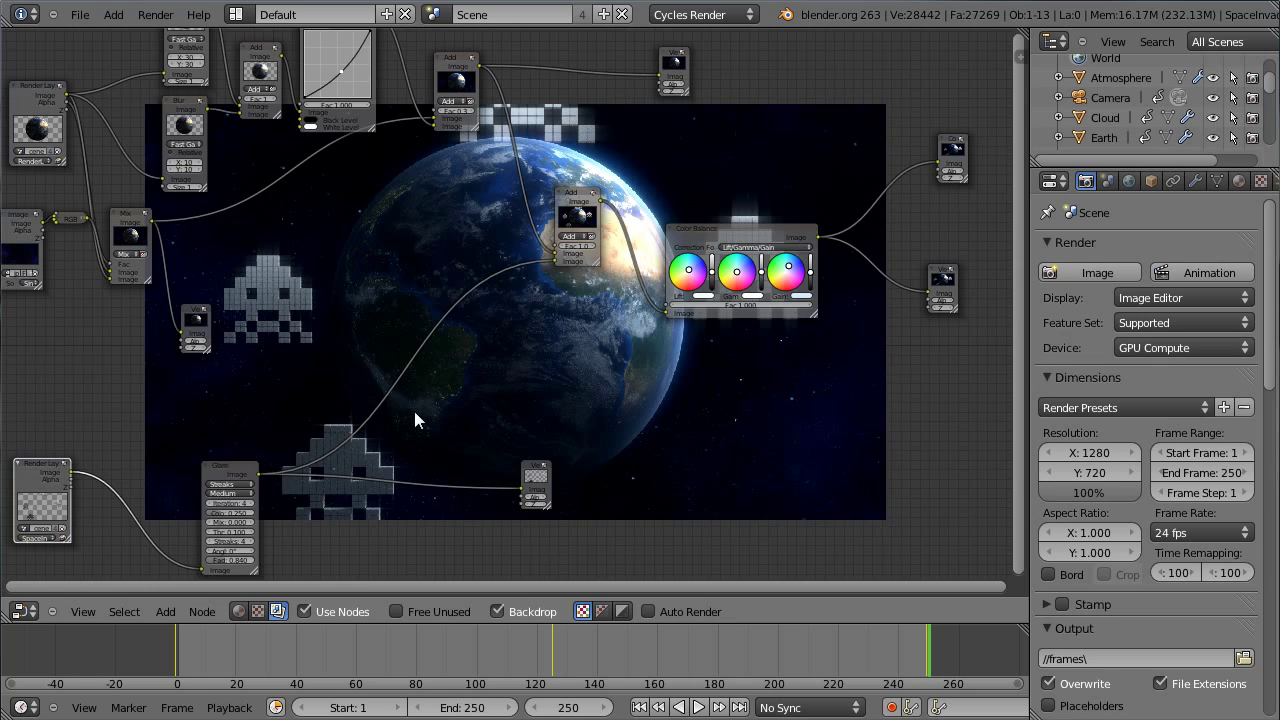
mouse_move(222, 466)
mouse_down()
mouse_move(212, 458)
mouse_move(236, 462)
mouse_up()
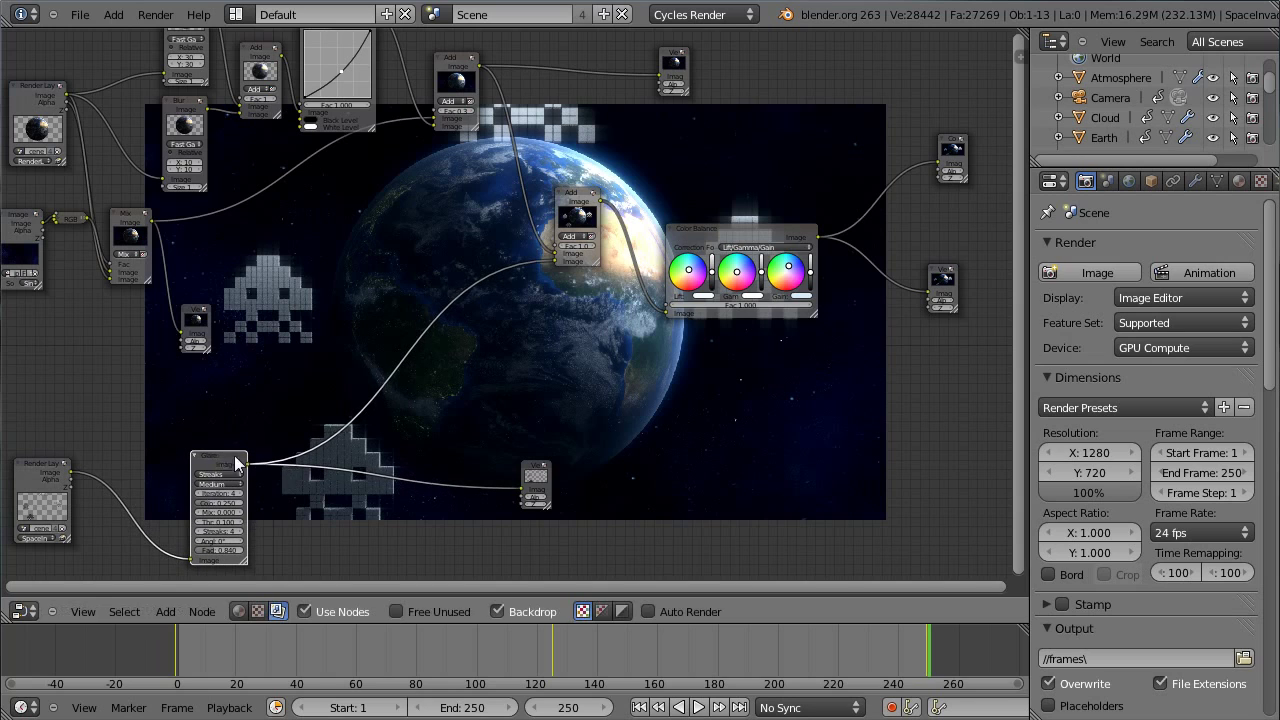
- Change the Add node before Color Balance to Mix and connect the Space Invaders render layer's Alpha to its Fac input
click(572, 192)
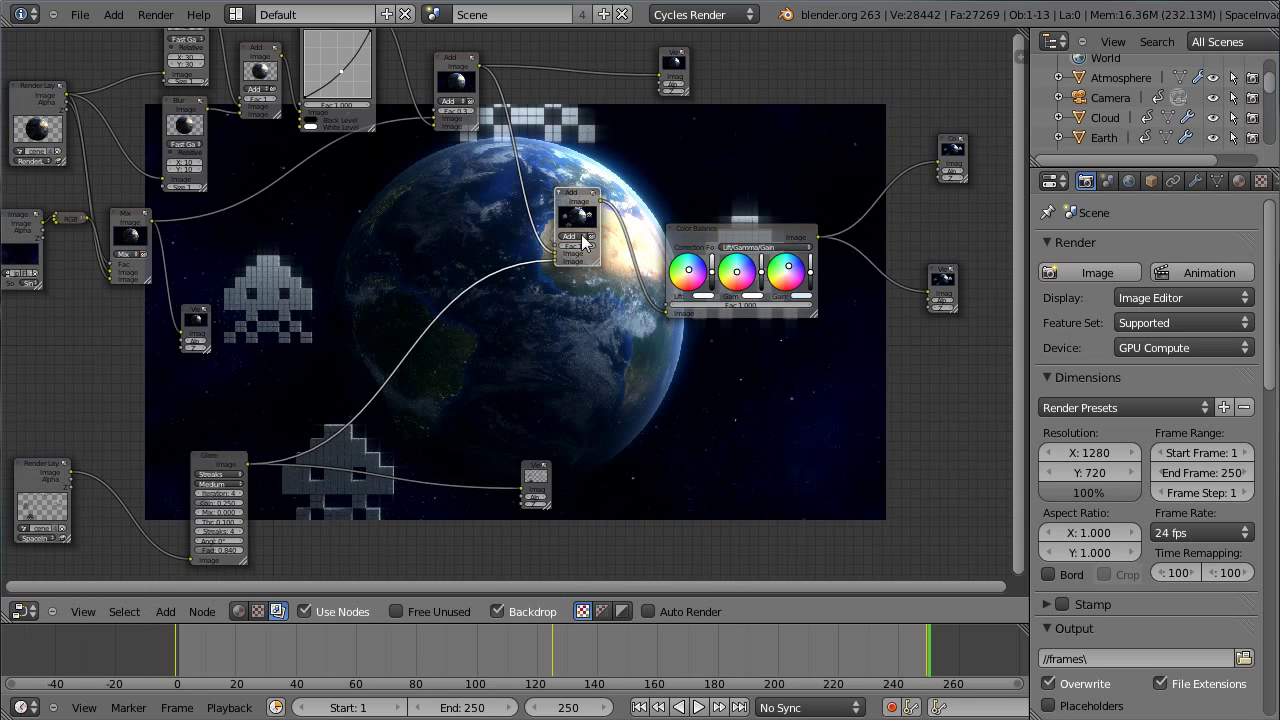
click(581, 235)
click(578, 230)
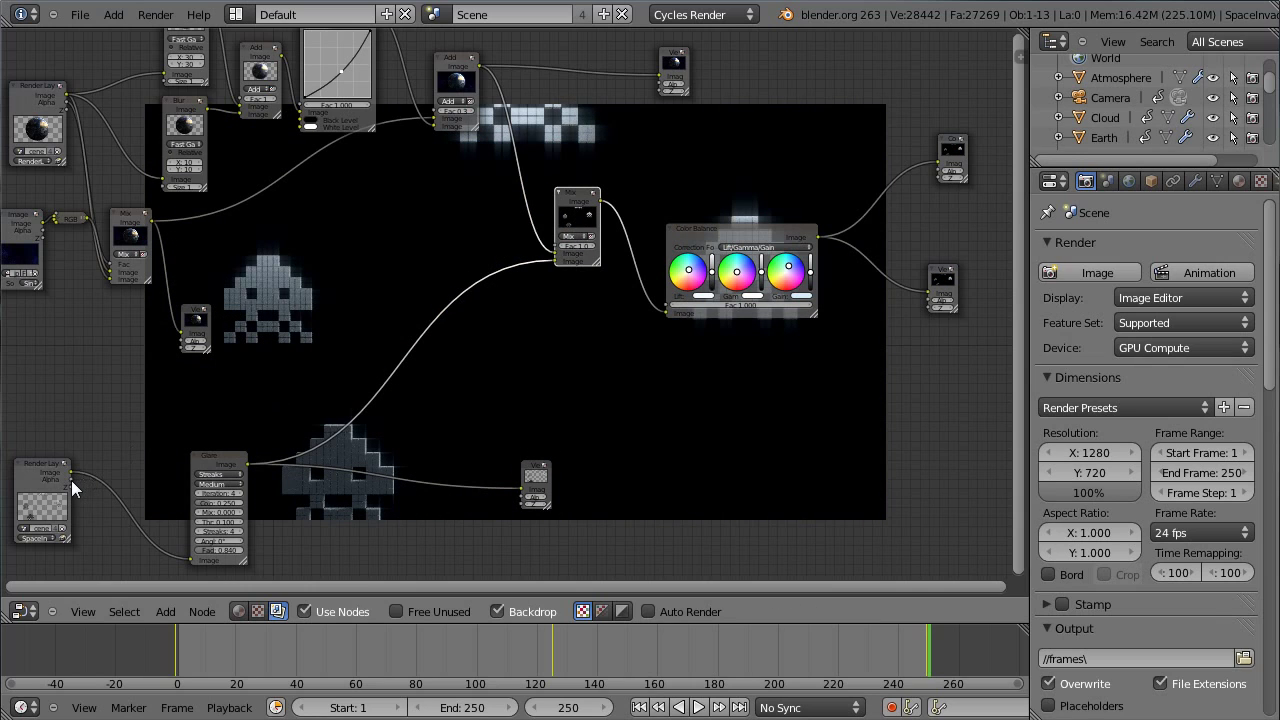
drag(71, 478, 554, 245)
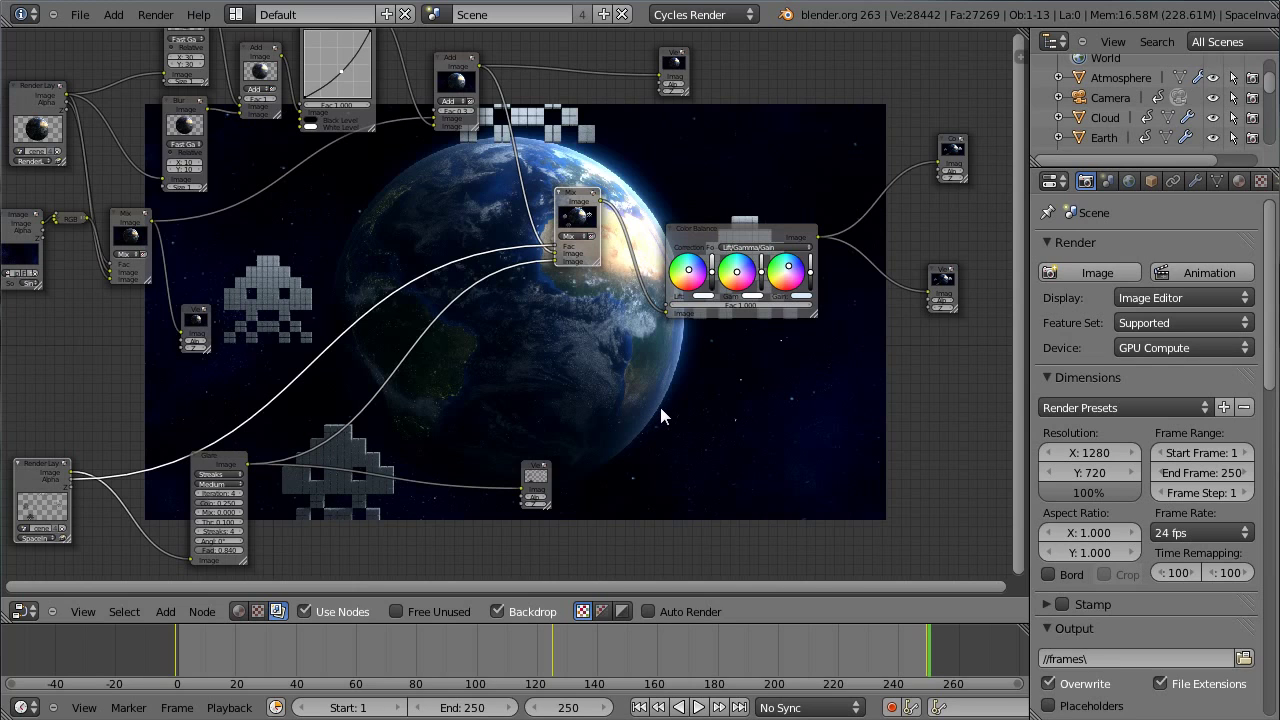
- Go to frame 125 and set the render range's start frame to 125
drag(178, 656, 552, 646)
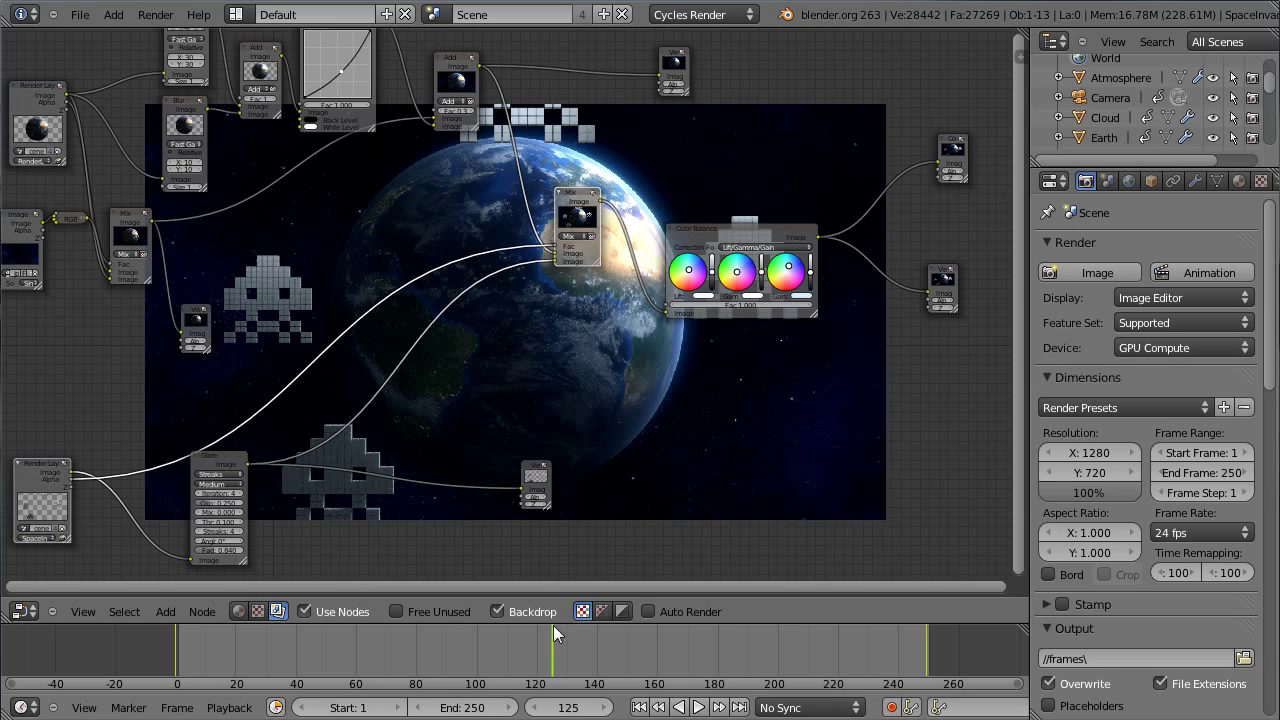
click(1182, 452)
text(2)
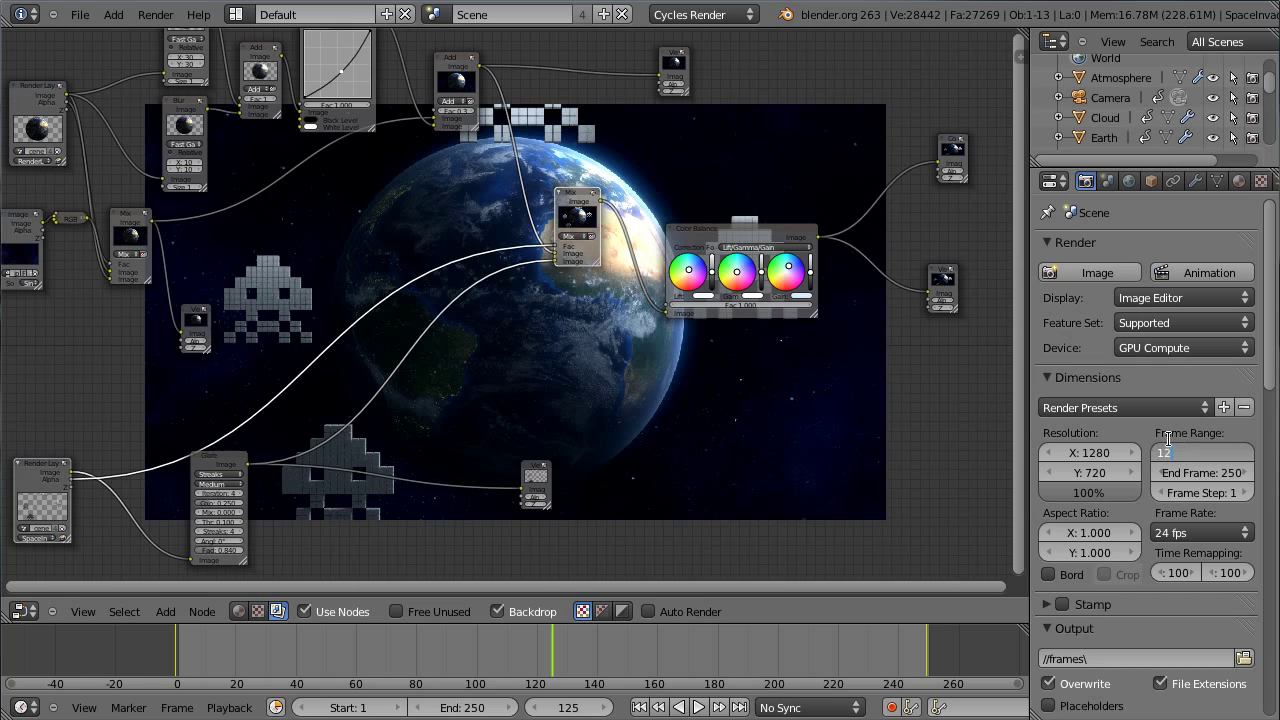
text(5)
key(Return)
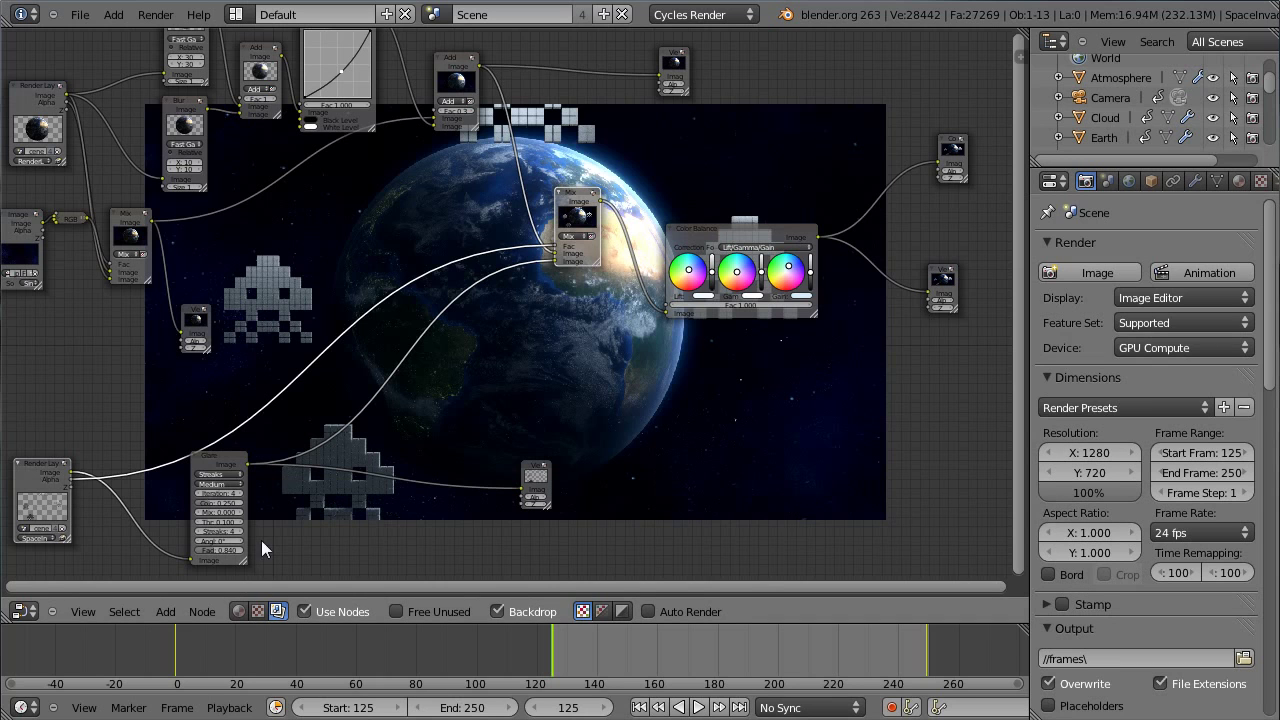
- Switch to Windows Explorer, browse the frames2 folder in SpaceInvaders_Earth_2, and view 0250.png
key(alt+Tab)
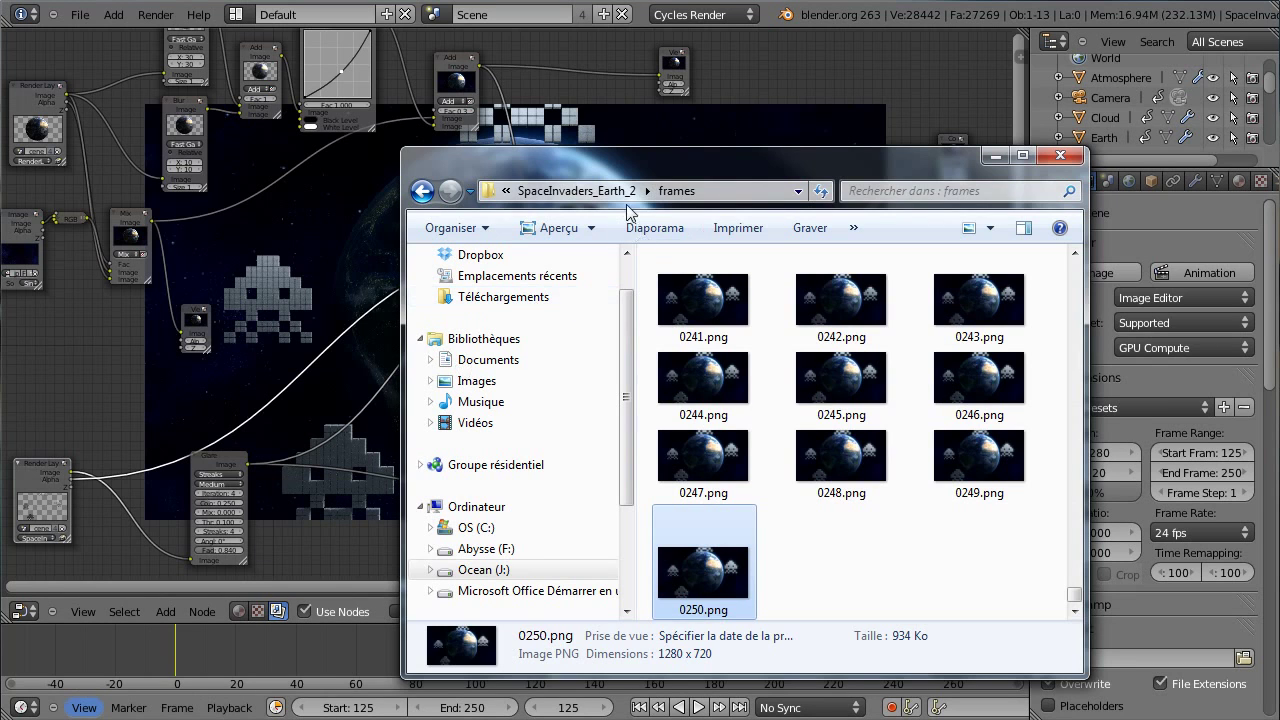
click(576, 190)
double_click(715, 308)
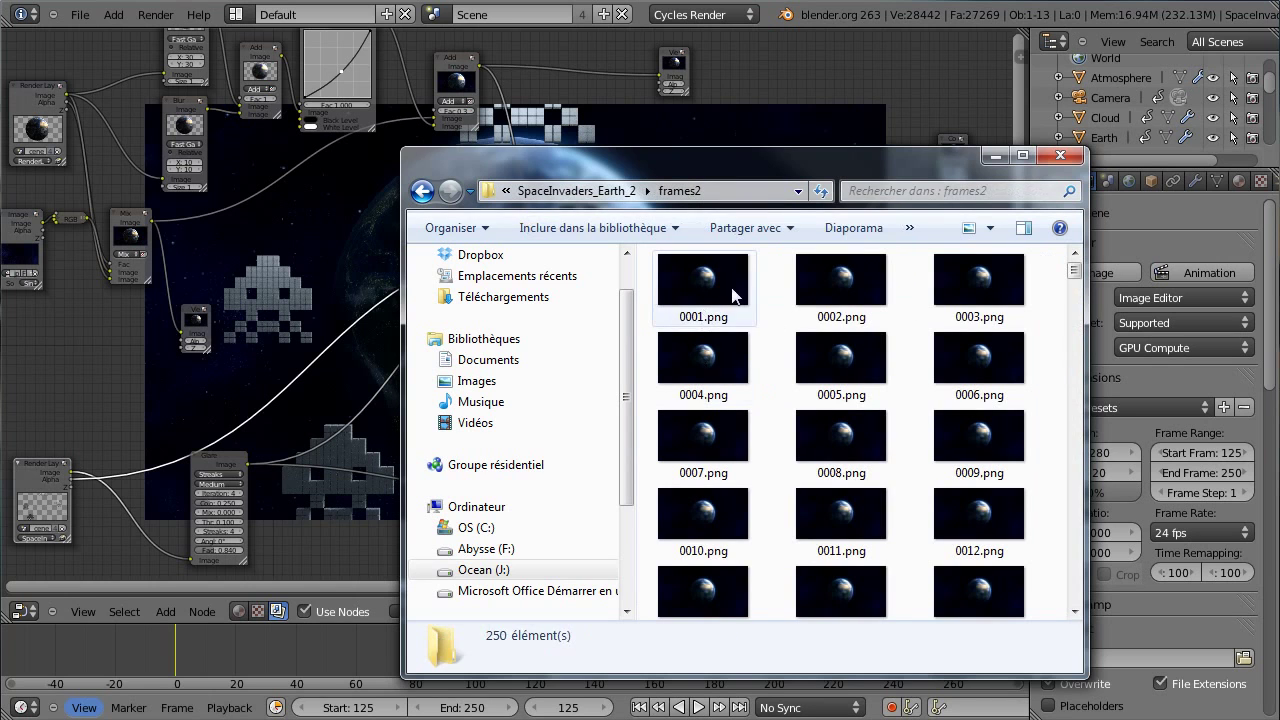
click(705, 317)
drag(1073, 274, 1063, 597)
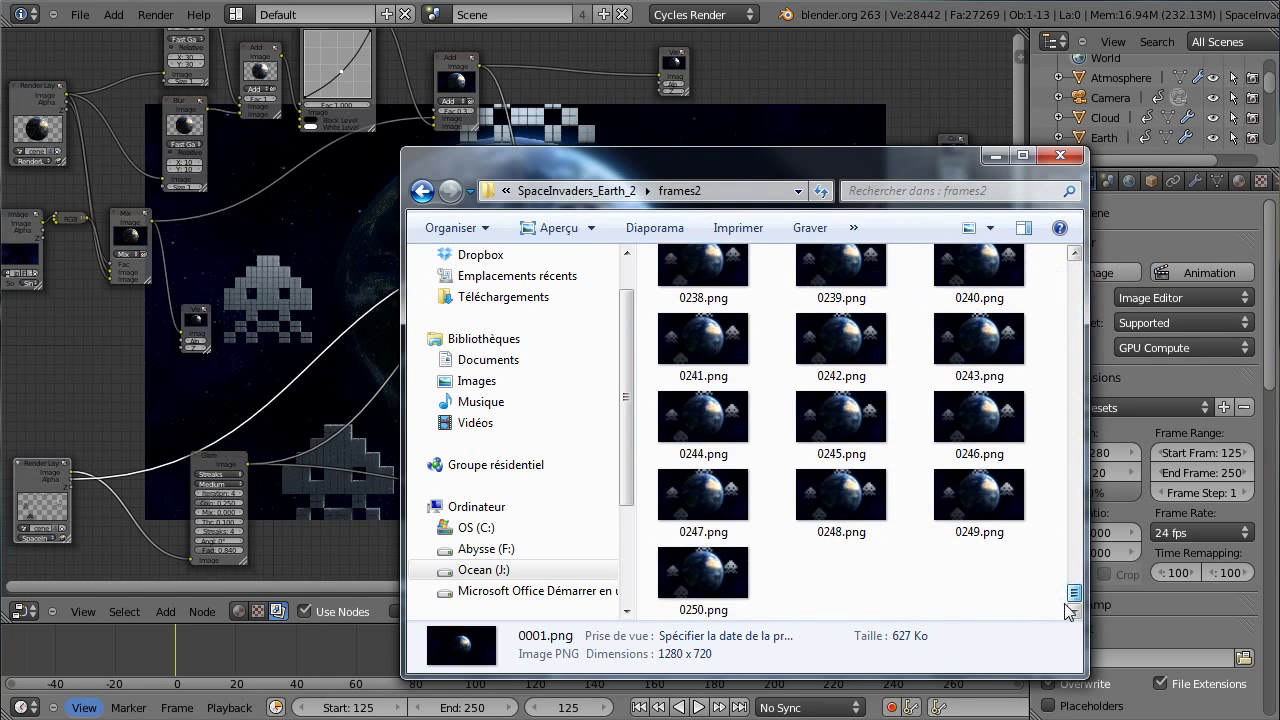
double_click(730, 570)
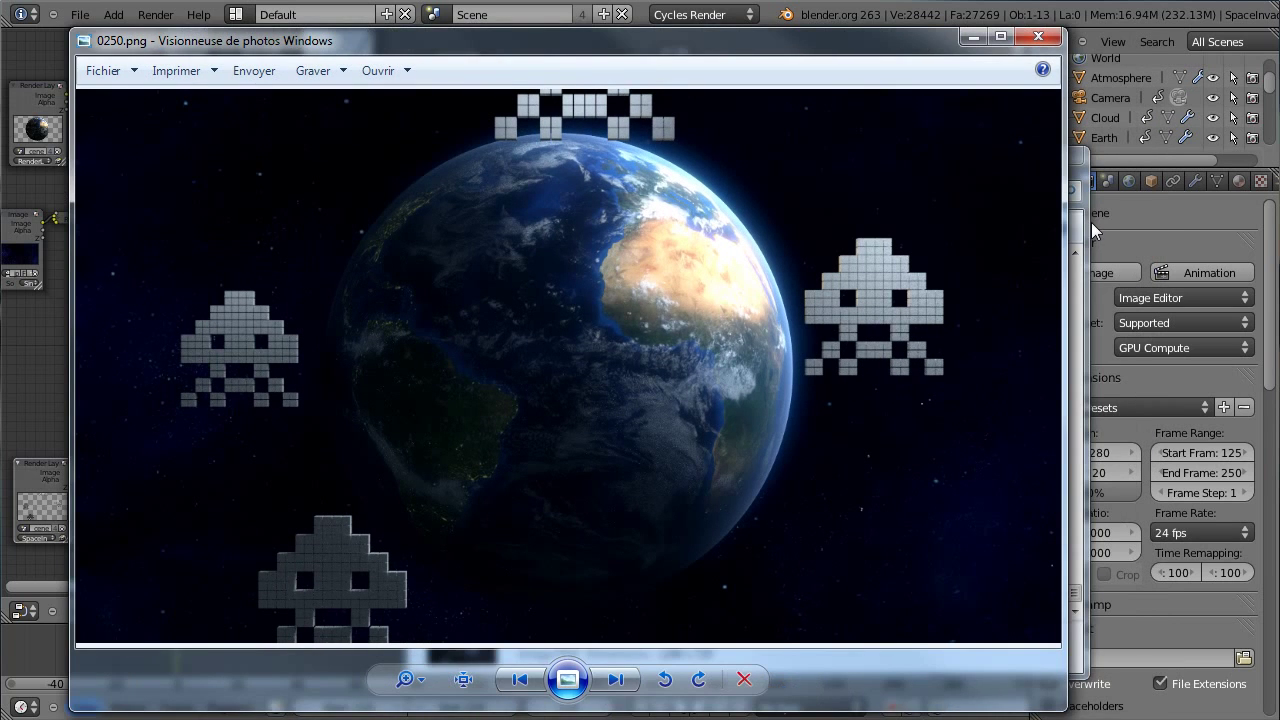
- Open 0250.png from the frames folder, compare it with the frames2 version, and close both photo viewers
click(1082, 230)
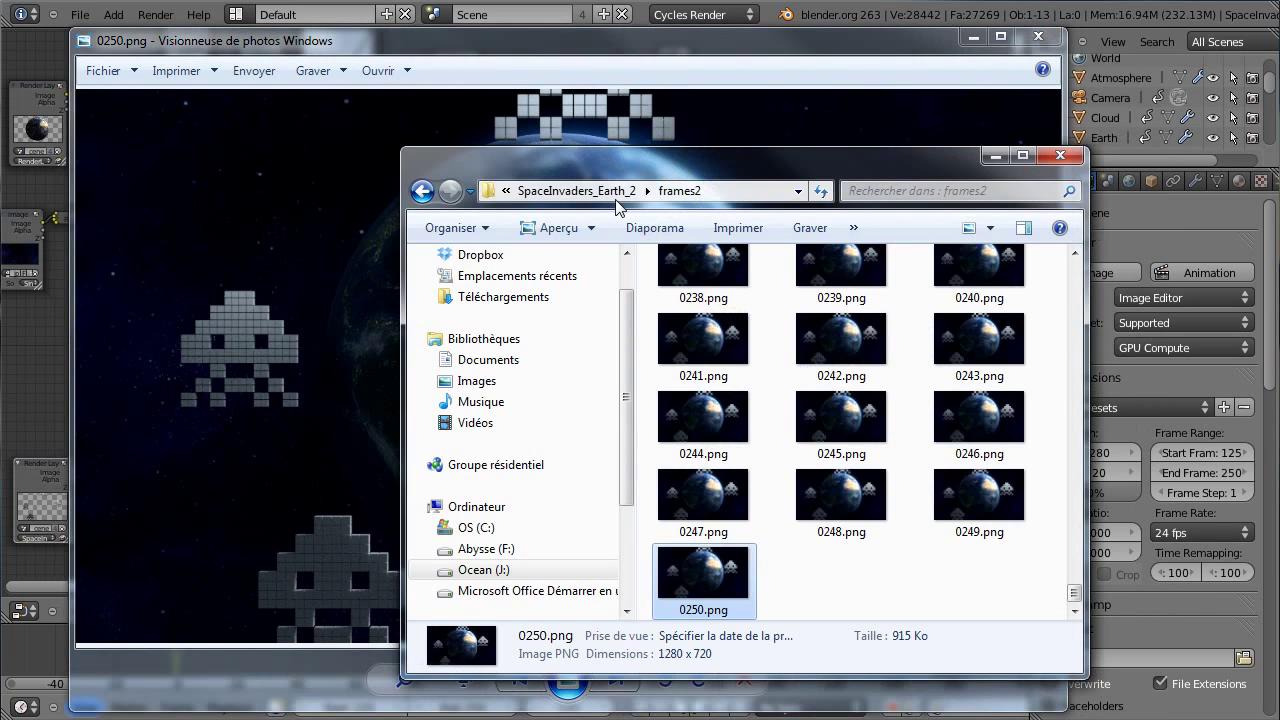
click(600, 190)
double_click(720, 266)
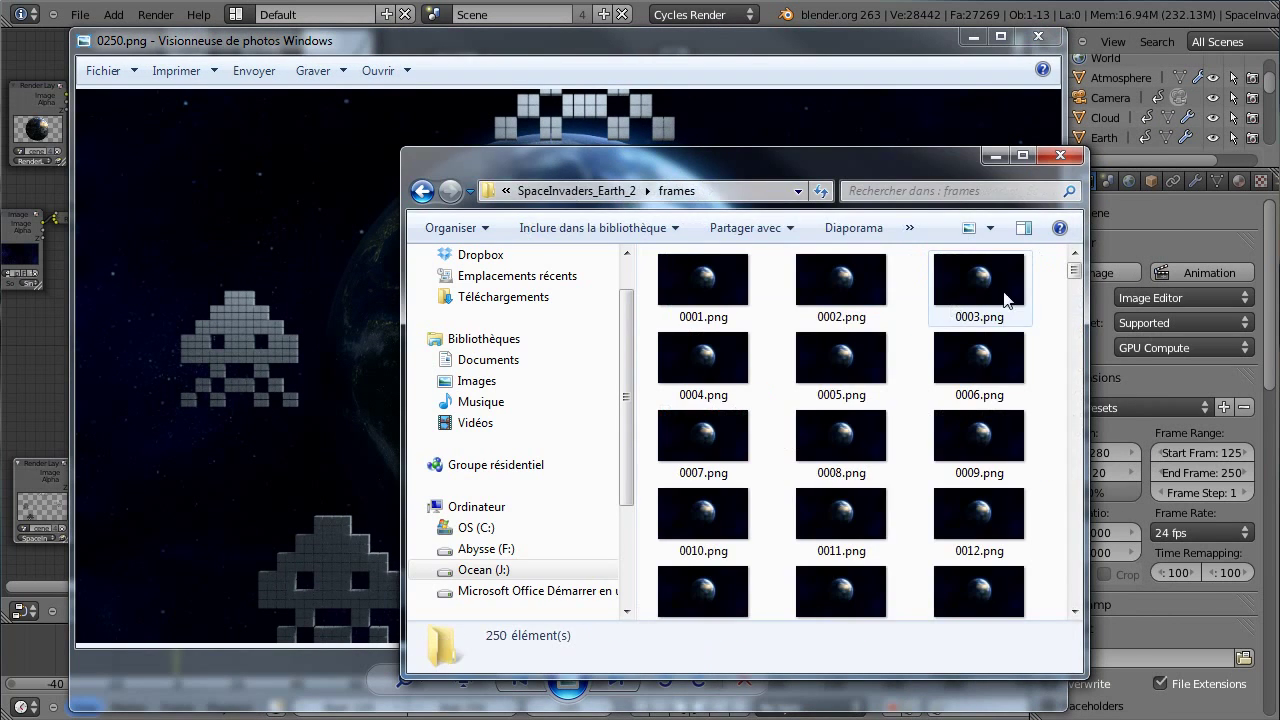
drag(1072, 278, 1076, 612)
double_click(760, 603)
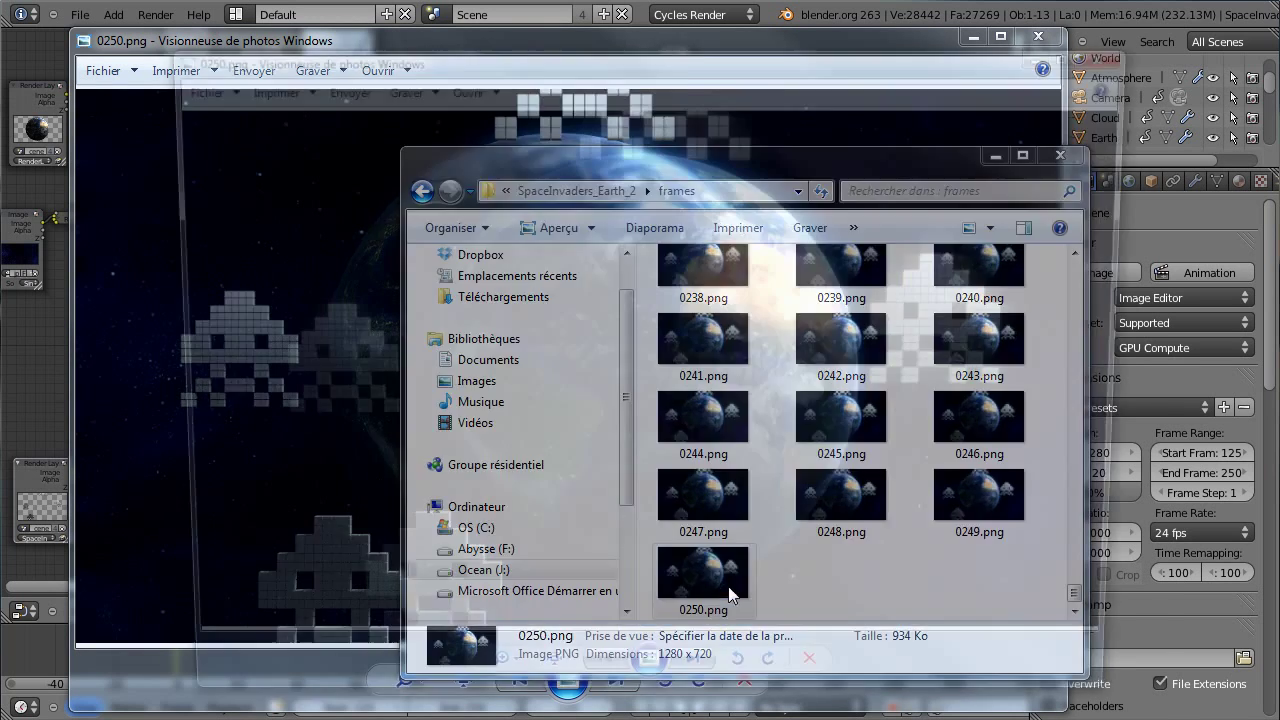
drag(747, 46, 751, 45)
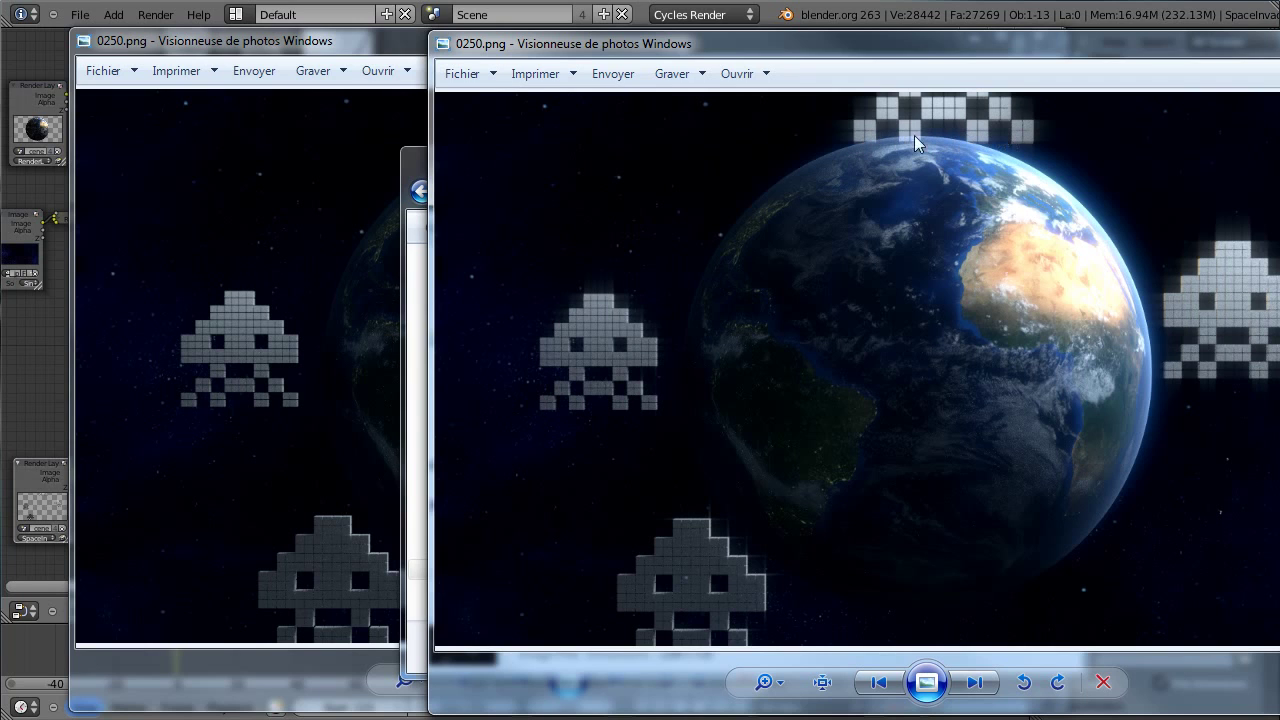
drag(919, 45, 988, 50)
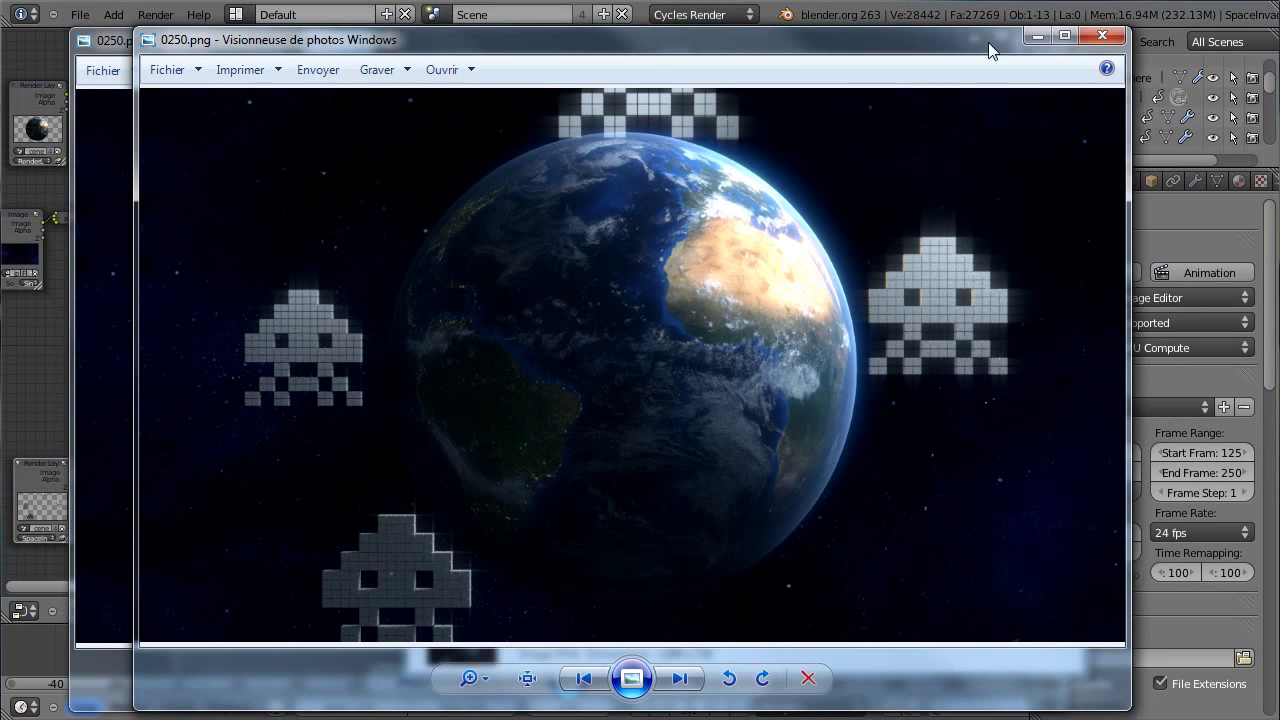
click(1104, 37)
click(815, 52)
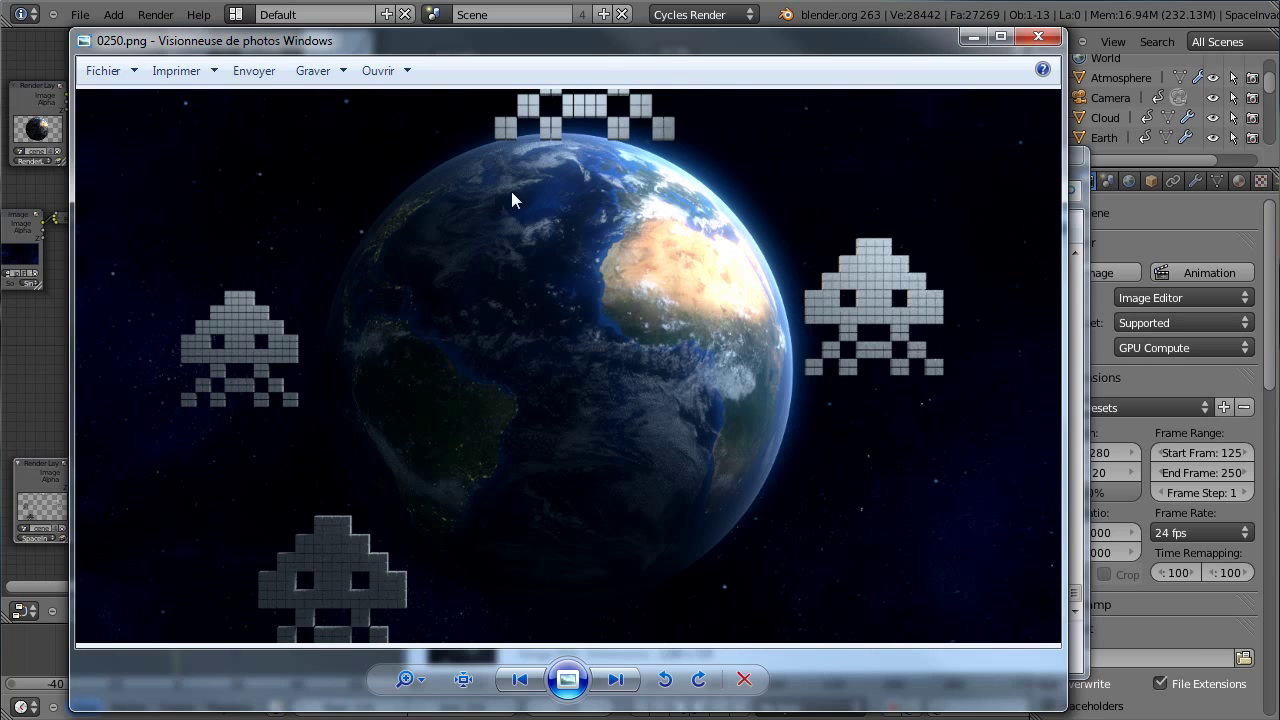
click(1027, 41)
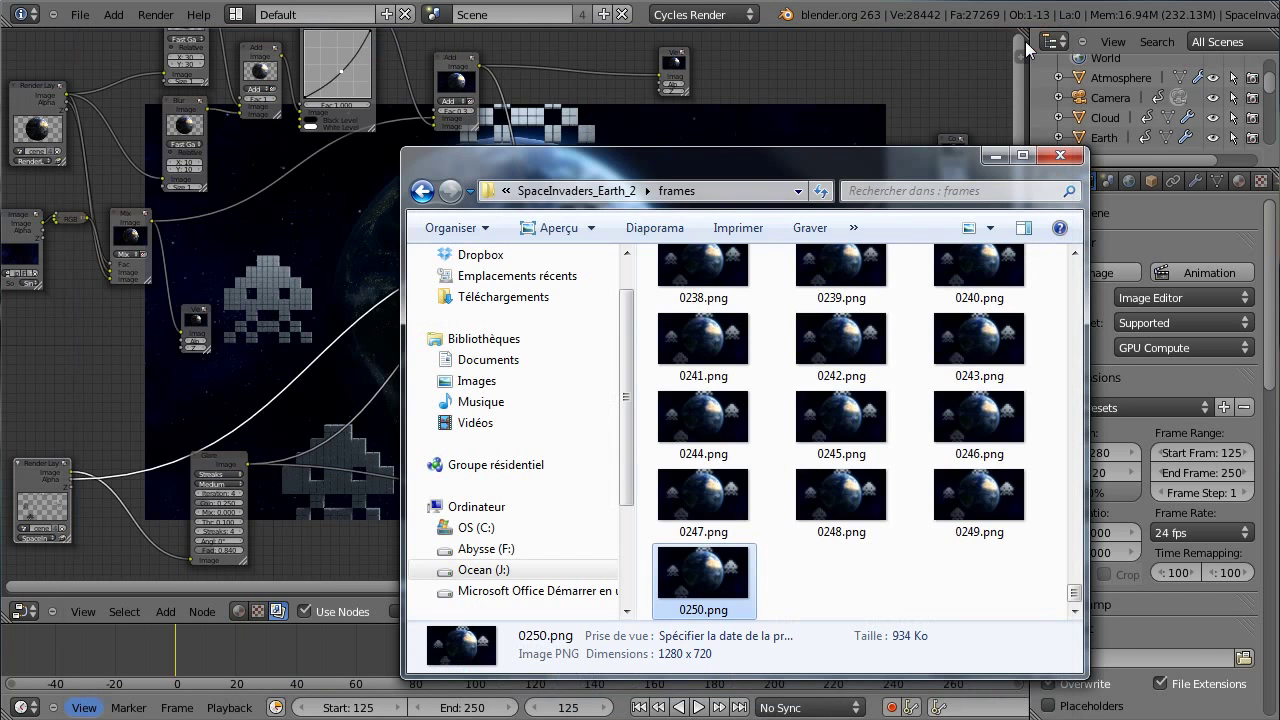
- Go up to the SpaceInvaders_Earth_2 folder in Windows Explorer and return to Blender
click(640, 190)
drag(673, 159, 679, 140)
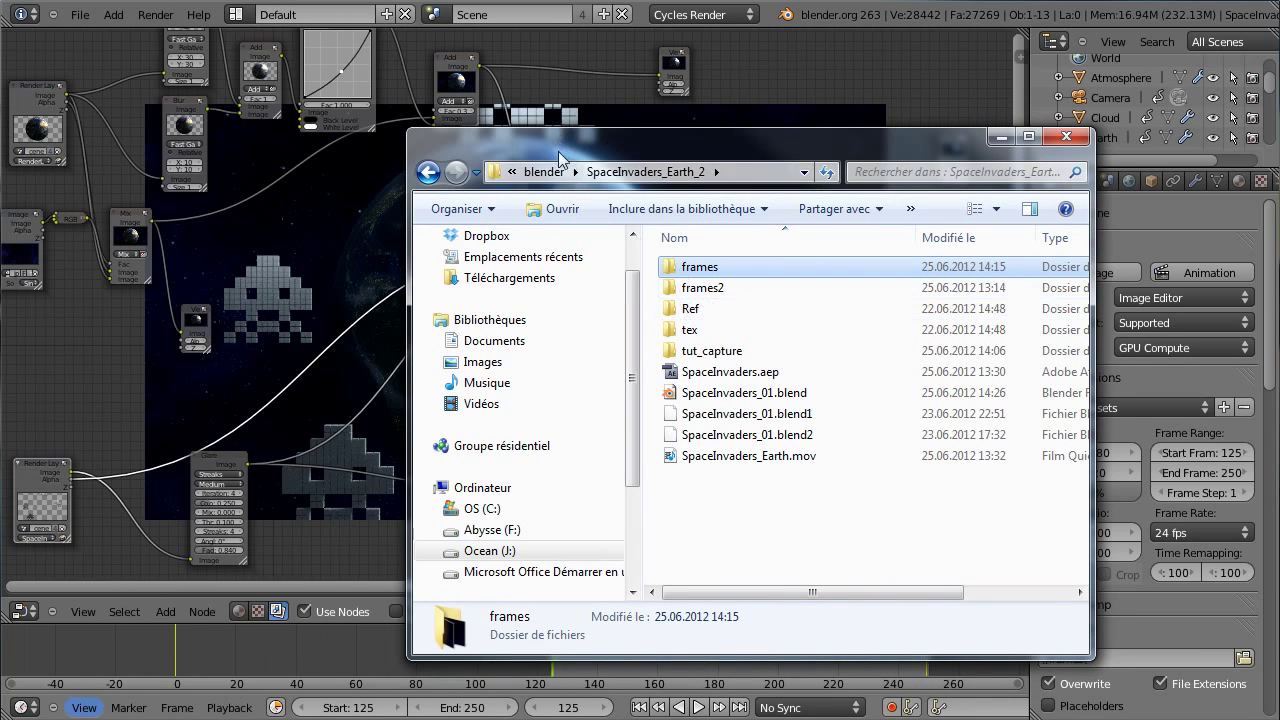
drag(682, 152, 724, 169)
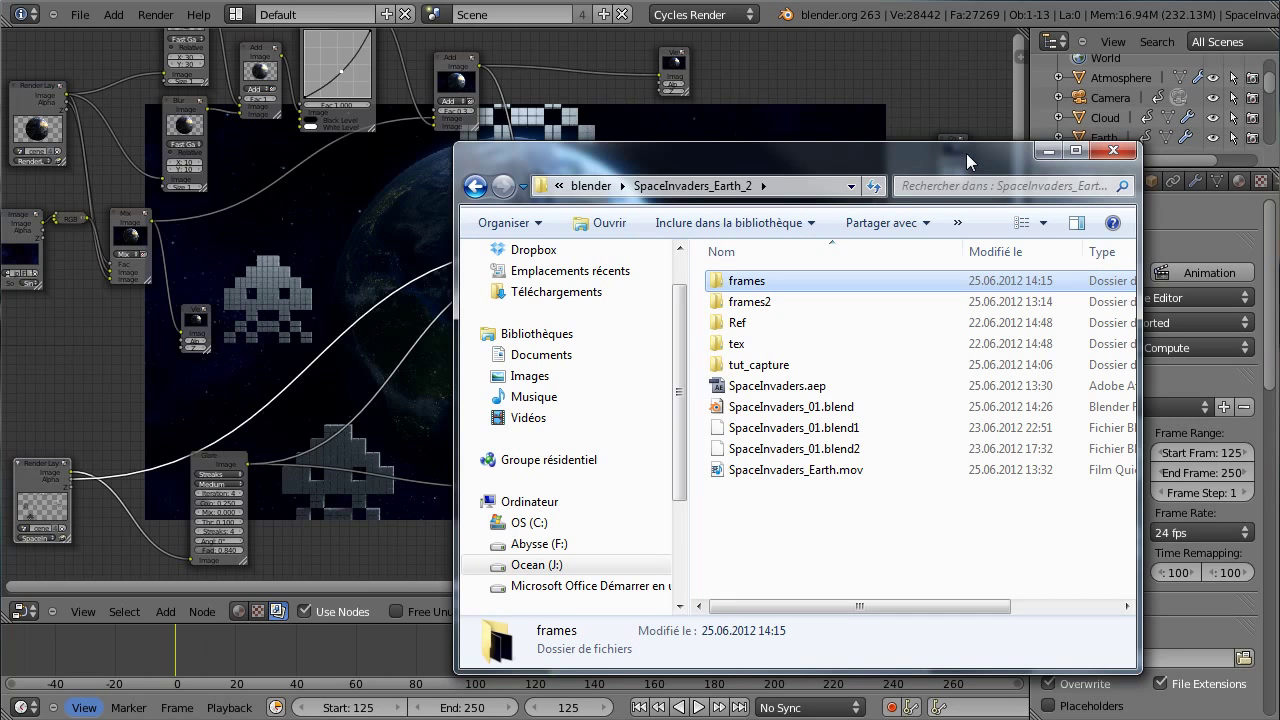
click(1020, 100)
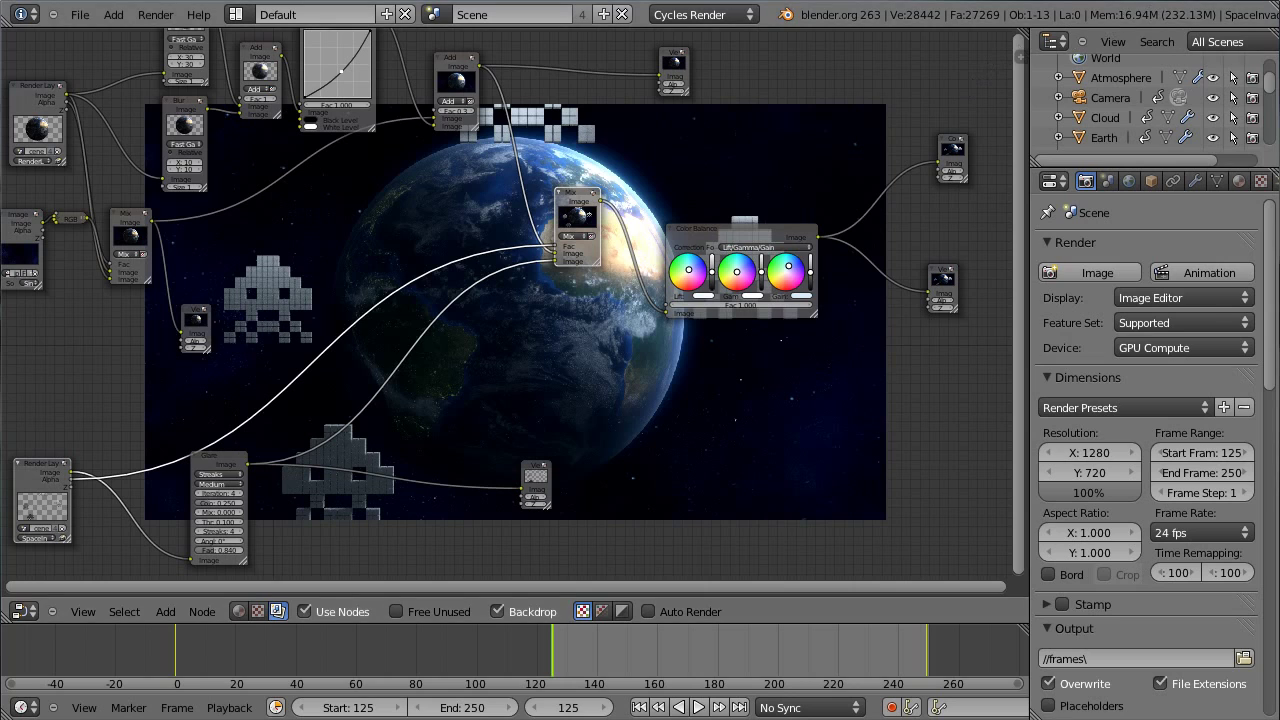
- Go to frame 249 and set the render range's start frame to 1
click(921, 650)
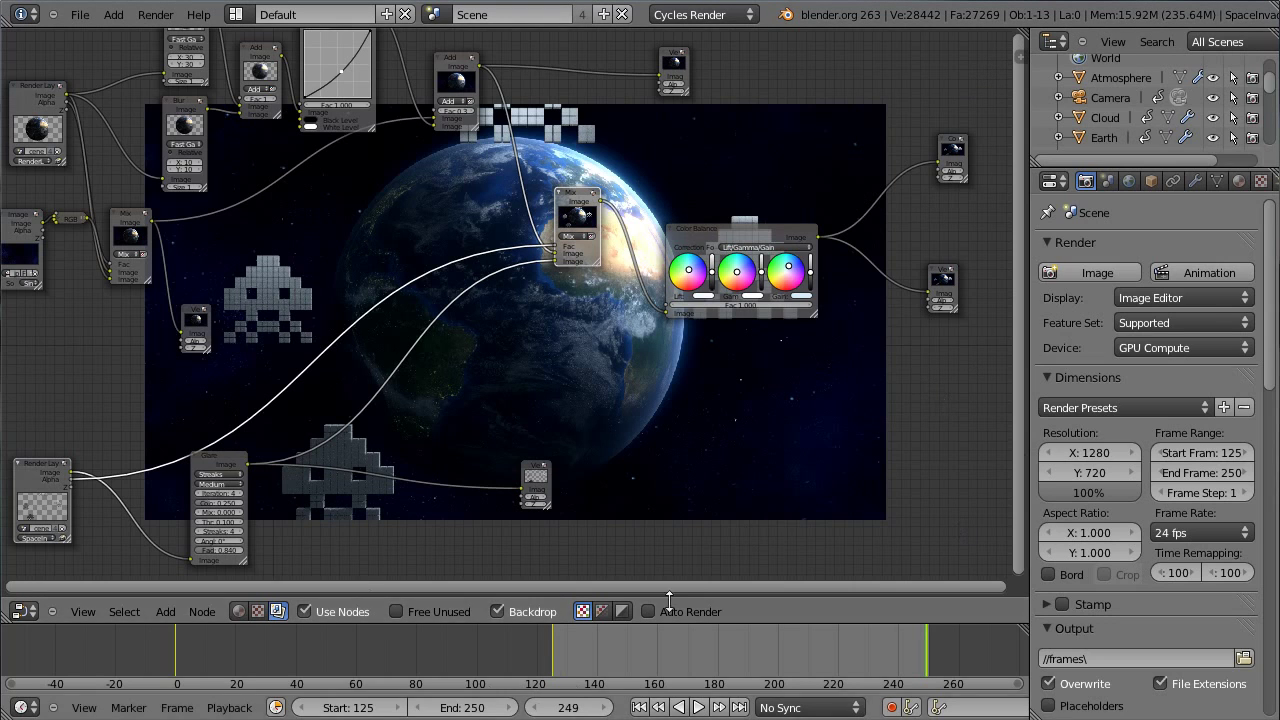
click(1214, 455)
text(1)
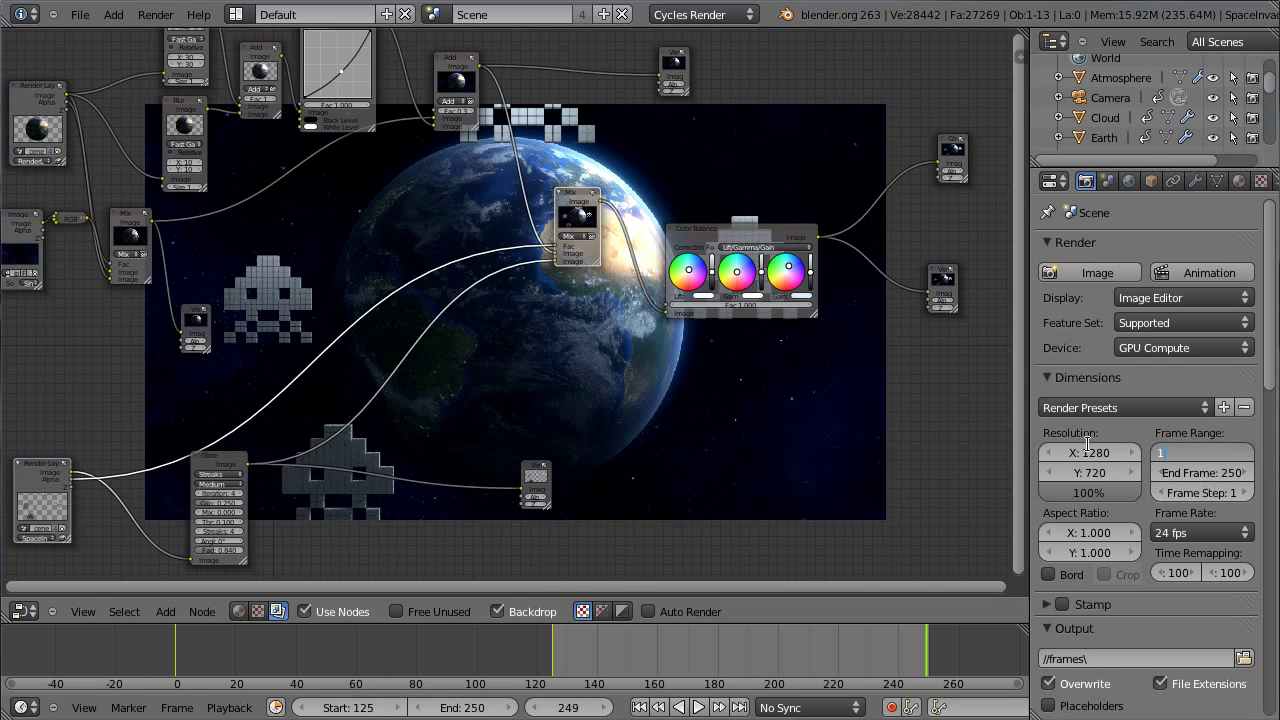
key(Return)
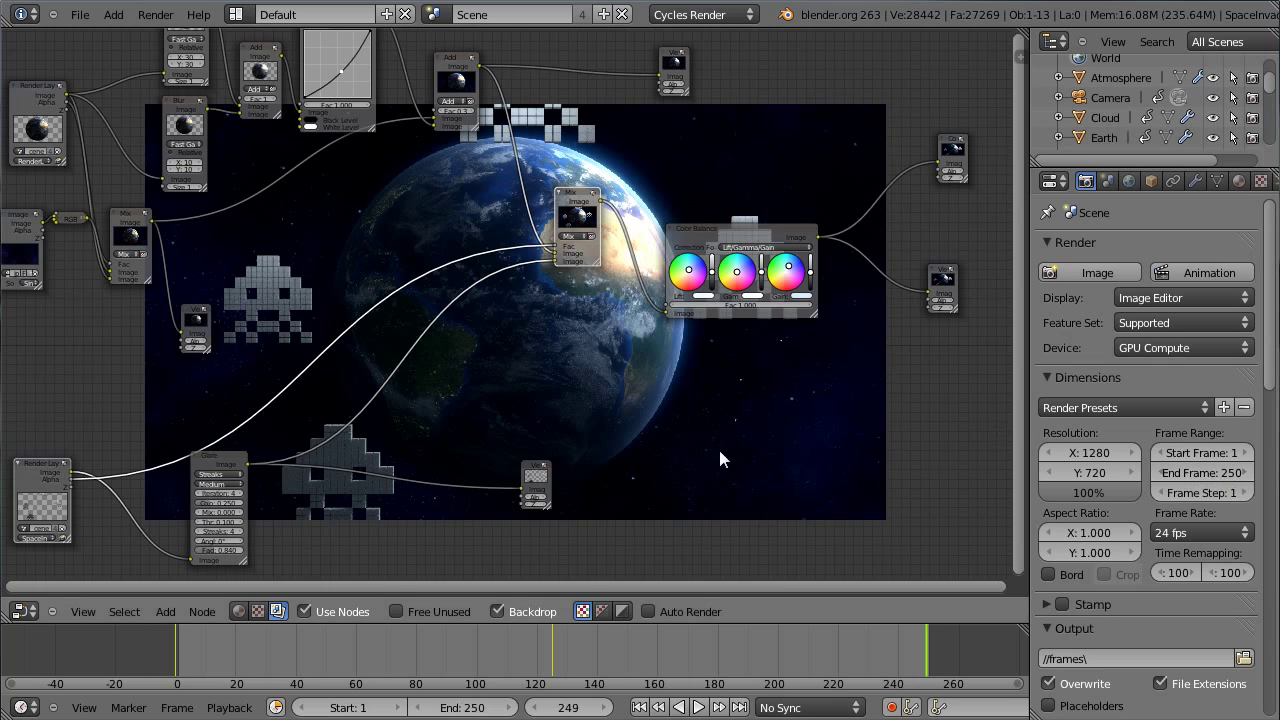
- Switch the node area to the Movie Clip Editor and open 0001.png from the frames2 folder as a clip
click(28, 612)
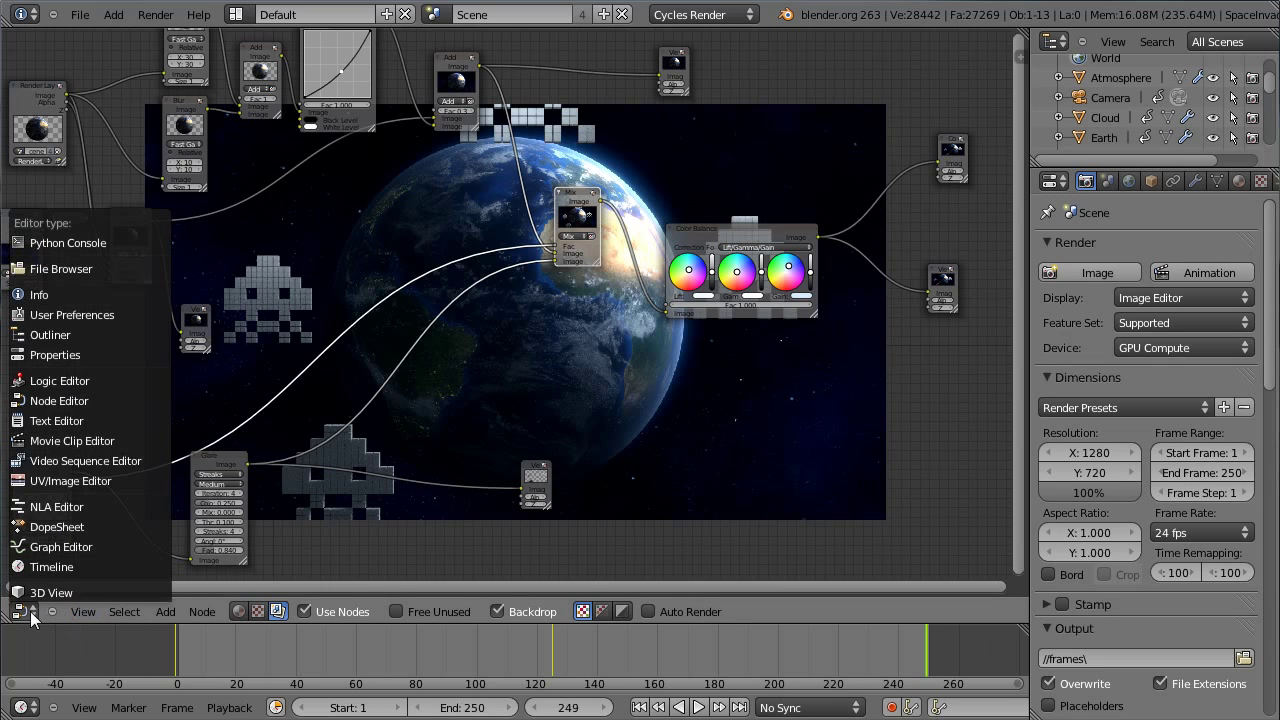
click(74, 442)
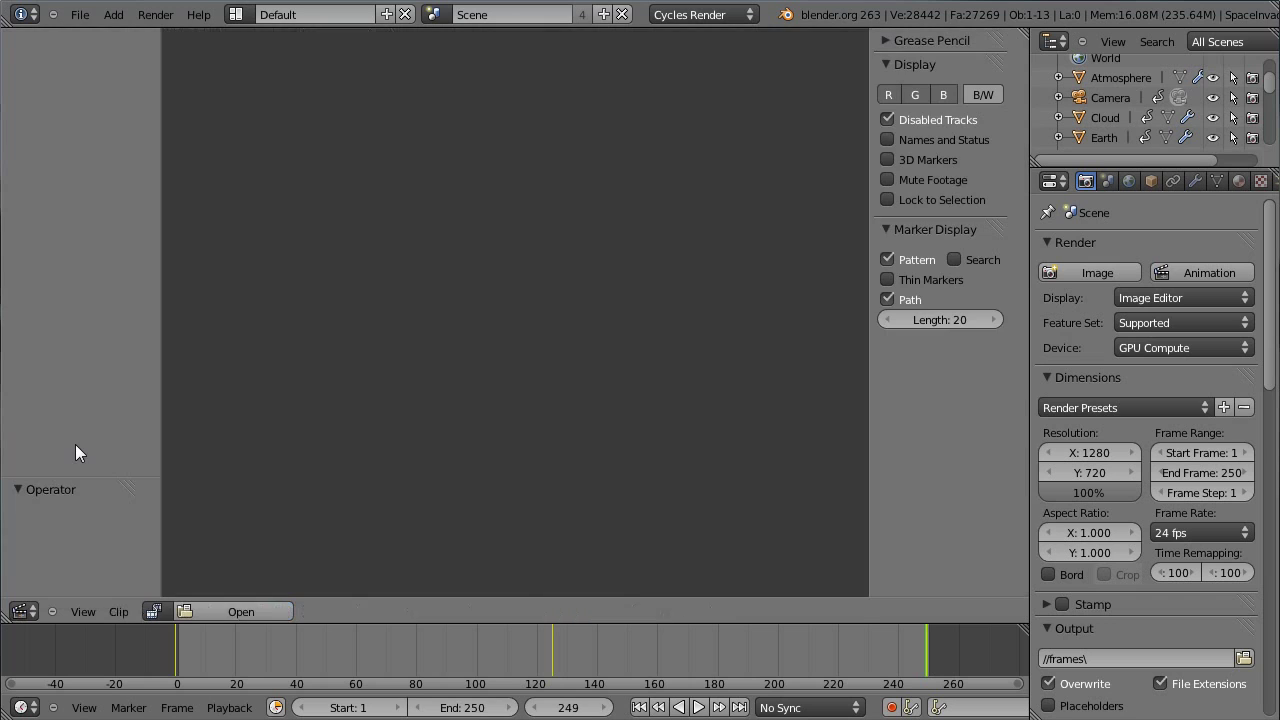
click(236, 611)
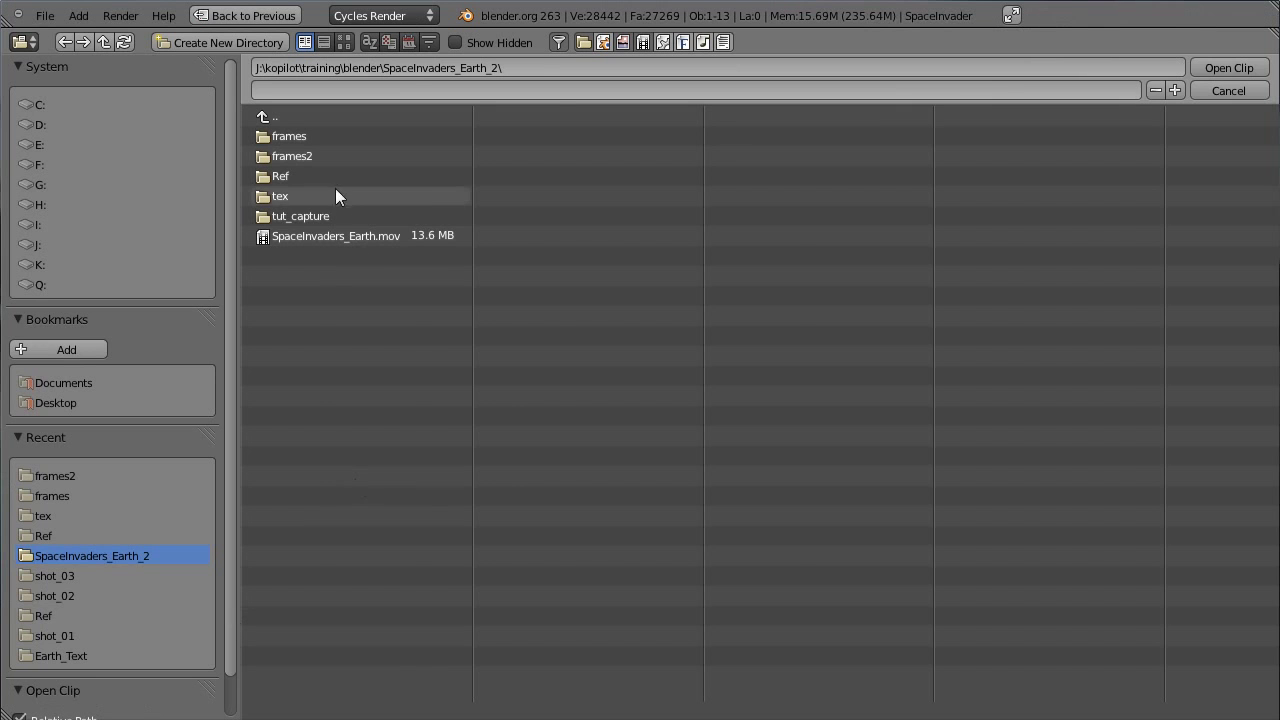
click(288, 156)
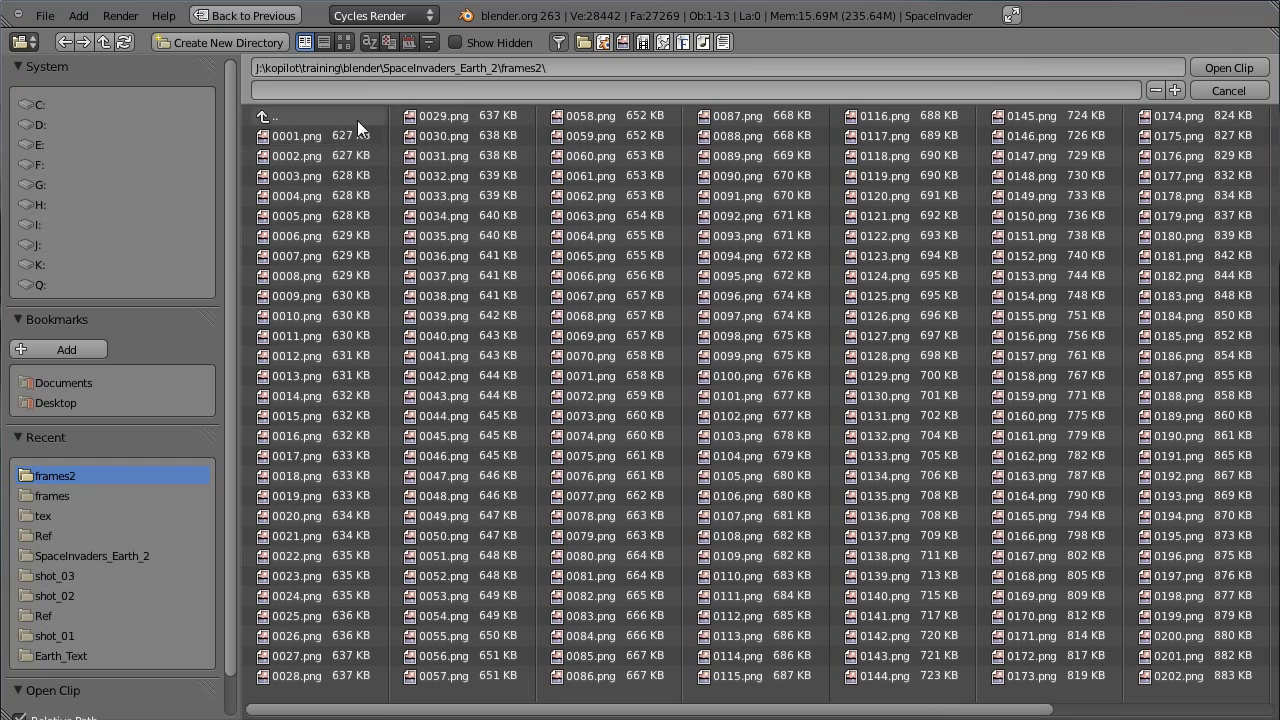
click(302, 135)
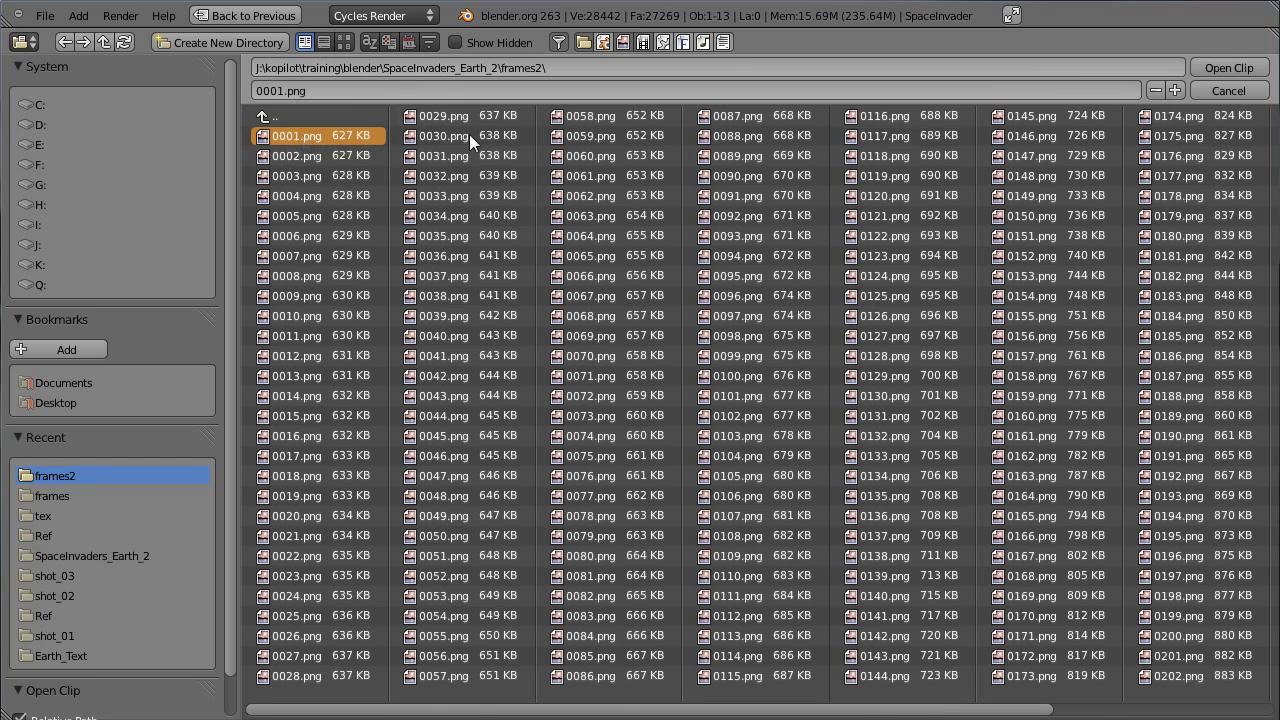
click(1232, 68)
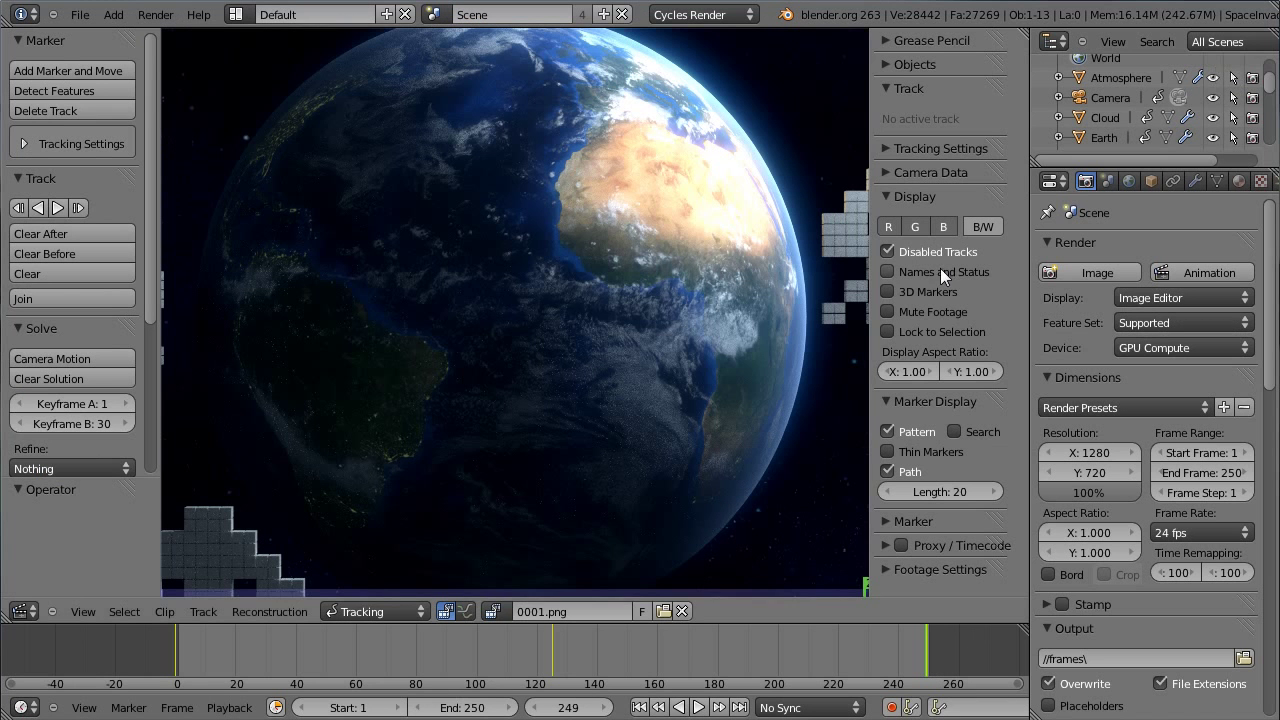
- View the whole clip frame, go to frame 1, and switch the Movie Clip Editor area back to the 3D View
scroll(345, 385, down, 2)
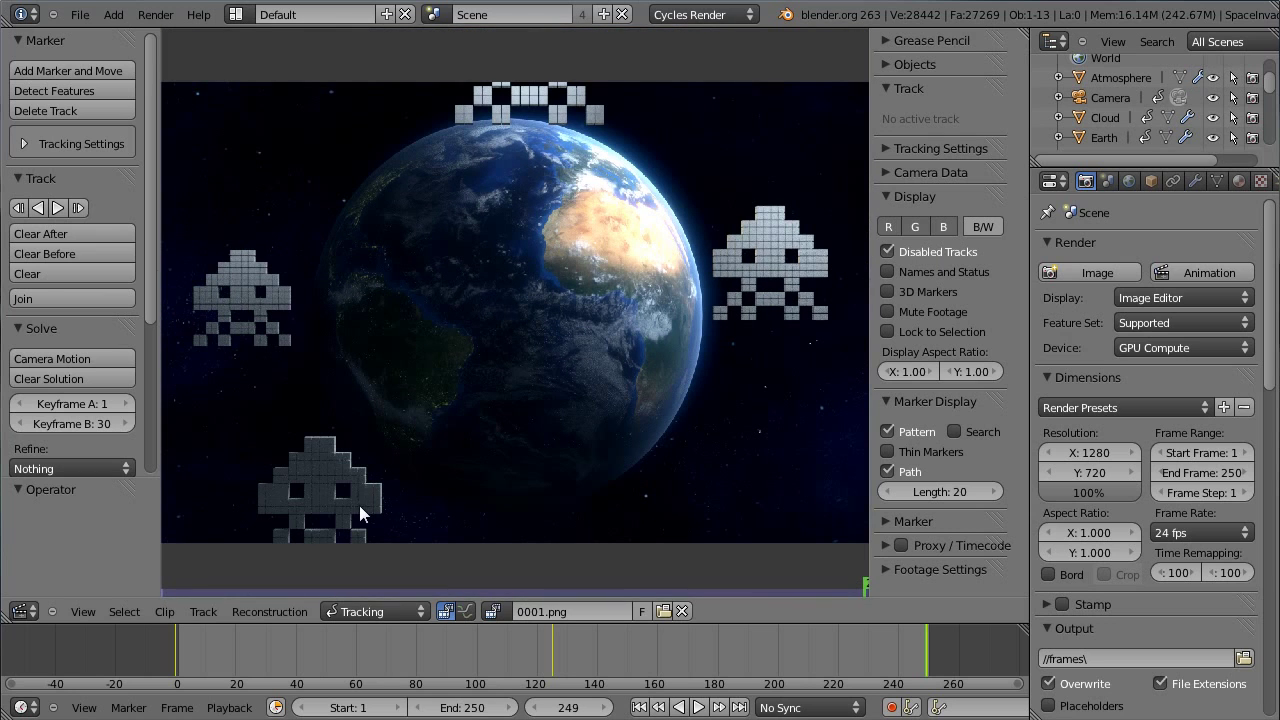
mouse_move(182, 647)
mouse_down()
mouse_move(922, 642)
mouse_move(181, 653)
mouse_move(918, 623)
mouse_move(181, 622)
mouse_up()
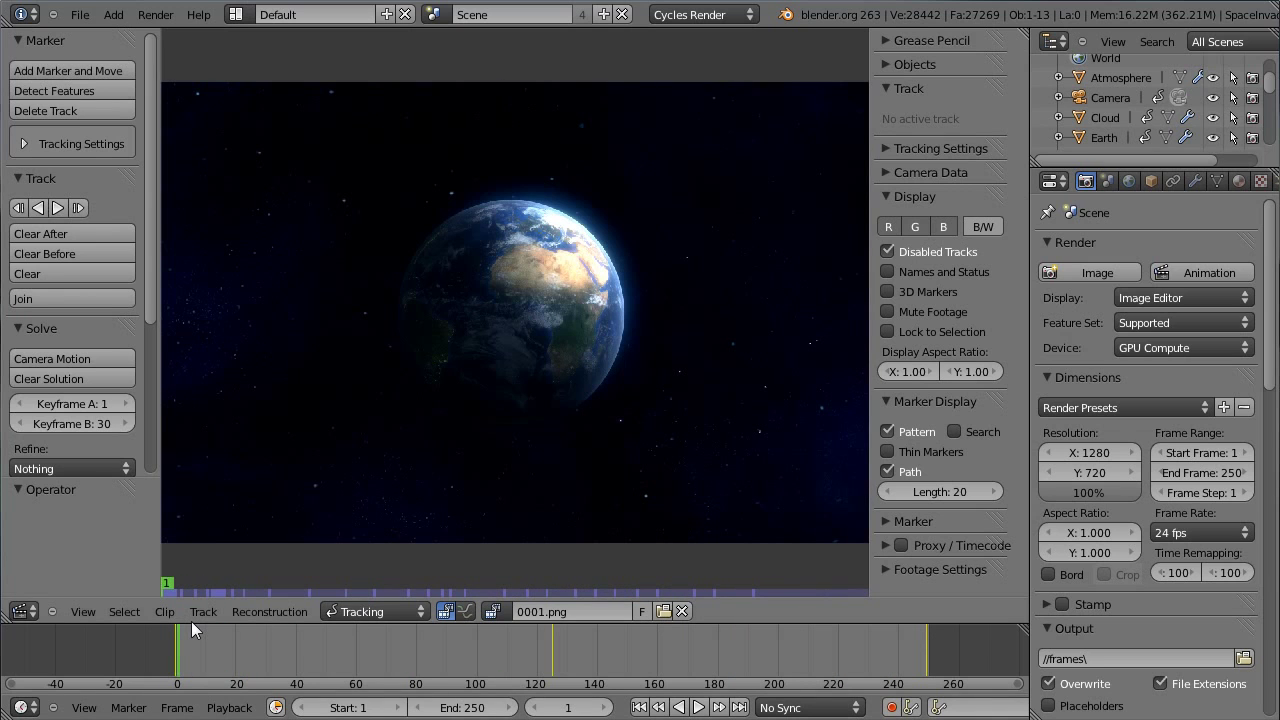
click(22, 611)
click(40, 592)
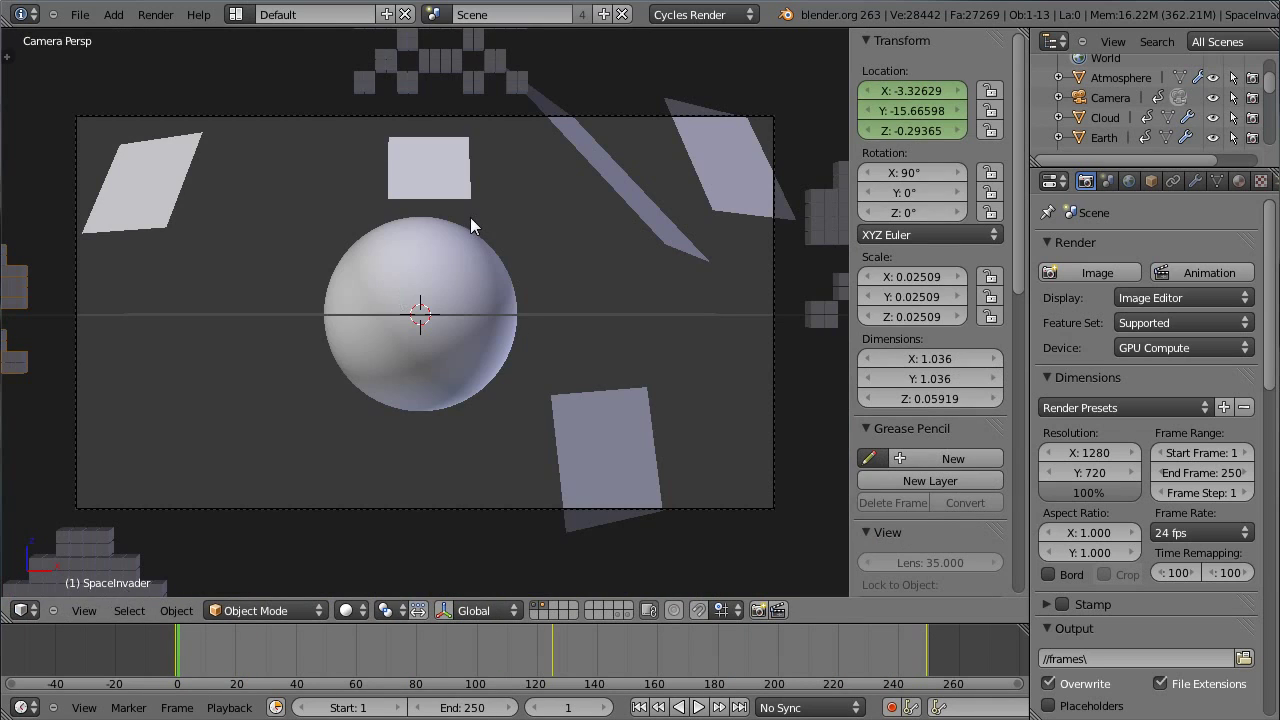
- Switch to the Video Editing screen layout and add the 0001.png clip as a strip in the sequencer
click(237, 14)
click(236, 16)
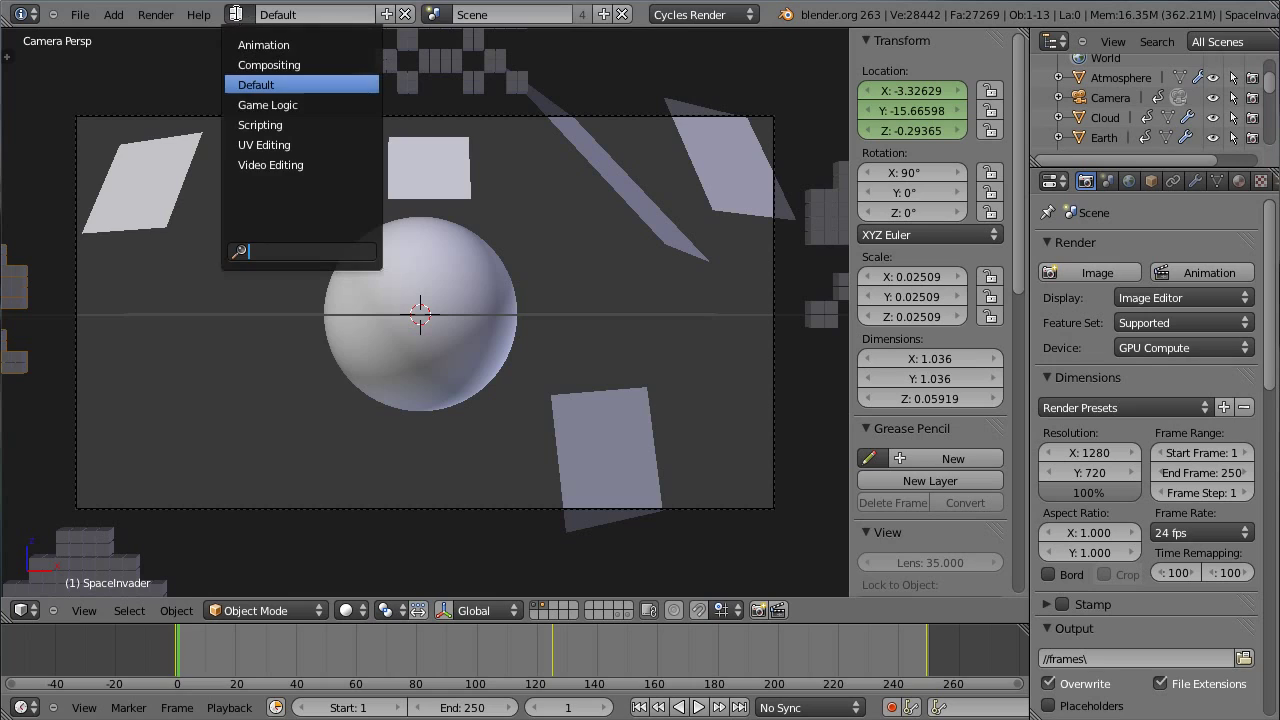
click(289, 165)
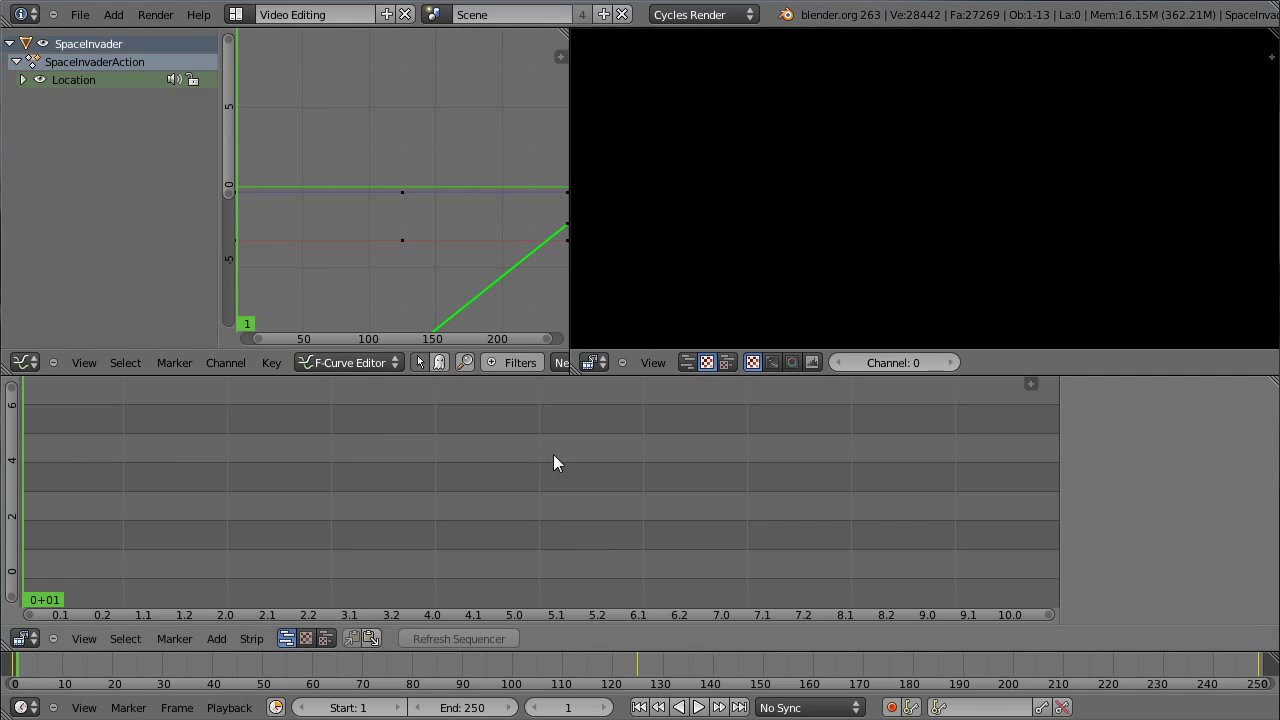
click(217, 638)
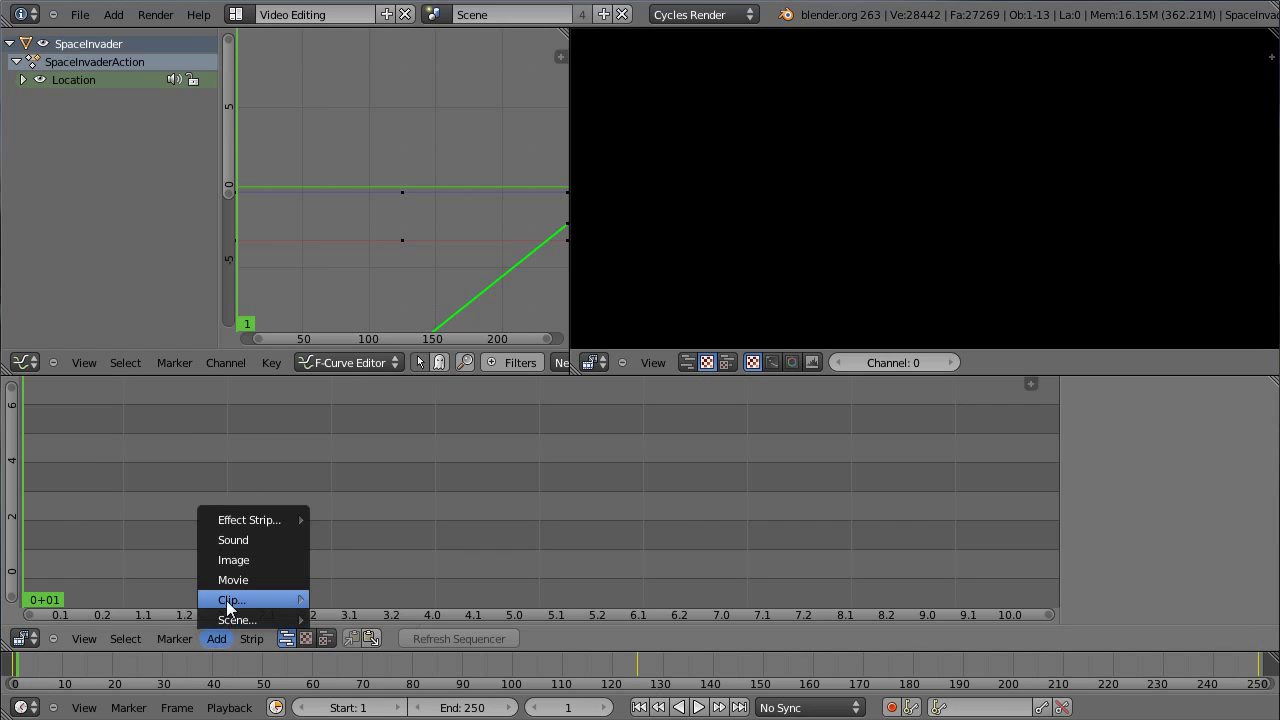
mouse_move(265, 600)
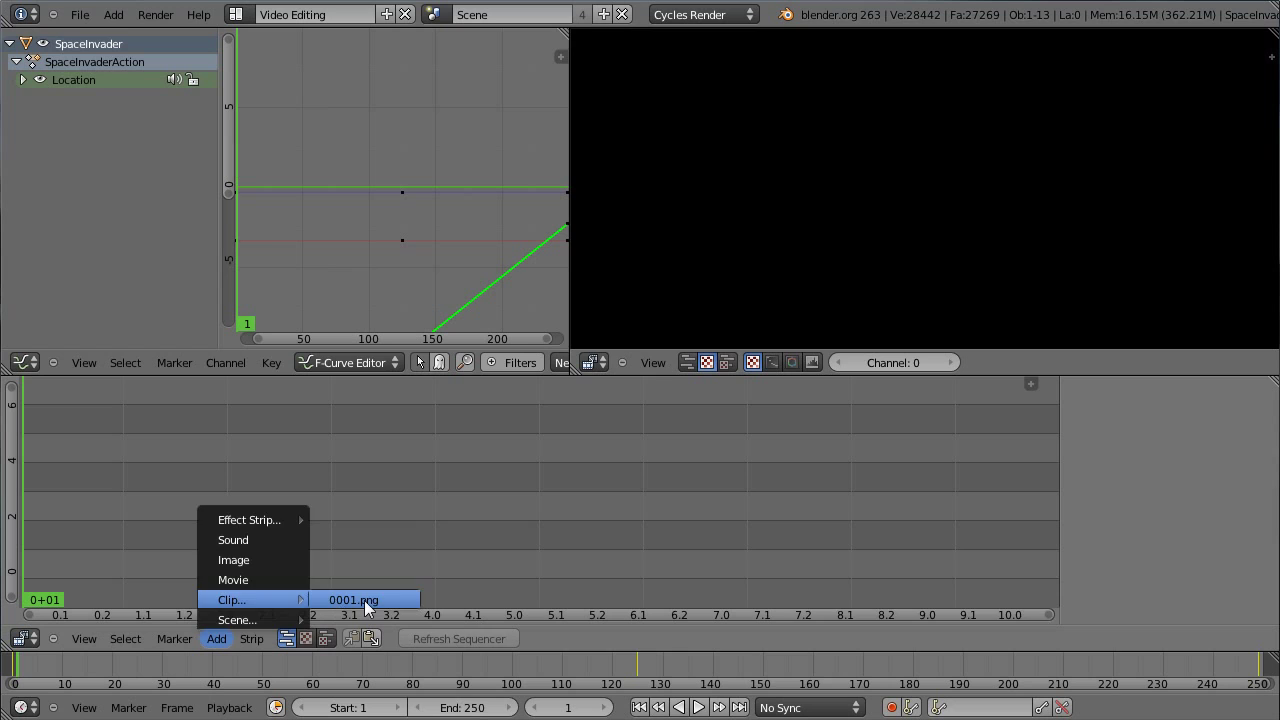
click(366, 603)
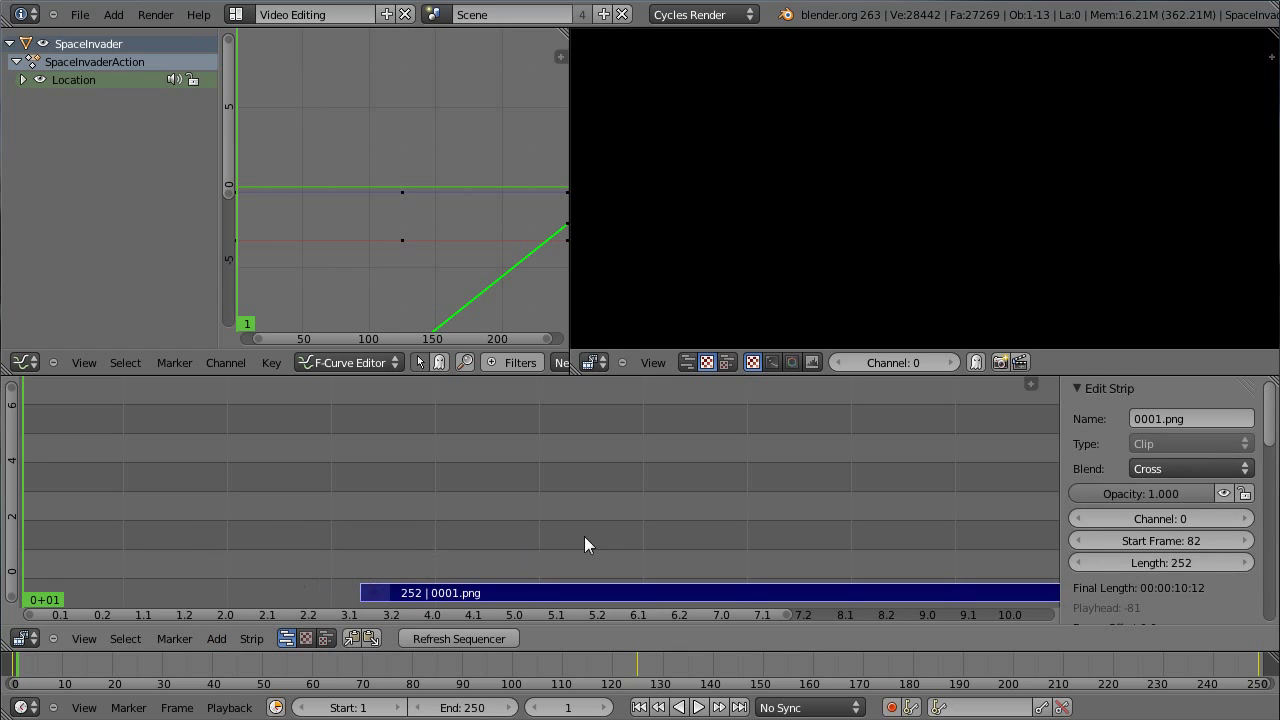
- Set the 0001.png strip's start frame to 1
scroll(592, 537, down, 4)
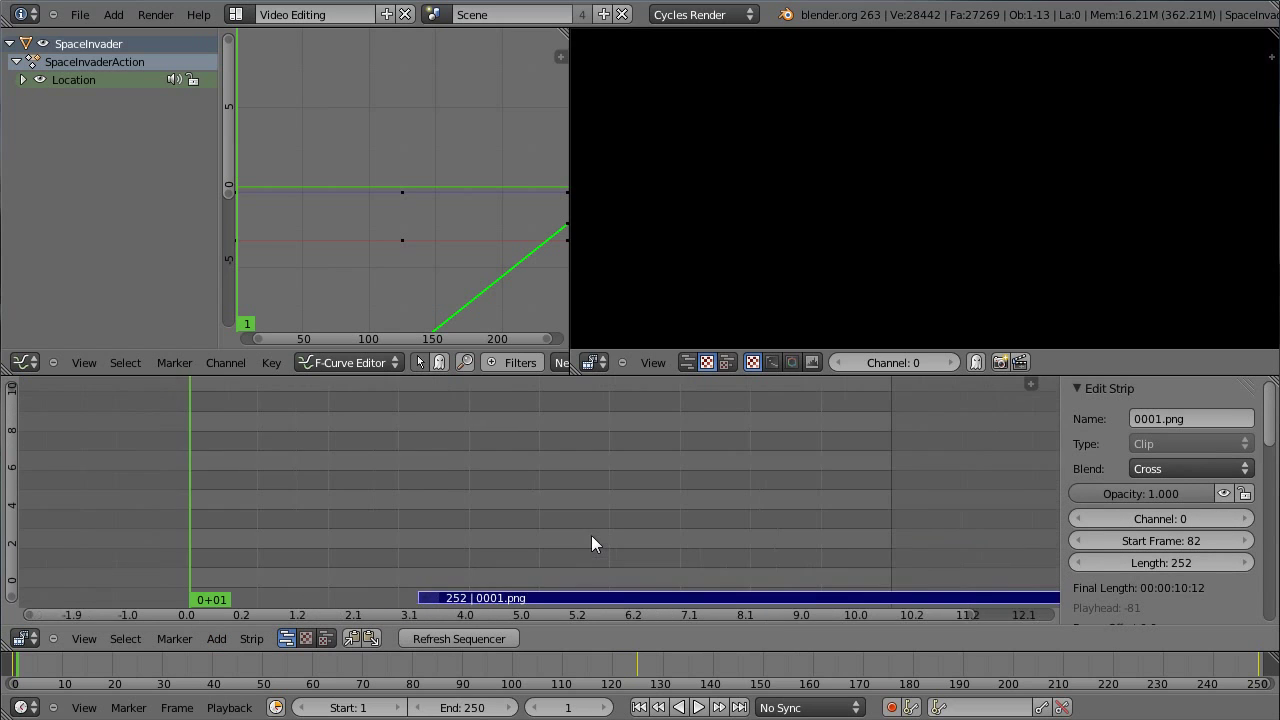
scroll(534, 594, up, 2)
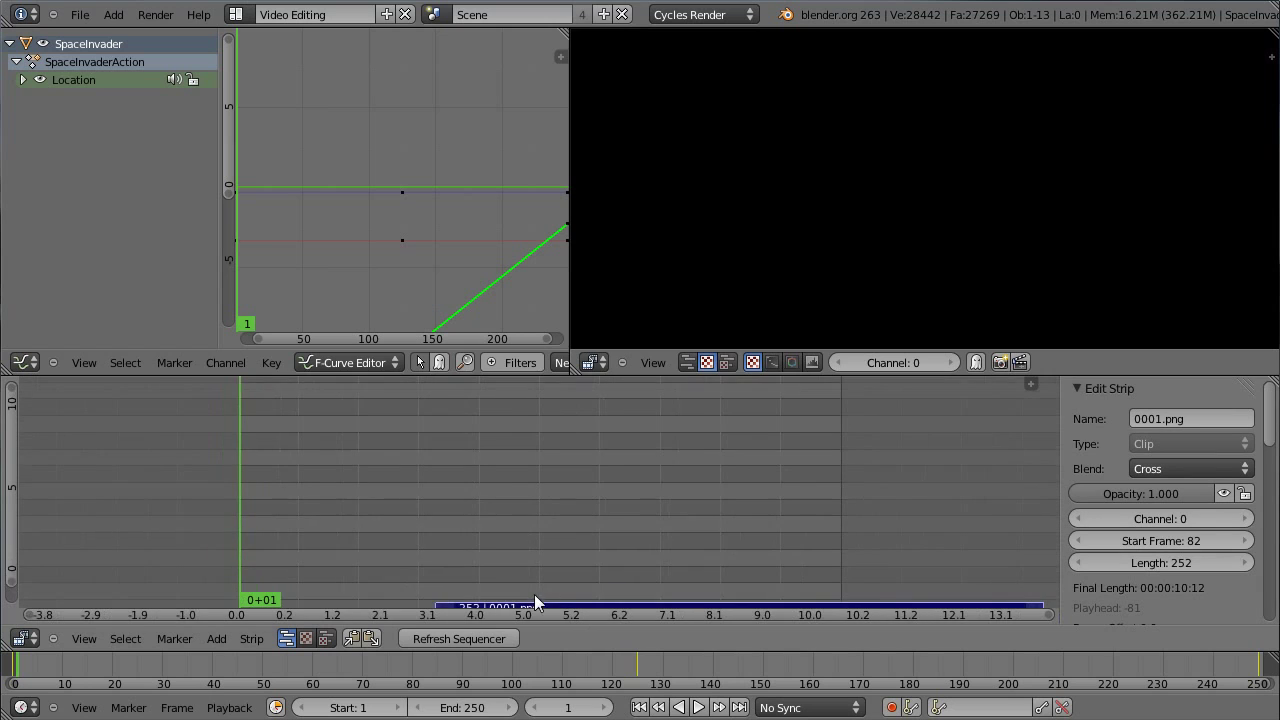
middle_drag(521, 585, 506, 494)
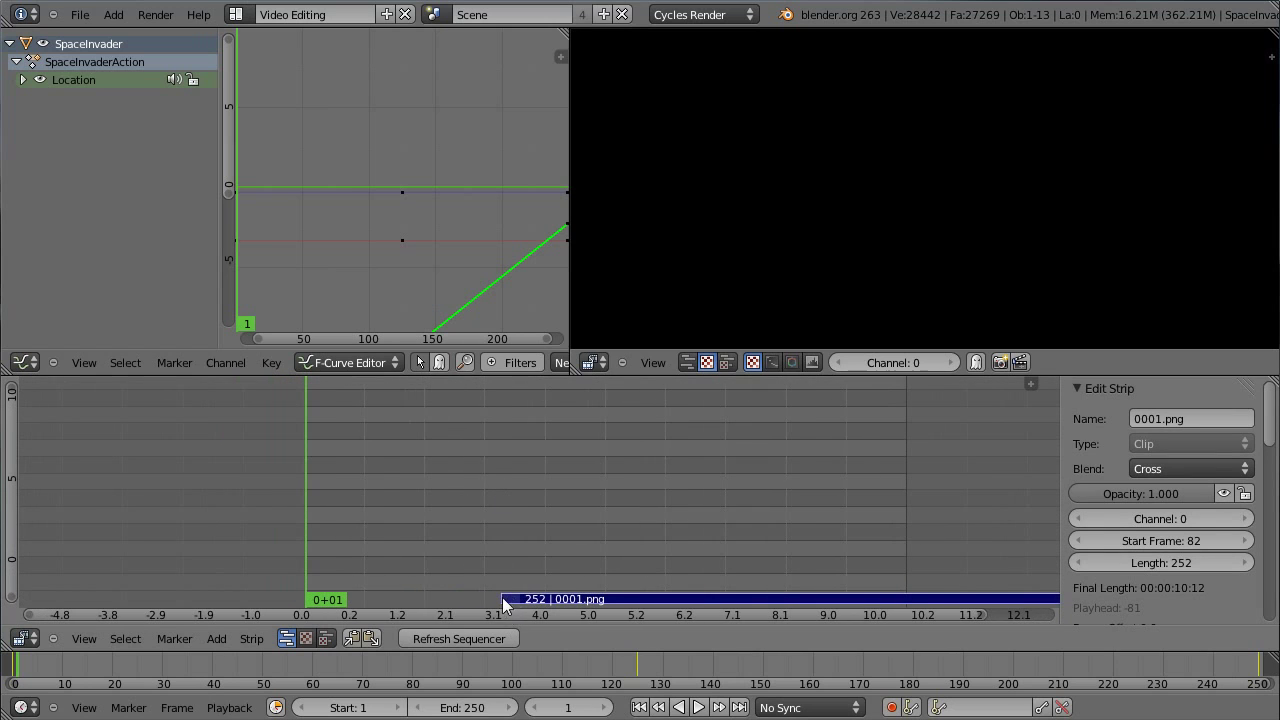
click(1164, 533)
text(1)
key(Return)
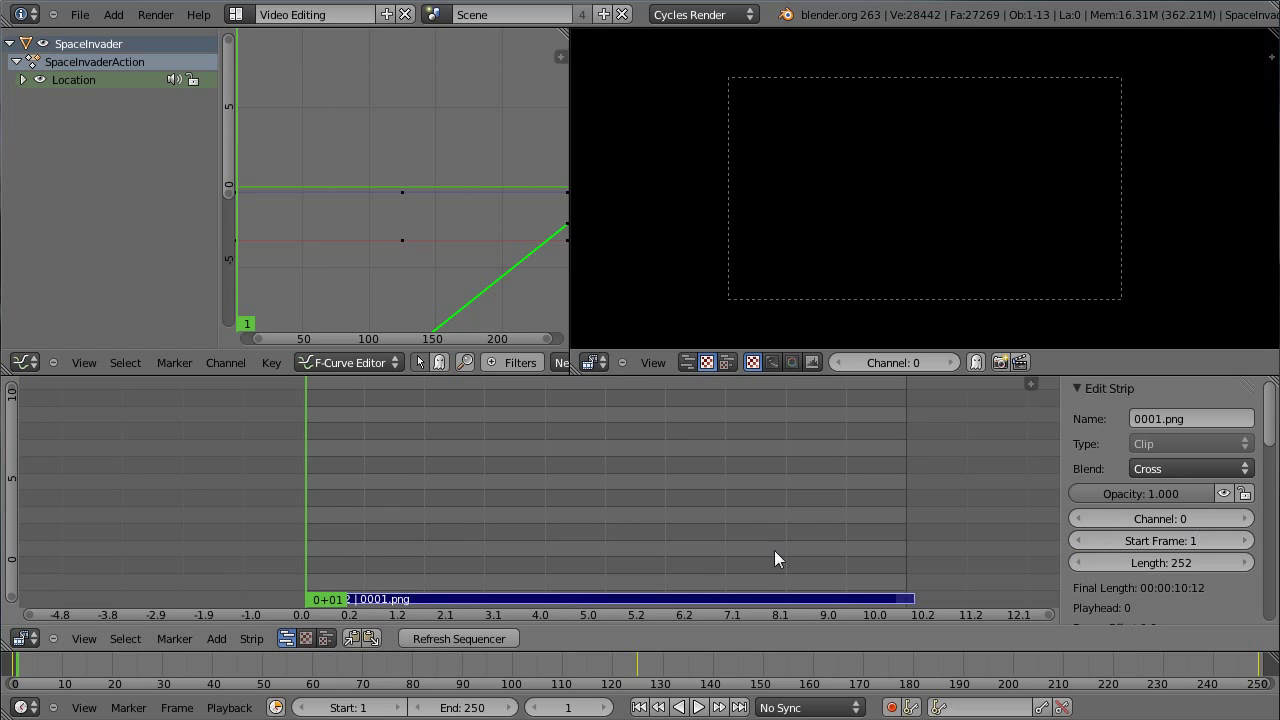
mouse_move(304, 529)
mouse_down()
mouse_move(597, 530)
mouse_move(902, 556)
mouse_move(307, 552)
mouse_up()
click(215, 640)
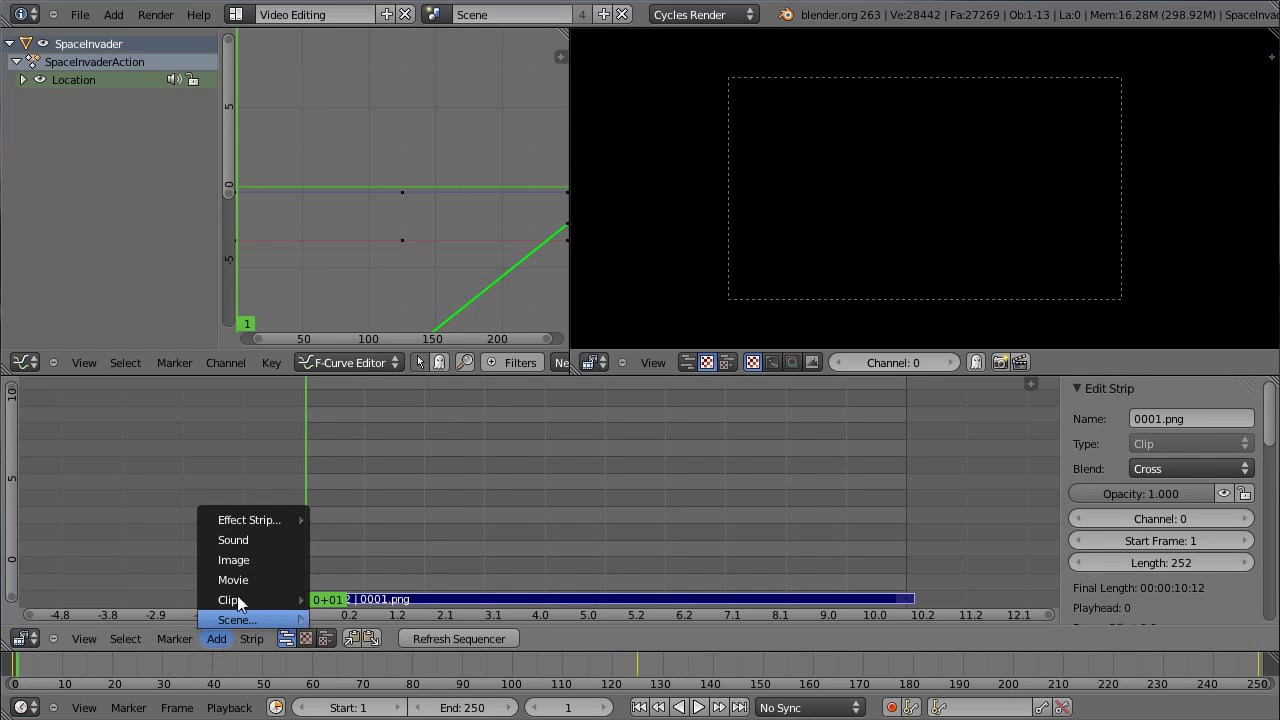
mouse_move(250, 522)
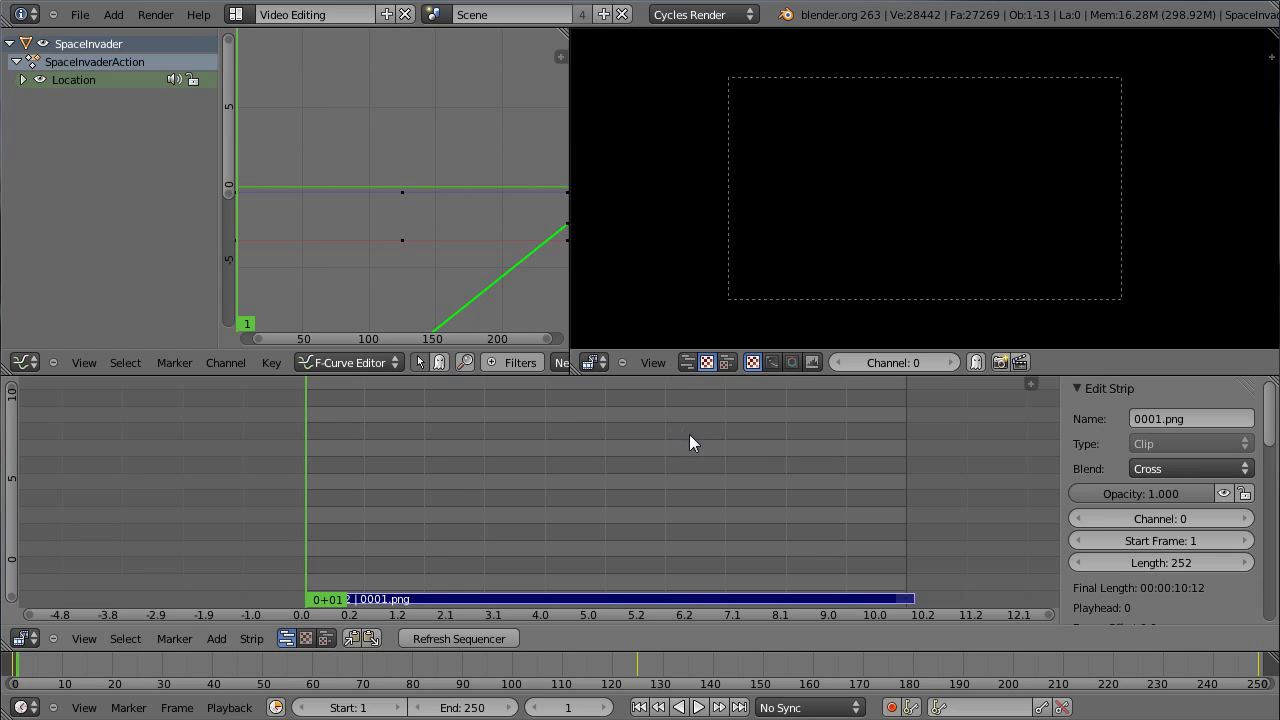
mouse_move(307, 485)
mouse_down()
mouse_move(900, 500)
mouse_move(370, 495)
mouse_move(305, 510)
mouse_up()
- Switch the sequencer area to the 3D View and back to the Video Sequence Editor
click(22, 638)
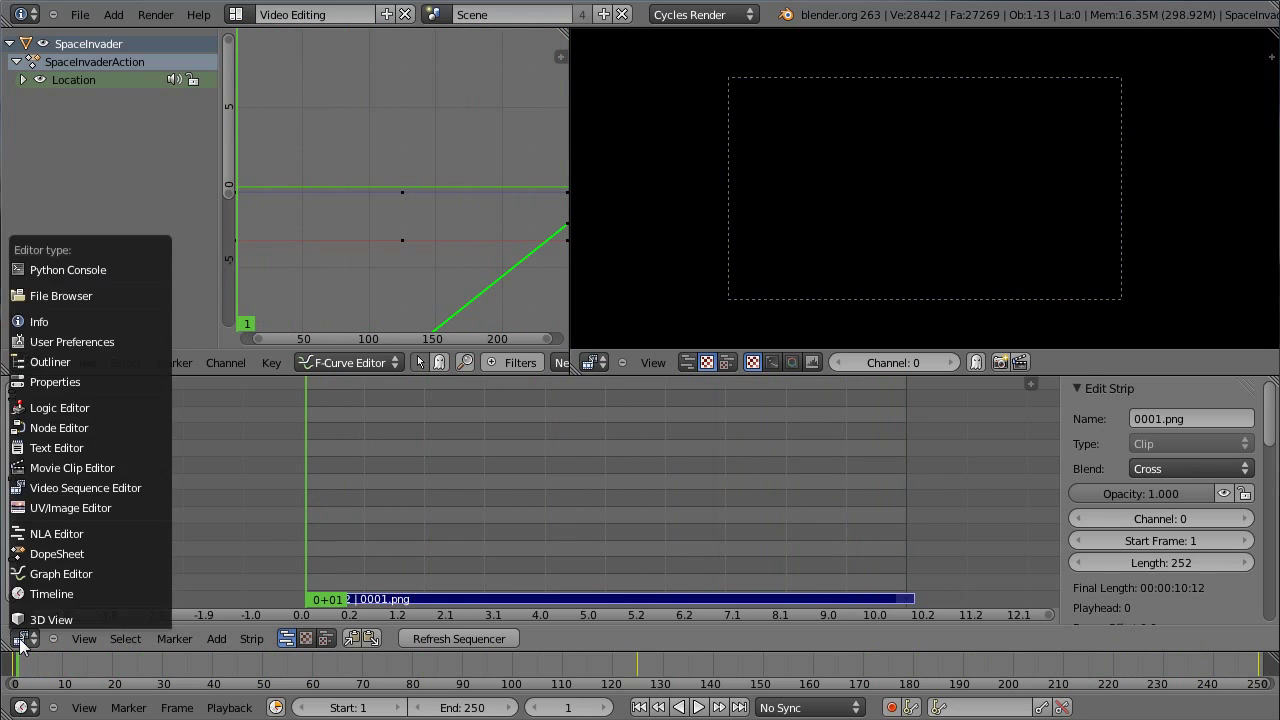
click(30, 620)
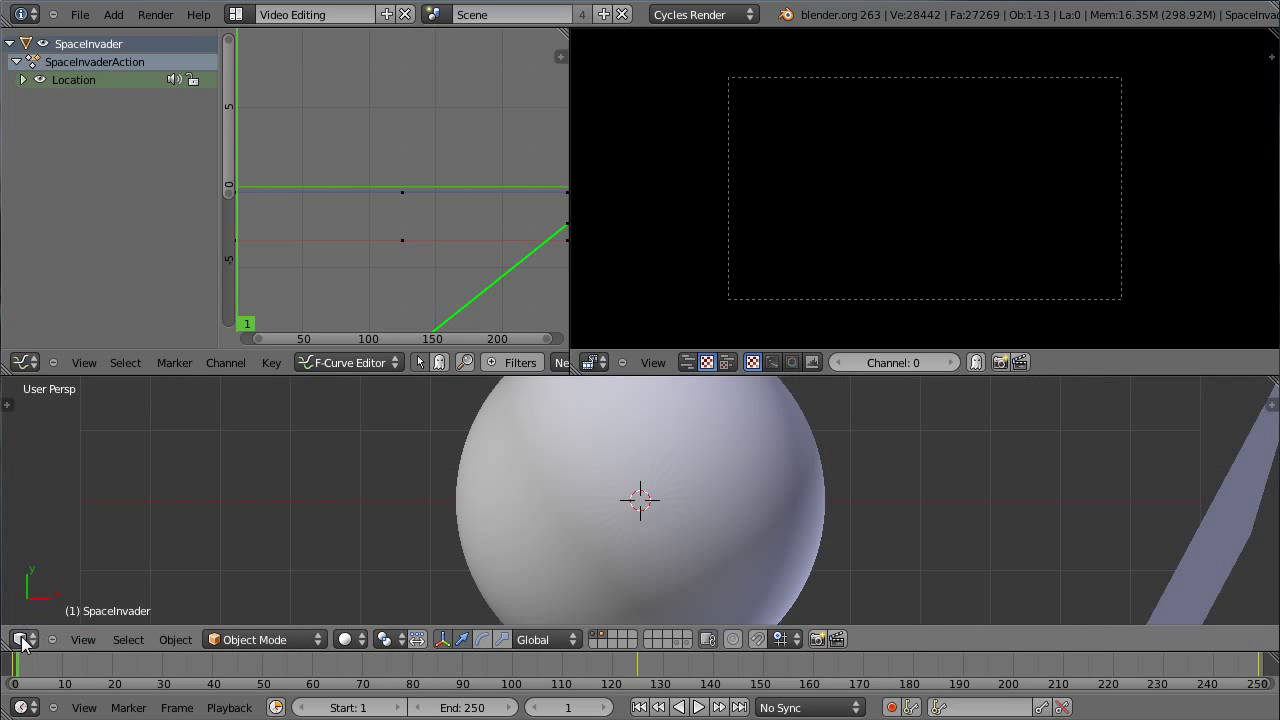
click(22, 638)
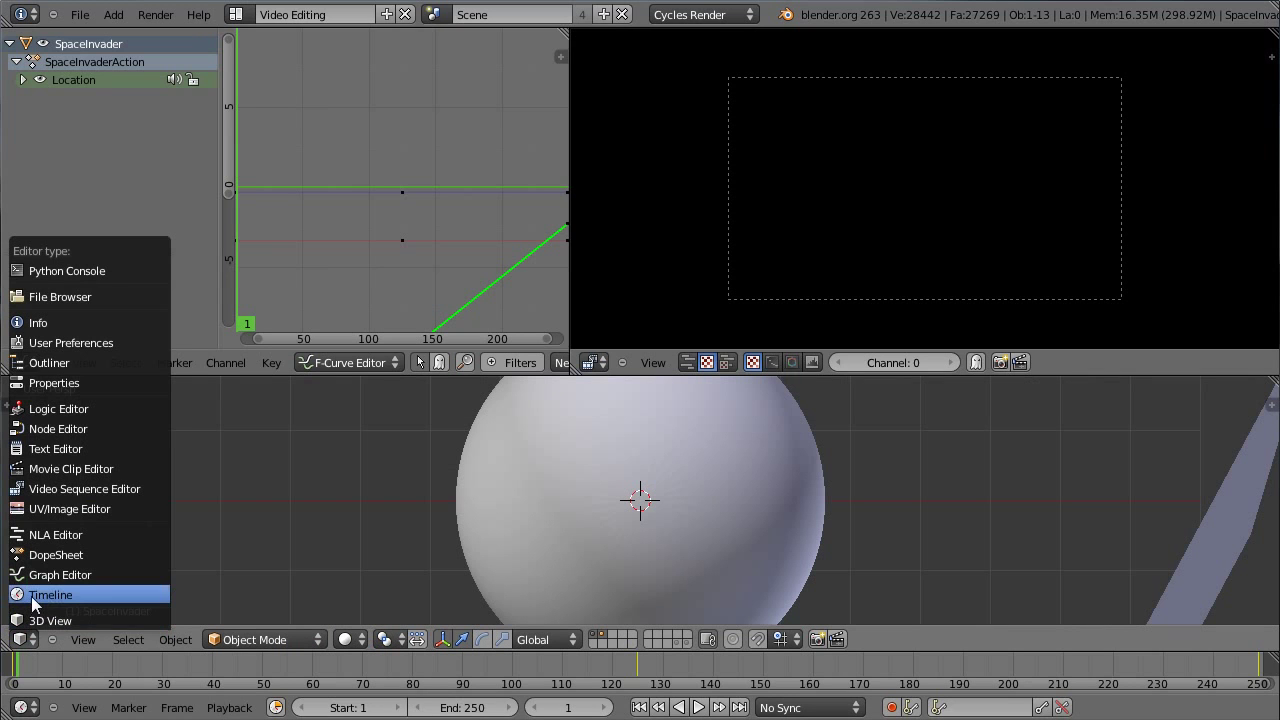
click(48, 489)
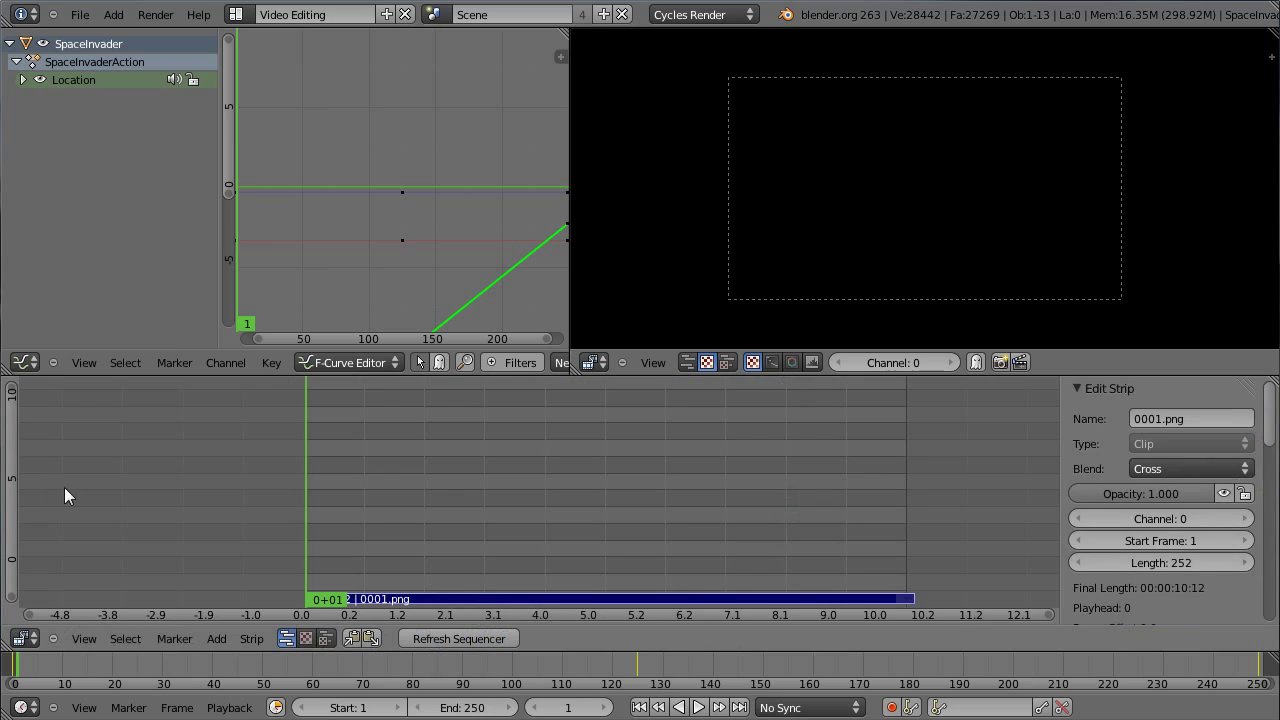
- Return to the Default screen layout and set the render output's file format to H.264
click(236, 14)
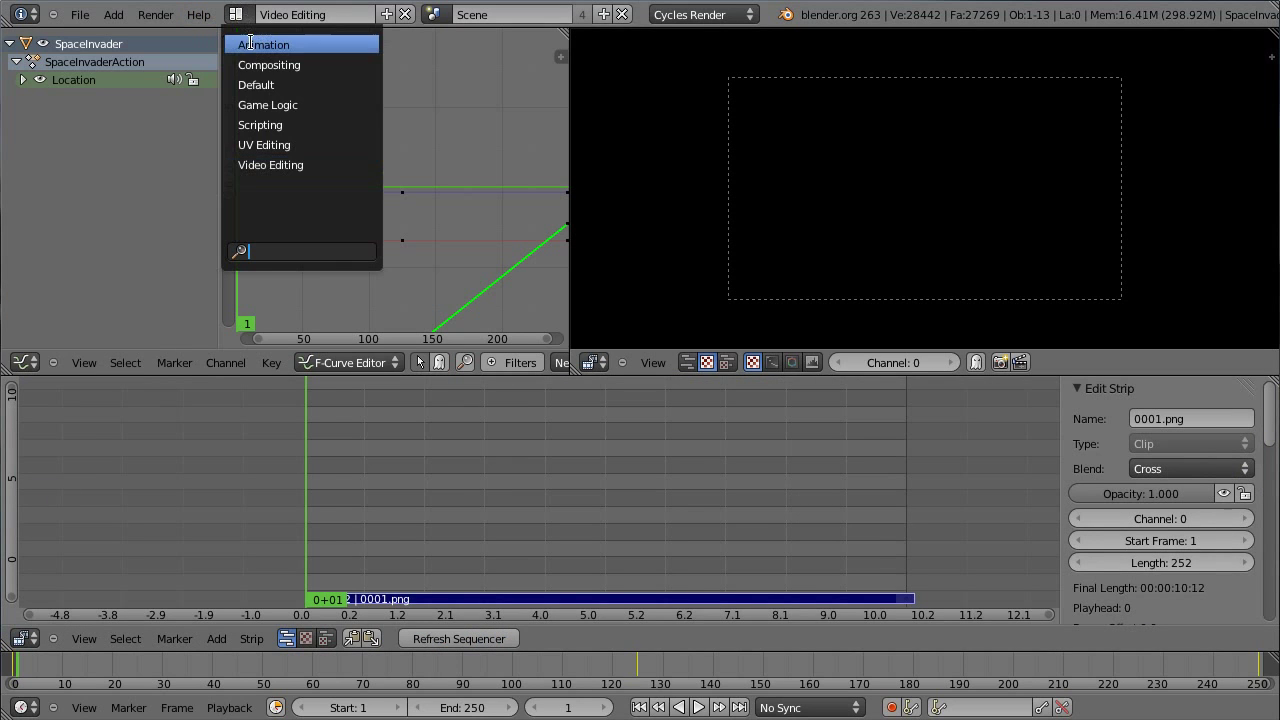
click(262, 86)
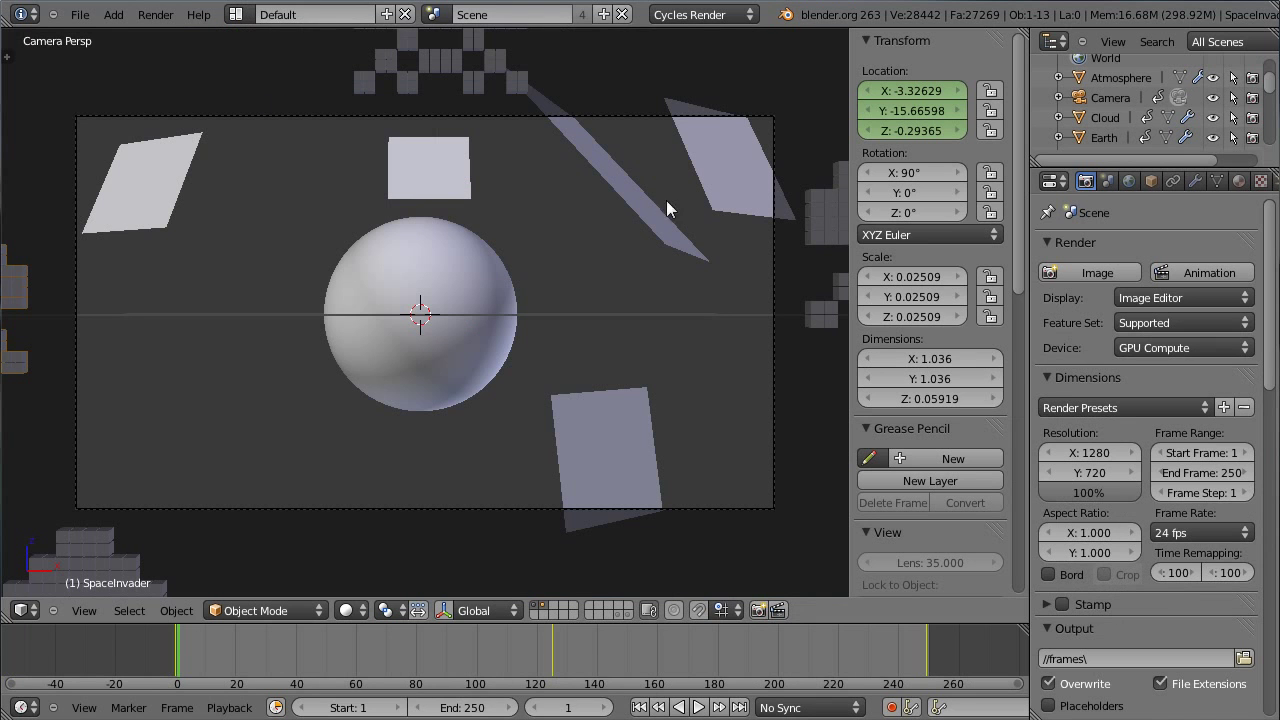
drag(1268, 258, 1272, 365)
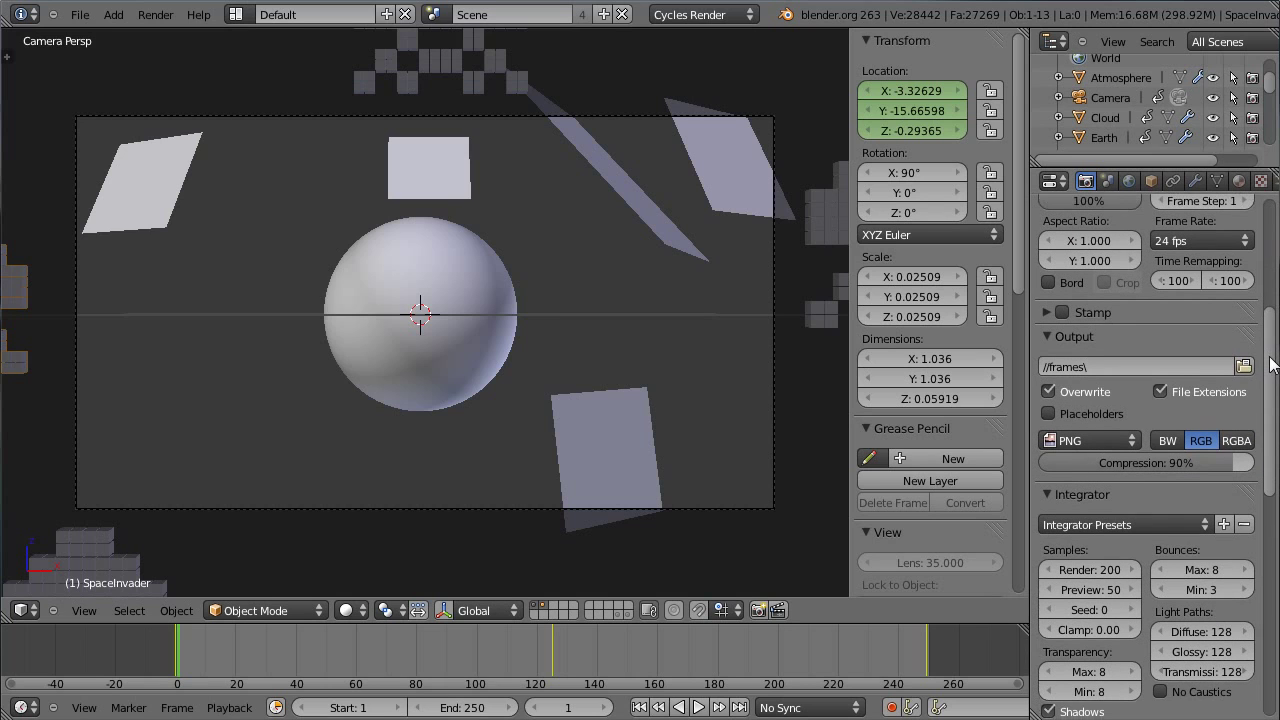
scroll(1272, 365, down, 3)
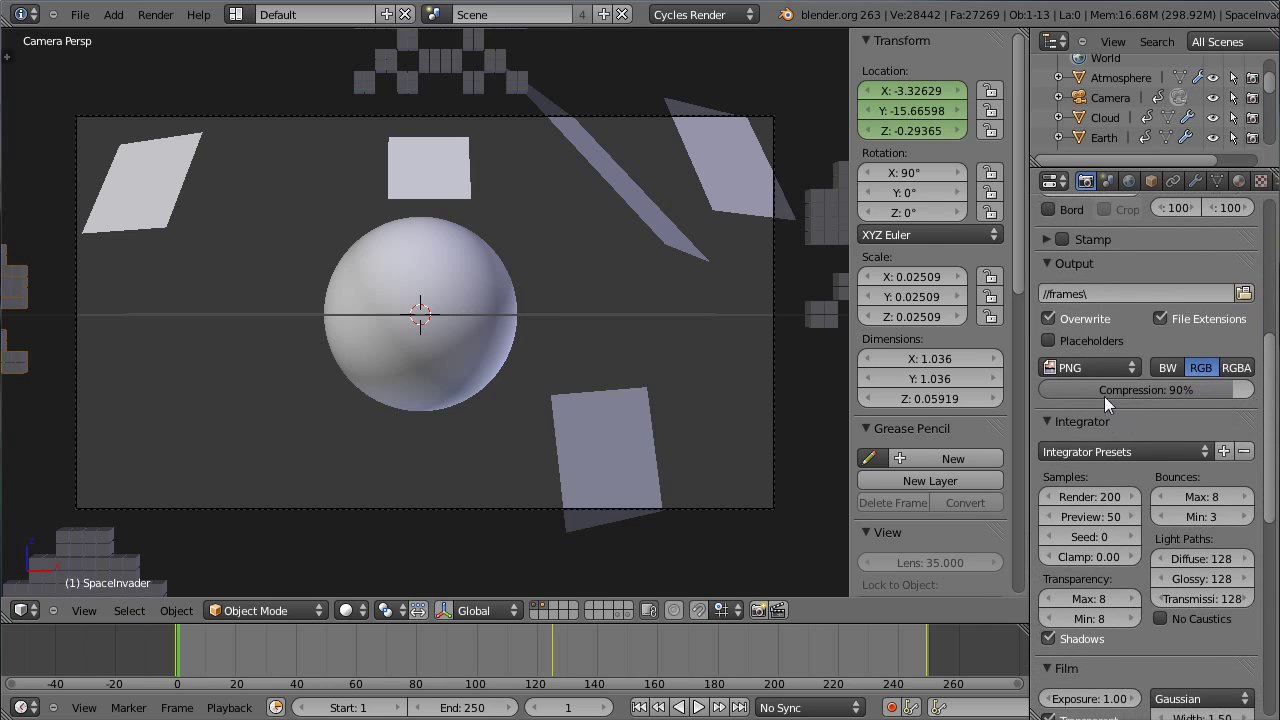
click(1116, 366)
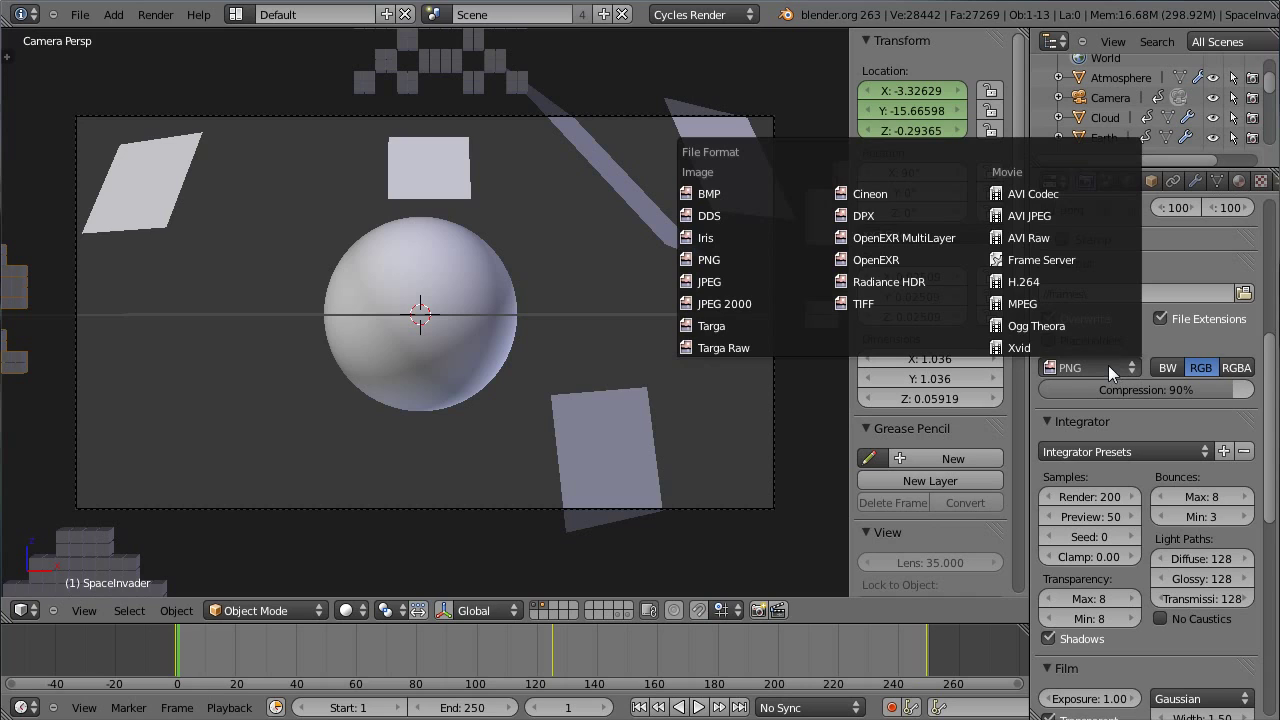
click(1010, 282)
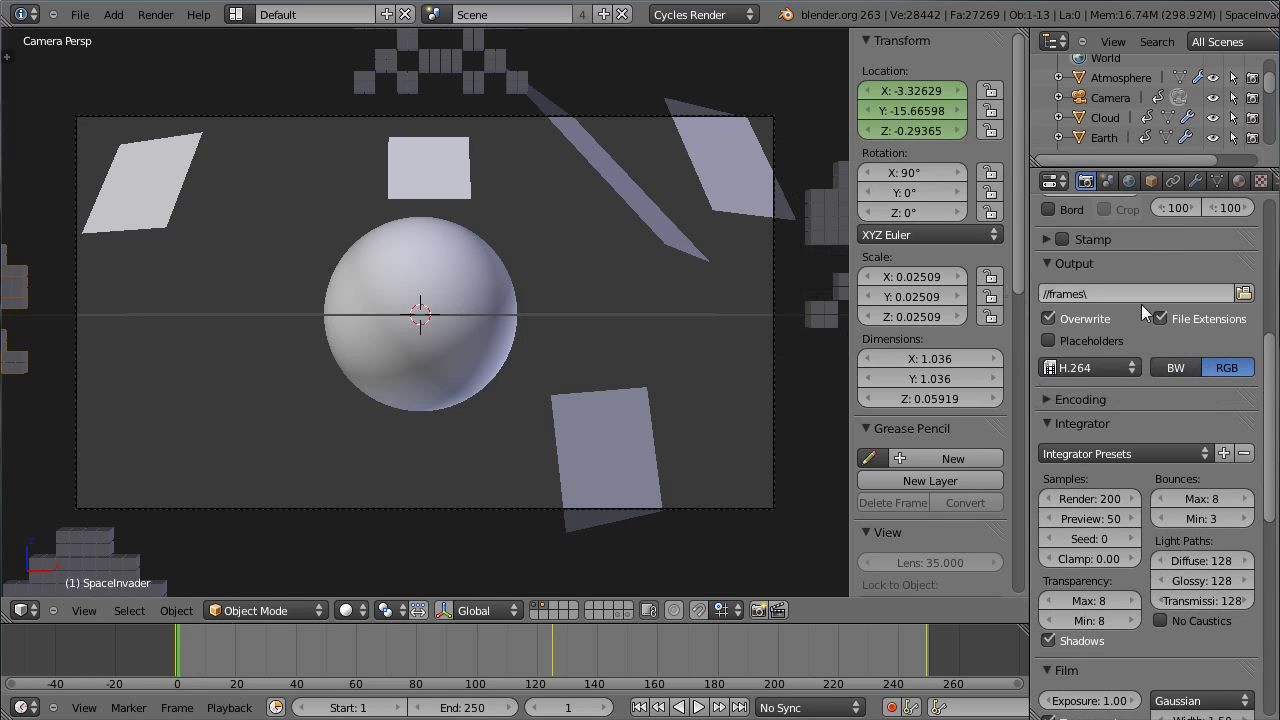
- Expand the render's Encoding settings and set the container format to QuickTime
mouse_move(1267, 350)
mouse_down()
mouse_move(1266, 446)
mouse_move(1270, 352)
mouse_up()
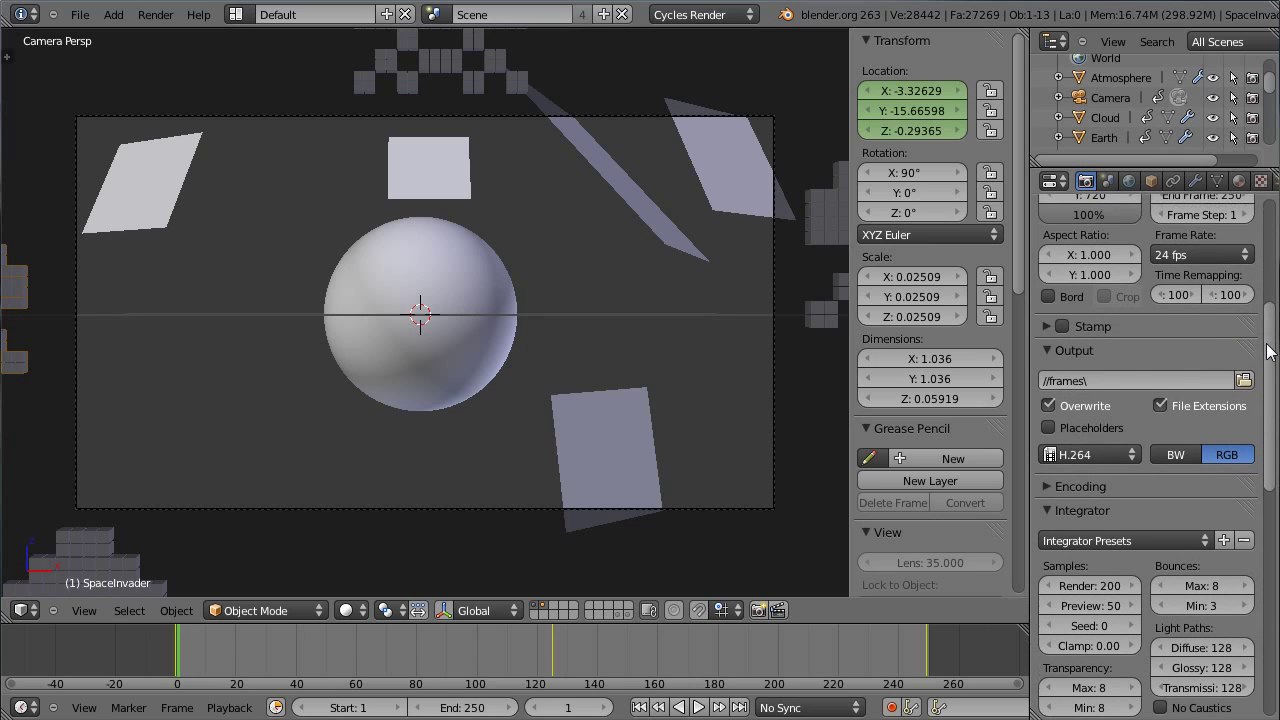
click(1042, 486)
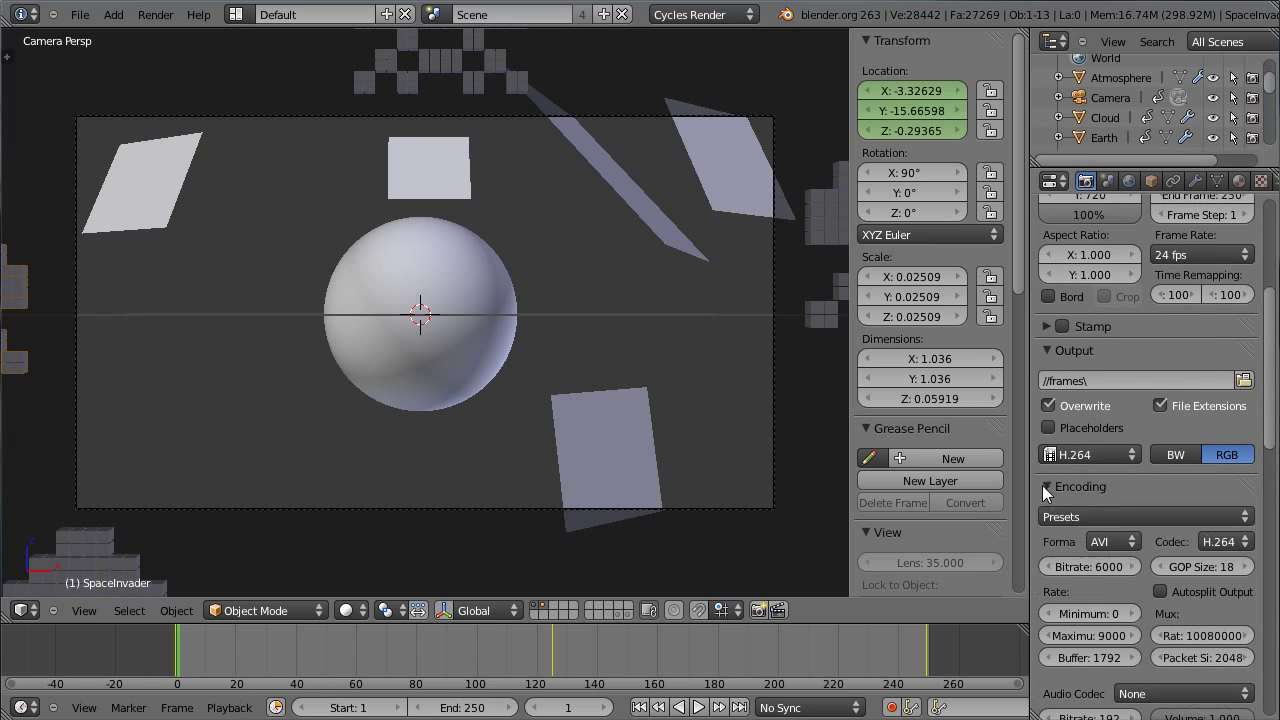
click(1113, 541)
click(1118, 426)
mouse_move(1270, 440)
mouse_down()
mouse_move(1274, 560)
mouse_move(1276, 342)
mouse_move(1276, 430)
mouse_up()
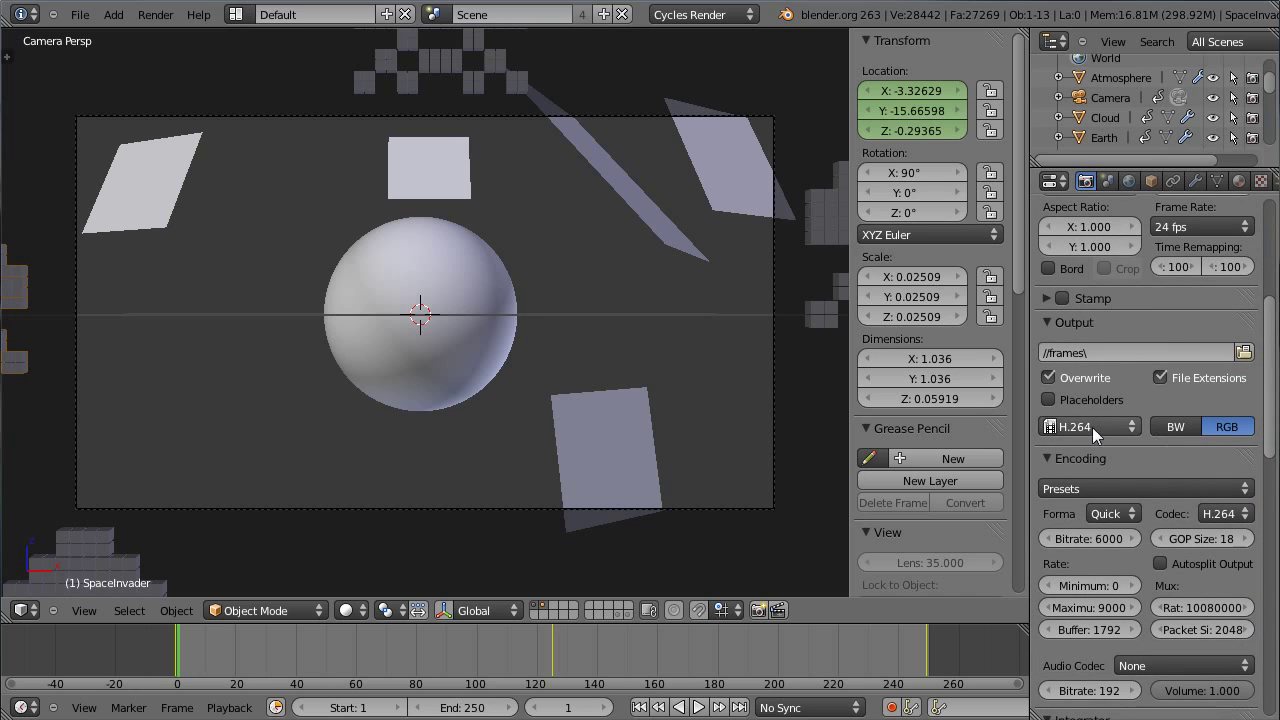
- Check the Sequencer option in the Post Processing settings and render the animation
scroll(1270, 522, down, 3)
scroll(1270, 522, down, 15)
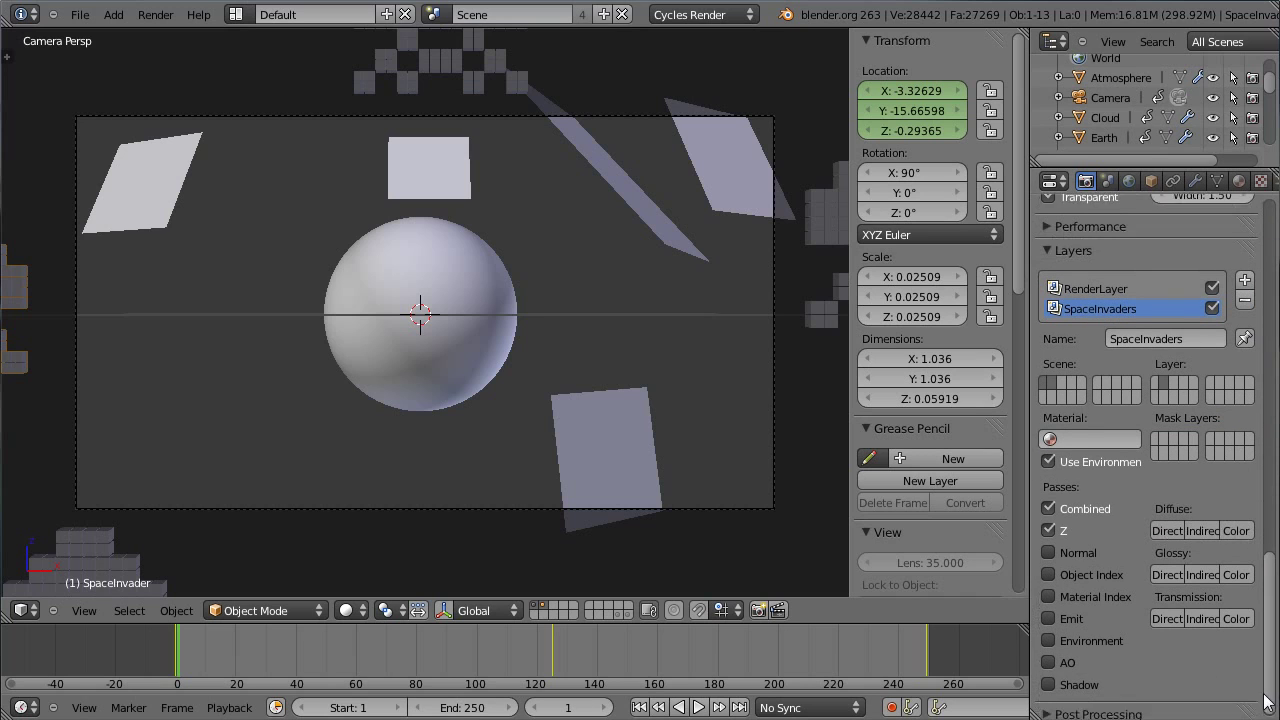
scroll(1273, 665, down, 2)
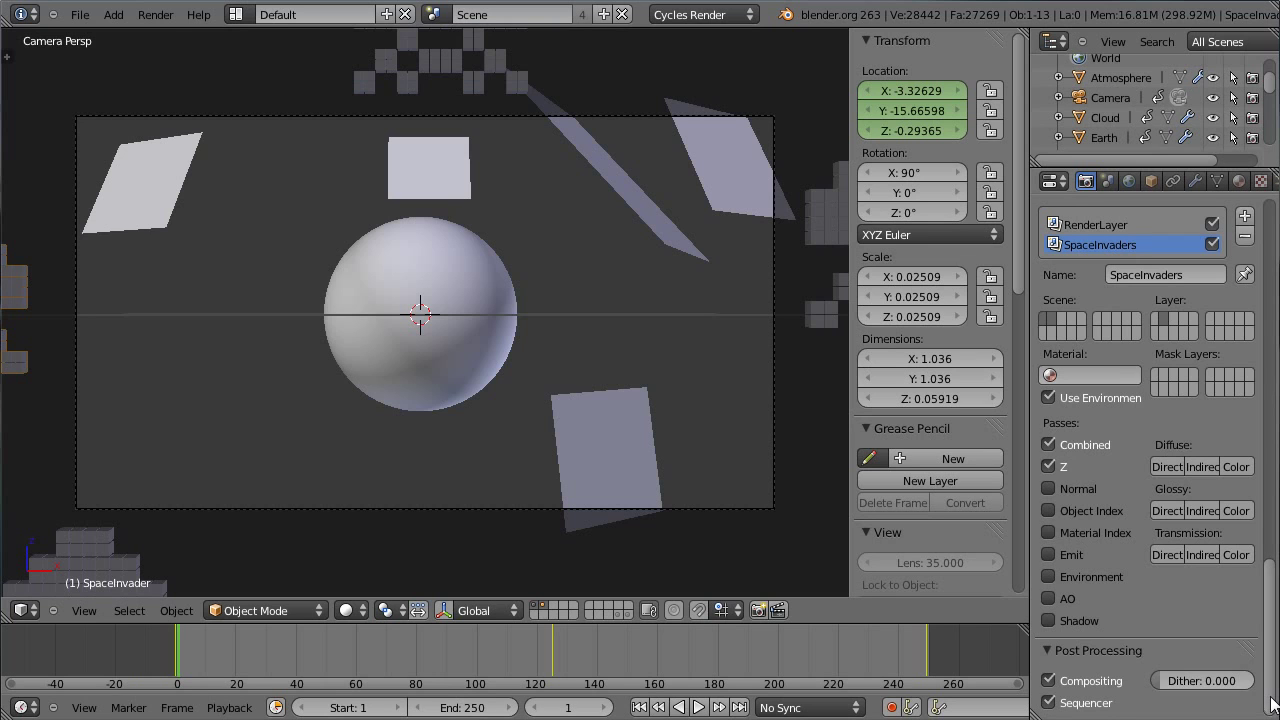
scroll(1169, 300, up, 10)
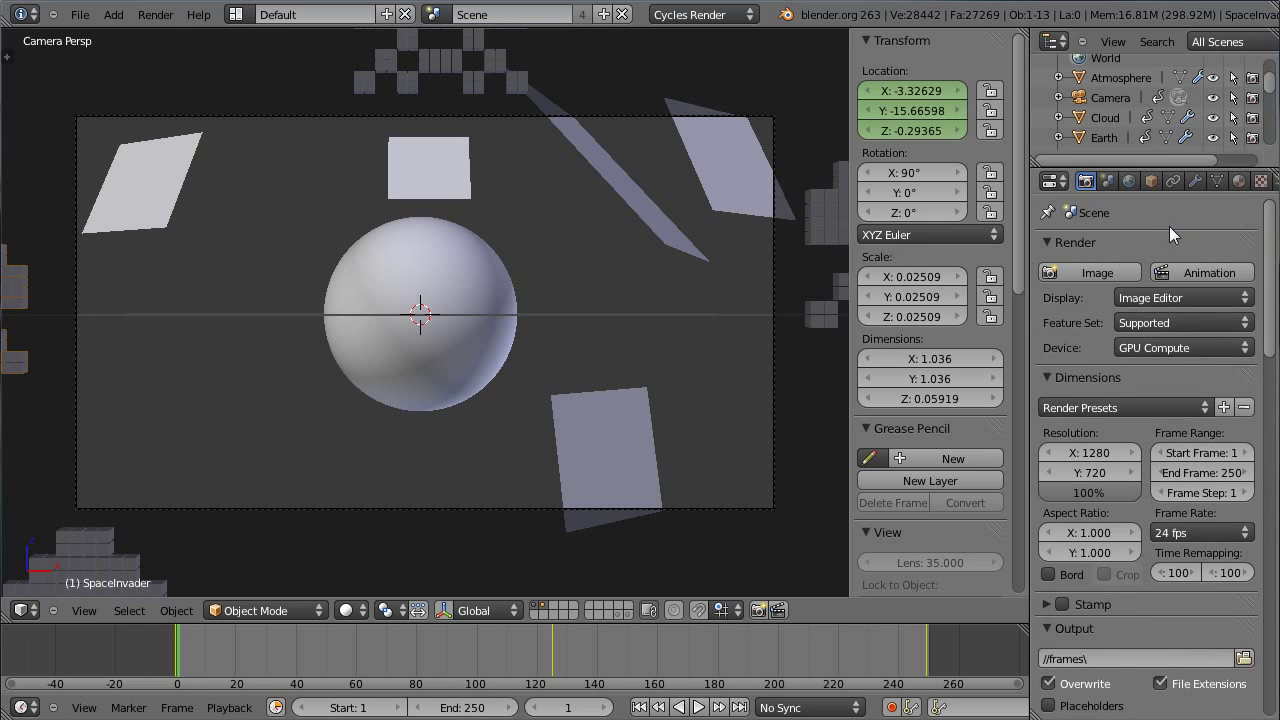
click(1188, 276)
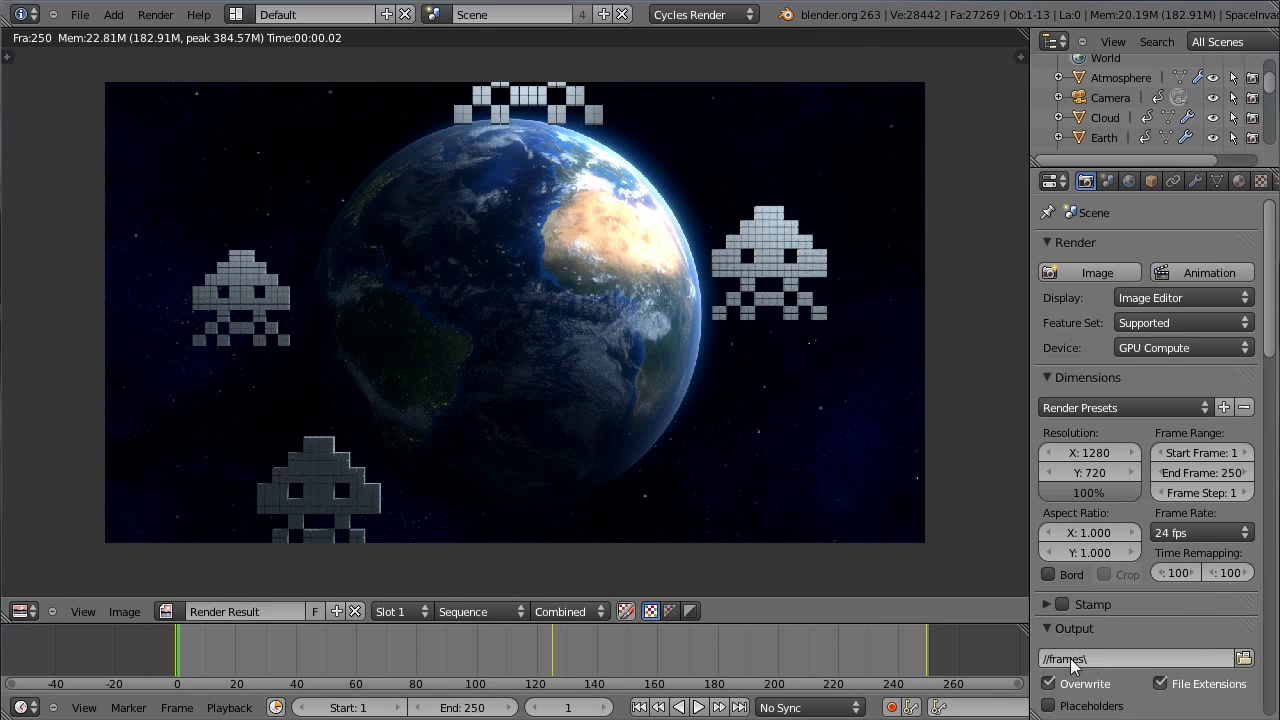
- Switch to Windows Explorer, open the frames folder, and play the rendered 0001-0250.mov in the media player
key(alt+Tab)
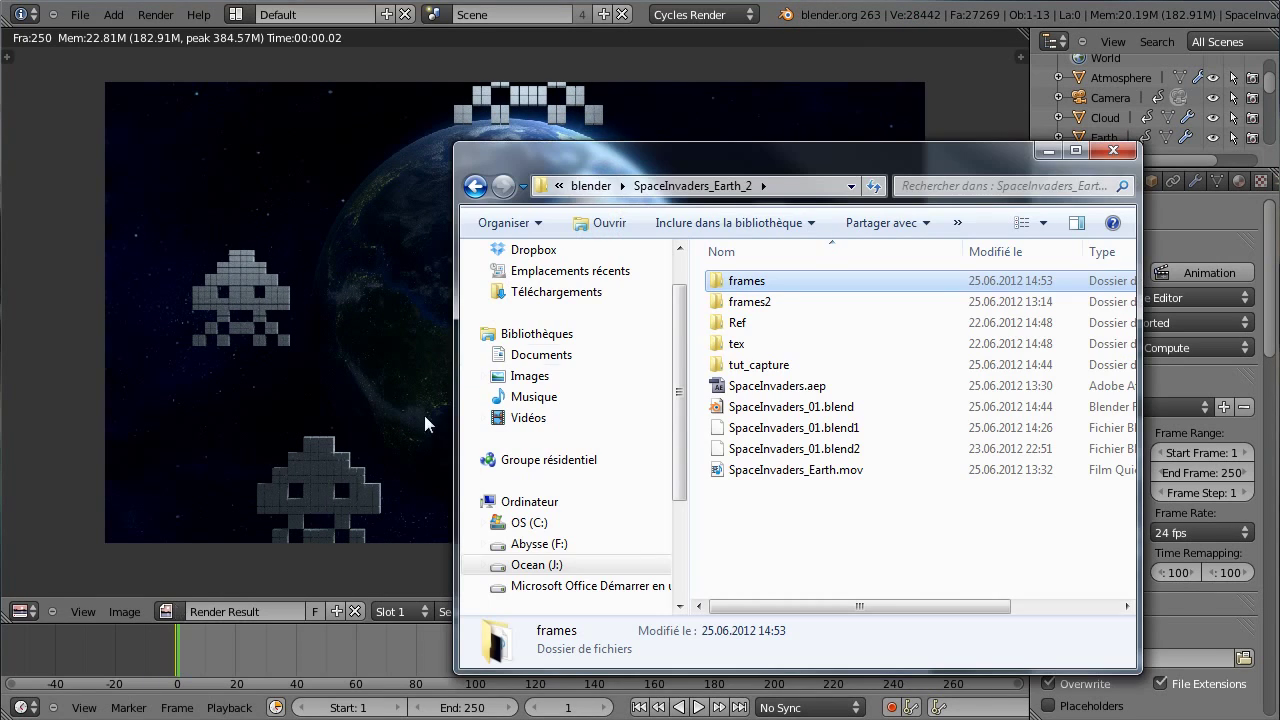
double_click(733, 284)
click(897, 318)
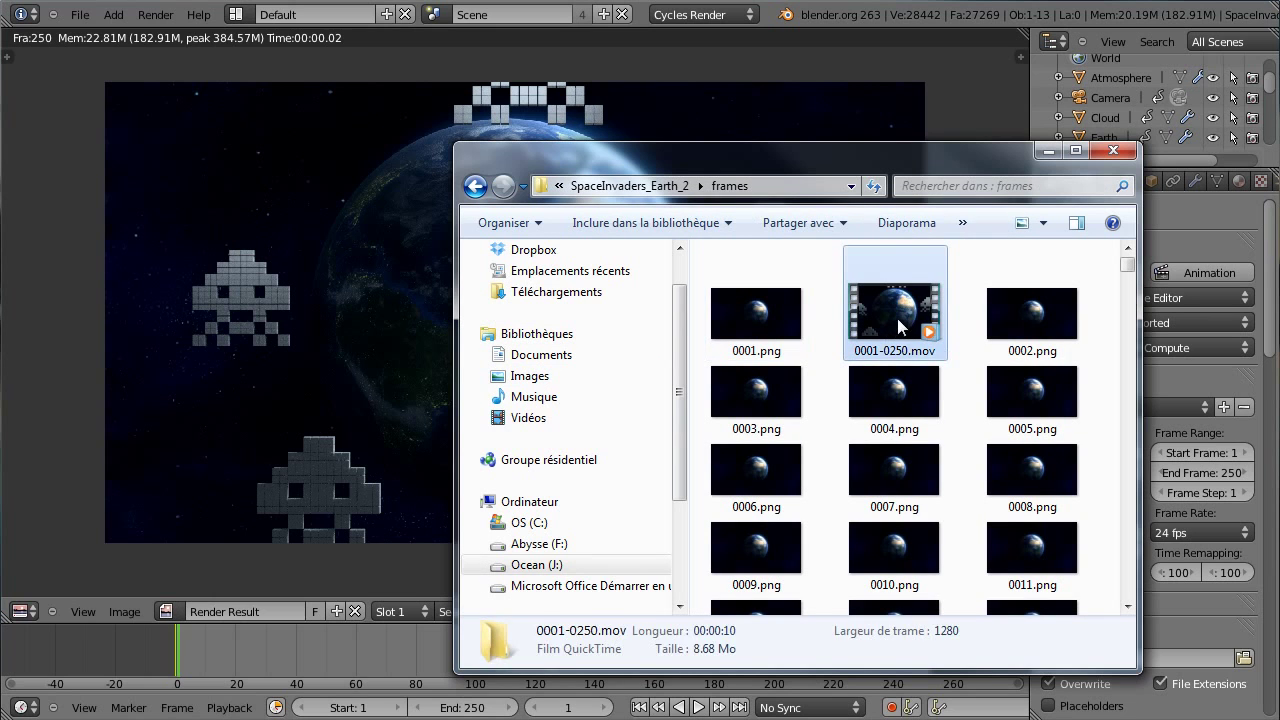
double_click(887, 317)
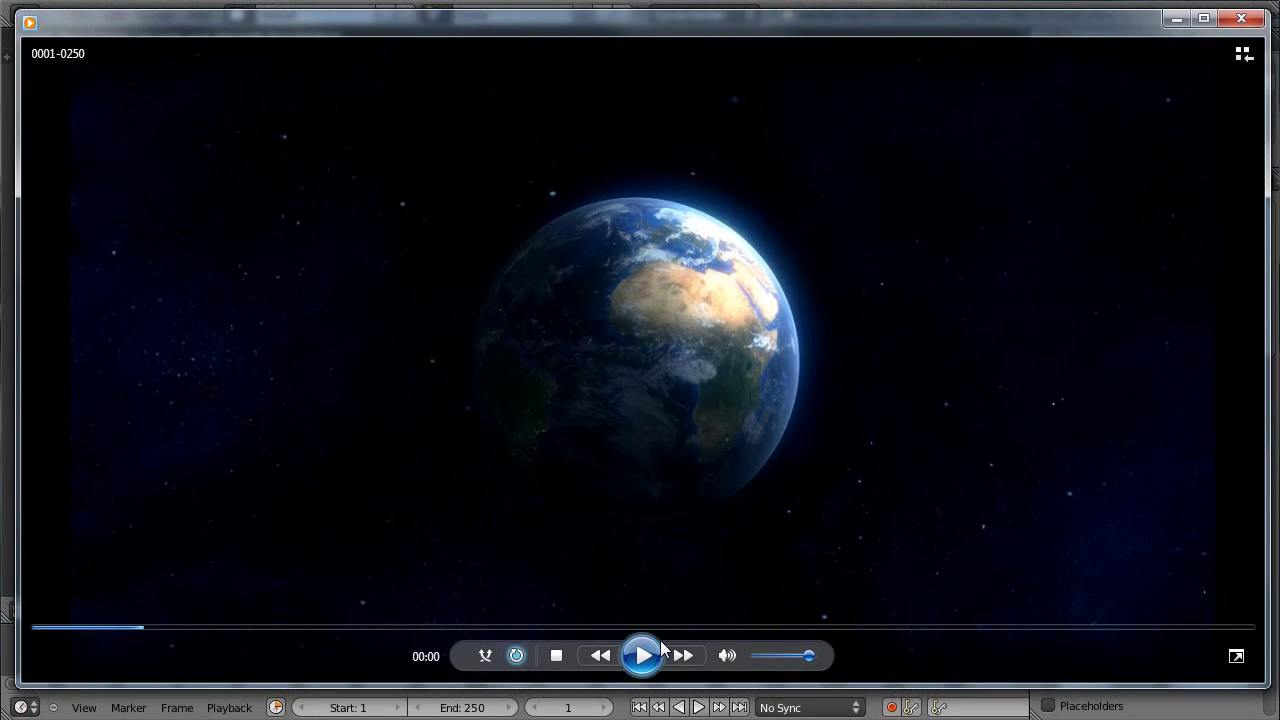
click(658, 651)
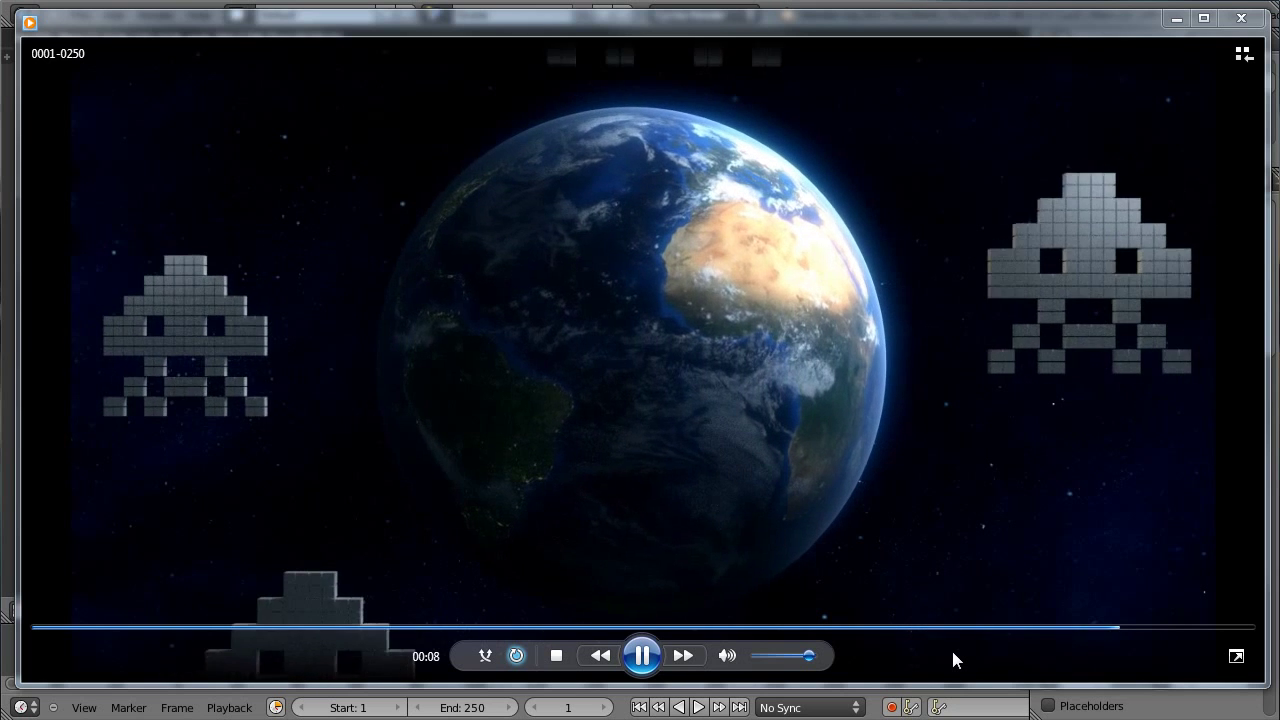
- Examine the rendered 0001-0250 movie by repeatedly pausing, seeking and resuming playback around the invaders' entrance beside the Earth
click(643, 657)
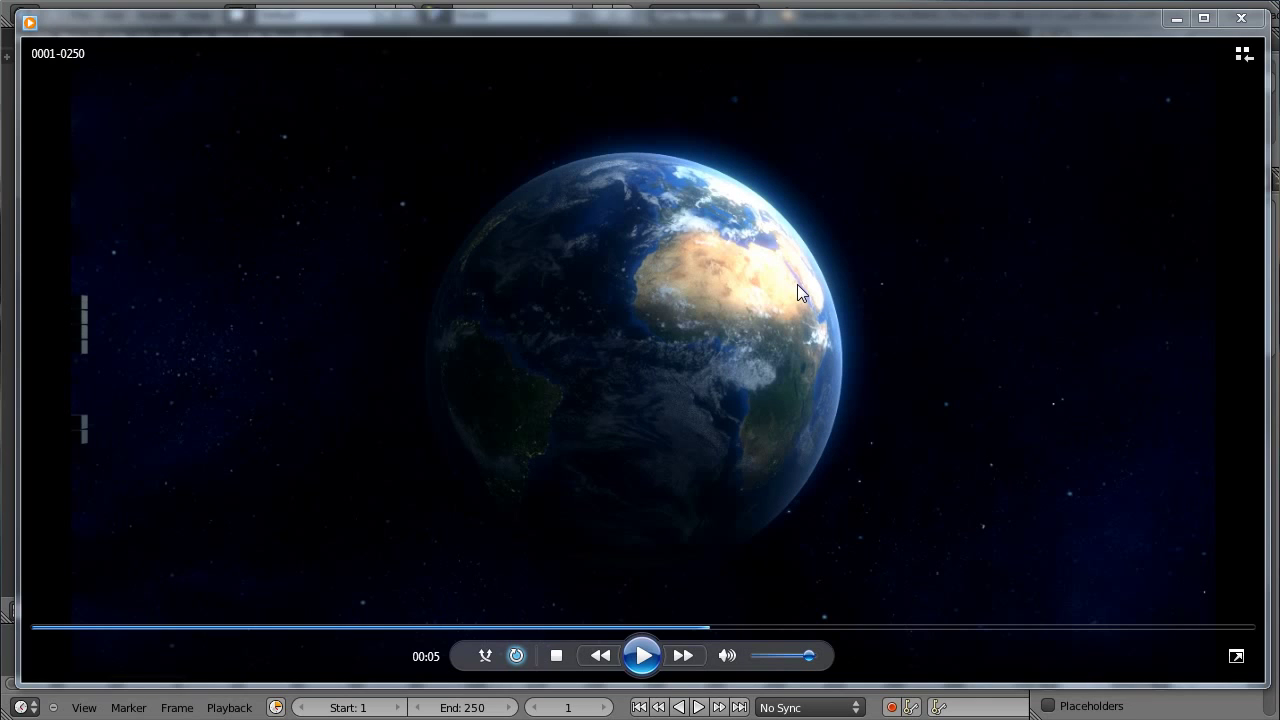
click(645, 655)
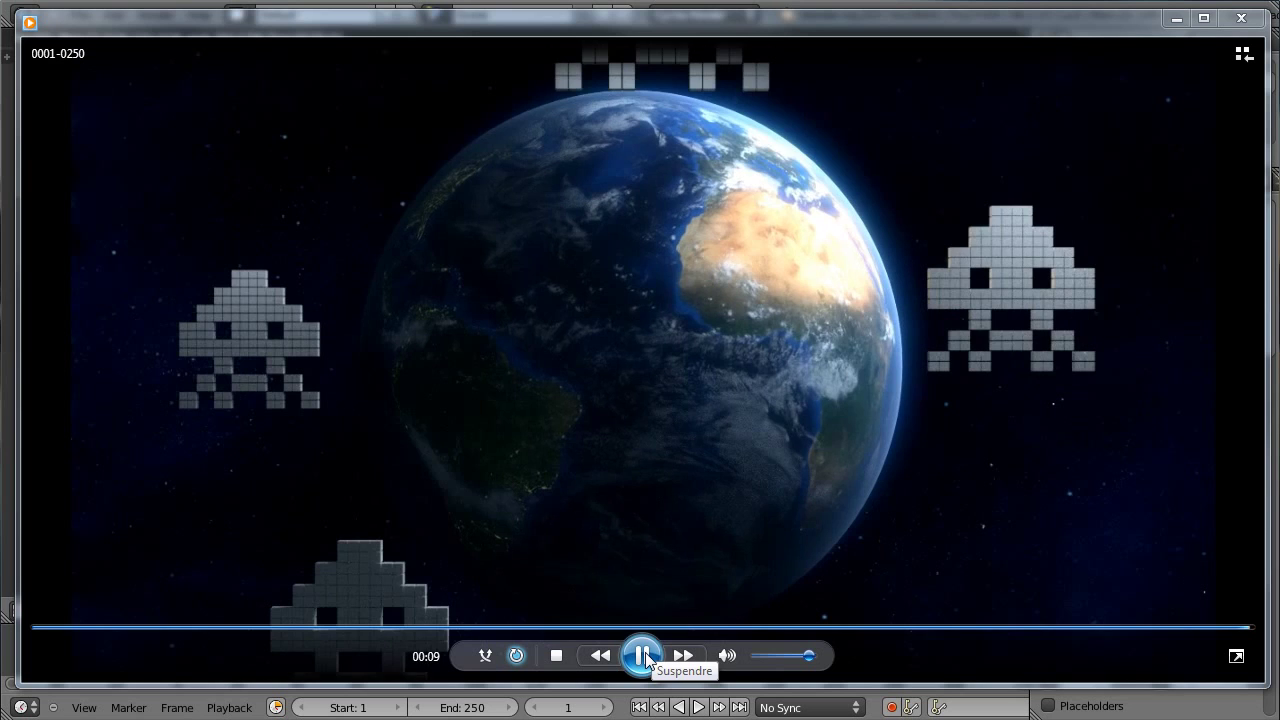
click(645, 655)
click(836, 627)
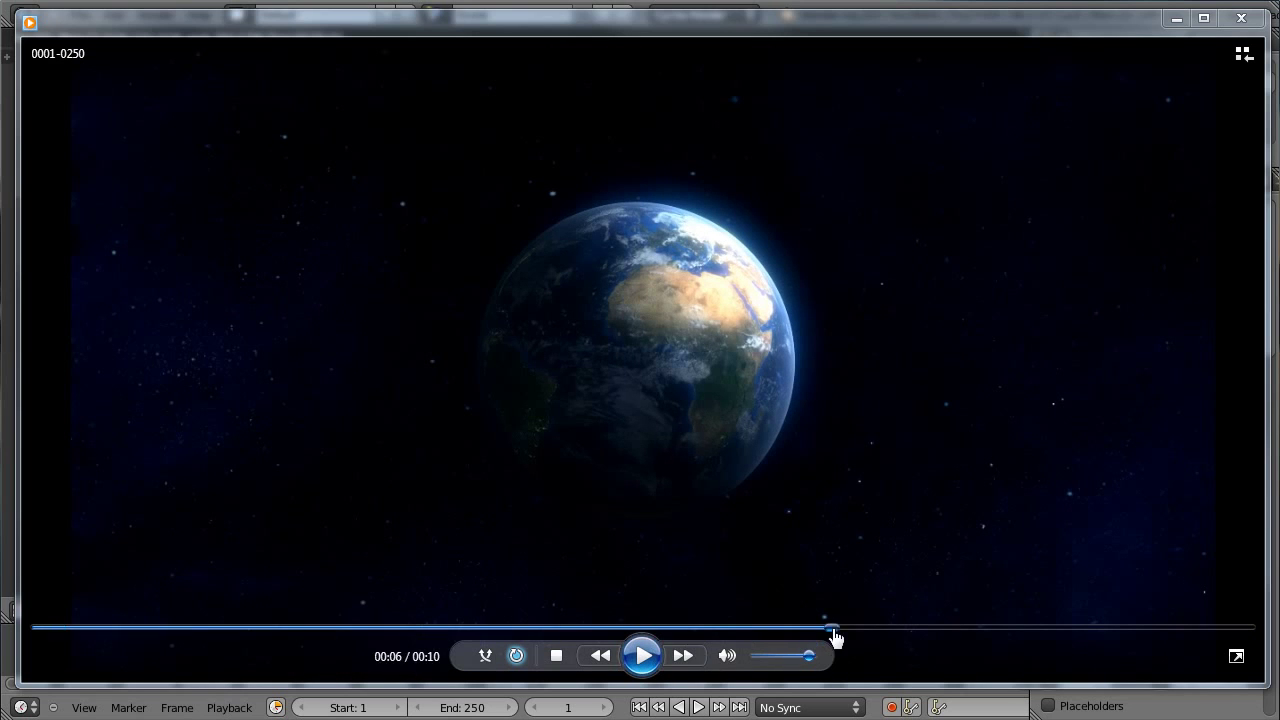
click(645, 656)
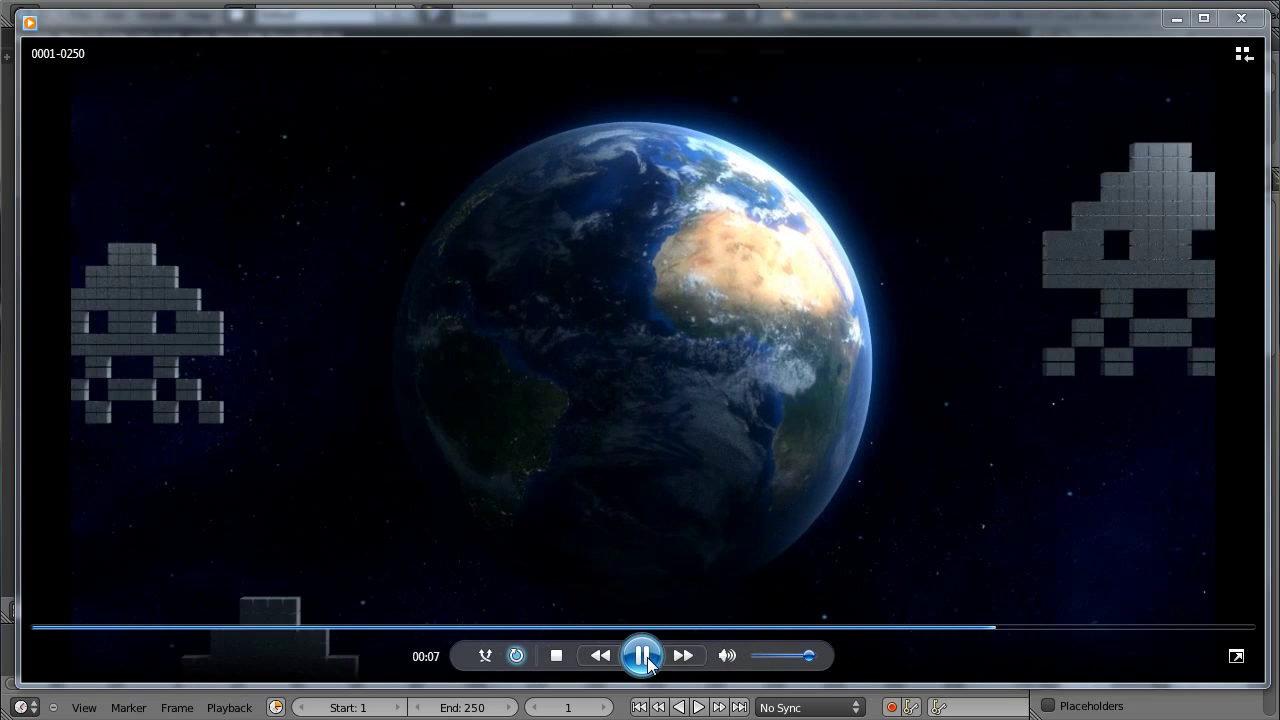
click(645, 658)
click(602, 627)
click(645, 655)
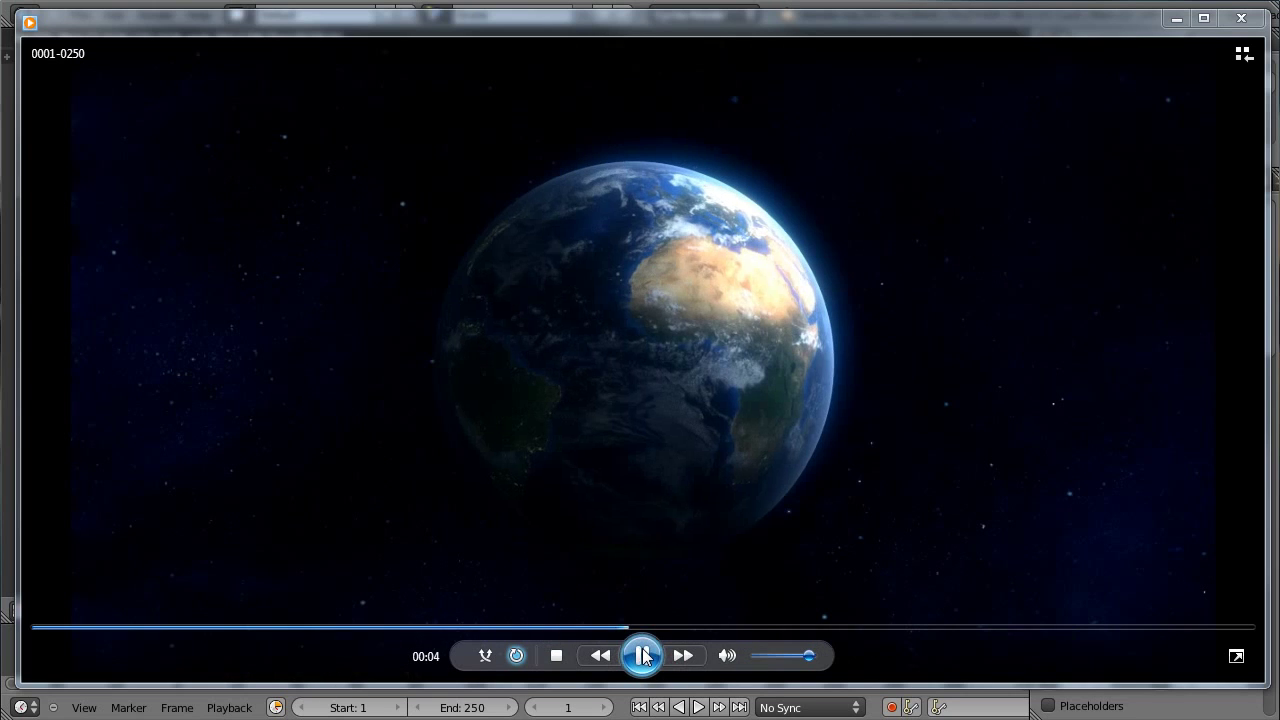
click(470, 340)
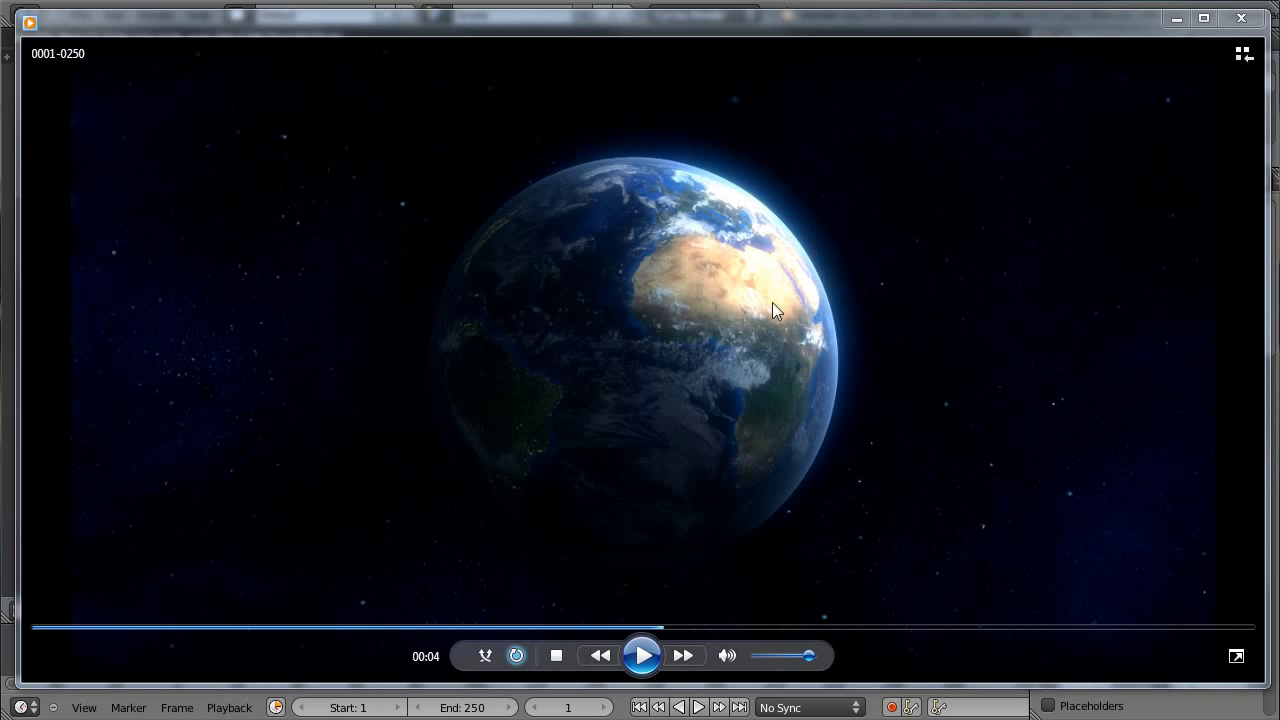
click(643, 655)
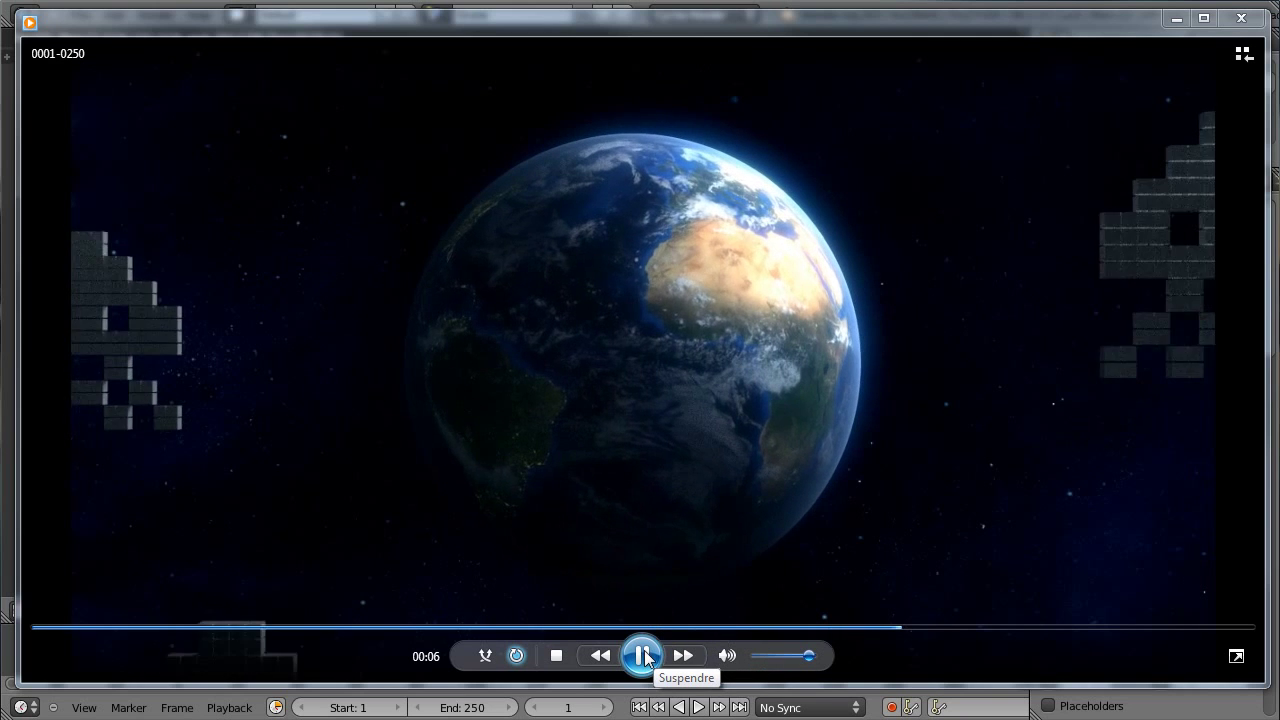
click(643, 655)
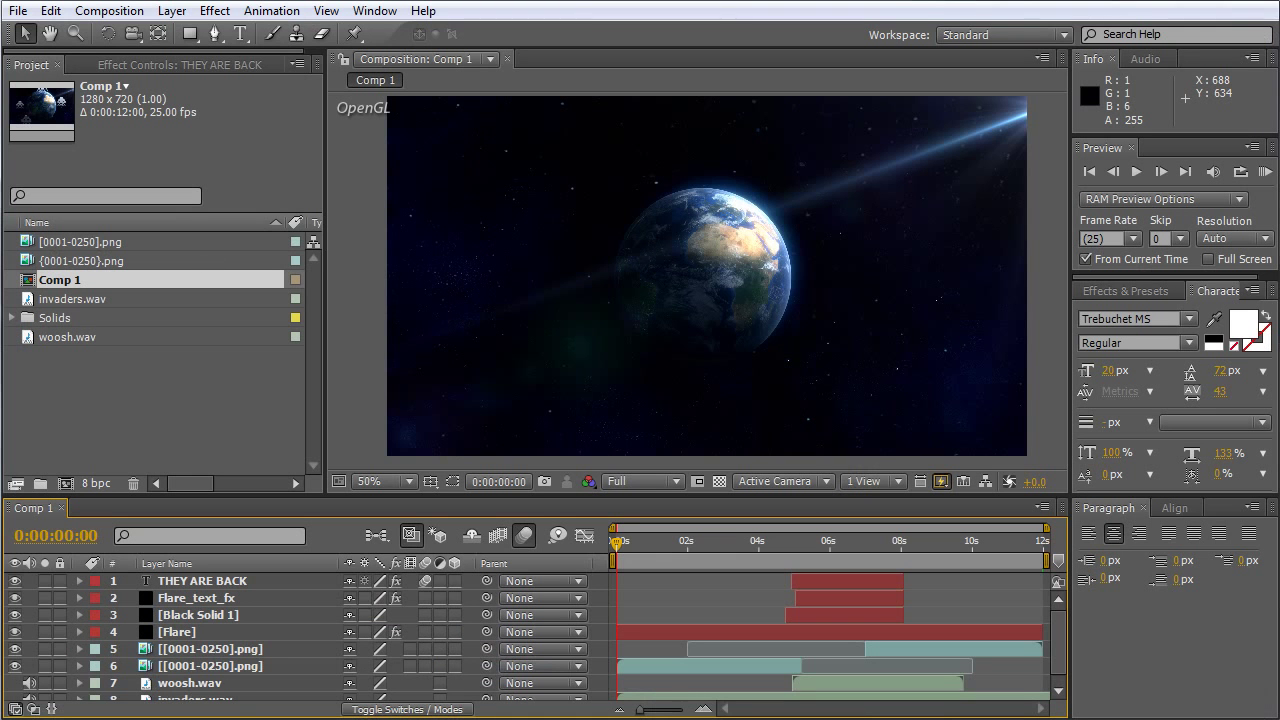
- Switch to After Effects and compare the two [0001-0250].png sequence layers in Comp 1, selecting them alternately and finishing on layer 5
click(184, 649)
click(182, 664)
click(183, 652)
click(182, 665)
click(182, 652)
click(180, 666)
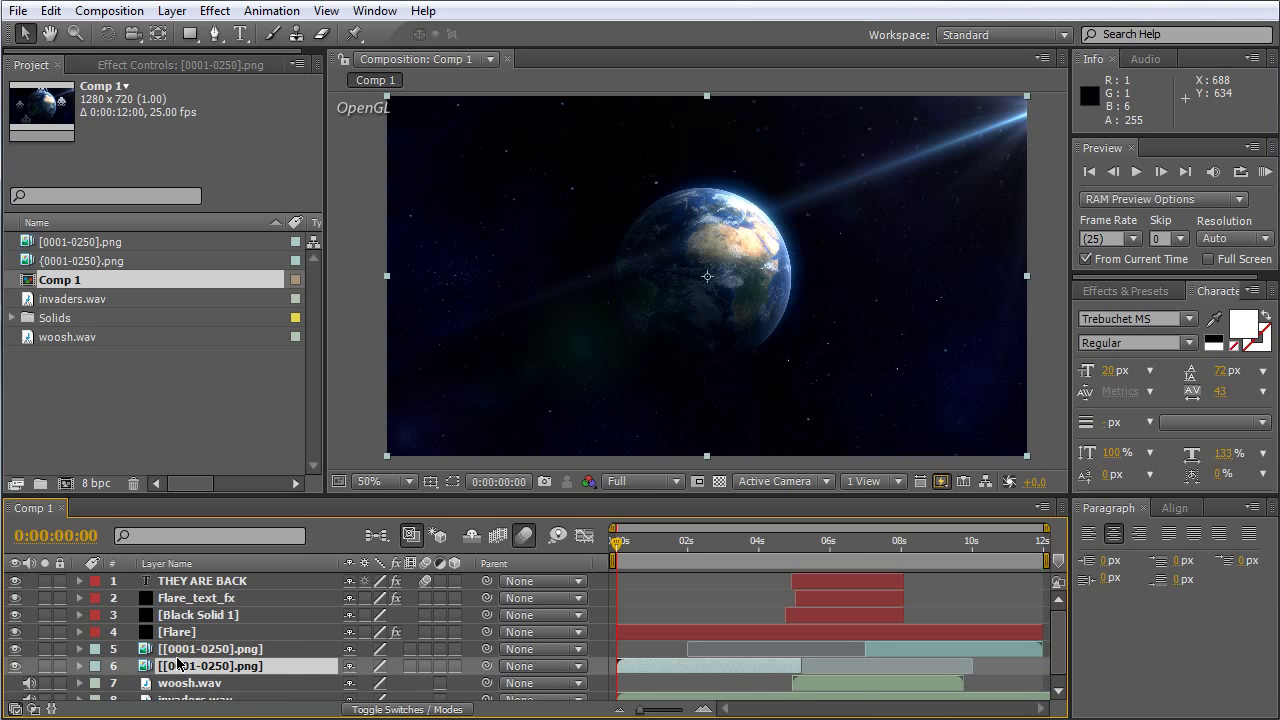
click(184, 650)
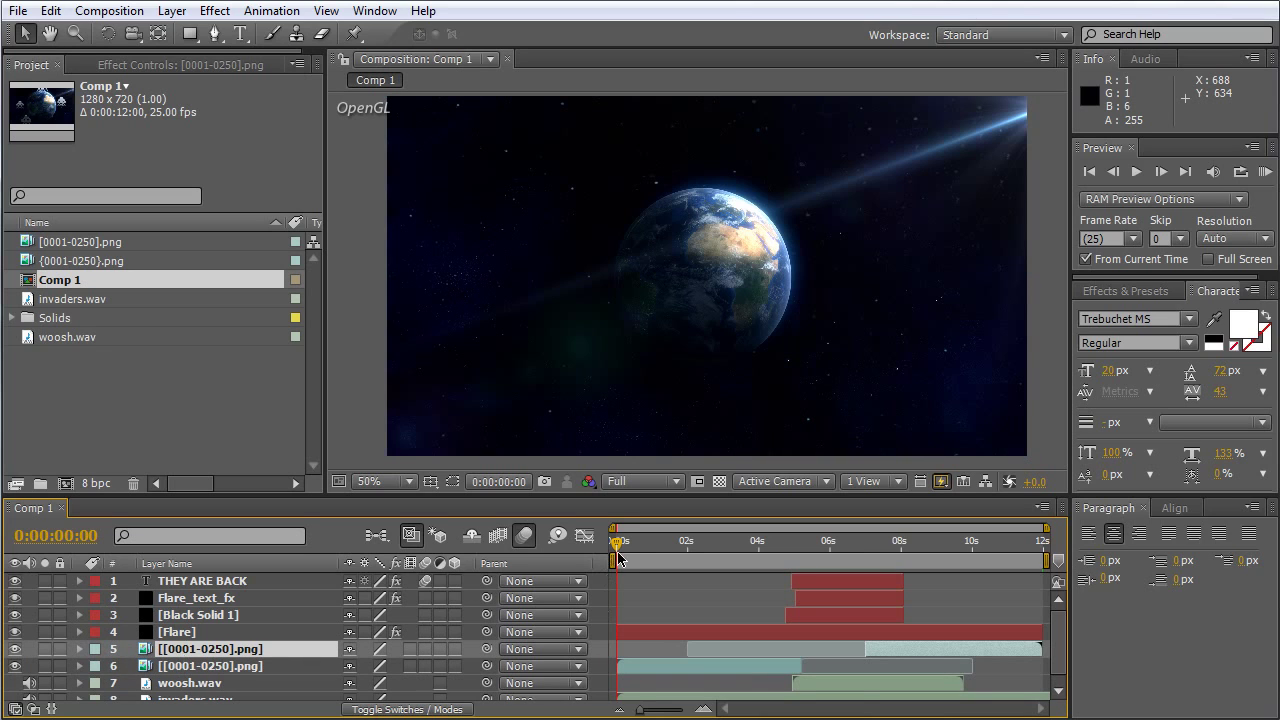
- Scrub through Comp 1 between its start and about 10 seconds to review the Earth, the flare and the approaching invaders
drag(618, 546, 978, 549)
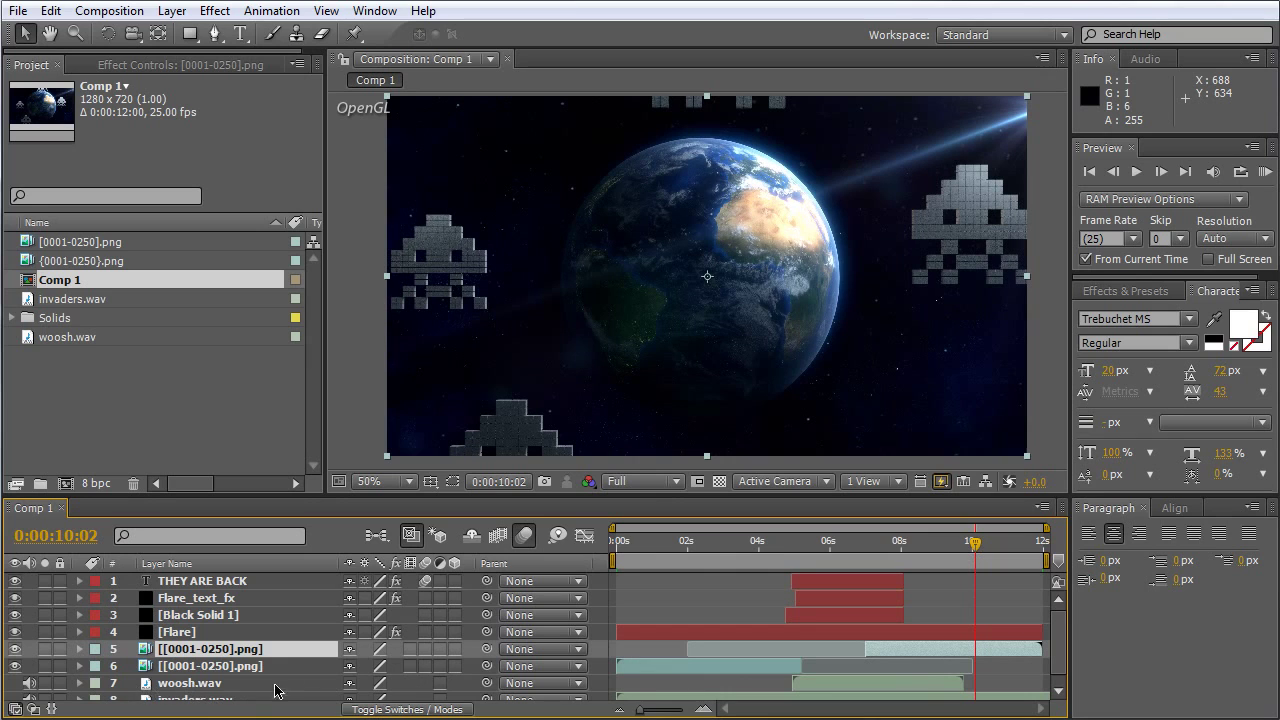
drag(780, 546, 749, 563)
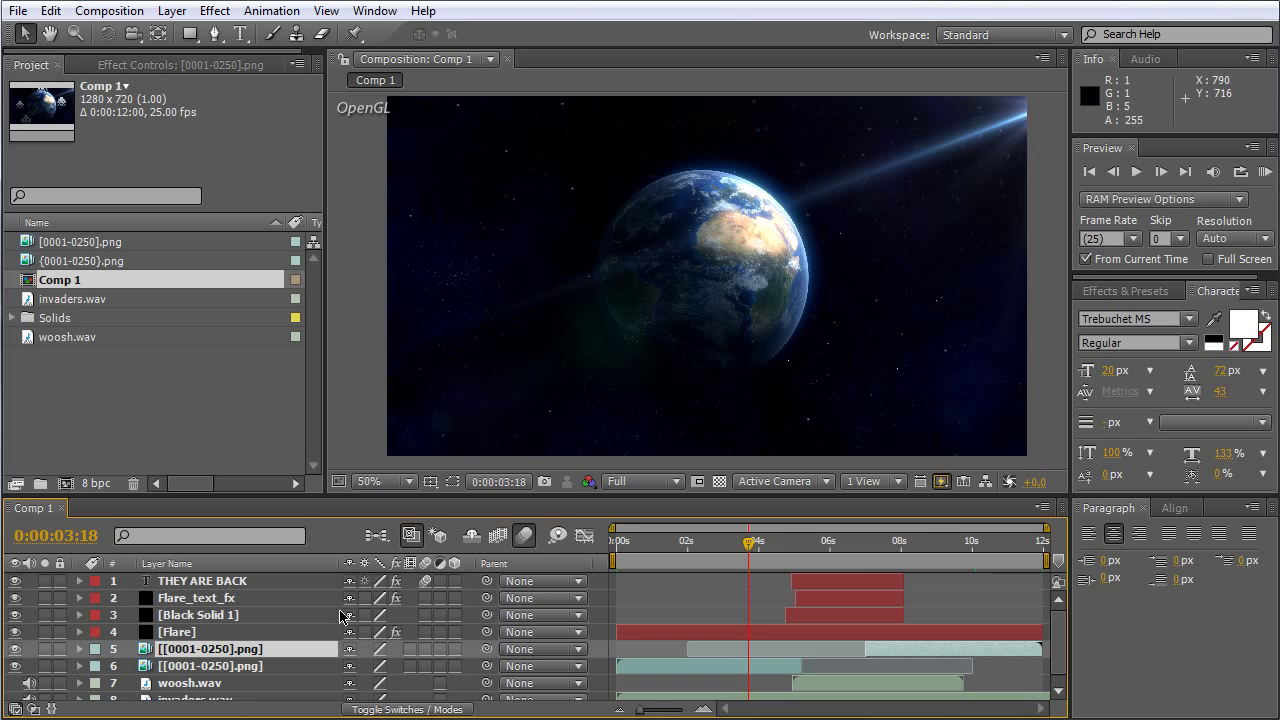
drag(751, 545, 949, 547)
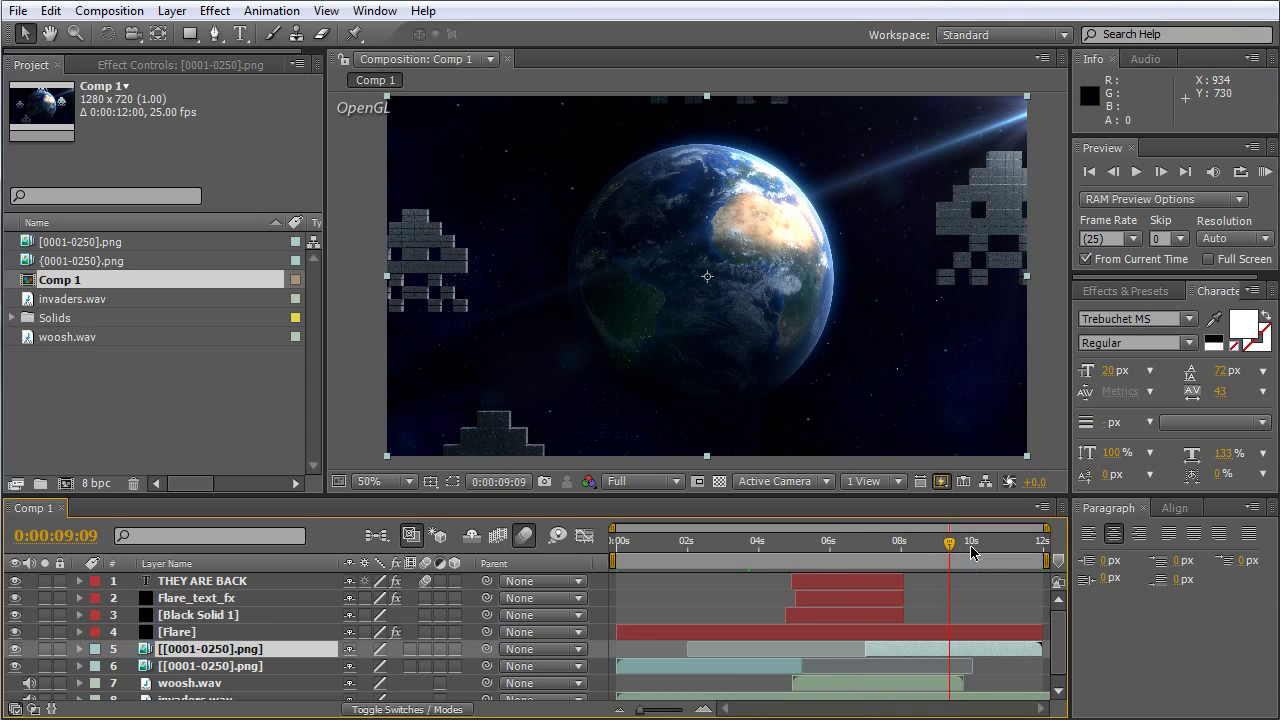
mouse_move(952, 548)
mouse_down()
mouse_move(1037, 548)
mouse_move(905, 548)
mouse_move(946, 548)
mouse_up()
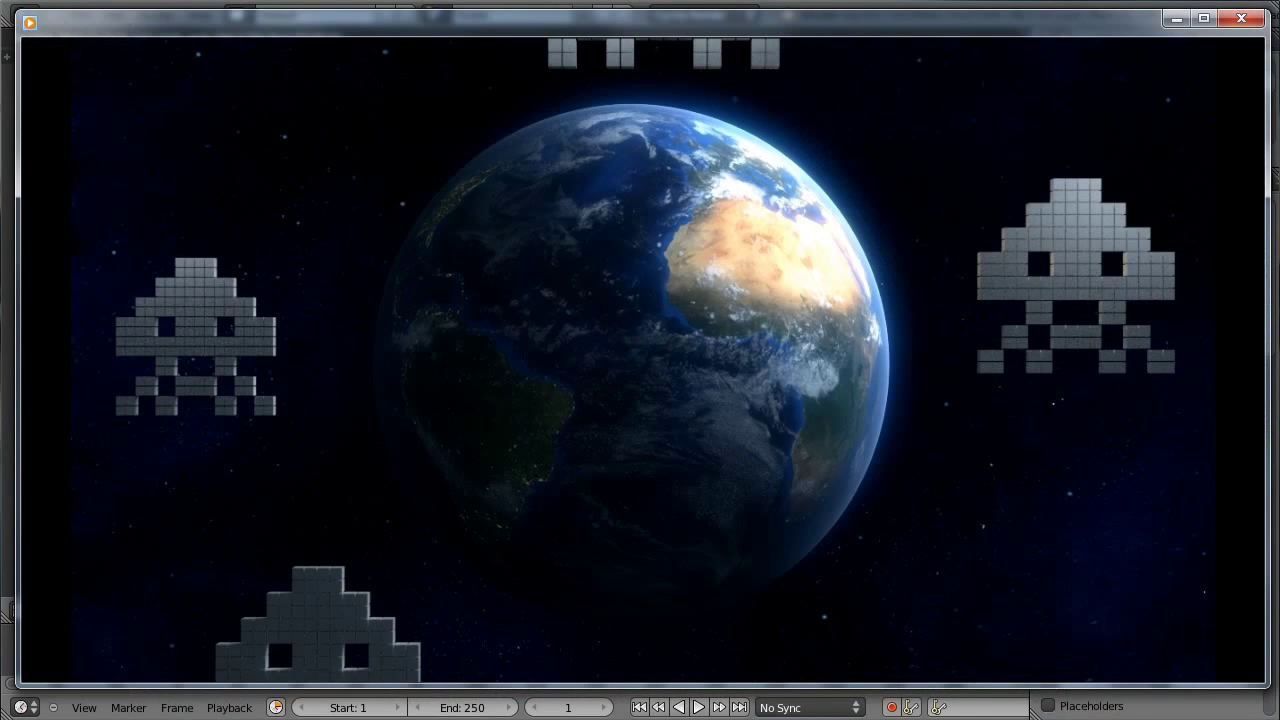
- Switch back to the media player and replay the 0001-0250 movie from about 00:01, pausing at 00:04 and at 00:08
mouse_move(754, 464)
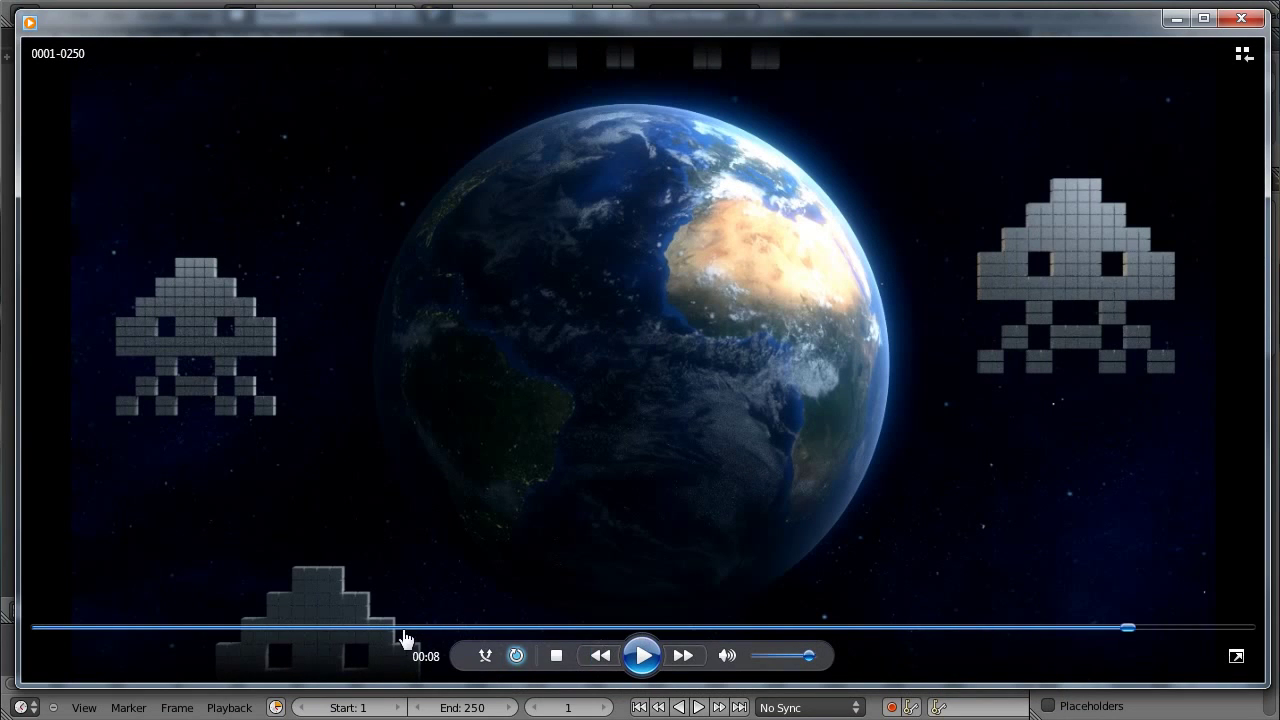
click(237, 630)
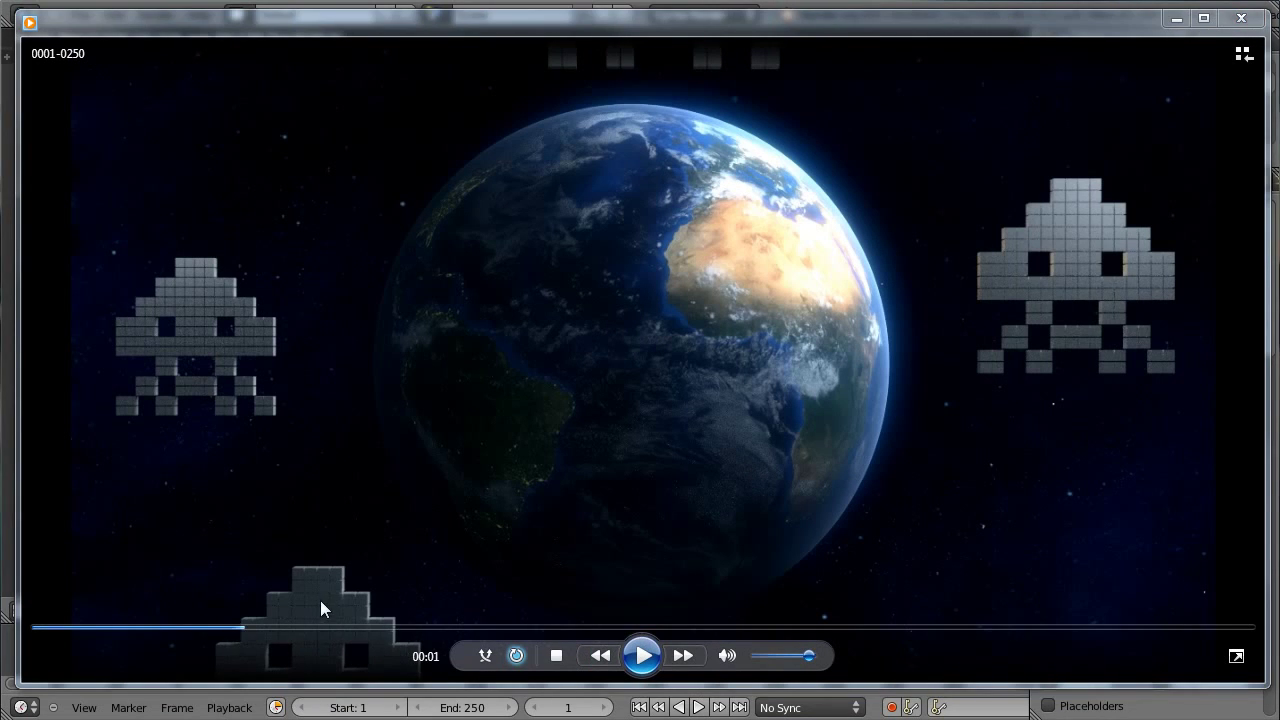
click(643, 654)
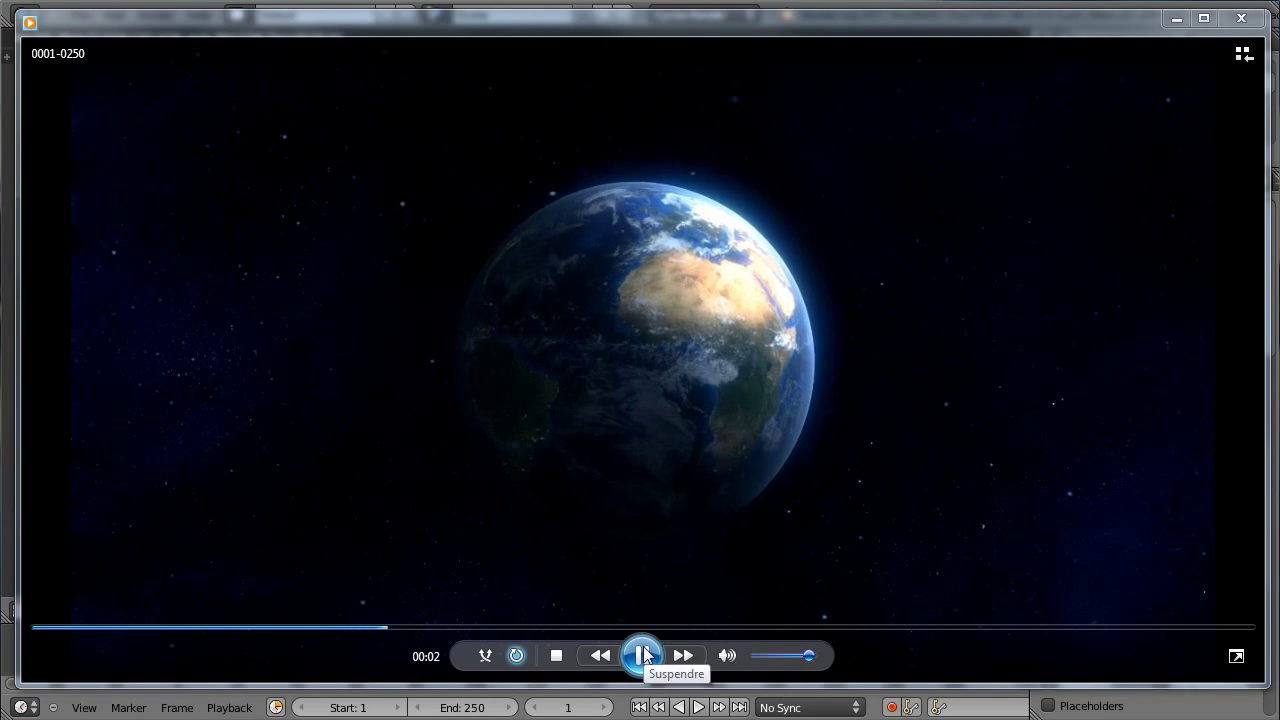
click(651, 648)
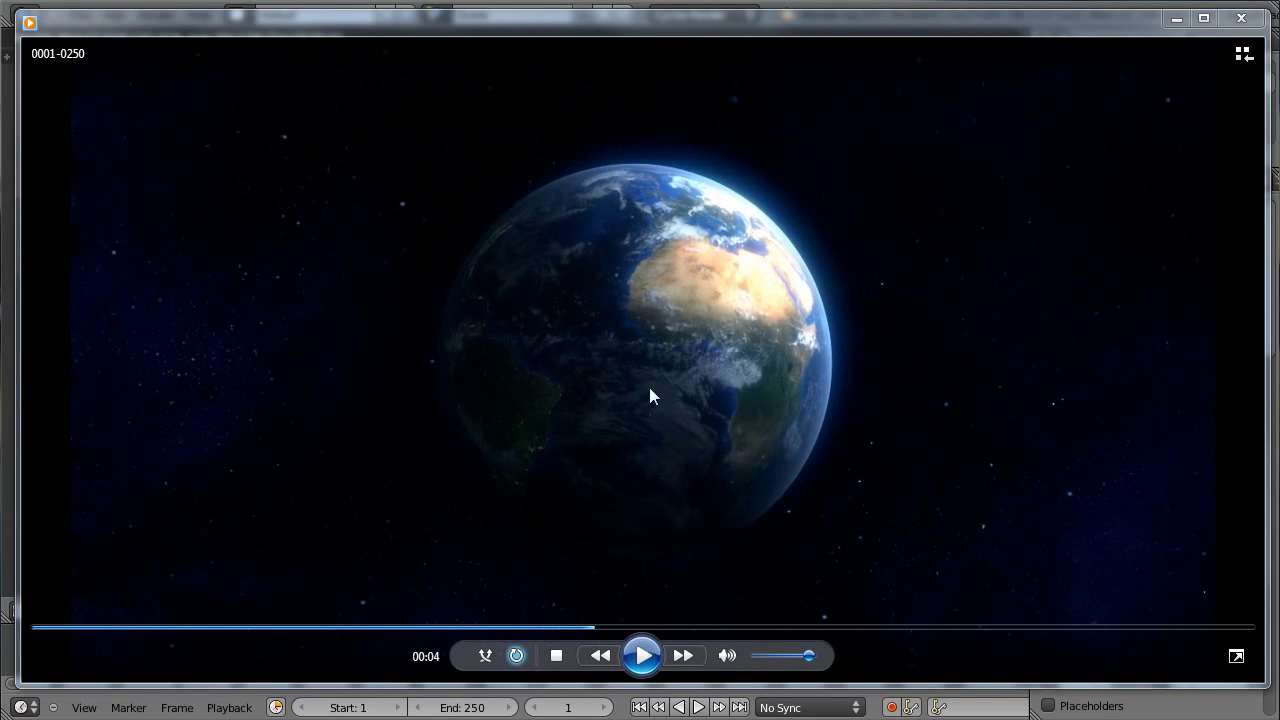
click(651, 200)
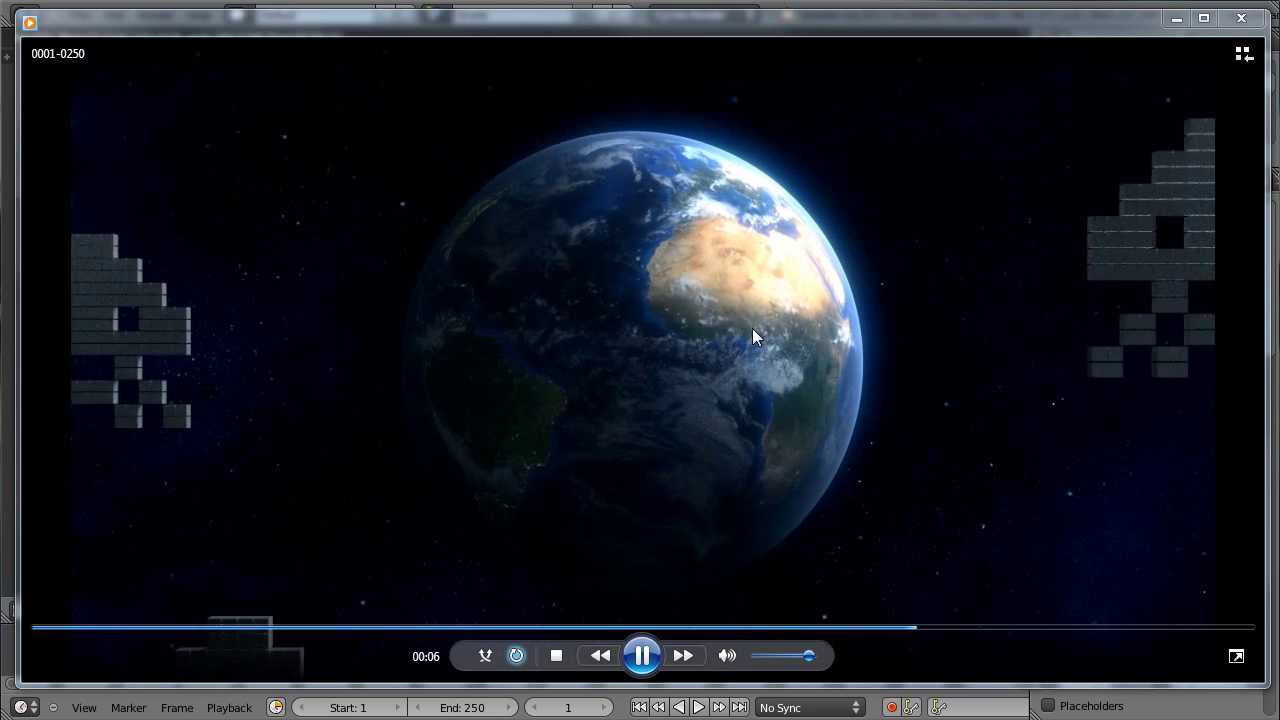
click(643, 655)
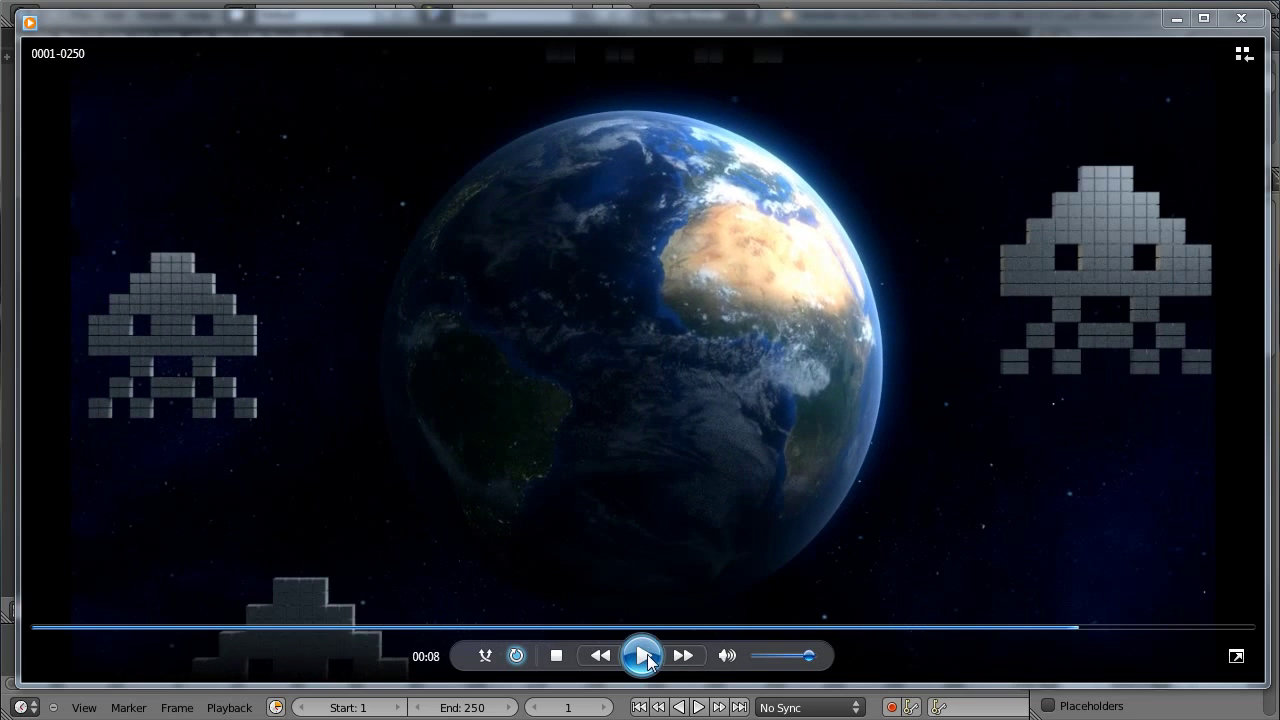